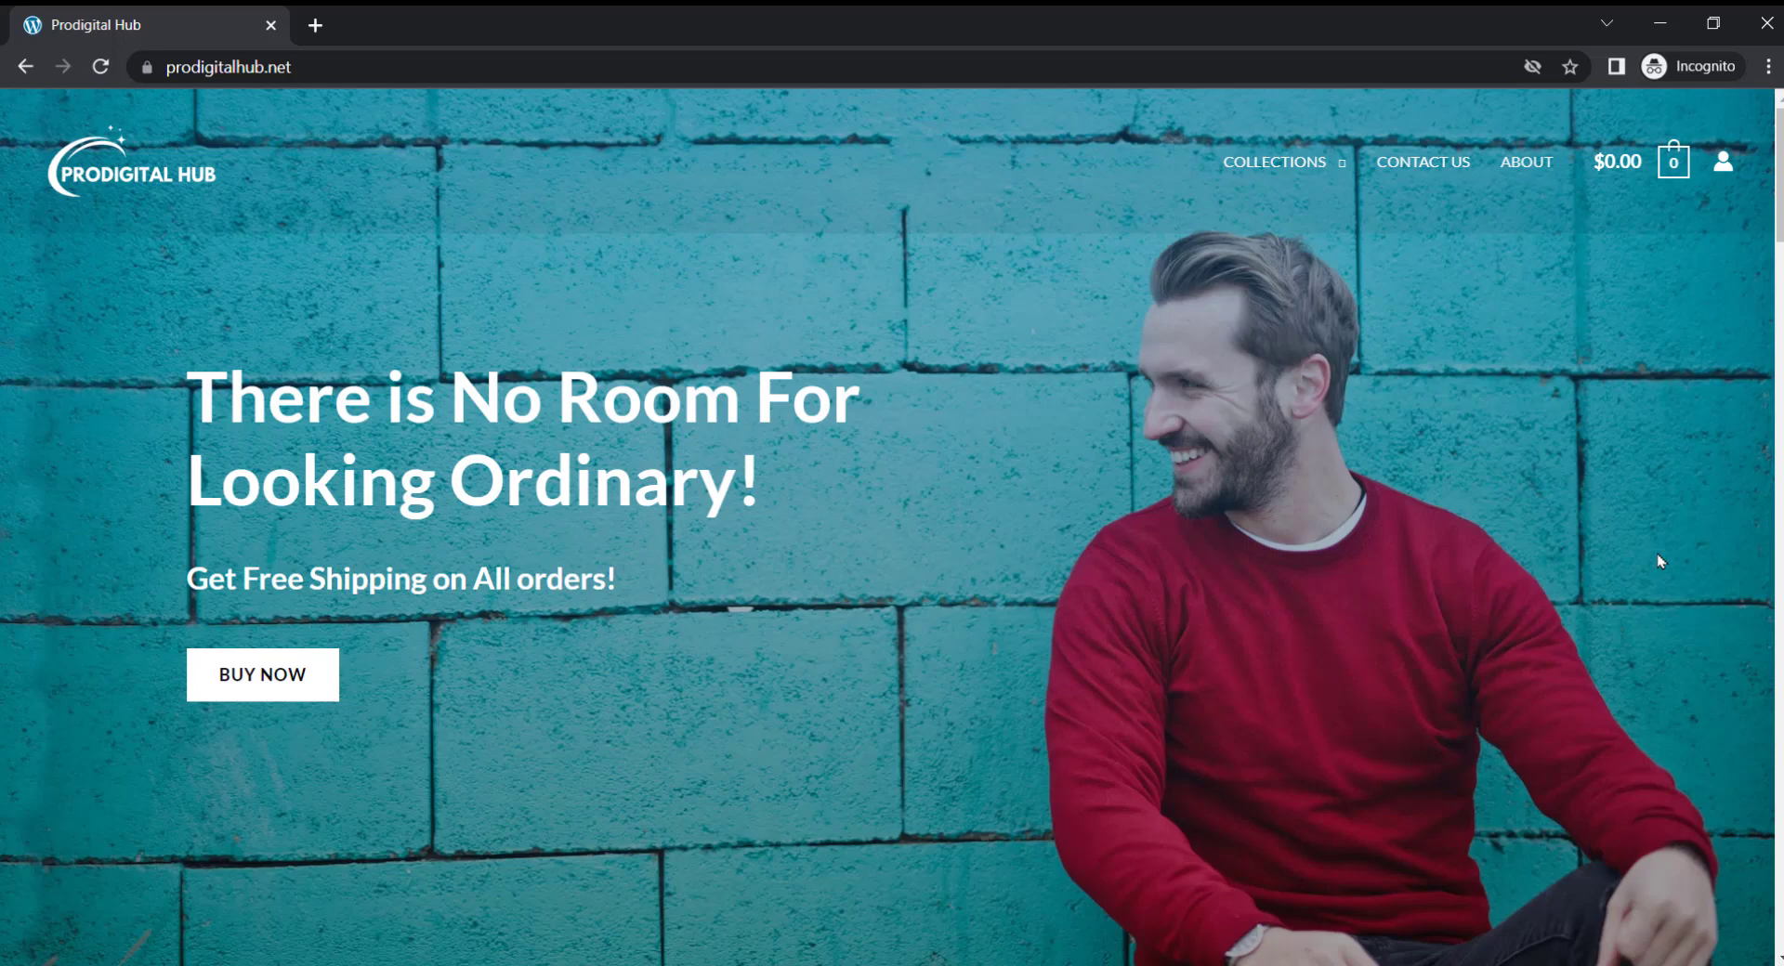
Scroll through the Prodigital Hub clothing storefront from the hero banner down to the footer
scroll(1661, 561, down, 8)
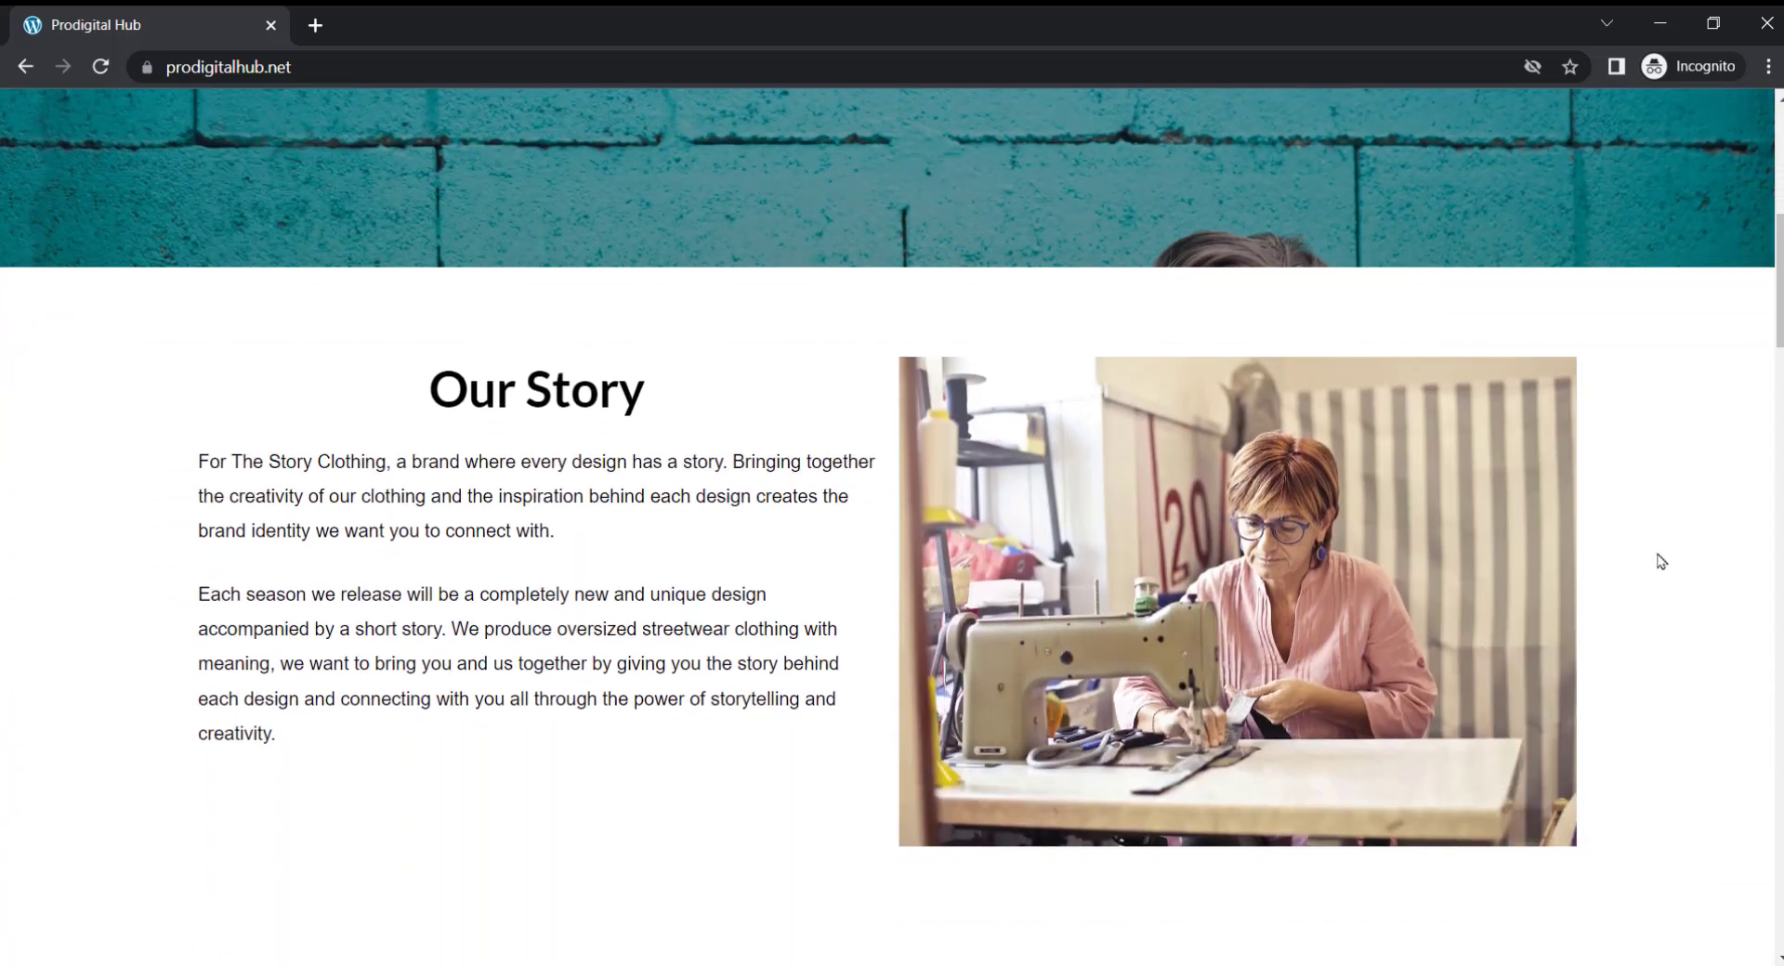
scroll(1661, 561, down, 7)
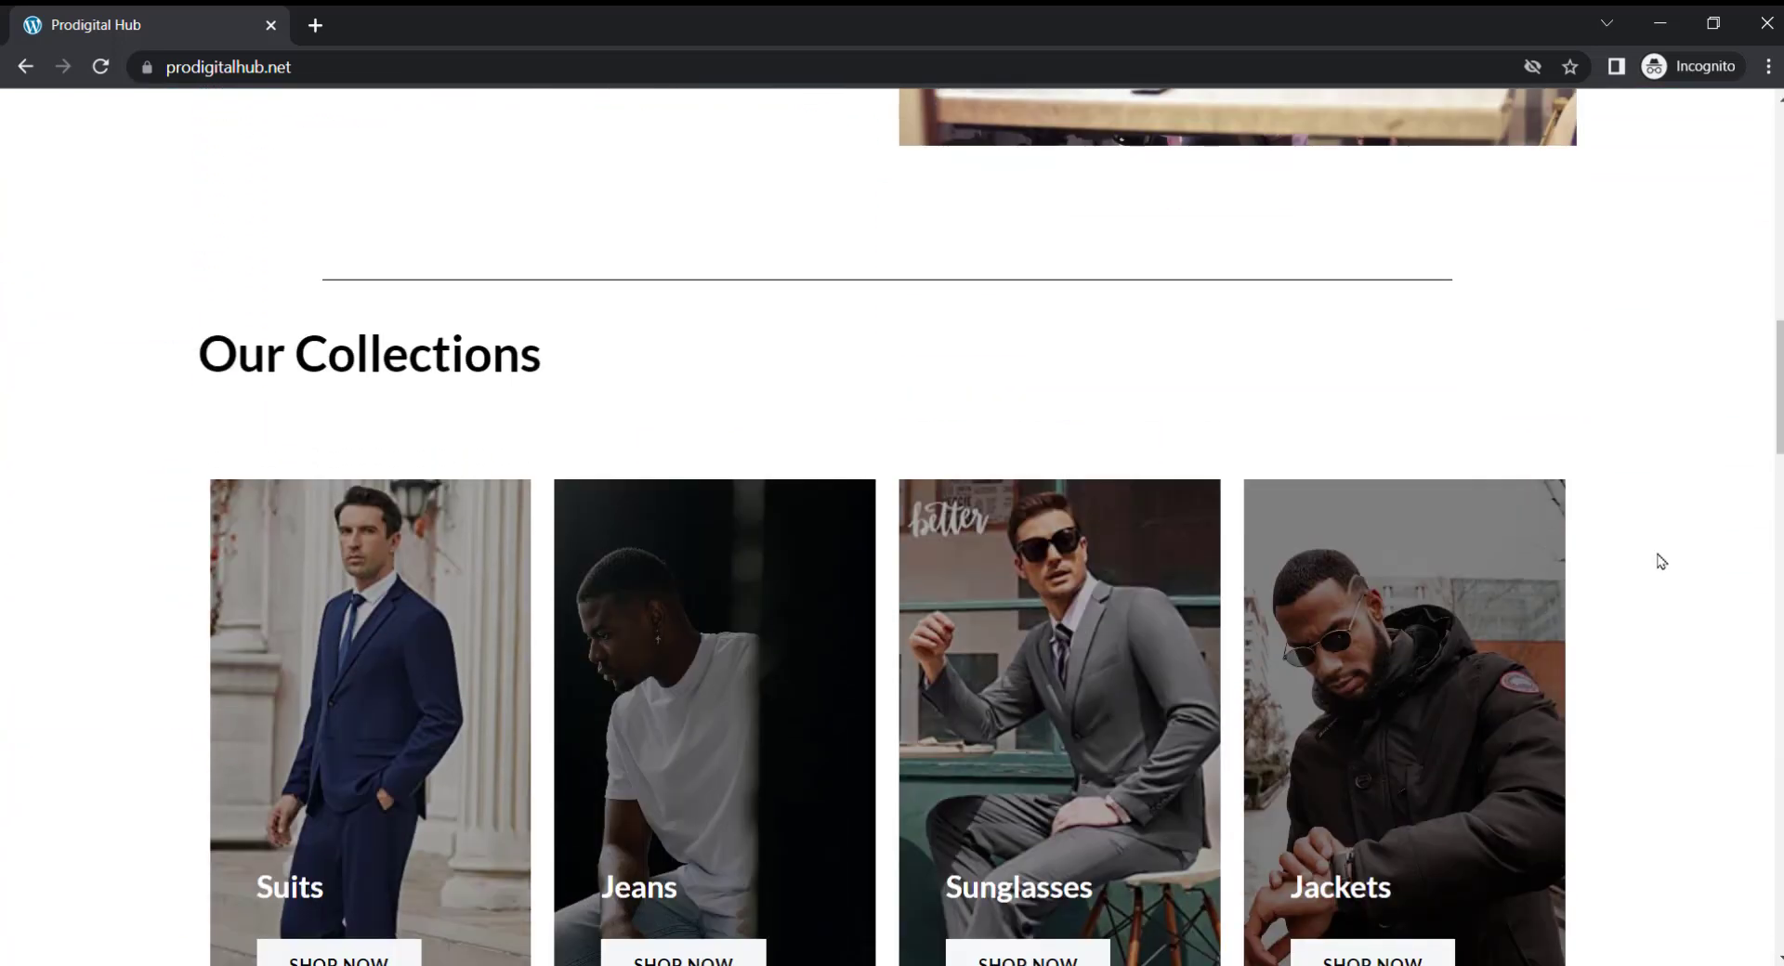
scroll(1661, 562, down, 6)
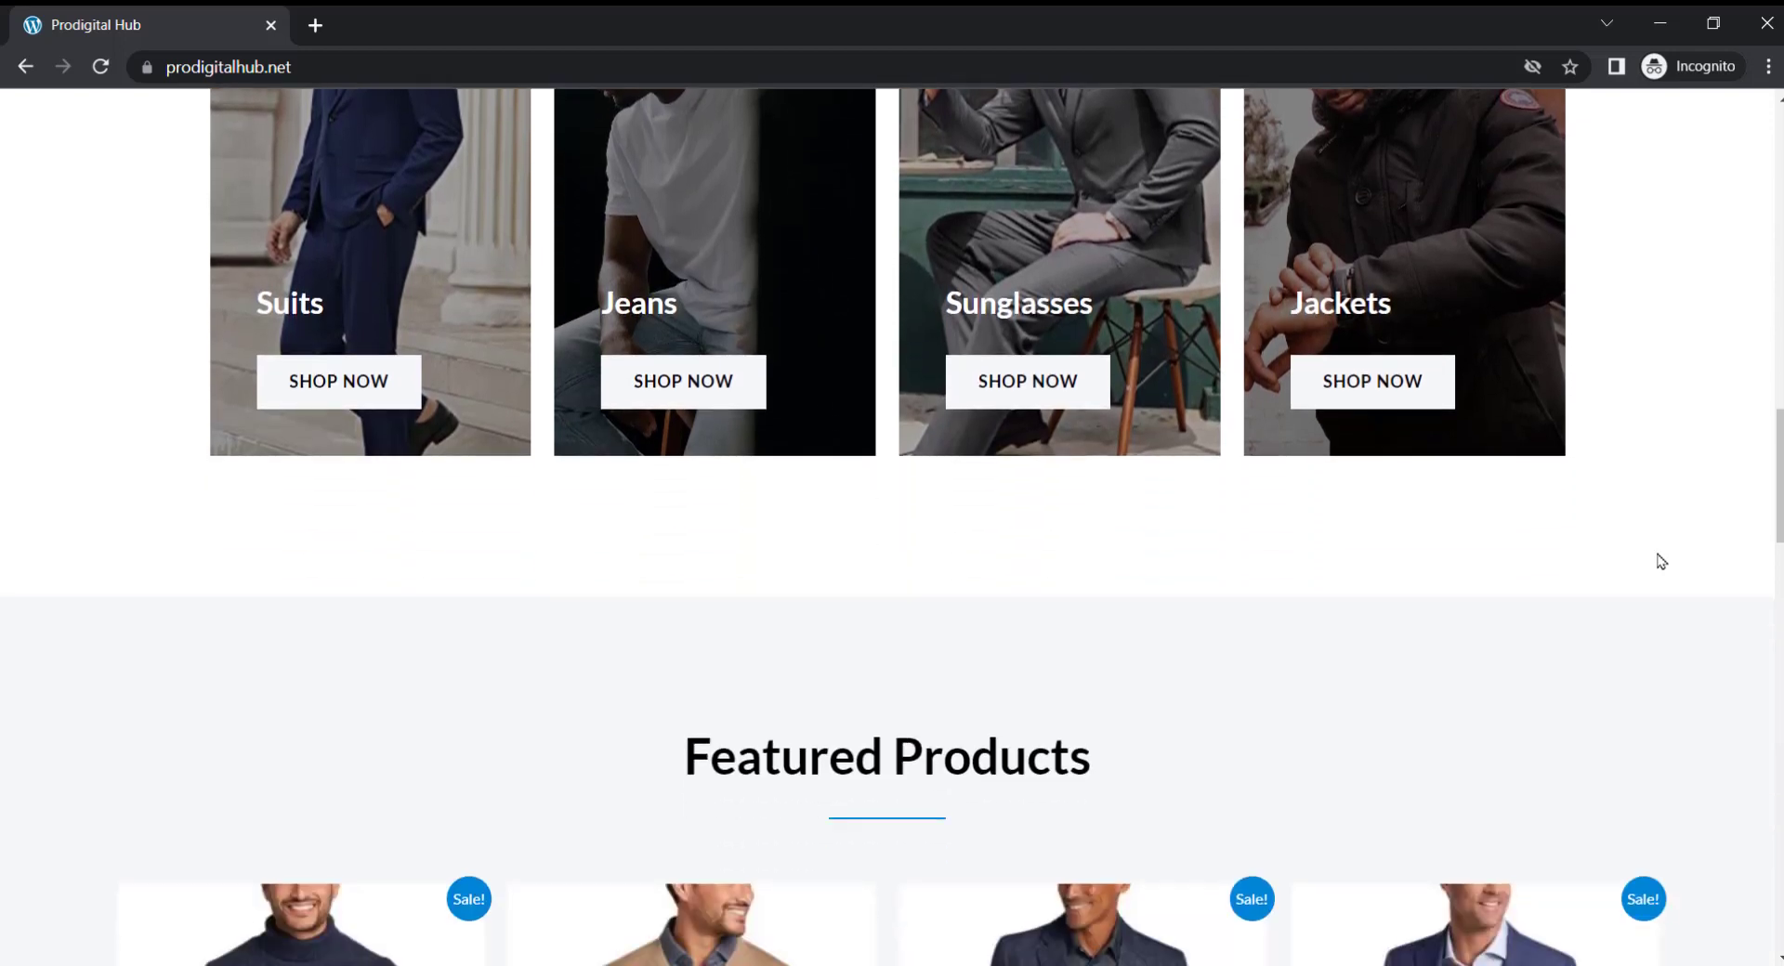
scroll(1661, 561, down, 6)
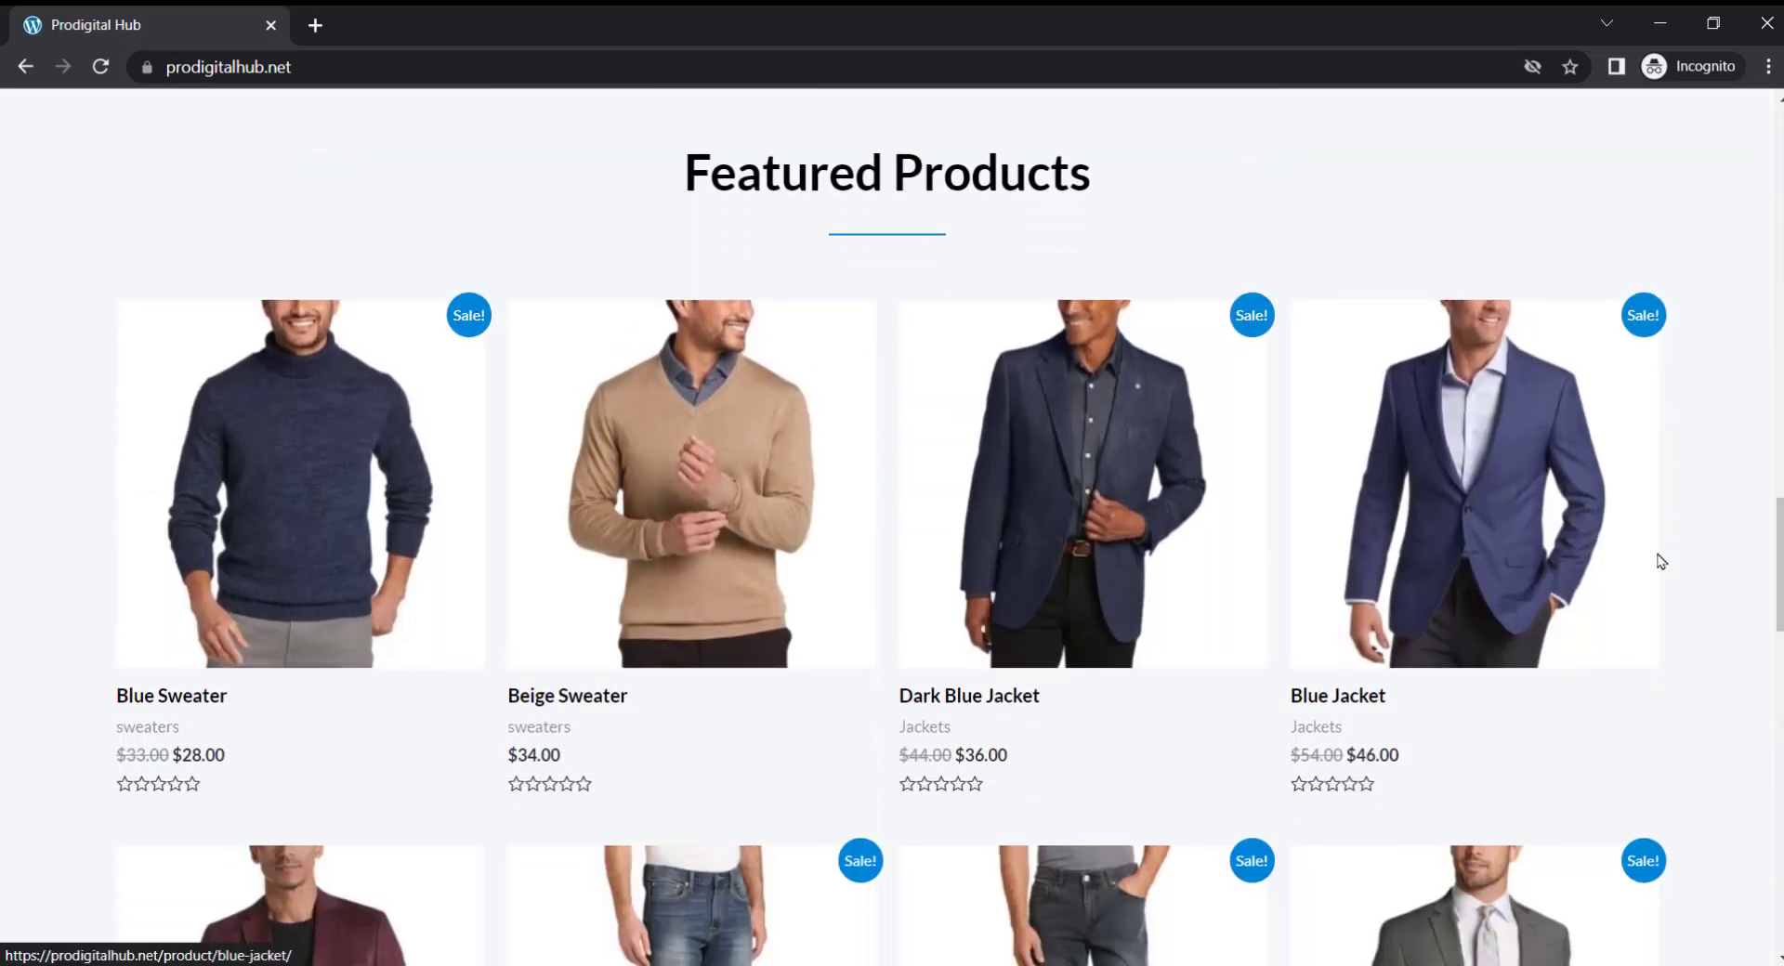
scroll(1660, 561, down, 7)
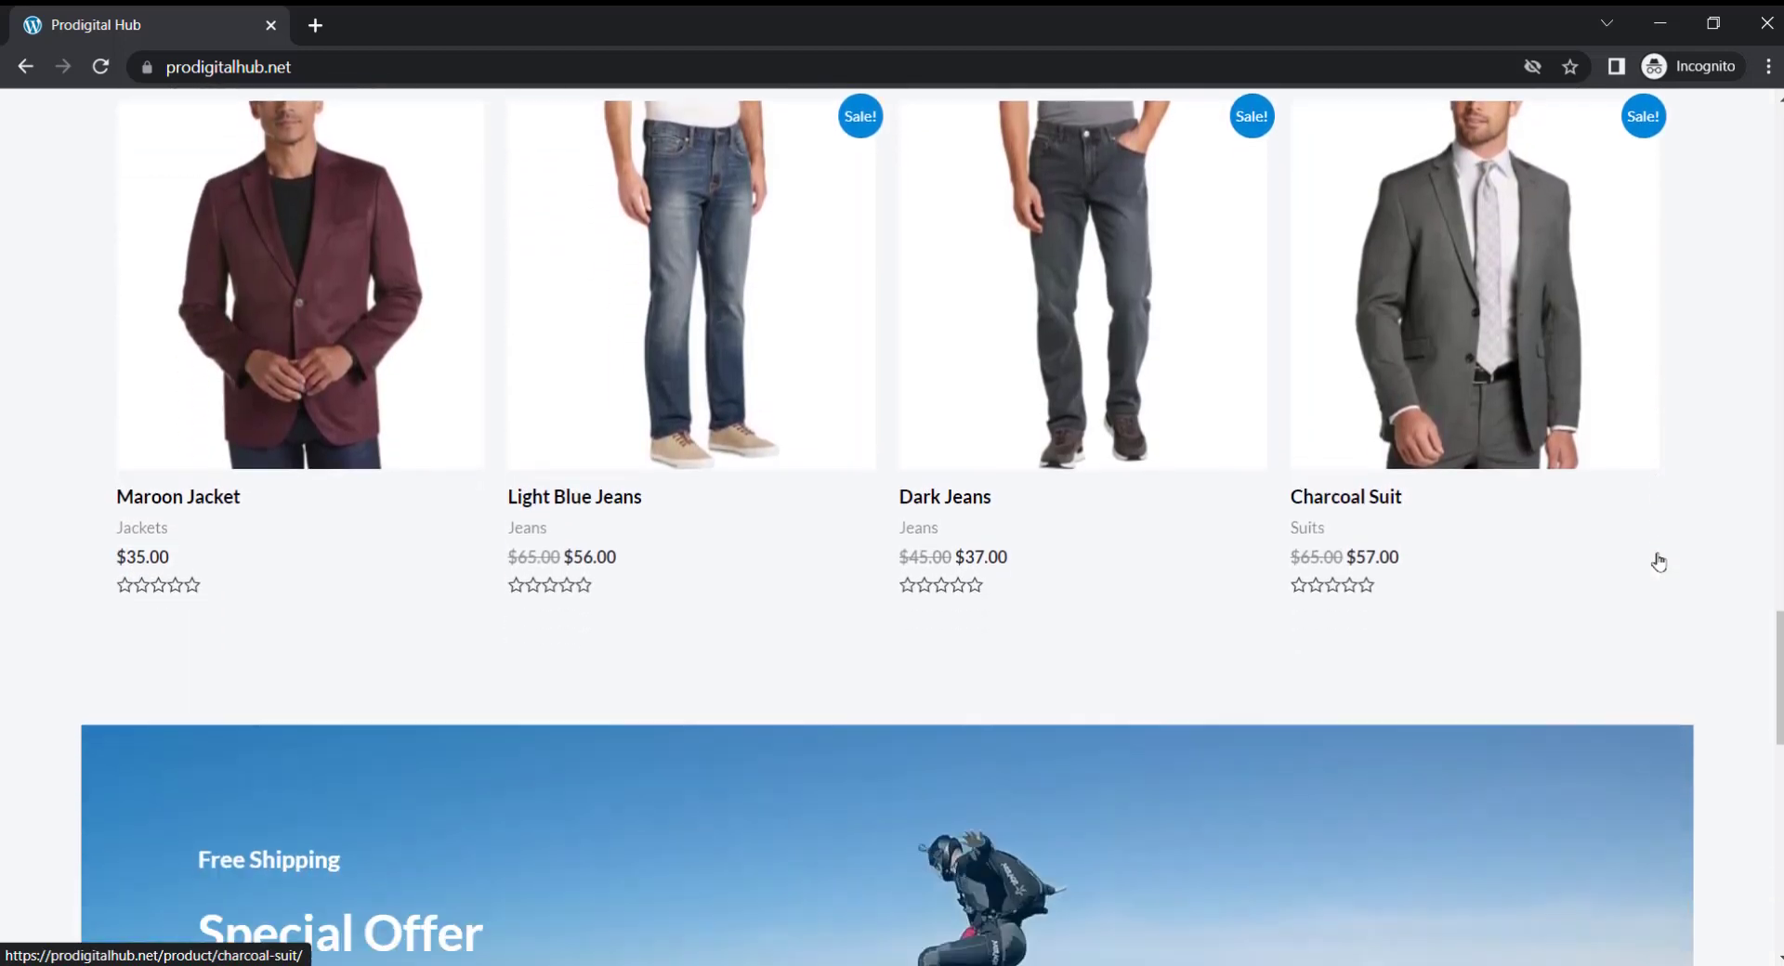
scroll(1660, 561, down, 7)
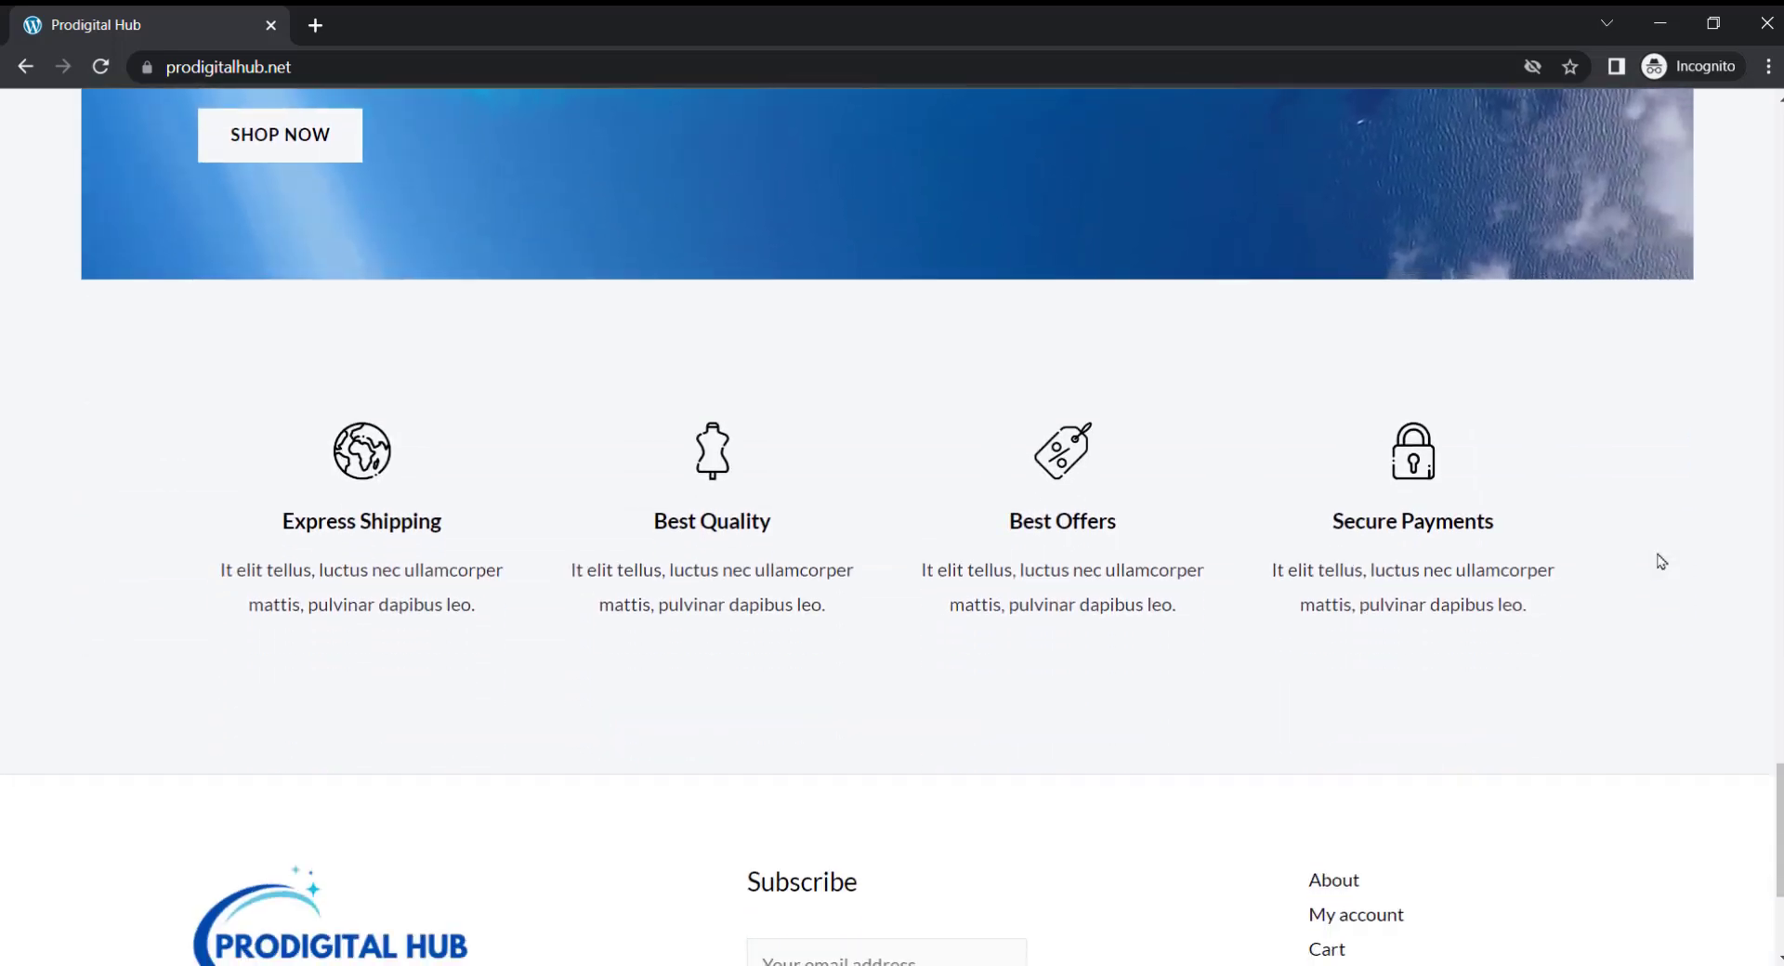
scroll(1661, 562, down, 4)
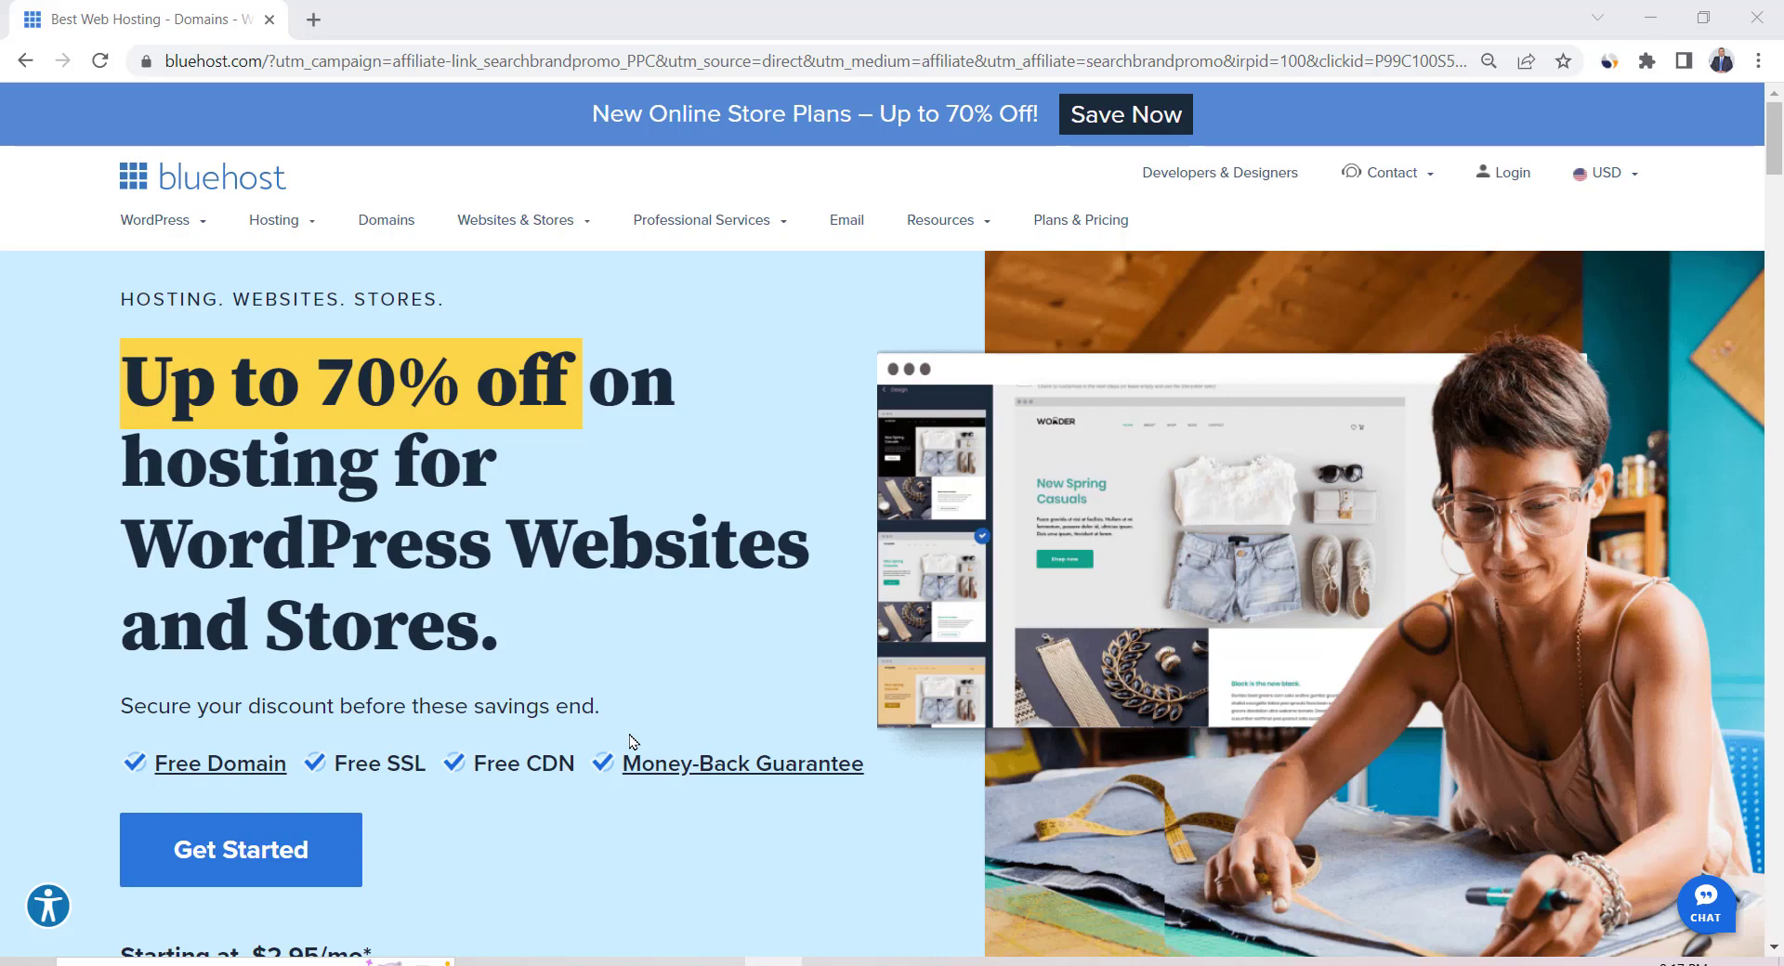
Open the WordPress hosting plans table and compare the BASIC and CHOICE PLUS plans
click(291, 849)
scroll(1779, 314, down, 3)
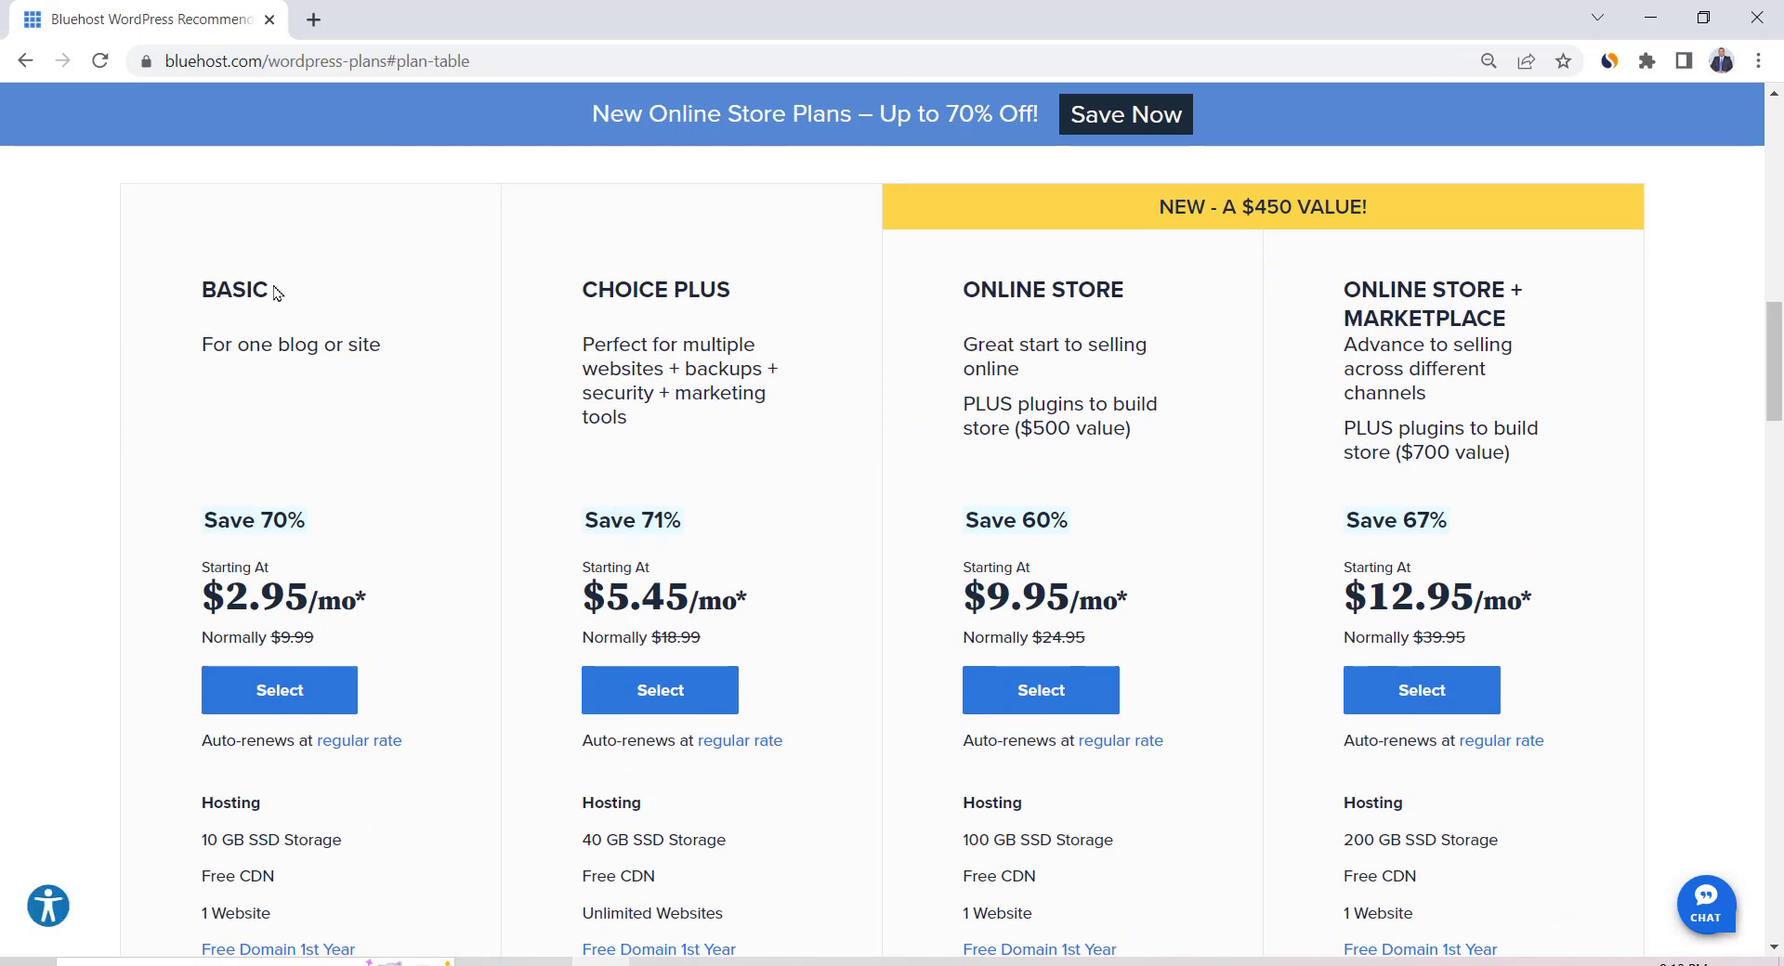
drag(276, 293, 197, 292)
click(584, 288)
drag(583, 288, 743, 292)
click(791, 331)
scroll(766, 502, down, 1)
scroll(766, 505, down, 1)
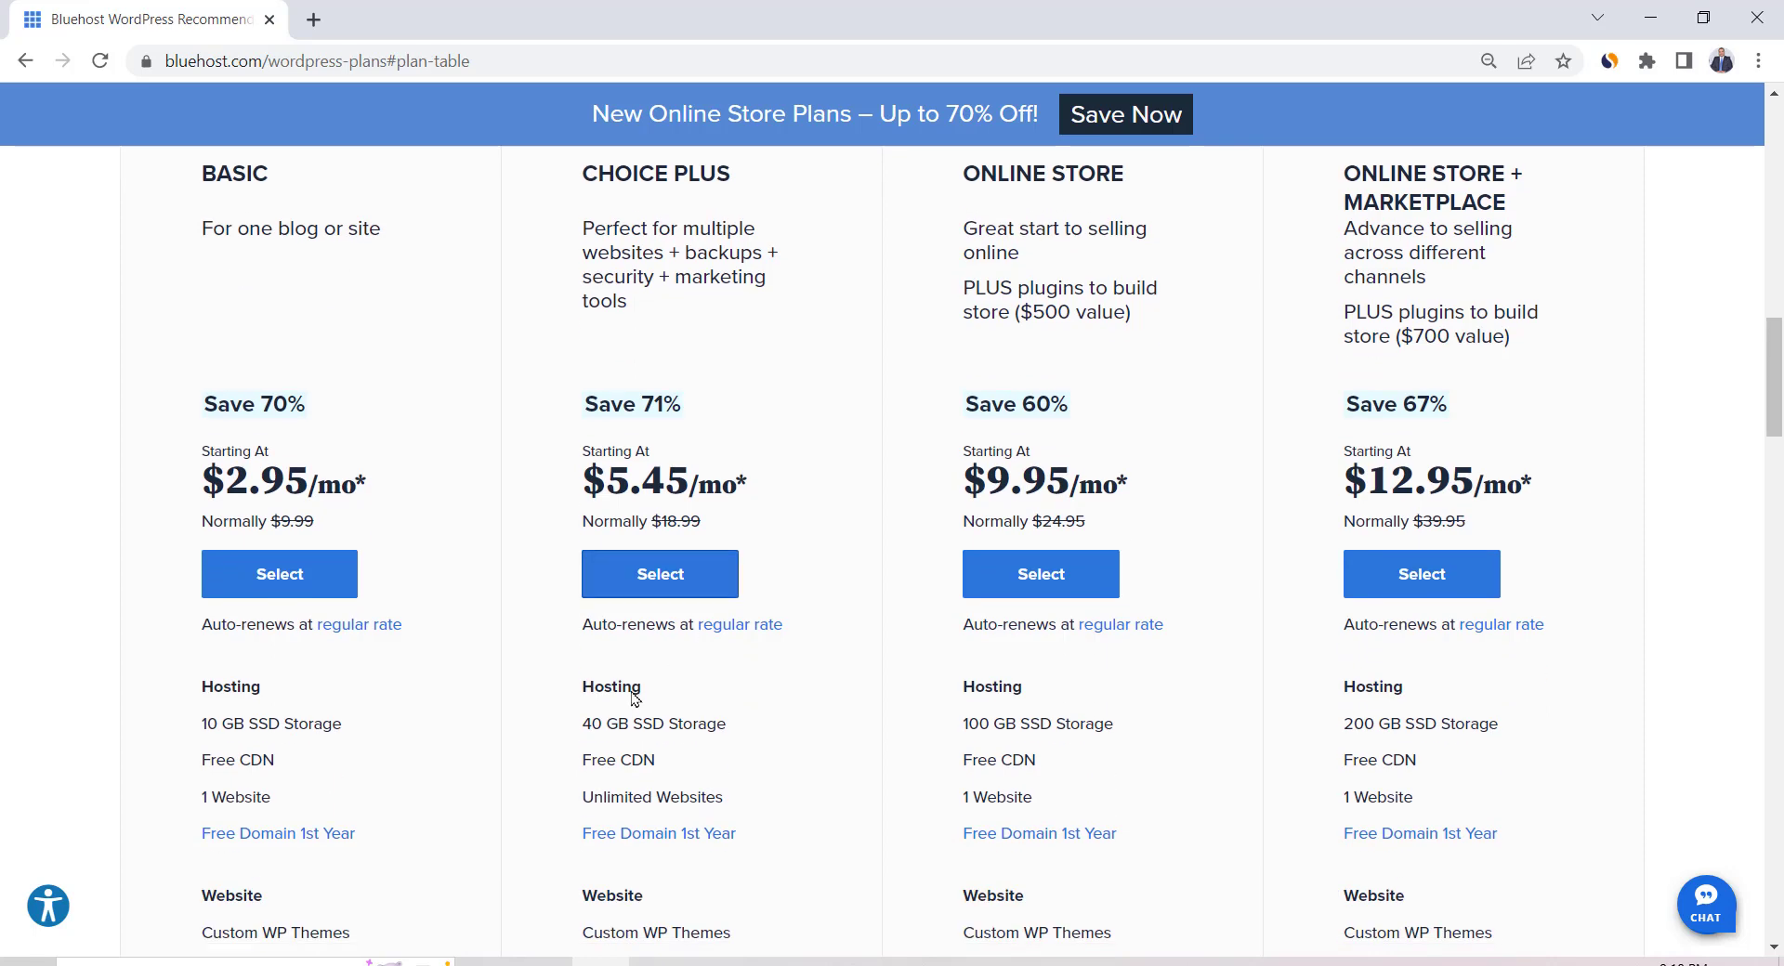
Compare the single-website versus Unlimited Websites limits, then select the Basic plan at $2.95/mo
drag(283, 806, 208, 799)
triple_click(631, 801)
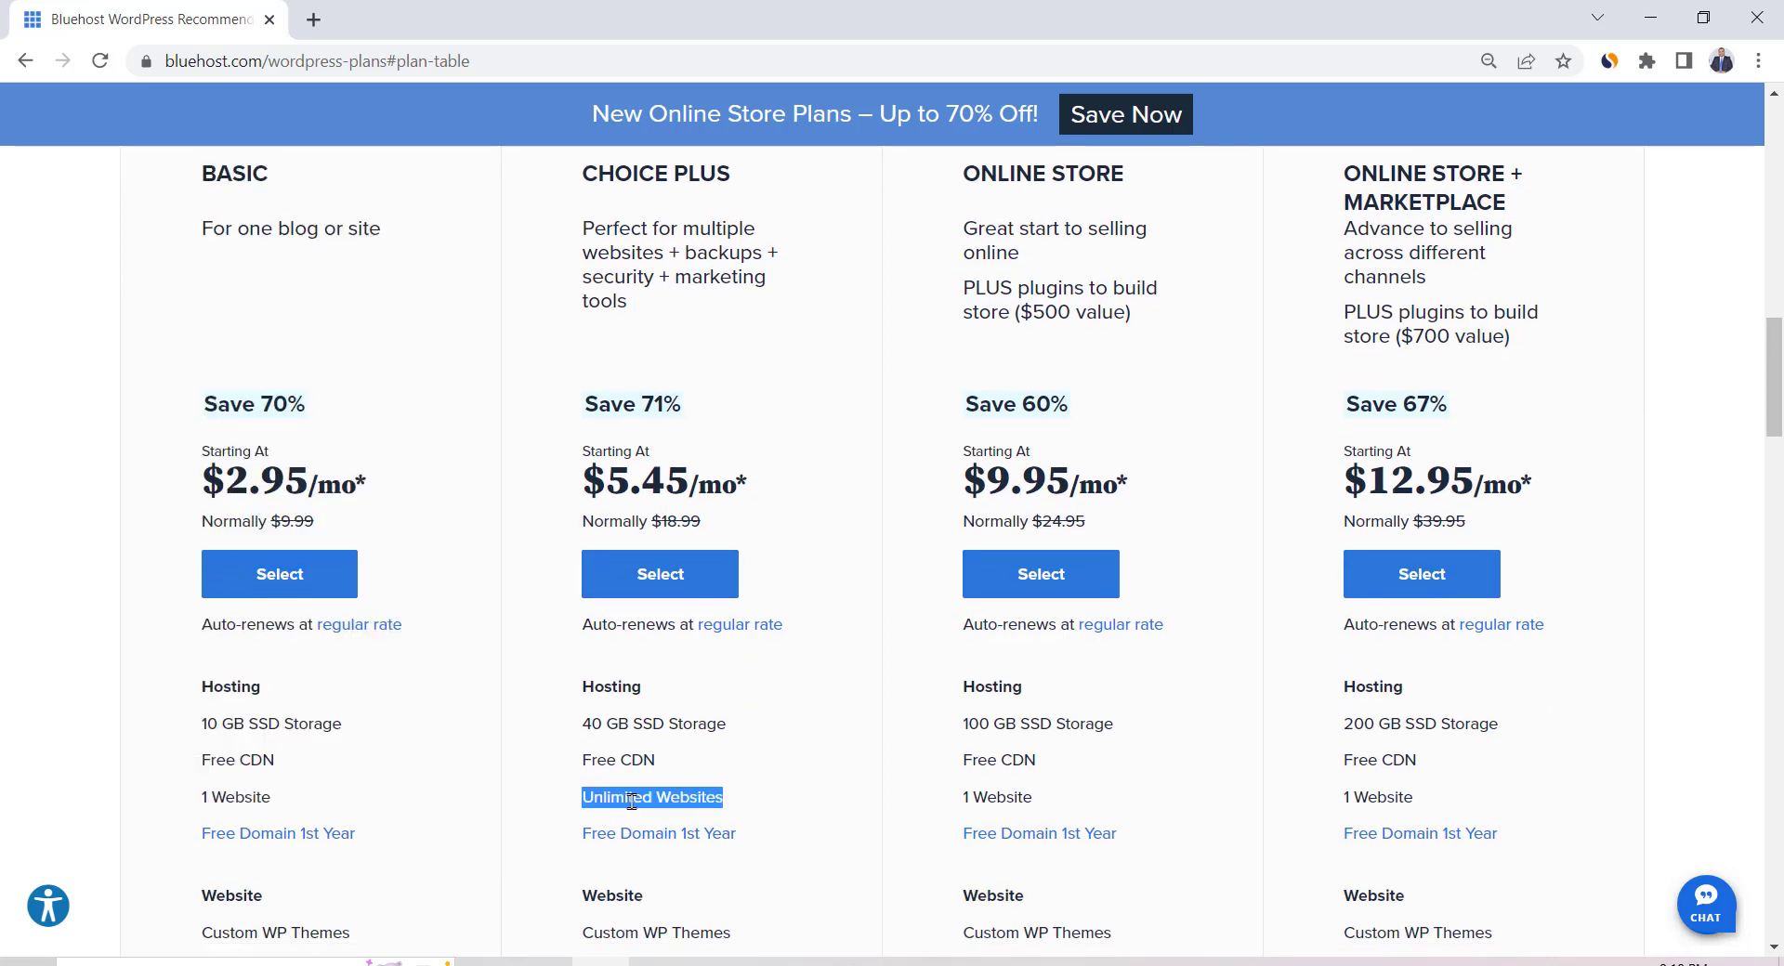
click(754, 819)
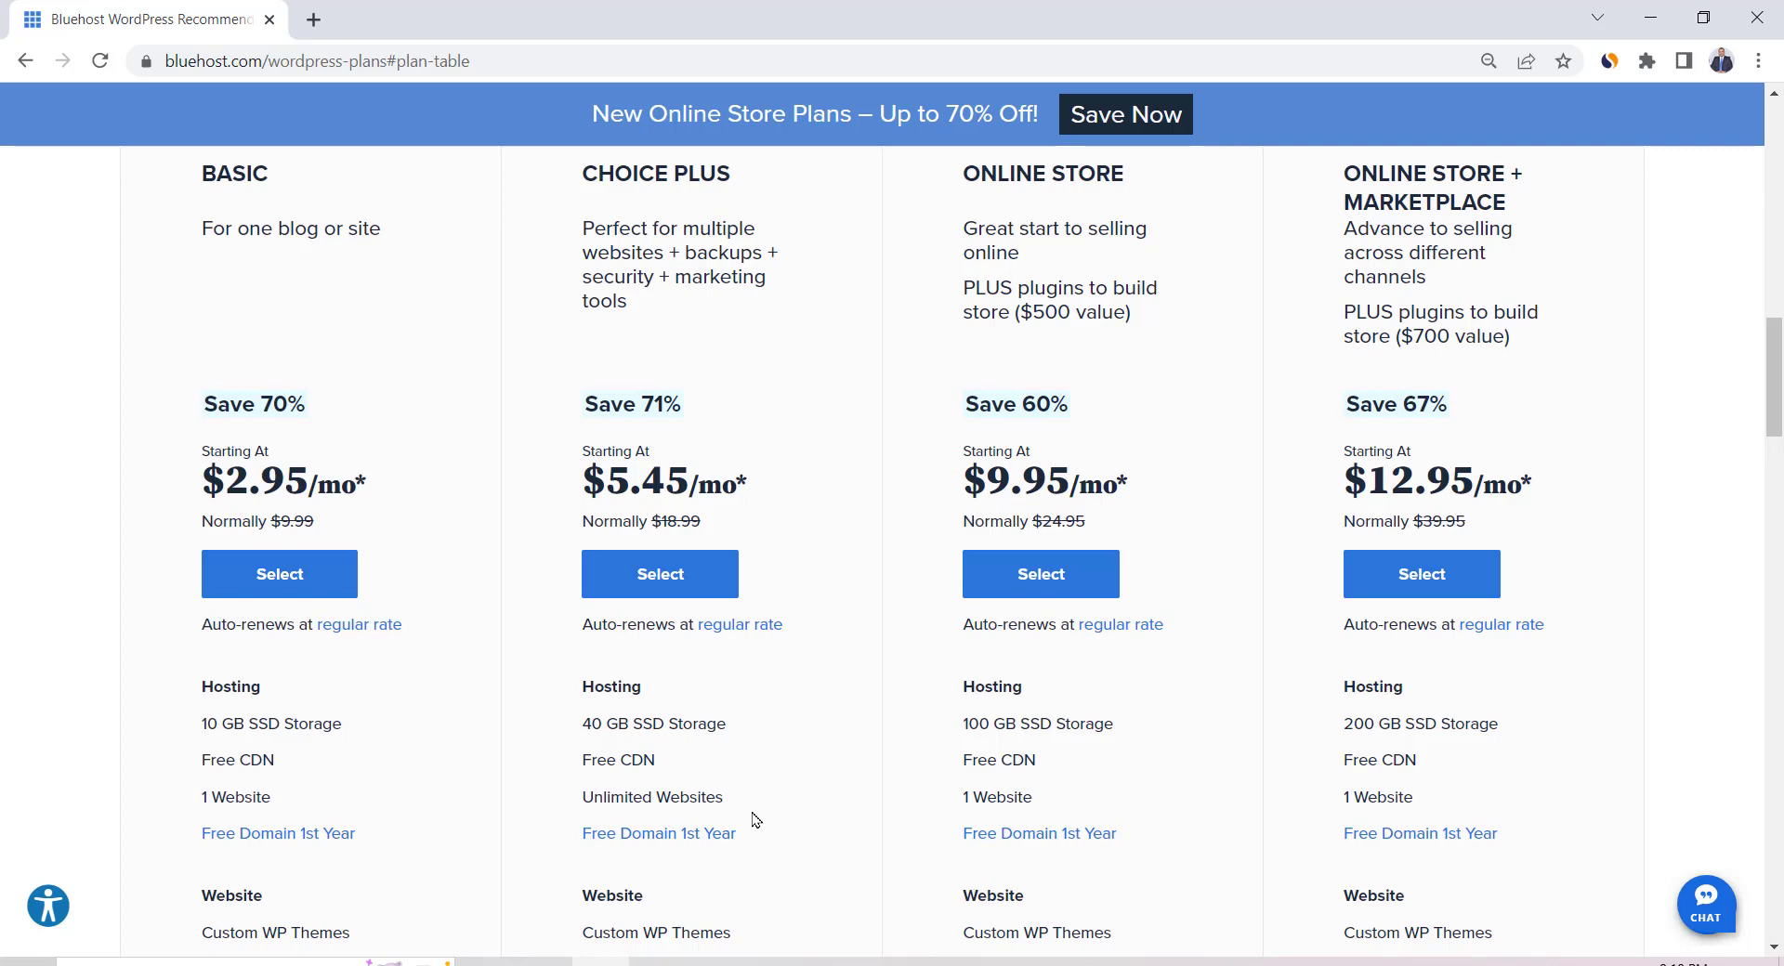
scroll(513, 836, down, 1)
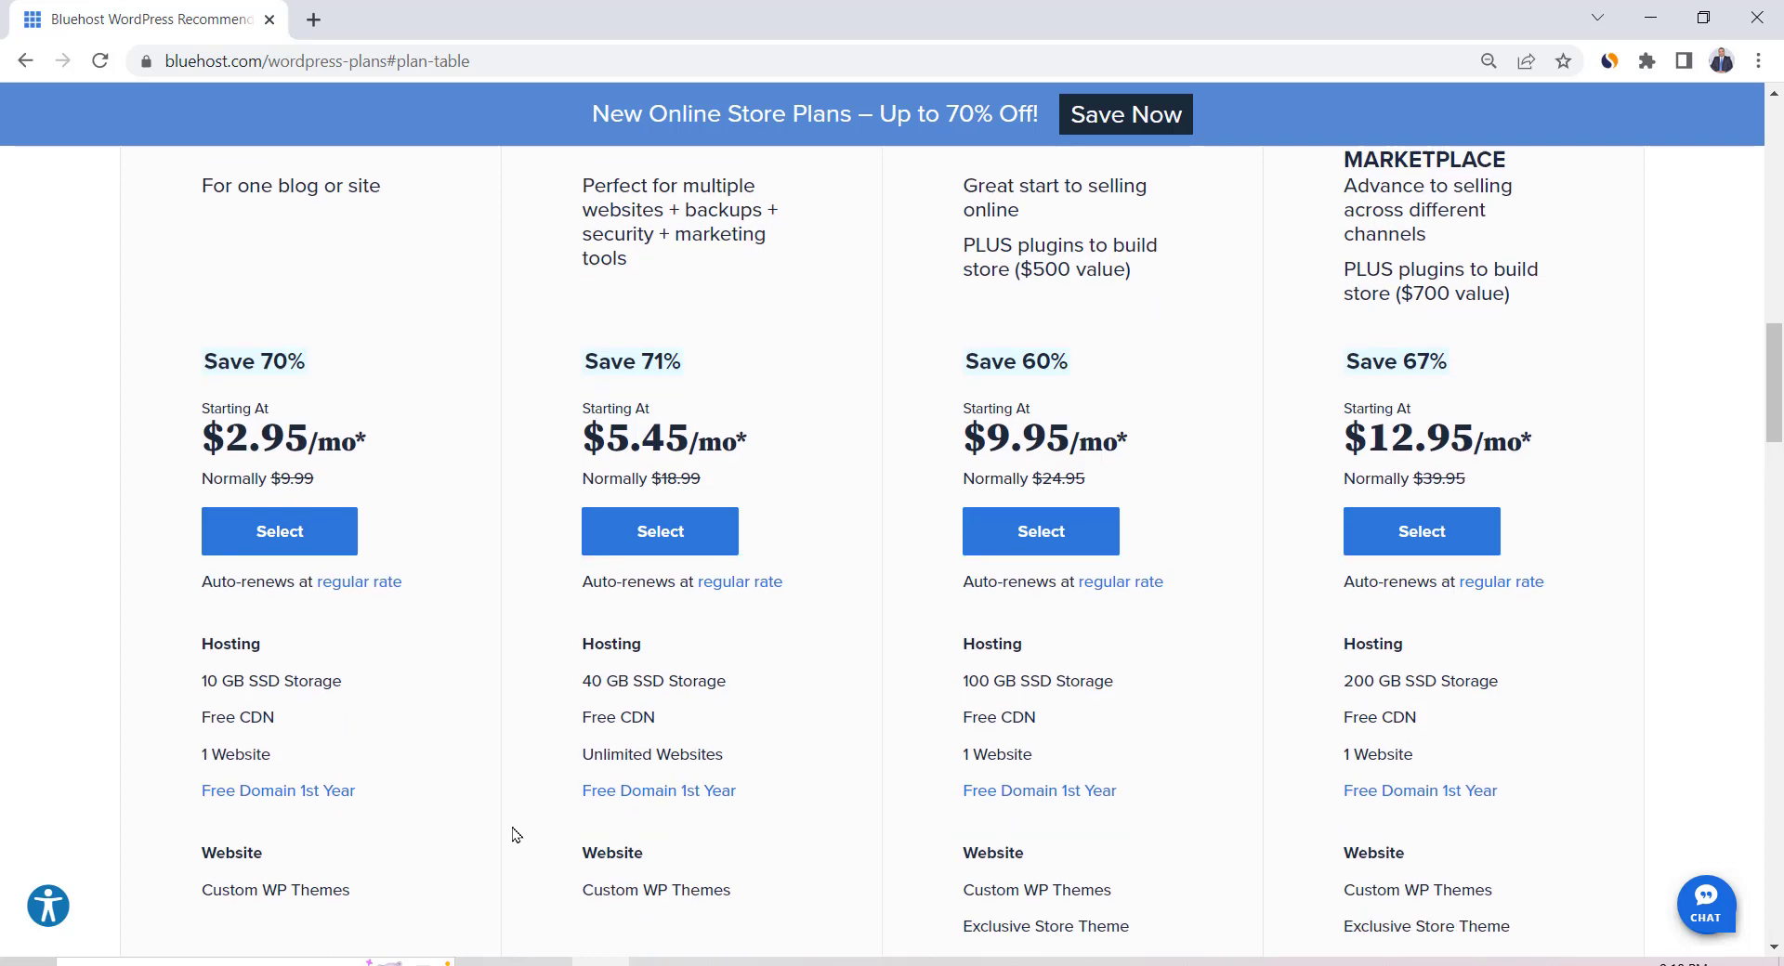
scroll(513, 836, up, 1)
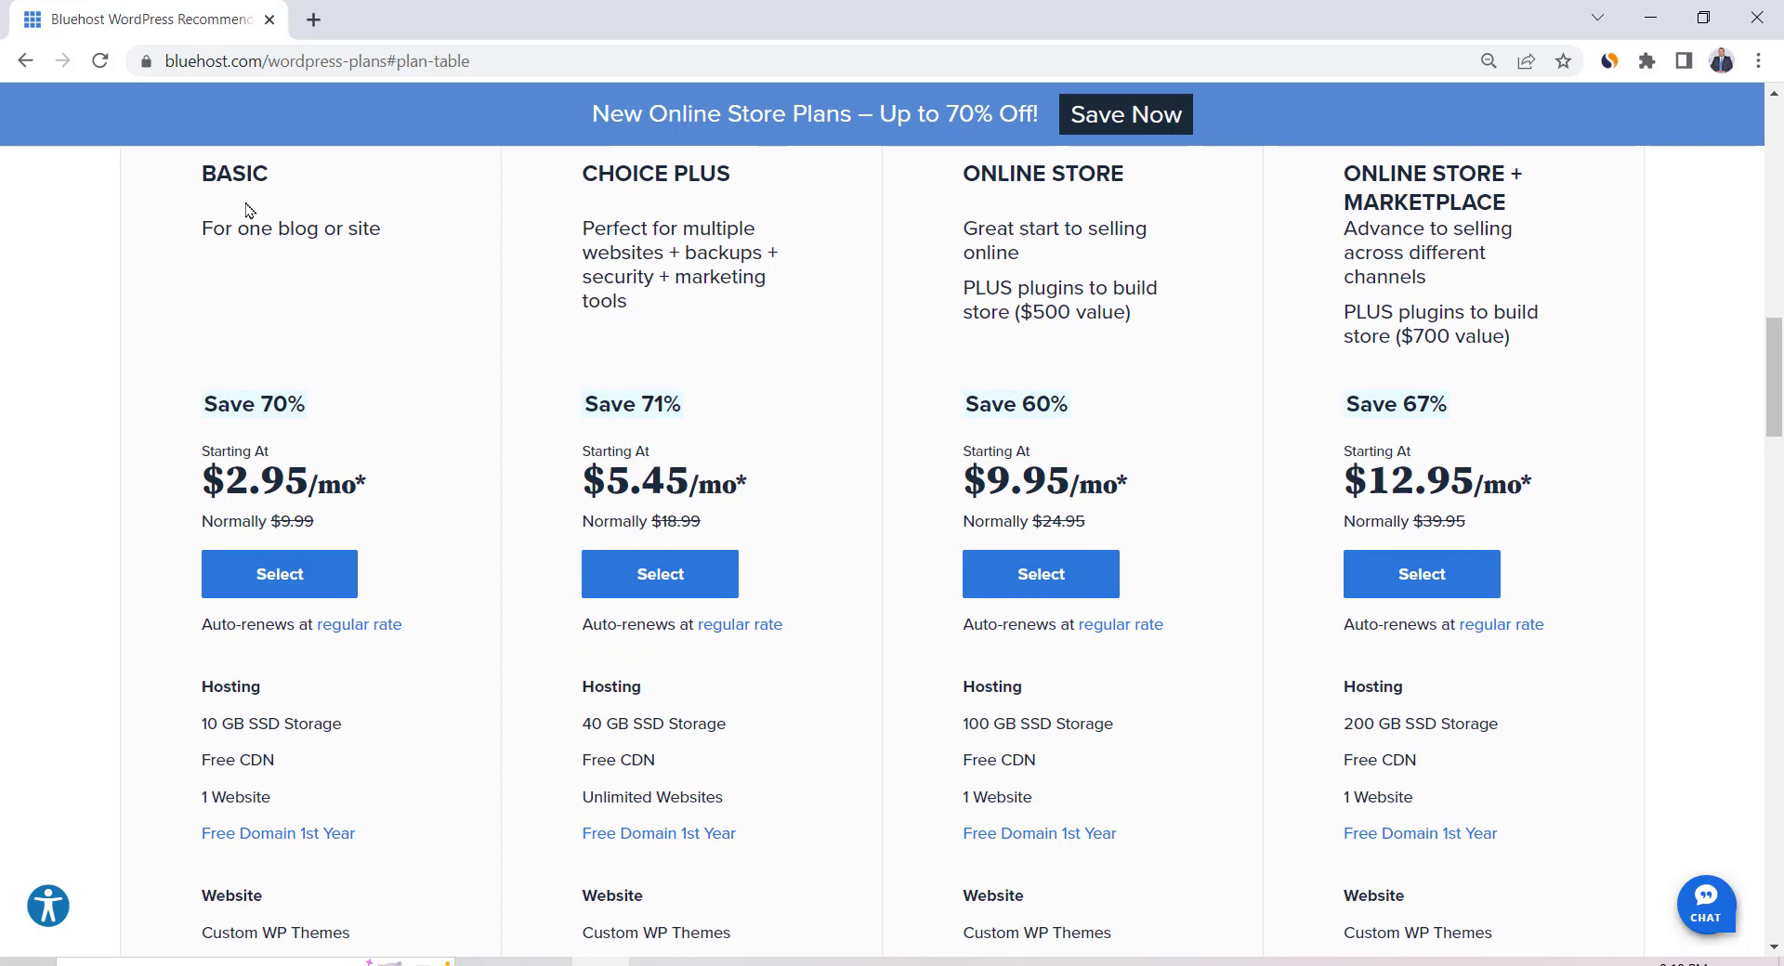
click(146, 62)
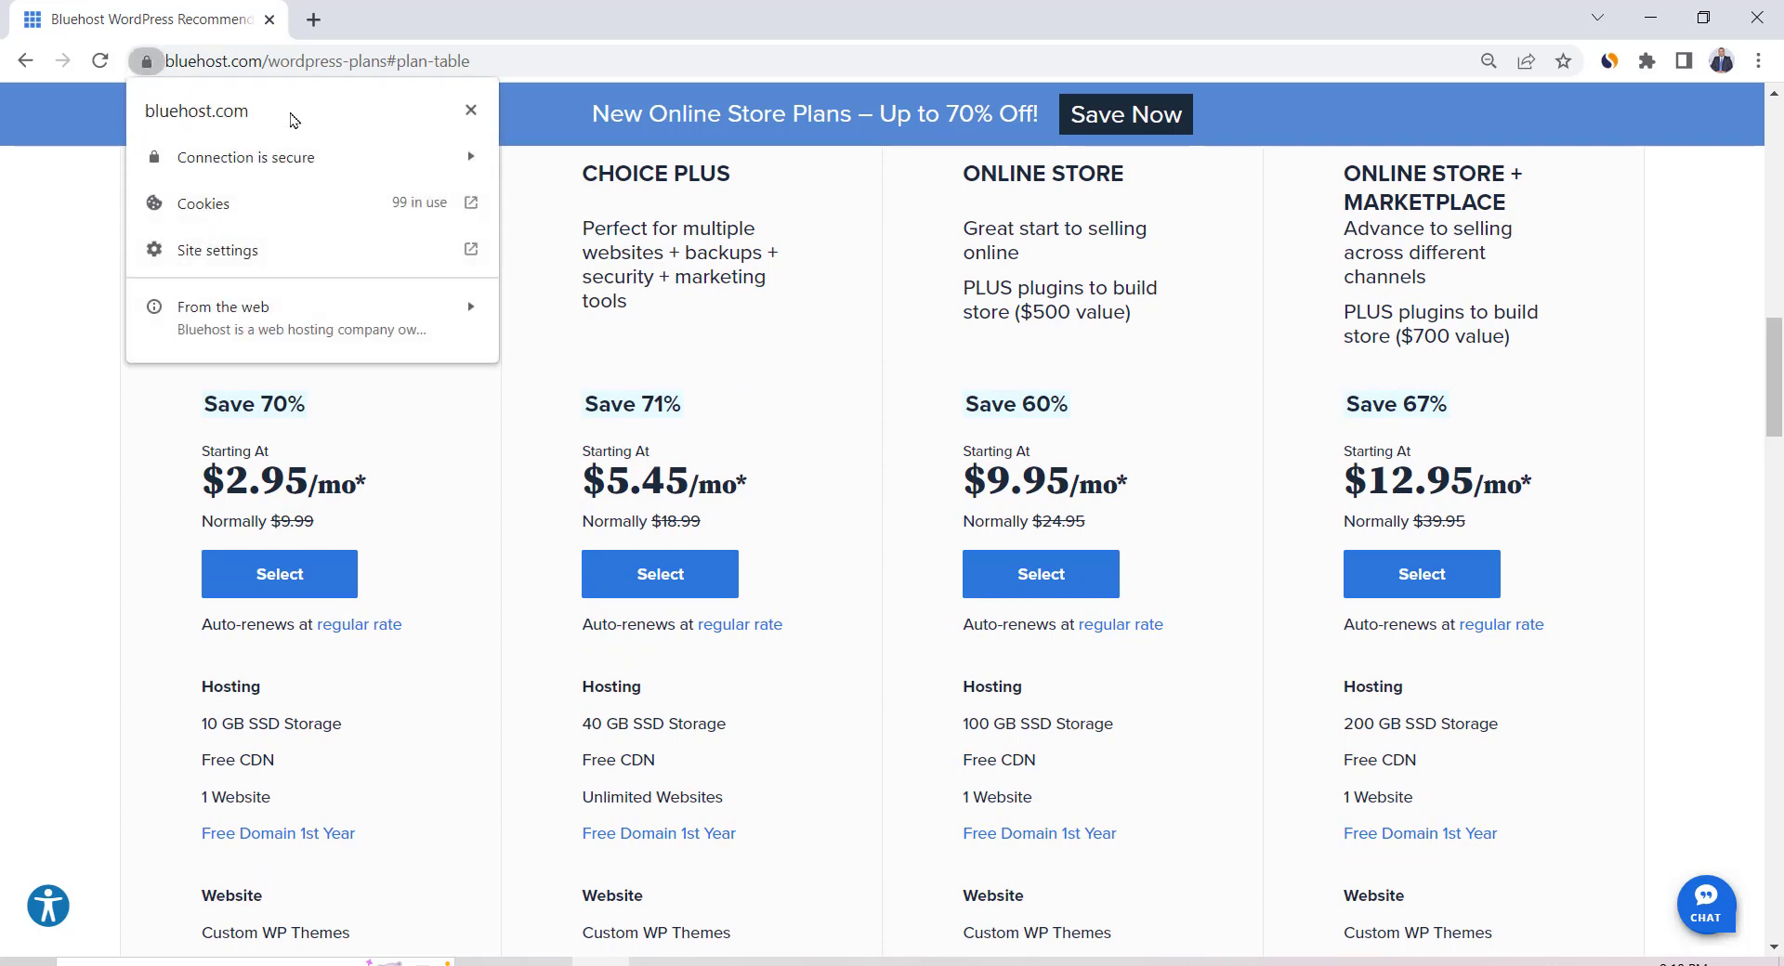
click(508, 779)
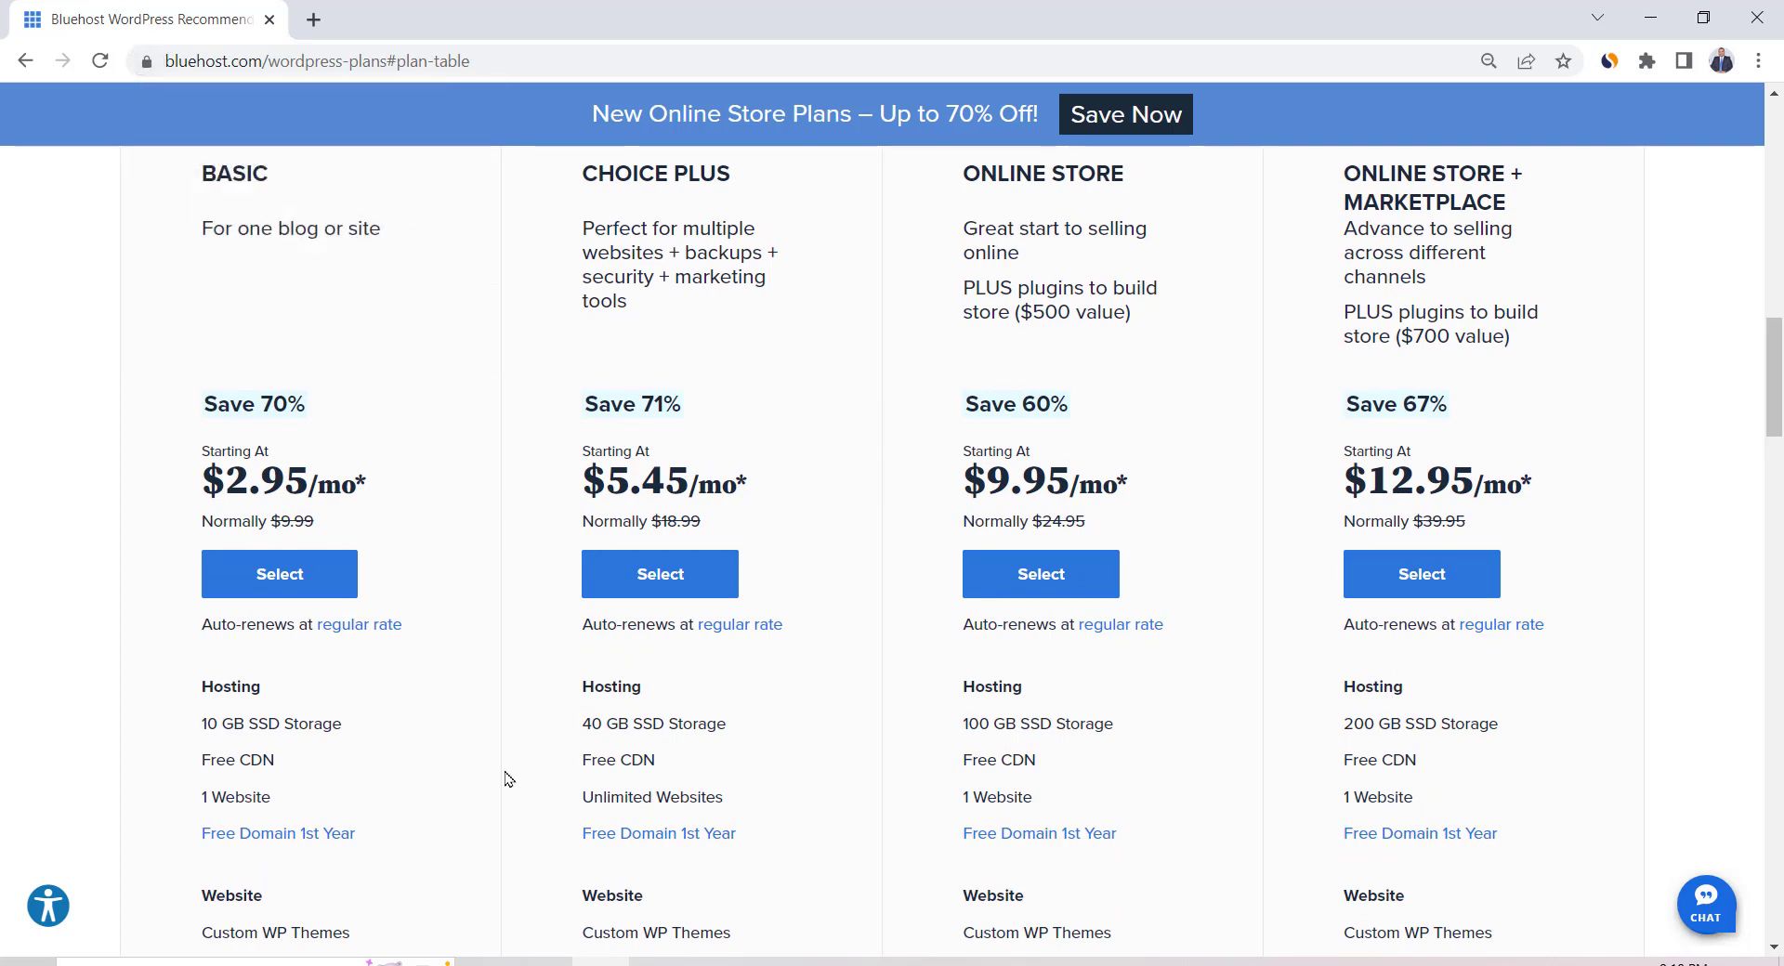
scroll(508, 779, up, 2)
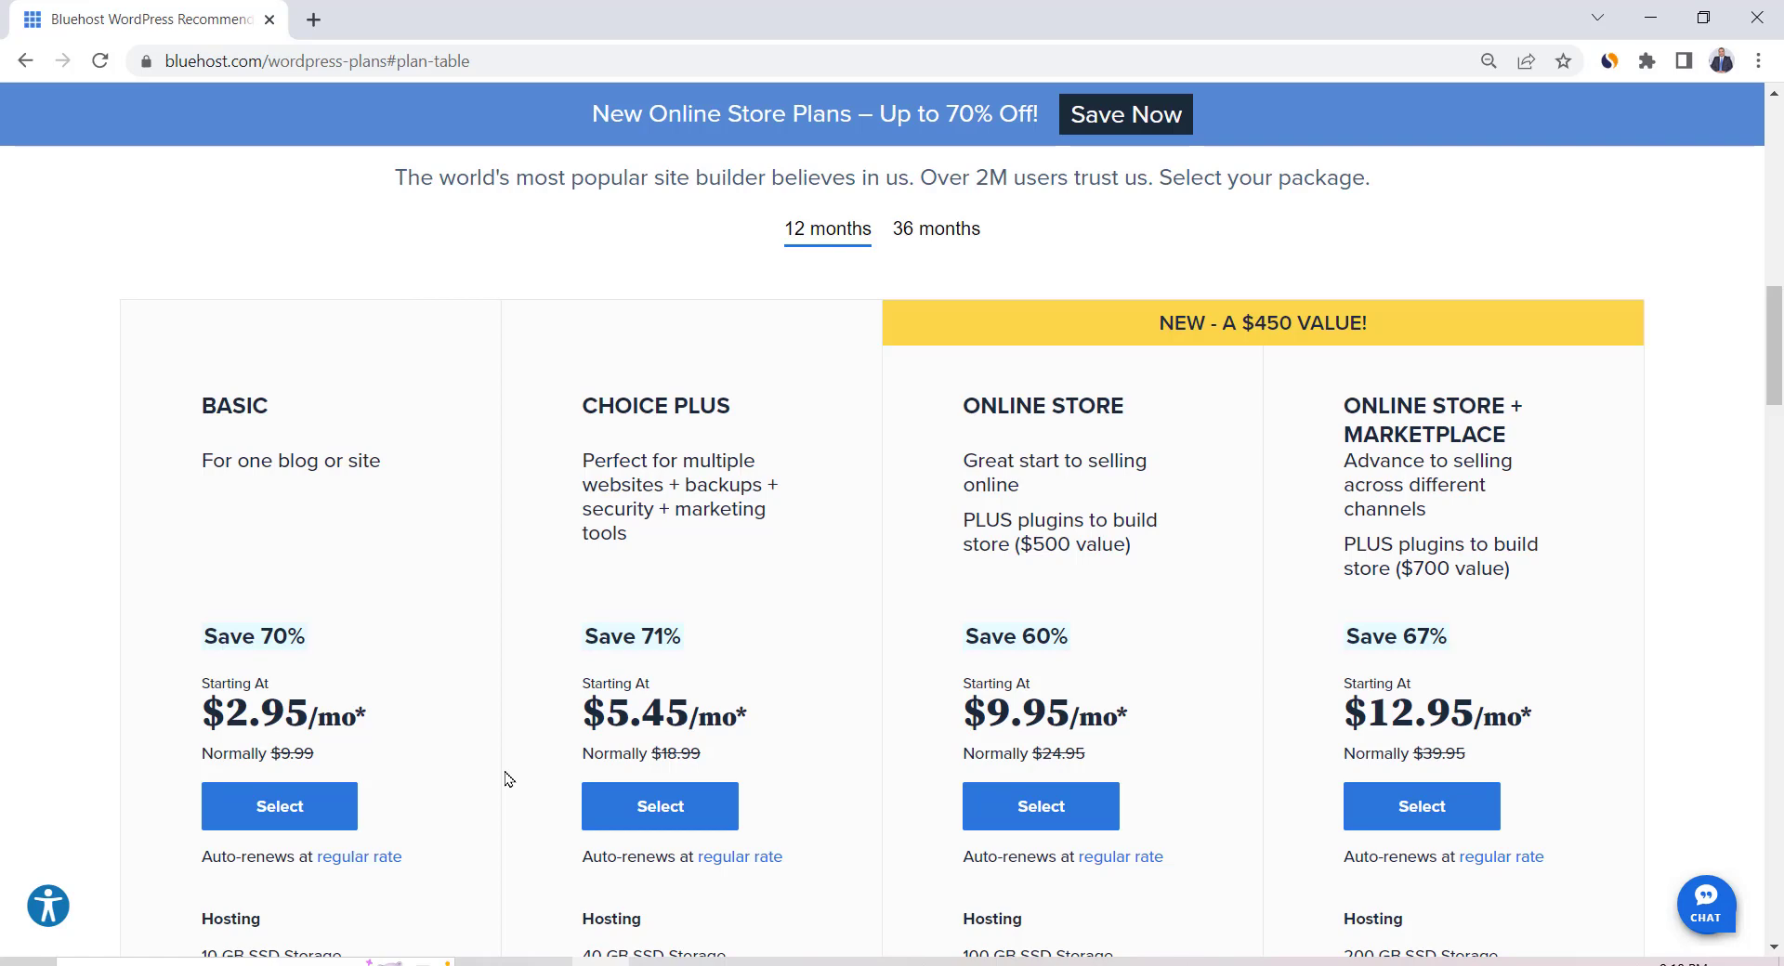
click(297, 818)
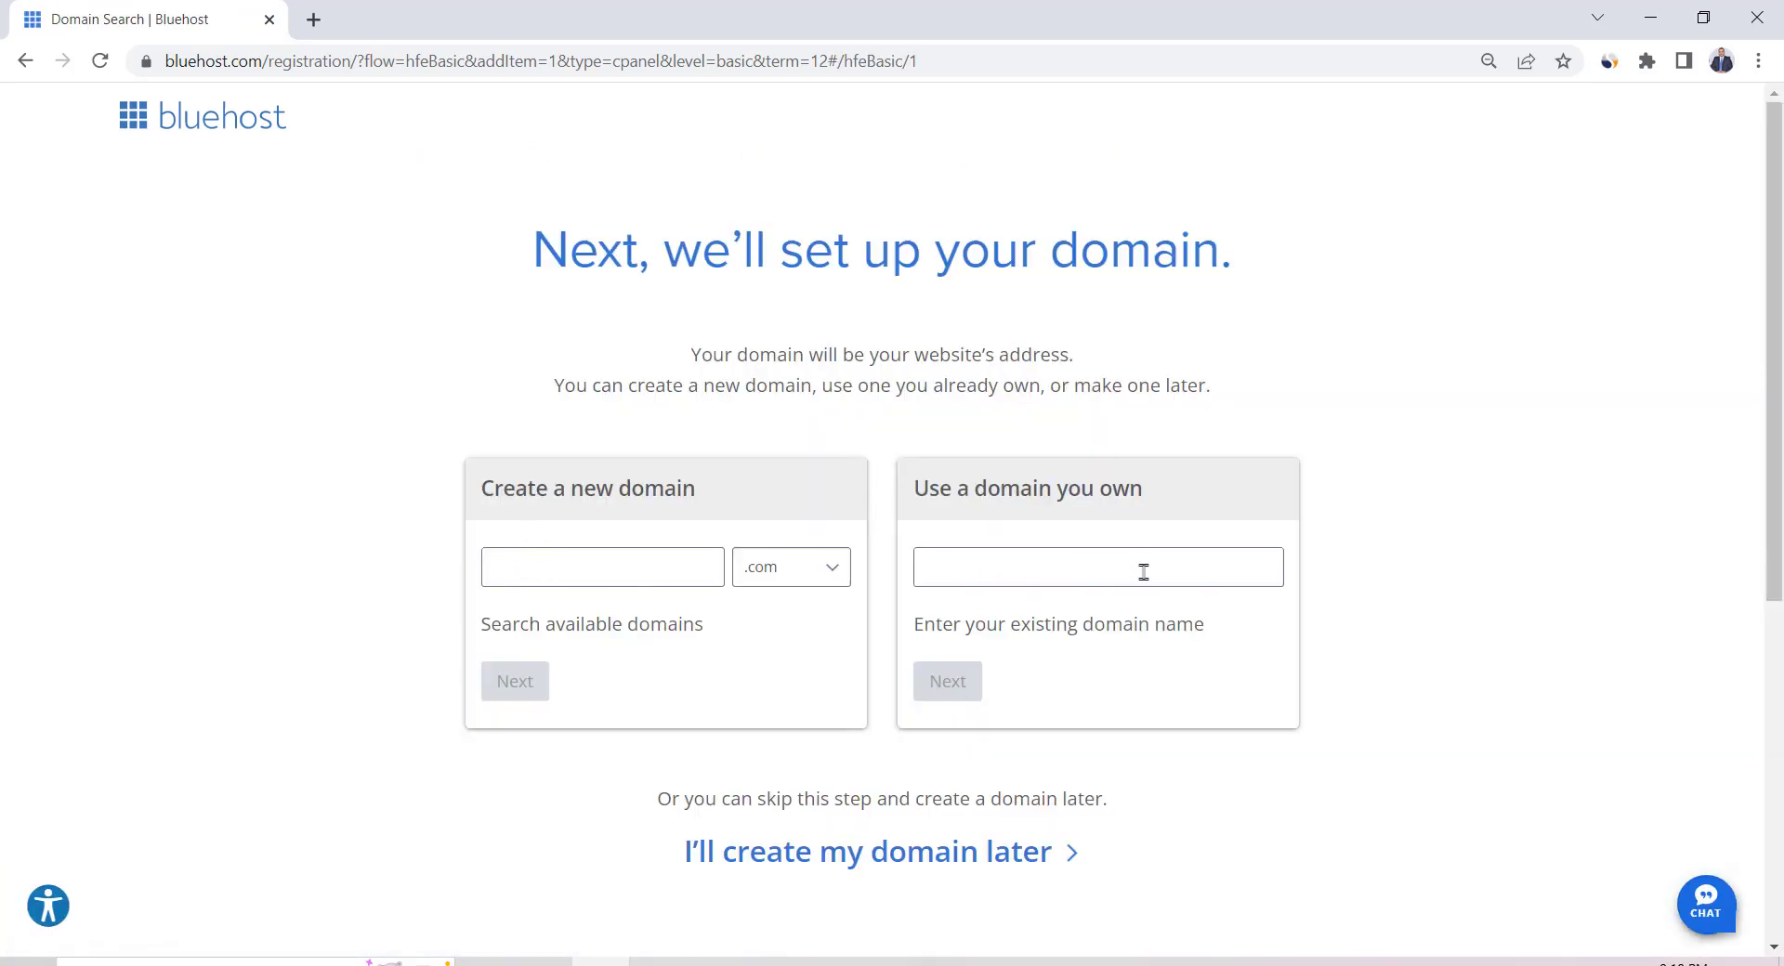
Search for prodigitalhub as a new domain and find prodigitalhub.com unavailable
click(616, 572)
text(prodigita)
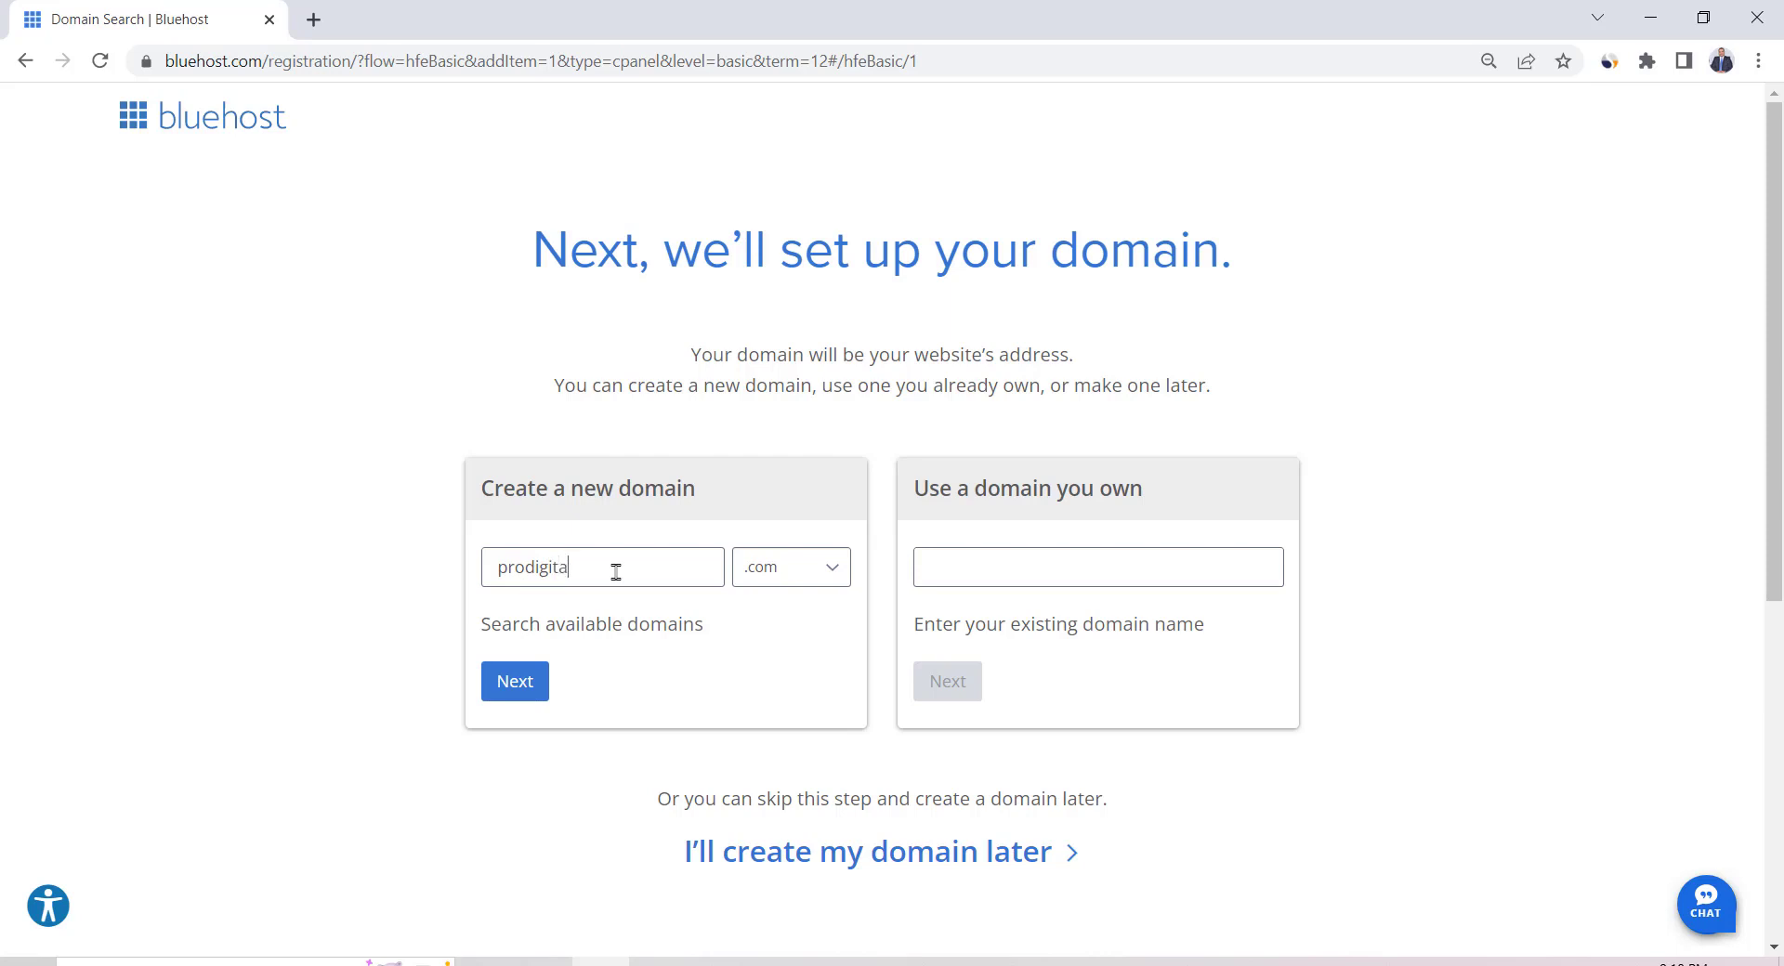
text(lhub)
click(514, 688)
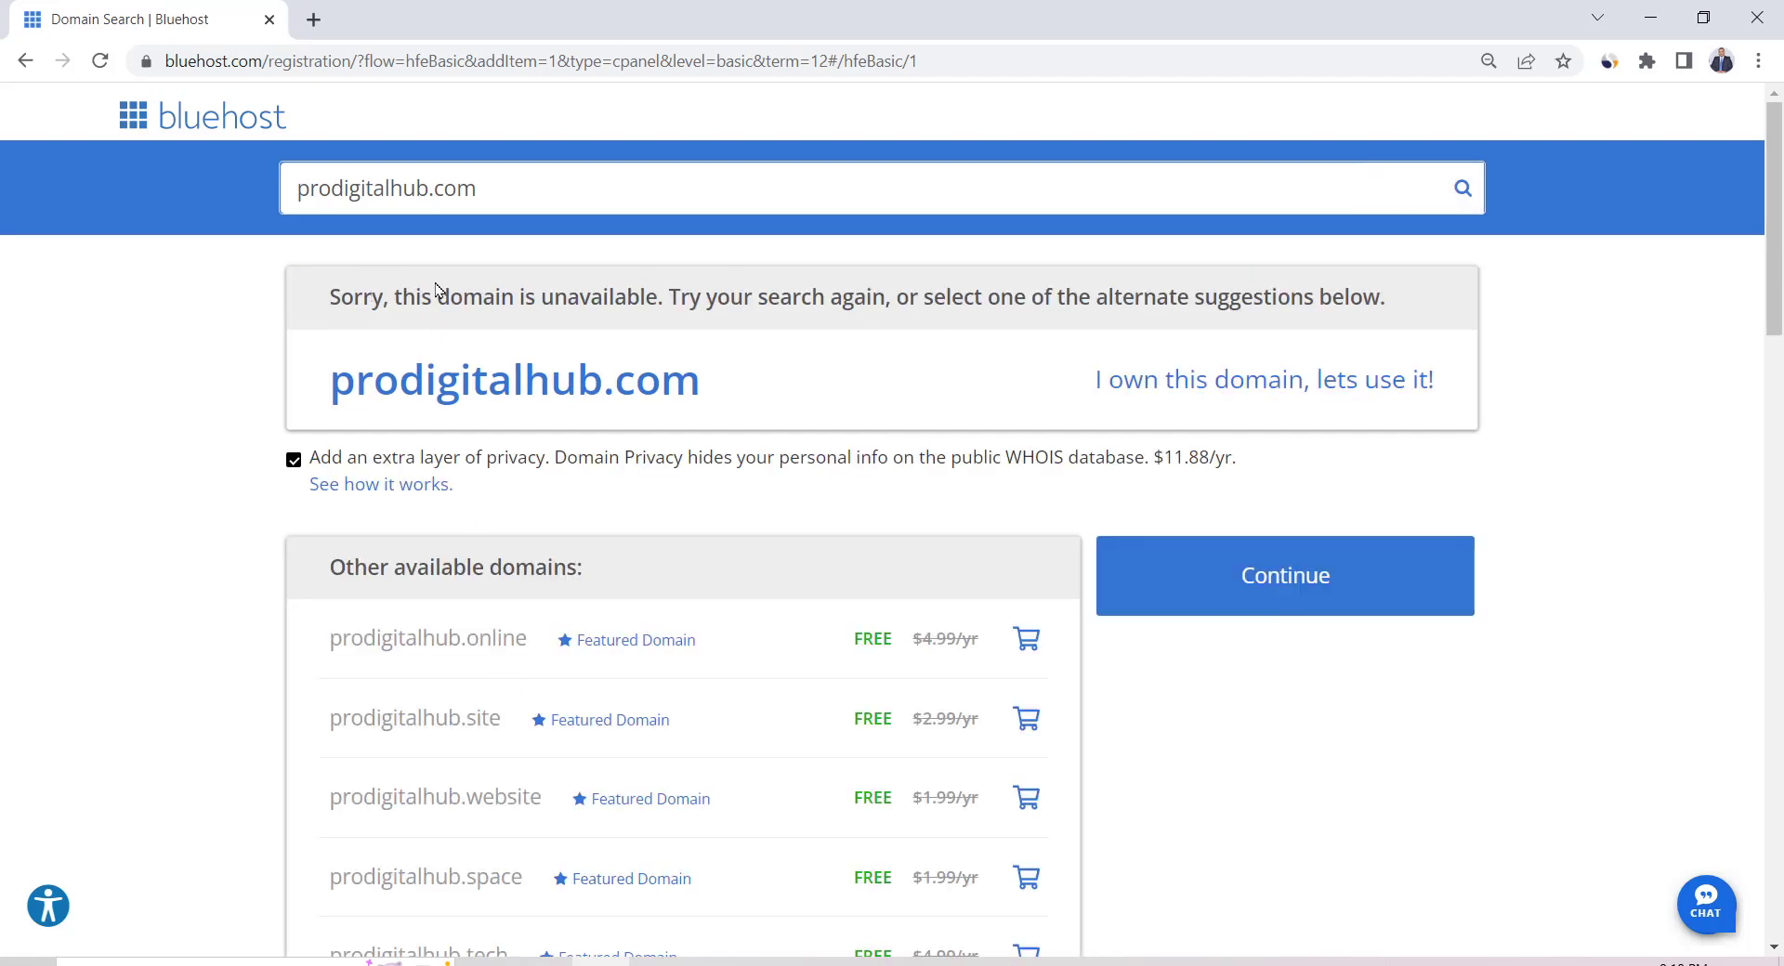
drag(406, 301, 660, 319)
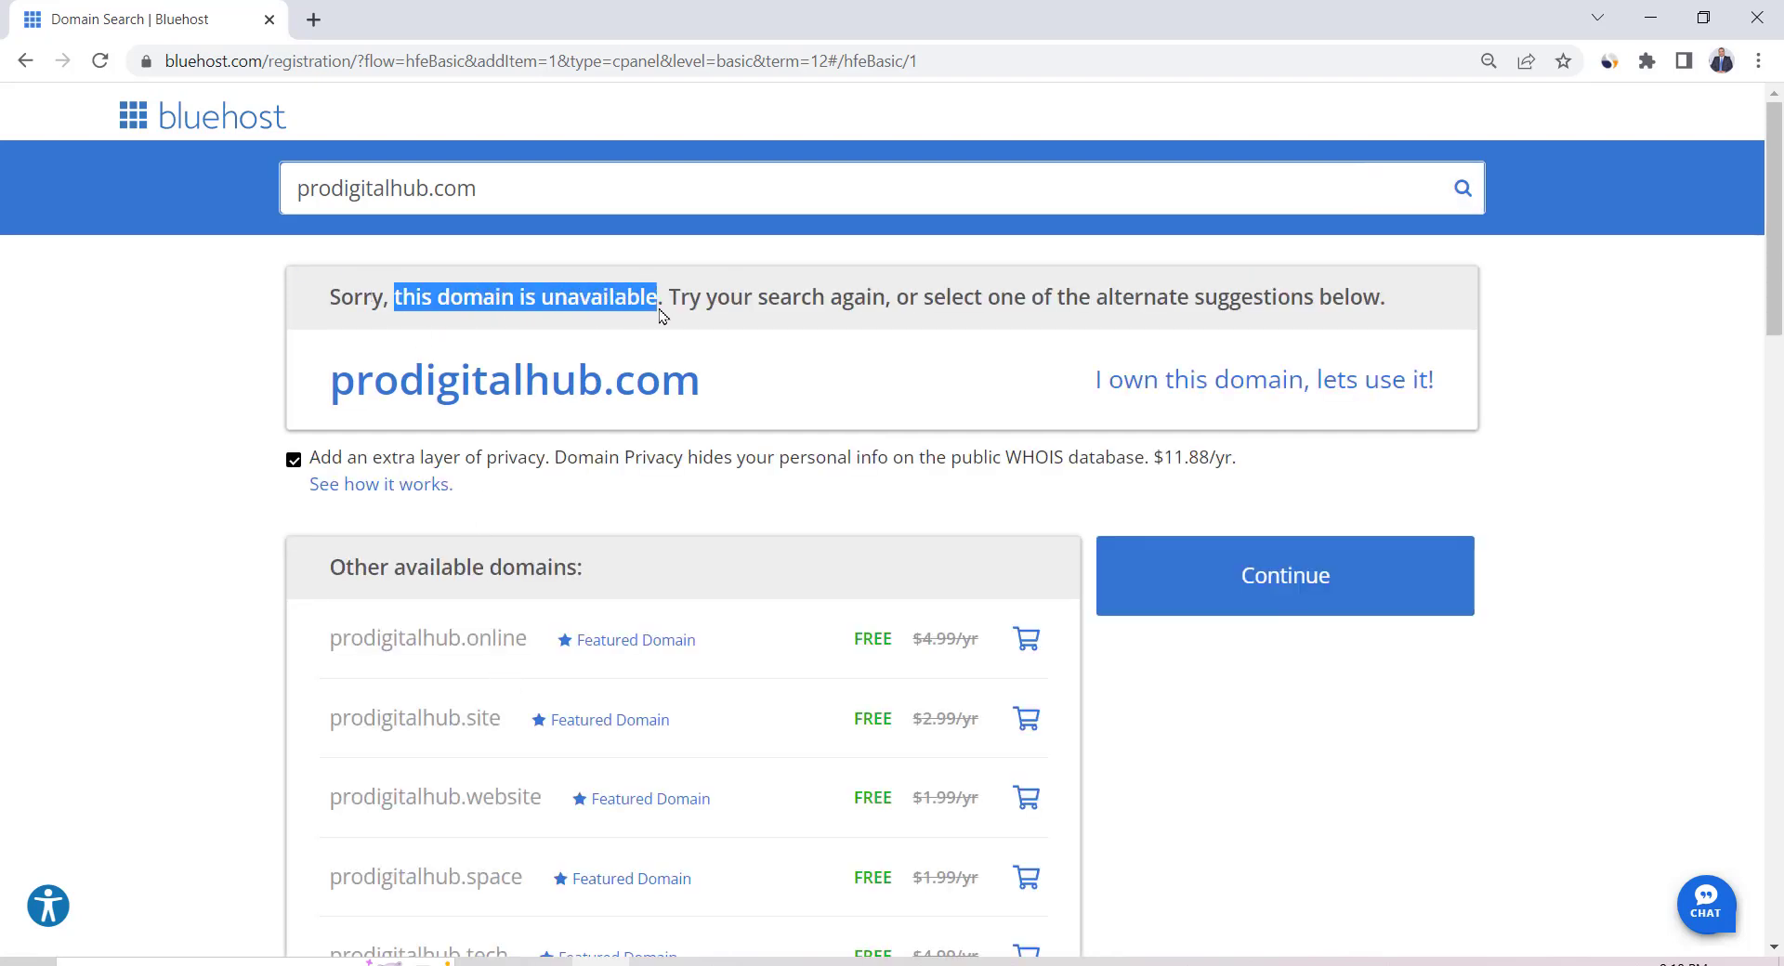
click(674, 315)
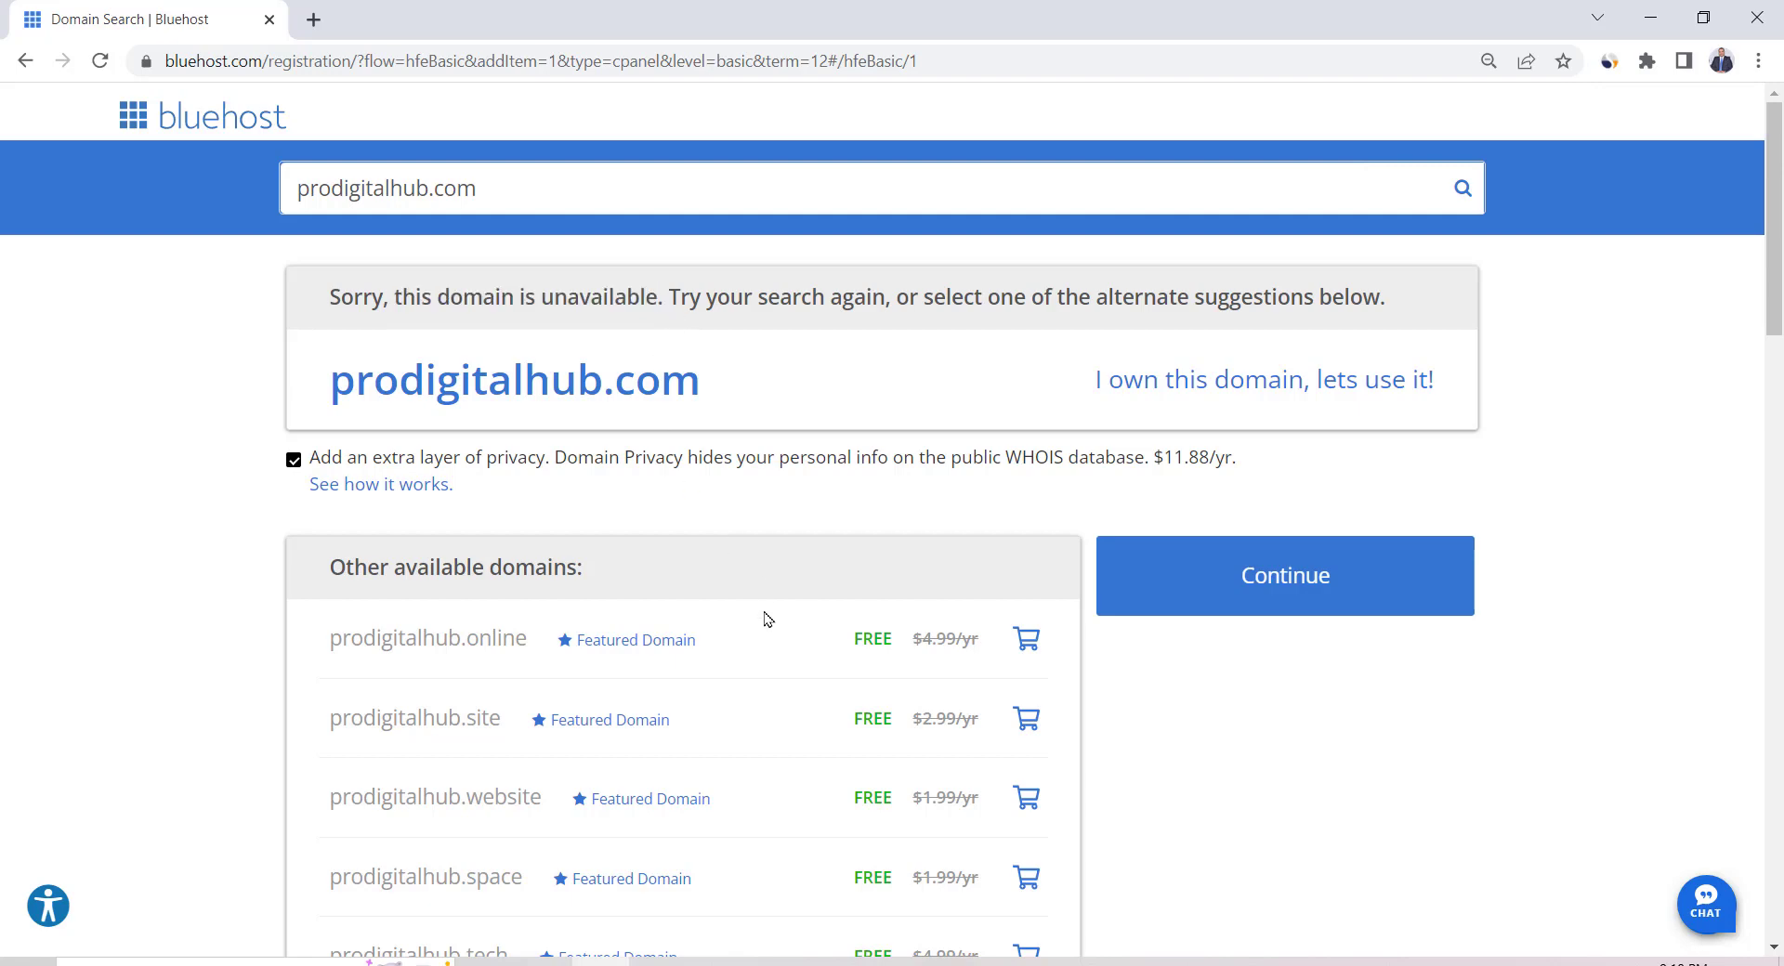
Add the free prodigitalhub.net domain to the order and continue to checkout
scroll(768, 619, down, 3)
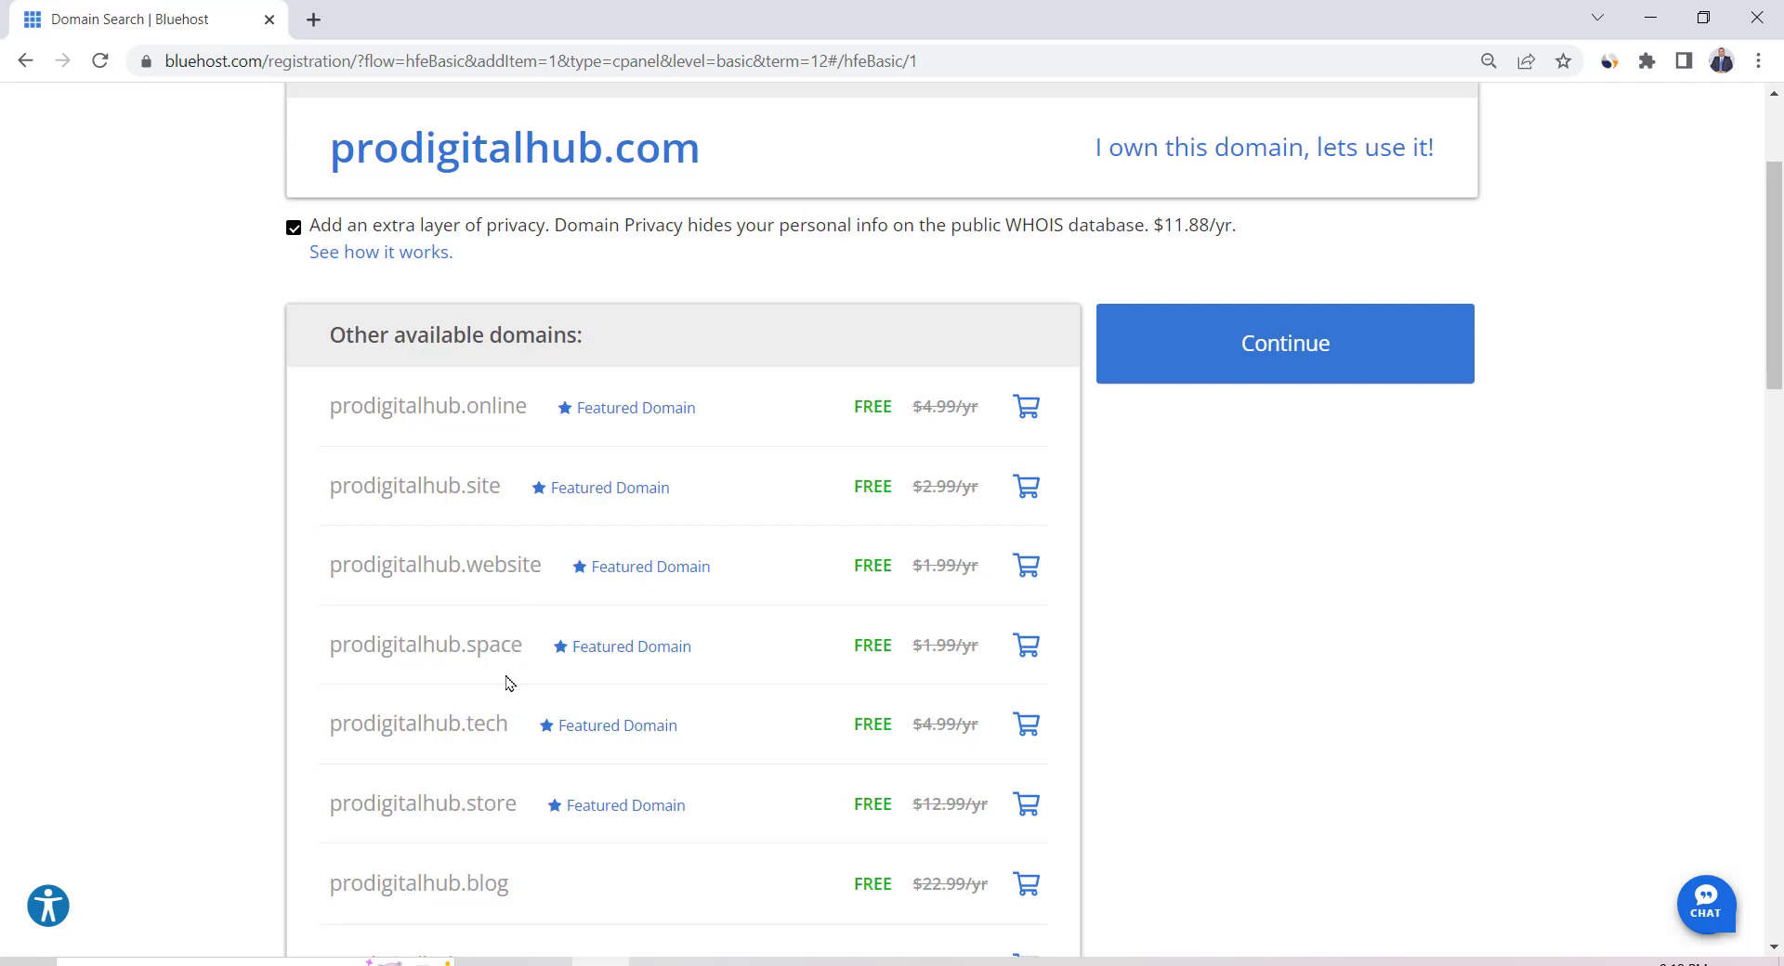
scroll(509, 685, down, 2)
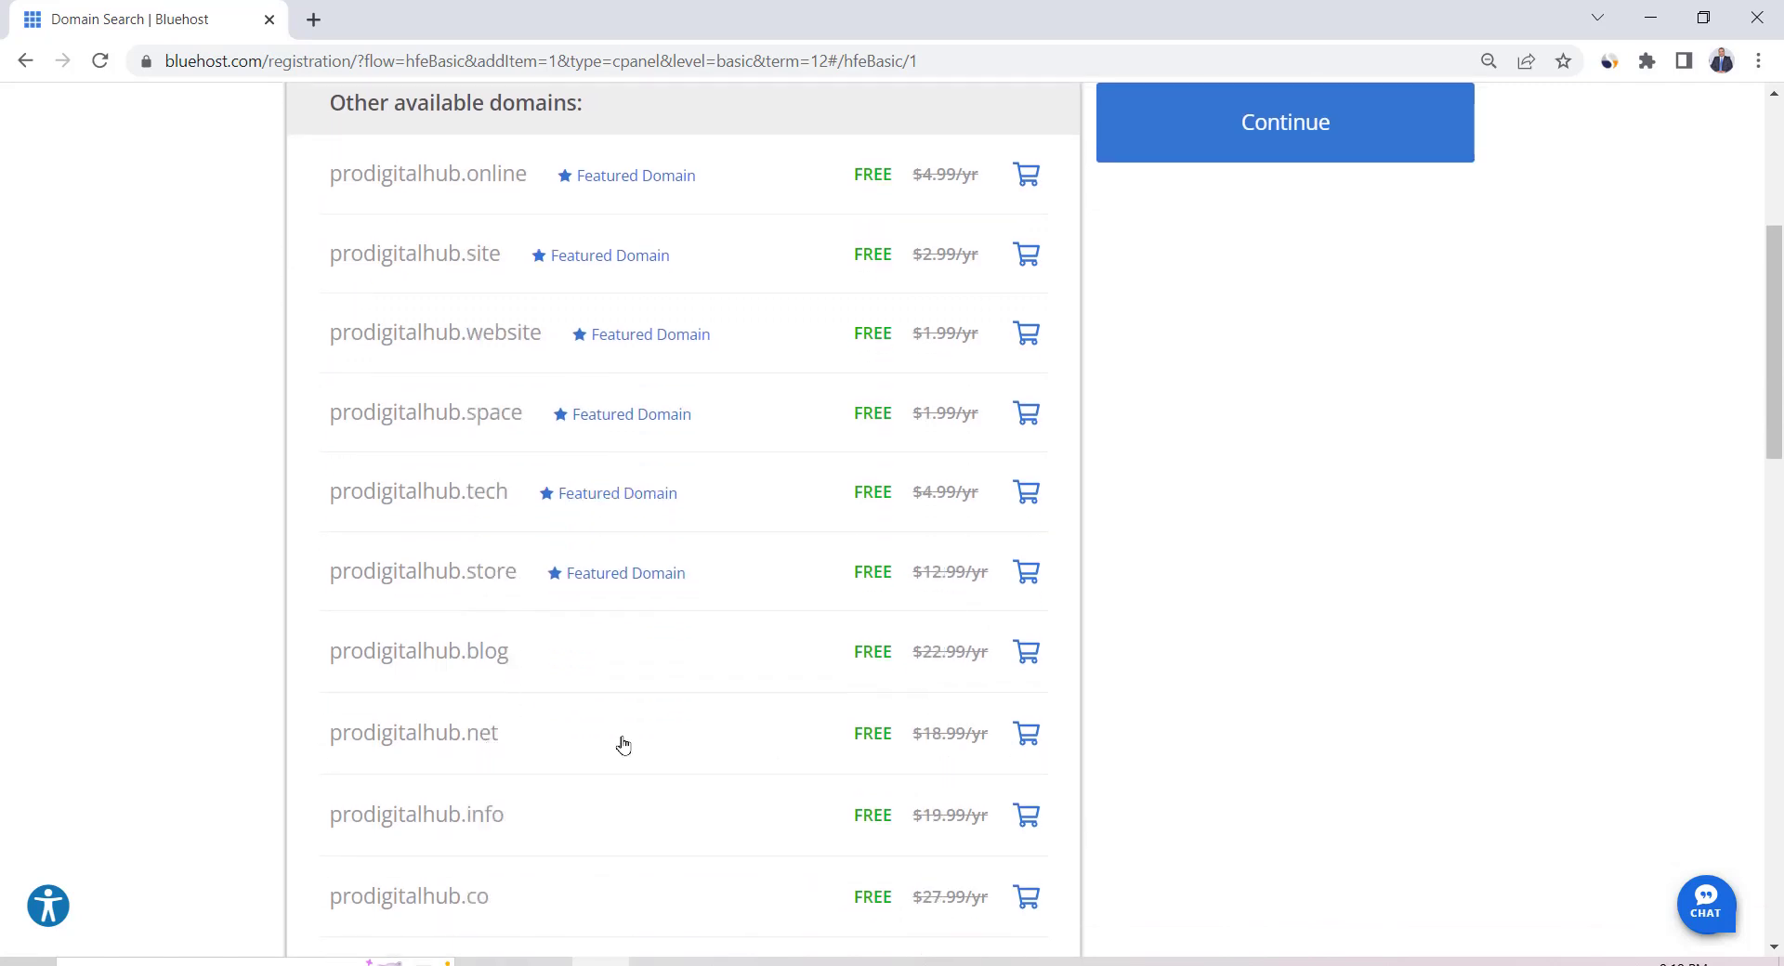
click(1026, 736)
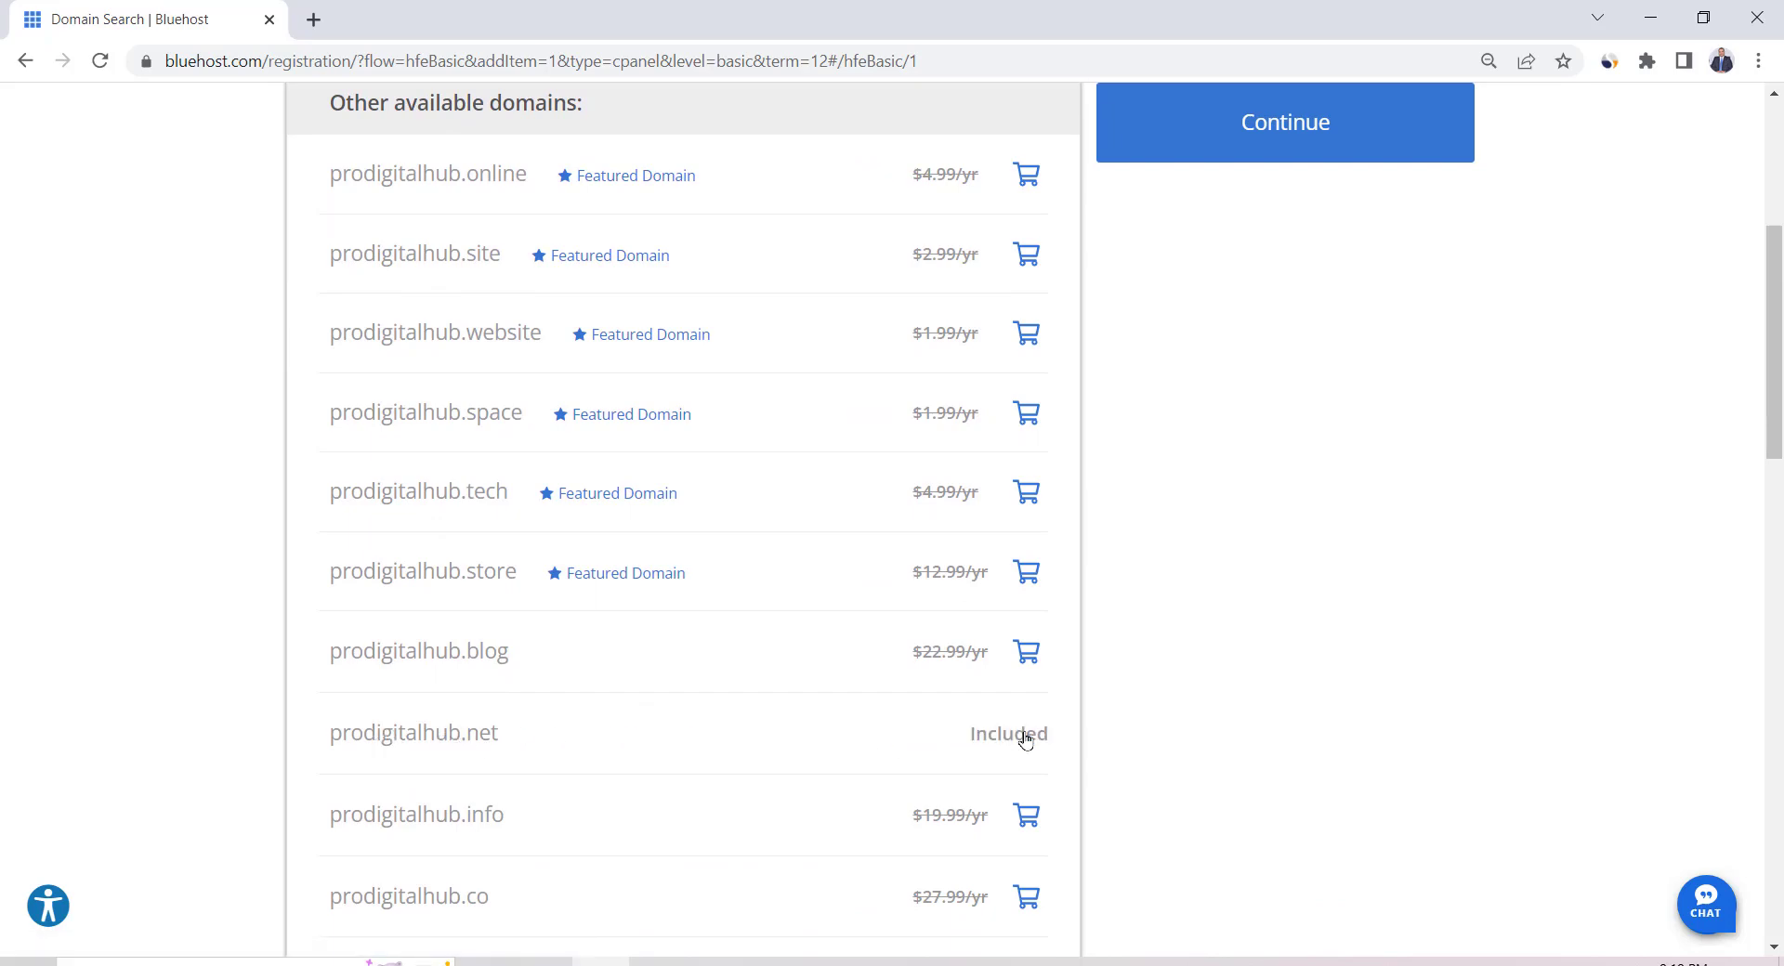
scroll(1190, 496, up, 3)
click(1223, 564)
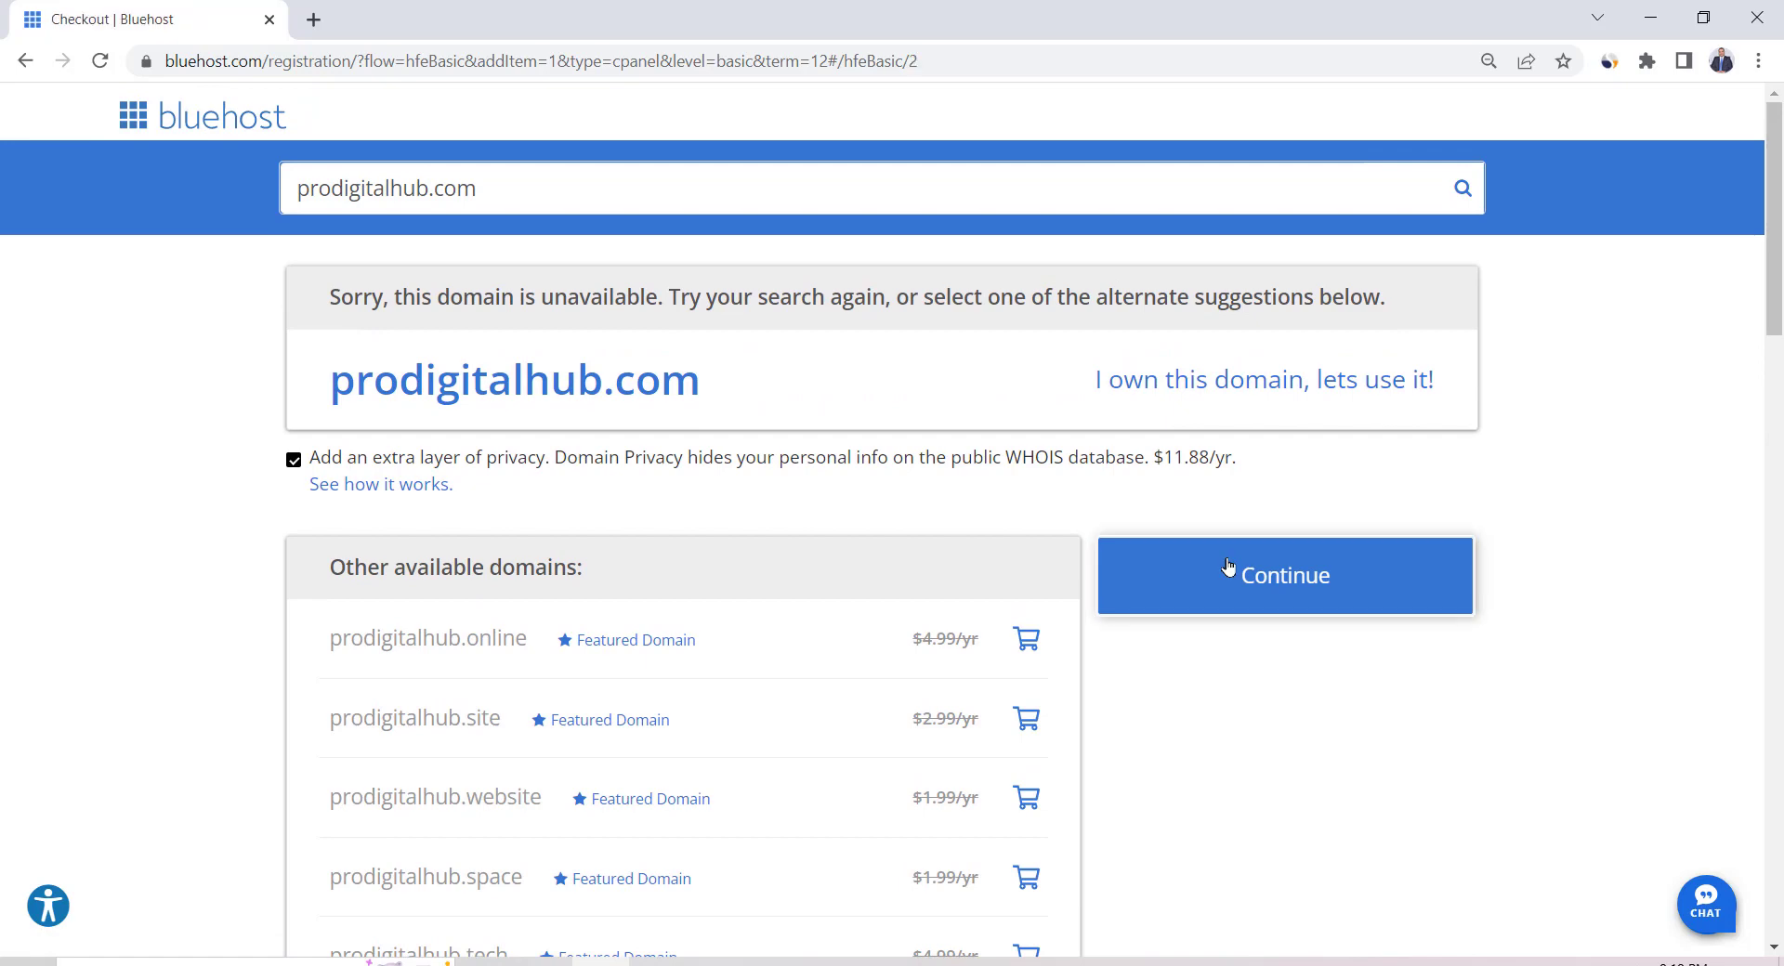
Keep the 12-month term and remove the Codeguard Basic and SiteLock Security extras
scroll(951, 556, down, 4)
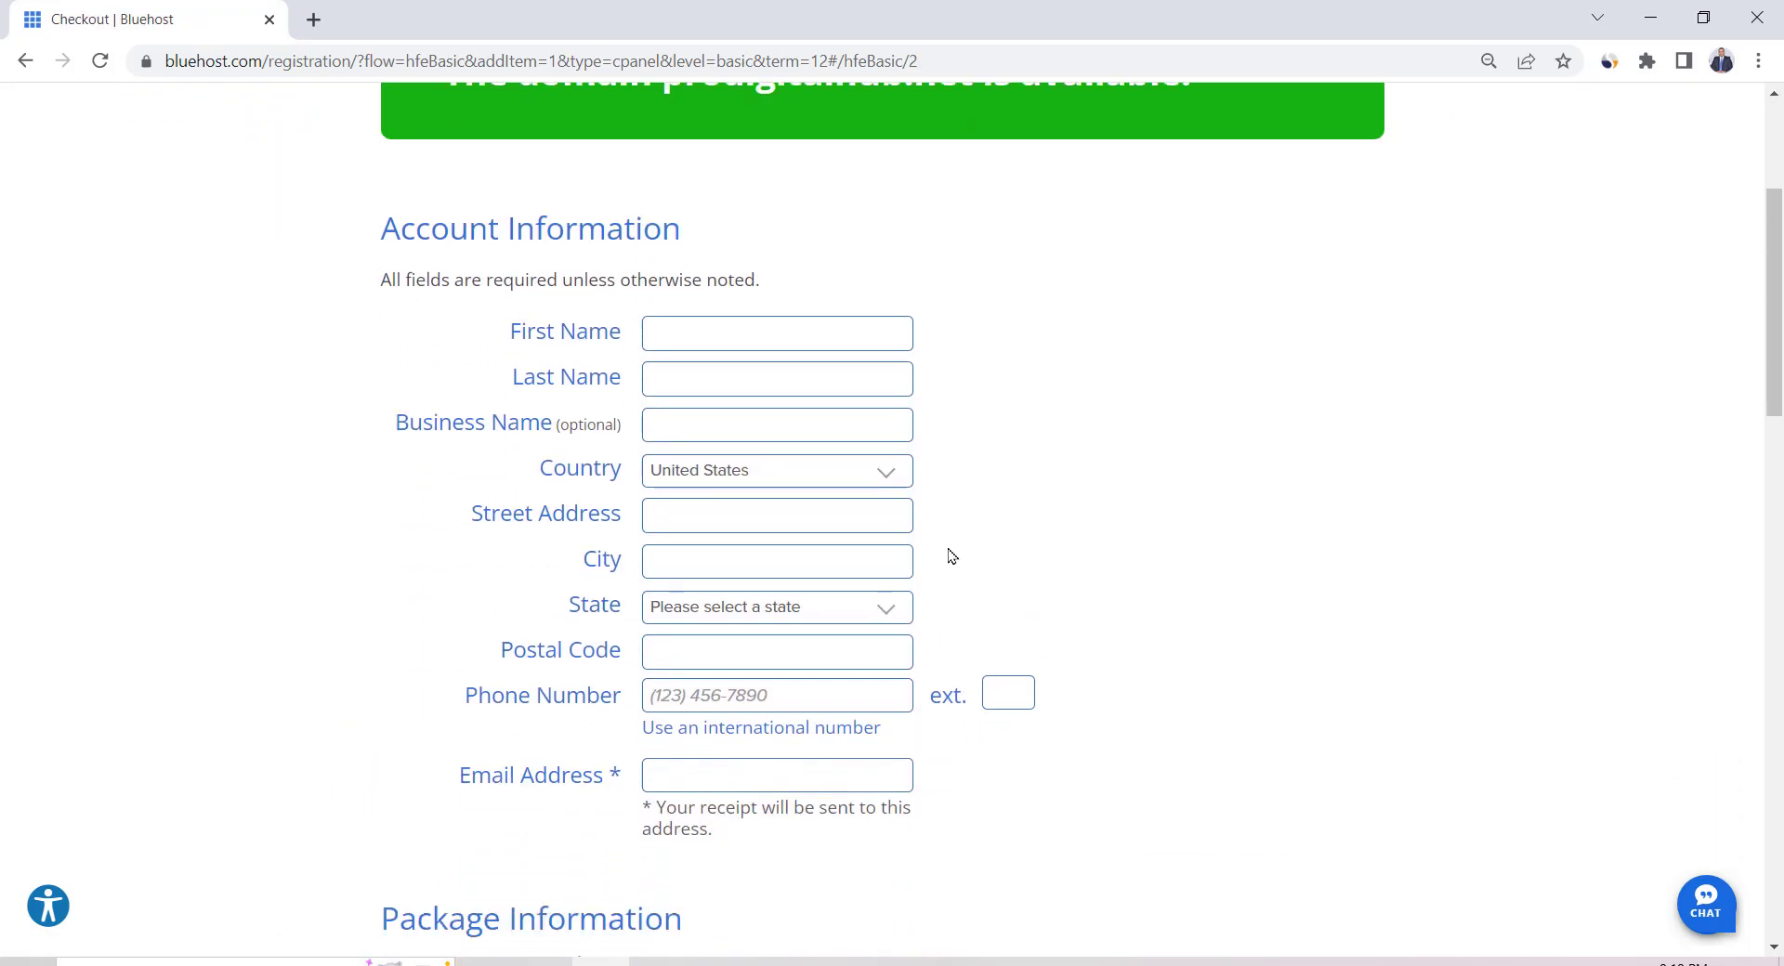
scroll(950, 556, down, 8)
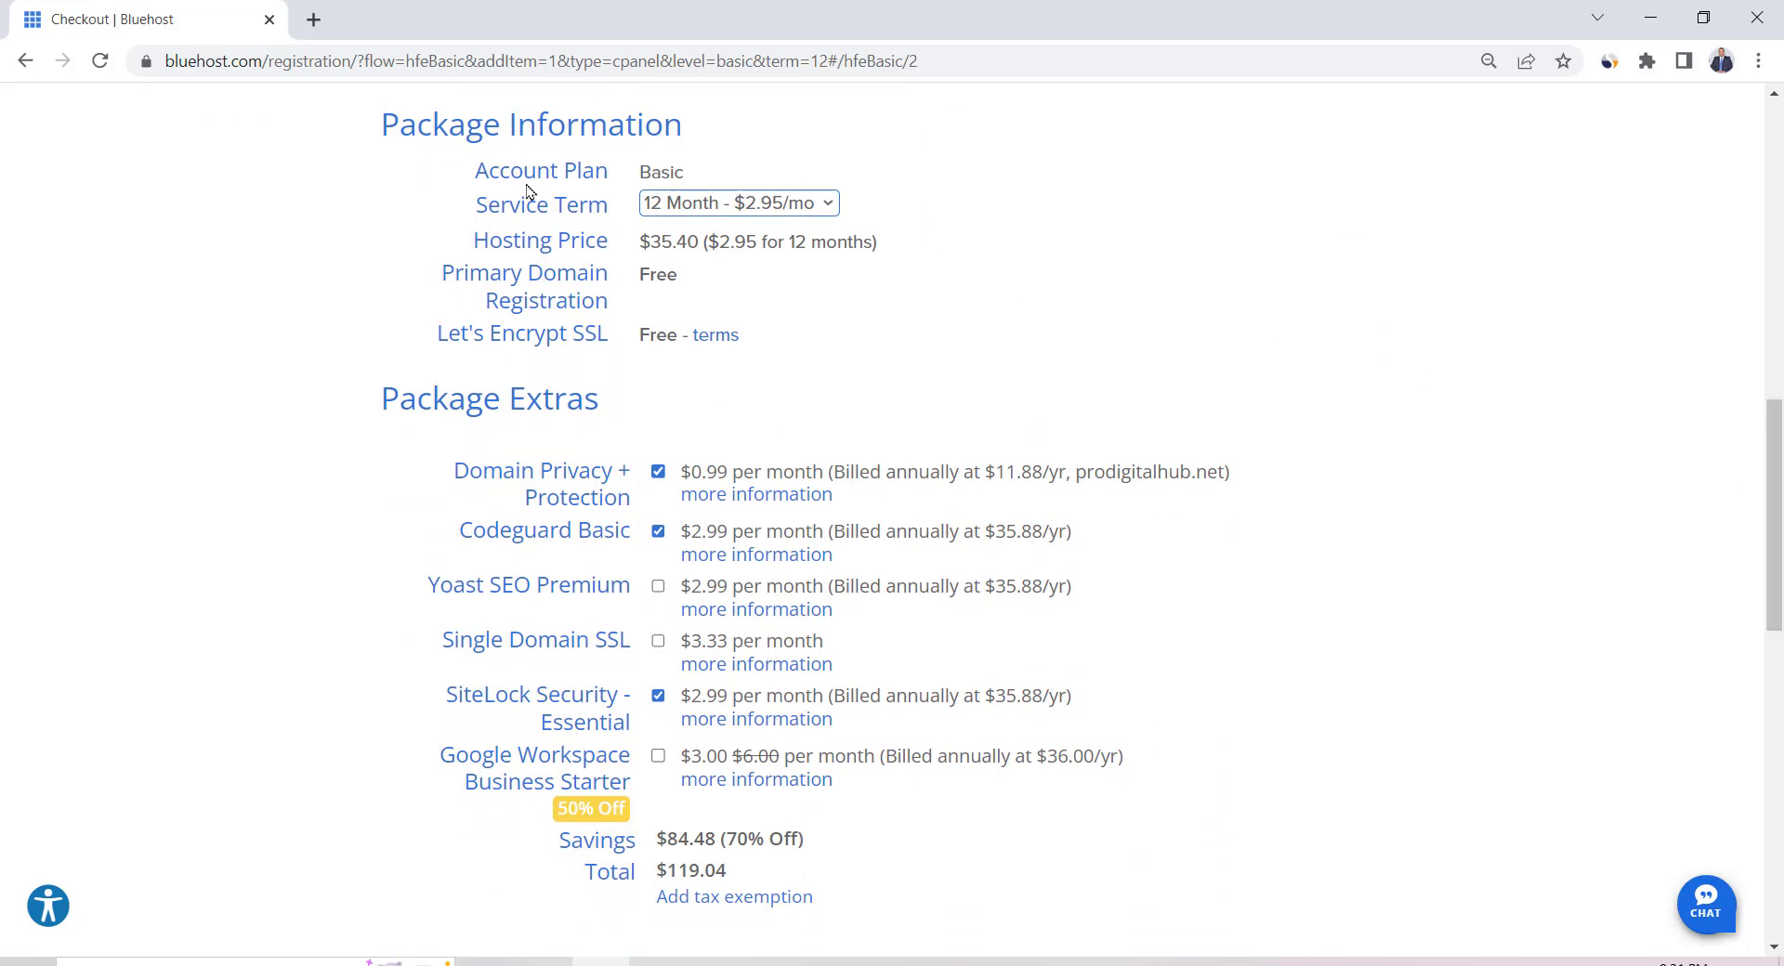
click(762, 210)
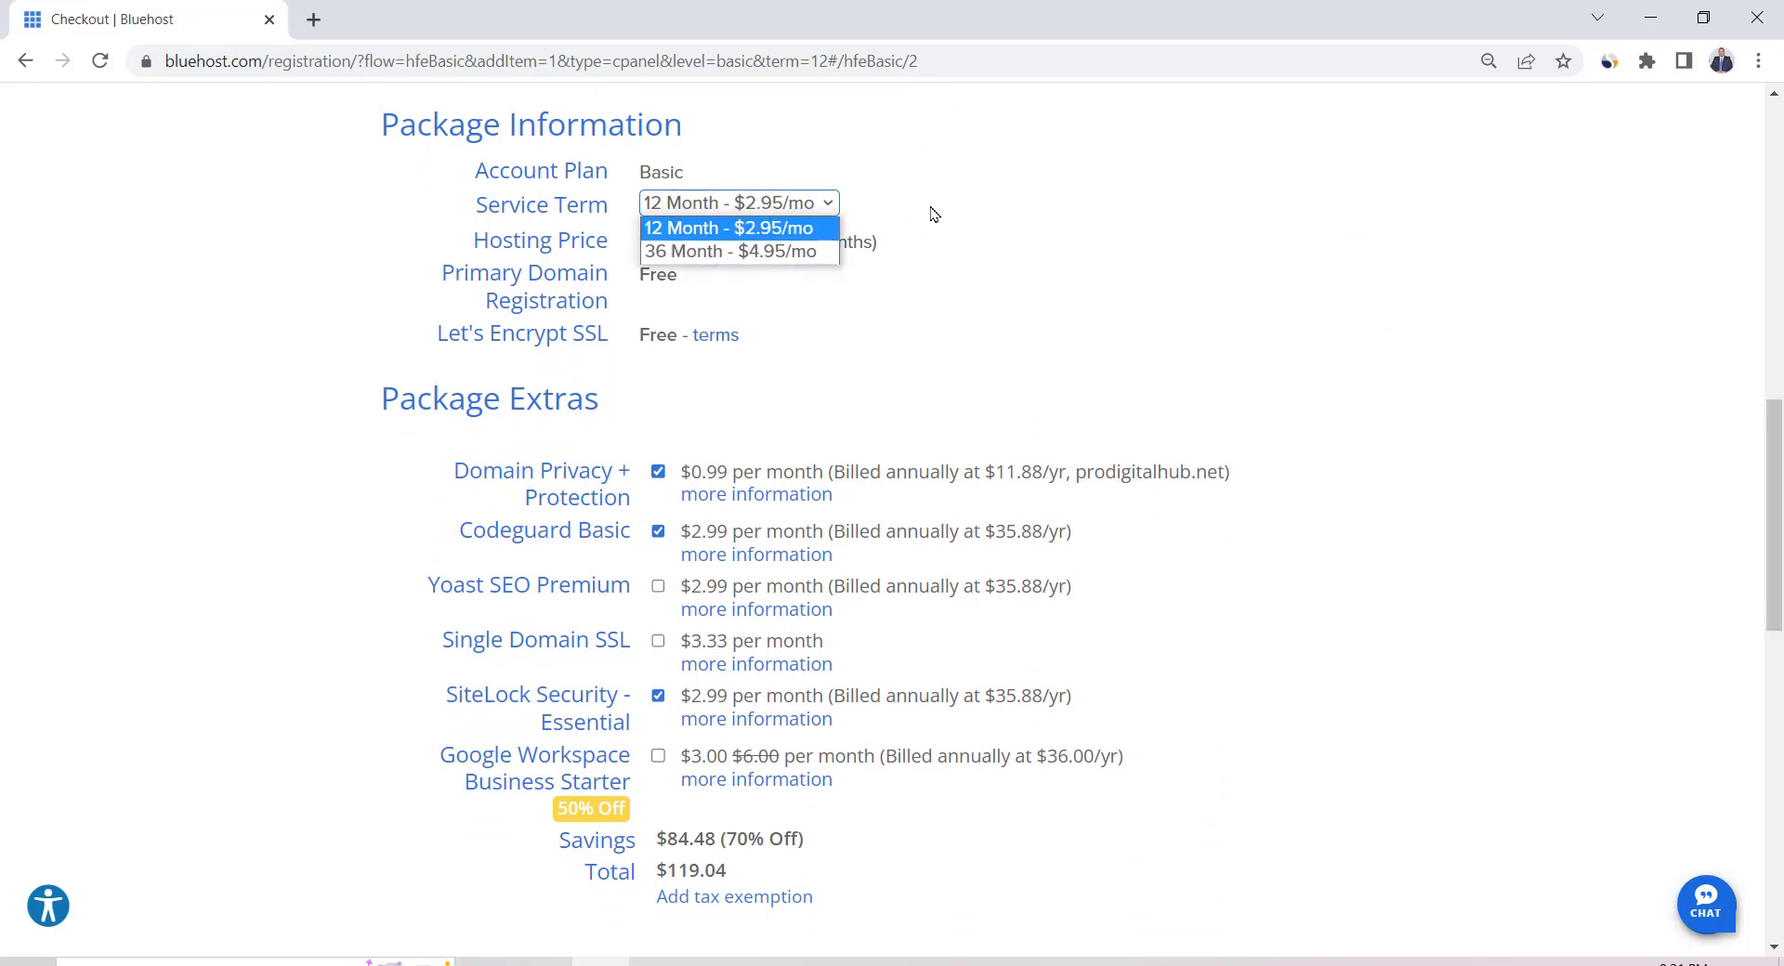
click(762, 212)
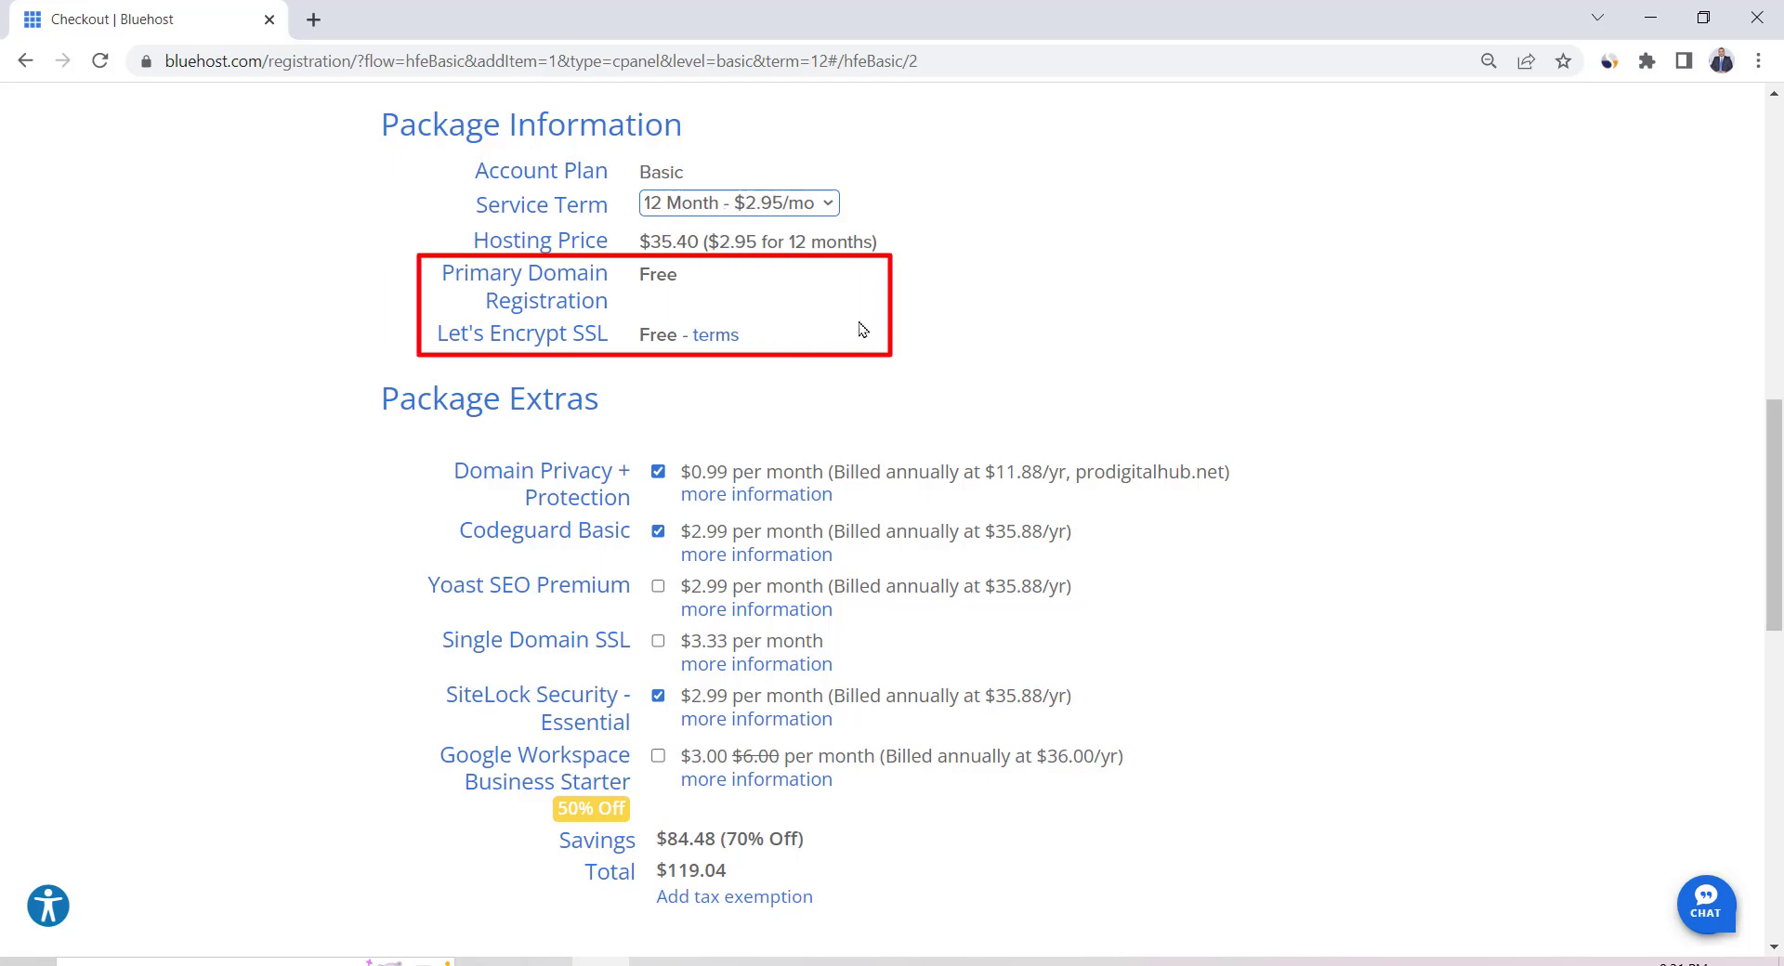
scroll(863, 329, down, 1)
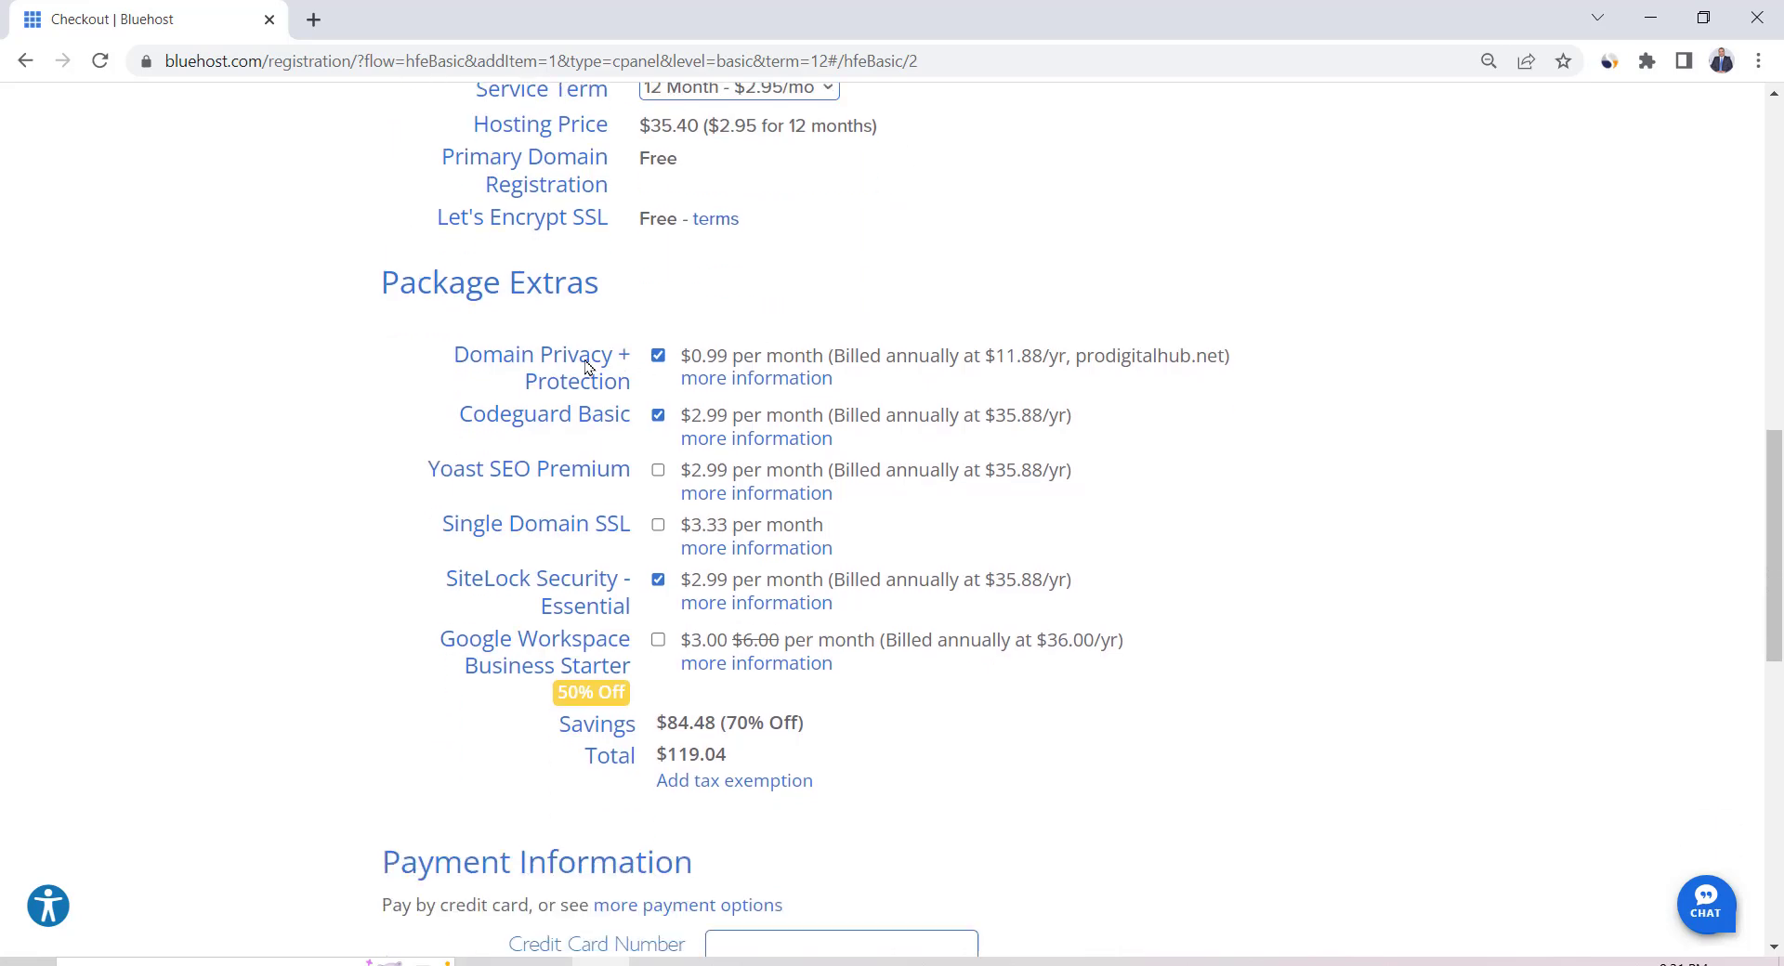
click(659, 415)
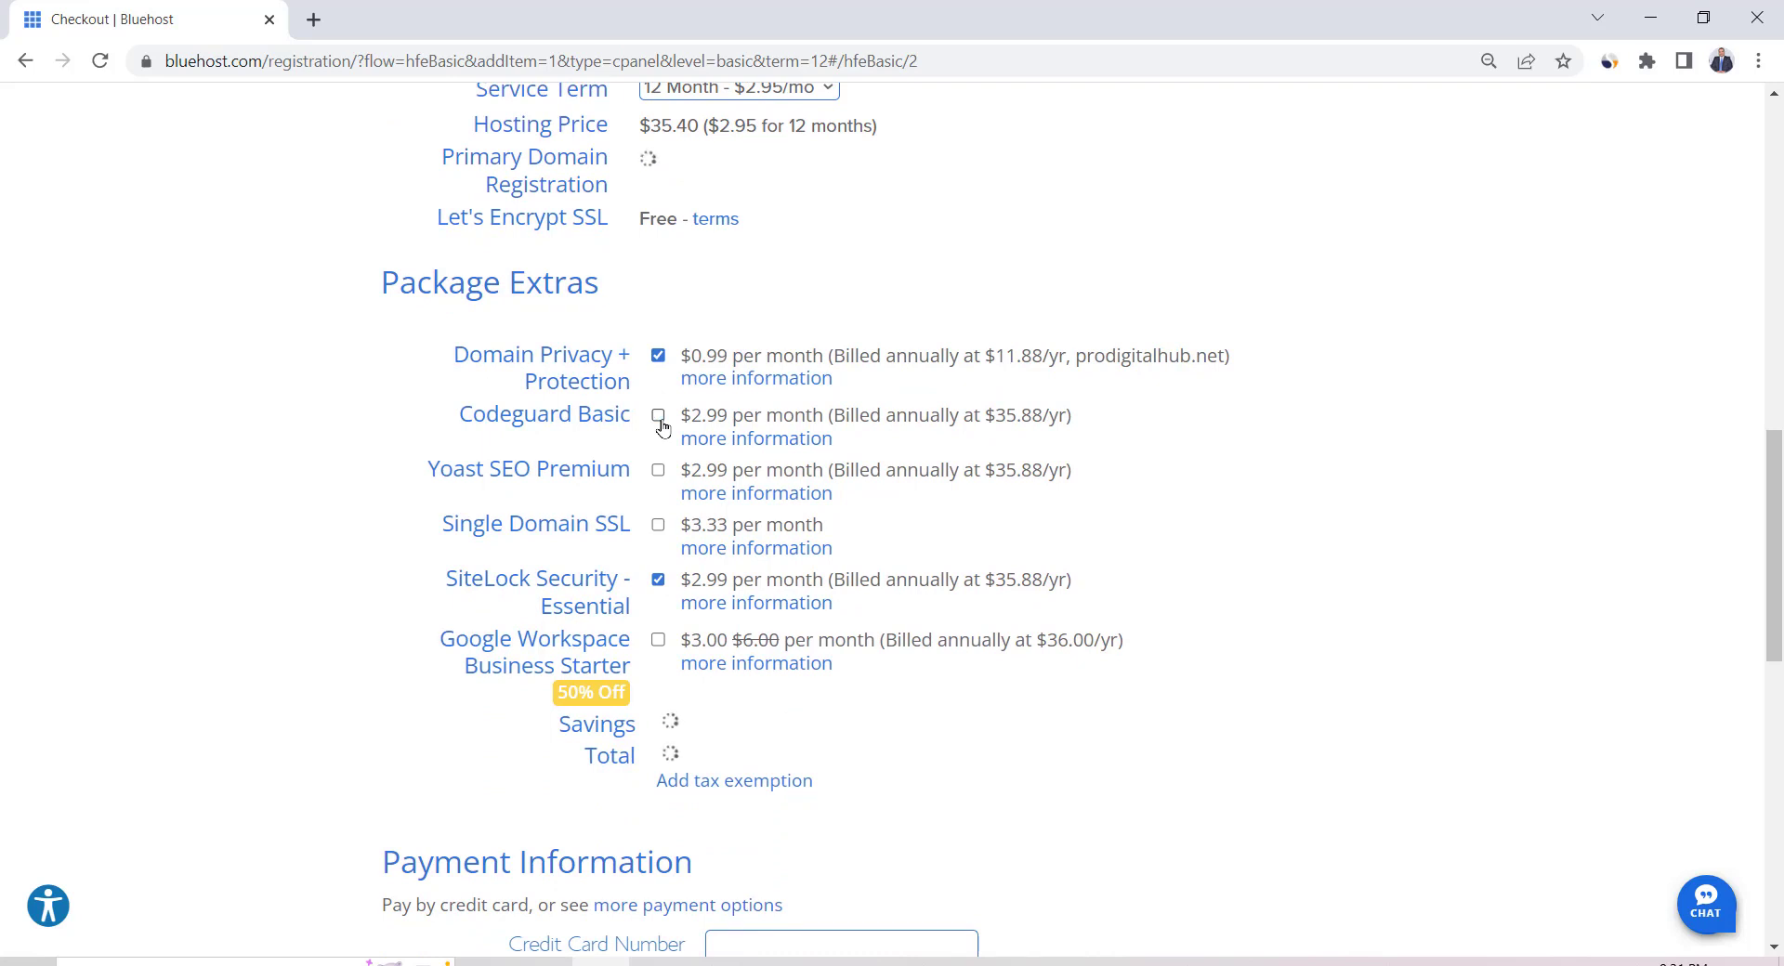
click(659, 581)
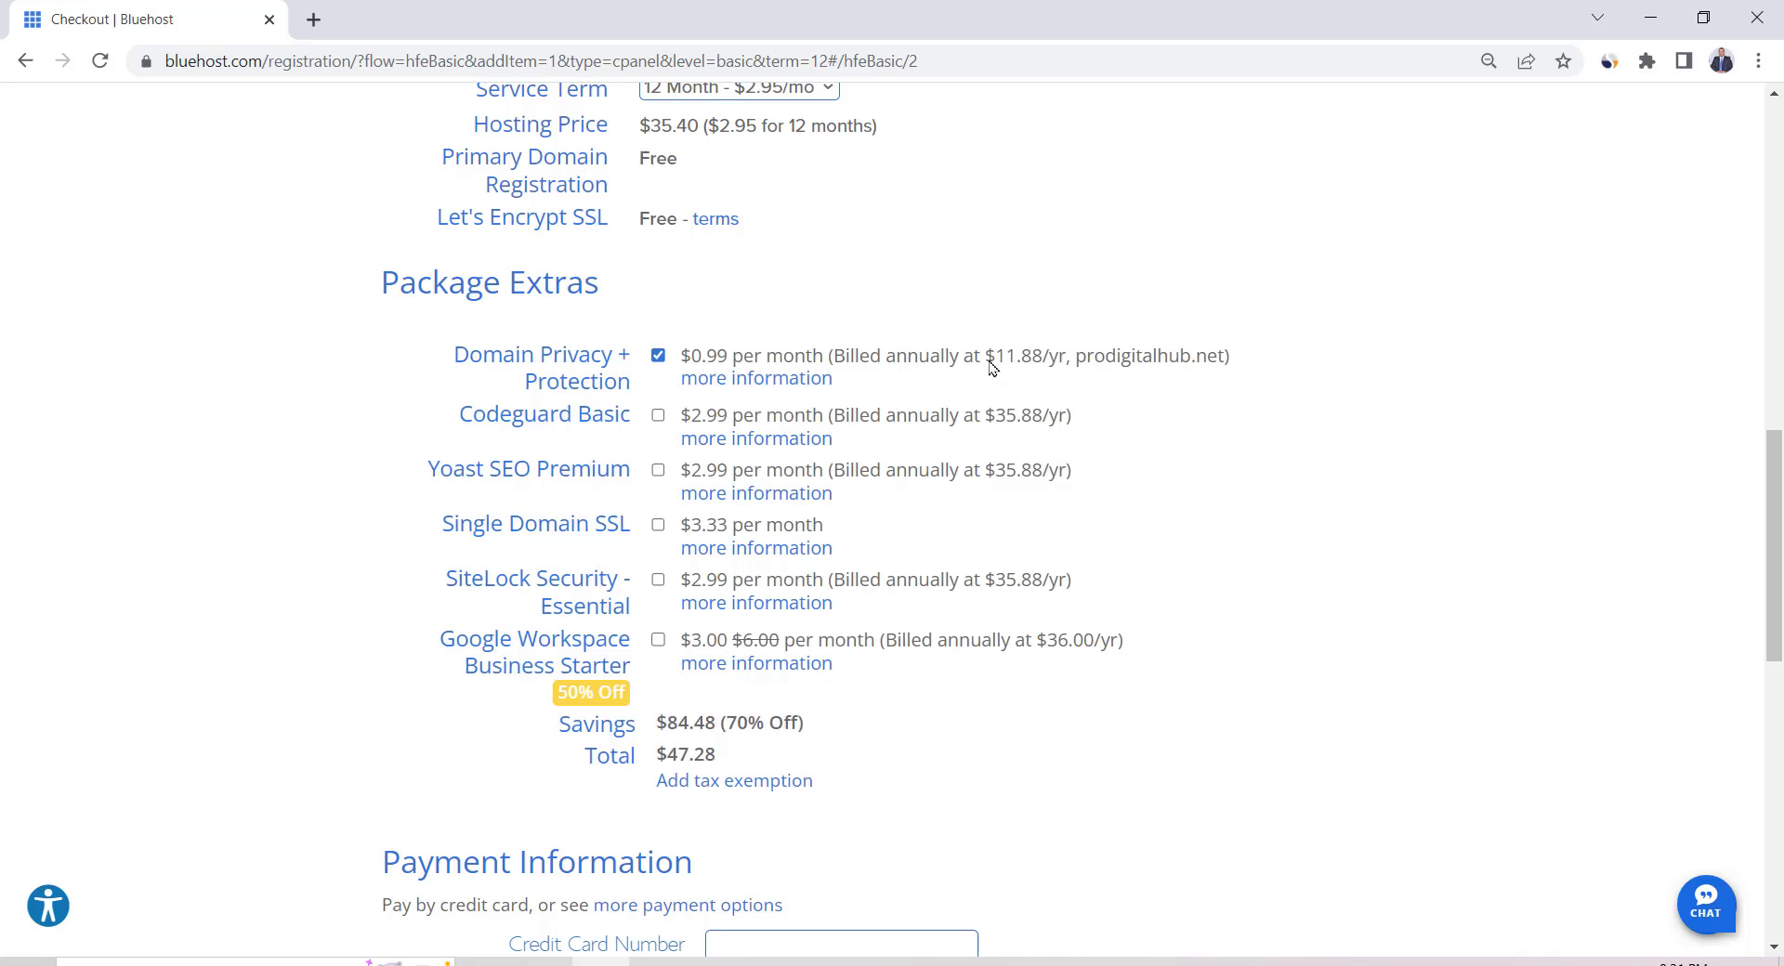
Submit the $47.28 hosting order and payment
scroll(952, 480, down, 4)
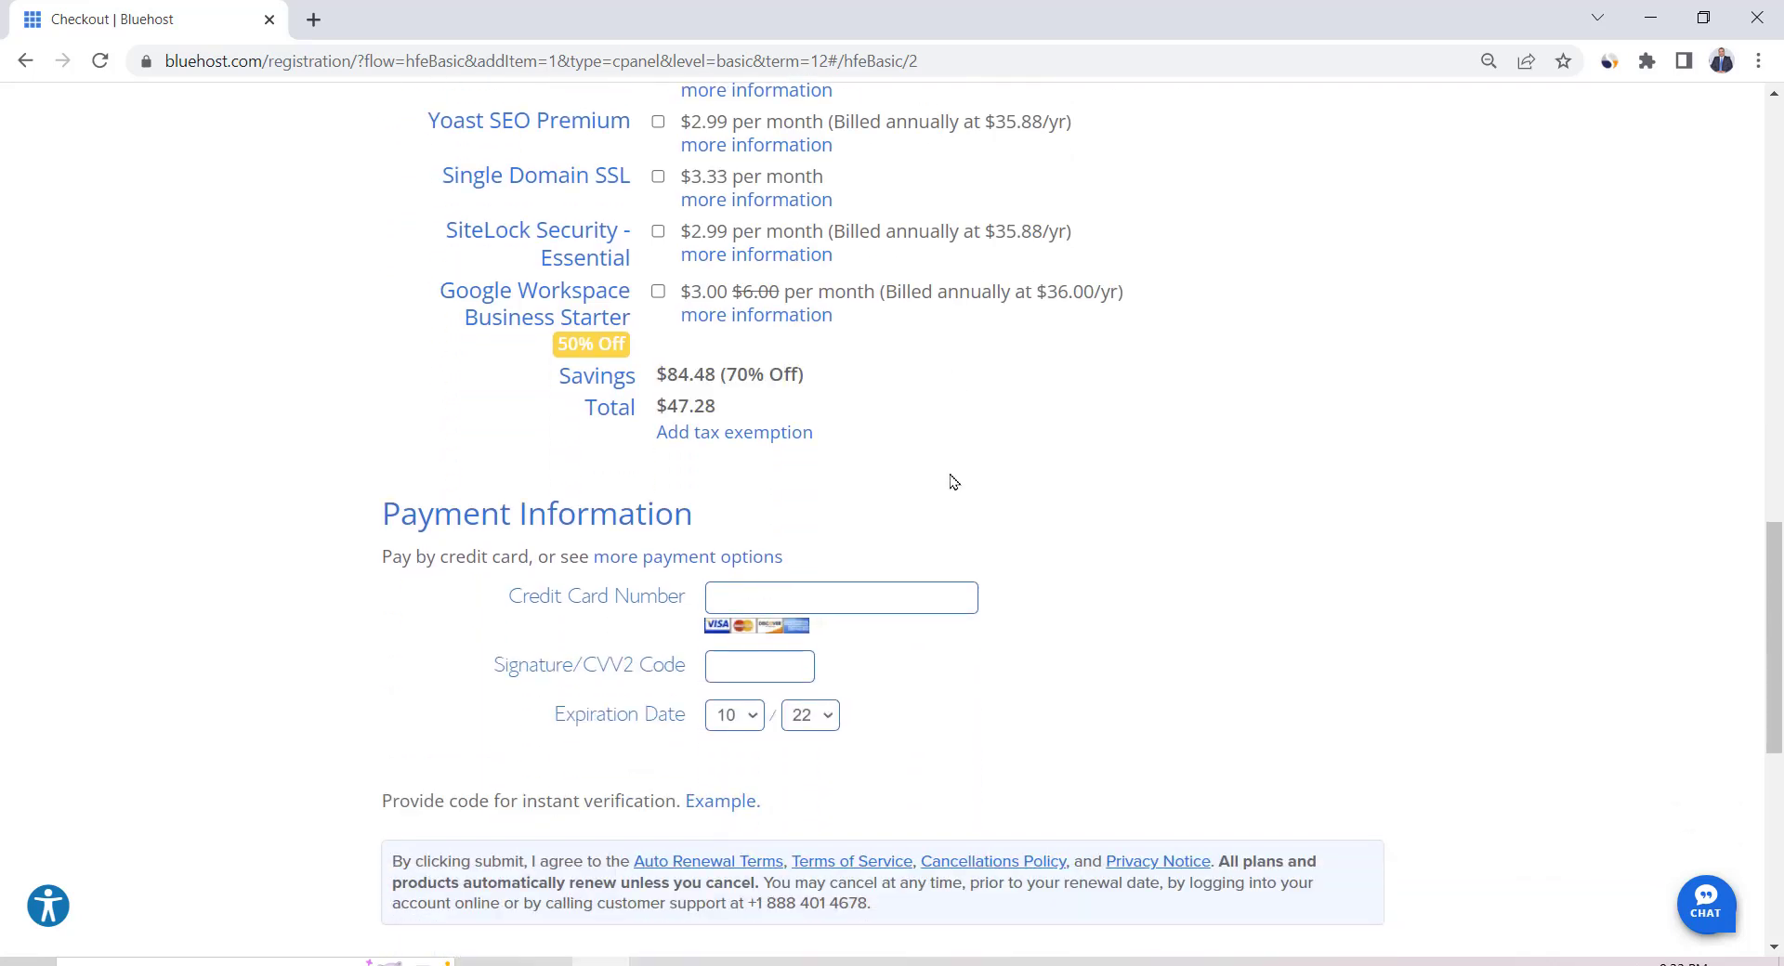
scroll(953, 480, down, 1)
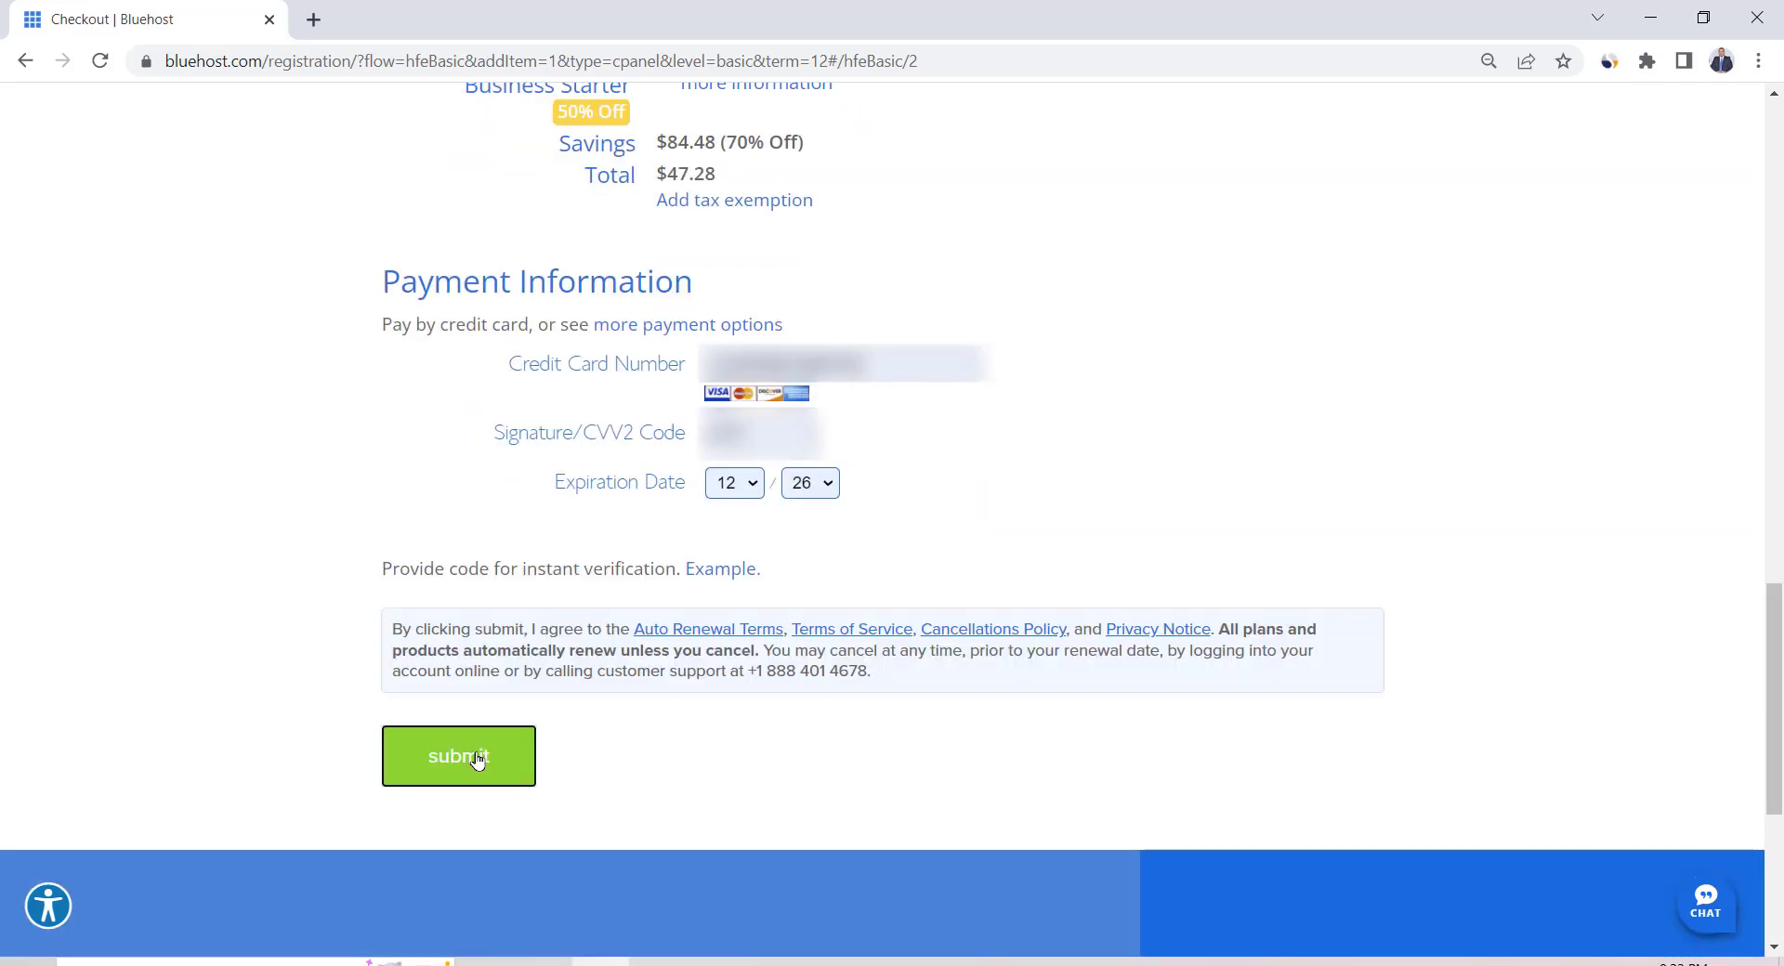
click(477, 758)
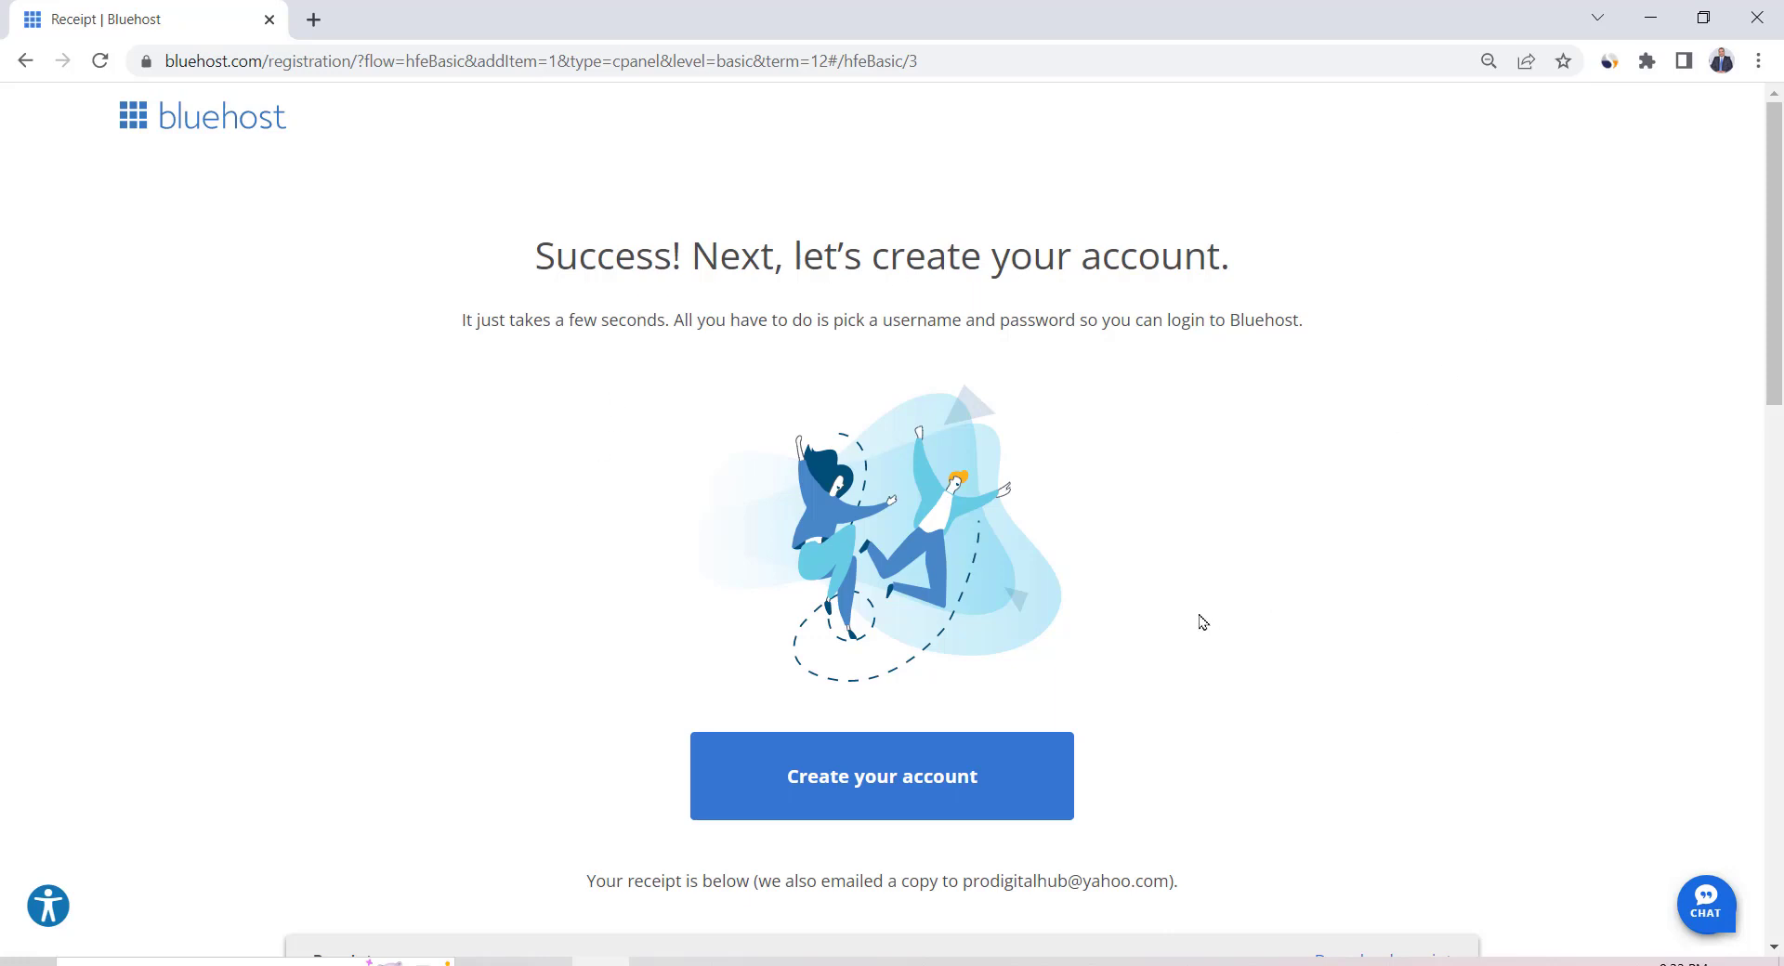
Create the Bluehost account with a password and accept the privacy policy and terms
click(869, 776)
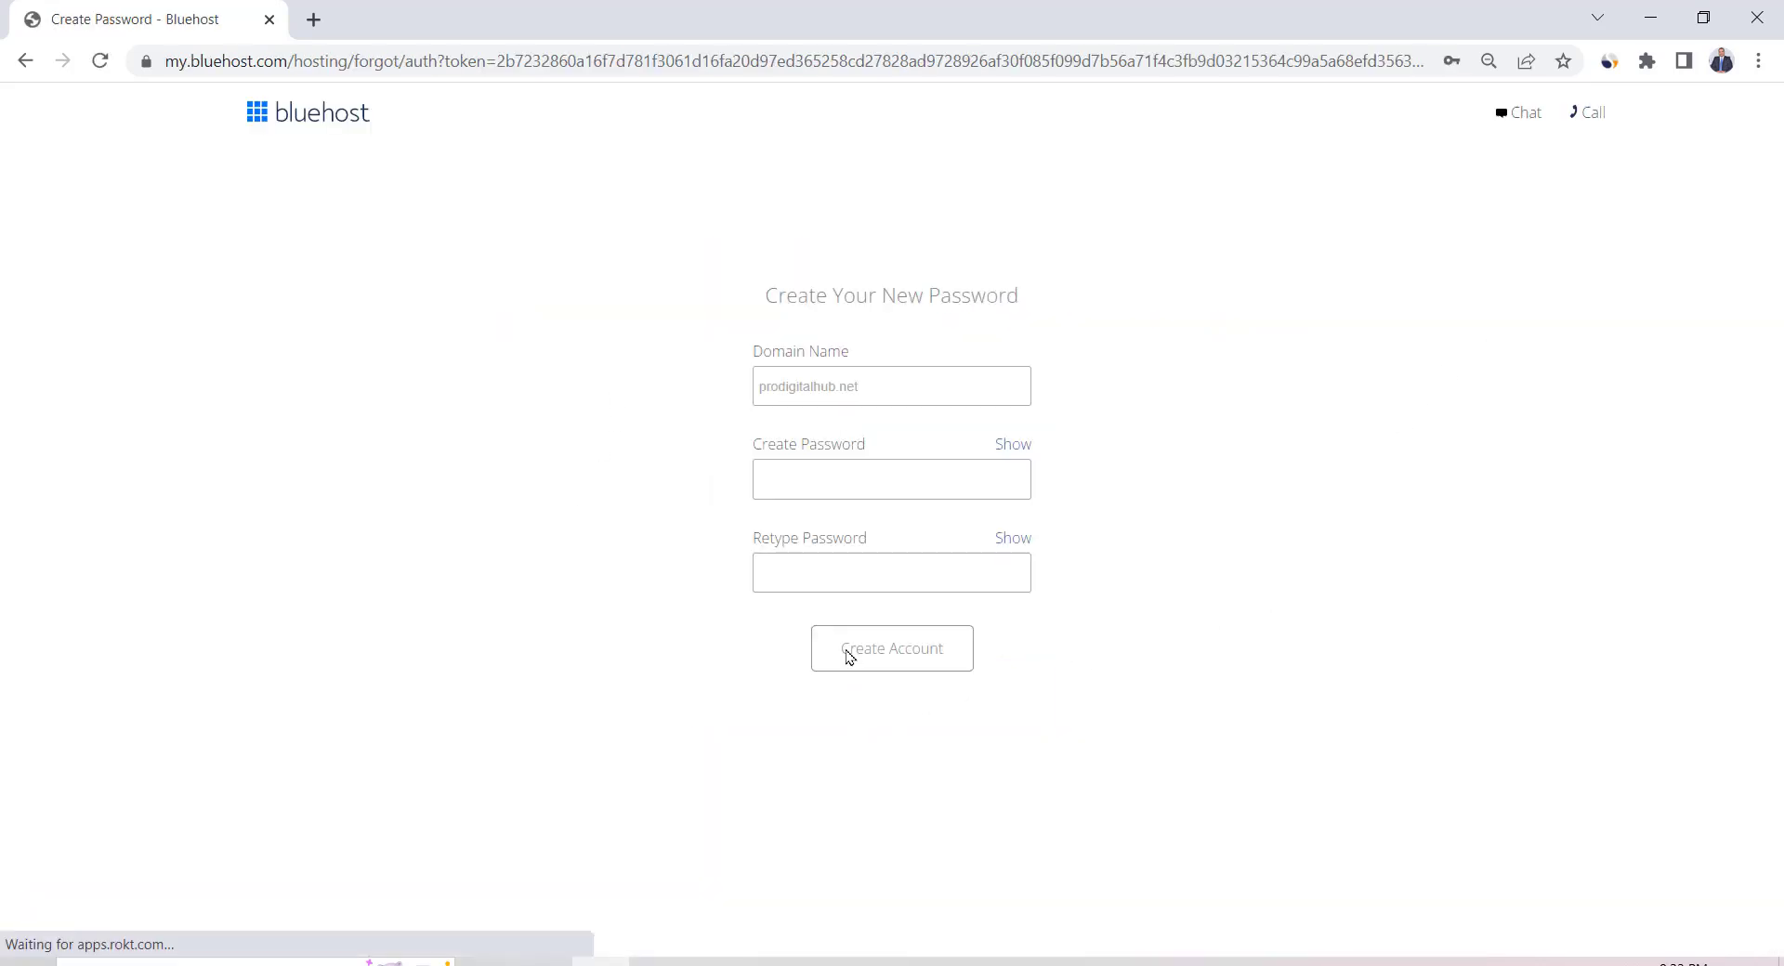
click(876, 382)
click(810, 582)
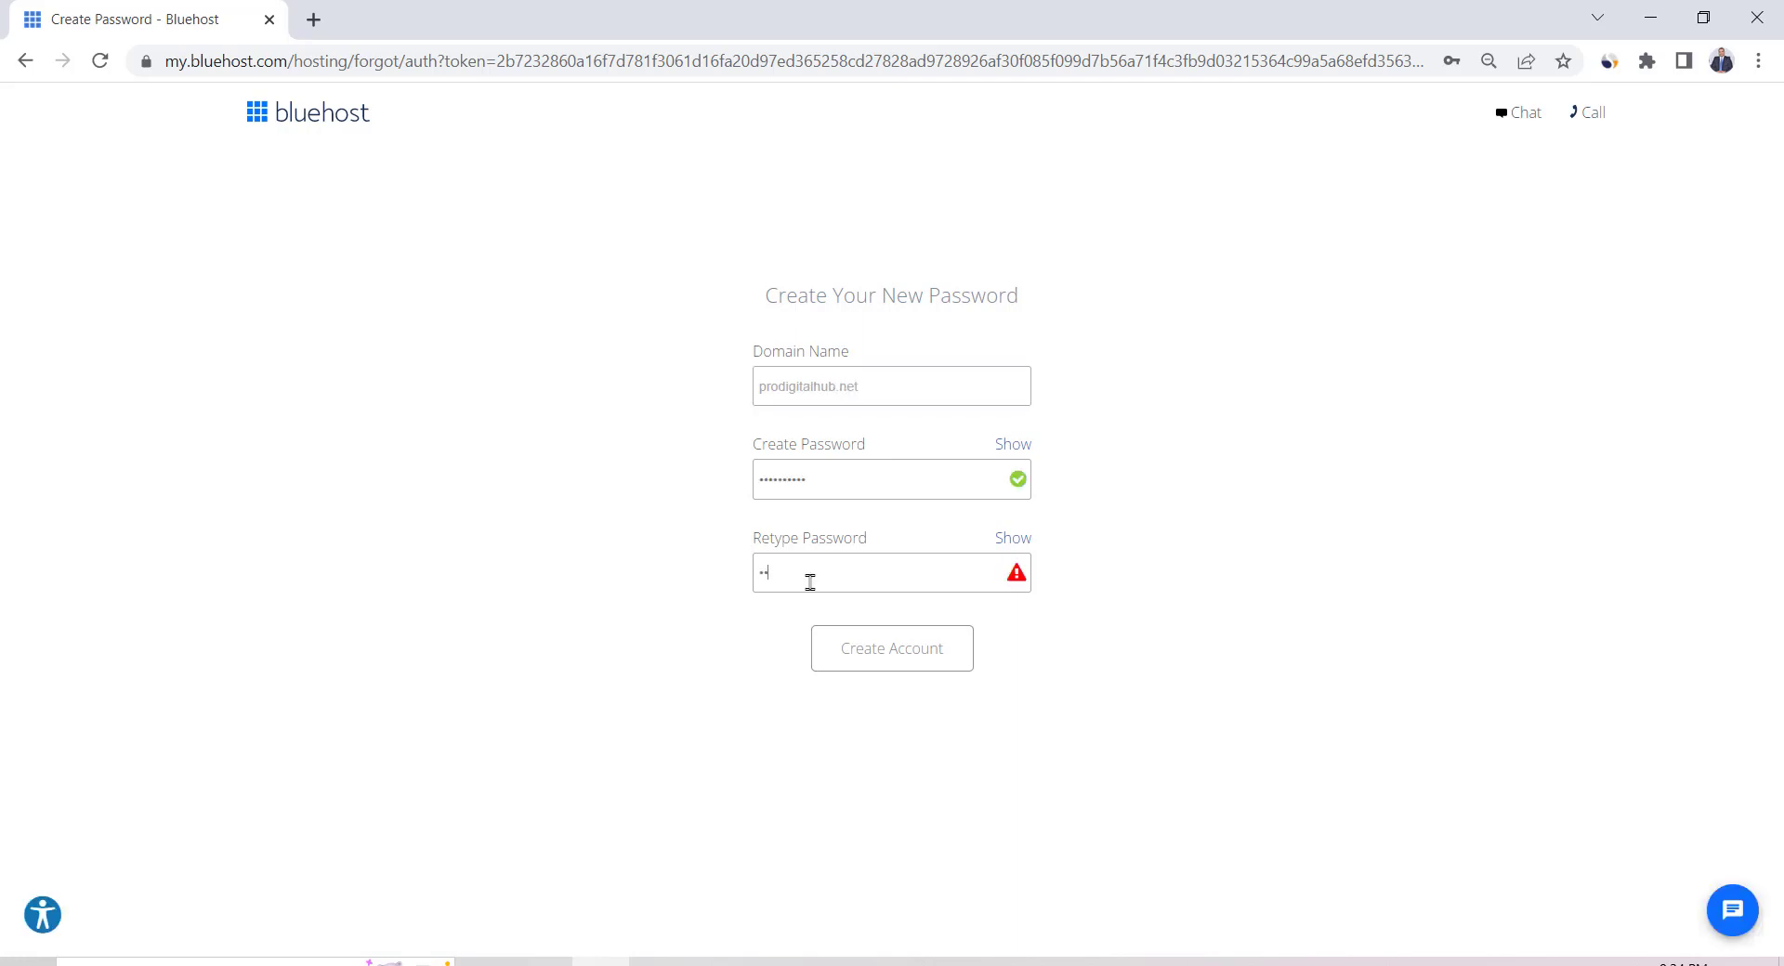
text(****)
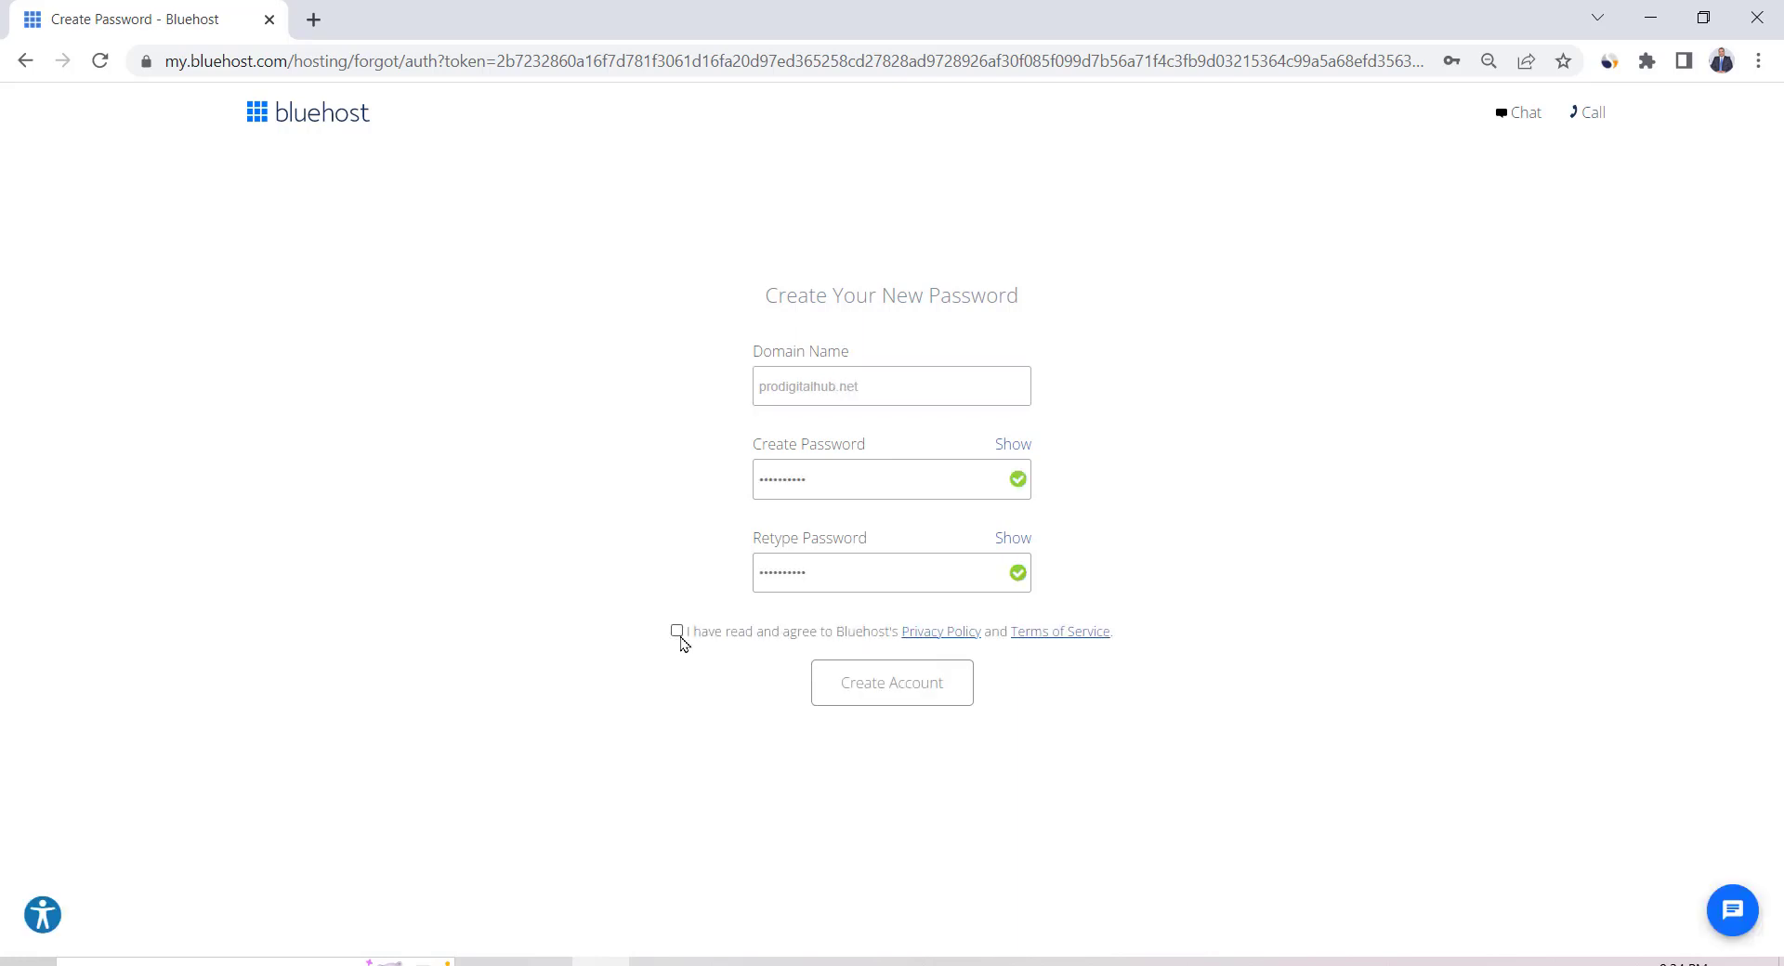
click(678, 631)
click(852, 702)
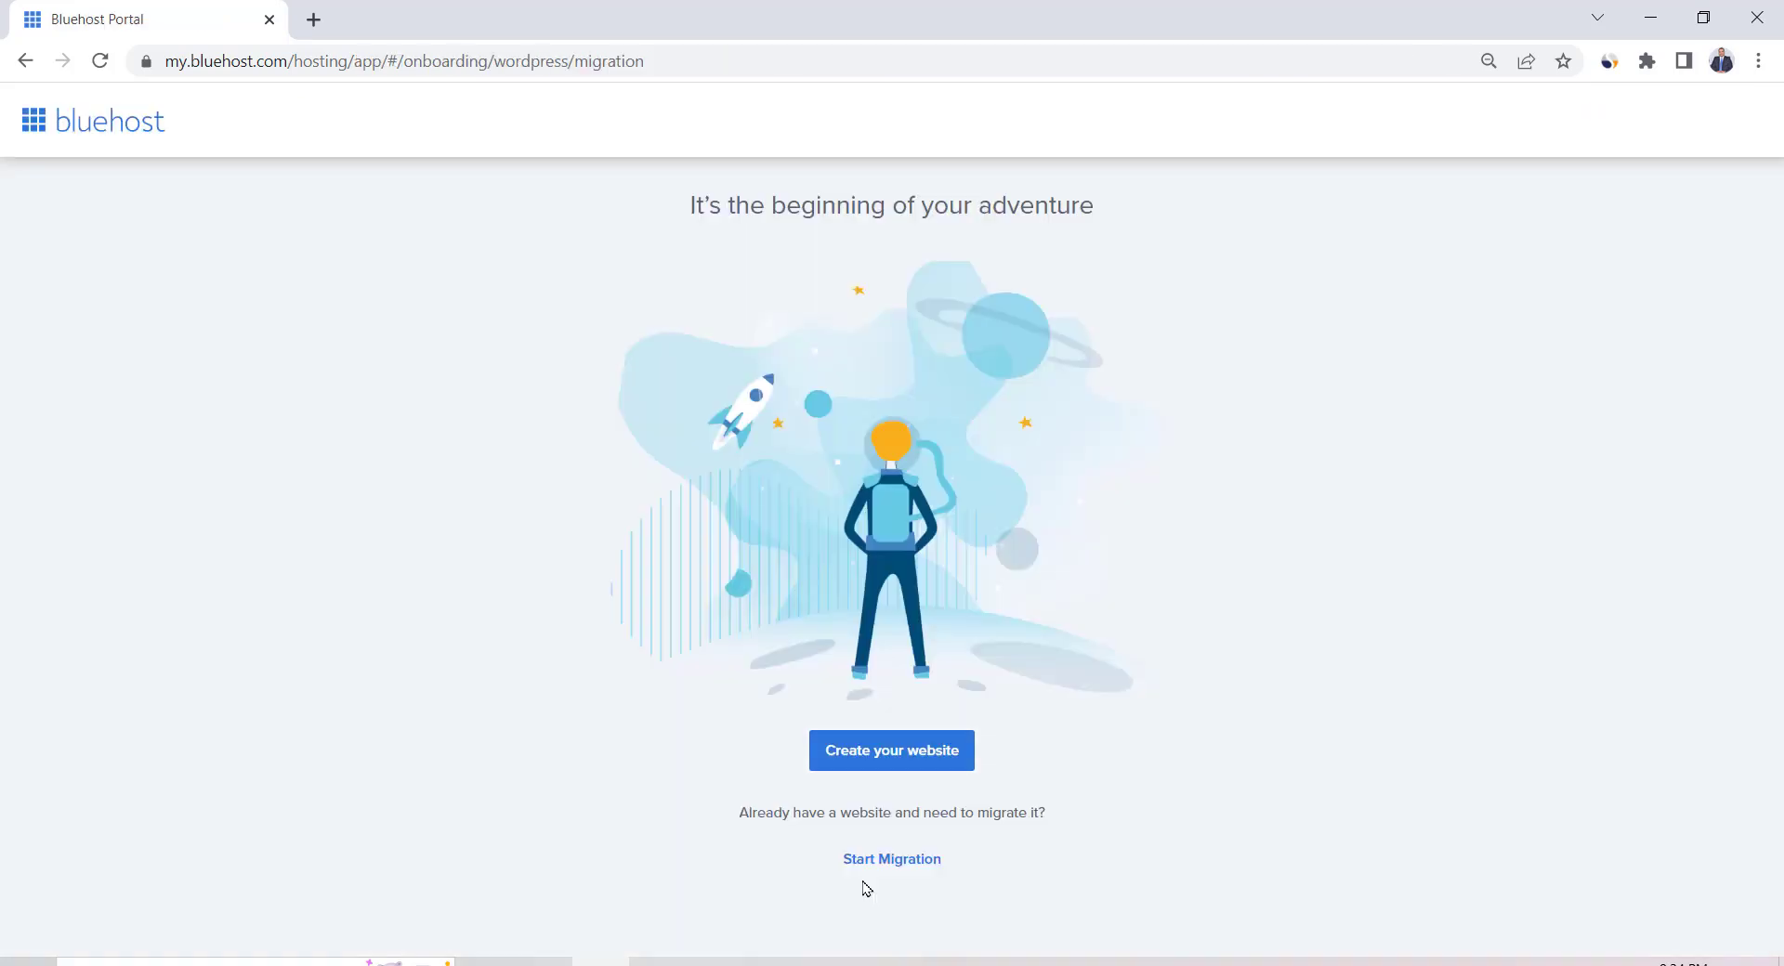
Mark the new website as Business, skip the other onboarding questions and theme, and install WordPress
click(888, 755)
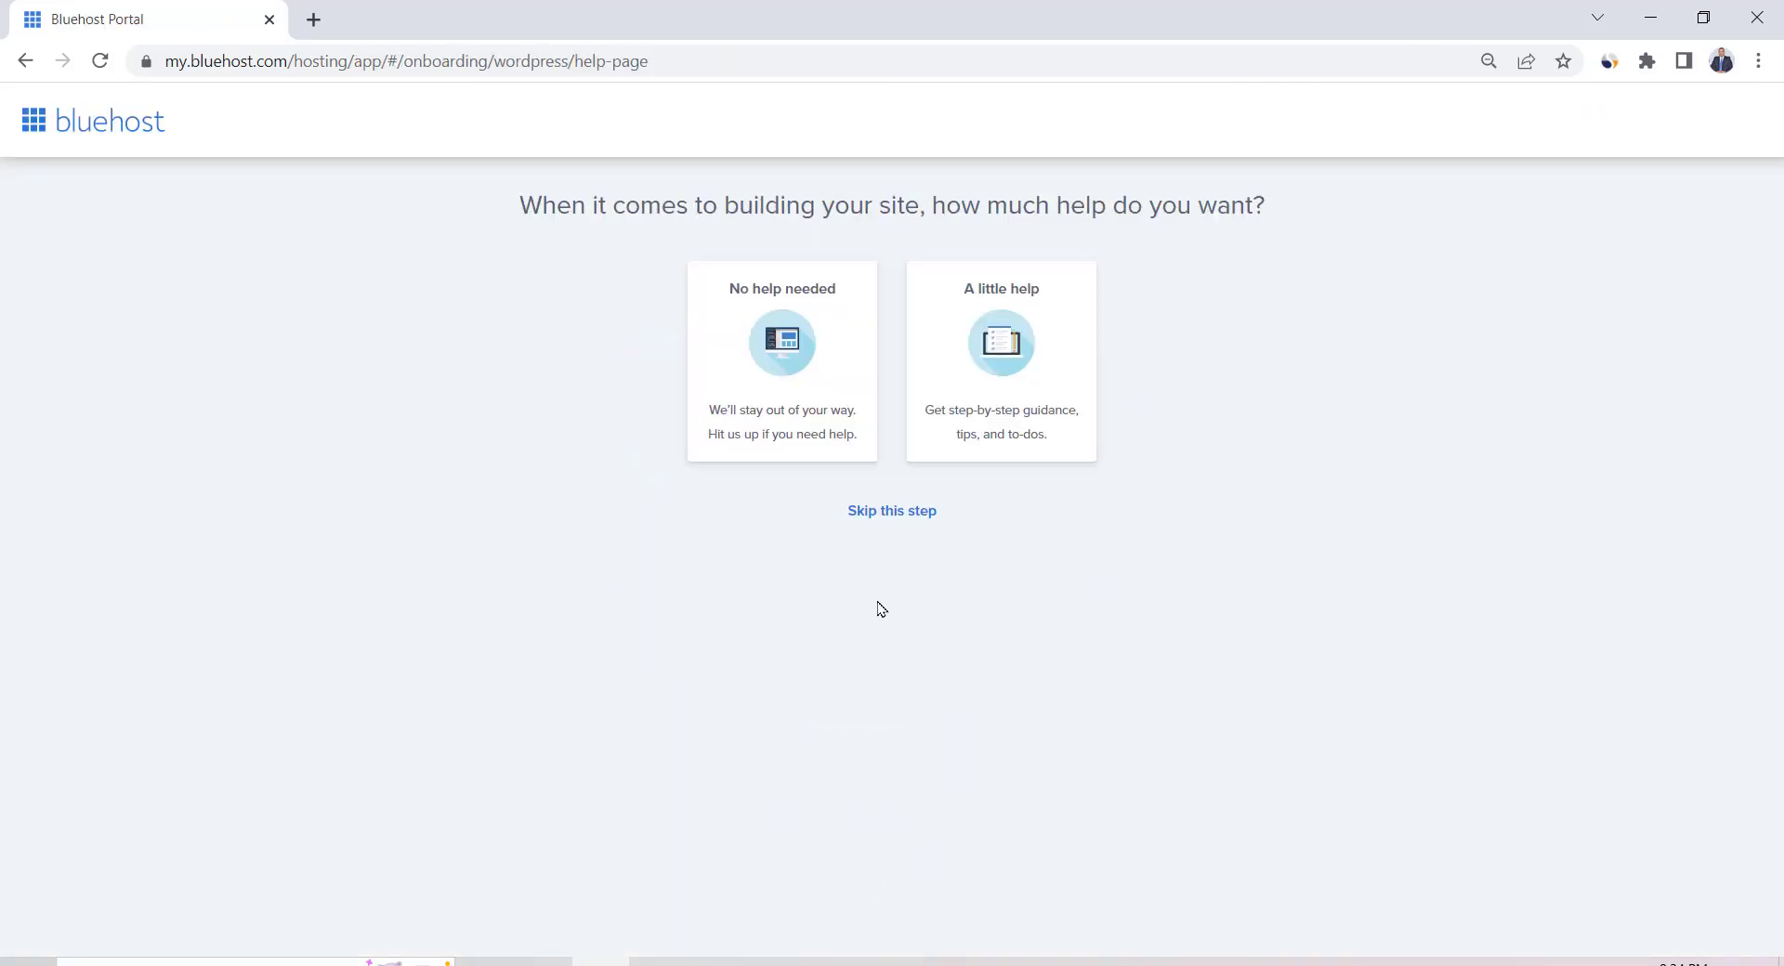
click(900, 522)
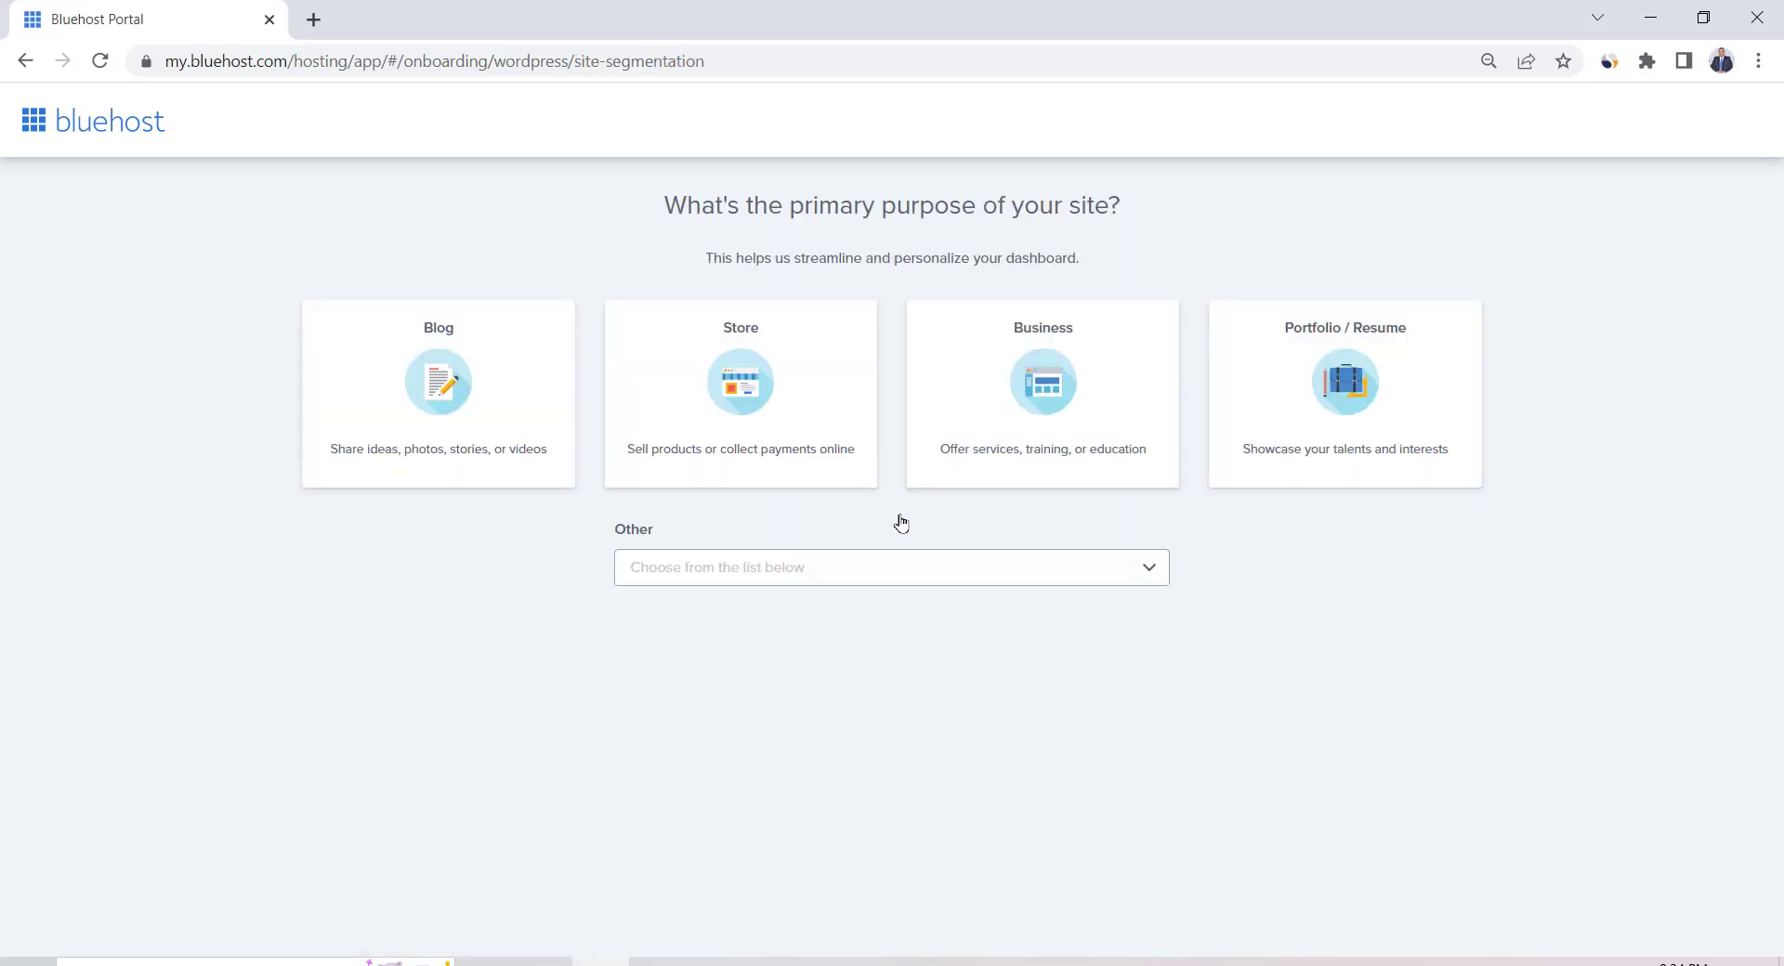
click(1044, 394)
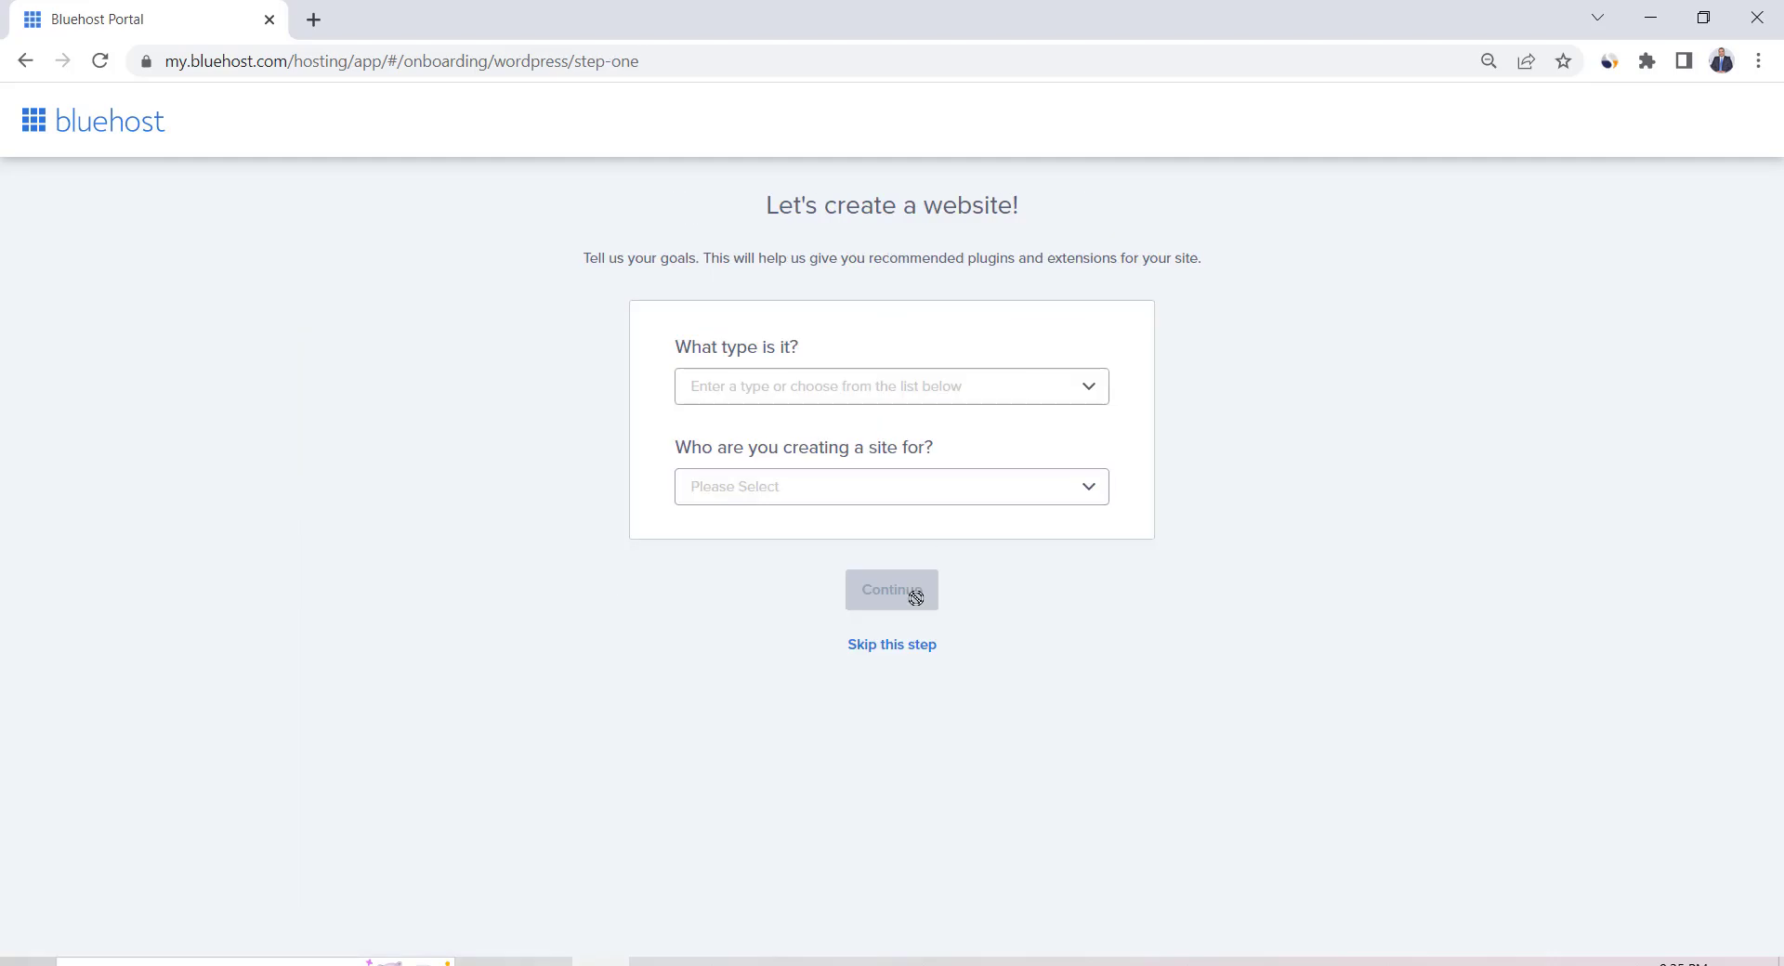
click(892, 642)
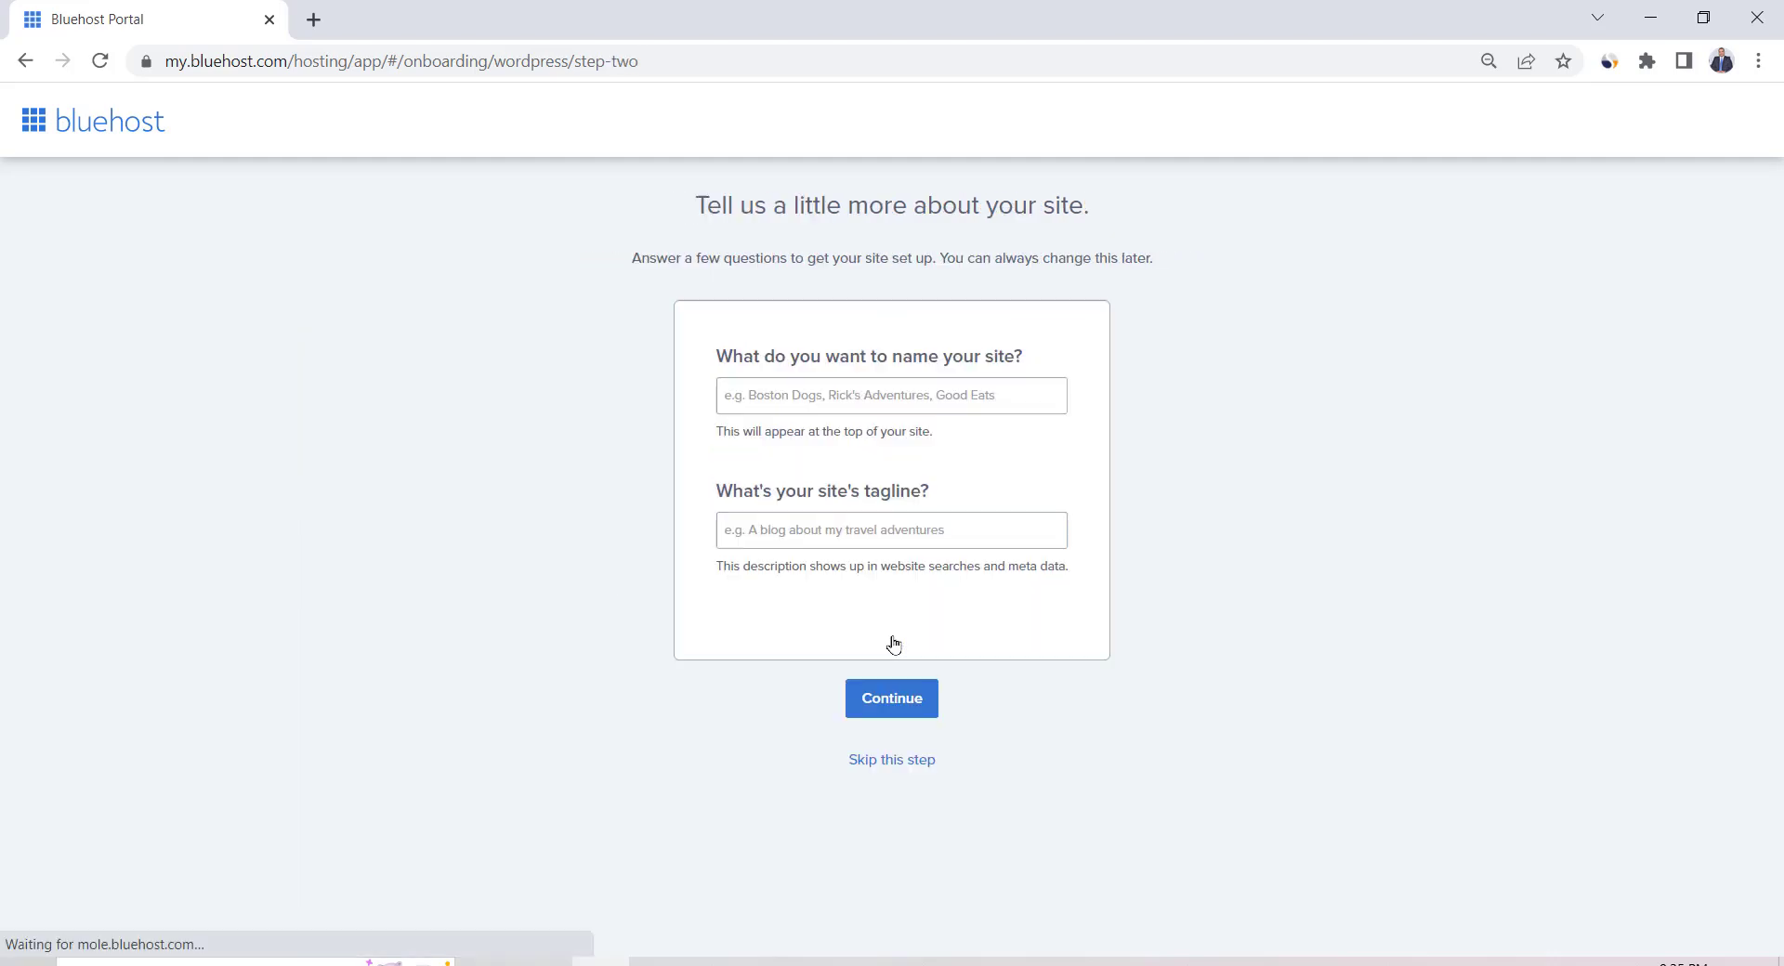
click(895, 762)
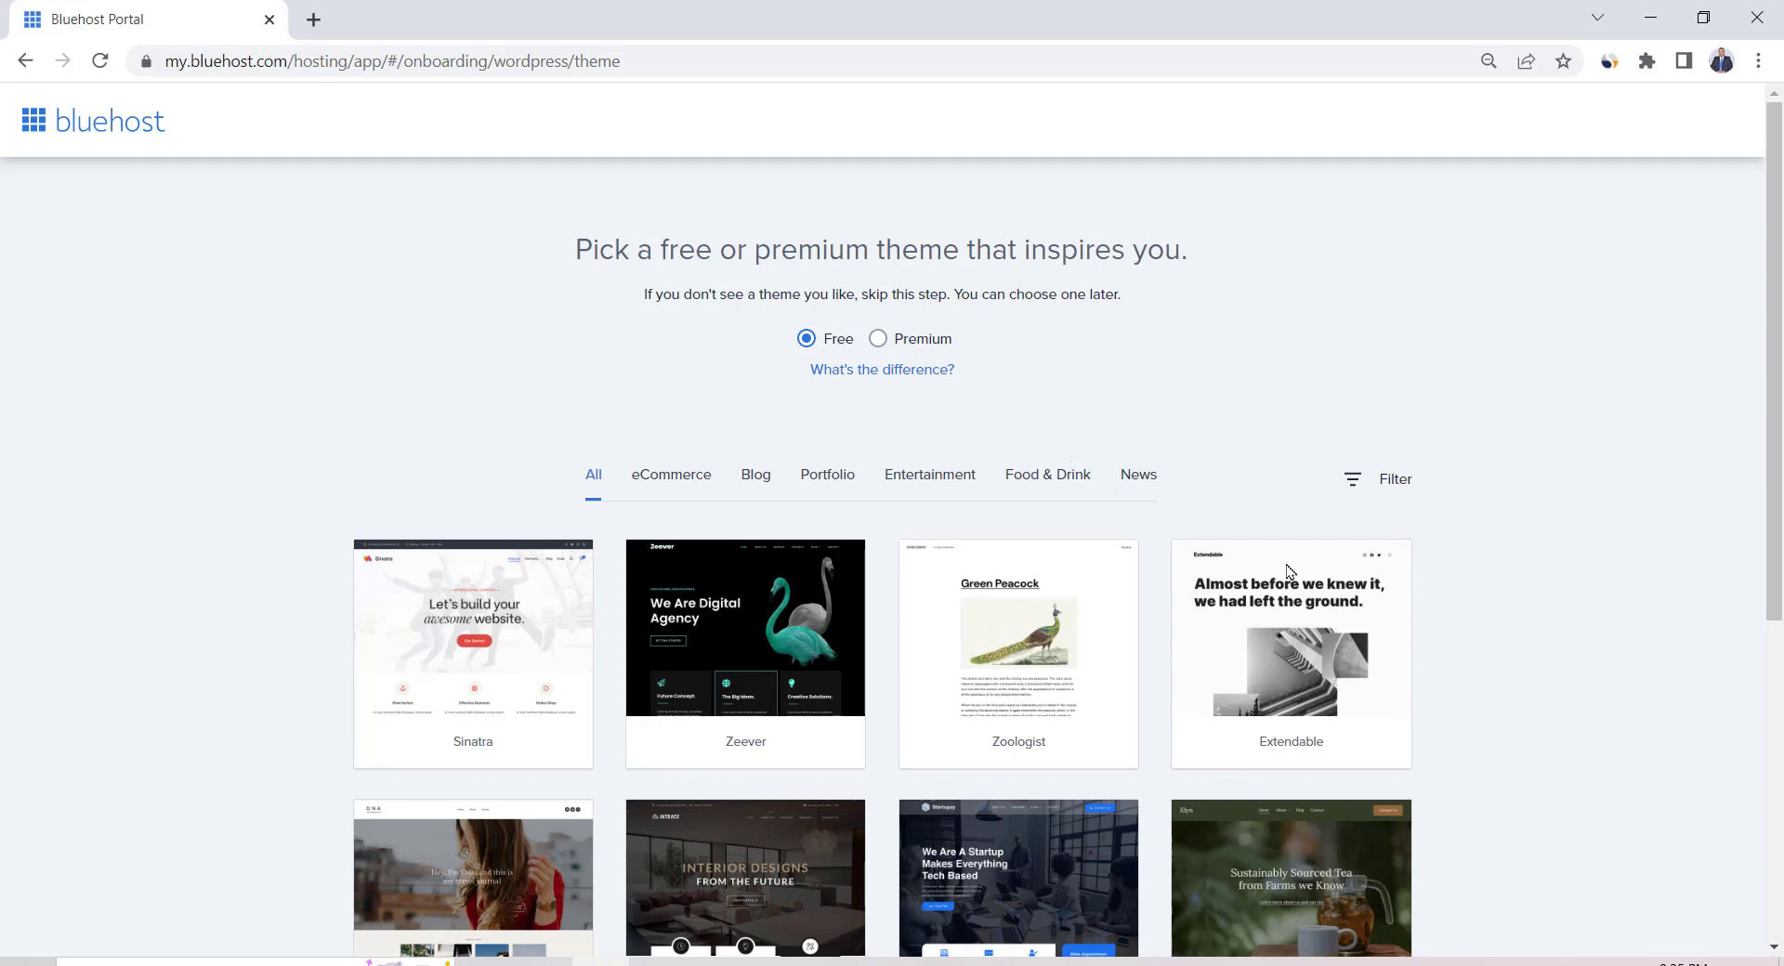
scroll(1497, 704, down, 6)
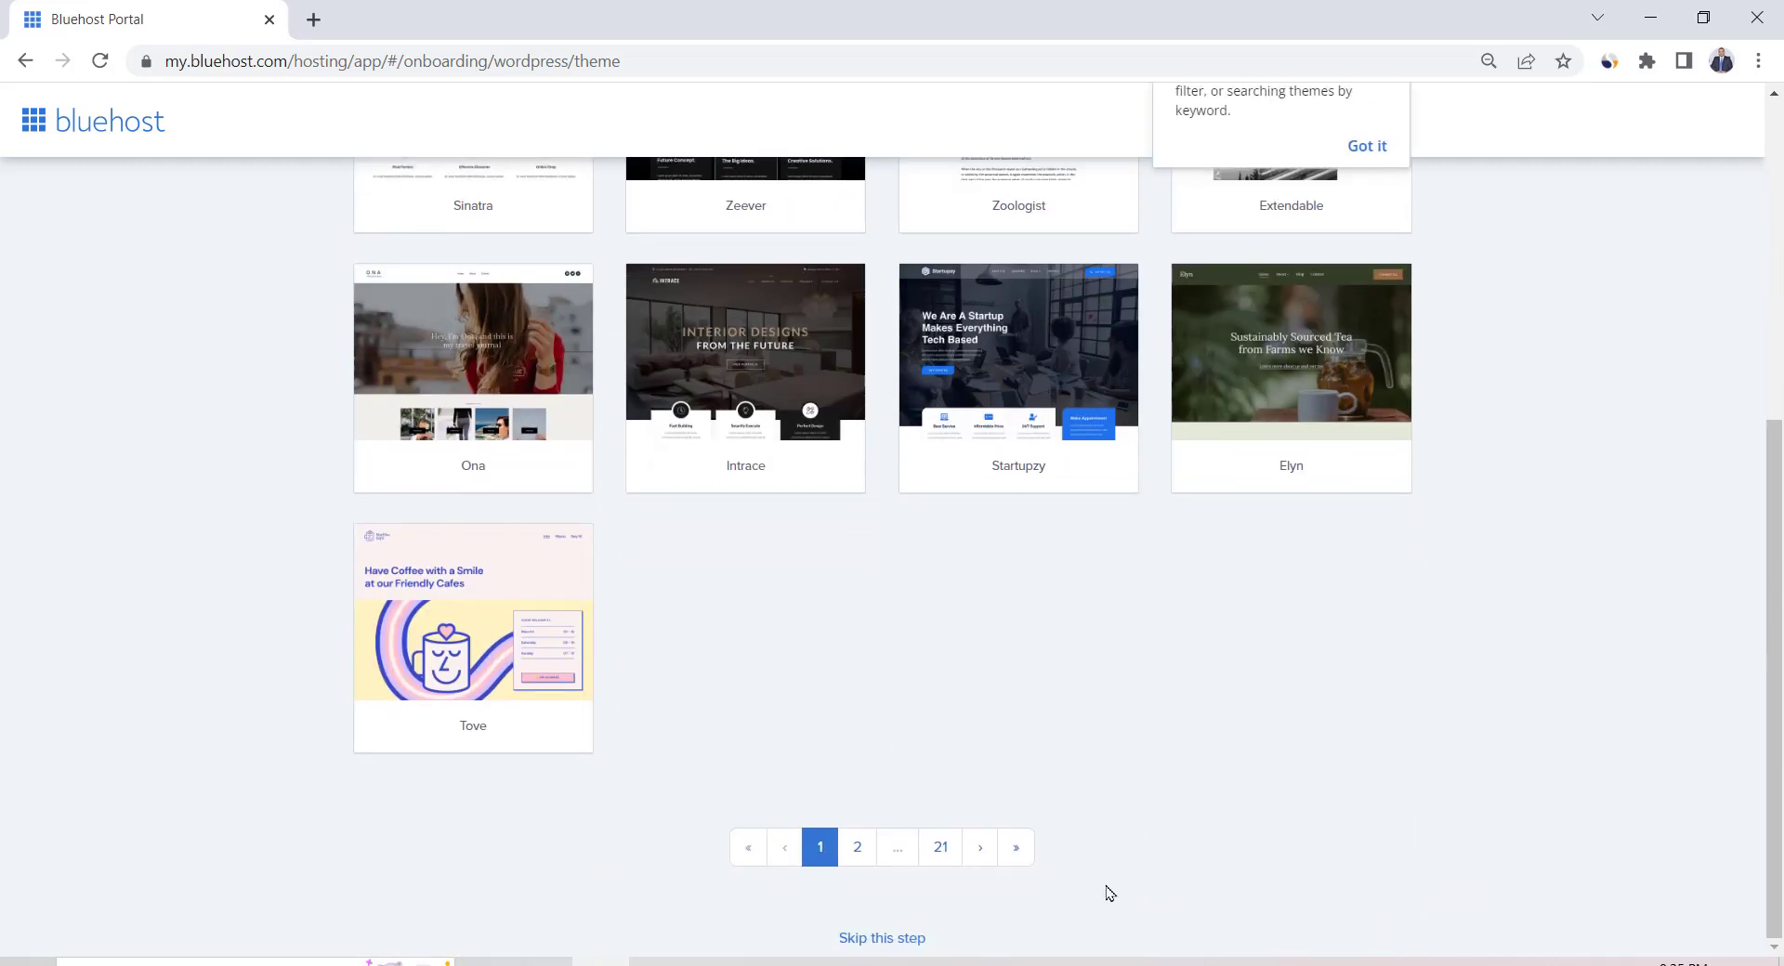
click(883, 938)
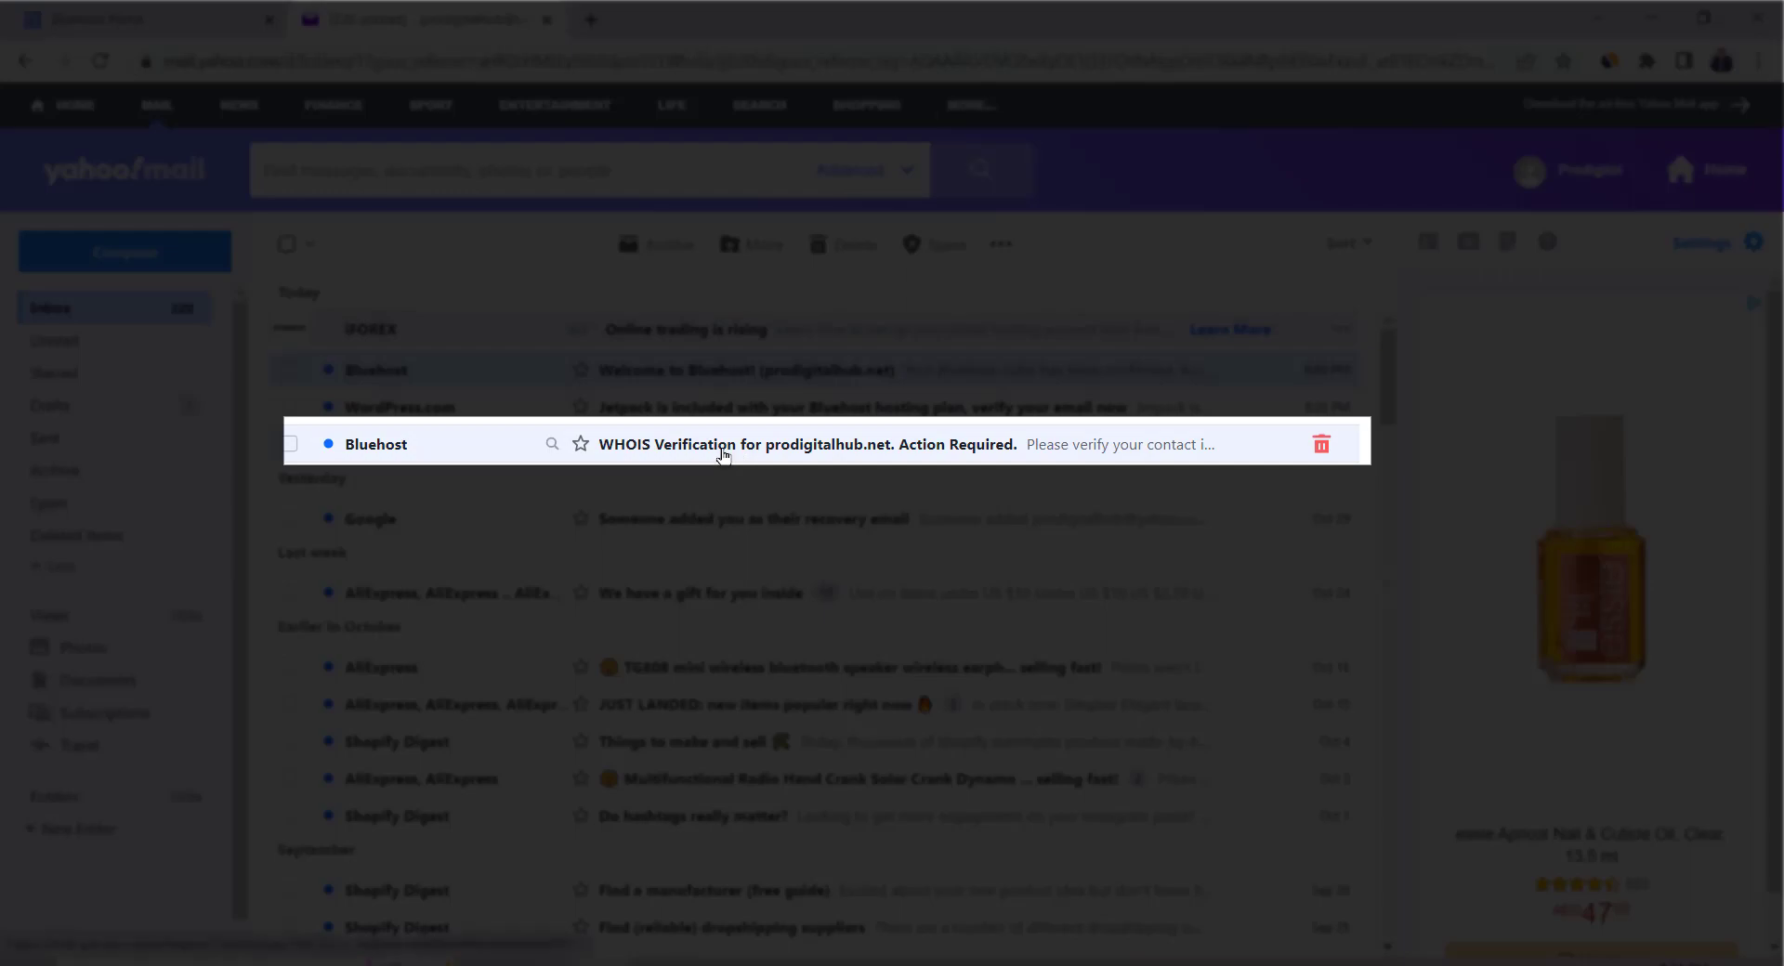
Open Bluehost's WHOIS Verification email in Yahoo Mail and verify the email address
click(723, 456)
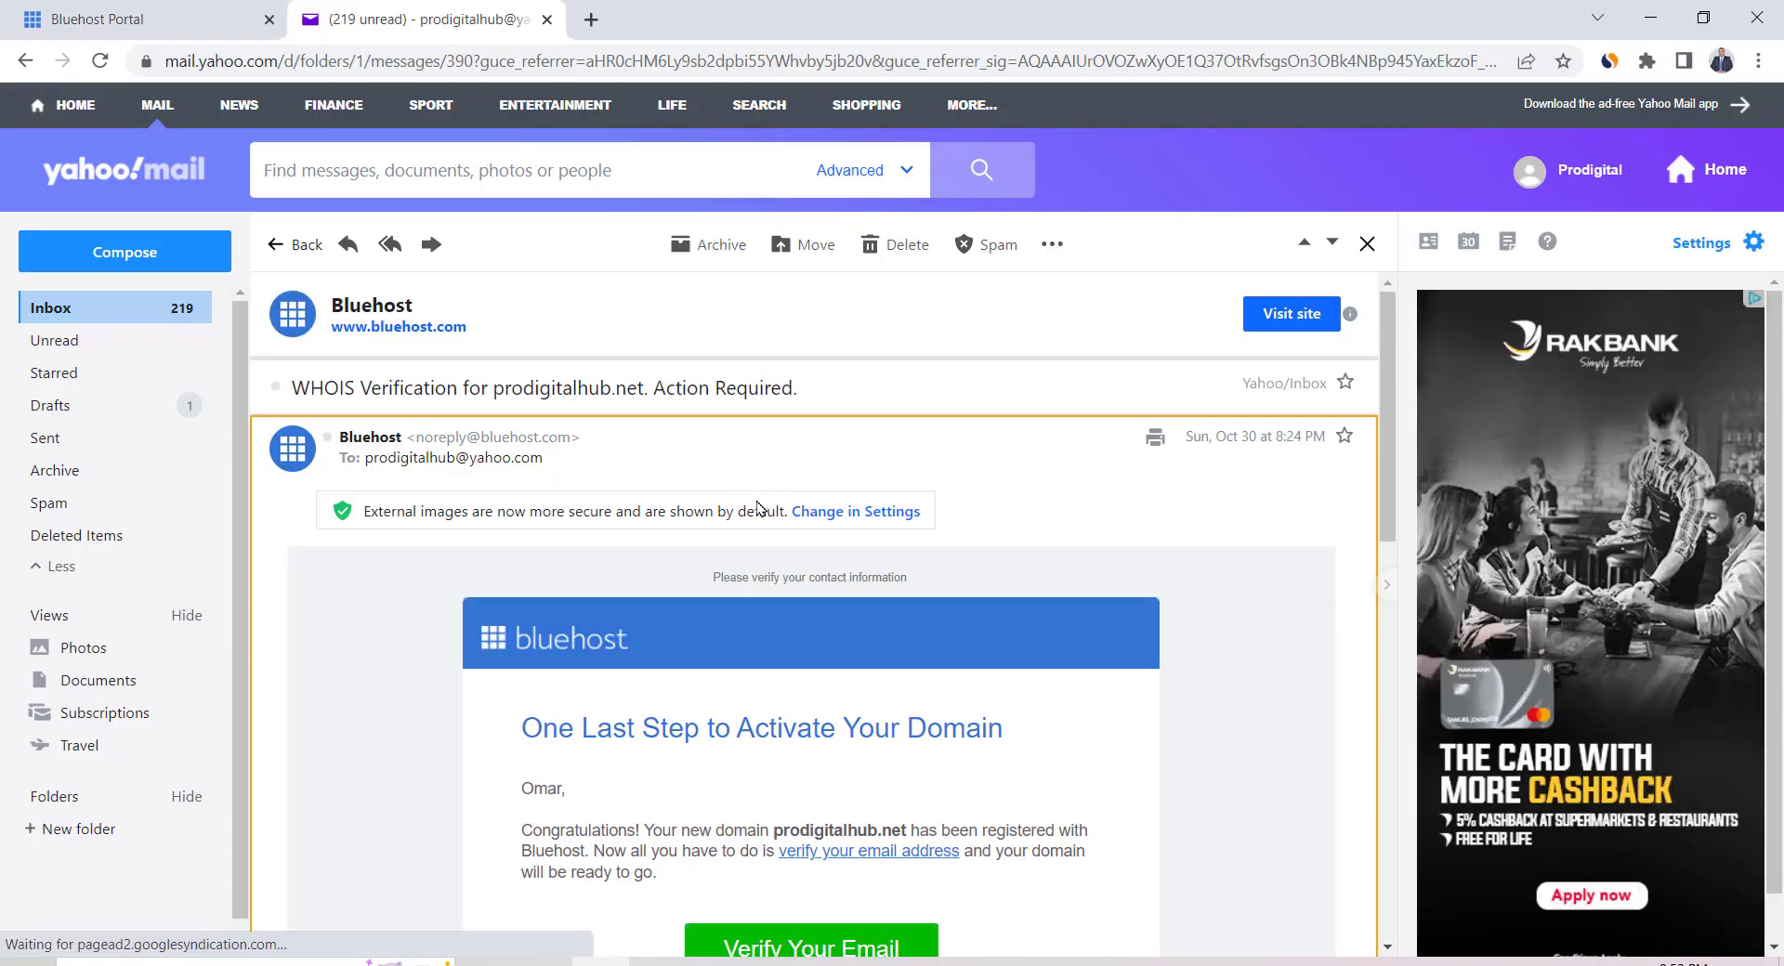
scroll(807, 721, down, 2)
click(806, 723)
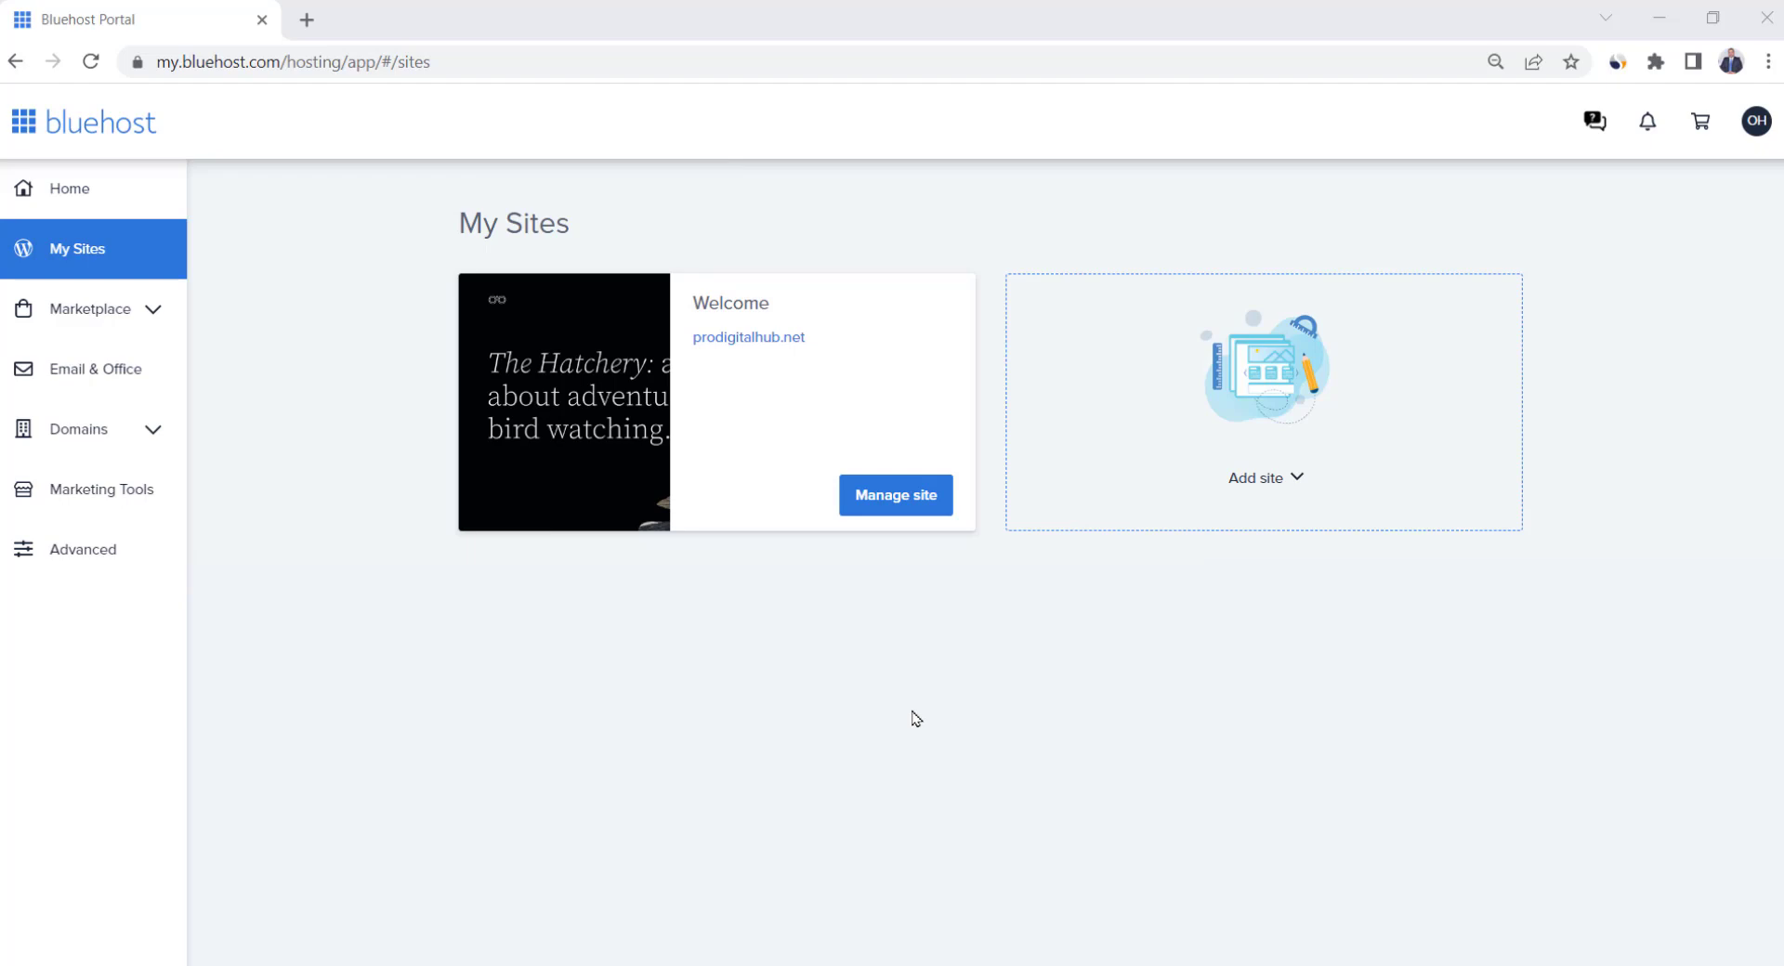
Manage the Welcome site on My Sites and log into its WordPress admin
click(907, 501)
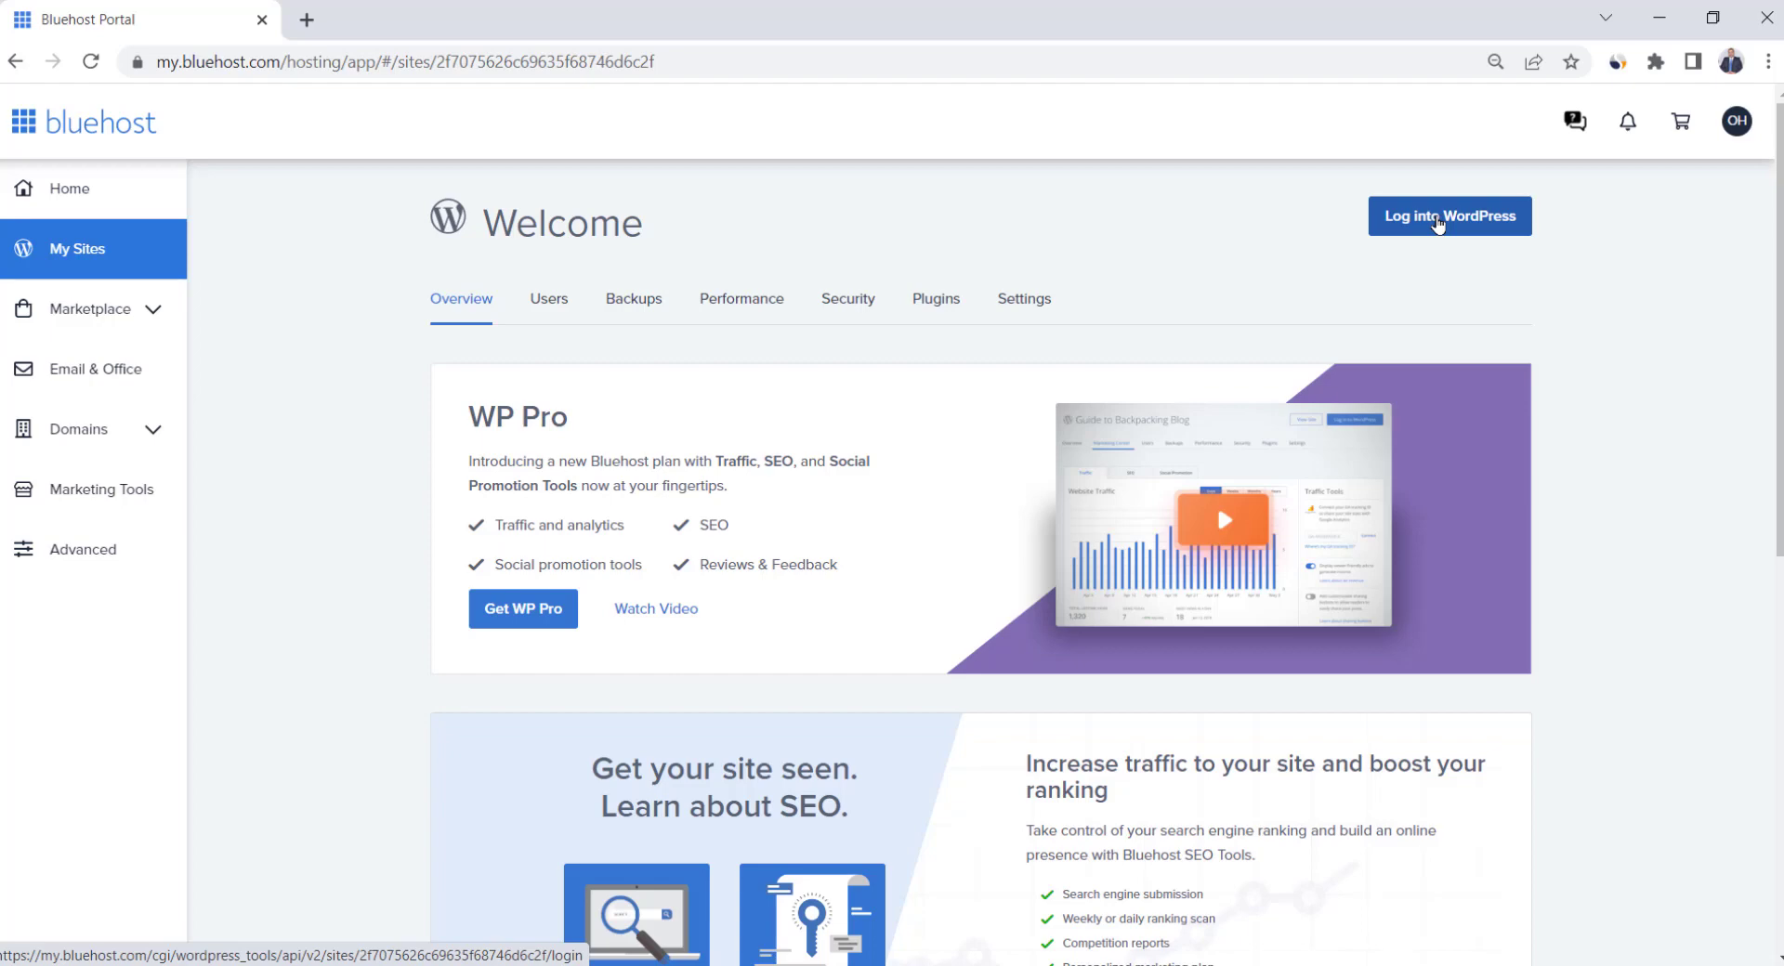
click(1437, 223)
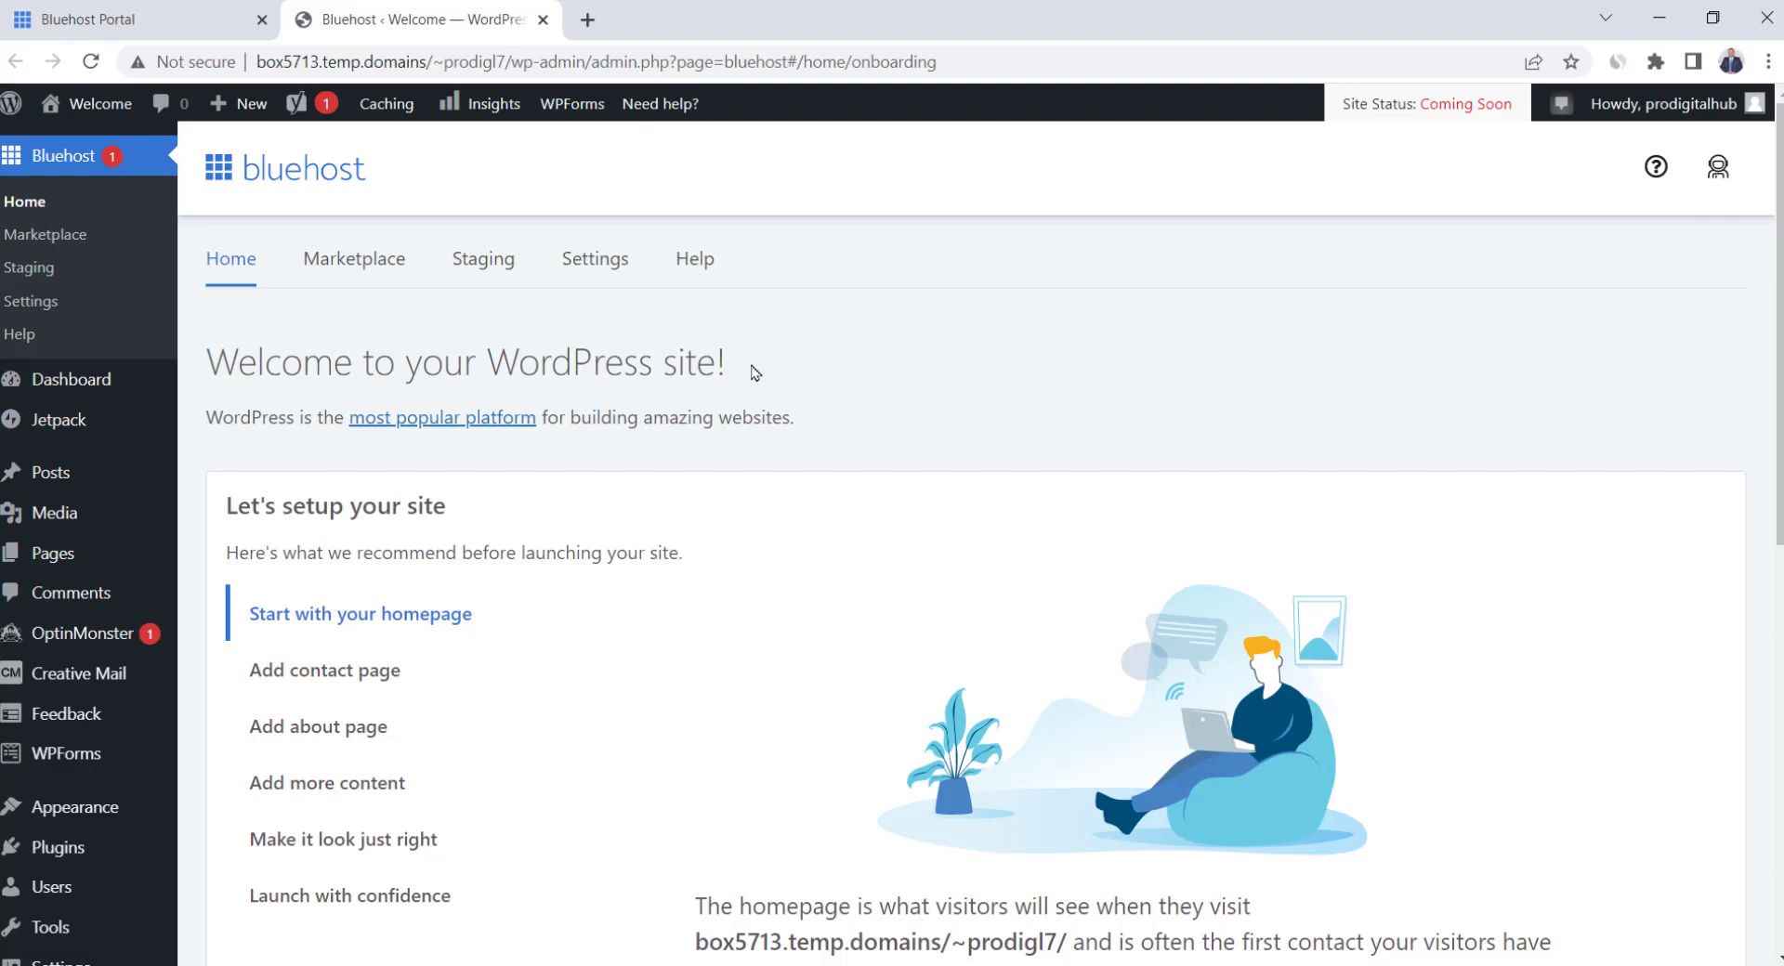
mouse_move(74, 846)
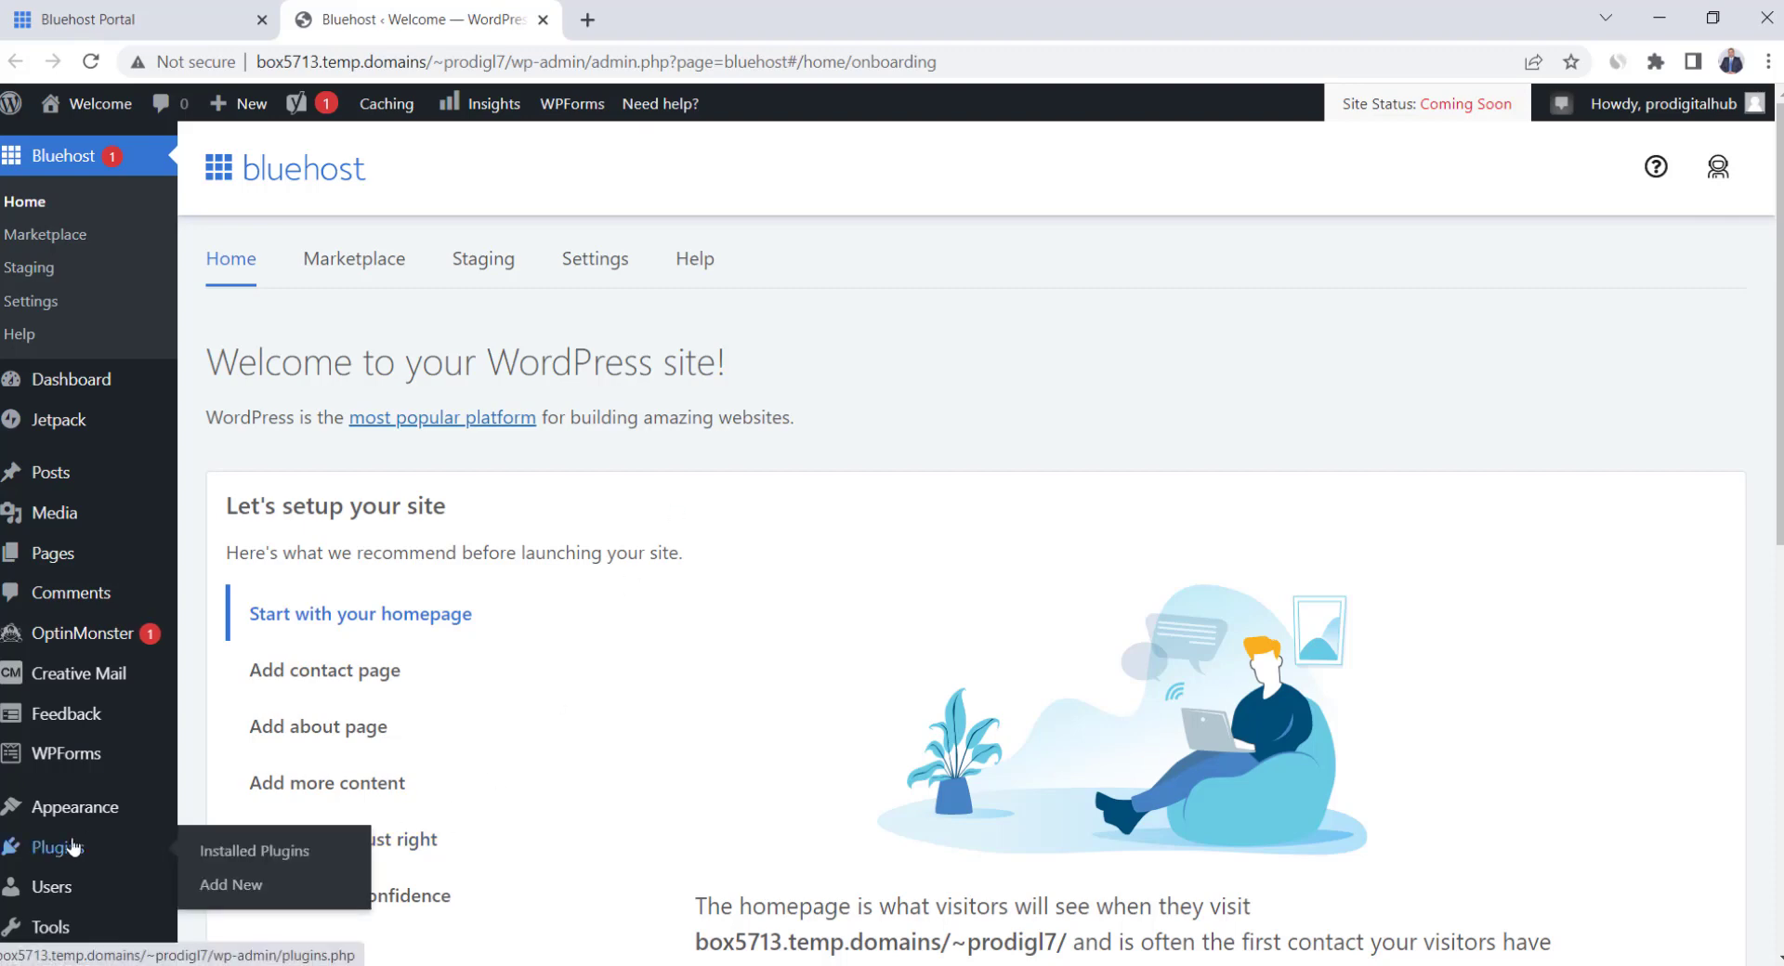
Select all nine installed plugins and bulk-deactivate them
click(273, 853)
scroll(542, 474, down, 10)
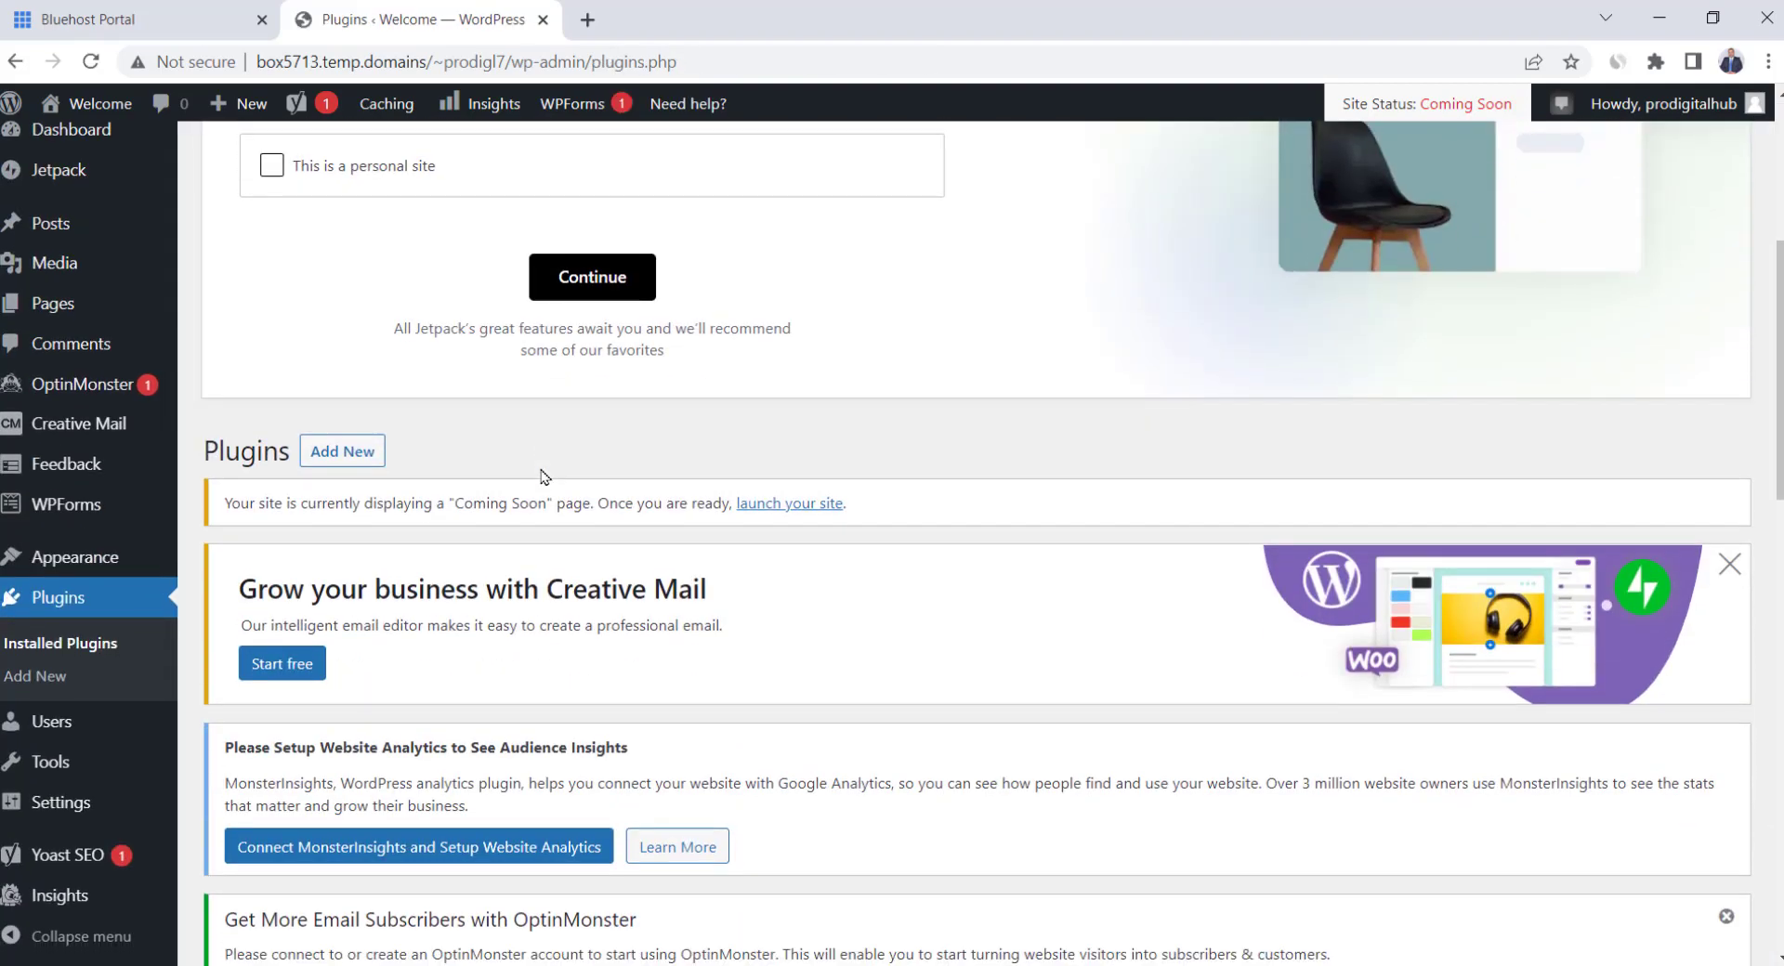
scroll(542, 475, down, 4)
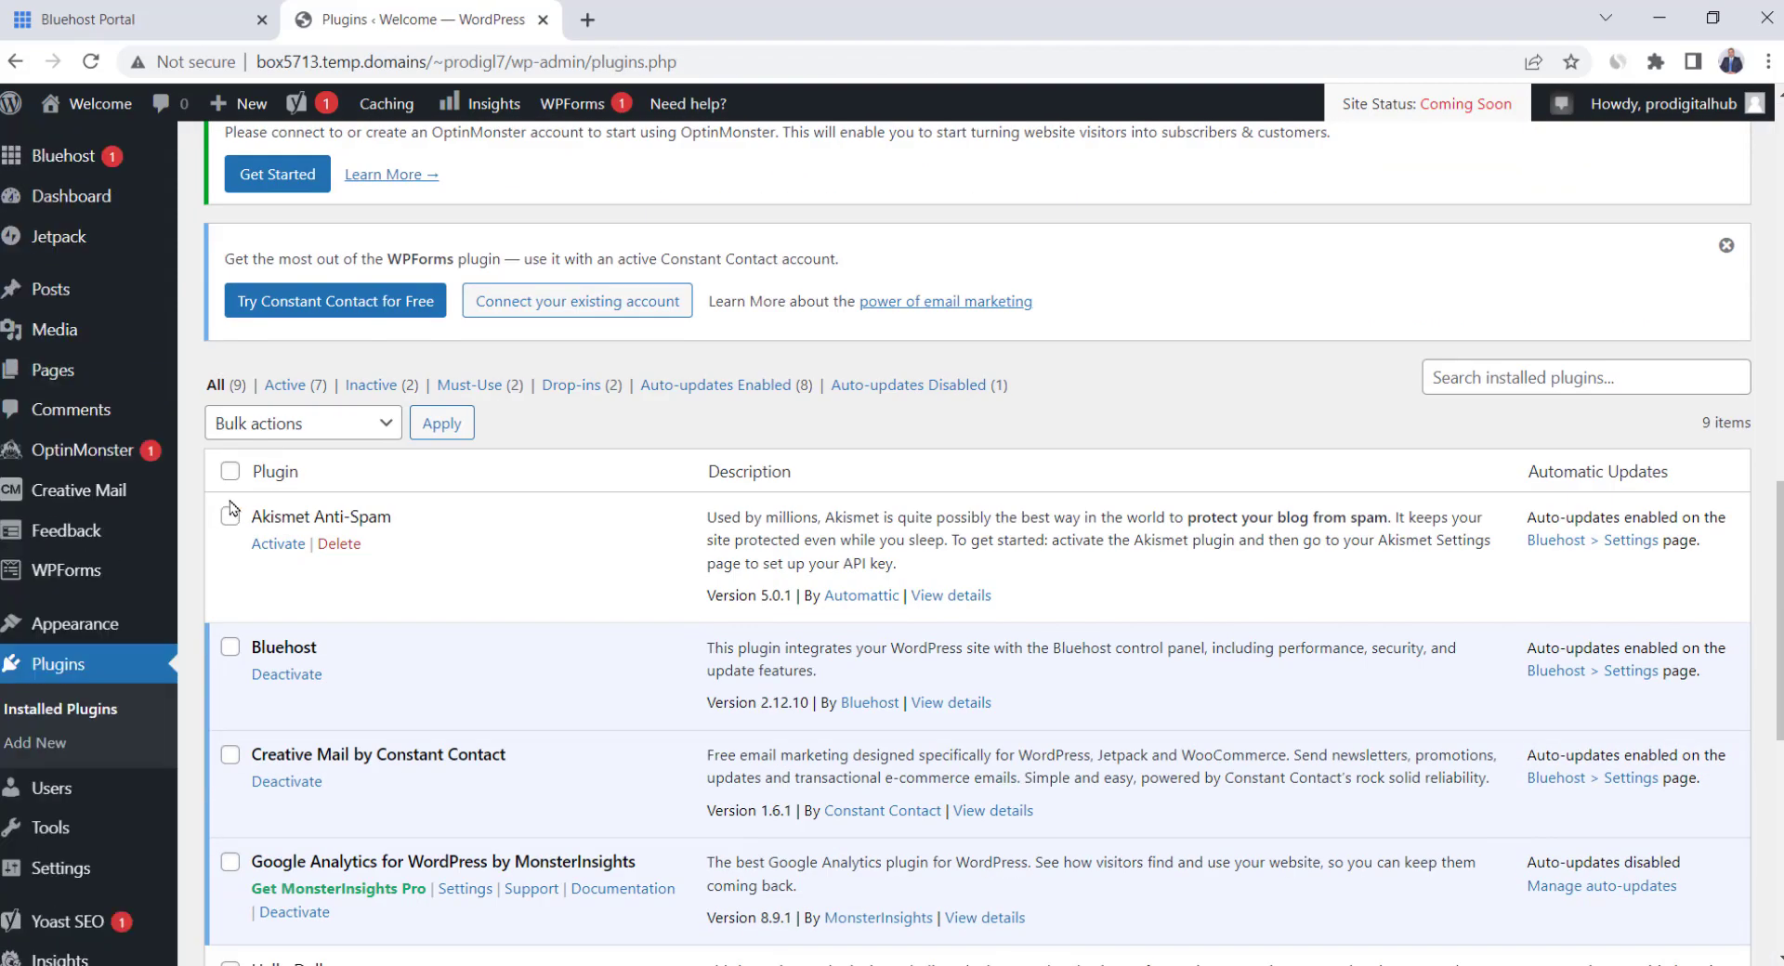
click(231, 472)
click(316, 425)
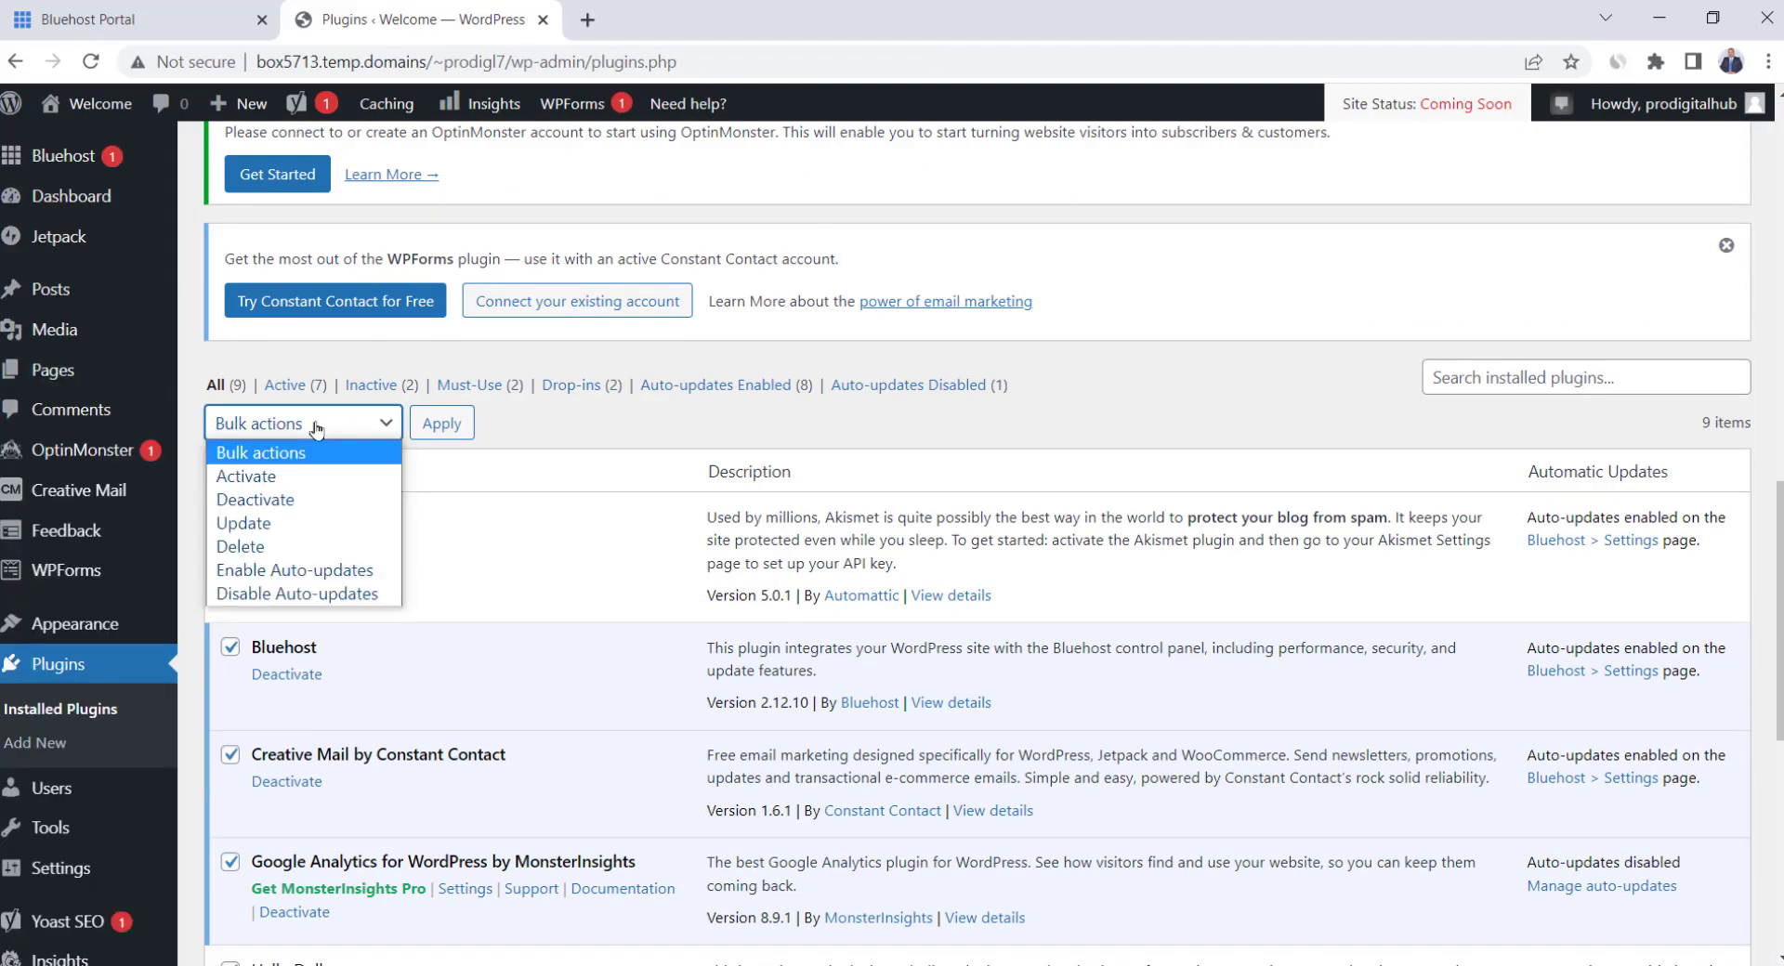
click(309, 501)
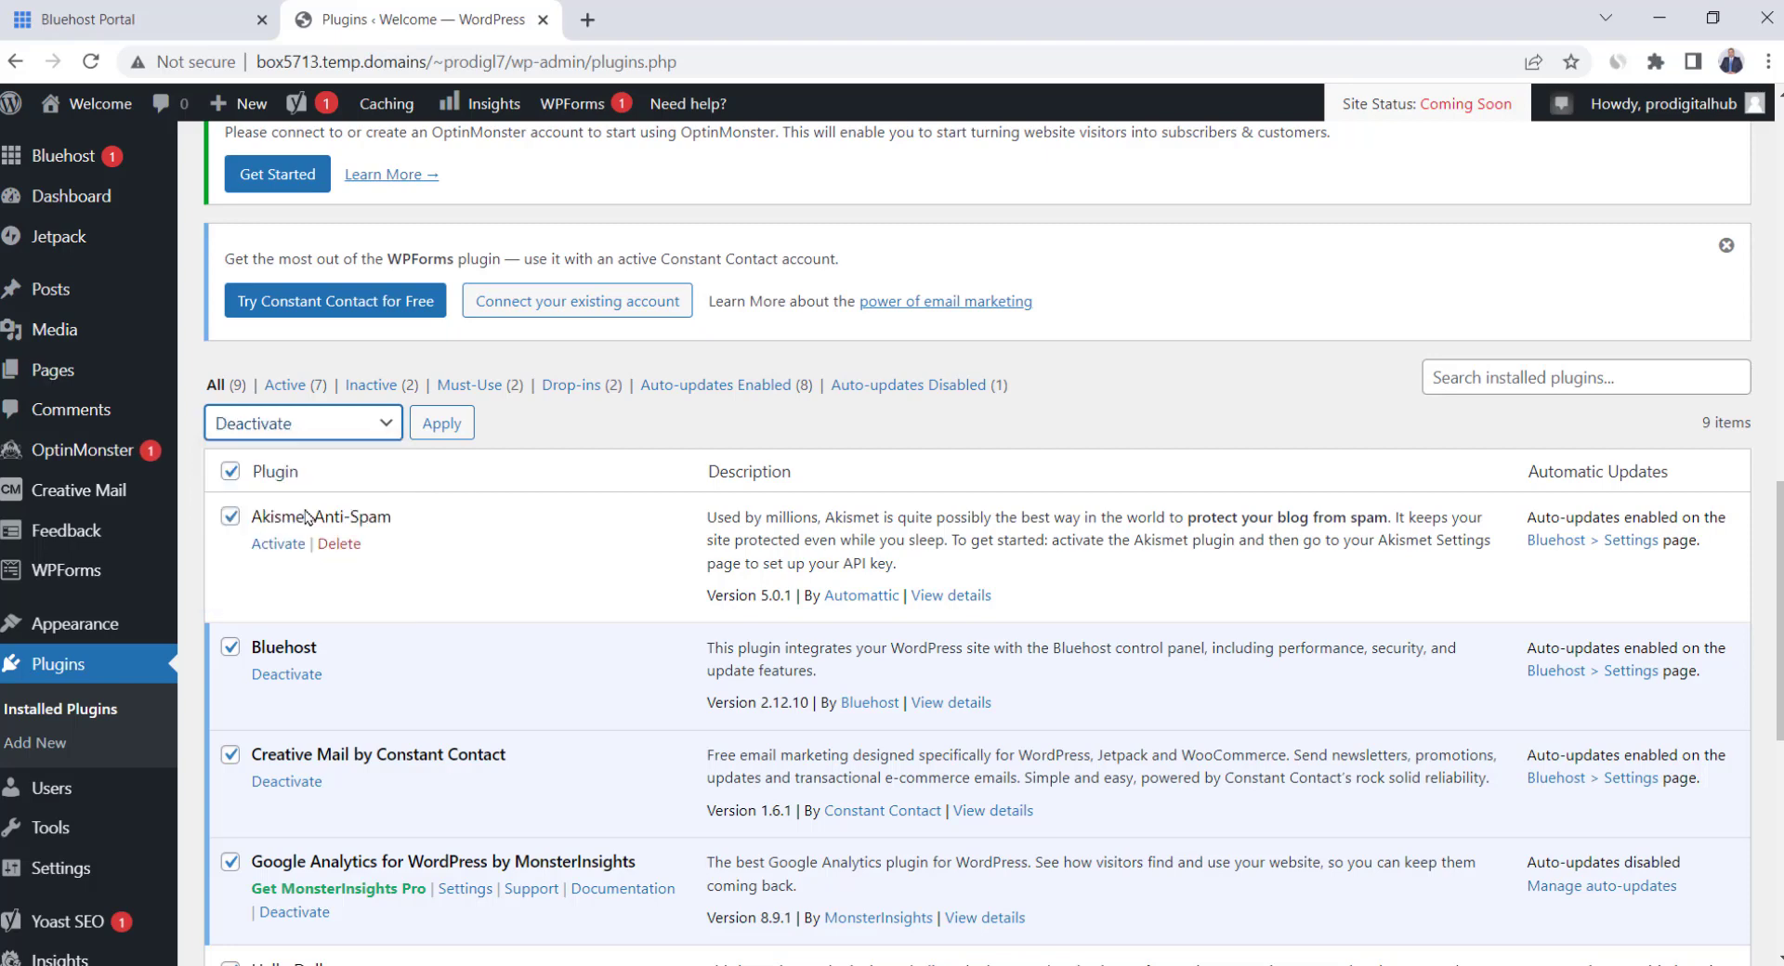
click(442, 425)
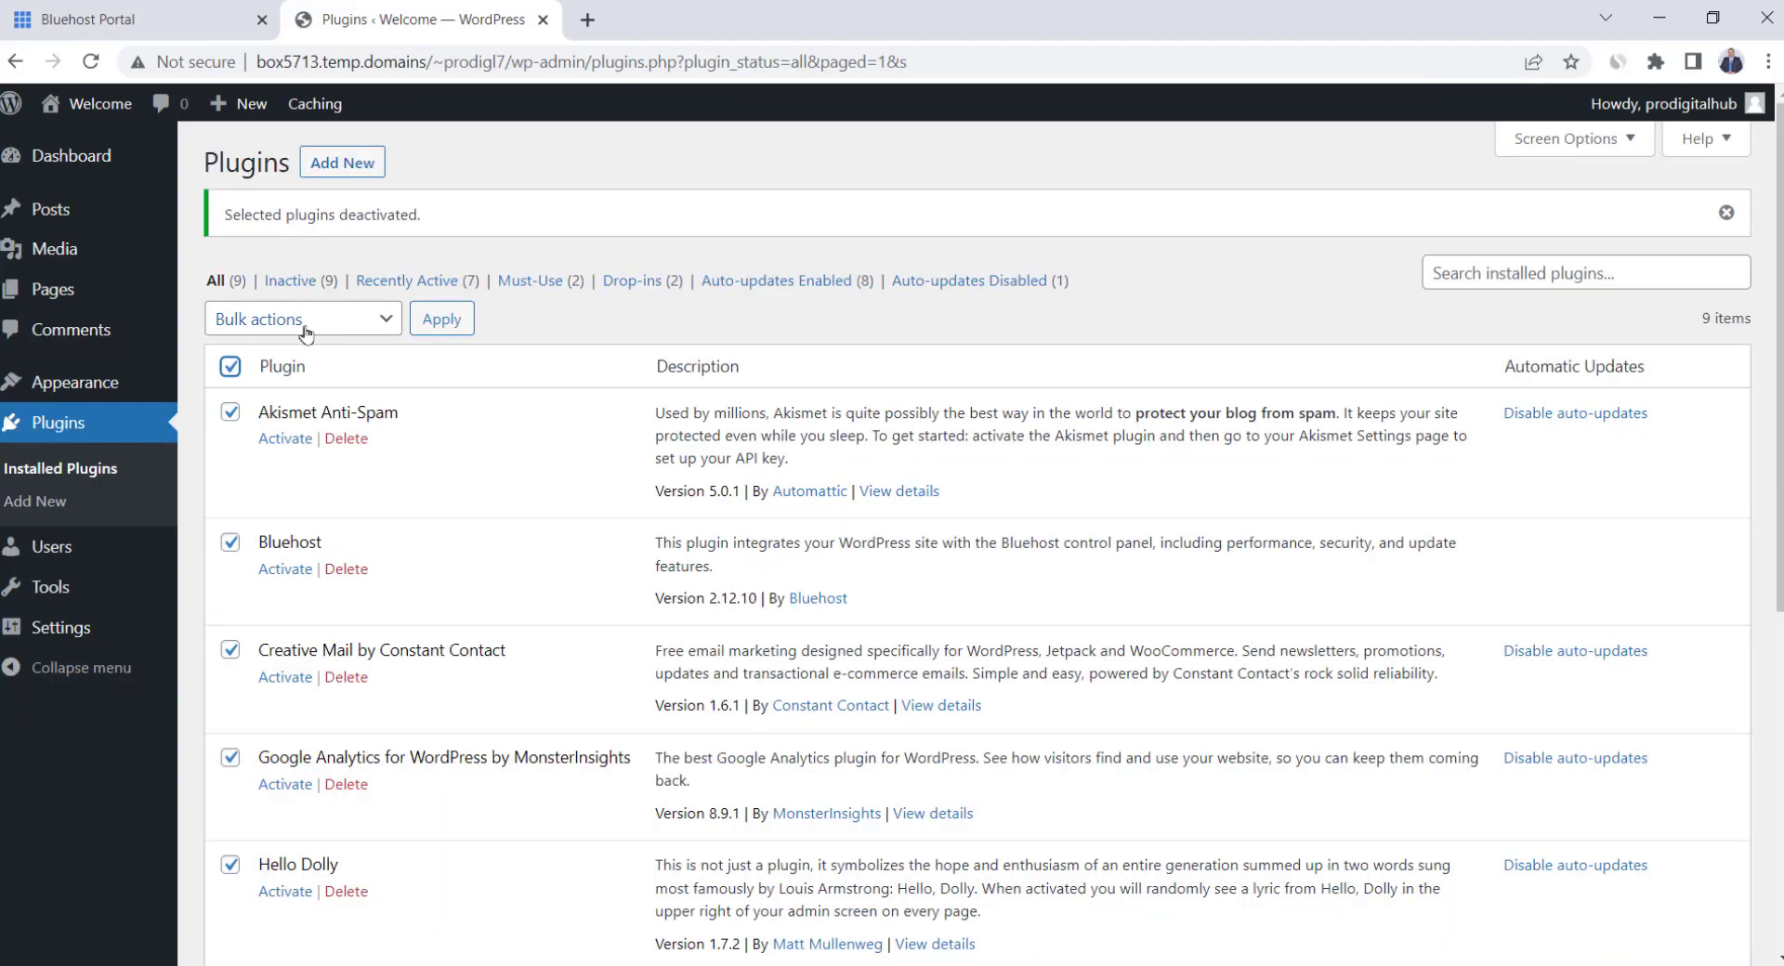
Bulk-delete the deactivated plugins and confirm removing their data
click(305, 320)
click(269, 442)
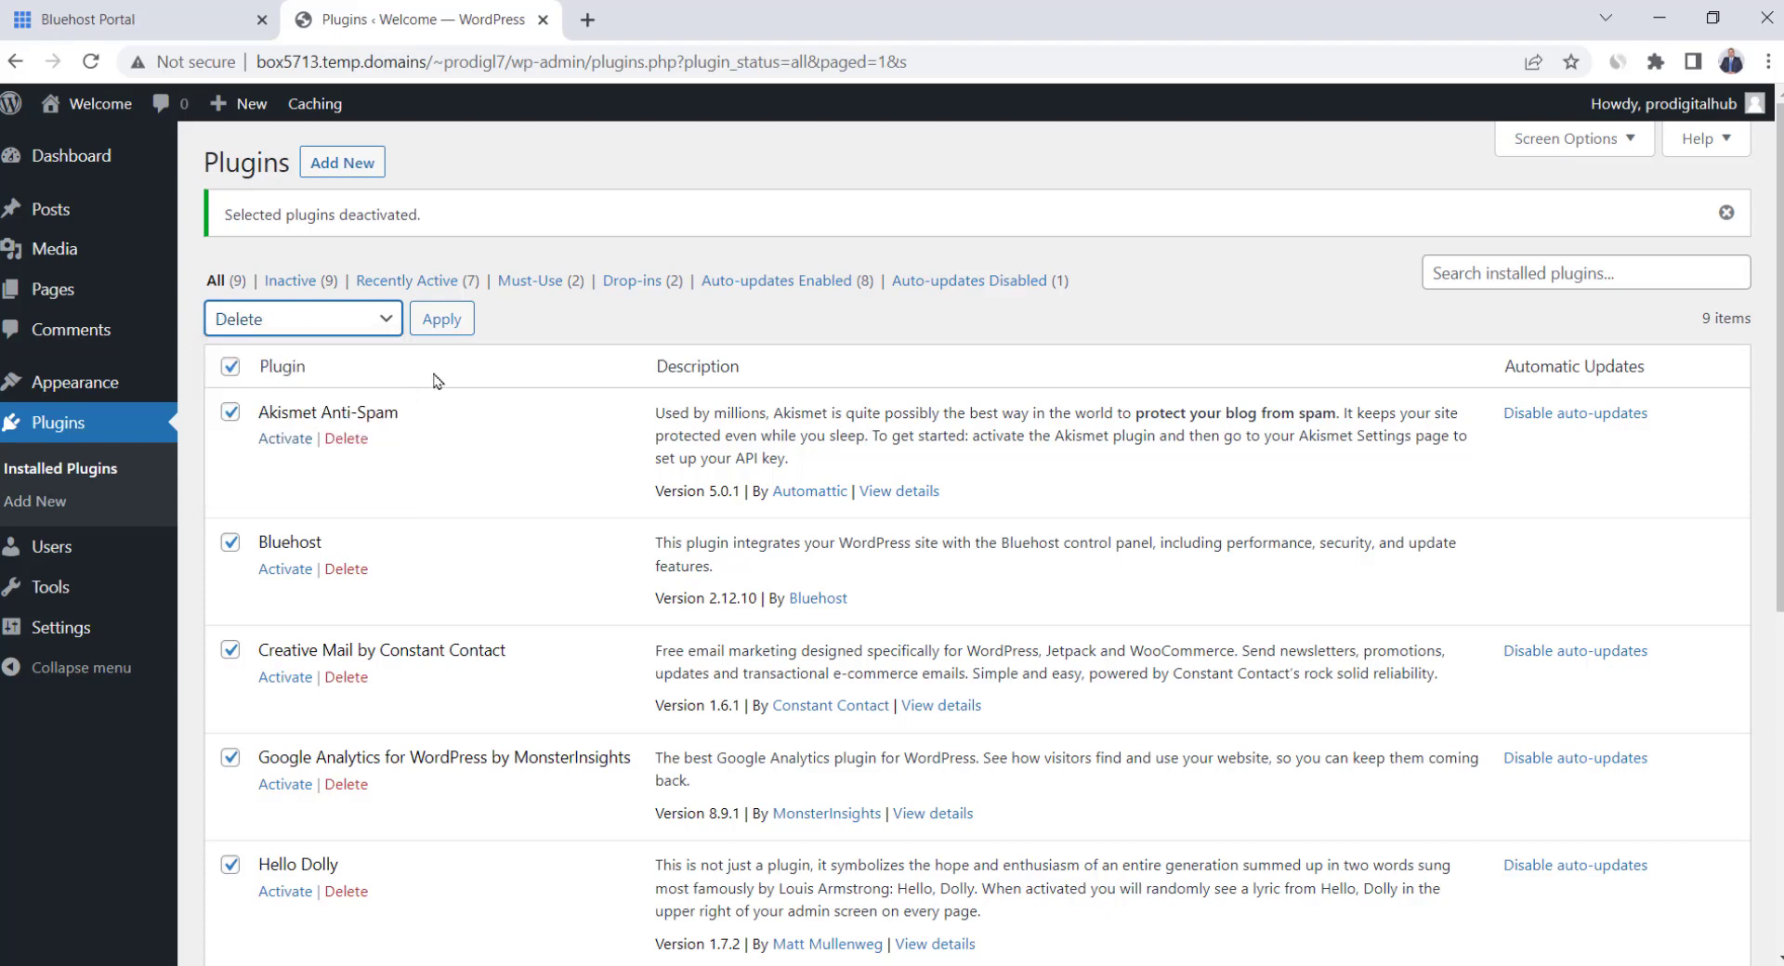
click(443, 320)
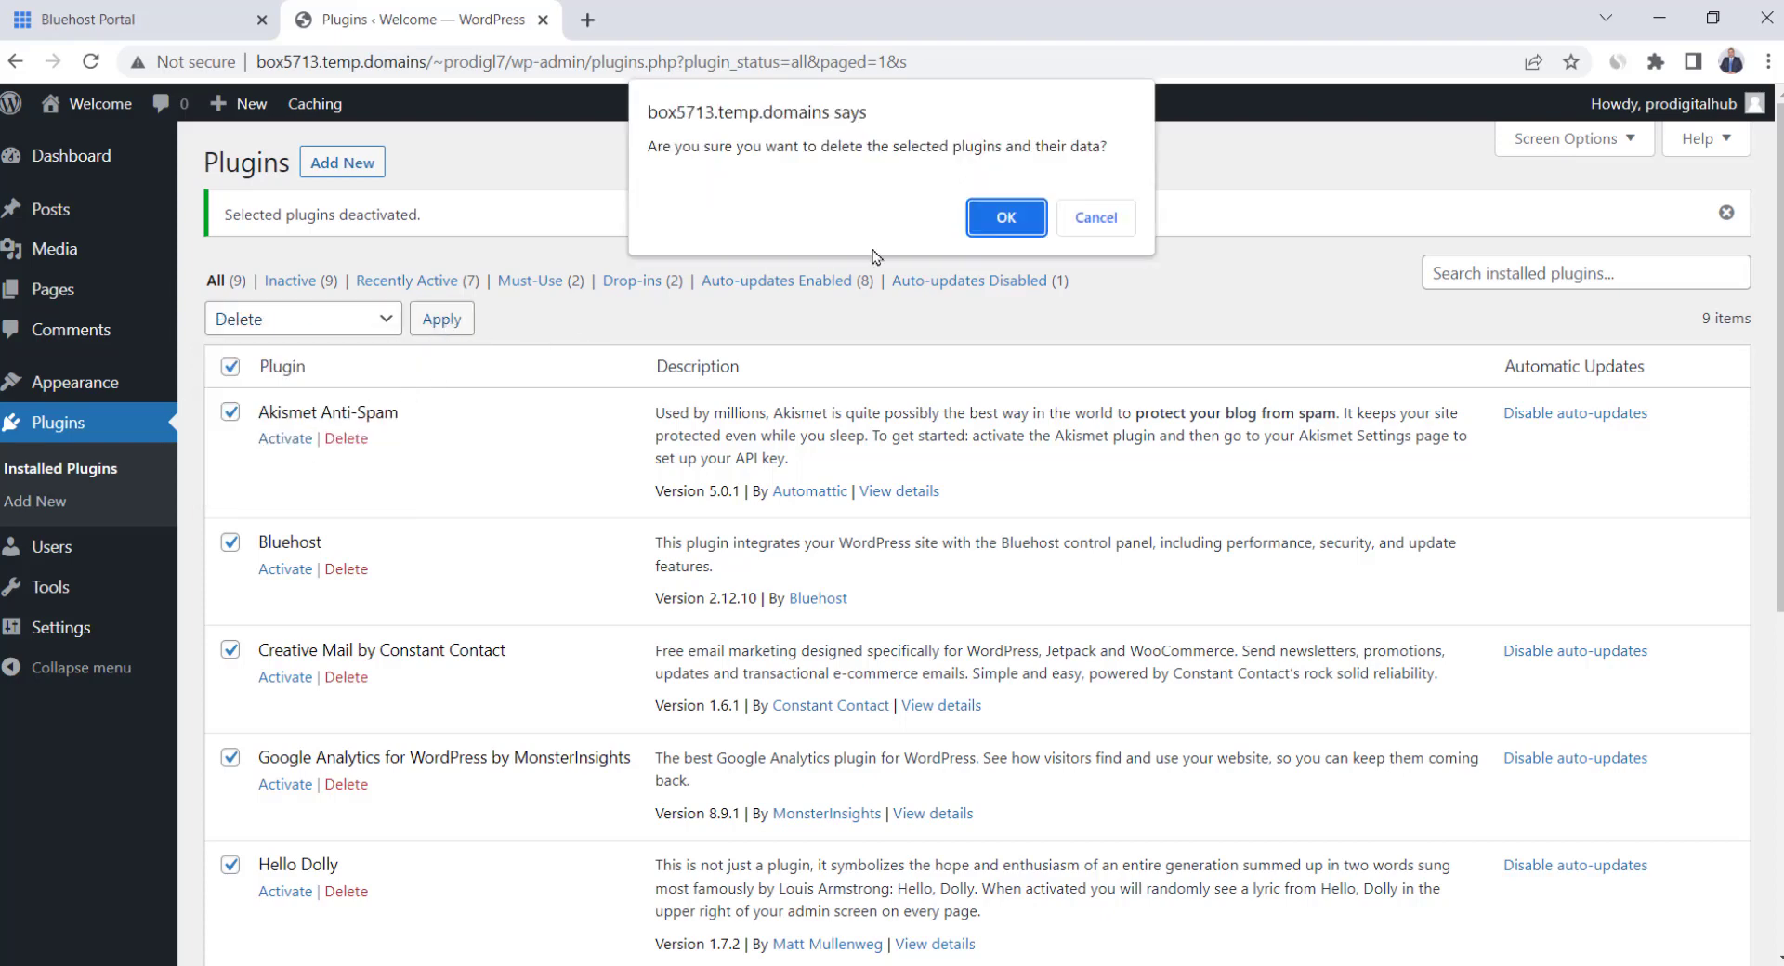
click(1001, 218)
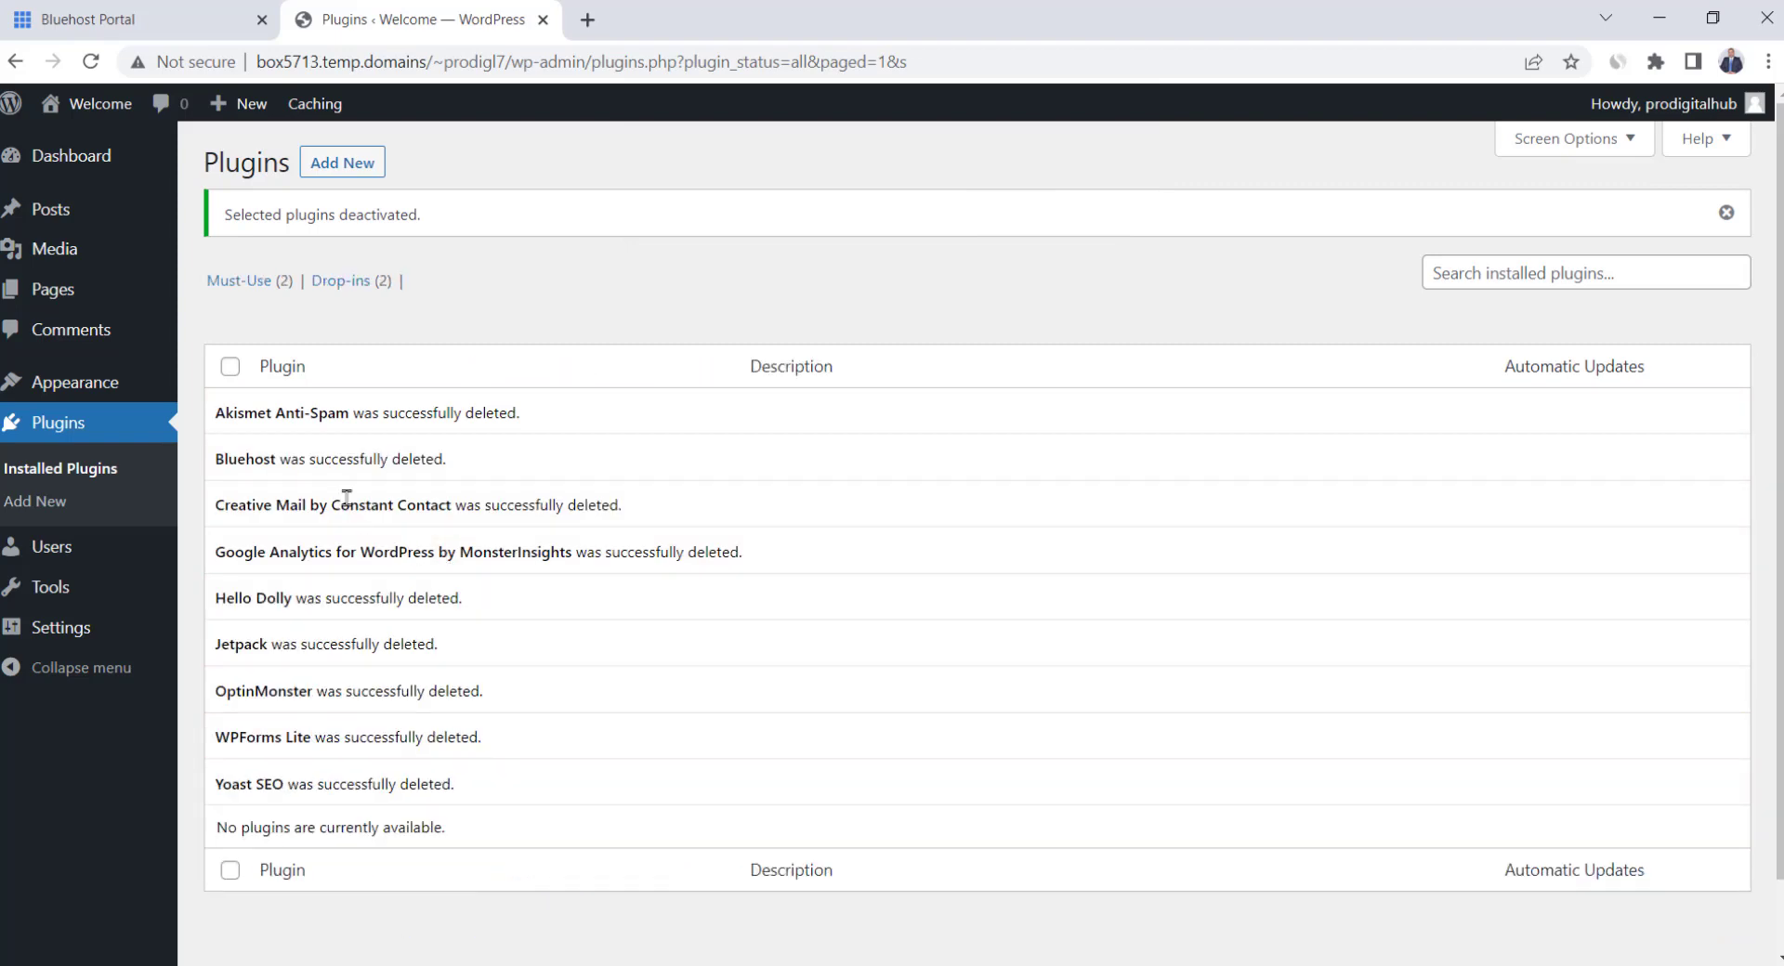
mouse_move(147, 307)
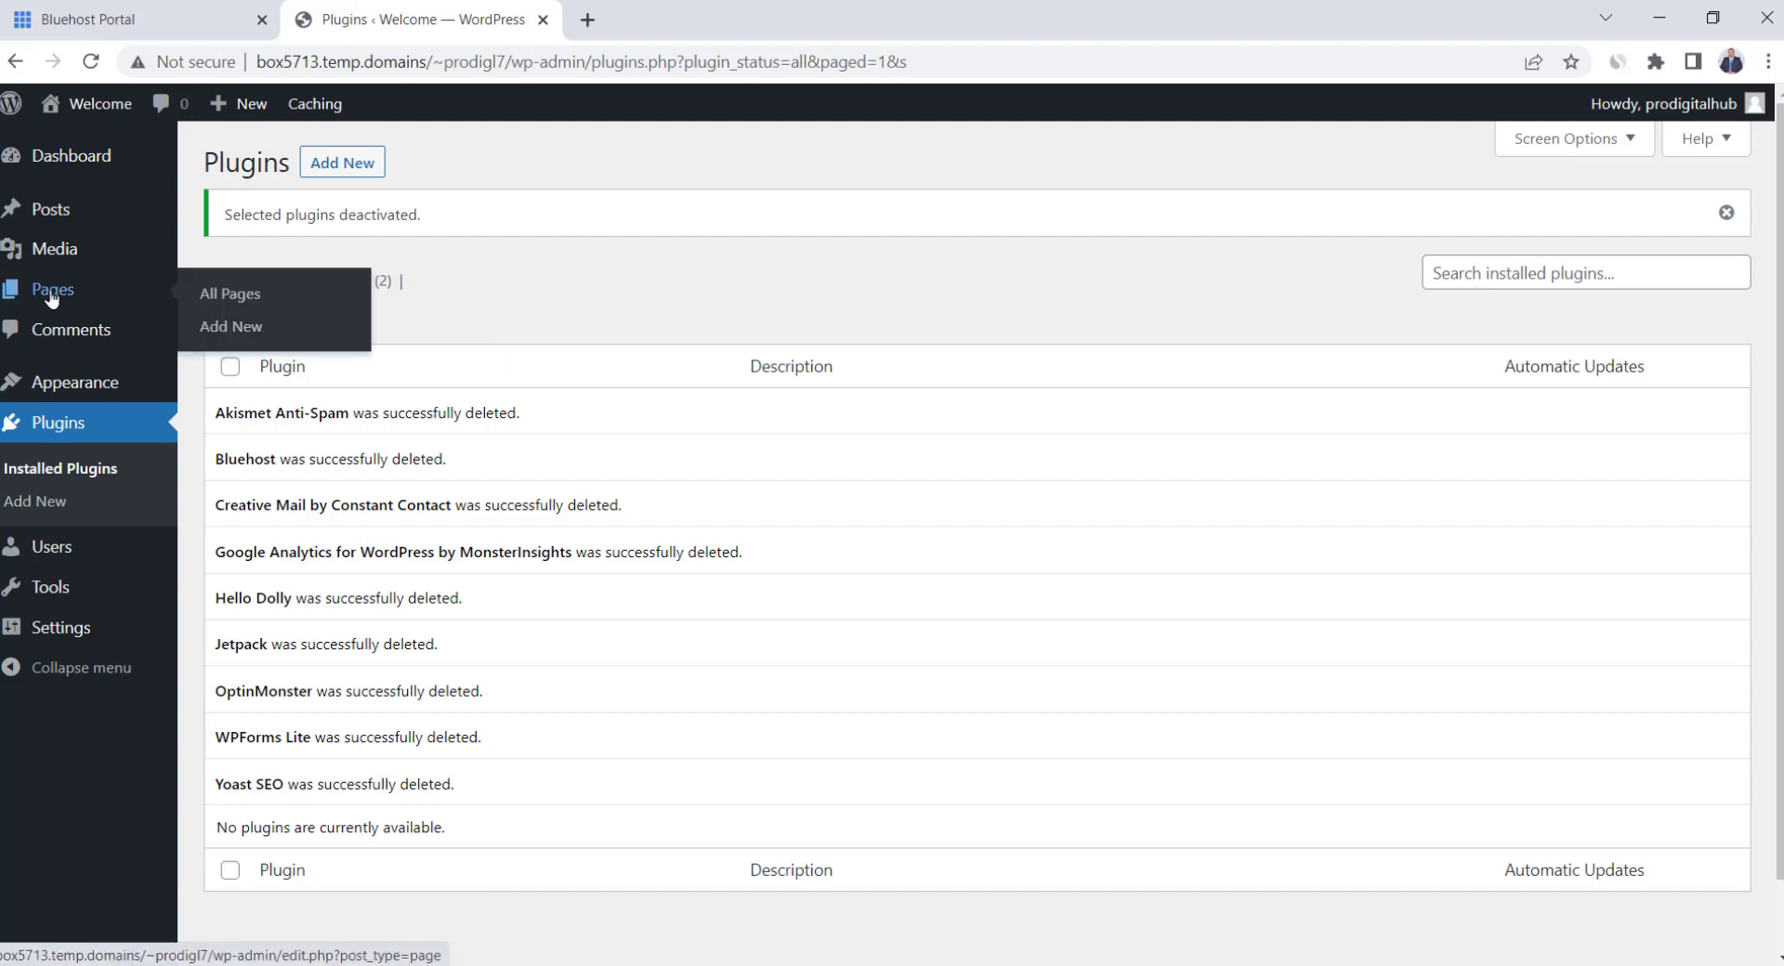
Move the Privacy Policy and Sample Page to the trash
click(232, 296)
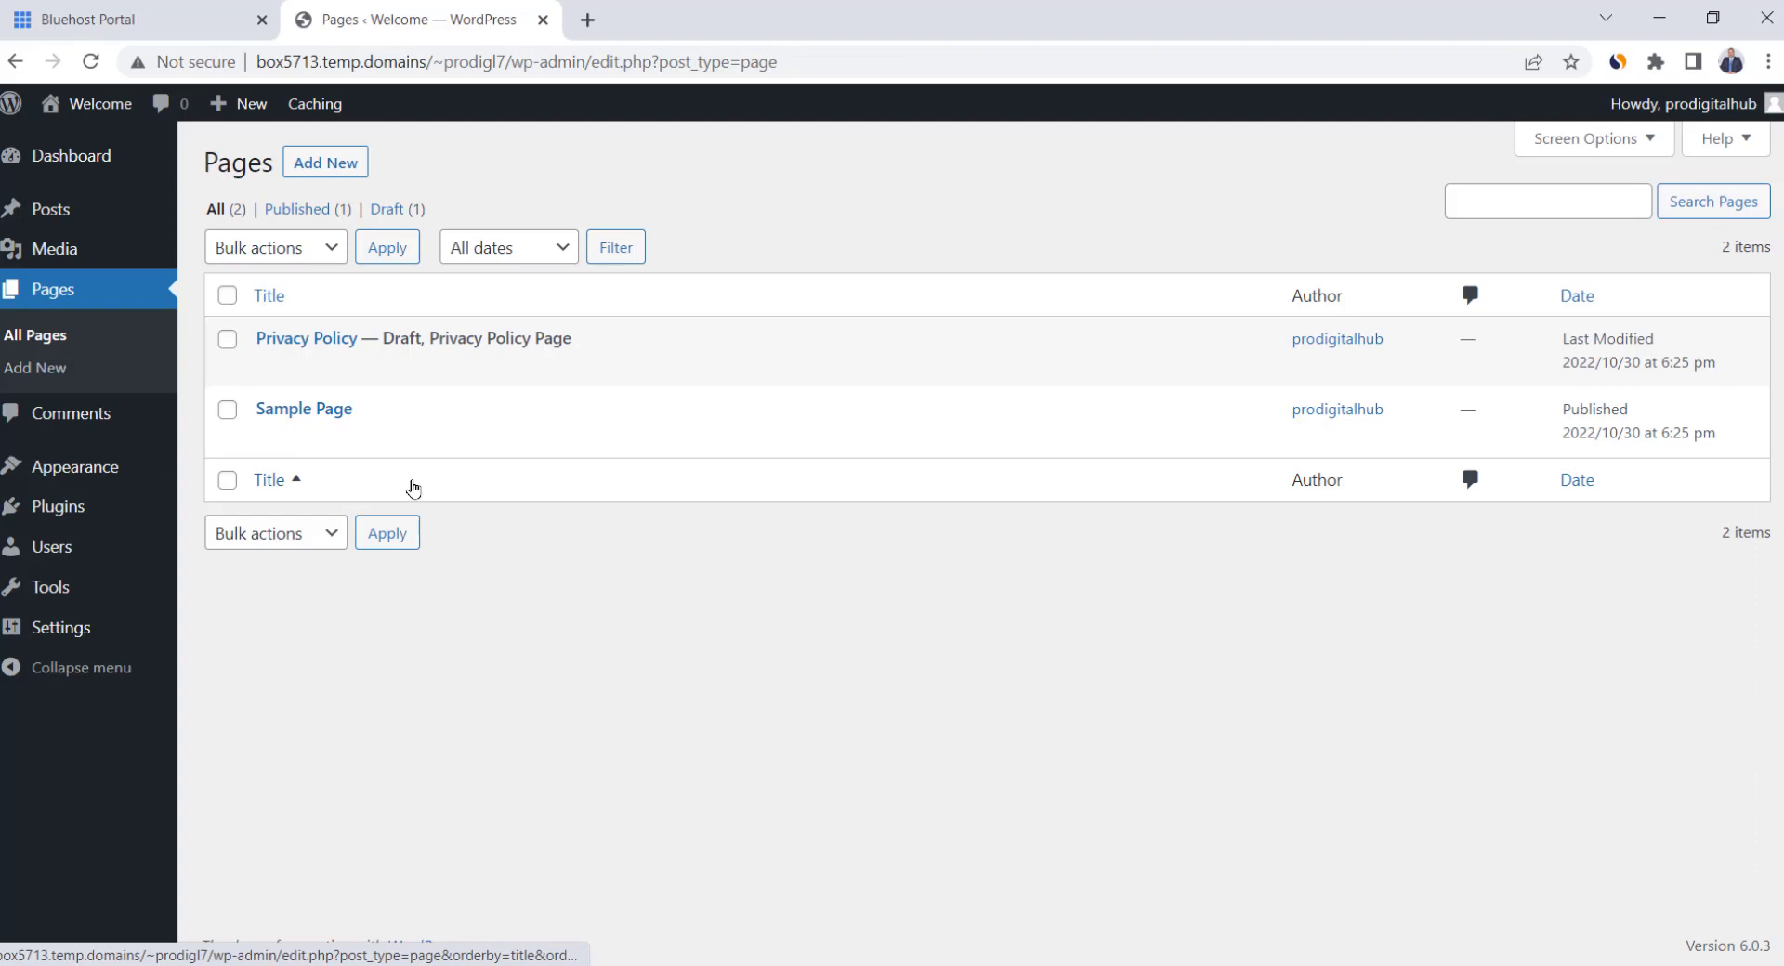
click(227, 295)
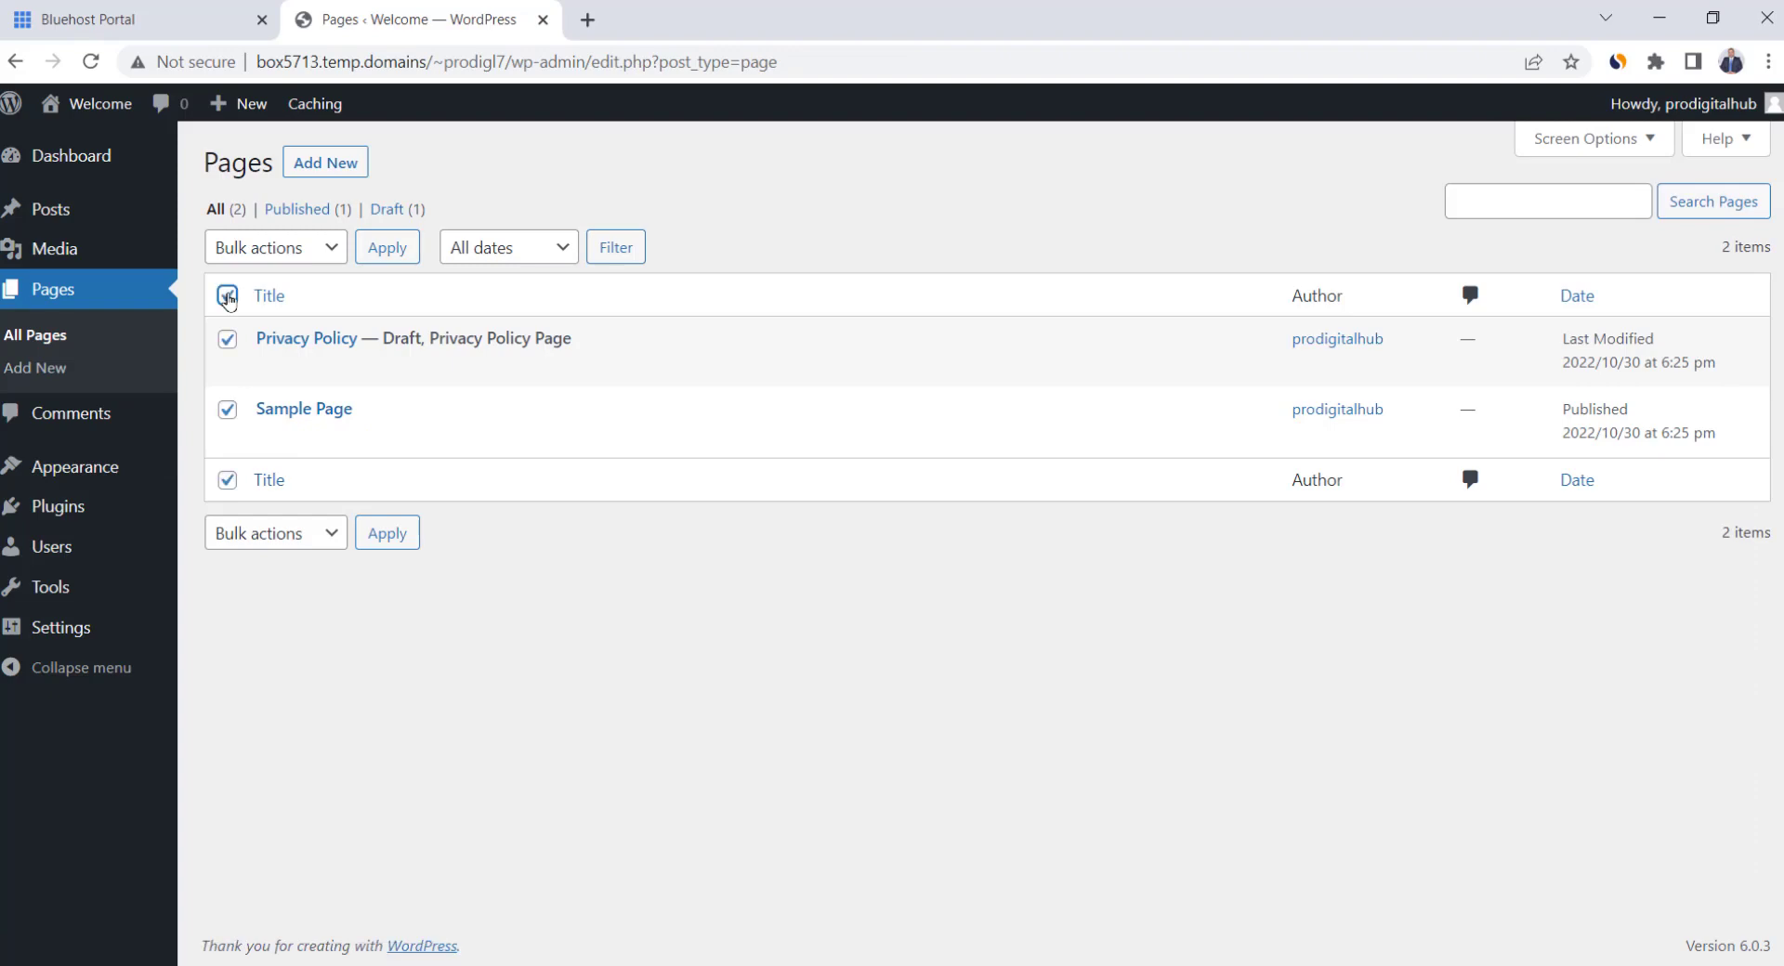
click(278, 249)
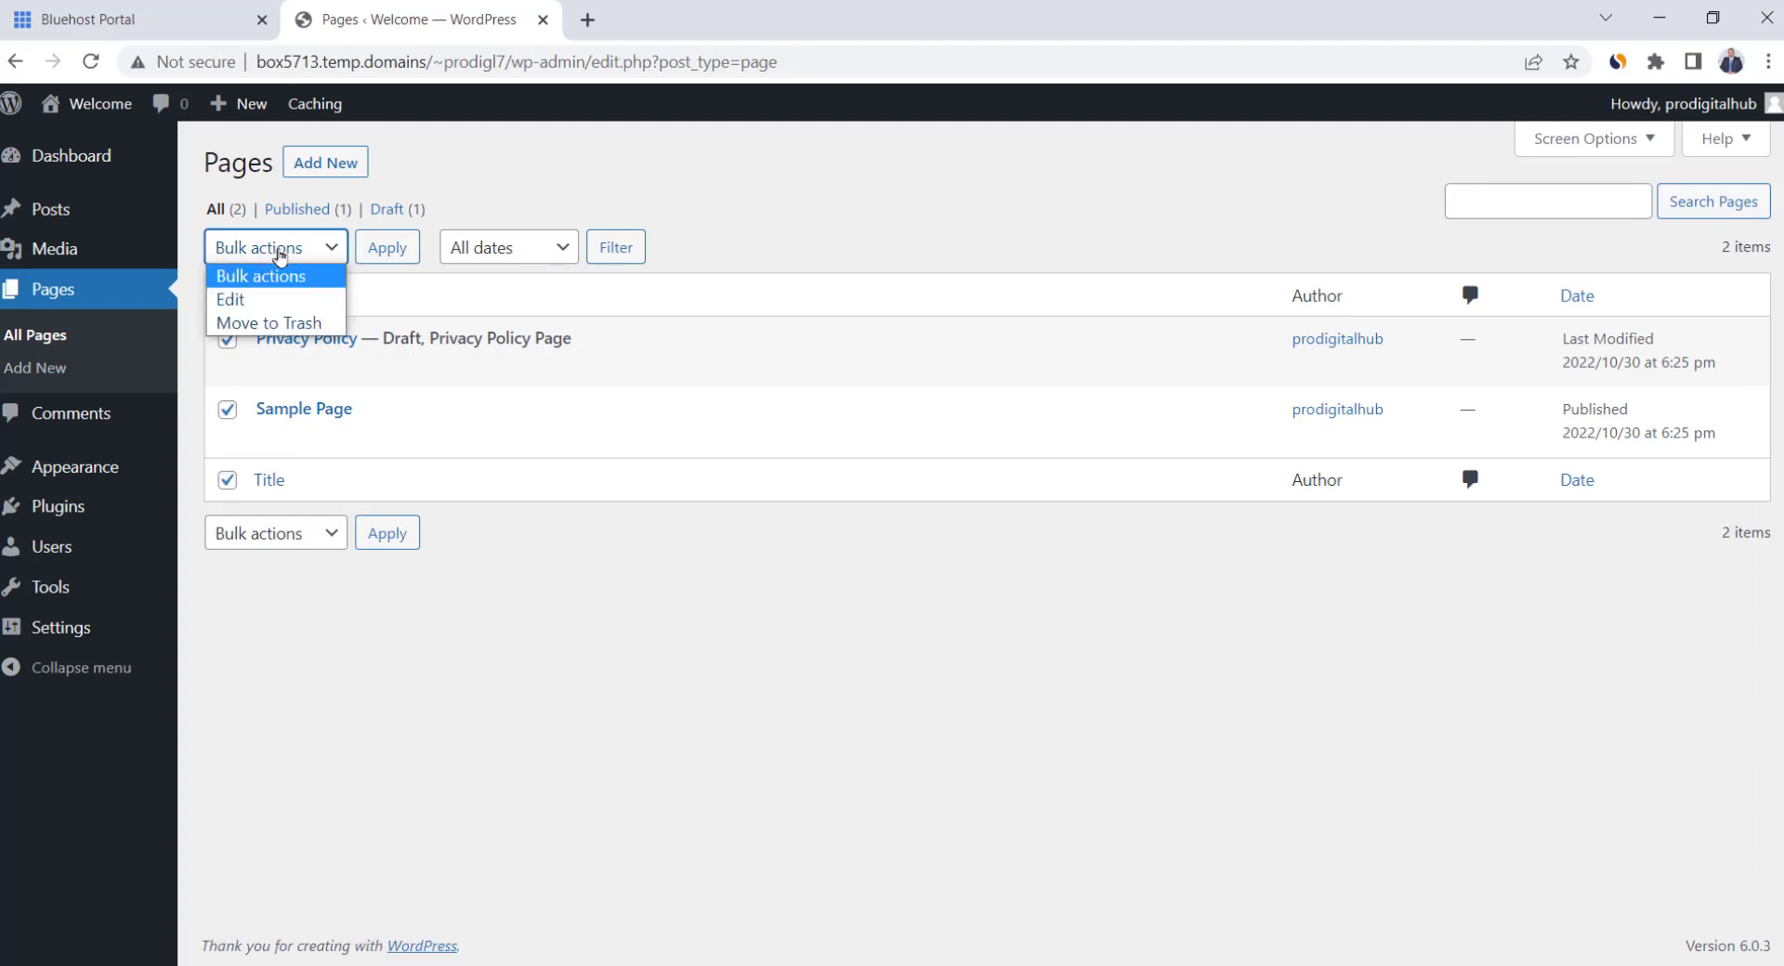
click(286, 323)
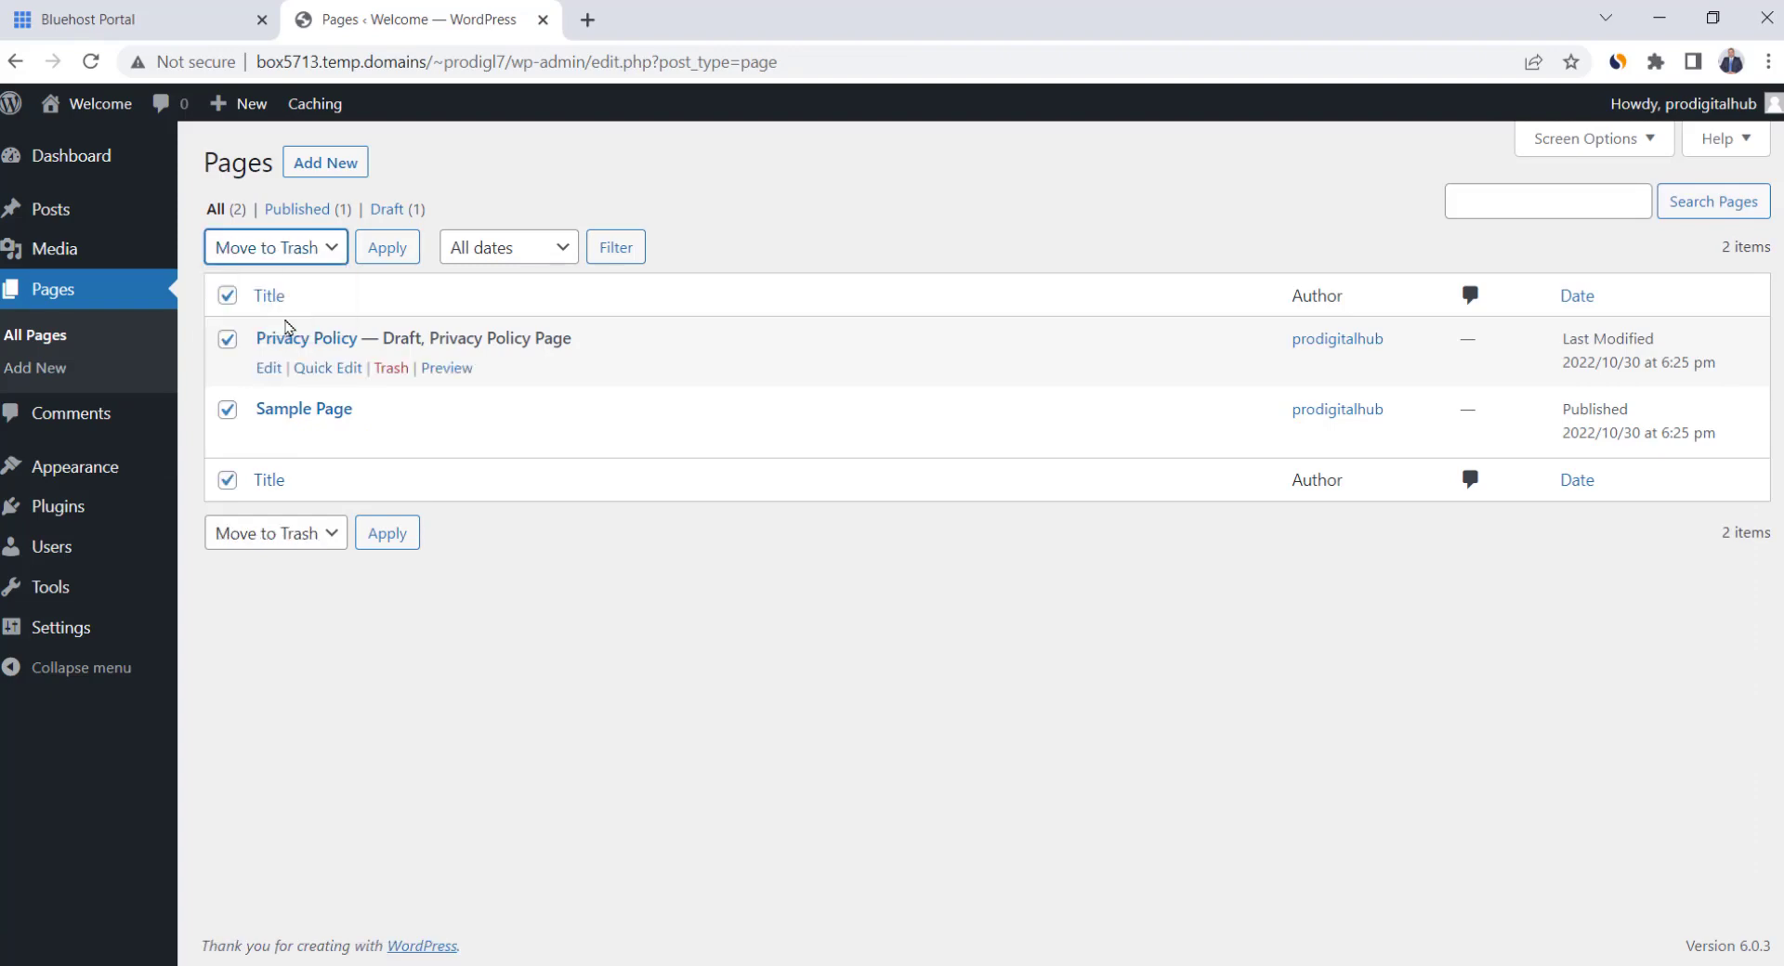
click(387, 247)
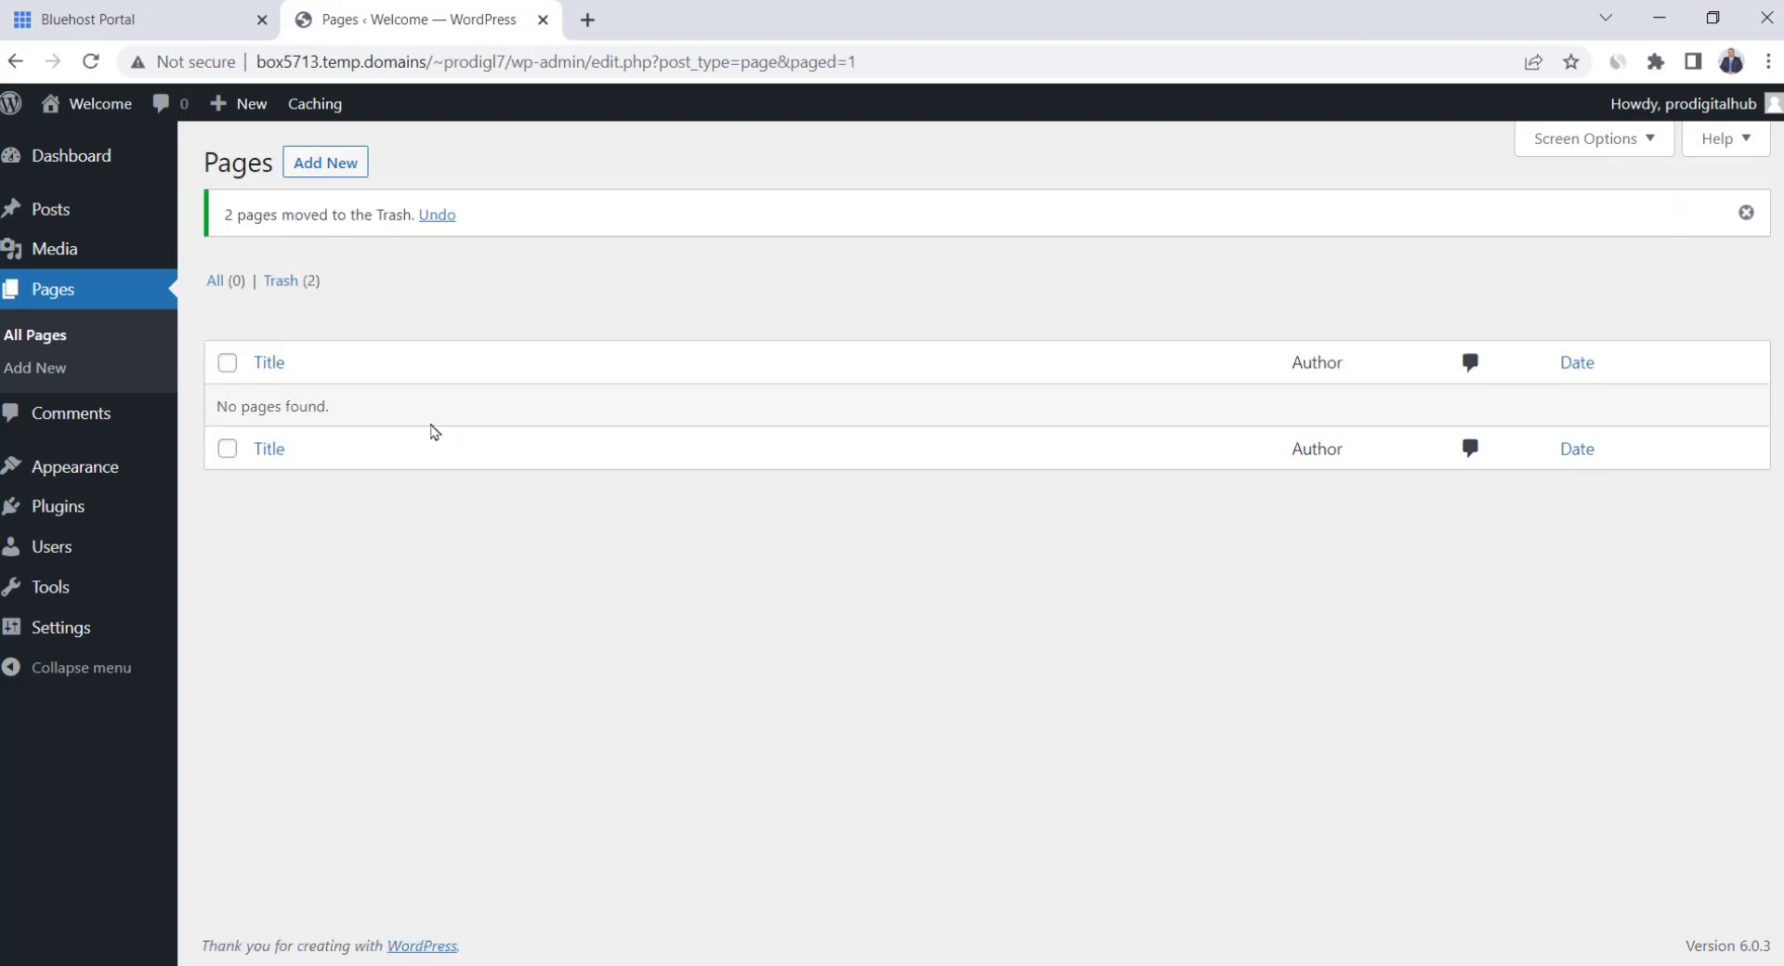
Dismiss the Dashboard welcome panel and collapse Site Health, At a Glance, Activity, Events and News, and Quick Draft
click(96, 165)
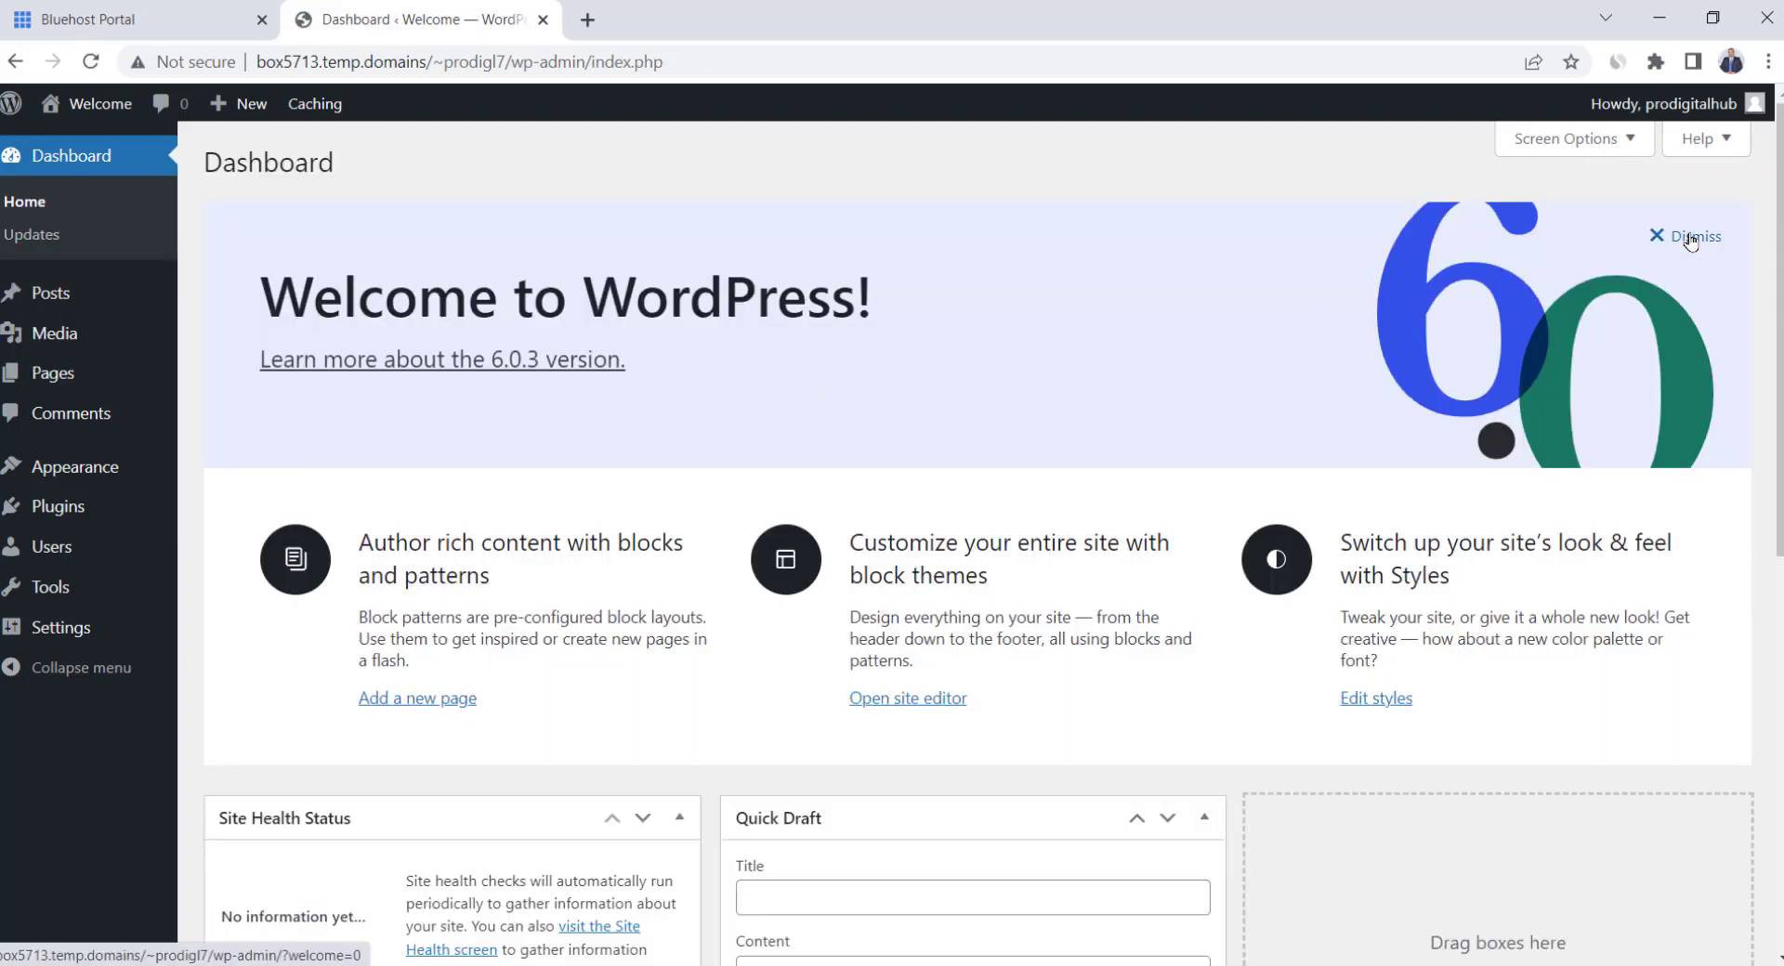
click(1691, 240)
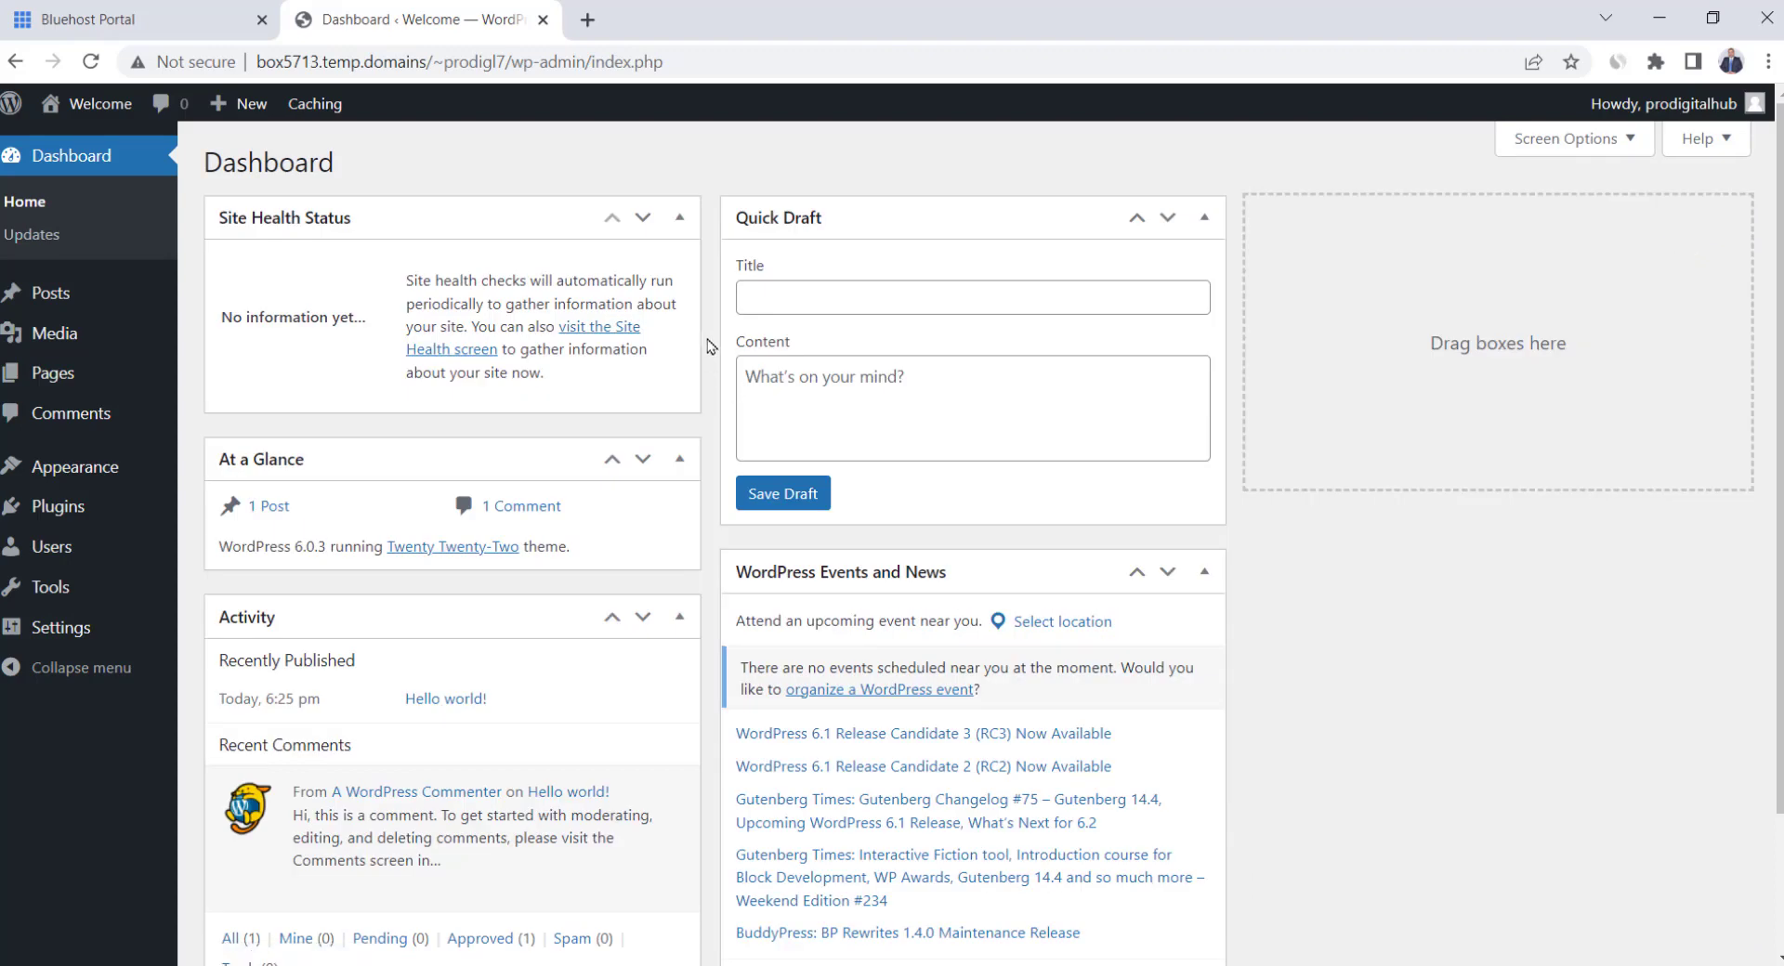
click(682, 225)
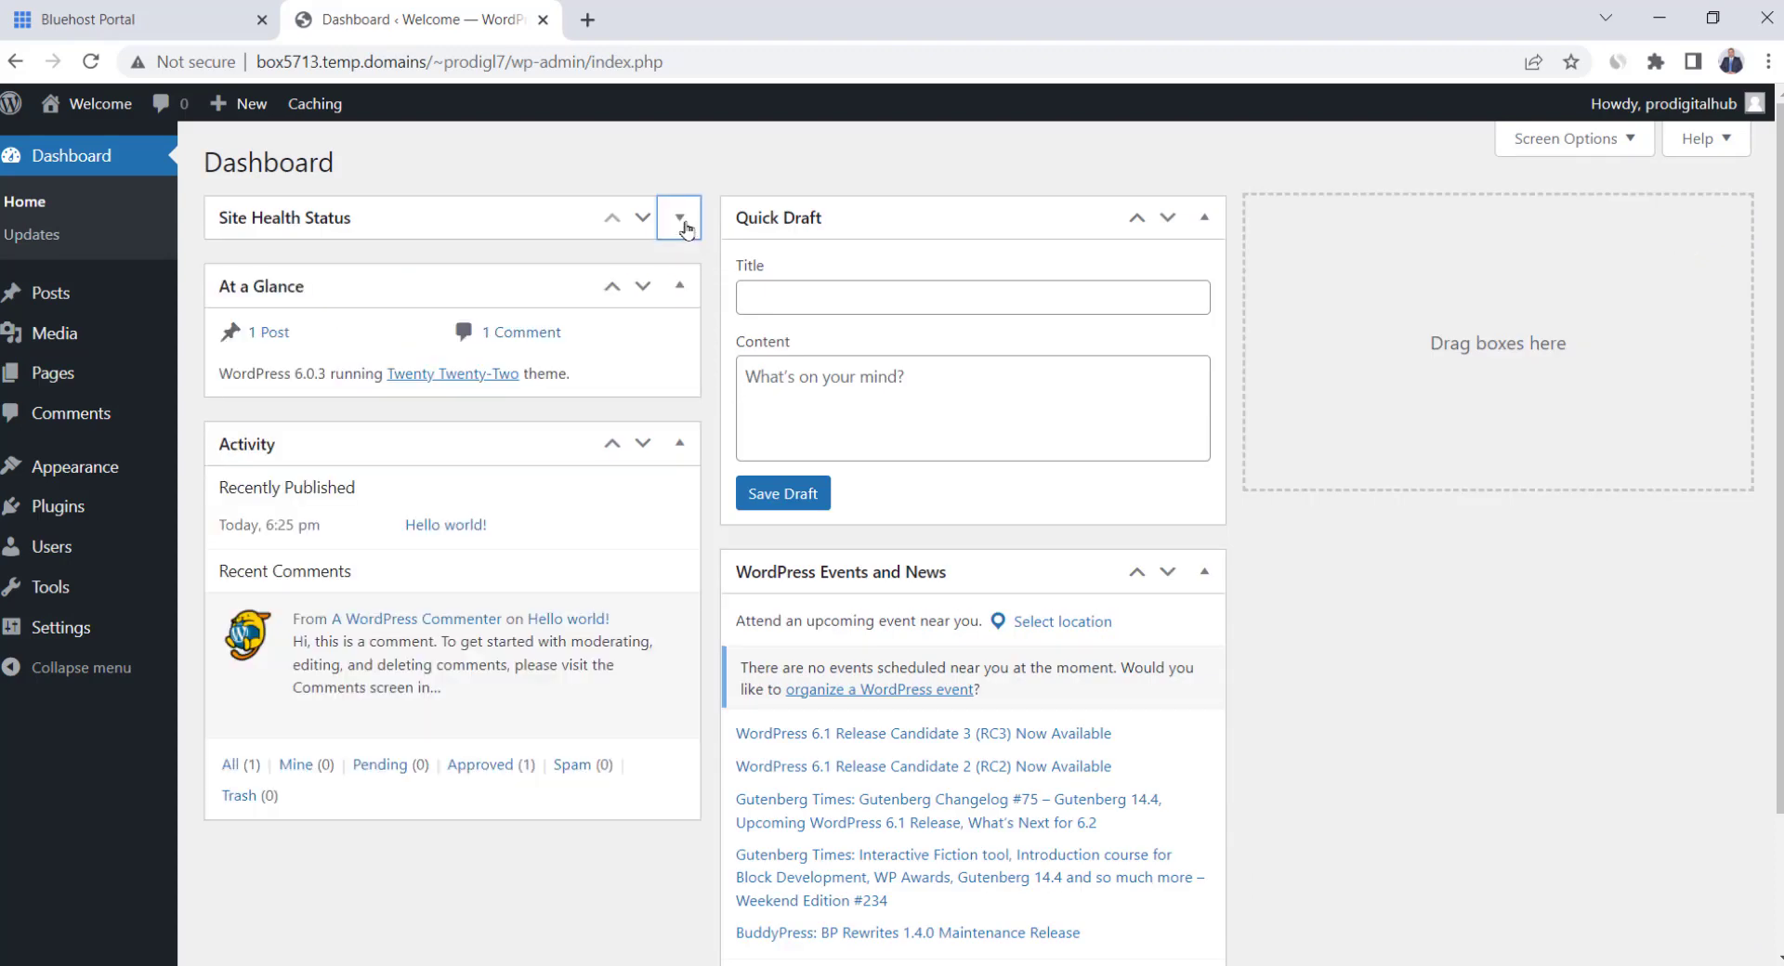
click(679, 285)
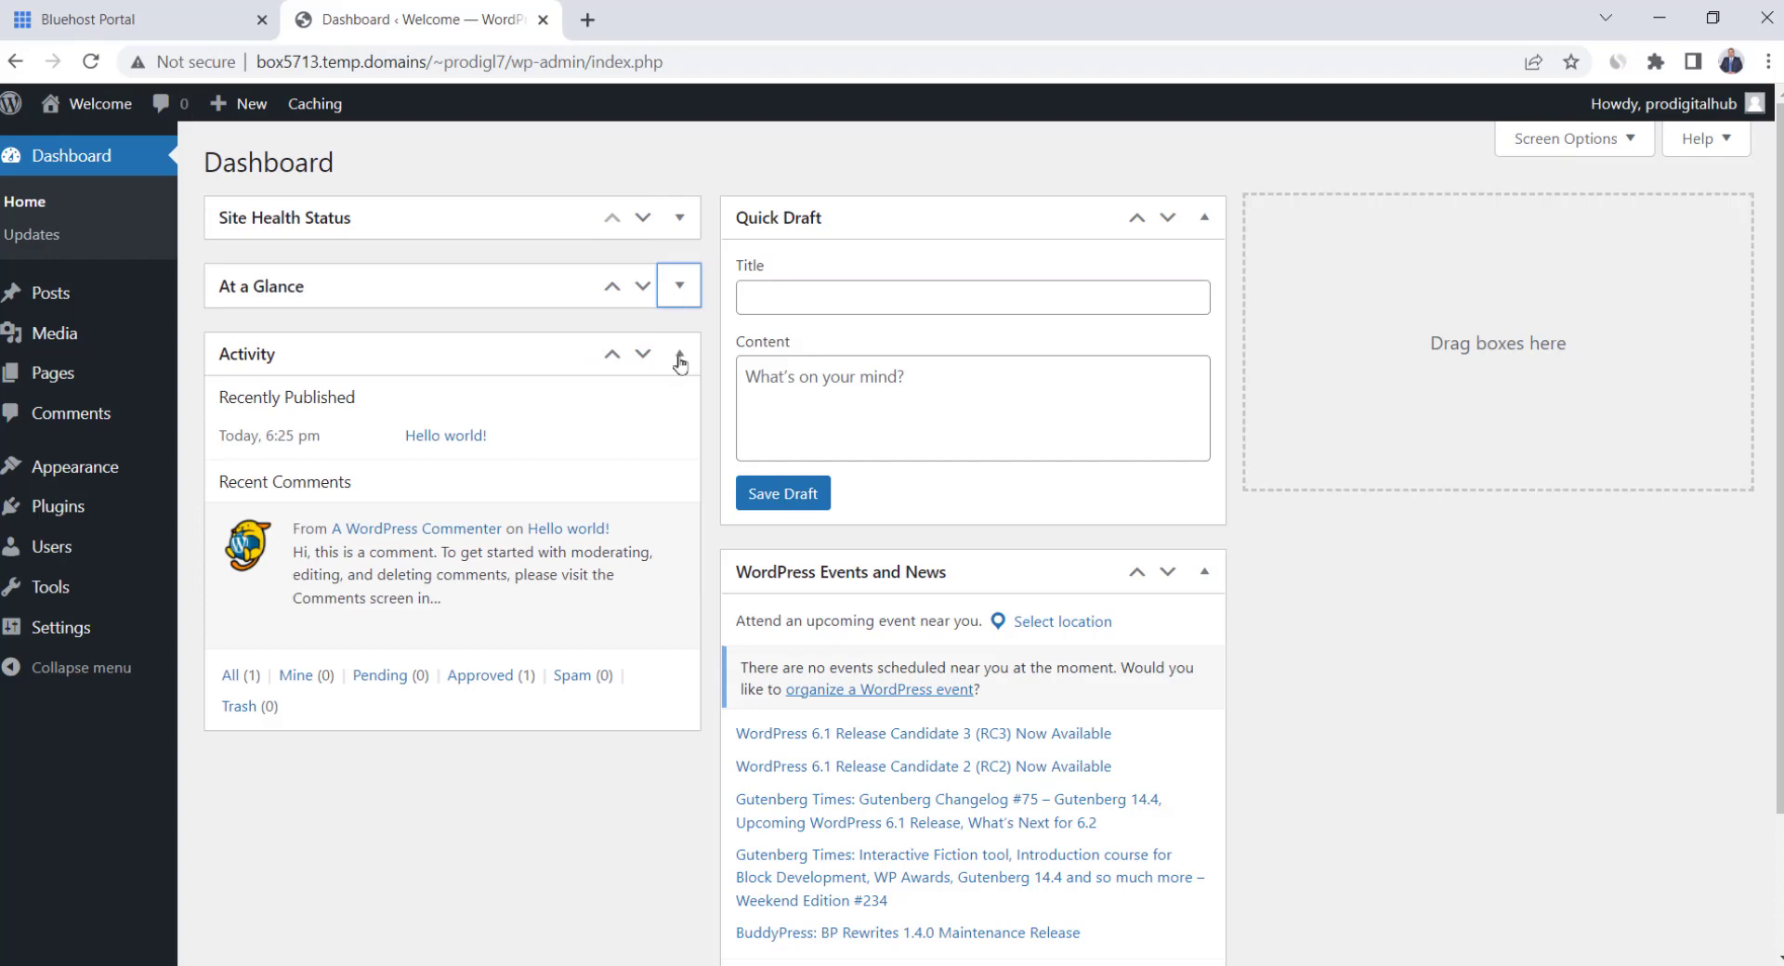
click(679, 356)
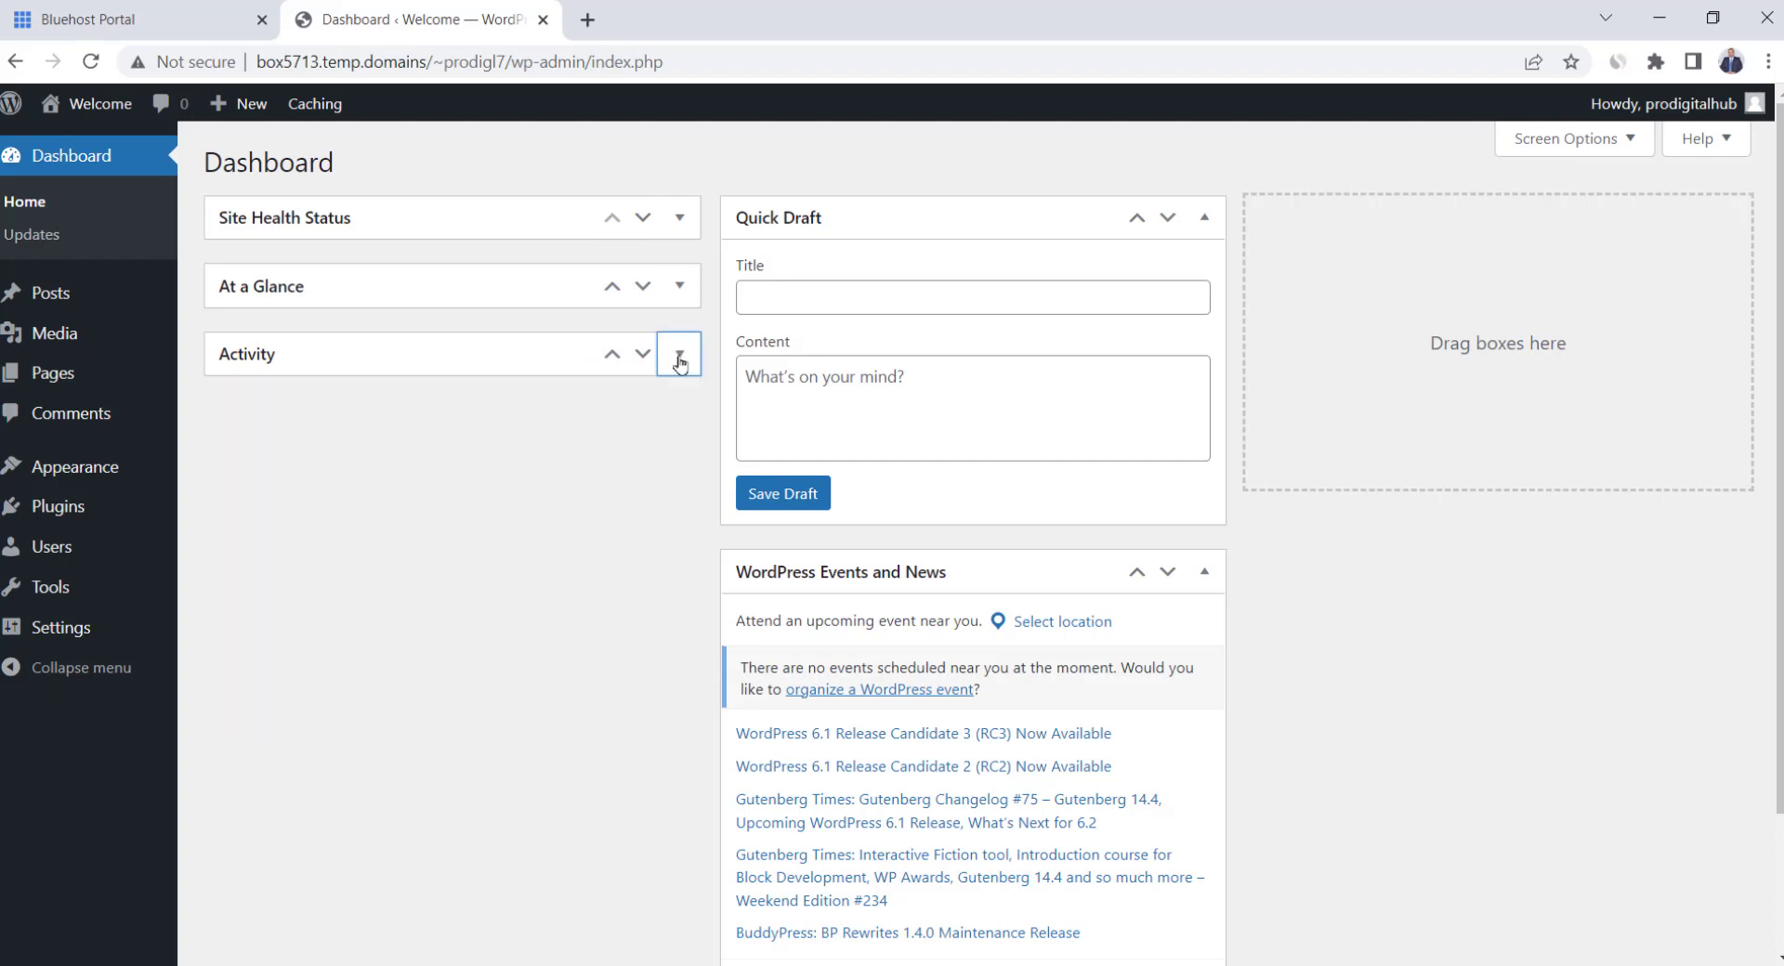
click(1198, 576)
click(1219, 223)
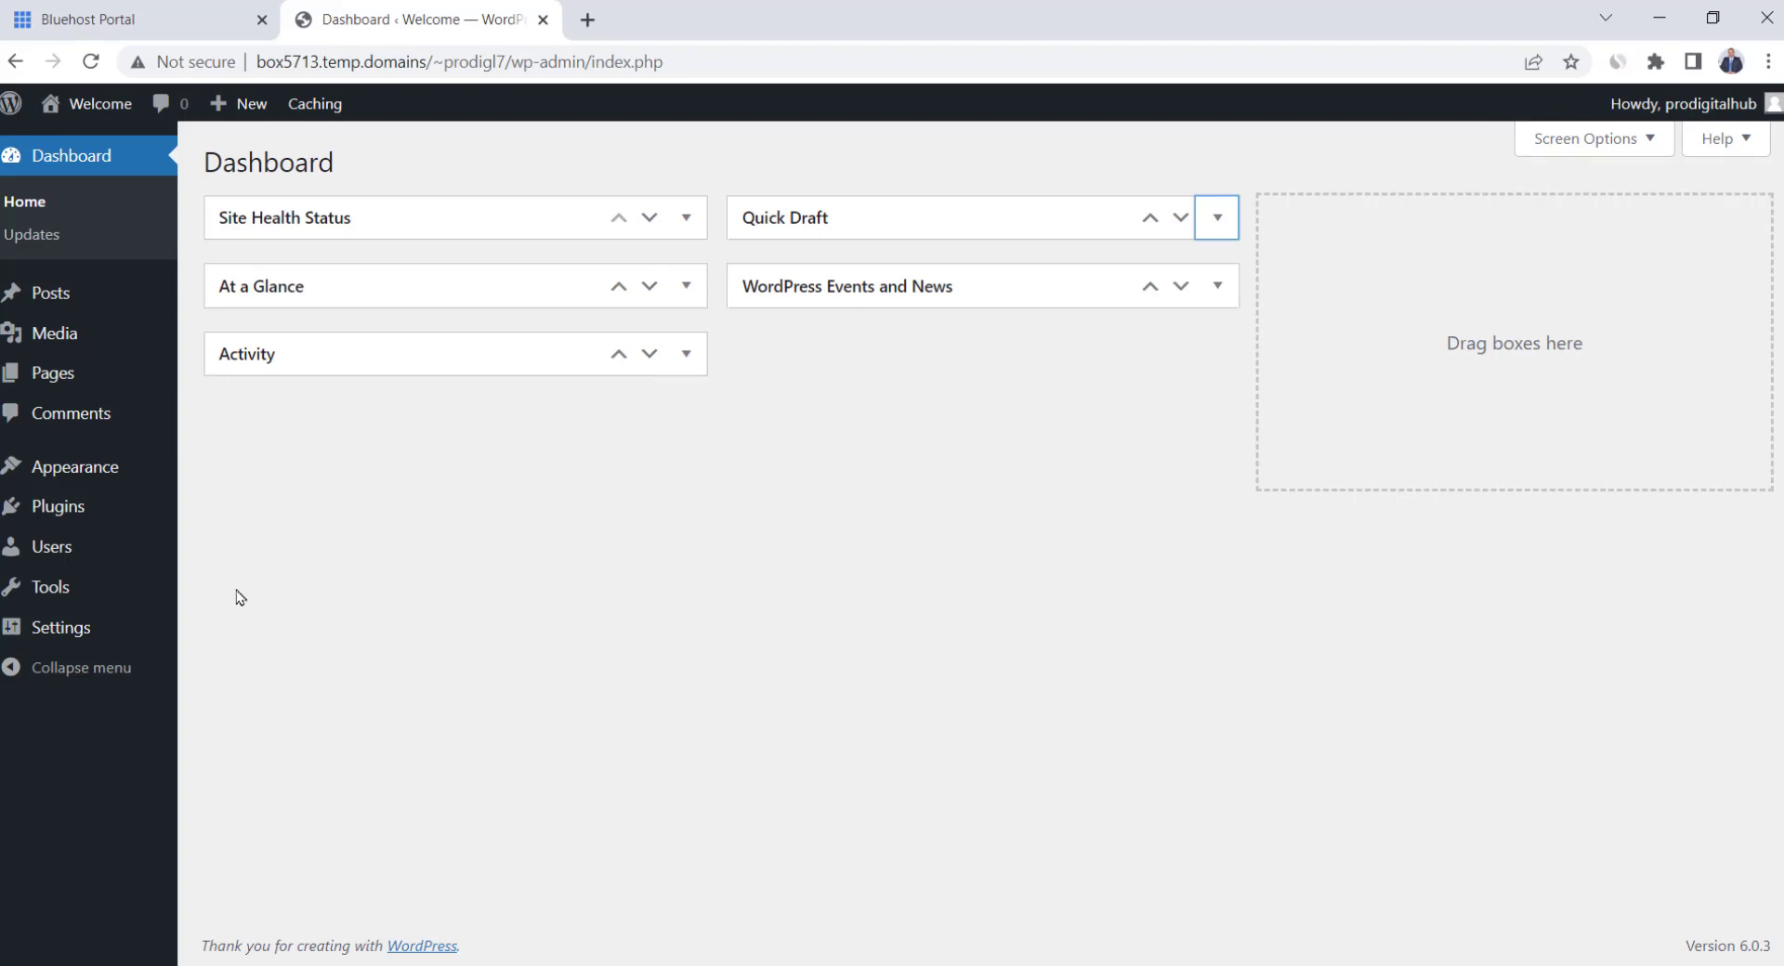
Retitle the site 'Prodigital Hub' with tagline 'First Class Tutorials', save, and go to Permalinks
mouse_move(67, 634)
click(228, 632)
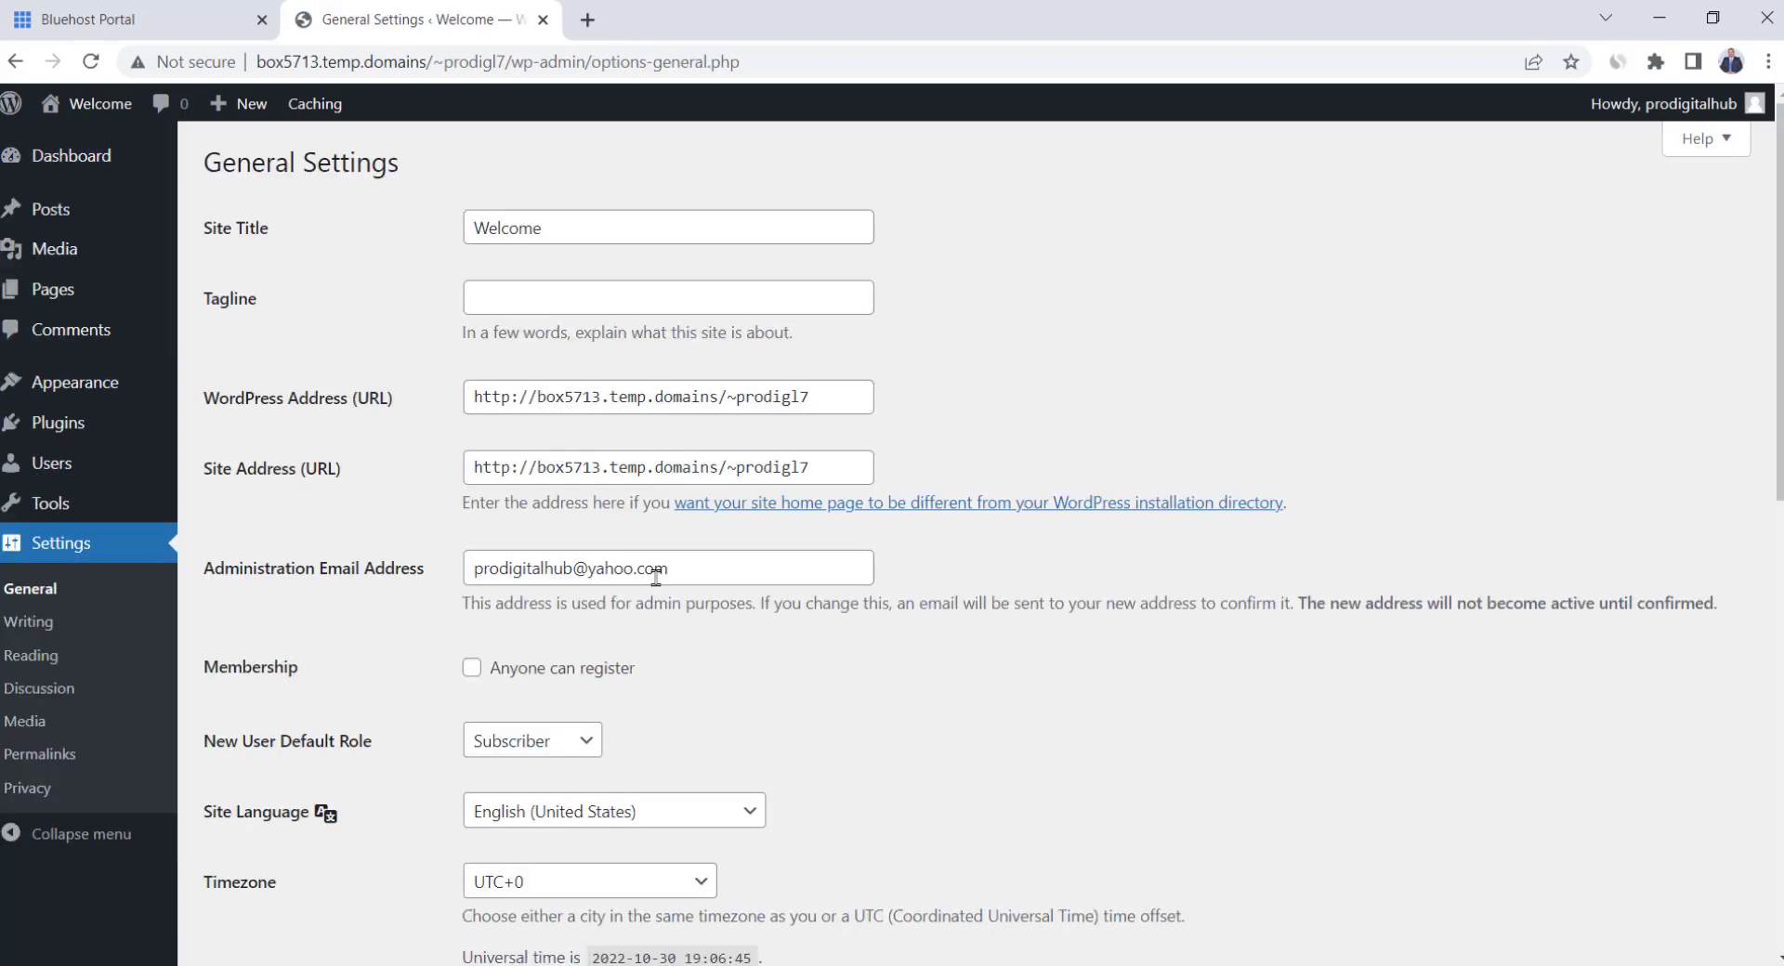
double_click(575, 228)
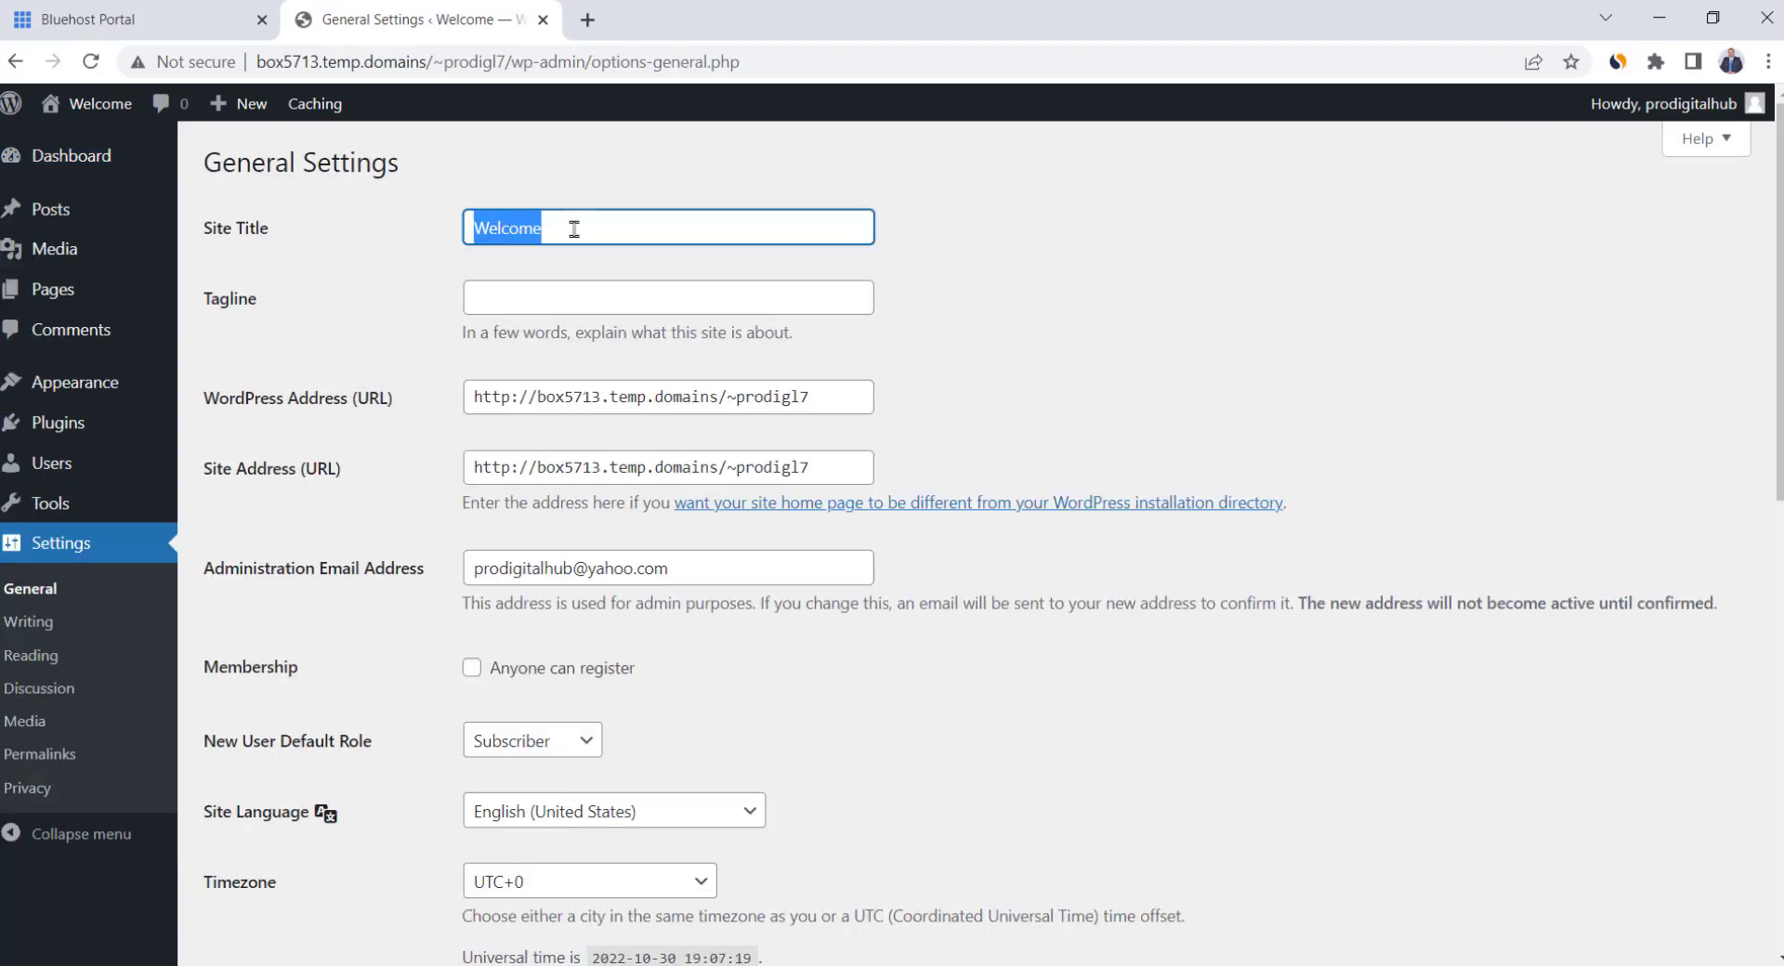
text(Pro)
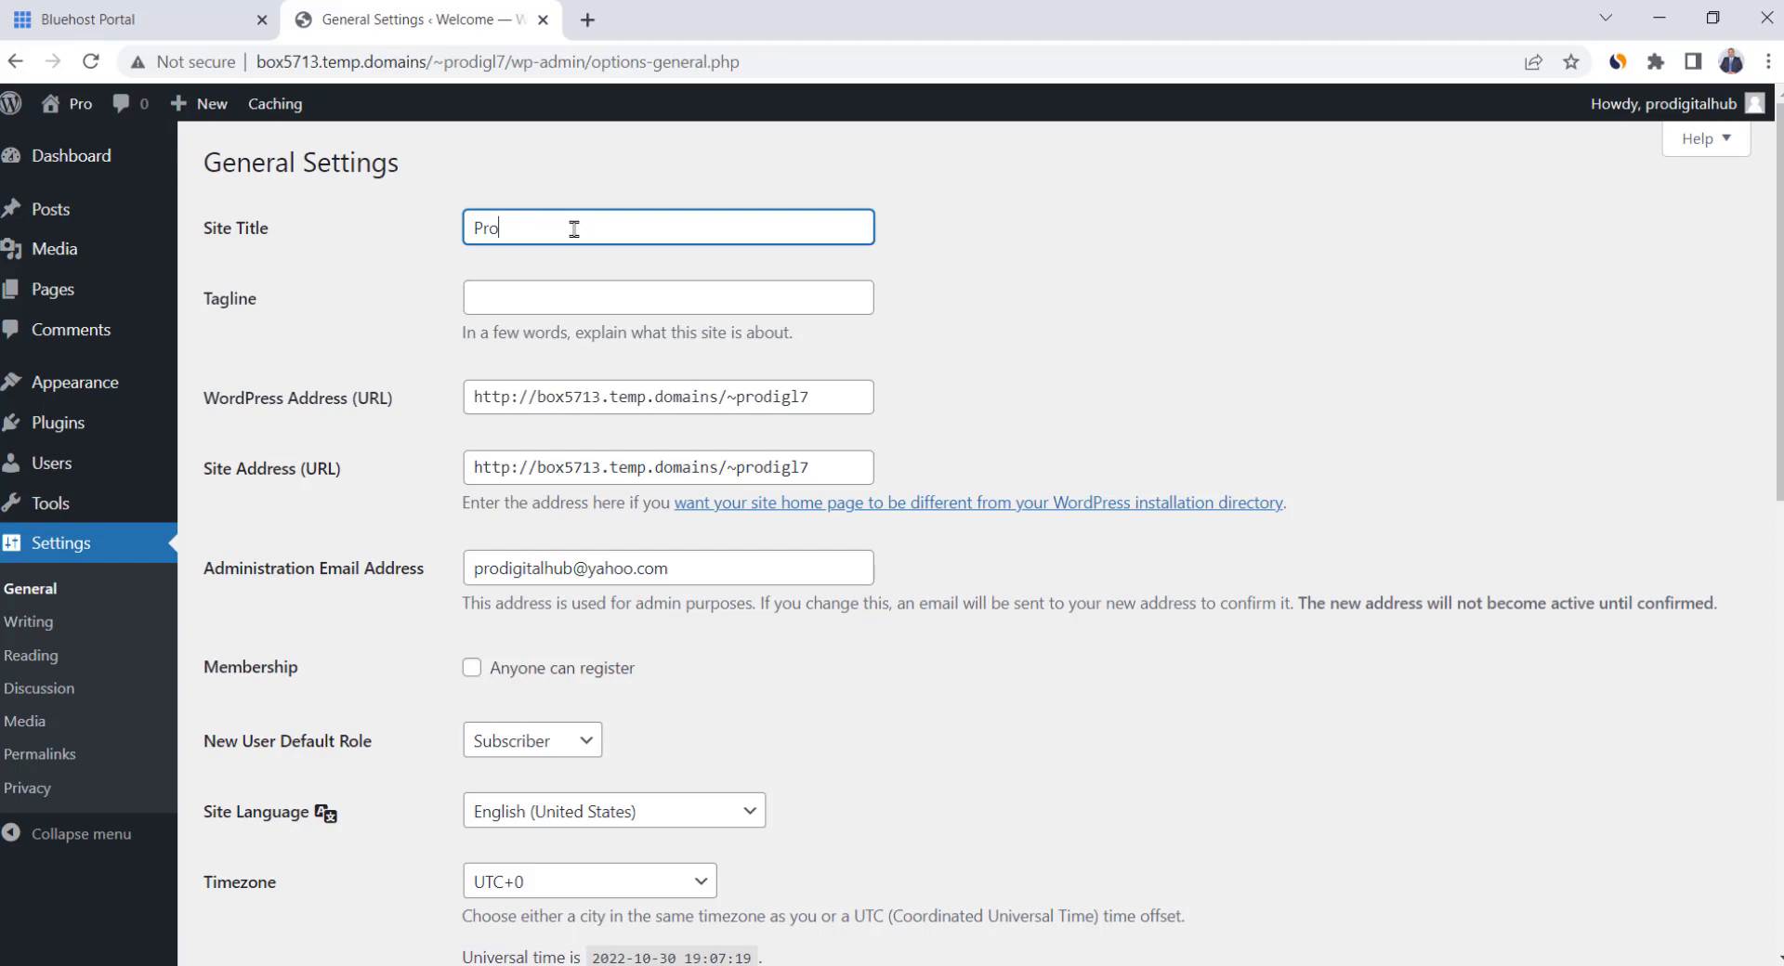
text(digit)
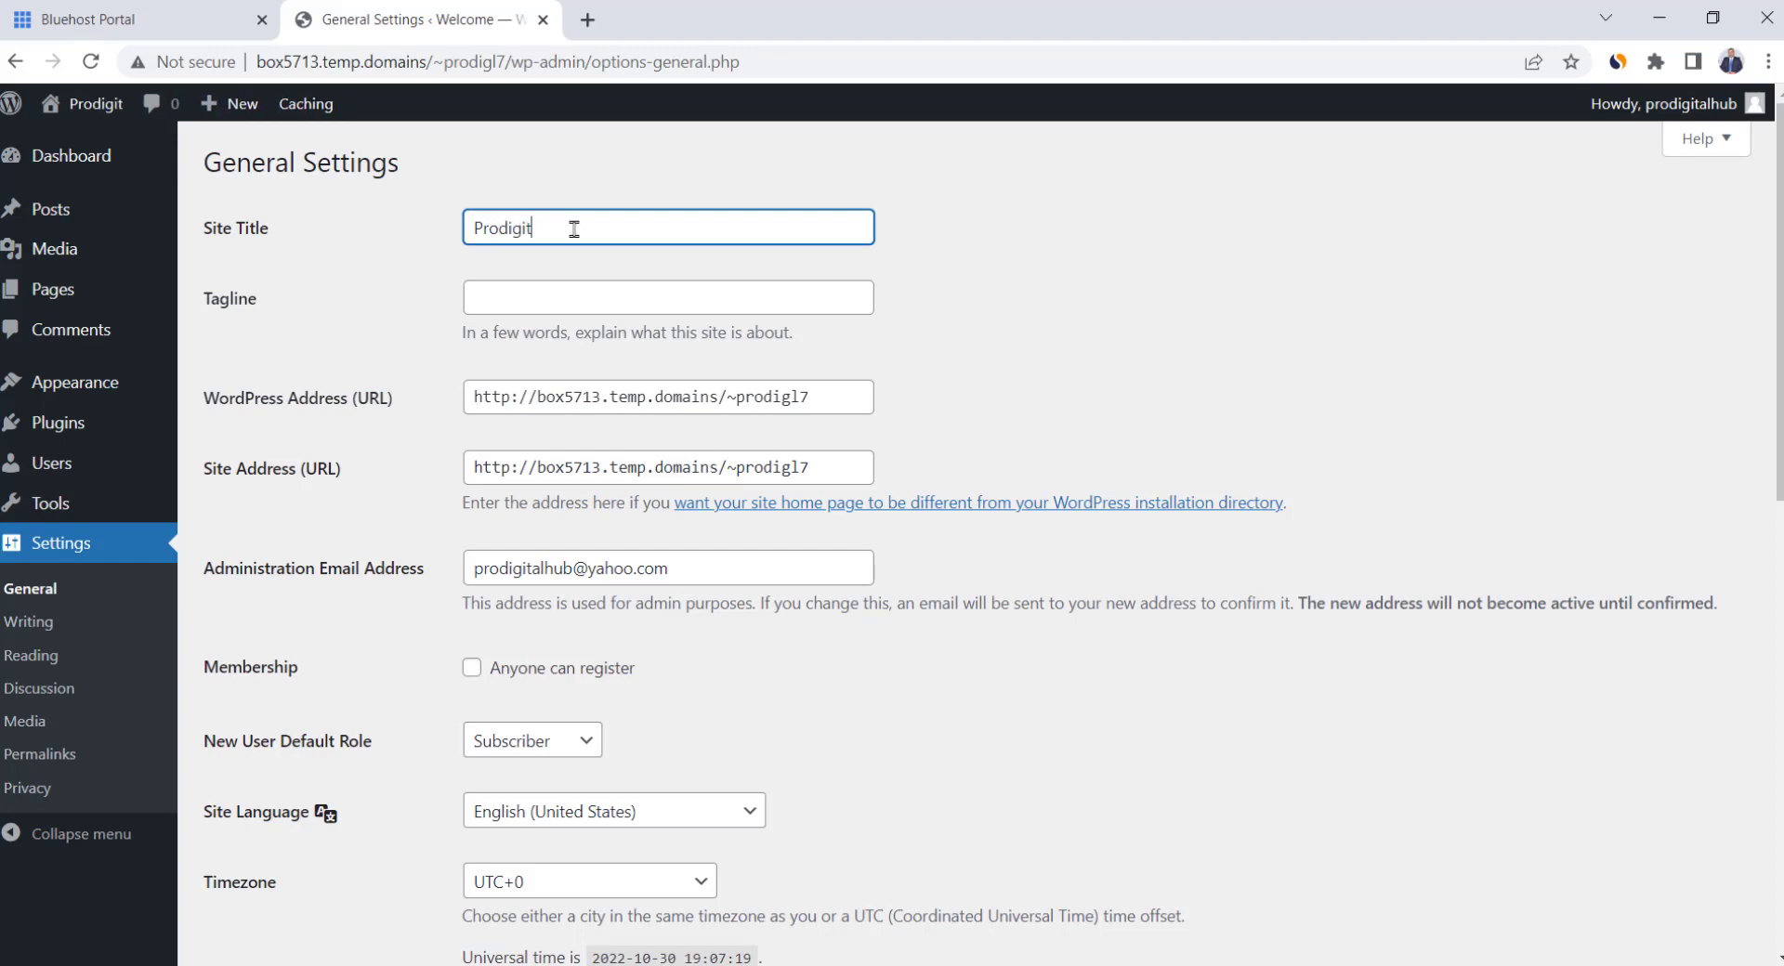
text(al Hub)
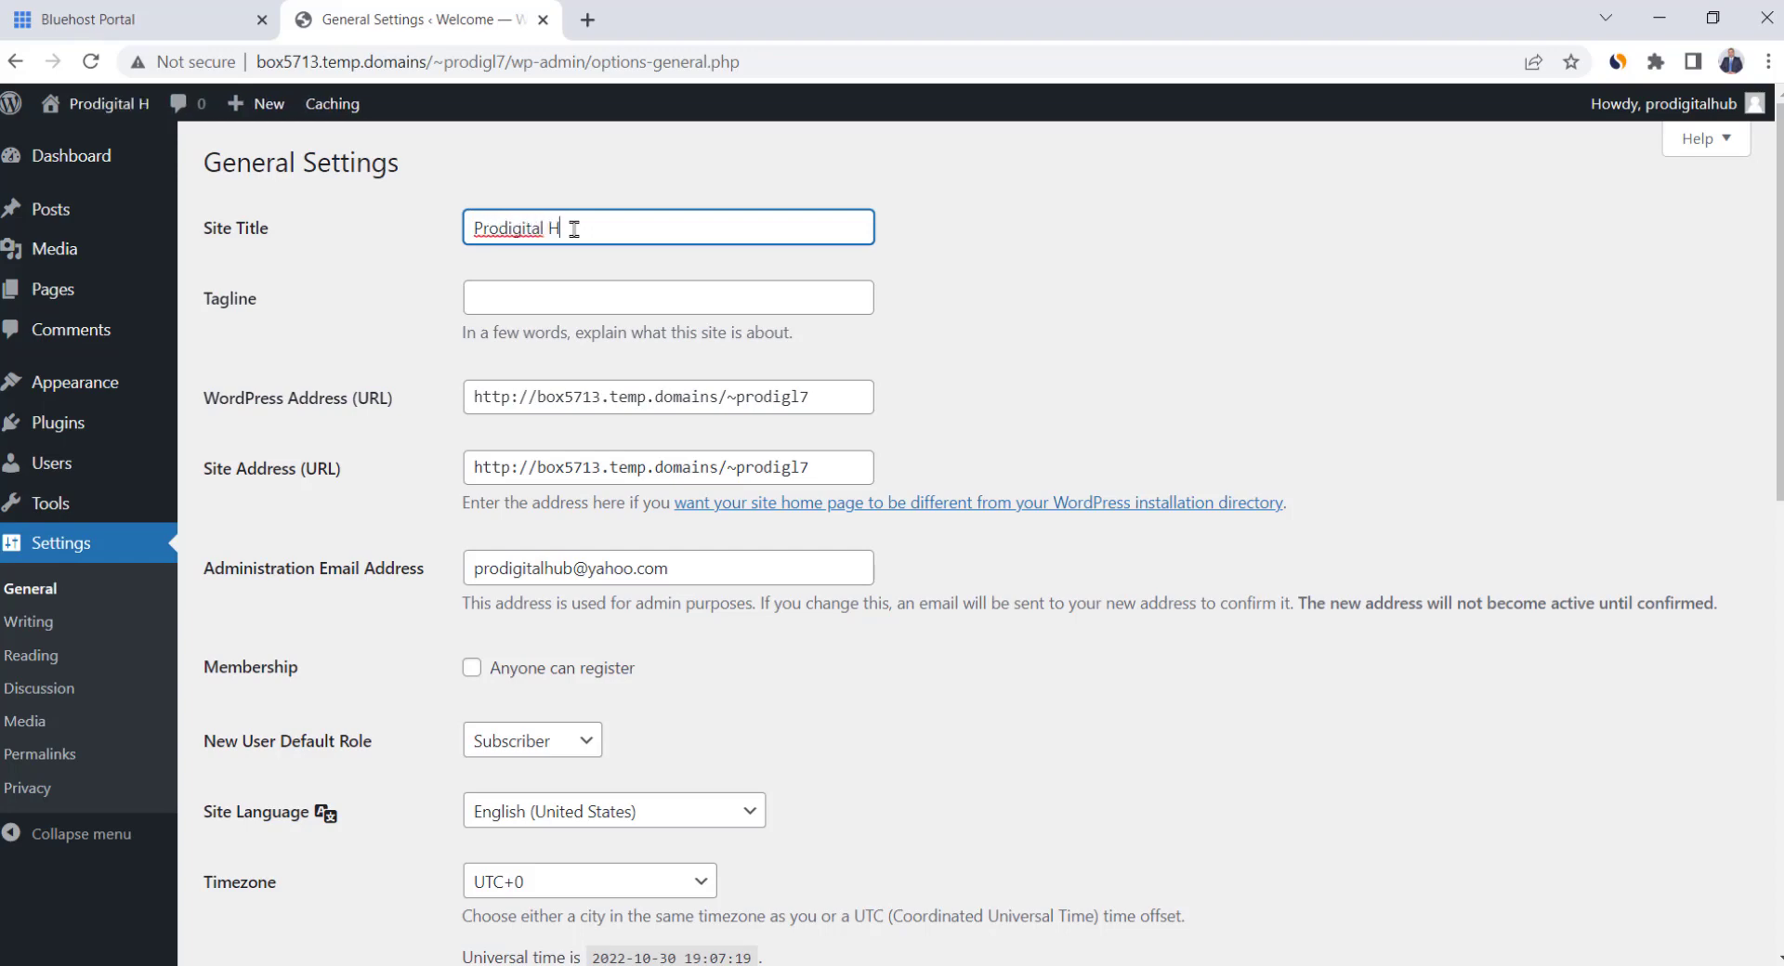
click(577, 295)
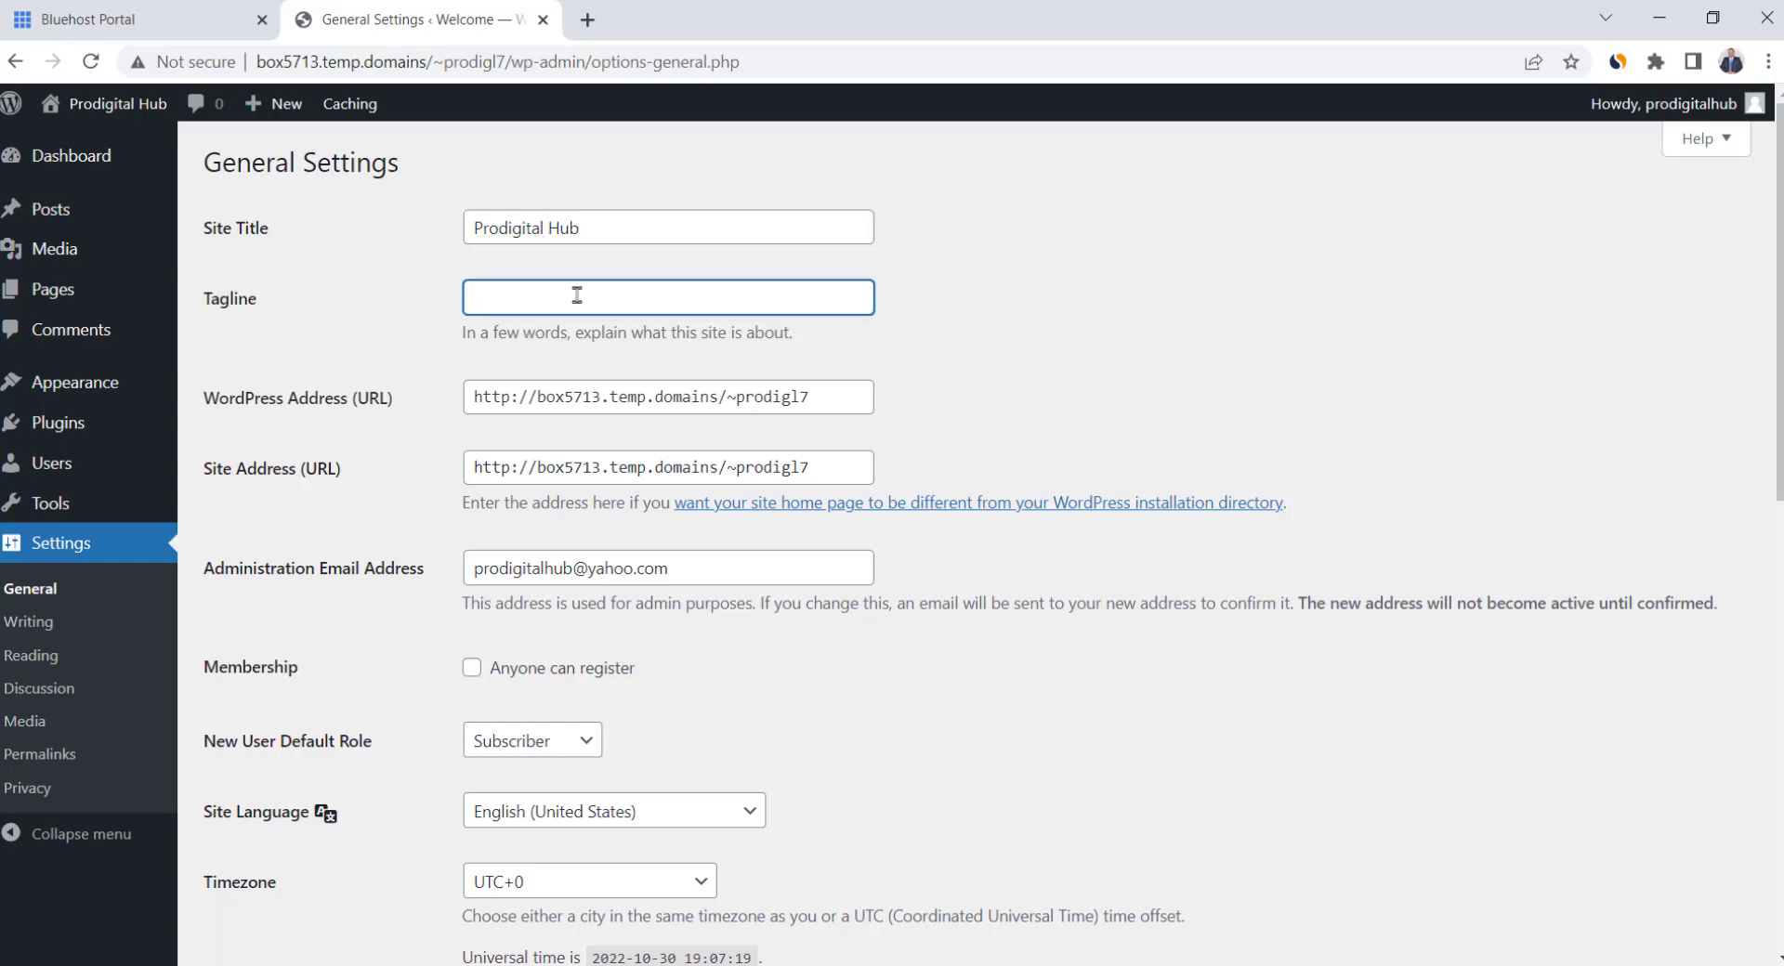
text(First Class Tutorials)
scroll(702, 381, down, 10)
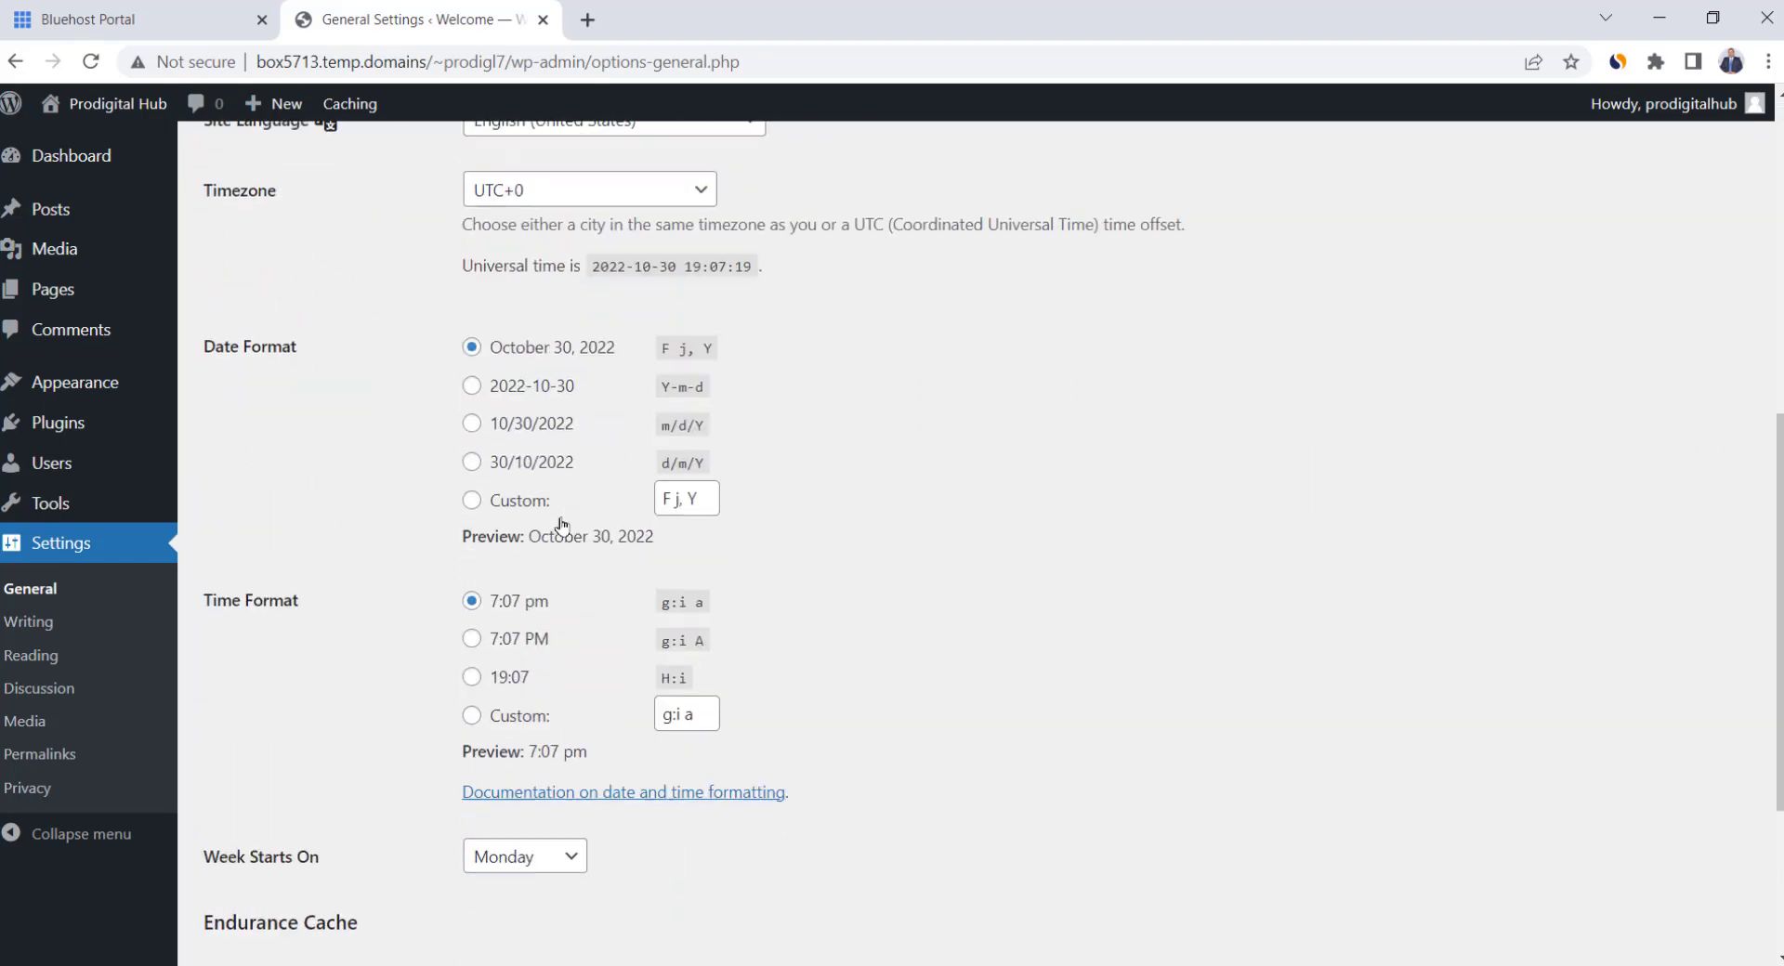
scroll(561, 517, down, 1)
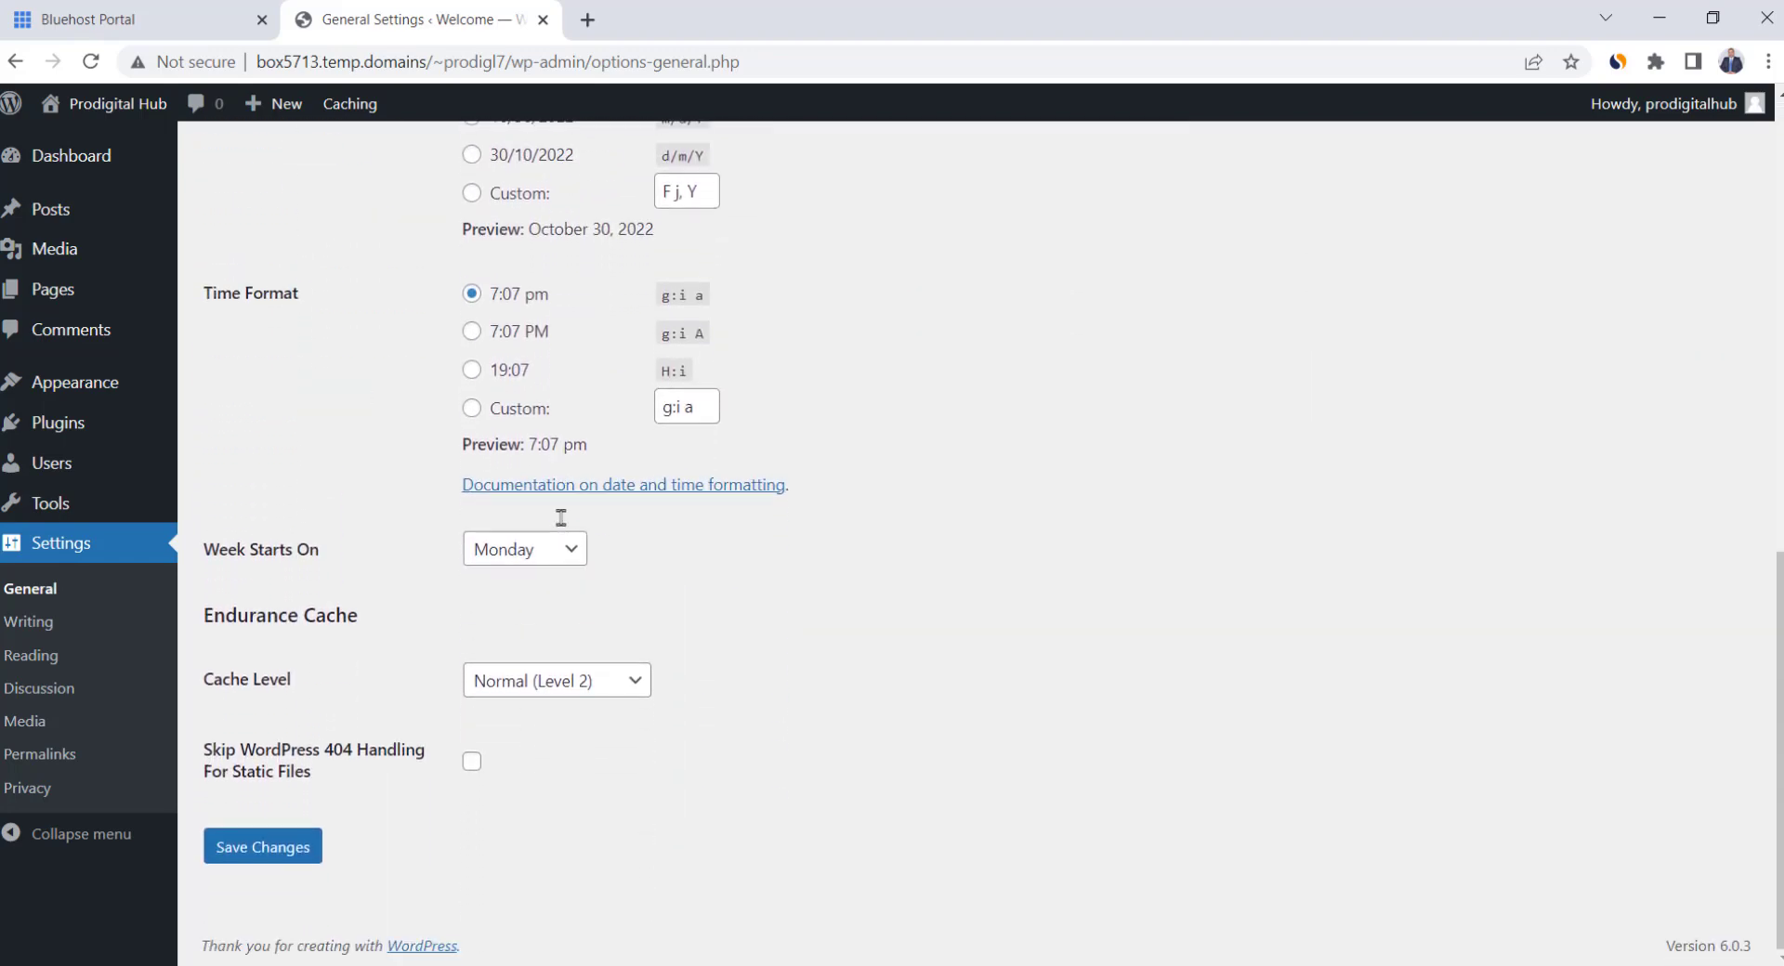
click(276, 849)
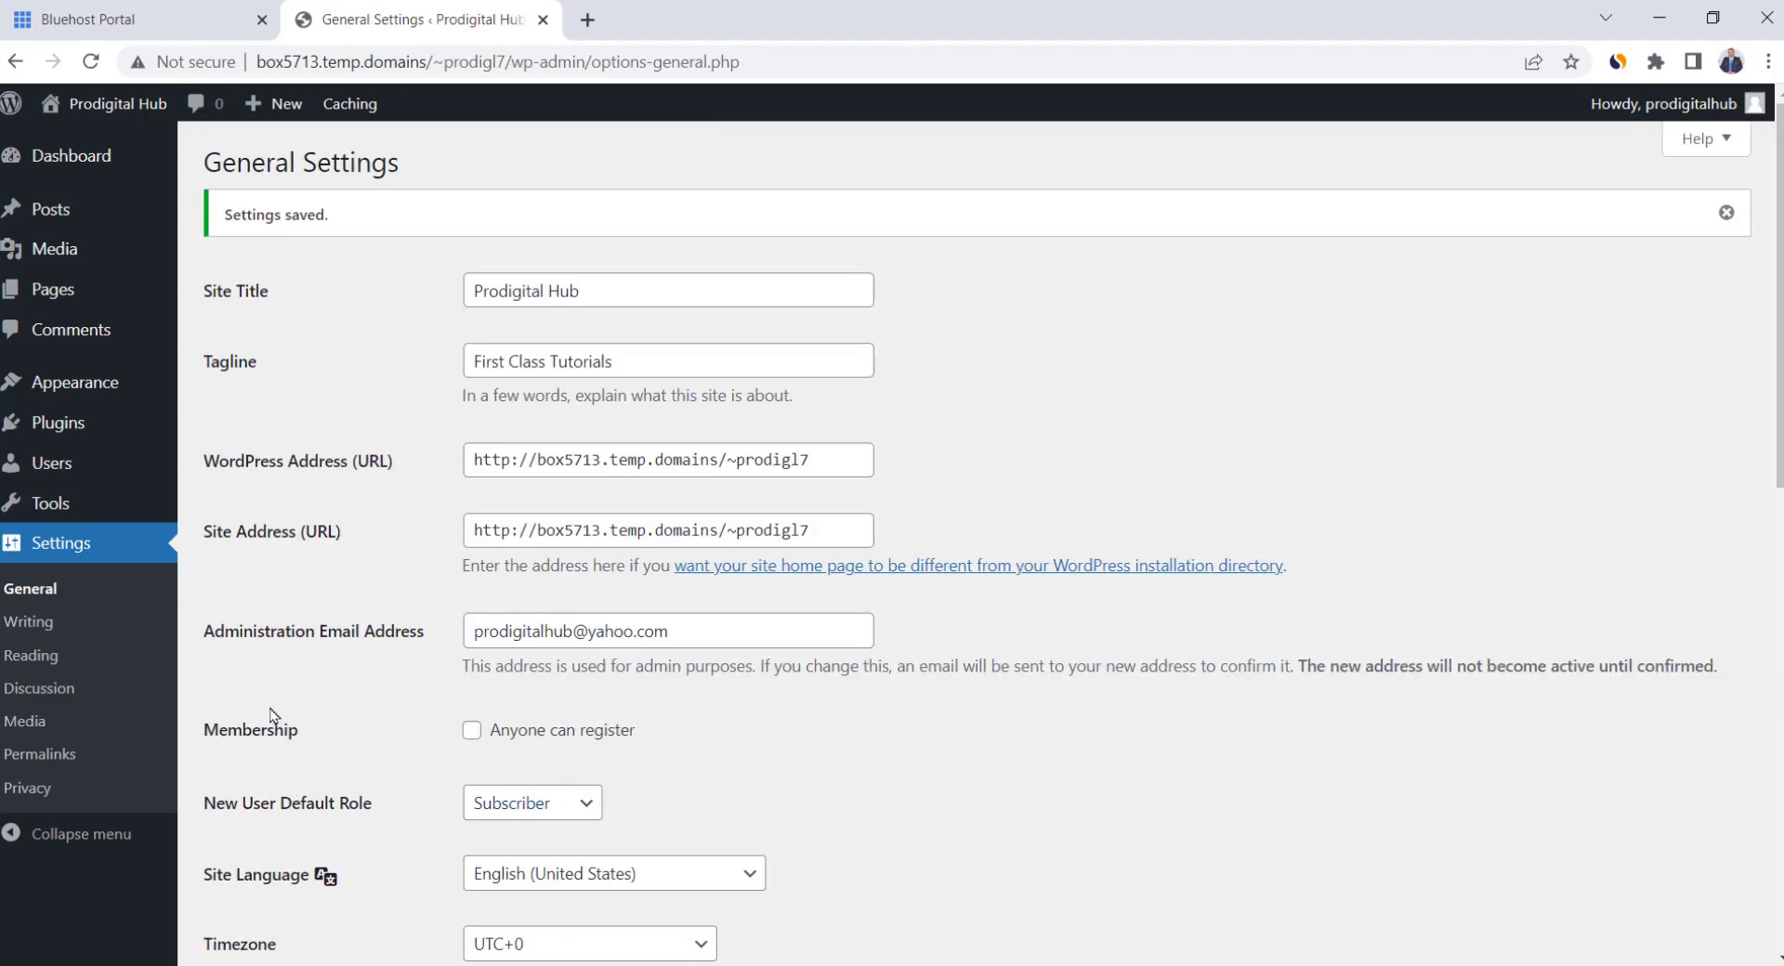
click(63, 774)
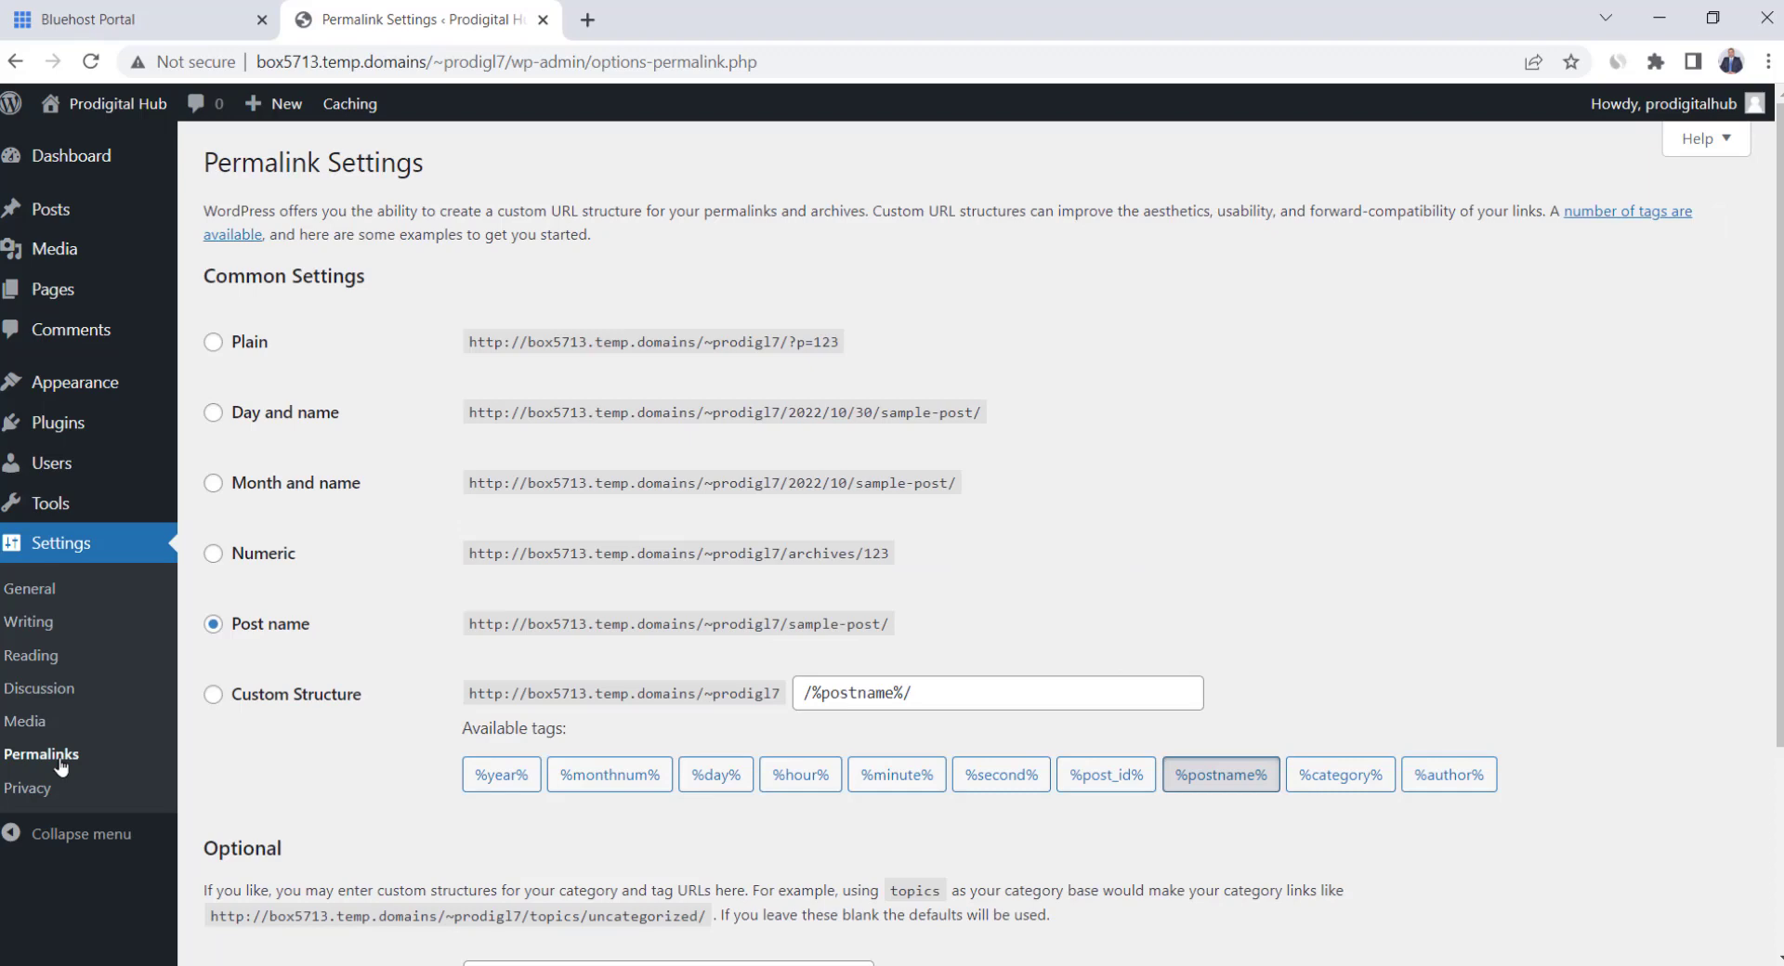
Leave the Permalink Settings unchanged and go back to the admin Dashboard
scroll(351, 671, down, 3)
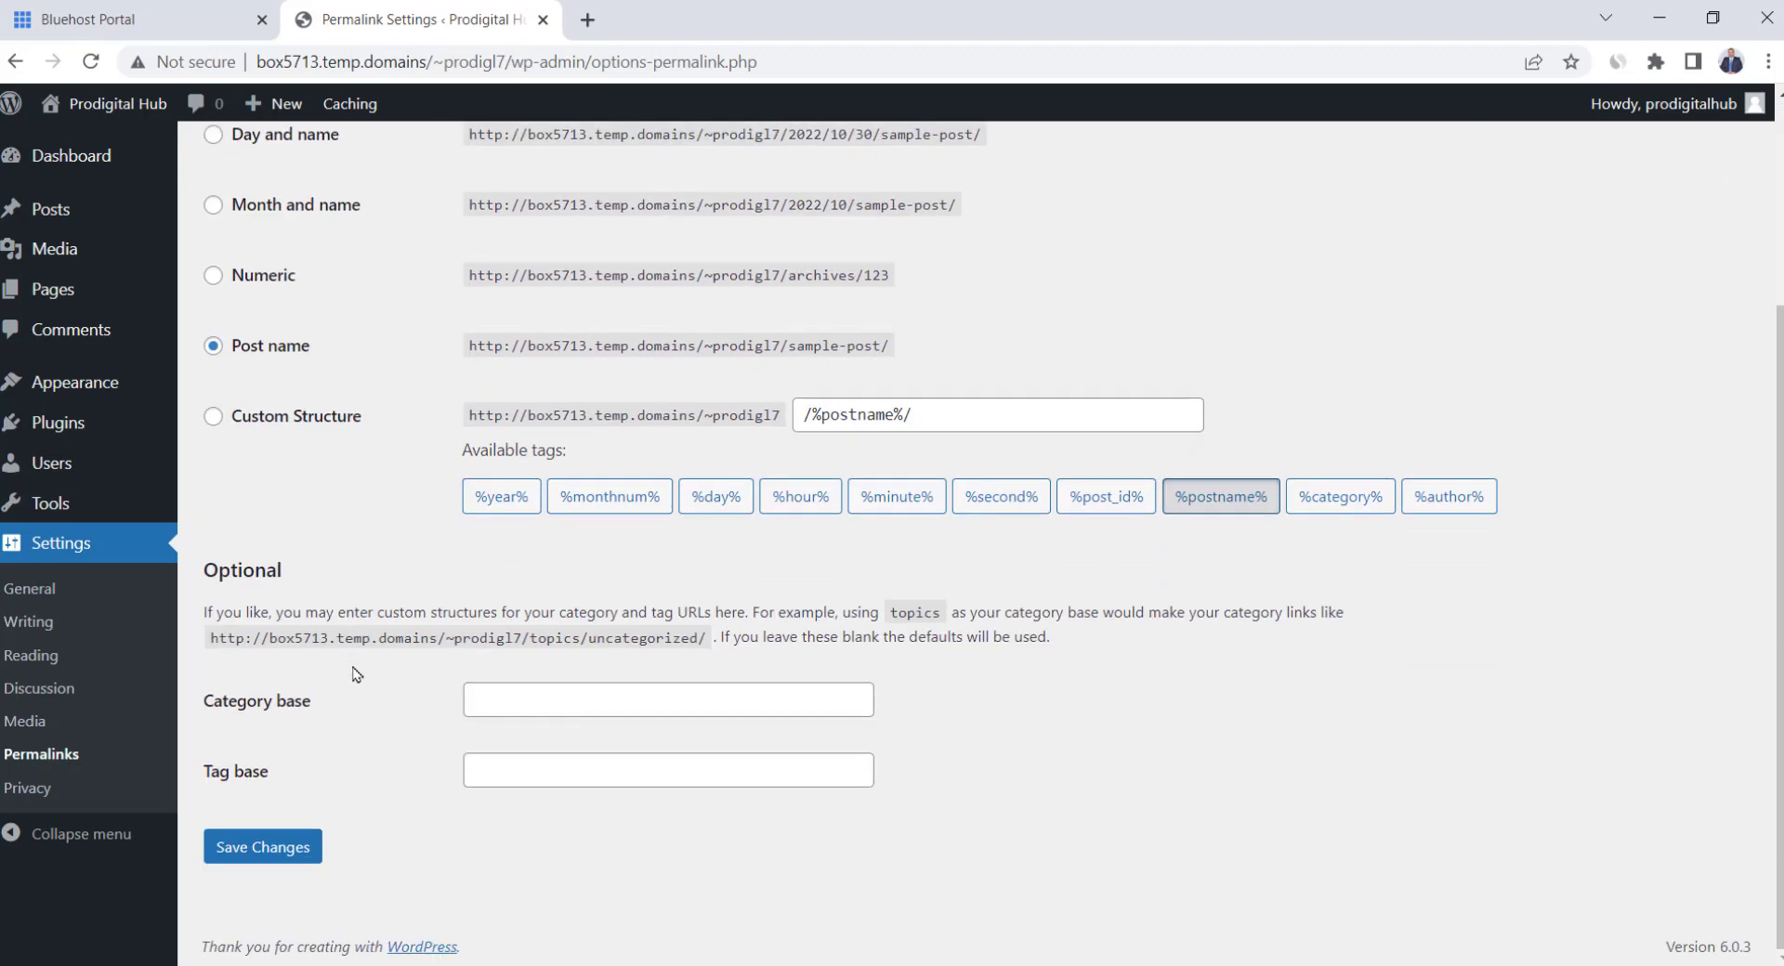
scroll(353, 672, up, 3)
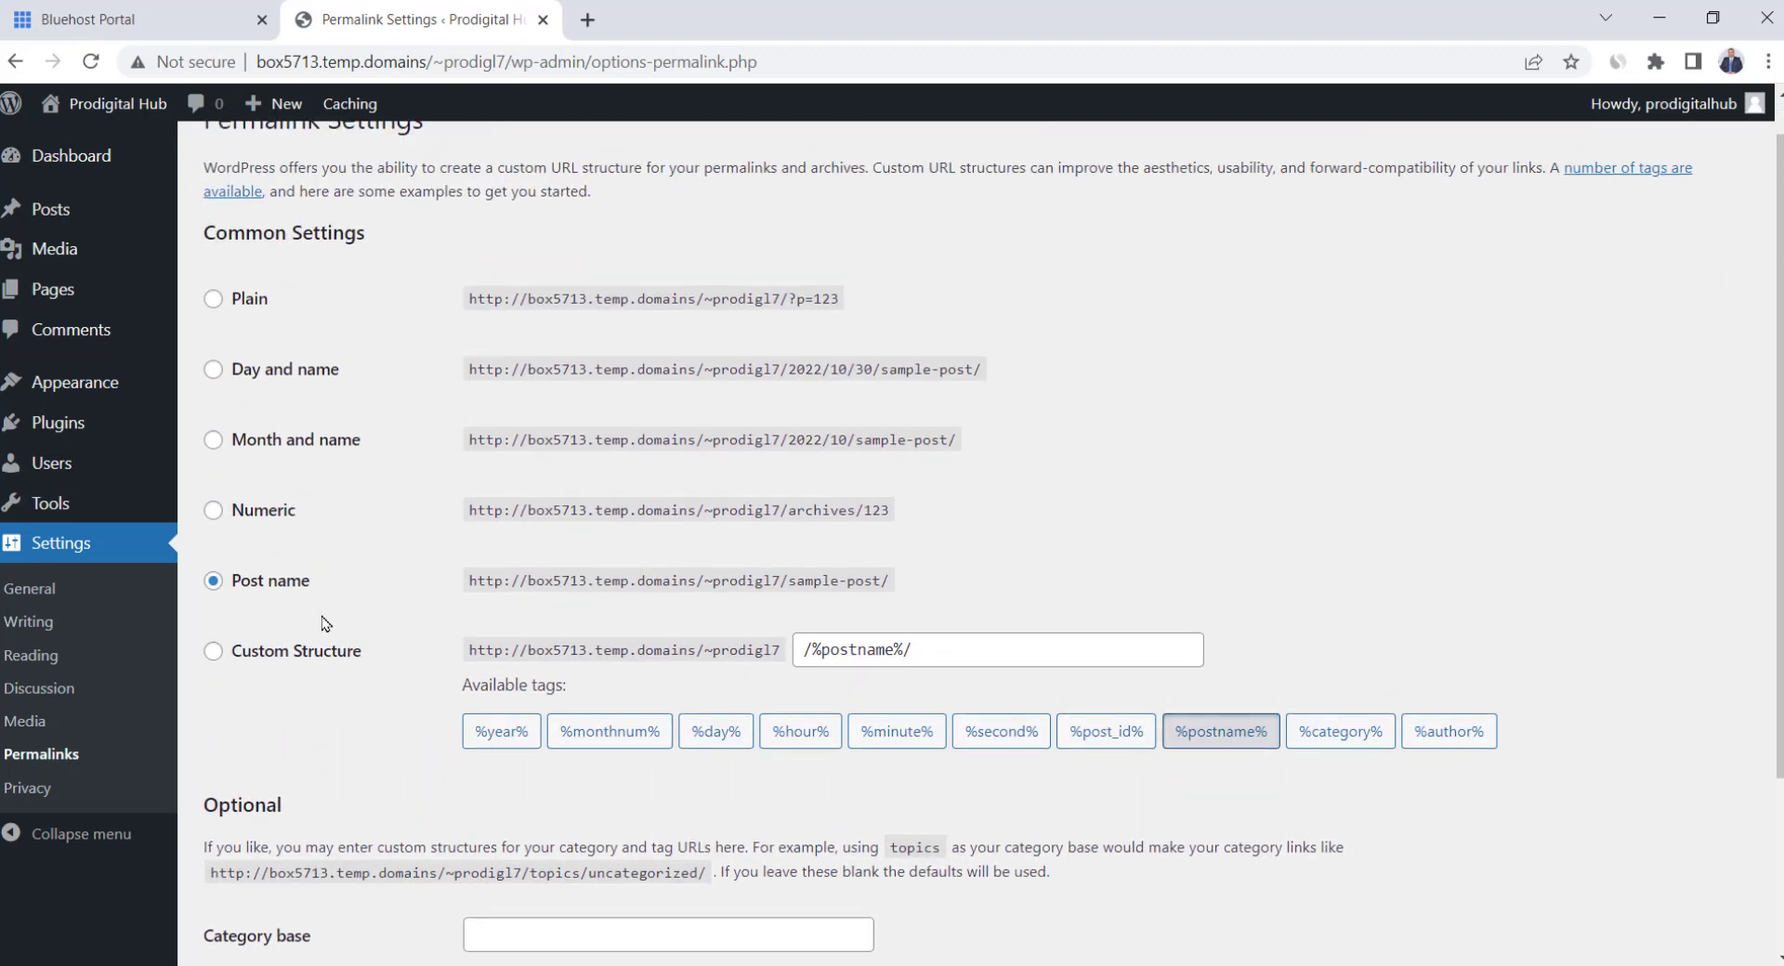
click(72, 158)
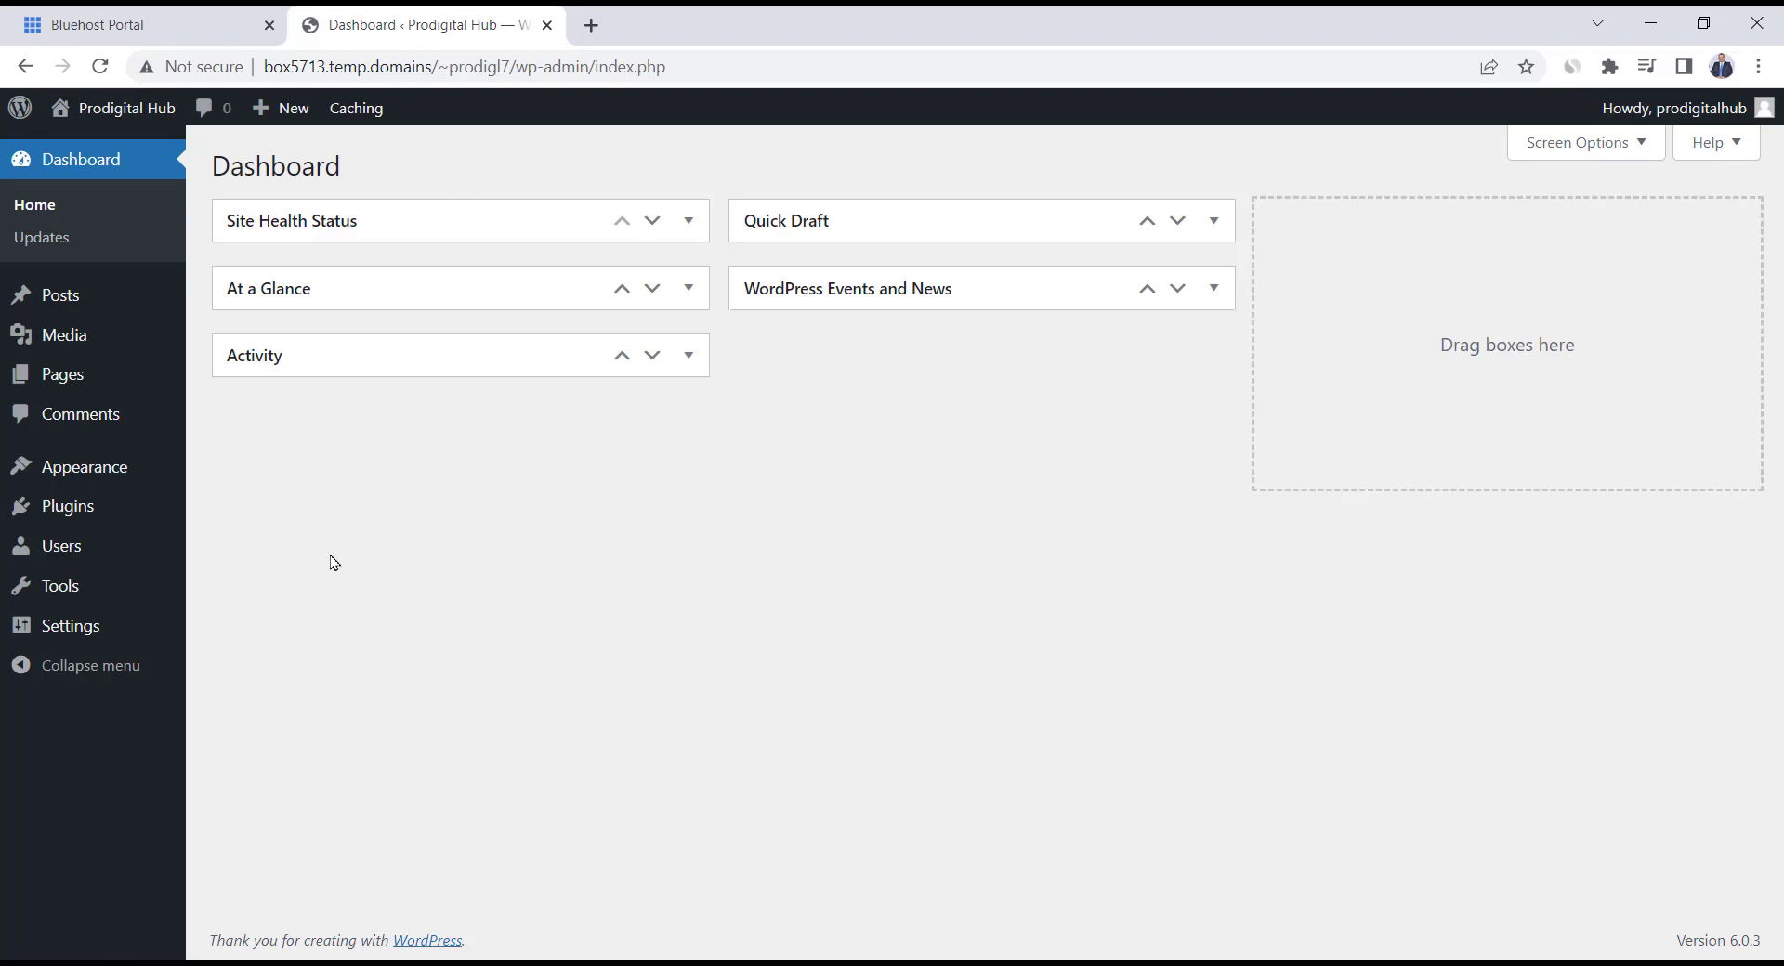
mouse_move(99, 506)
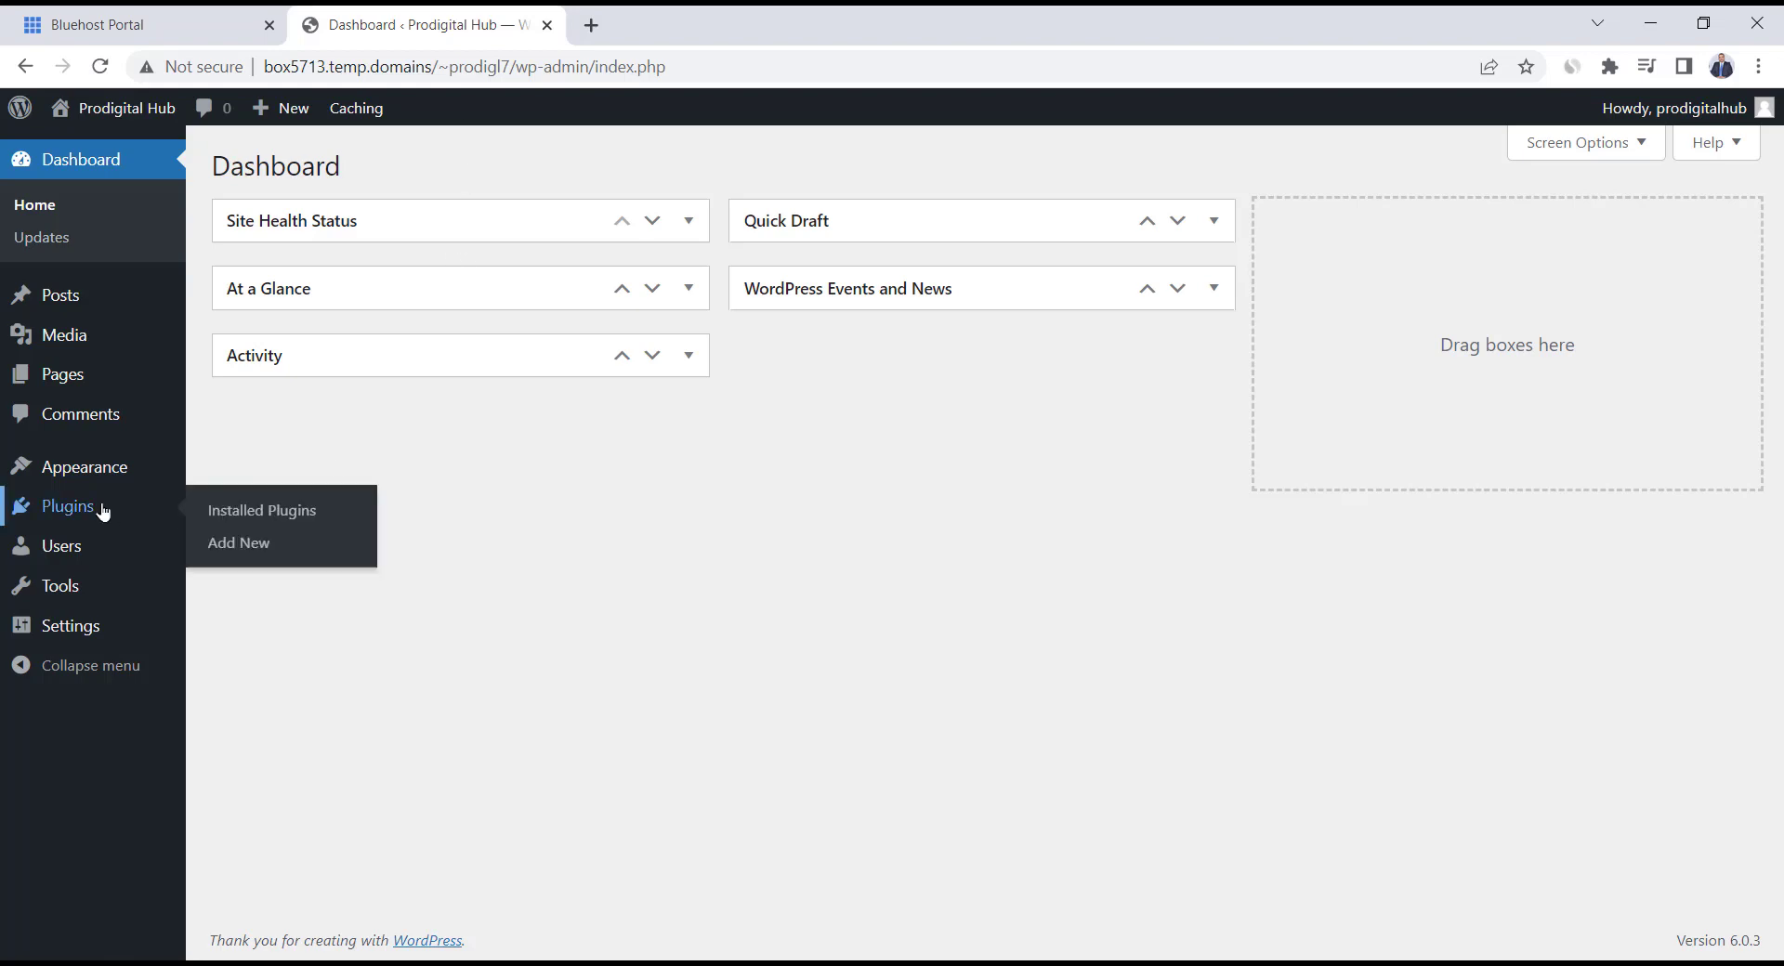
Search Add New plugins for 'ssl', then install and activate Really Simple SSL
click(261, 546)
click(1507, 239)
text(ssl)
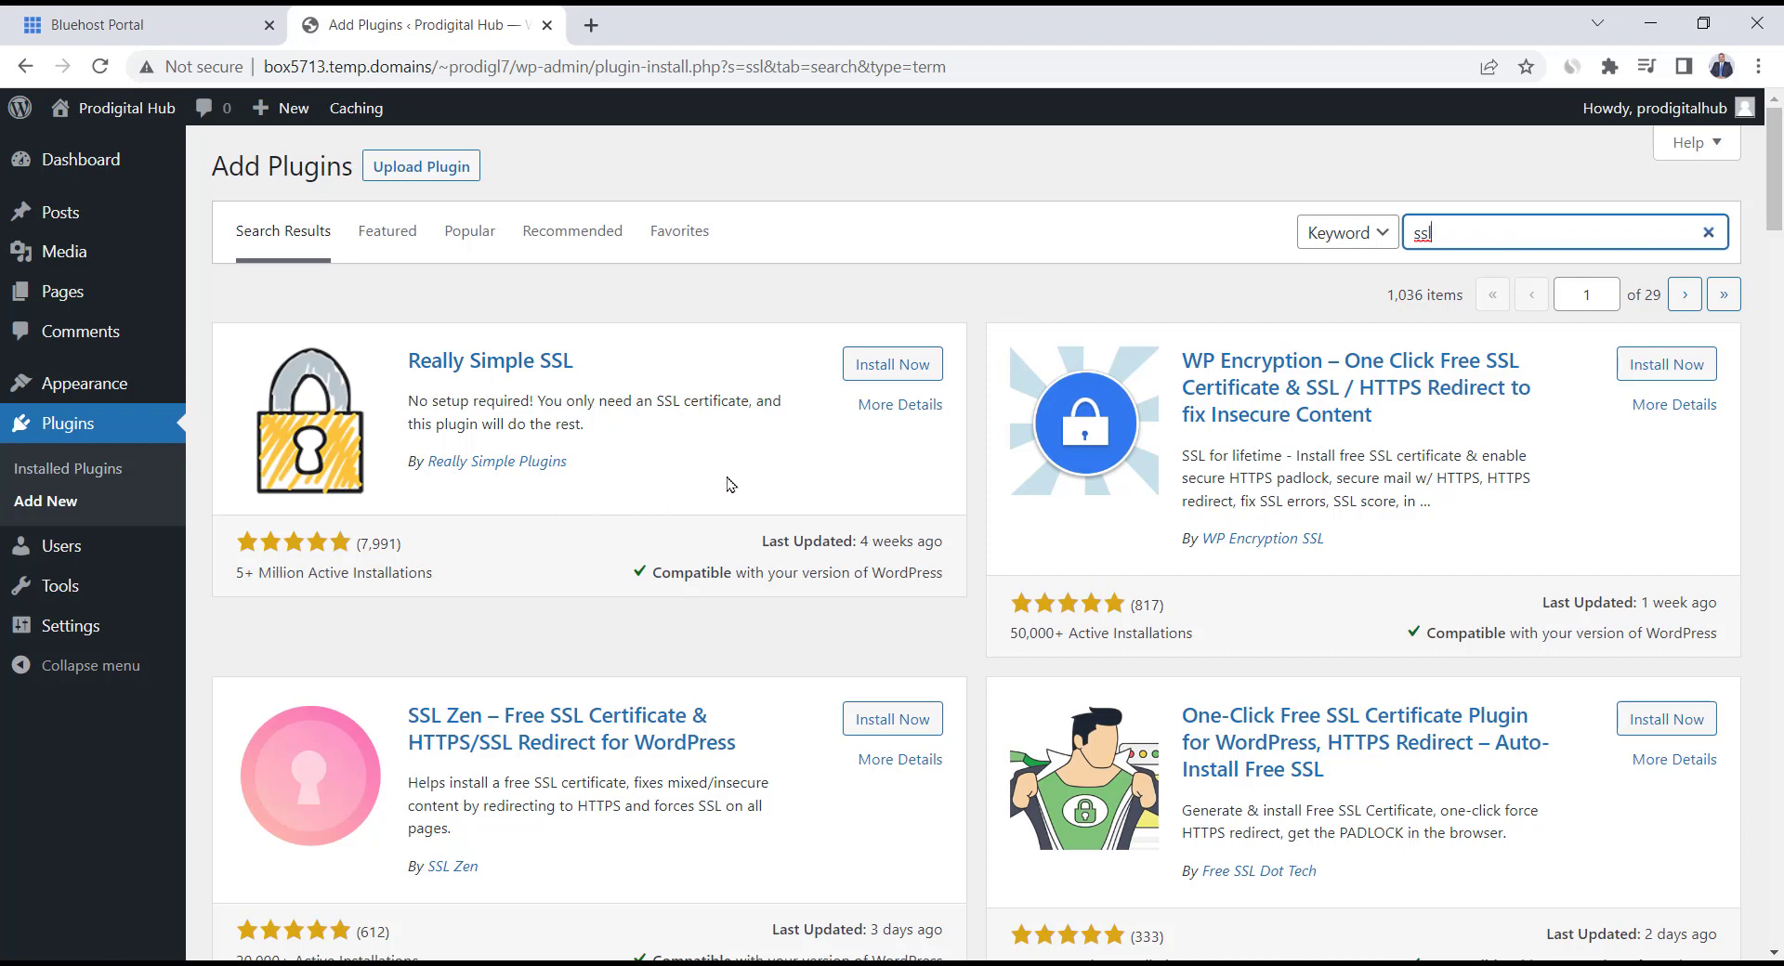
click(891, 370)
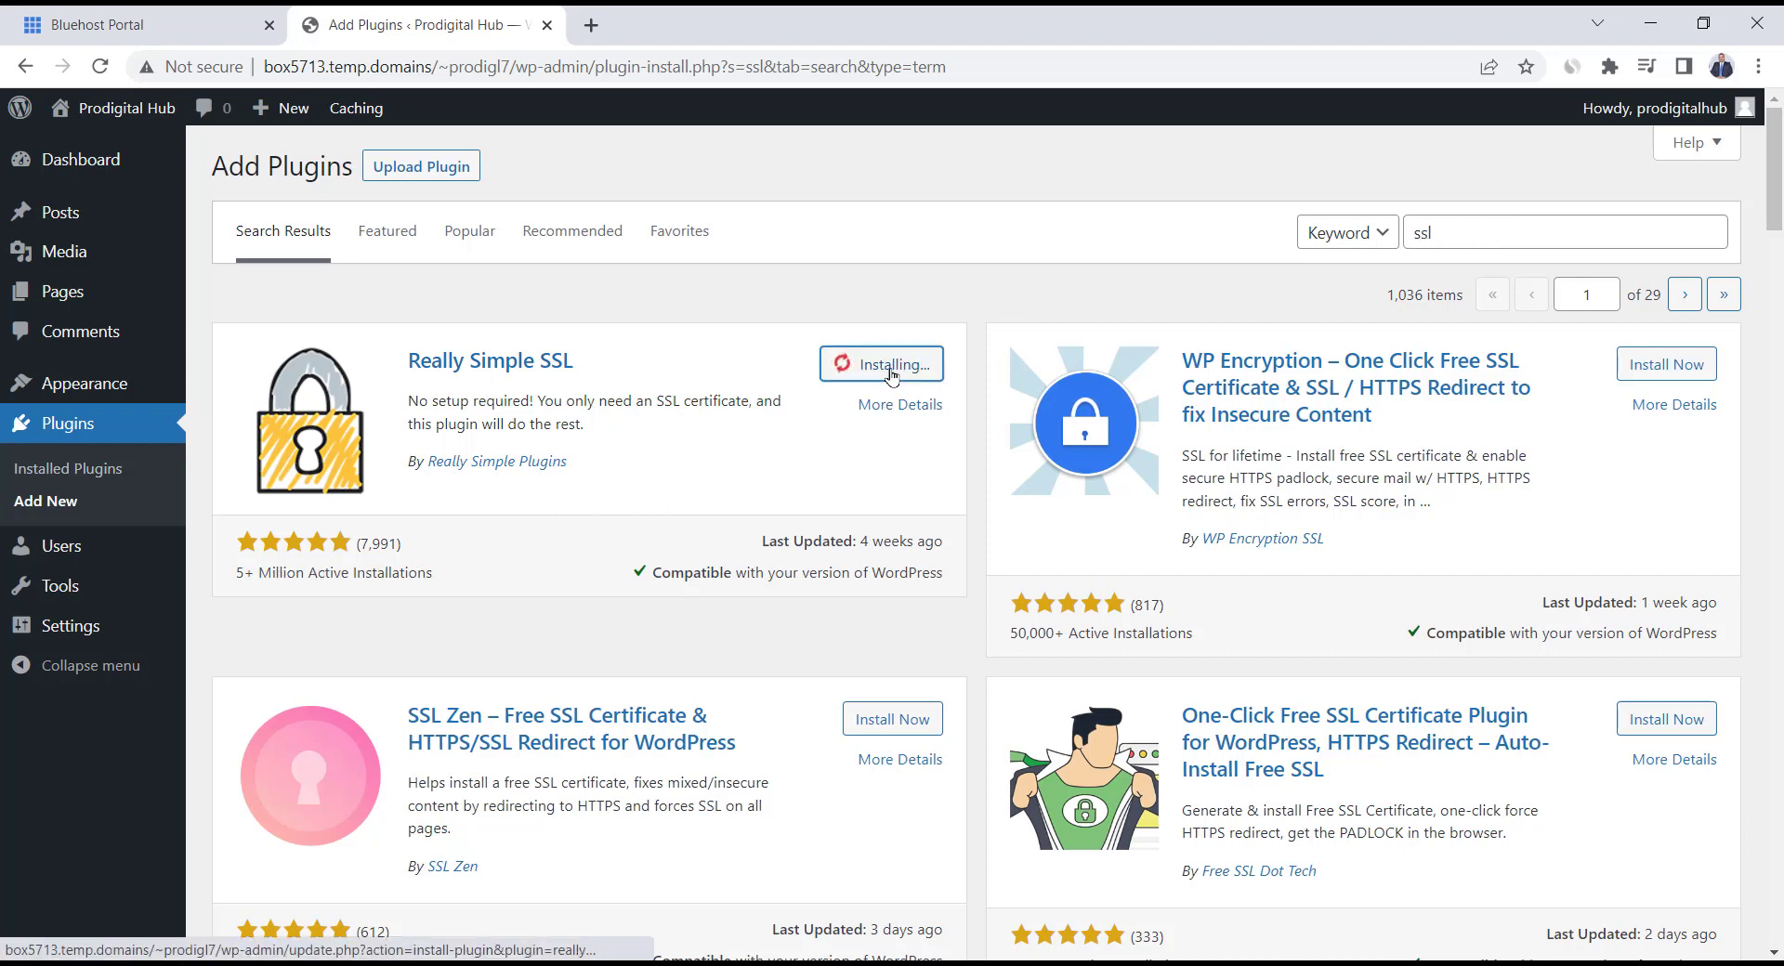
click(914, 371)
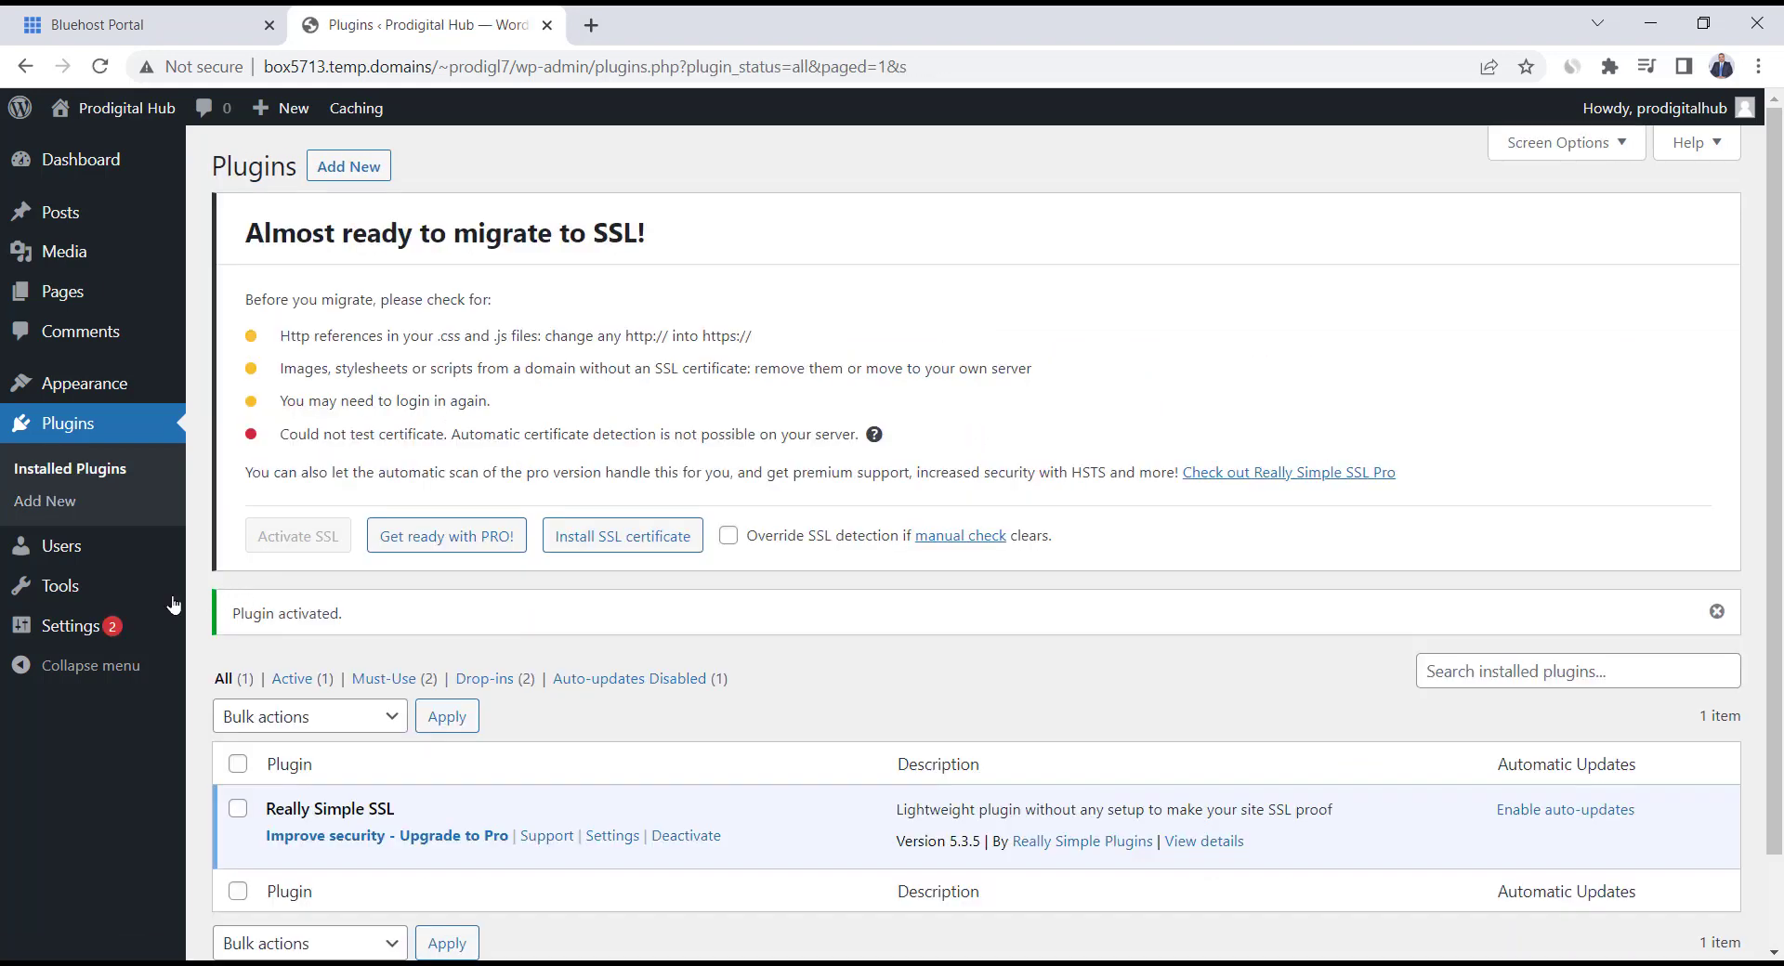
mouse_move(154, 634)
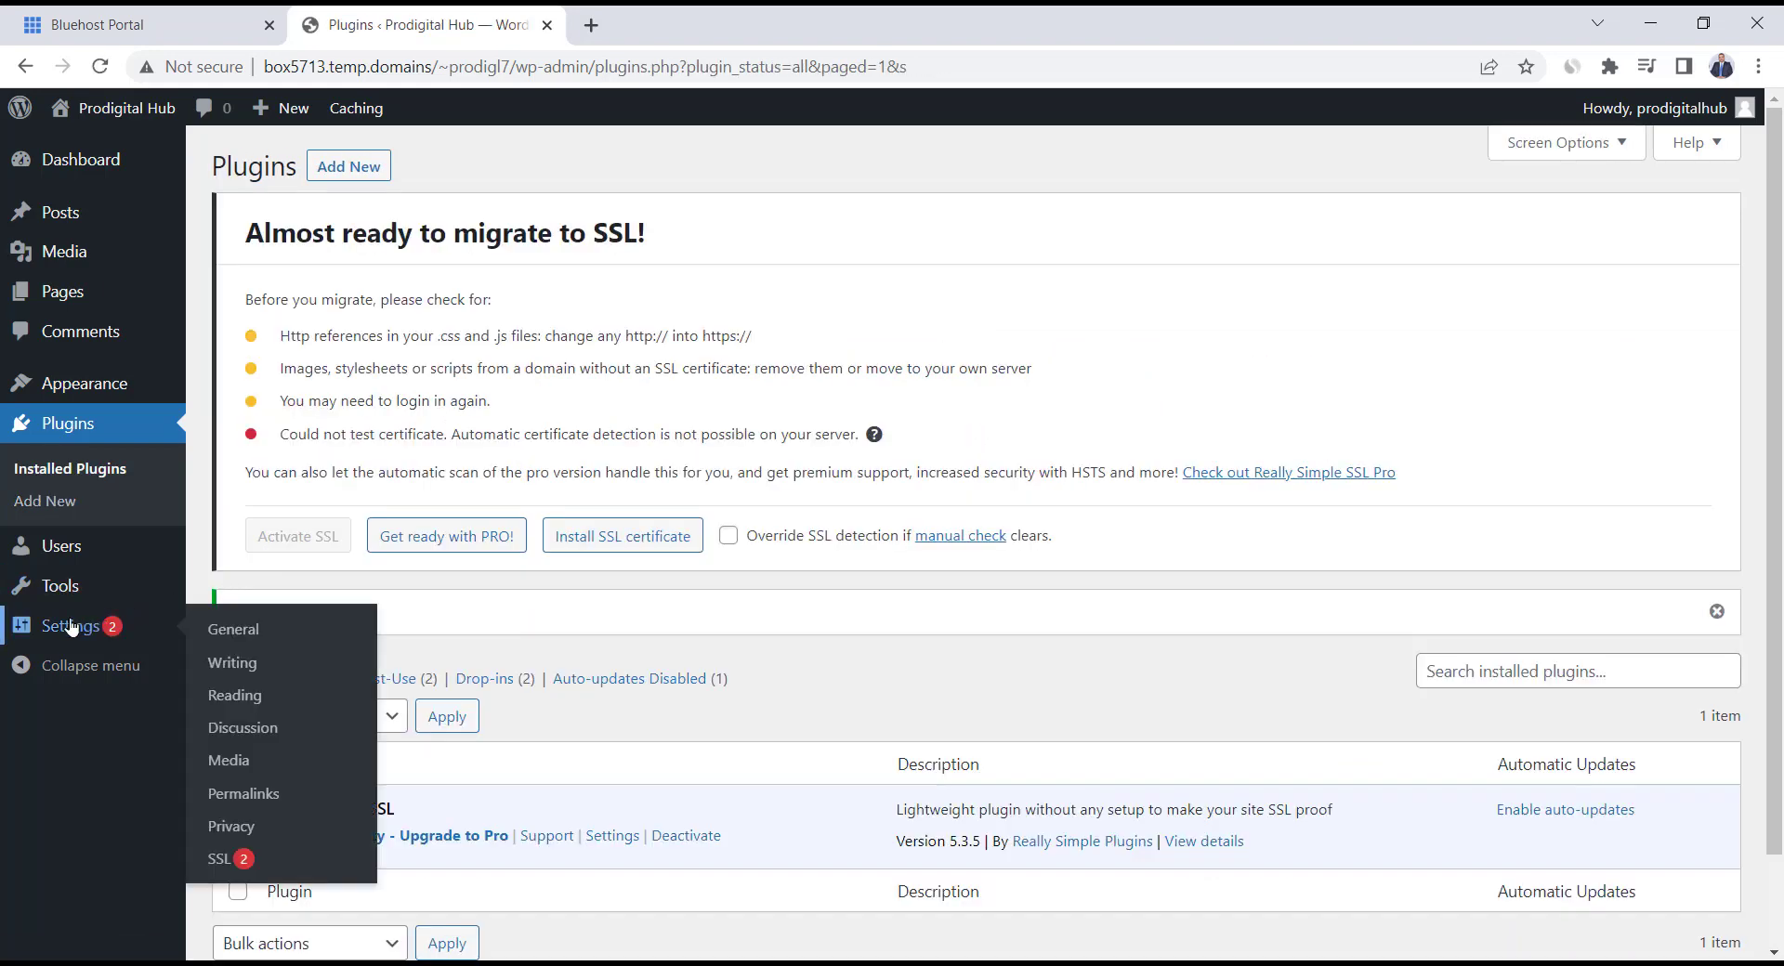
click(252, 634)
drag(540, 562, 1104, 569)
key(BackSpace)
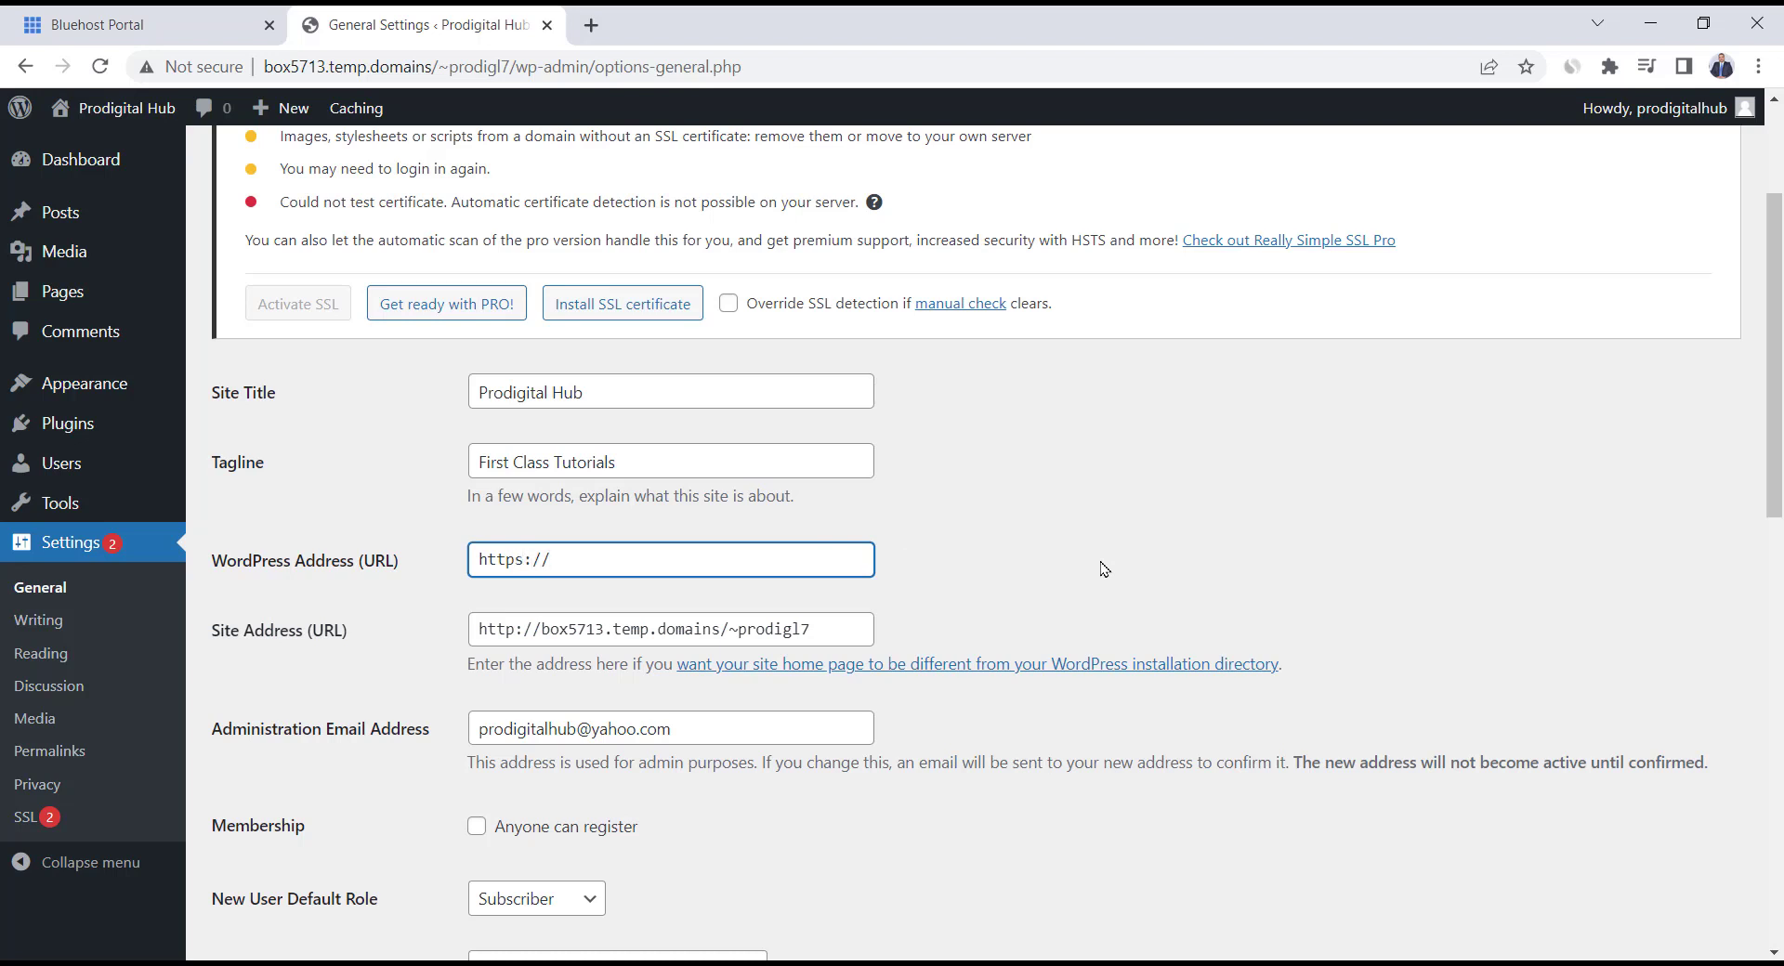
text(prodogotalhub.net)
drag(729, 560, 412, 542)
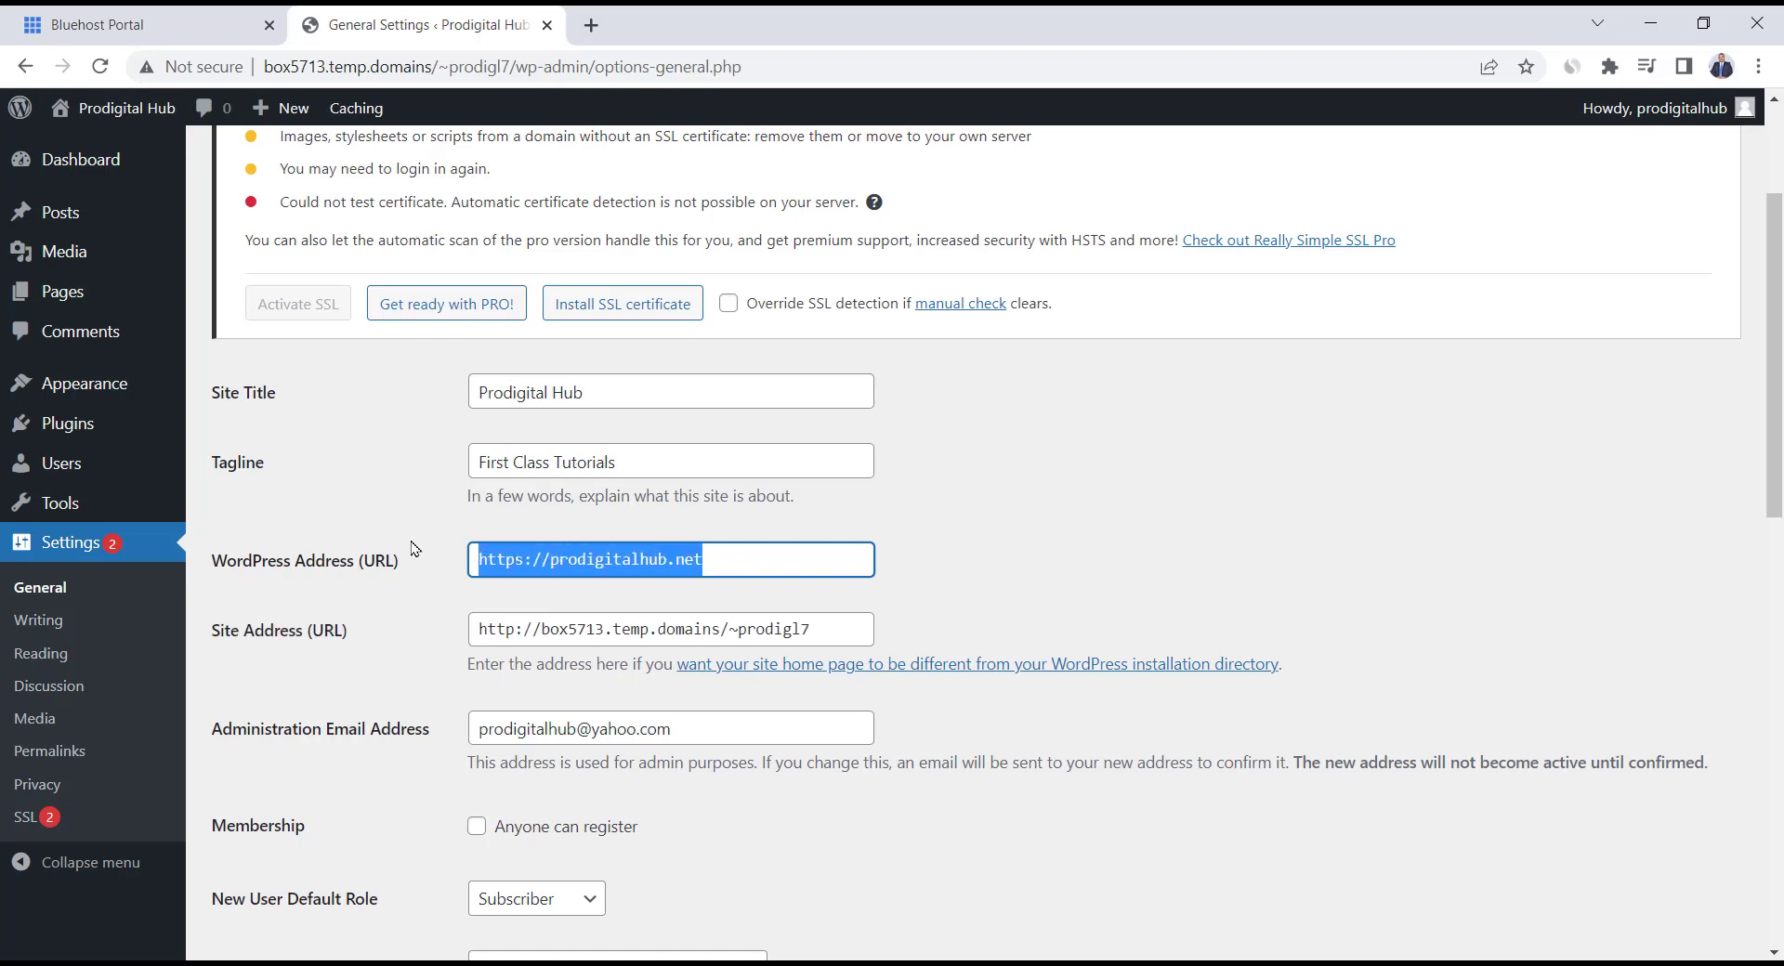
key(ctrl+c)
click(711, 627)
key(ctrl+a)
key(ctrl+v)
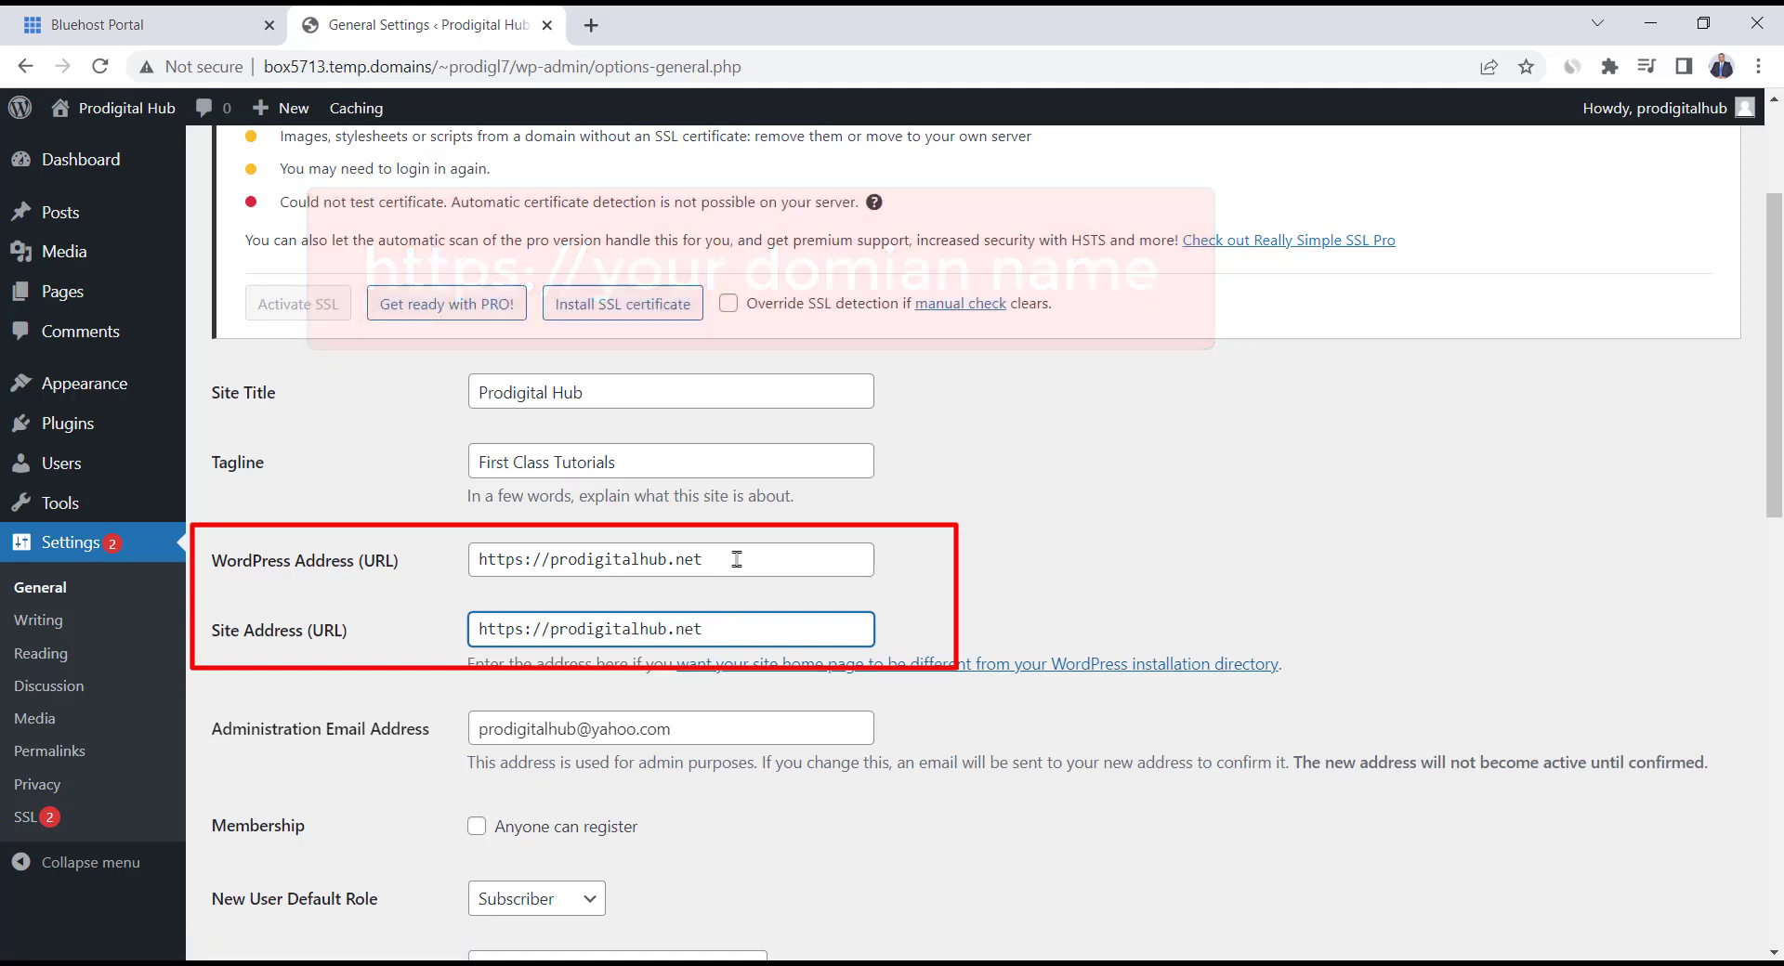
scroll(739, 562, down, 5)
scroll(741, 567, down, 6)
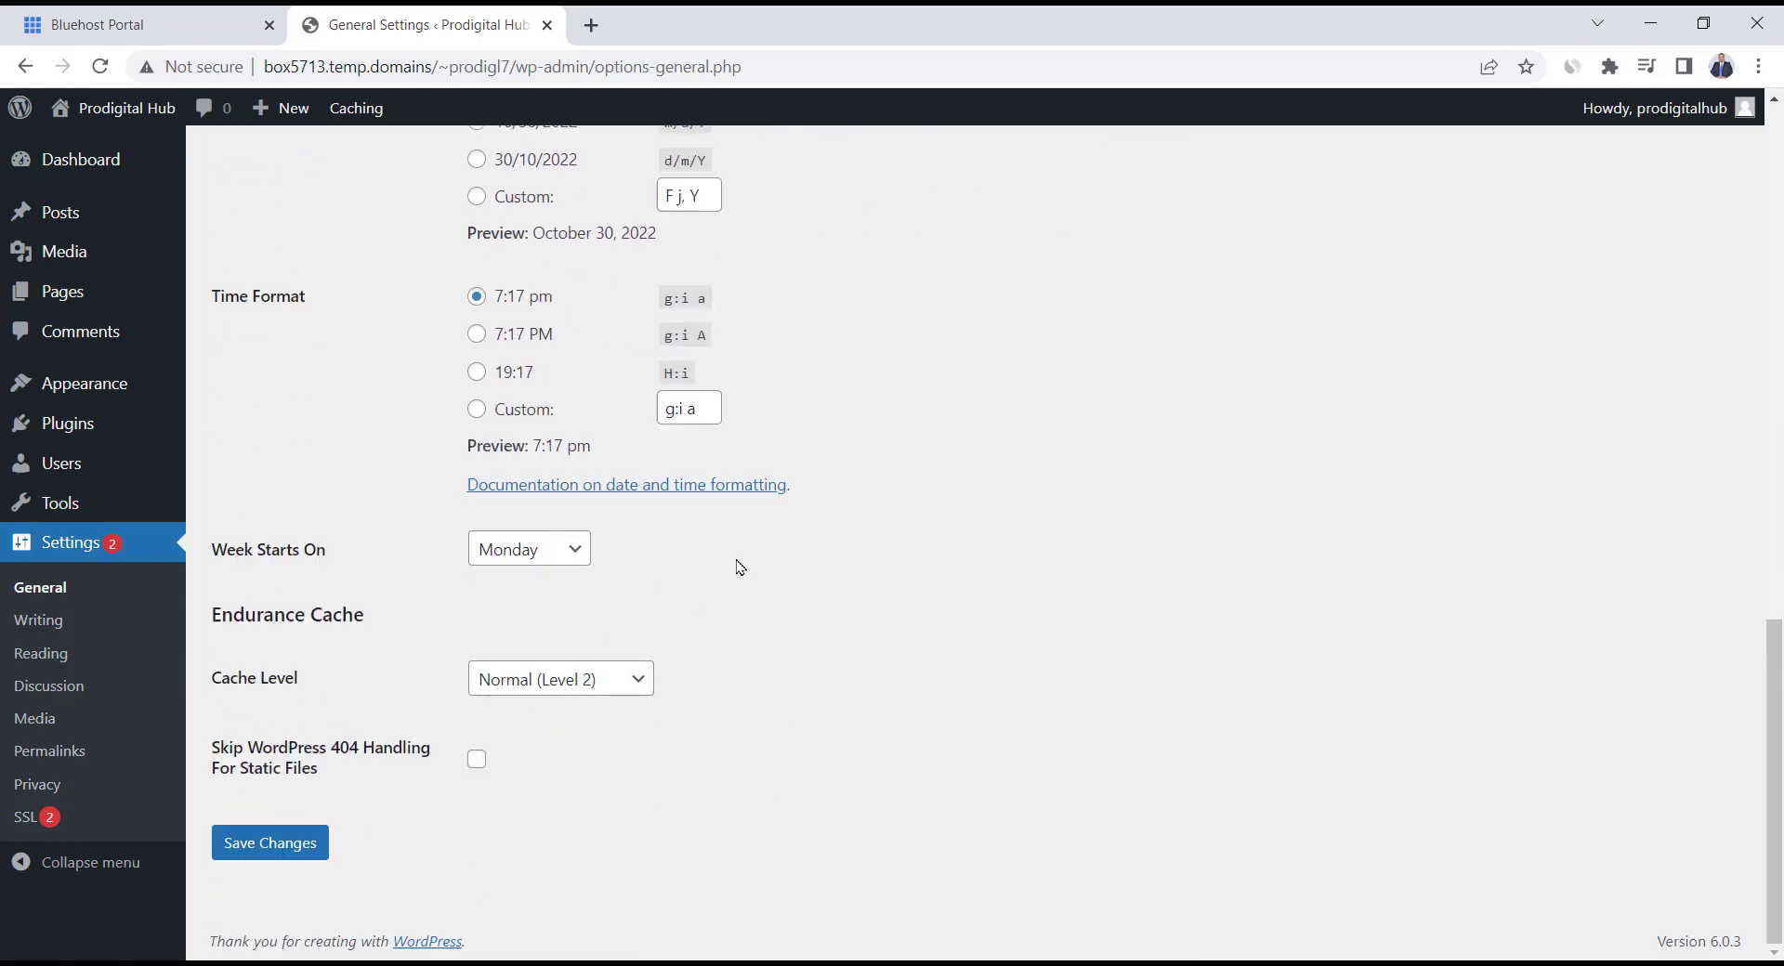
click(249, 844)
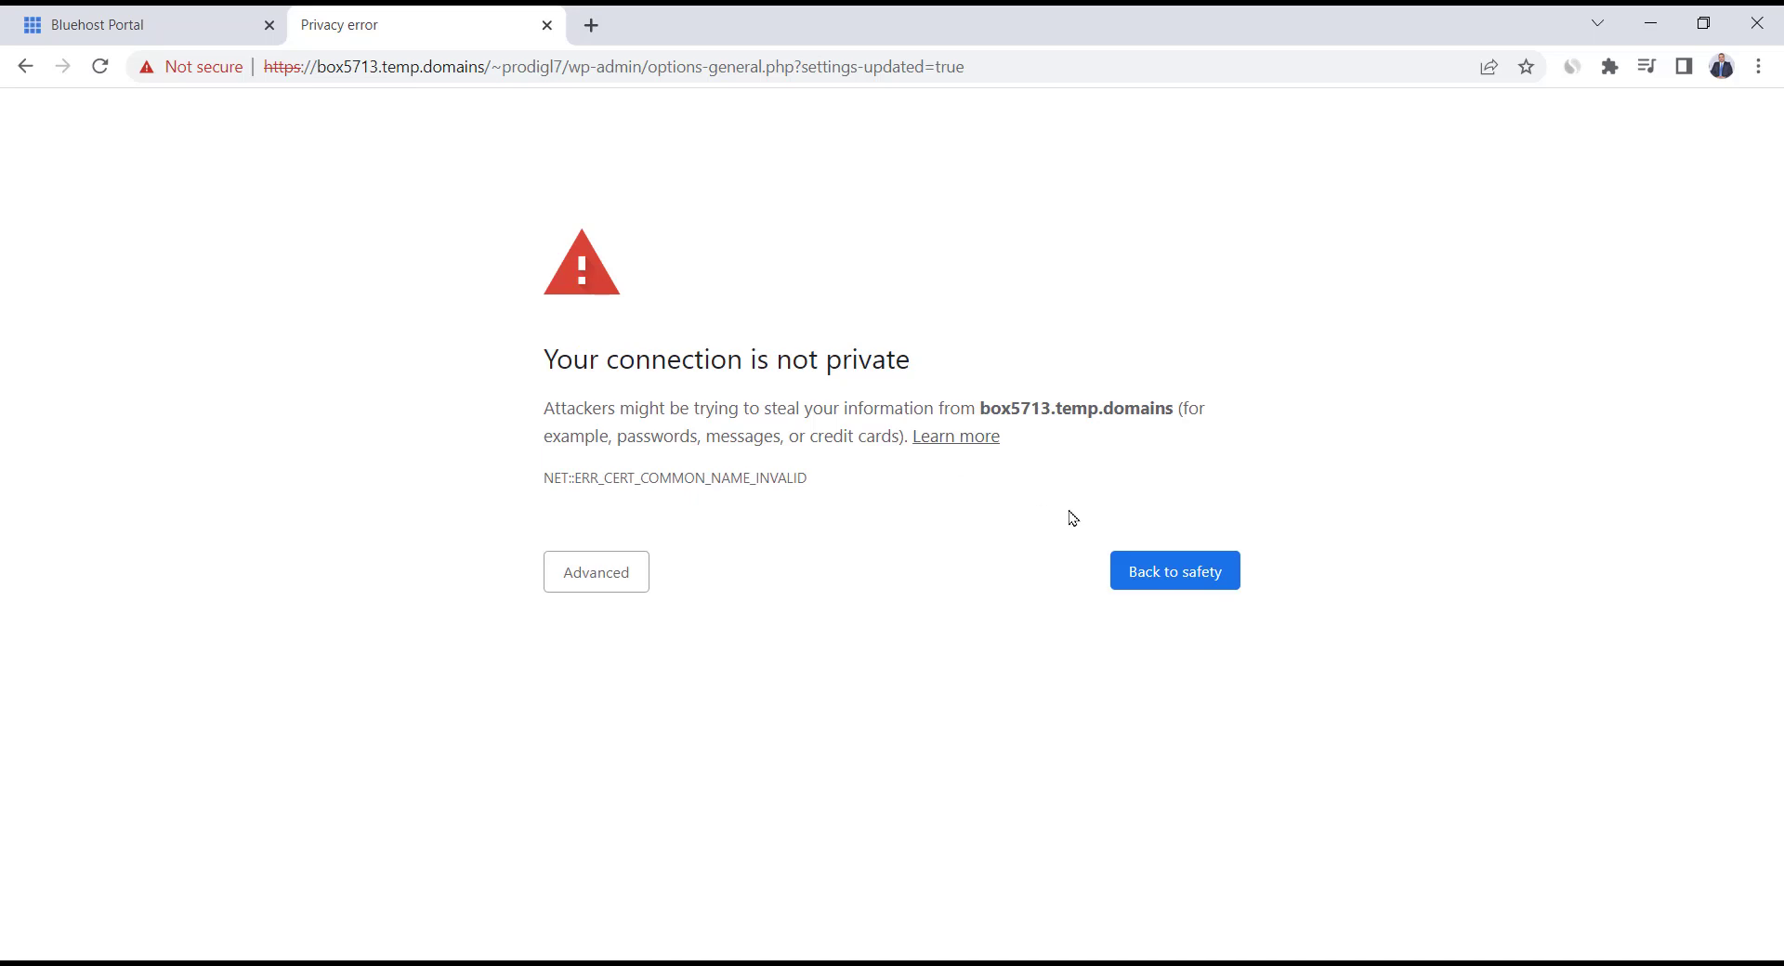
Return to the Bluehost portal tab and close the broken site and privacy-error tabs
click(73, 13)
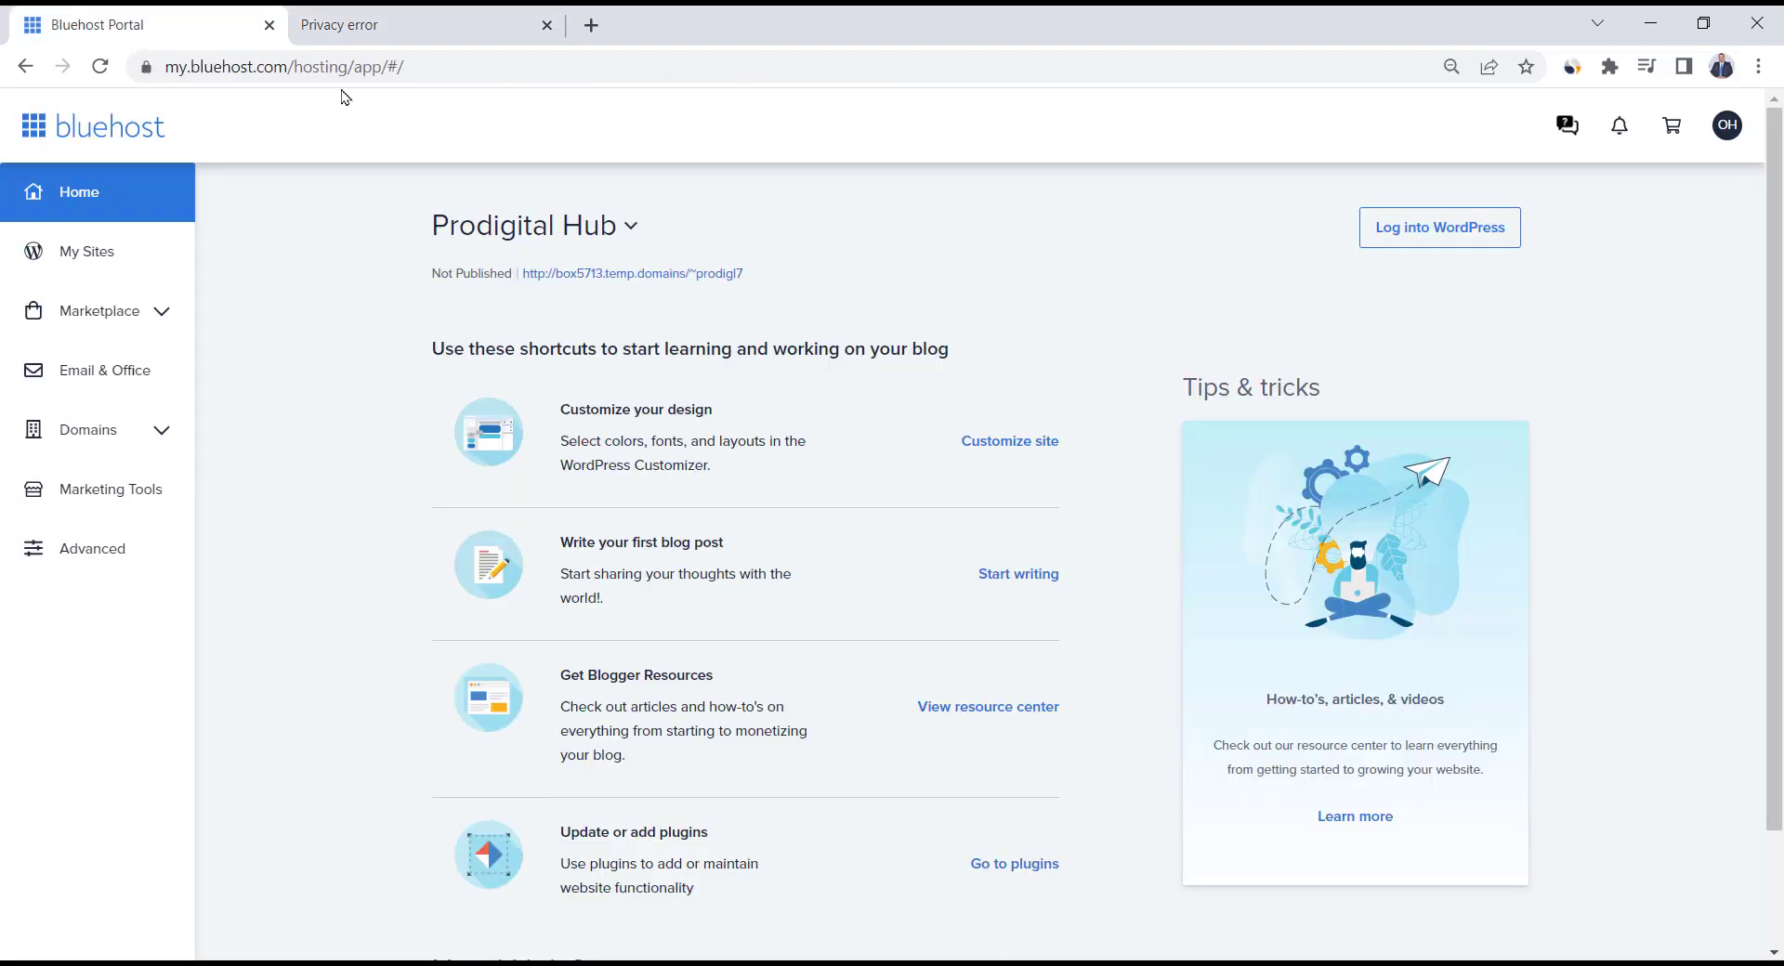
click(1413, 245)
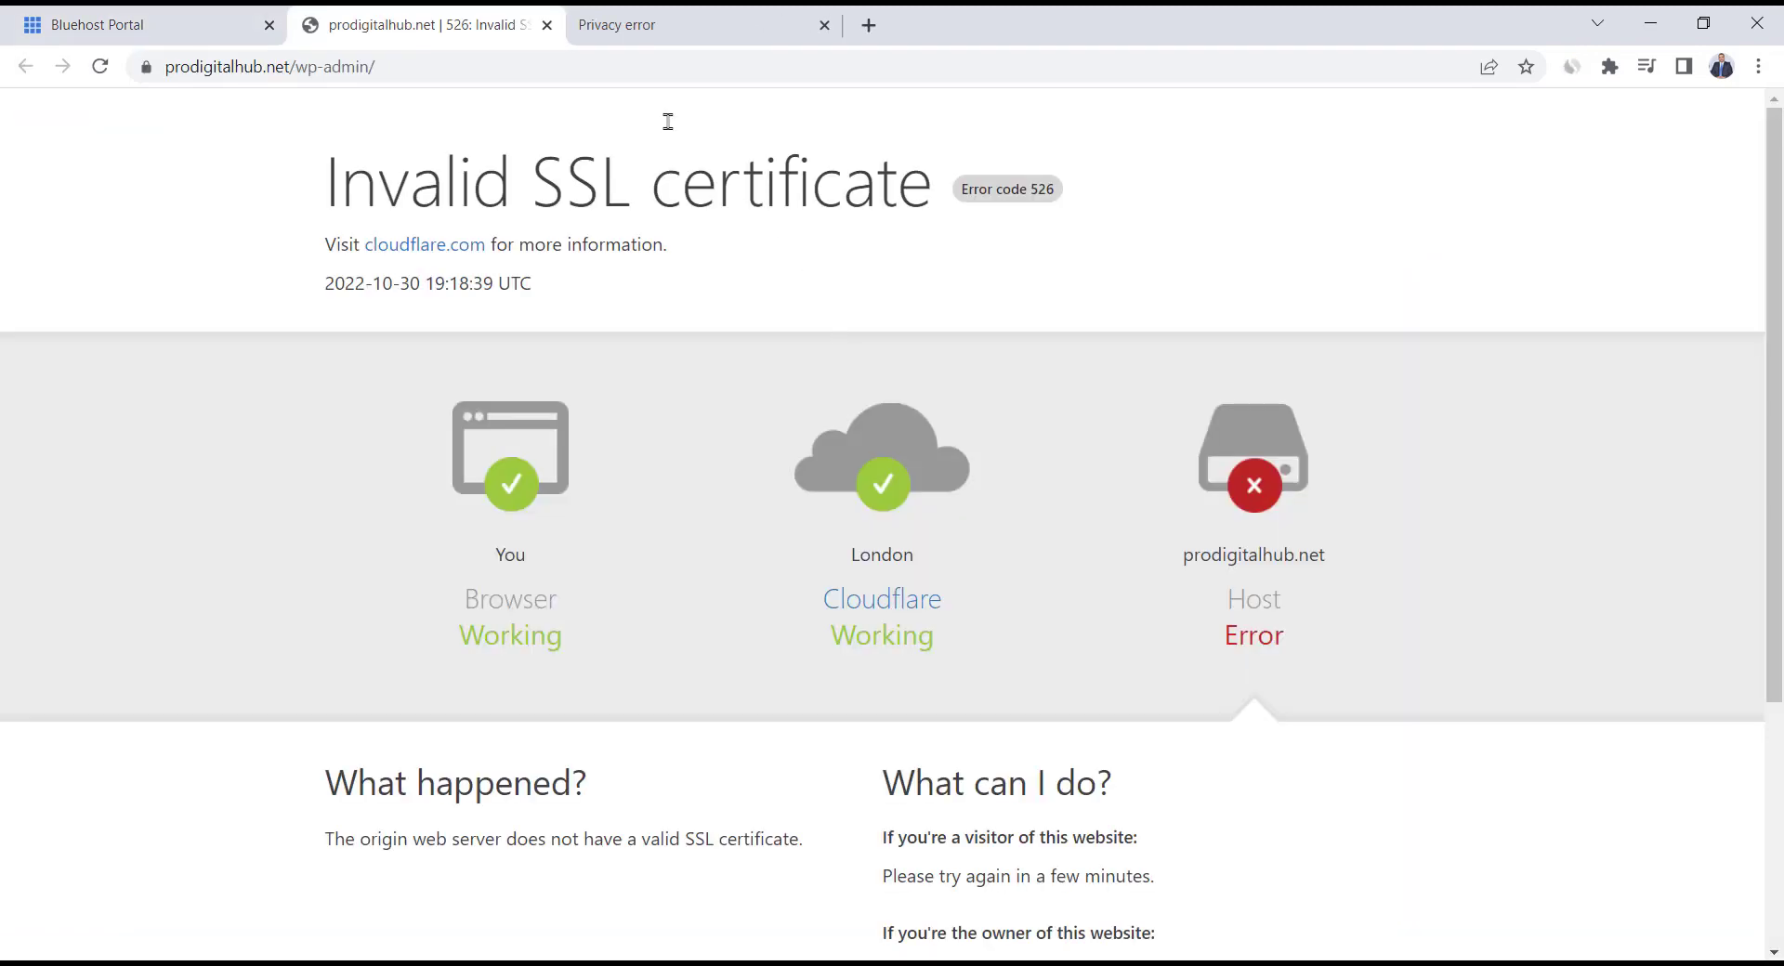
click(553, 34)
click(553, 33)
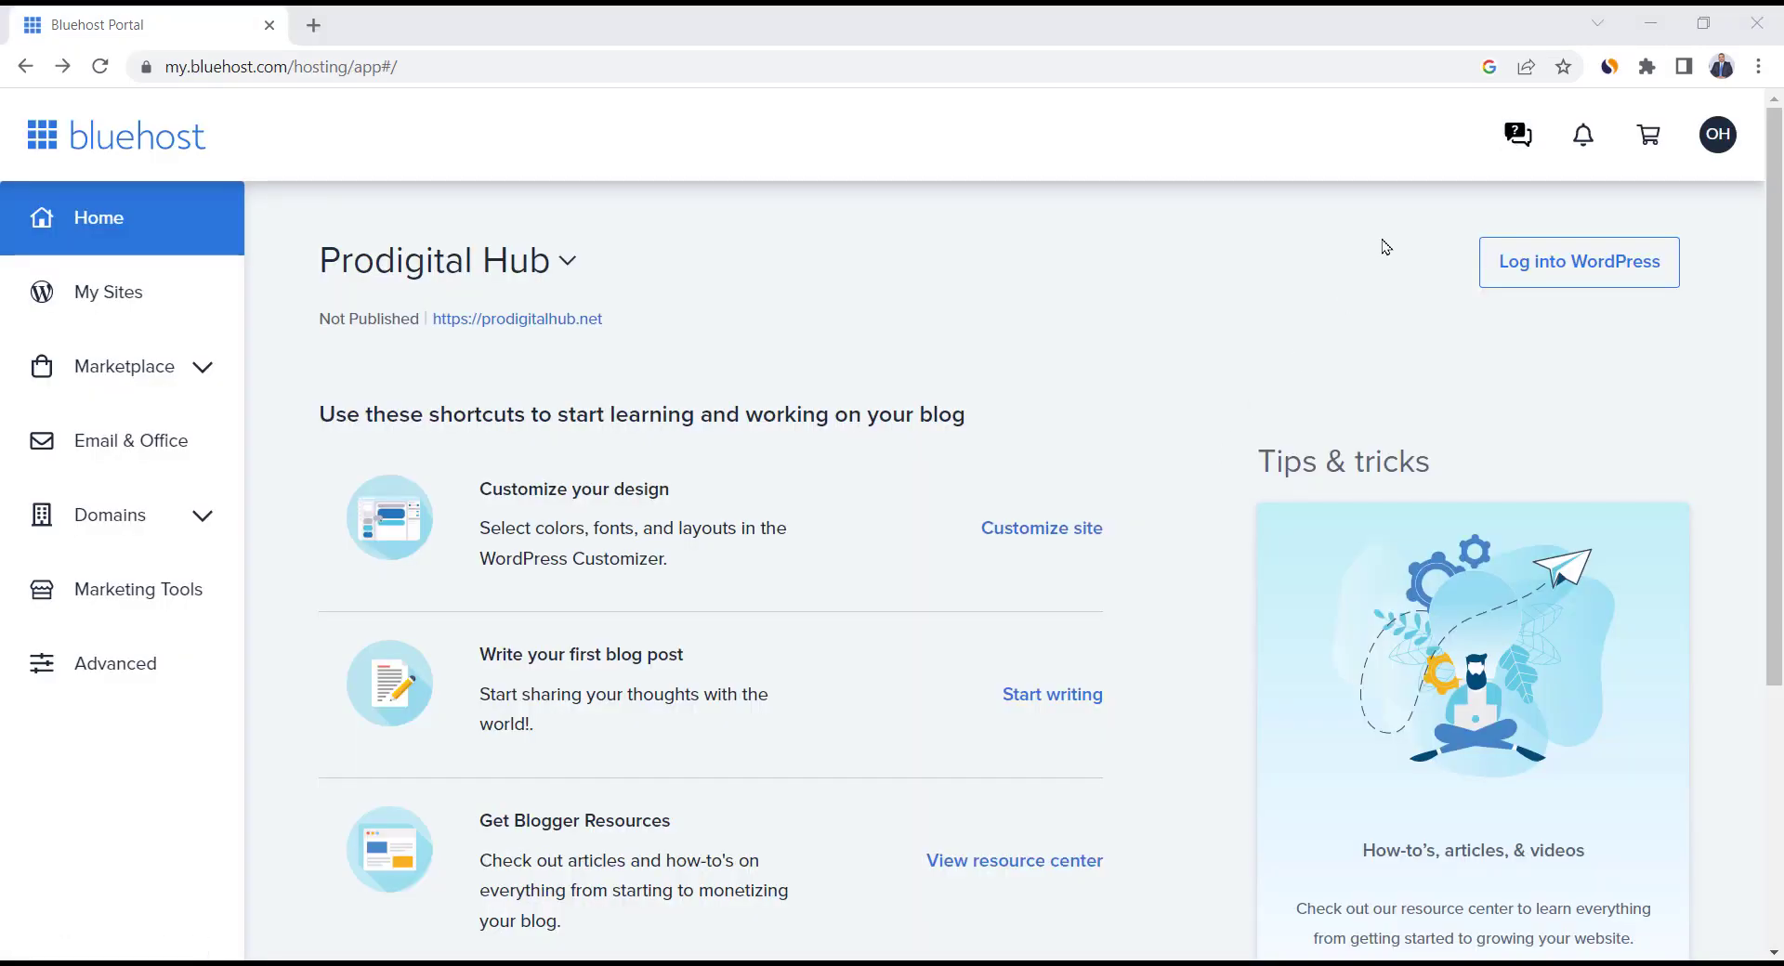
Open Bluehost support chat and write 'SSL certificate is still not active and I'm not able to access wordpress dashboard.'
click(1518, 141)
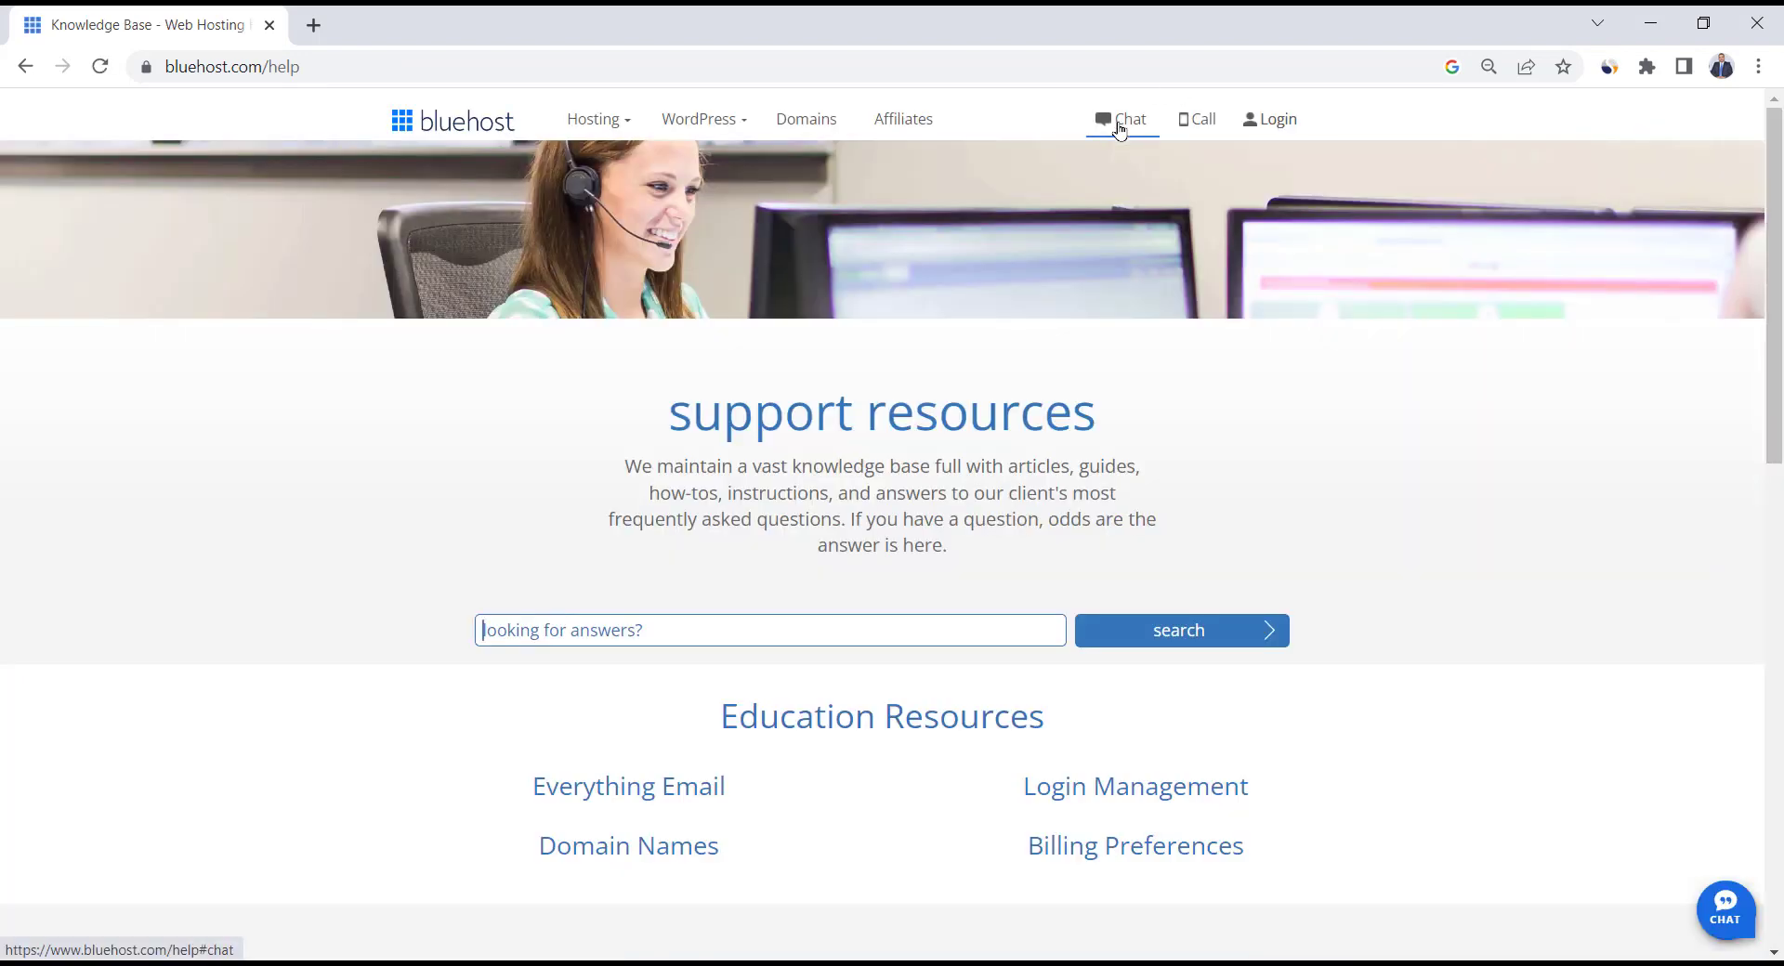
click(1119, 129)
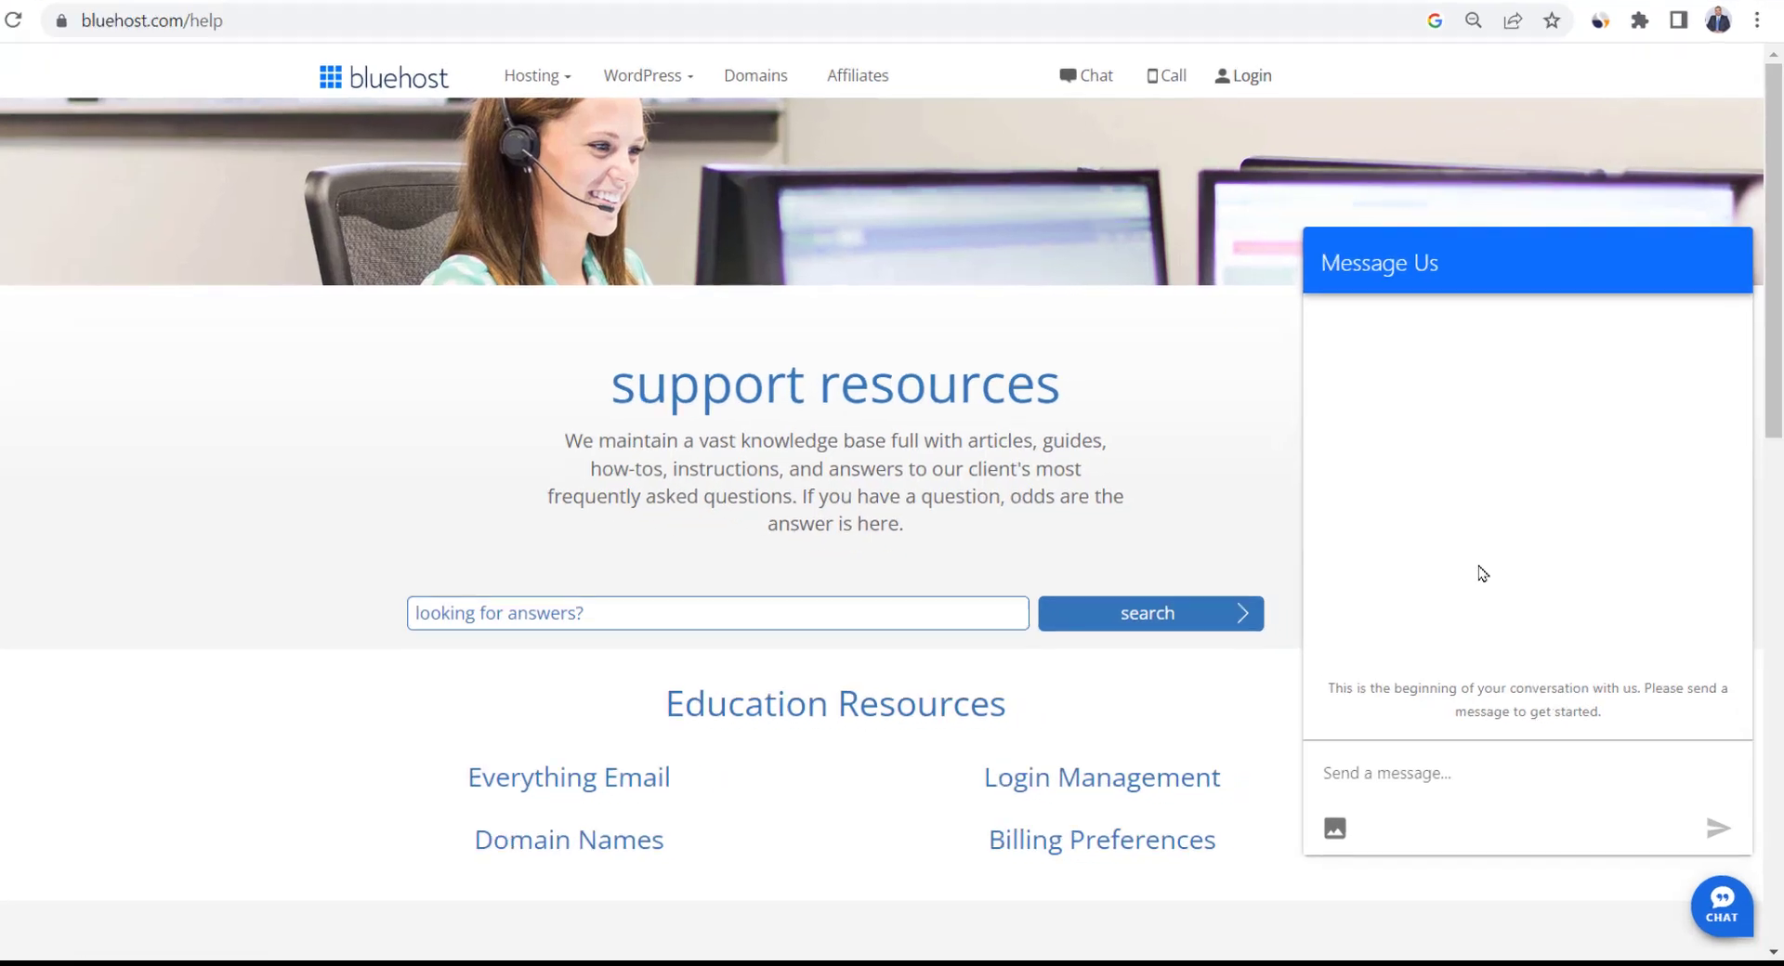
text(SSL certificate is still not active and I'm not able to access wordpress dashboard.)
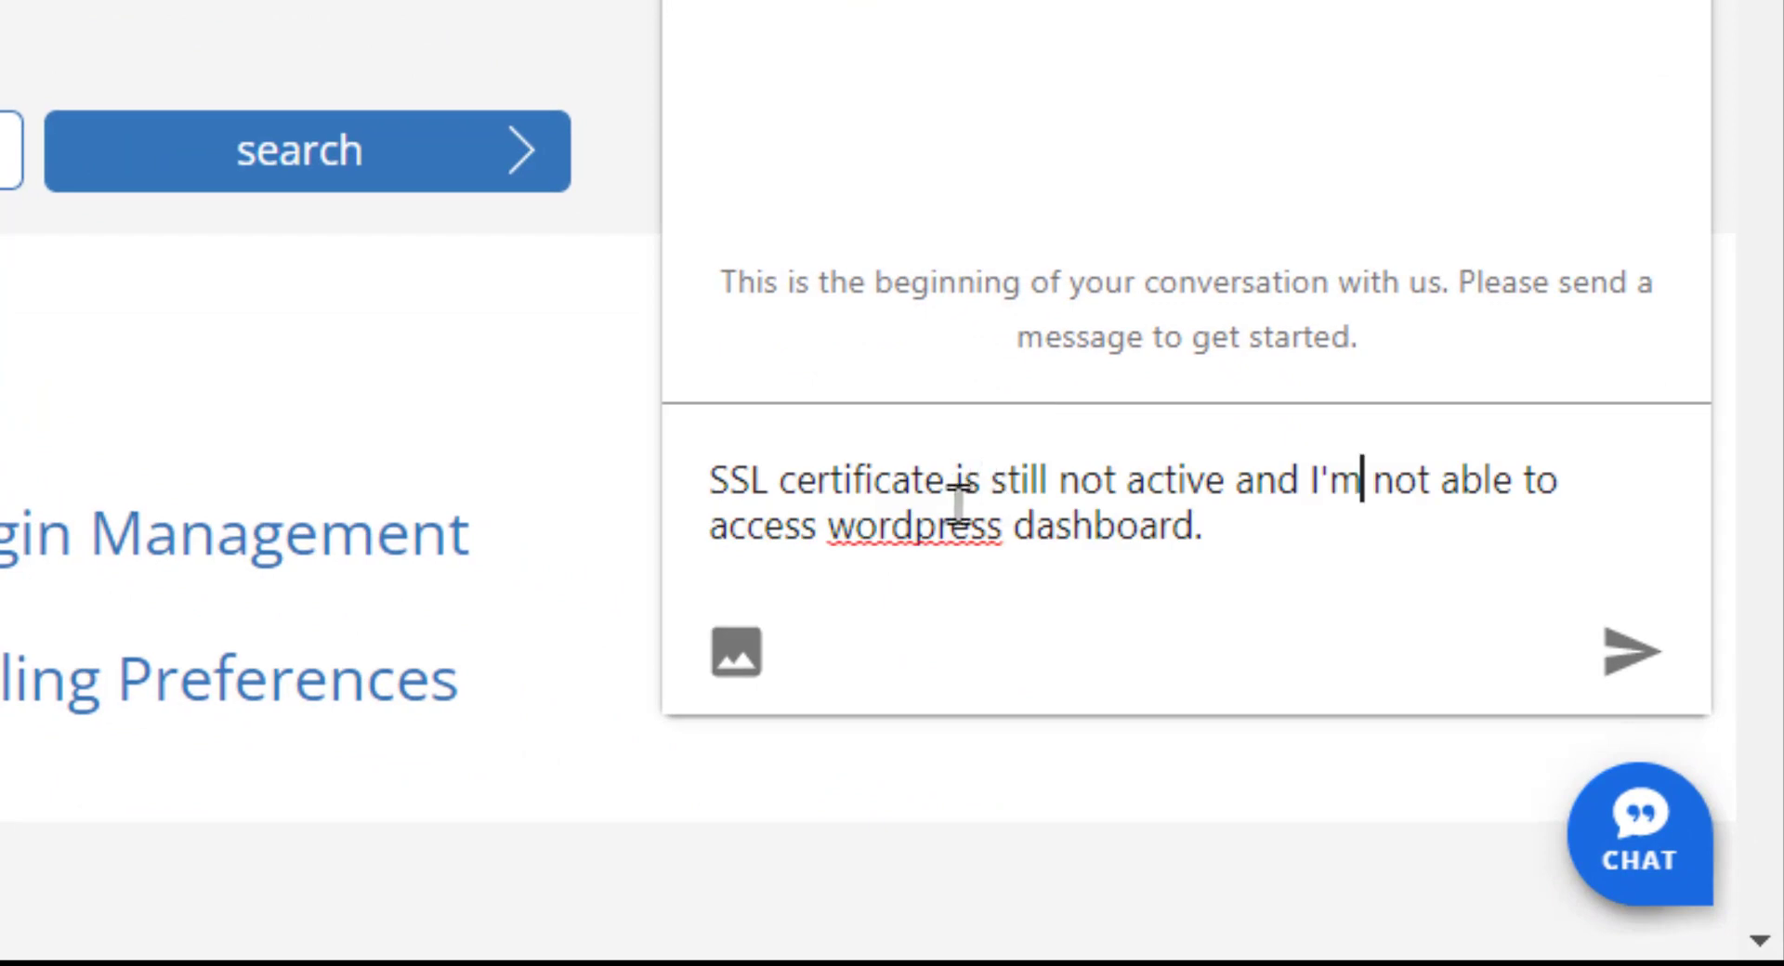
click(1357, 529)
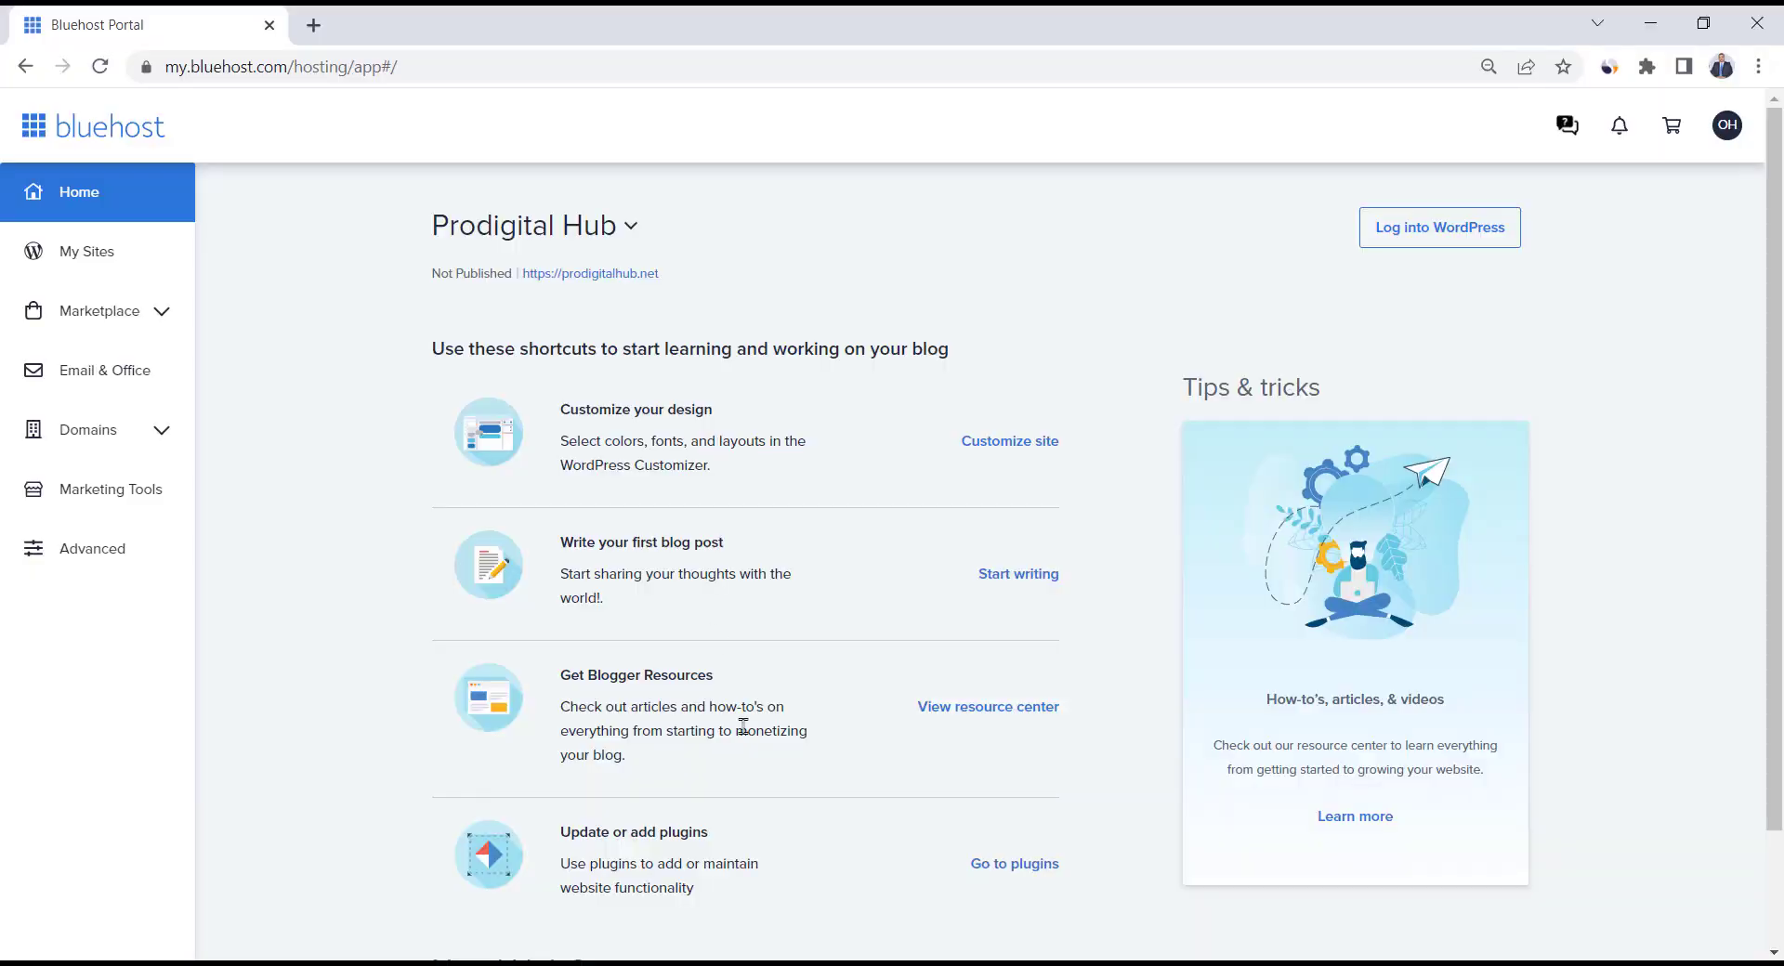
scroll(744, 725, down, 2)
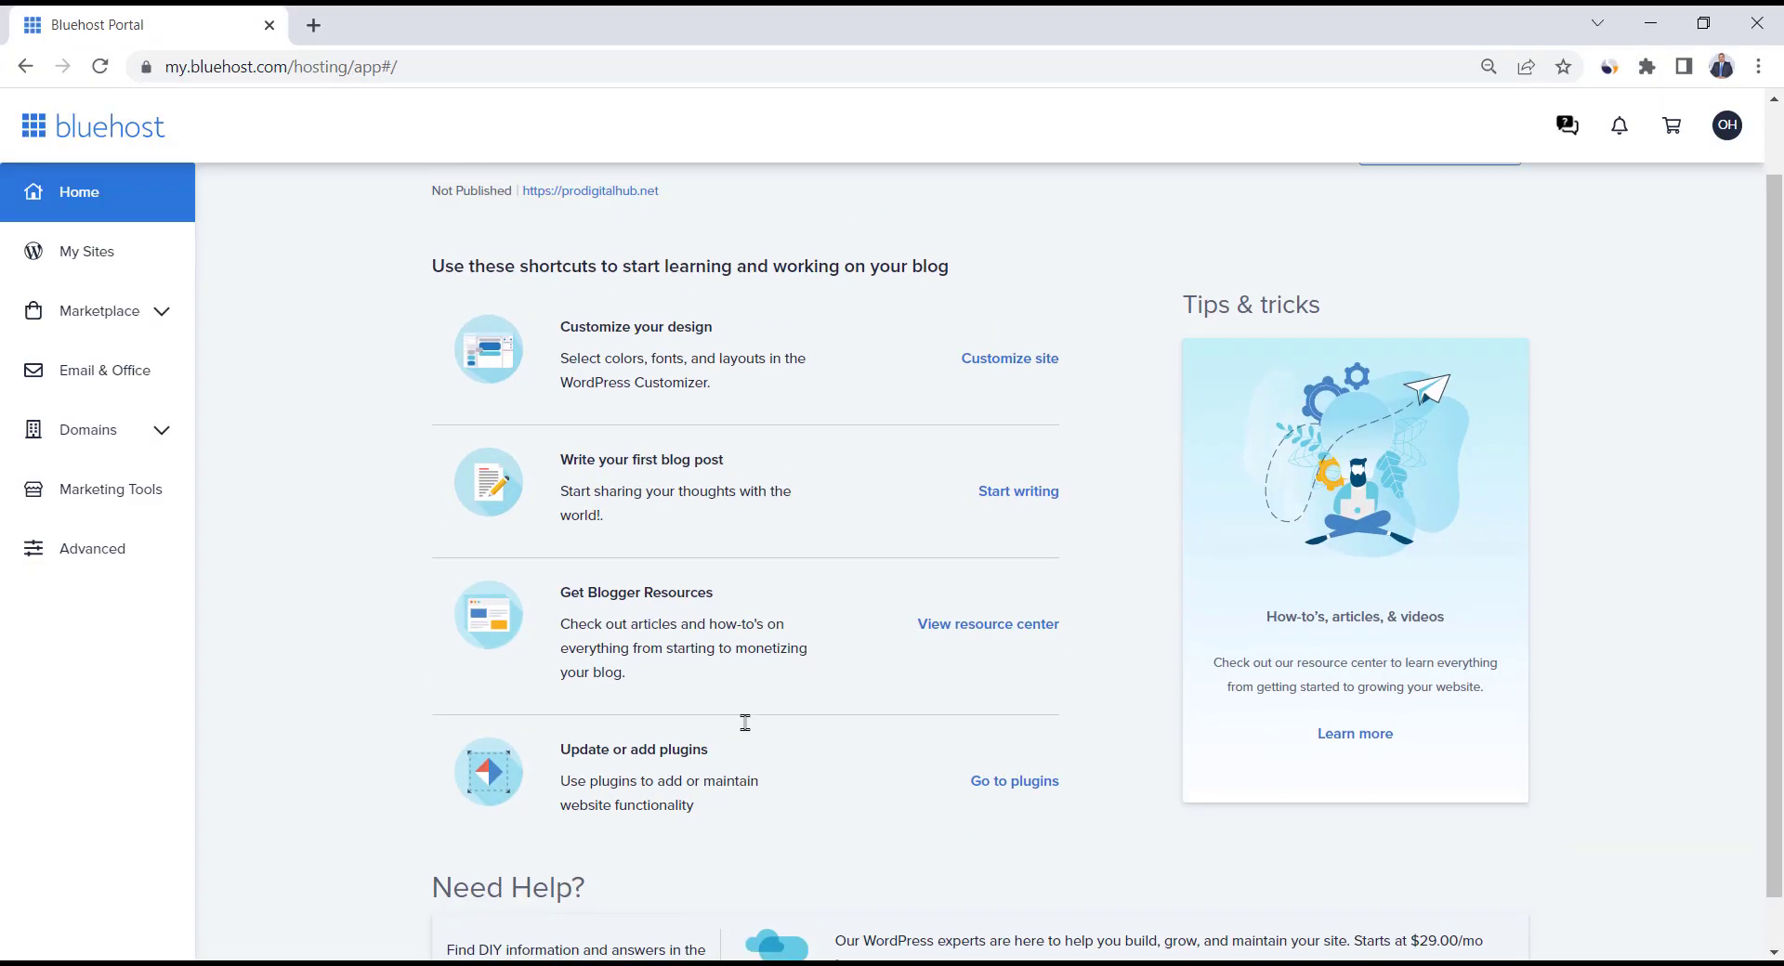
Log into WordPress, activate SSL under Settings > SSL, then return to Dashboard Home
scroll(743, 725, up, 2)
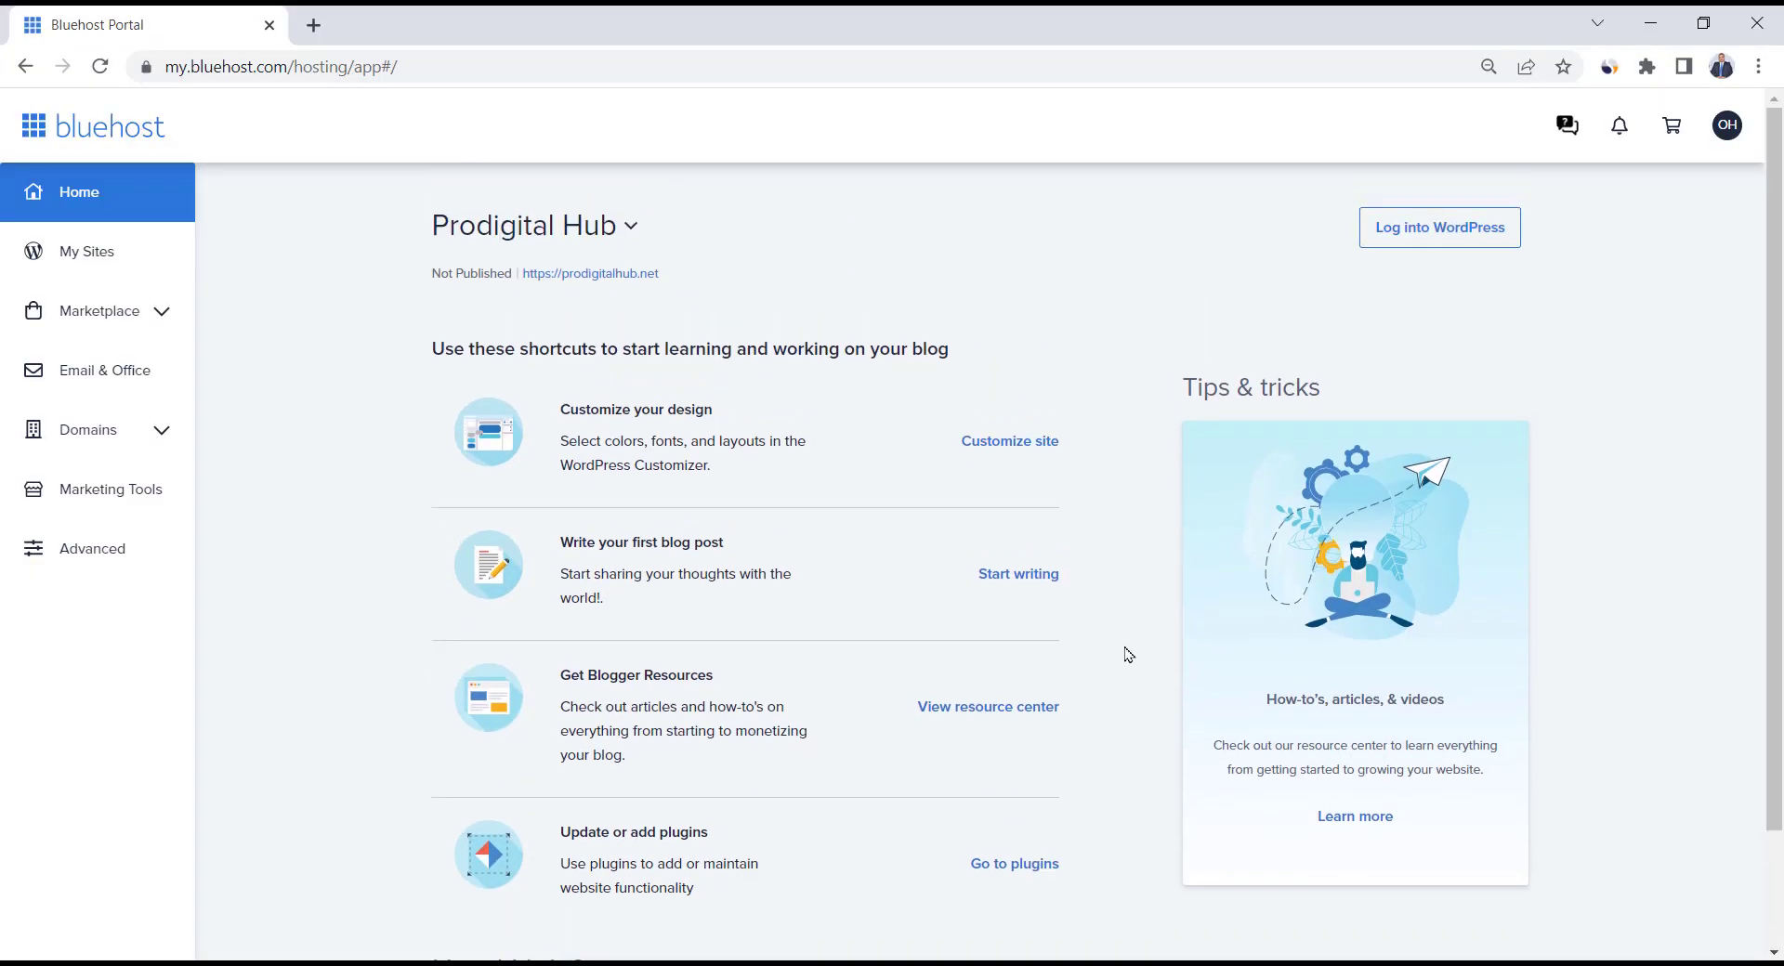
click(1479, 243)
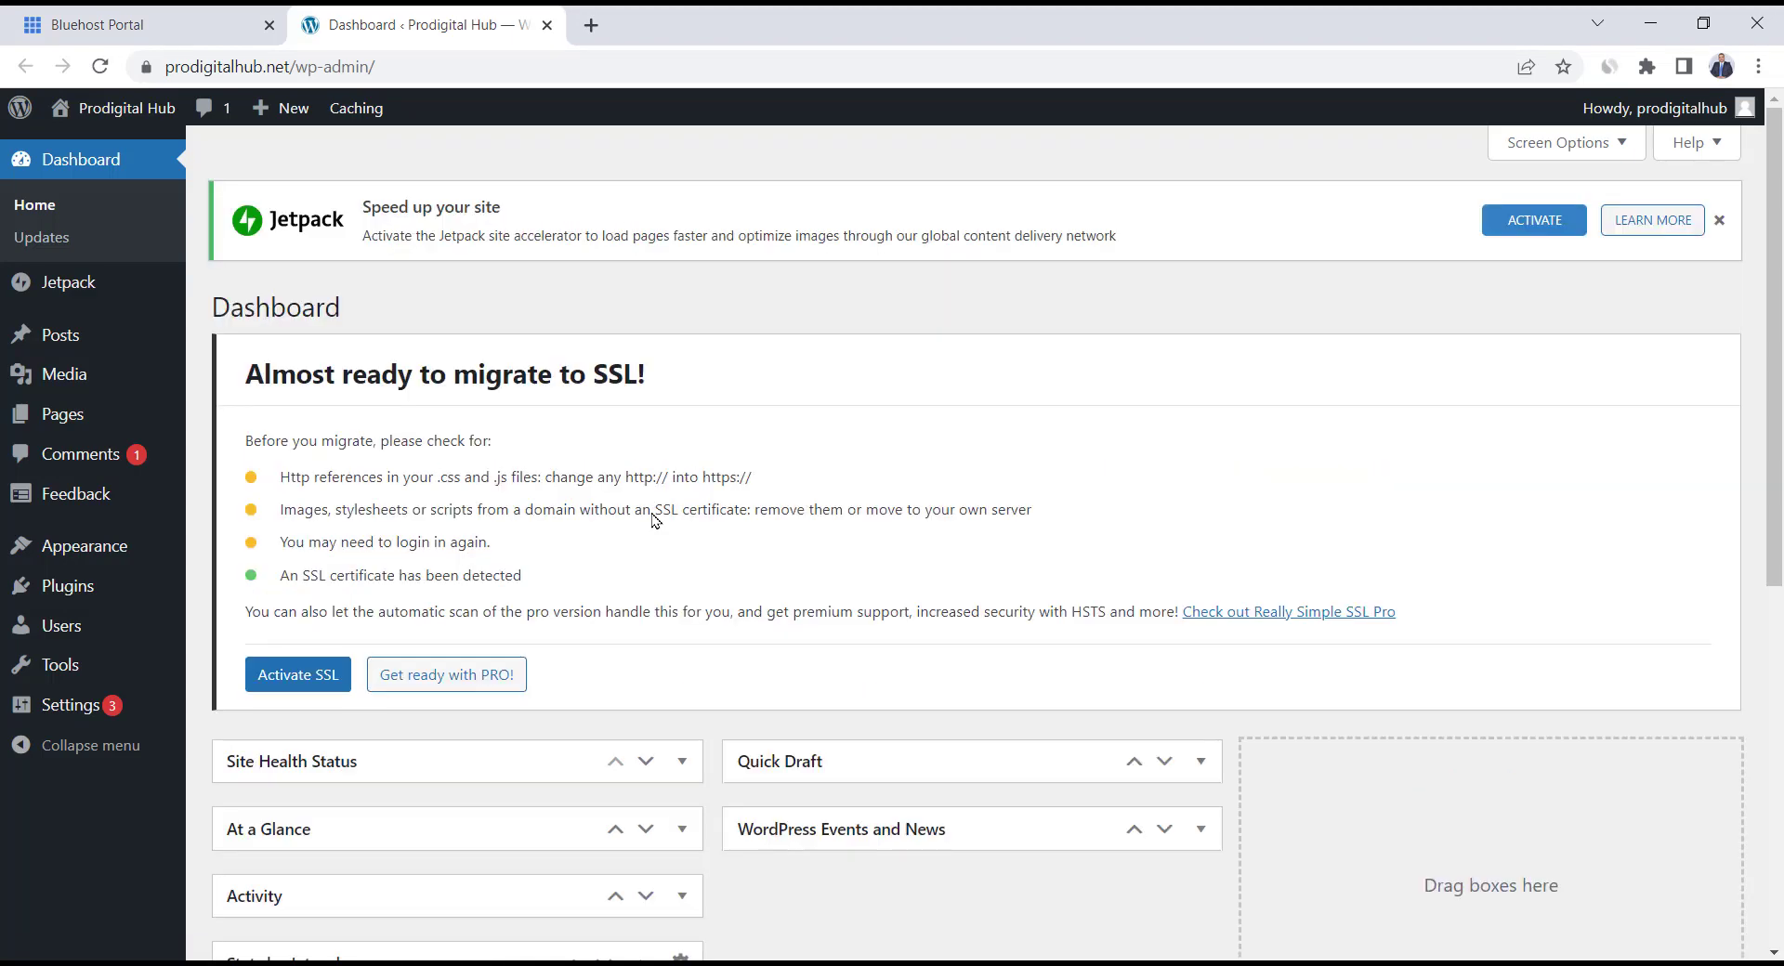
mouse_move(91, 711)
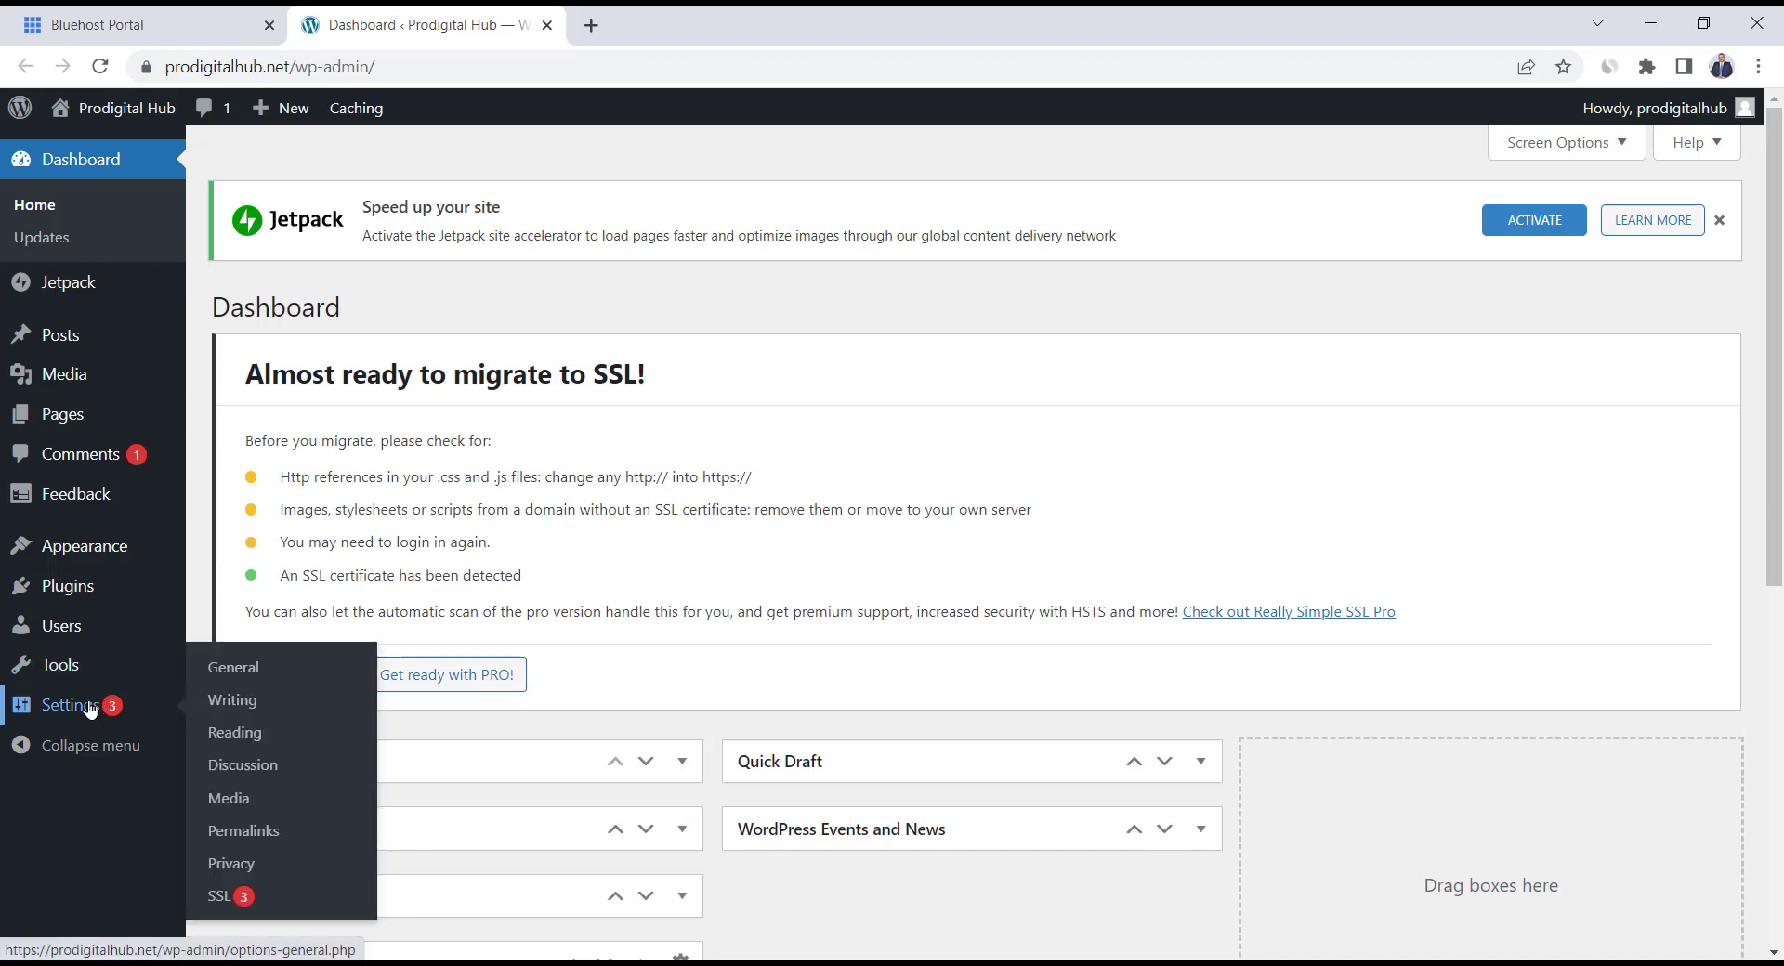
click(219, 900)
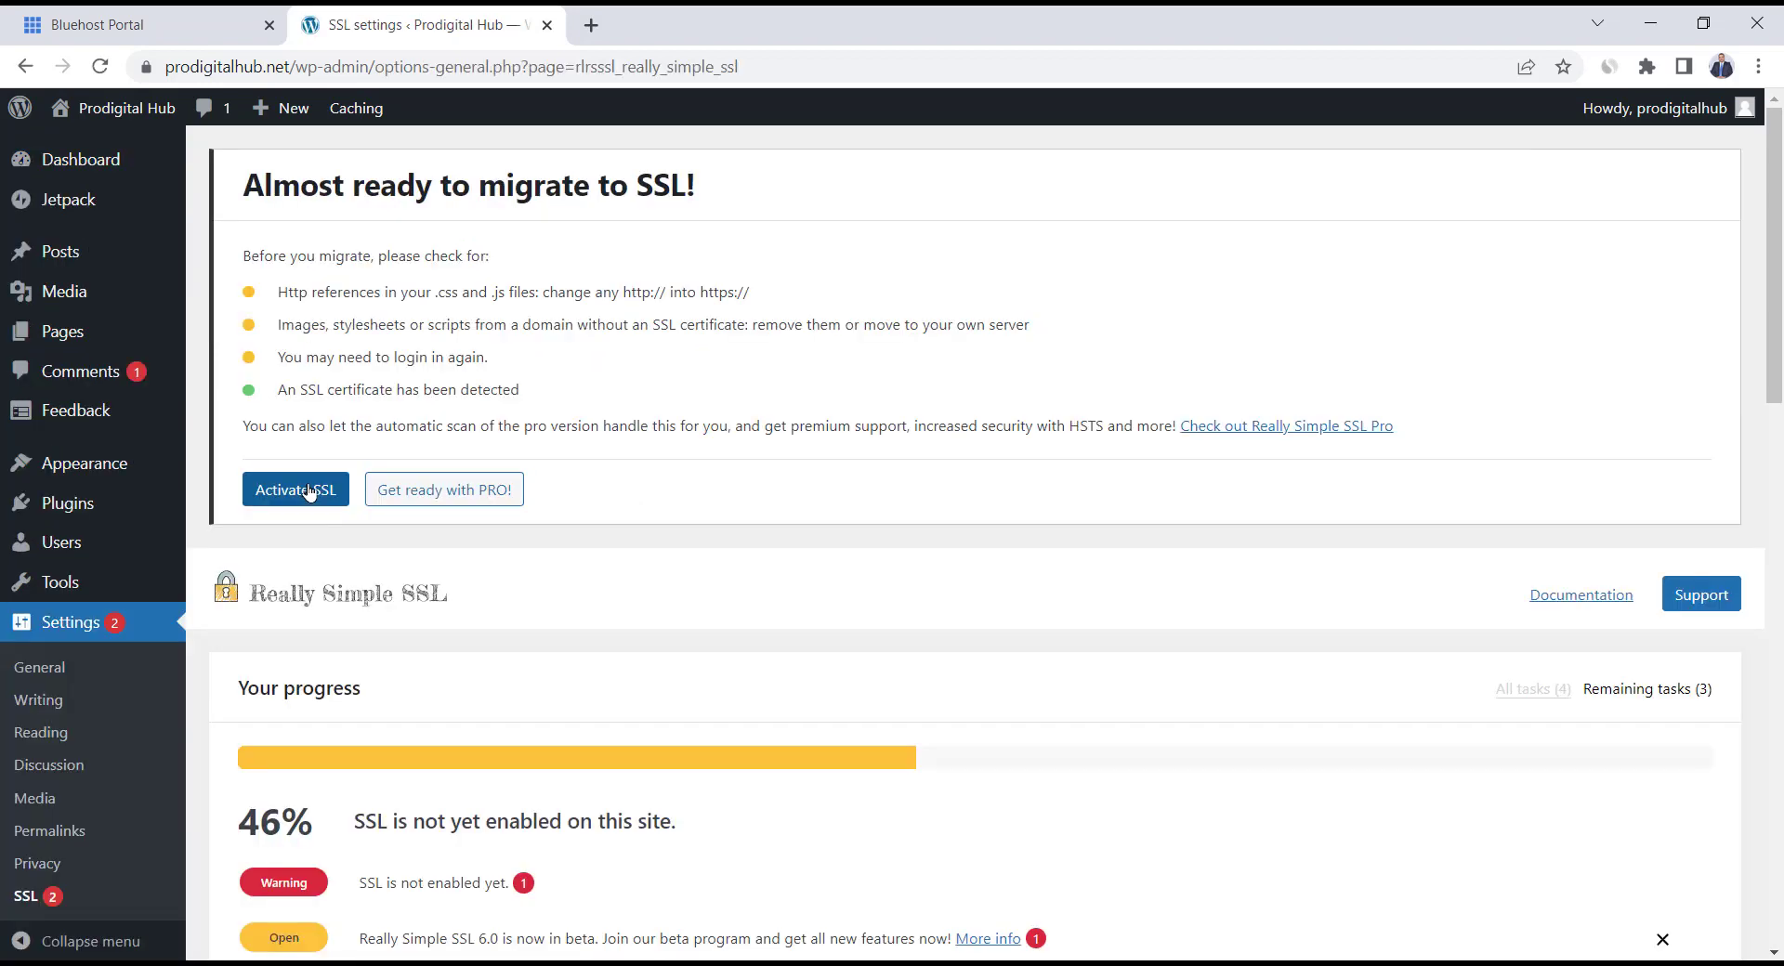
click(309, 491)
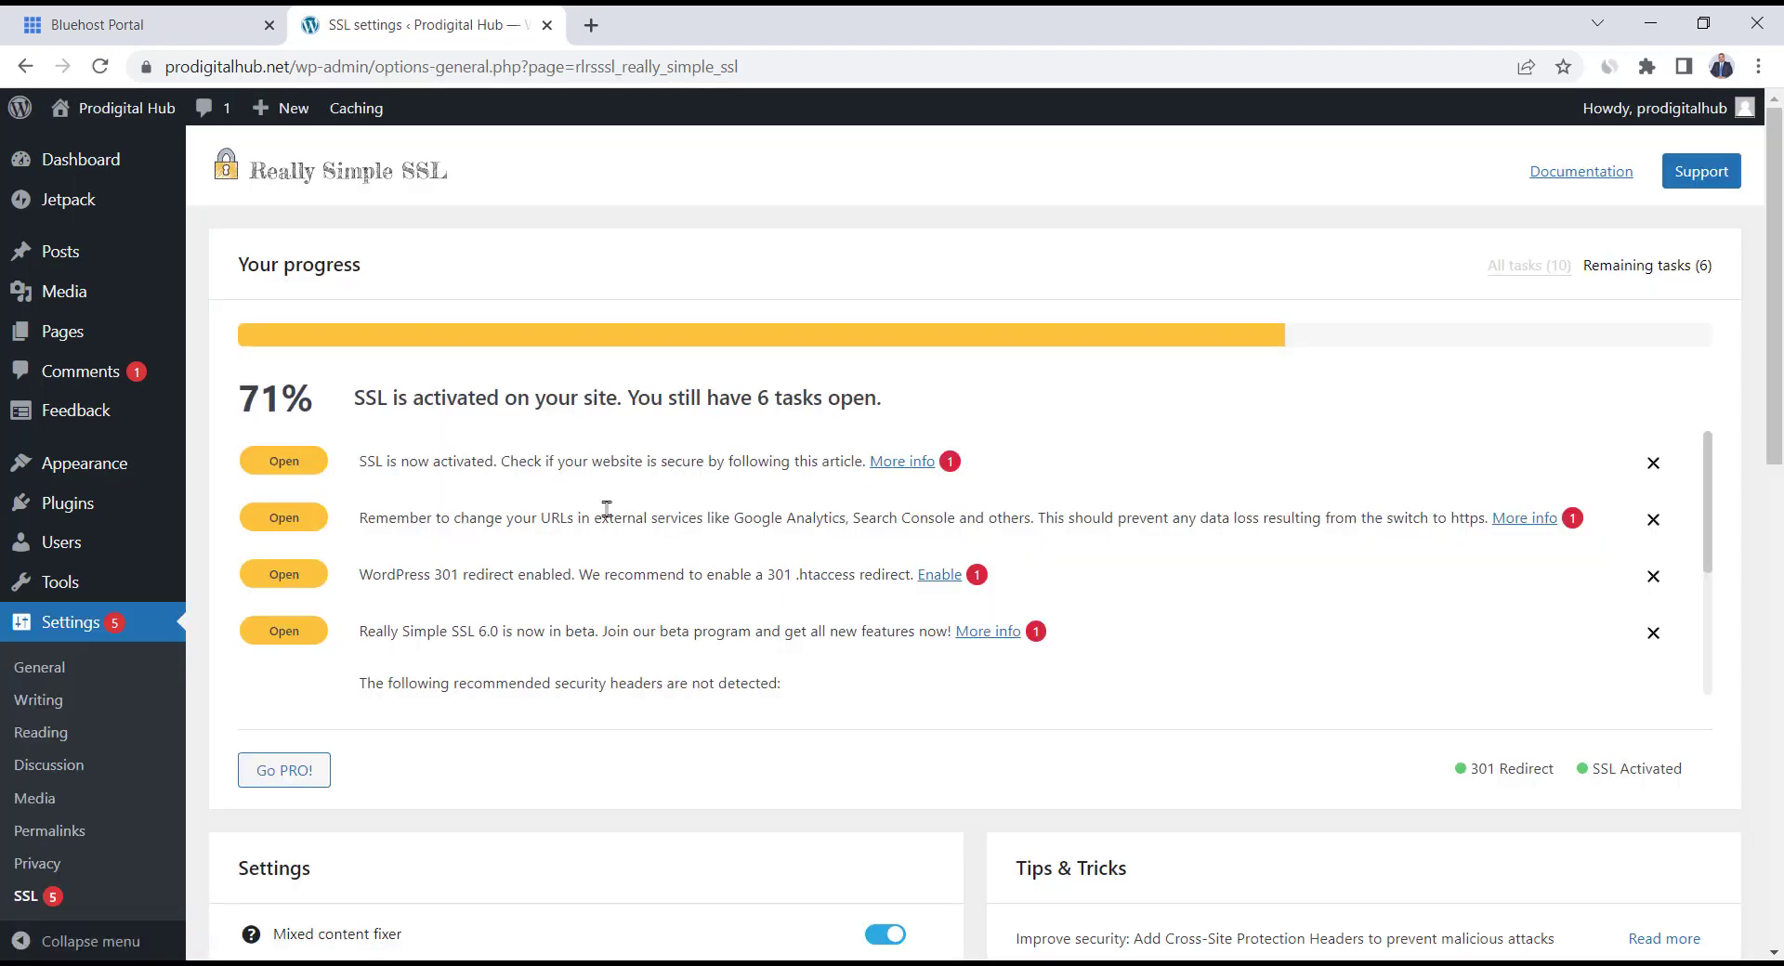
mouse_move(104, 160)
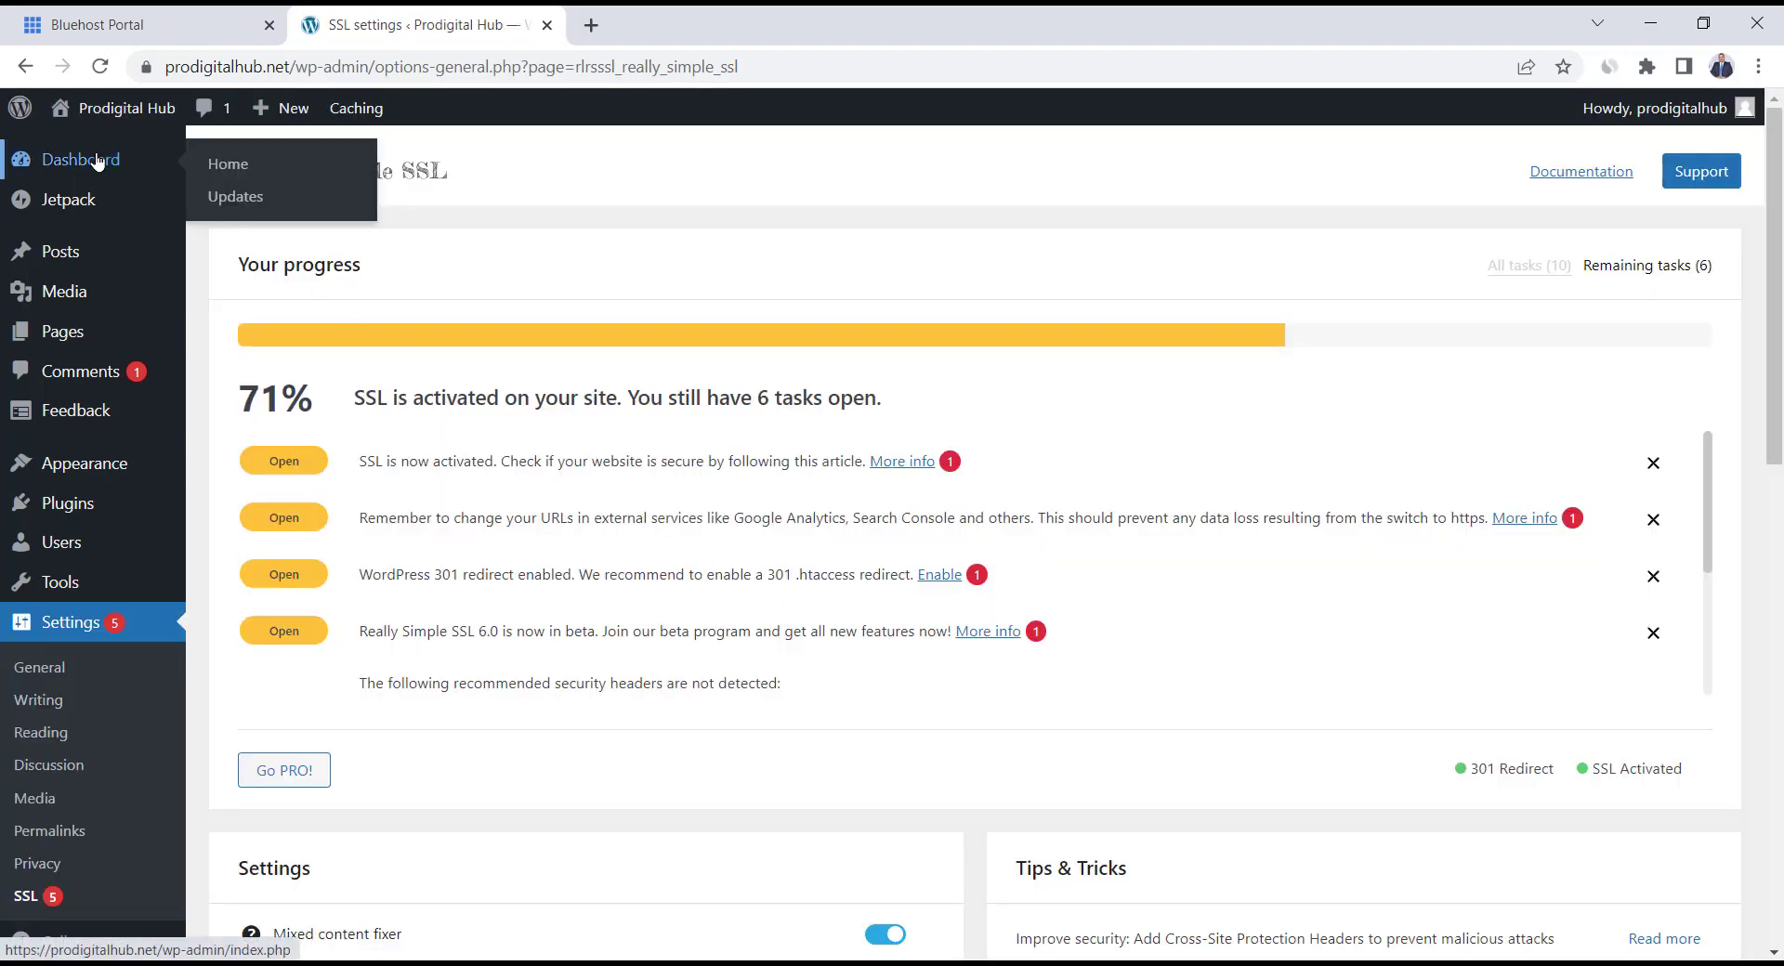
click(228, 174)
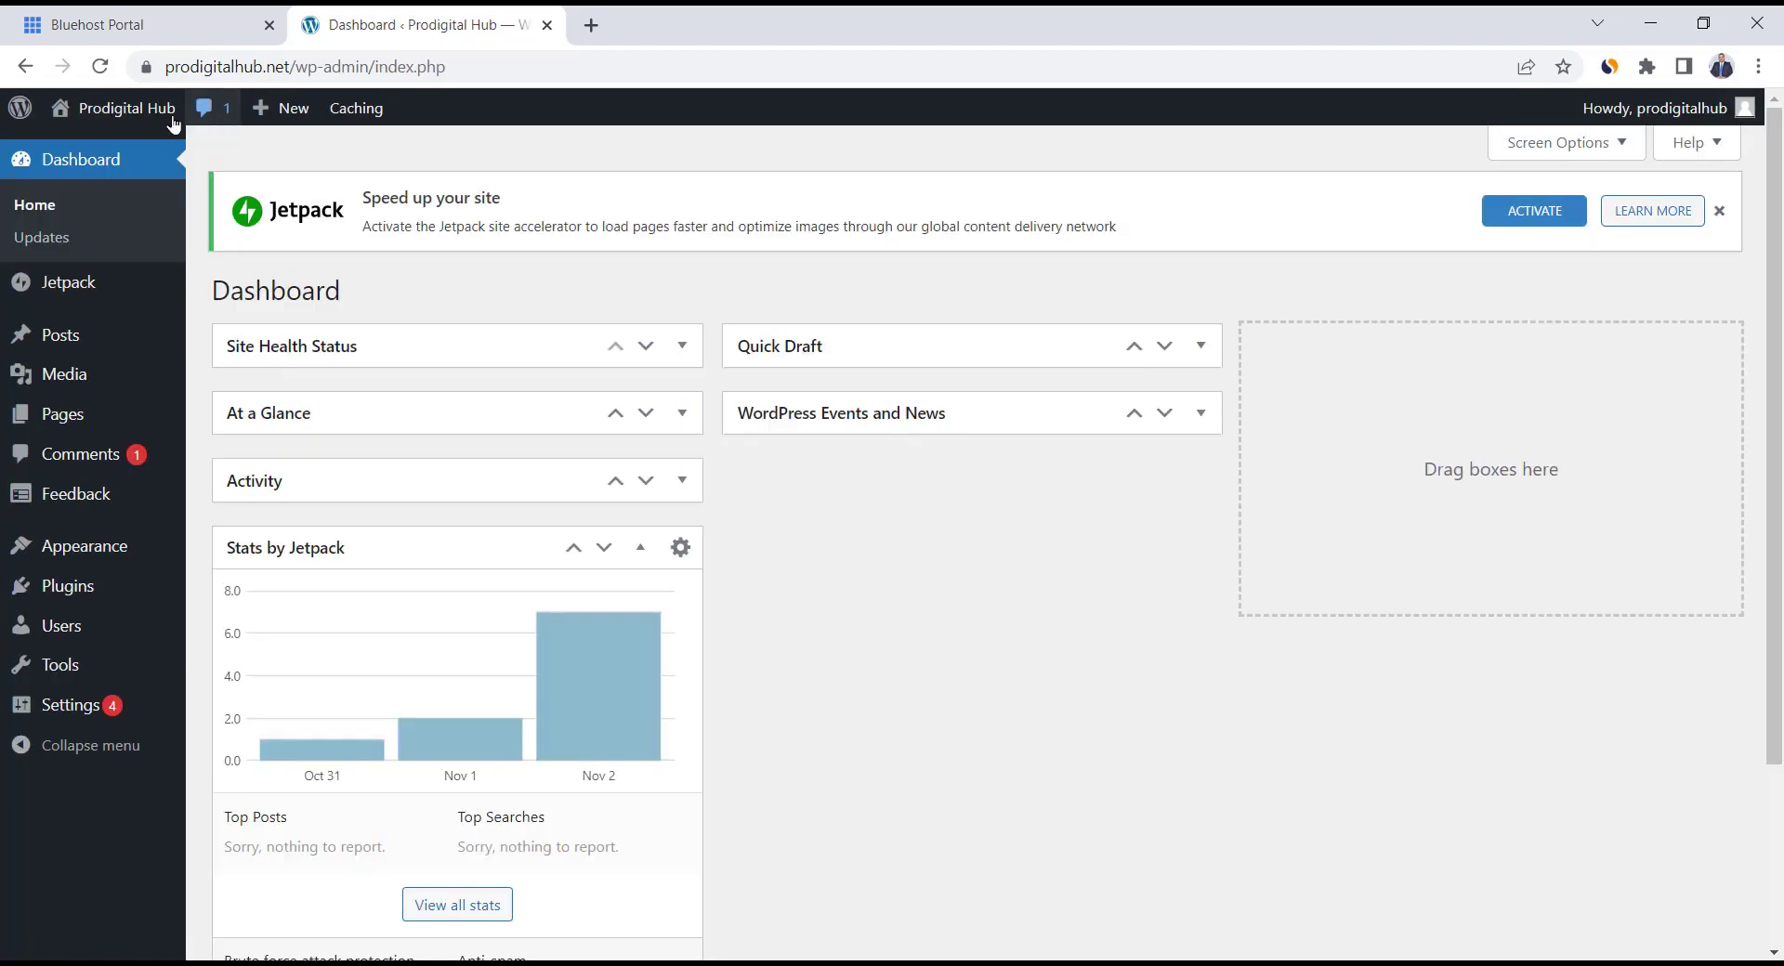
mouse_move(149, 113)
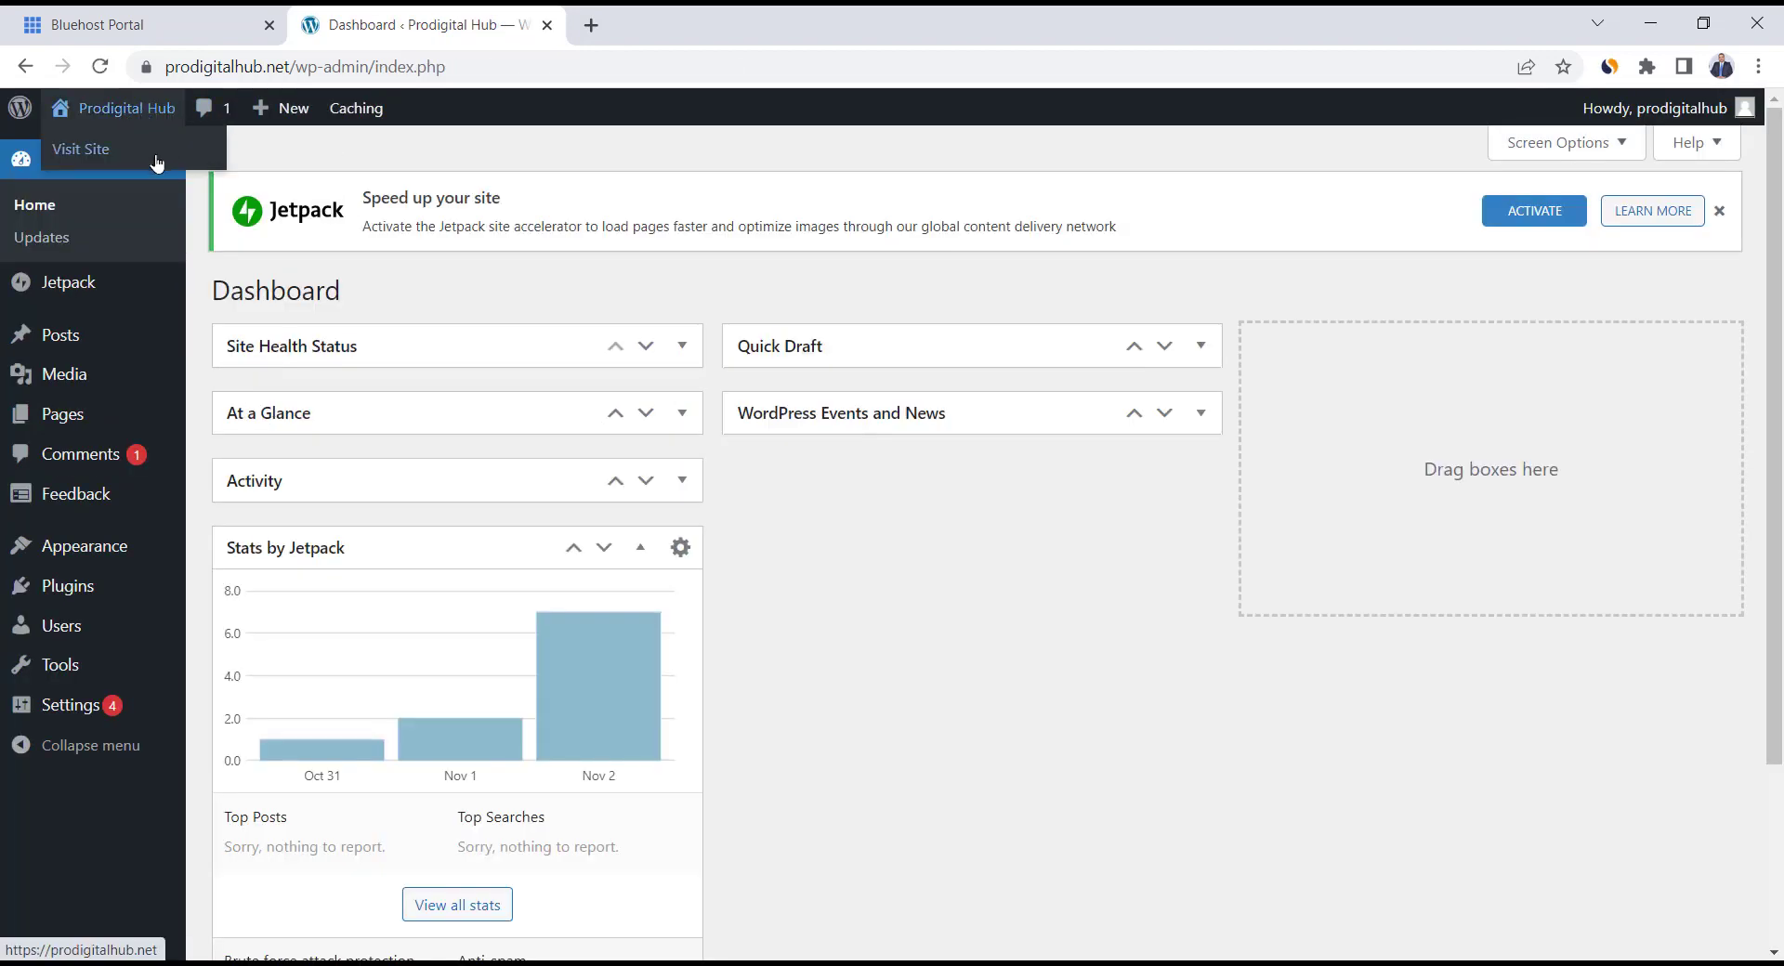
click(119, 160)
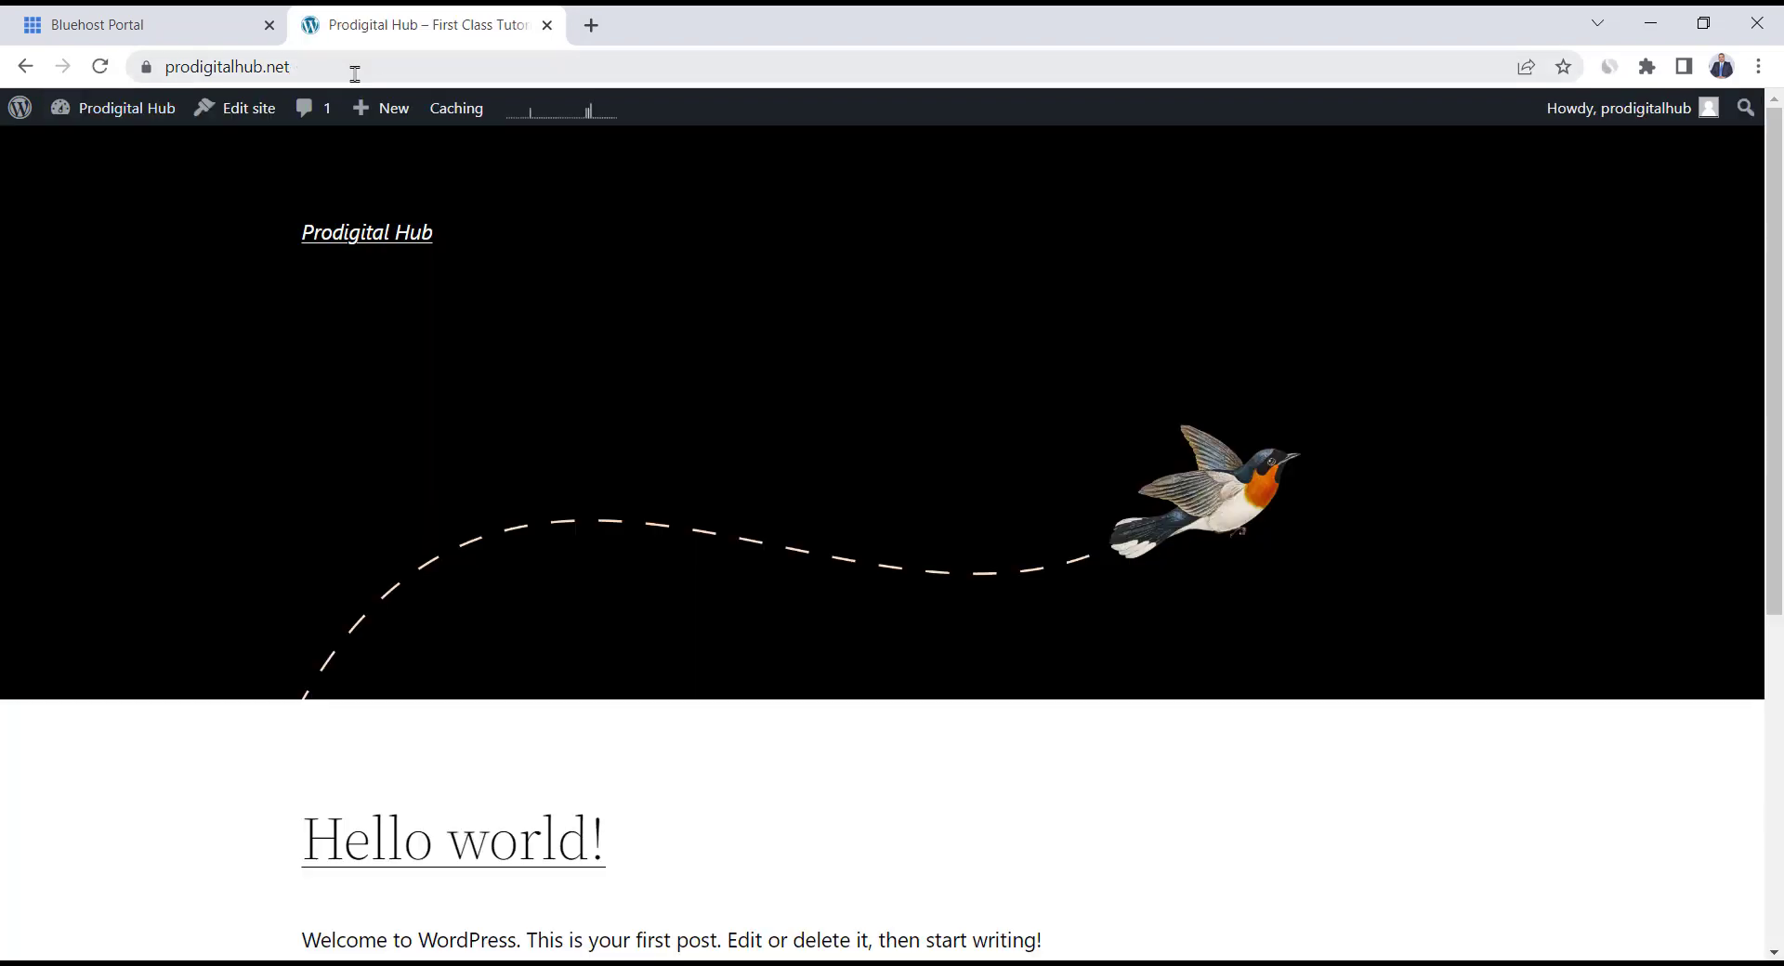
drag(295, 67, 149, 71)
click(716, 256)
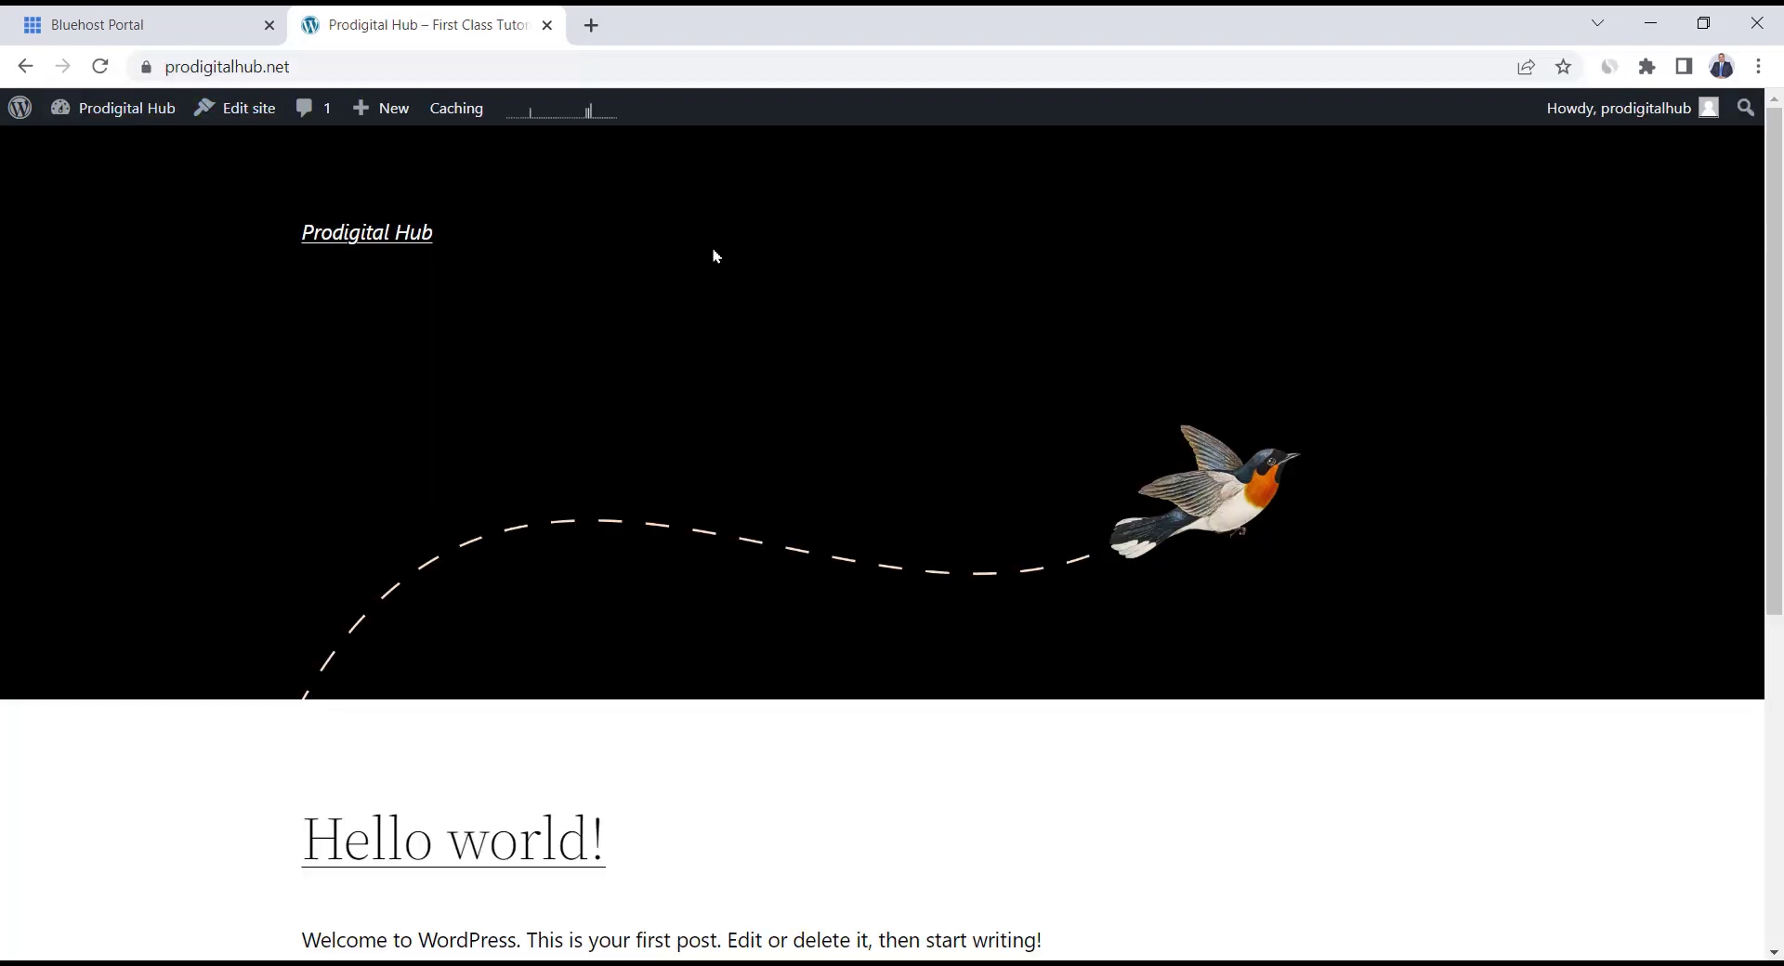
click(251, 74)
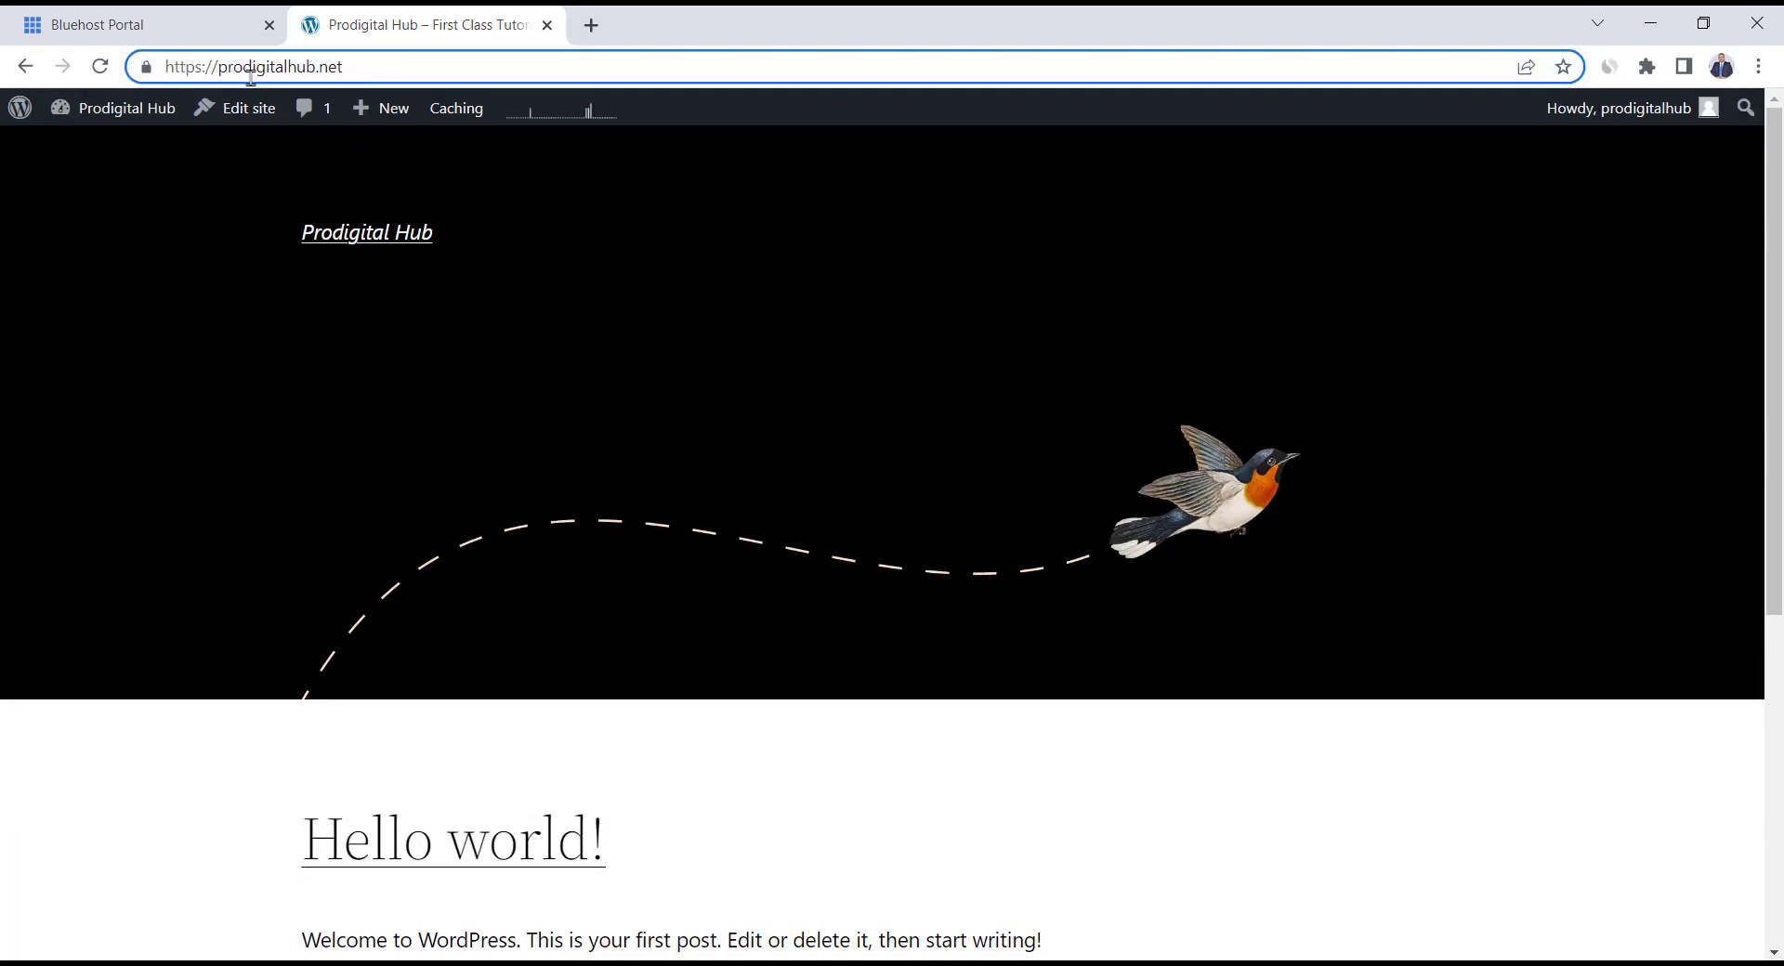
click(150, 72)
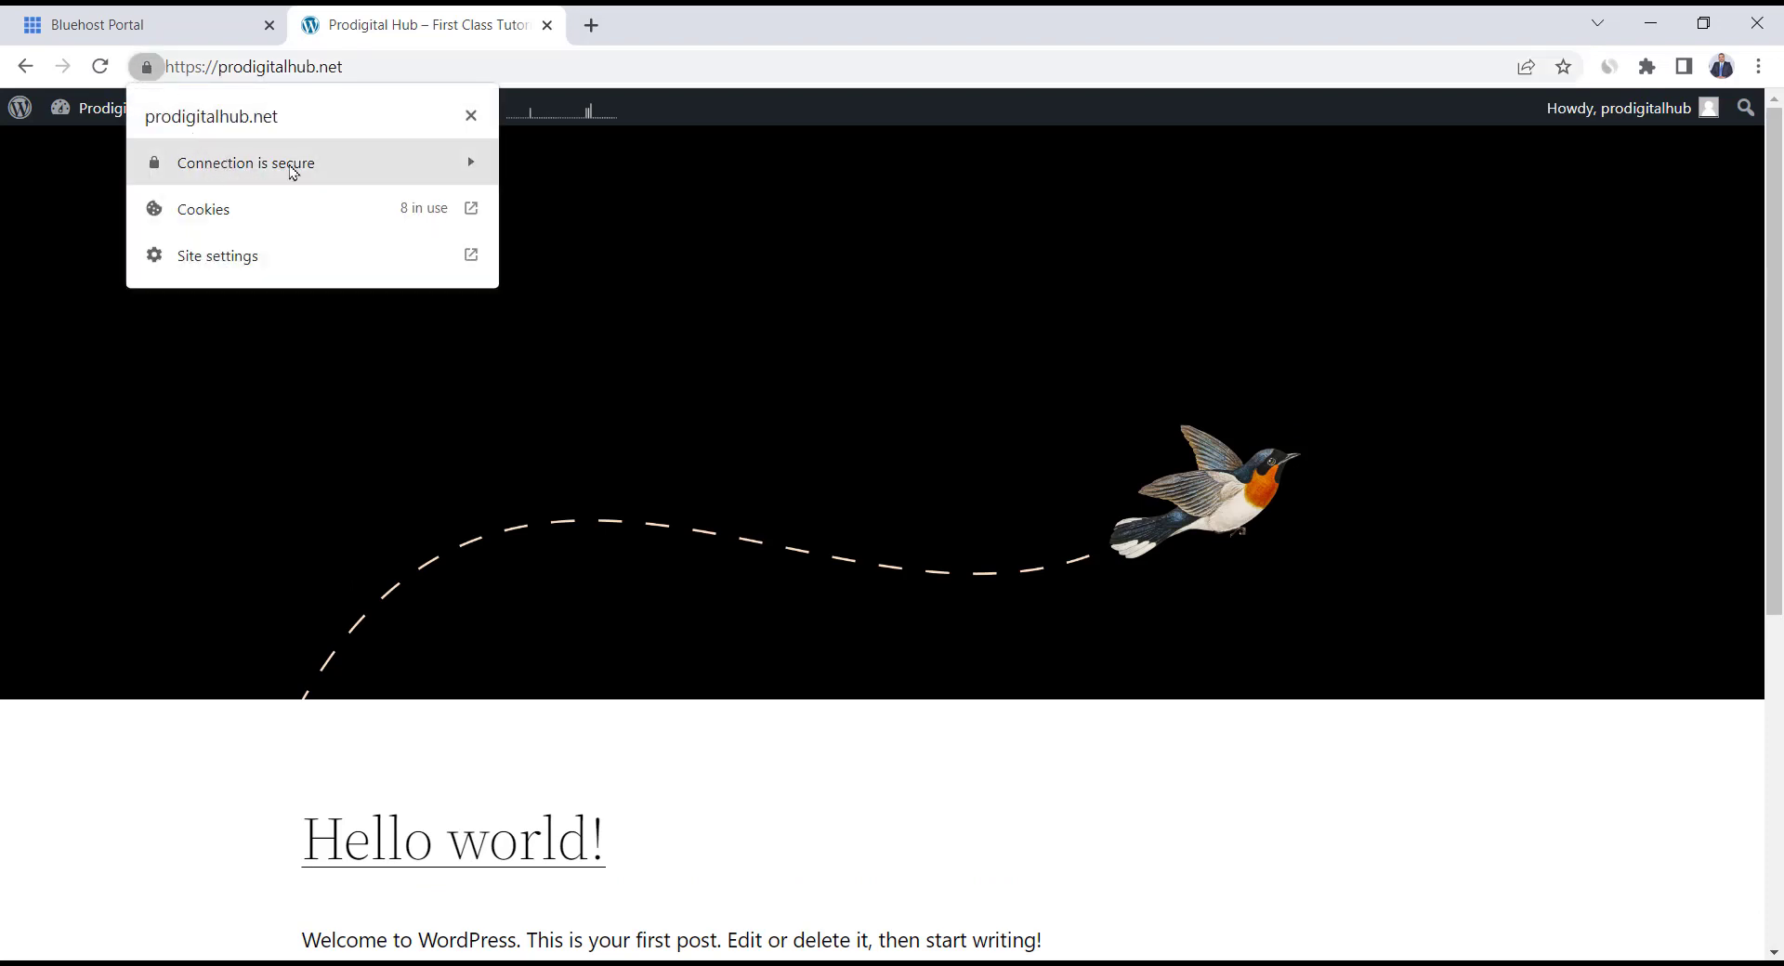
click(709, 227)
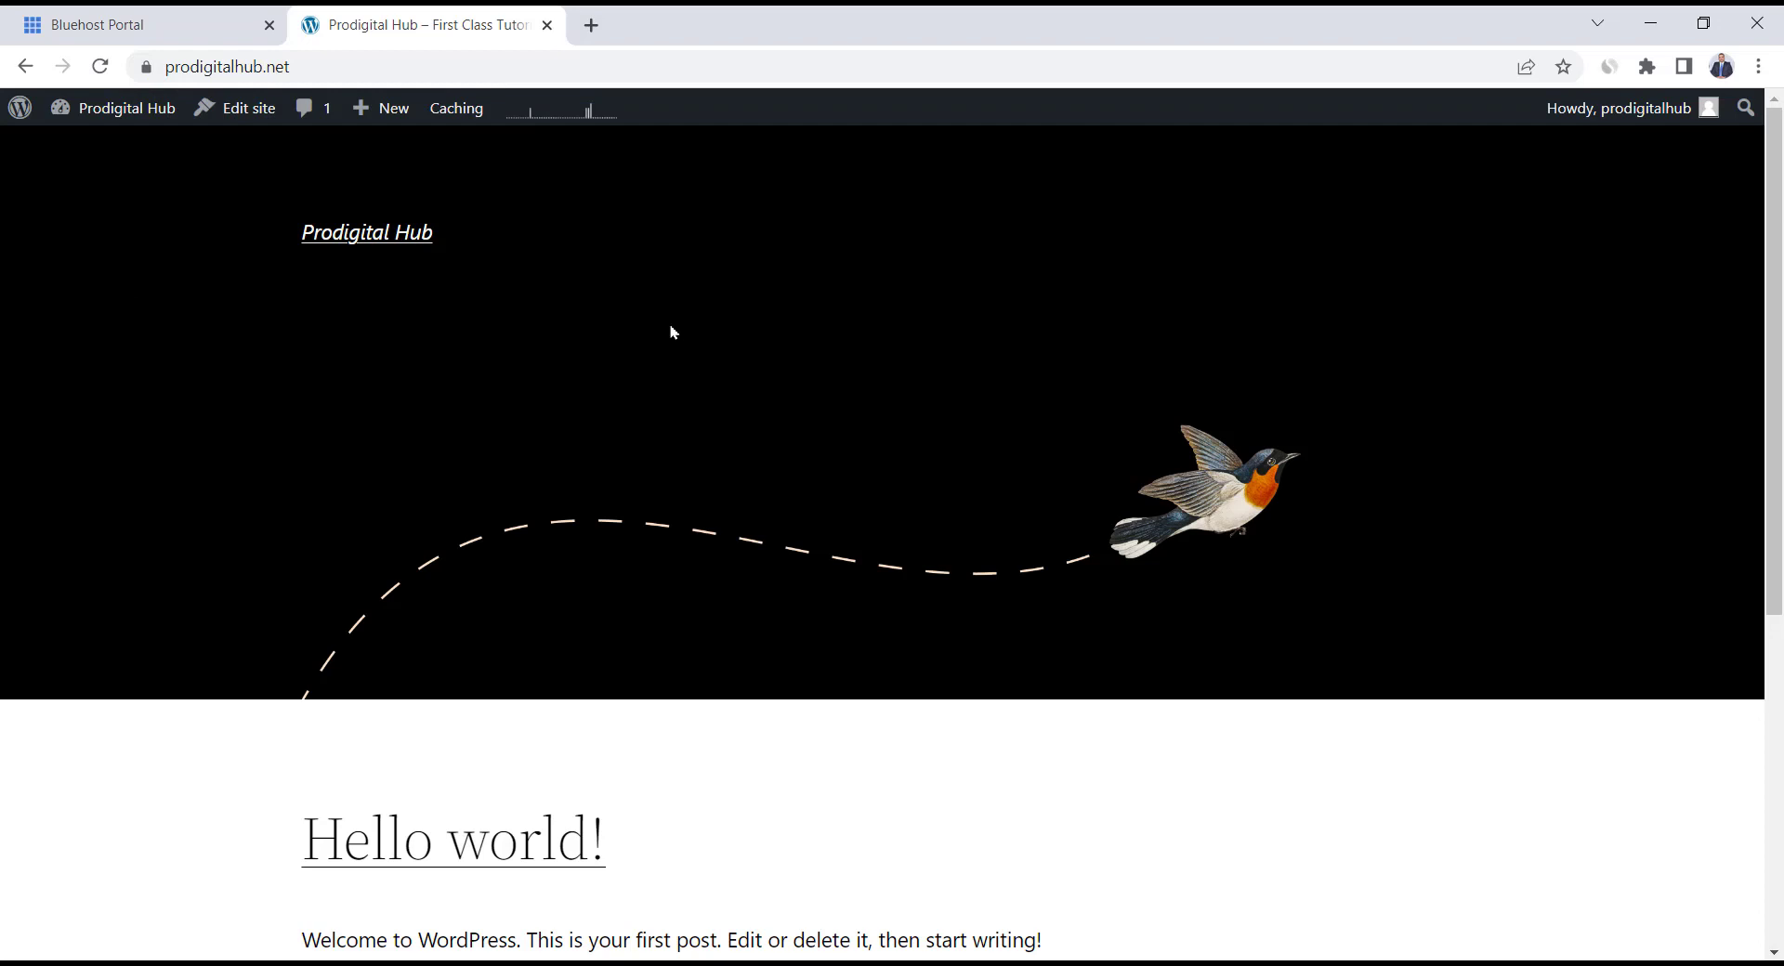
mouse_move(105, 119)
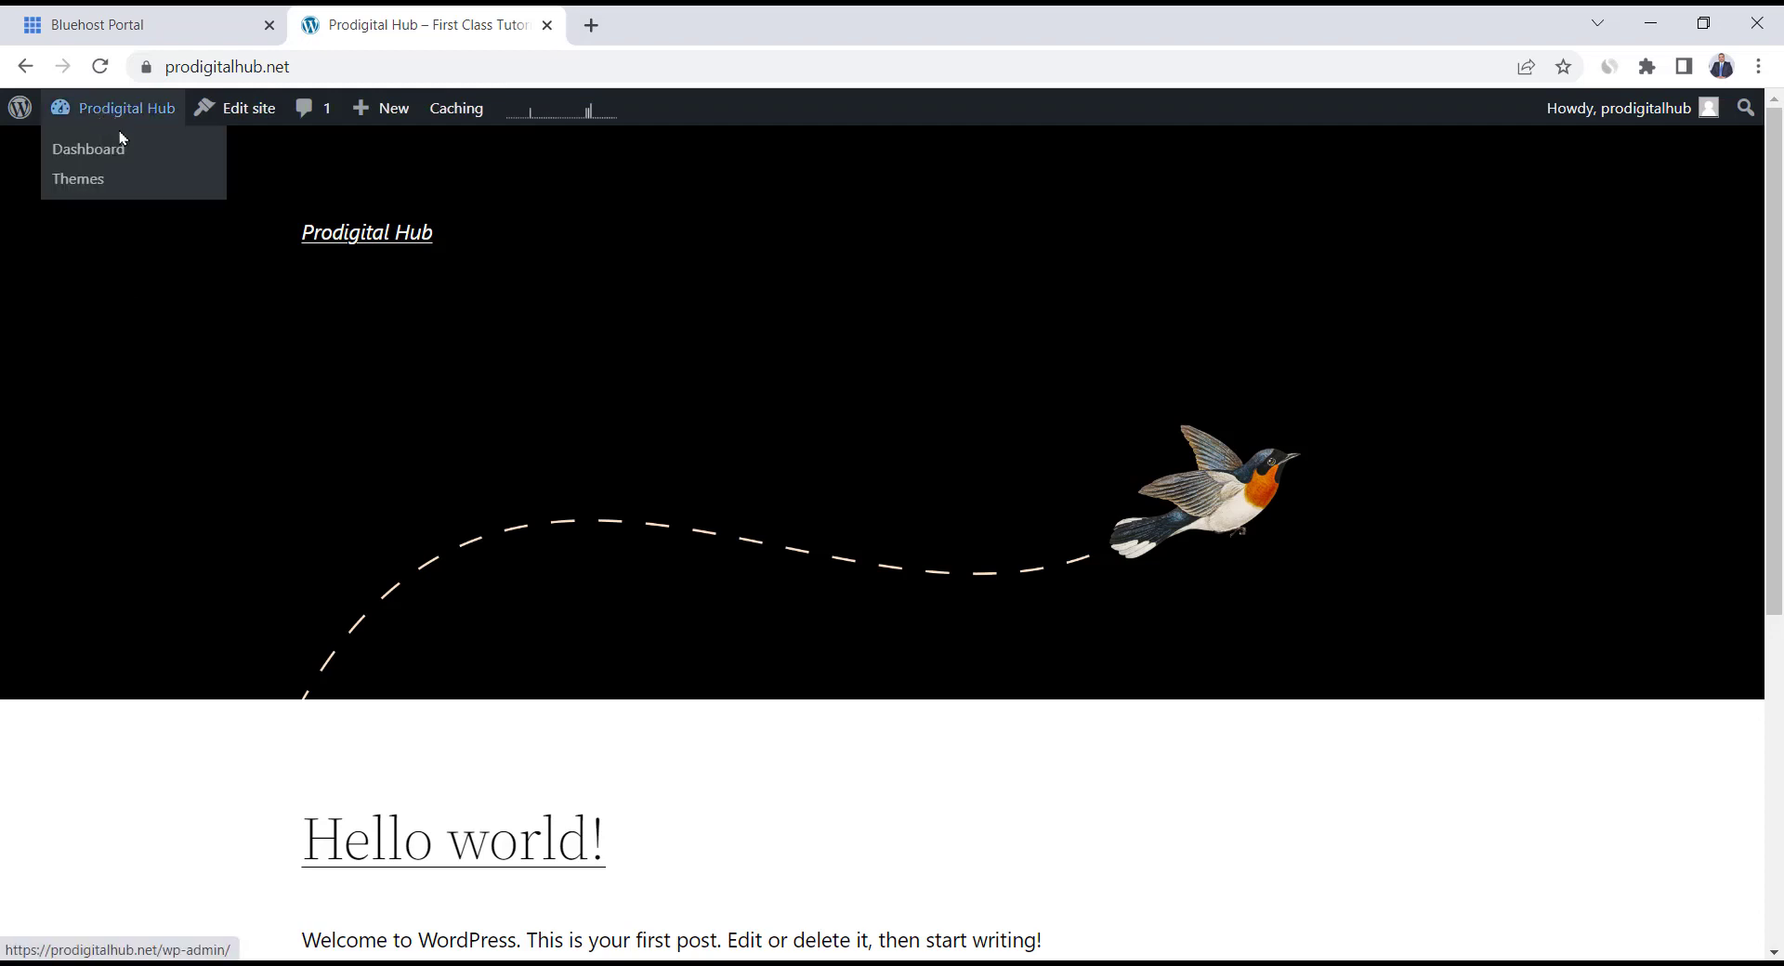
click(93, 159)
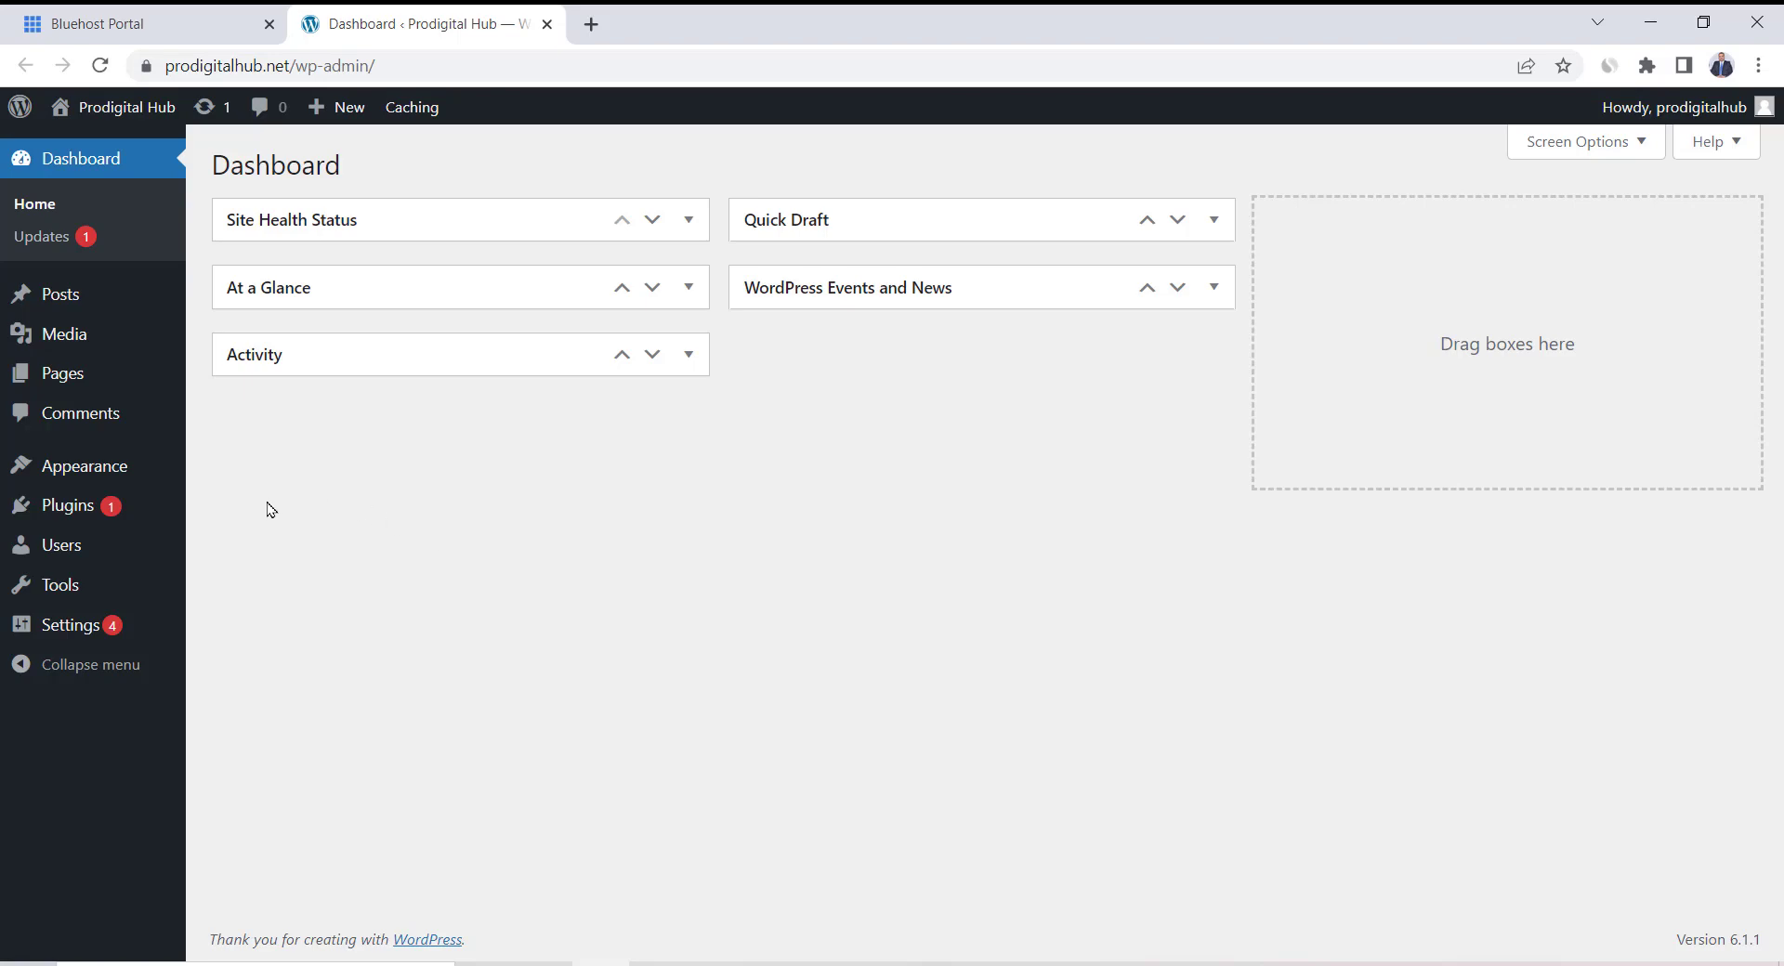
Search plugins for 'starter templates', install and activate Starter Templates, and open its library
mouse_move(90, 516)
click(256, 547)
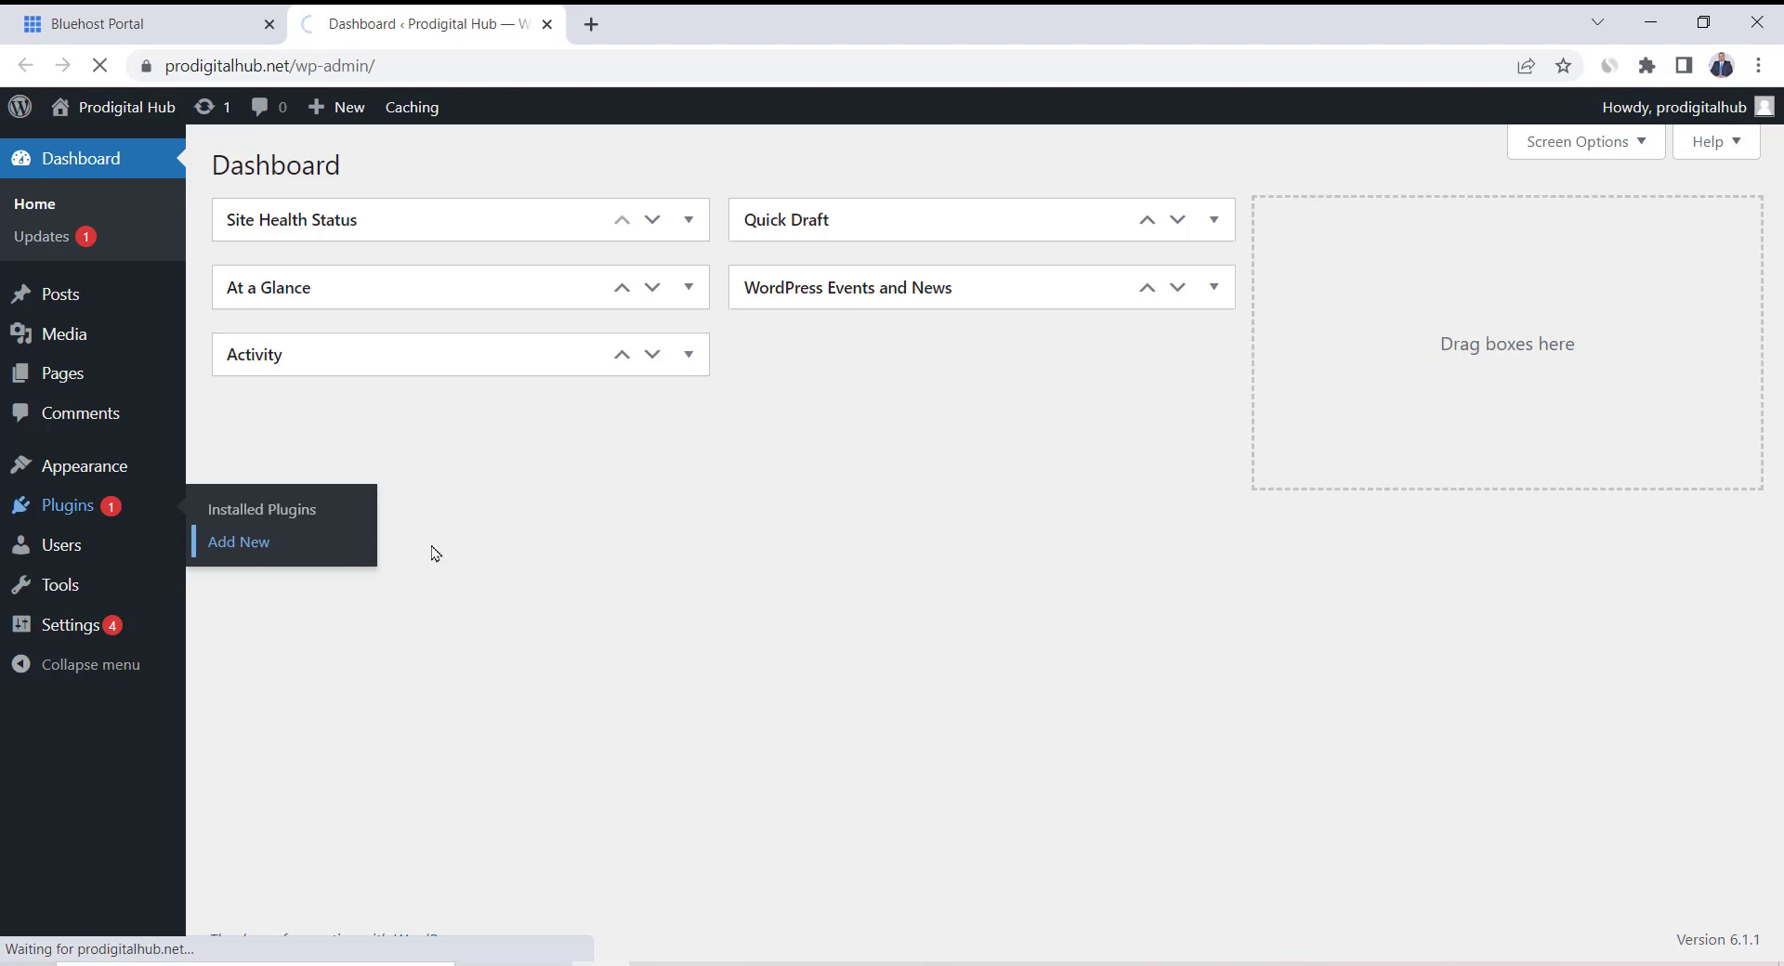
click(1496, 233)
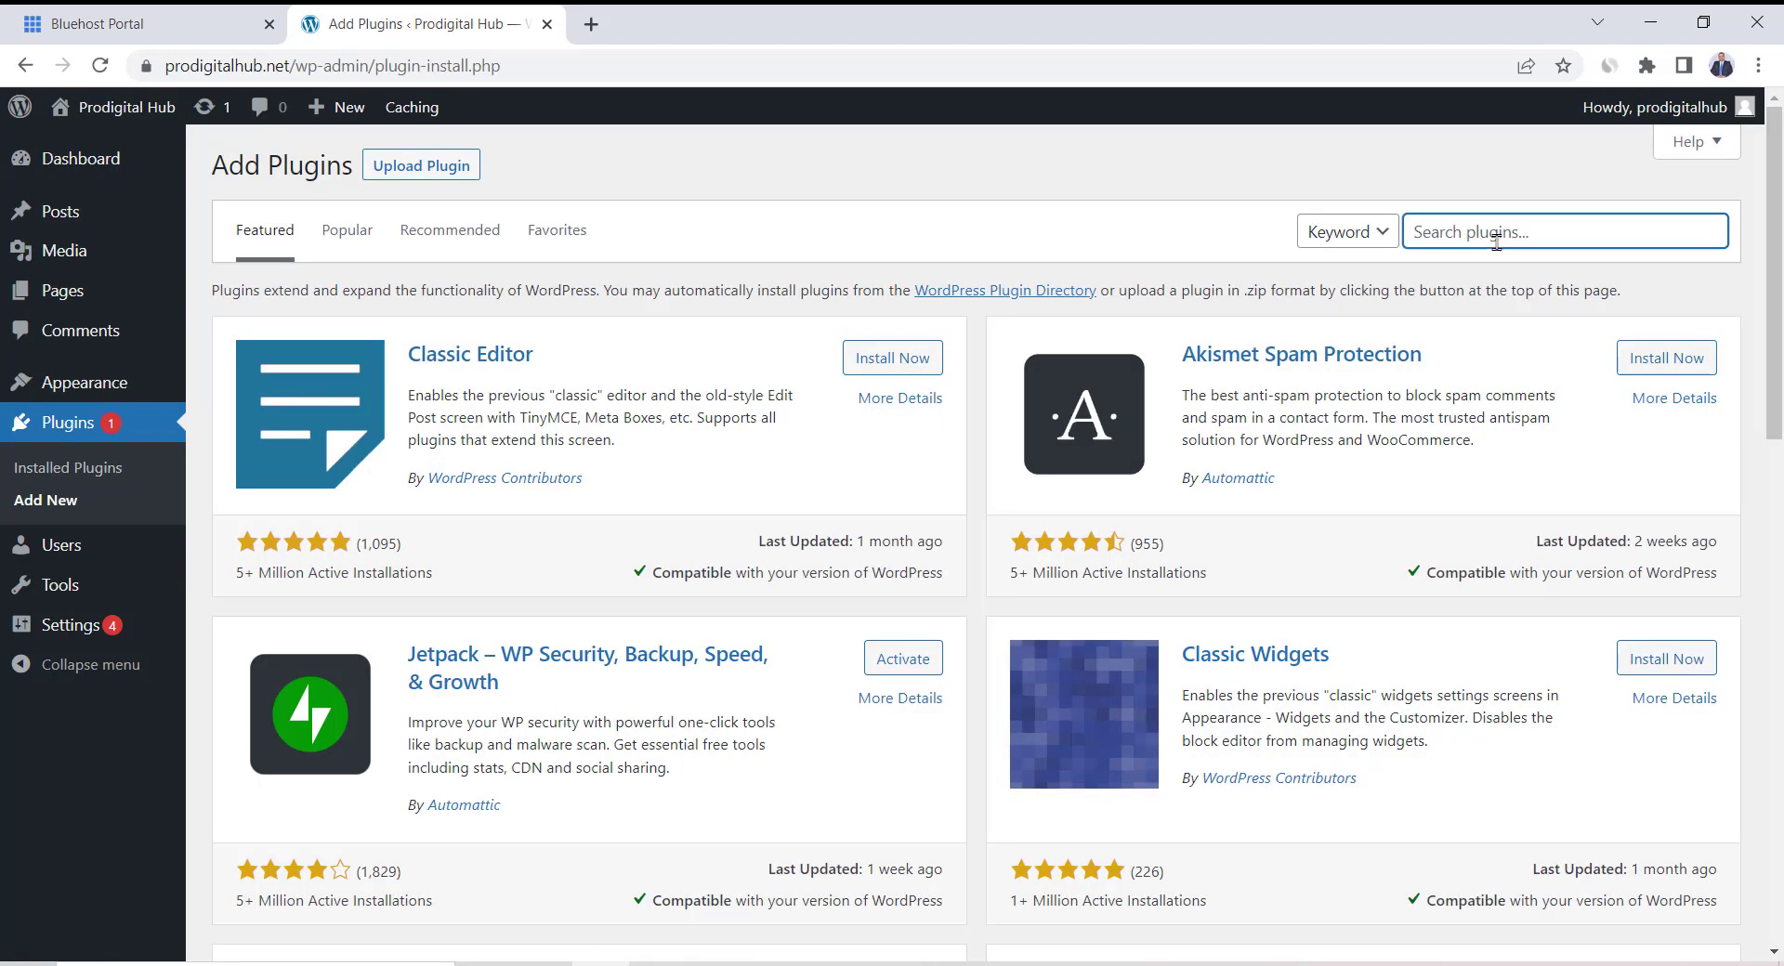
text(starter templates)
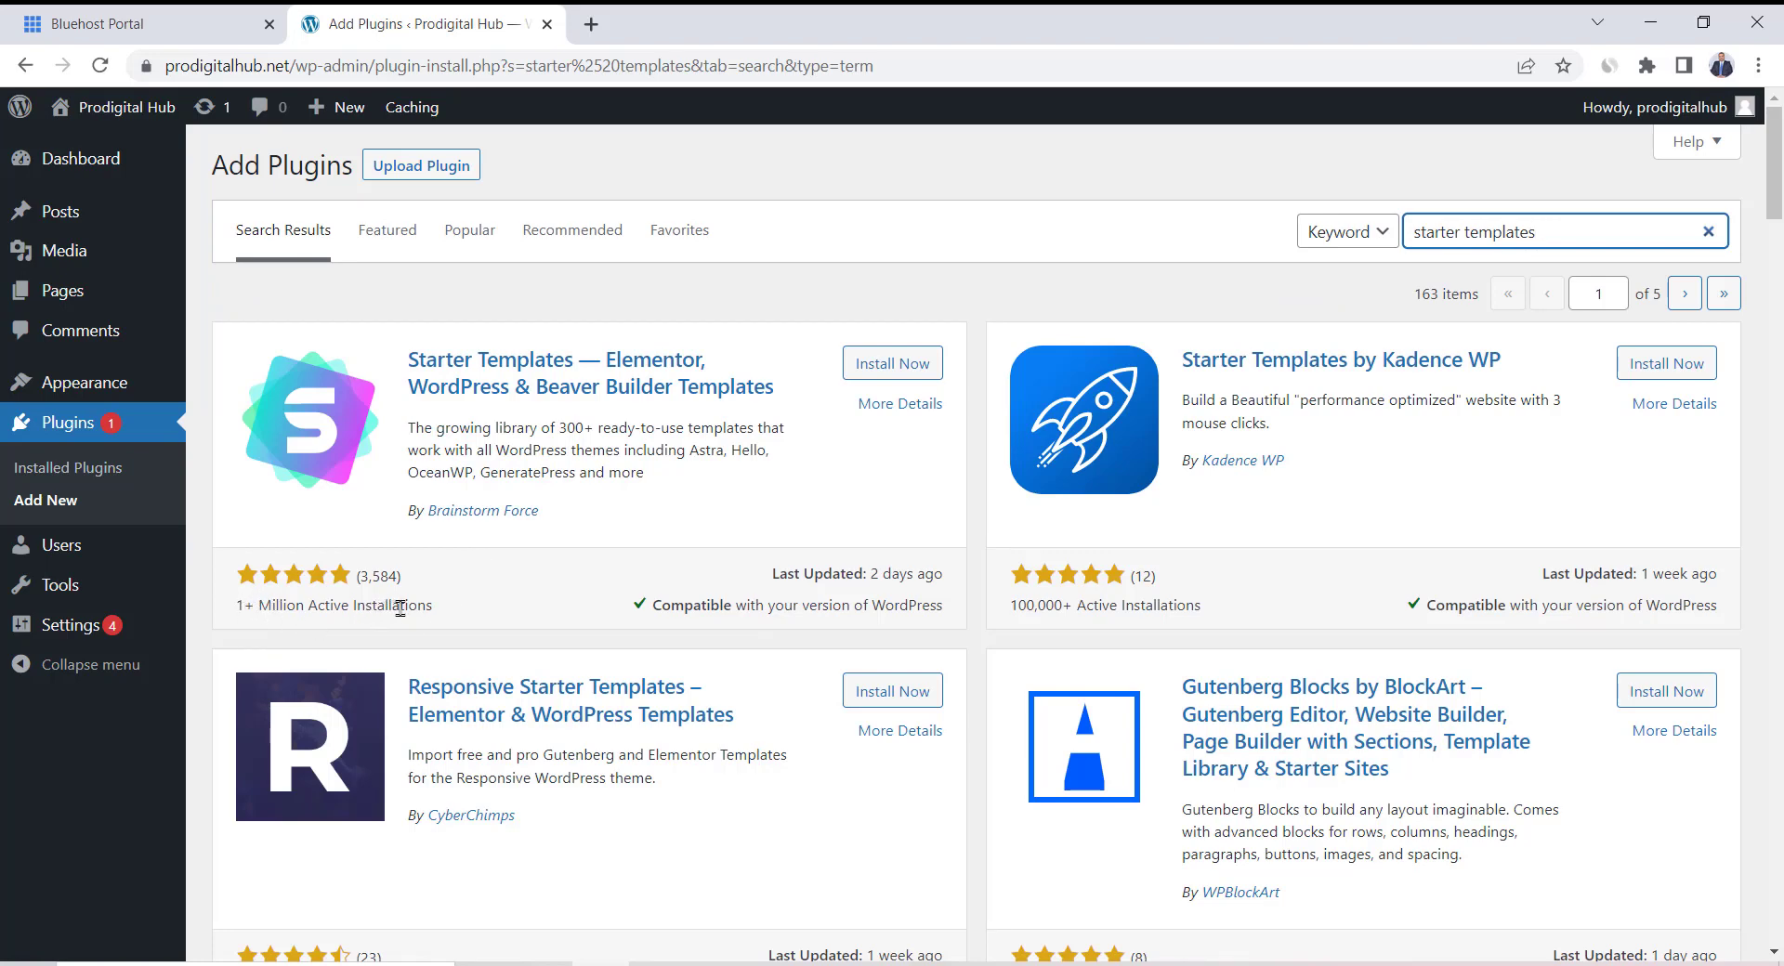
click(862, 371)
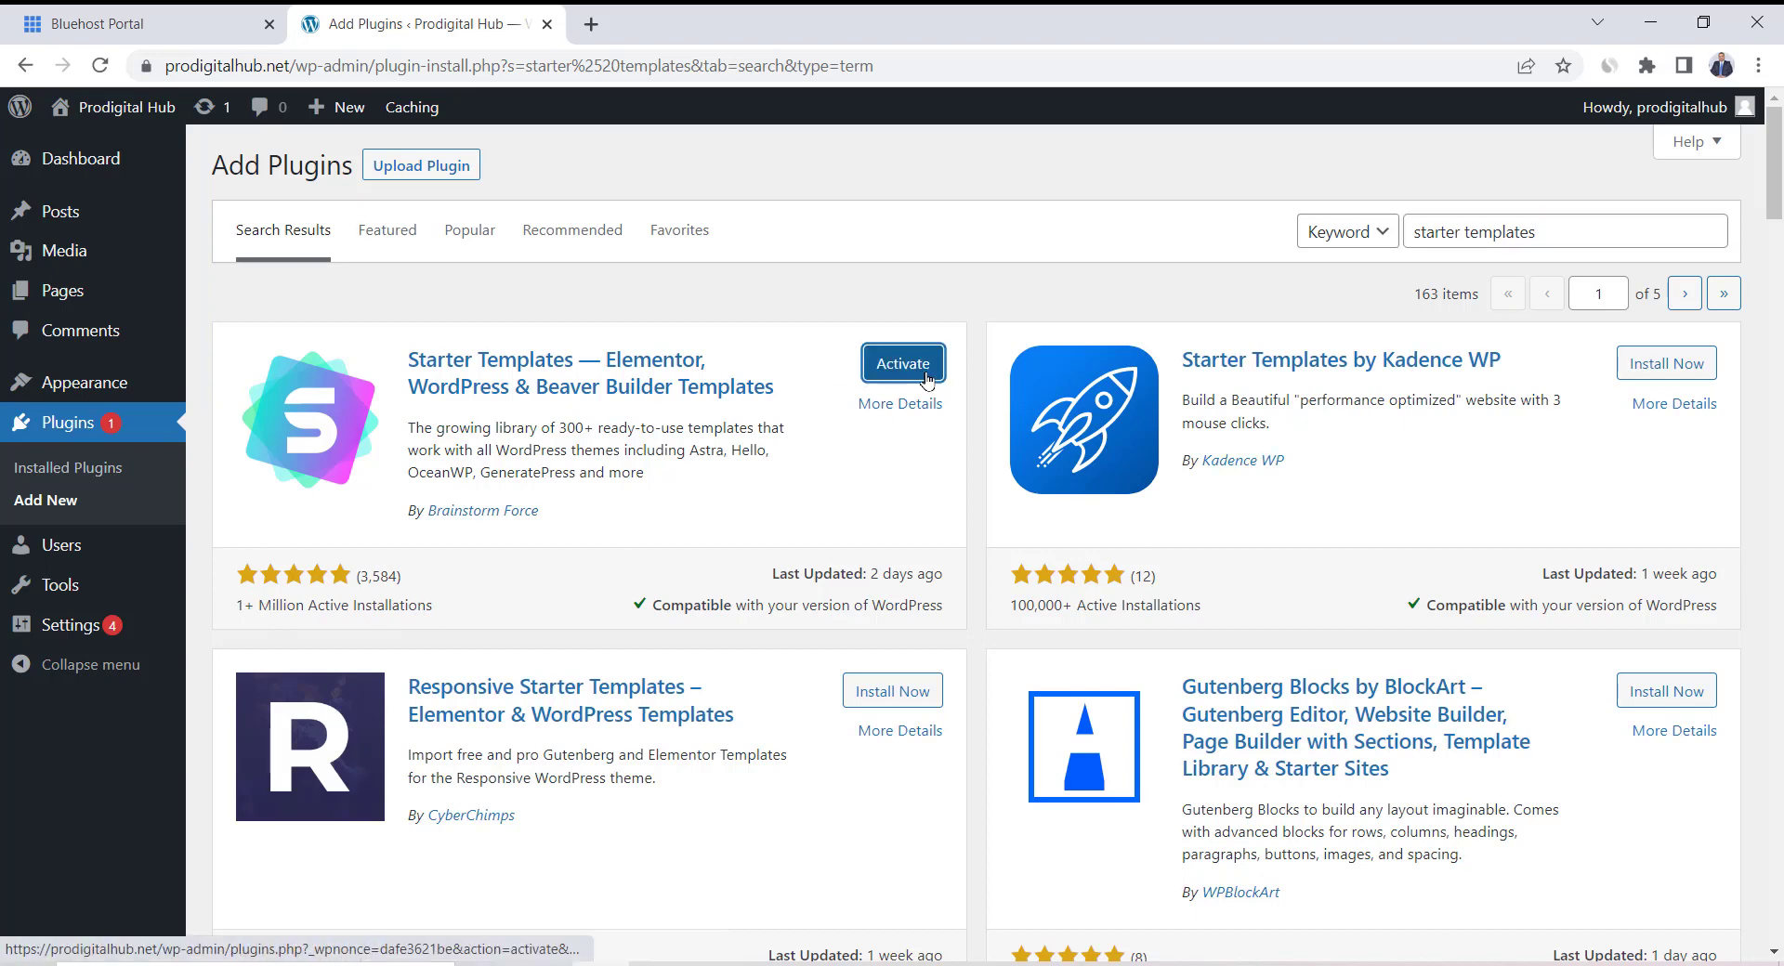
click(927, 379)
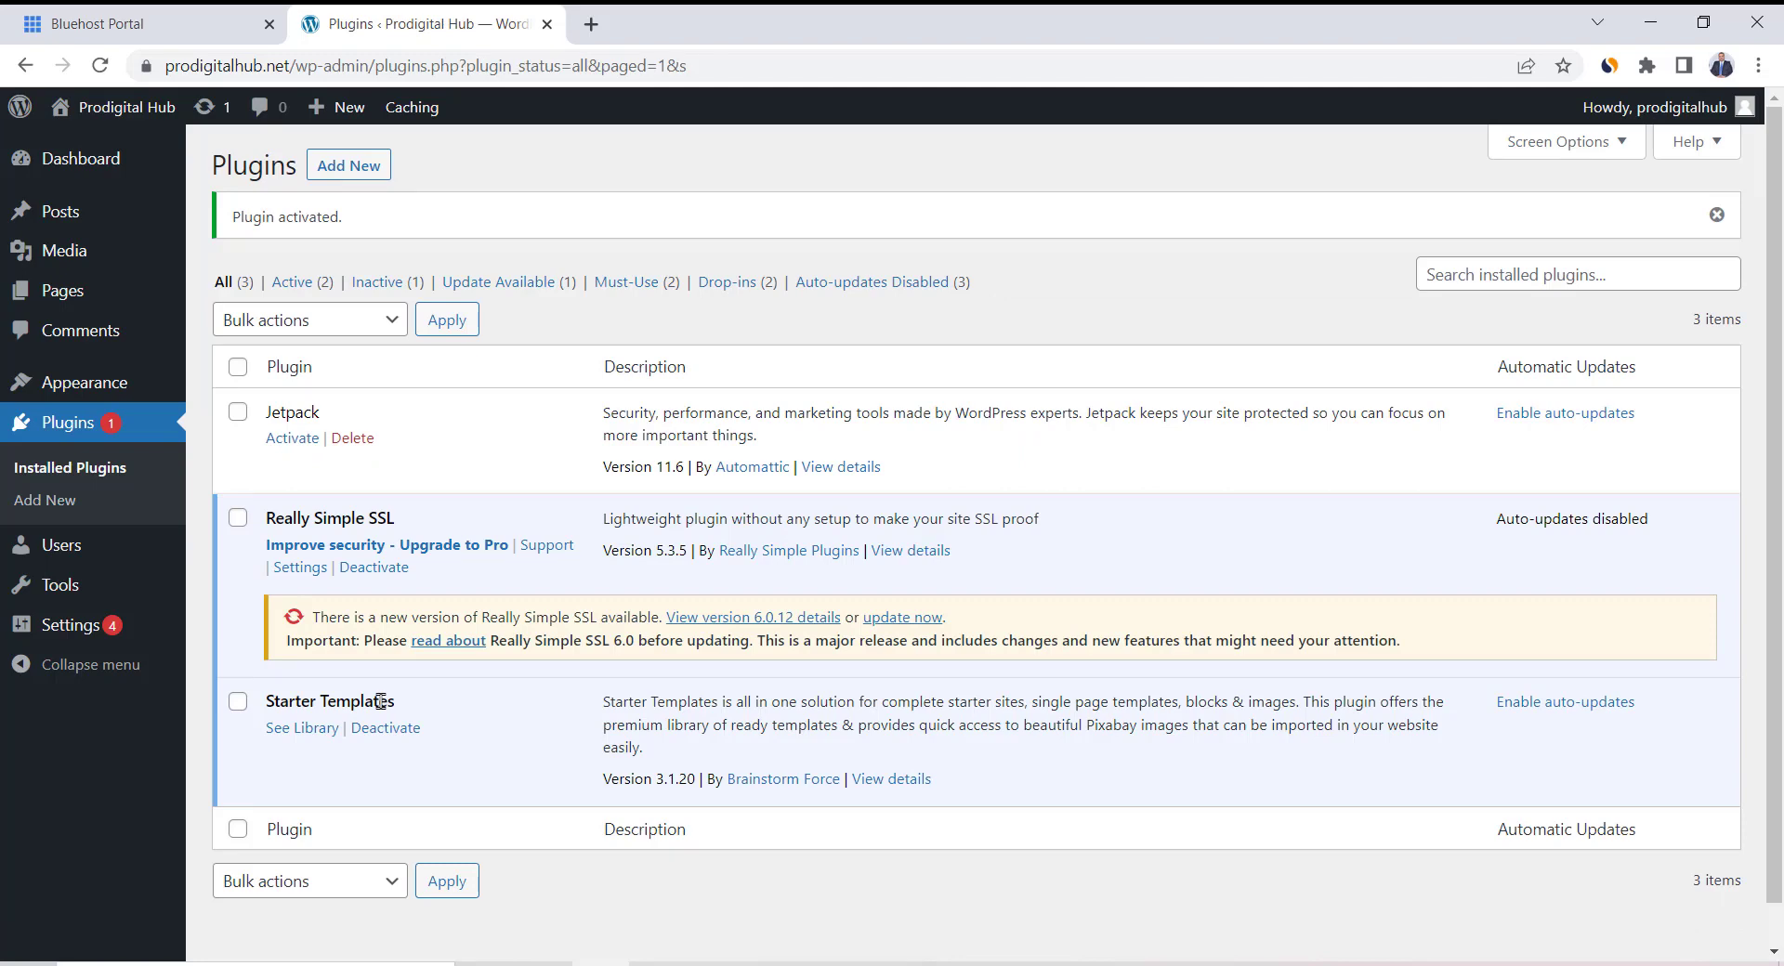
click(304, 731)
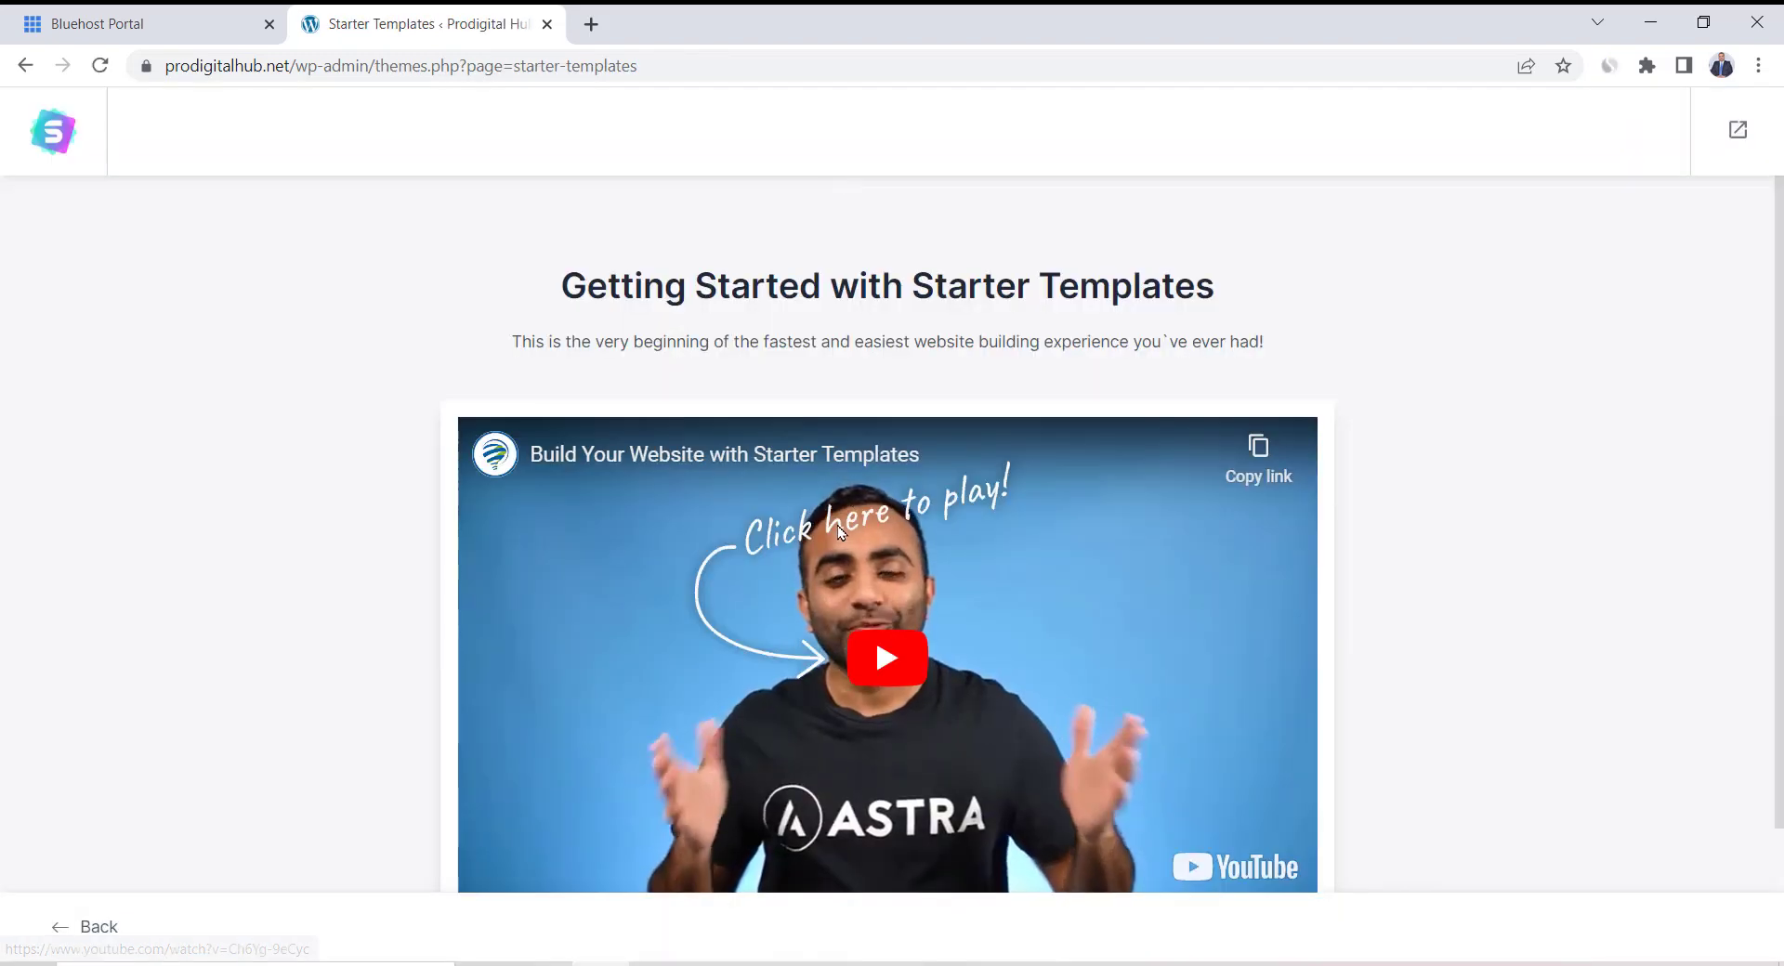
Start building a website from Starter Templates with Elementor as the page builder
scroll(873, 634, down, 2)
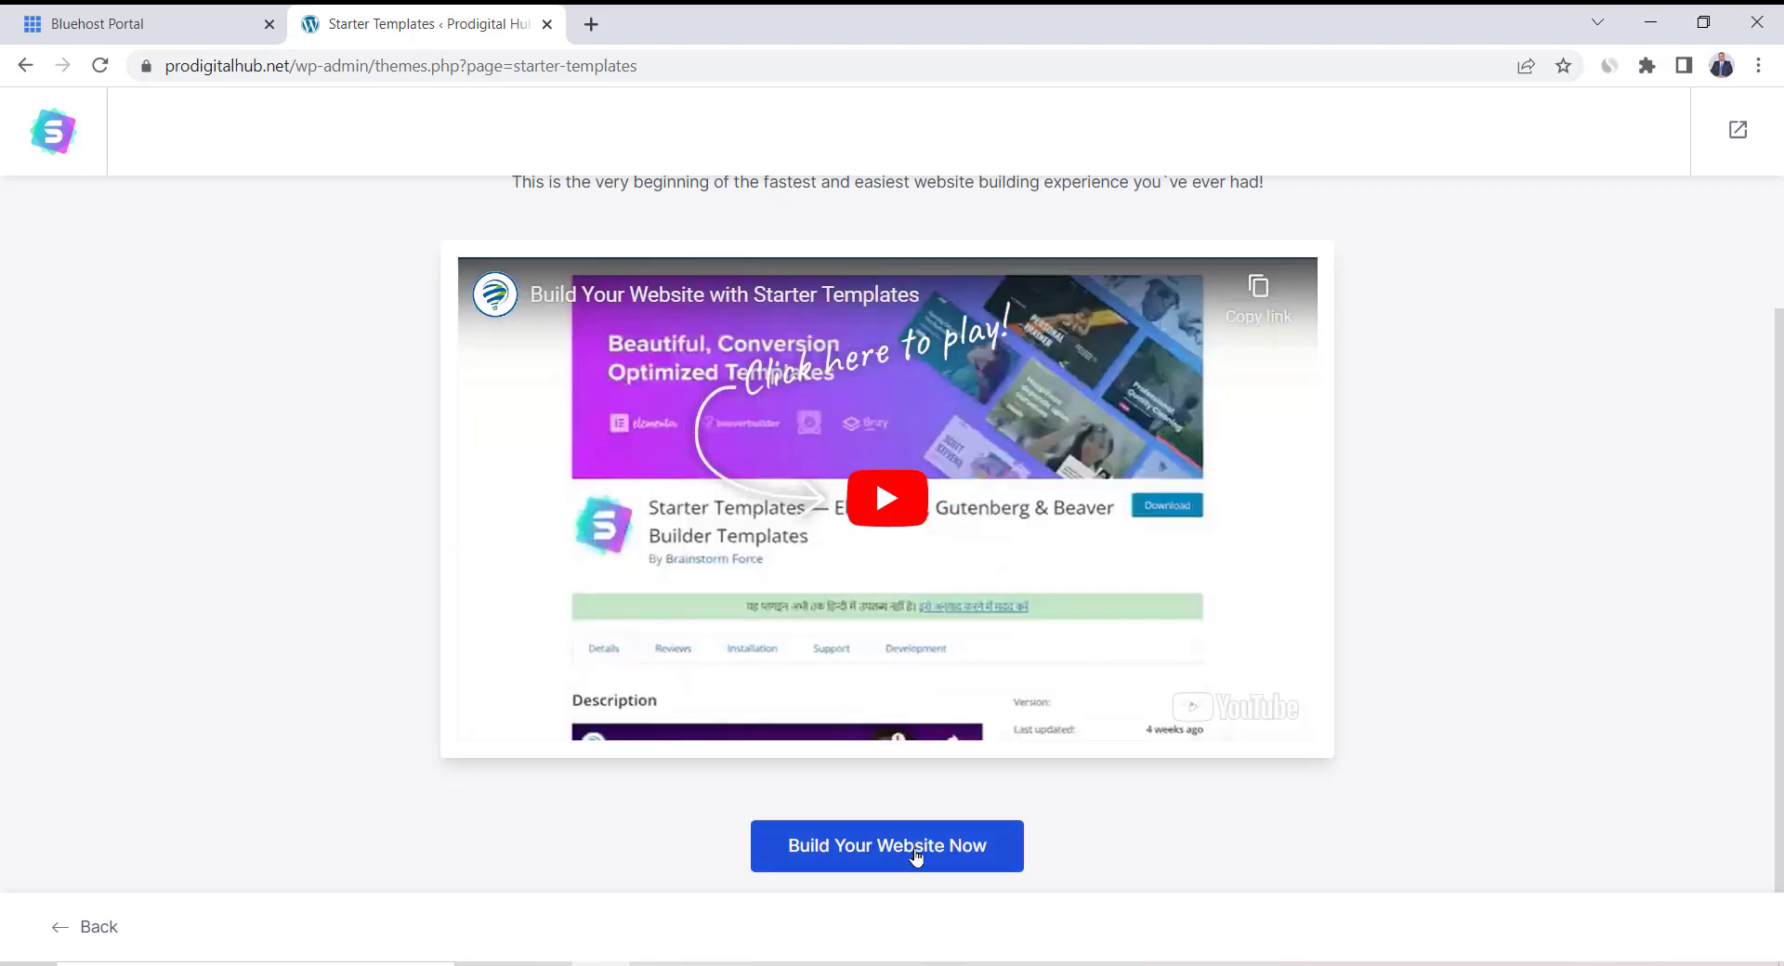
click(908, 869)
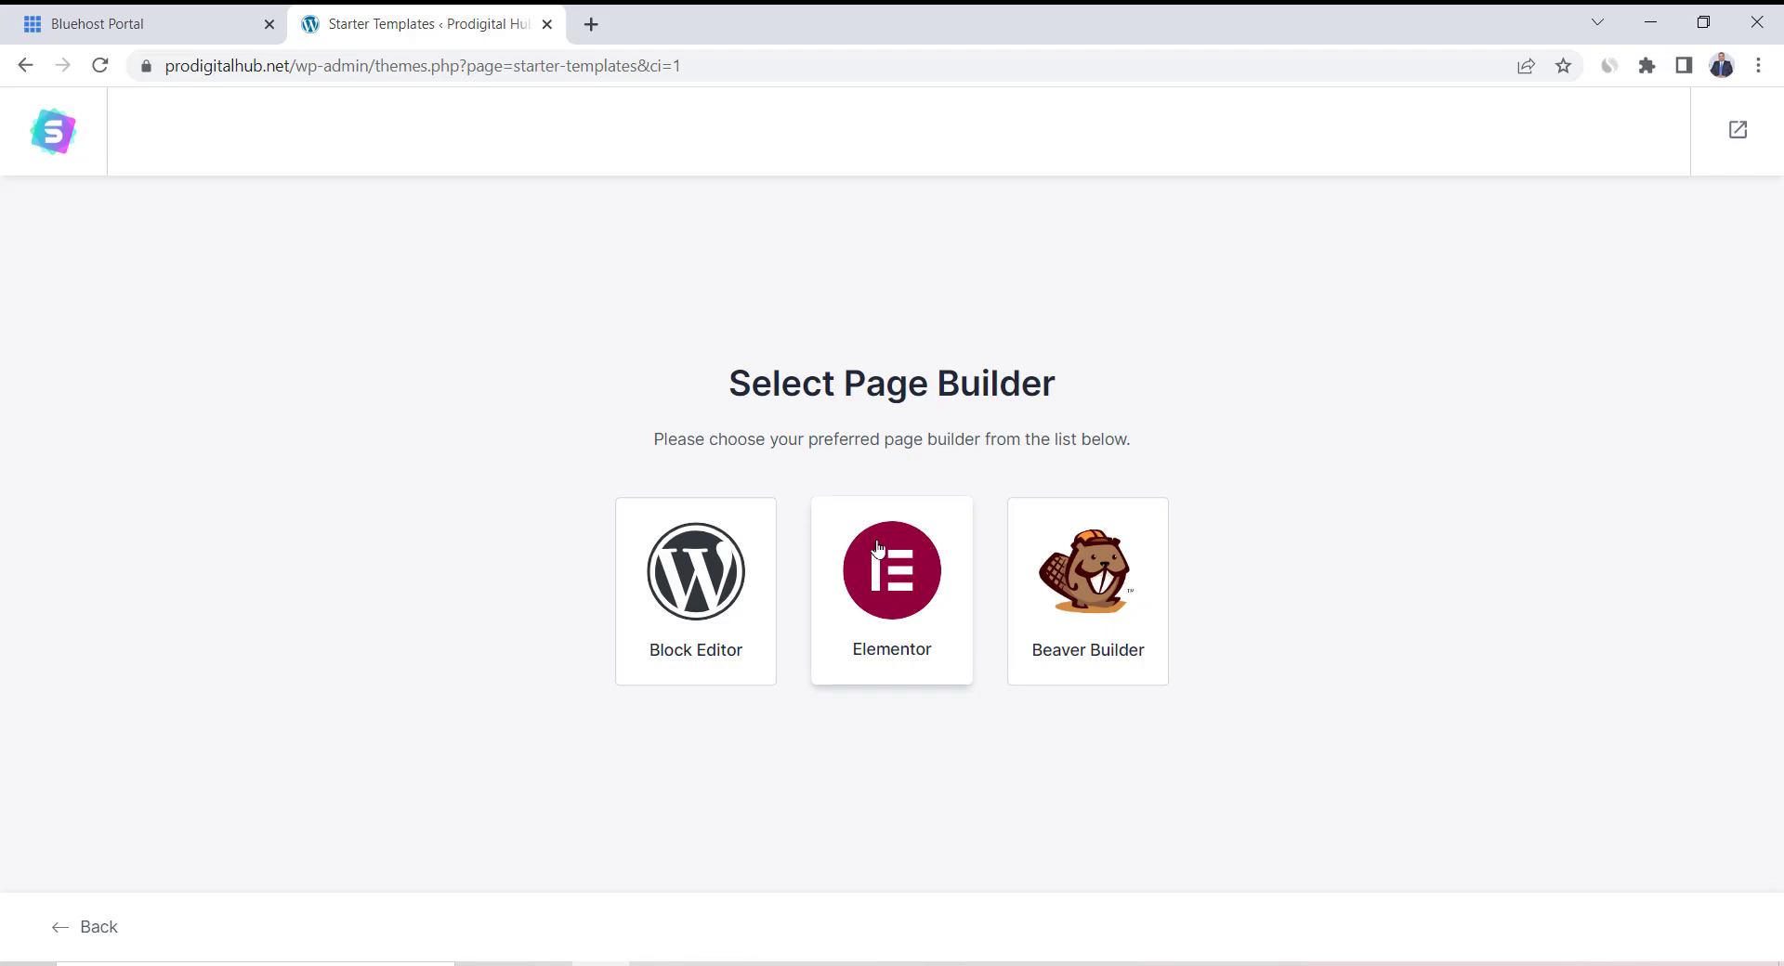
click(878, 549)
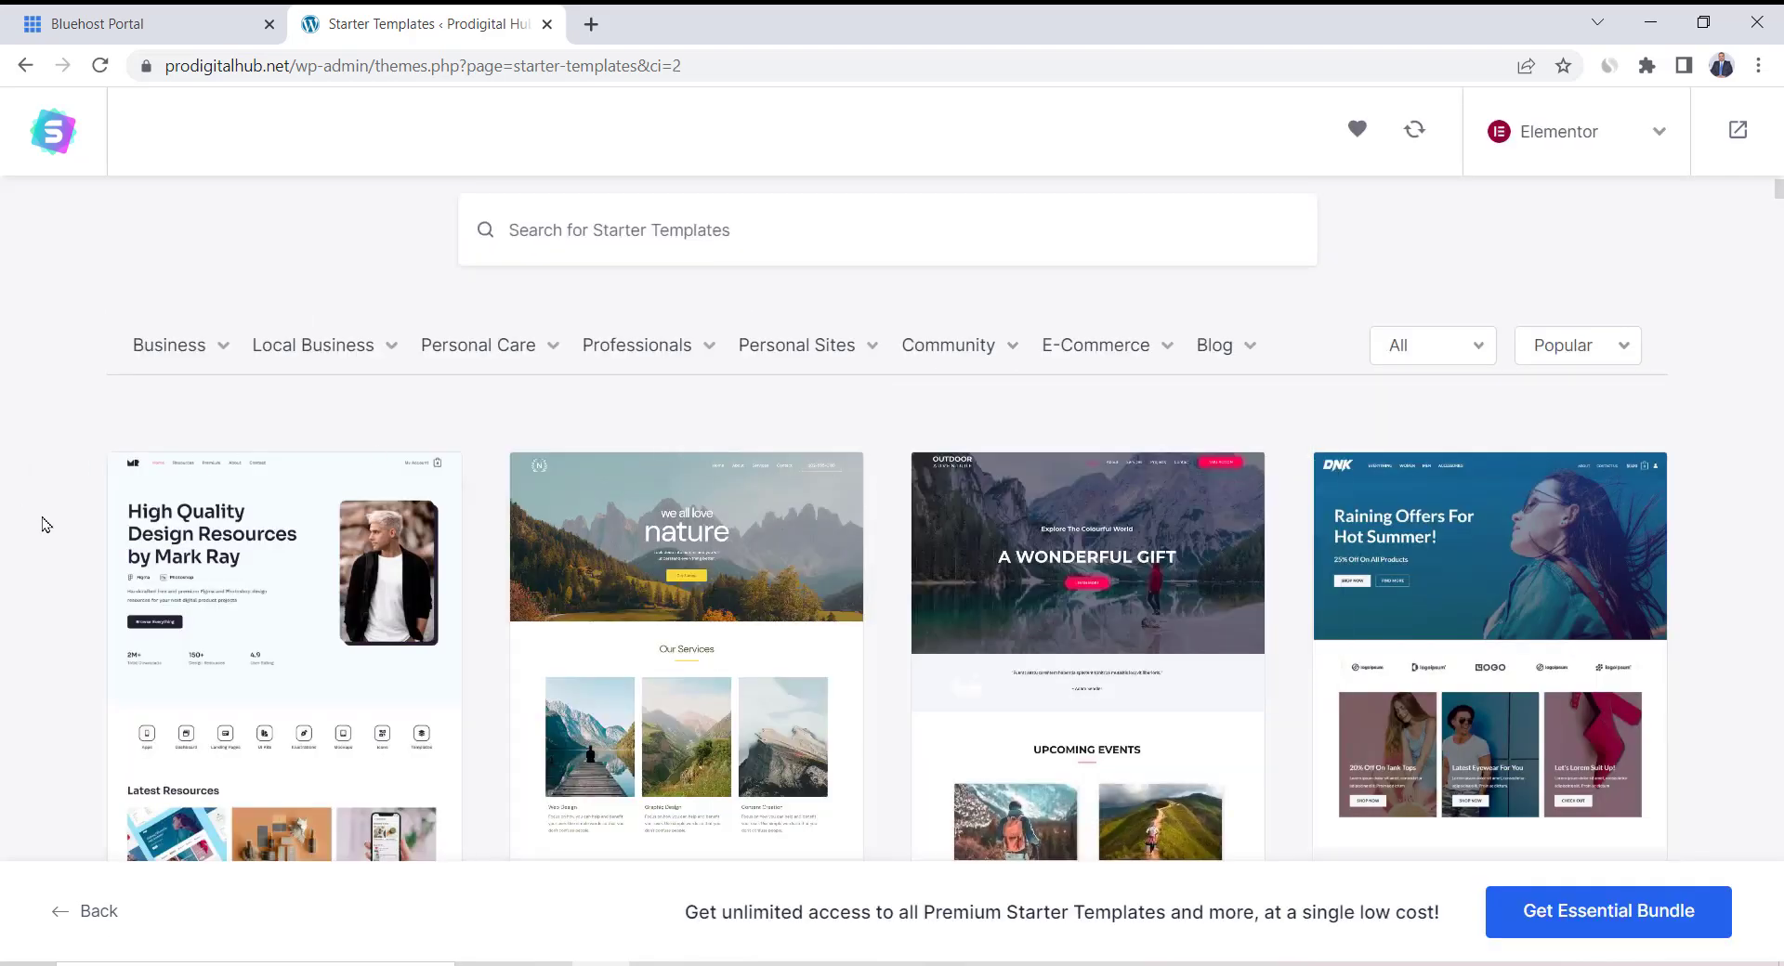
Filter the templates to the E-Commerce Clothing store category and browse the results
scroll(46, 525, down, 3)
scroll(47, 525, up, 5)
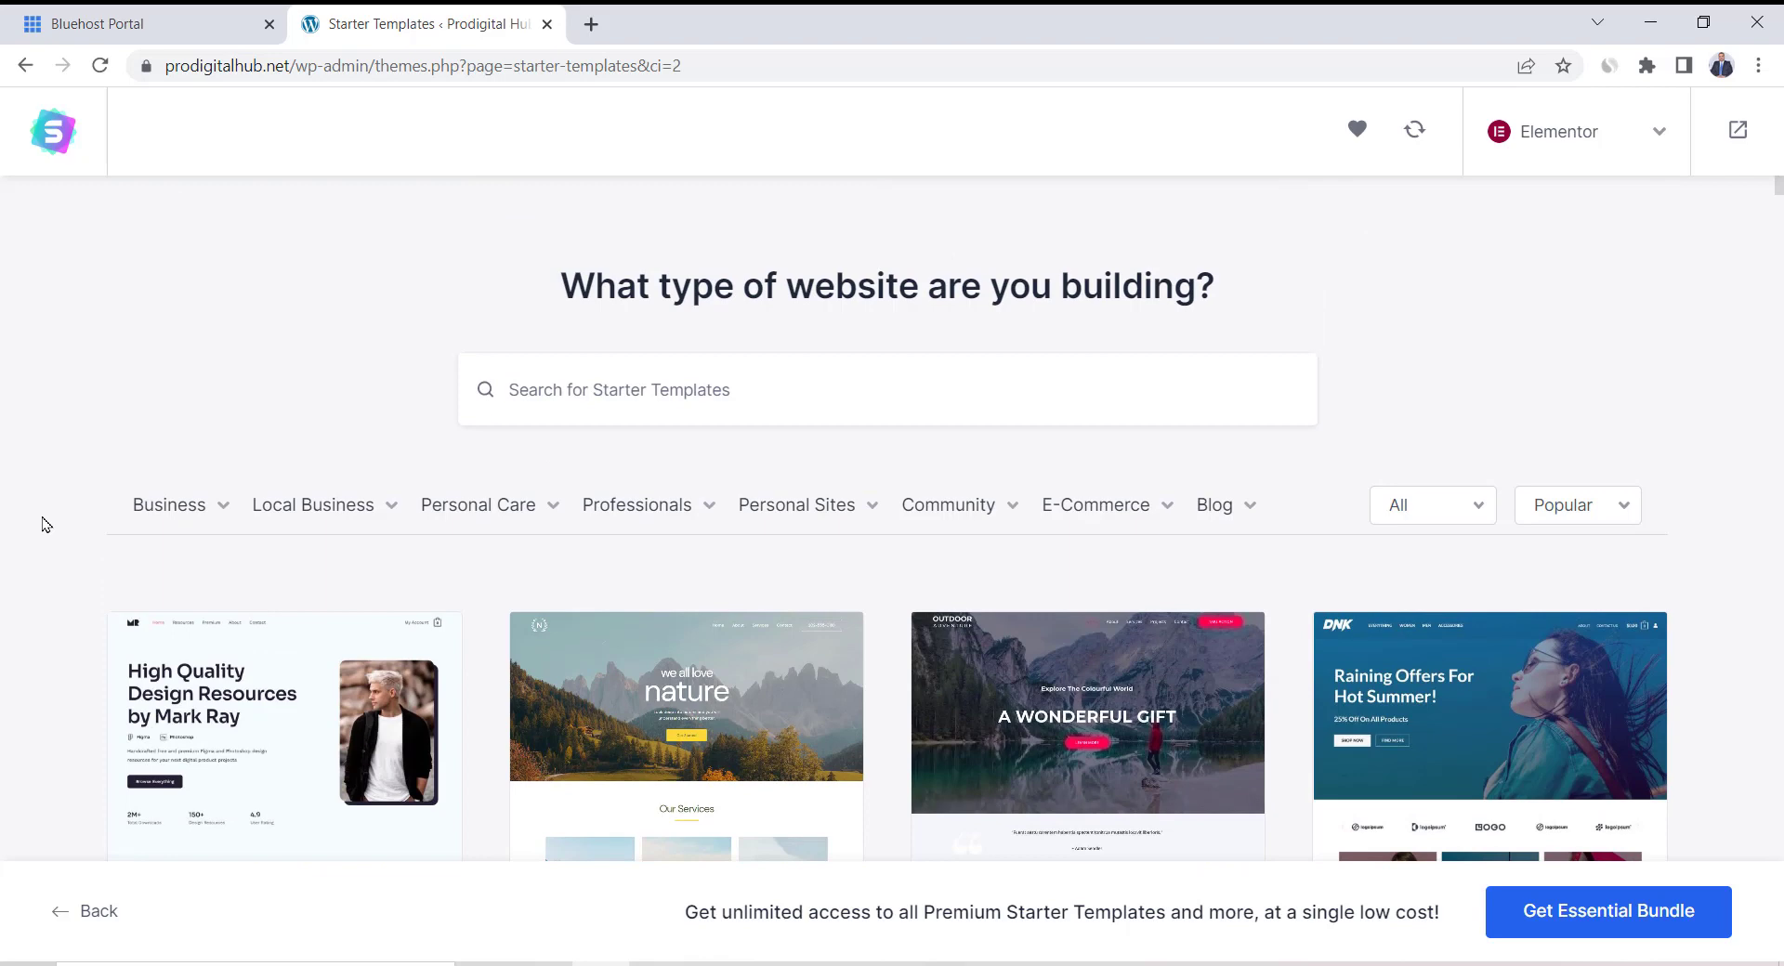
mouse_move(1090, 523)
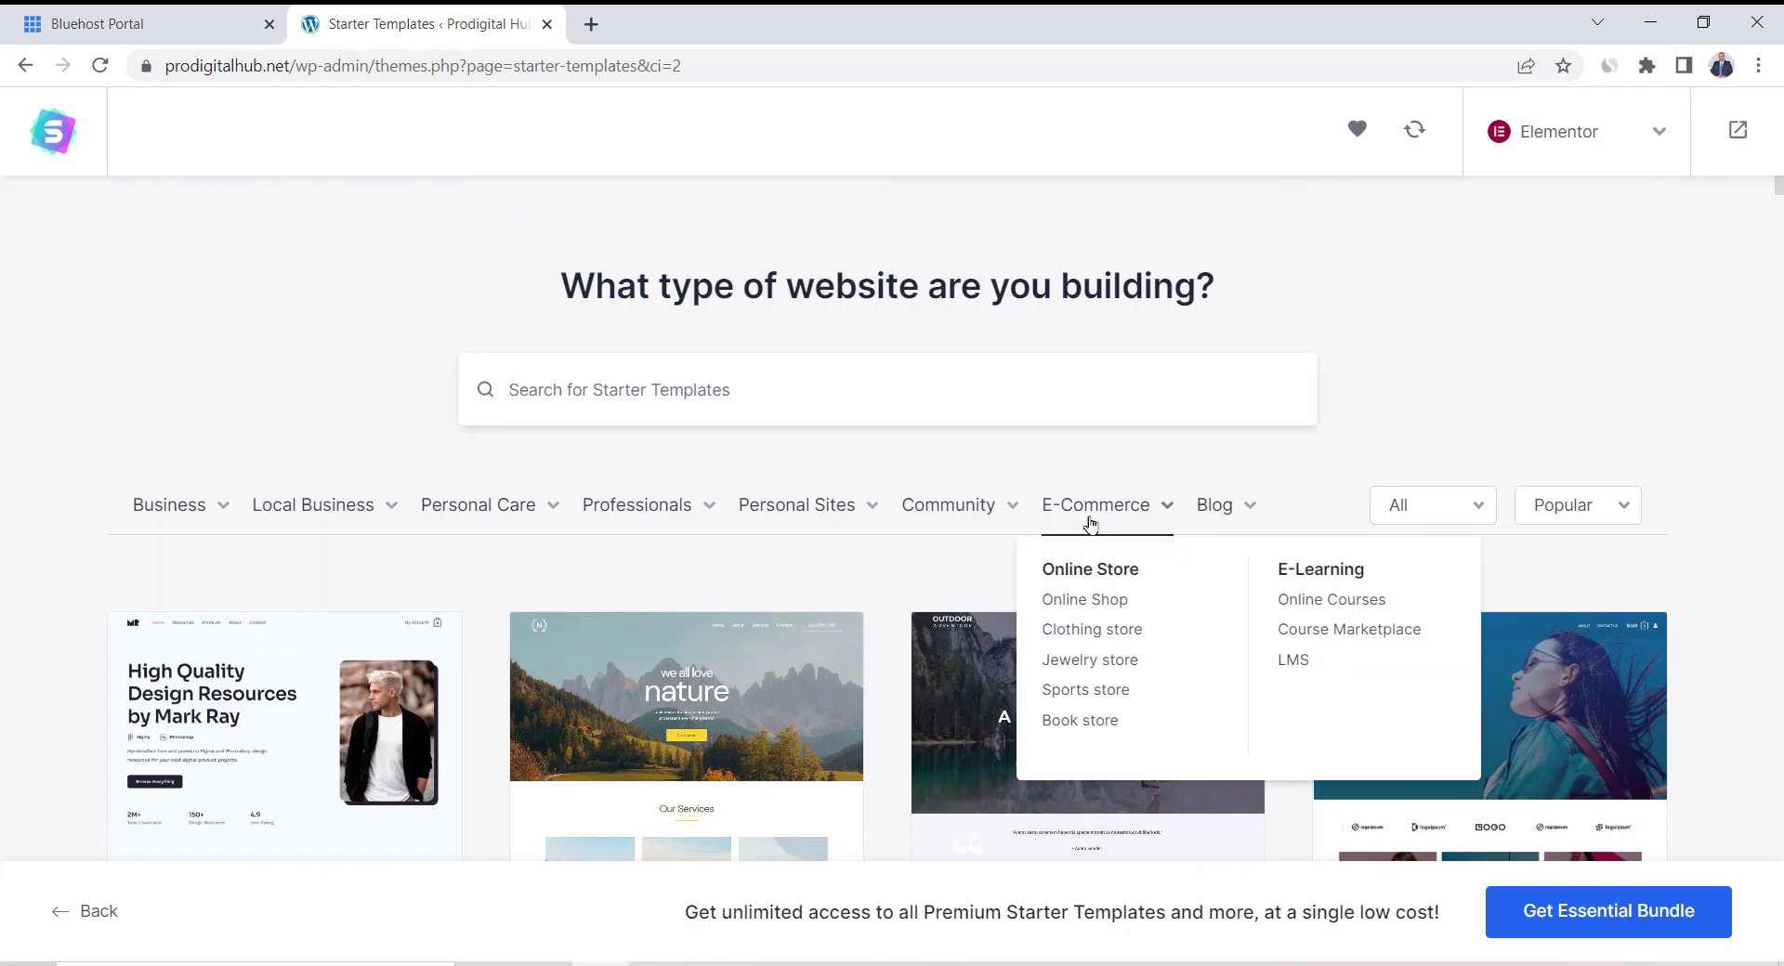
click(1107, 634)
scroll(886, 552, down, 5)
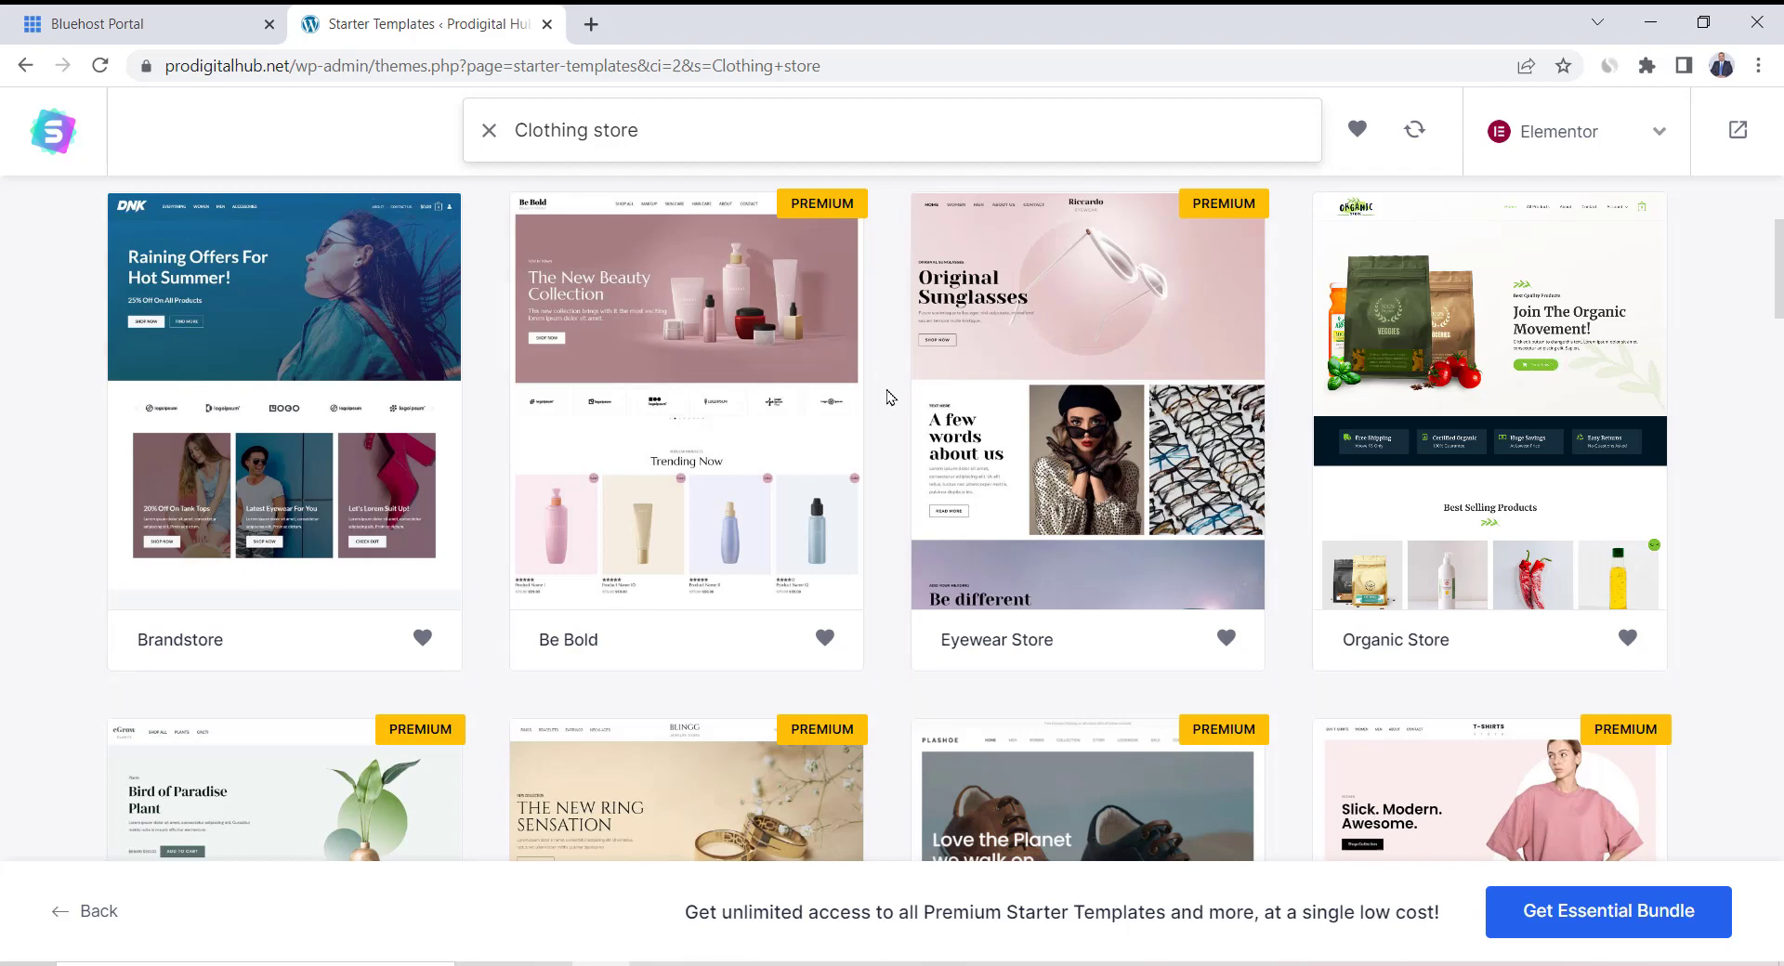
scroll(888, 398, up, 2)
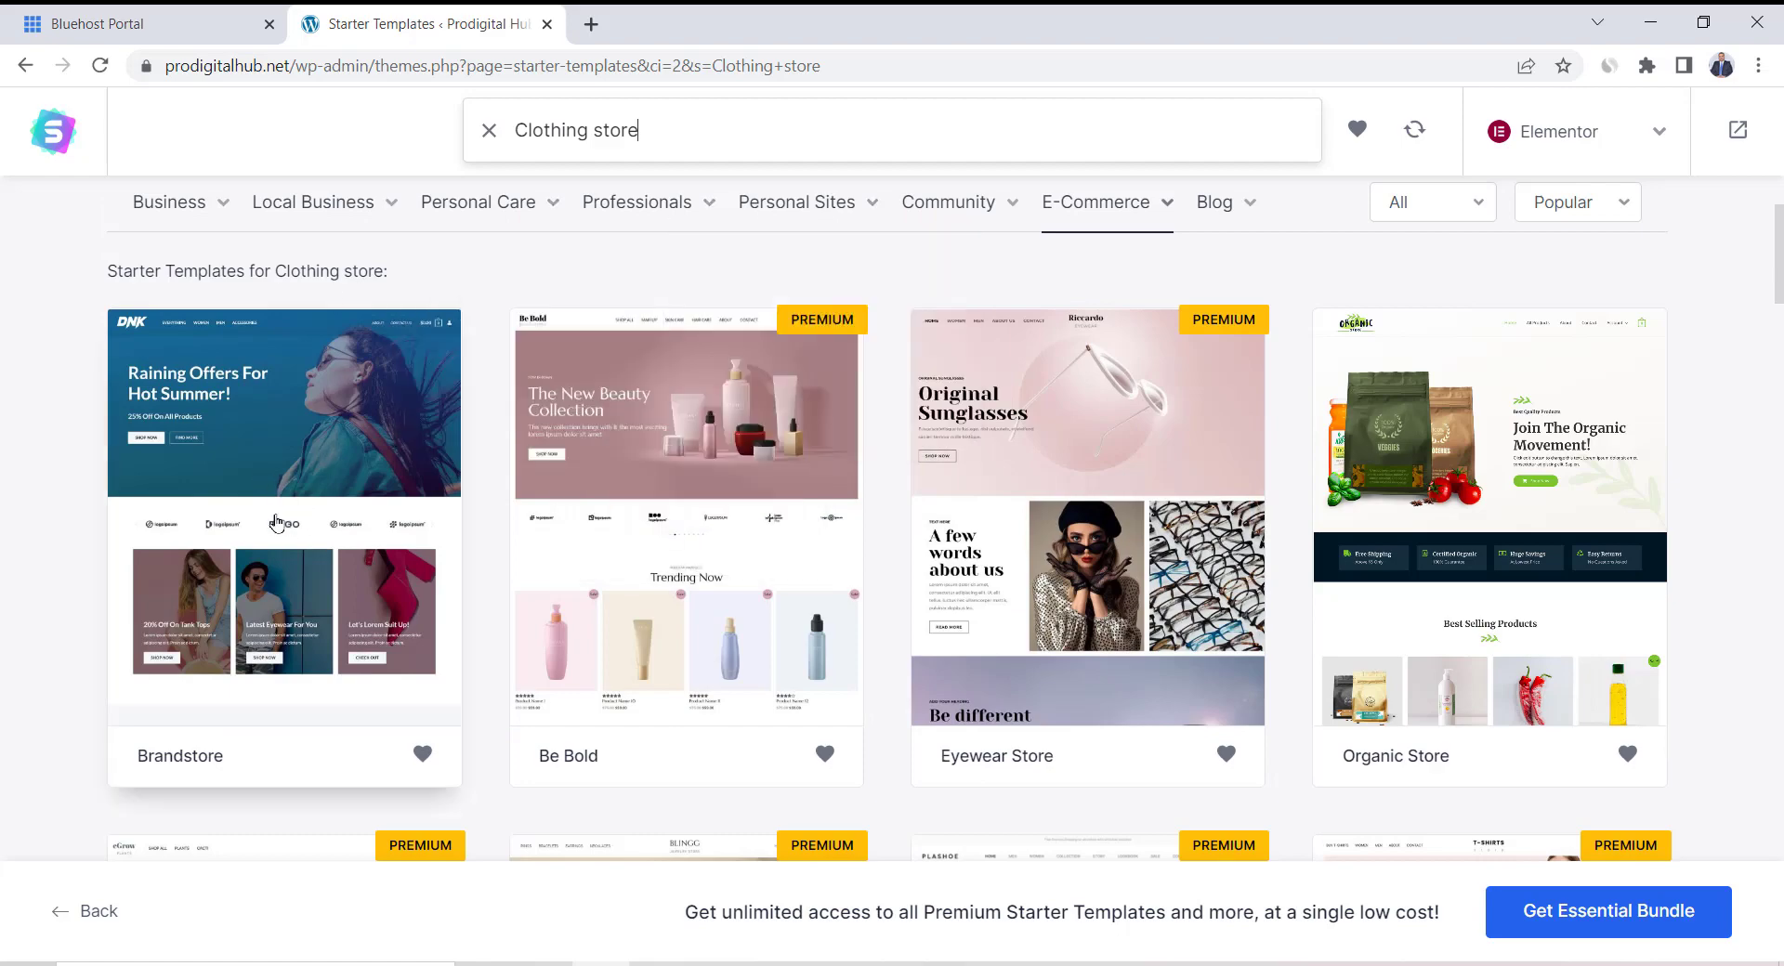
Pick the Brandstore template, skip the logo, and keep the default Lato colours and fonts
click(323, 485)
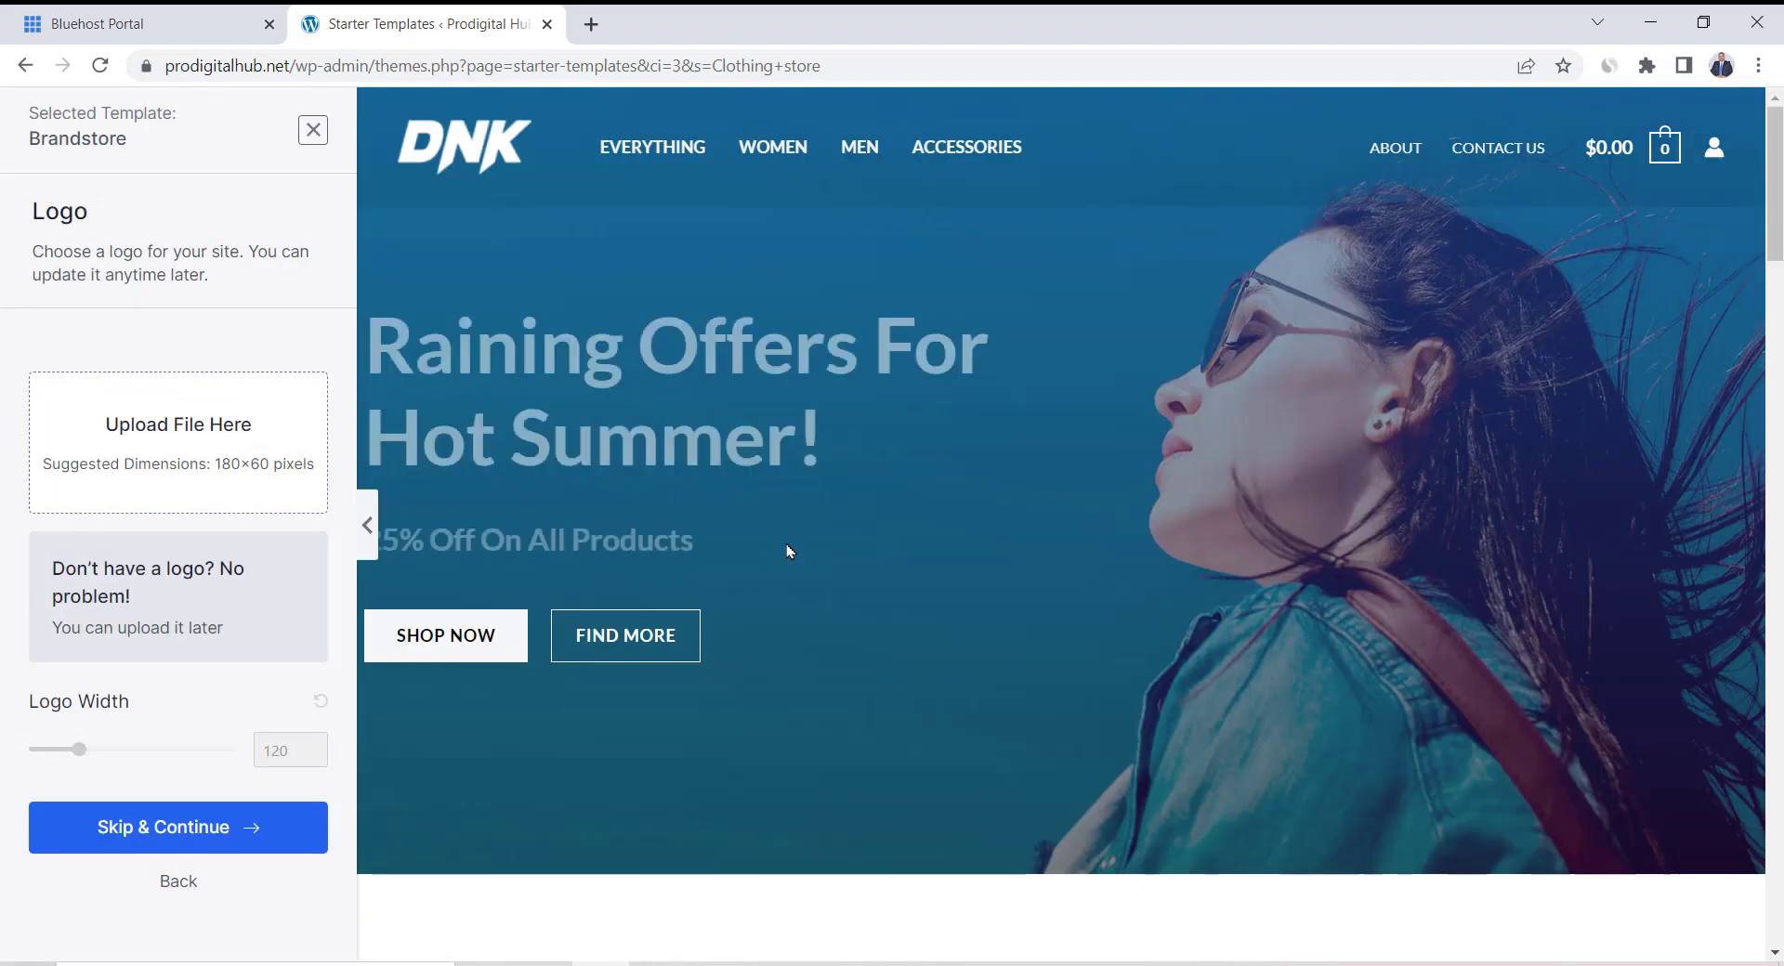
scroll(786, 545, down, 10)
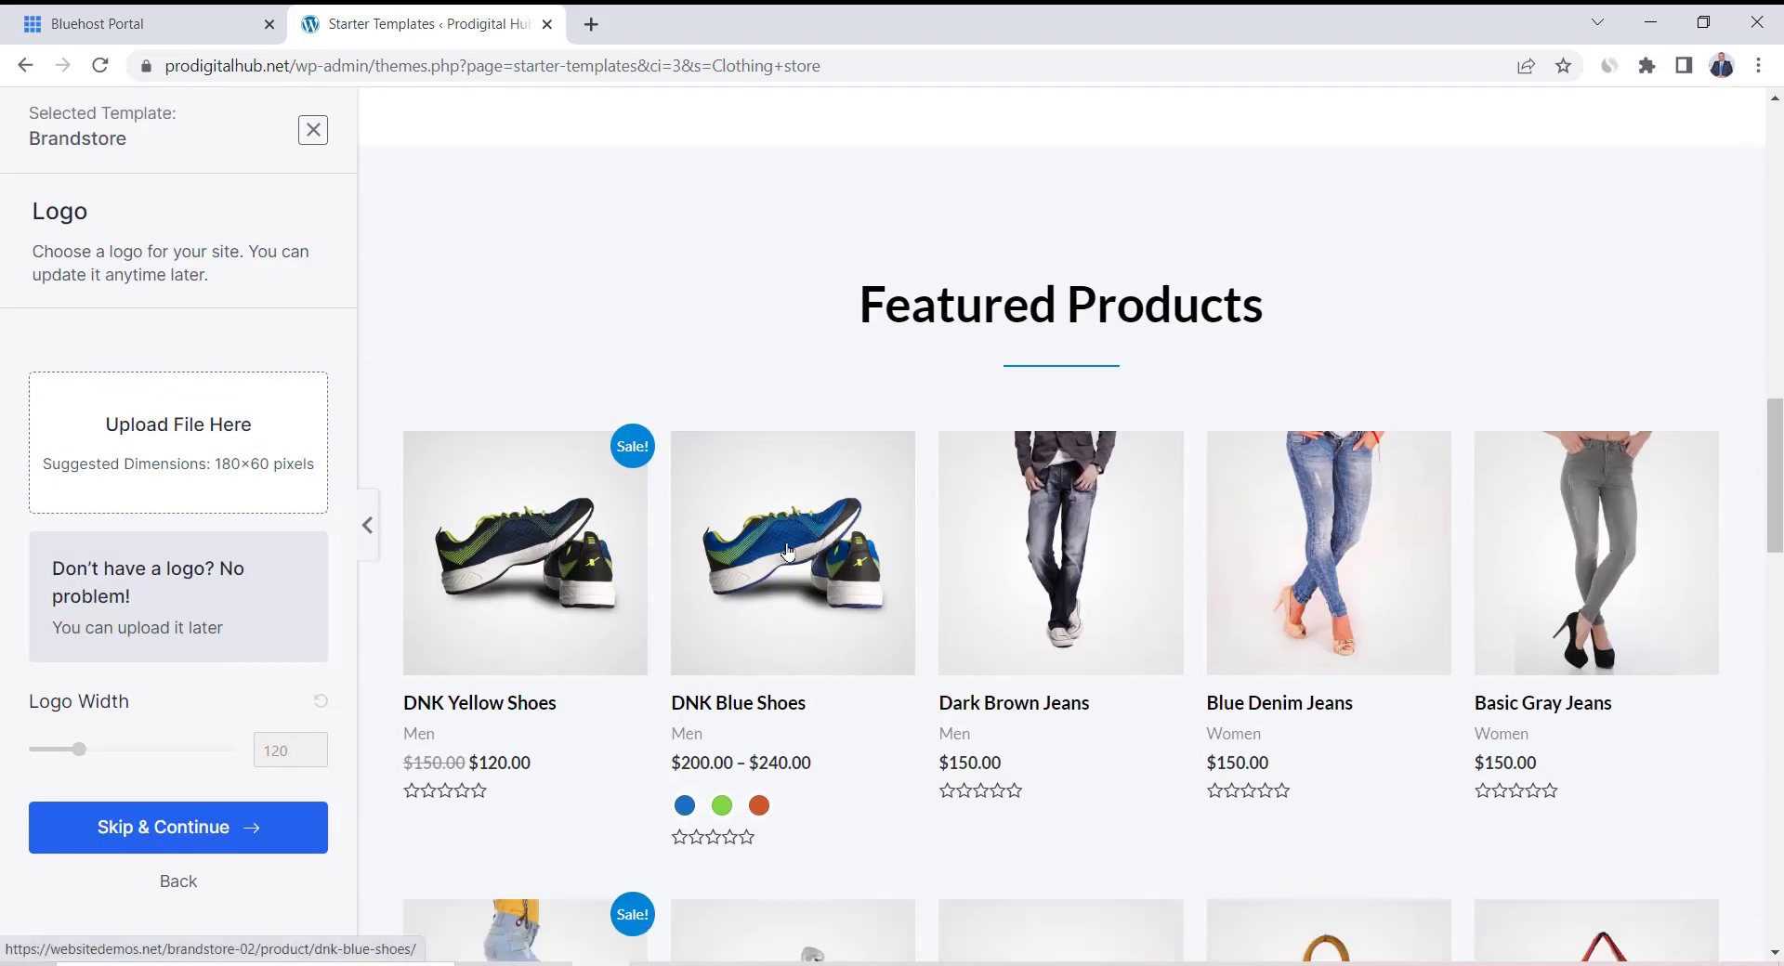
scroll(786, 550, down, 10)
scroll(786, 550, up, 10)
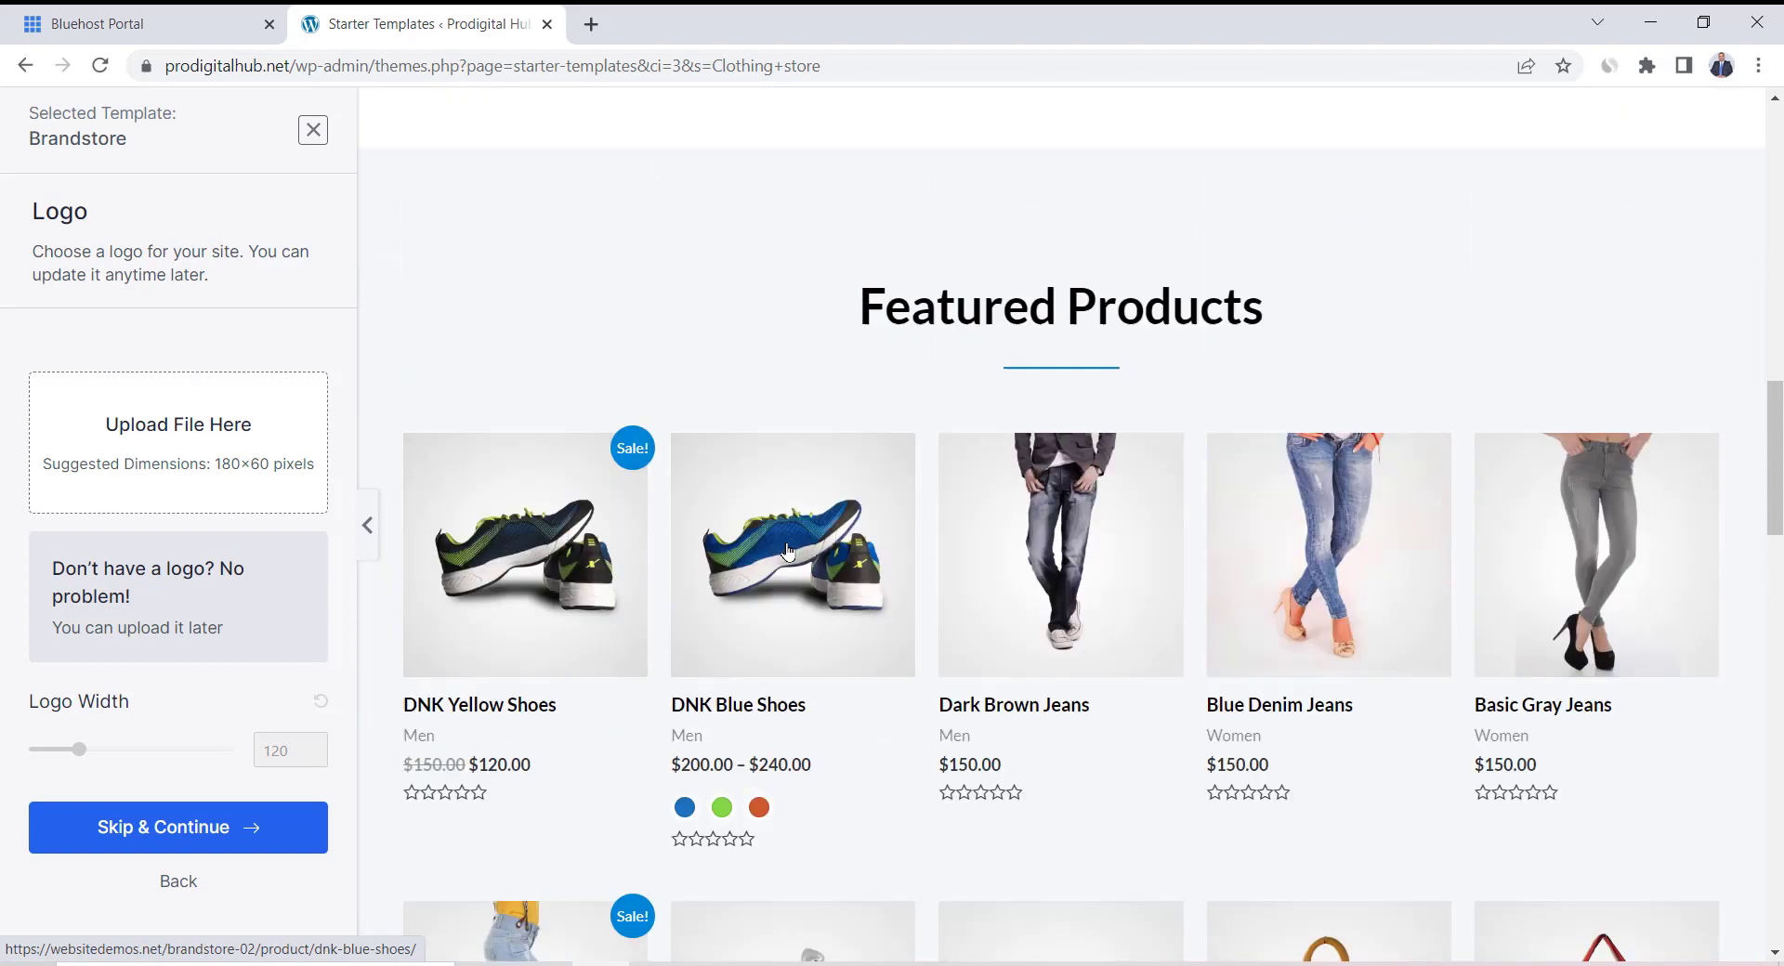
scroll(786, 550, up, 10)
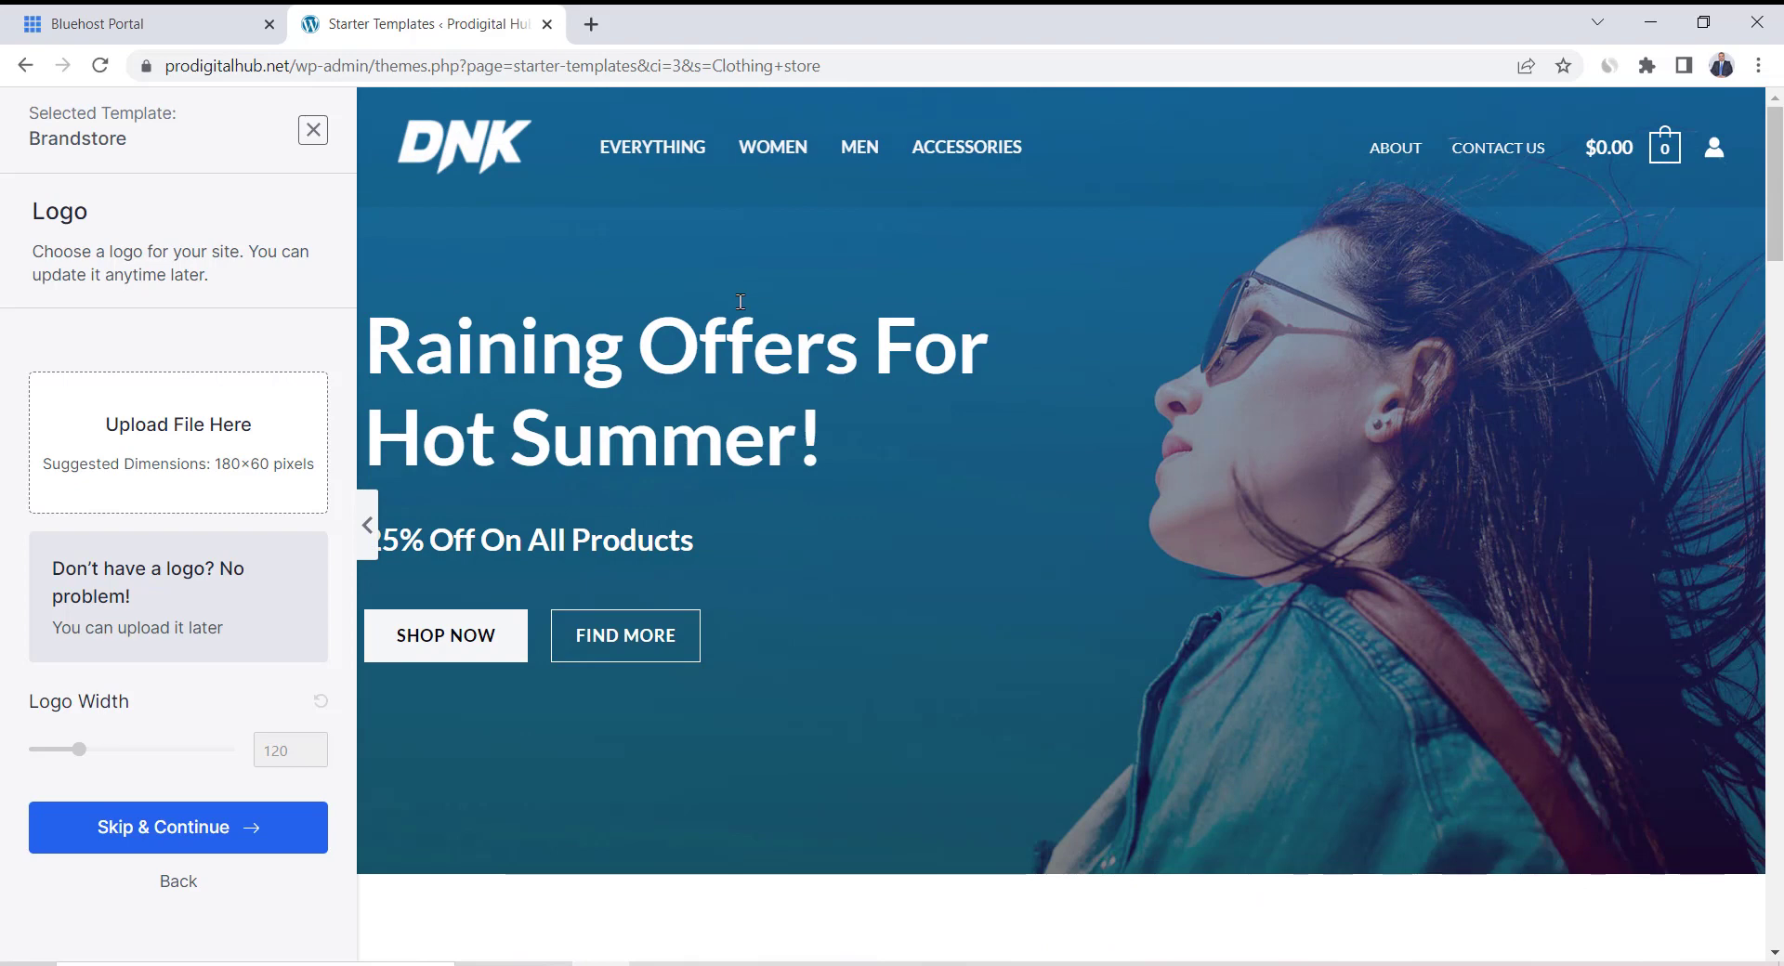
click(158, 844)
scroll(312, 661, down, 4)
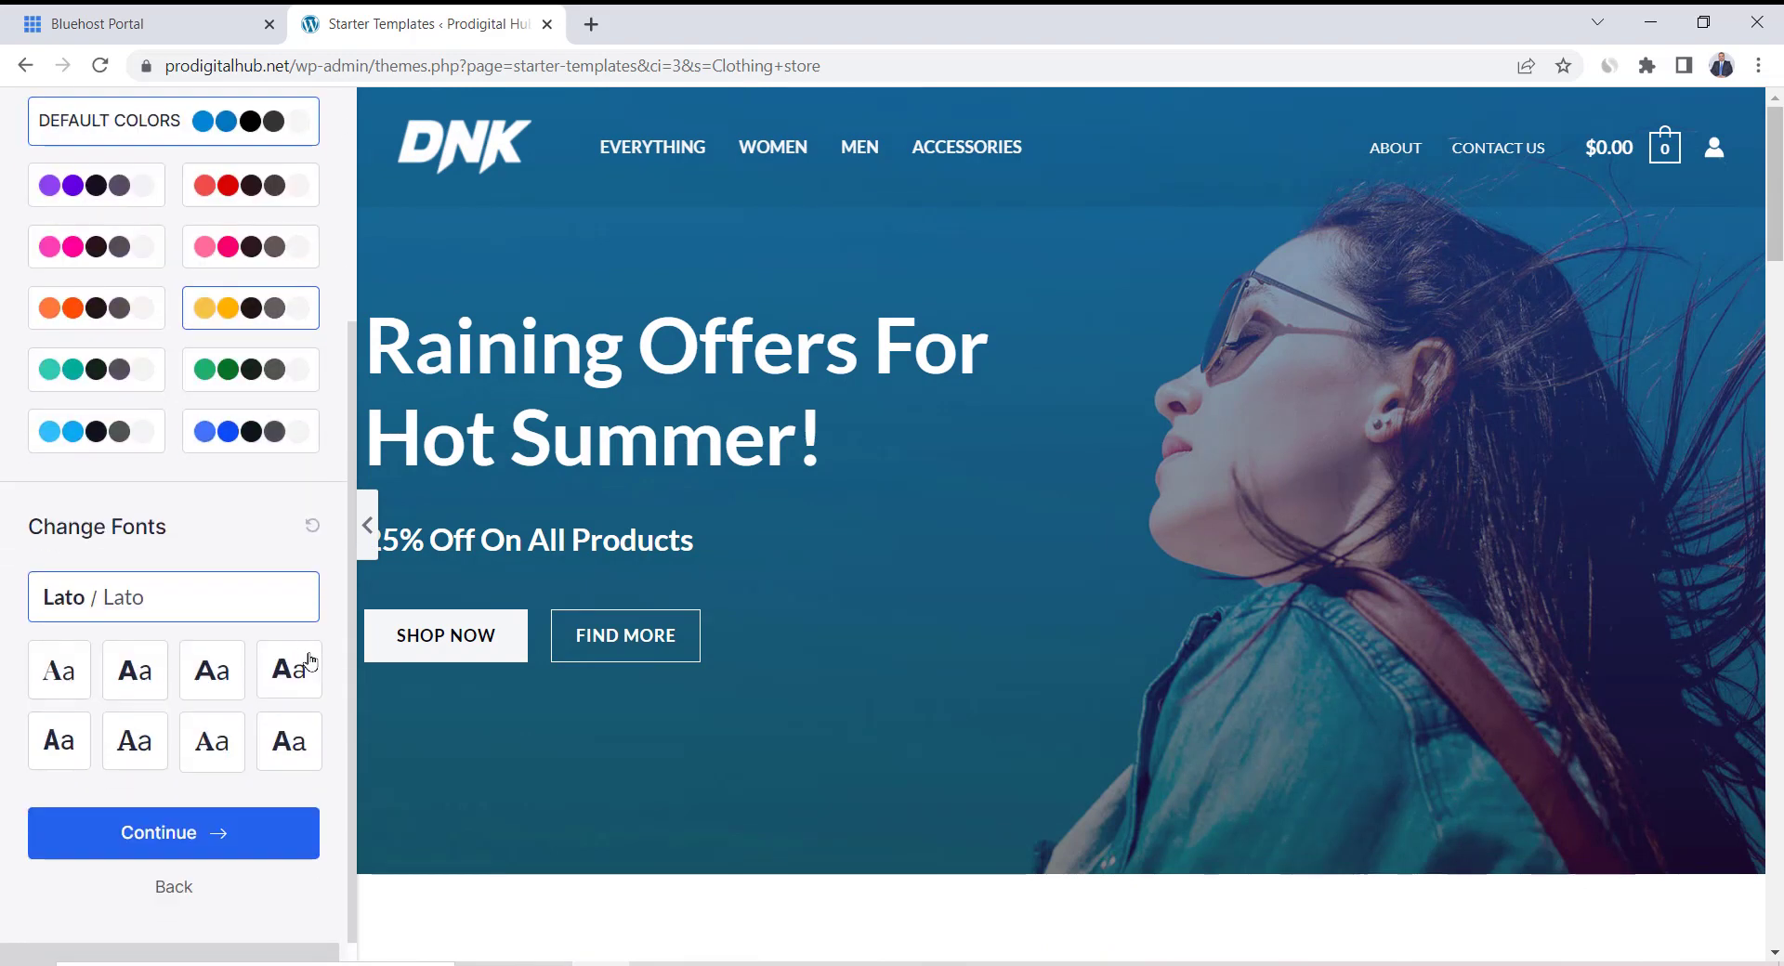
click(253, 842)
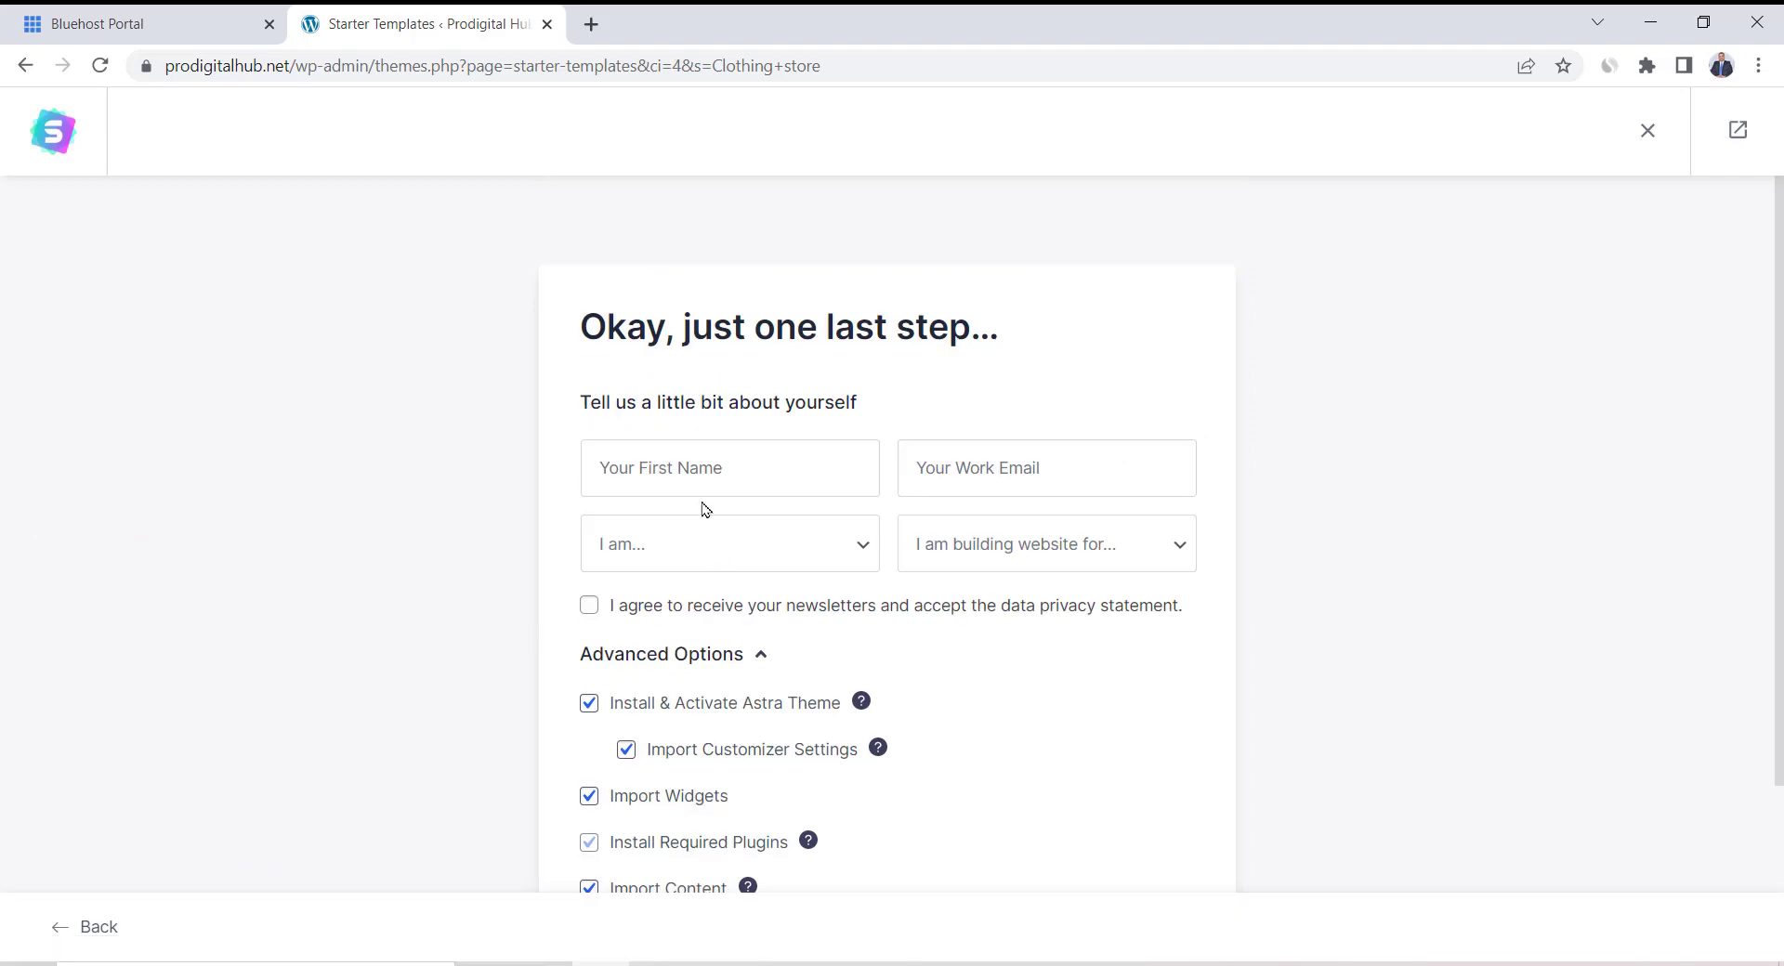
Set experience to Beginner and audience to Myself/My Company, then submit to build the site
click(814, 545)
click(724, 605)
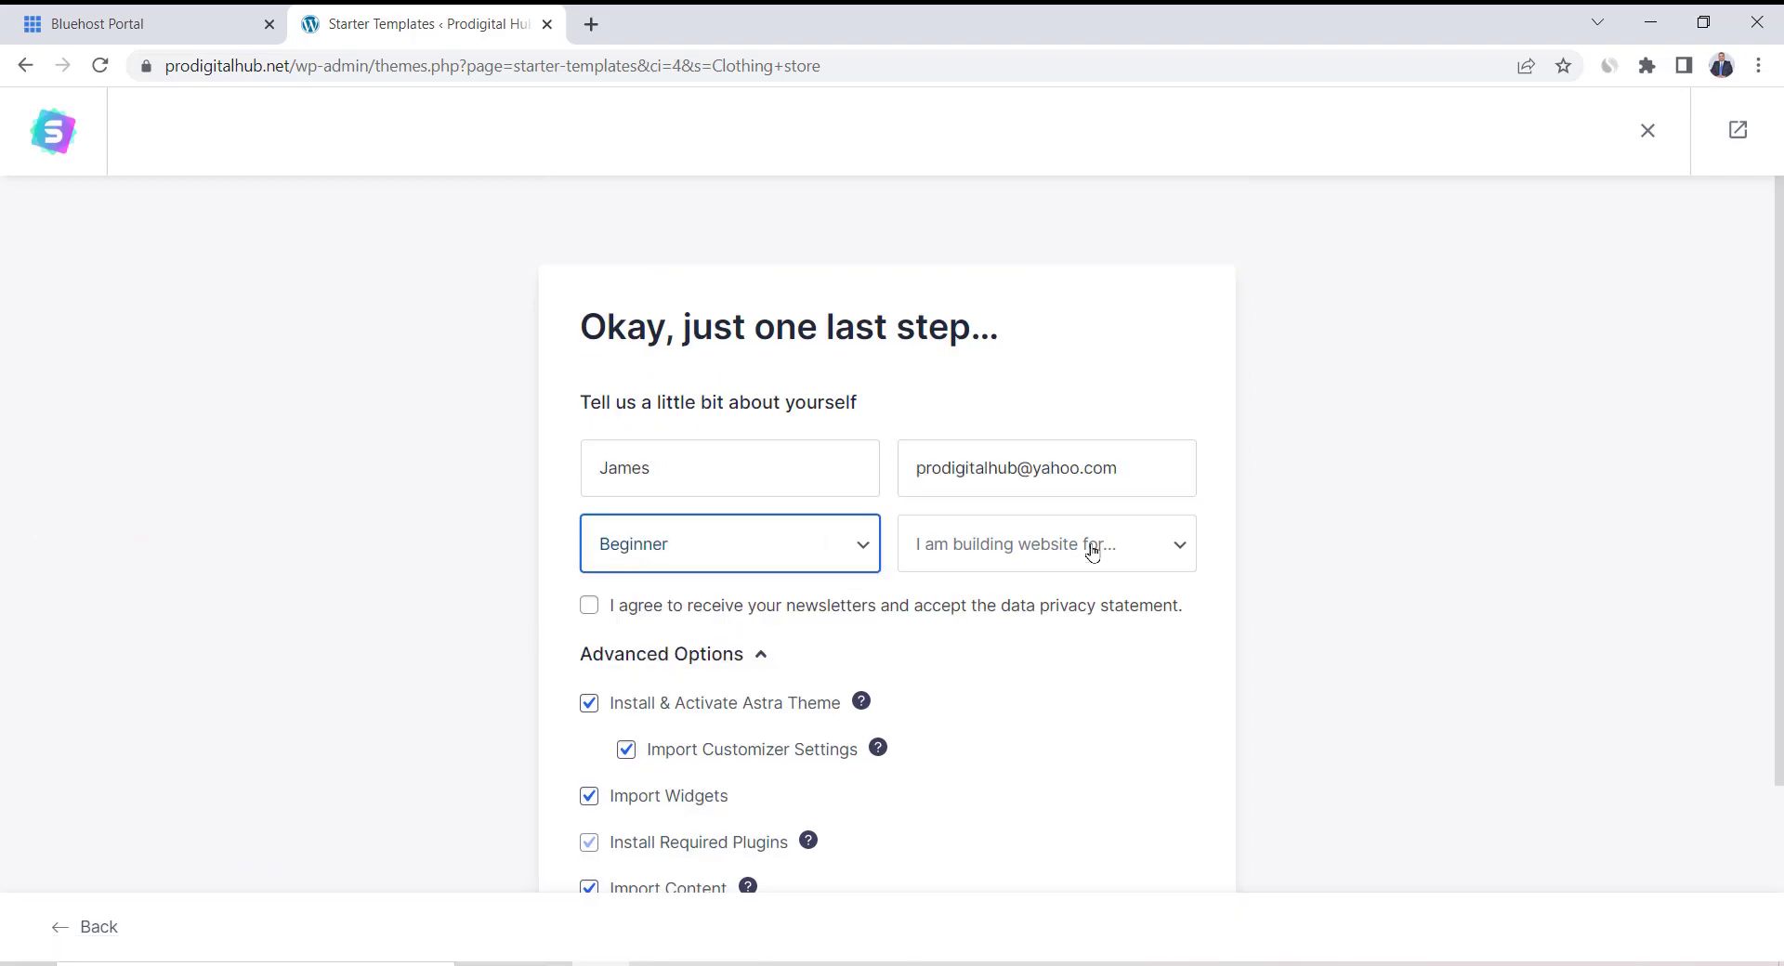
click(1091, 546)
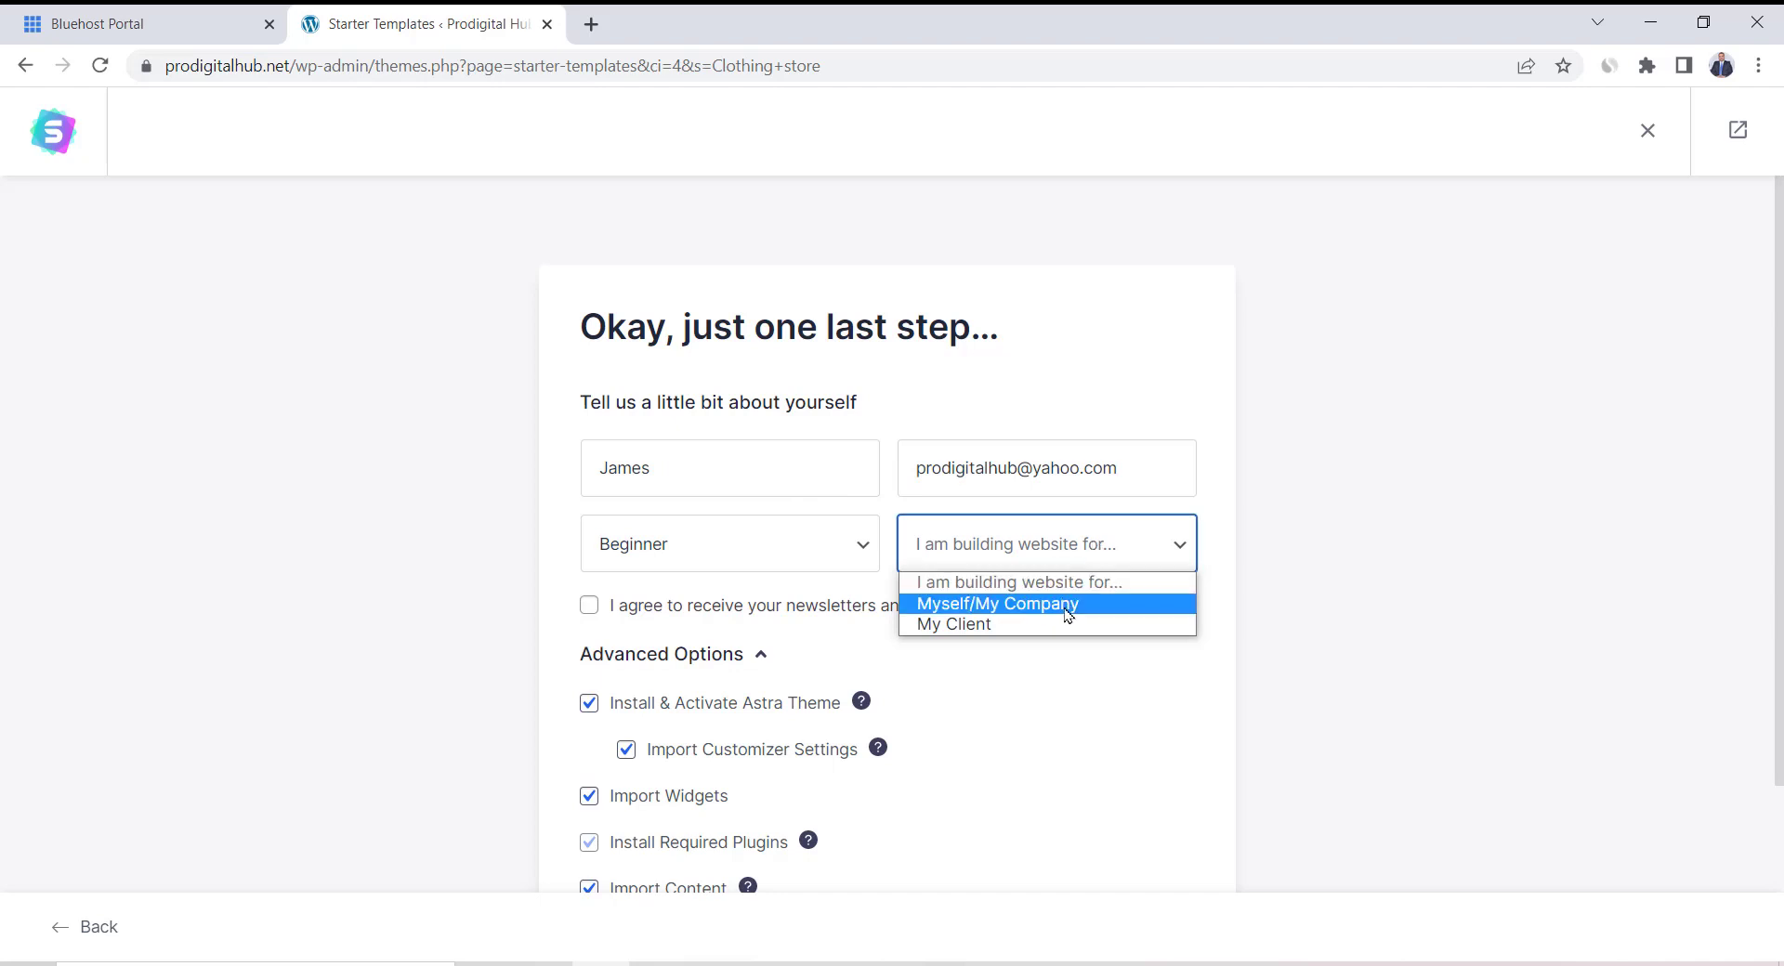
click(1066, 605)
scroll(1017, 700, down, 3)
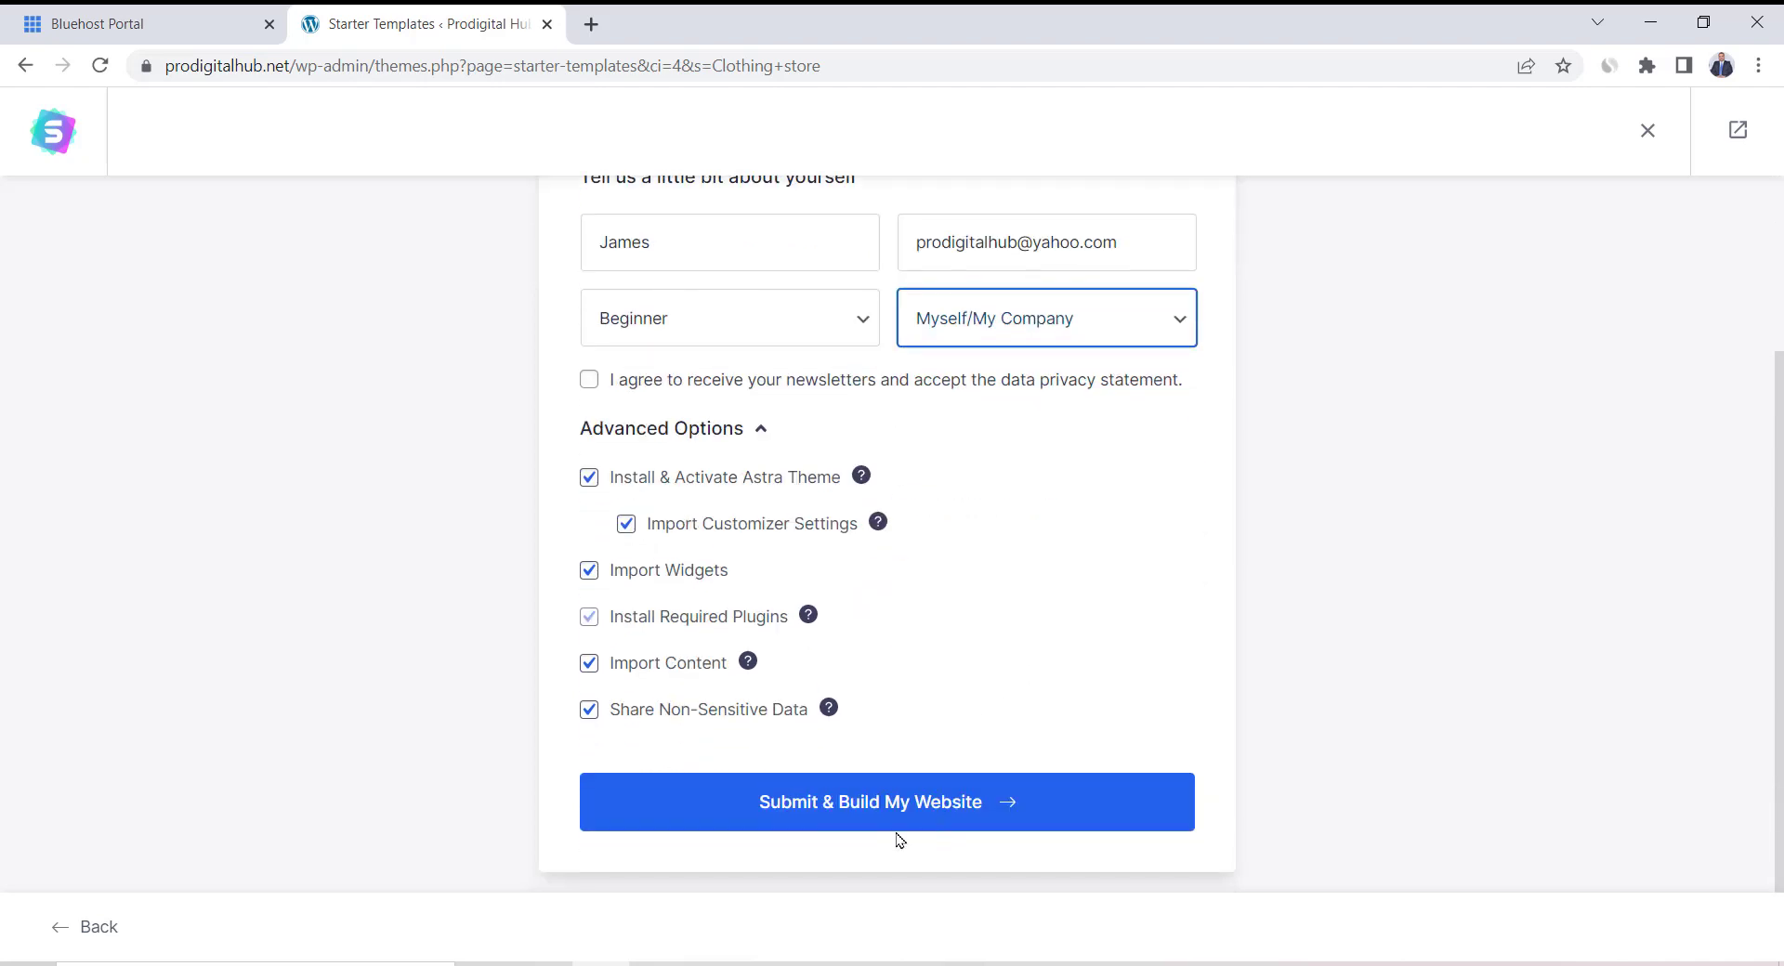
click(1047, 812)
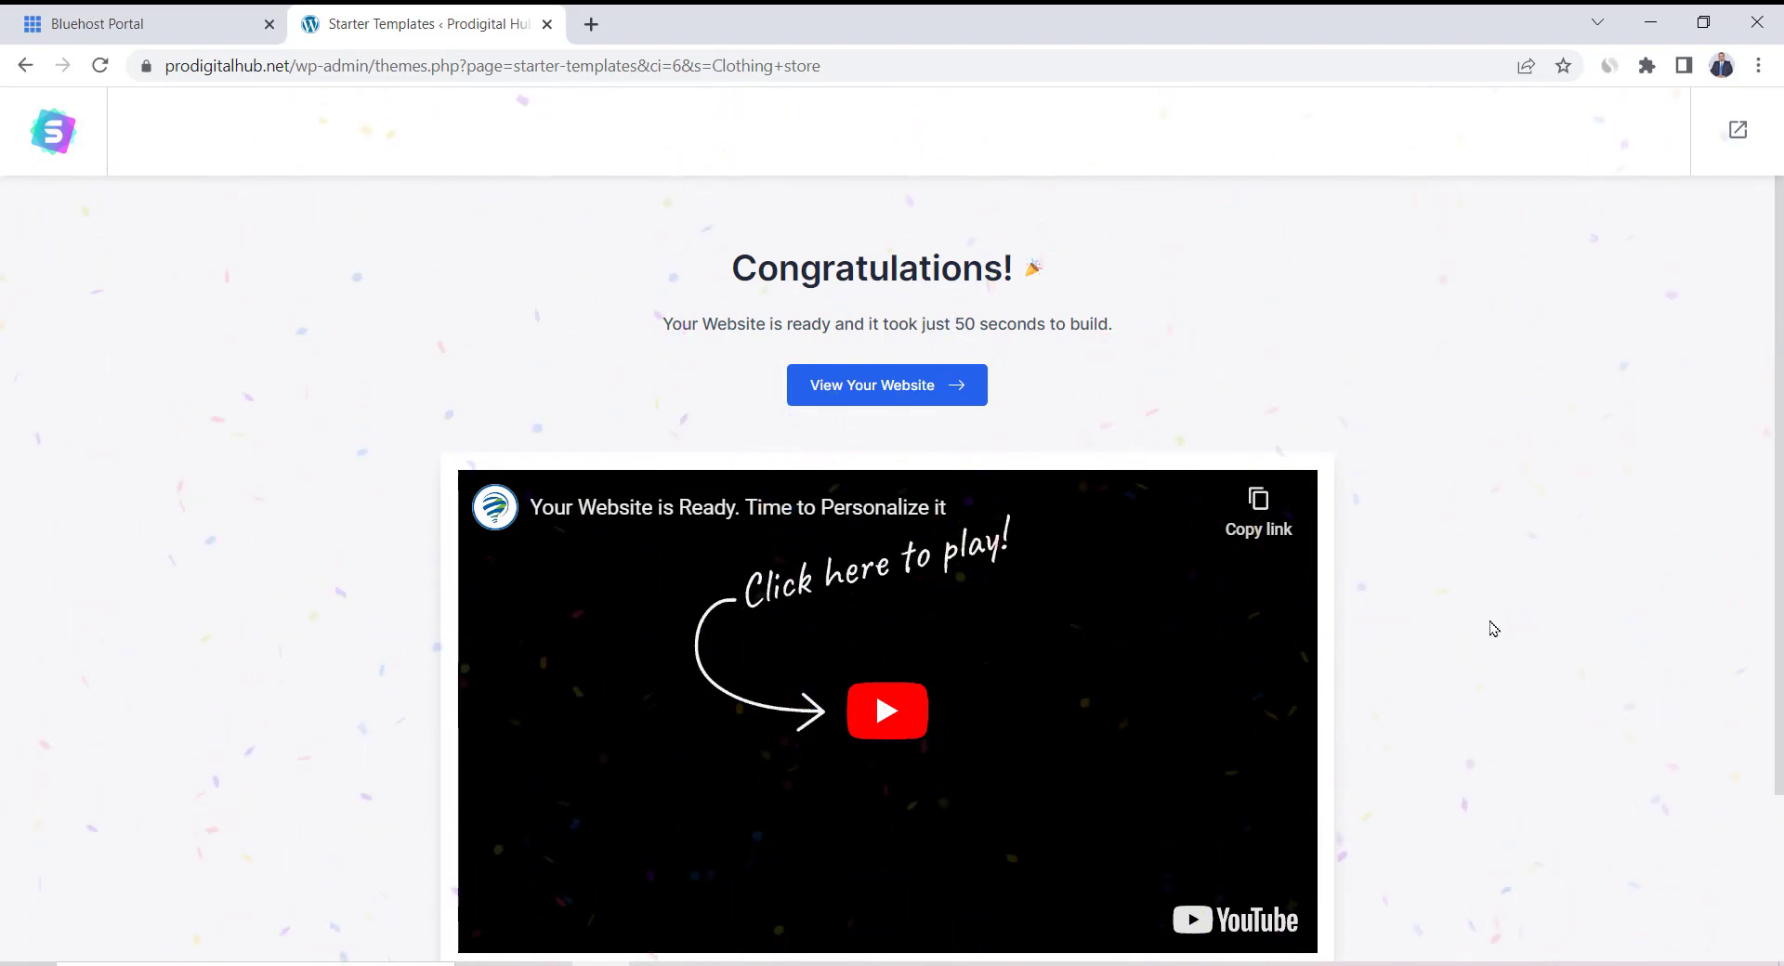
Open the newly built store website in a new browser tab
scroll(1493, 629, down, 3)
scroll(1494, 629, up, 3)
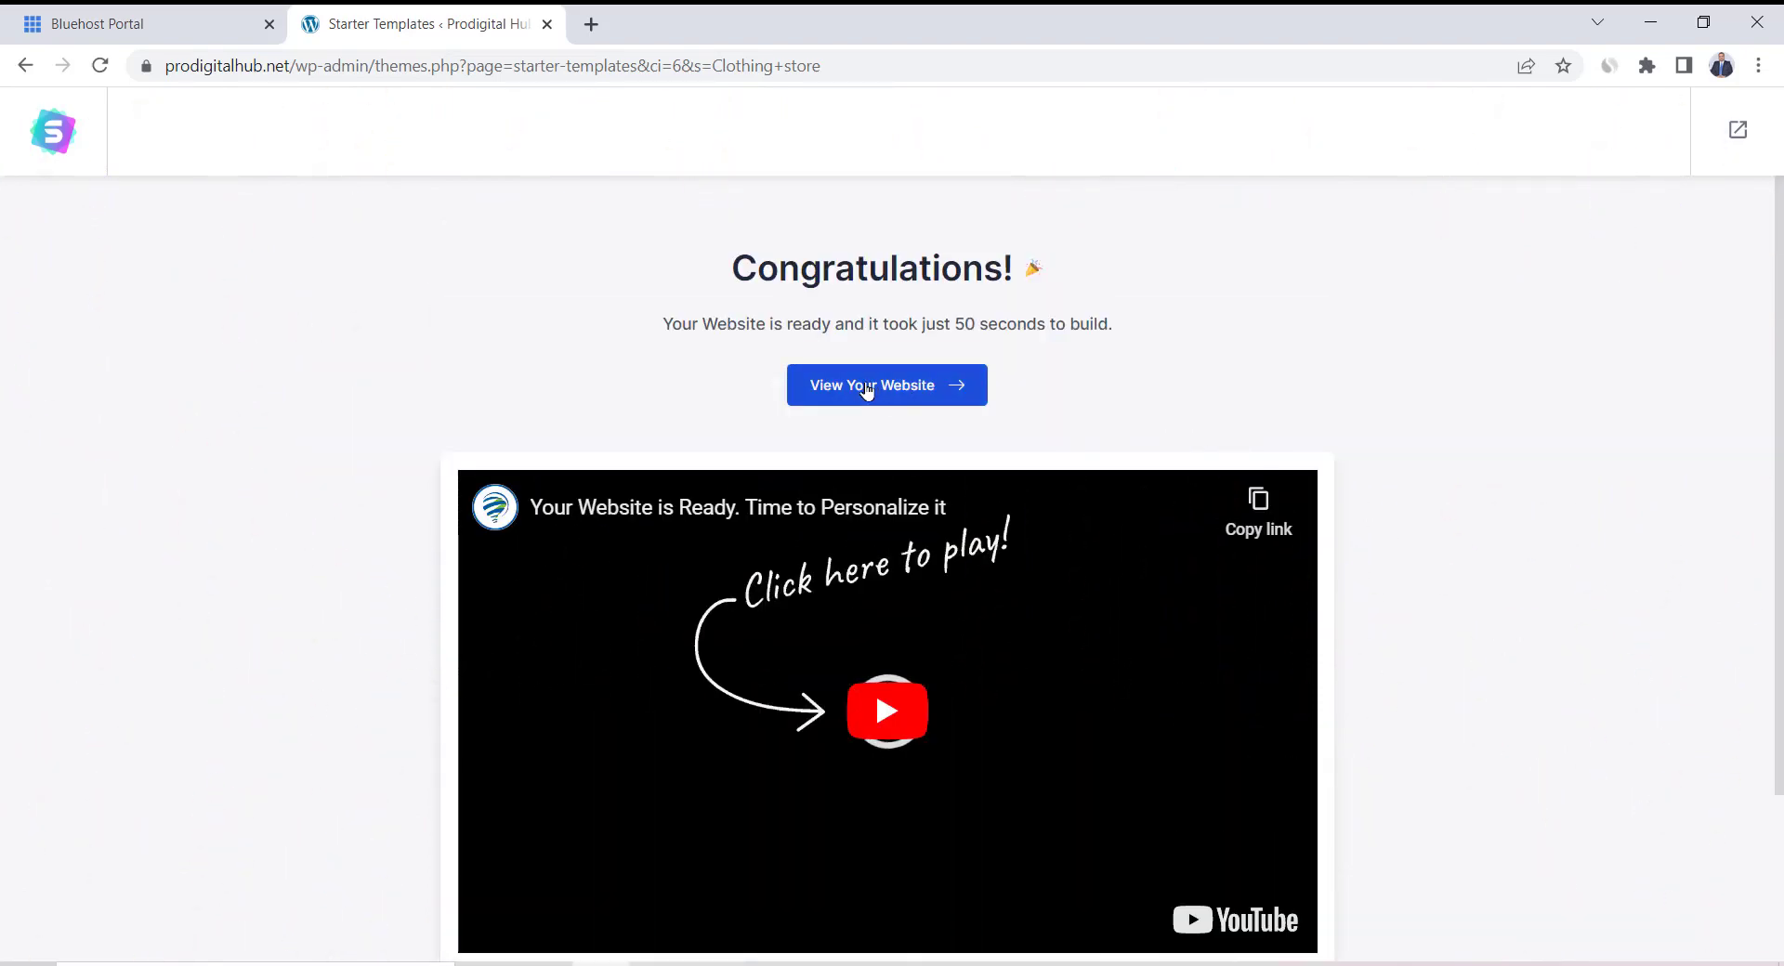
click(864, 388)
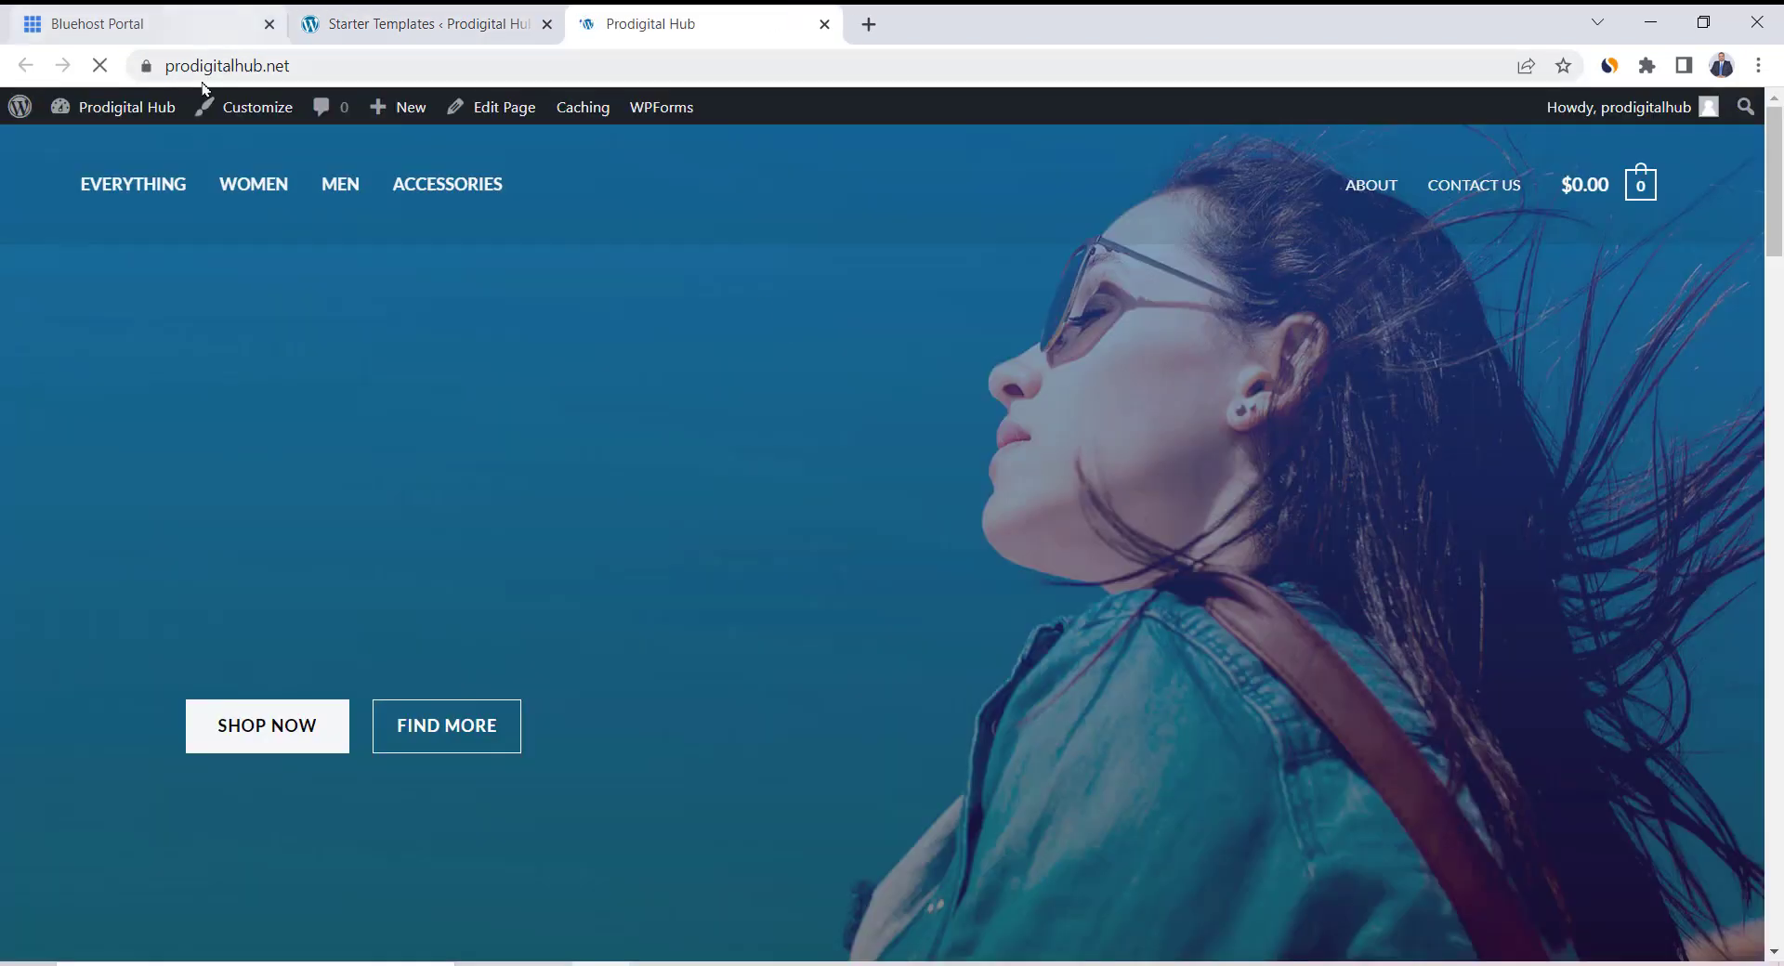
drag(154, 65, 279, 69)
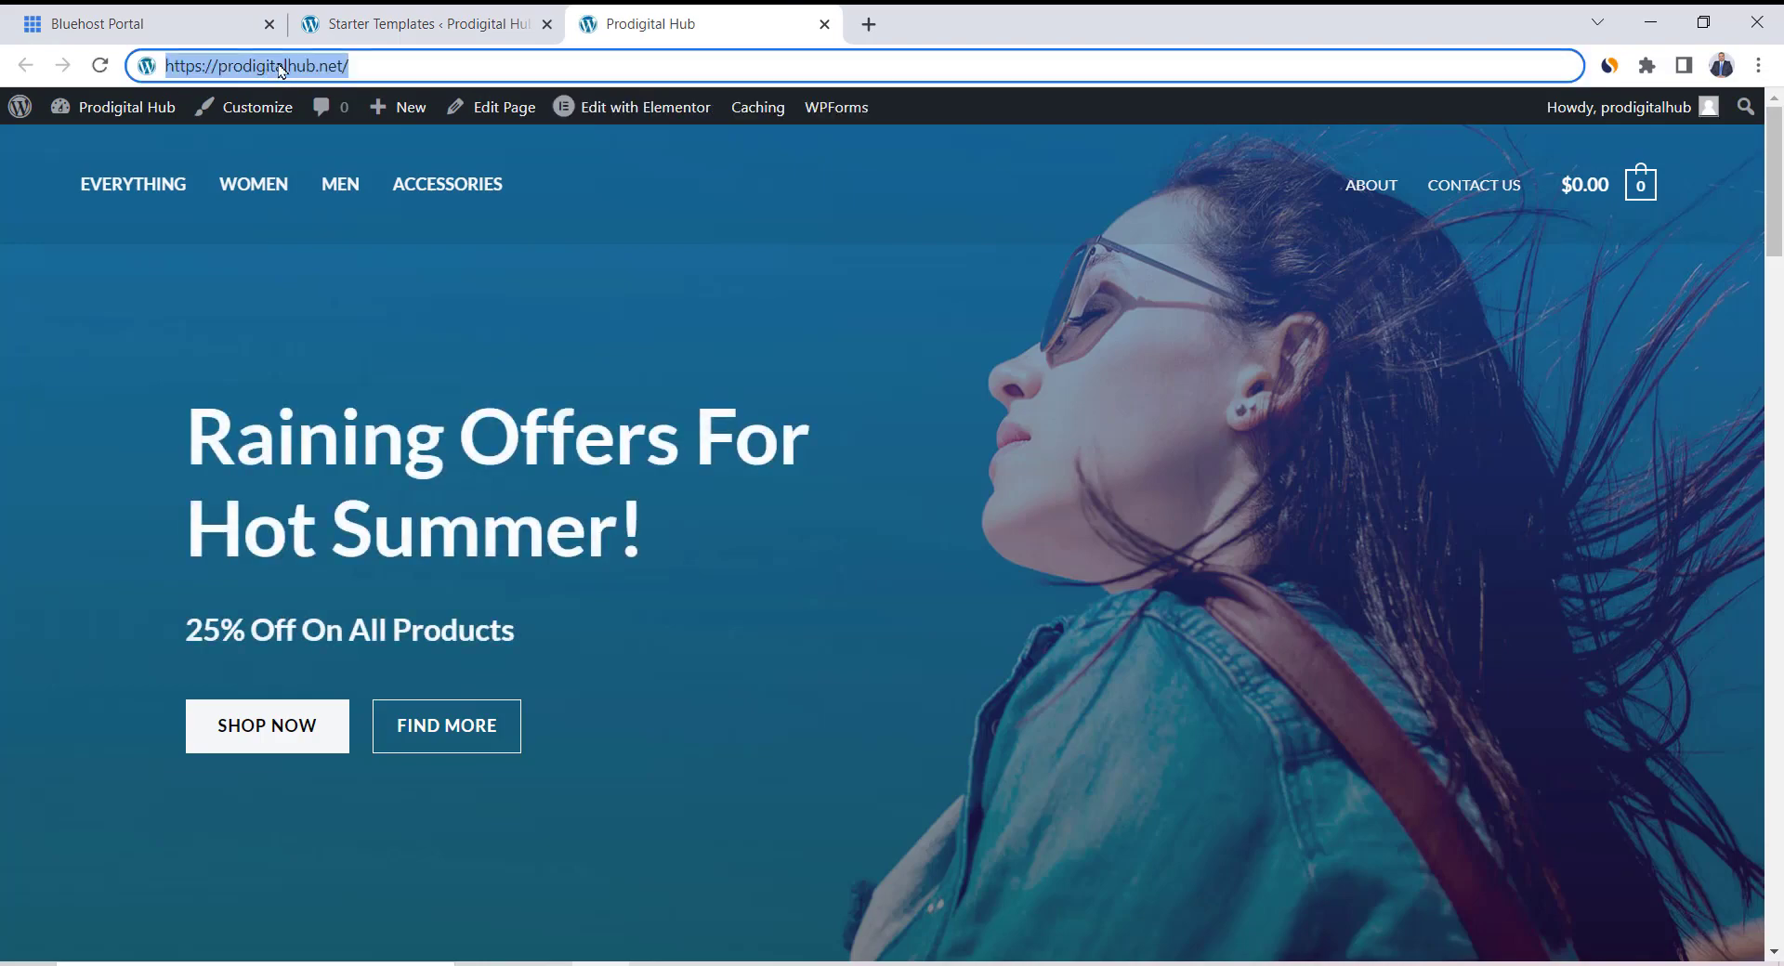
click(278, 68)
Scroll through the home page, then go to the Dashboard via Prodigital Hub
click(710, 244)
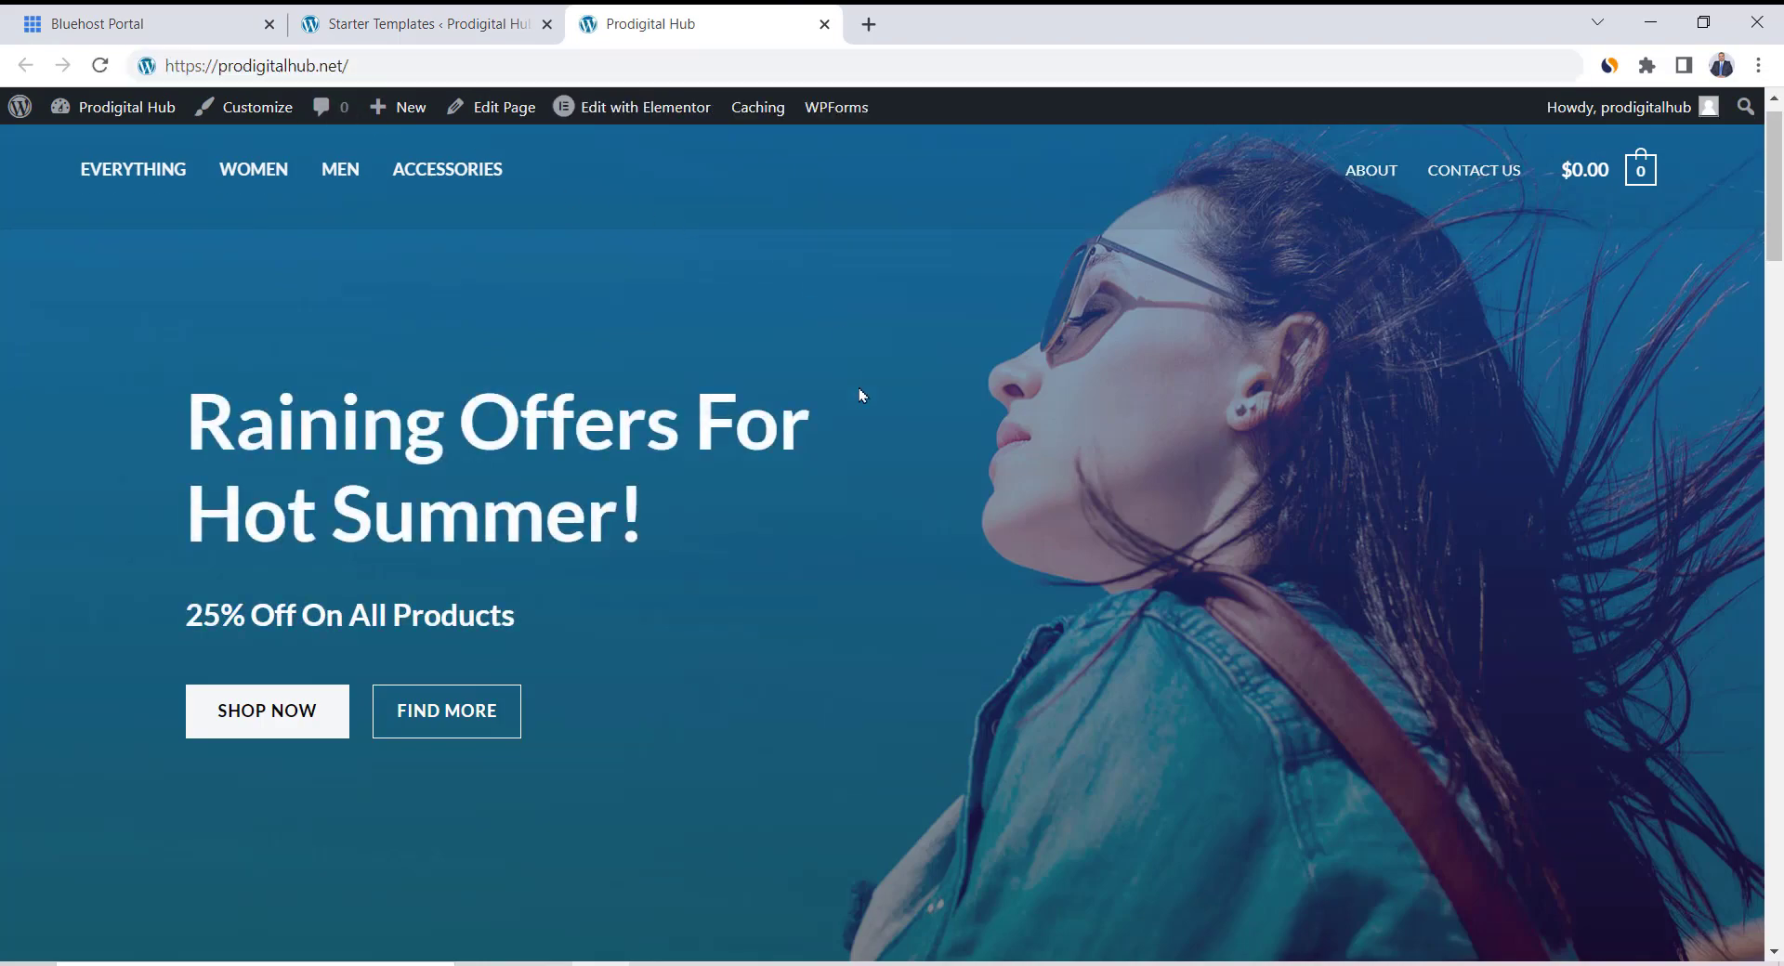
scroll(859, 395, down, 12)
scroll(859, 395, down, 15)
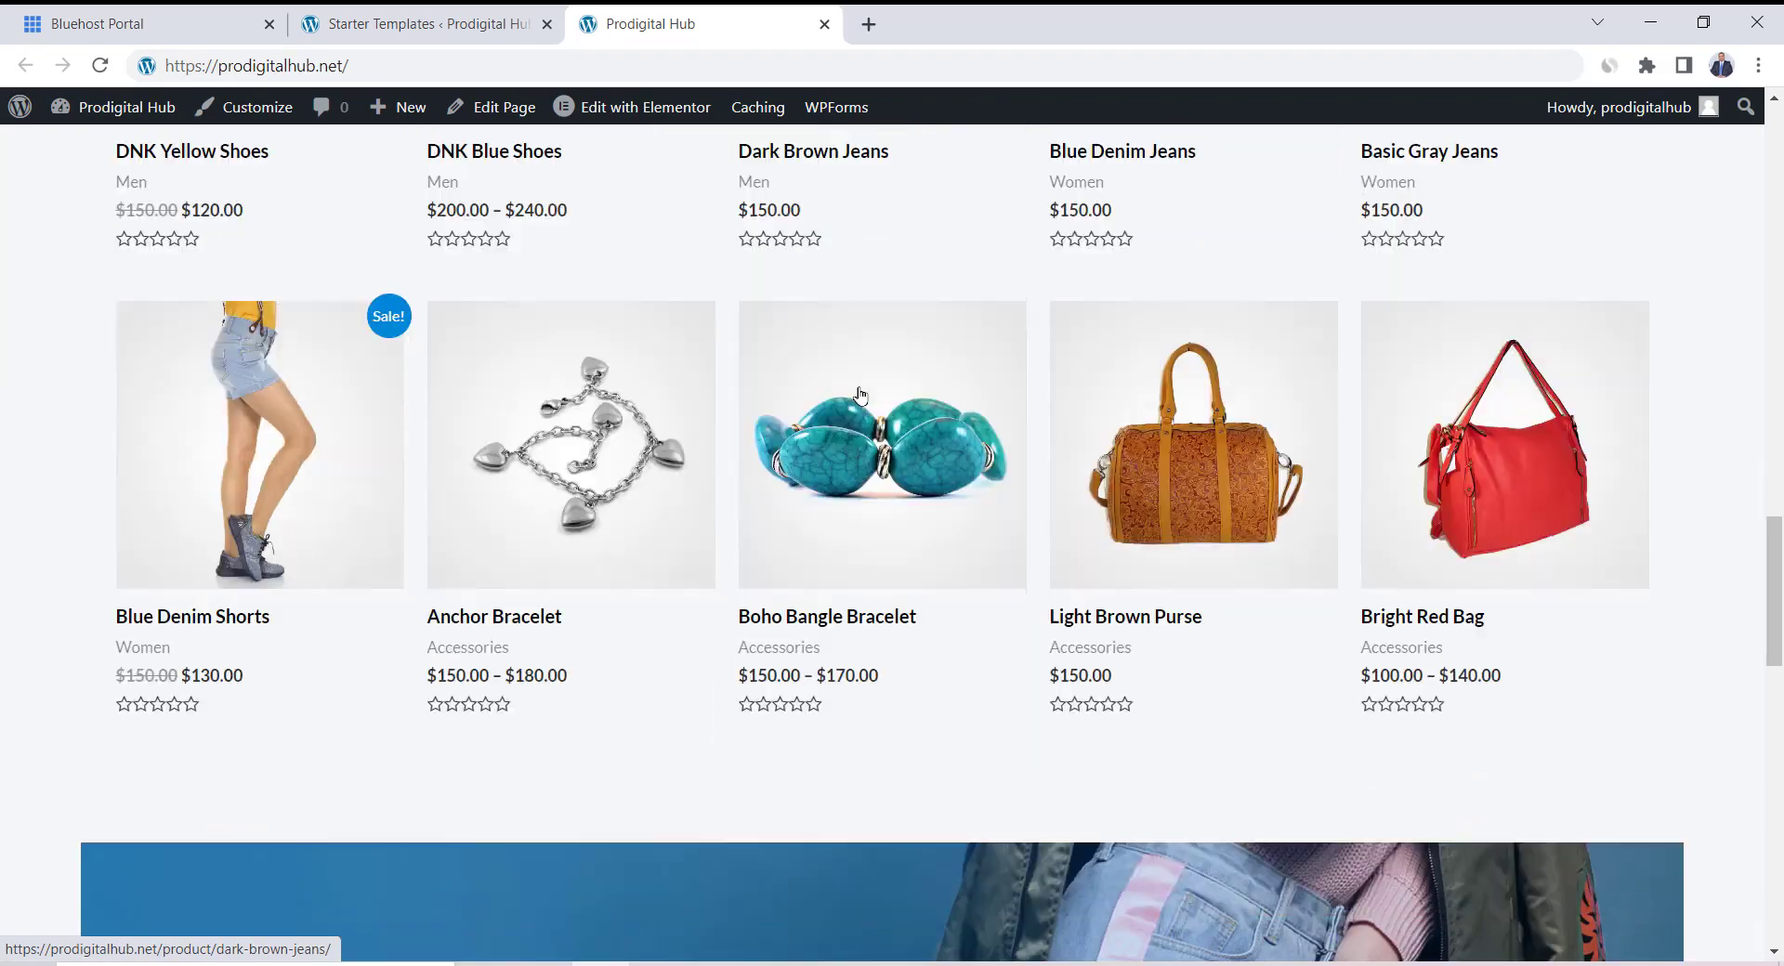
scroll(858, 389, down, 5)
scroll(858, 389, up, 16)
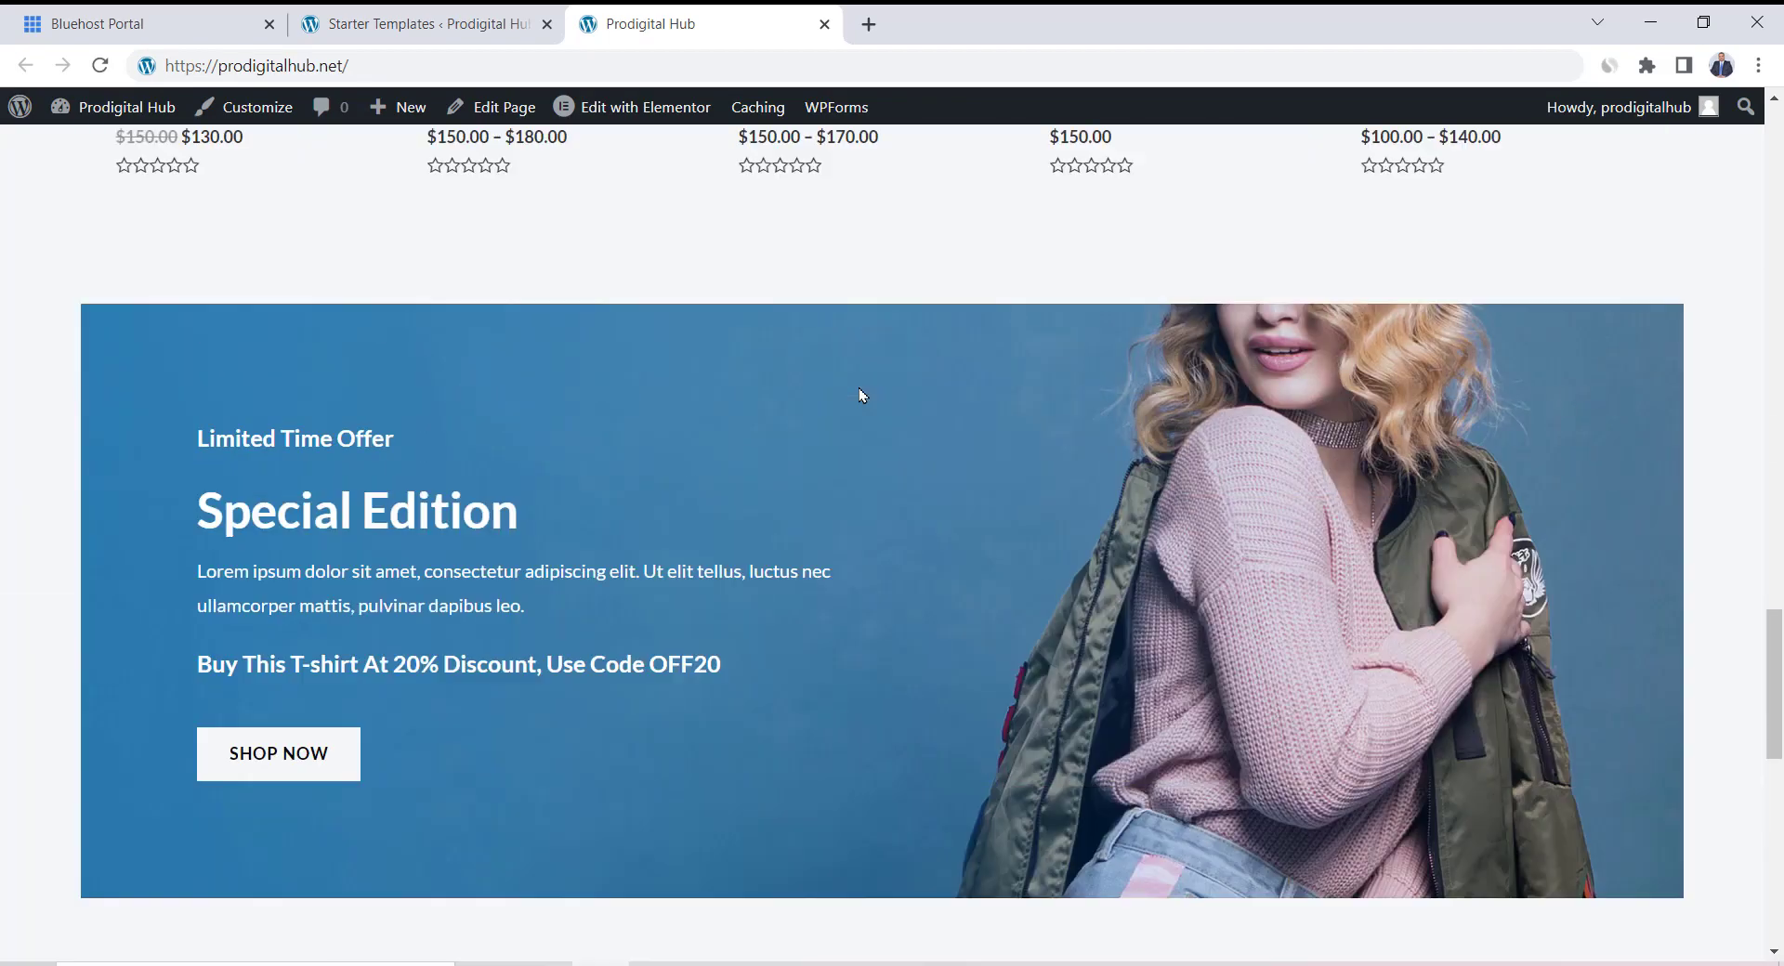
scroll(861, 395, up, 14)
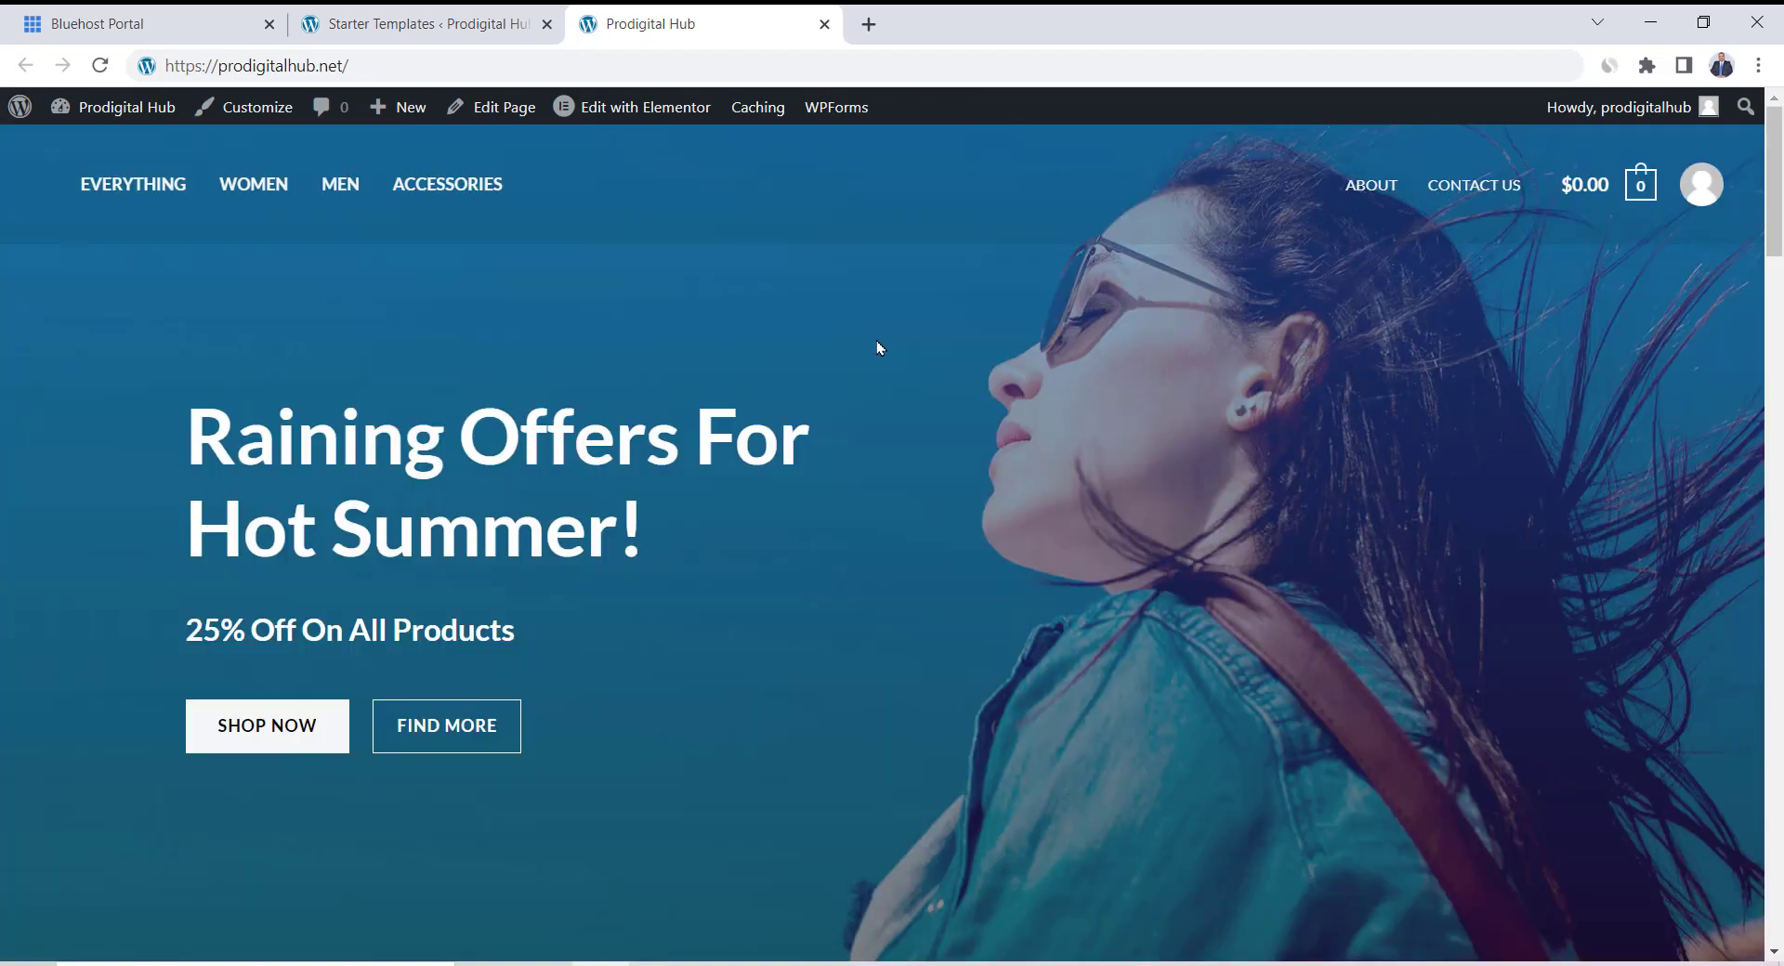
mouse_move(102, 115)
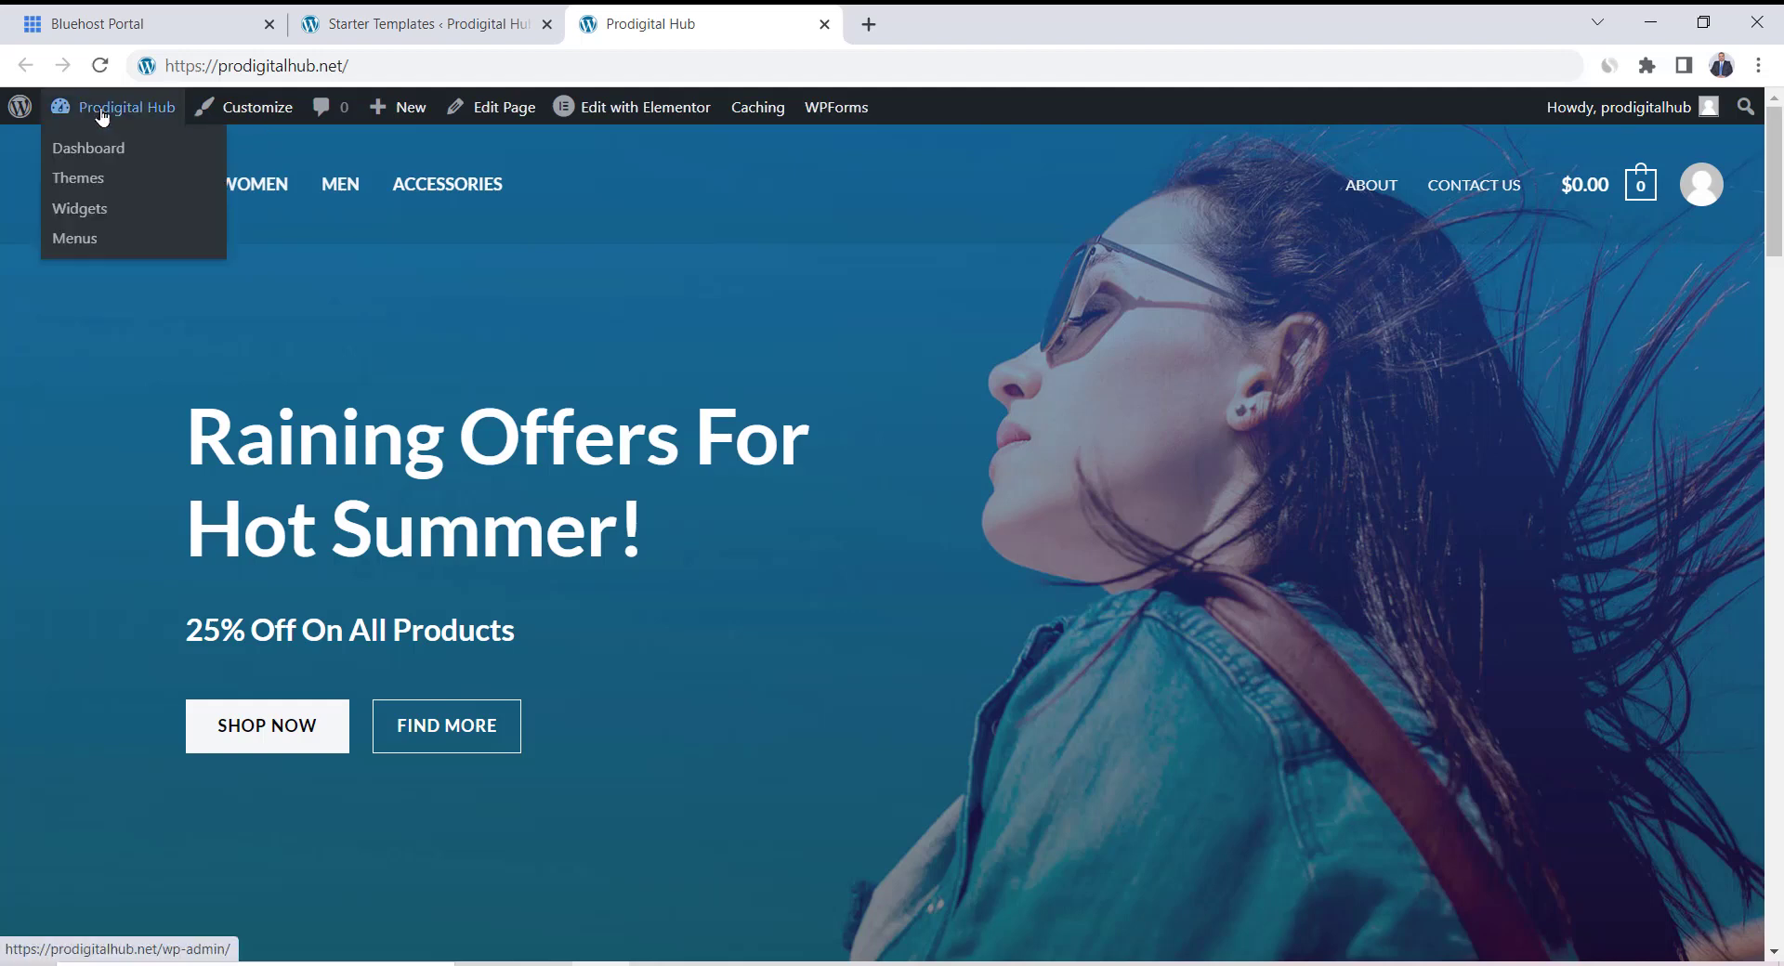
click(102, 116)
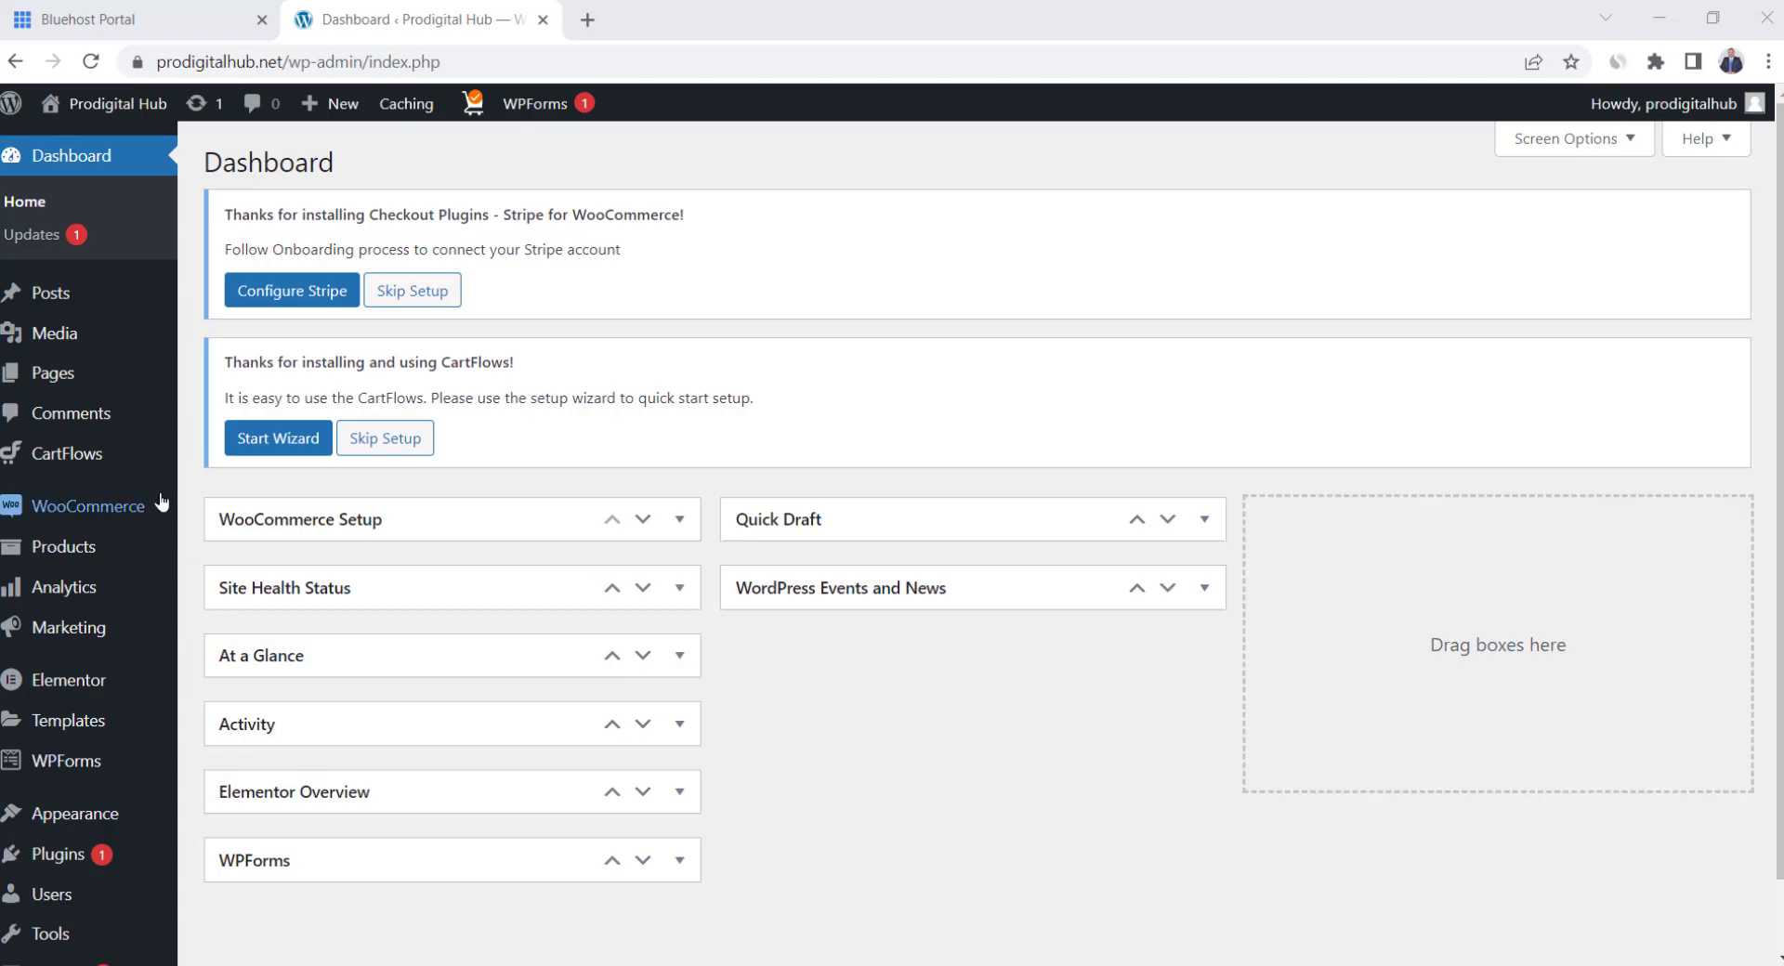
Open WooCommerce Settings from the admin sidebar's WooCommerce flyout
mouse_move(82, 522)
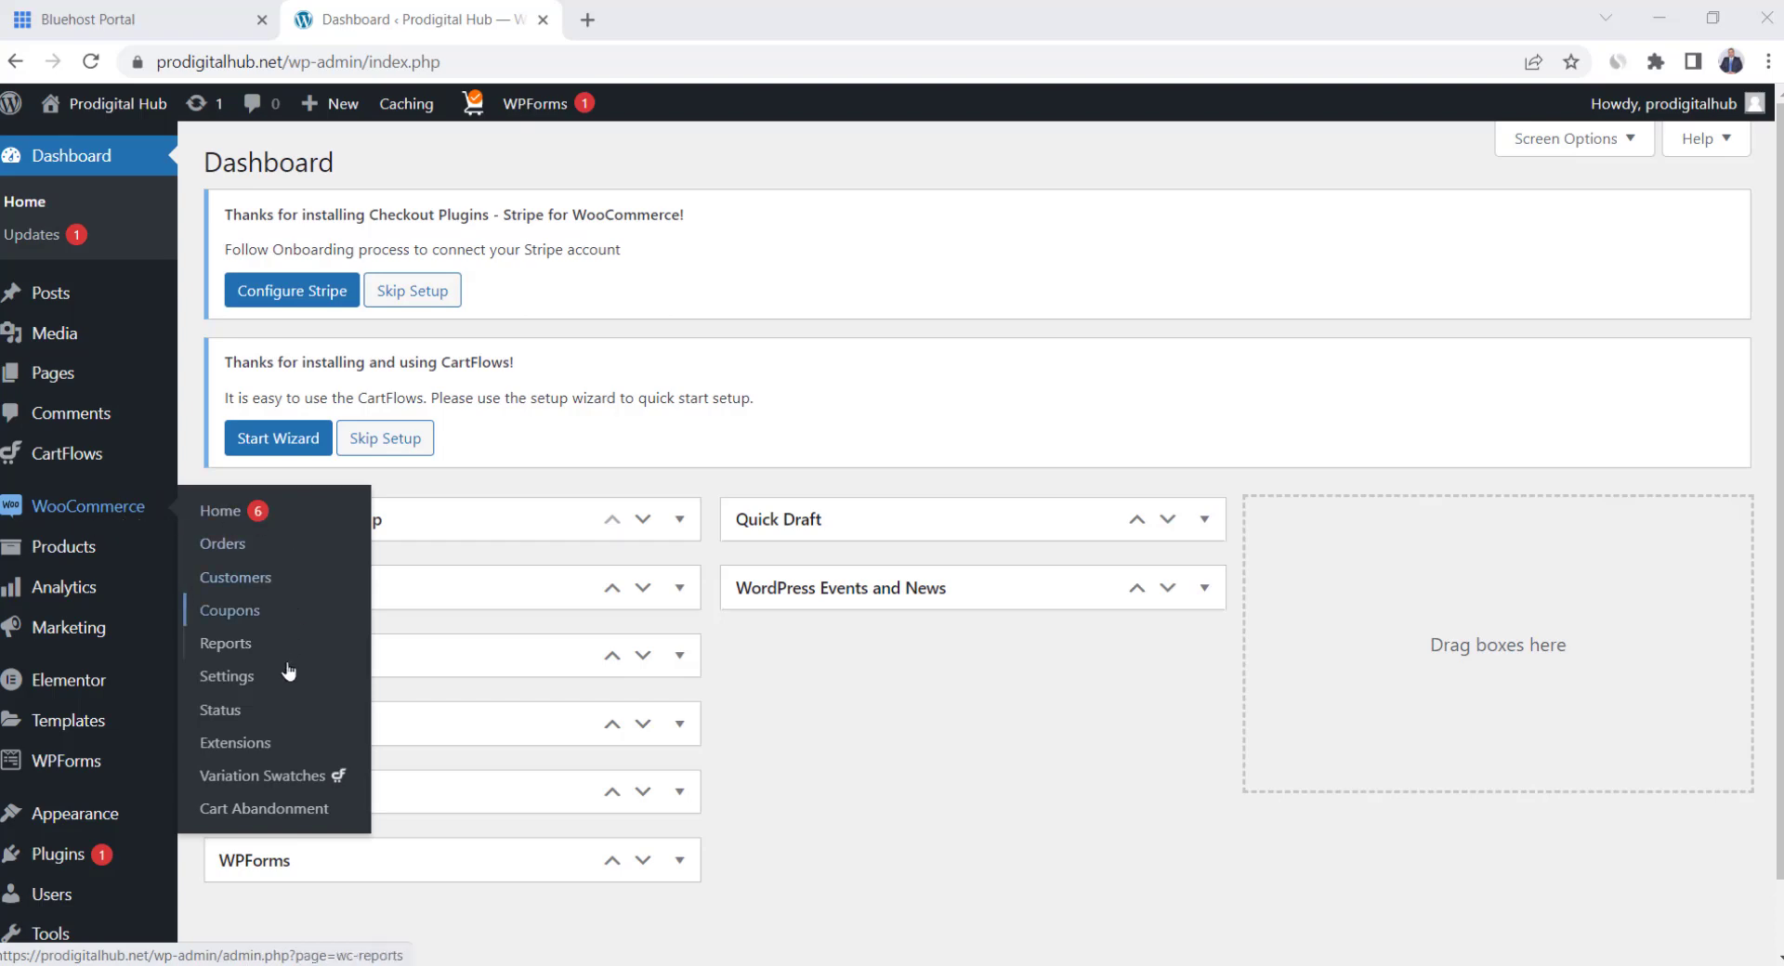
click(243, 679)
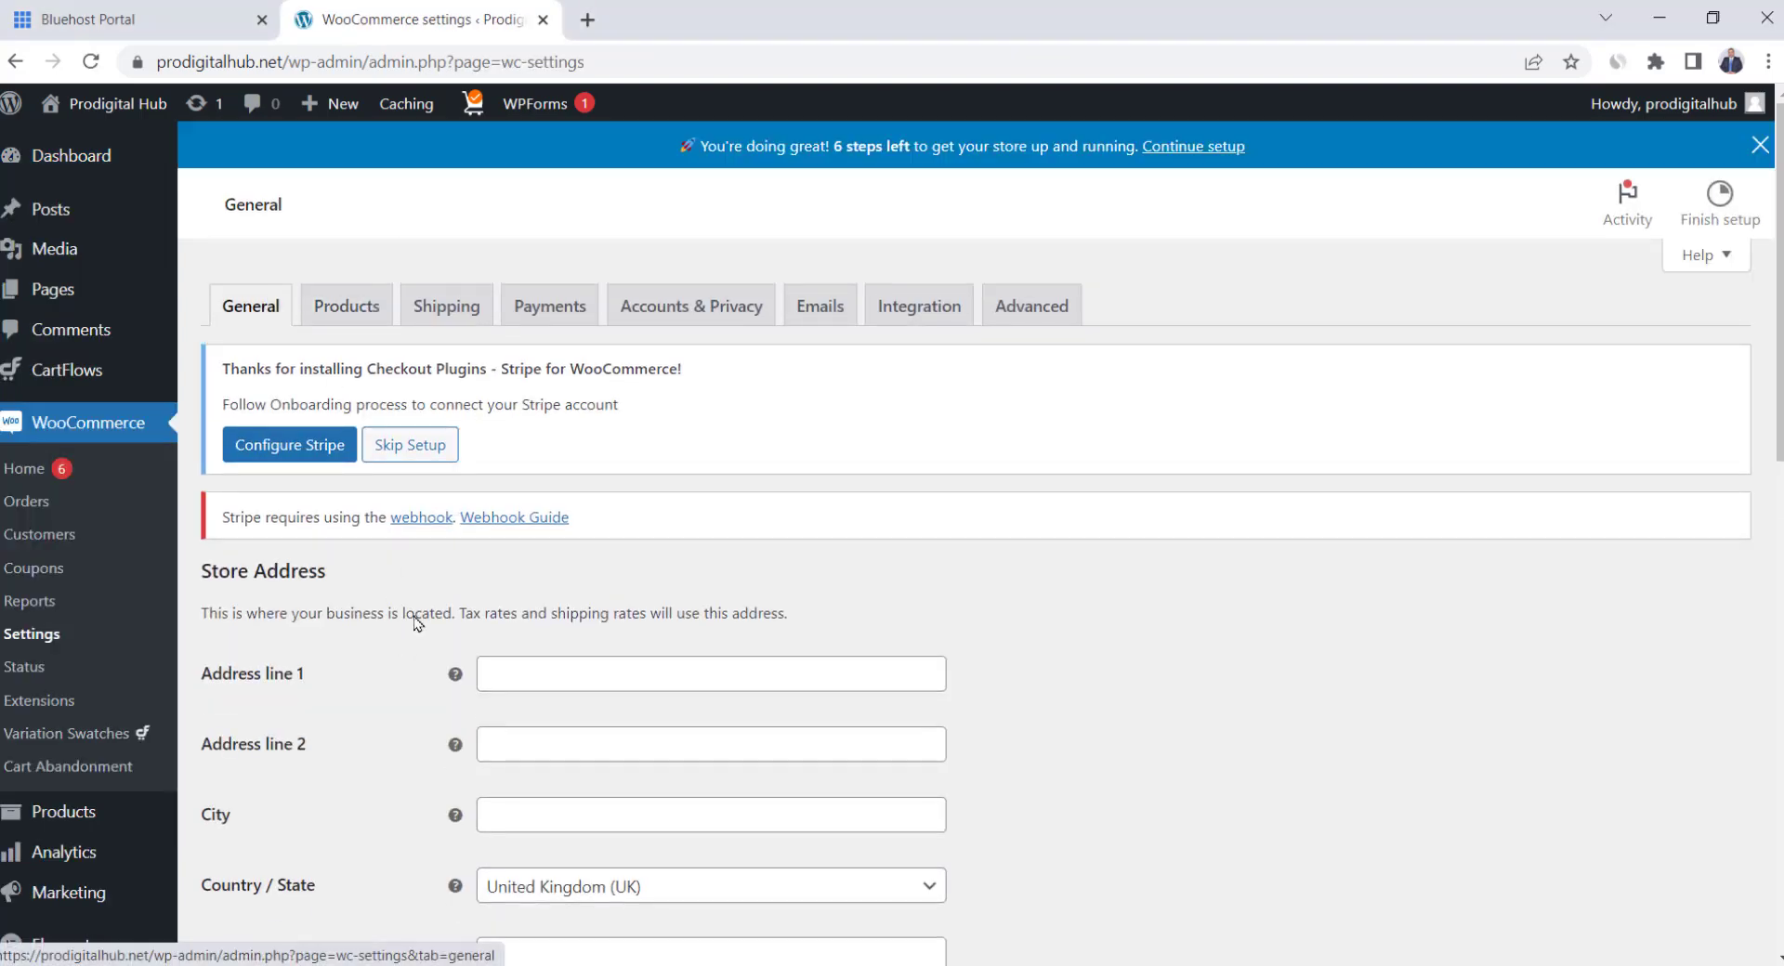
Restrict selling locations to specific countries: United States (US) and Canada
scroll(413, 660, down, 3)
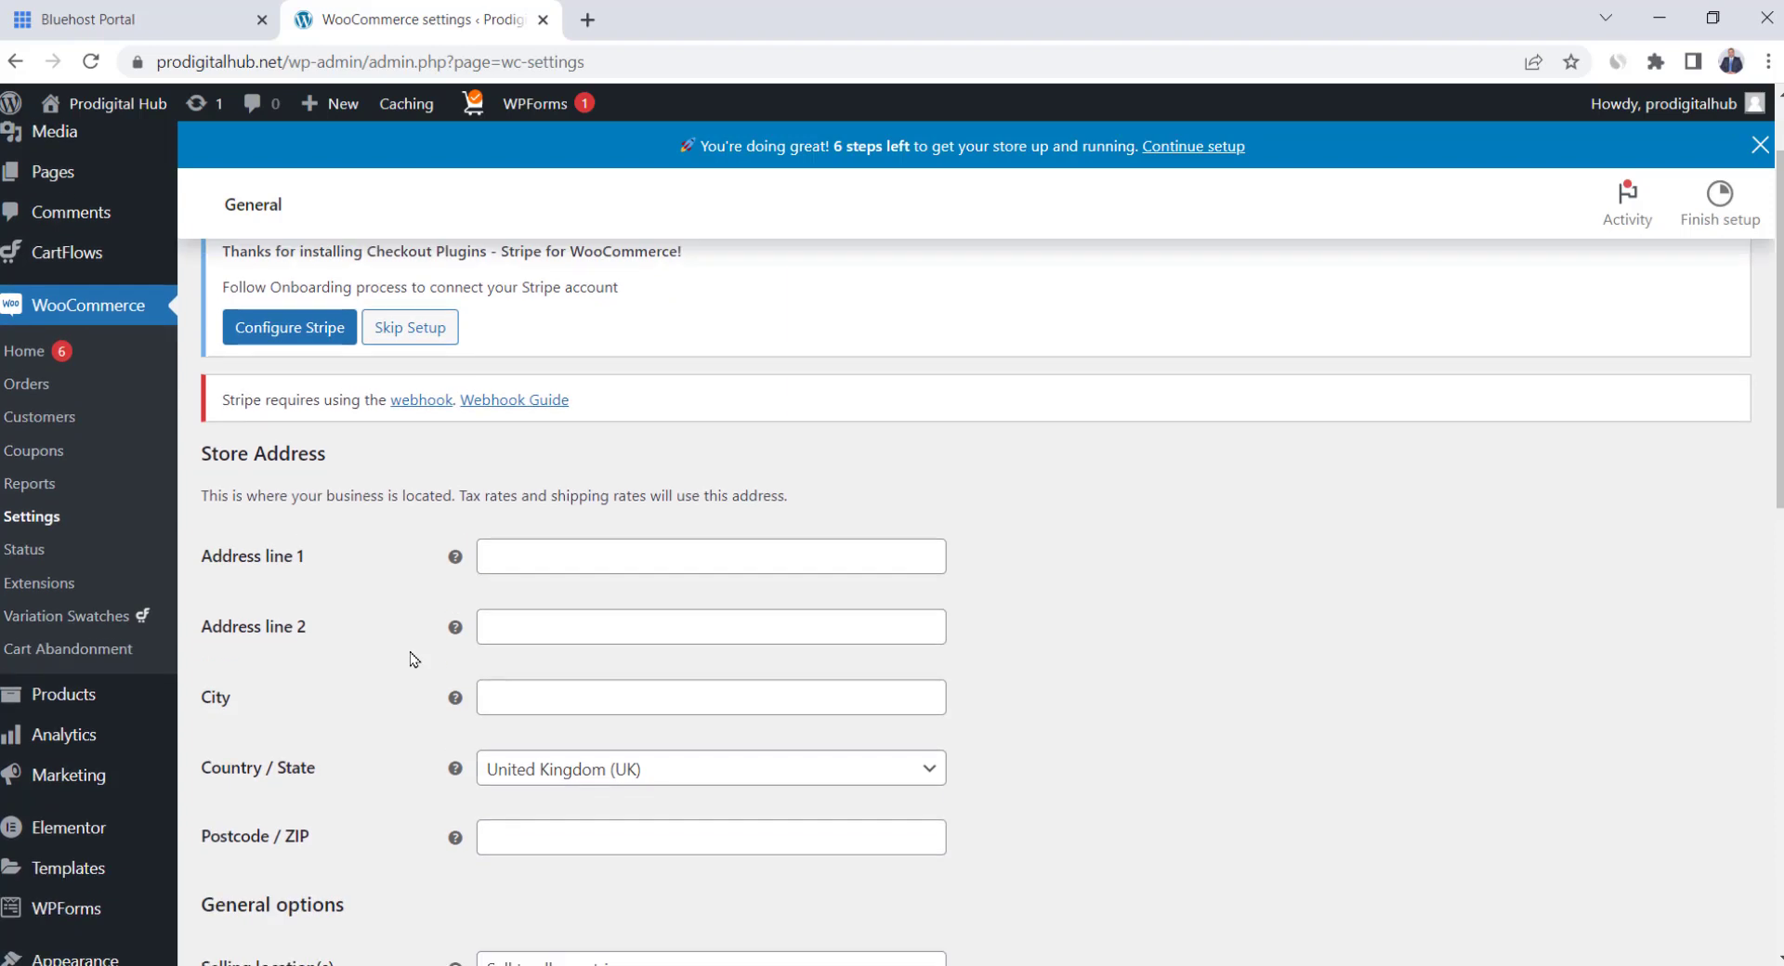
scroll(413, 660, up, 1)
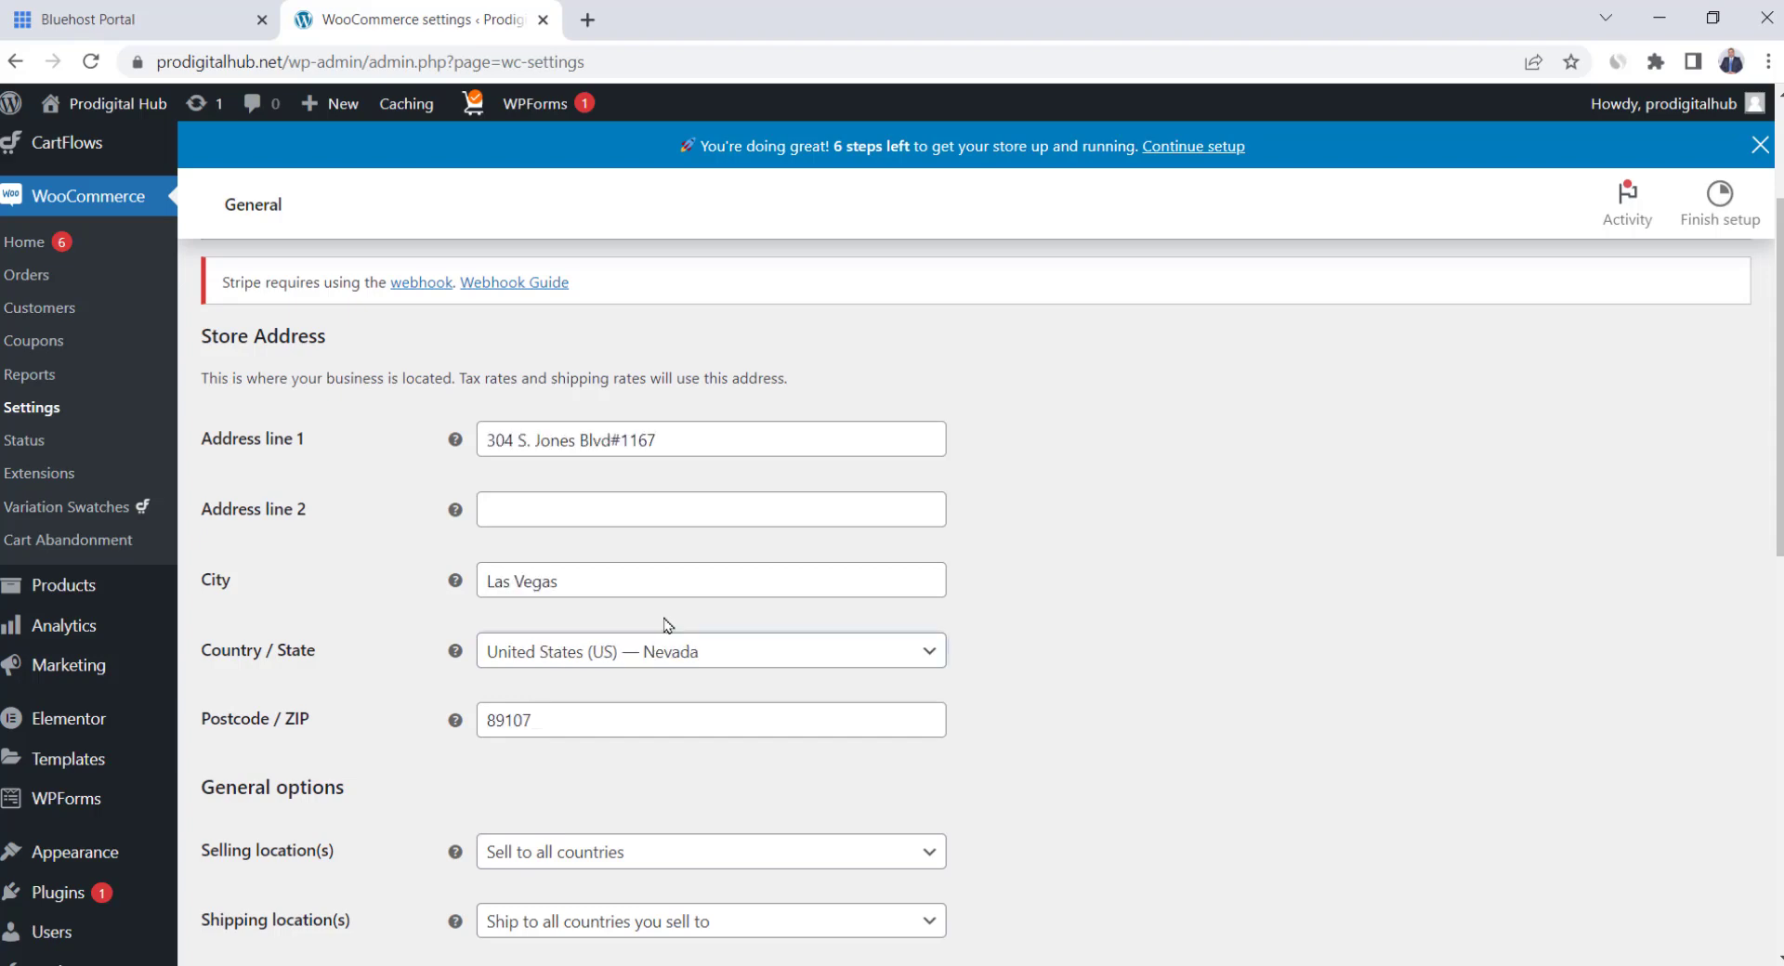
scroll(665, 626, down, 3)
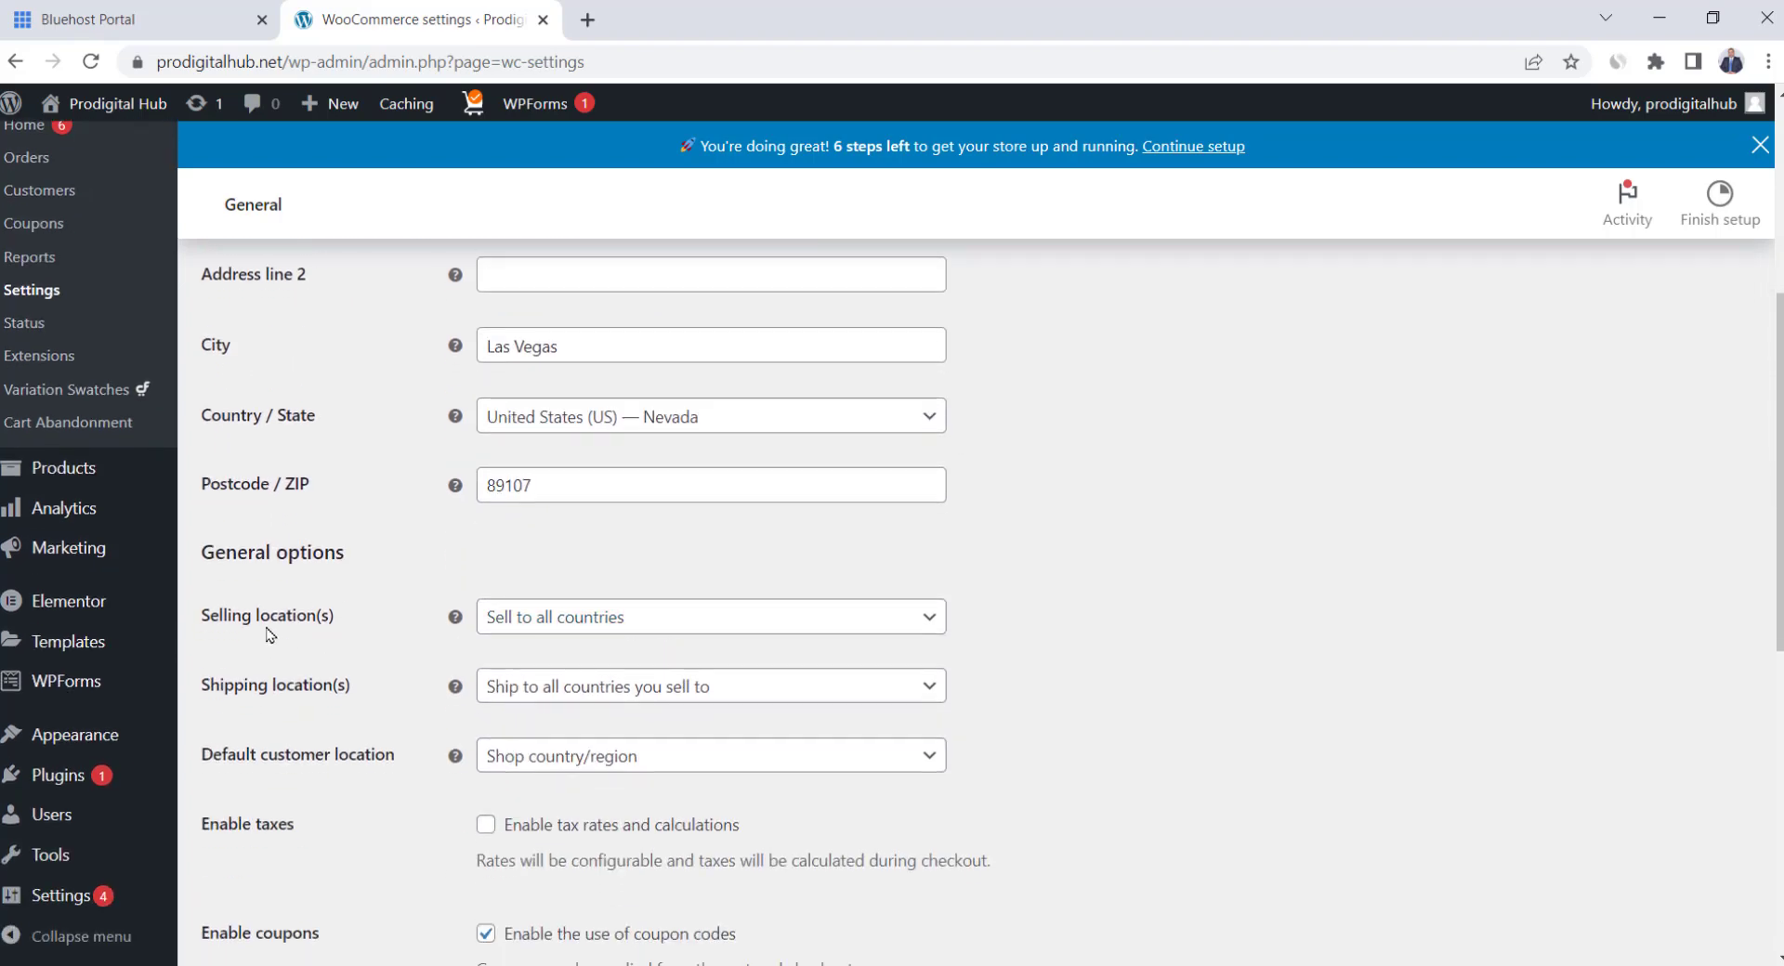
click(575, 627)
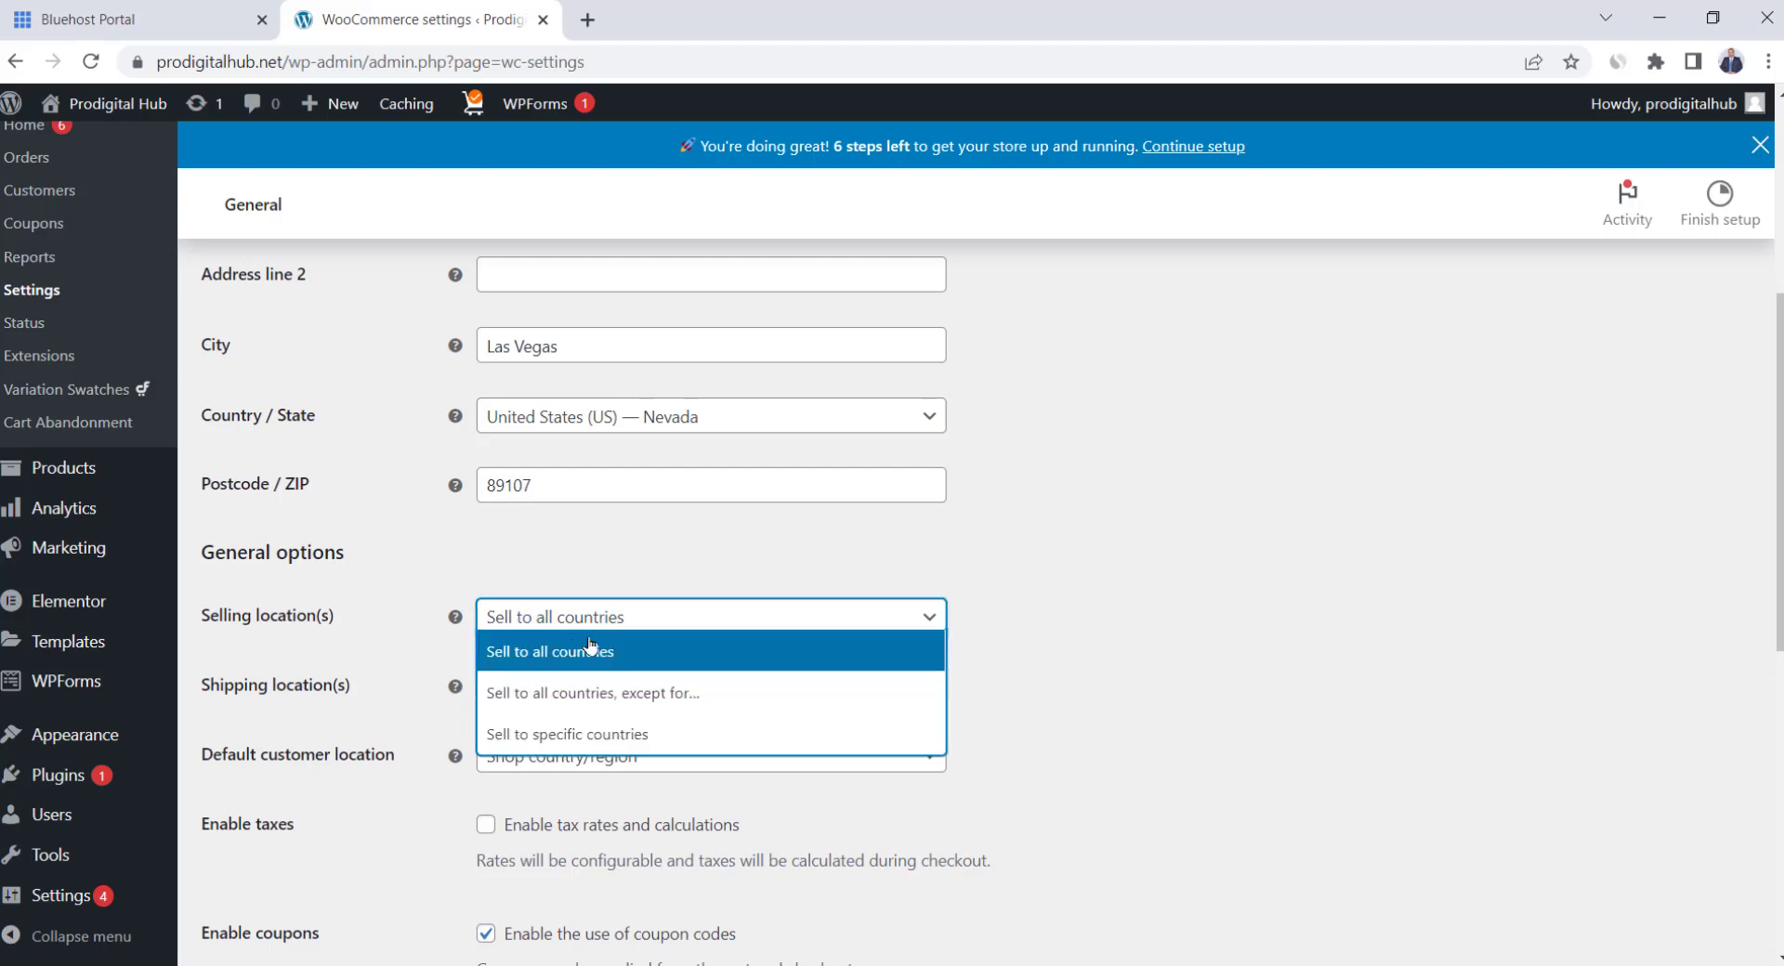
click(591, 736)
click(599, 697)
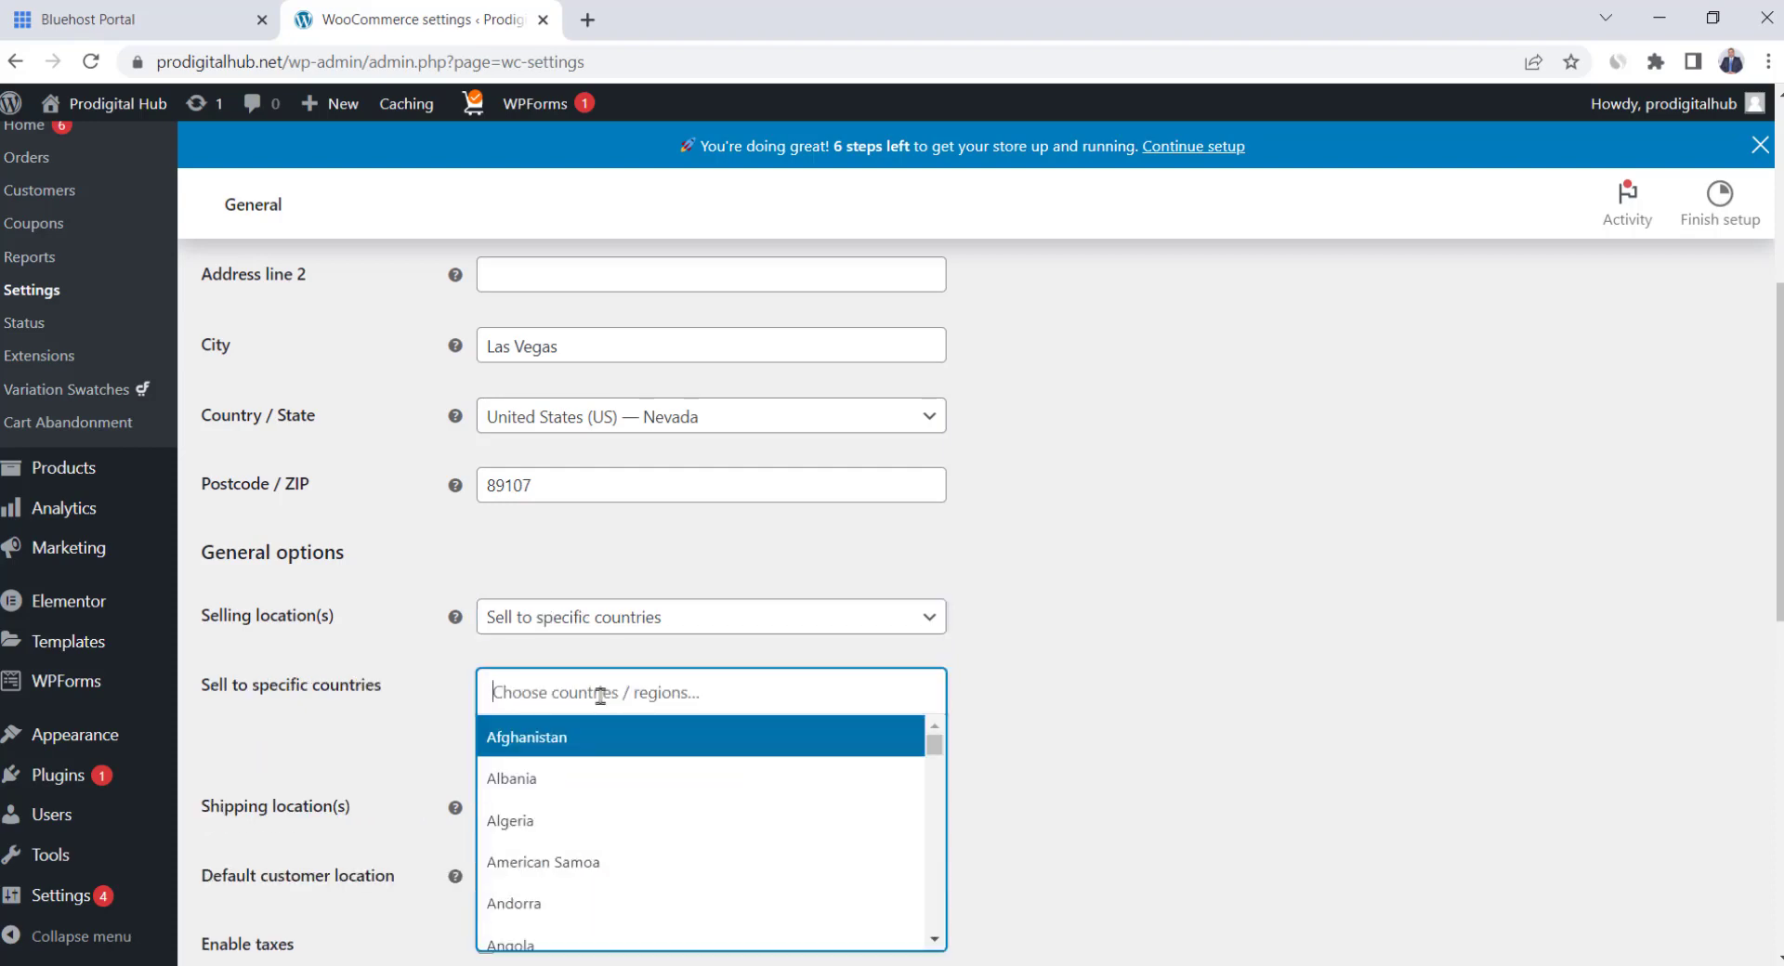
text(unit)
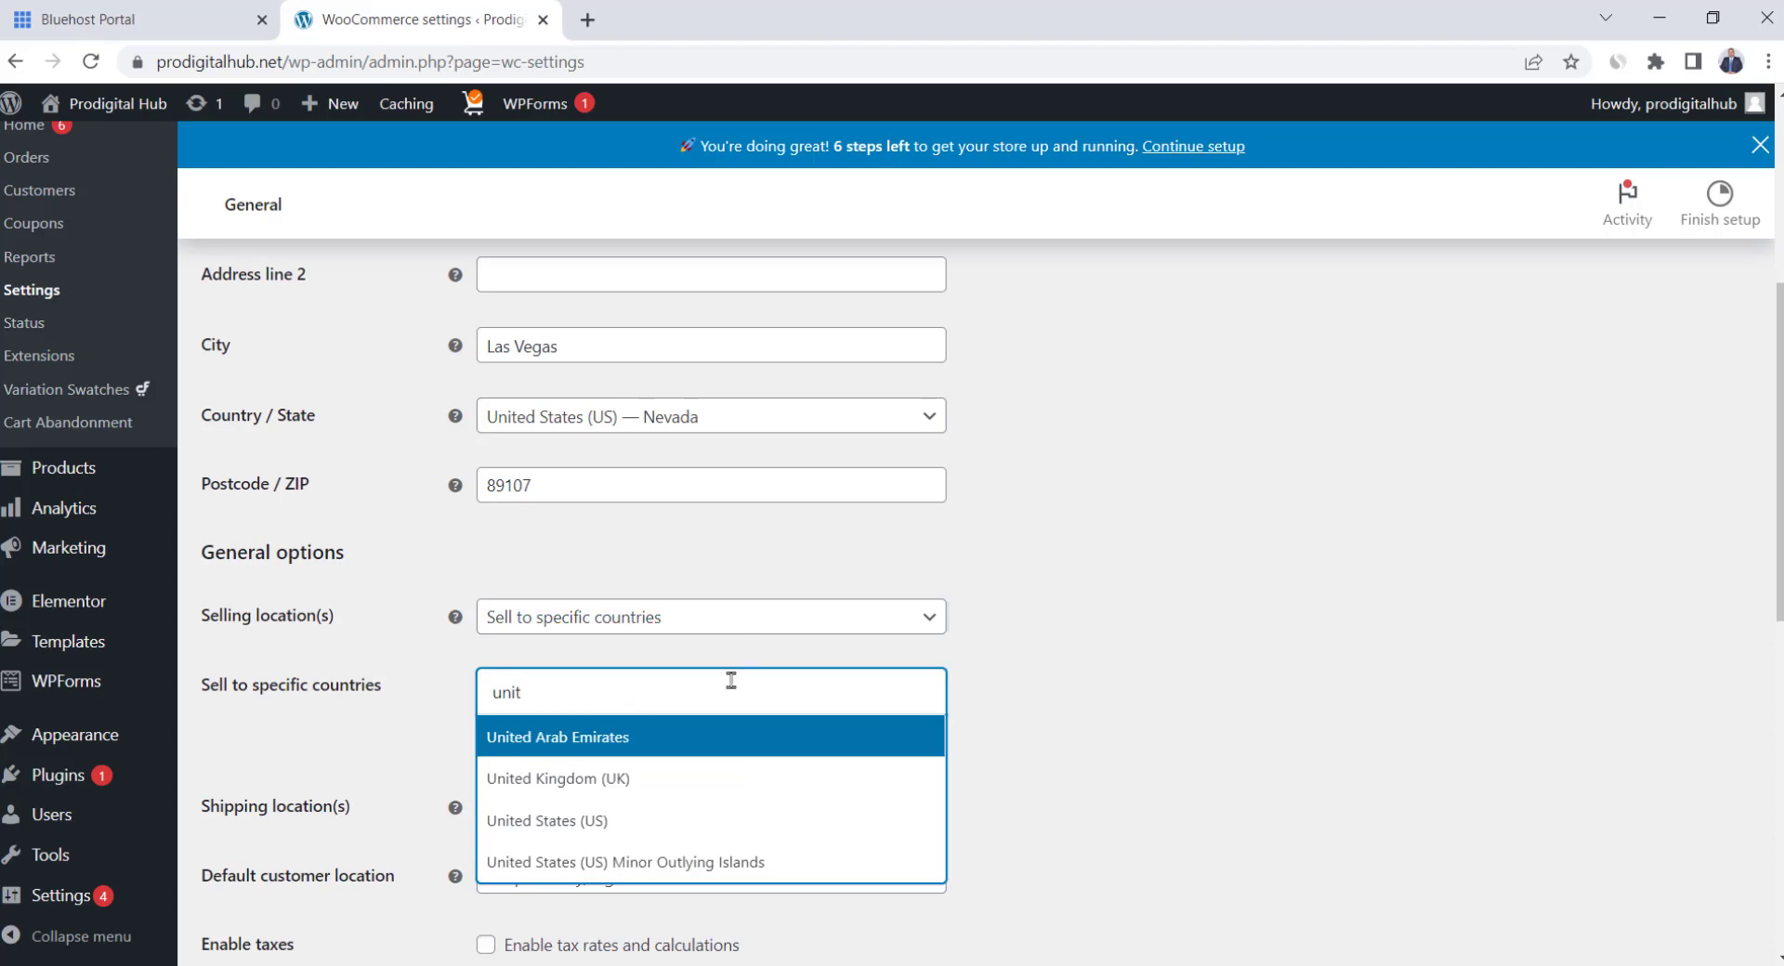
click(630, 823)
click(716, 702)
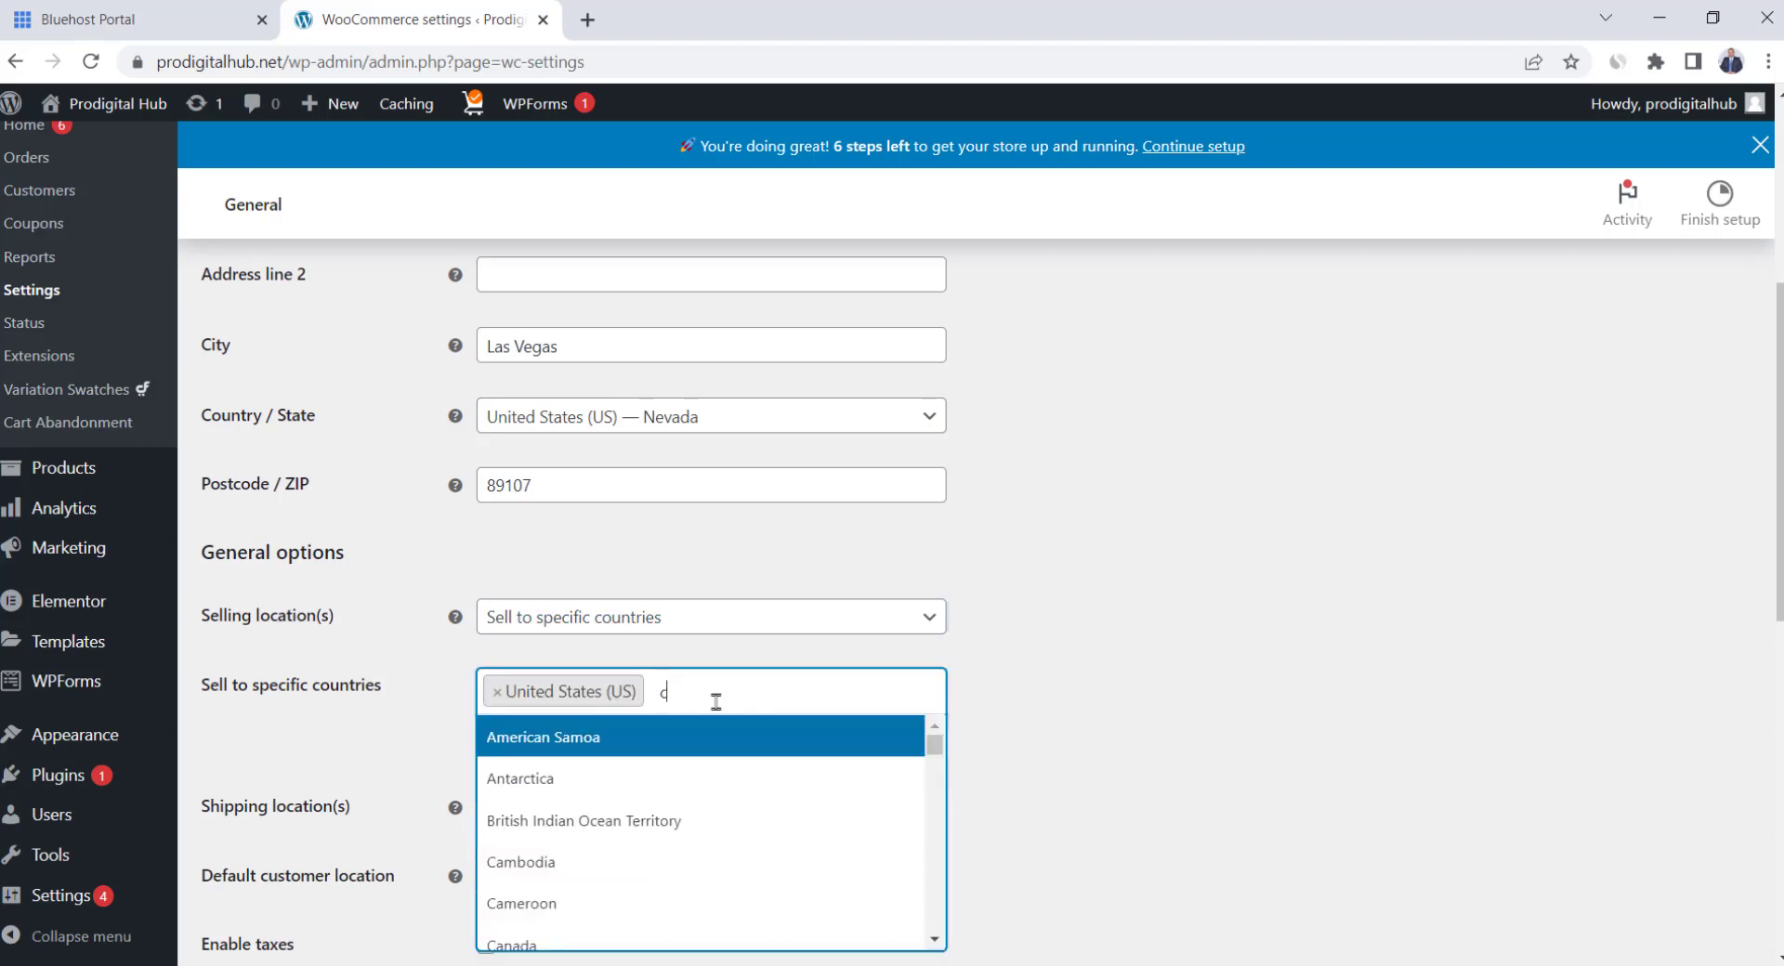
text(cana)
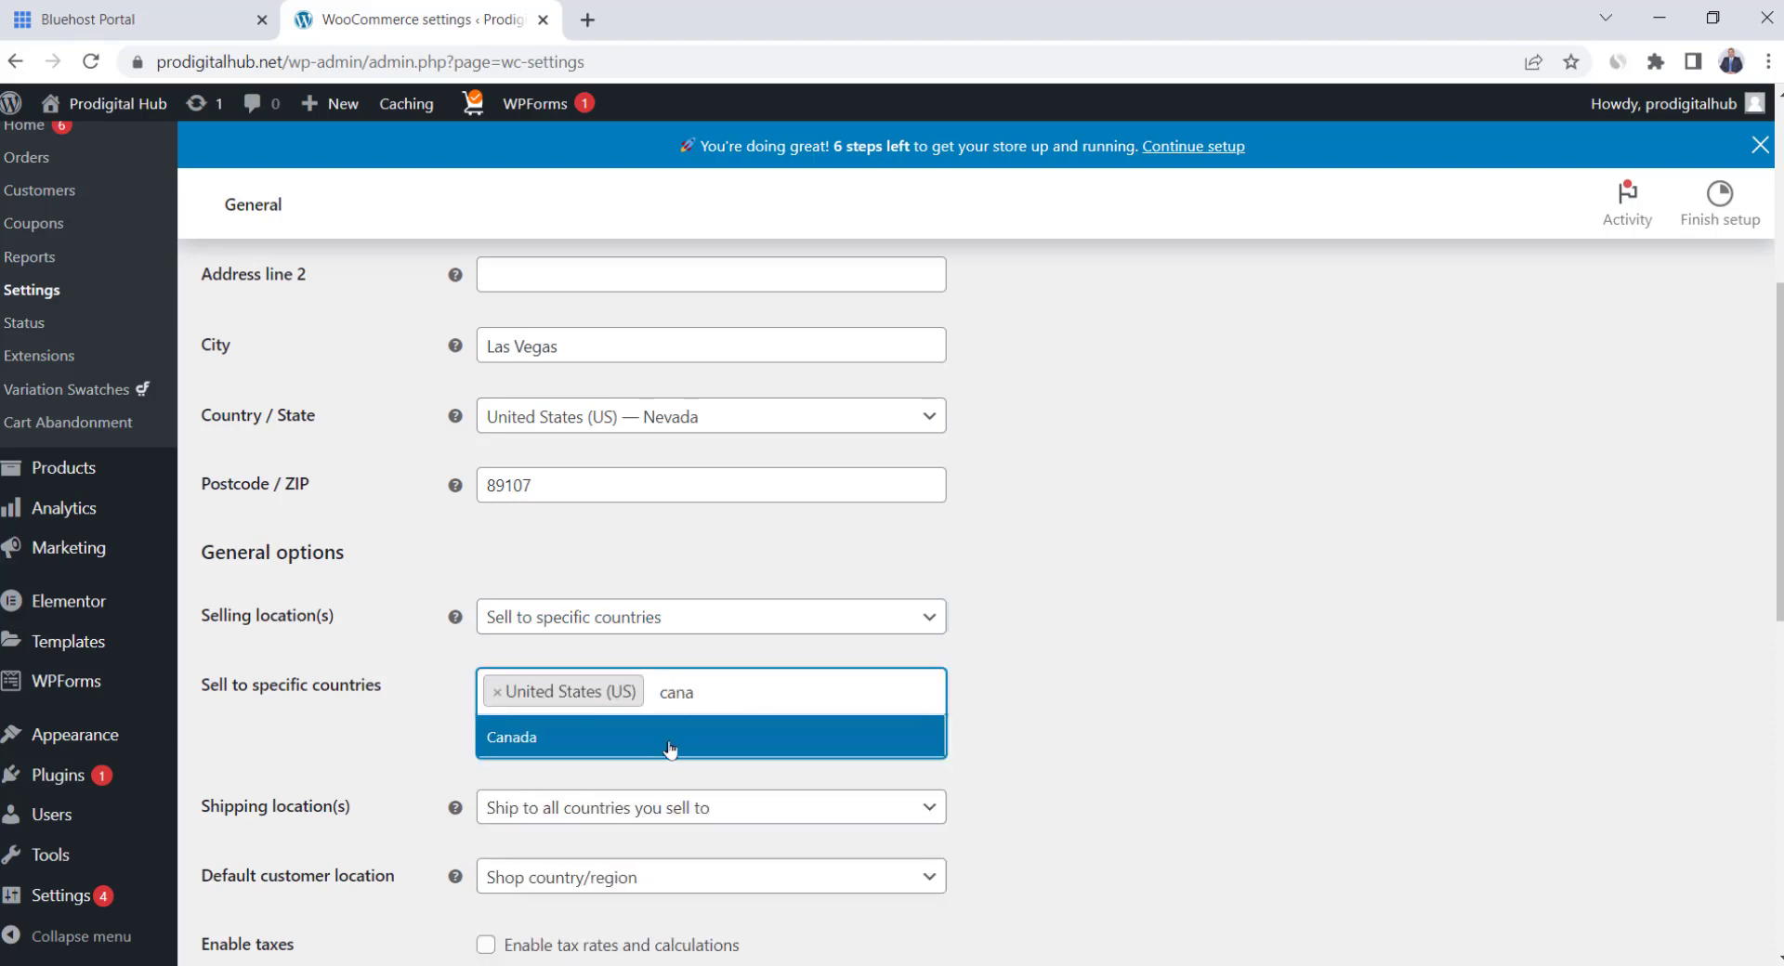
click(670, 749)
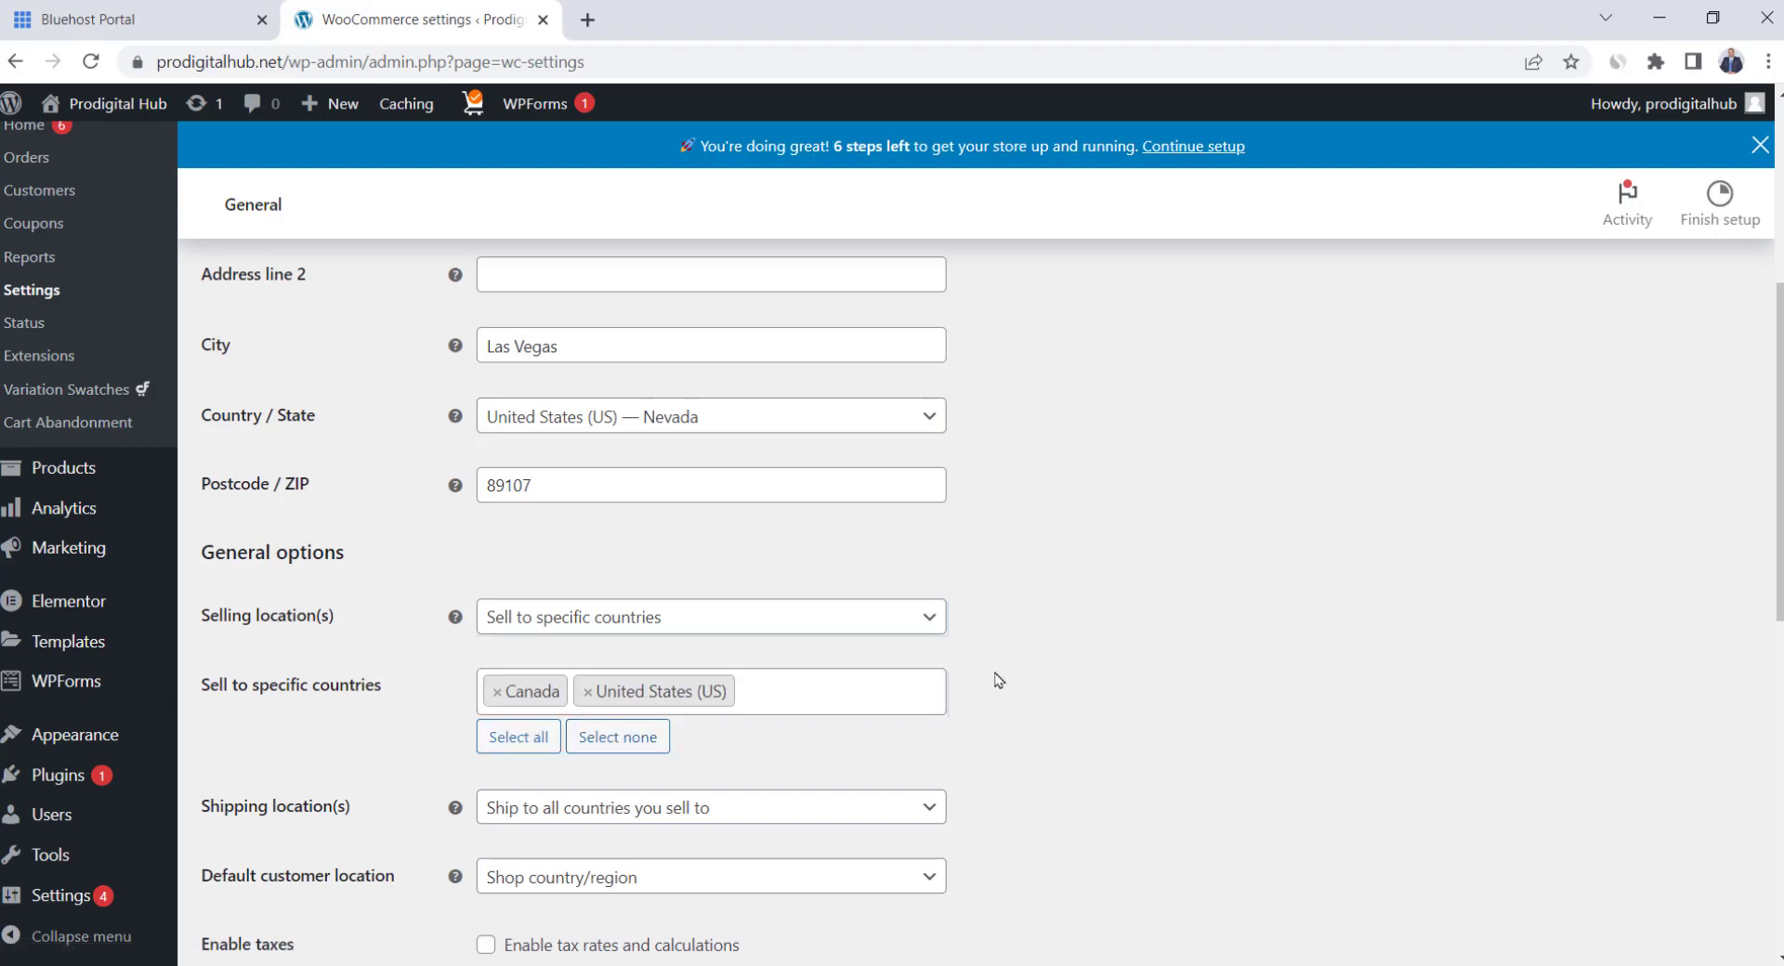
scroll(999, 681, down, 1)
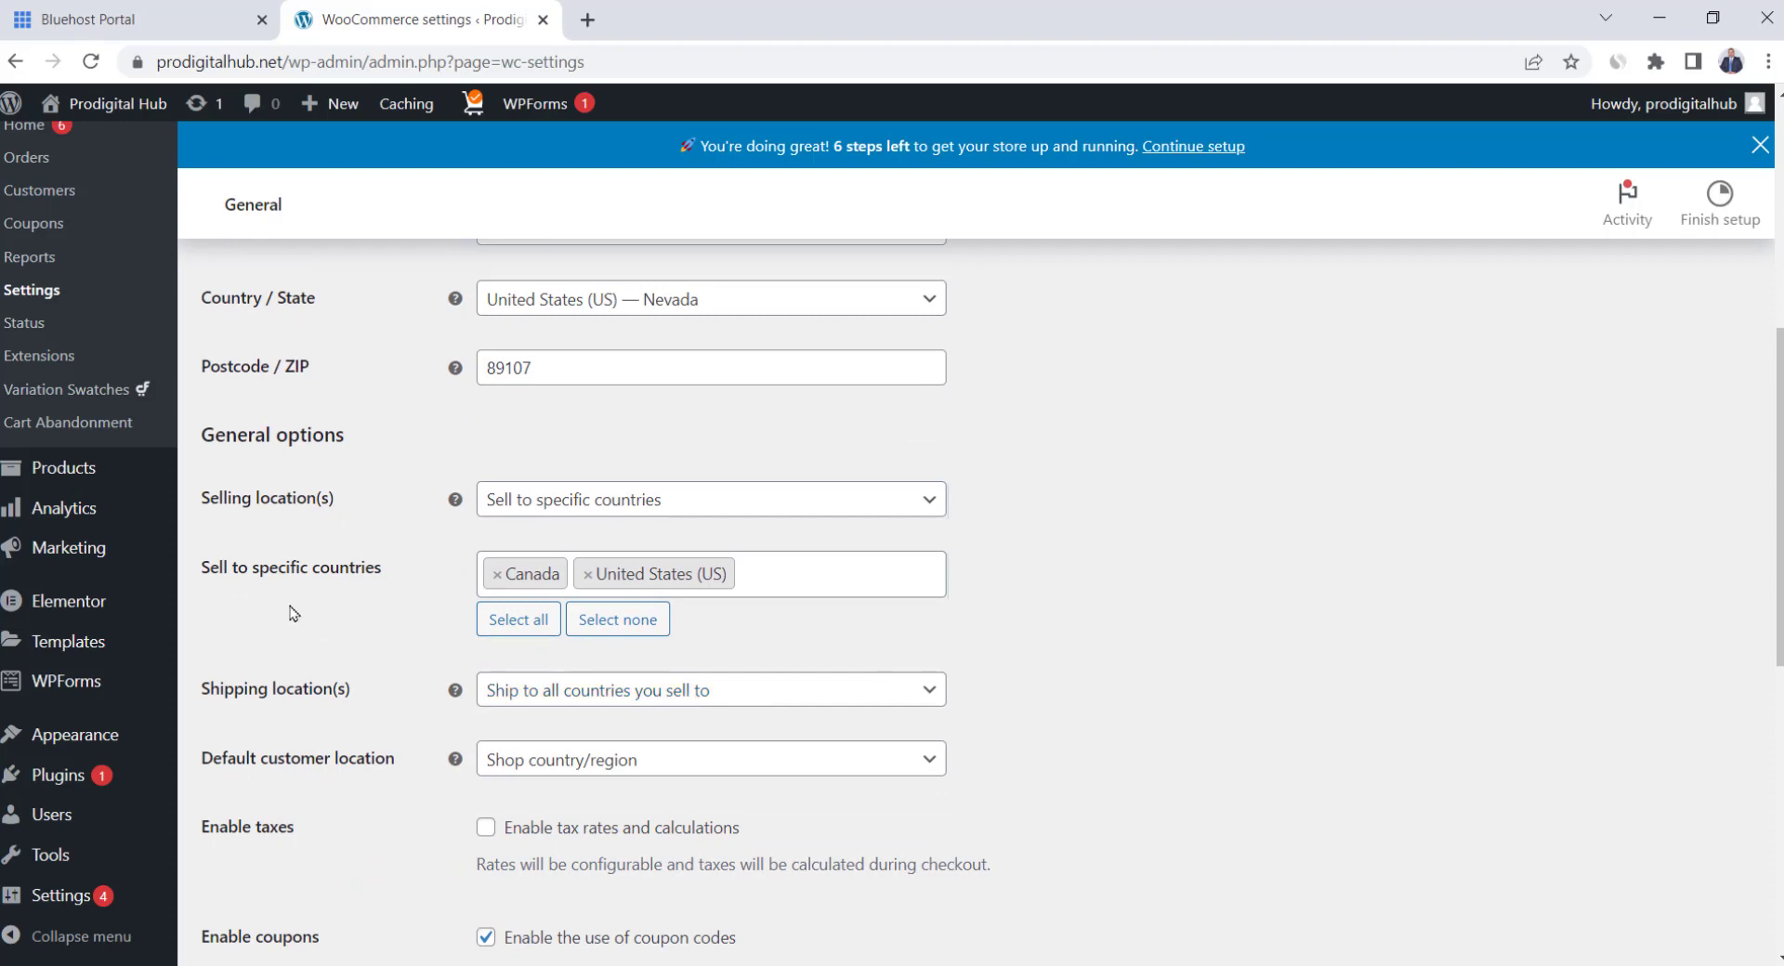
scroll(248, 712, down, 1)
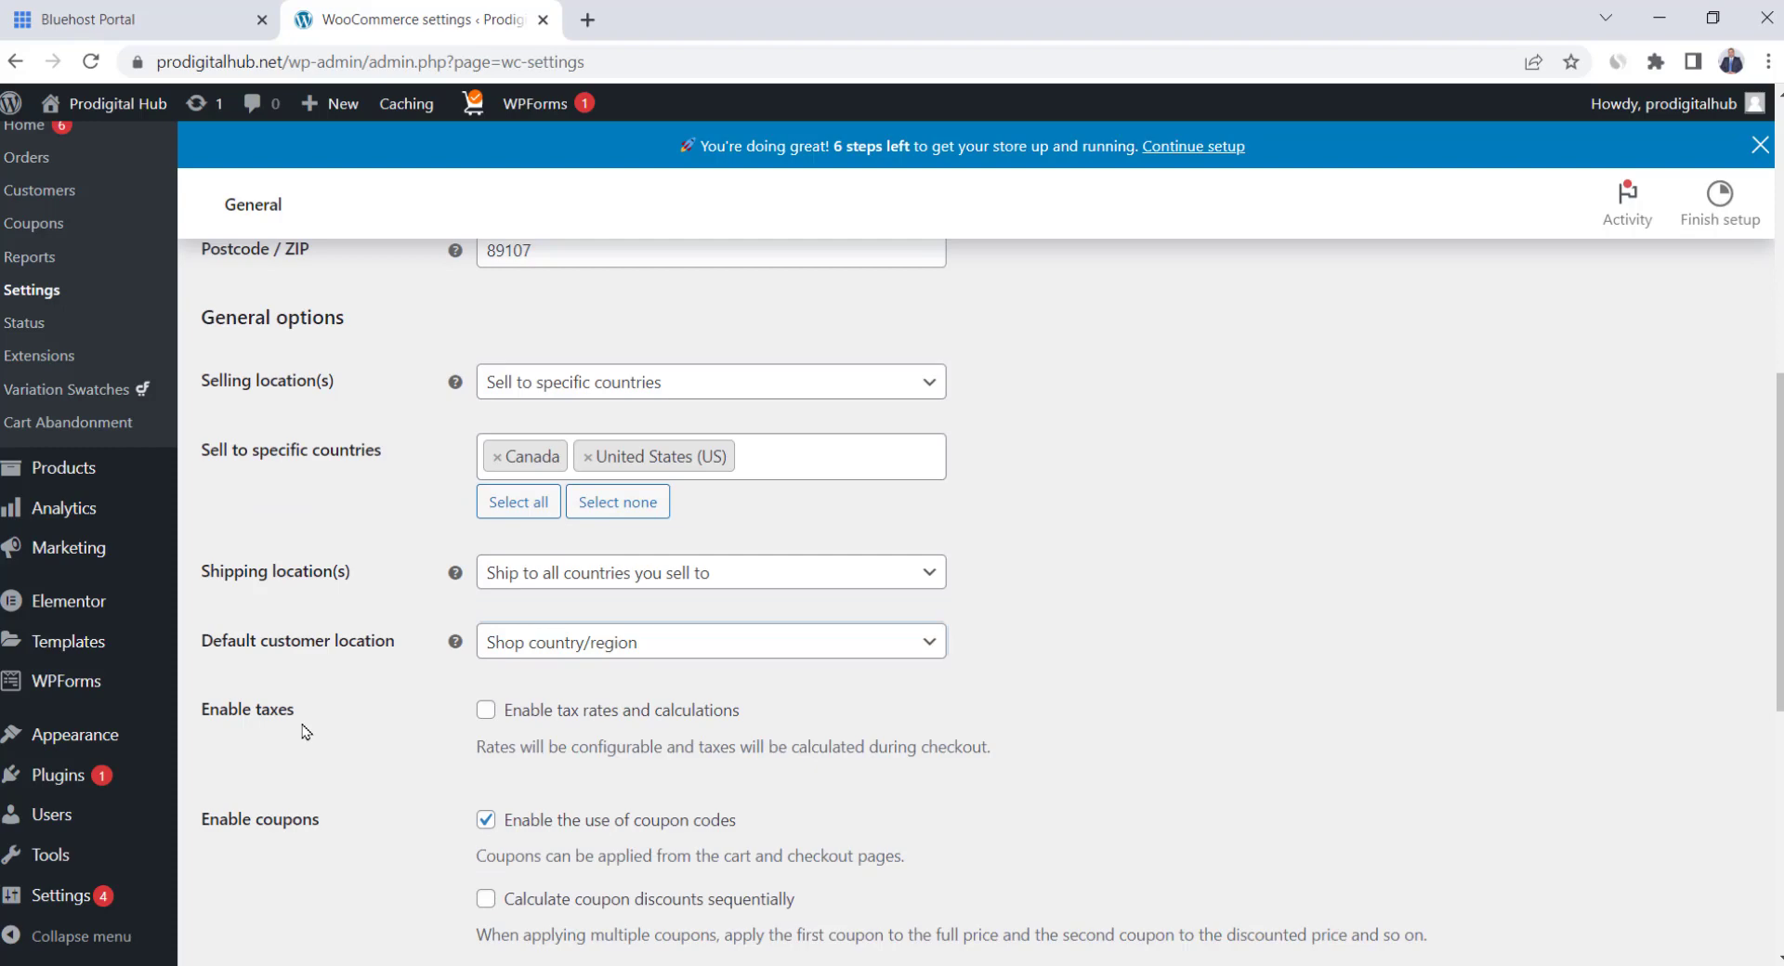
Enable tax rates and calculations, keep US dollar as currency, and save
click(485, 710)
scroll(402, 734, down, 1)
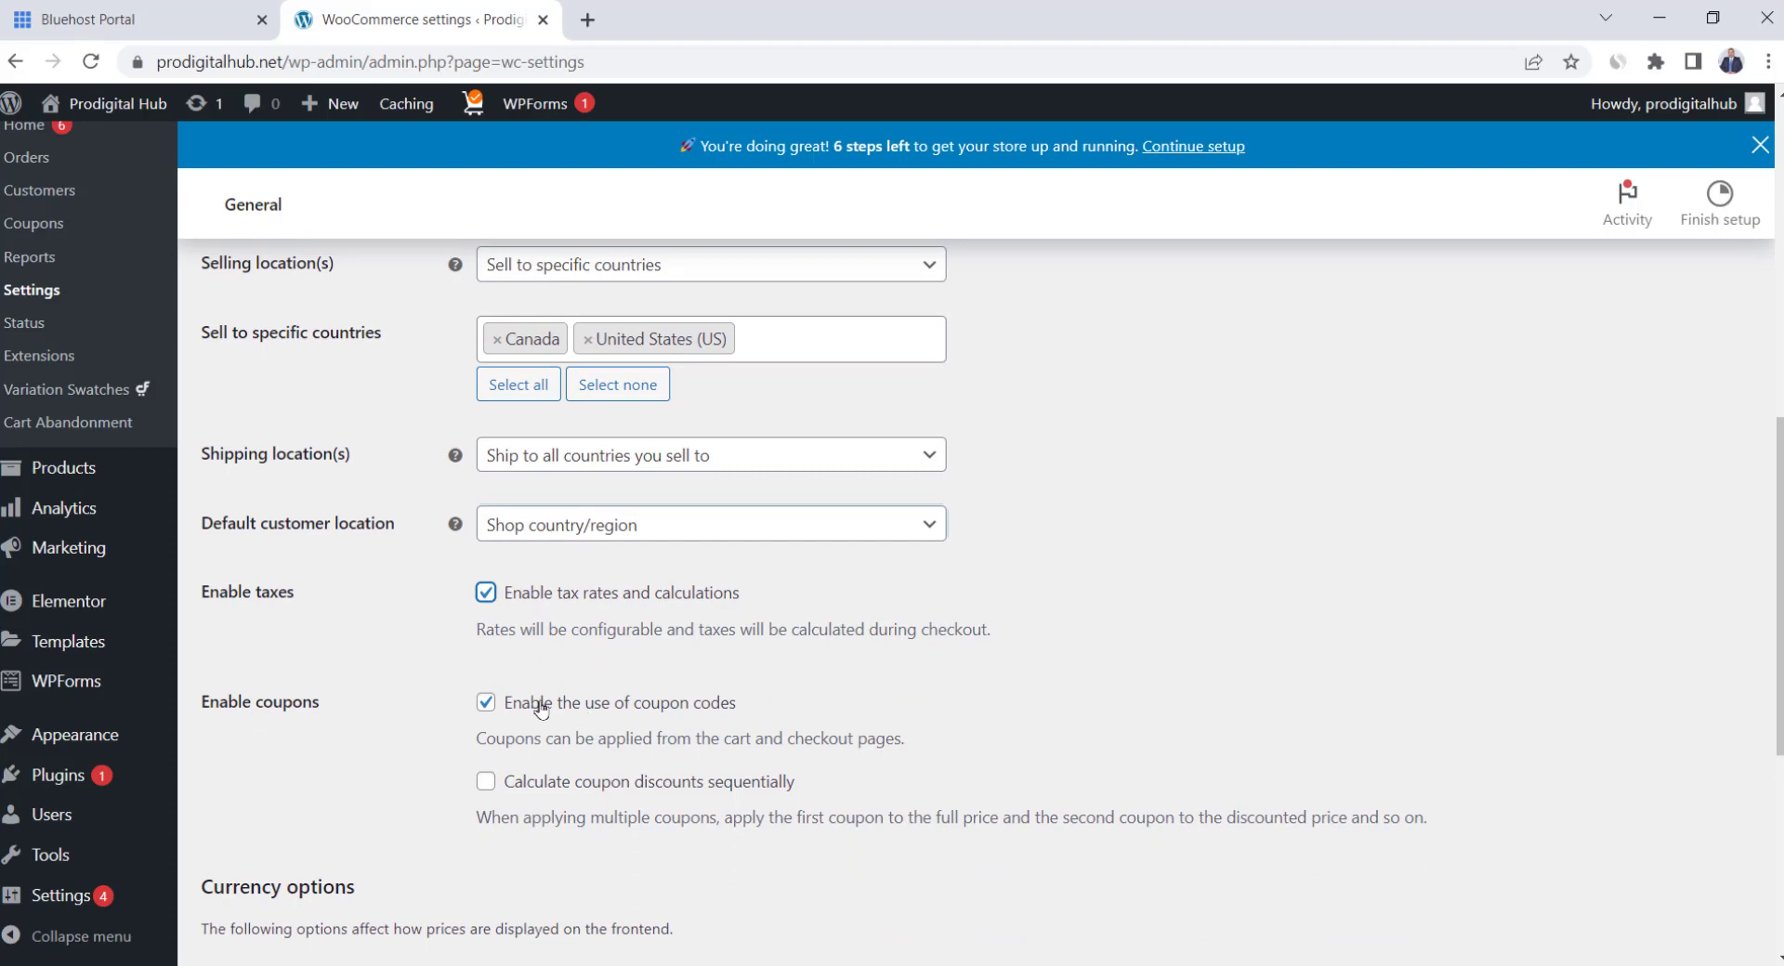
scroll(542, 708, down, 2)
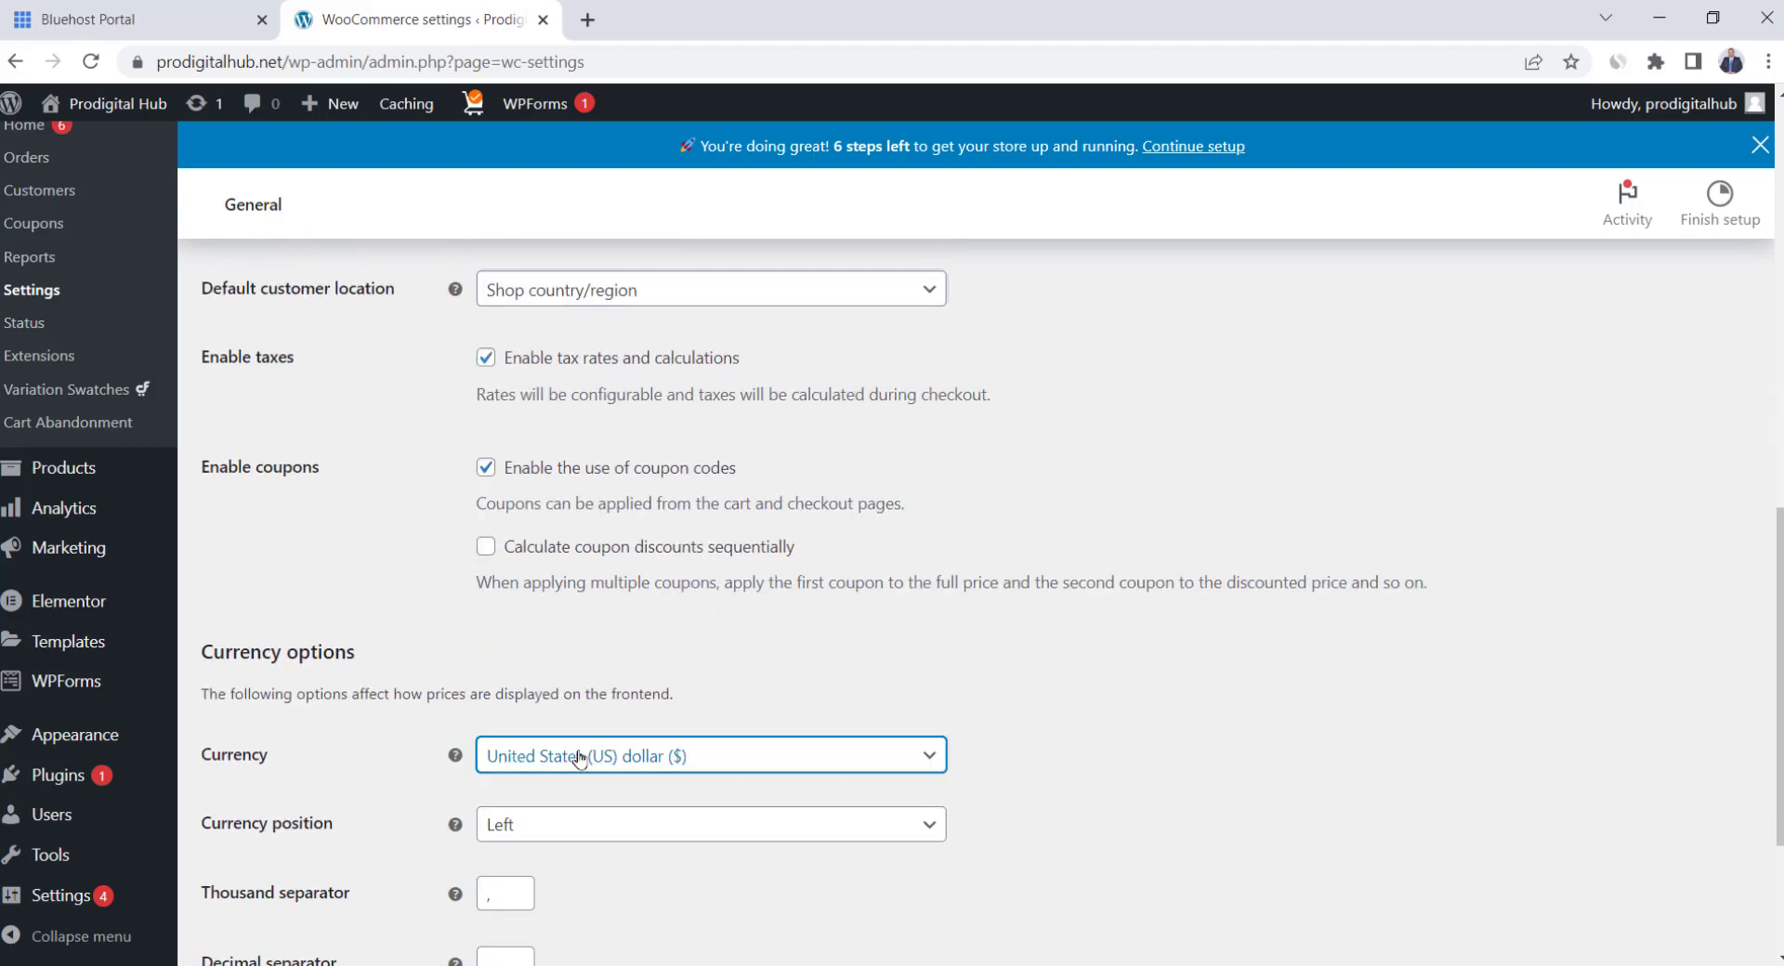
click(539, 754)
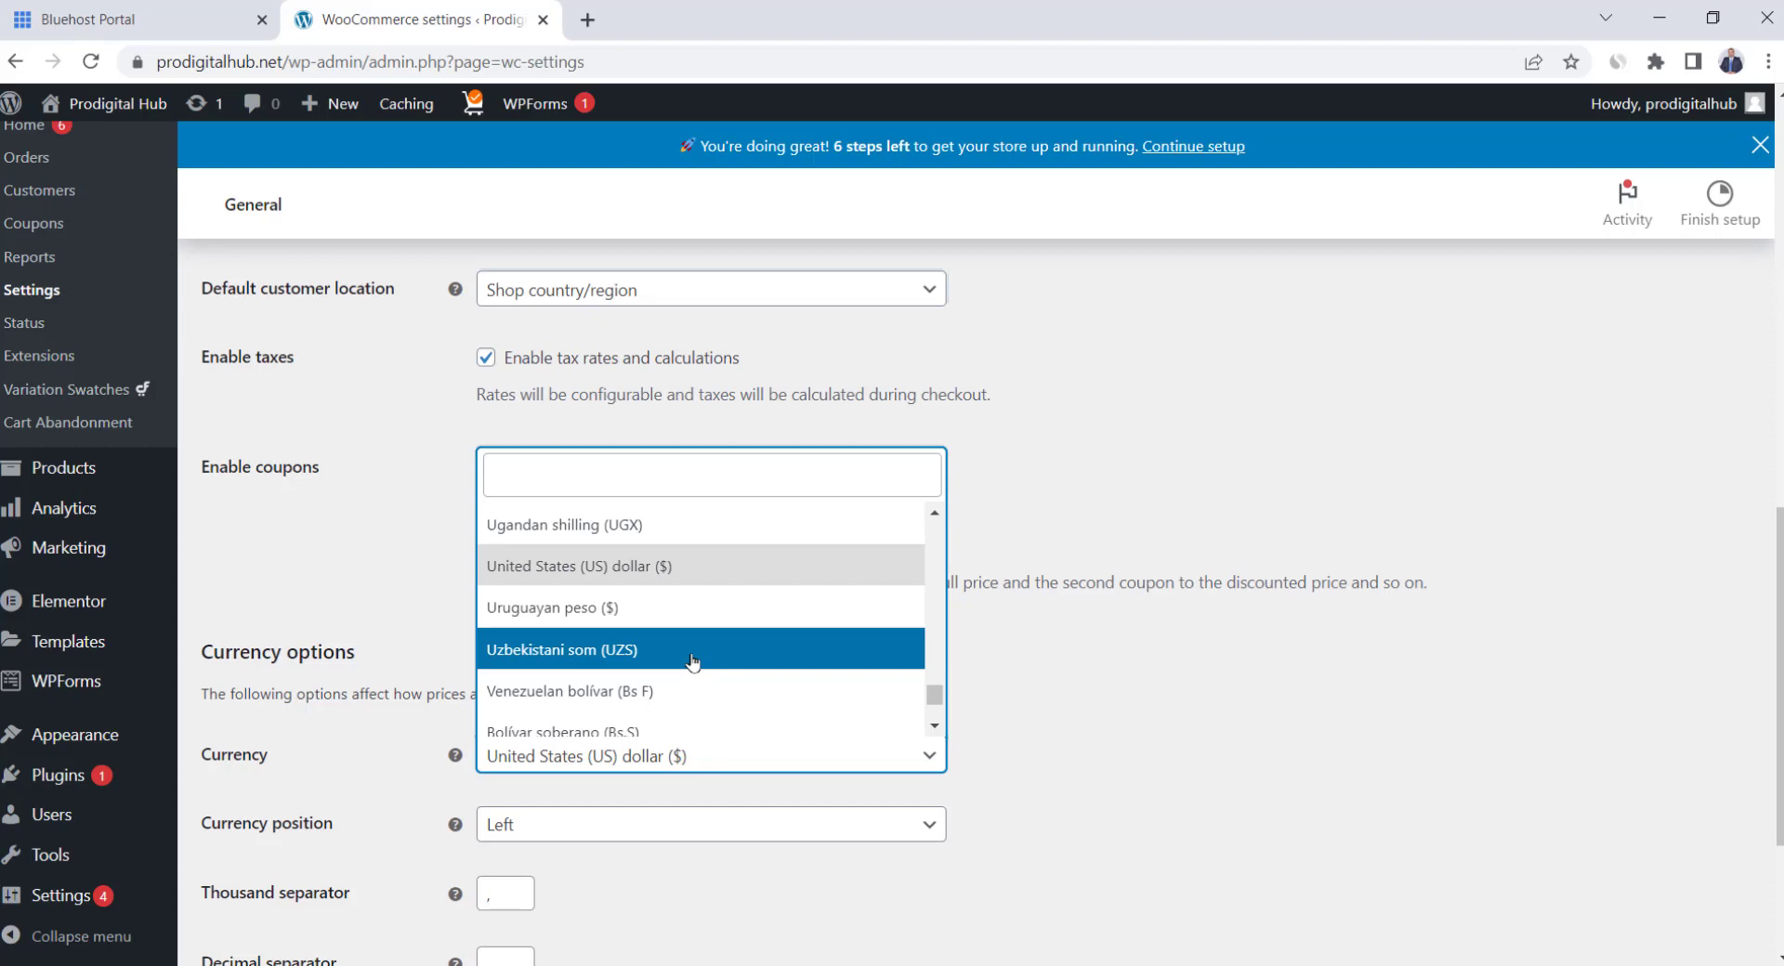
click(997, 669)
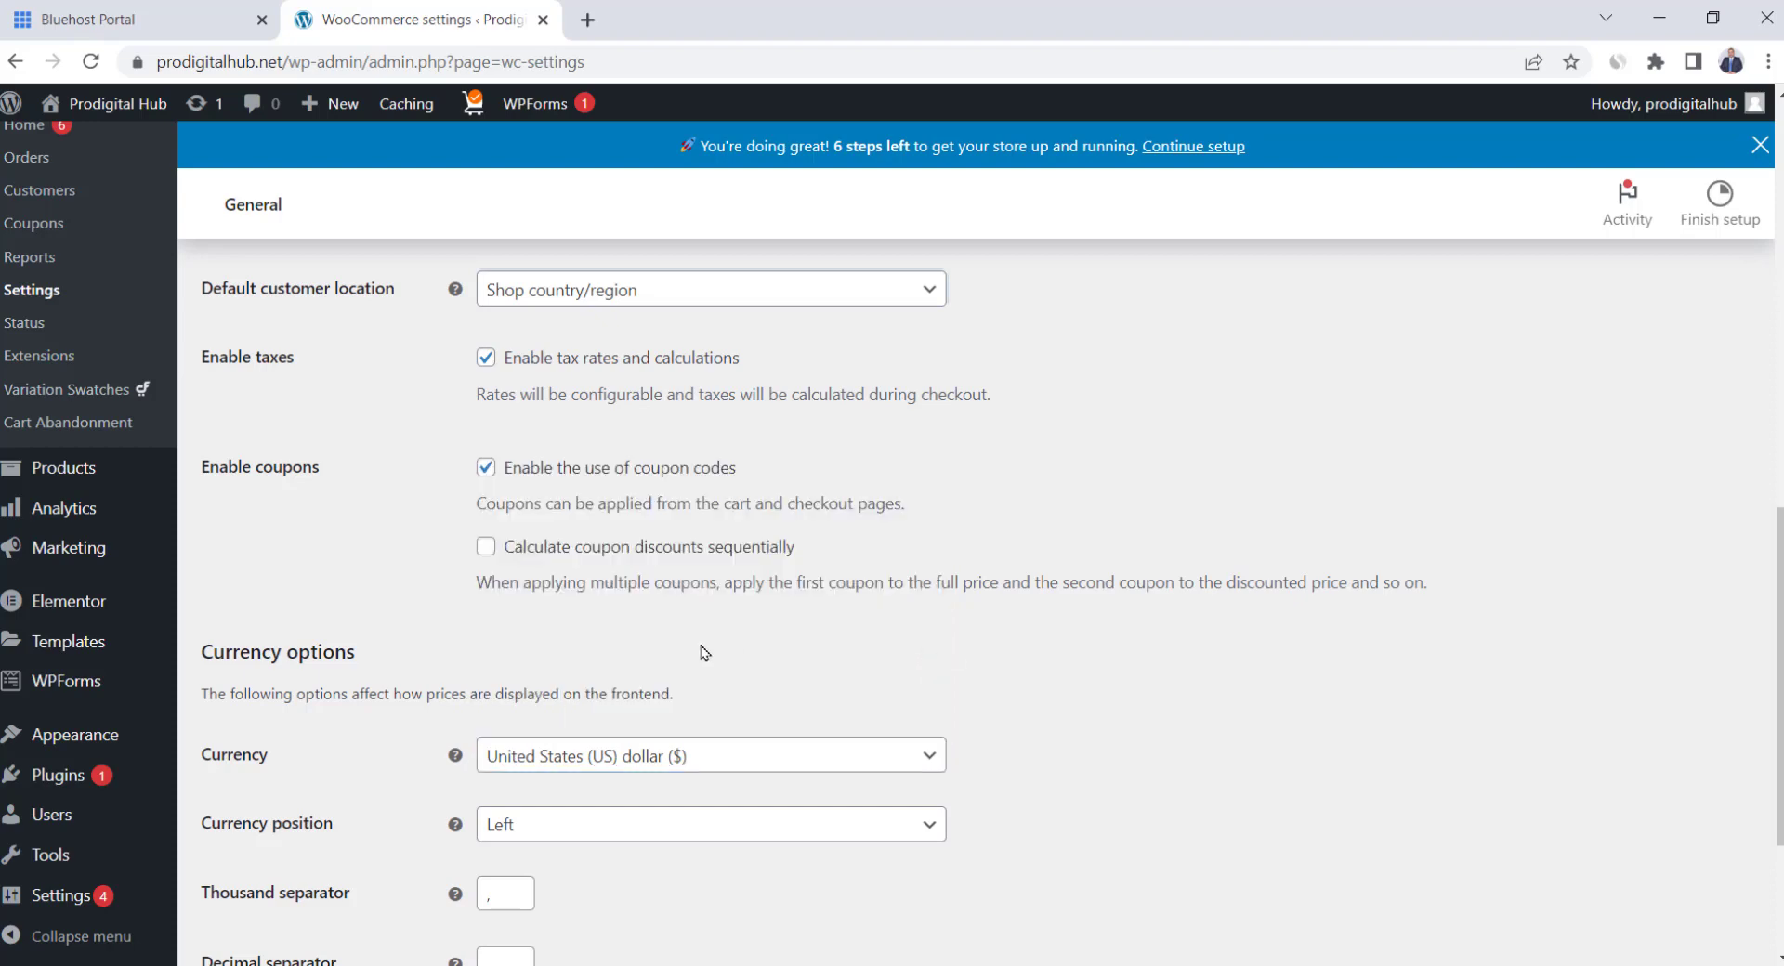
scroll(705, 653, down, 3)
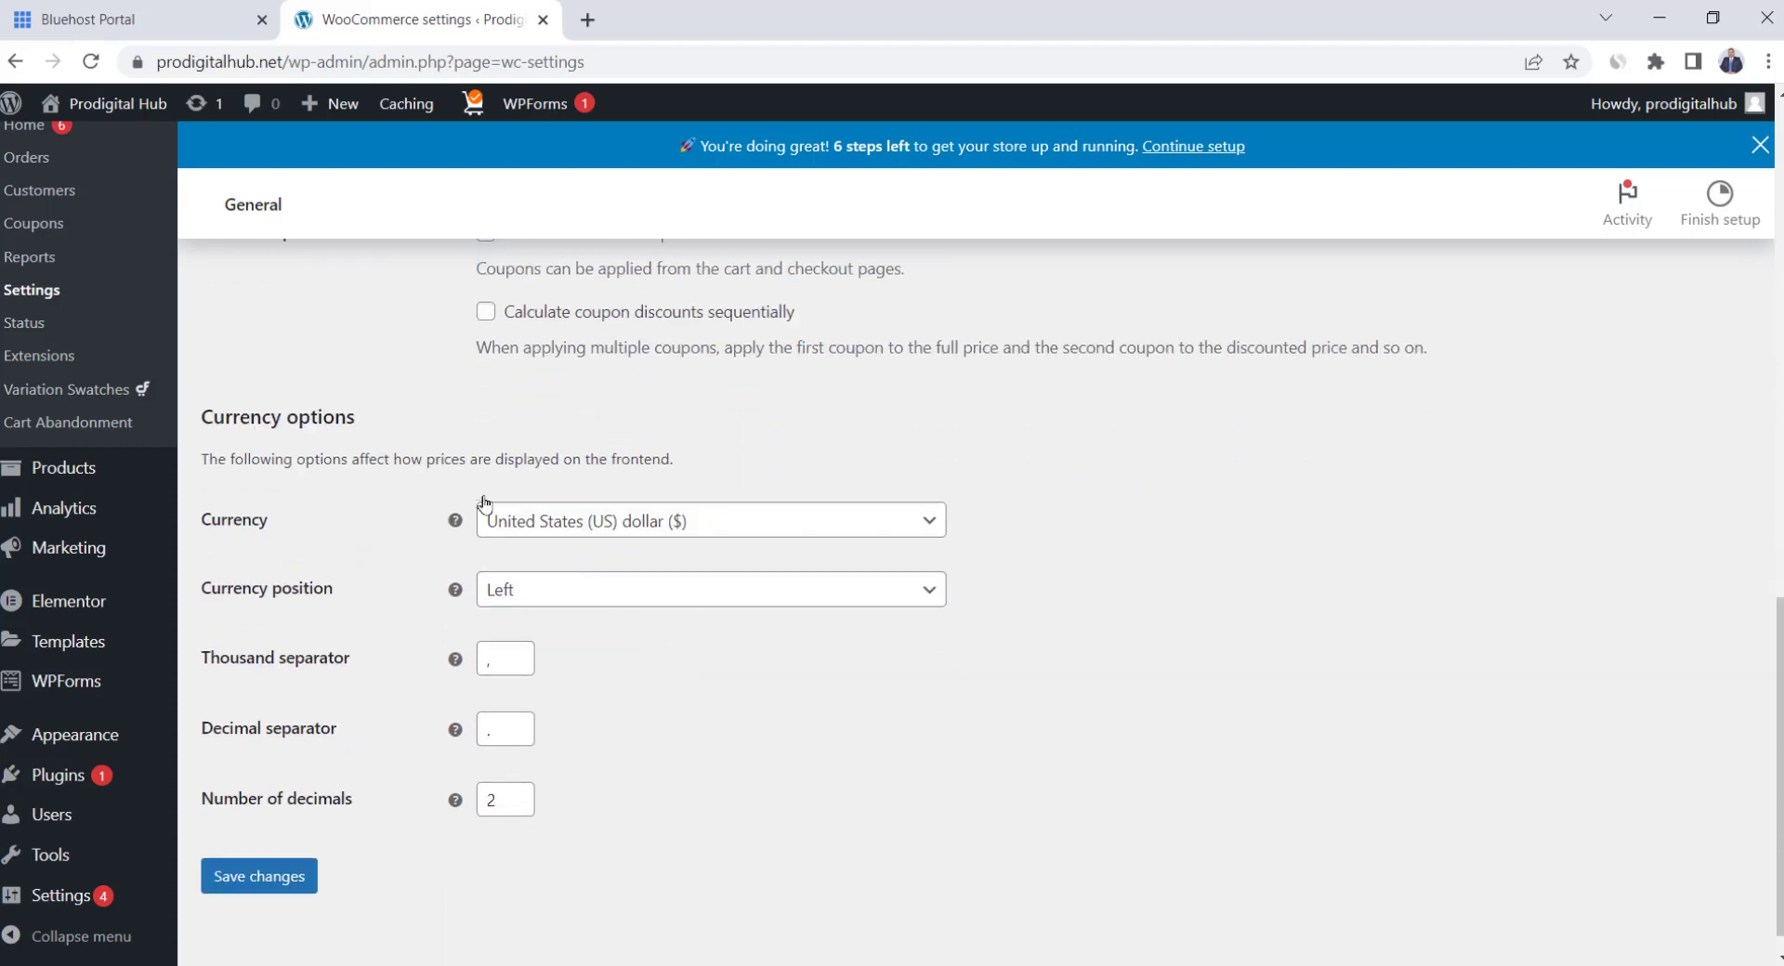
click(285, 883)
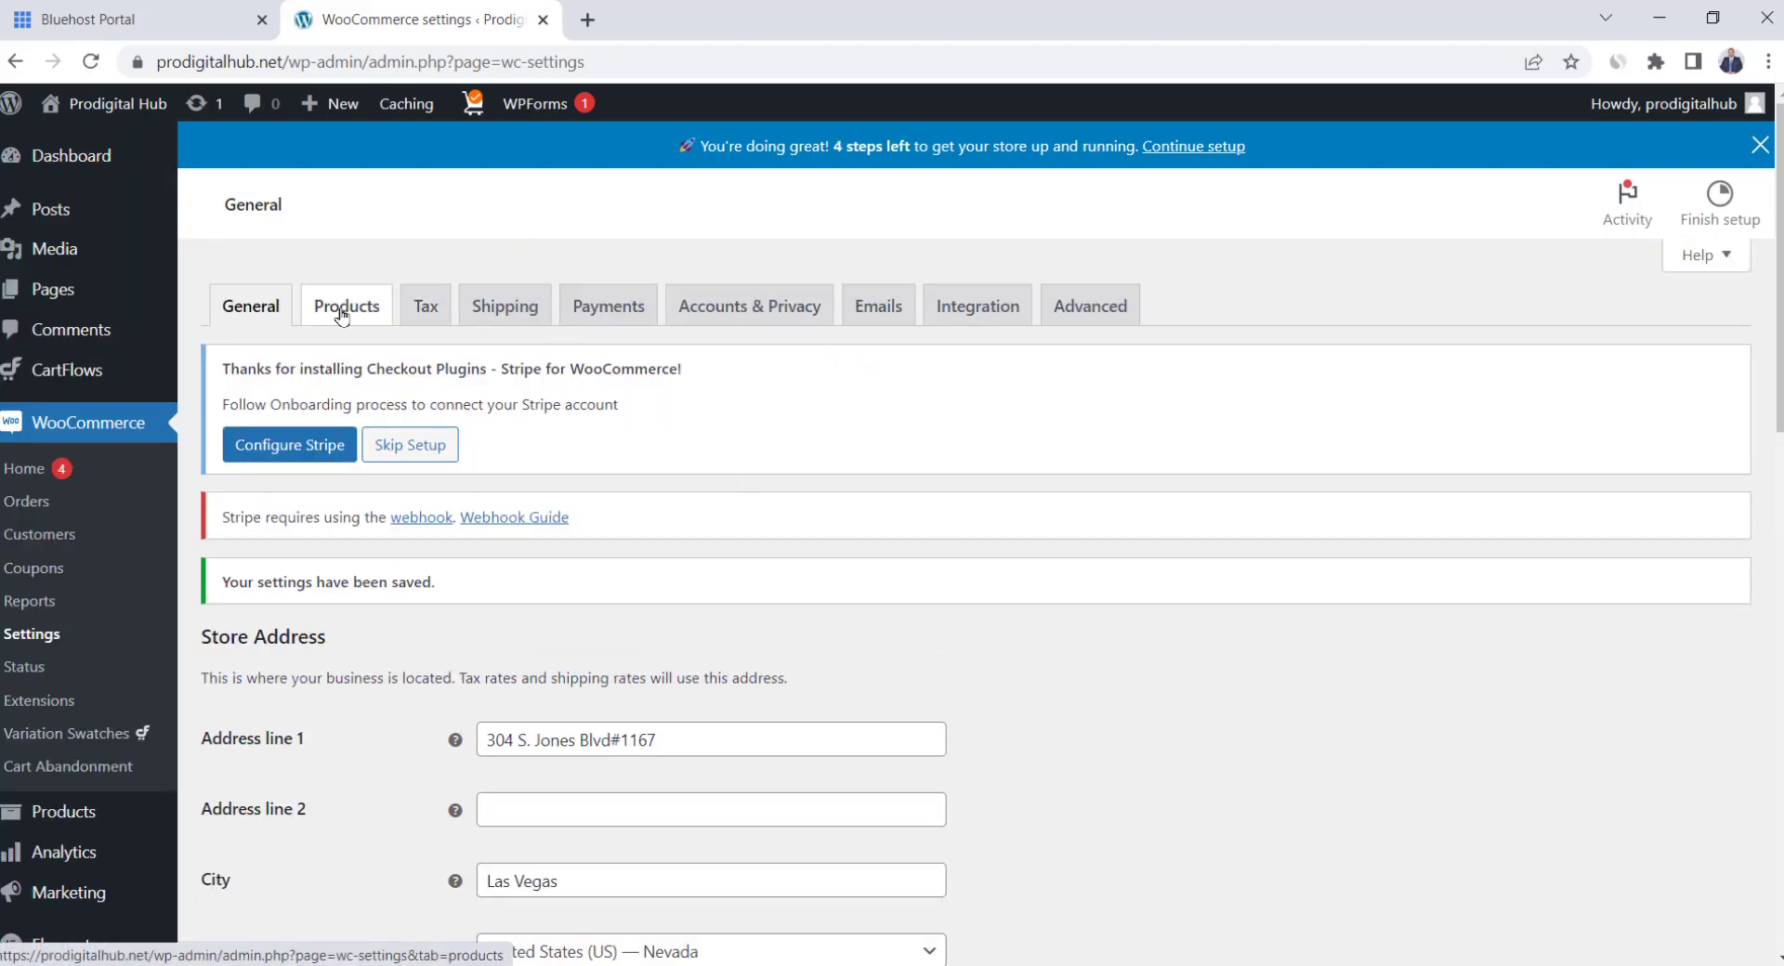
View the Products settings, then open the live storefront in a new tab
click(342, 317)
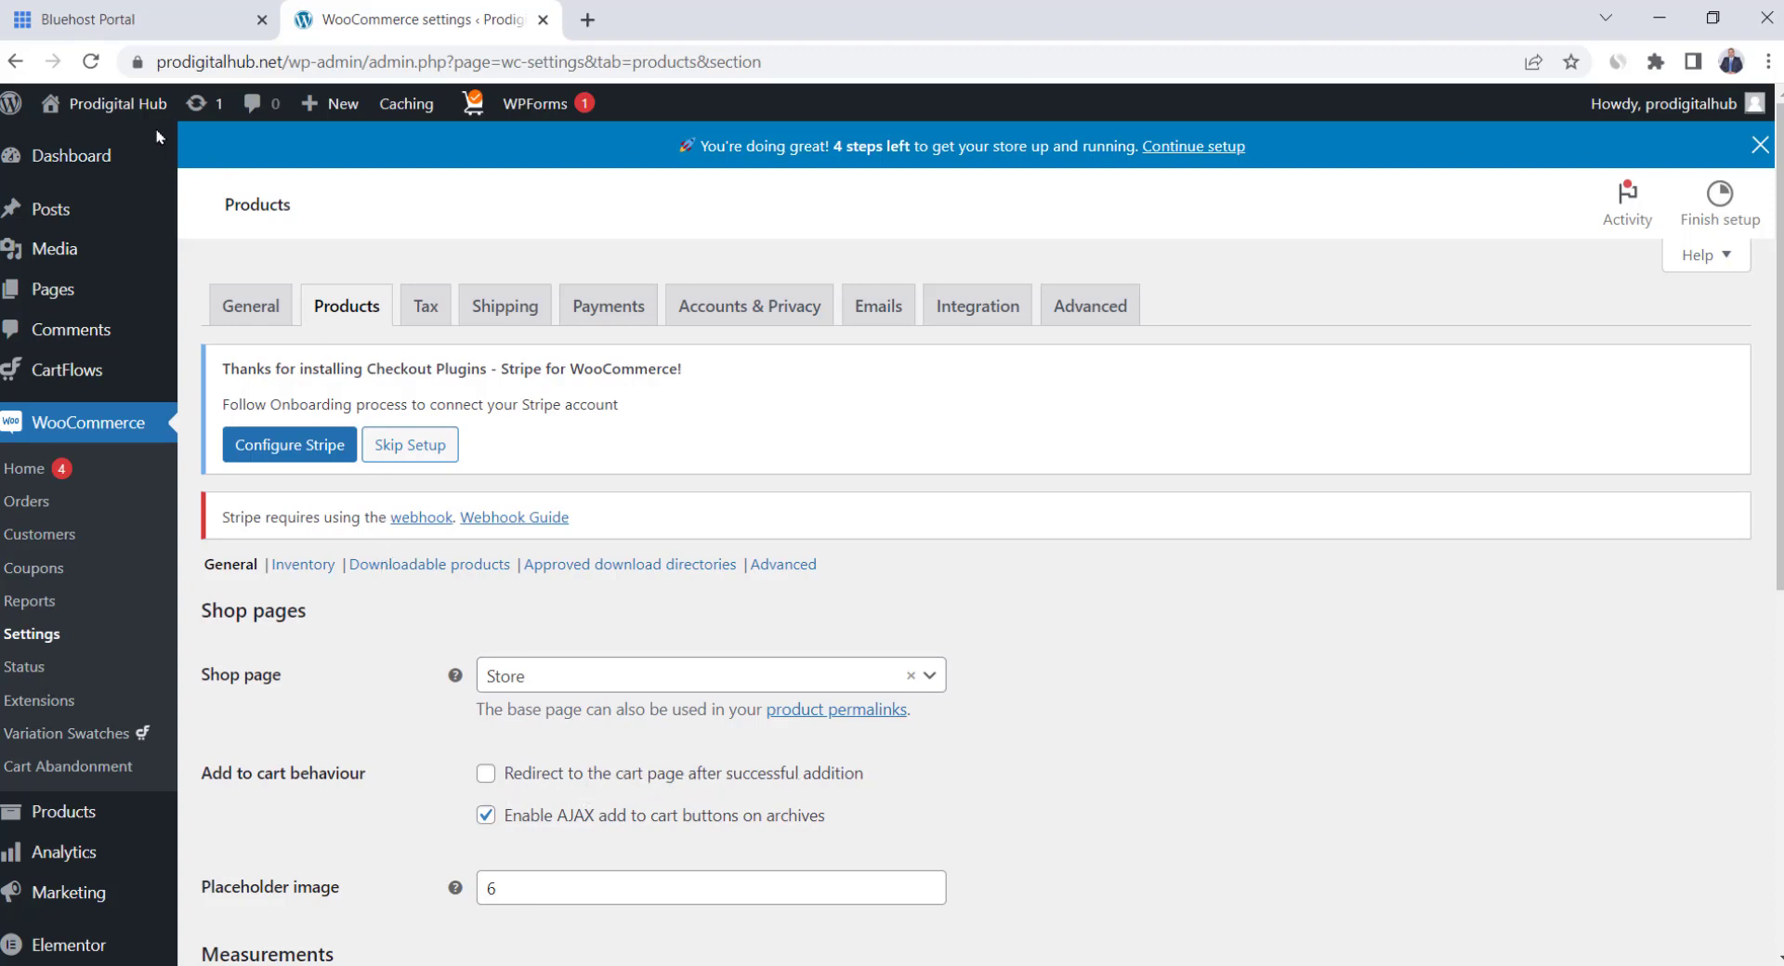
mouse_move(142, 104)
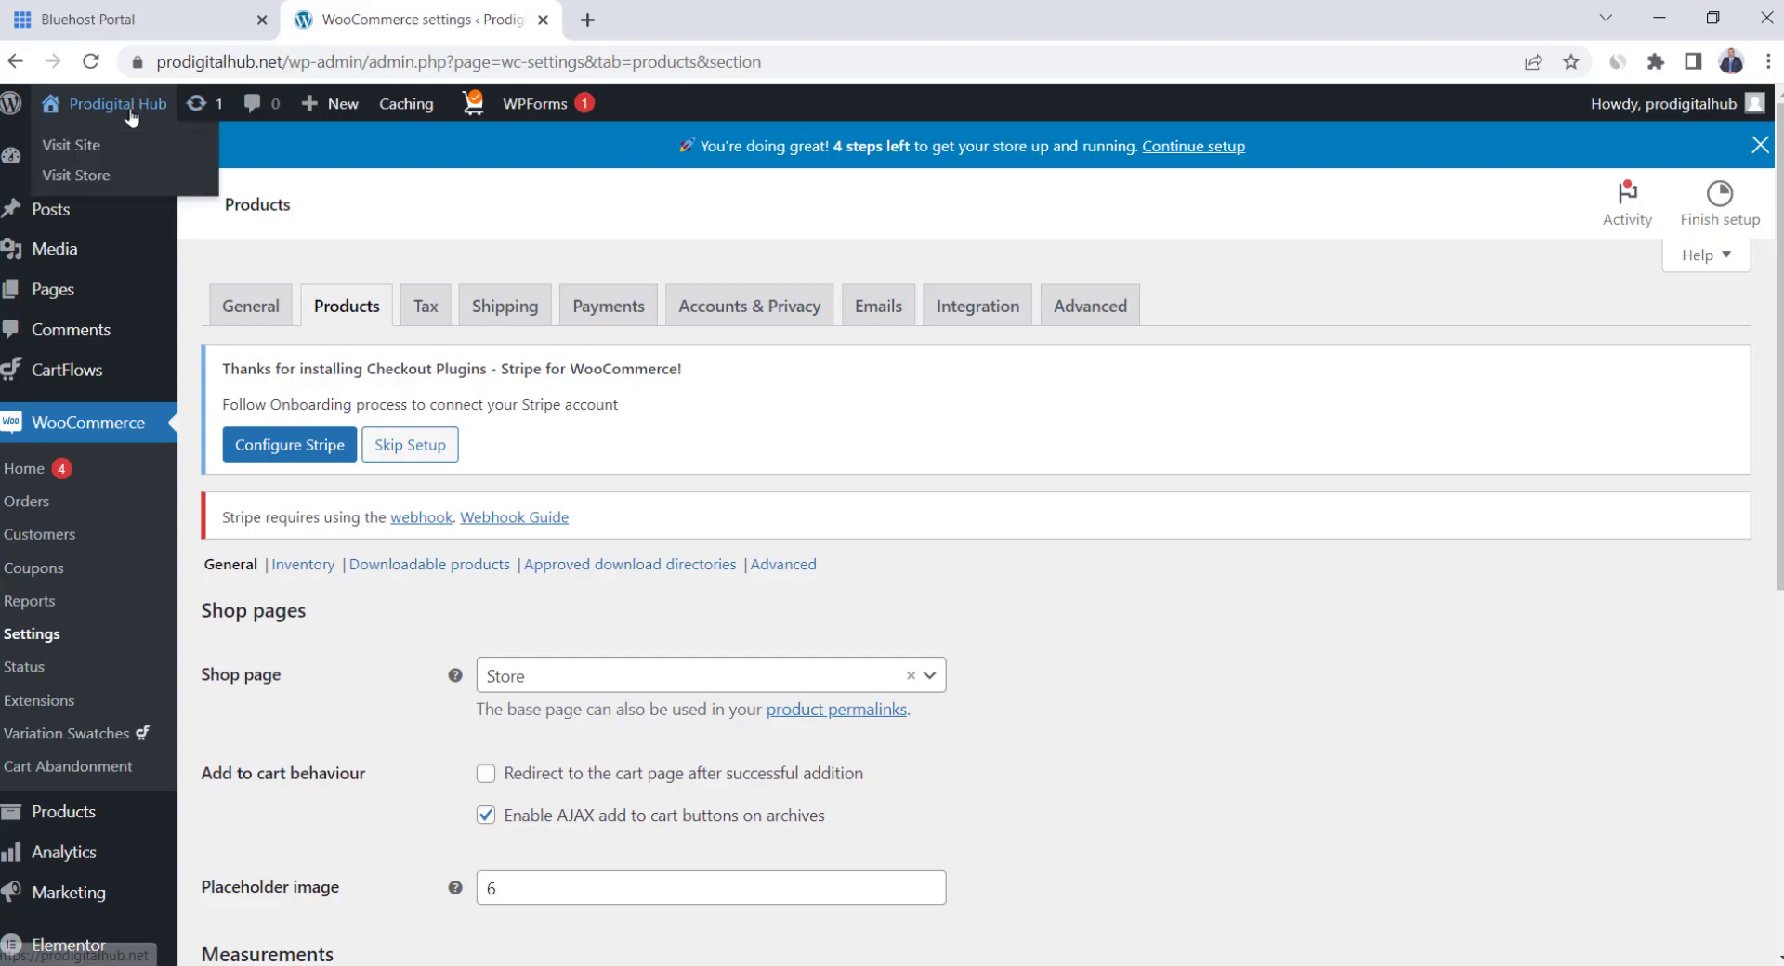
click(78, 149)
scroll(742, 459, down, 10)
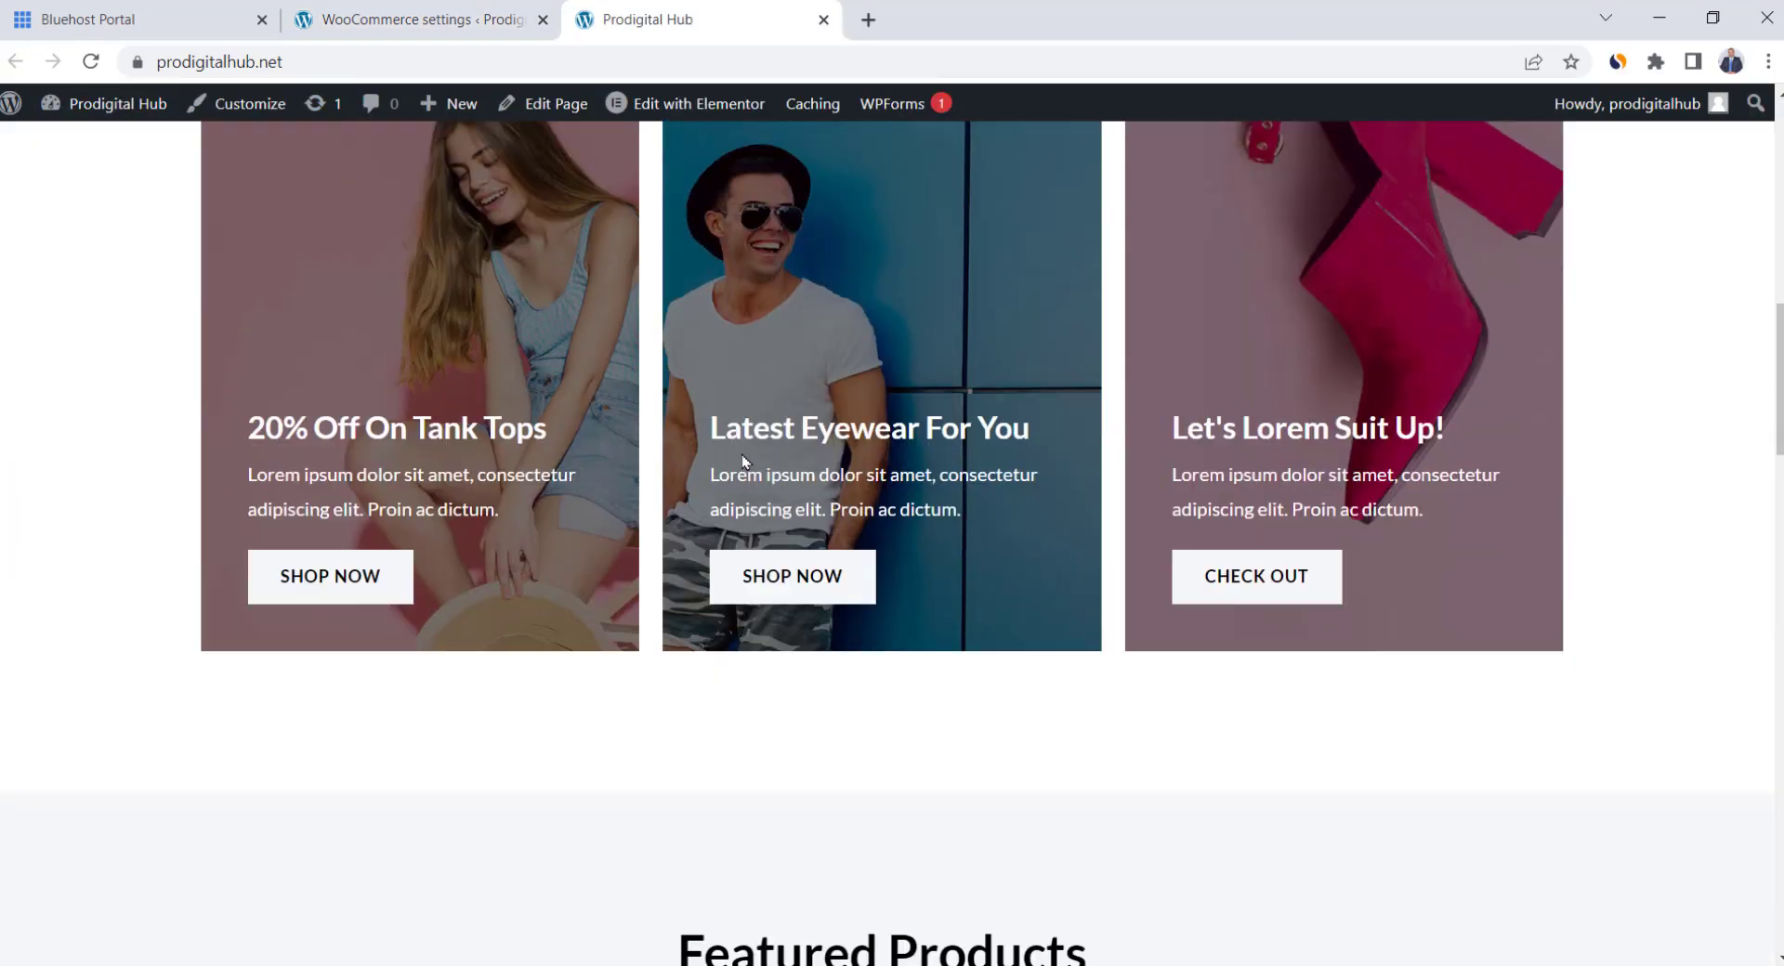
scroll(742, 454, down, 5)
Add Dark Brown Jeans to the cart, then enable 'Redirect to the cart page' and save
click(872, 619)
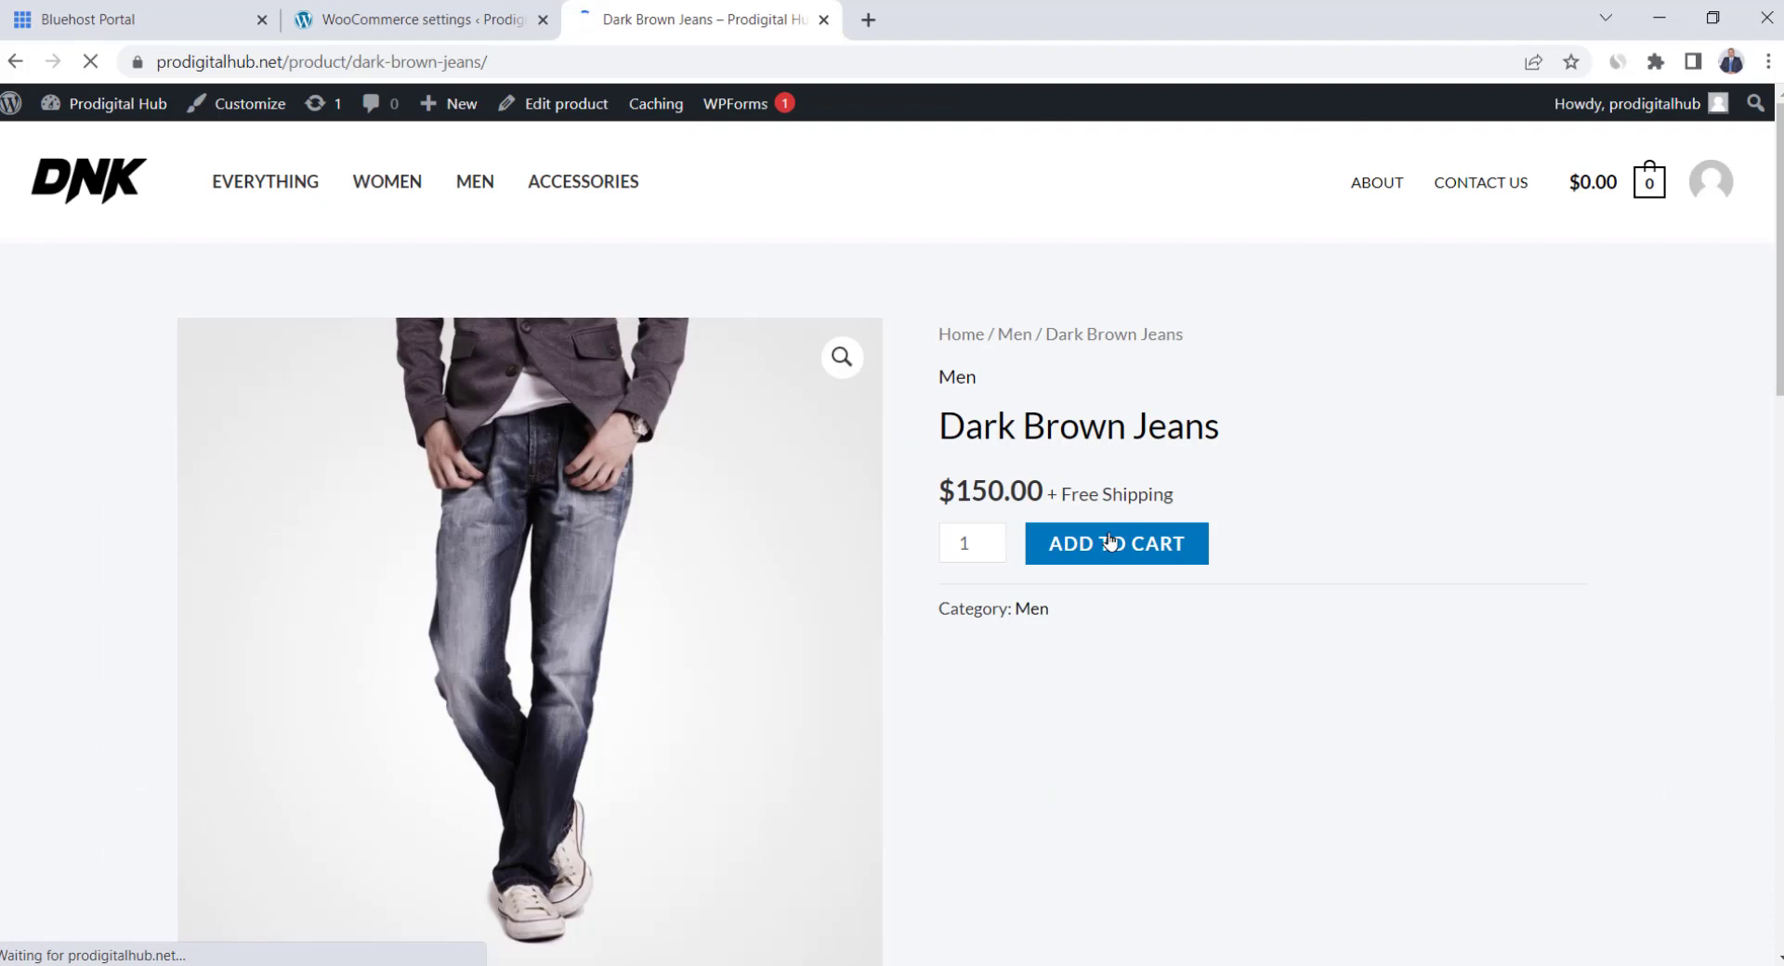
click(1110, 542)
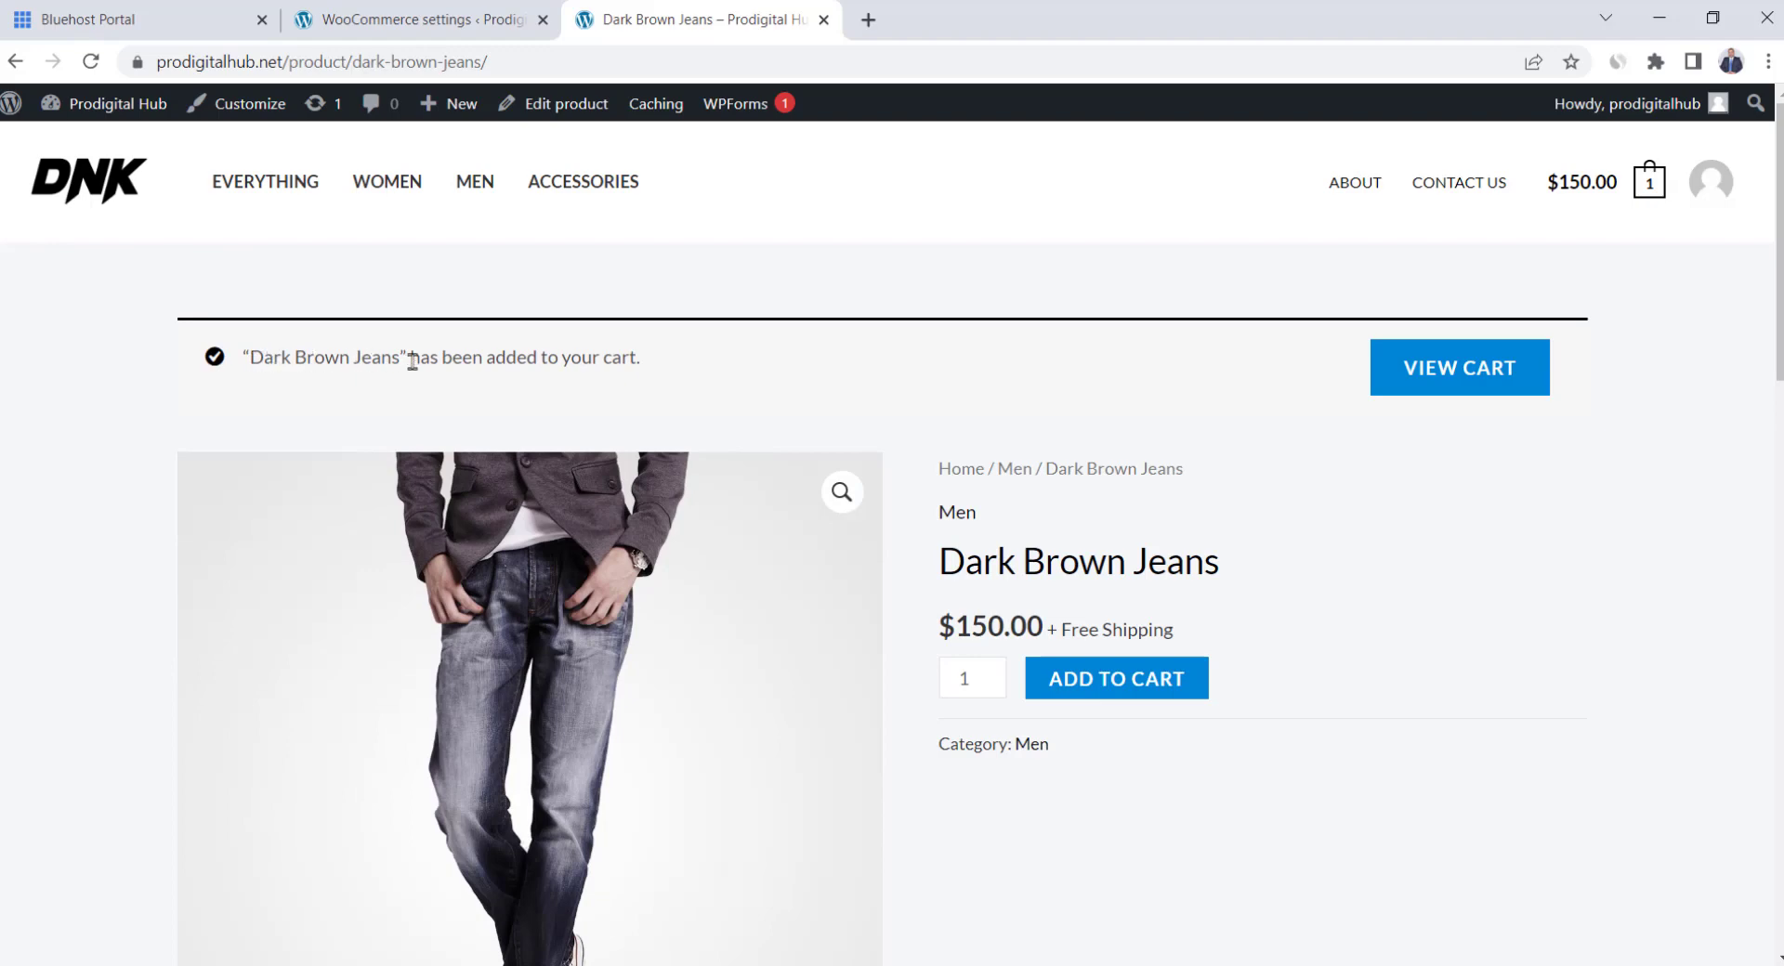
click(416, 17)
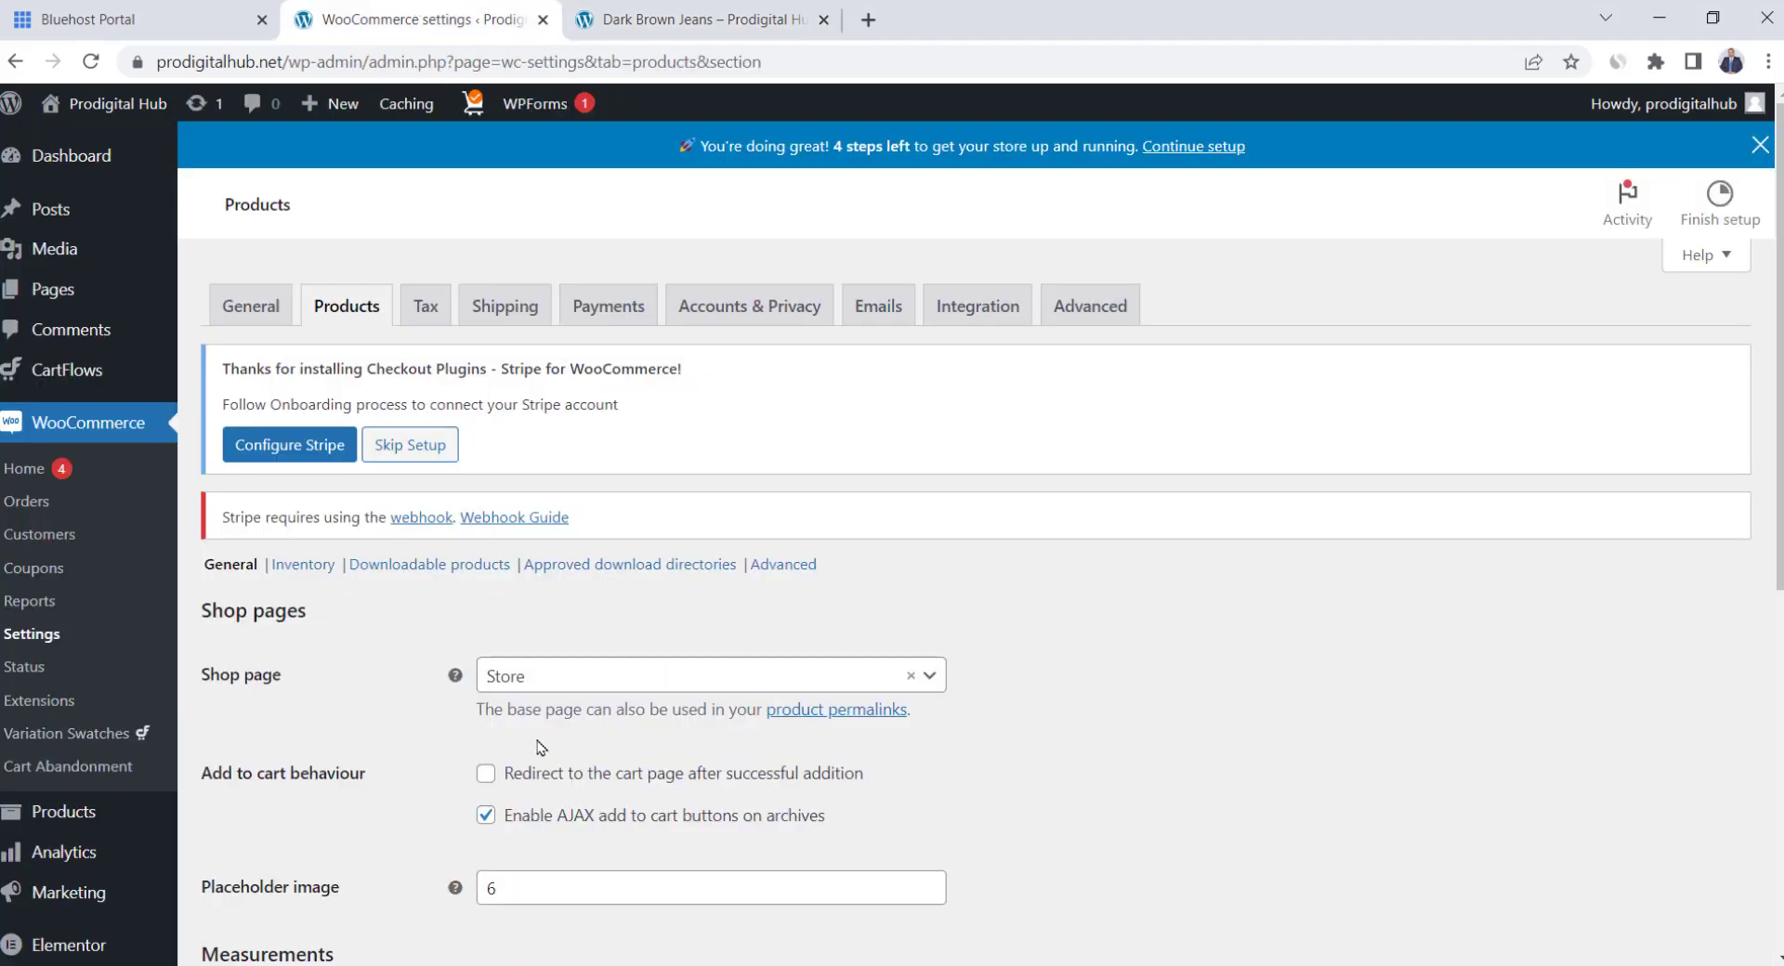
click(484, 775)
scroll(430, 748, down, 7)
click(306, 843)
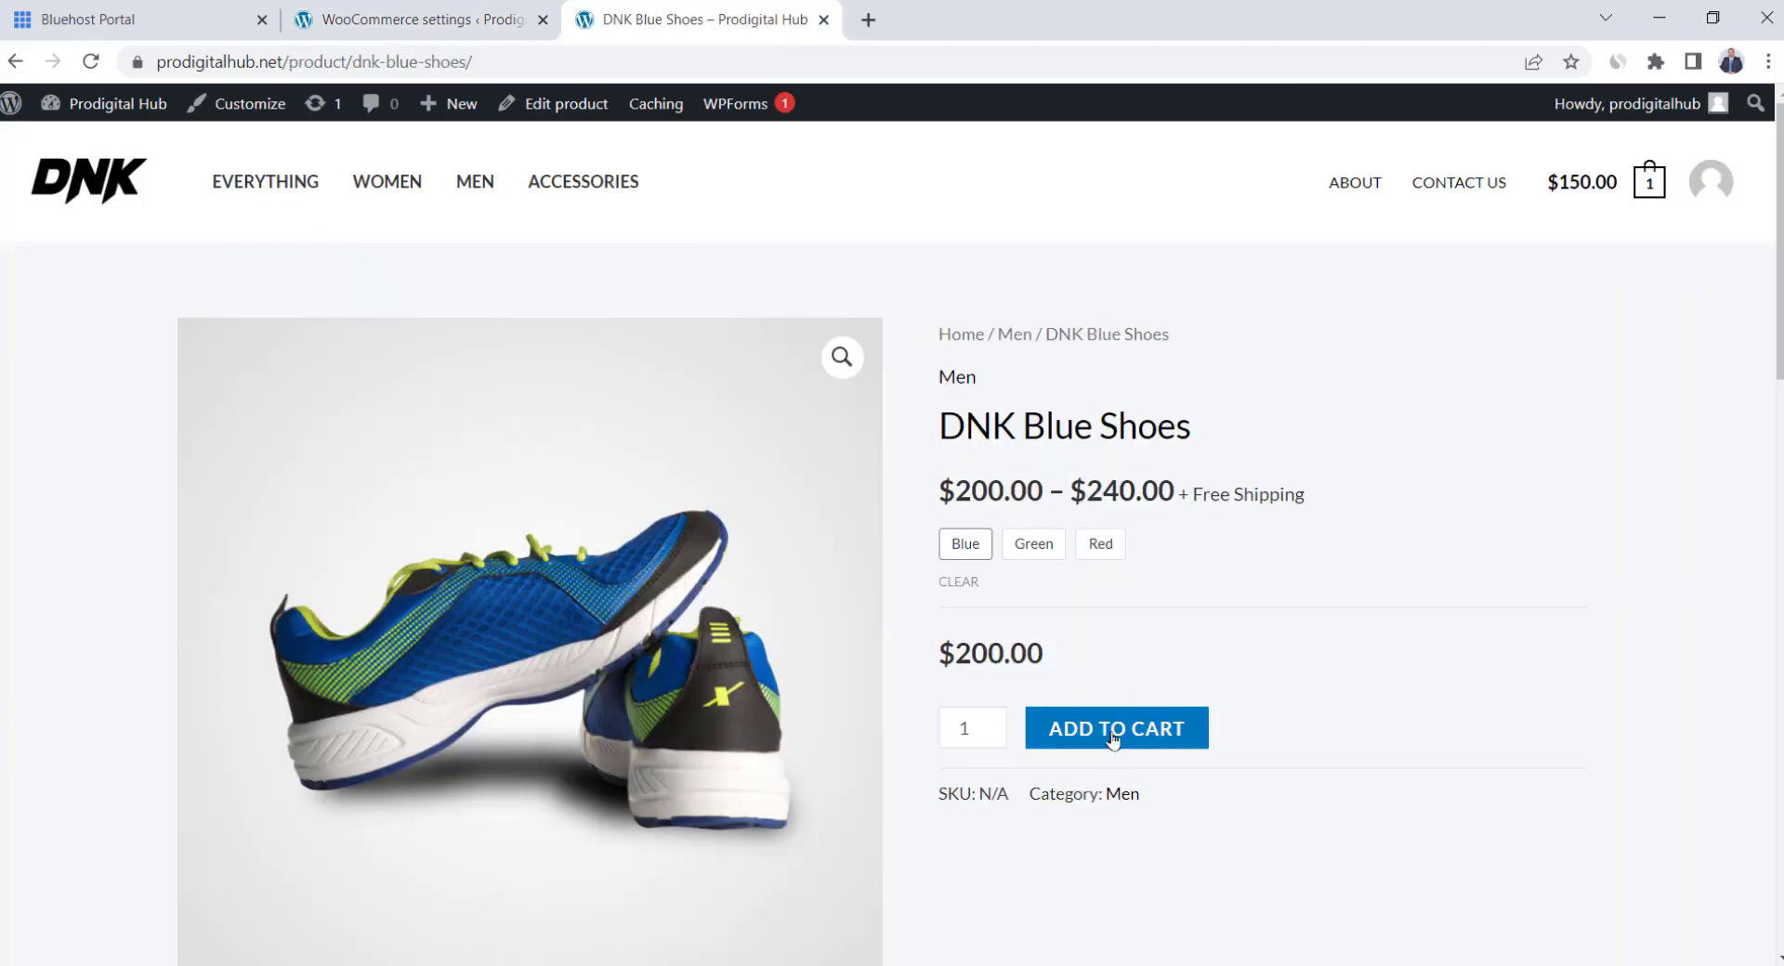
Add DNK Blue Shoes to the cart, bringing the total to $350.00
click(1114, 734)
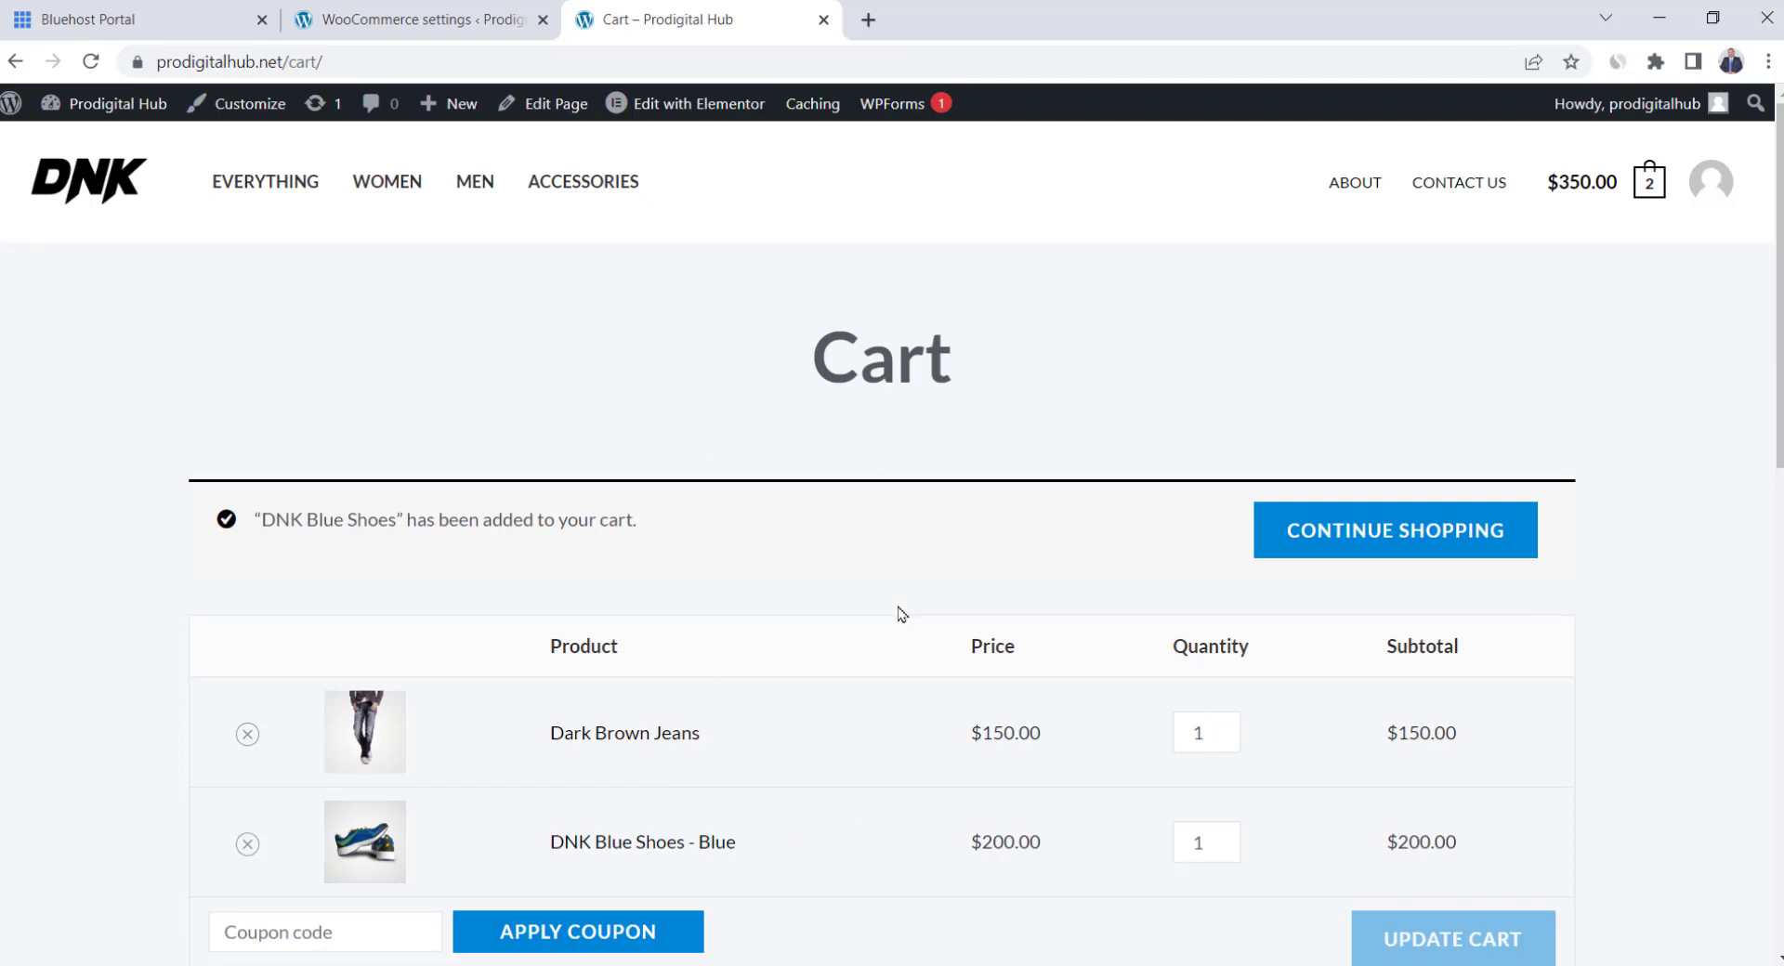
scroll(899, 614, down, 1)
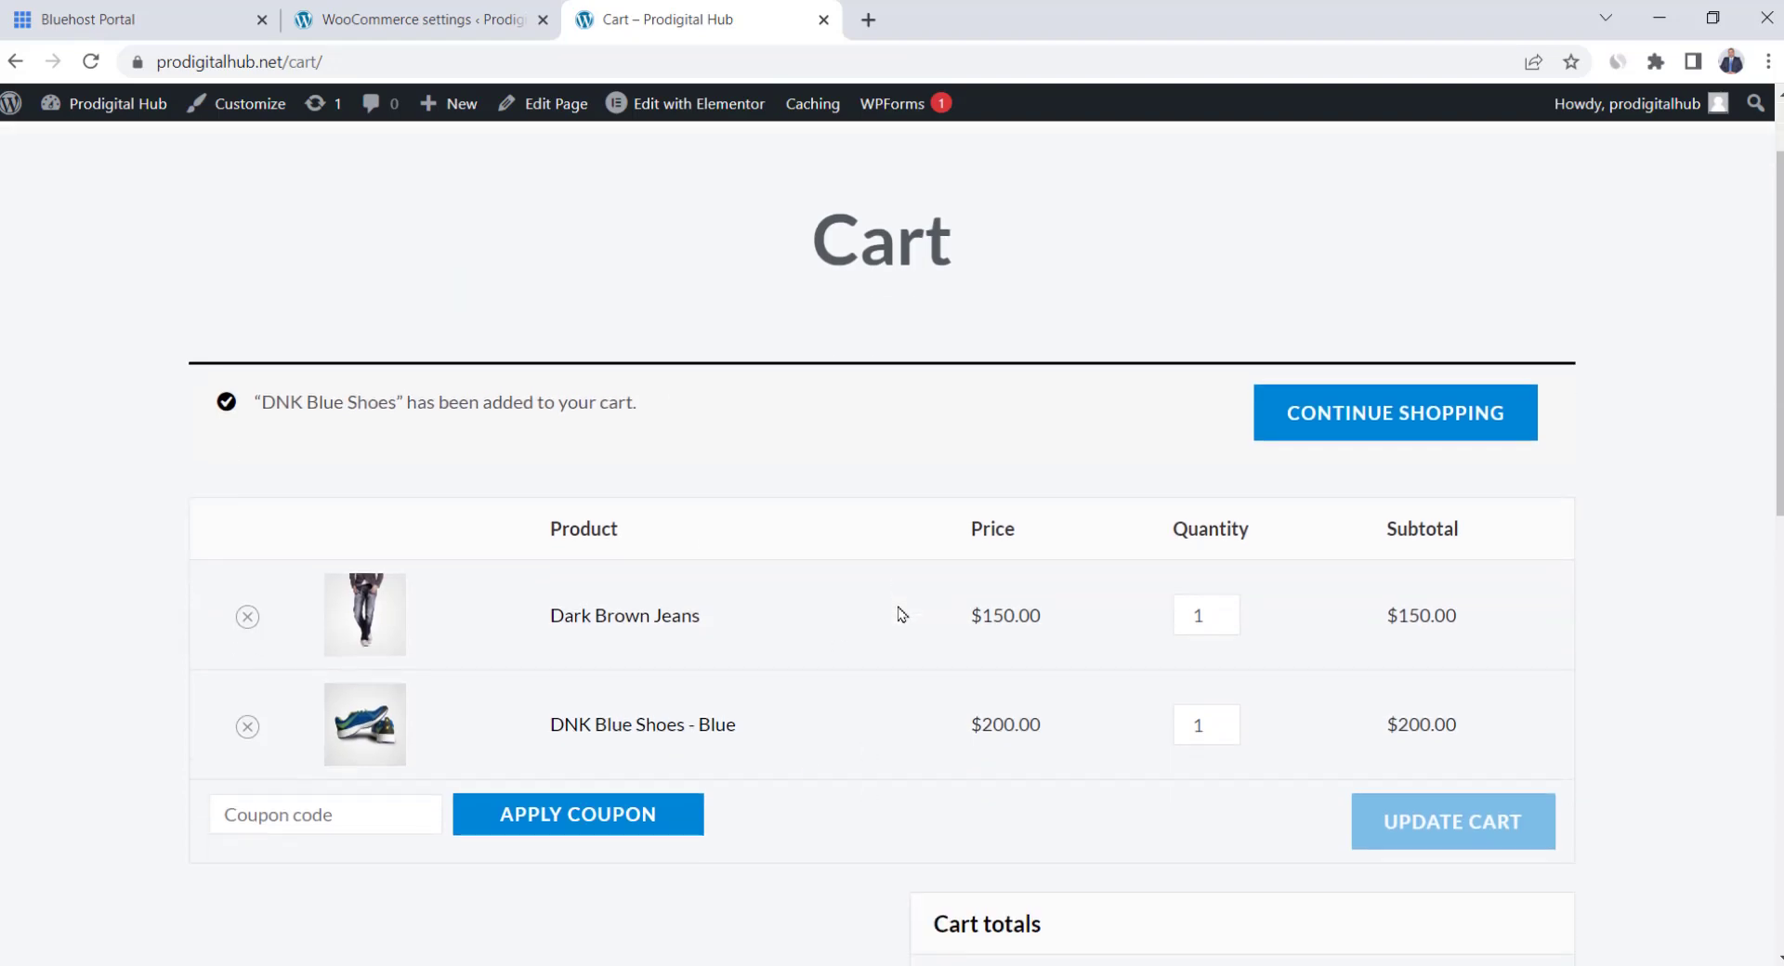
scroll(899, 614, up, 1)
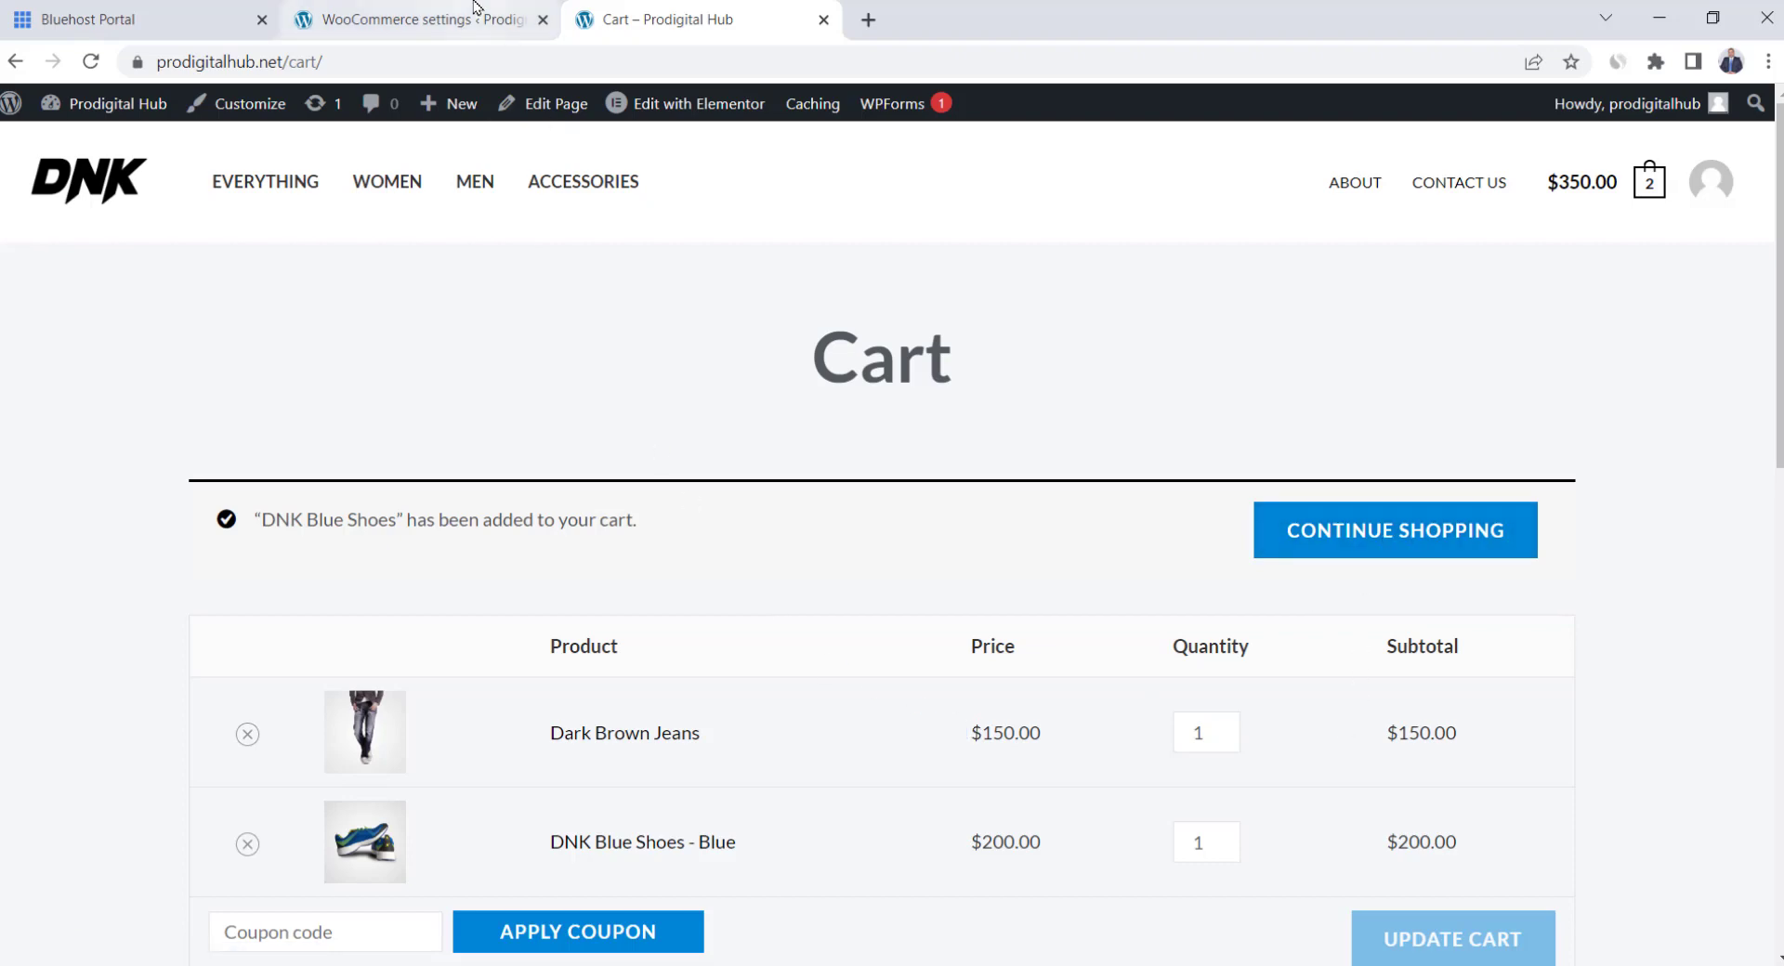
Toggle 'Enable product reviews' off and back on, save, then open the Tax tab
click(426, 9)
scroll(444, 690, down, 5)
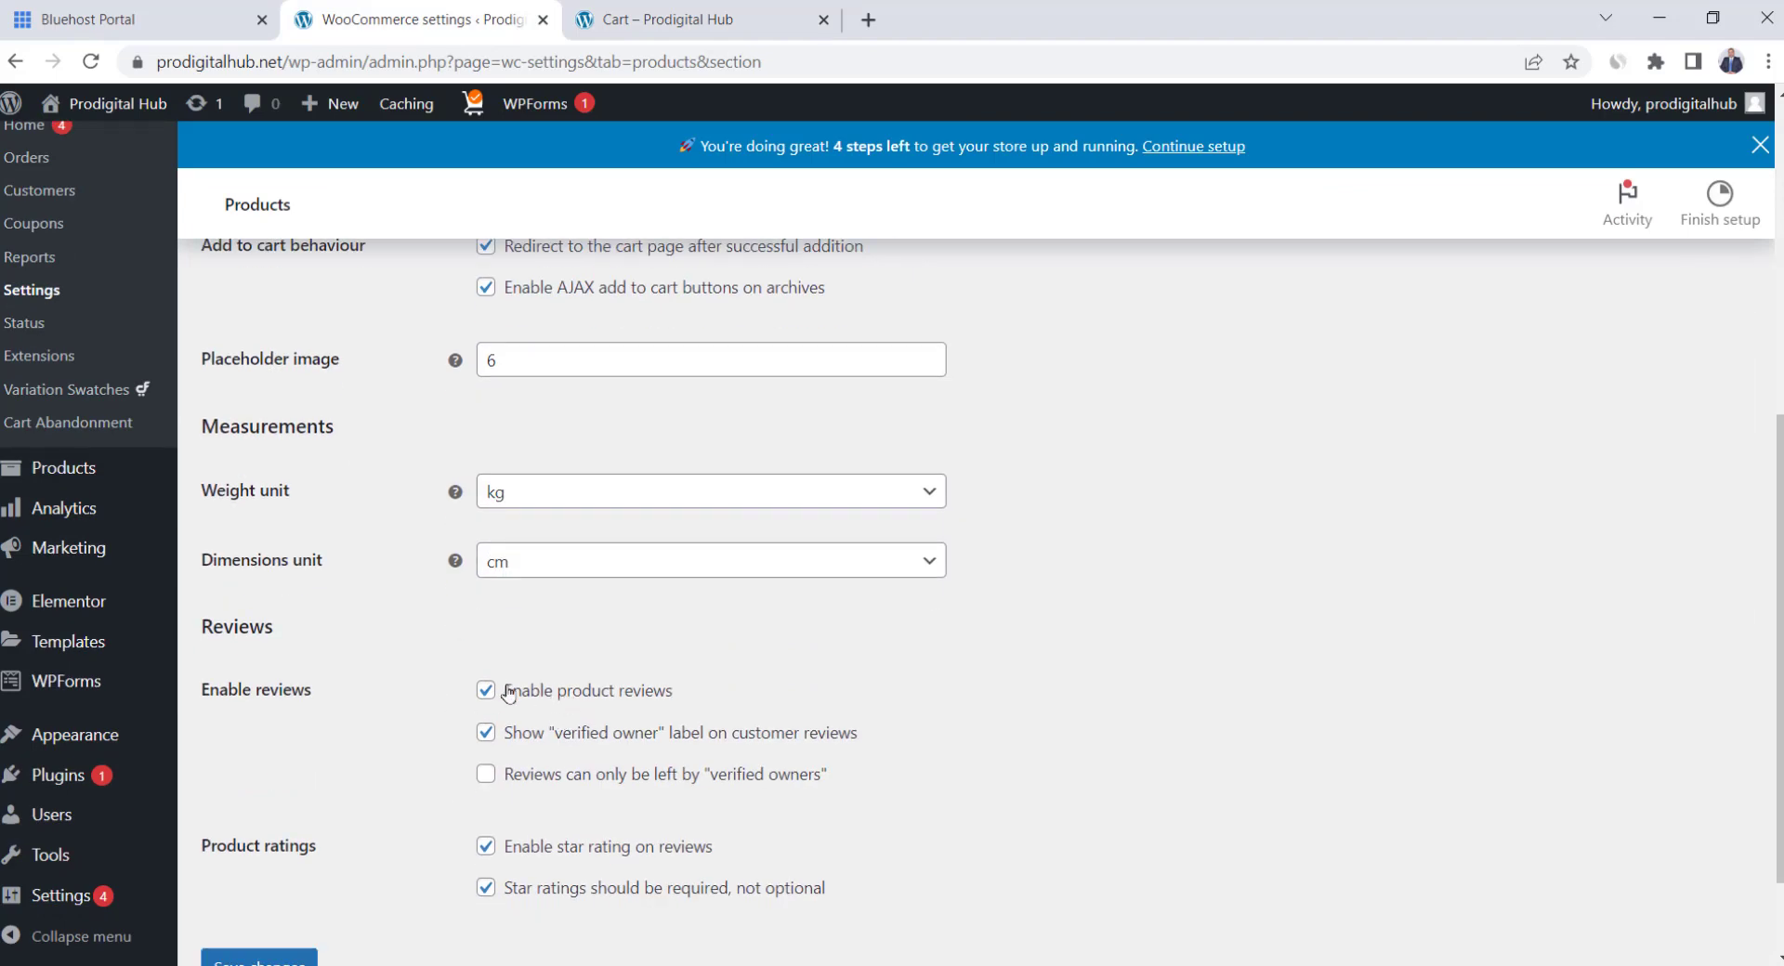
click(491, 694)
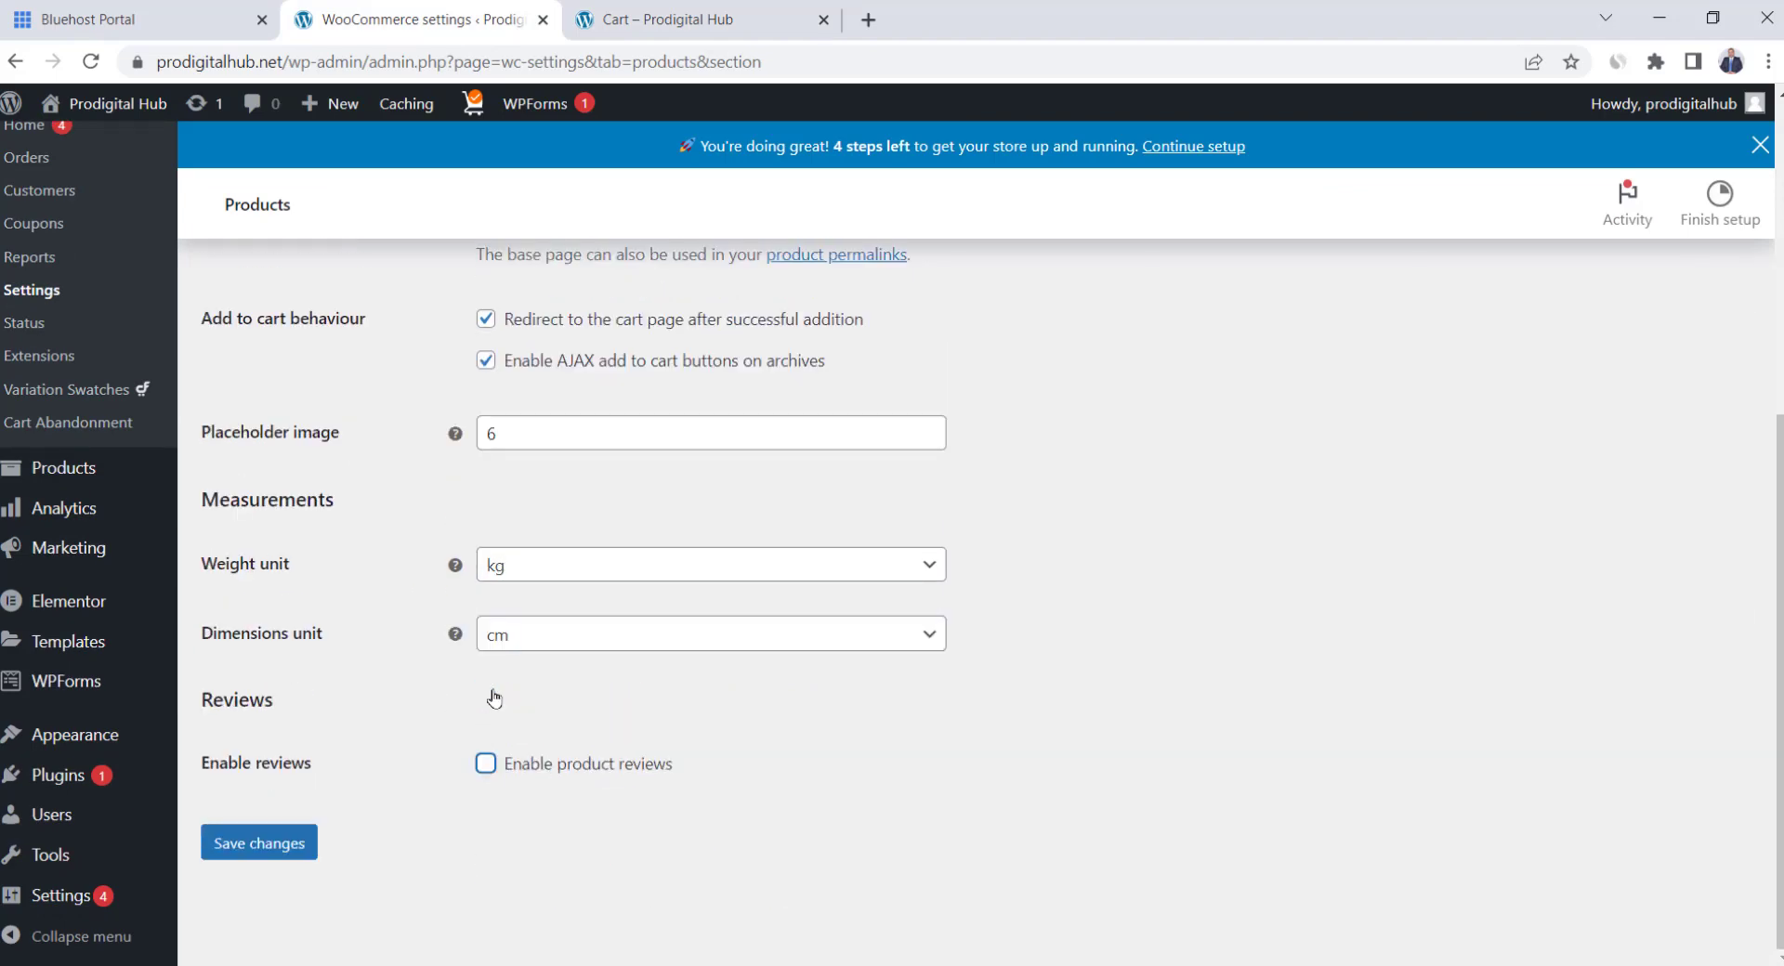
scroll(492, 623, up, 3)
scroll(481, 660, down, 3)
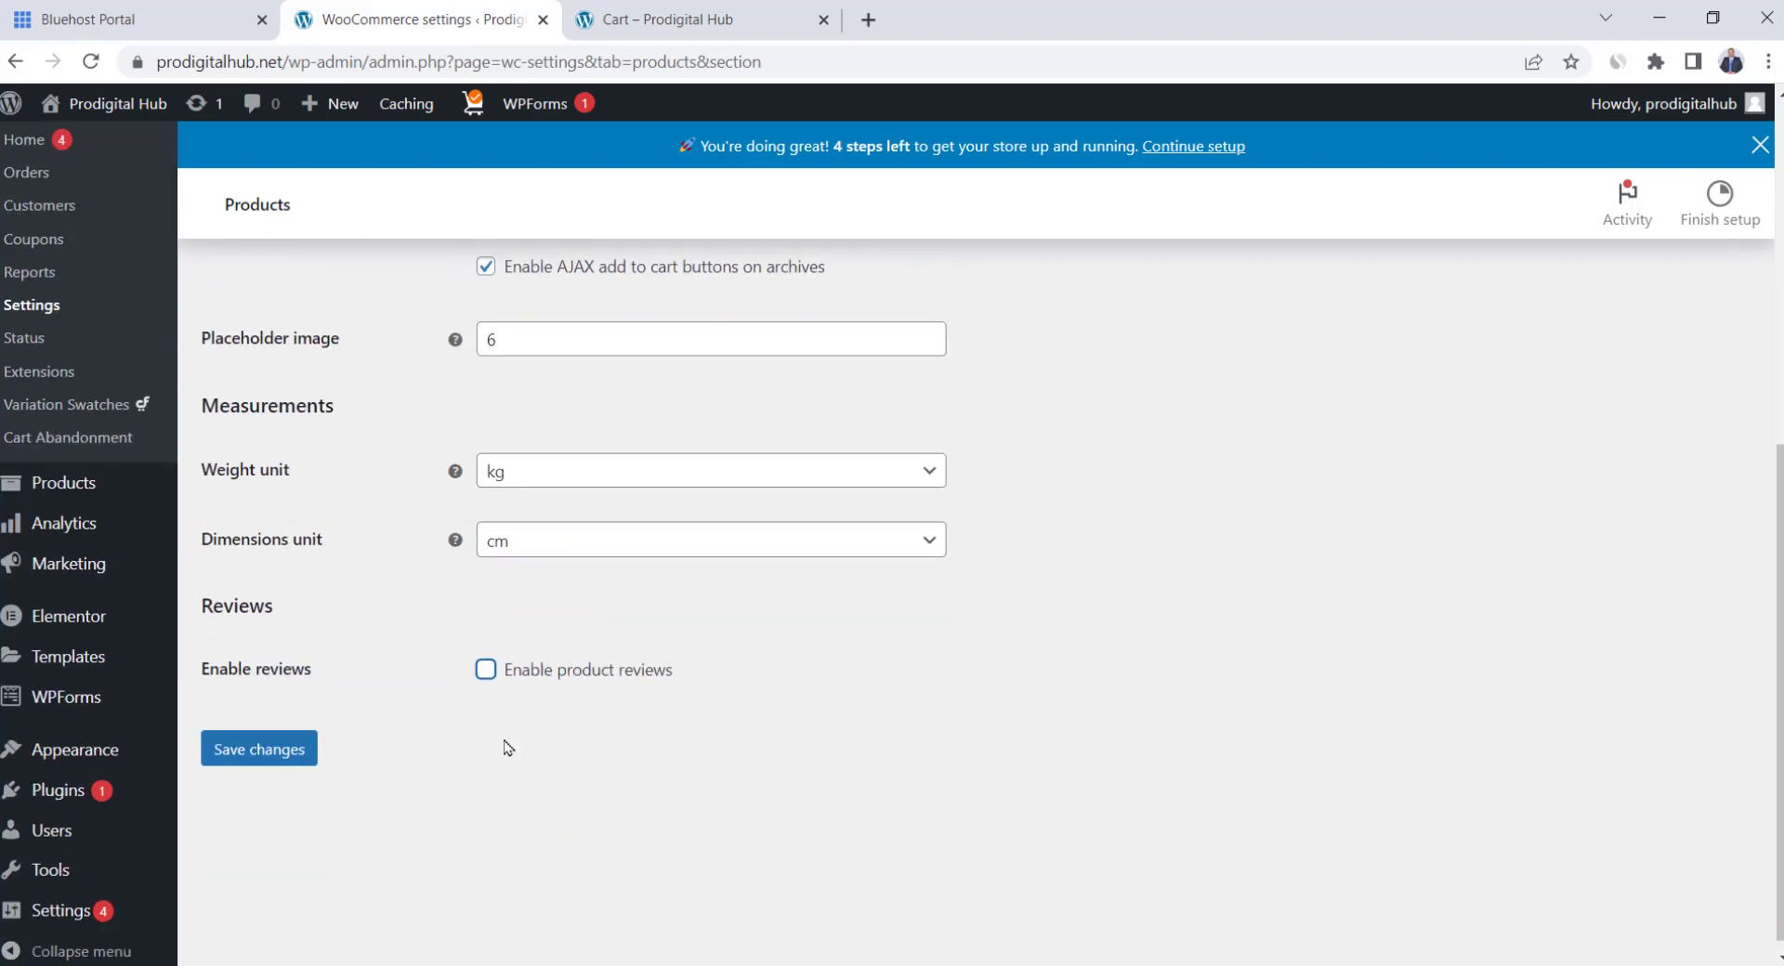
scroll(505, 744, up, 1)
click(485, 763)
scroll(286, 764, down, 1)
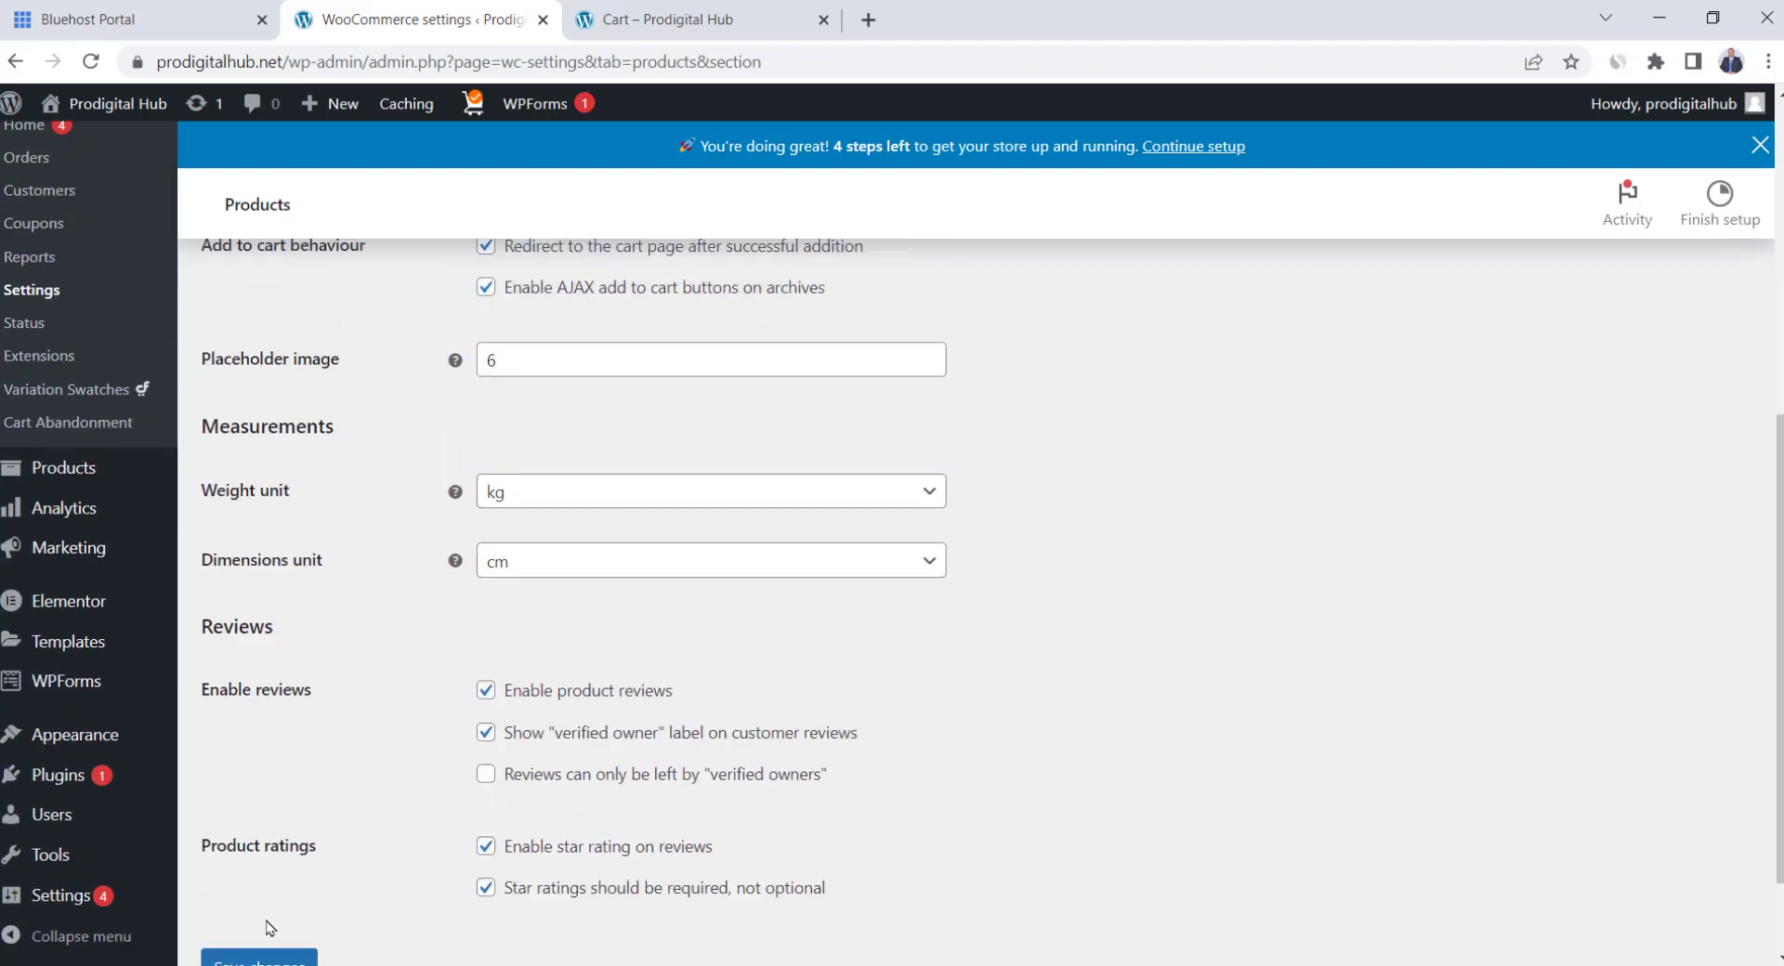
click(264, 959)
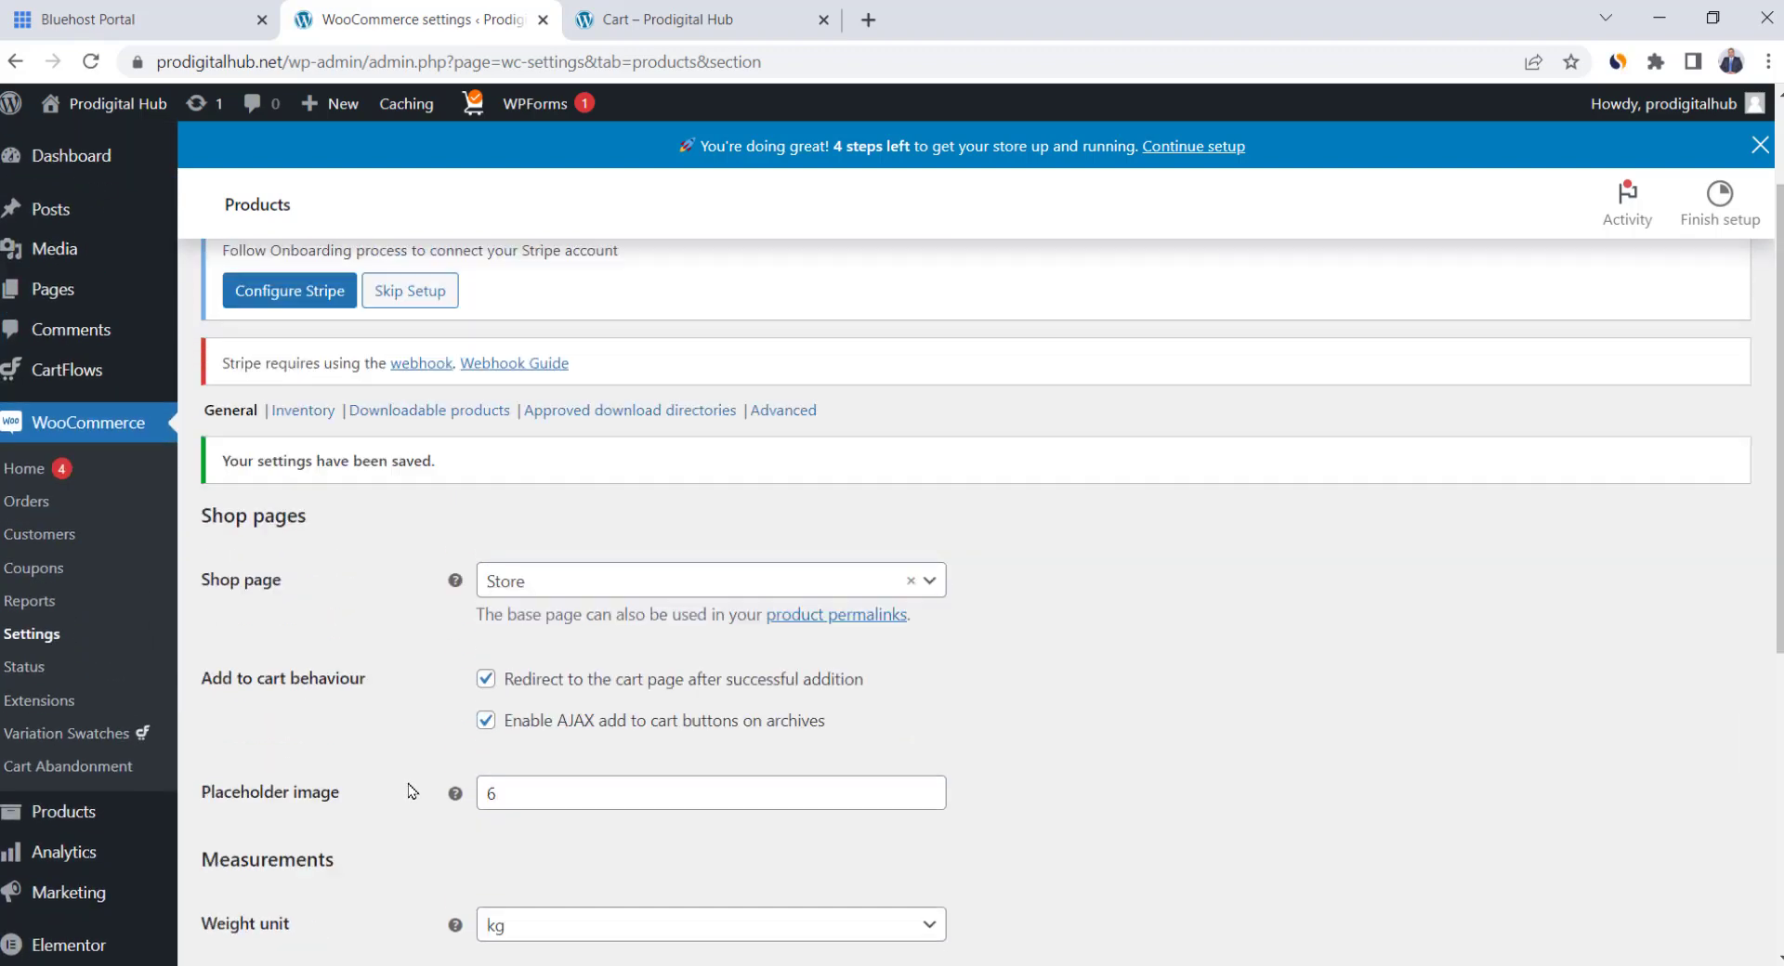
scroll(411, 791, up, 2)
click(426, 310)
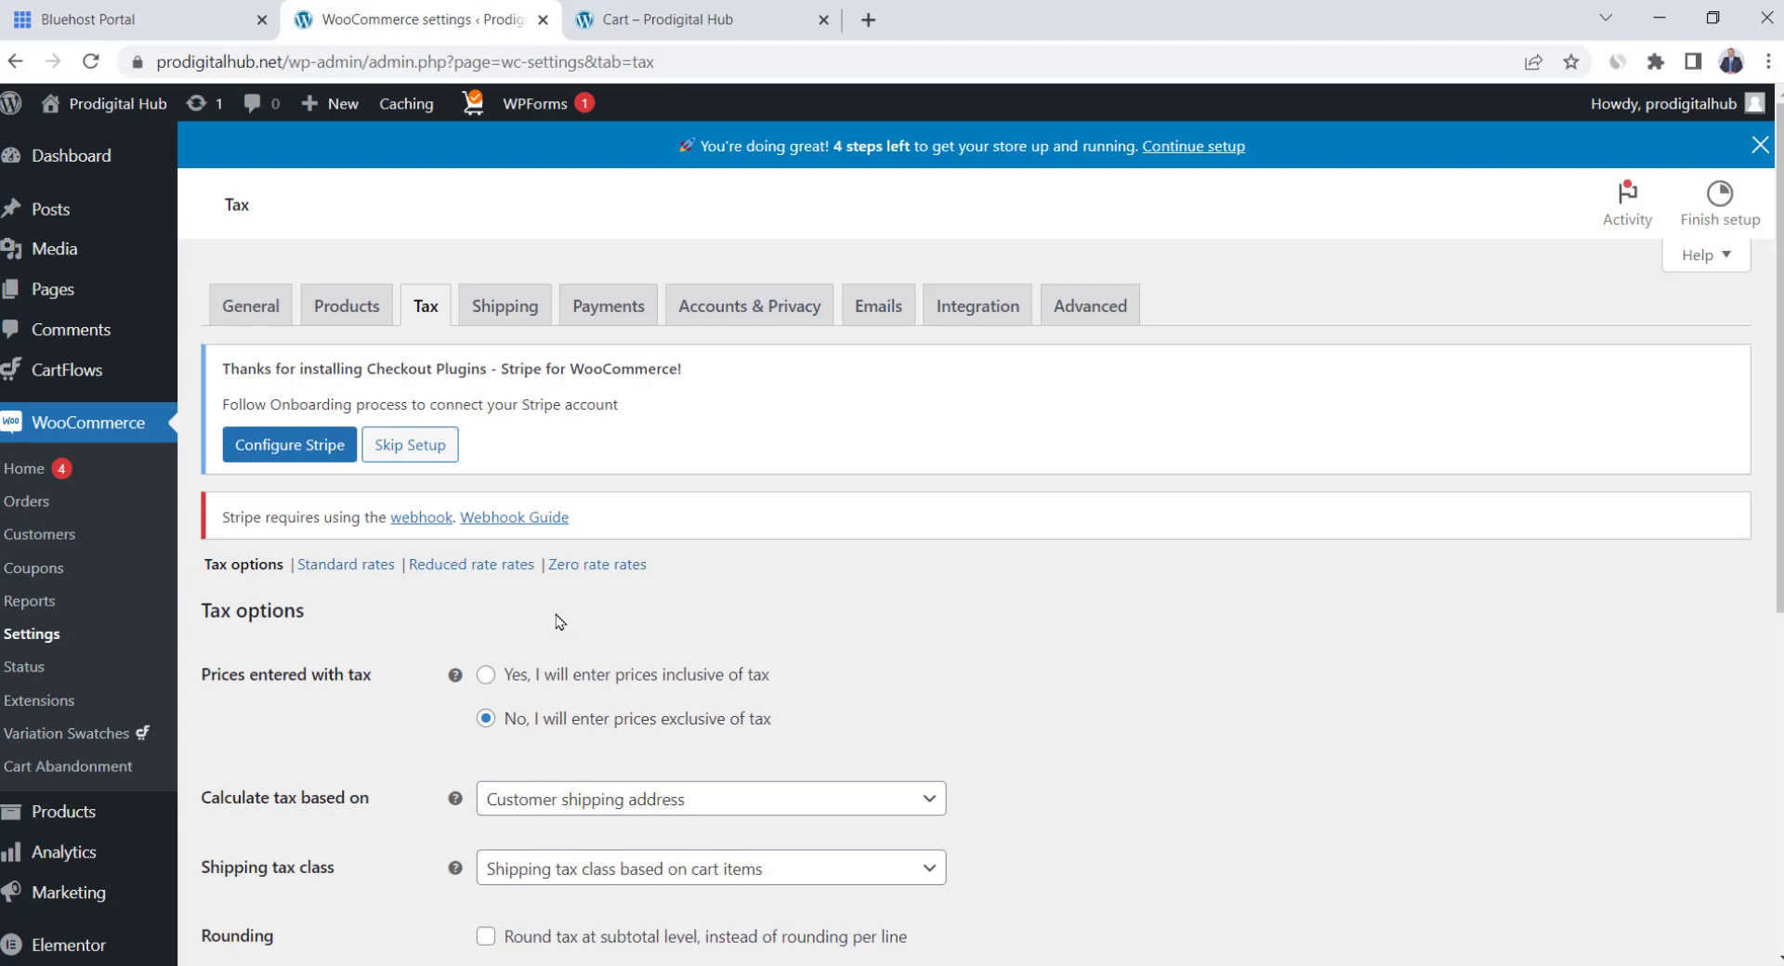
Insert a Standard rates row with an 8% rate and save it
scroll(555, 621, down, 1)
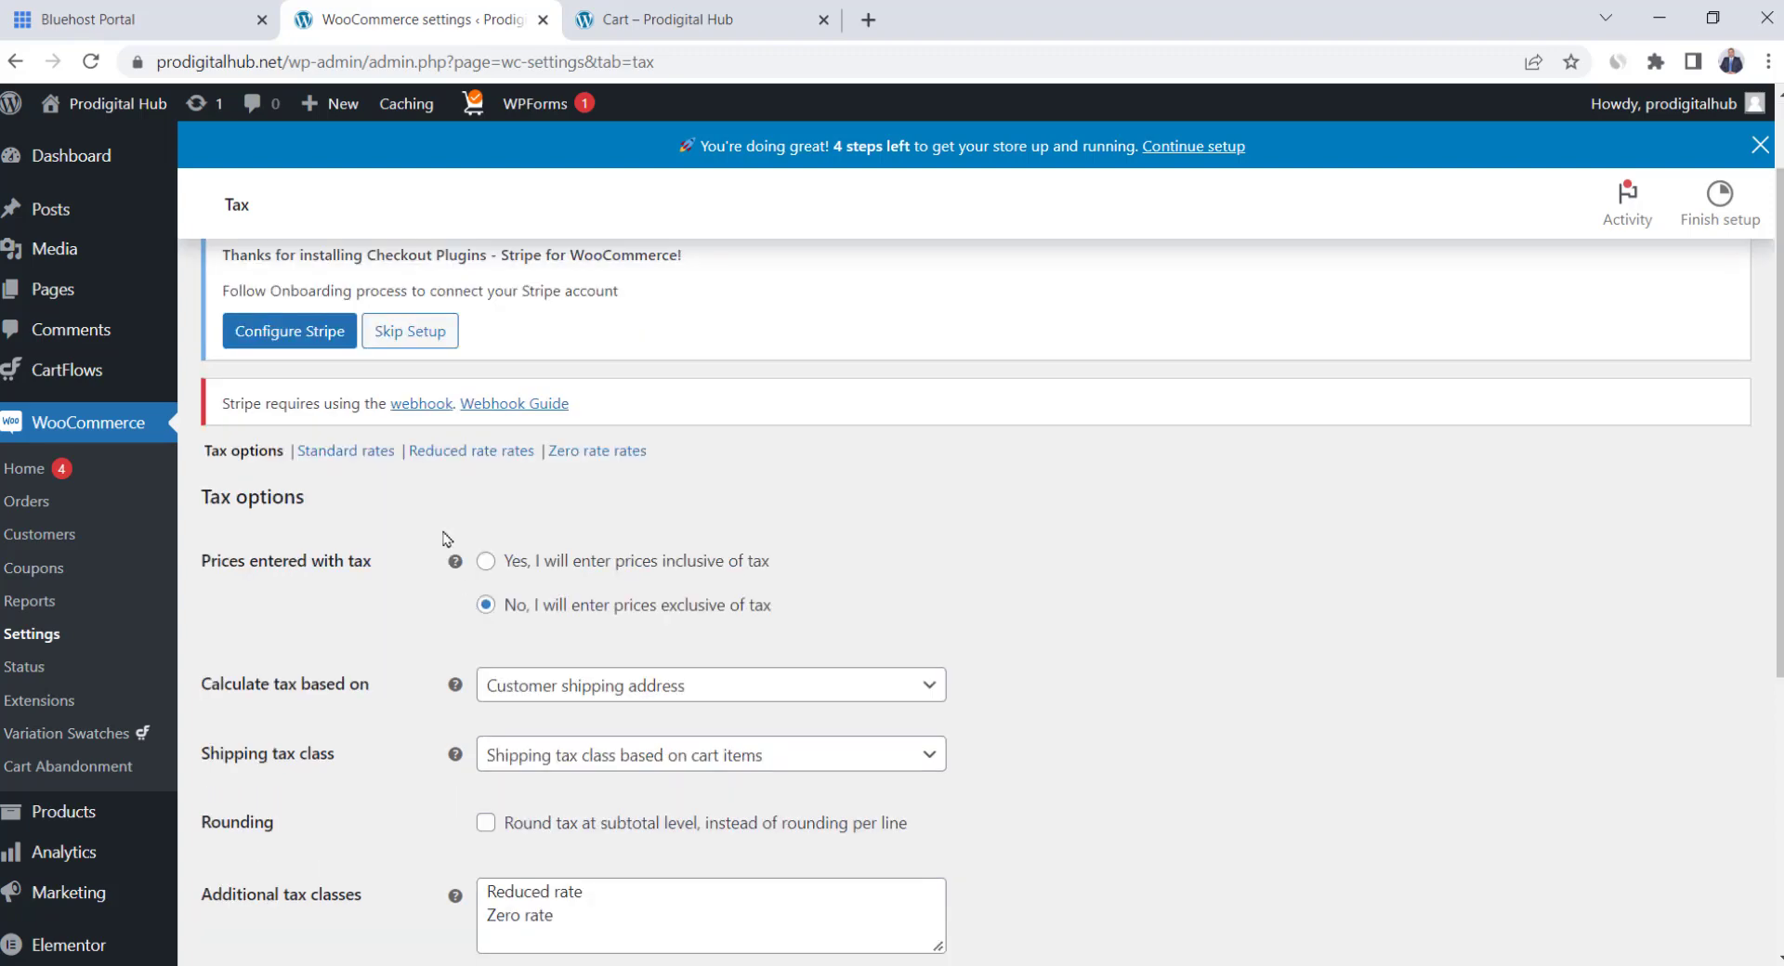
click(347, 454)
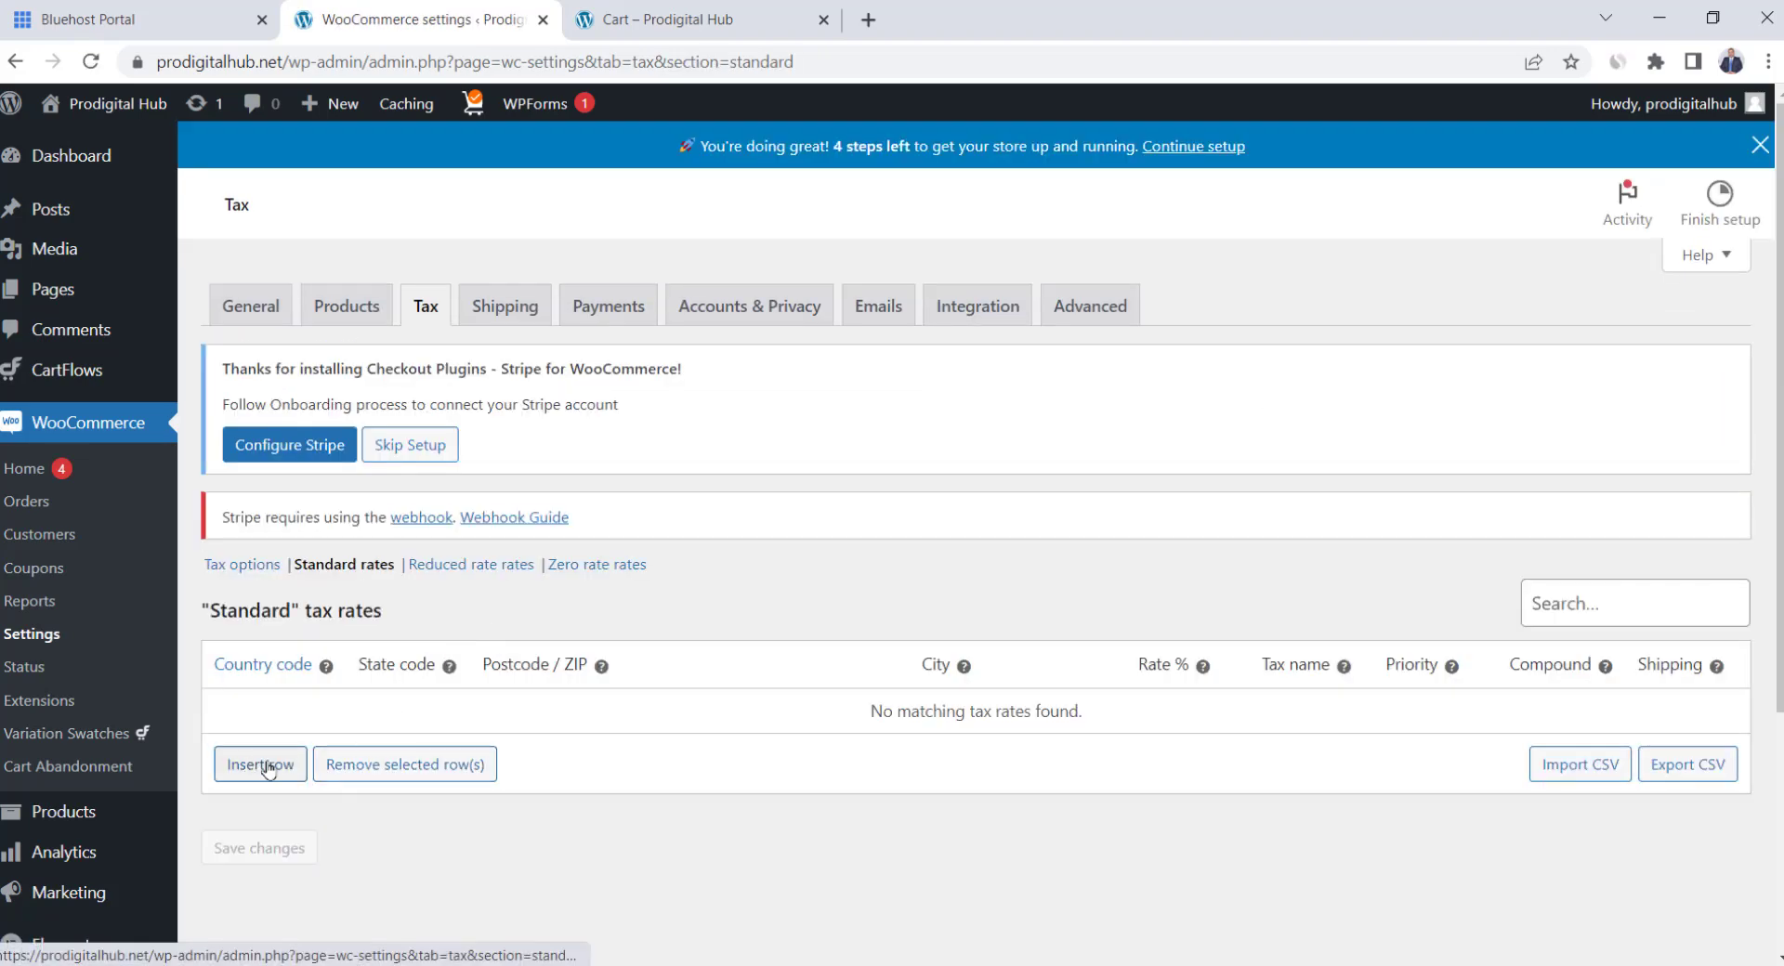
click(264, 767)
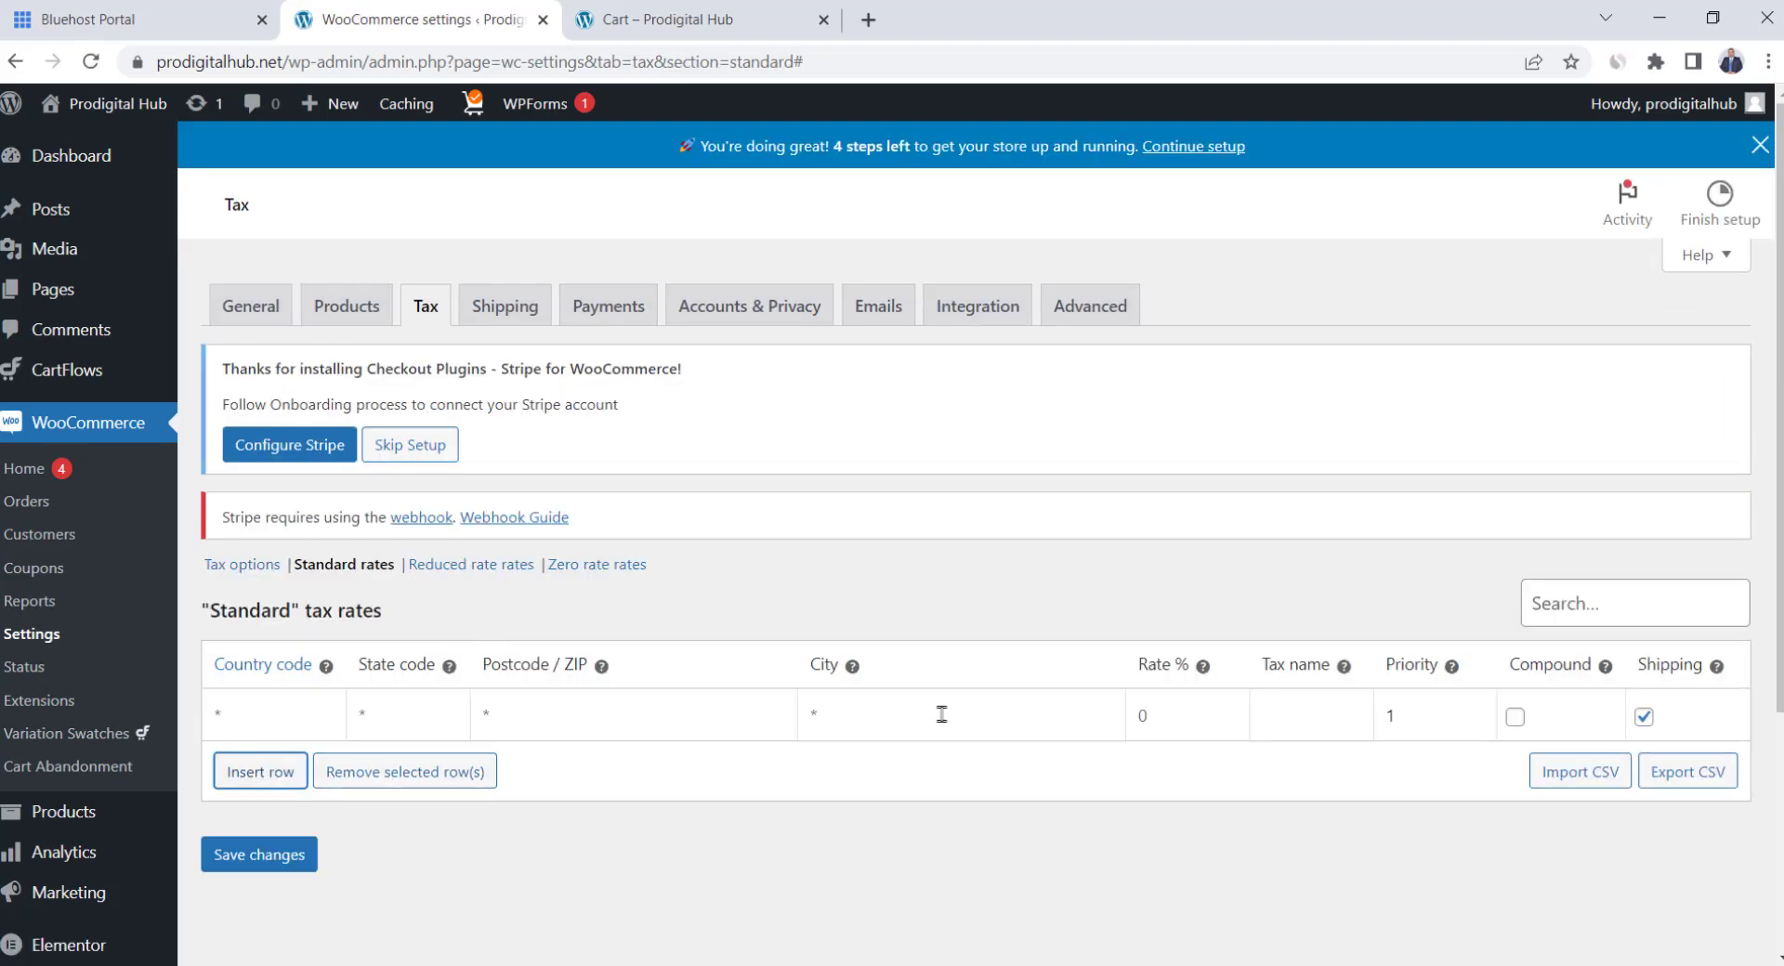
click(1206, 718)
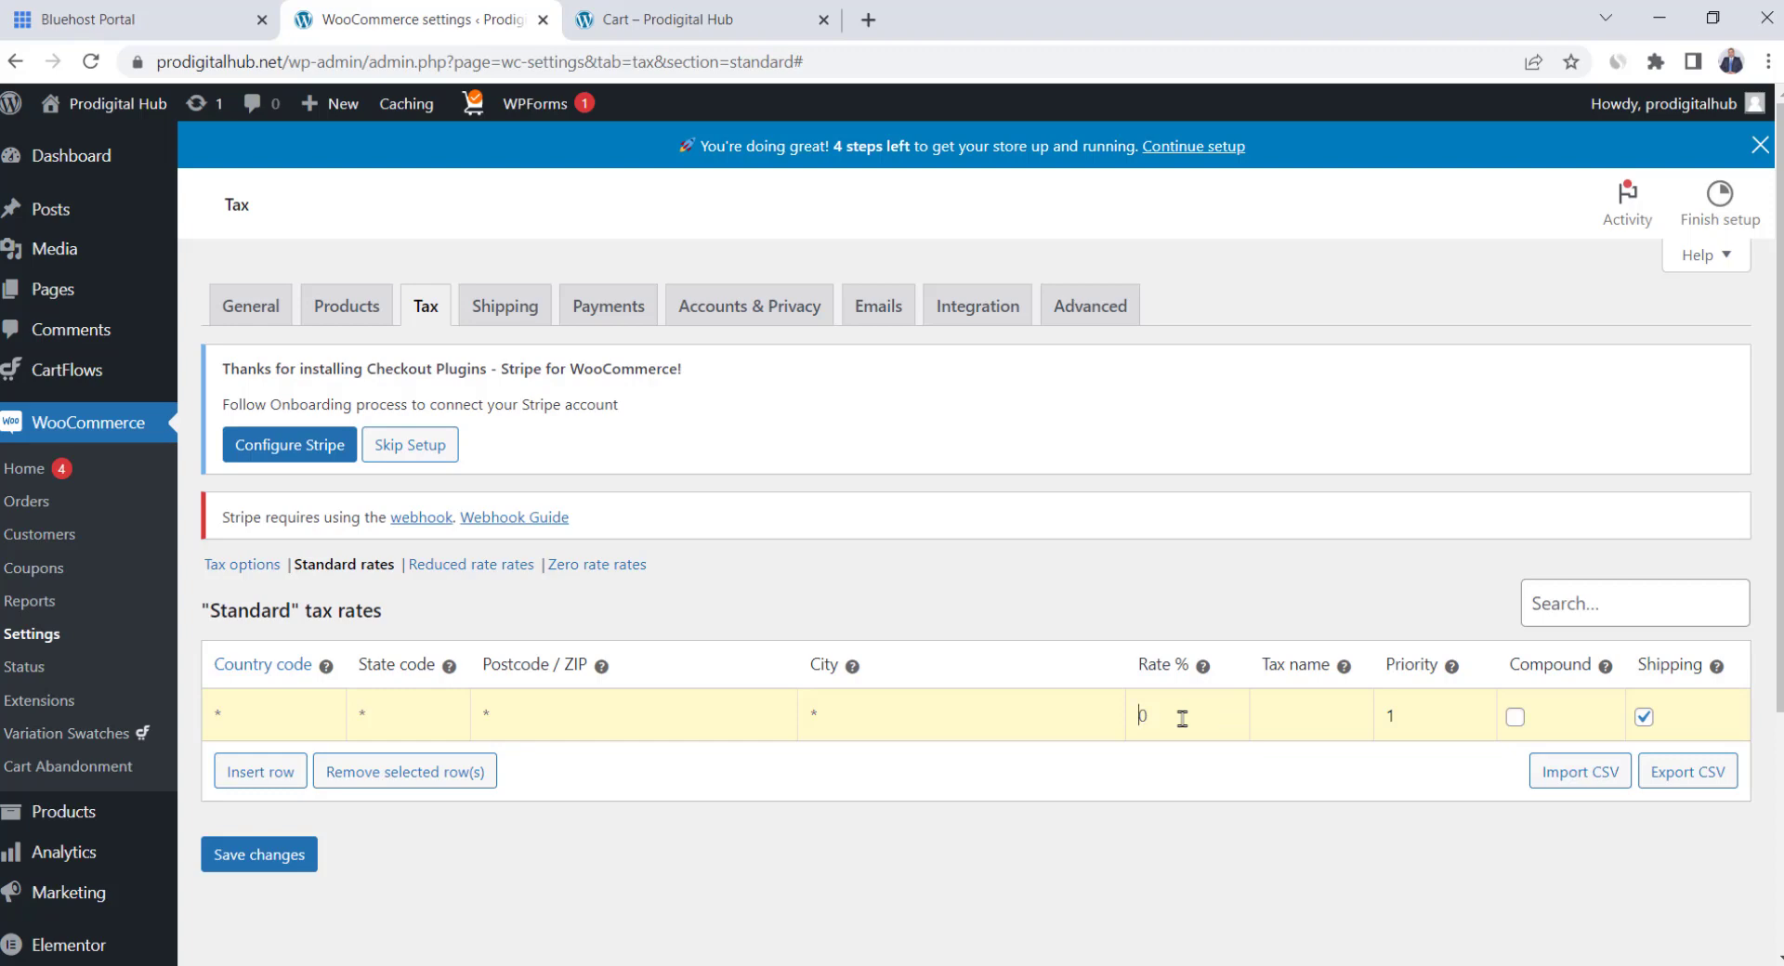
text(8)
click(274, 859)
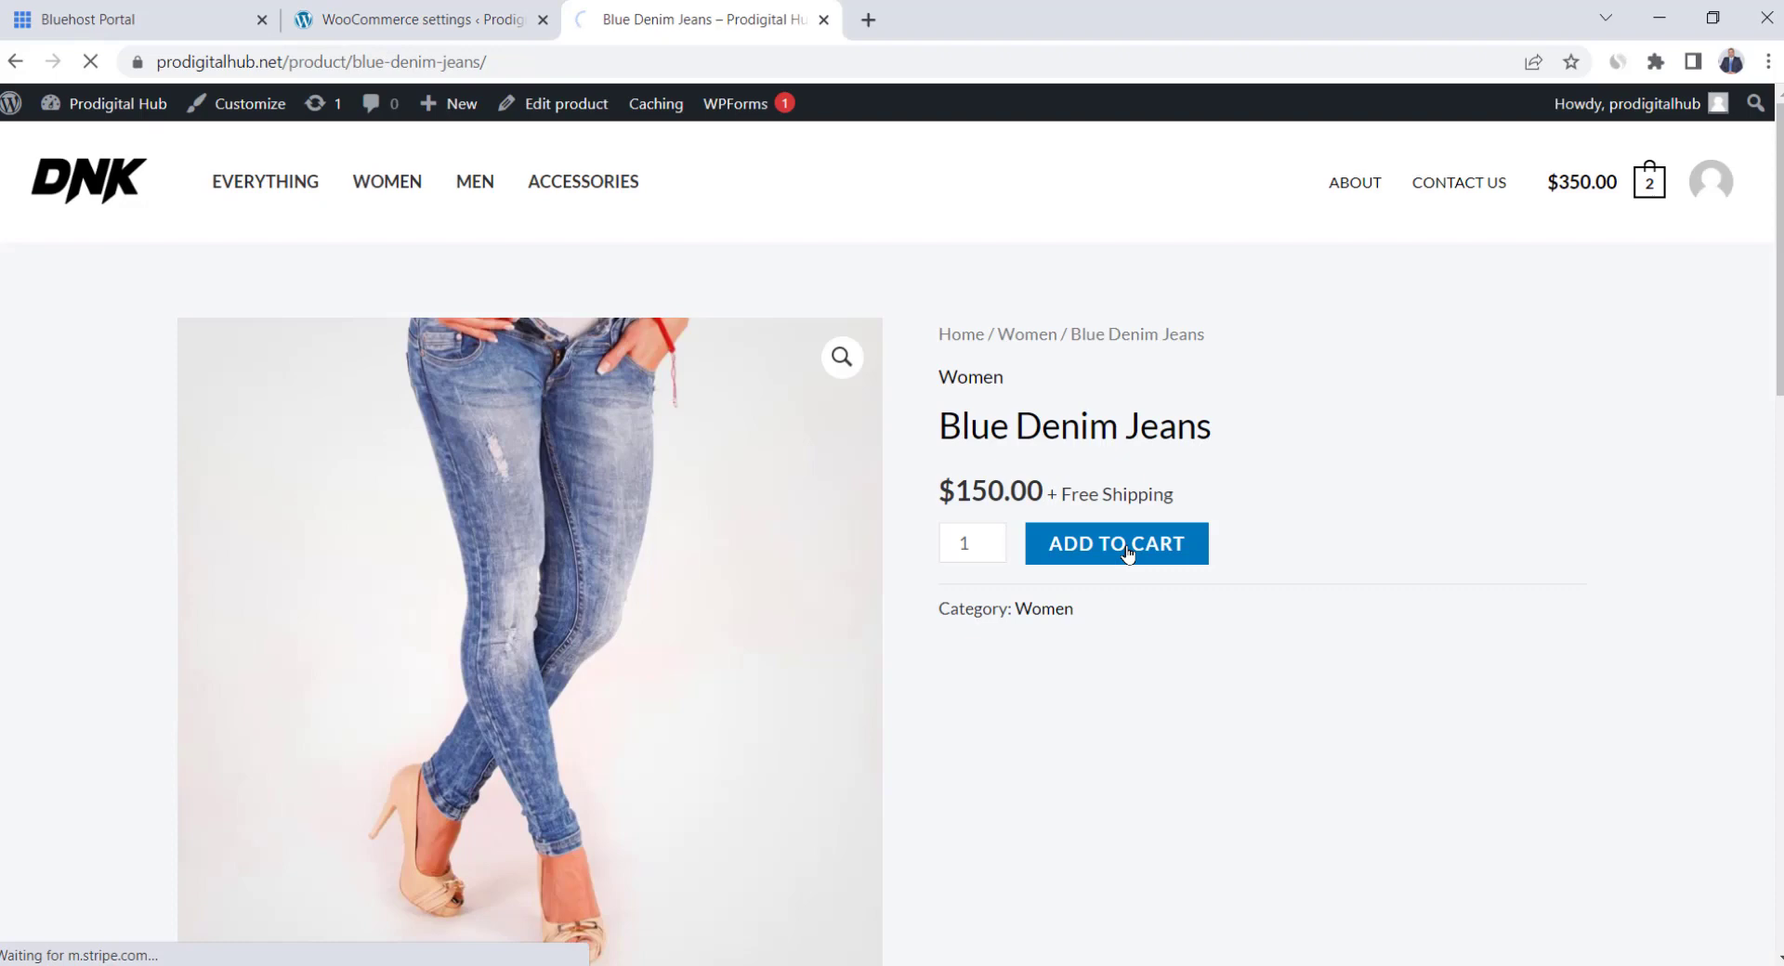
Add Blue Denim Jeans to the cart, check the $540.00 total with 8% tax, and return to tax settings
click(1124, 546)
scroll(1129, 555, down, 5)
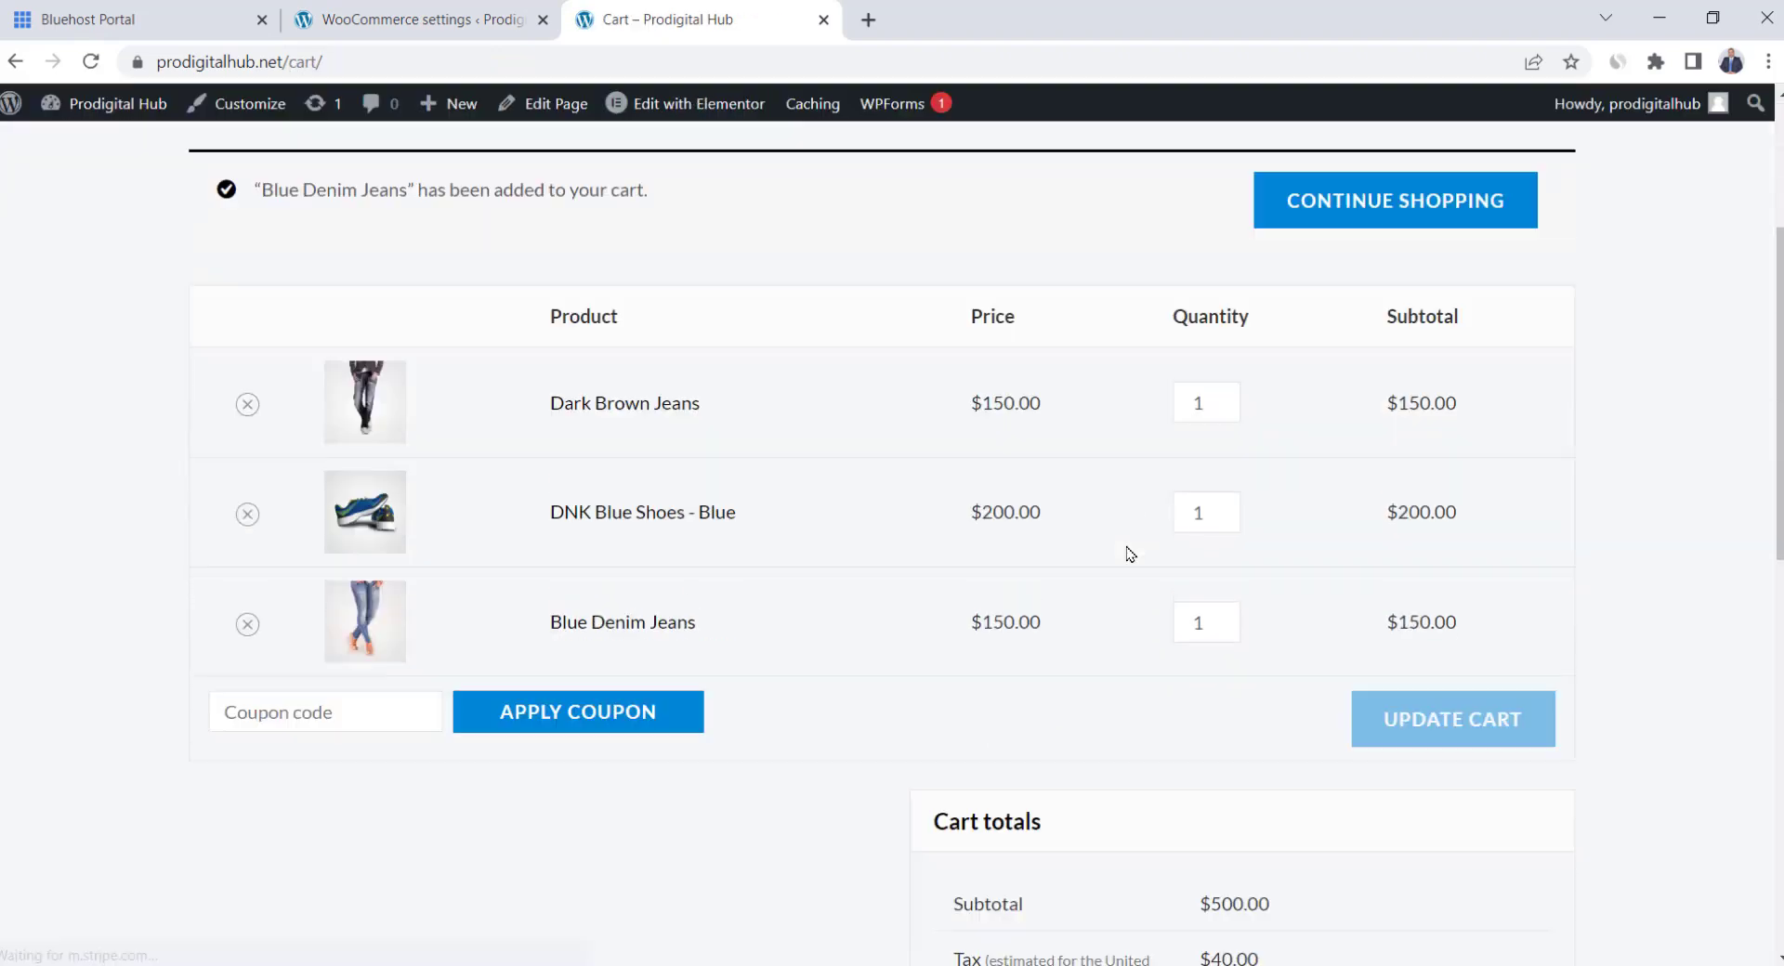
scroll(1128, 555, down, 3)
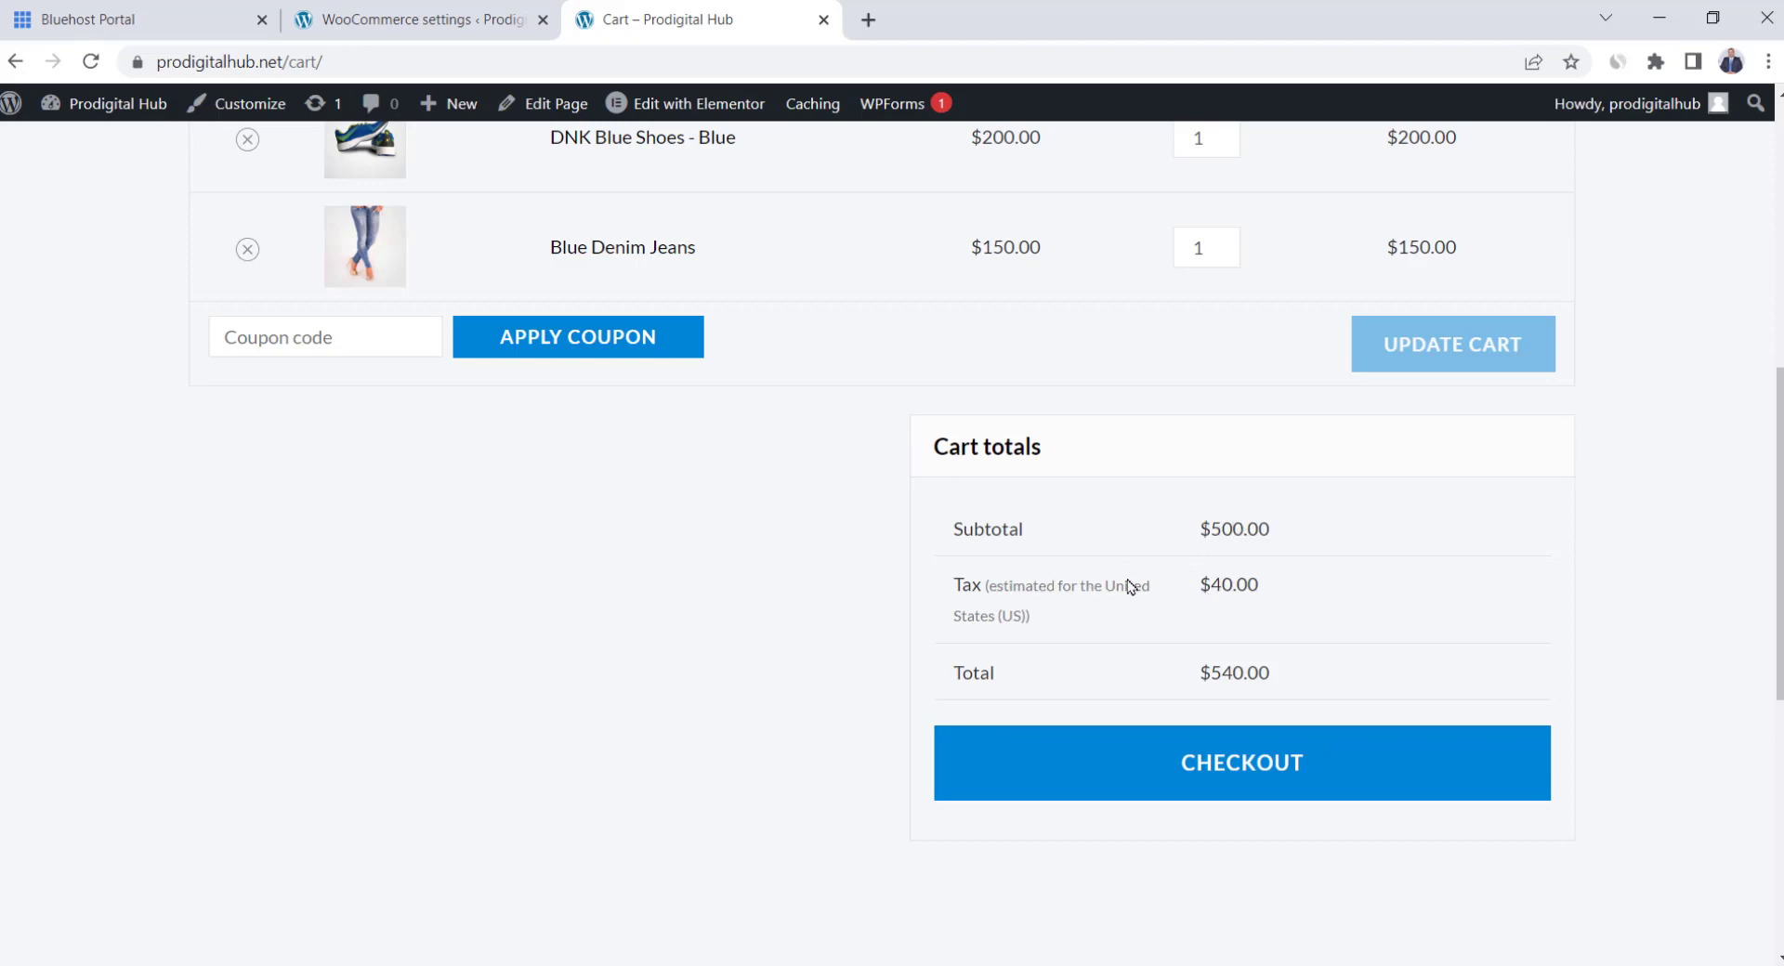
click(437, 9)
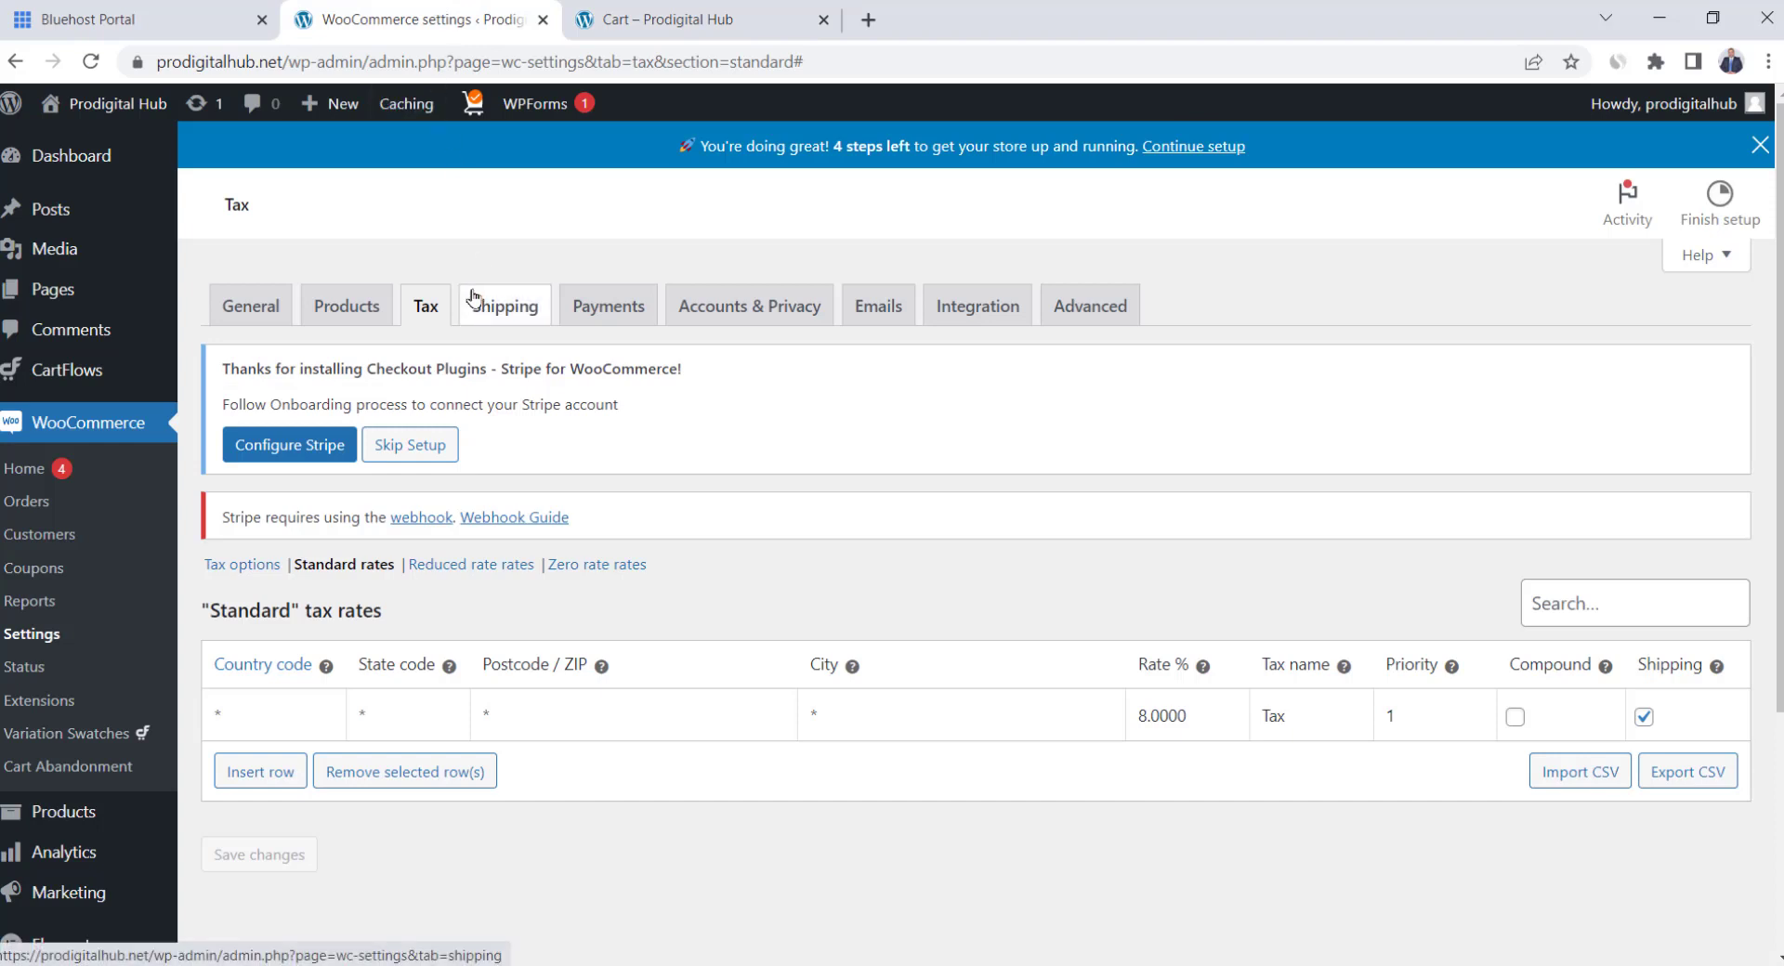
Insert a new tax-rate row and search Google for 'two letter country codes'
click(260, 772)
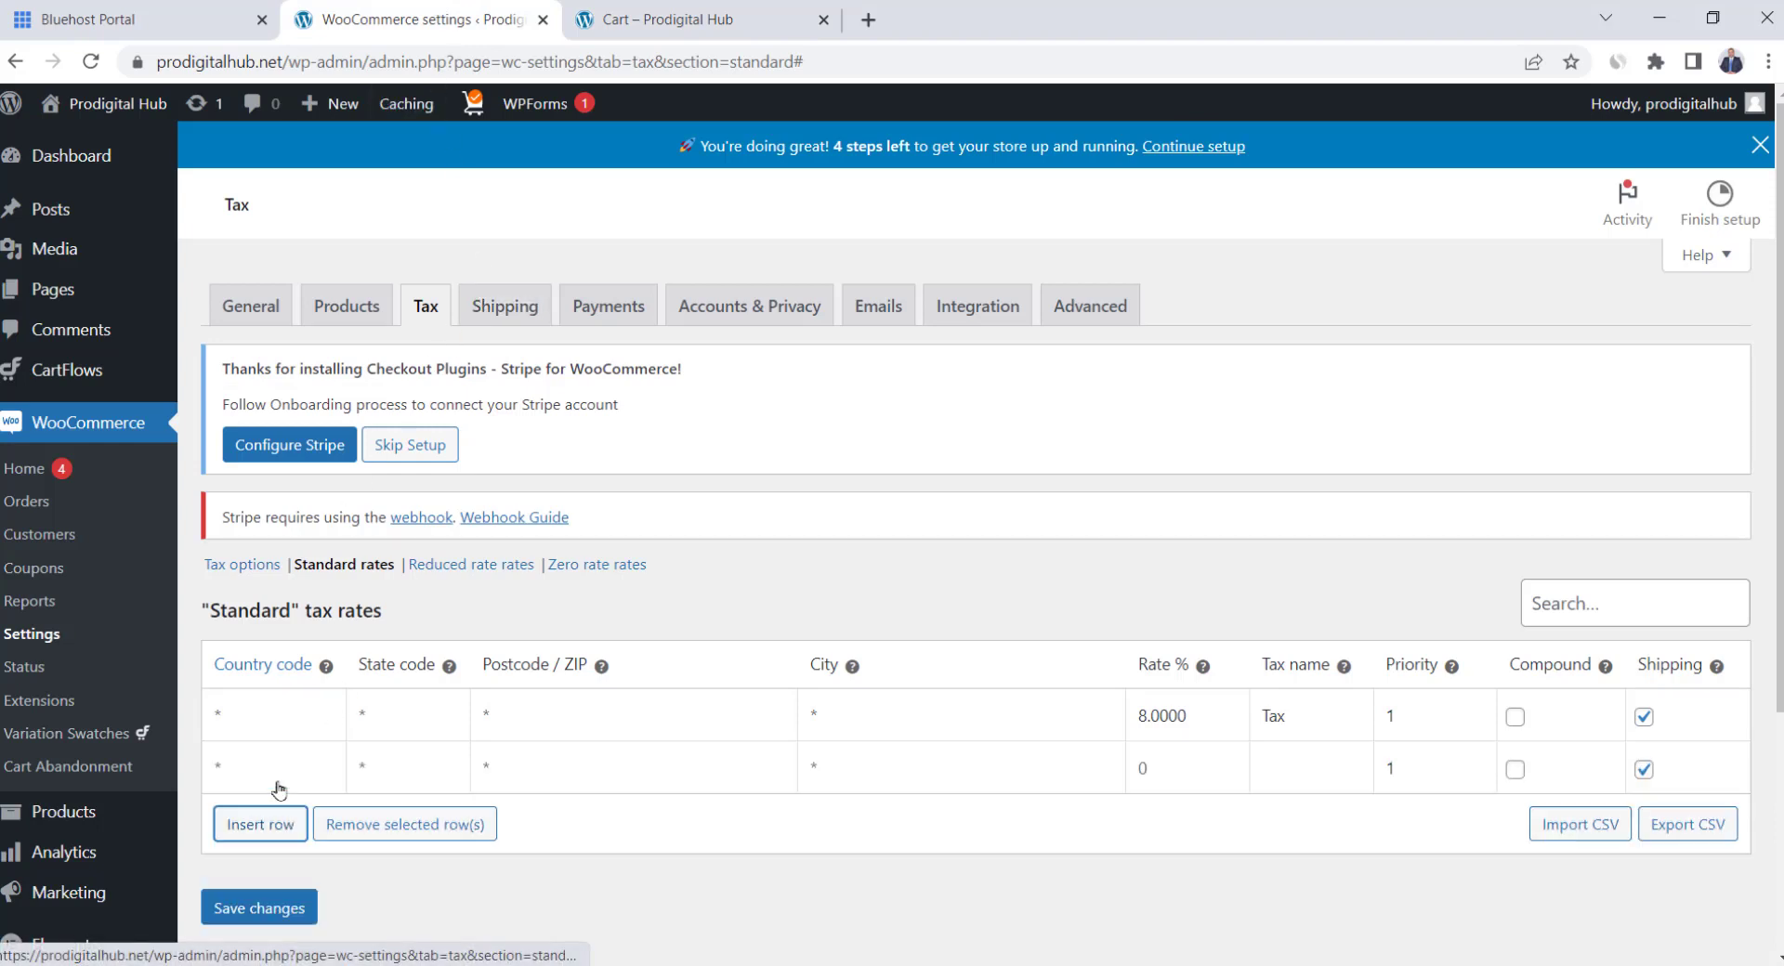
click(269, 769)
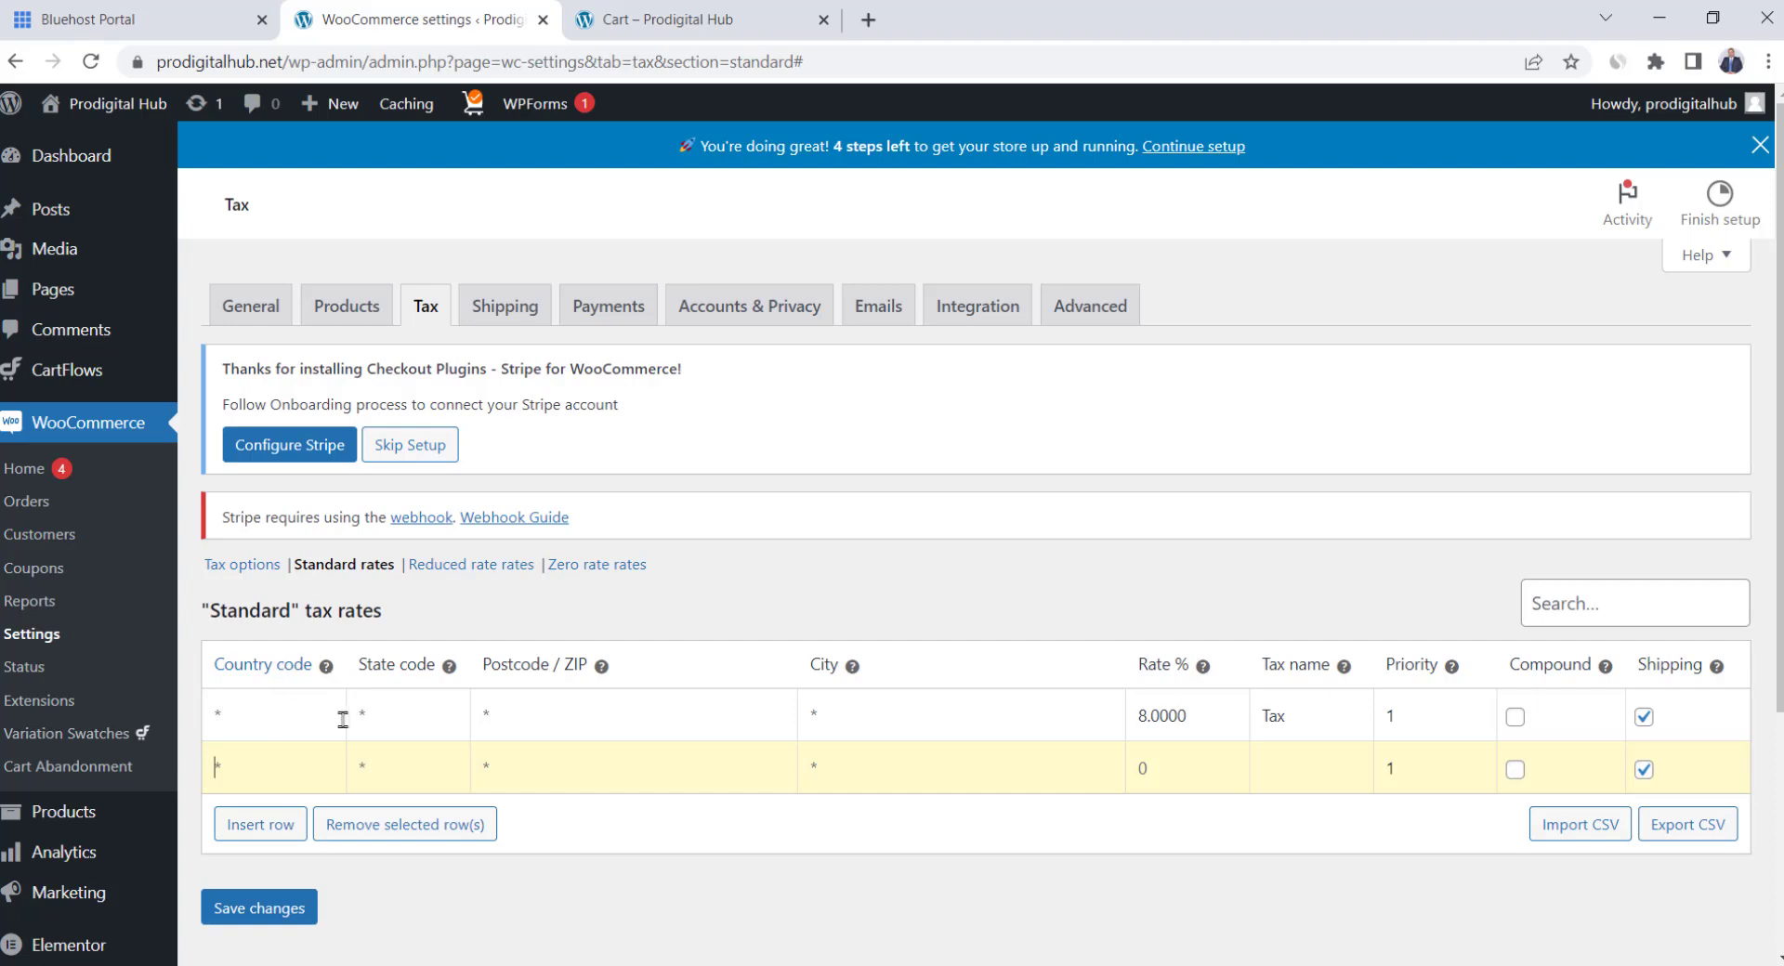
mouse_move(327, 670)
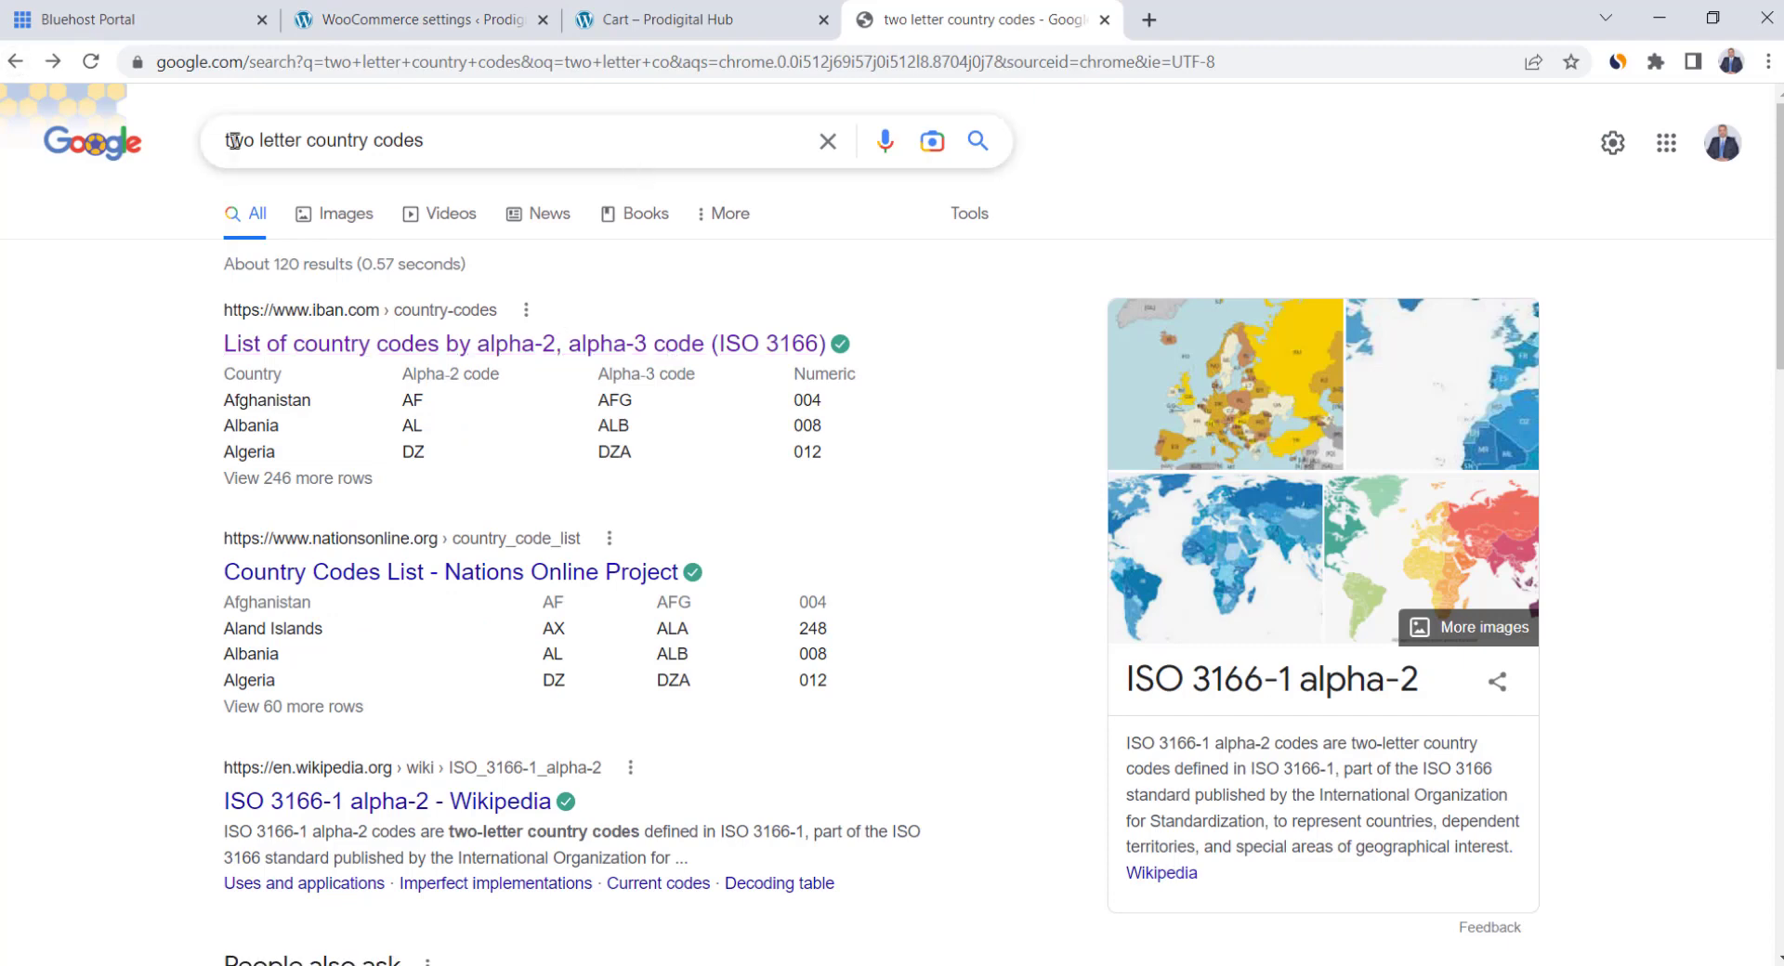
drag(232, 140, 469, 153)
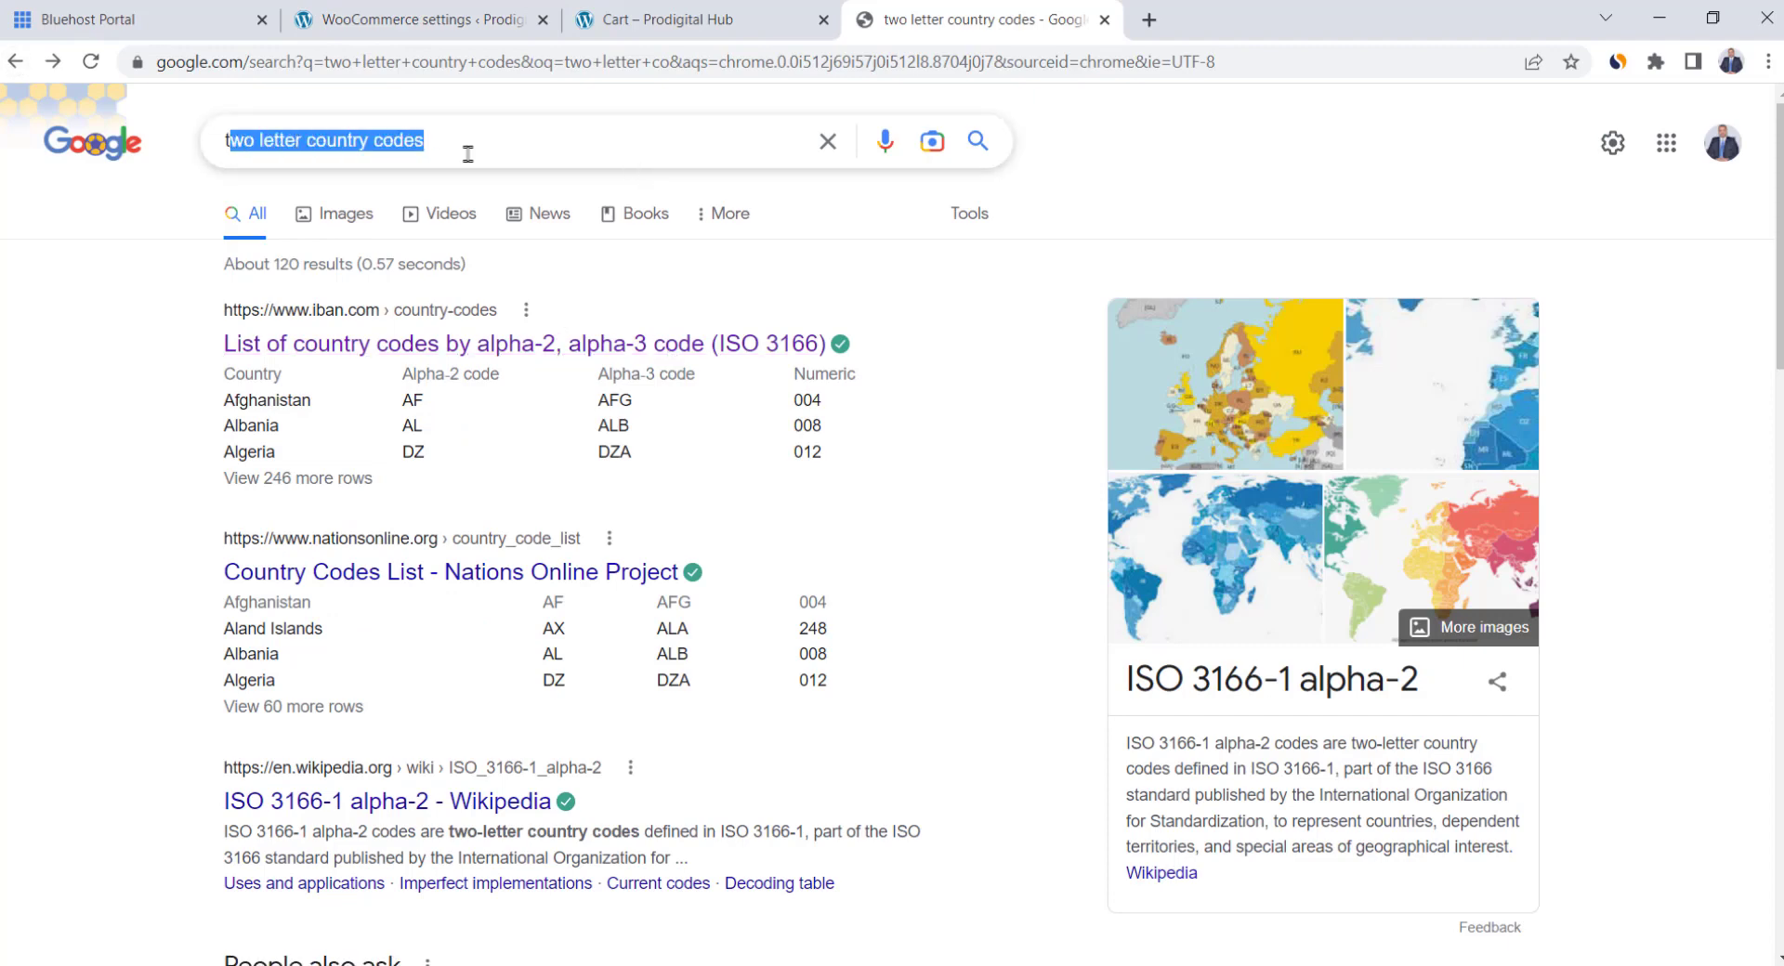
Find and copy the United Kingdom's code GB from the iban.com country code list
click(47, 338)
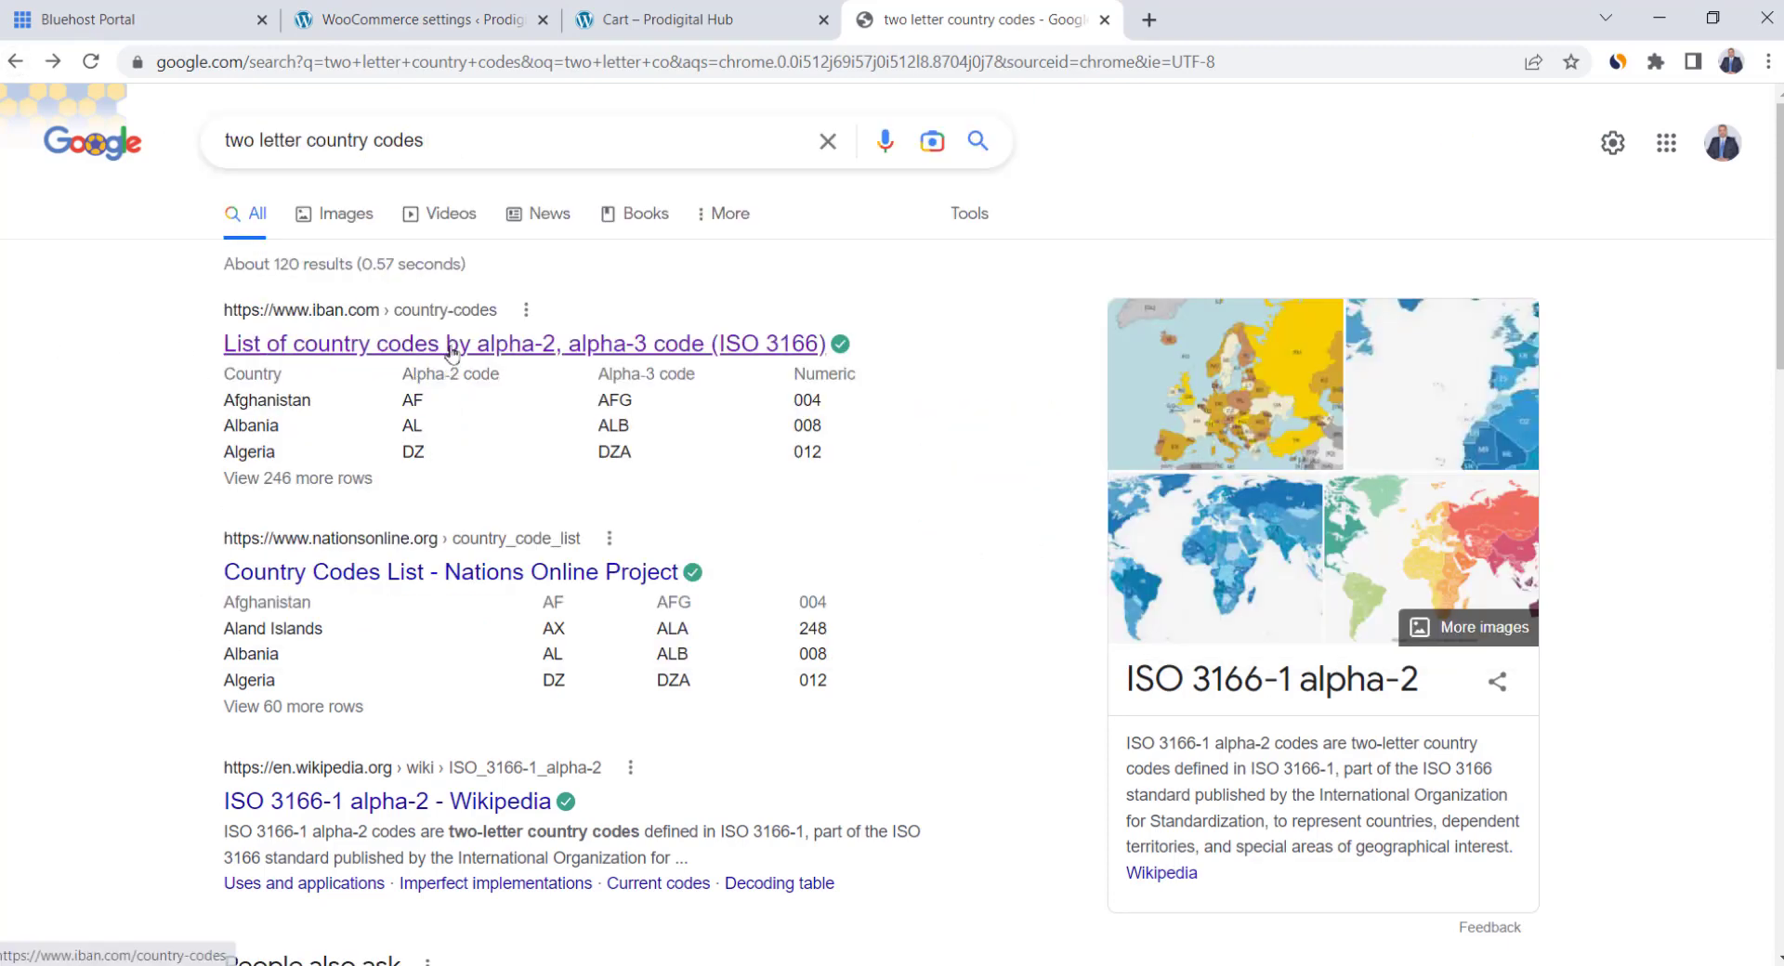
click(453, 351)
scroll(1031, 481, down, 5)
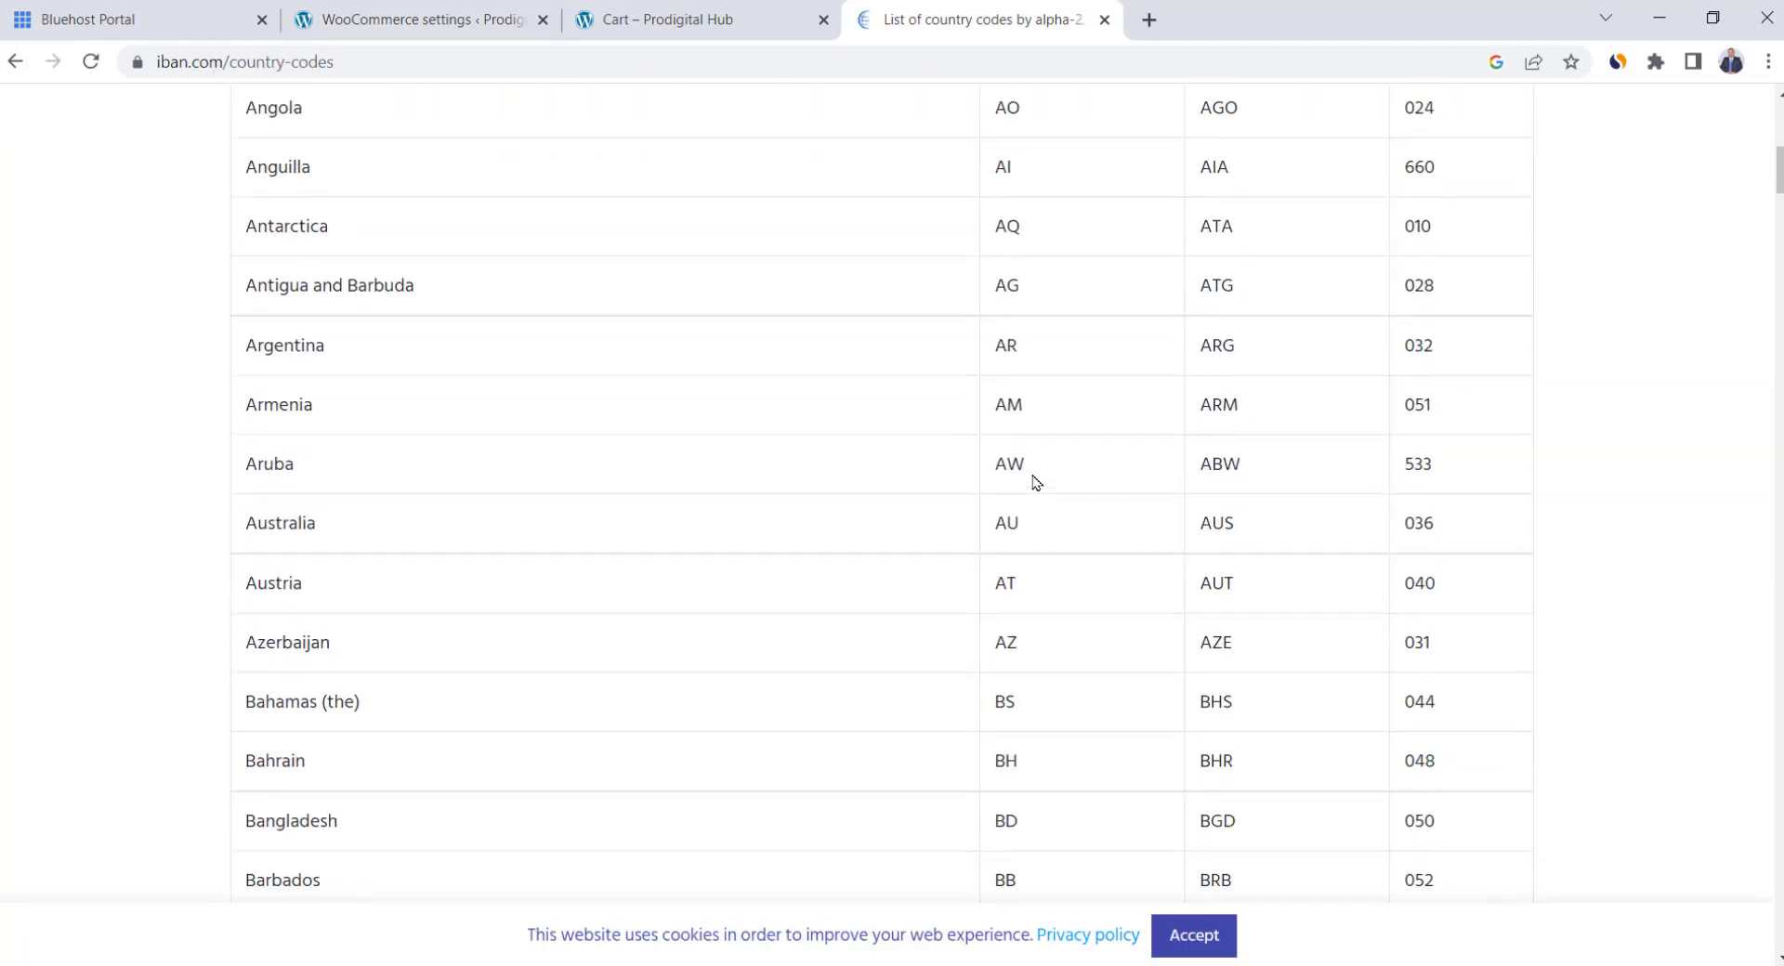
scroll(1031, 481, down, 20)
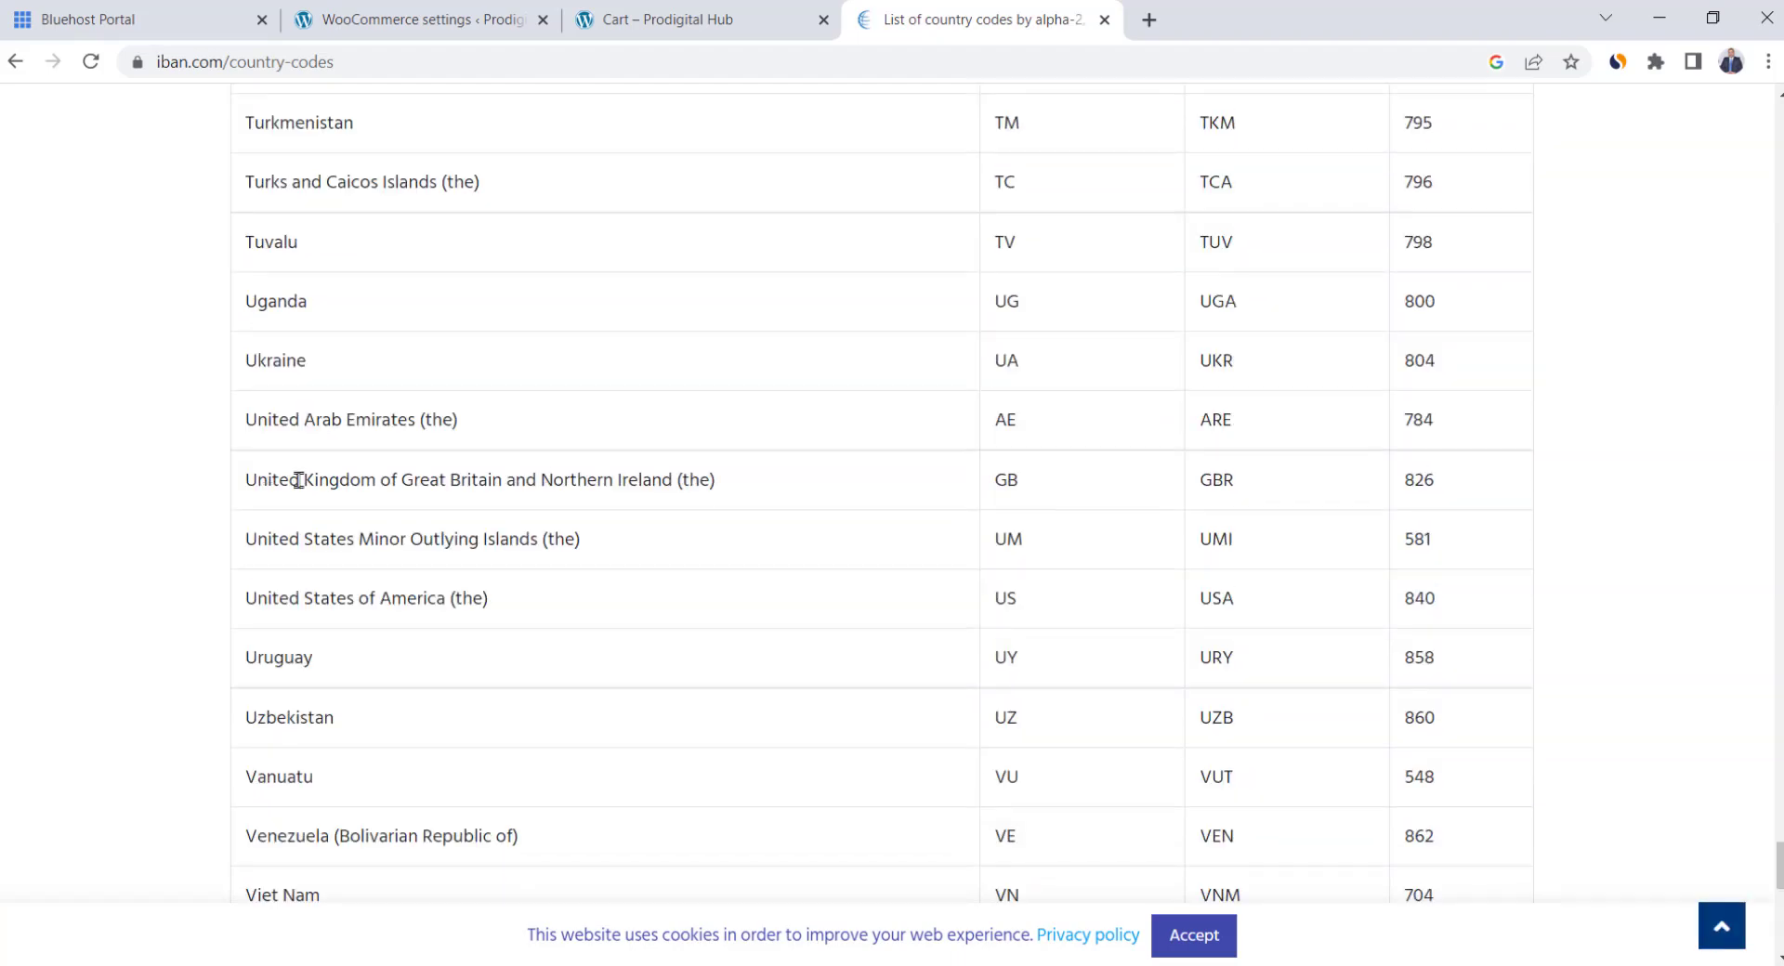
drag(298, 480, 617, 509)
click(637, 506)
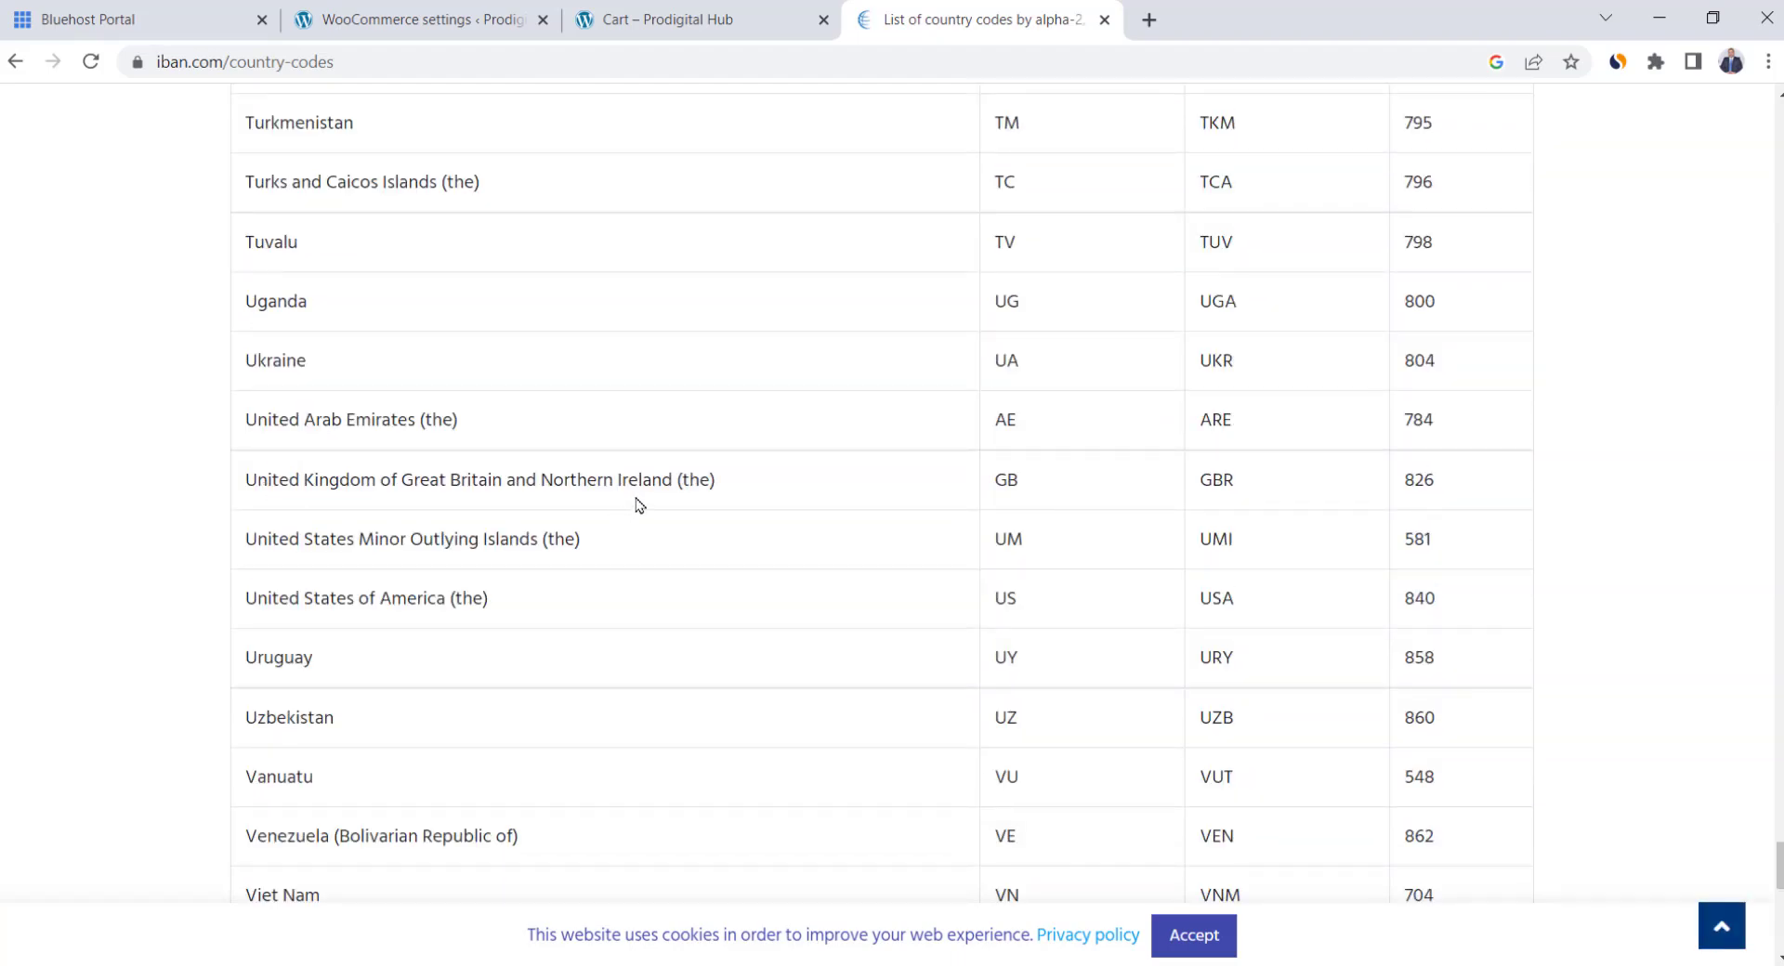
double_click(1000, 477)
key(ctrl+c)
Paste GB into the new WooCommerce tax row's Country code cell
click(418, 20)
click(300, 758)
key(ctrl+v)
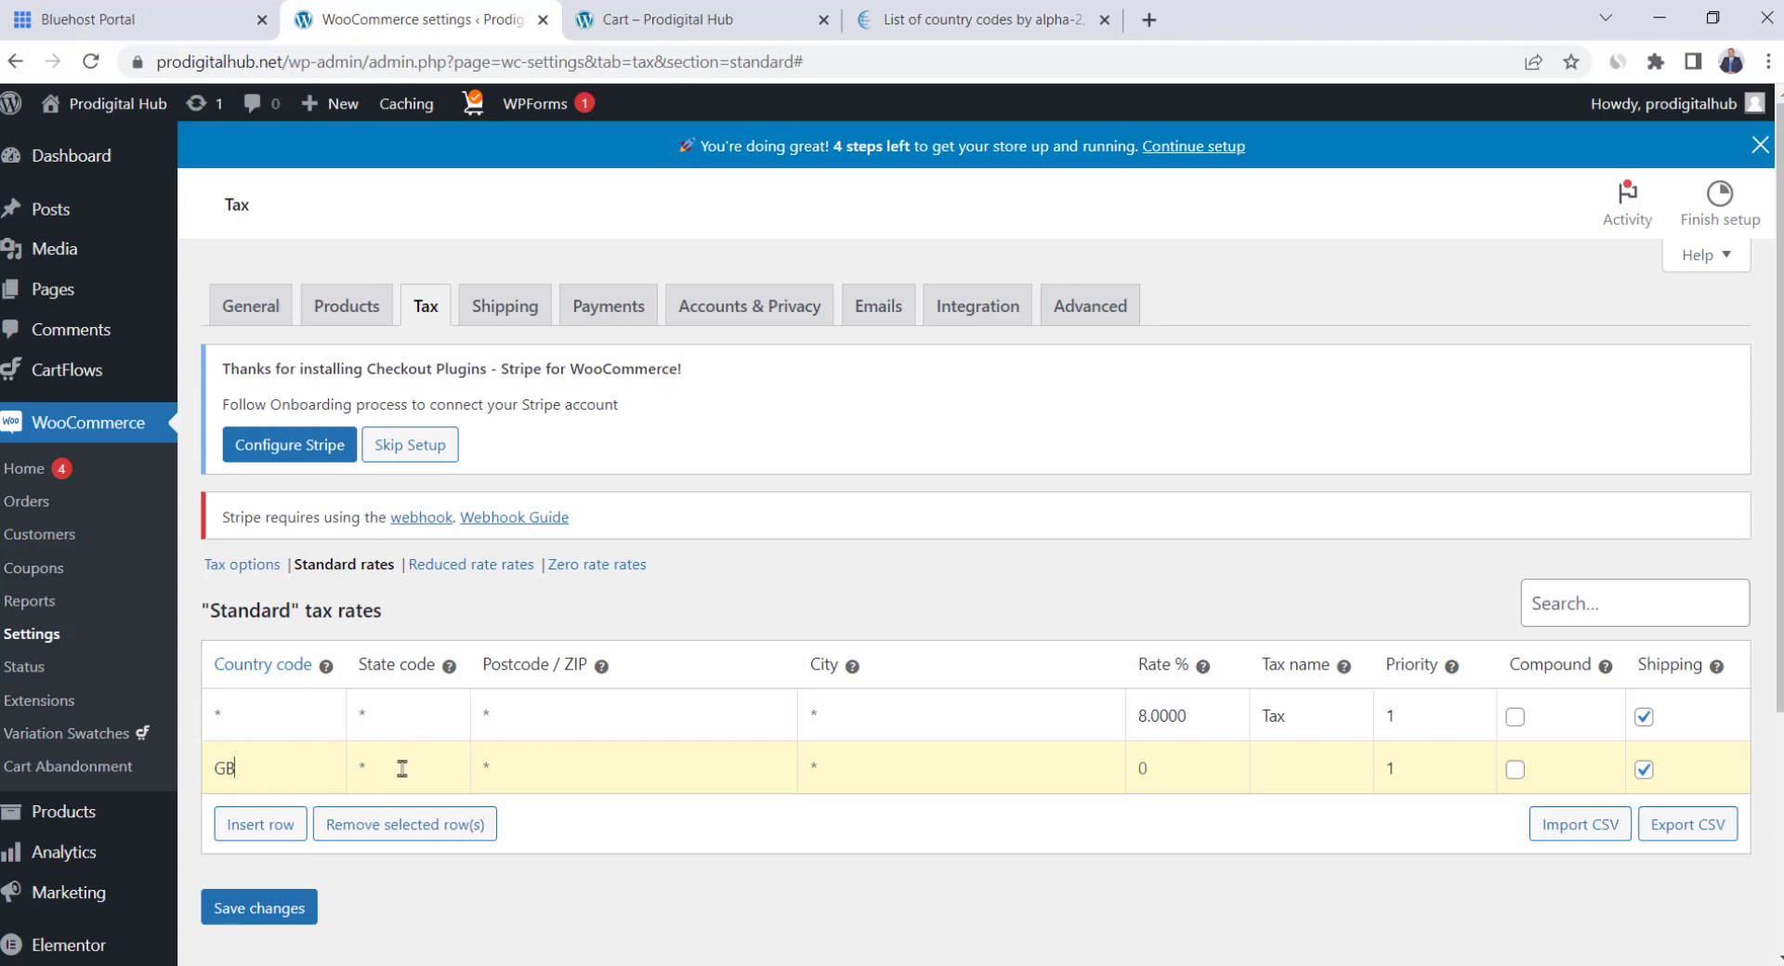
Enter a 5% rate for the GB row, save the tax rates, and go to Shipping settings
click(1176, 786)
text(5)
click(265, 910)
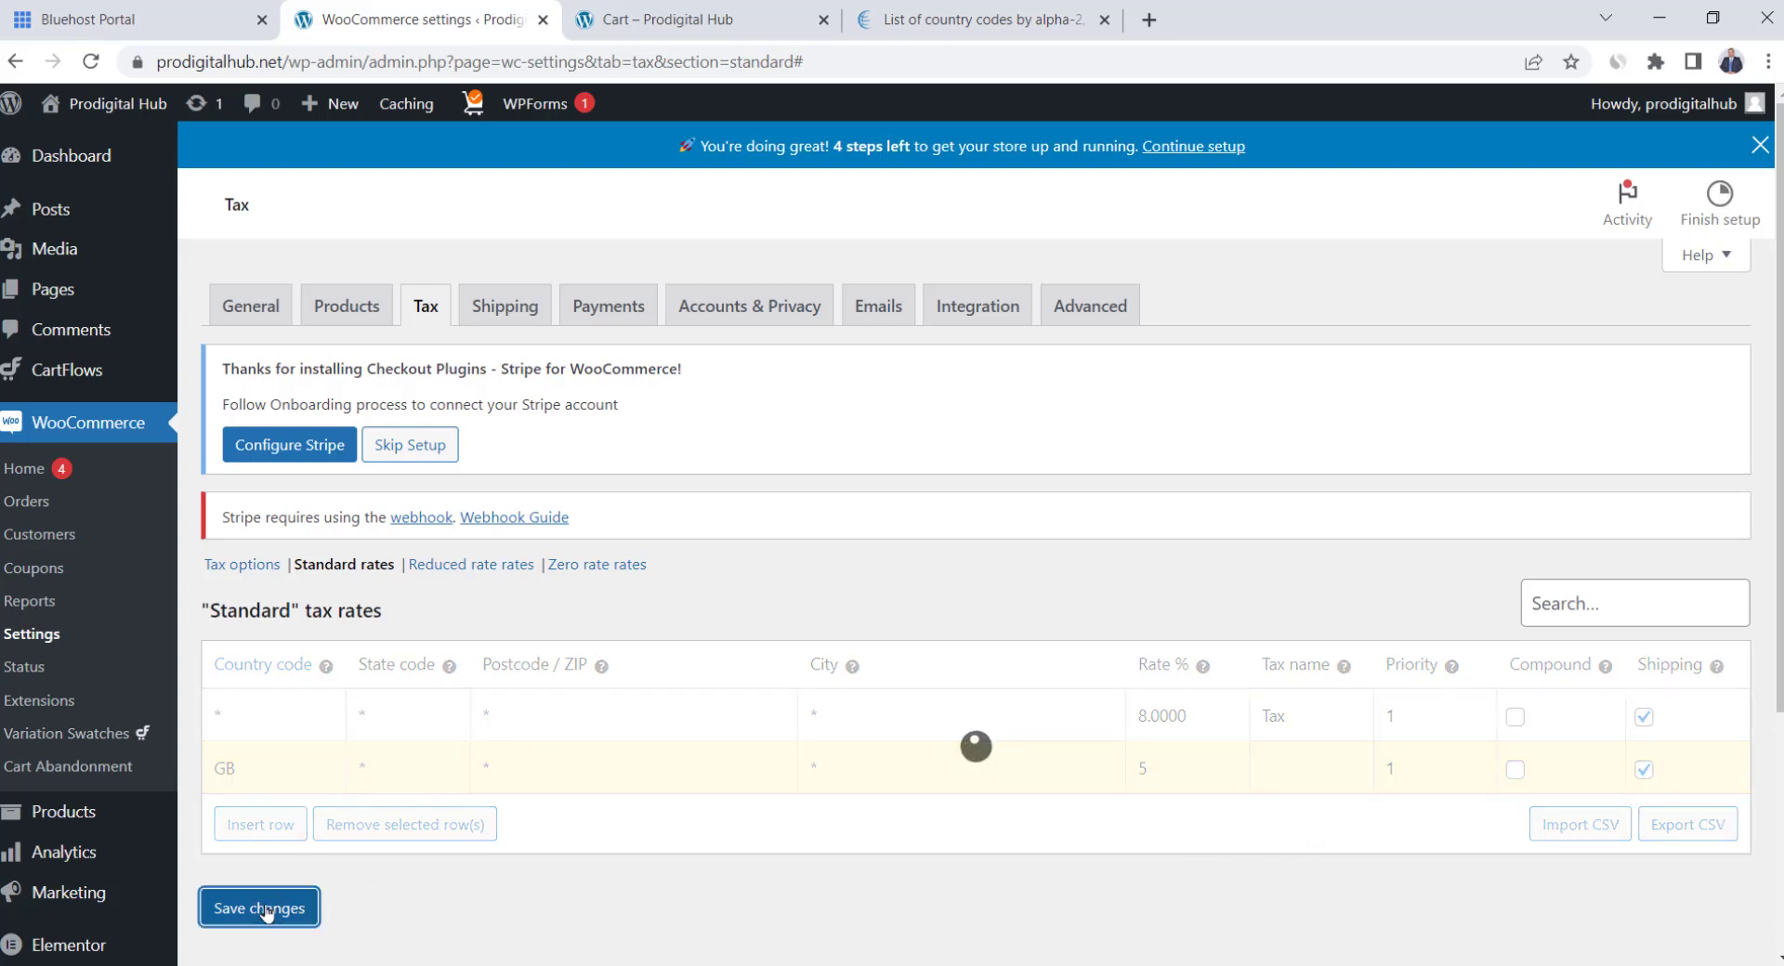
click(519, 331)
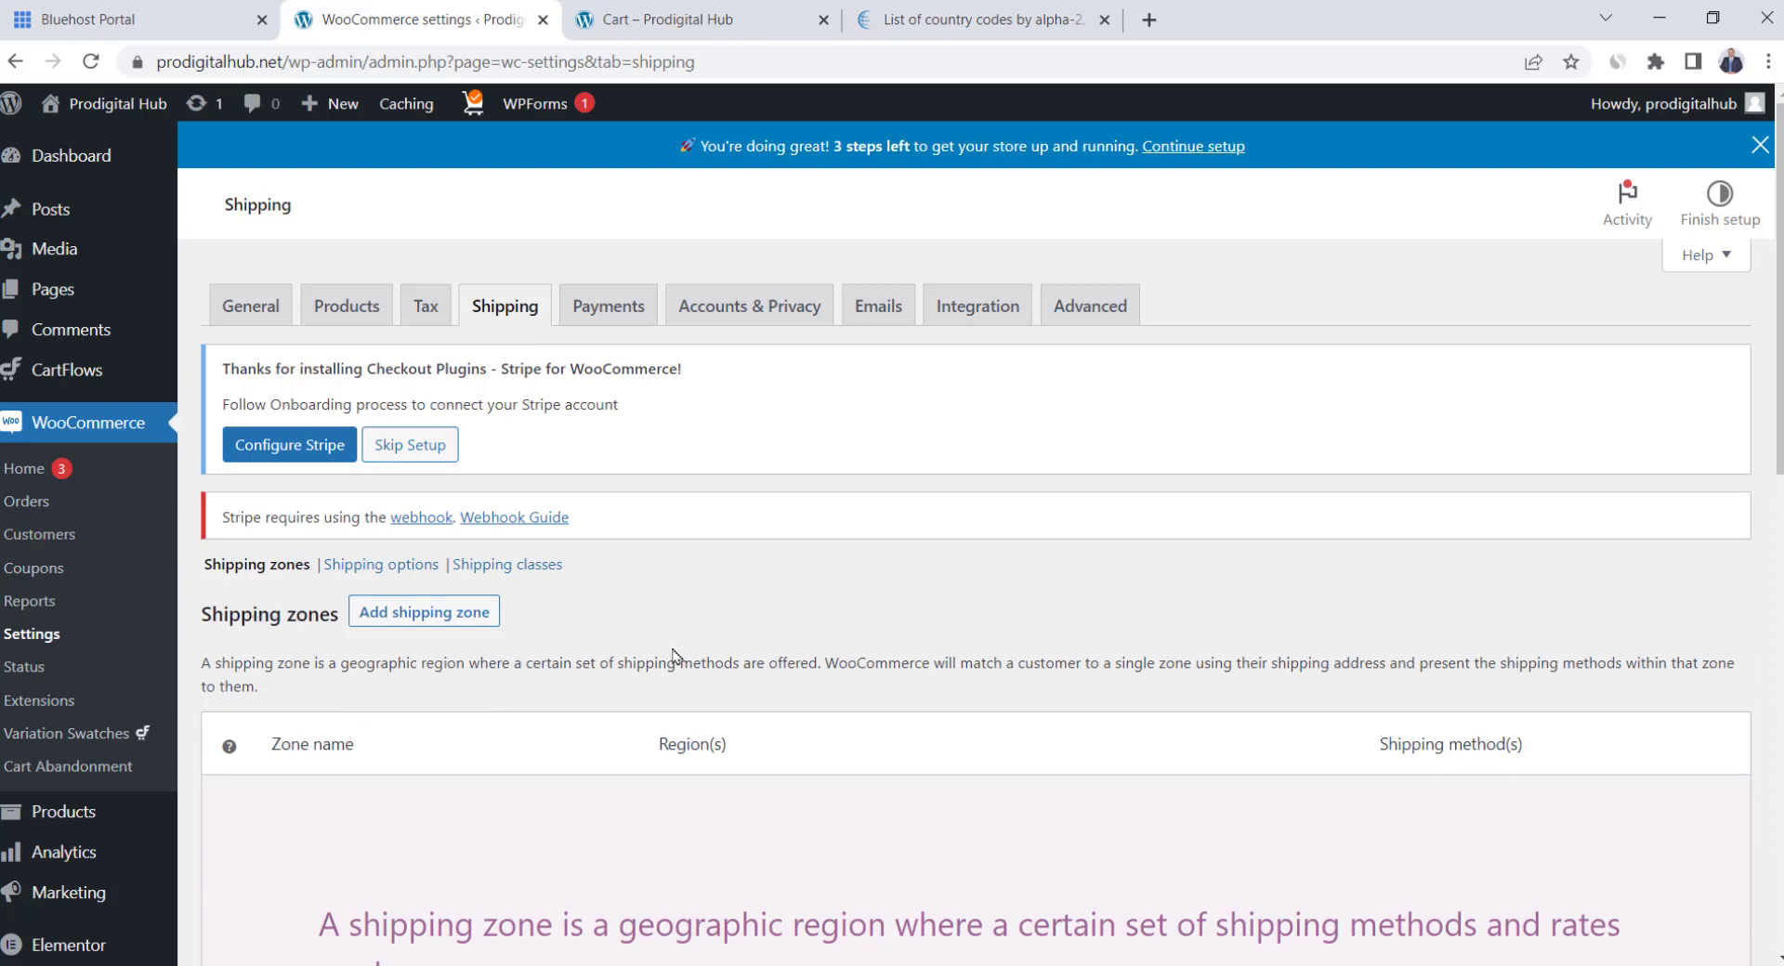
Add a new shipping zone named US with United States (US) as its region
click(397, 621)
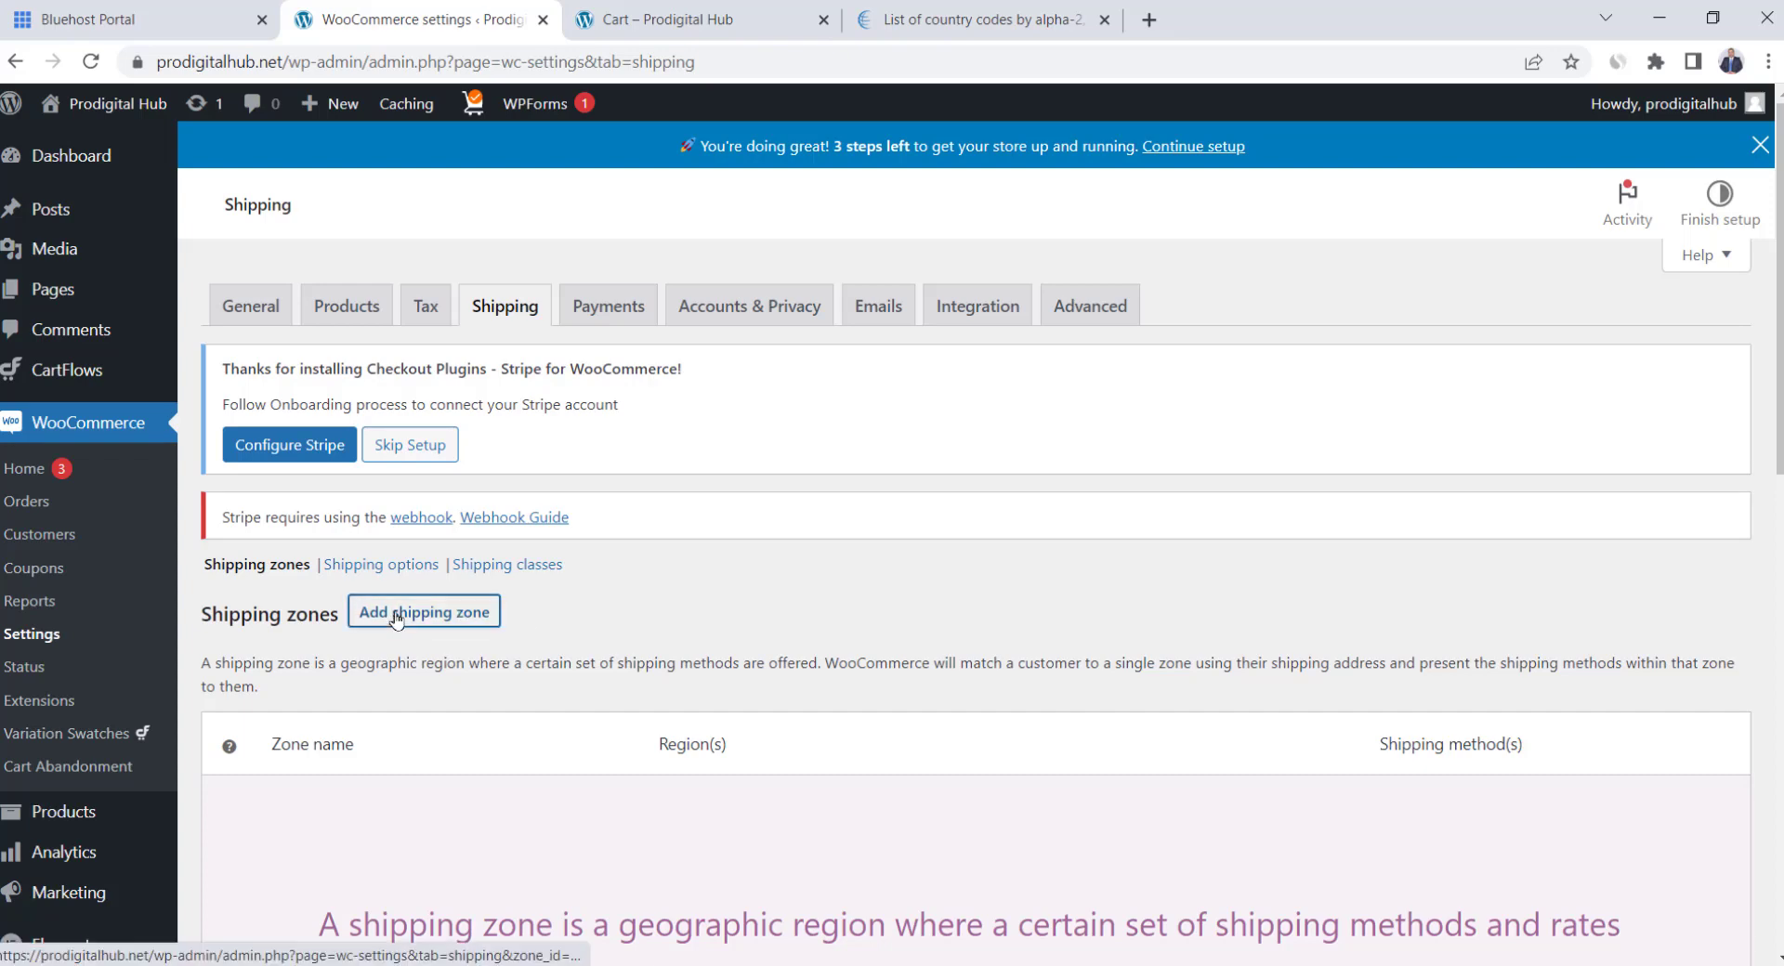
click(622, 676)
text(US)
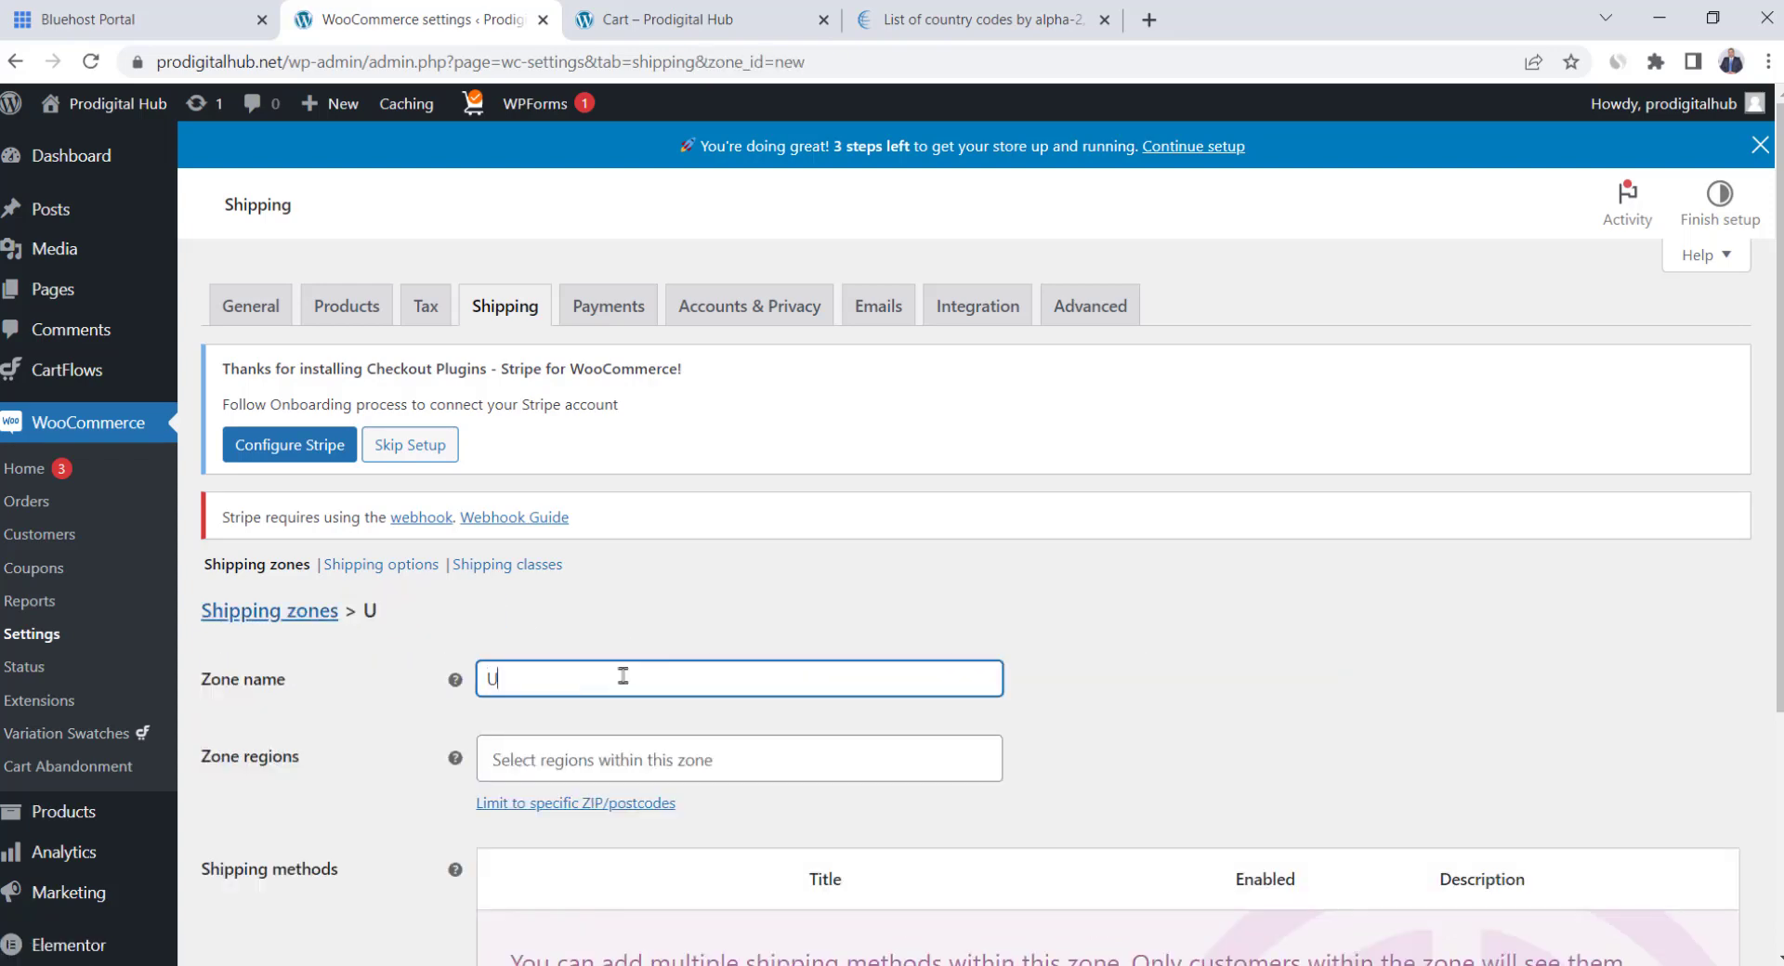
click(1056, 703)
scroll(1022, 697, down, 1)
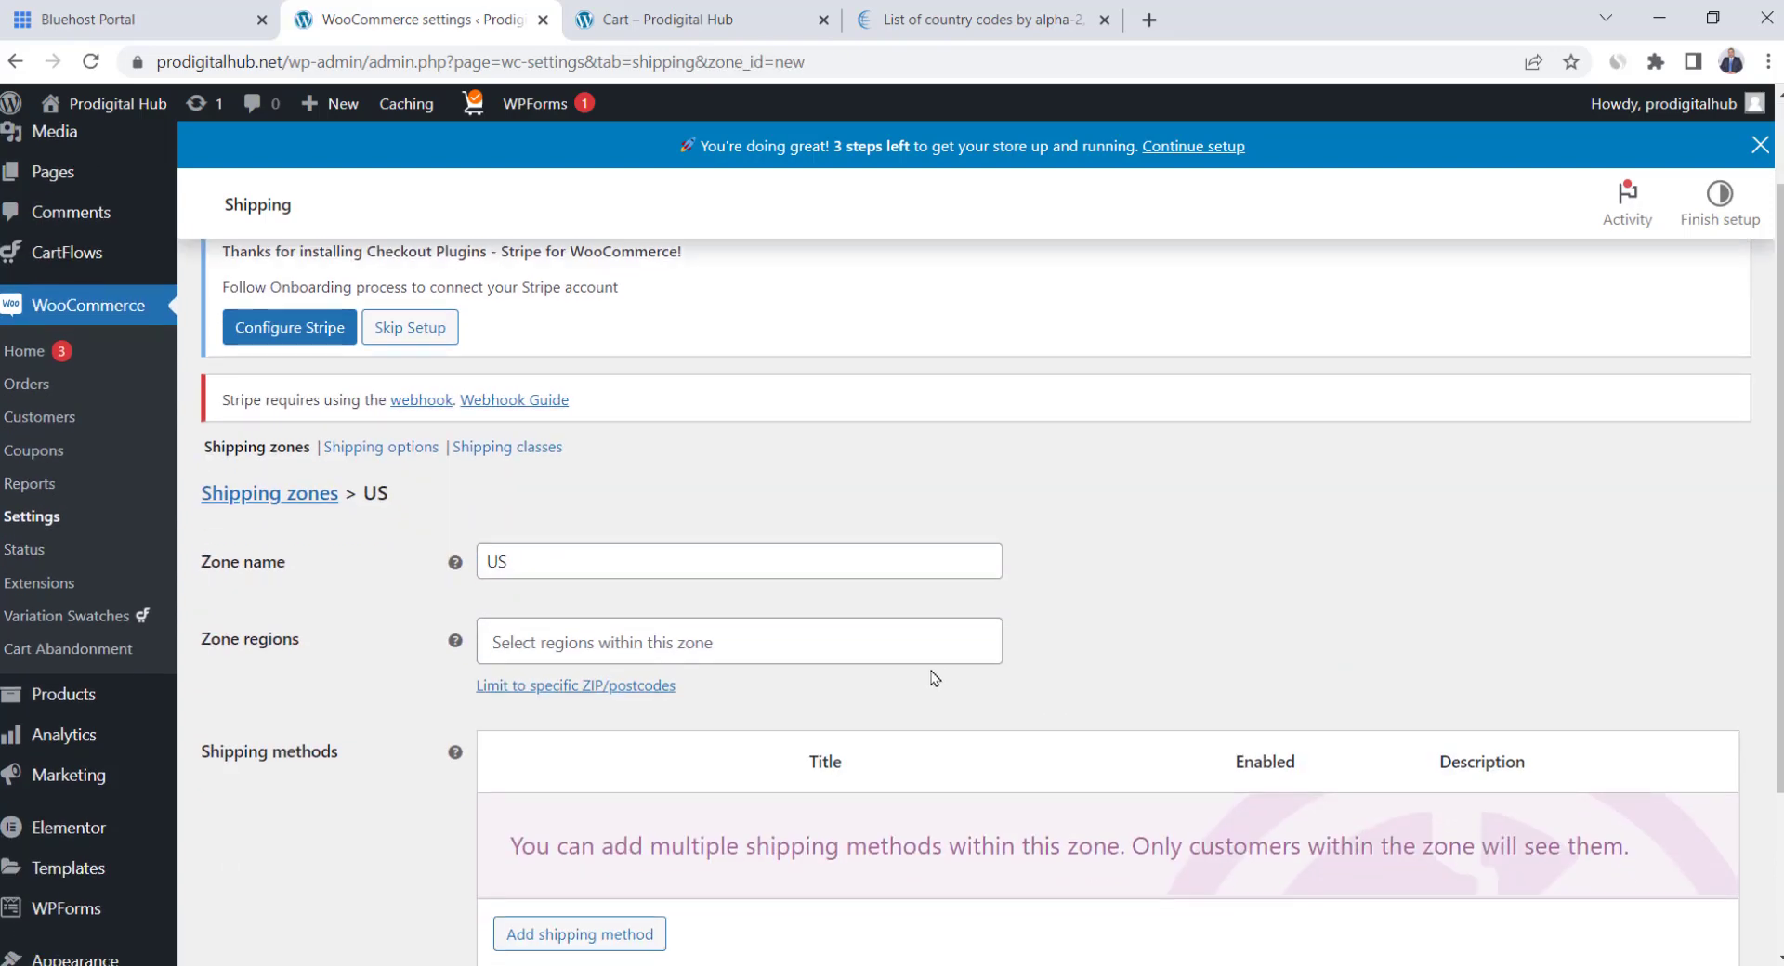
click(622, 649)
text(united)
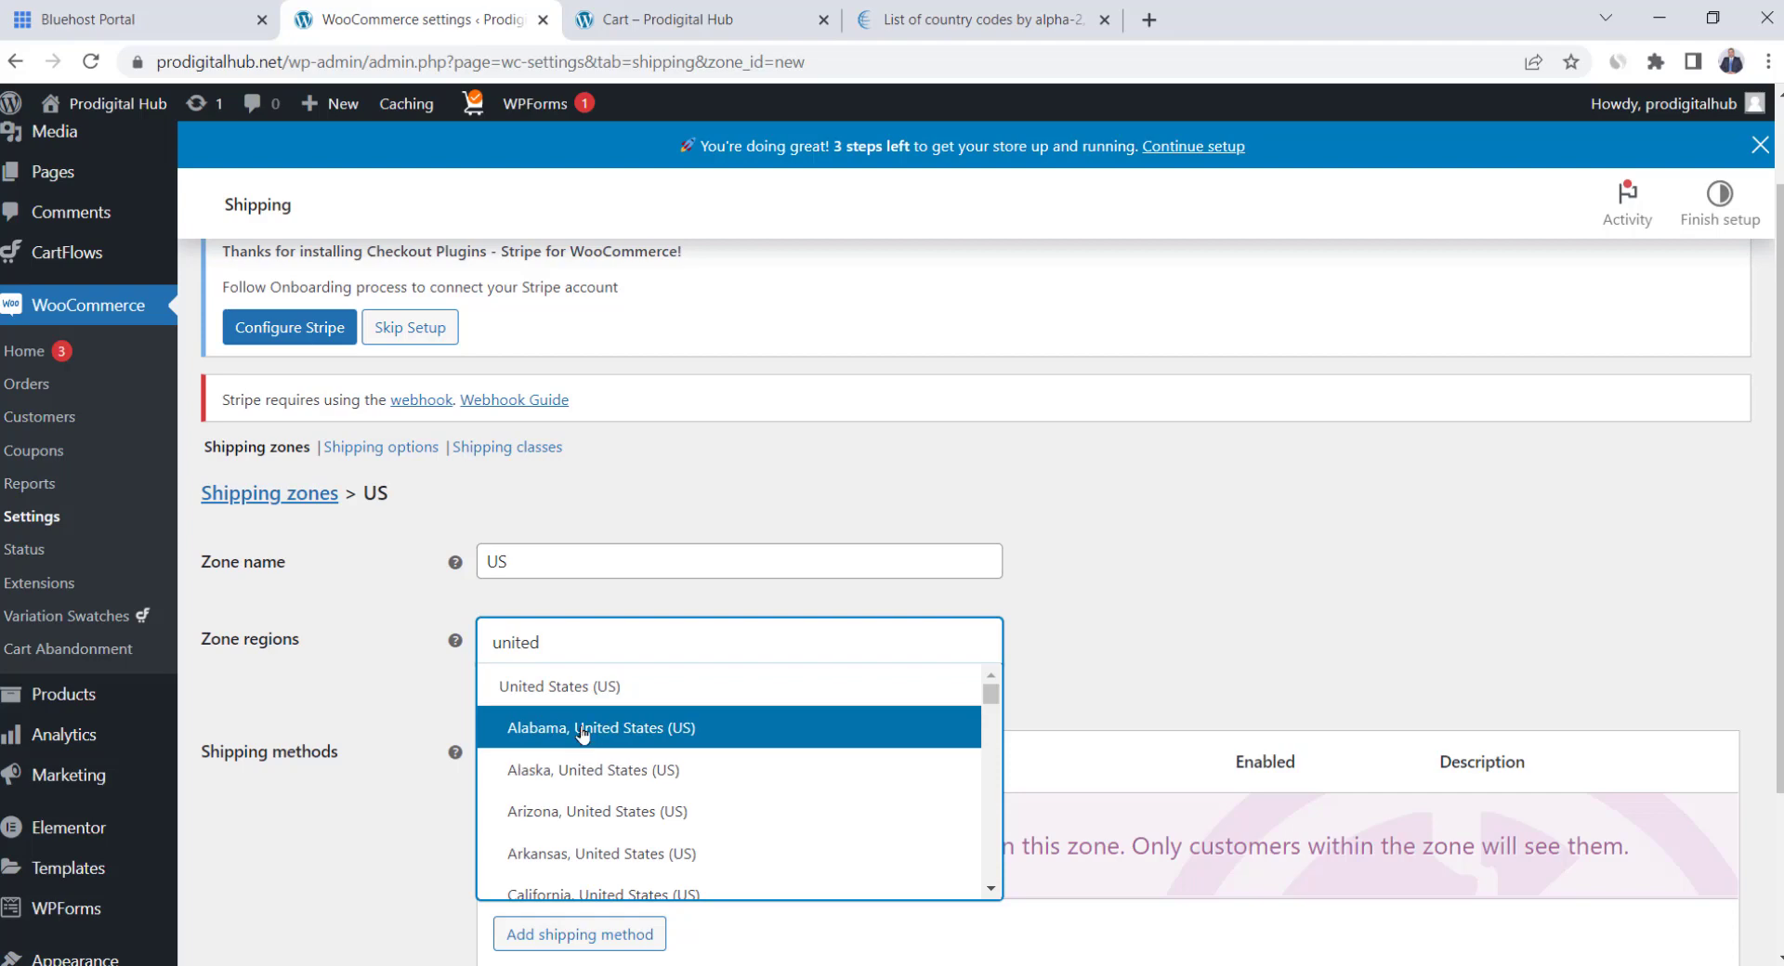
click(599, 686)
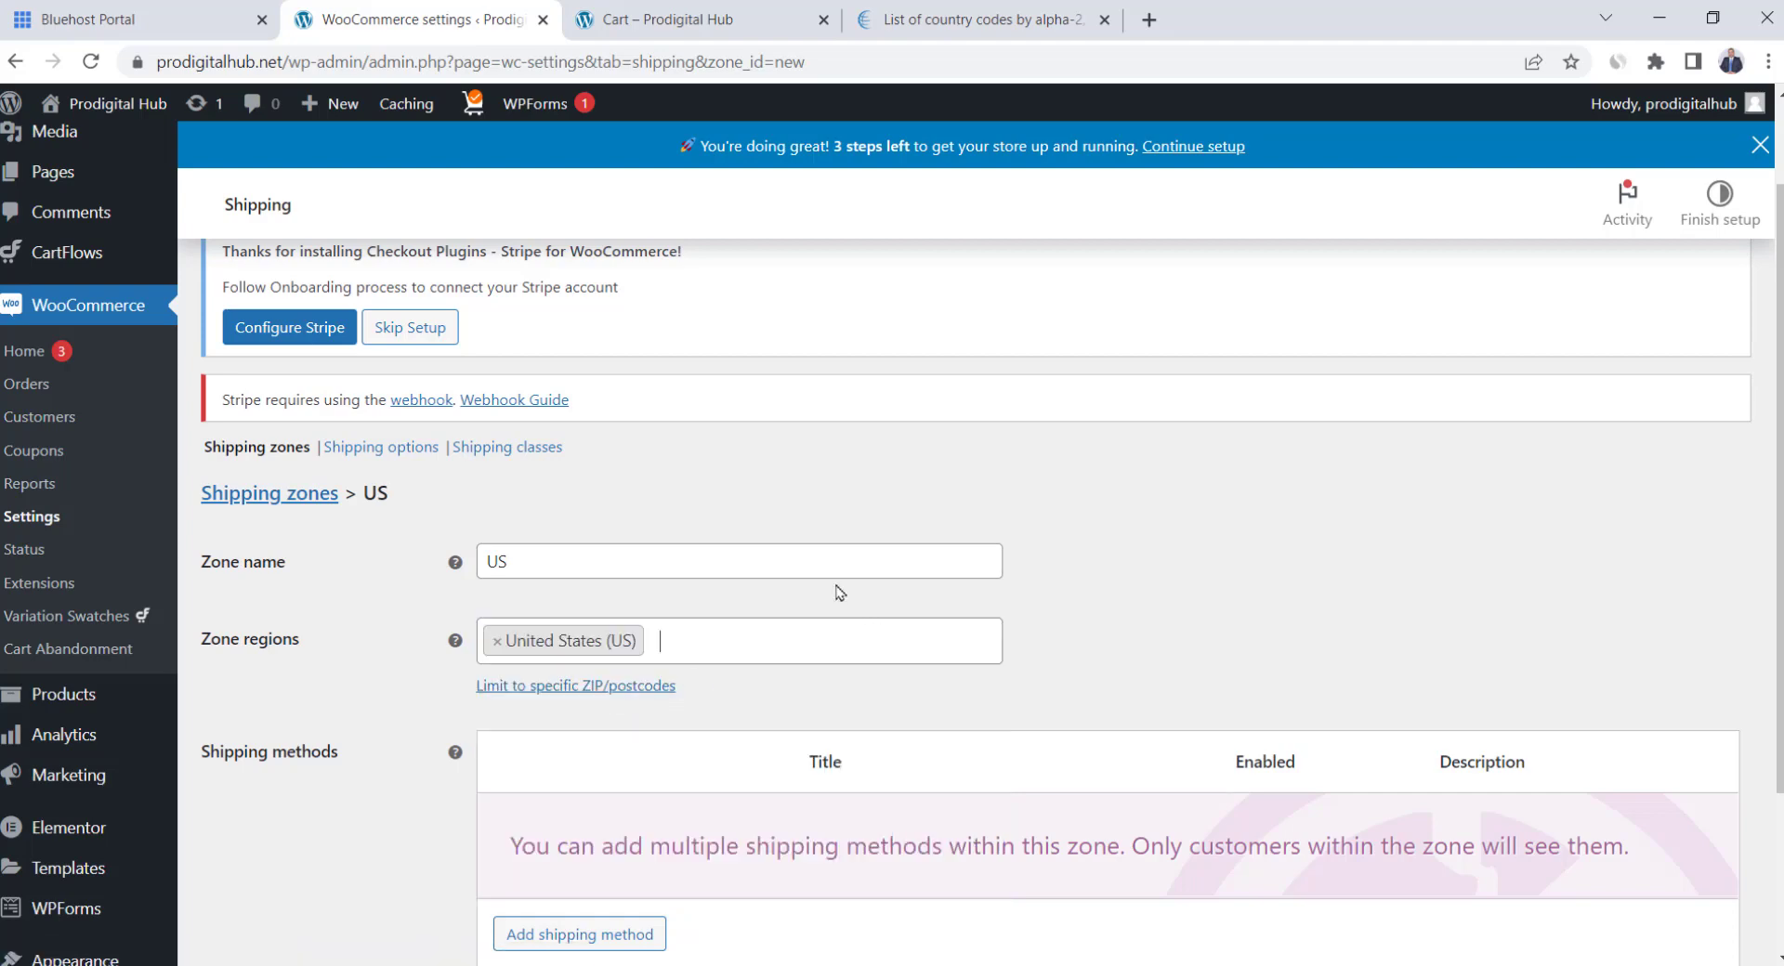
Add a Flat rate shipping method to the US zone
scroll(840, 593, down, 1)
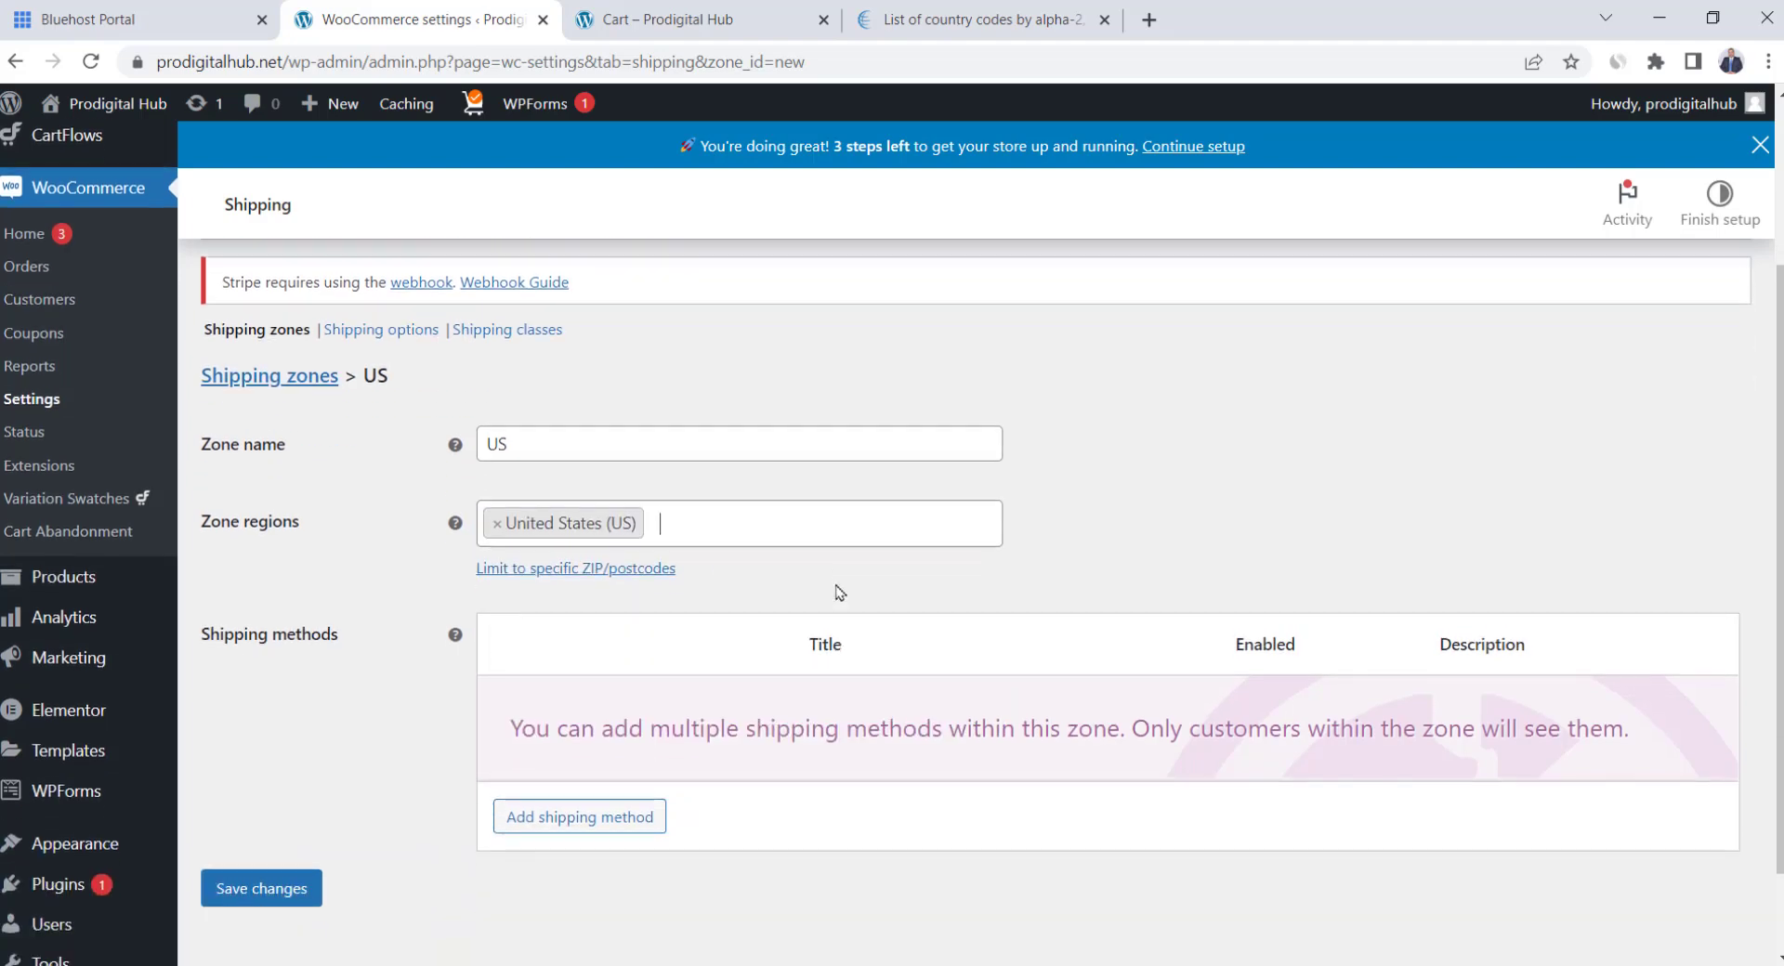
click(620, 824)
click(782, 544)
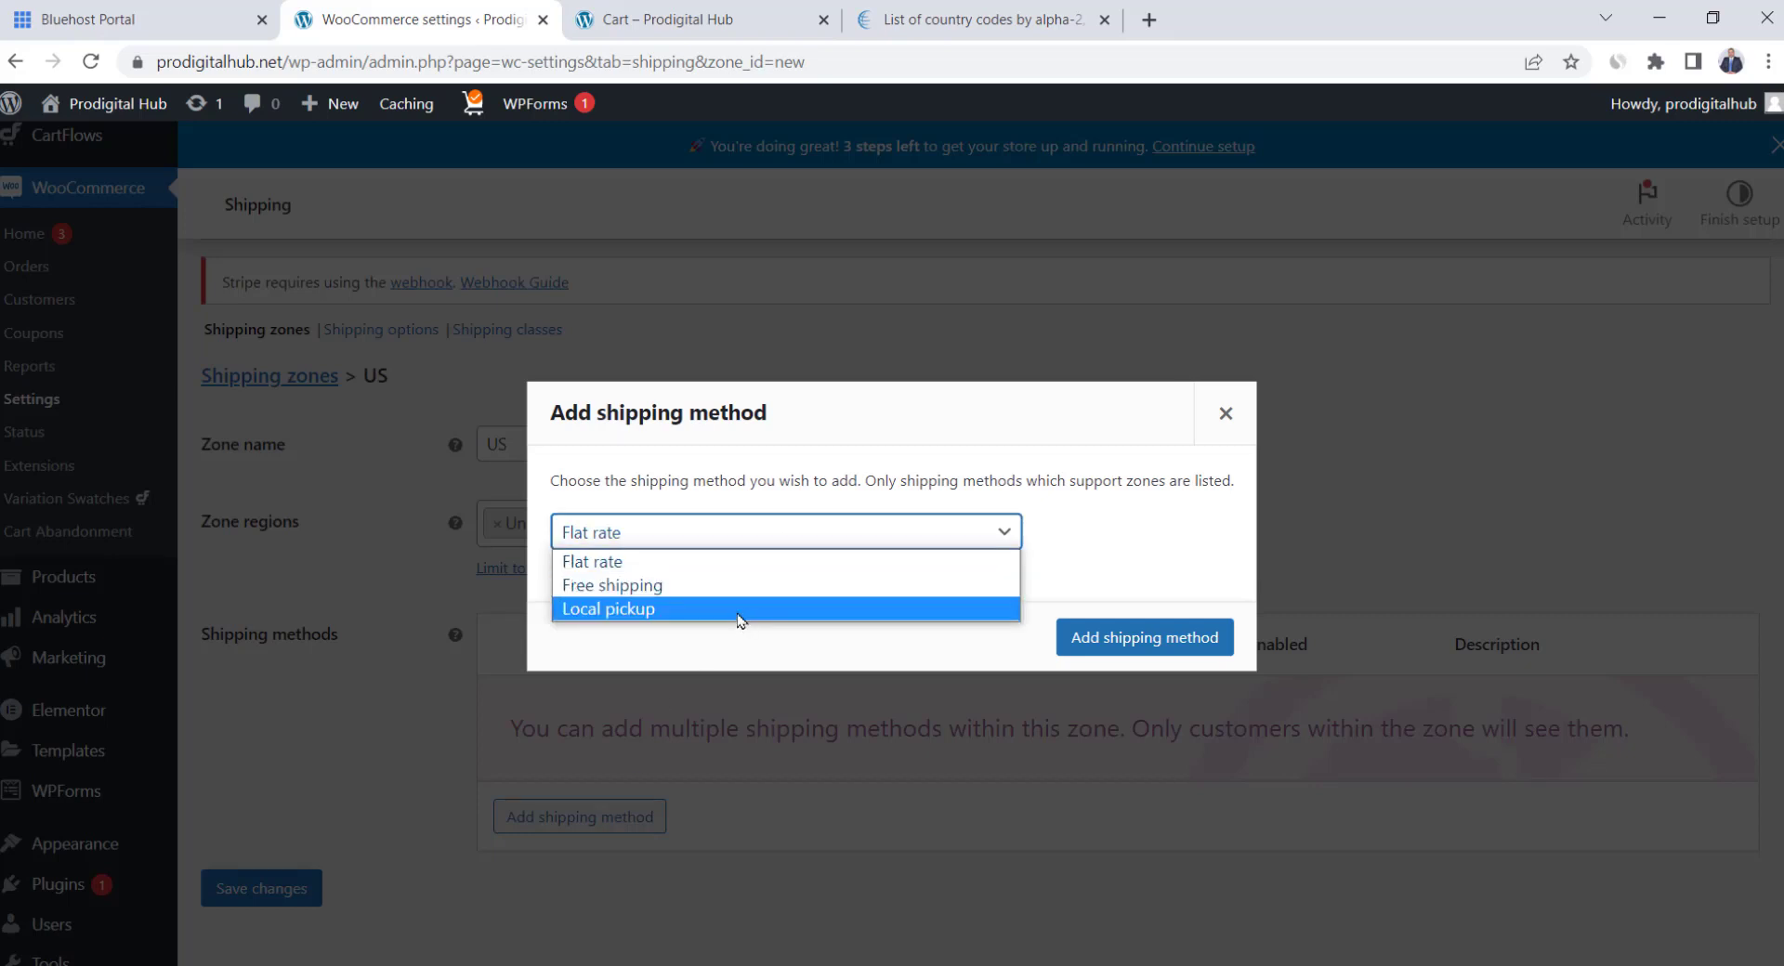
click(685, 565)
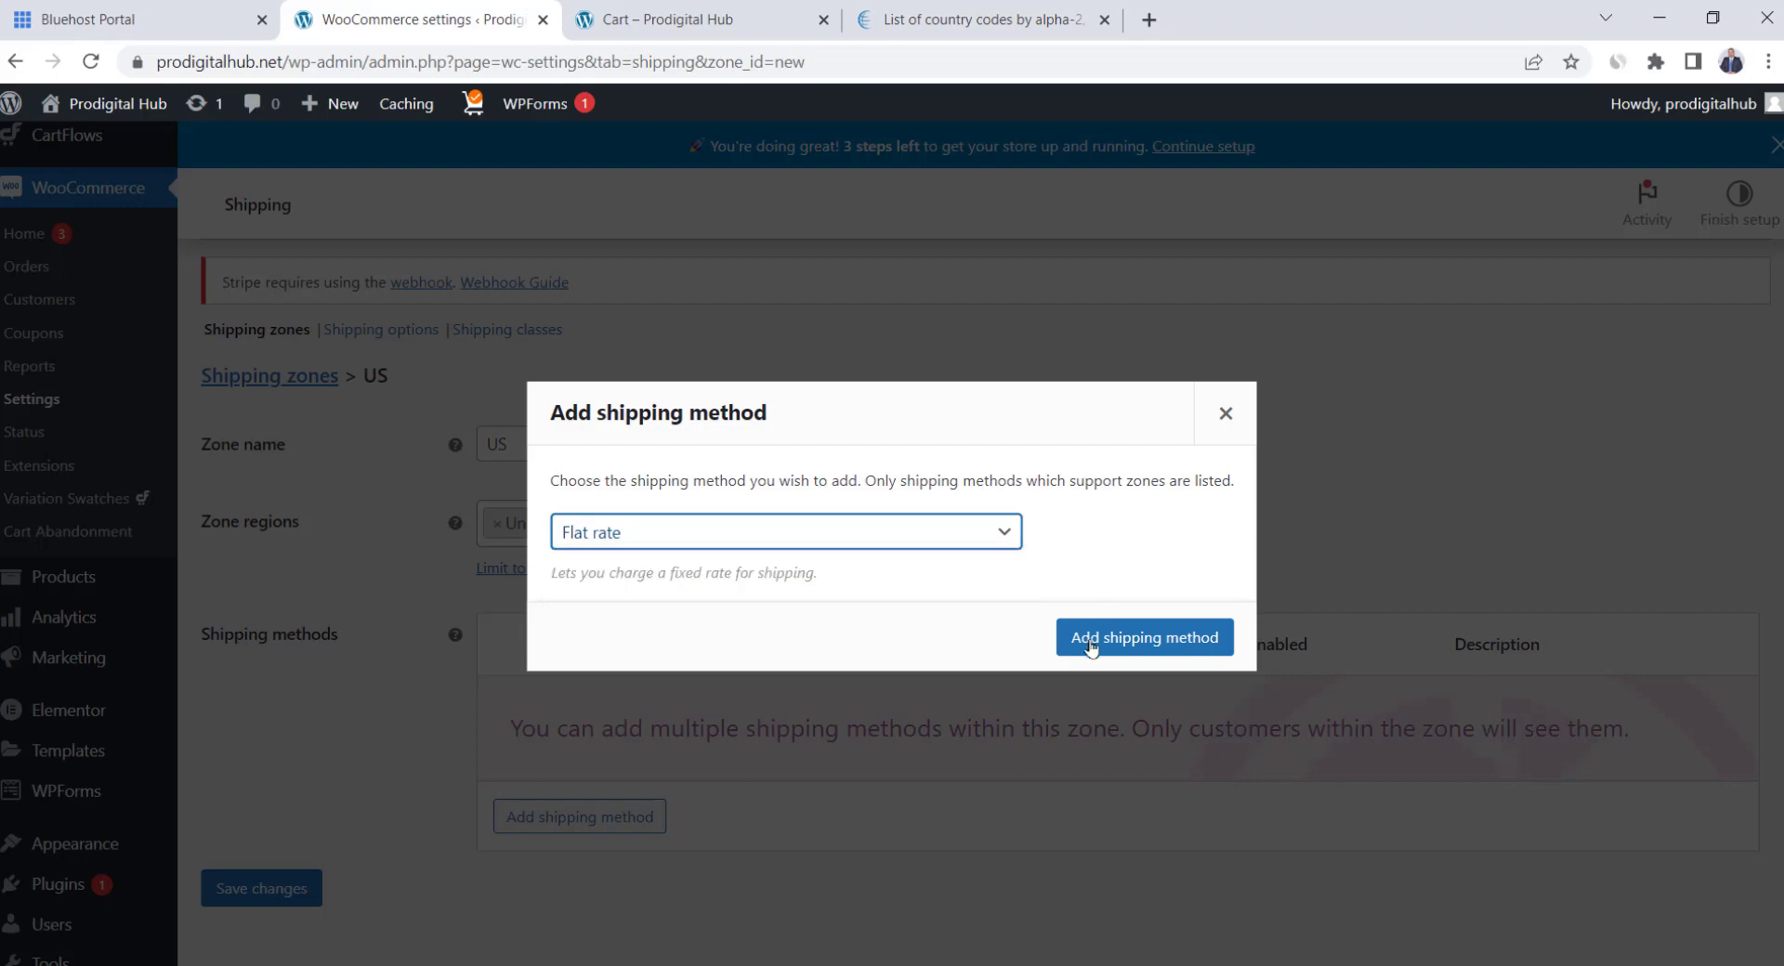
click(1141, 639)
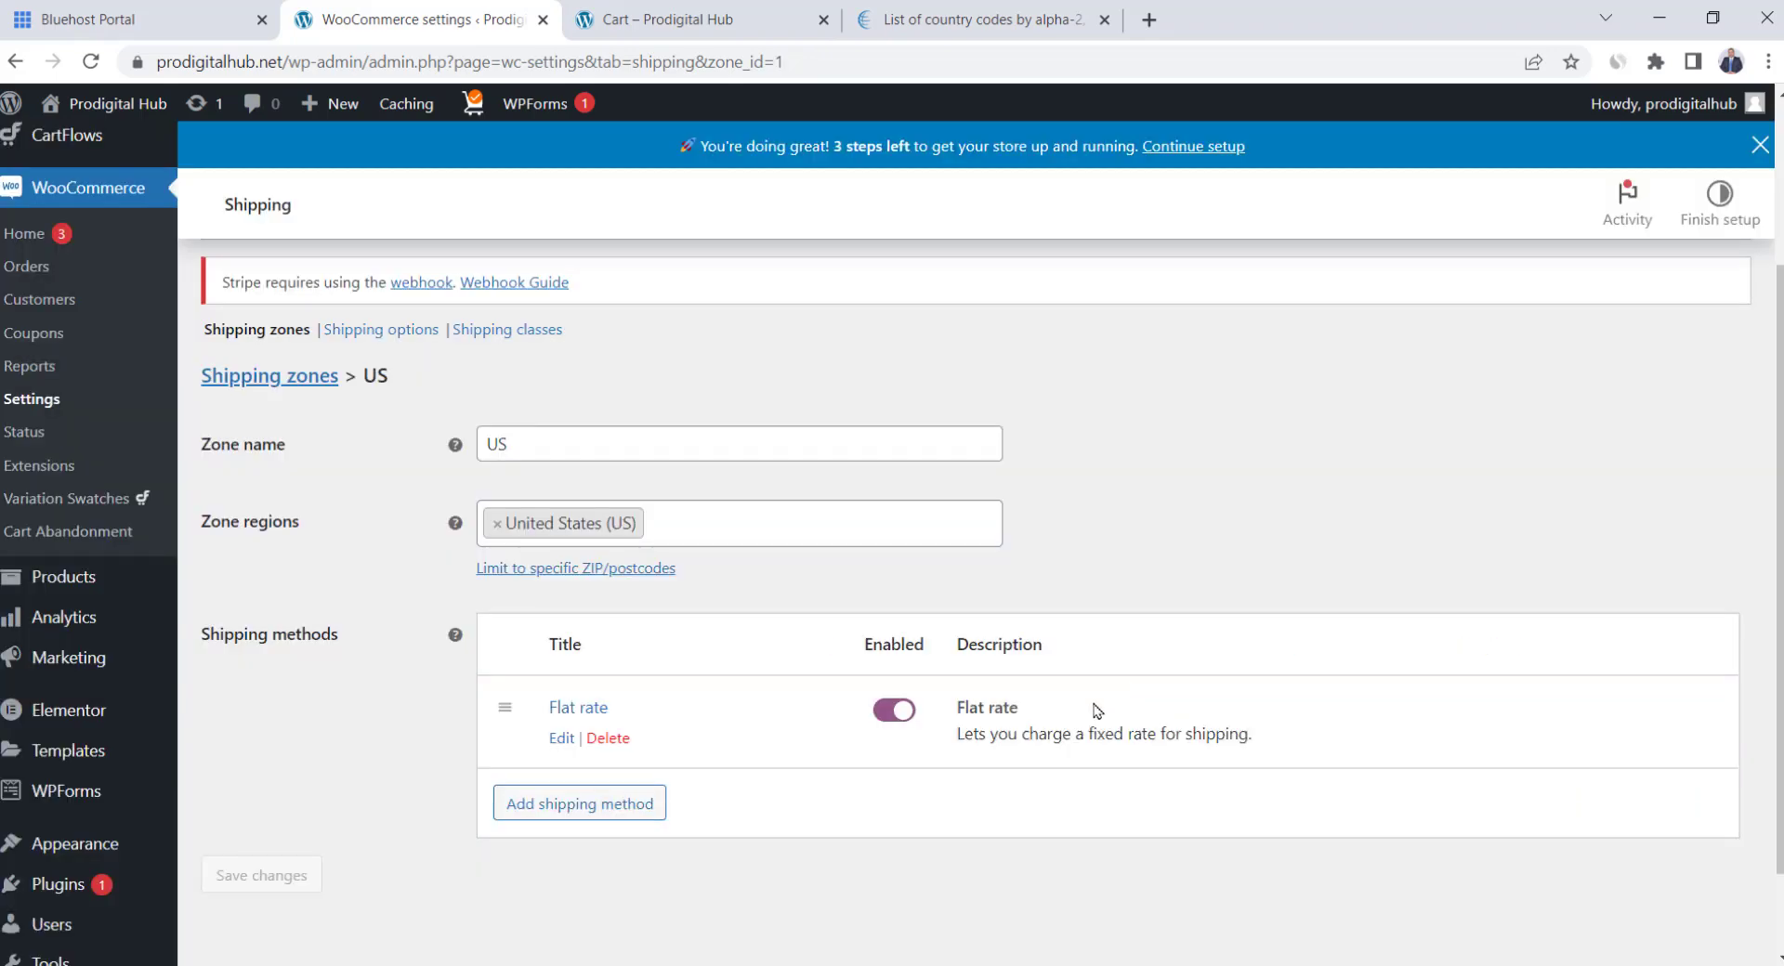
Change the US flat rate to 'Express Shipping' costing 15 with tax status None, and save
click(559, 739)
double_click(701, 604)
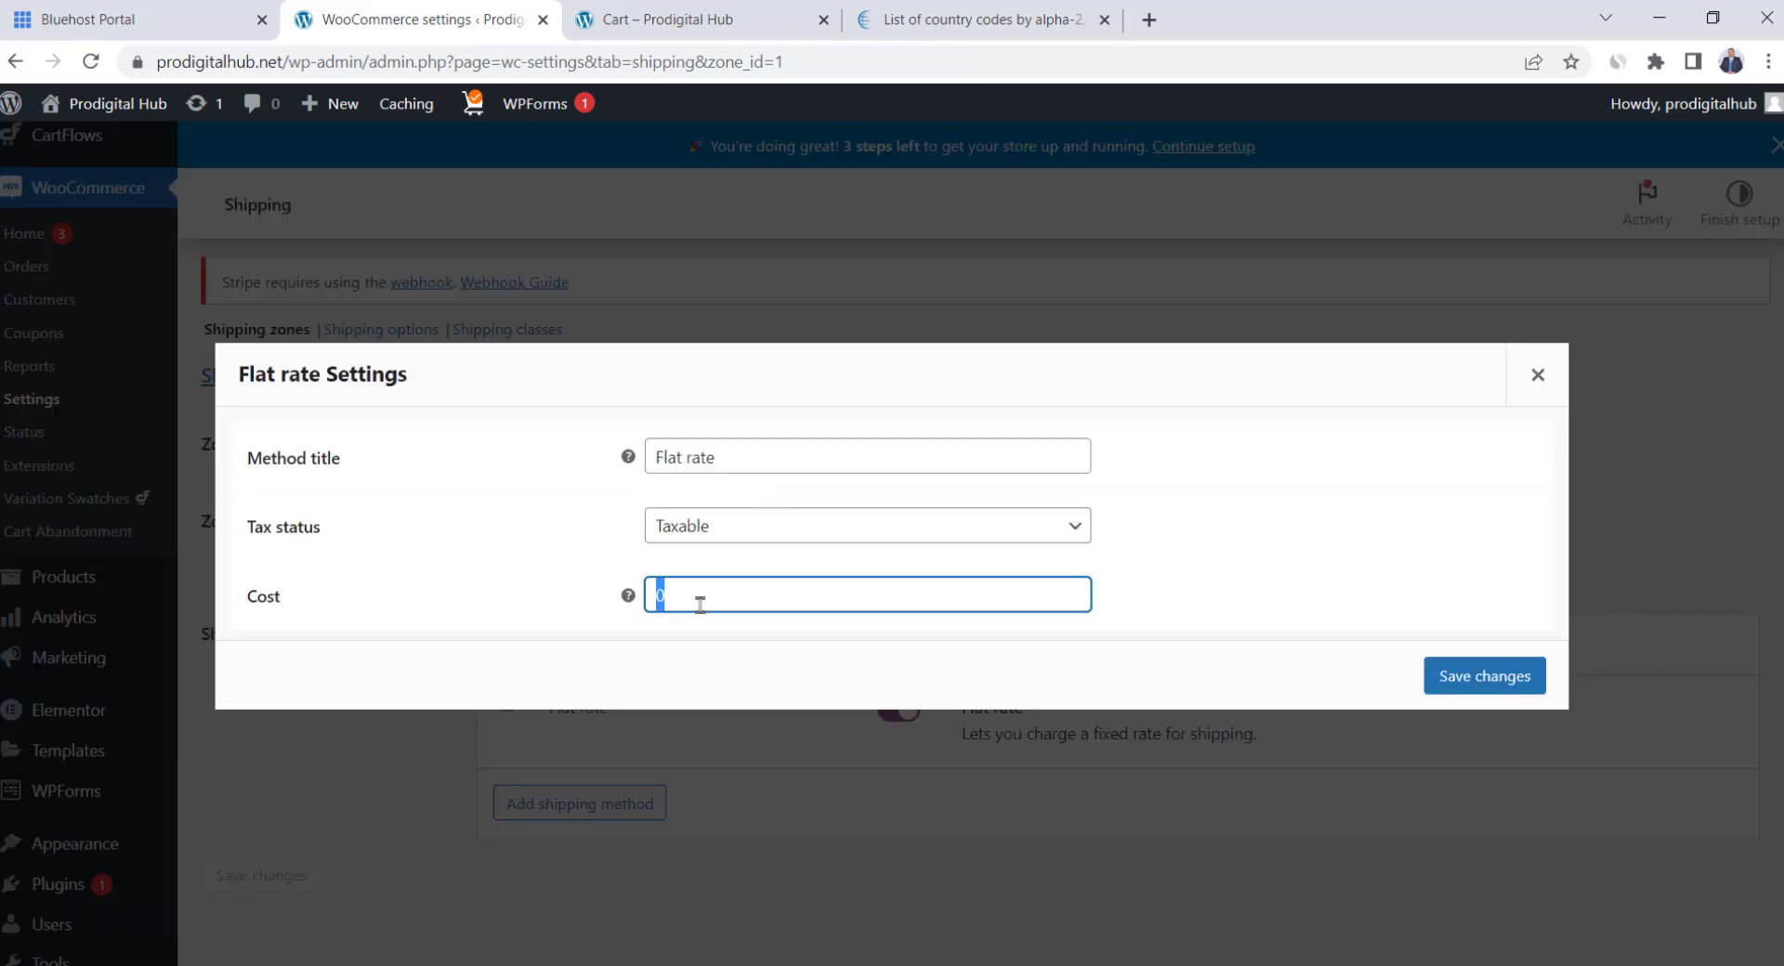
text(15)
click(737, 555)
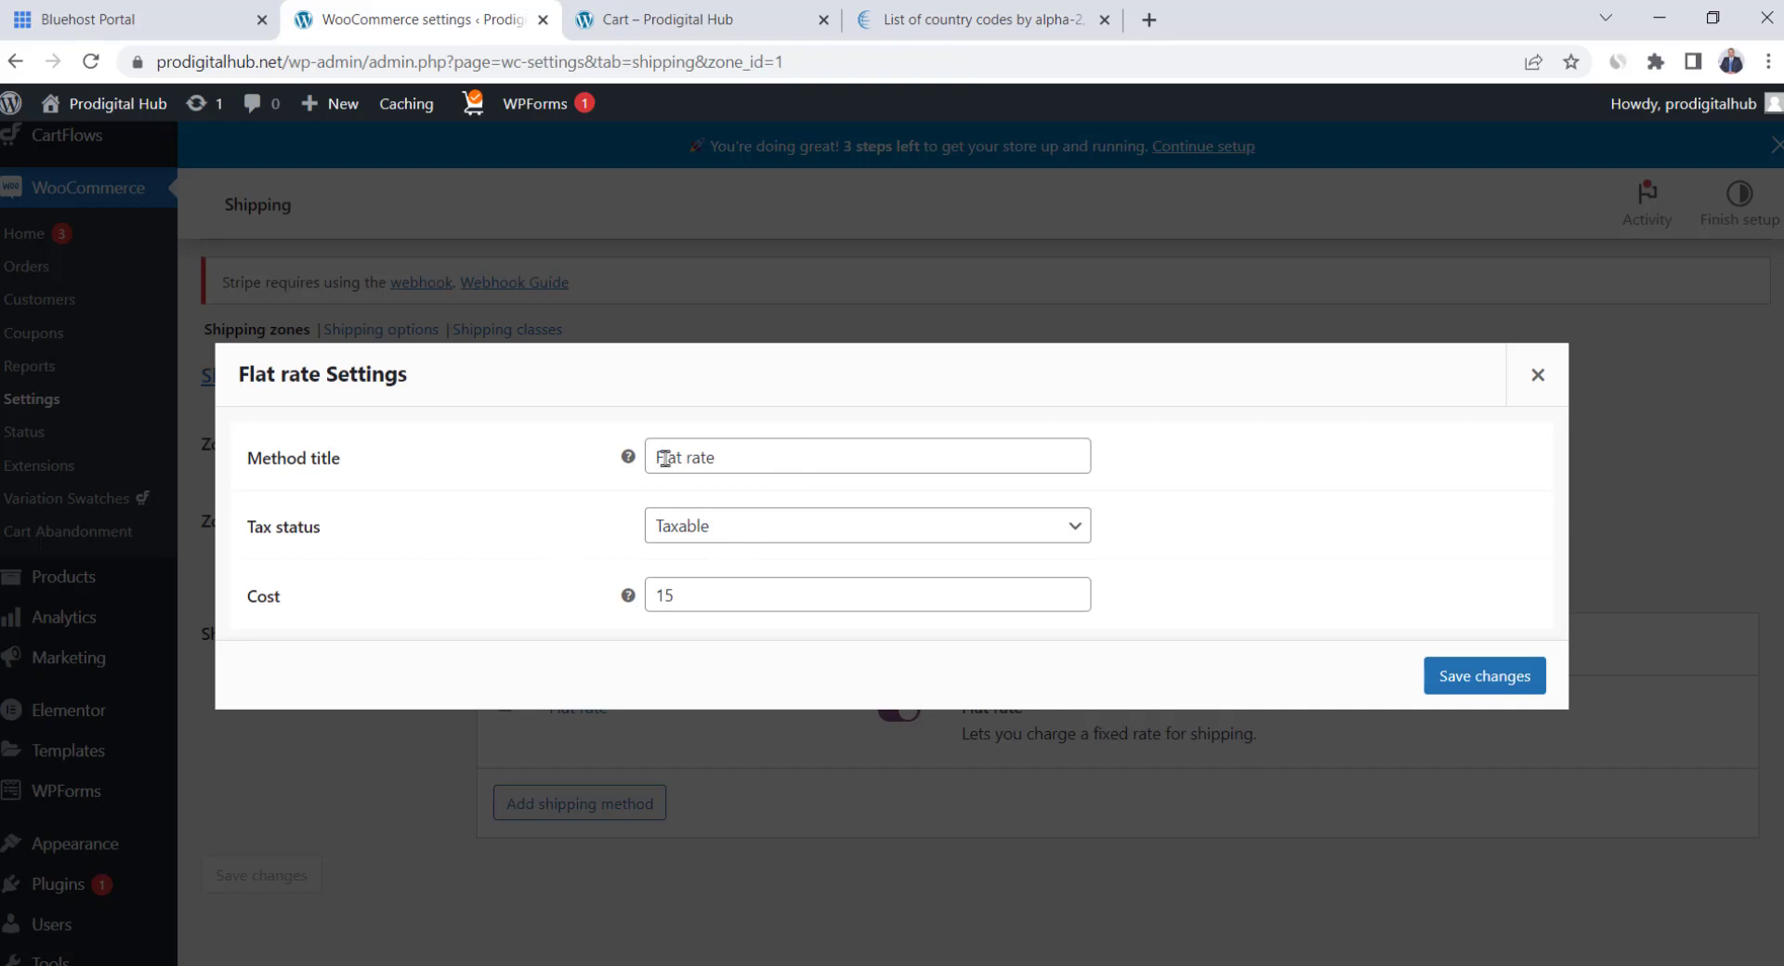
triple_click(750, 467)
text(Express Shipping)
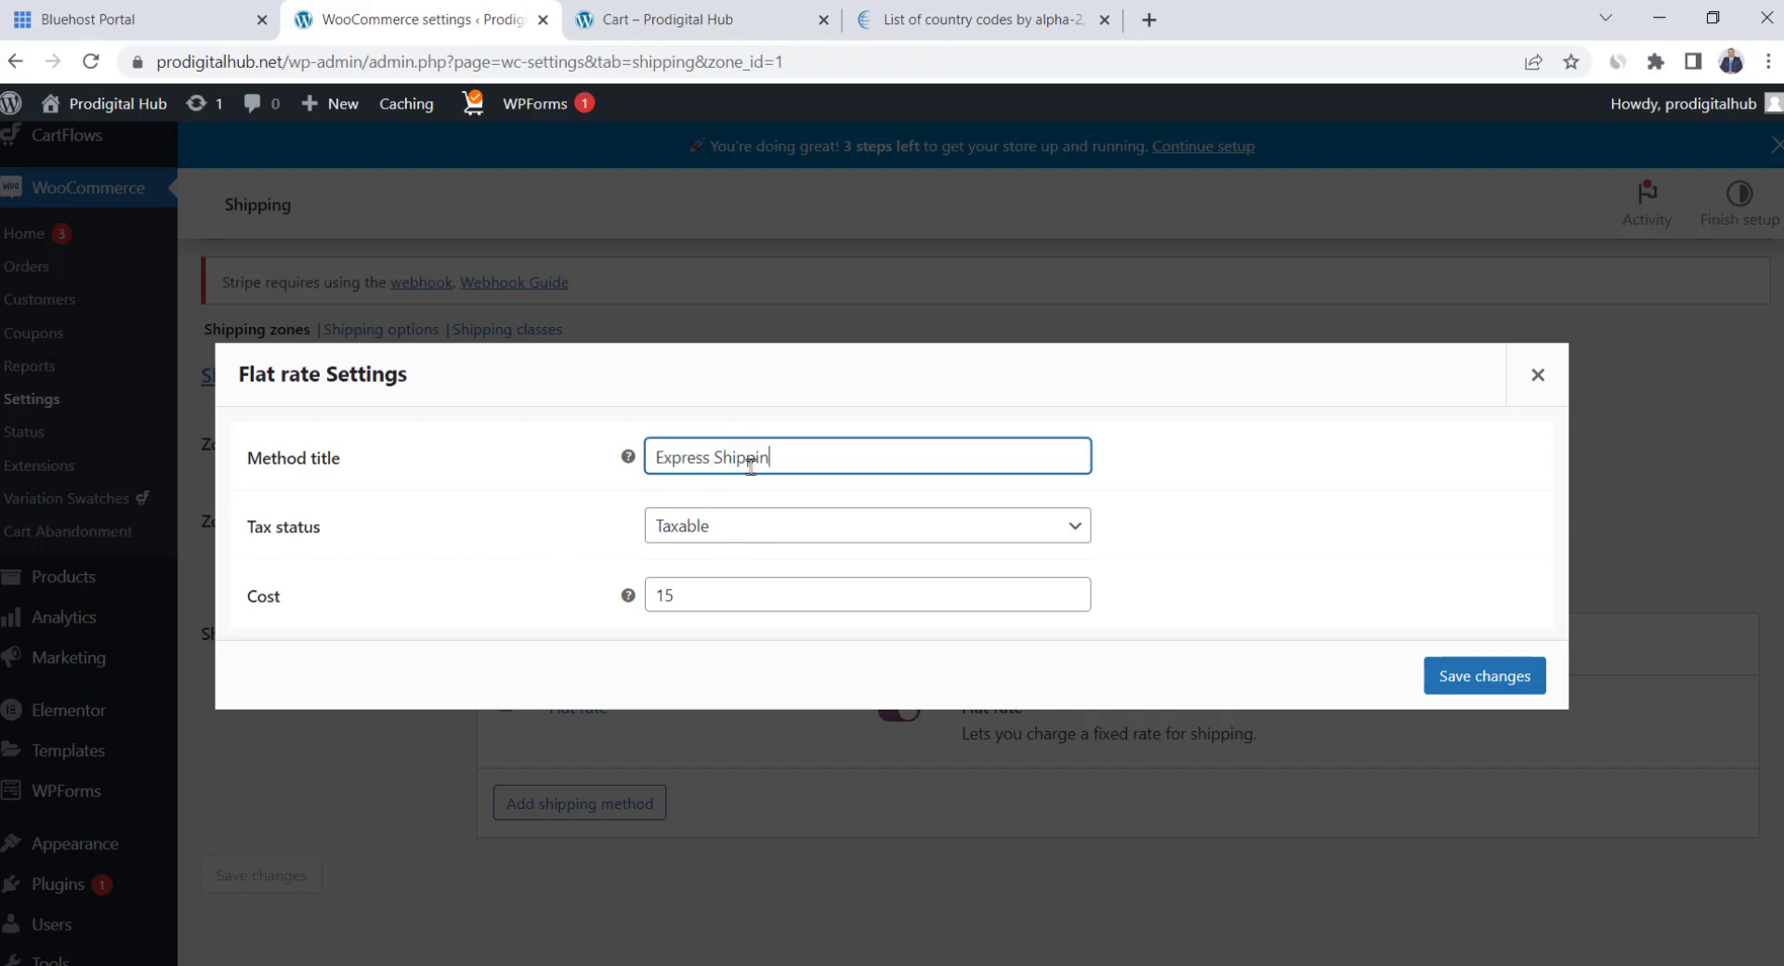
click(1053, 524)
click(1055, 525)
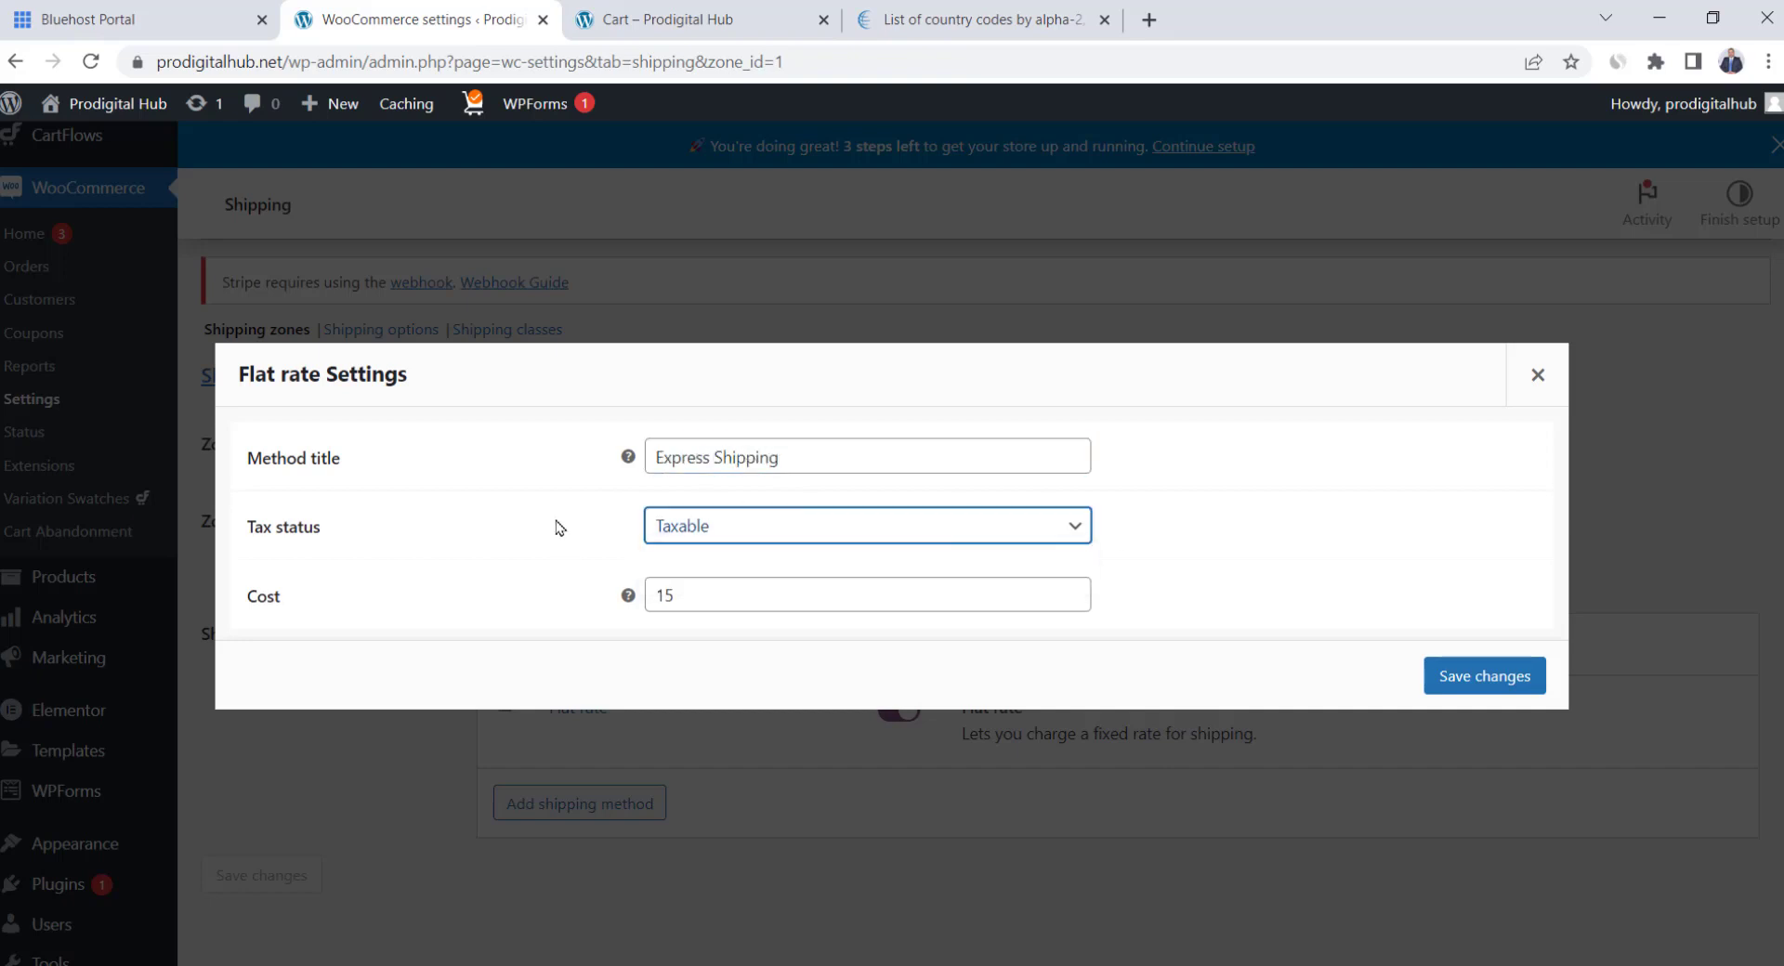
click(810, 526)
click(780, 578)
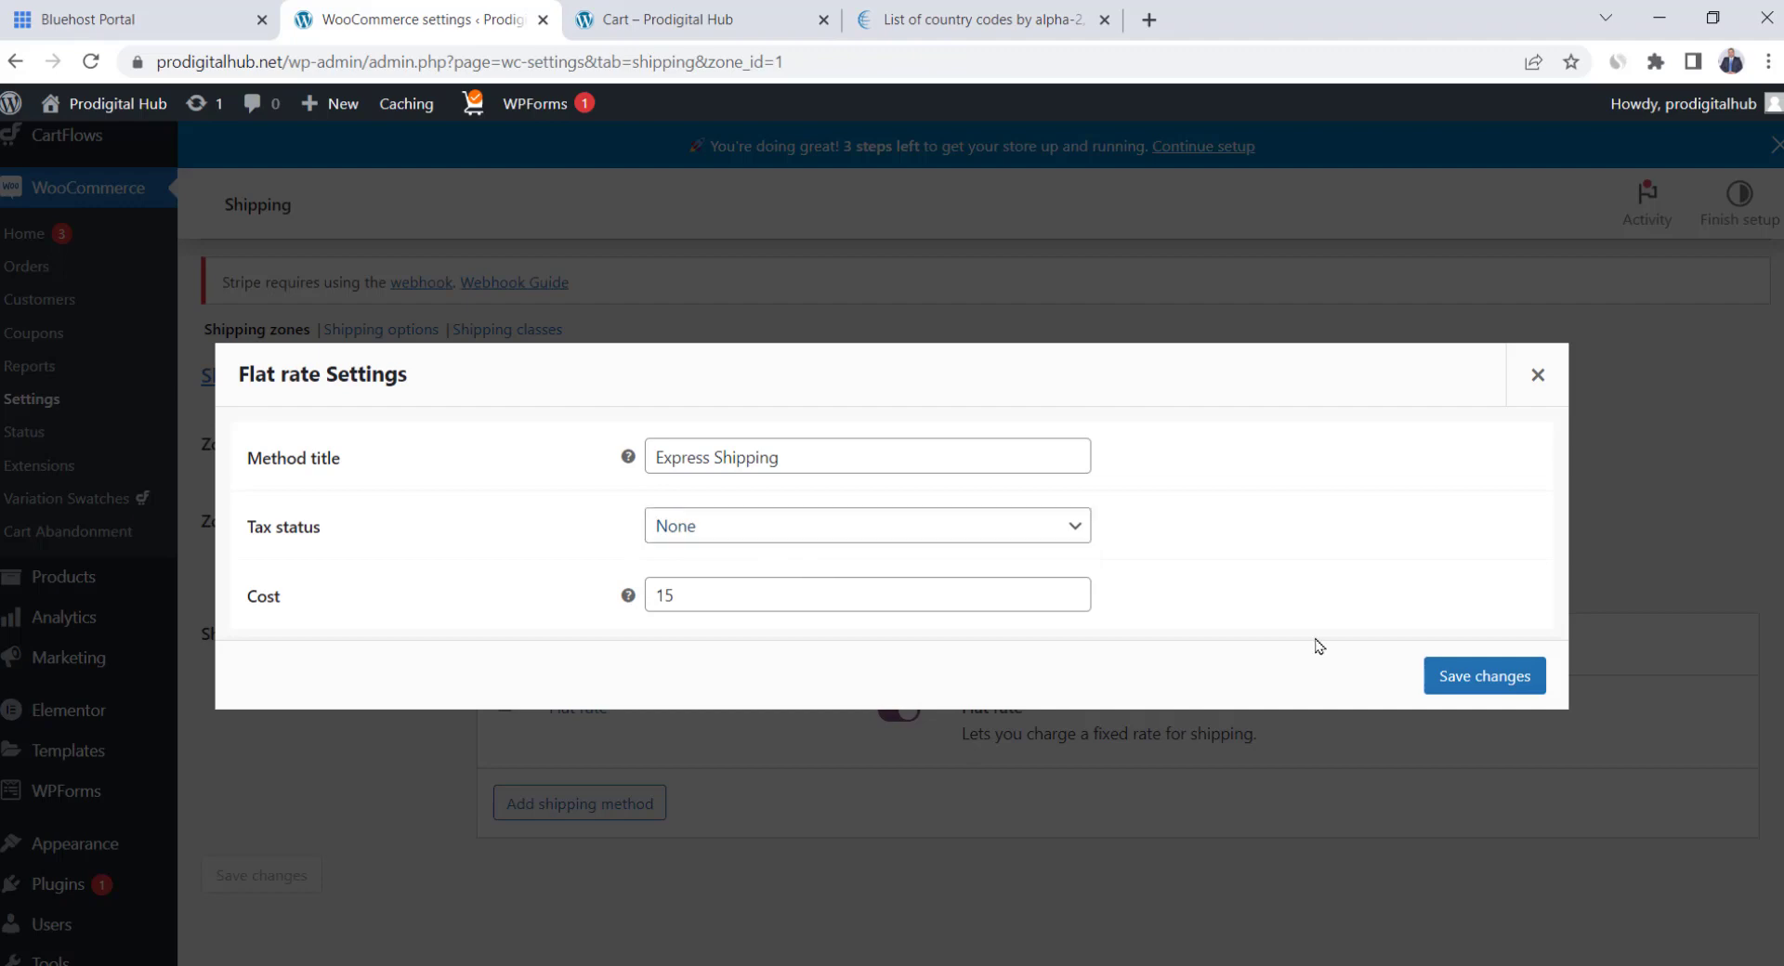
click(1524, 679)
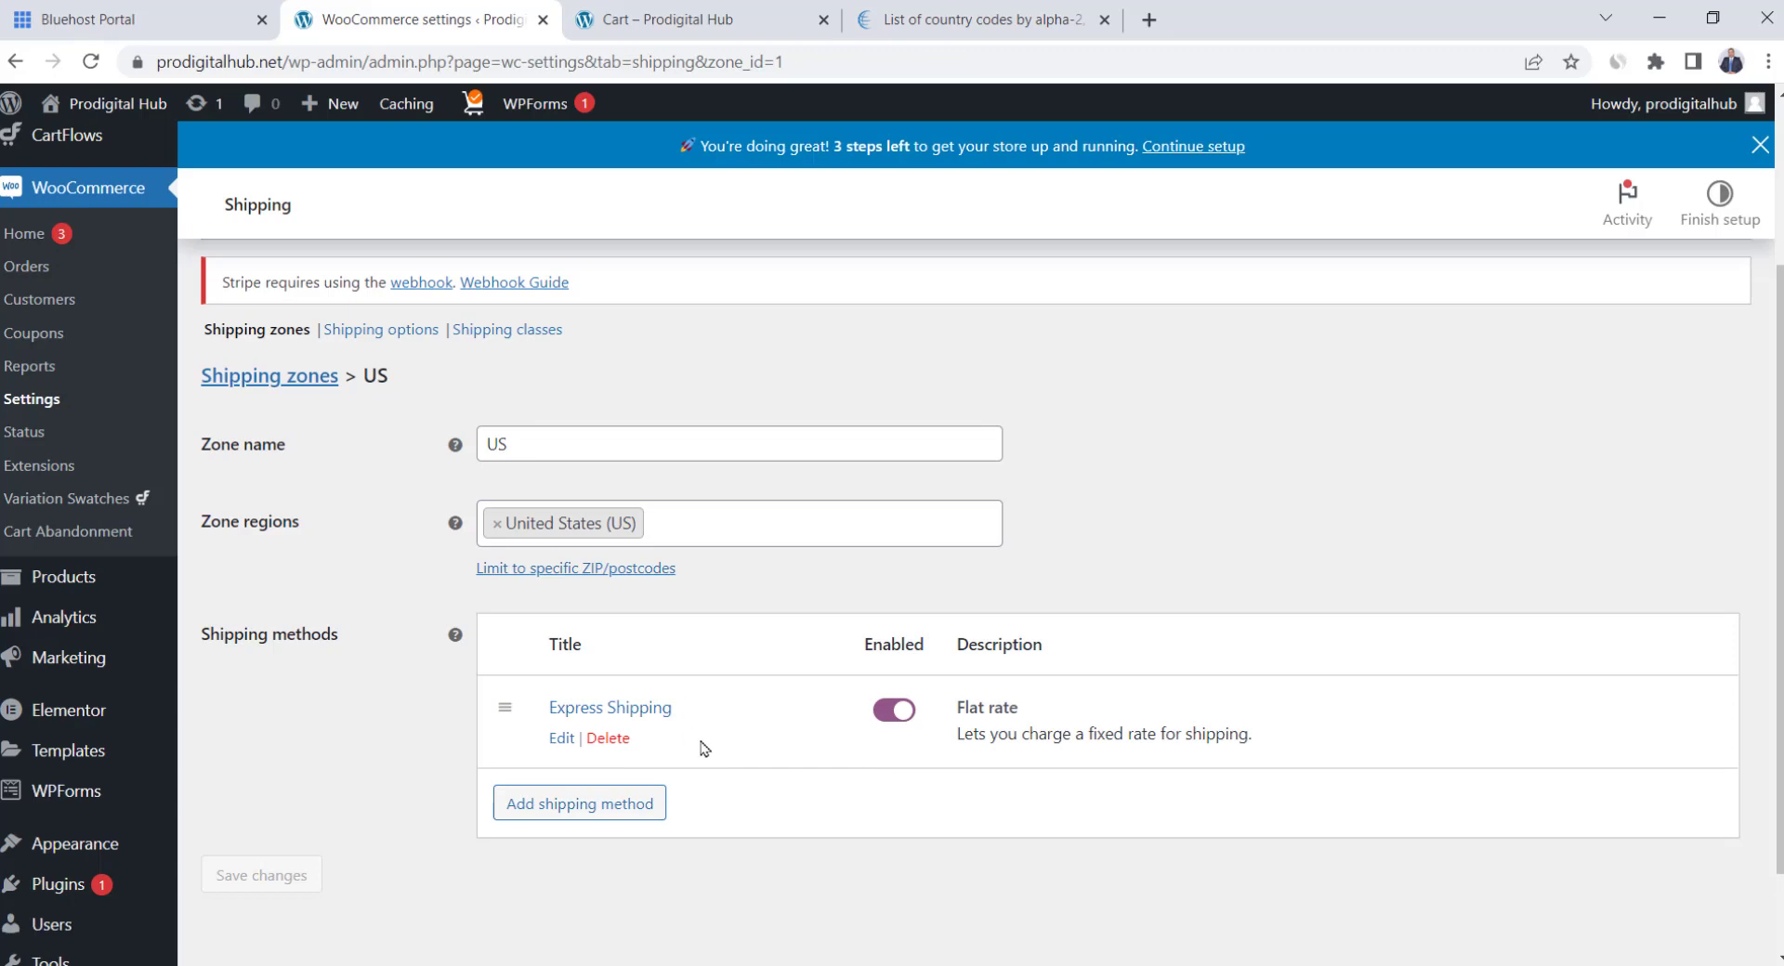
Add a Free shipping method to the US zone
click(625, 804)
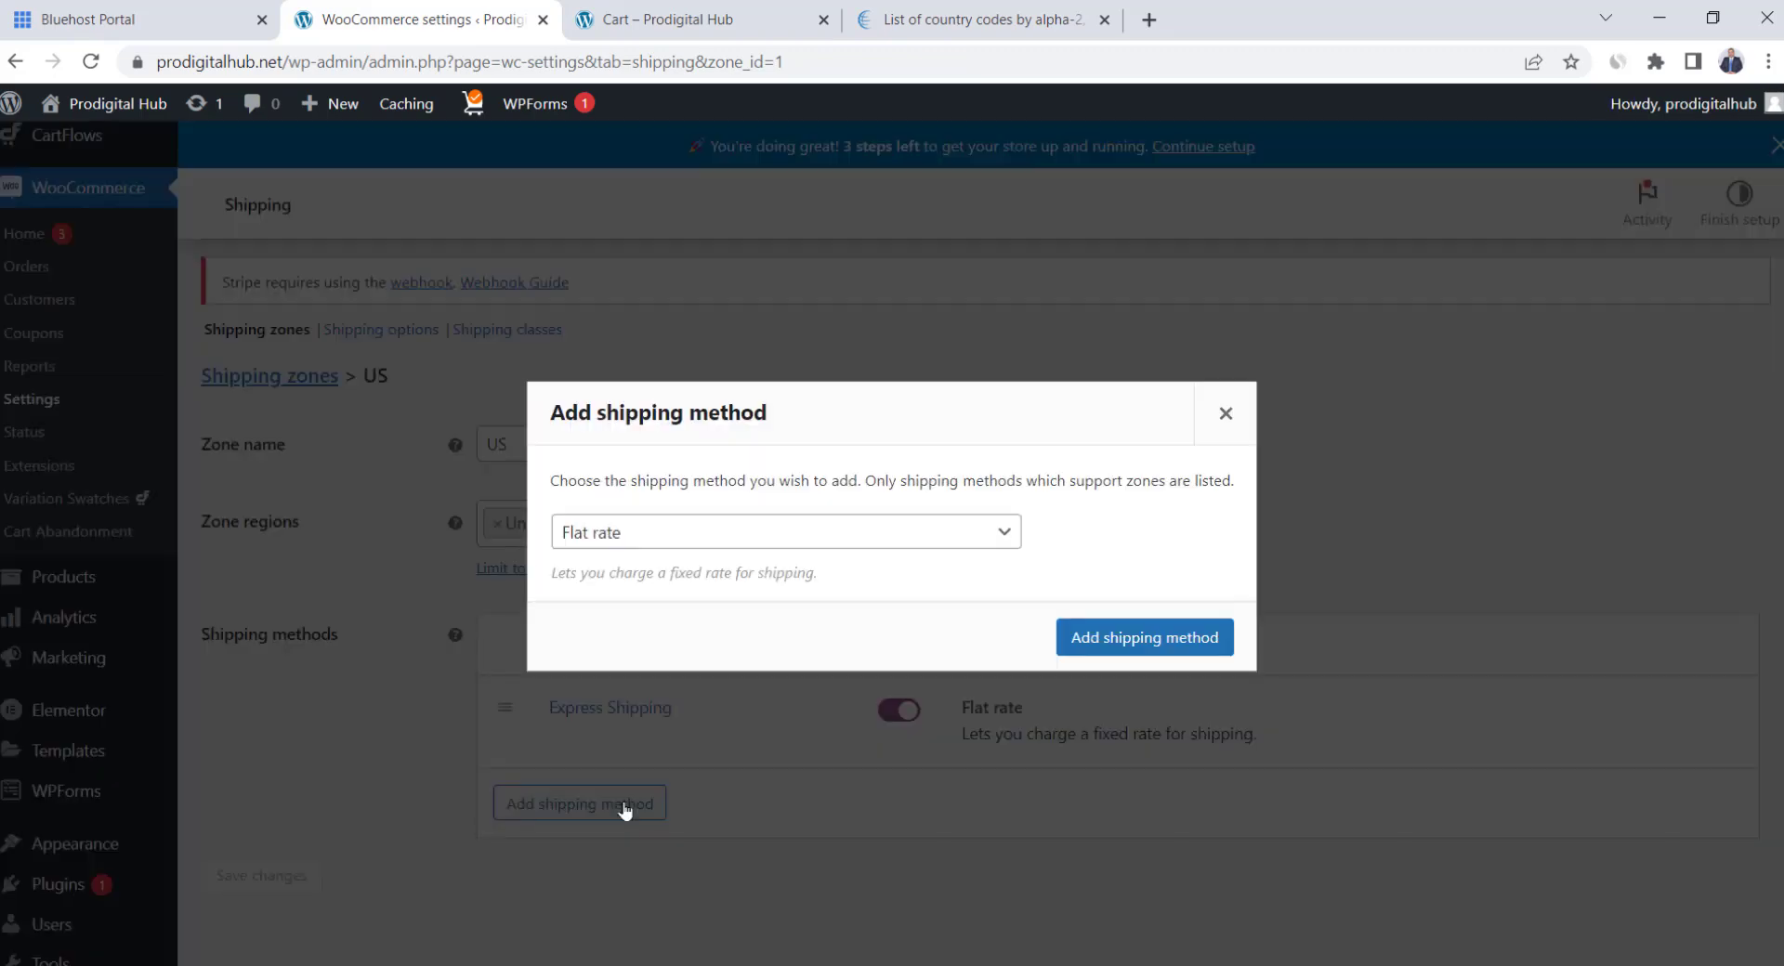
click(688, 546)
click(685, 587)
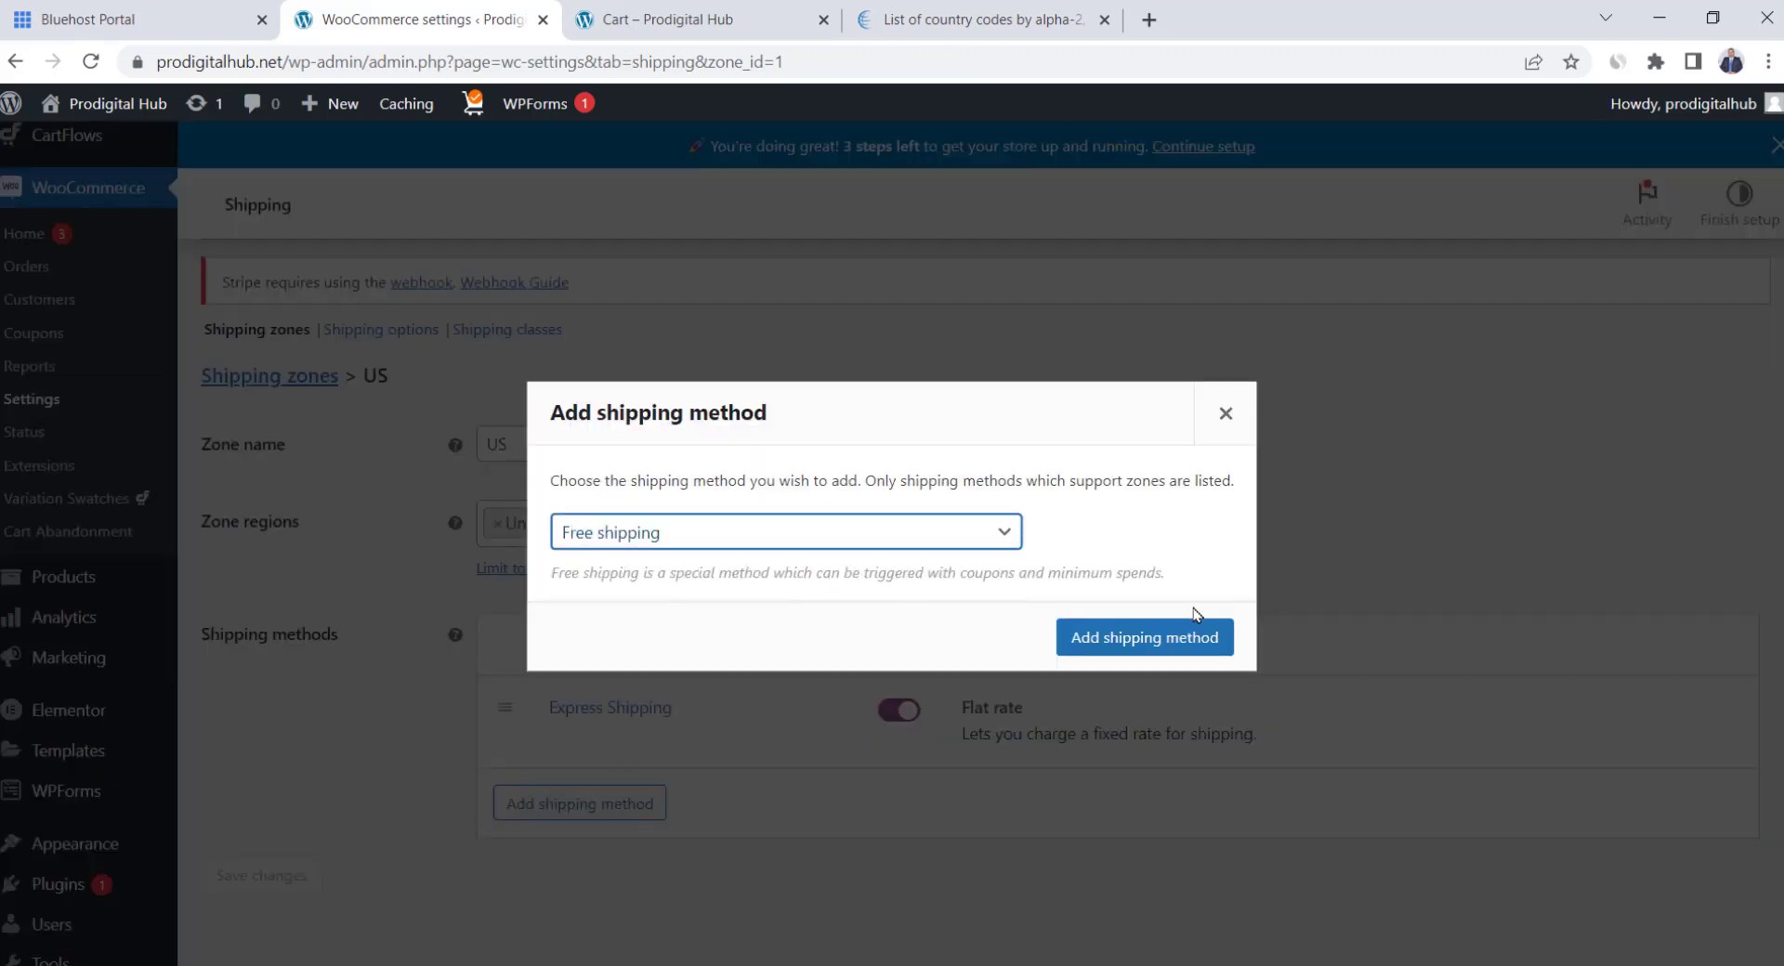
click(1143, 637)
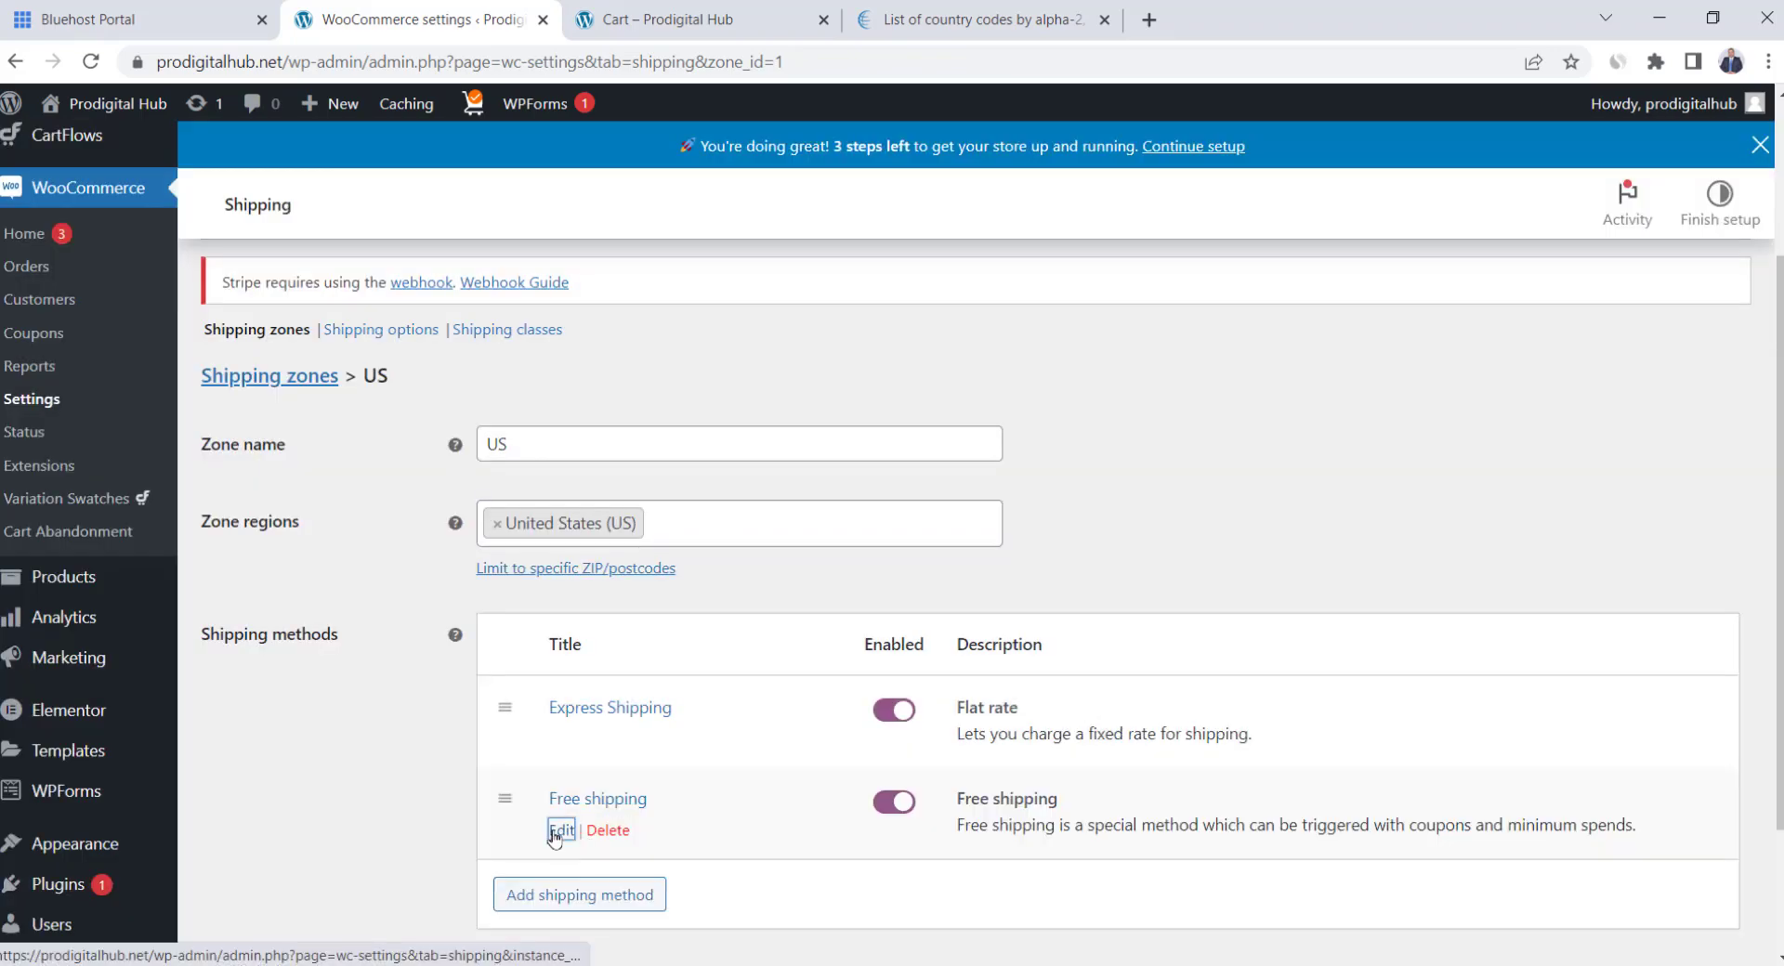
Set free shipping to require a minimum order amount of 100, and save
click(561, 831)
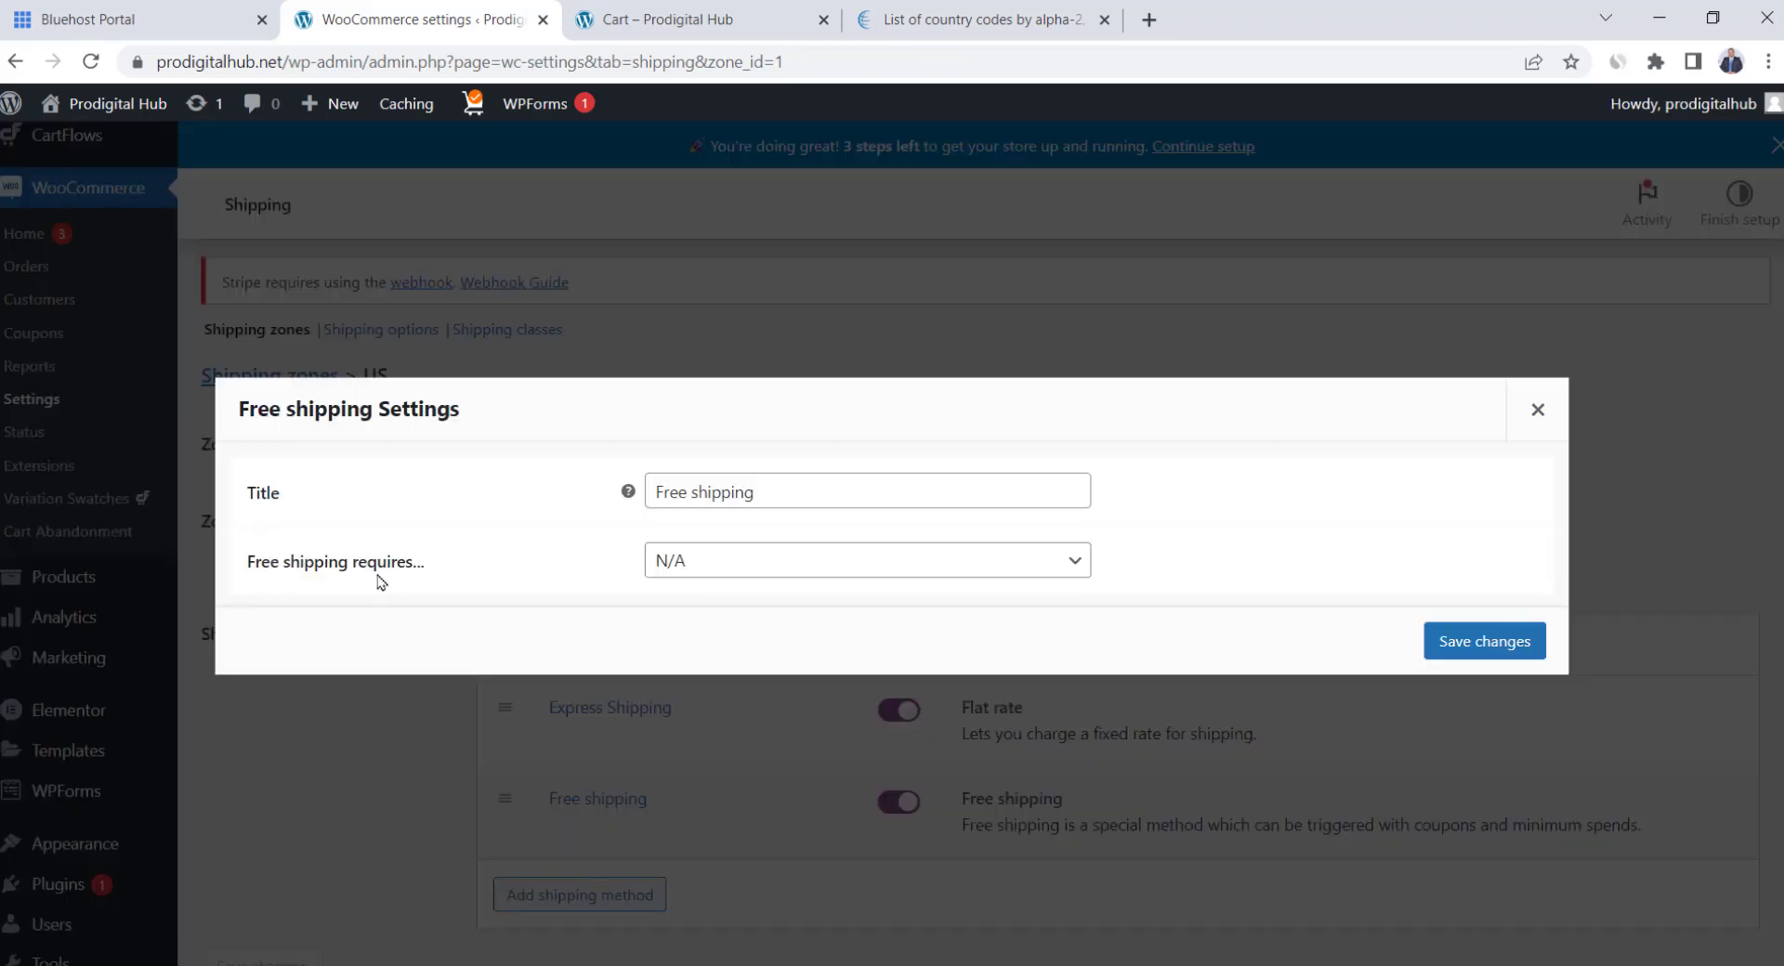
click(807, 577)
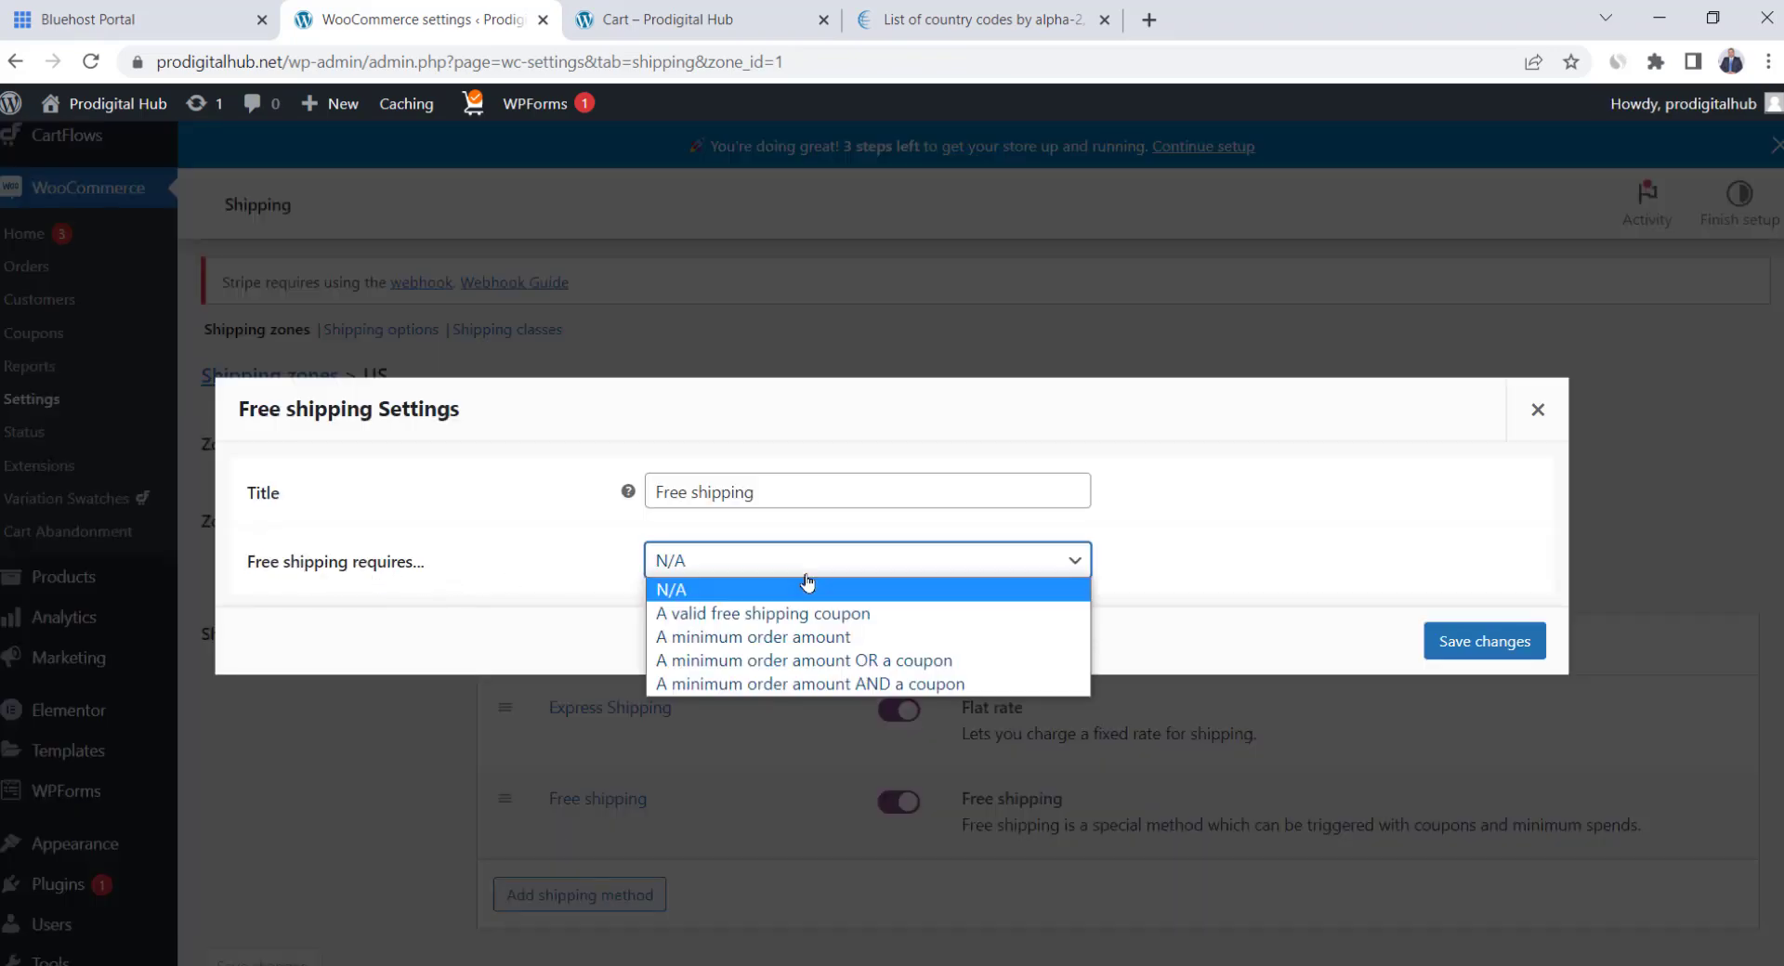
click(825, 629)
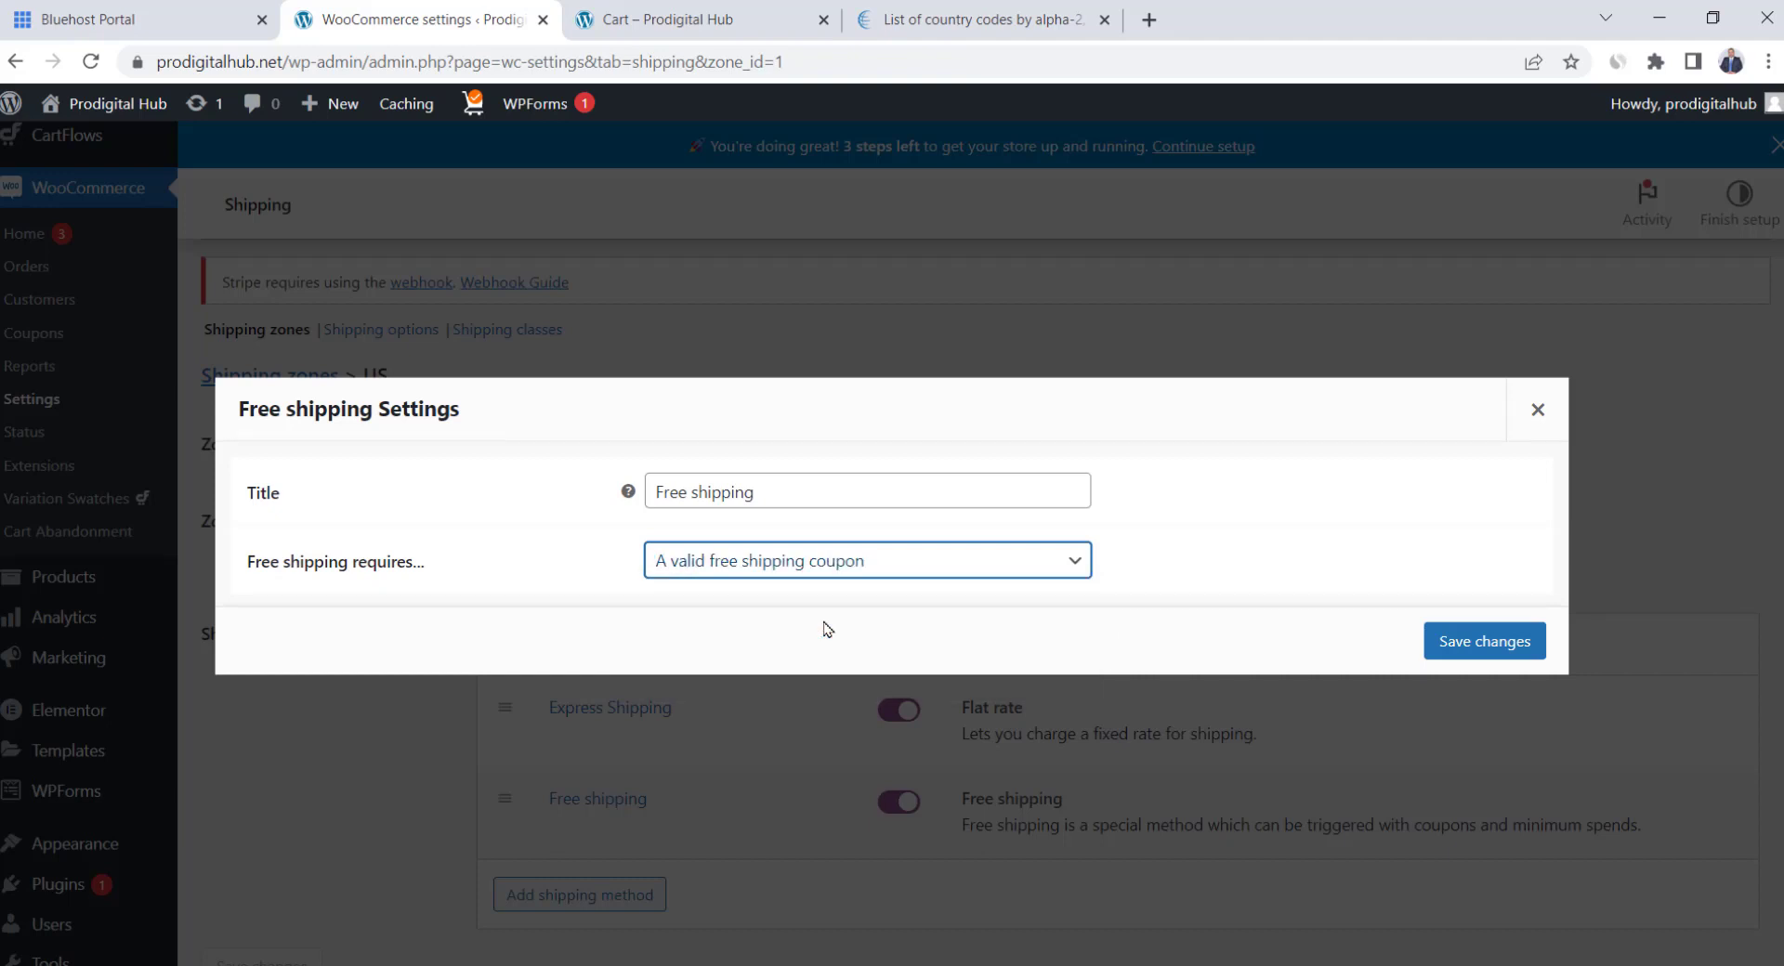
click(806, 577)
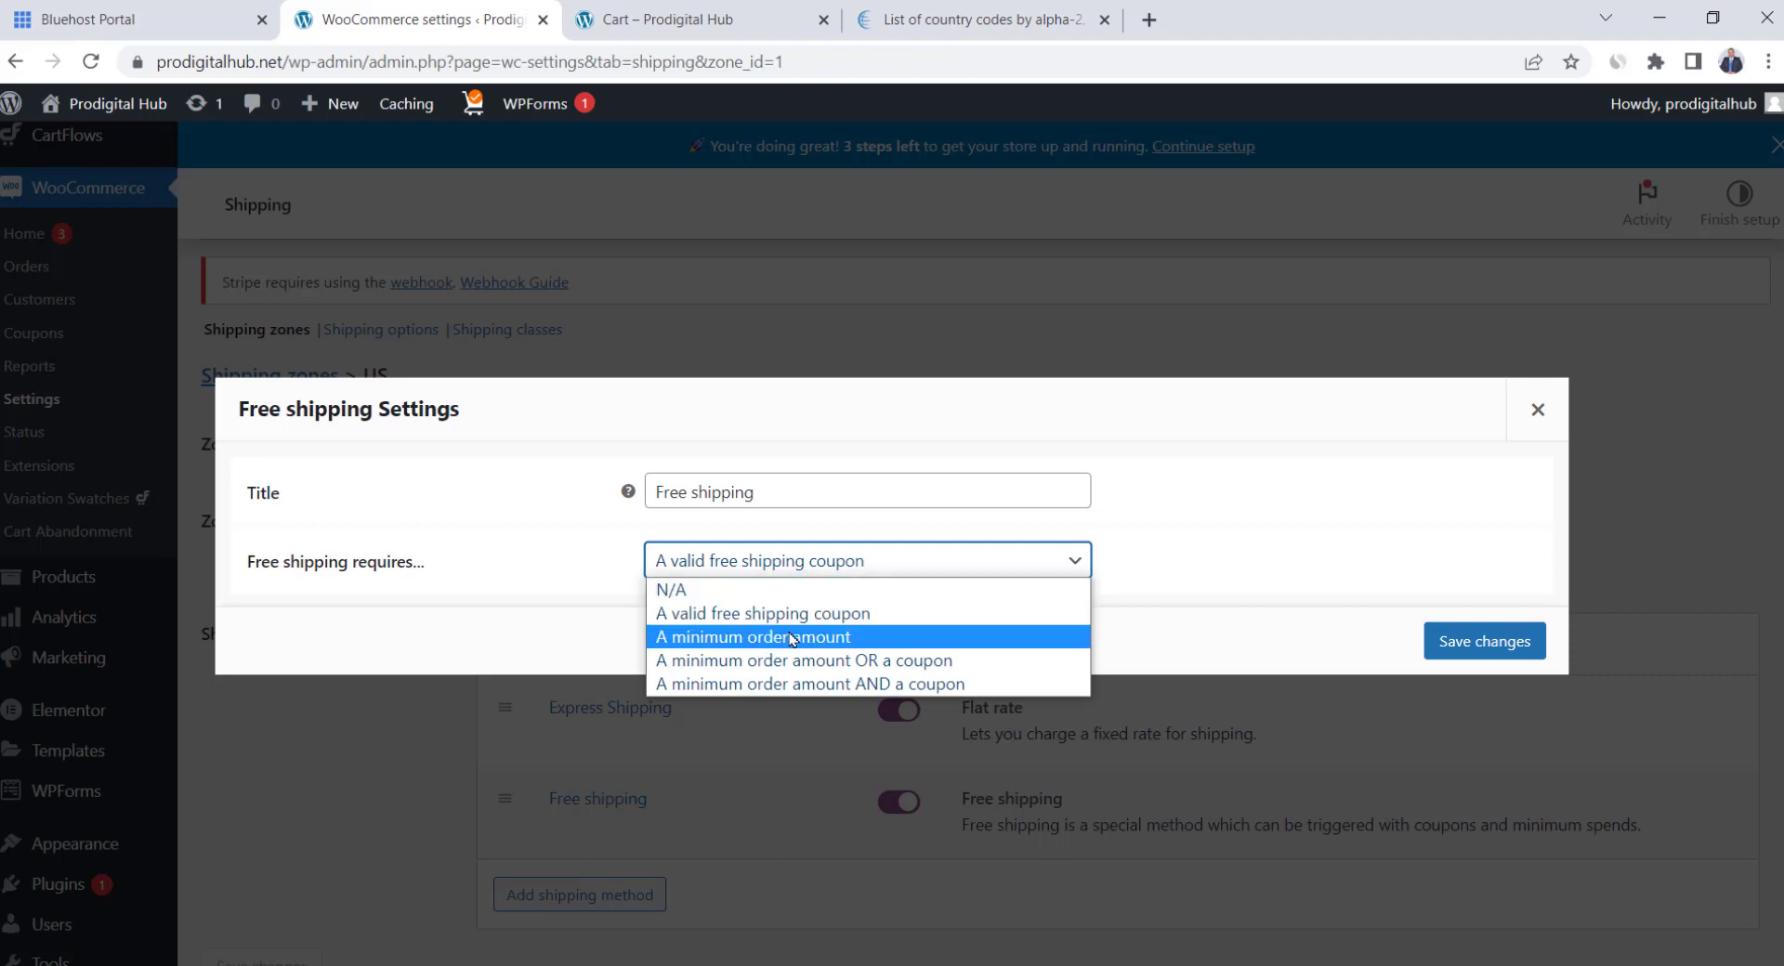
click(875, 641)
double_click(738, 559)
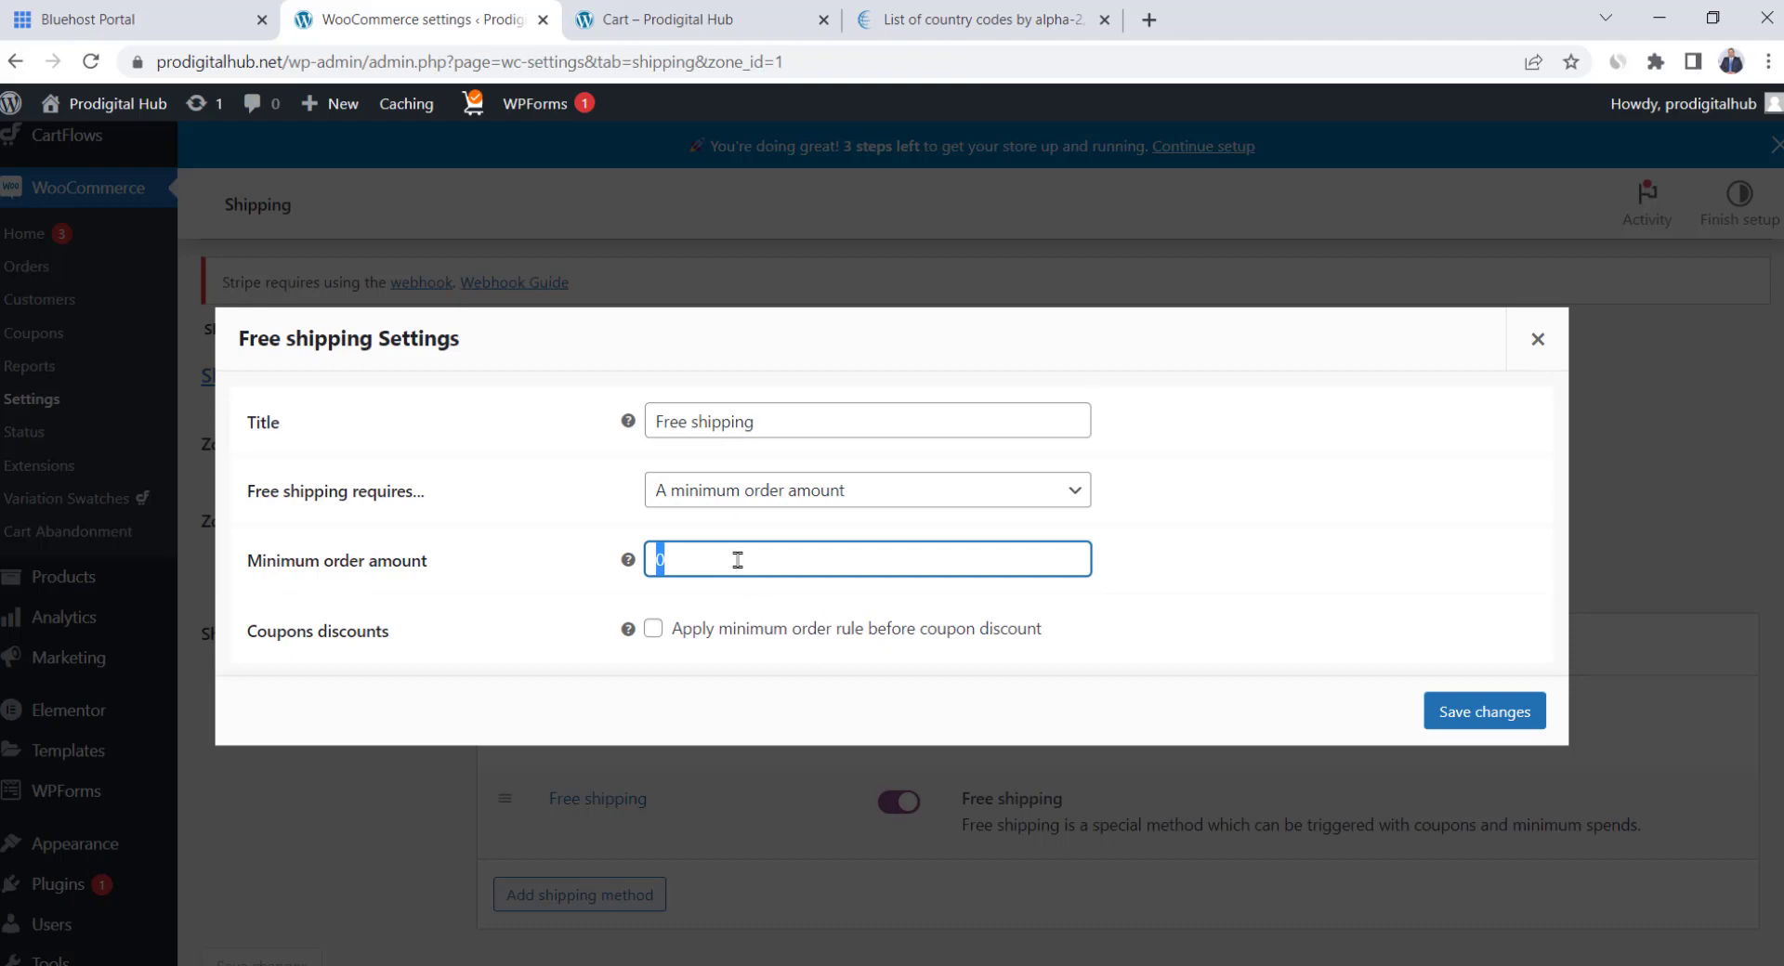
text(100)
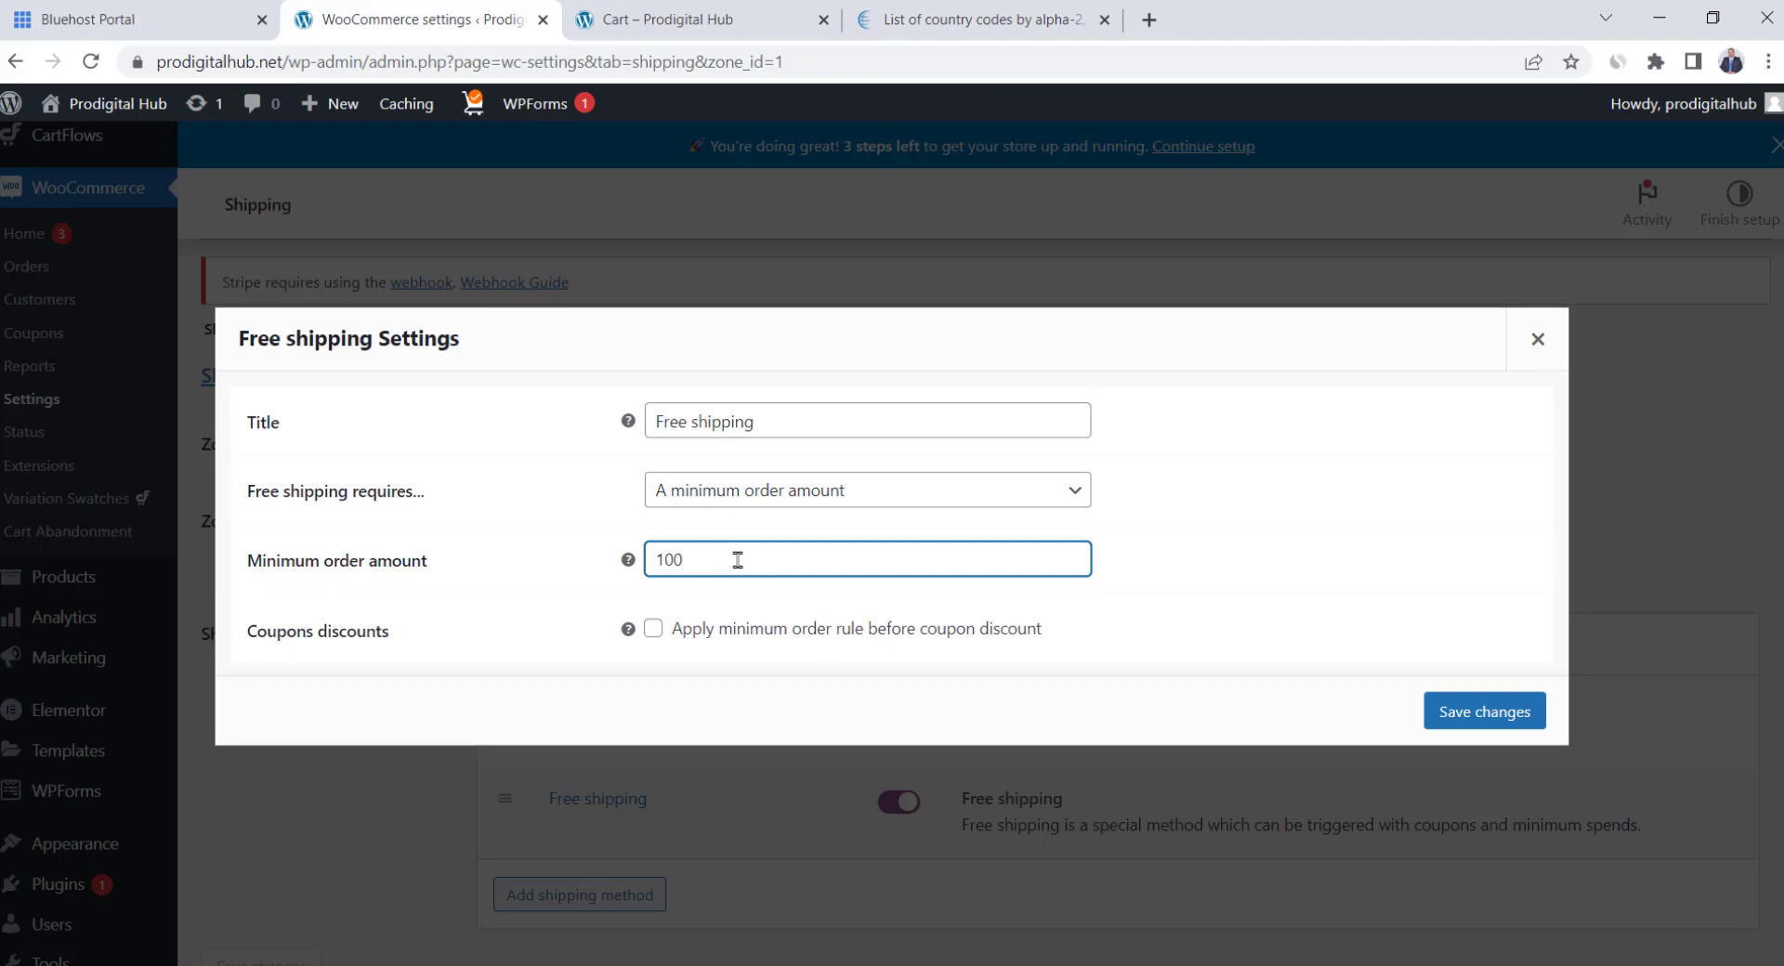
click(583, 576)
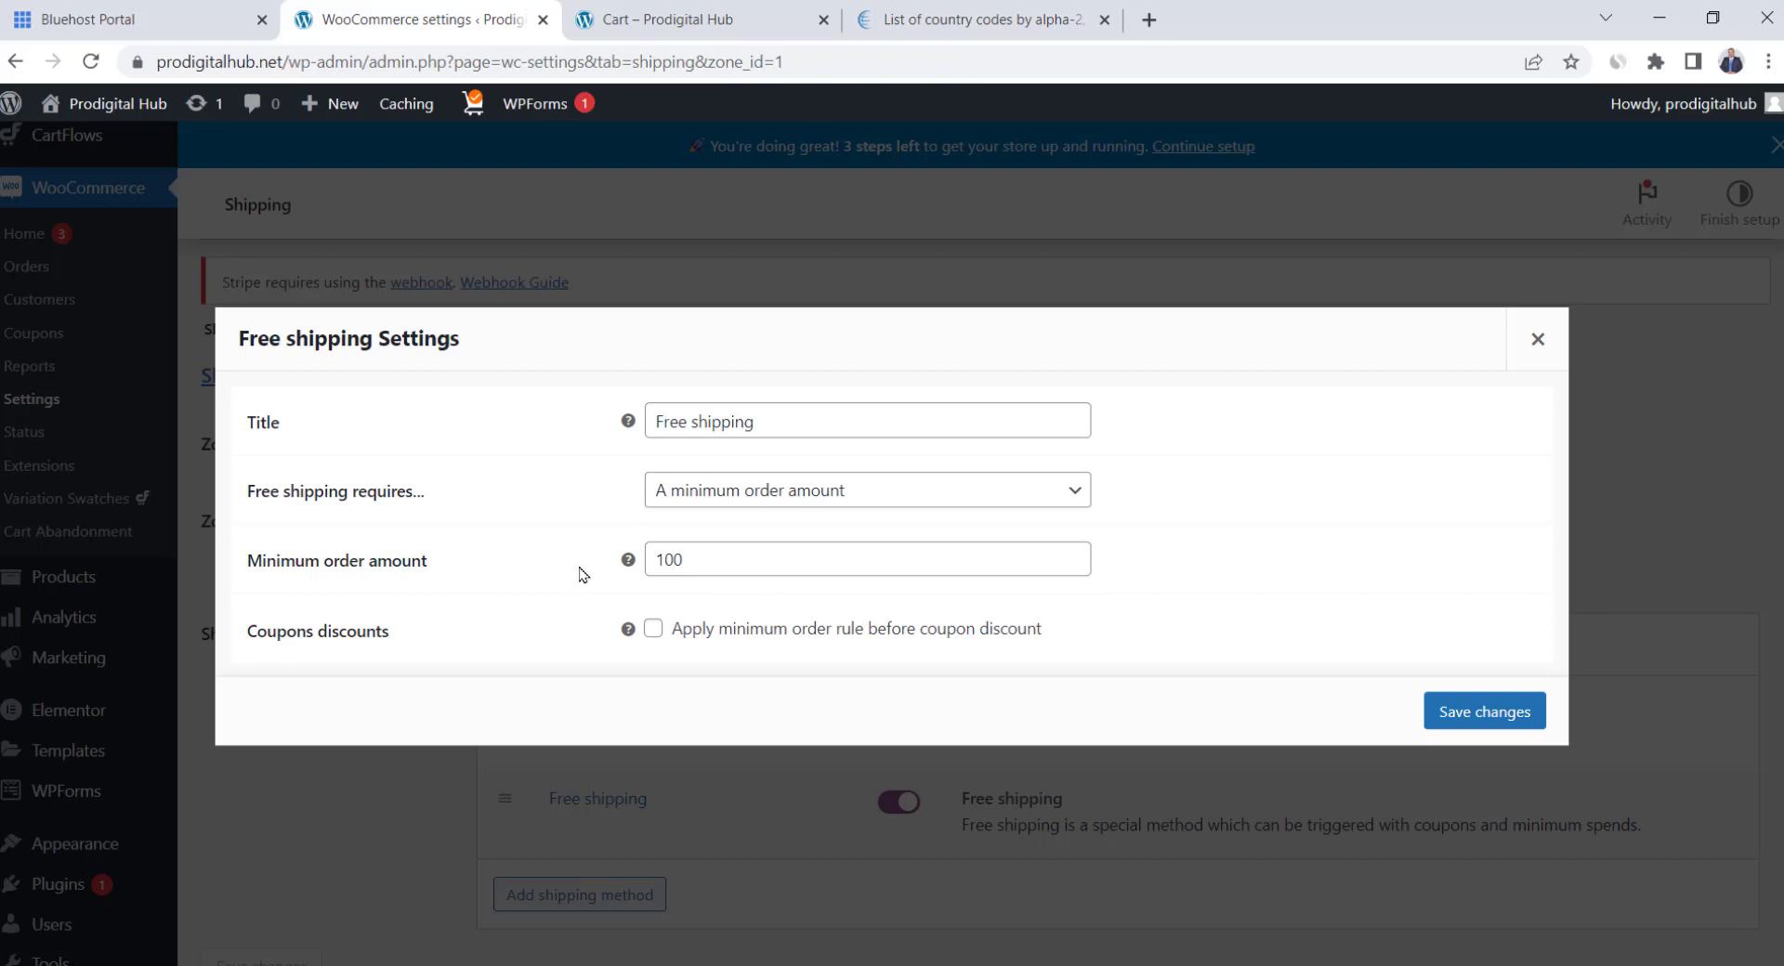
click(743, 491)
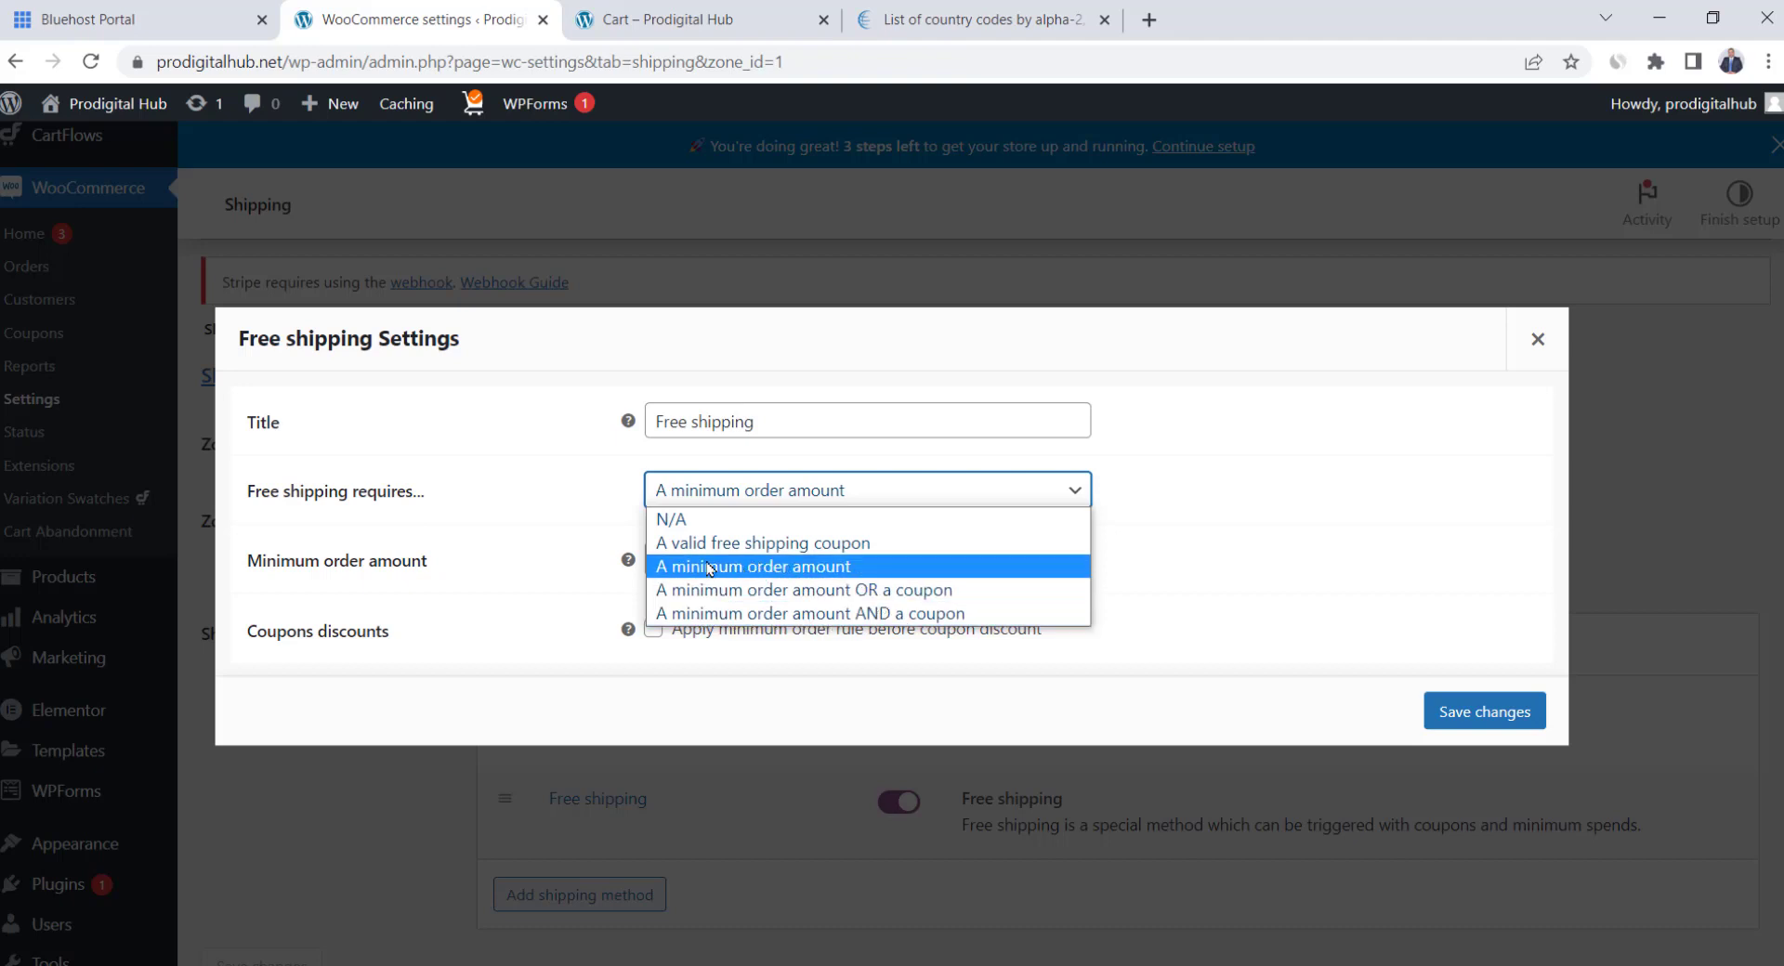
click(739, 576)
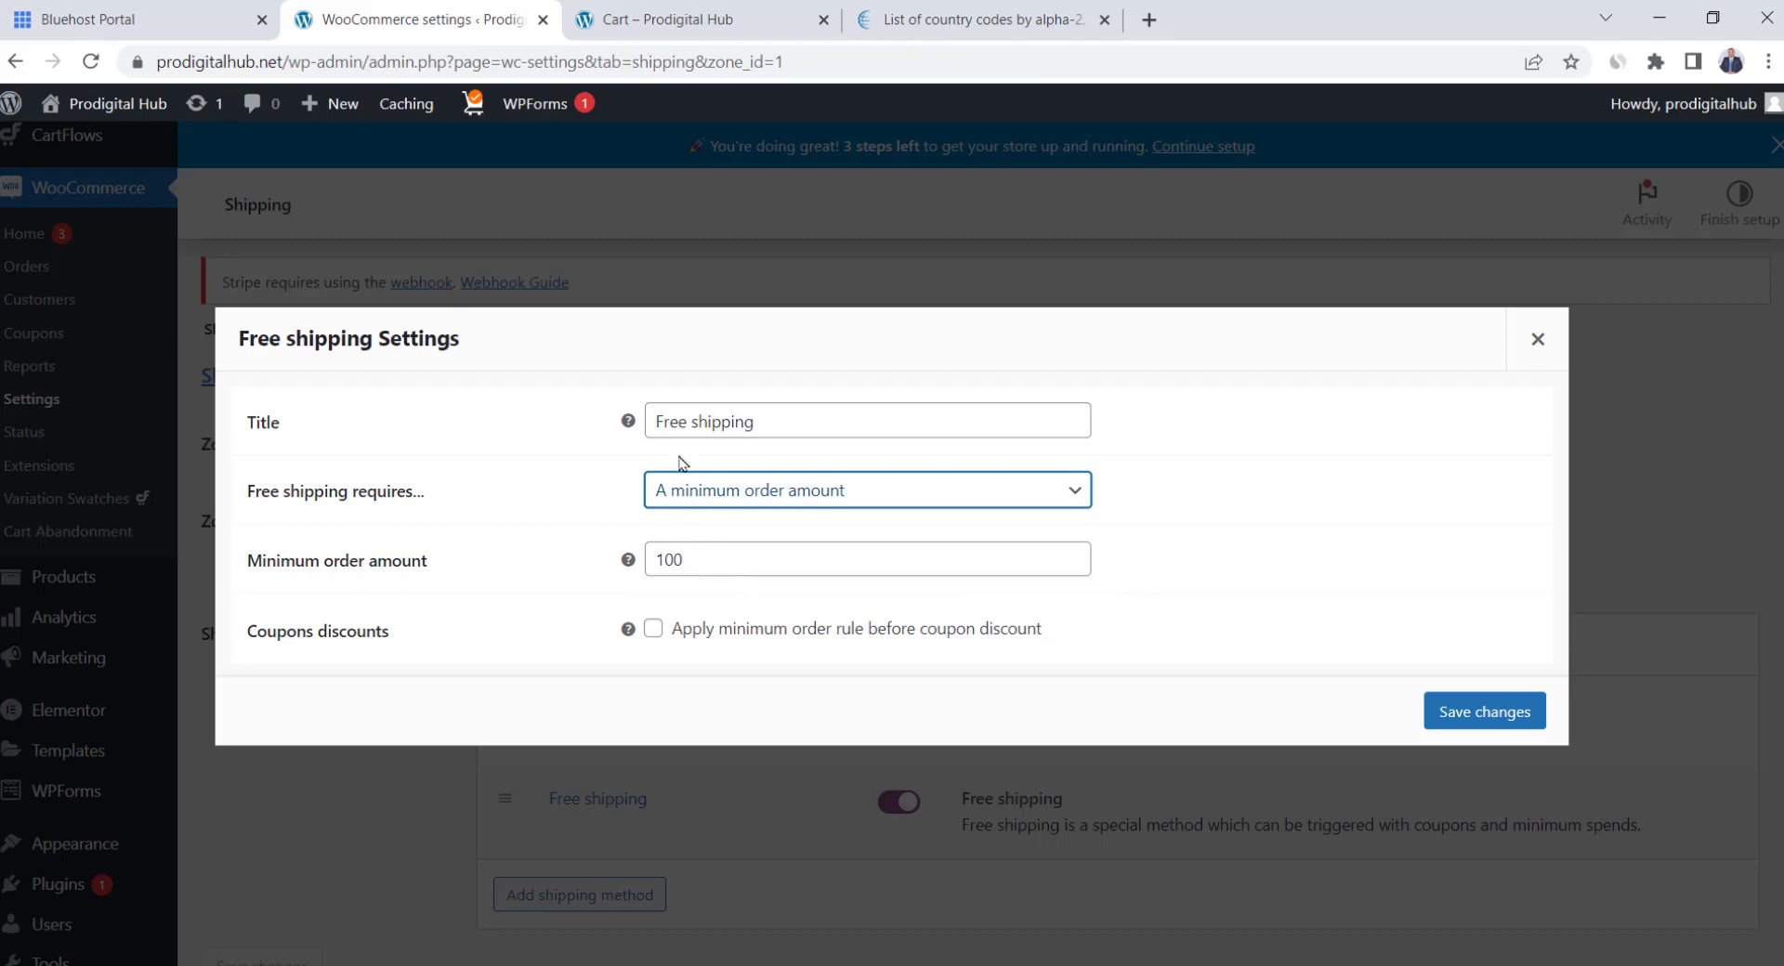
click(1481, 713)
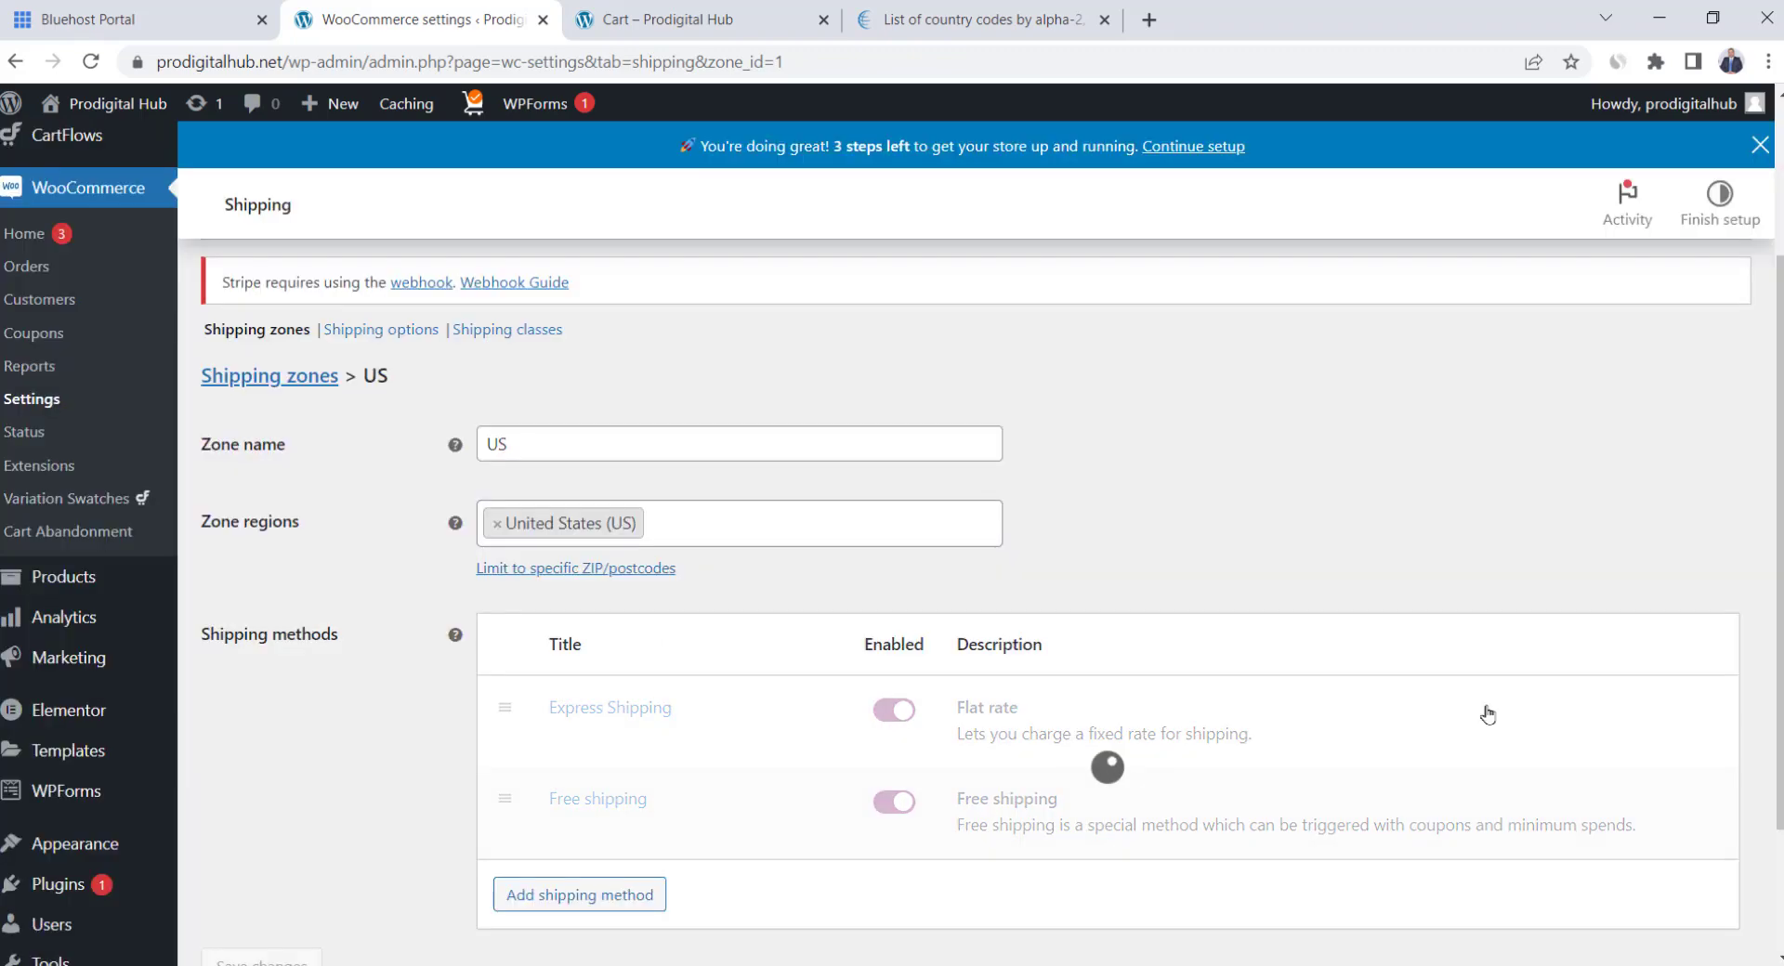
Add Local pickup as a third US zone method beside Express and Free shipping, and save
click(565, 896)
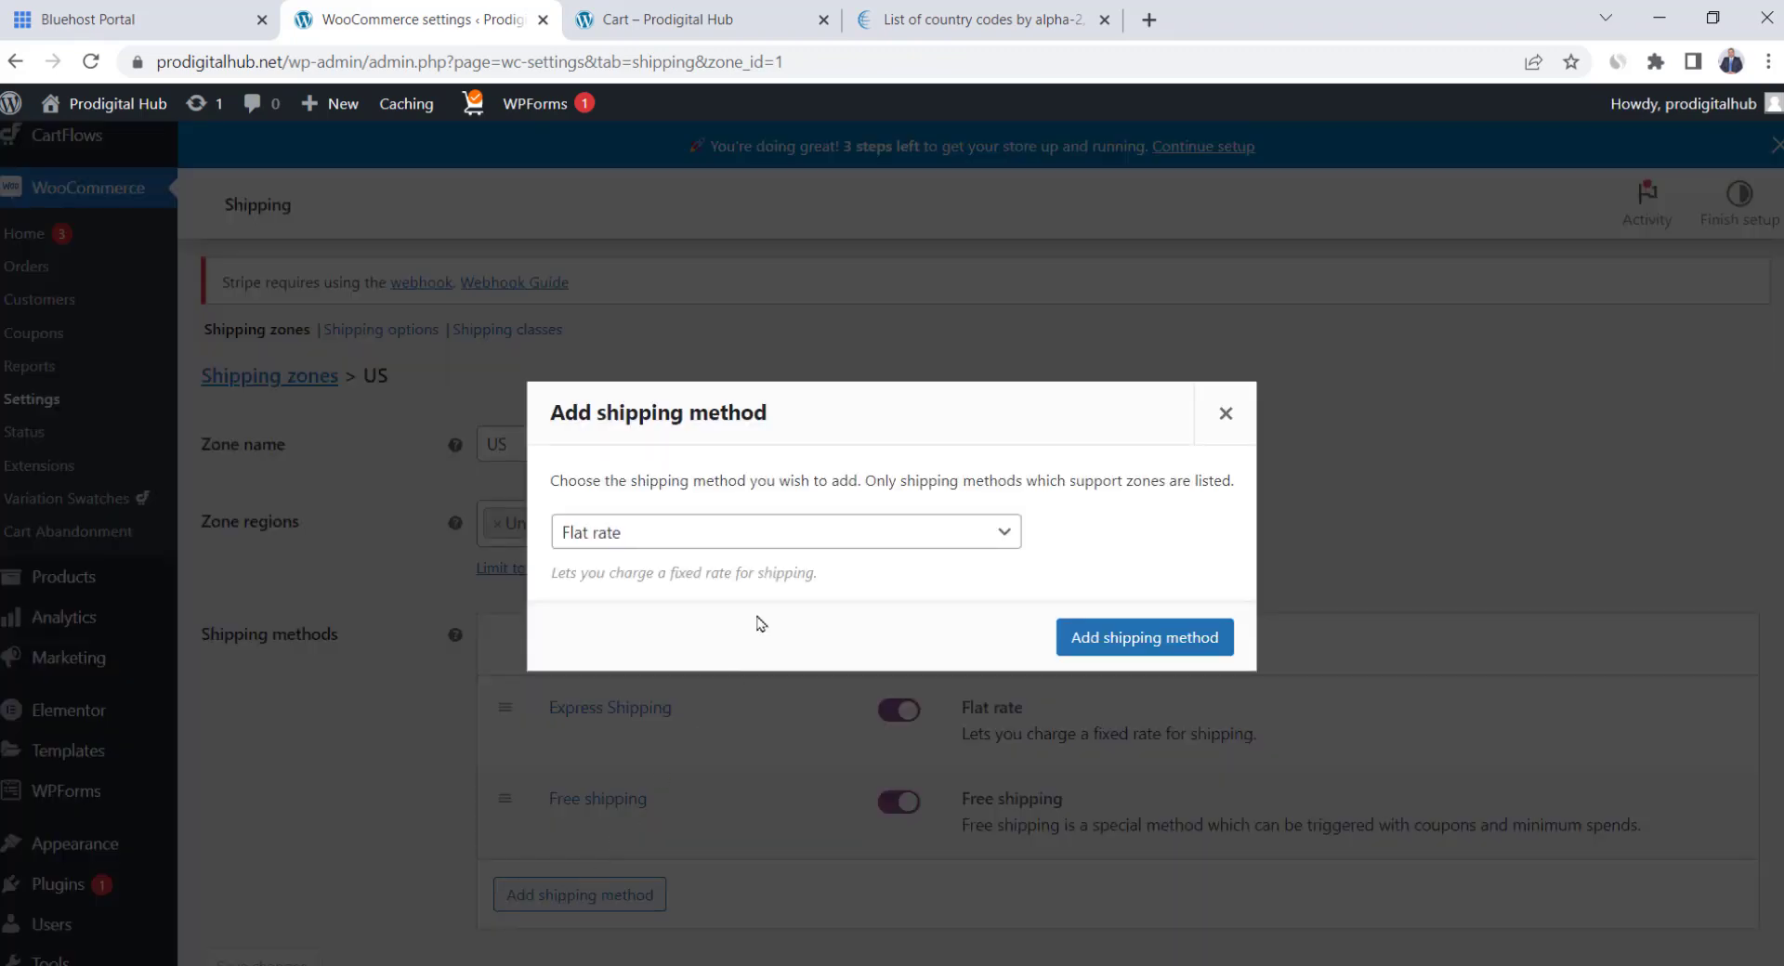
click(797, 544)
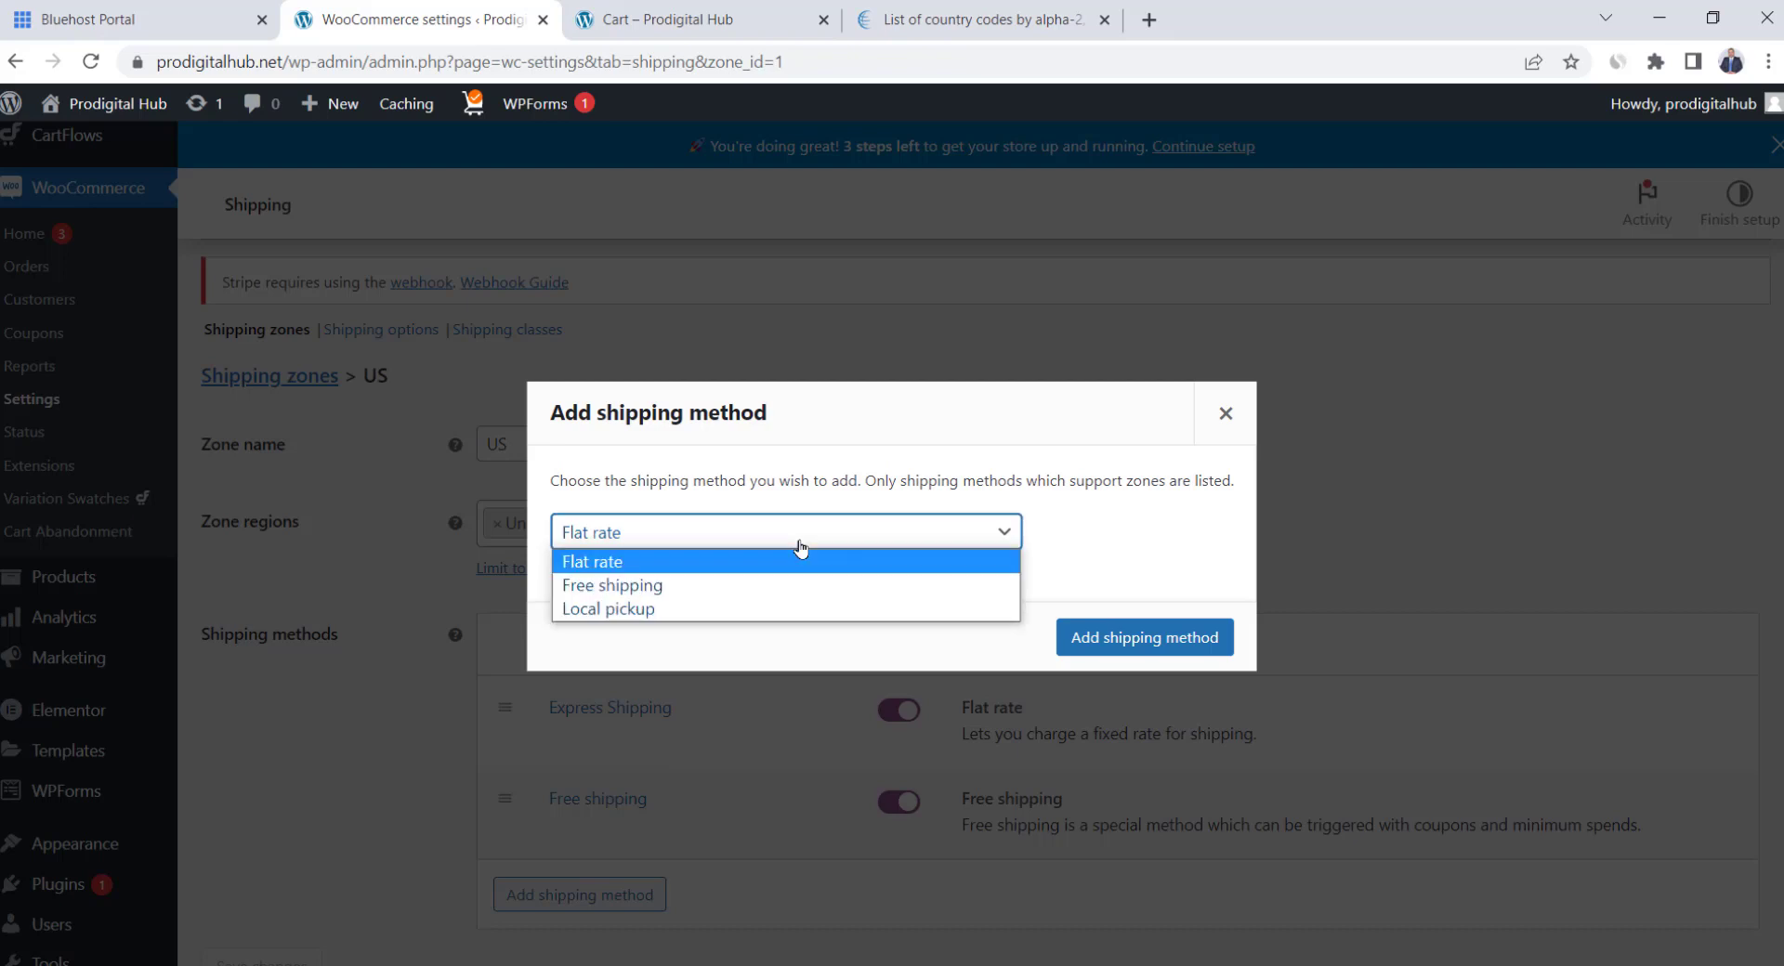
click(770, 610)
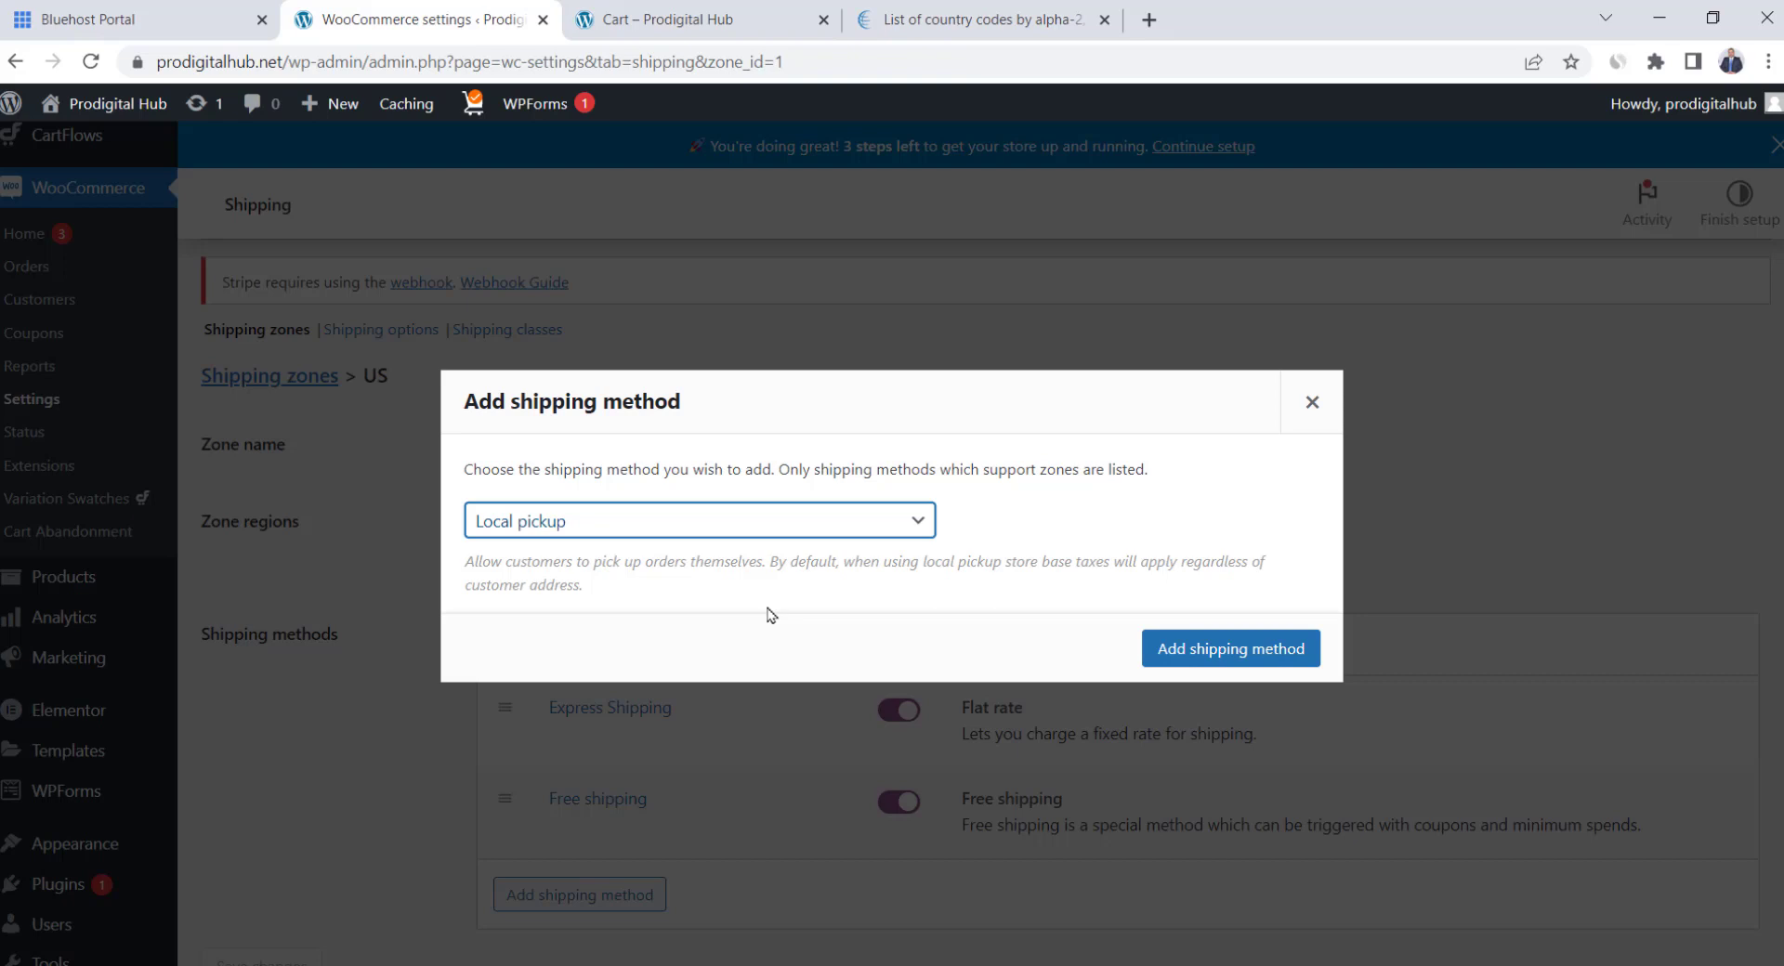
click(1232, 649)
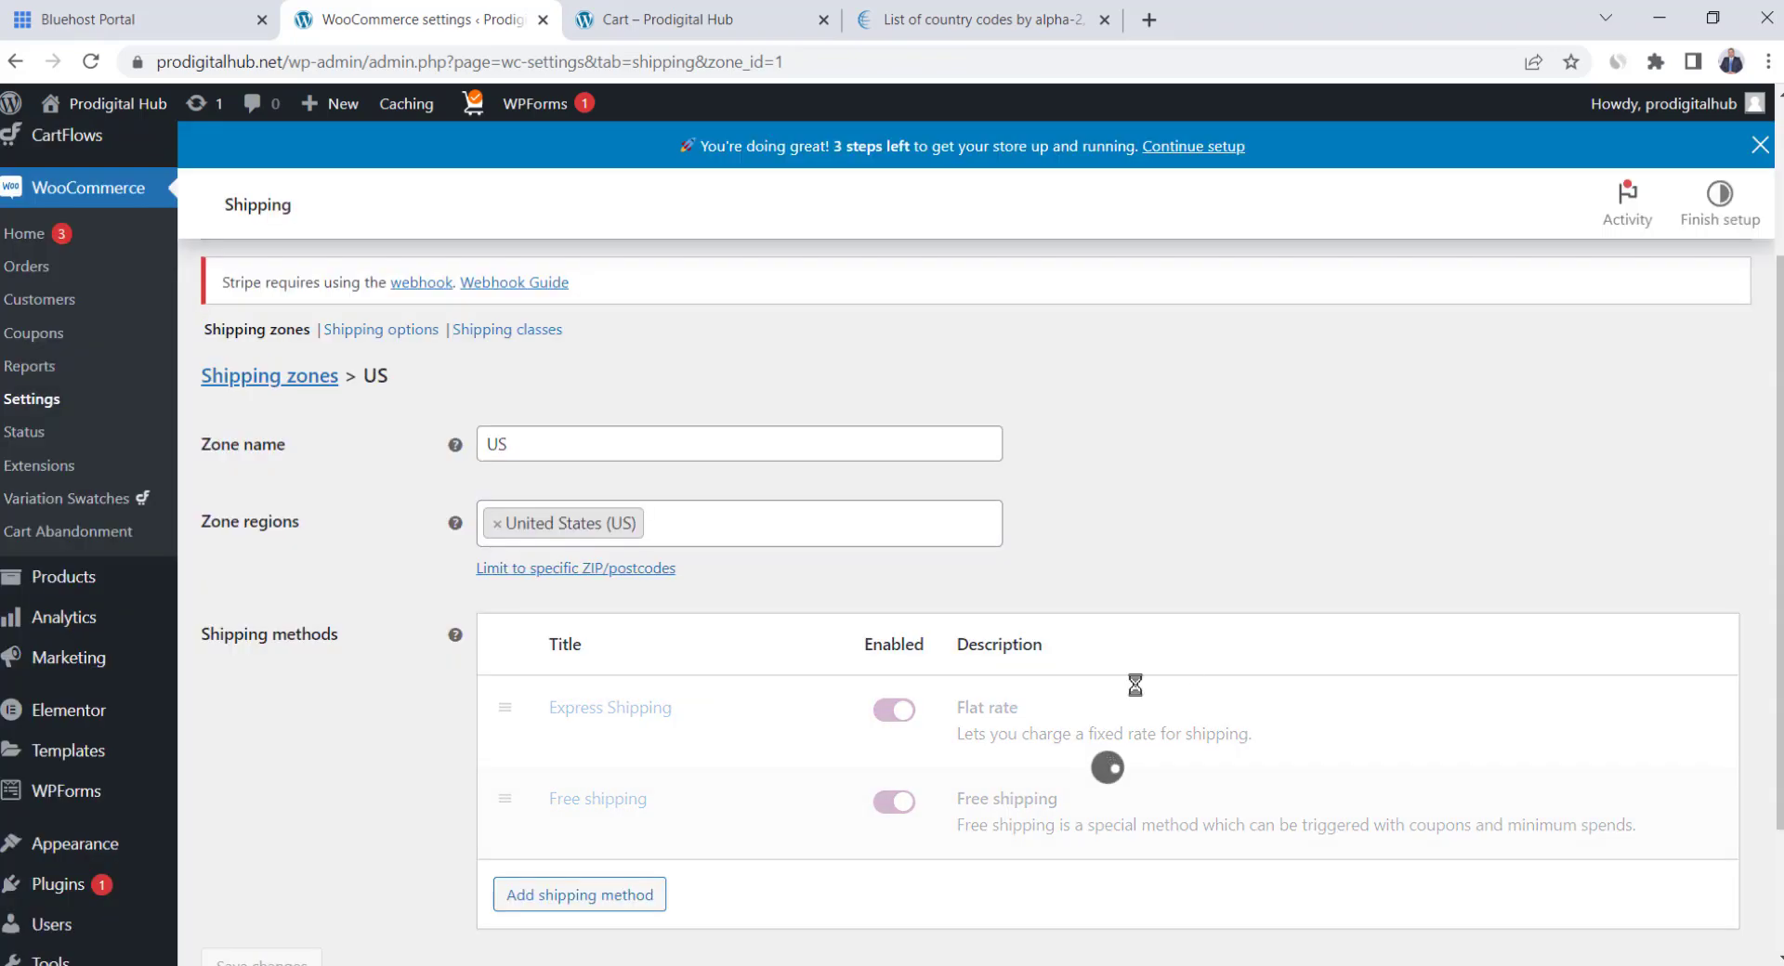
scroll(818, 801, down, 1)
scroll(830, 807, down, 1)
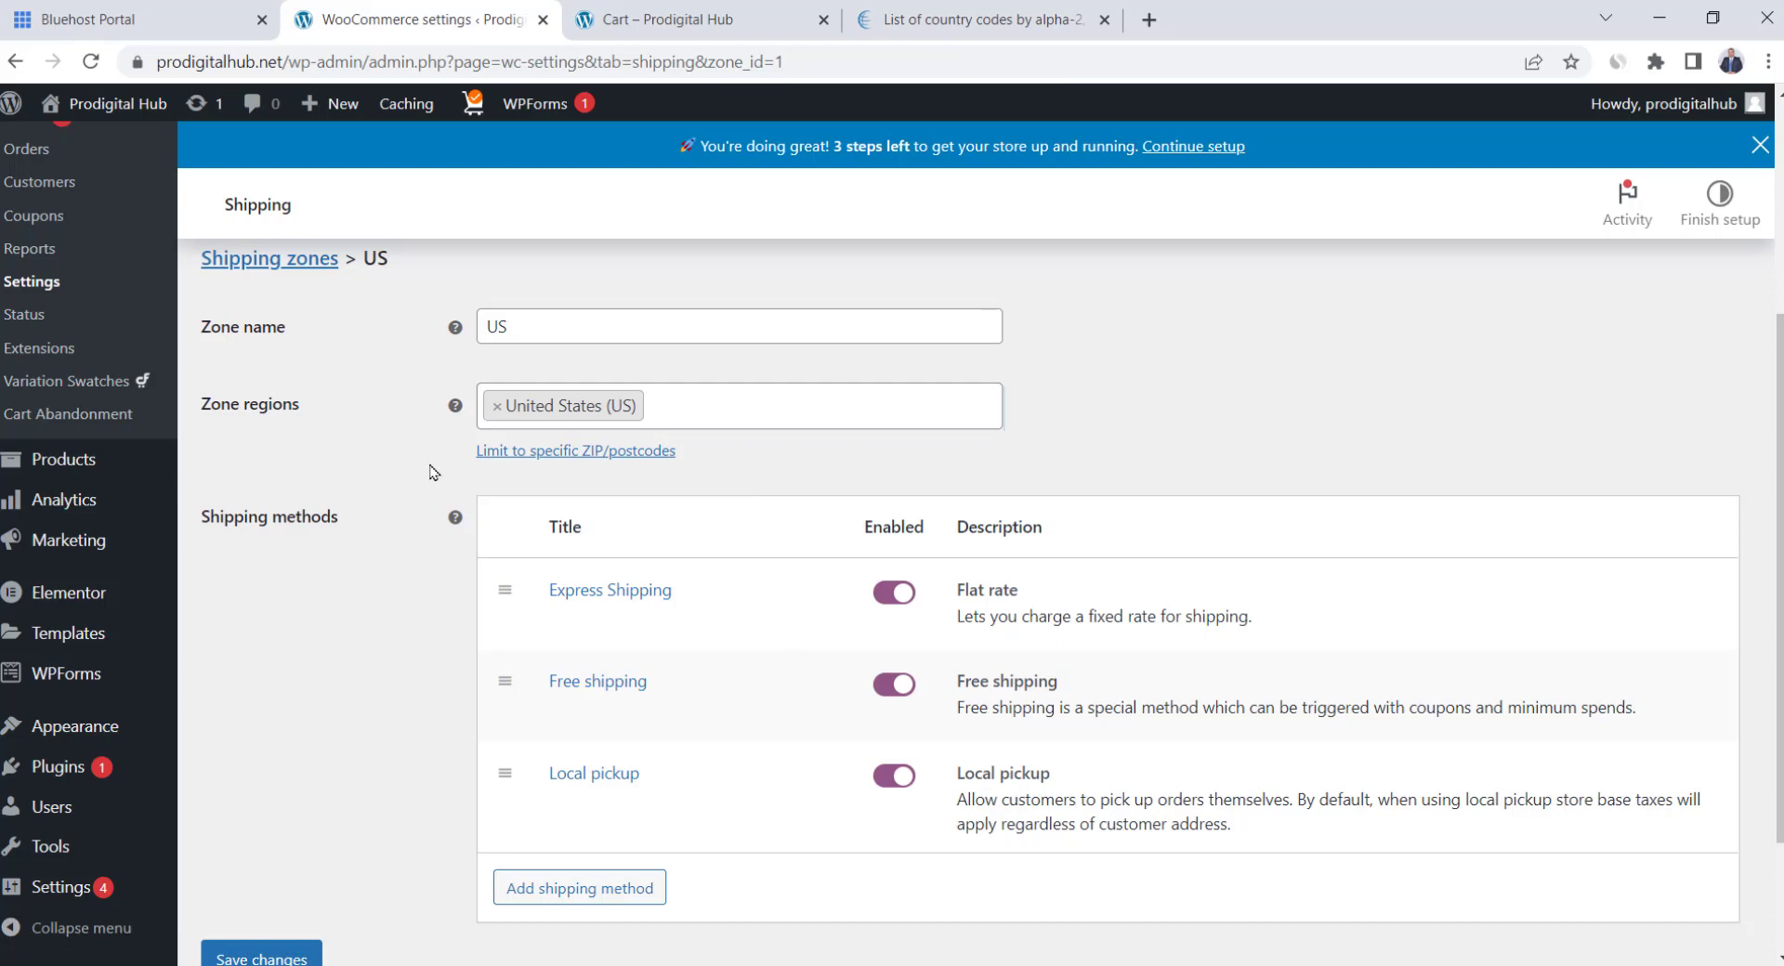
scroll(432, 472, up, 3)
scroll(465, 697, down, 4)
click(264, 845)
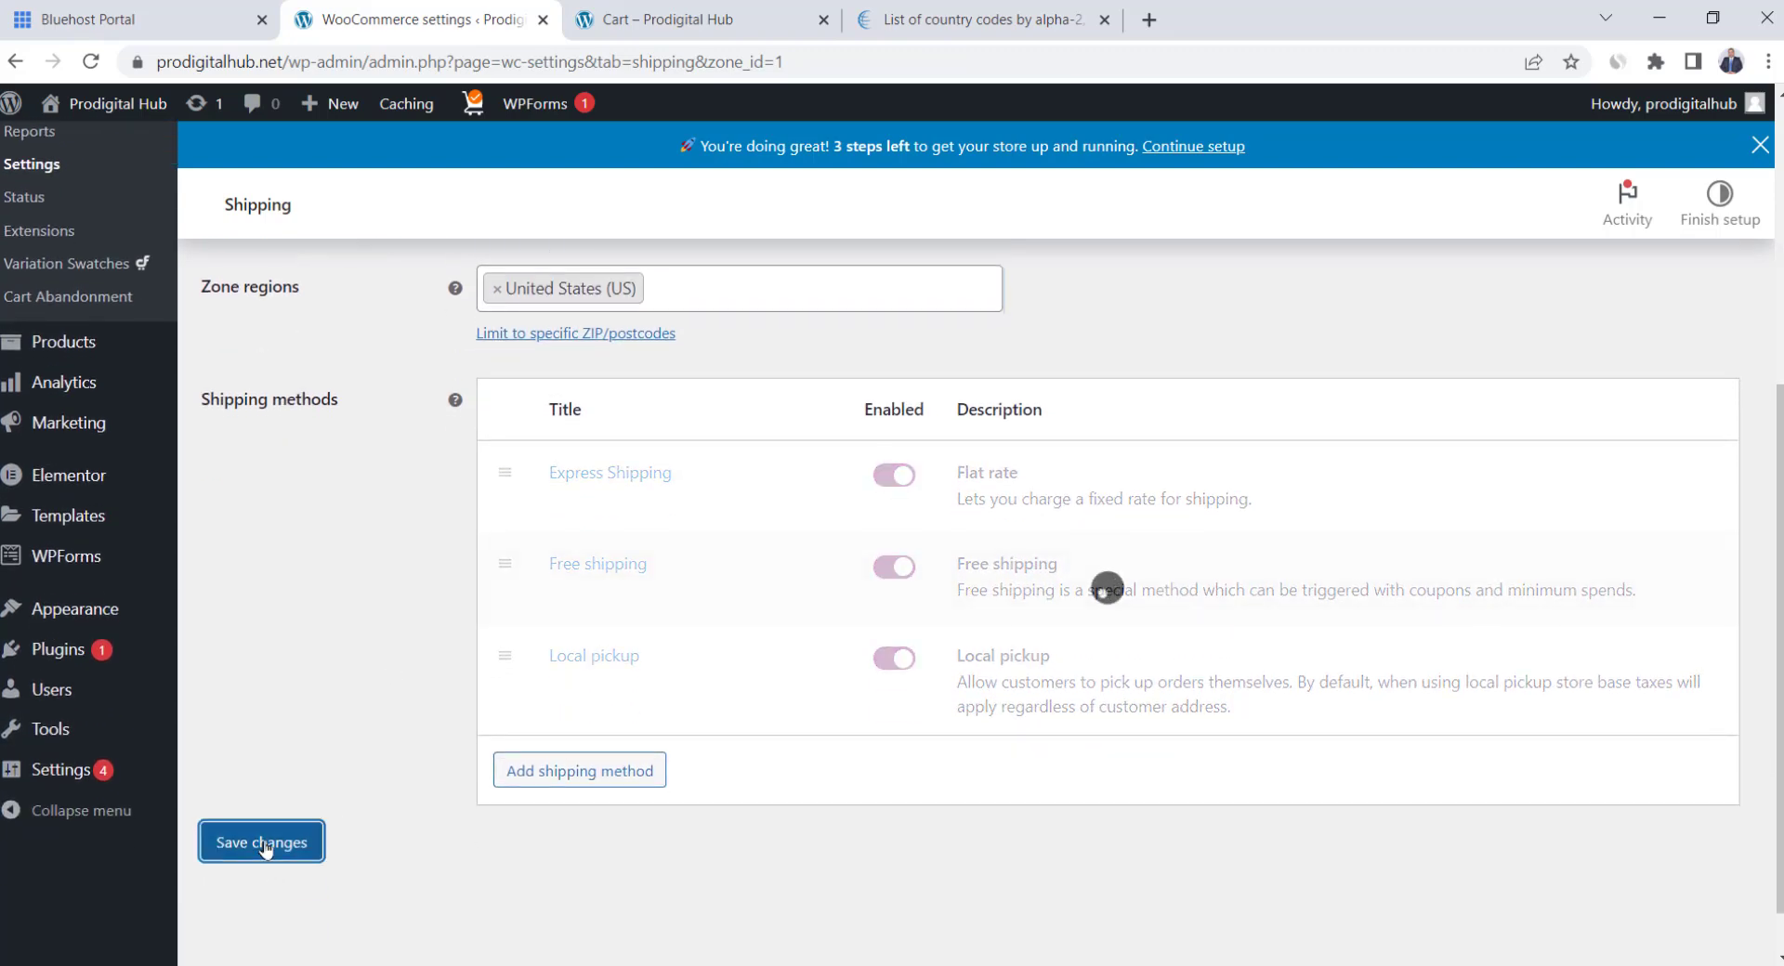
scroll(372, 707, up, 5)
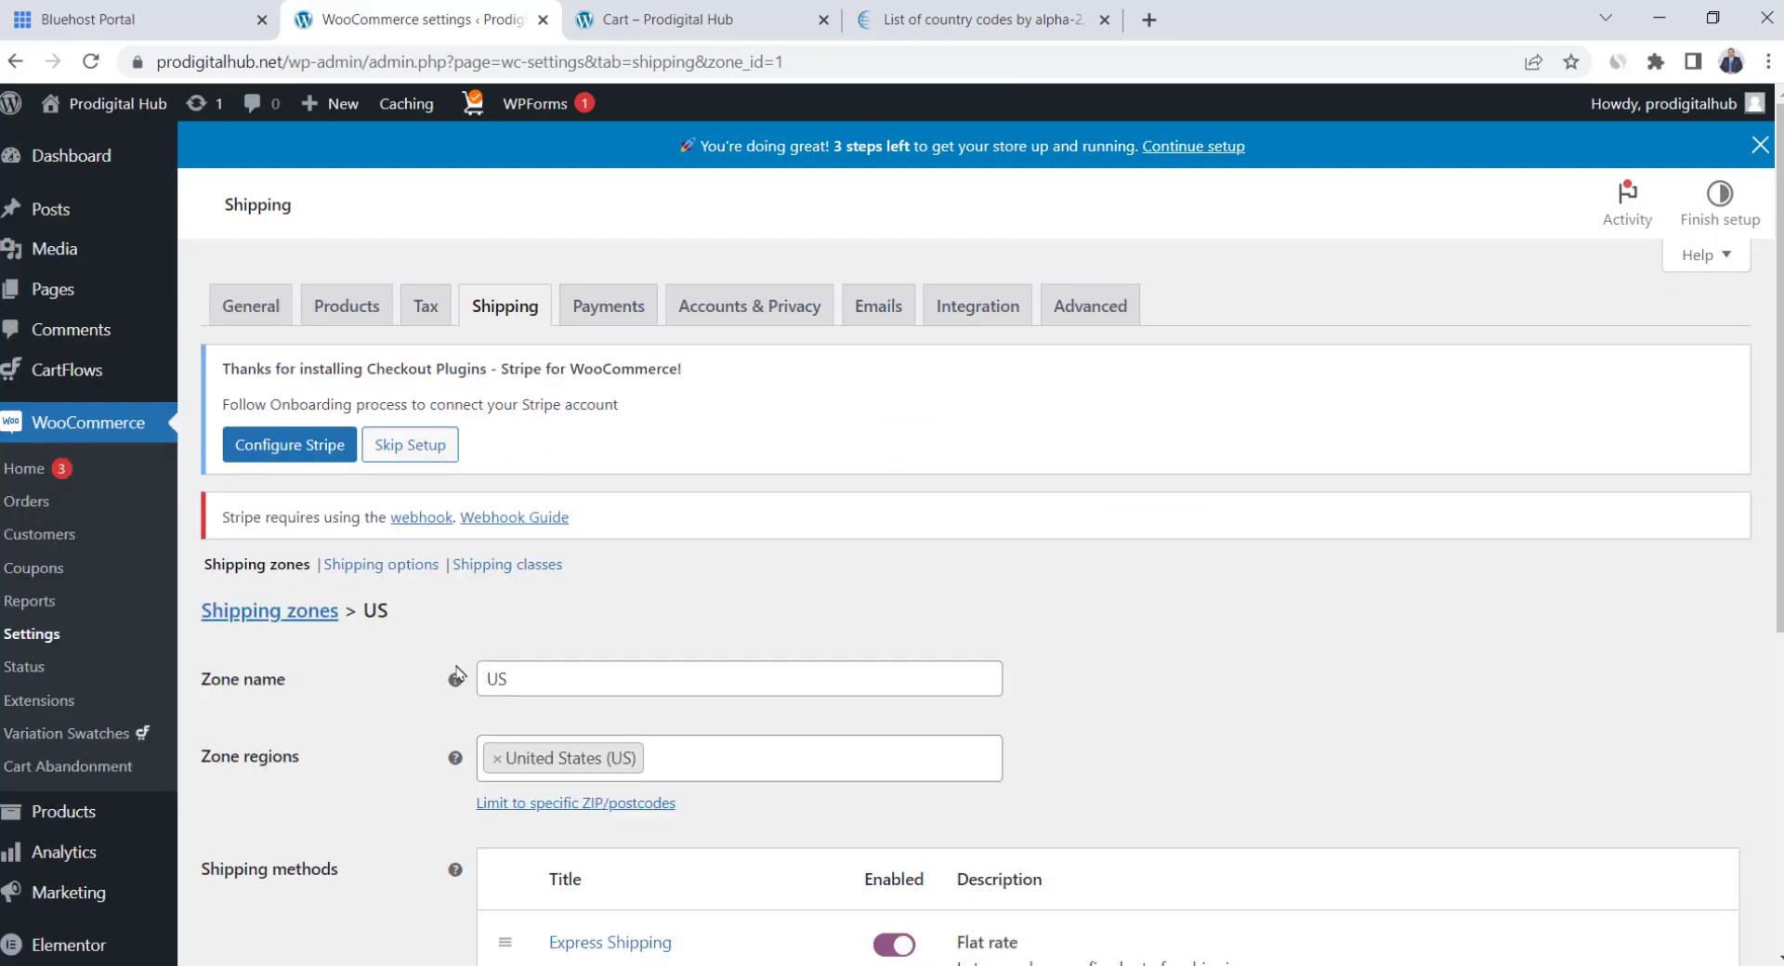
Create a new shipping zone named Canada with Canada as its region
click(239, 610)
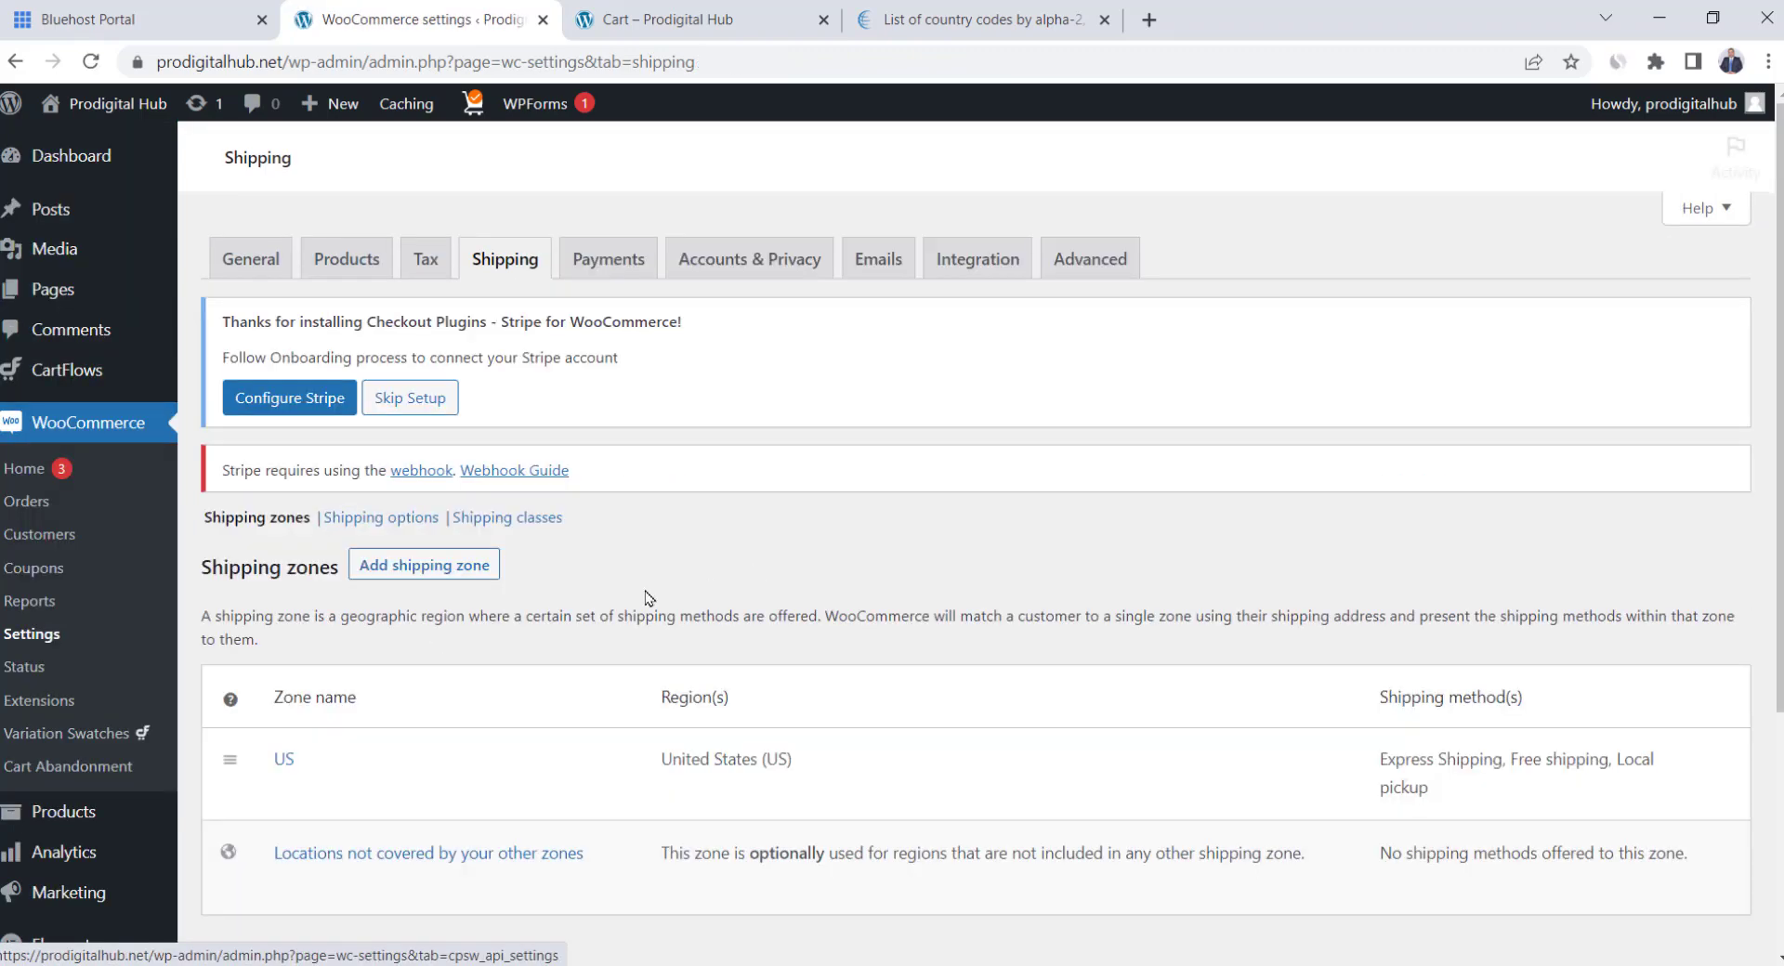
scroll(525, 599, down, 1)
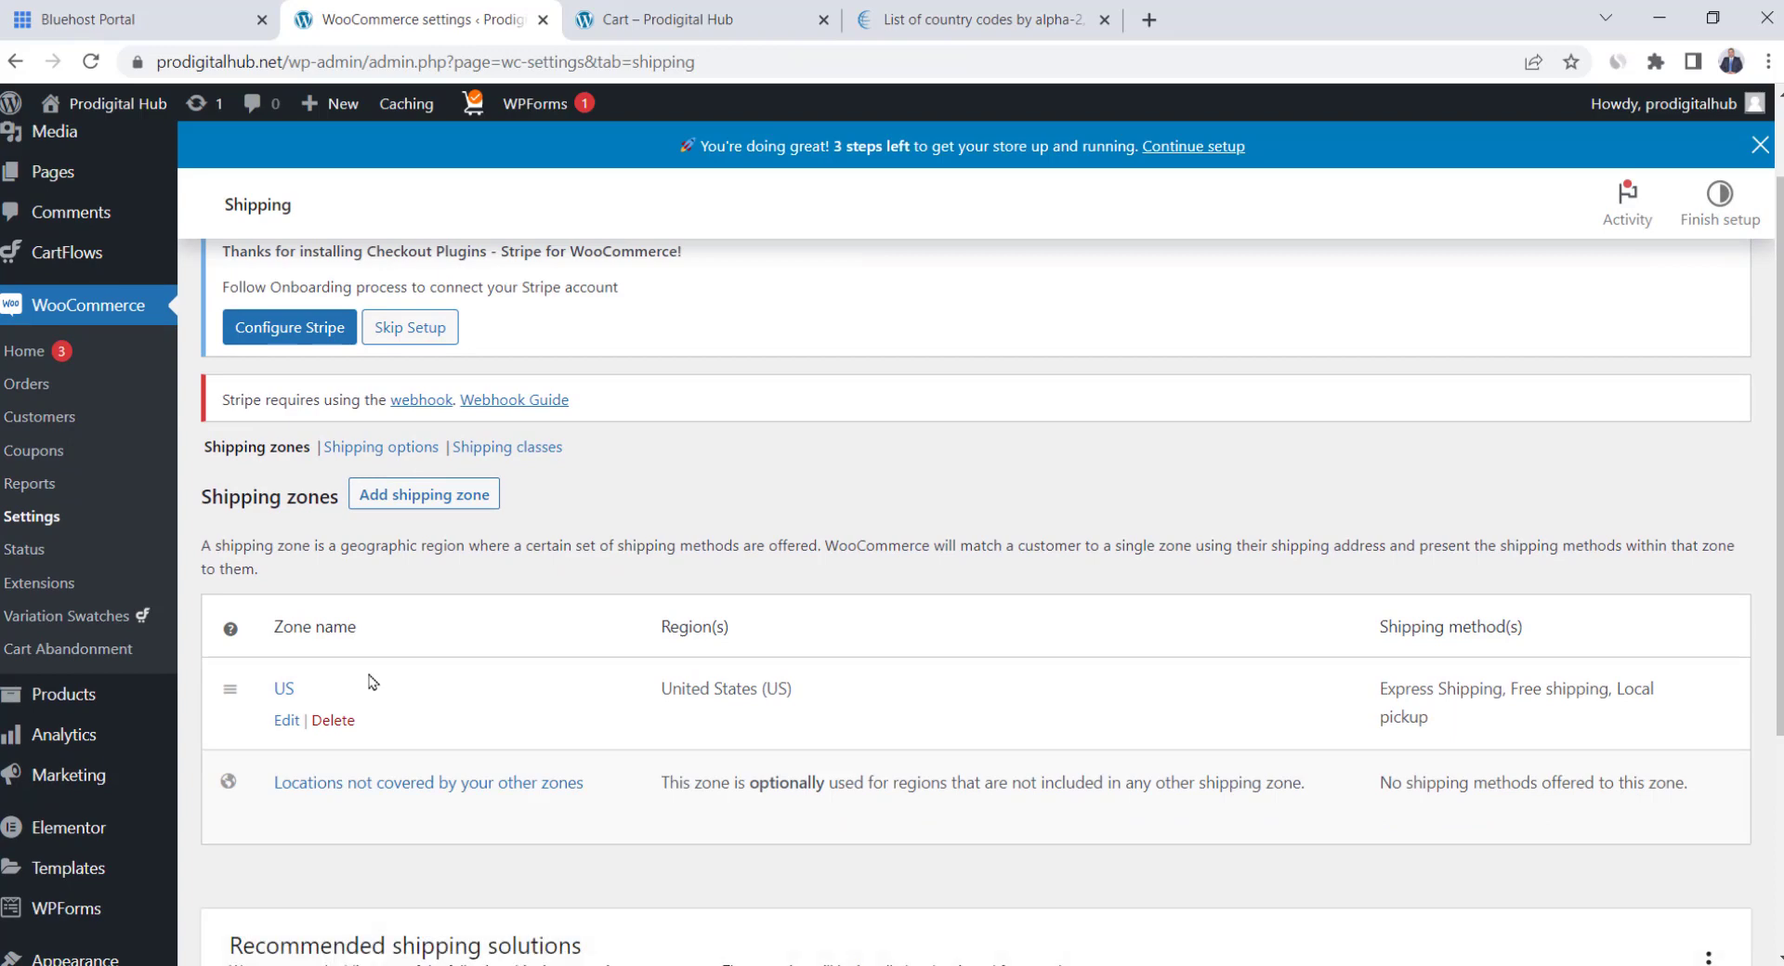
click(415, 496)
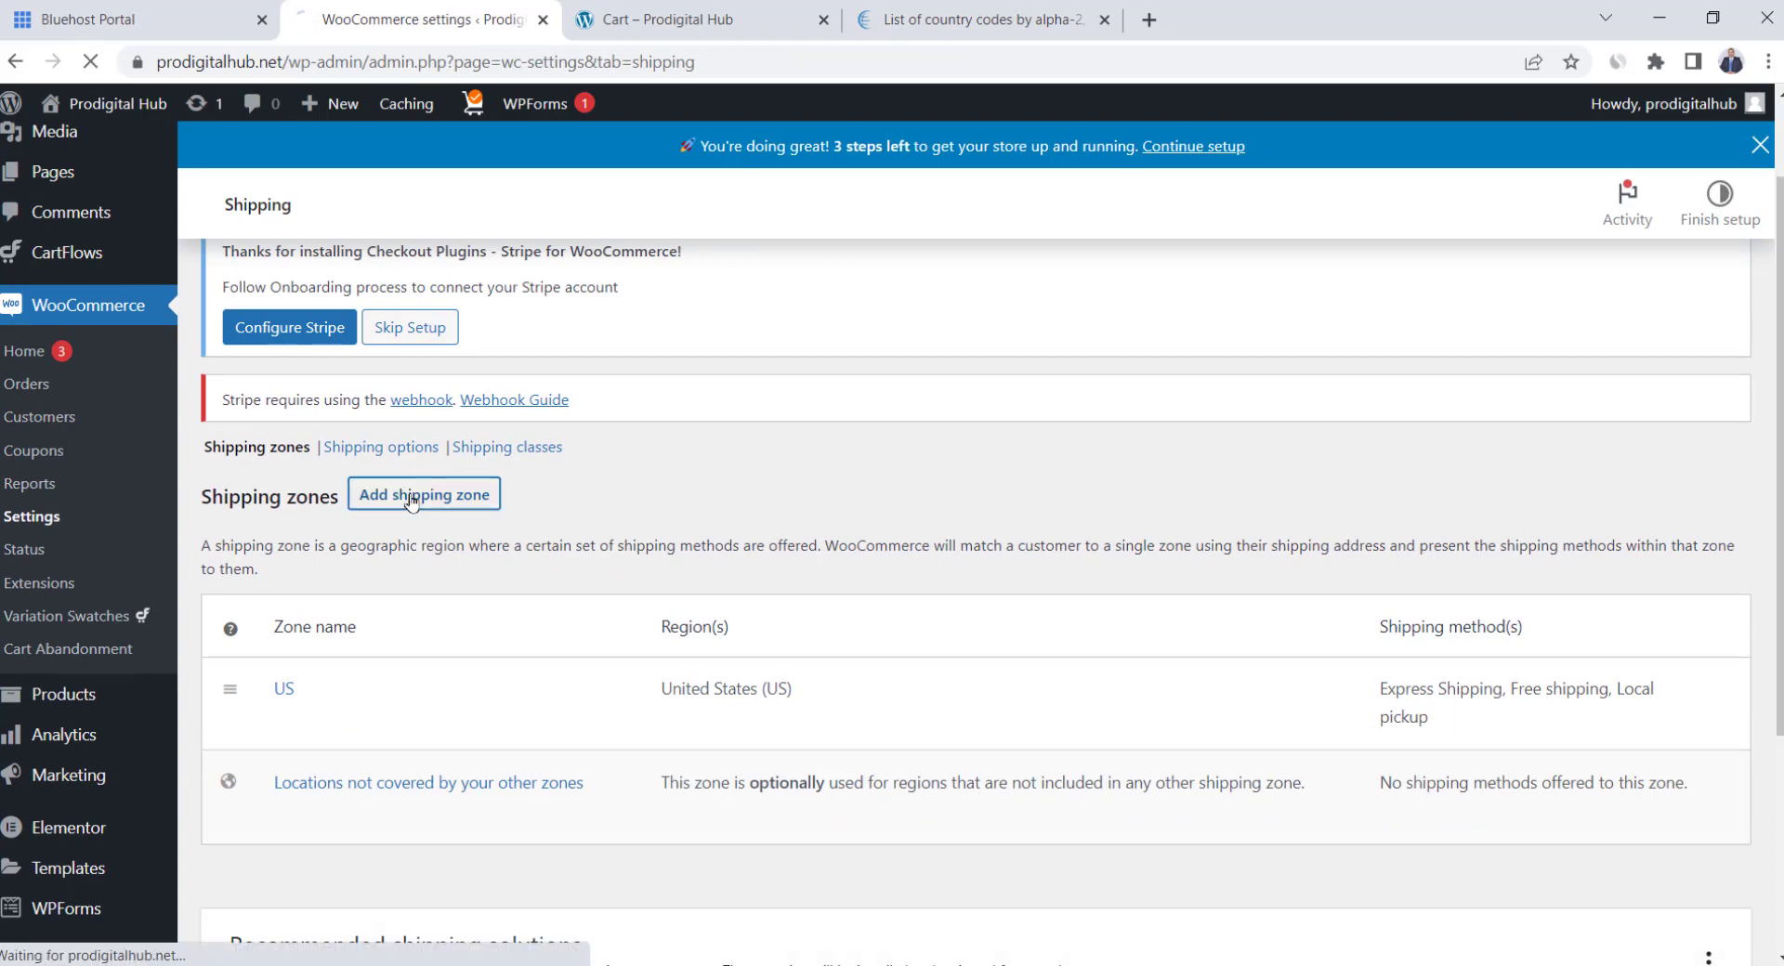
text(Can)
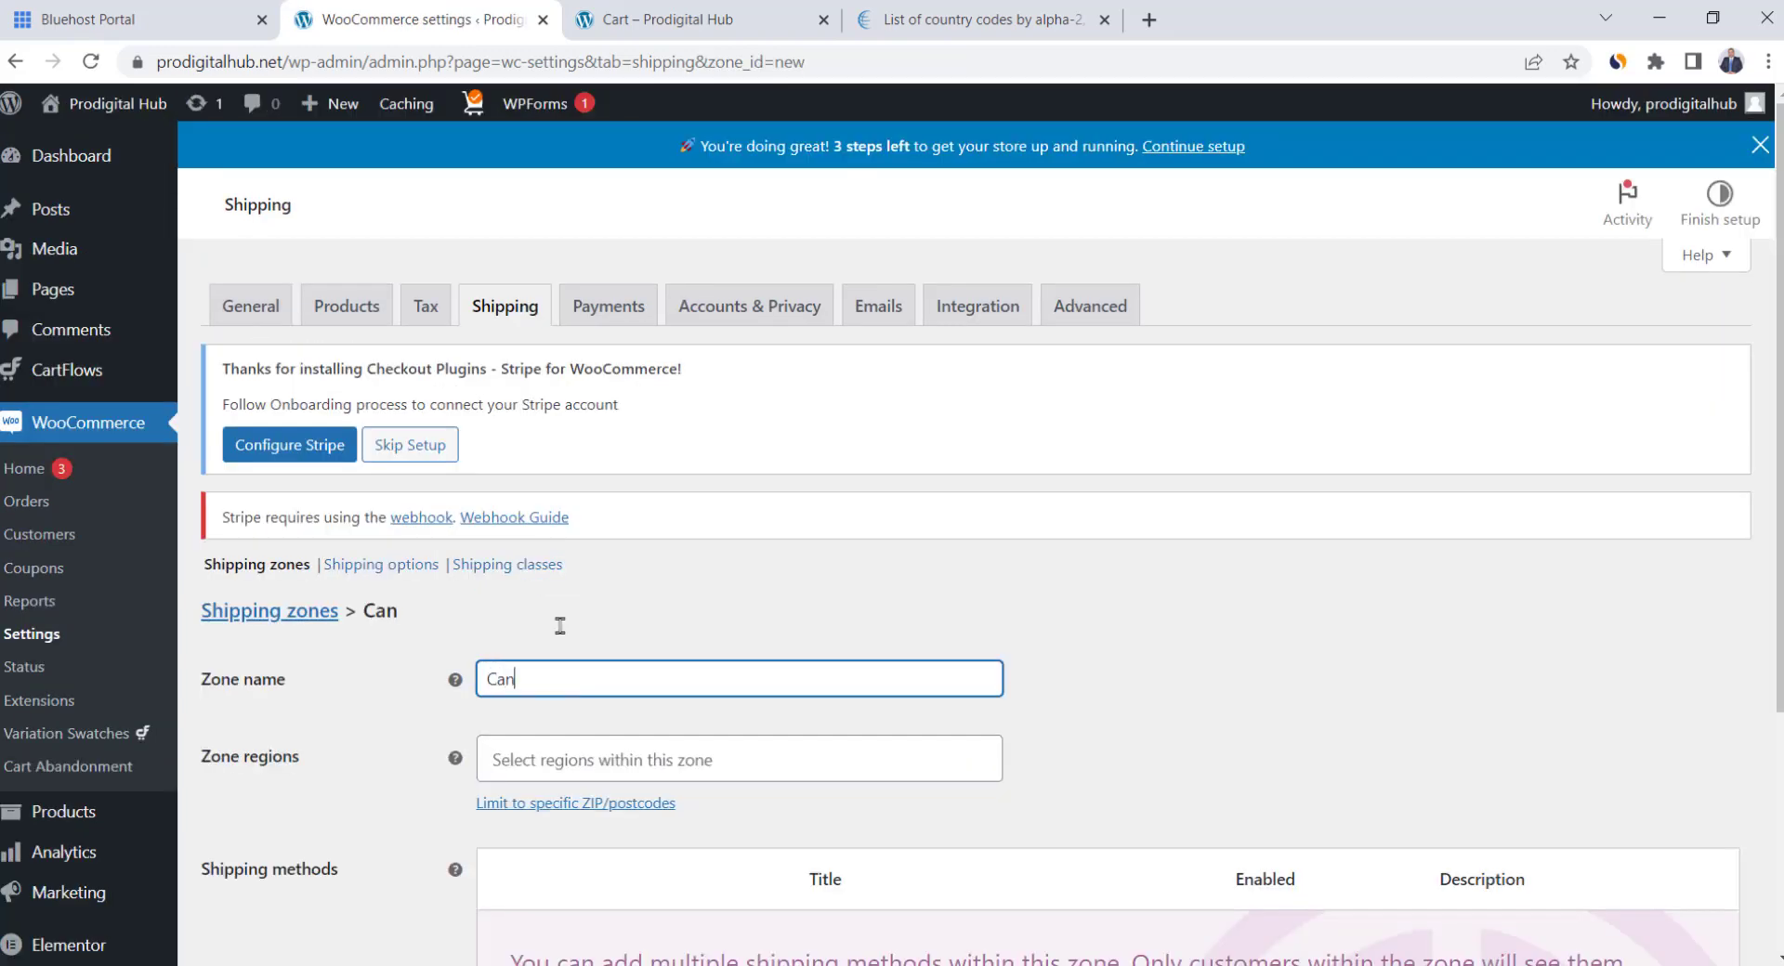
text(ada)
scroll(562, 628, down, 2)
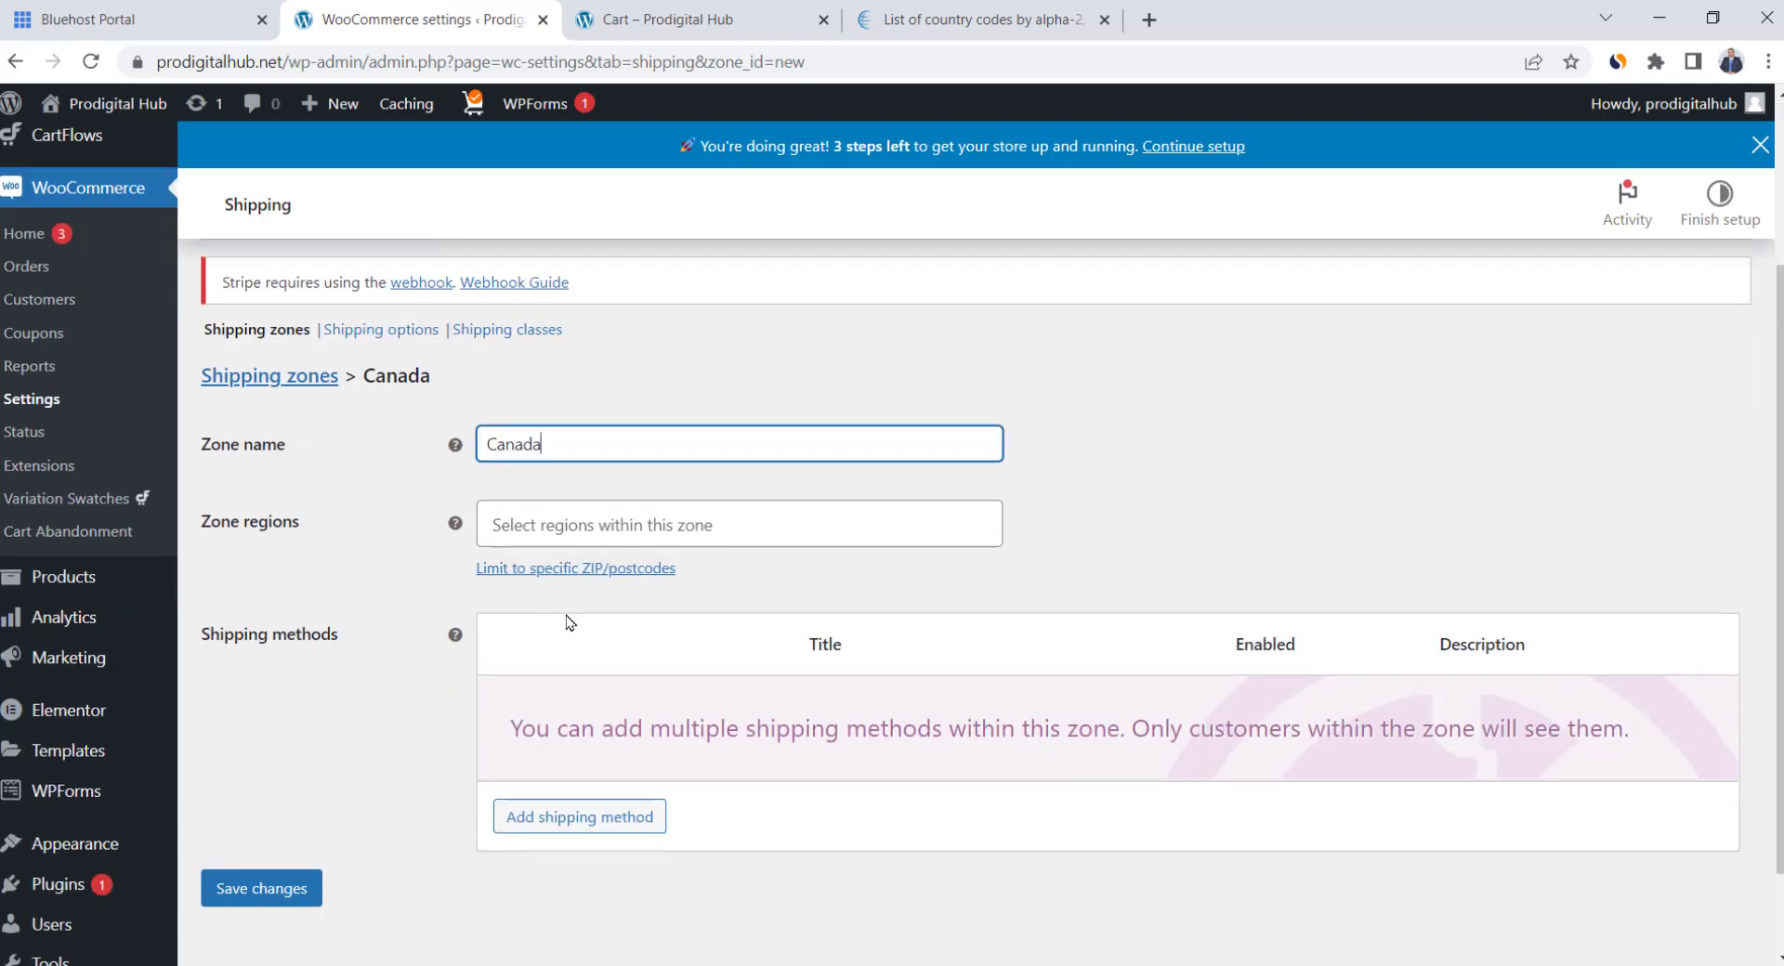
click(643, 512)
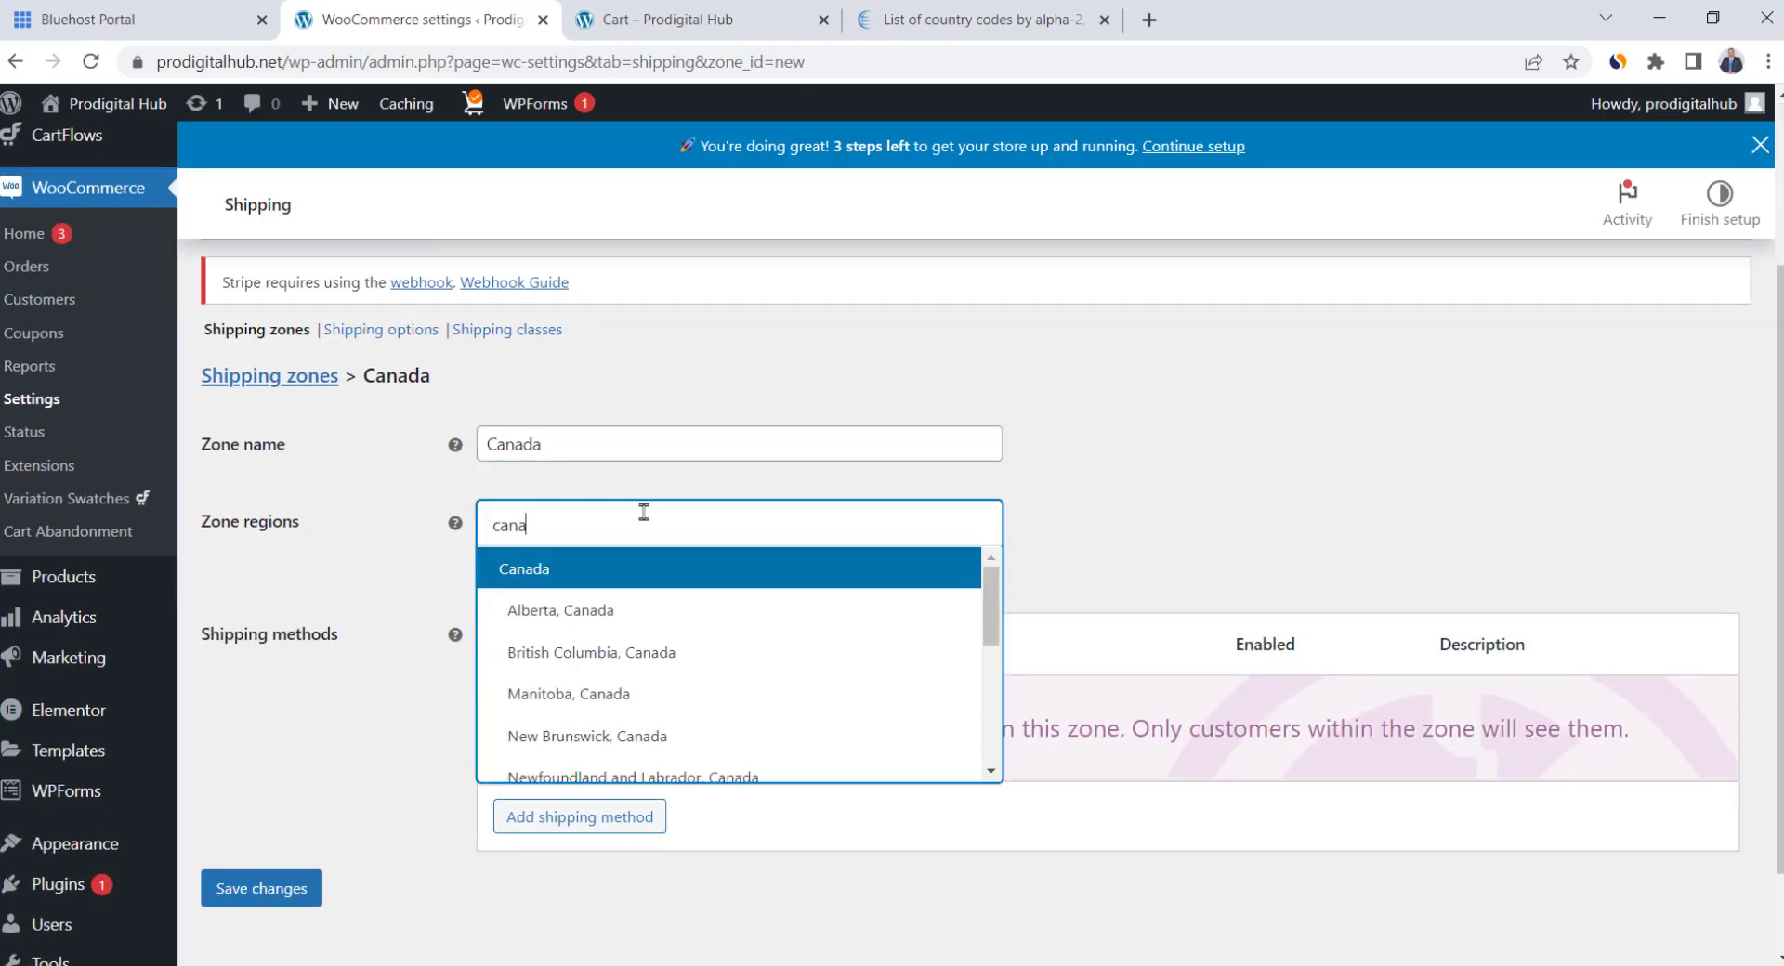
click(647, 576)
Add a Flat rate costing 13 to the Canada zone, save it, and return to Shipping zones
scroll(706, 618, down, 1)
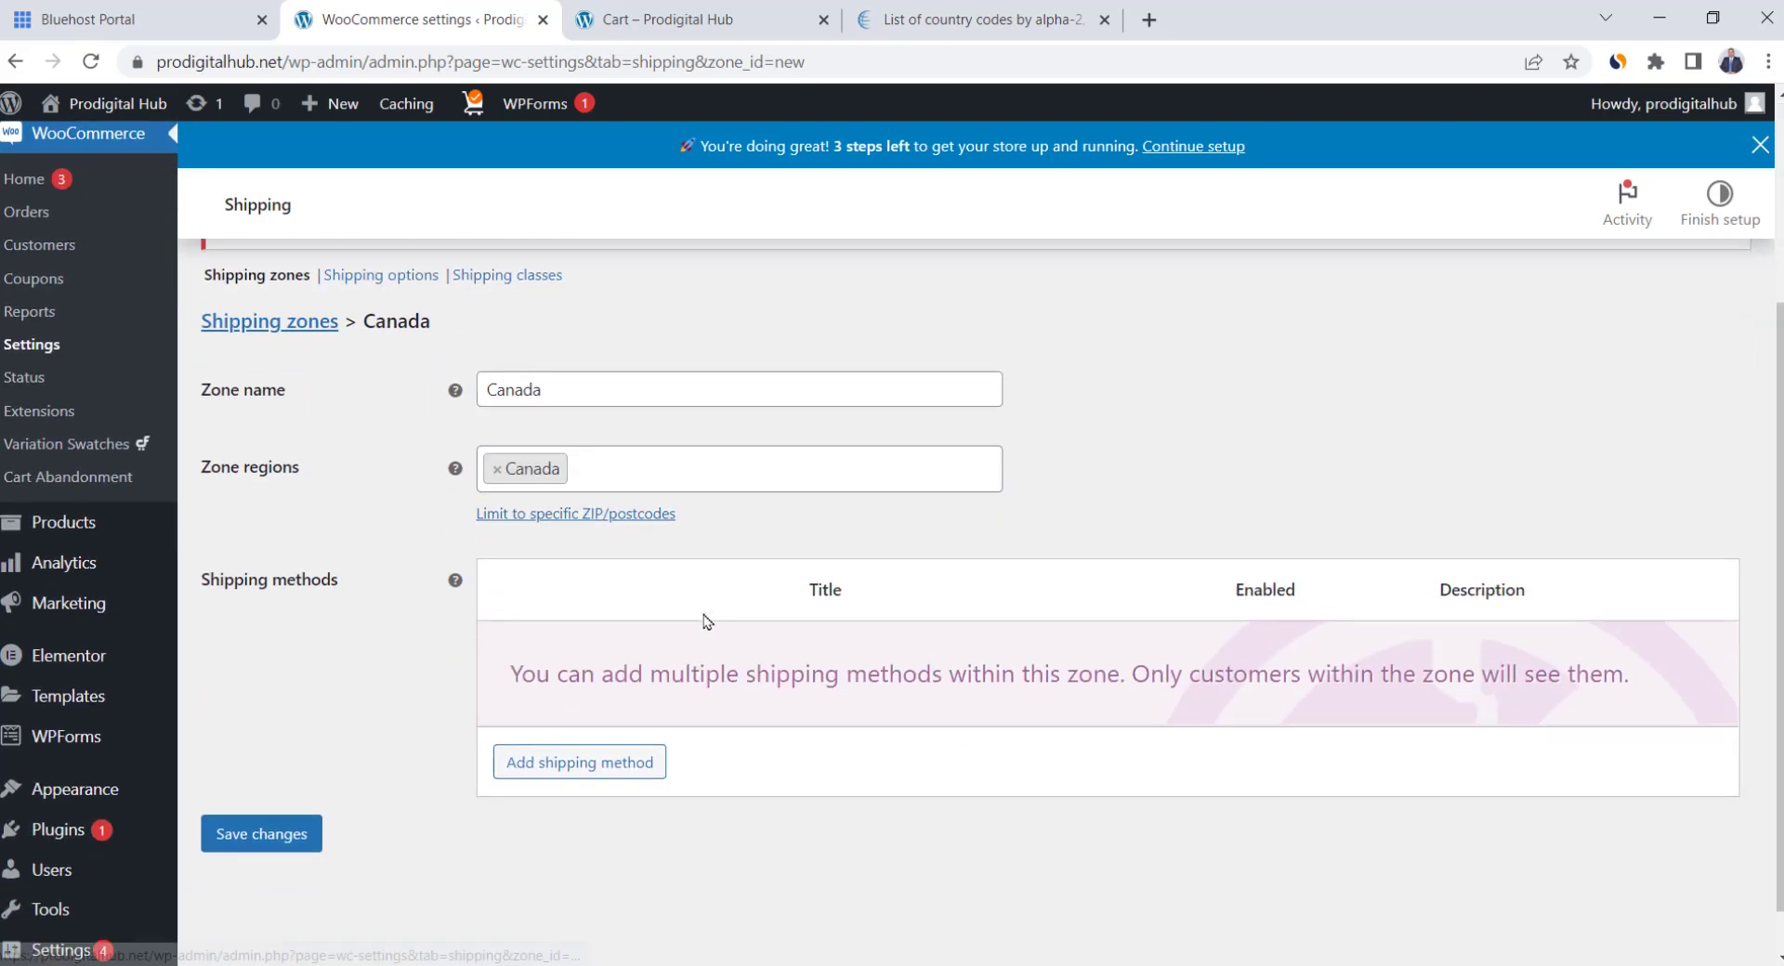
click(592, 709)
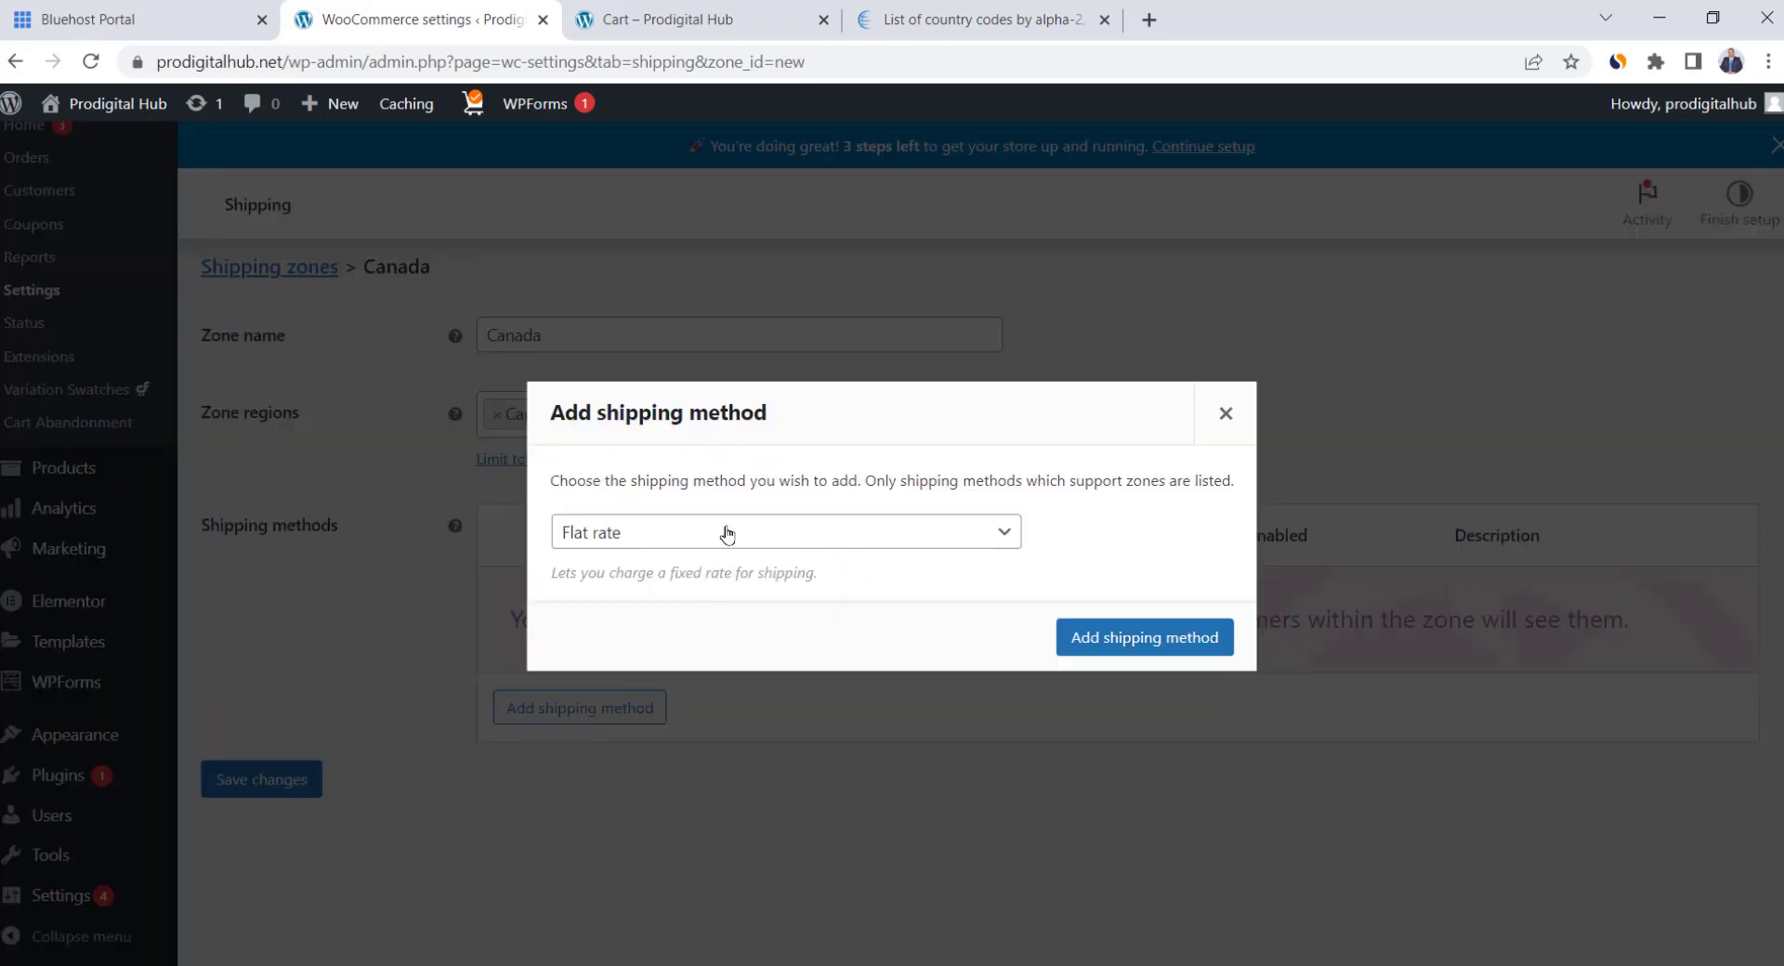
click(1163, 637)
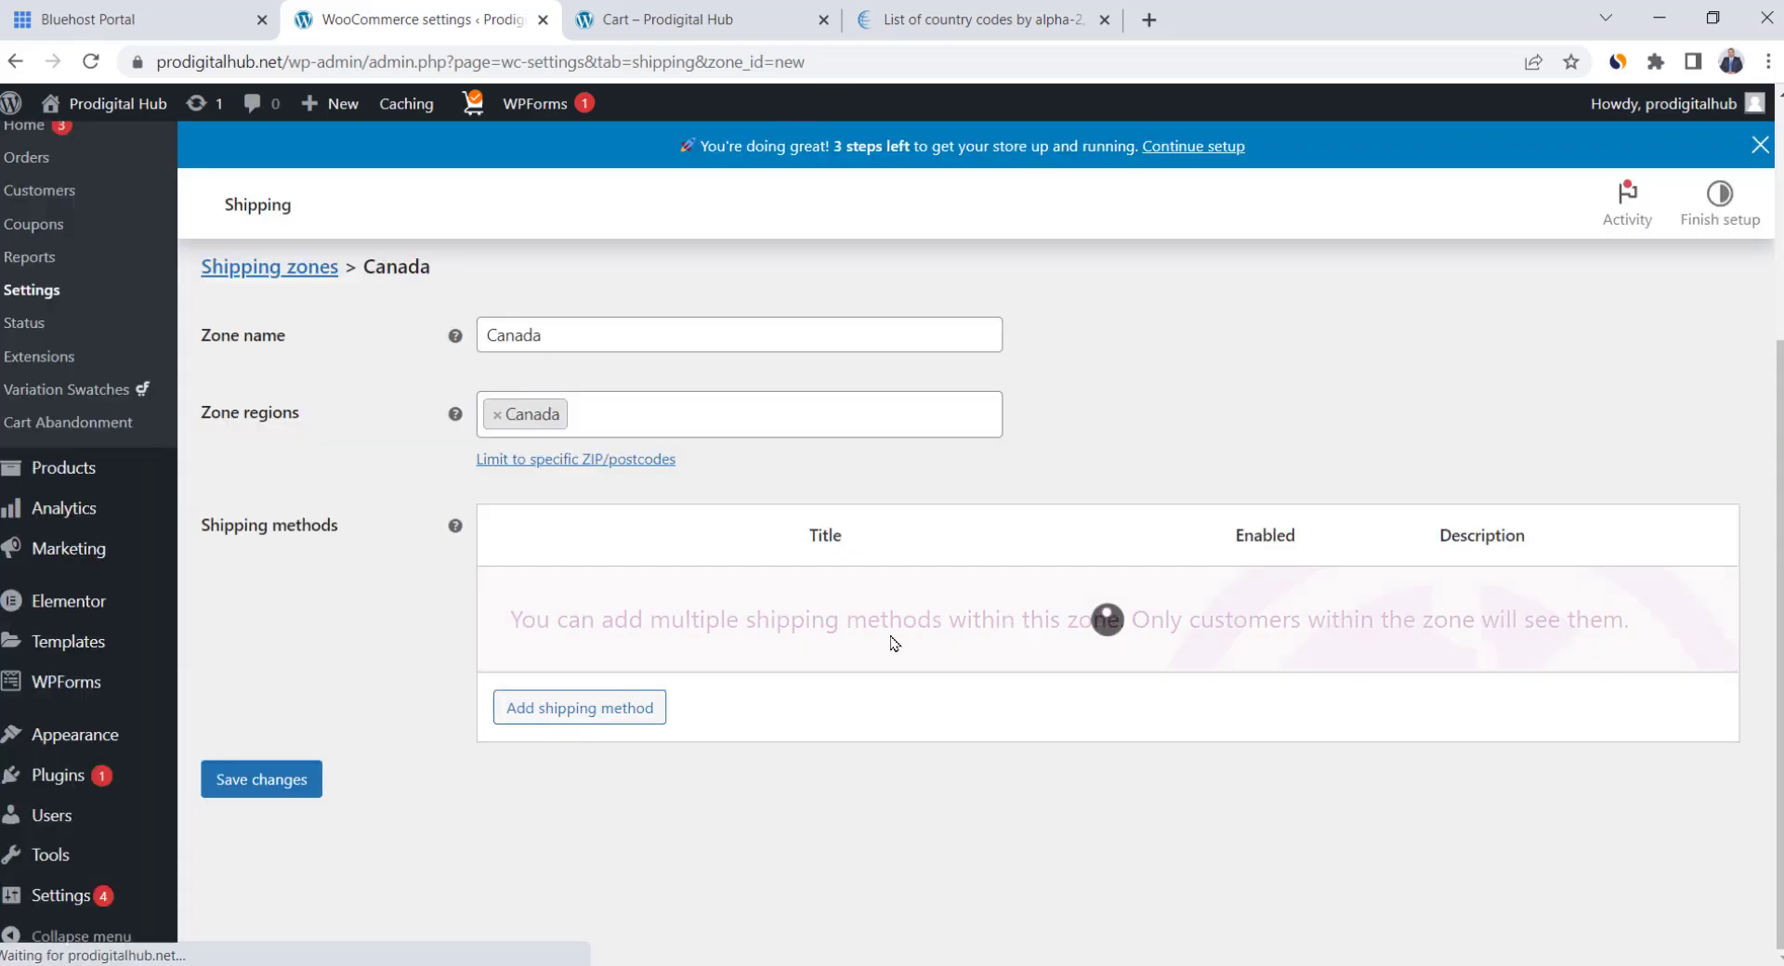
click(564, 630)
click(753, 596)
text(13)
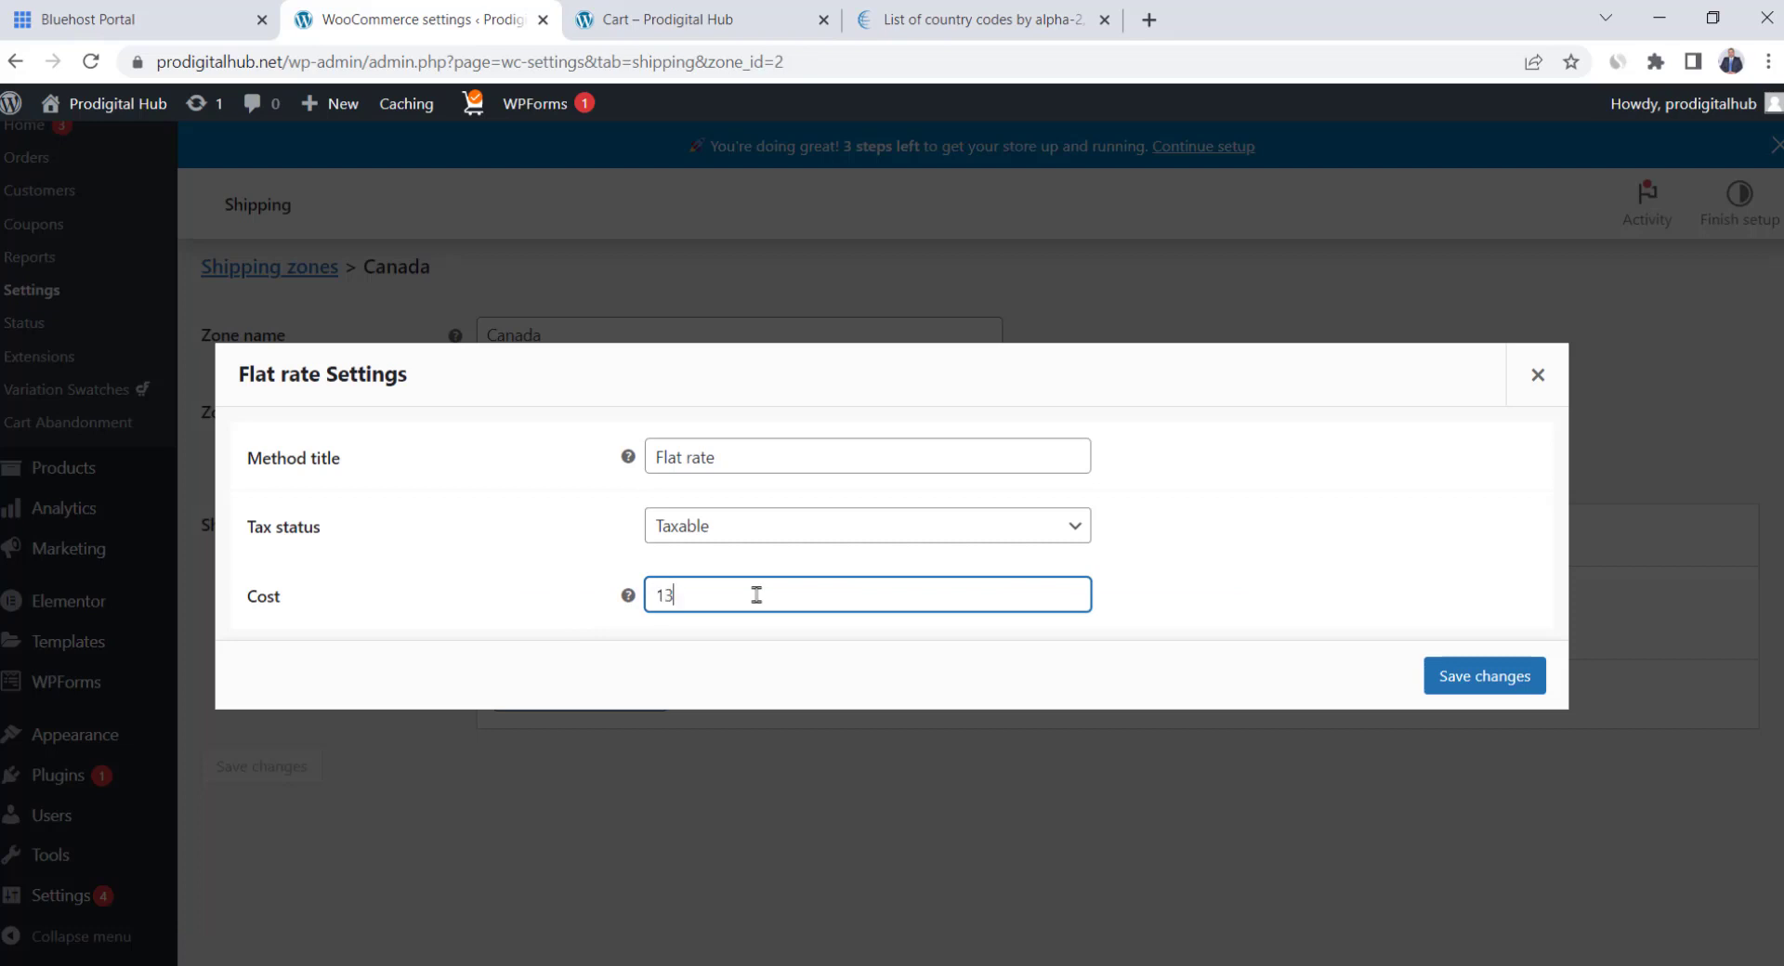
click(1451, 673)
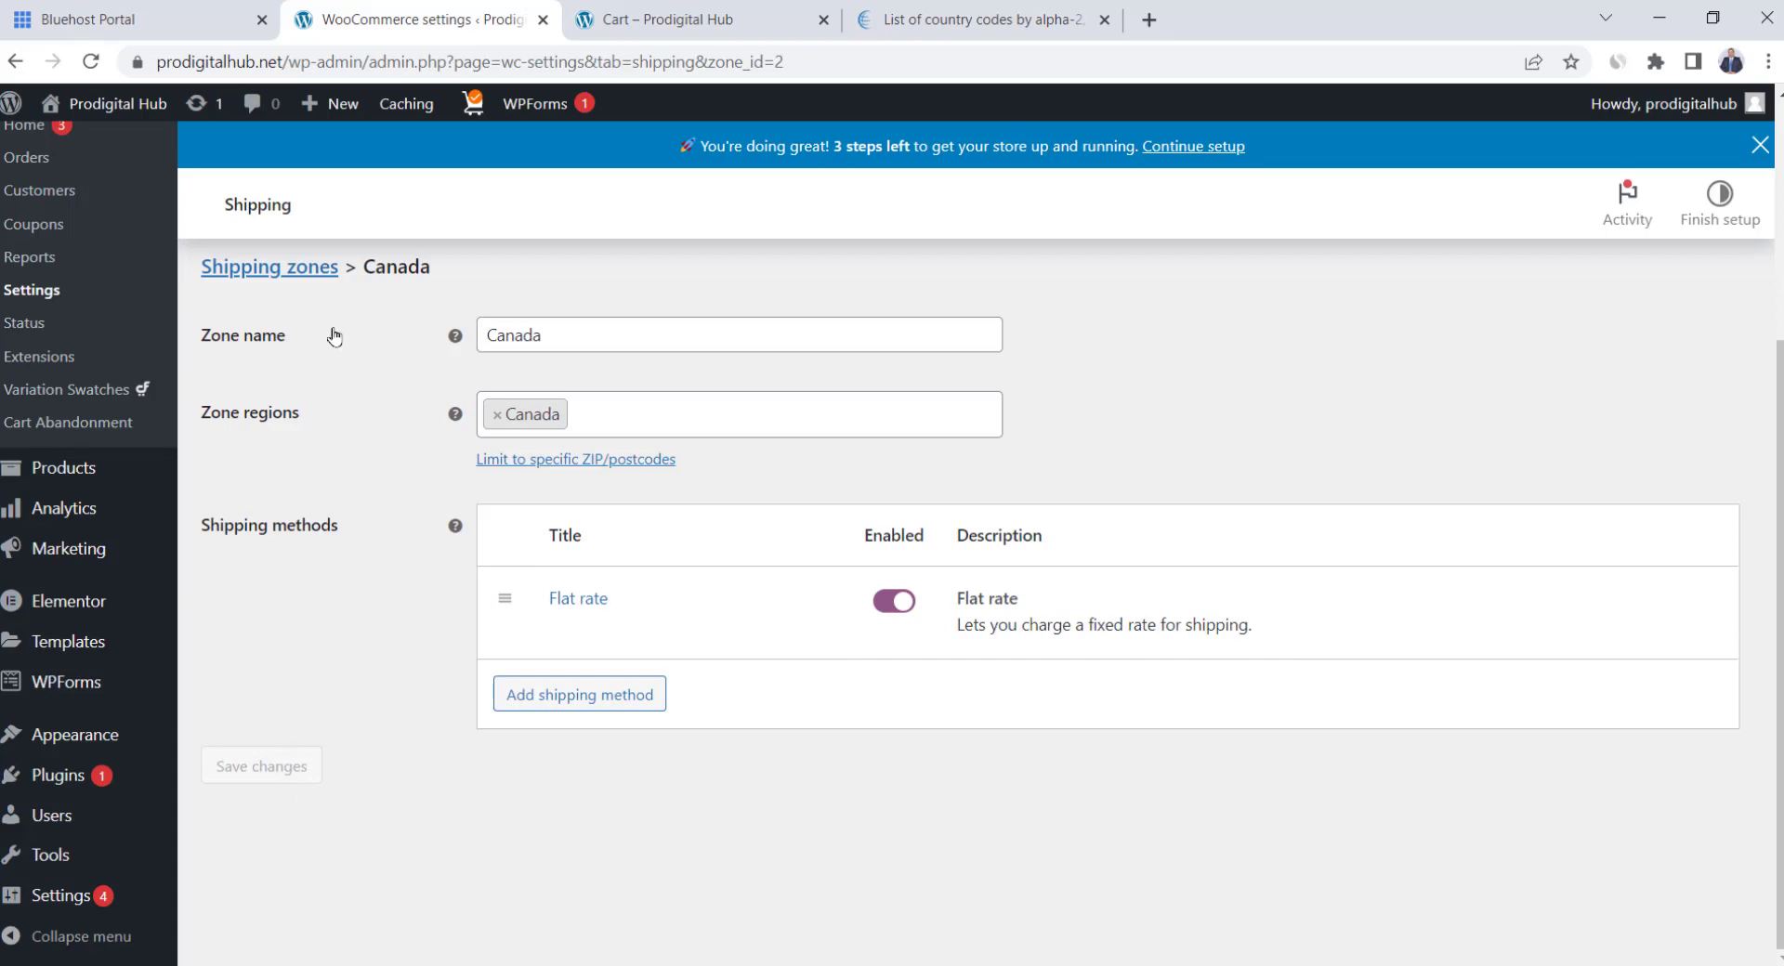
click(290, 272)
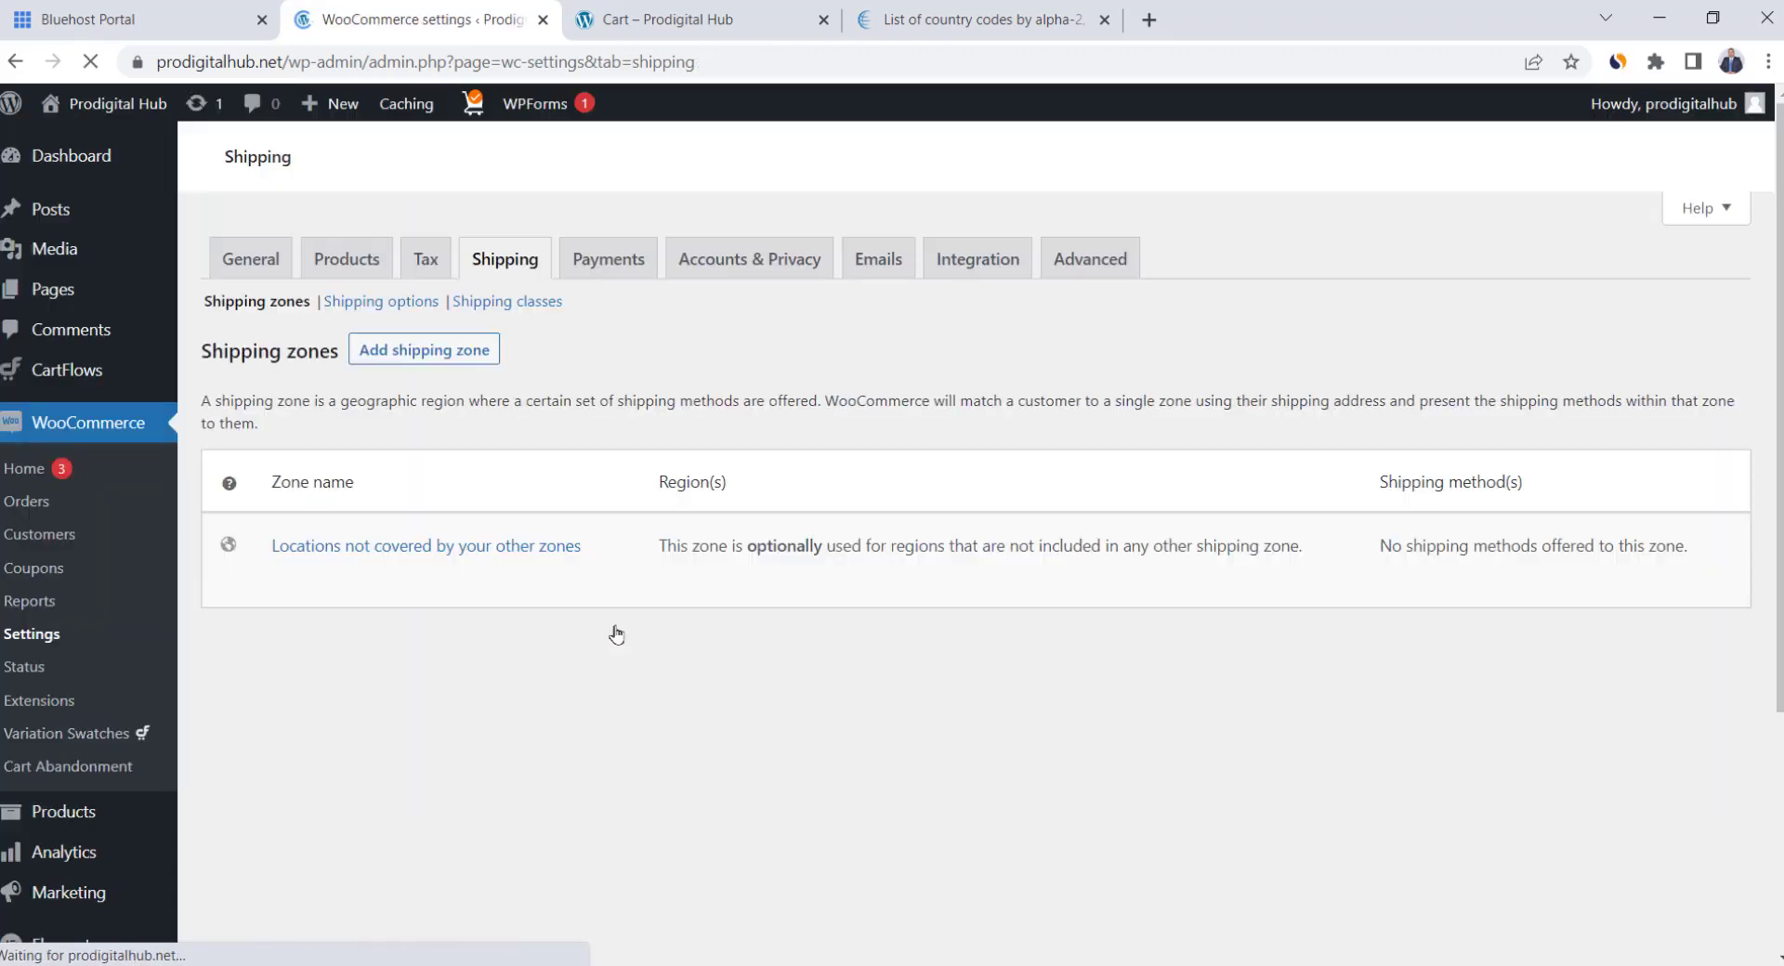
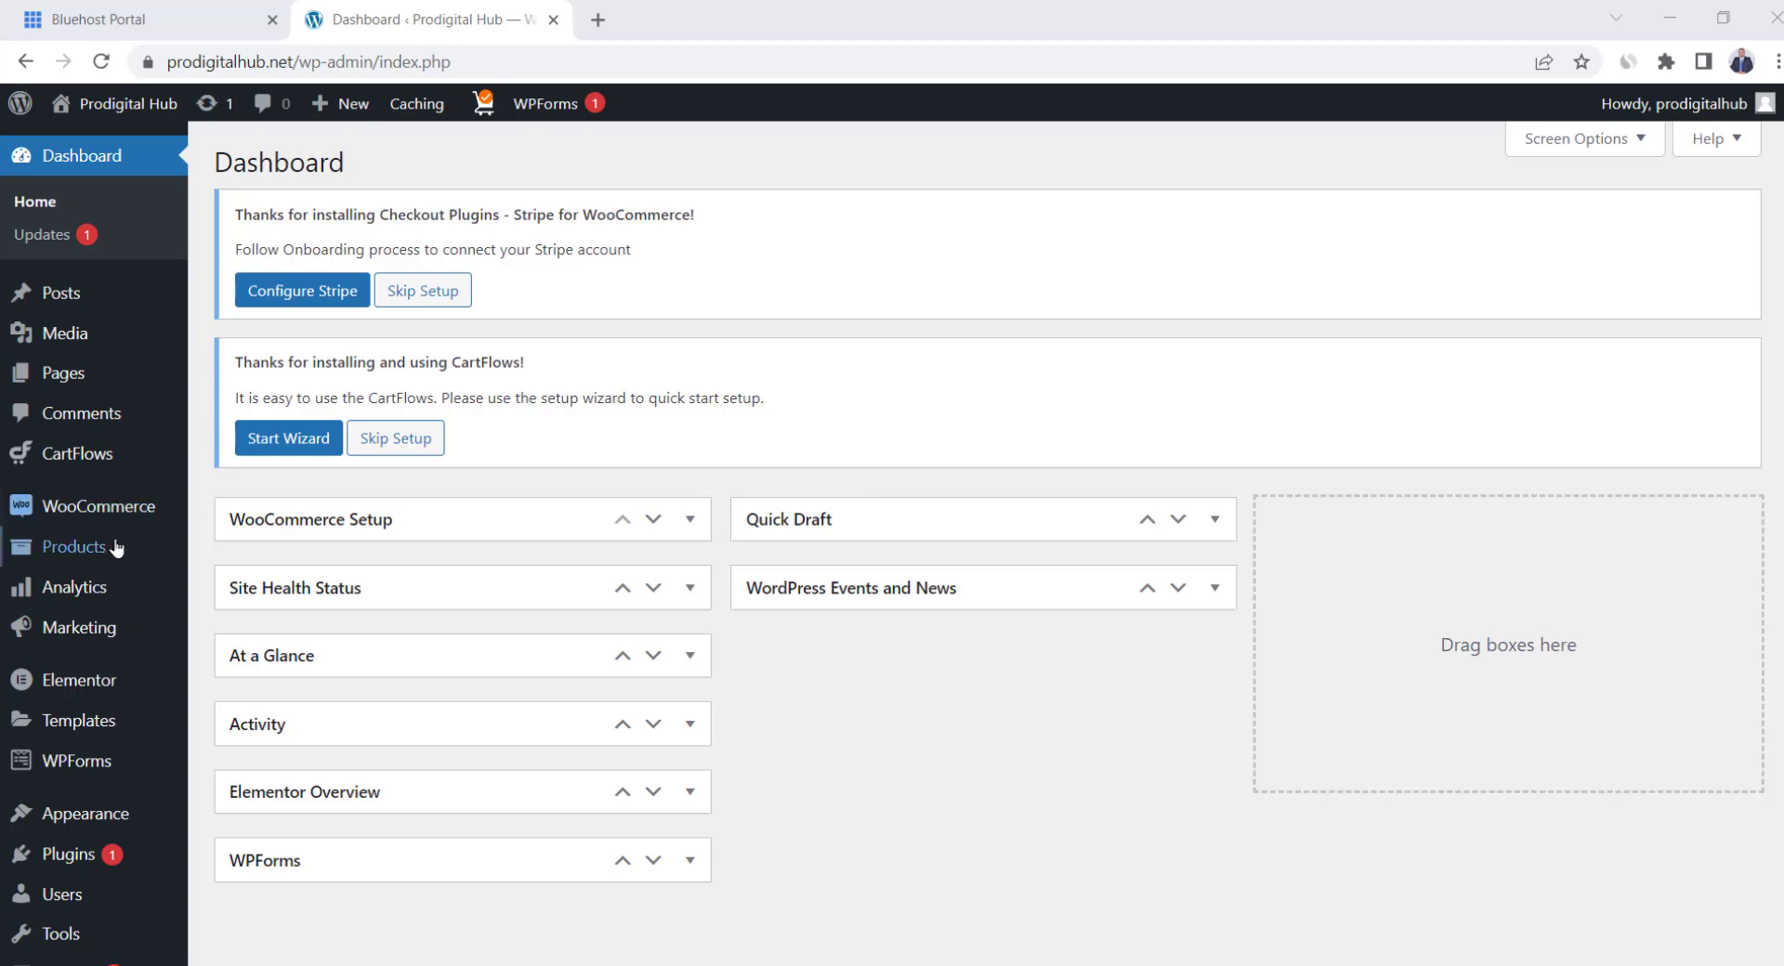
Select all product categories on the Categories page and bulk-delete Accessories, Men and Women
mouse_move(72, 555)
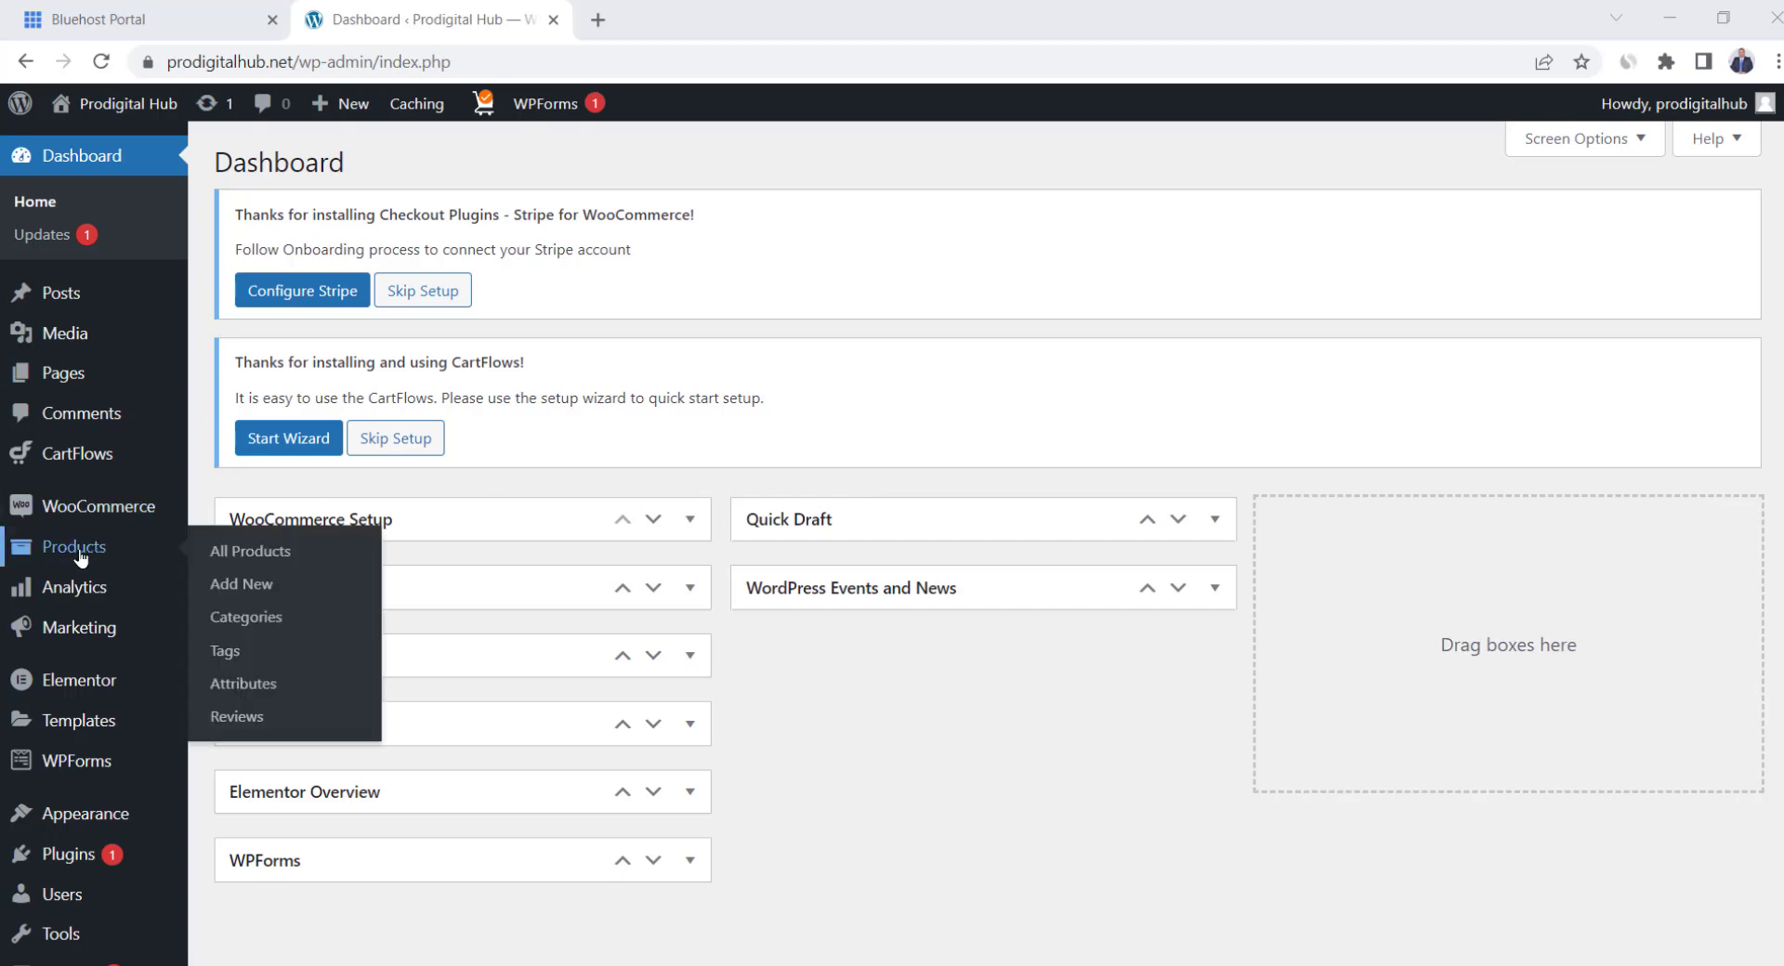
click(270, 619)
scroll(825, 552, down, 1)
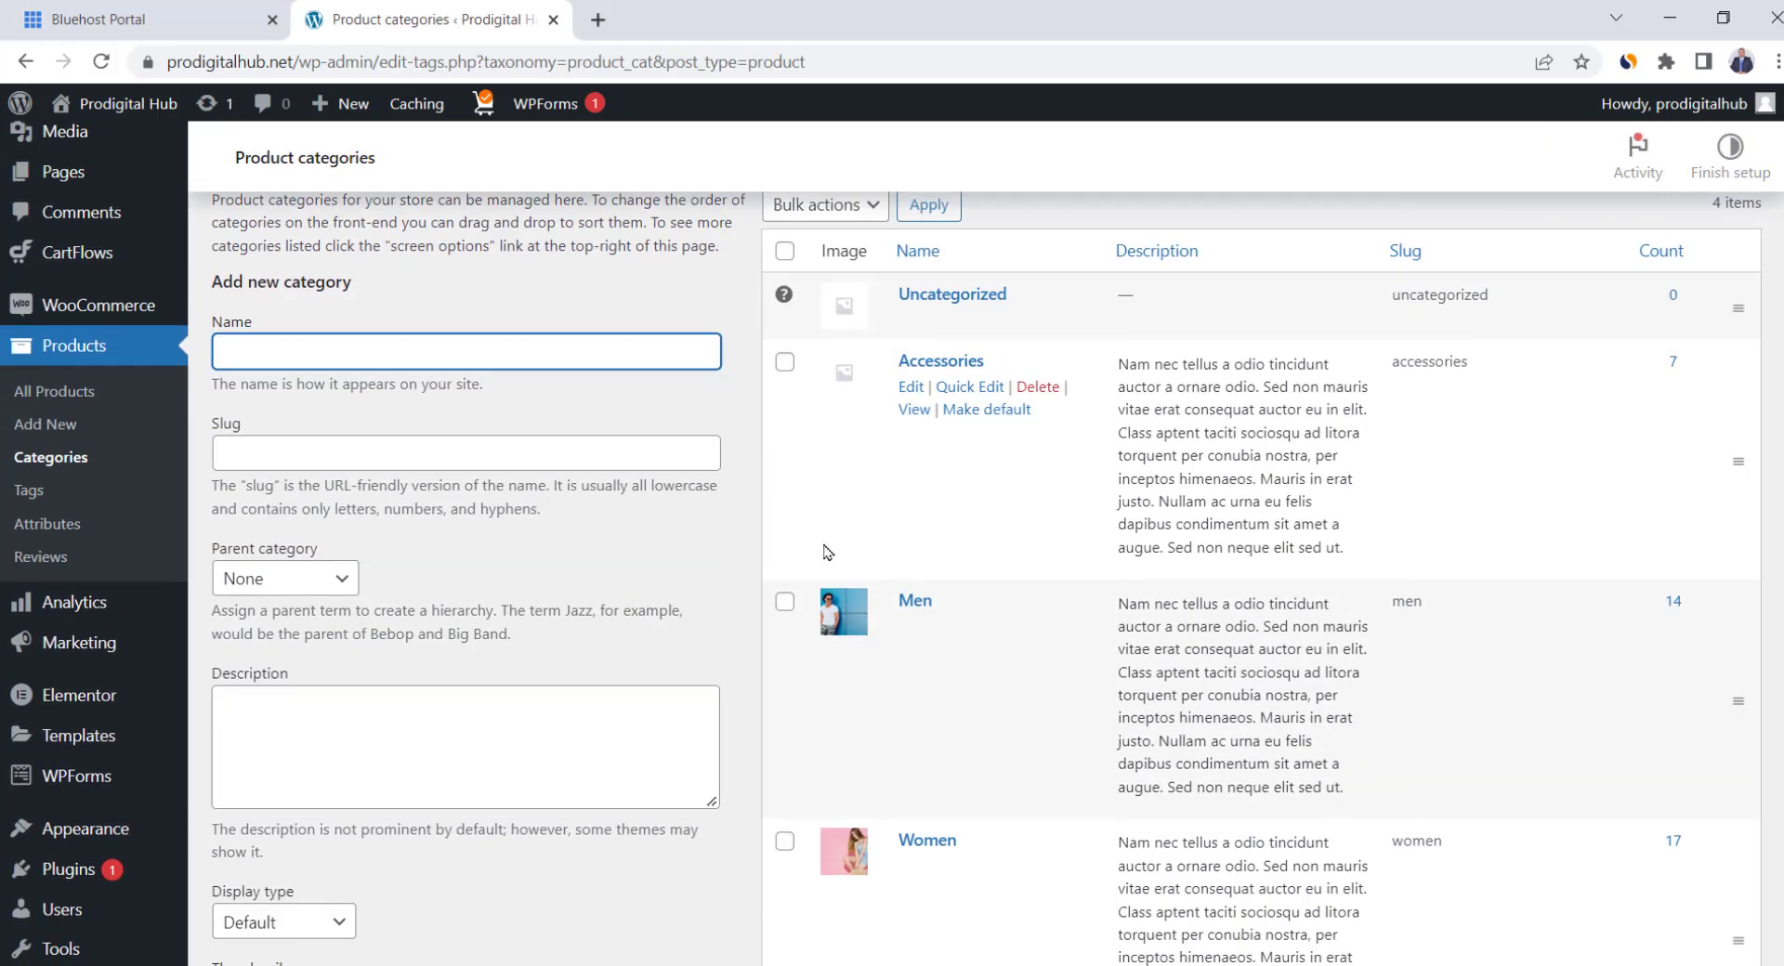
scroll(801, 466, up, 1)
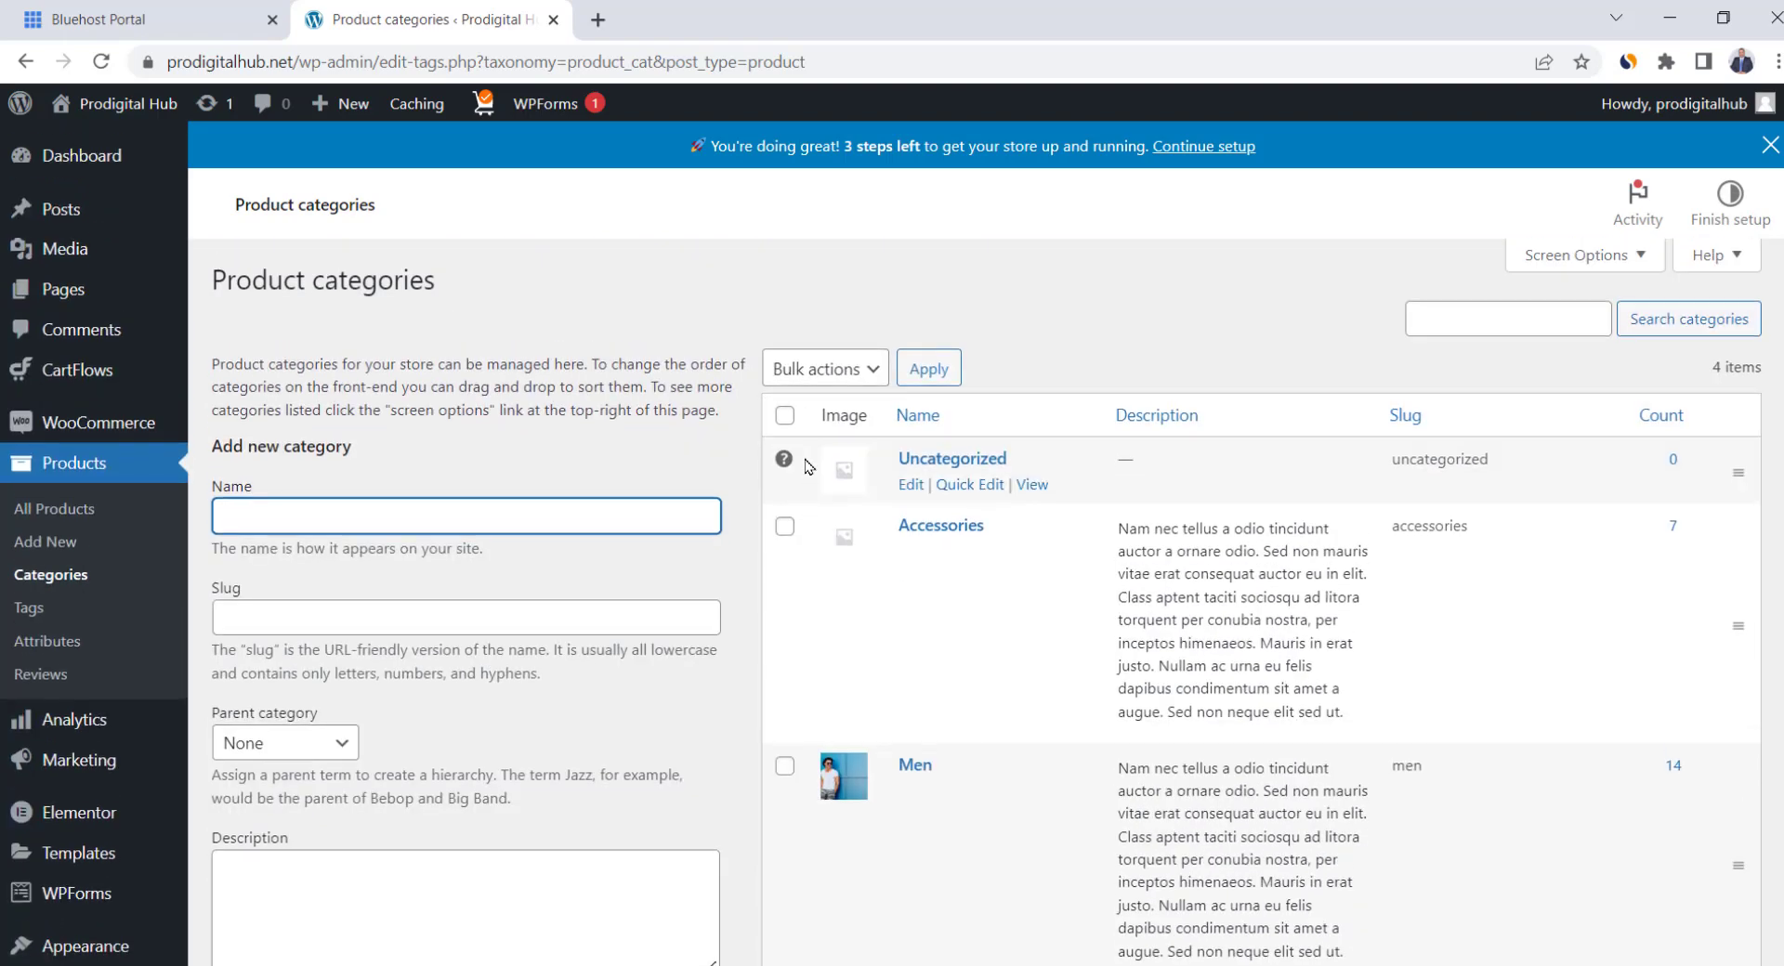
scroll(806, 461, down, 1)
scroll(807, 462, up, 1)
click(784, 416)
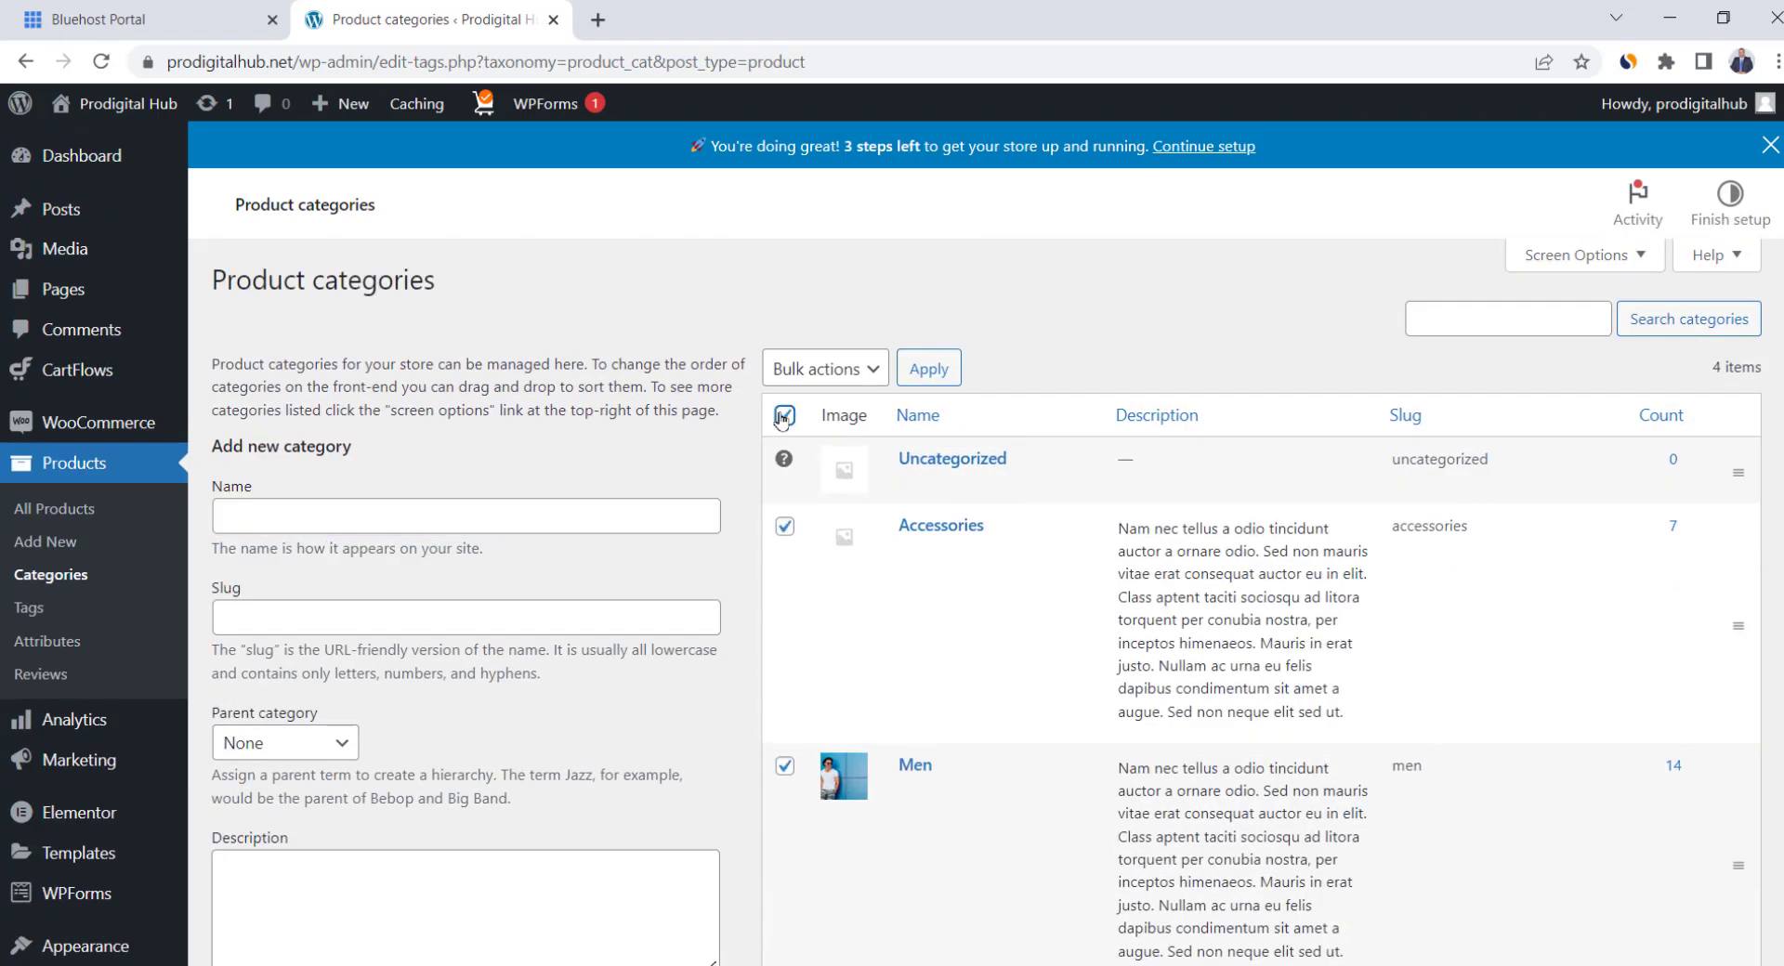
click(841, 372)
click(838, 422)
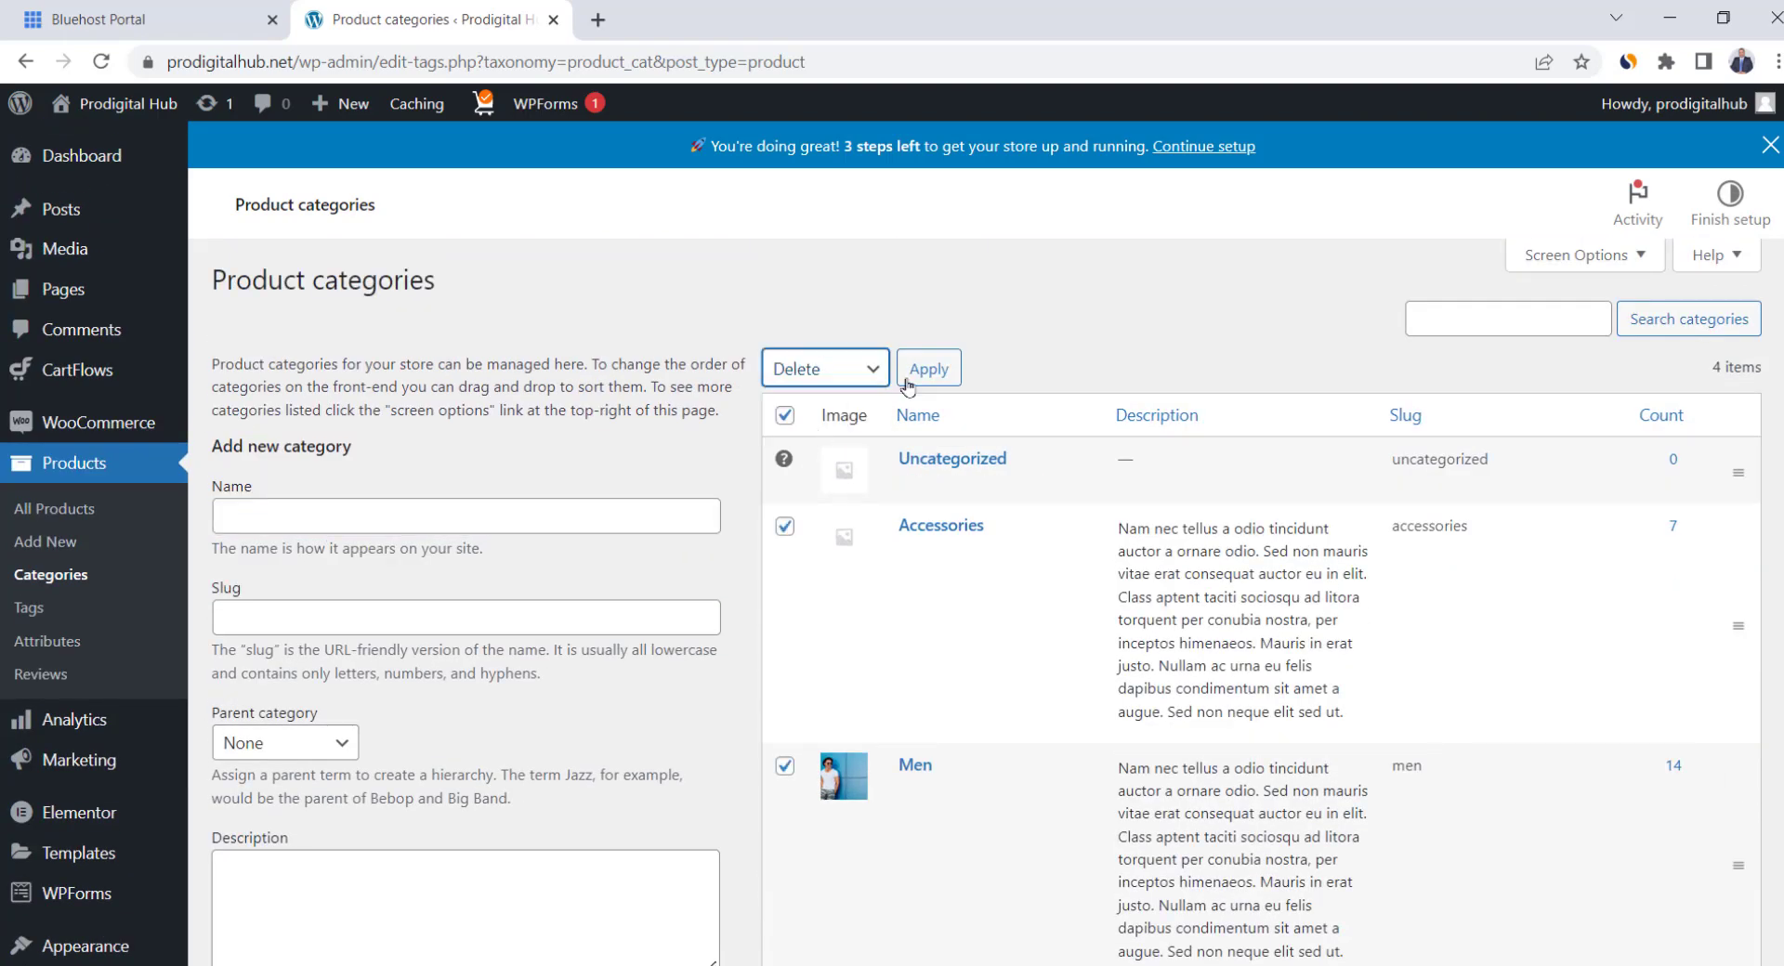
click(926, 372)
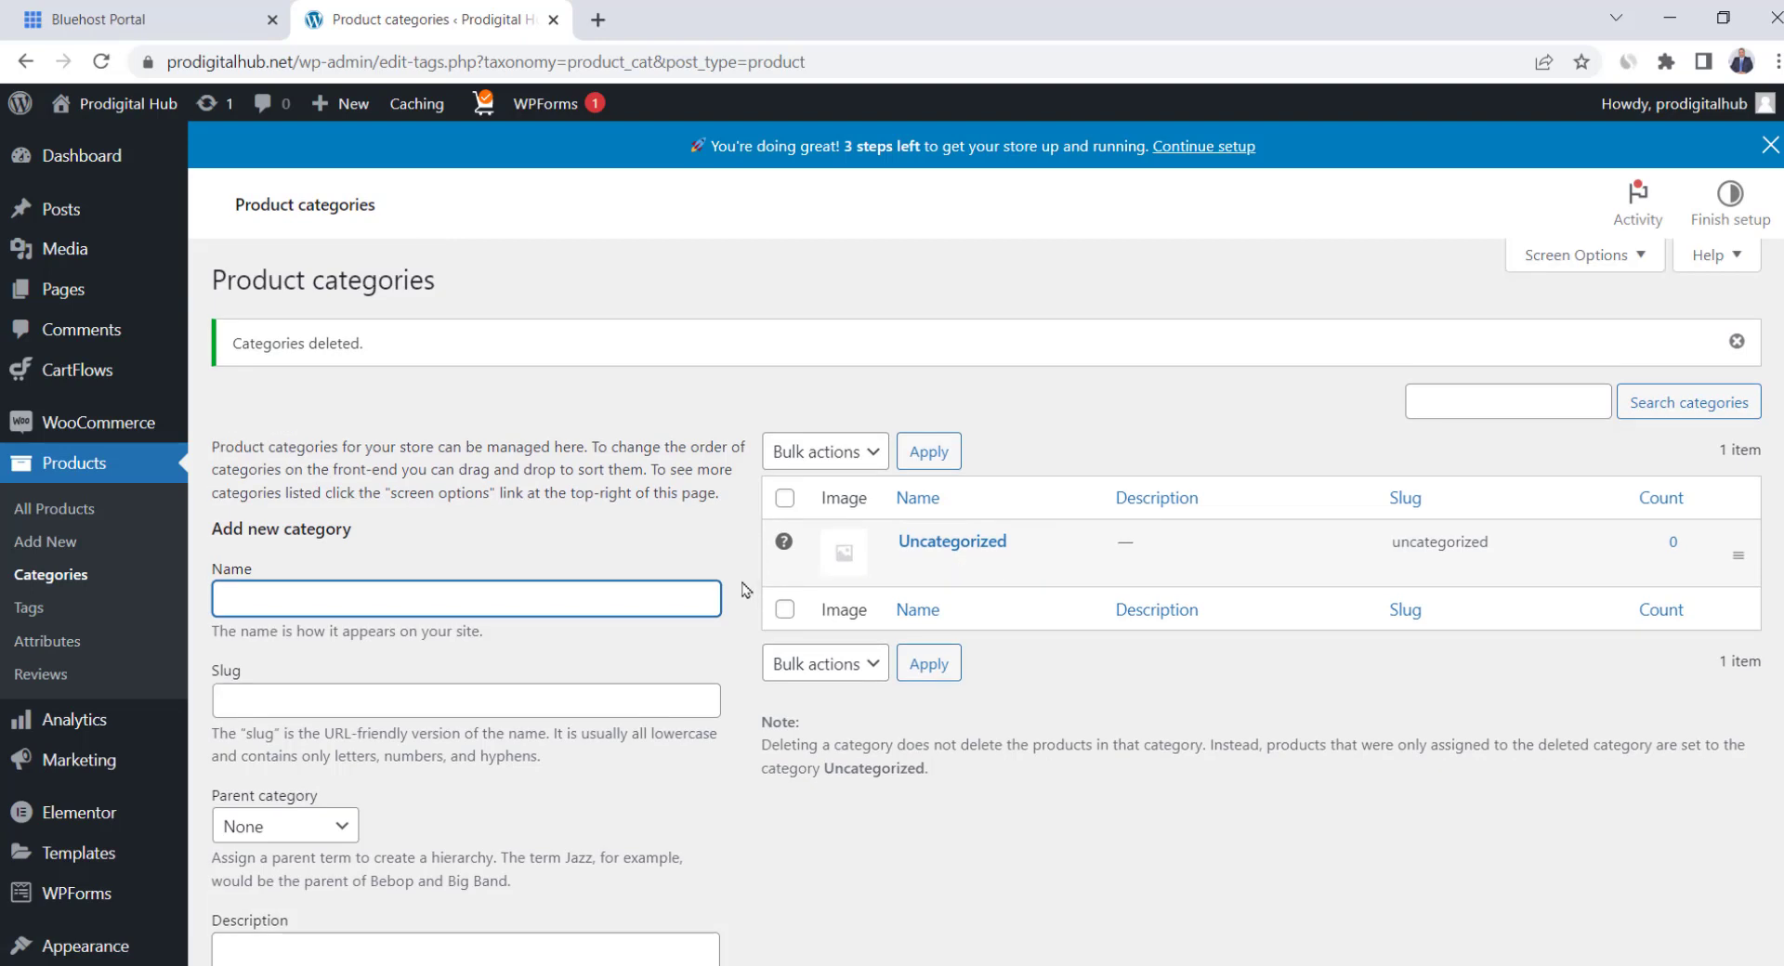
Add two new product categories, Jackets and Jeans
scroll(590, 553, down, 1)
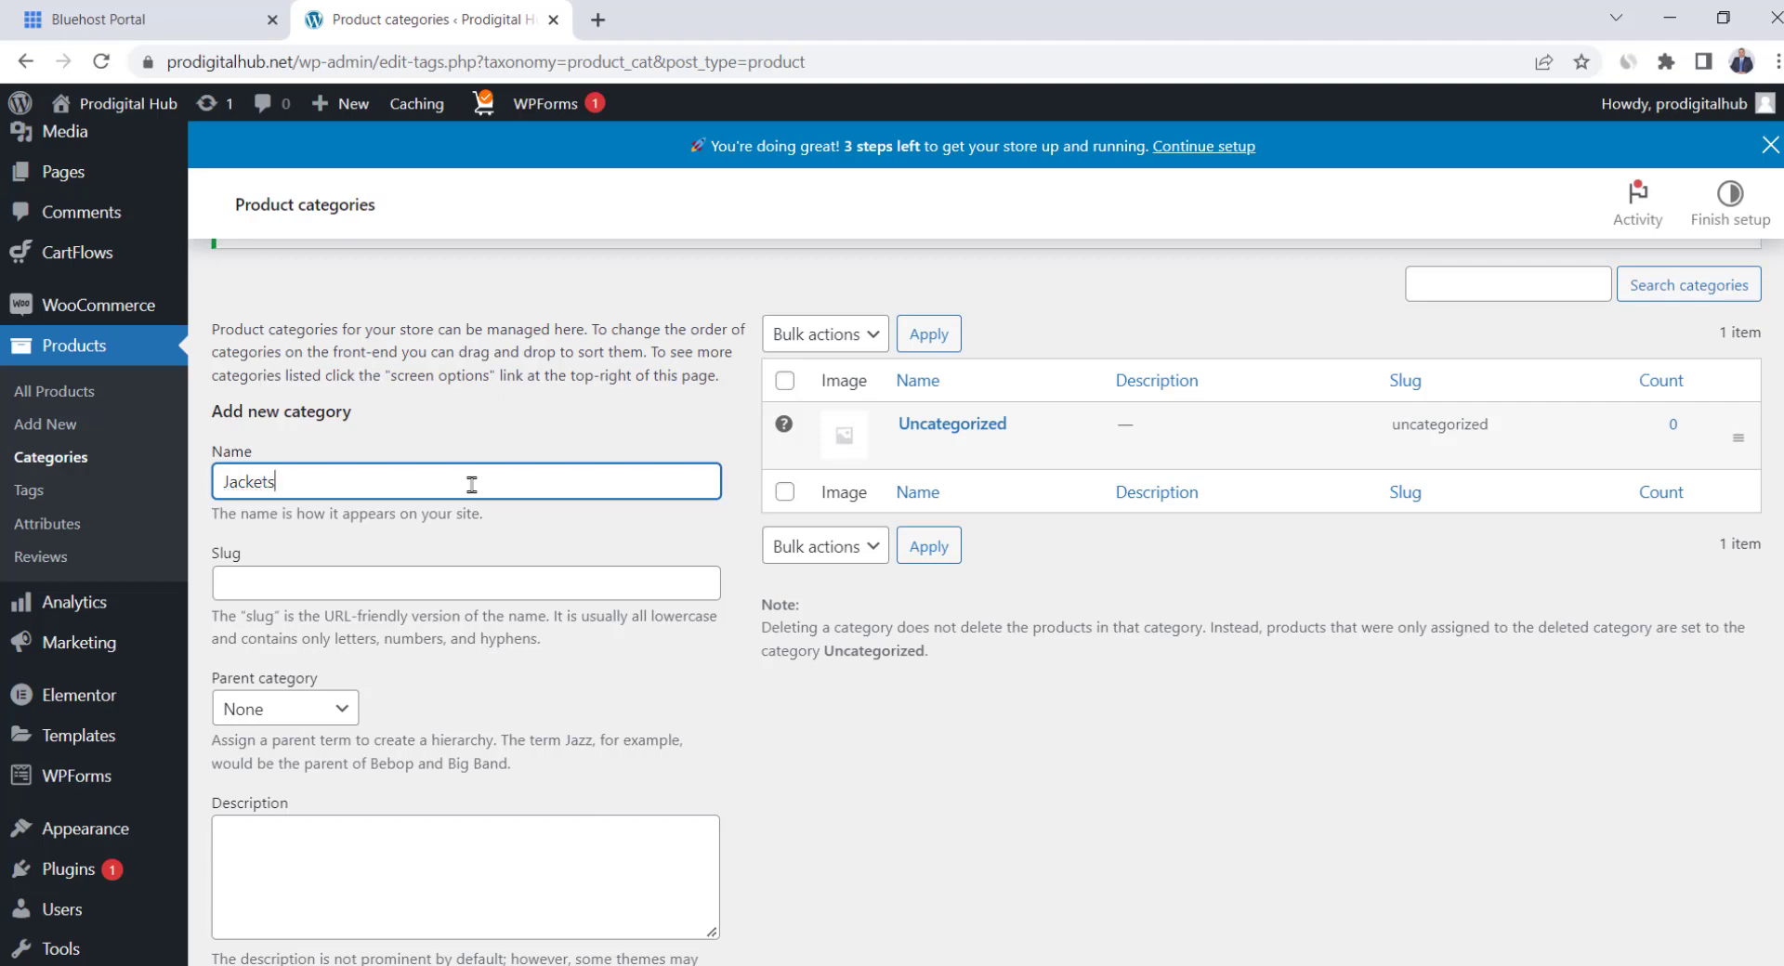
scroll(472, 484, down, 4)
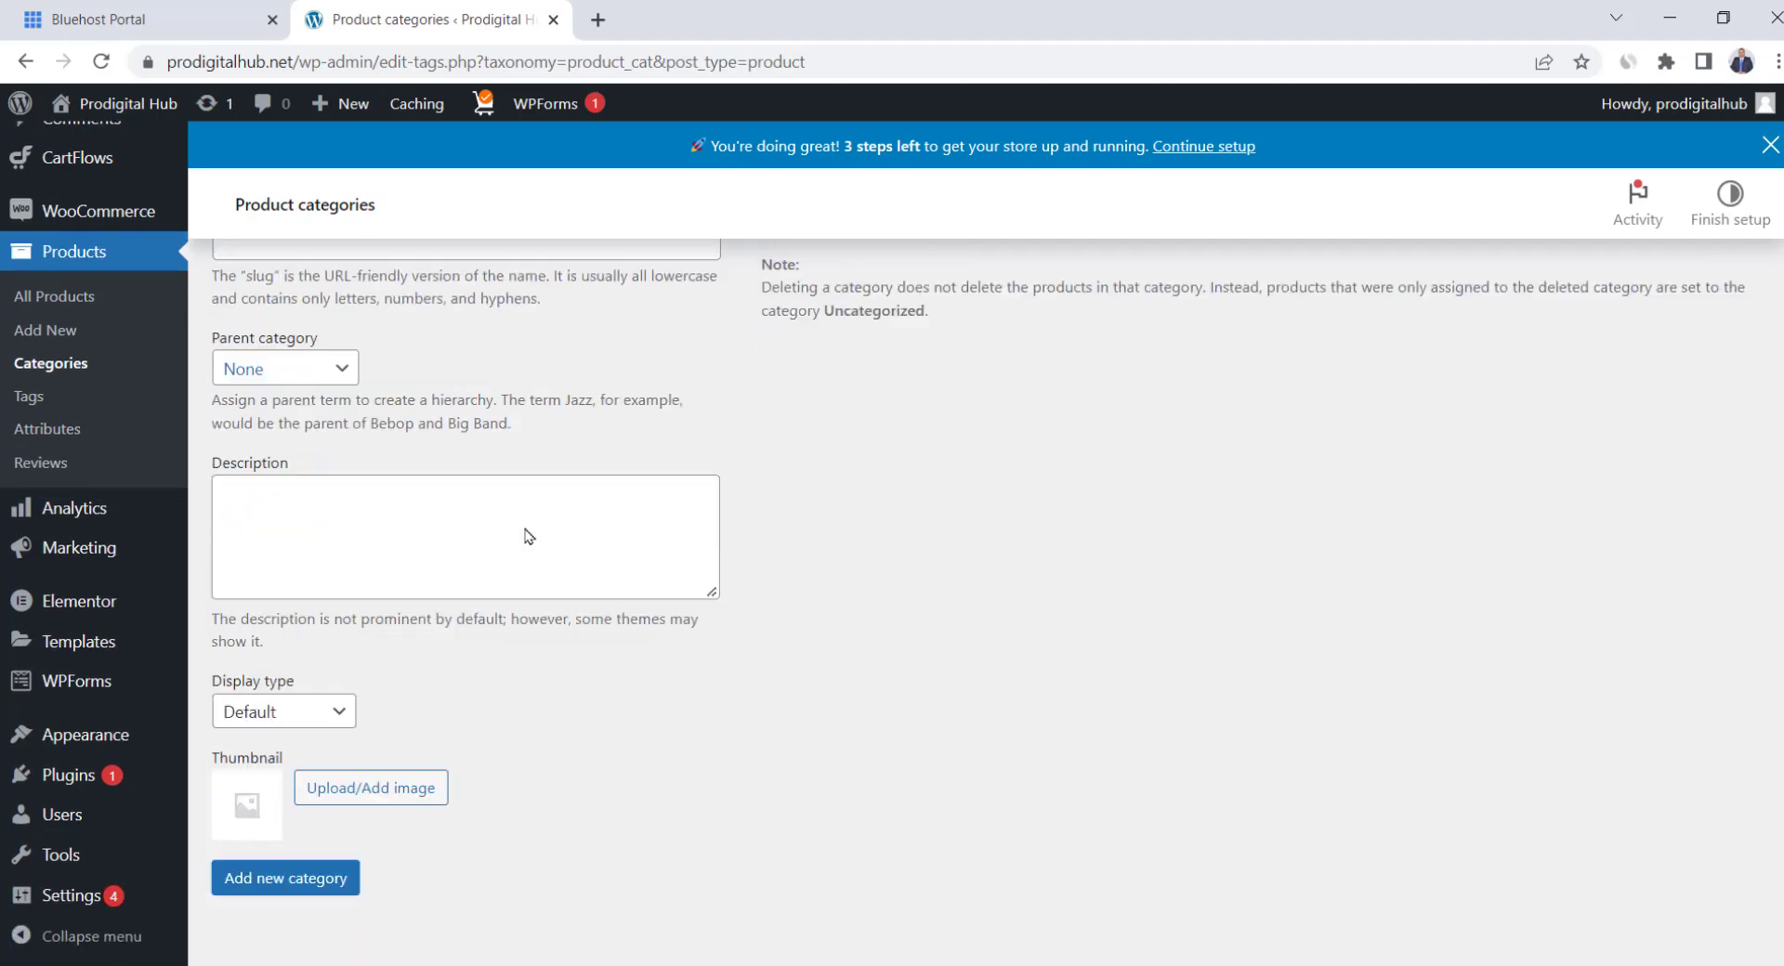
click(264, 869)
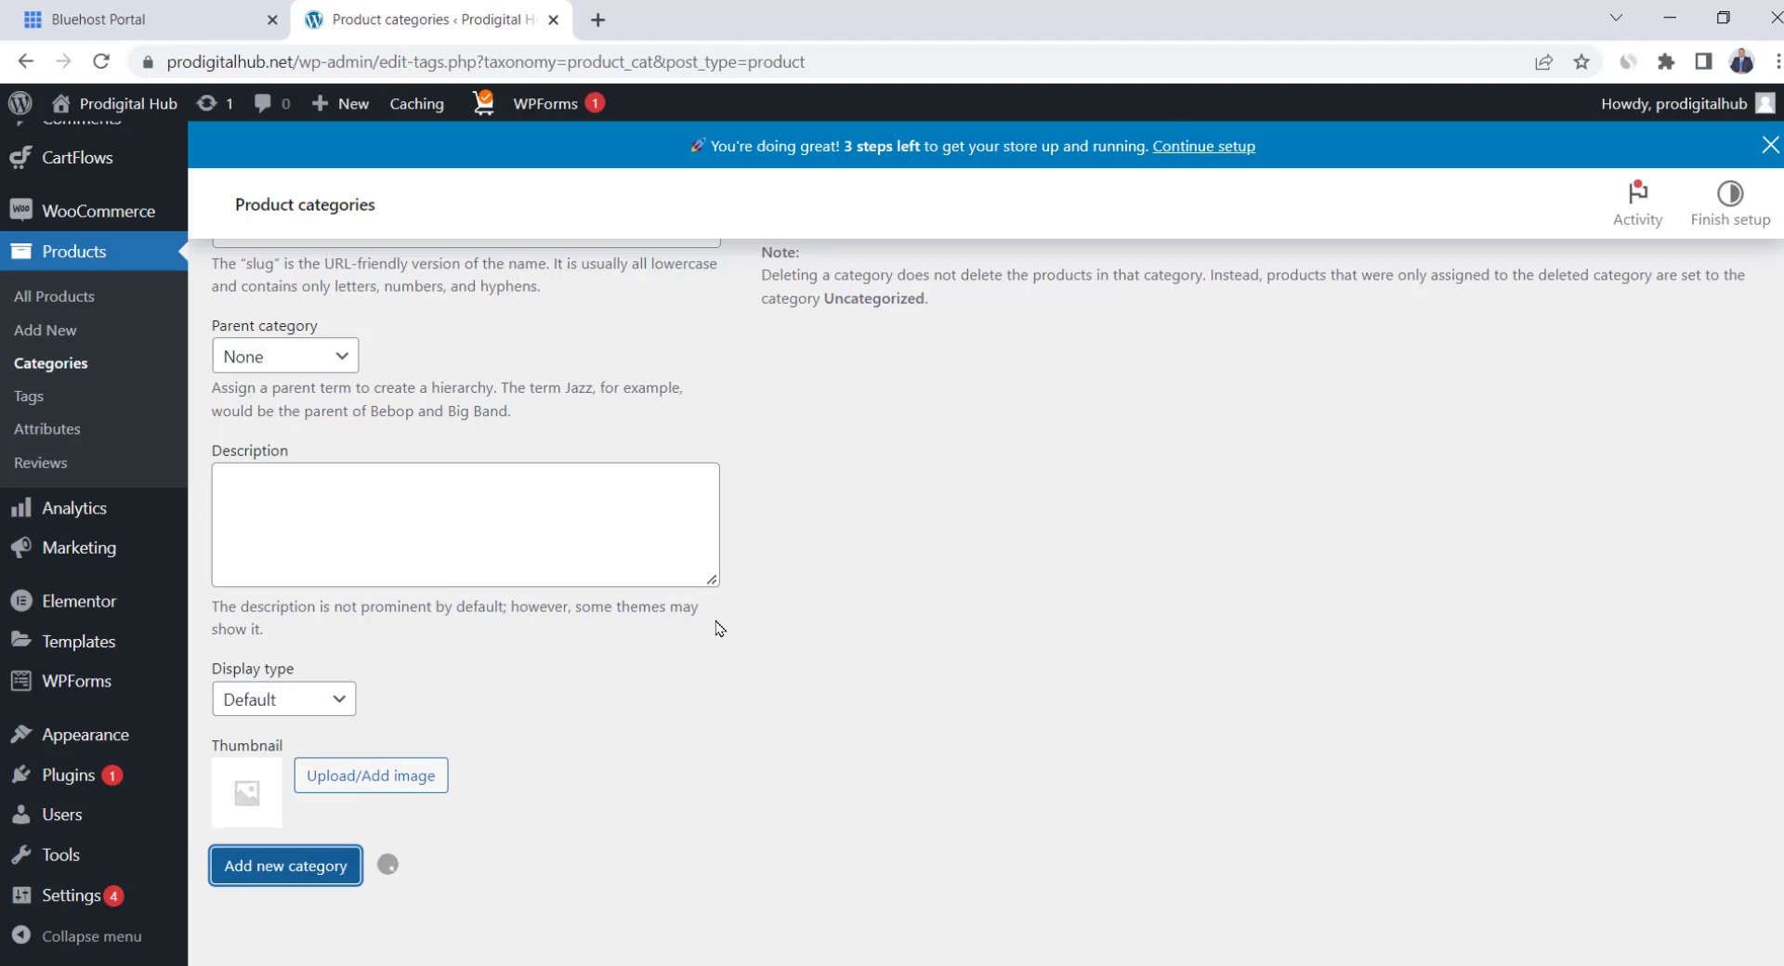
scroll(718, 629, up, 4)
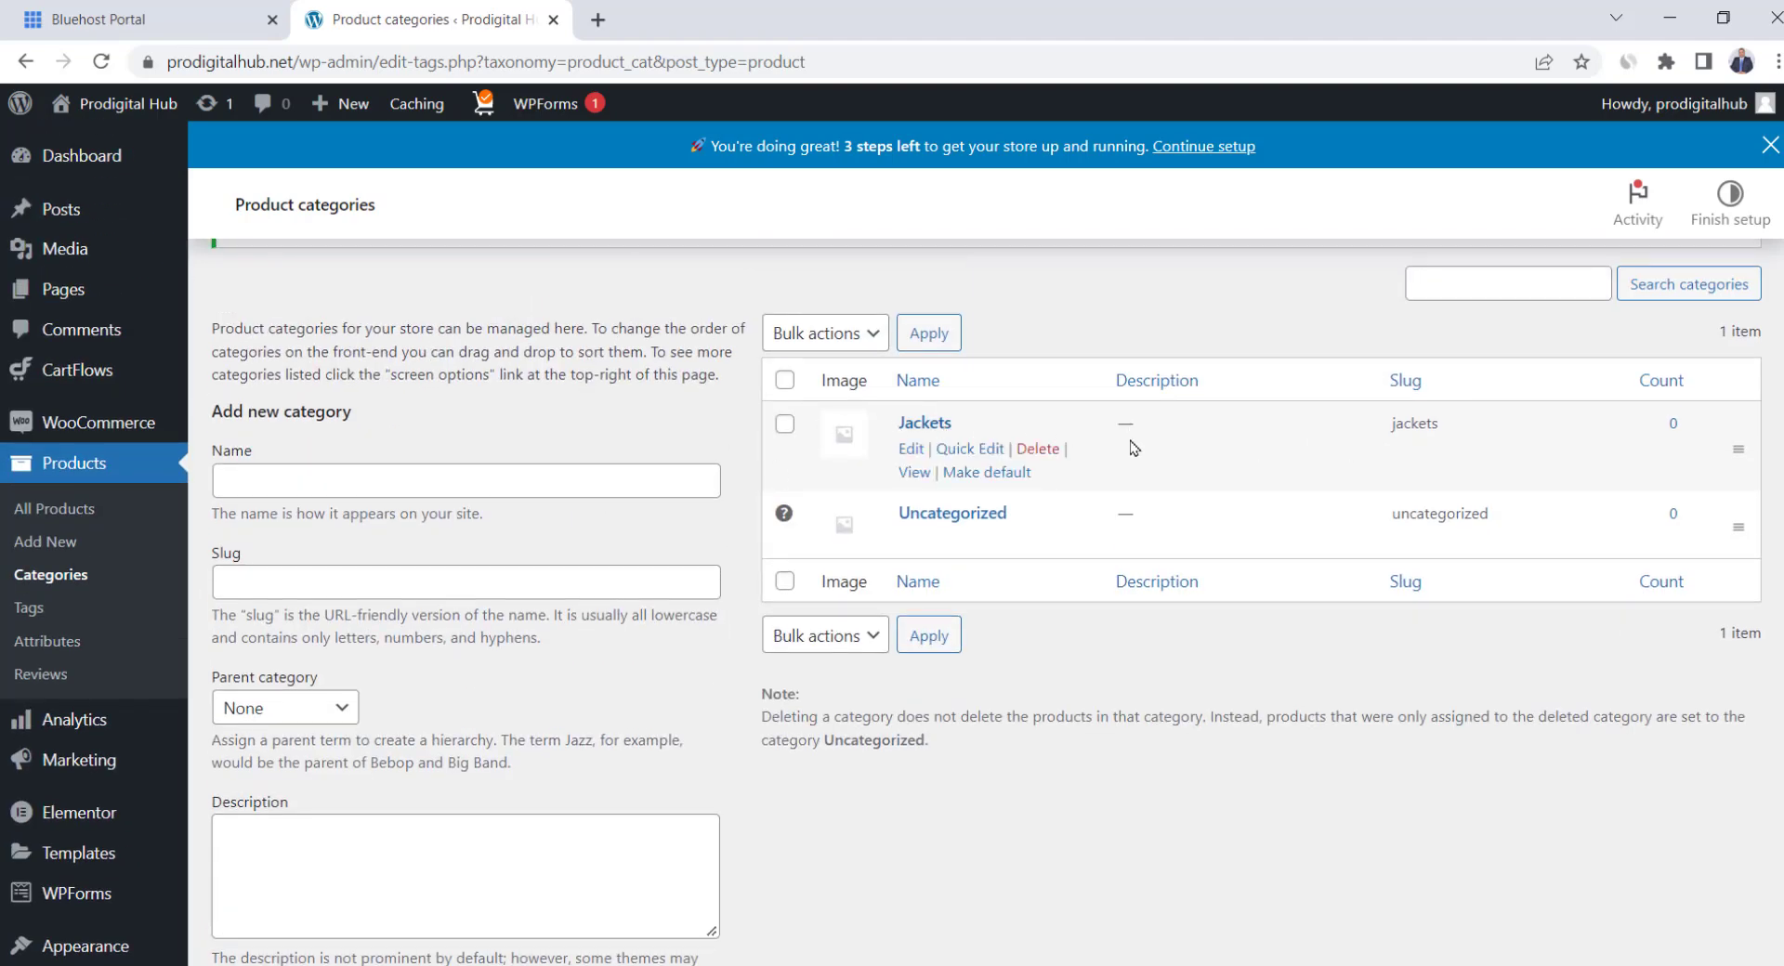
click(508, 481)
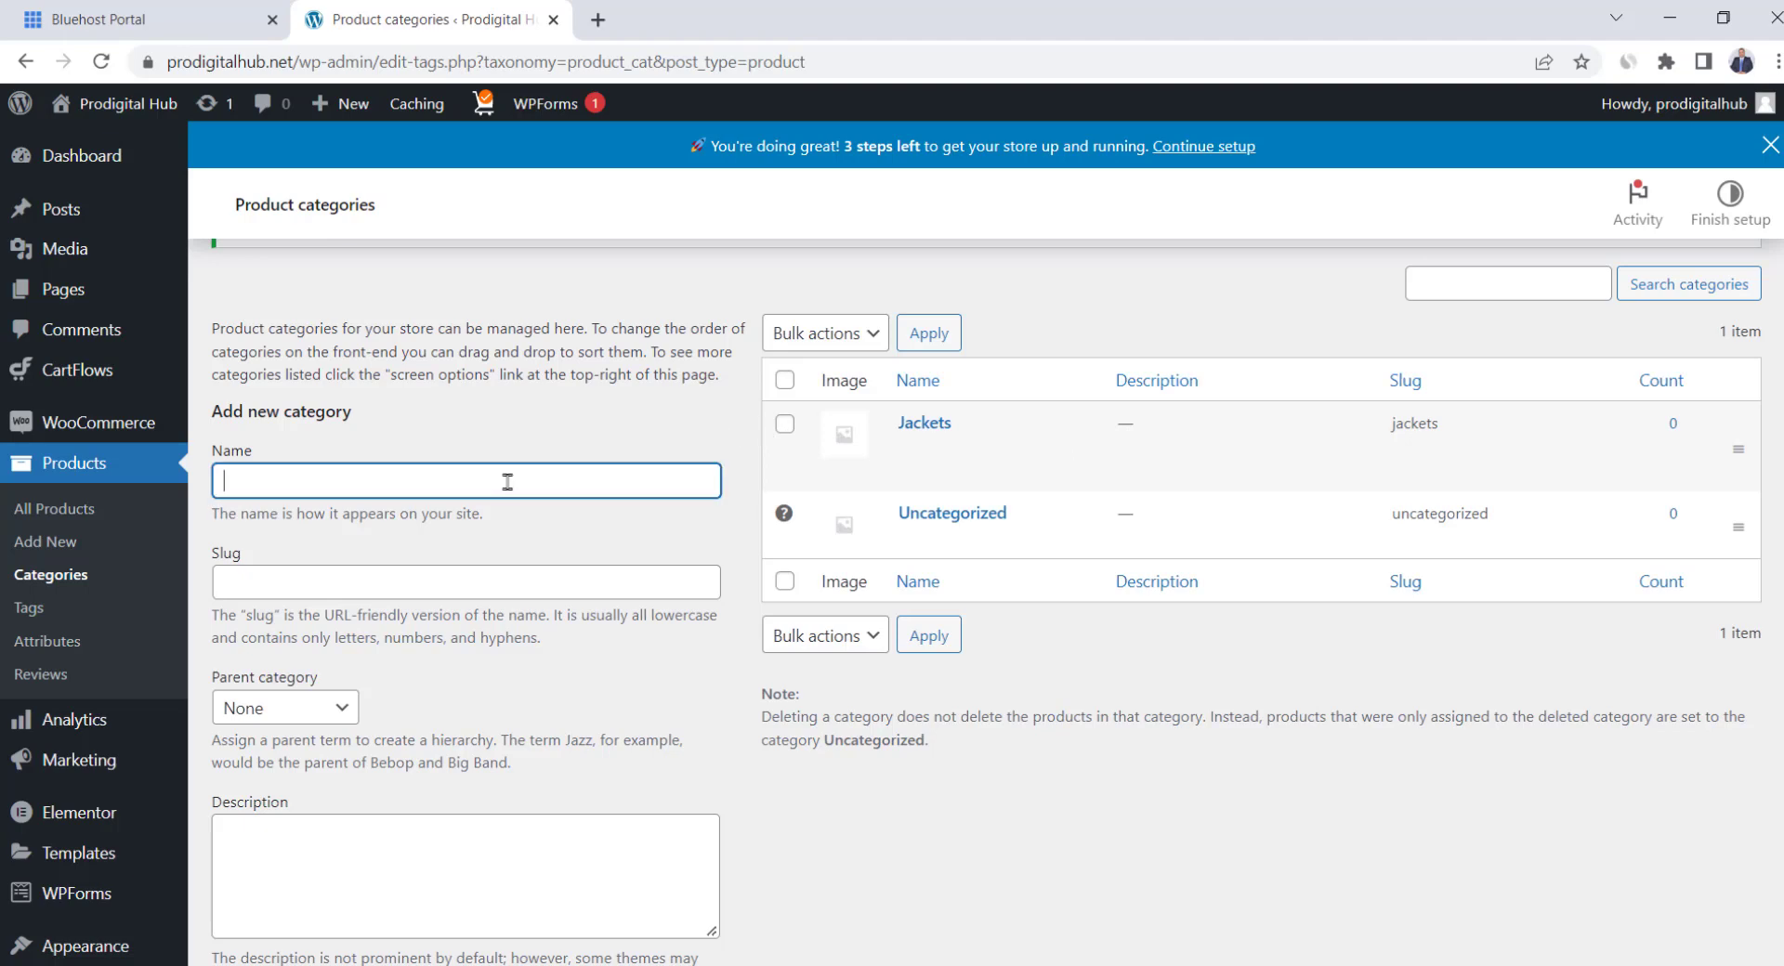
scroll(507, 481, down, 4)
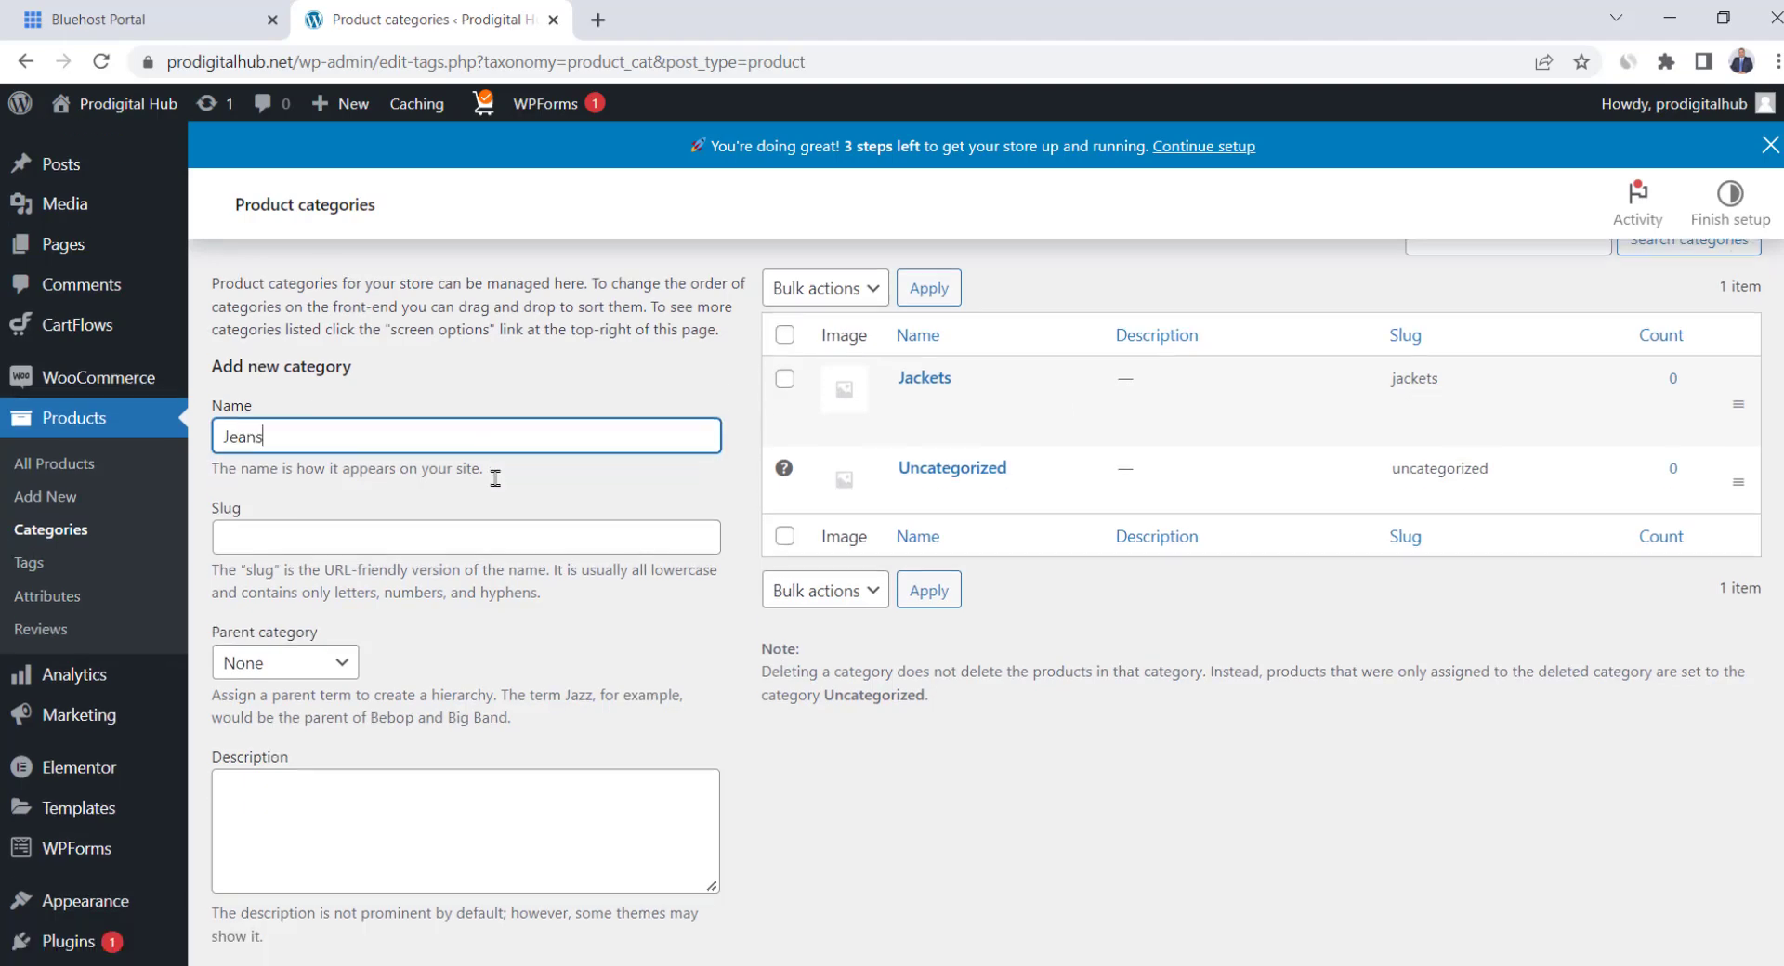
click(295, 842)
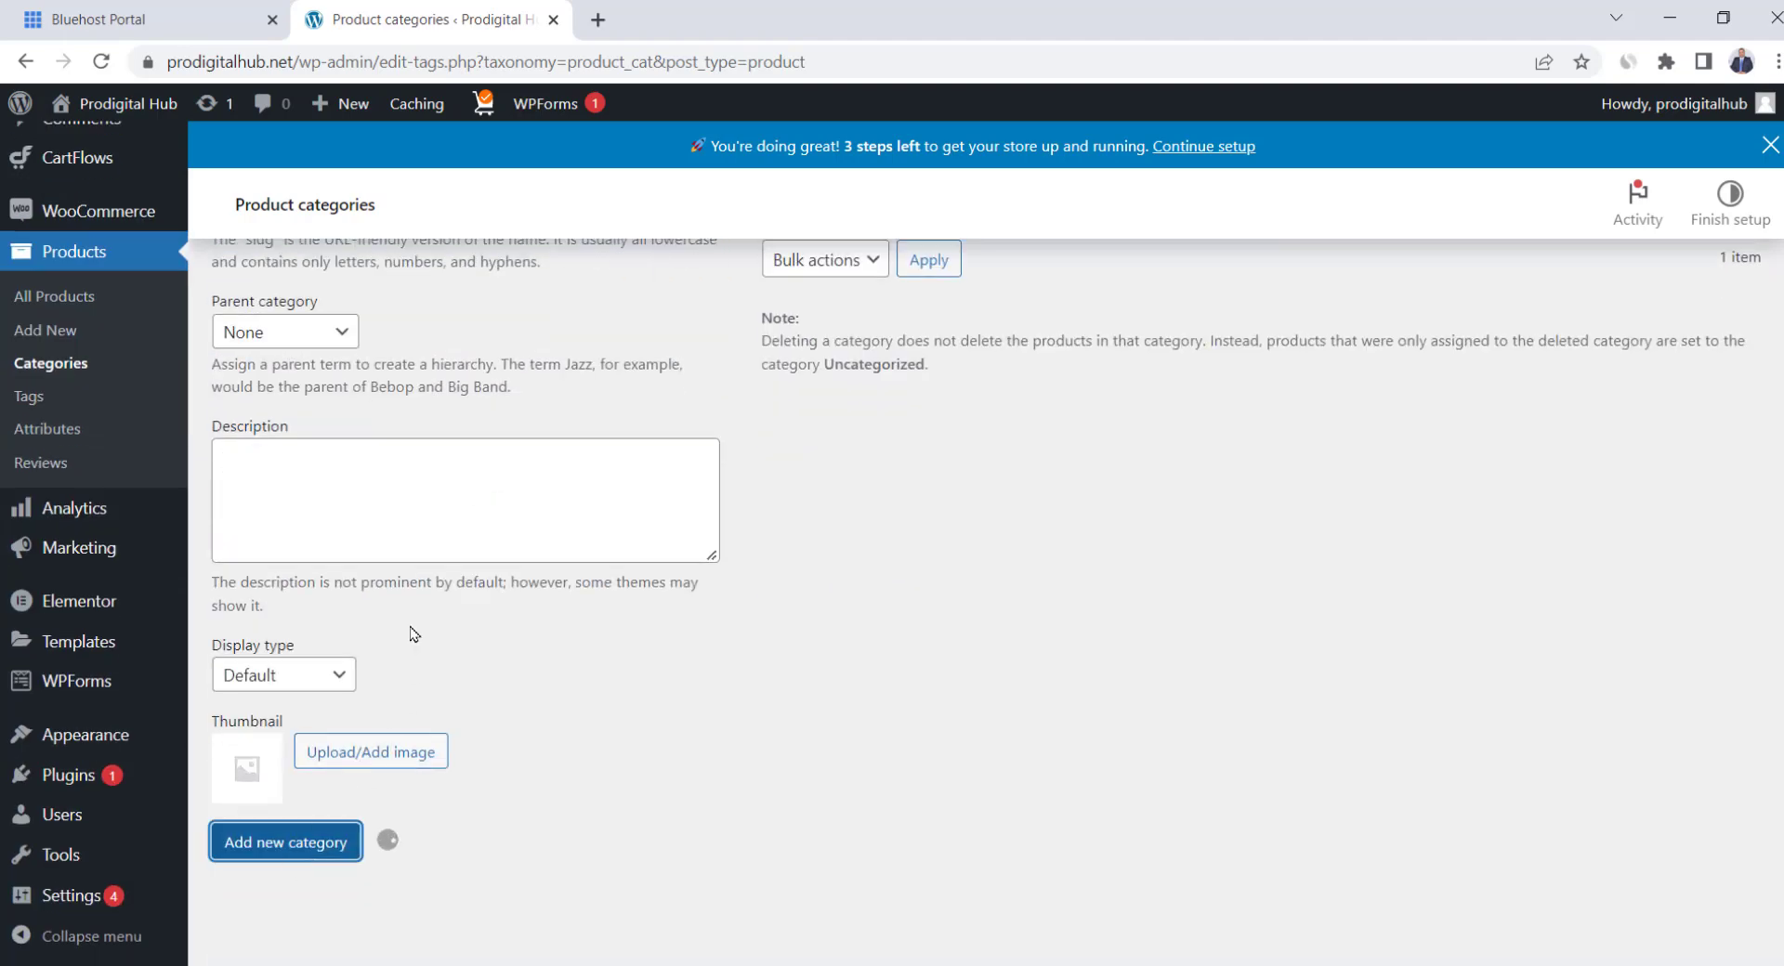
scroll(414, 635, up, 4)
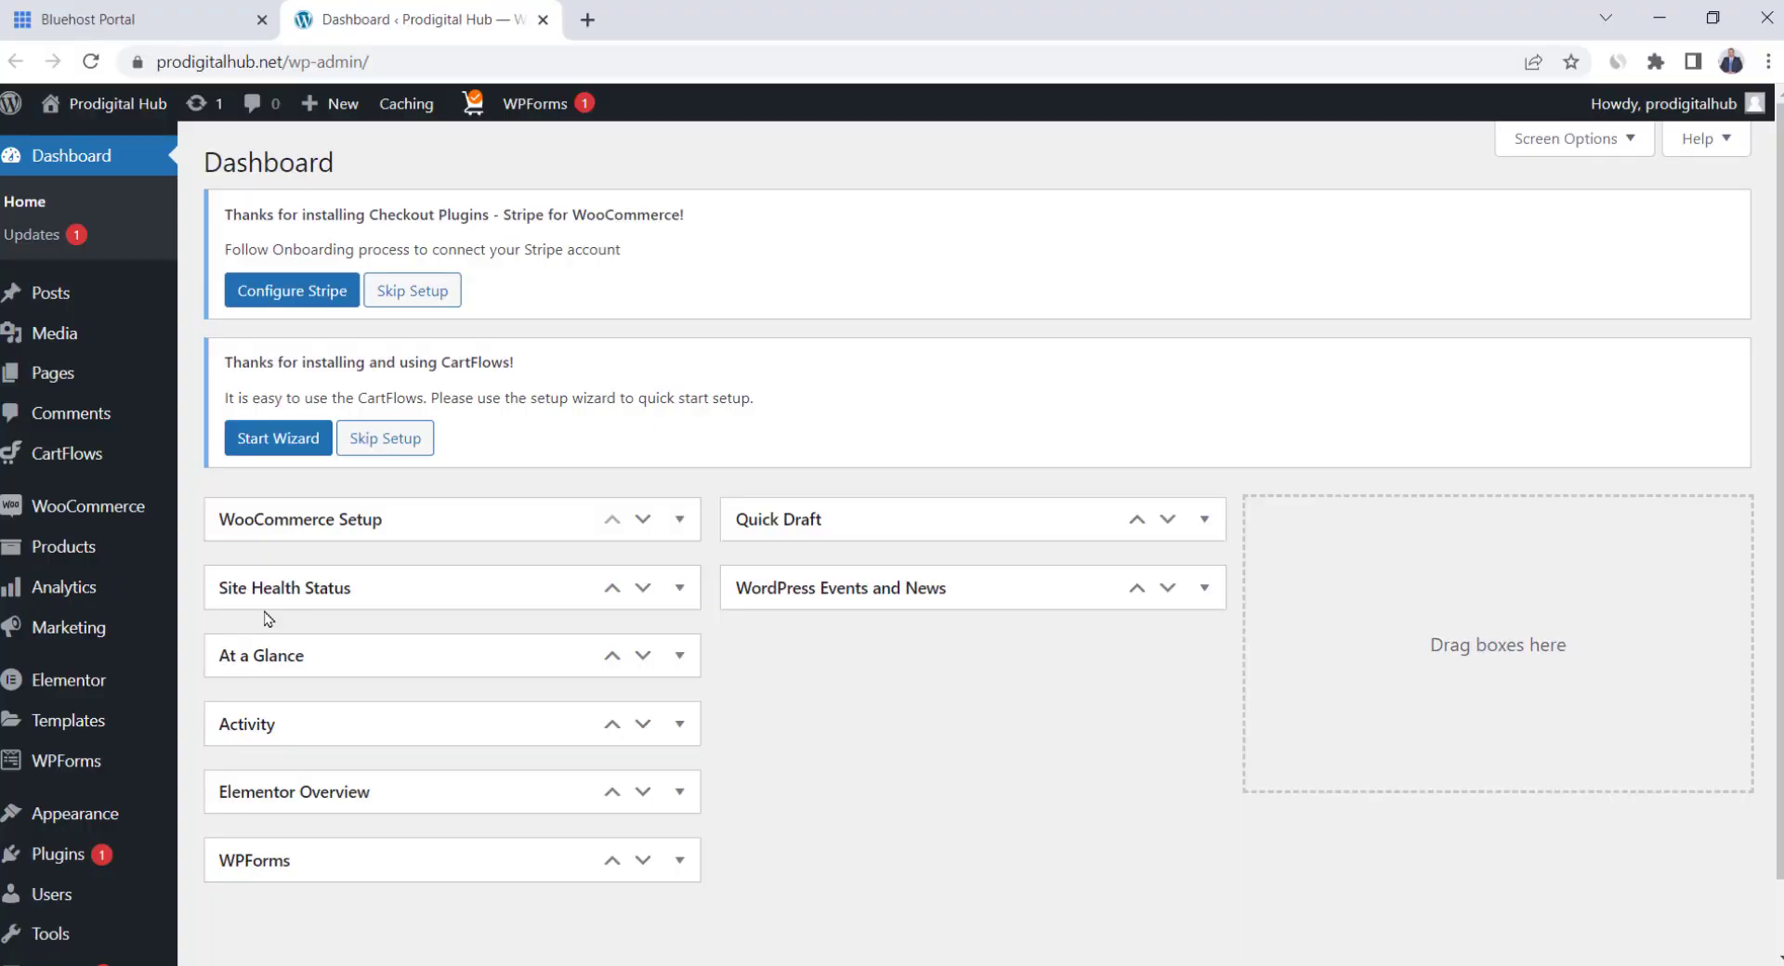
Move all 31 products to the trash, 20 on the first page and 11 on the second
mouse_move(83, 555)
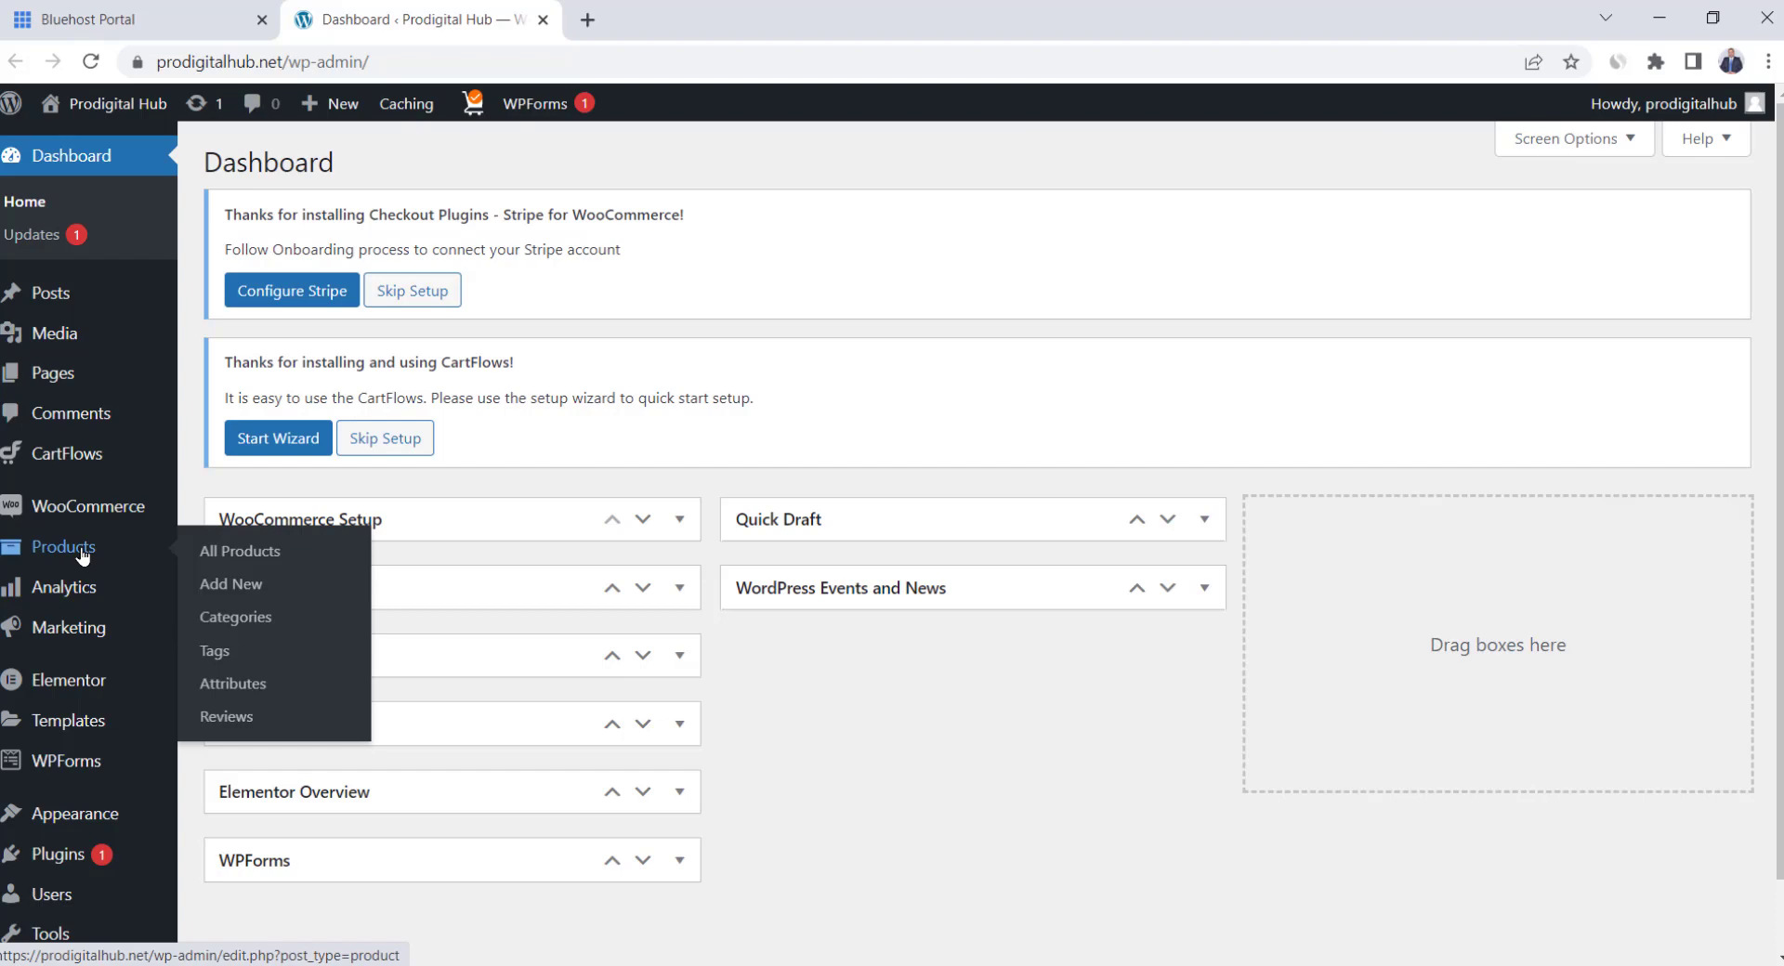
click(195, 553)
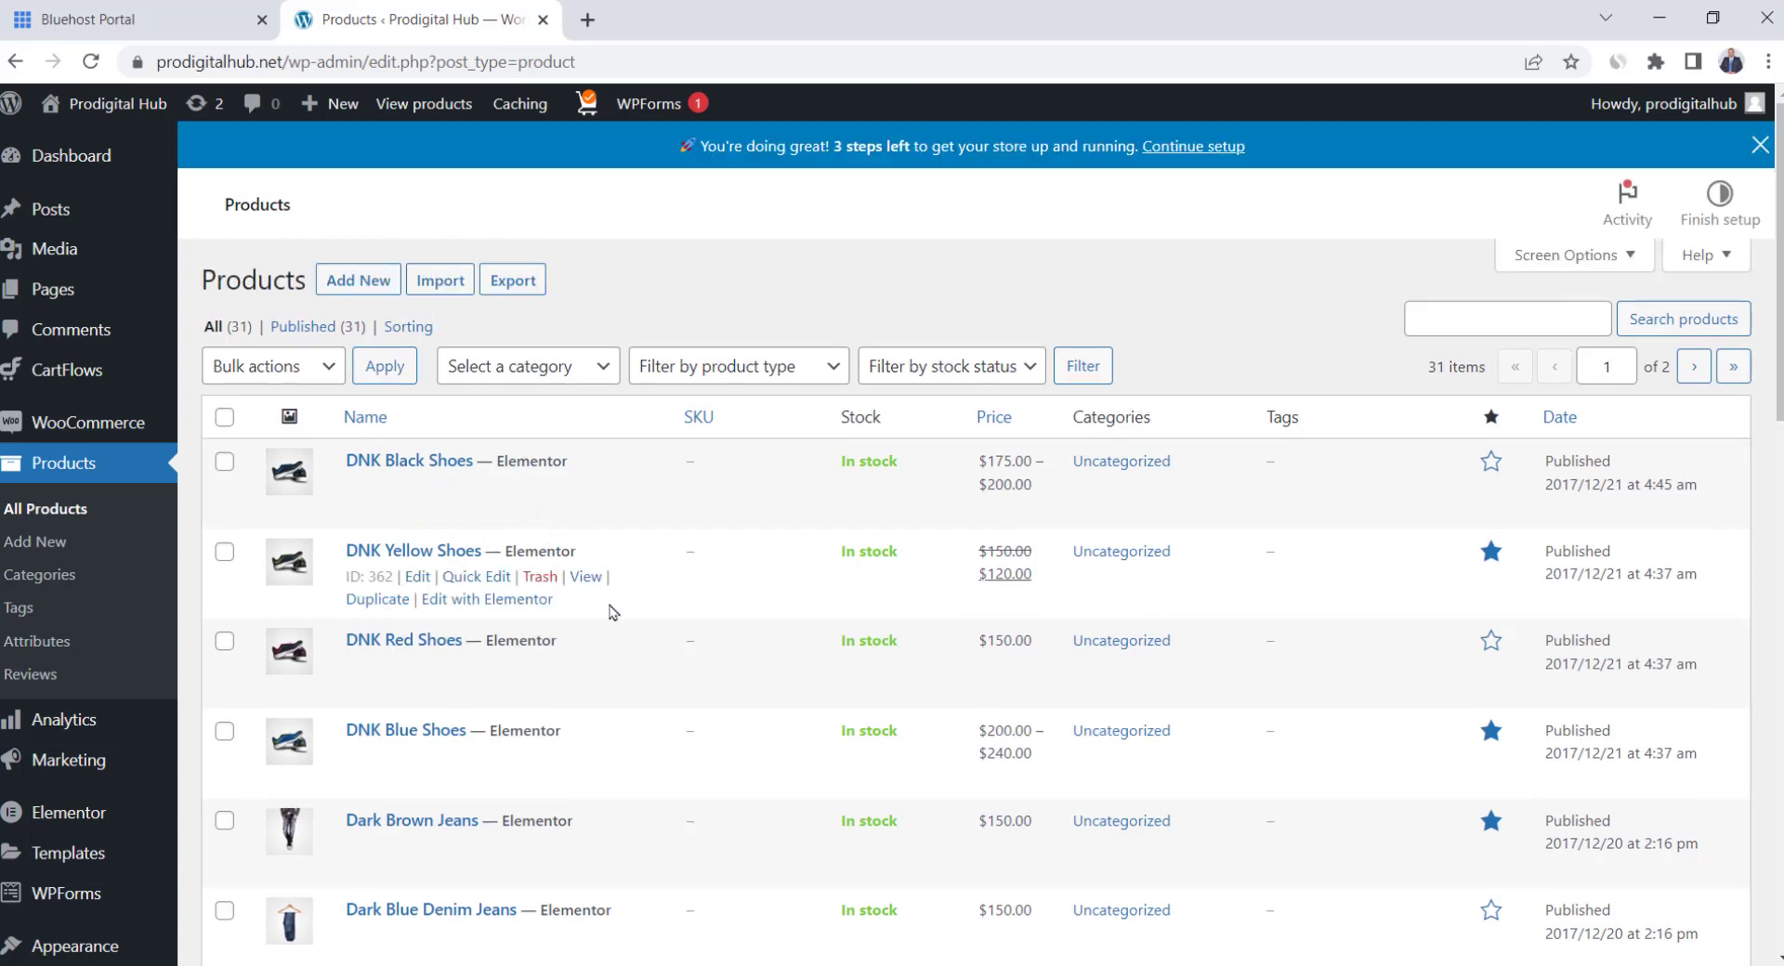
click(223, 420)
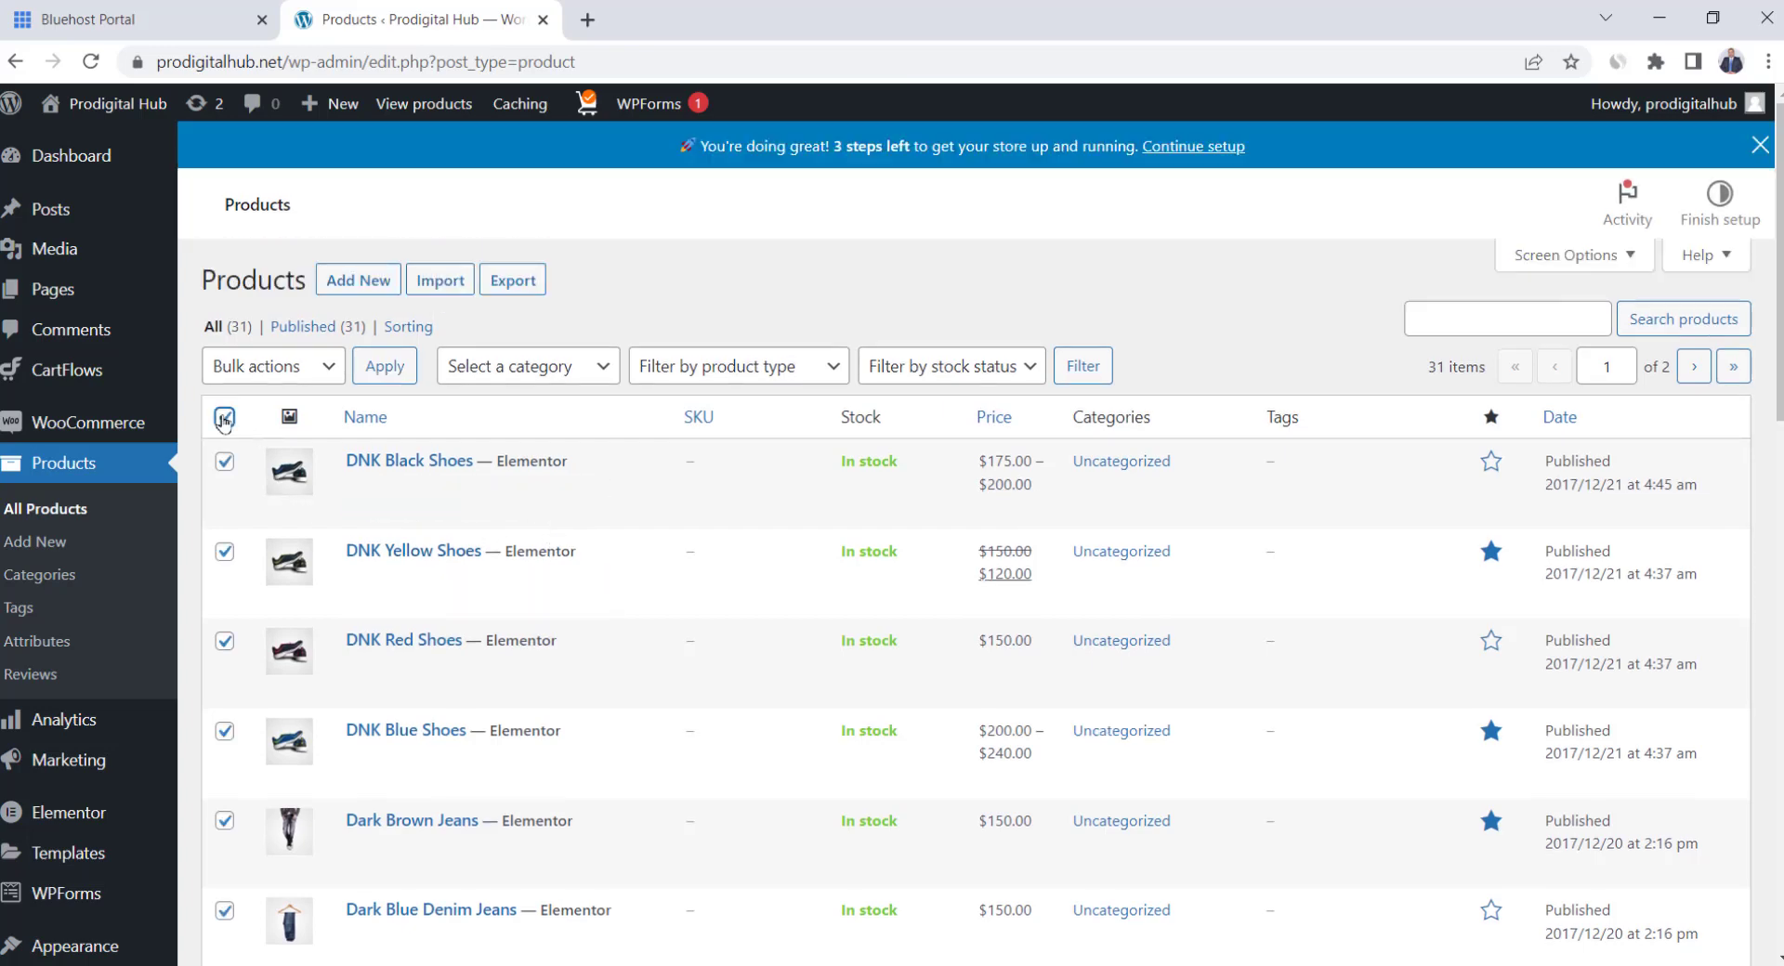
click(303, 366)
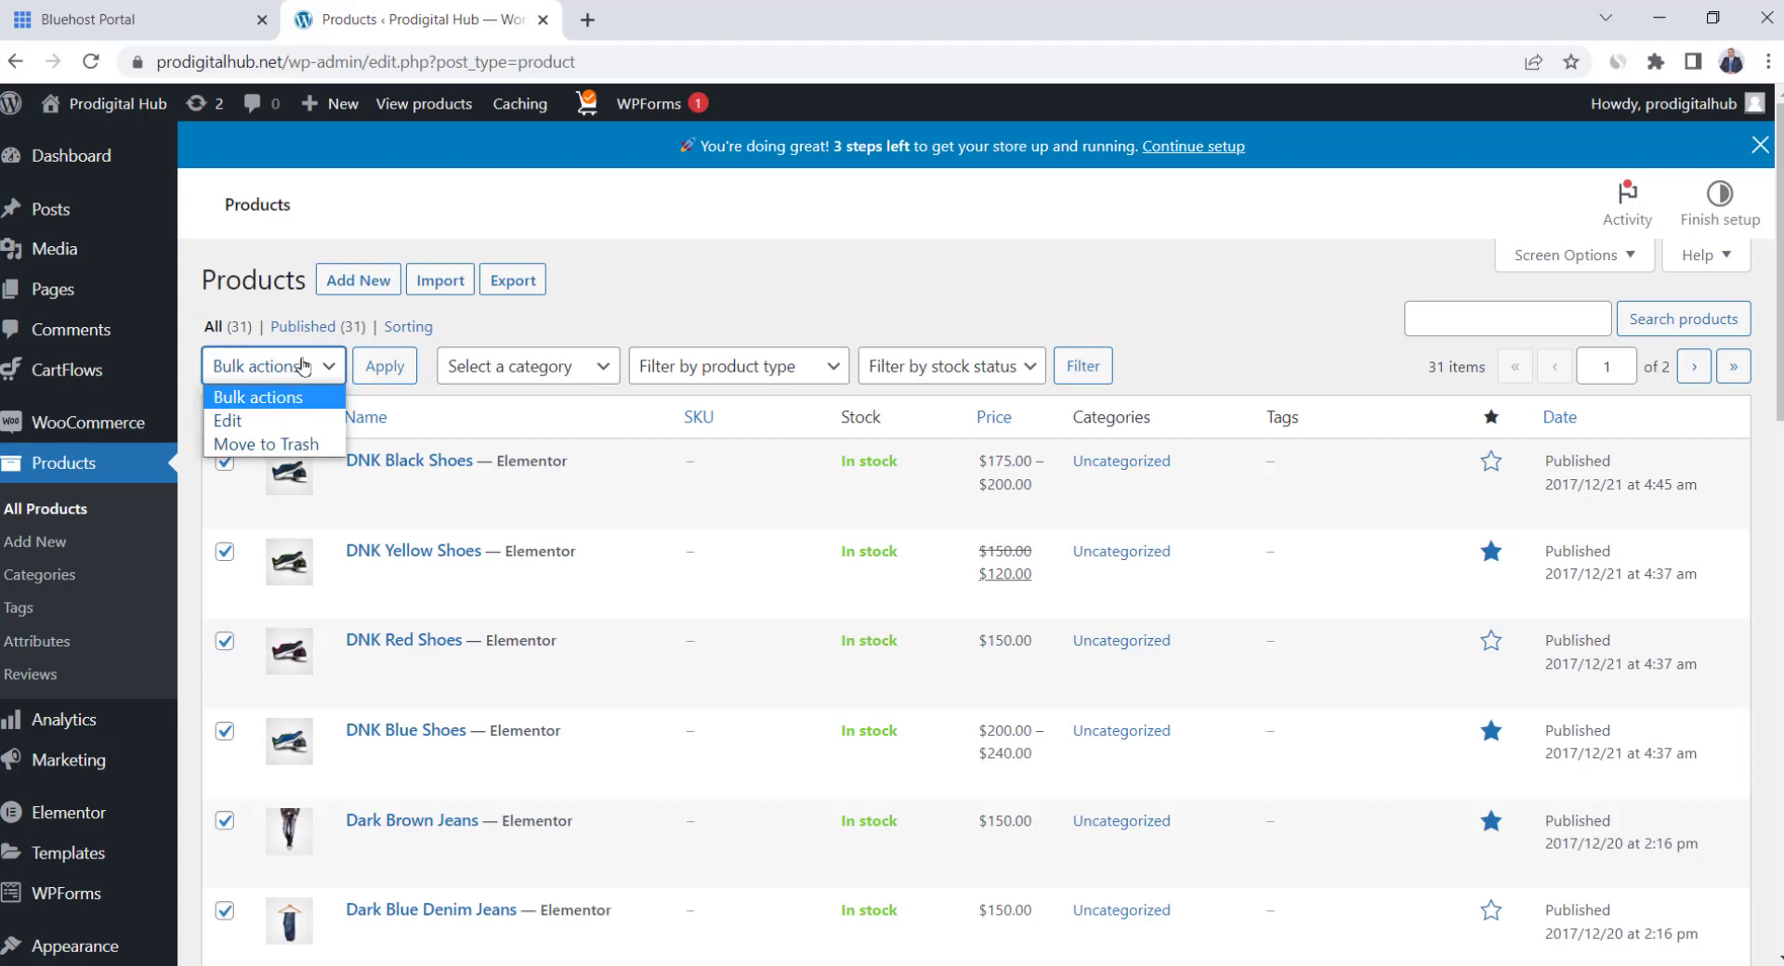
click(260, 450)
click(383, 367)
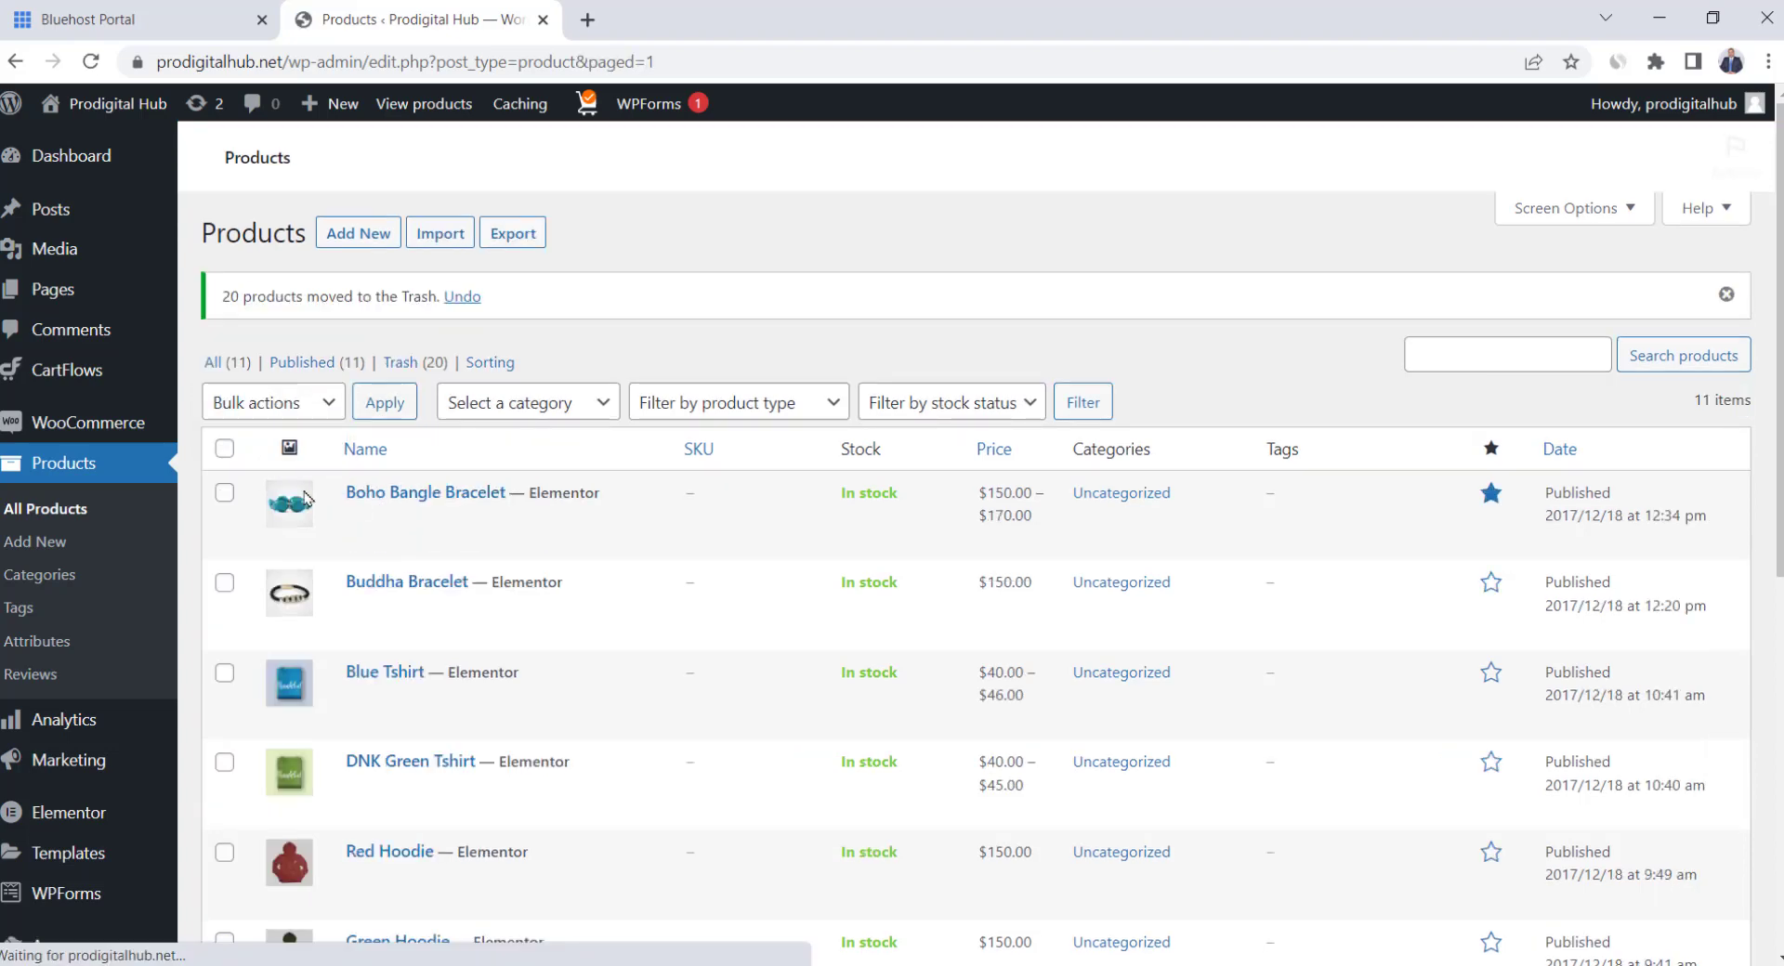
click(224, 449)
click(269, 453)
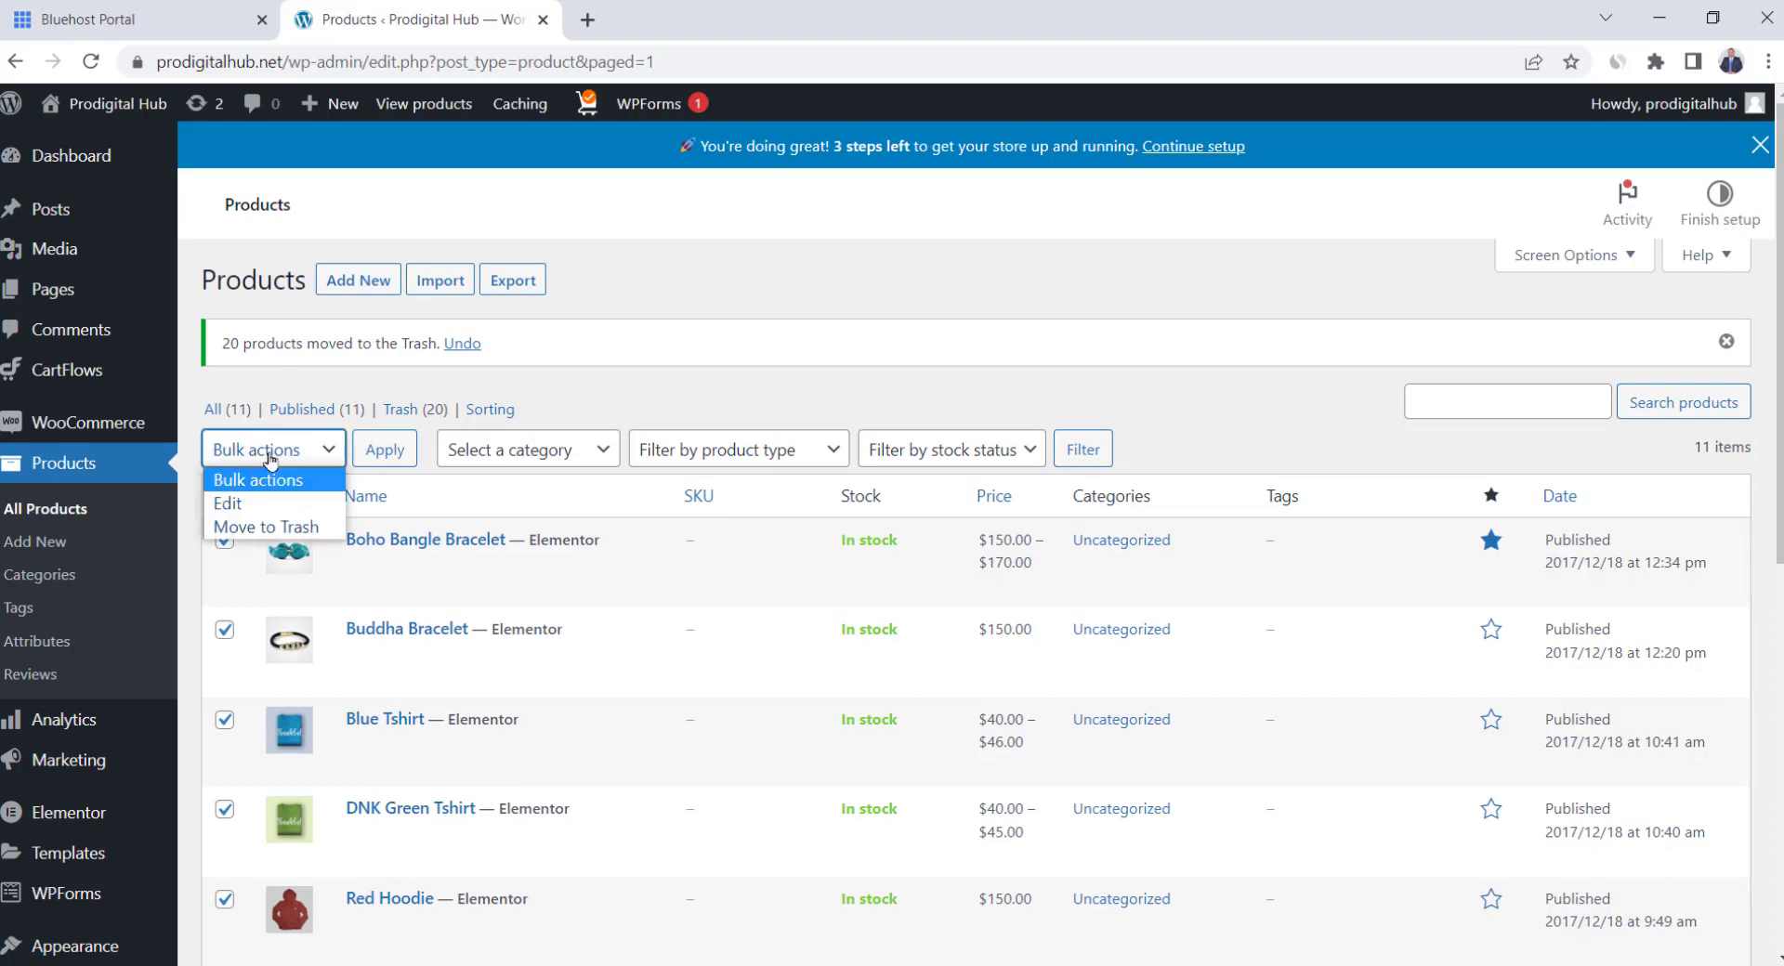
click(267, 526)
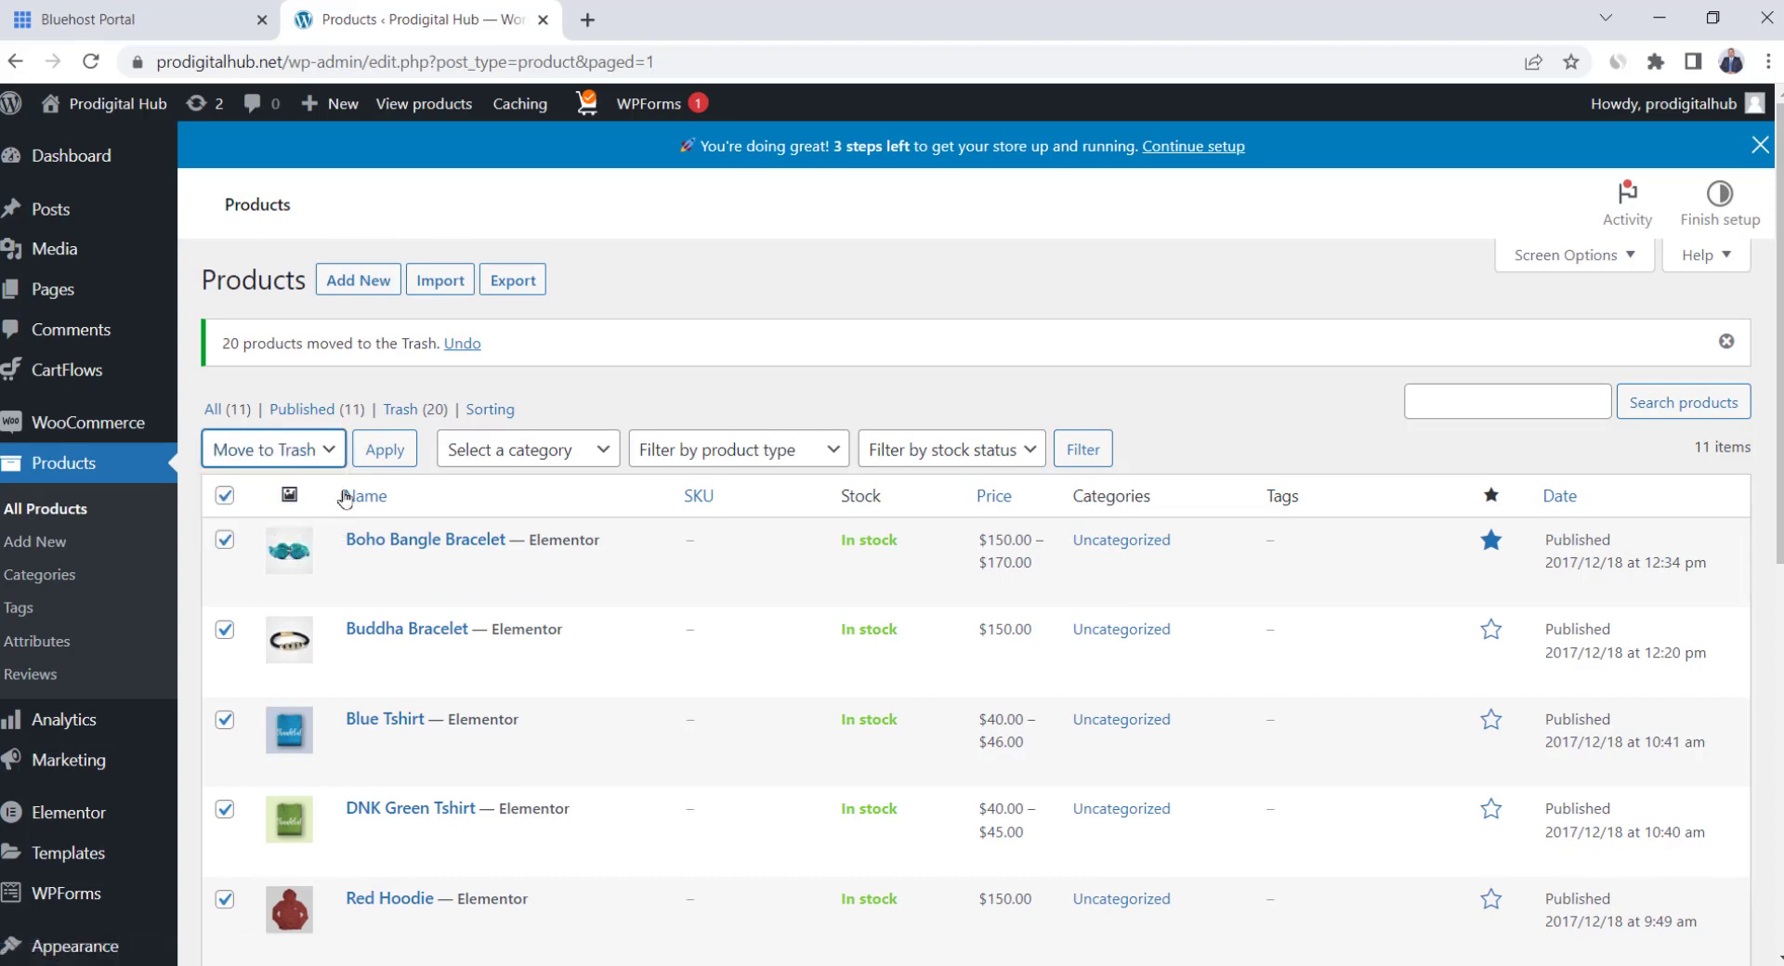
click(385, 452)
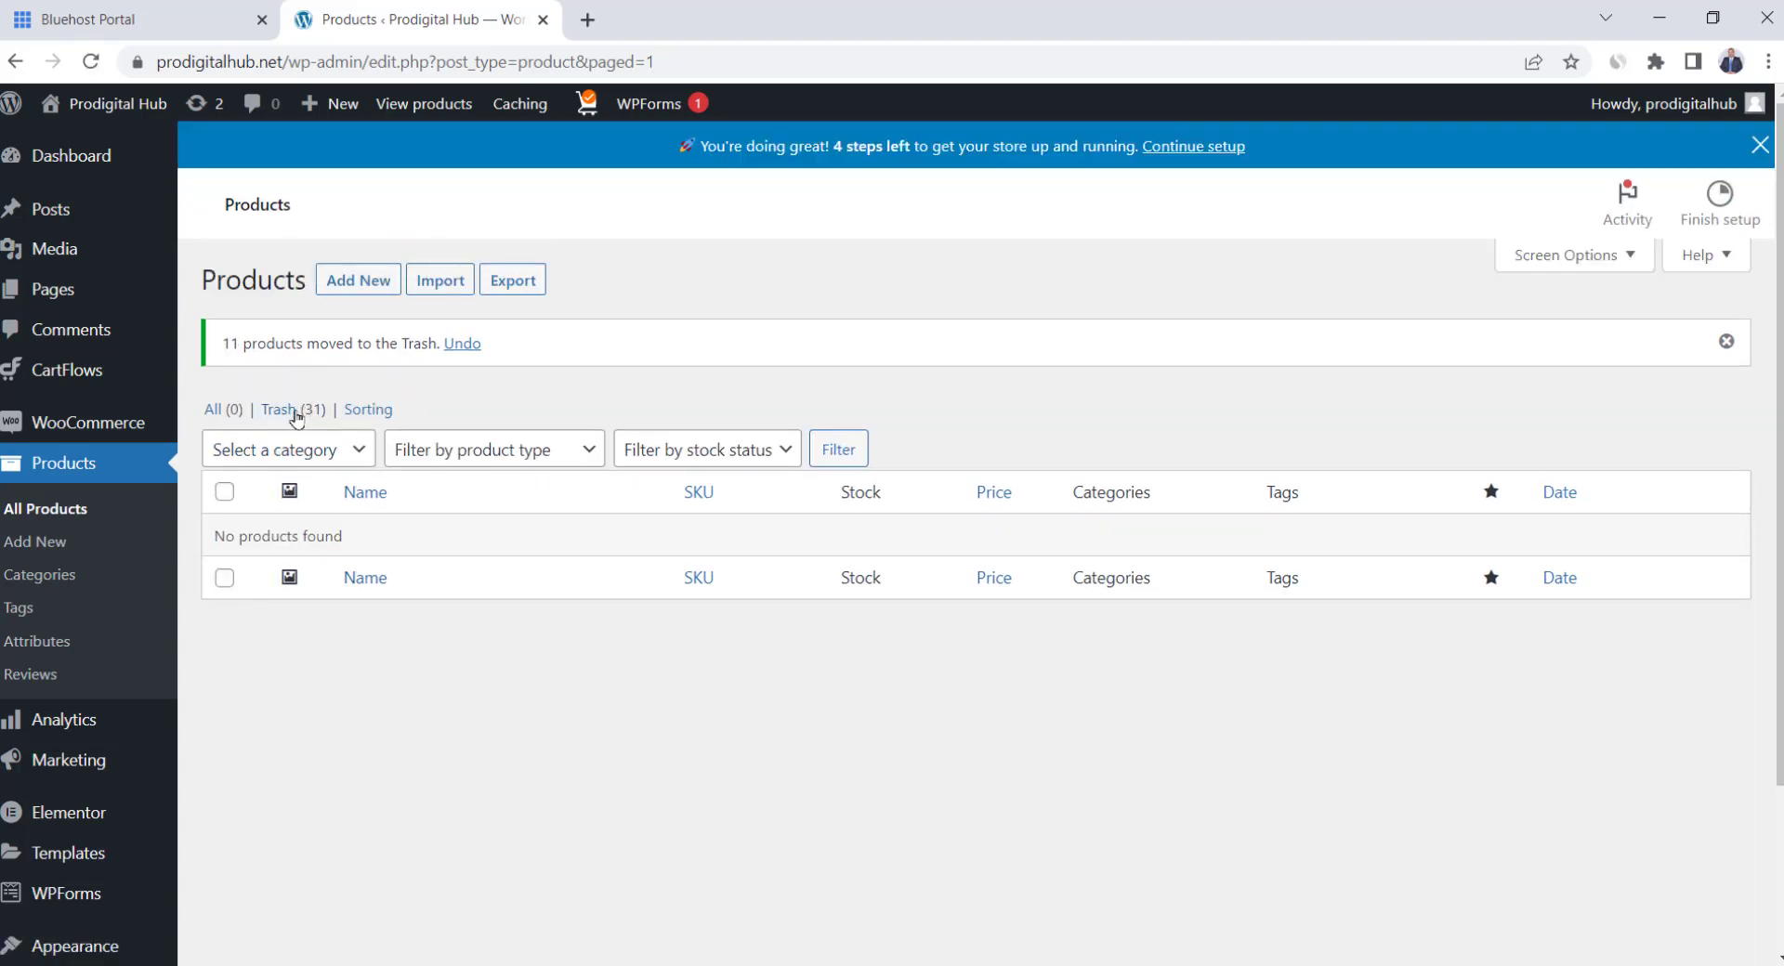
Permanently delete all 31 trashed products from the Trash view
click(295, 412)
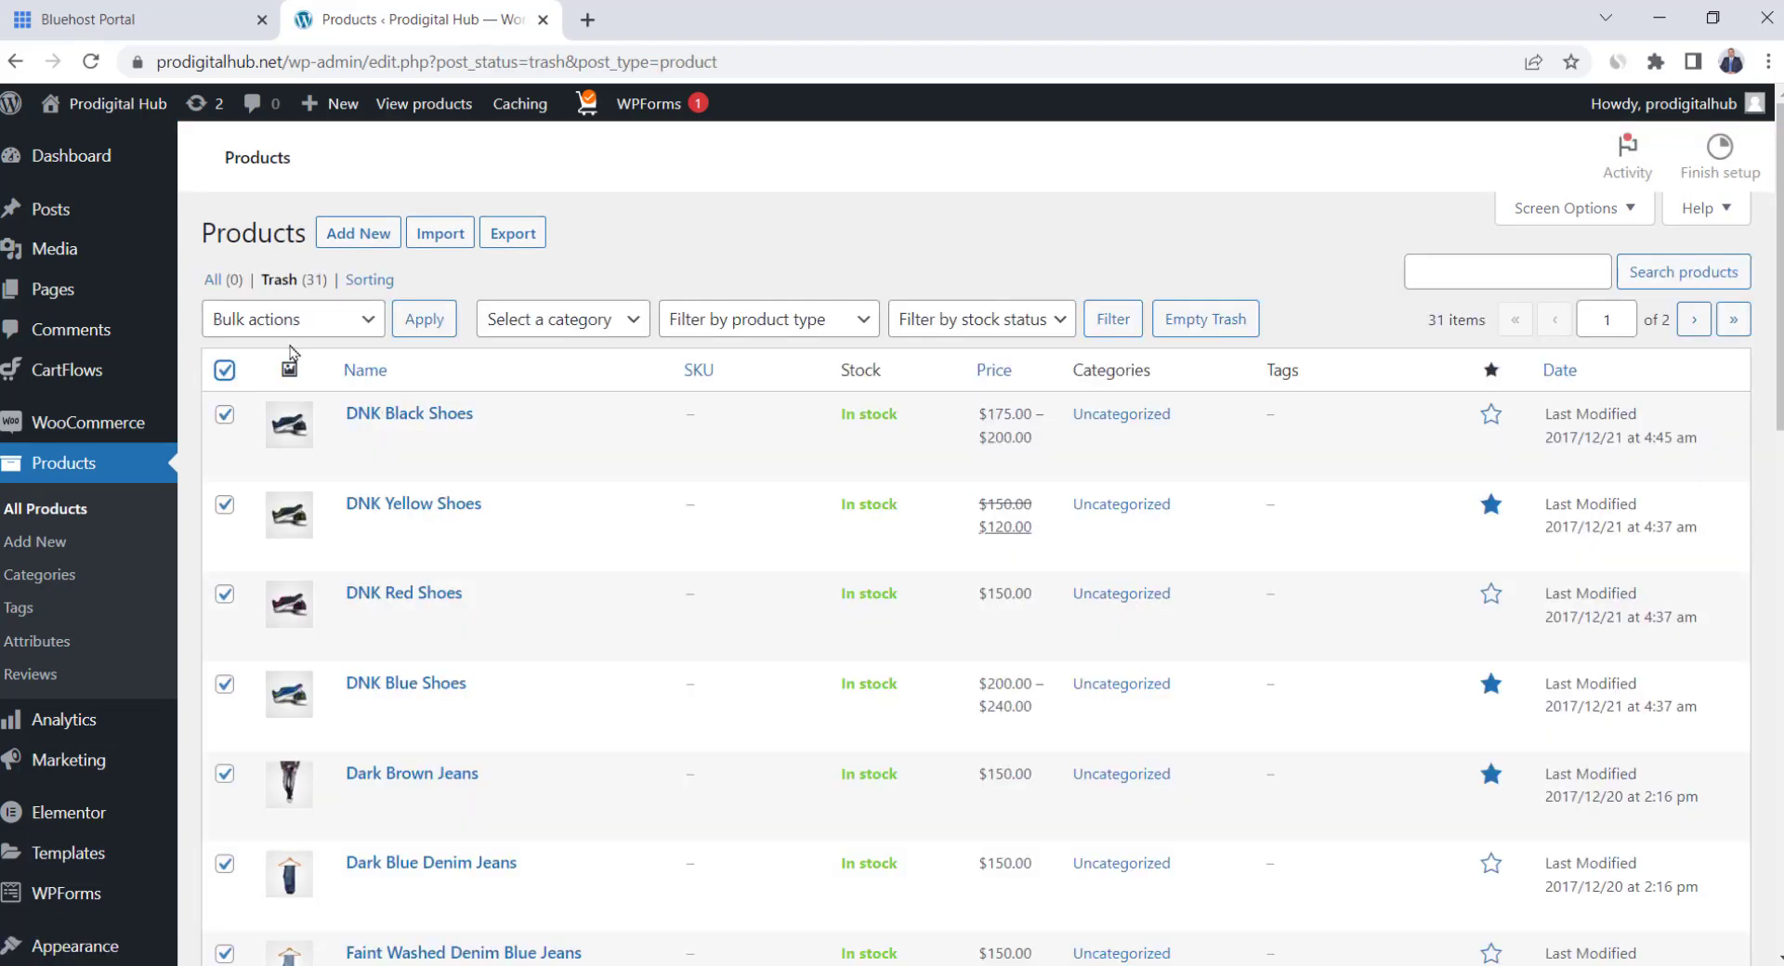
click(297, 328)
click(296, 366)
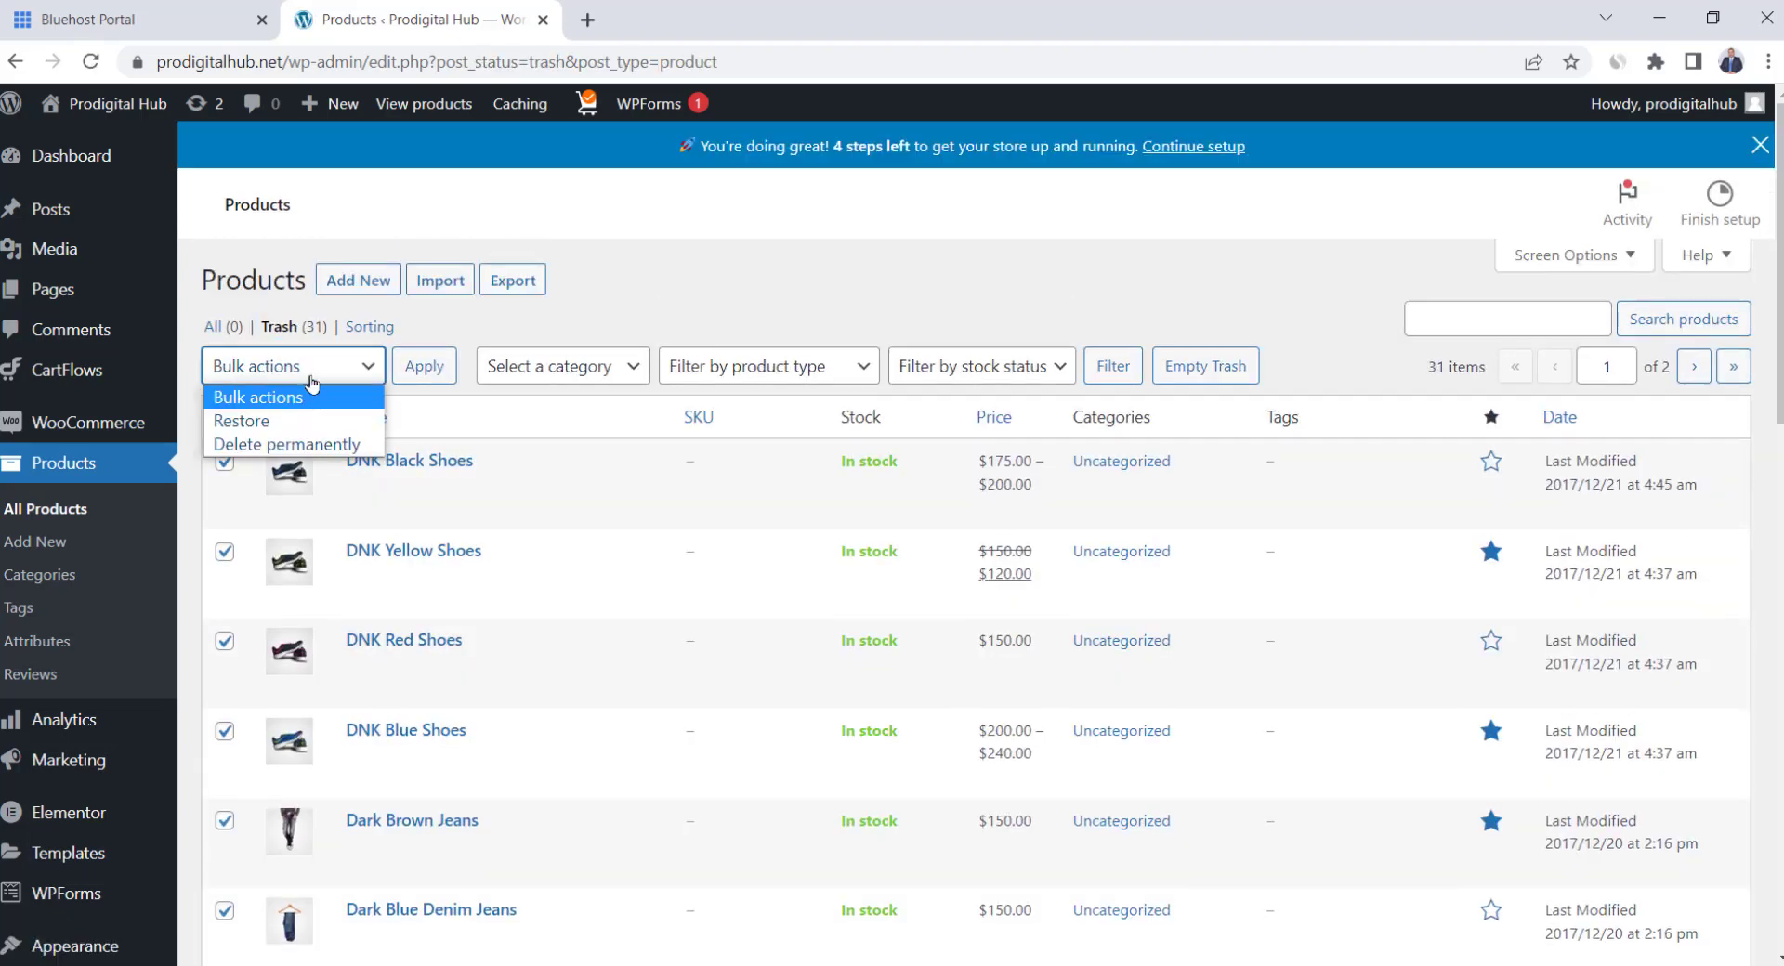
click(327, 445)
click(424, 366)
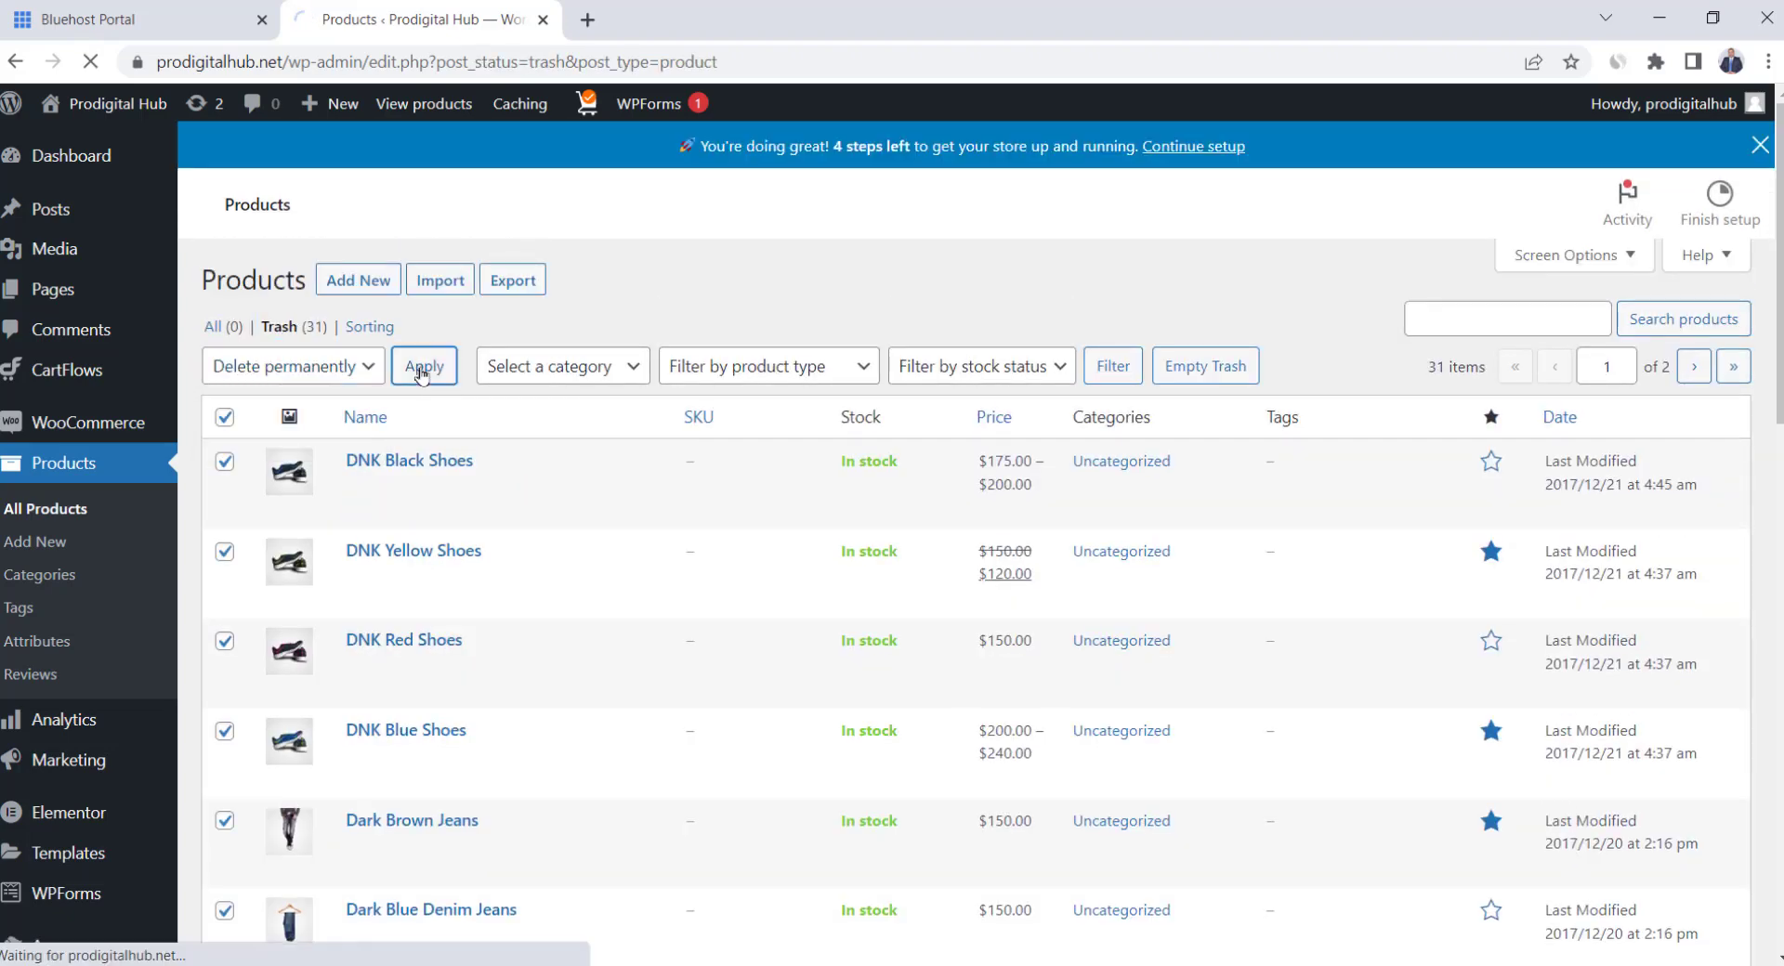
click(227, 496)
click(288, 449)
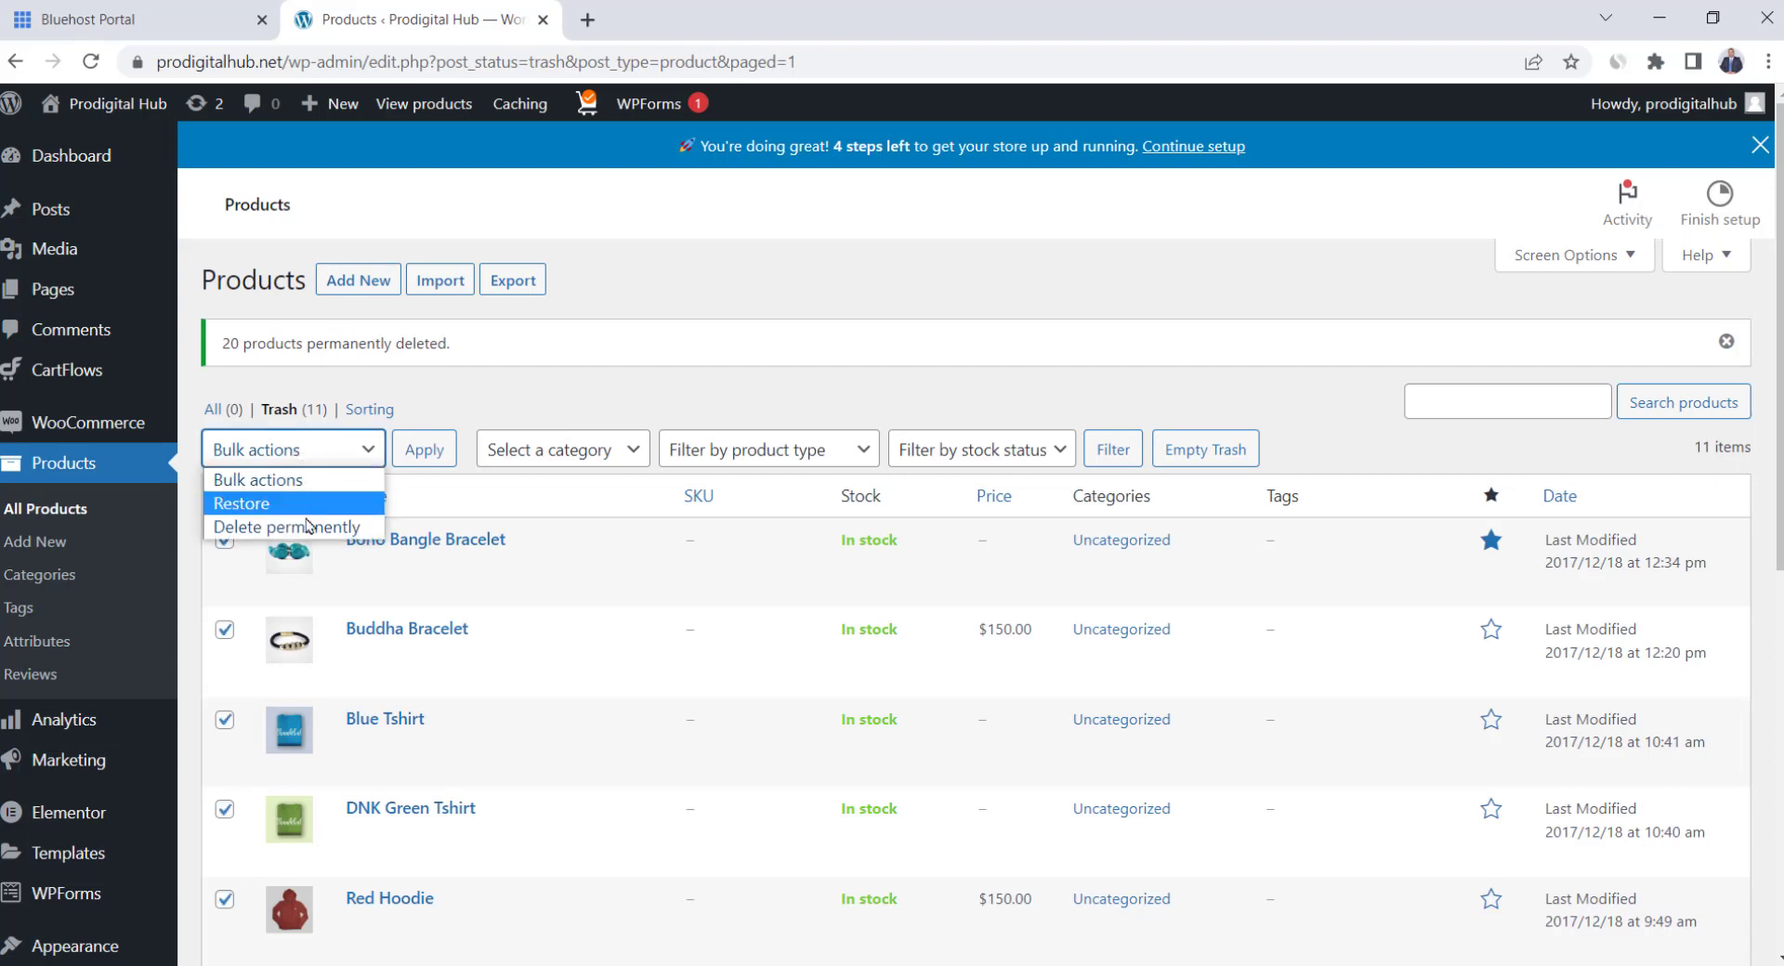
click(297, 526)
click(420, 450)
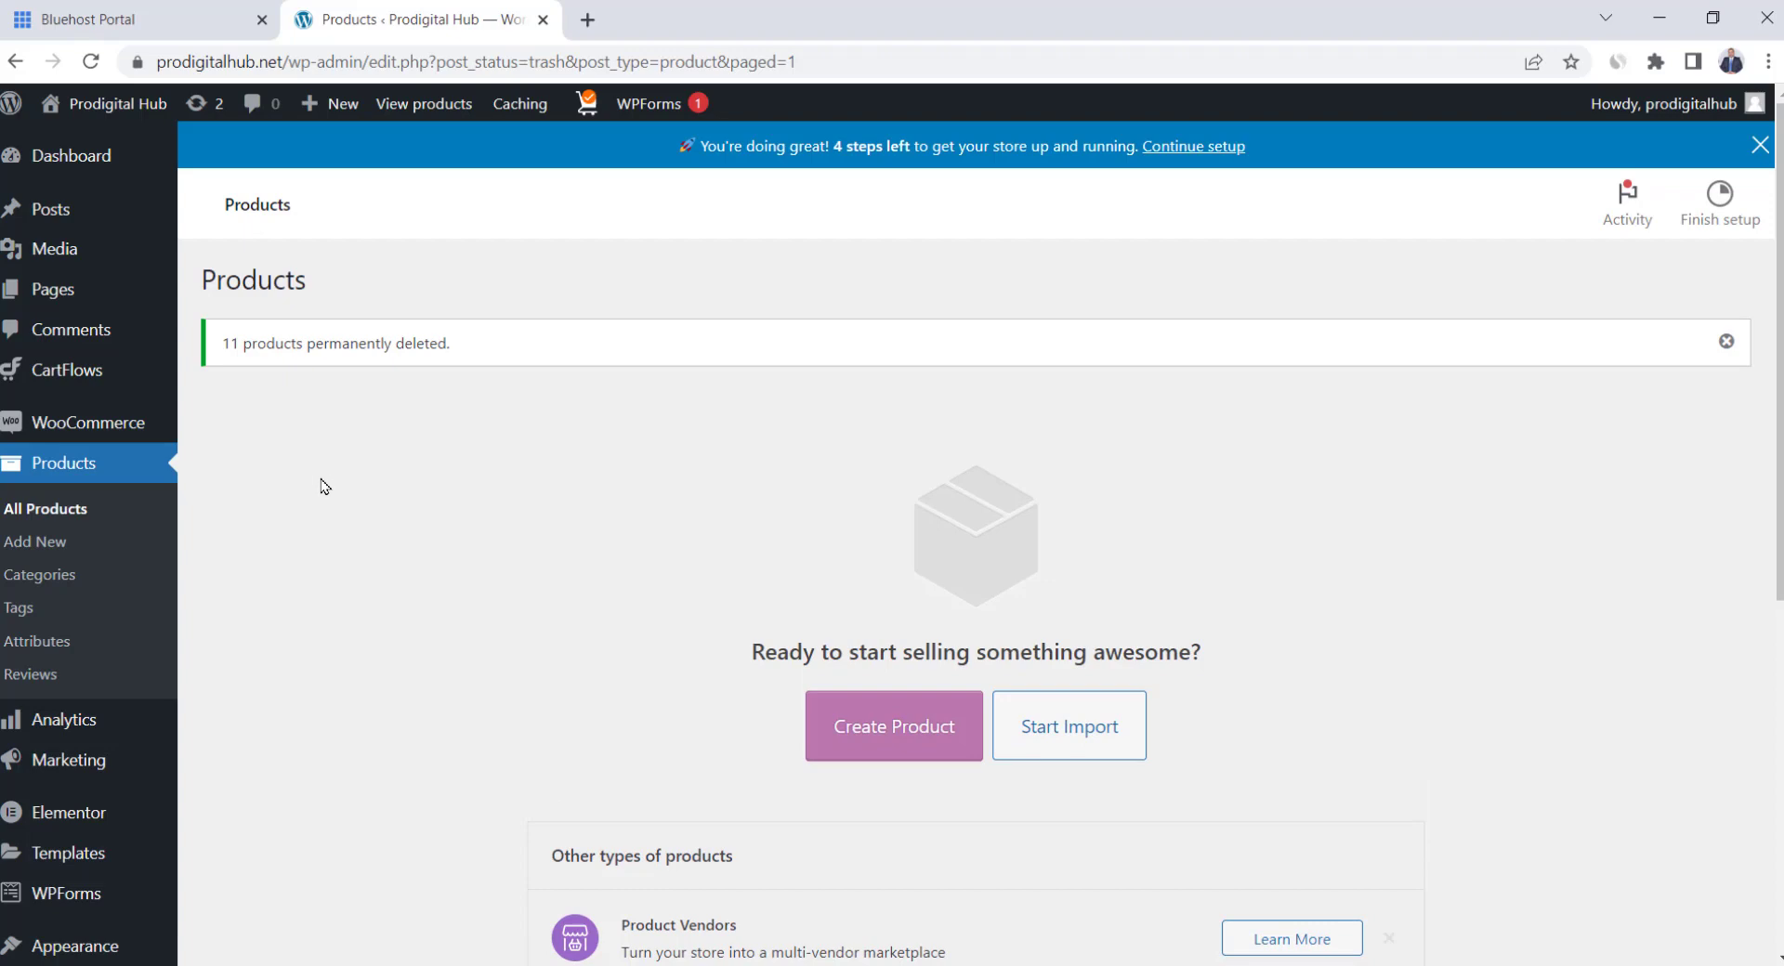
Create a new product named Jacob Vintage Sunglasses and paste in its long description
click(37, 543)
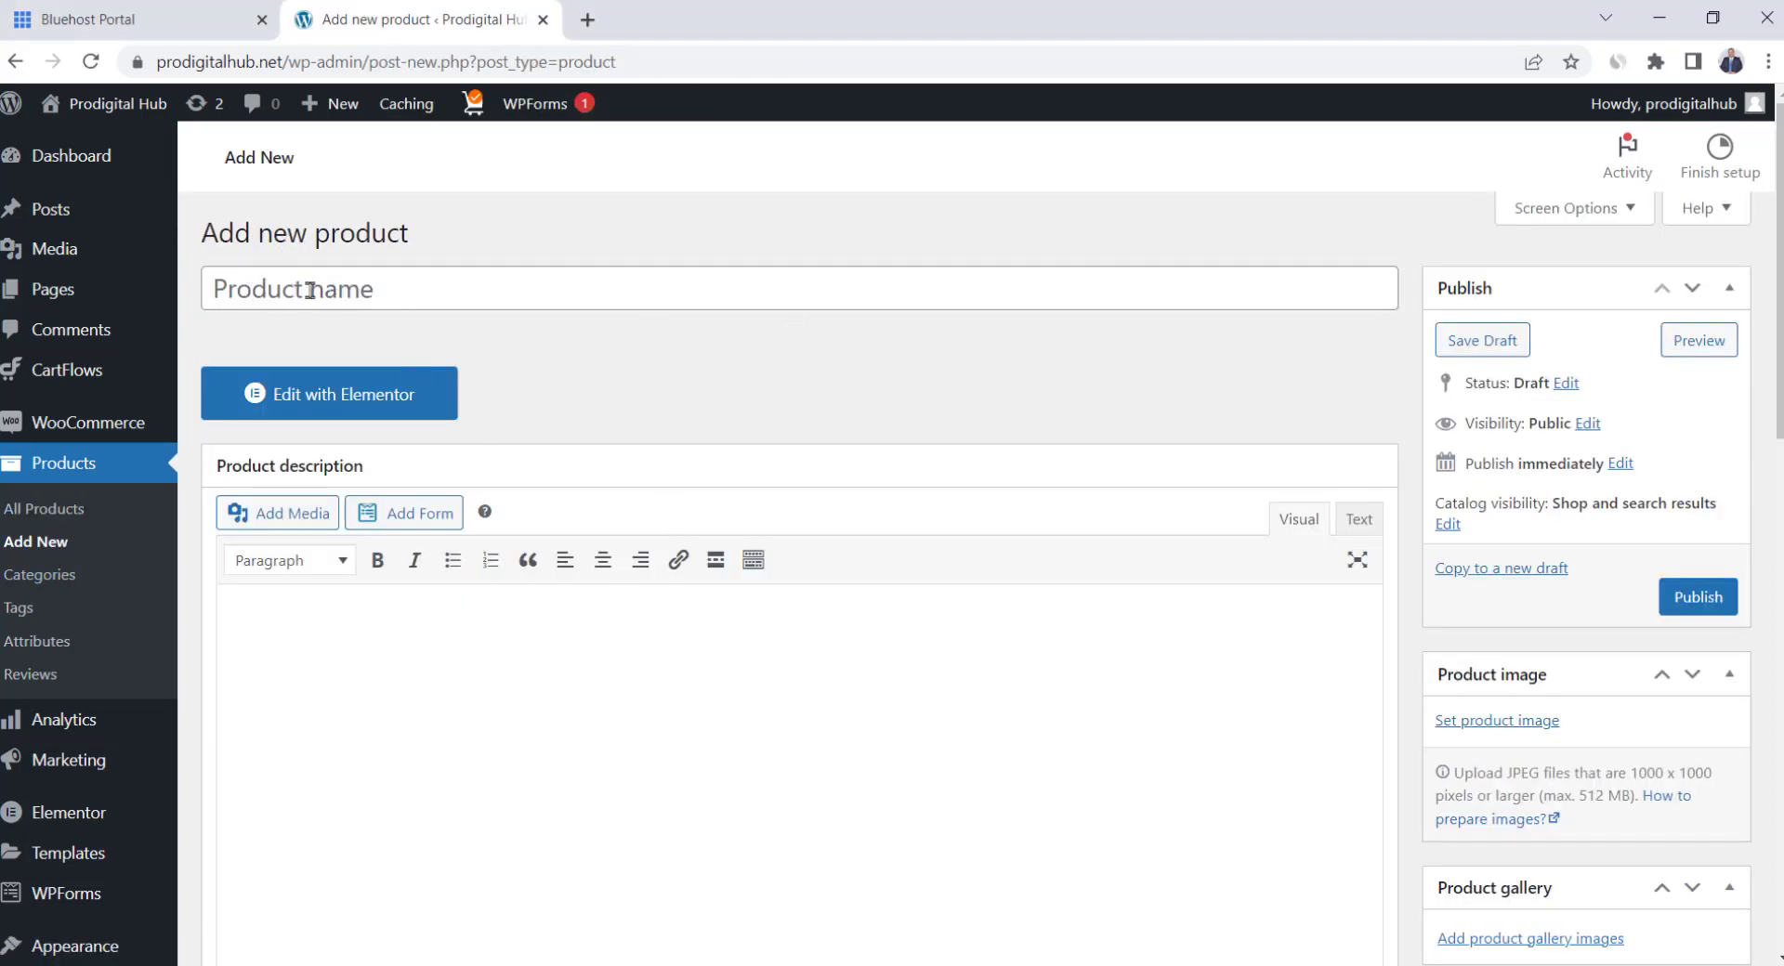
click(418, 295)
text(Jacob Vintage Sunglasses)
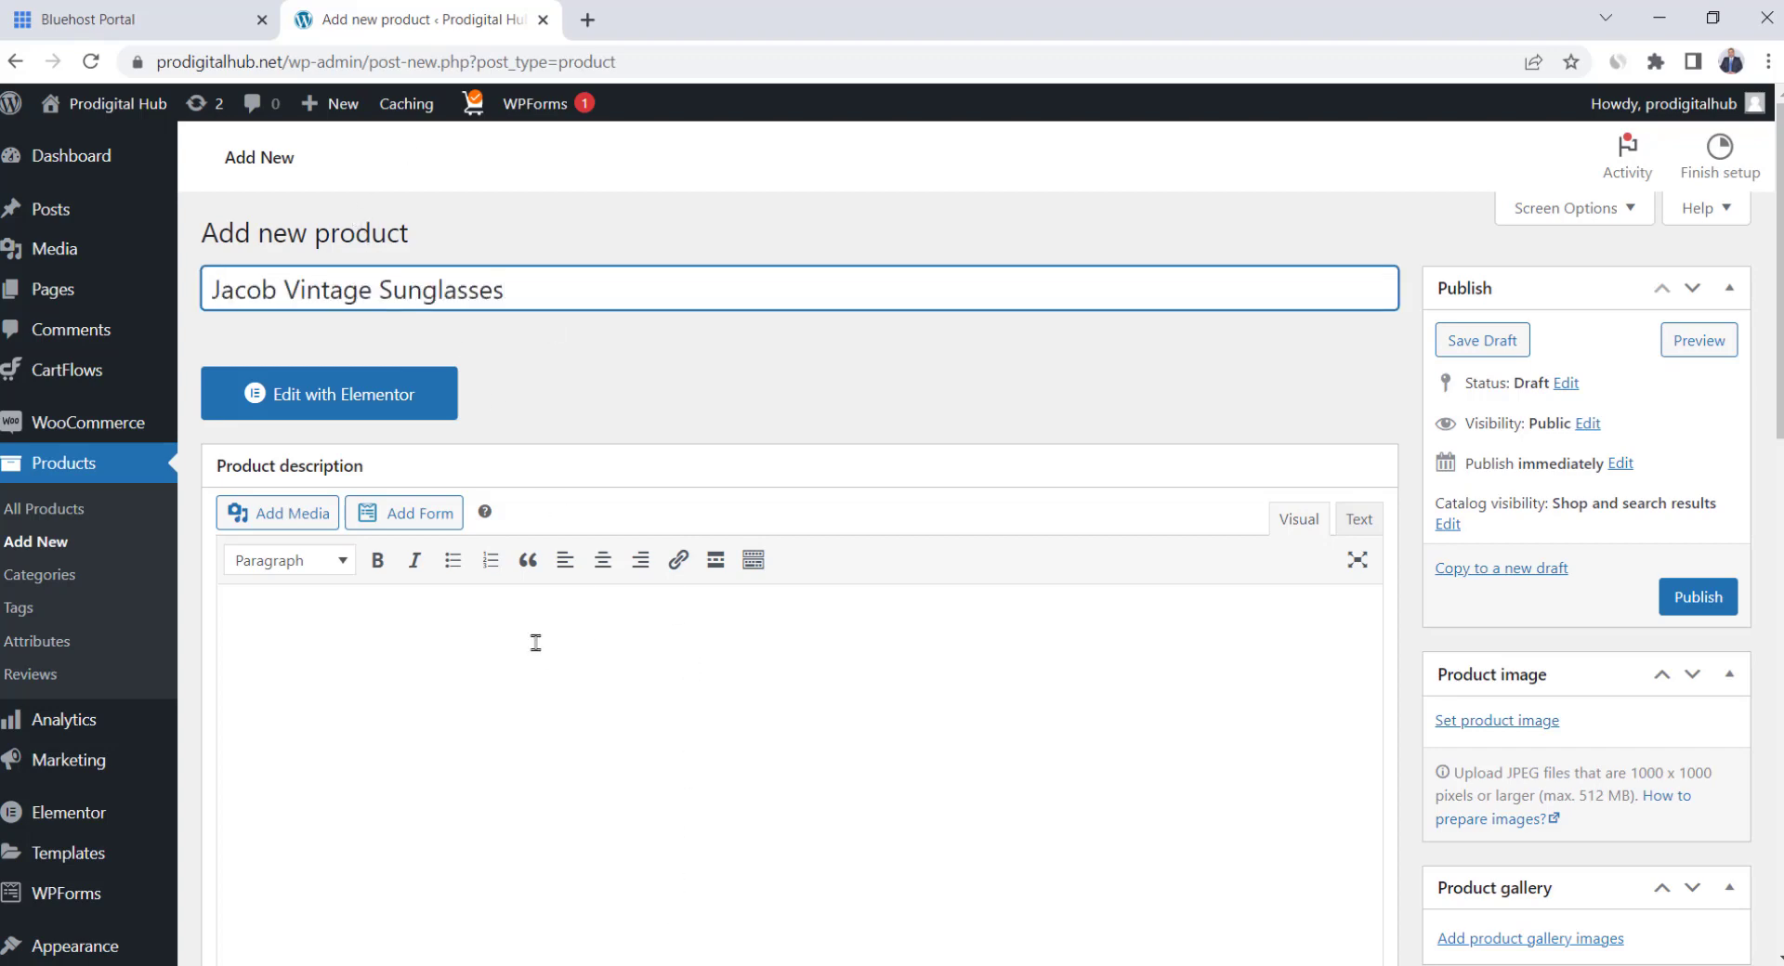
click(425, 663)
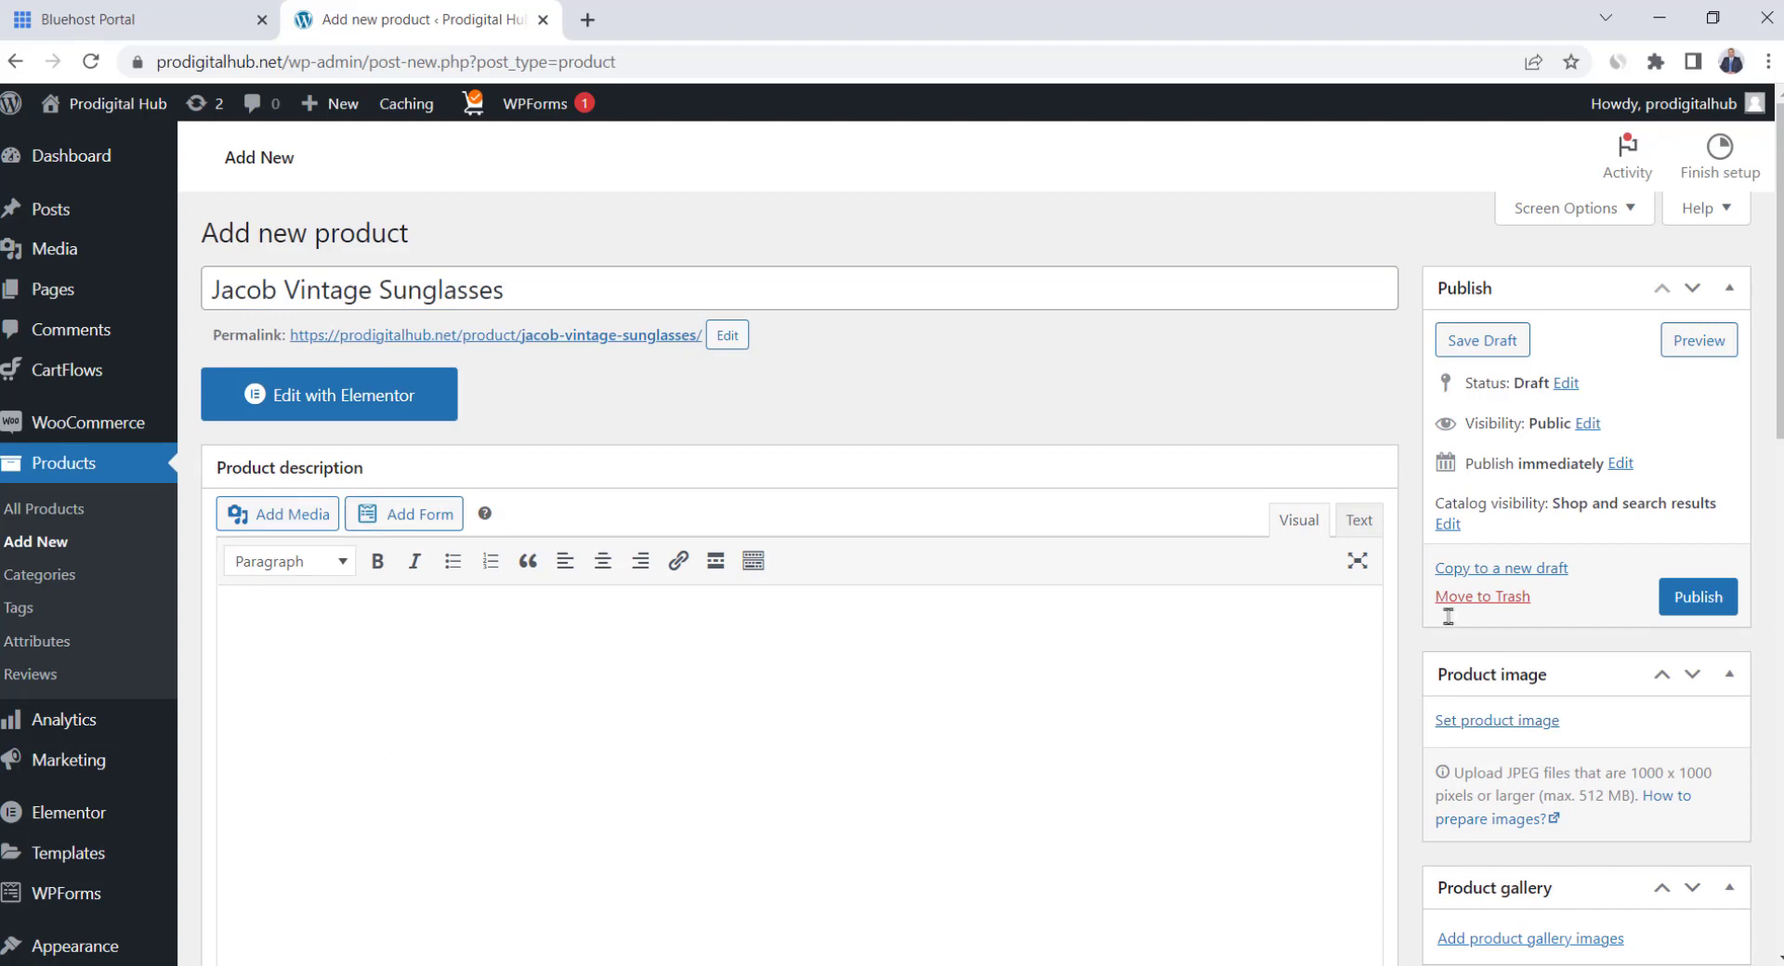
drag(1780, 400, 1779, 910)
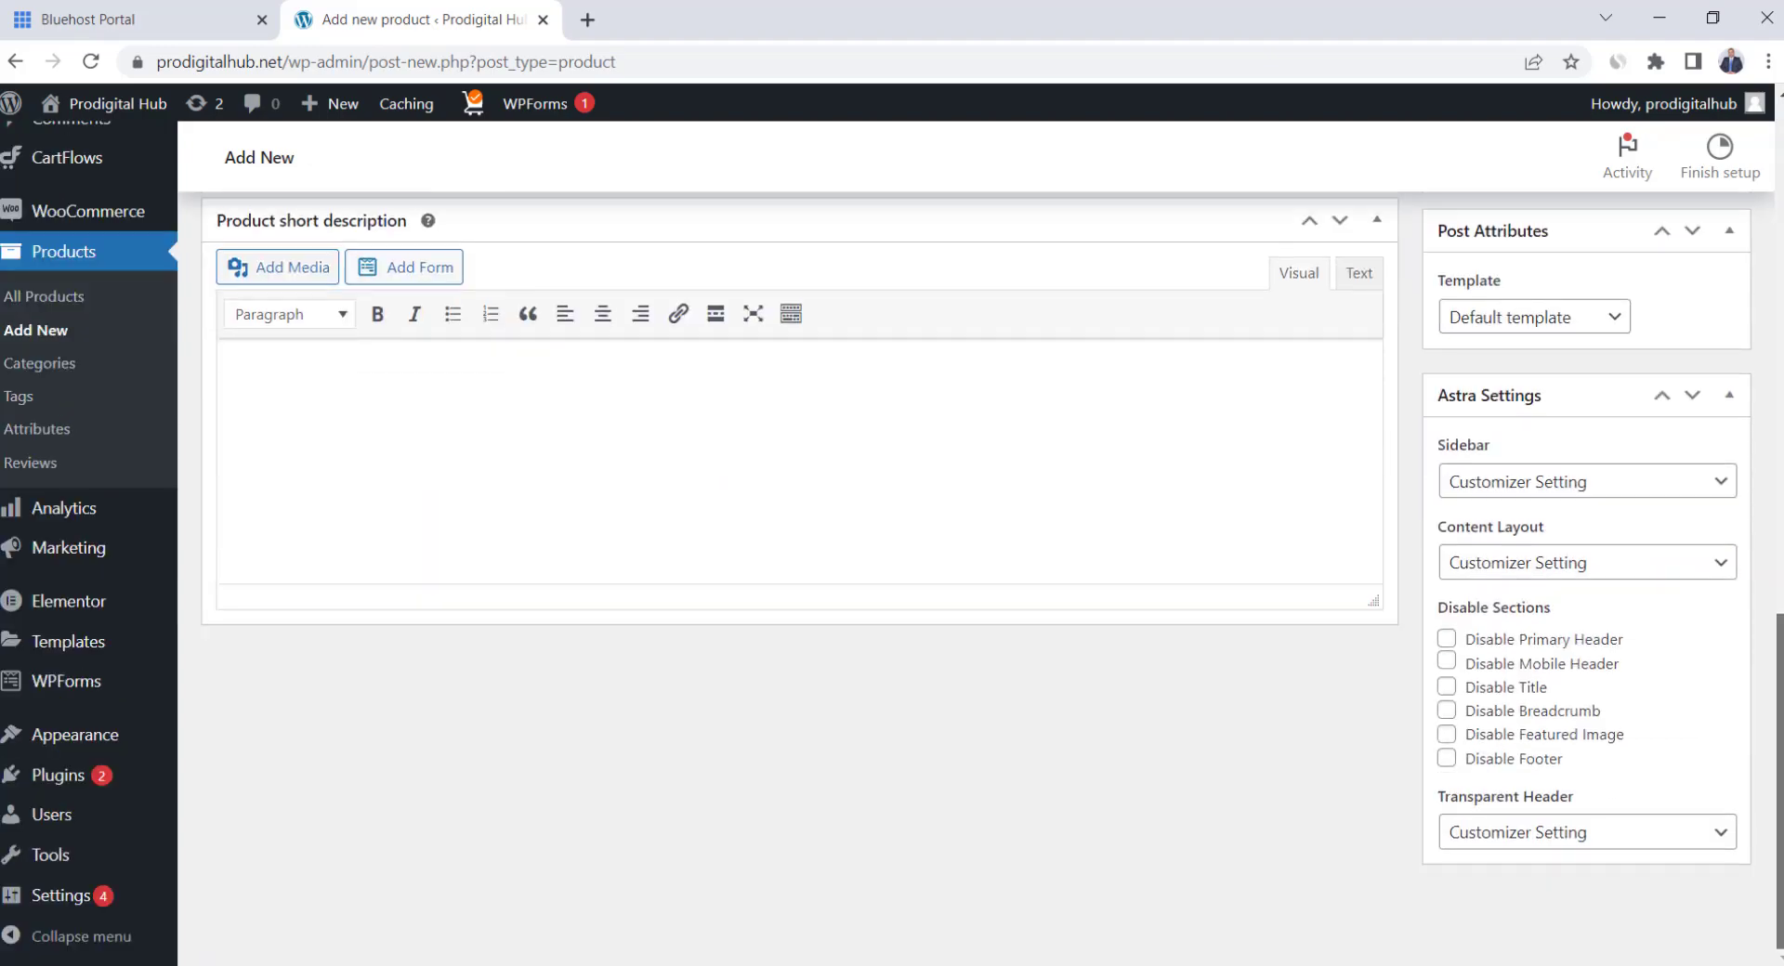
scroll(731, 506, up, 1)
drag(1779, 651, 1780, 366)
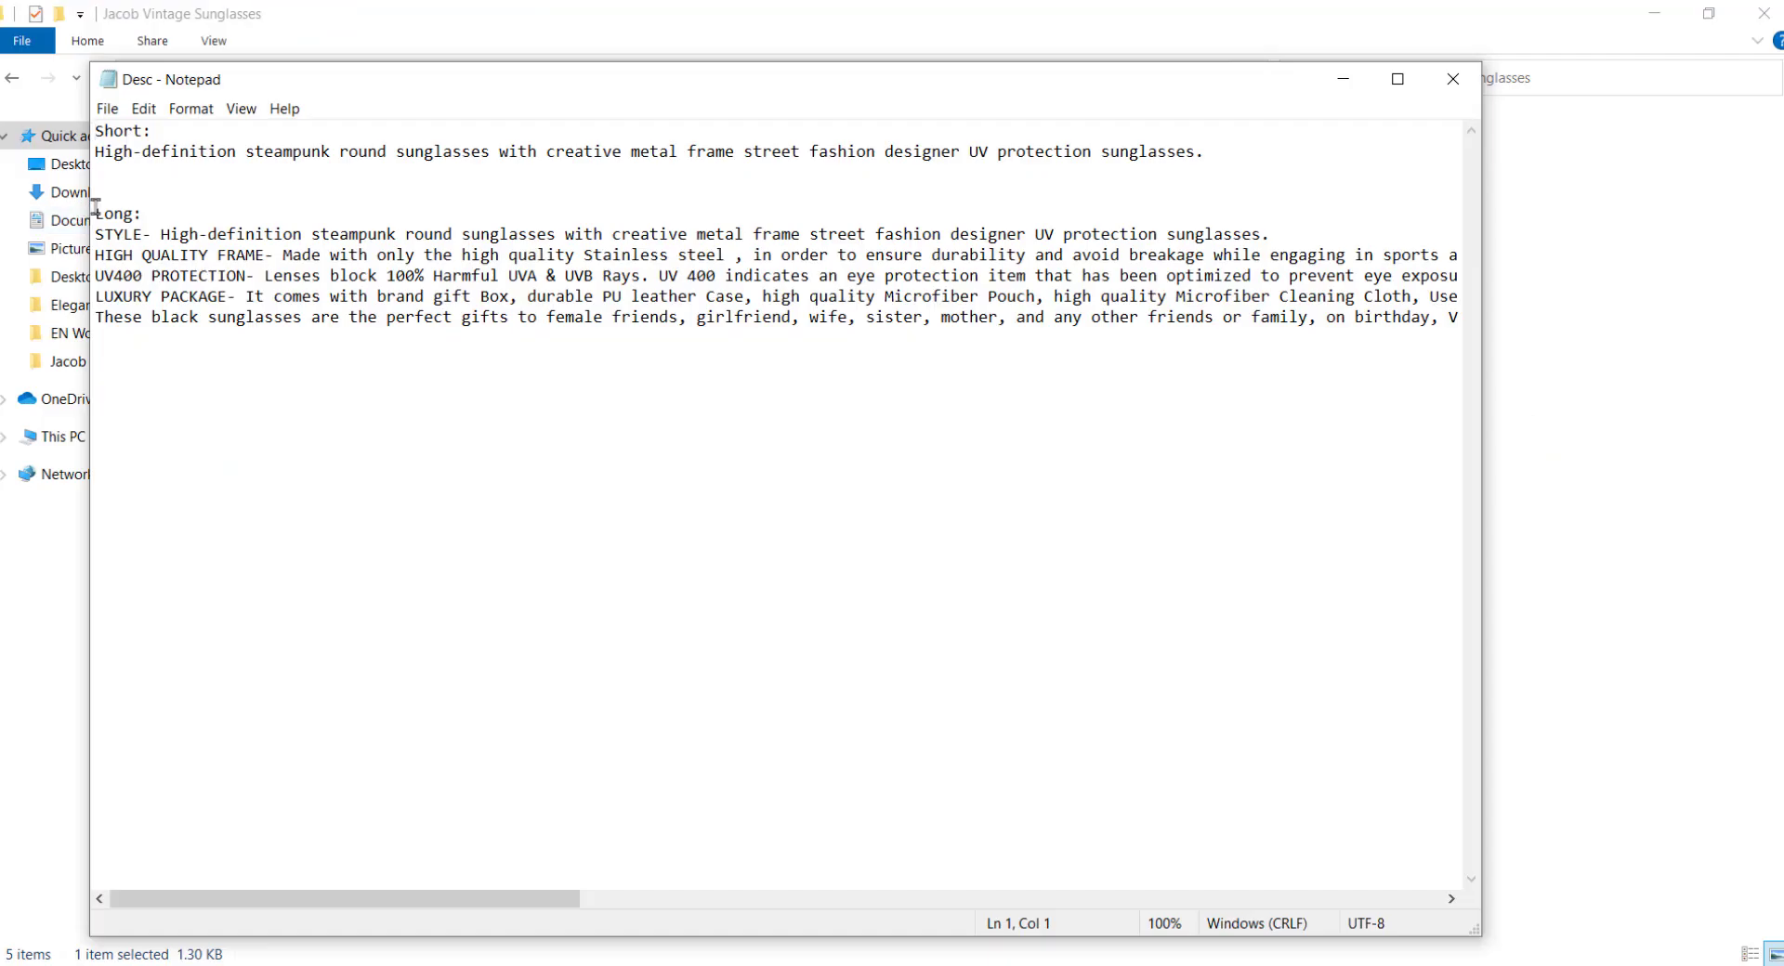
drag(97, 234, 1723, 409)
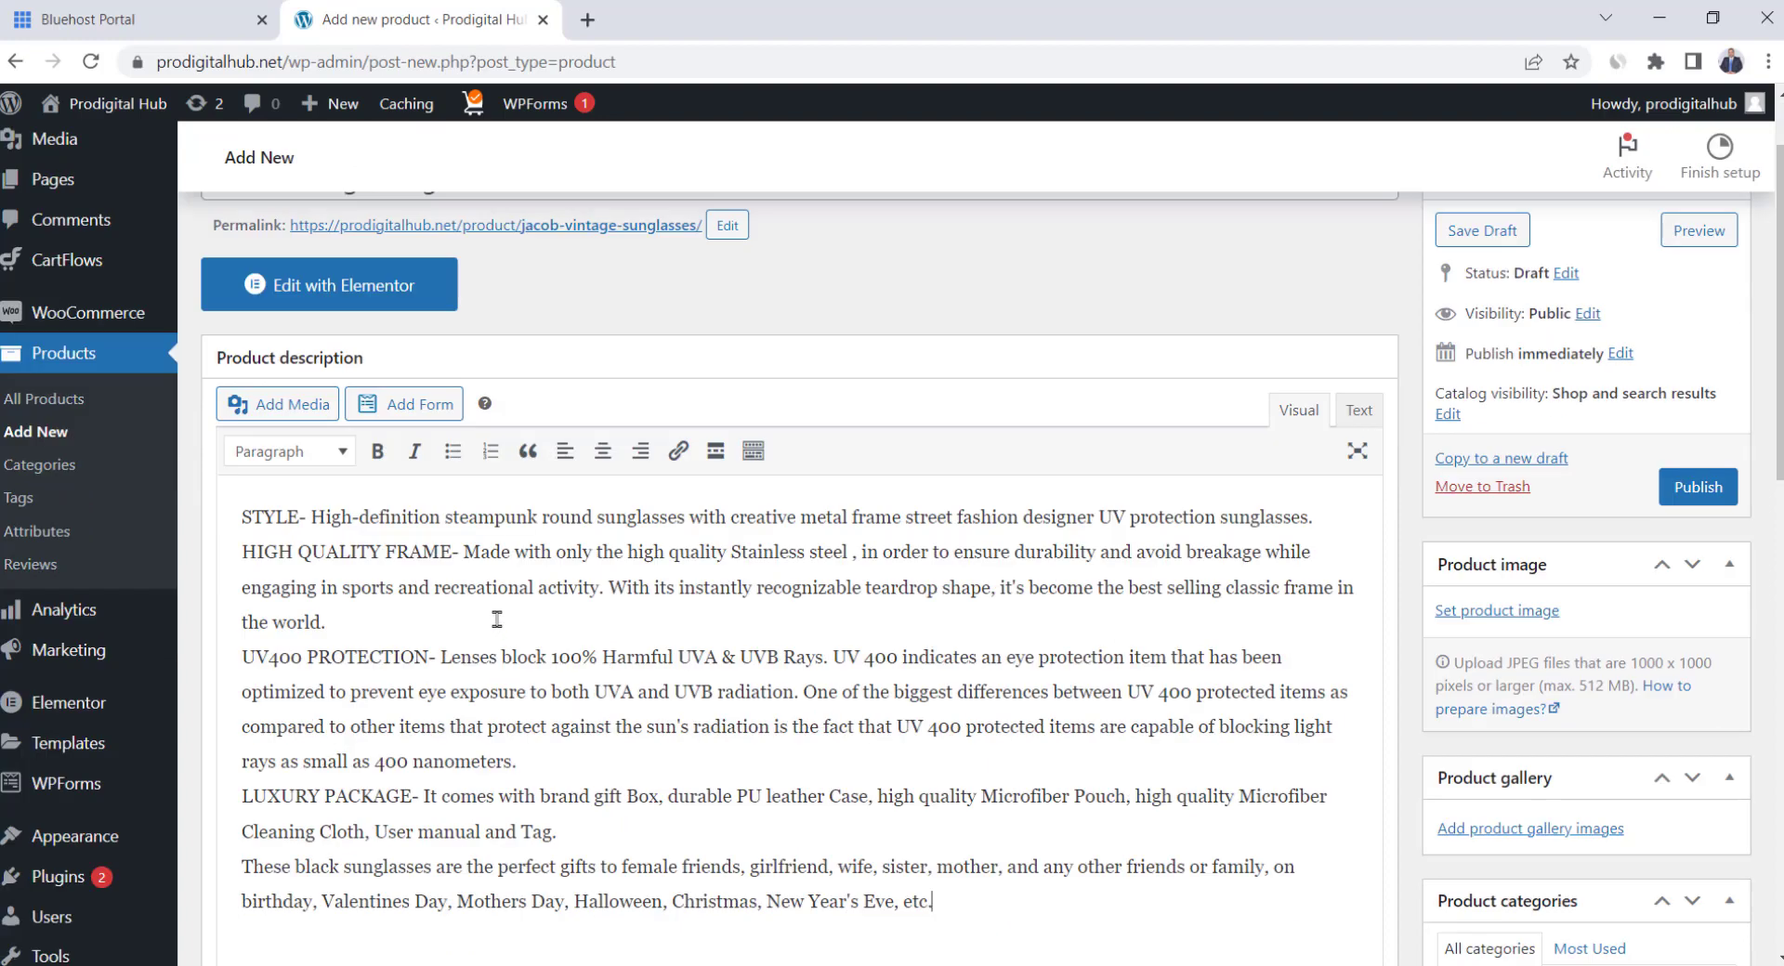
text(STYLE- High-definition steampunk round sunglasses with creative metal frame street fashion designer UV protection sunglasses. HIGH QUALITY FRAME- Made with only the high quality Stainless steel , in order to ensure durability and avoid breakage while engaging in sports and recreational activity. With its instantly recognizable teardrop shape, it's become the best selling classic frame in the world. UV400 PROTECTION- Lenses block 100% Harmful UVA & UVB Rays. UV 400 indicates an eye protection item that has been optimized to prevent eye exposure to both UVA and UVB radiation. One of the biggest differences between UV 400 protected items as compared to other items that protect against the sun's radiation is the fact that UV 400 protected items are capable of blocking light rays as small as 400 nanometers. LUXURY PACKAGE- It comes with brand gift Box, durable PU leather Case, high quality Microfiber Pouch, high quality Microfiber Cleaning Cloth, User manual and Tag. These black sunglasses are the perfect gifts to female friends, girlfriend, wife, sister, mother, and any other friends or family, on birthday, Valentines Day, Mothers Day, Halloween, Christmas, New Year's Eve, etc.)
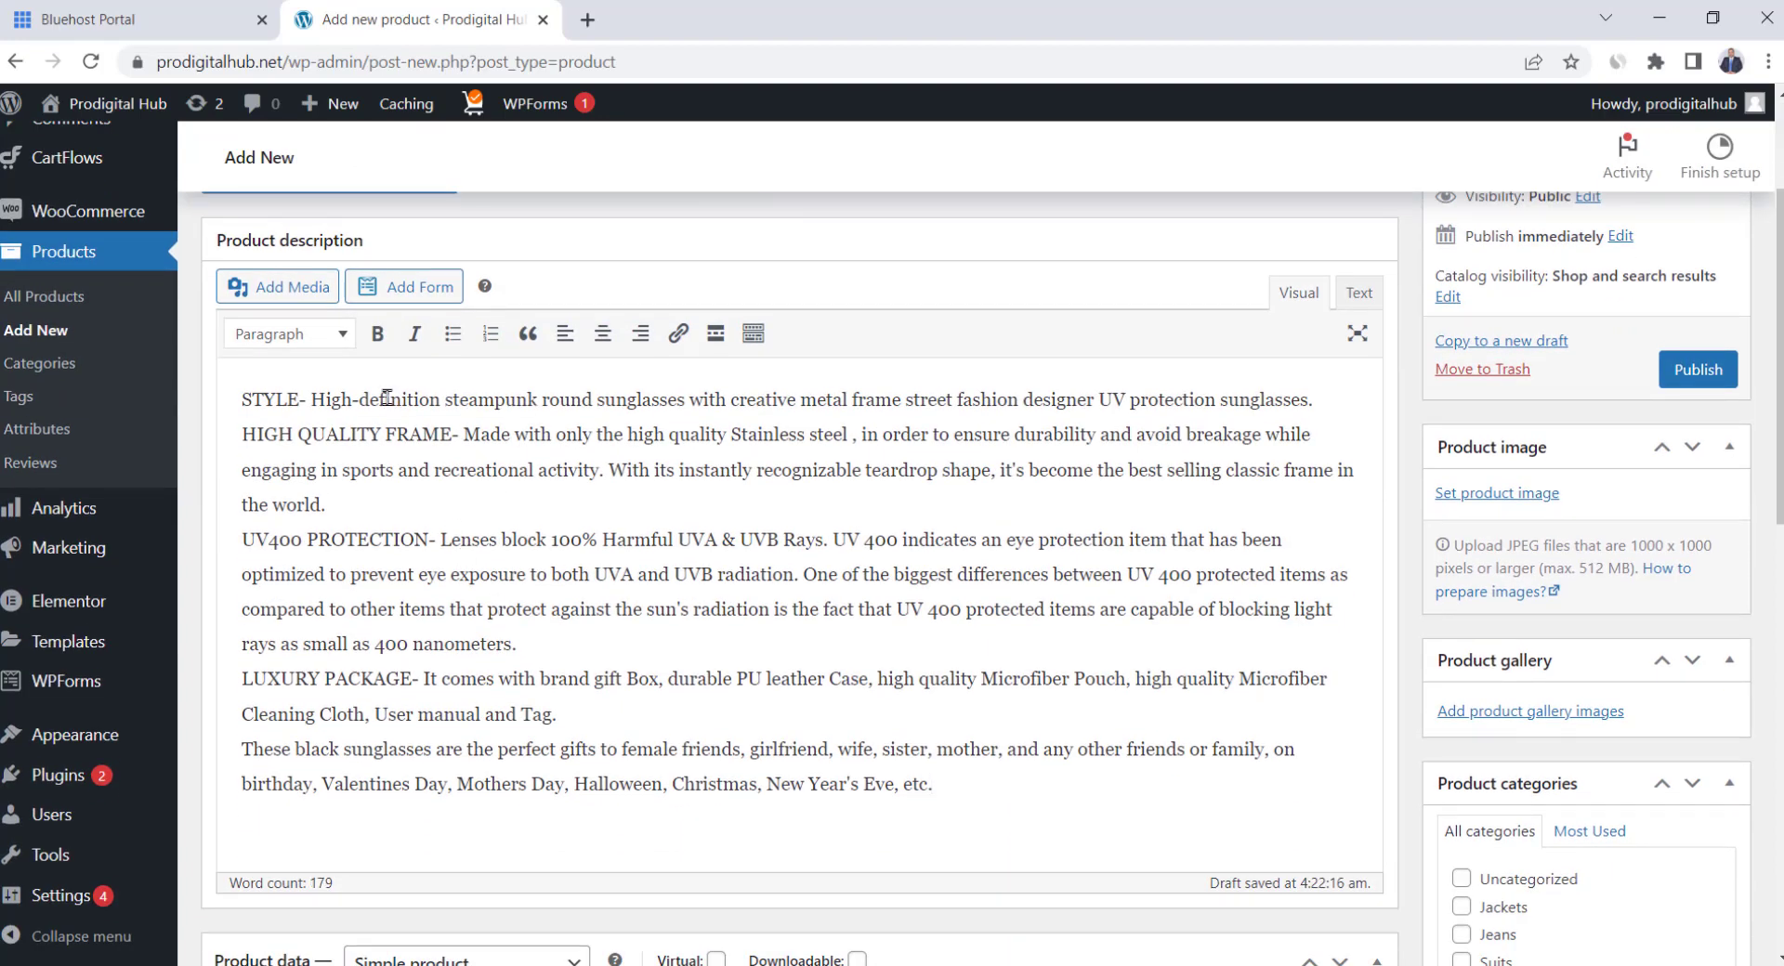
Bold the headings STYLE-, HIGH QUALITY FRAME, UV400 PROTECTION- and LUXURY PACKAGE-
drag(243, 400, 708, 629)
click(304, 400)
drag(309, 399, 241, 399)
key(ctrl+b)
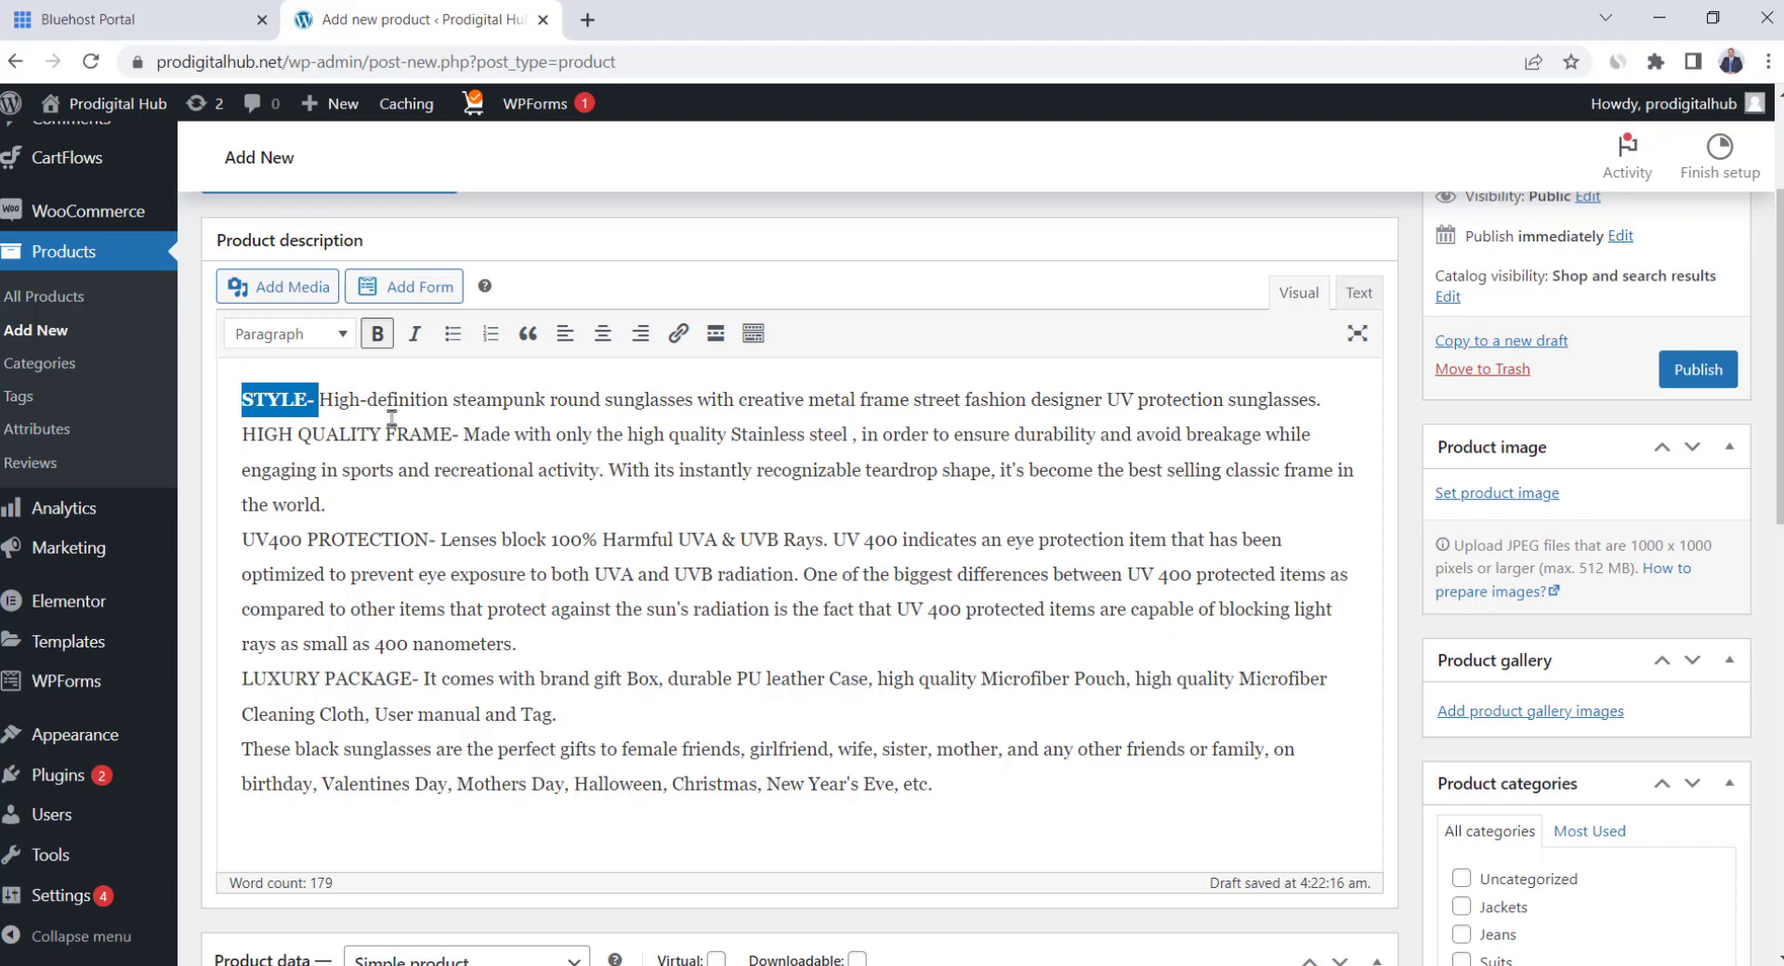
drag(450, 434, 226, 429)
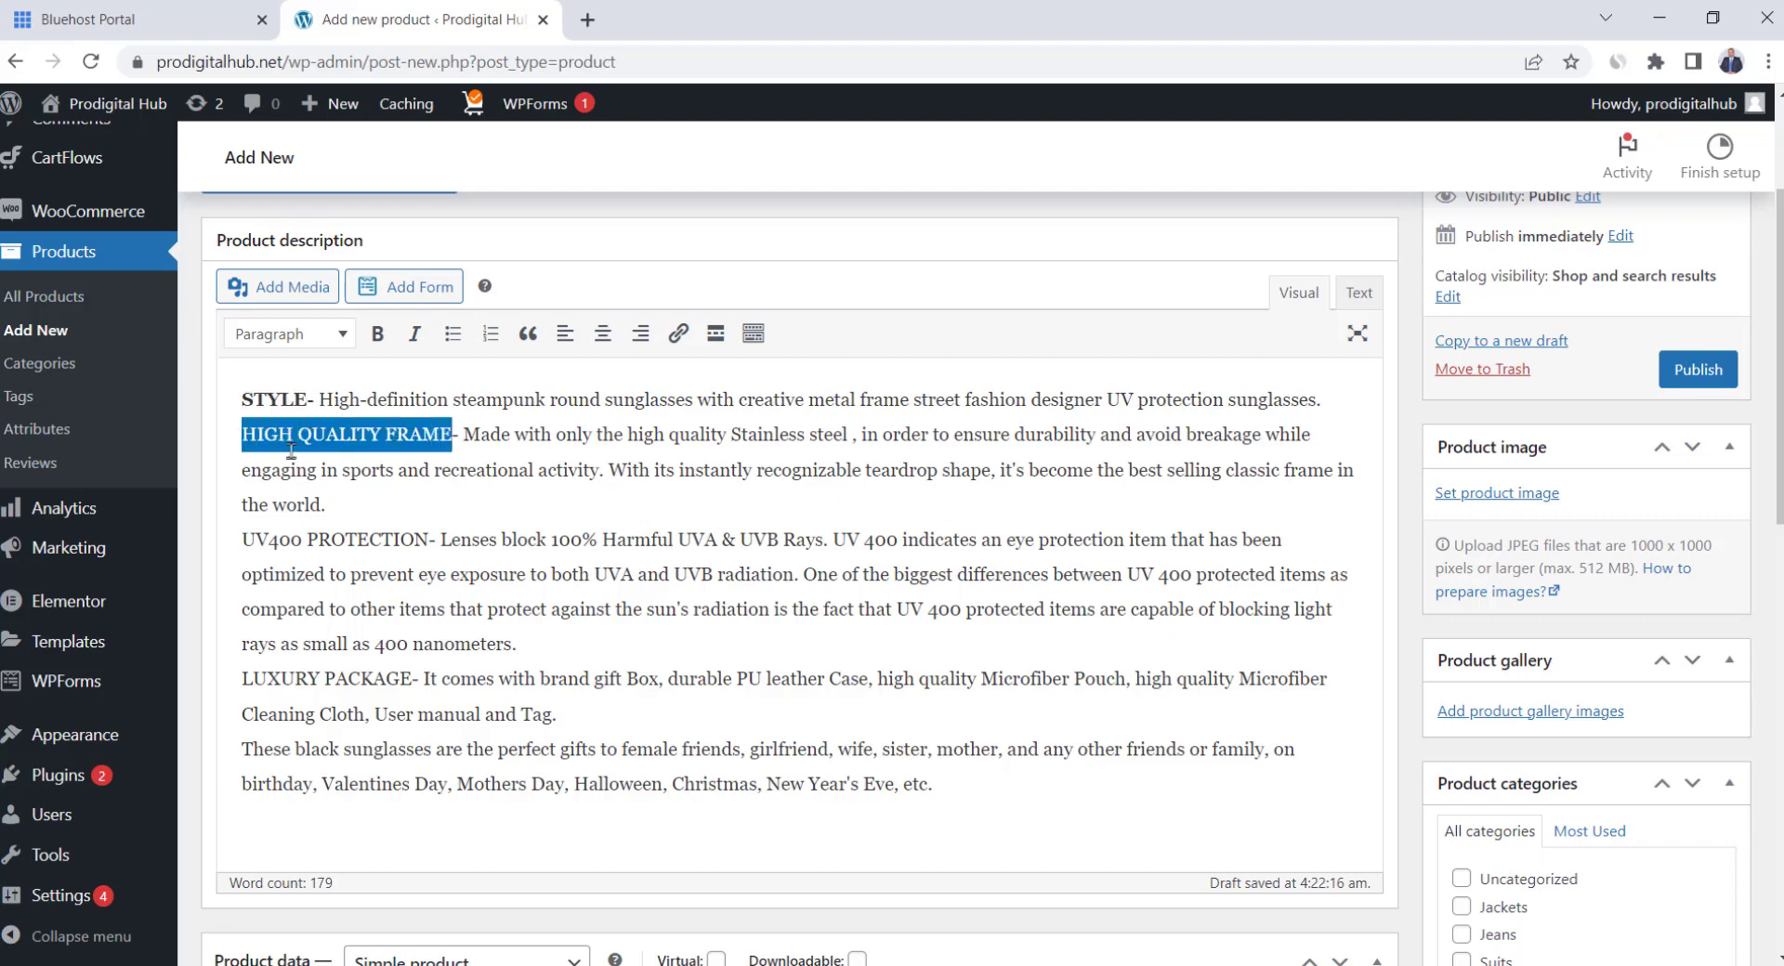
key(ctrl+b)
drag(443, 539, 232, 535)
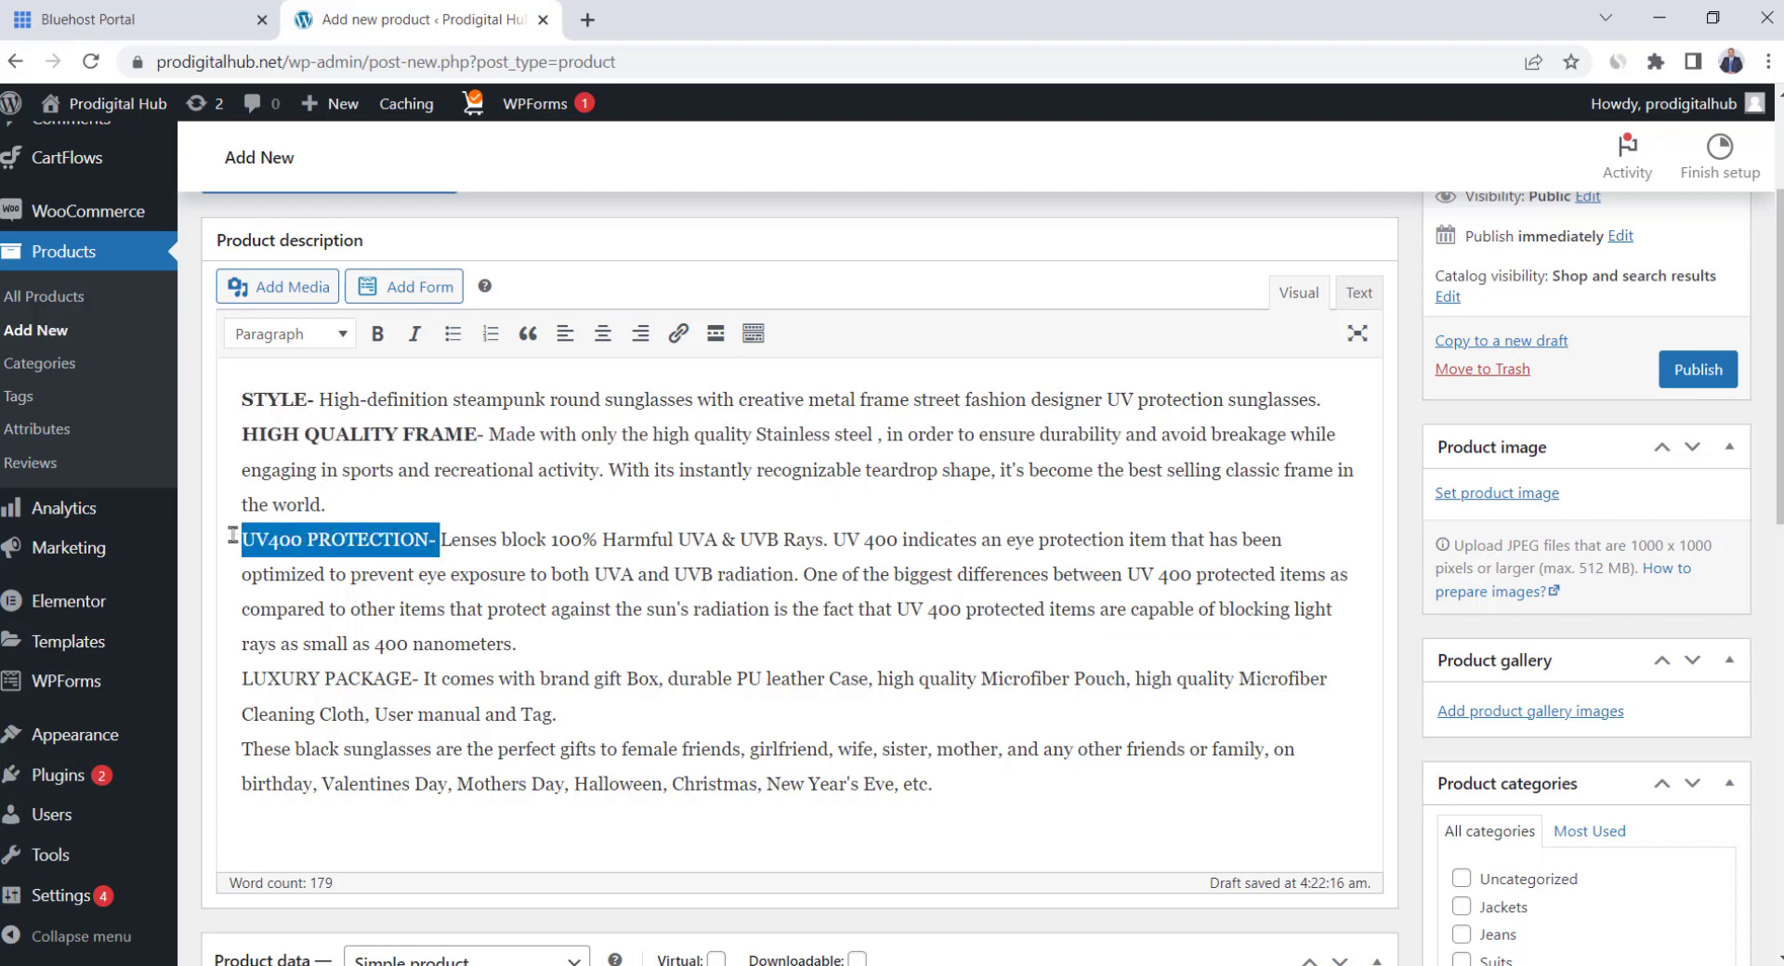
key(ctrl+b)
drag(423, 671, 232, 677)
key(alt+Tab)
Paste the one-line short description from the notes into Product short description
drag(1207, 152, 42, 150)
key(ctrl+c)
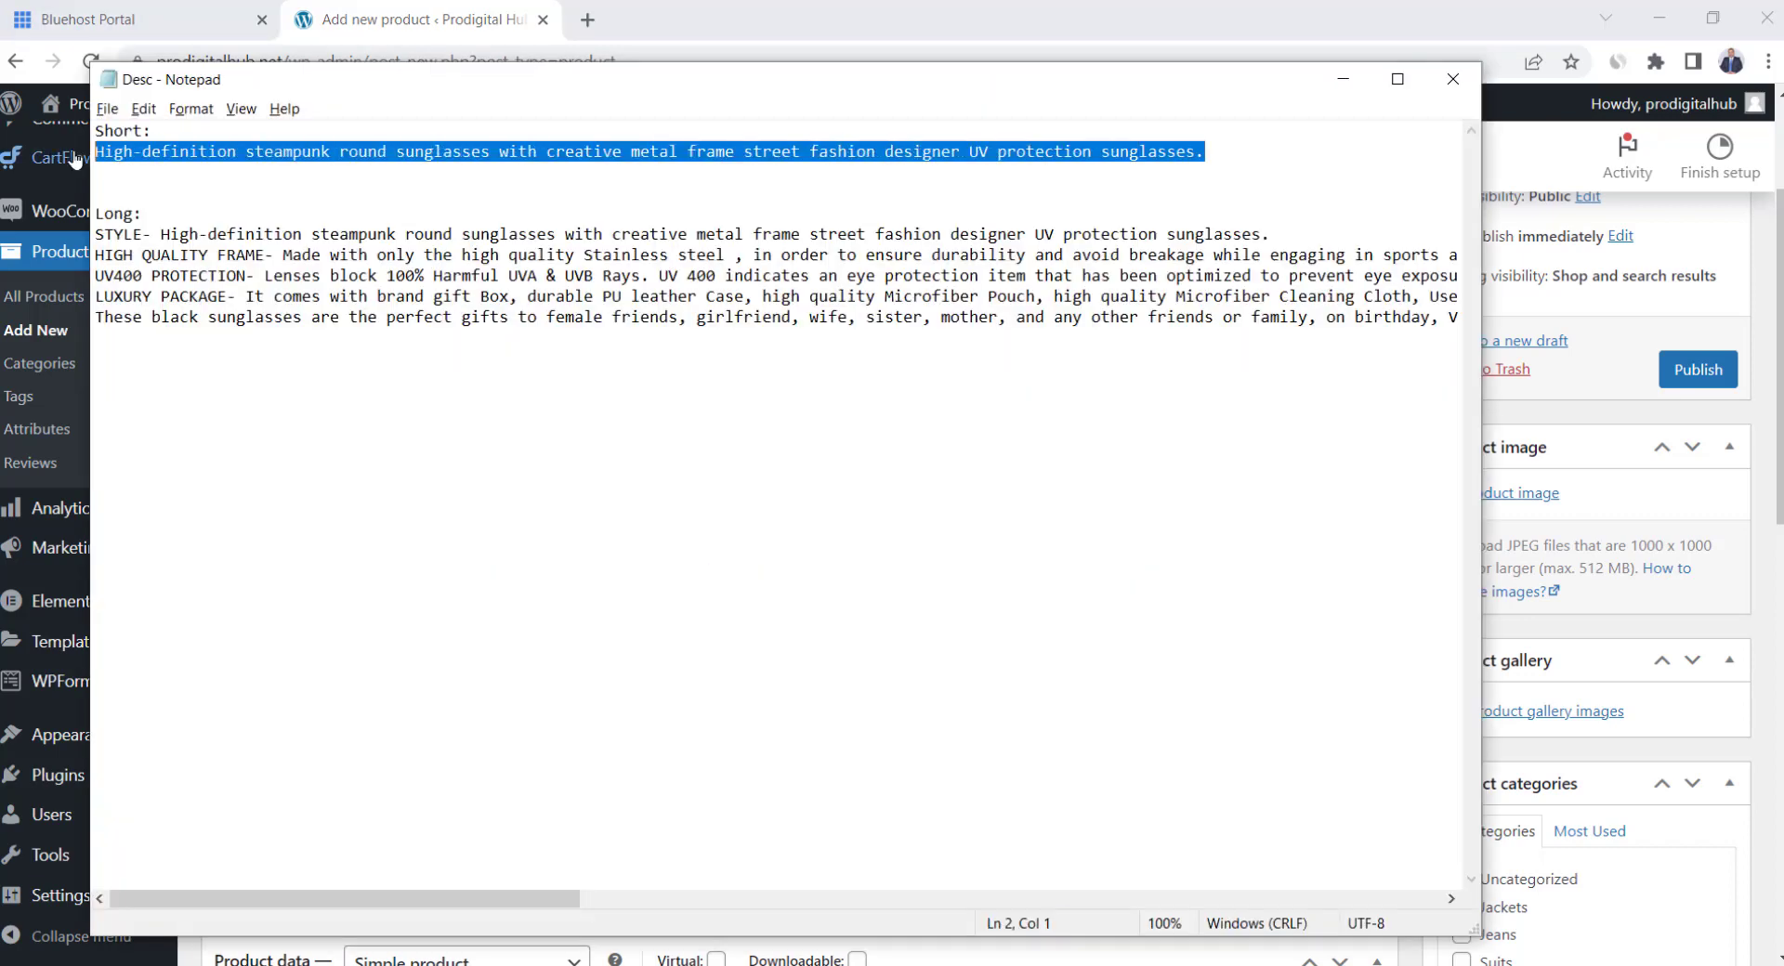
click(1132, 8)
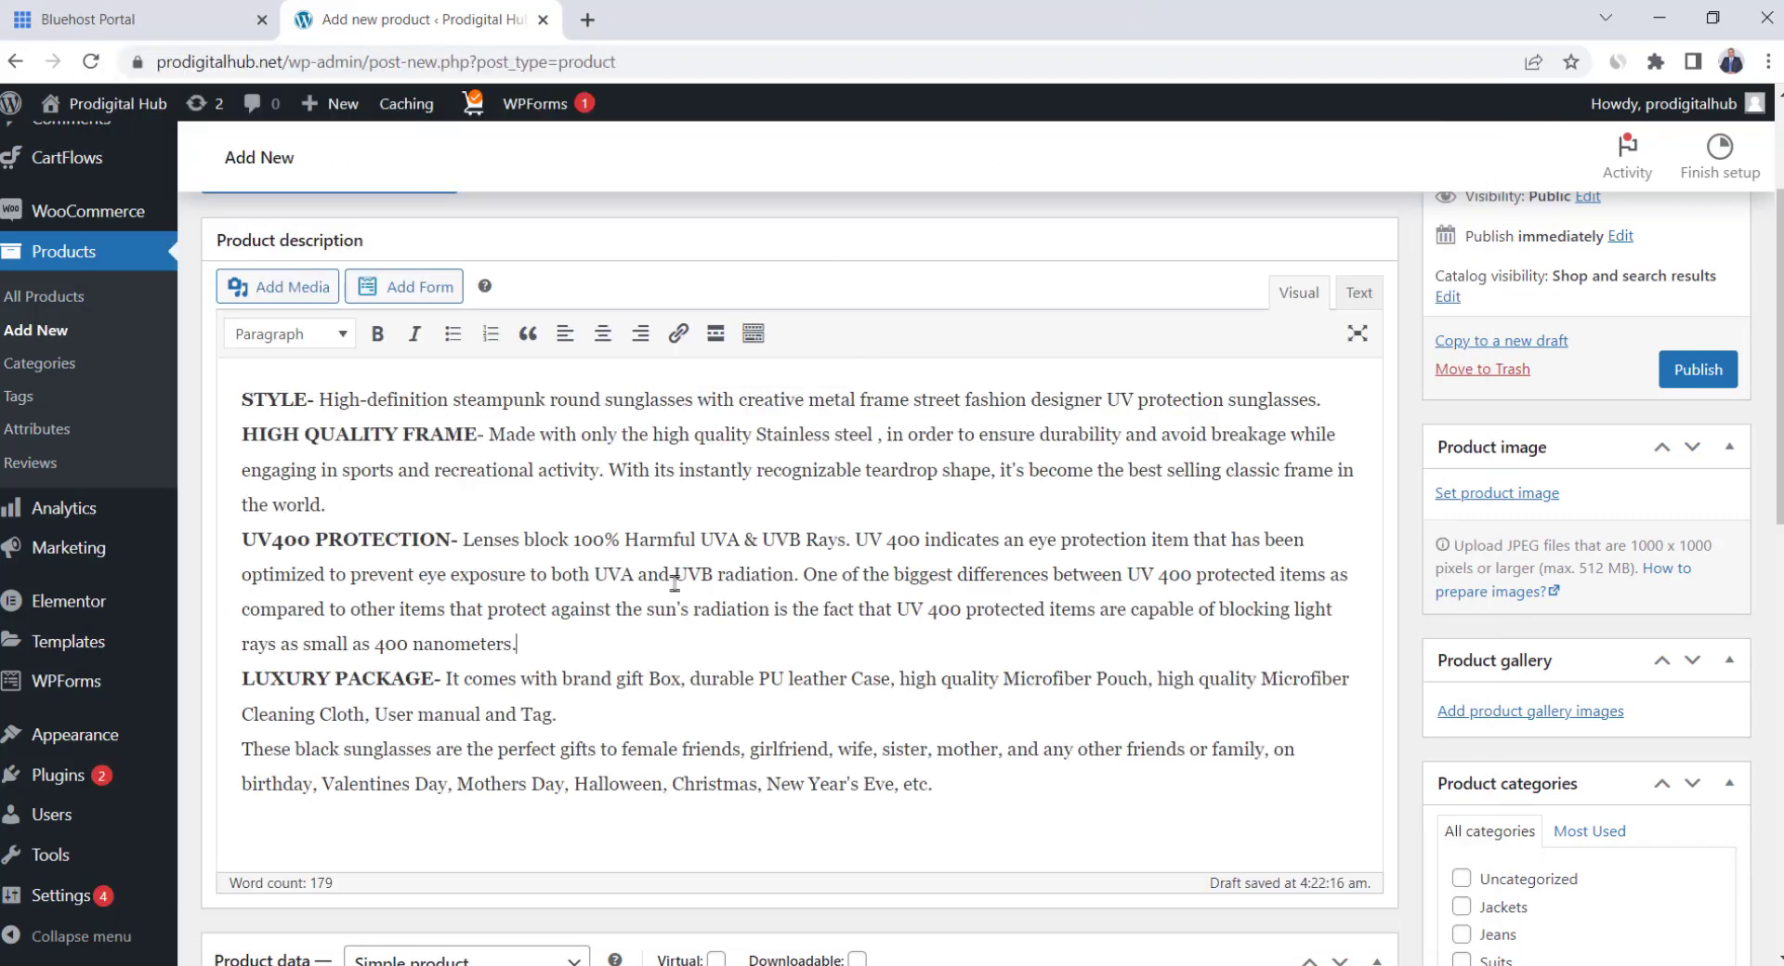
scroll(673, 585, down, 11)
click(619, 505)
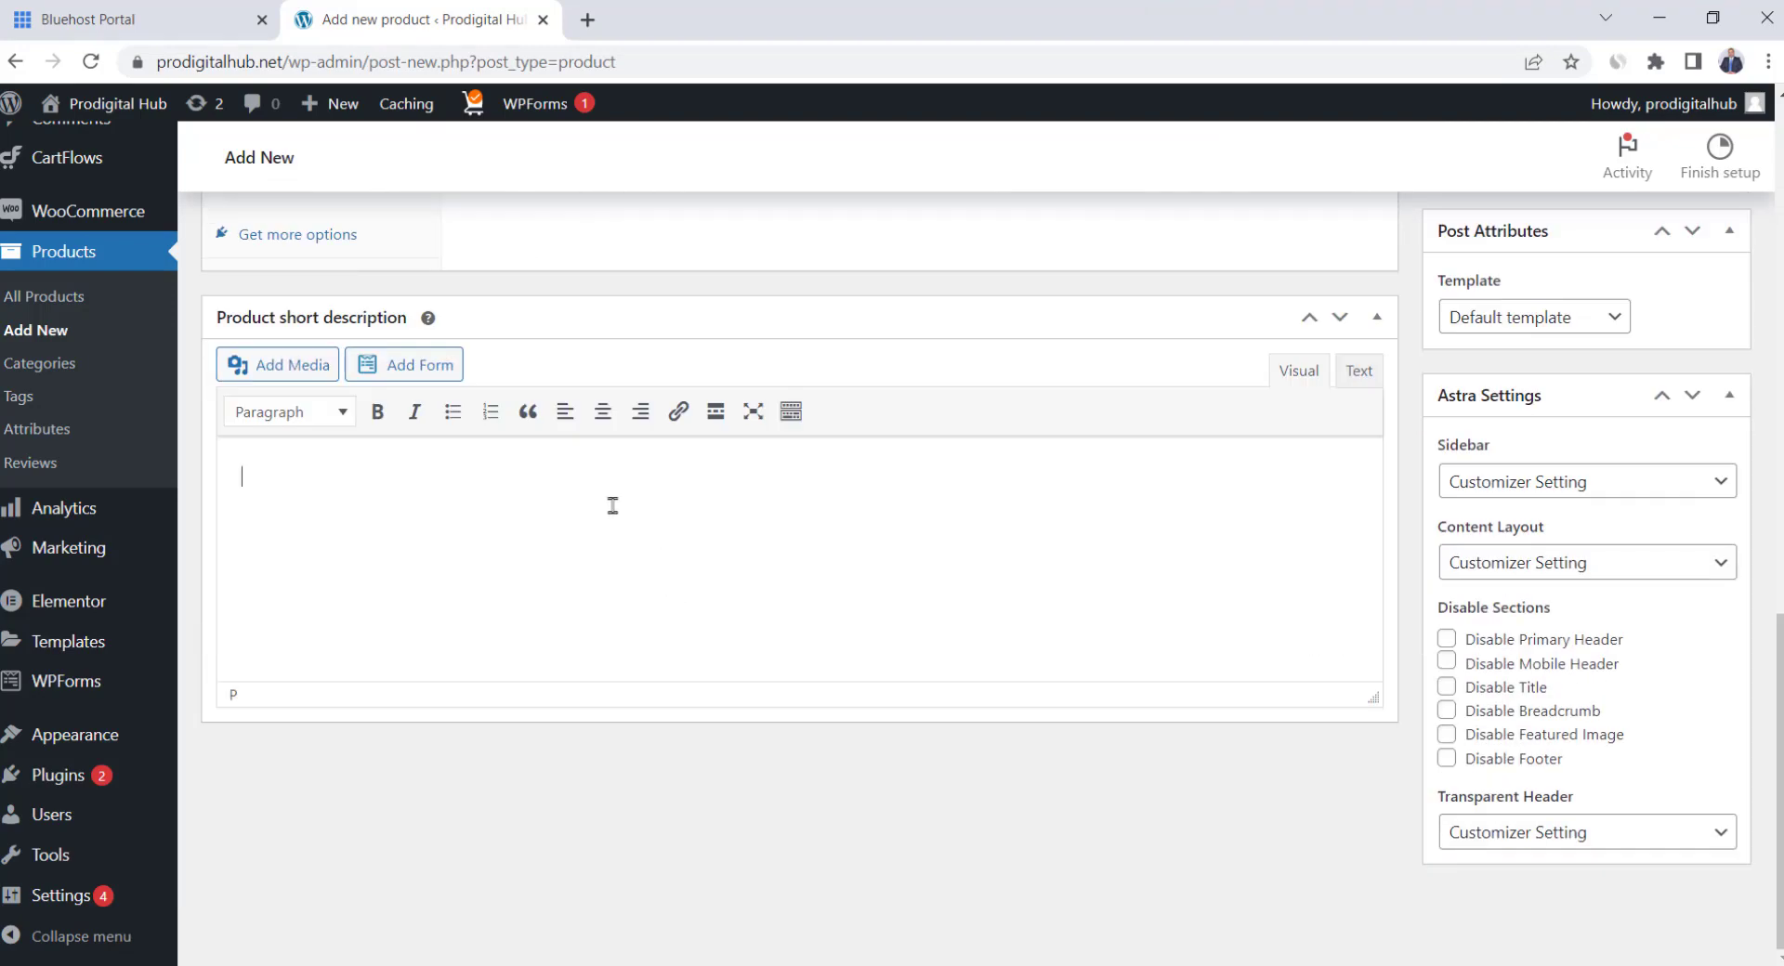
key(ctrl+v)
scroll(780, 455, up, 7)
scroll(780, 470, up, 6)
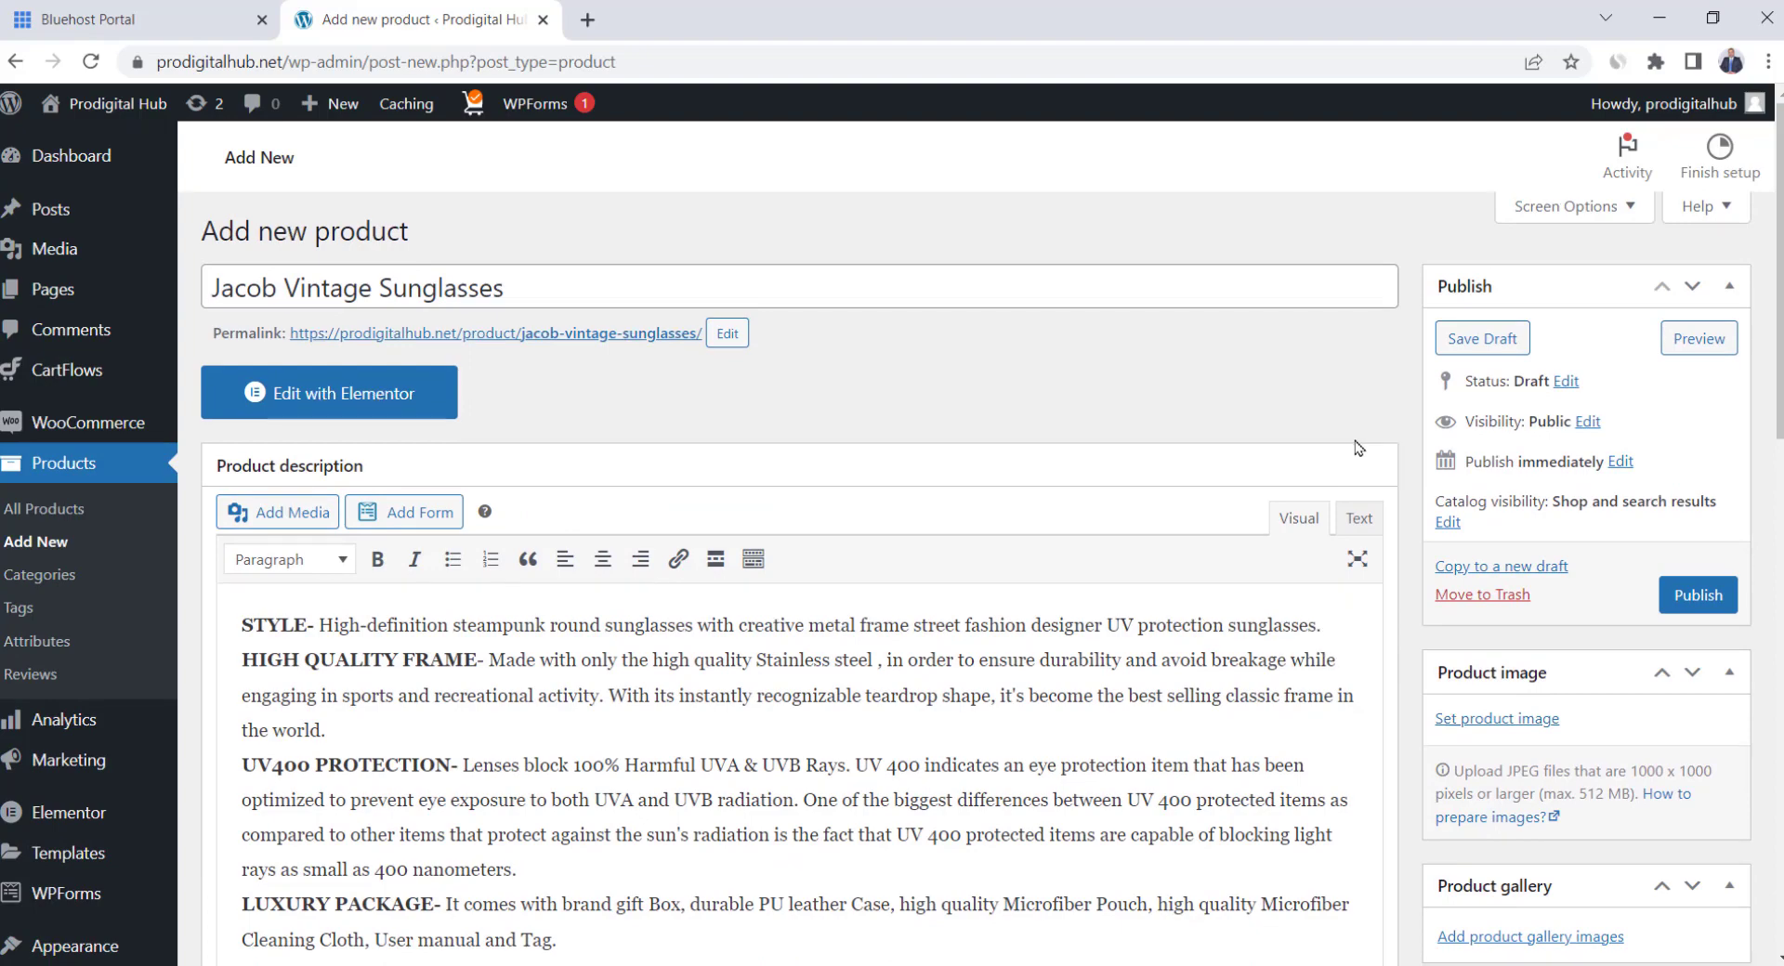
Assign the product to the Sunglasses category and keep it a Simple product
scroll(1356, 439, down, 5)
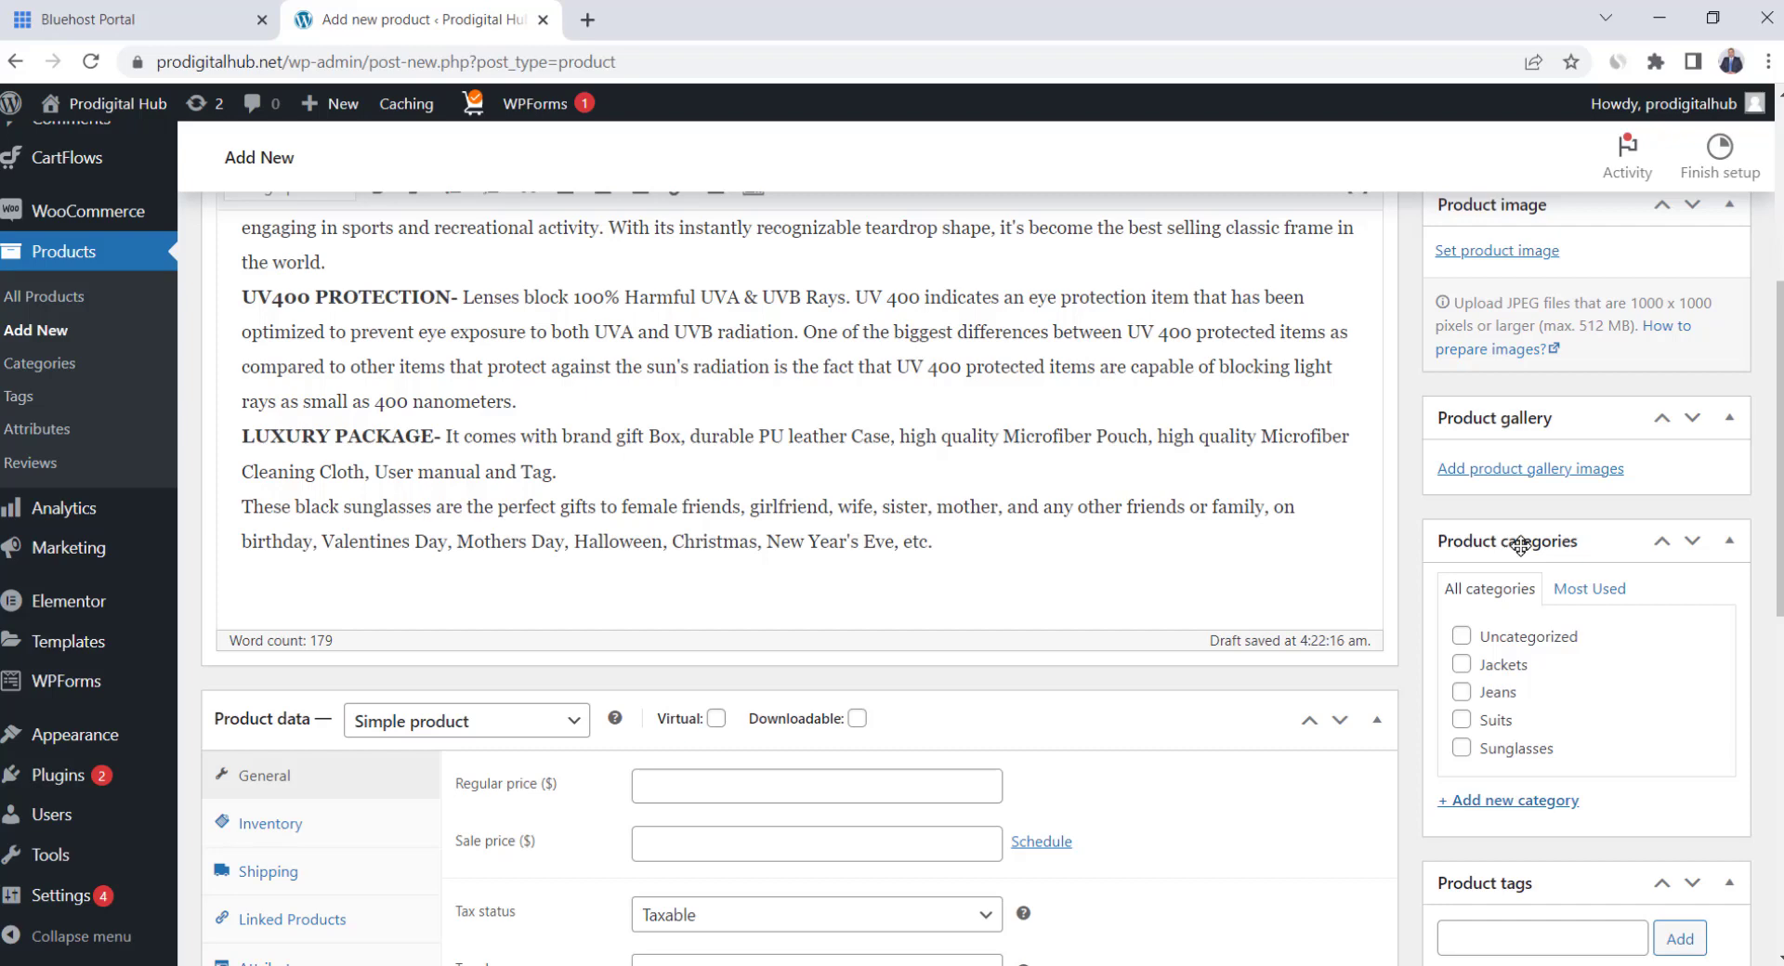
click(1463, 750)
scroll(1487, 725, down, 4)
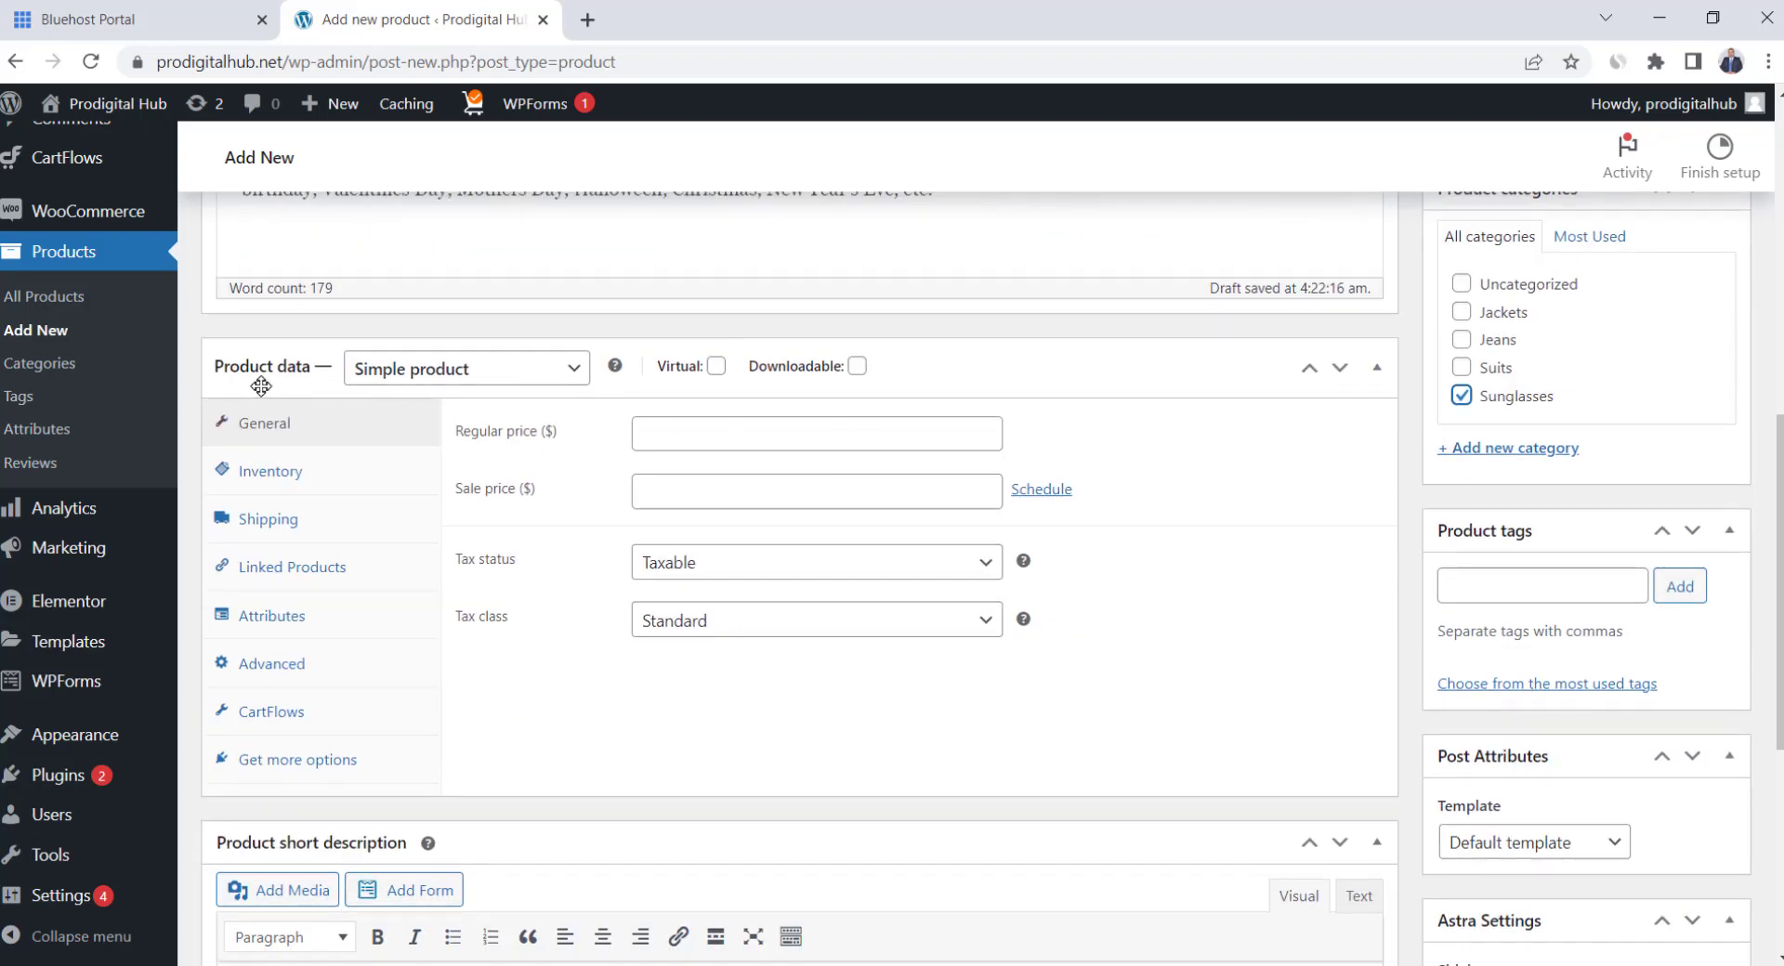
click(480, 383)
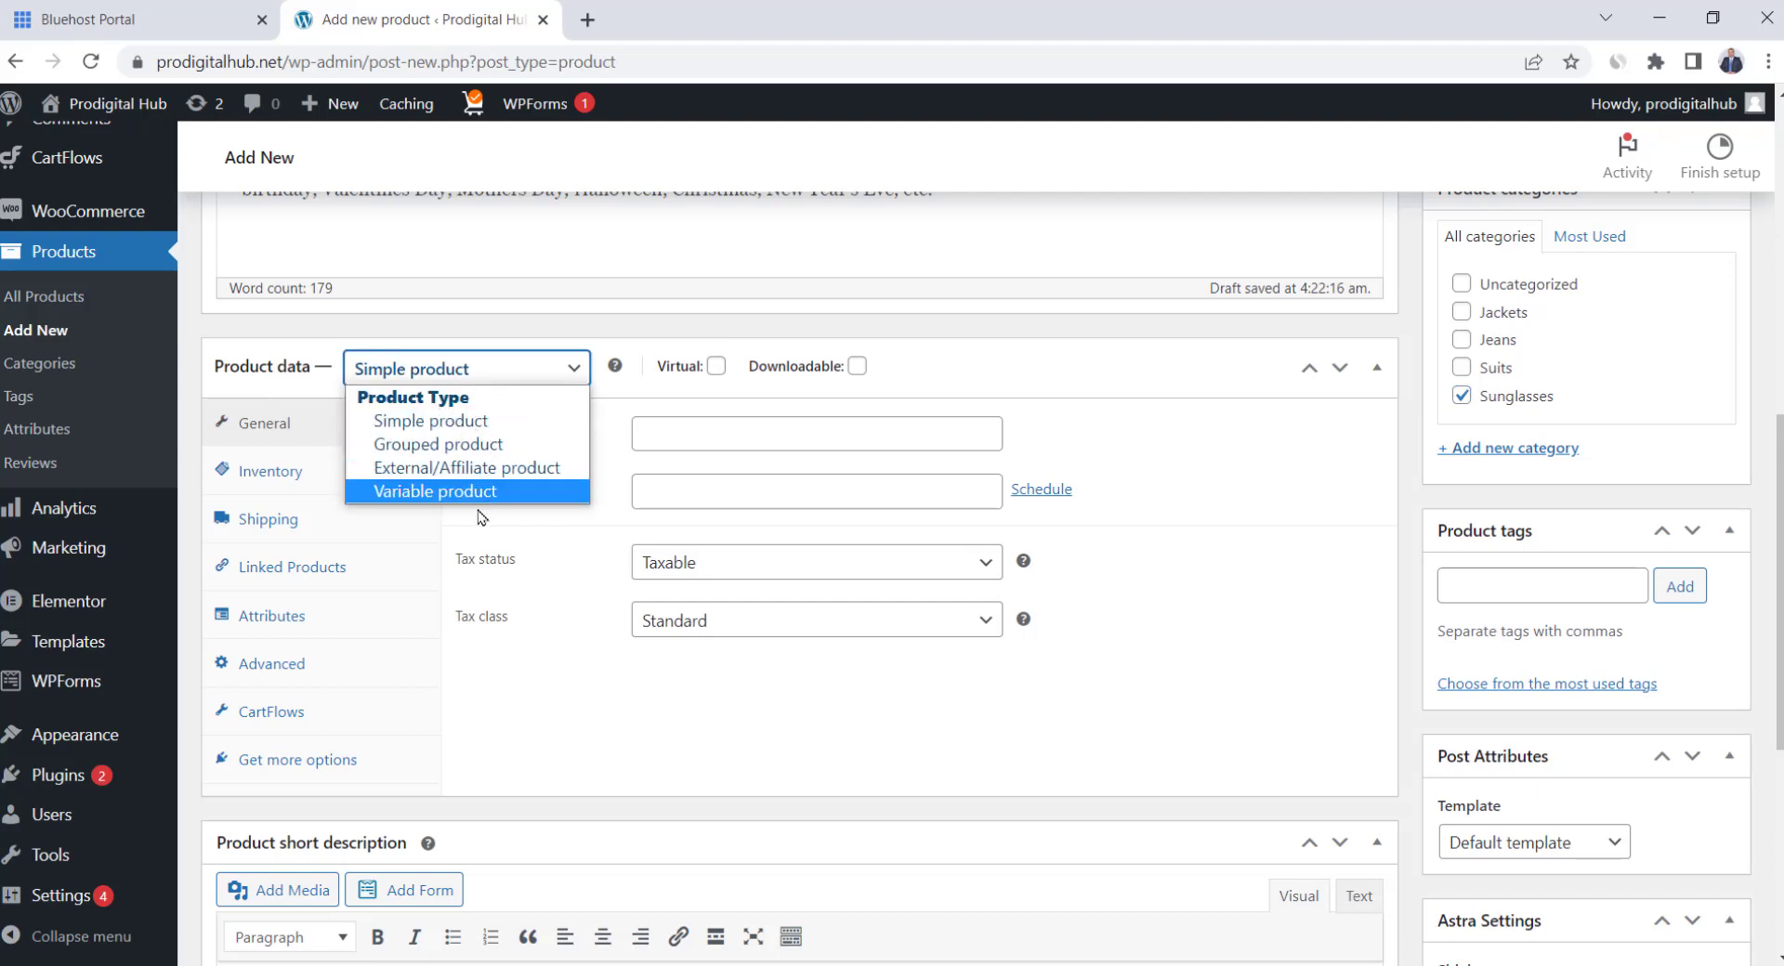
click(648, 327)
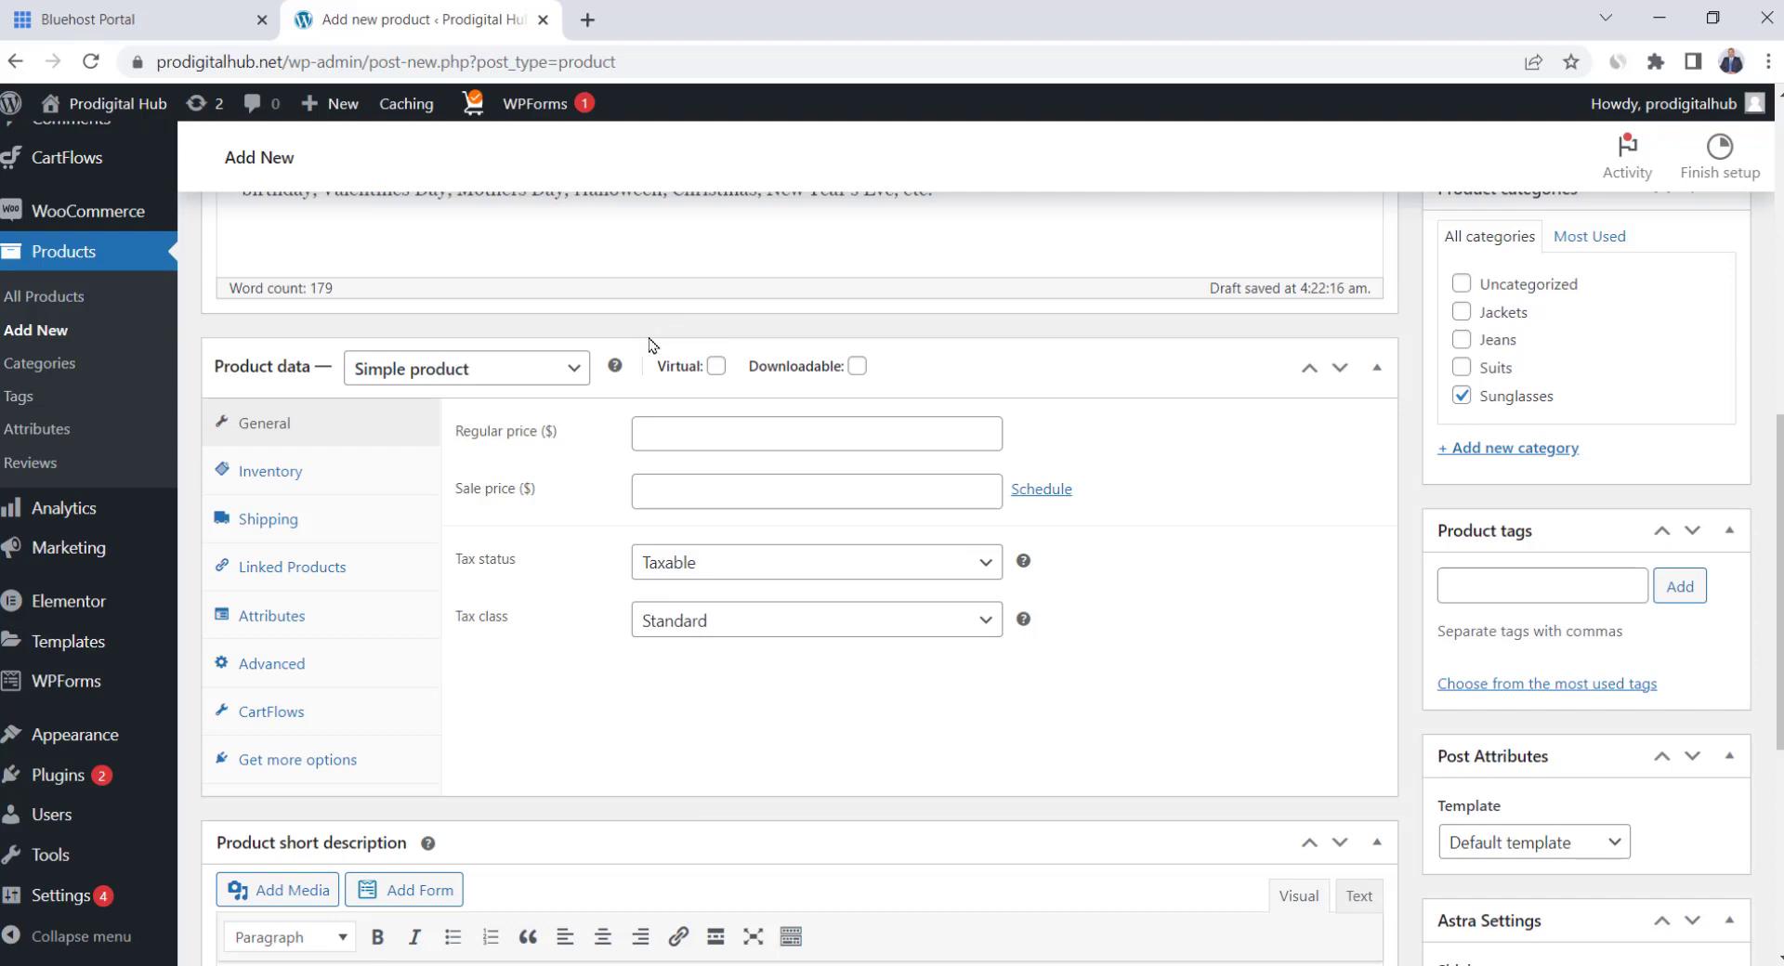
Set regular price 40 and sale price 36, keeping tax status Taxable
click(698, 436)
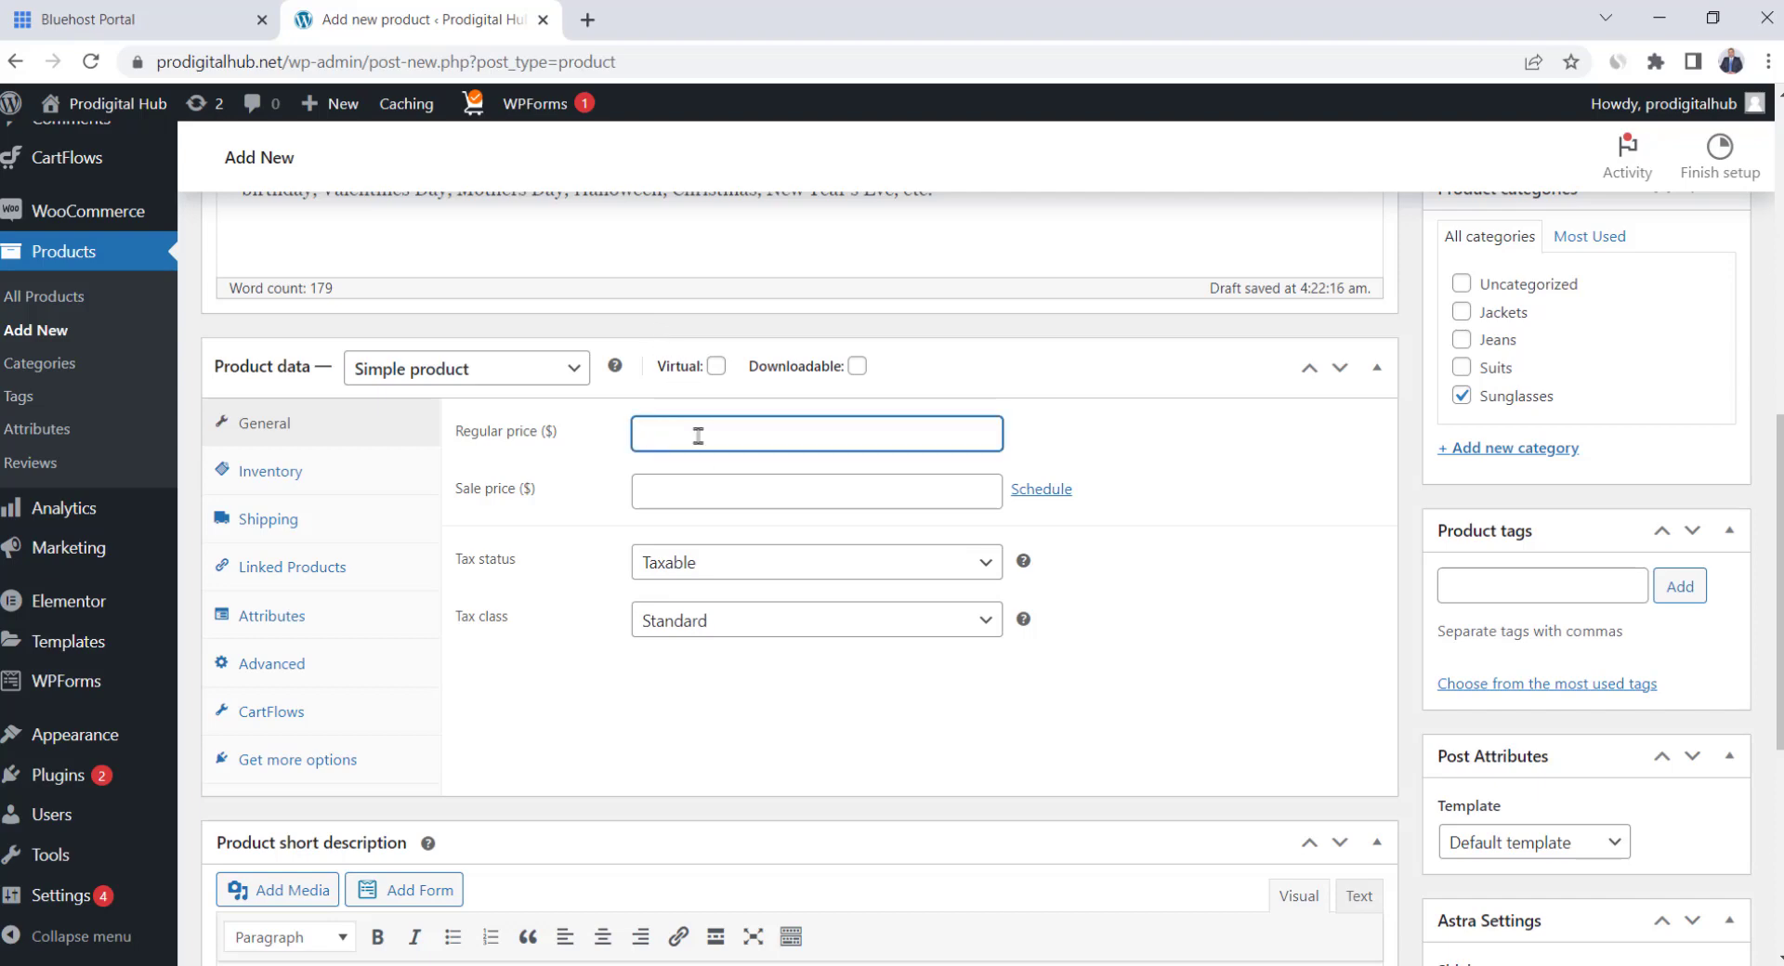
text(40)
key(Tab)
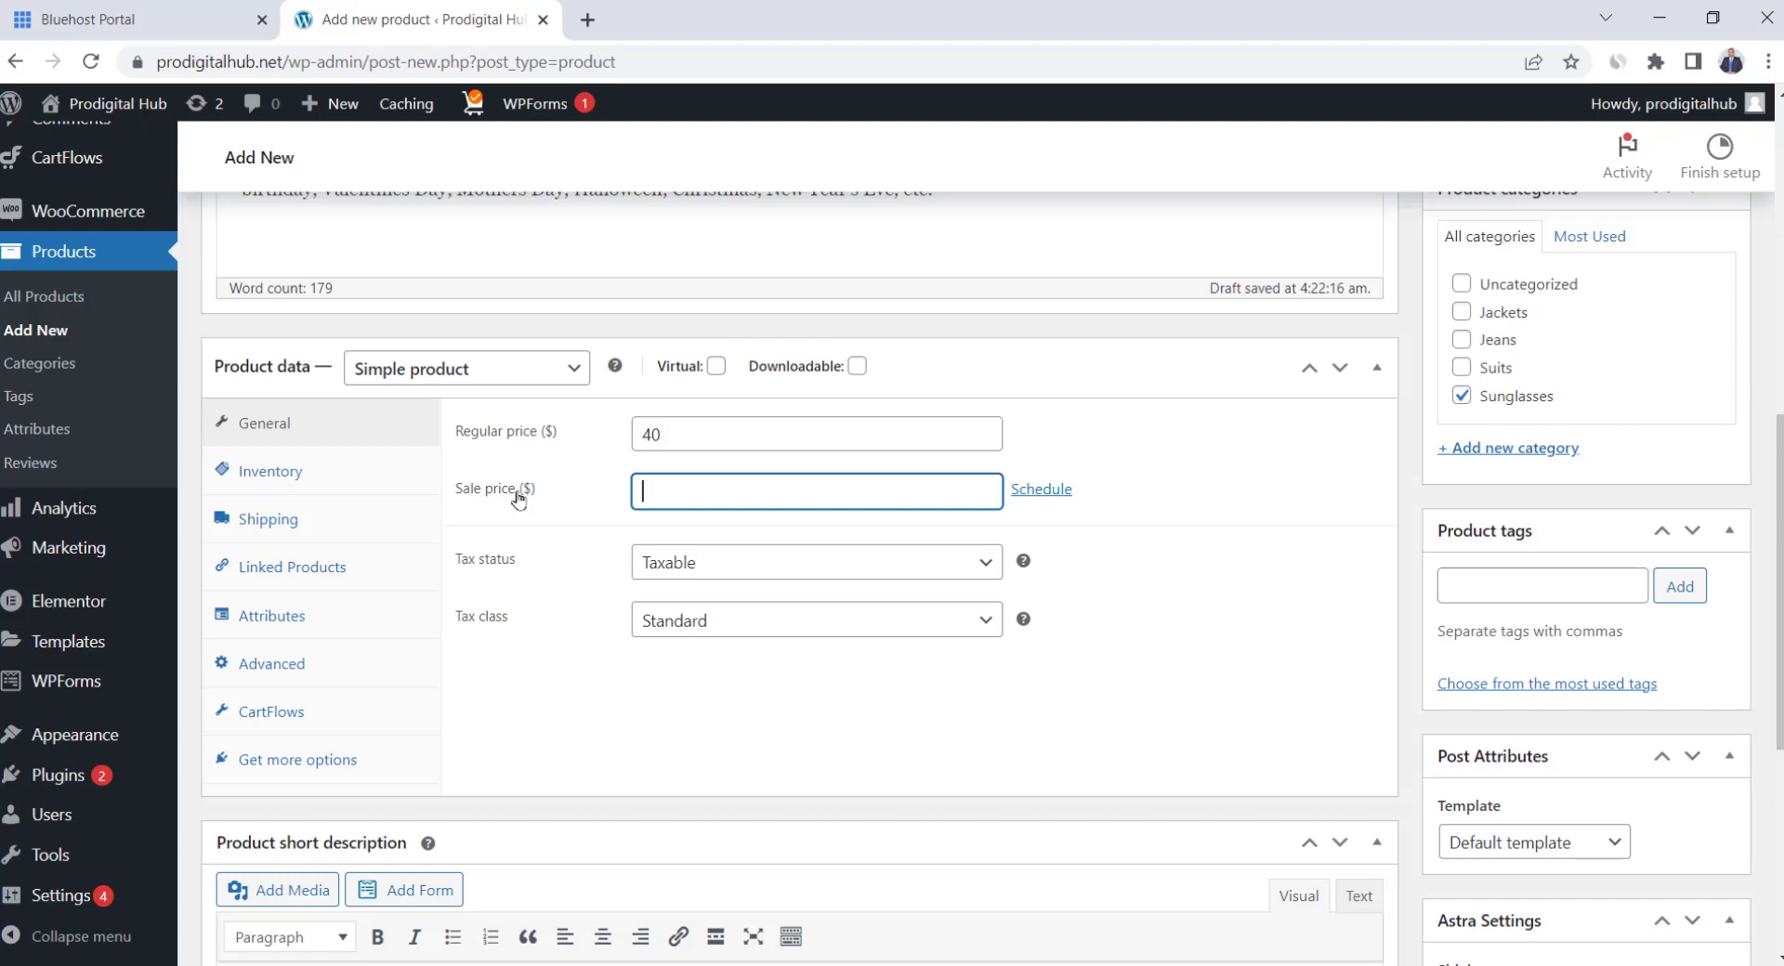
text(36)
drag(689, 486, 635, 490)
key(BackSpace)
text(36)
click(655, 534)
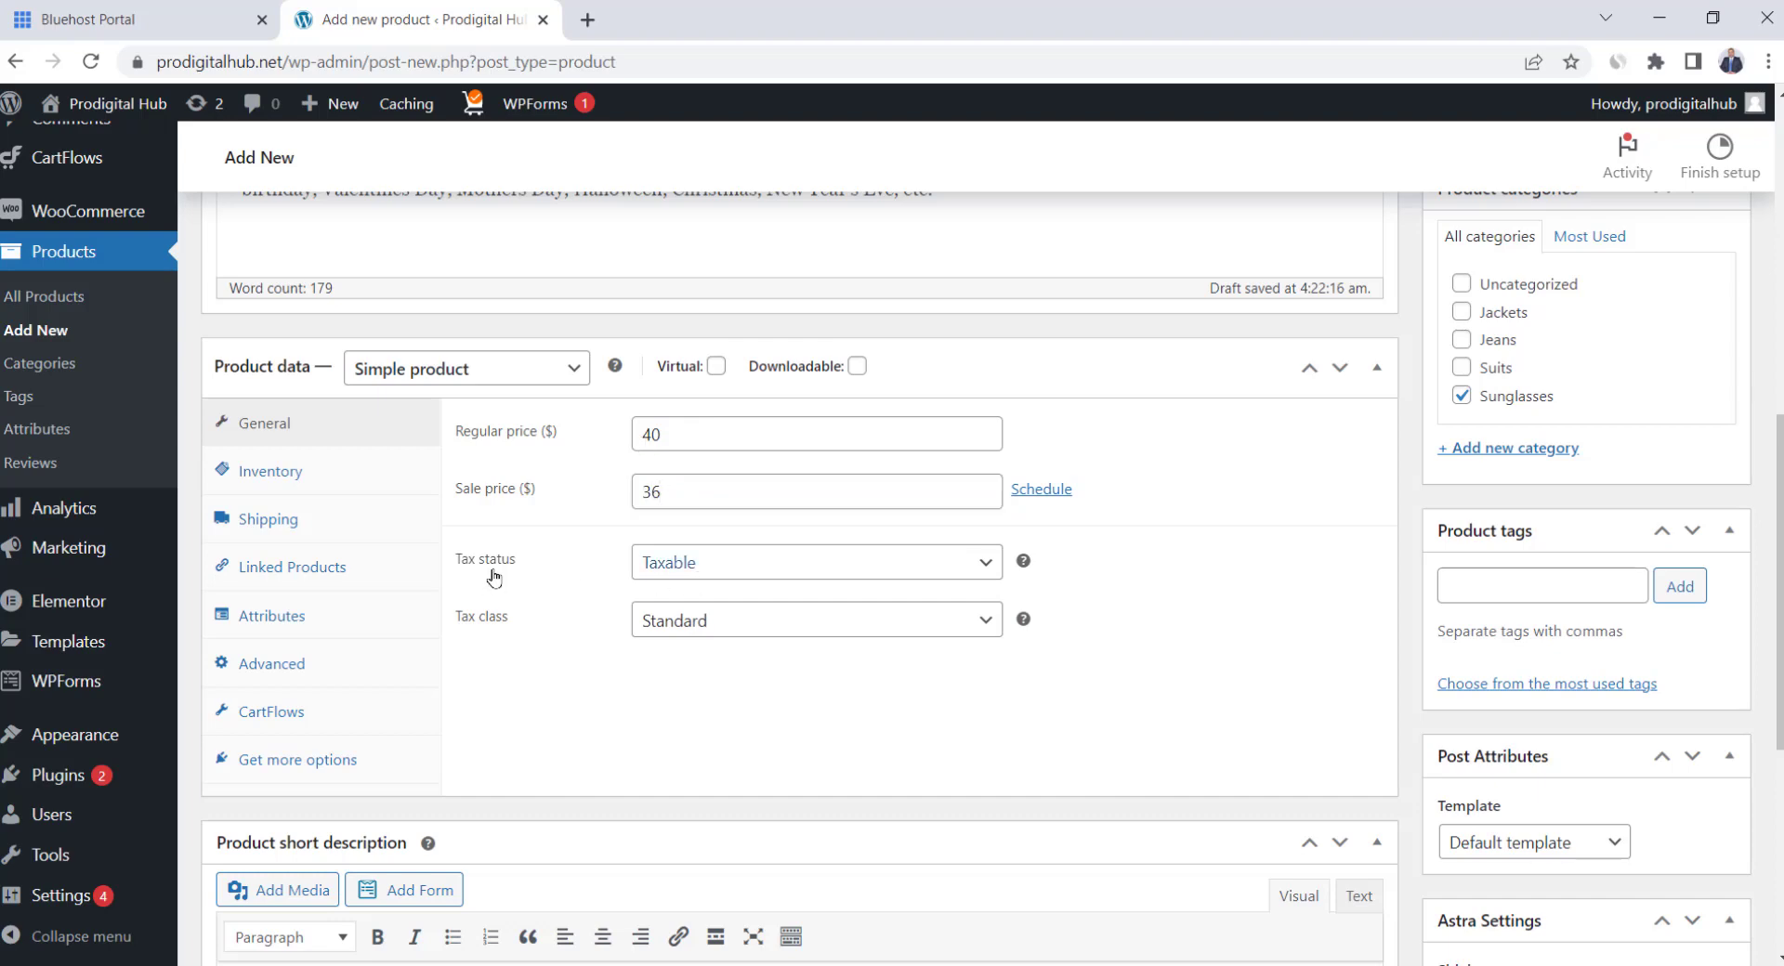
click(706, 569)
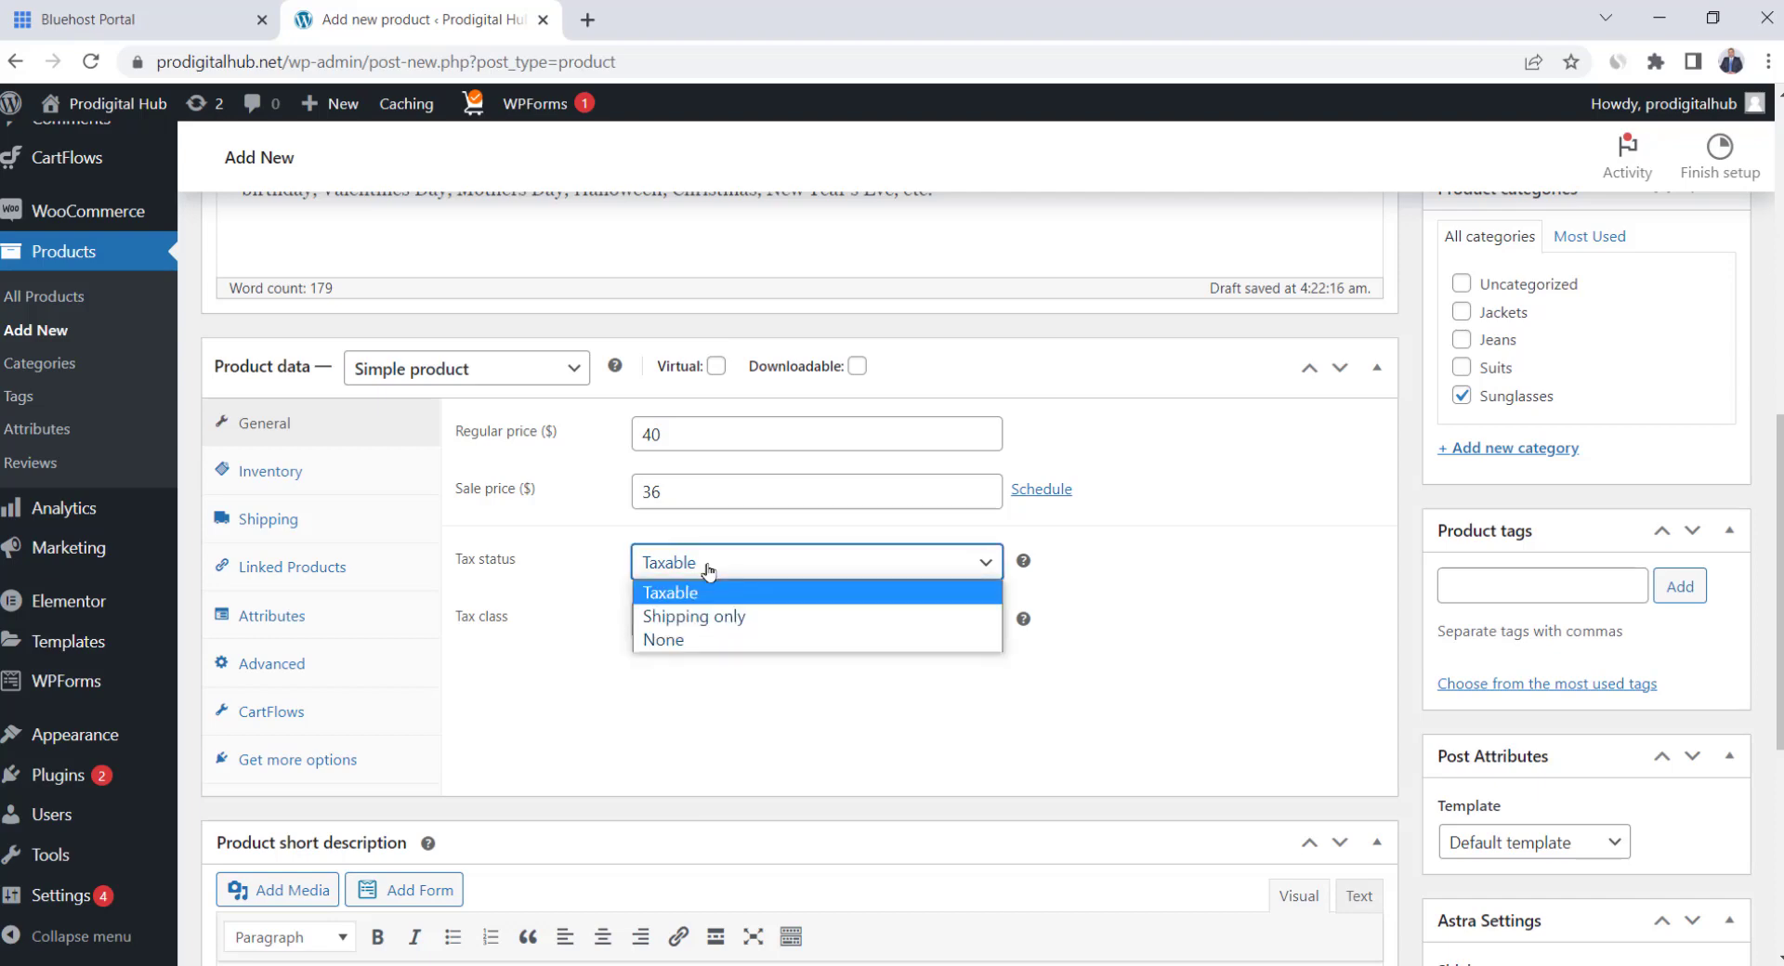
click(708, 569)
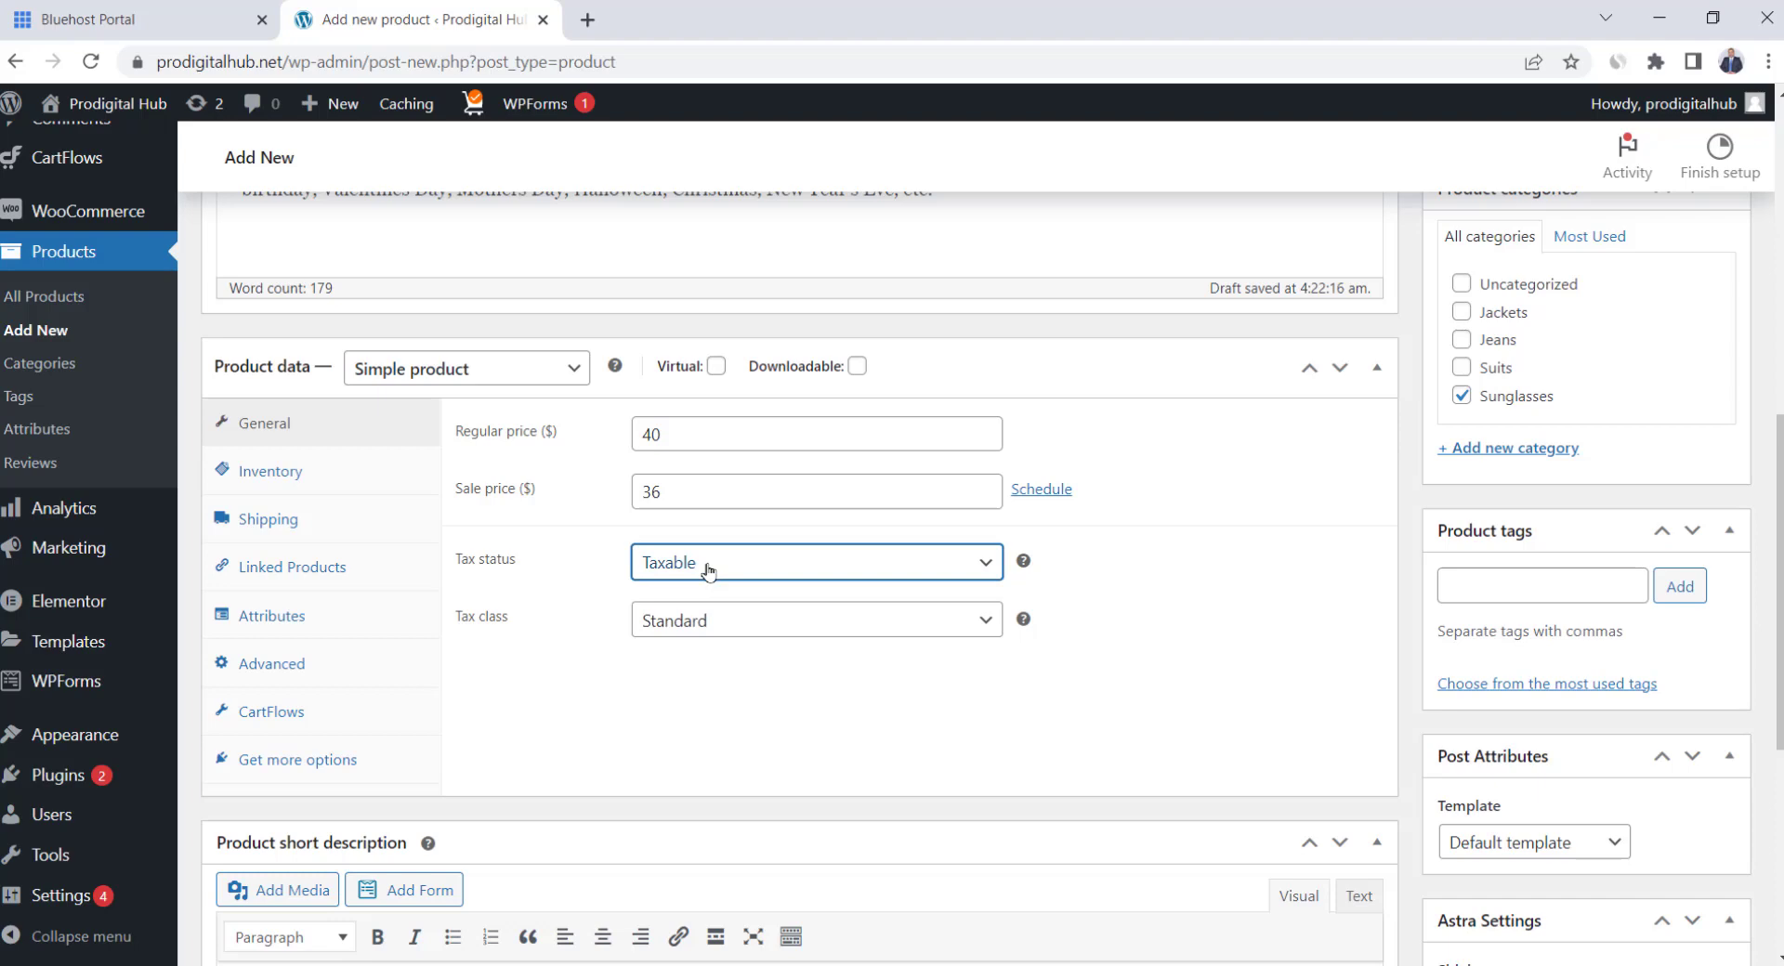
In Inventory, enter SKU AGB2324242 and manage stock with quantity 100
click(307, 473)
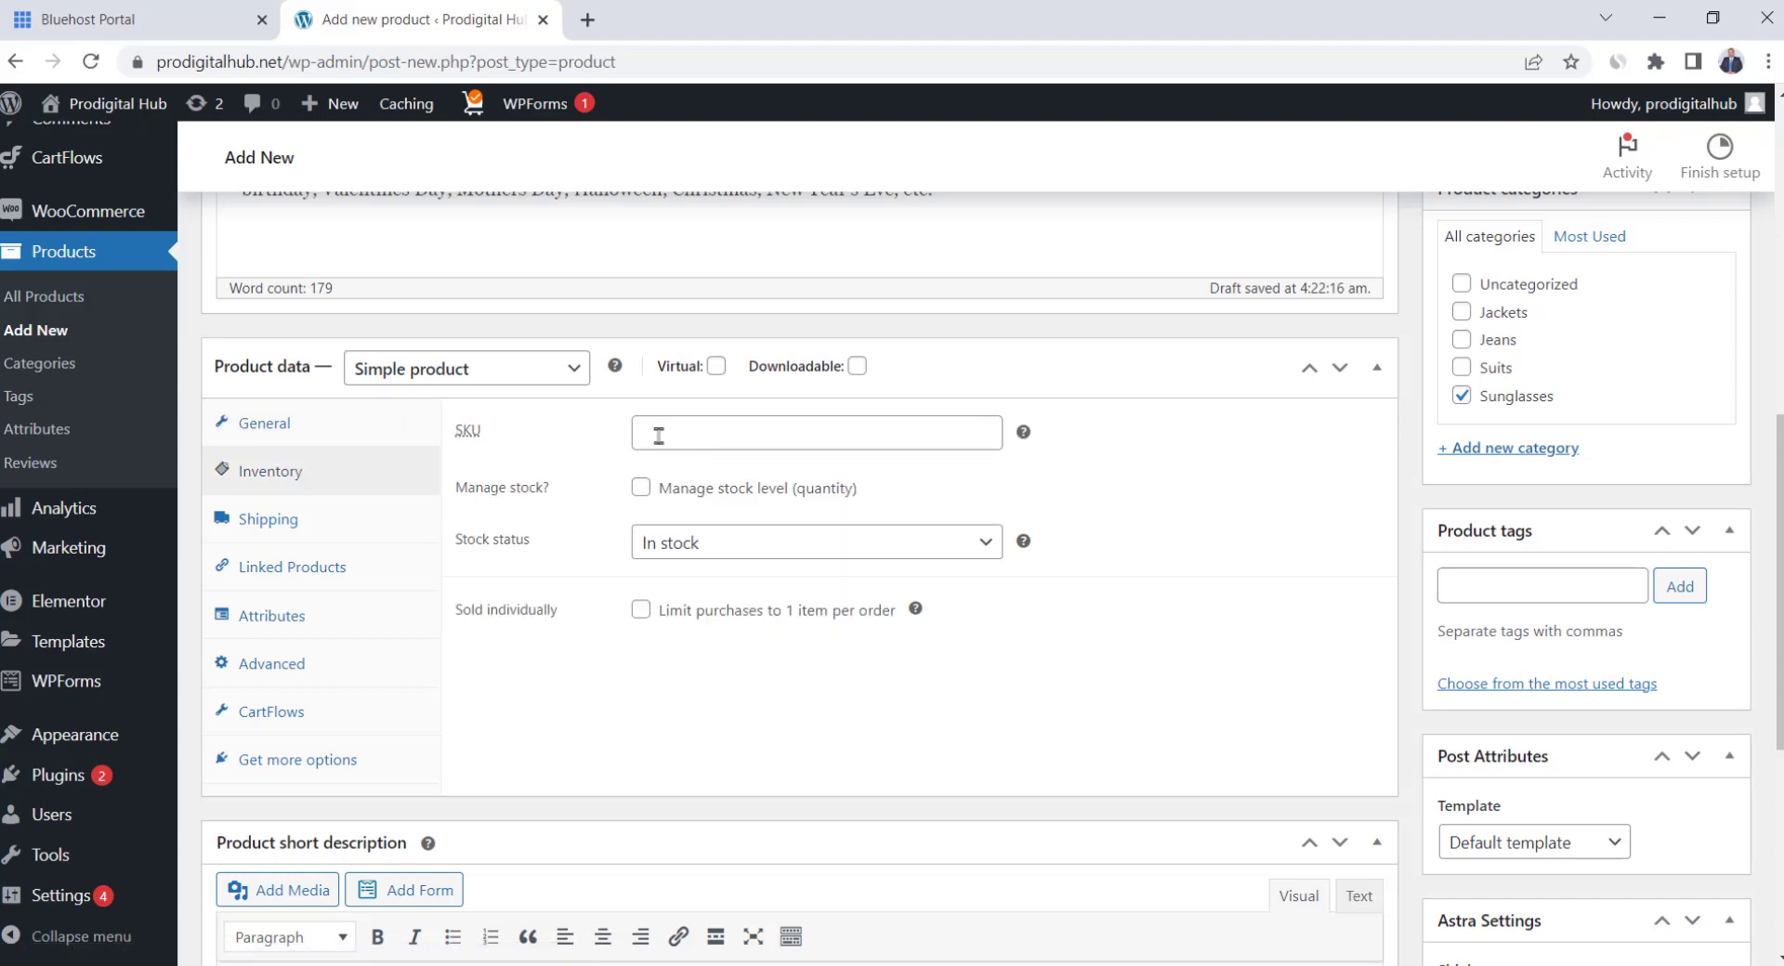
click(757, 441)
text(AGB2324242)
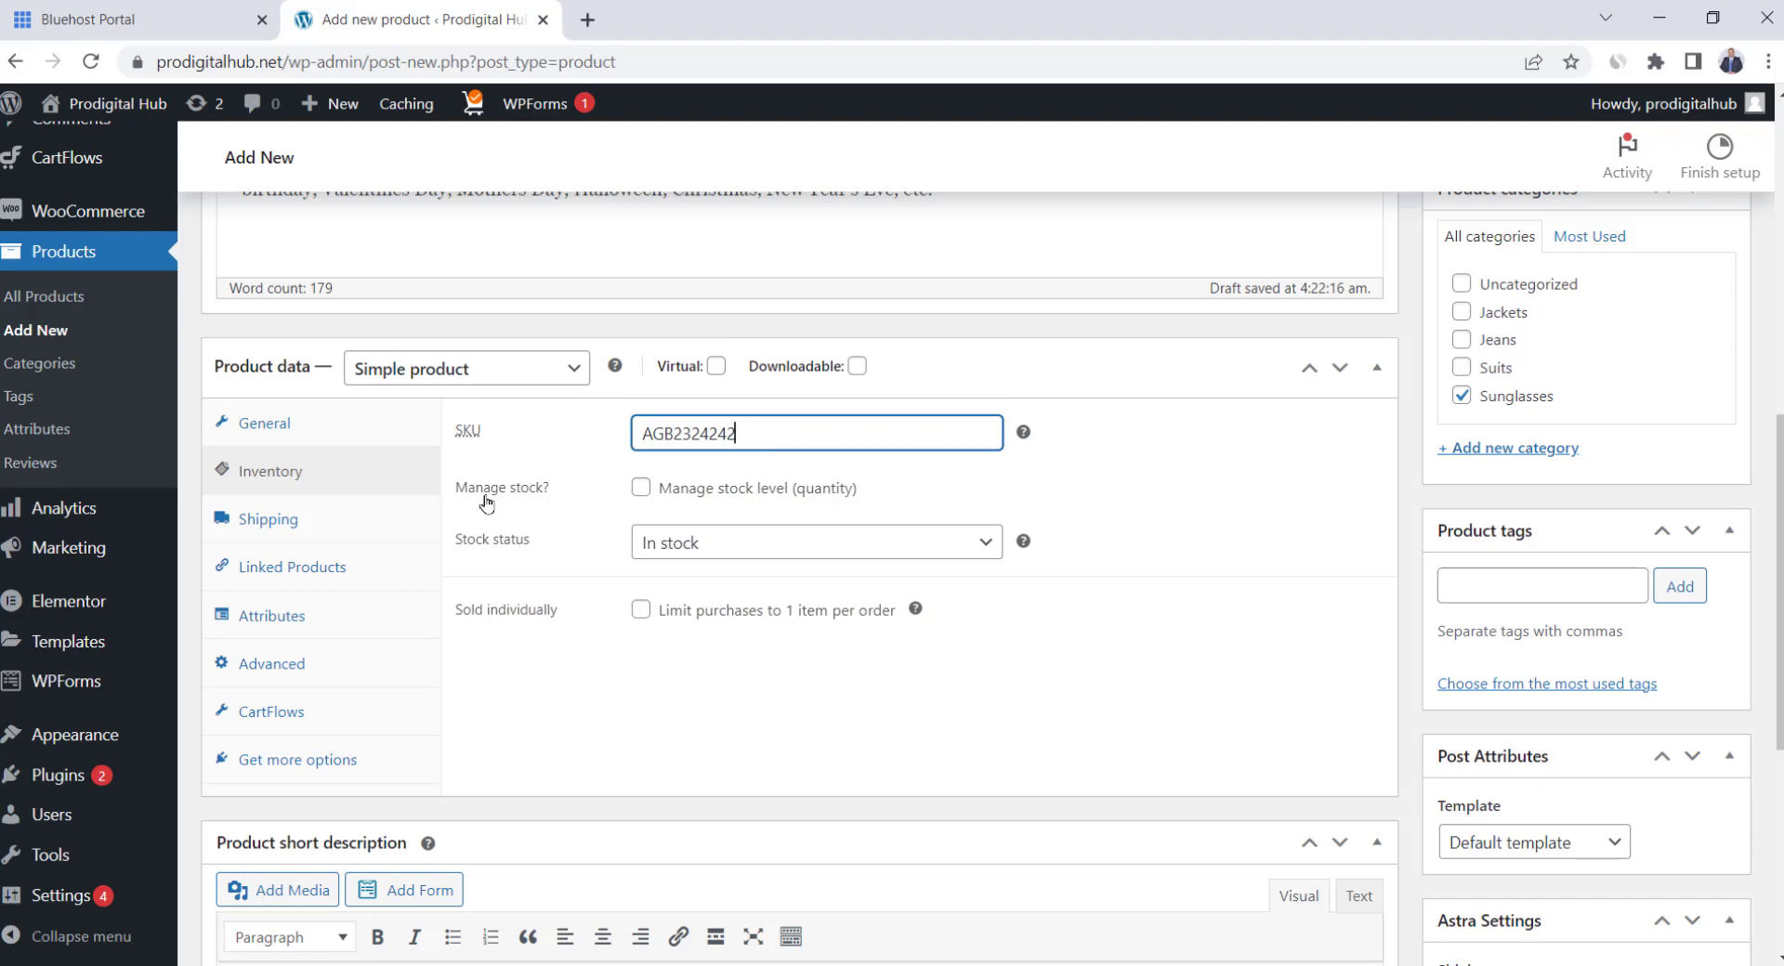
click(640, 490)
click(605, 548)
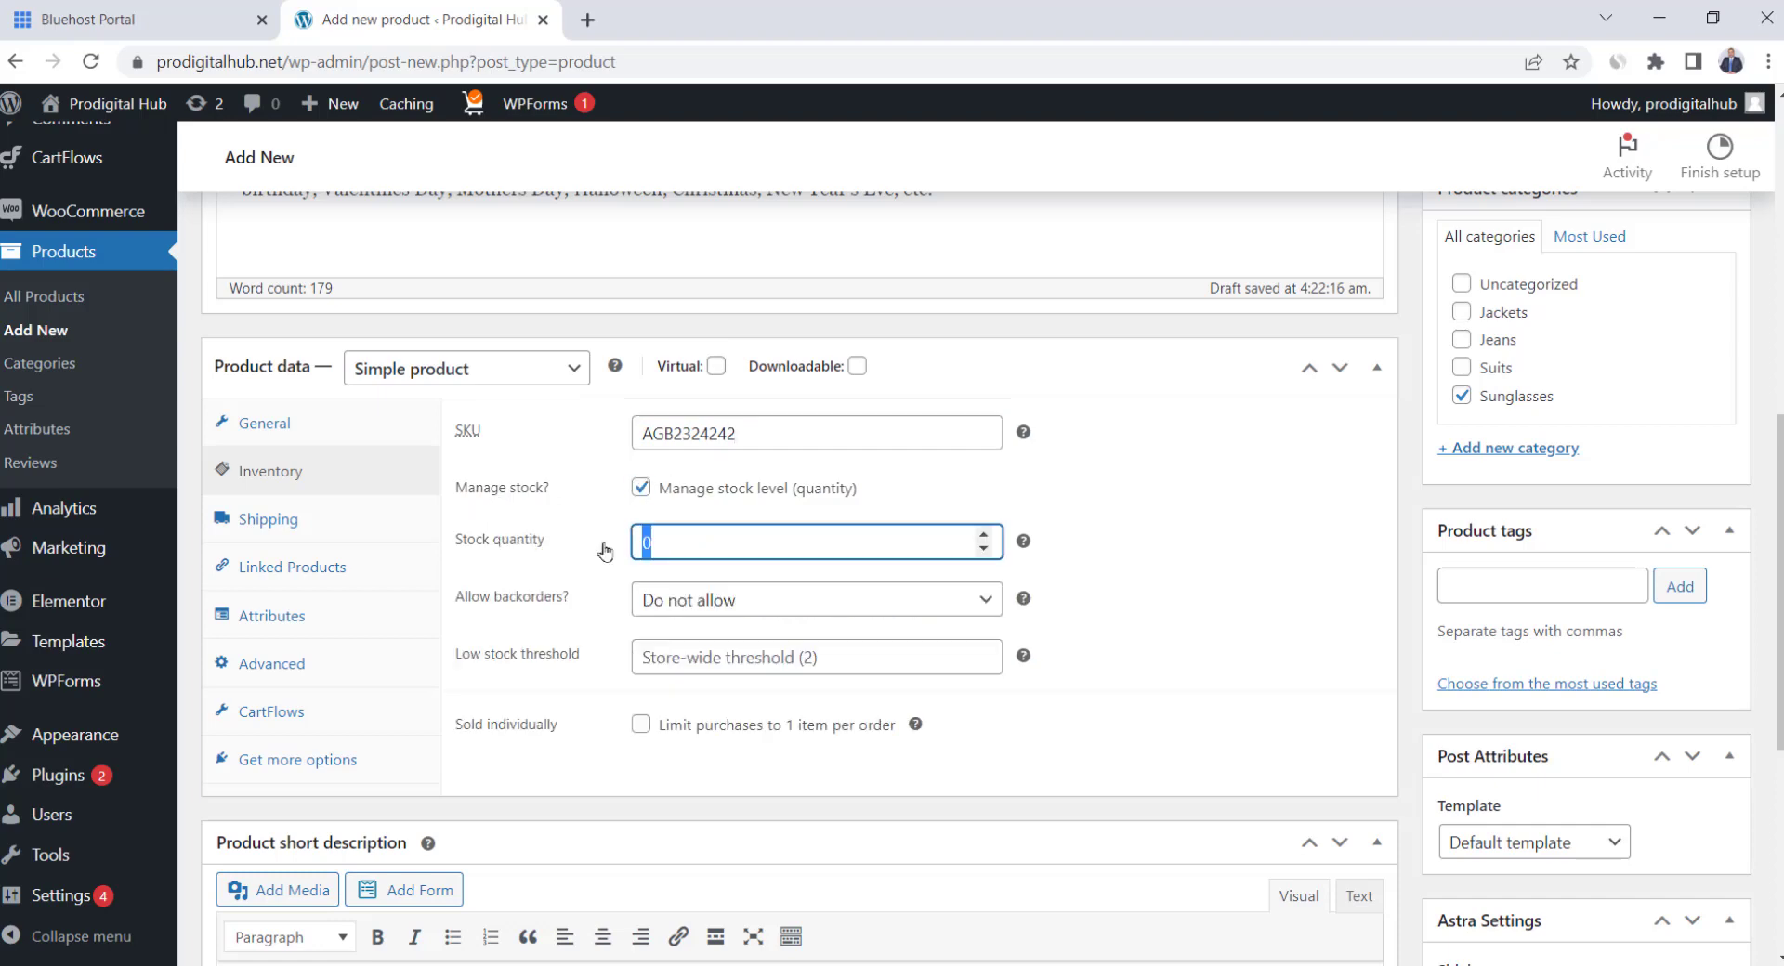
text(100)
Keep backorders disallowed and set the low stock threshold to 10
scroll(576, 534, down, 1)
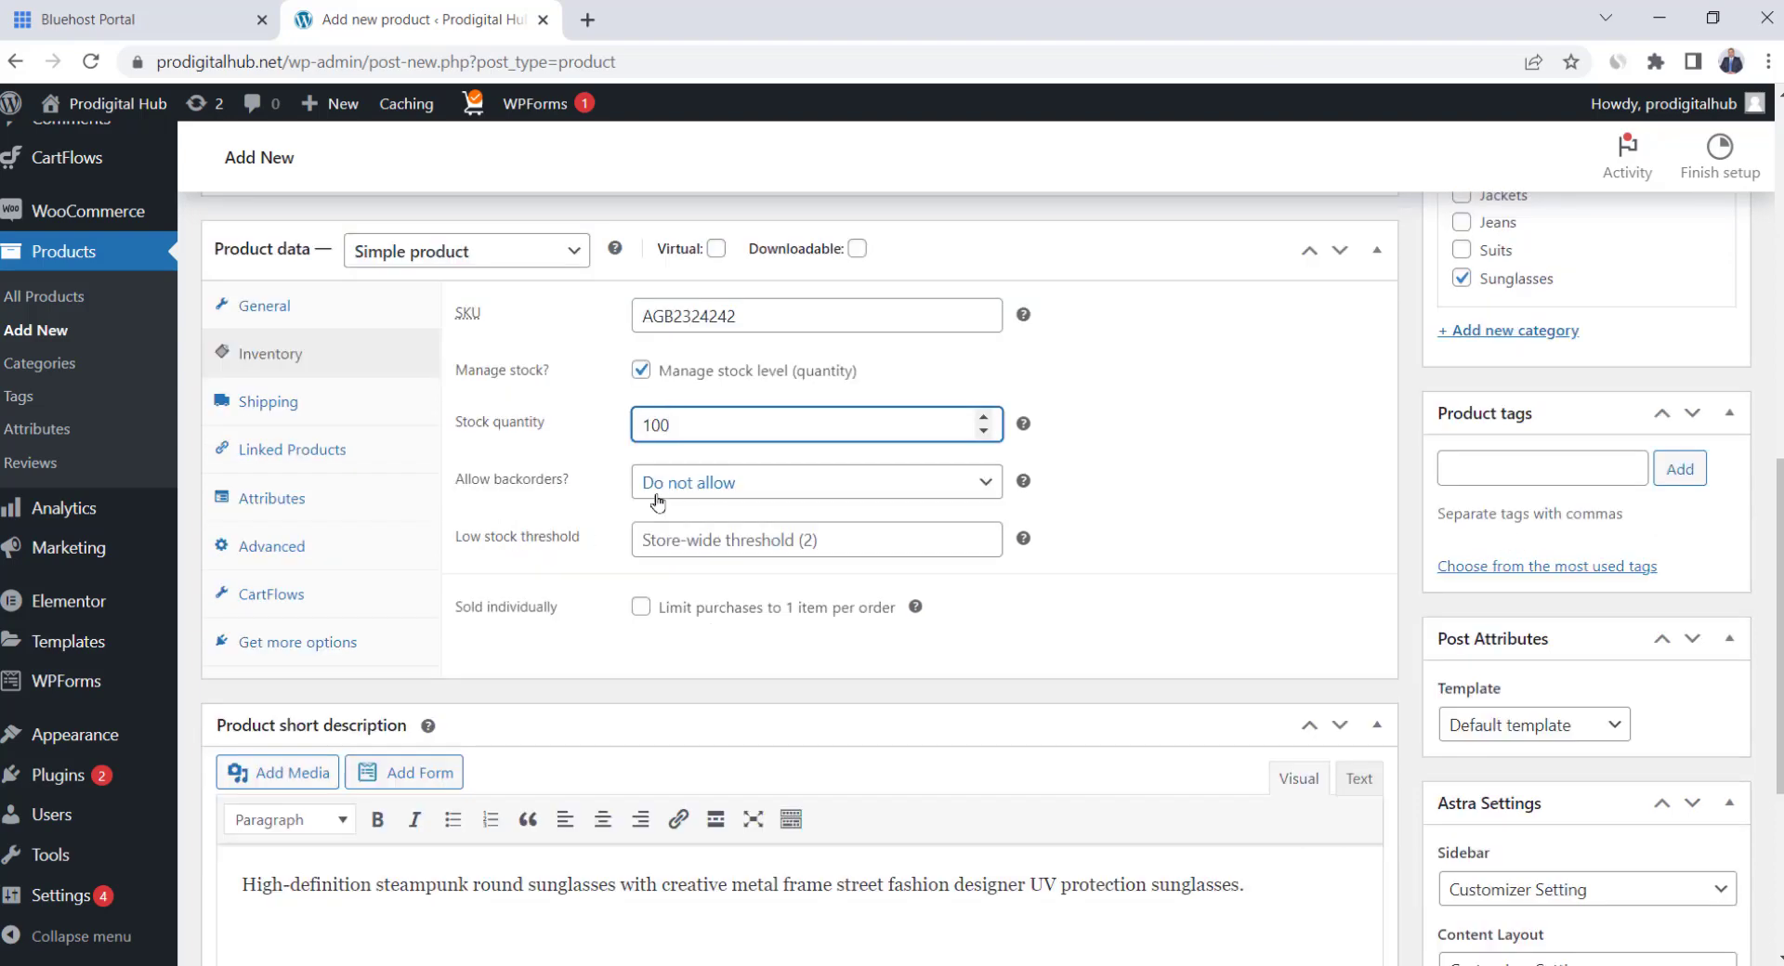
click(724, 492)
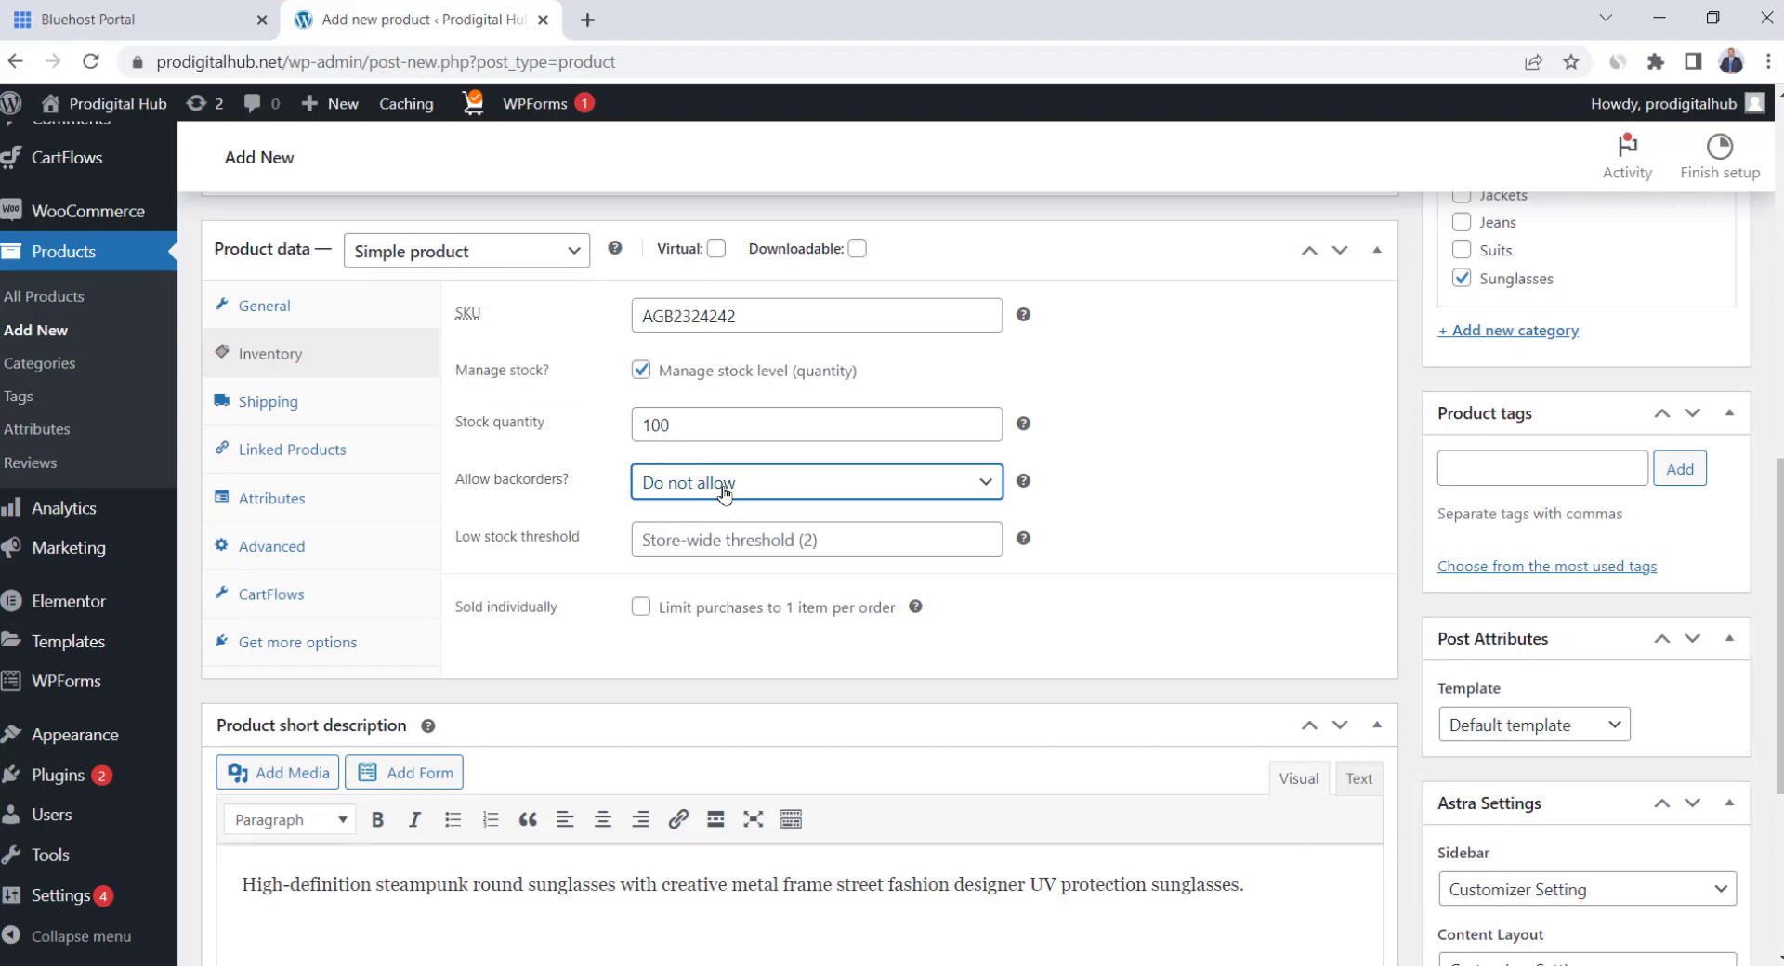
click(724, 492)
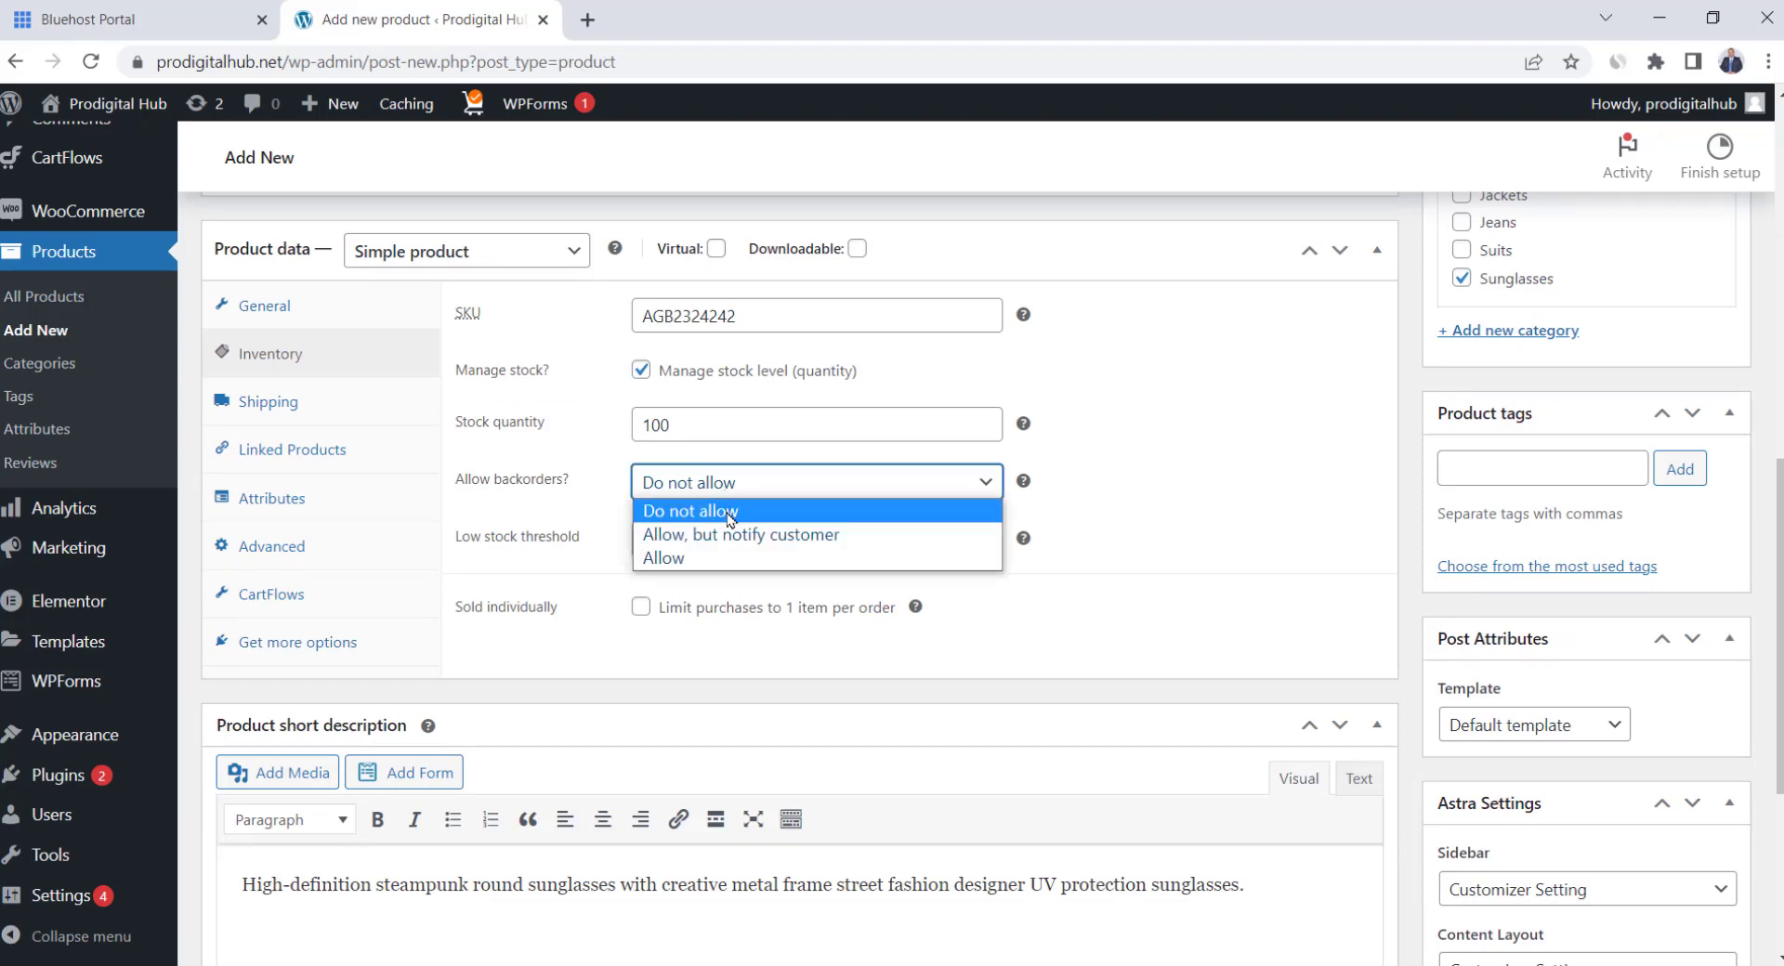
click(701, 510)
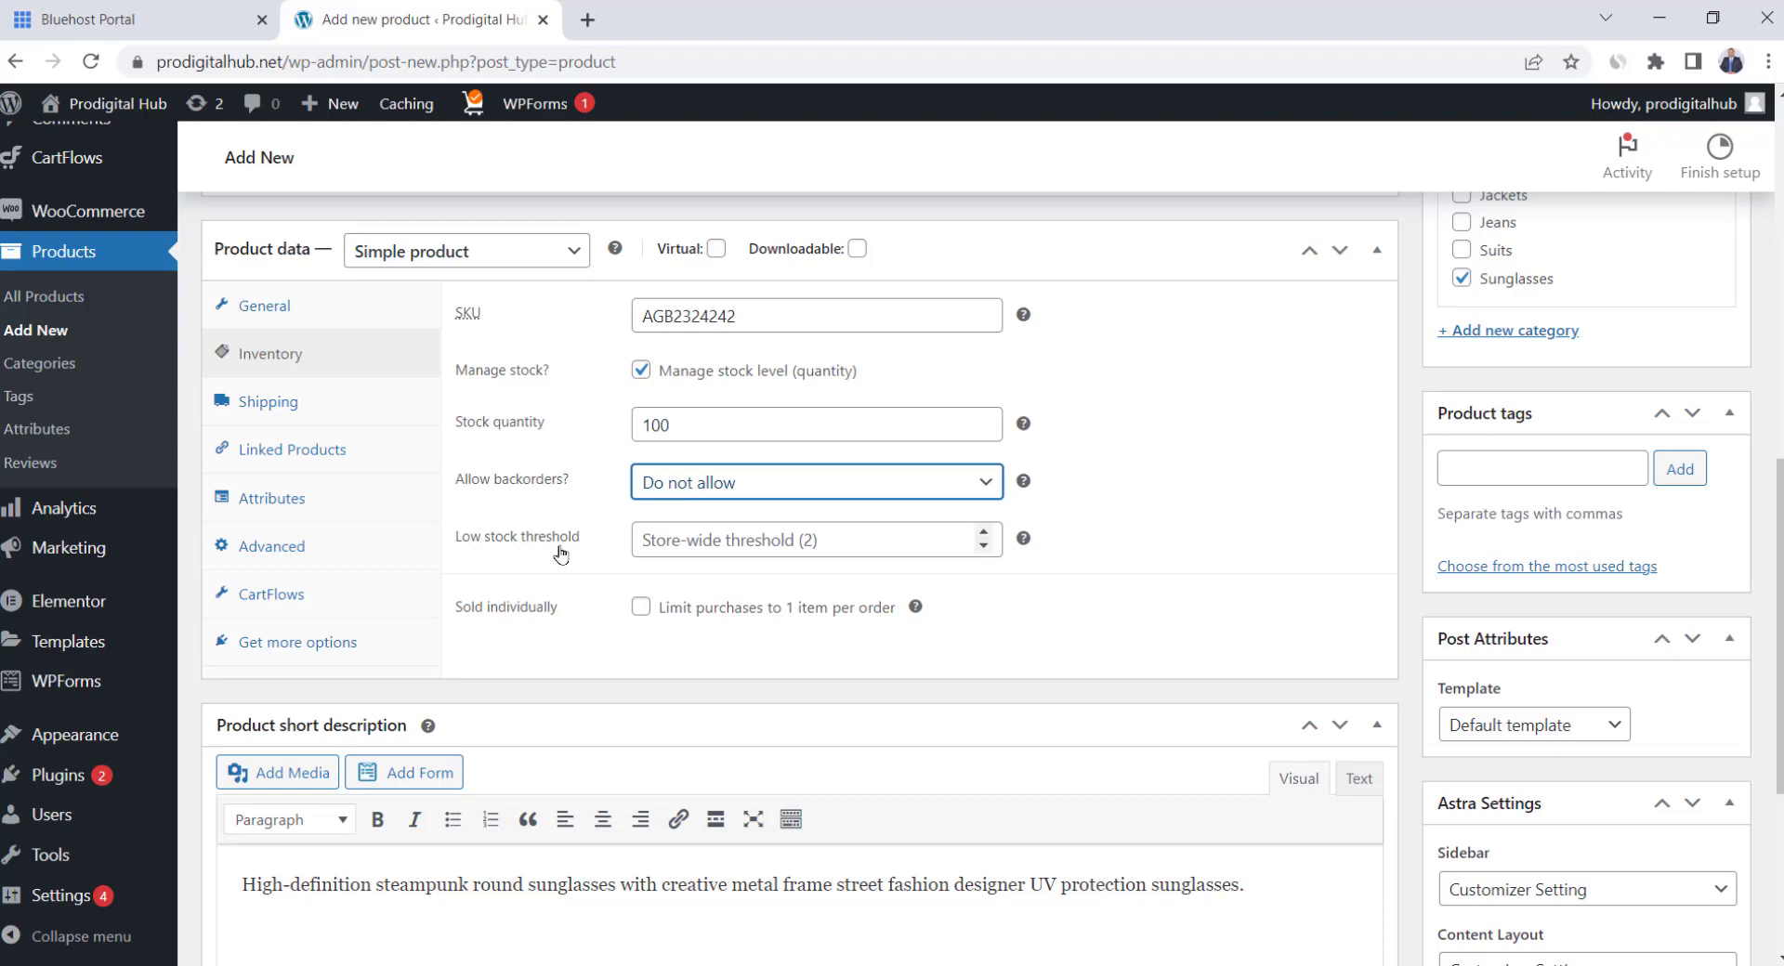
click(695, 539)
text(10)
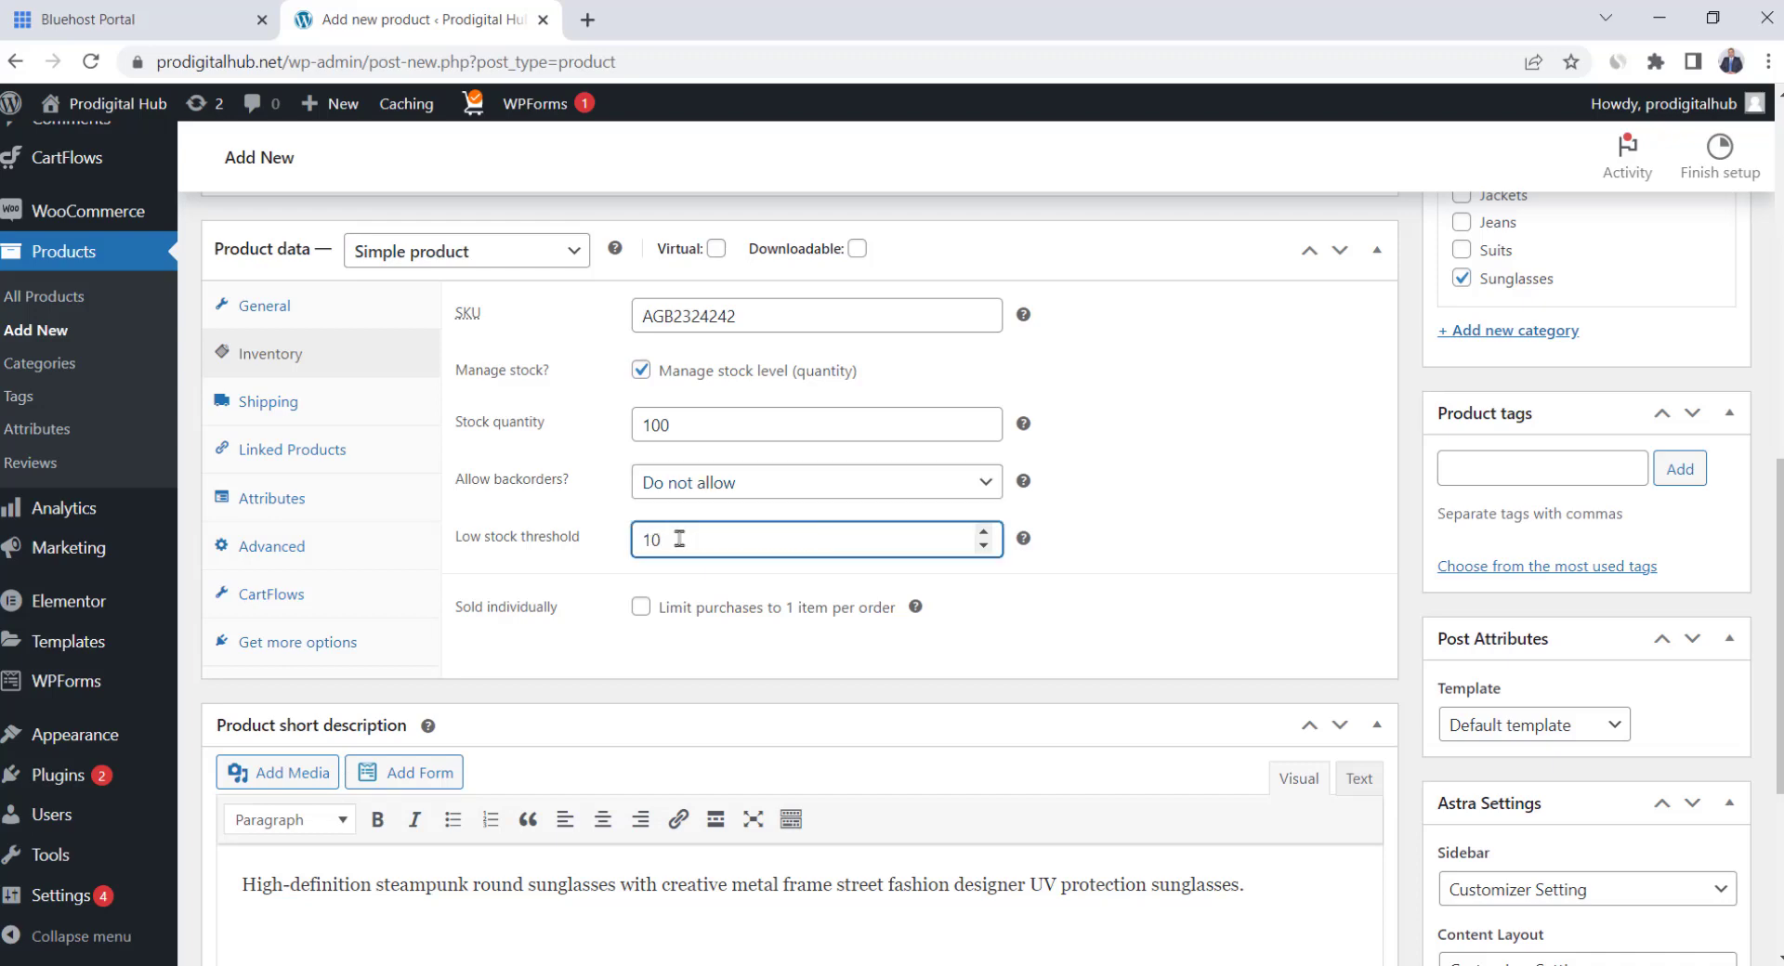
click(1141, 500)
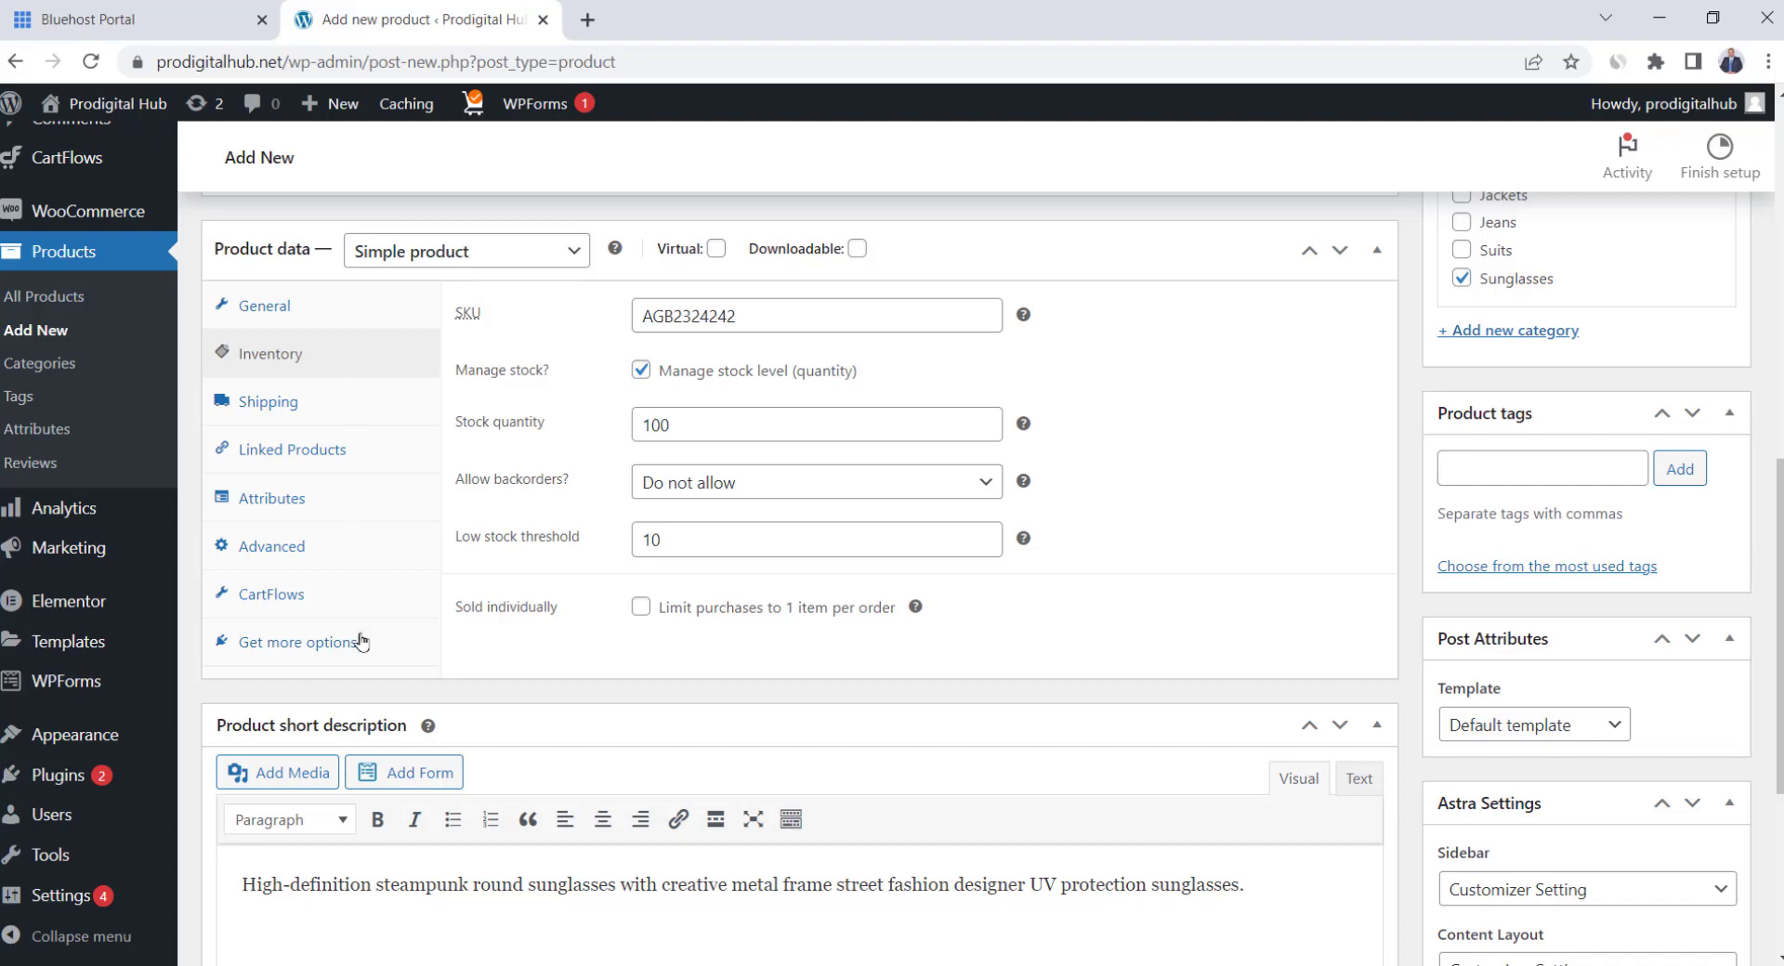
scroll(1323, 445, up, 3)
scroll(1323, 445, up, 1)
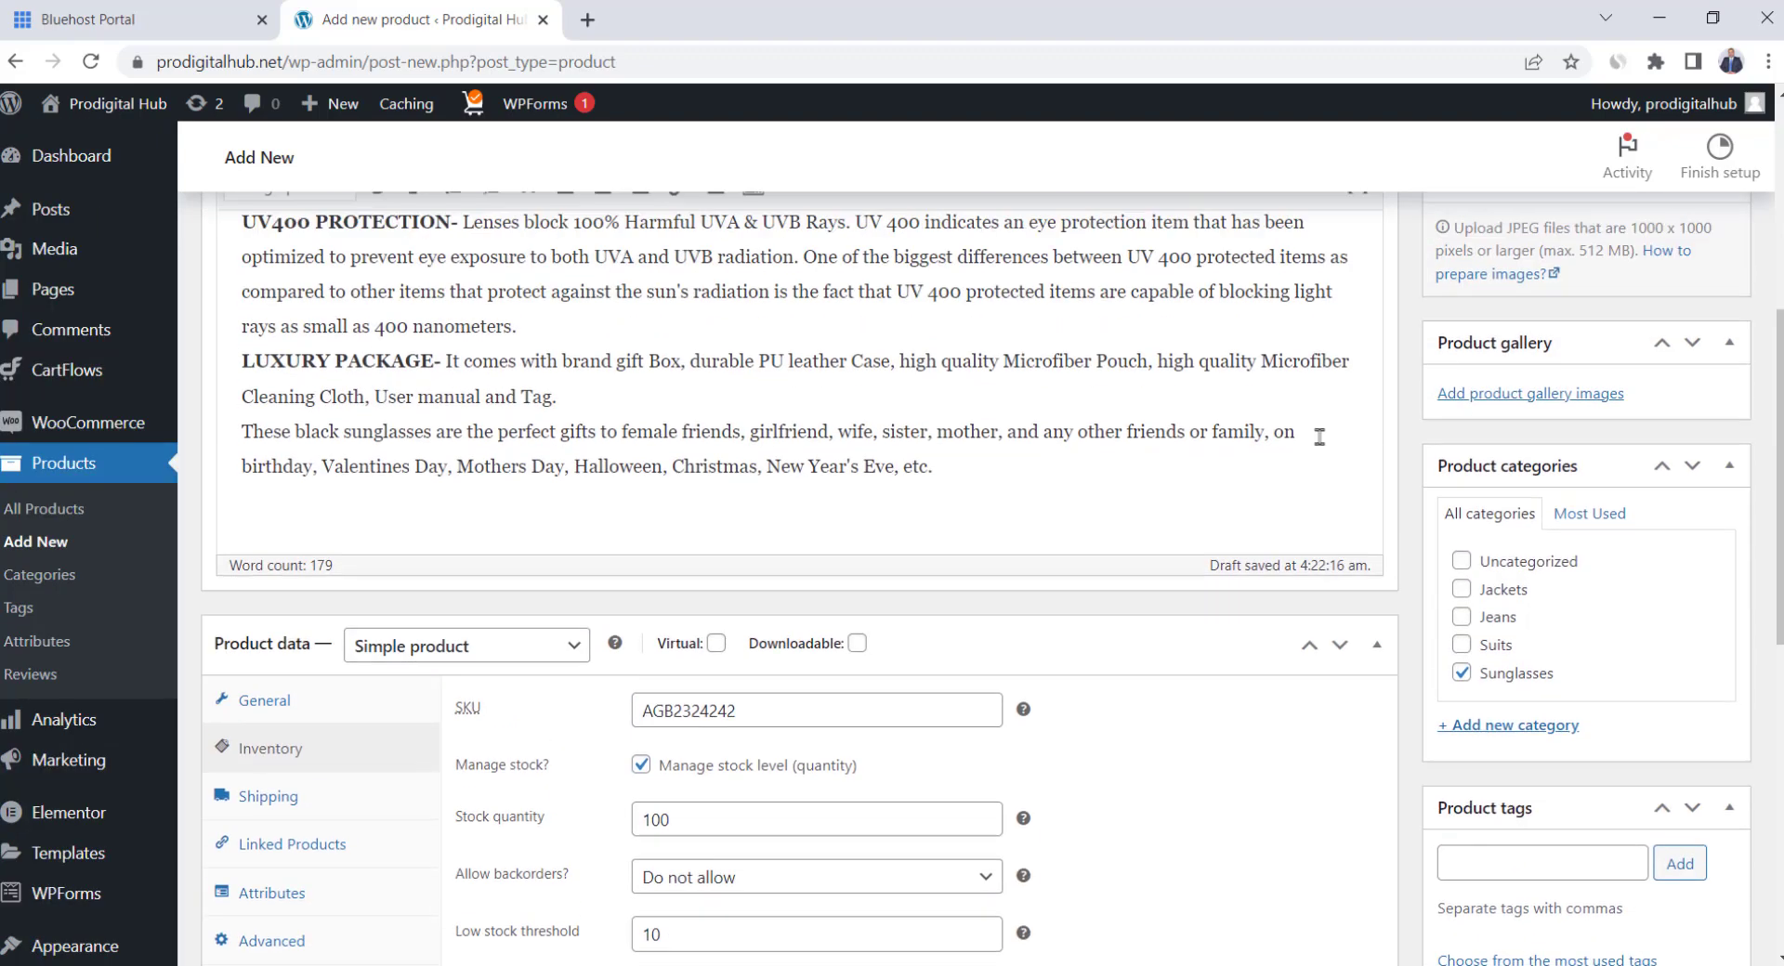
scroll(1324, 445, down, 2)
scroll(1320, 437, up, 5)
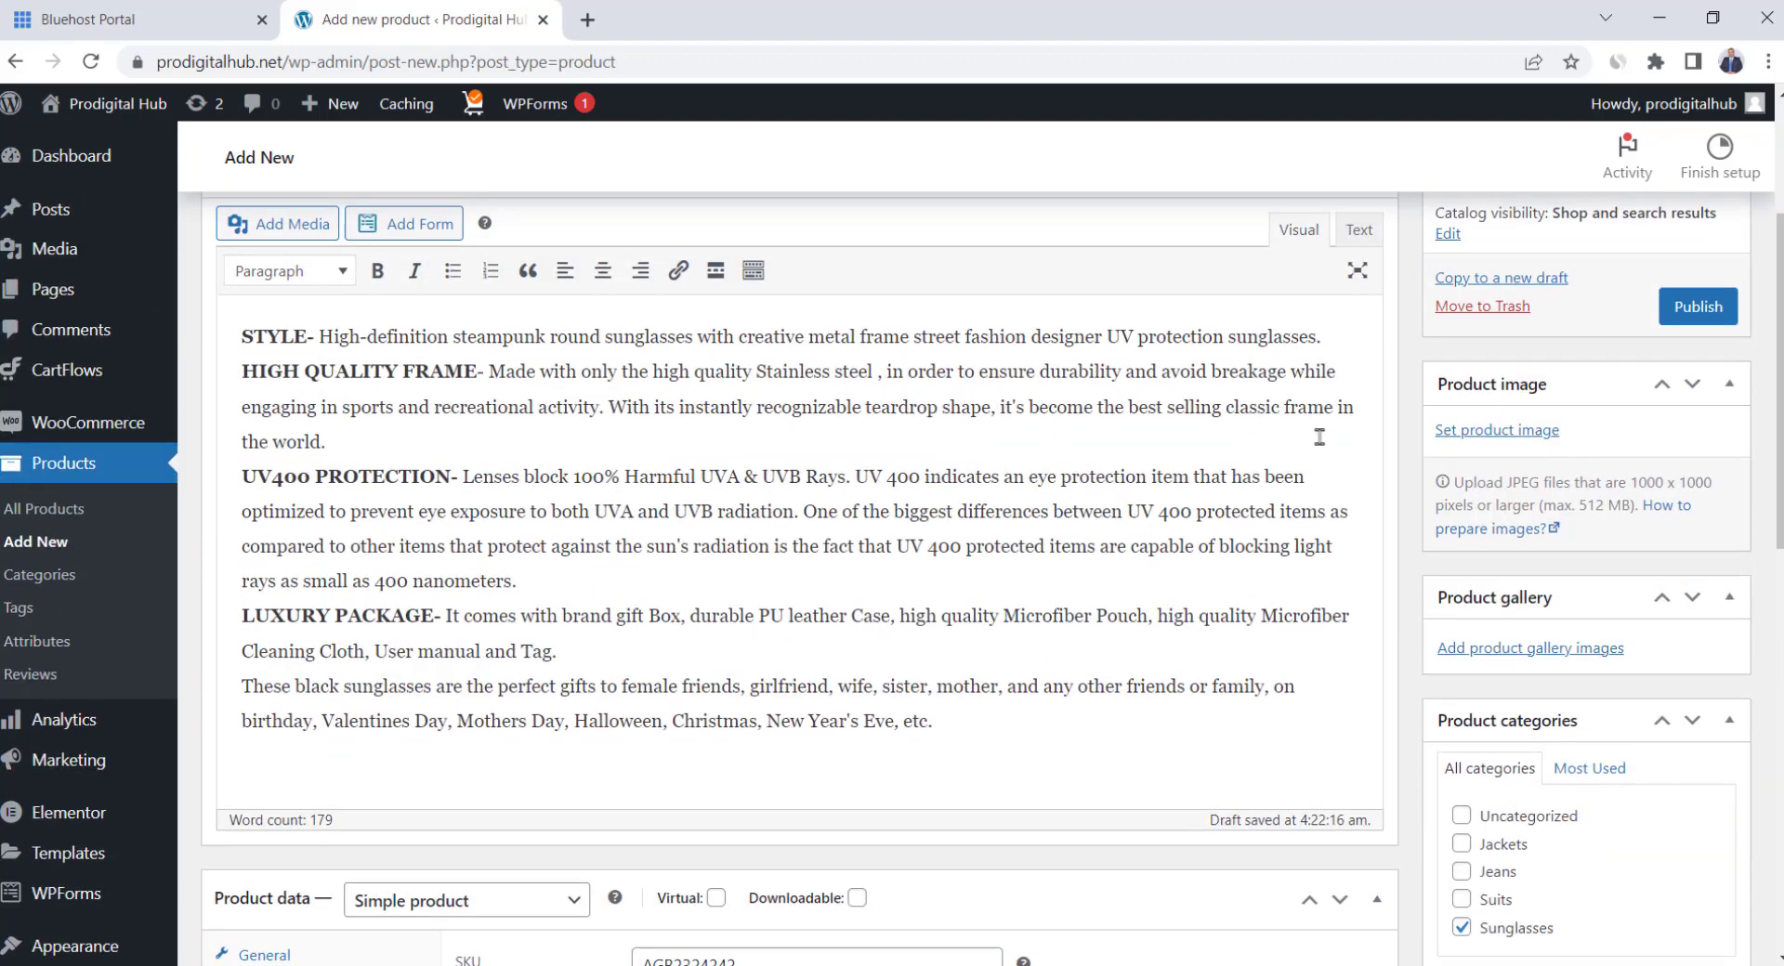
Scroll back up the Add new product page for the sunglasses draft
scroll(1319, 436, up, 1)
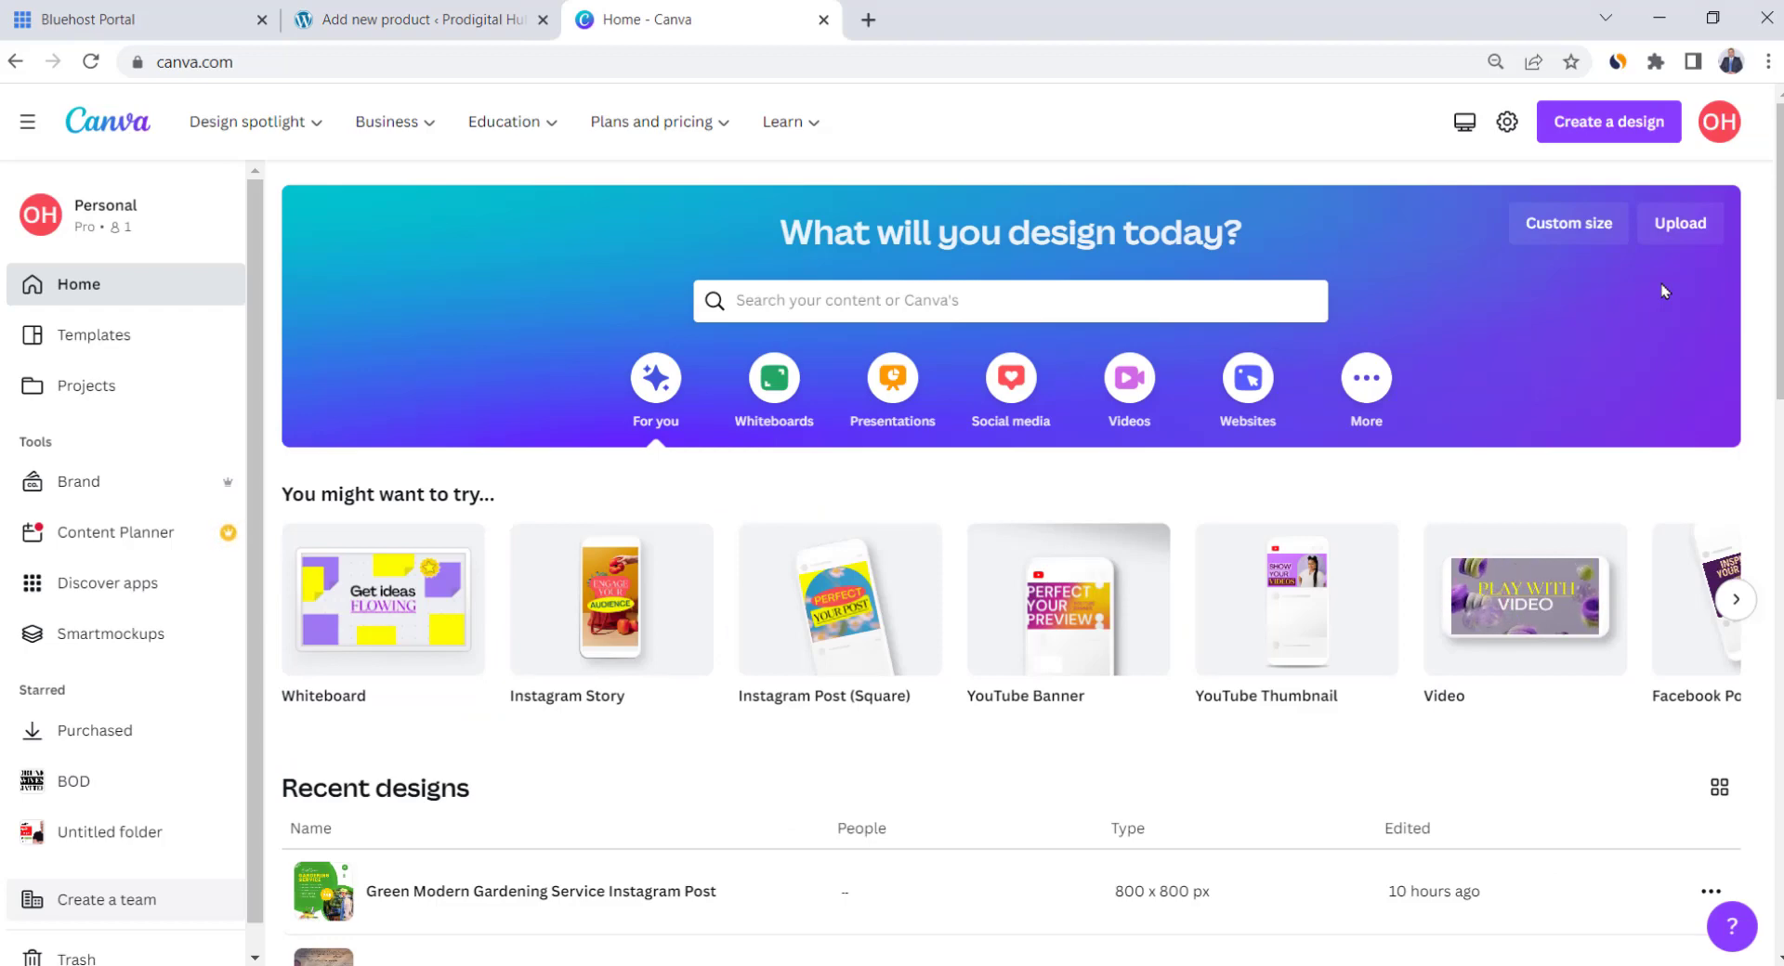
Create a new Canva design with a custom size of 1000 × 1000 px
click(1629, 138)
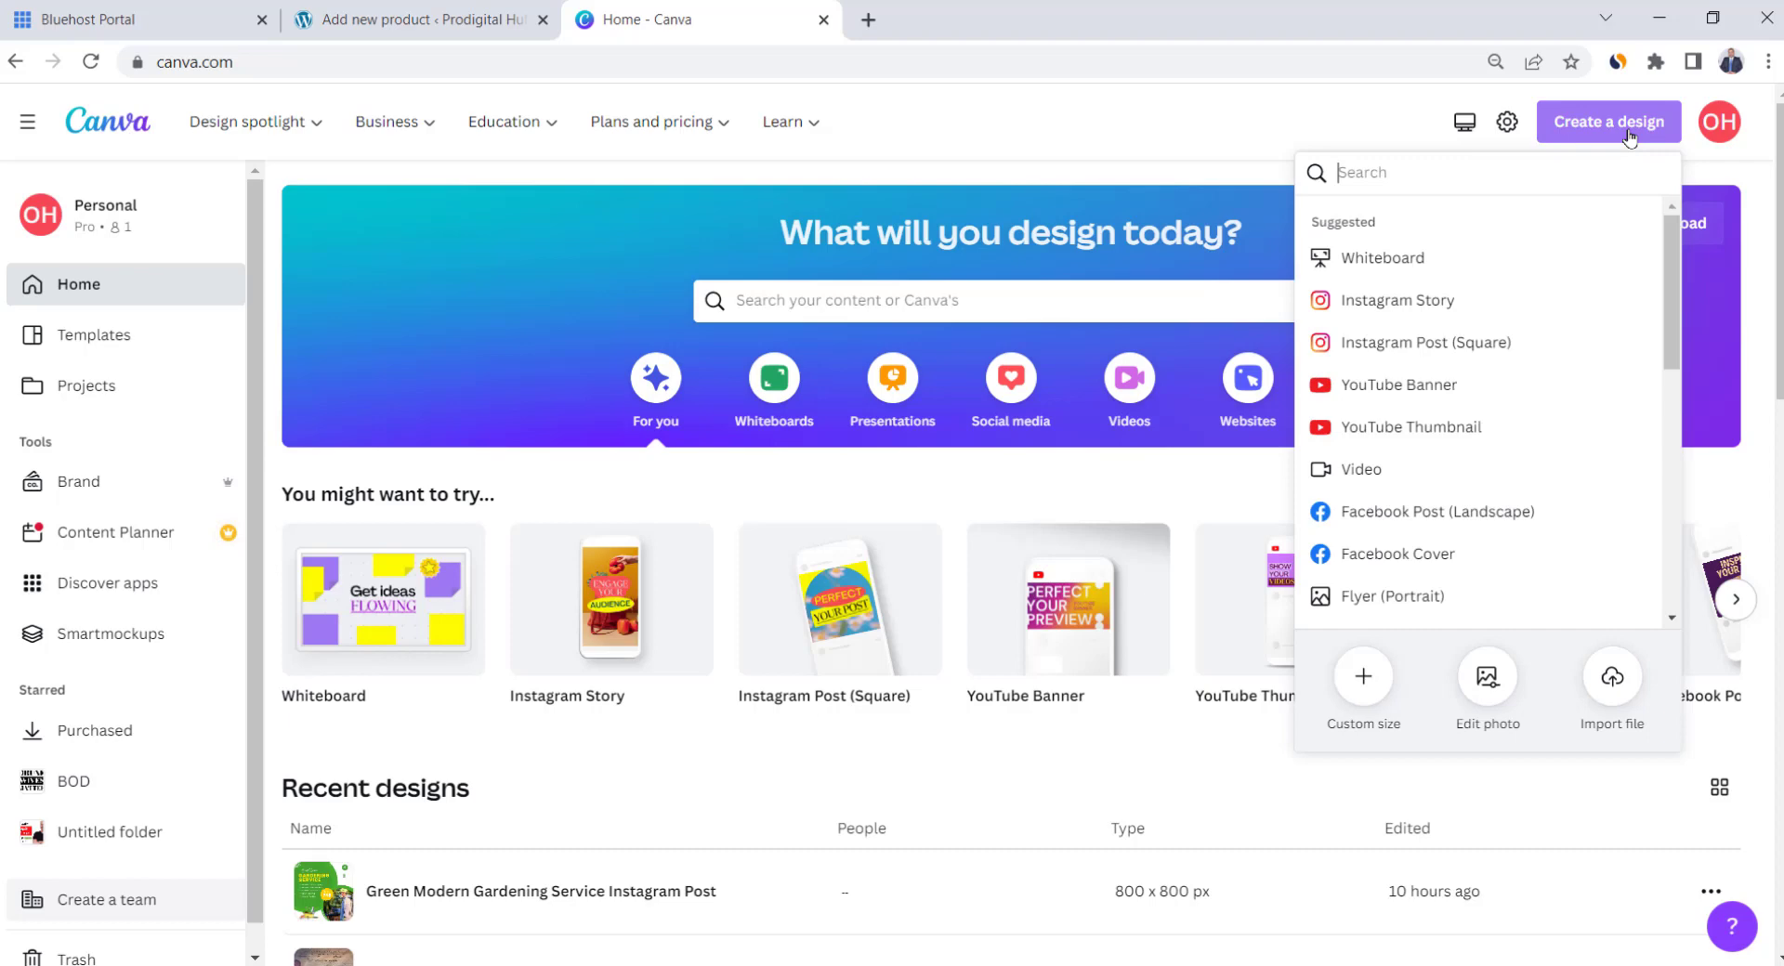
click(1365, 677)
text(1000)
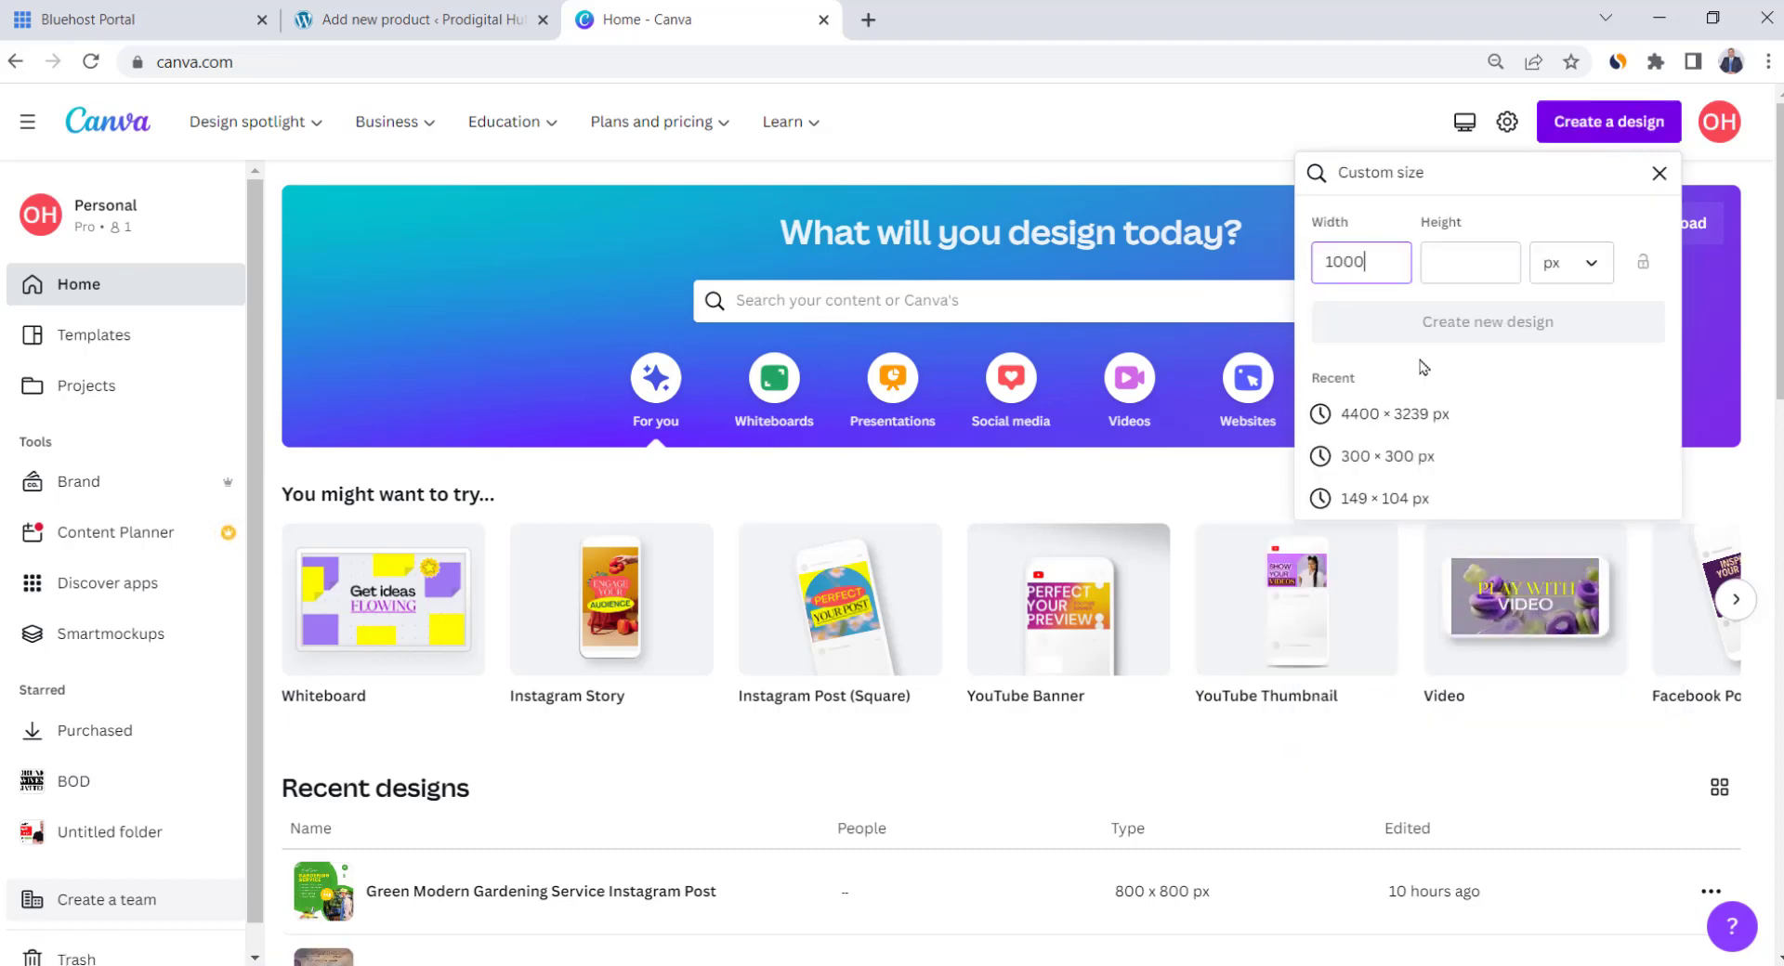
key(Tab)
text(1)
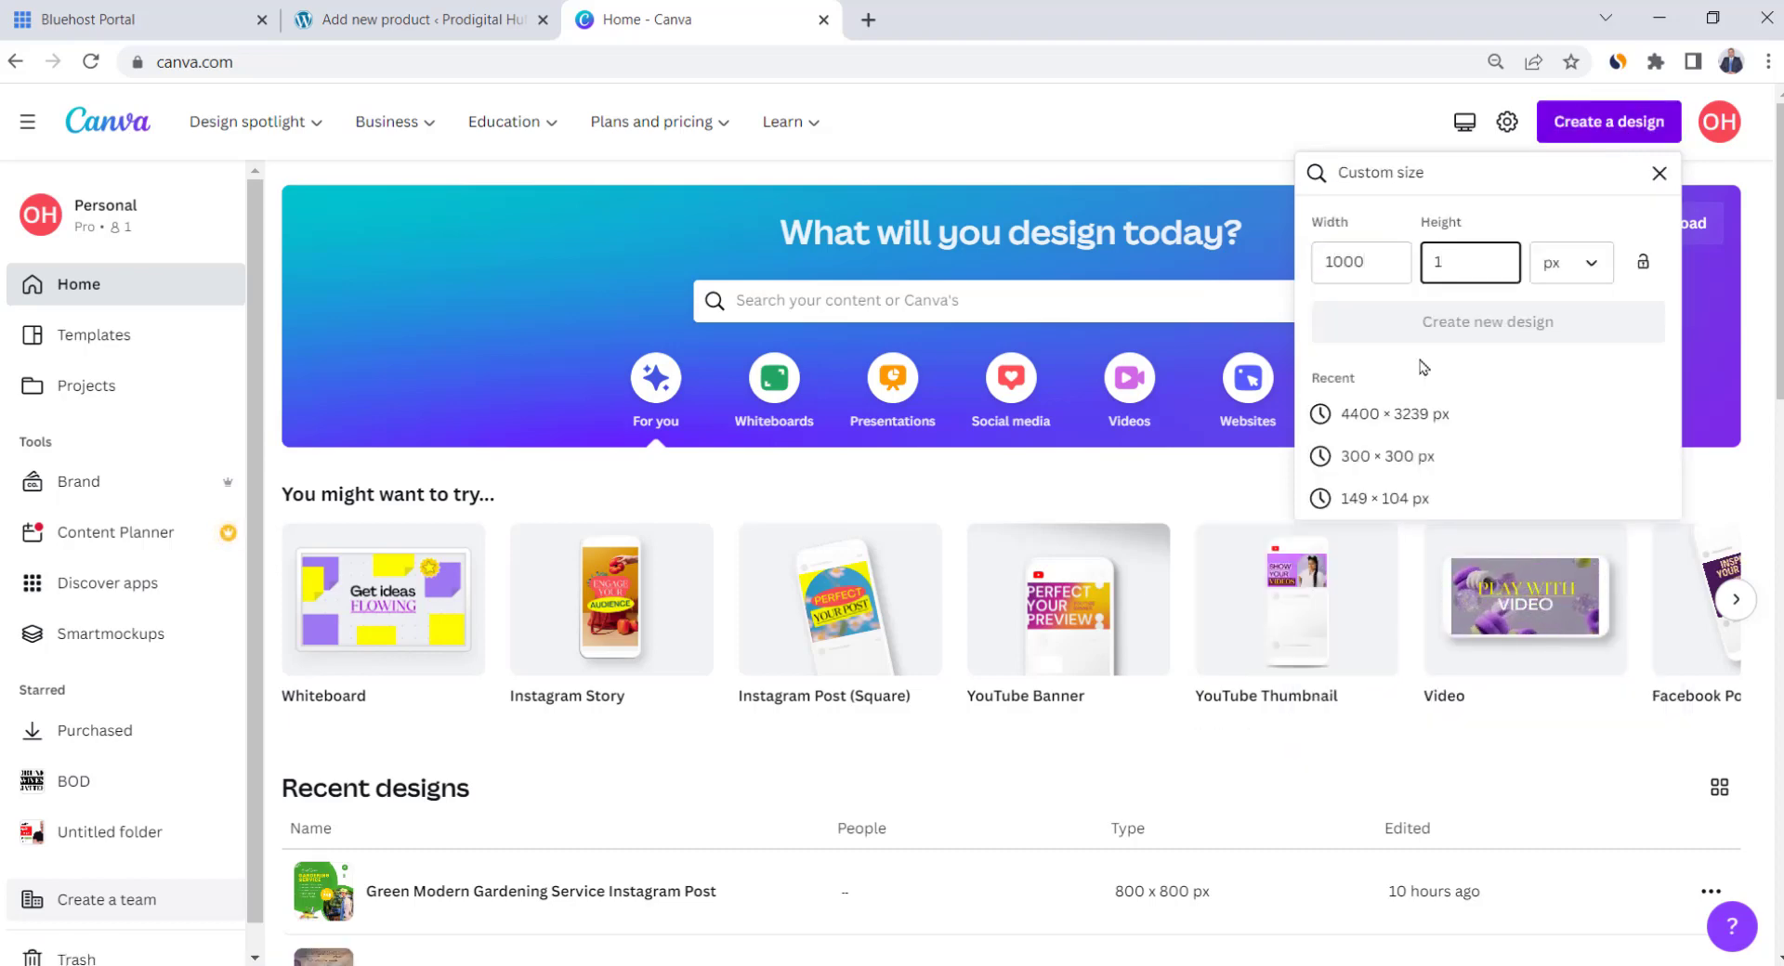
text(000)
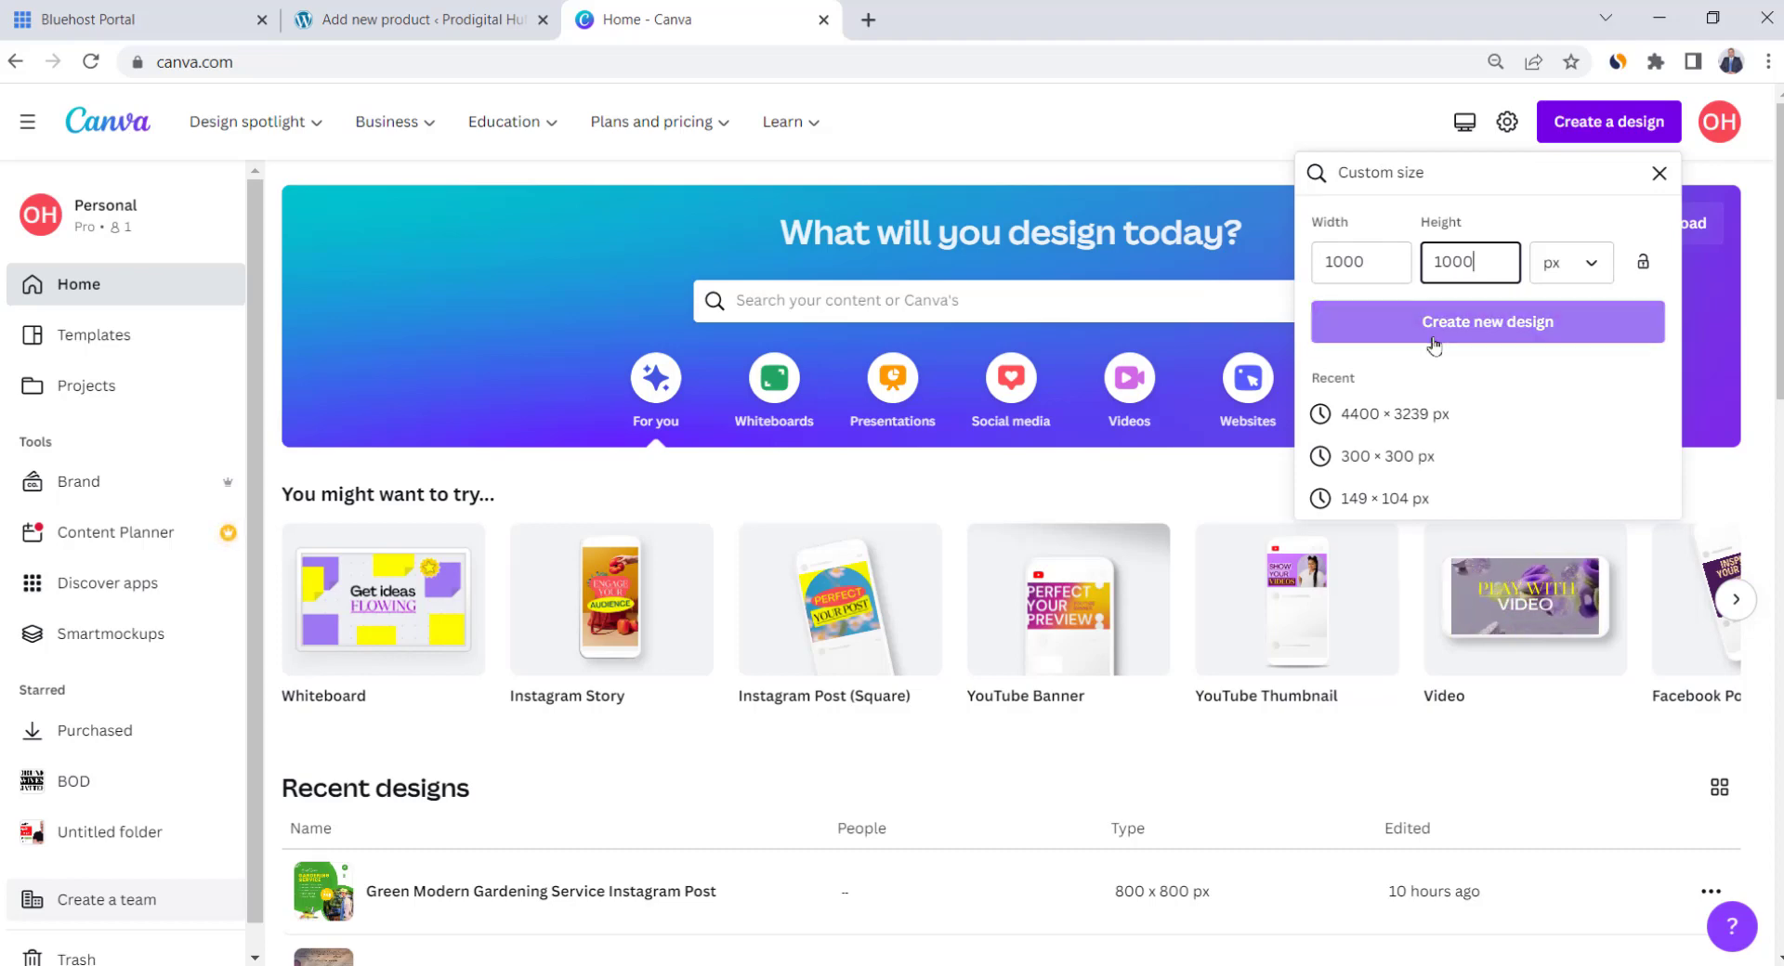
click(1354, 338)
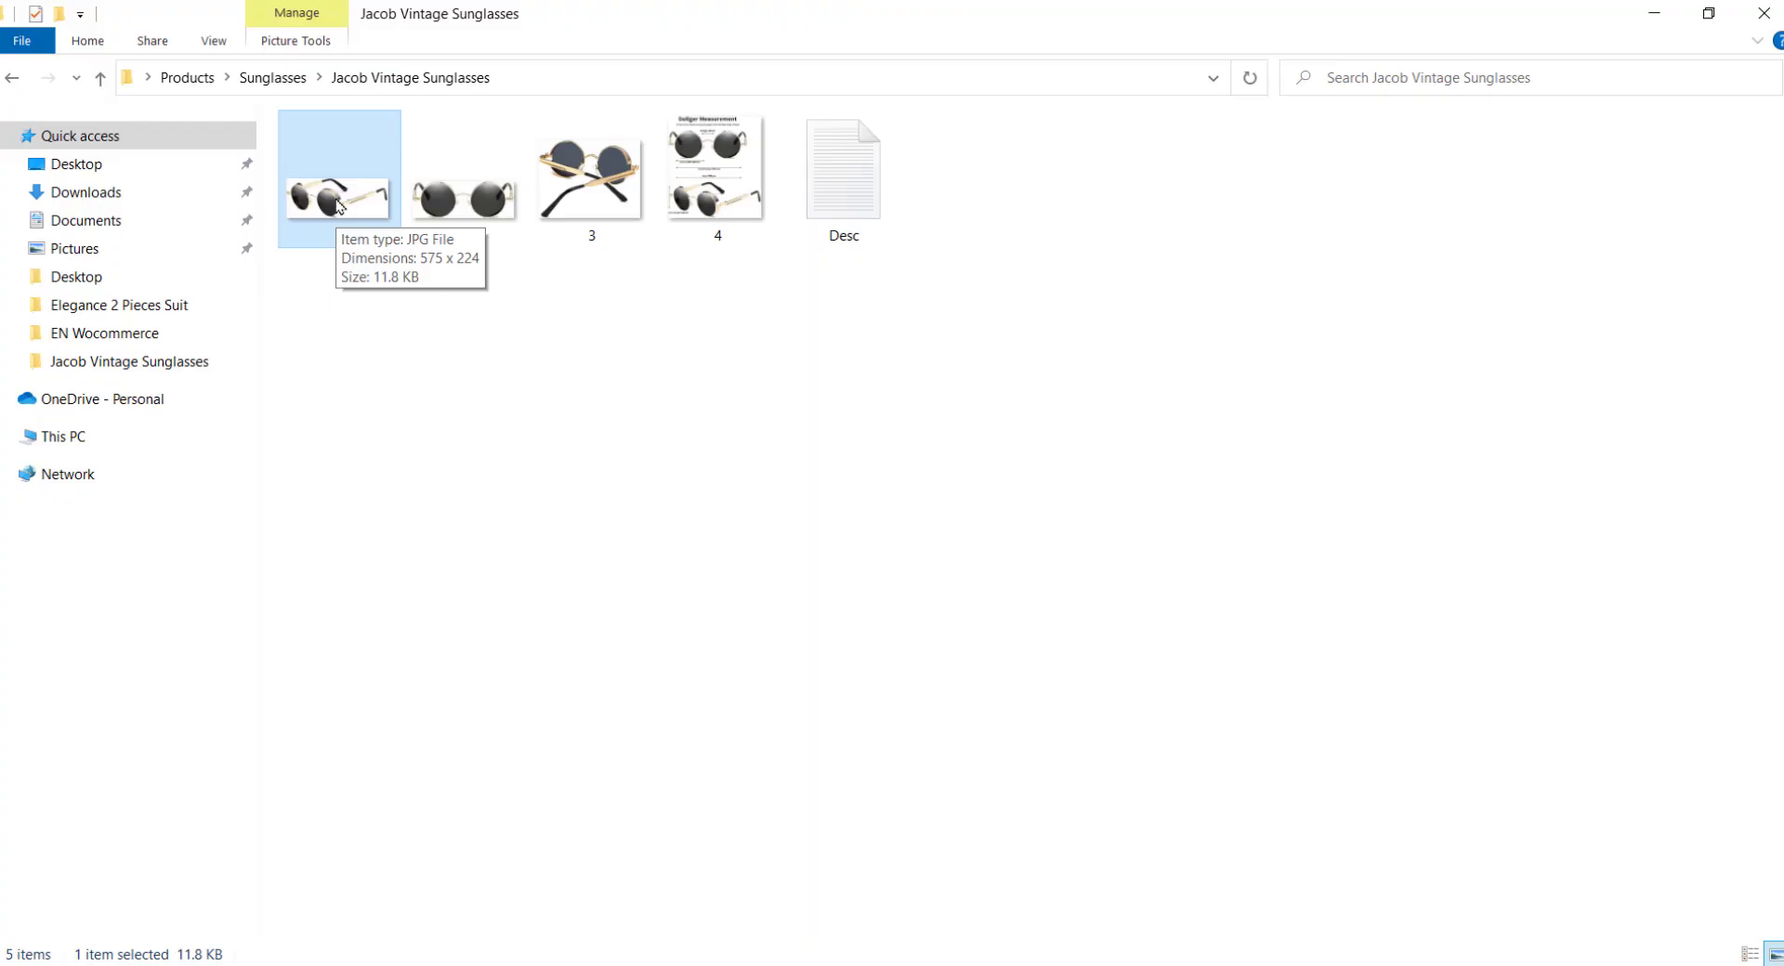
Place the sunglasses photo on the page, enlarge it to 890x347 and centre it
drag(337, 199, 1051, 506)
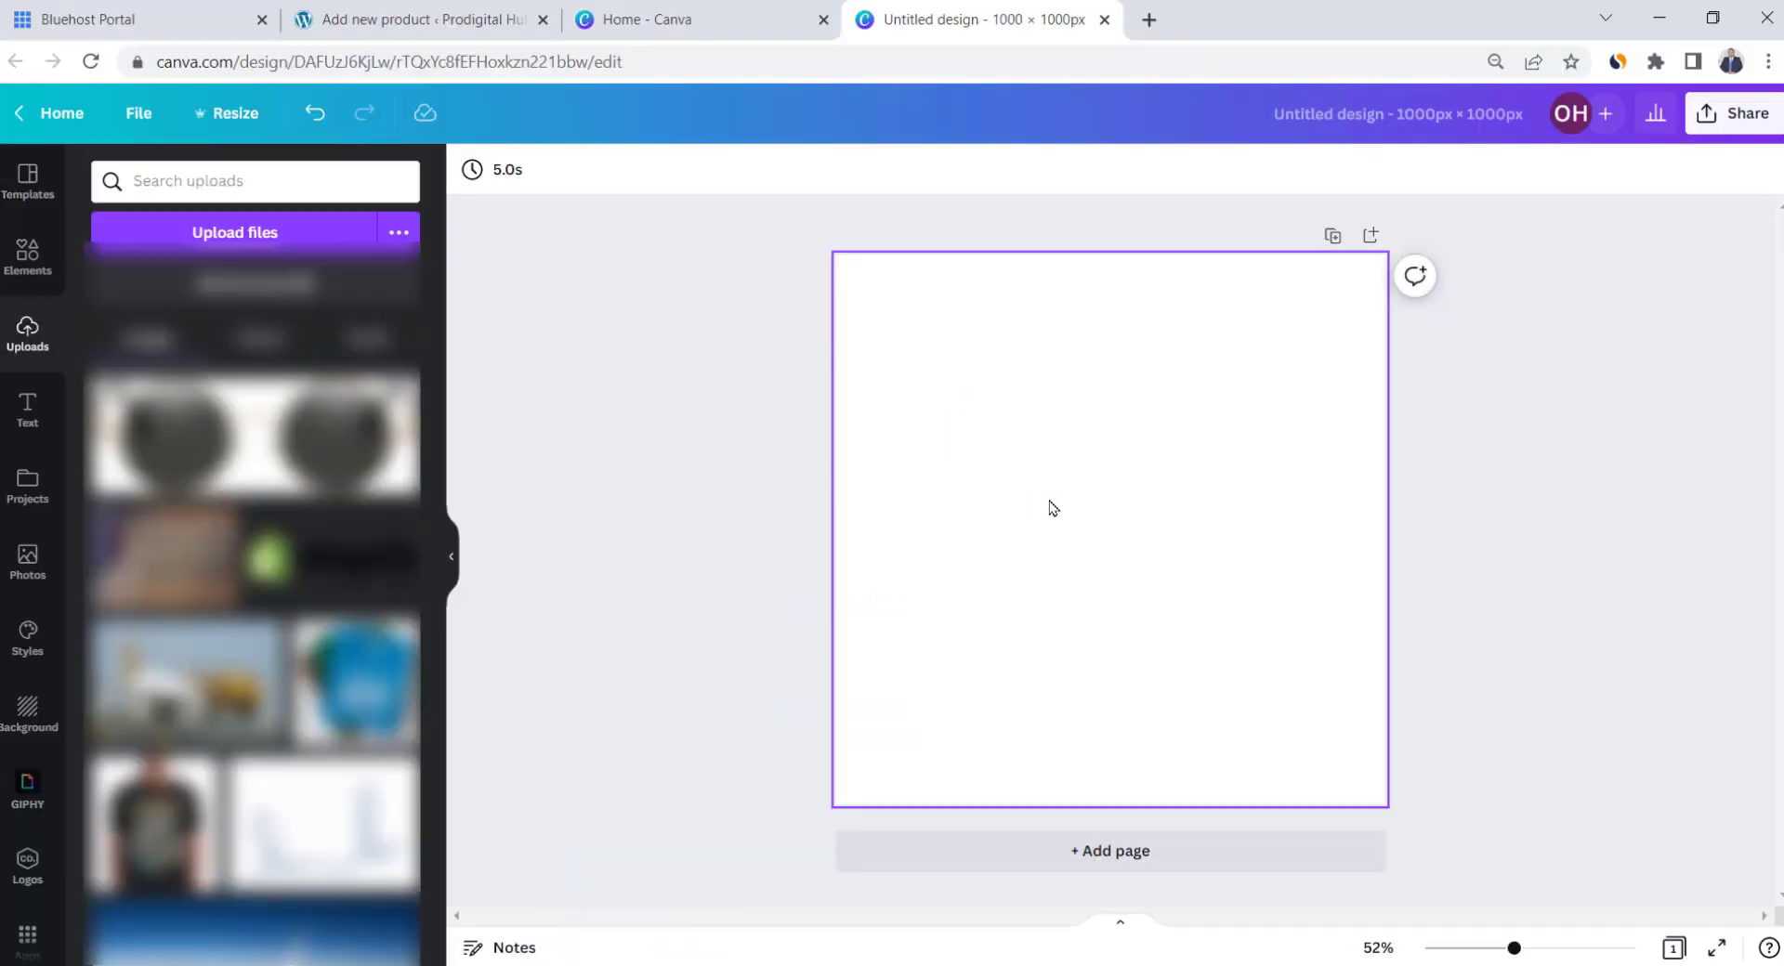
drag(1270, 593, 1353, 671)
drag(953, 468, 883, 414)
drag(1101, 546, 1088, 541)
click(1576, 573)
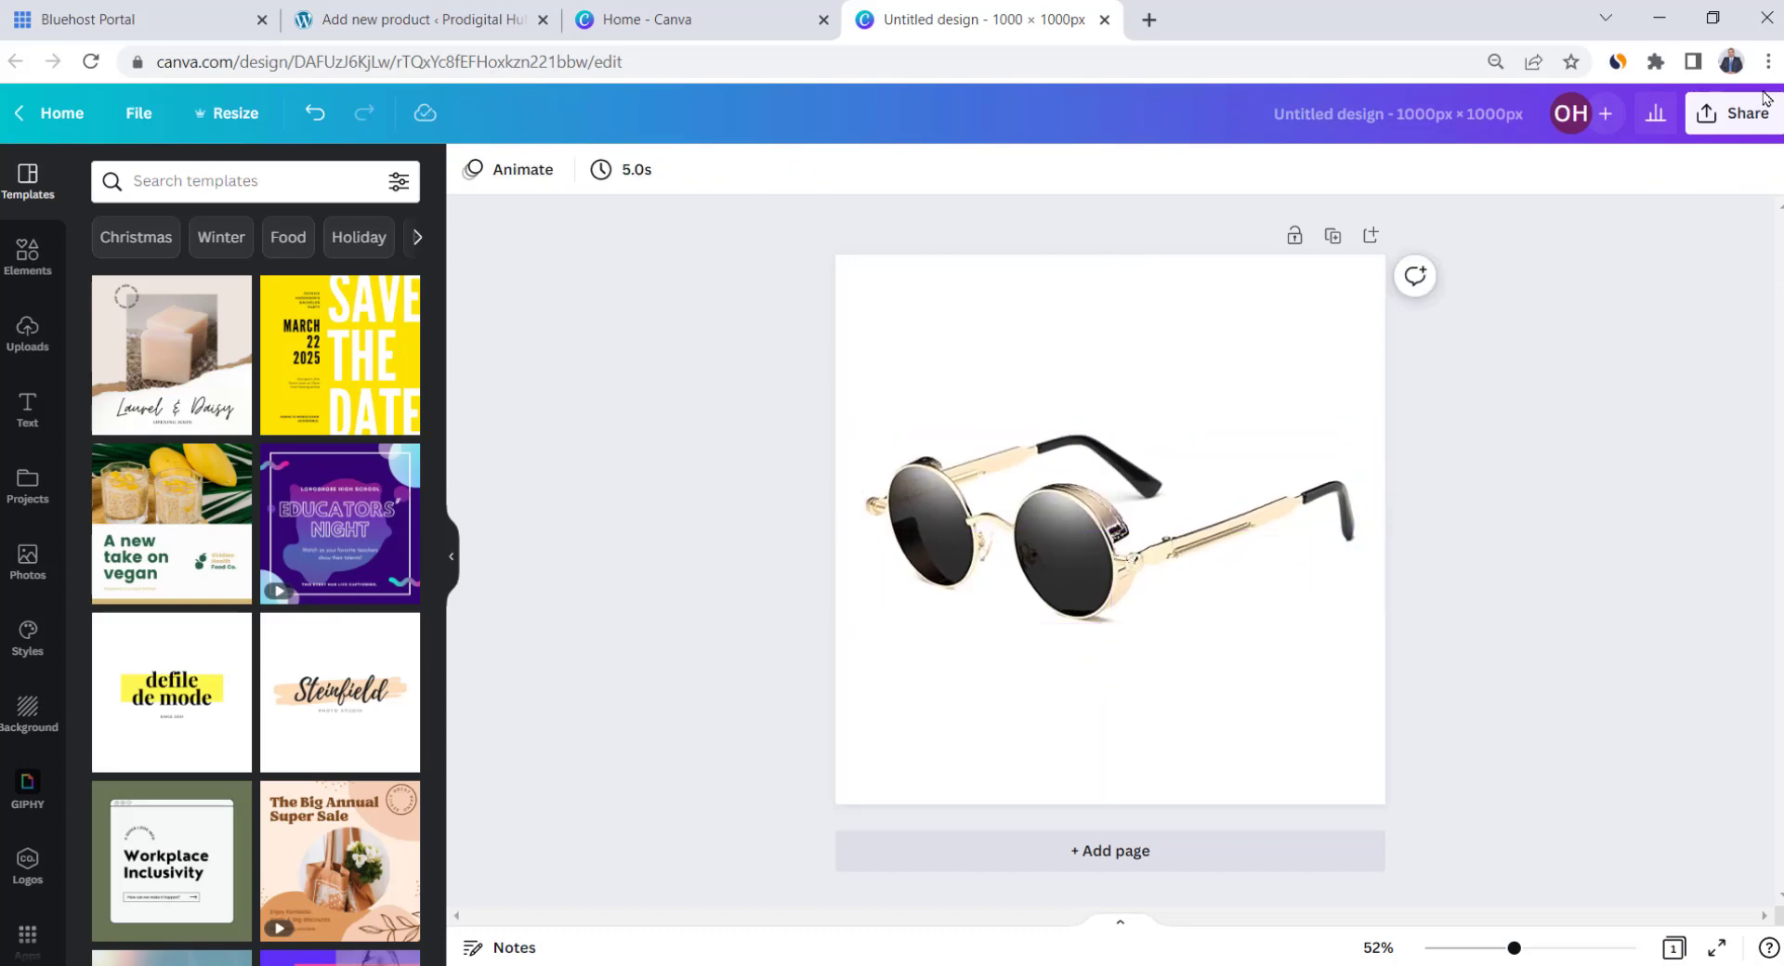
Download the design as a JPG file
click(1746, 114)
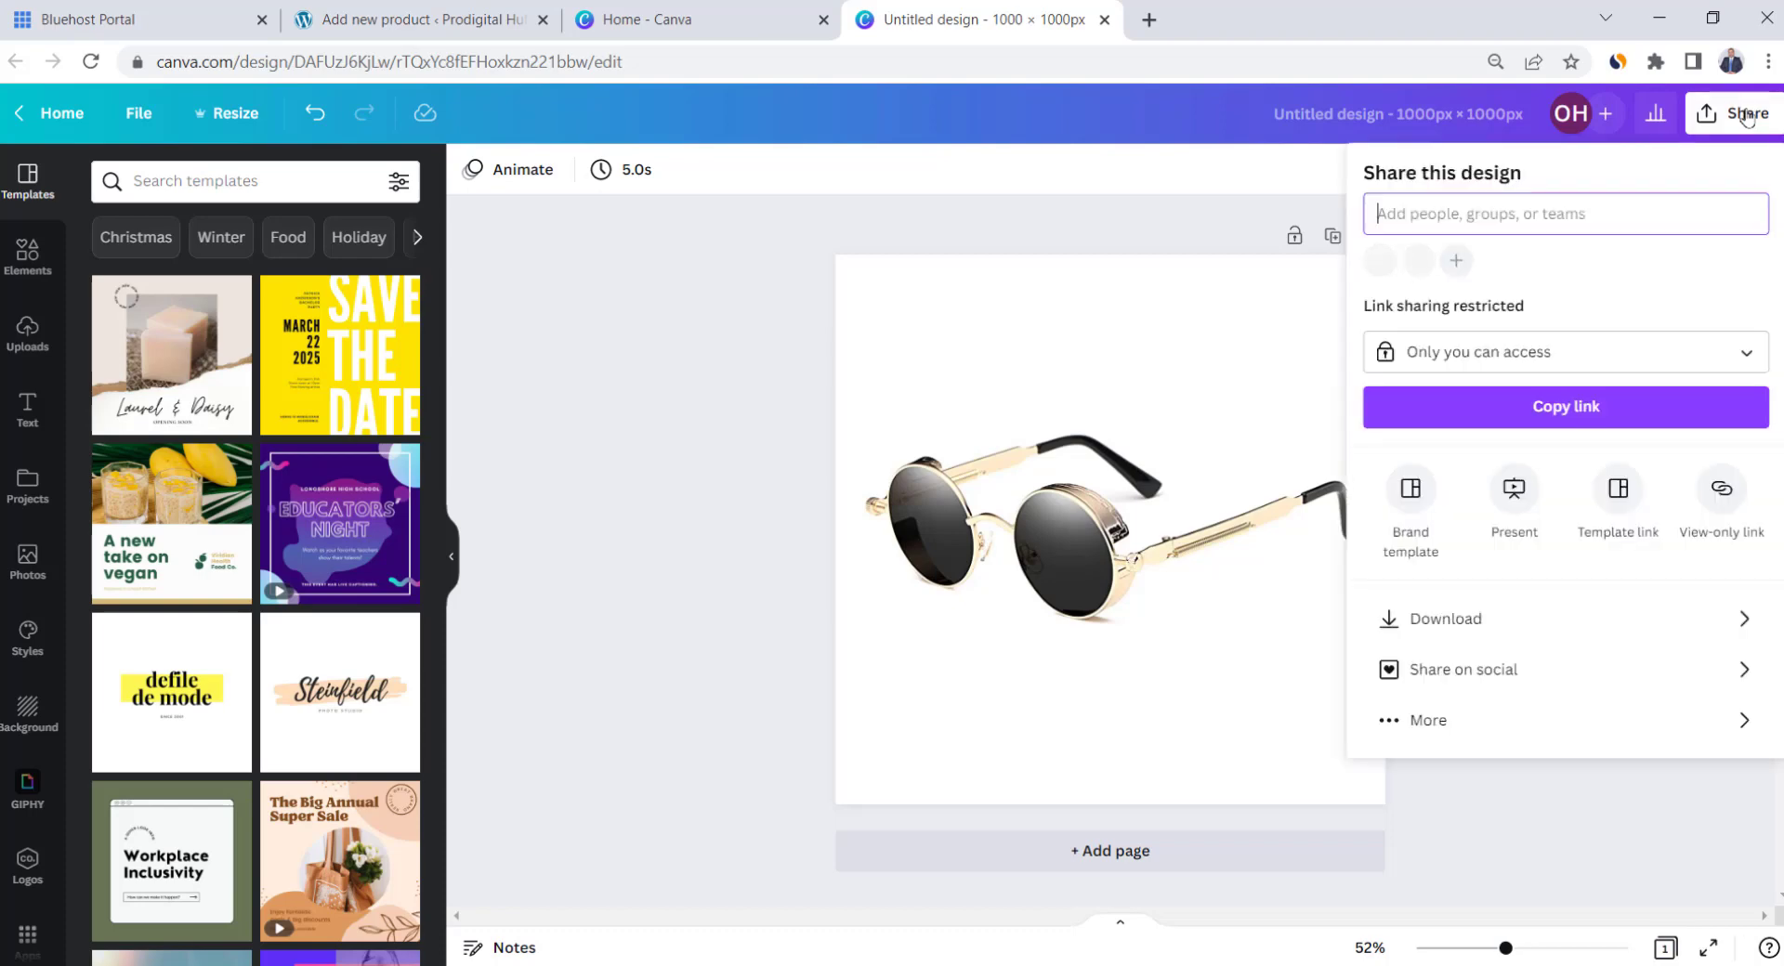
click(1749, 619)
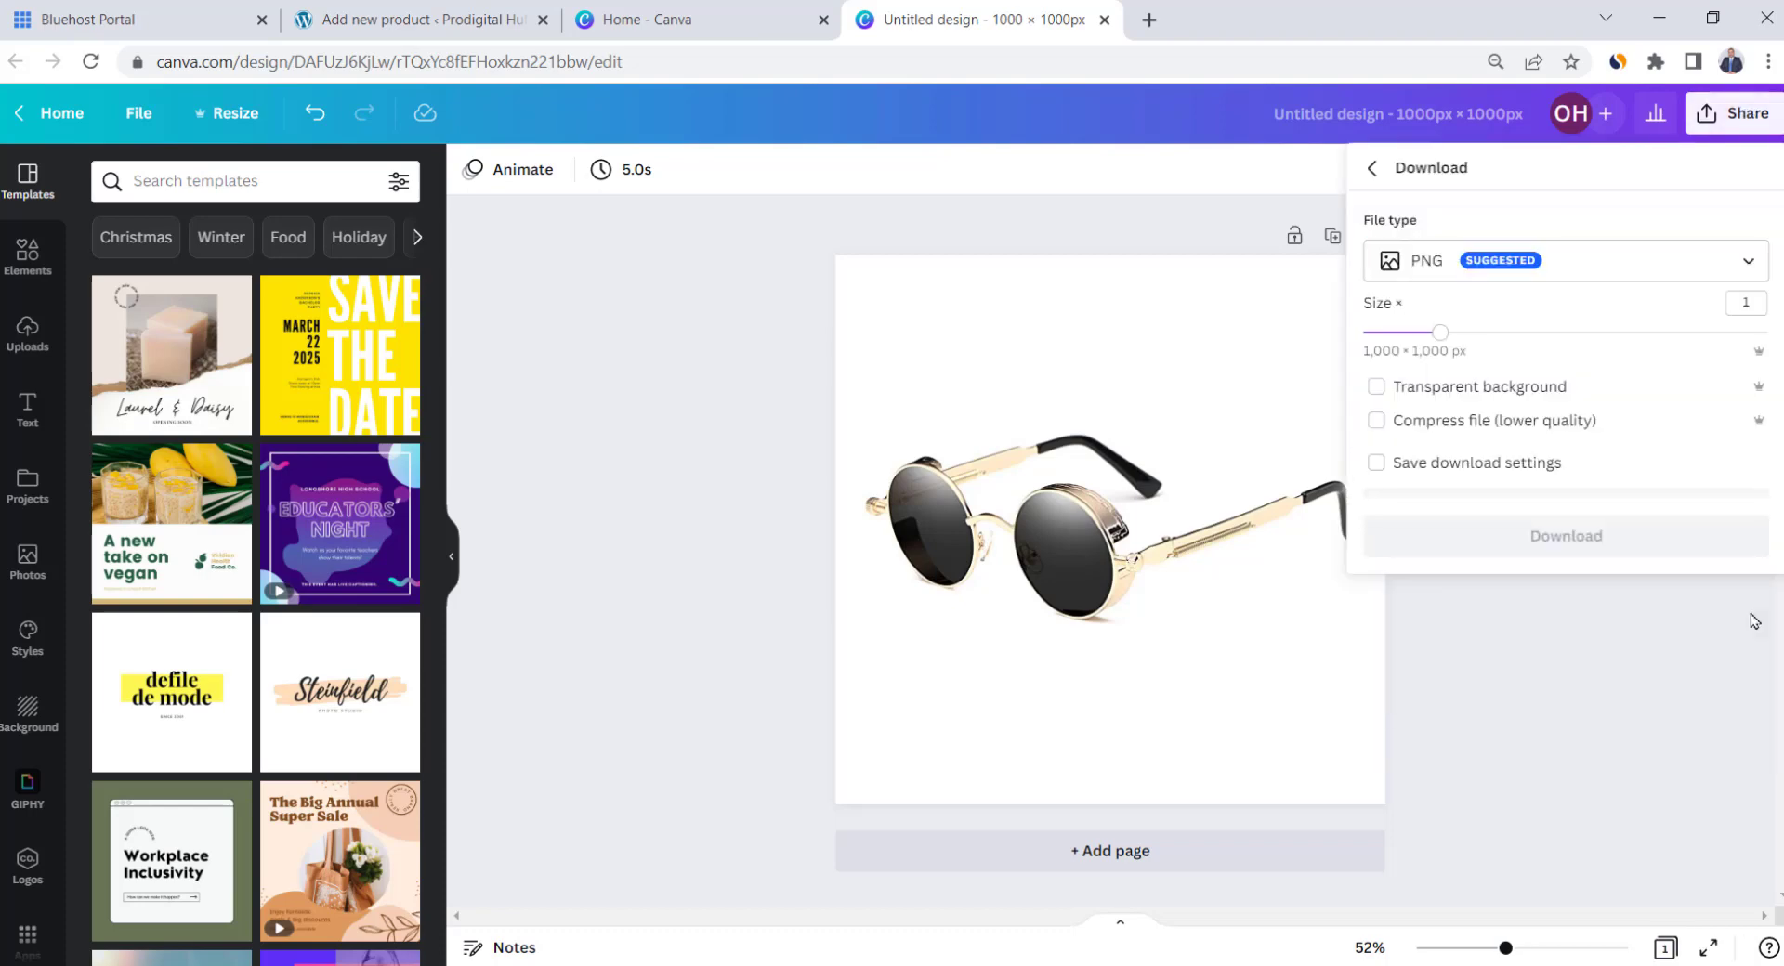
click(1525, 262)
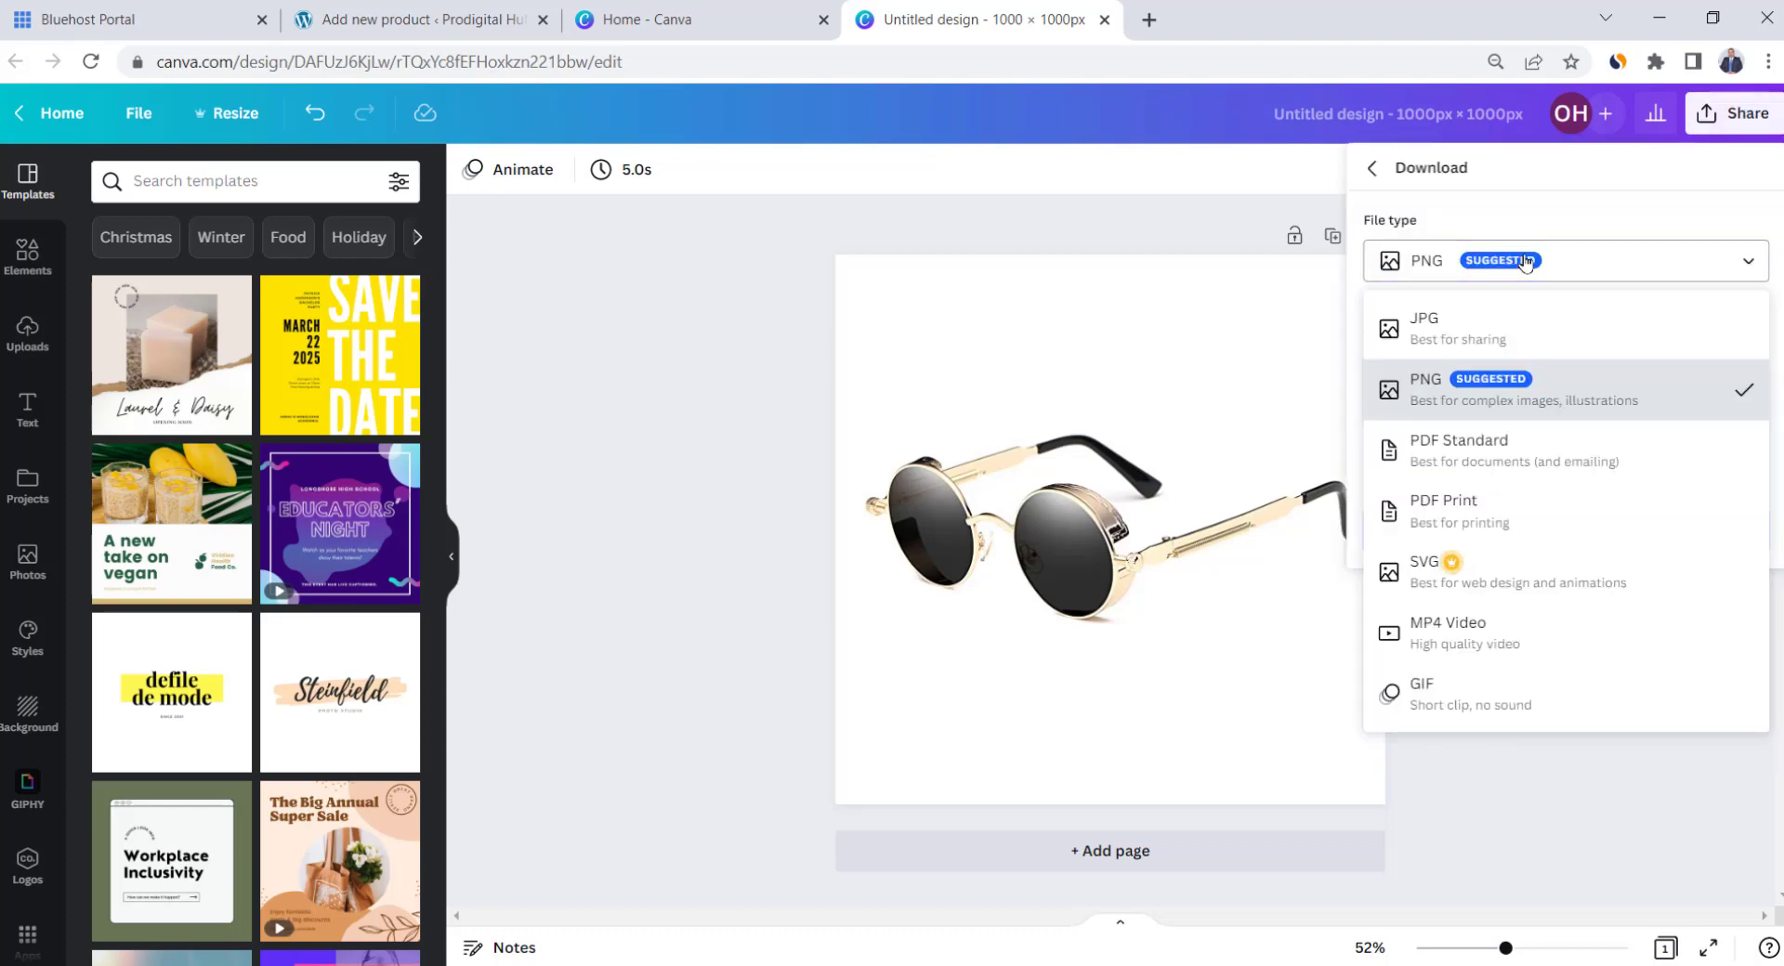
click(1516, 344)
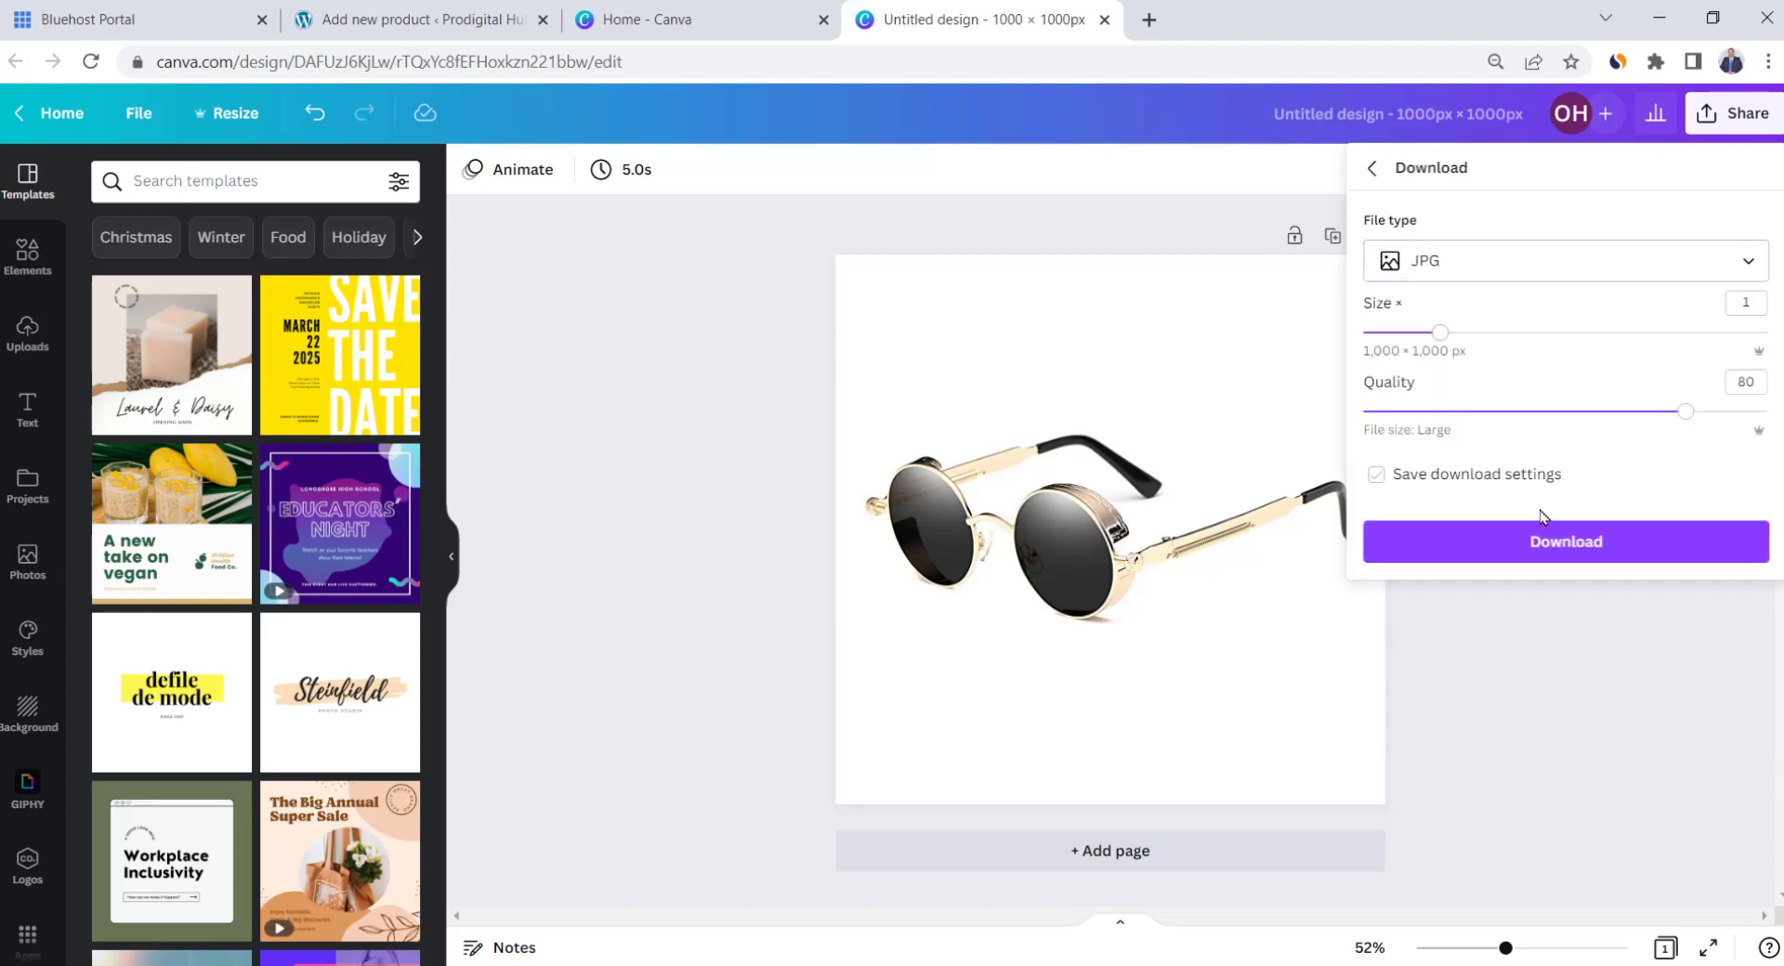
click(1556, 542)
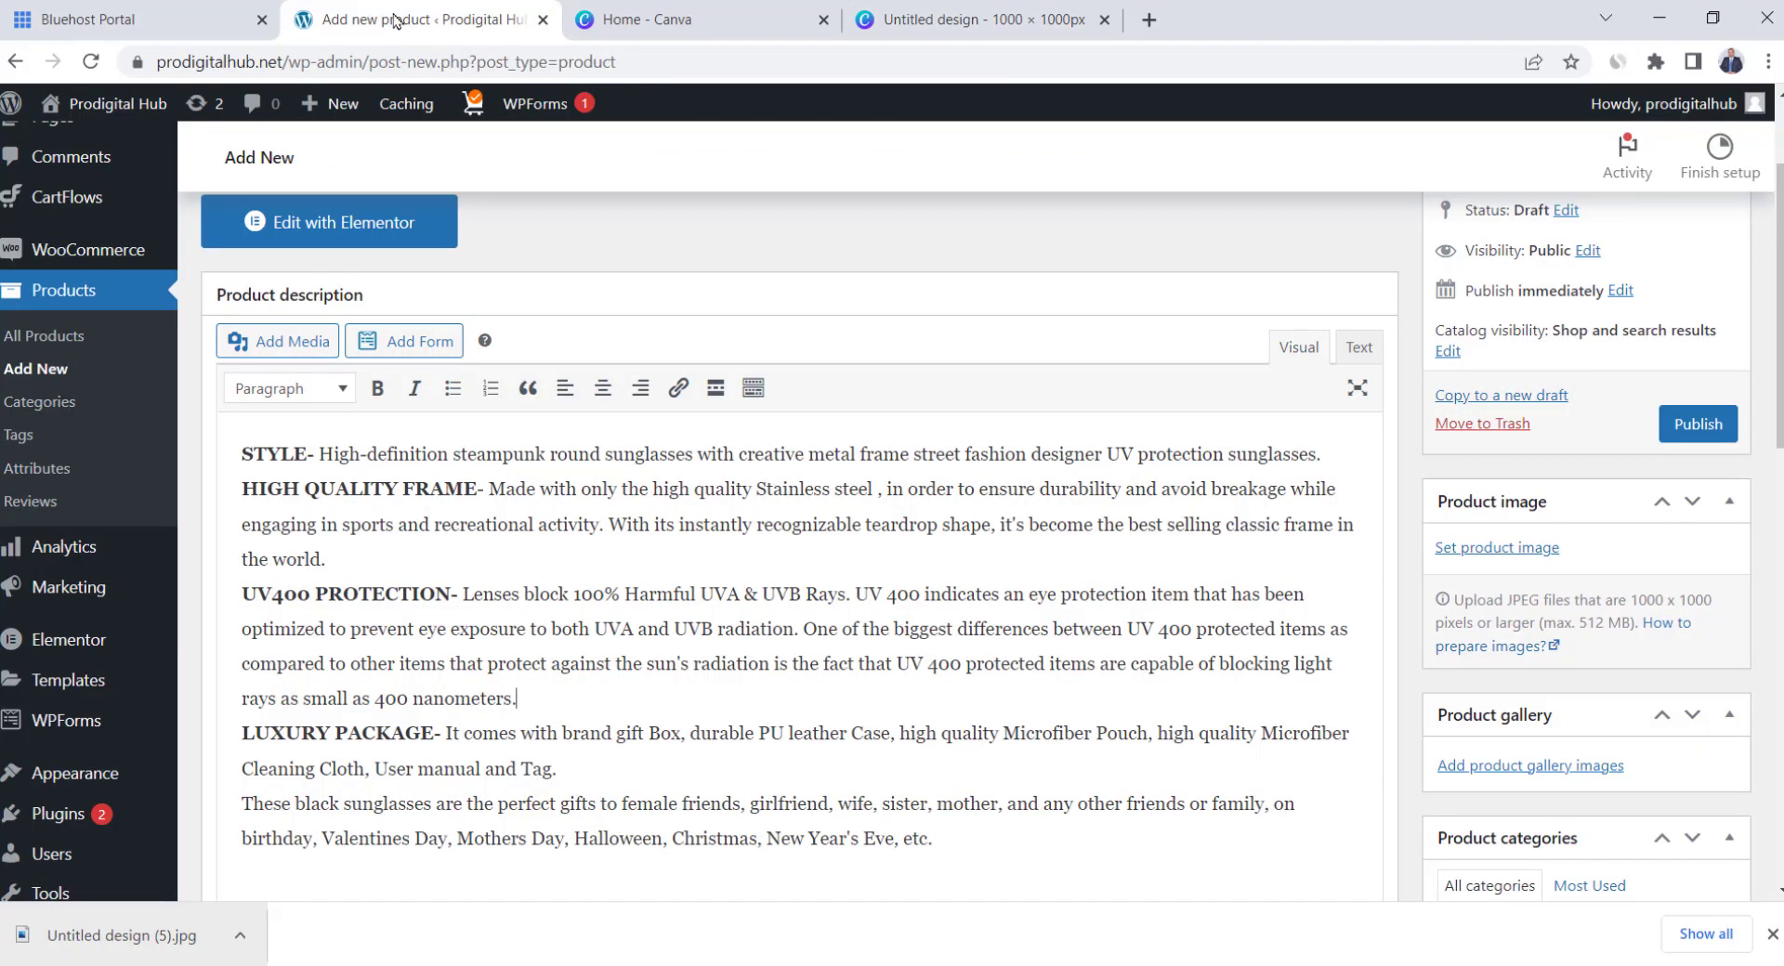
Upload Untitled design (5) as the product image, alt text and title 'Jacob Vintage Sunglasses'
click(1518, 550)
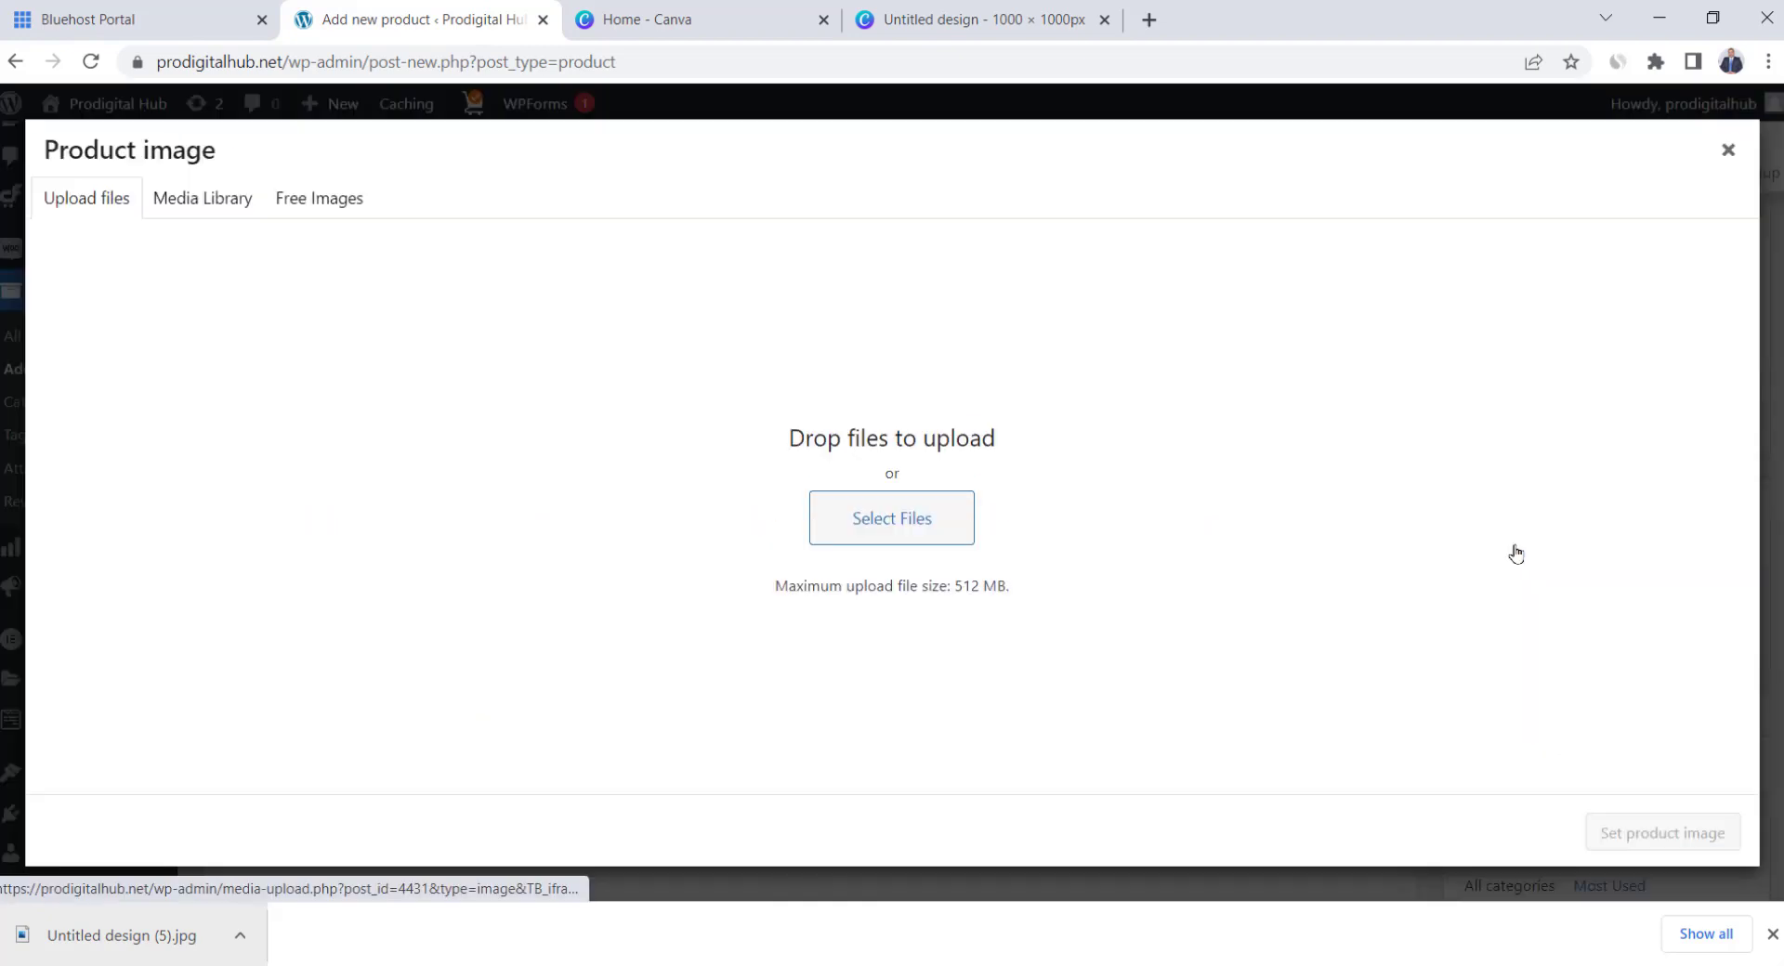
click(894, 514)
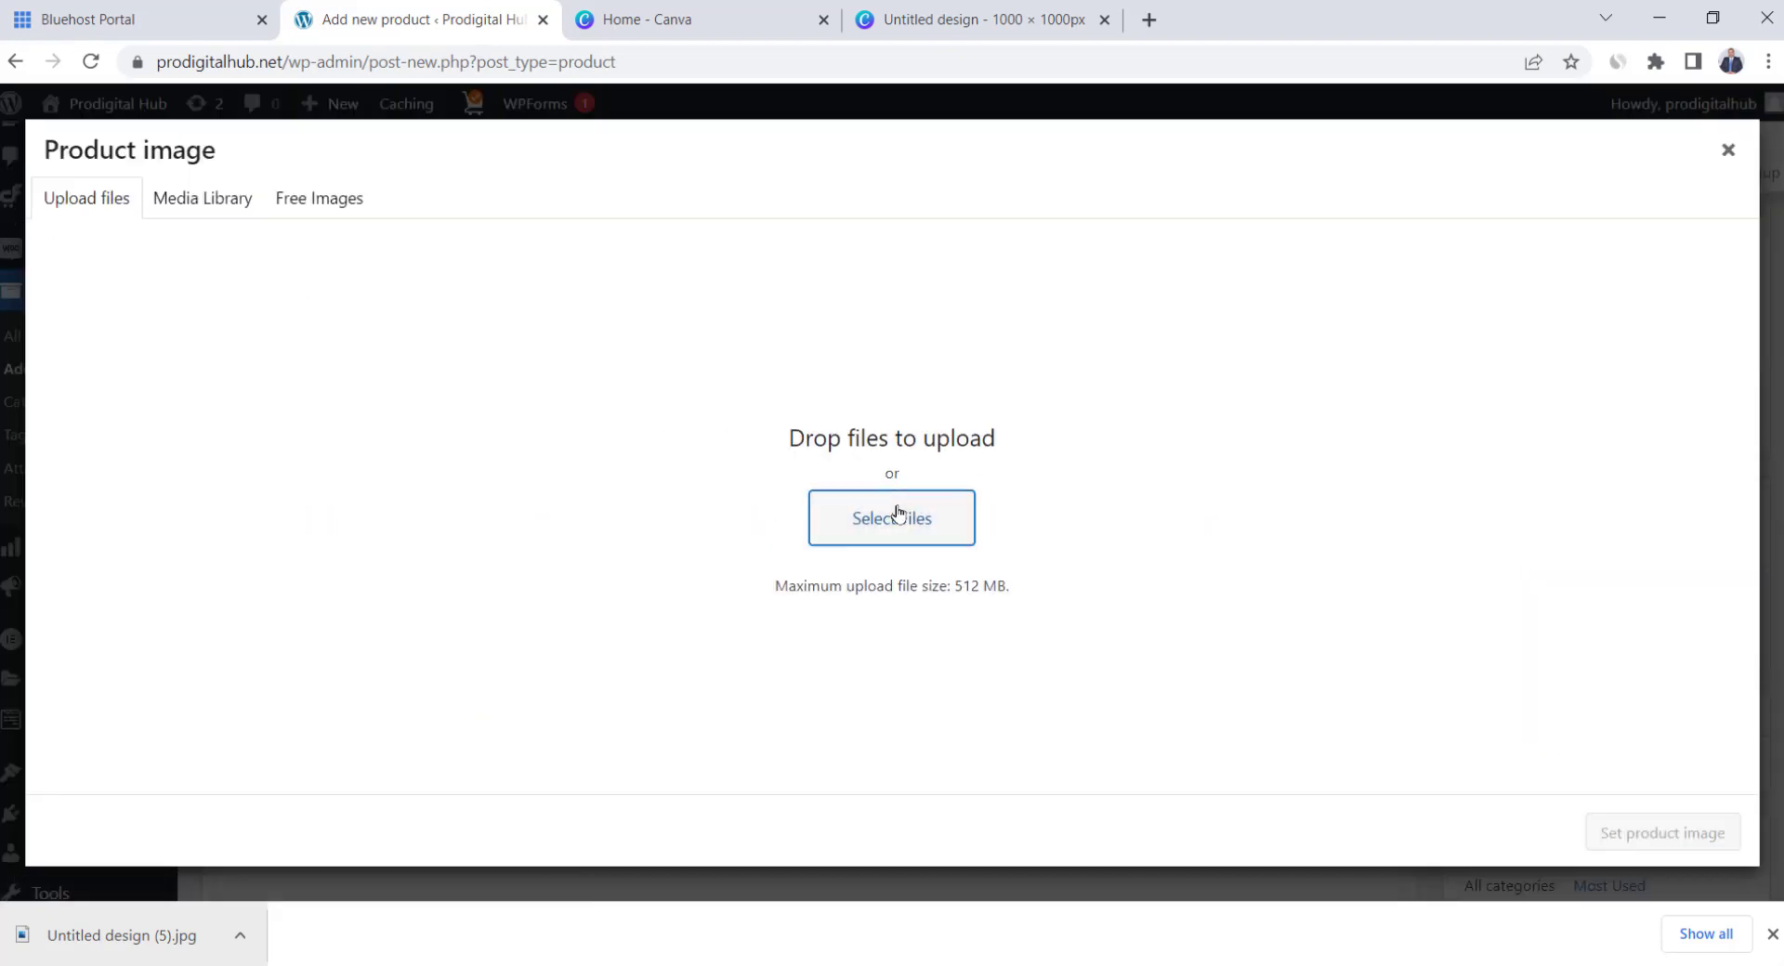
click(712, 179)
double_click(712, 179)
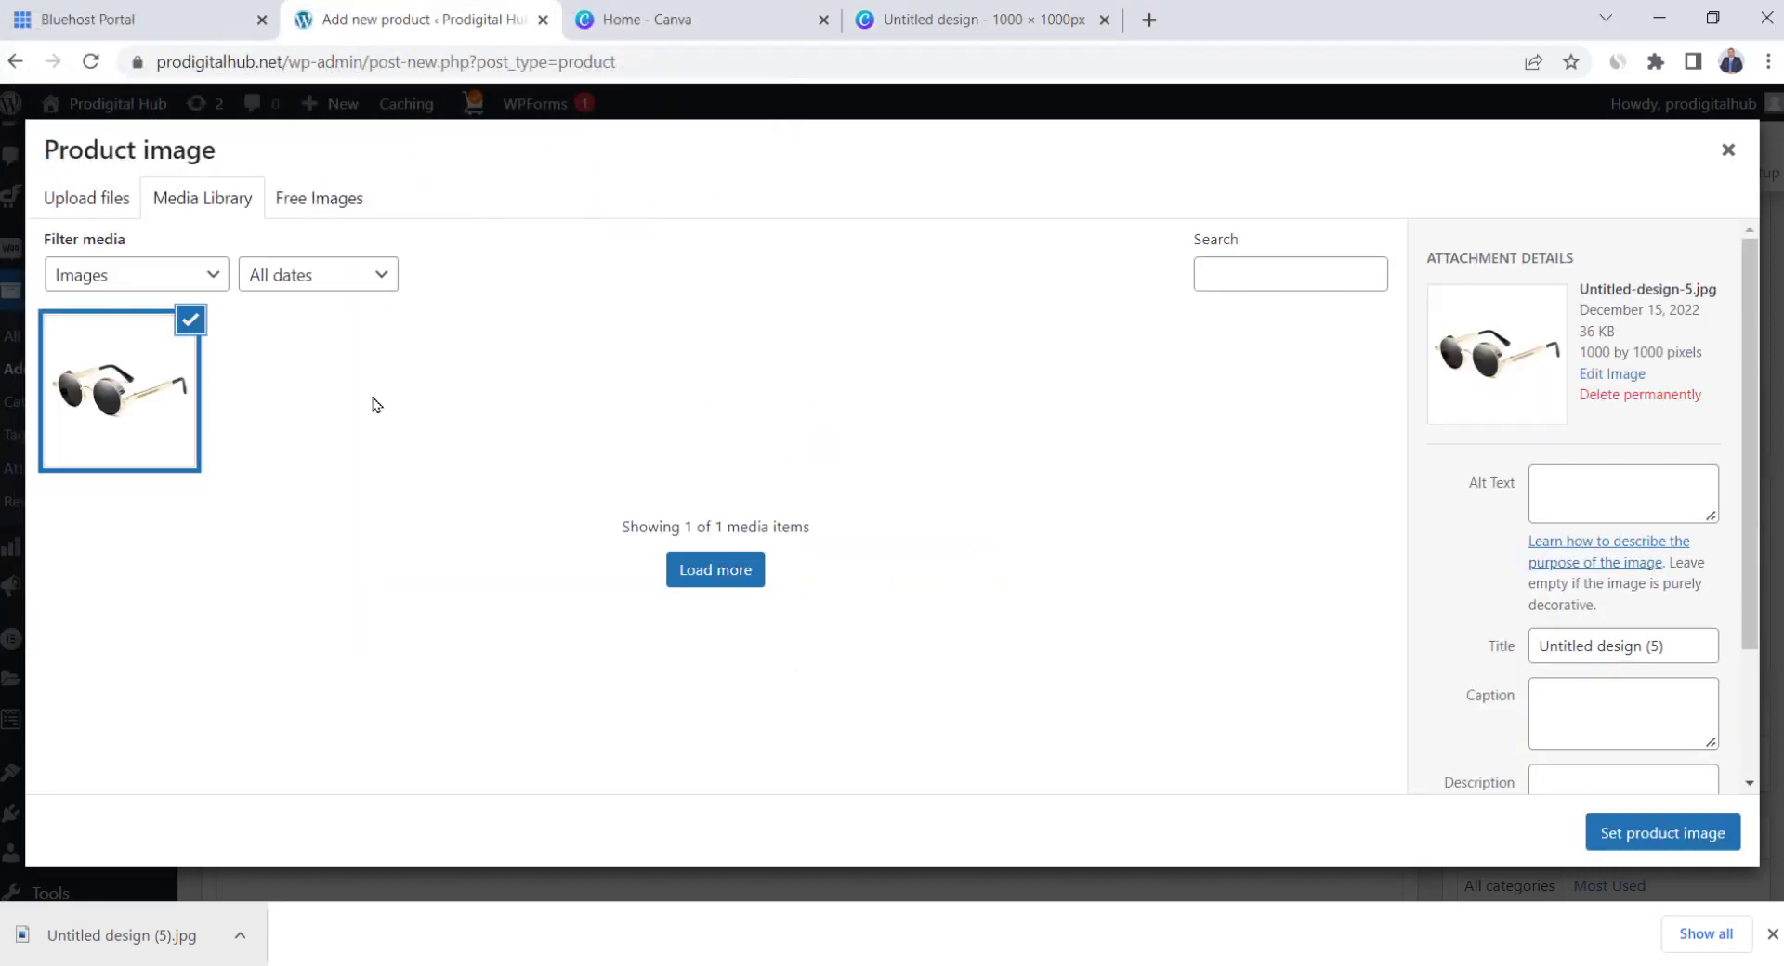
click(1577, 502)
text(Jacob Vintage Sunglasses)
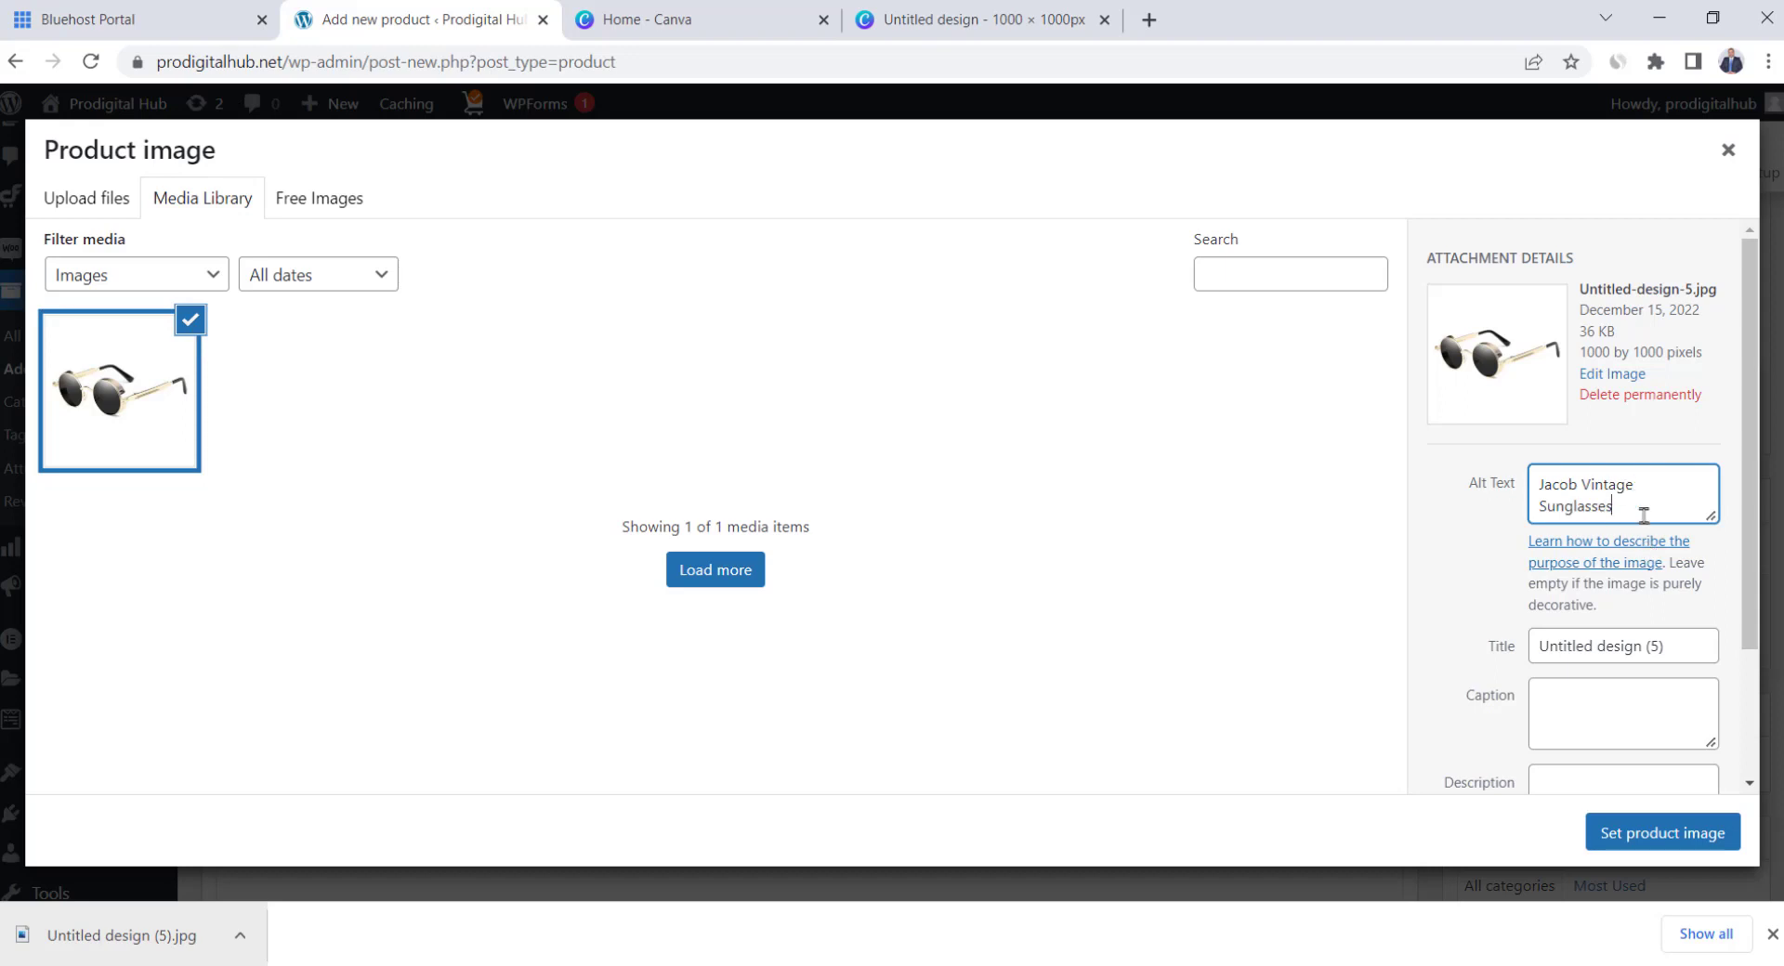
drag(1642, 512, 1464, 467)
key(ctrl+c)
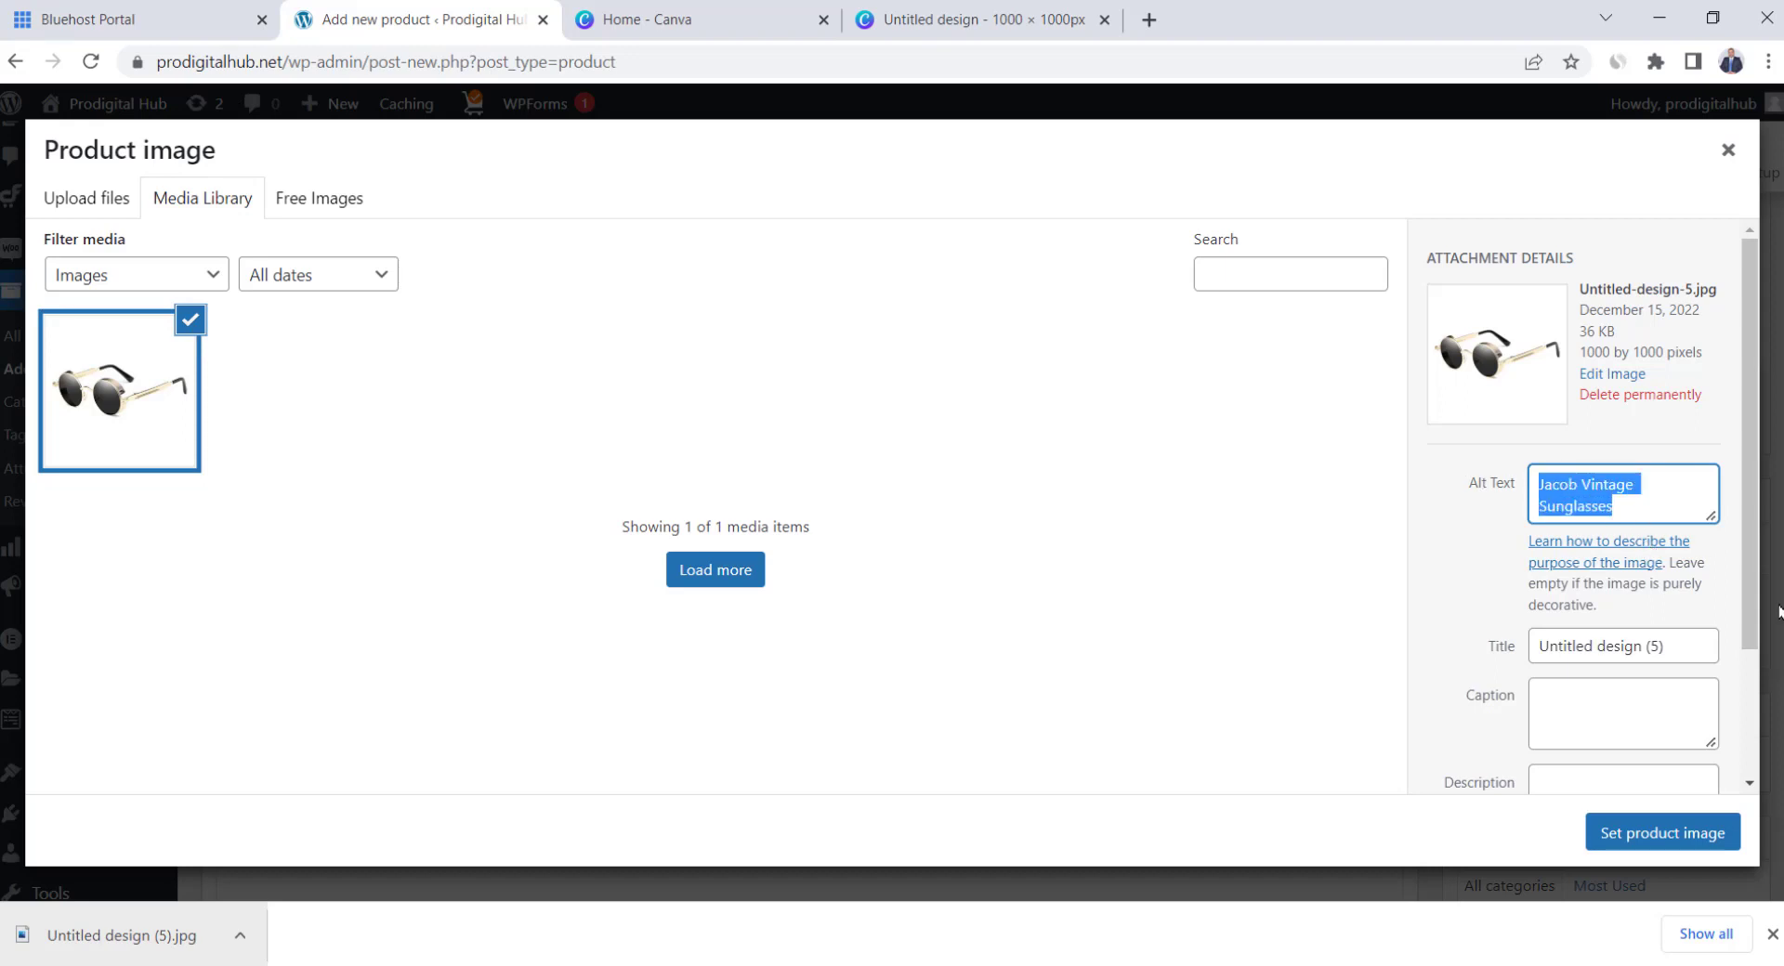
triple_click(1651, 645)
key(ctrl+v)
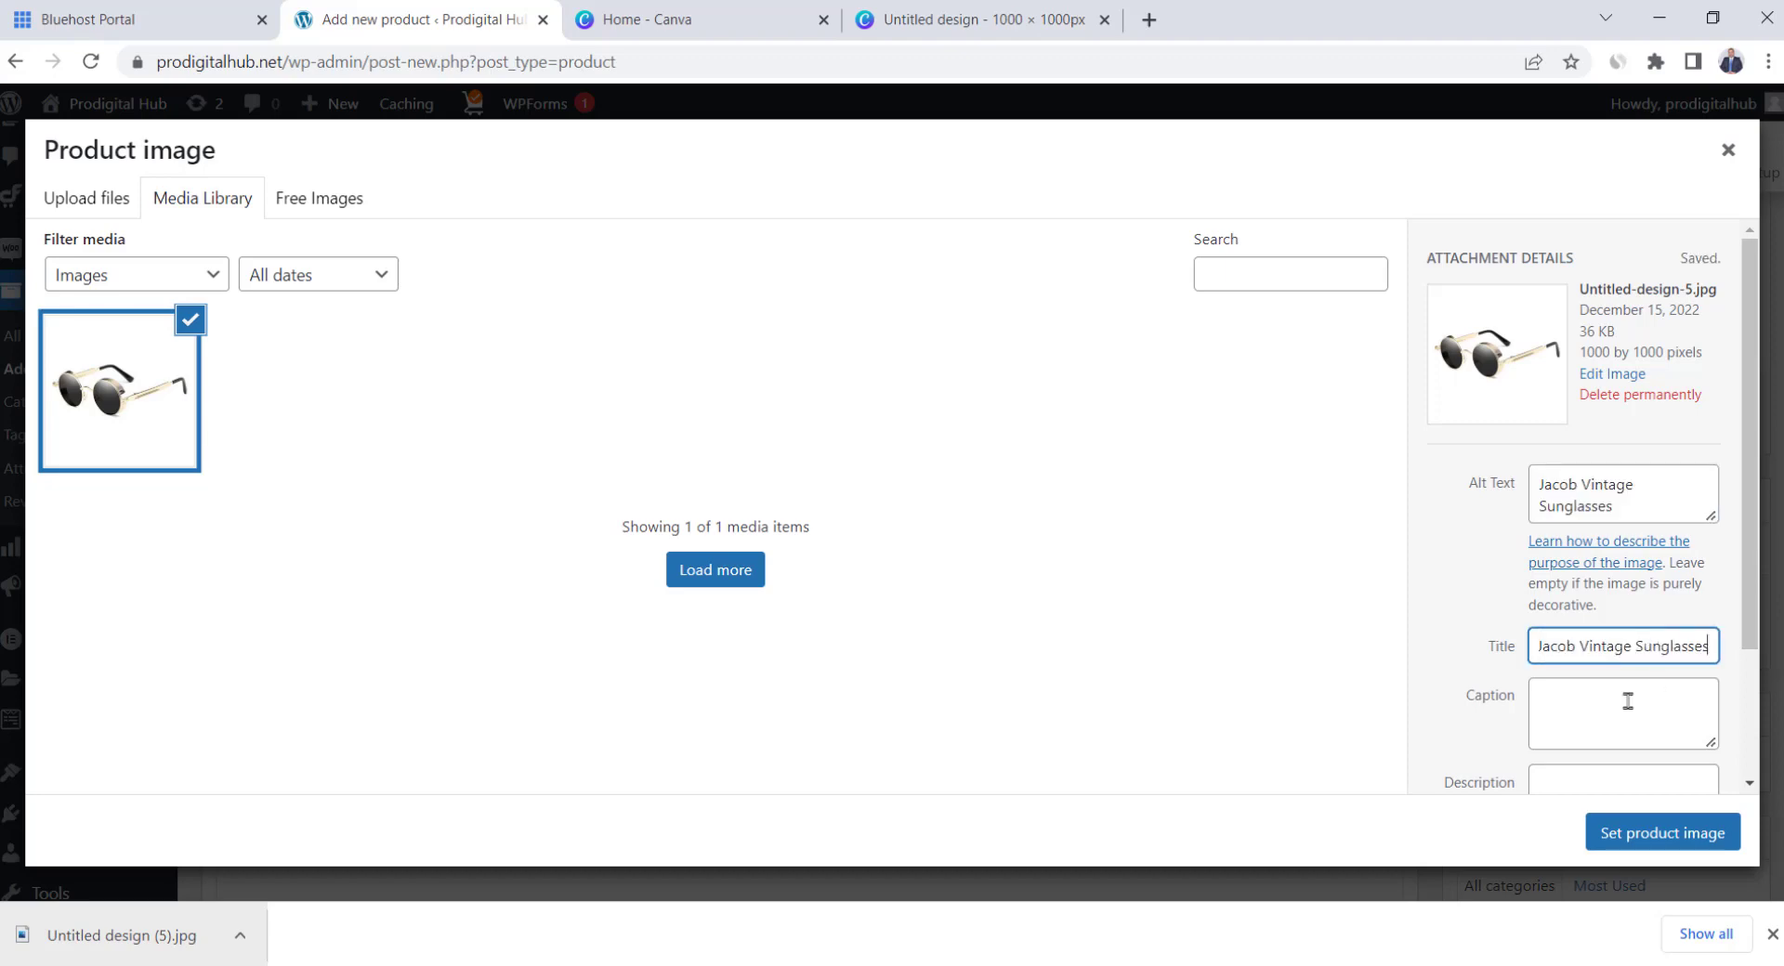
click(1659, 841)
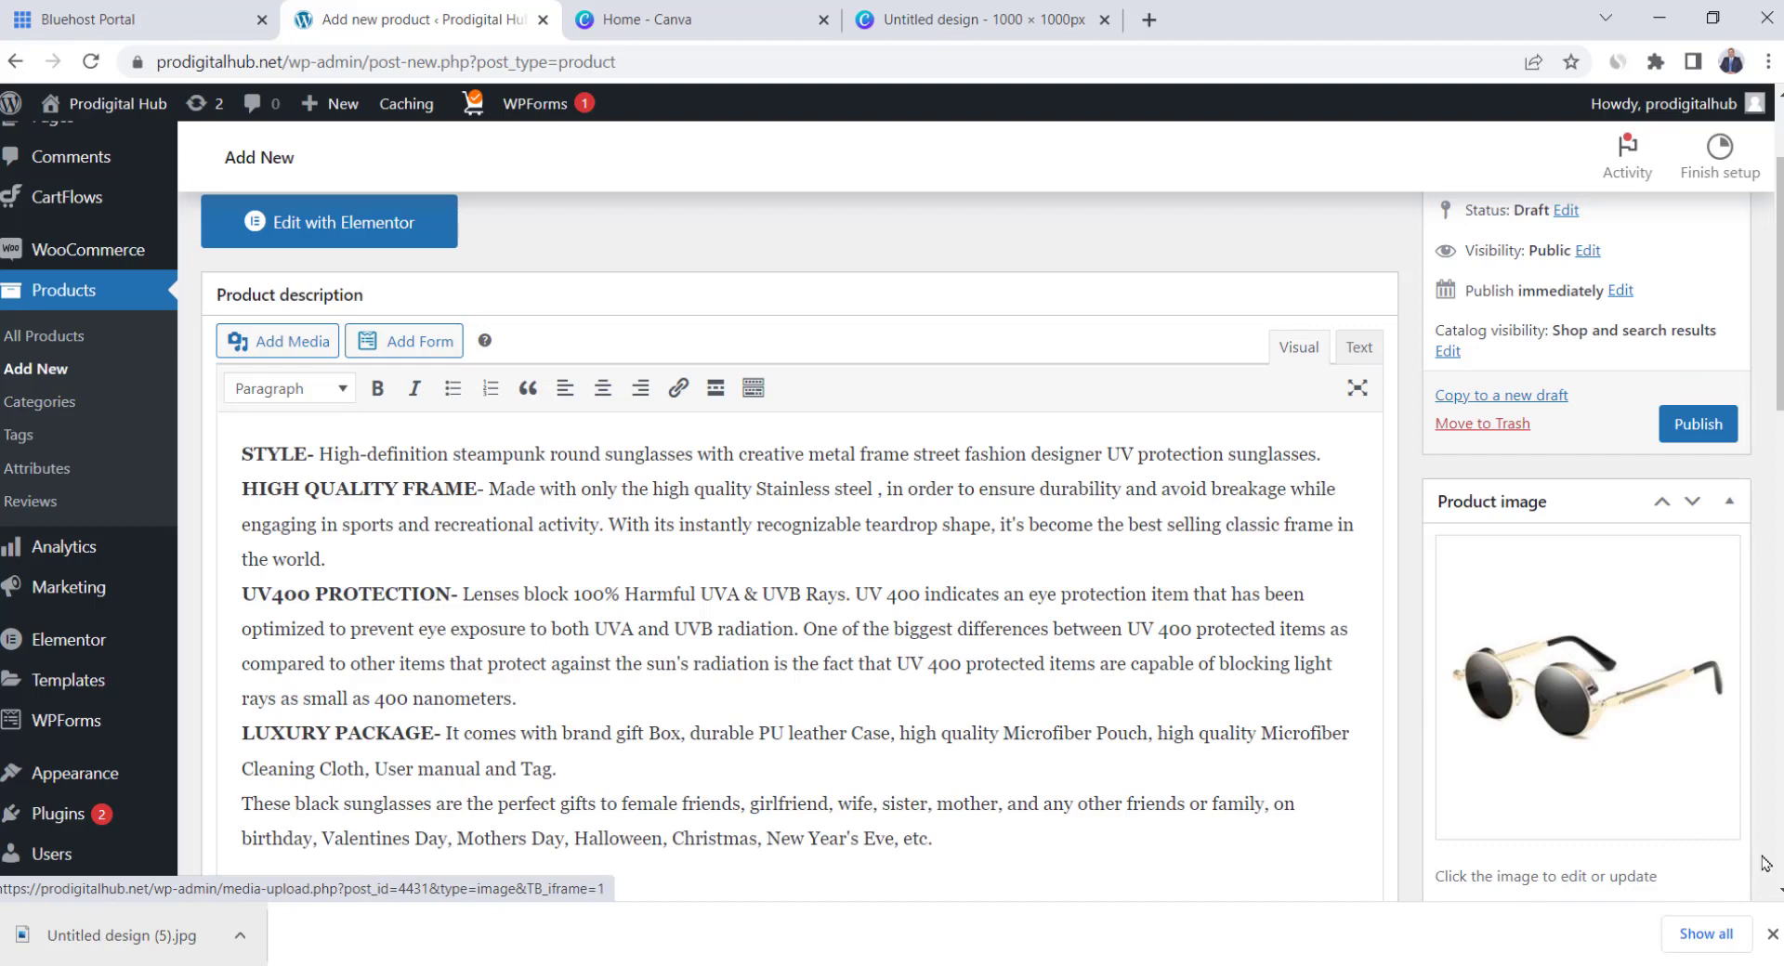
Upload sunglasses images 2, 3 and 4 and add them to the product gallery
click(1772, 934)
scroll(1369, 535, down, 5)
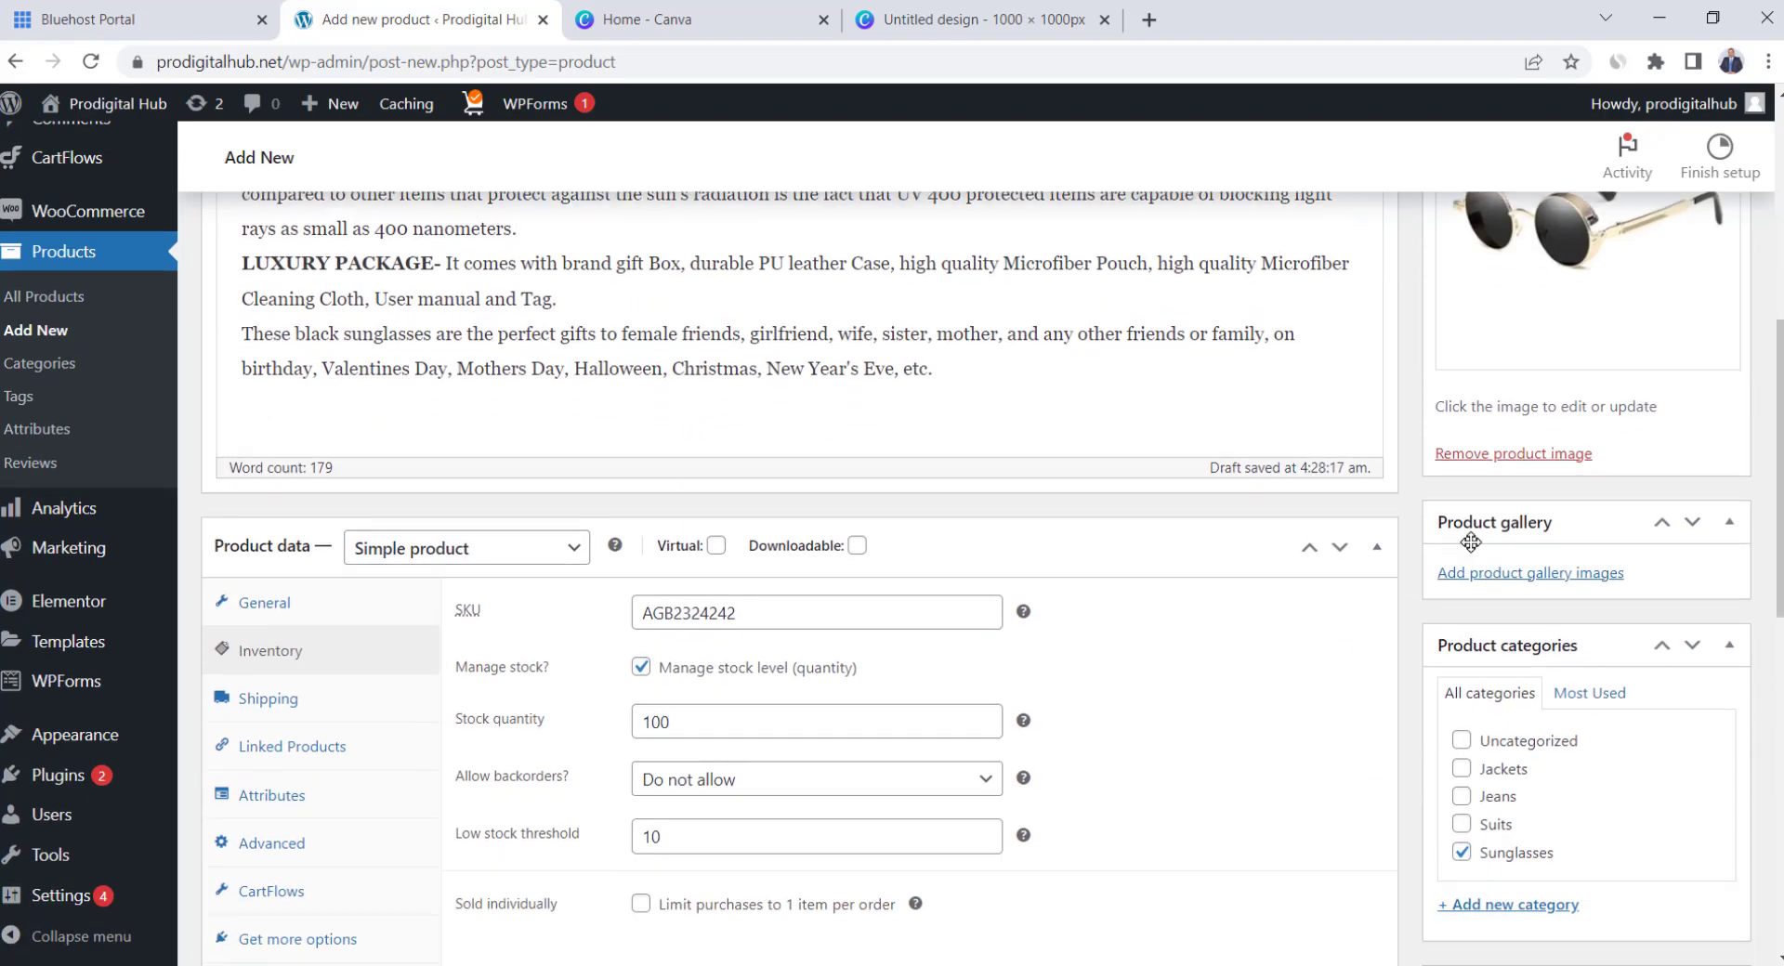
scroll(1501, 478, up, 1)
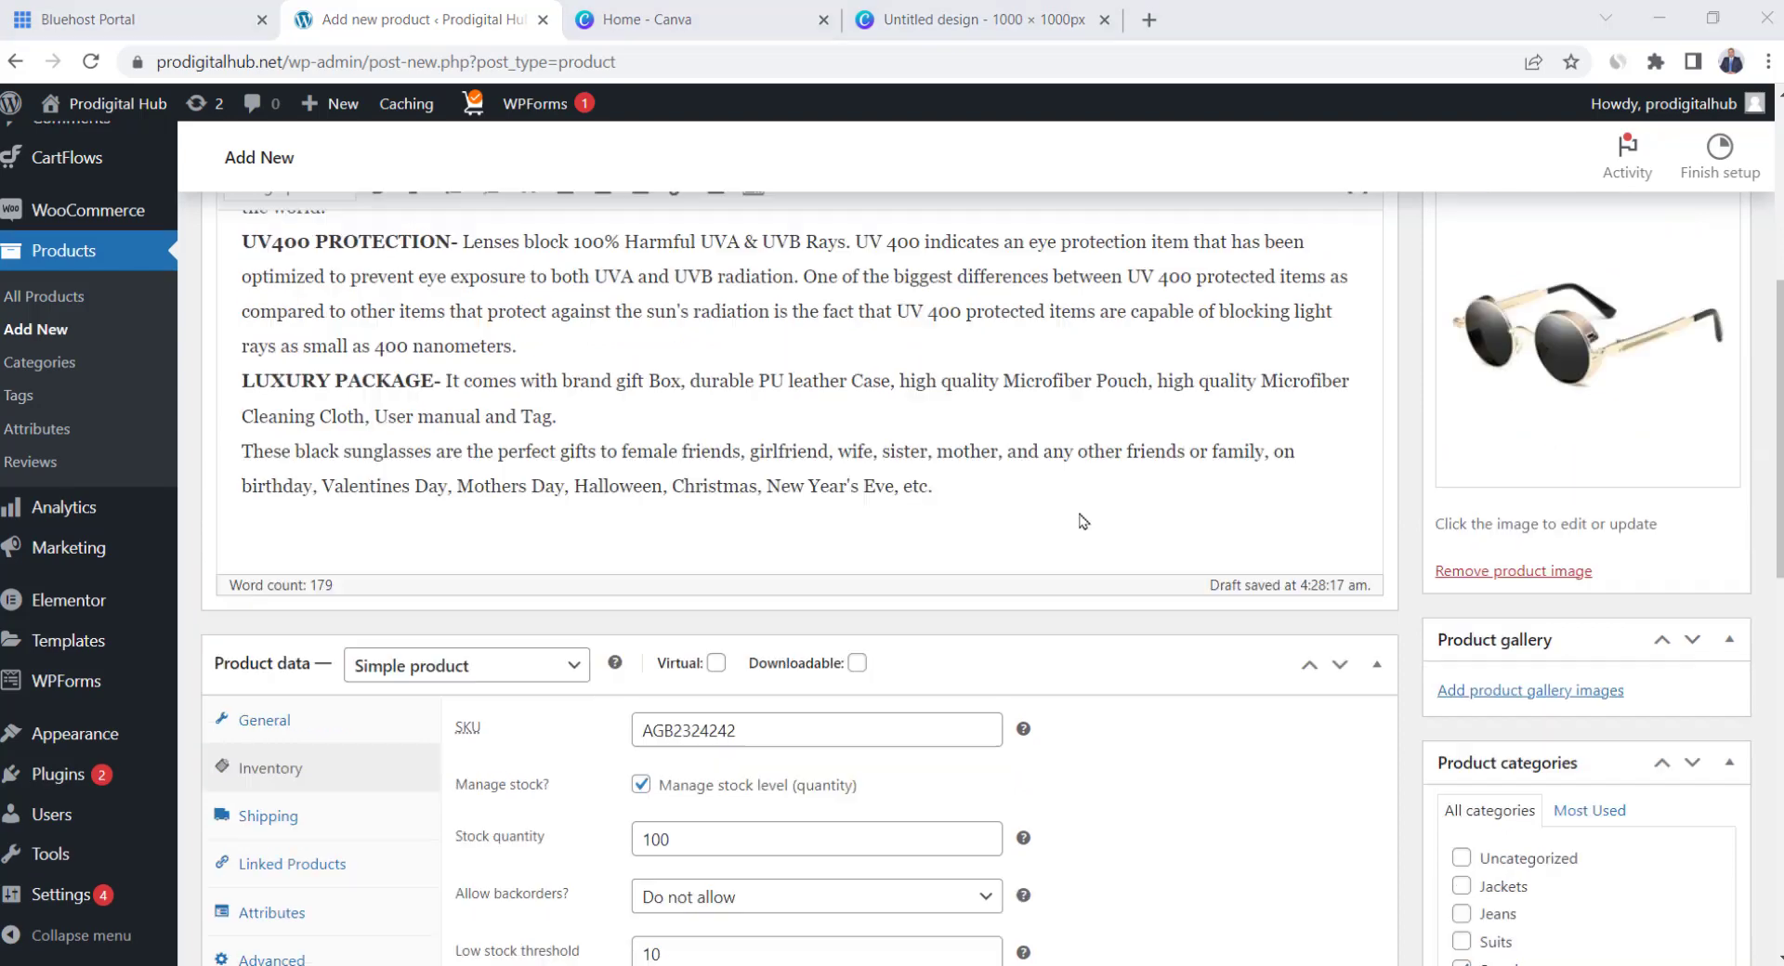
click(1496, 695)
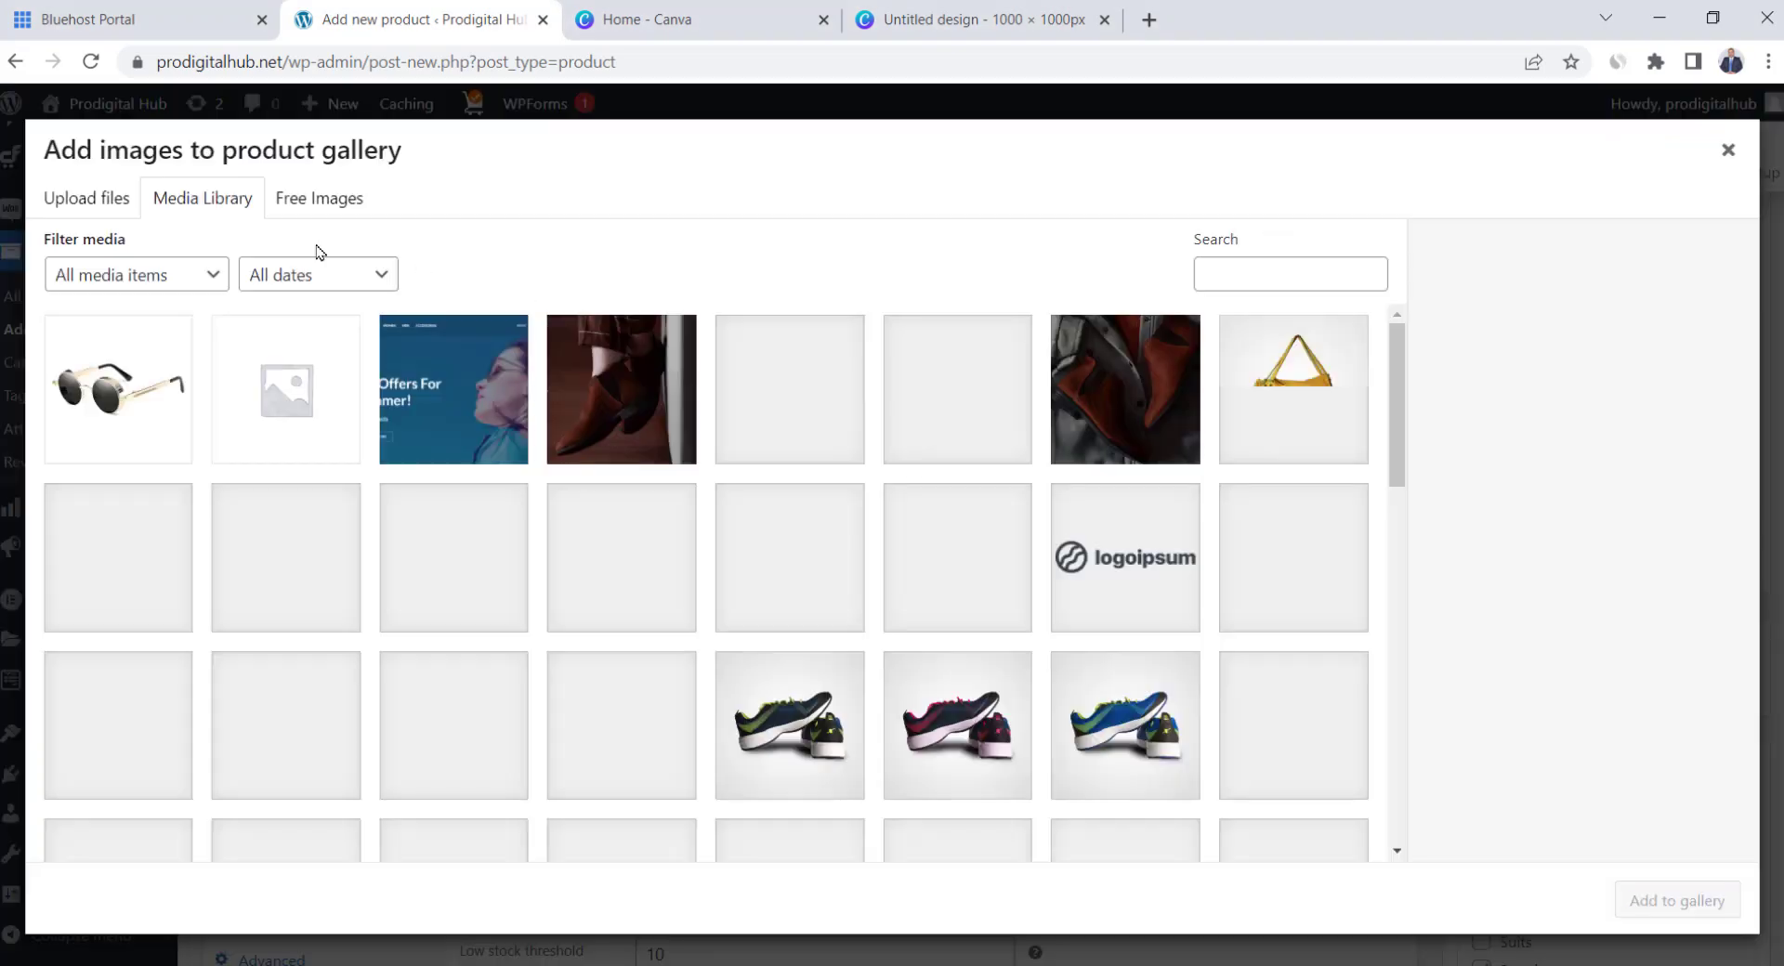
click(86, 199)
click(879, 537)
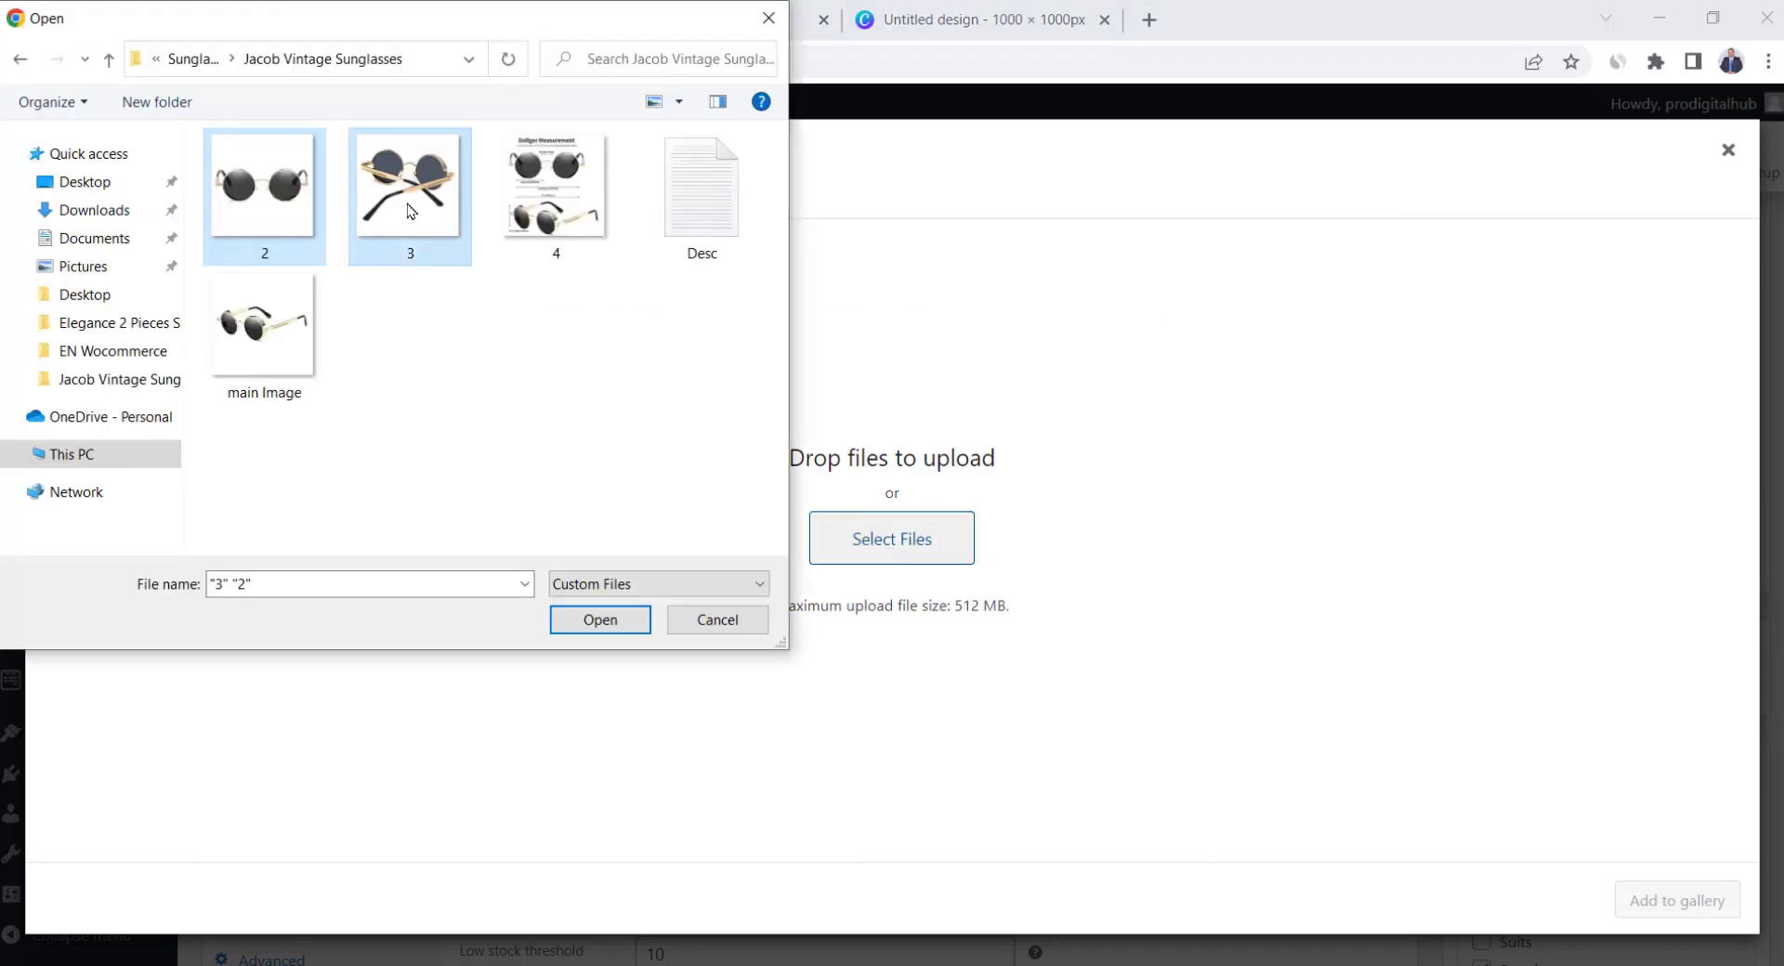
ctrl+click(542, 206)
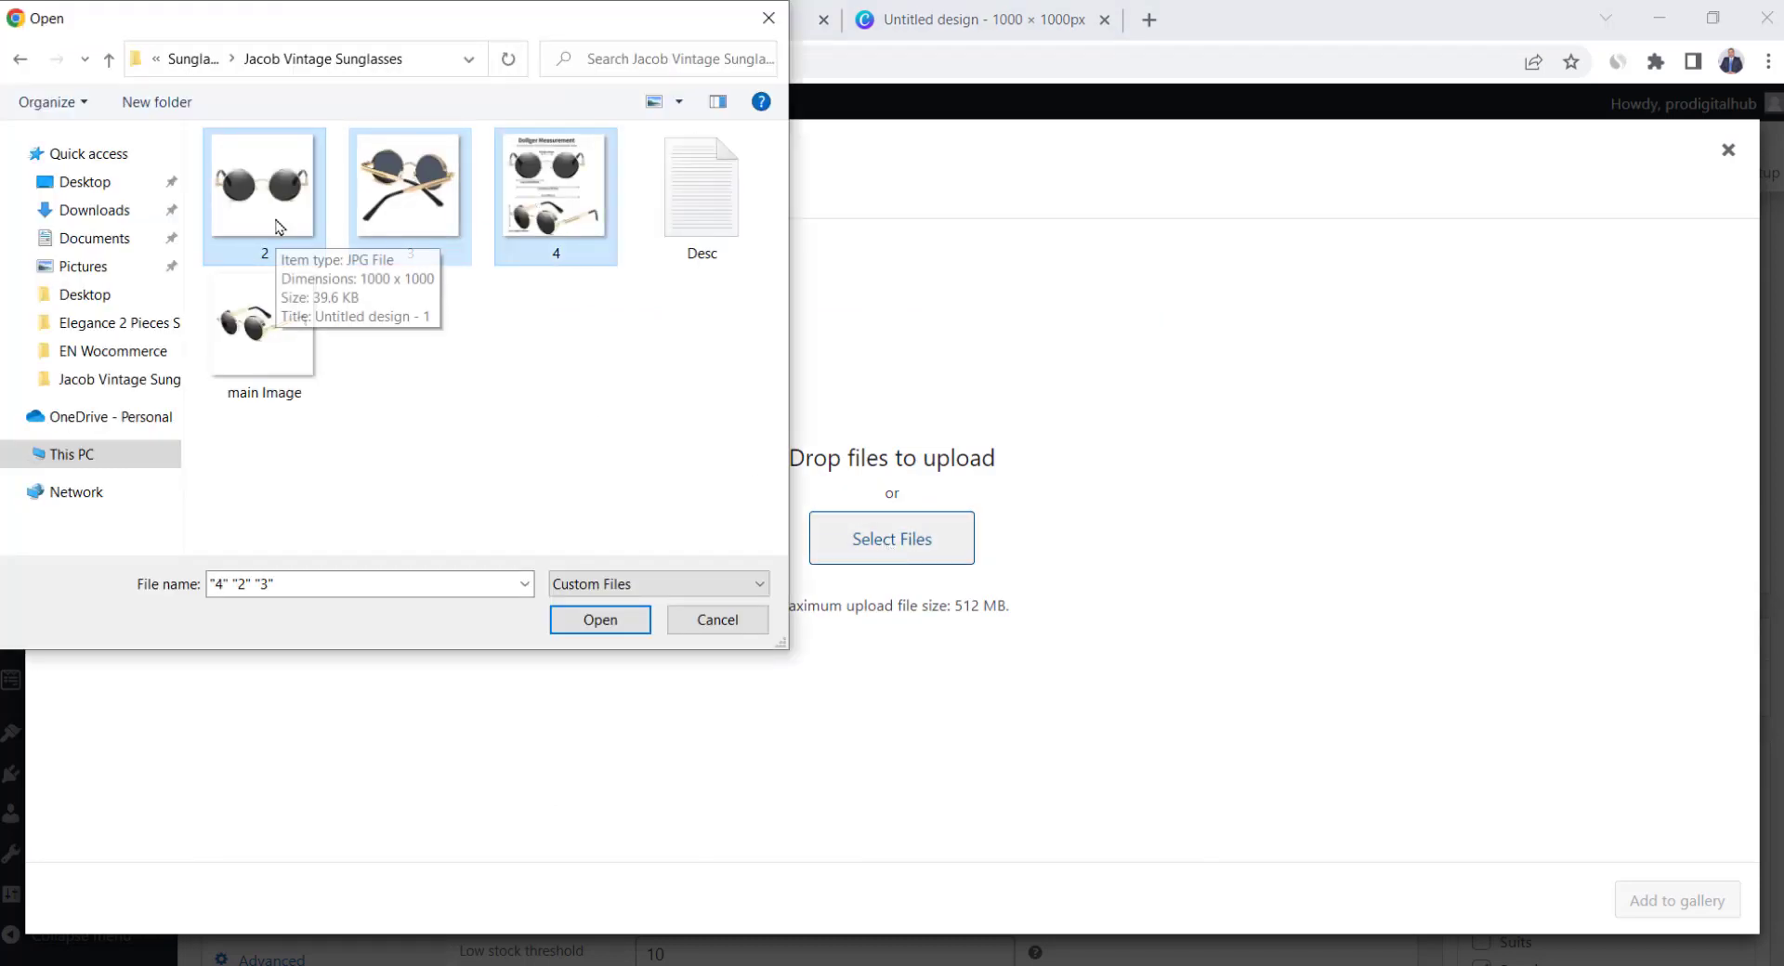
click(597, 625)
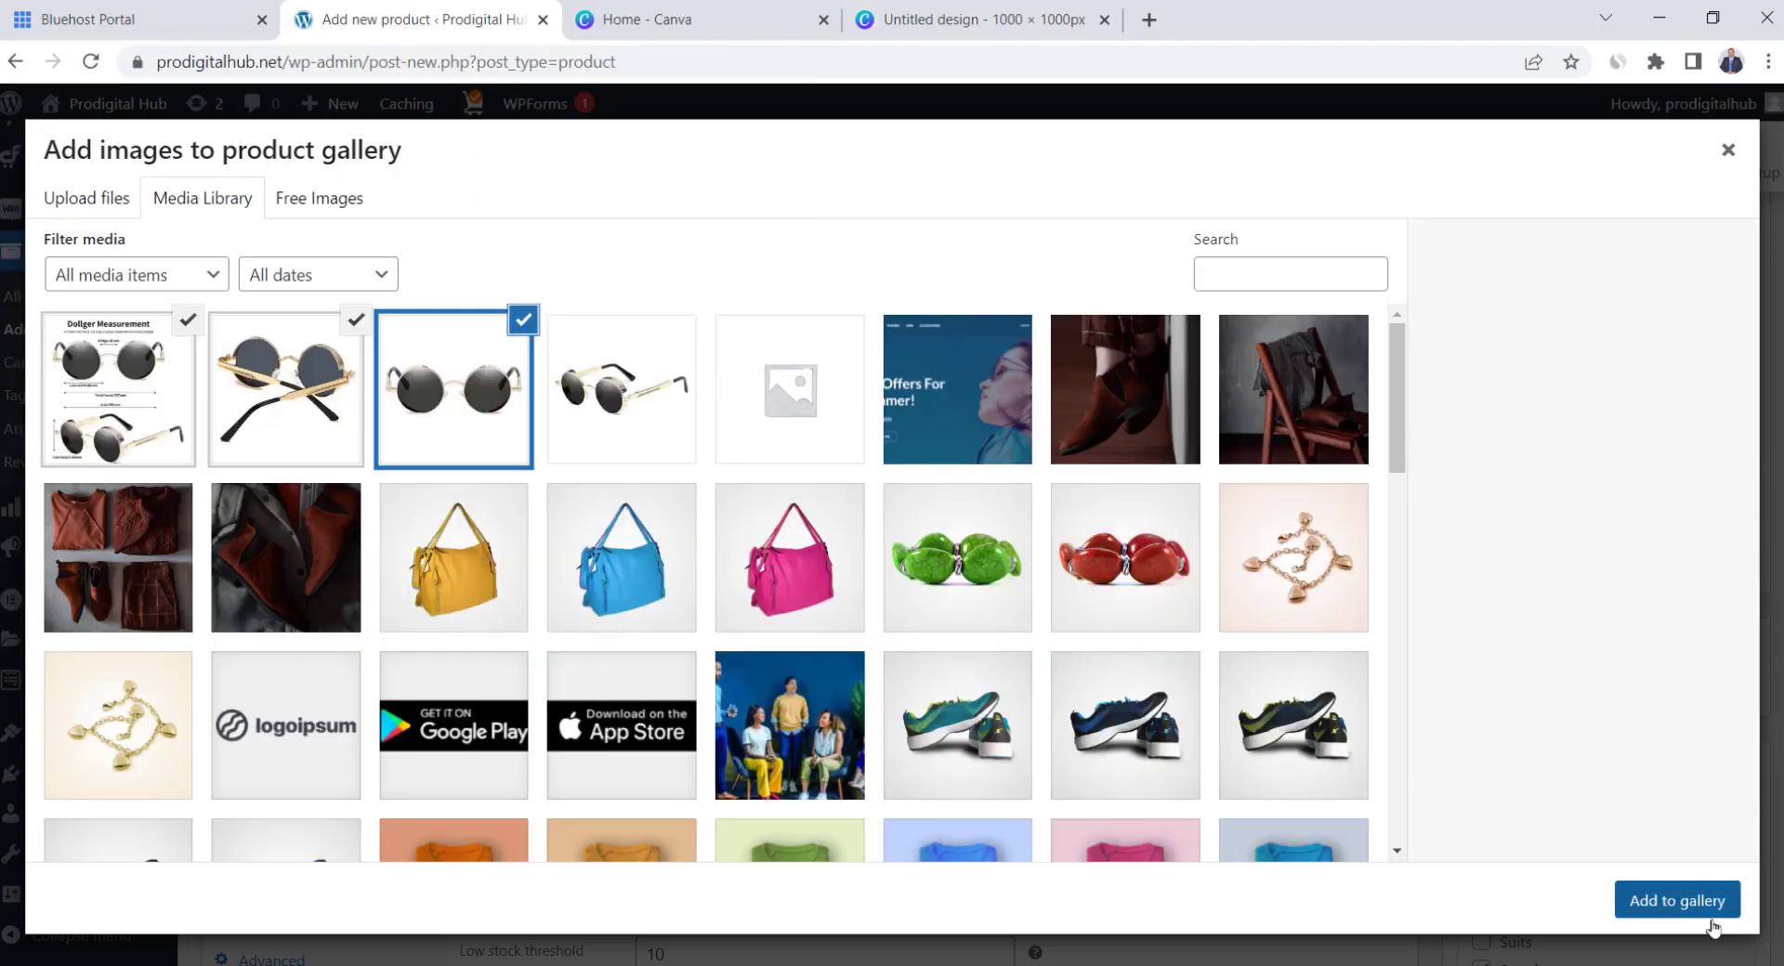
click(1684, 899)
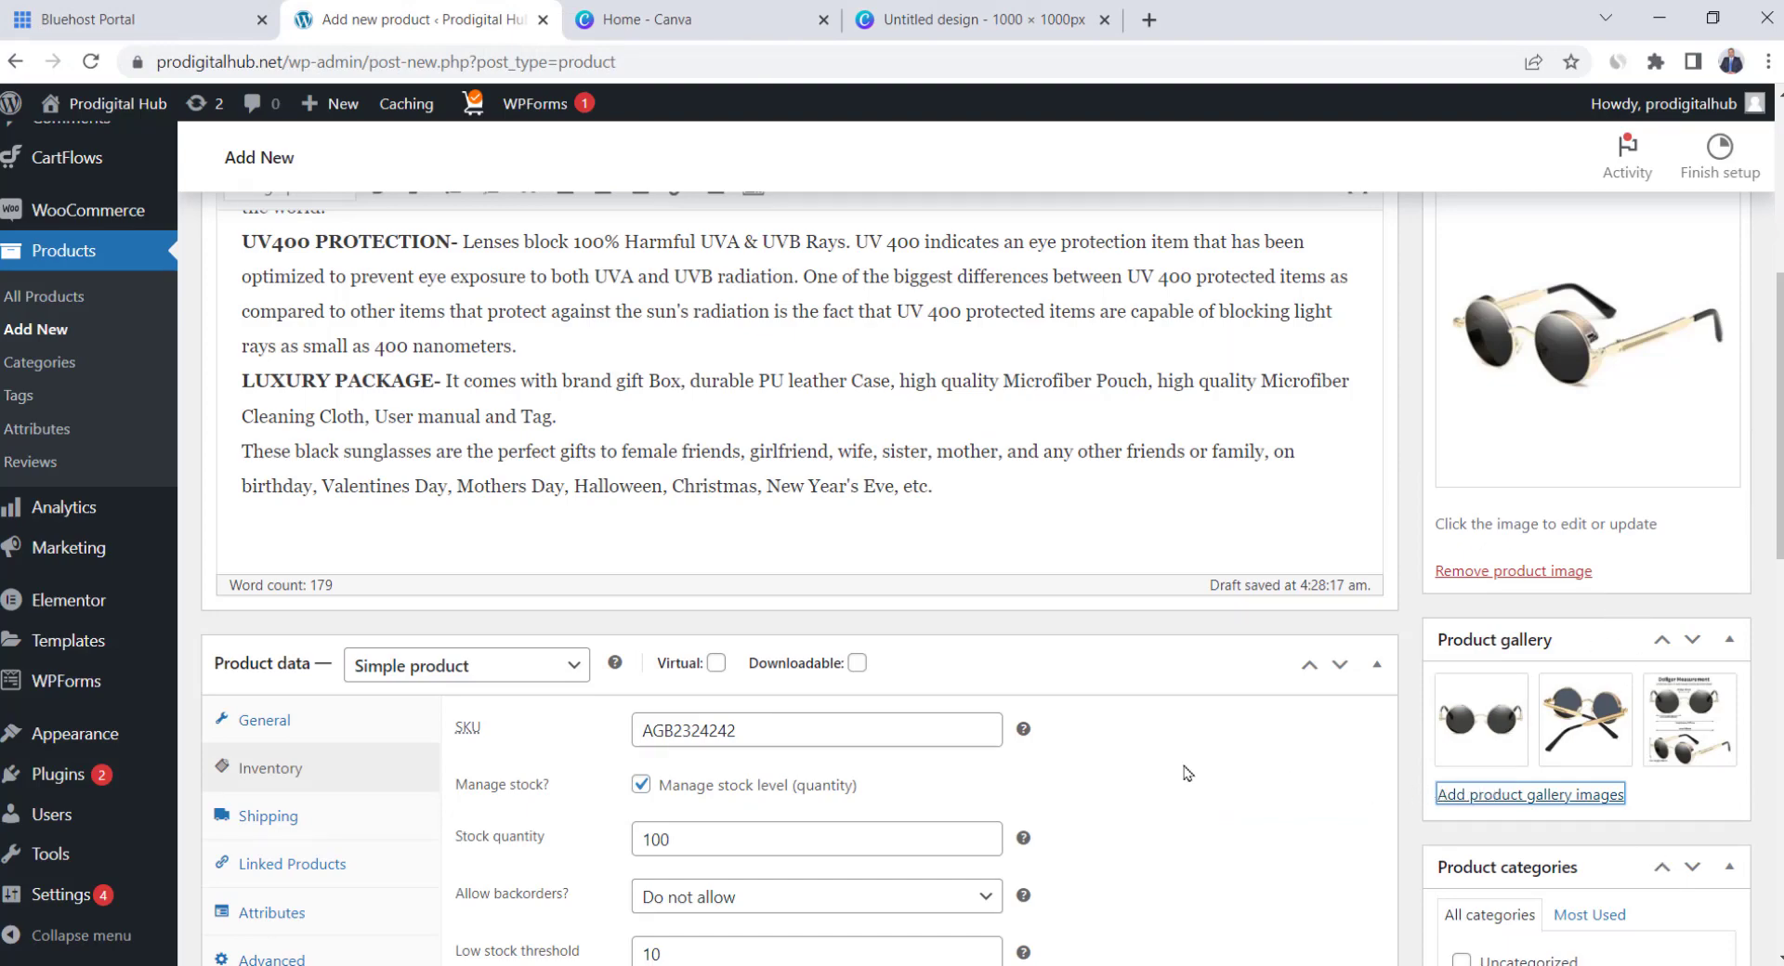
scroll(1186, 773, up, 5)
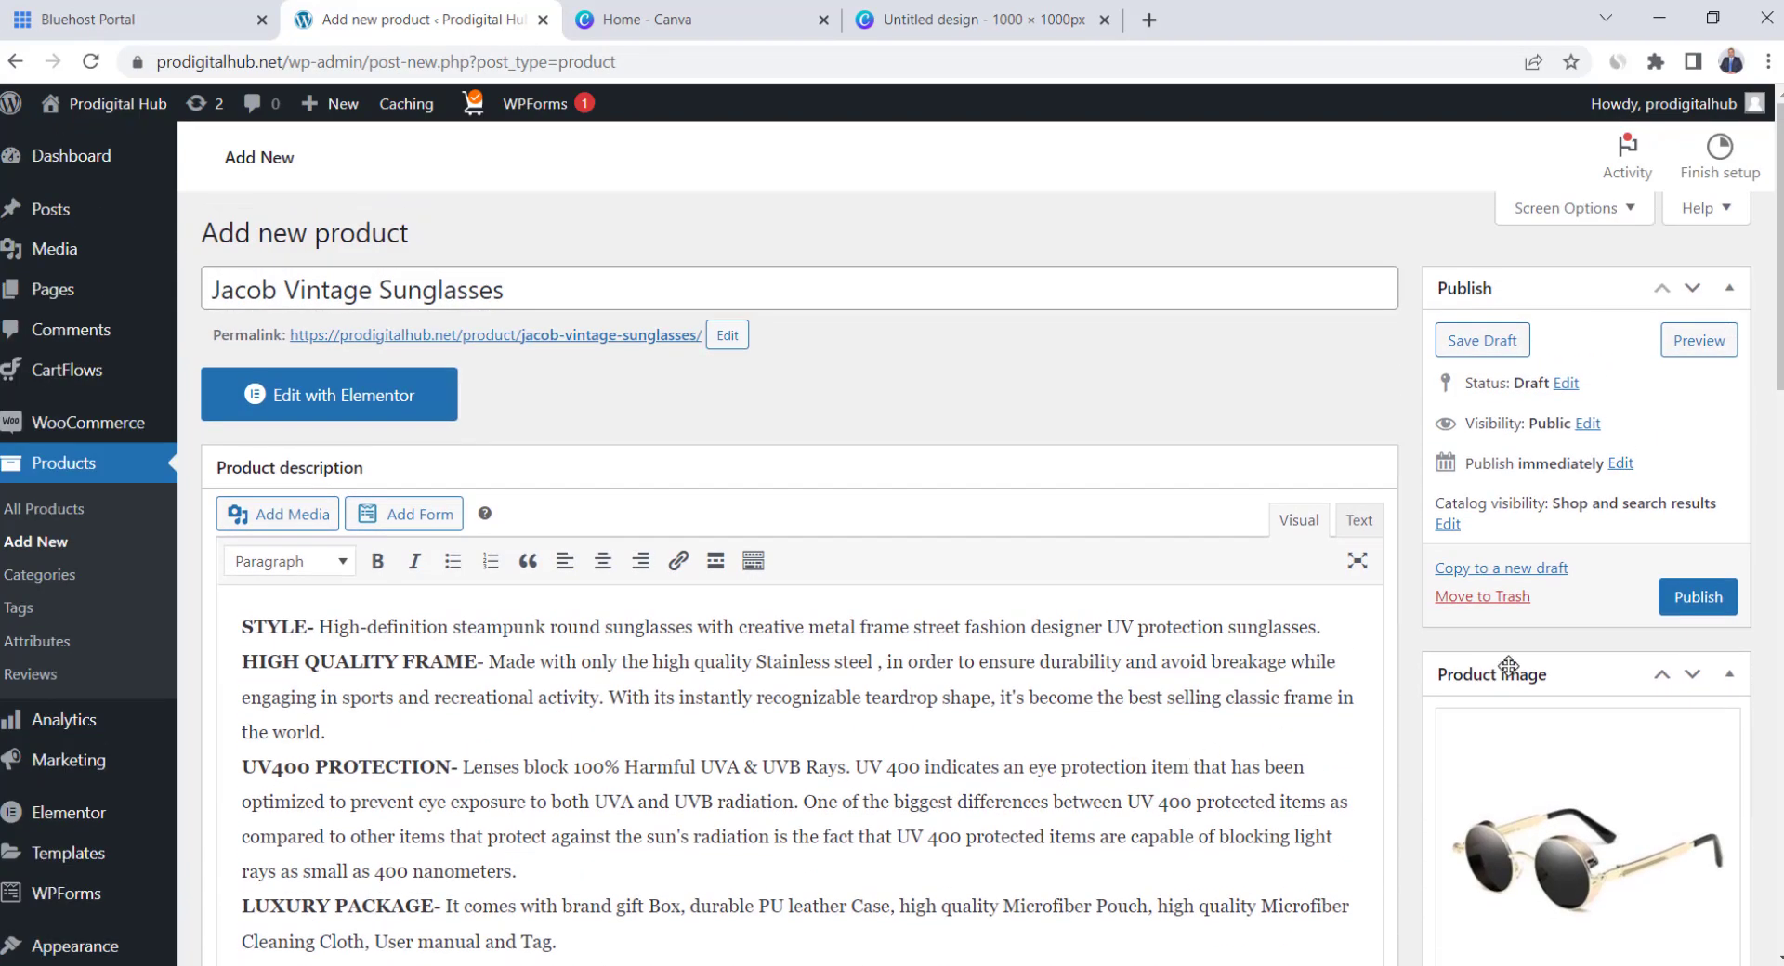
Publish Jacob Vintage Sunglasses and check its live page's $36 sale price and description
click(1700, 597)
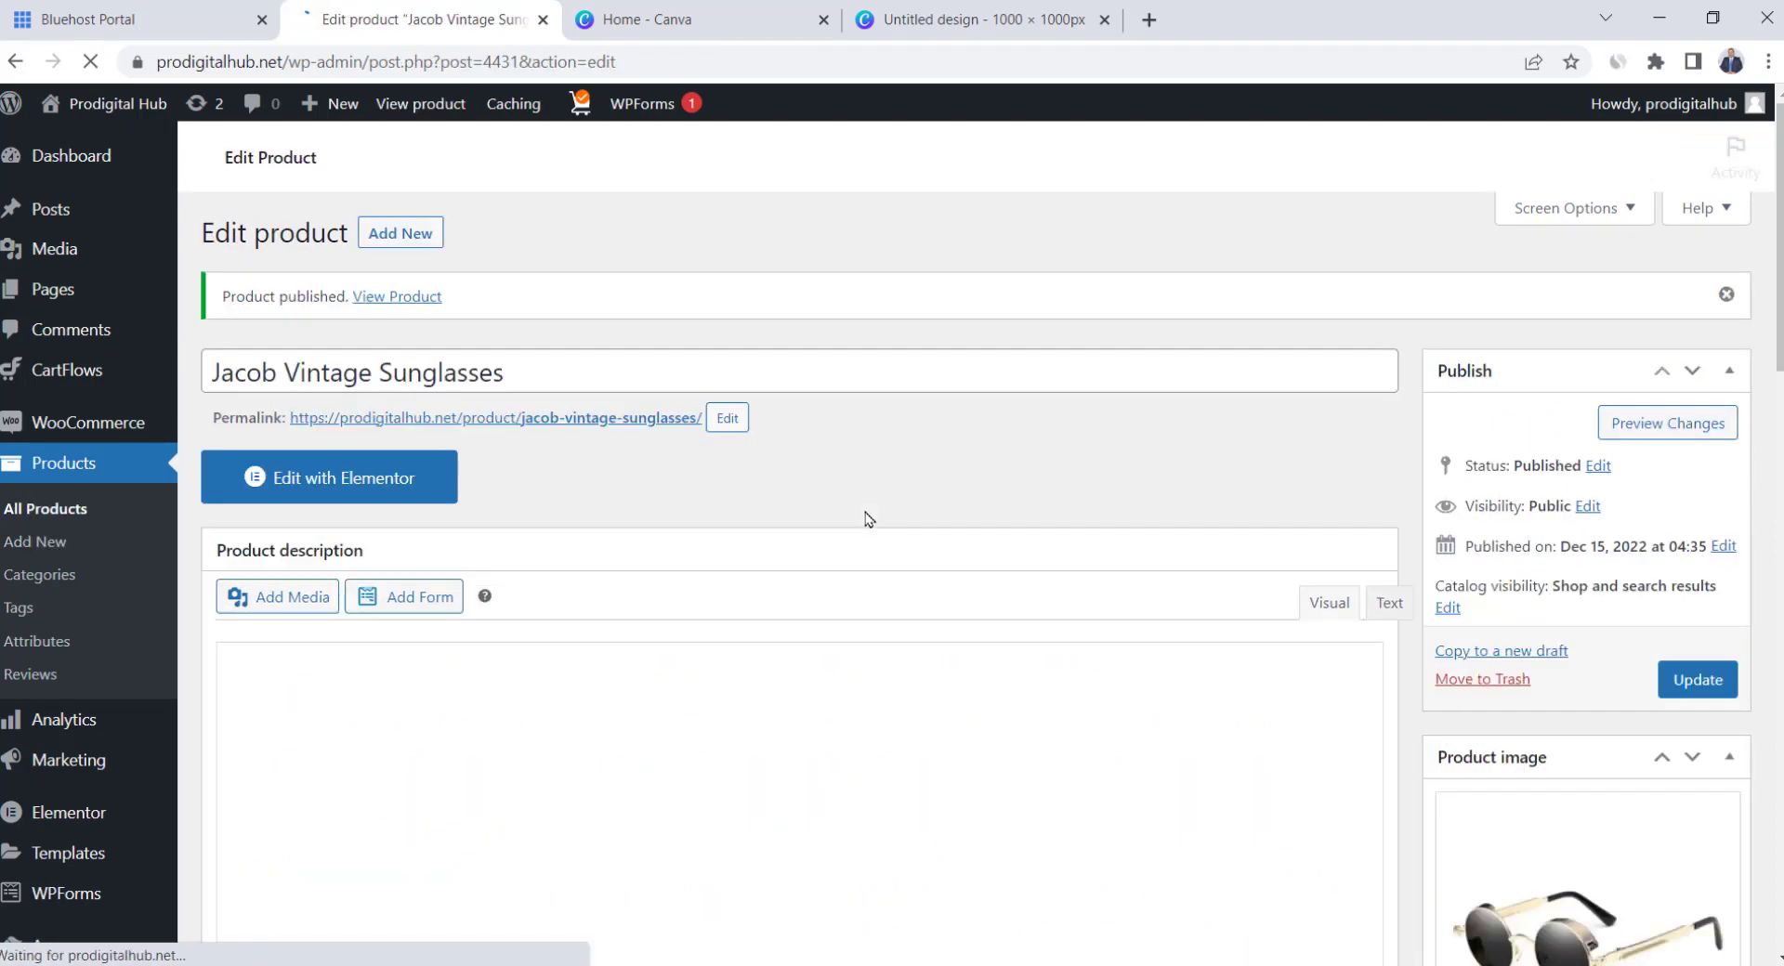
click(1652, 438)
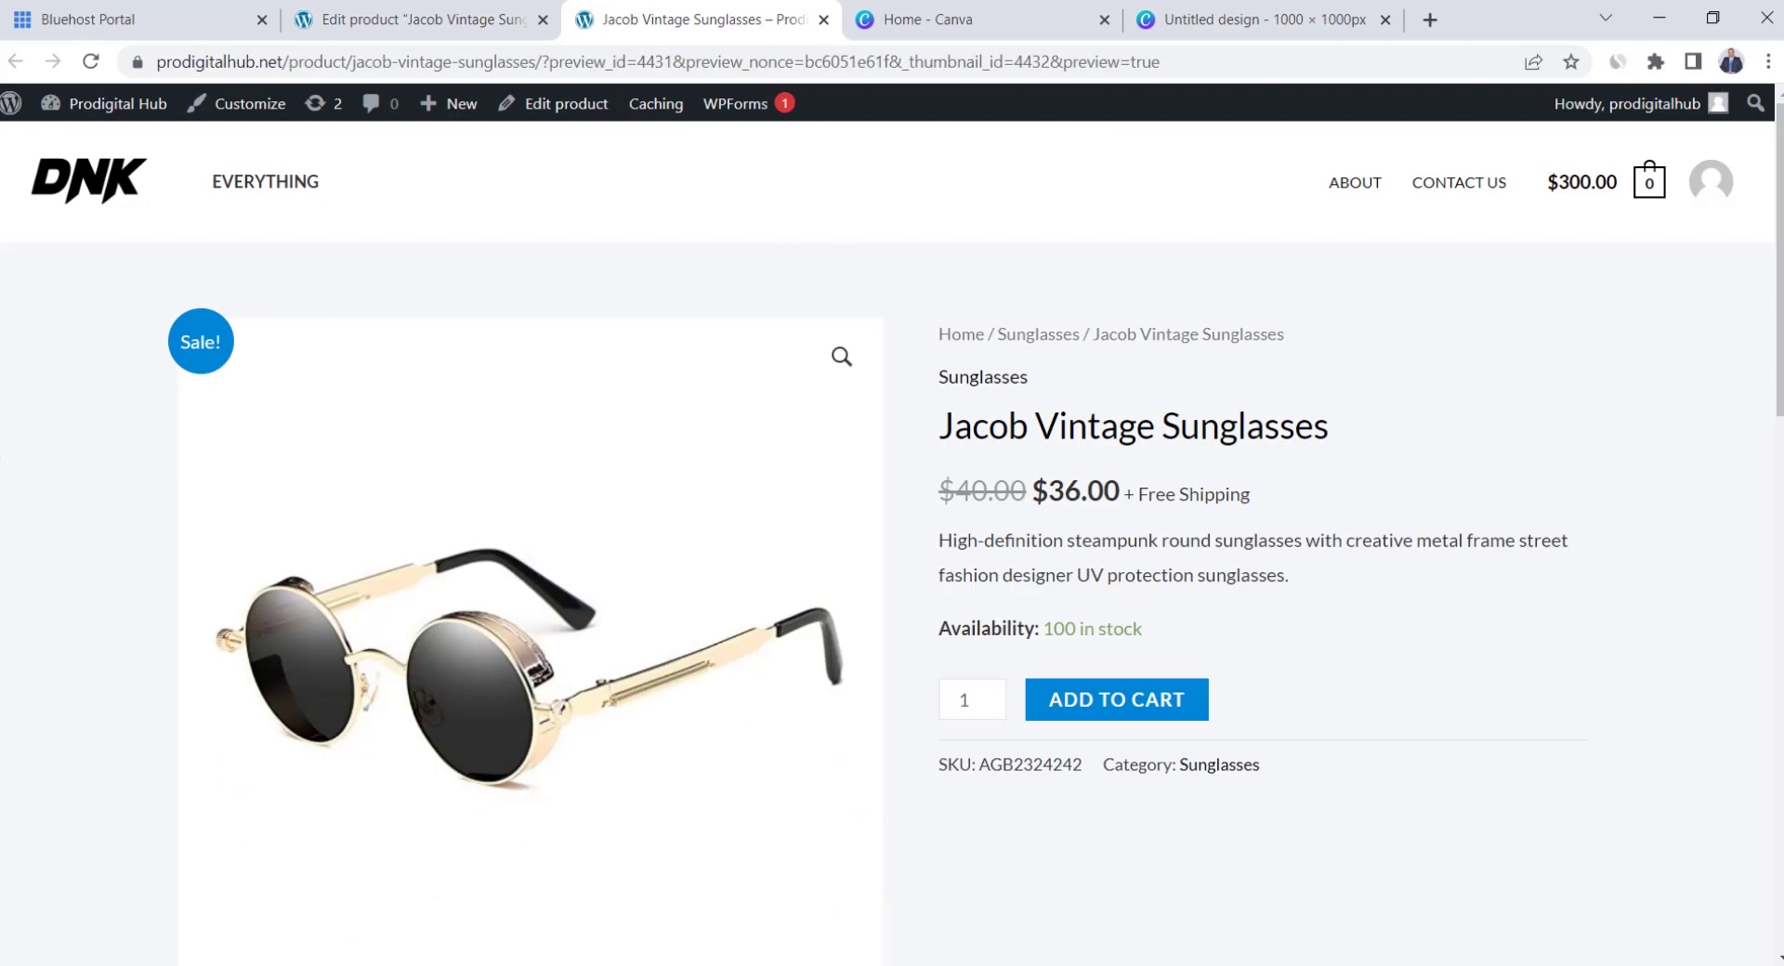
scroll(521, 558, down, 2)
scroll(520, 558, up, 2)
drag(1103, 492, 974, 487)
click(975, 487)
drag(930, 542, 1212, 543)
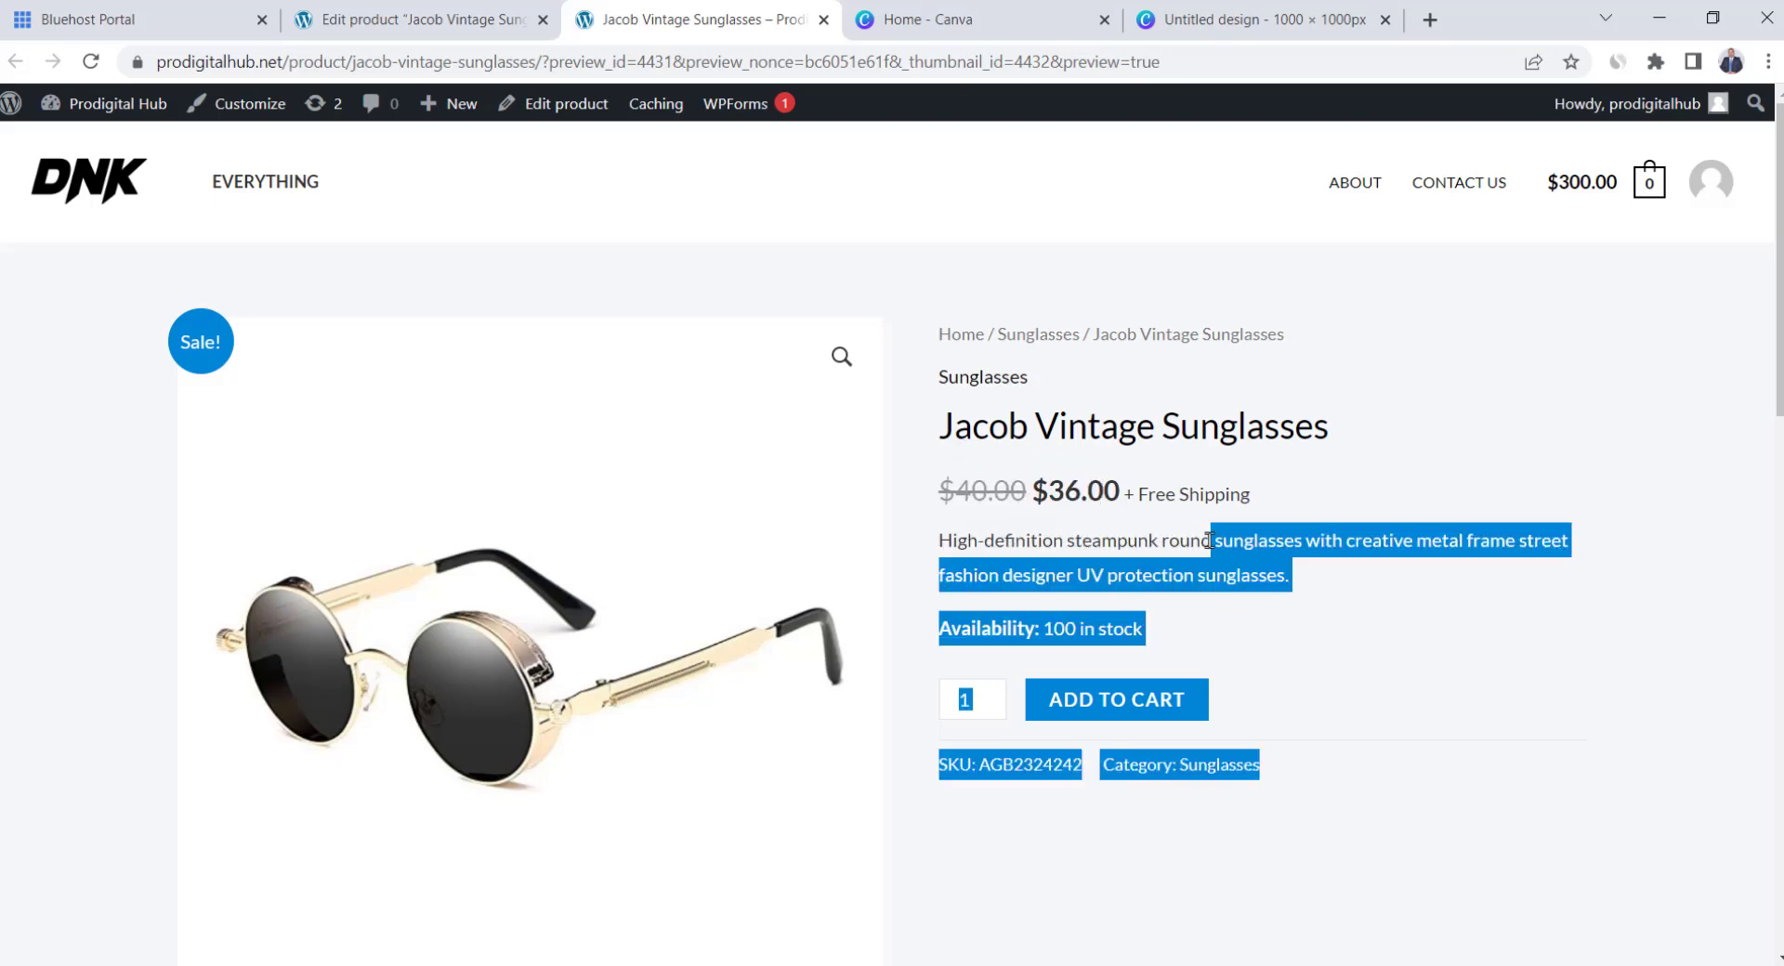
click(1212, 543)
View the second, third and measurement gallery images, then return to the product's edit screen
scroll(1060, 525, down, 1)
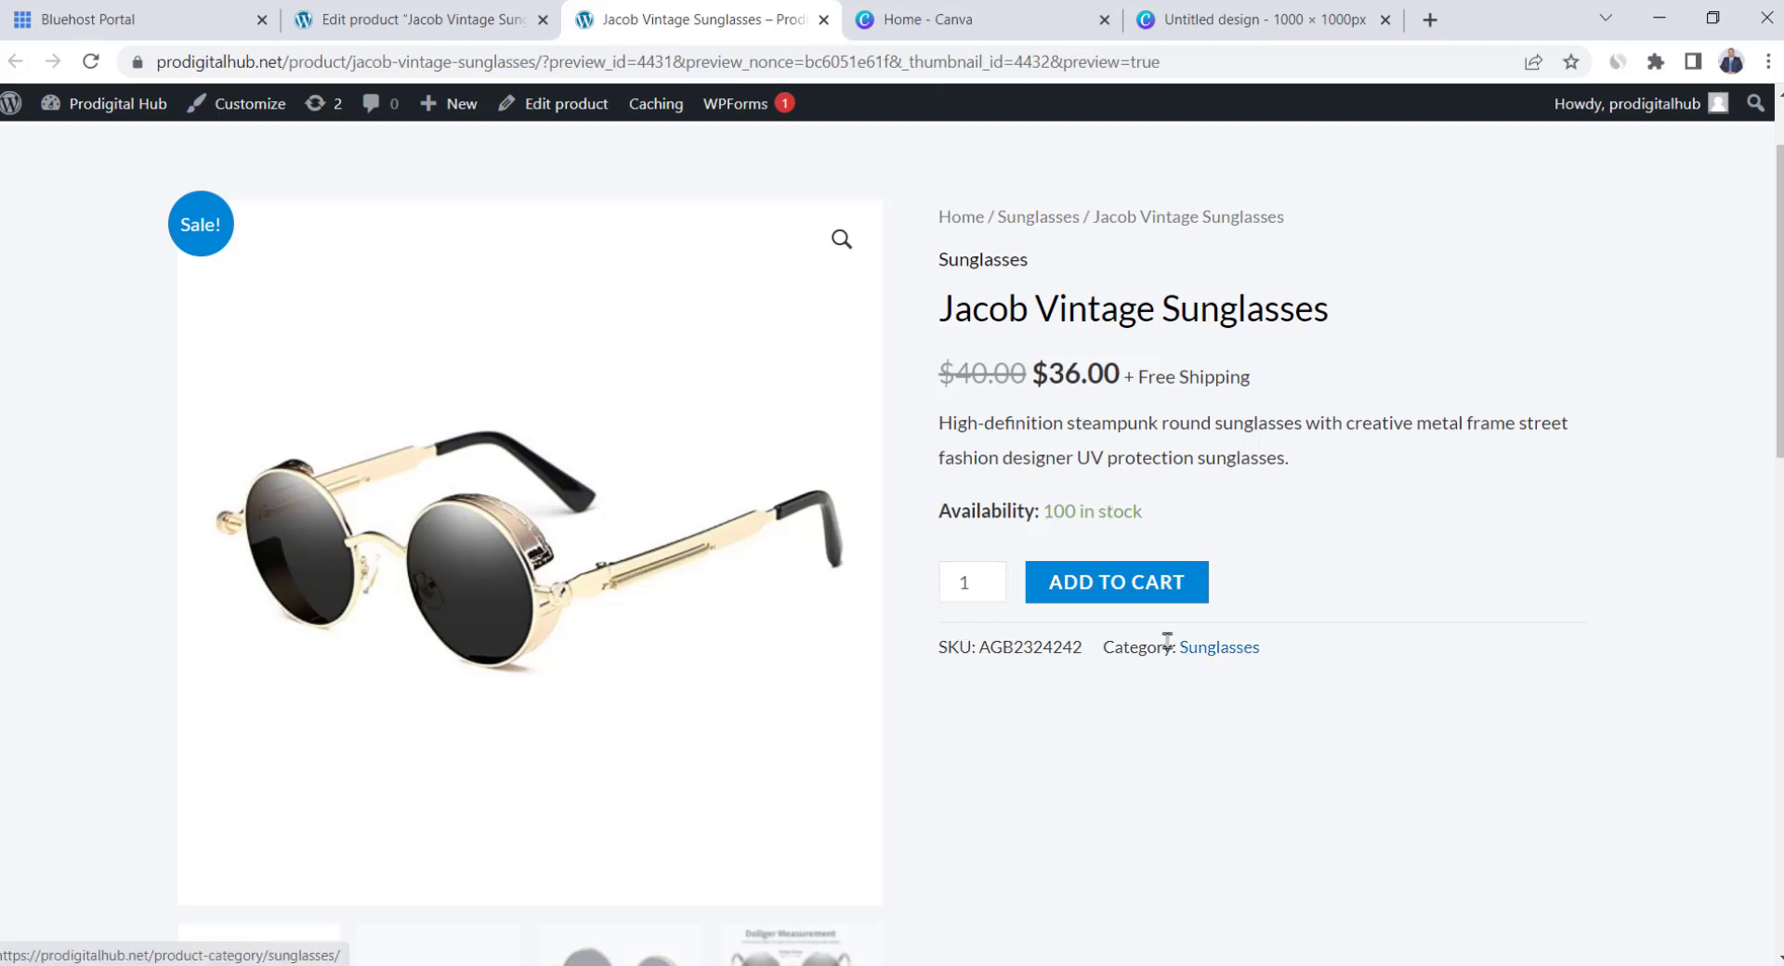
scroll(1099, 620, down, 5)
scroll(1099, 621, down, 2)
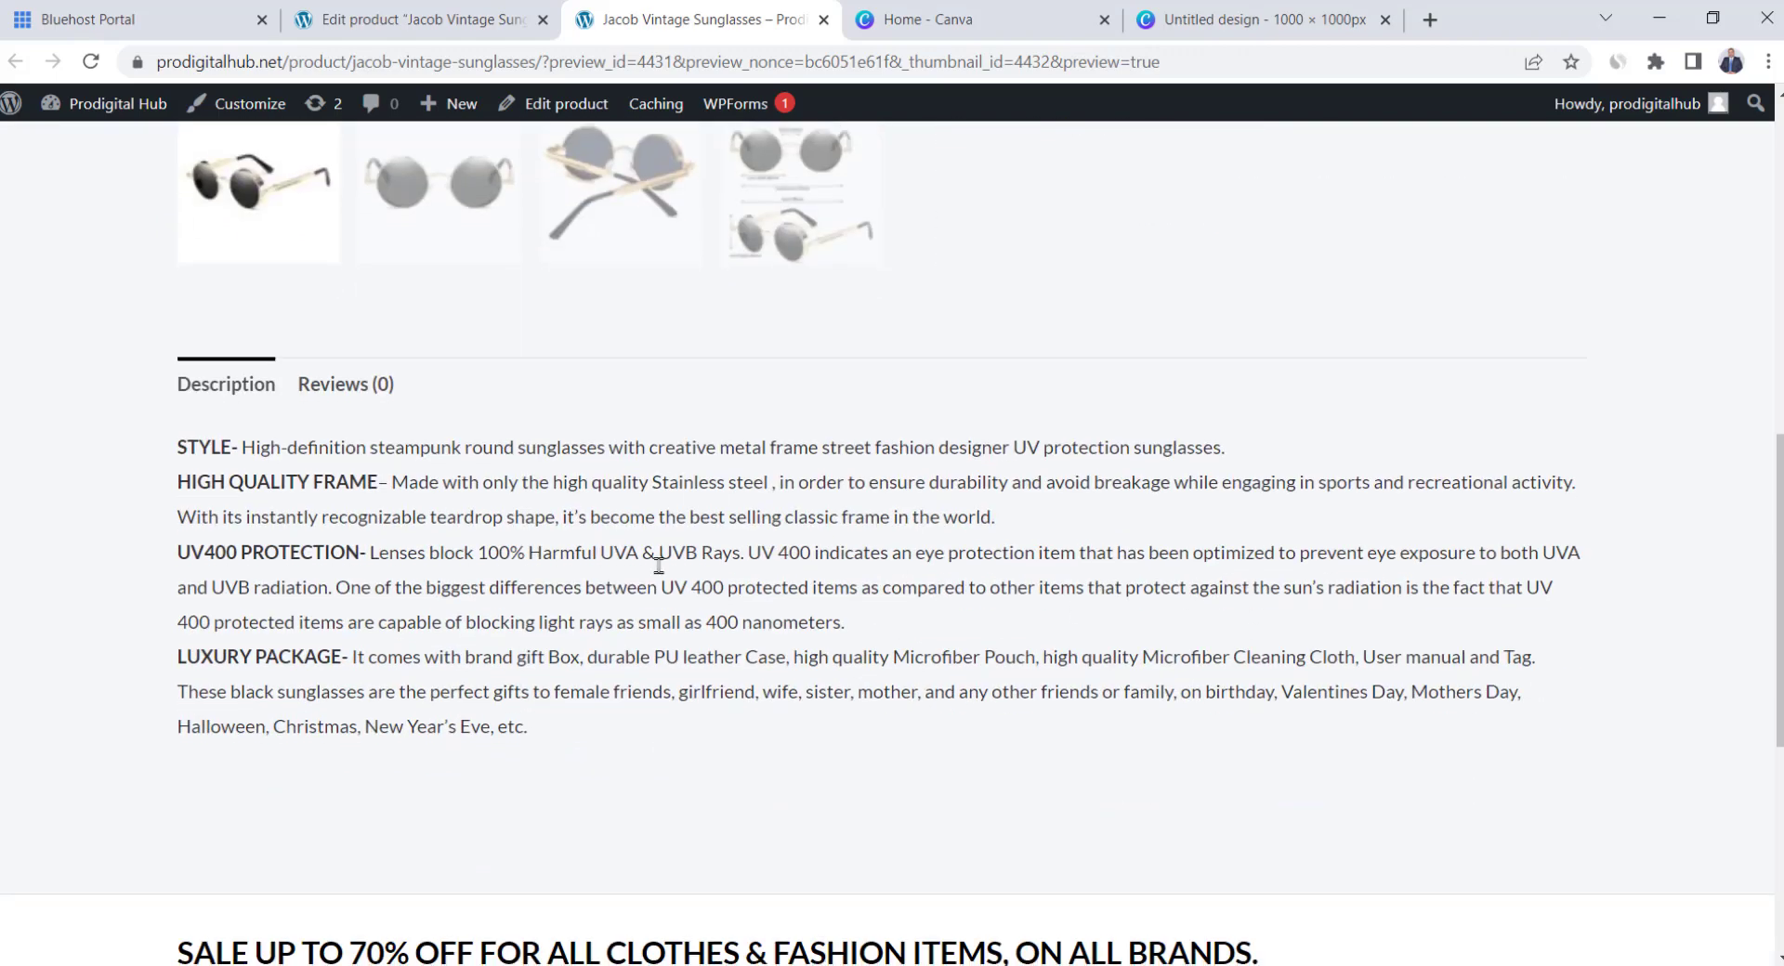
scroll(883, 632, up, 6)
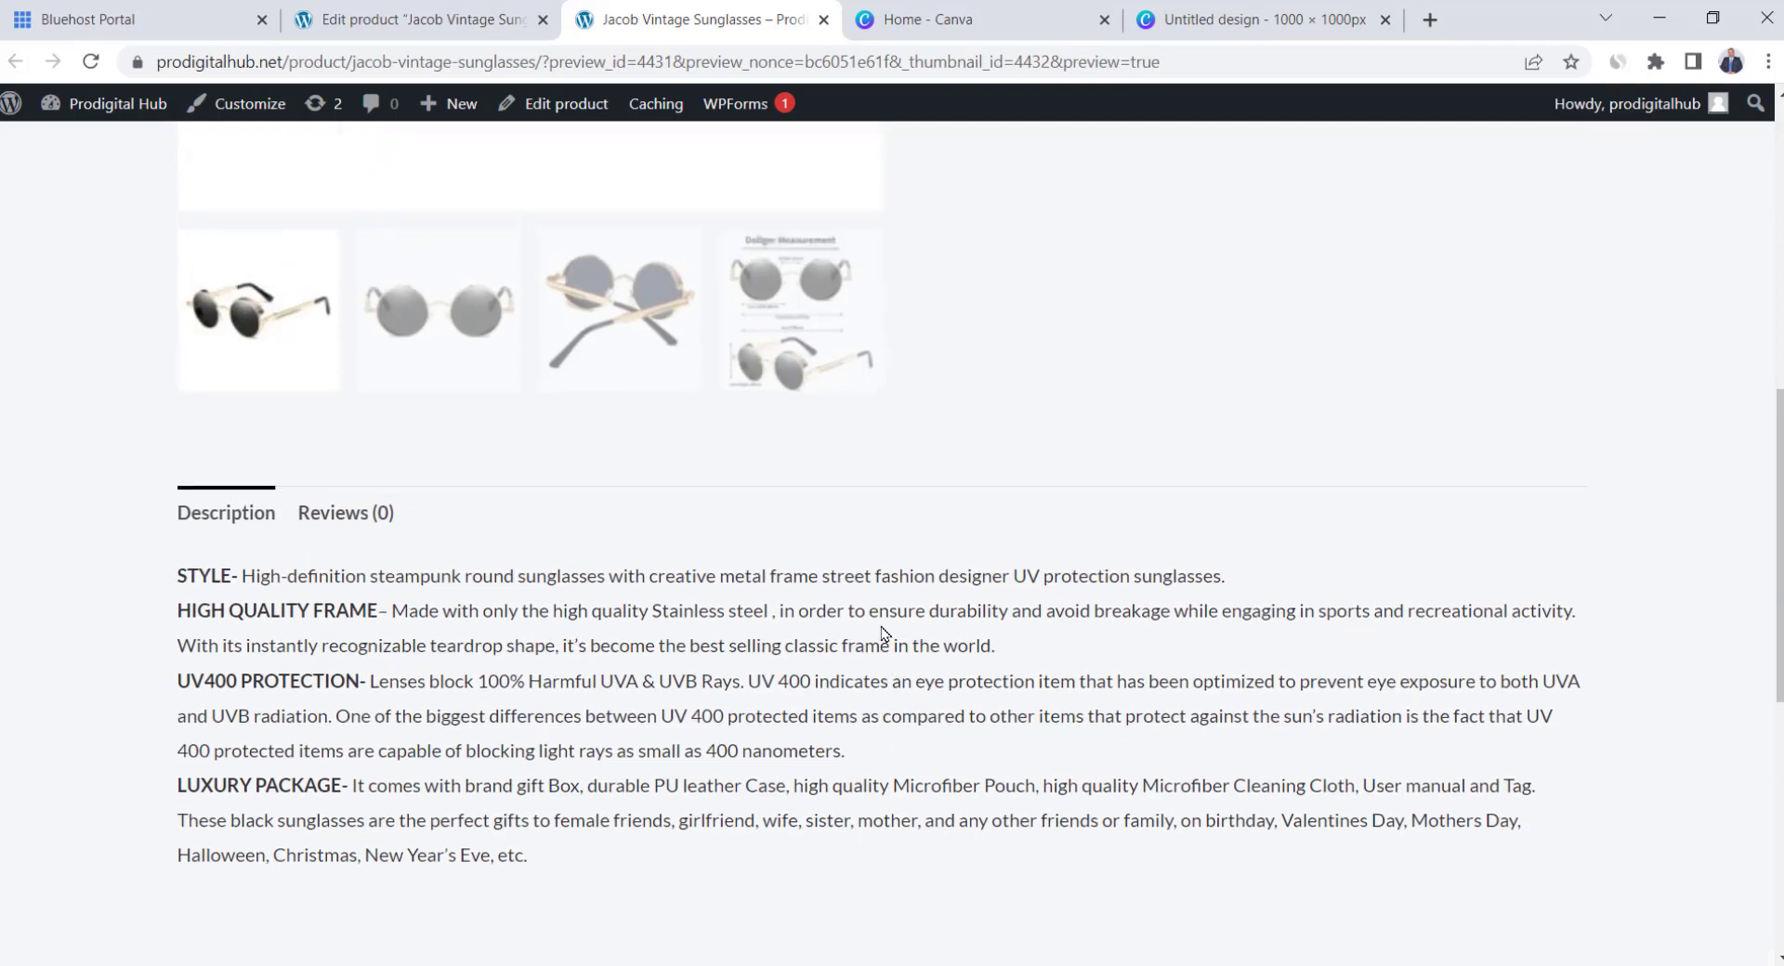
click(463, 887)
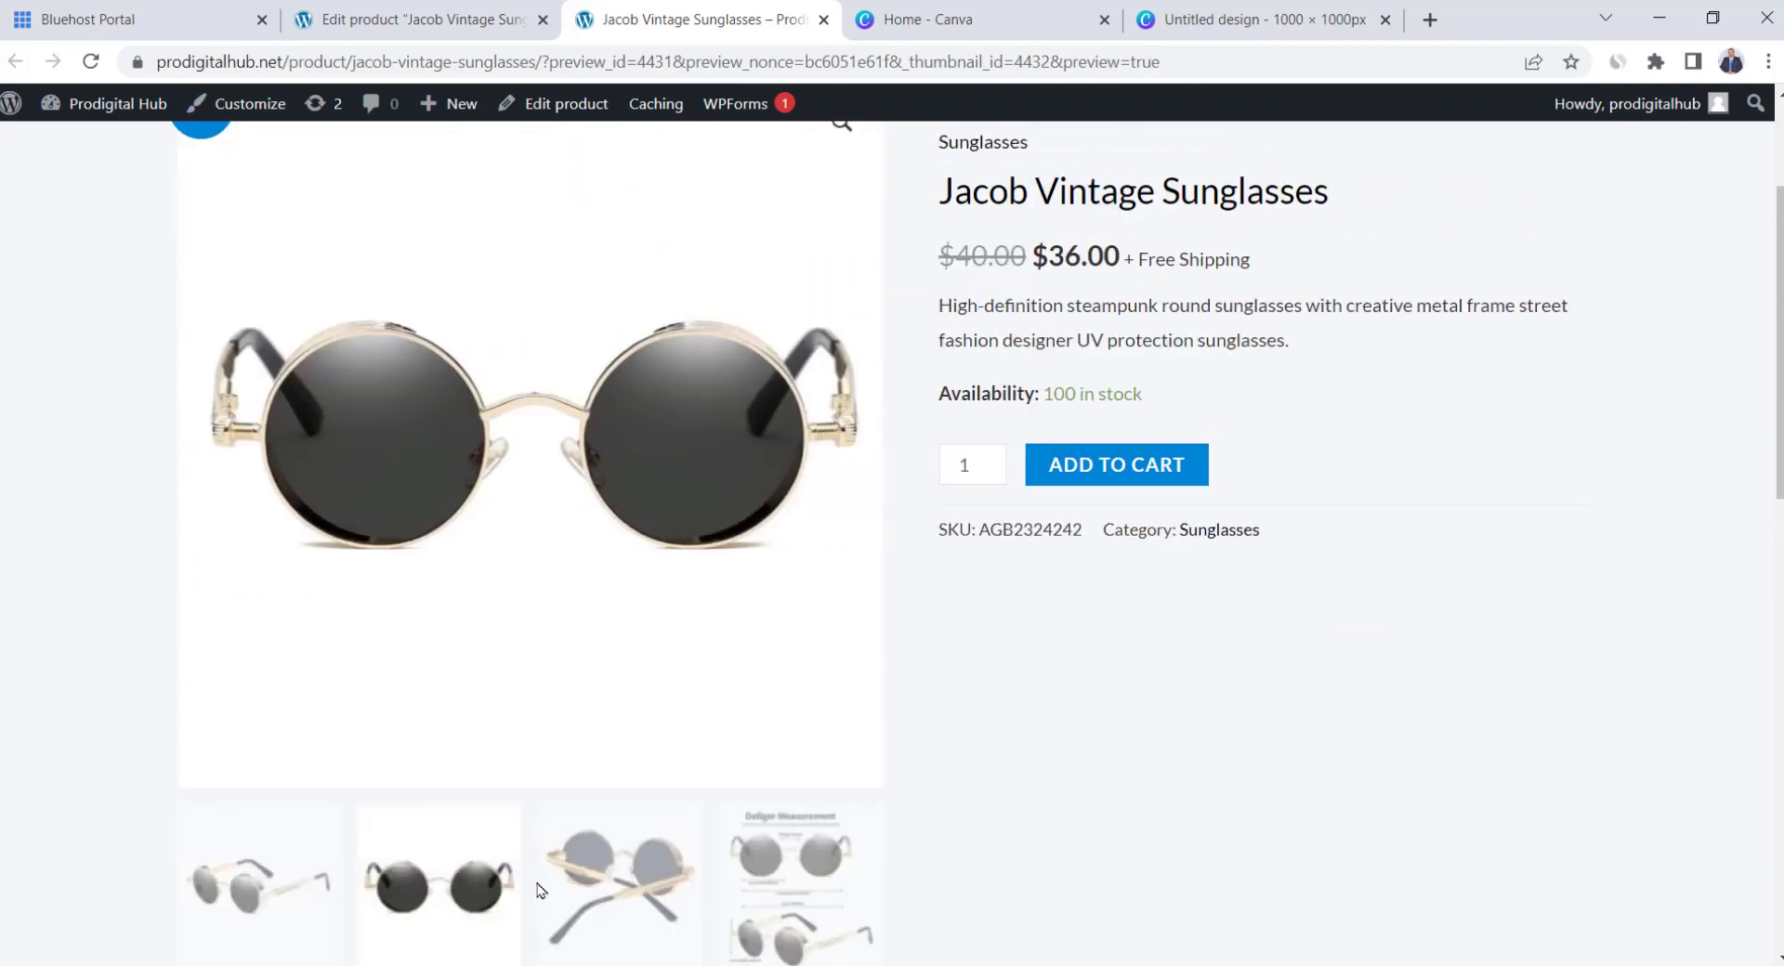
click(618, 890)
click(770, 894)
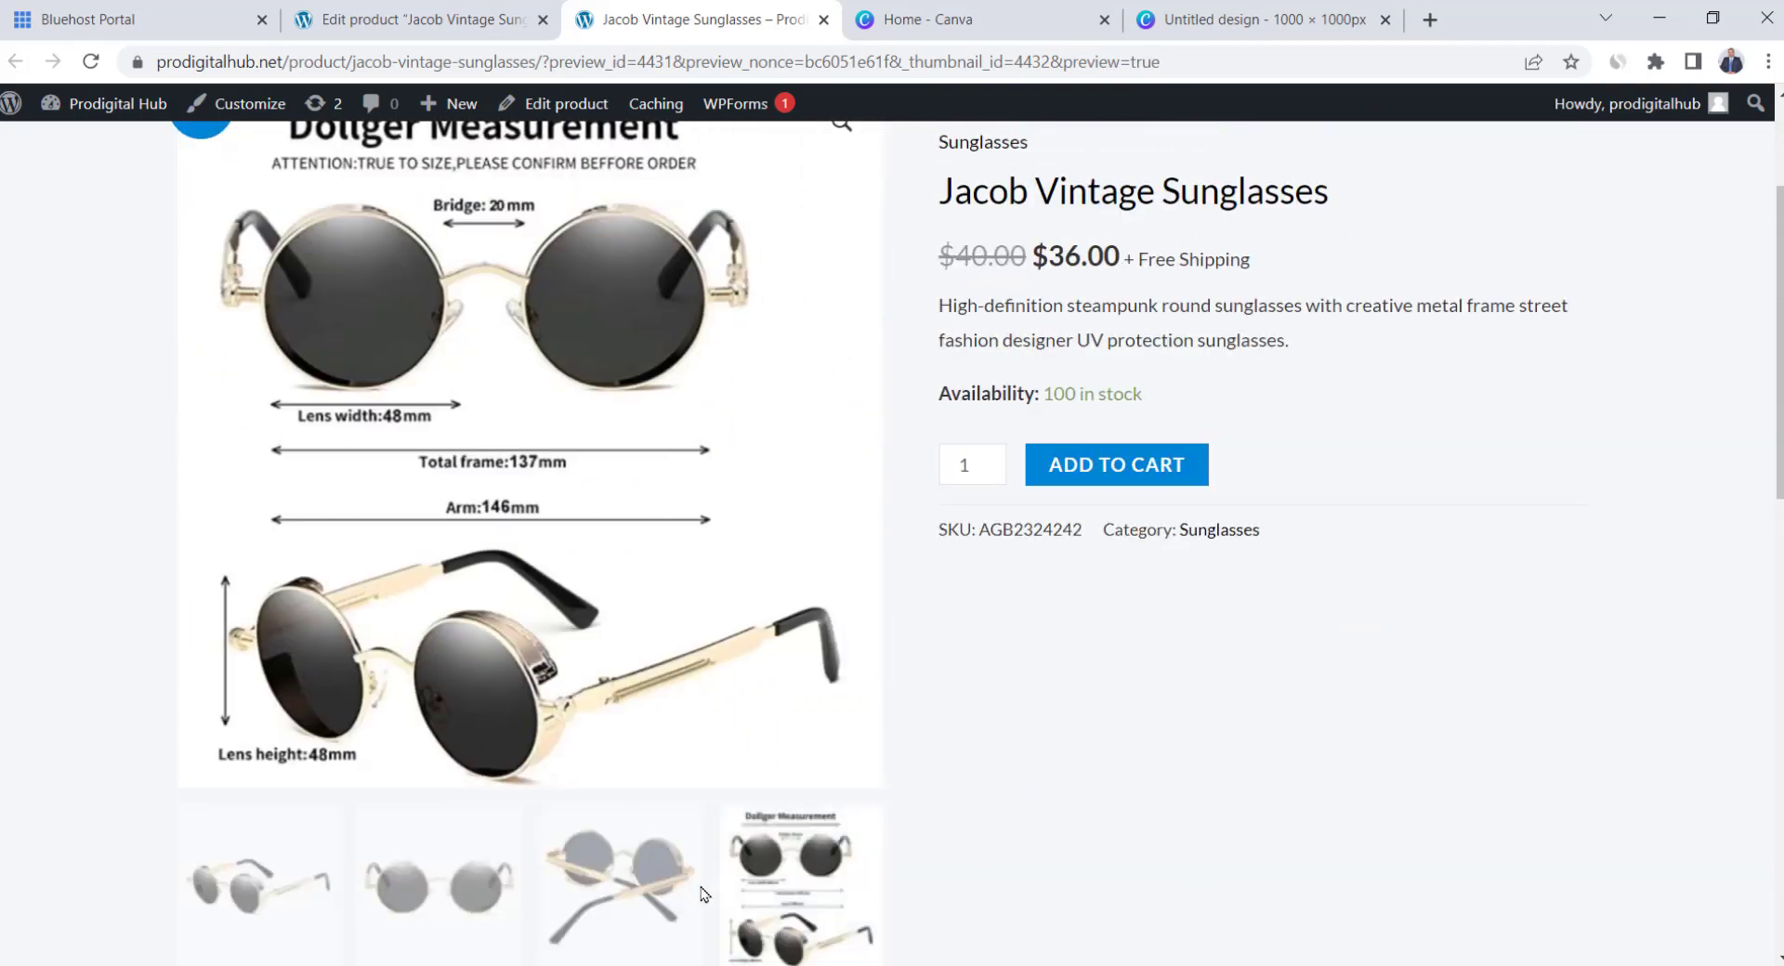
scroll(994, 810, up, 3)
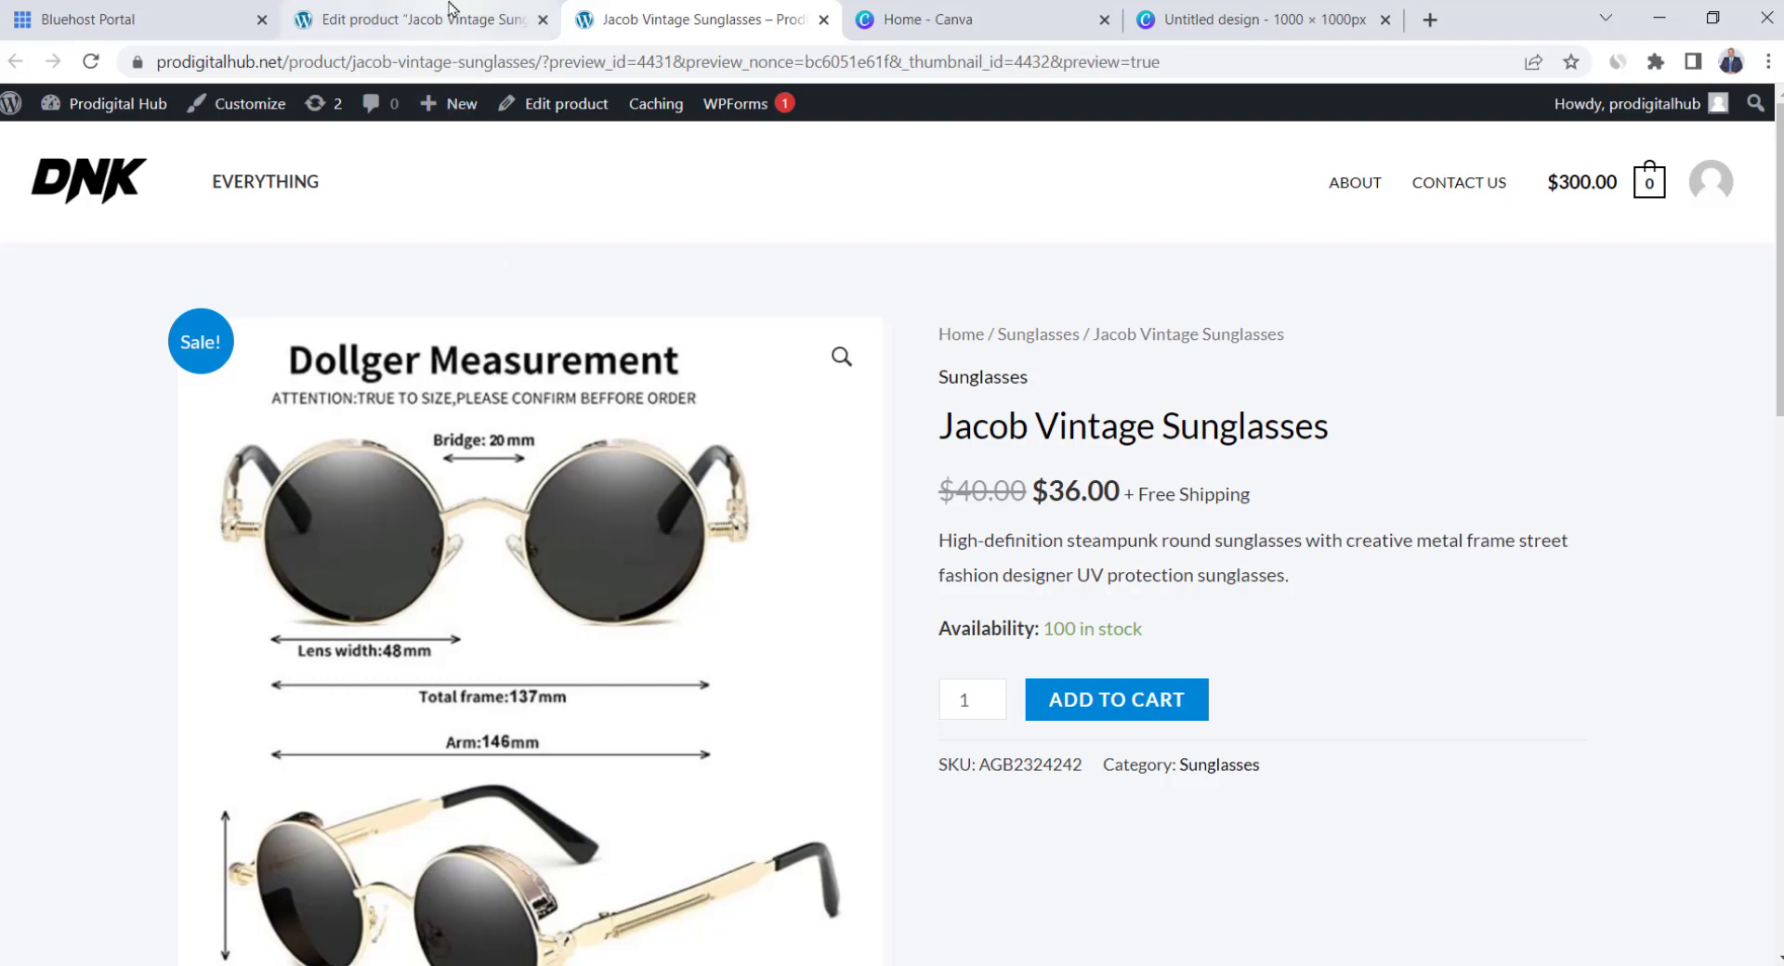
click(420, 17)
scroll(520, 637, up, 10)
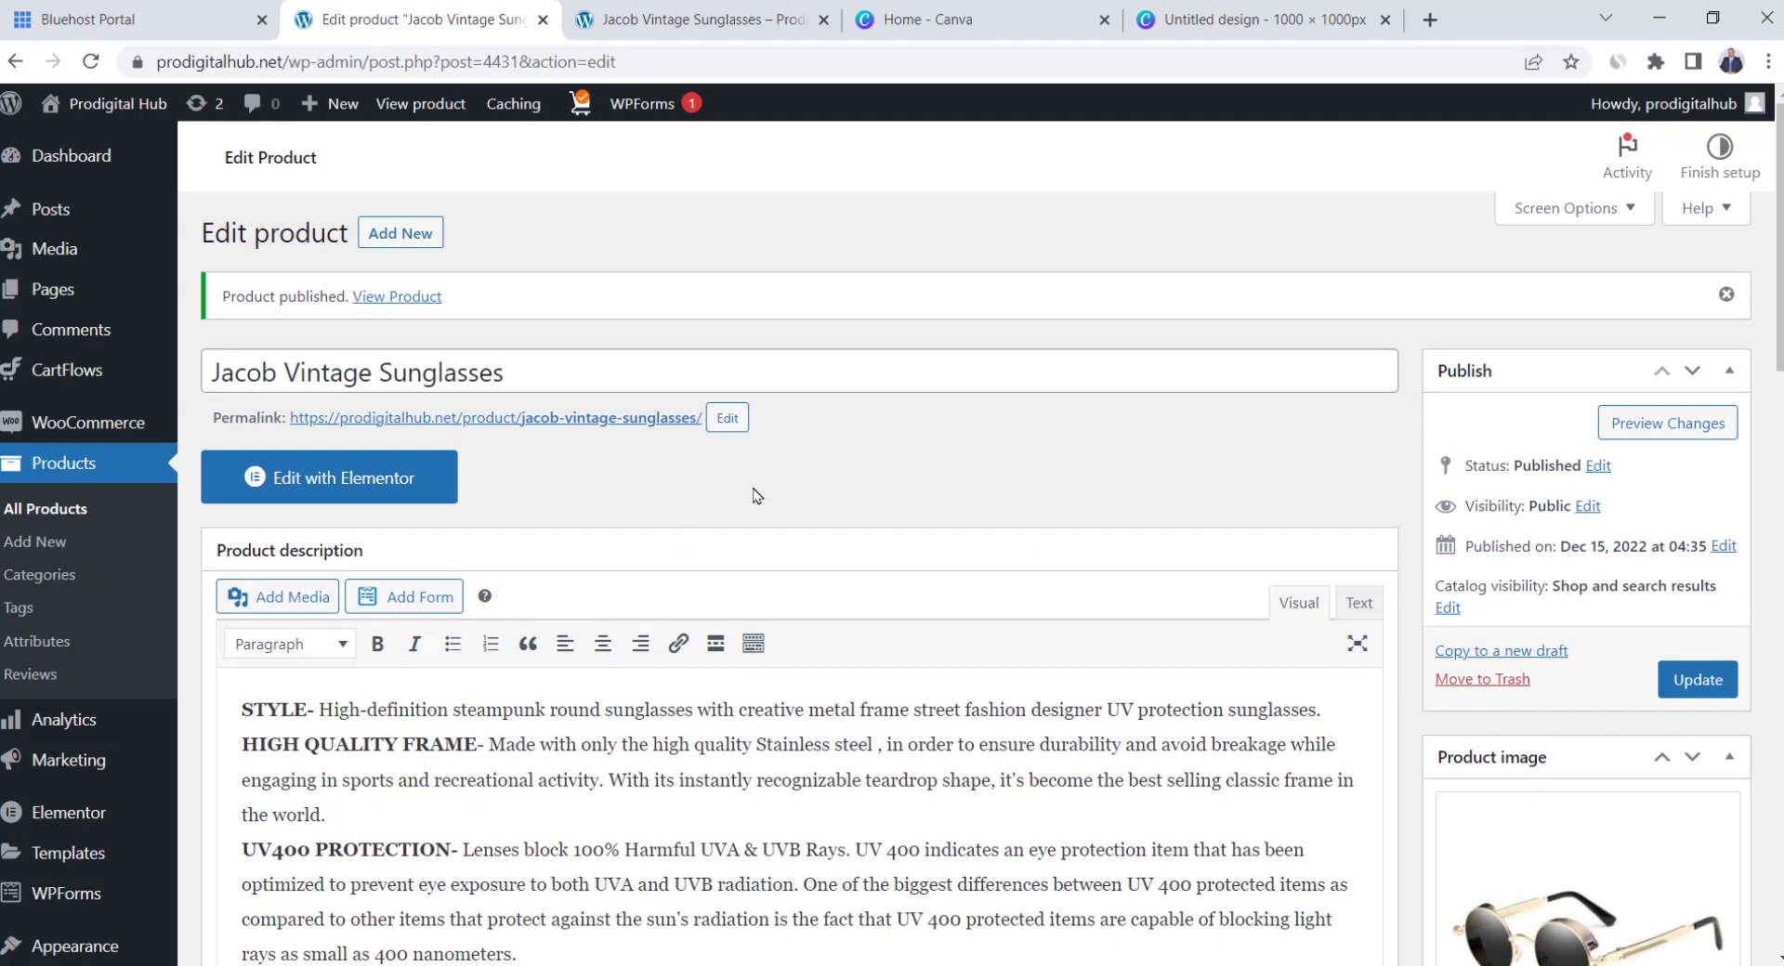
Add a new product titled Elegance 2 Pieces Suit with pasted description and short description
click(63, 551)
text(Elegance 2 Pieces Suit)
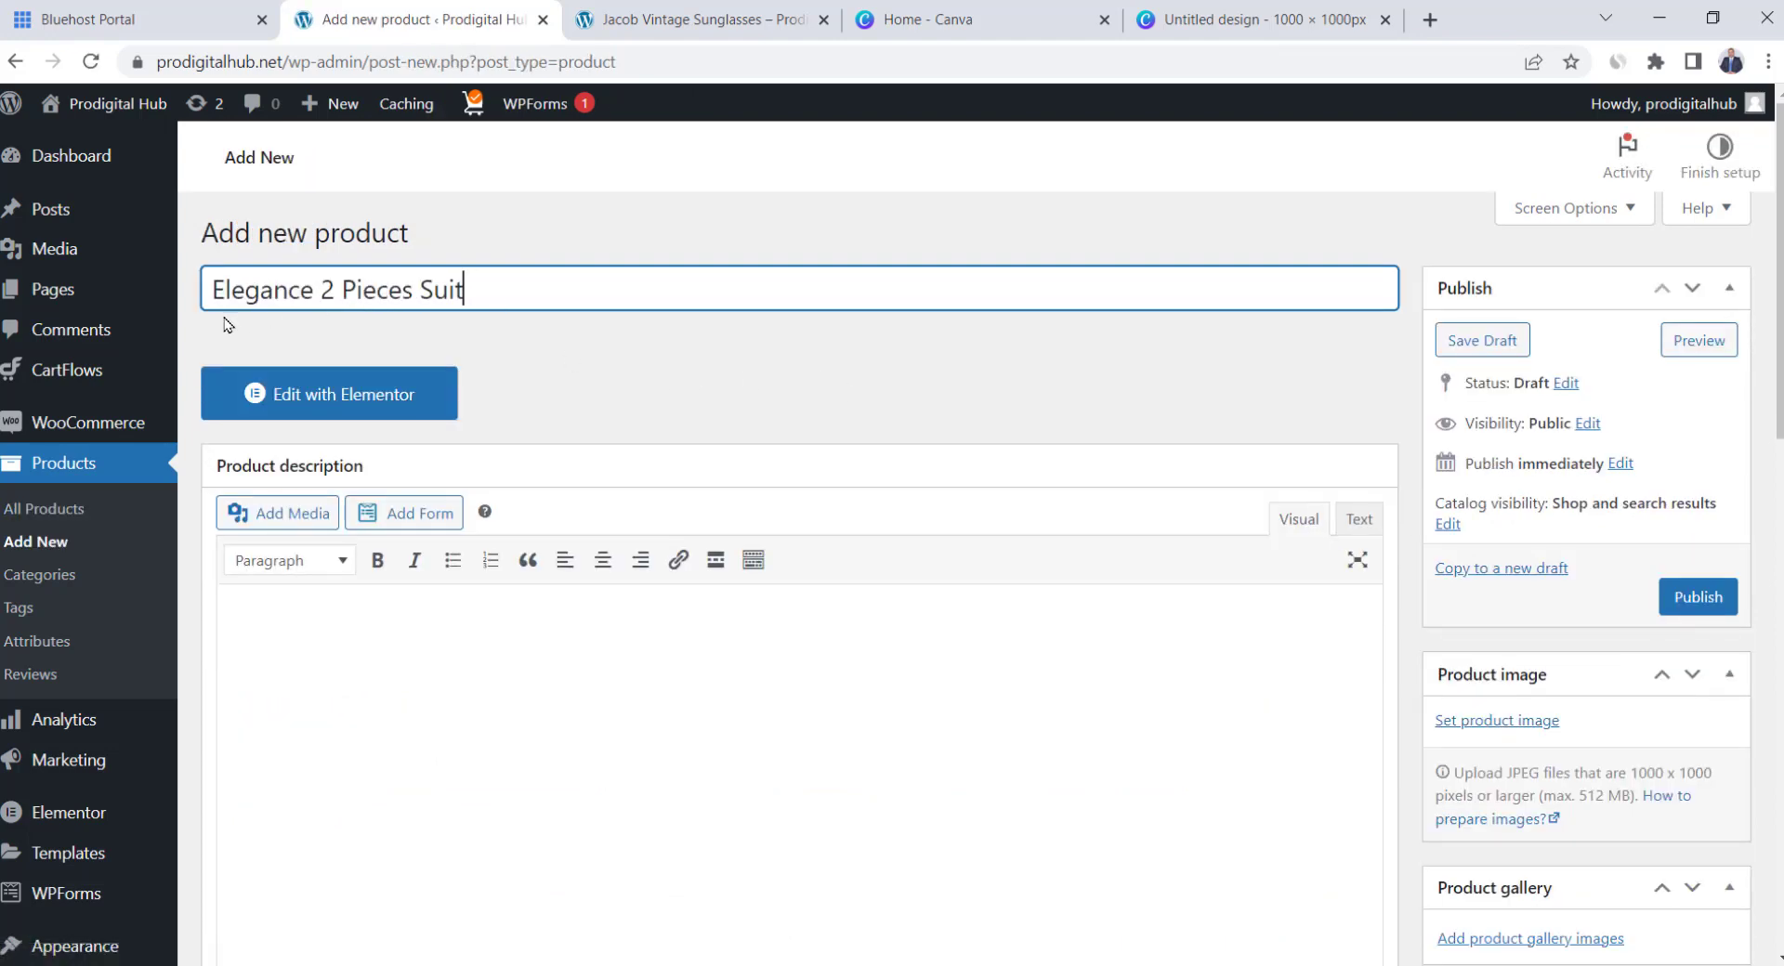
scroll(558, 372, down, 3)
click(447, 408)
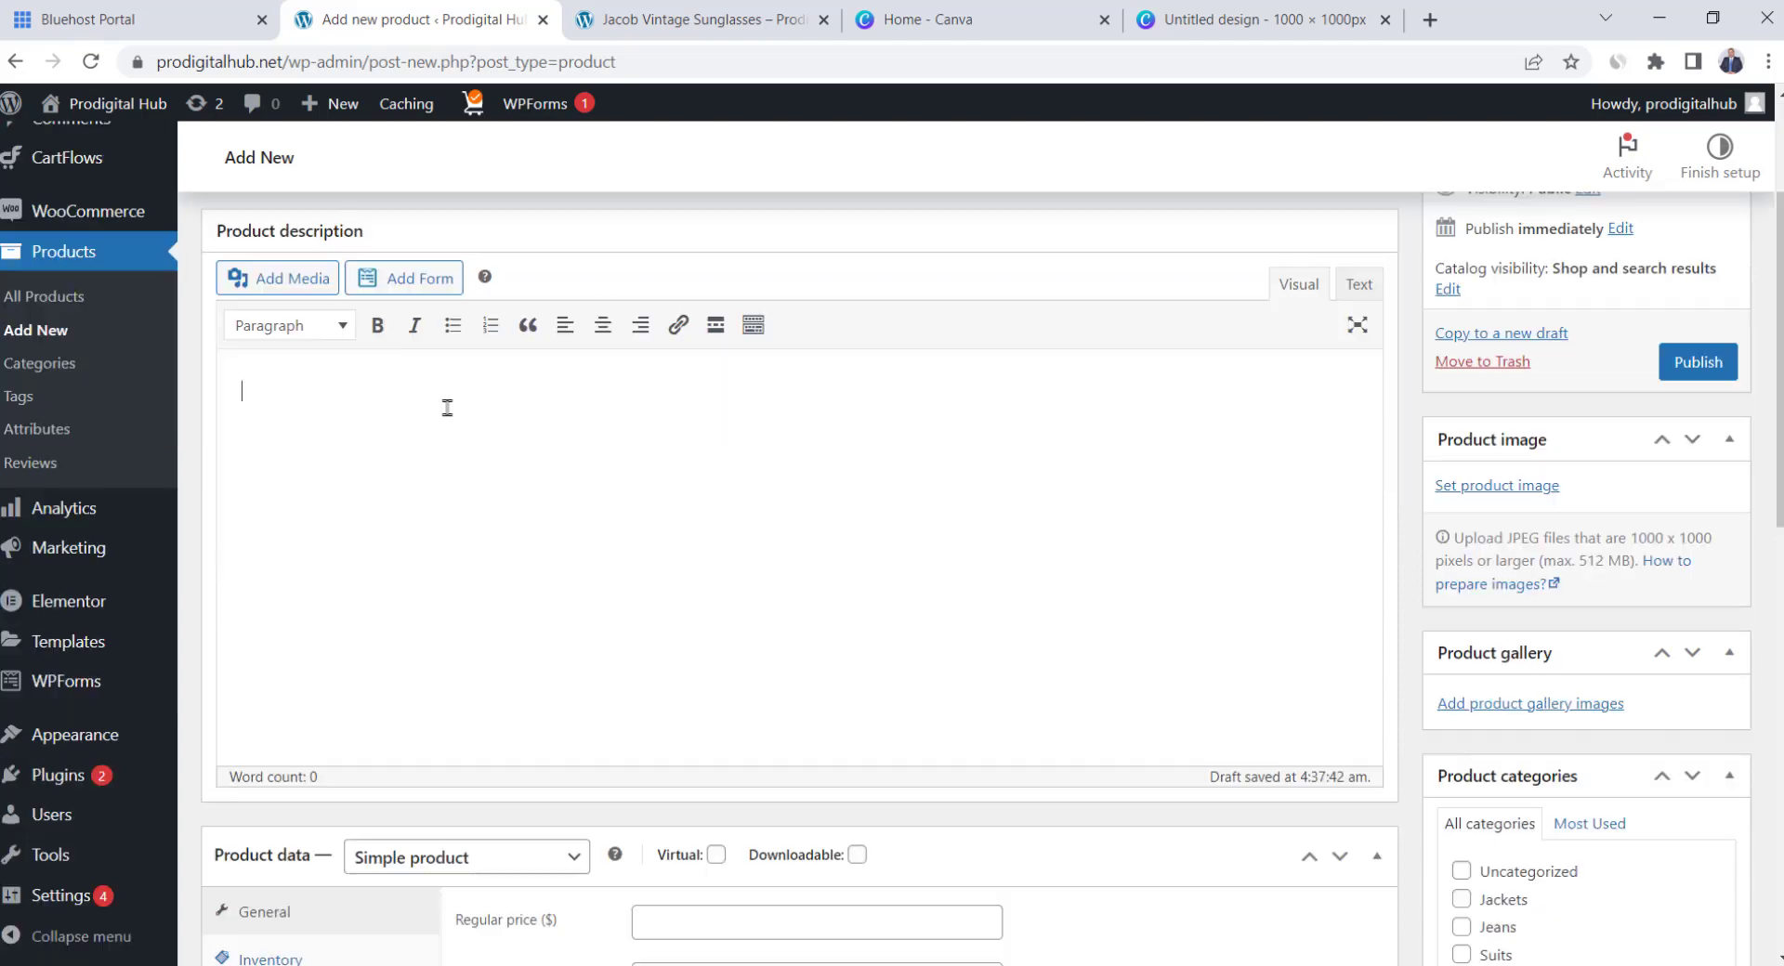
text(【FEATURED FABRICS】- This mens blazer is made of high - quality polyester, comfortable, wrinkle-resistant and durable, while make you looks more stylish and radiant. Men's 2 Piece Suits Regular Fit 2 Button is a good choice to show your gentlemanly demeanor. 【2 PIECE SUITS】- 2 button tuxedo regular fit, lapel tuxedo, 2 front flap pockets and 2 inner pockets, four button cuffs with one chest pocket, dual side vent, naturally shaped and soft shoulder pads. Flat front design suit pants with Elasticated Bands, zipper design,classic suit for men. 【RECOMMENDED COLLOCATION】- You can pair this 2 piece tuxedo with a white dress shirt, a tie, a pair of leather shoes or loafers to maintain your elegant image. Or match with a white tee shirt to create daily casual style. Formal or casual, It's all depend on you!)
drag(464, 391, 202, 393)
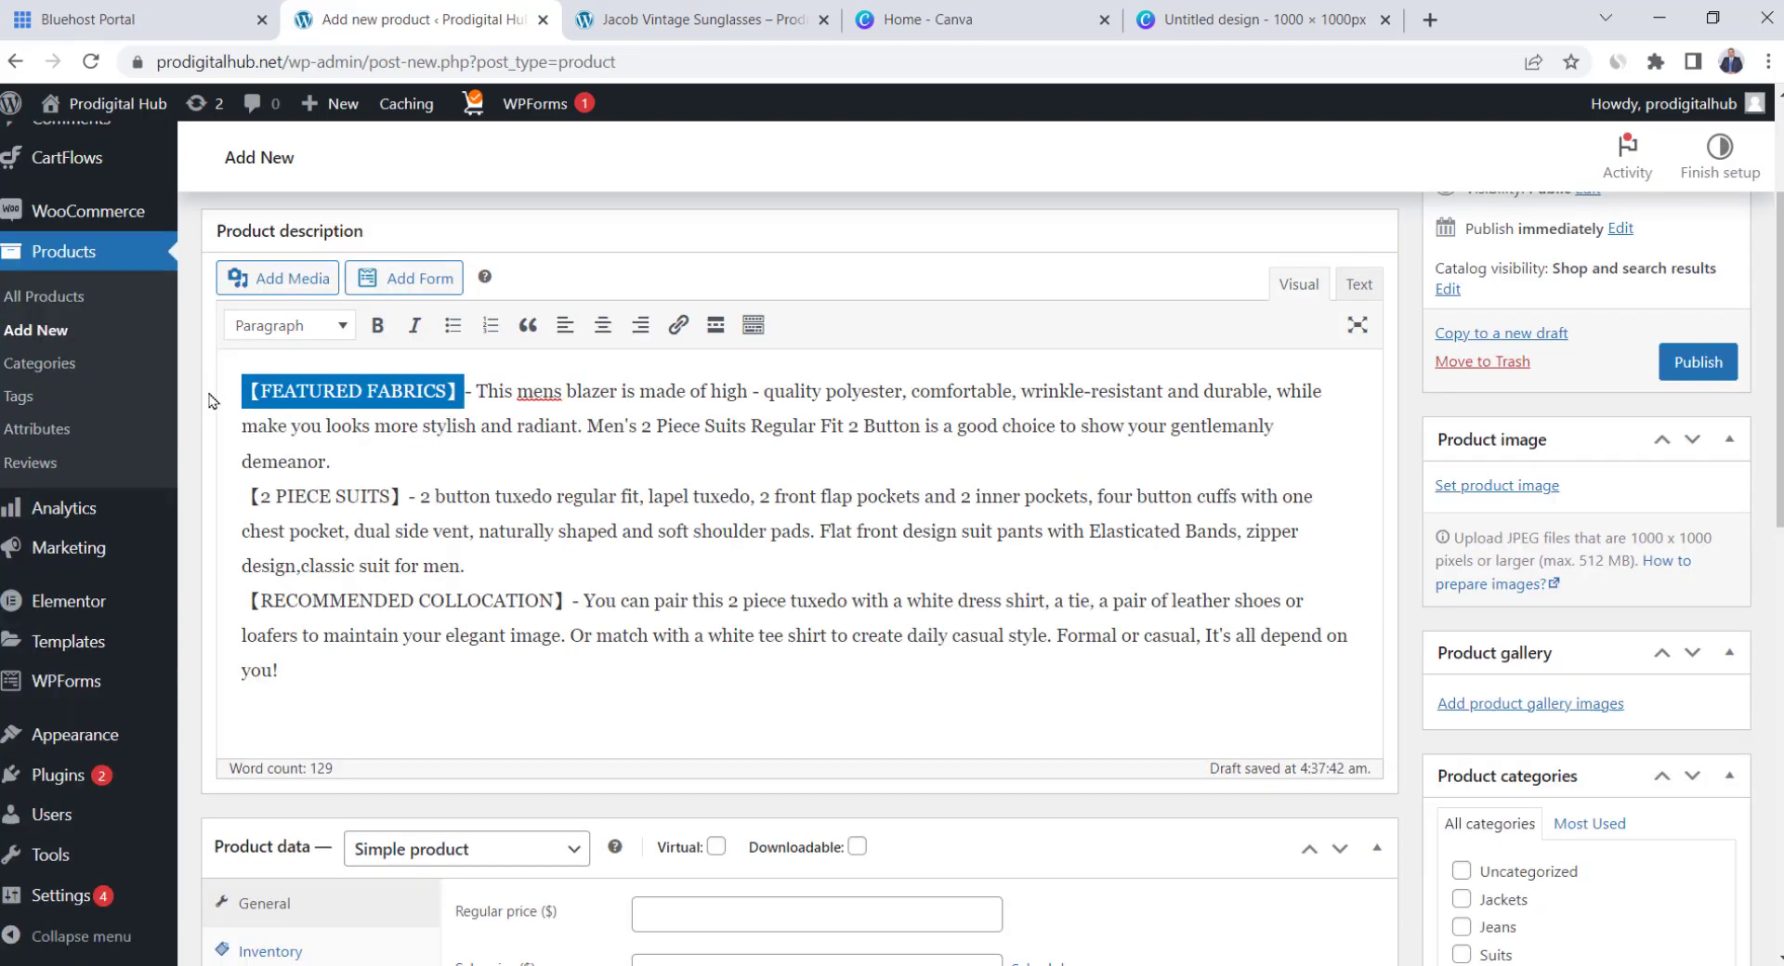
scroll(836, 529, down, 10)
click(790, 483)
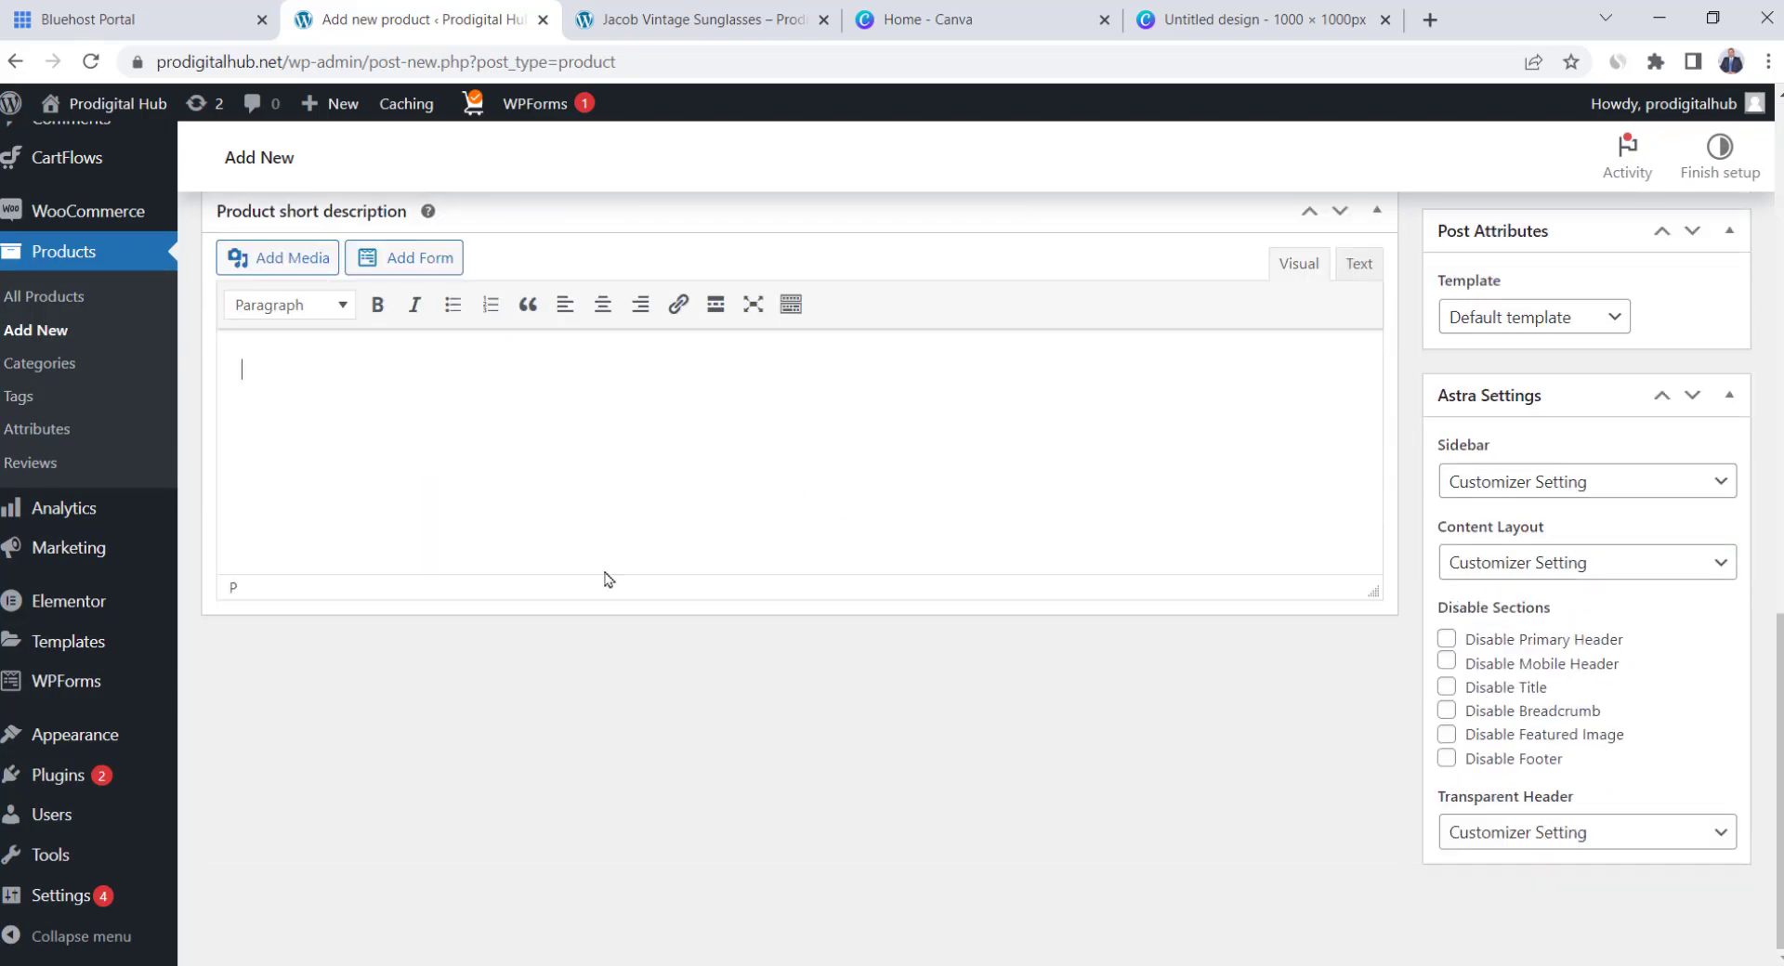
text(Coofandy men's 2 piece suits regular fit blazer is made of high - quality polyester . The tuxedo jacket has 2 button , lapel tuxedo, 2 front flap pockets and 2 inner pockets, four button cuffs with one chest pocket, naturally shaped shoulder pads.)
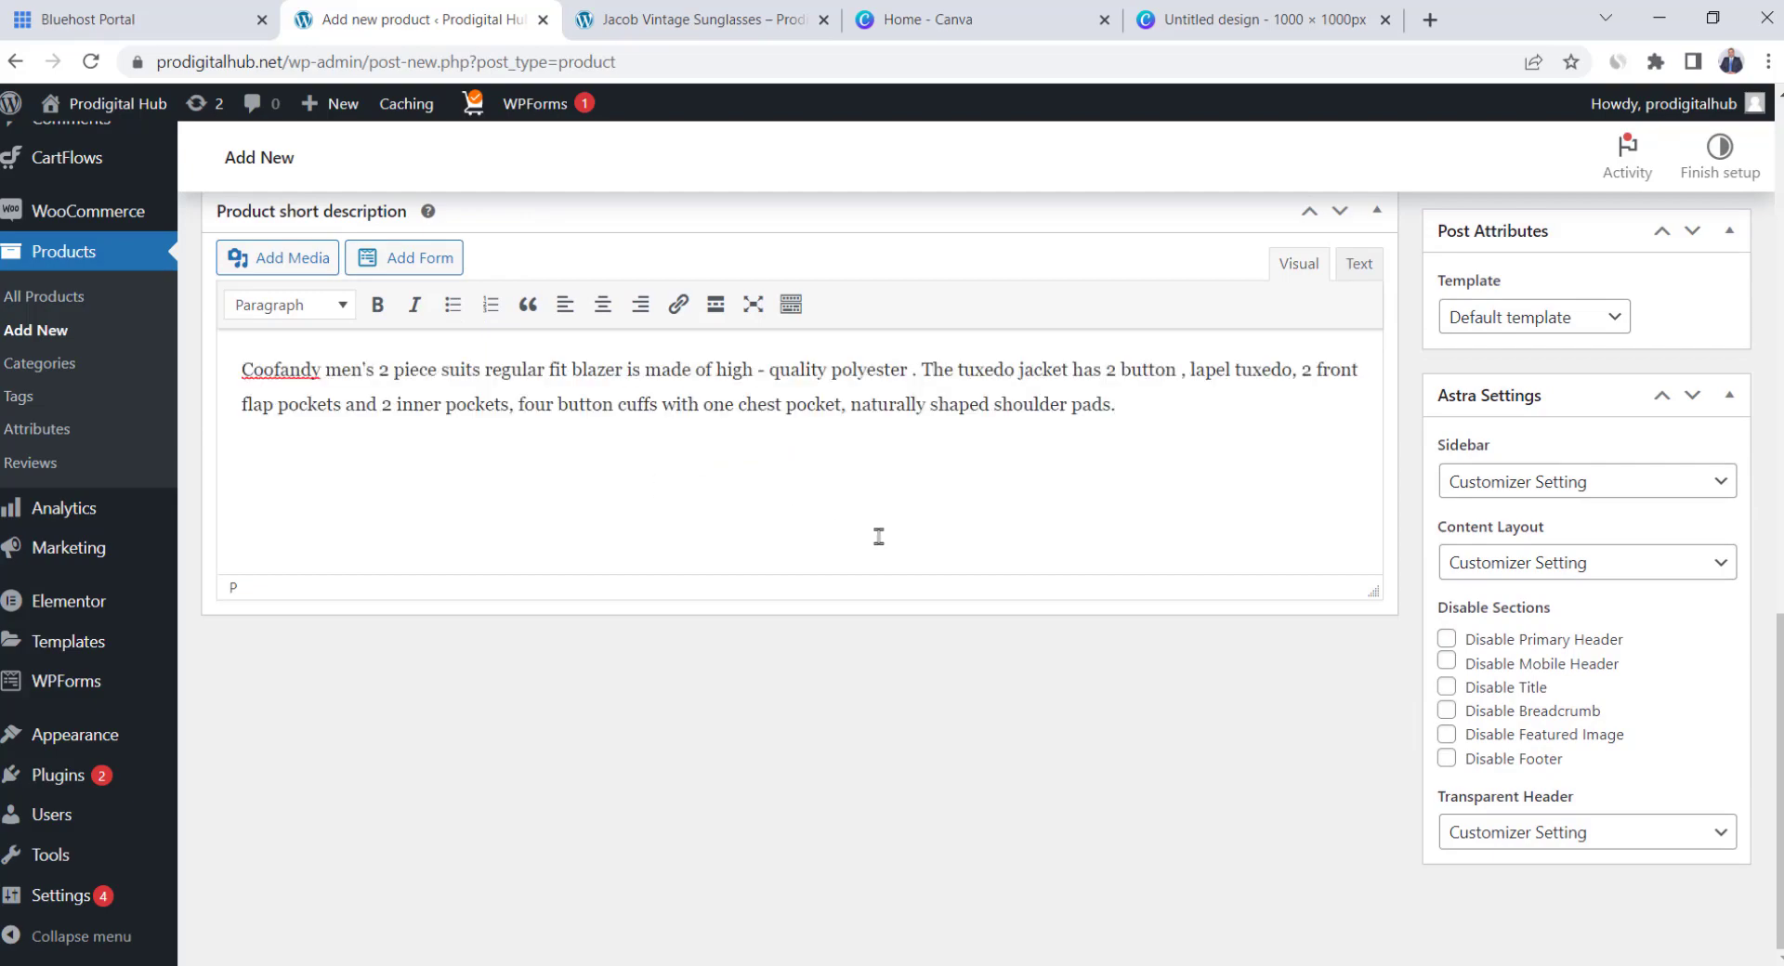
File the product under Suits and make it a Variable product
scroll(879, 537, up, 10)
scroll(1415, 487, down, 2)
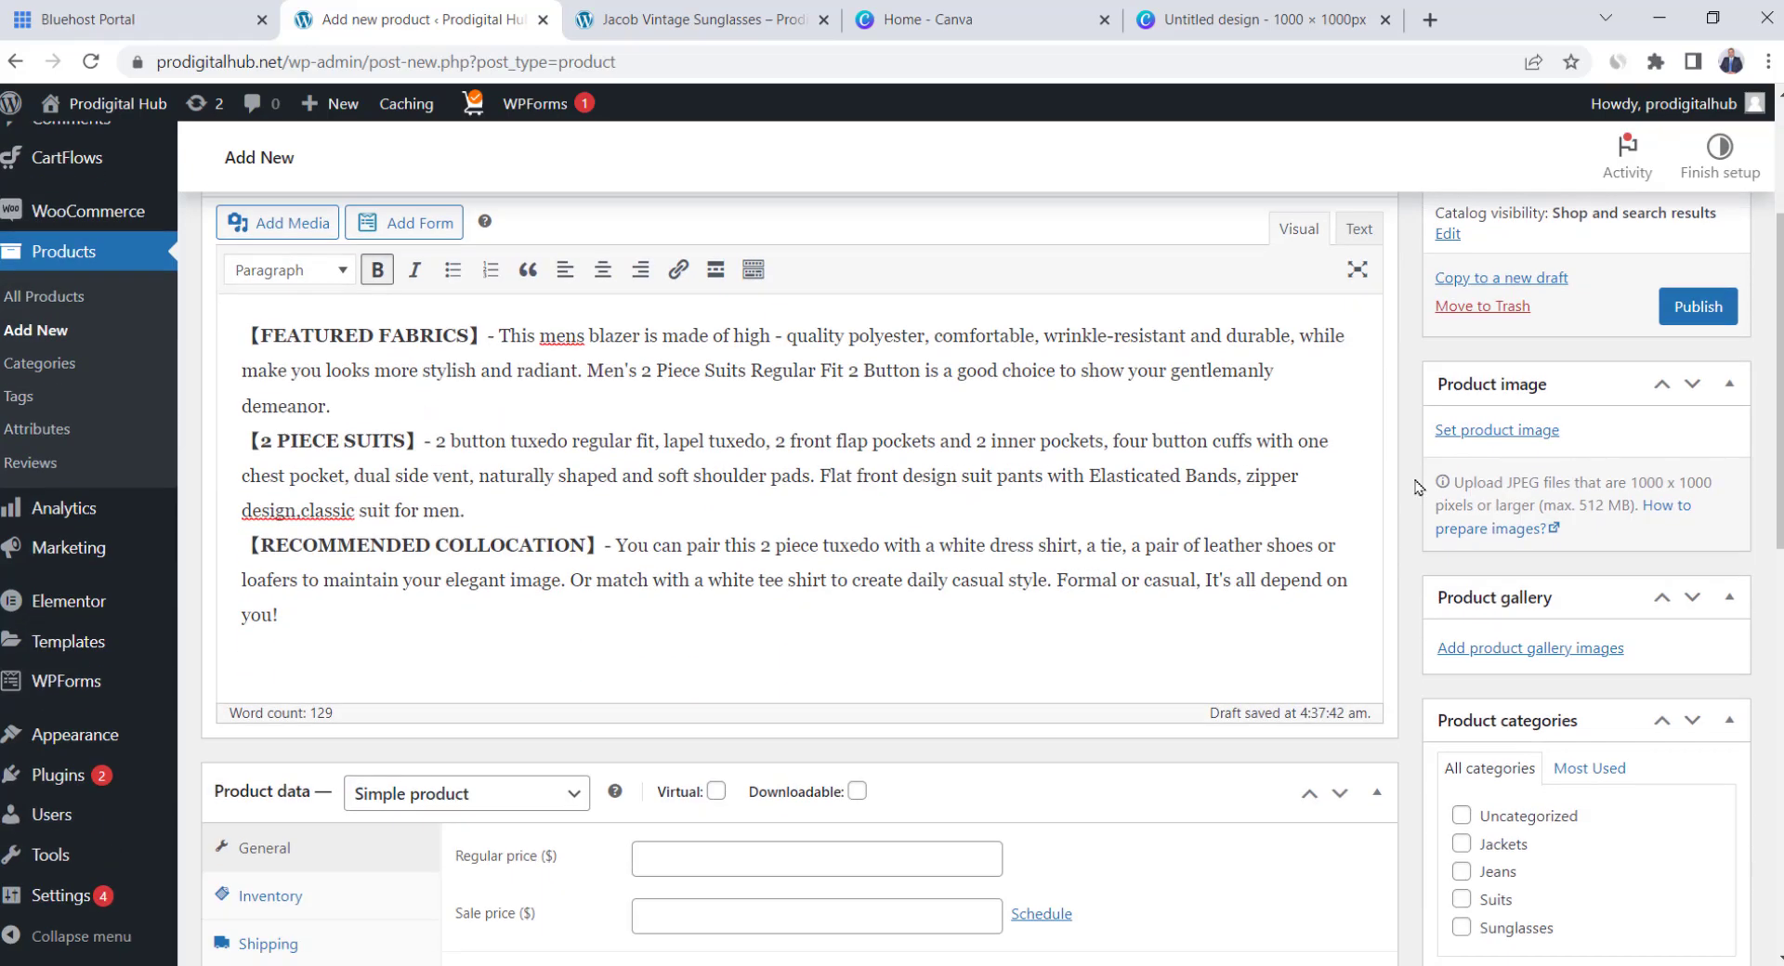
scroll(1415, 487, down, 2)
click(1467, 666)
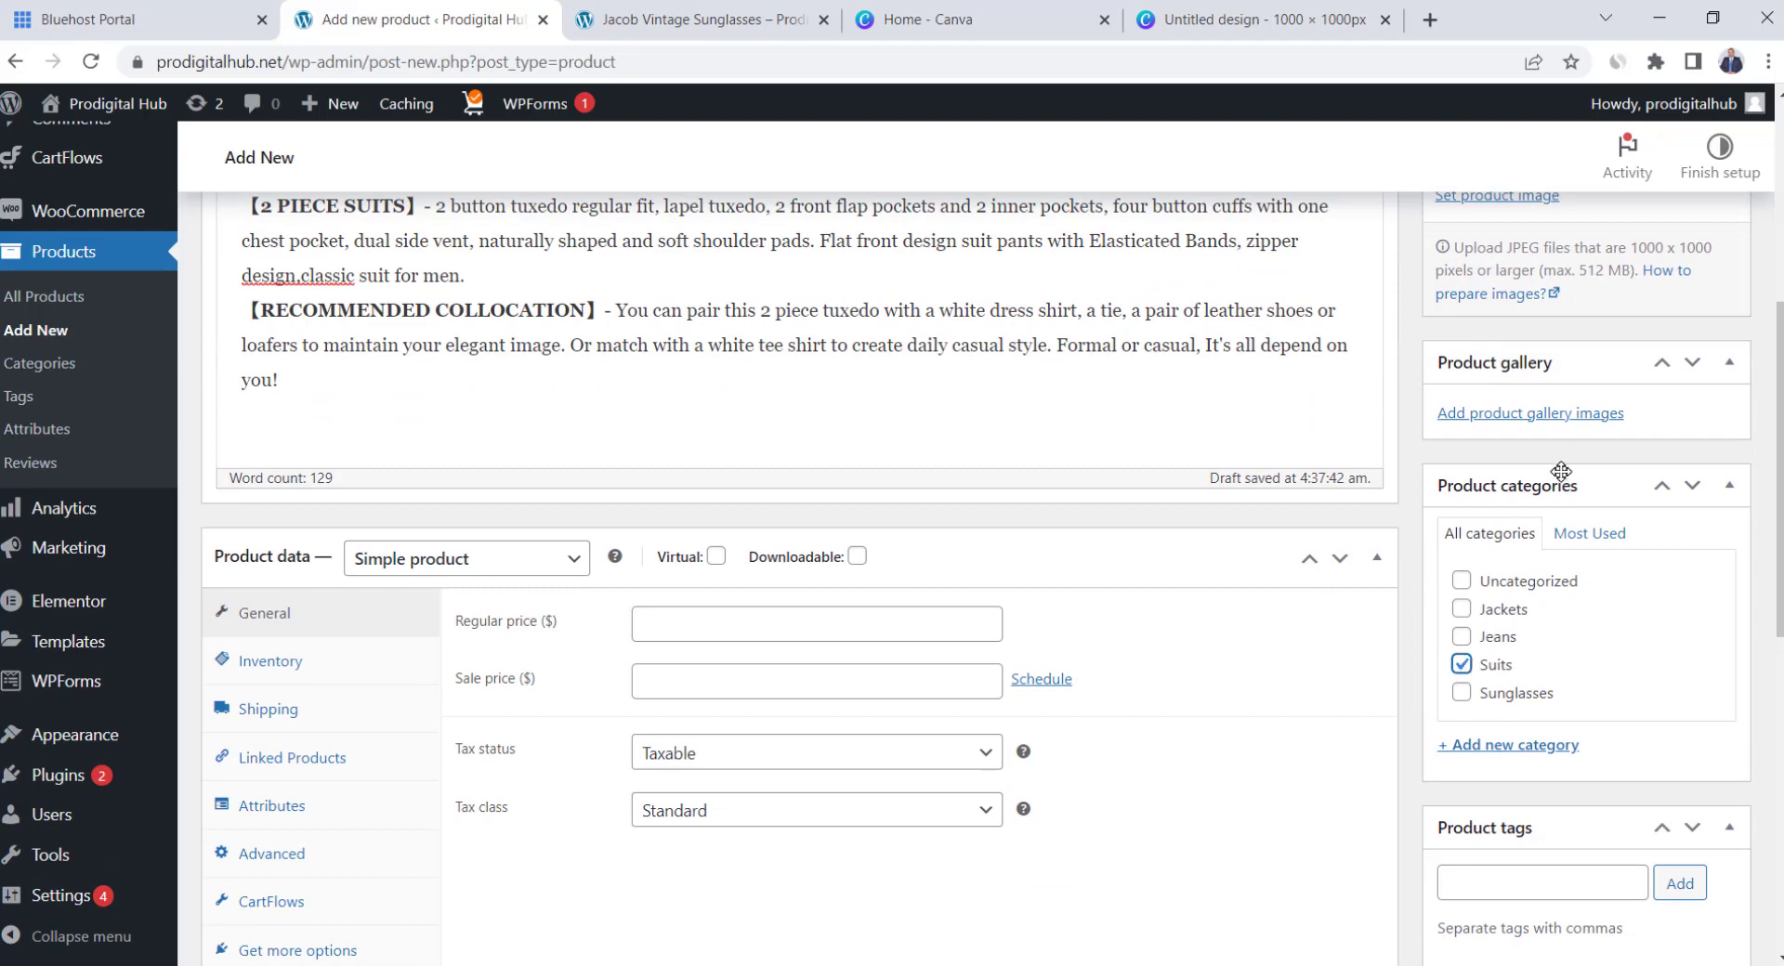
scroll(1161, 453, down, 1)
click(464, 441)
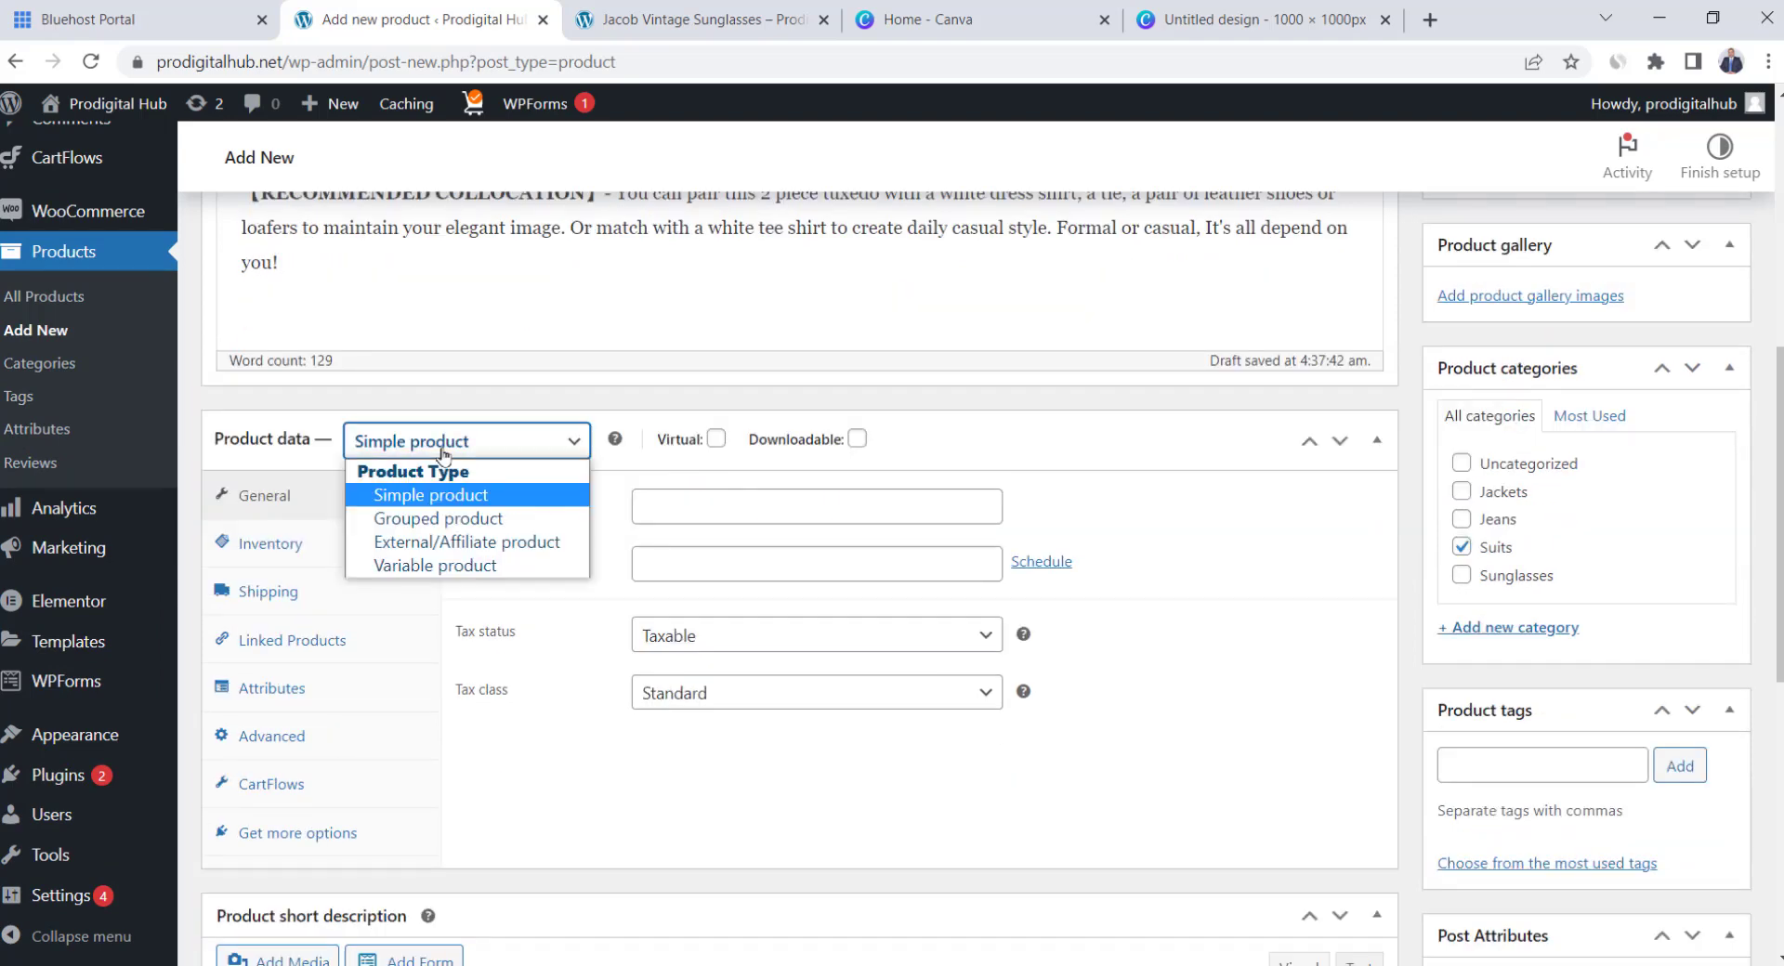
click(446, 566)
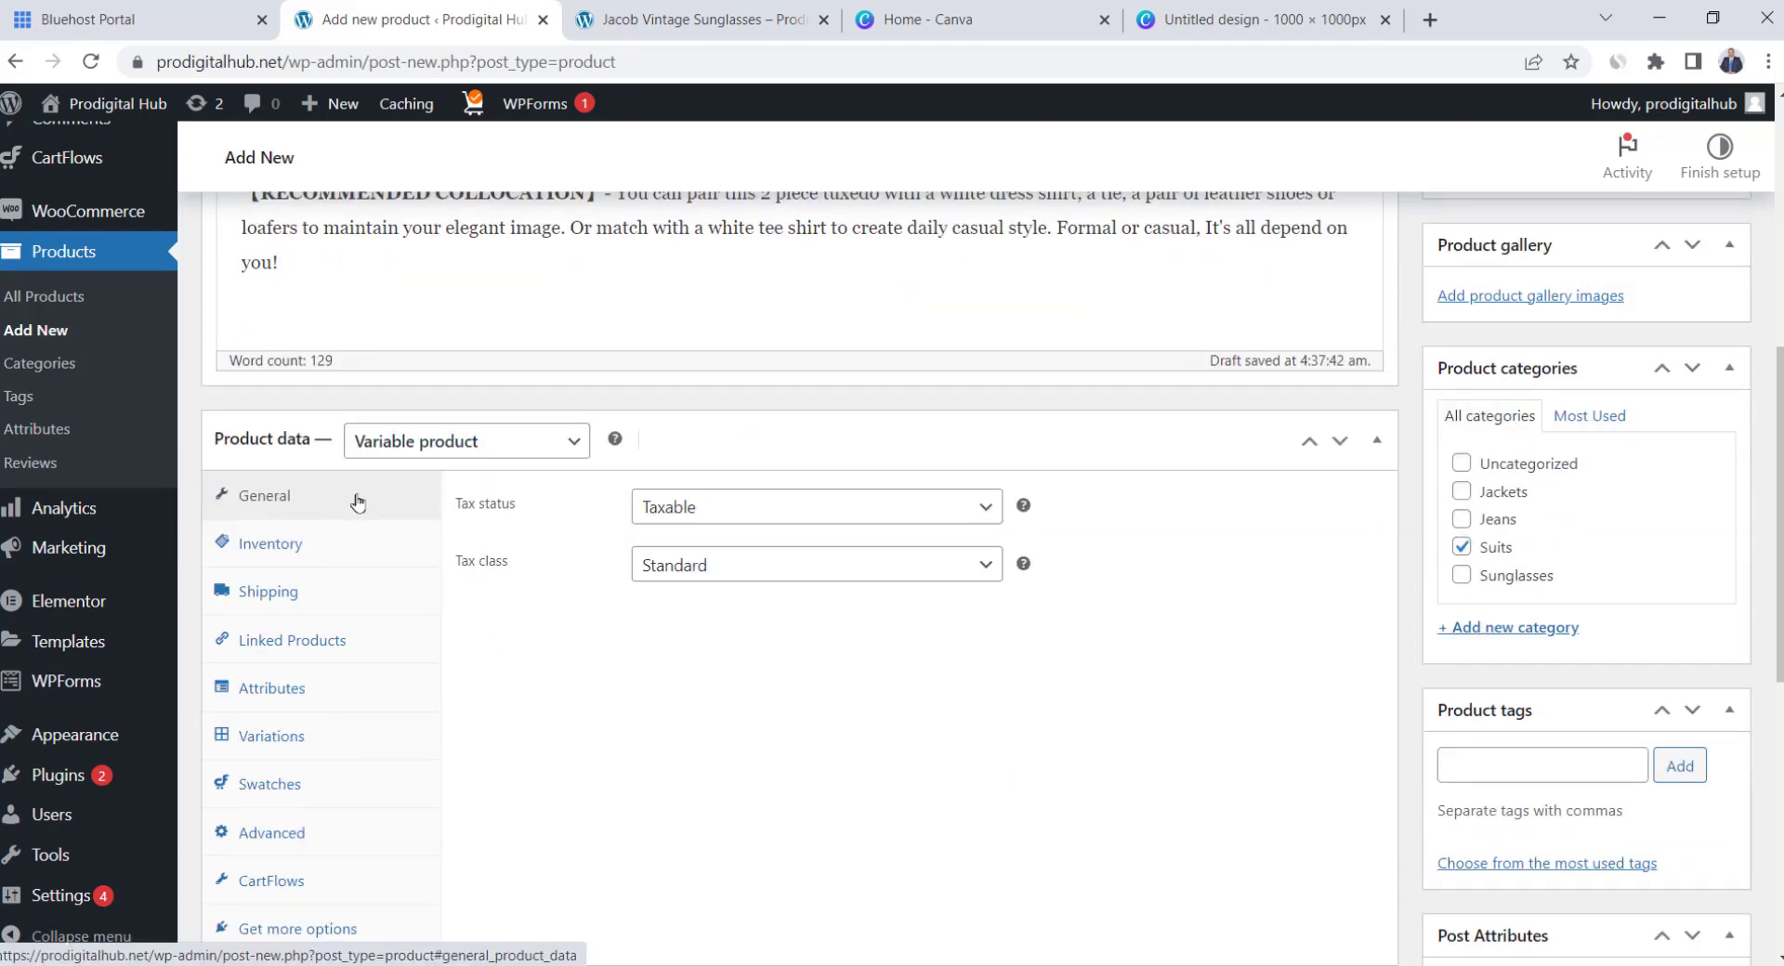
Add a custom product attribute named Color
click(307, 689)
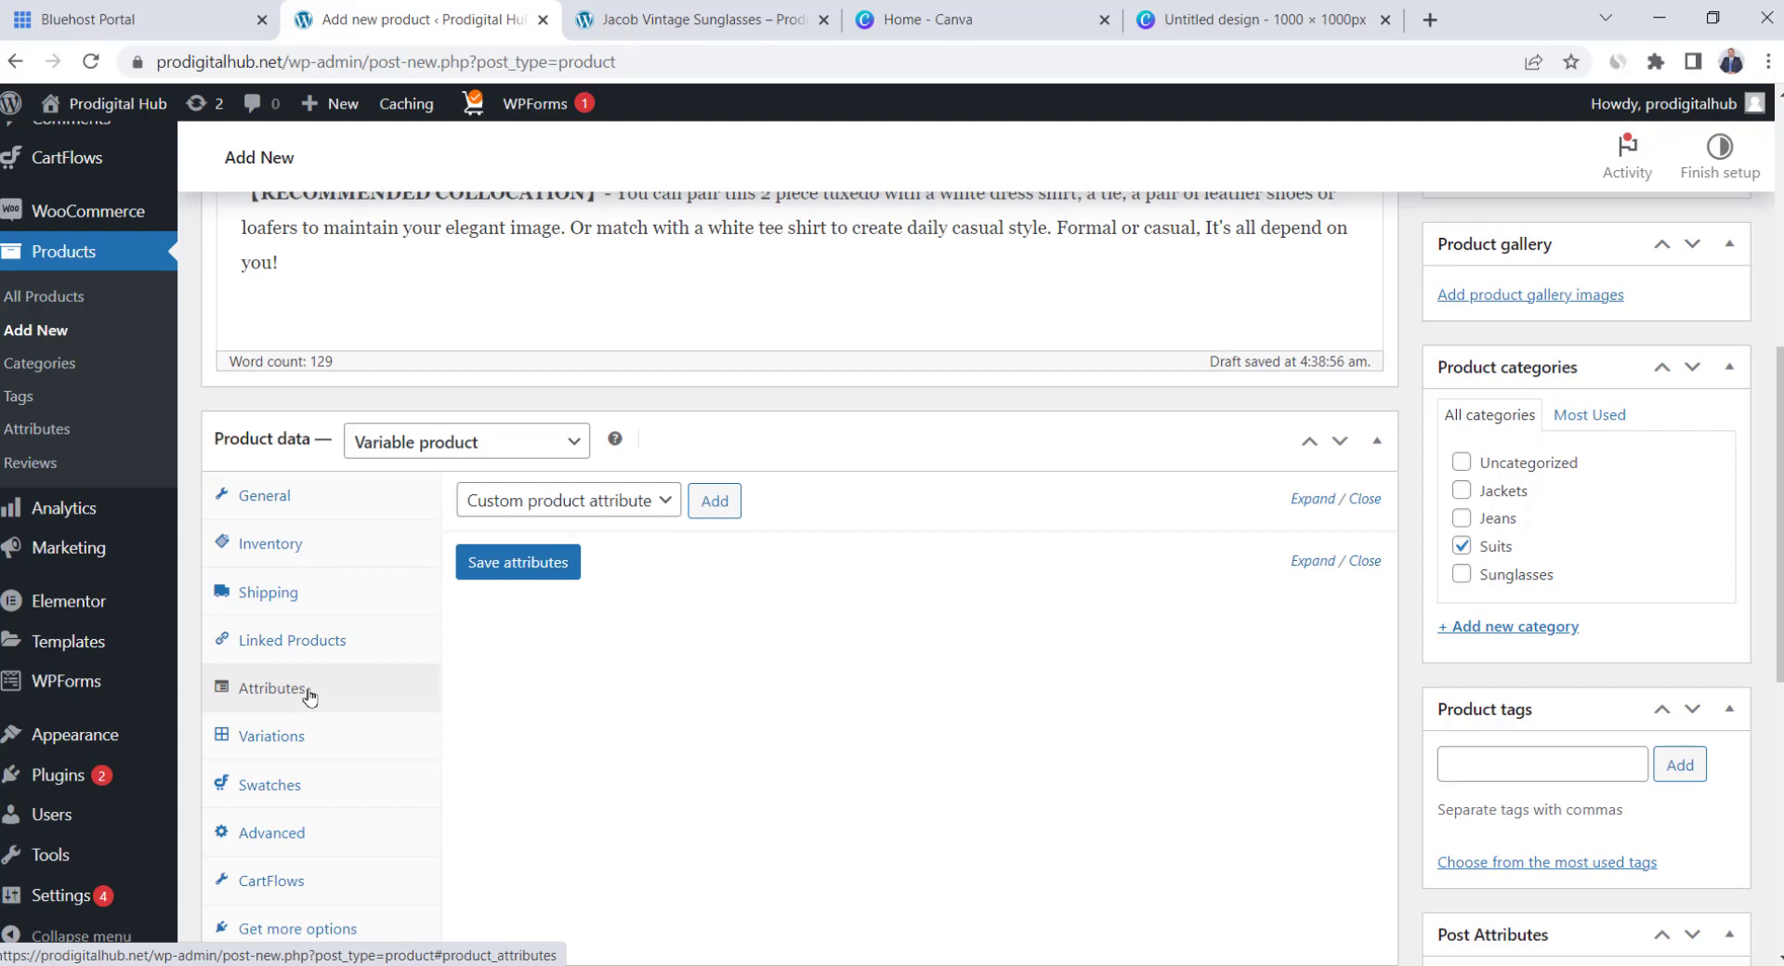
click(715, 502)
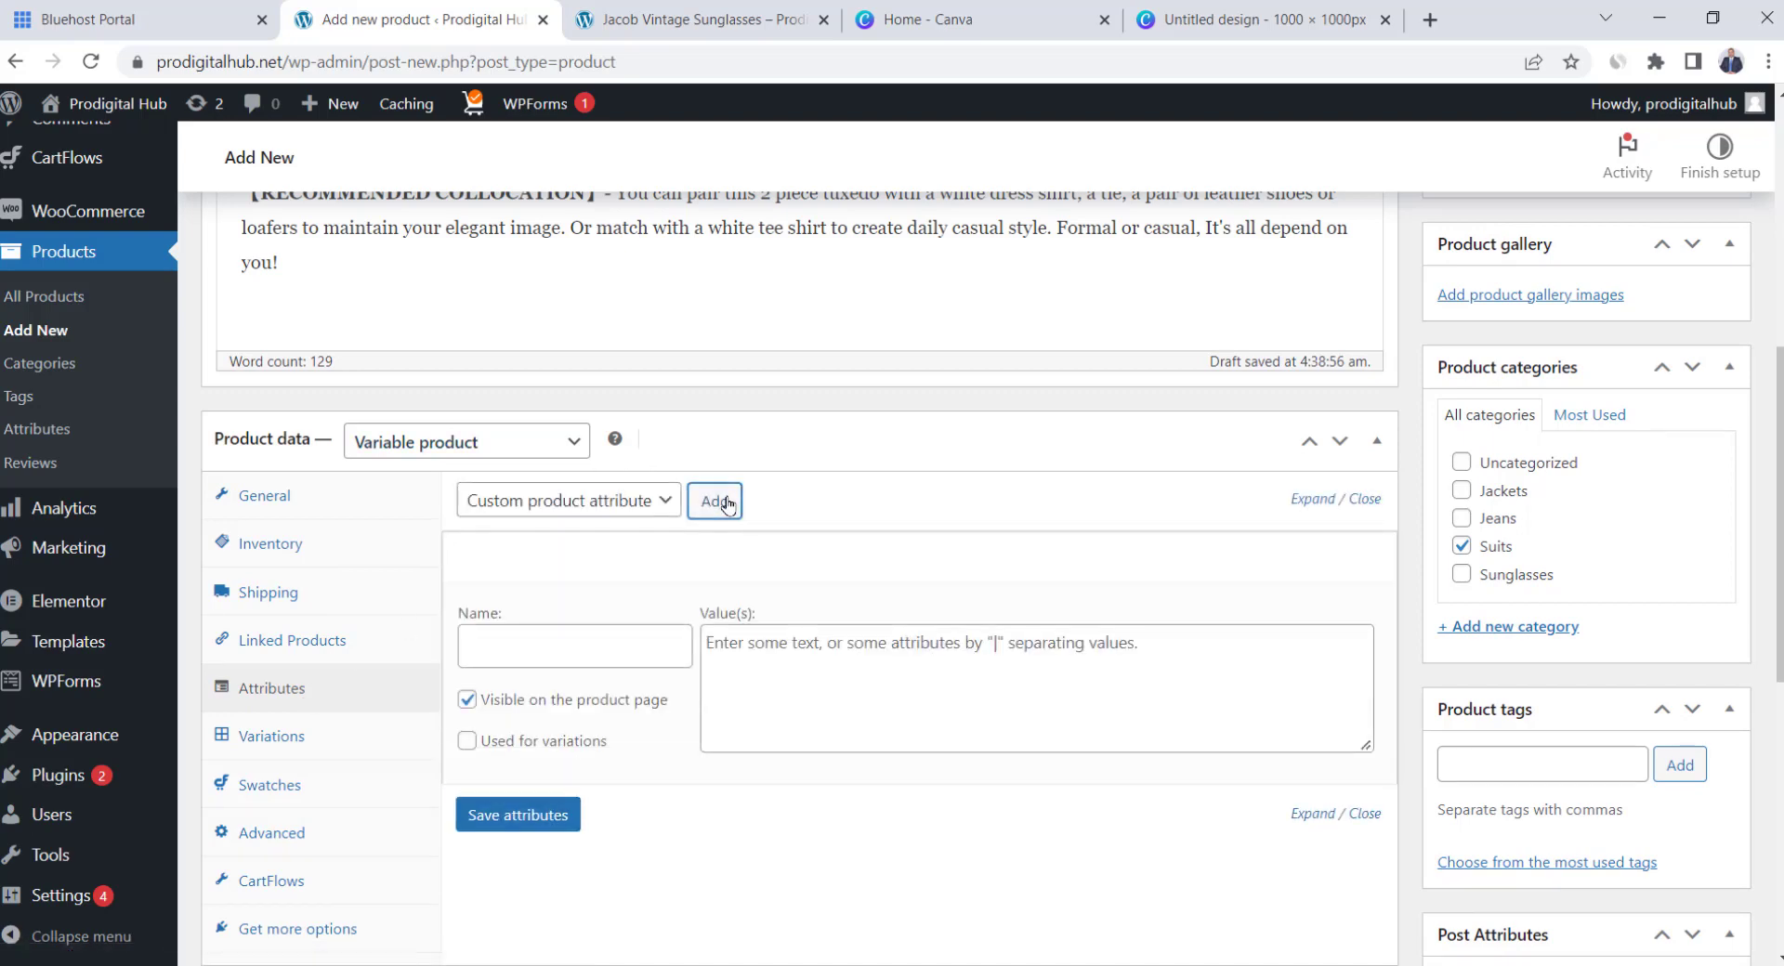
click(583, 651)
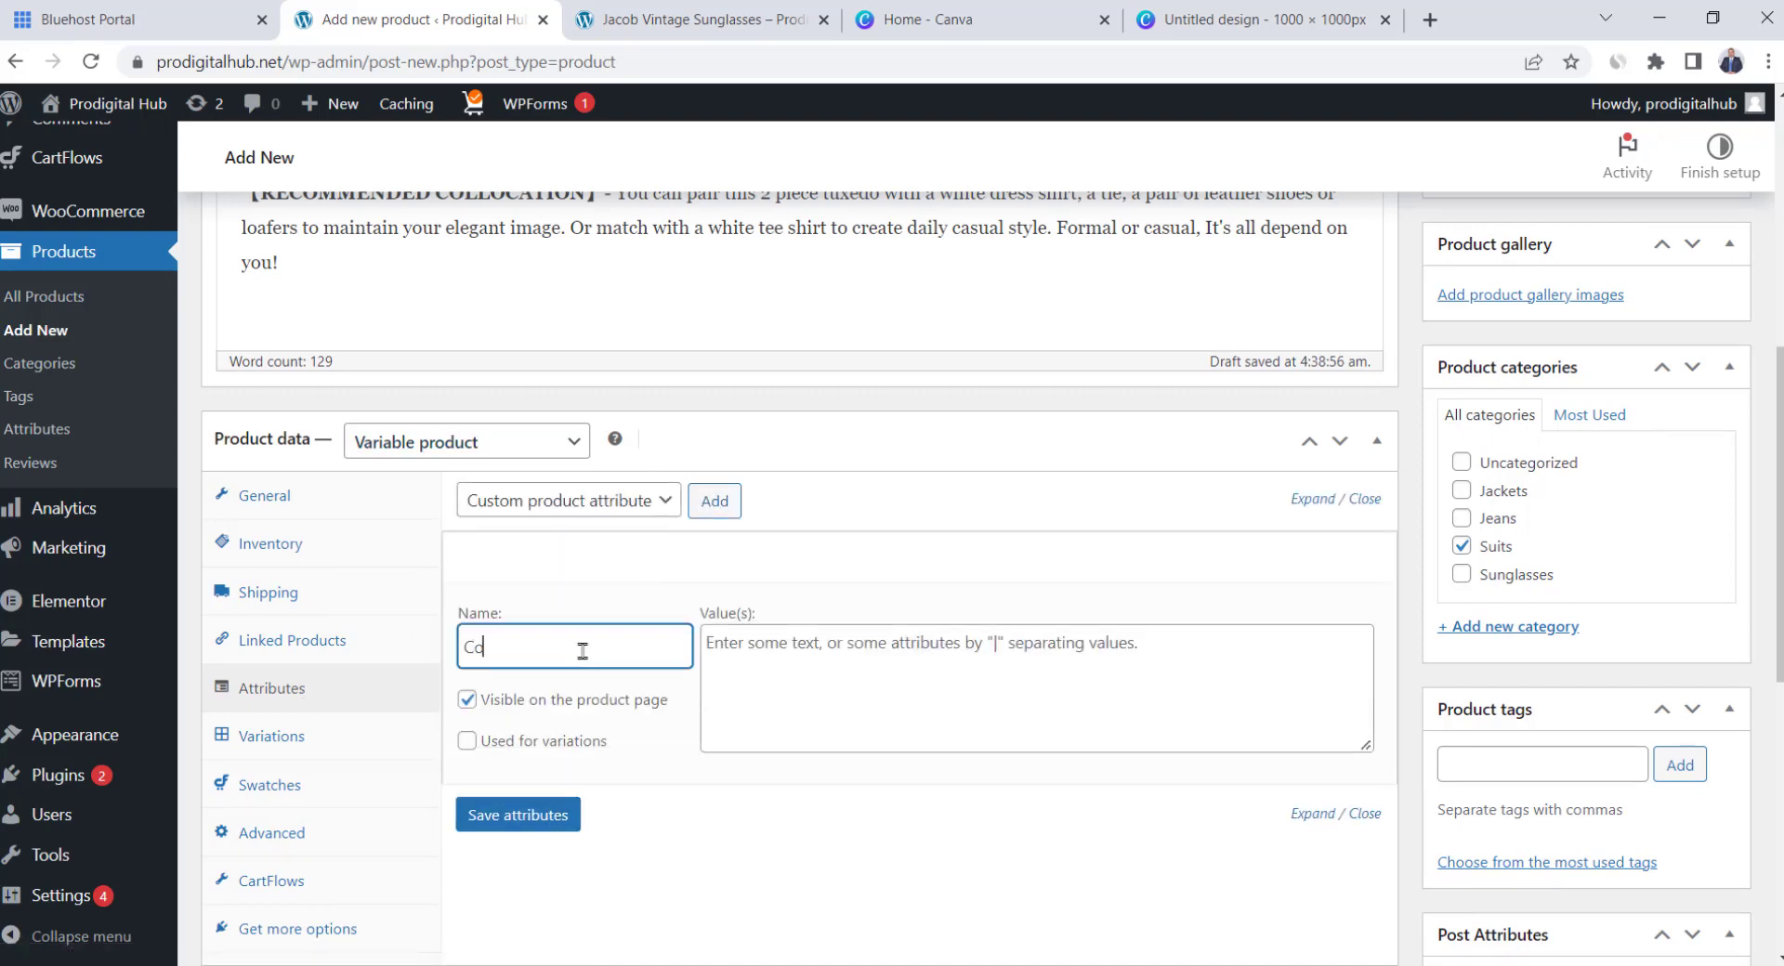
click(762, 666)
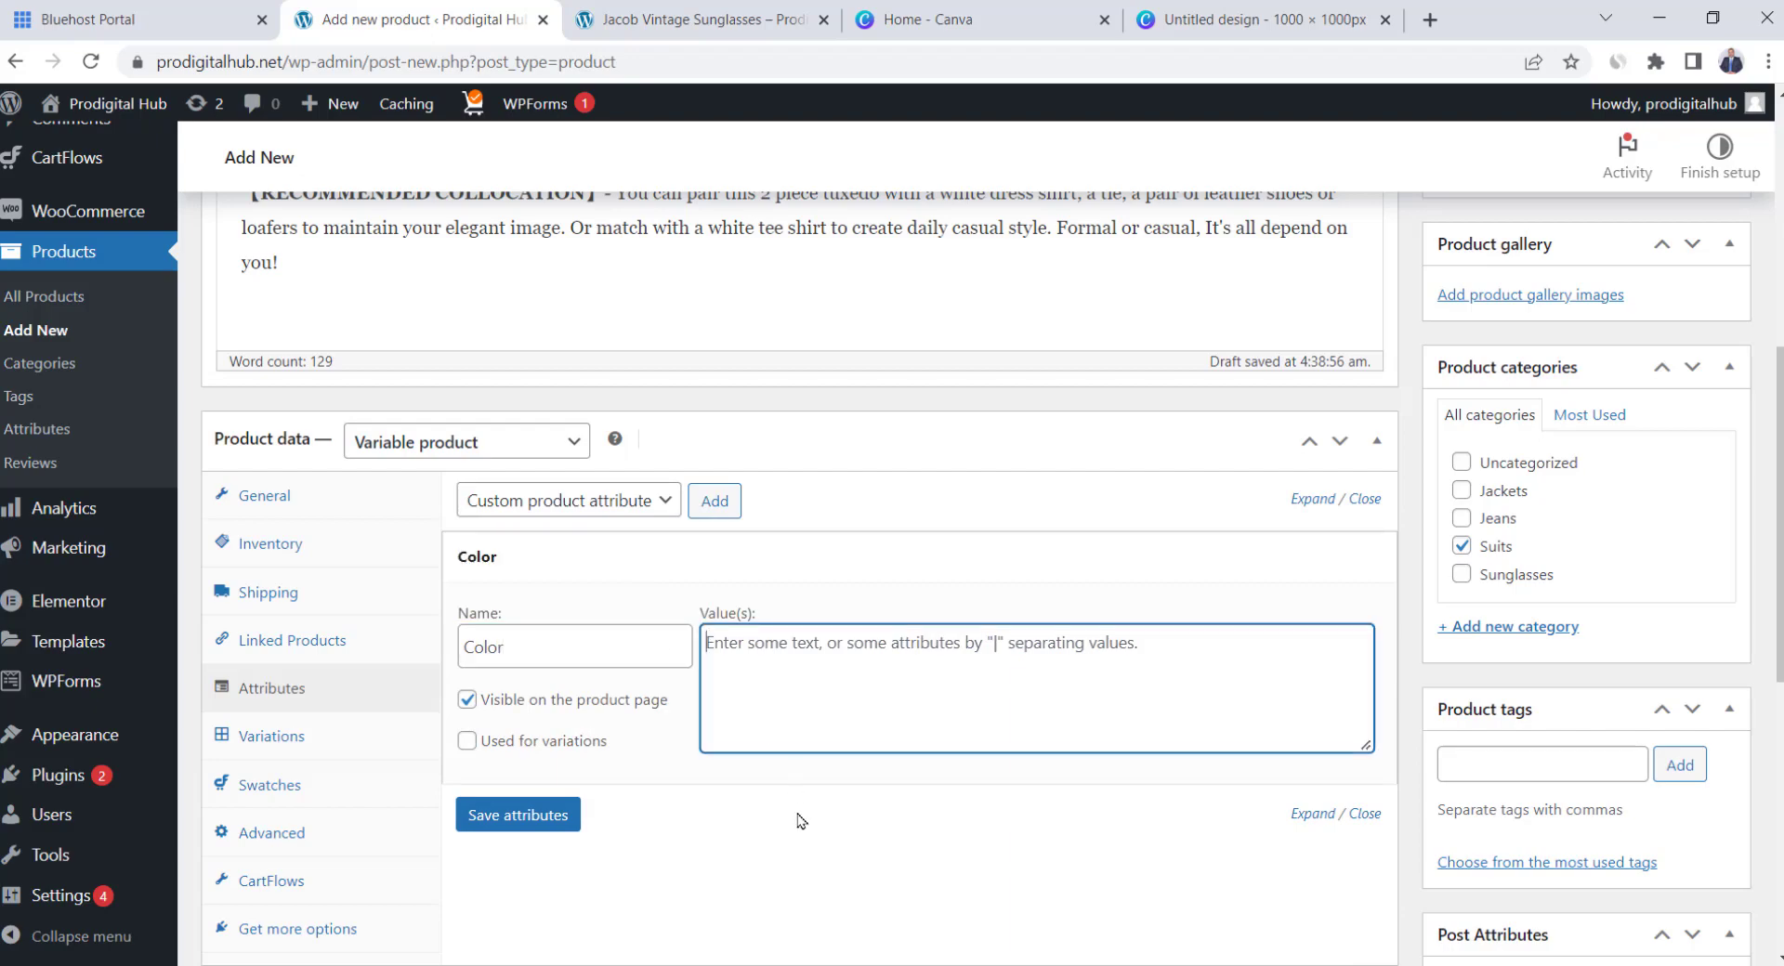
key(alt+Tab)
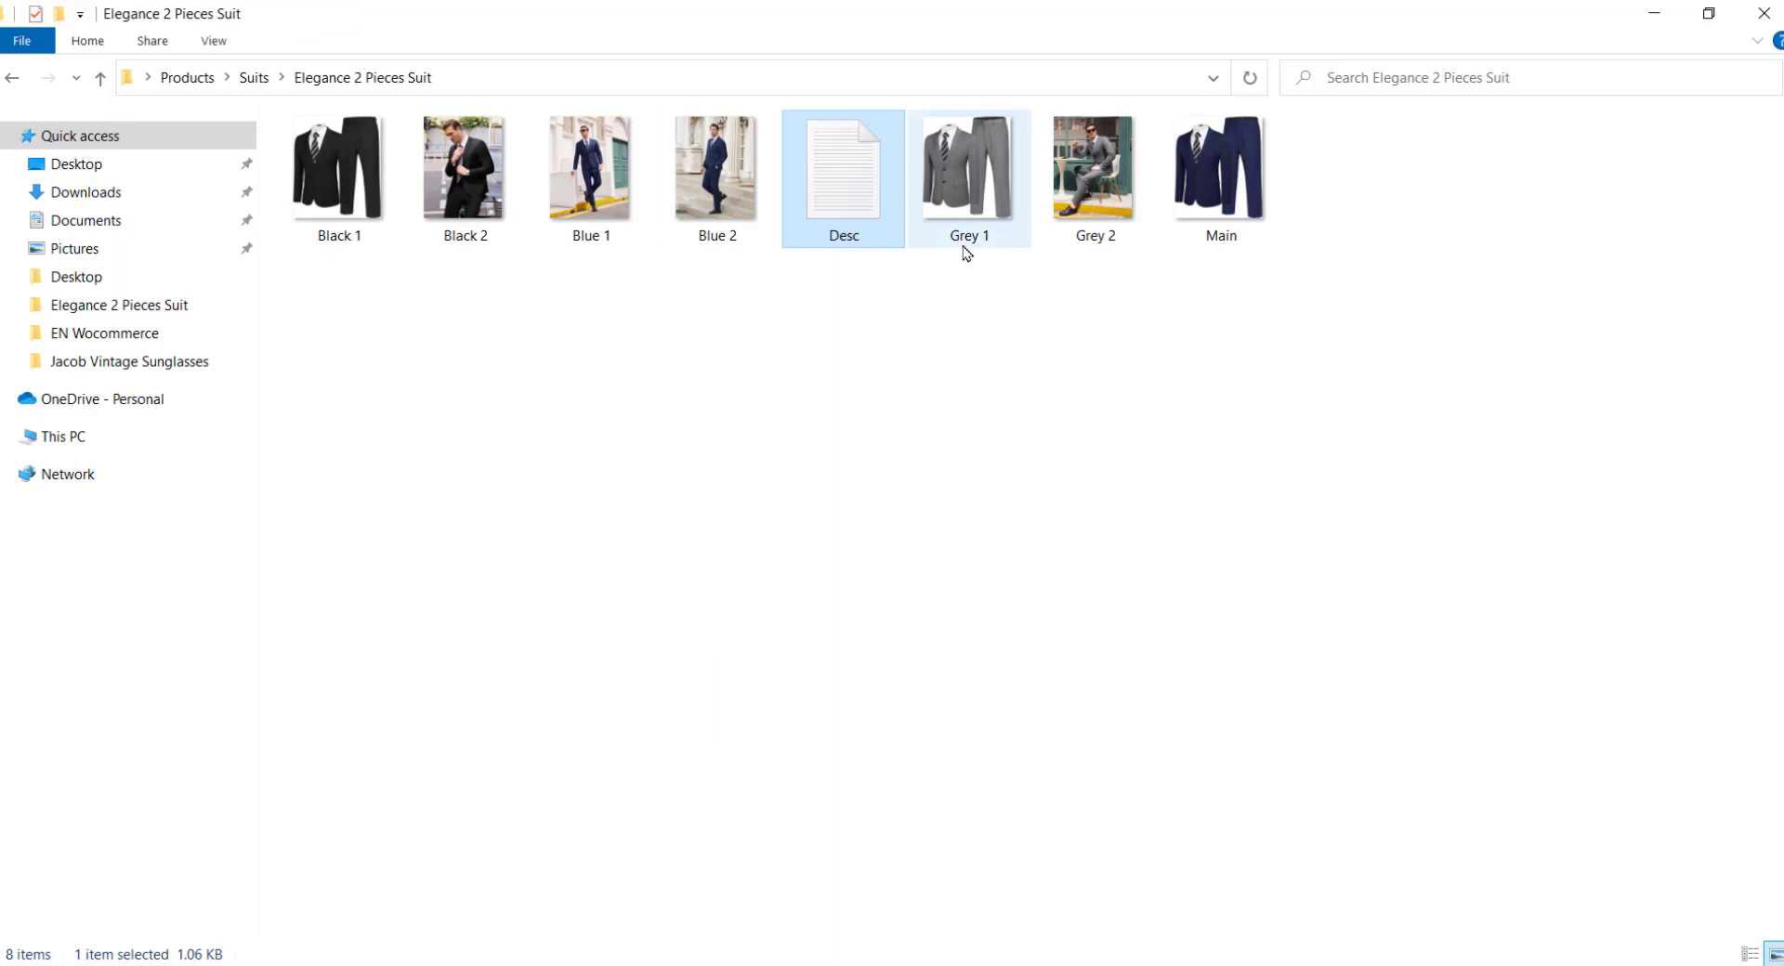
Enter Black, Blue and Grey as the Color attribute's values
key(alt+Tab)
text(Bl)
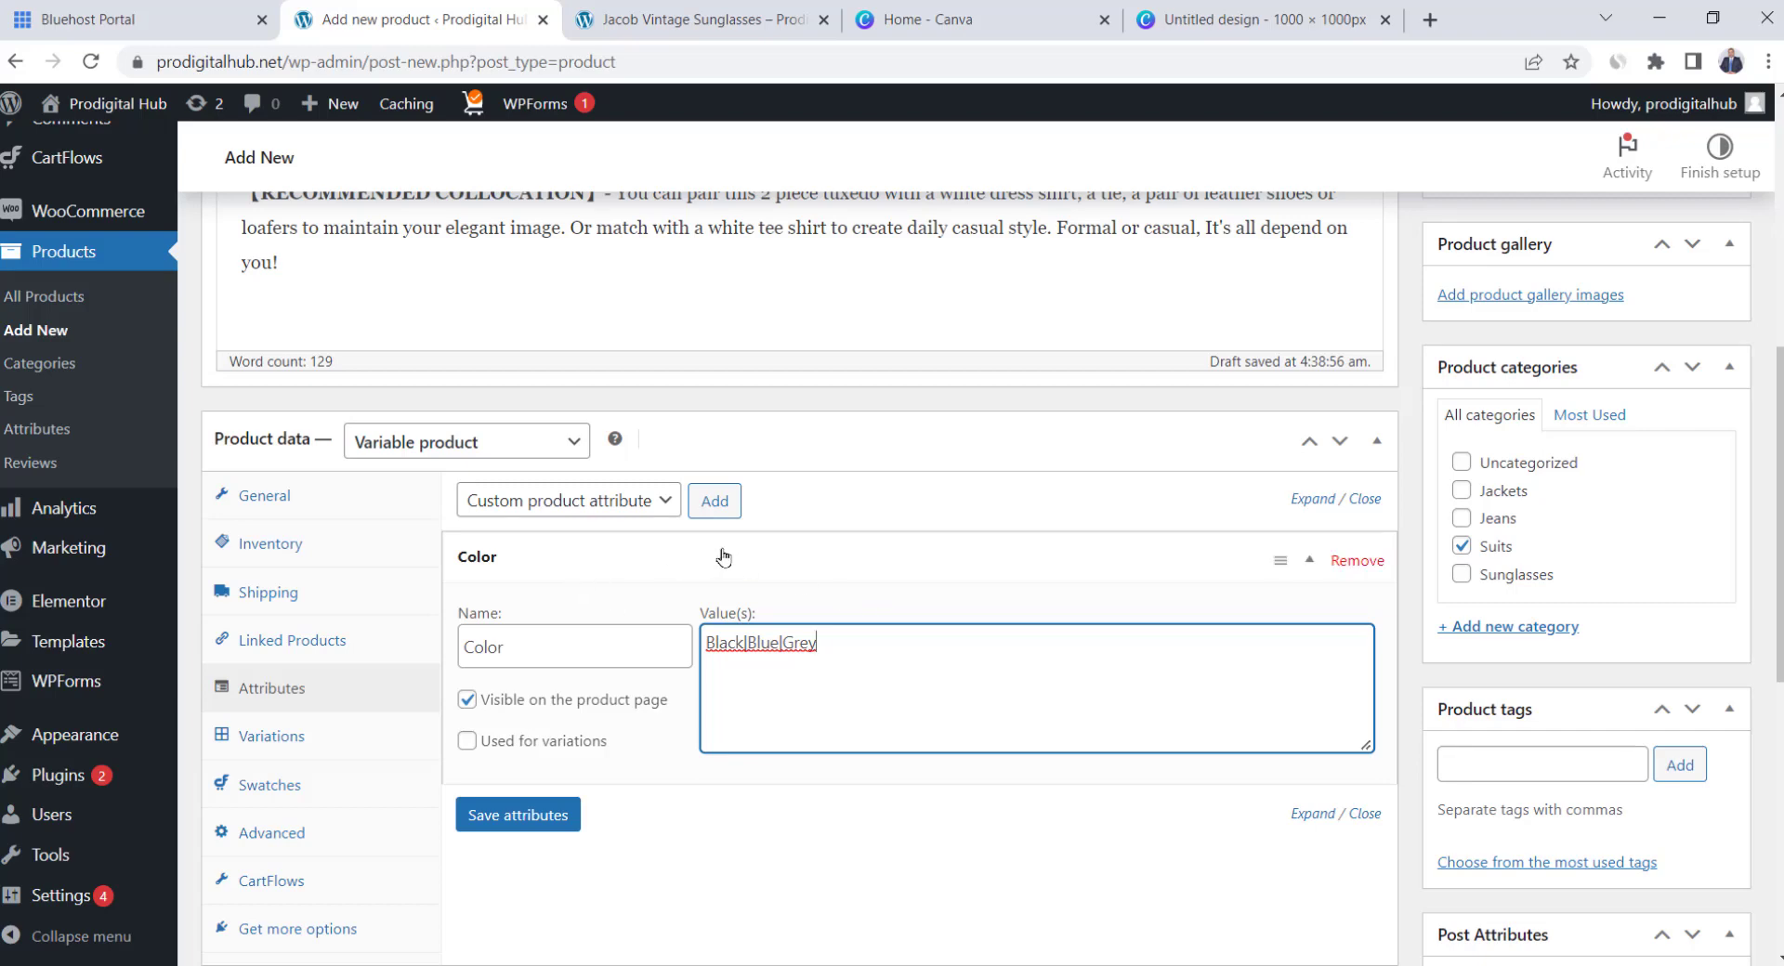
Use Color for variations, add a Size attribute with values 43–47 for variations, and save
click(467, 742)
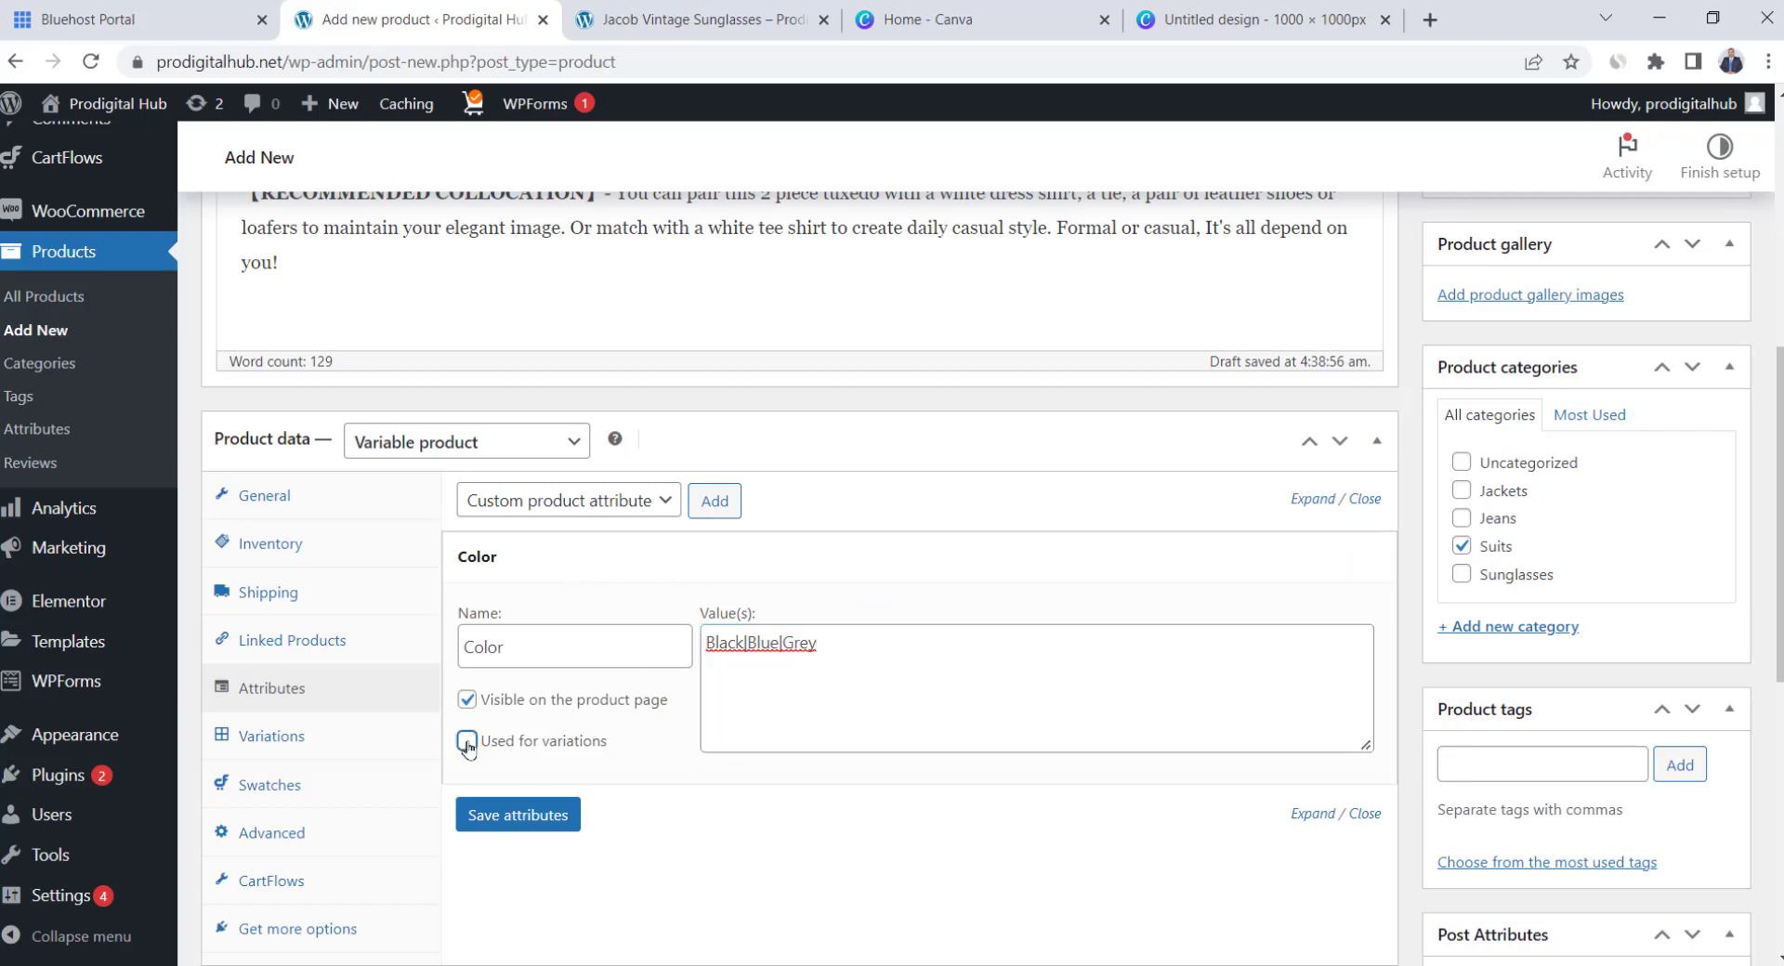
click(722, 504)
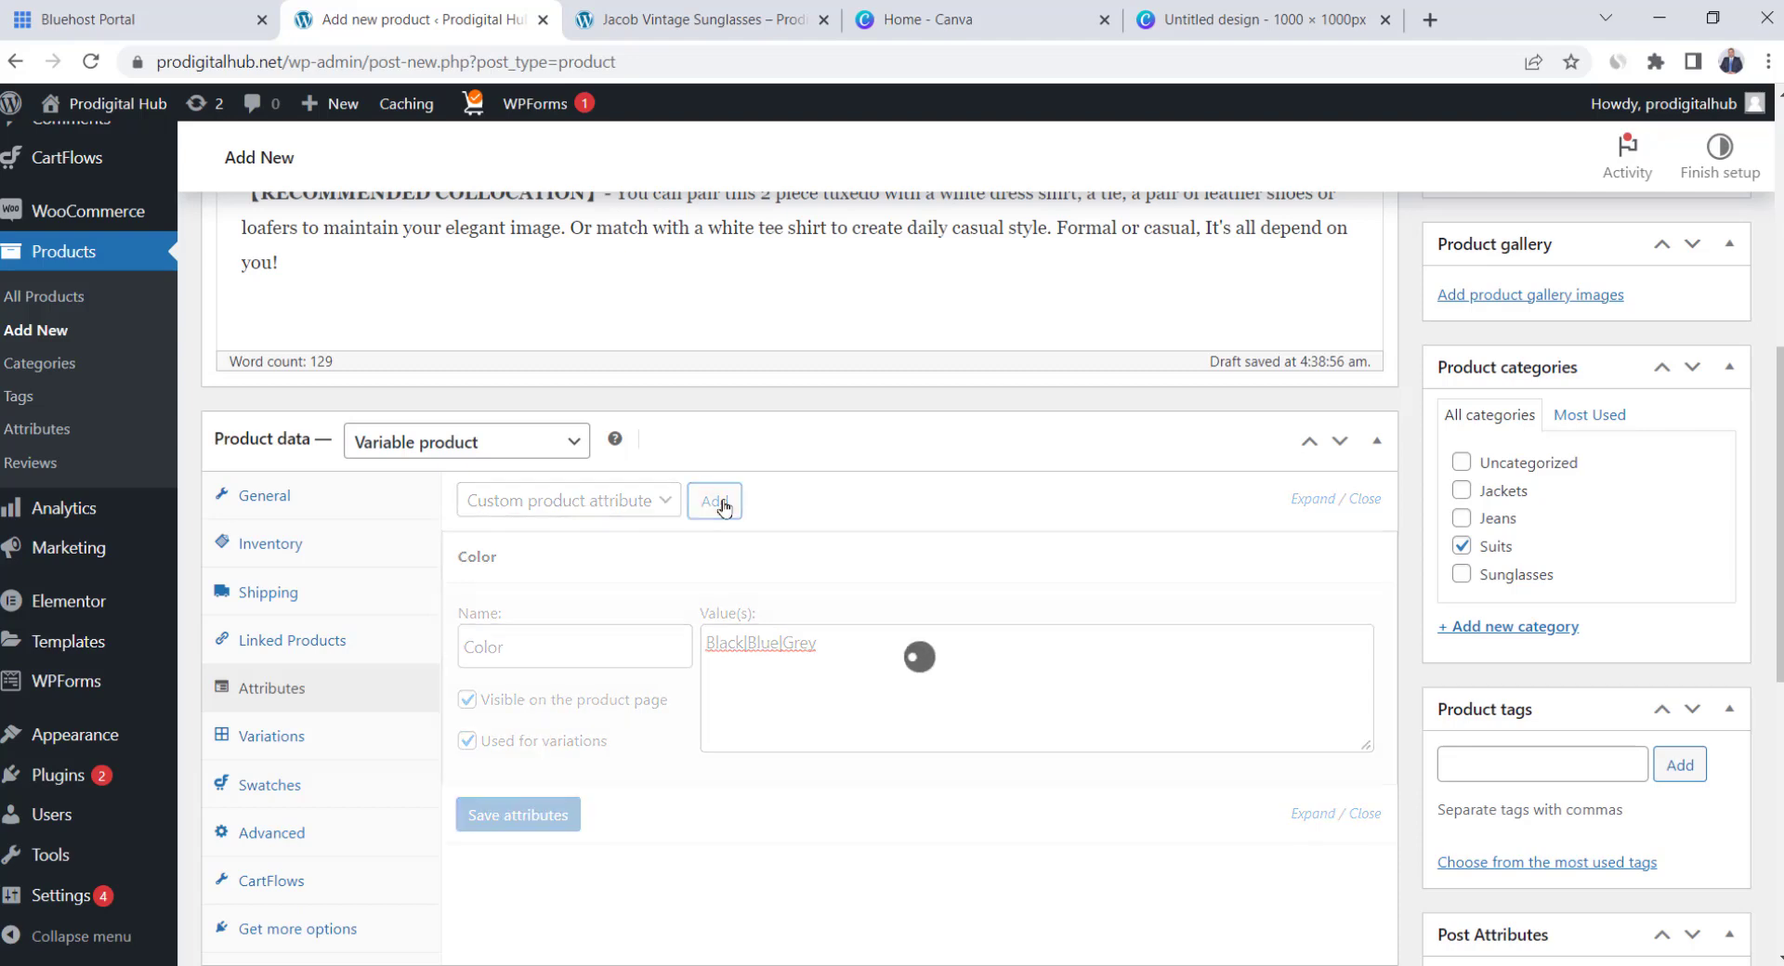
scroll(675, 596, down, 3)
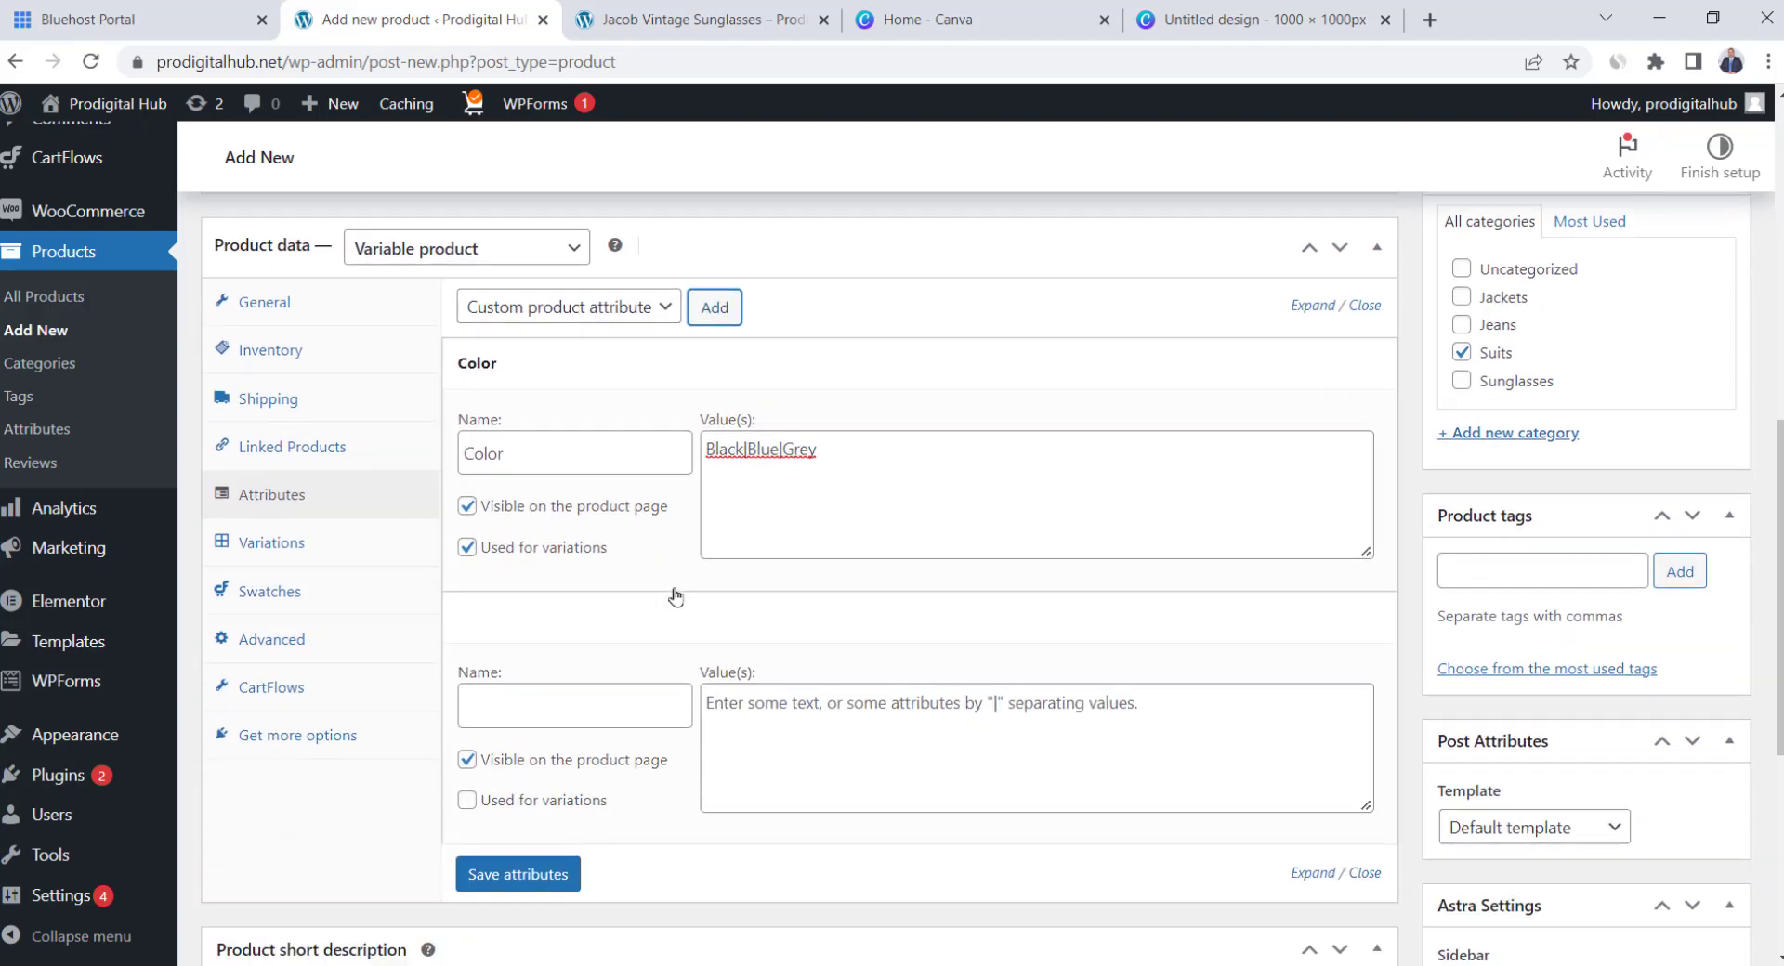
click(571, 662)
text(SIze)
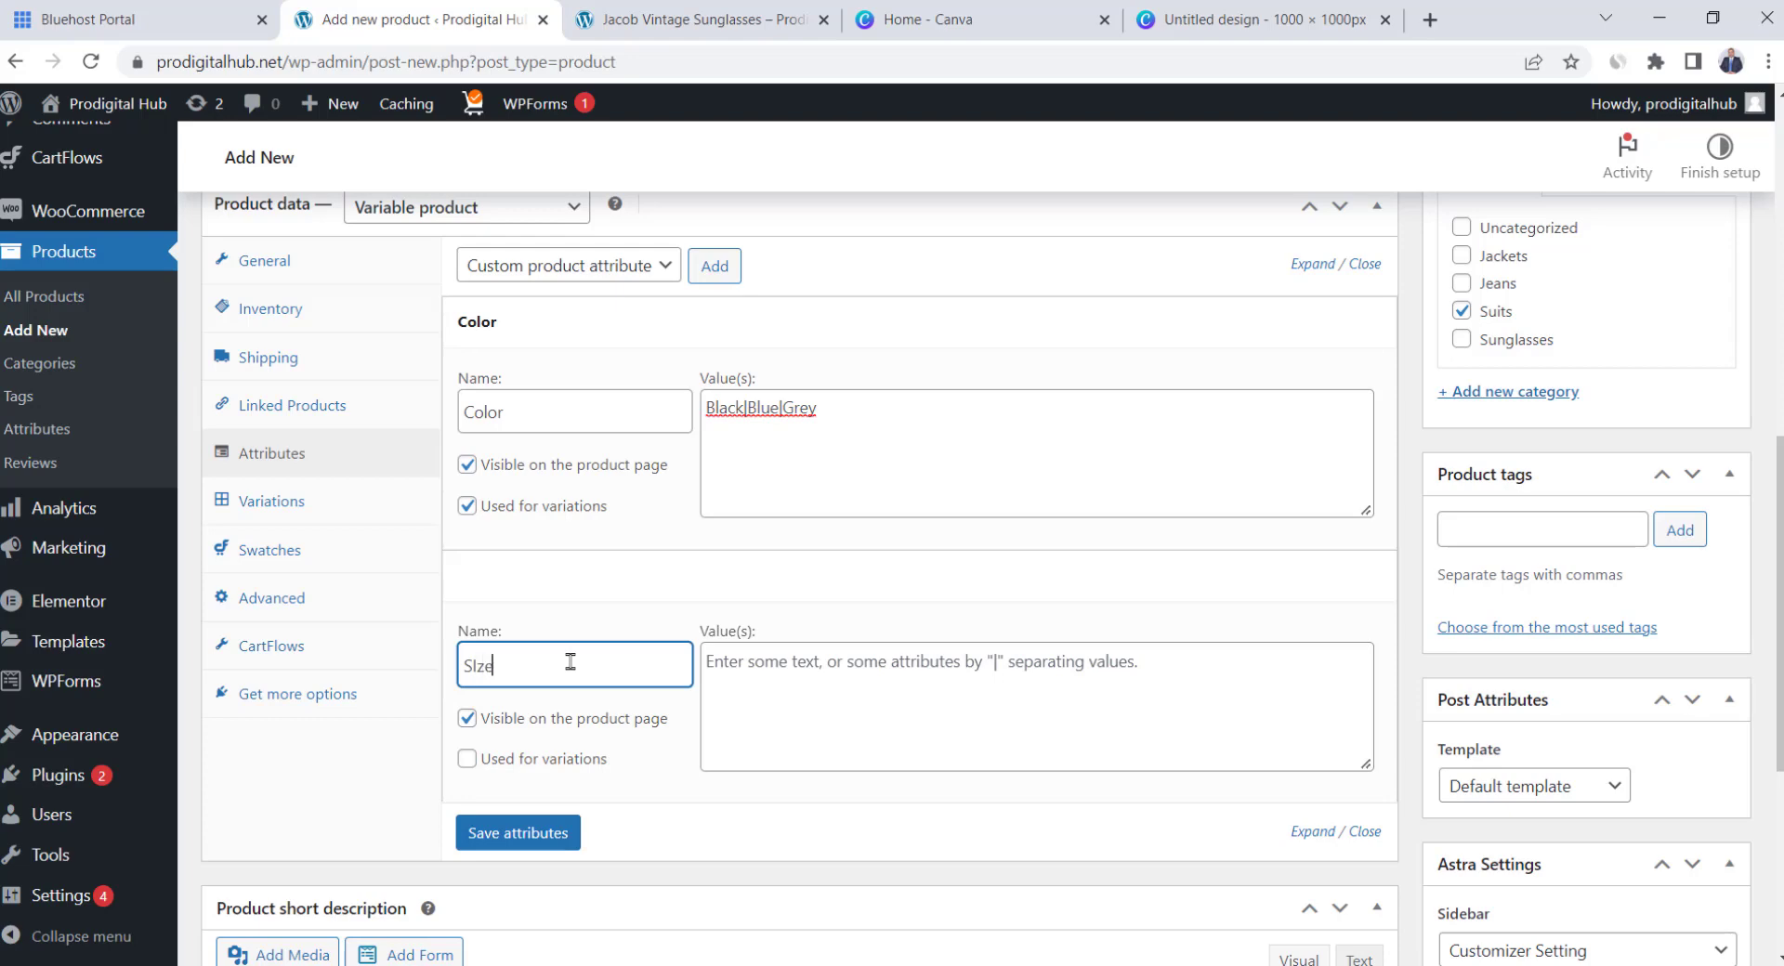
click(820, 678)
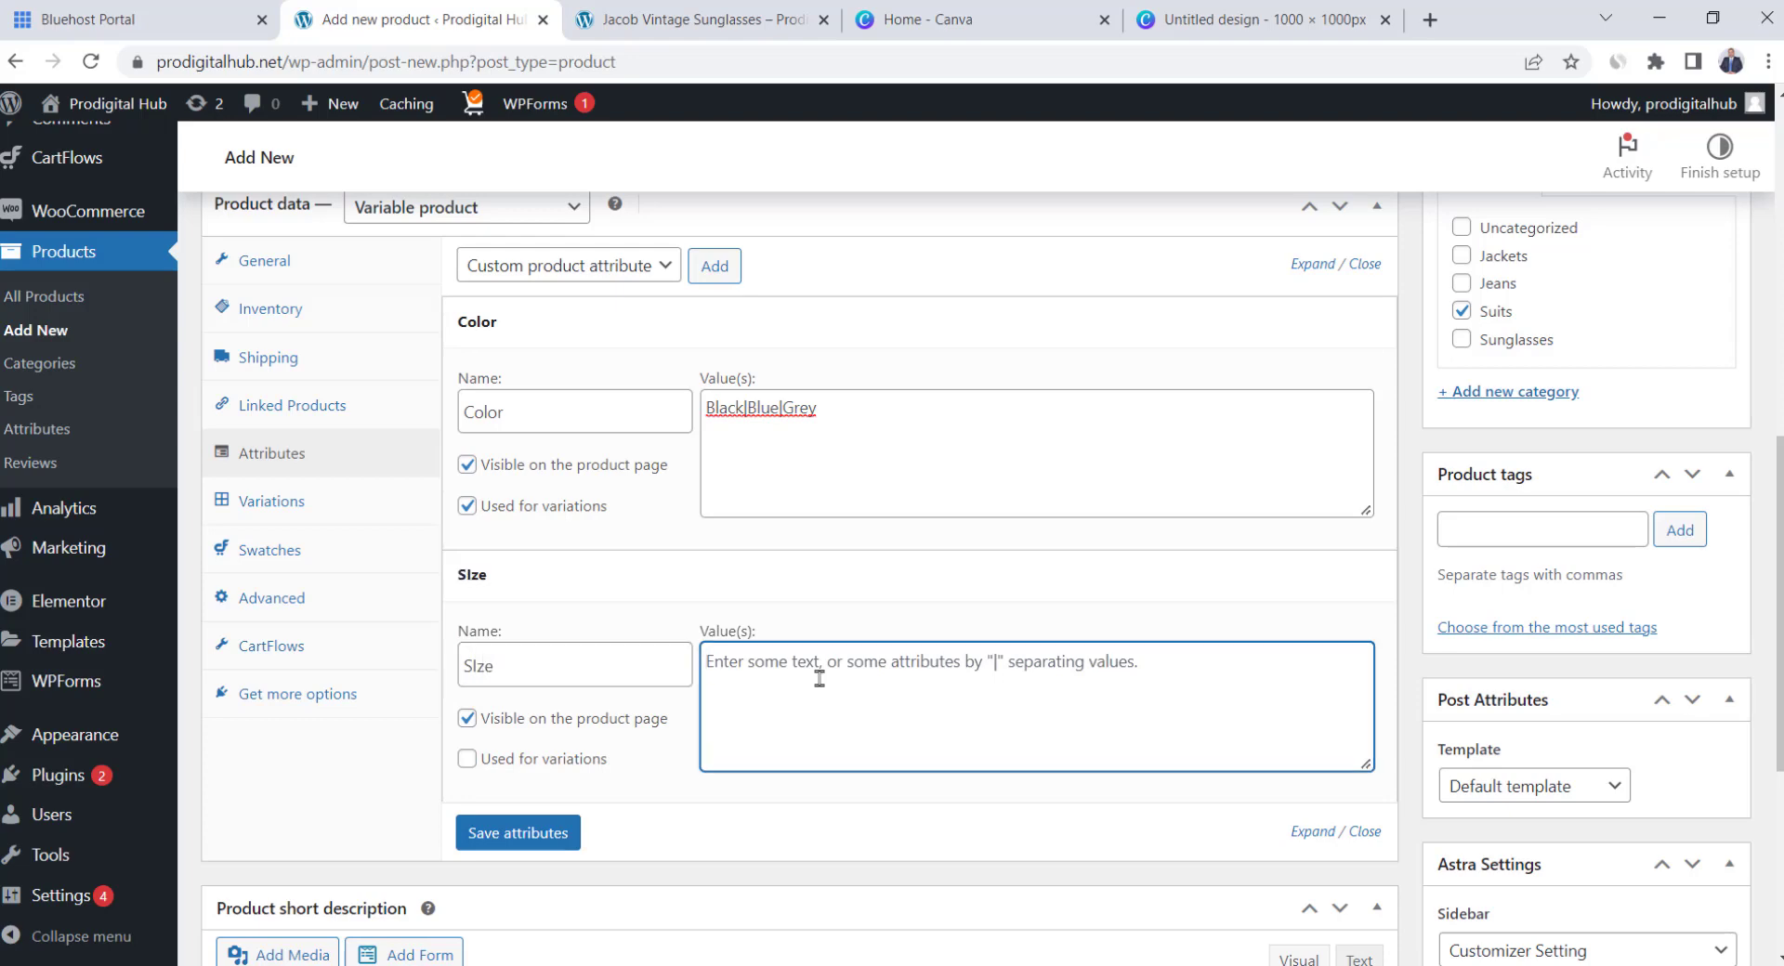
text(43|44|45|46|47)
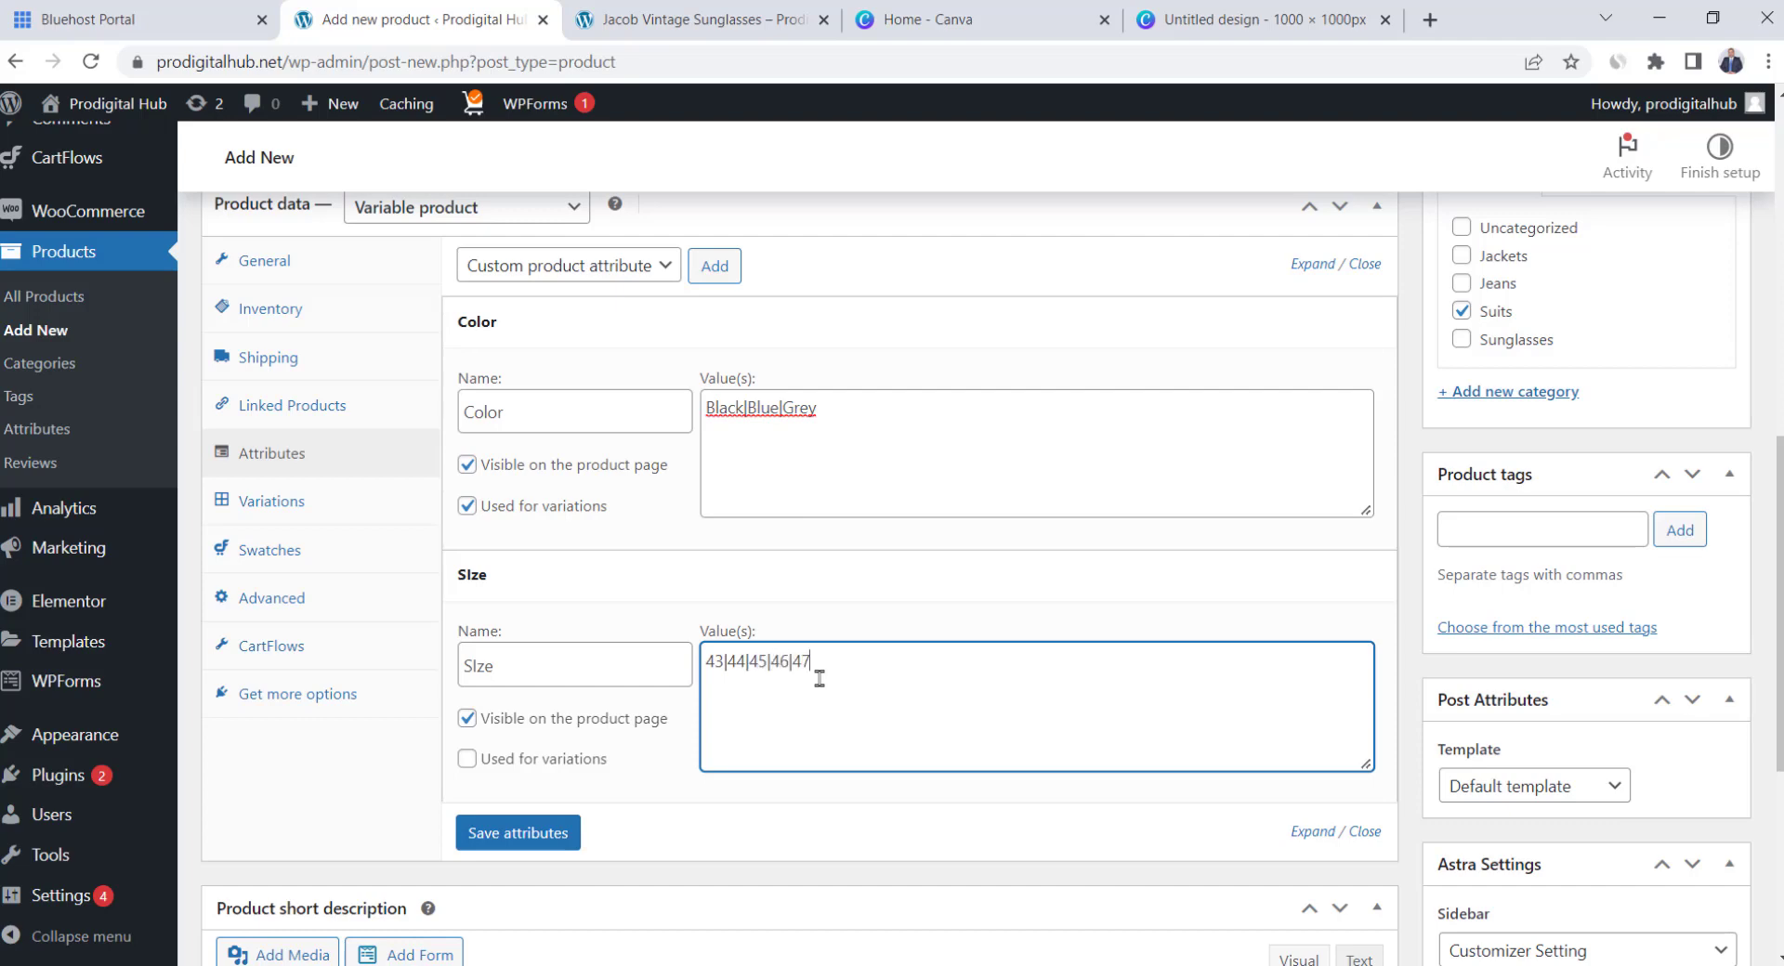
click(469, 758)
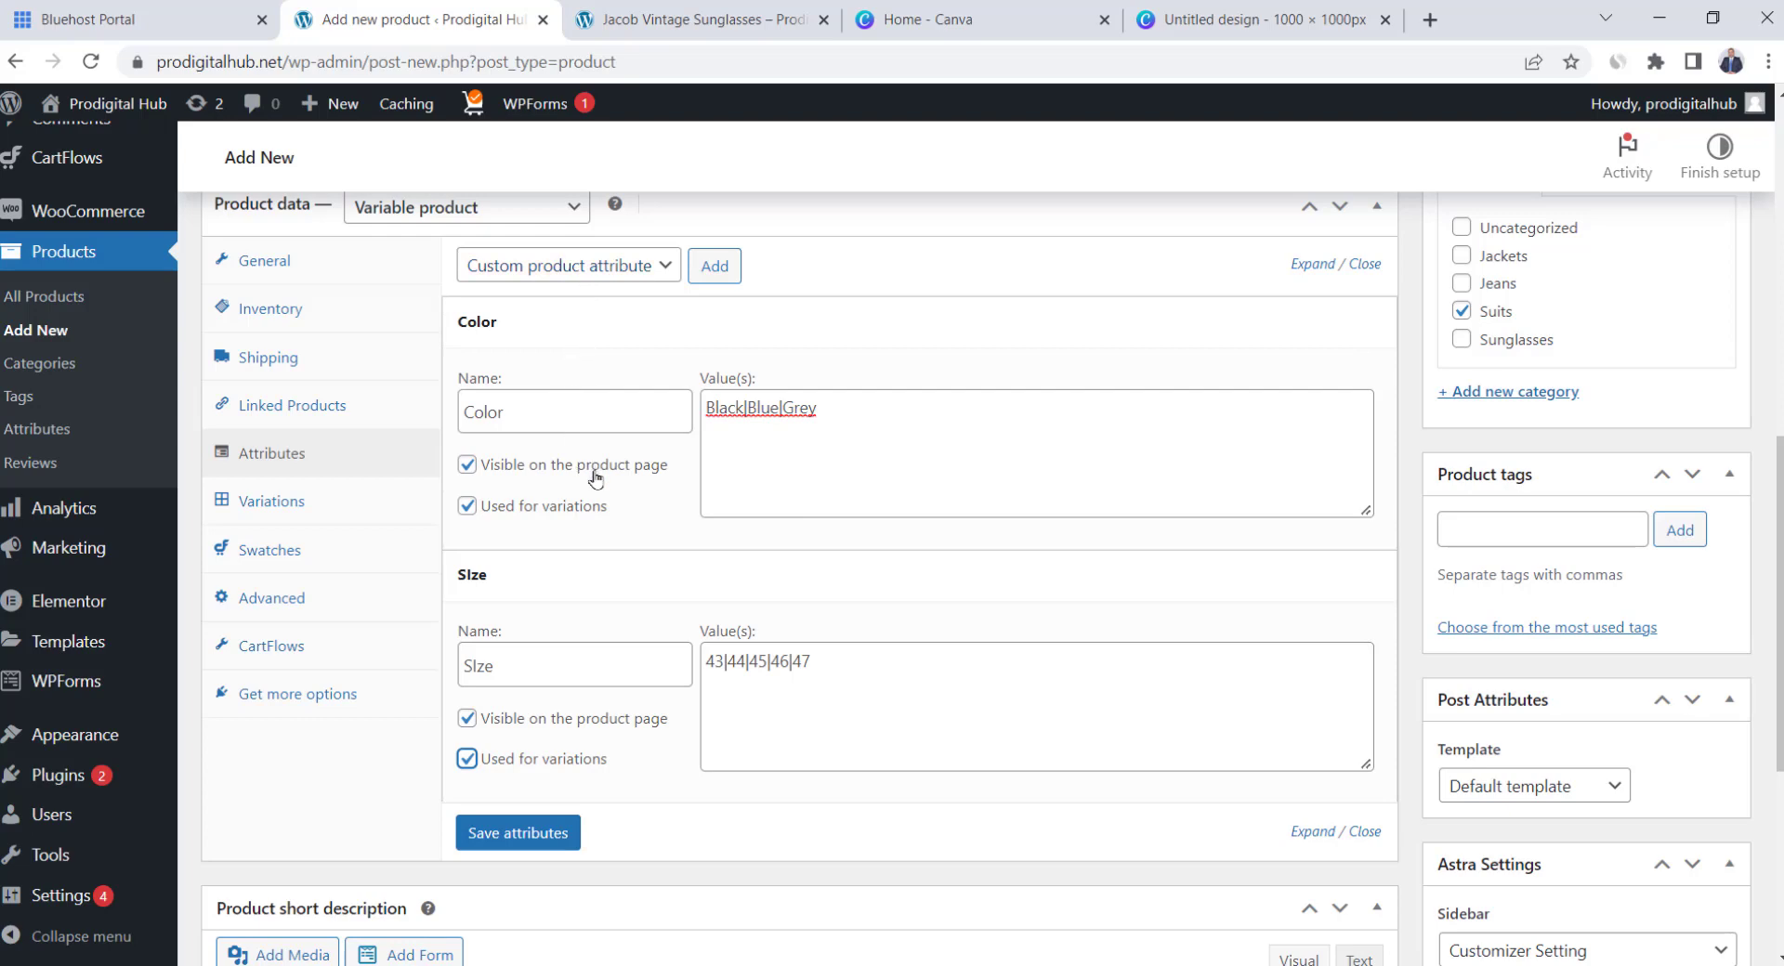
click(524, 834)
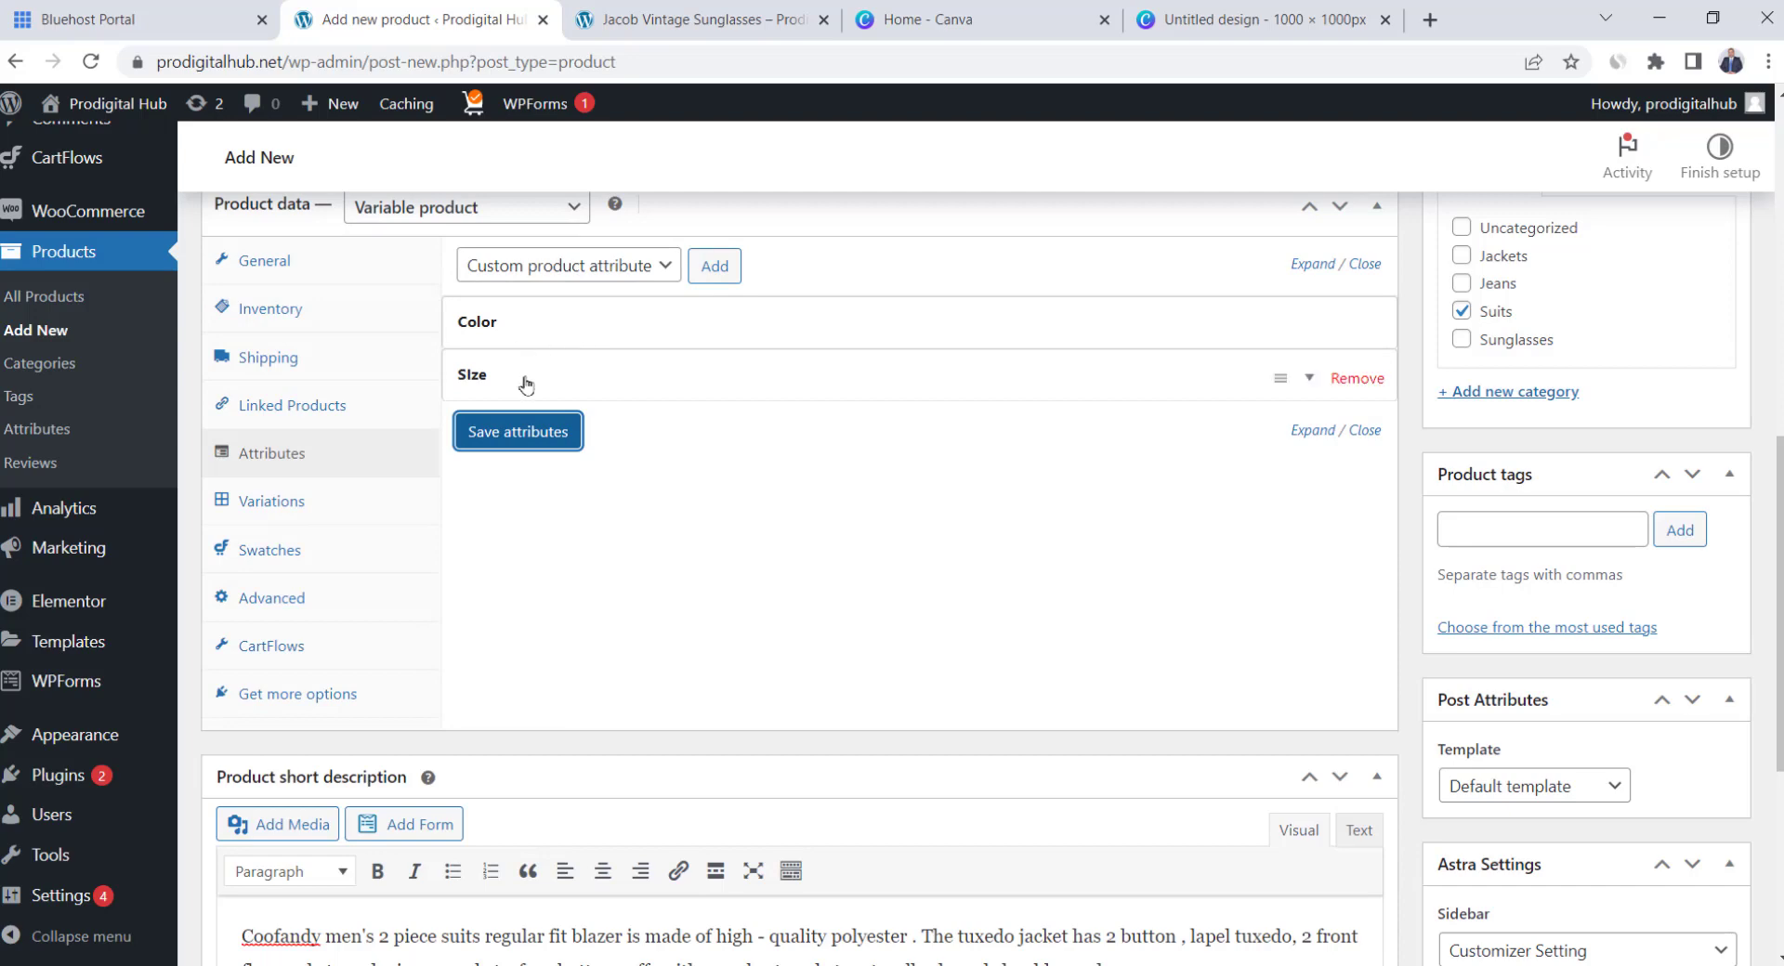
Create all 15 Color and Size variations from the product's attributes
click(338, 504)
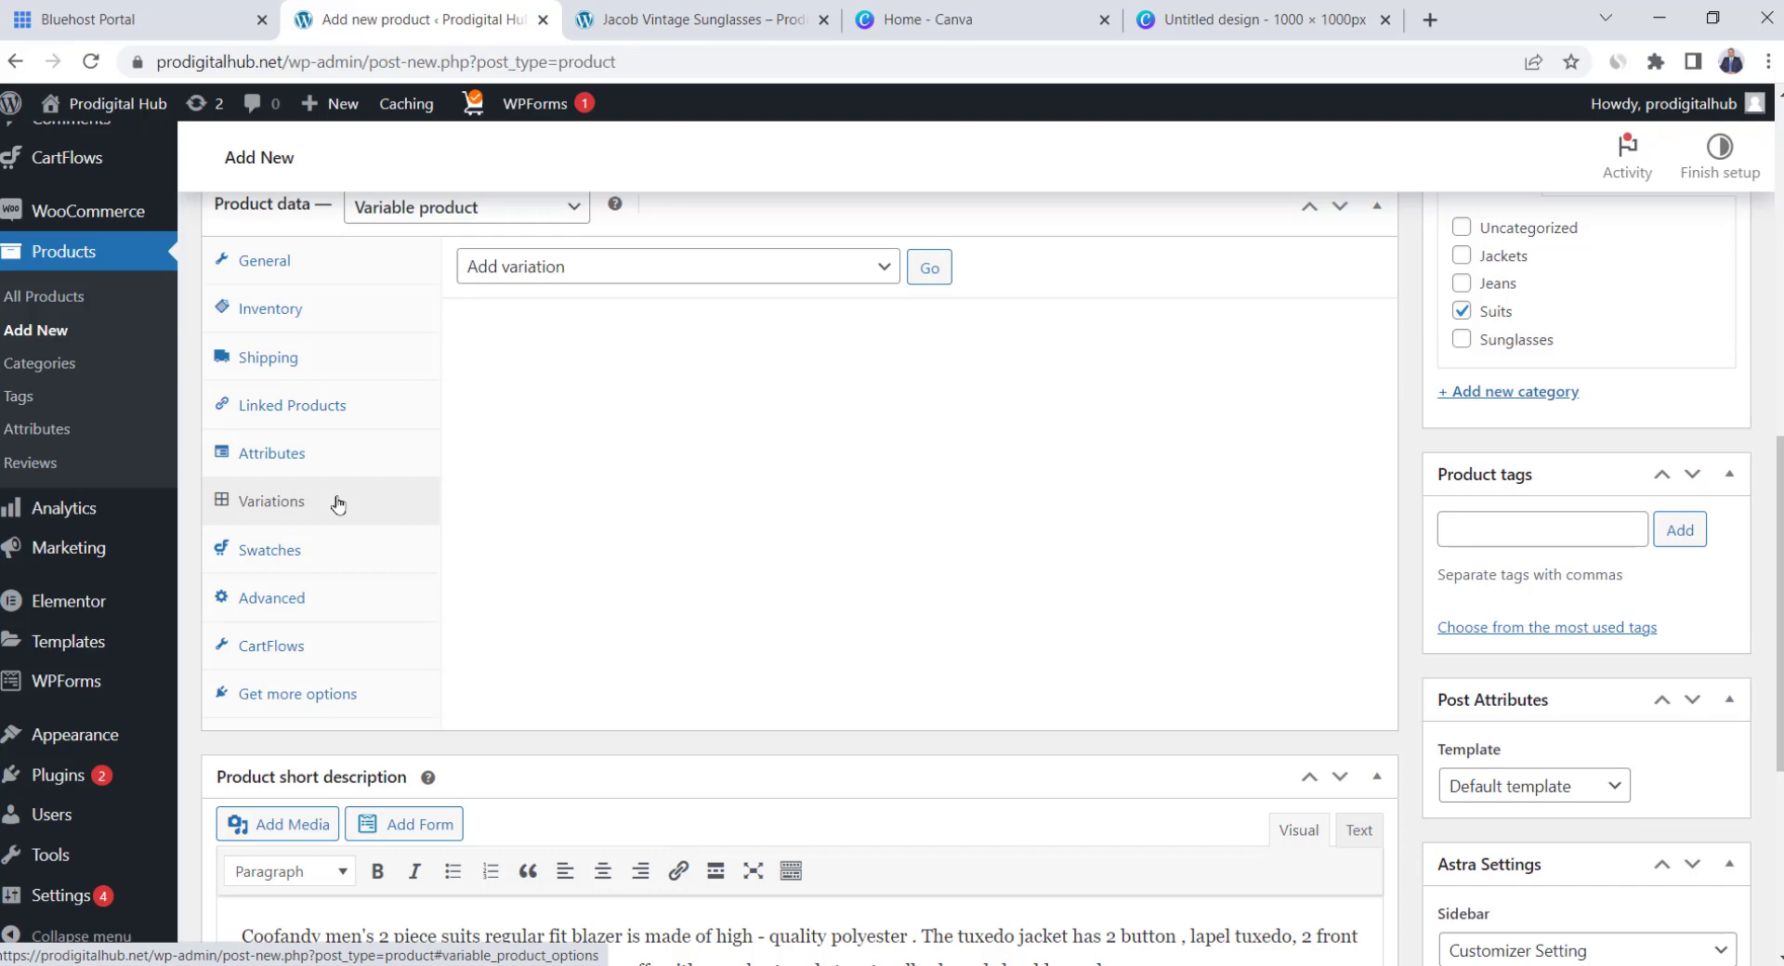
click(676, 266)
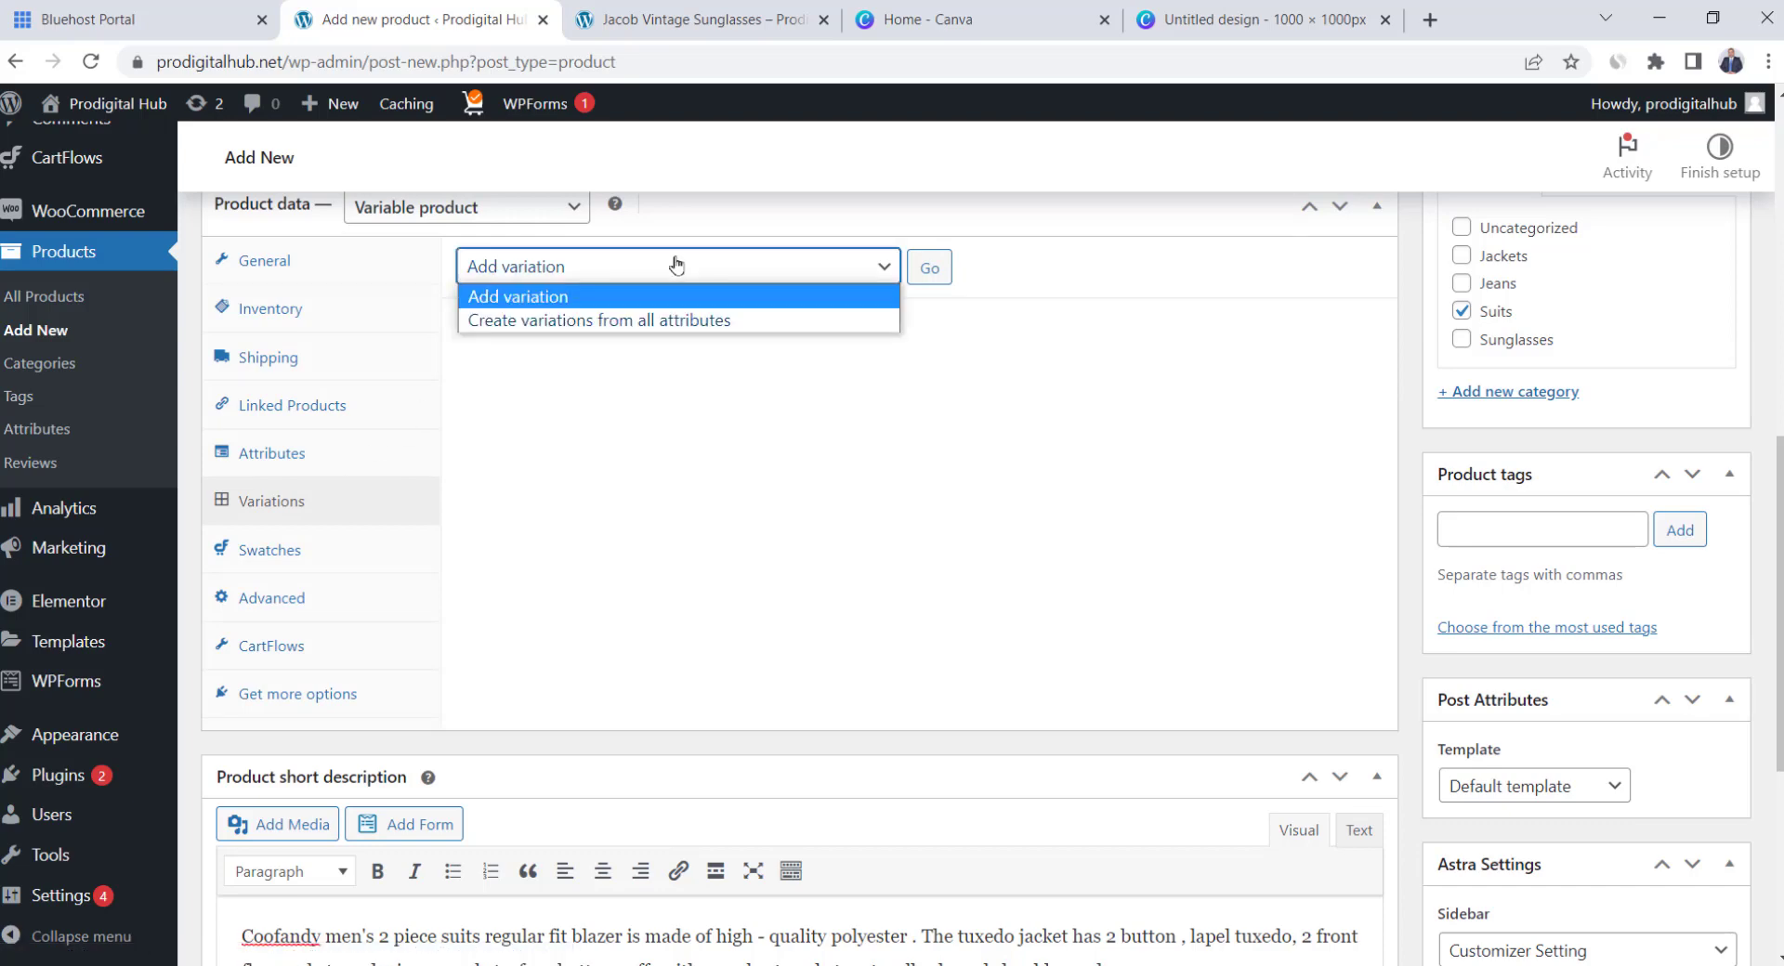
click(507, 321)
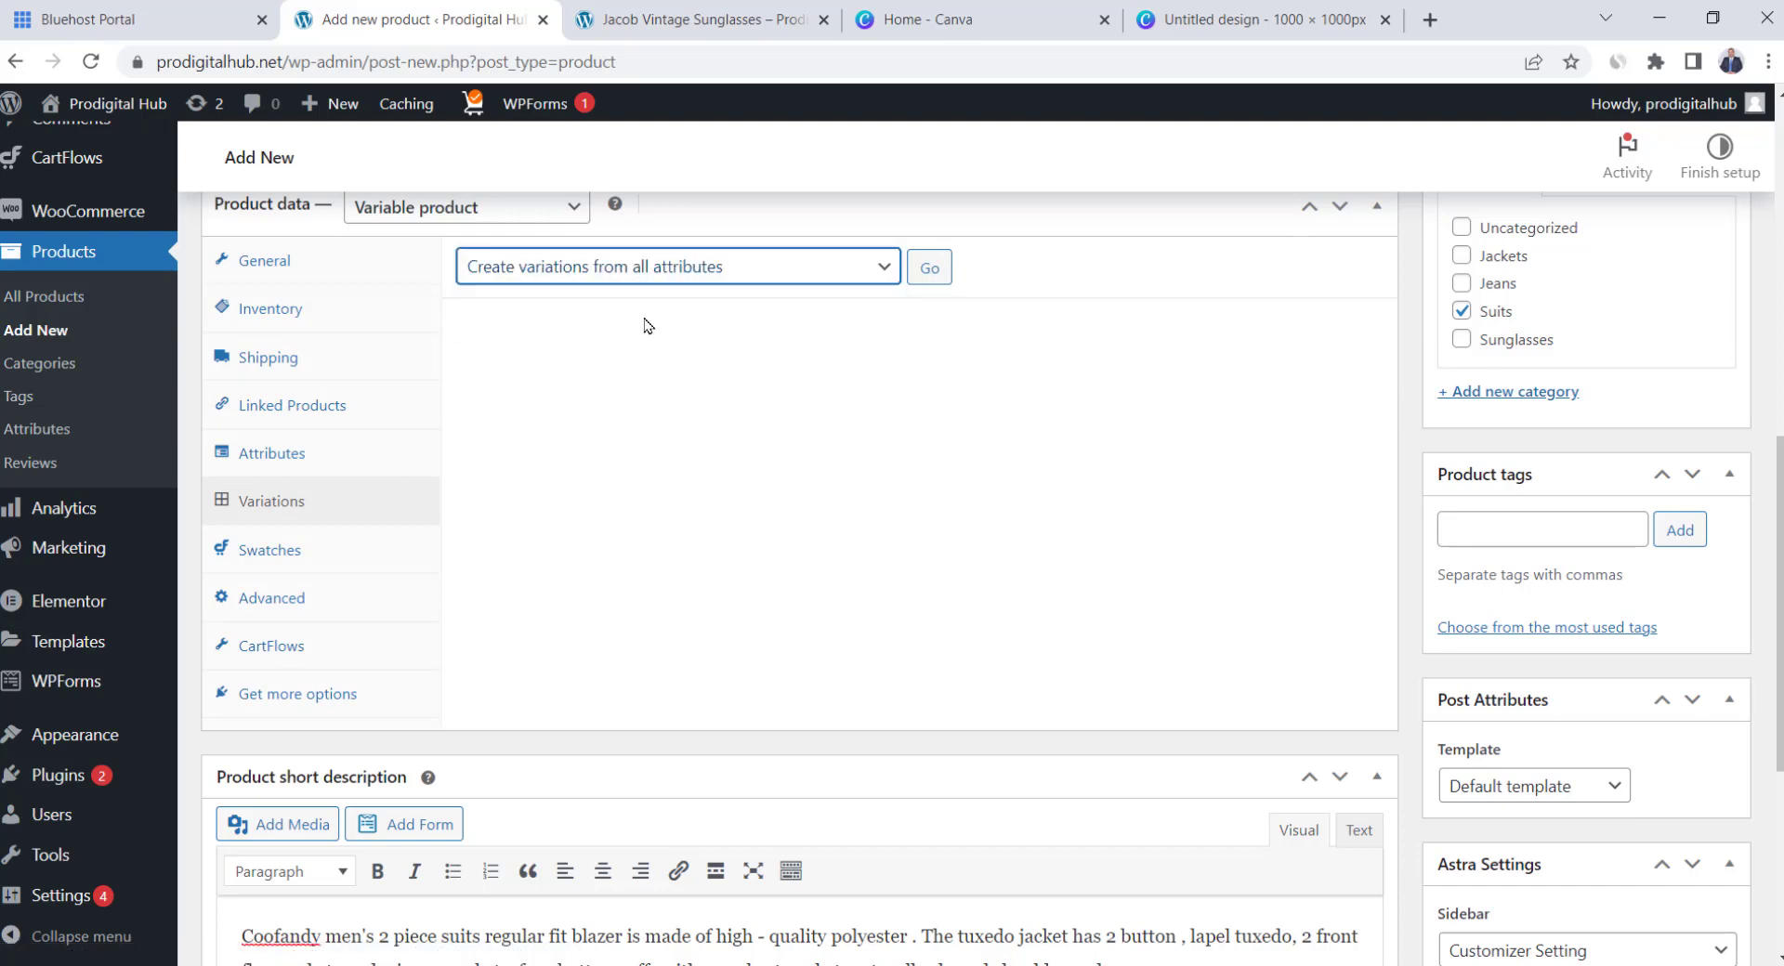
click(940, 273)
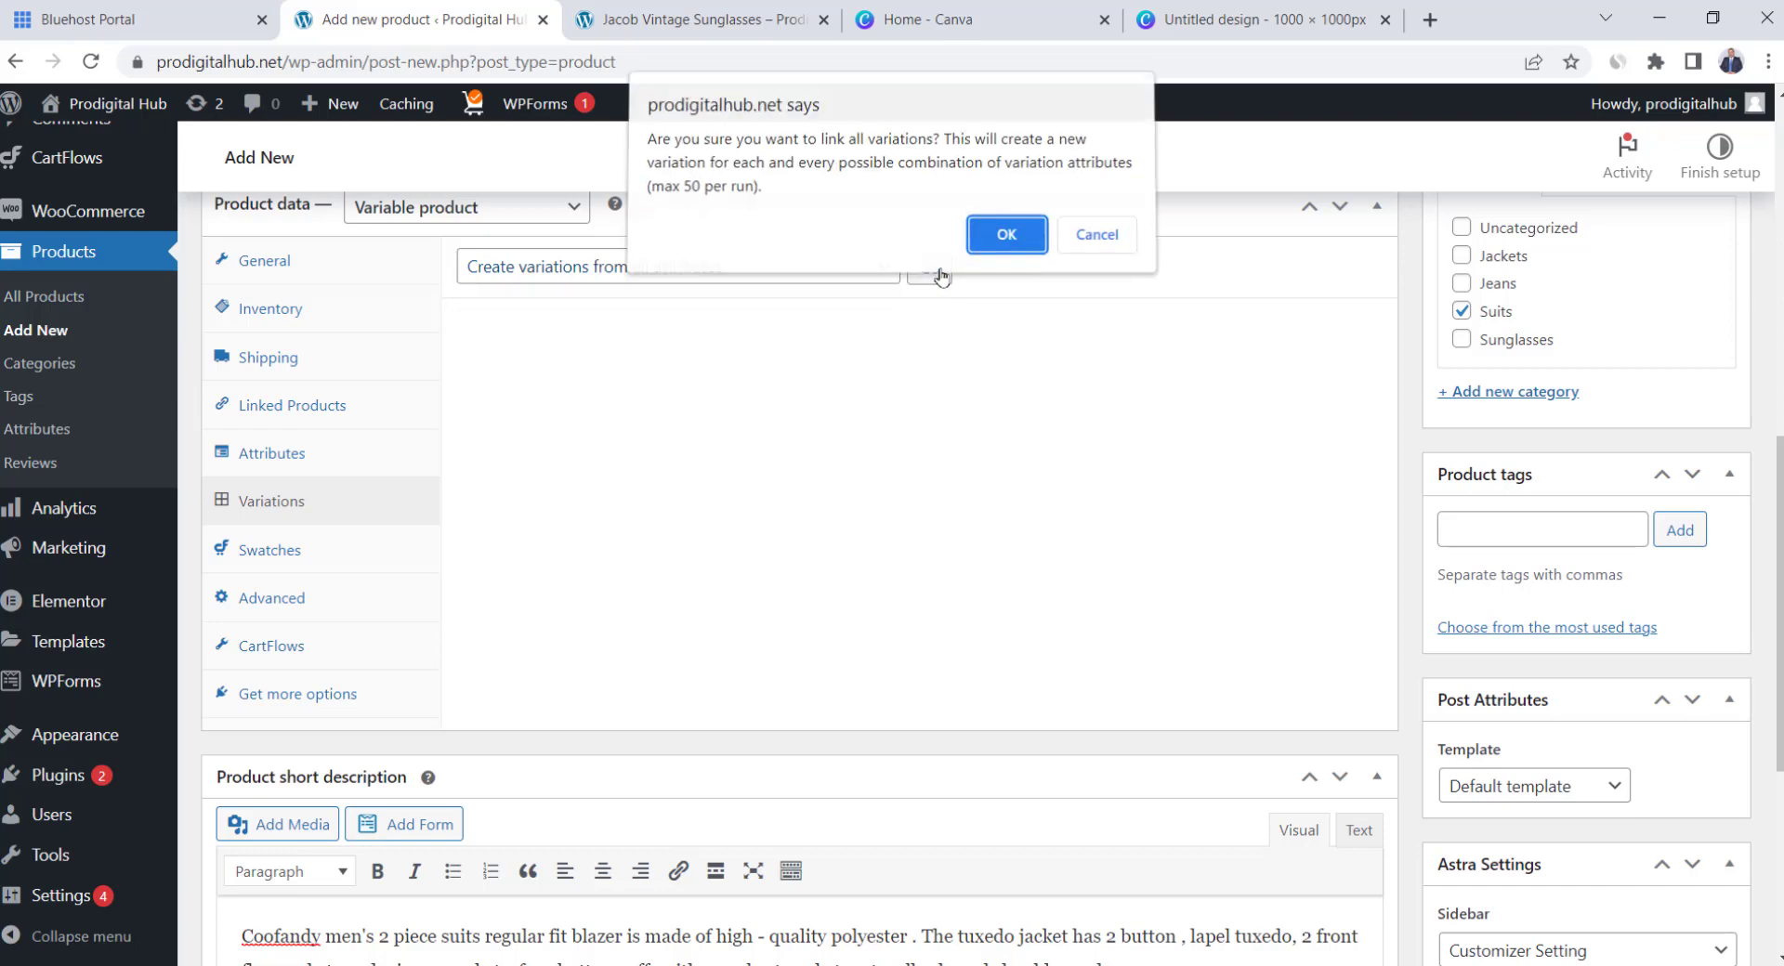
click(1016, 237)
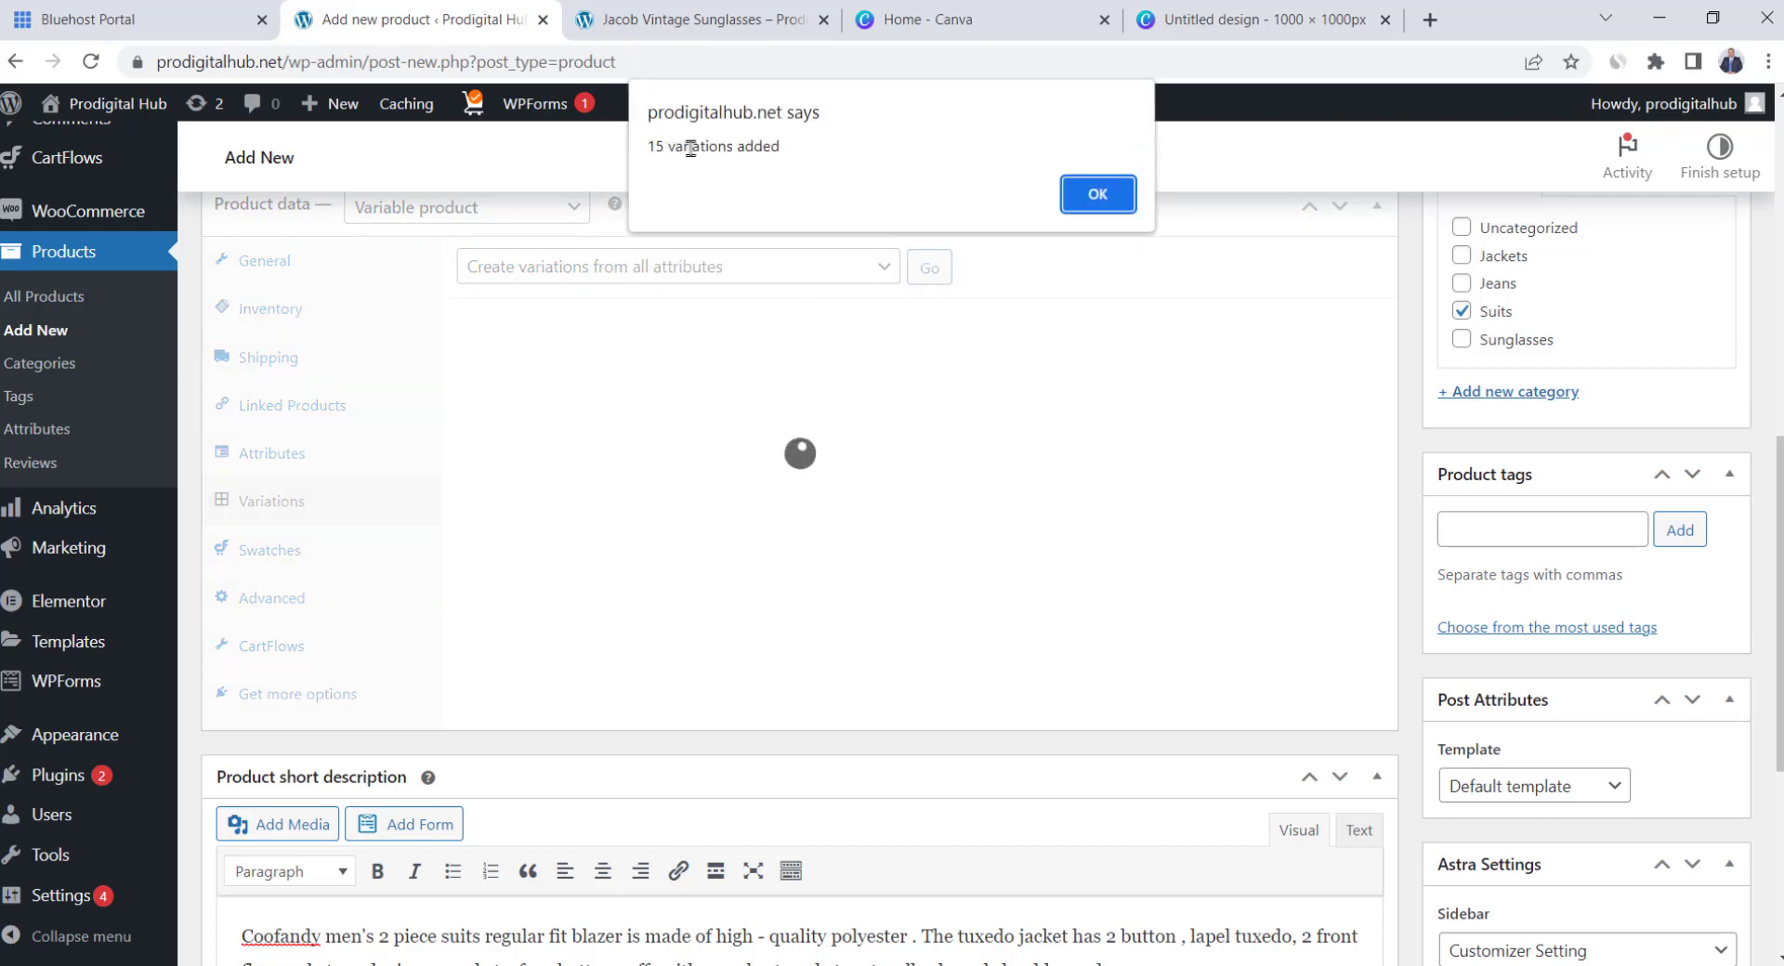
click(1100, 201)
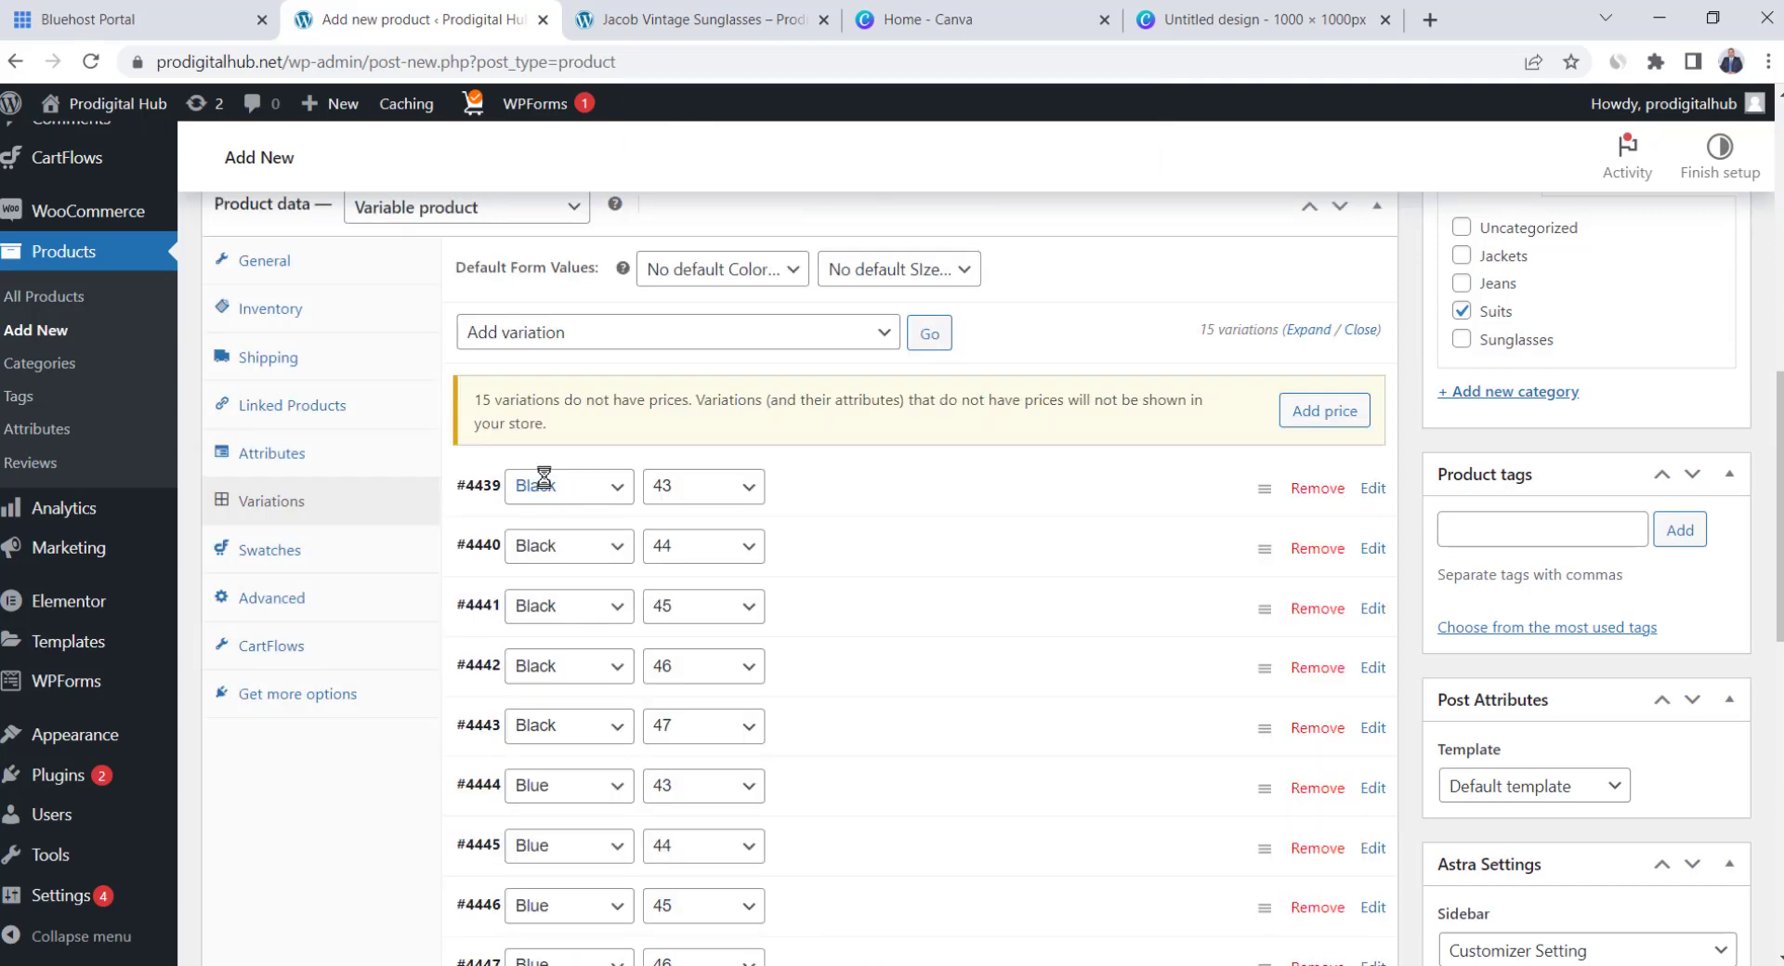
scroll(595, 485, down, 1)
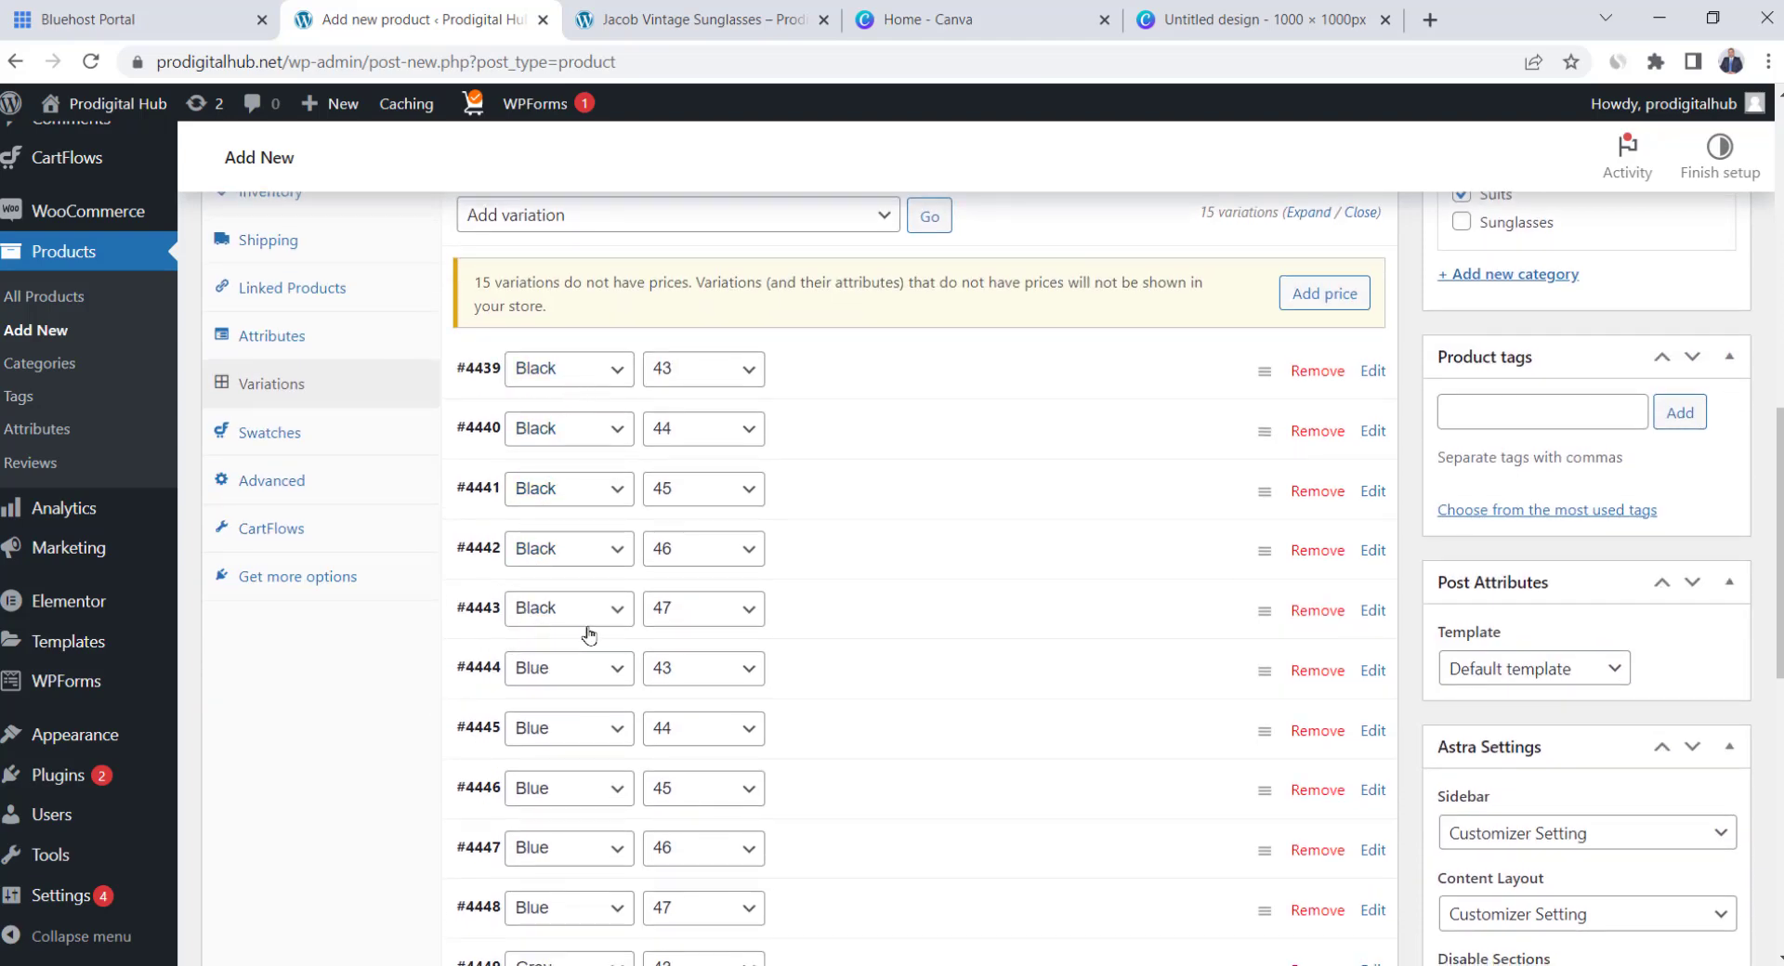
scroll(573, 454, down, 2)
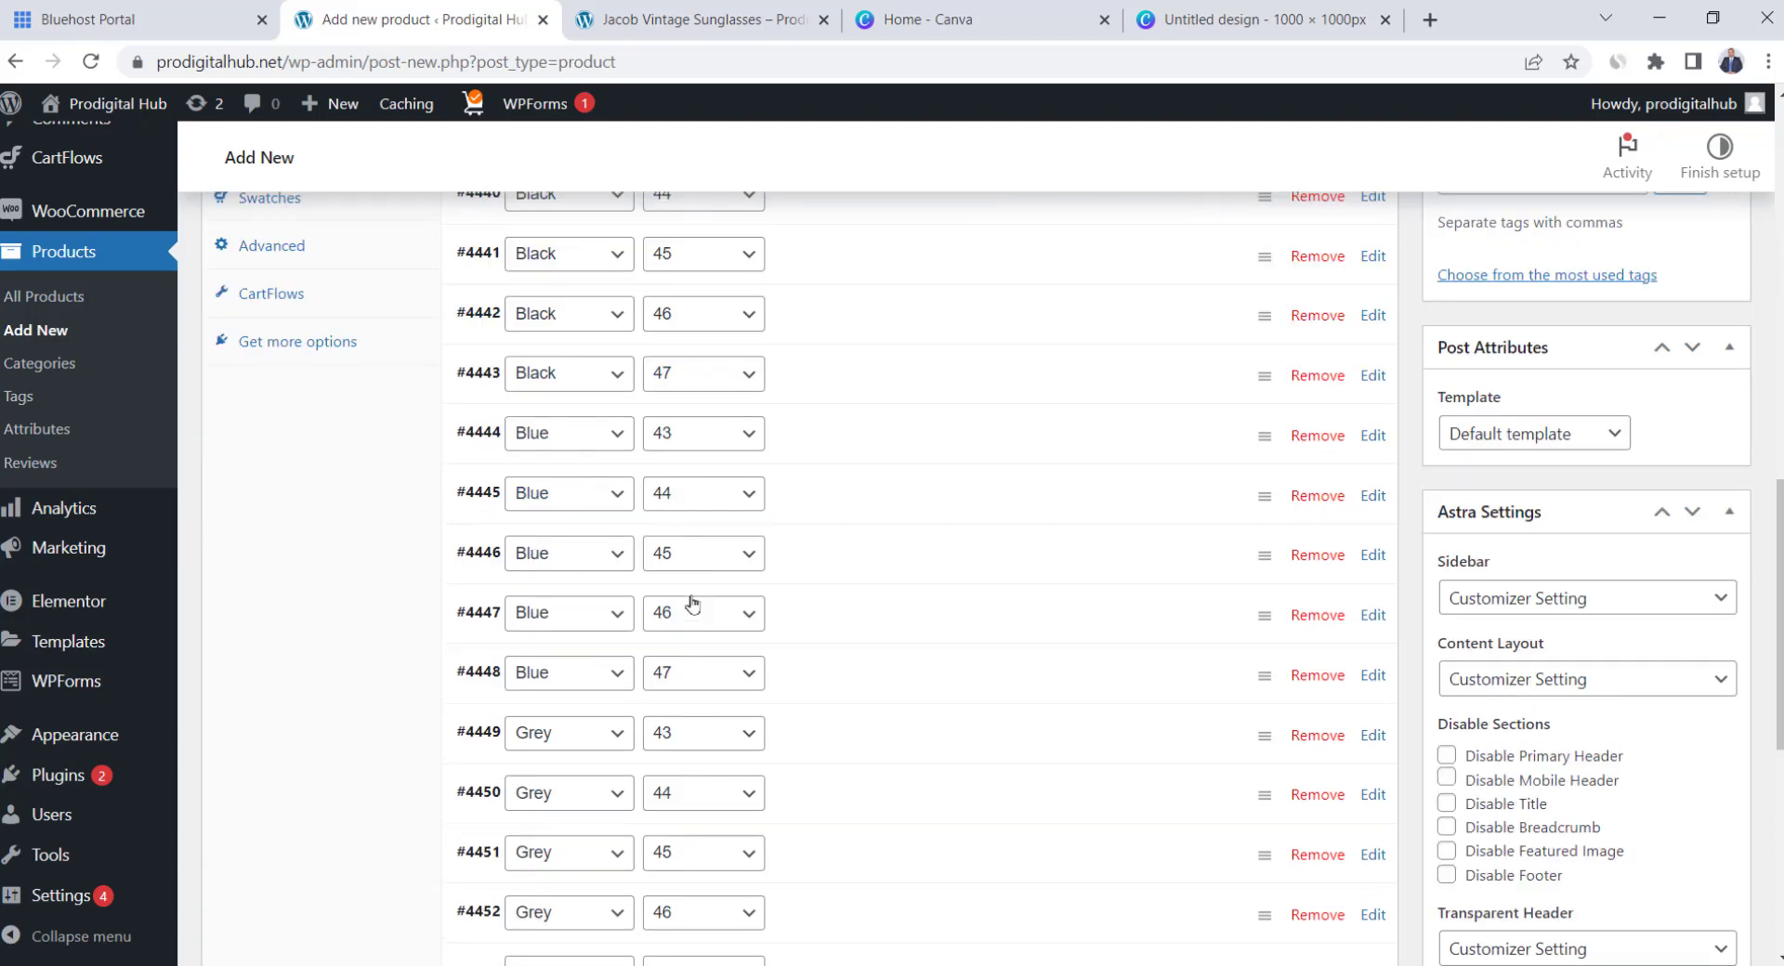
scroll(887, 493, up, 3)
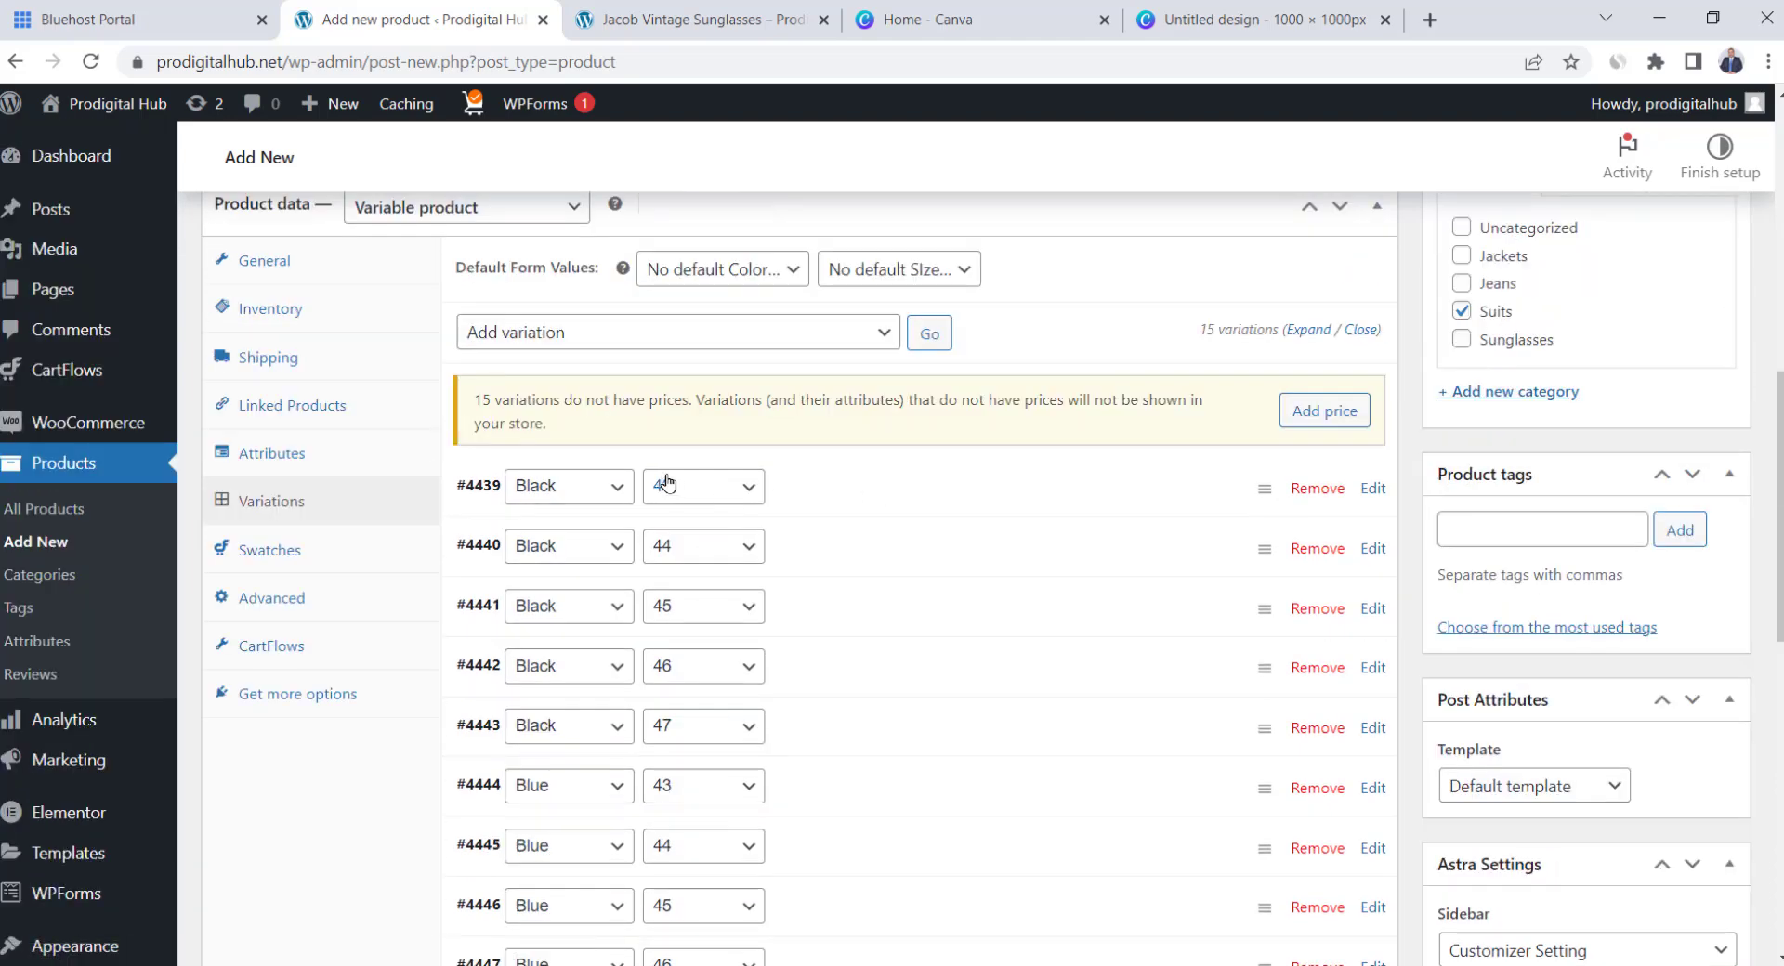
Expand variation #4439 to begin editing its SKU
click(945, 493)
scroll(944, 493, down, 1)
click(969, 484)
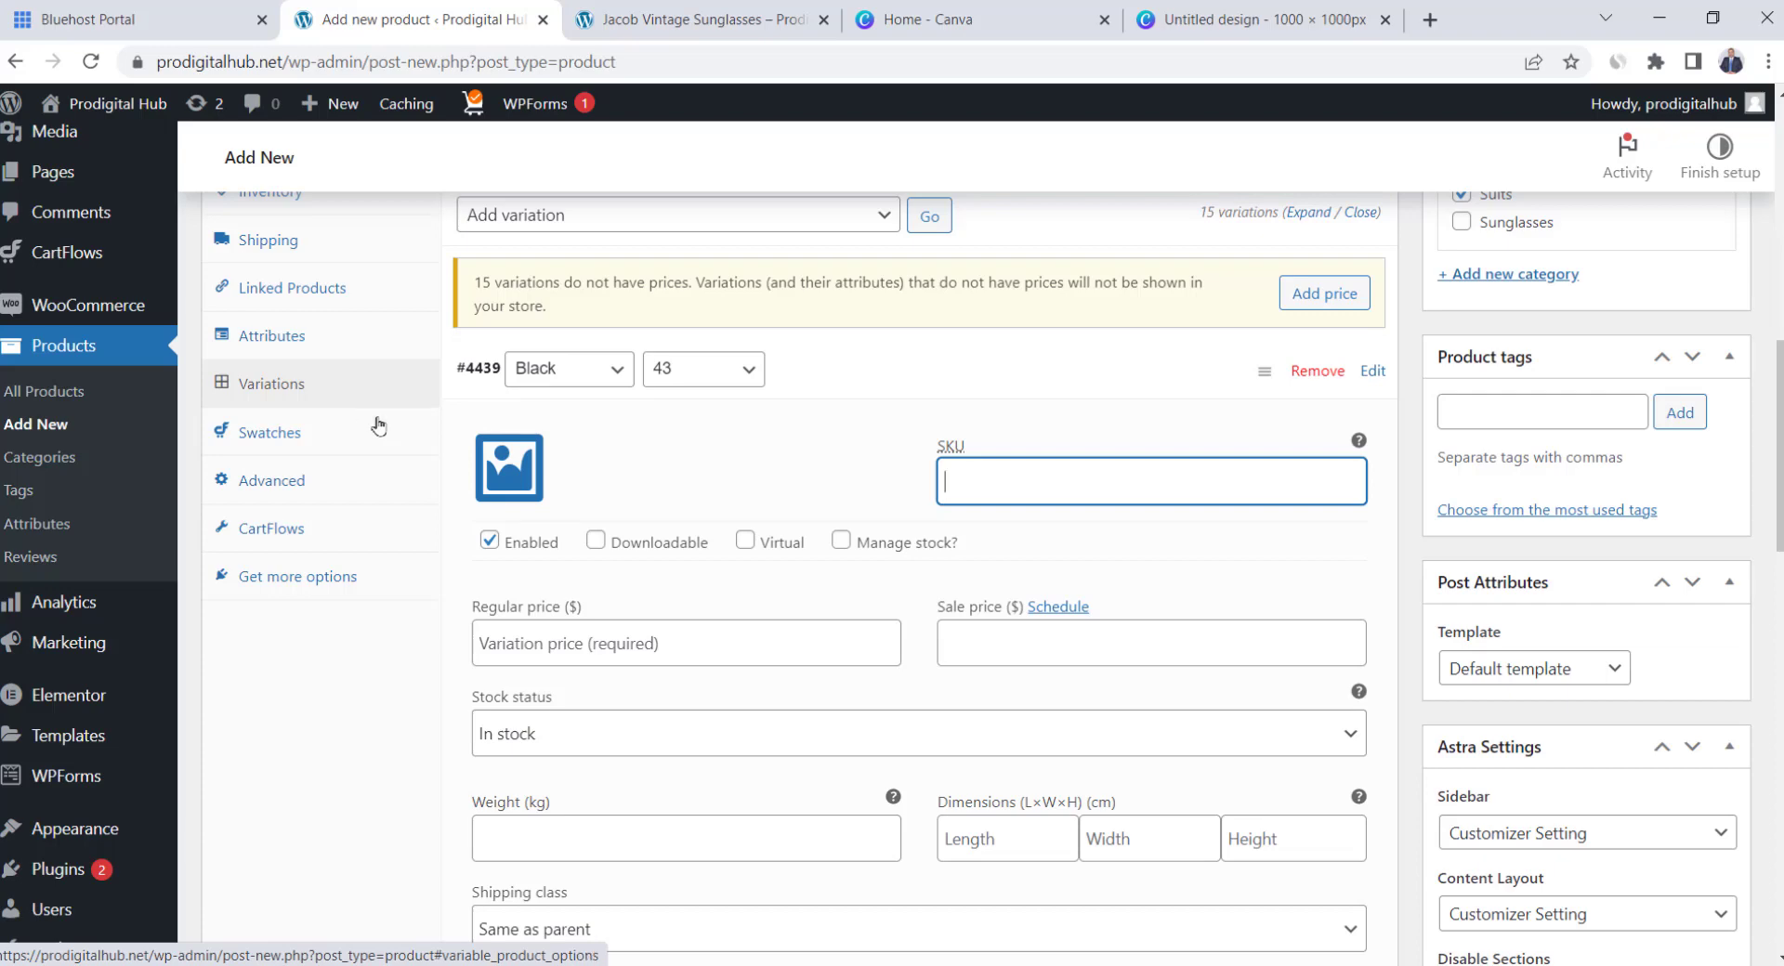
Give variation #4439 the SKU AB123232
scroll(377, 427, up, 1)
click(313, 308)
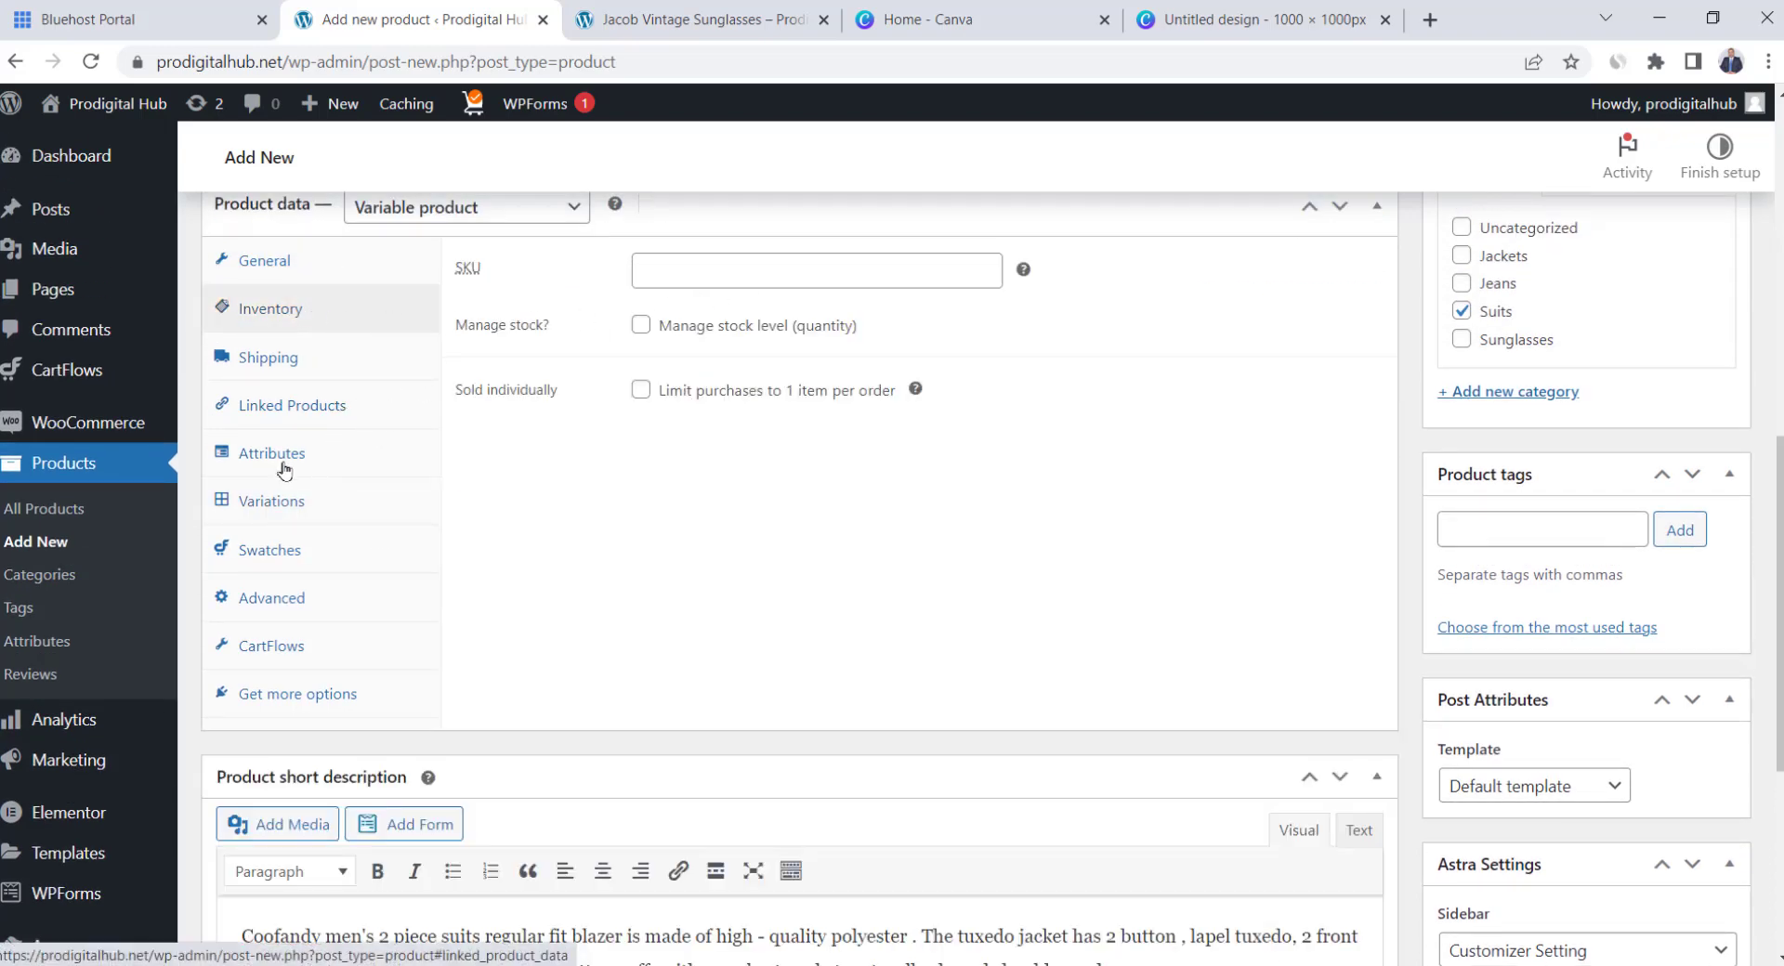
click(289, 509)
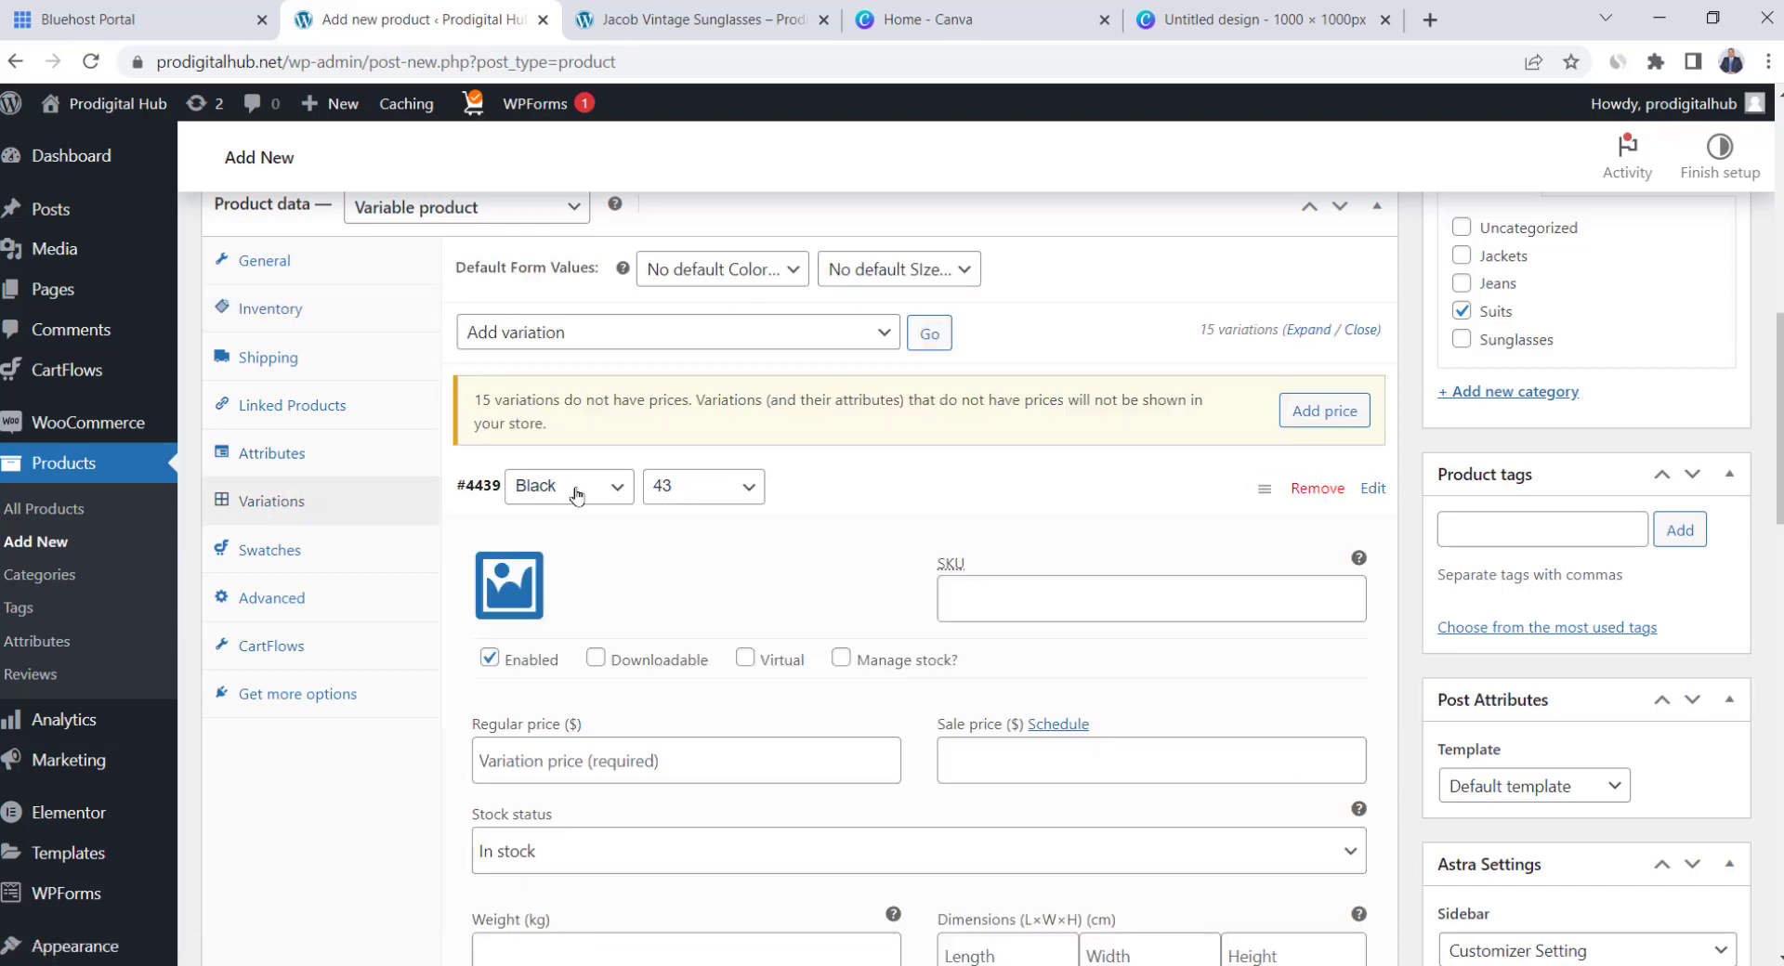
scroll(522, 505, down, 1)
click(1021, 499)
text(AB123232)
scroll(985, 487, down, 1)
Enable stock management with regular price 65, sale price 54, stock 200 and low-stock threshold 9
click(841, 426)
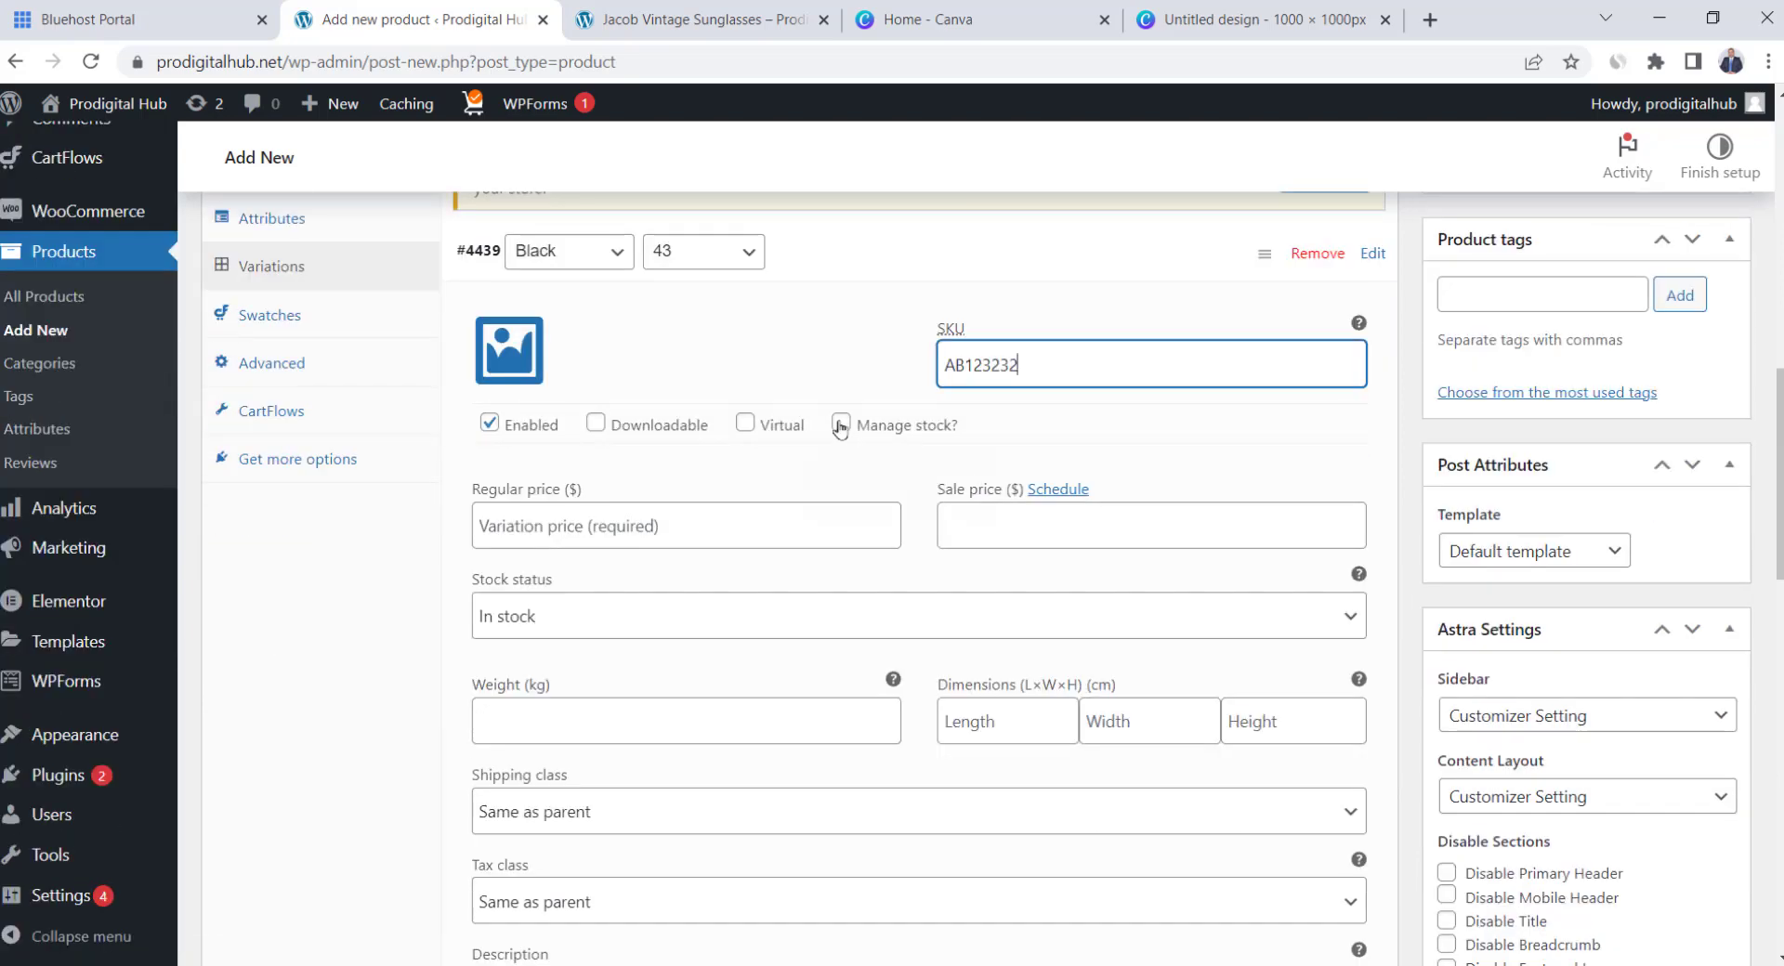
click(710, 520)
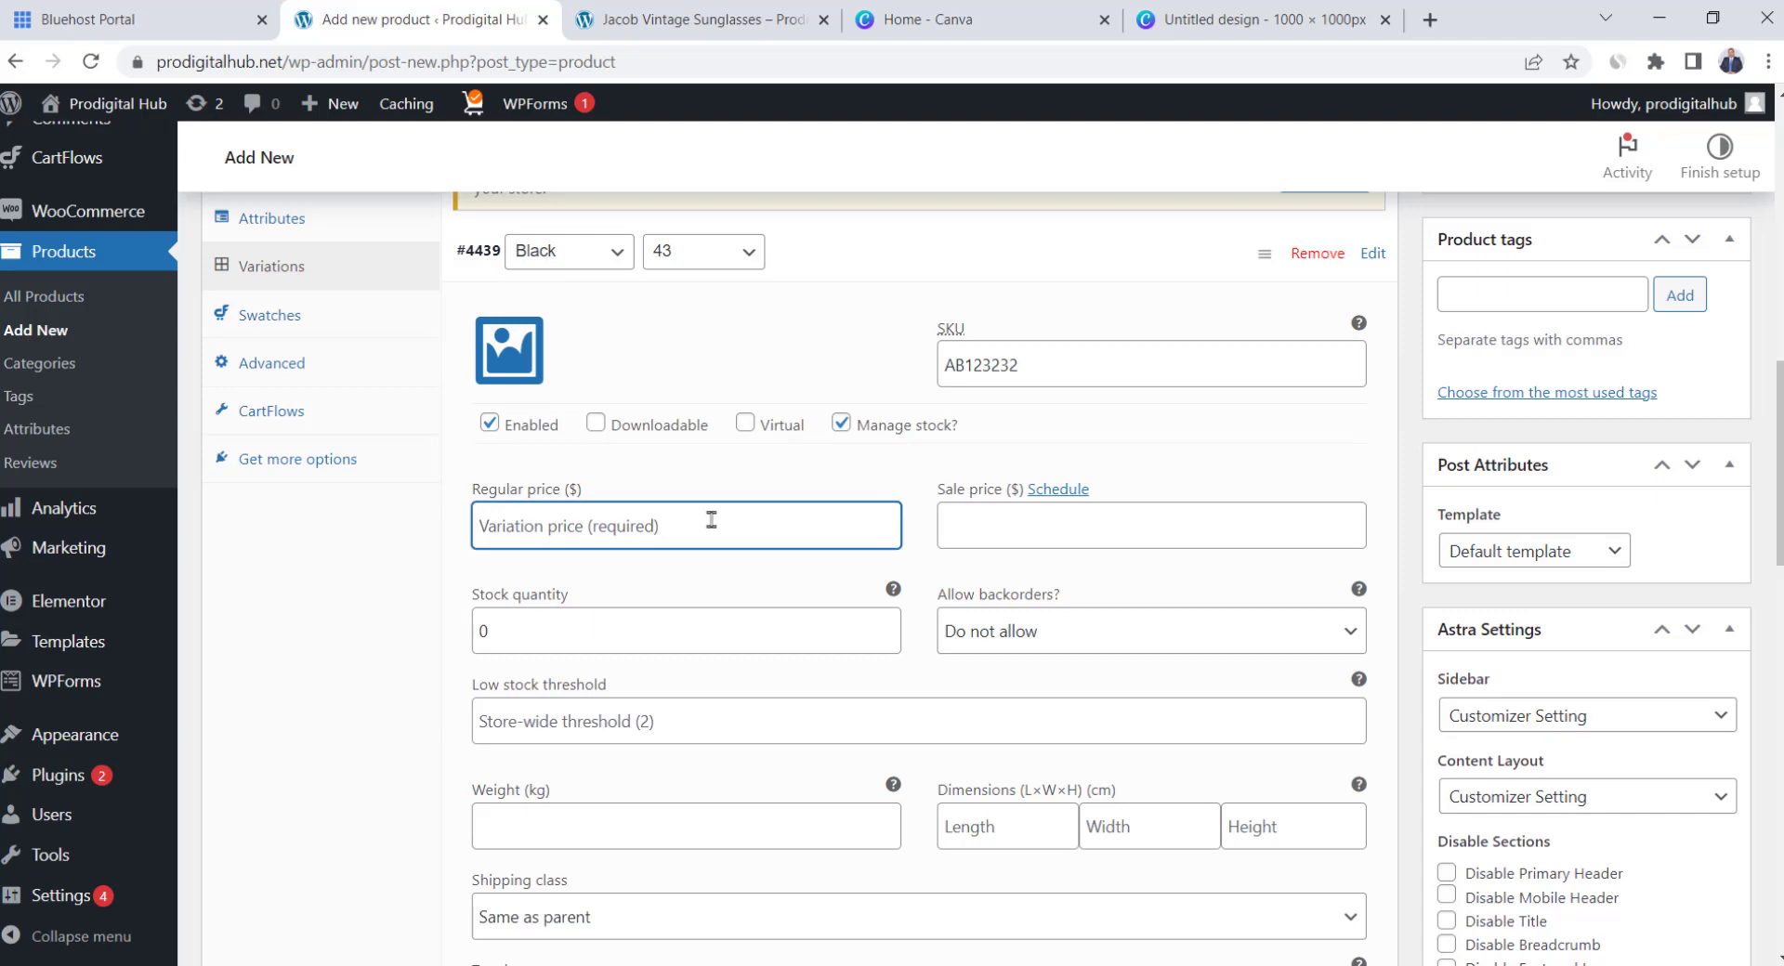
text(65)
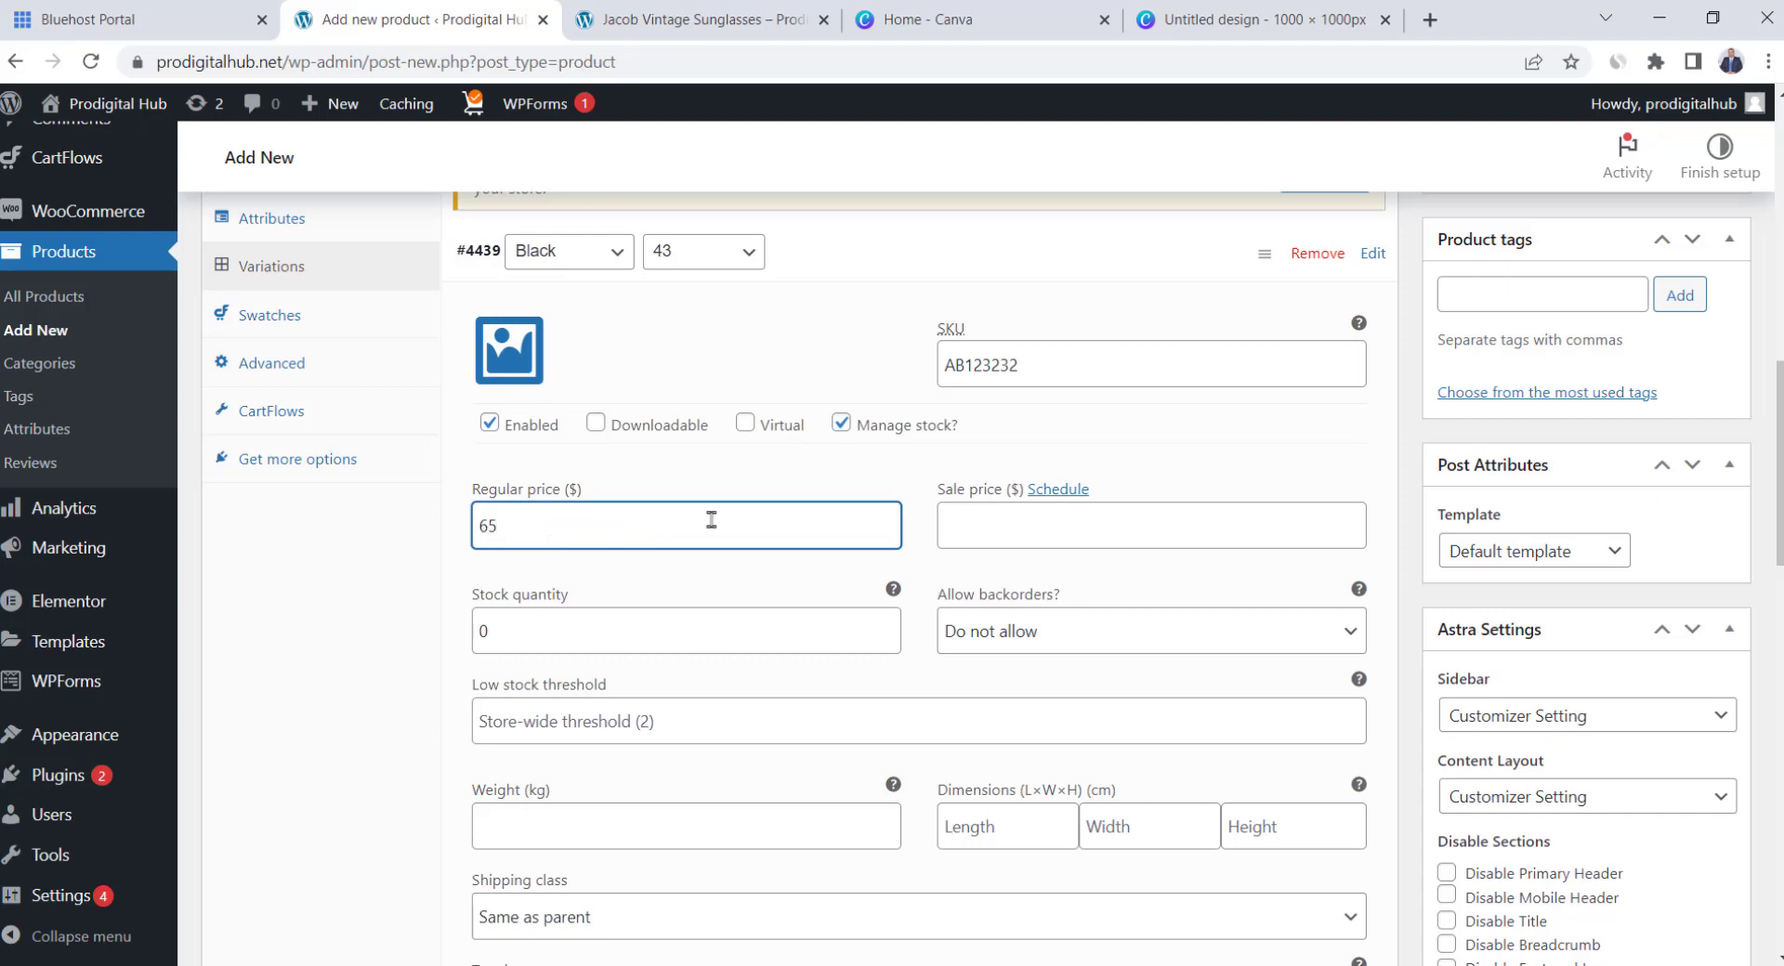
click(996, 542)
text(54)
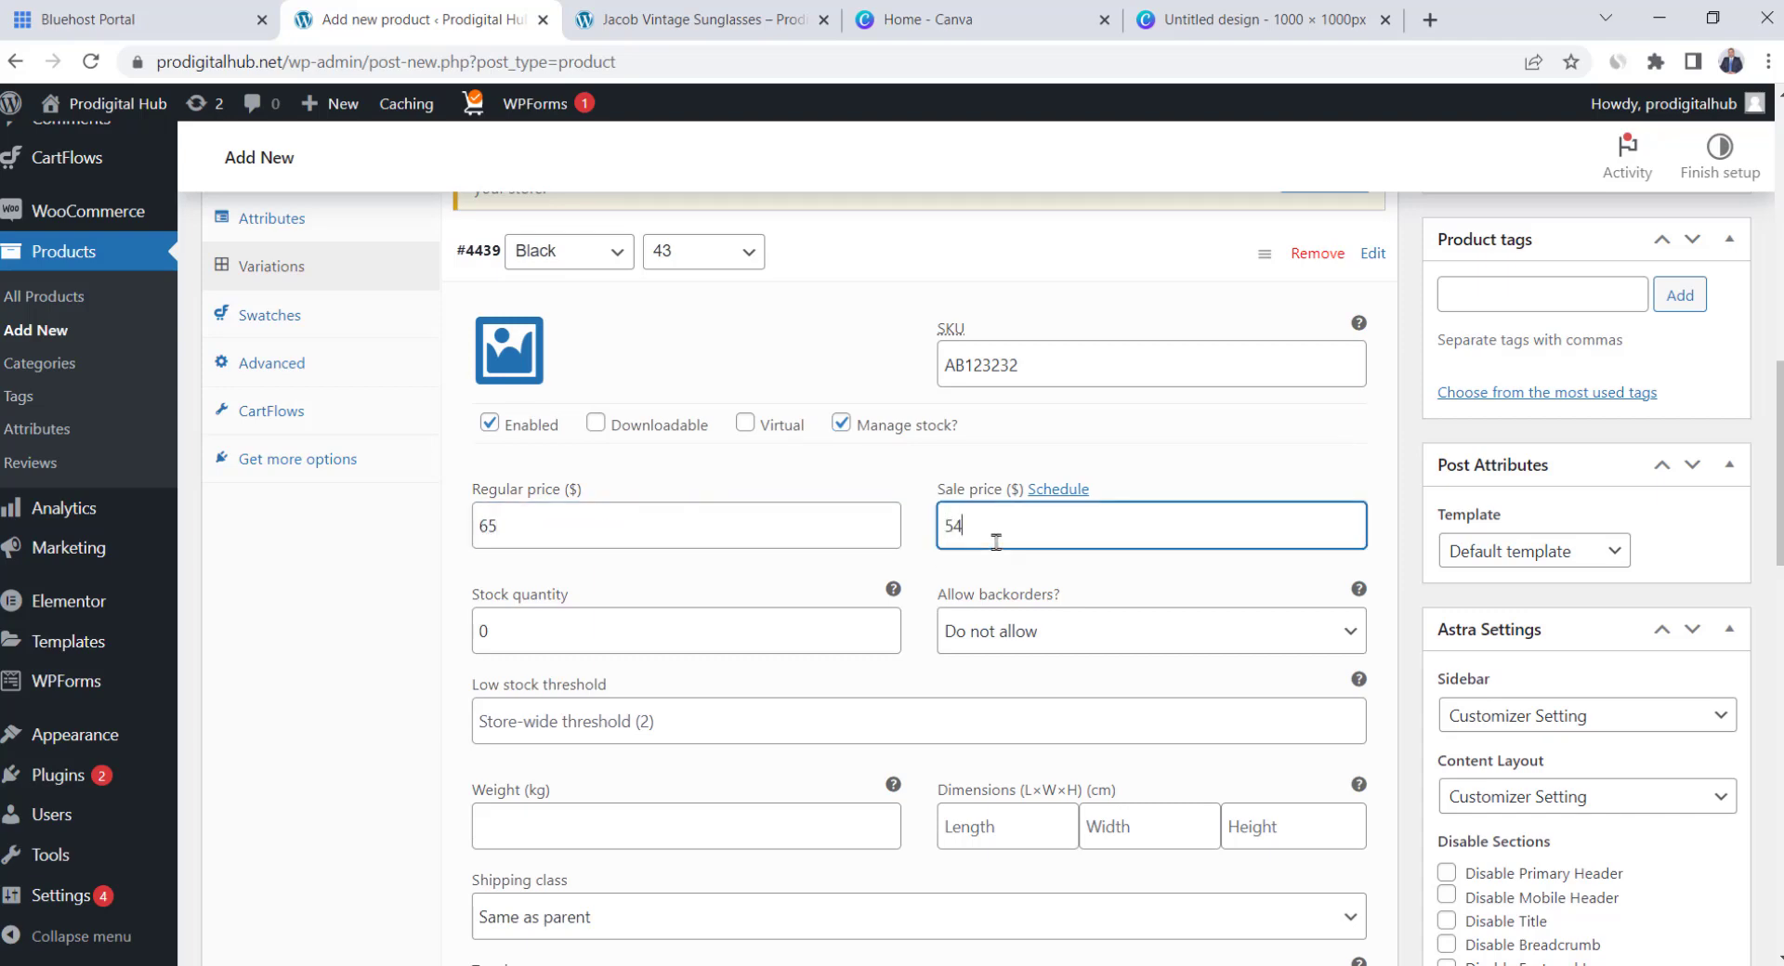
click(711, 623)
text(200)
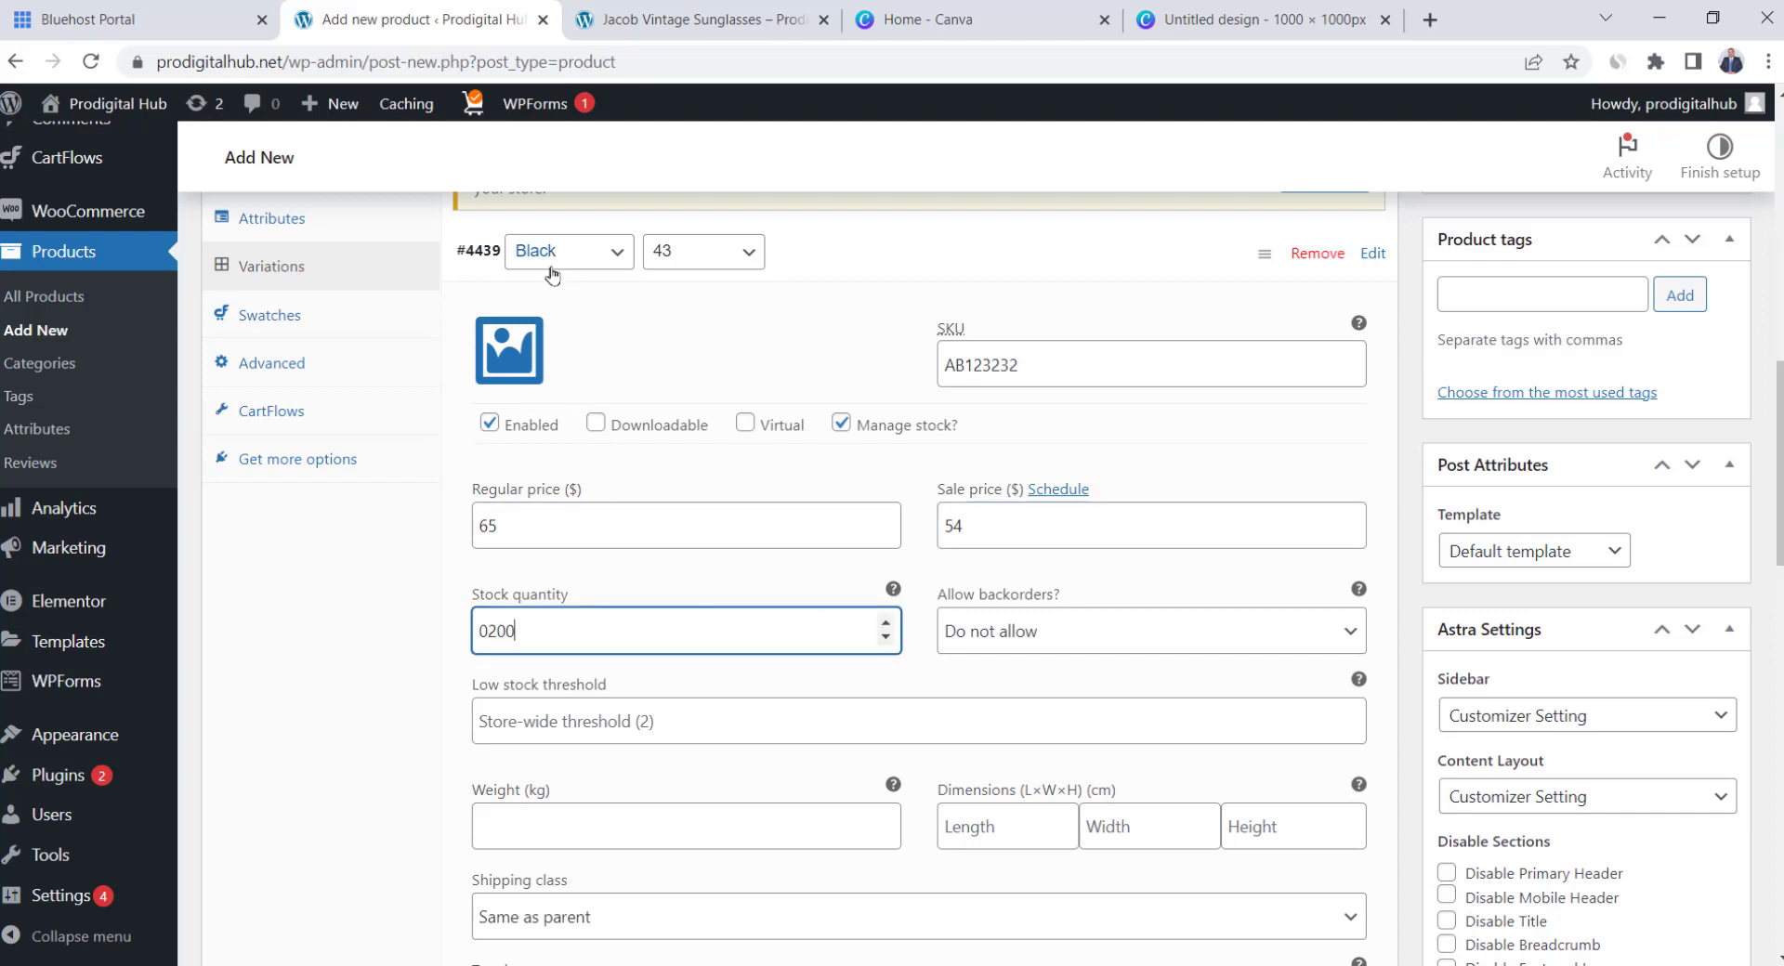
scroll(669, 557, down, 1)
click(632, 594)
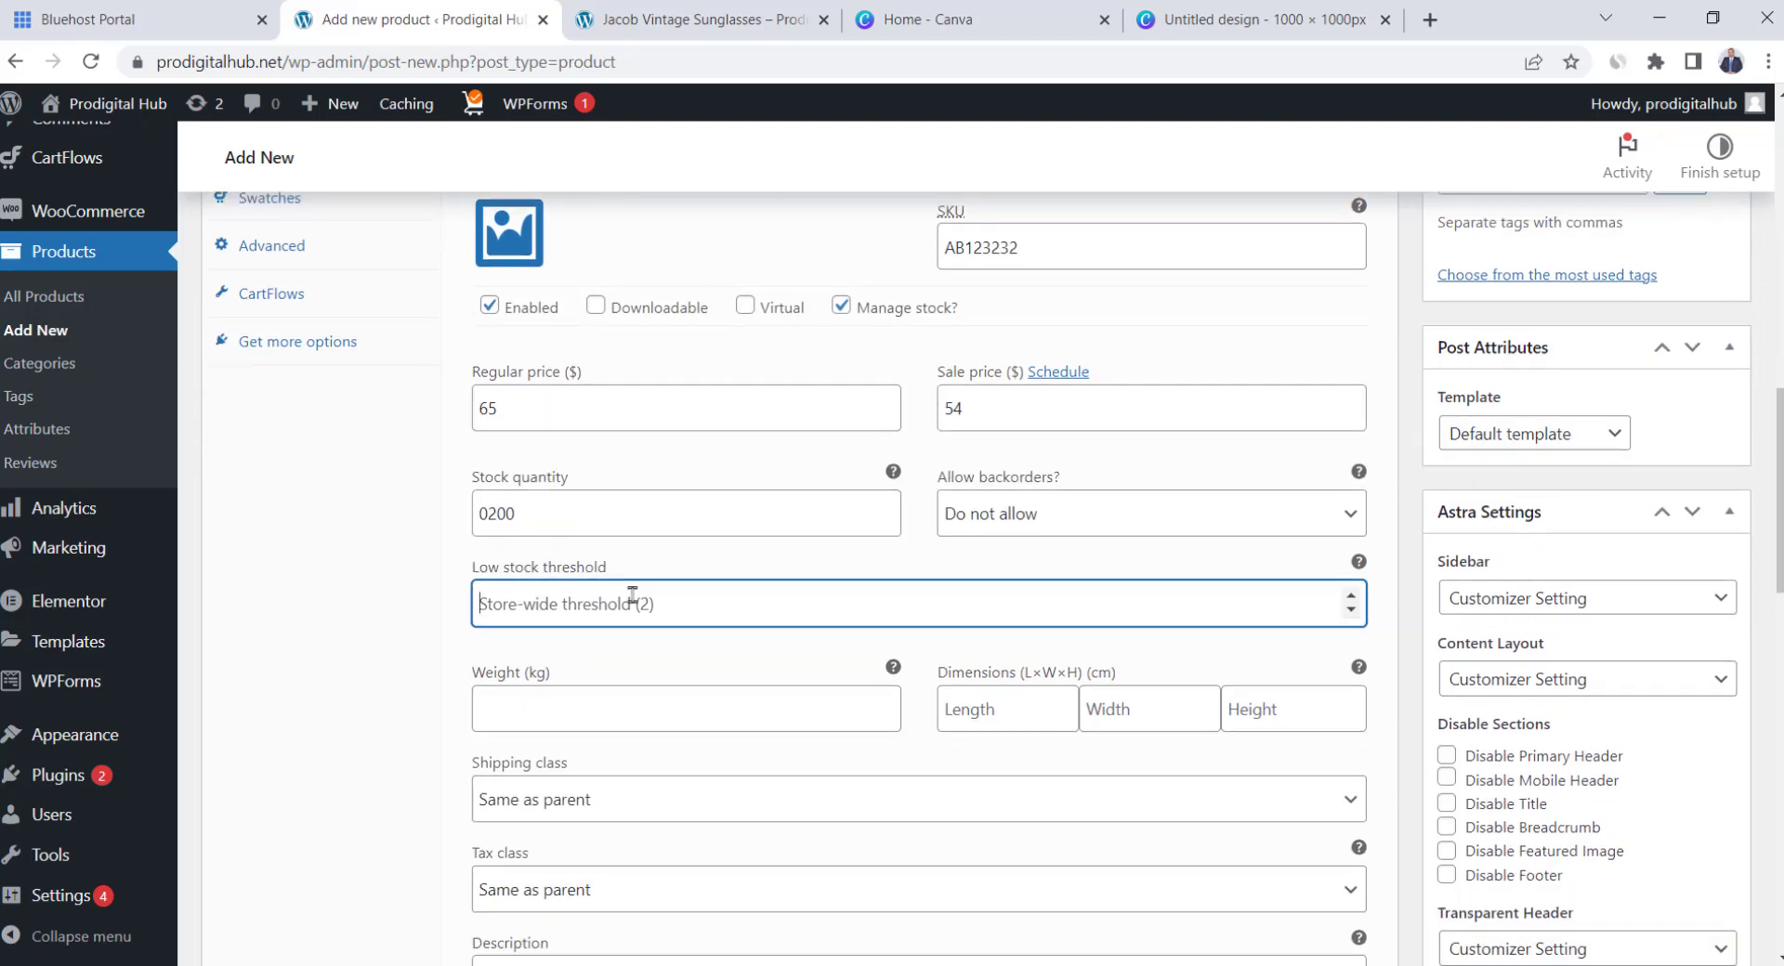
text(10)
scroll(632, 596, down, 1)
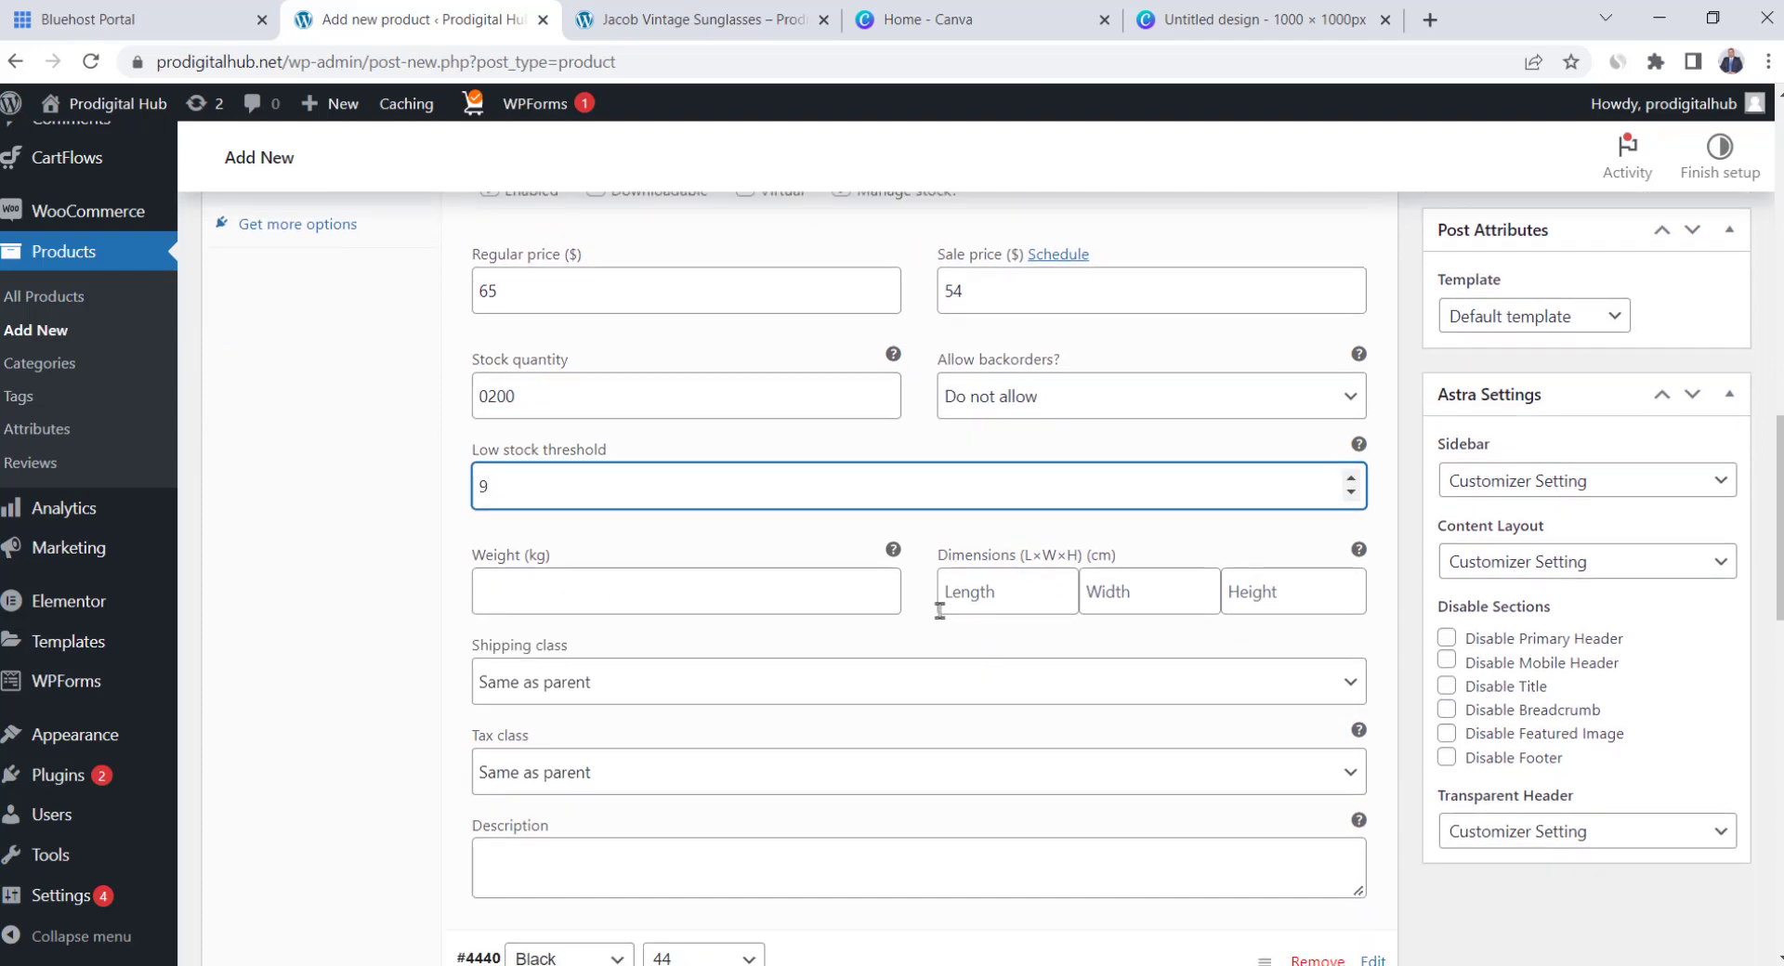
scroll(940, 697, down, 4)
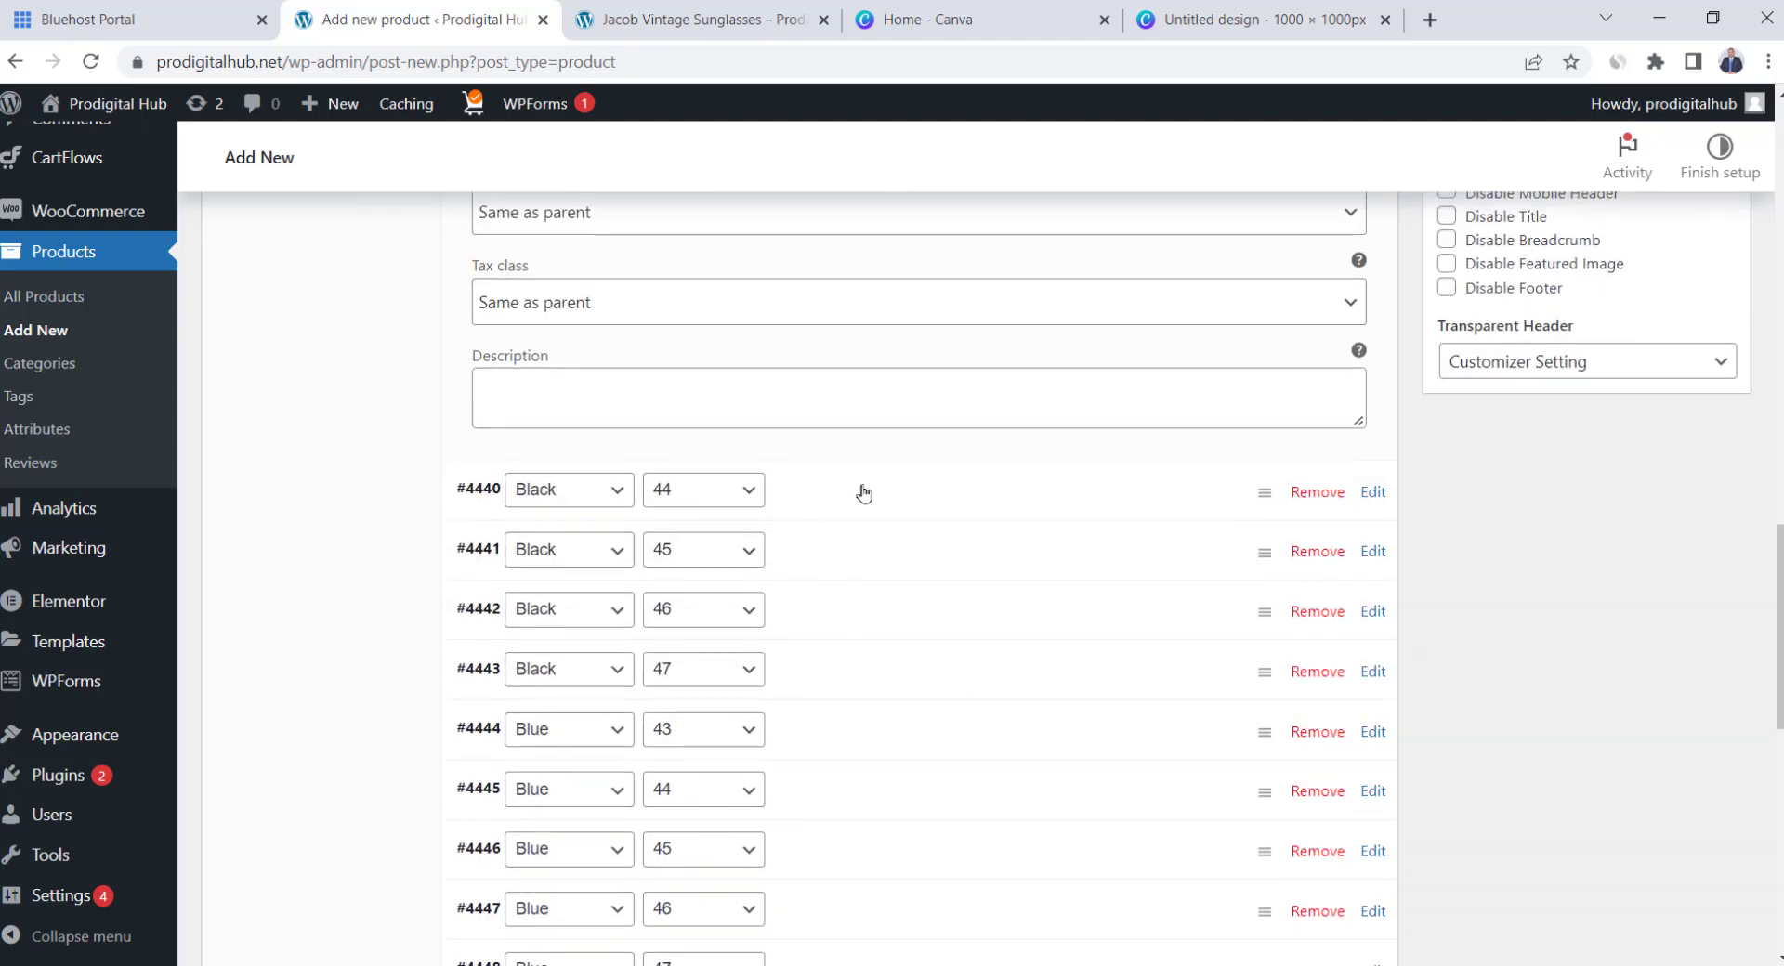
Apply sale price 54 to all suit variations using the bulk action
scroll(864, 493, down, 5)
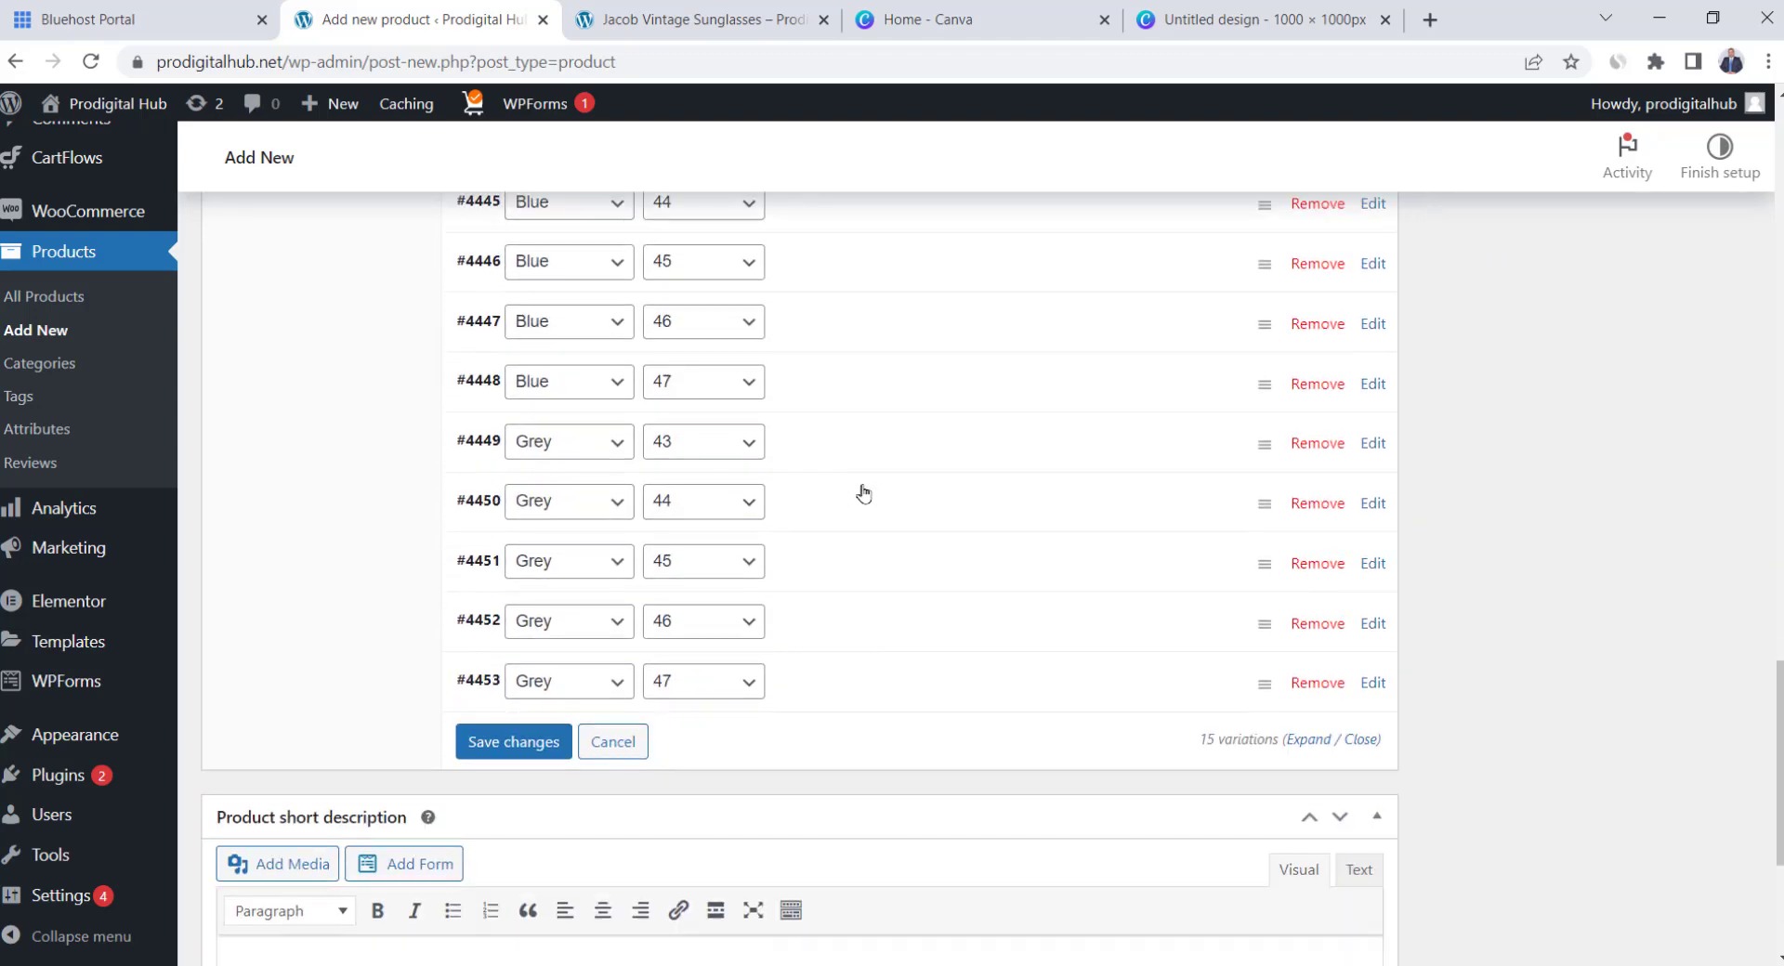
scroll(863, 494, up, 5)
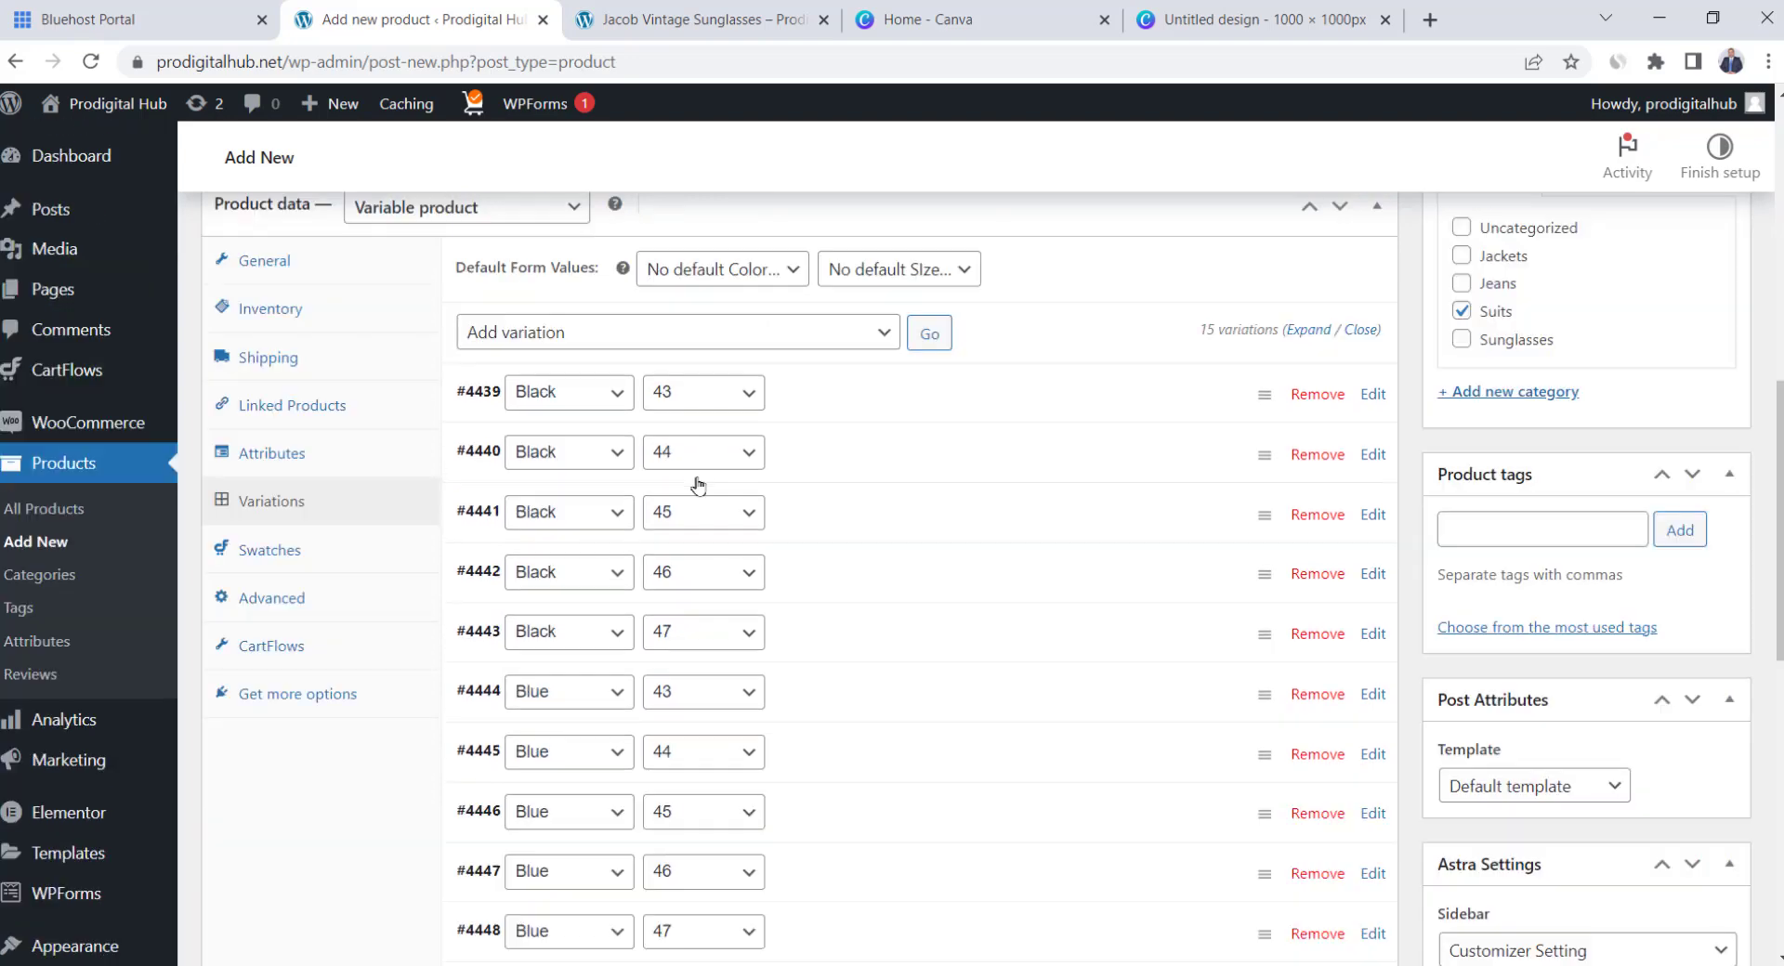
click(804, 335)
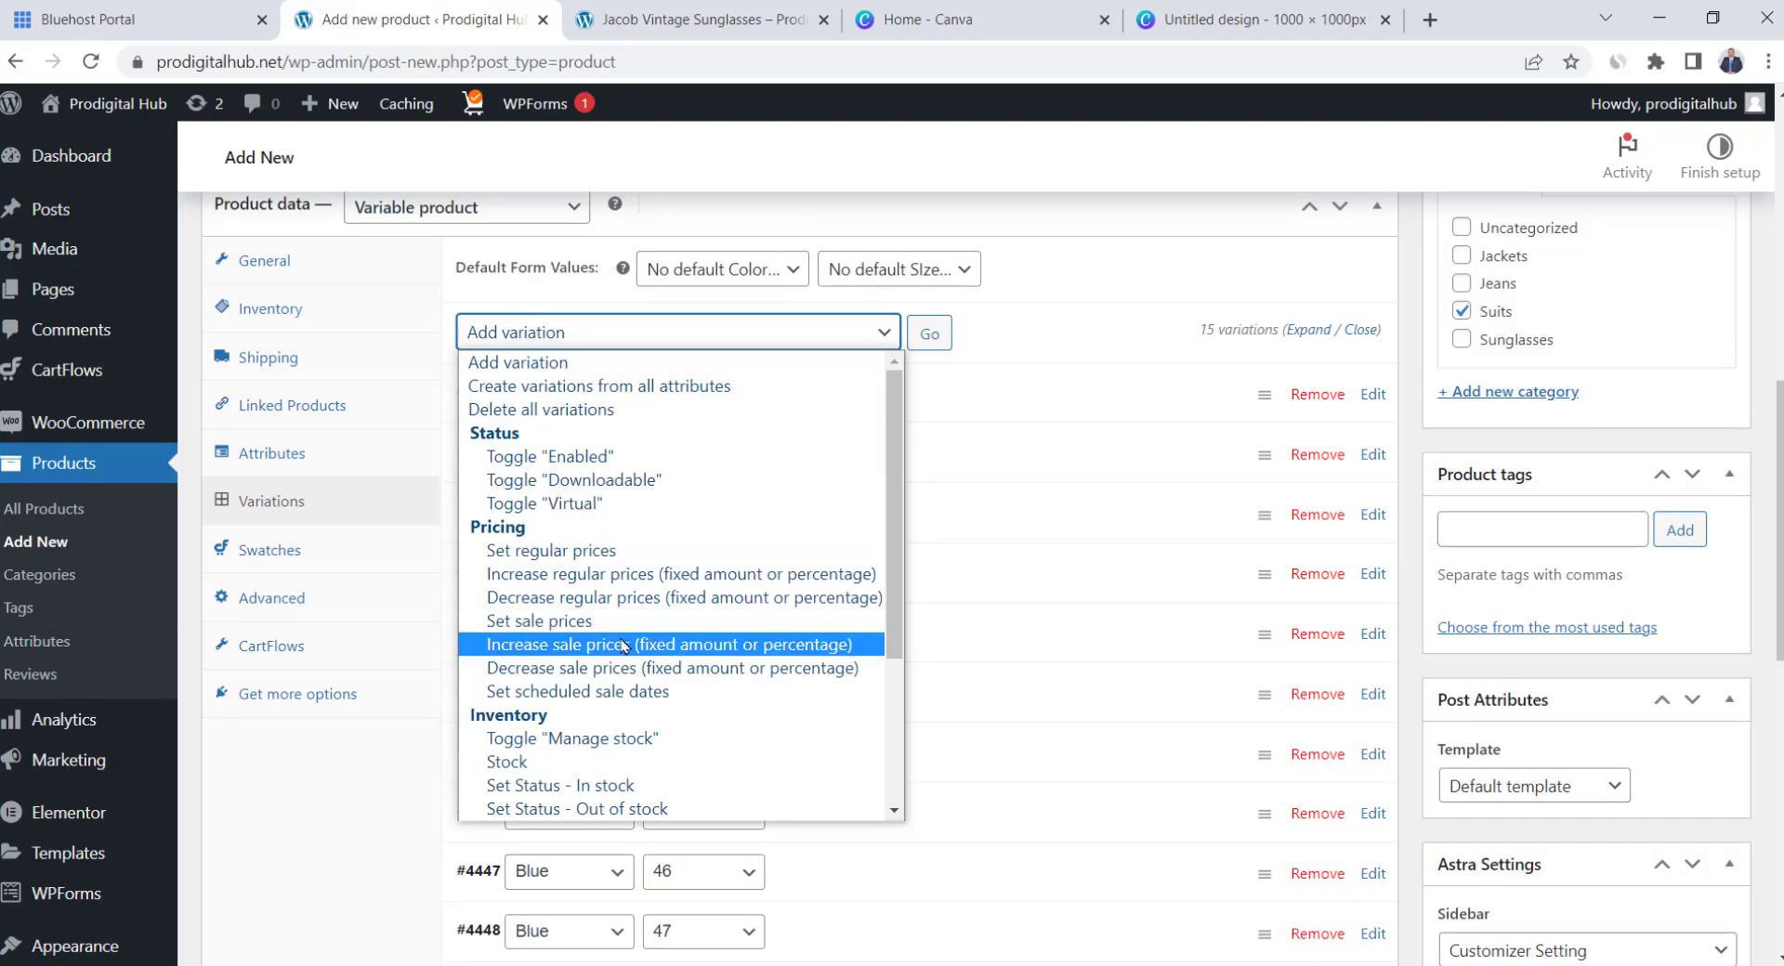
click(606, 623)
click(920, 342)
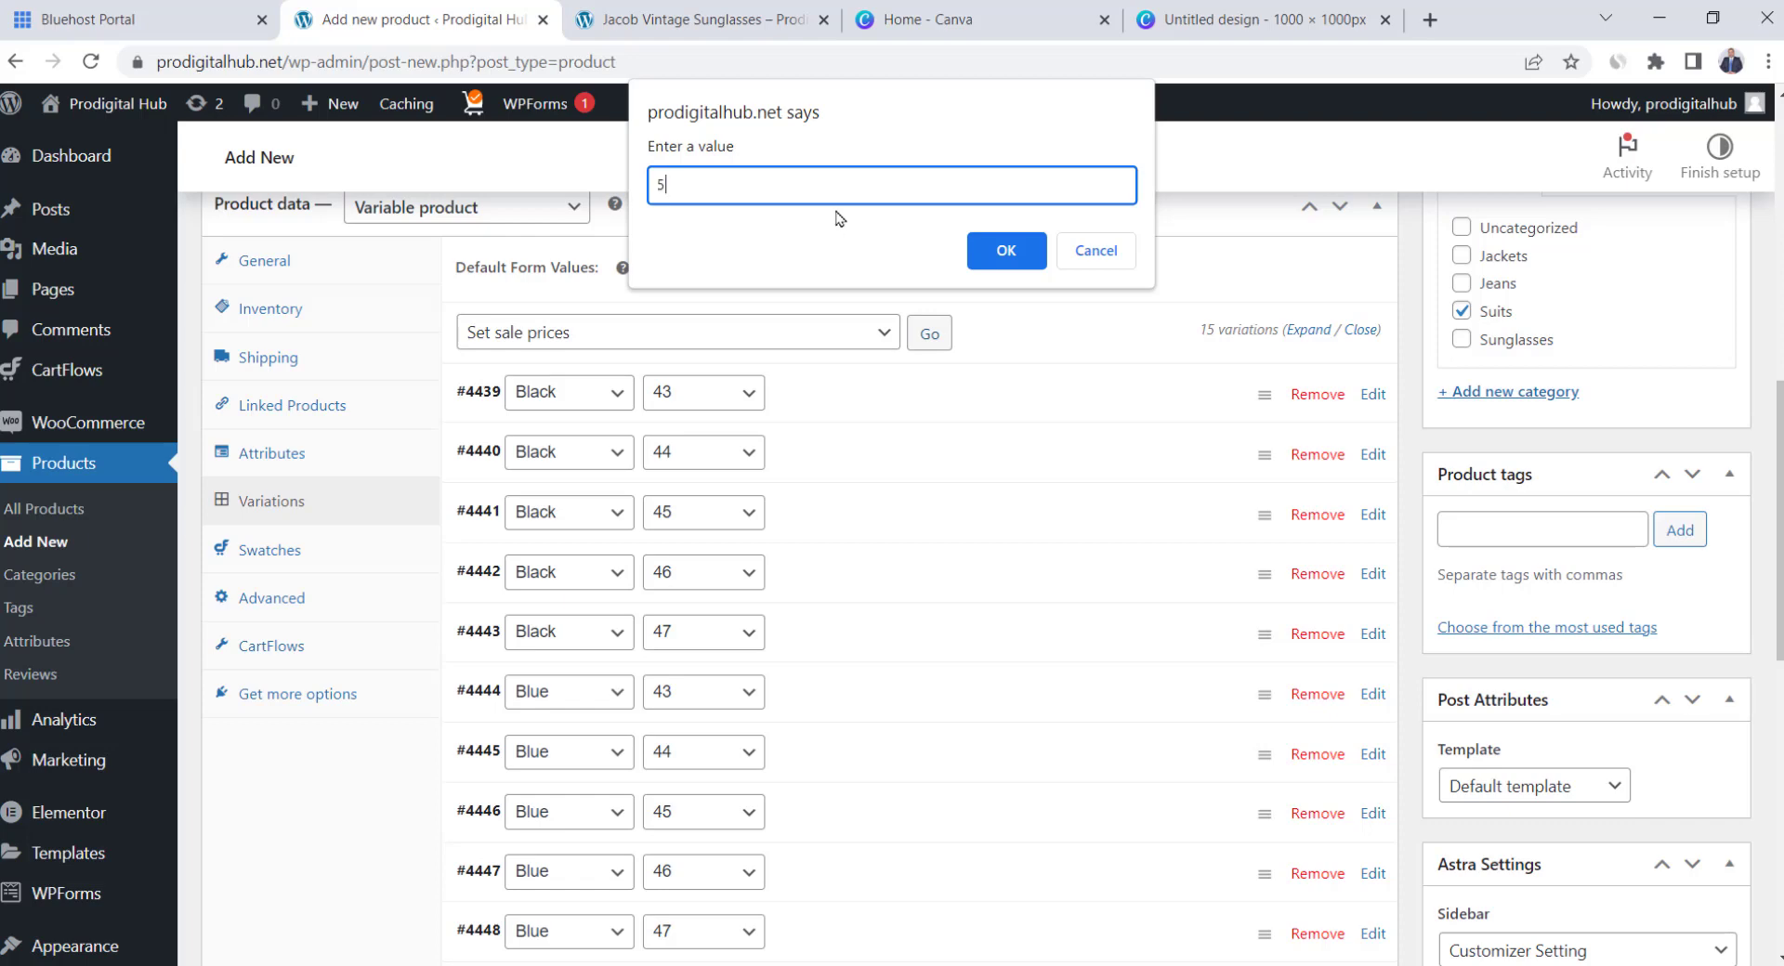
click(1006, 253)
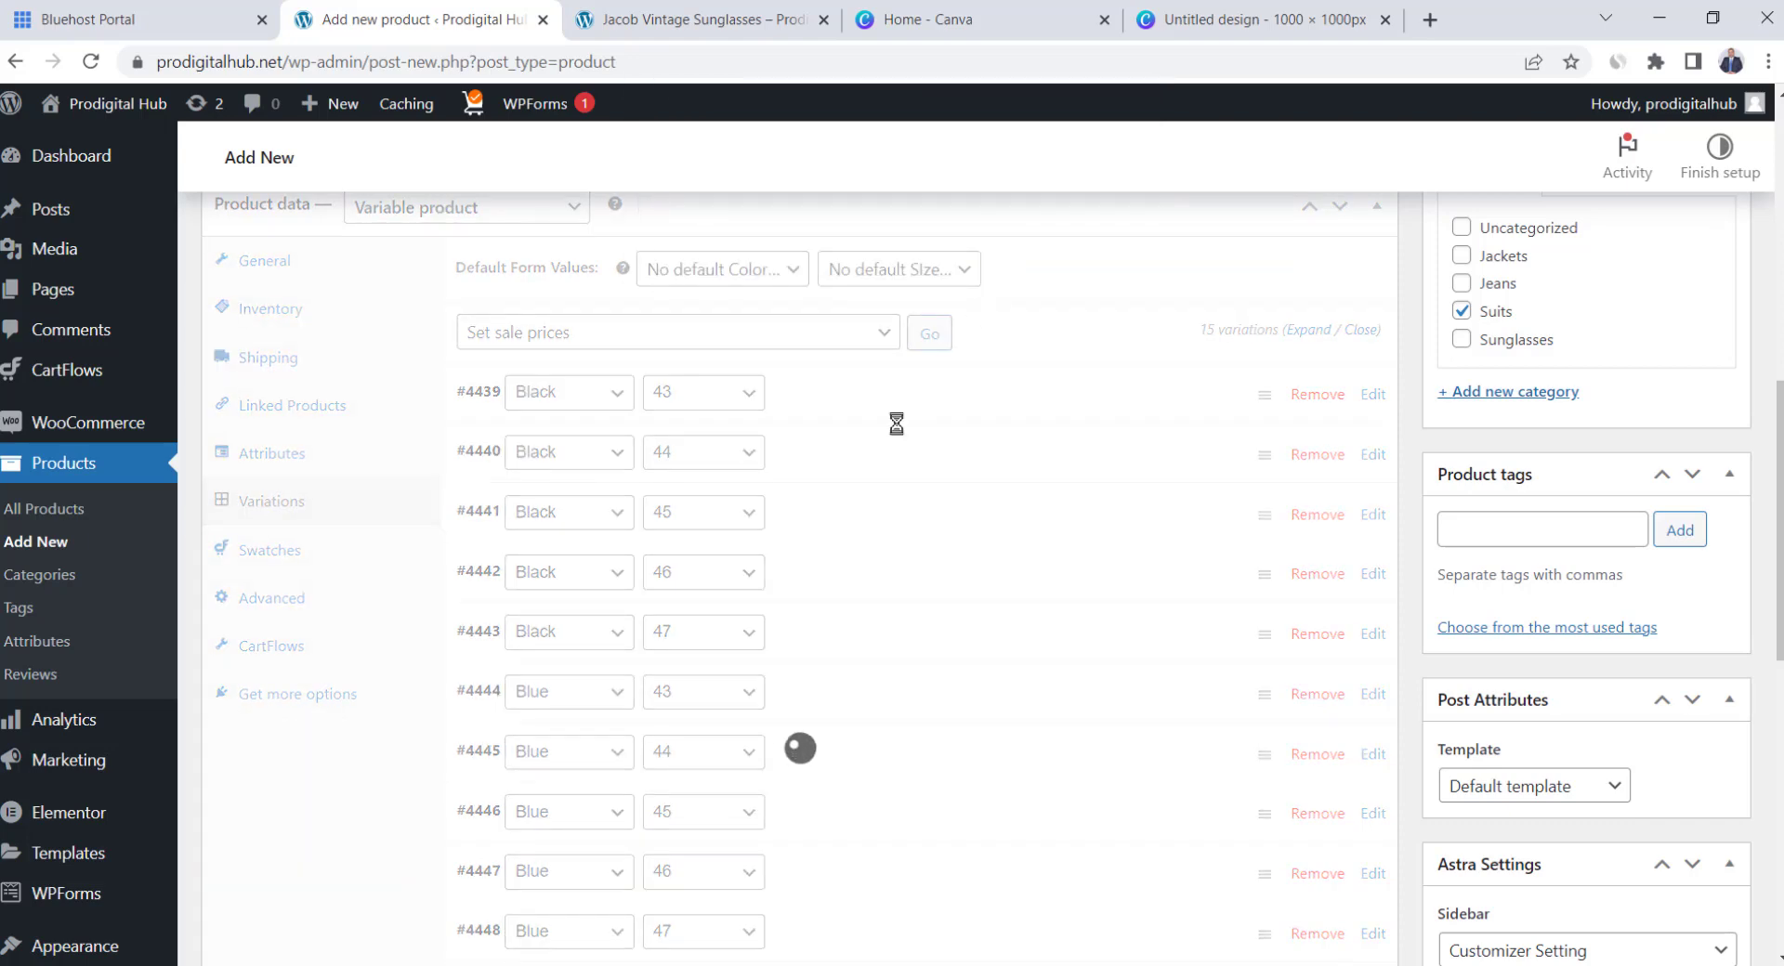
Expand variation #4441 to confirm its prices, then collapse it
click(831, 528)
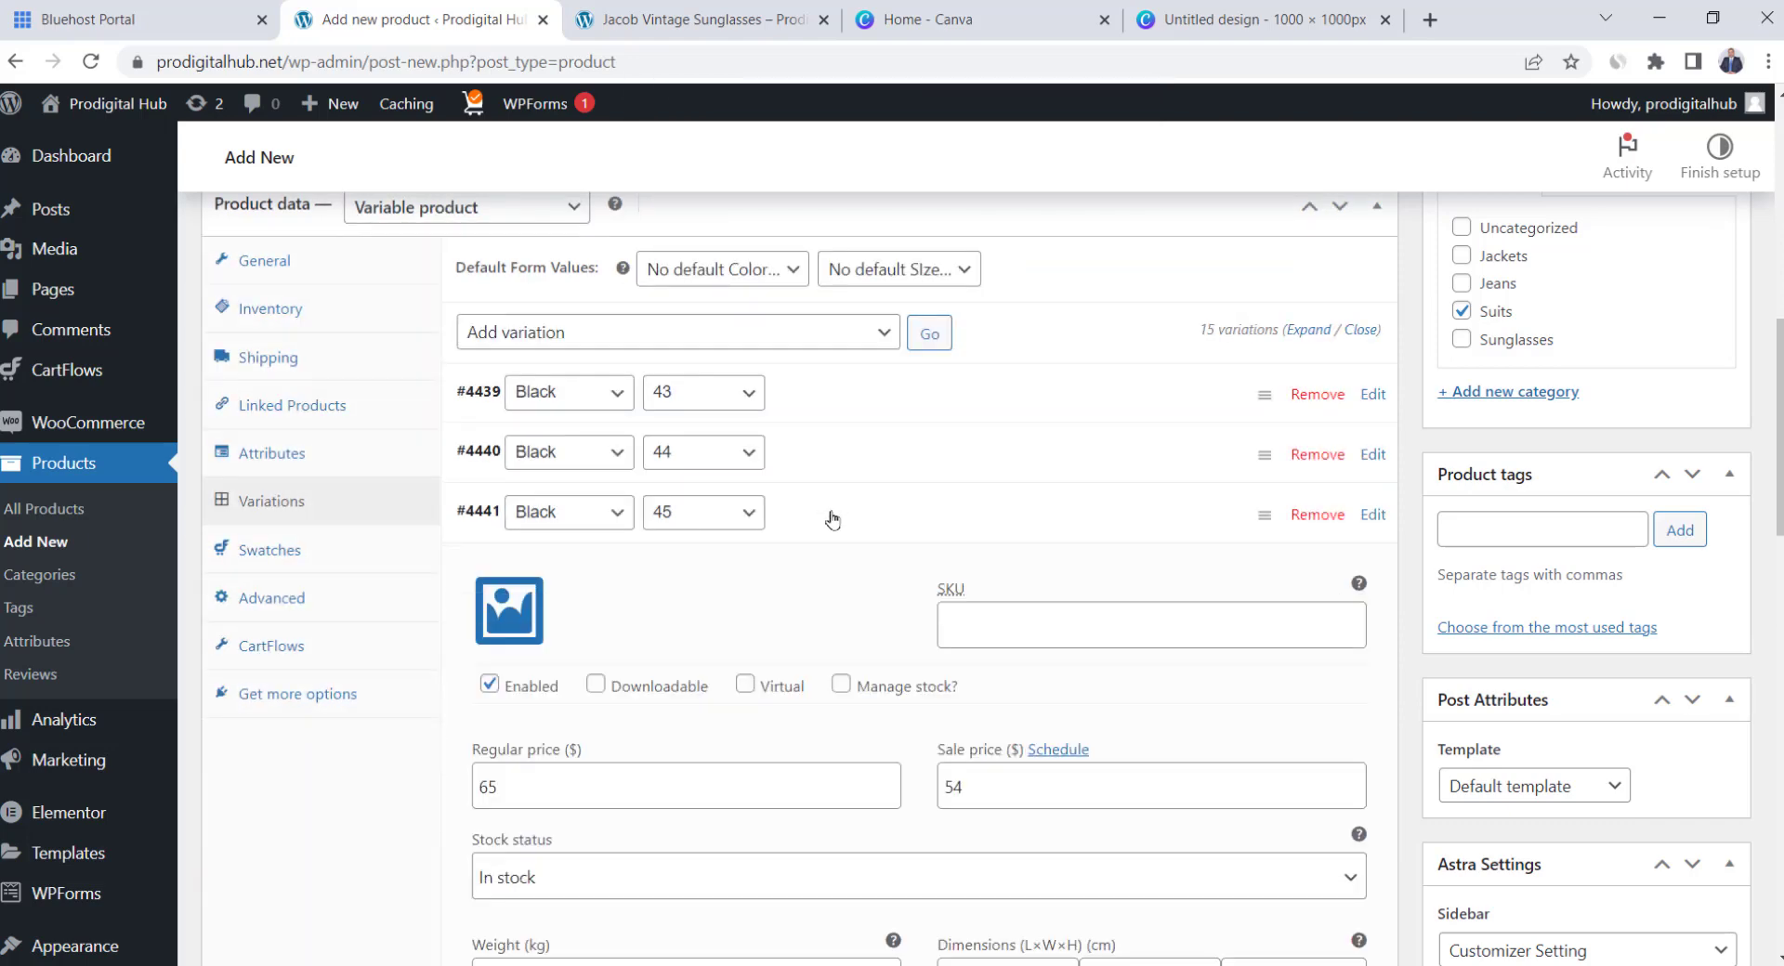
scroll(829, 523, down, 3)
scroll(915, 536, up, 2)
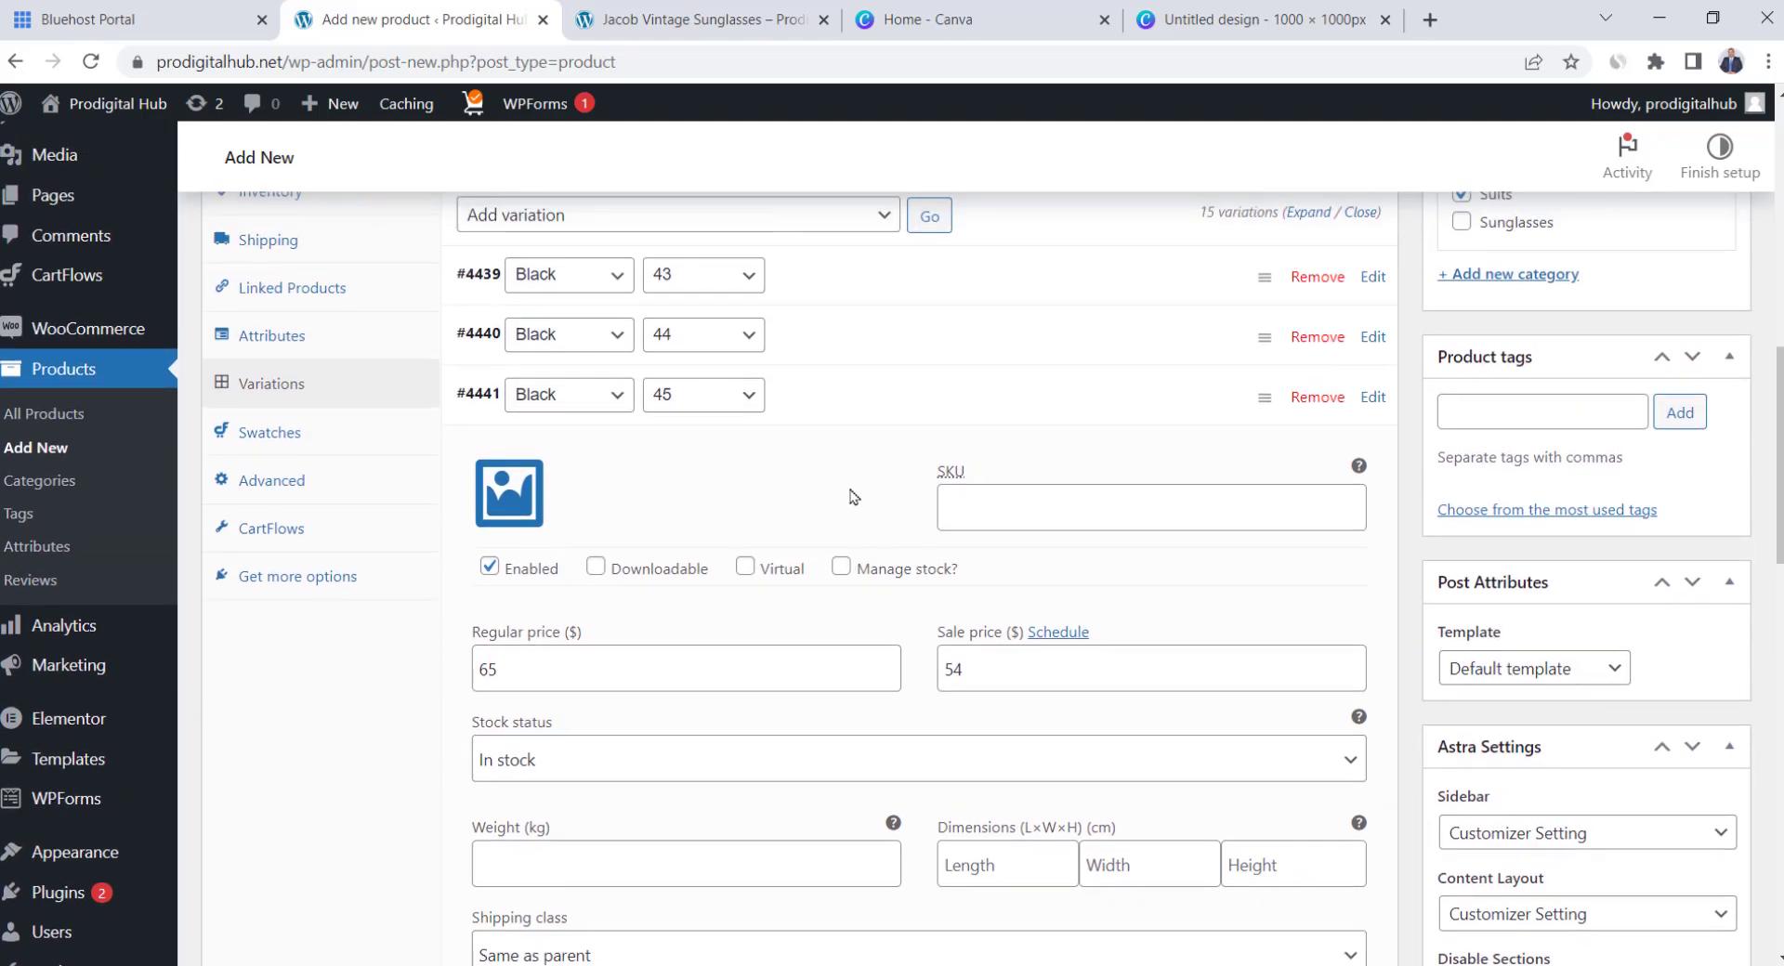
click(853, 410)
scroll(816, 546, up, 2)
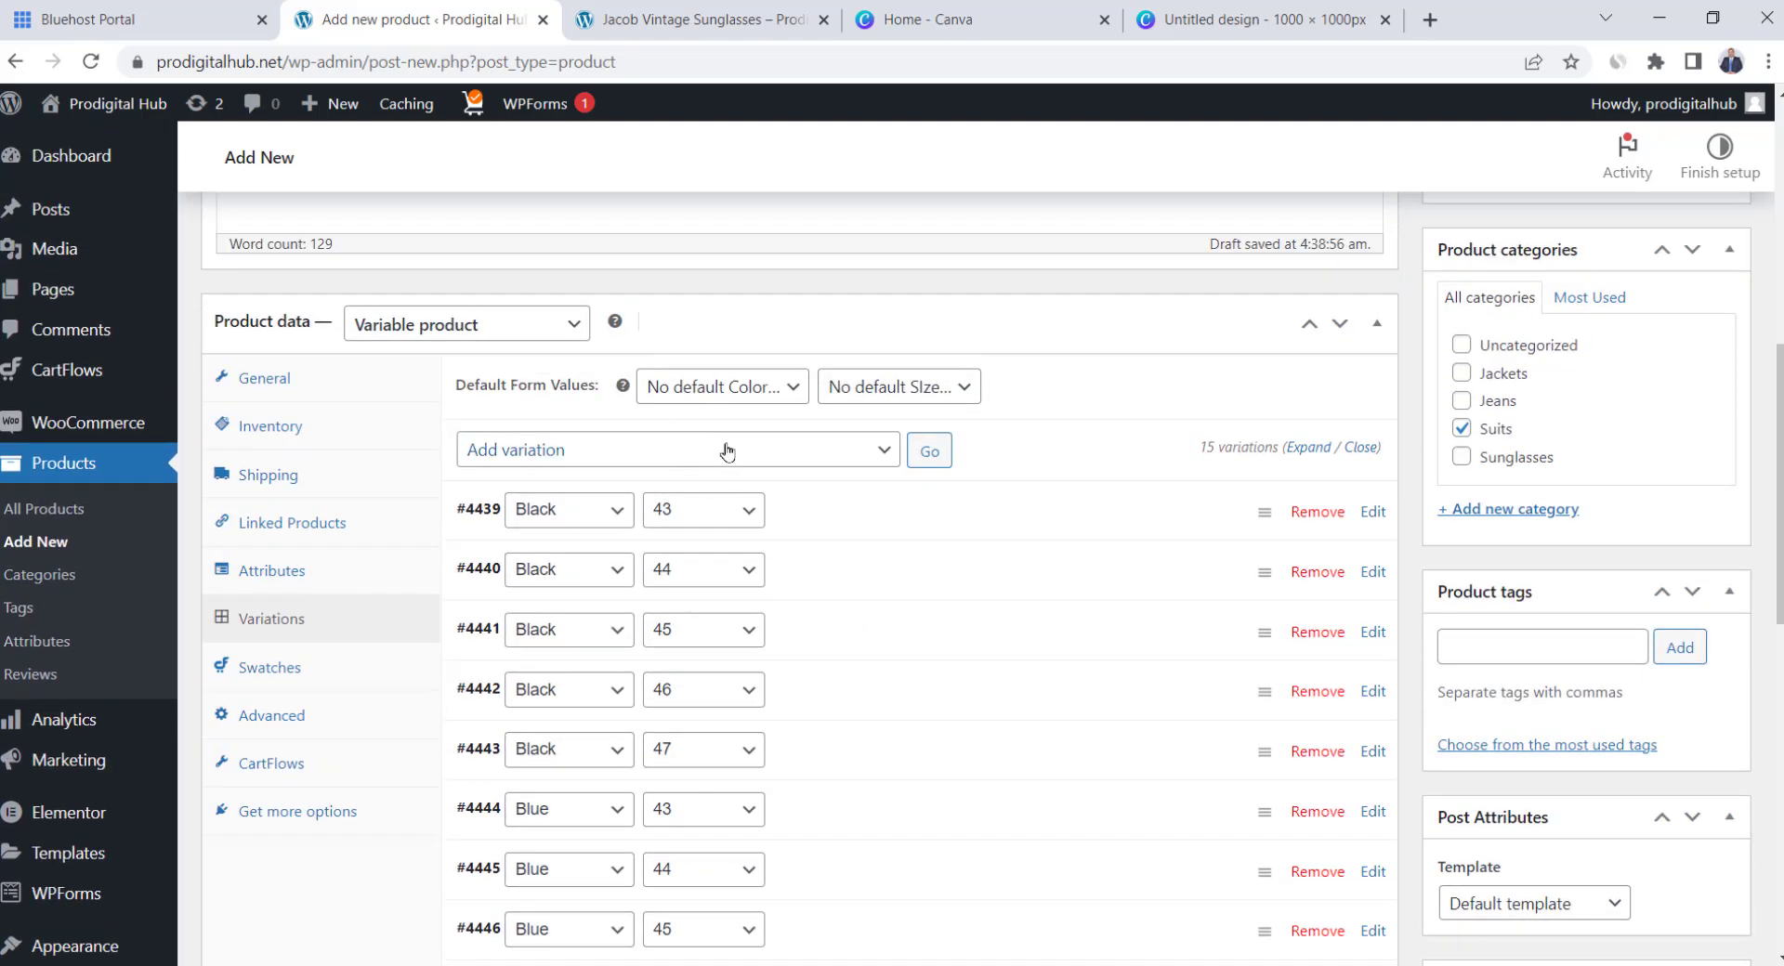
Browse the bulk variation actions list again, then close it
click(726, 452)
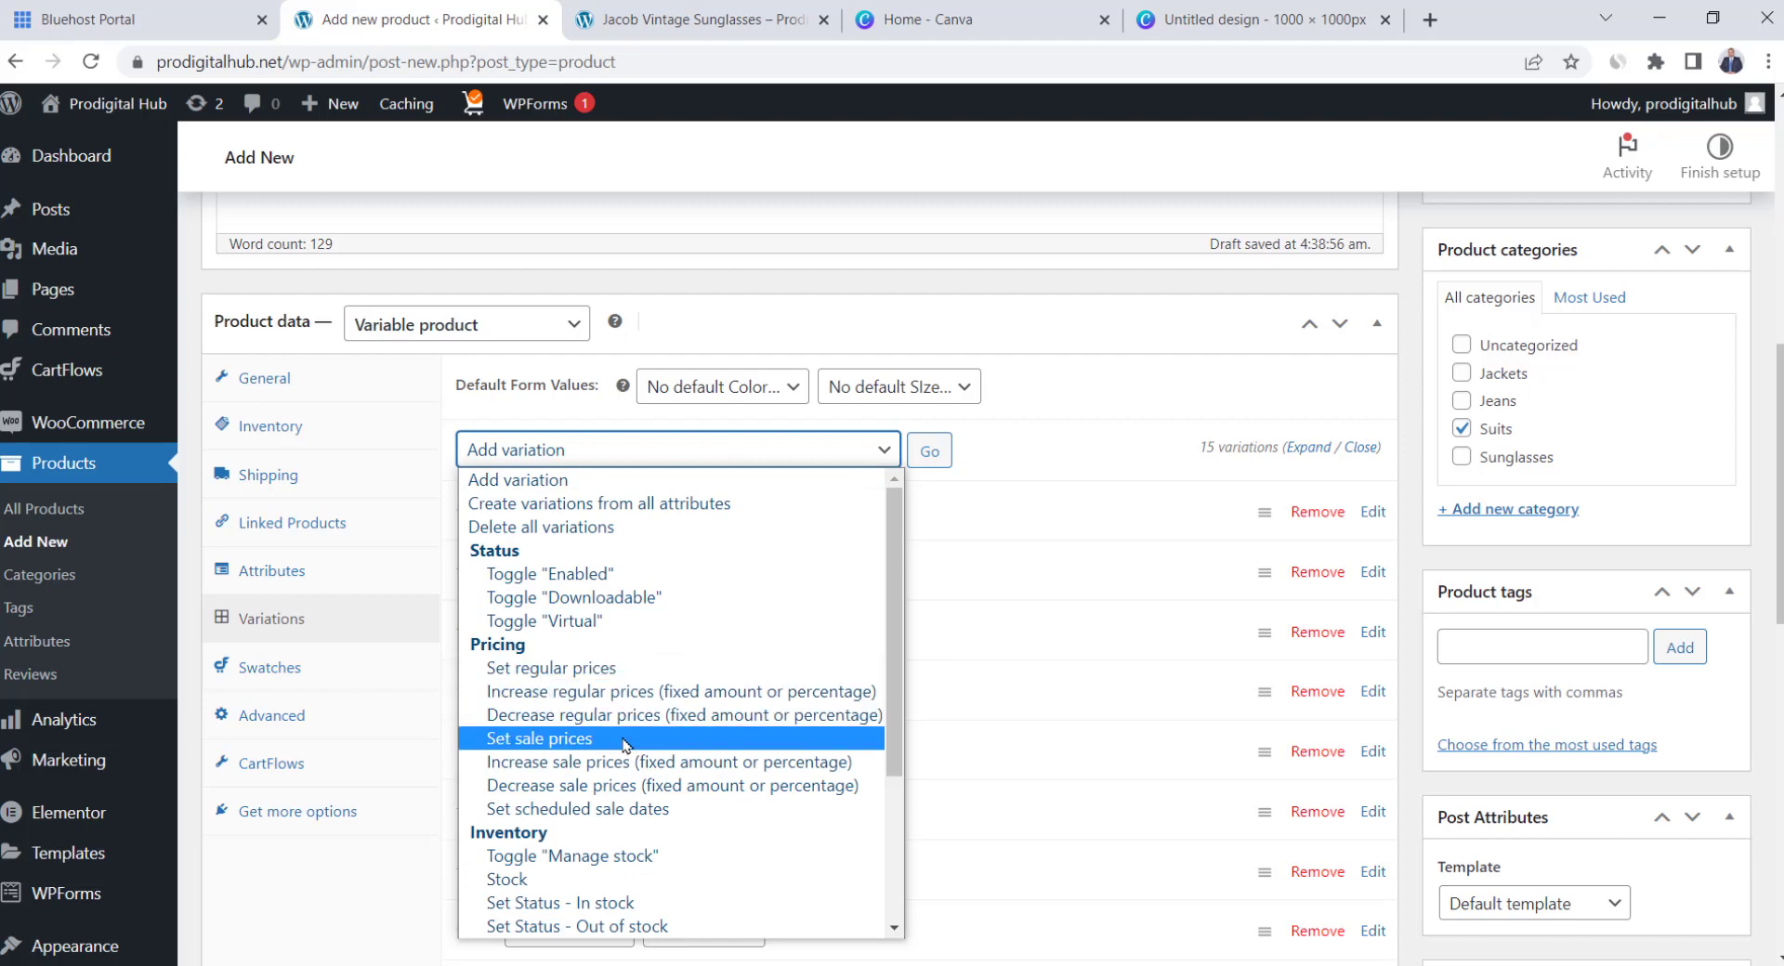
scroll(624, 744, down, 3)
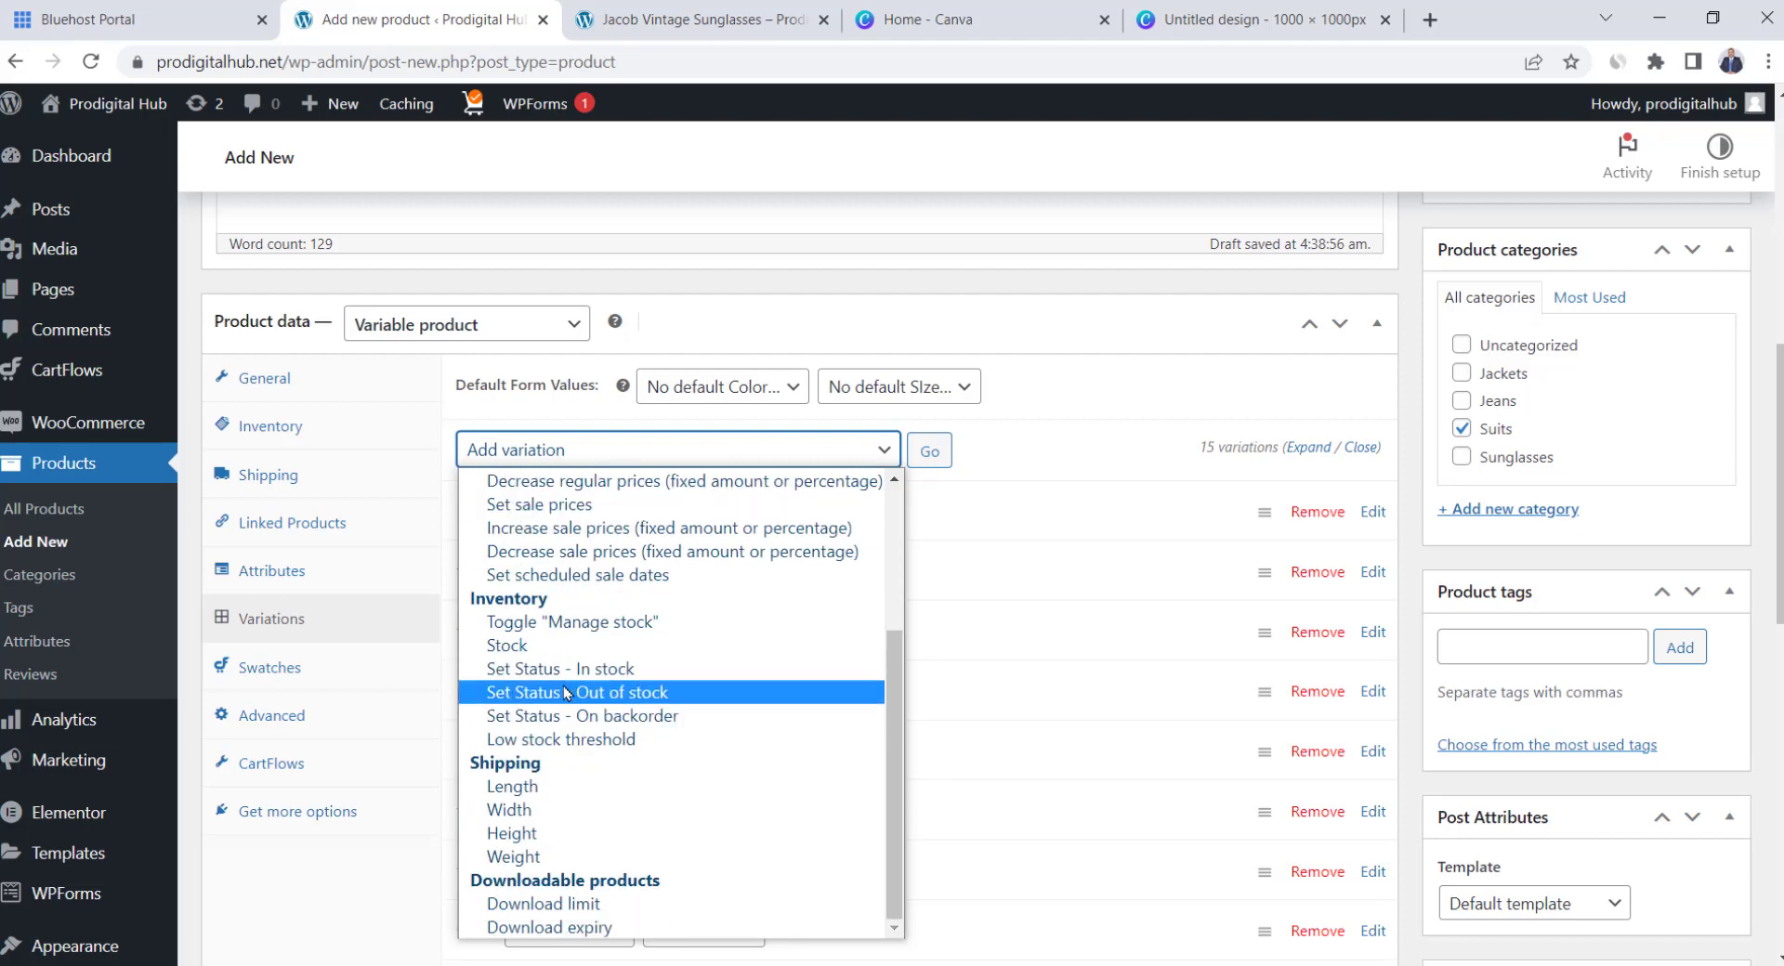
click(1103, 342)
click(1103, 342)
scroll(918, 680, down, 2)
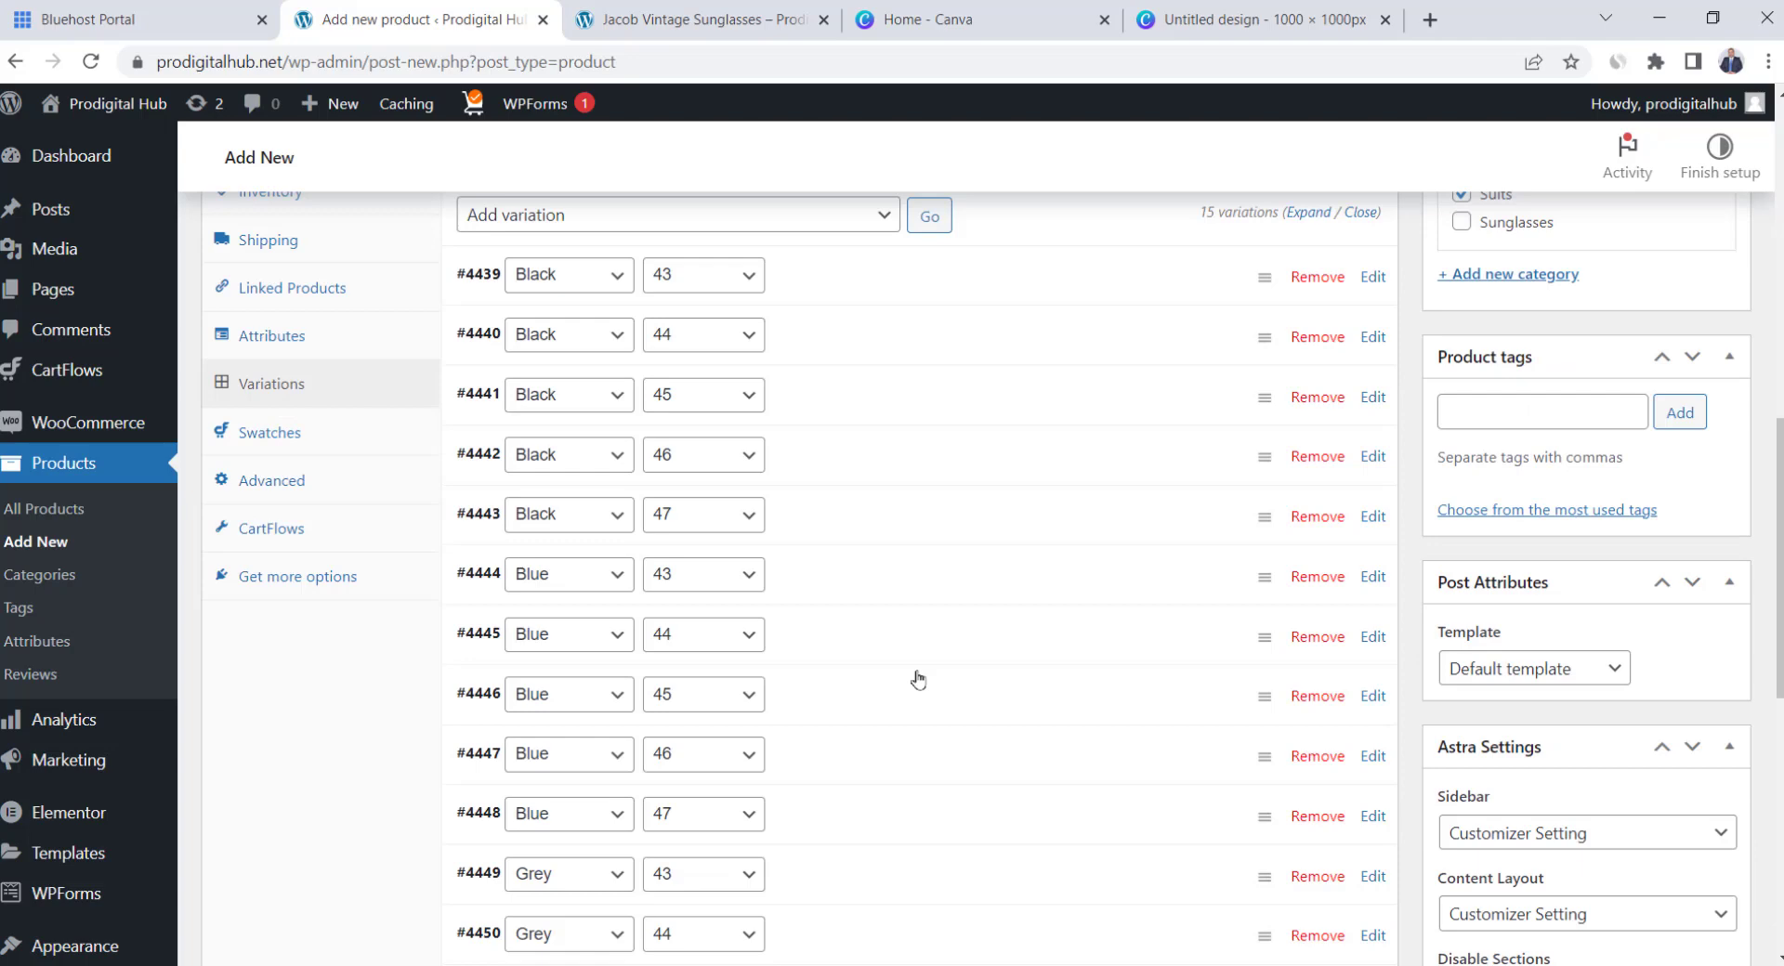
scroll(918, 680, up, 8)
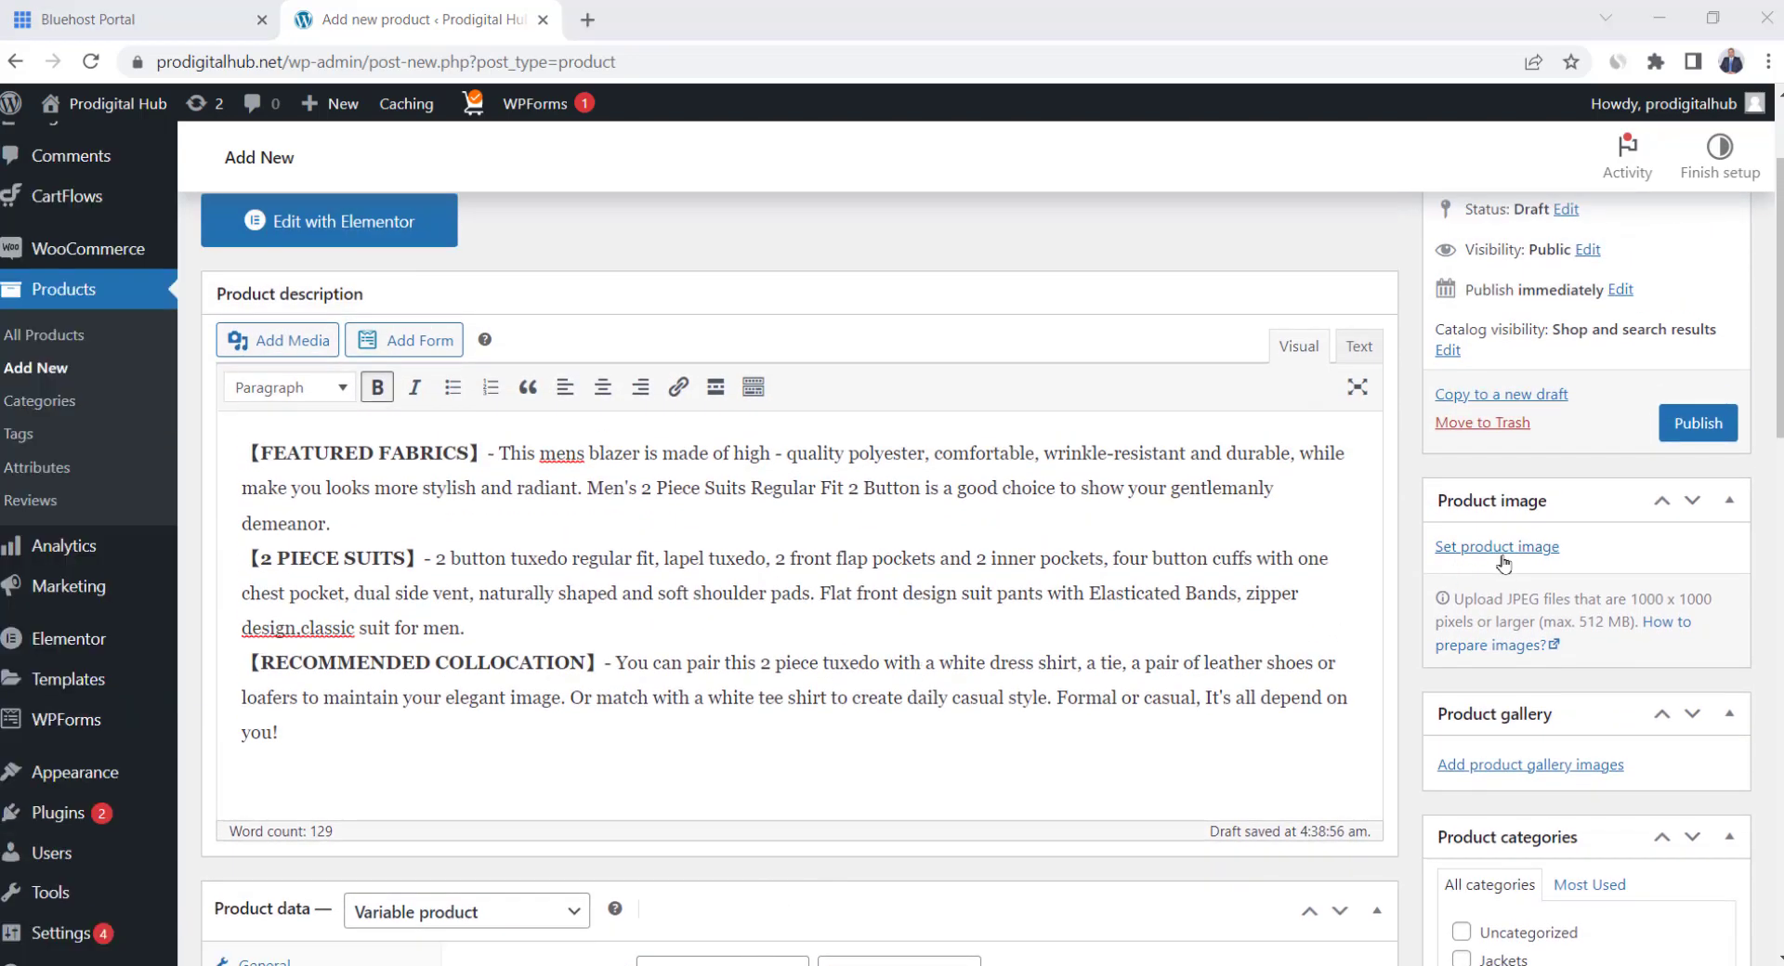
Upload Main.jpg as the product image with alt text and title Elegance 2 Pieces Suit
click(1504, 553)
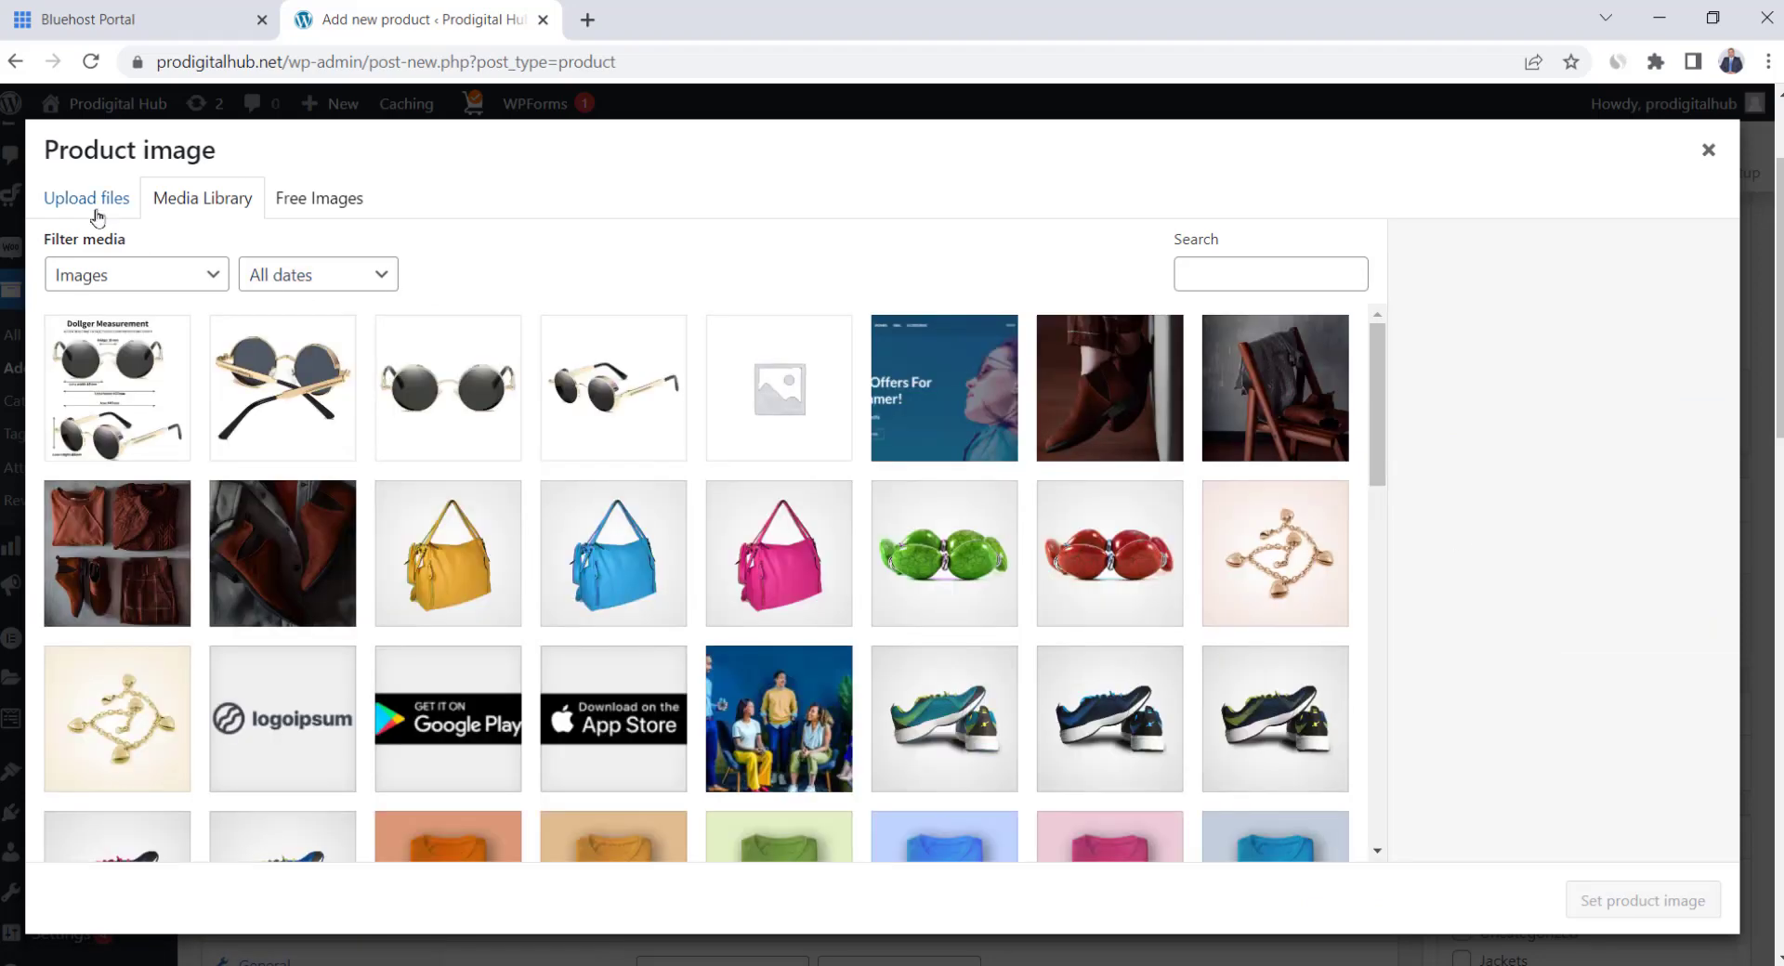
click(86, 200)
click(862, 544)
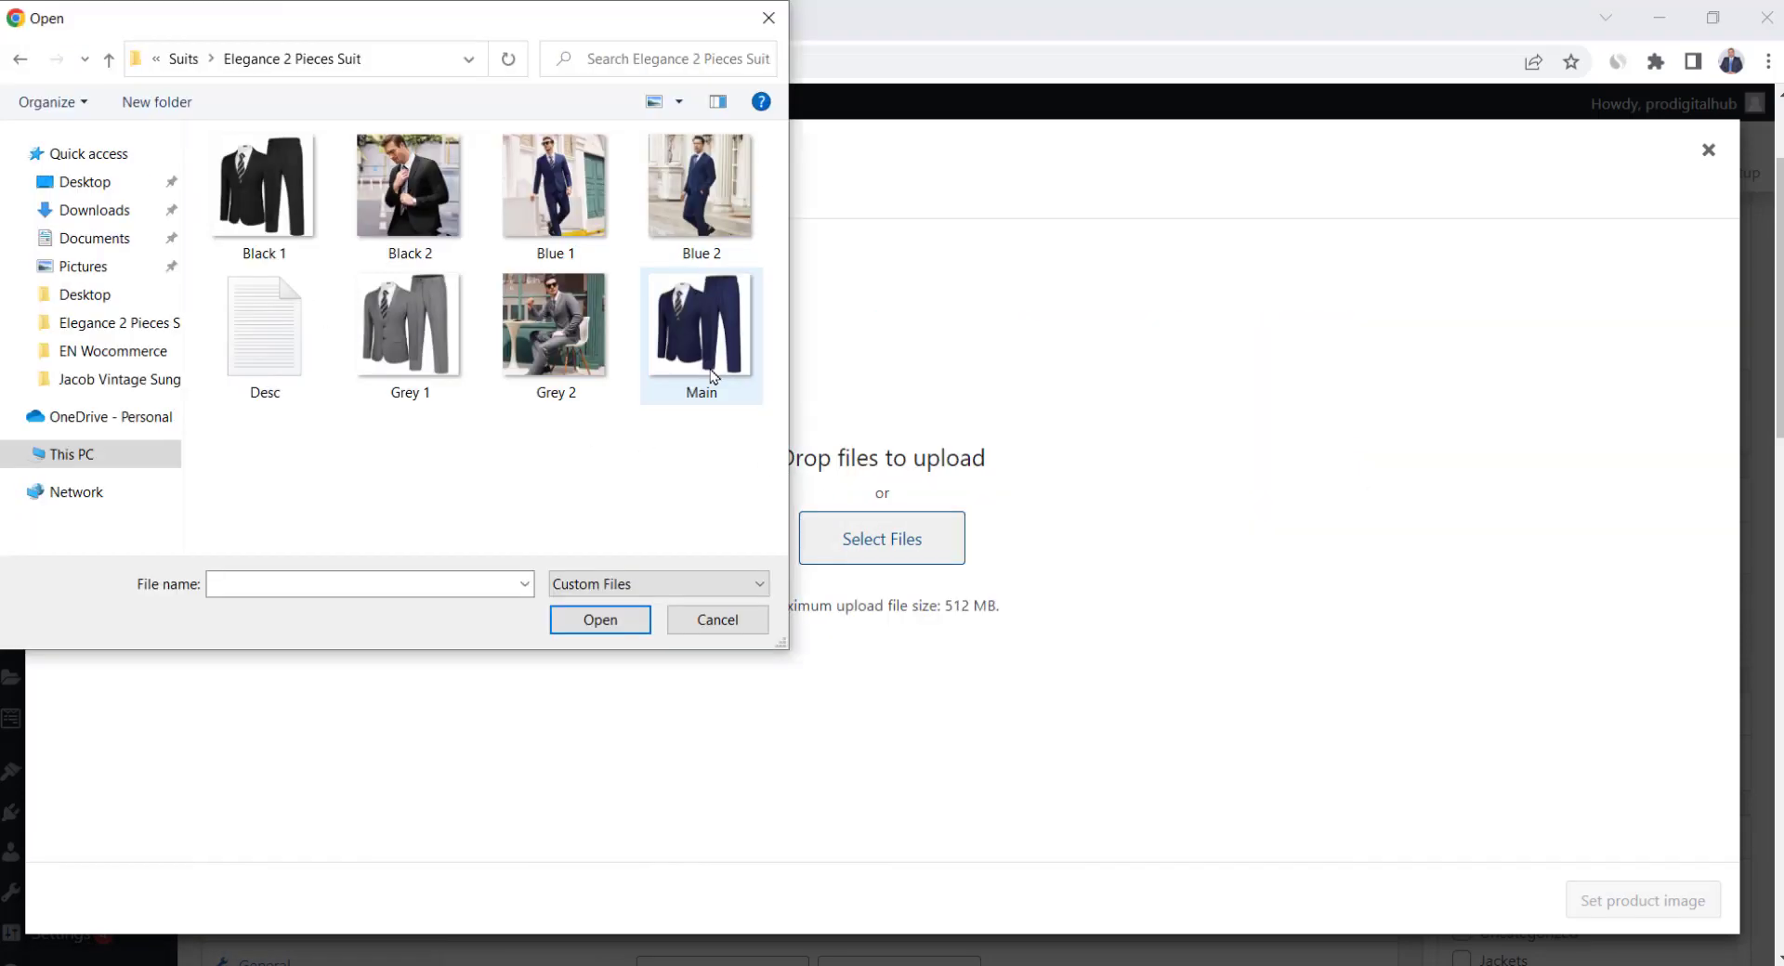
double_click(713, 375)
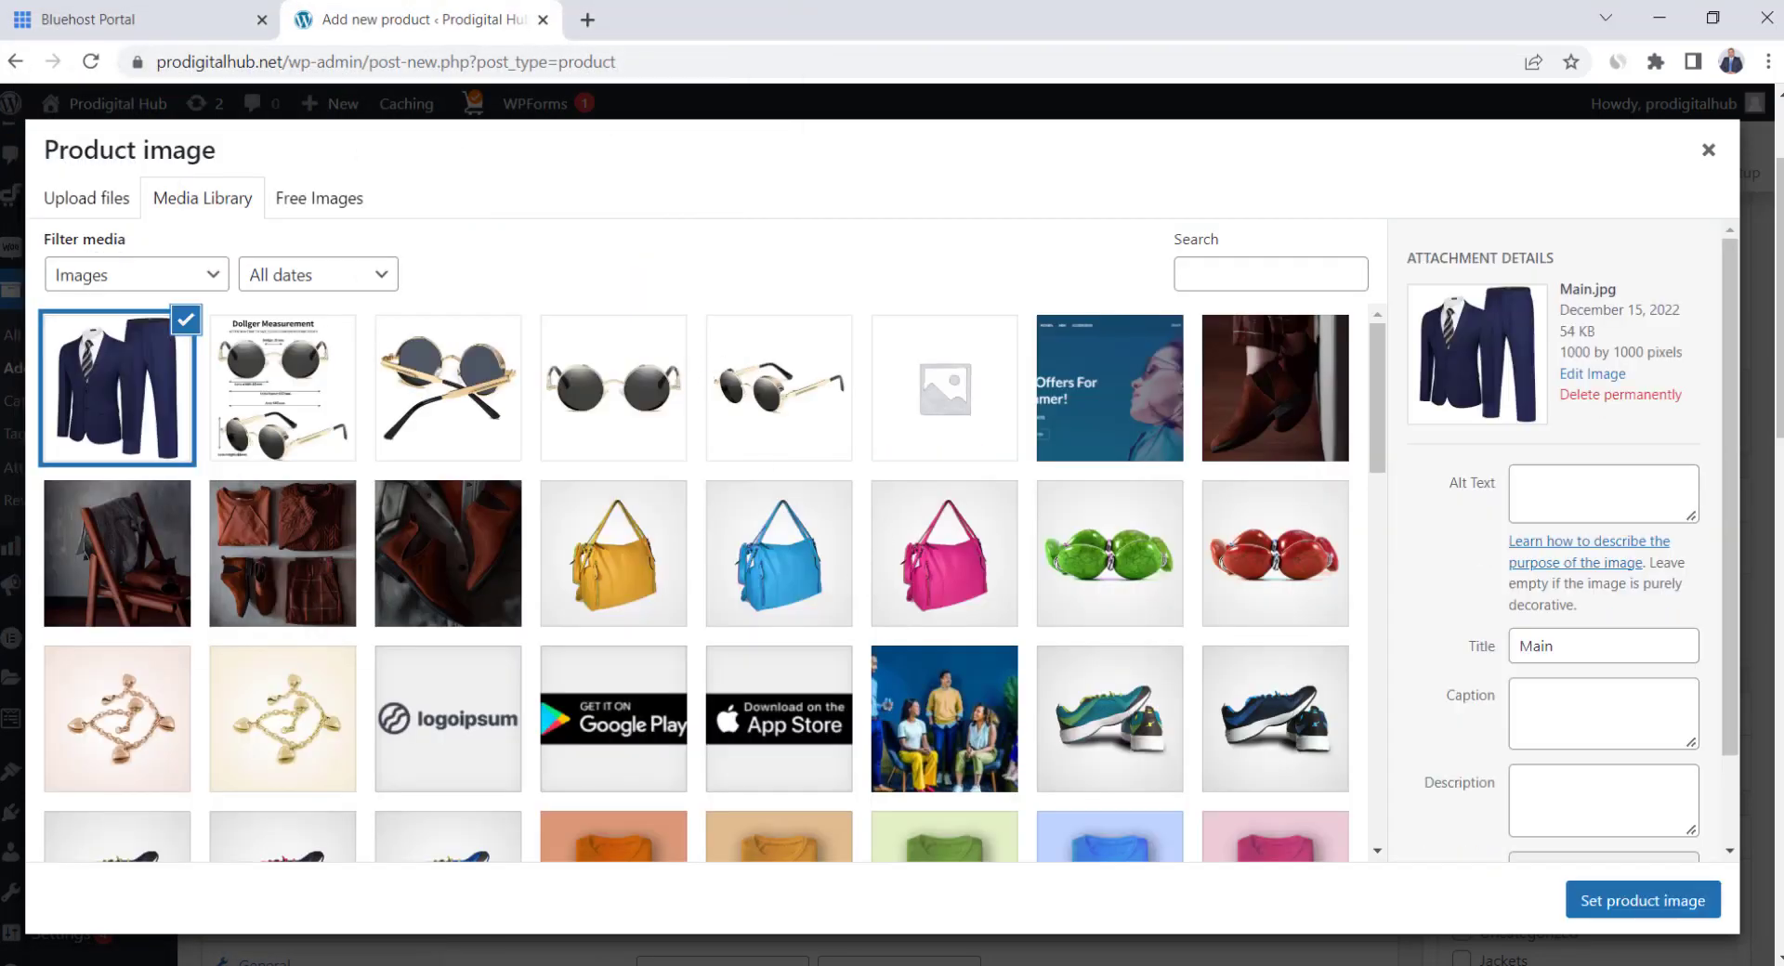
click(1596, 483)
text(Elegance 2 Pieces Suit)
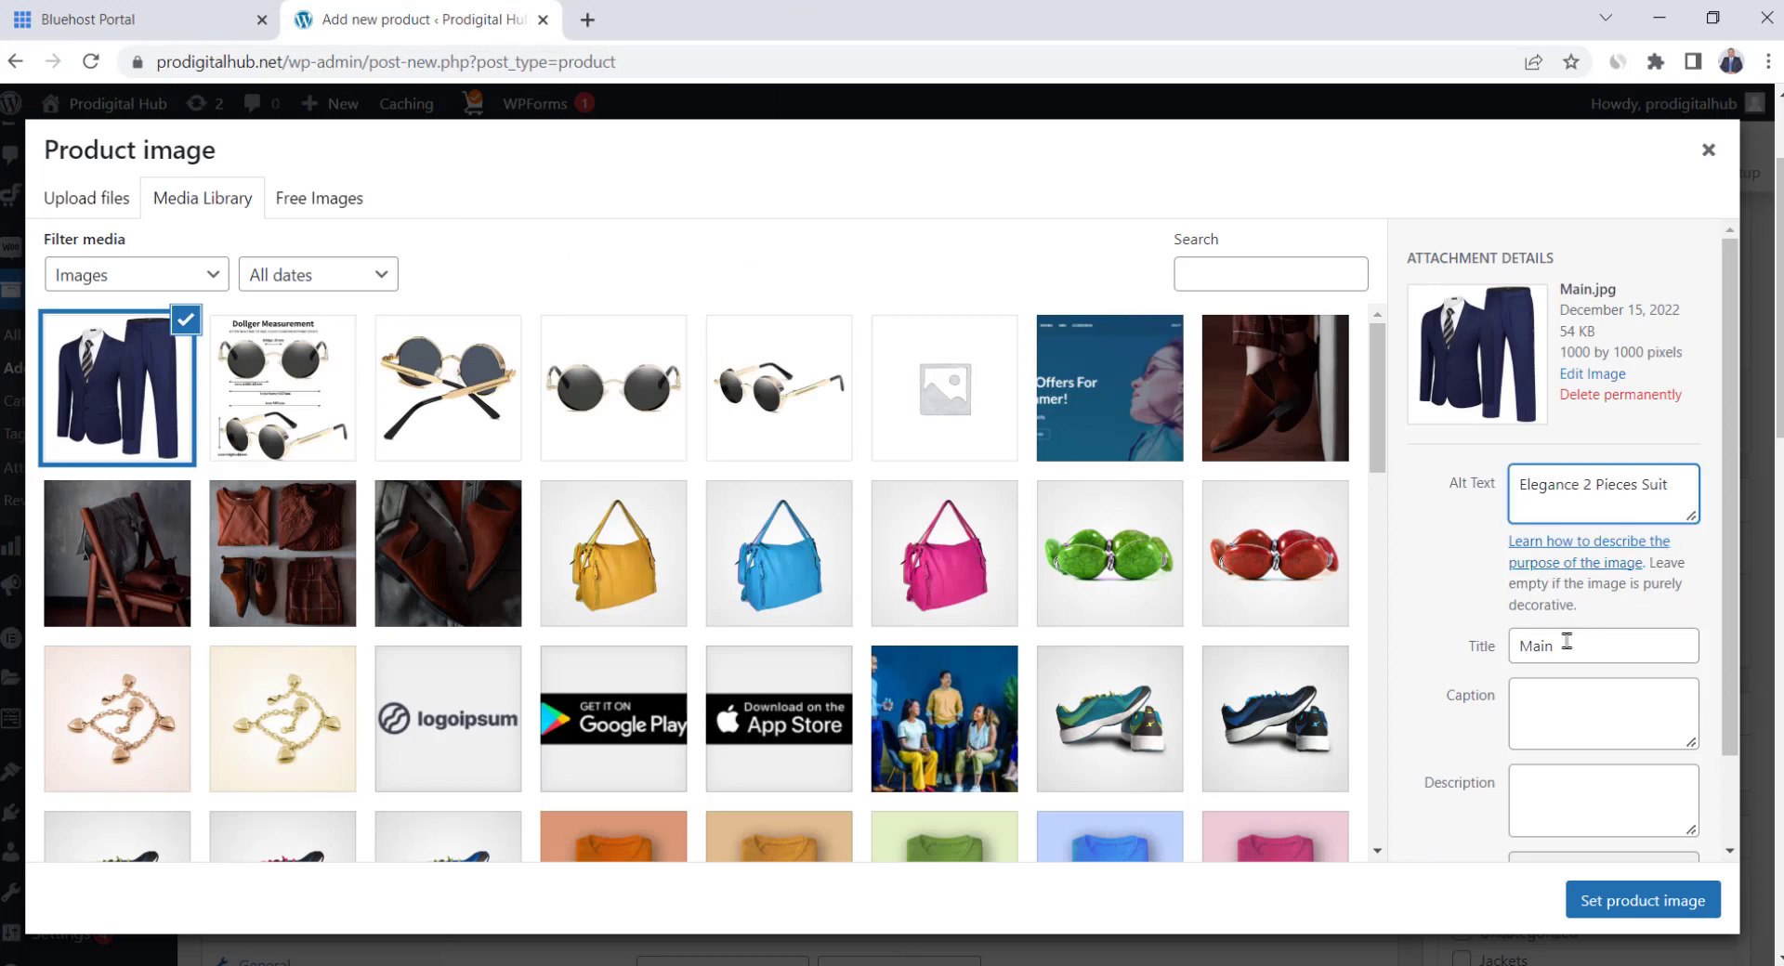
double_click(1587, 647)
text(Elegance 2 Pieces Suit)
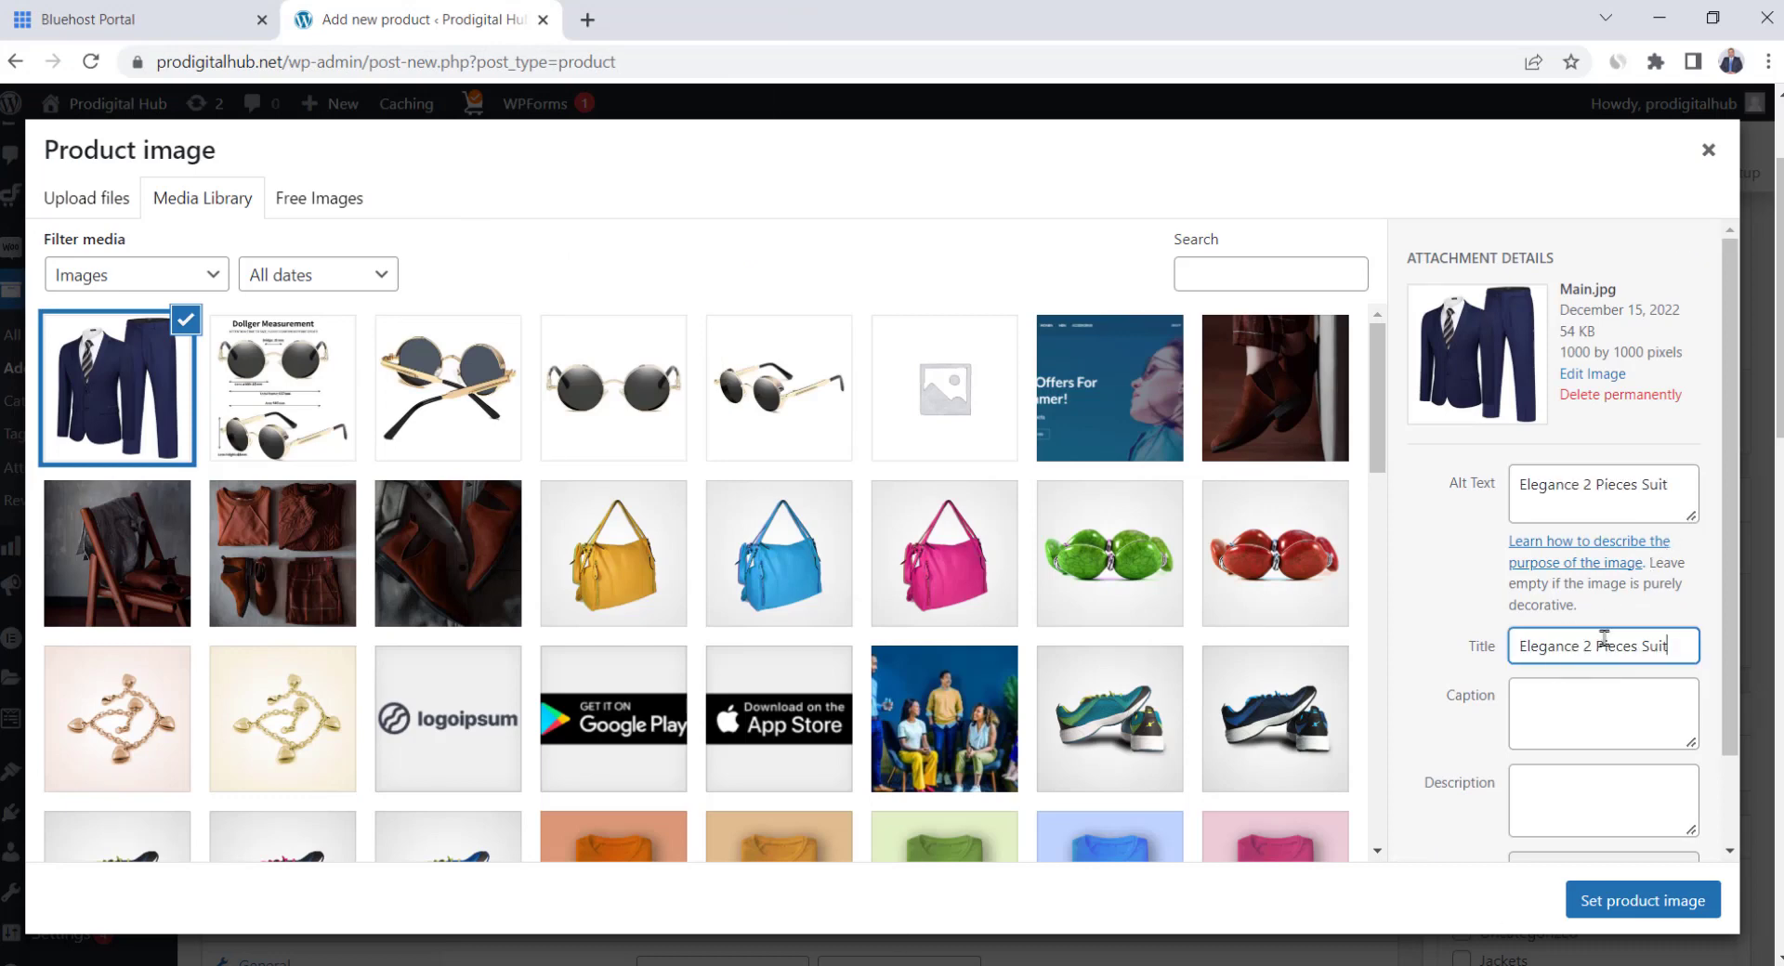
click(1645, 904)
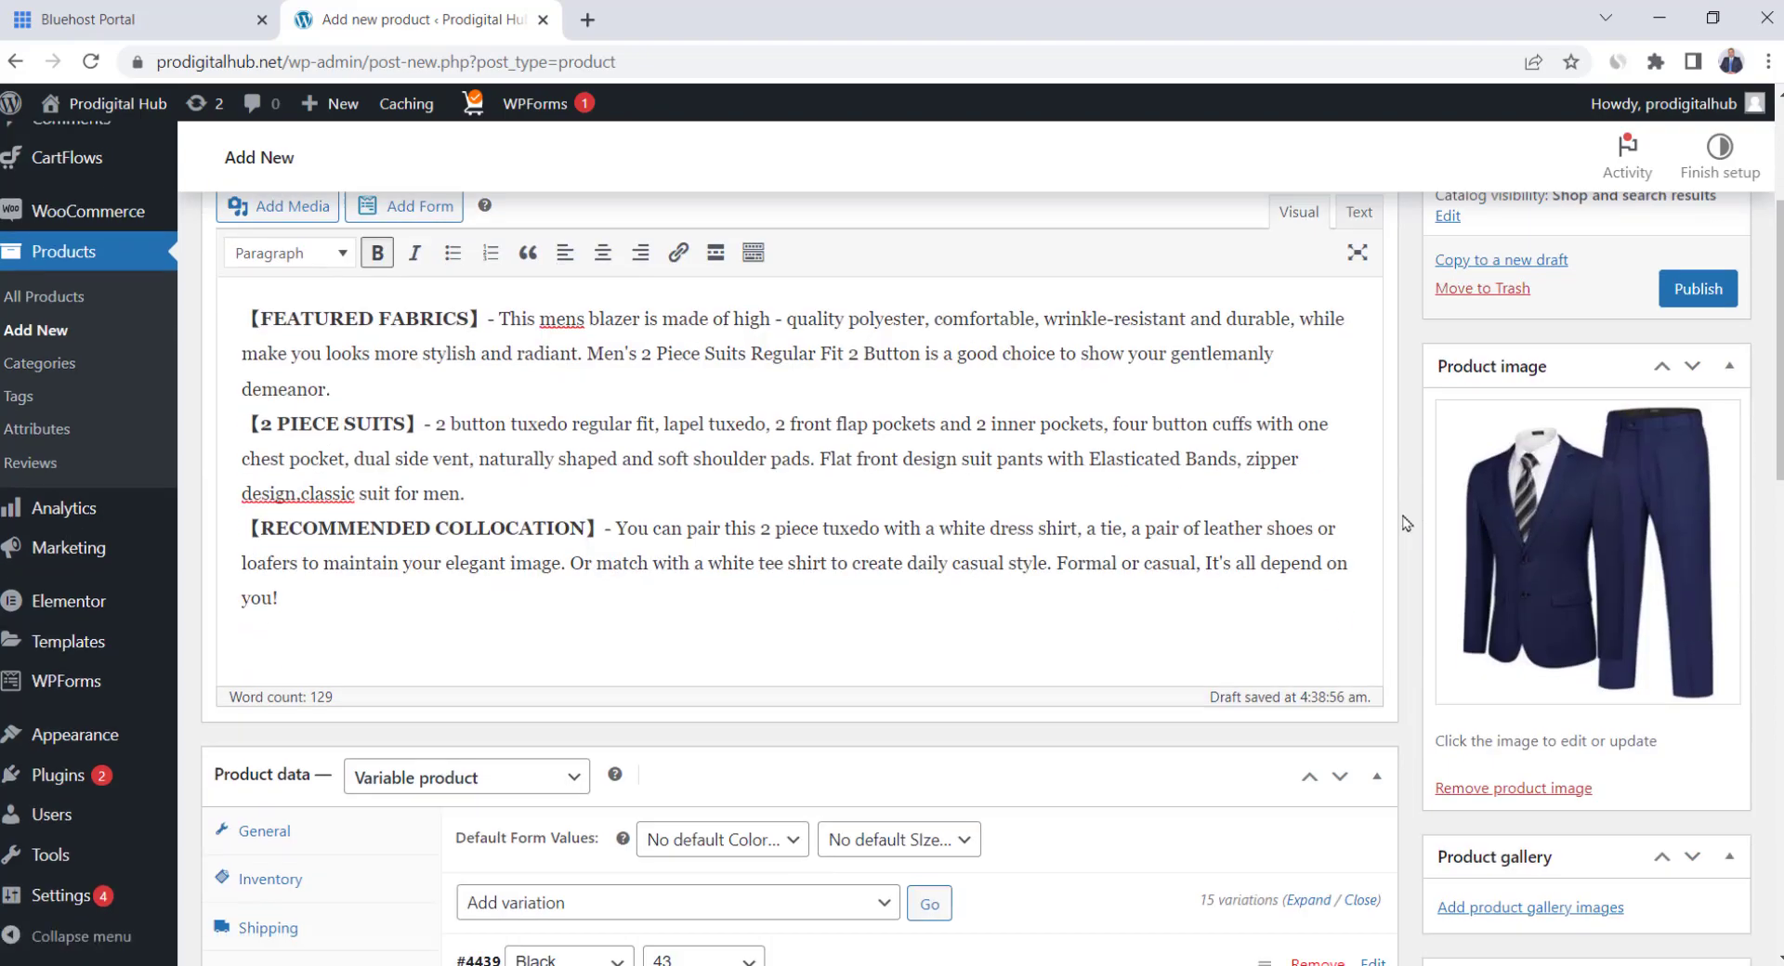
Upload Black 1–2, Blue 1–2 and Grey 1–2 suit photos to the product gallery
scroll(1406, 524, down, 3)
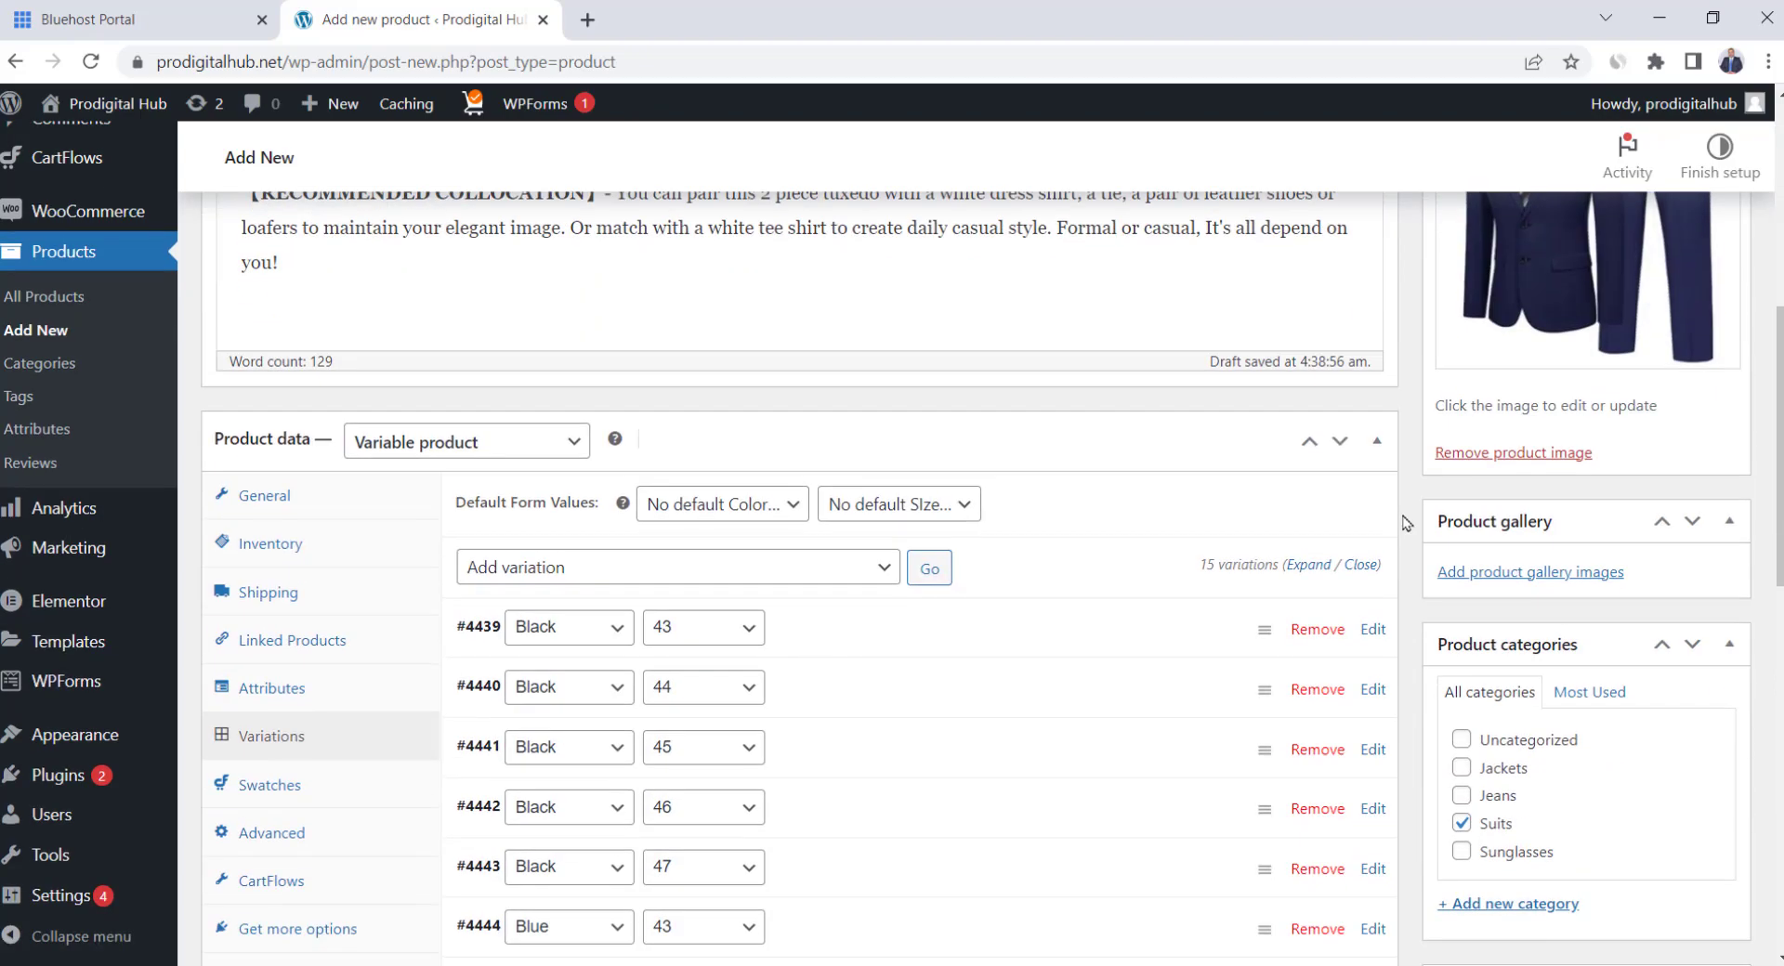
click(1554, 574)
click(87, 195)
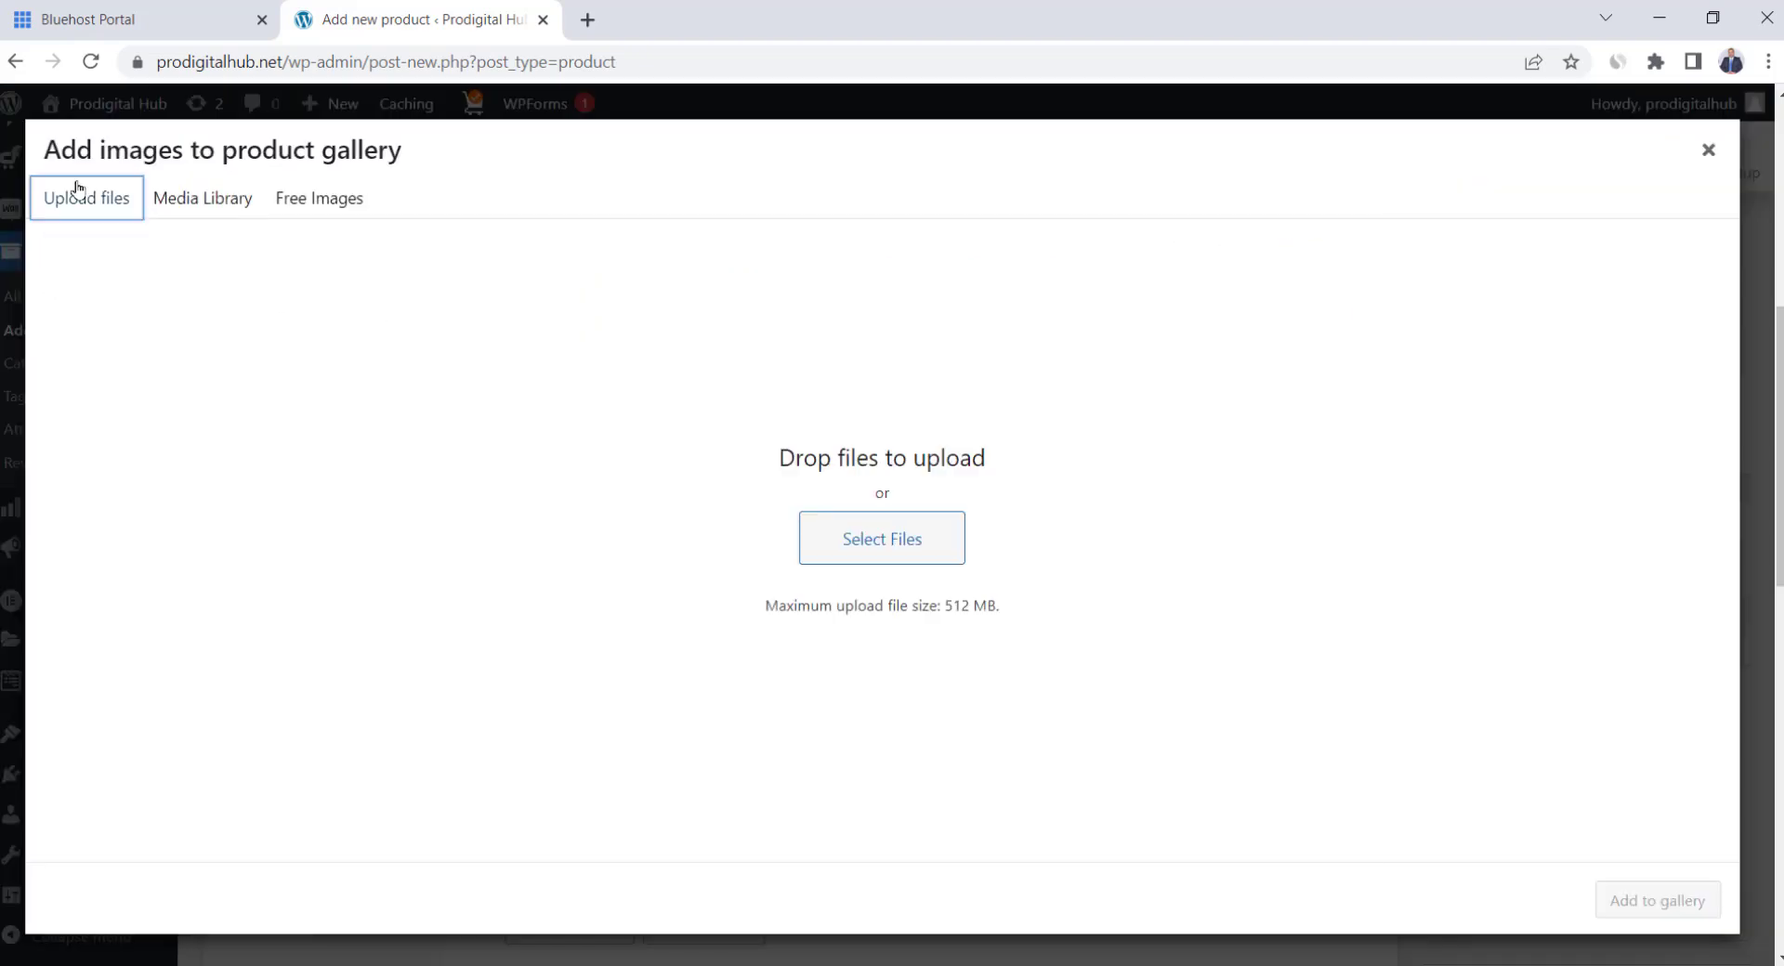
click(882, 539)
click(409, 186)
ctrl+click(262, 186)
ctrl+click(571, 206)
ctrl+click(701, 186)
ctrl+click(408, 326)
ctrl+click(555, 326)
click(615, 623)
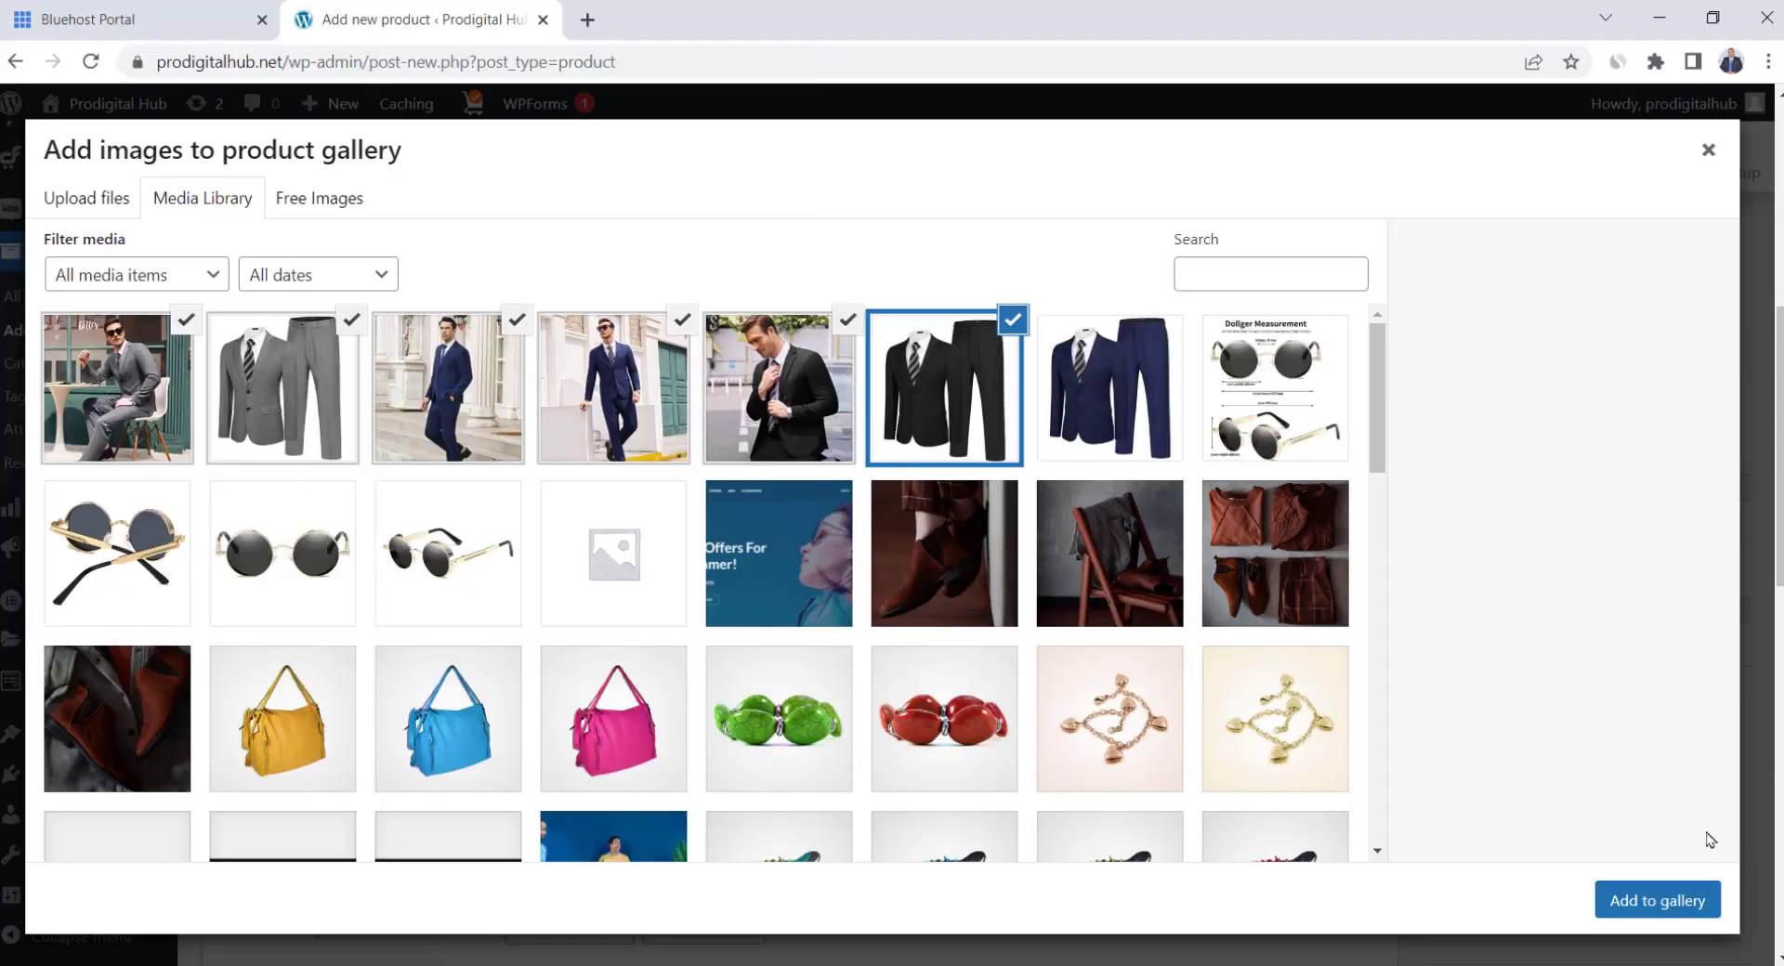
click(1663, 901)
scroll(1051, 412, down, 5)
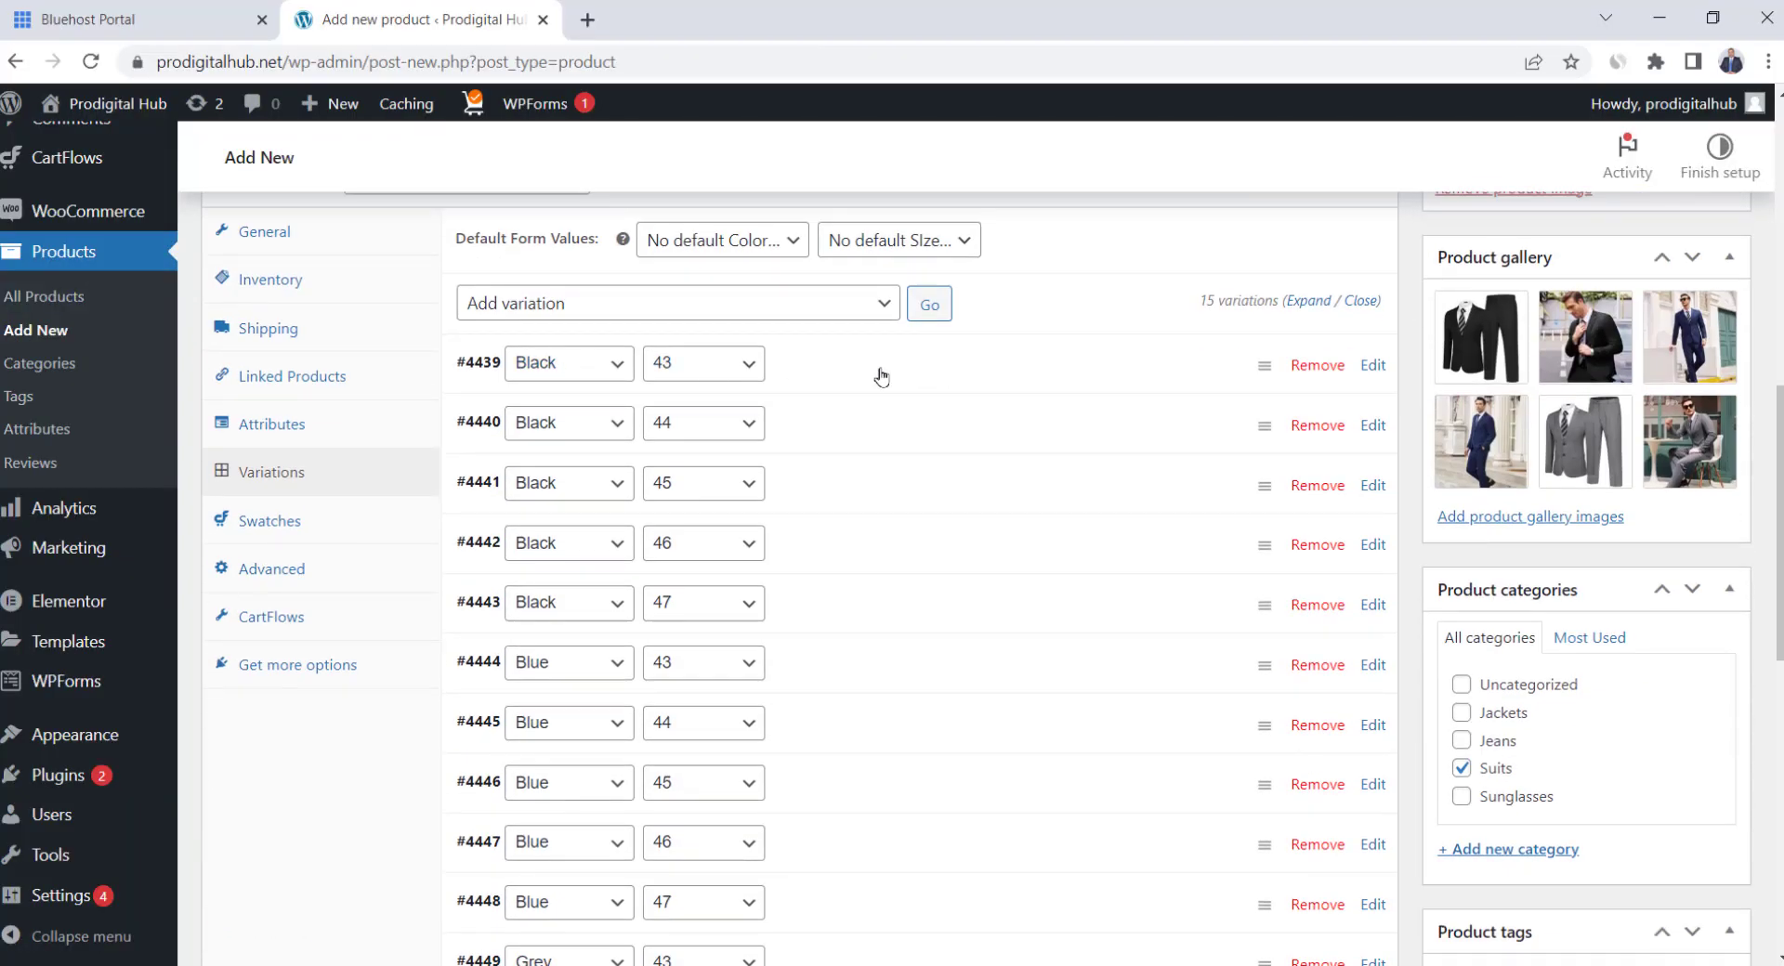
click(905, 382)
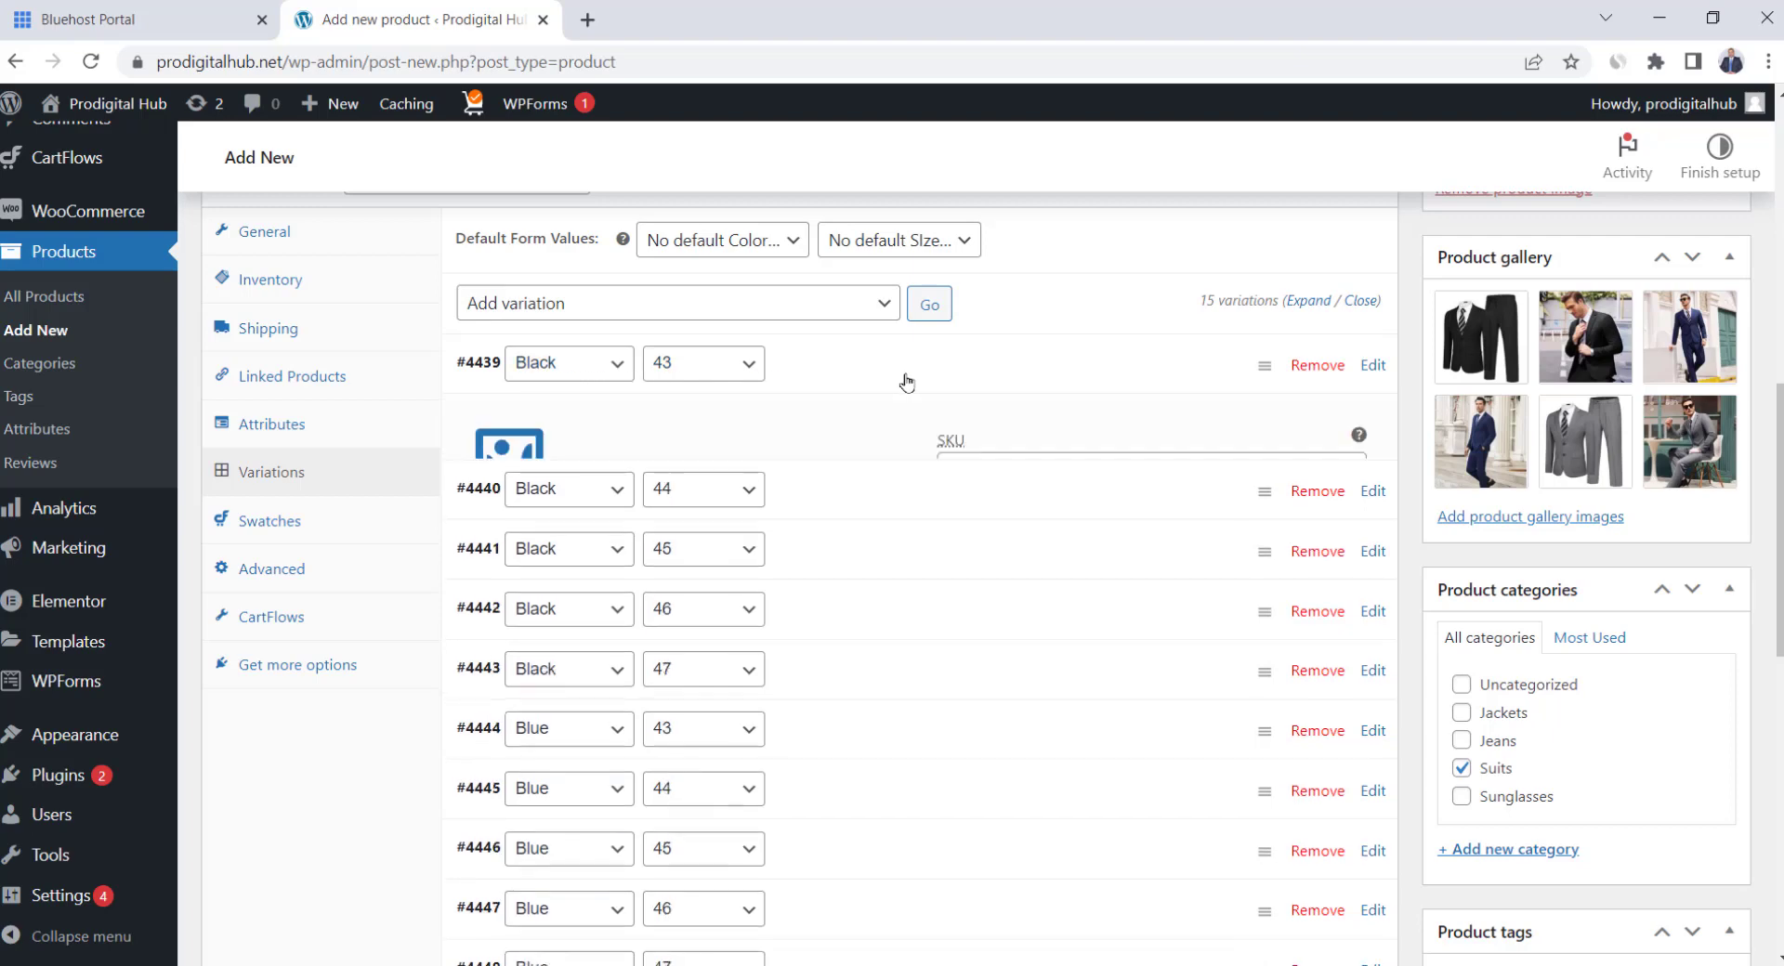
Set Black-2 as the Black 43 variation image and Blue-2 for Blue 43
click(517, 465)
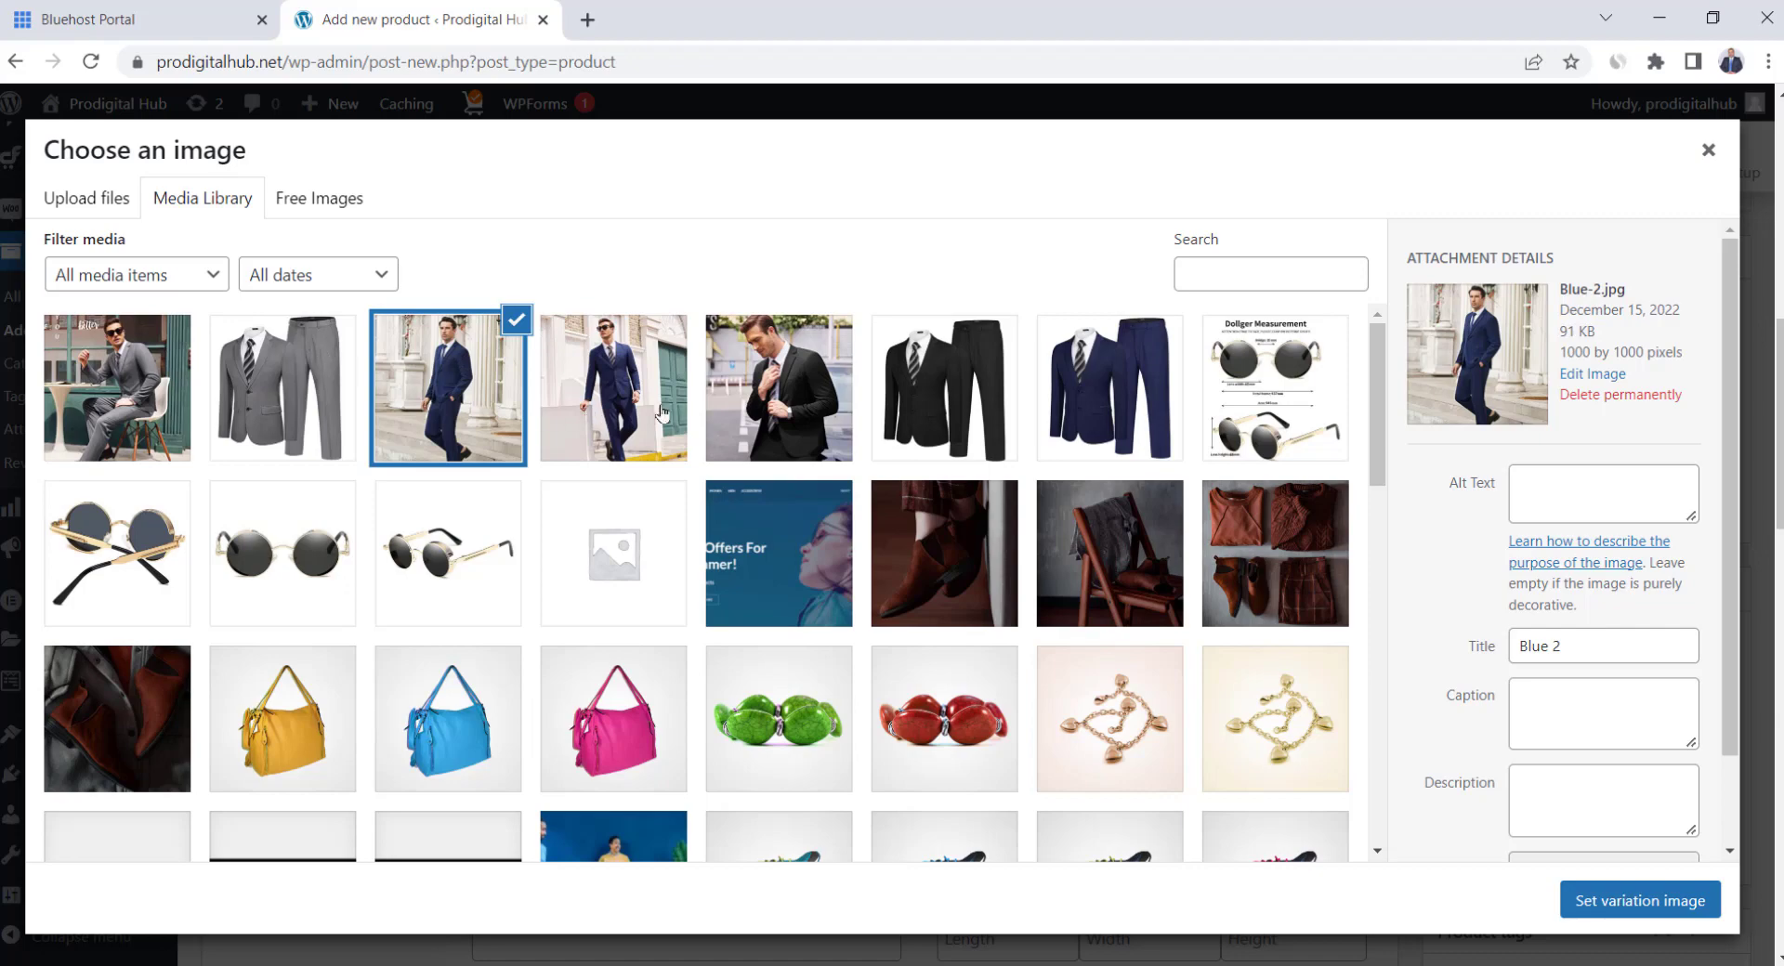
click(779, 401)
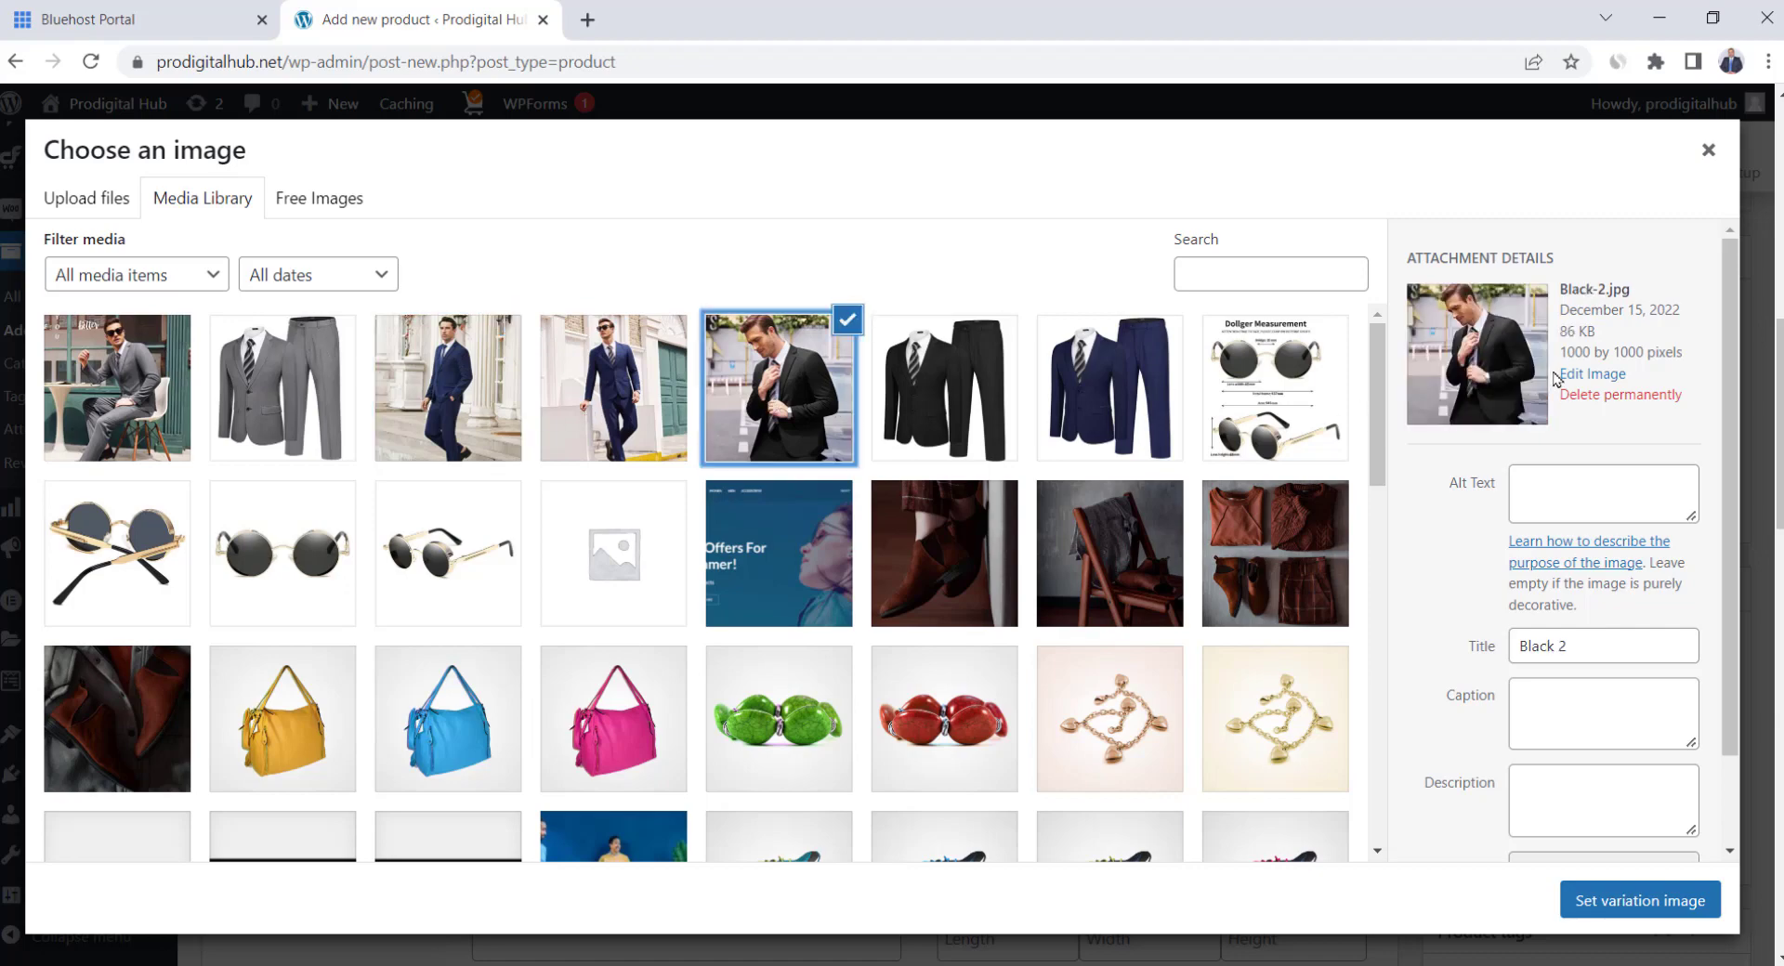
click(1625, 897)
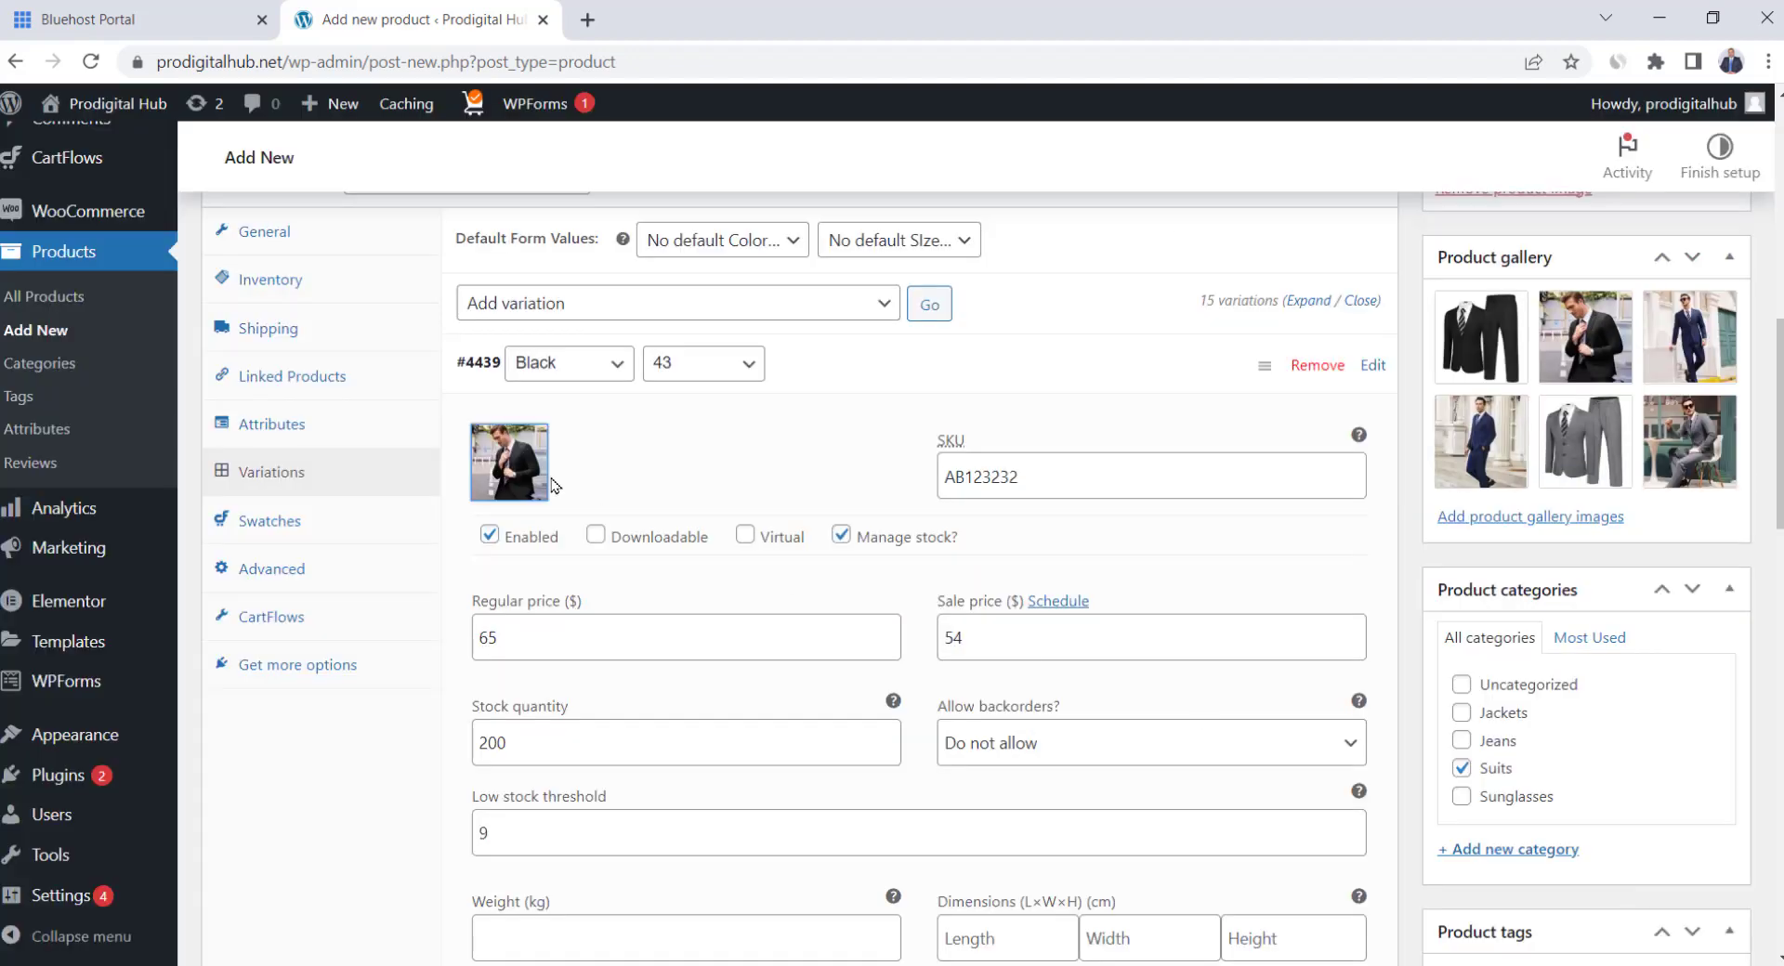
scroll(645, 511, down, 5)
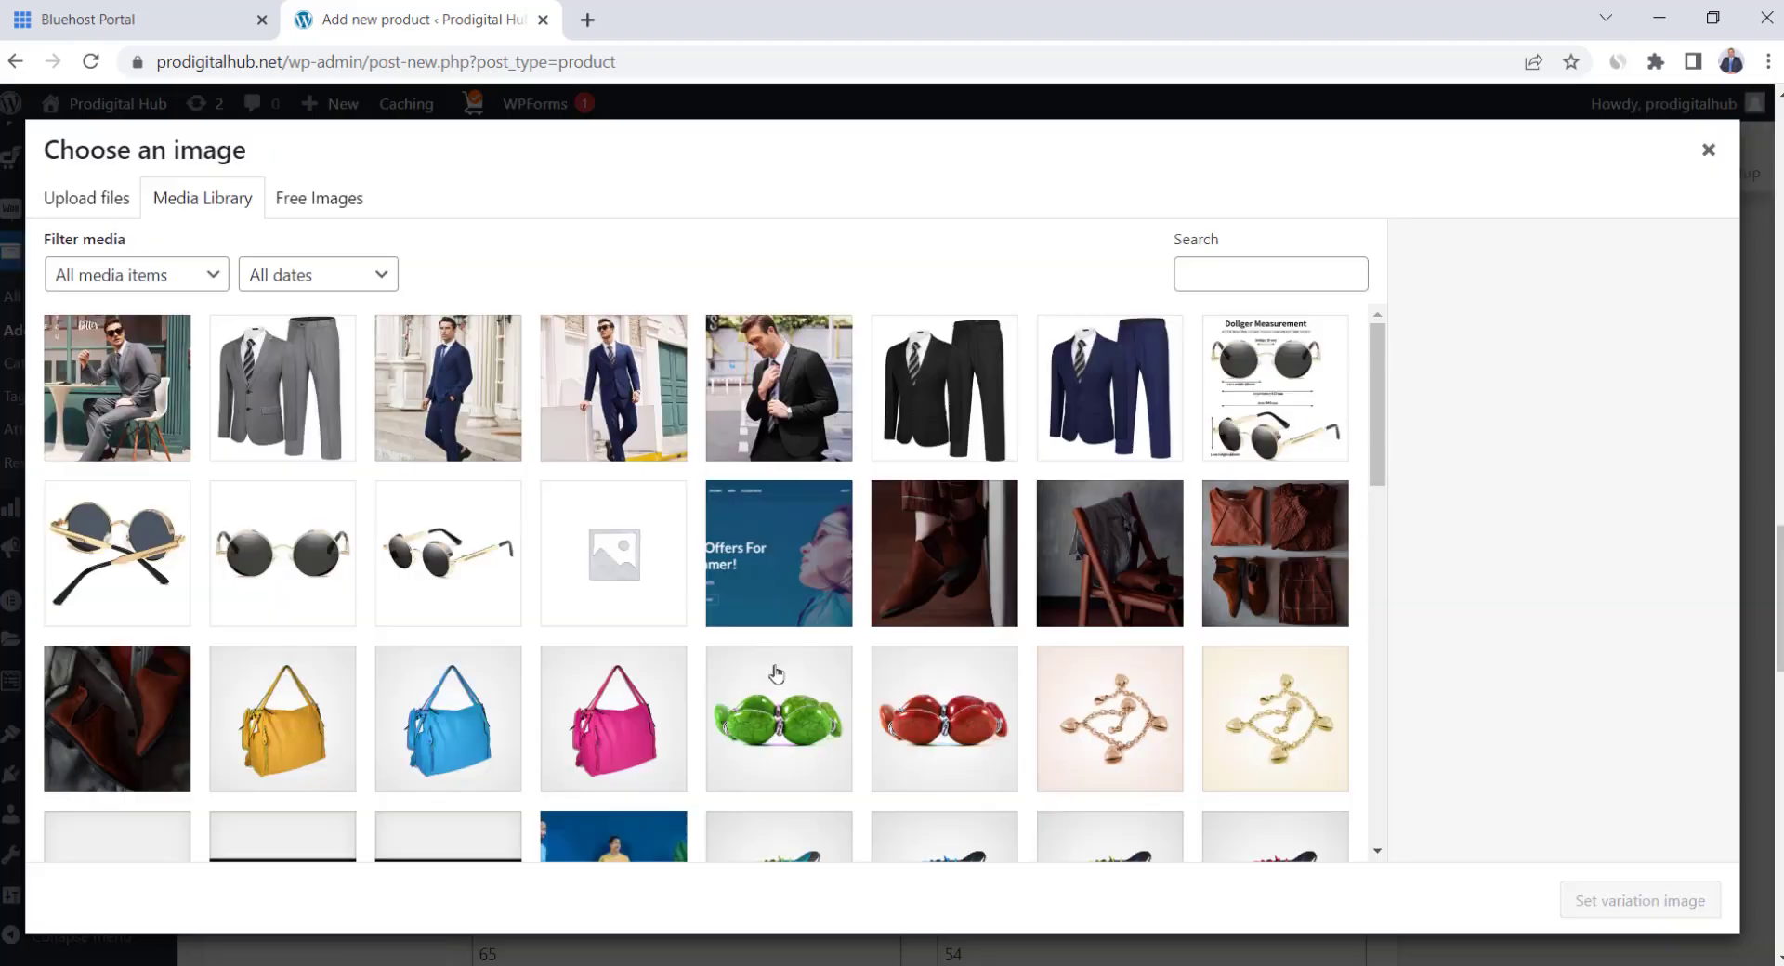
click(465, 405)
click(1640, 901)
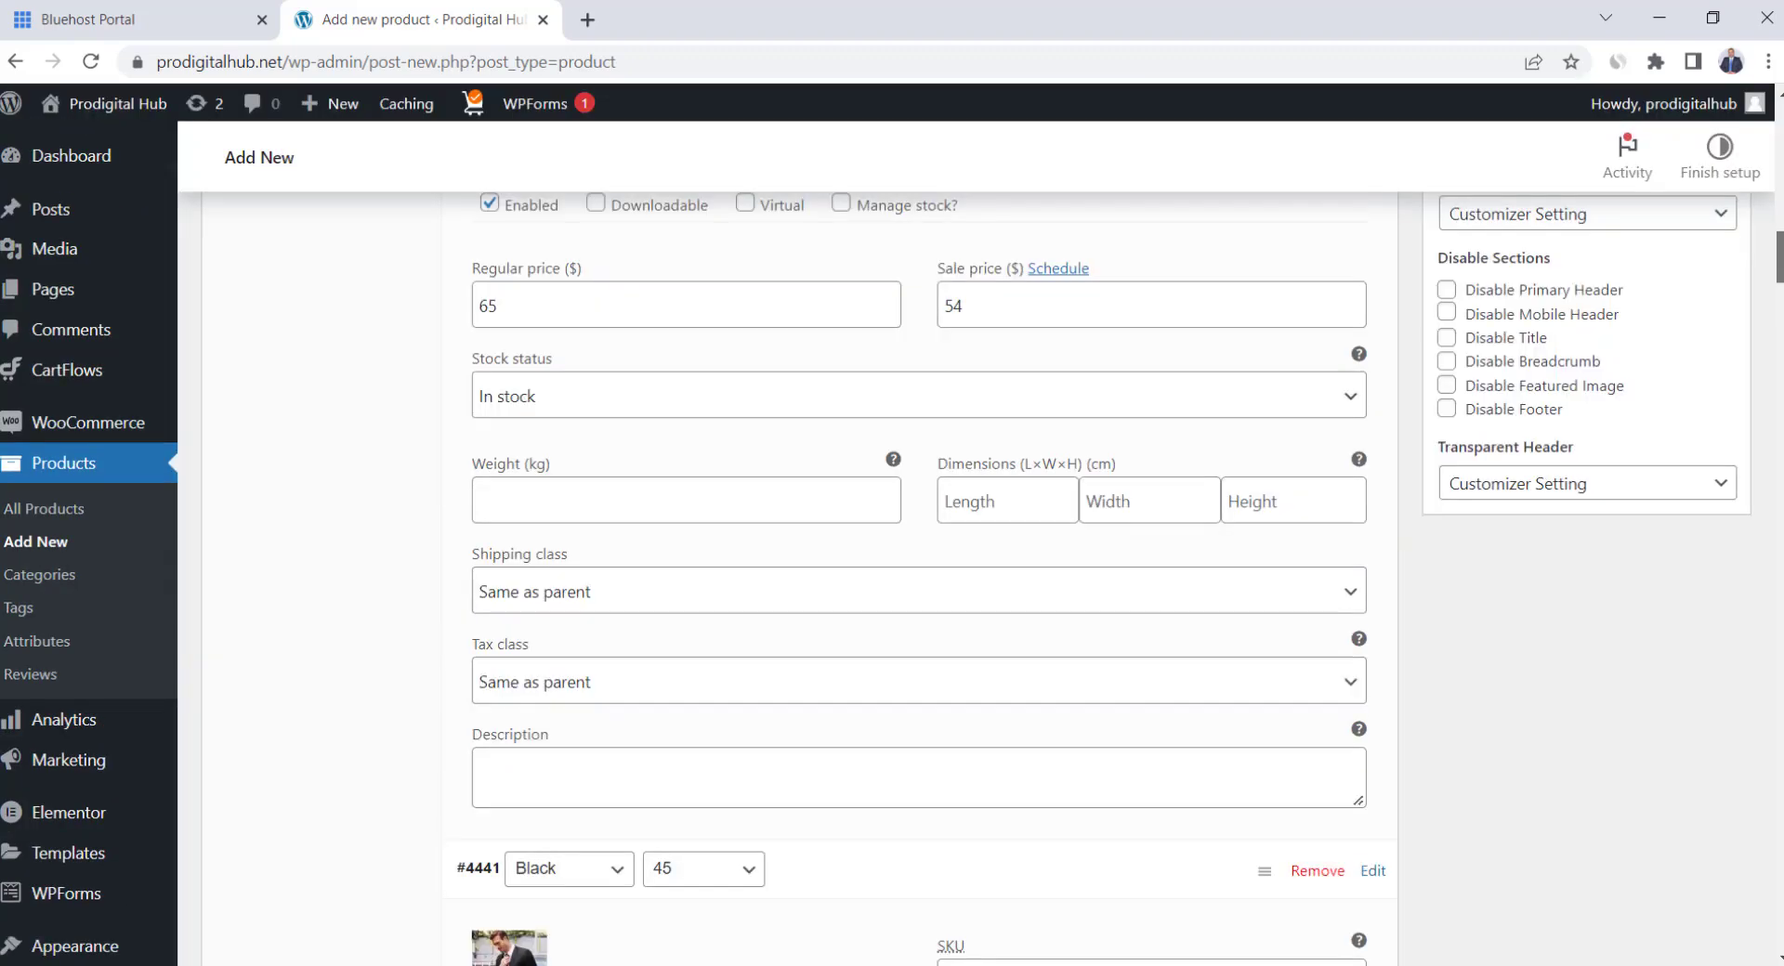
scroll(799, 558, up, 15)
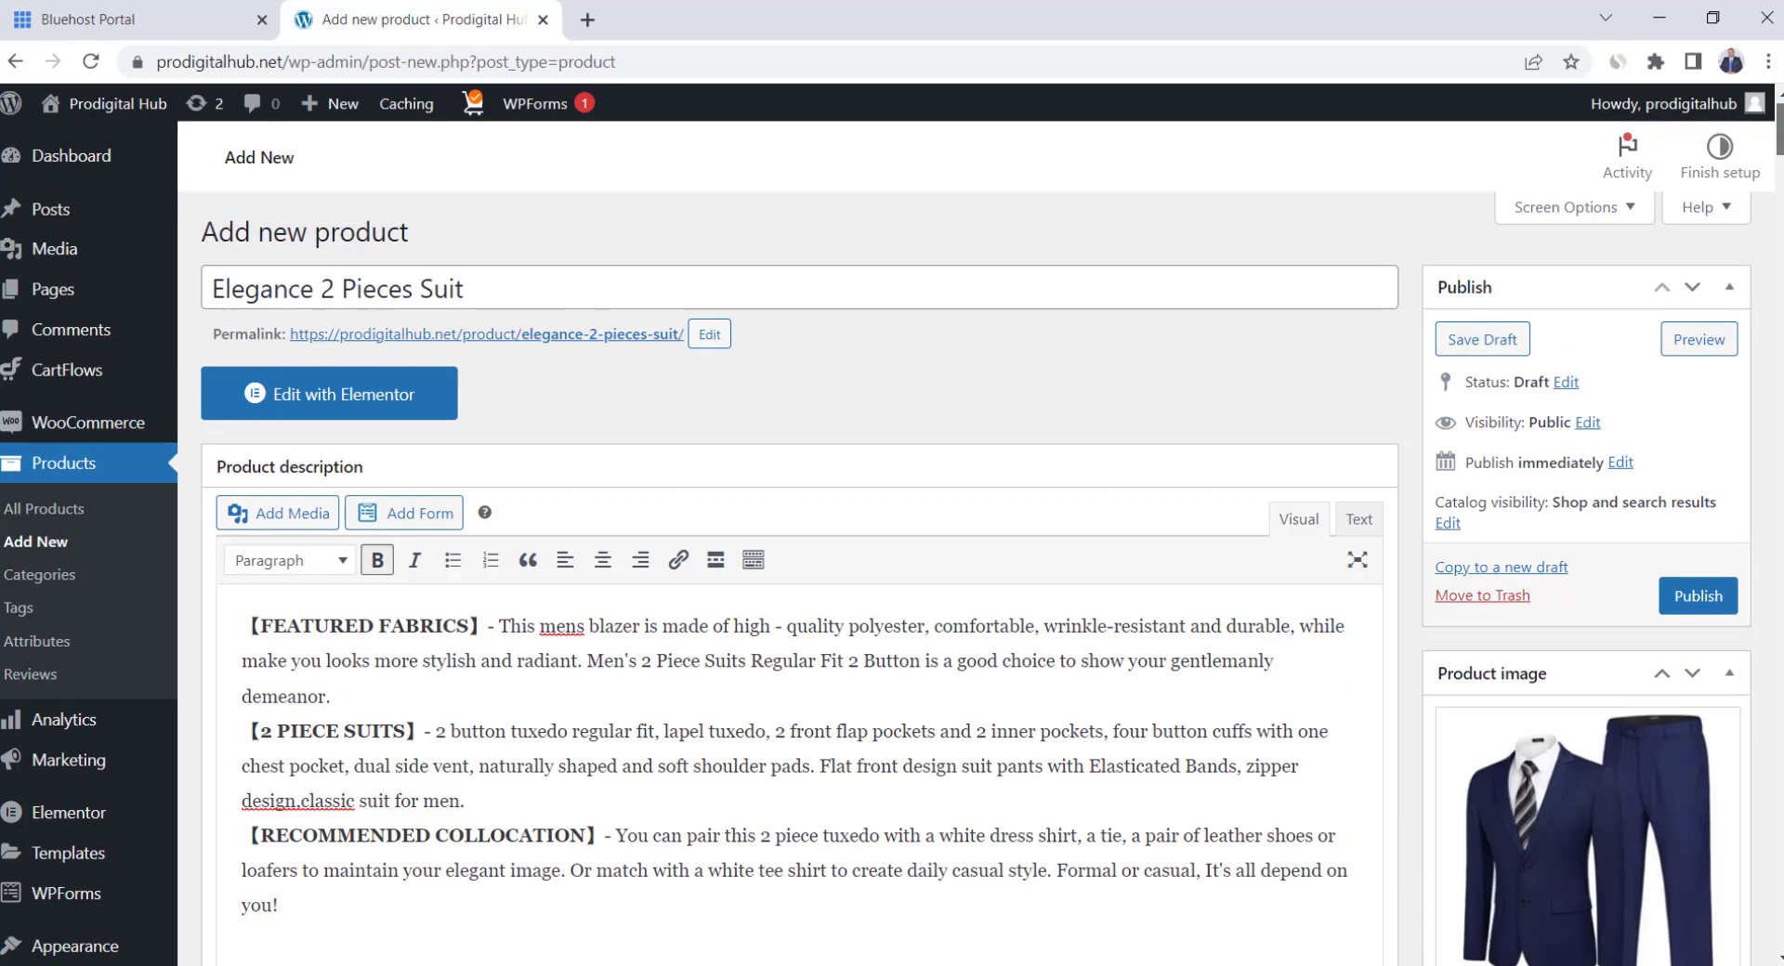
Publish the Elegance 2 Pieces Suit and preview its storefront product page
click(1672, 602)
click(1621, 426)
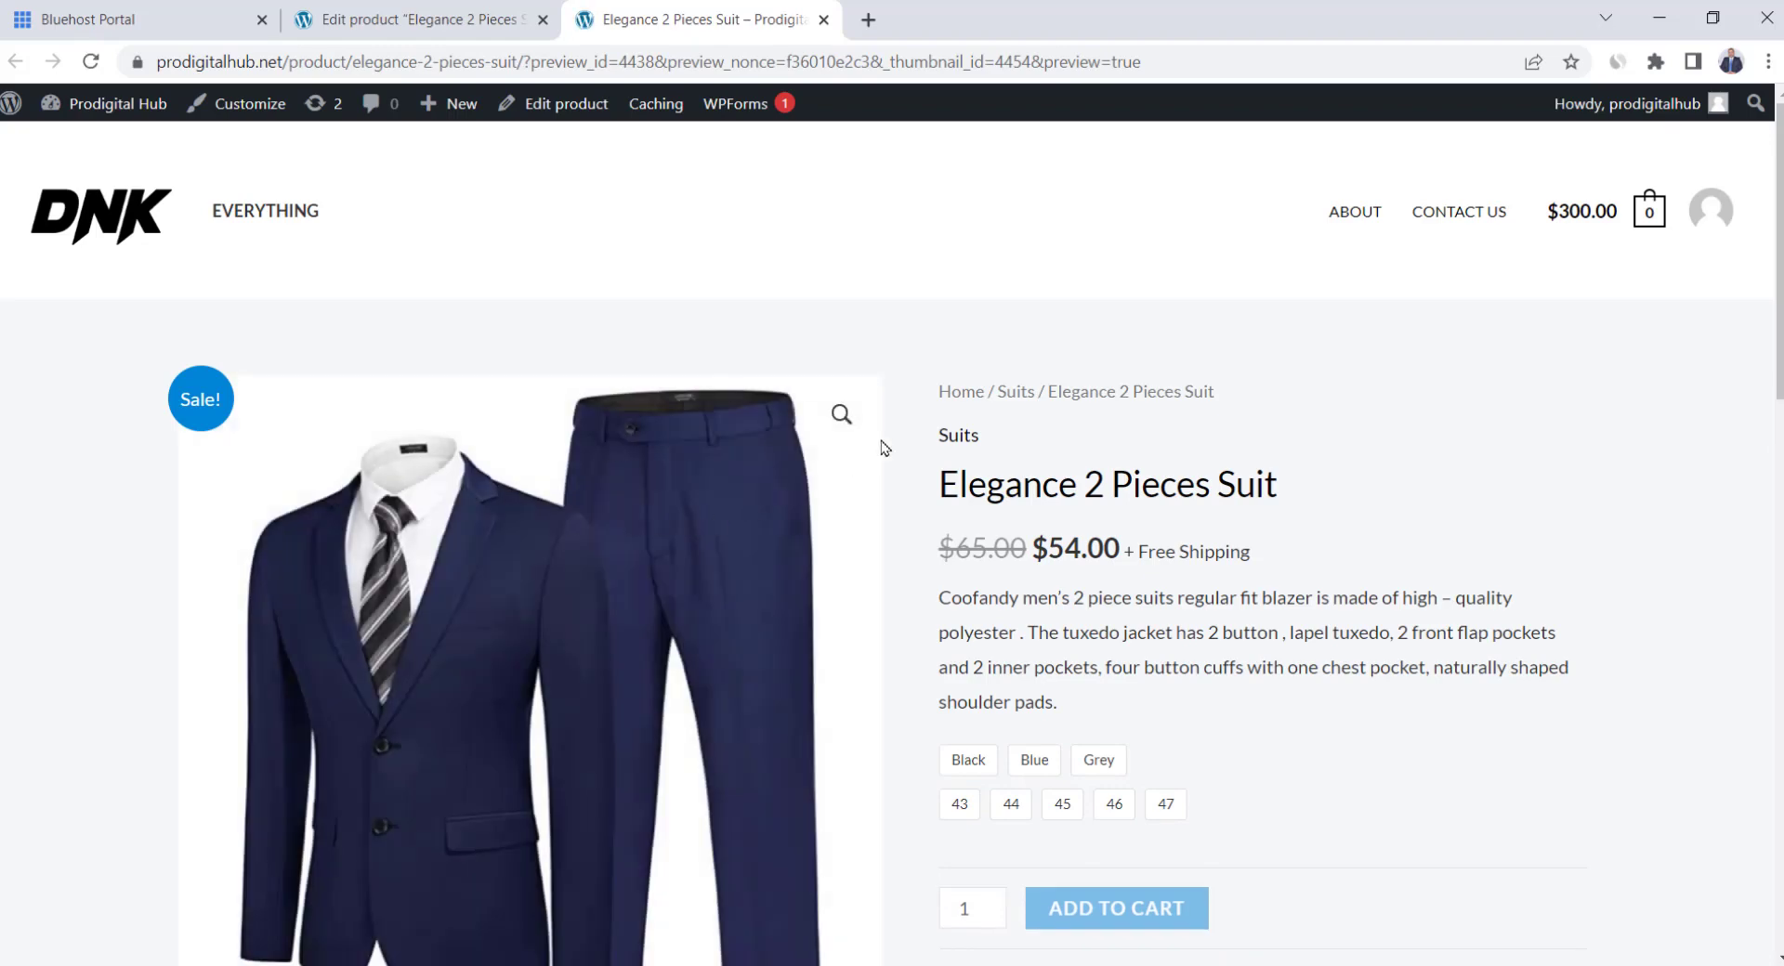
scroll(892, 455, down, 3)
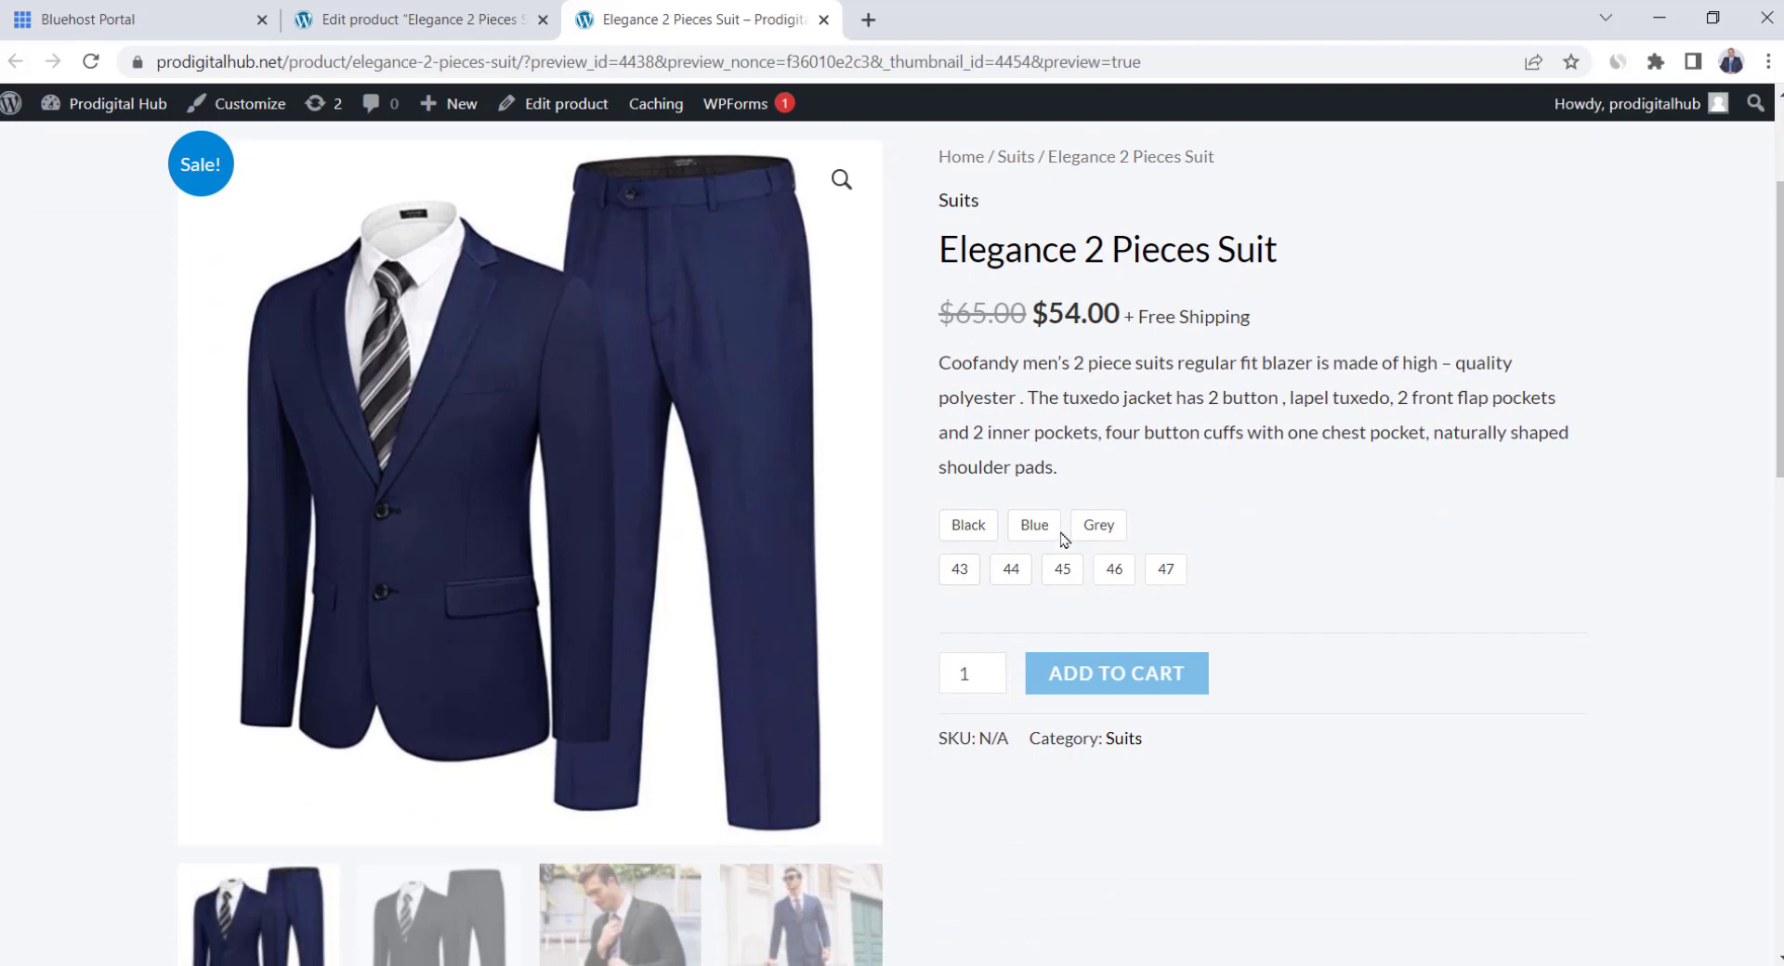
Try the Black, size 43 and Grey options to see photo and stock change, then return to the editor
click(966, 537)
click(958, 570)
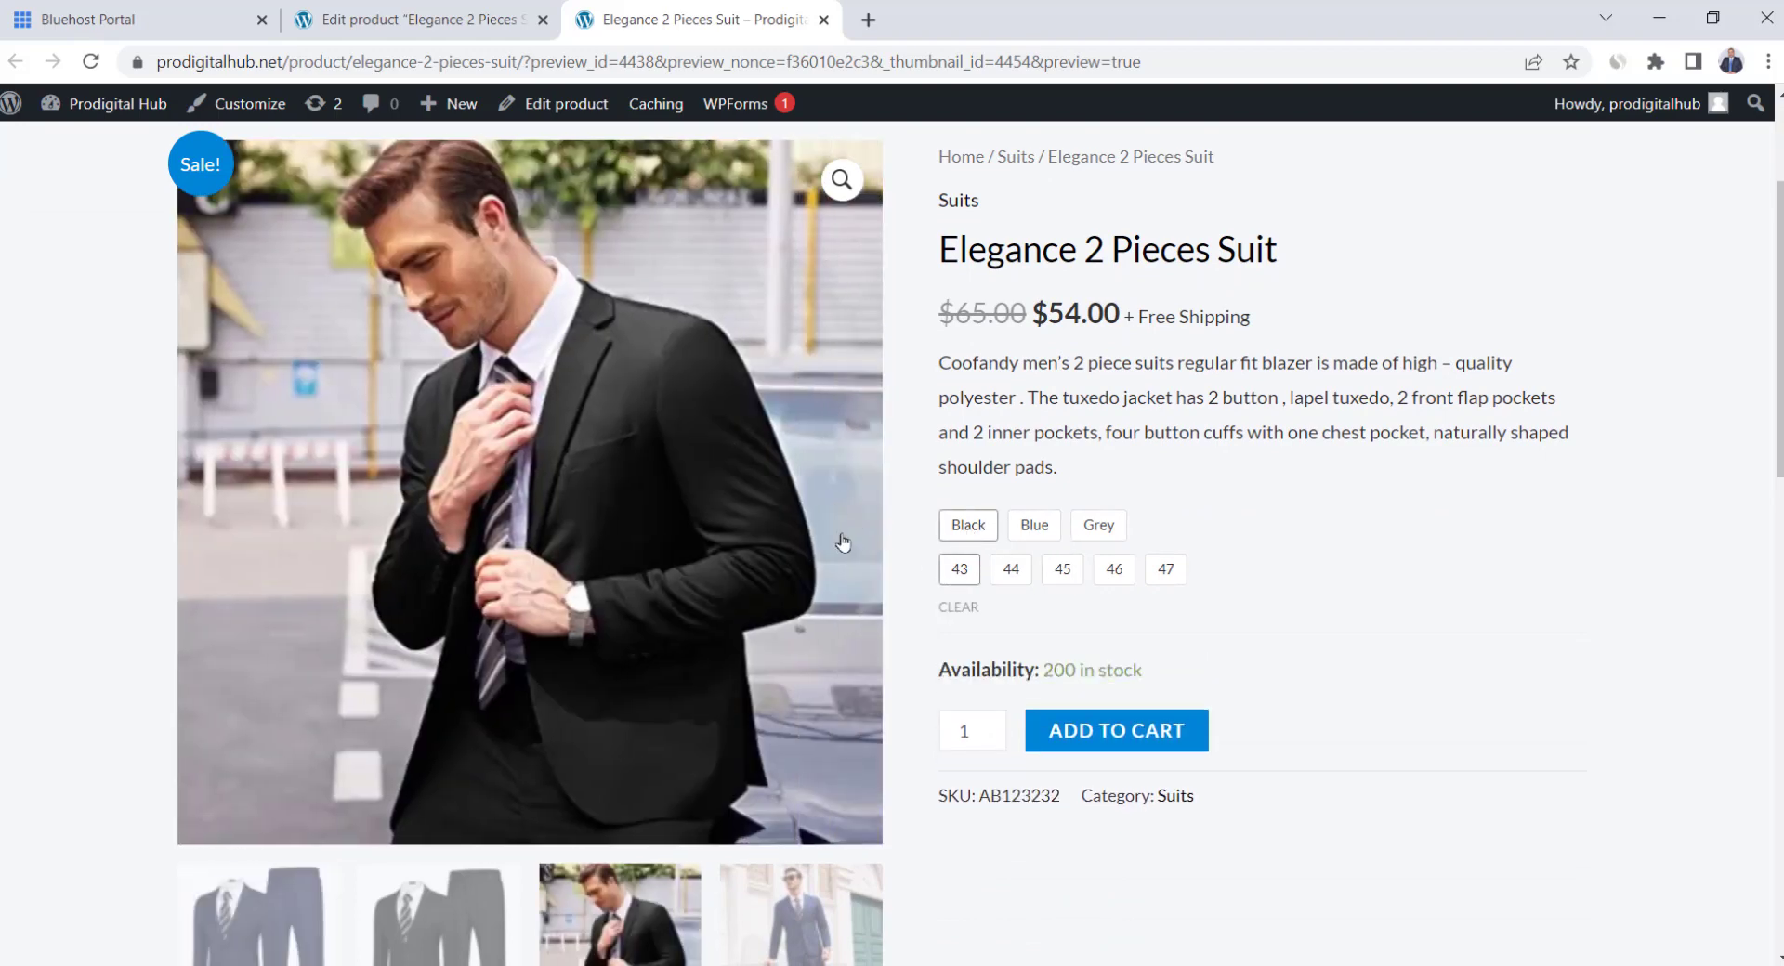
scroll(1006, 585, down, 1)
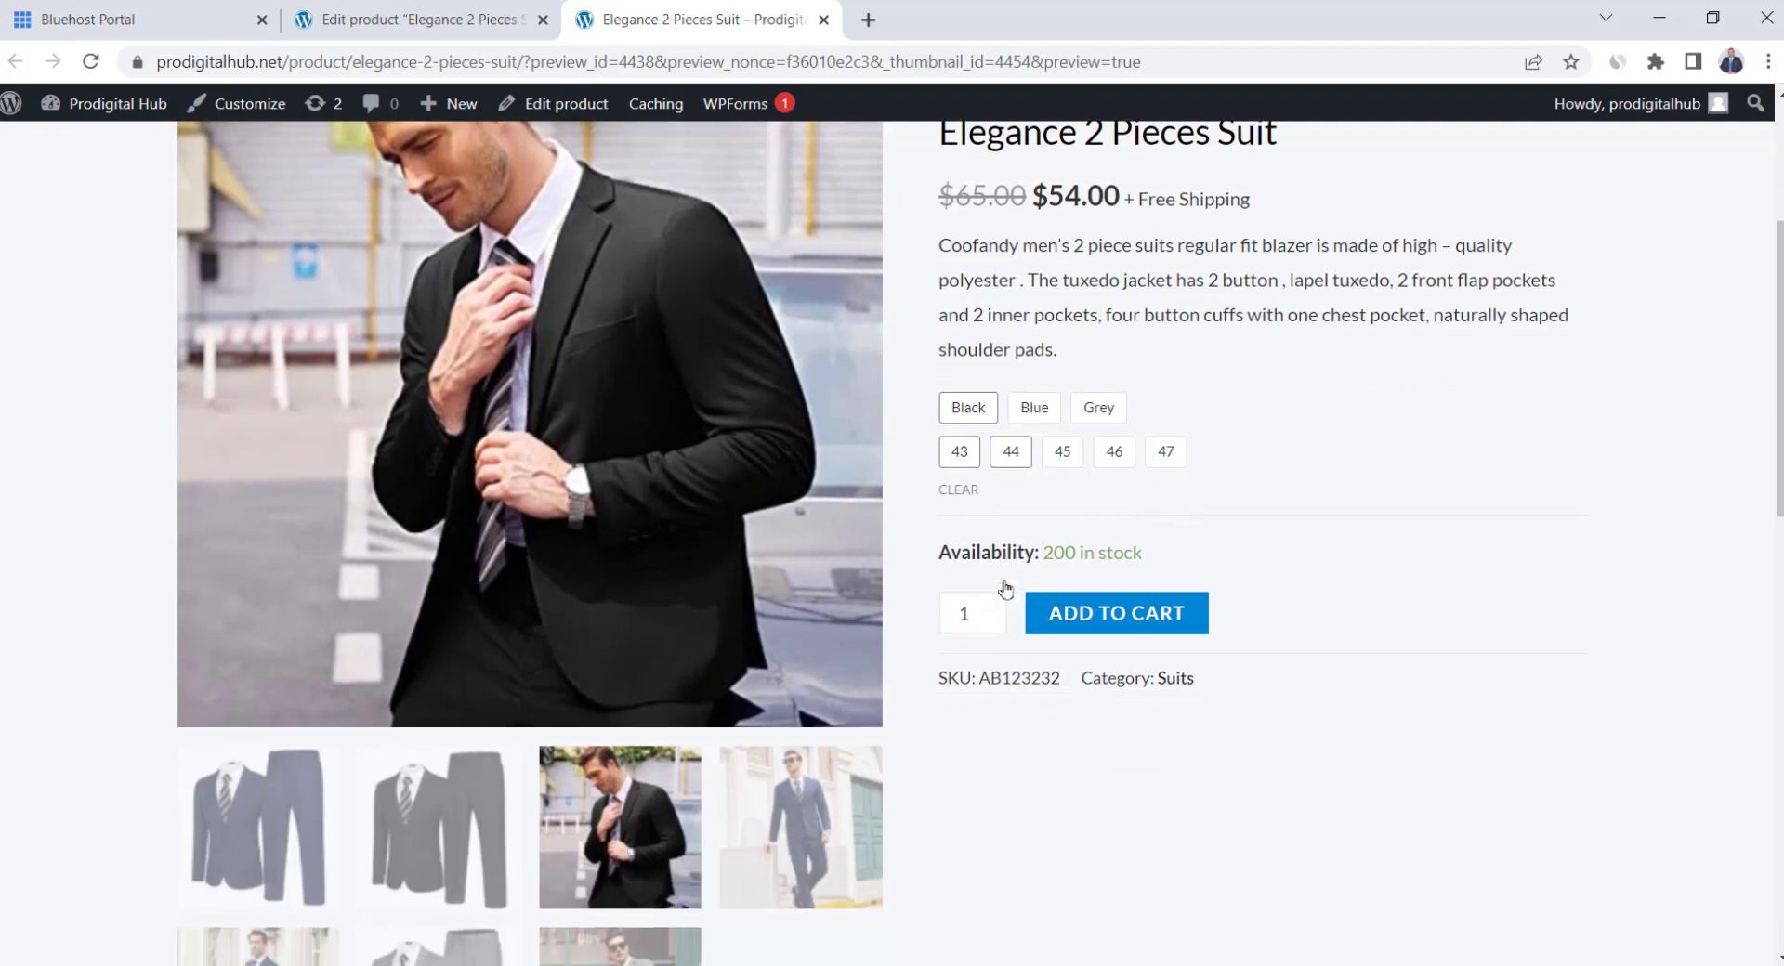
click(1081, 414)
scroll(947, 465, up, 2)
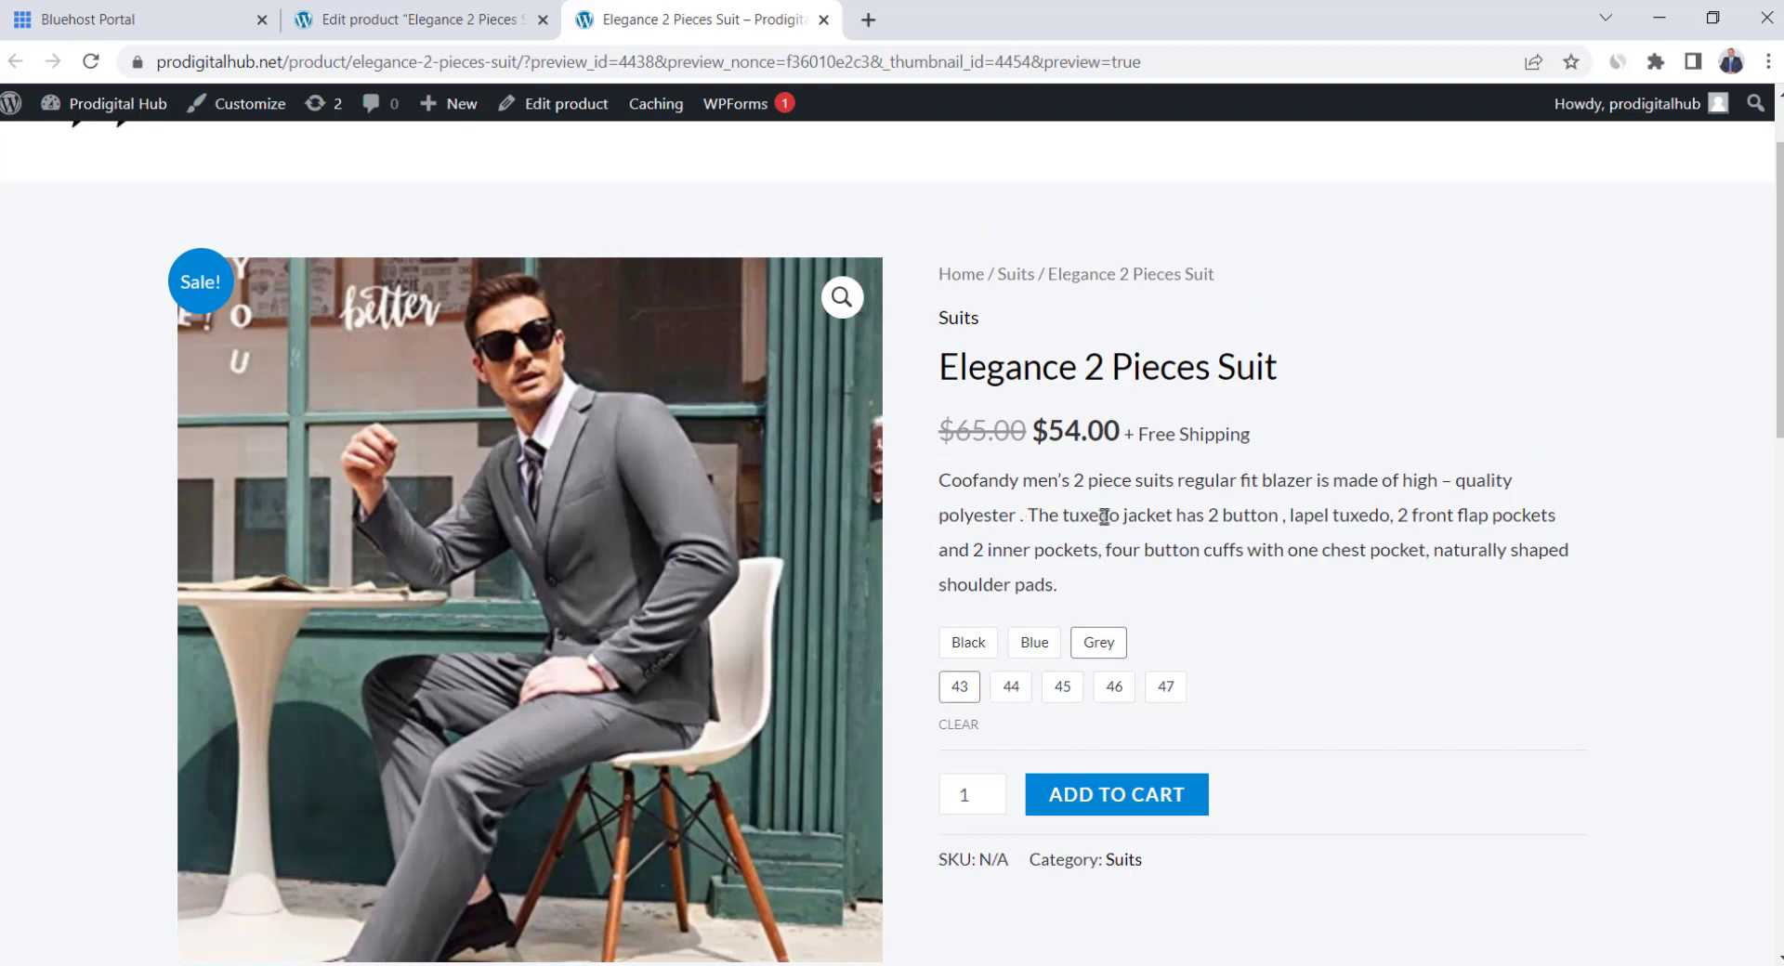
scroll(1106, 516, down, 8)
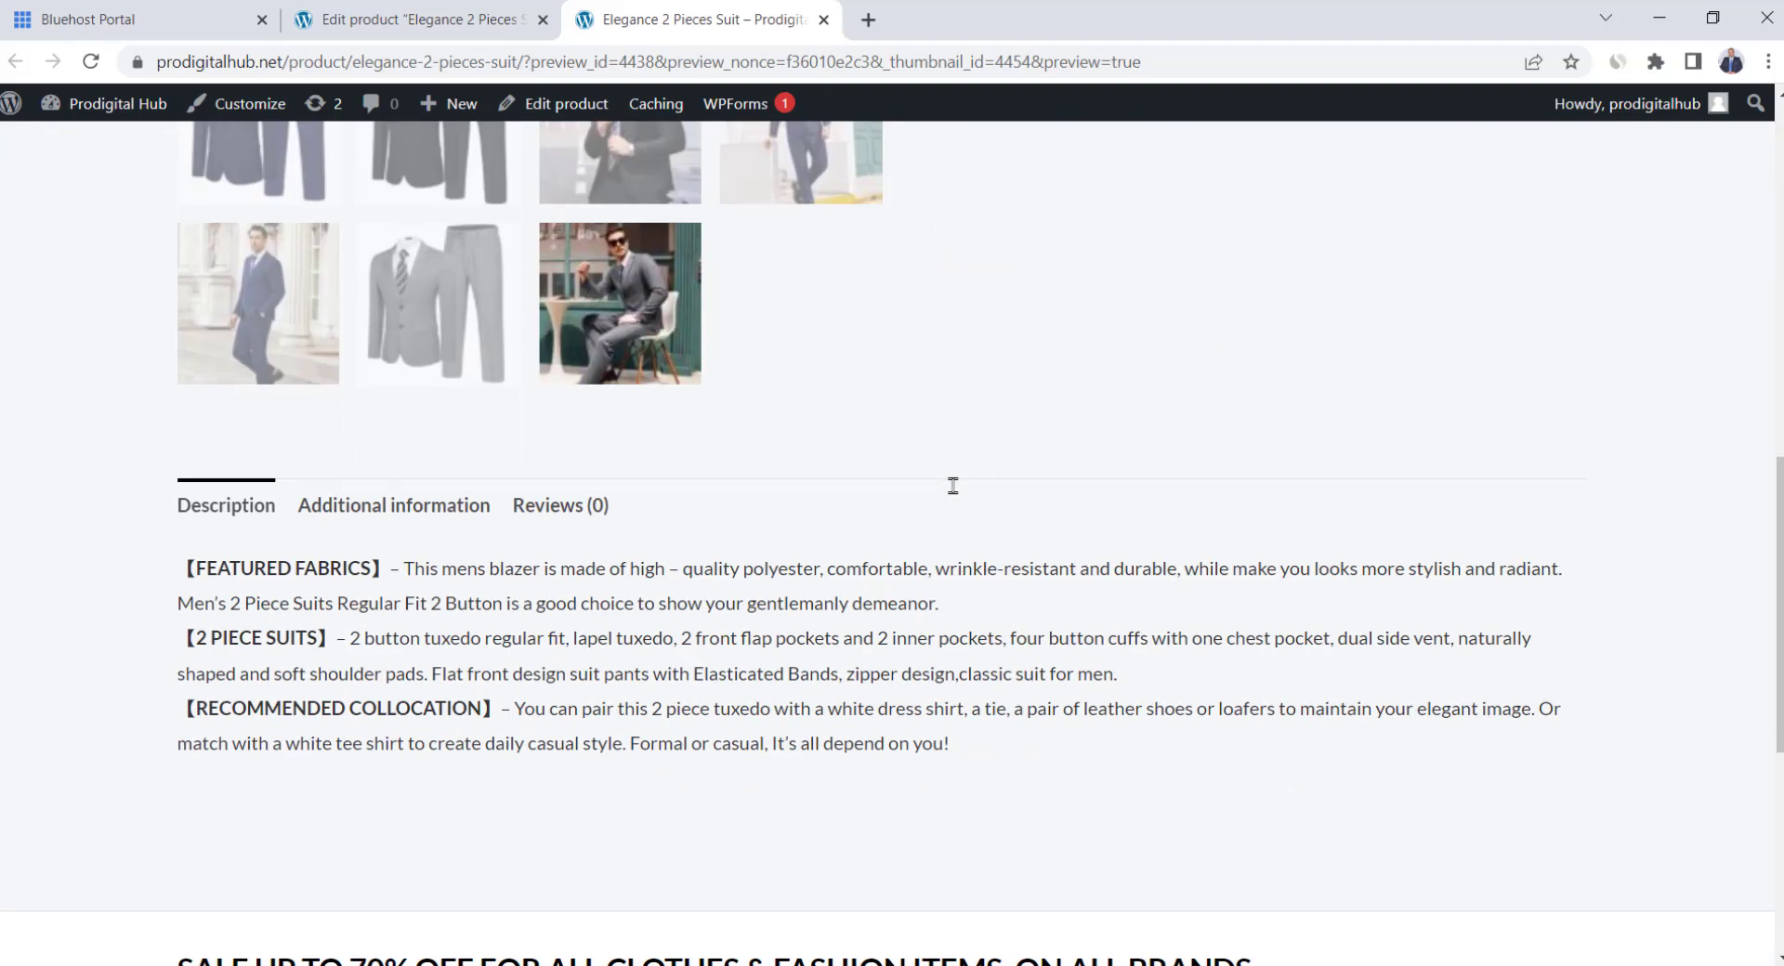
scroll(952, 488, down, 3)
scroll(954, 491, up, 7)
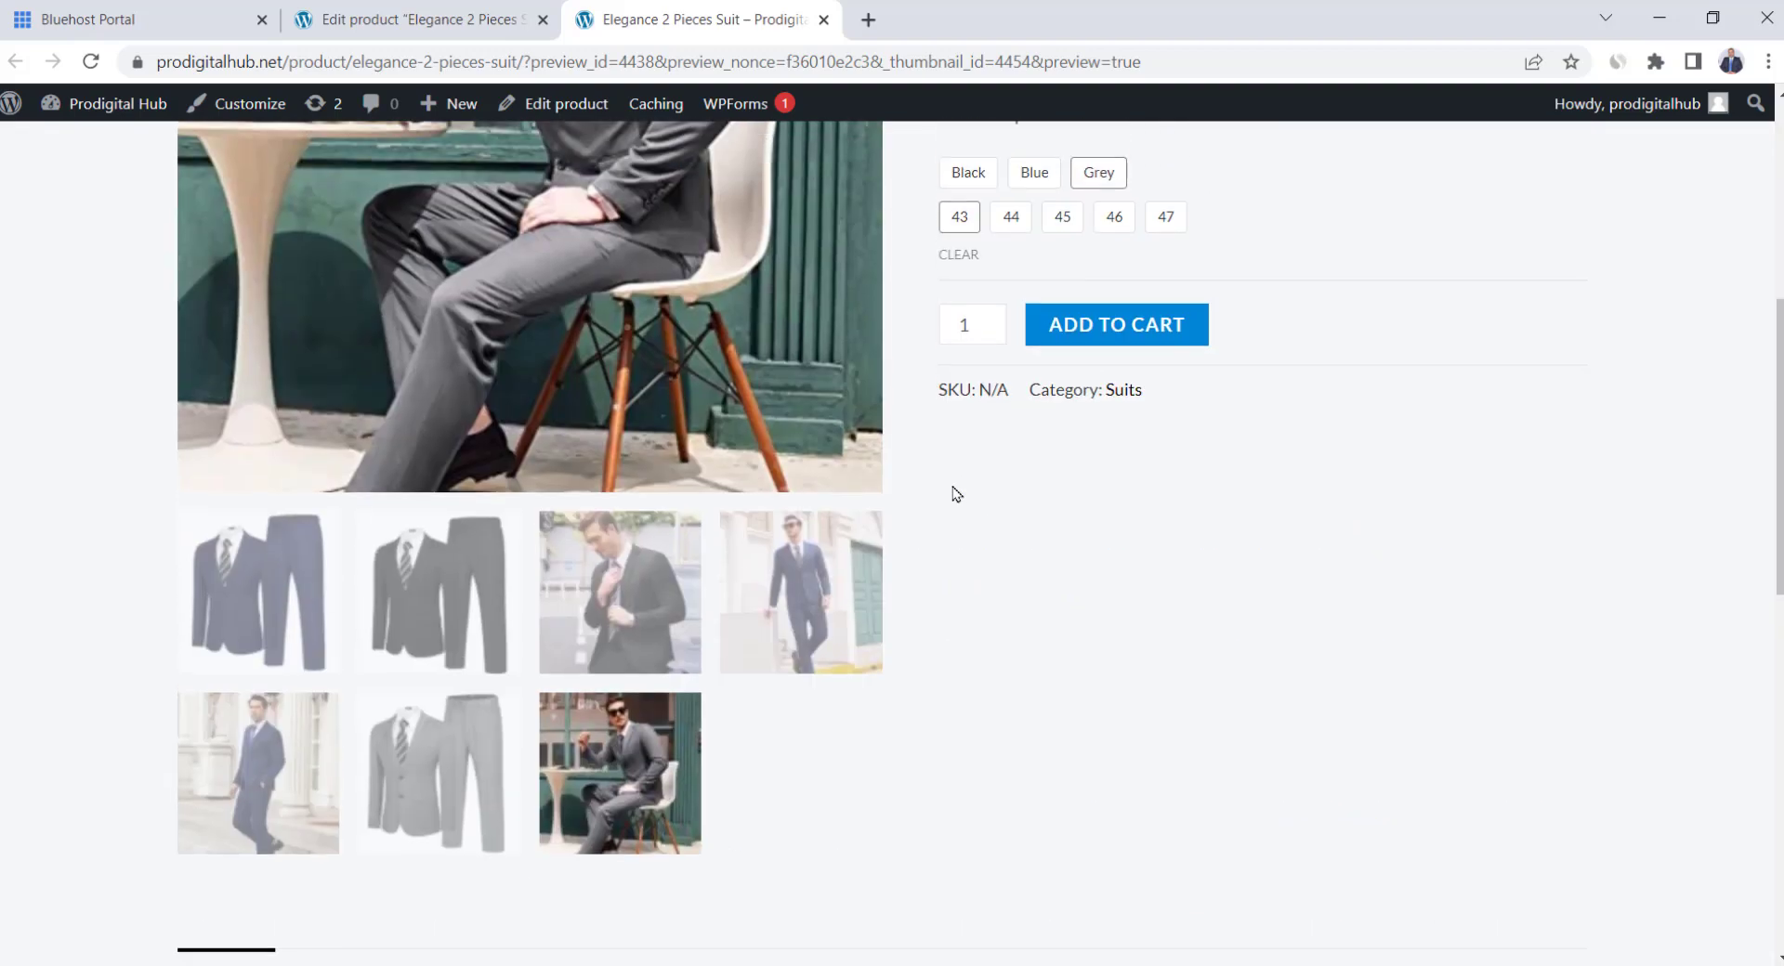
scroll(955, 493, up, 4)
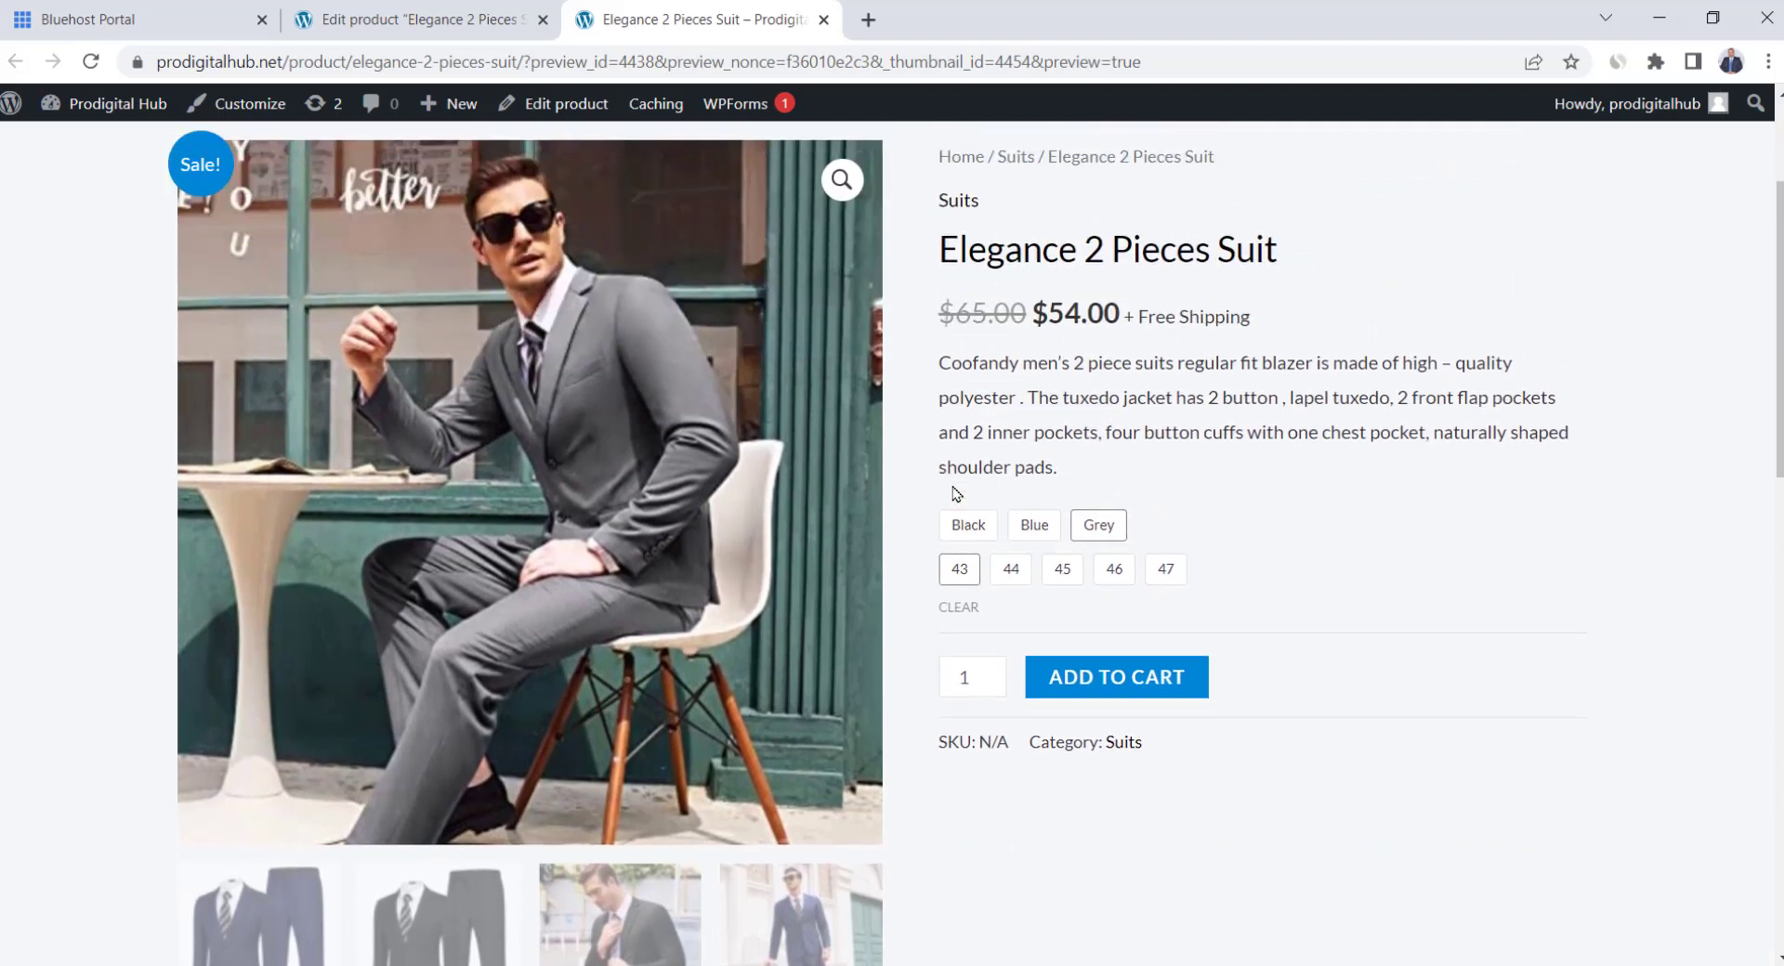
key(ctrl+shift+Tab)
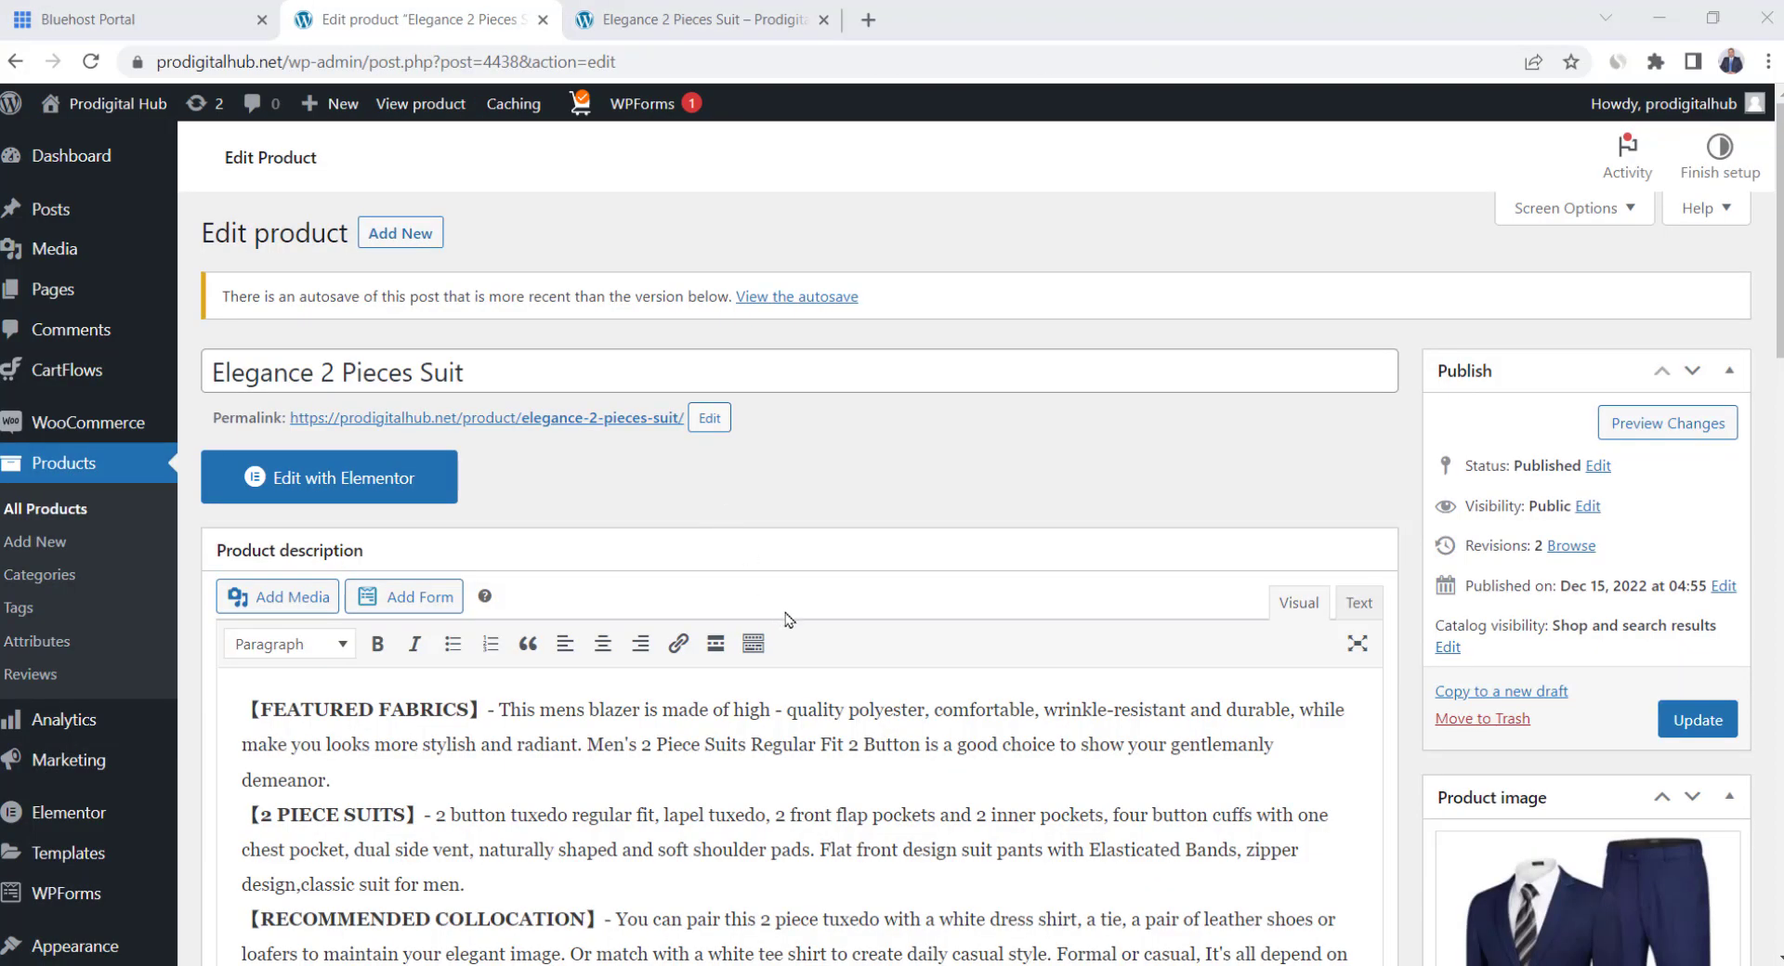
Create a virtual product 'Gardening Service (1 Hour)' with regular price 100 and sale price 78
click(44, 542)
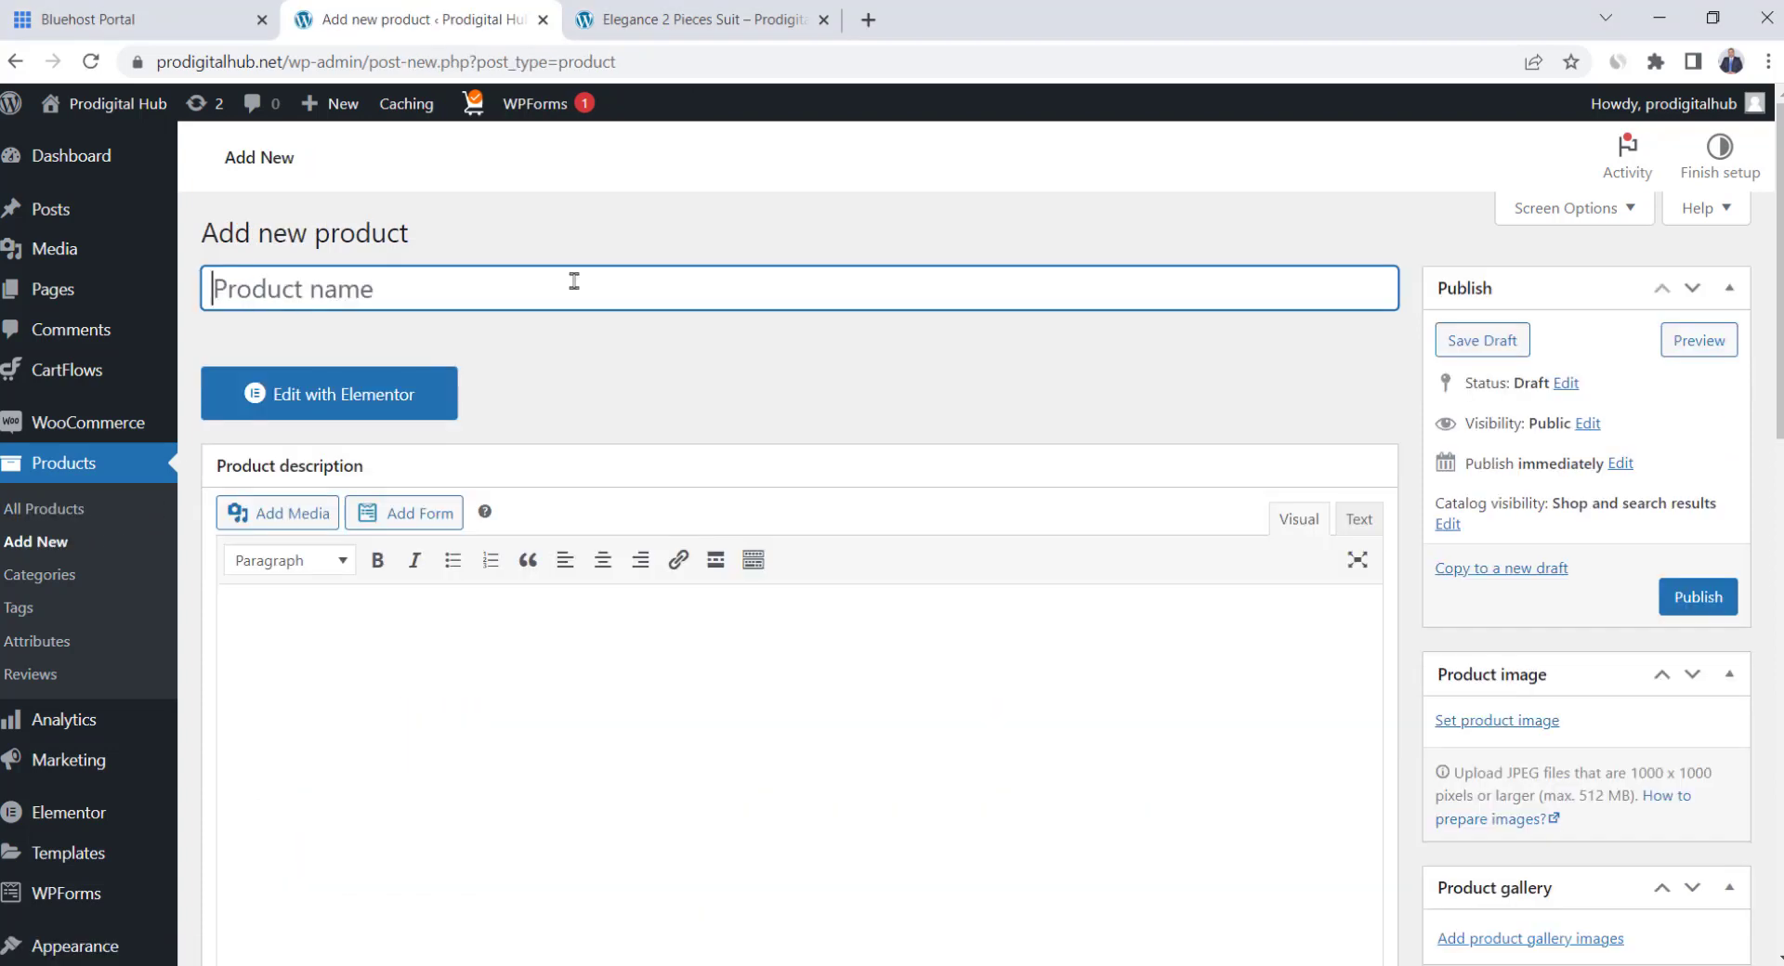
text(Gardenin)
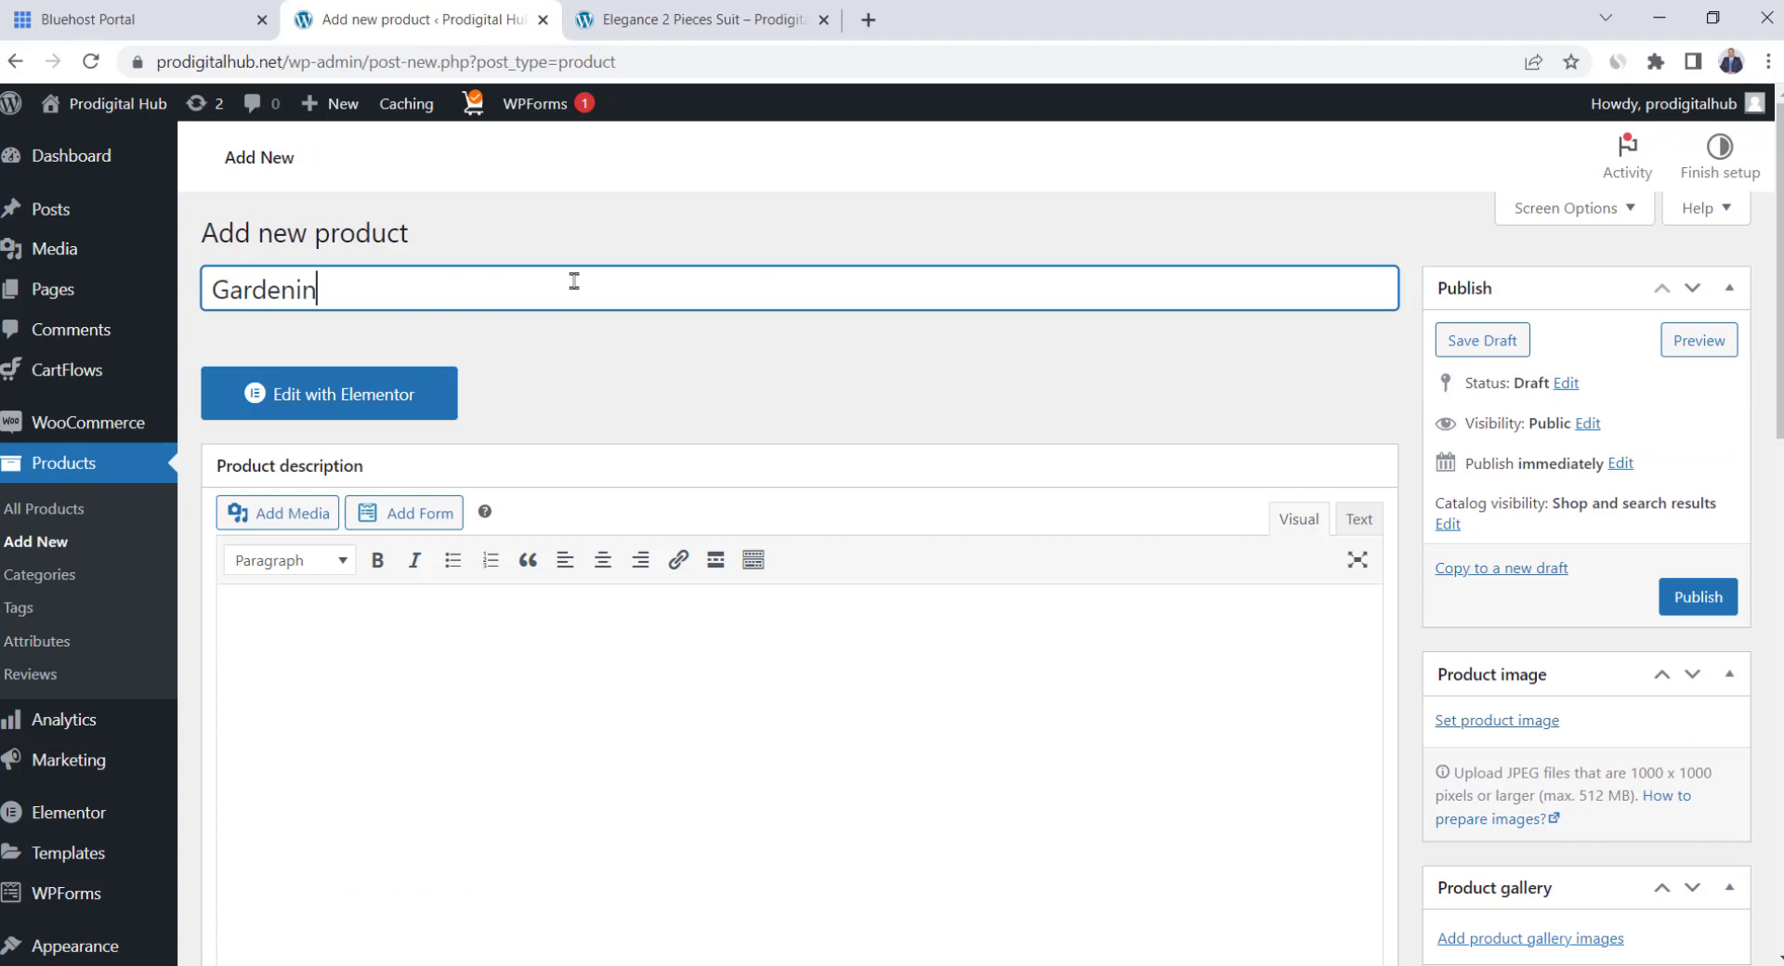
text(g Service (1 Hour))
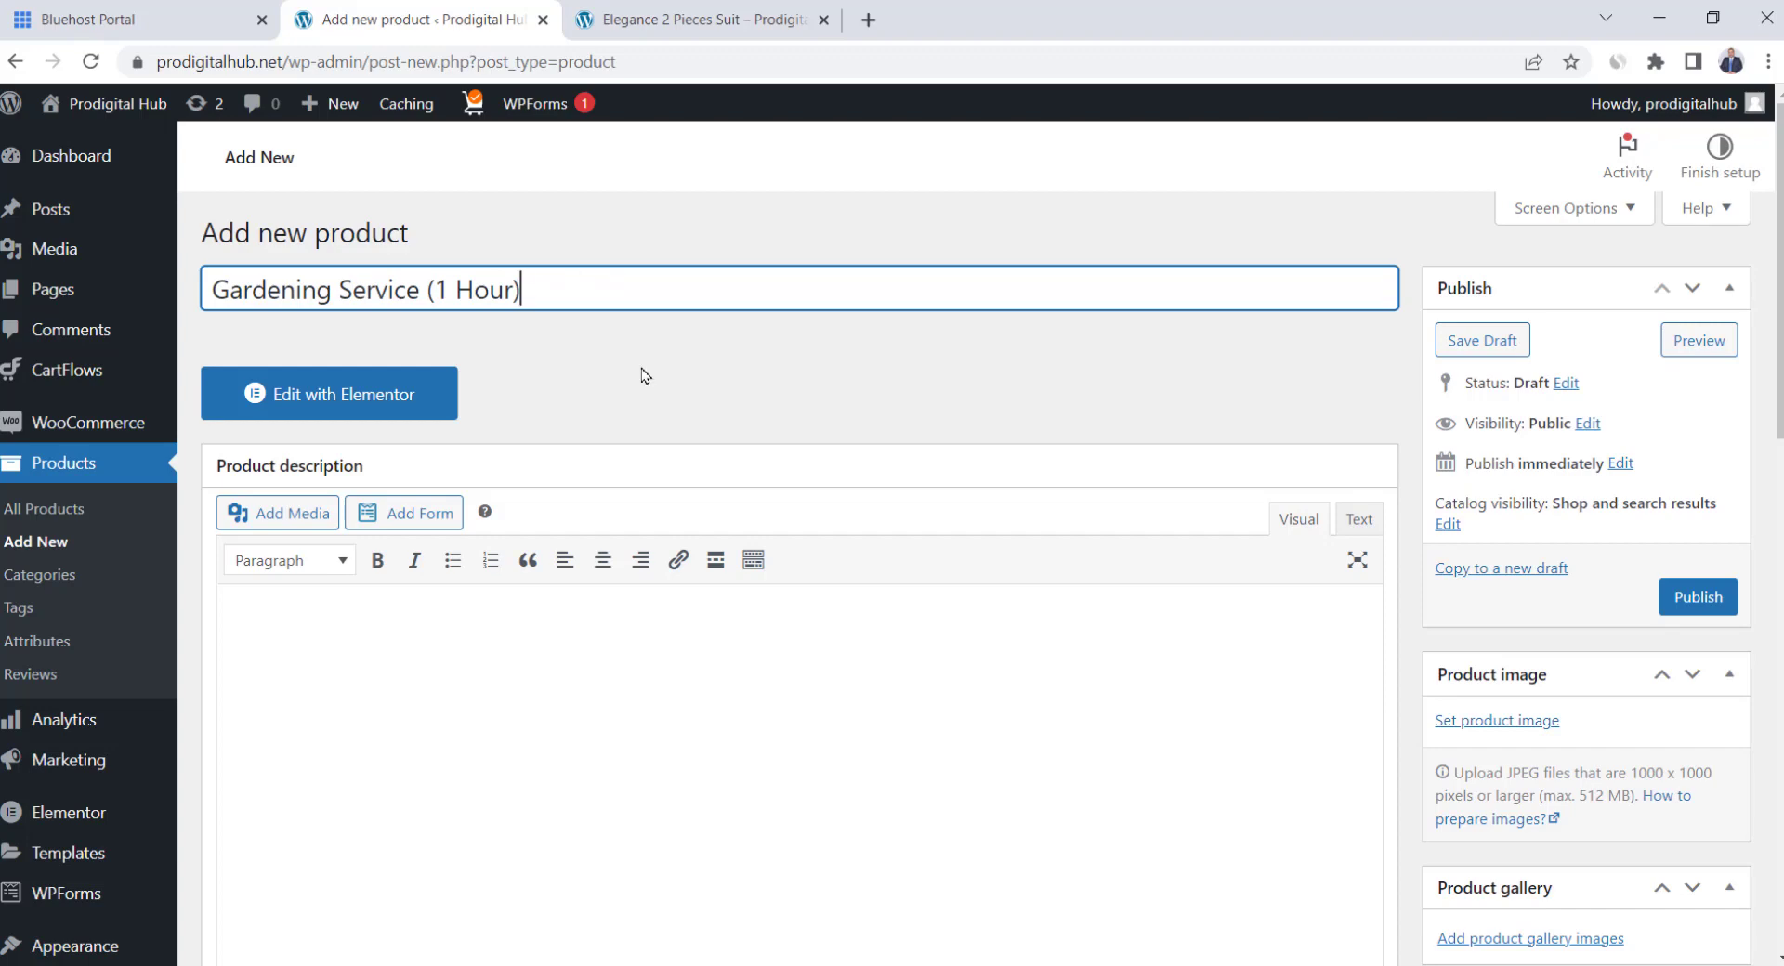
scroll(318, 628, down, 6)
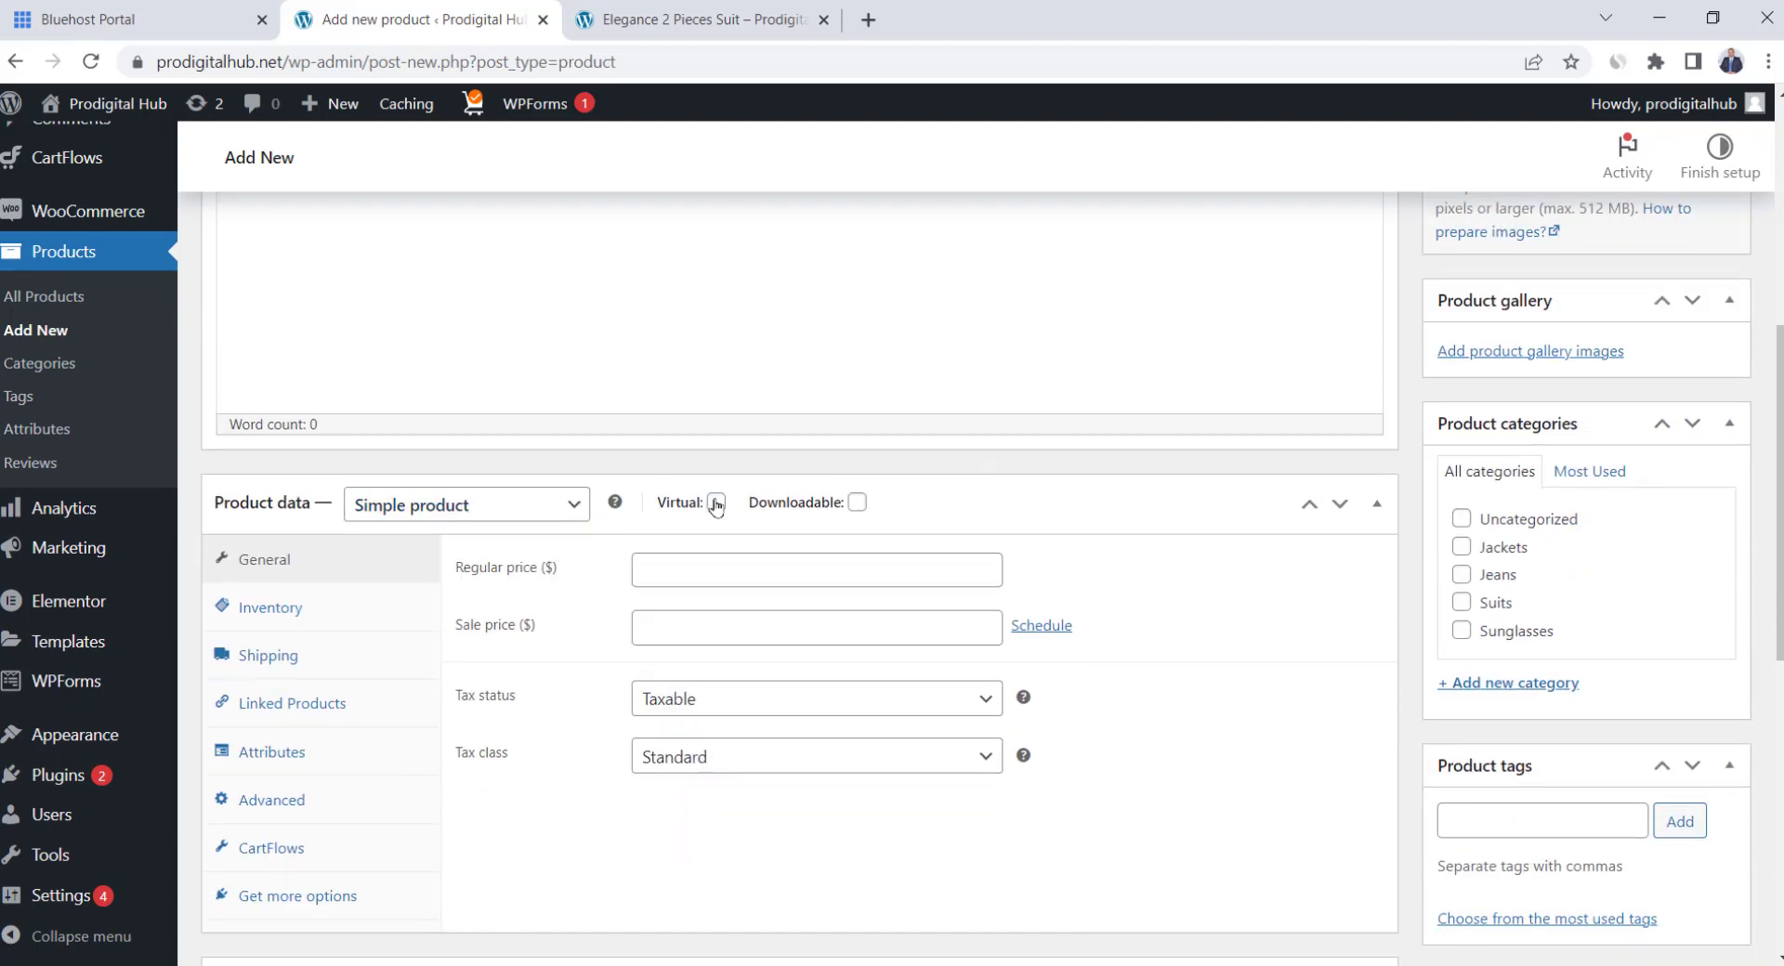
click(716, 503)
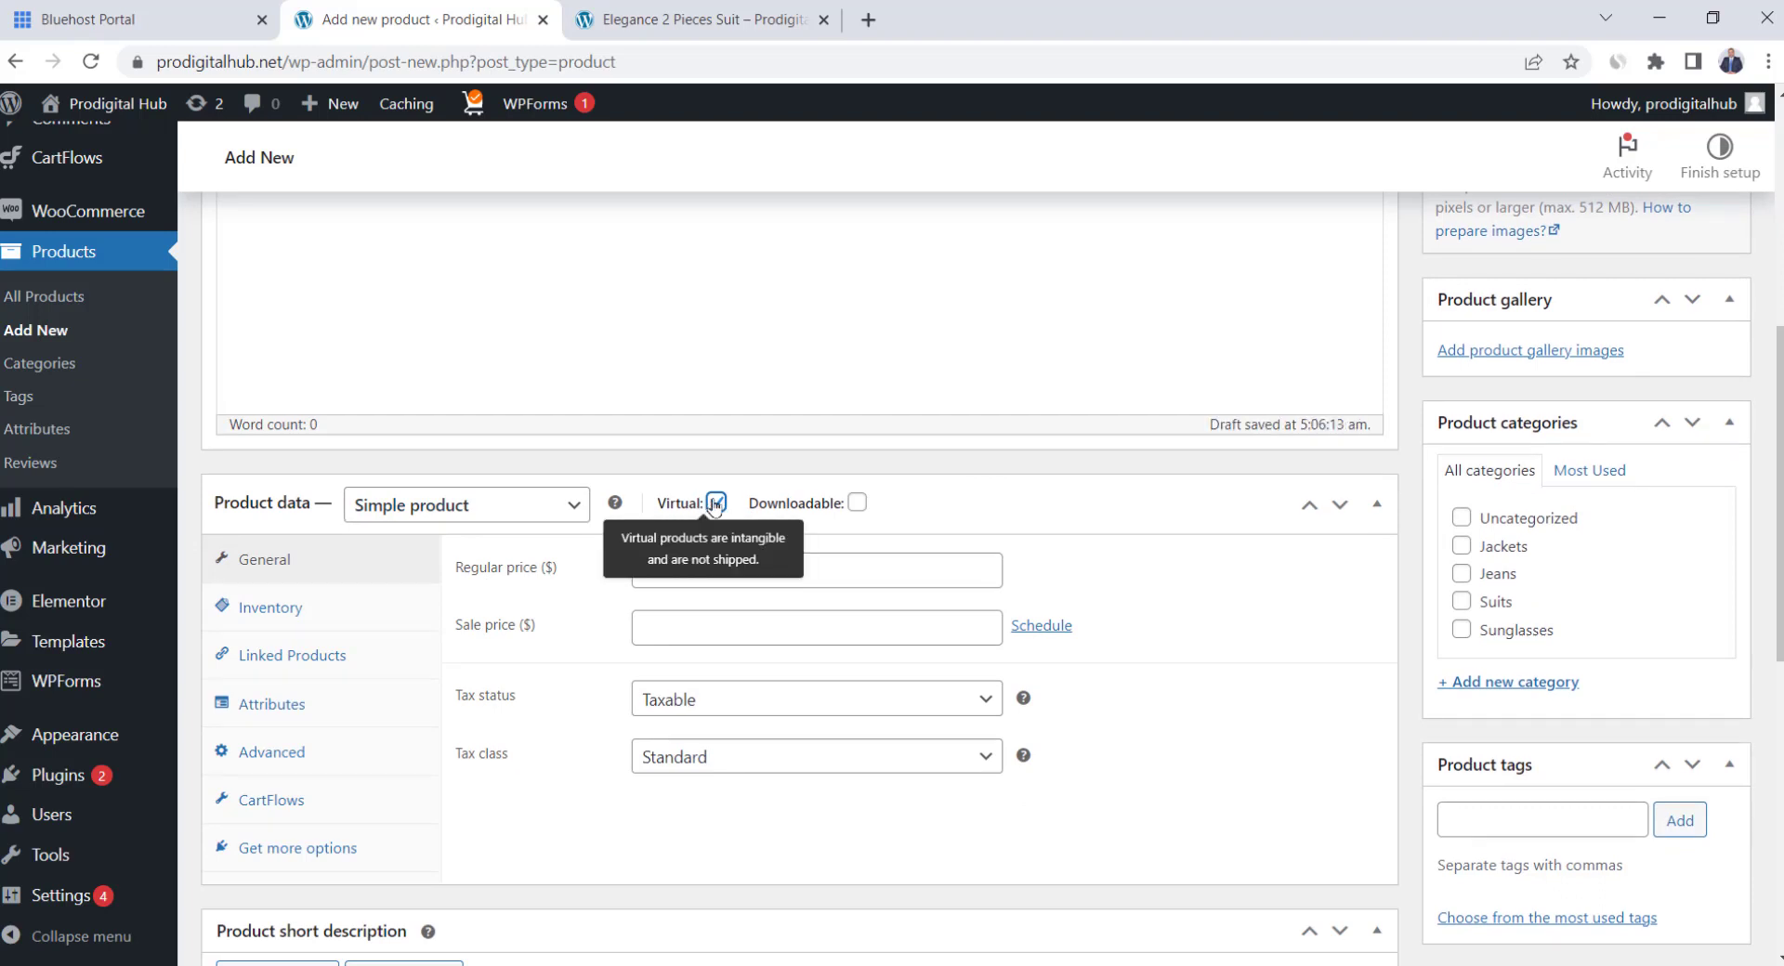
click(728, 564)
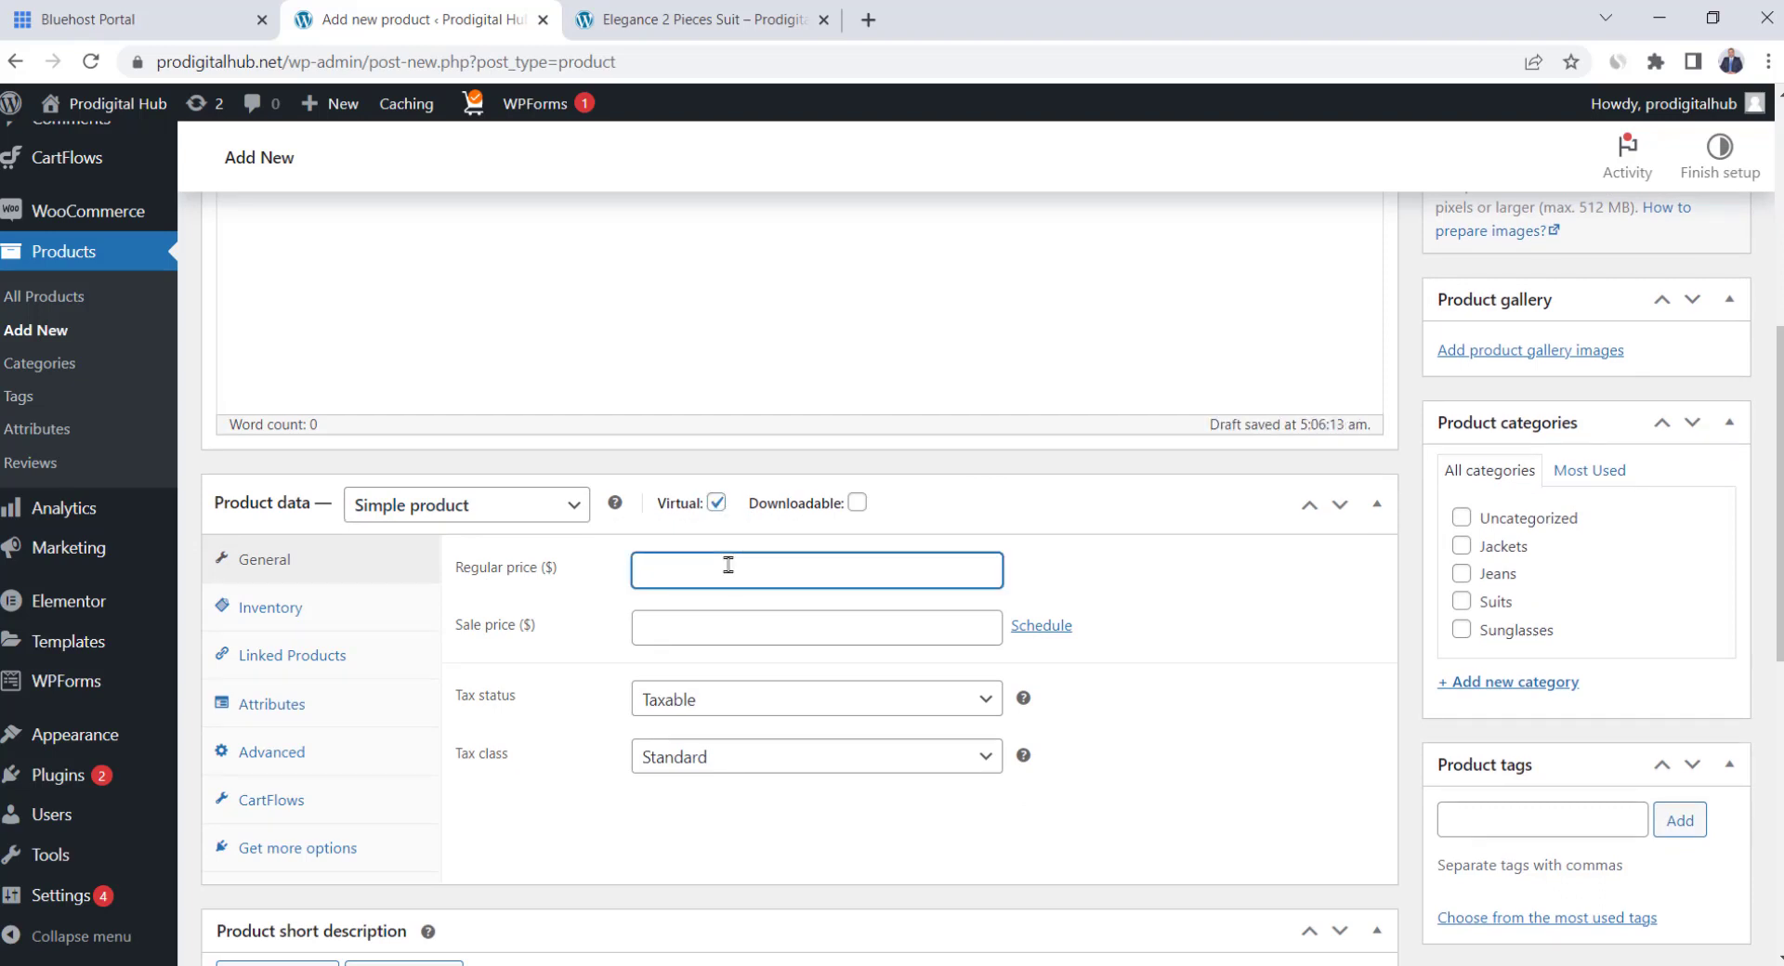
click(723, 627)
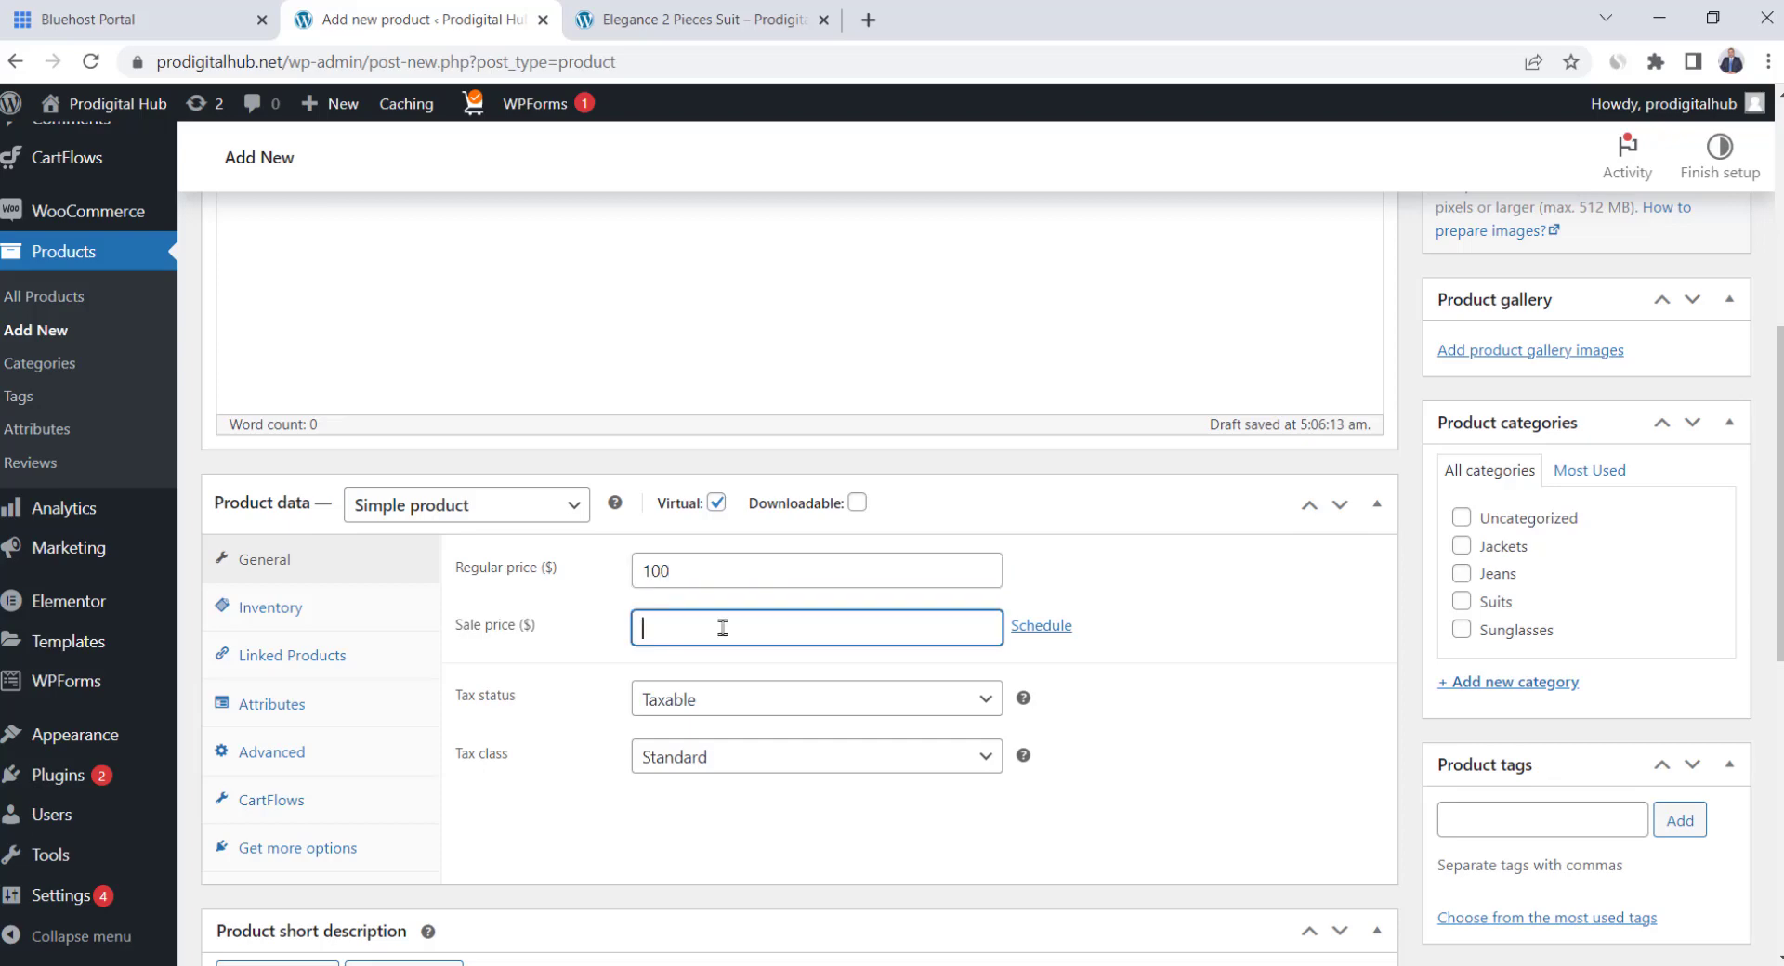
click(1152, 685)
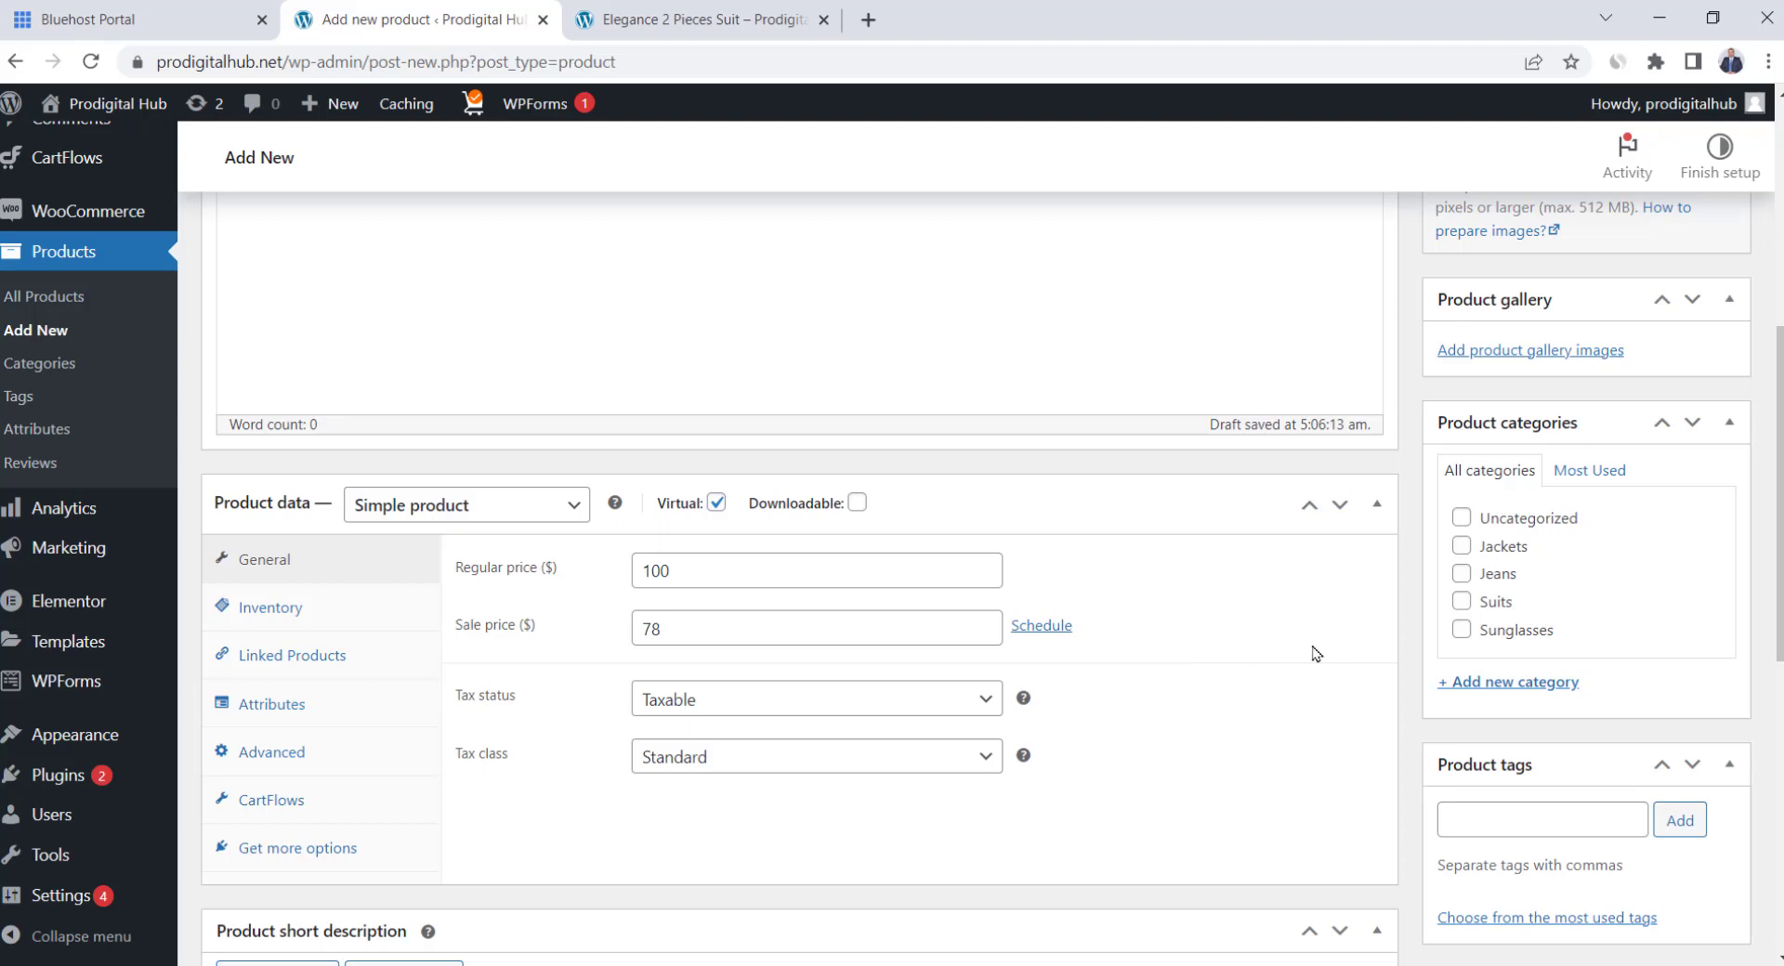
Set the gardening picture as product image, publish the product and preview it
scroll(1328, 652, up, 4)
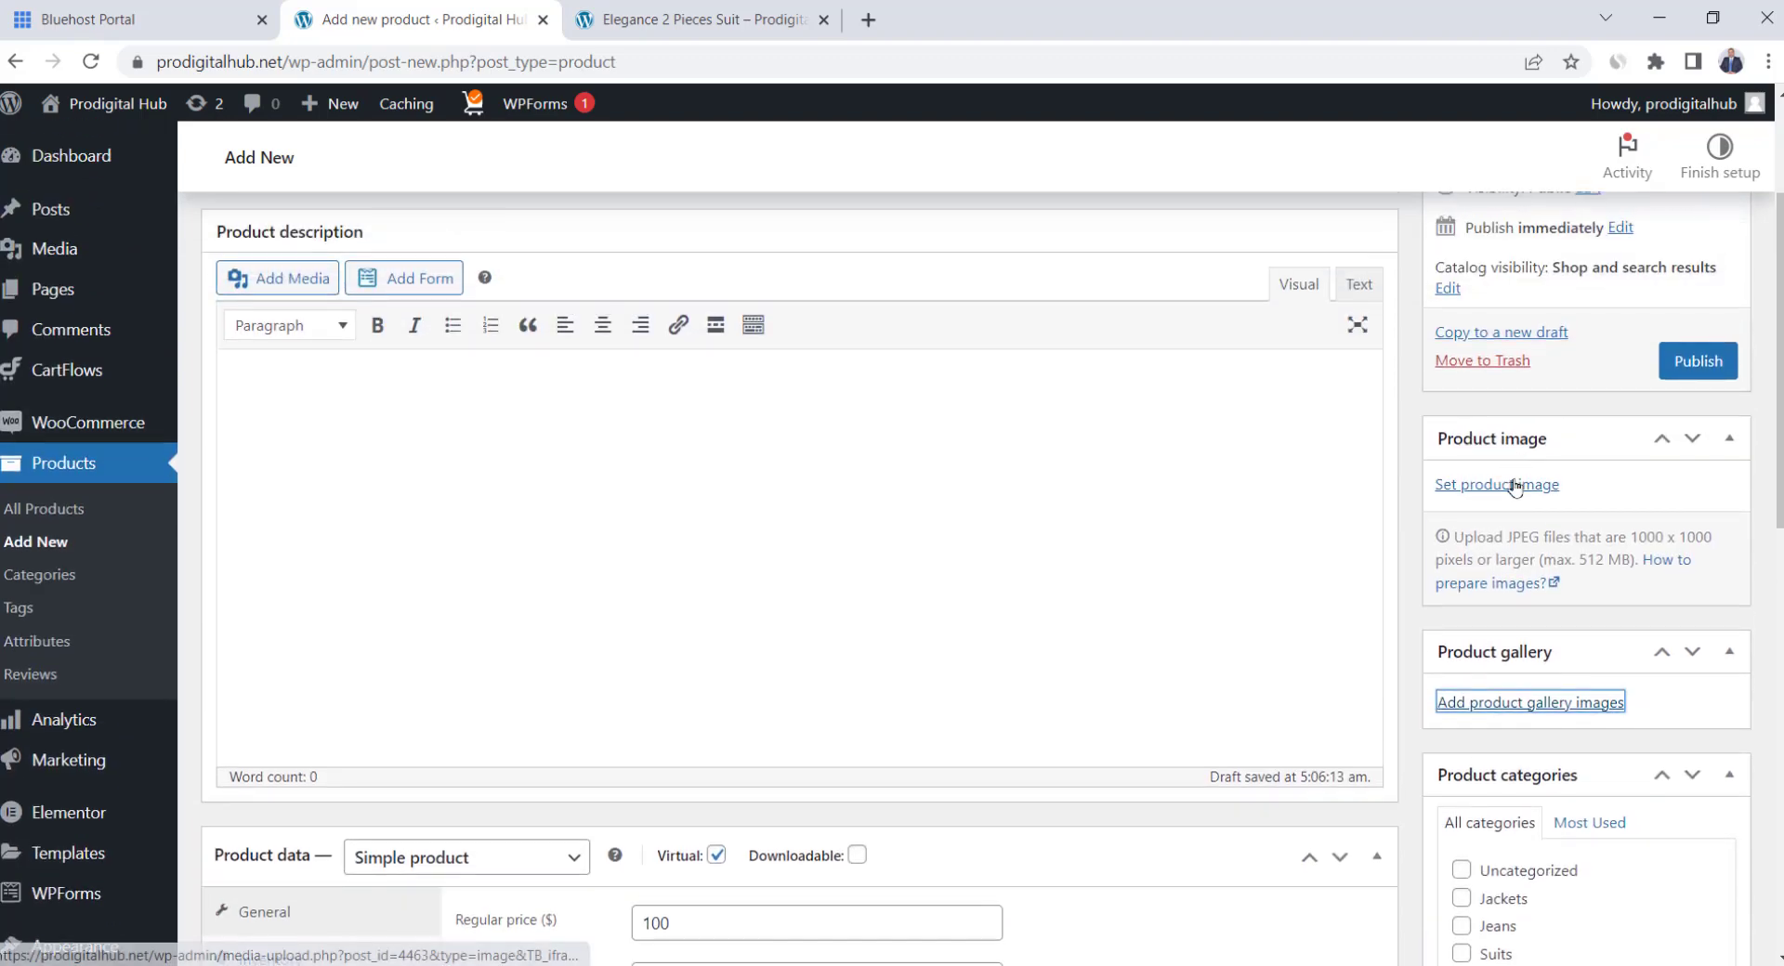
click(1525, 485)
click(1654, 903)
scroll(1662, 406, up, 3)
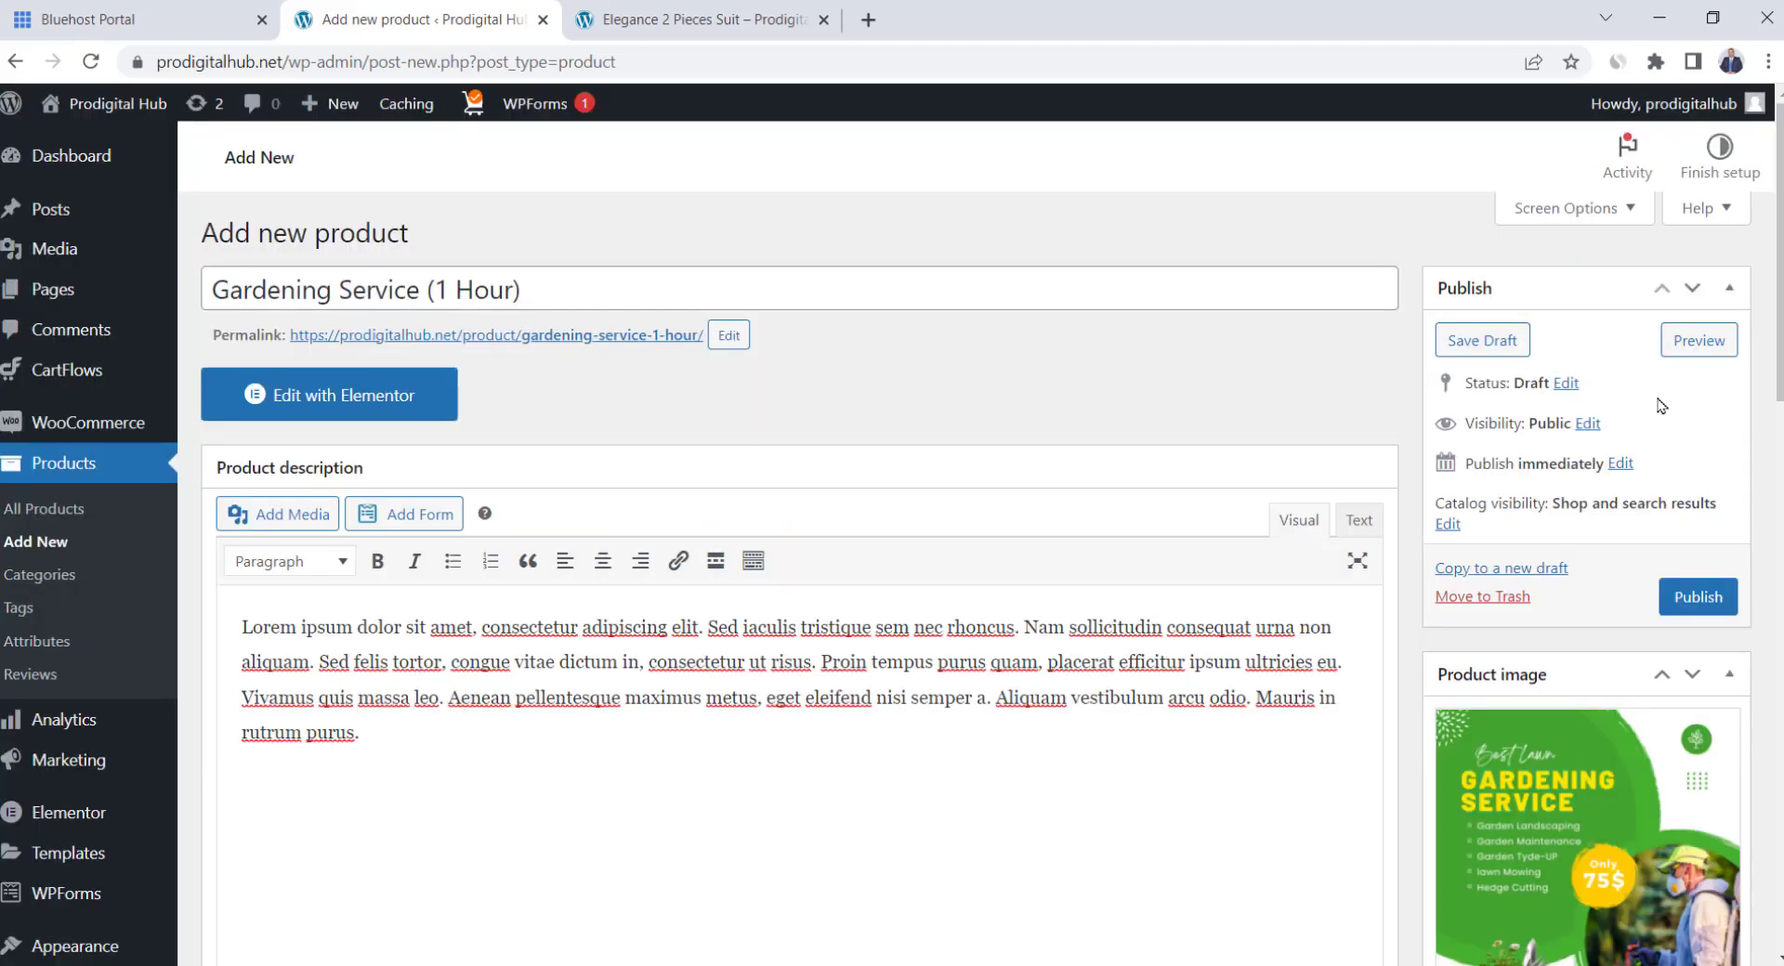
click(1696, 597)
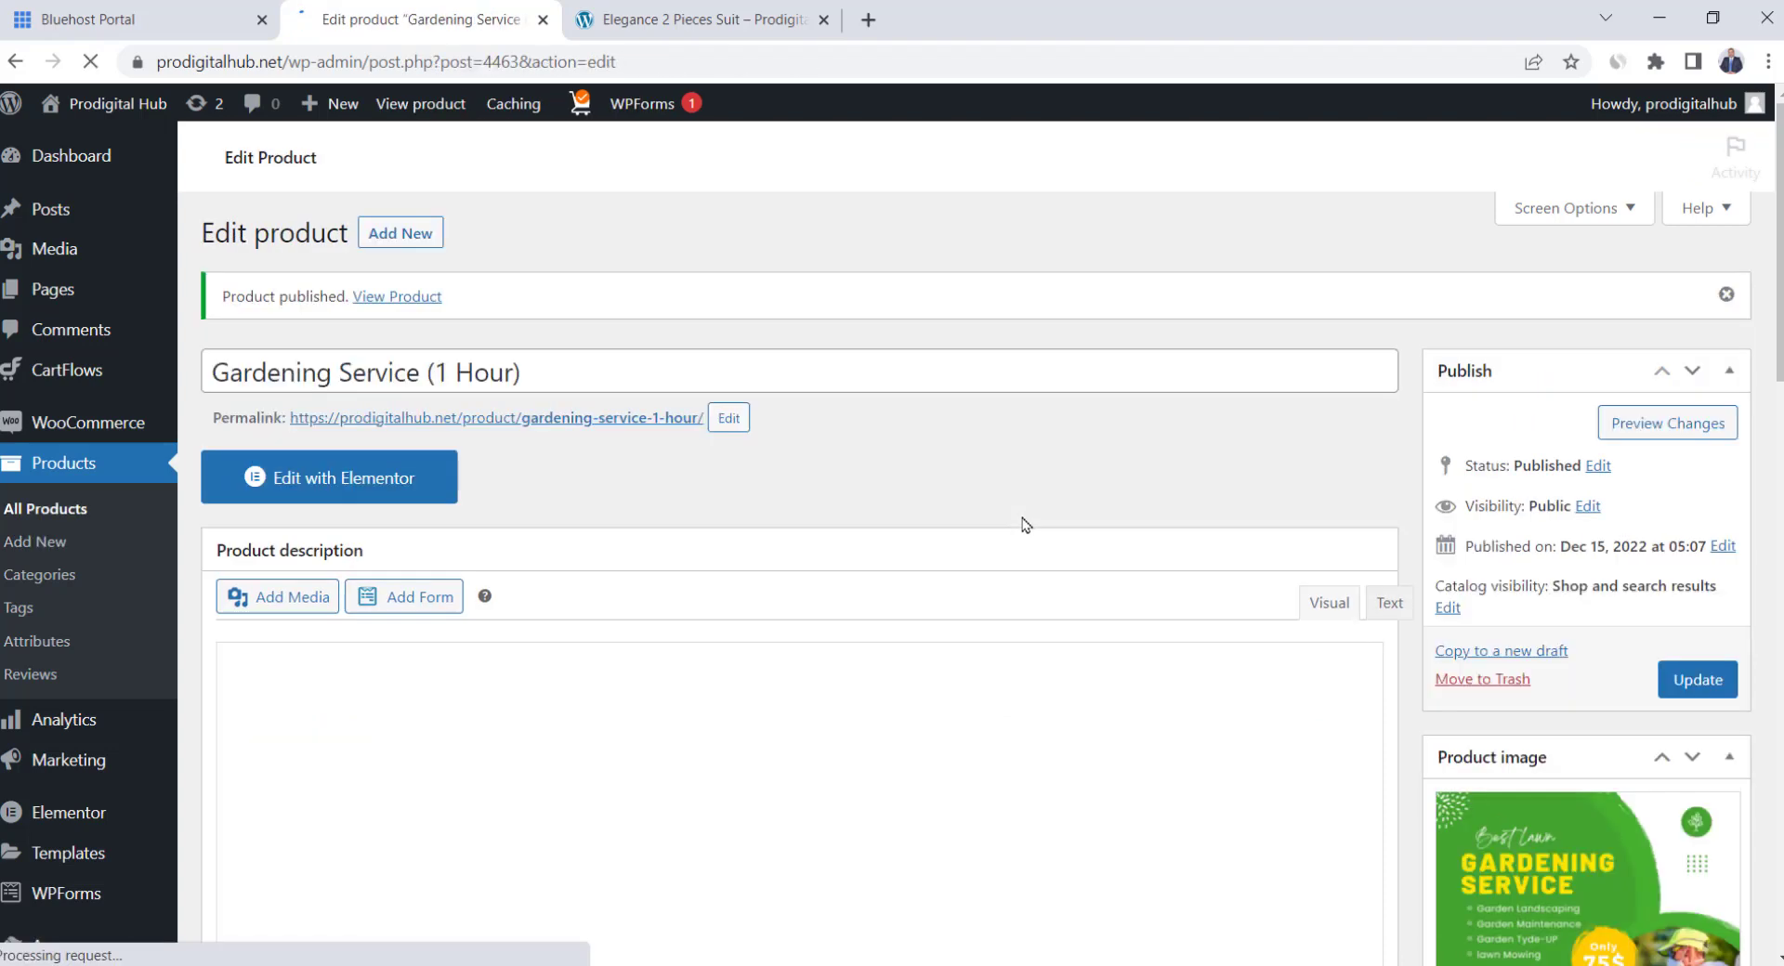
click(1708, 424)
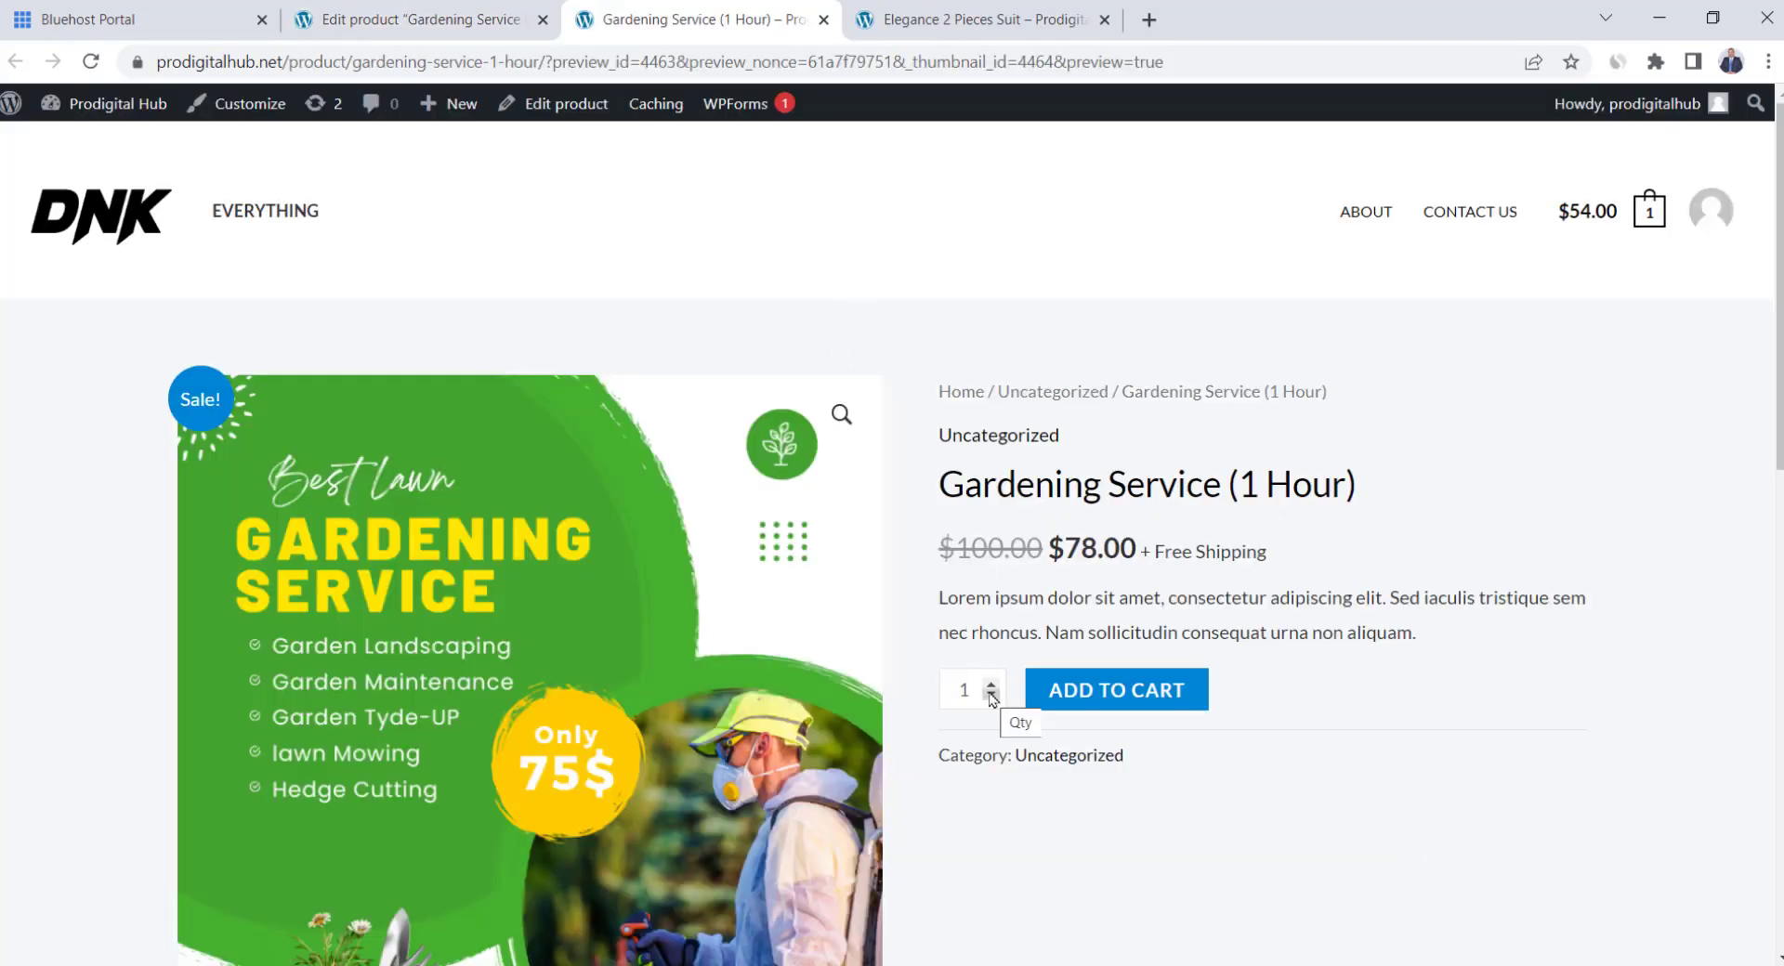
Inspect the Gardening Service page's '+ Free Shipping' text beside the price, then return to the editor
scroll(964, 591, down, 1)
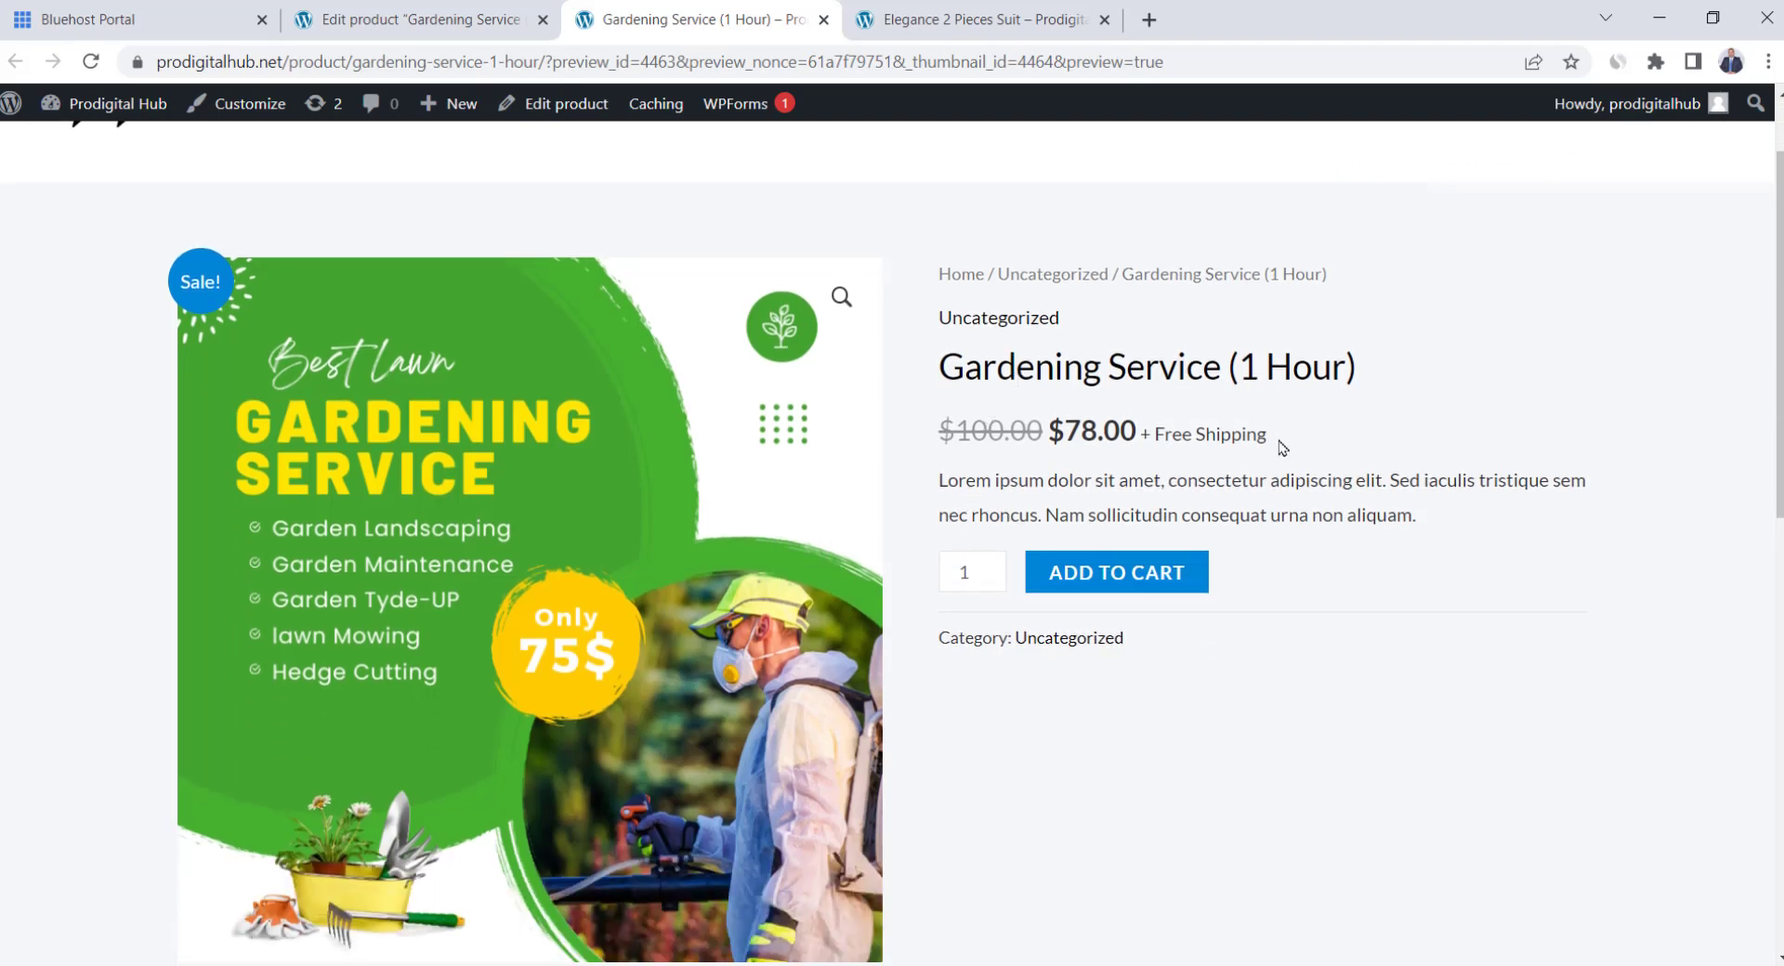
mouse_move(1280, 447)
mouse_down()
mouse_move(1145, 435)
mouse_move(1274, 450)
mouse_up()
click(1149, 434)
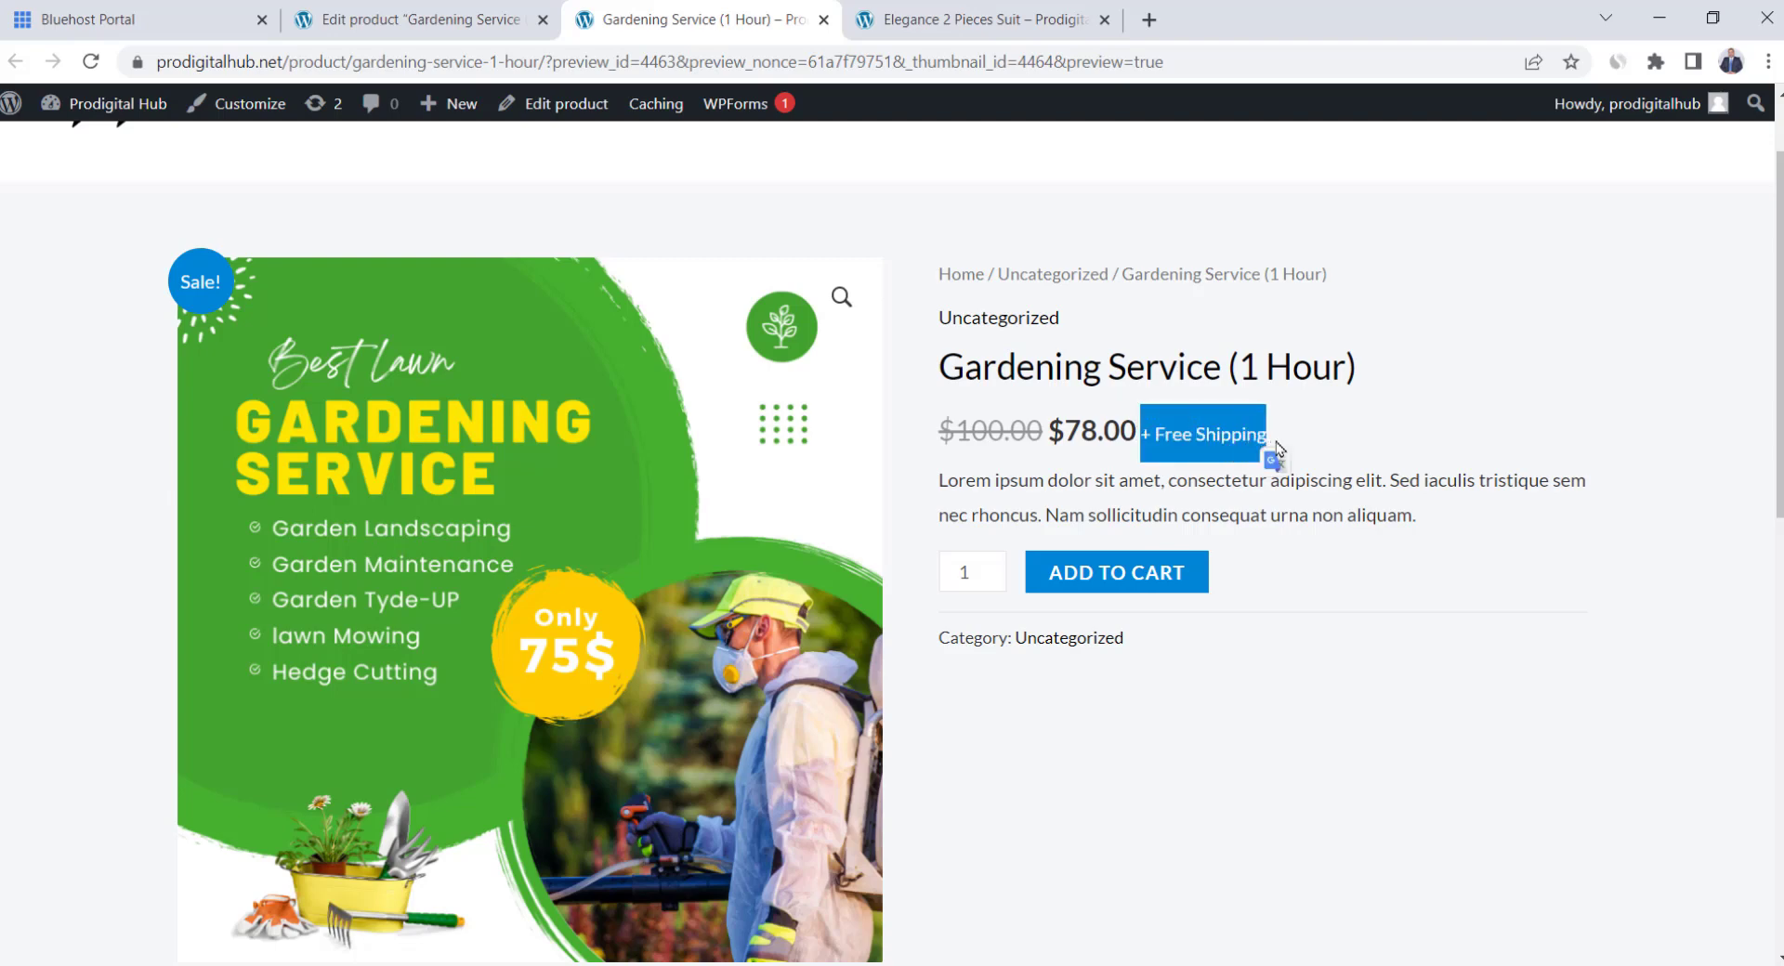
click(1274, 462)
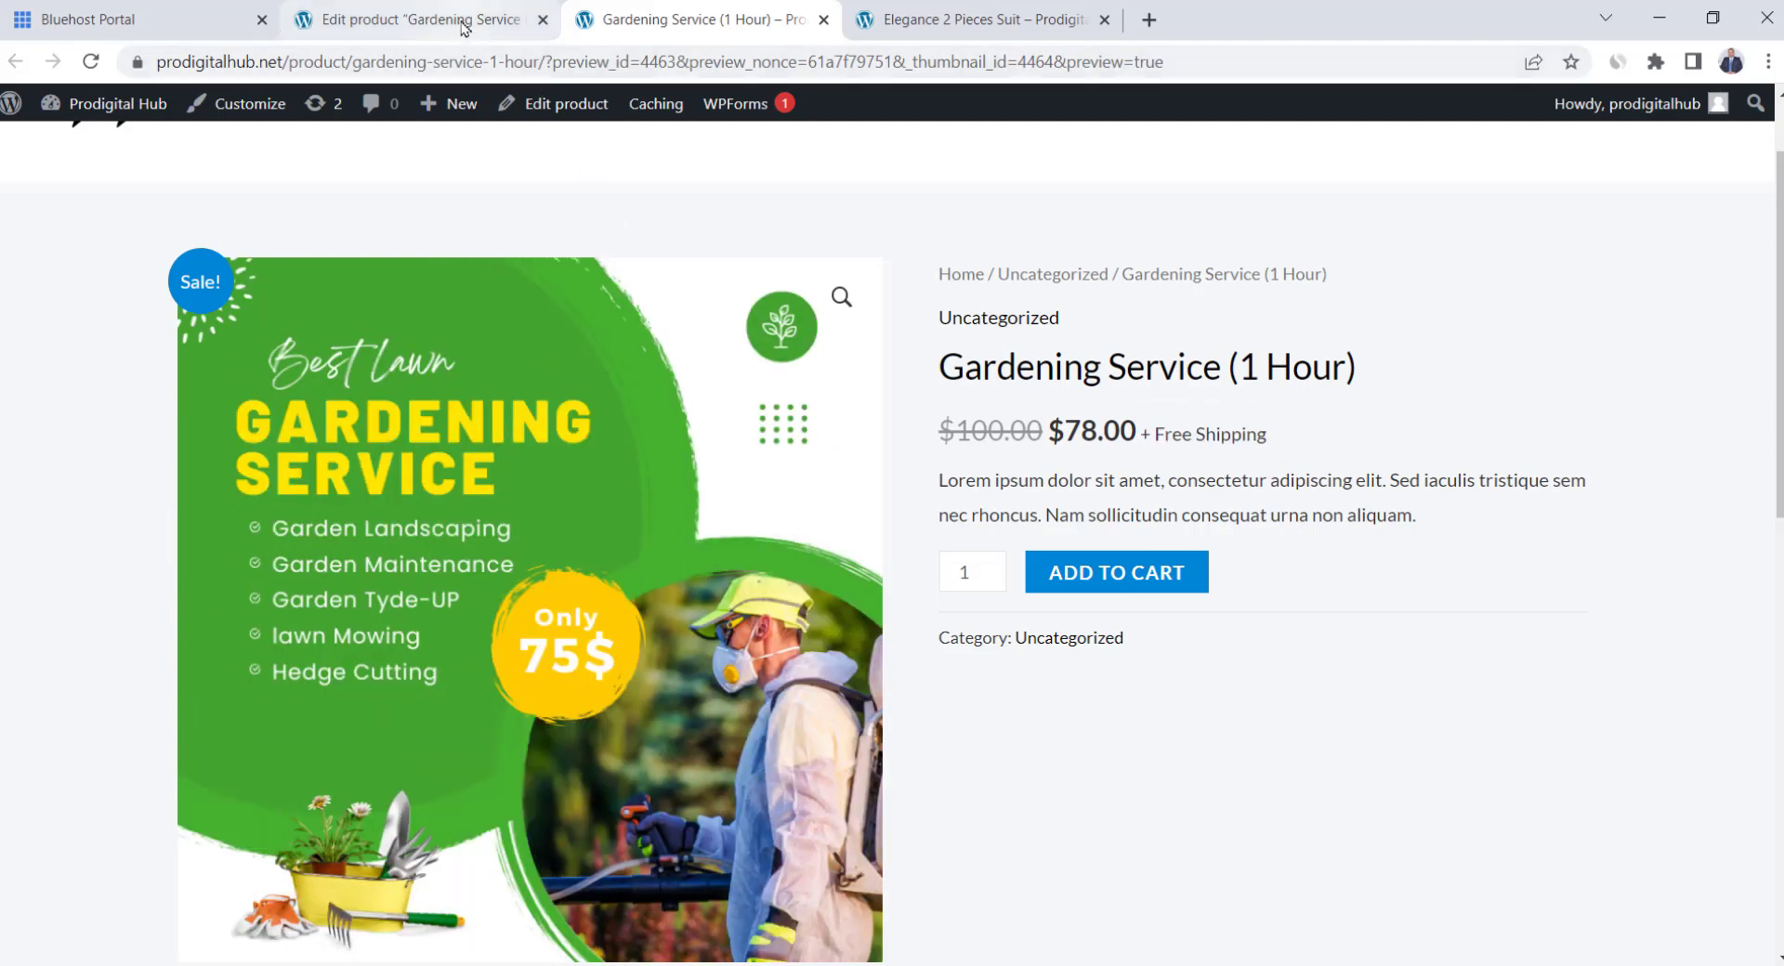
click(463, 21)
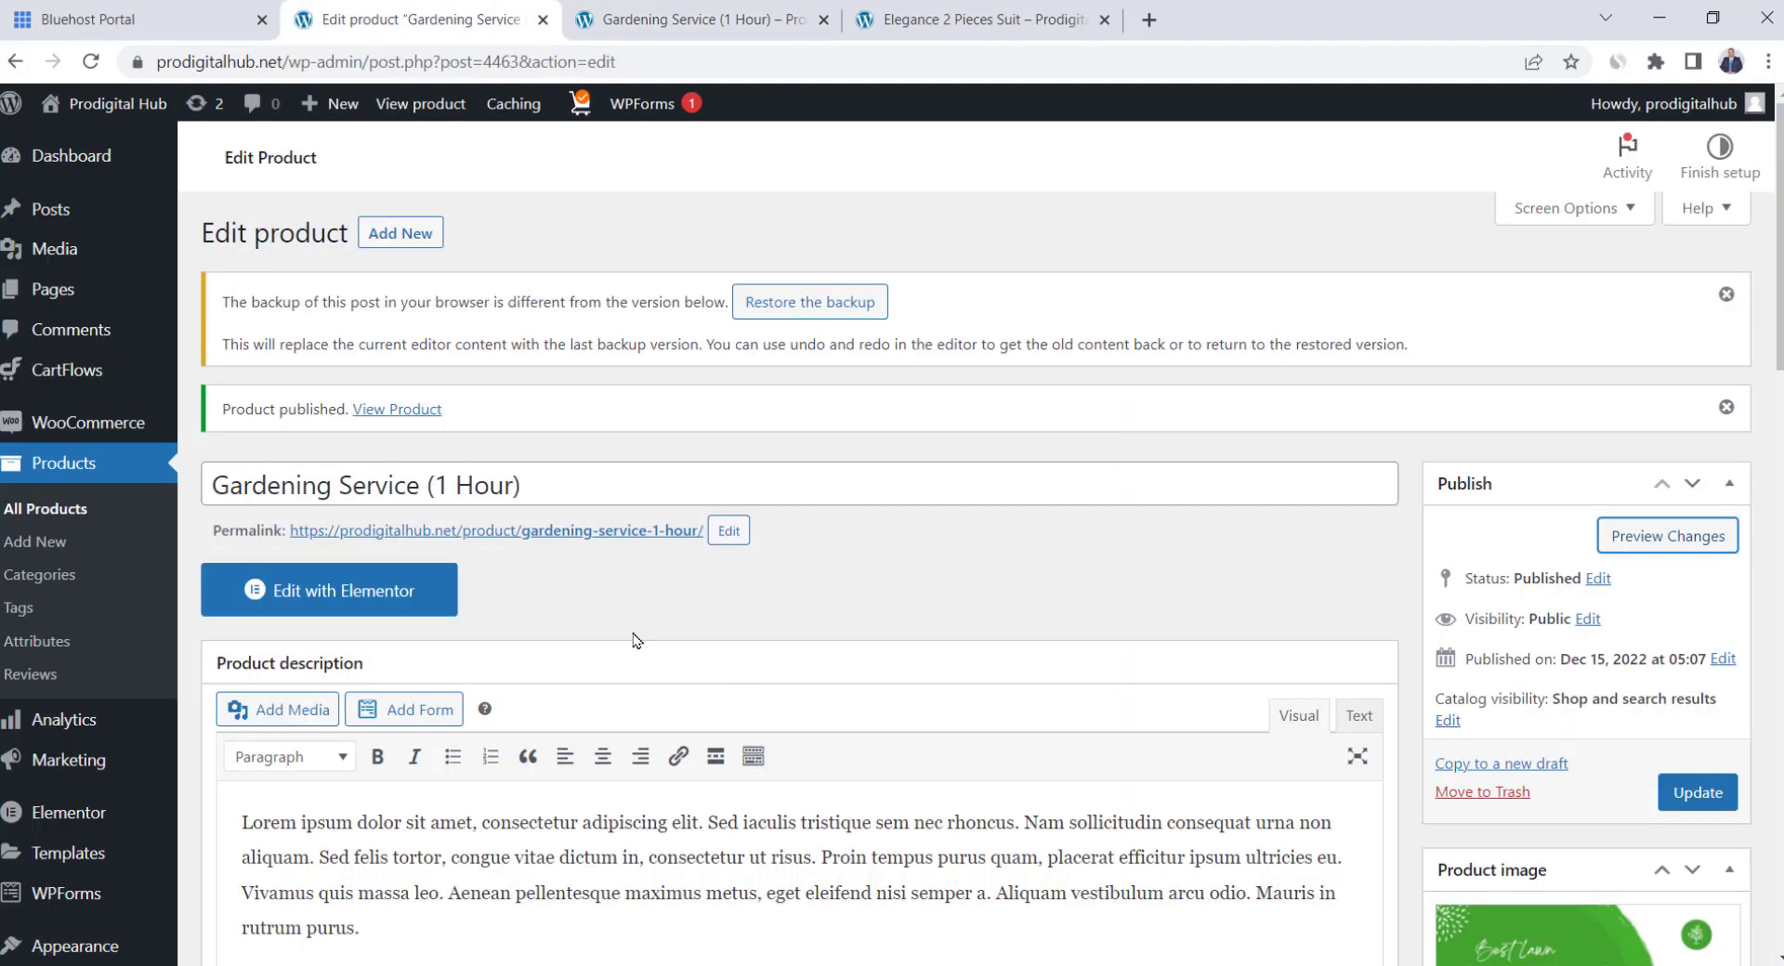
Create a downloadable product 'Amazing E-Book' with regular price 30 and sale price 22
click(82, 540)
text(A)
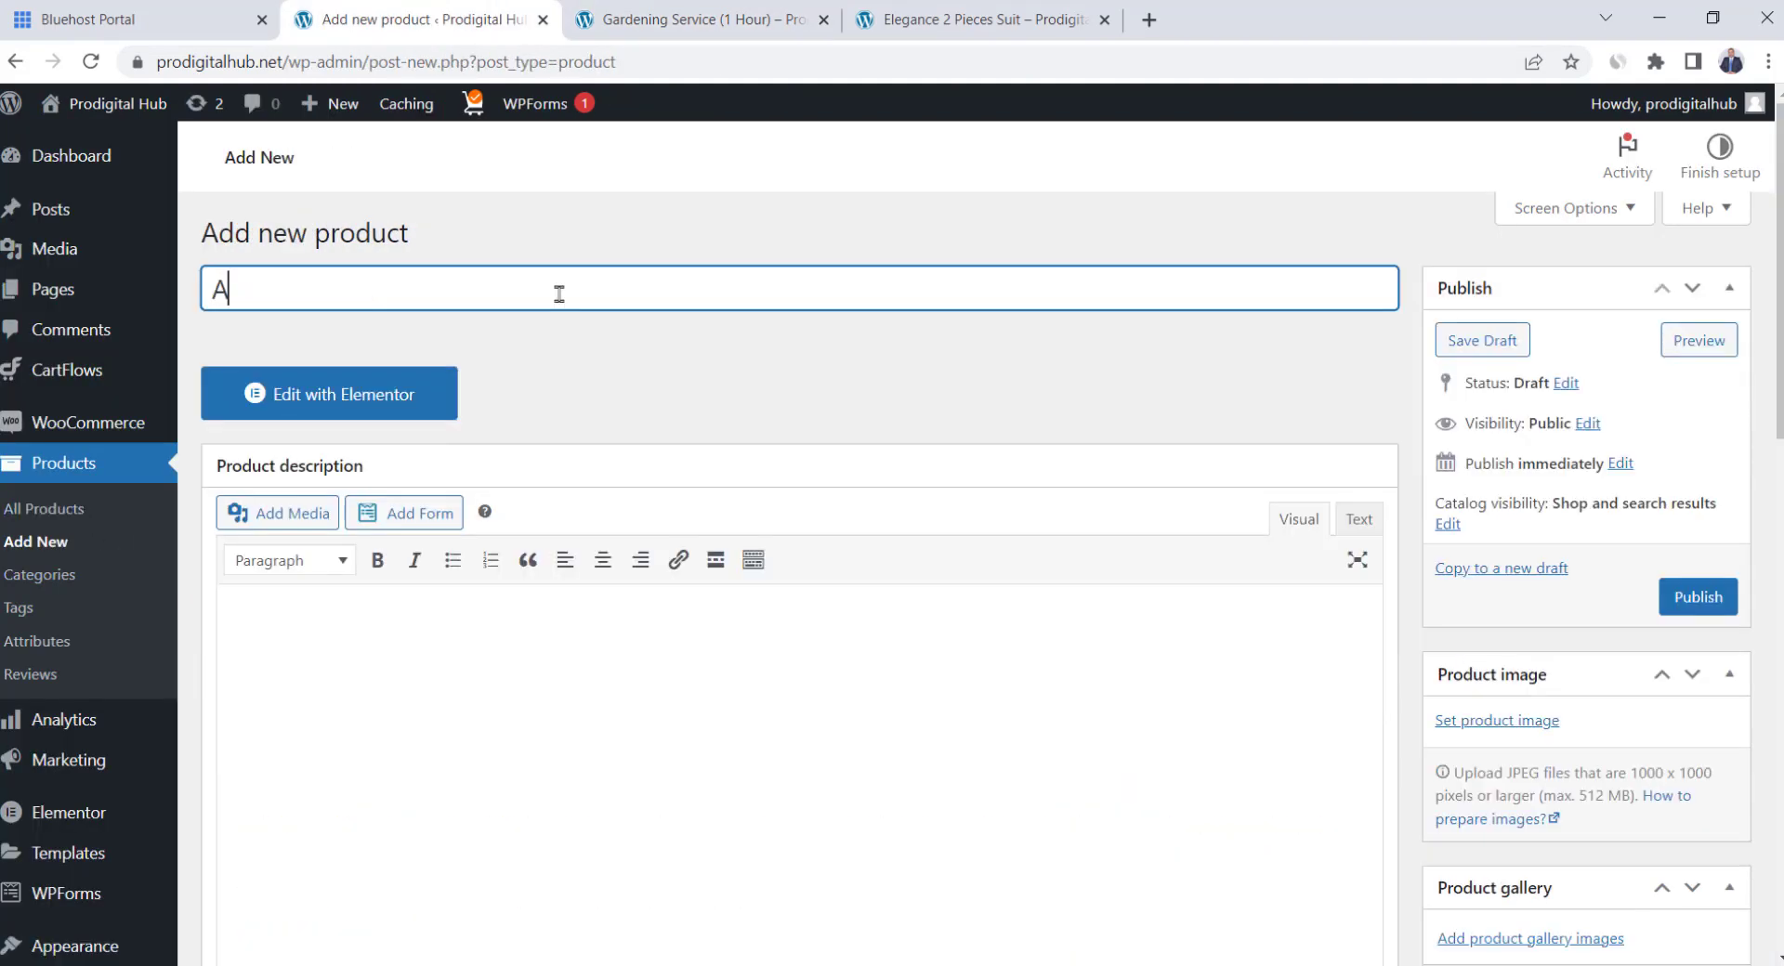
text(mazing E-Book)
scroll(797, 507, down, 5)
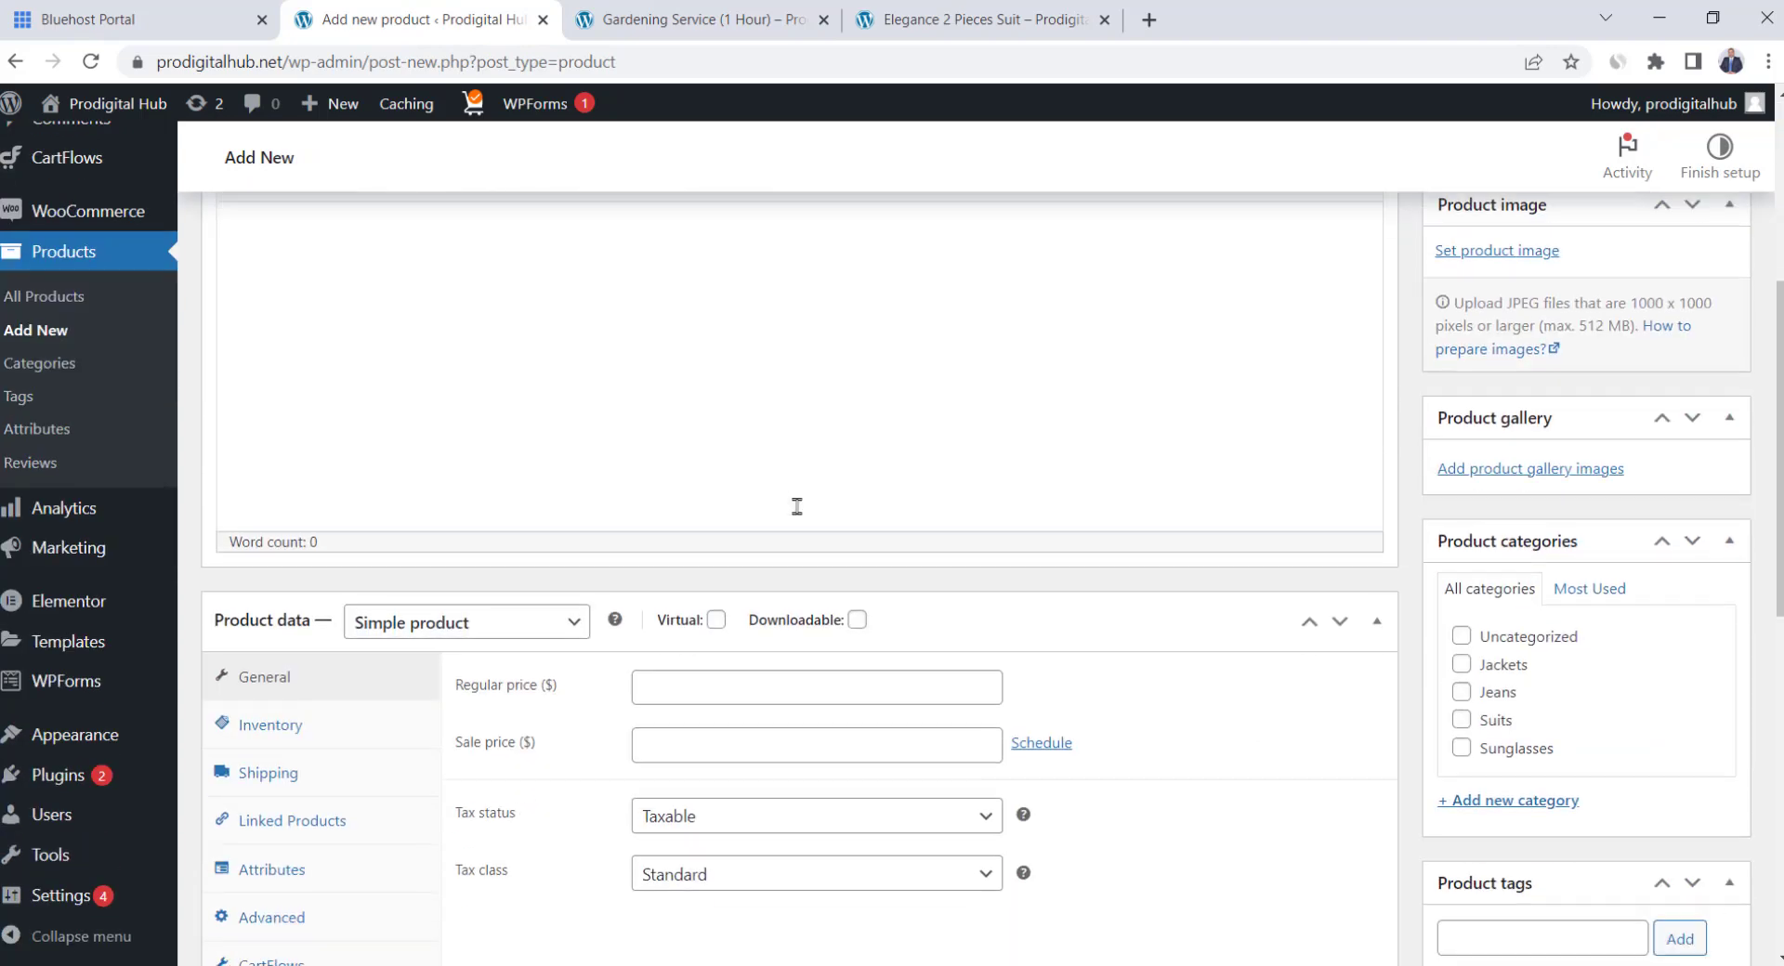
scroll(797, 506, down, 1)
click(856, 503)
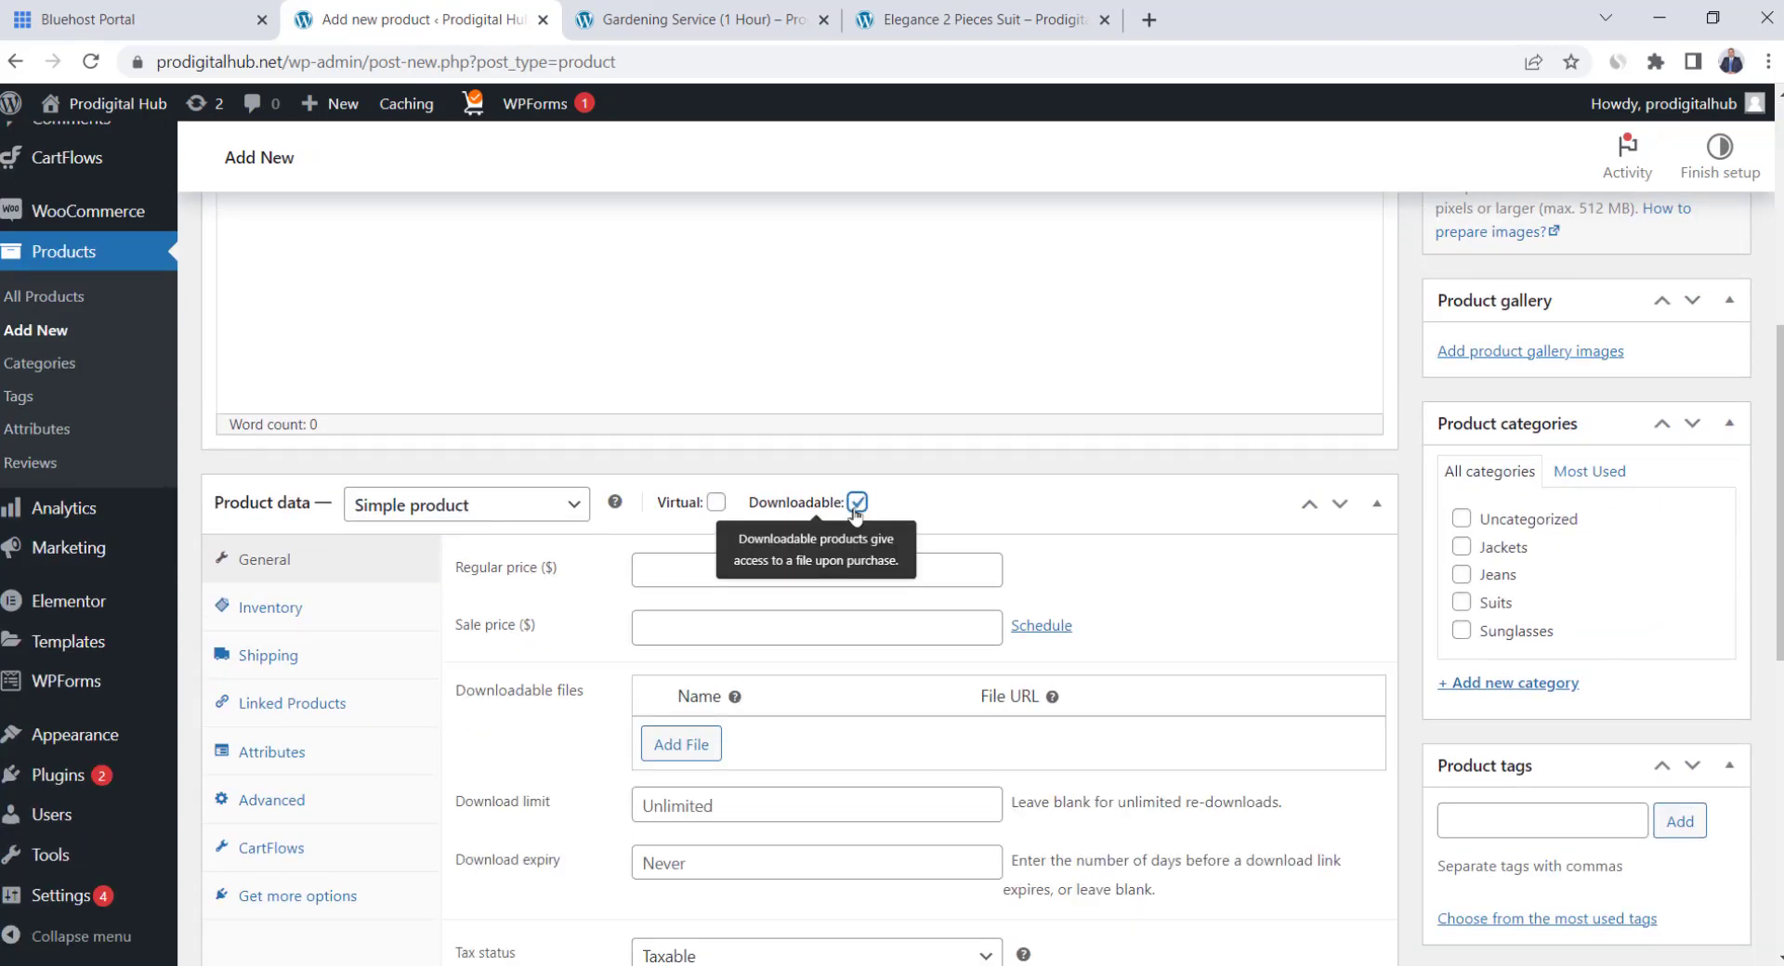
click(736, 569)
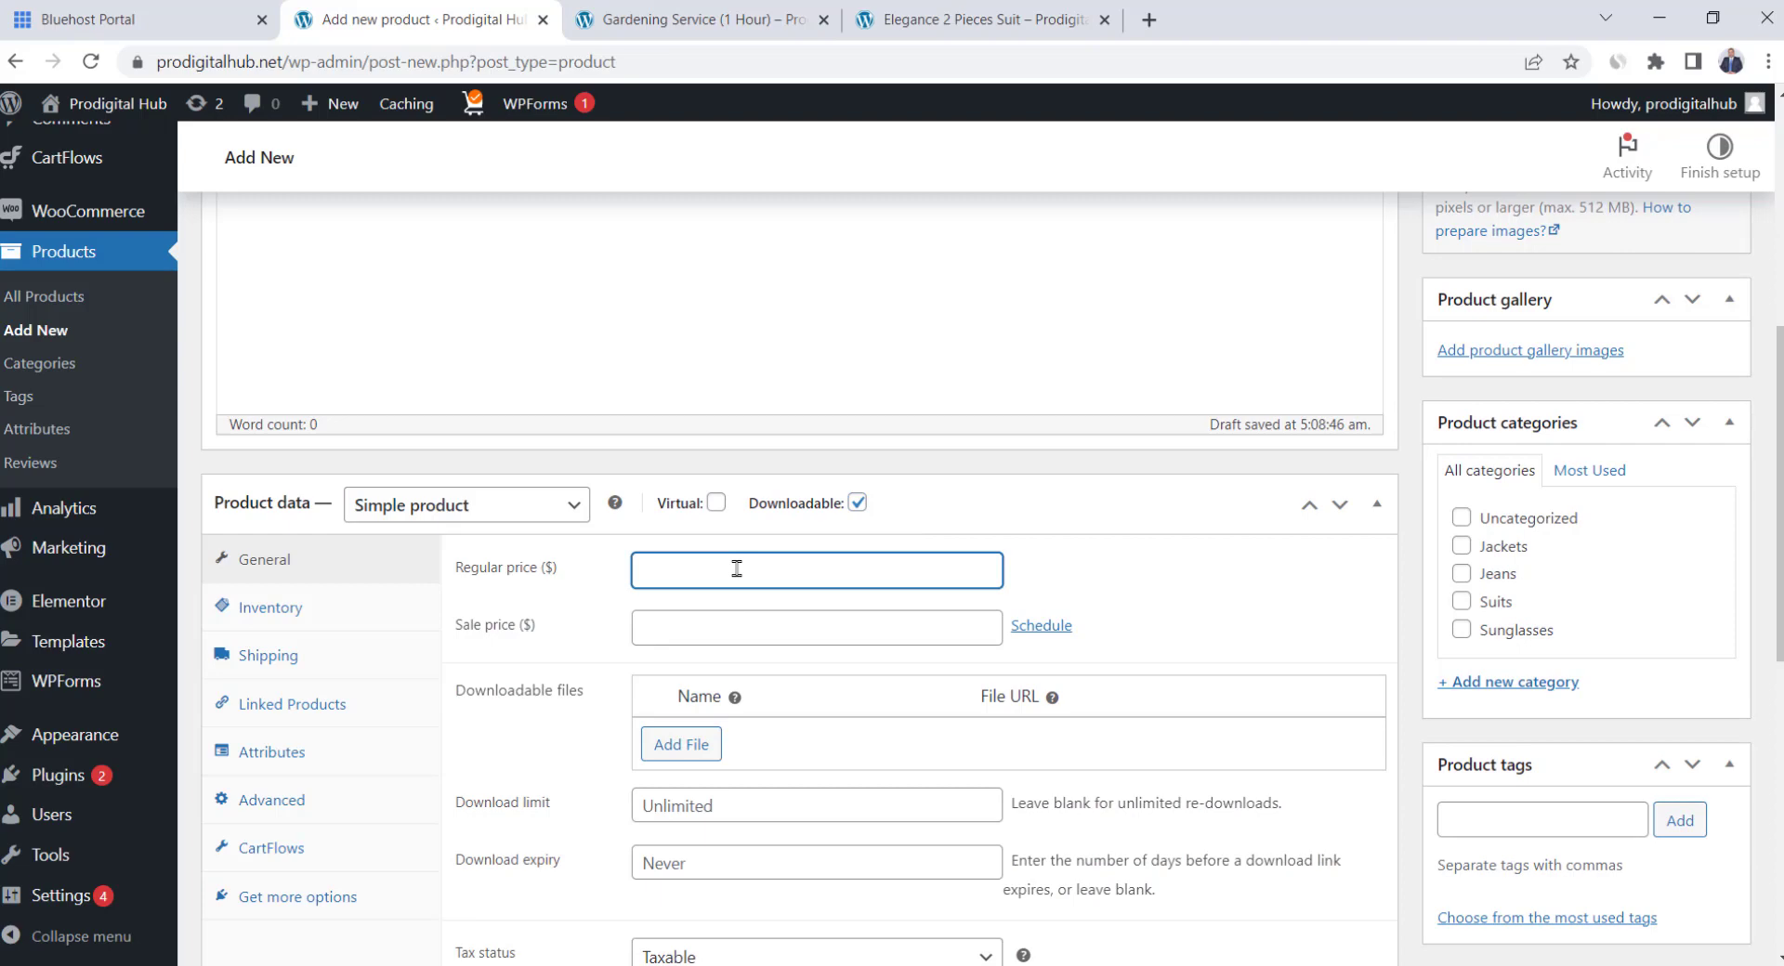
key(Tab)
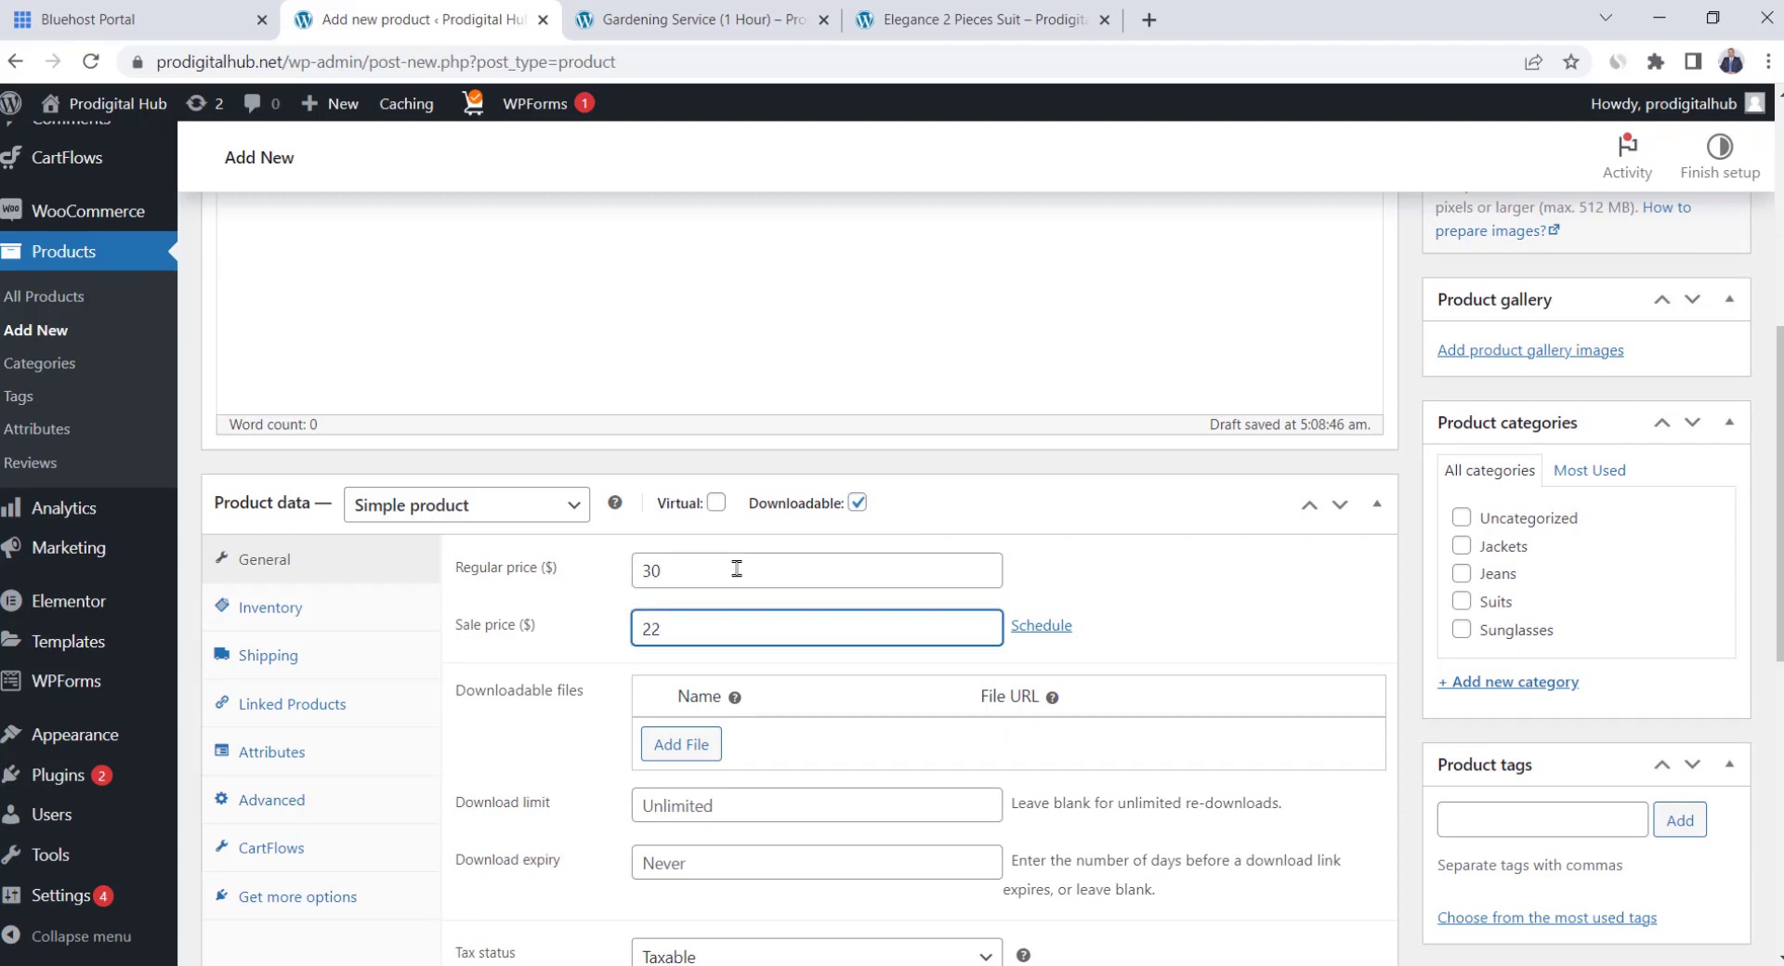
Upload the E-book PDF and insert its URL as the product's download file
scroll(737, 570, down, 1)
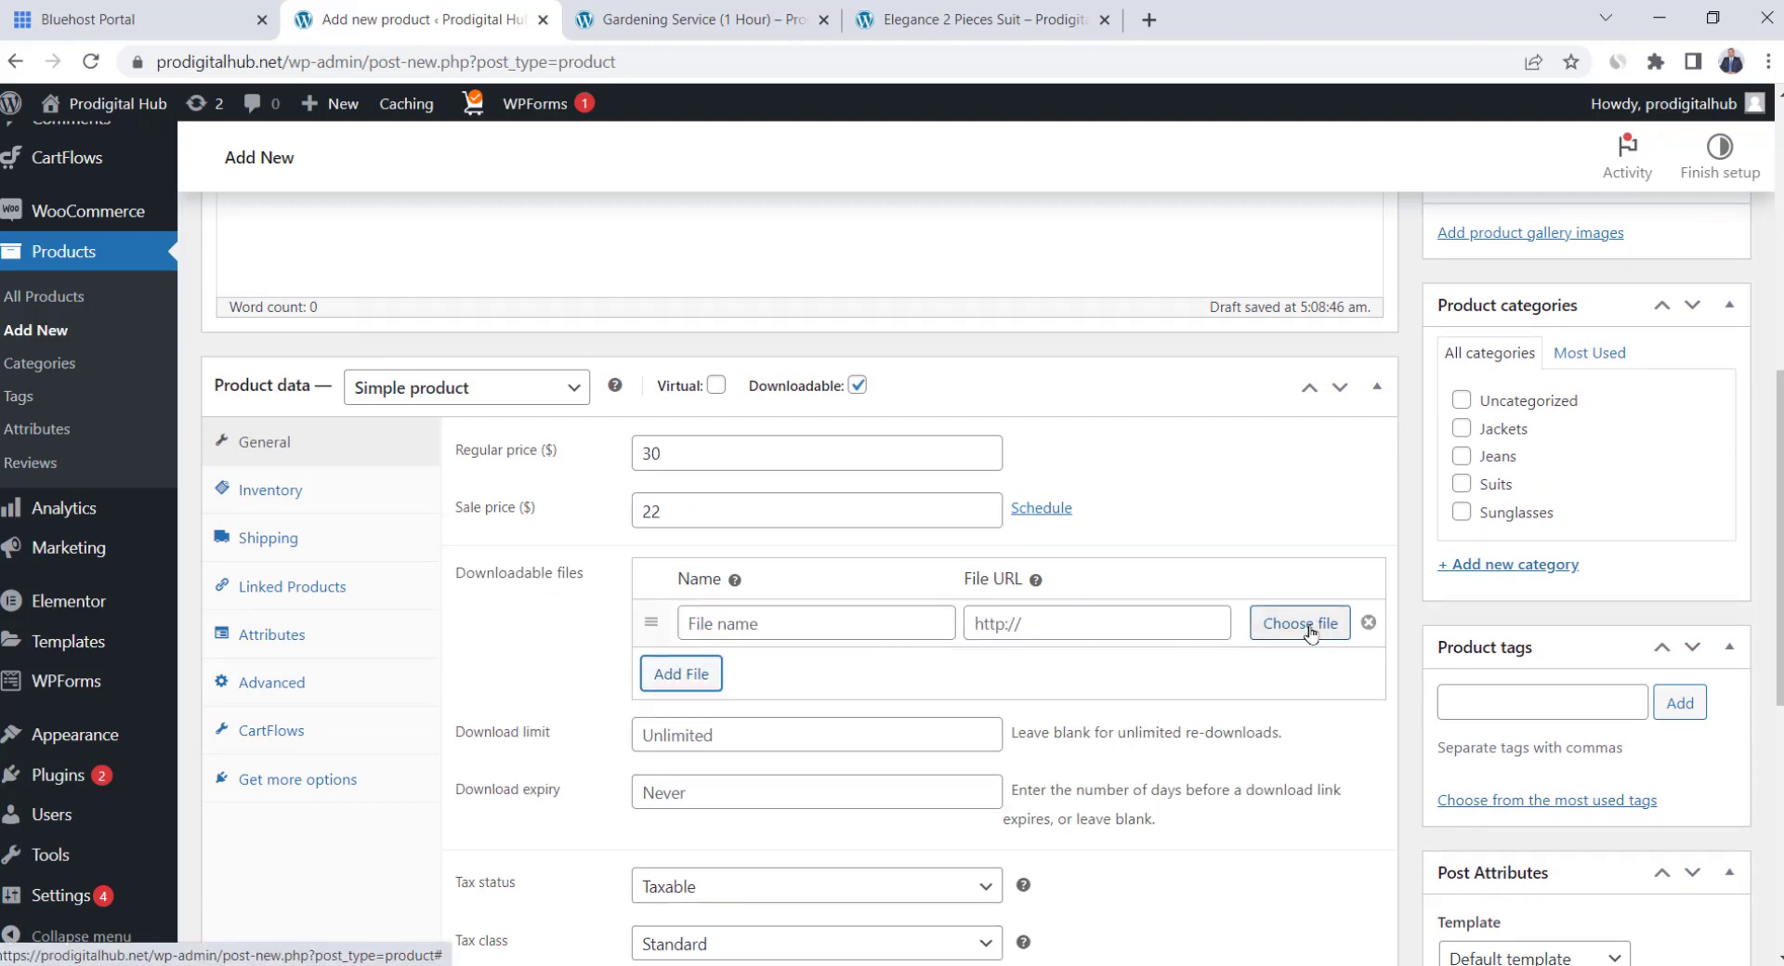
click(1312, 627)
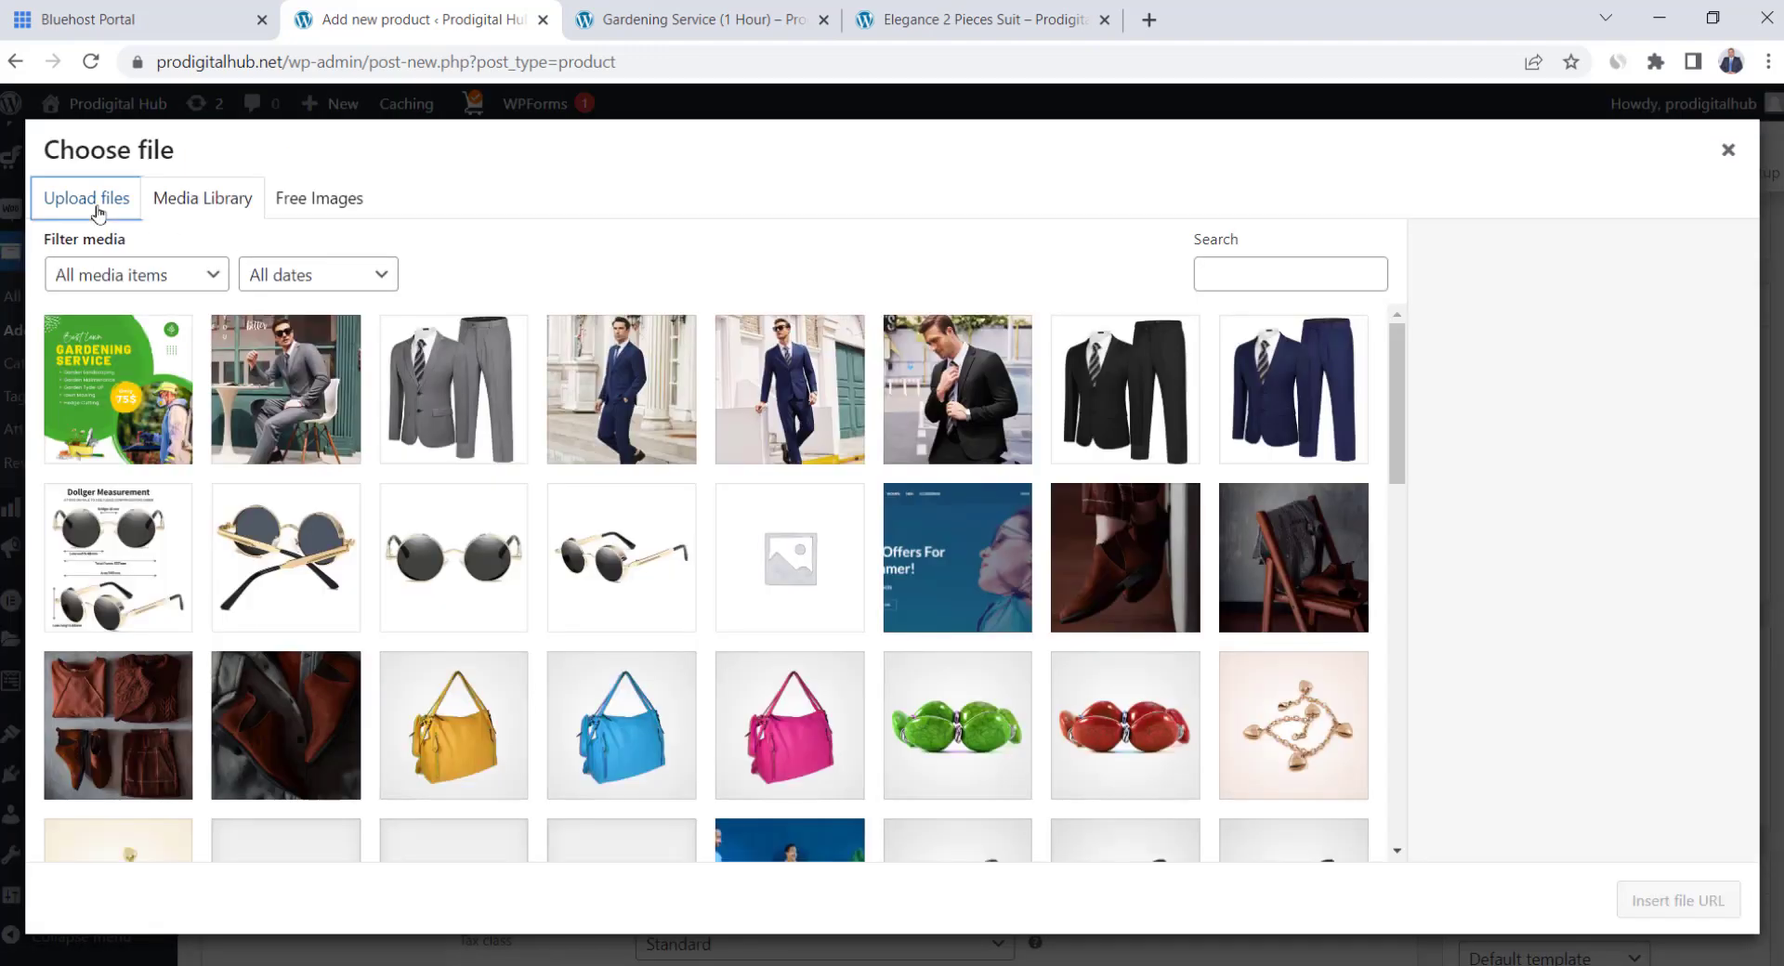
click(96, 206)
click(876, 534)
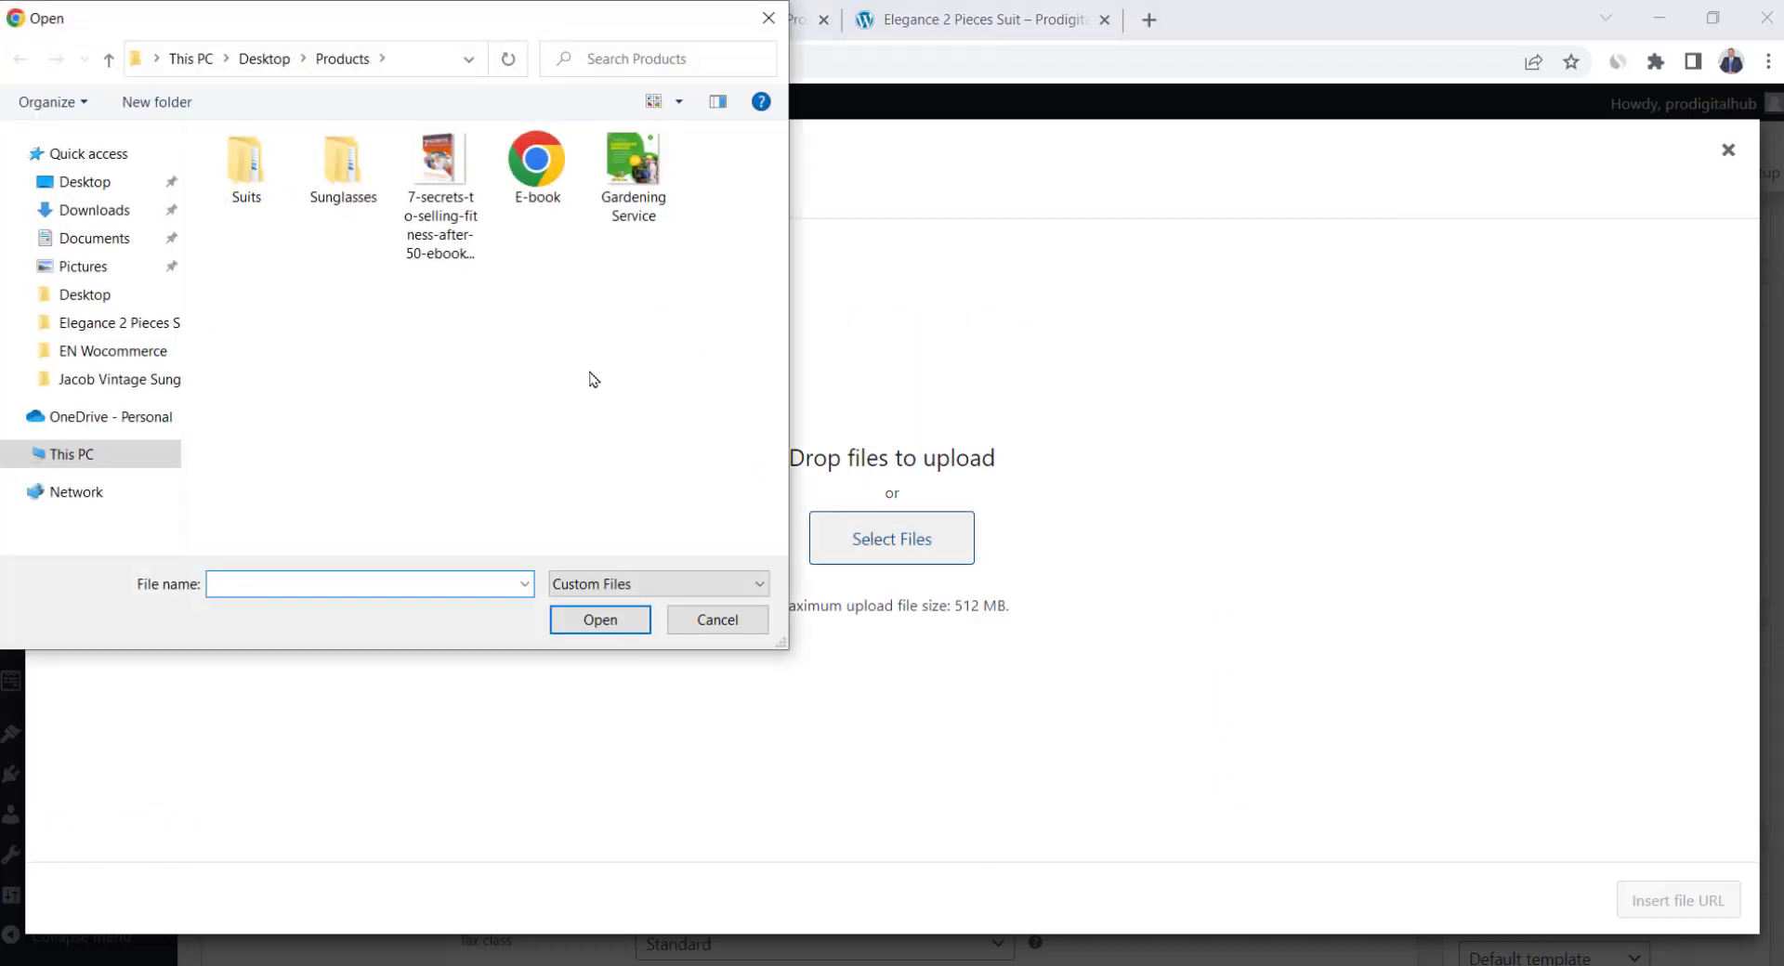
click(527, 170)
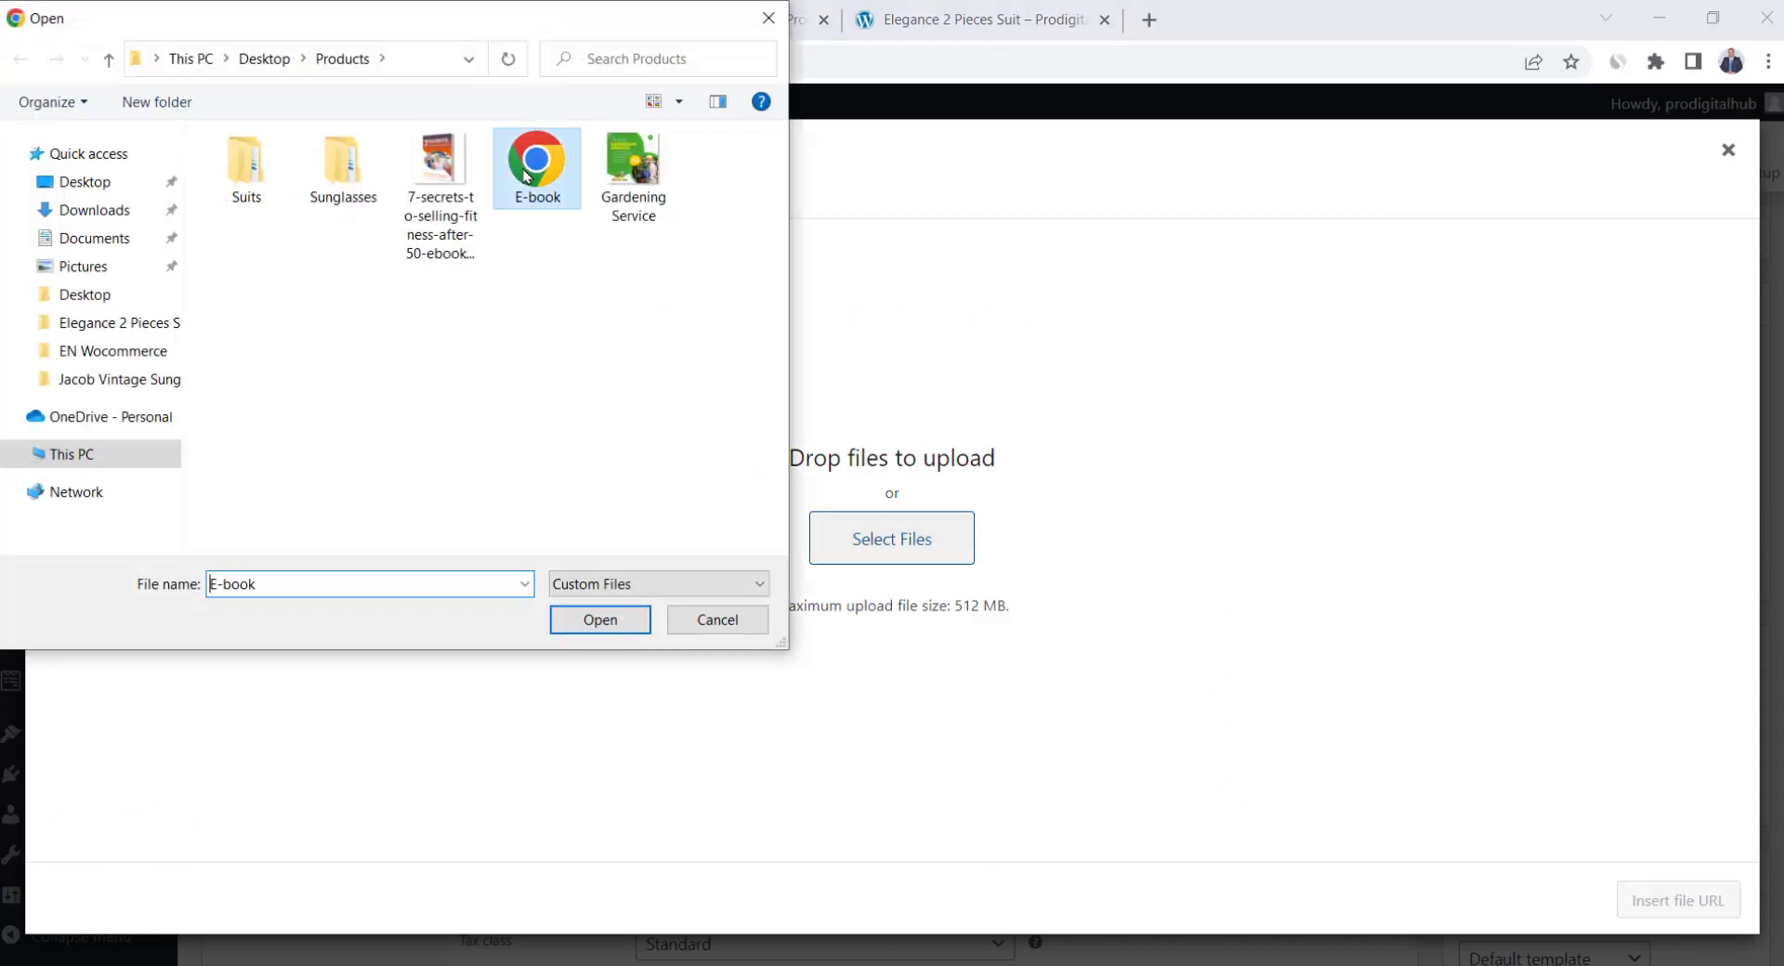
click(639, 631)
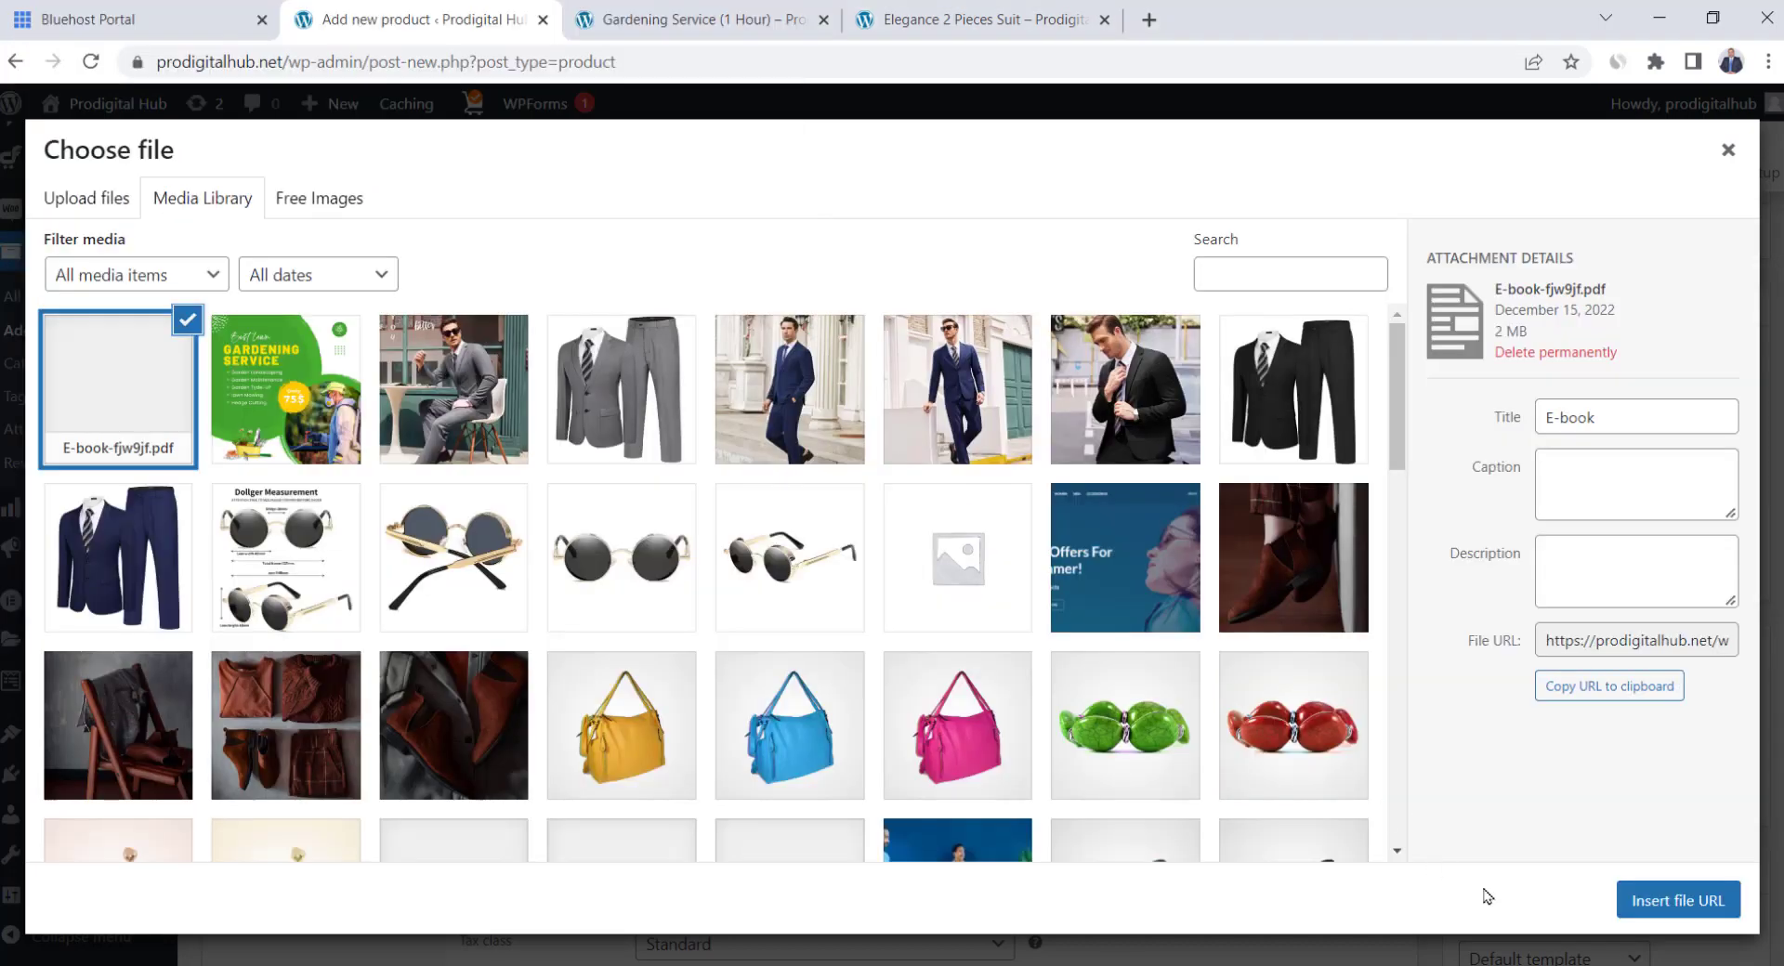
click(1678, 900)
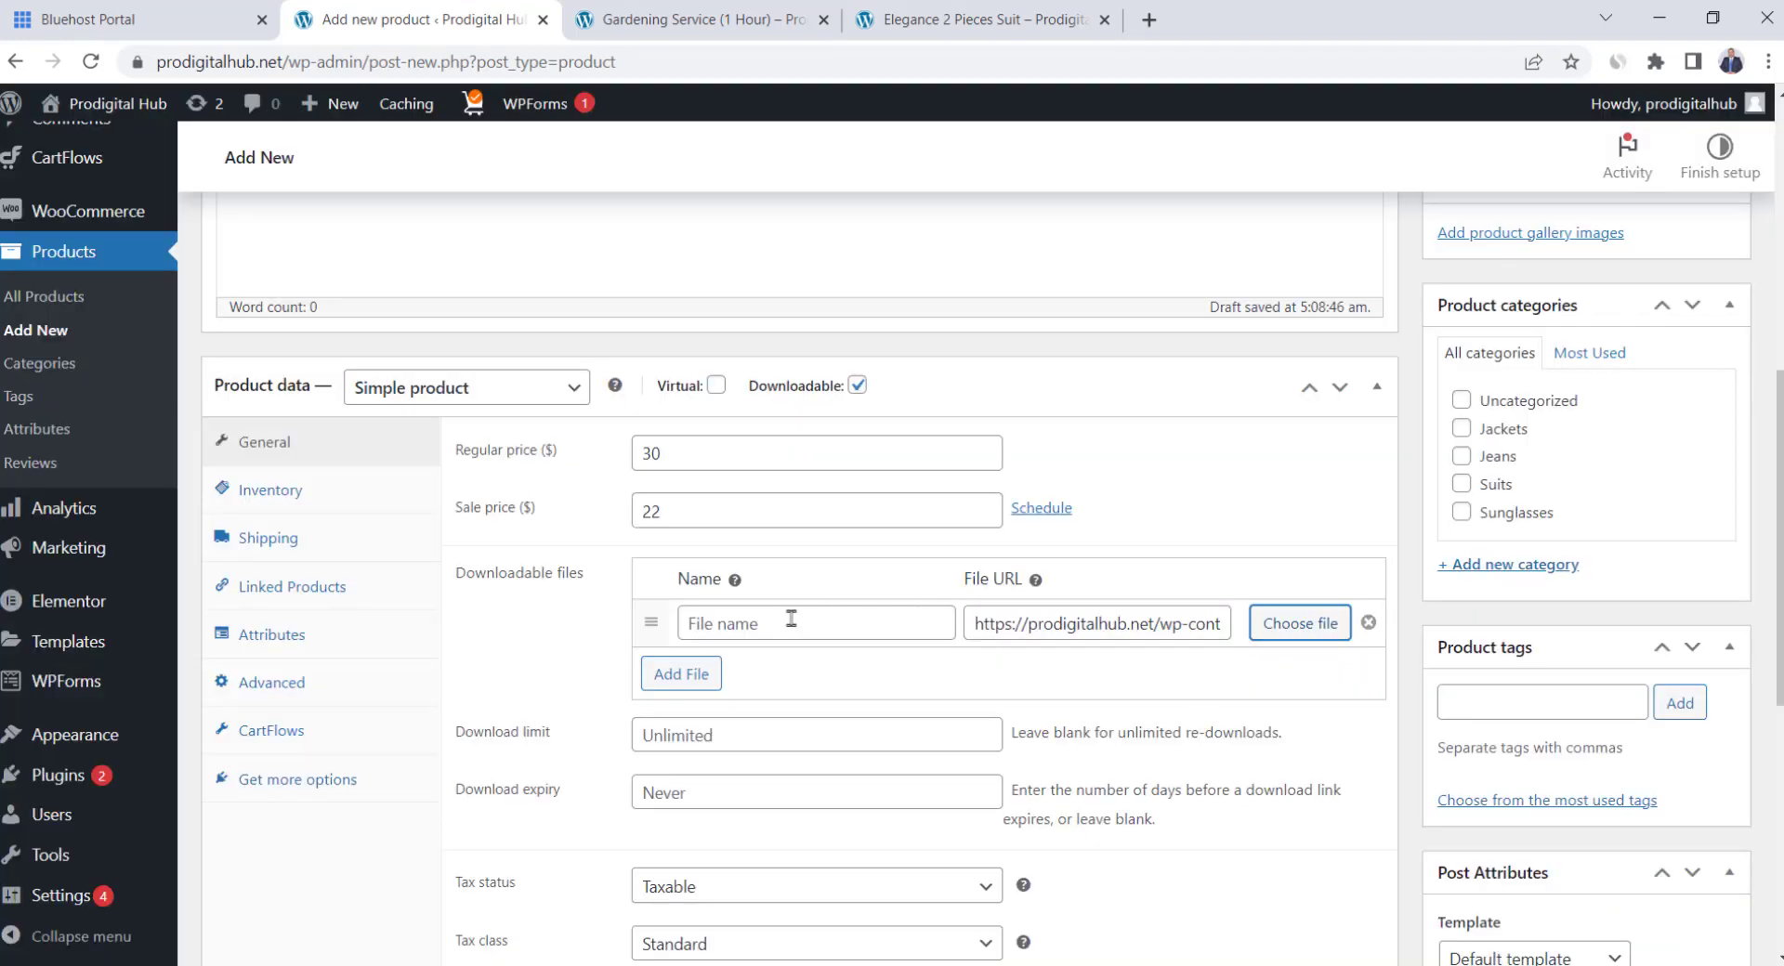
Set the download limit to 3 and the download expiry to 30 days
scroll(930, 661, down, 2)
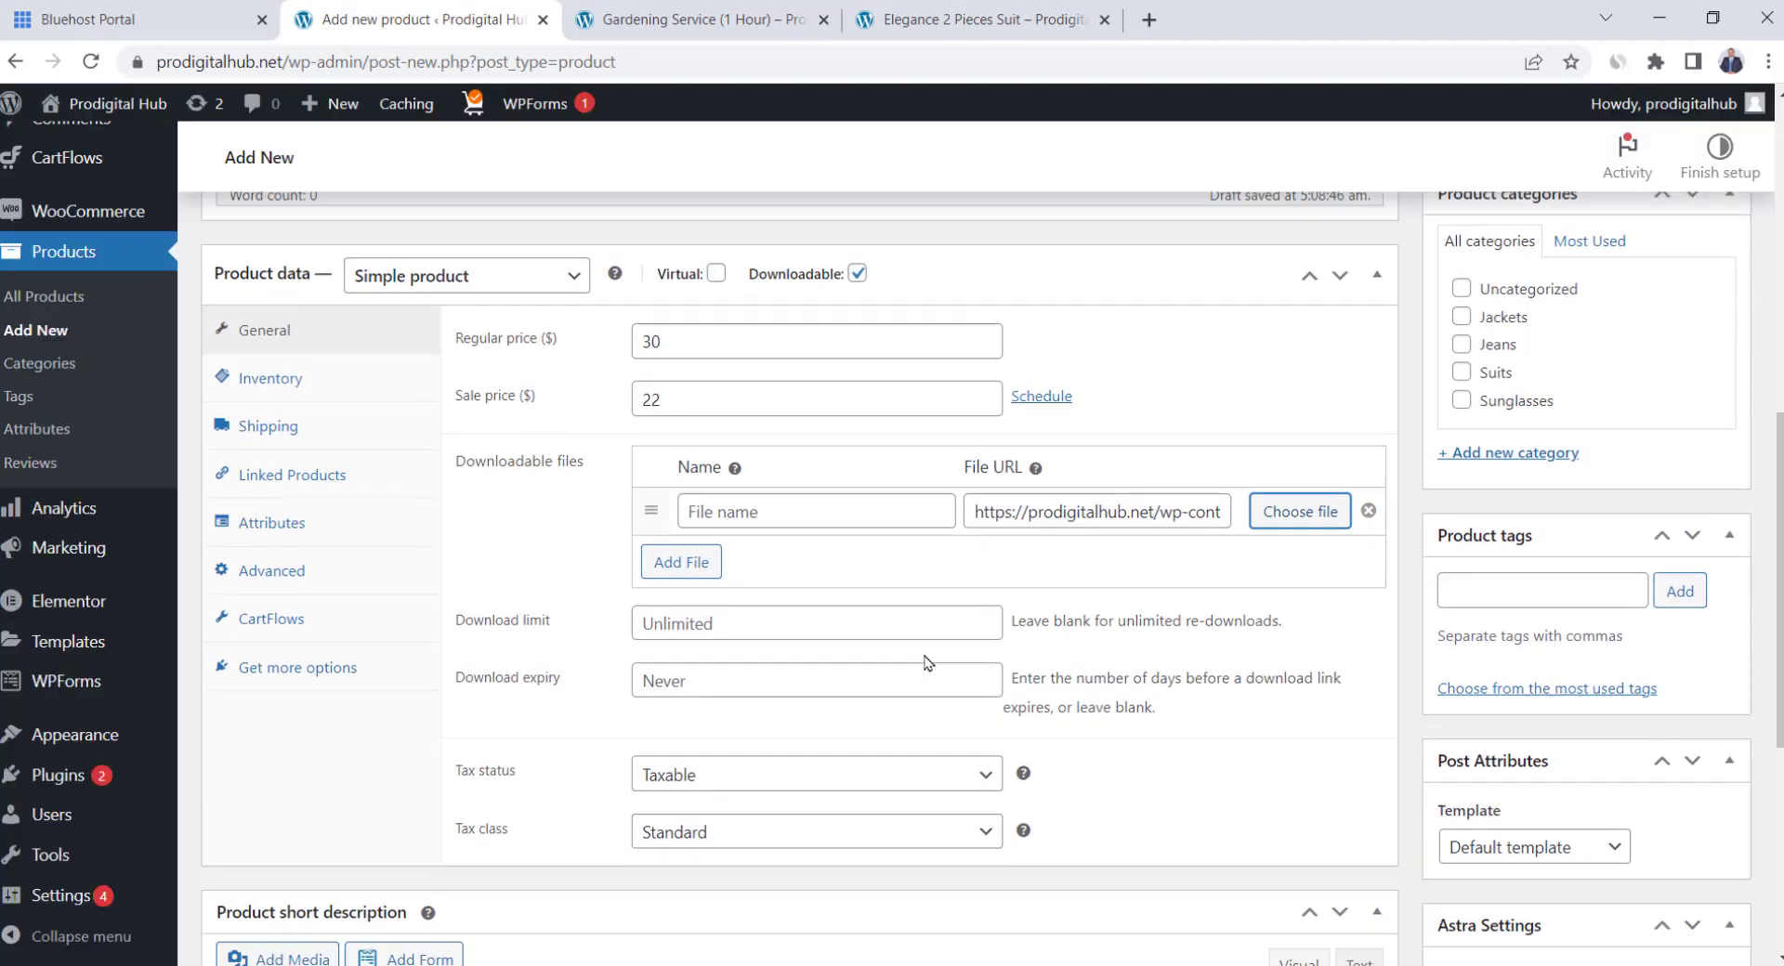
click(681, 510)
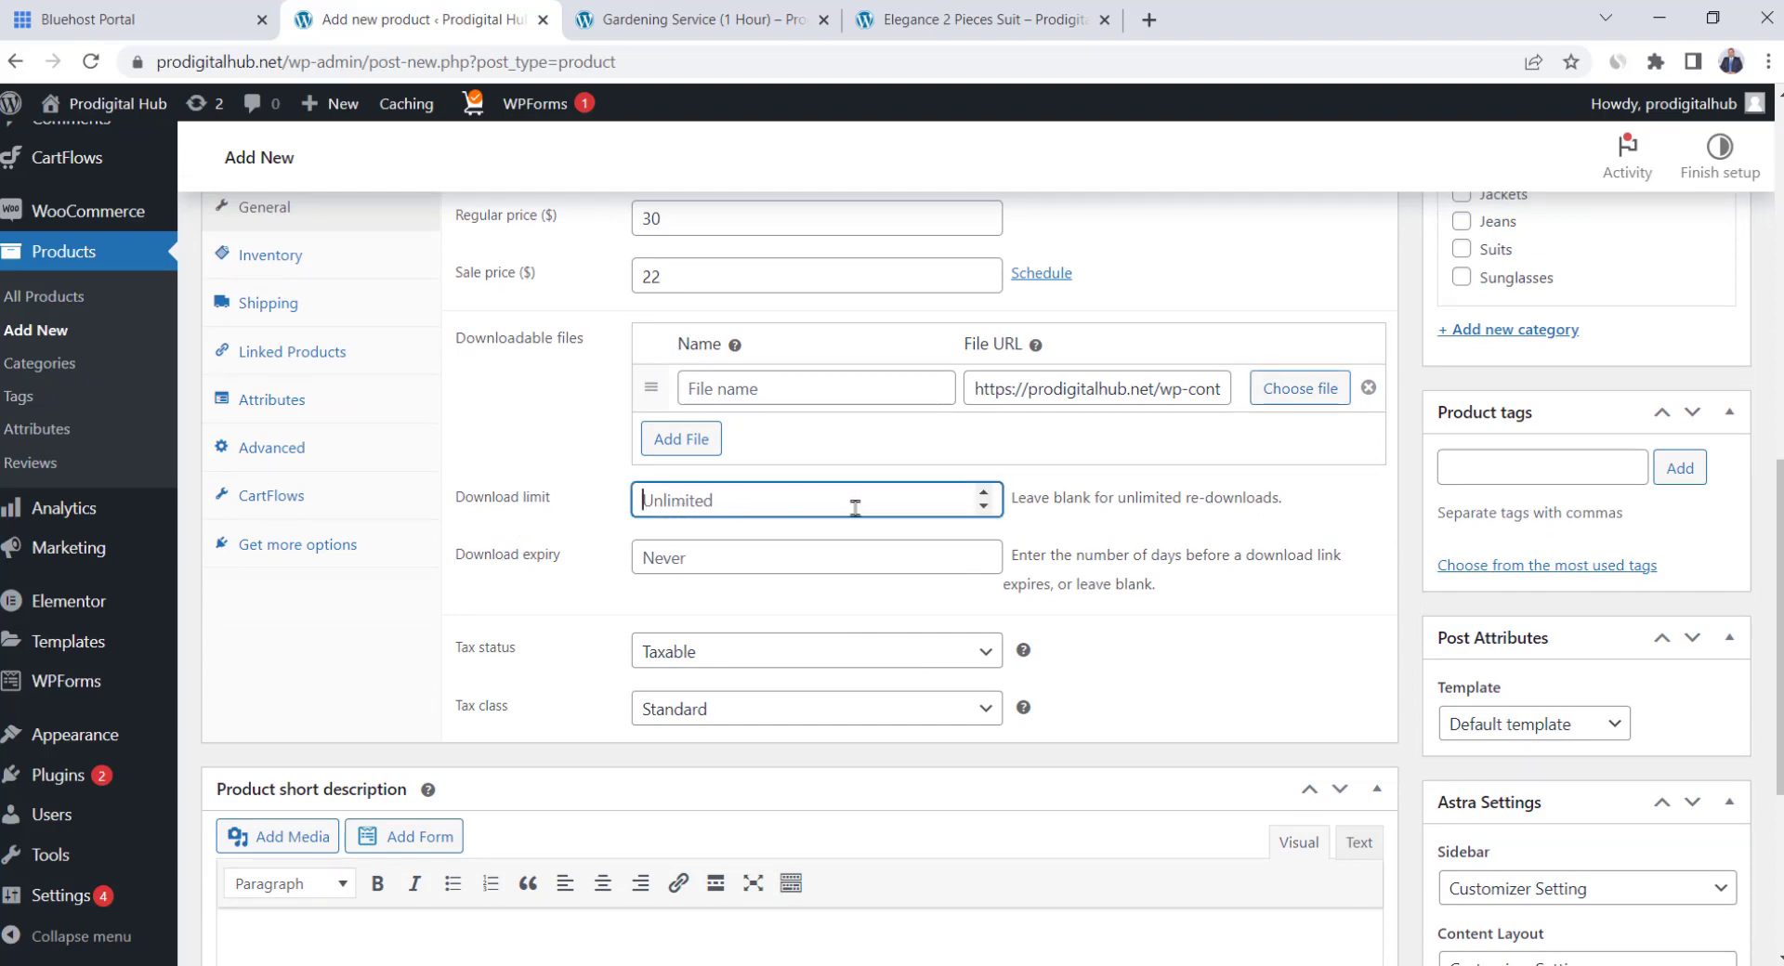
text(3)
click(573, 537)
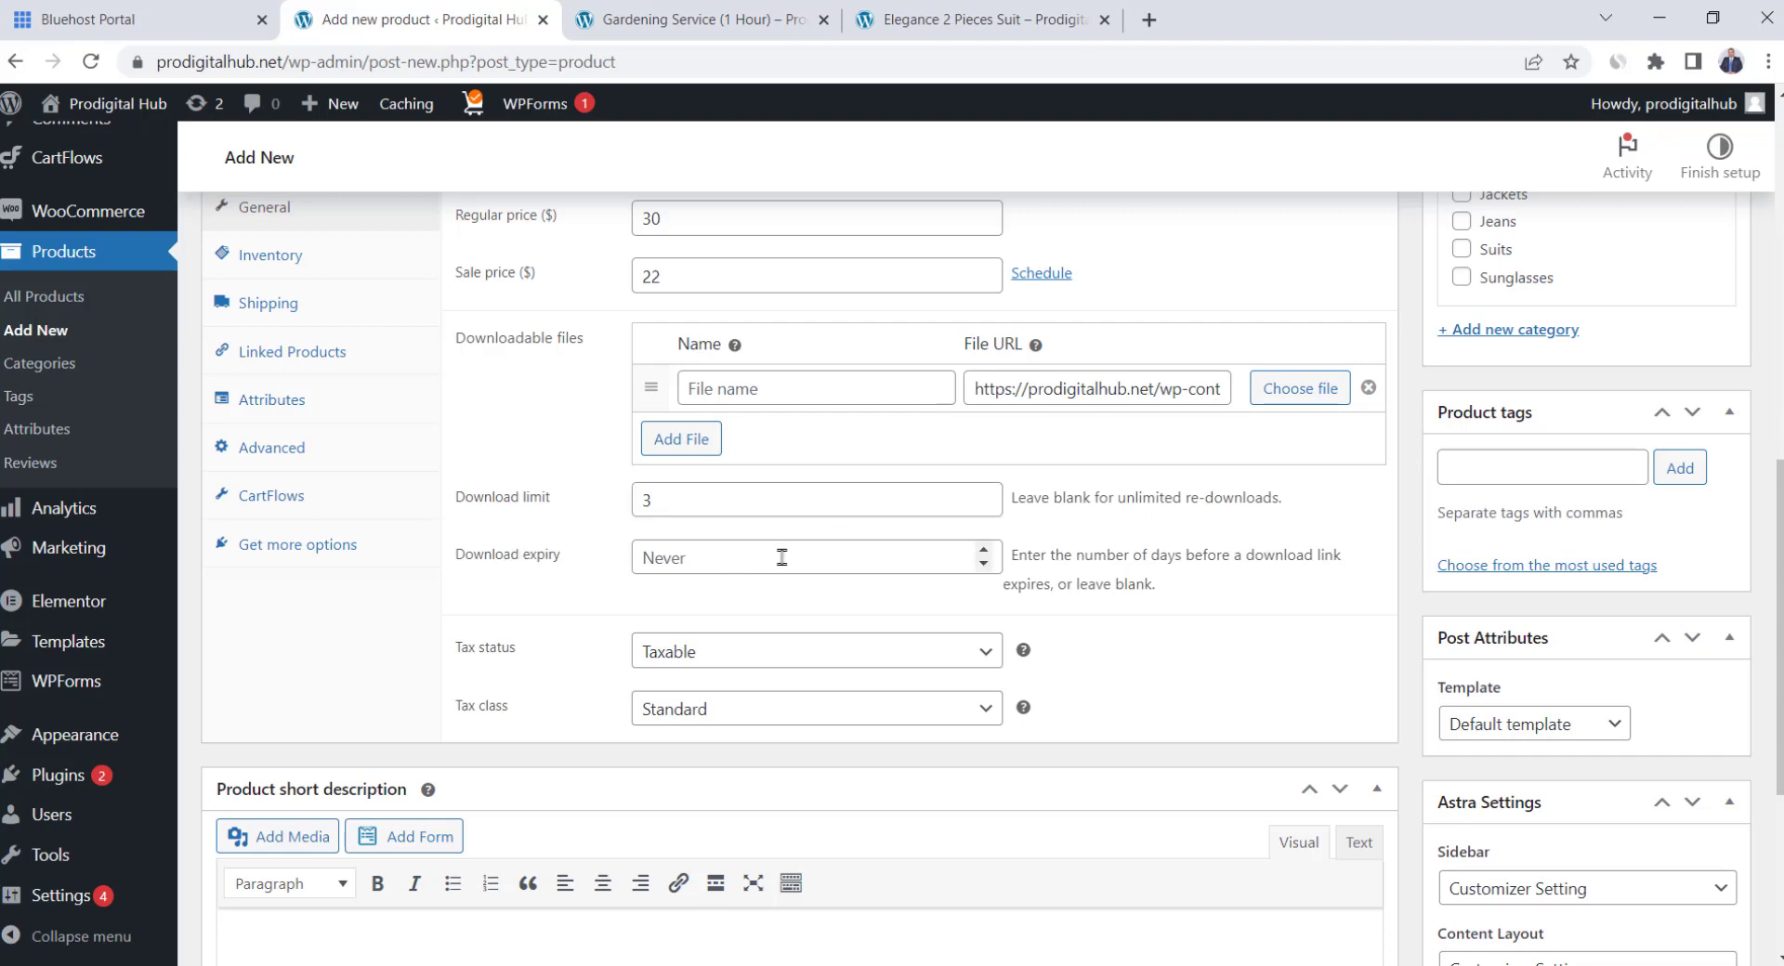
click(983, 550)
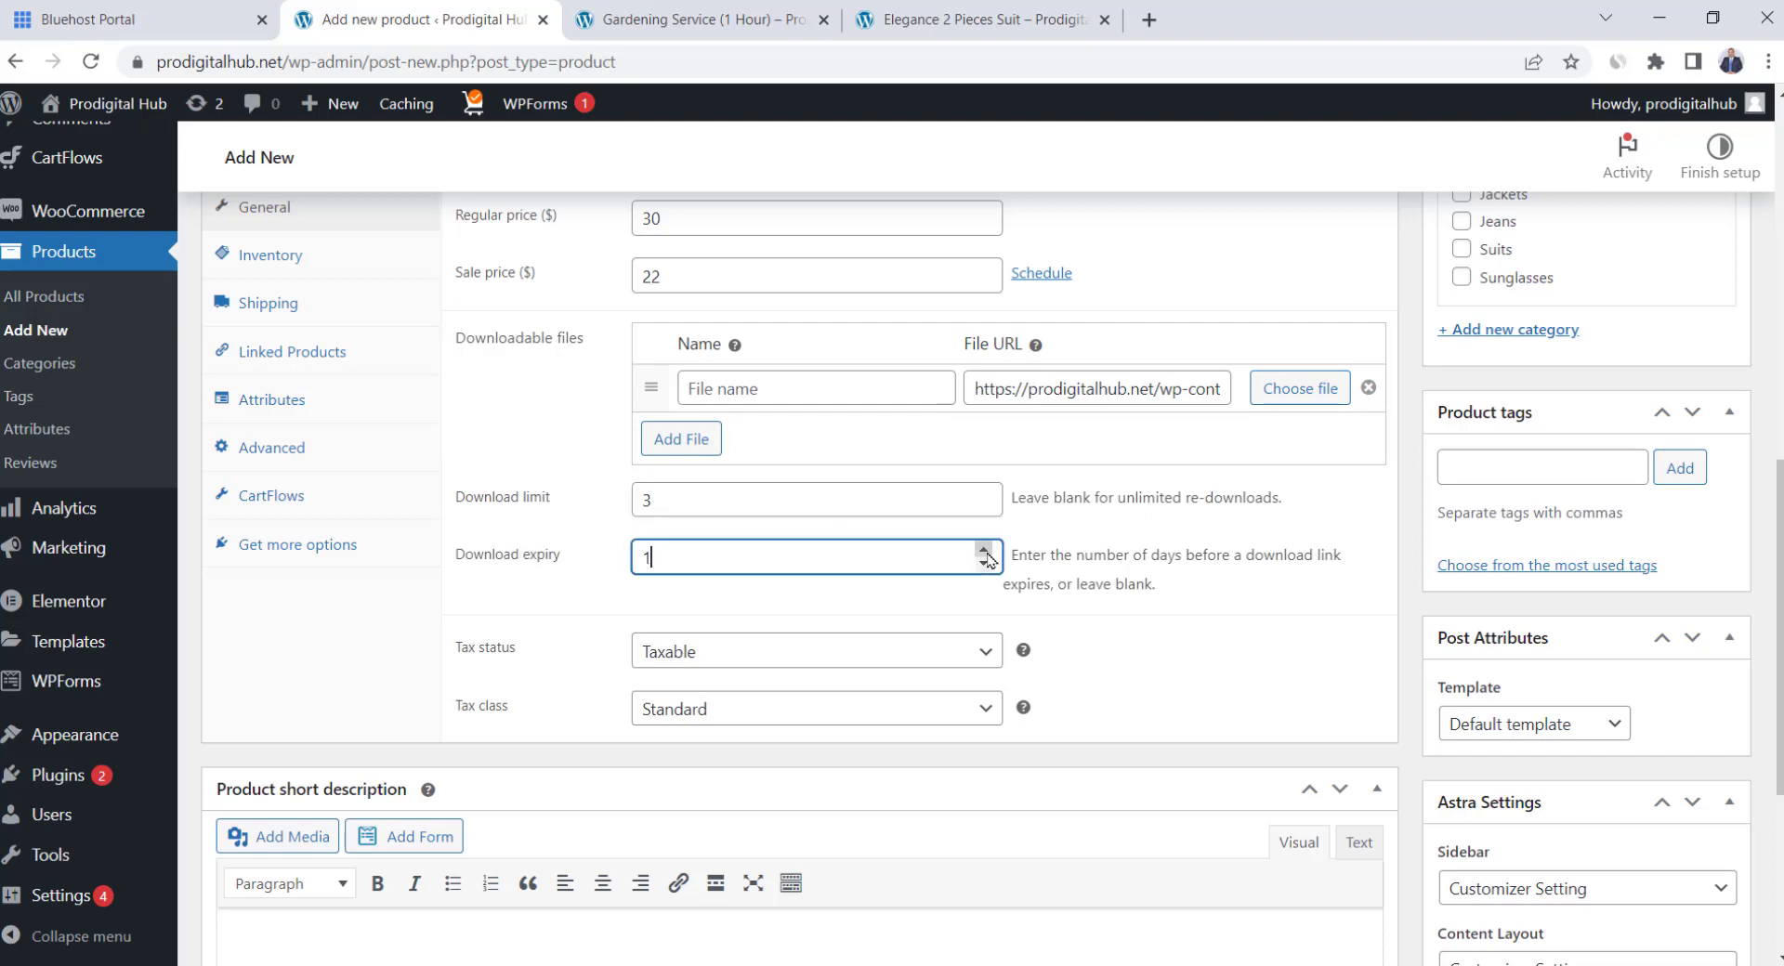
drag(957, 558, 592, 566)
click(1222, 584)
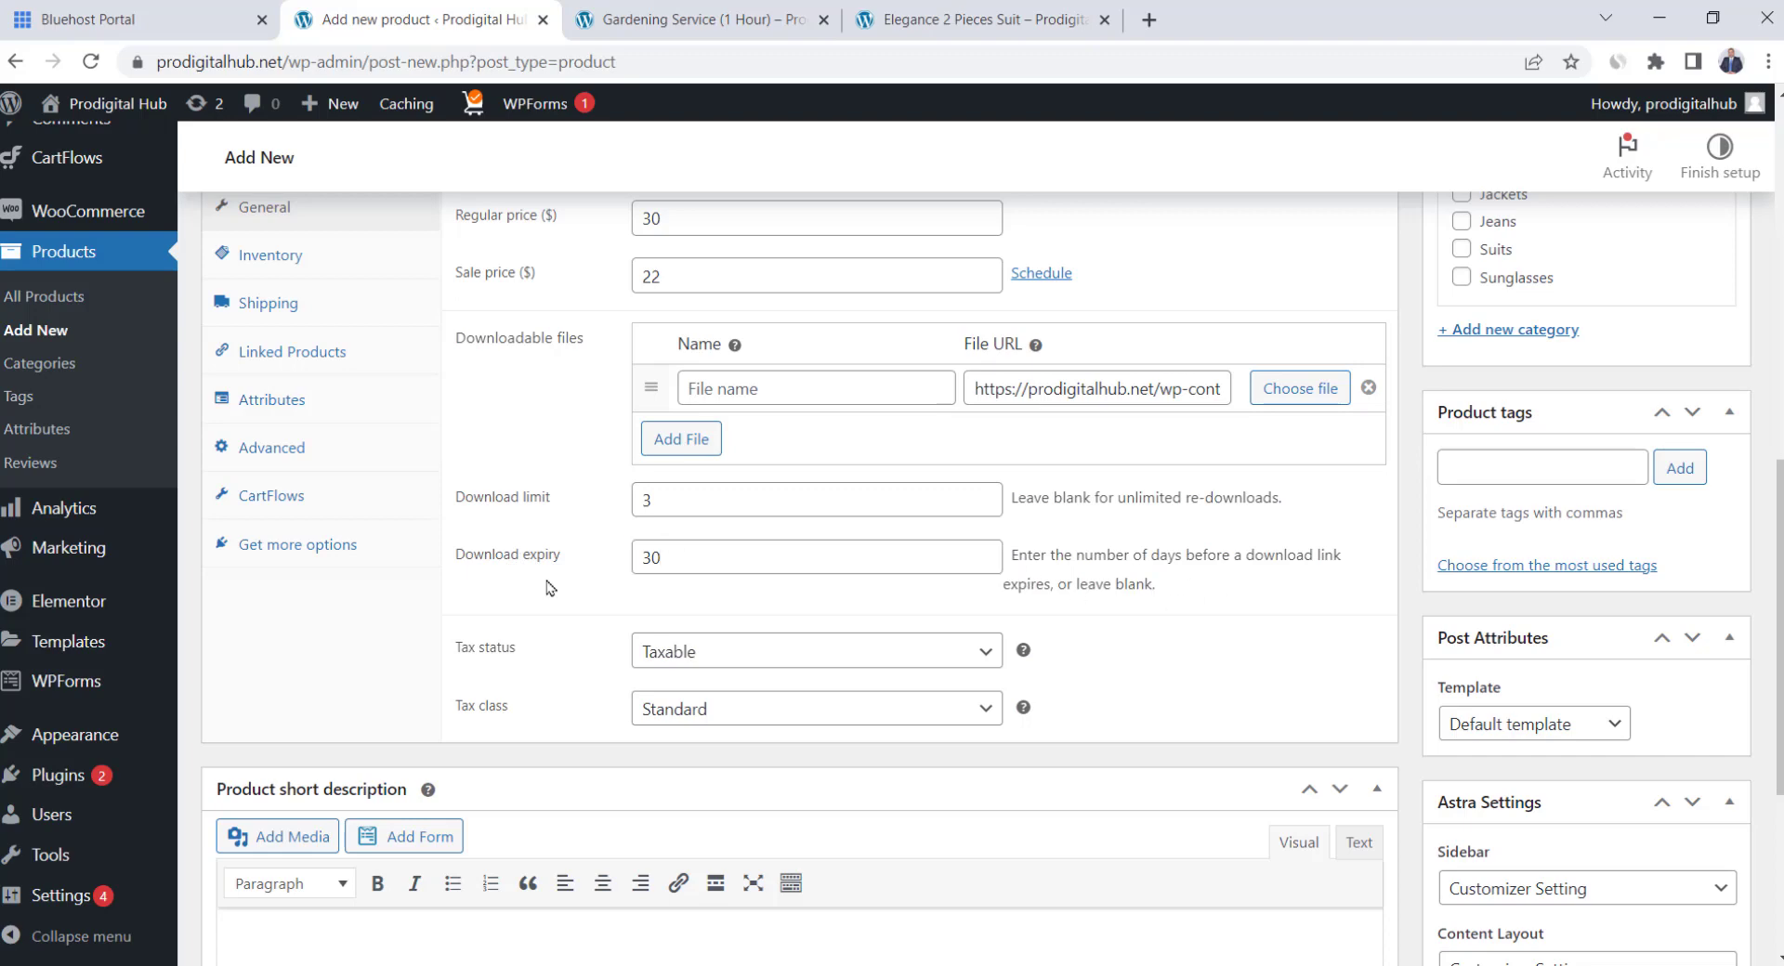
Upload the 7 Secrets e-book cover as product image and publish the Amazing E-Book
scroll(549, 587, up, 7)
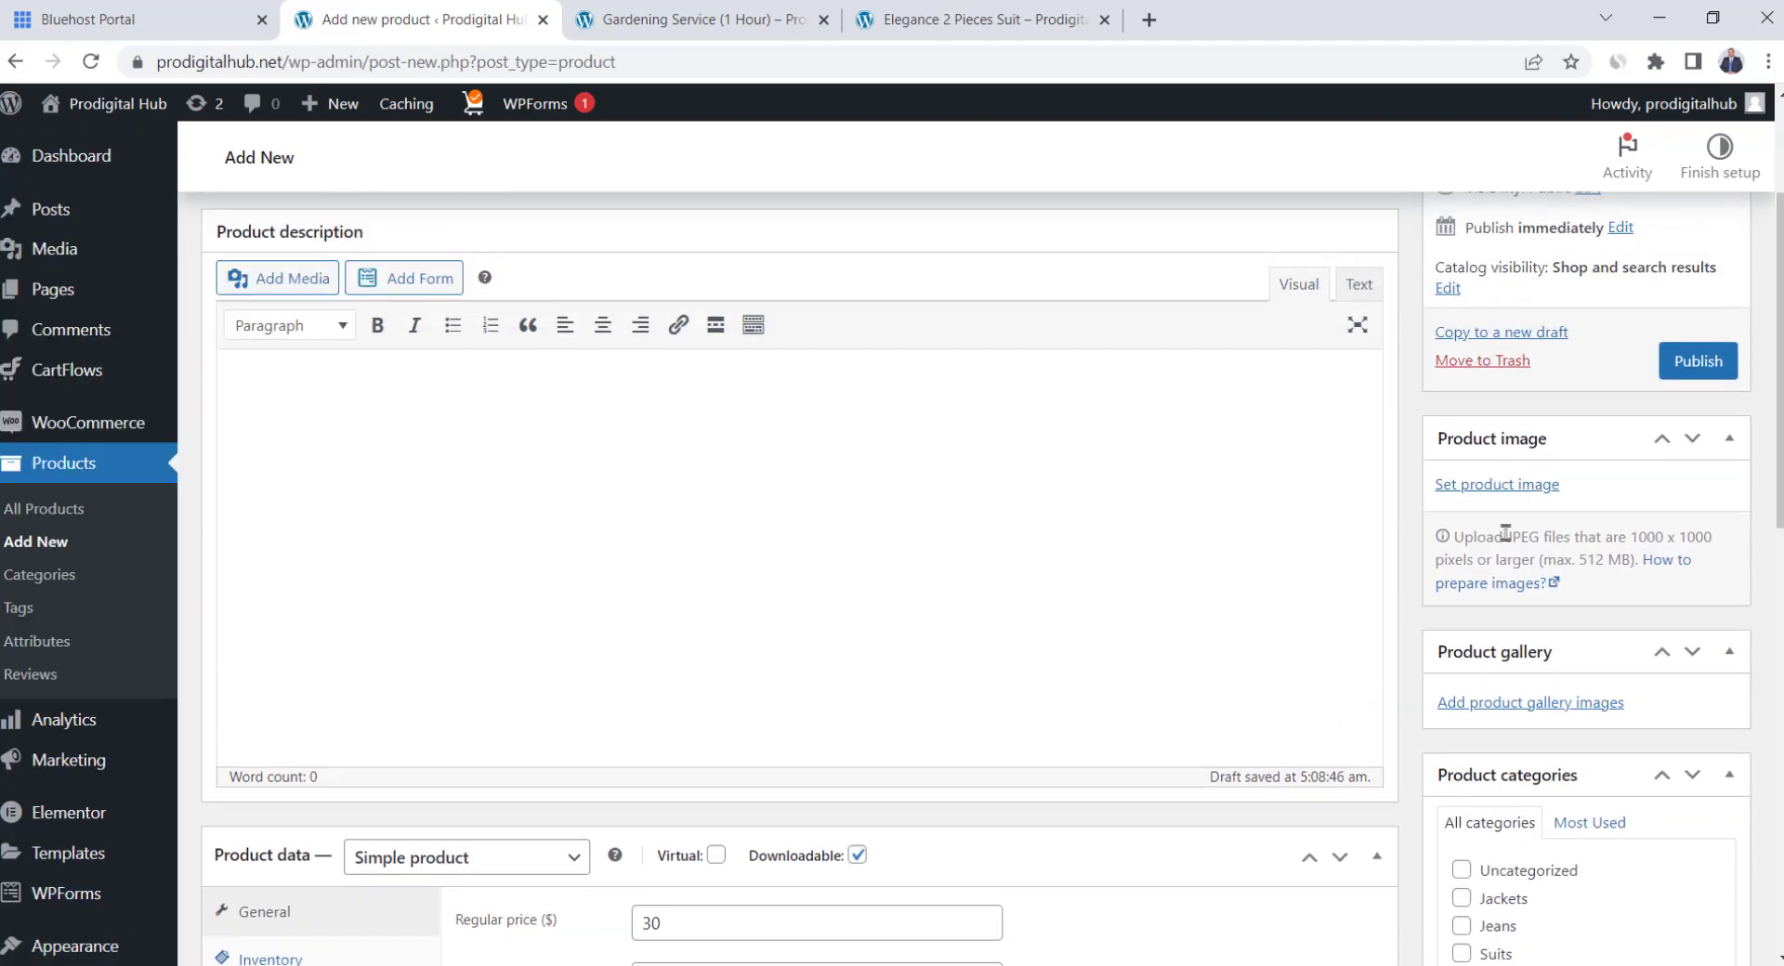
click(1497, 484)
click(88, 195)
click(892, 539)
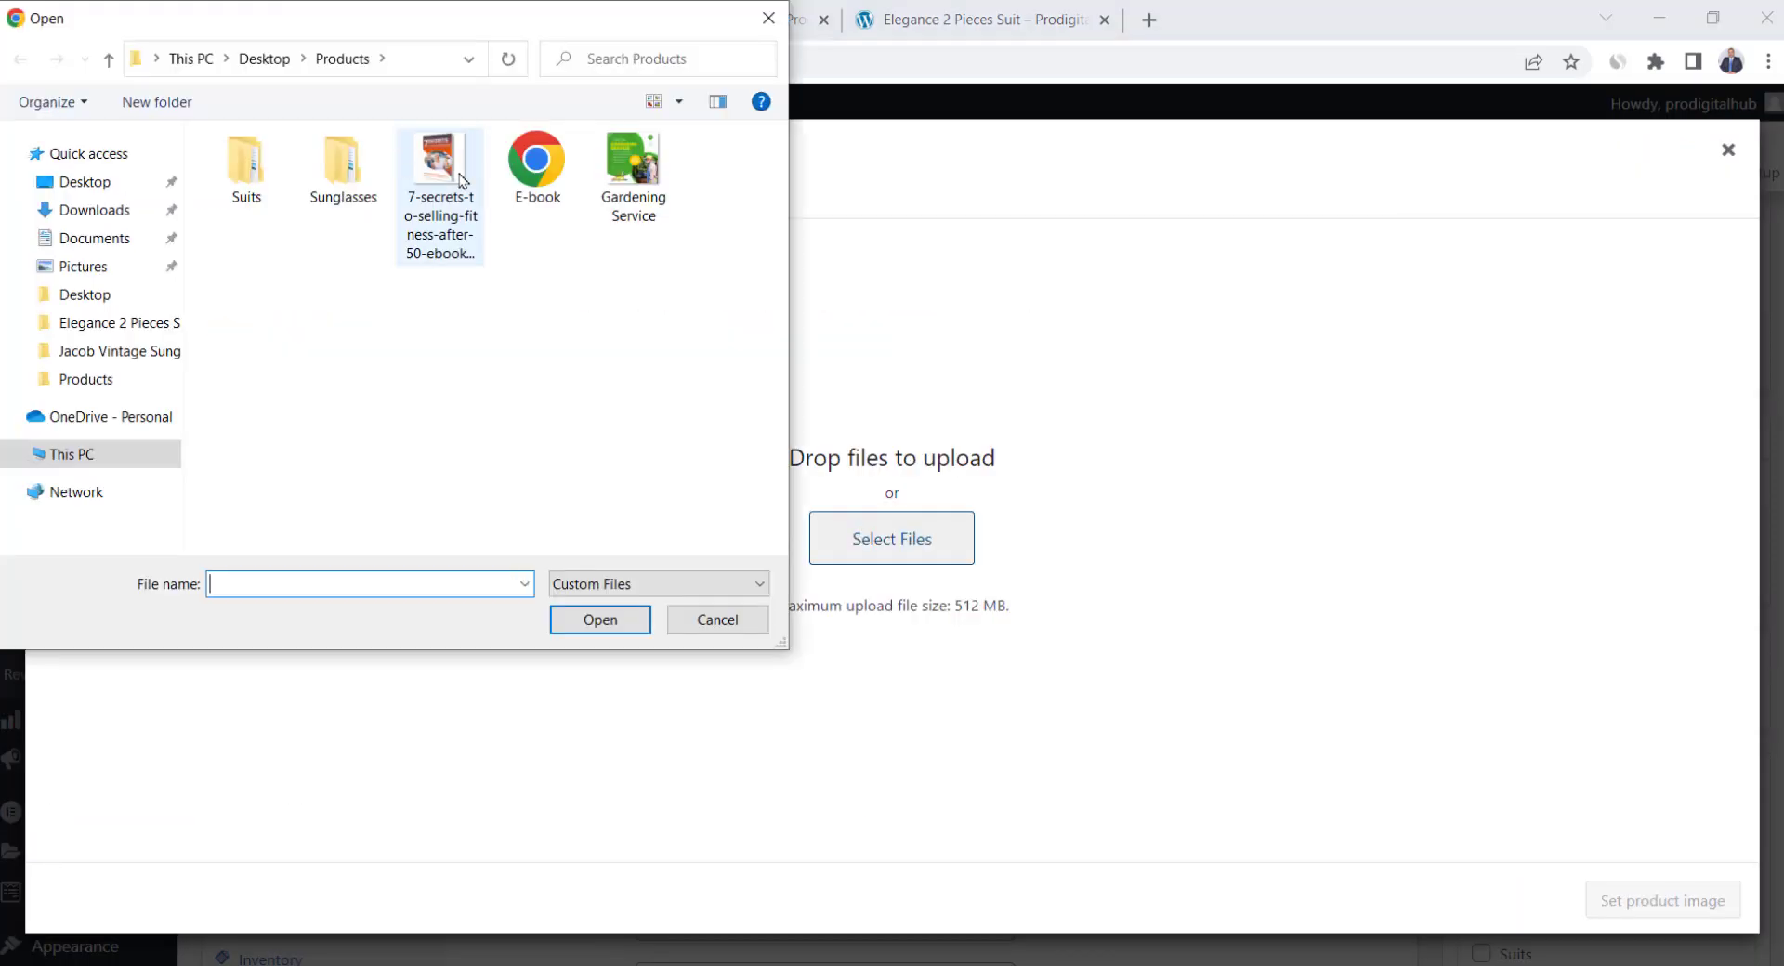
double_click(459, 177)
click(1662, 901)
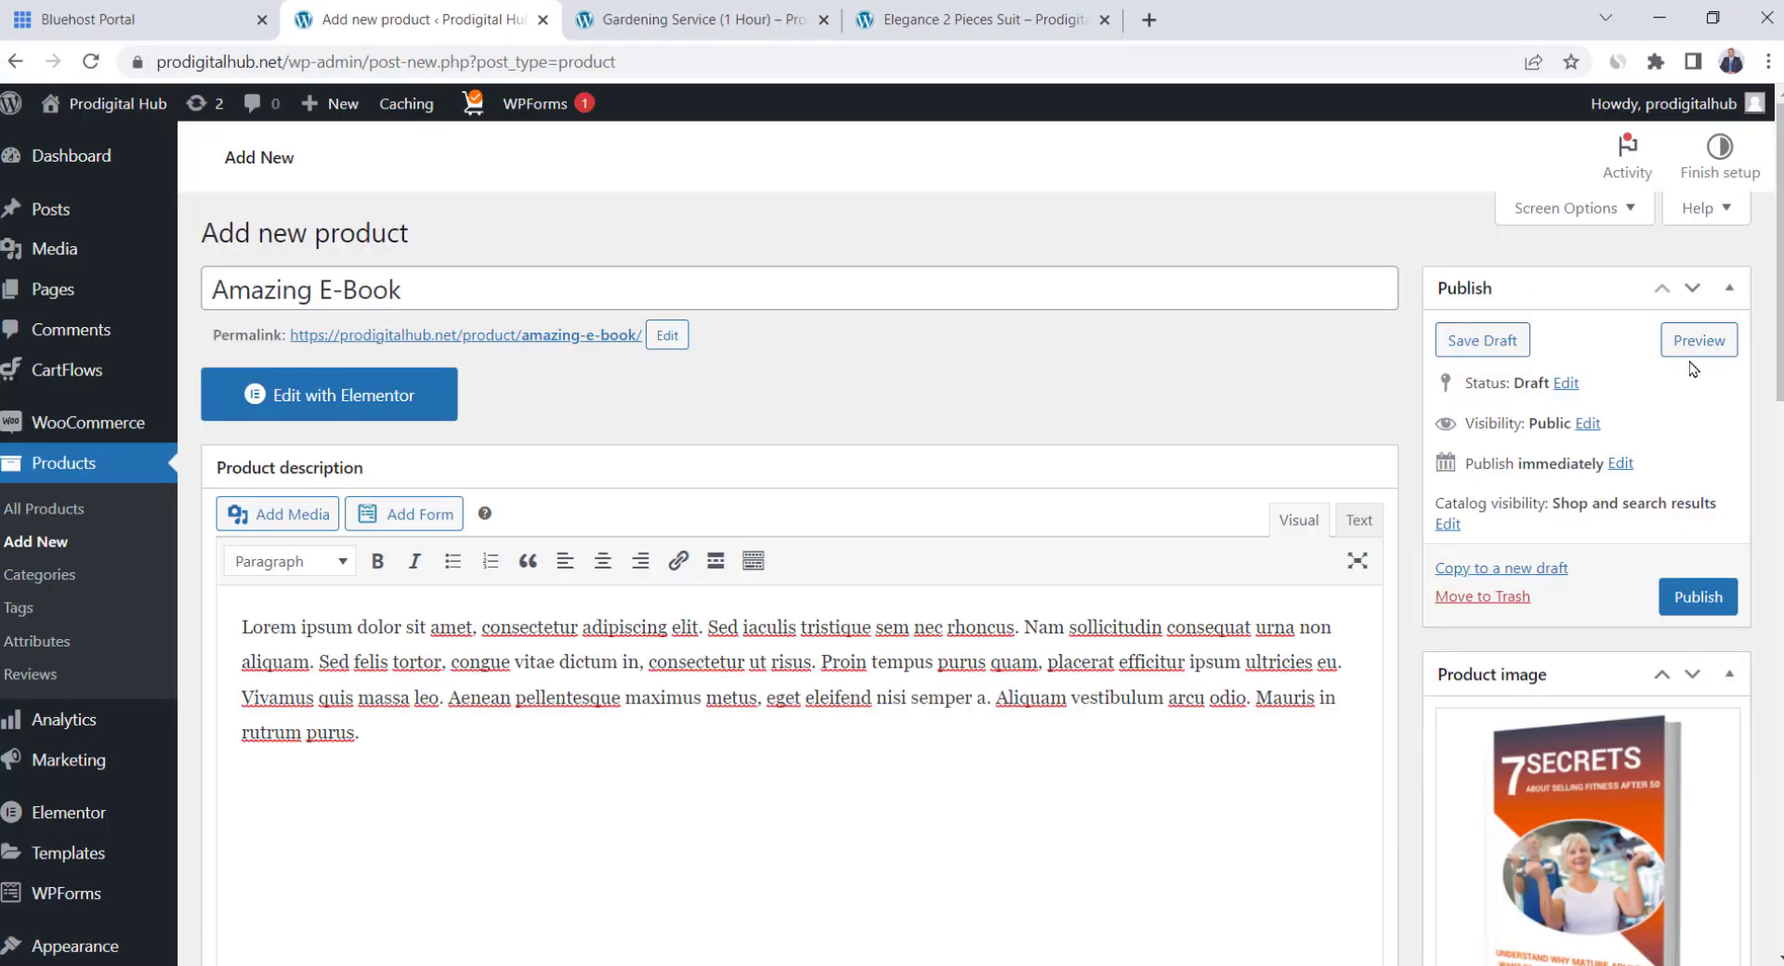
click(1703, 596)
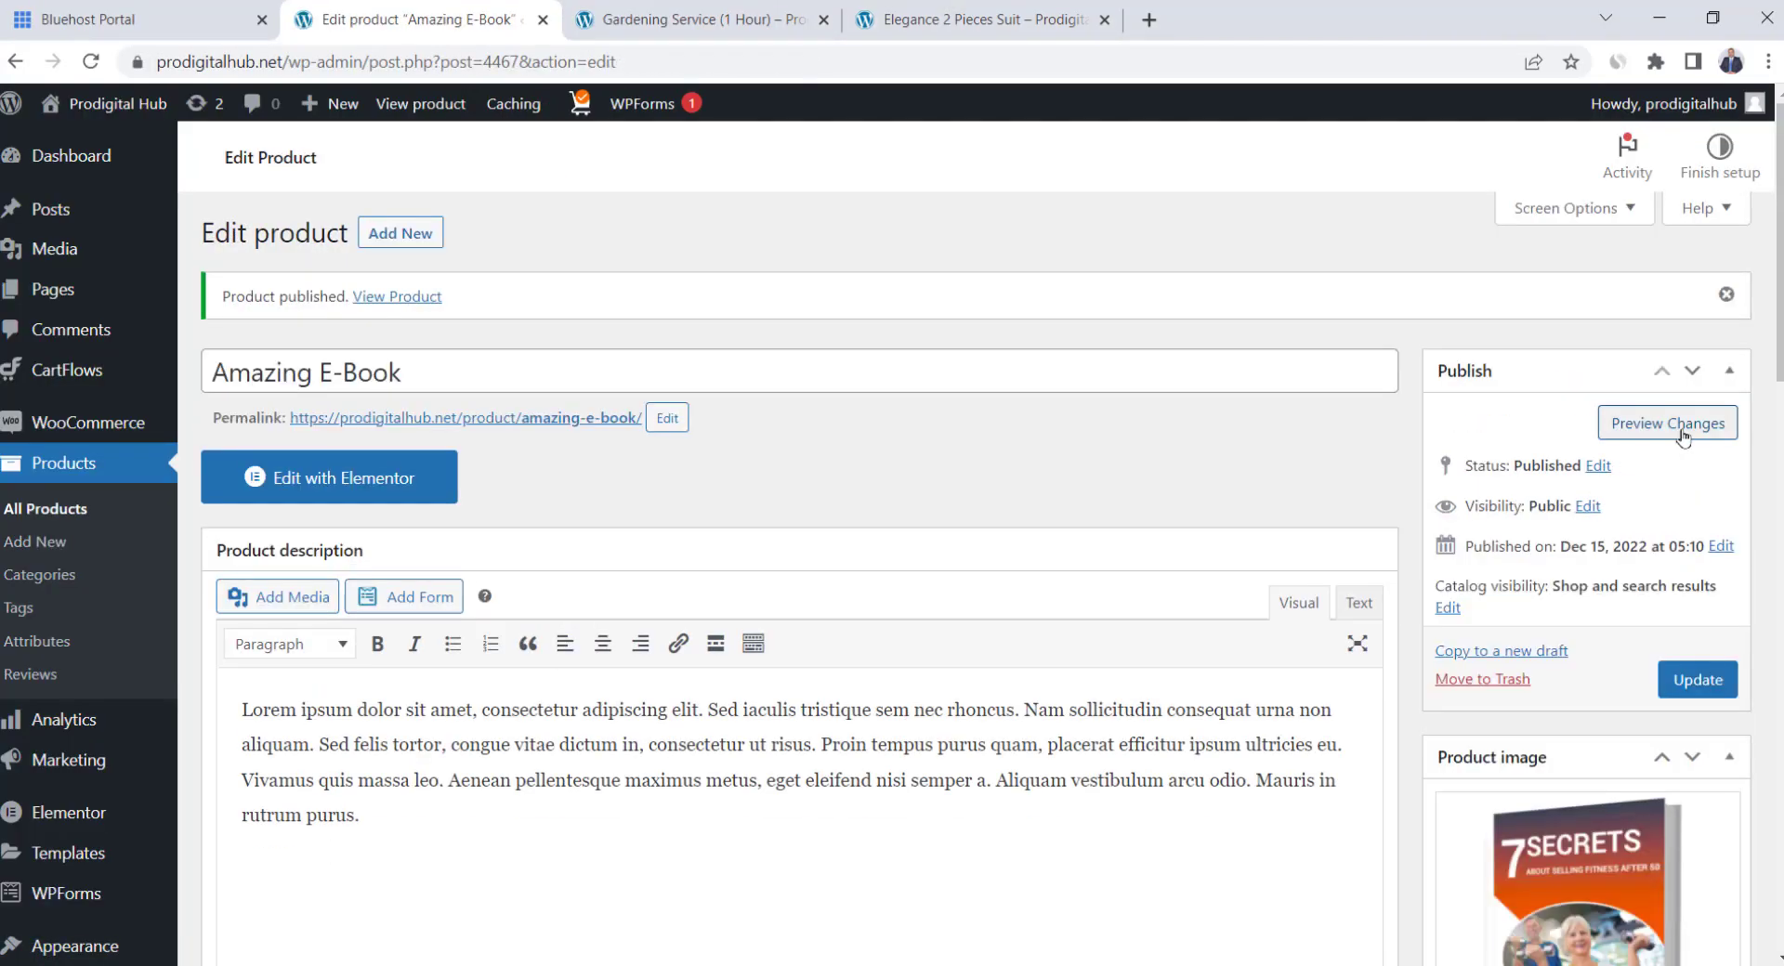
Preview the Amazing E-Book page with its $22.00 sale price and cover, then return to the editor
click(1668, 424)
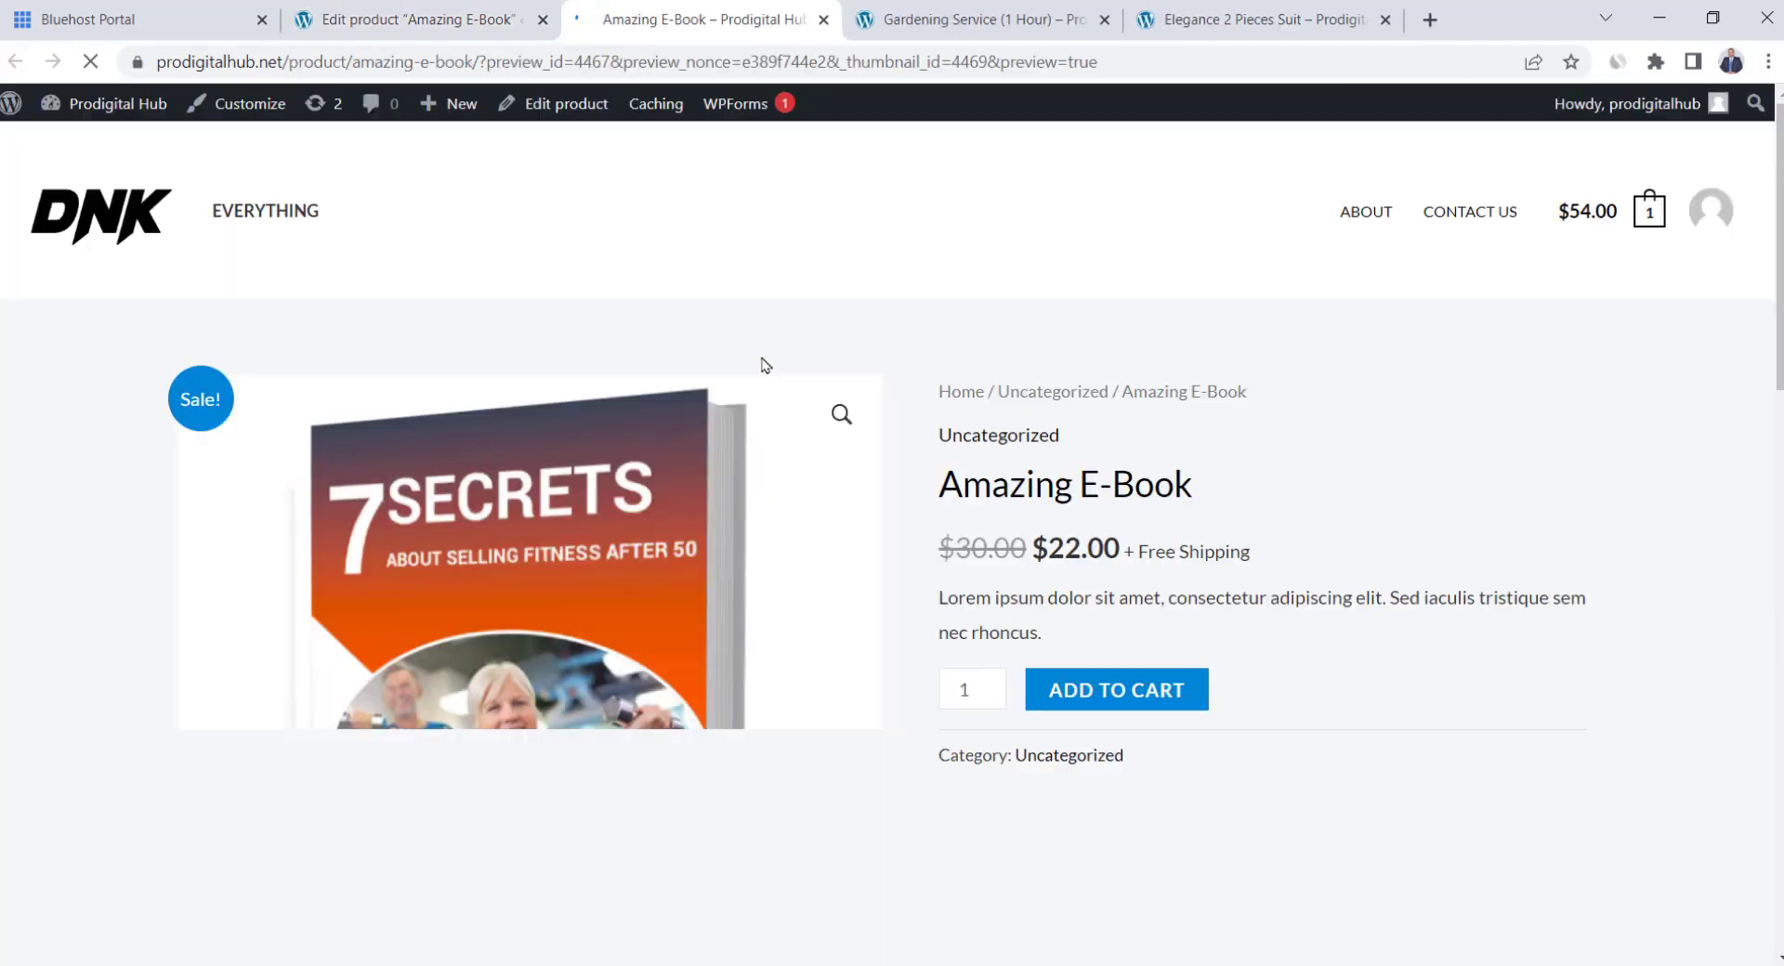
scroll(763, 365, down, 1)
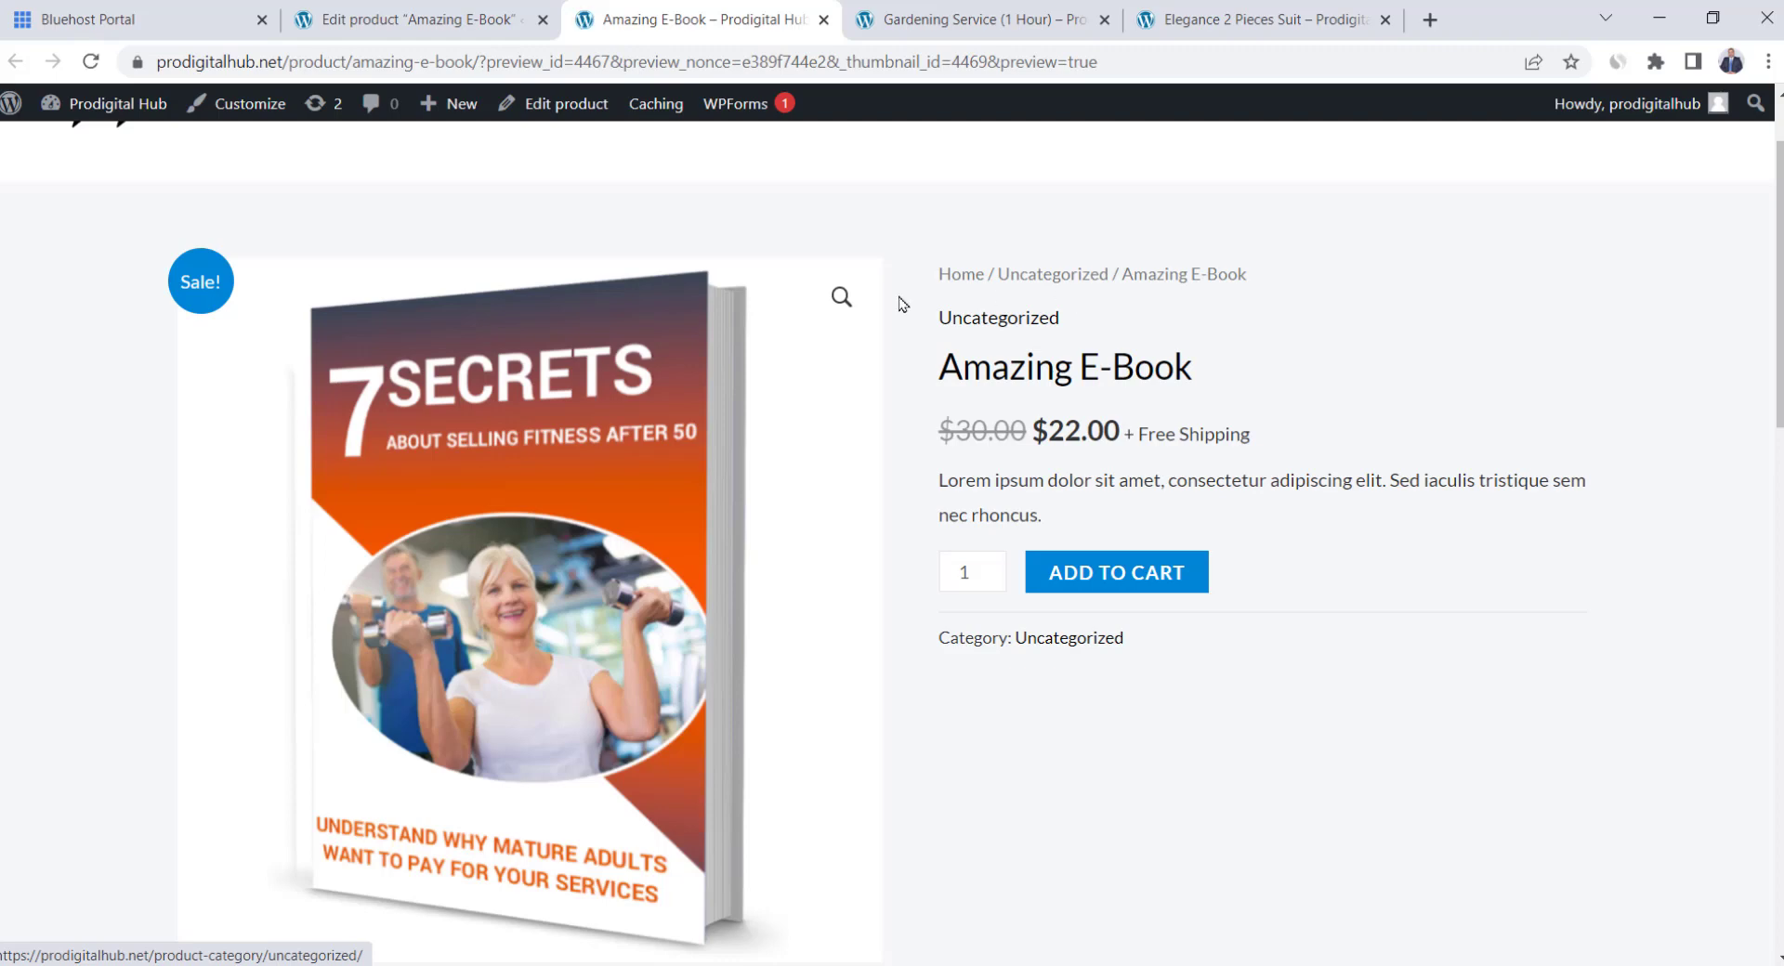
scroll(548, 375, down, 2)
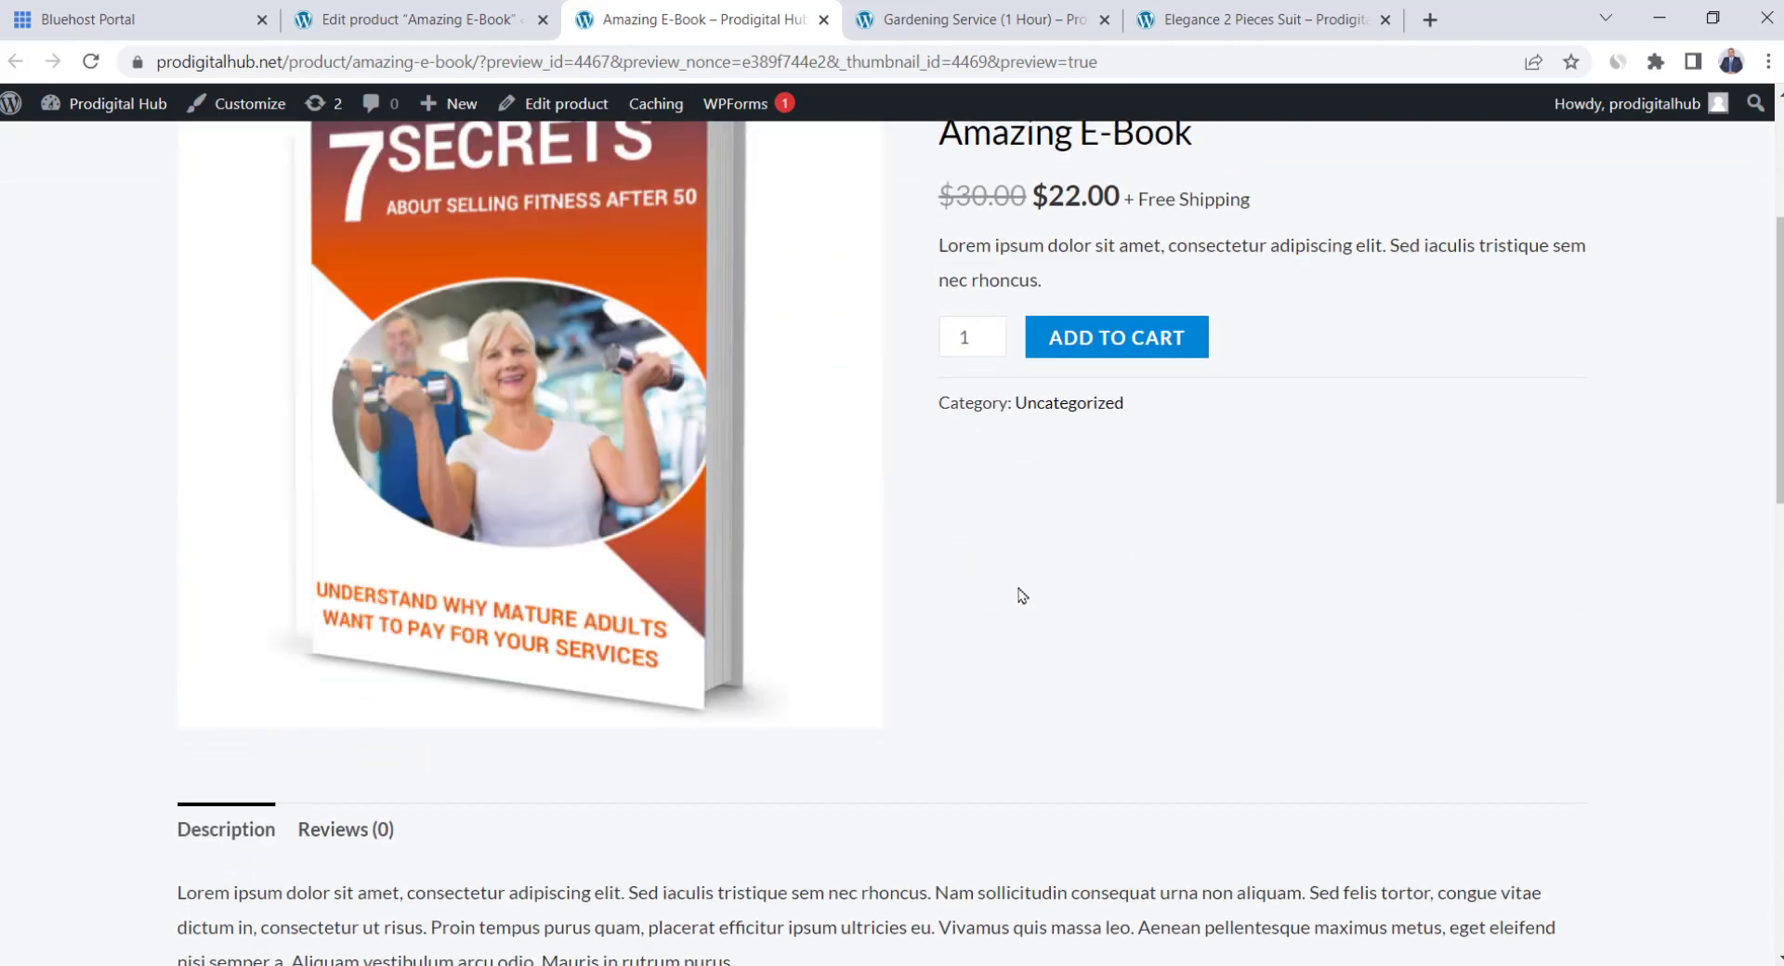
key(ctrl+shift+Tab)
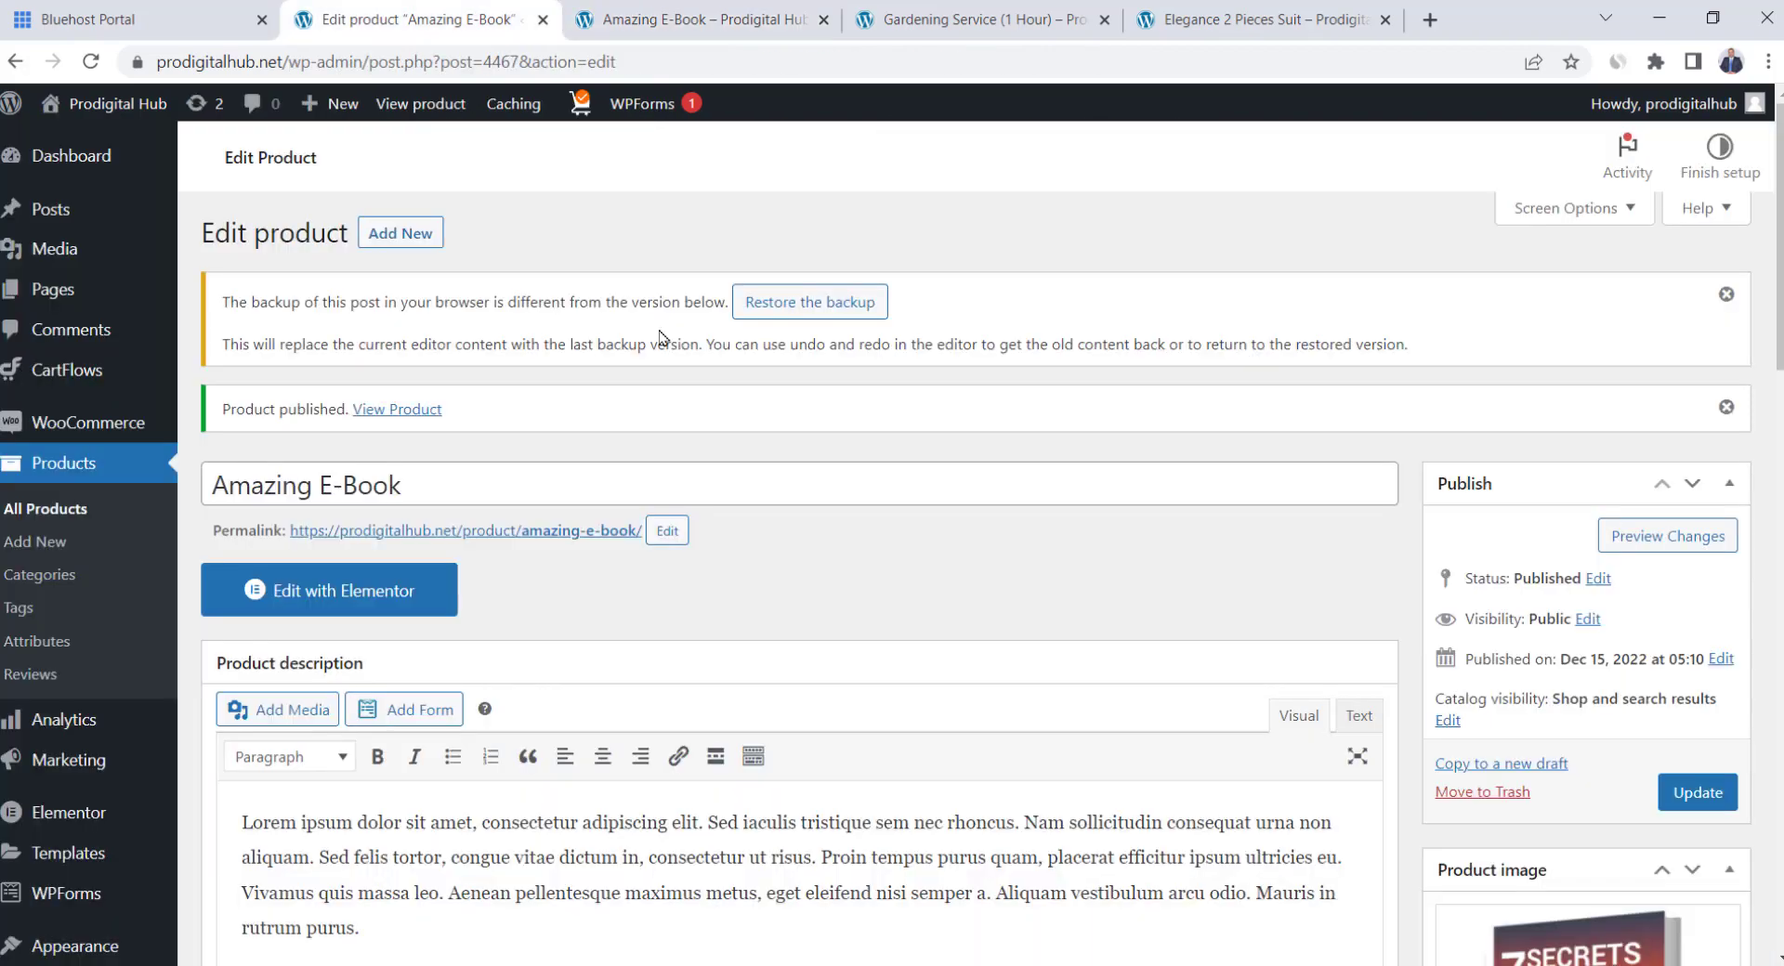
scroll(662, 337, down, 8)
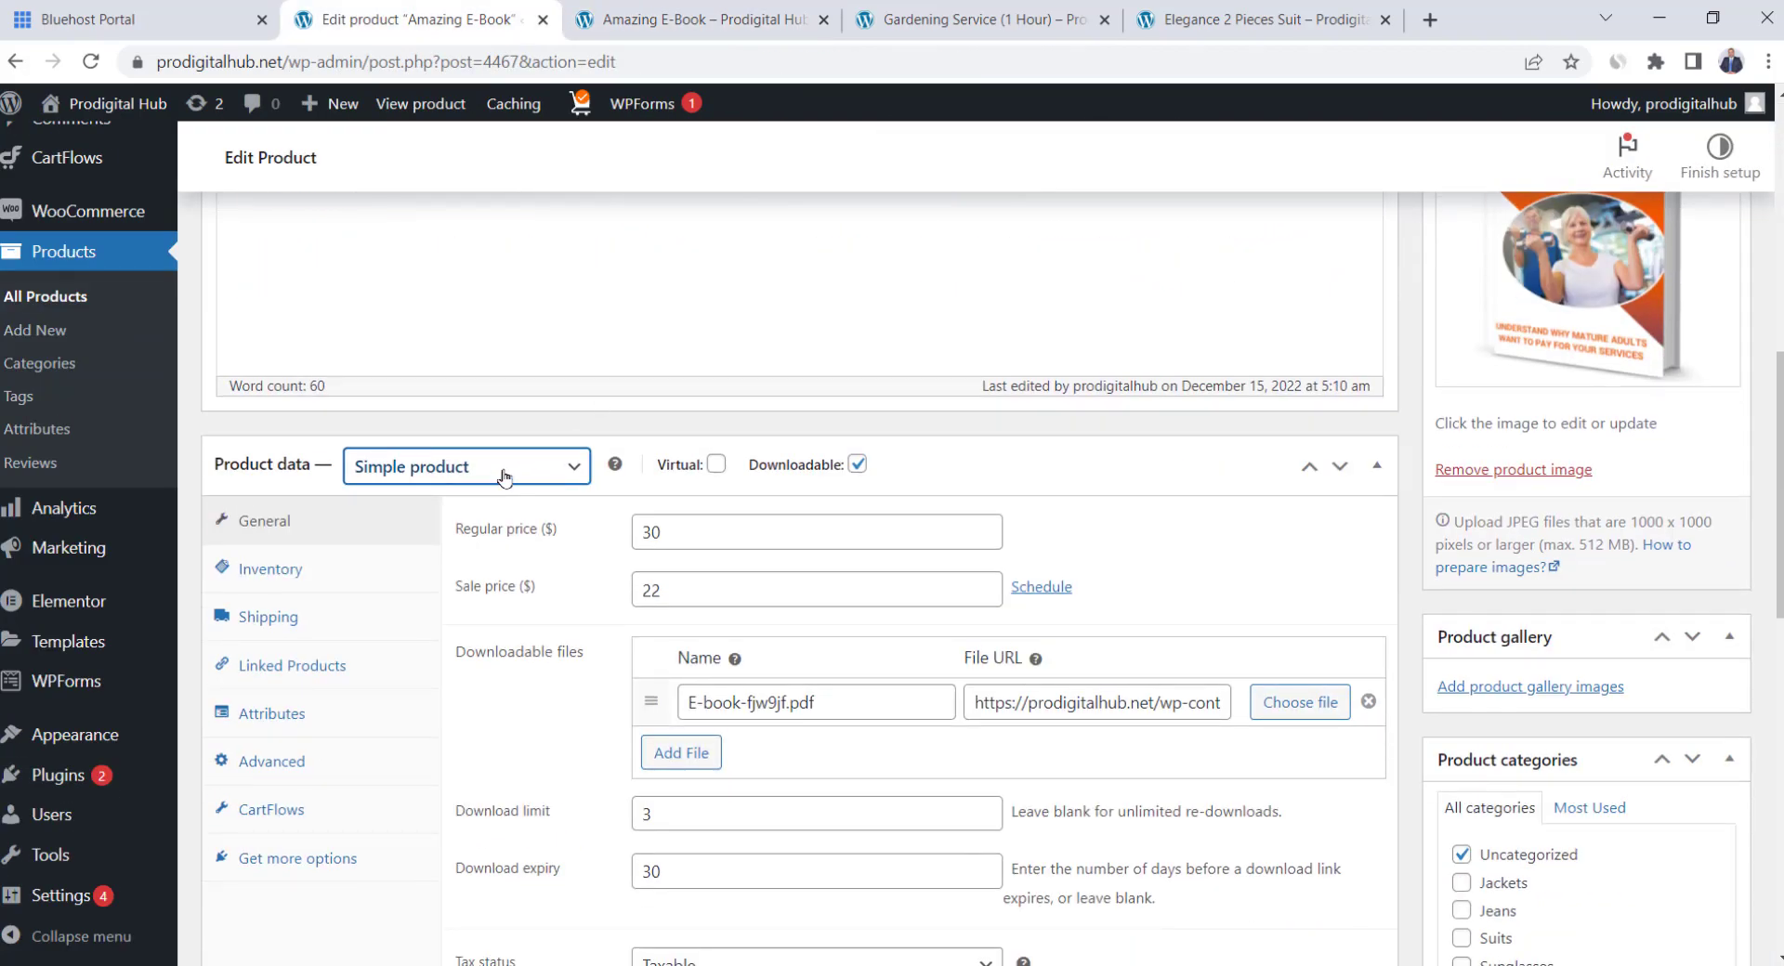
click(503, 477)
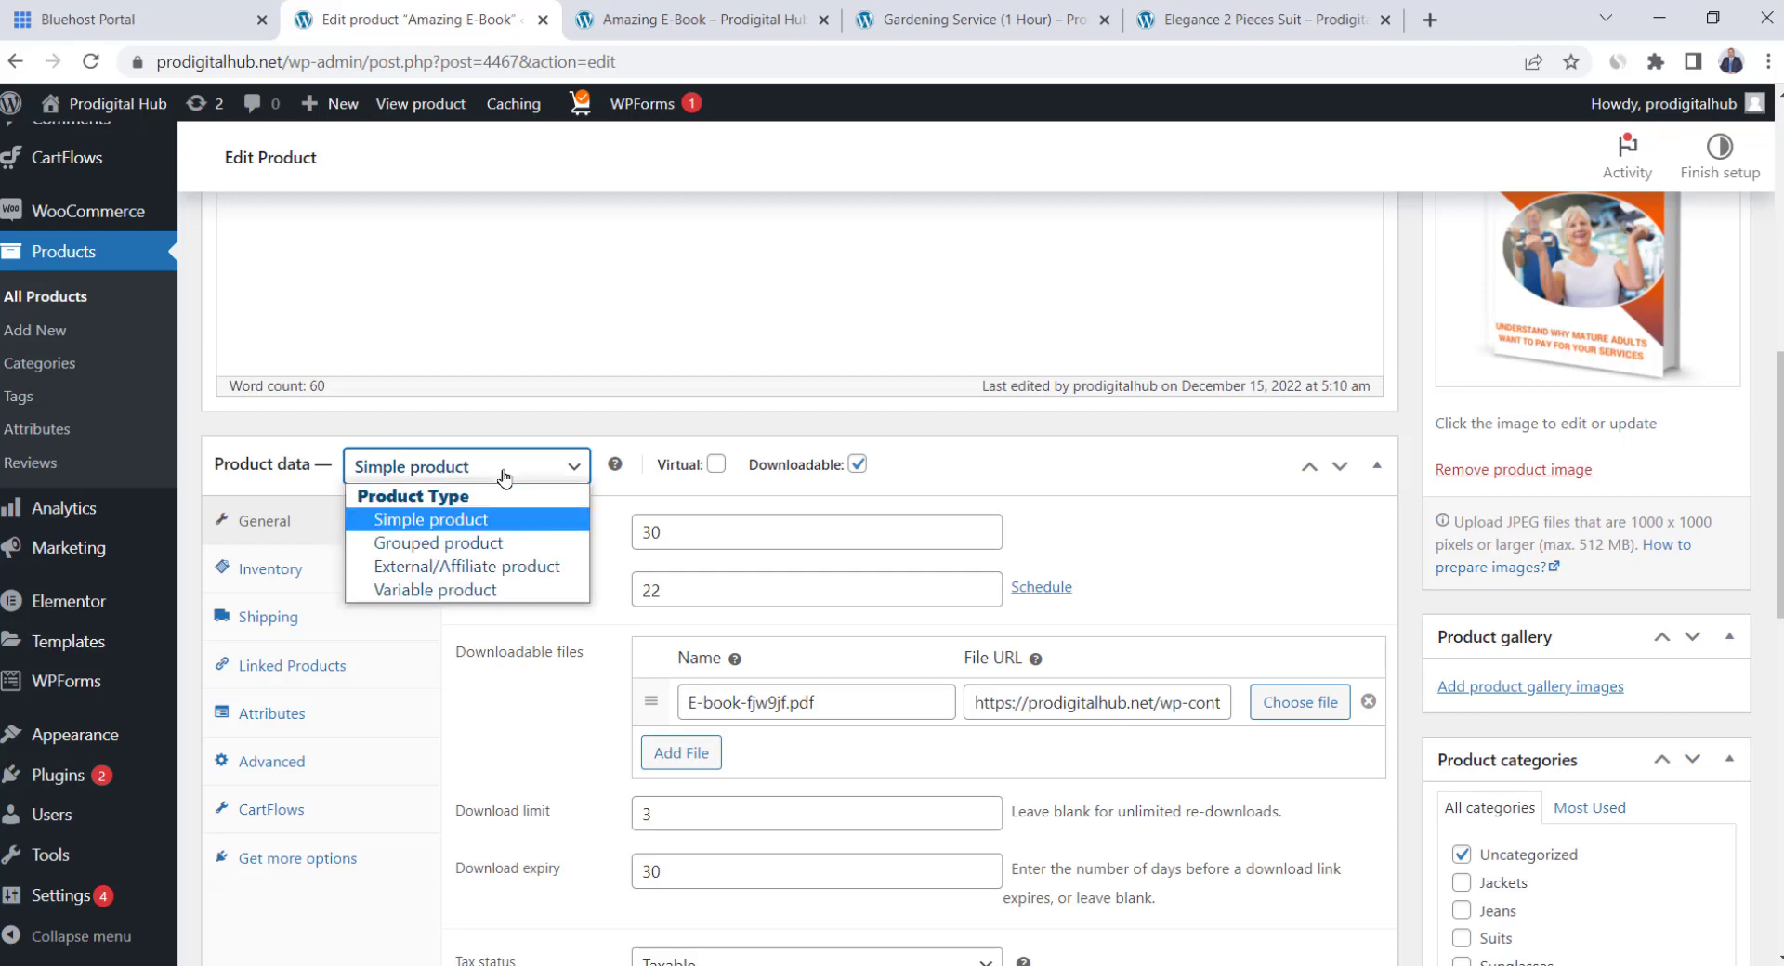
click(520, 577)
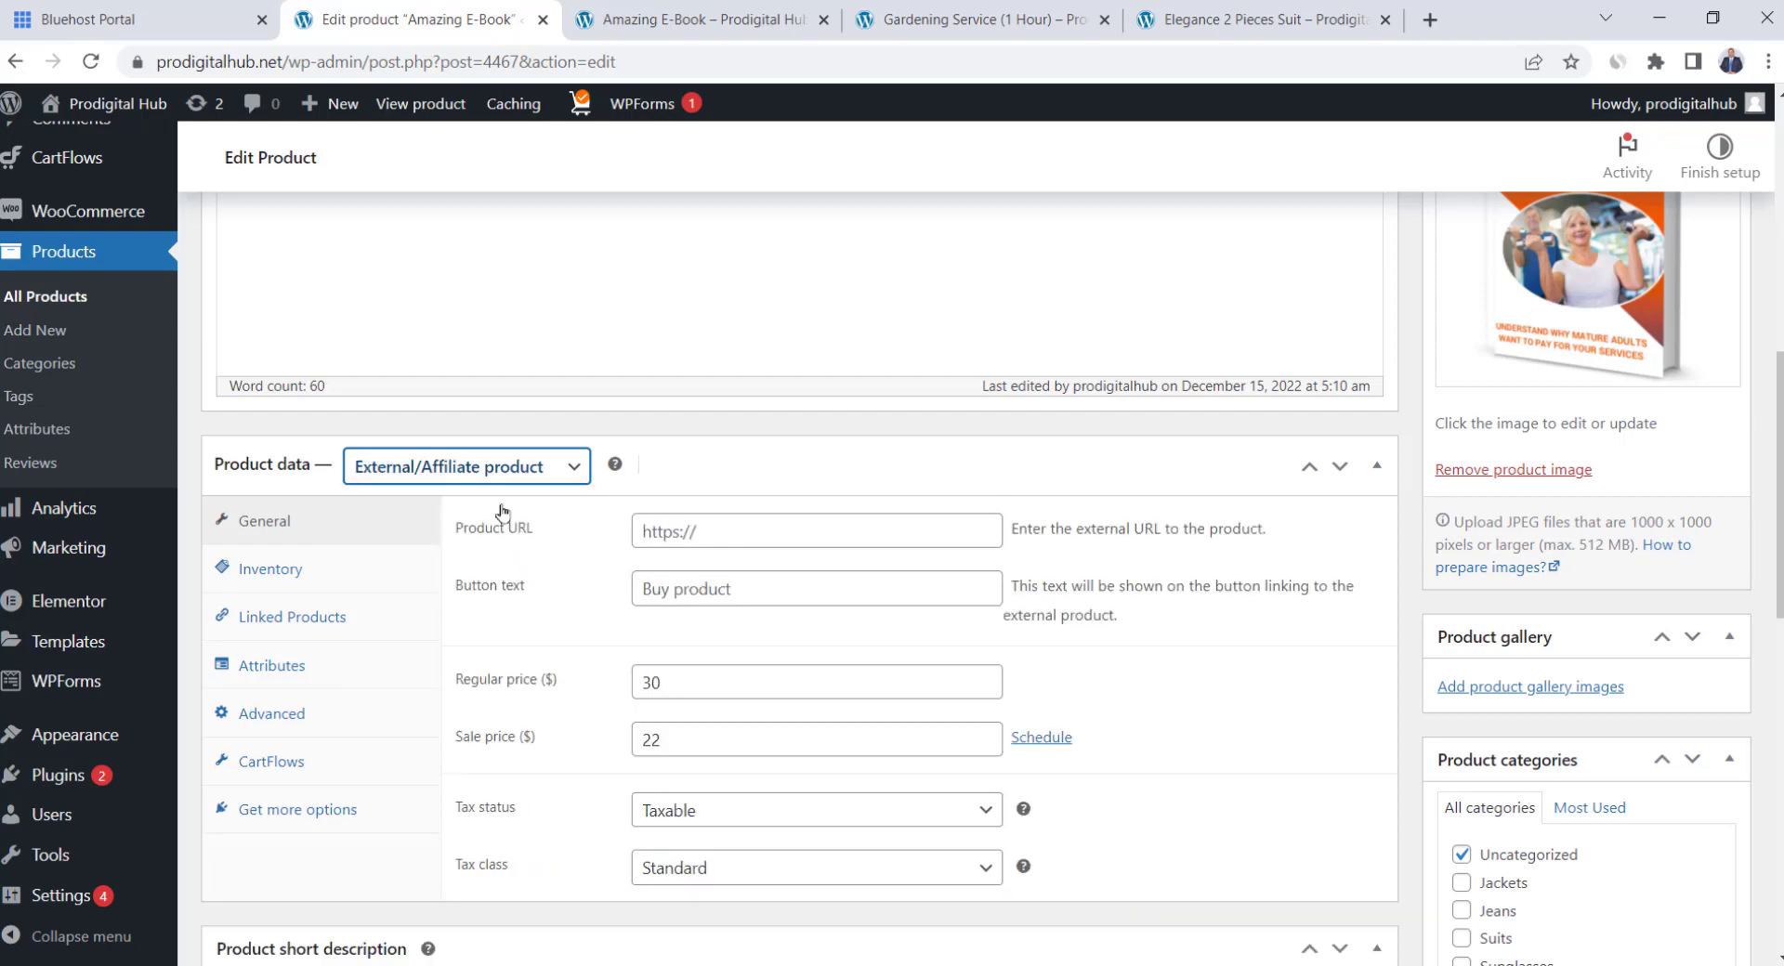
click(671, 525)
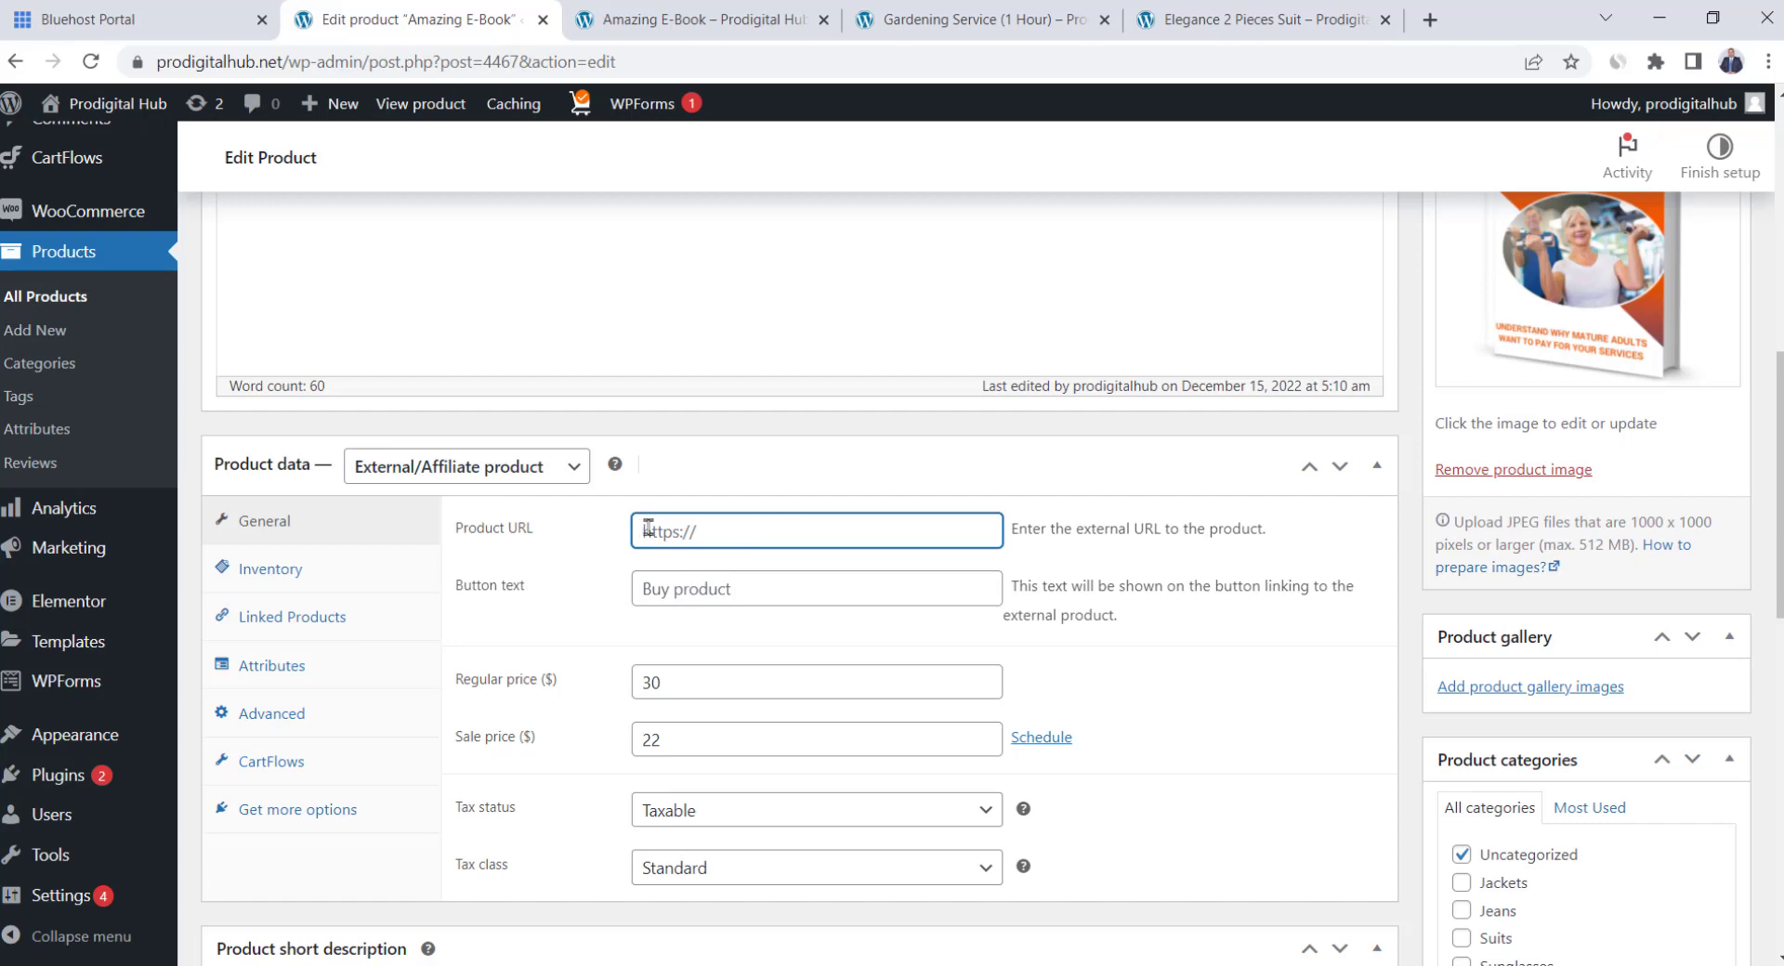
click(672, 586)
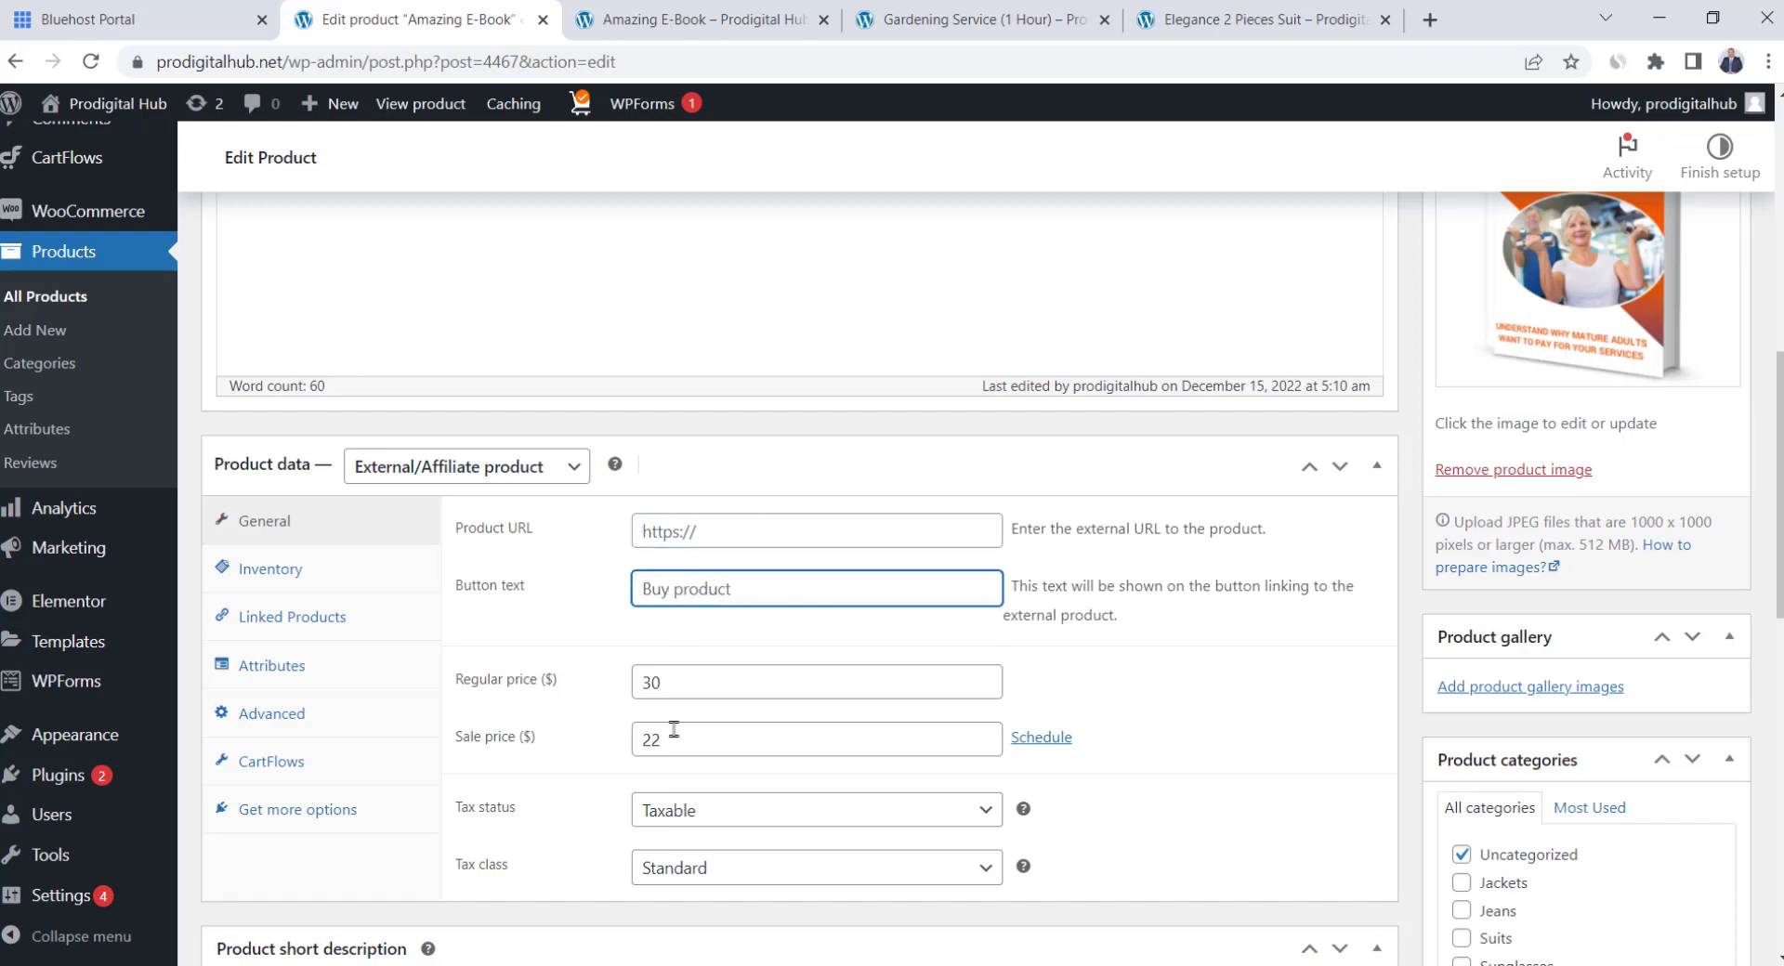
click(421, 478)
click(657, 11)
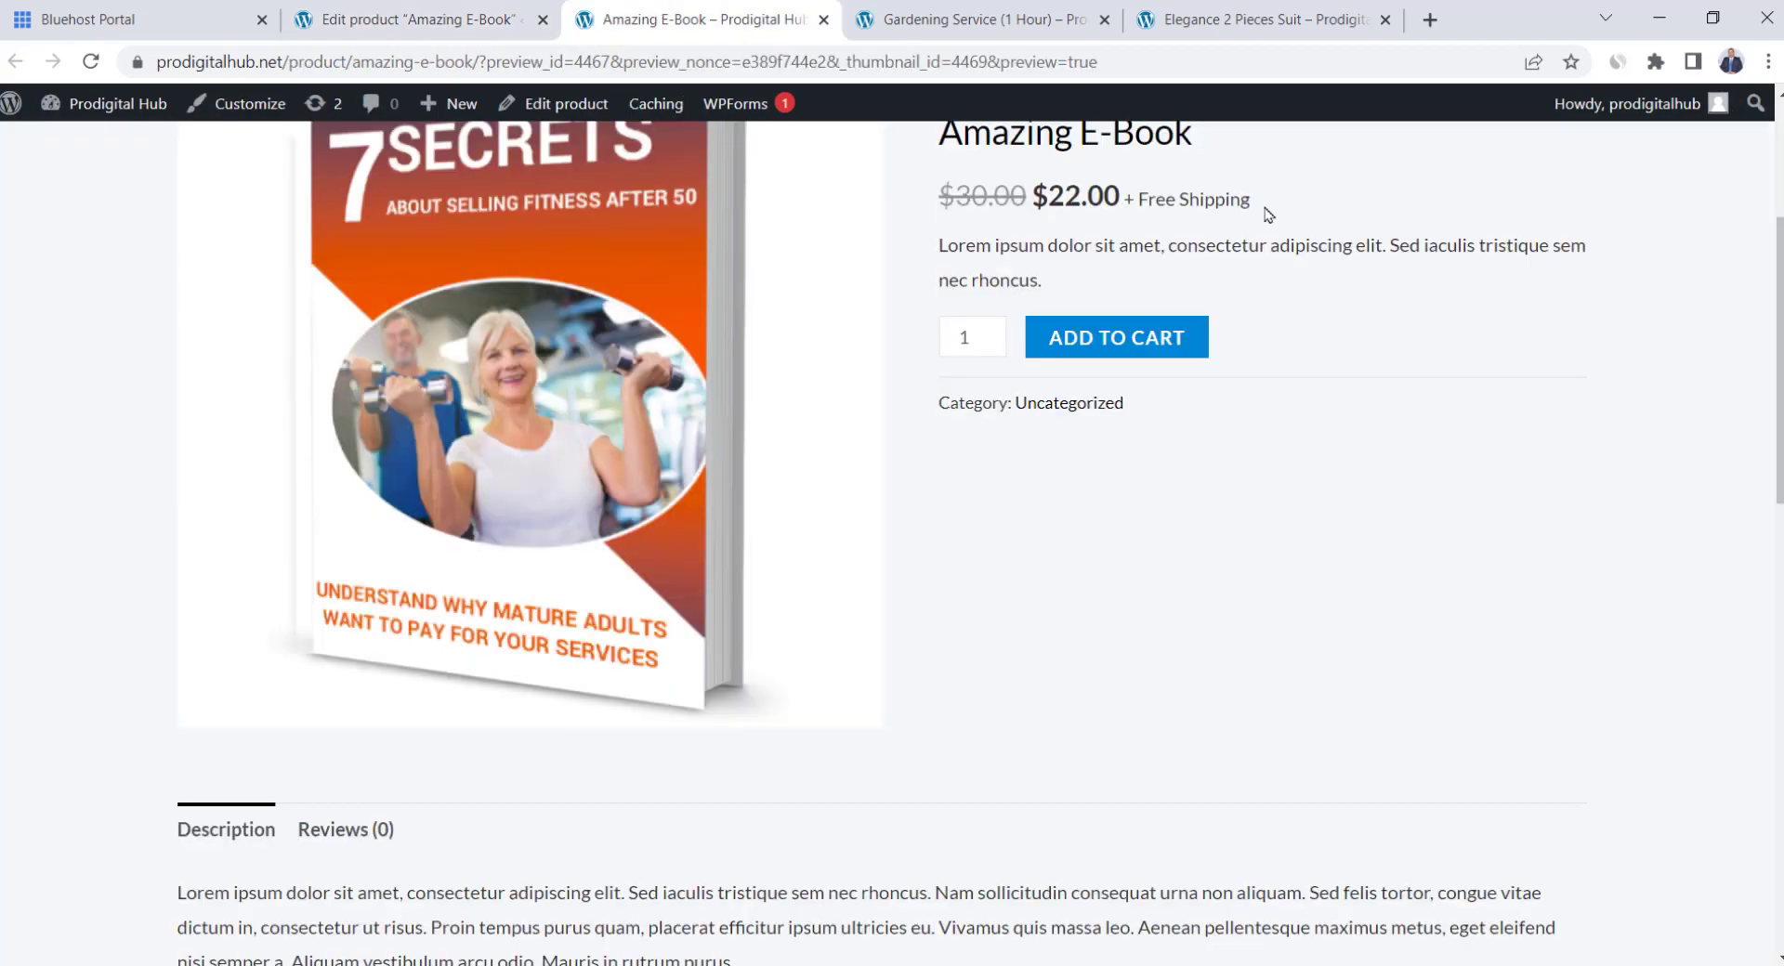
drag(1253, 199, 1124, 188)
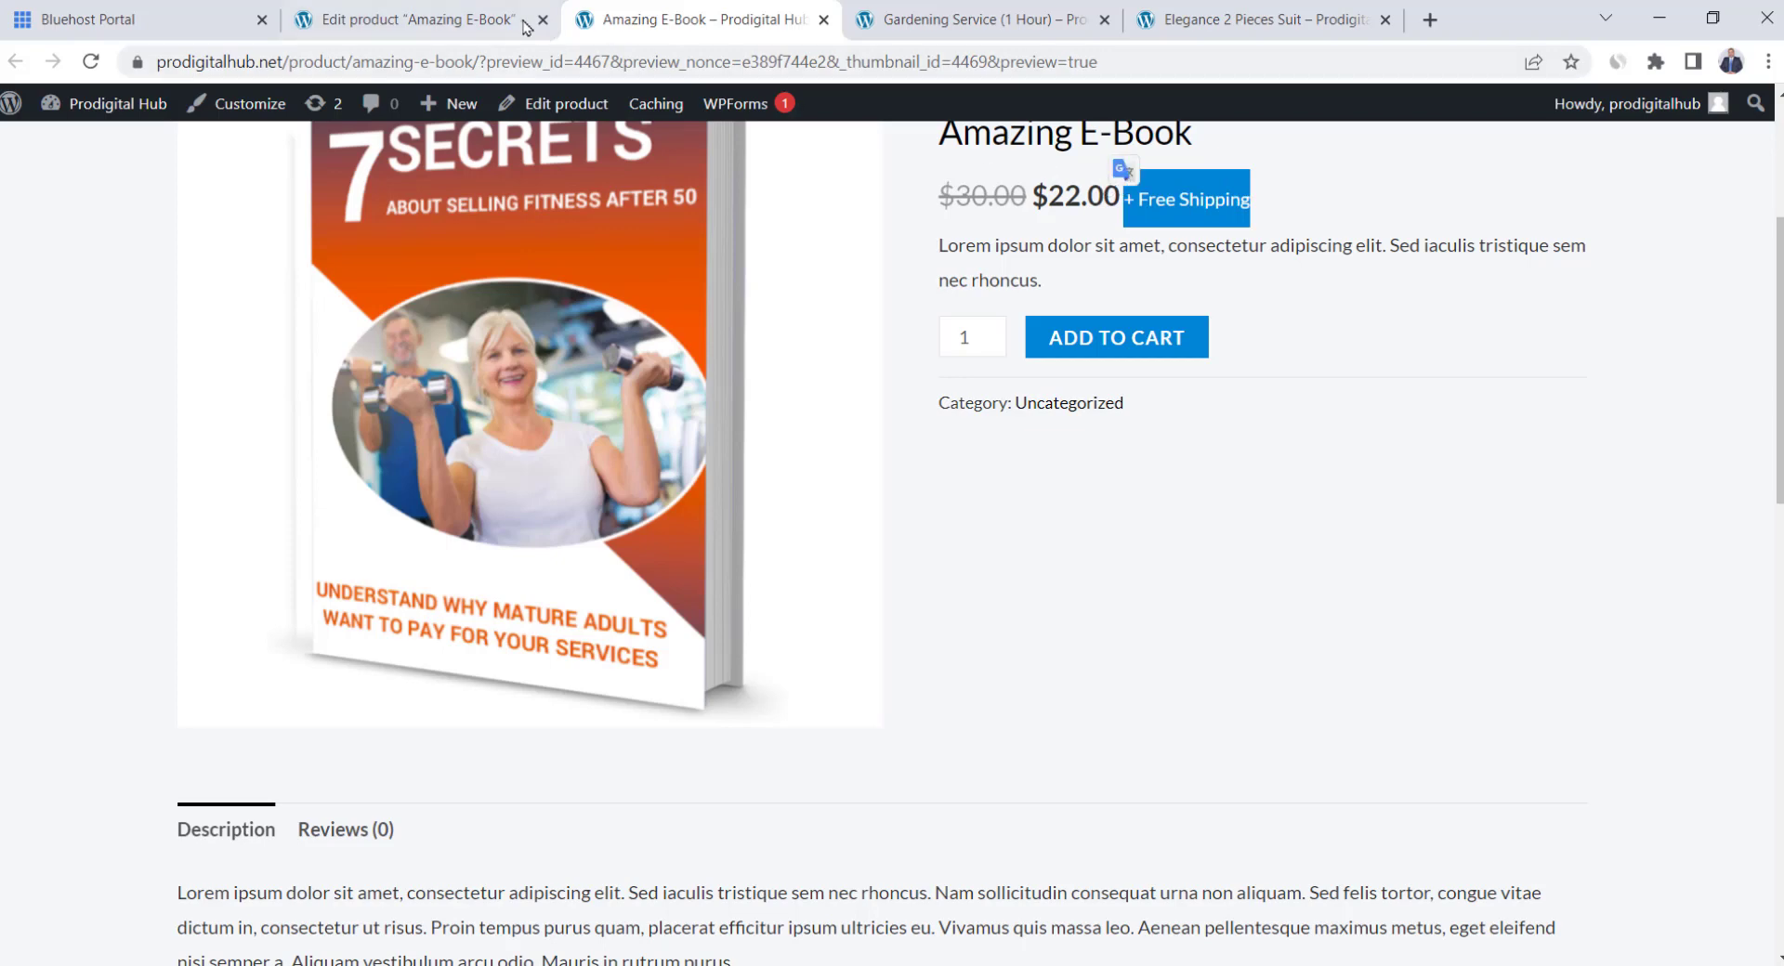
click(477, 7)
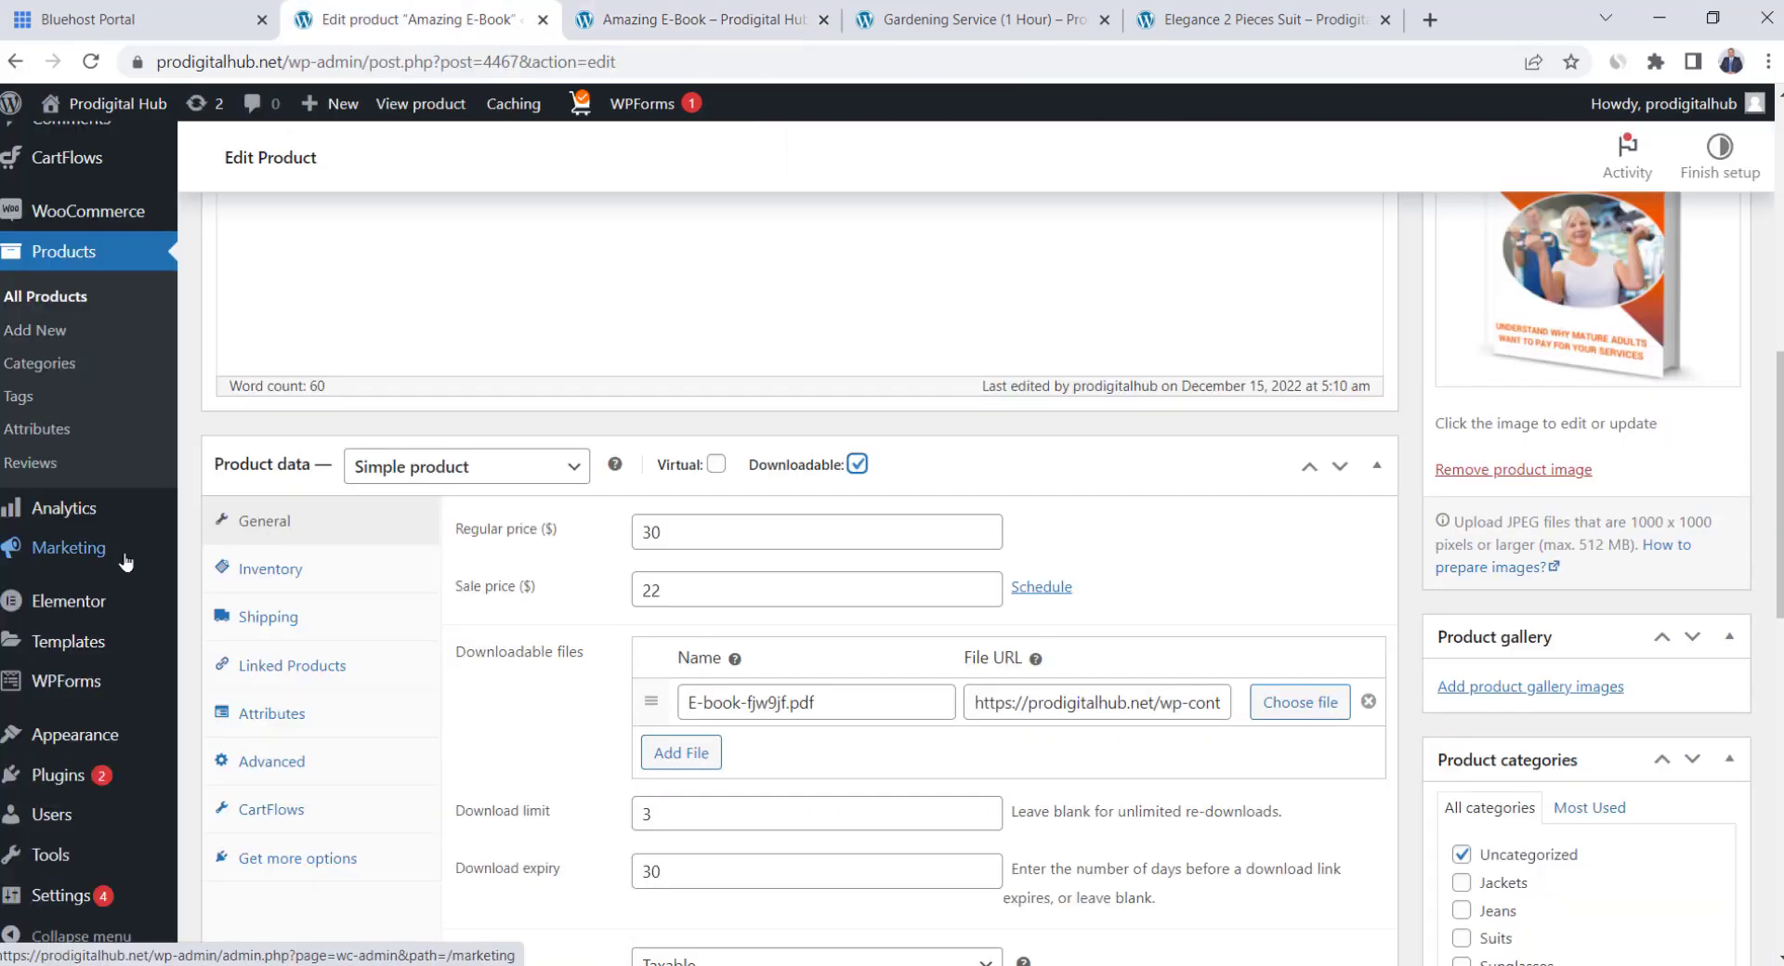
Add and publish the Additional CSS rule .ast-shipping-text { display: none !important; } in the Customizer
mouse_move(81, 729)
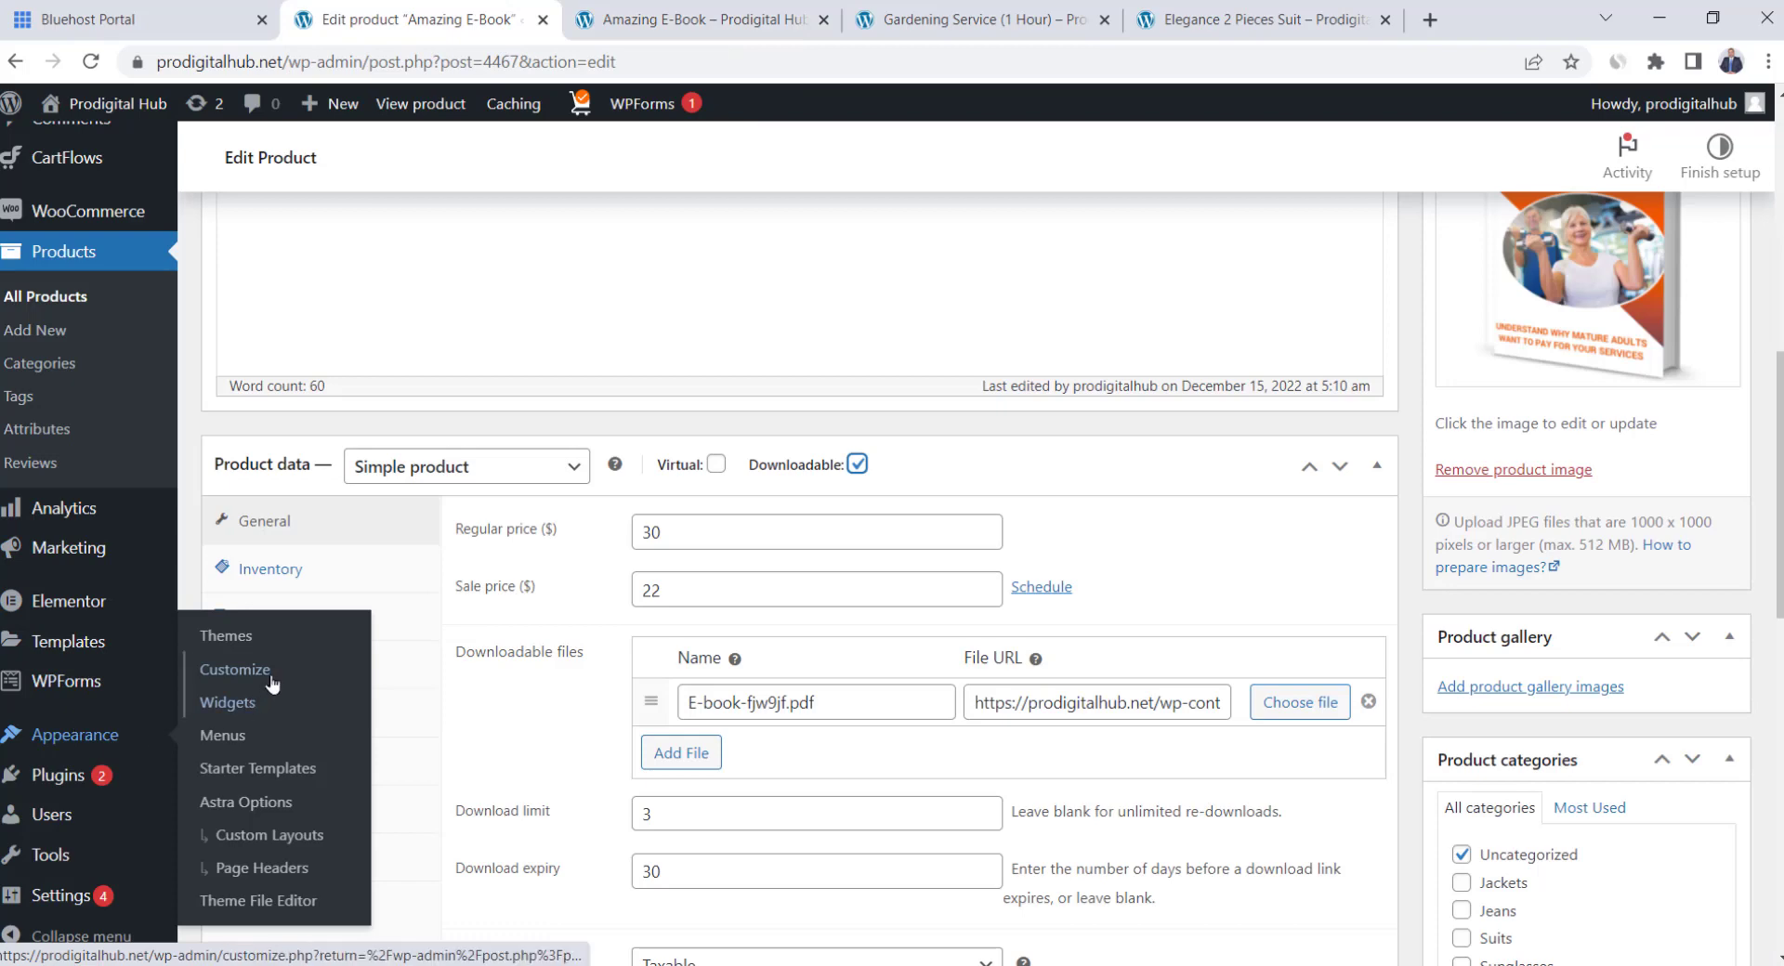
click(228, 670)
scroll(265, 496, down, 3)
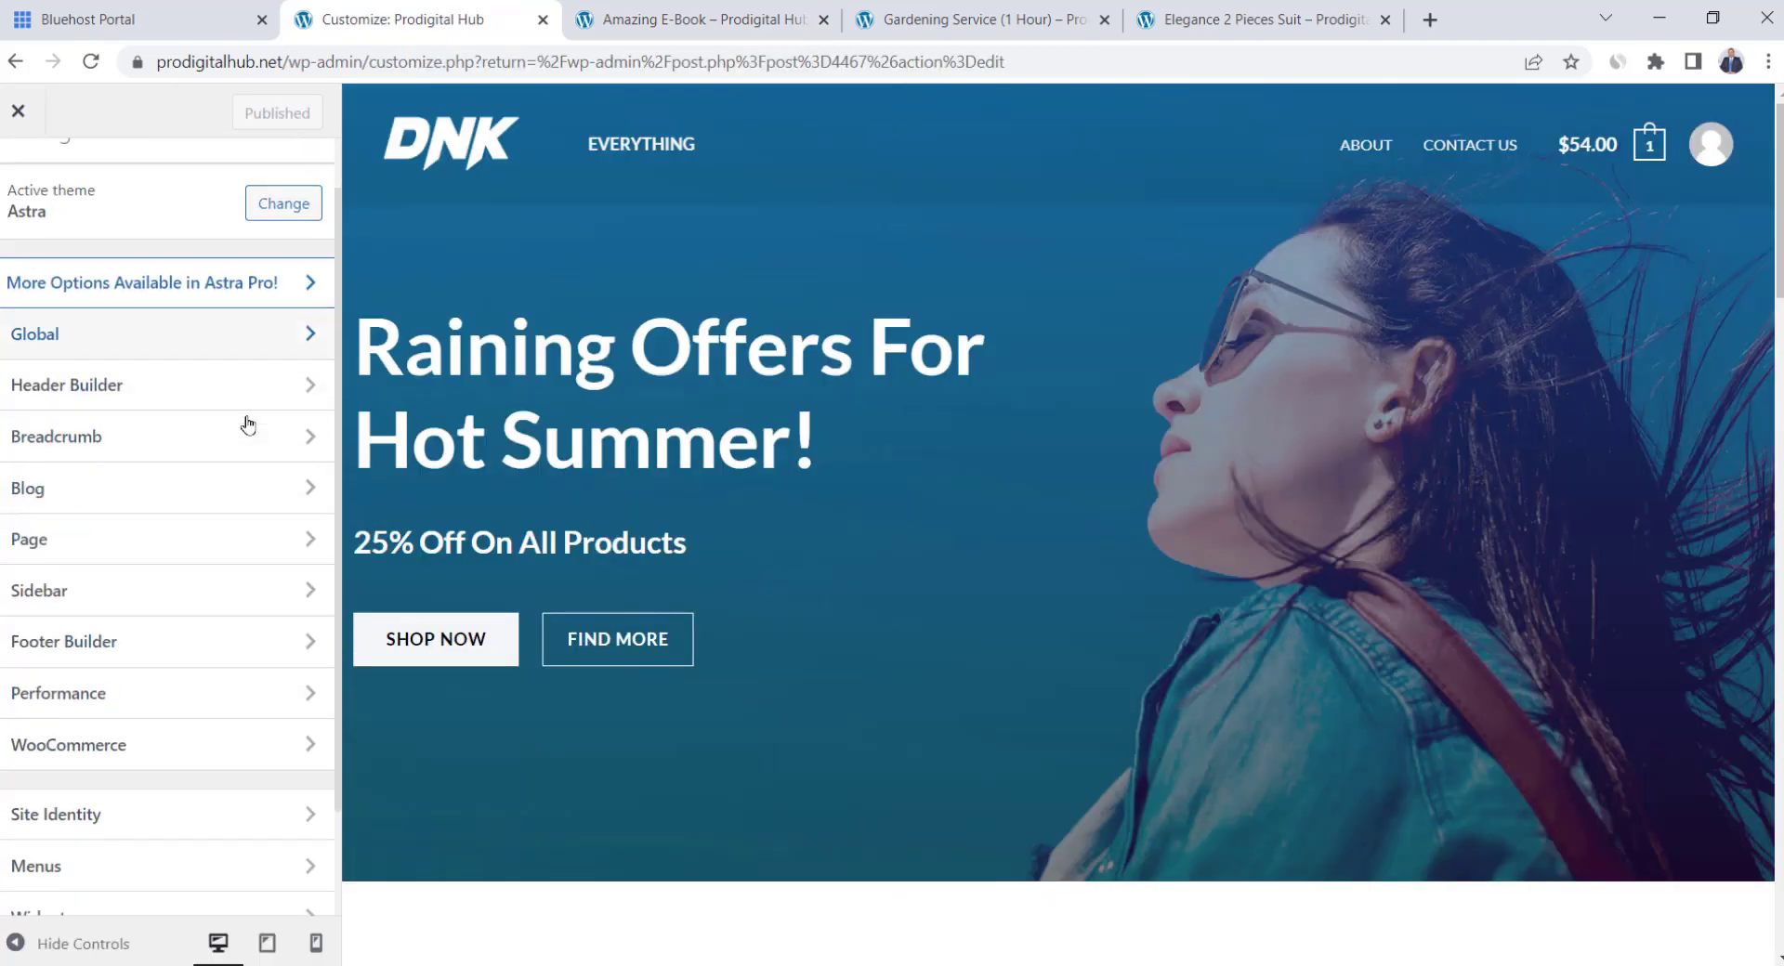
click(110, 892)
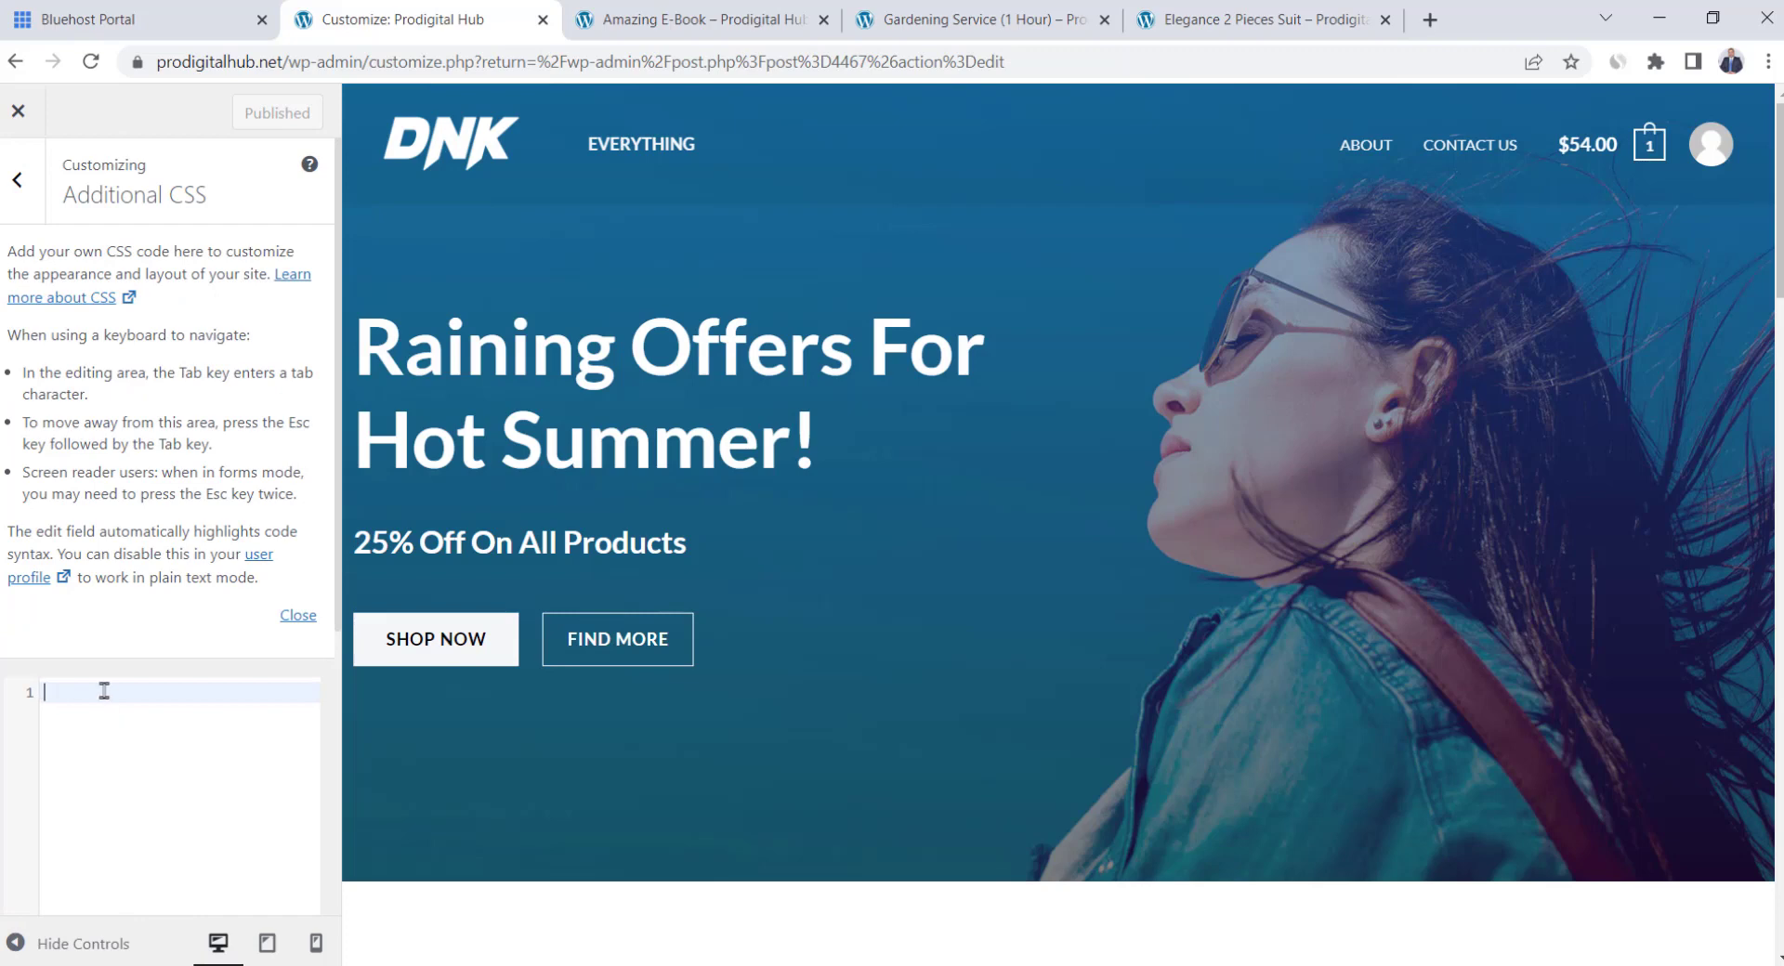
text(.ast-shipping-text {   display: none ! important; })
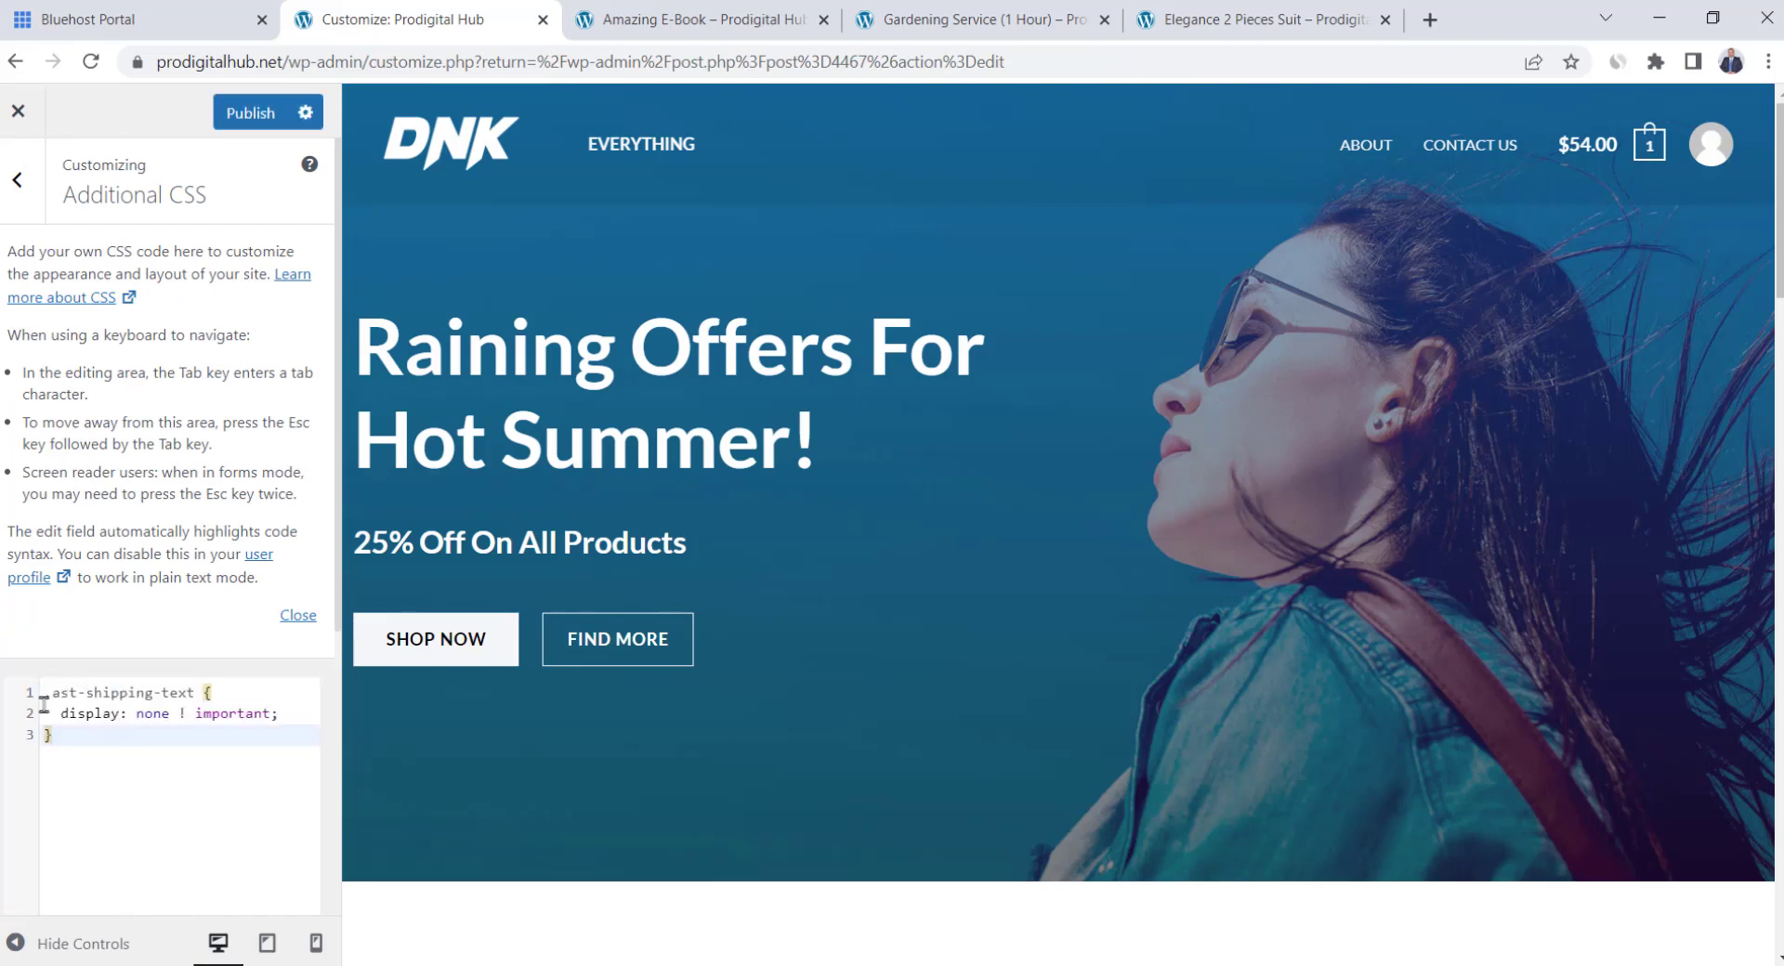
click(251, 113)
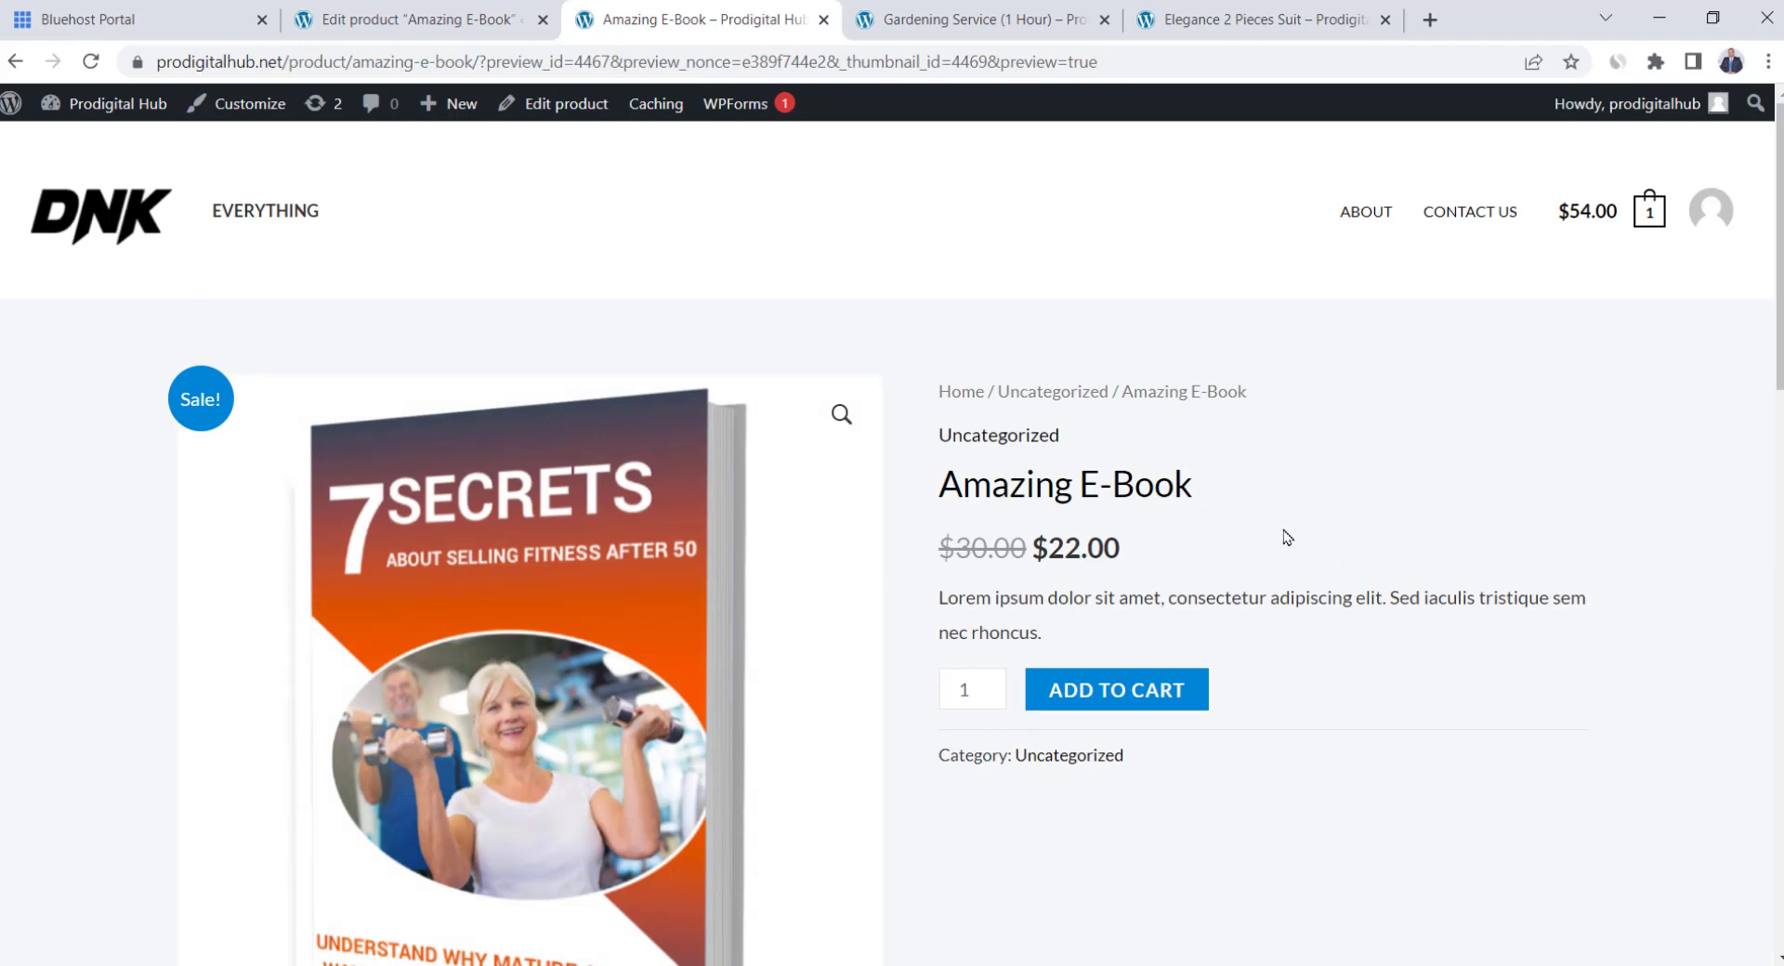
scroll(1287, 537, down, 1)
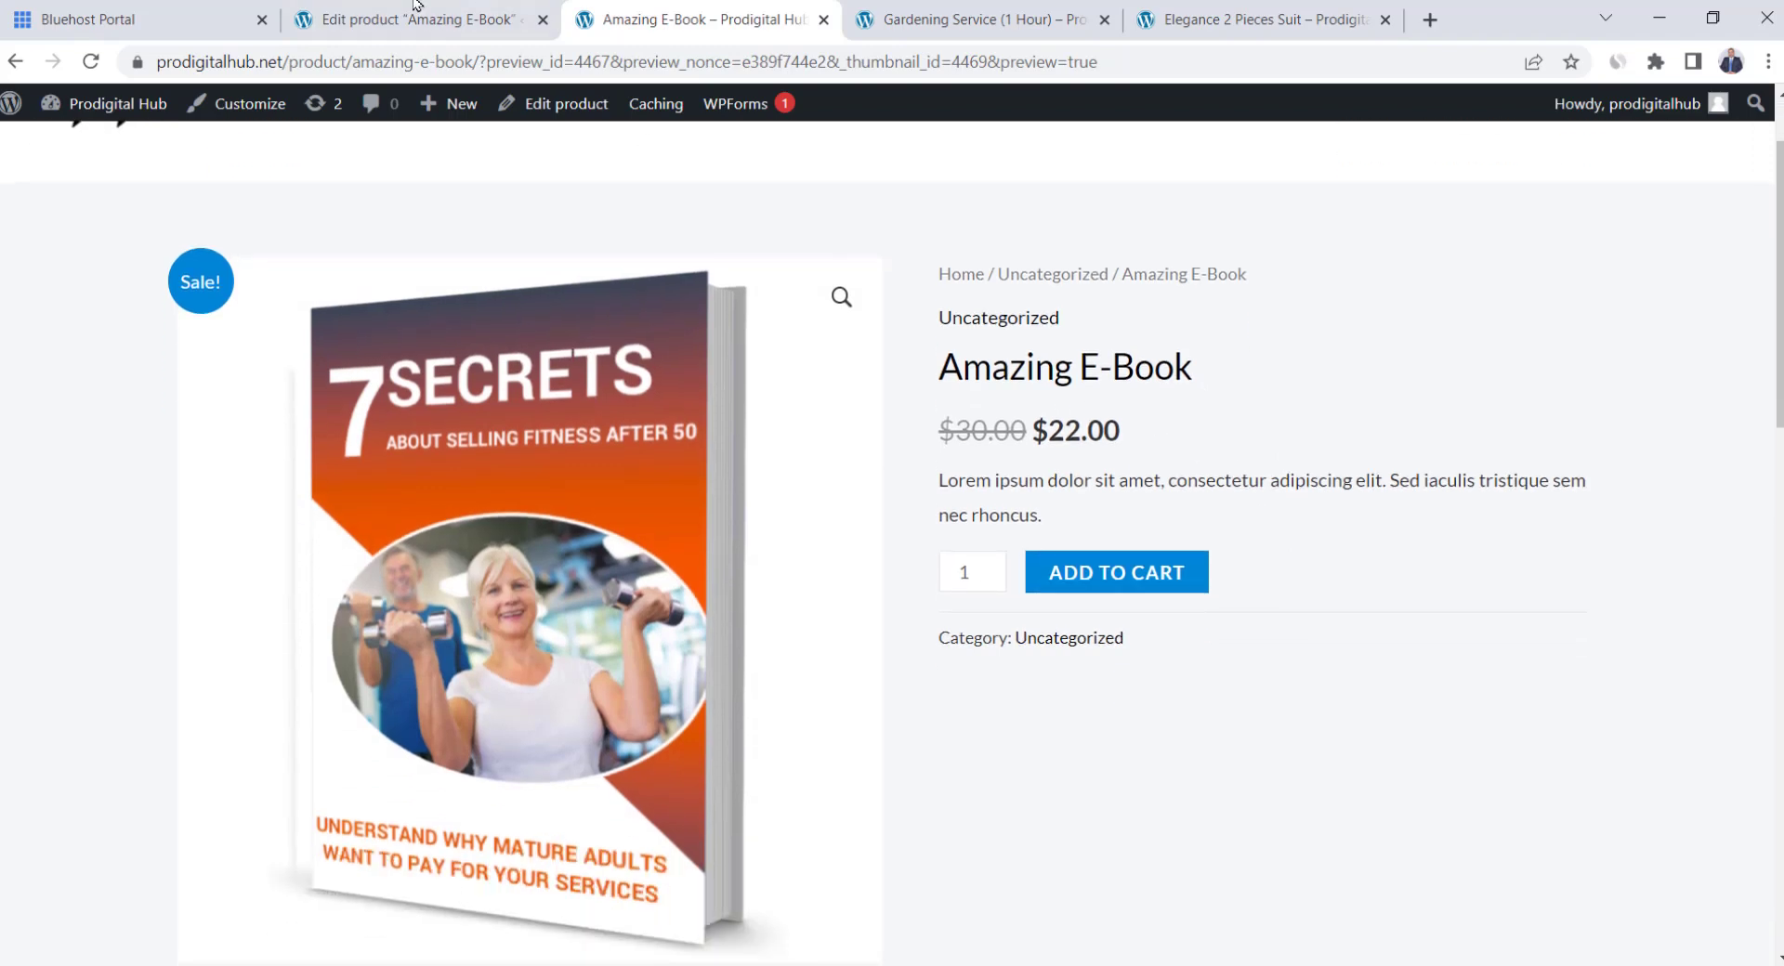
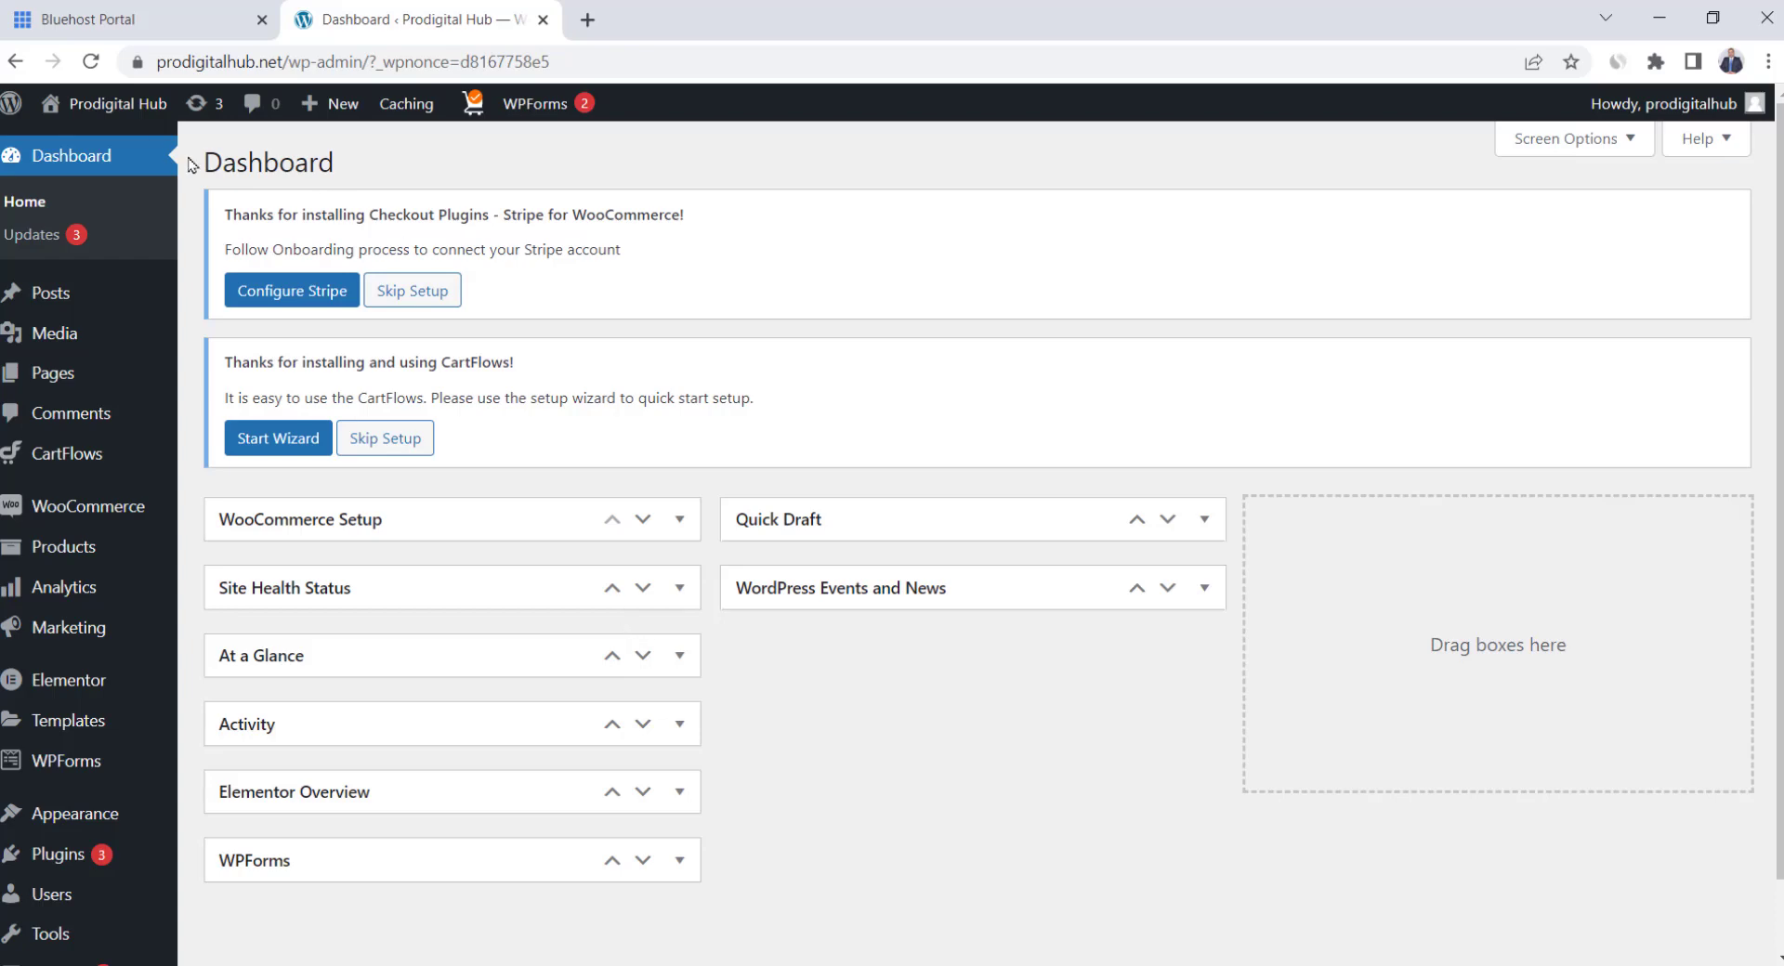
From the live site, open the Customizer at the logo's Transparent Header settings
click(111, 119)
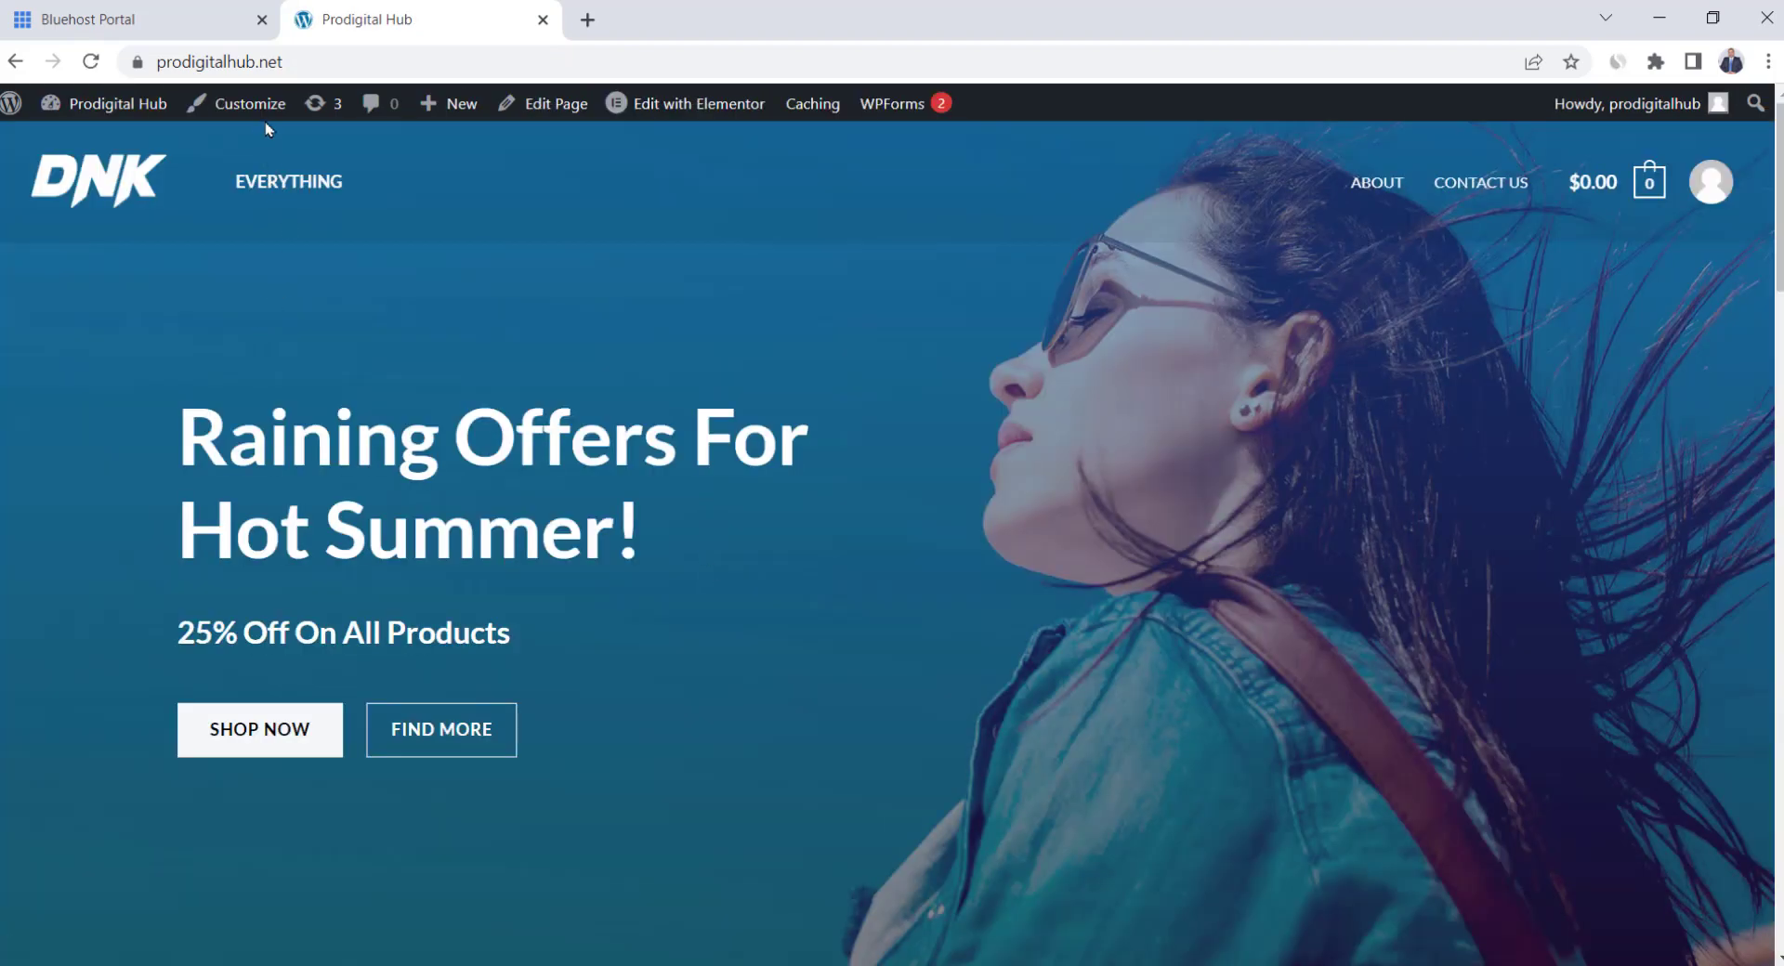
click(246, 108)
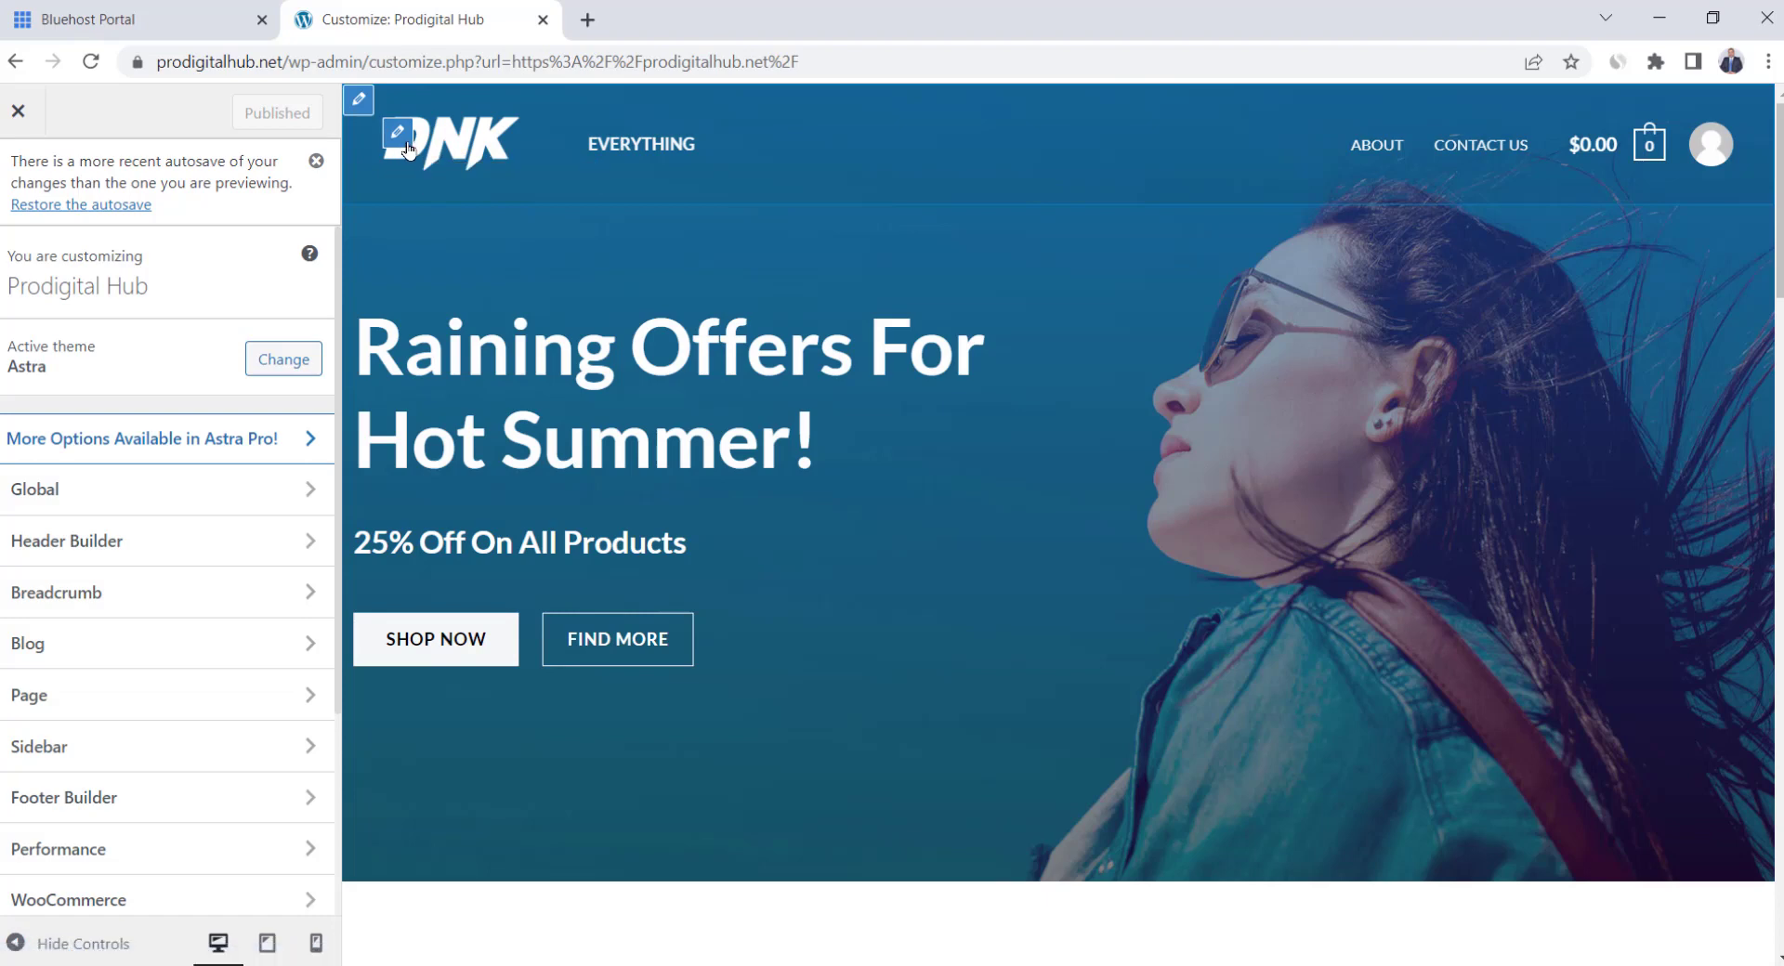
click(405, 141)
Look over the Transparent Header logo options and open canva.com in a new tab
scroll(254, 483, down, 1)
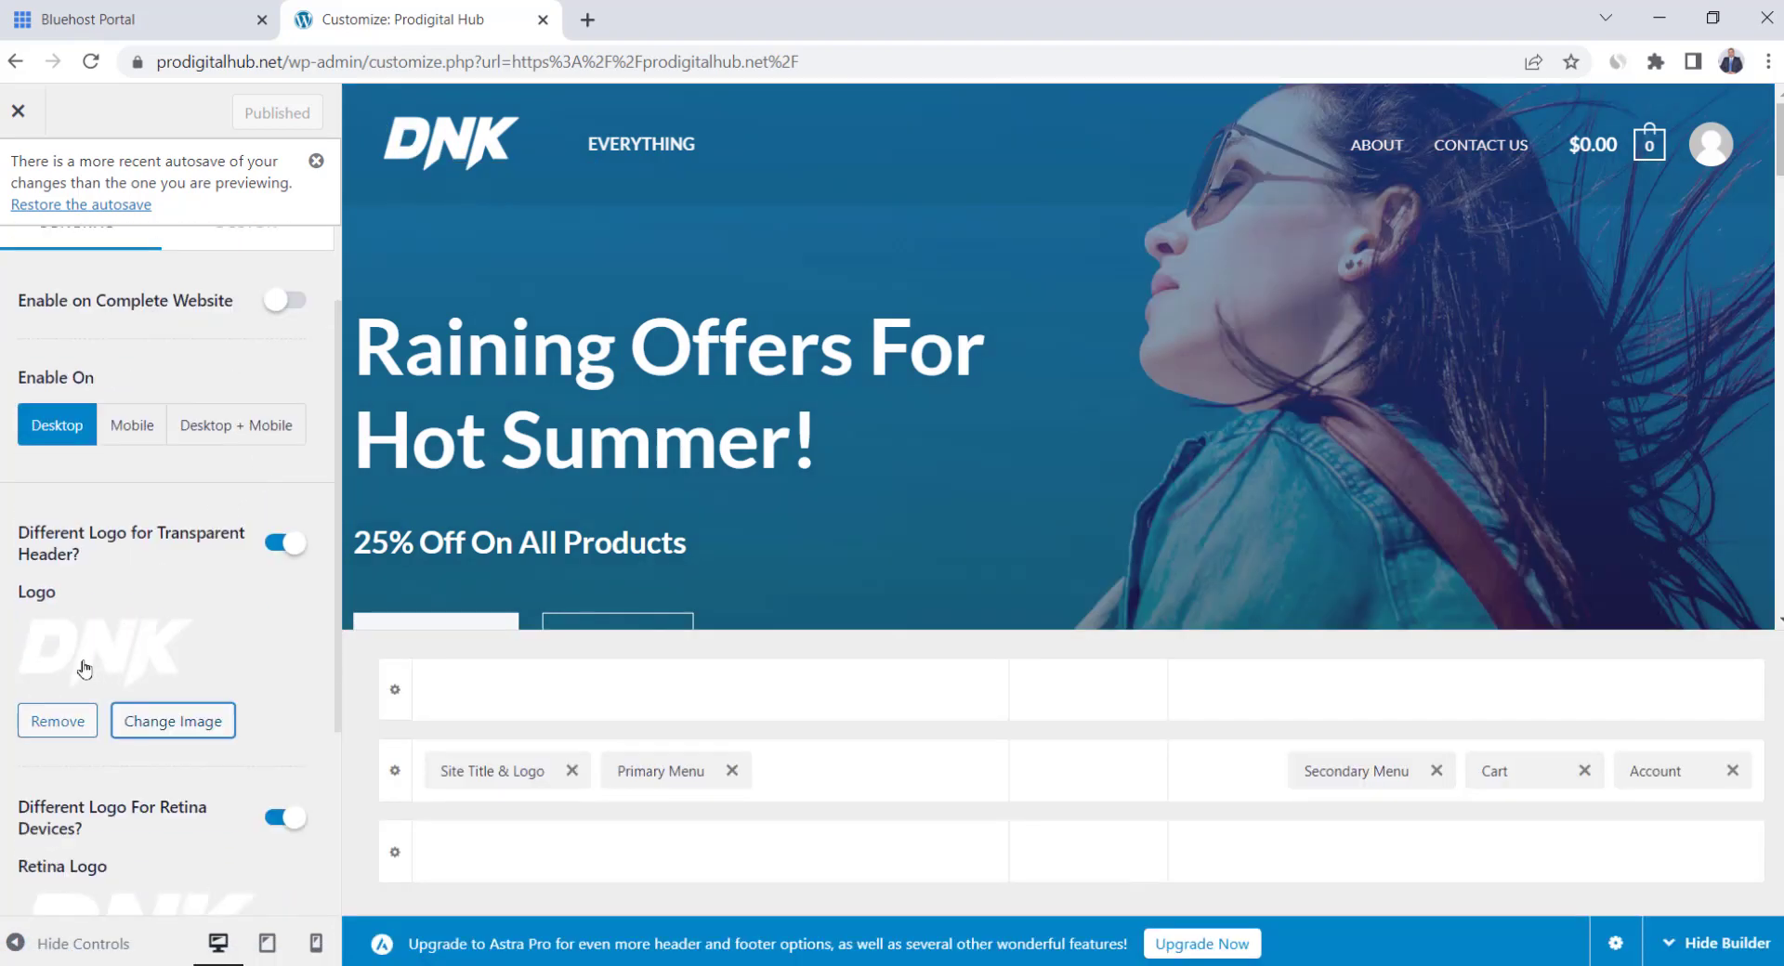
scroll(214, 651, down, 2)
scroll(223, 660, up, 3)
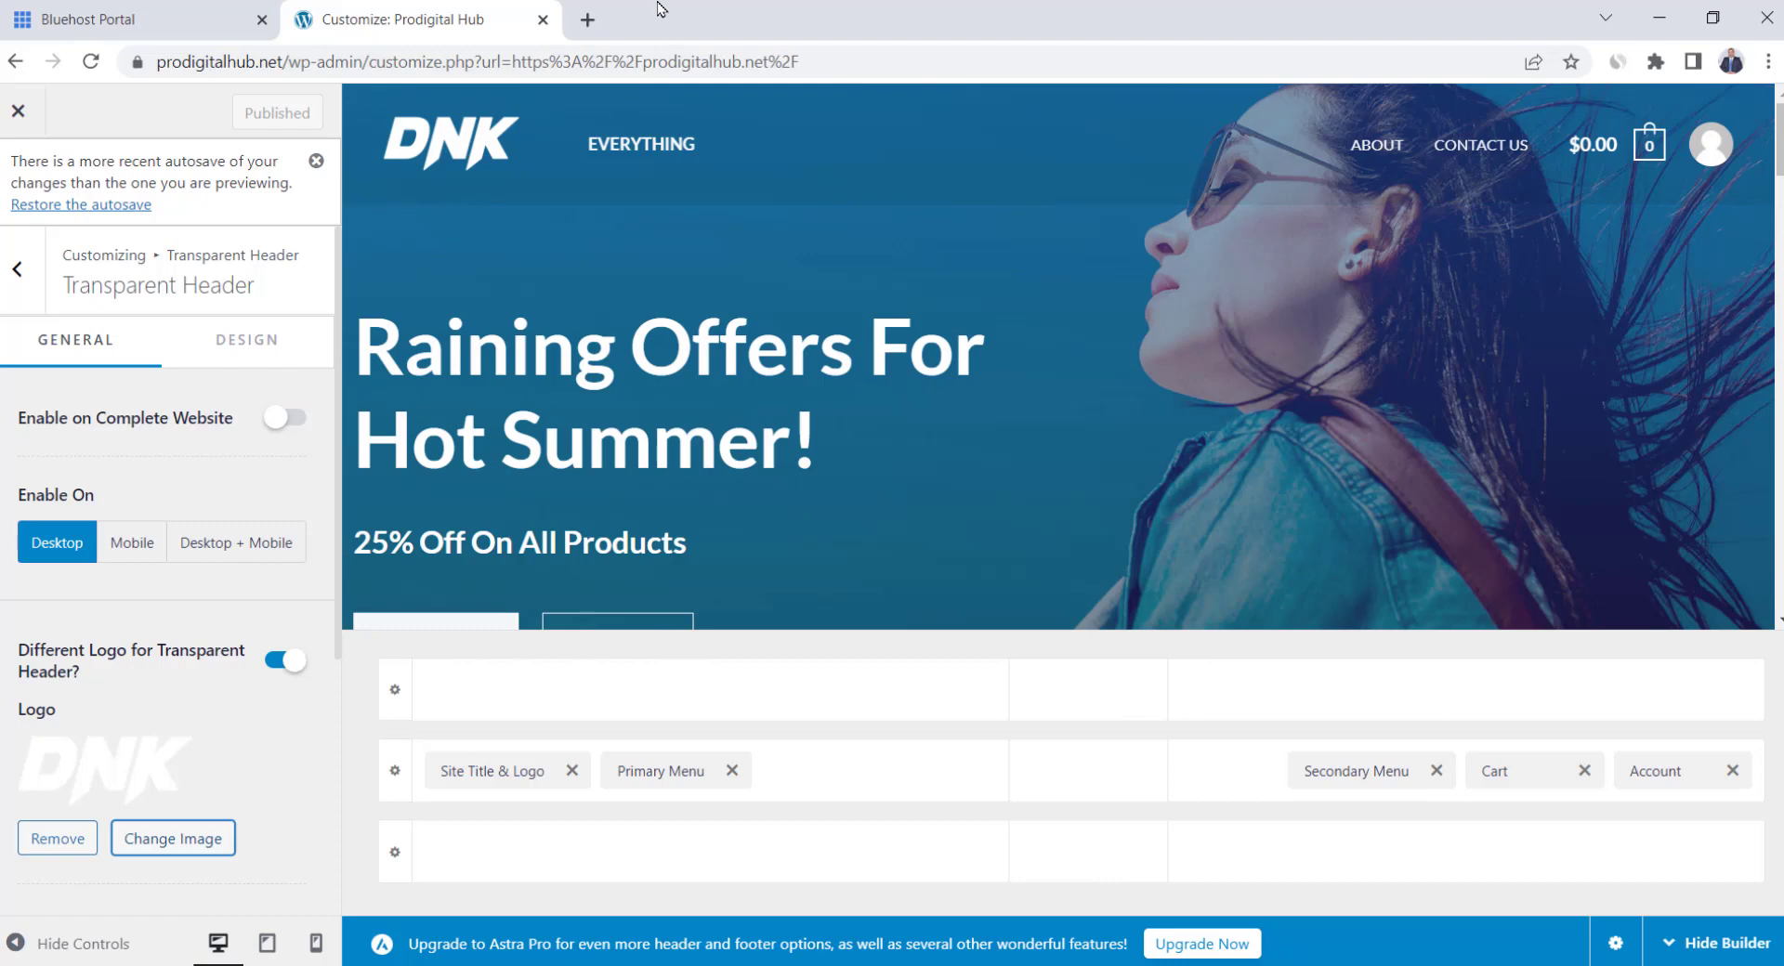
click(594, 19)
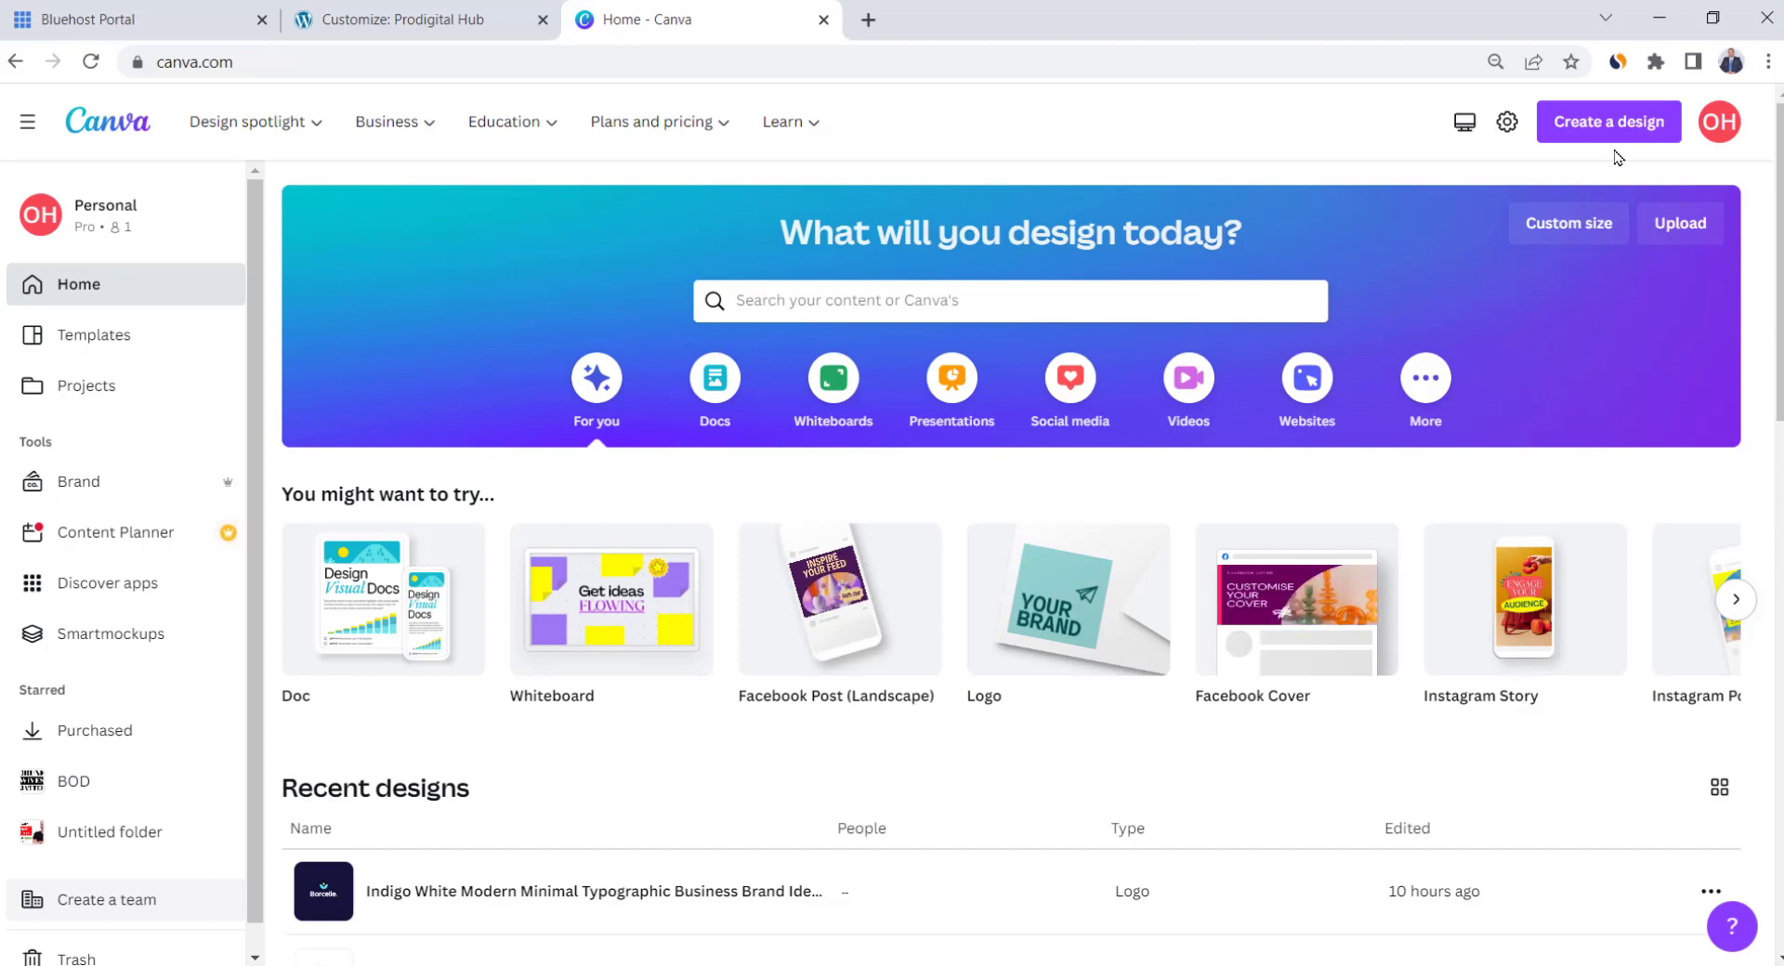
Start a new Logo design in Canva and apply the Clean Home template
click(1587, 139)
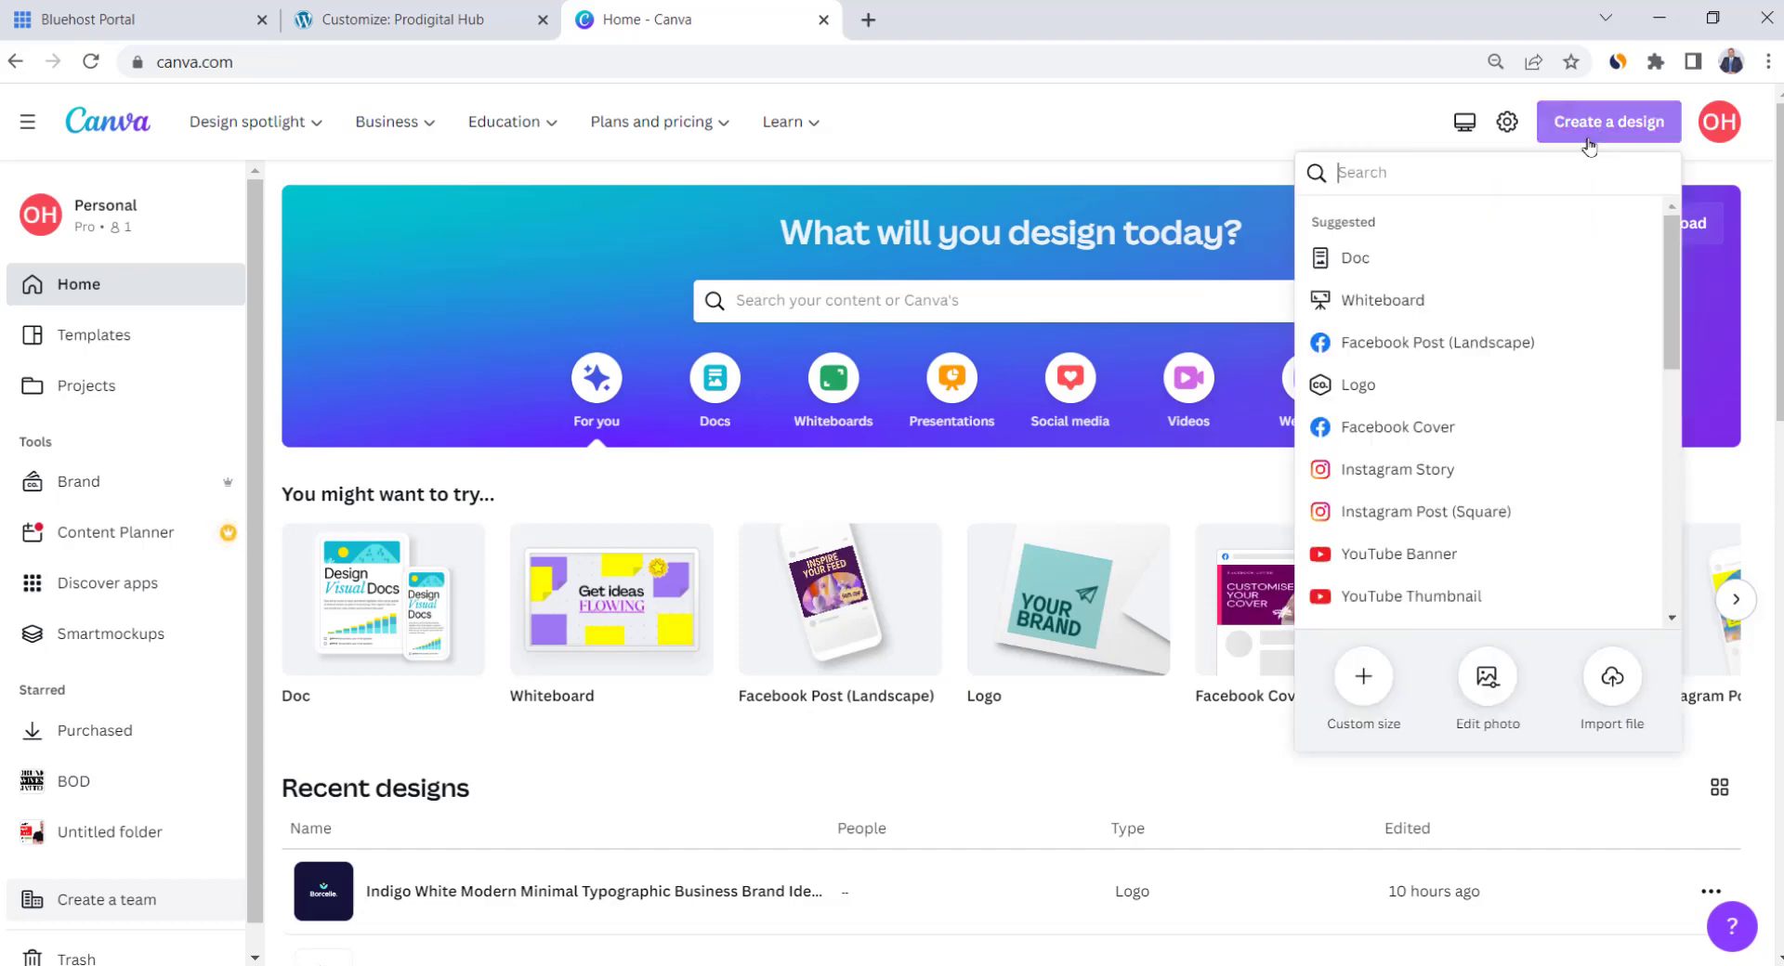
text(logo)
click(1402, 243)
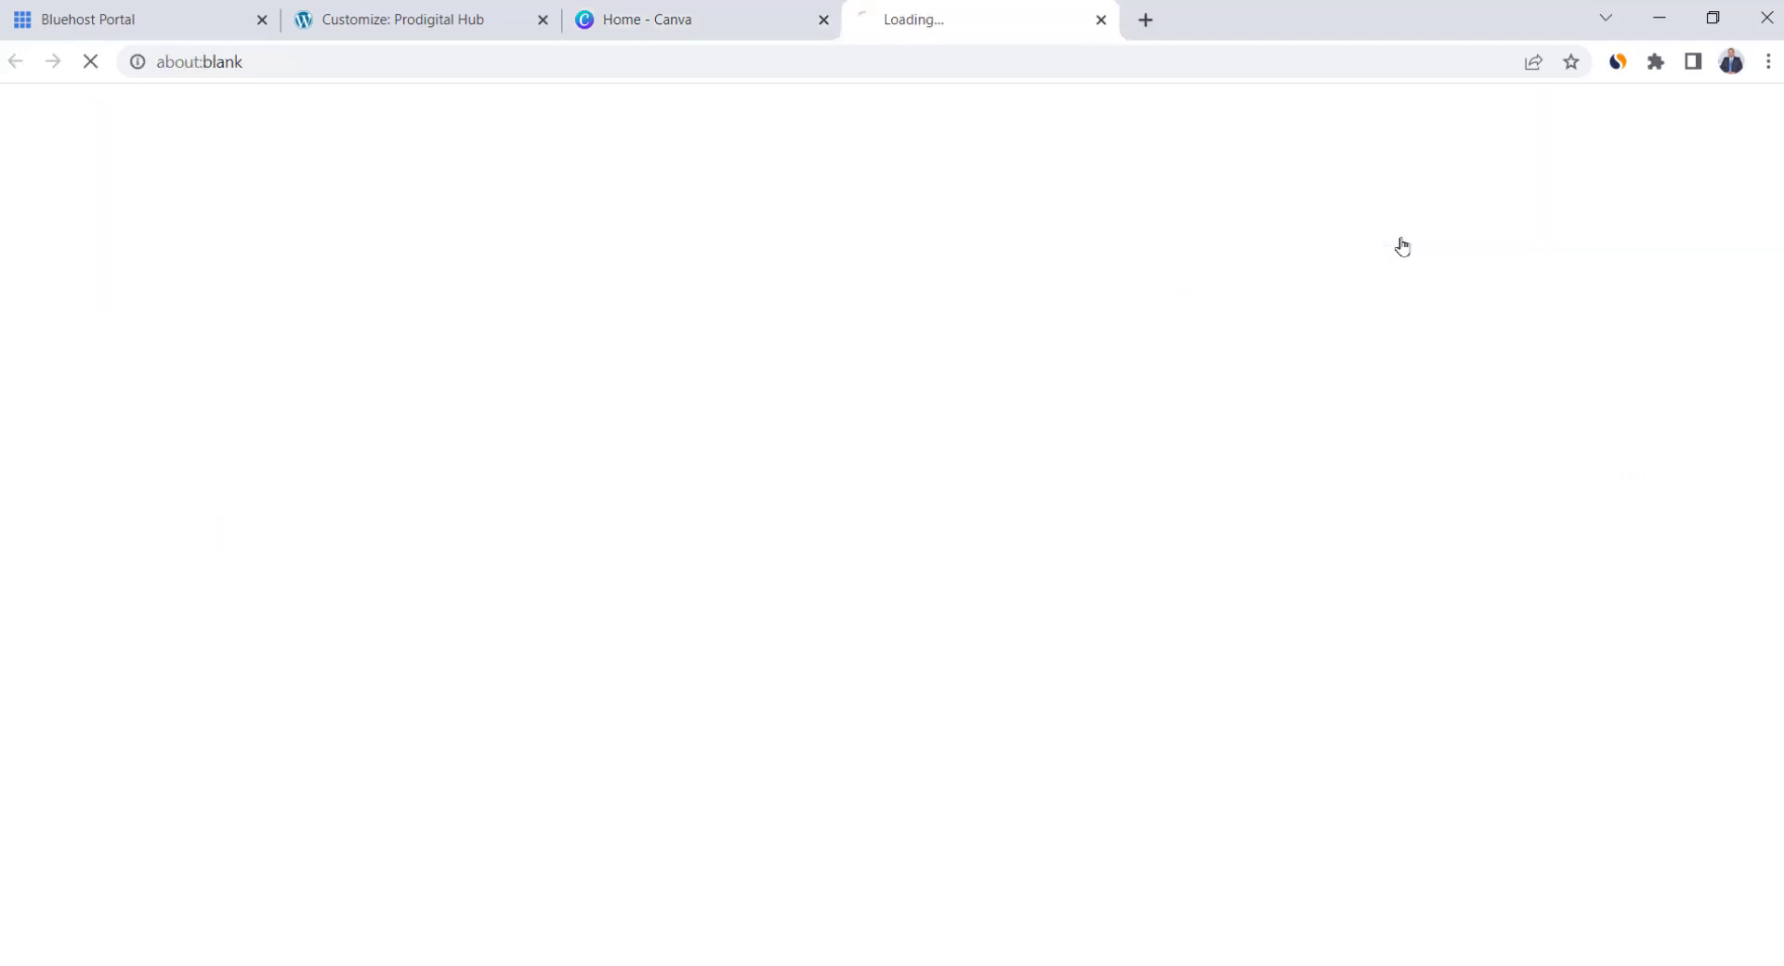
scroll(264, 392, down, 3)
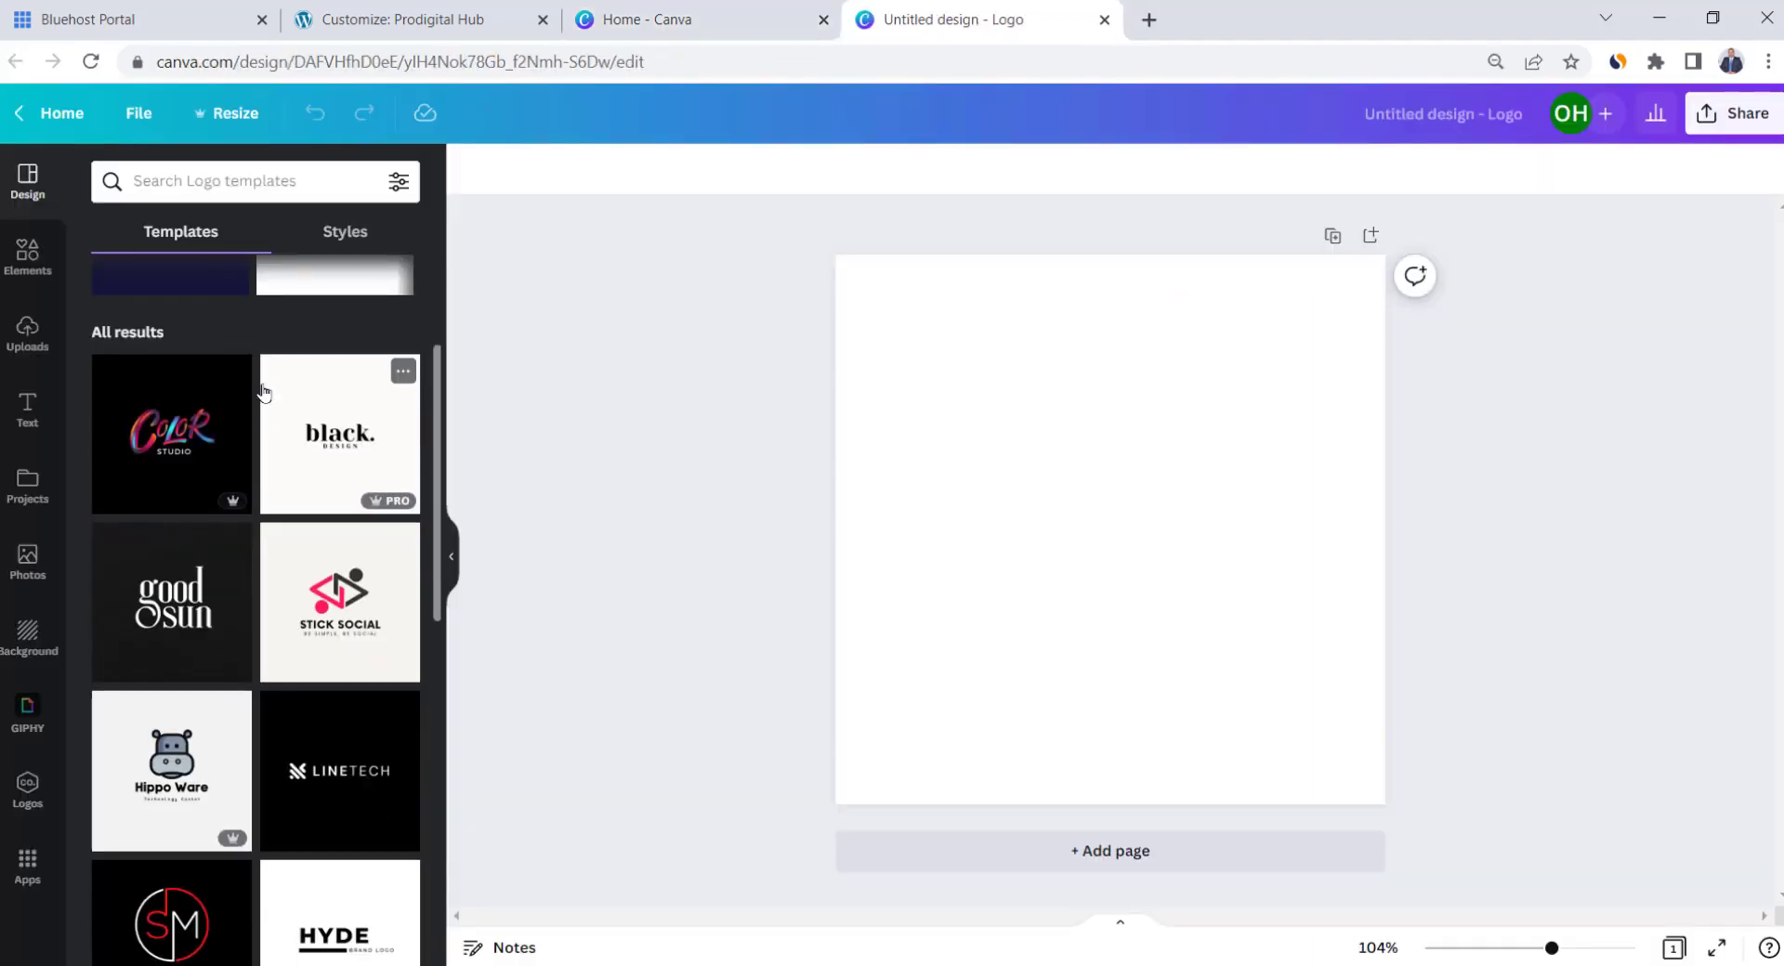
scroll(264, 392, down, 3)
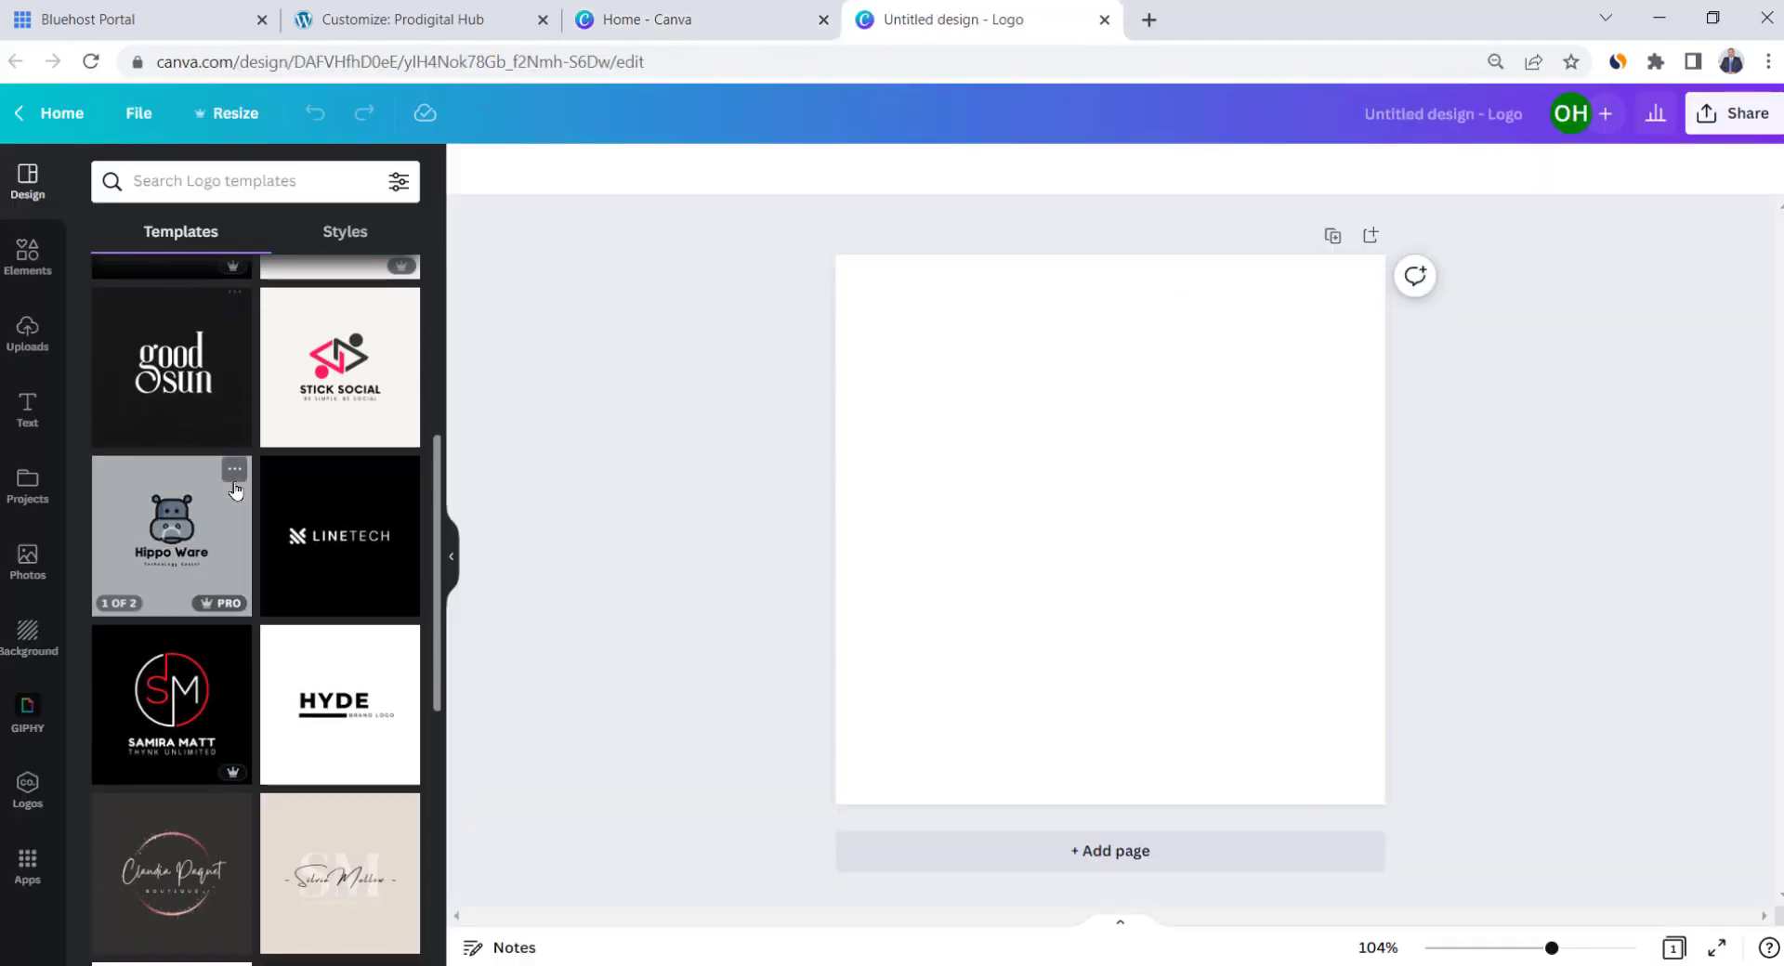
mouse_move(221, 611)
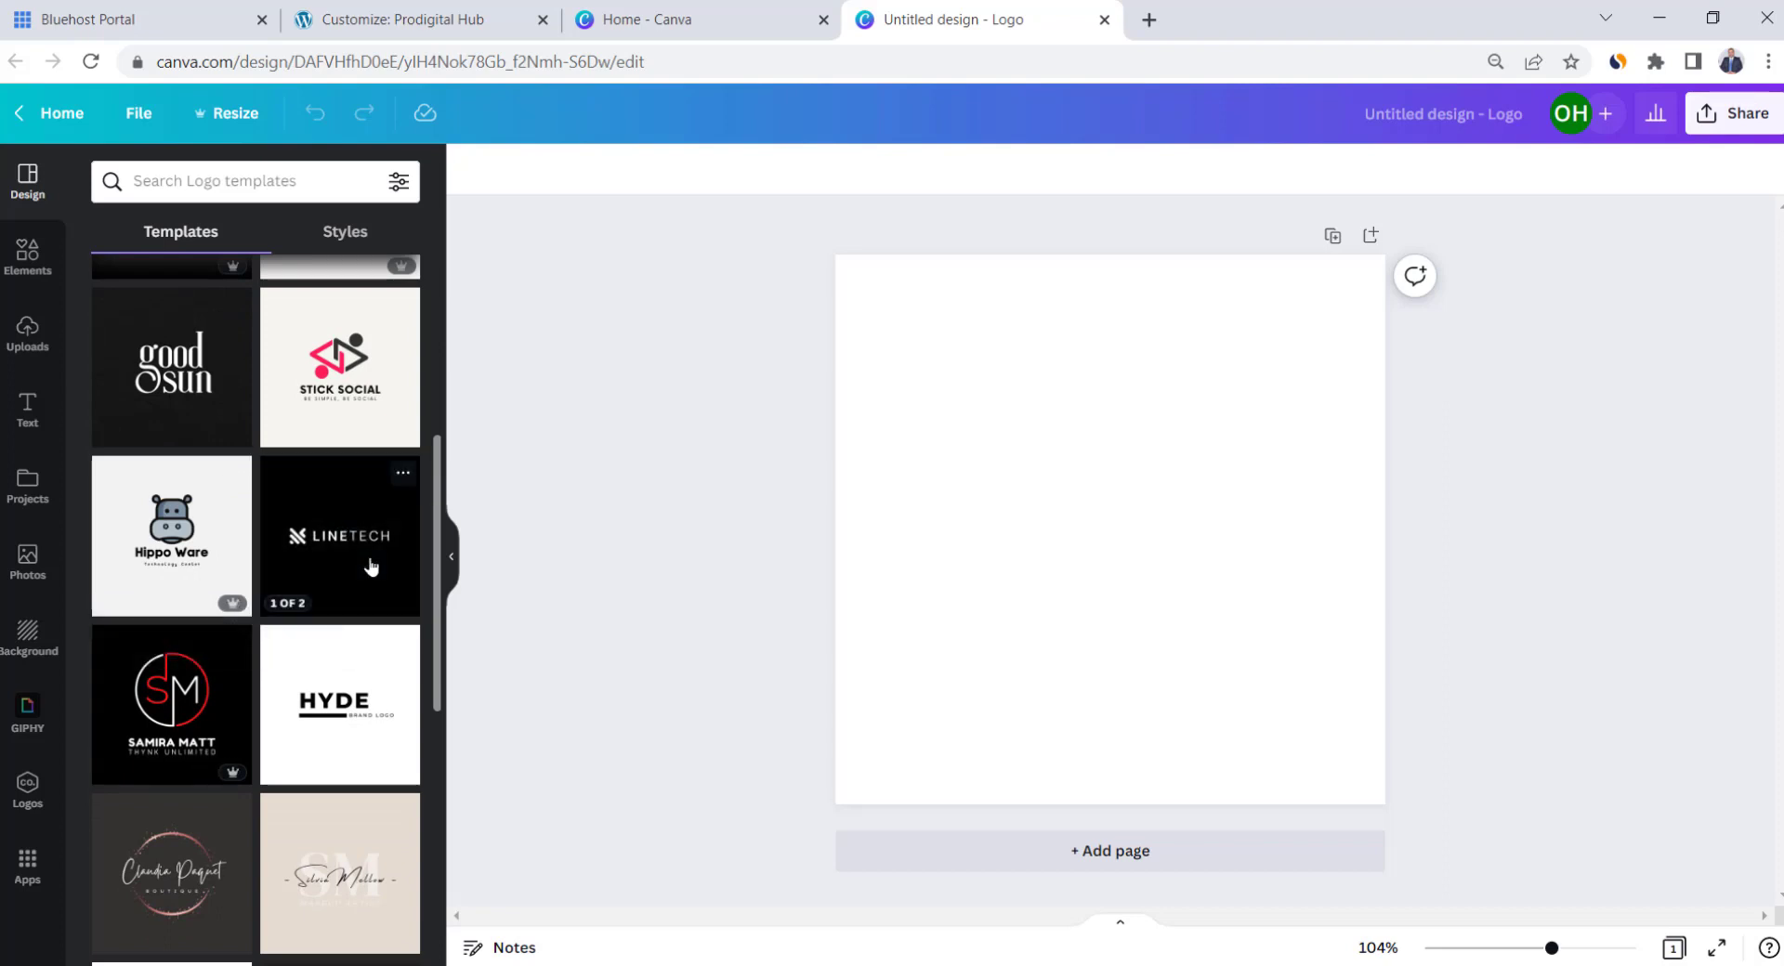
scroll(293, 791, down, 5)
click(293, 792)
click(1199, 594)
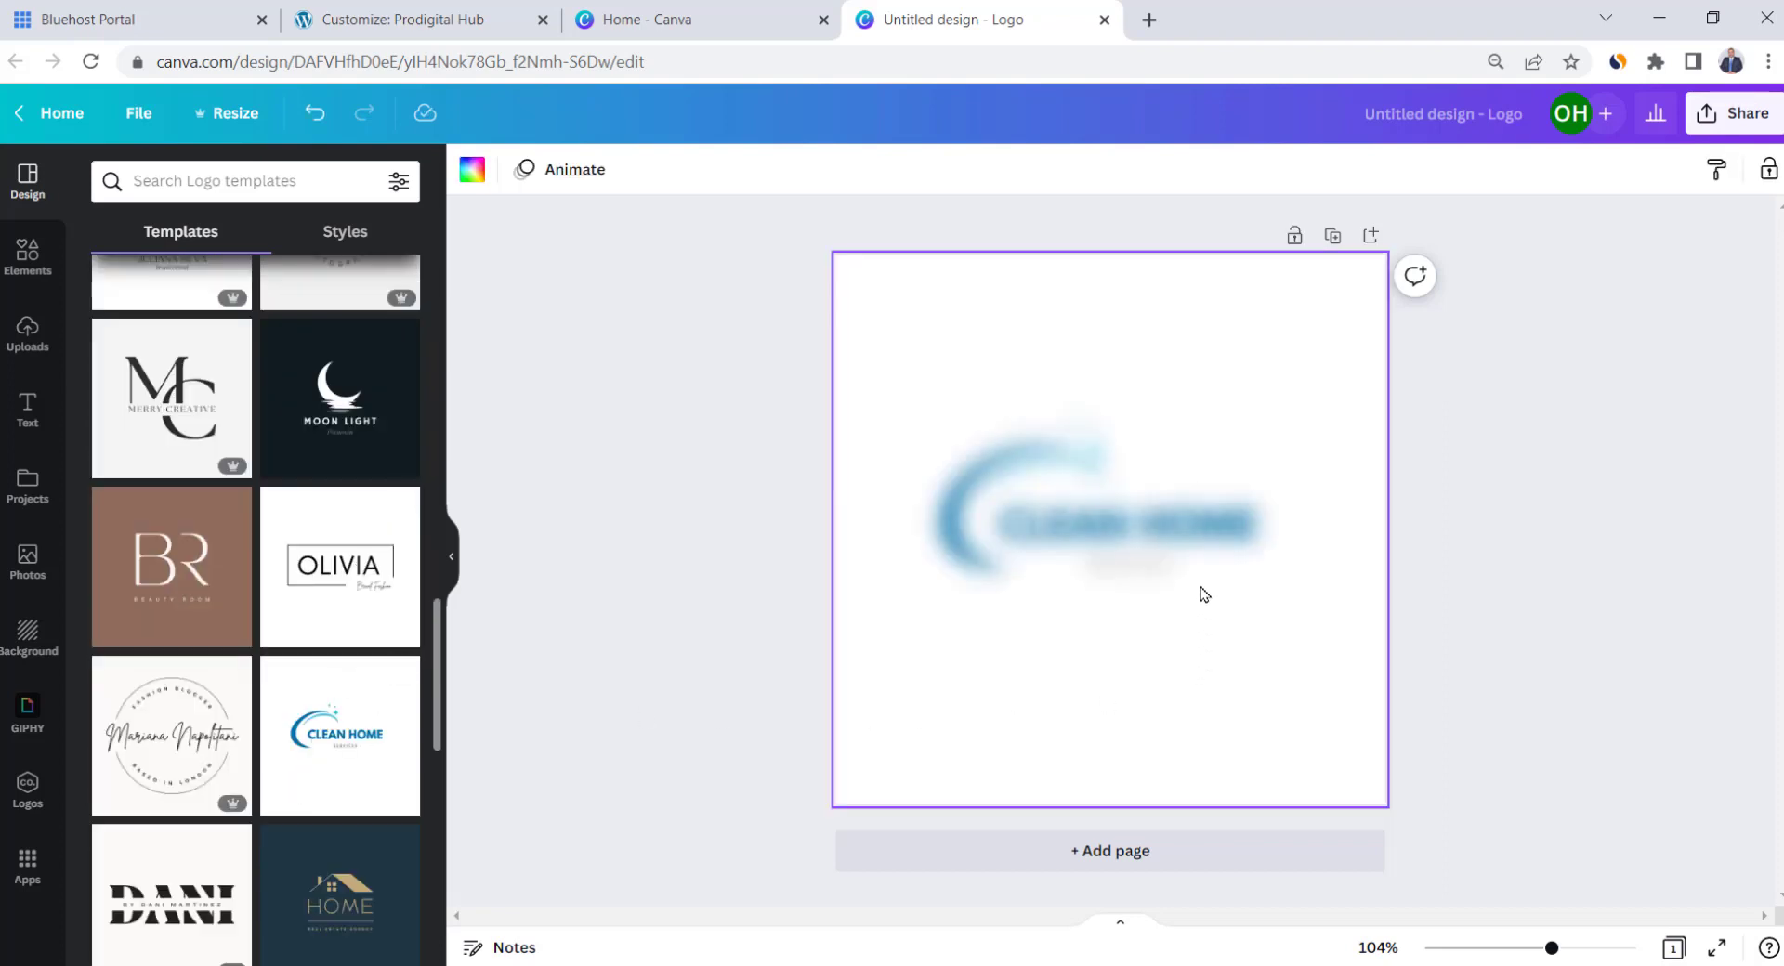
Change the title to PRODIGITAL HUB on one line and delete the SERVICES tagline
double_click(1121, 528)
text(PRO)
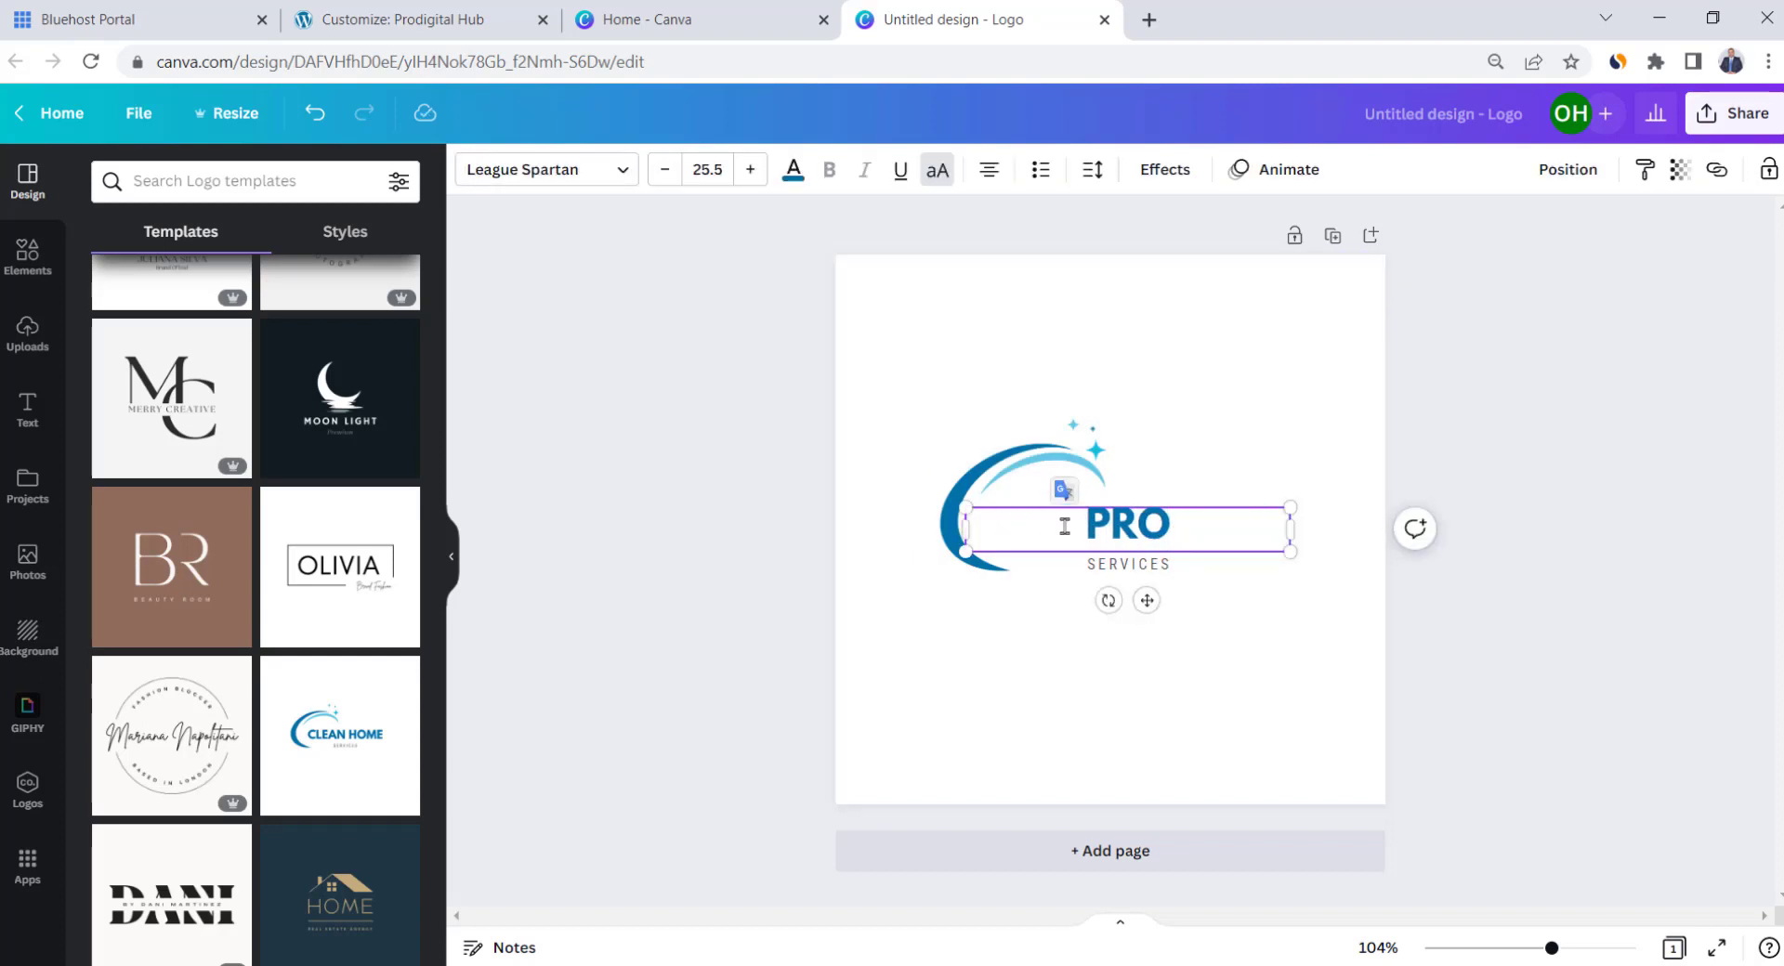
text(DIGITAL HUB)
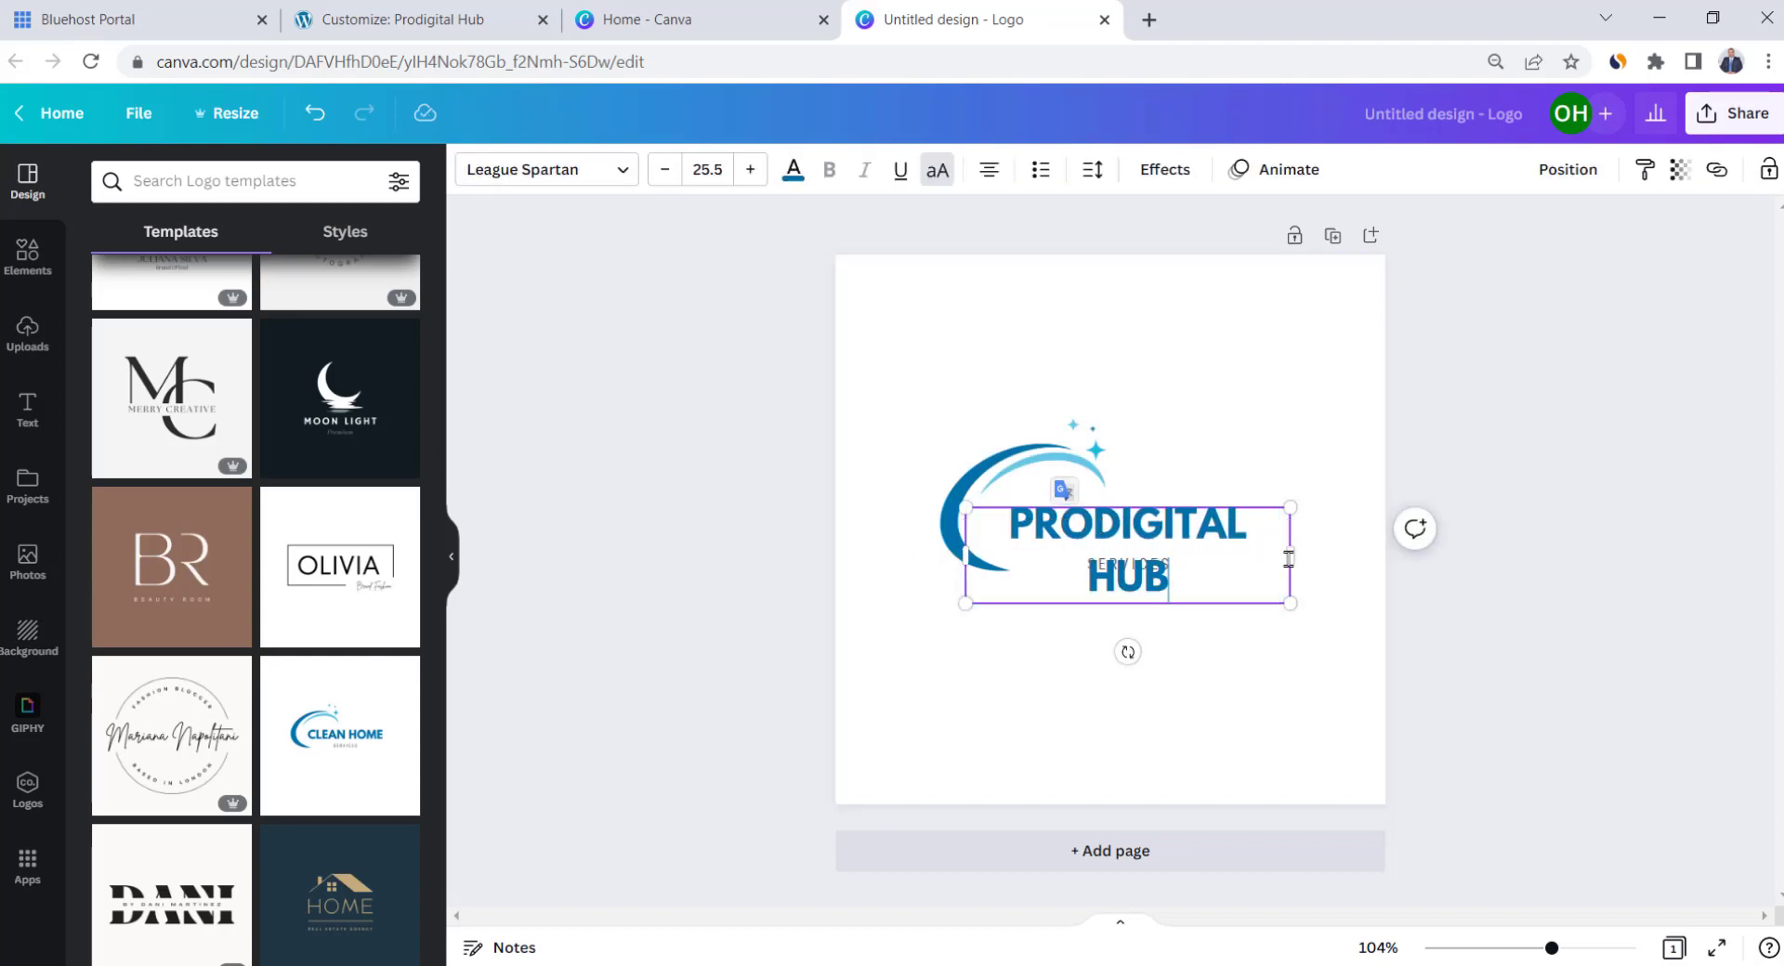
drag(1295, 557, 1300, 553)
click(1161, 569)
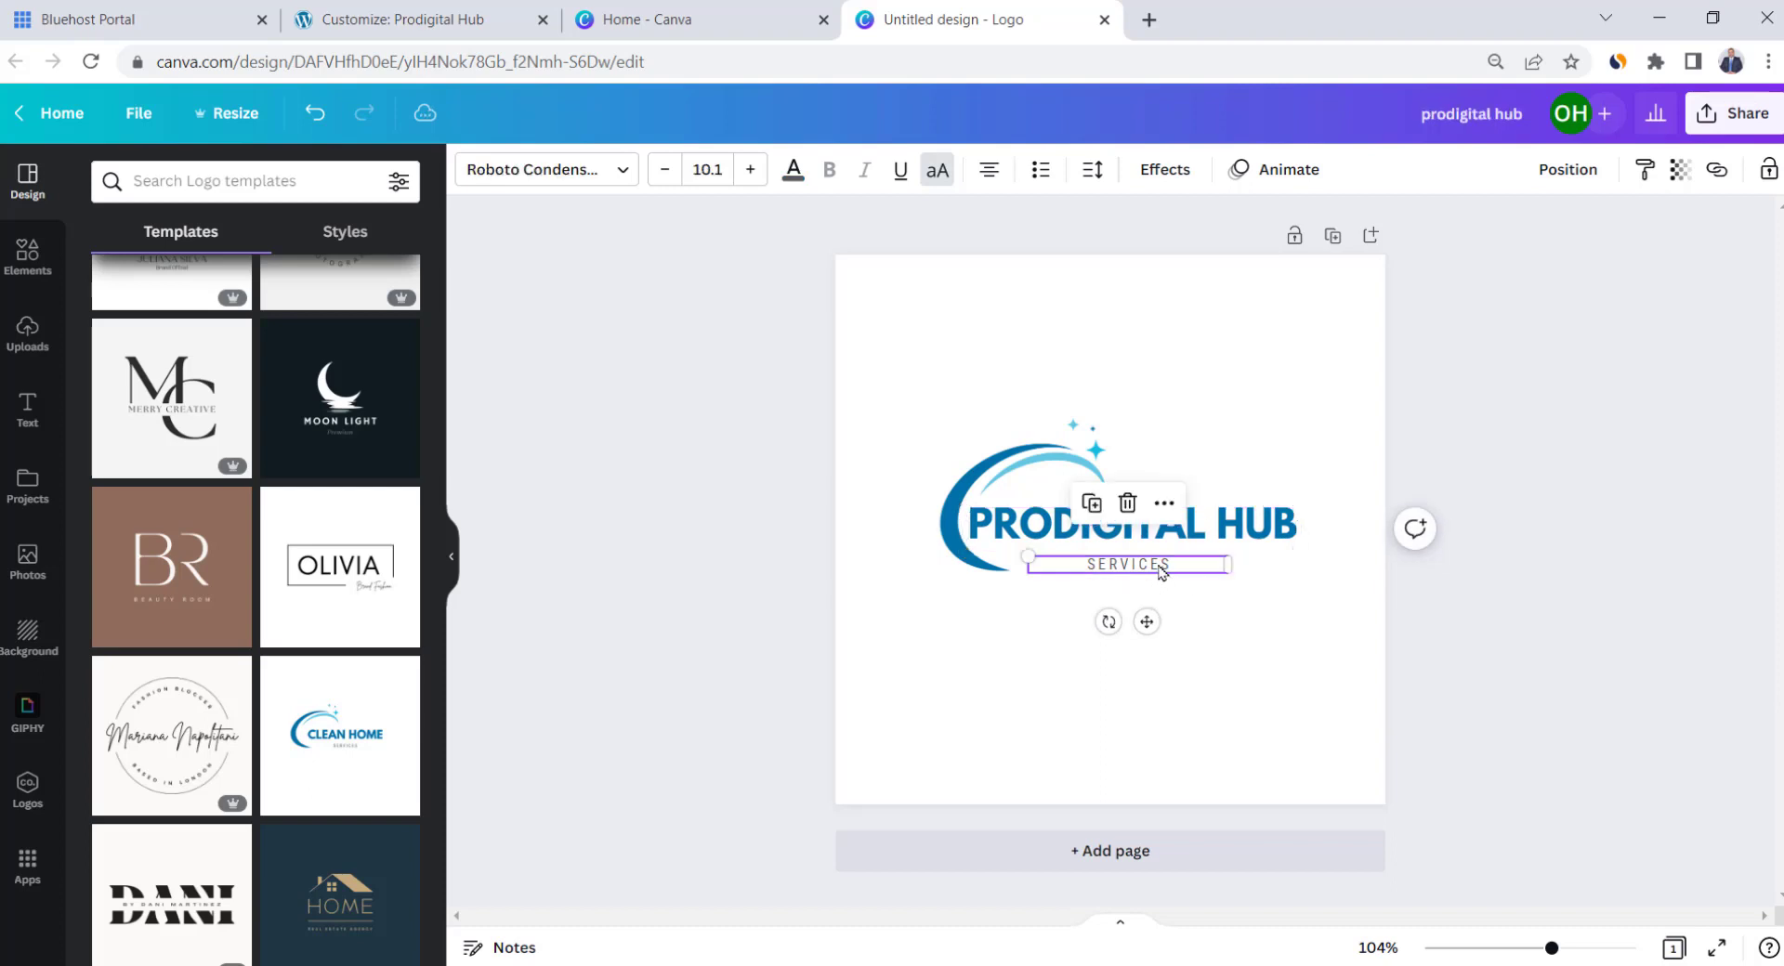
key(Delete)
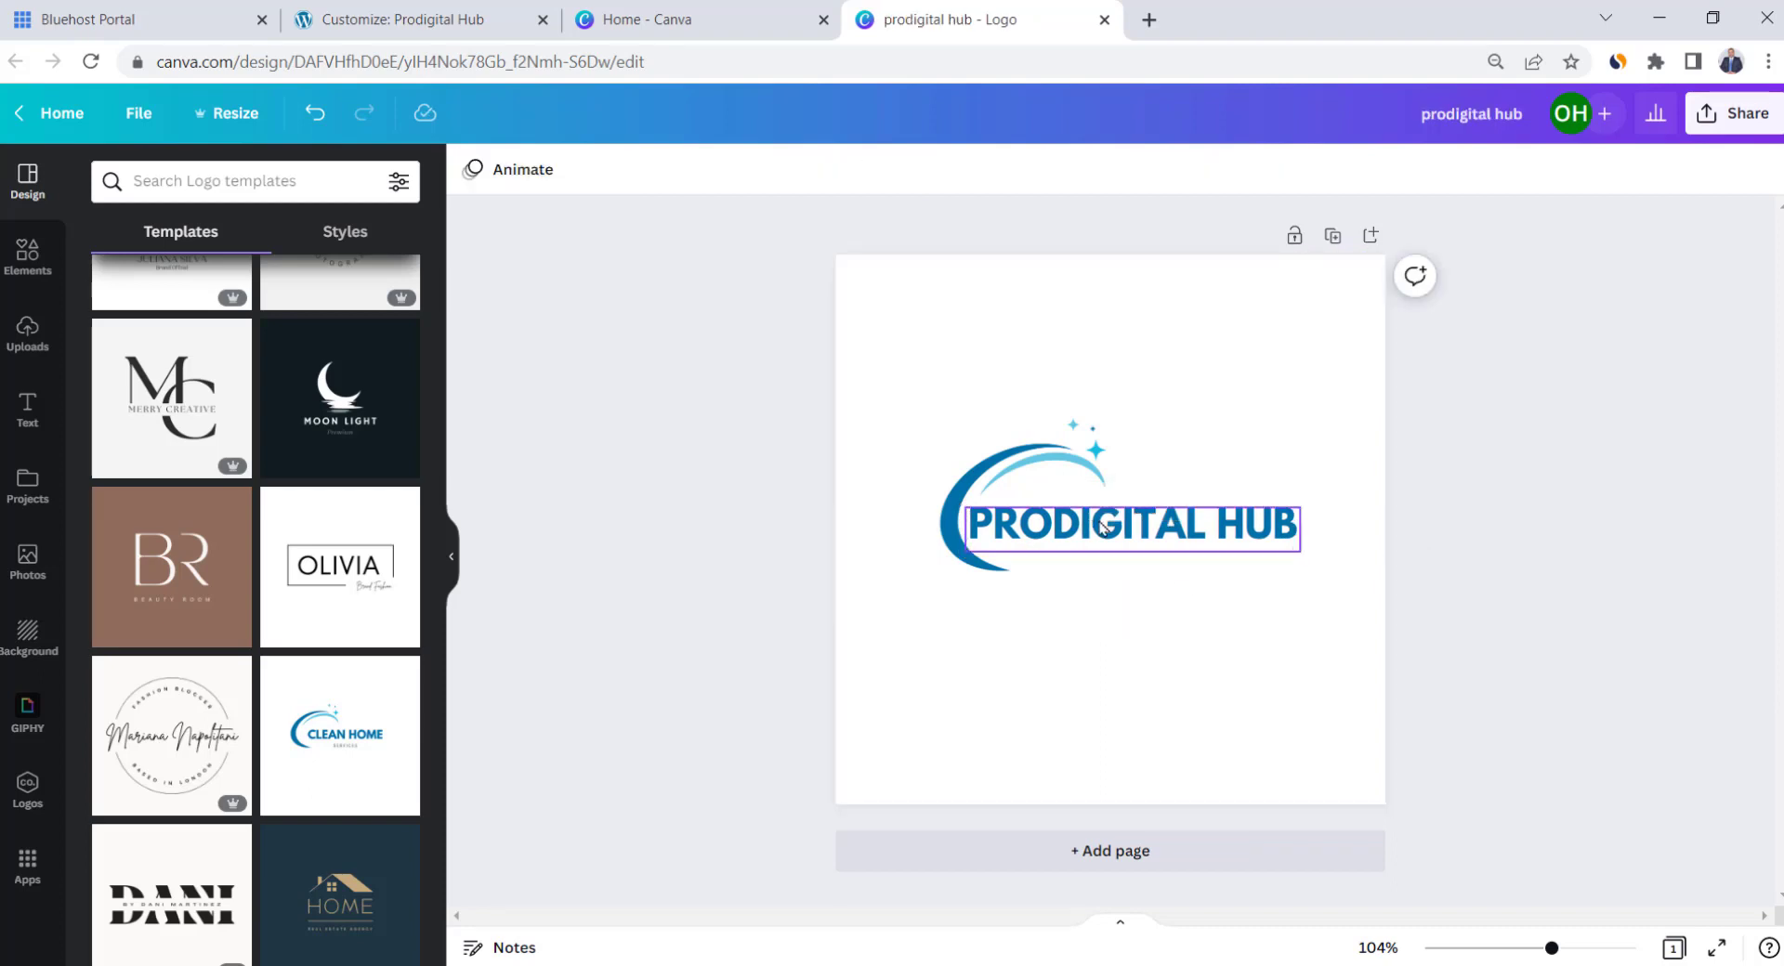
Colour the PRODIGITAL HUB text dark blue and enlarge the whole logo group
click(1103, 527)
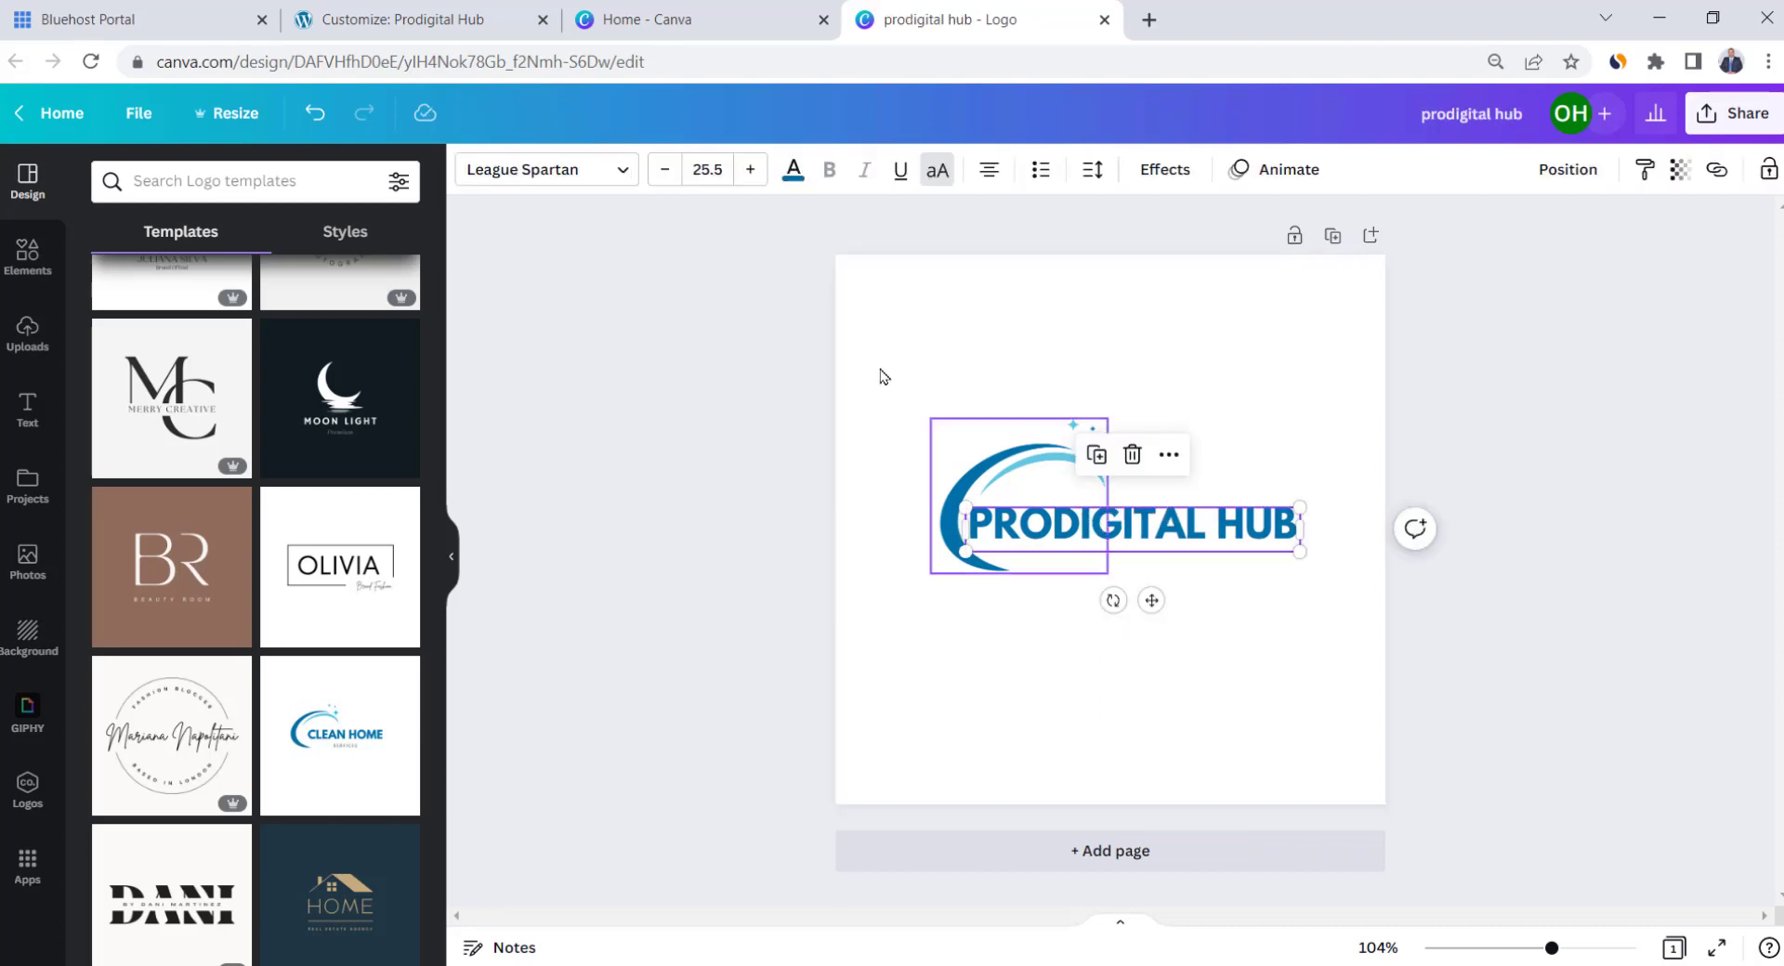
click(792, 169)
click(409, 637)
click(656, 572)
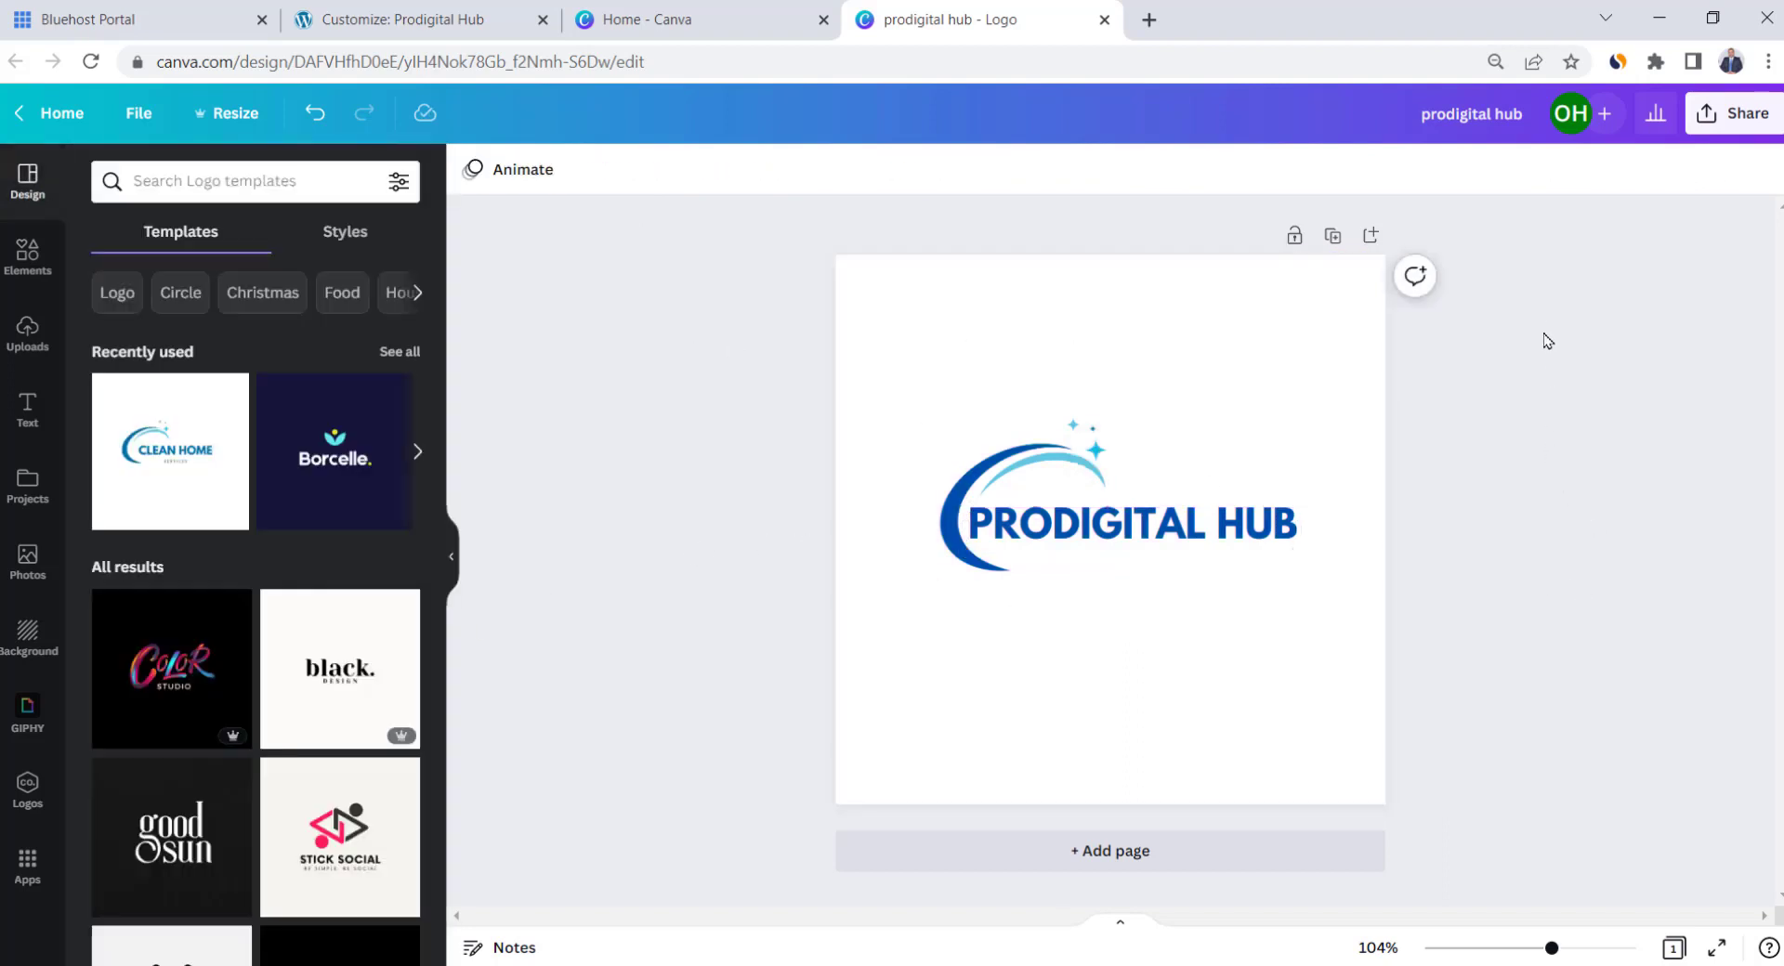
drag(1538, 308, 934, 602)
drag(931, 572, 855, 619)
drag(1299, 604, 1372, 640)
click(1601, 559)
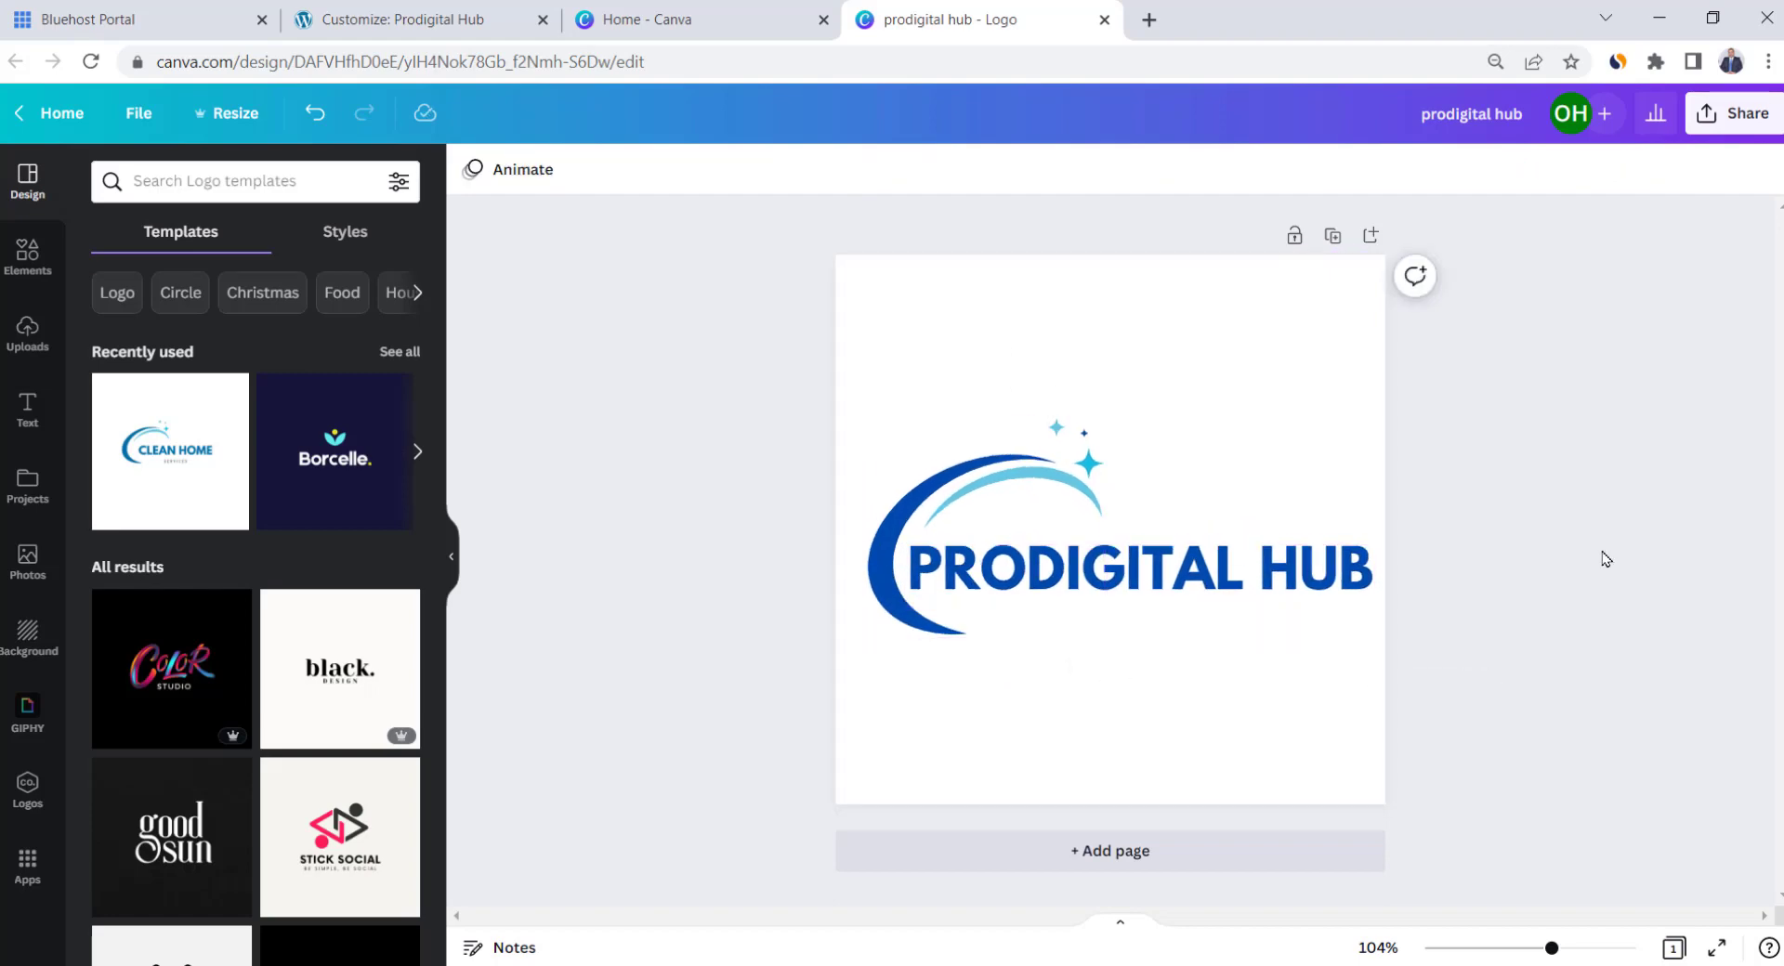
click(661, 19)
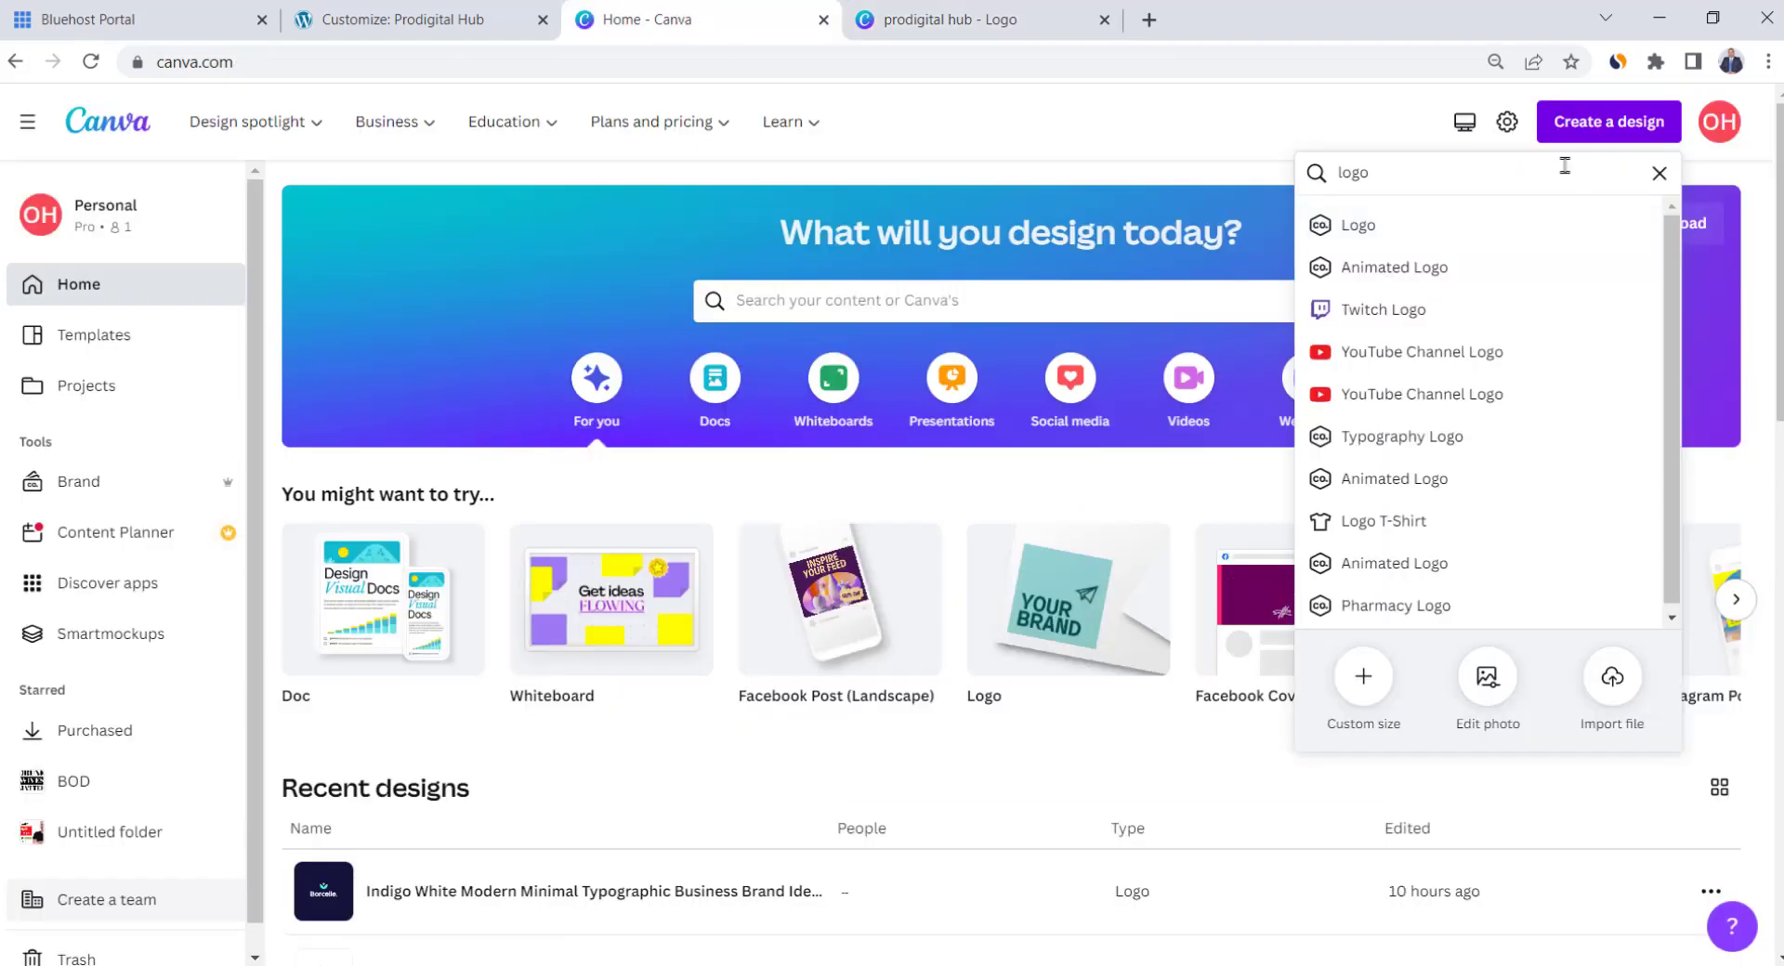
Create a custom-size Canva design of 250 × 150 px
click(1363, 675)
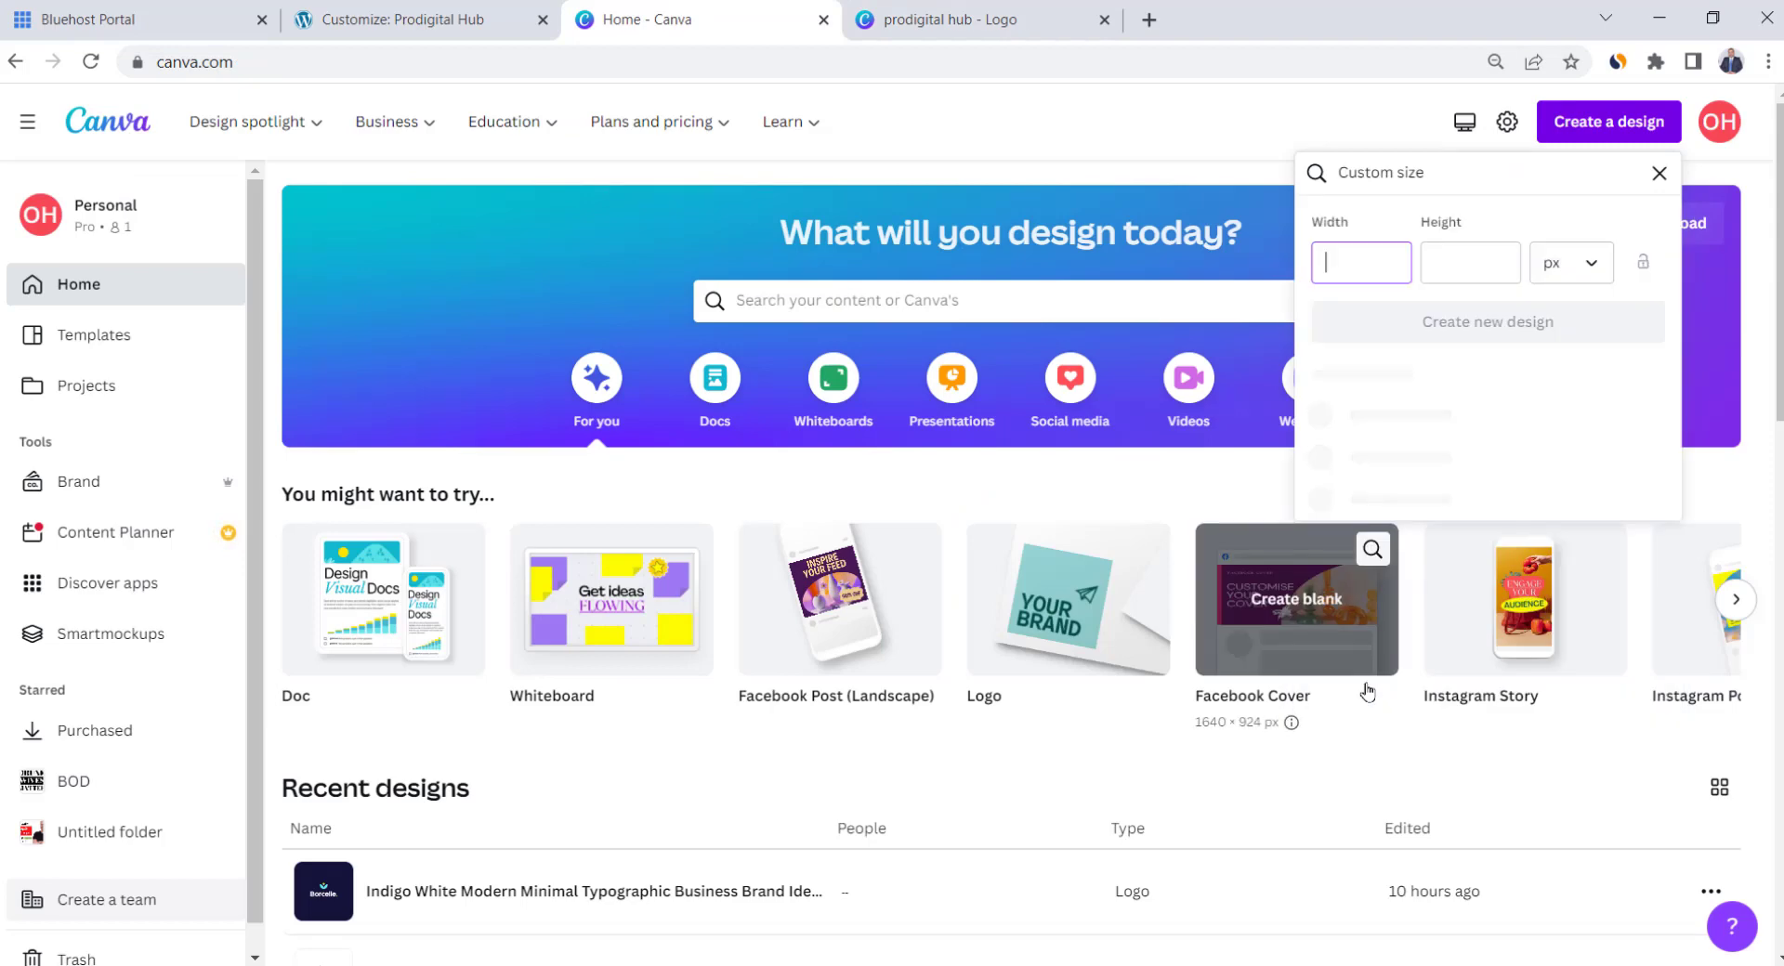
text(250)
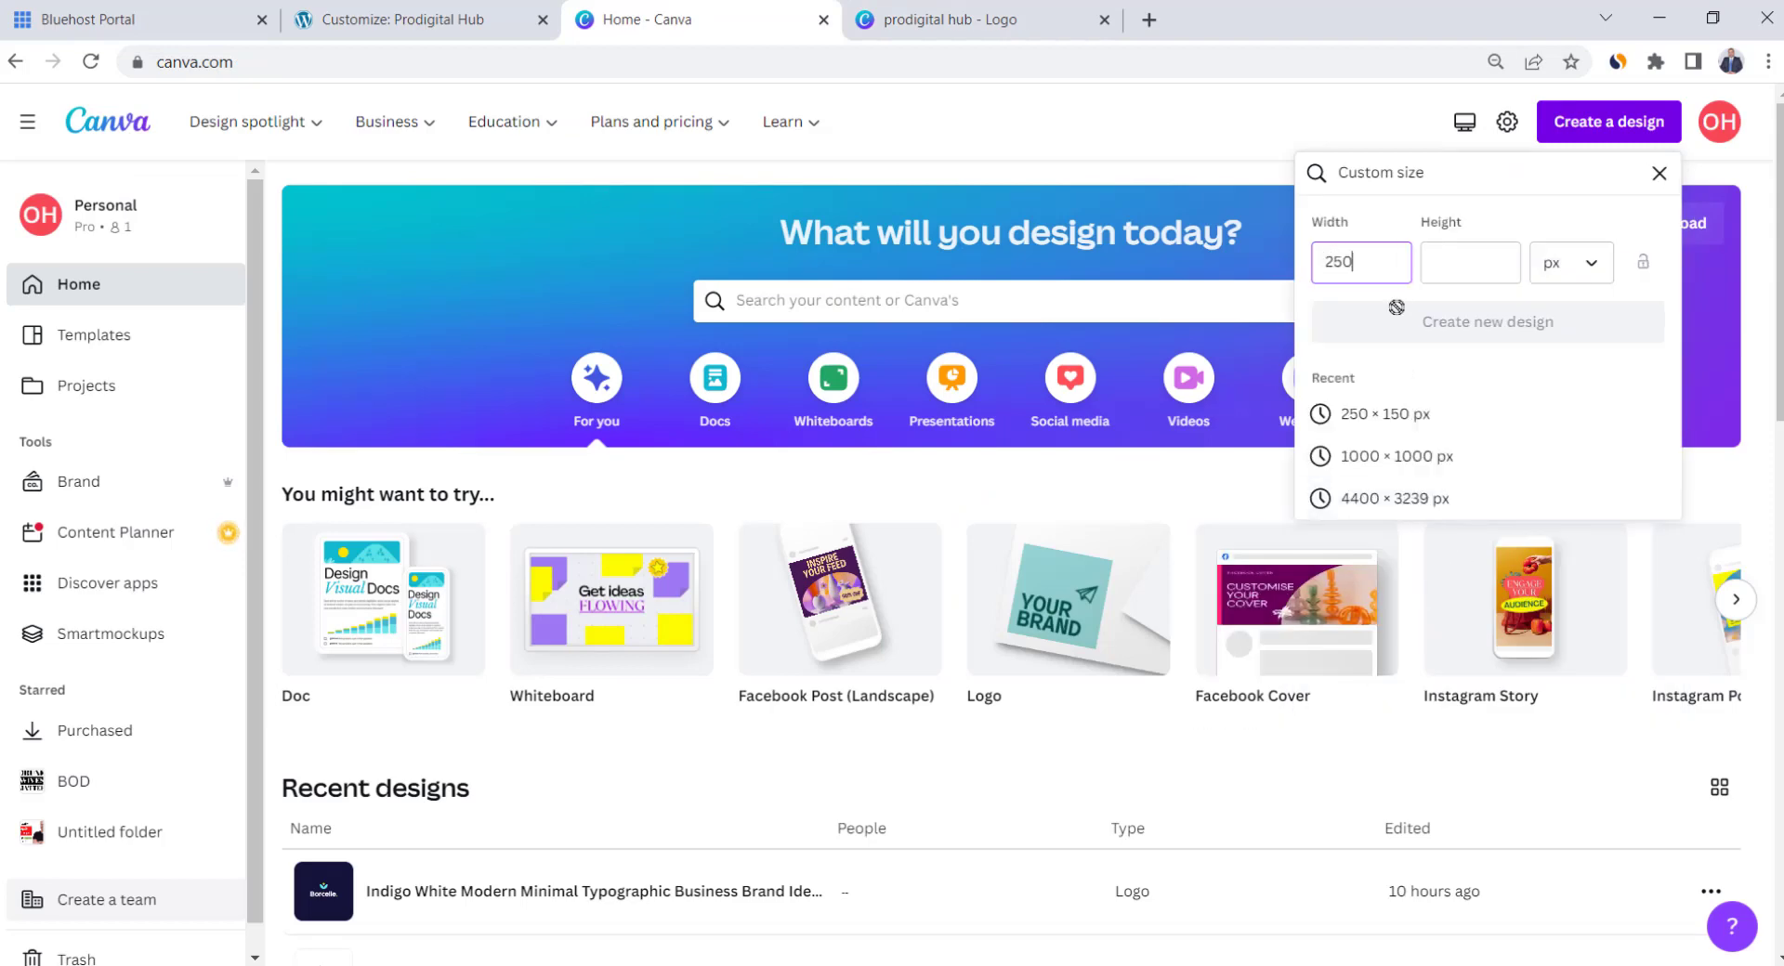
click(1467, 265)
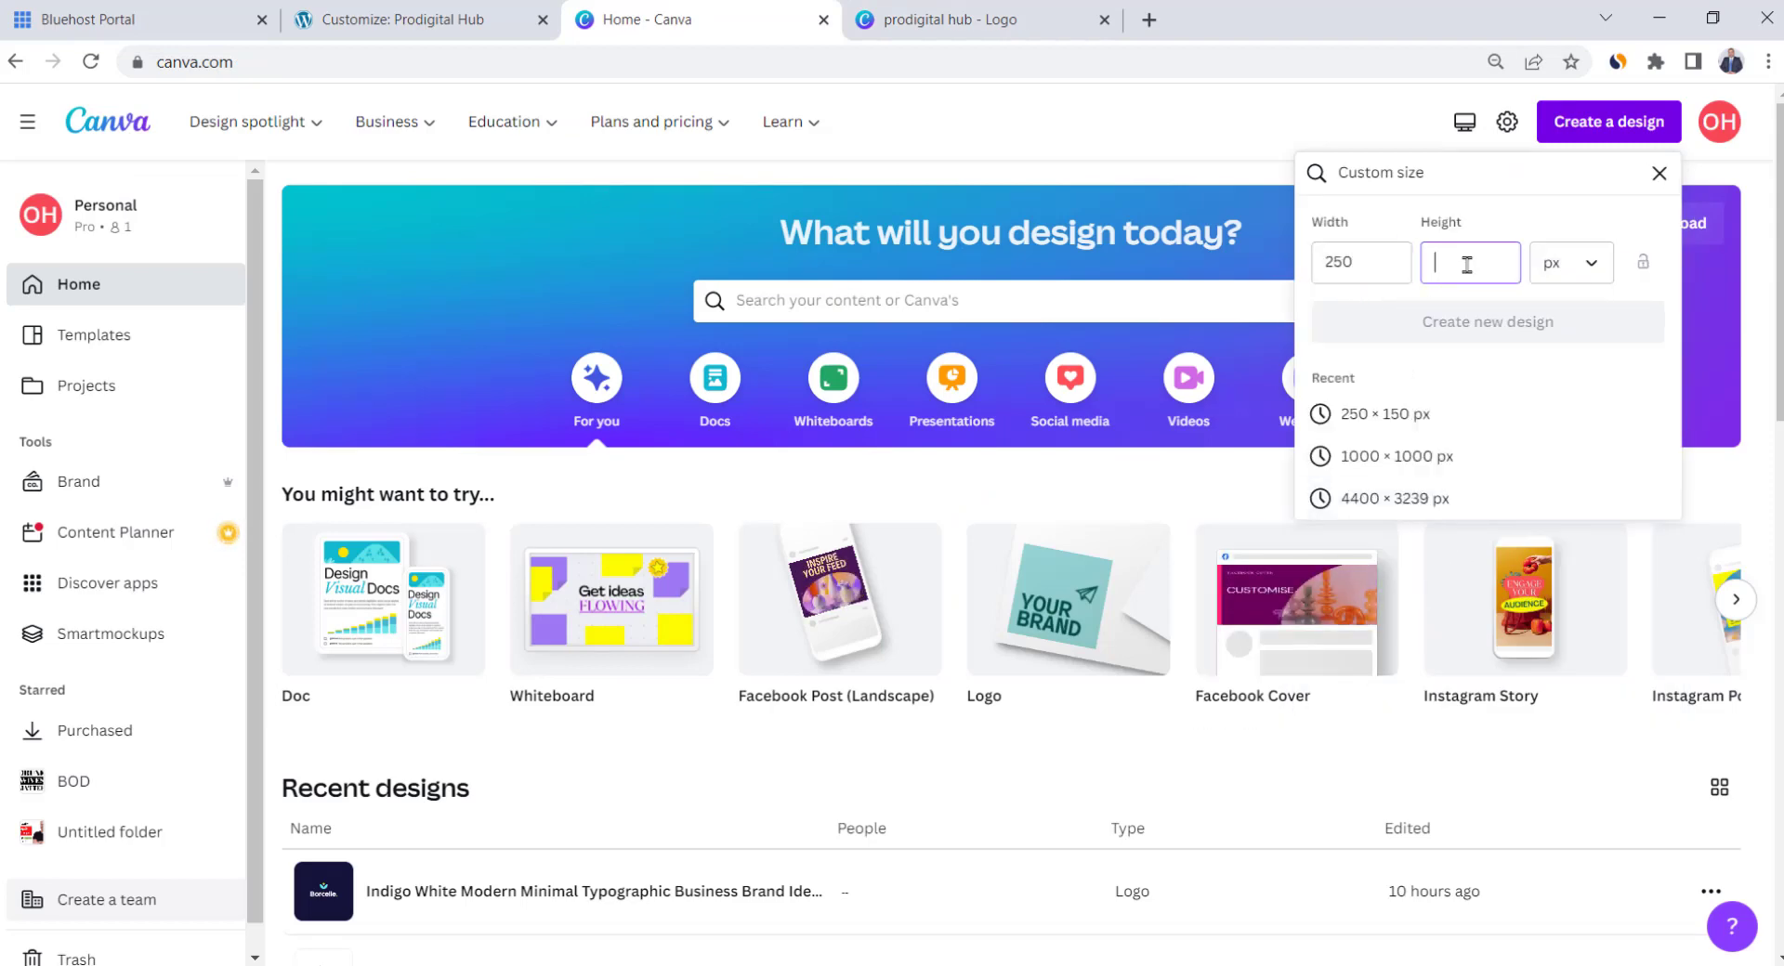
text(150)
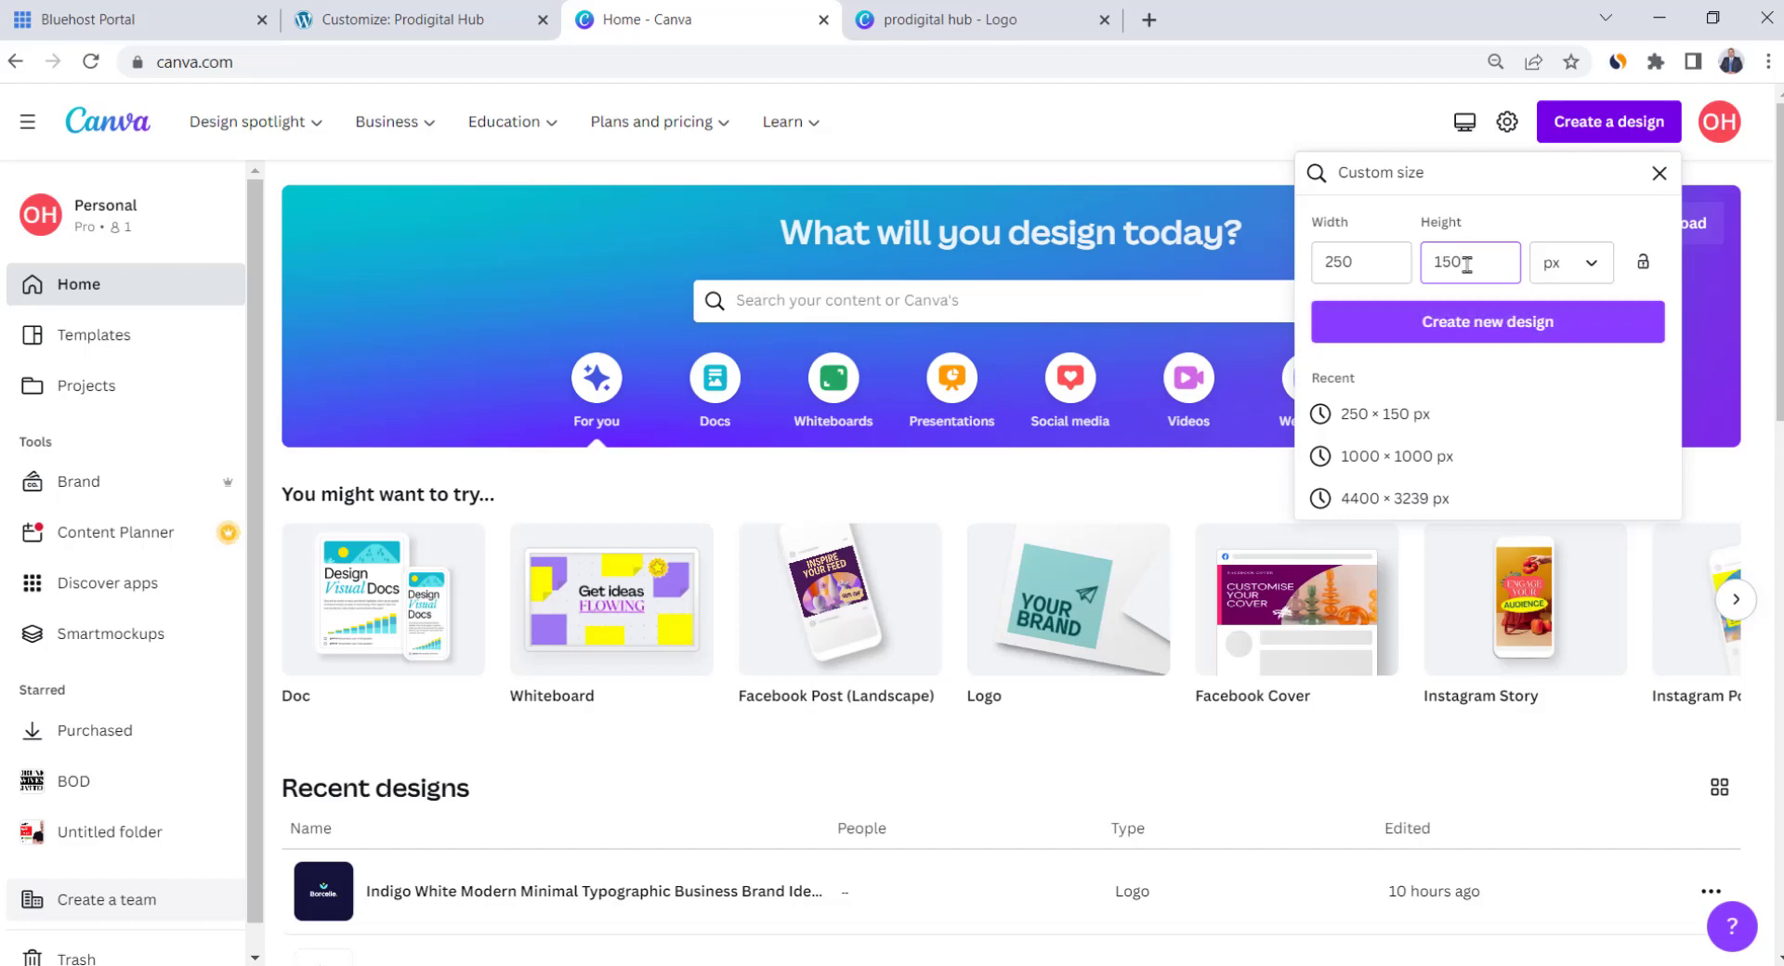
click(1484, 334)
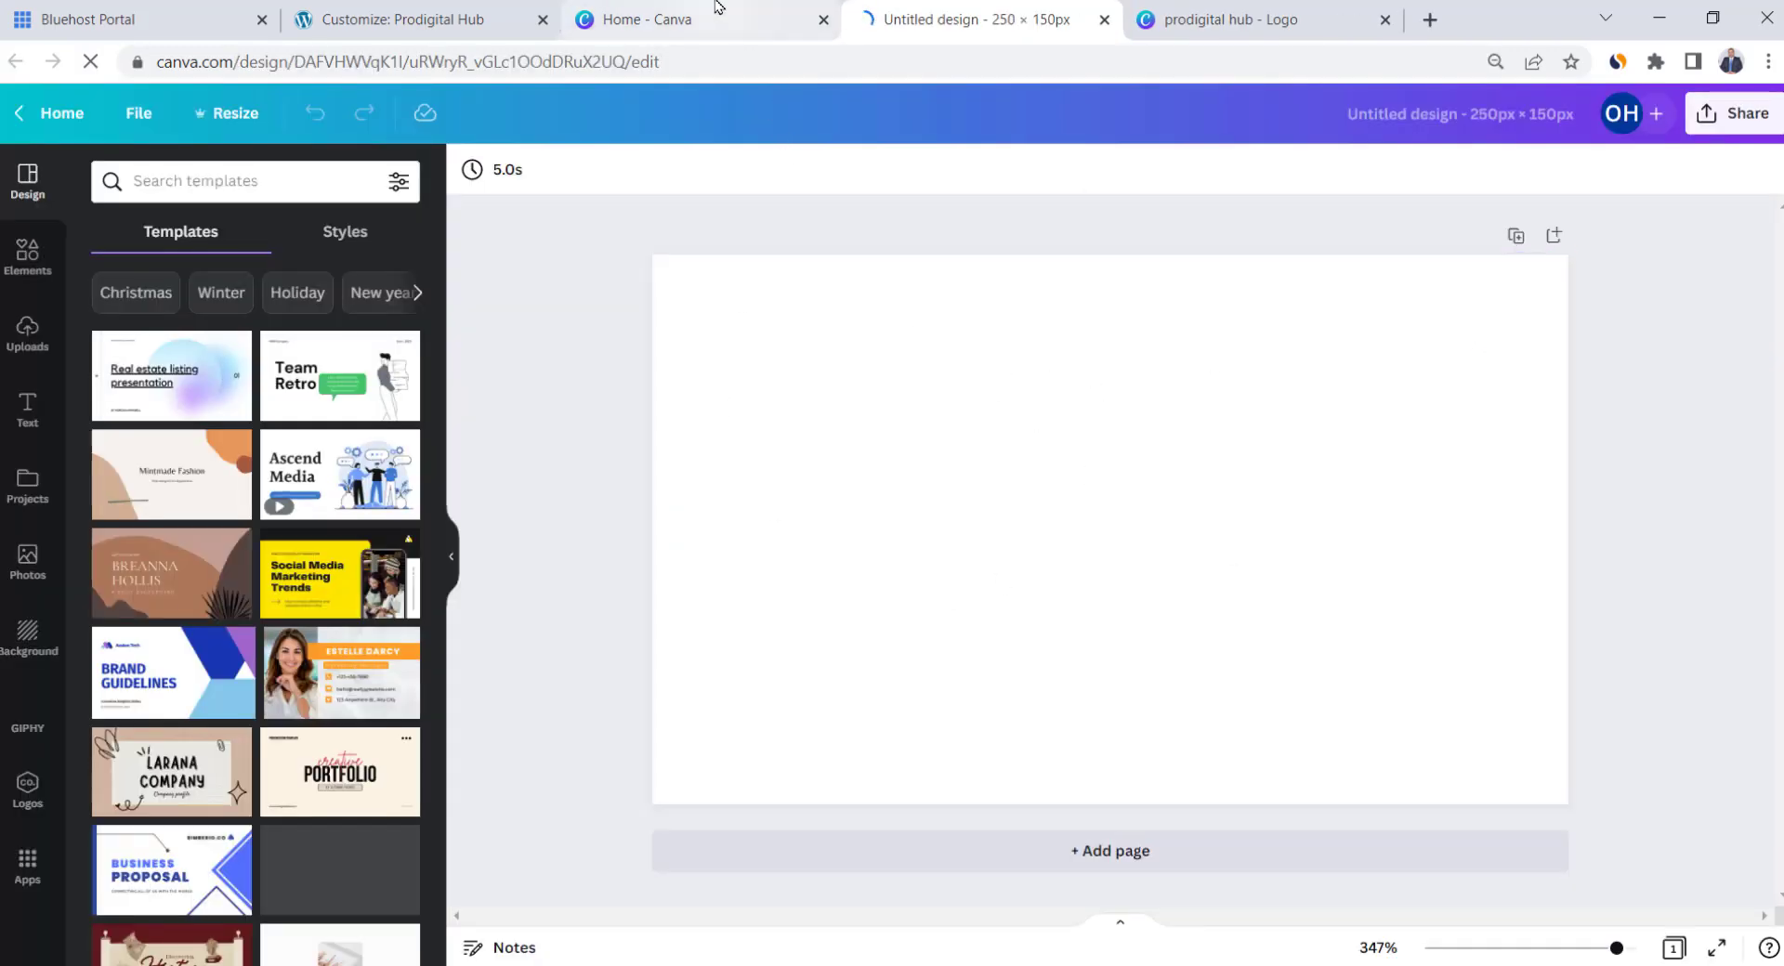
Paste the logo group onto the new design, shrink it slightly and centre it
click(1226, 19)
drag(1617, 538, 853, 587)
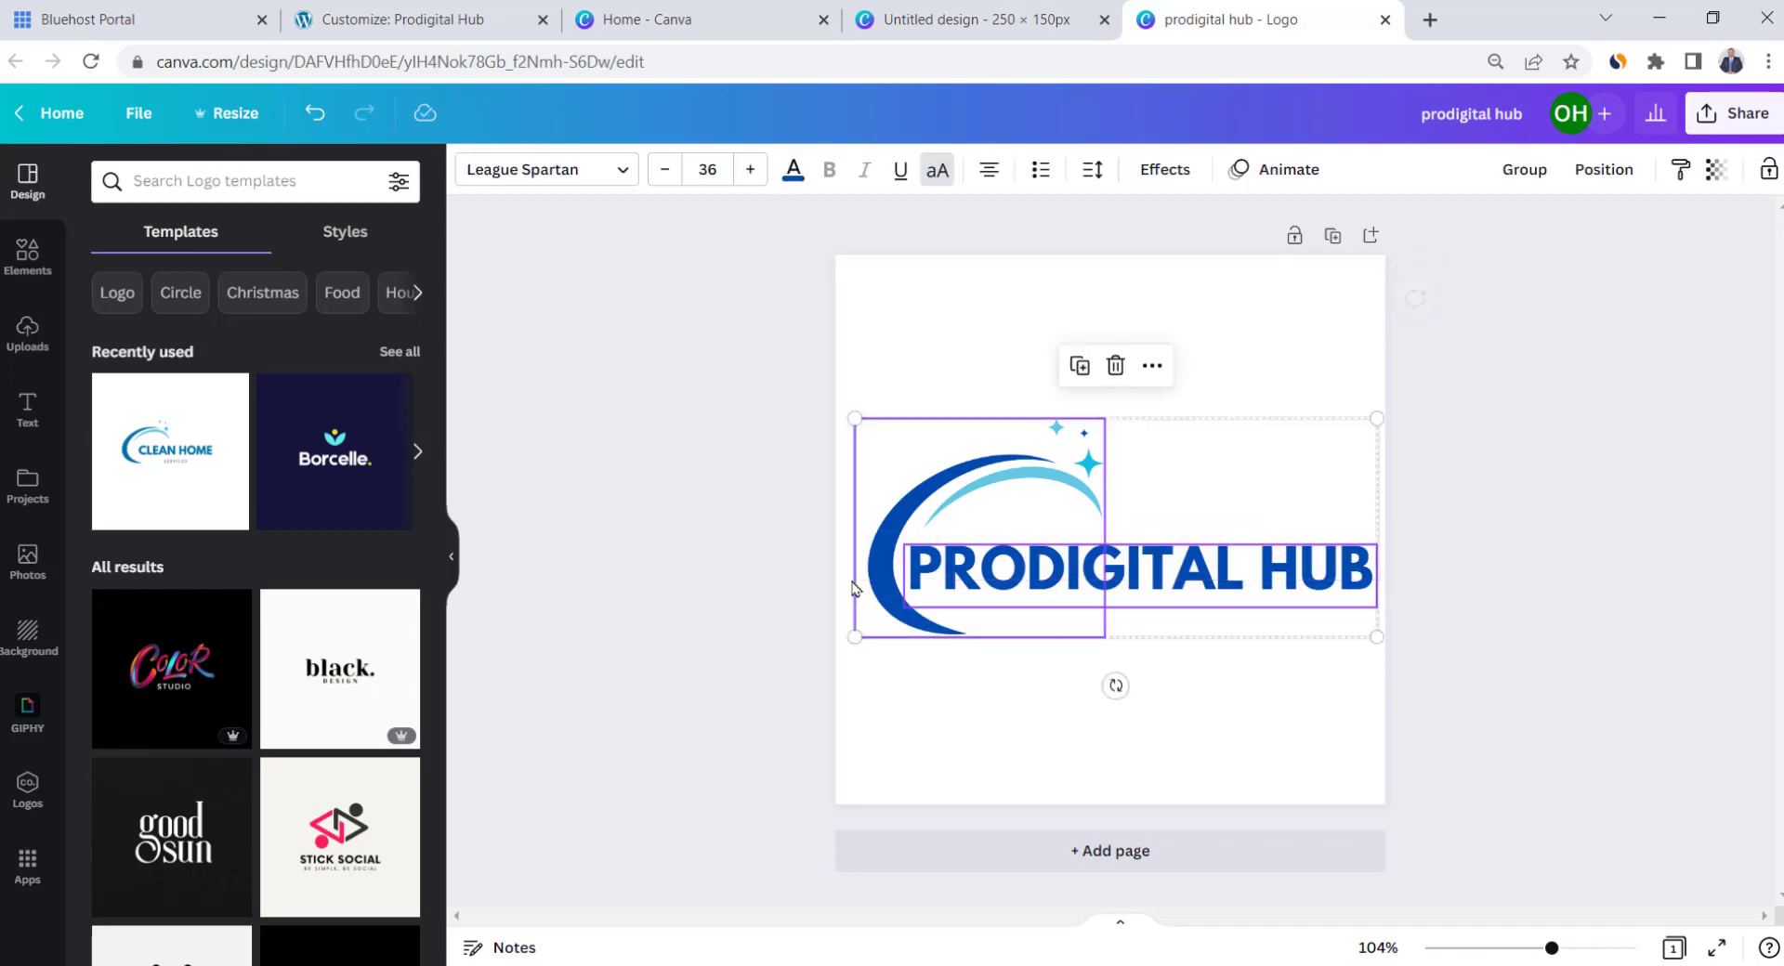
click(1022, 20)
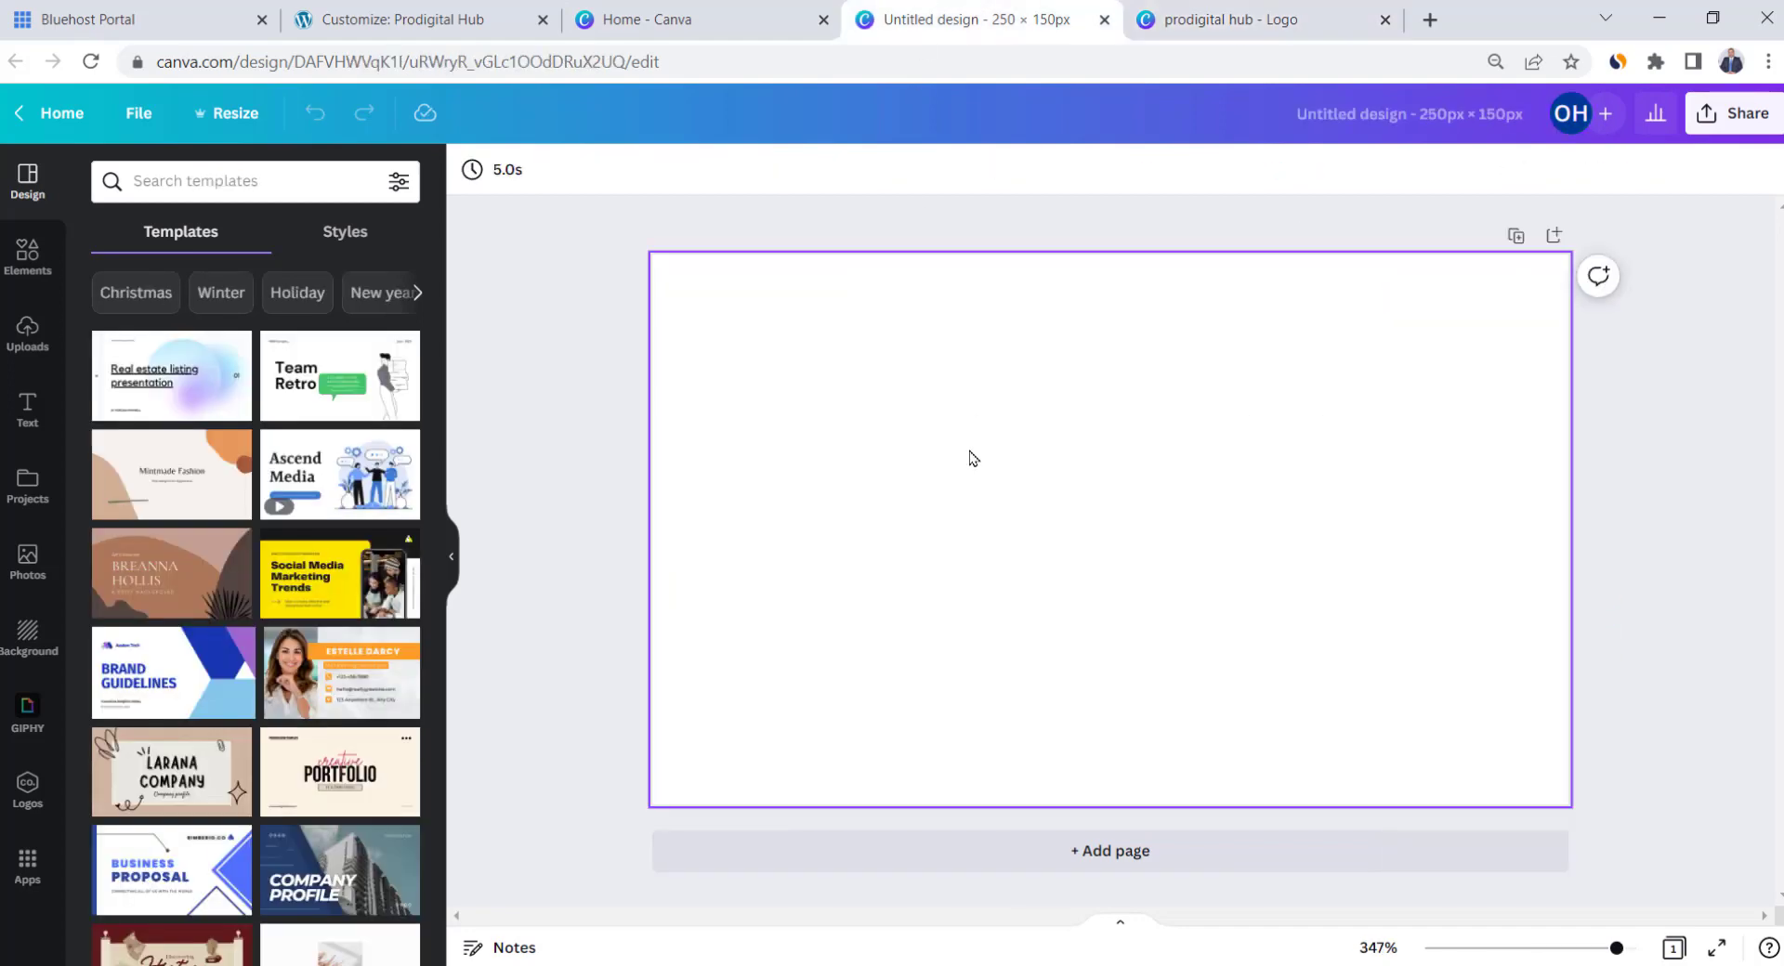
key(ctrl+v)
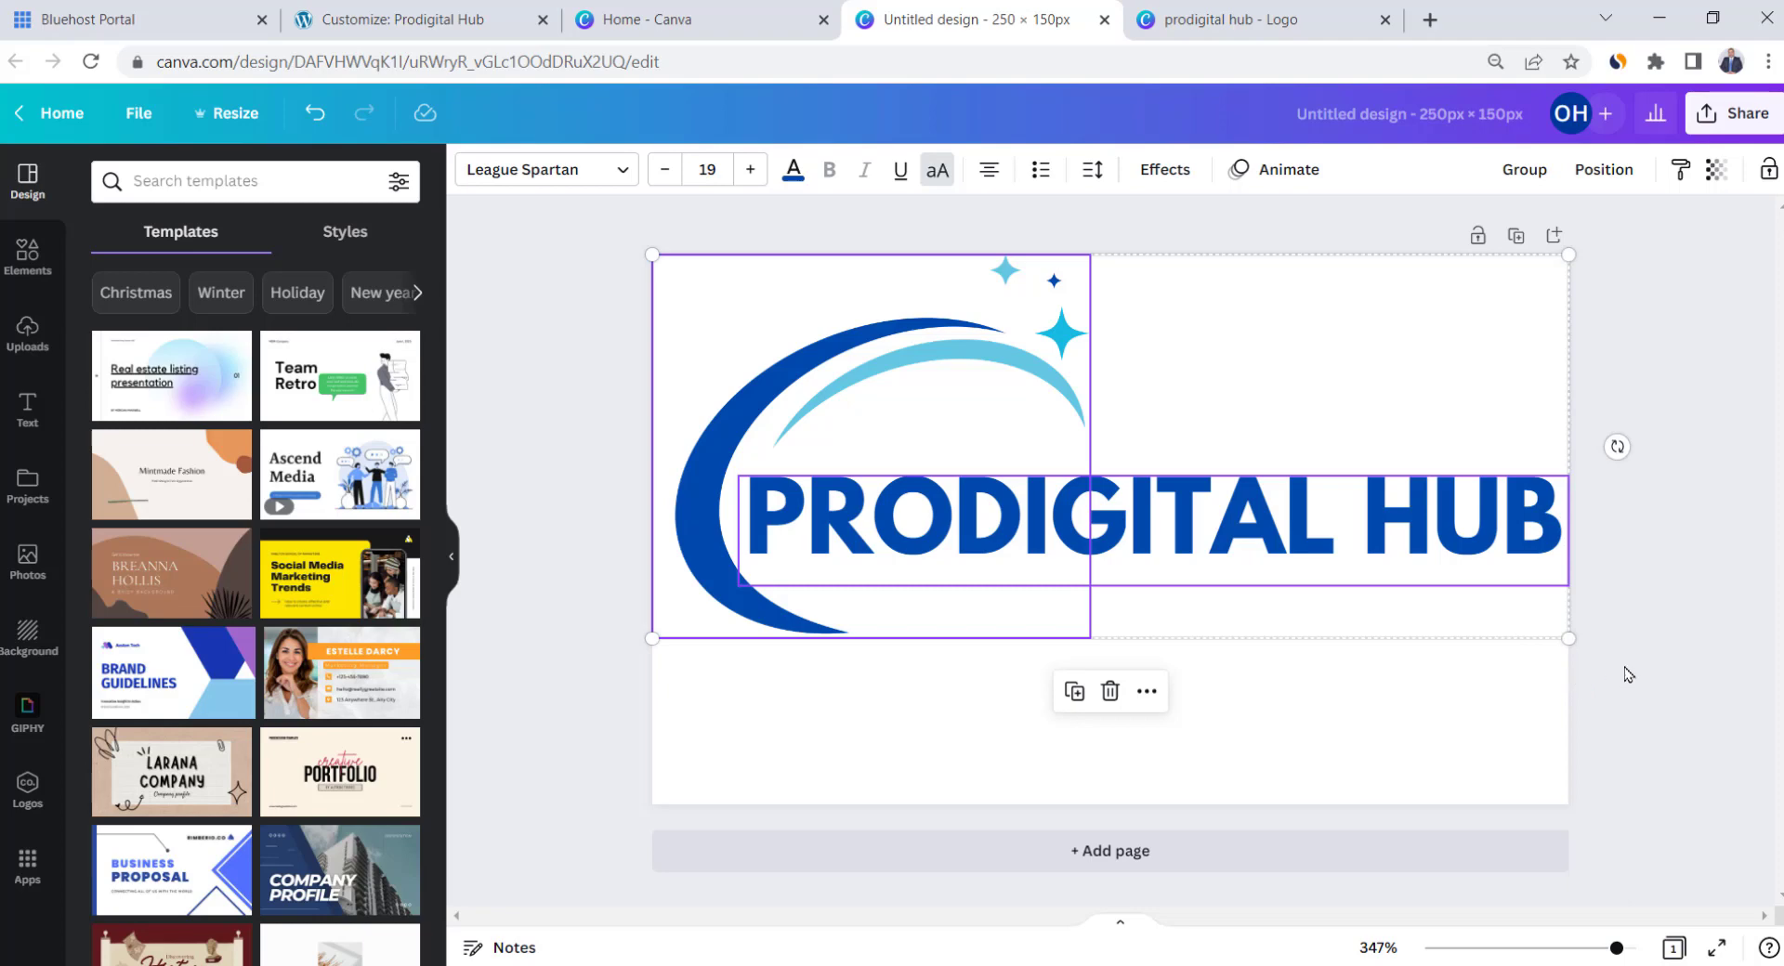
drag(1569, 638, 1542, 624)
drag(1344, 556, 1357, 645)
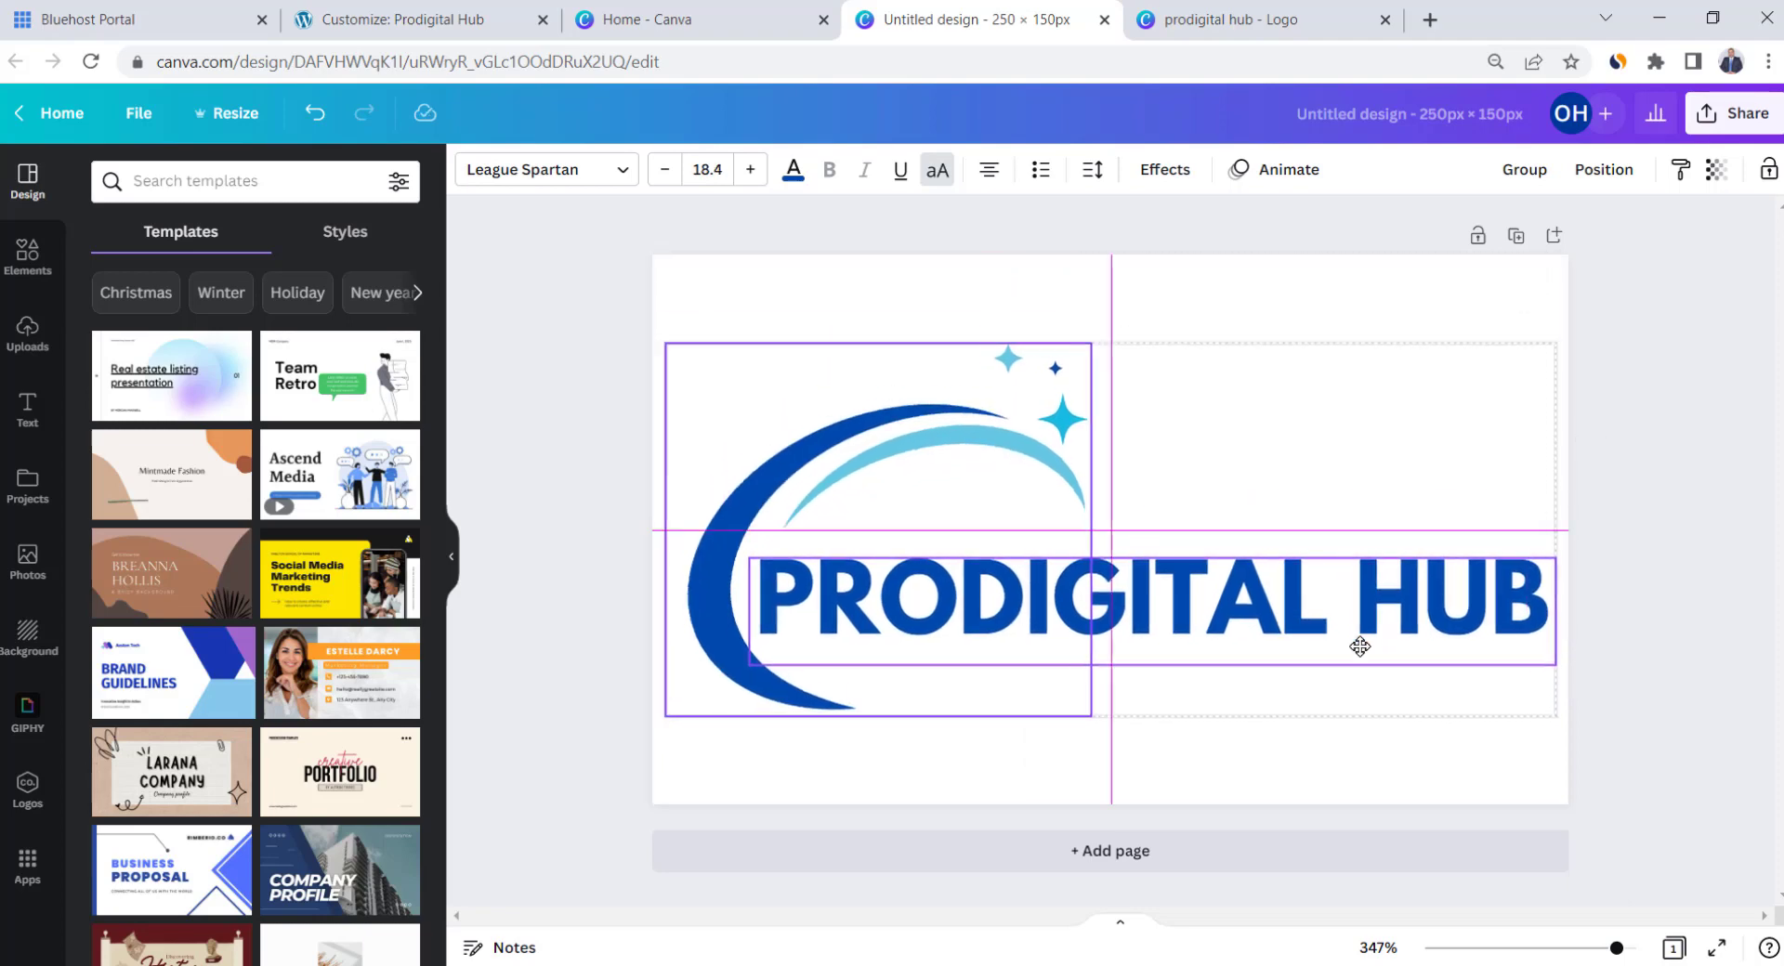
click(562, 491)
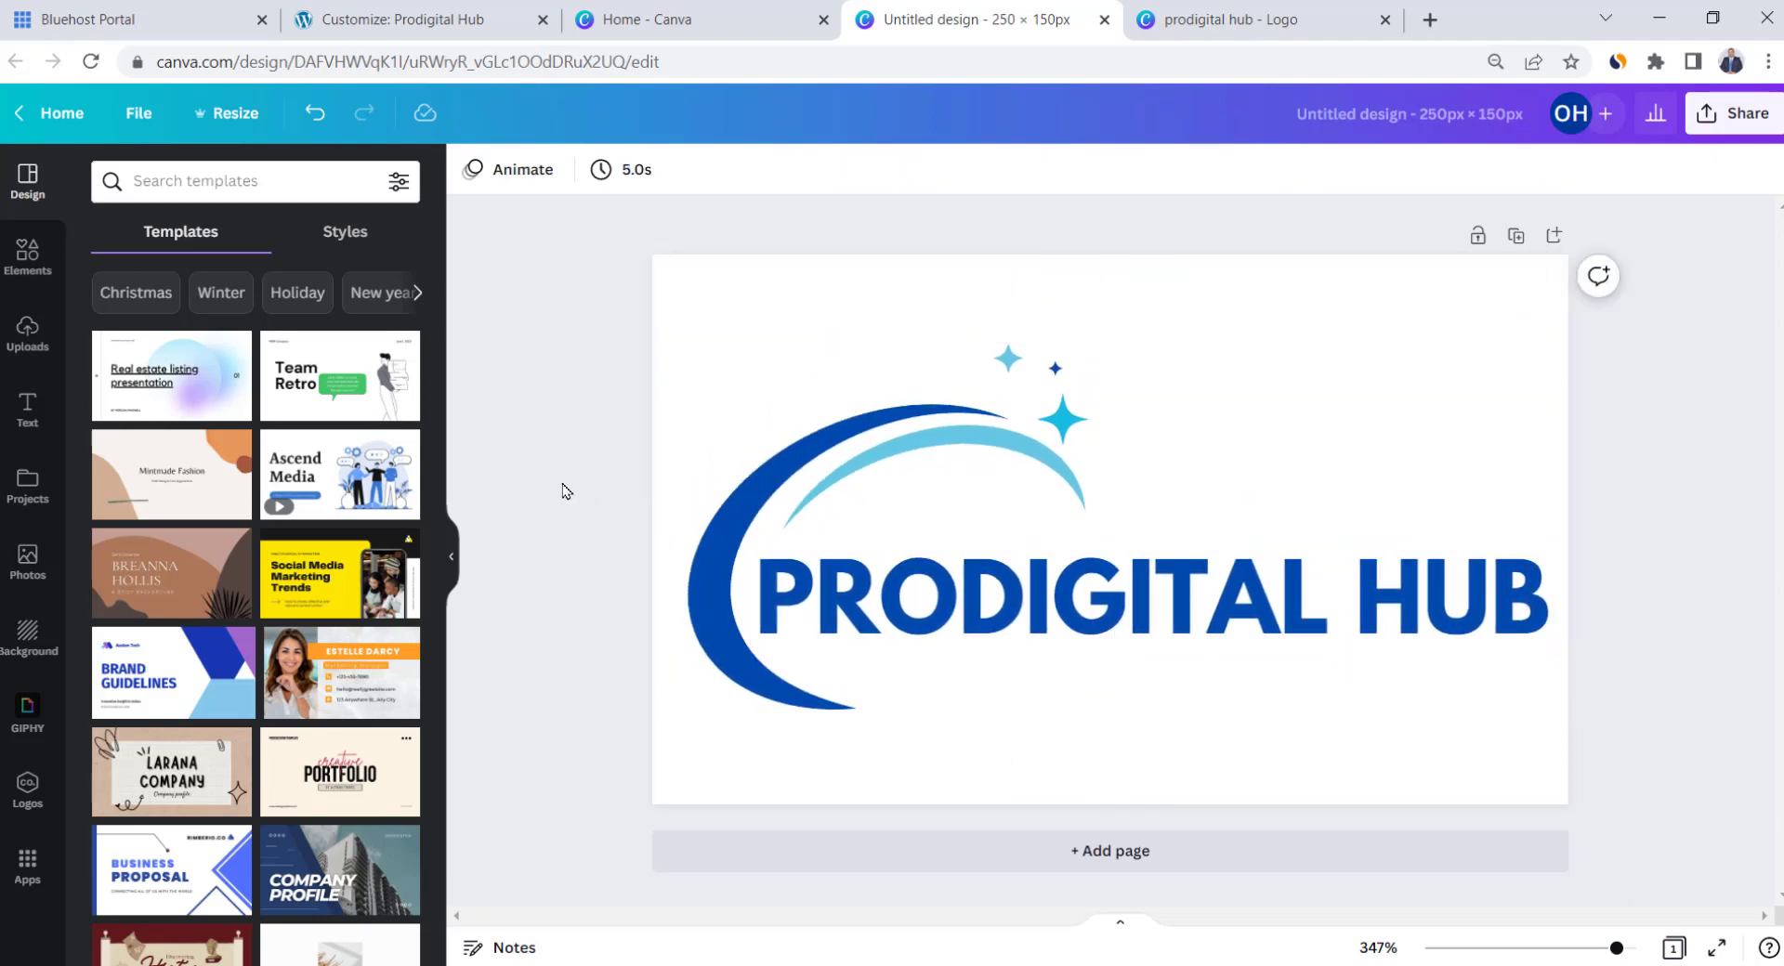
Download the current 250 × 150 px design as a PNG
click(1738, 140)
click(1581, 617)
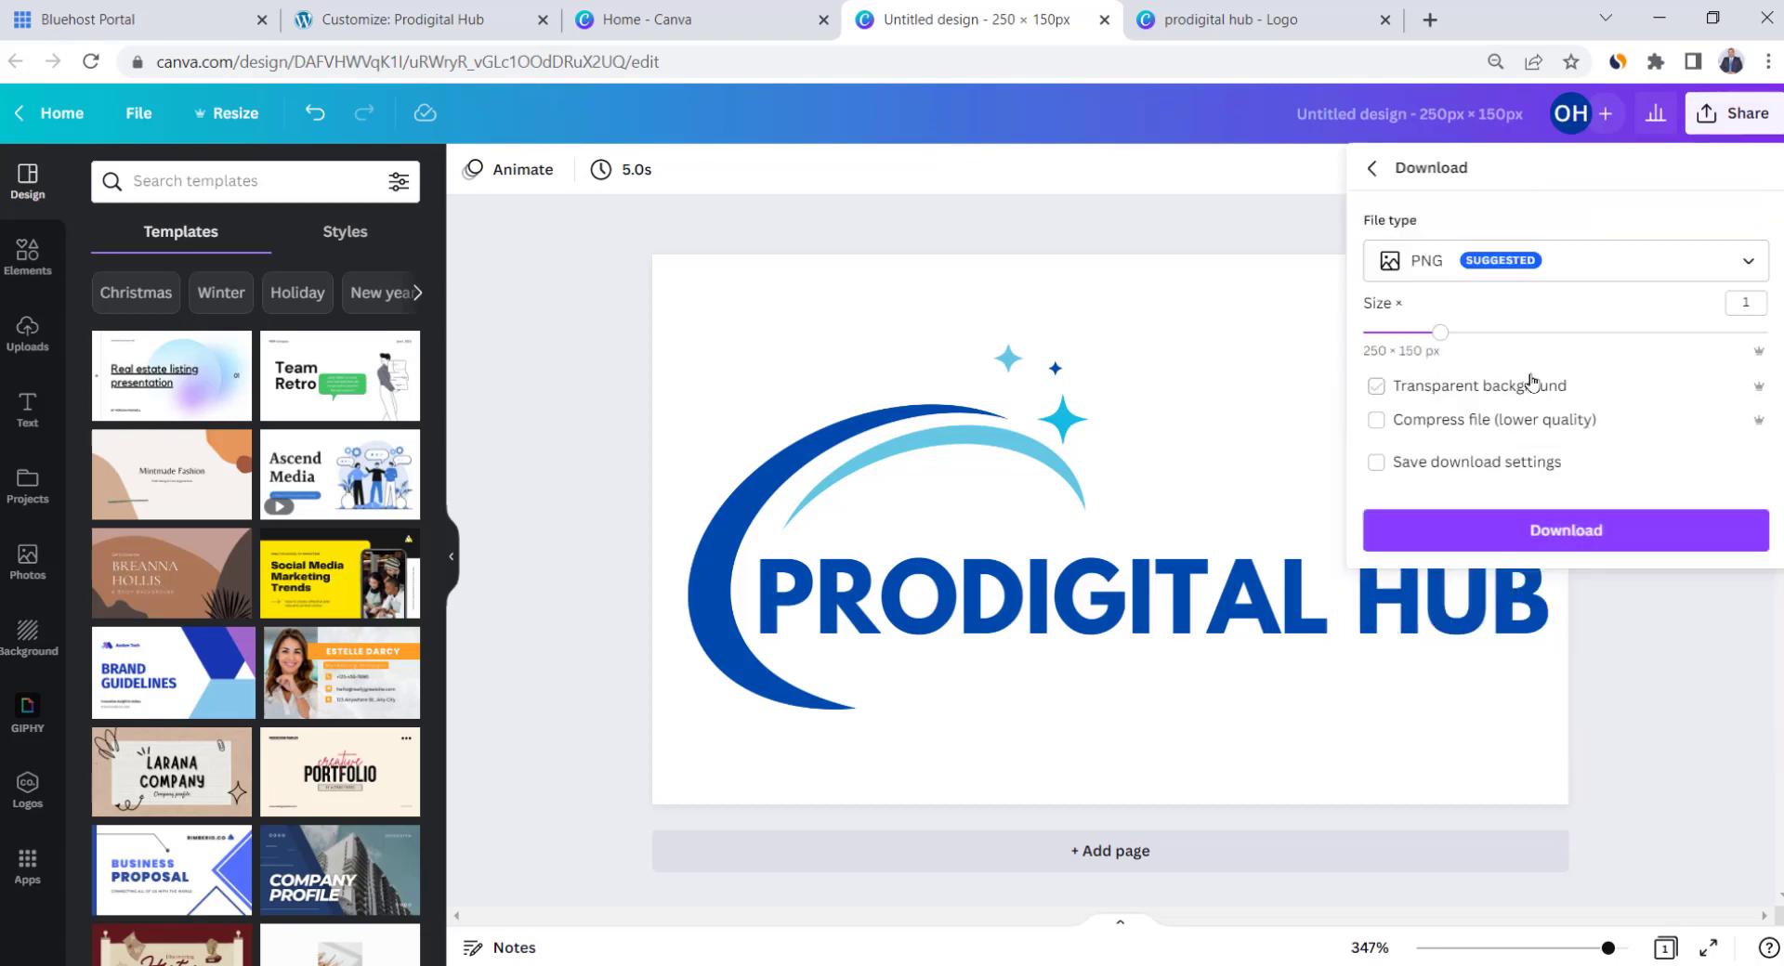
click(1544, 526)
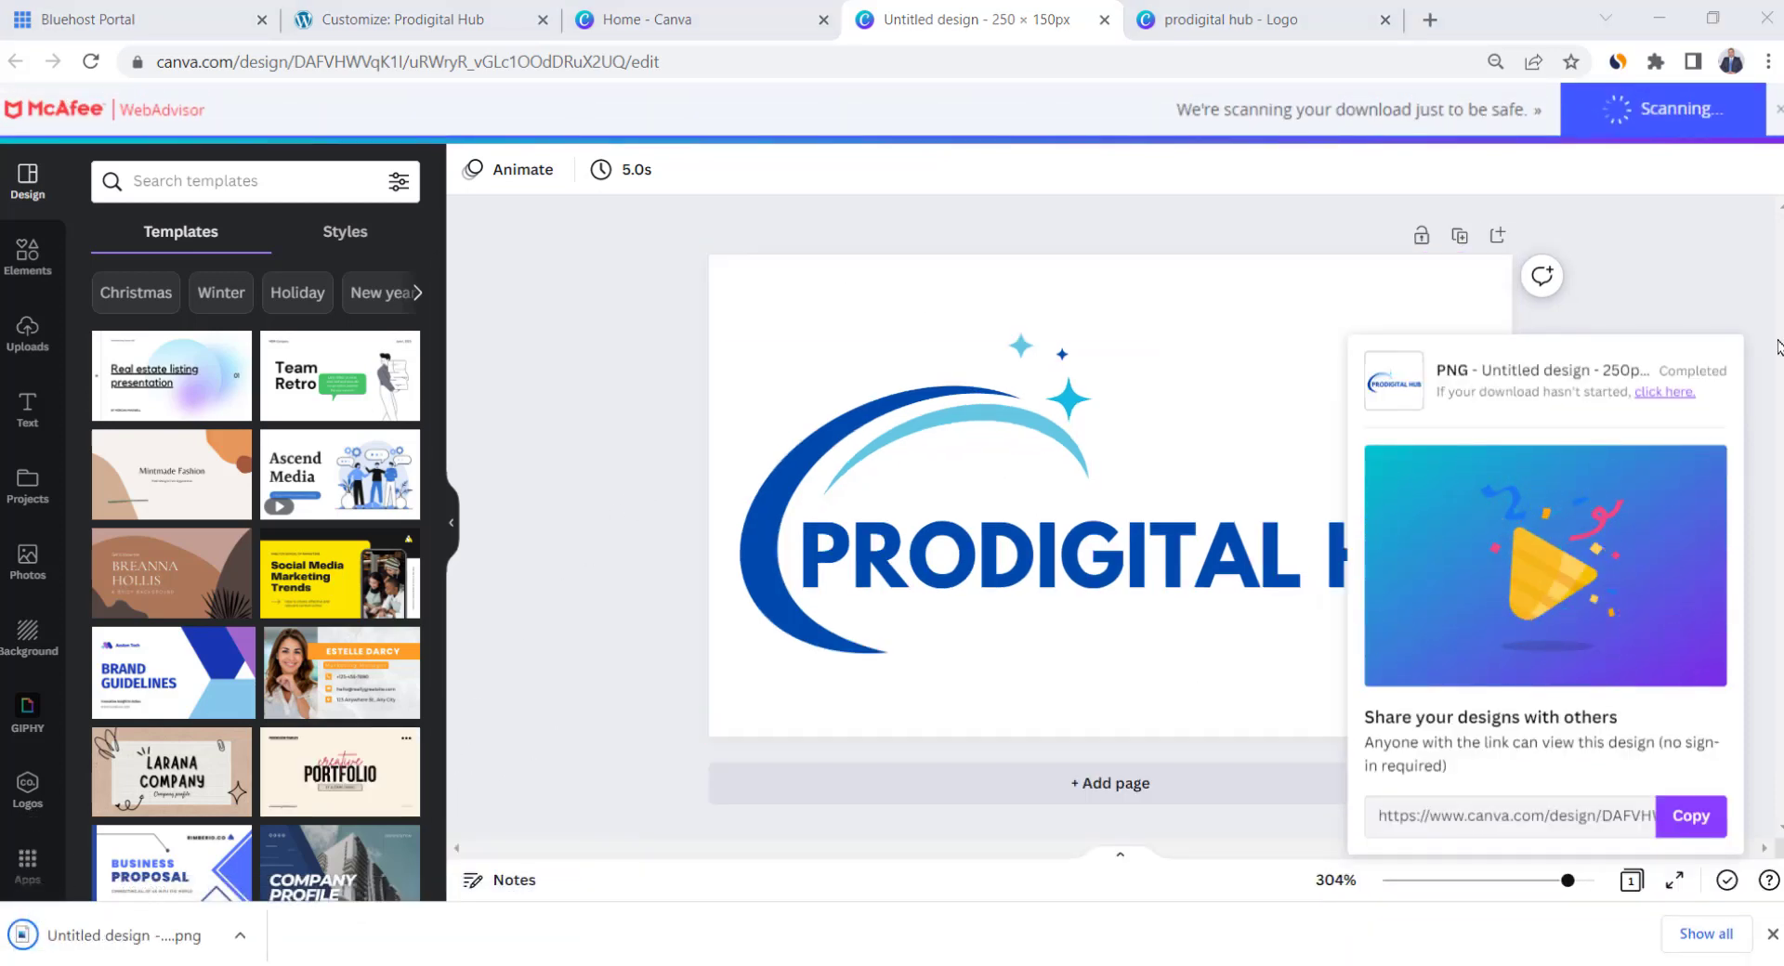
click(1726, 319)
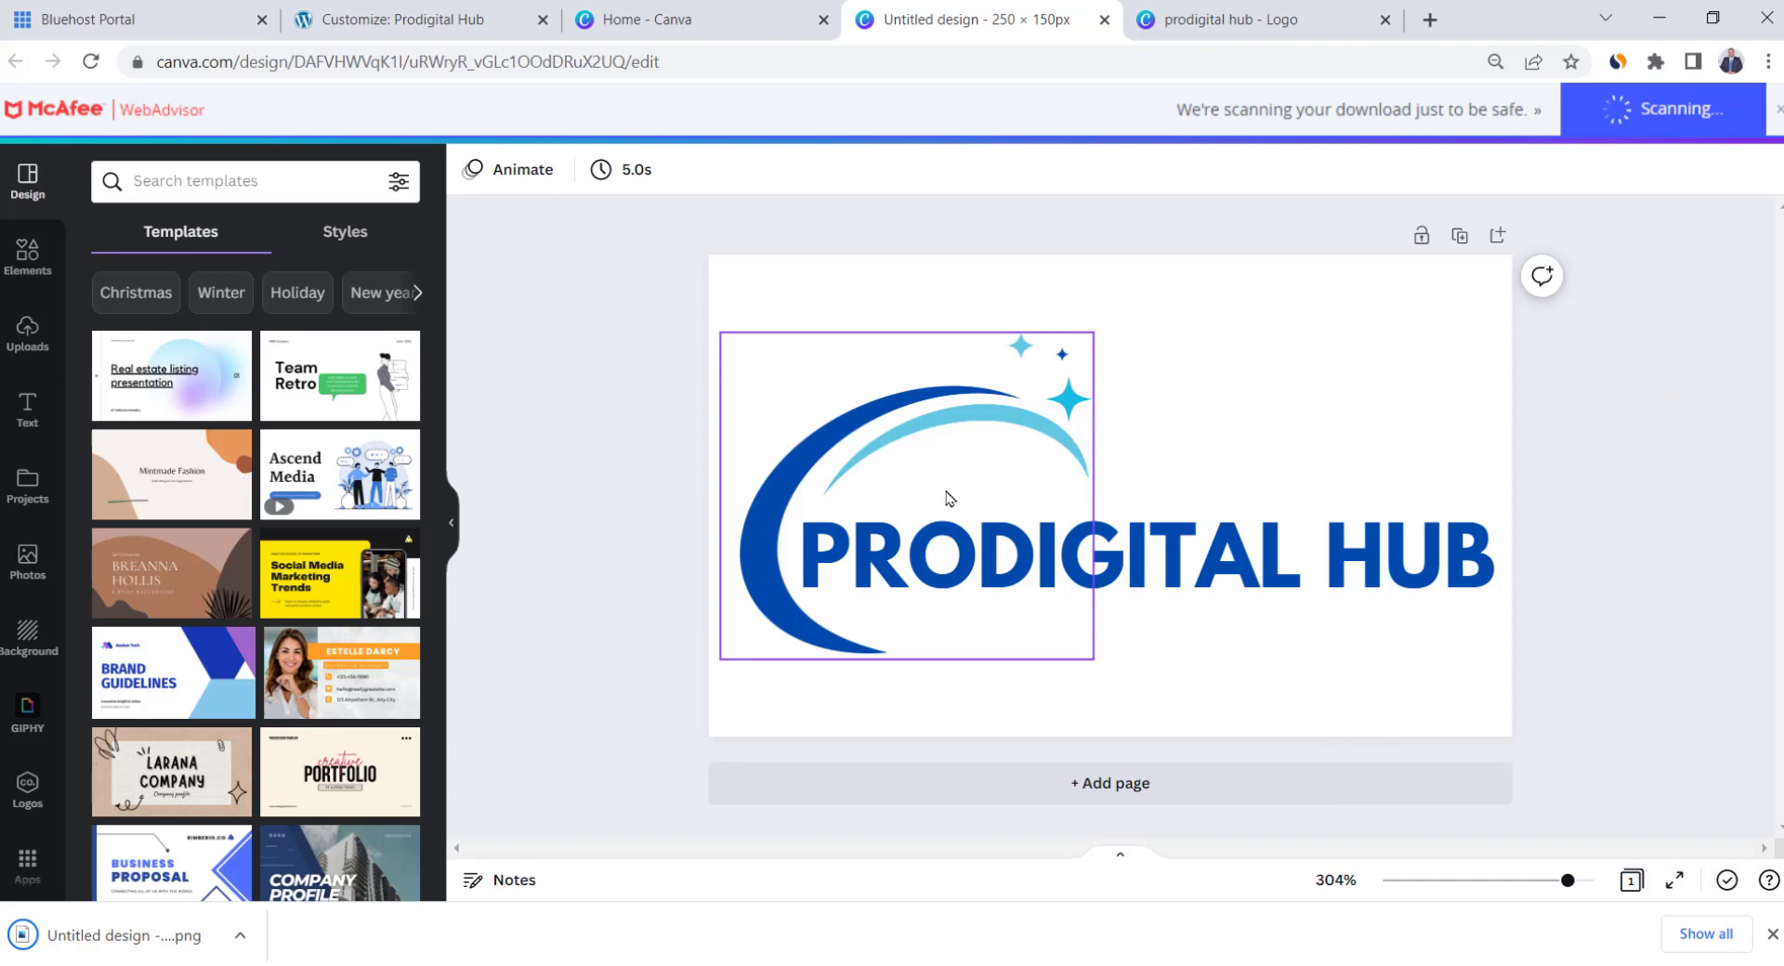
Turn the PRODIGITAL HUB text and the light-blue, cyan and dark-blue logo parts white
click(1294, 586)
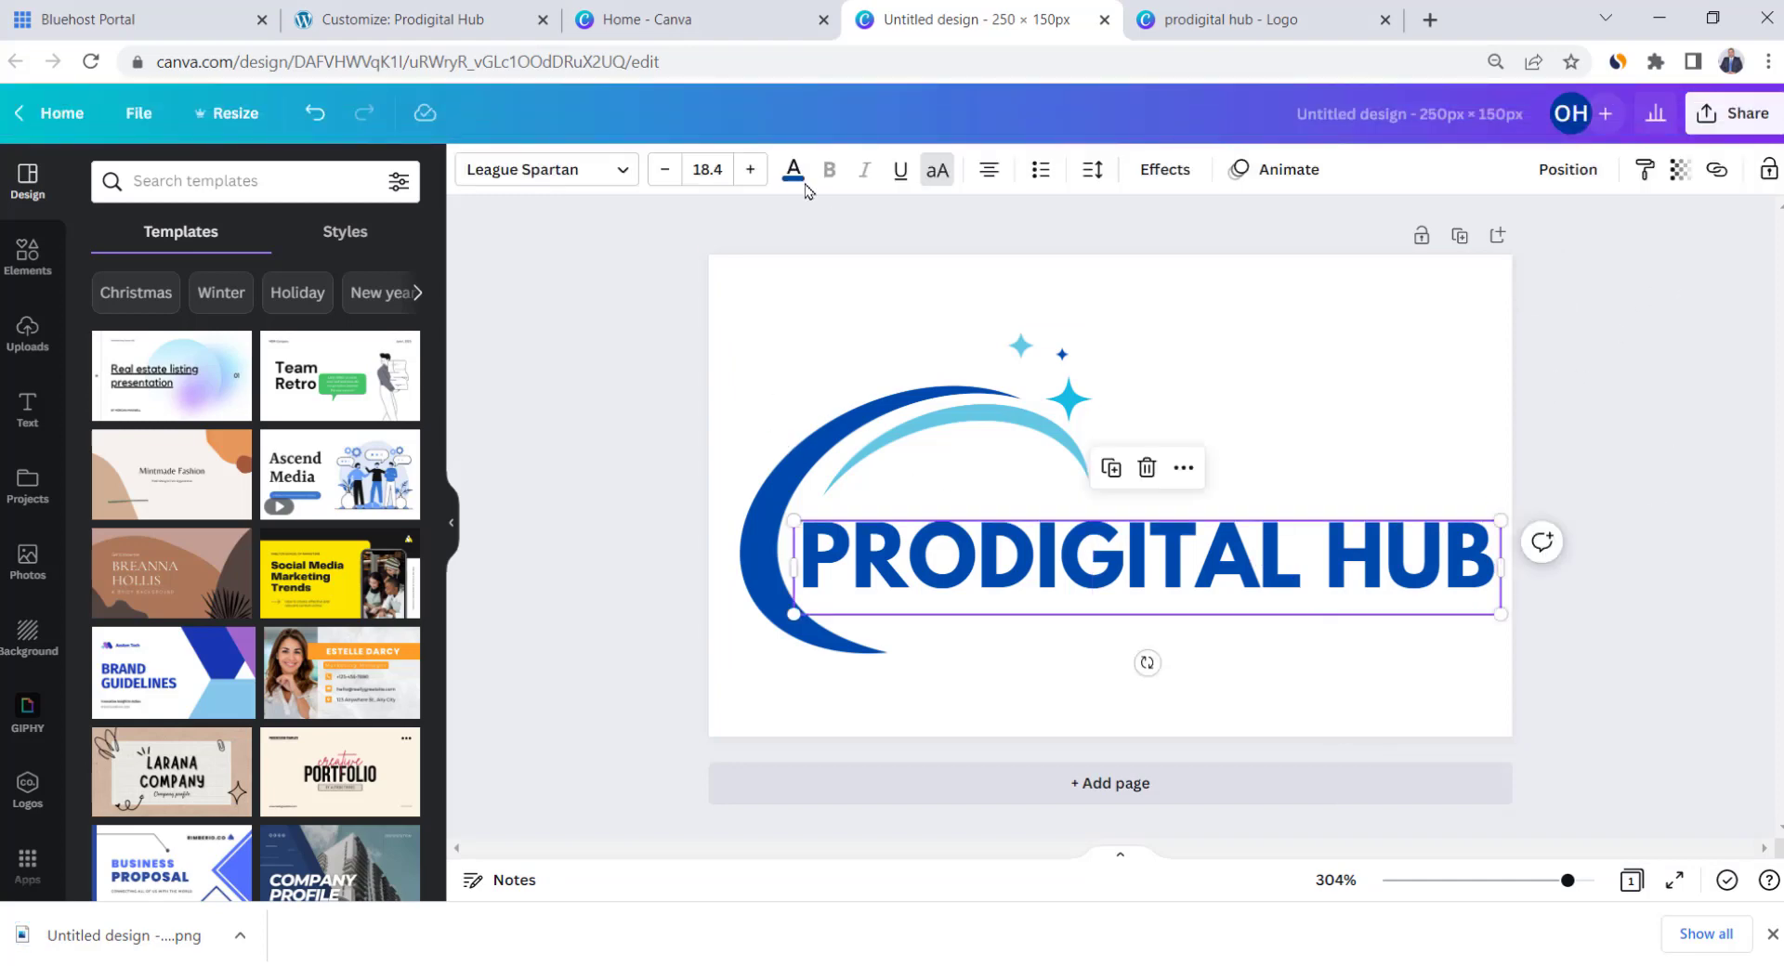
click(793, 172)
click(340, 279)
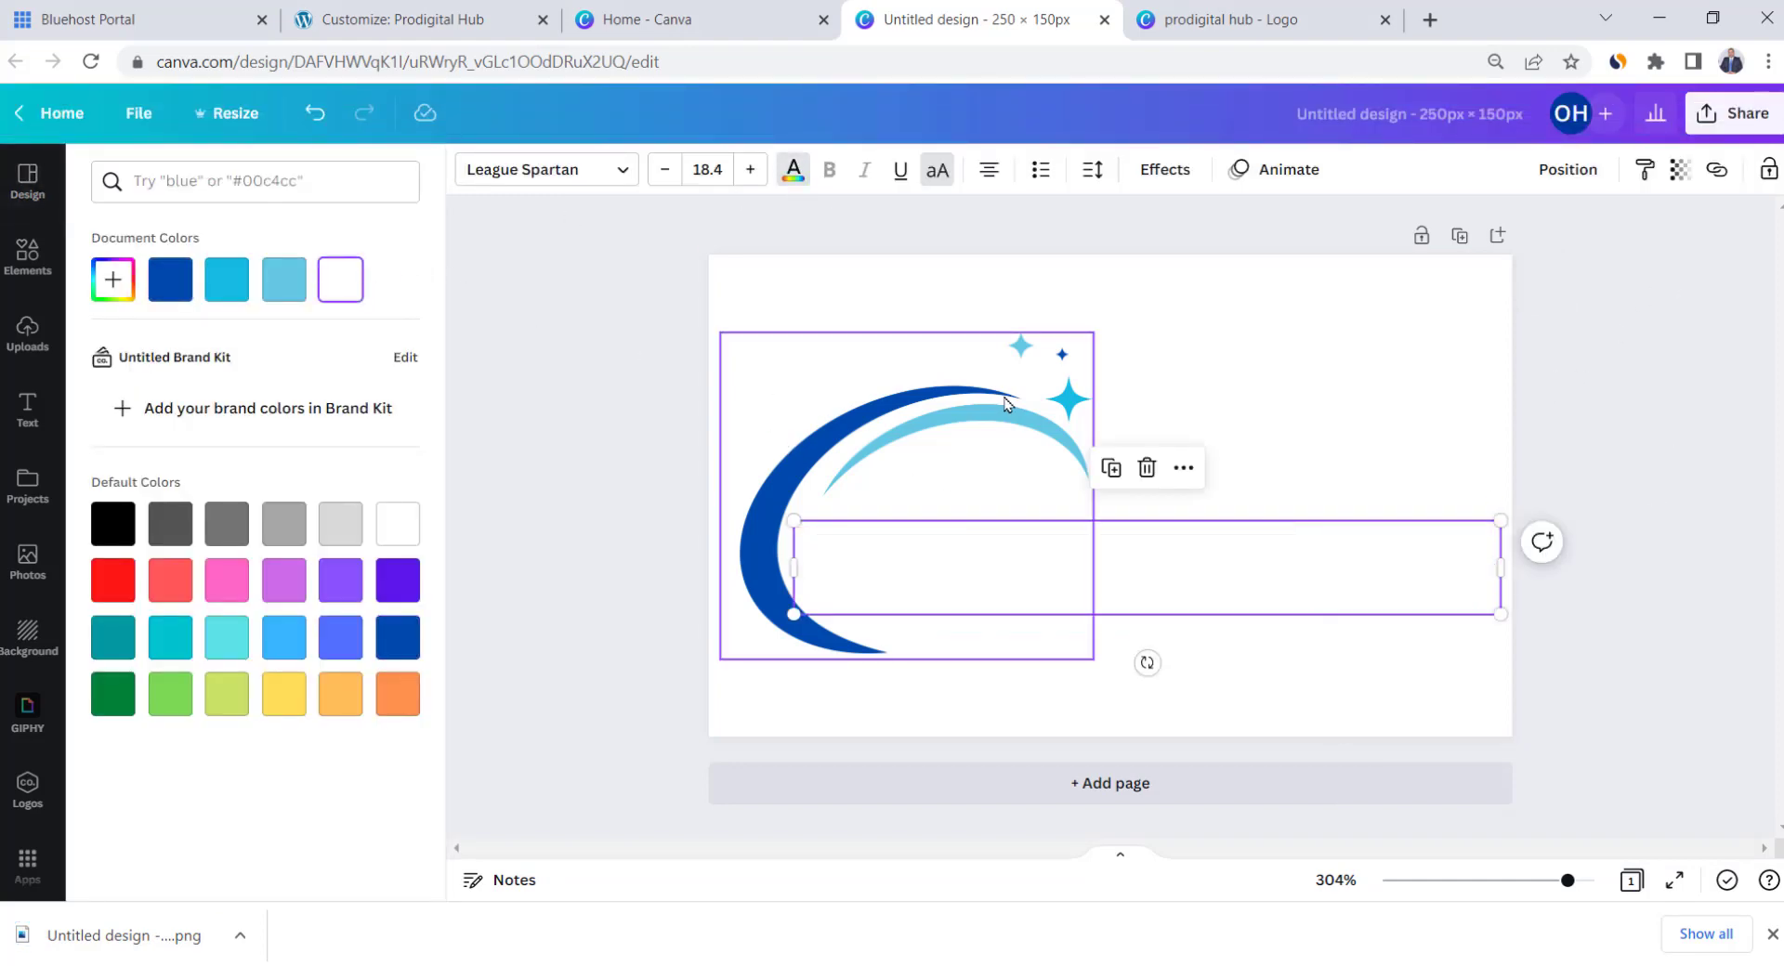
click(1006, 404)
click(506, 170)
click(340, 279)
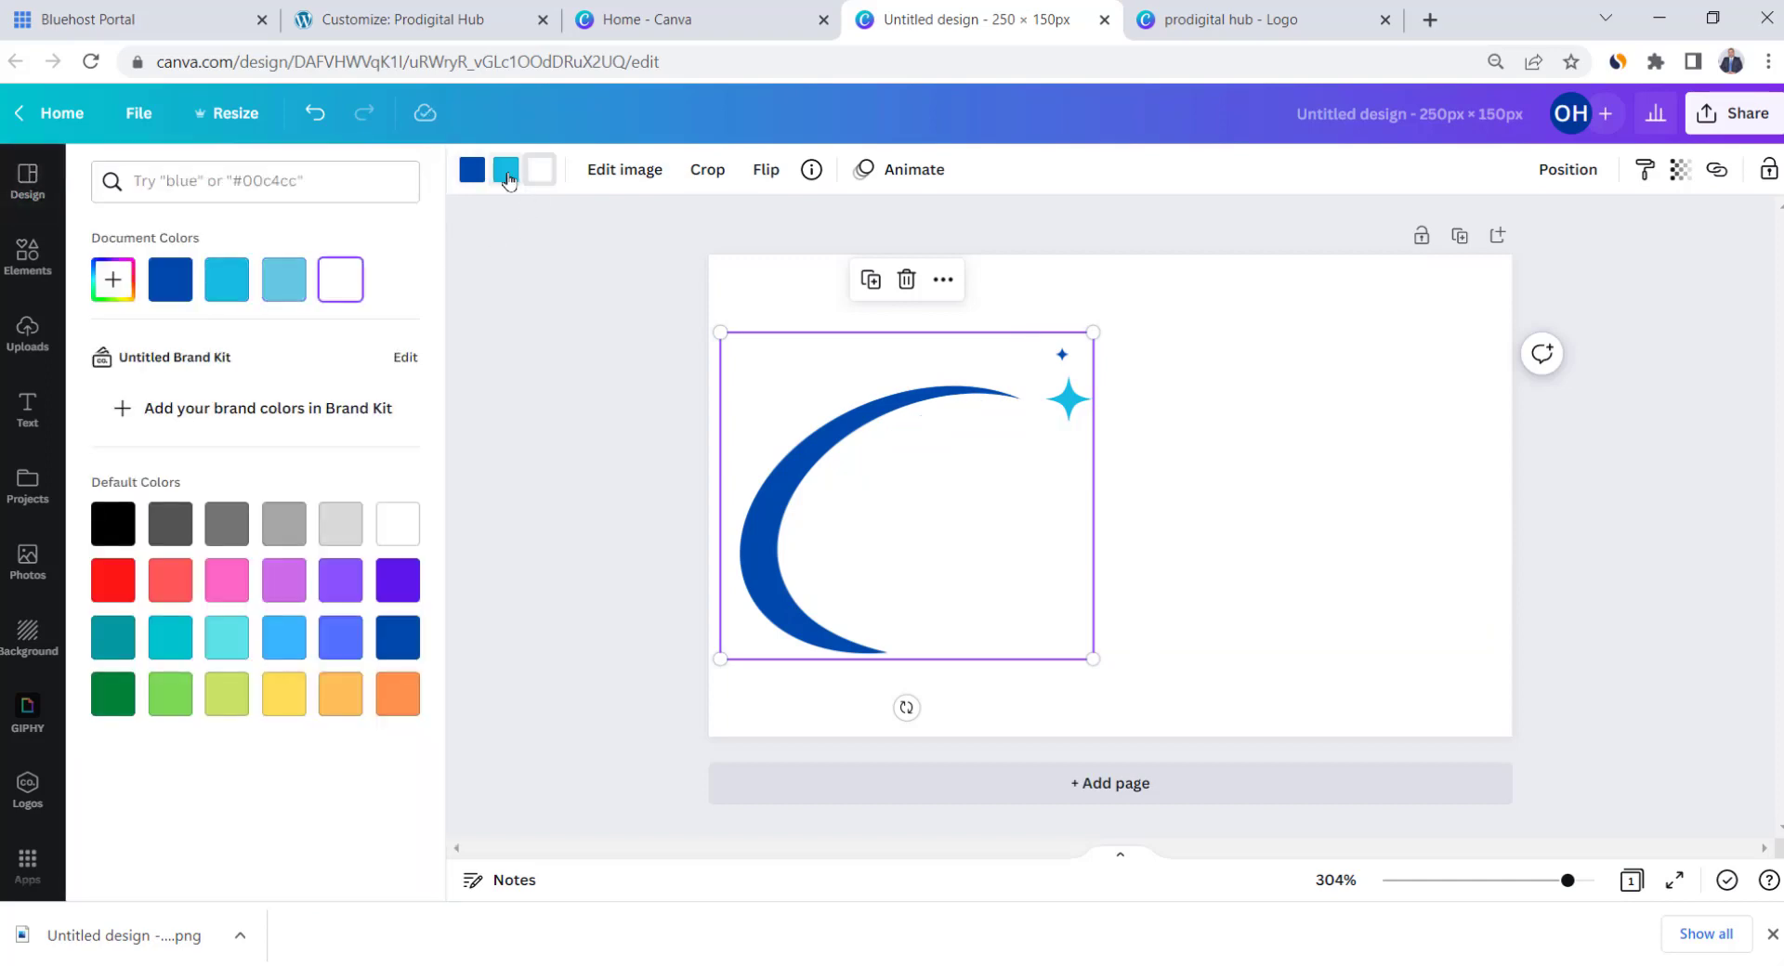
click(507, 172)
click(342, 279)
click(472, 170)
click(342, 279)
click(1626, 297)
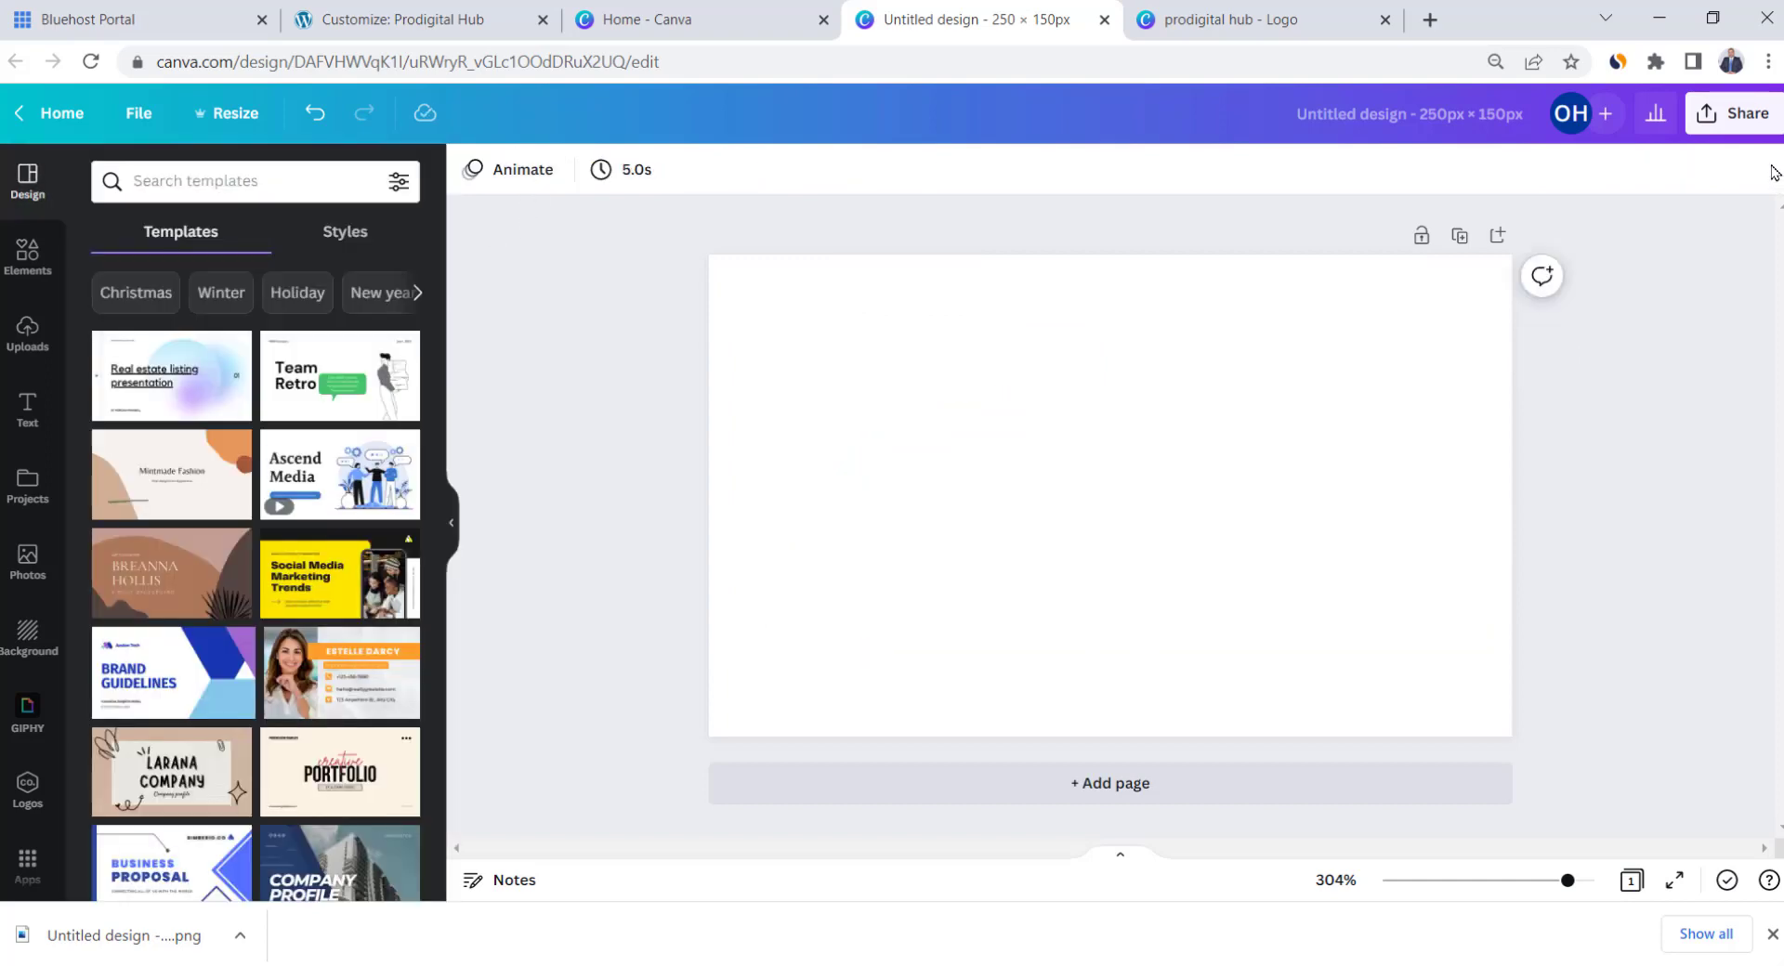
Download the white logo as a PNG with a transparent background
click(1746, 115)
click(1507, 617)
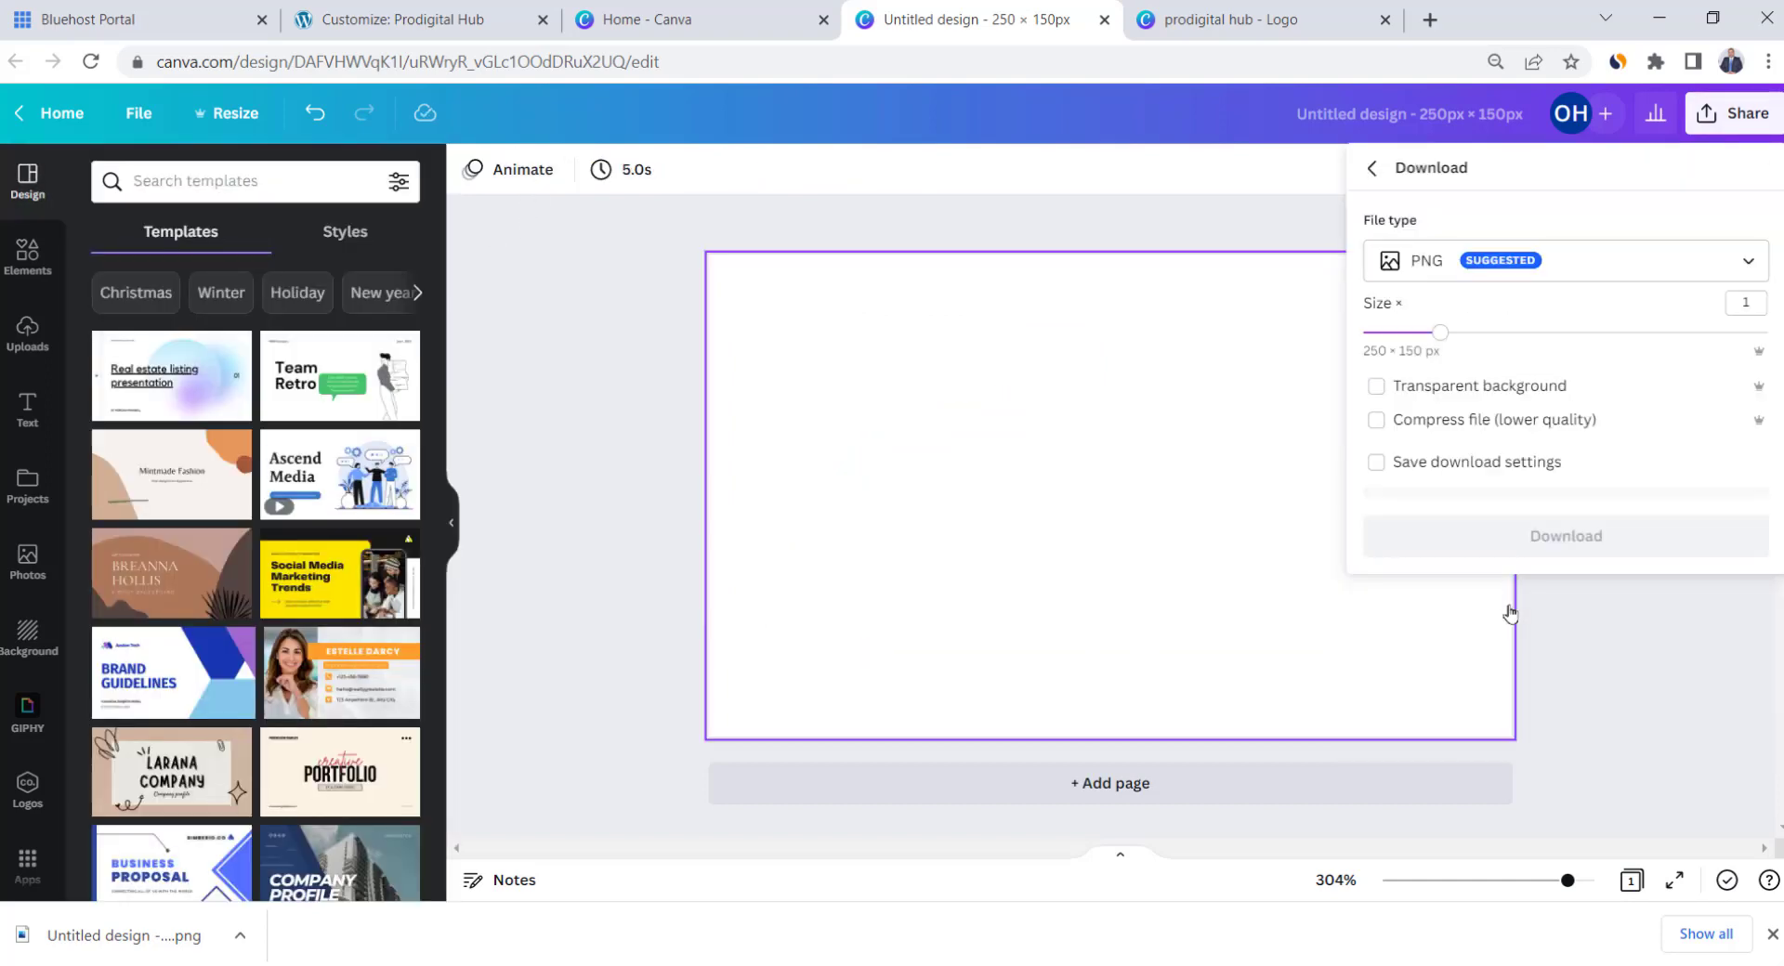
click(1508, 398)
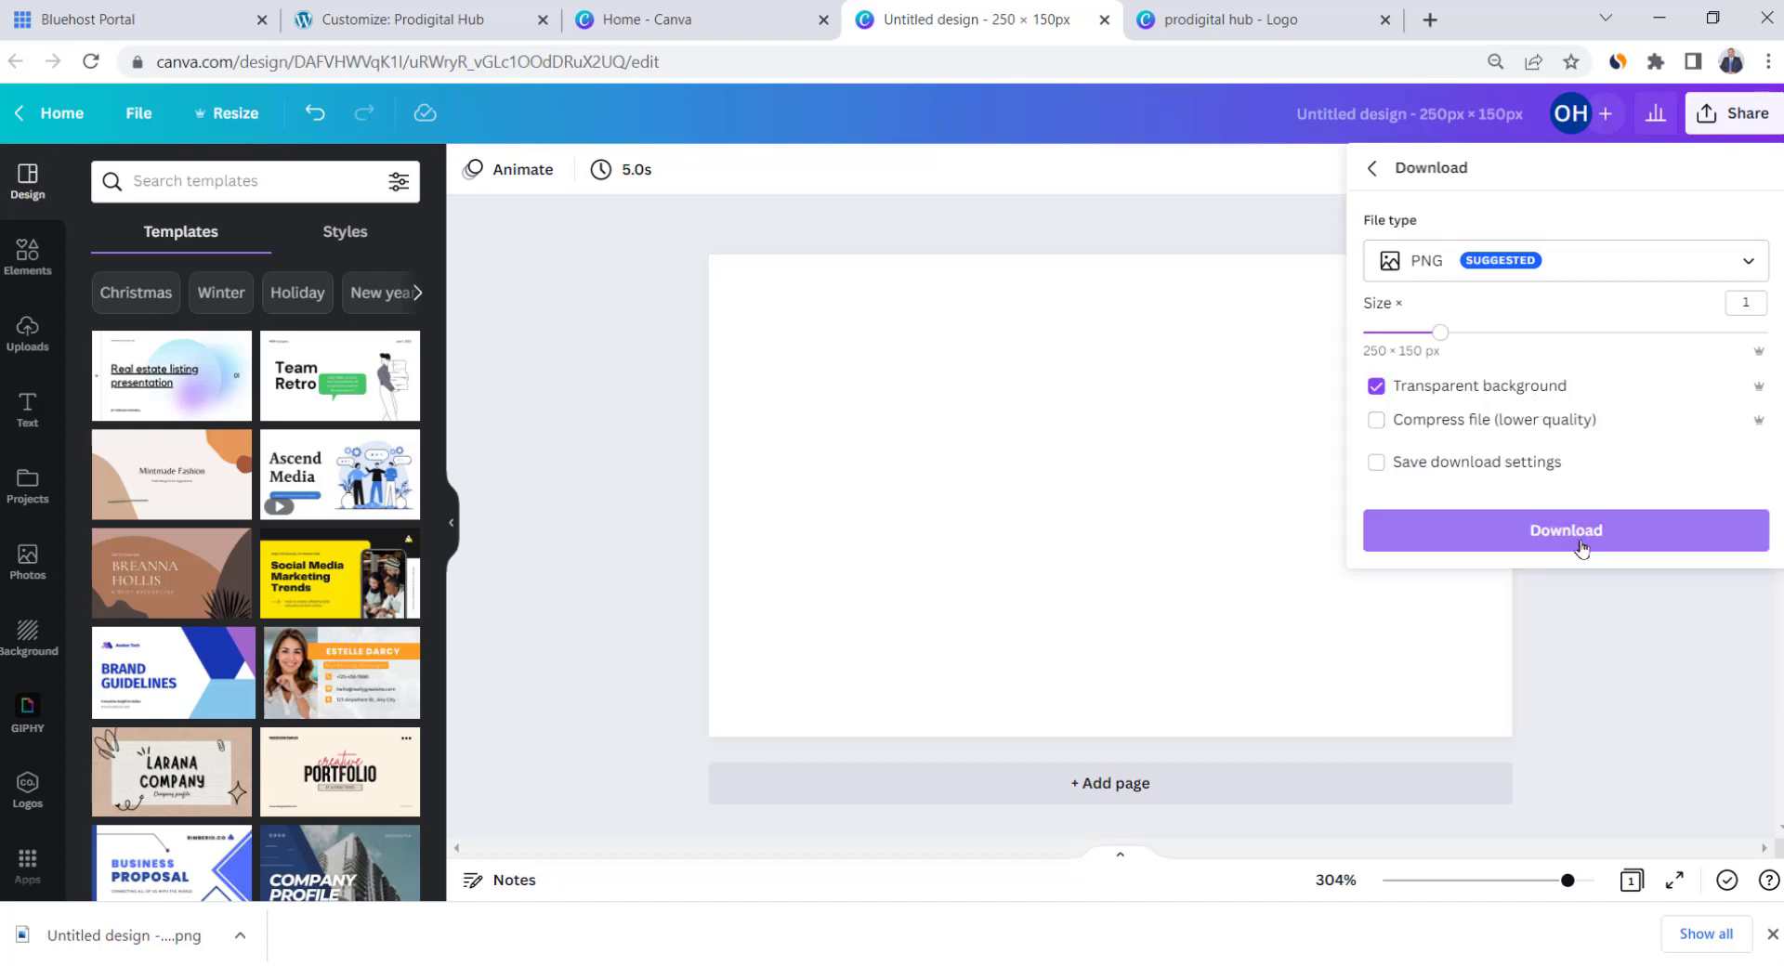
click(1660, 546)
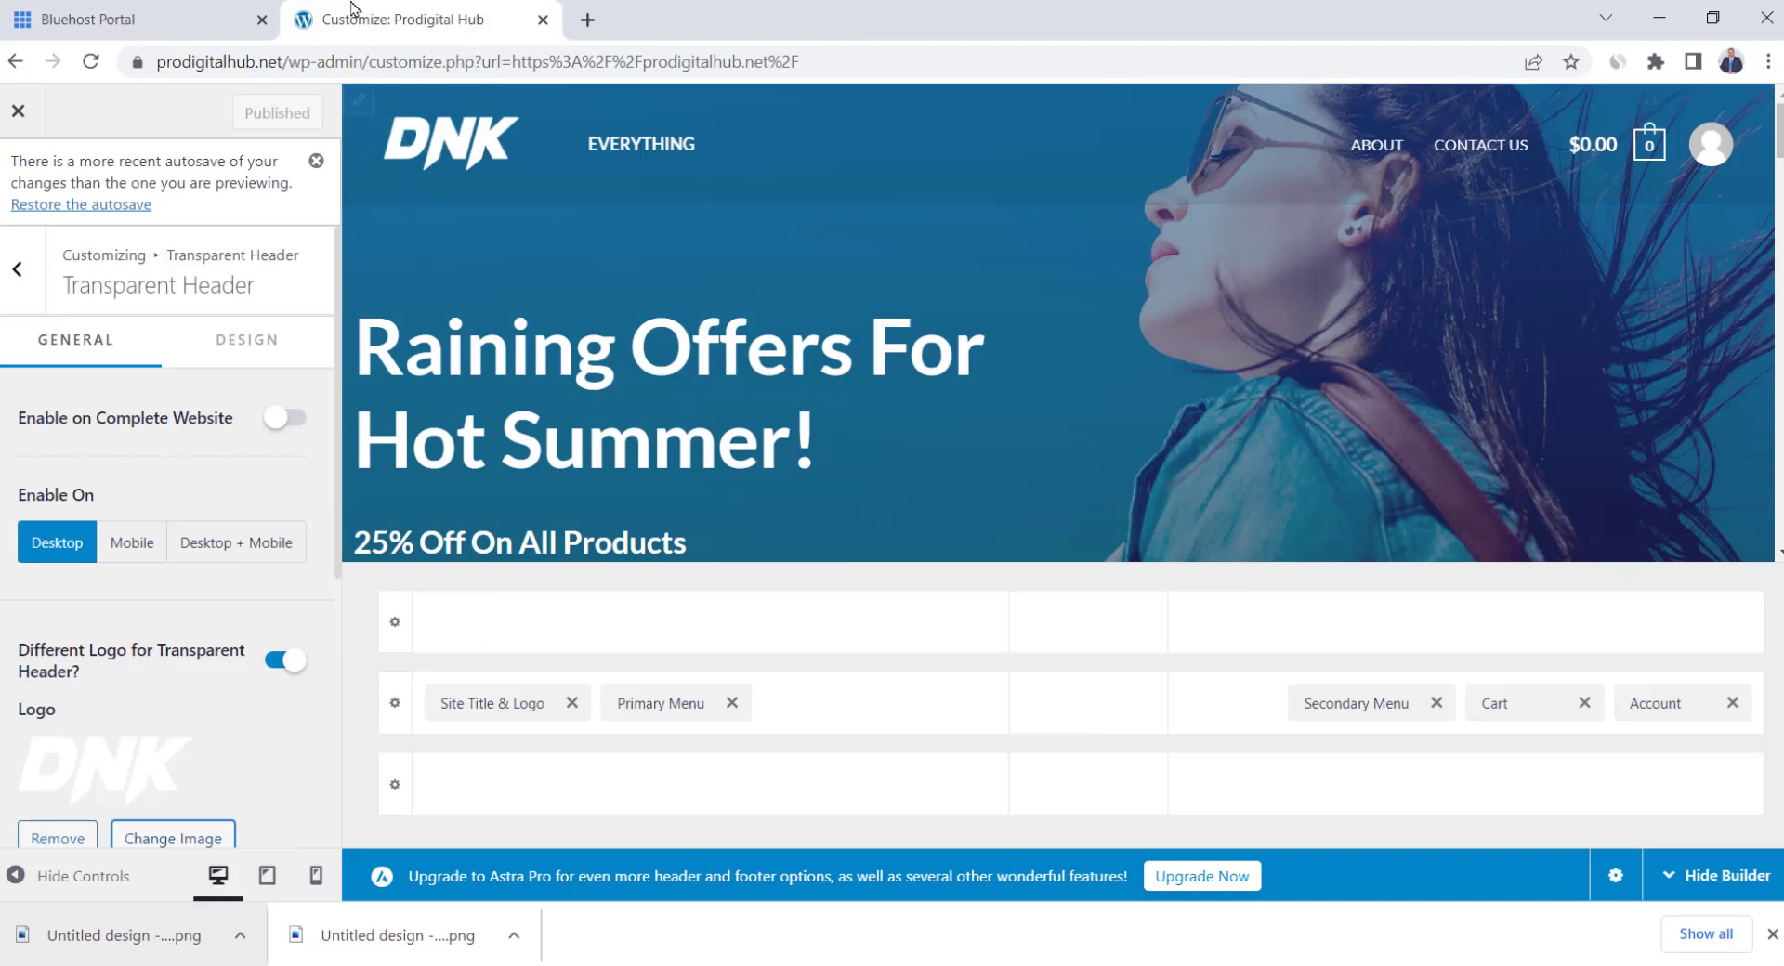
Upload White Logo.png and set it as the Transparent Header logo
scroll(176, 609, down, 3)
click(179, 609)
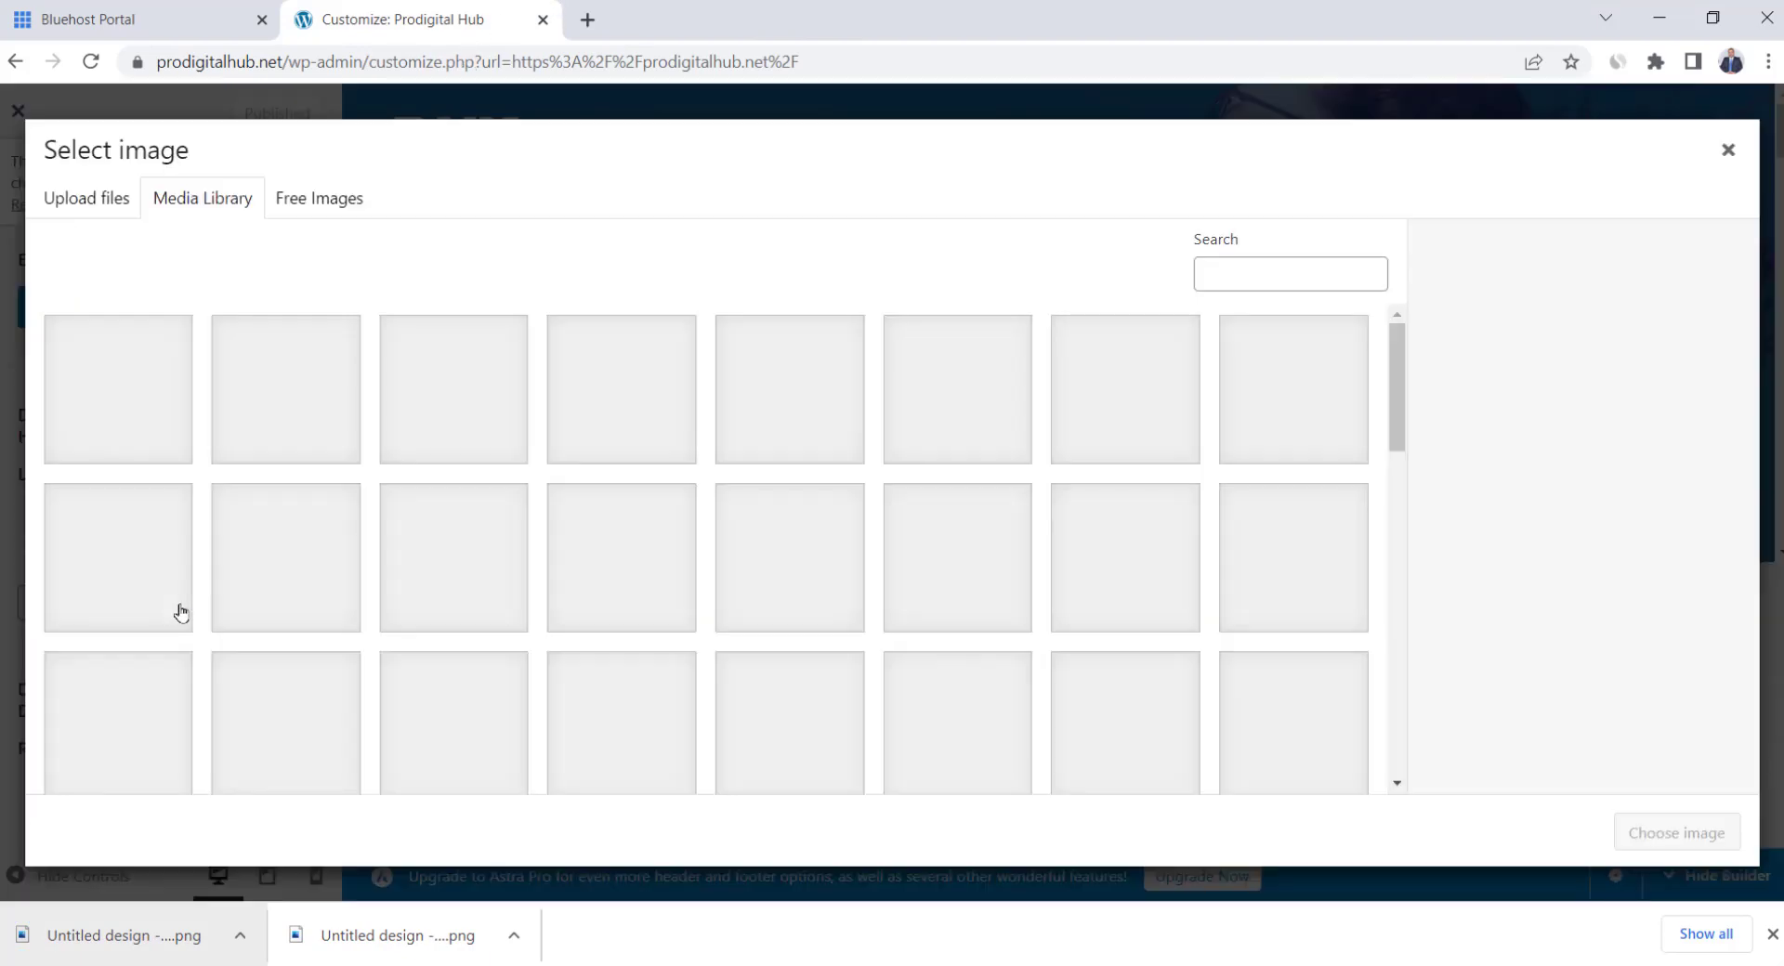
click(87, 198)
click(892, 517)
click(553, 383)
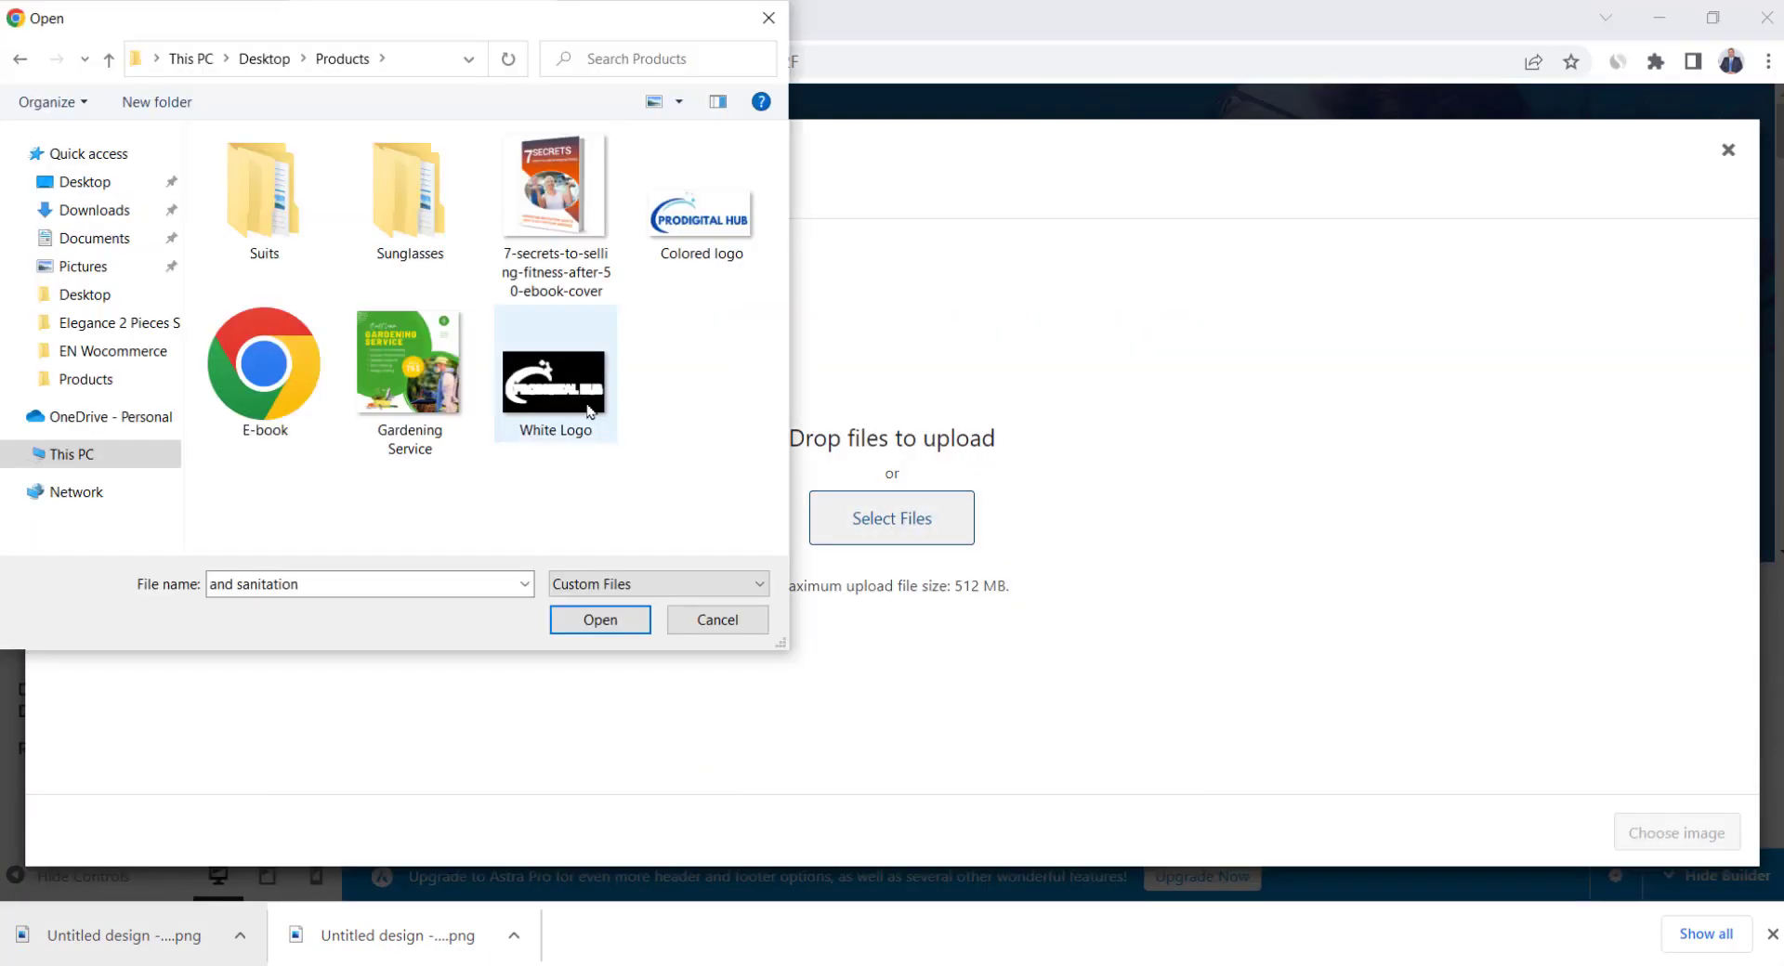
double_click(530, 408)
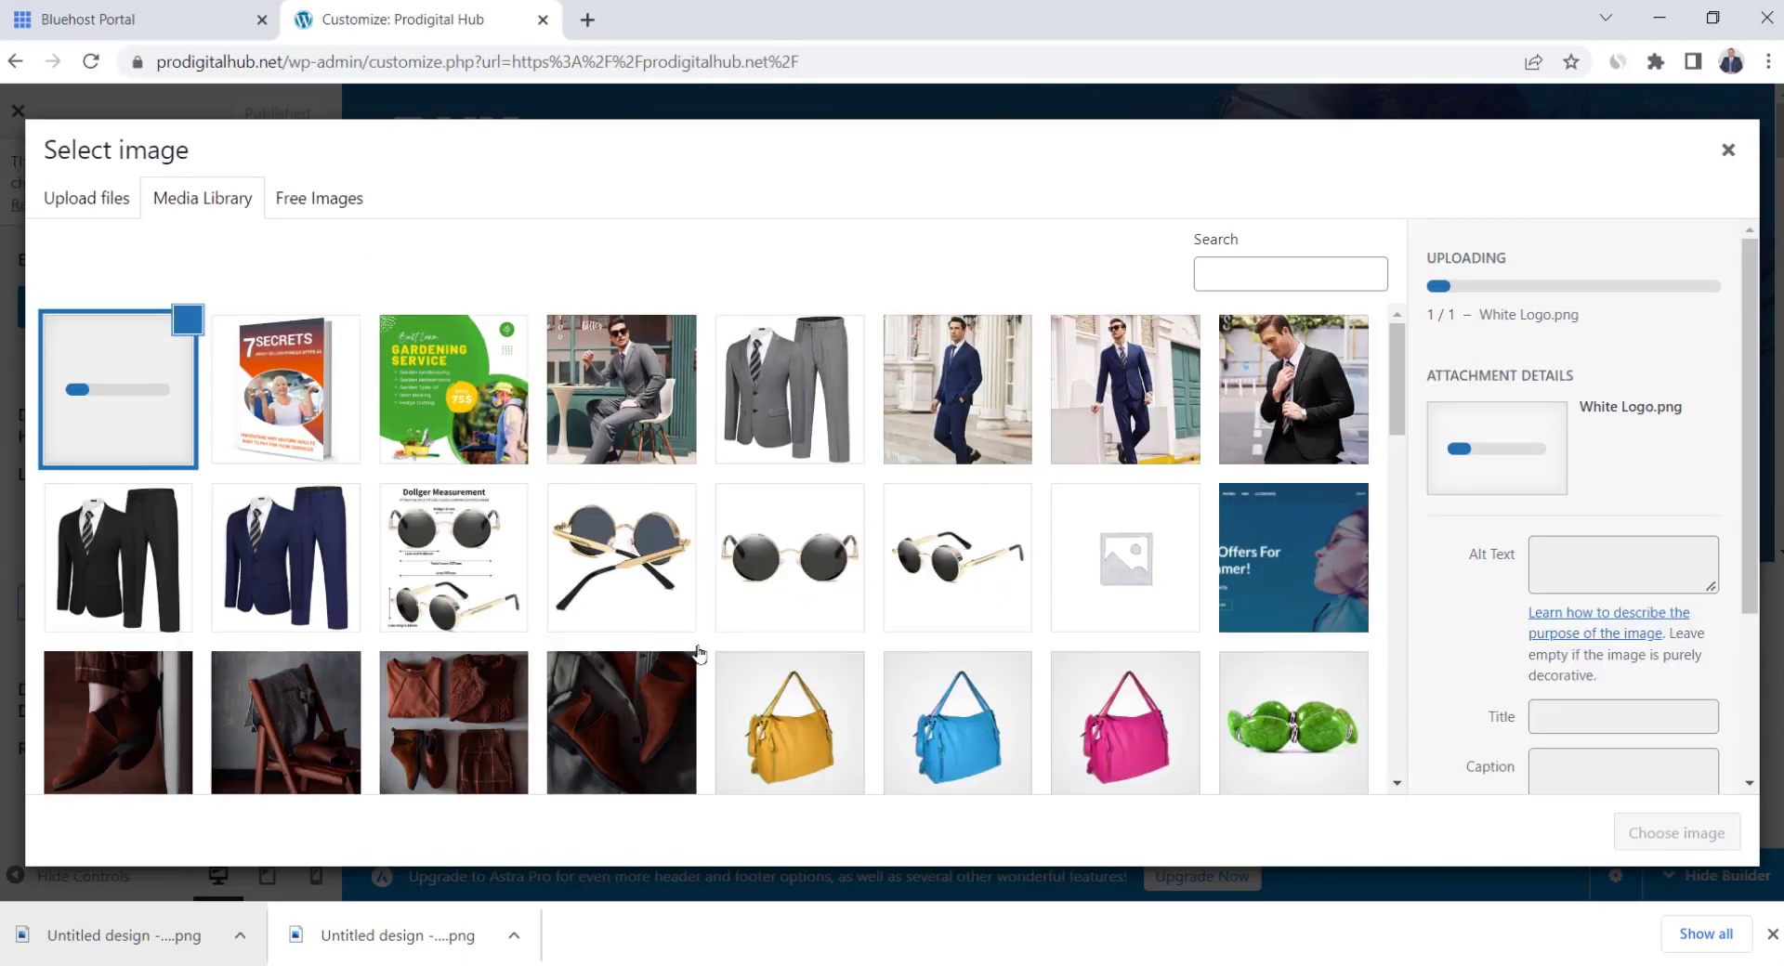
click(1663, 836)
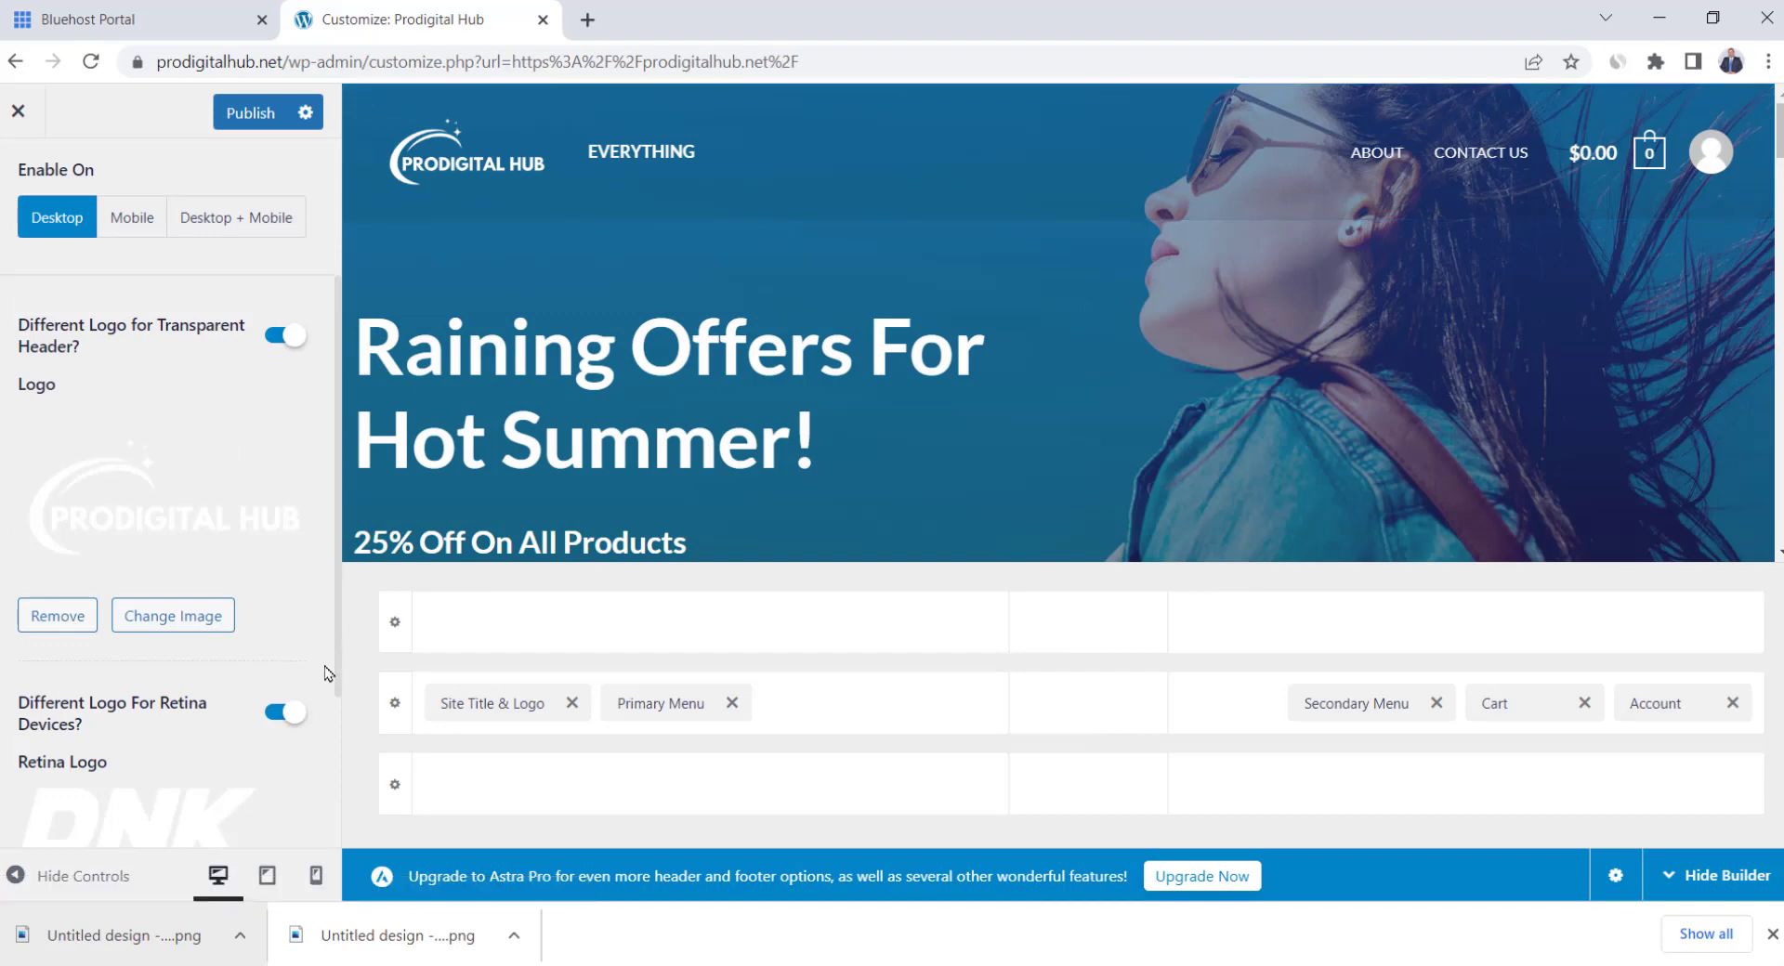
Use the same white logo as the Retina Logo and widen the logo to 153 px
scroll(268, 638, down, 3)
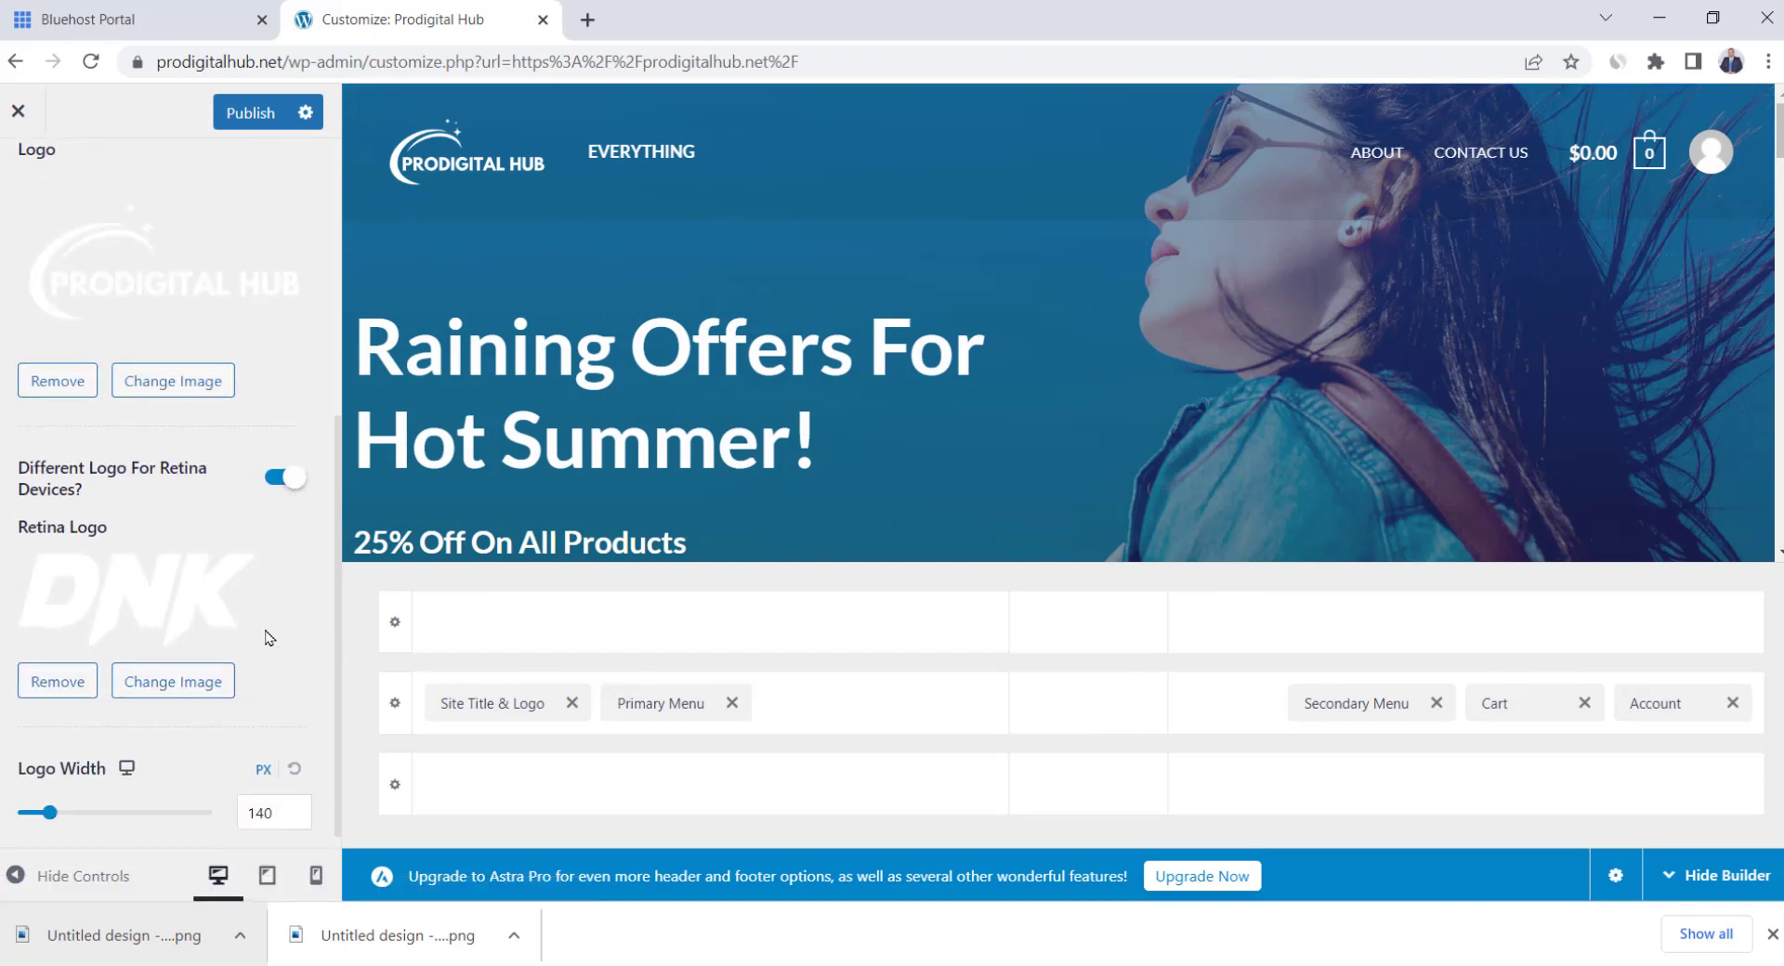
click(45, 572)
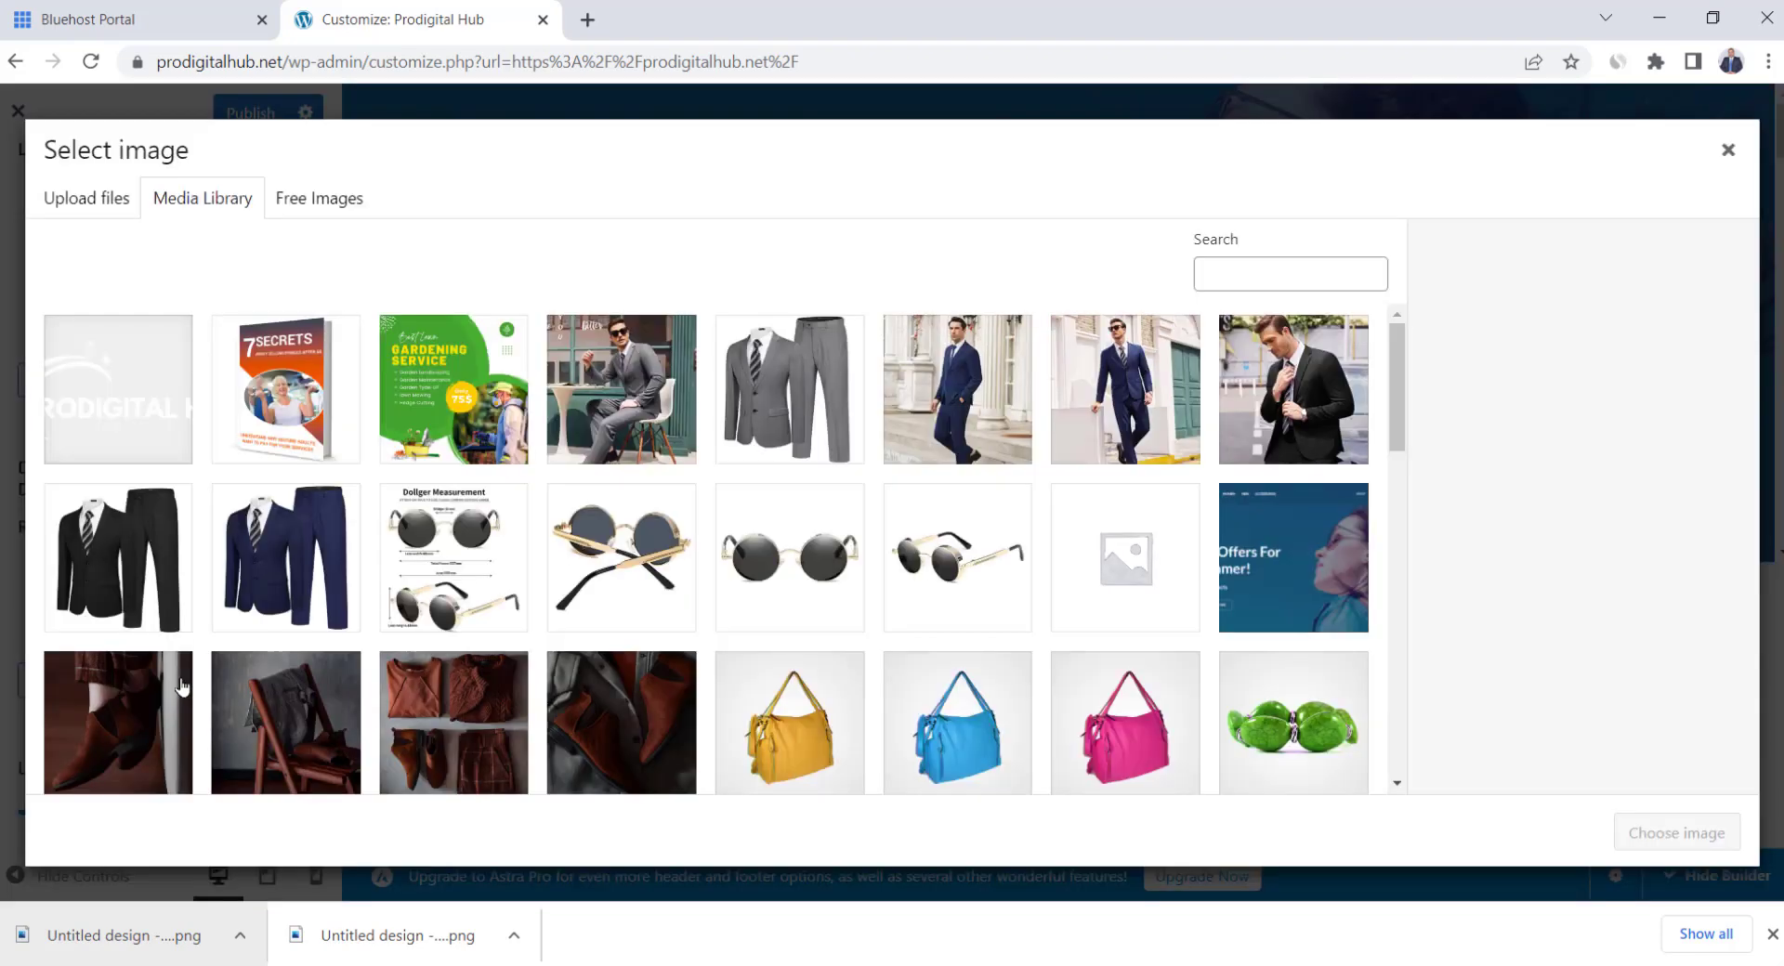
click(139, 398)
click(1664, 835)
scroll(57, 785, down, 1)
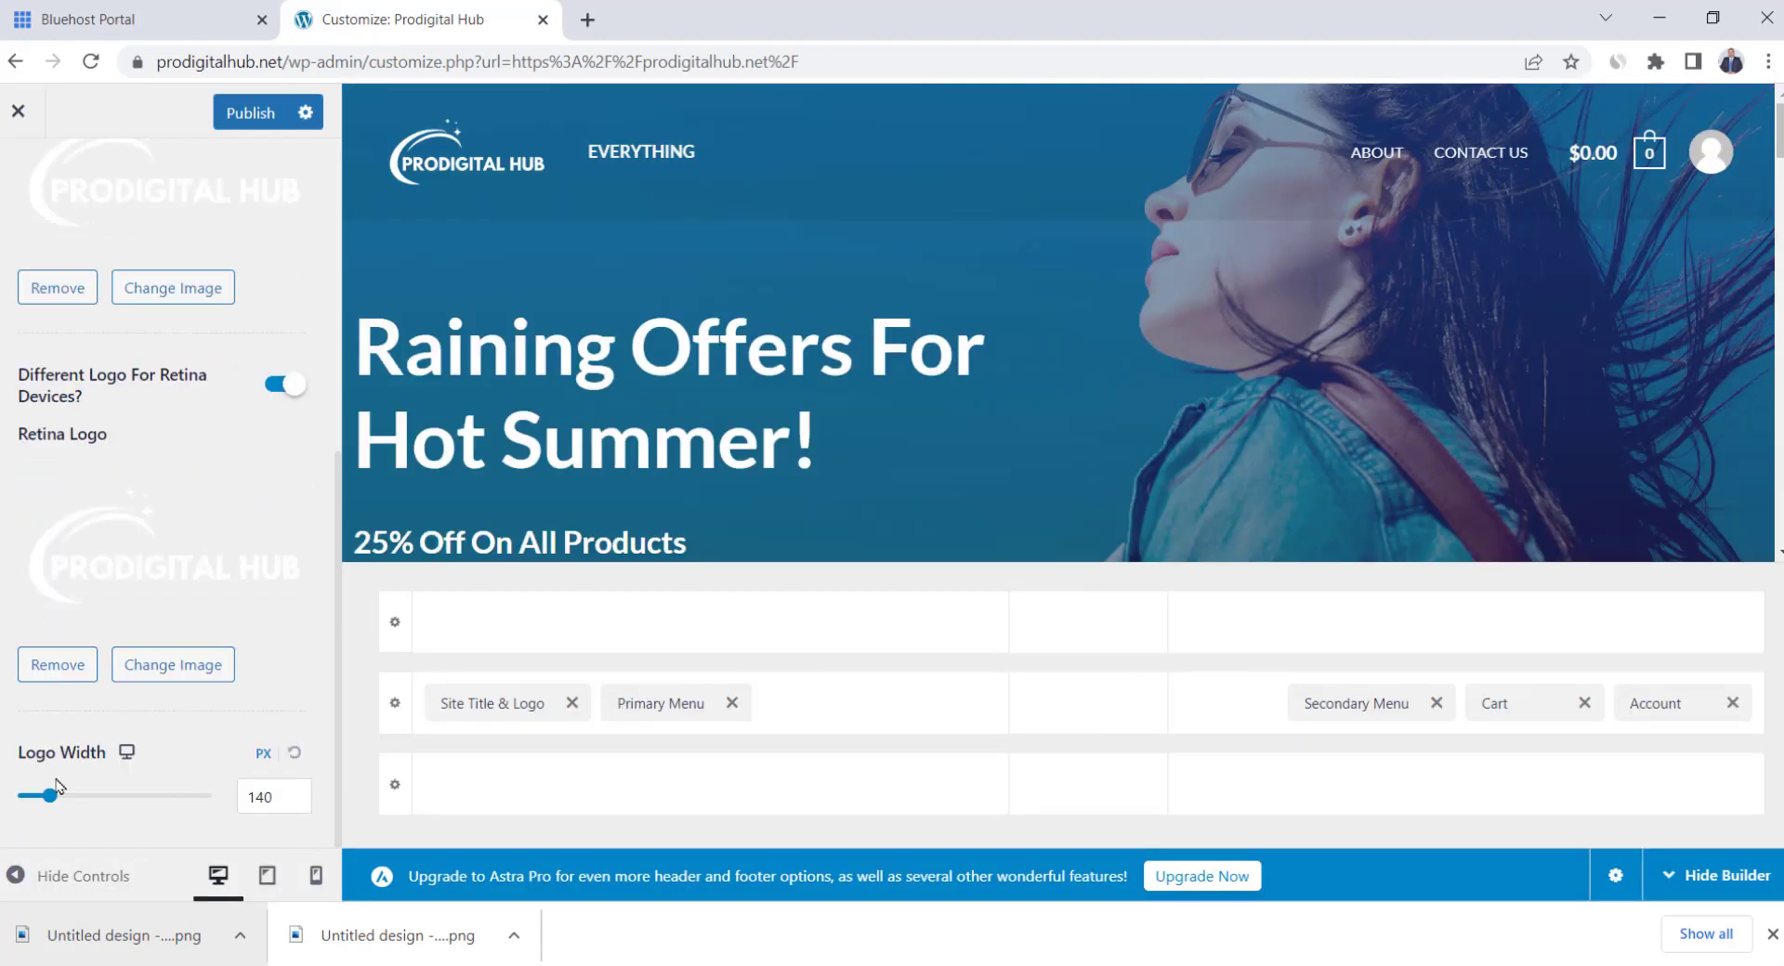
drag(53, 800, 60, 805)
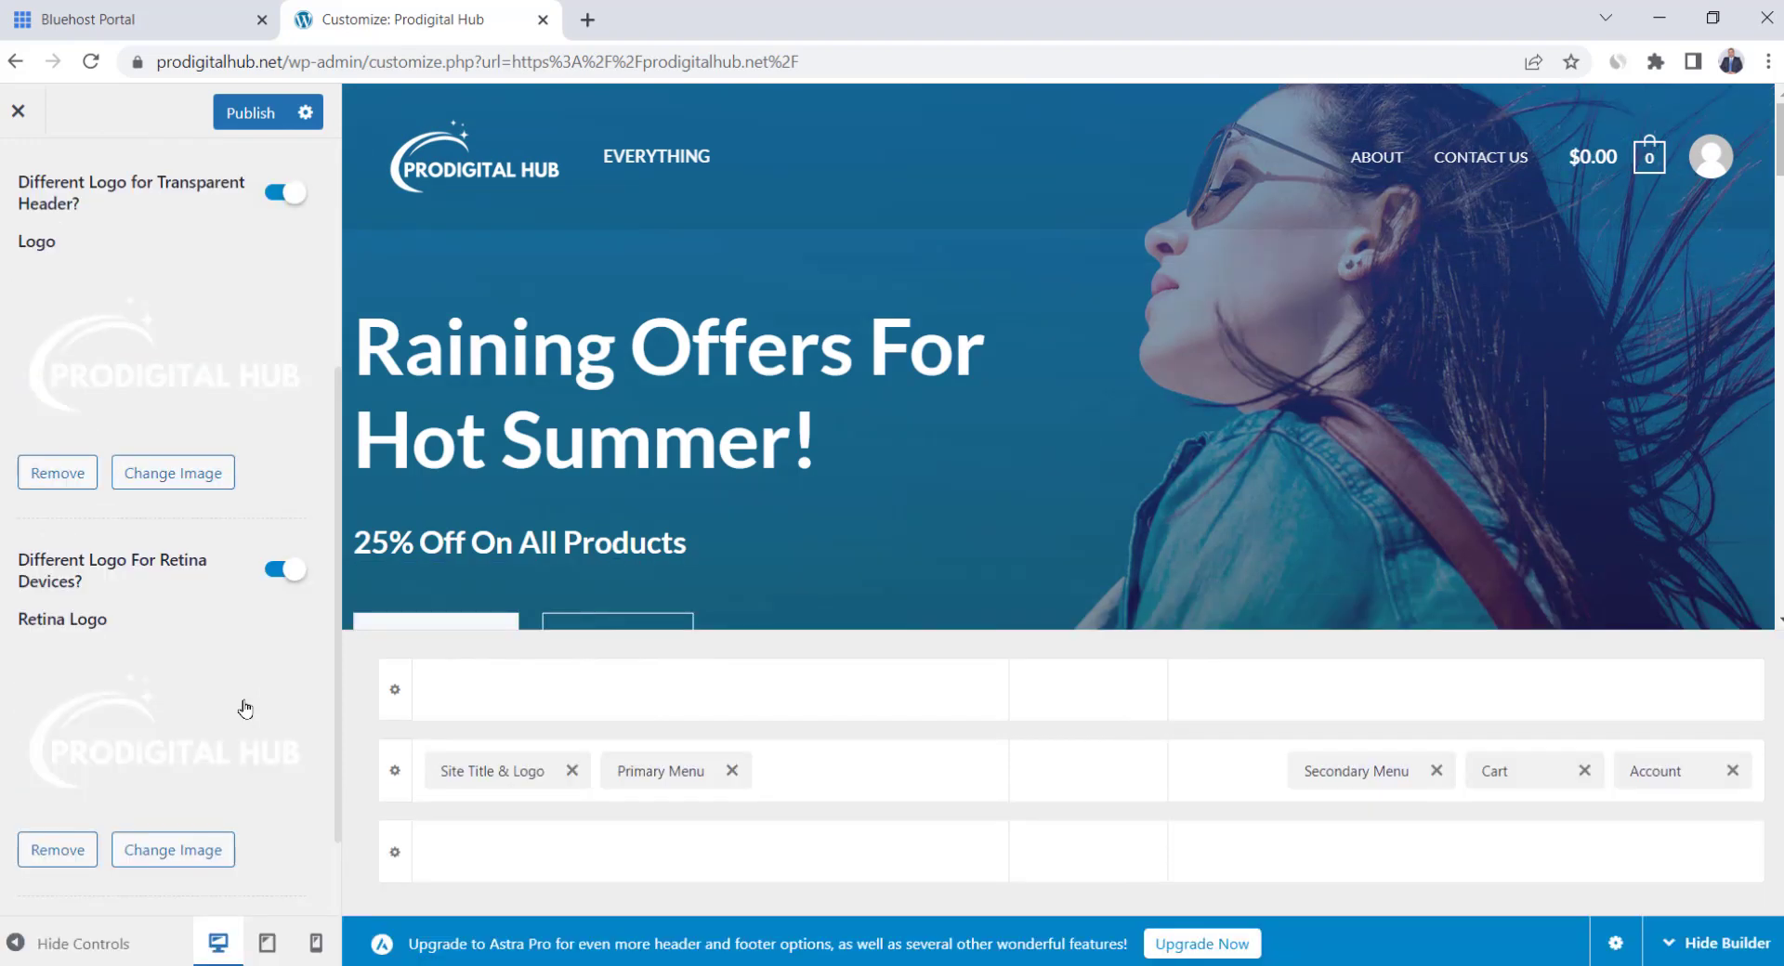
scroll(244, 709, up, 4)
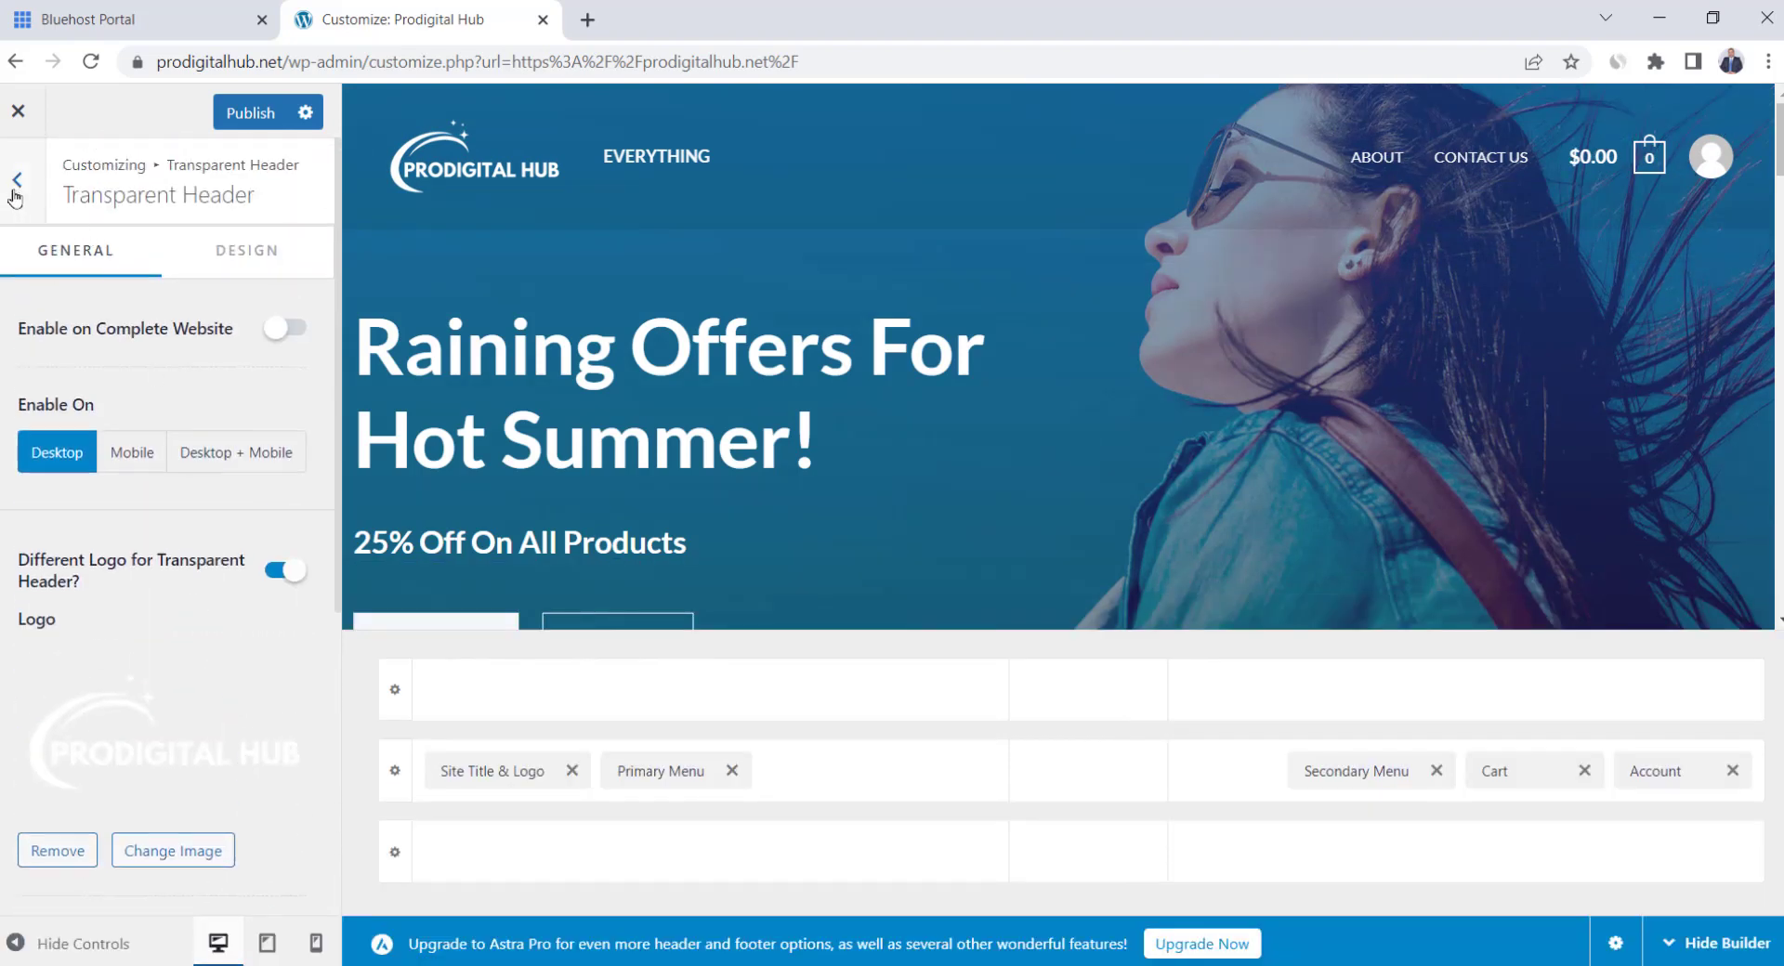
In Site Title & Logo, upload the Colored logo to replace DNK and start replacing the retina logo
click(16, 180)
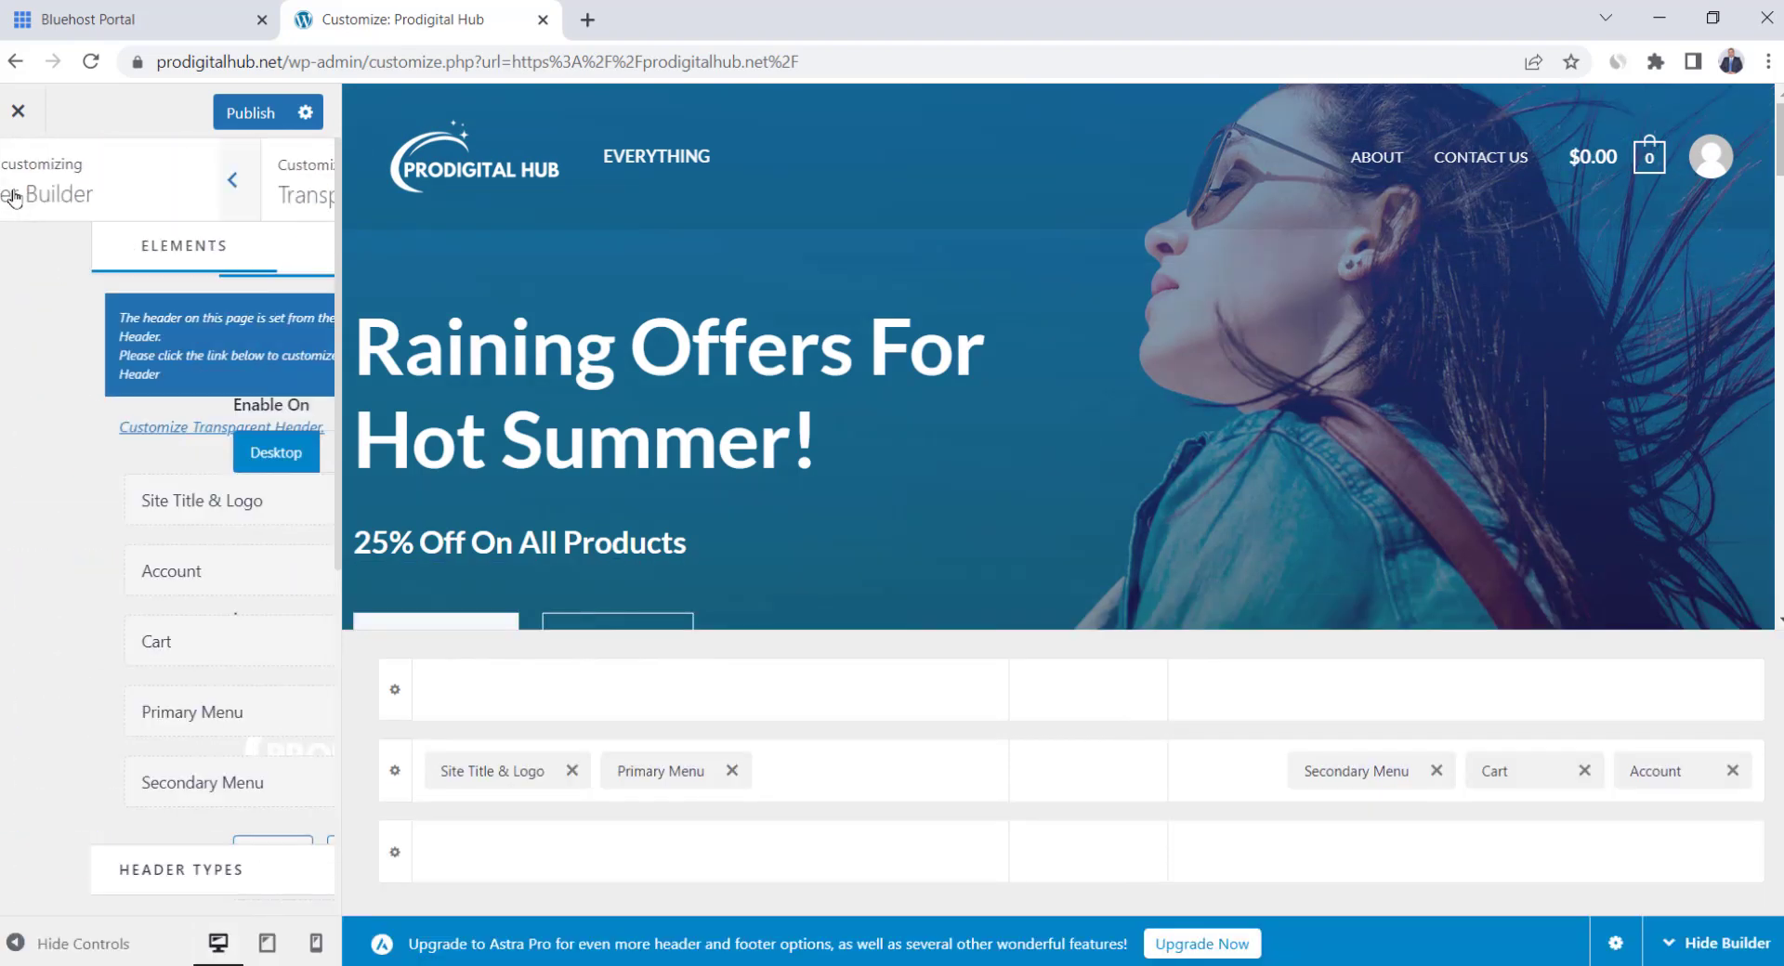
click(102, 514)
scroll(170, 645, down, 1)
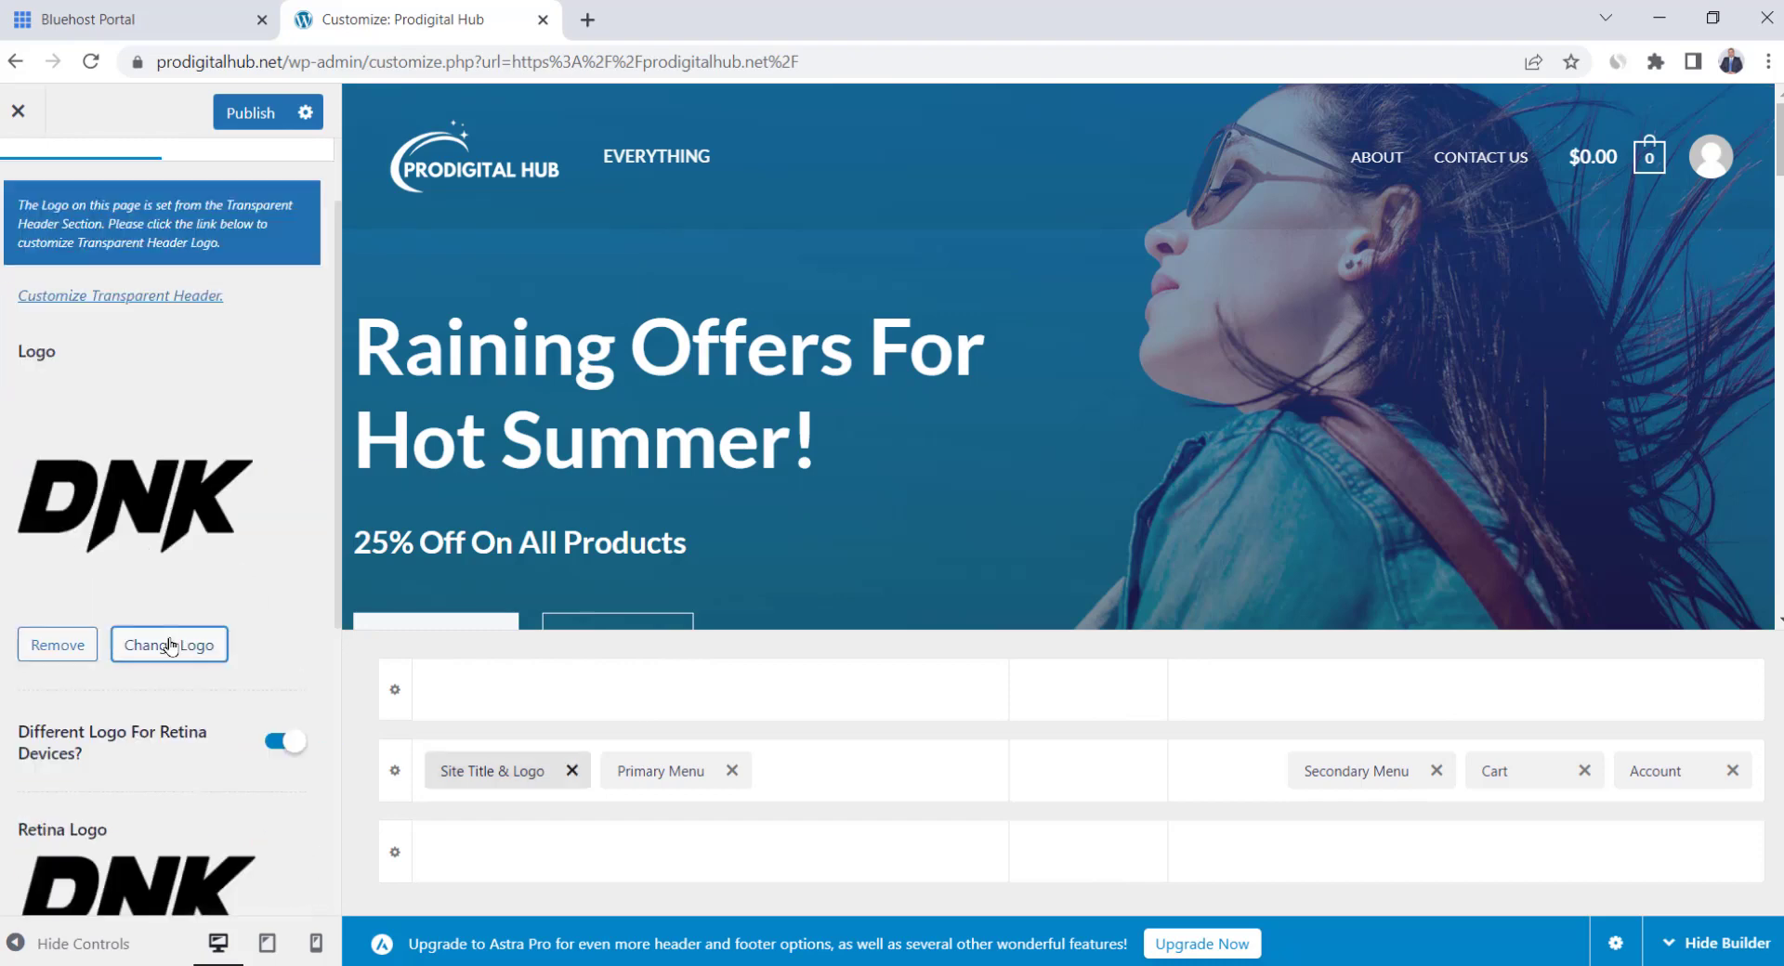
click(171, 646)
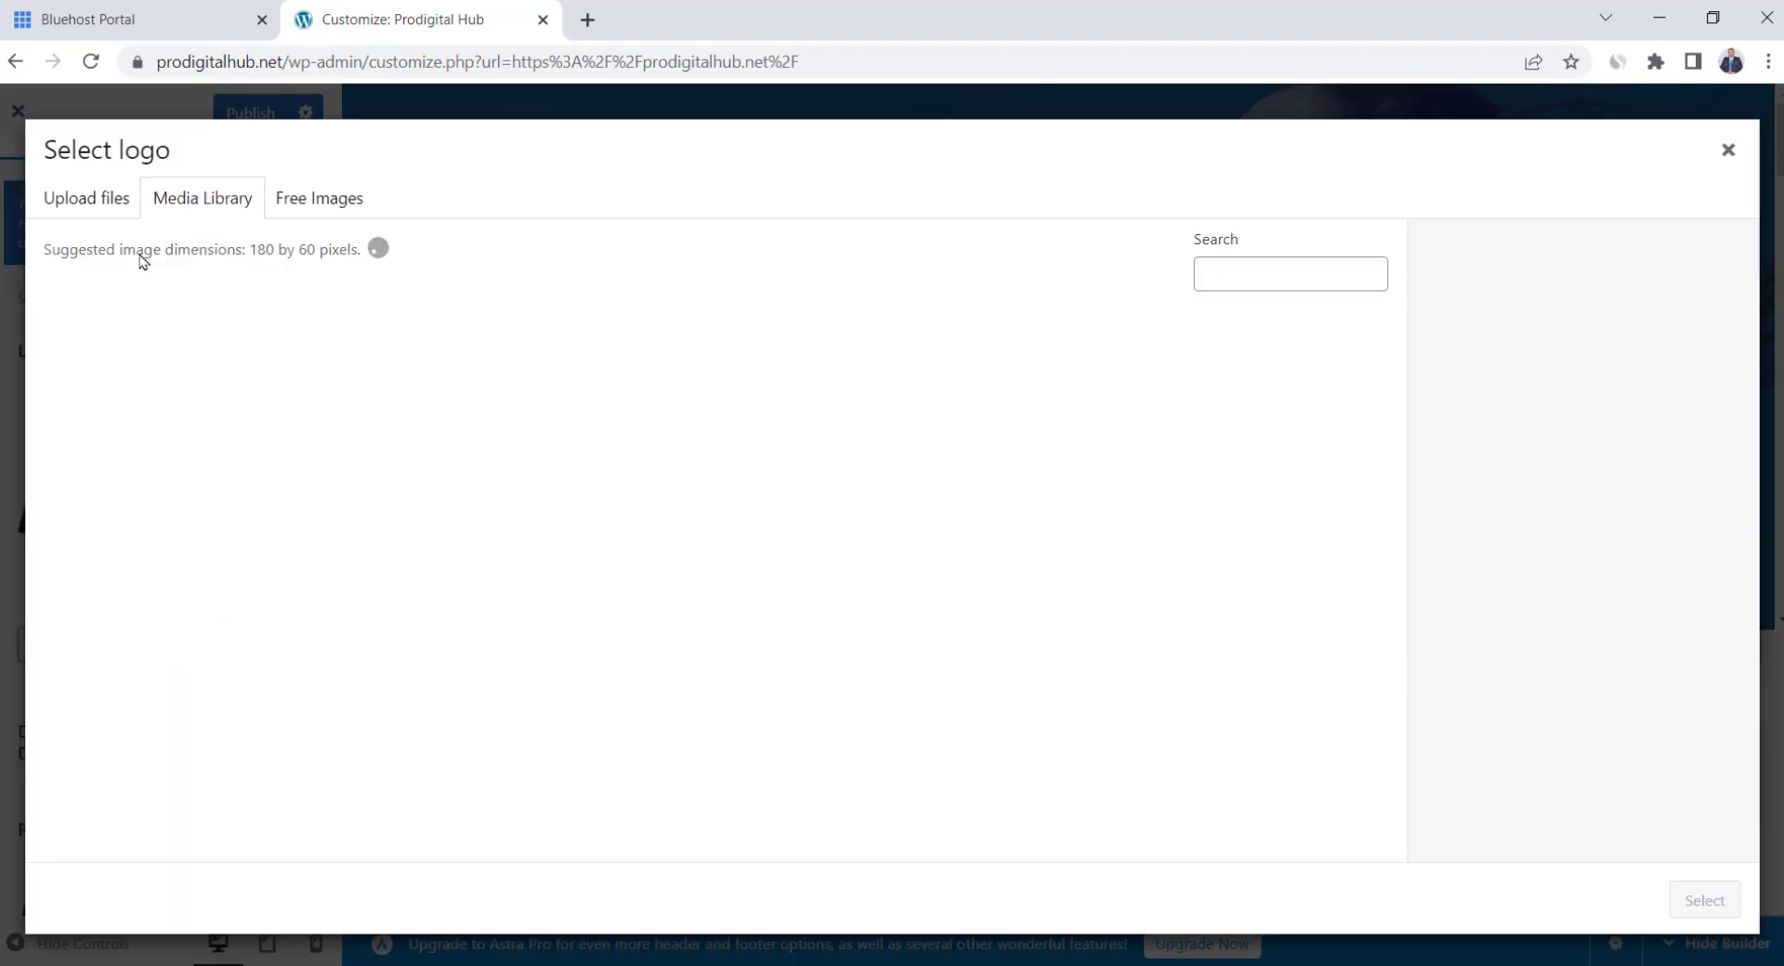
click(87, 198)
click(861, 541)
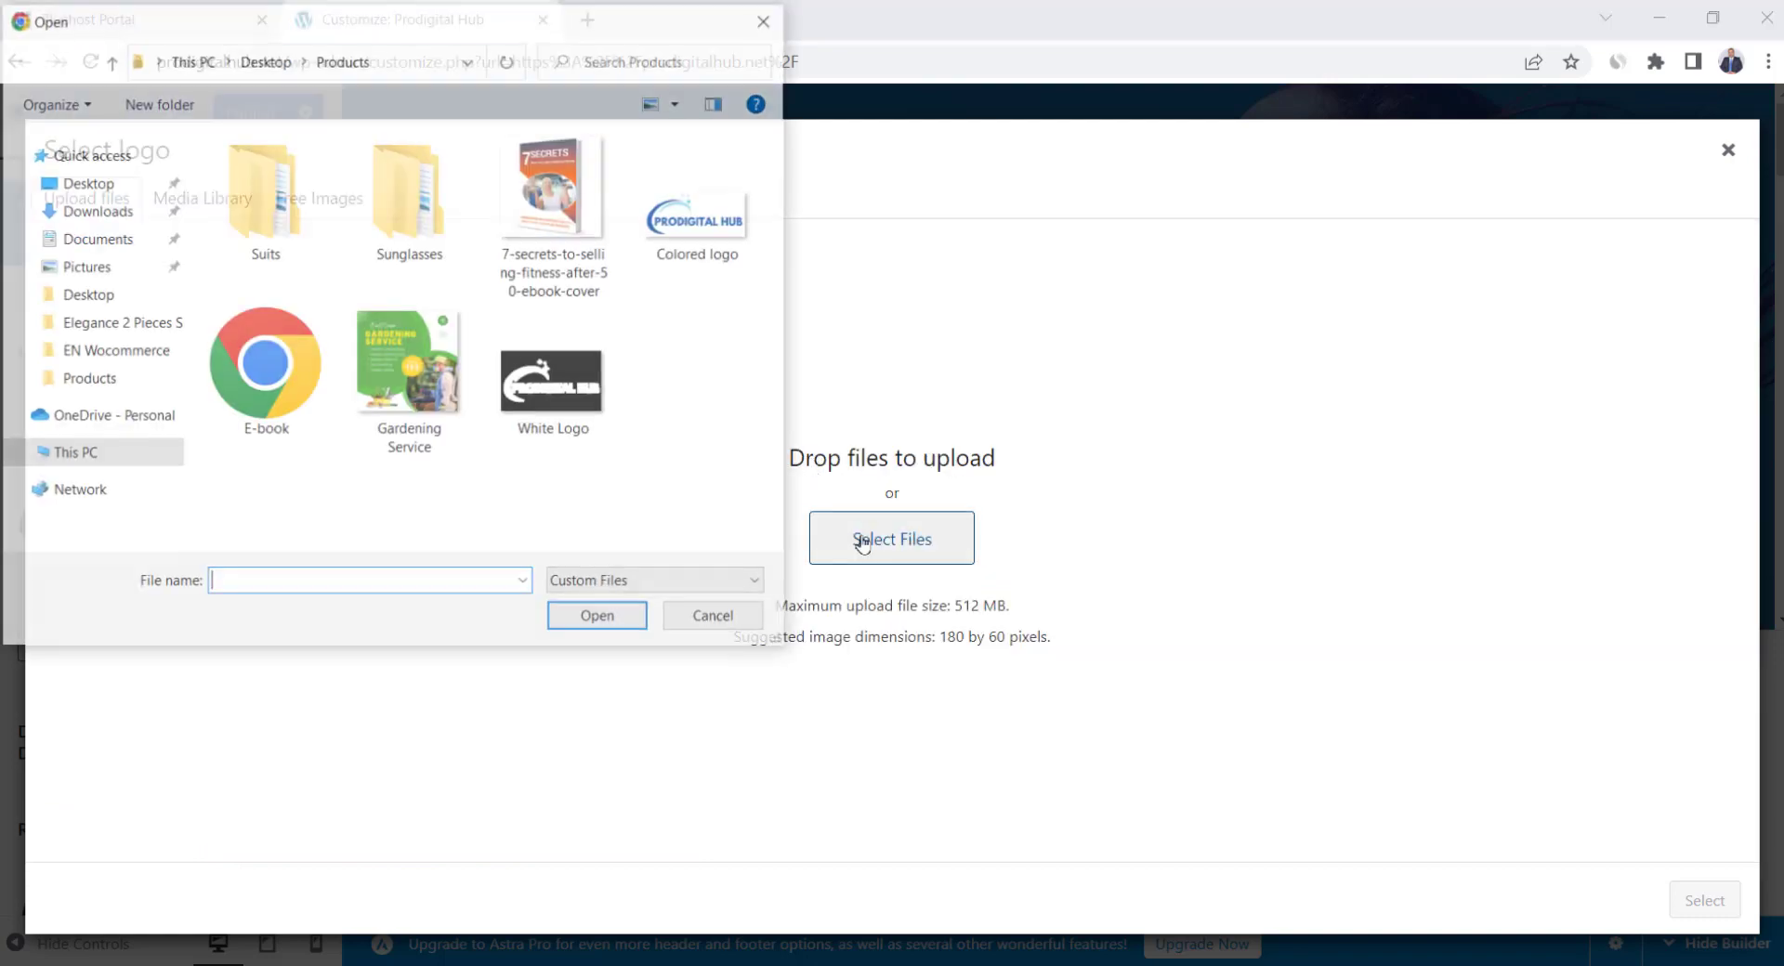
click(685, 198)
double_click(685, 198)
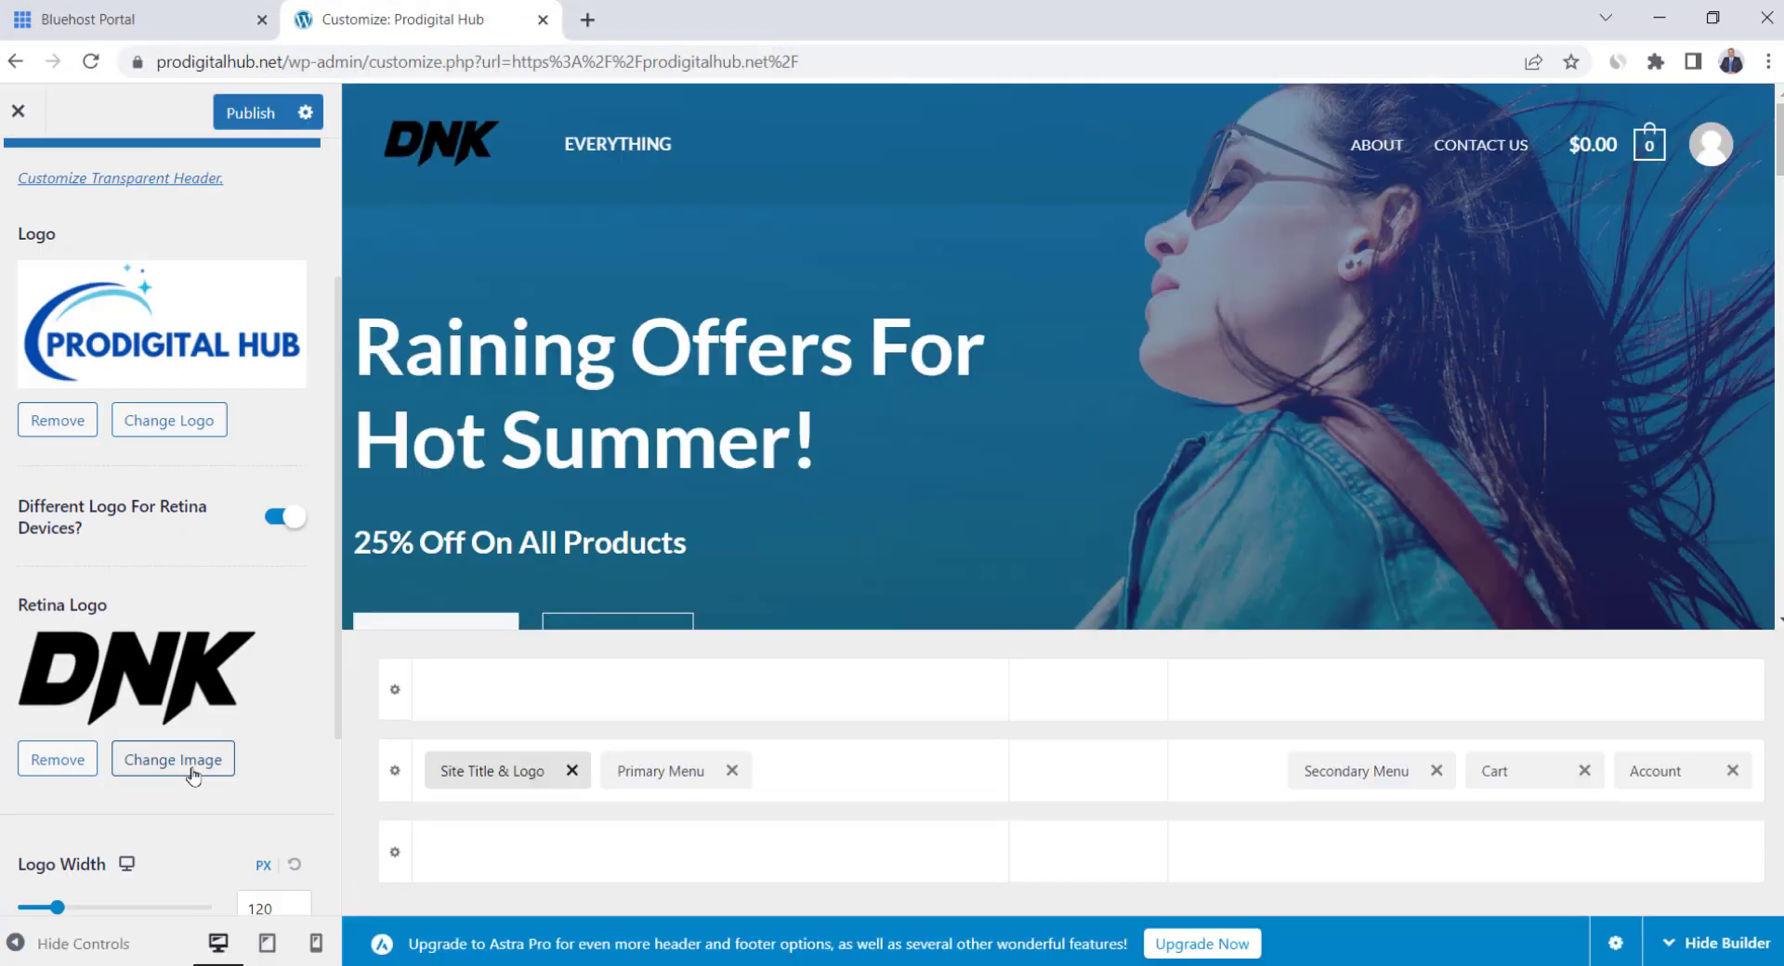
click(189, 773)
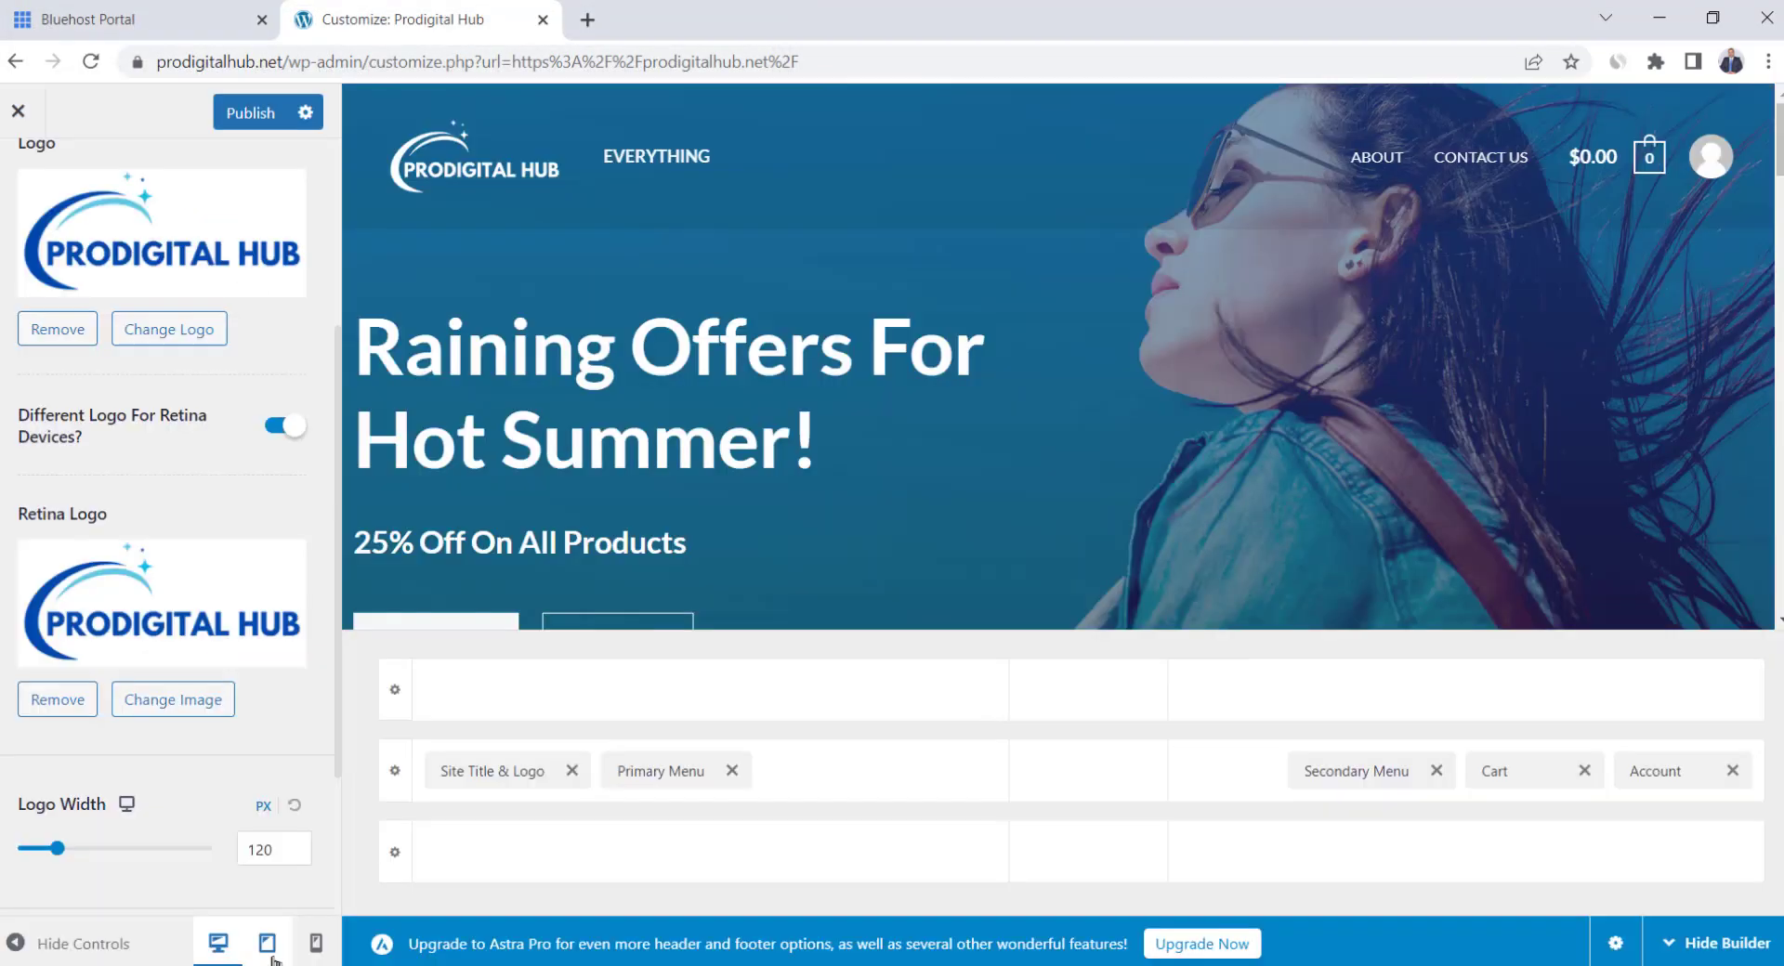
Turn off Different Logo For Mobile Devices, check tablet and phone previews, then return to desktop
click(268, 946)
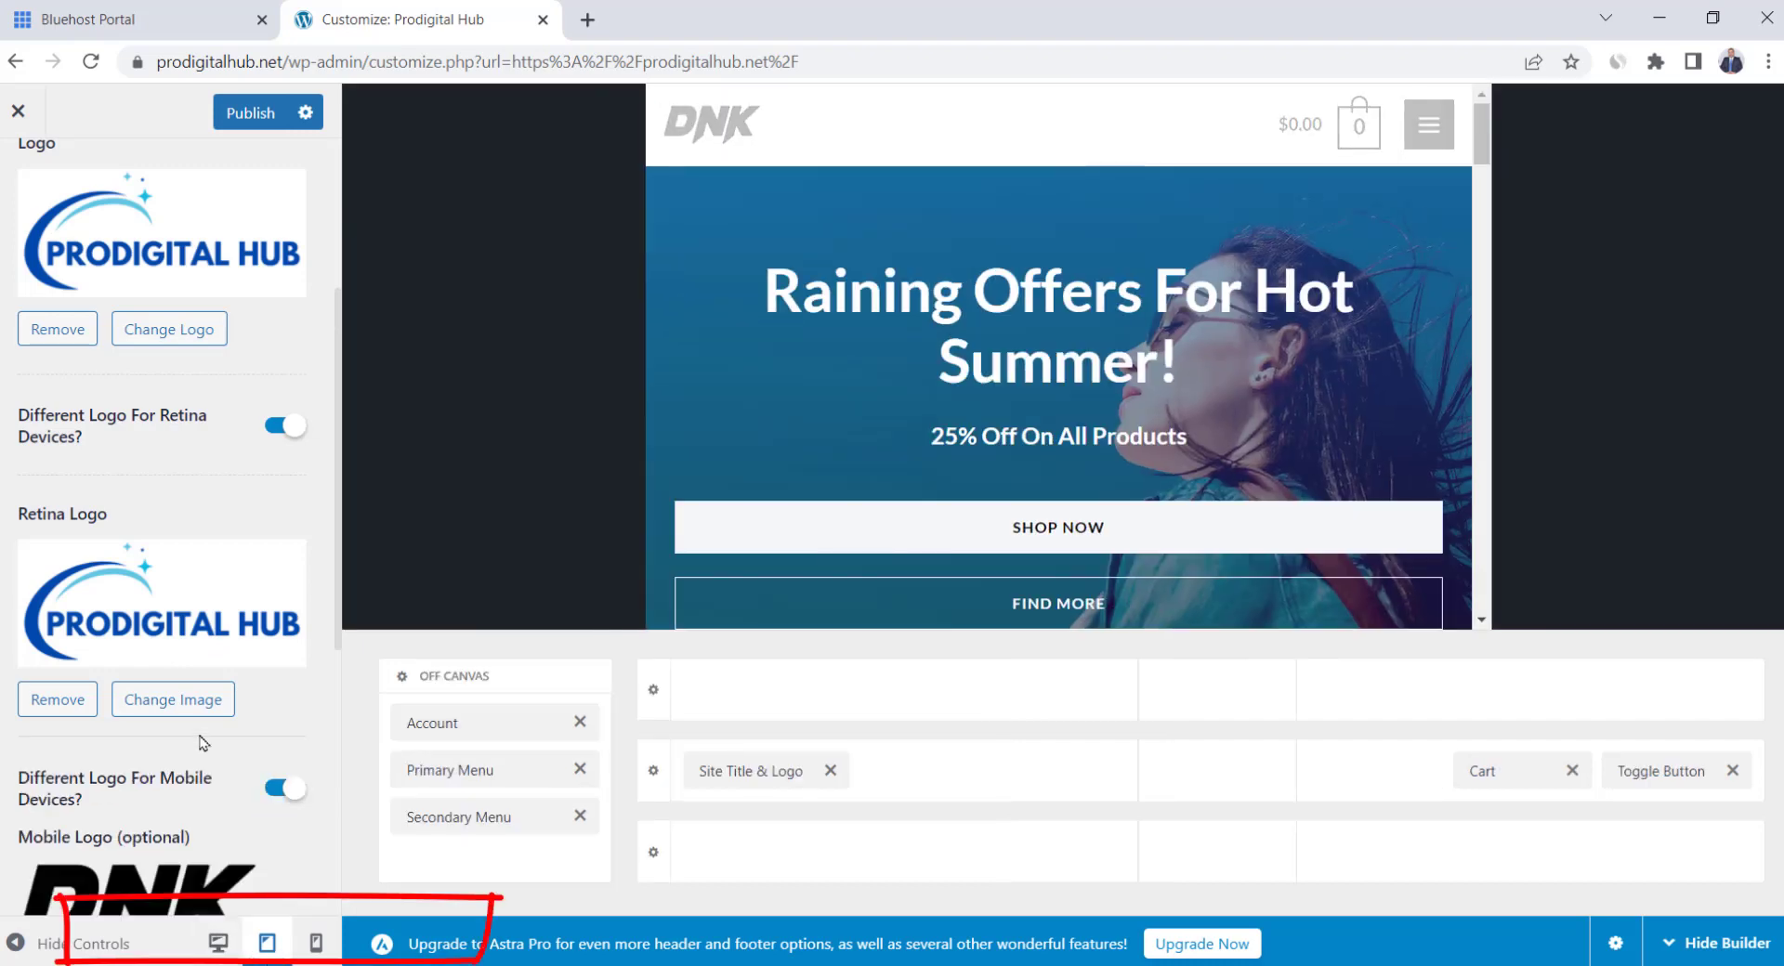
scroll(203, 744, down, 2)
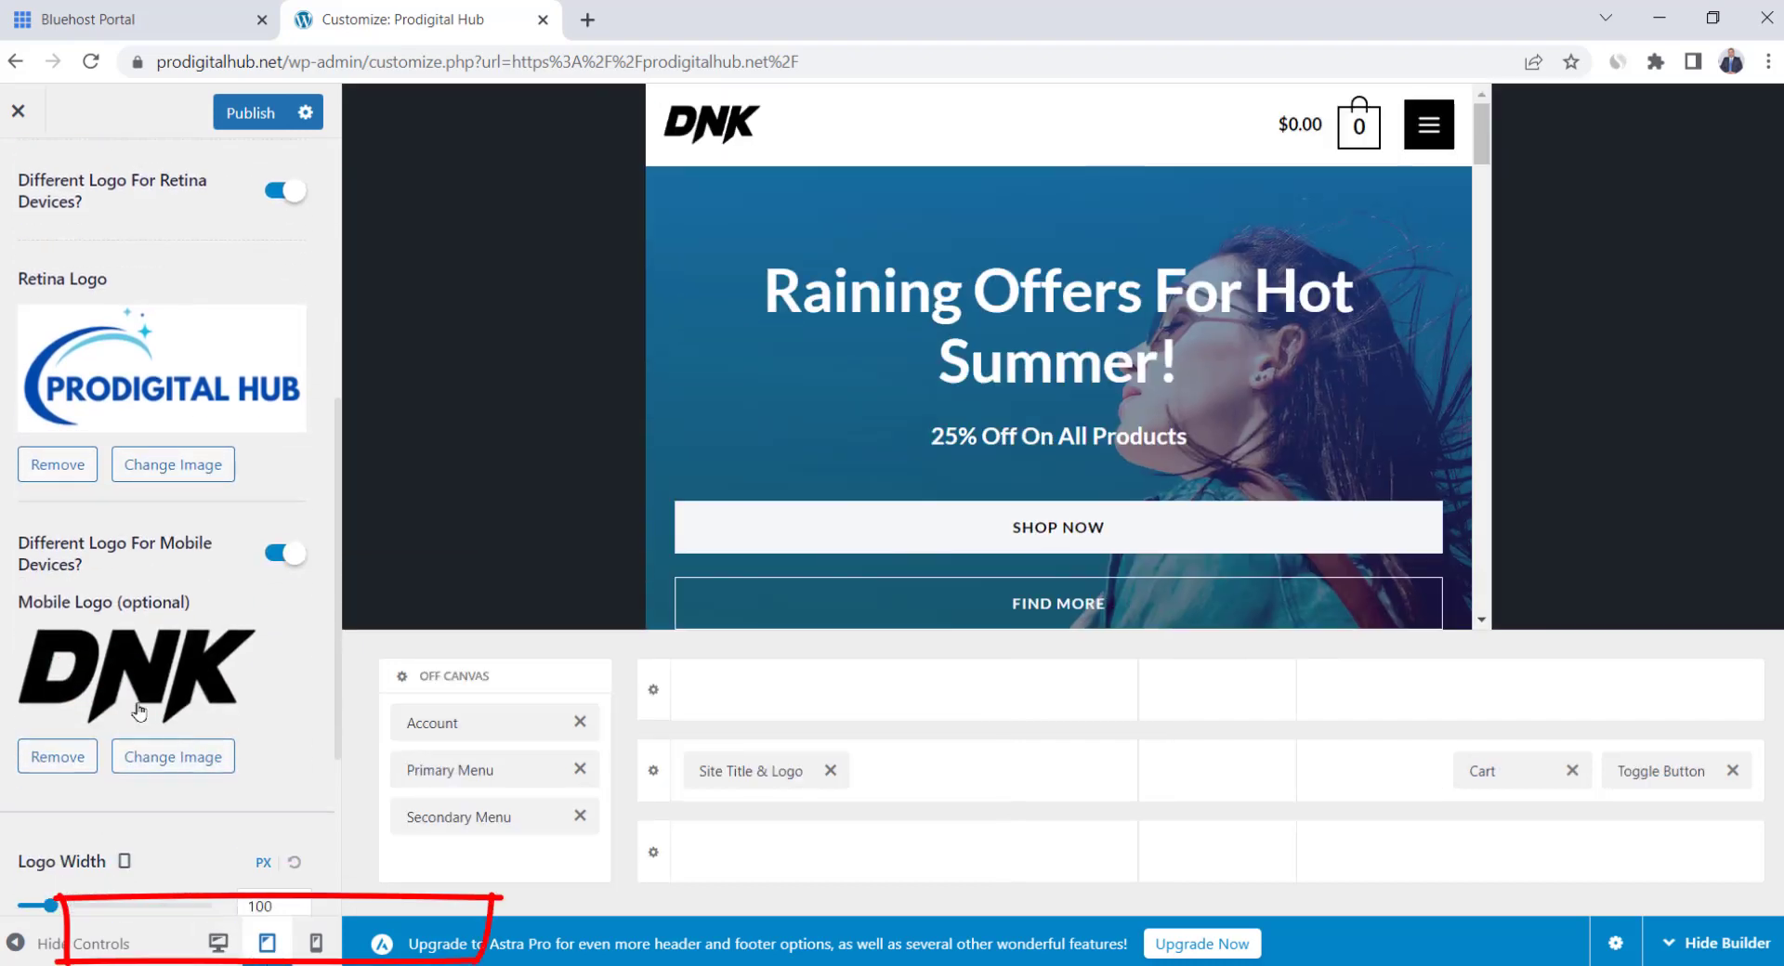
click(276, 562)
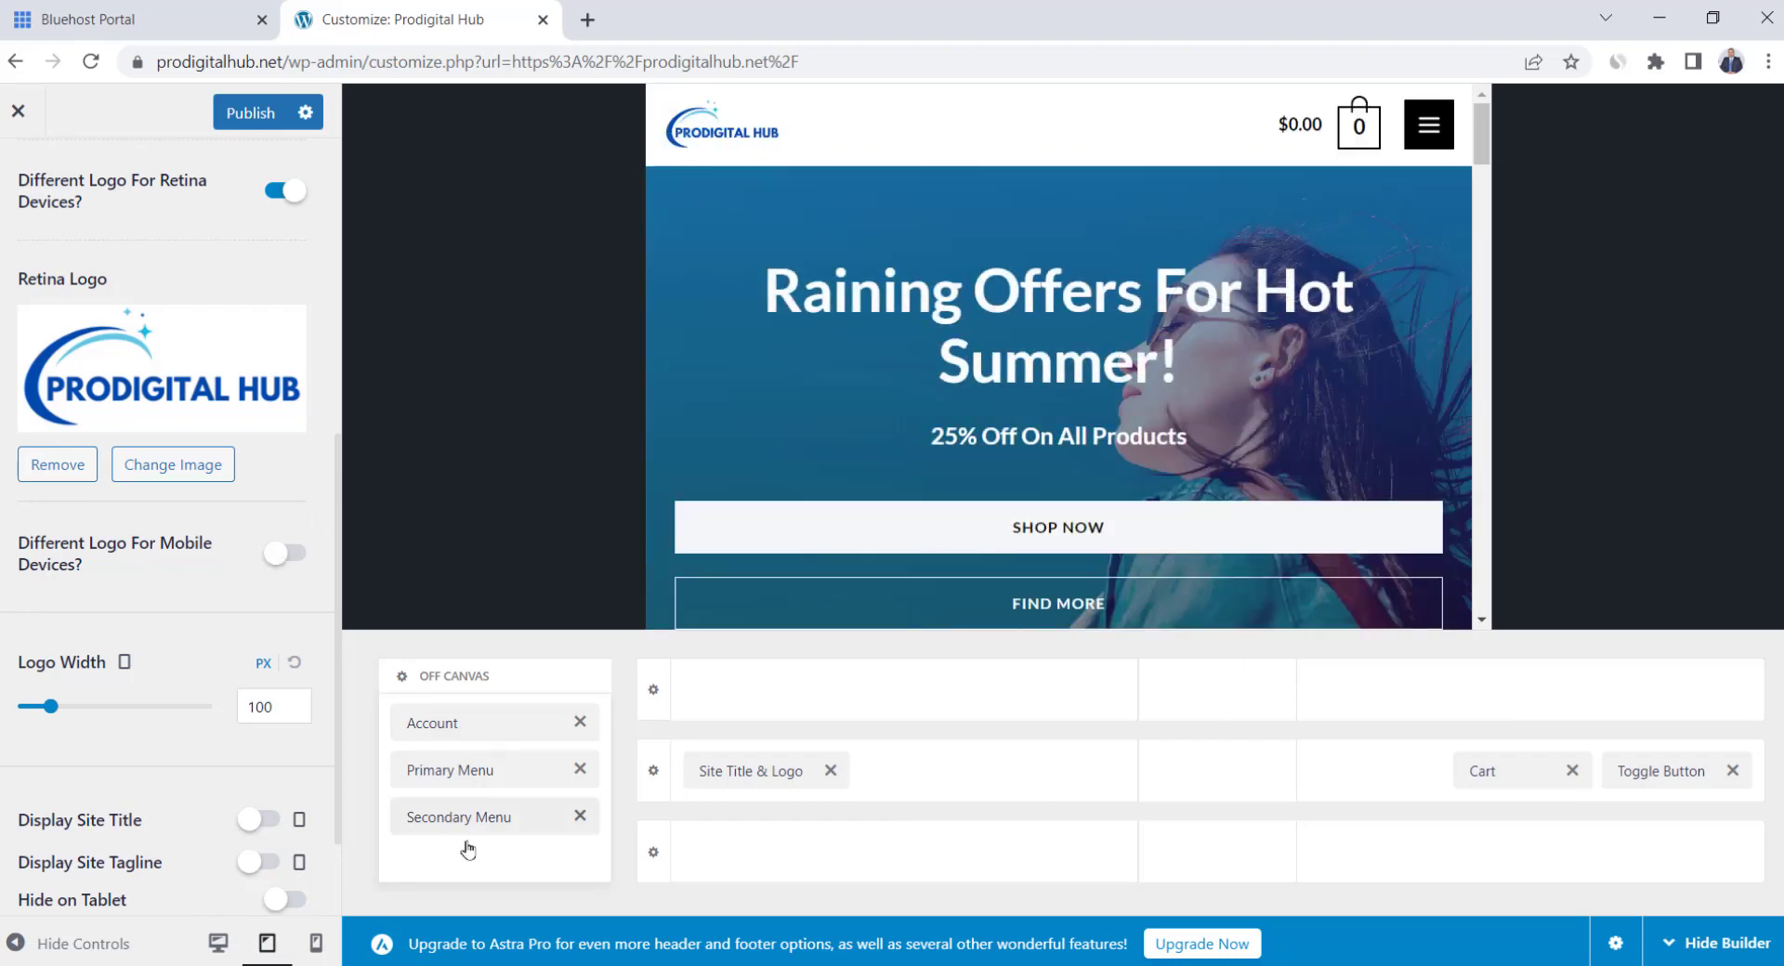
click(317, 955)
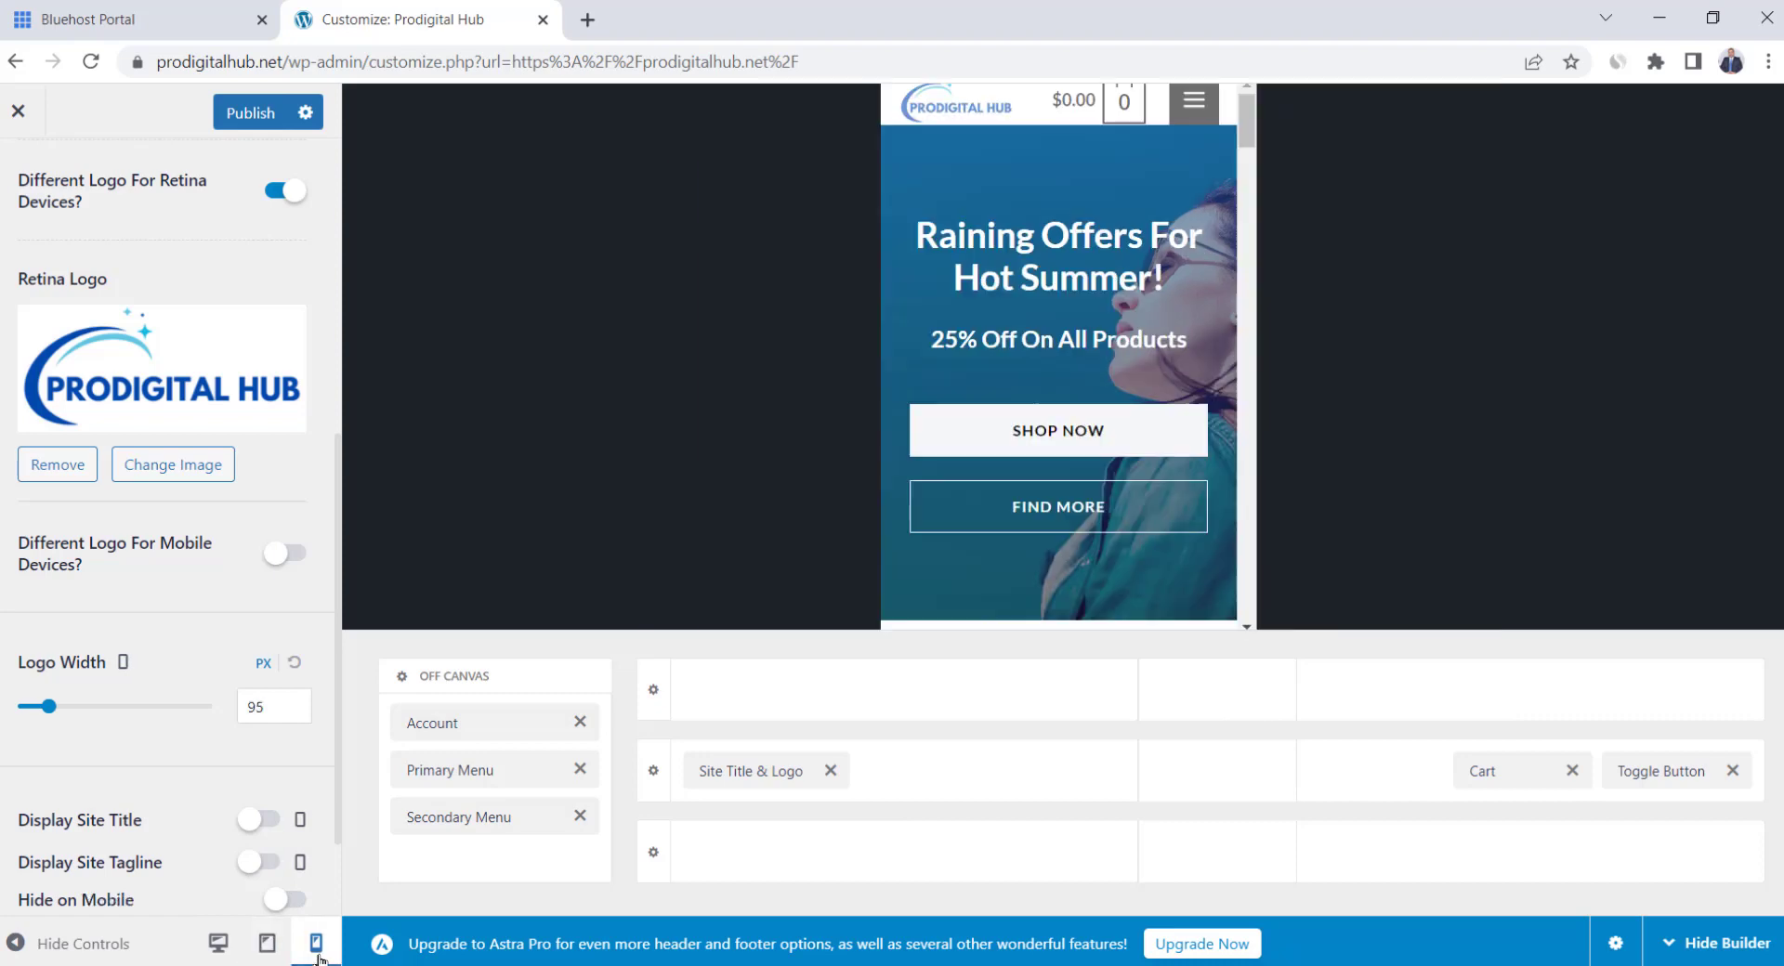
drag(50, 706, 50, 706)
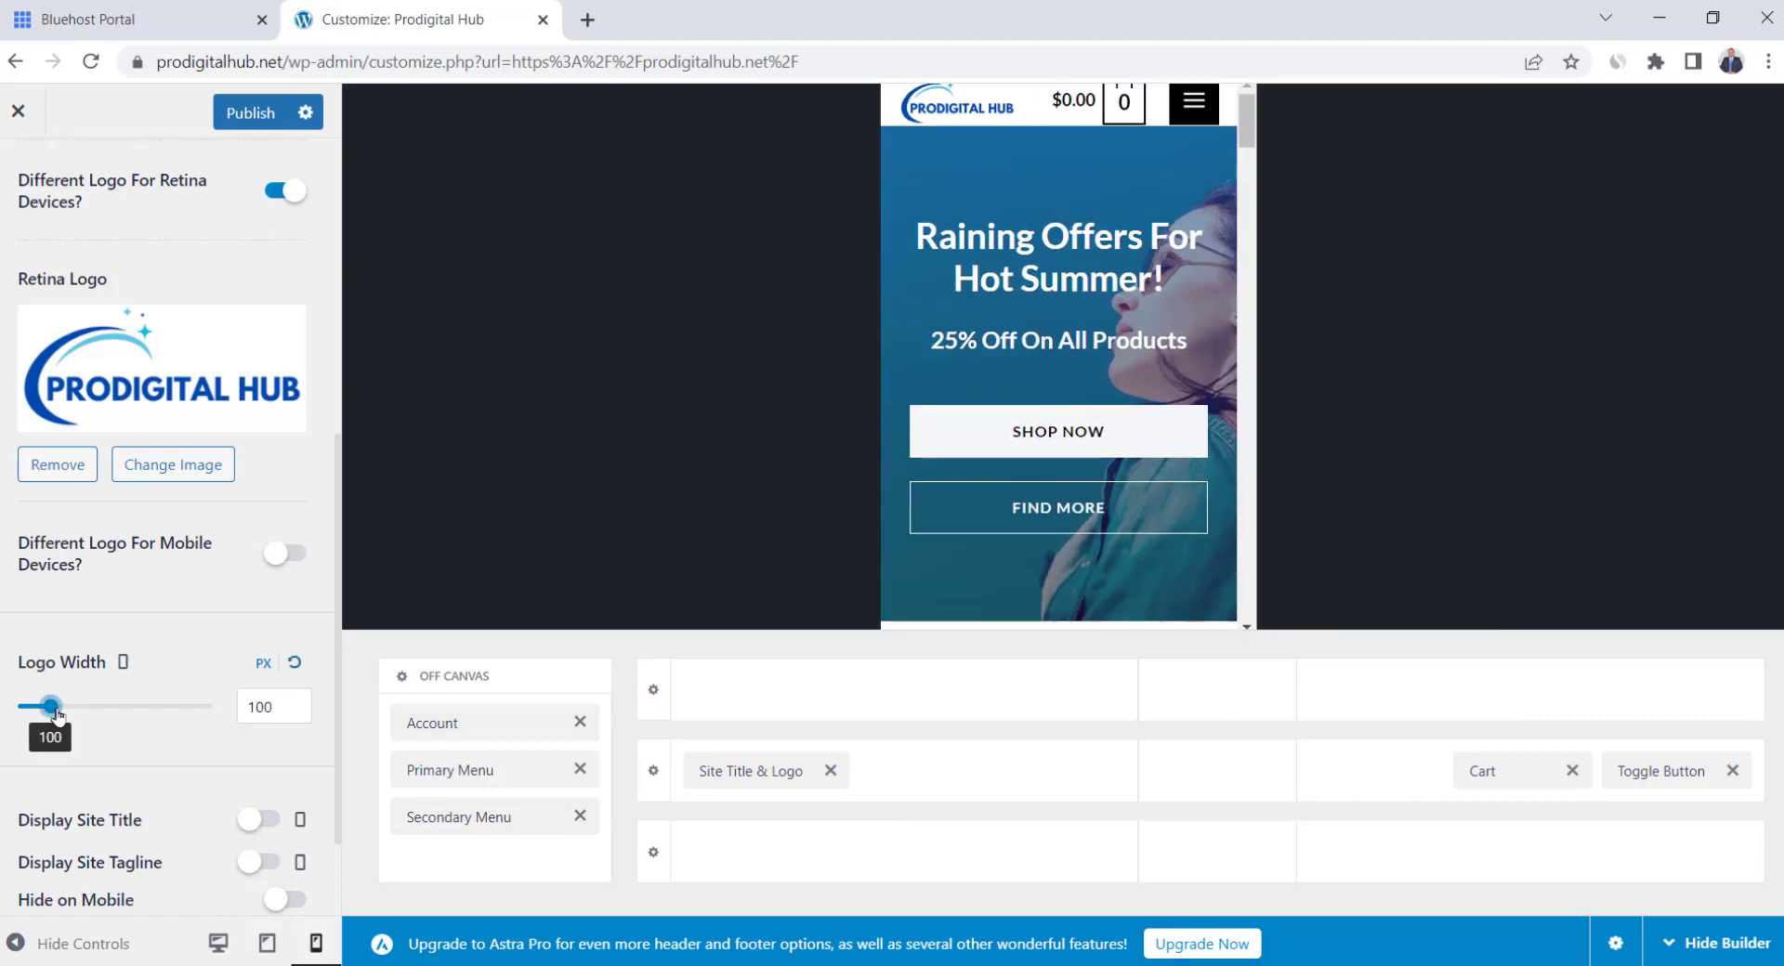
click(218, 946)
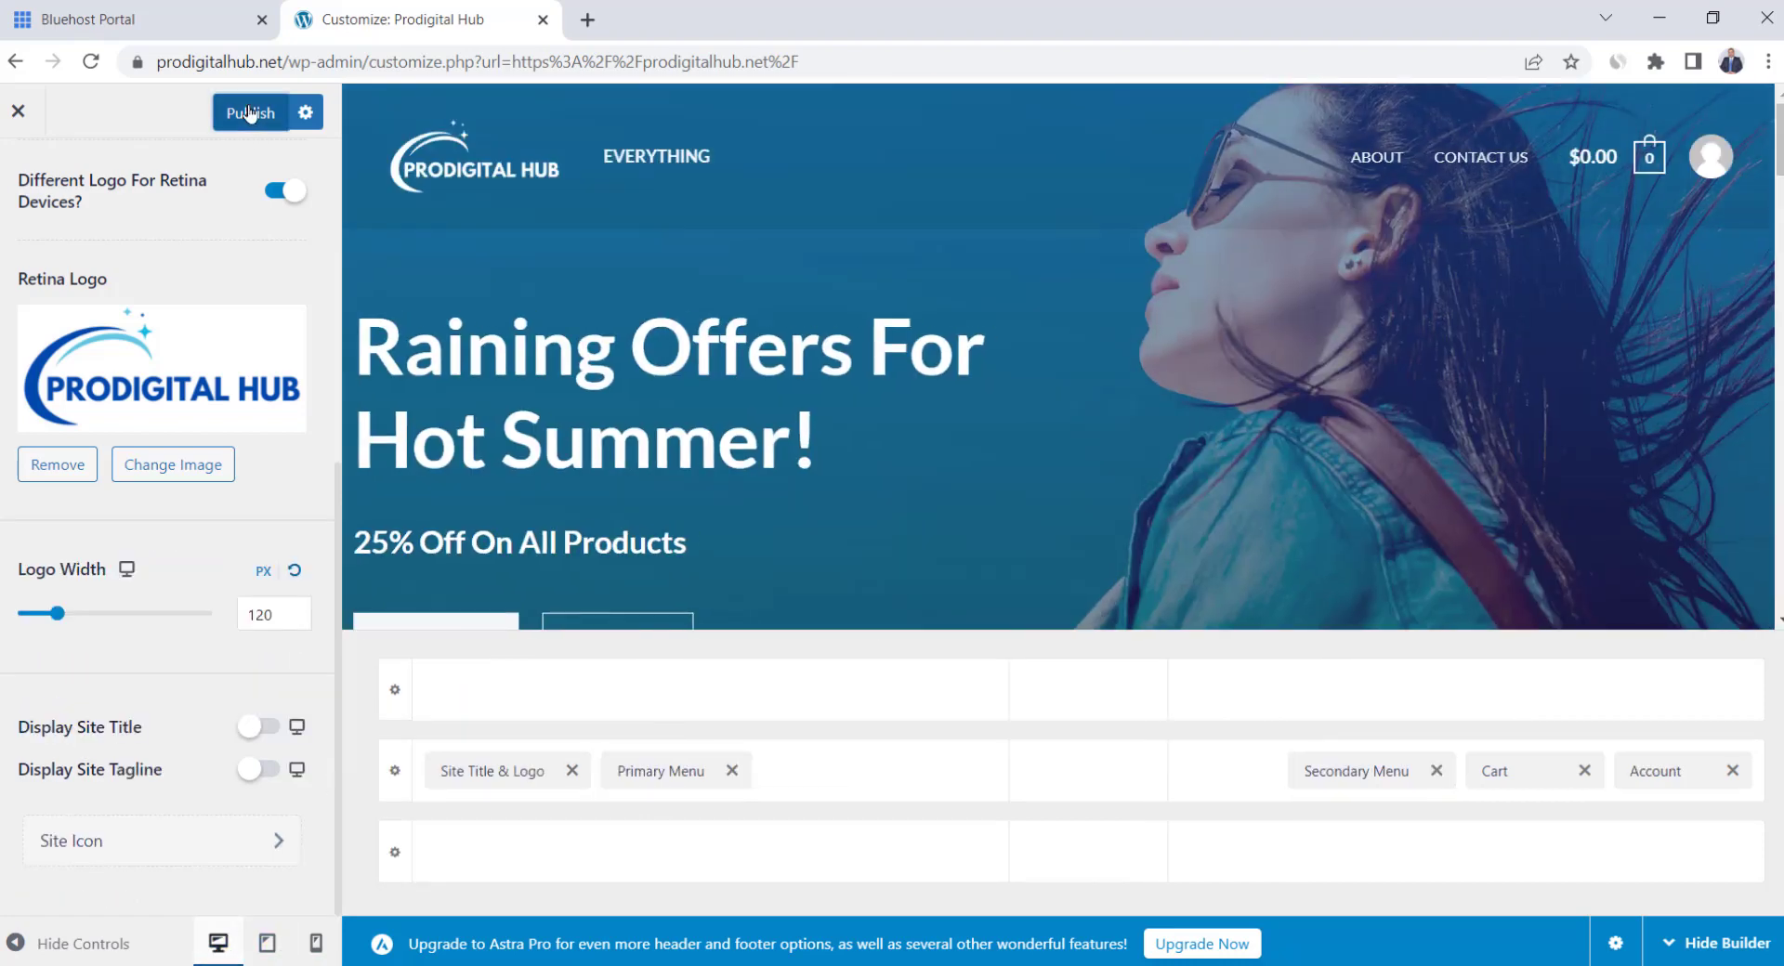
click(248, 113)
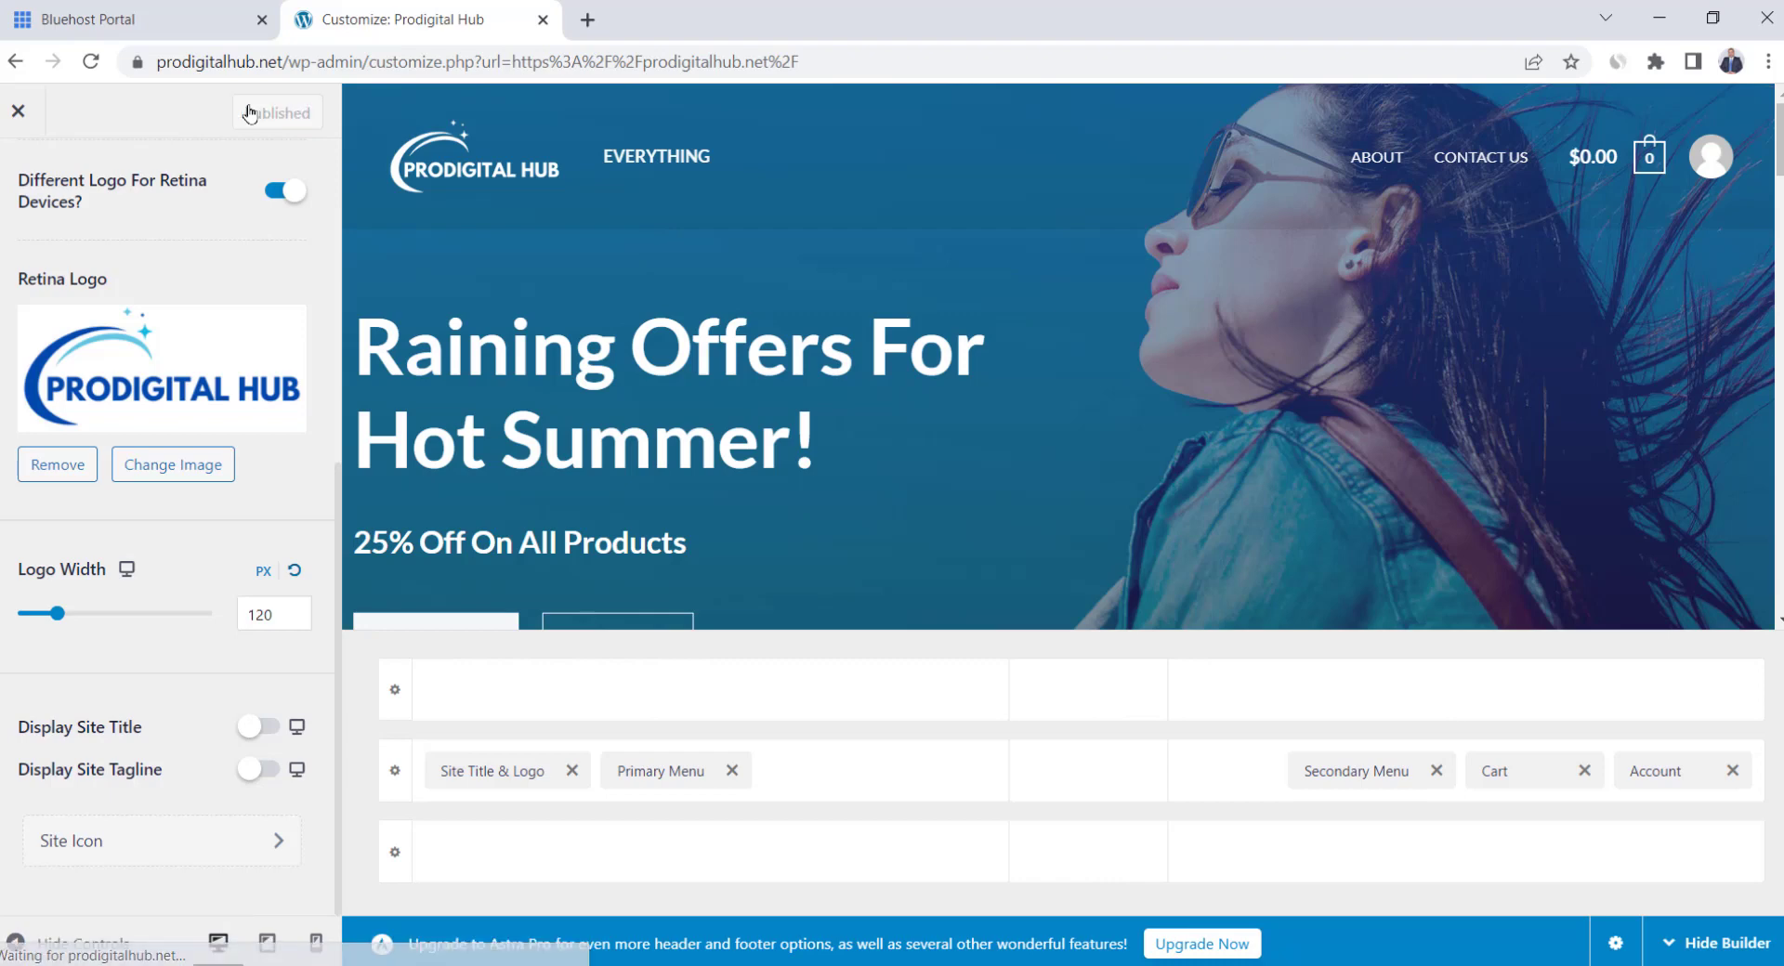
click(23, 112)
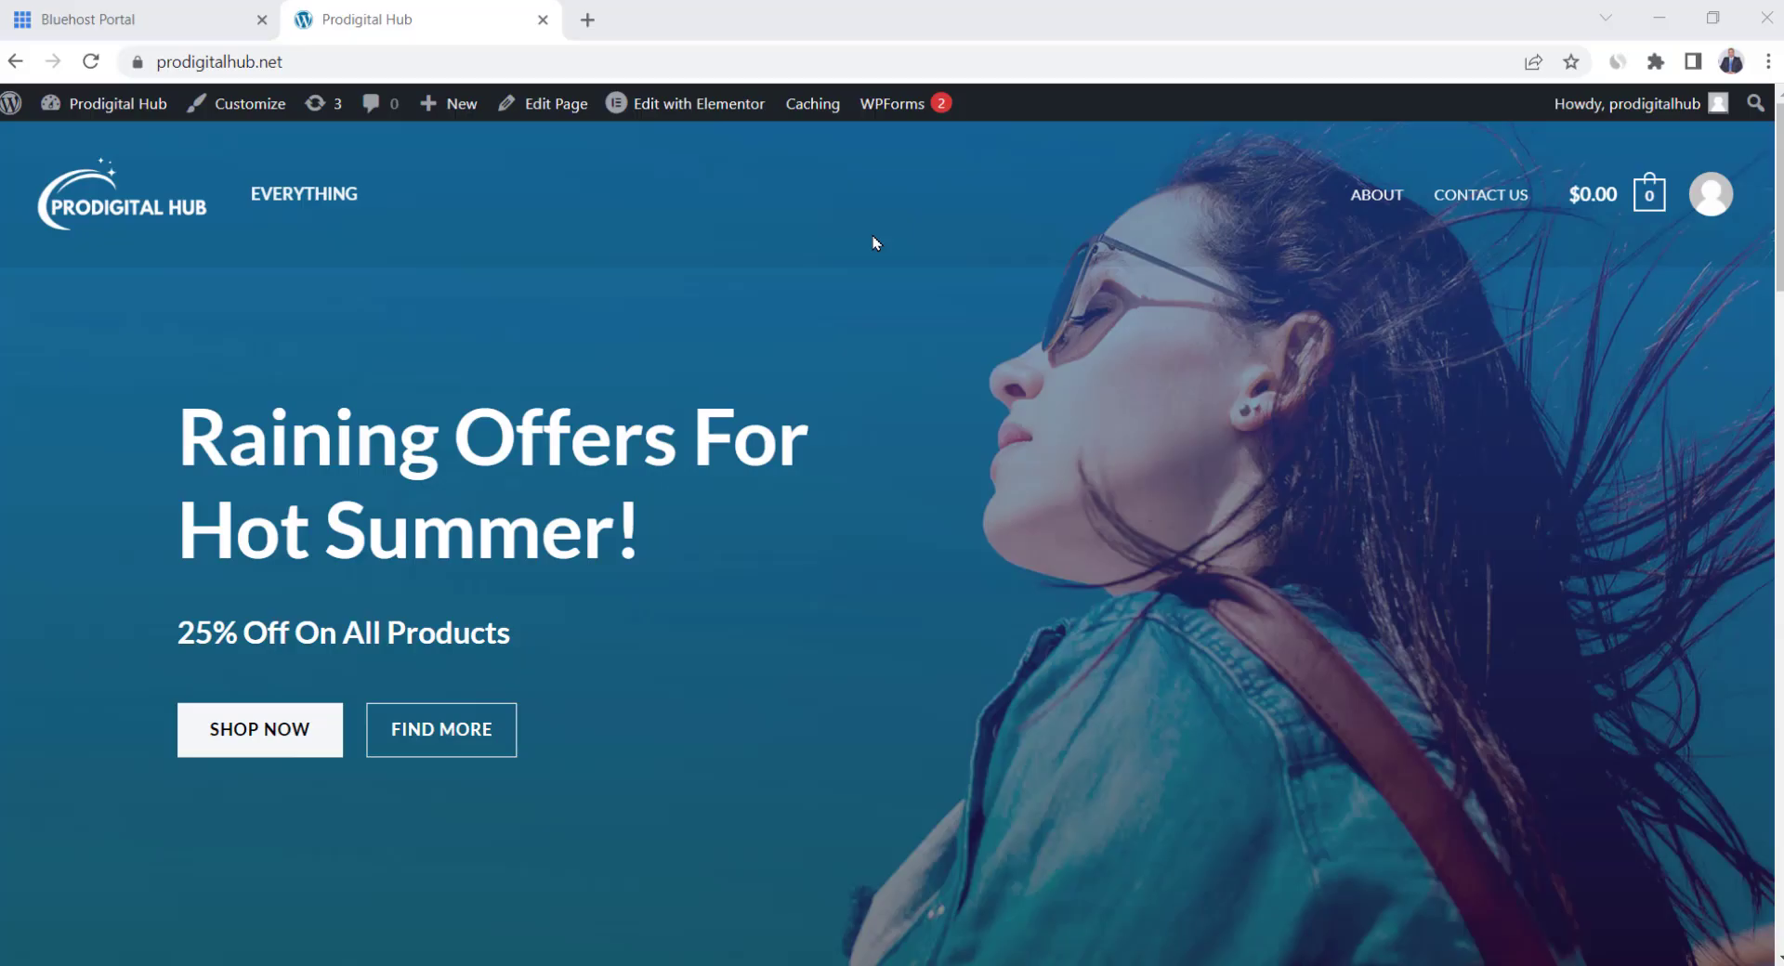
scroll(783, 596, down, 10)
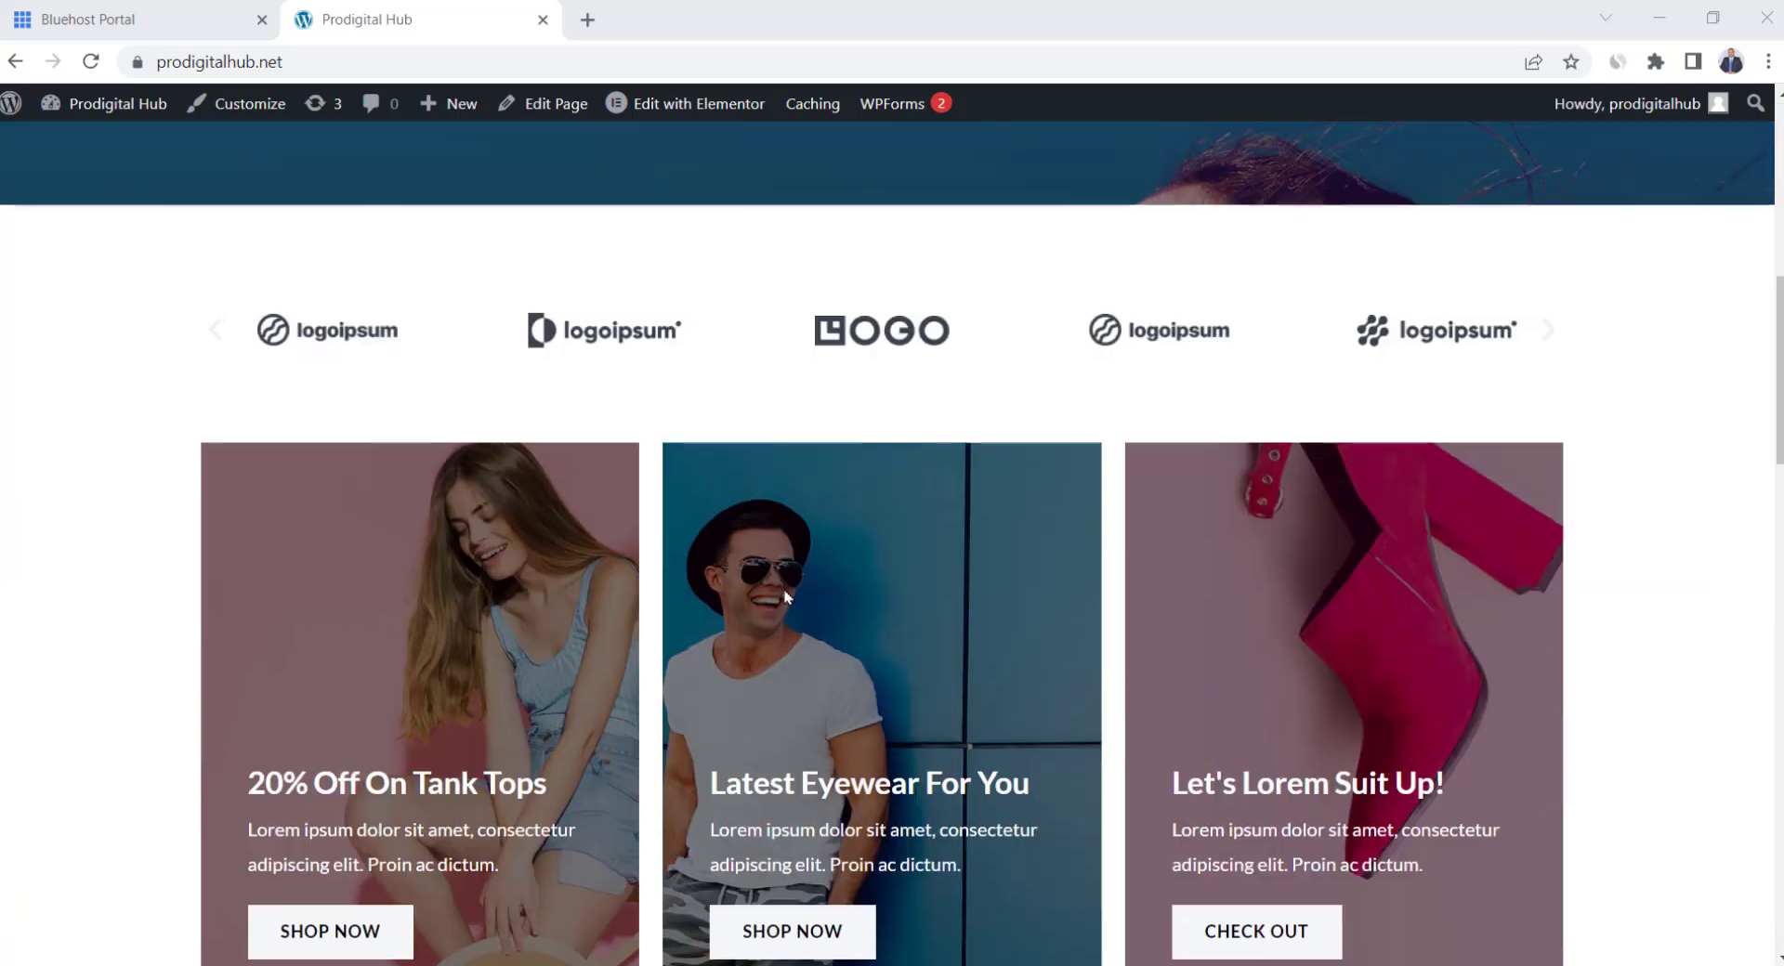
scroll(787, 598, up, 10)
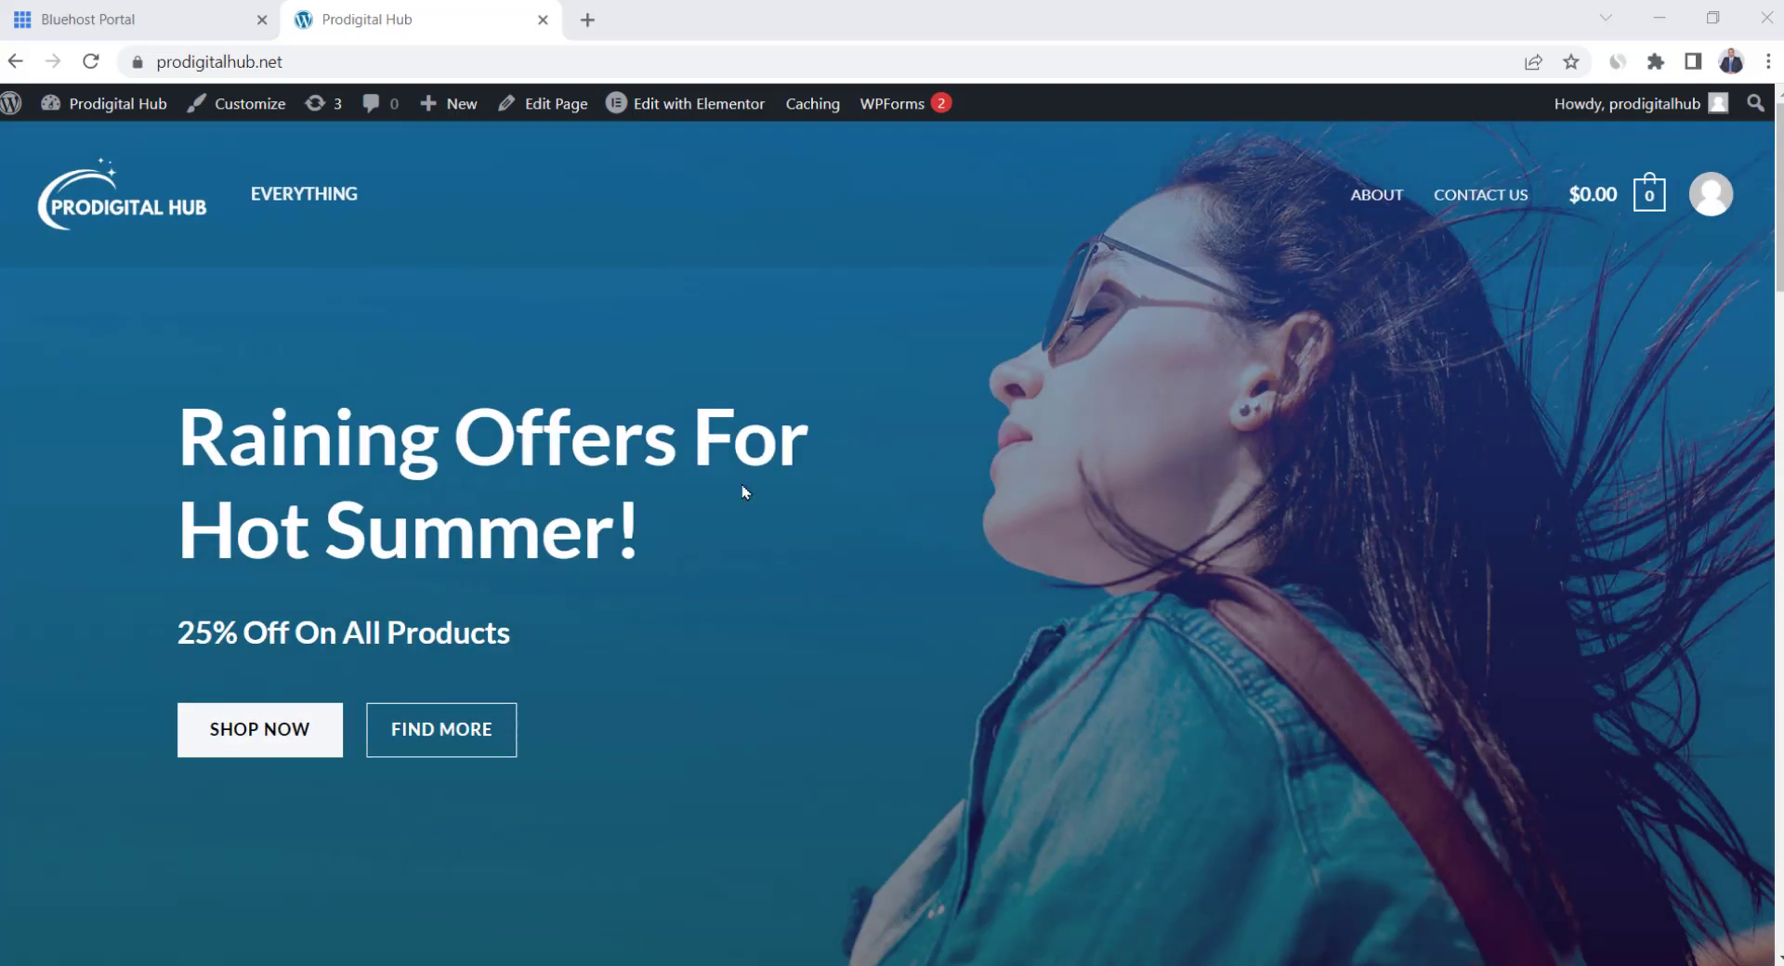
Open the Home page in Elementor and scroll through its summer-offer hero and promo cards
click(697, 105)
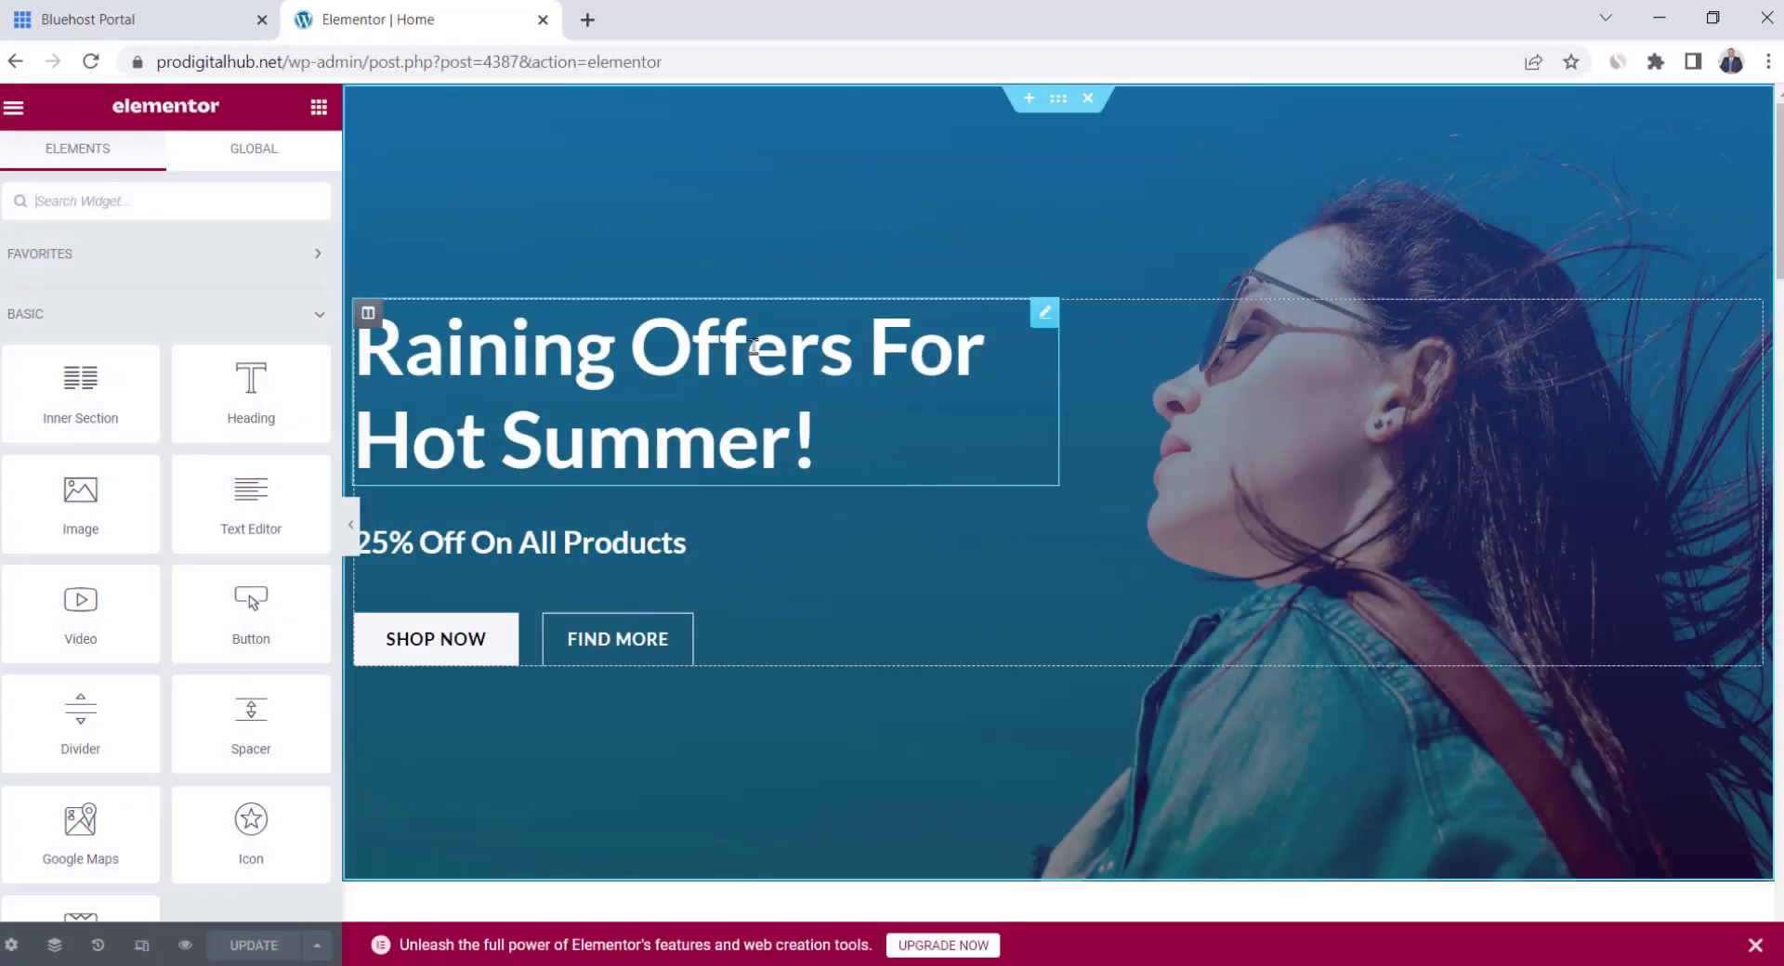
scroll(804, 438, down, 10)
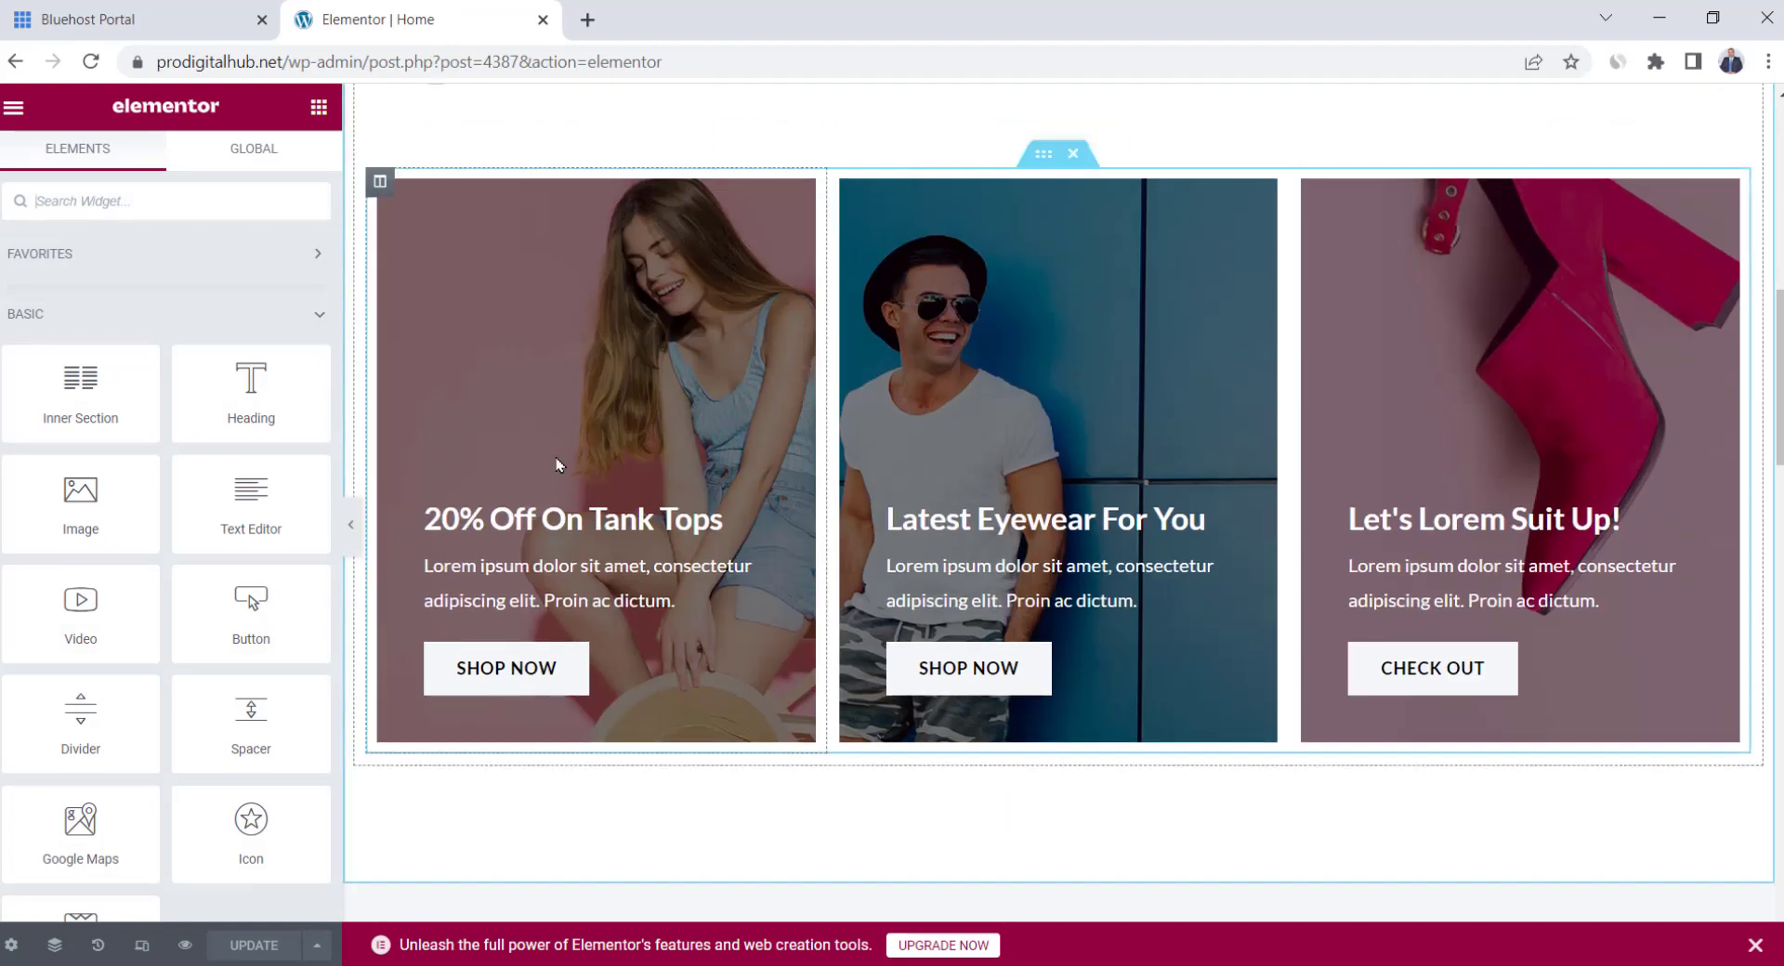
scroll(558, 465, up, 6)
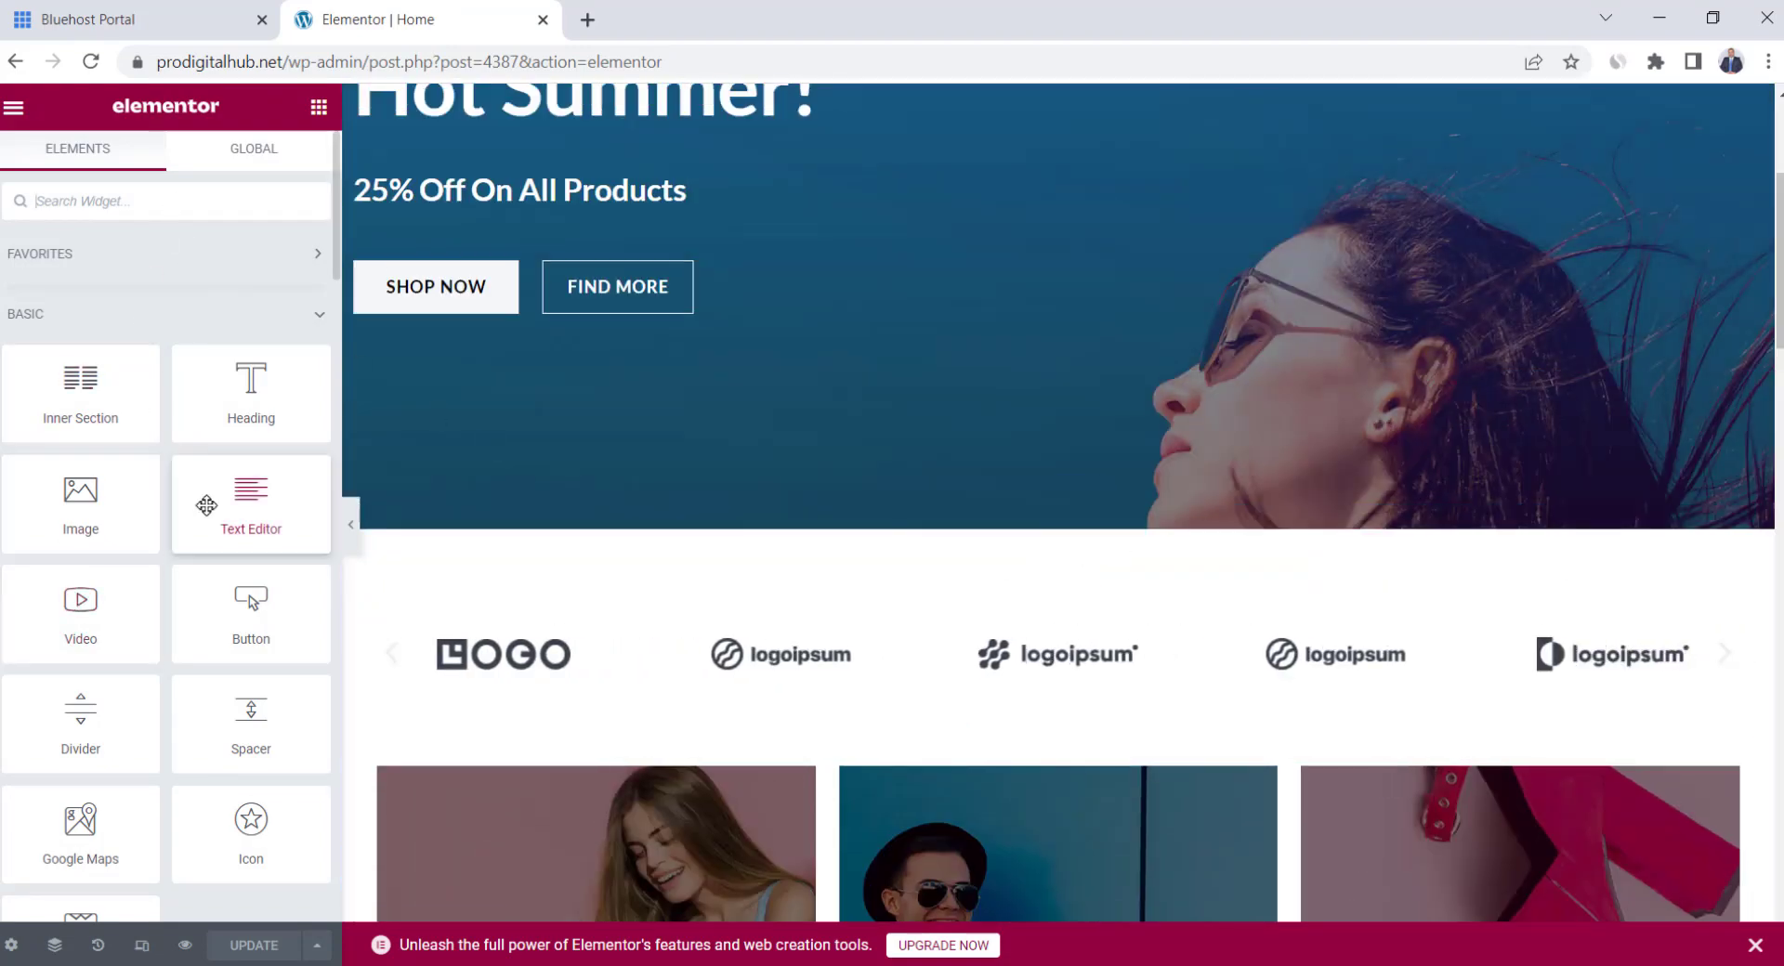
scroll(609, 569, up, 4)
scroll(972, 589, down, 4)
scroll(972, 585, up, 4)
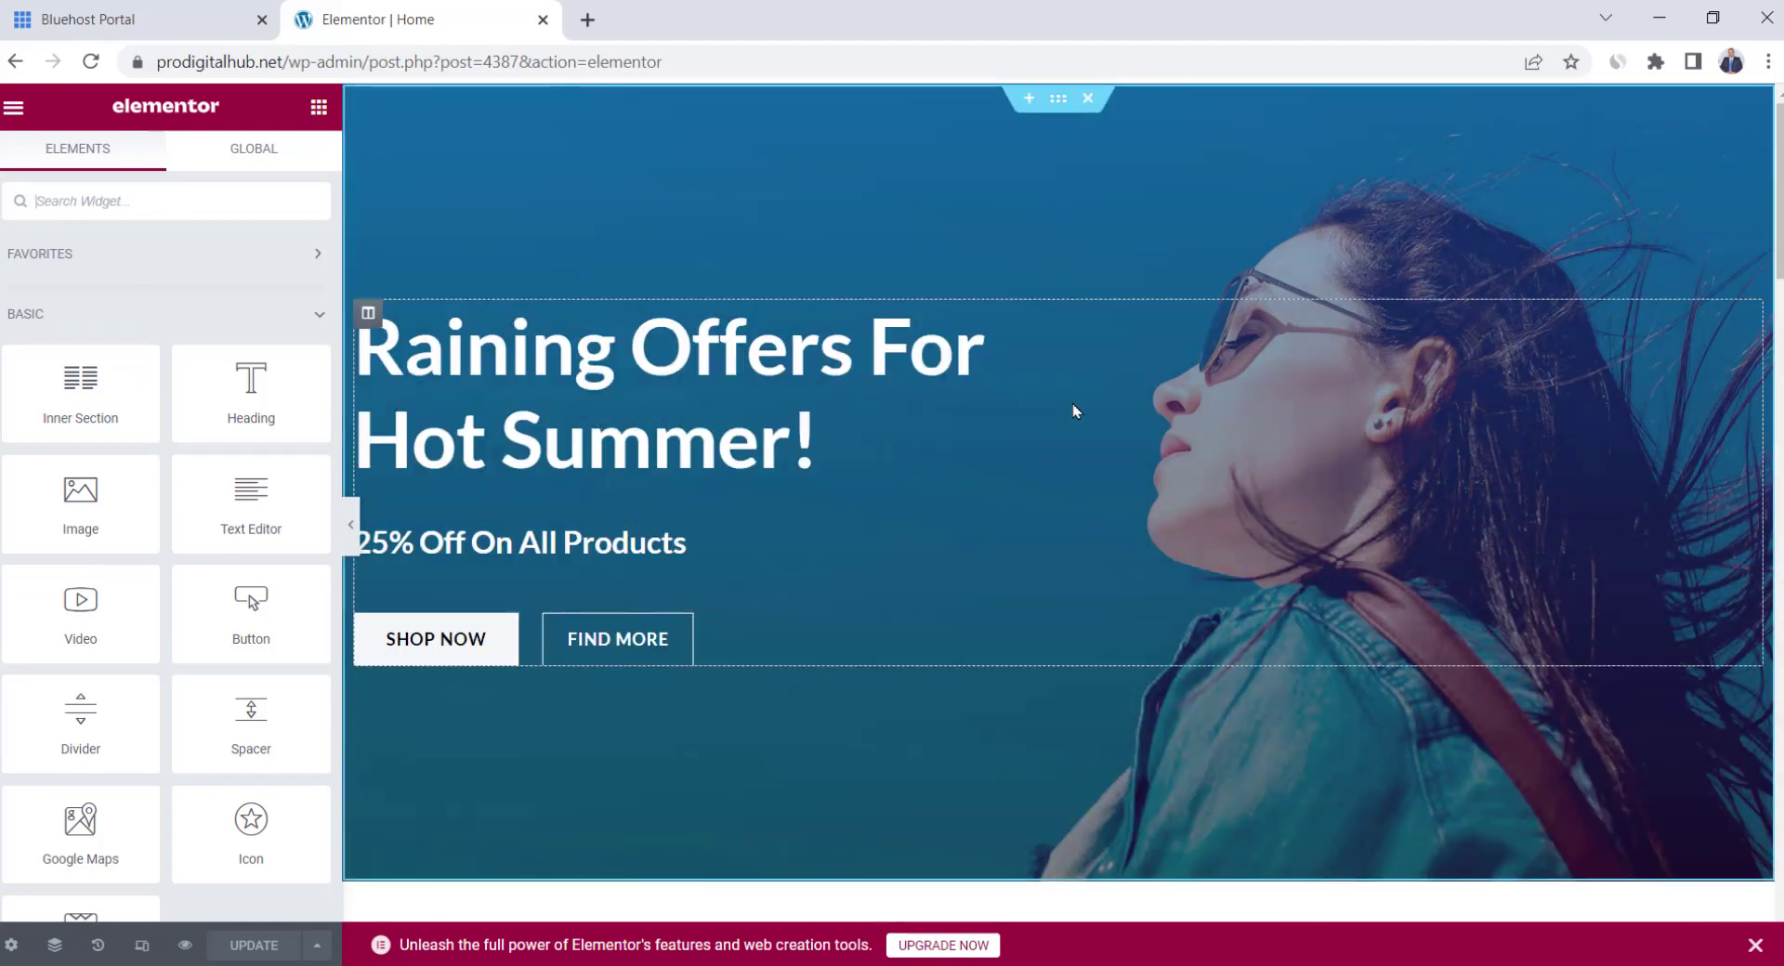
scroll(1059, 437, down, 5)
scroll(1037, 464, down, 10)
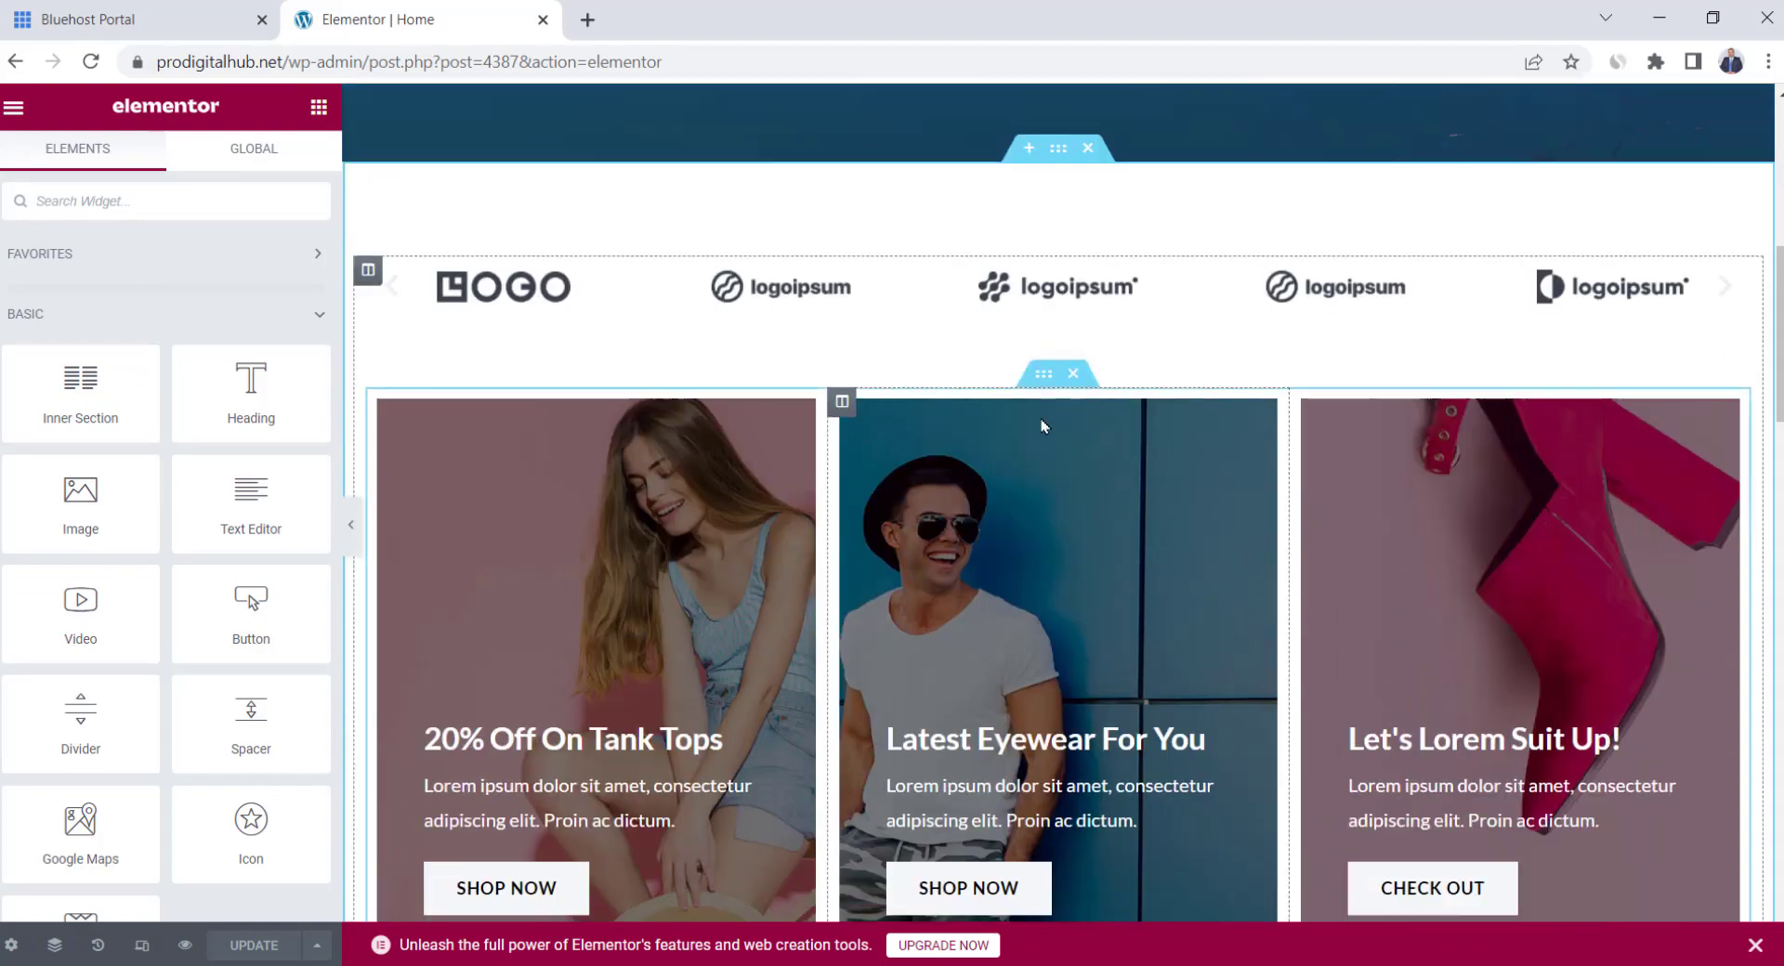
scroll(1036, 418, up, 13)
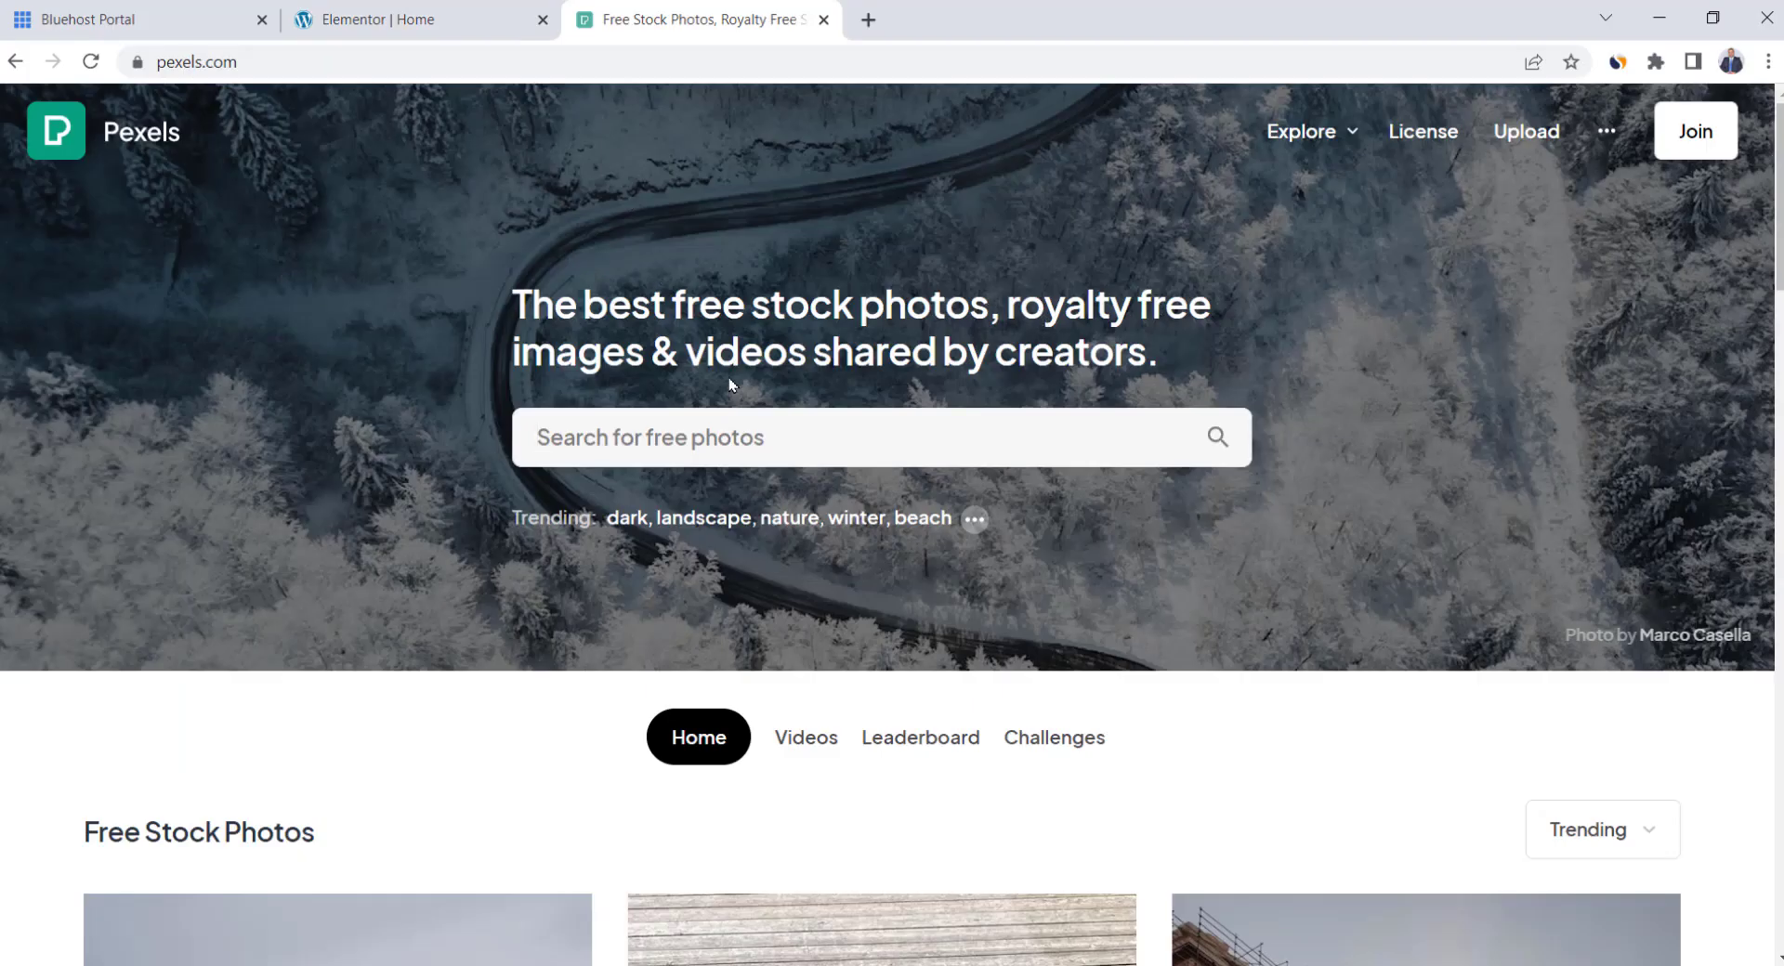
Search Pexels for 'men fashion' and filter the results to horizontal photos
click(720, 425)
text(mean)
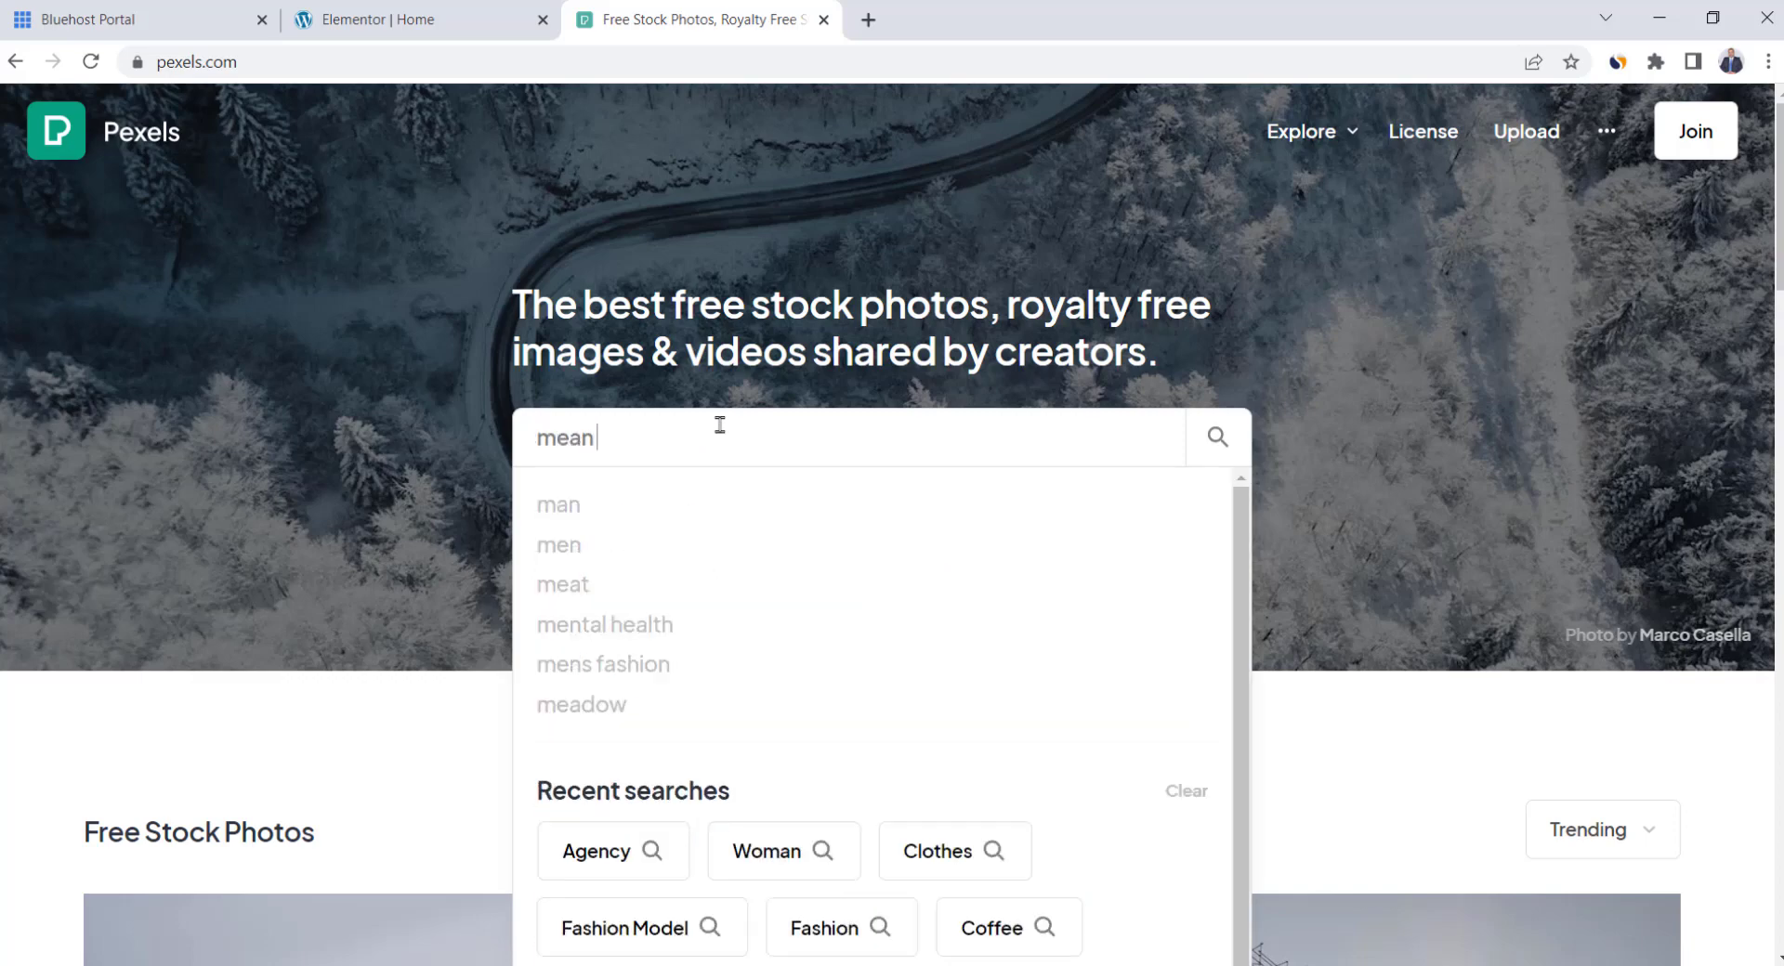
key(BackSpace)
key(BackSpace)
text(n fashion)
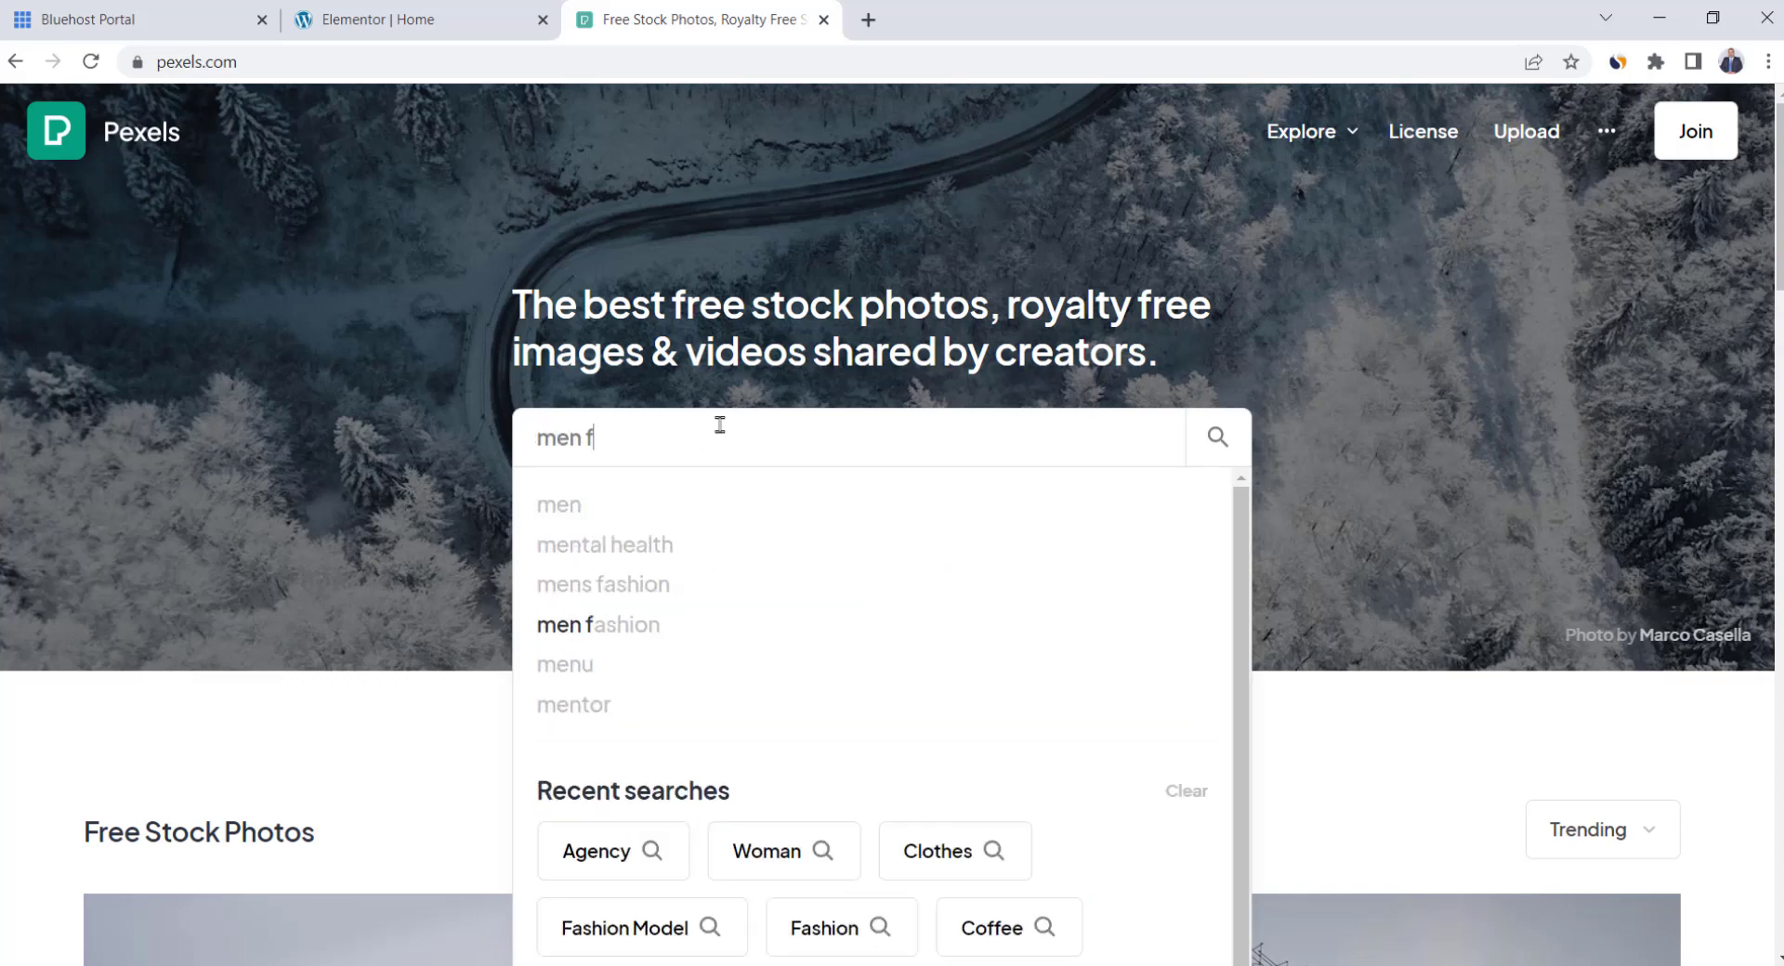
key(Return)
click(1626, 474)
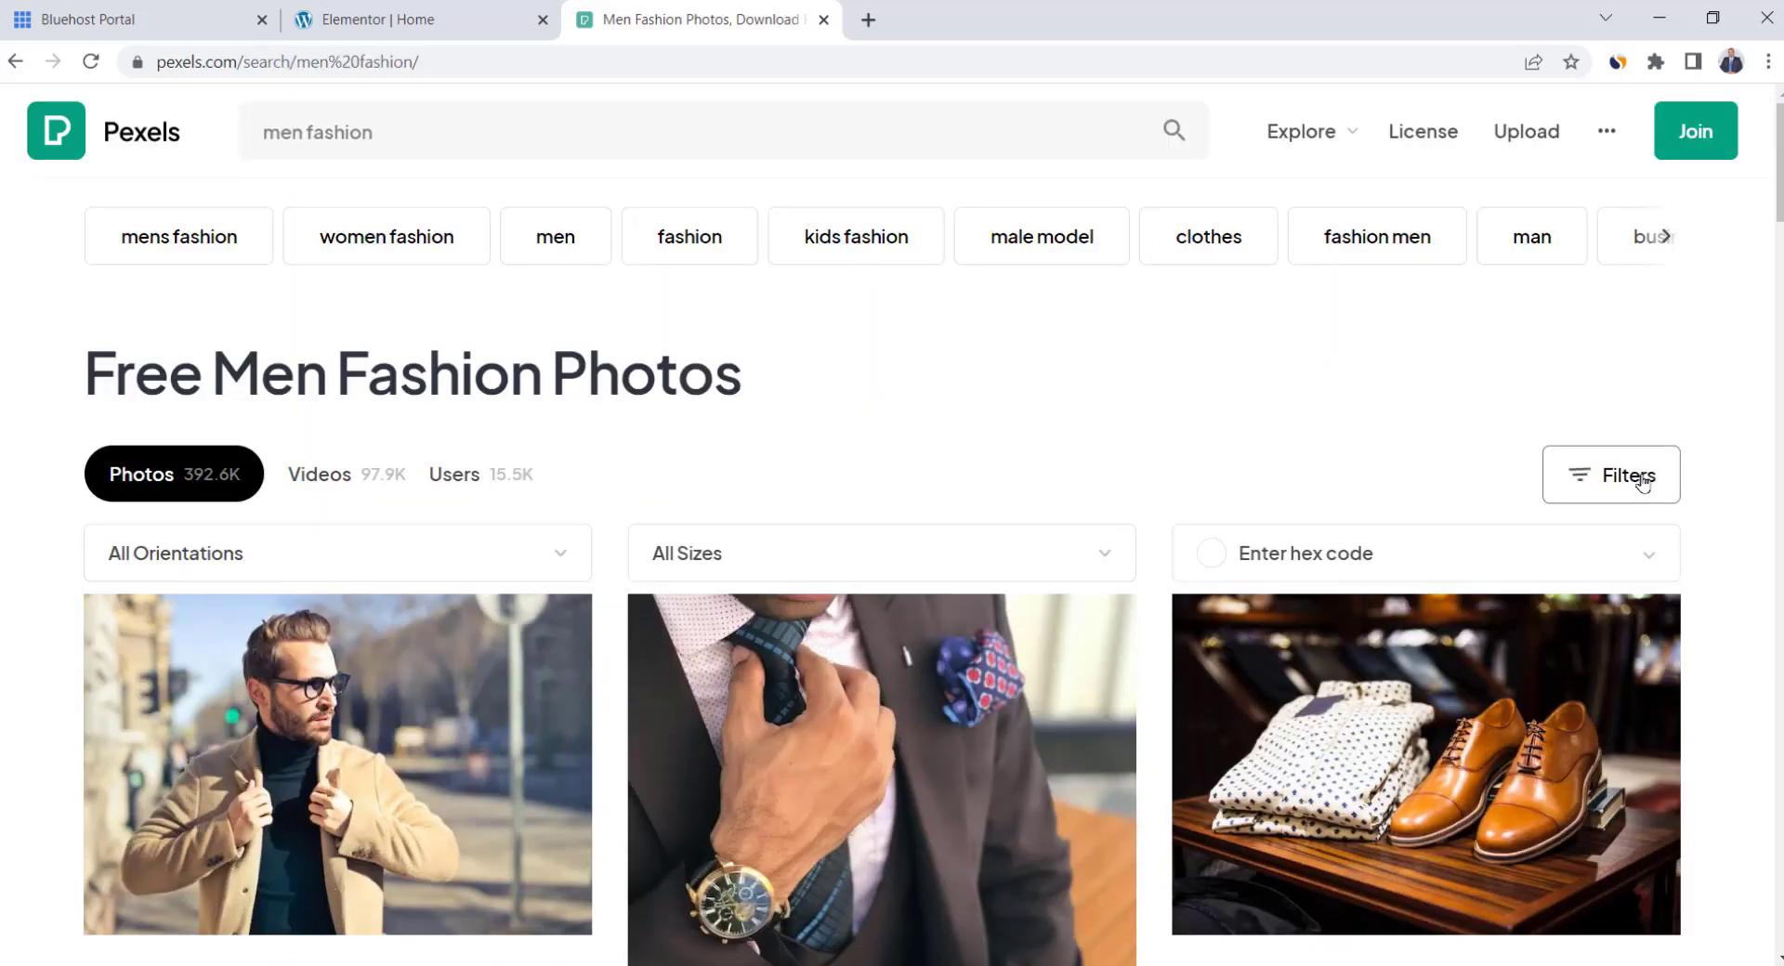
click(410, 577)
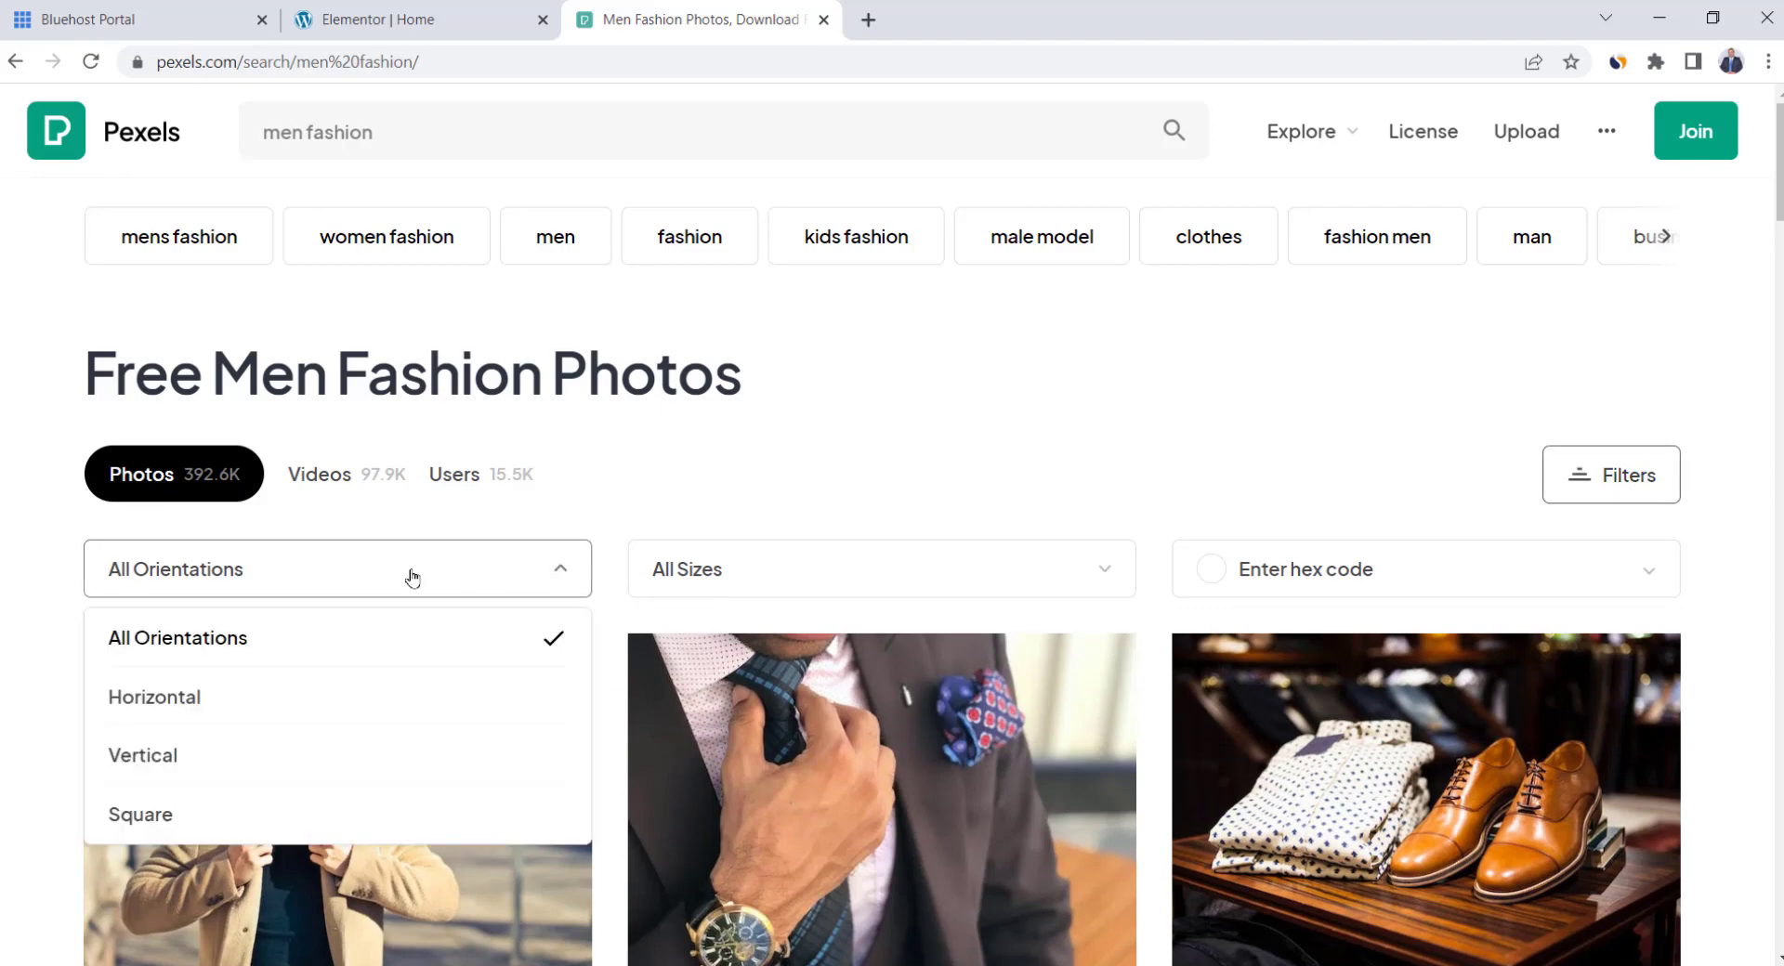
click(304, 756)
click(294, 697)
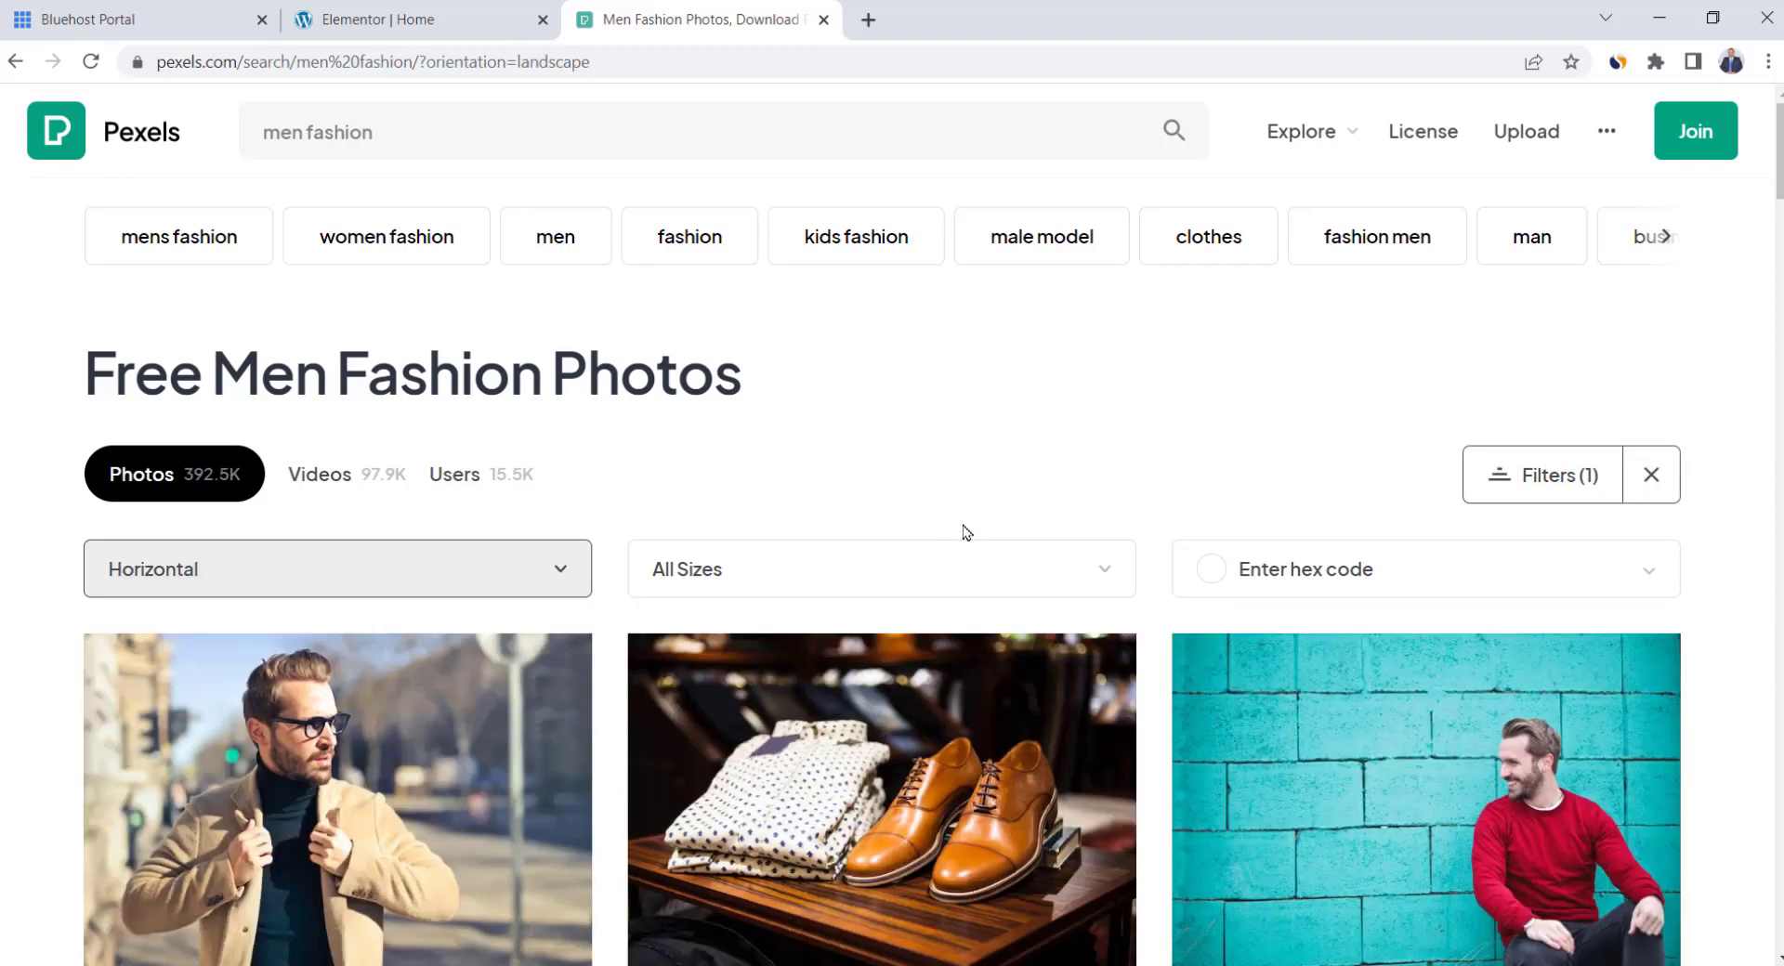
Download the red-sweatshirt photo at Large 1920×1280
scroll(1045, 483, down, 3)
click(392, 19)
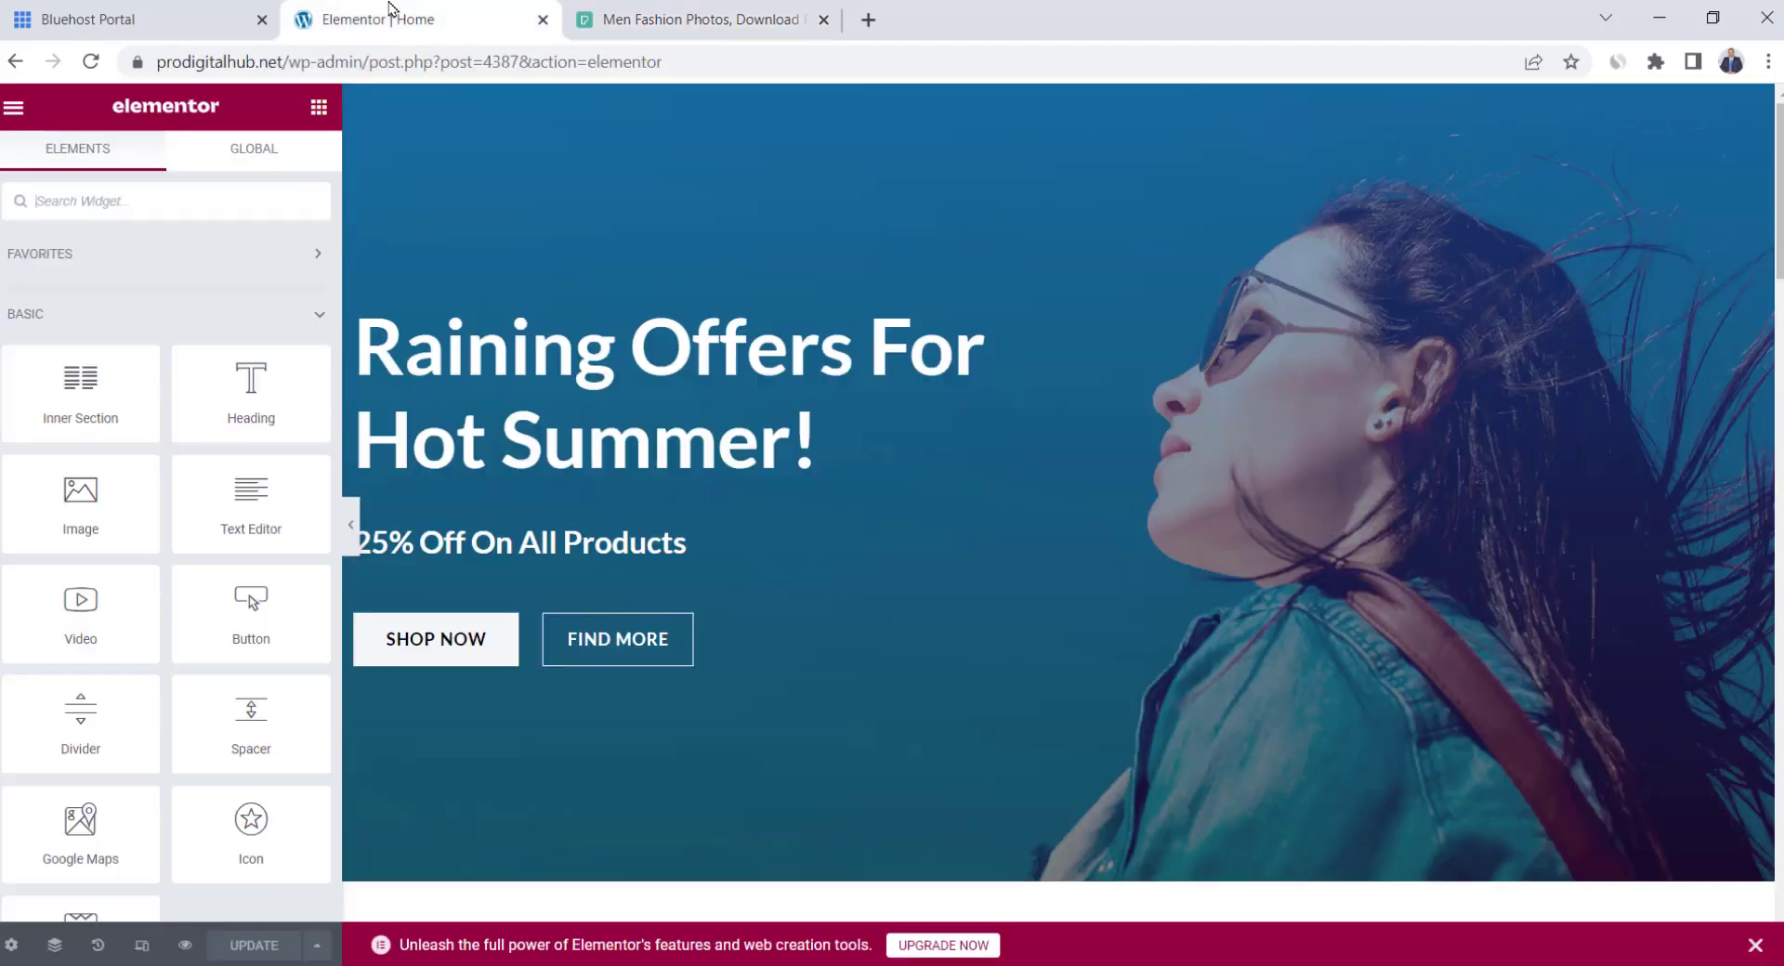
click(676, 15)
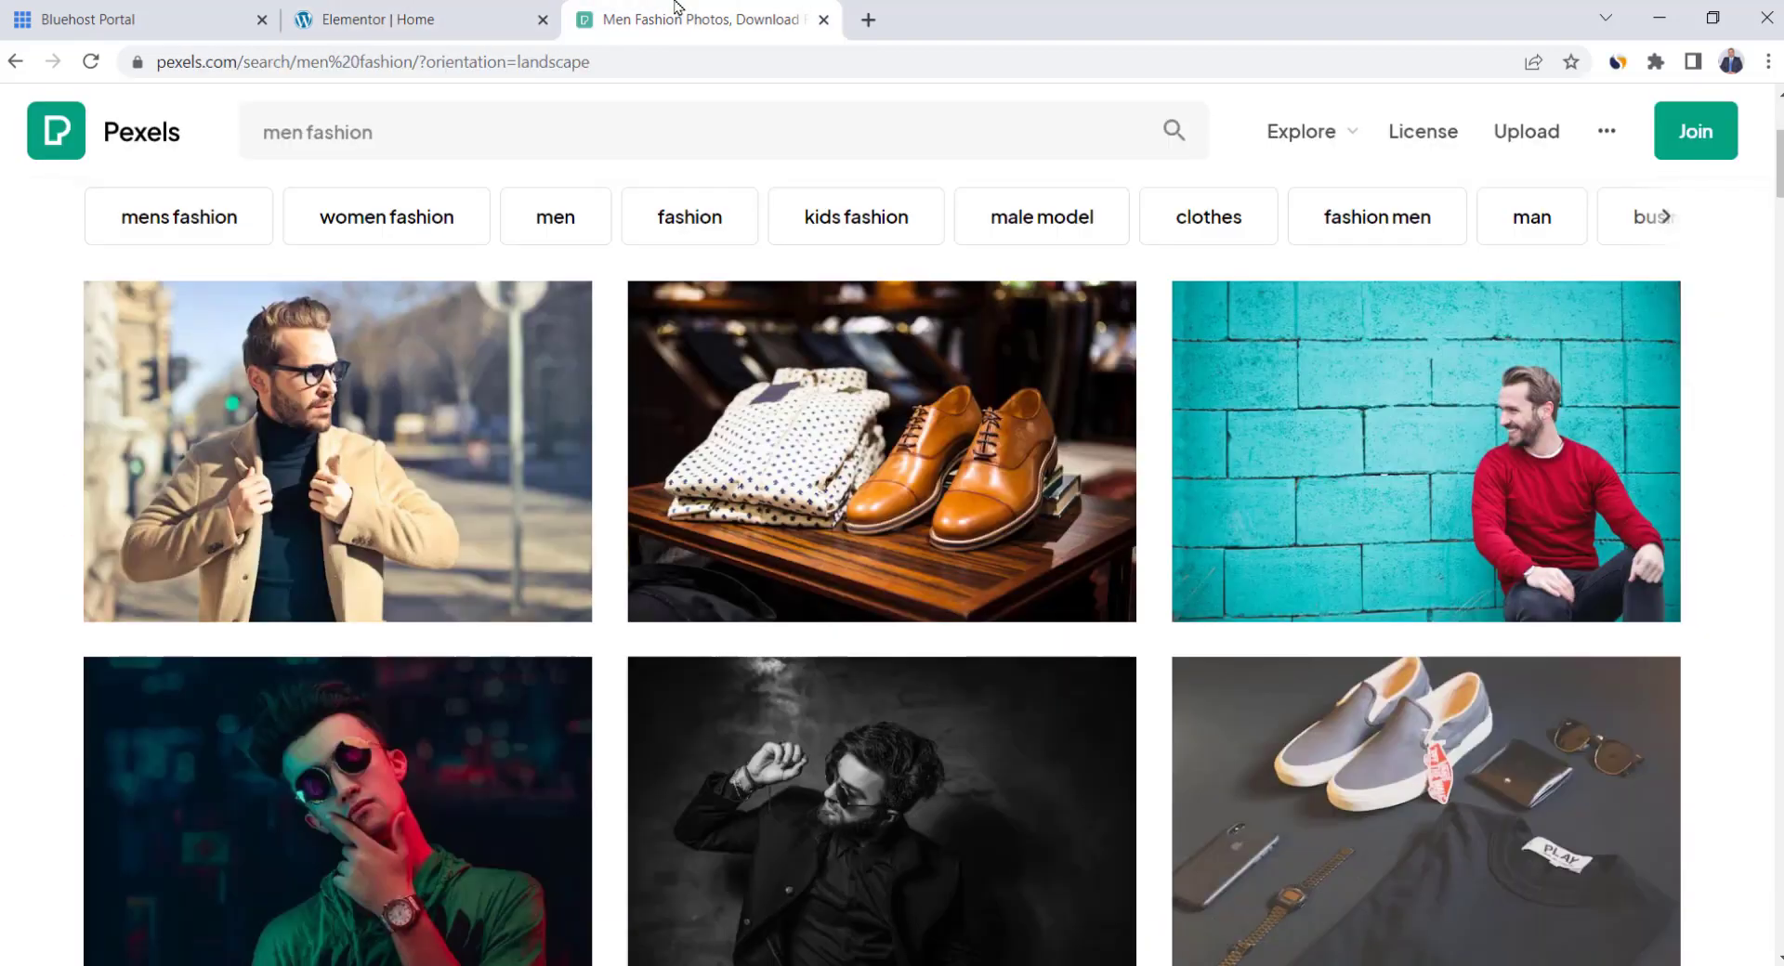
click(1478, 434)
click(1548, 199)
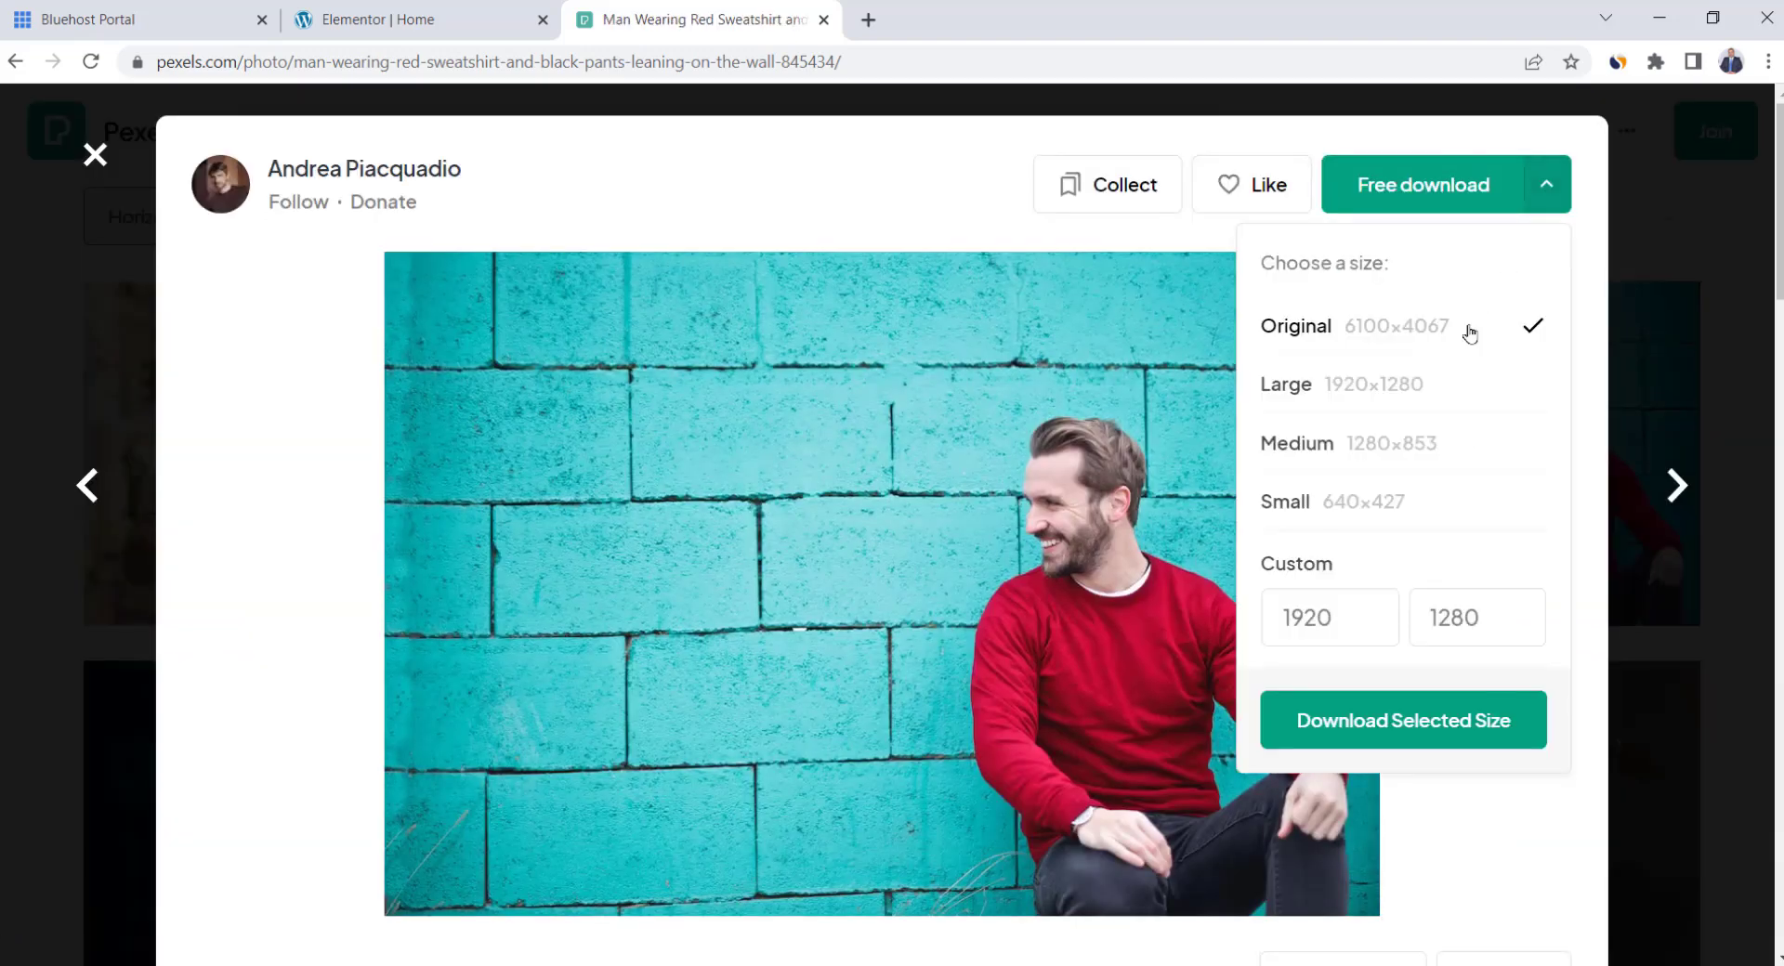
click(1329, 395)
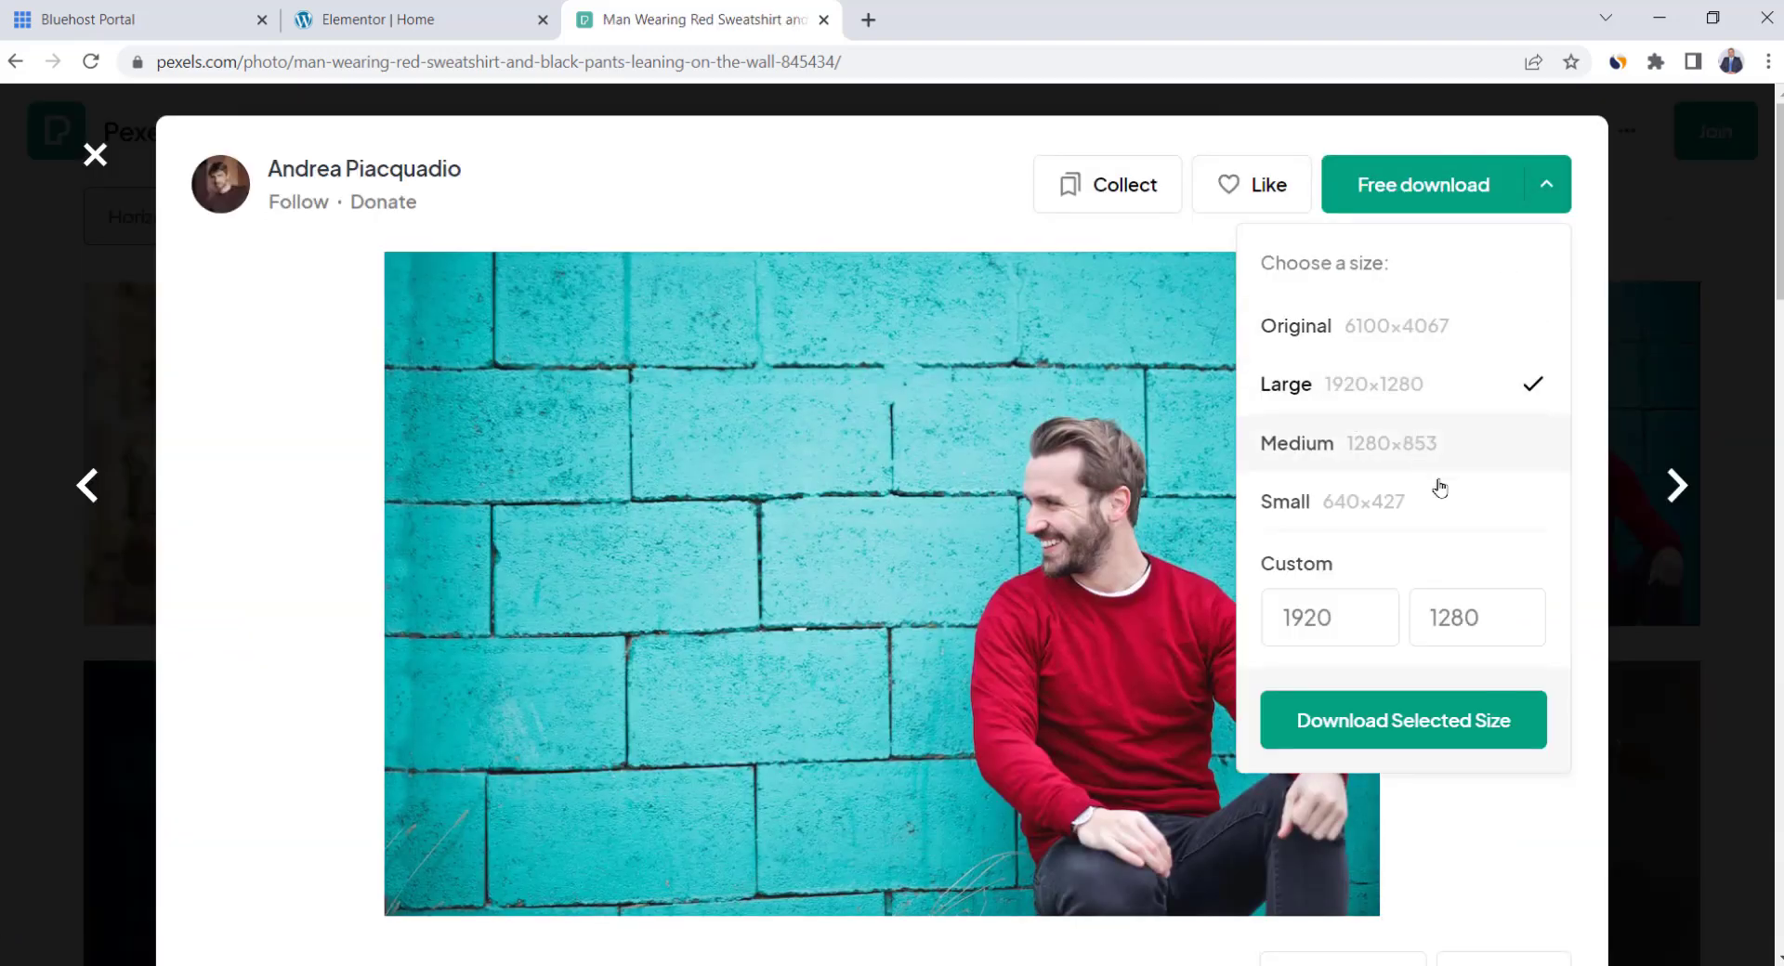
click(1387, 728)
Upload the Pexels red-sweatshirt photo and insert it as the hero section's background image
click(417, 15)
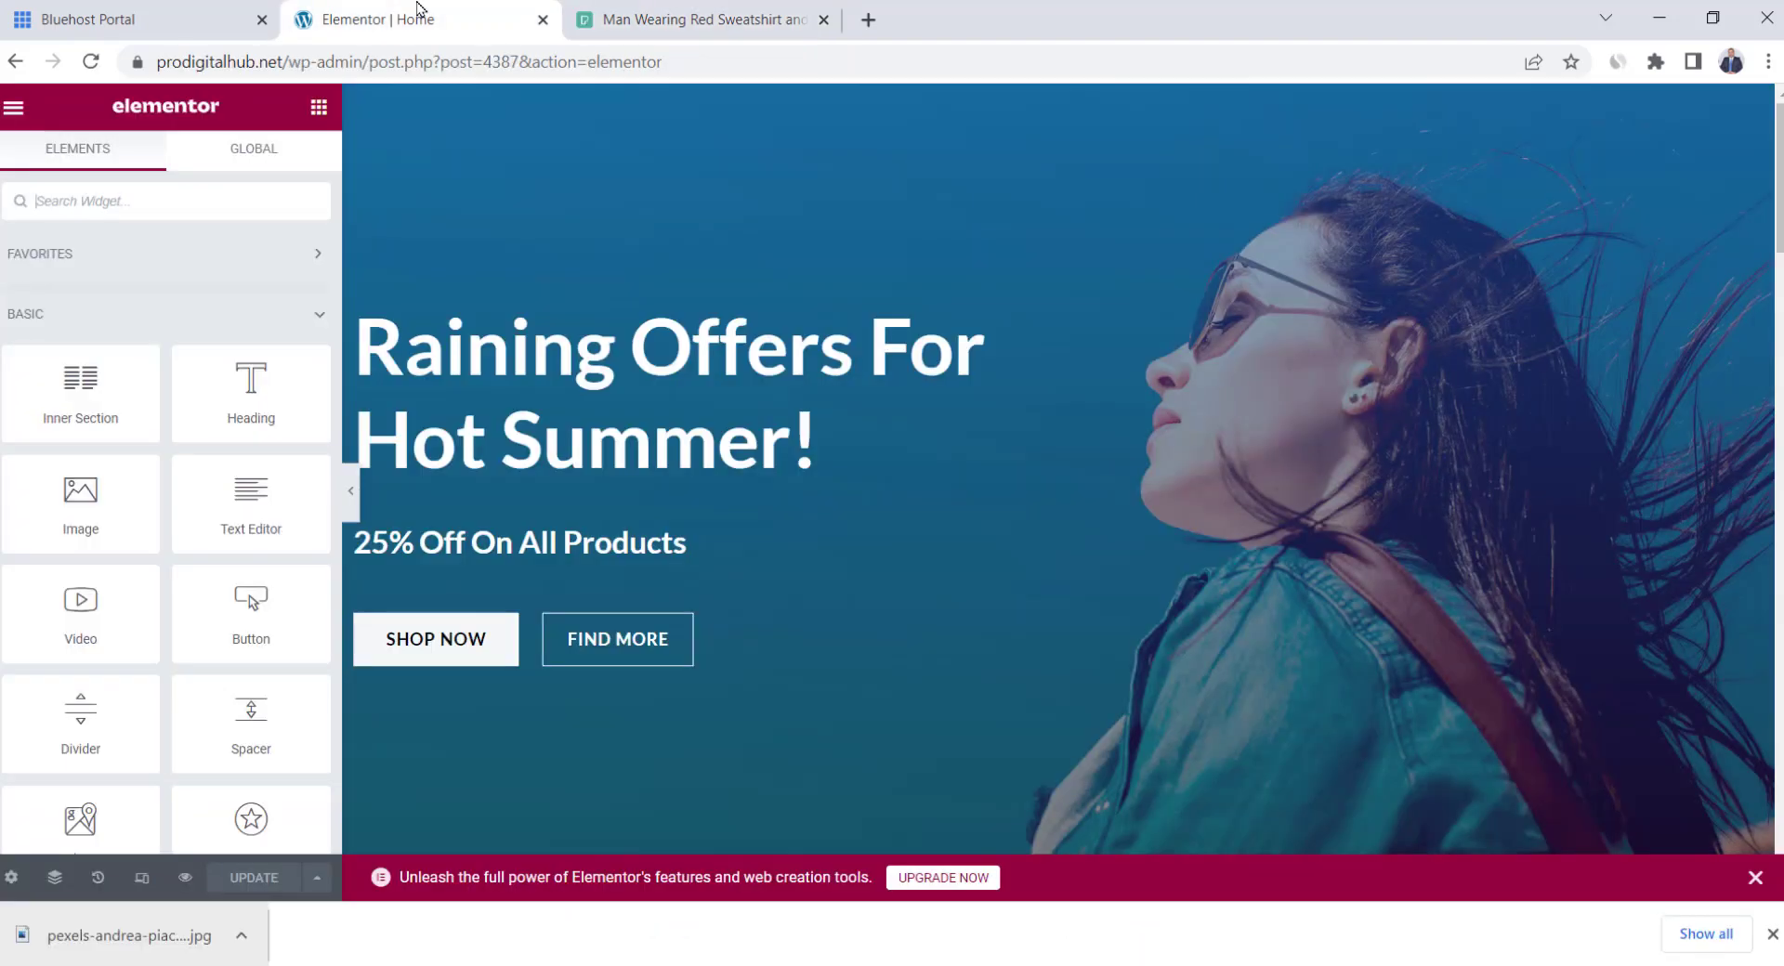
click(1772, 935)
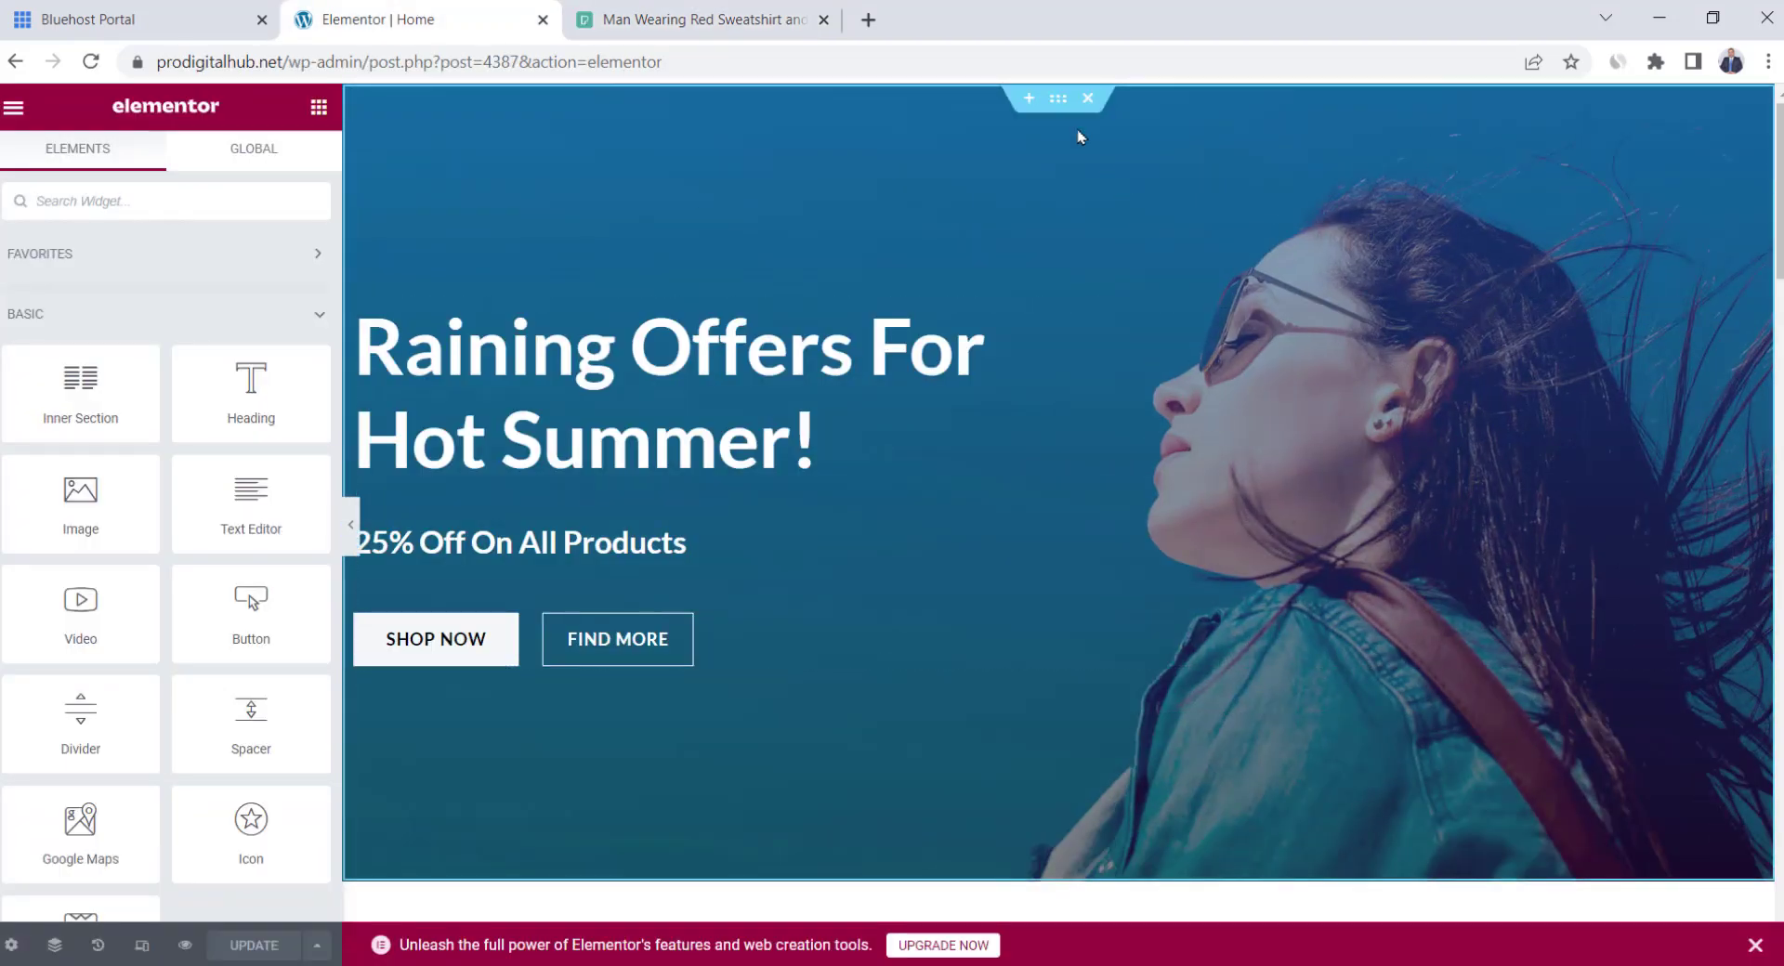
click(1060, 100)
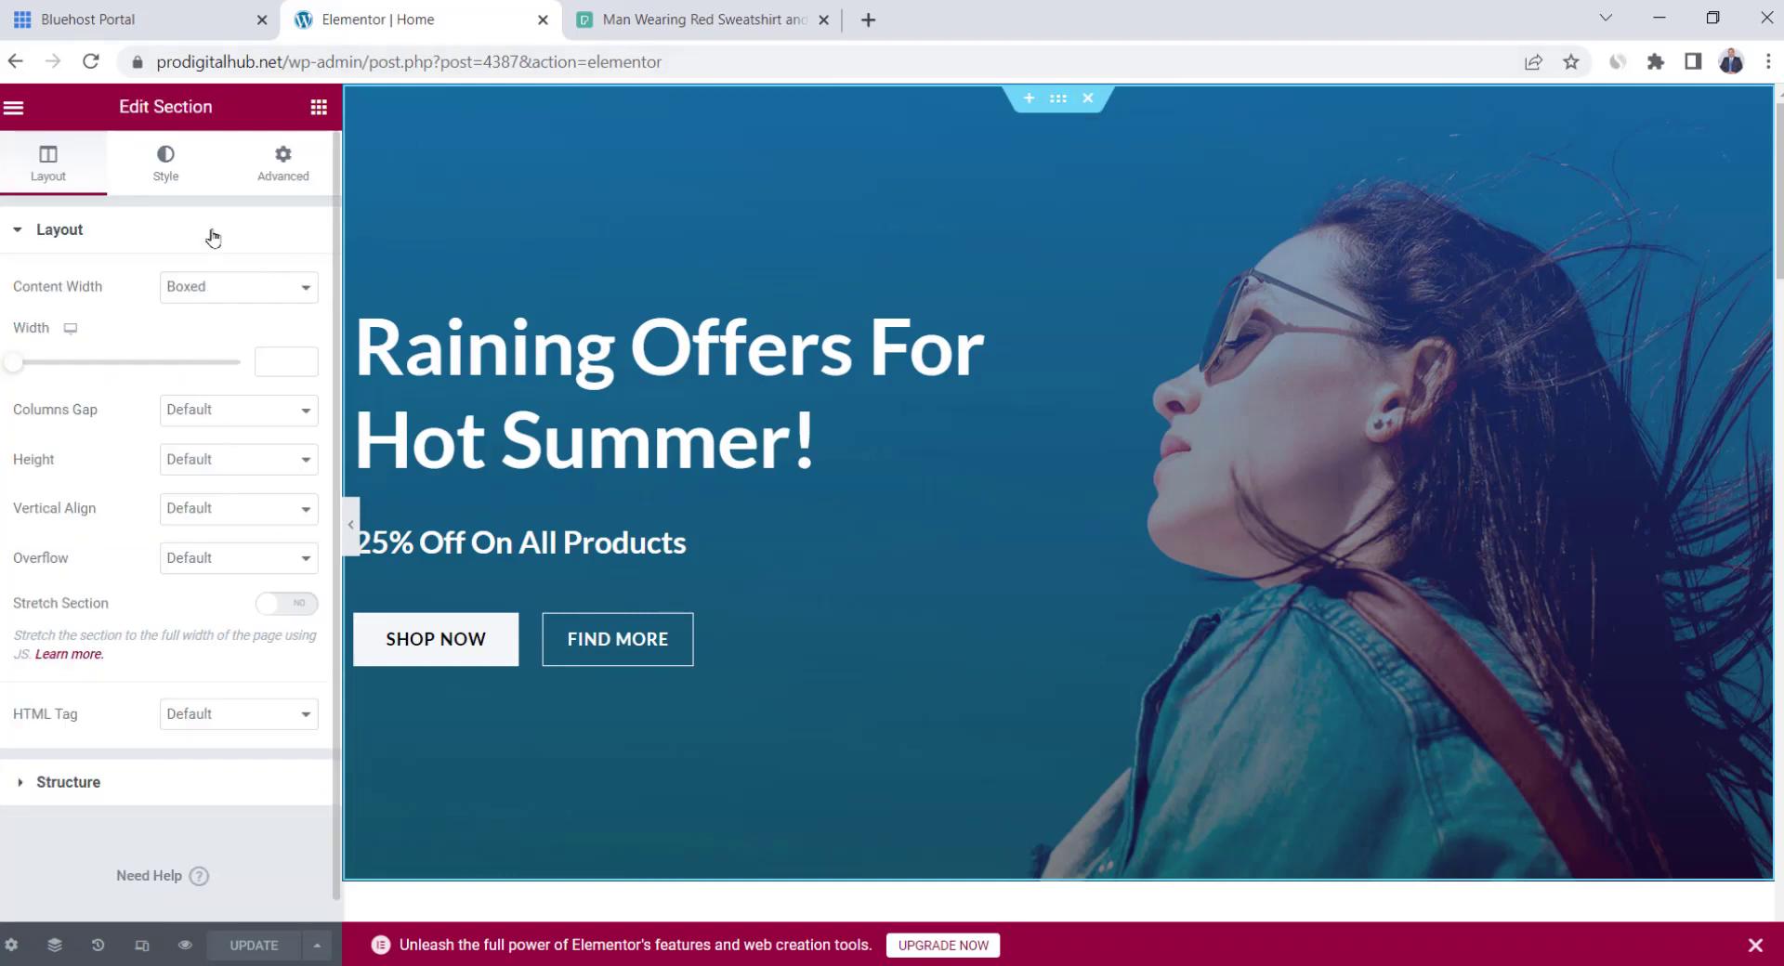
click(169, 165)
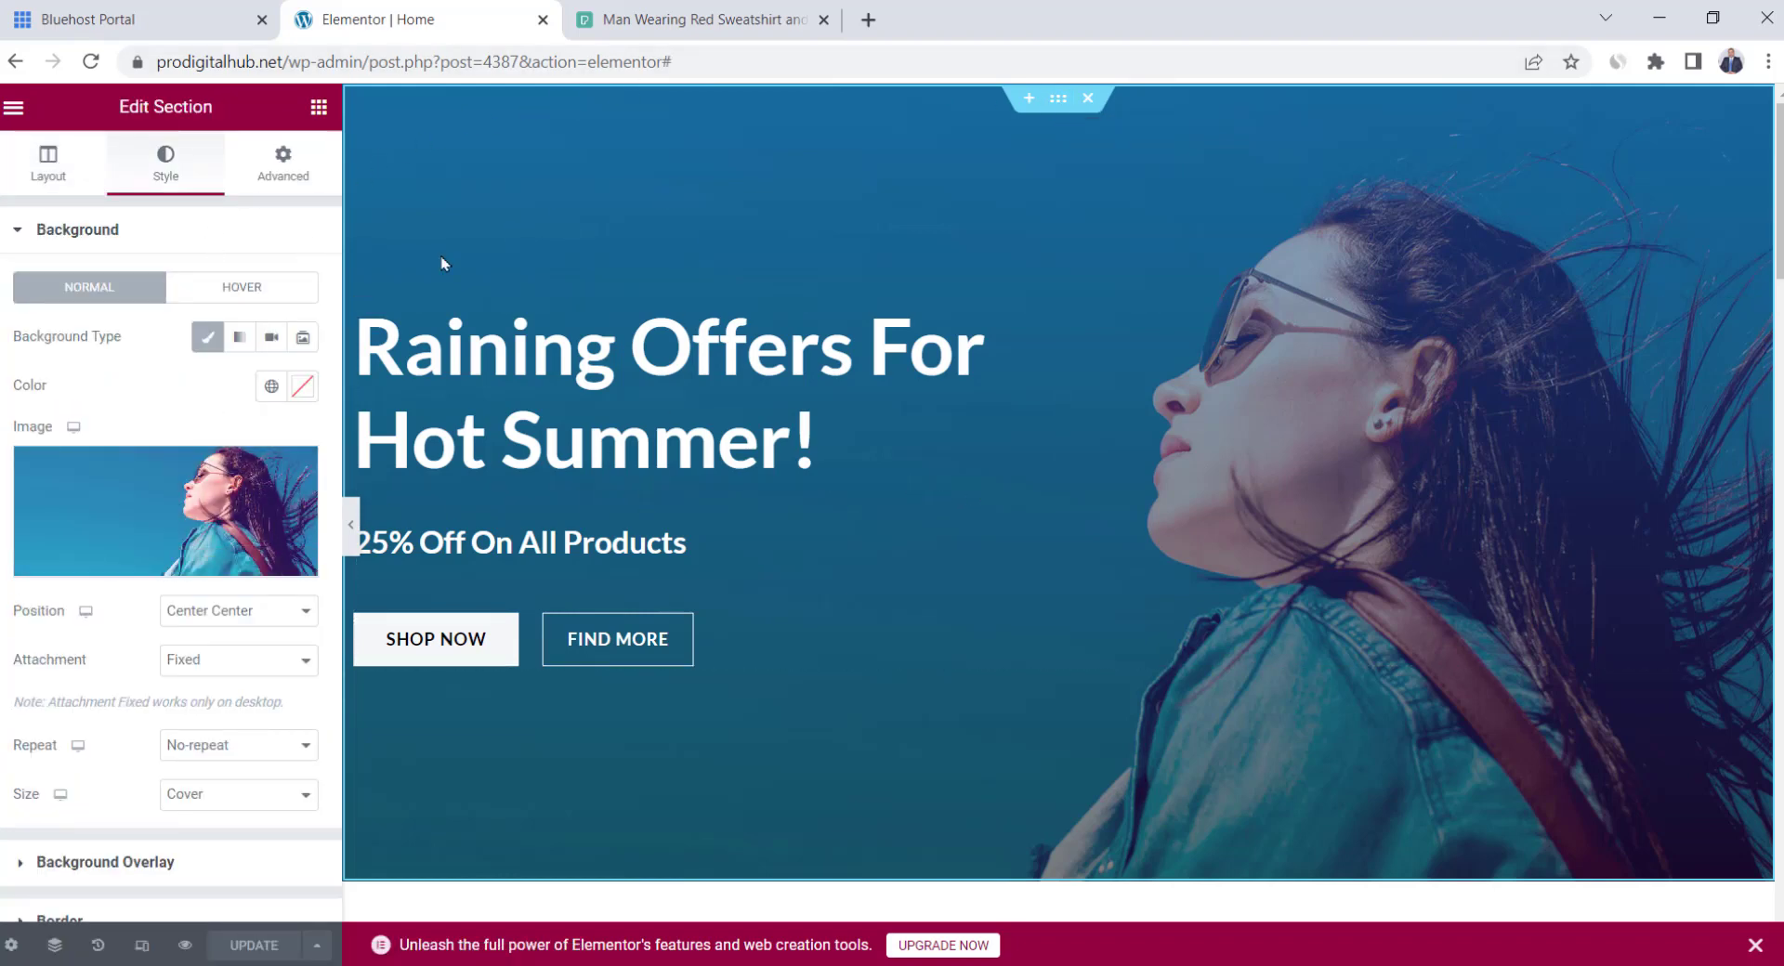
mouse_move(223, 491)
click(156, 537)
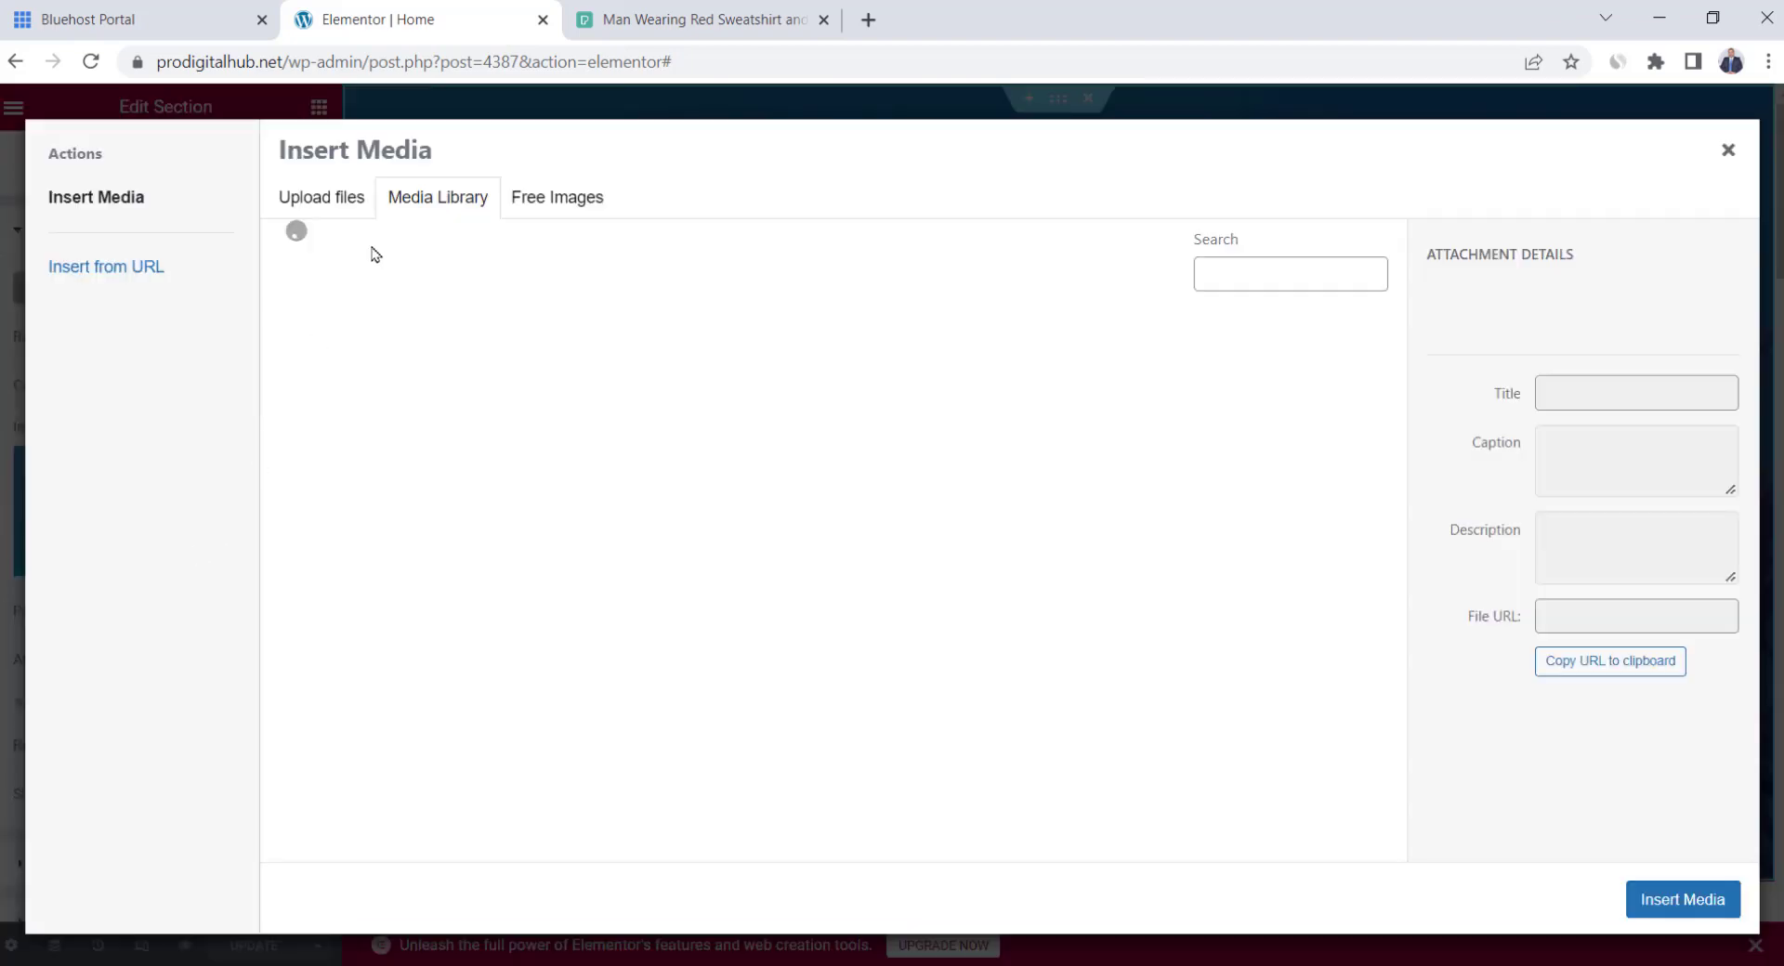
click(312, 197)
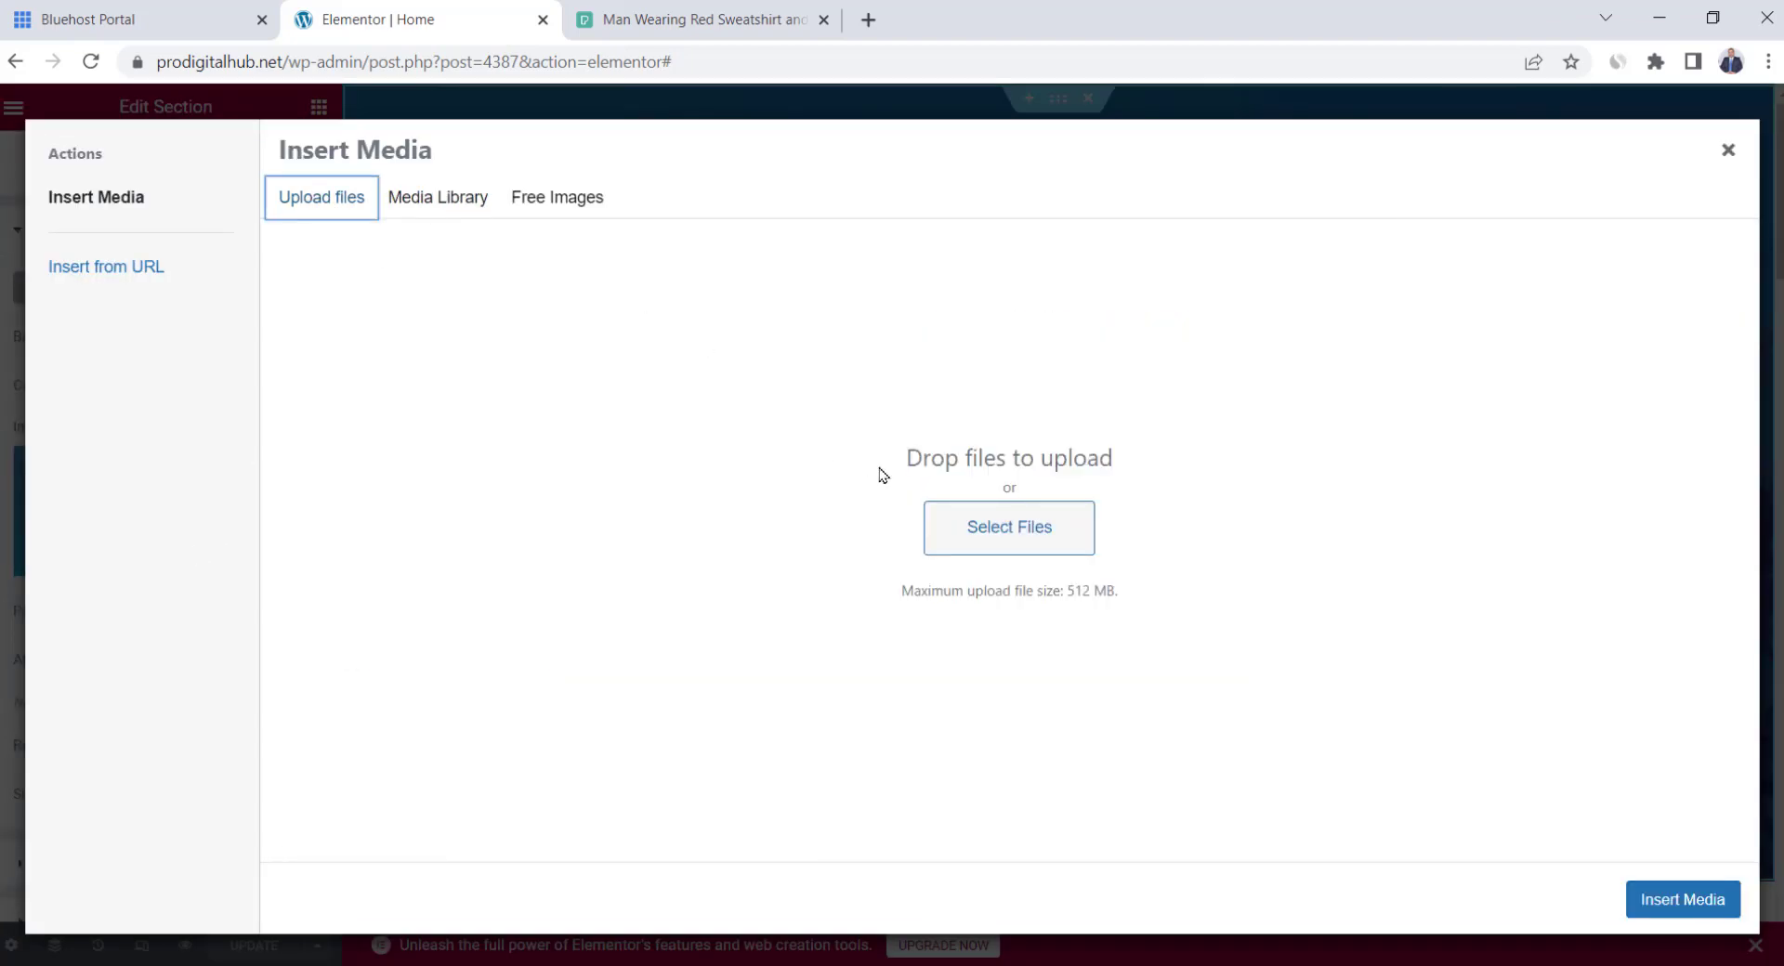
click(991, 529)
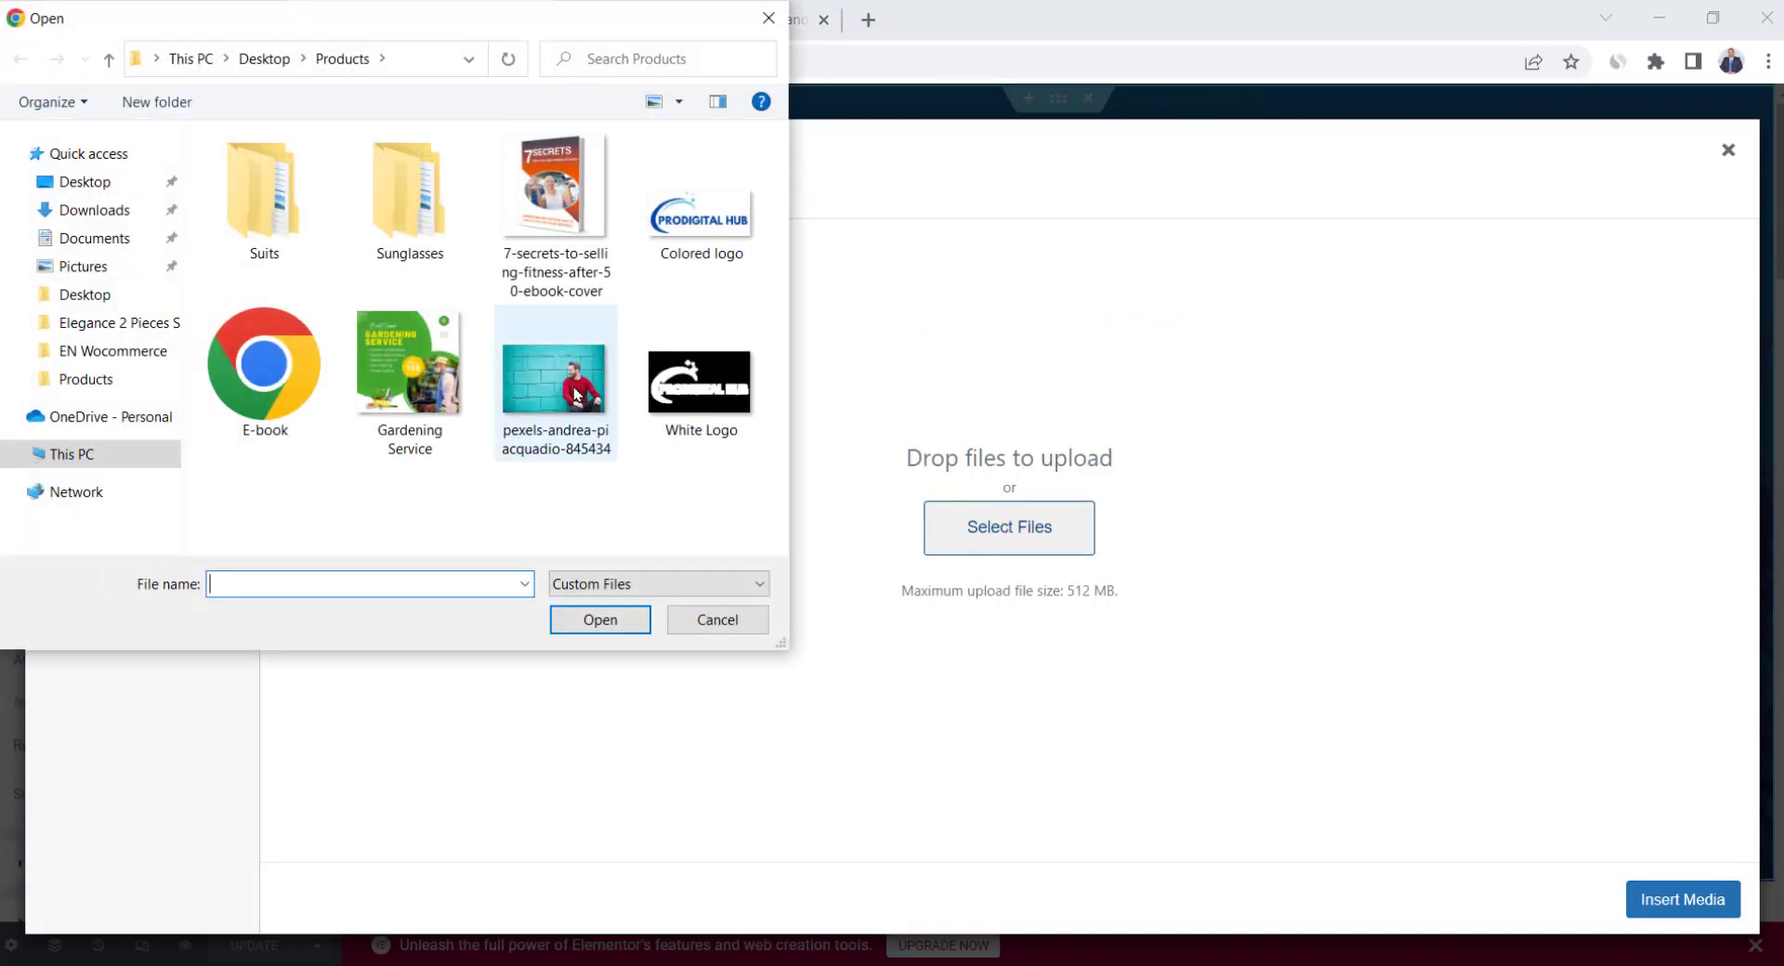
double_click(577, 395)
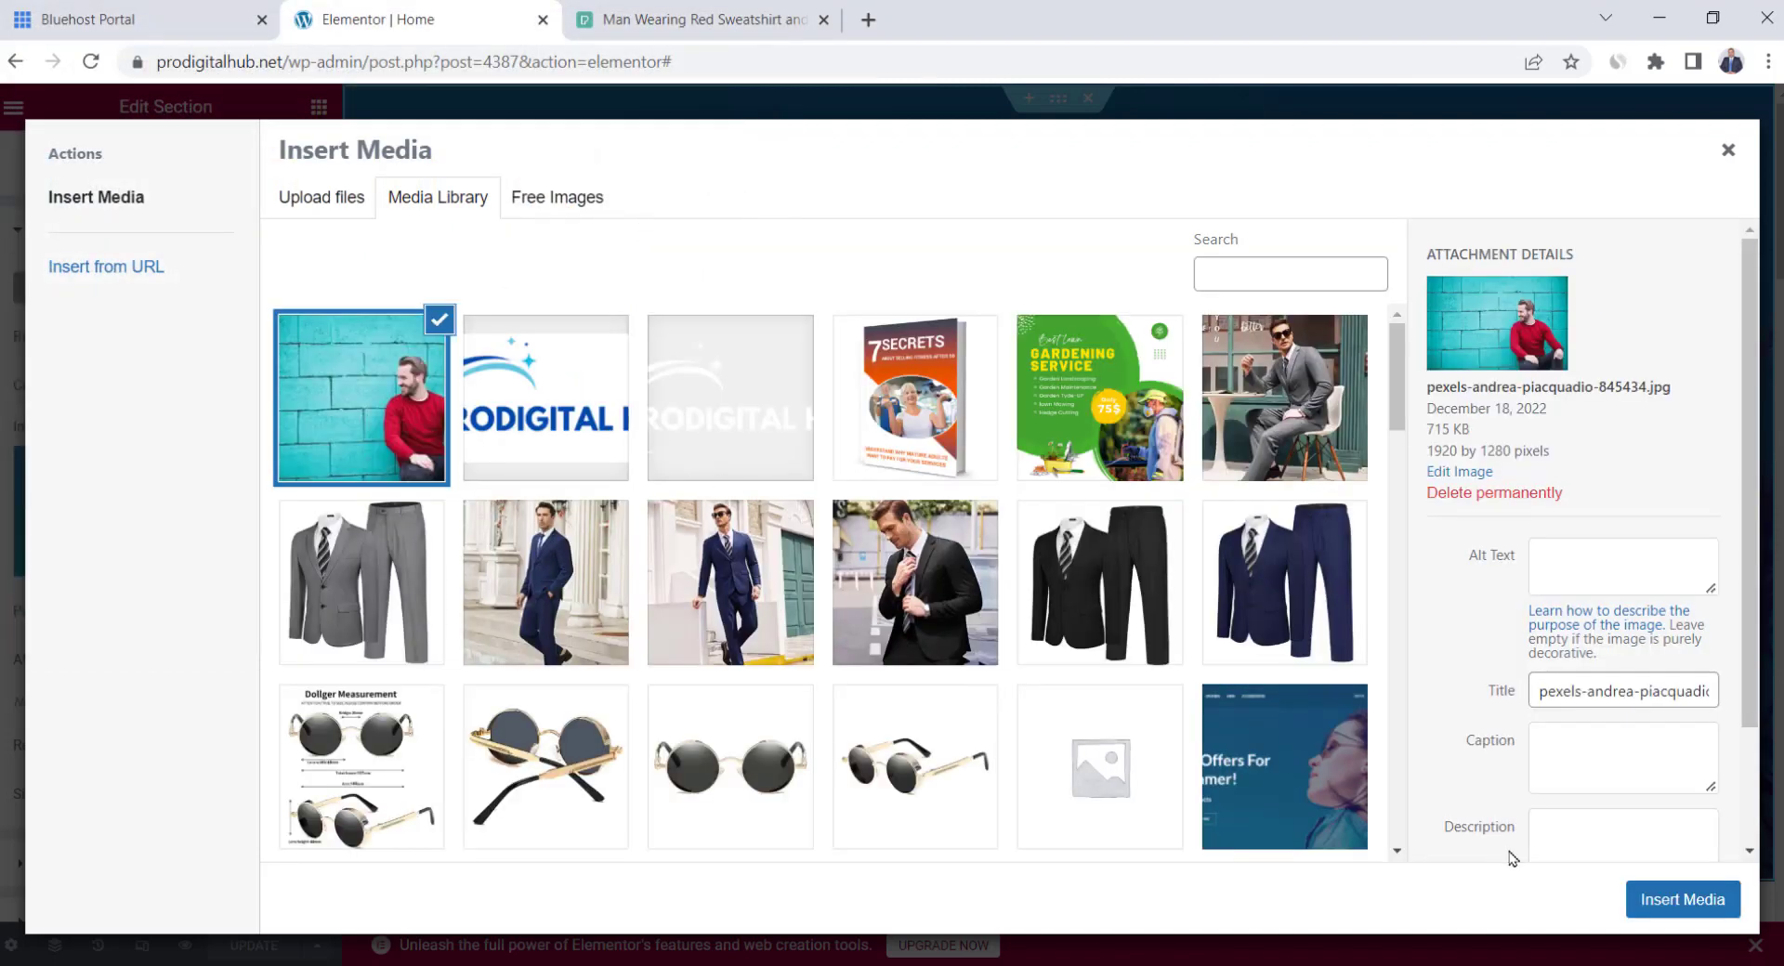
click(1689, 900)
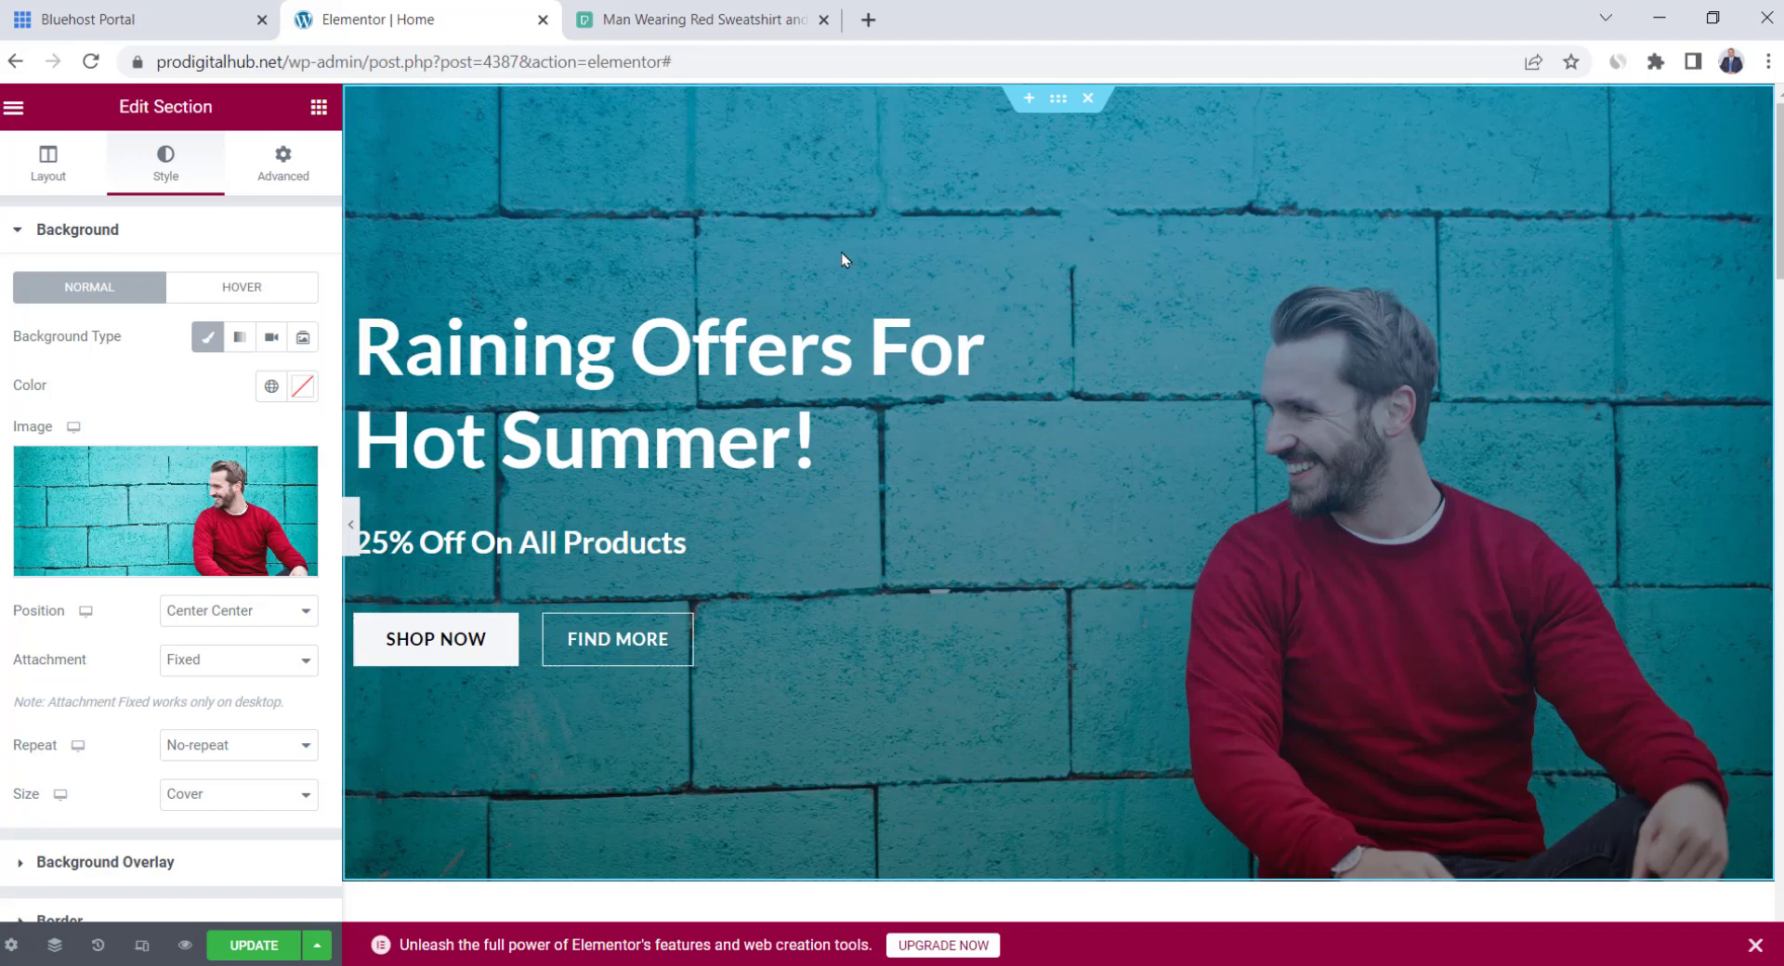
Lighten the hero's background overlay to 0.33 opacity and preview the page at full width
scroll(171, 371, down, 3)
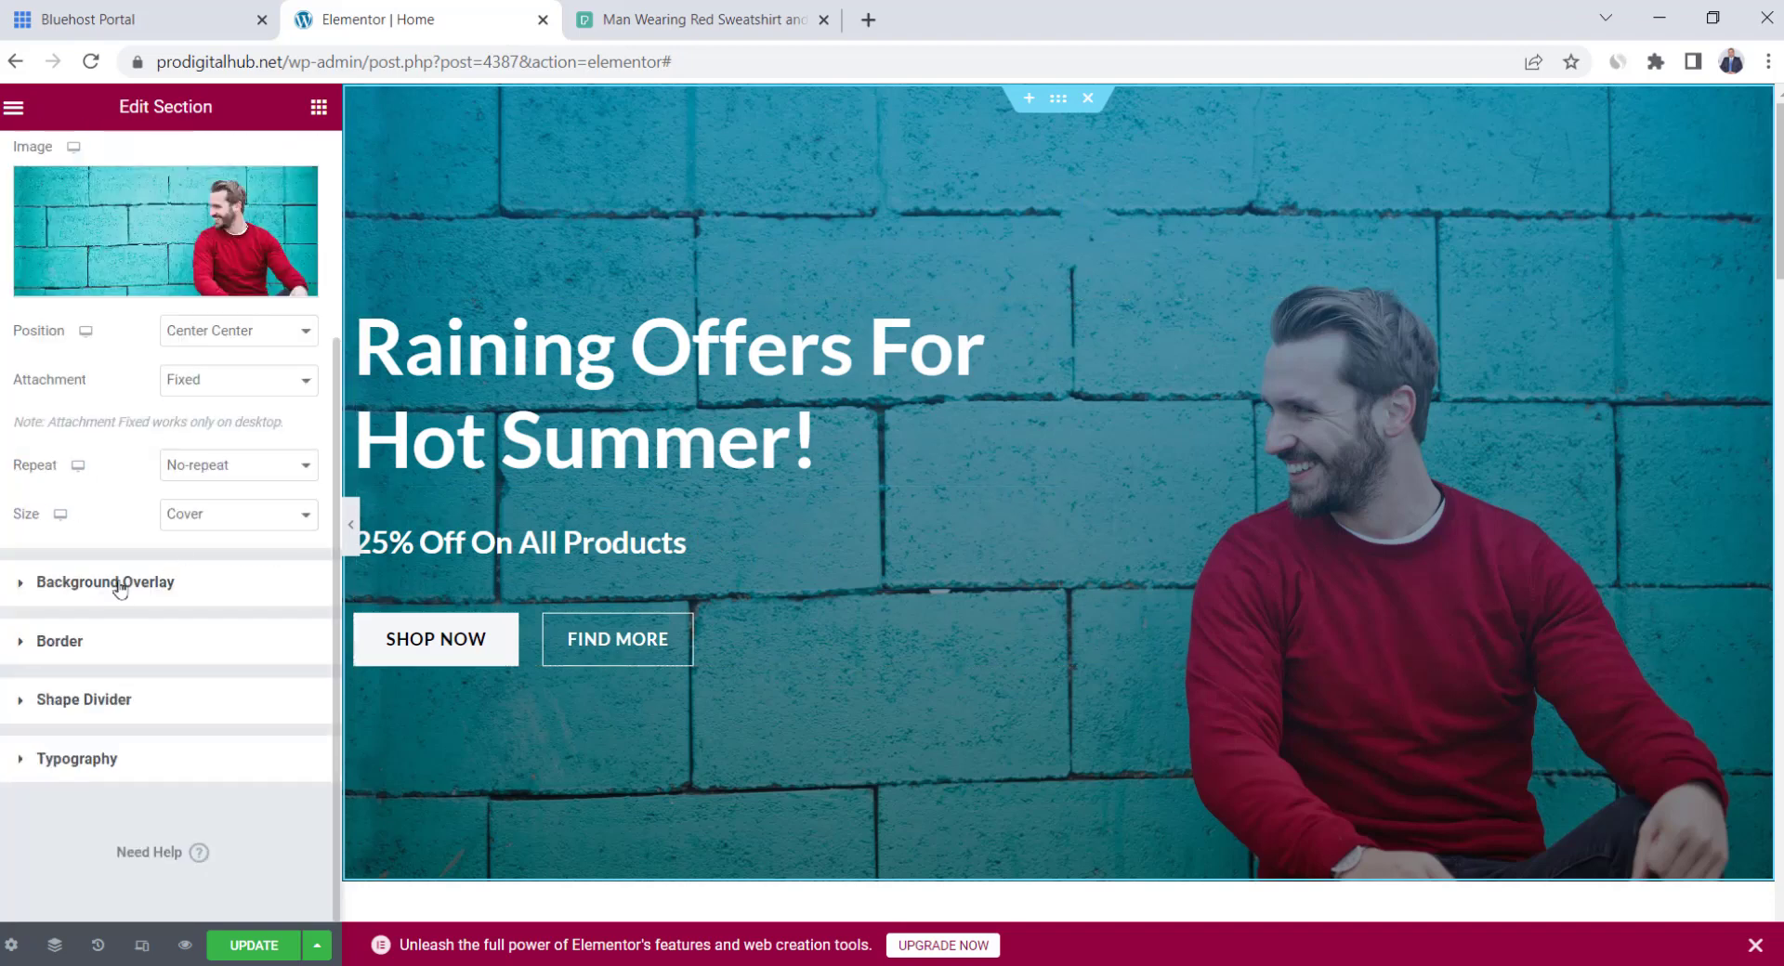
click(83, 594)
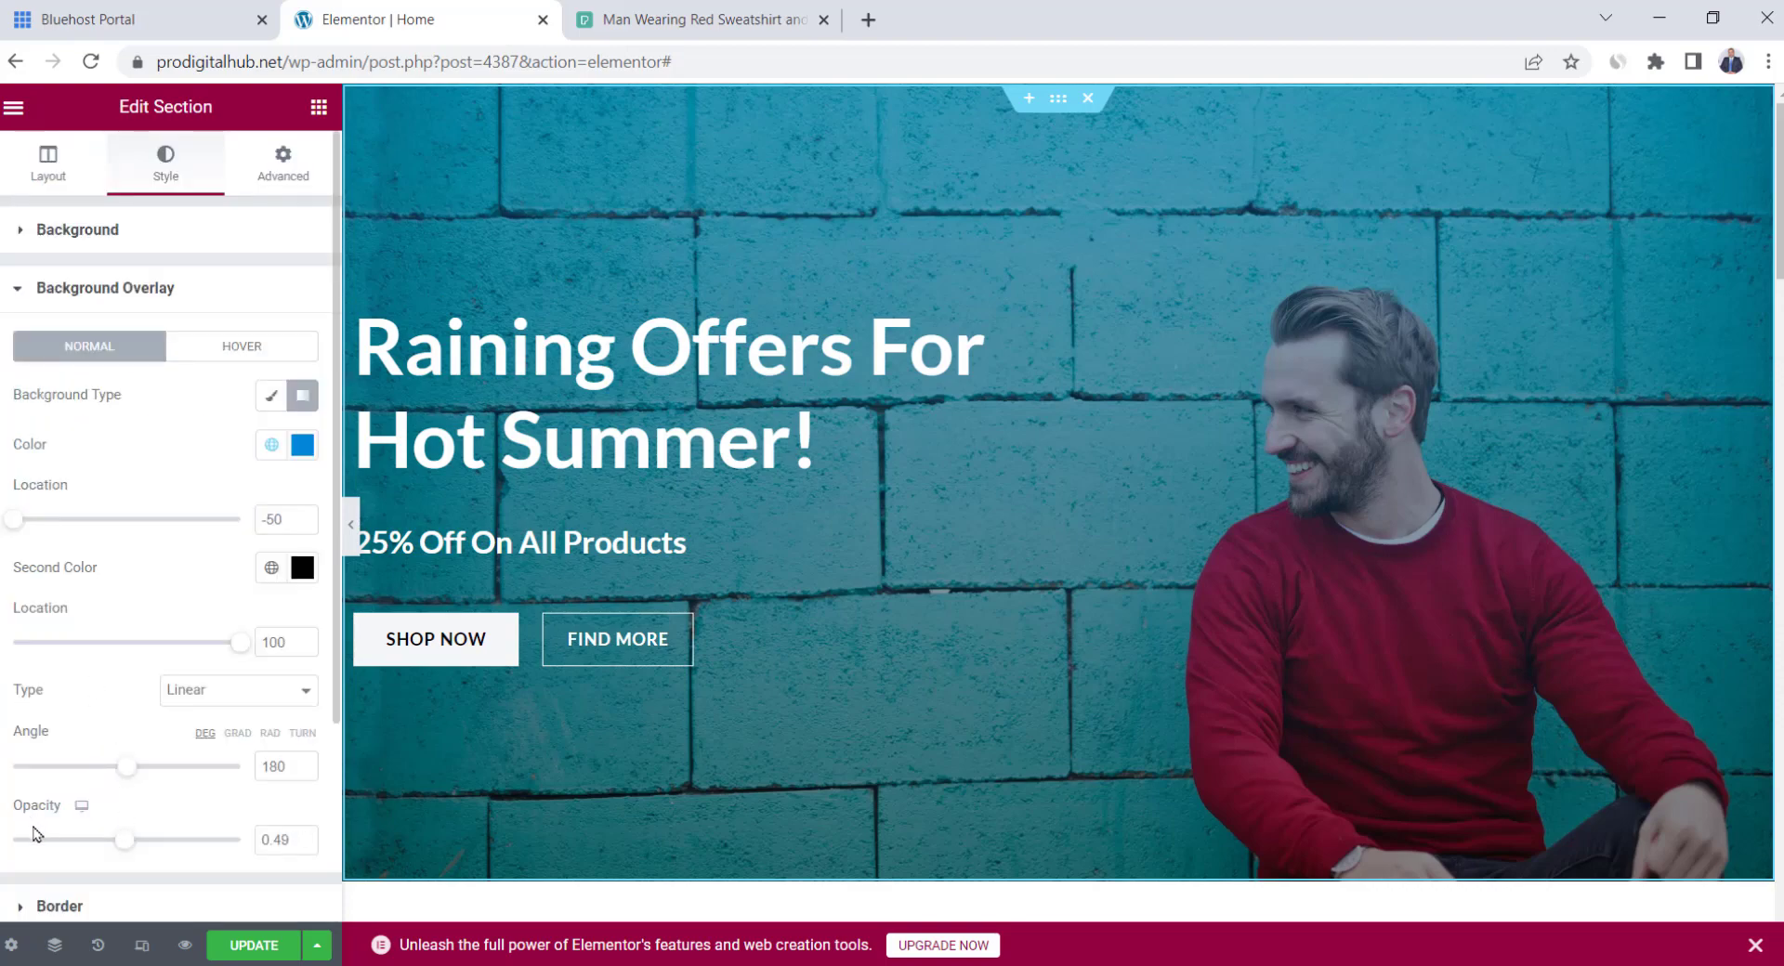
drag(125, 840, 89, 840)
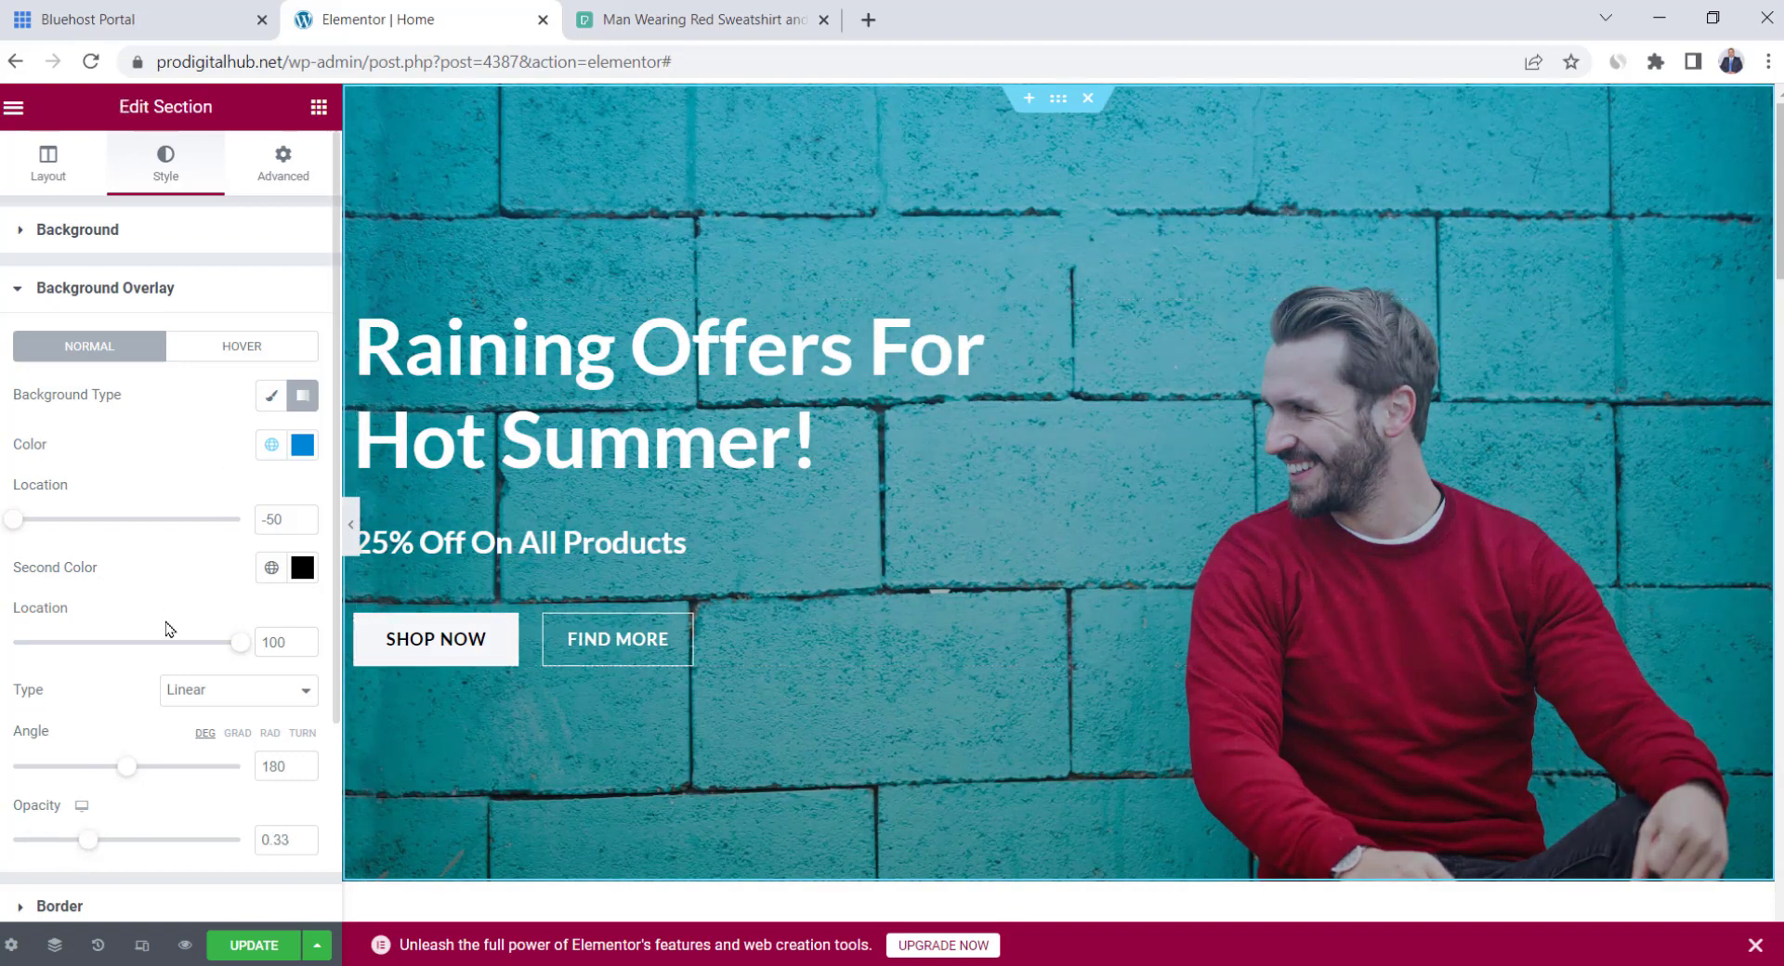
click(352, 537)
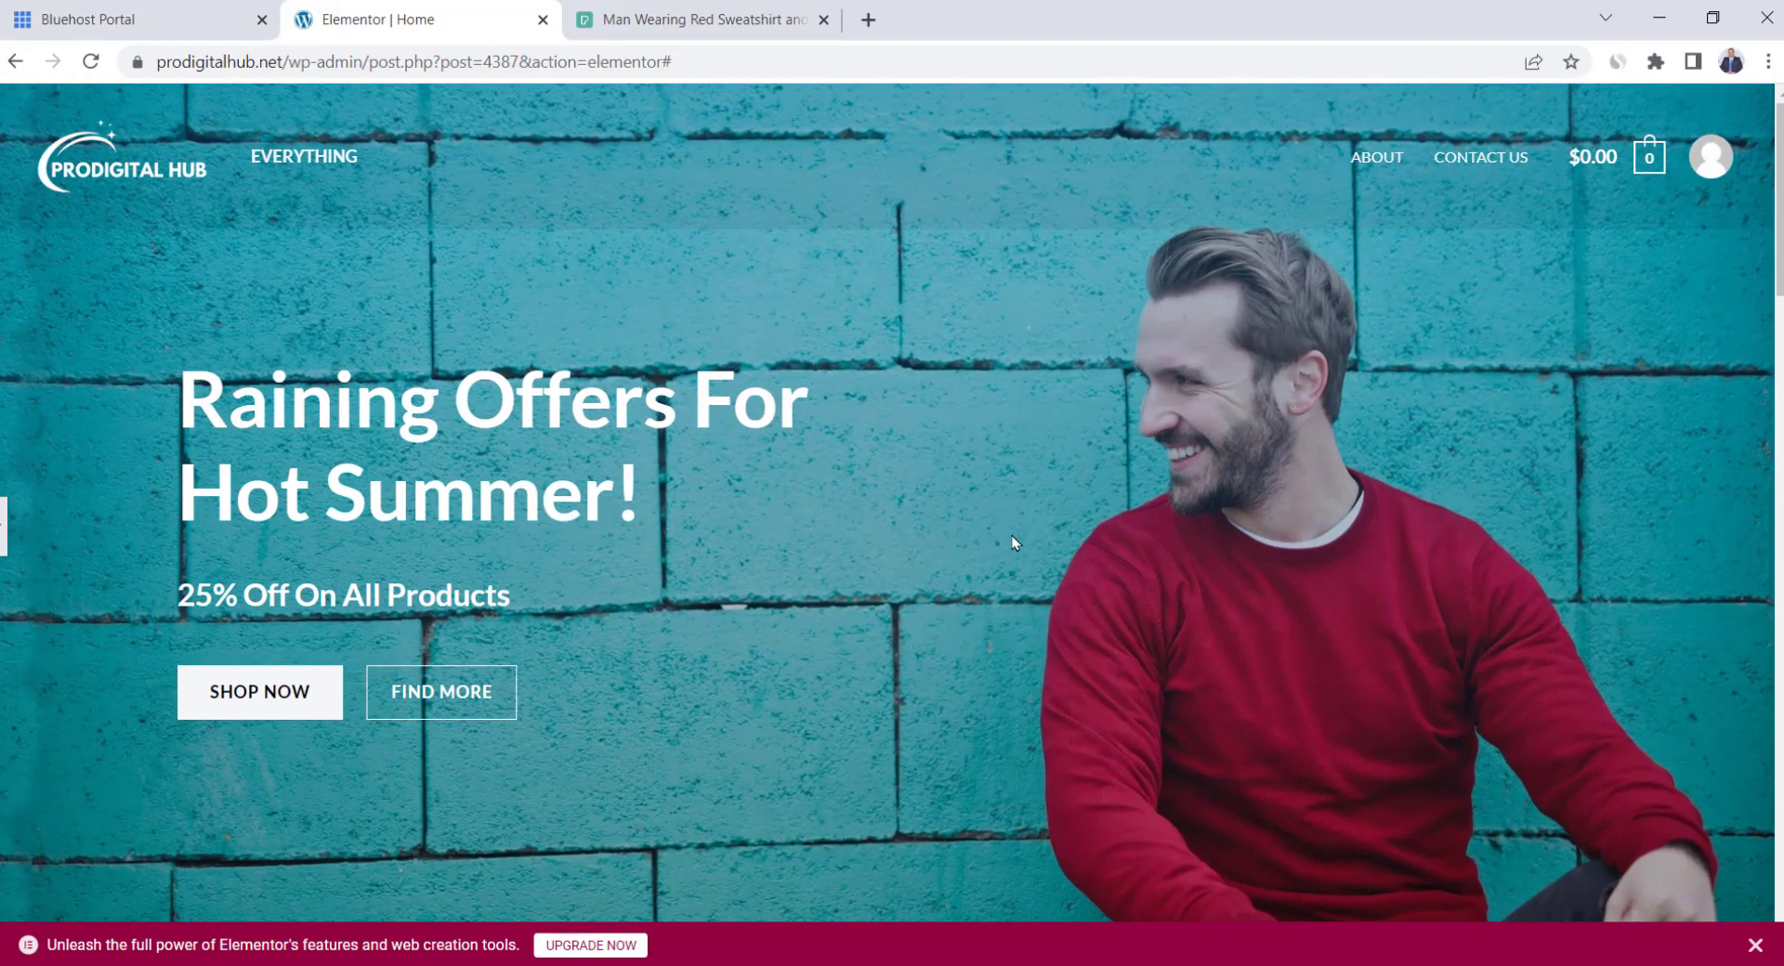
click(2, 527)
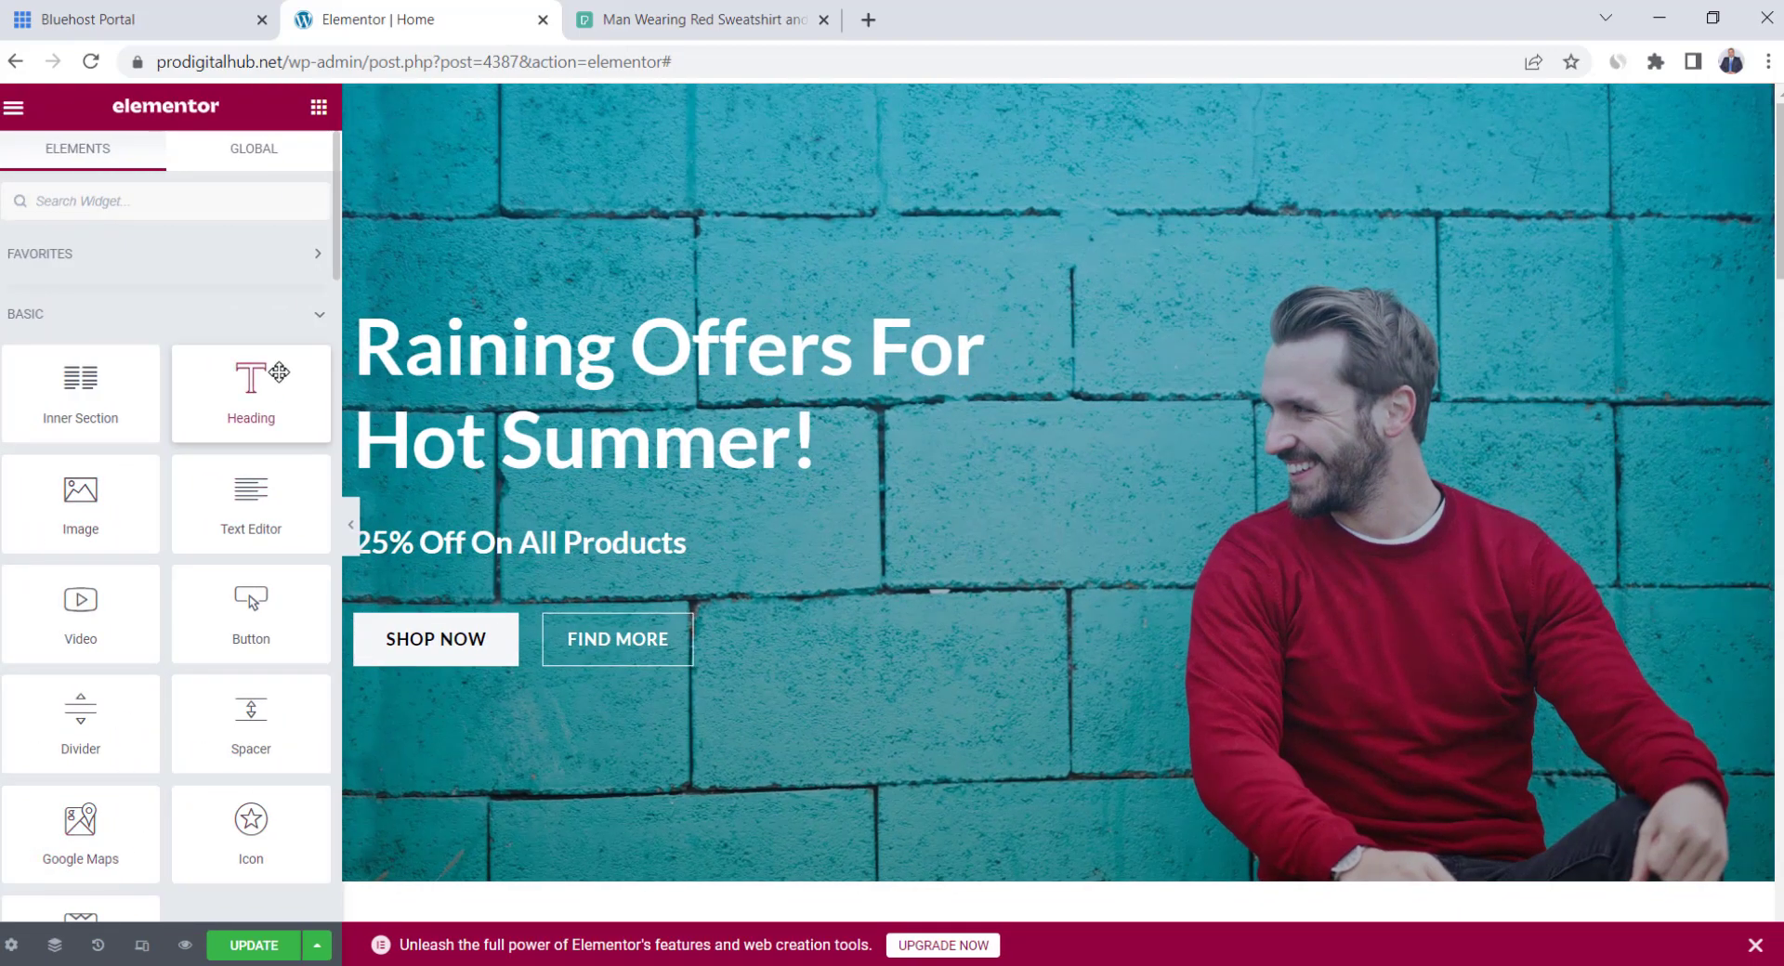
Replace the hero heading with 'There is No Room For Looking Ordinary!'
click(818, 404)
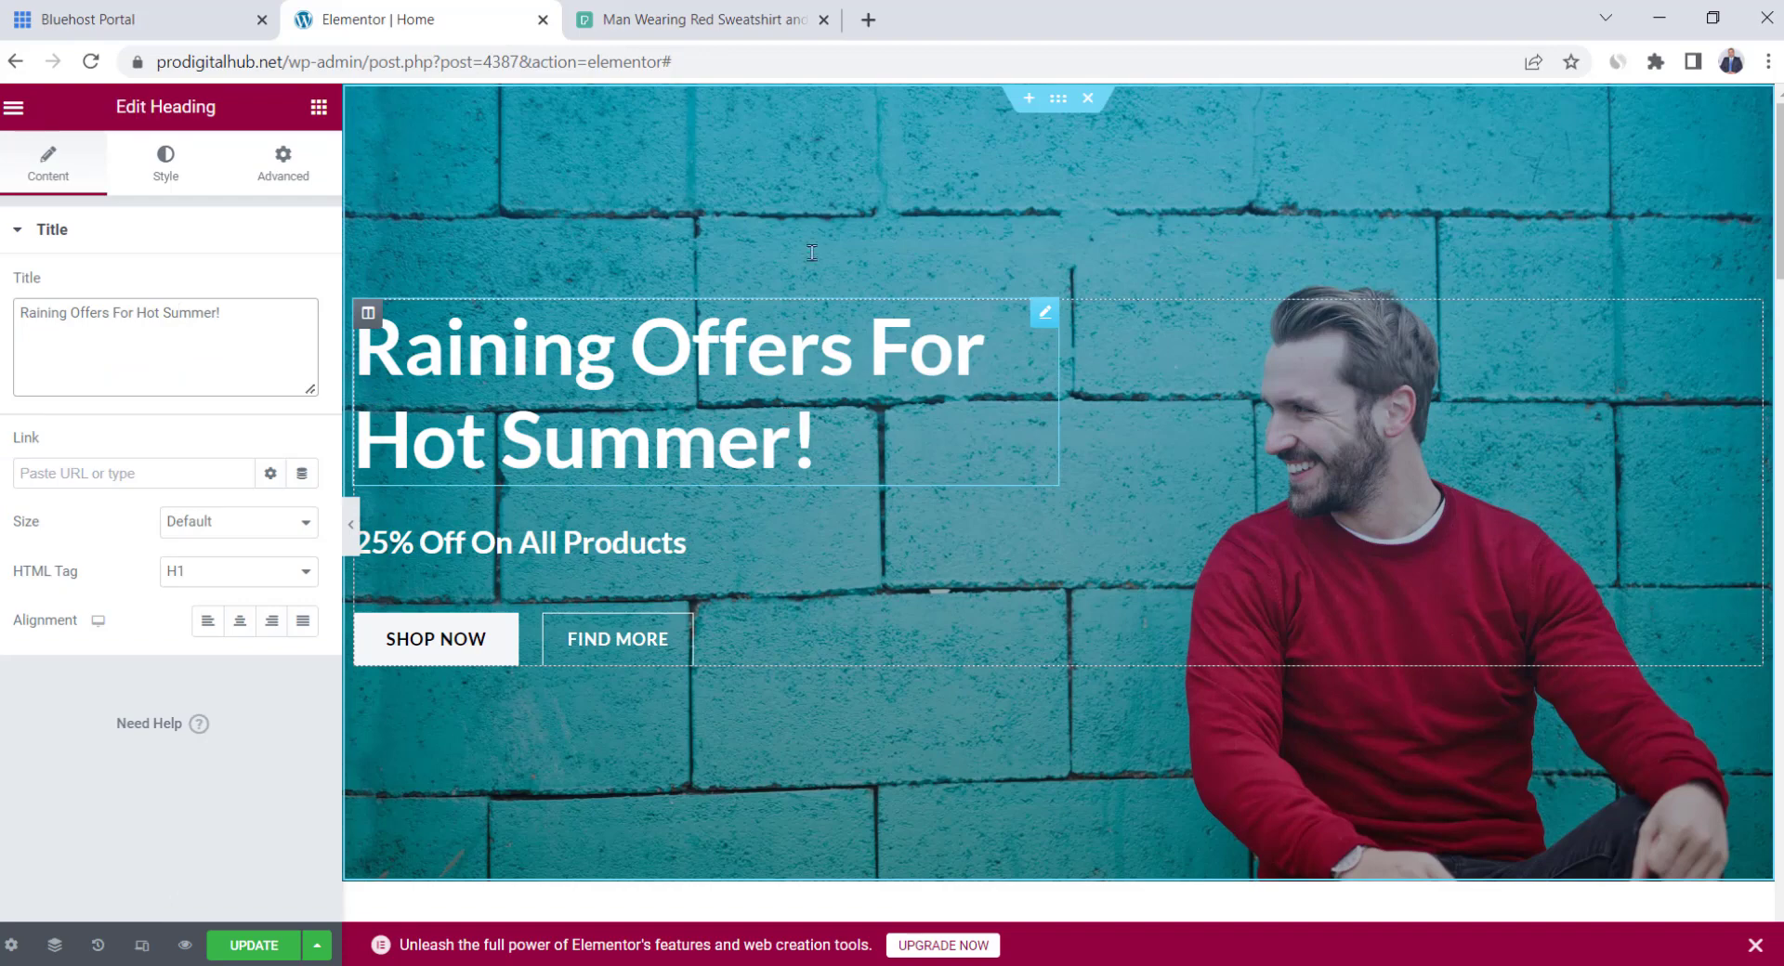
triple_click(213, 318)
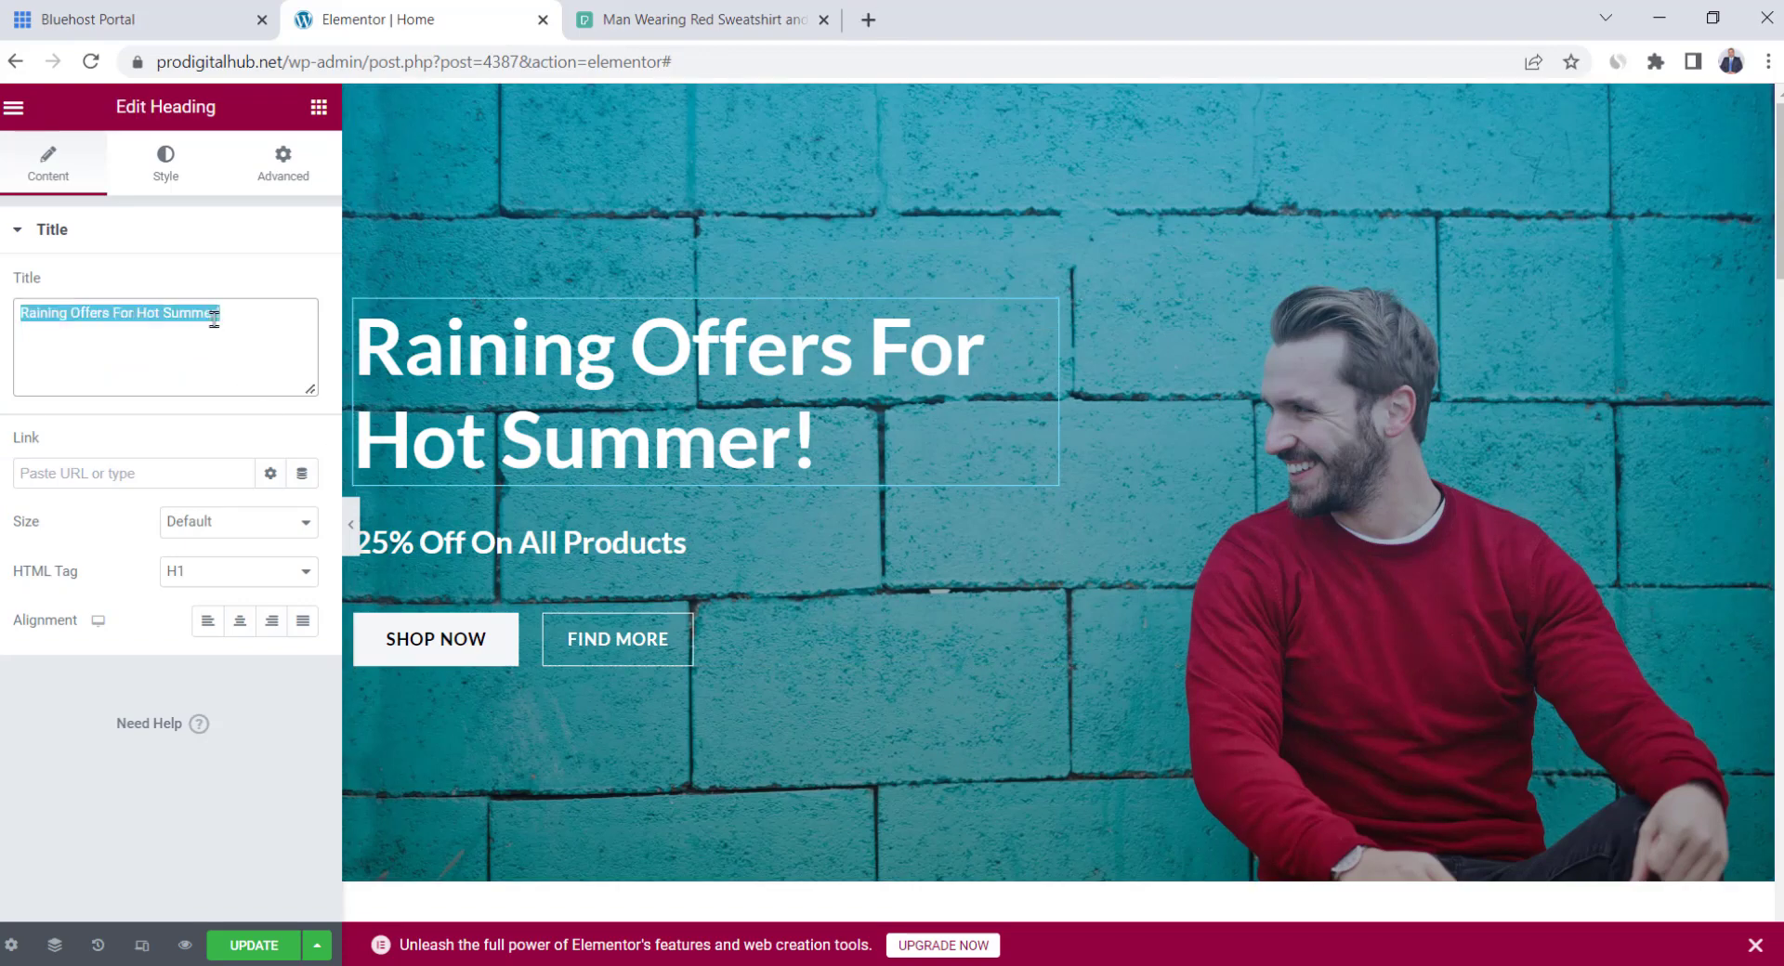
text(There is No Room For Looking Ordinary!)
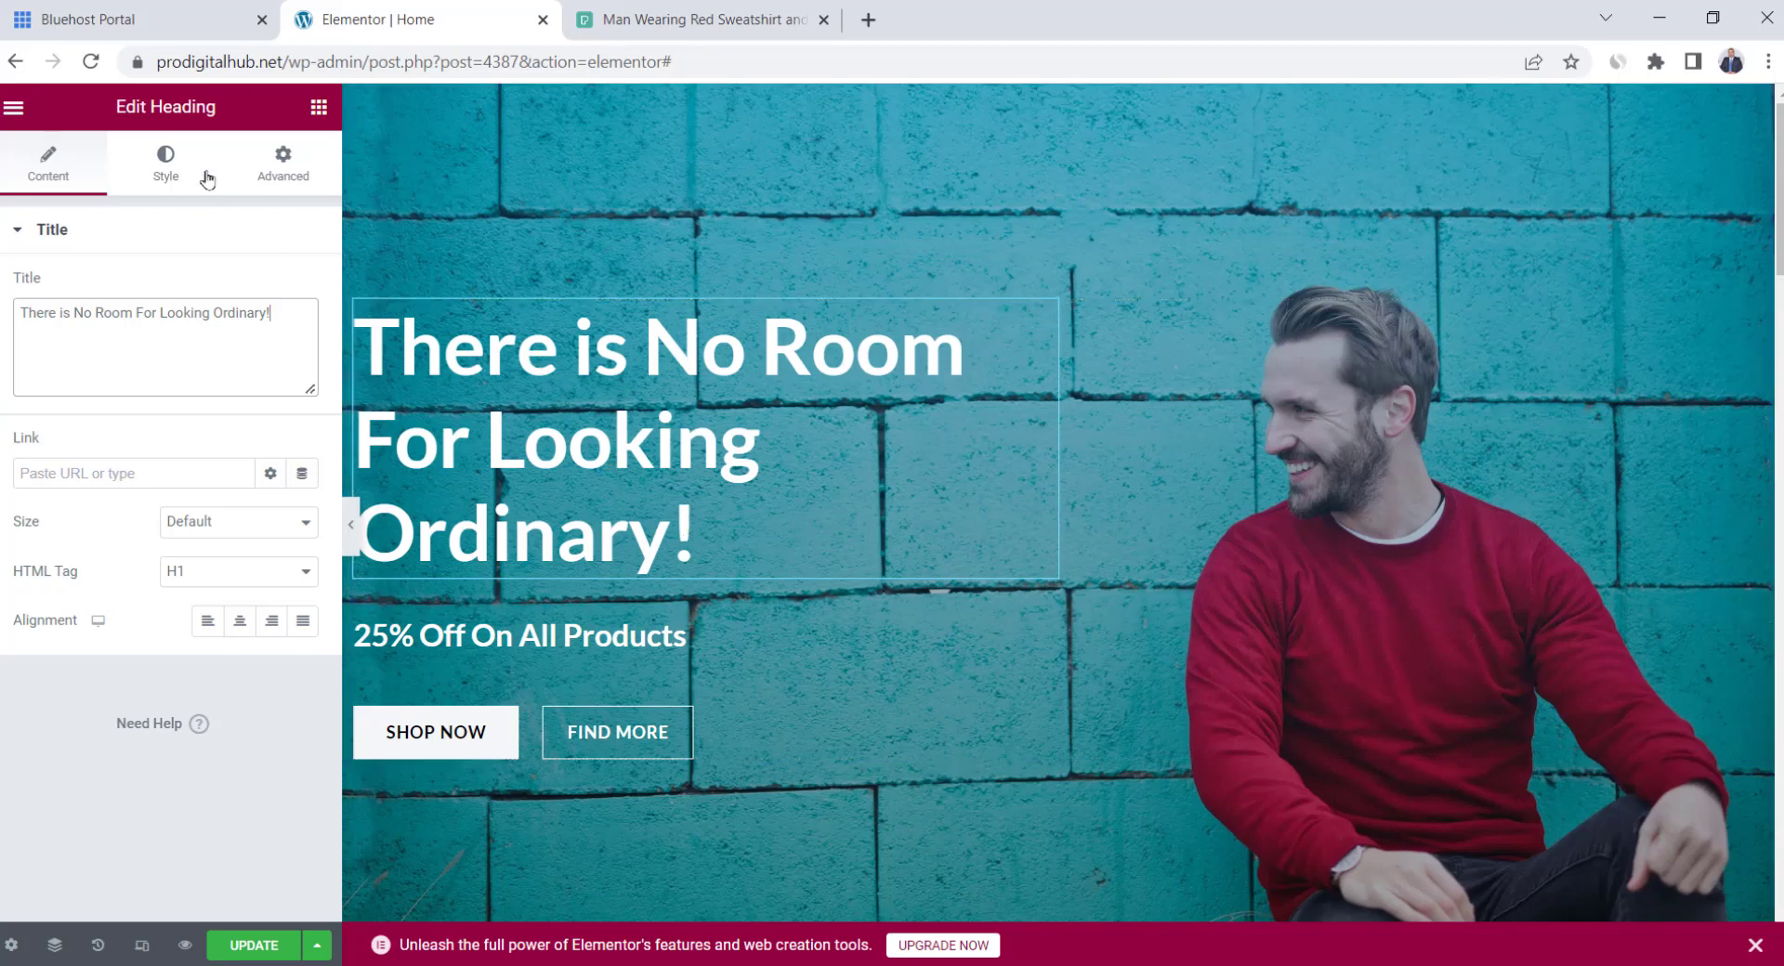
Try heading typography changes (font size, Tahoma, letter spacing), then revert to the default font
click(163, 160)
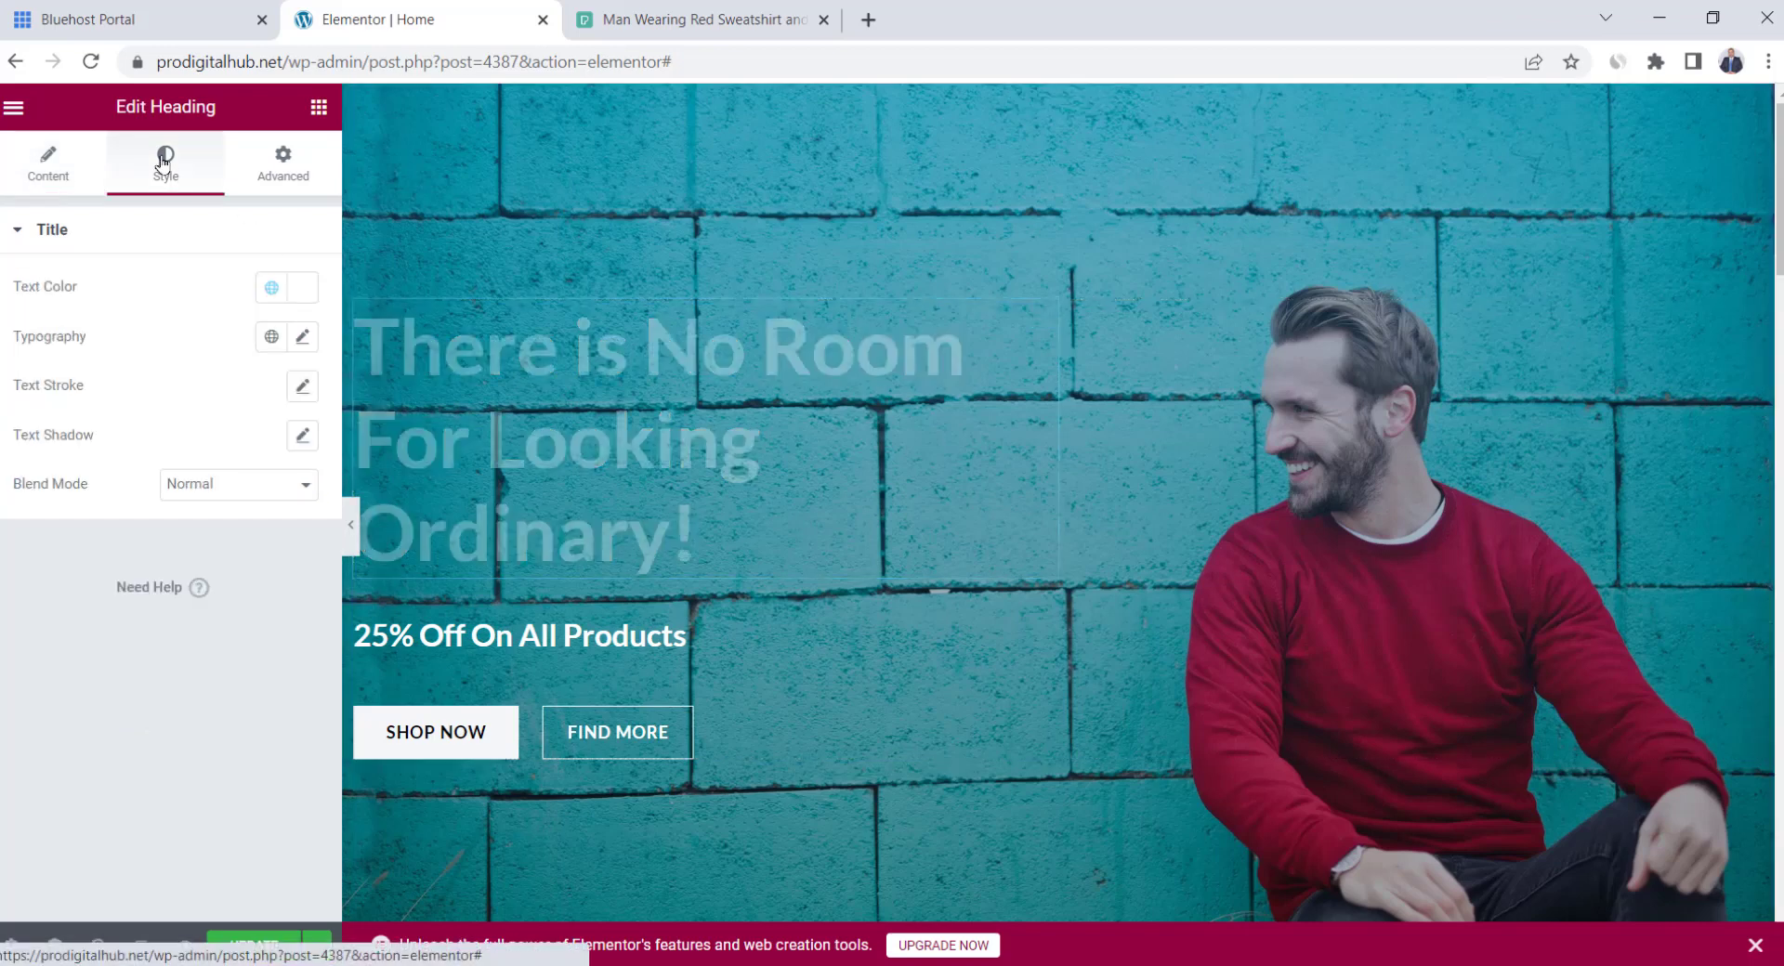
click(308, 345)
drag(20, 522, 107, 547)
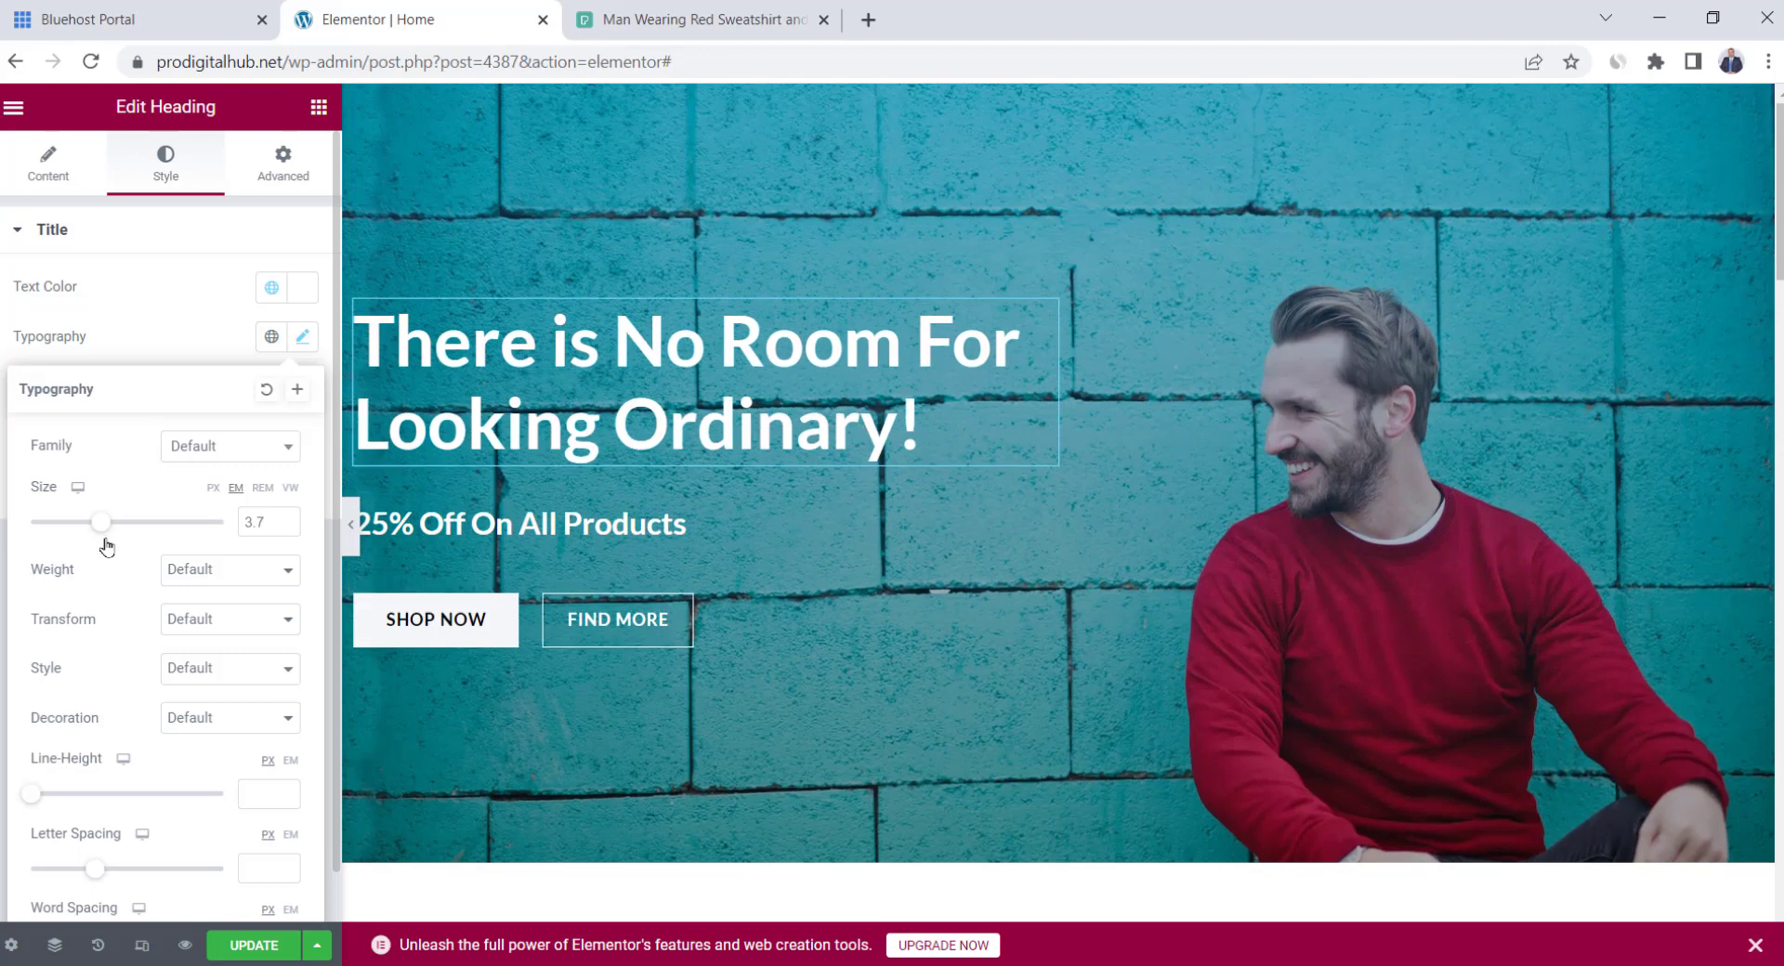
click(235, 453)
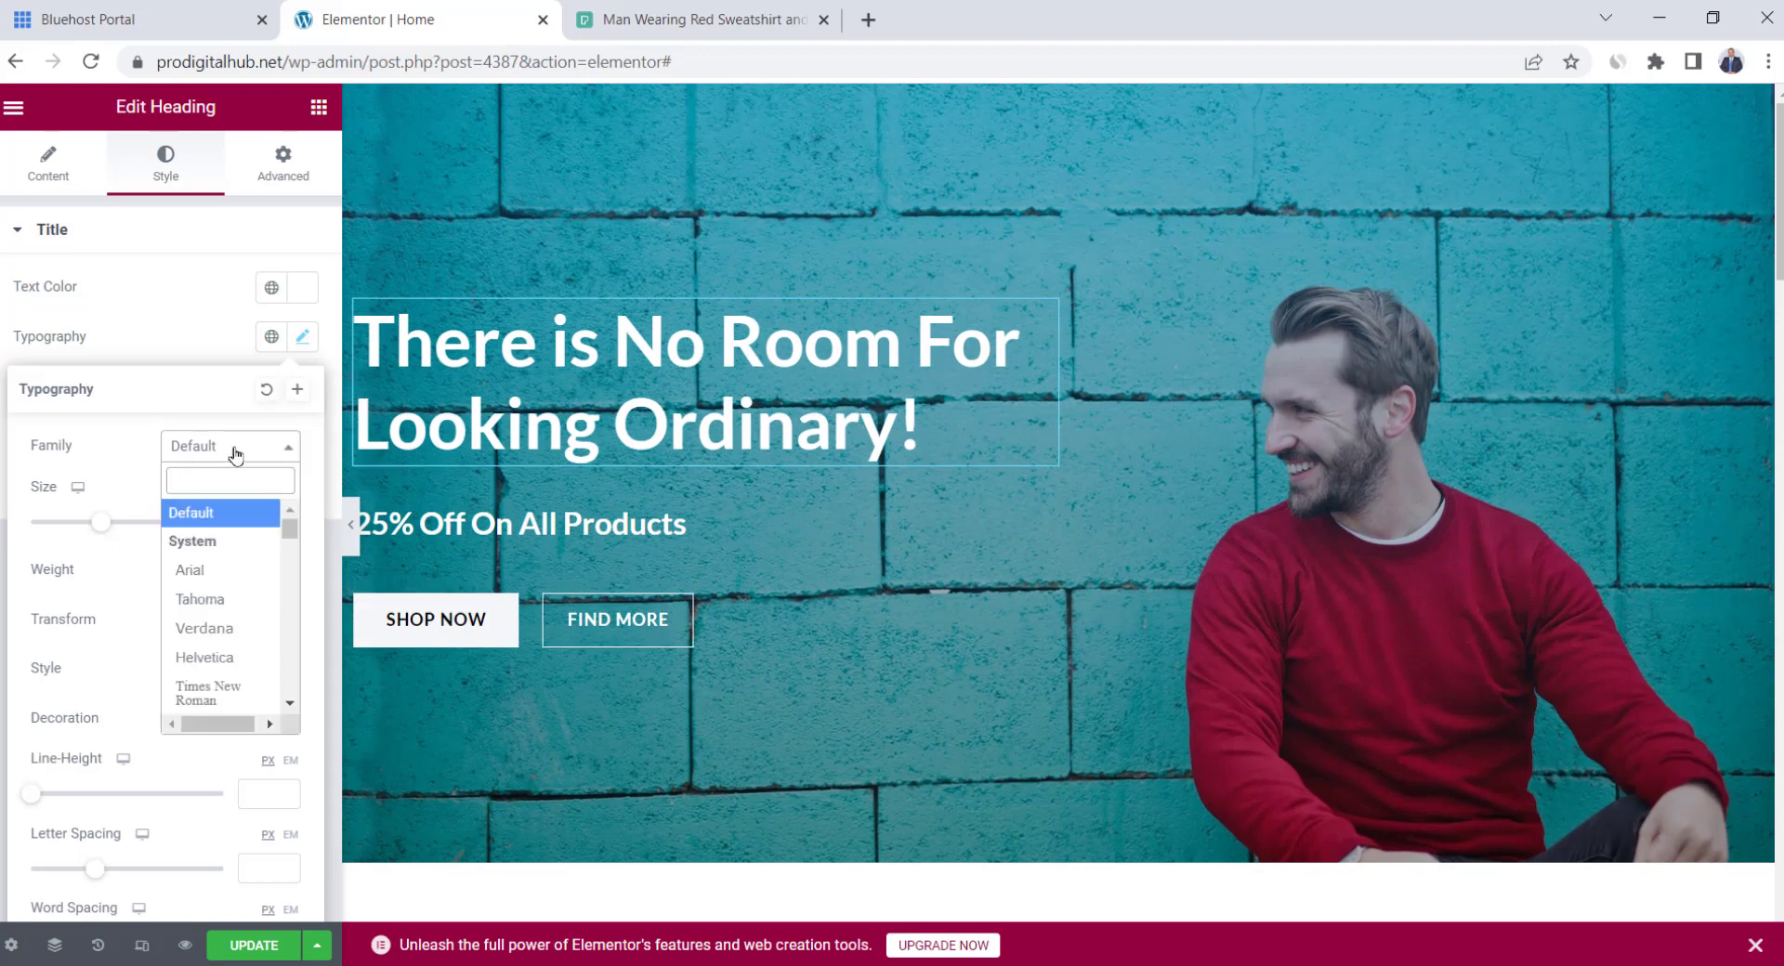
click(232, 599)
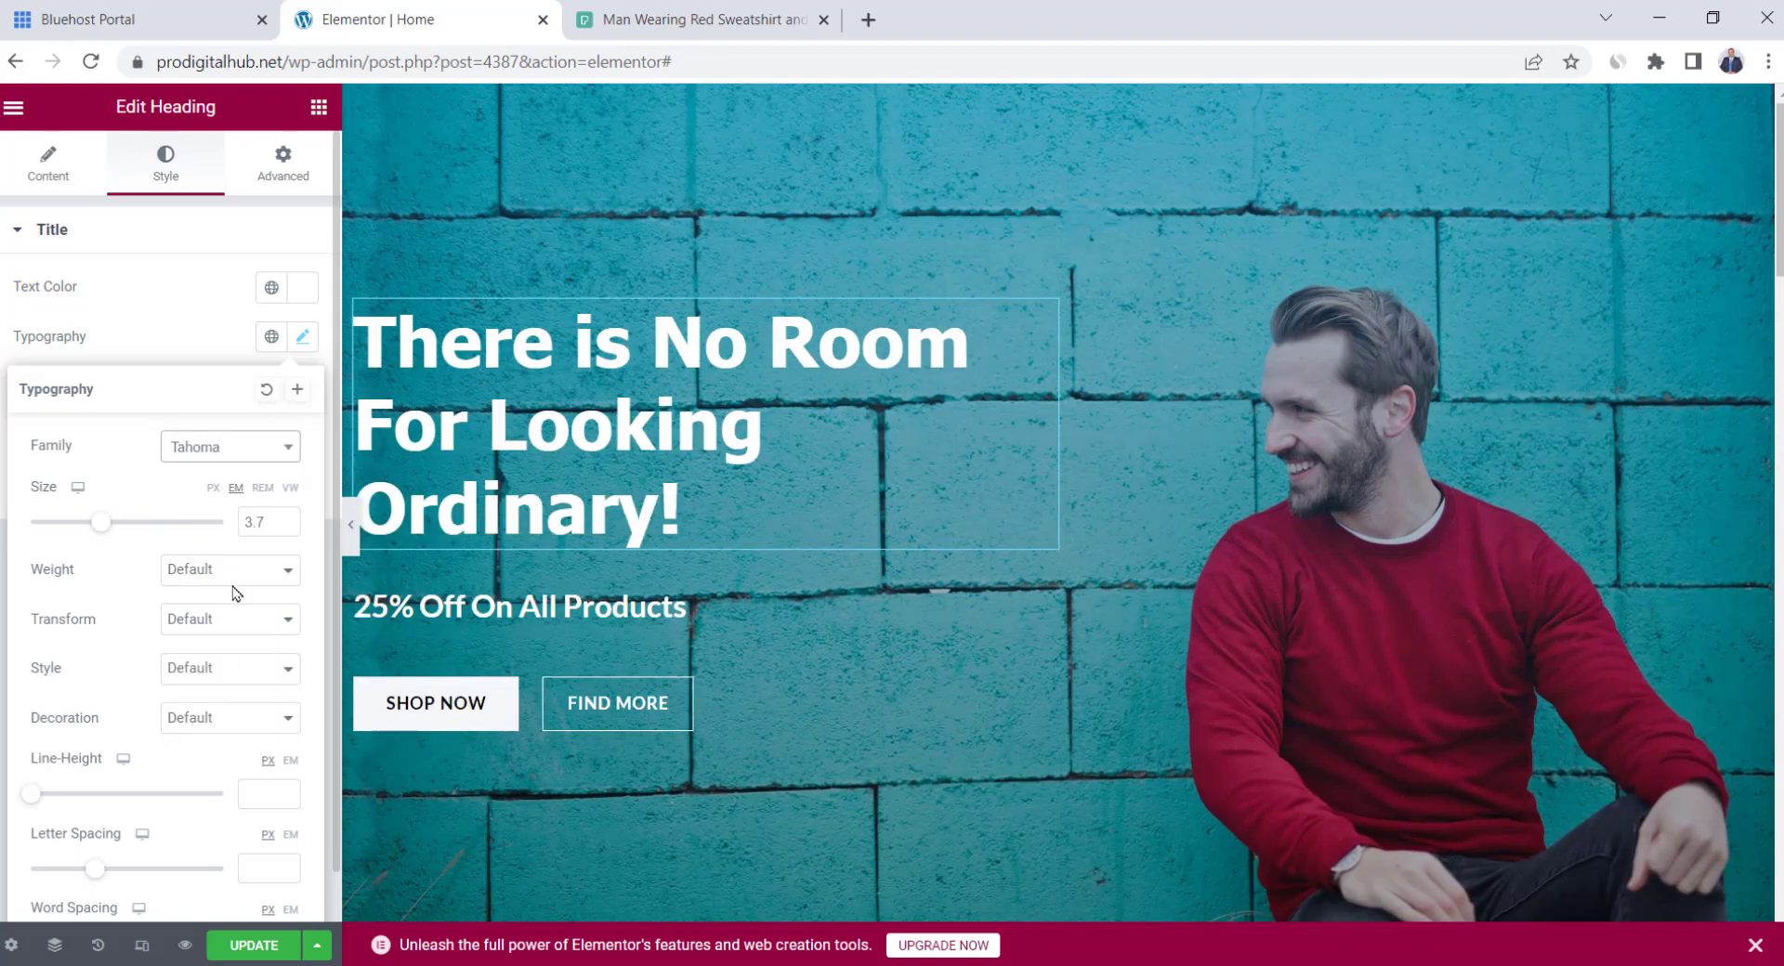
click(241, 461)
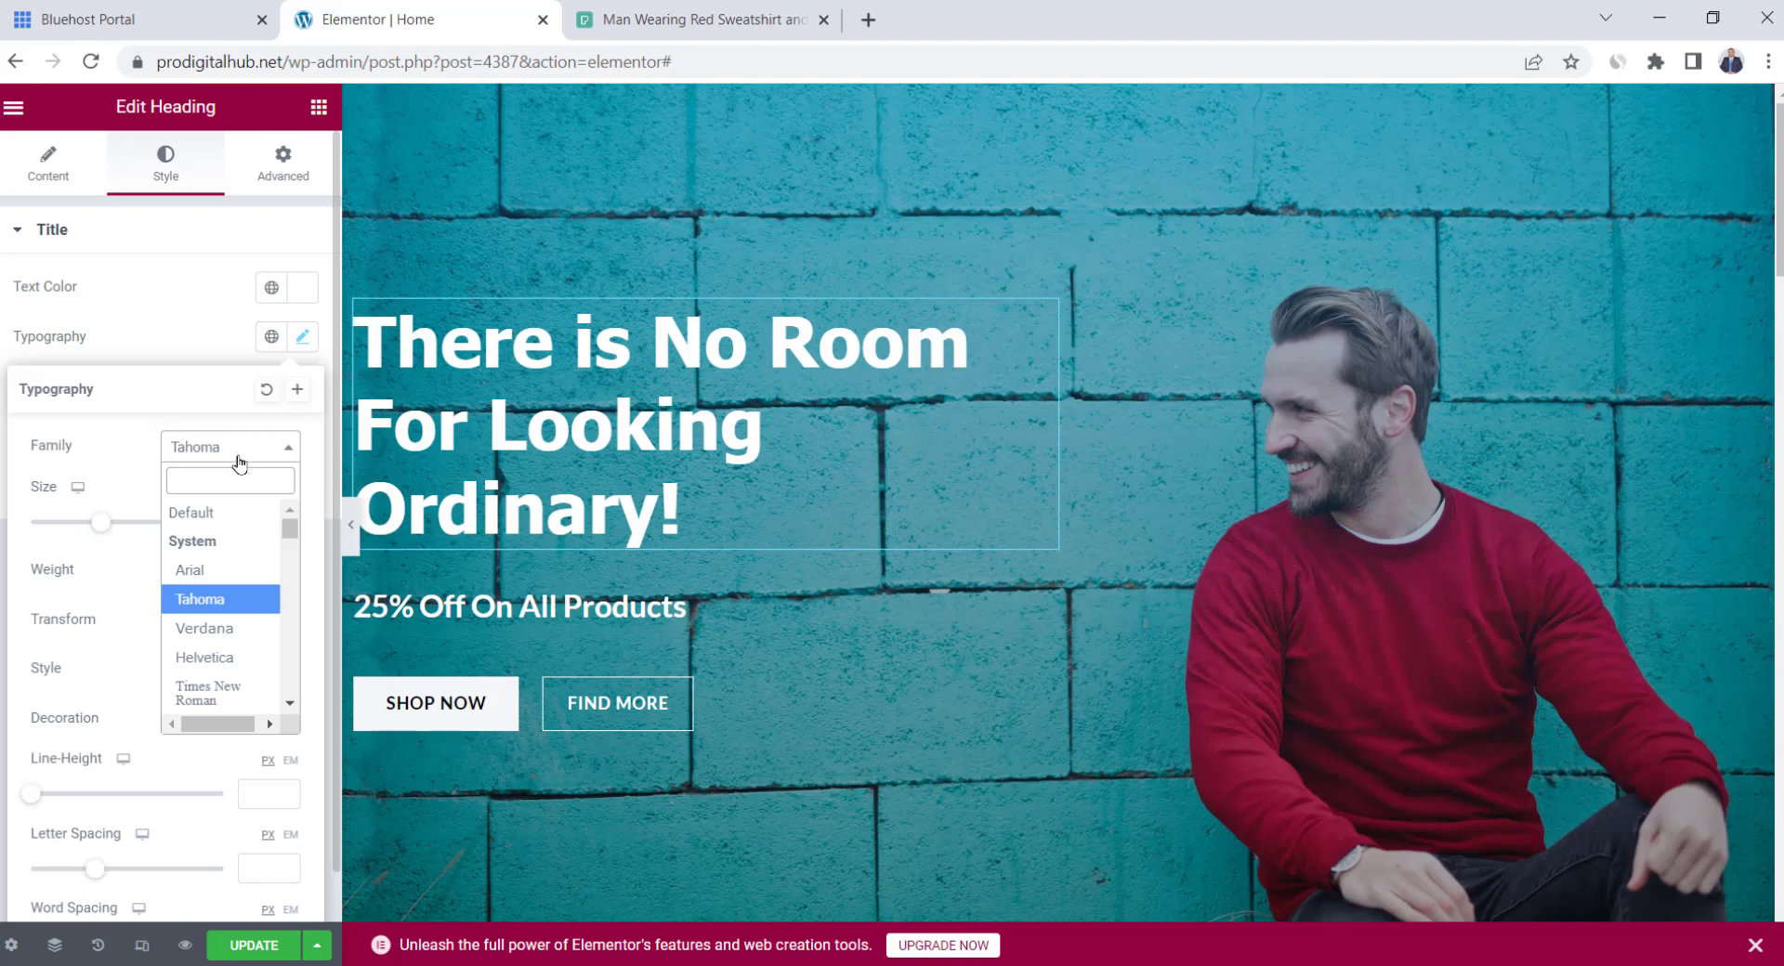
click(227, 510)
scroll(144, 730, down, 1)
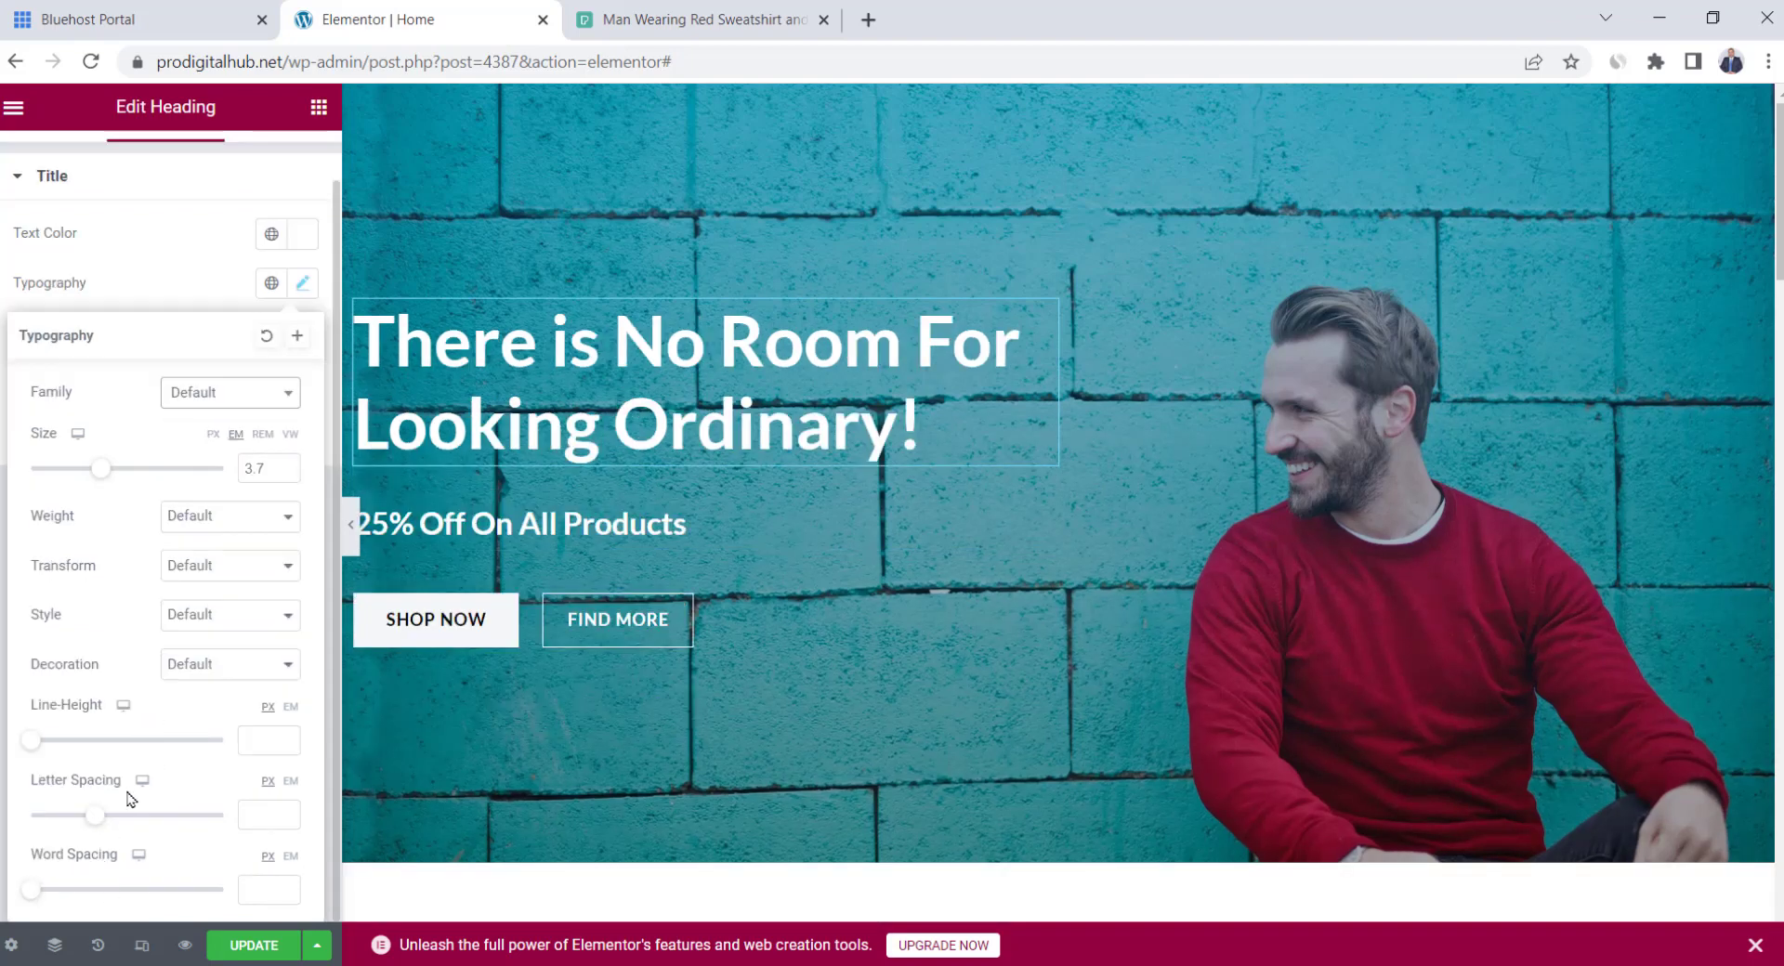
drag(105, 824, 125, 829)
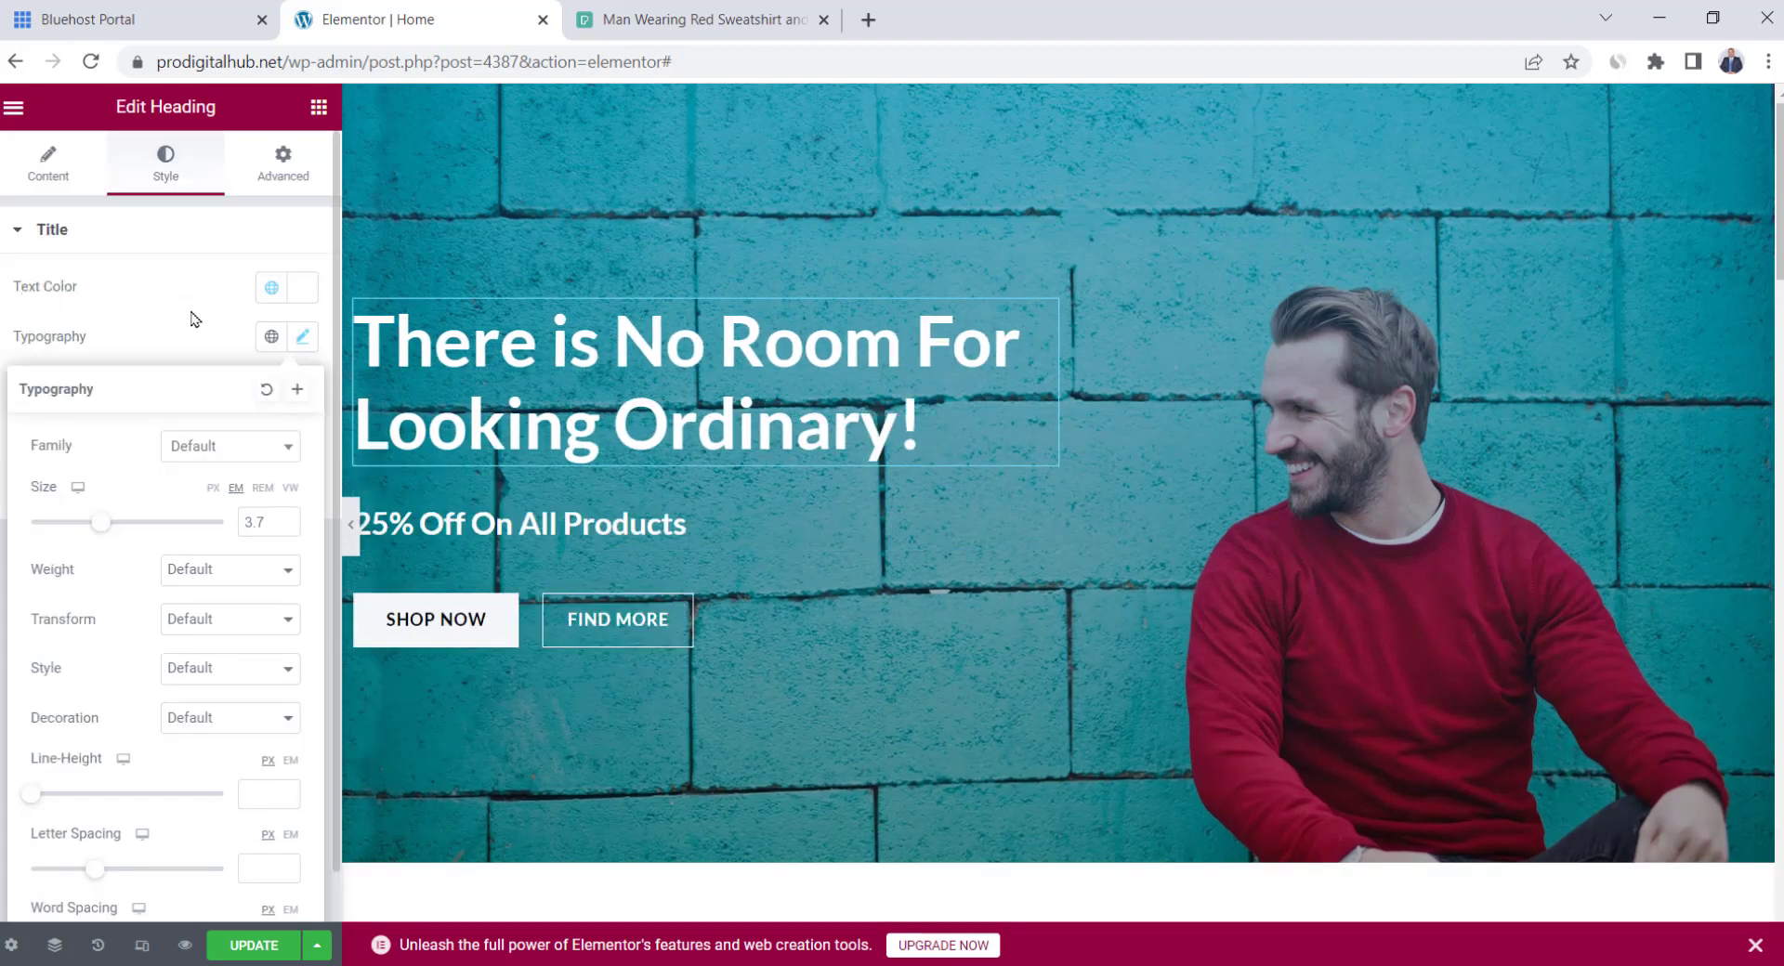
click(192, 319)
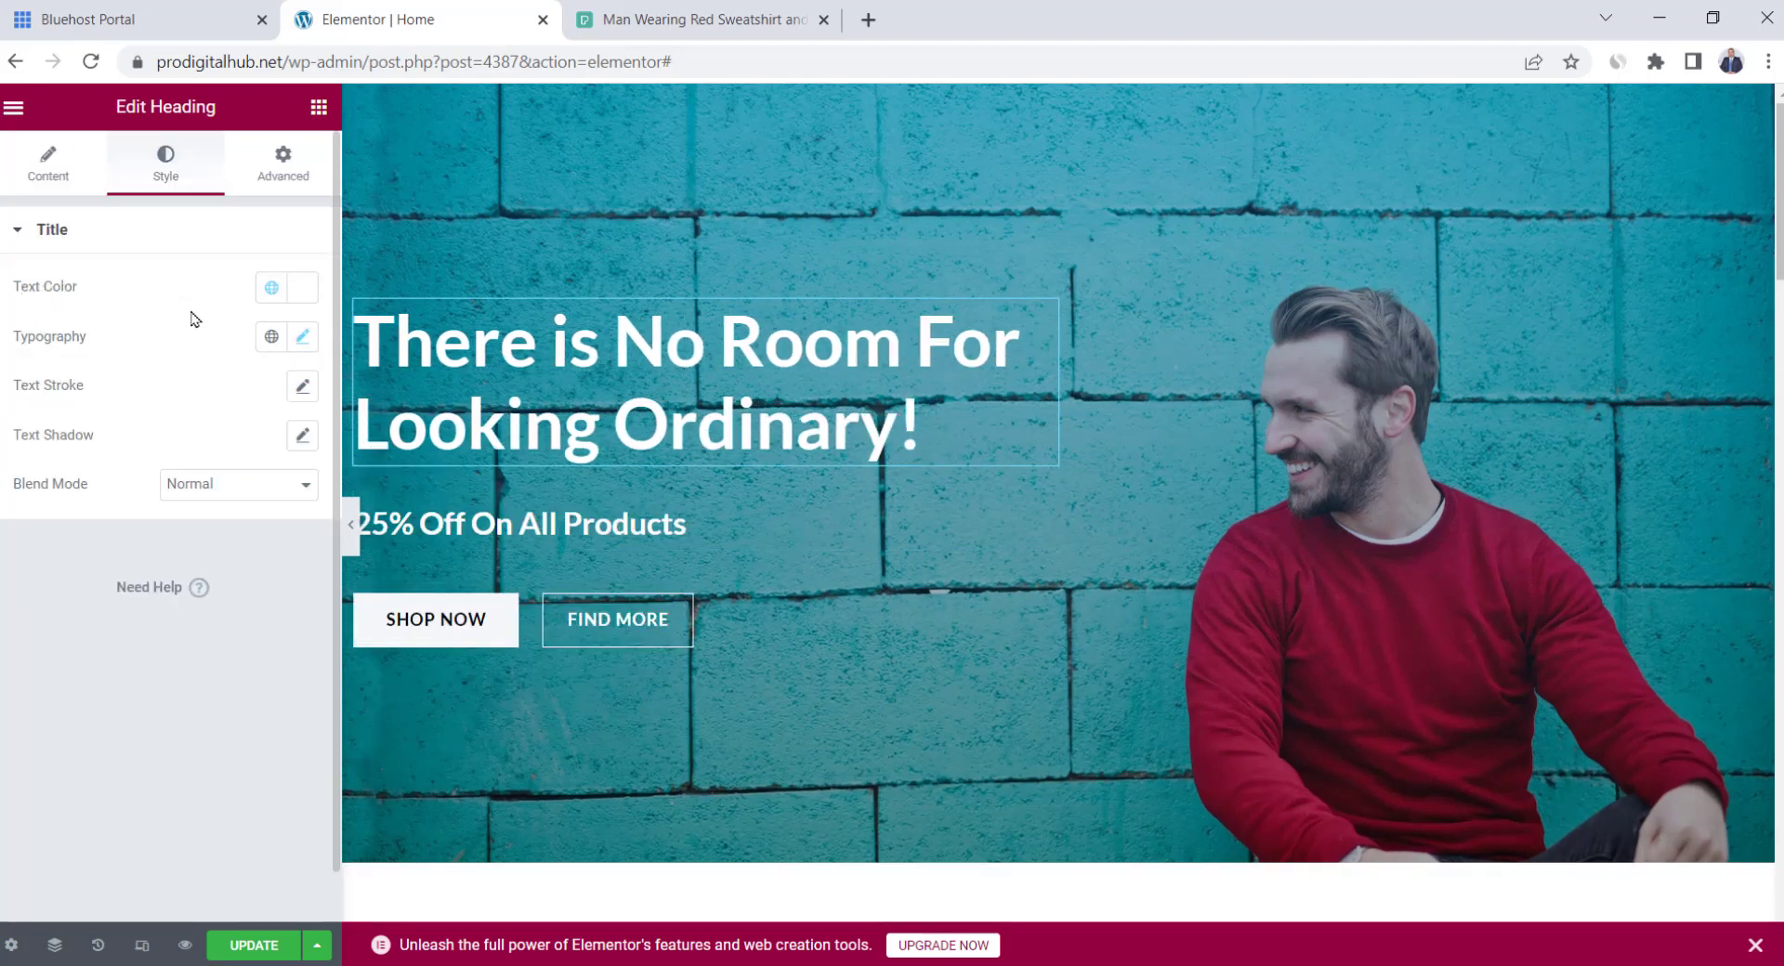
Try red and darker text colours on the heading, then close the colour picker
click(291, 290)
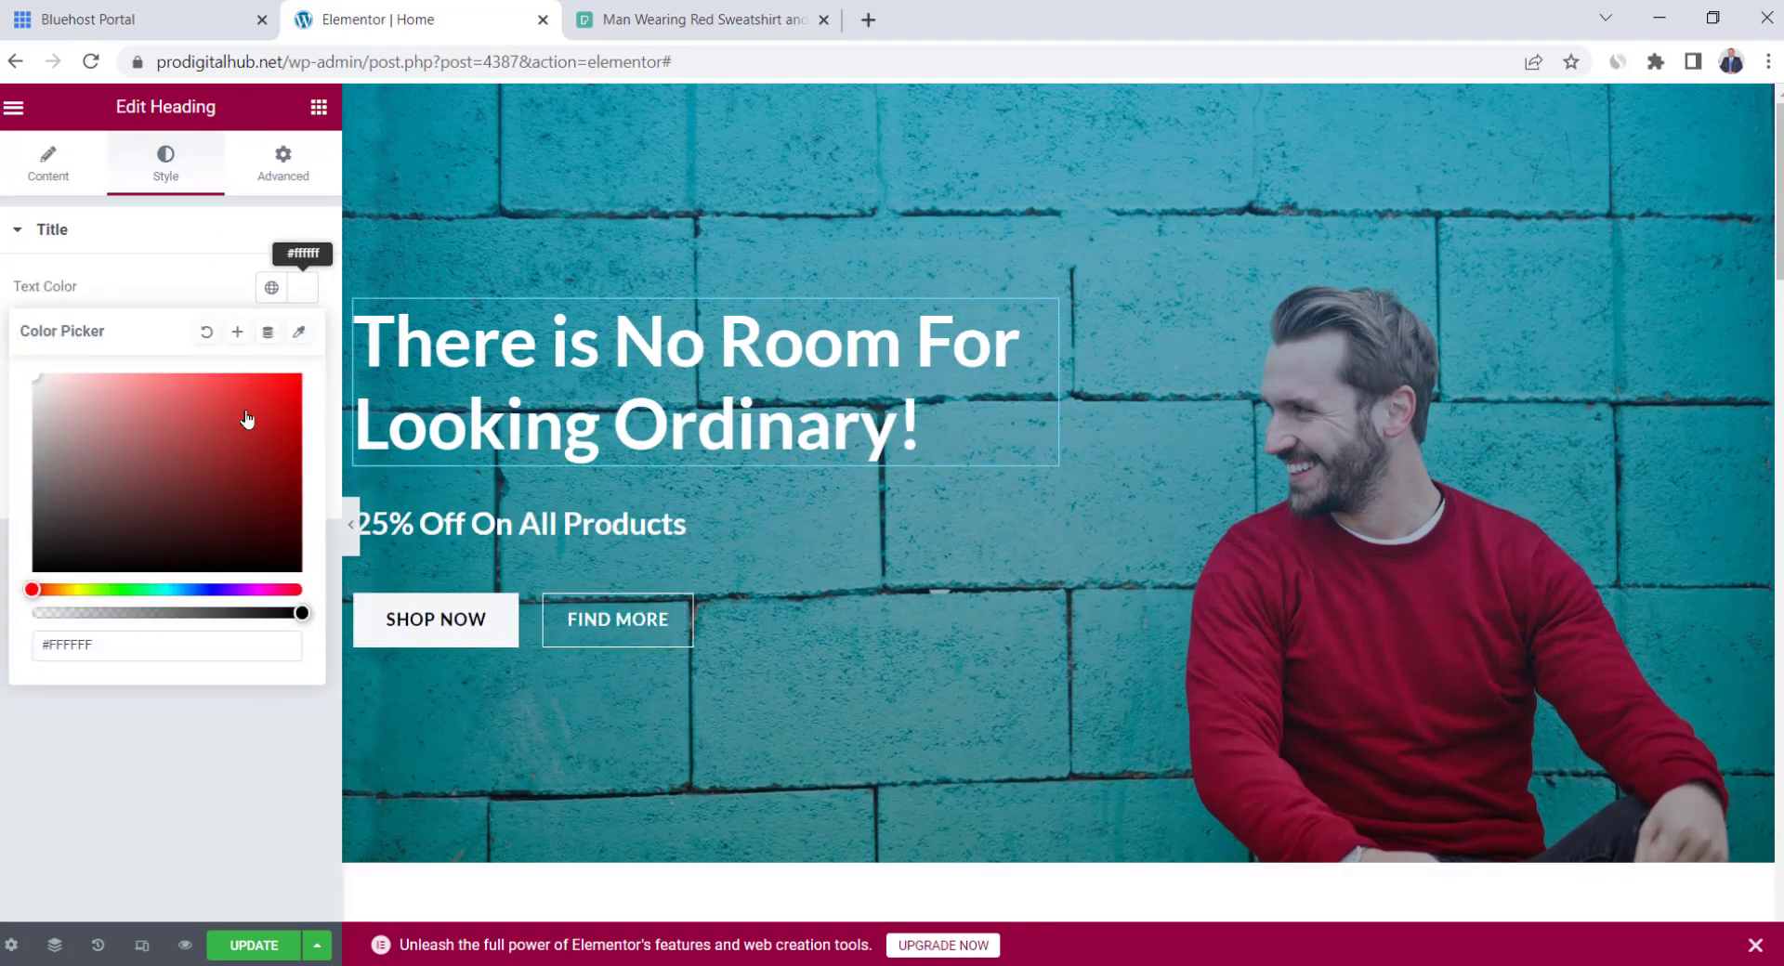
drag(237, 432, 336, 372)
mouse_move(279, 446)
mouse_down()
mouse_move(263, 470)
mouse_move(215, 450)
mouse_move(267, 510)
mouse_move(37, 378)
mouse_up()
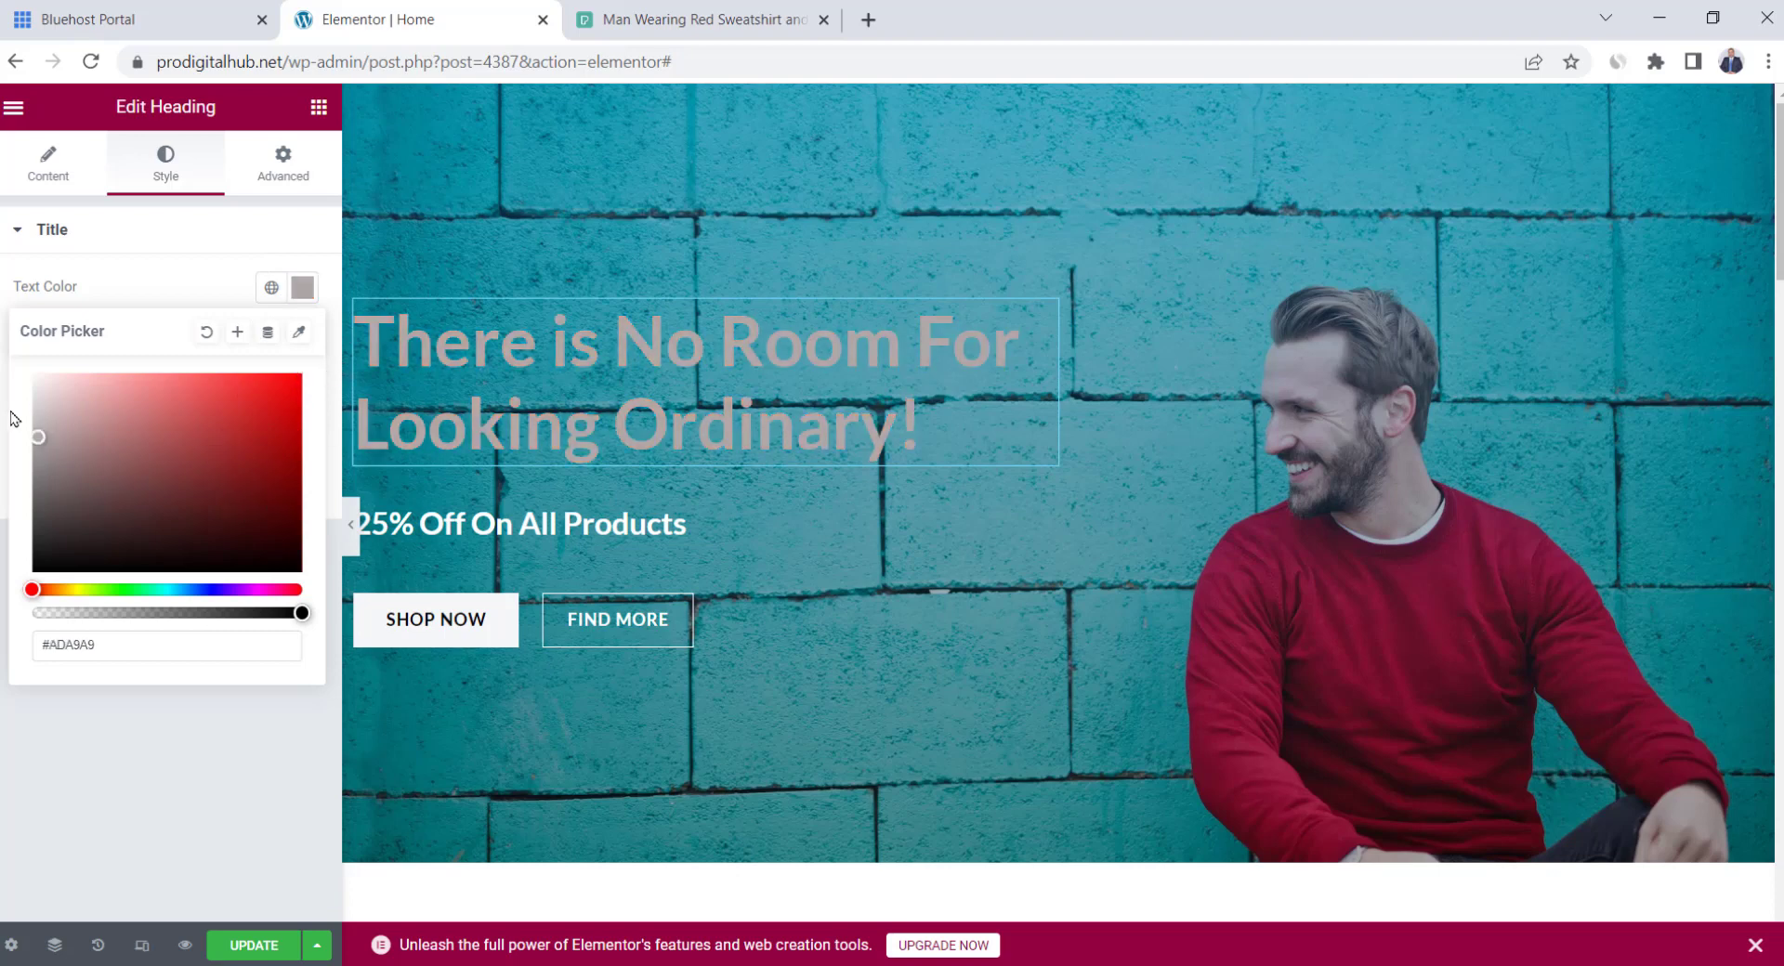
click(172, 269)
Change the subheading to 'Get Free Shipping on All orders!'
click(695, 534)
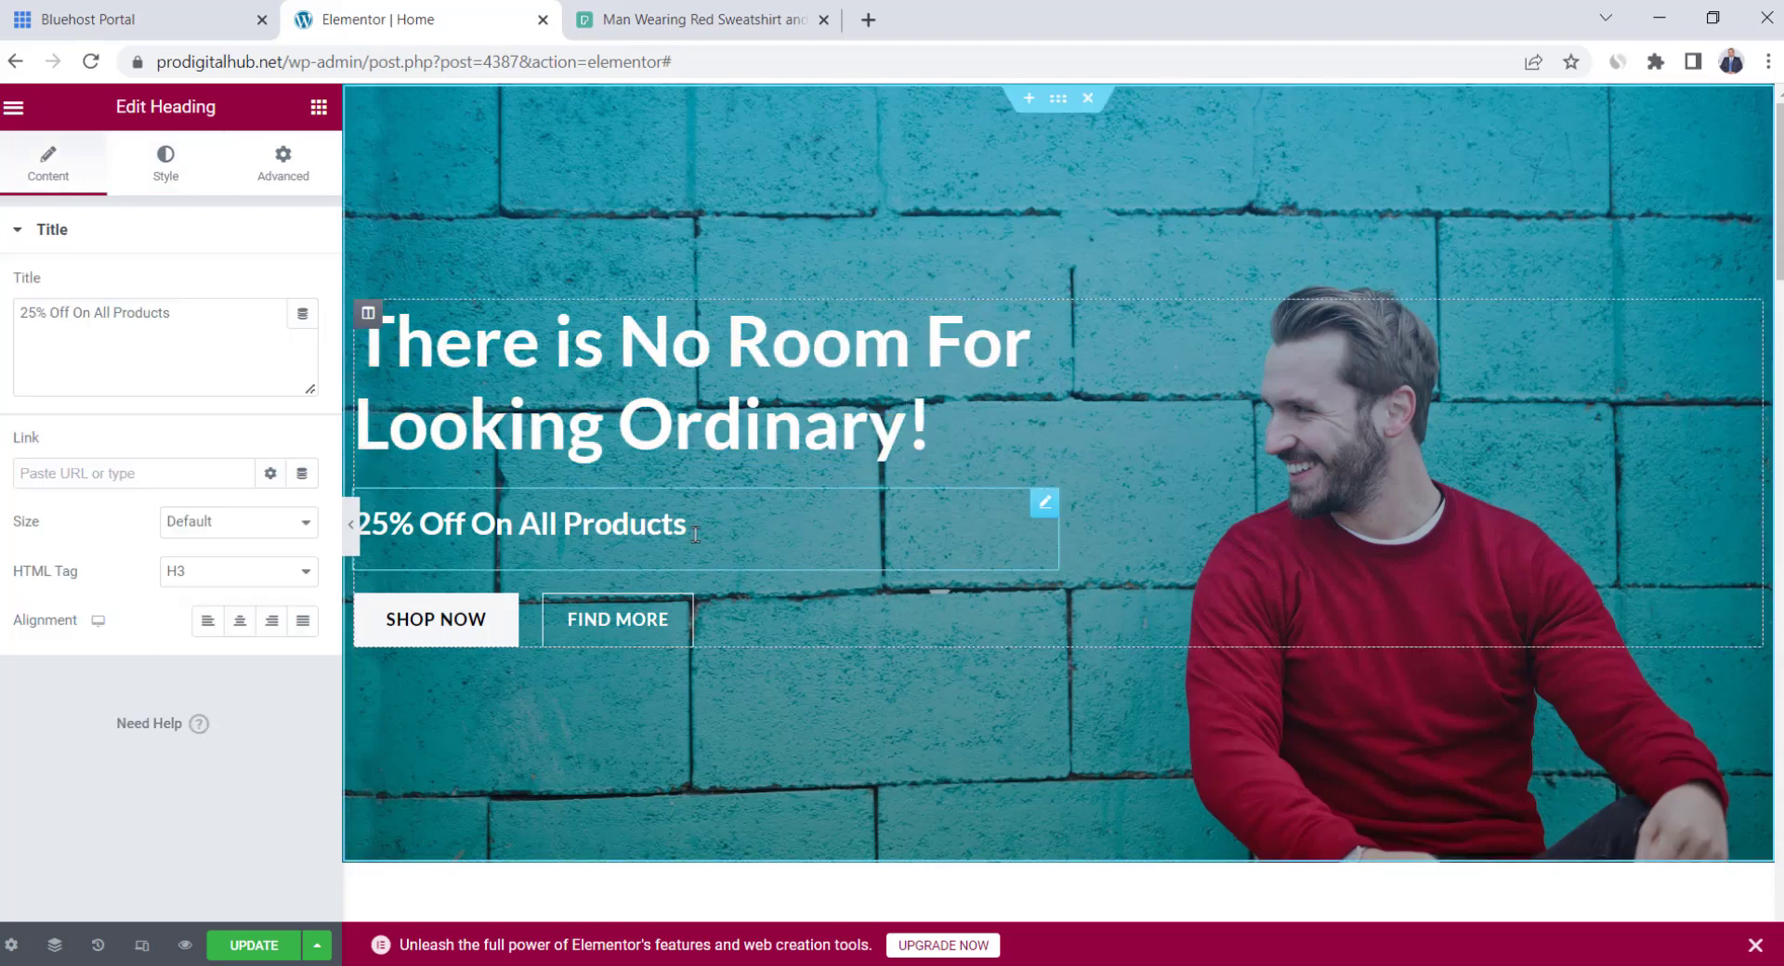
triple_click(695, 535)
text(Get )
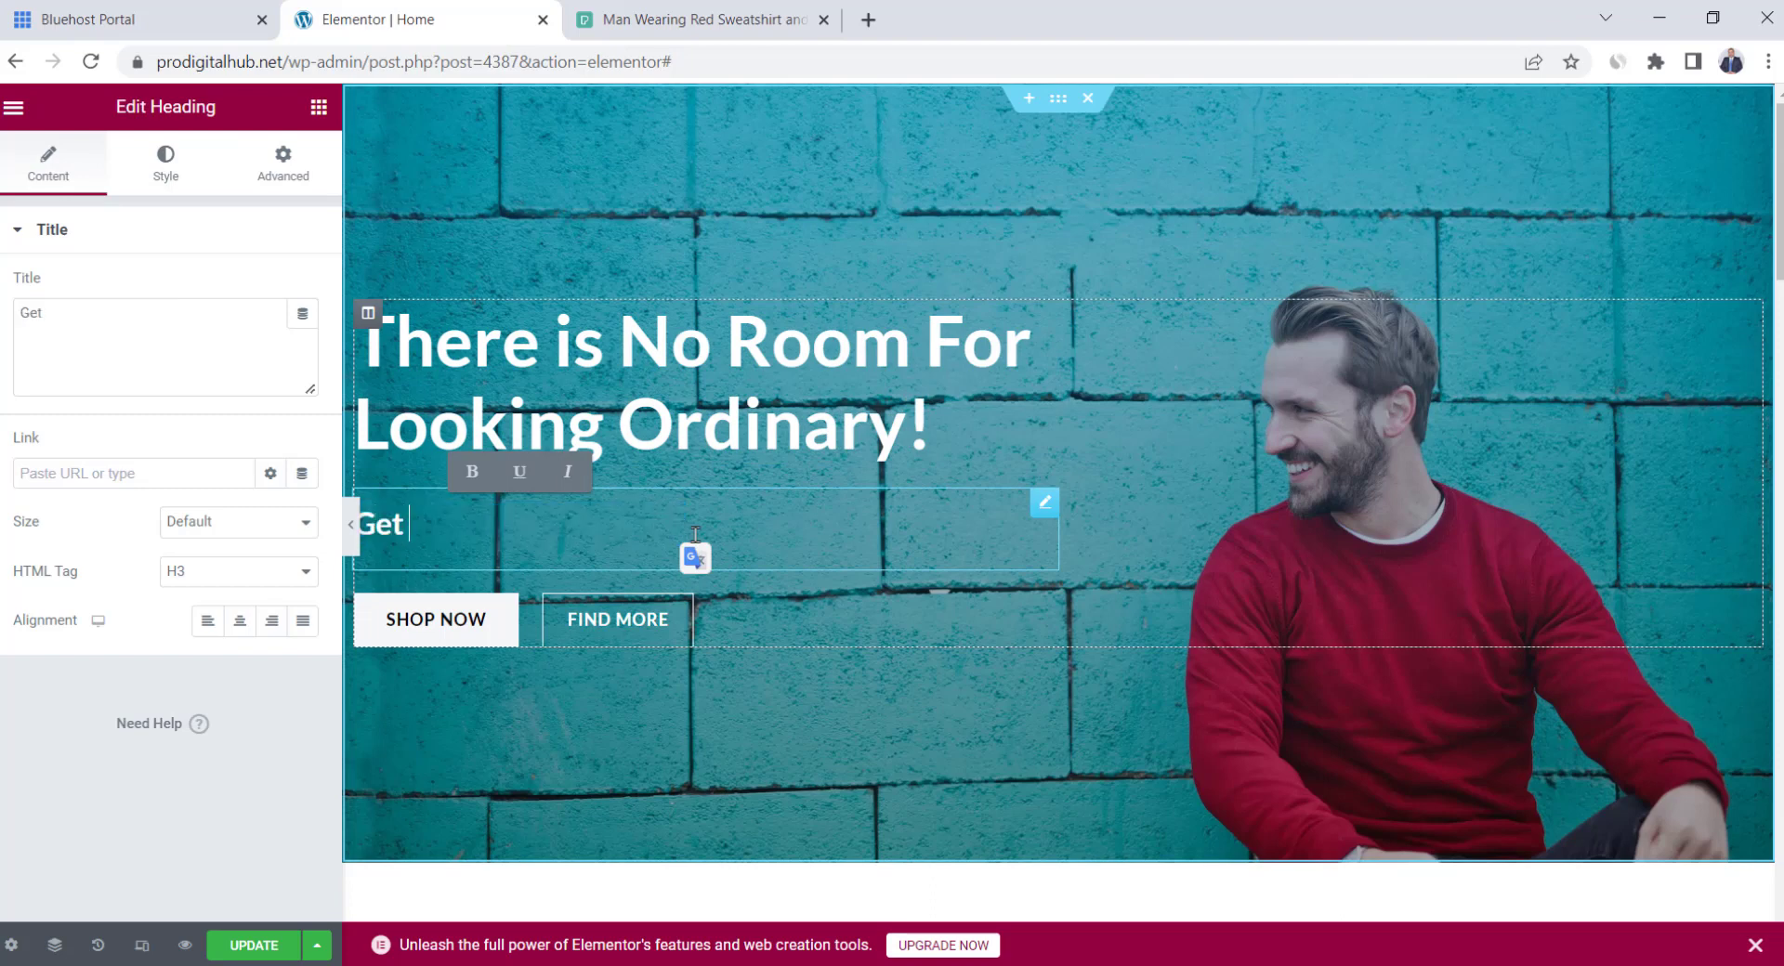
text(Free Shipping on All orders!)
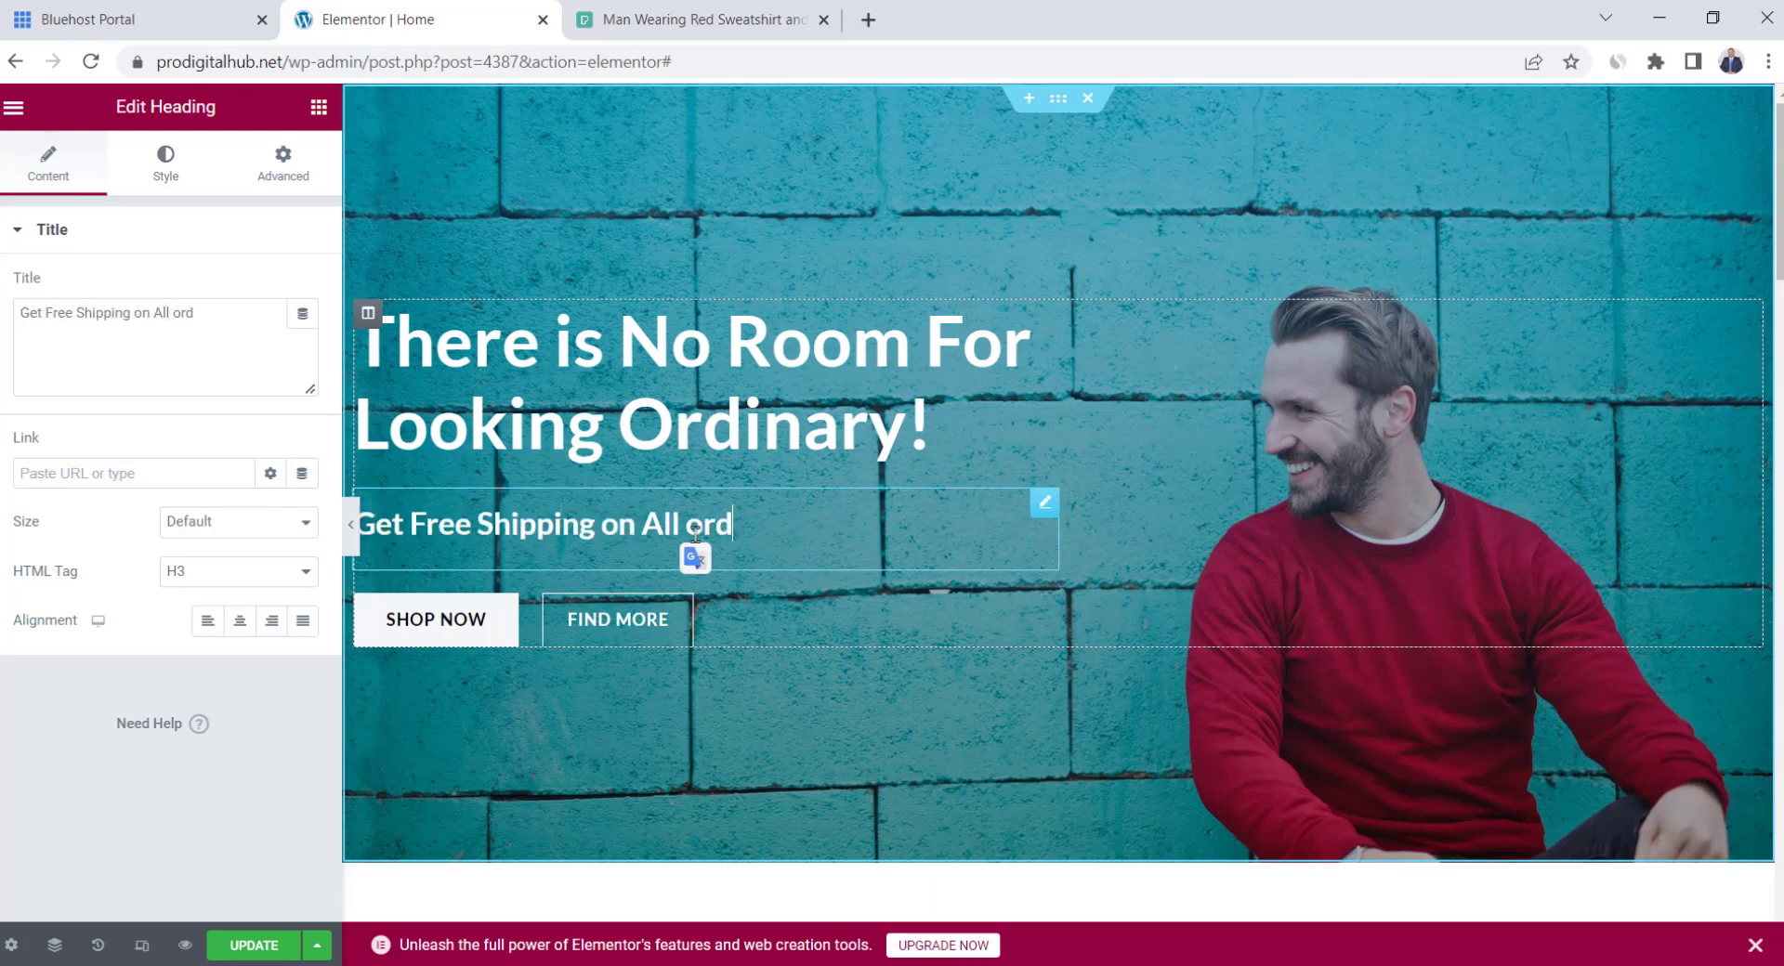
click(170, 191)
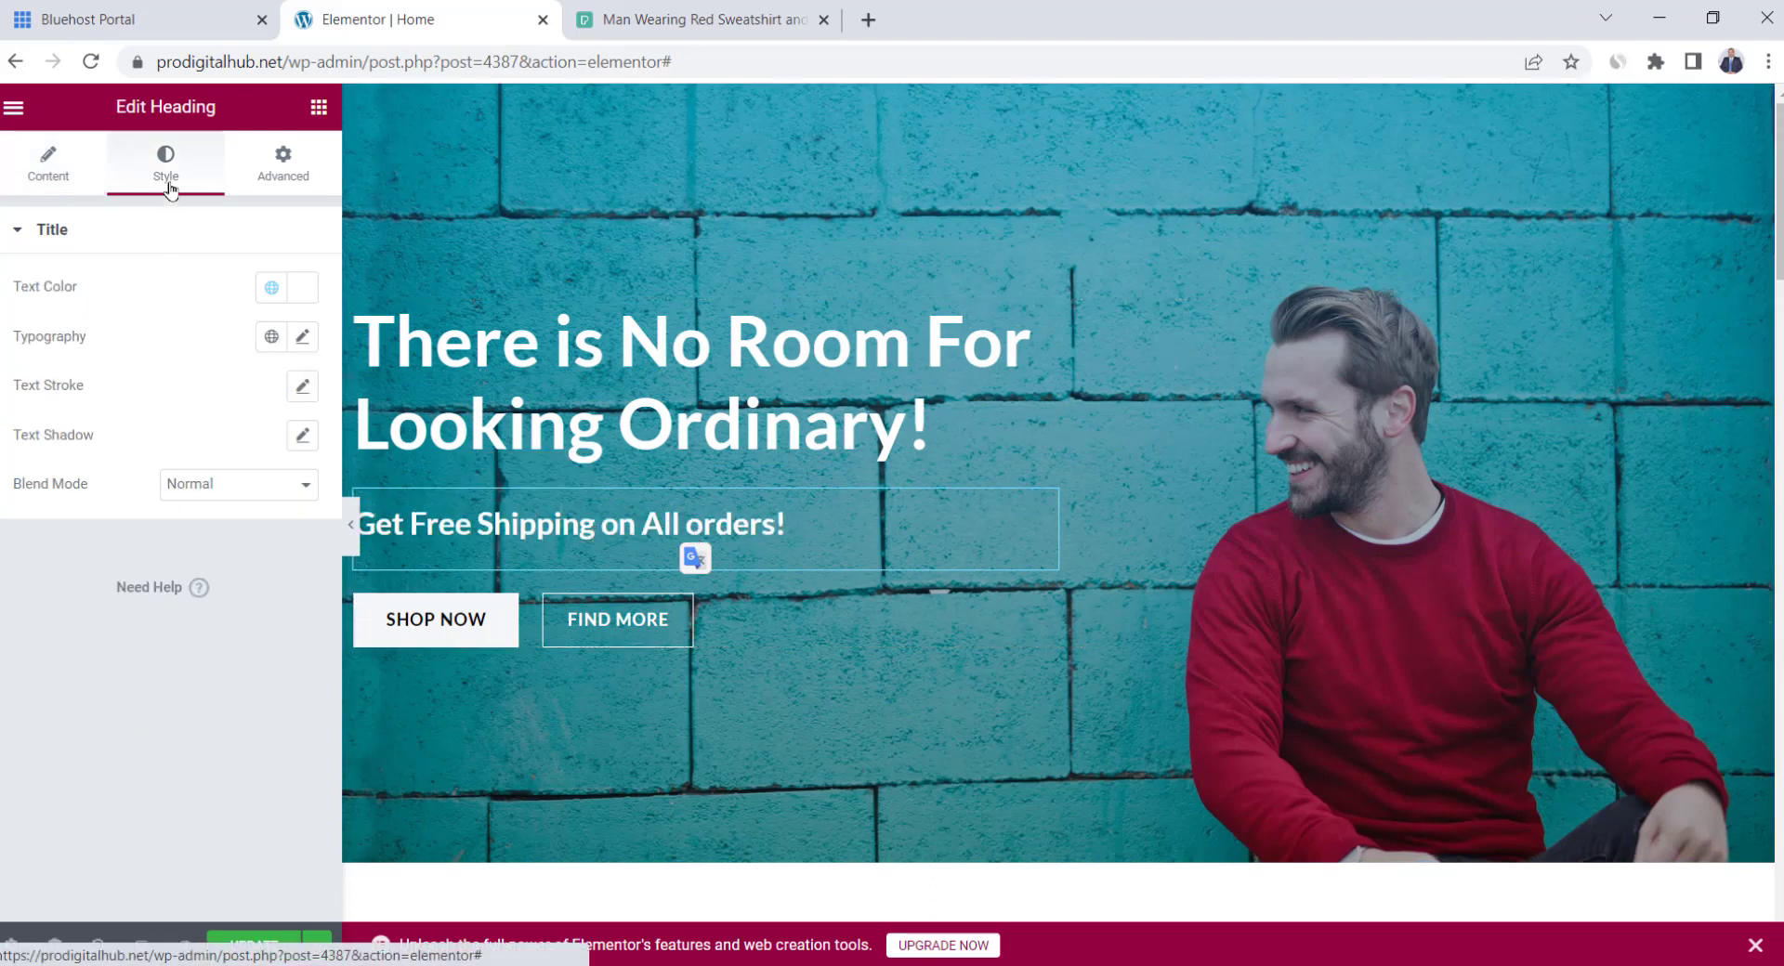
click(54, 169)
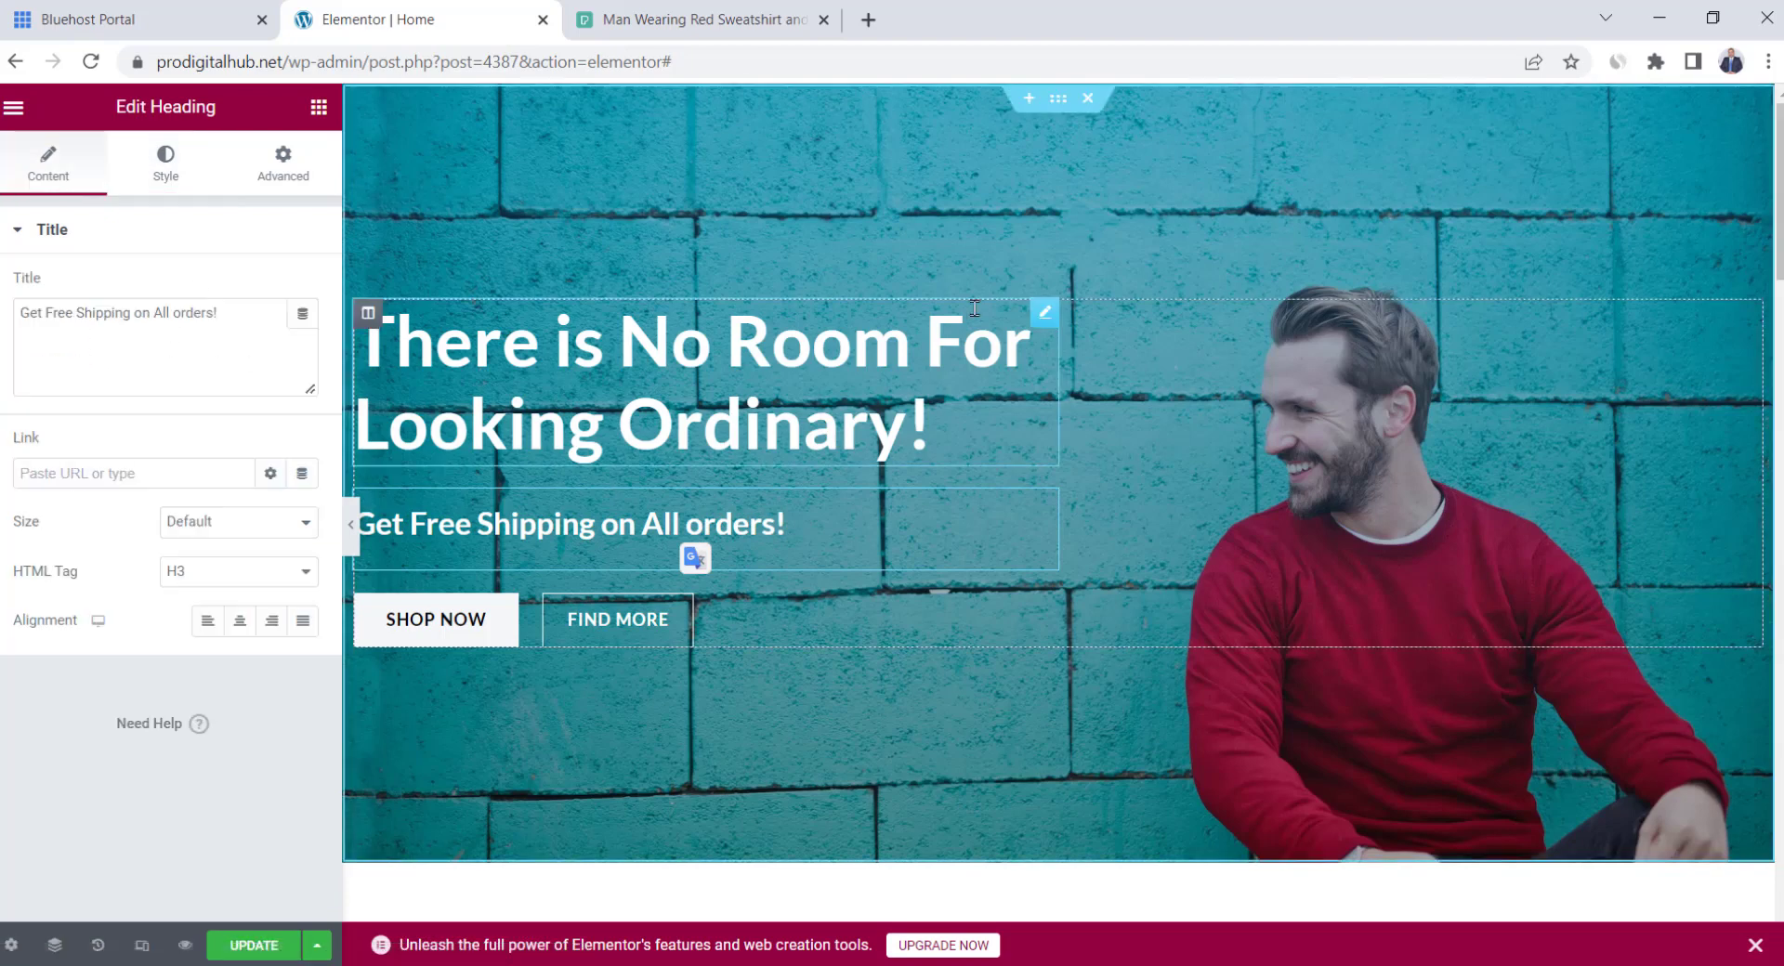
scroll(576, 353, down, 1)
Relabel the SHOP NOW button to 'Buy Now'
click(440, 516)
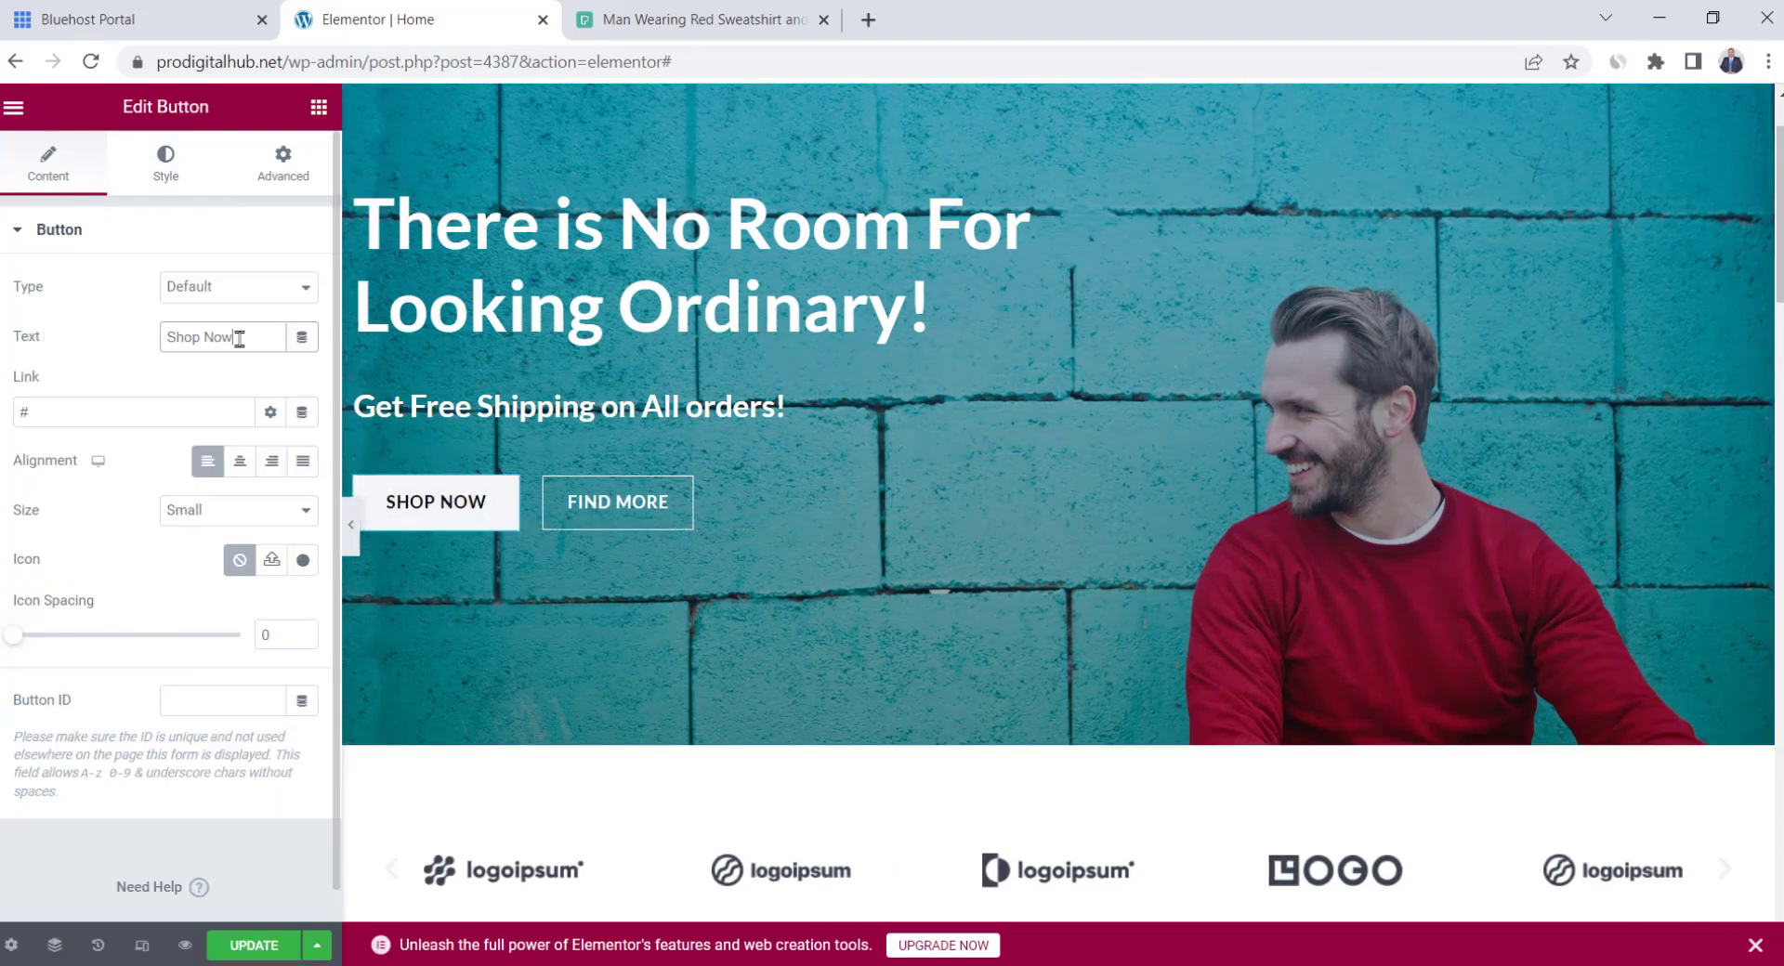
drag(239, 338, 165, 336)
text(Buy Now)
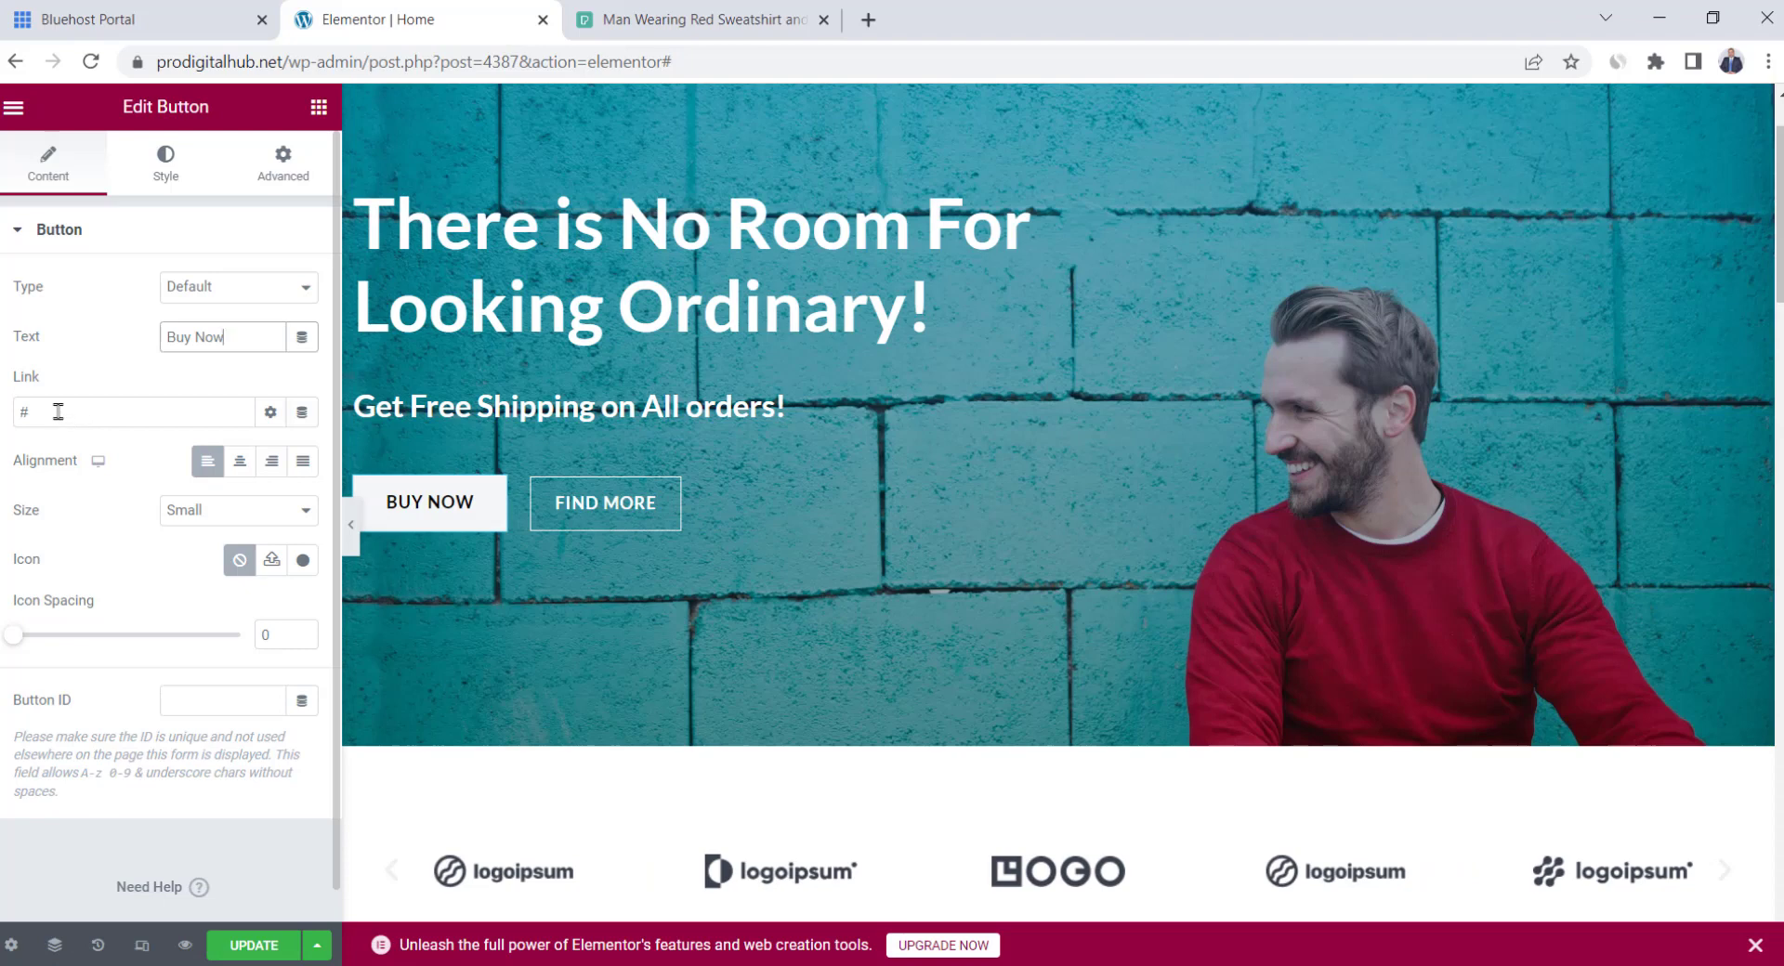
Replace the button's # link with a link to the Store page
click(58, 411)
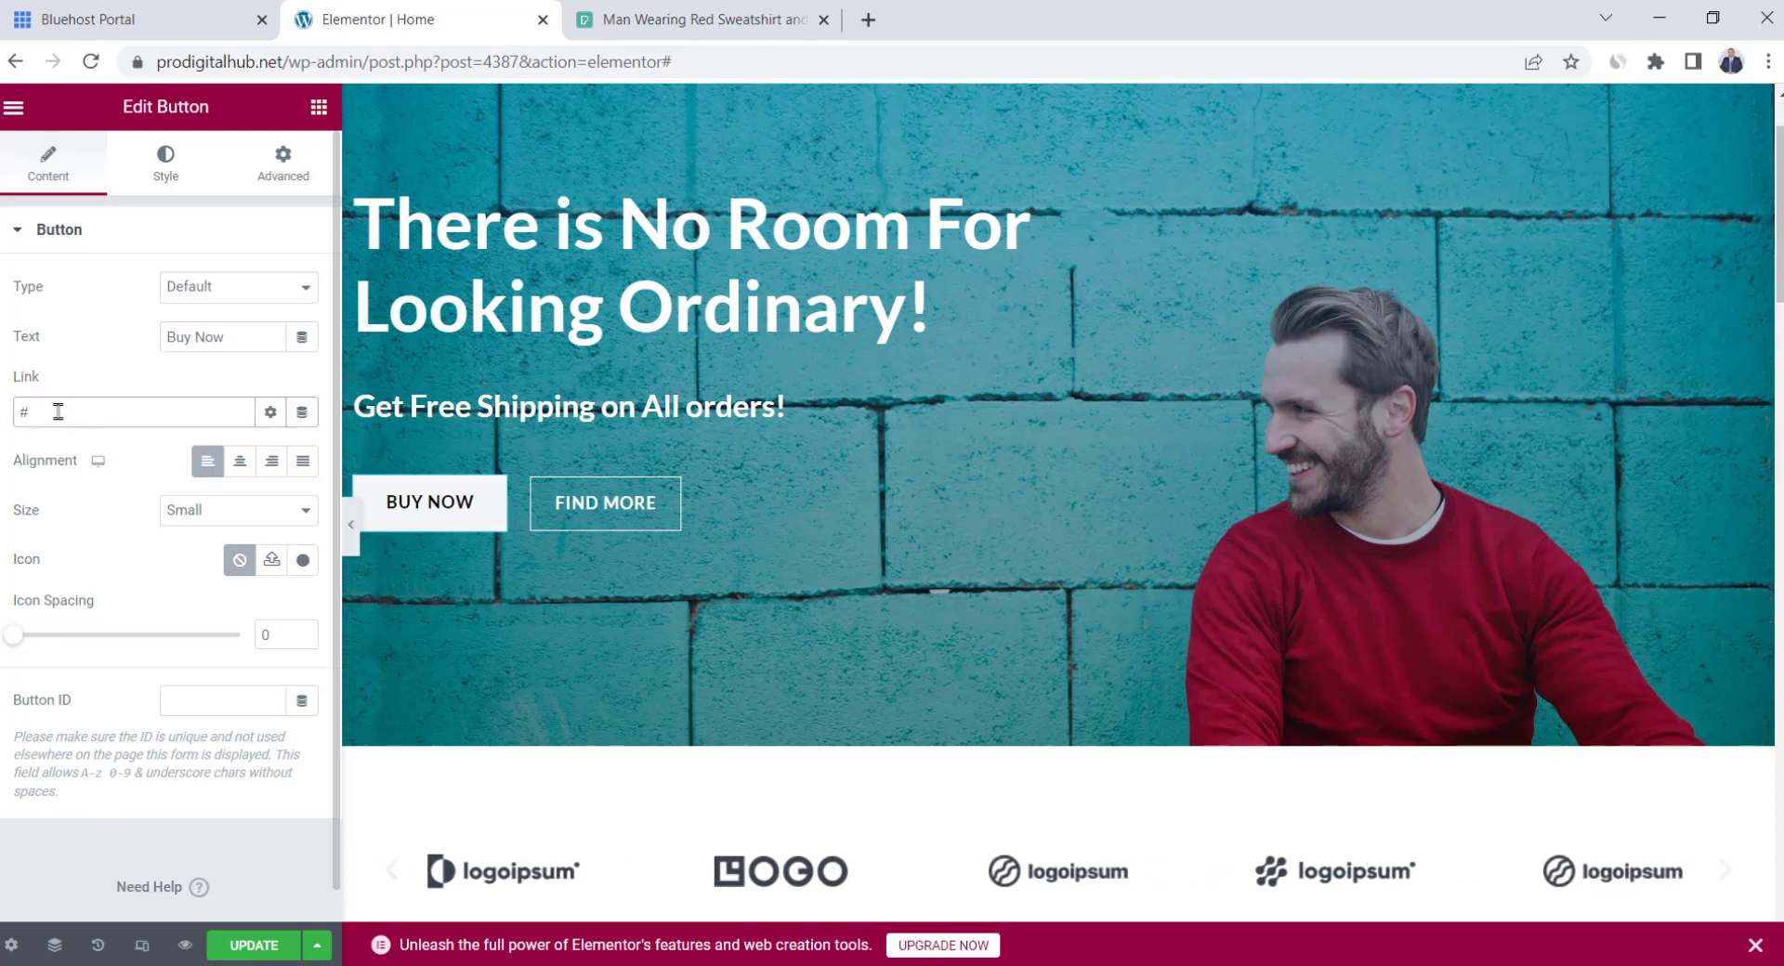
key(BackSpace)
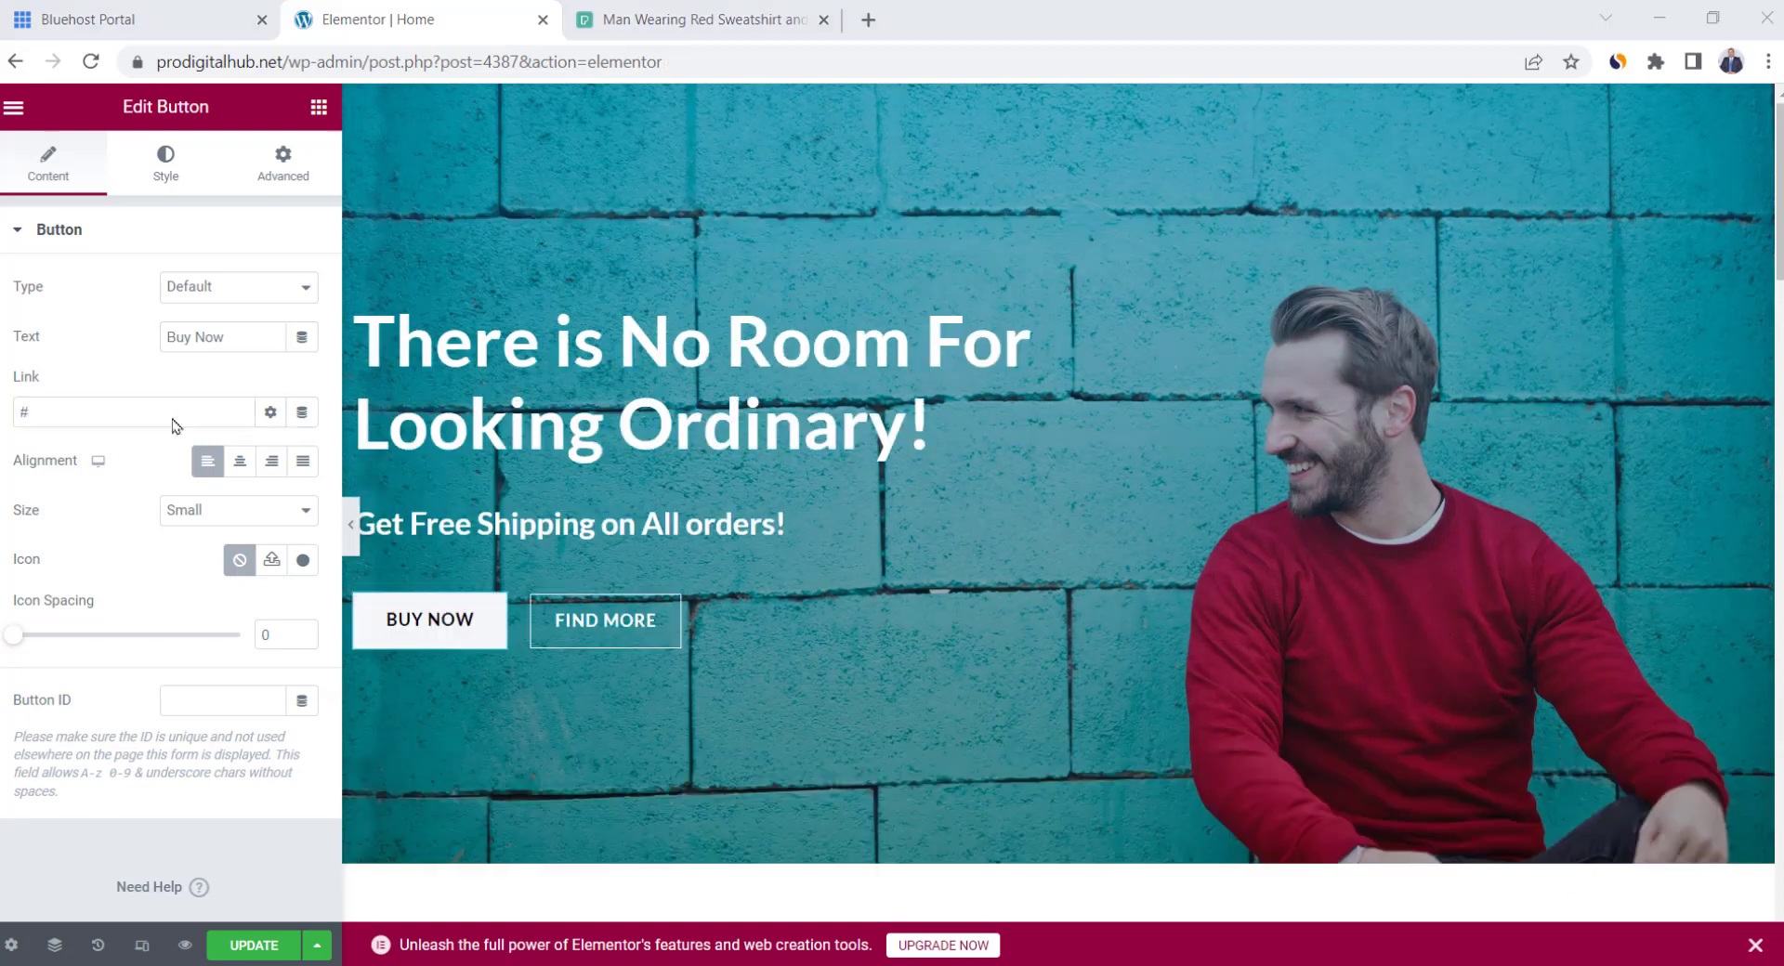
click(174, 422)
key(BackSpace)
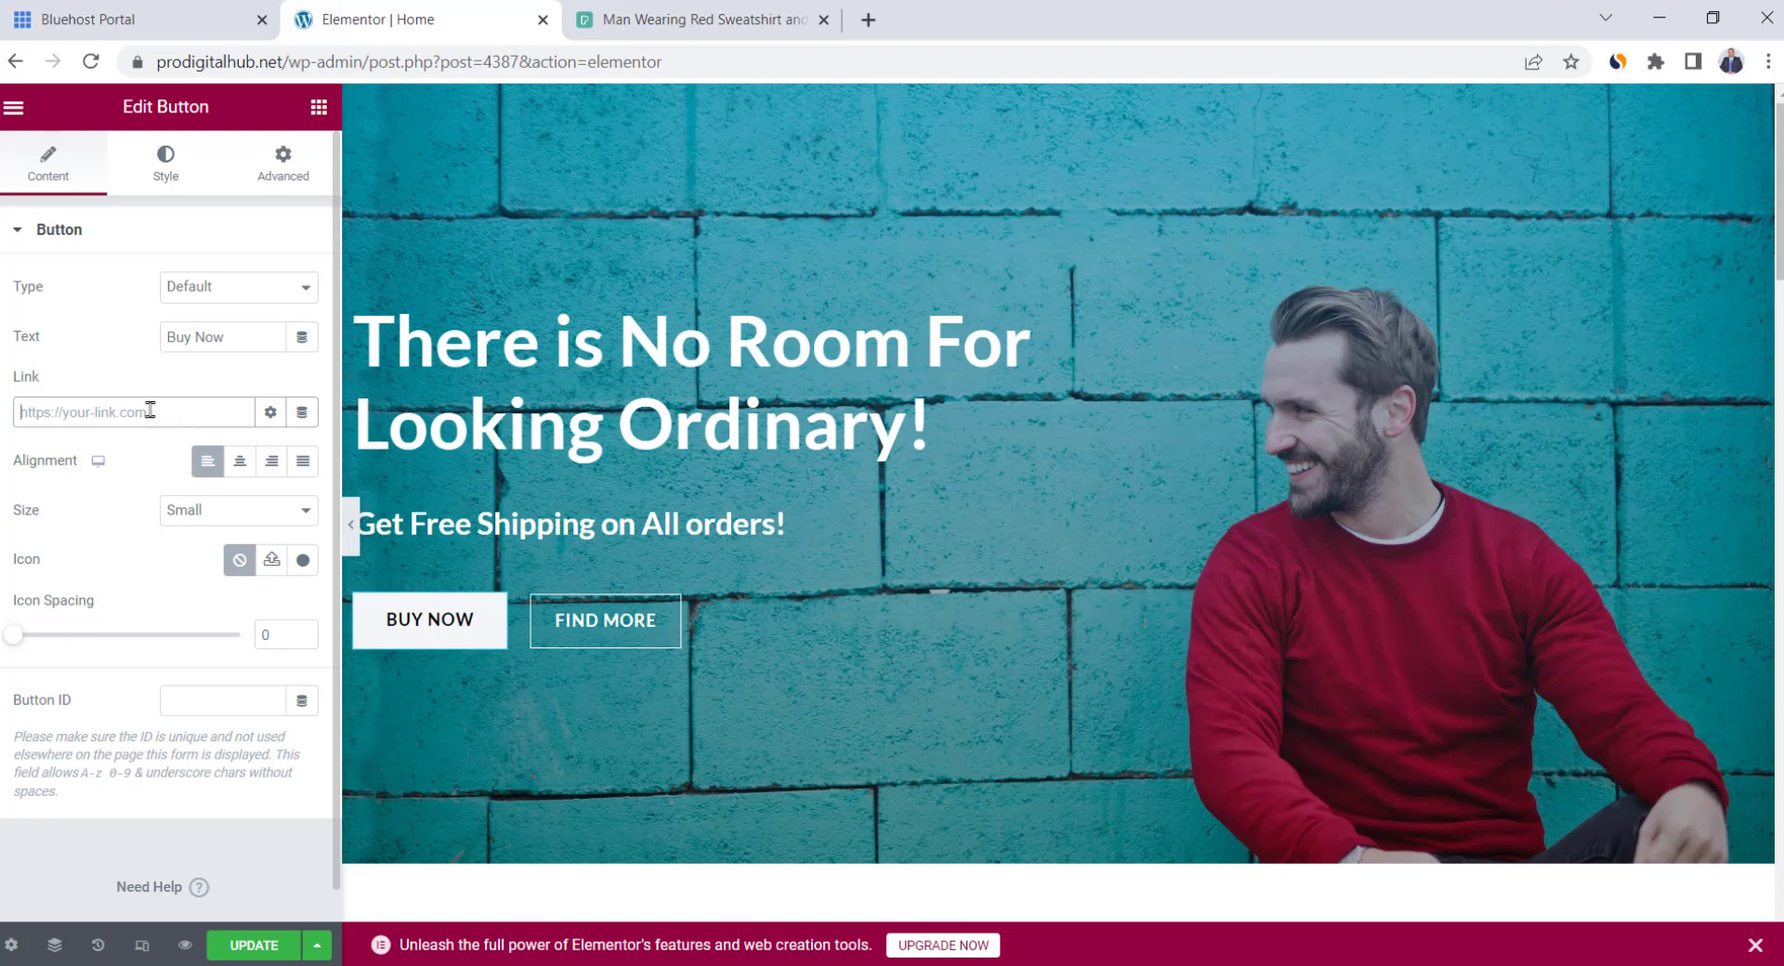
text(store)
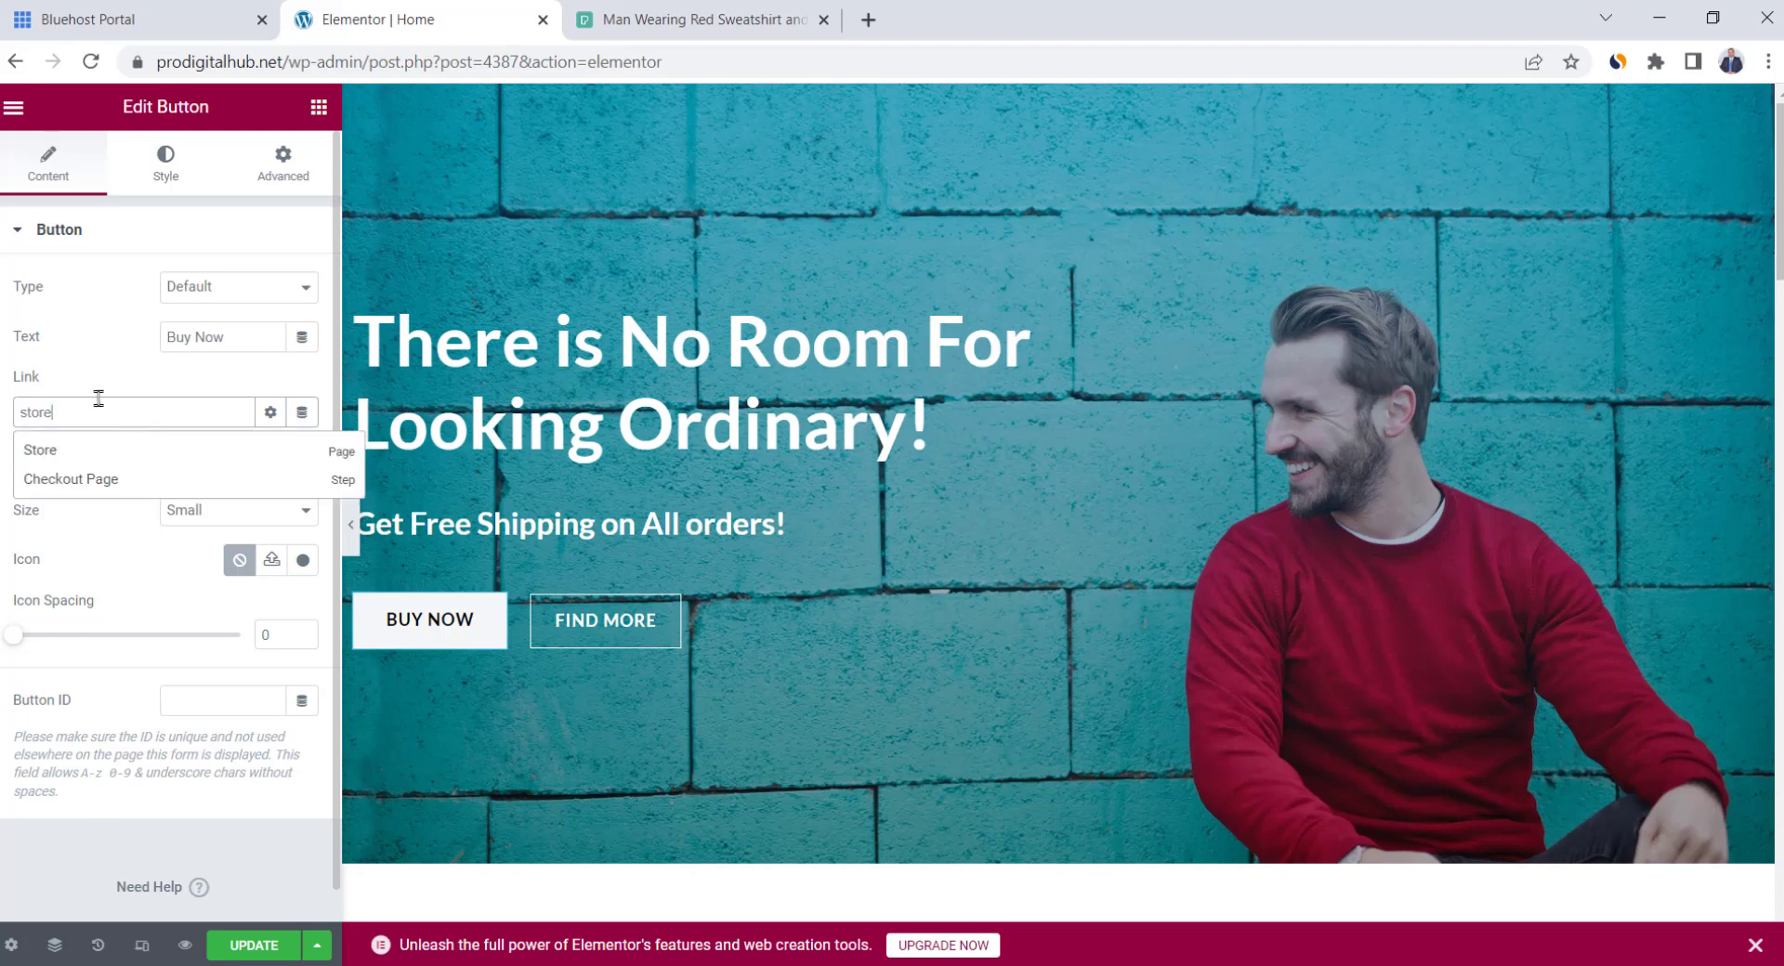
click(69, 453)
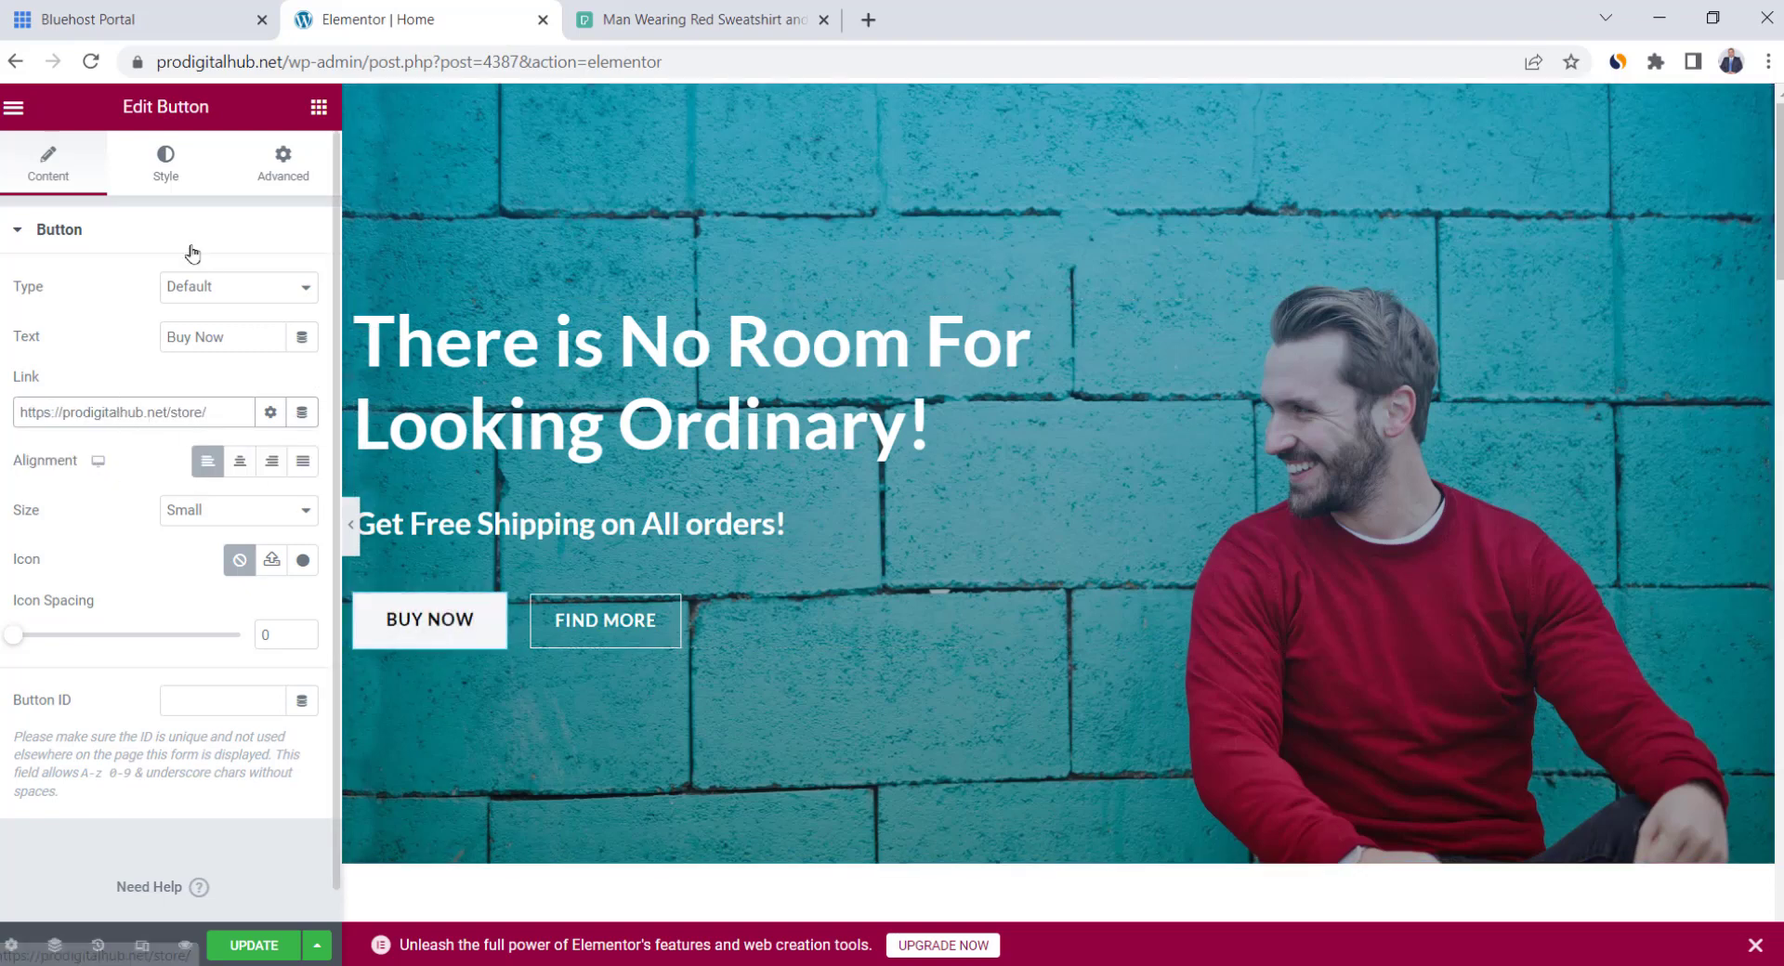
Give the button a white #FFFFFF background after briefly trying blue
click(164, 173)
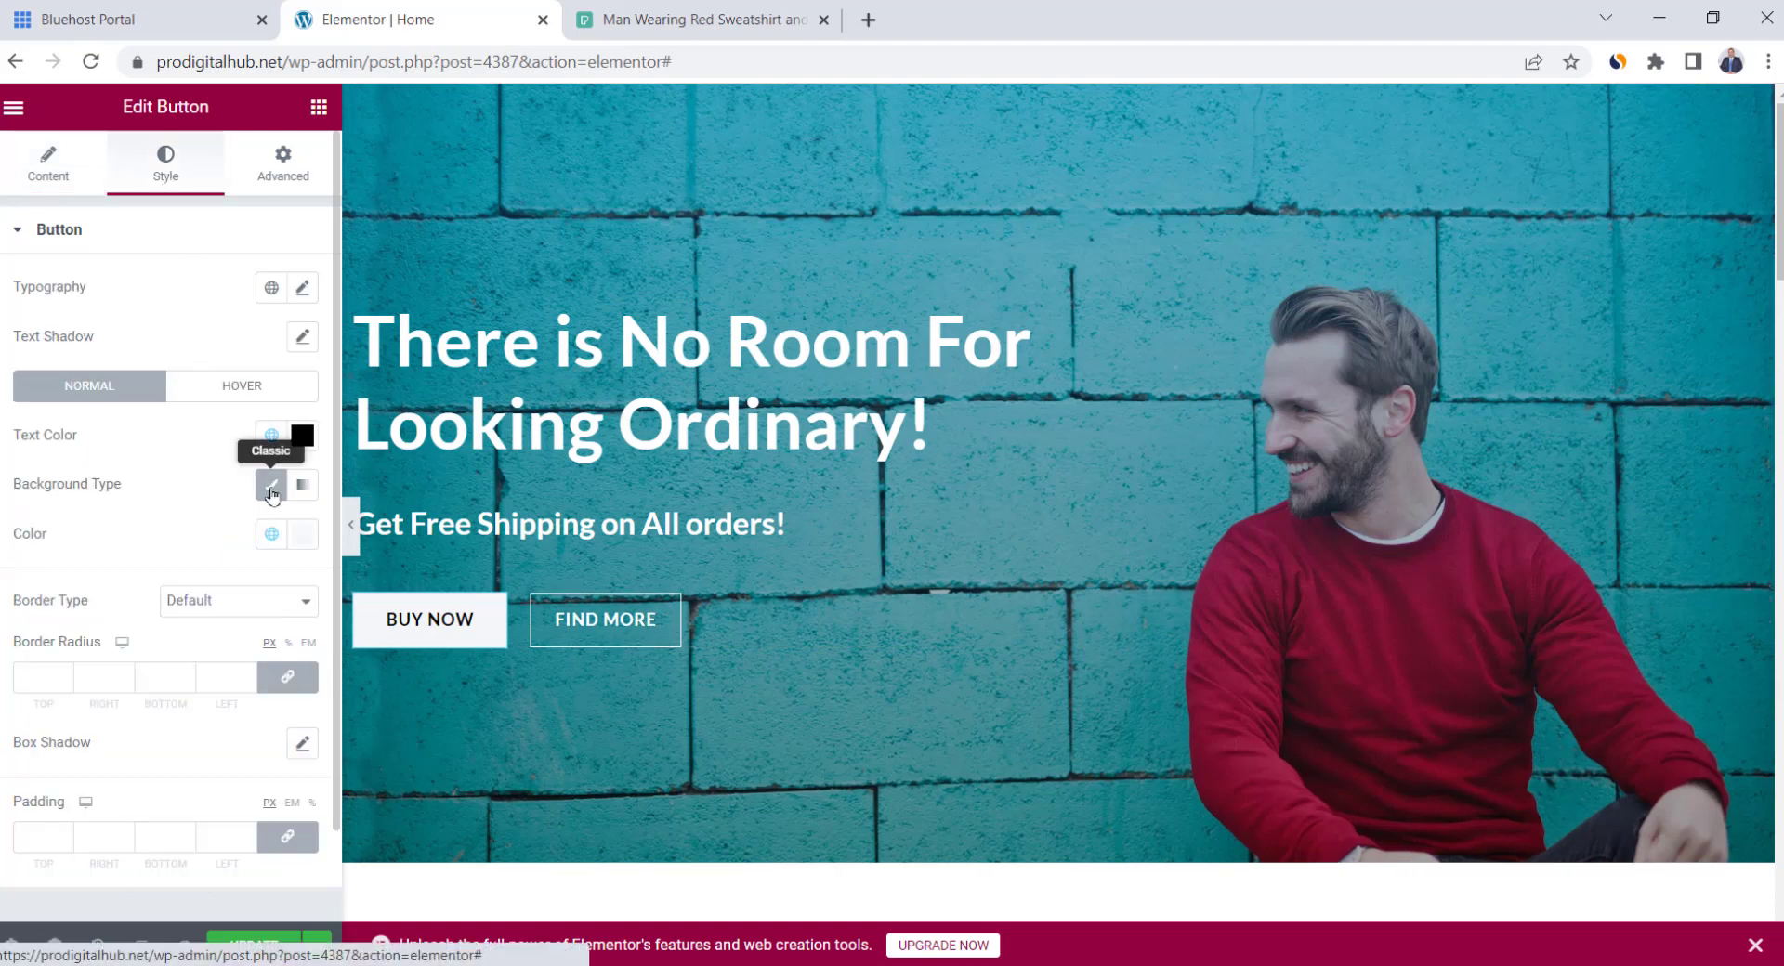
click(302, 534)
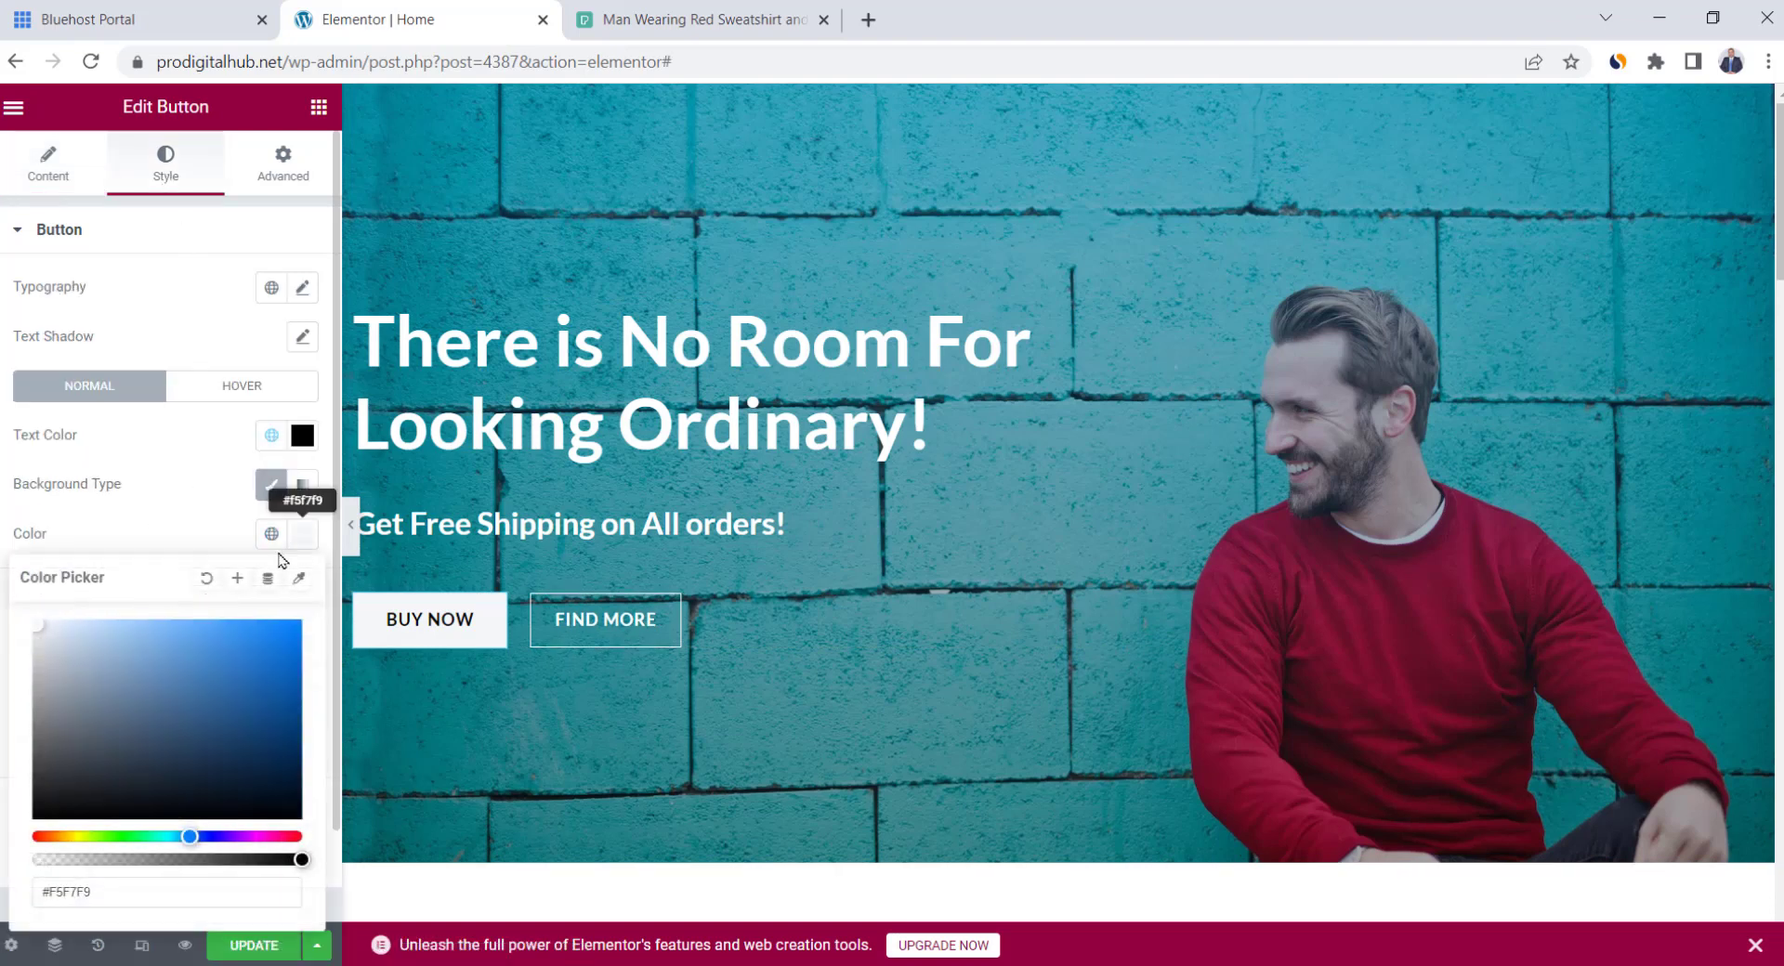
click(236, 639)
drag(237, 639, 267, 685)
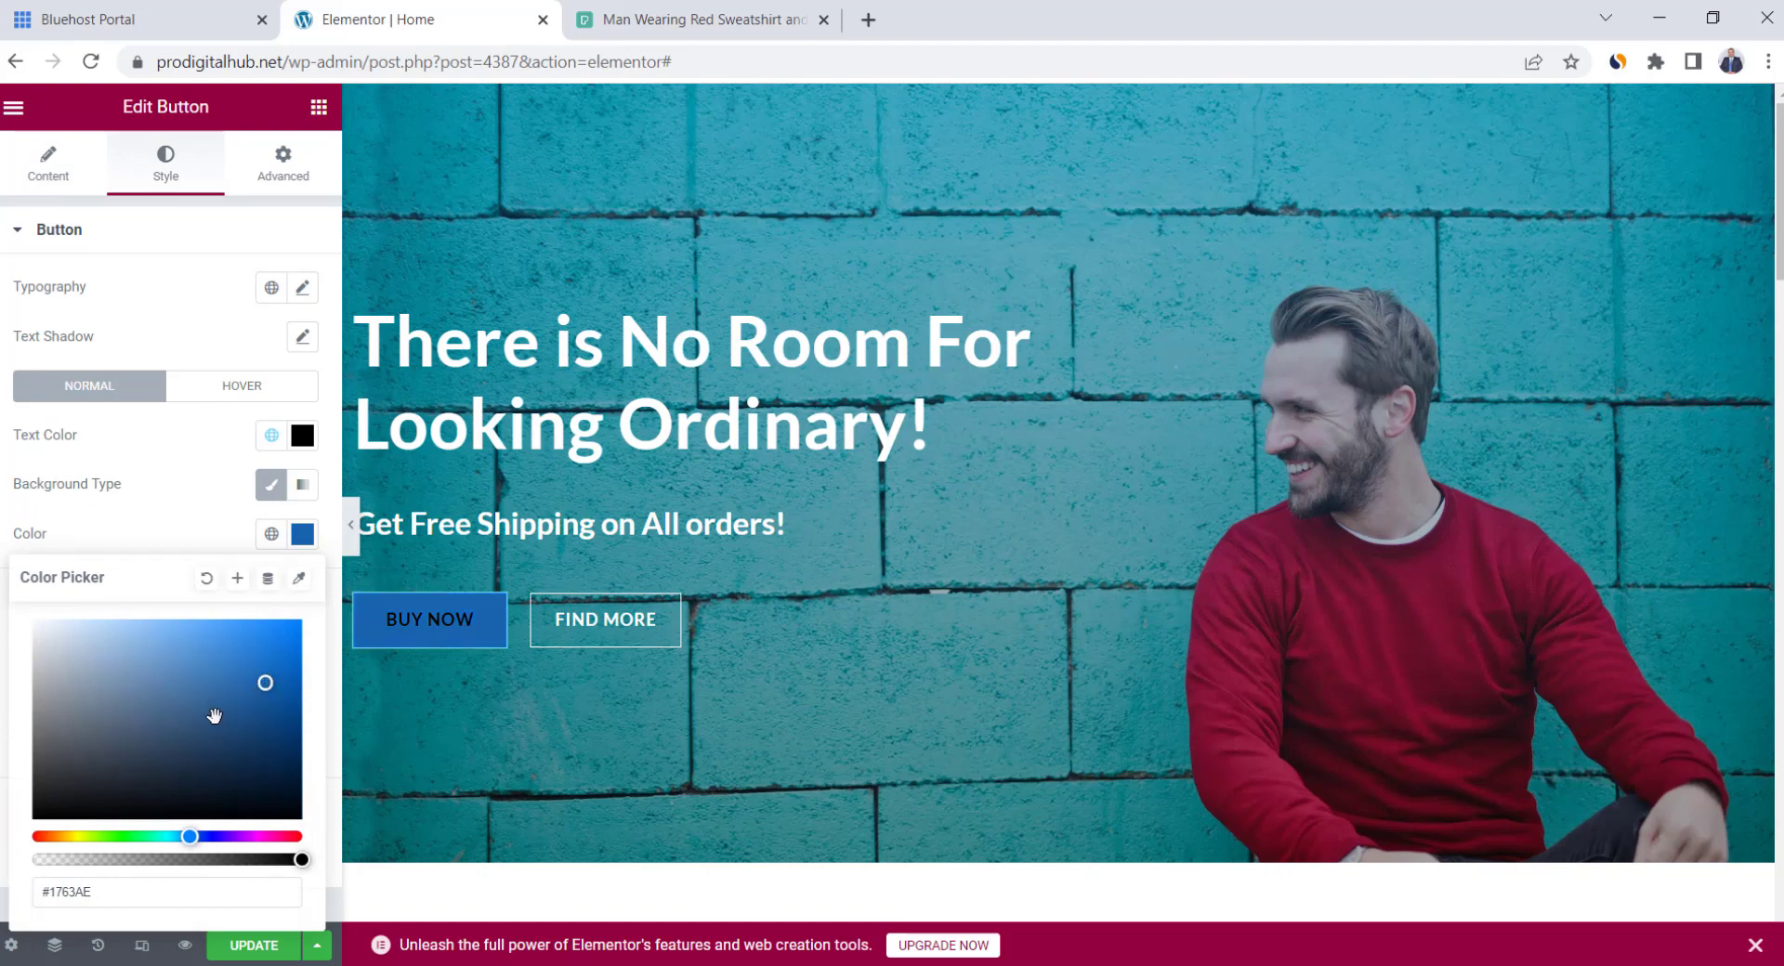
click(65, 639)
drag(58, 642, 36, 622)
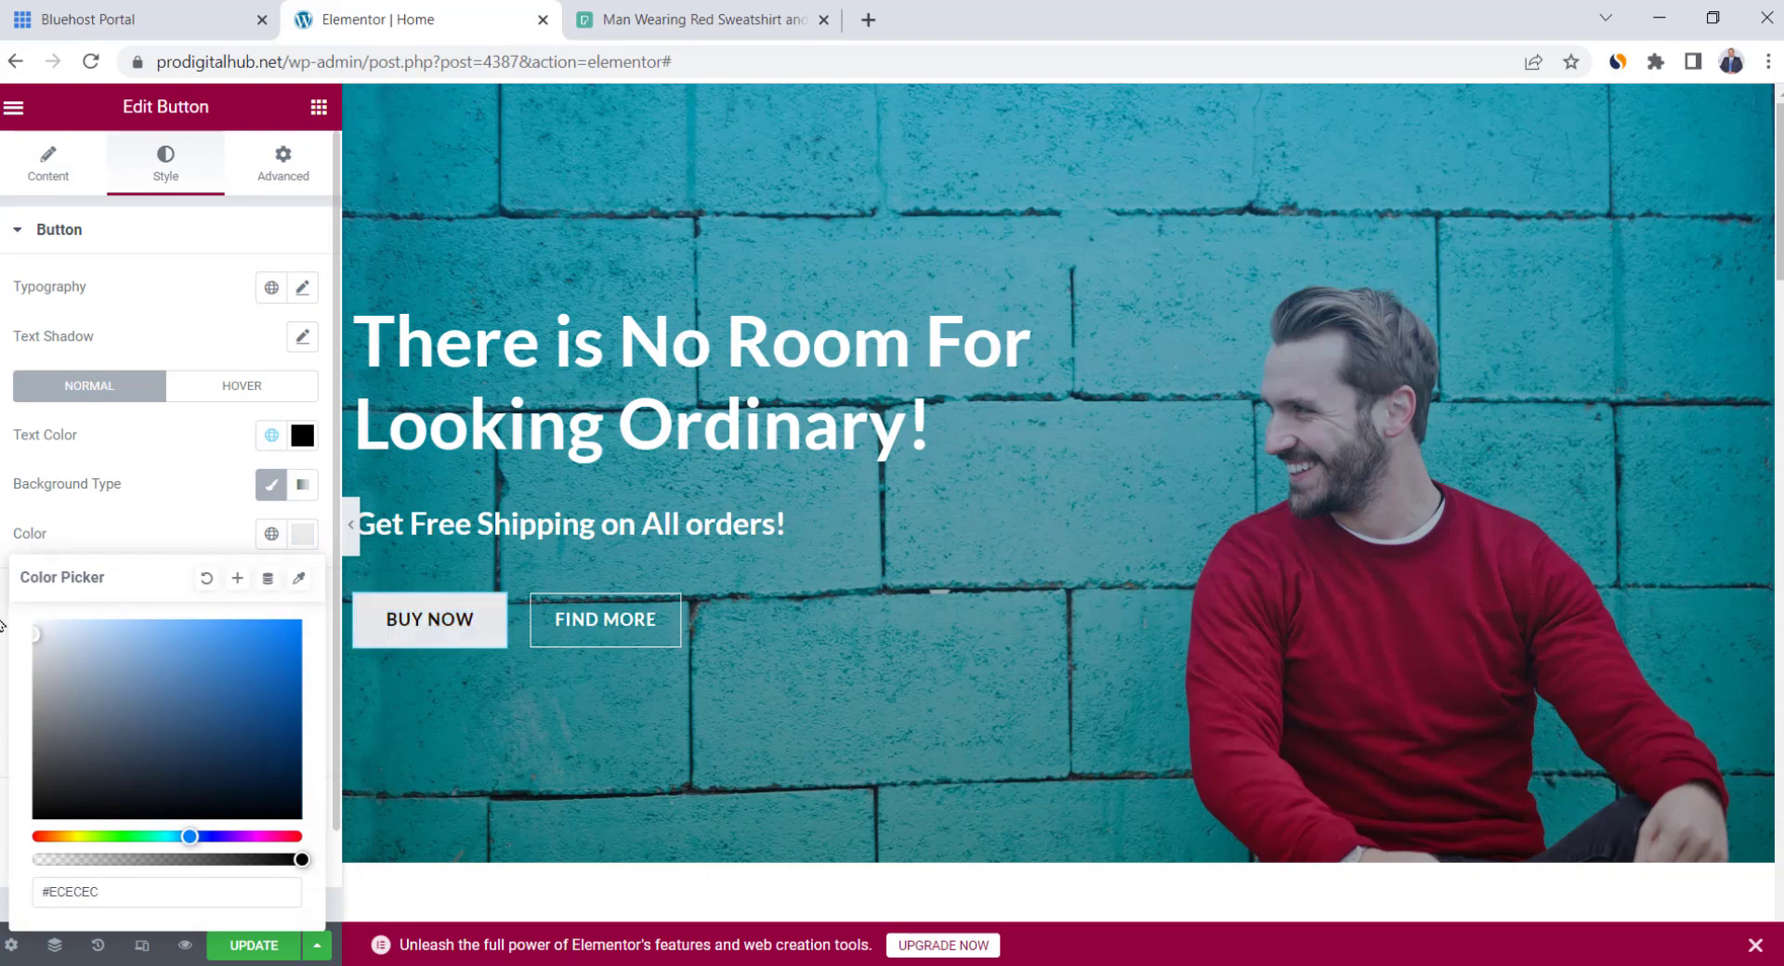
click(179, 530)
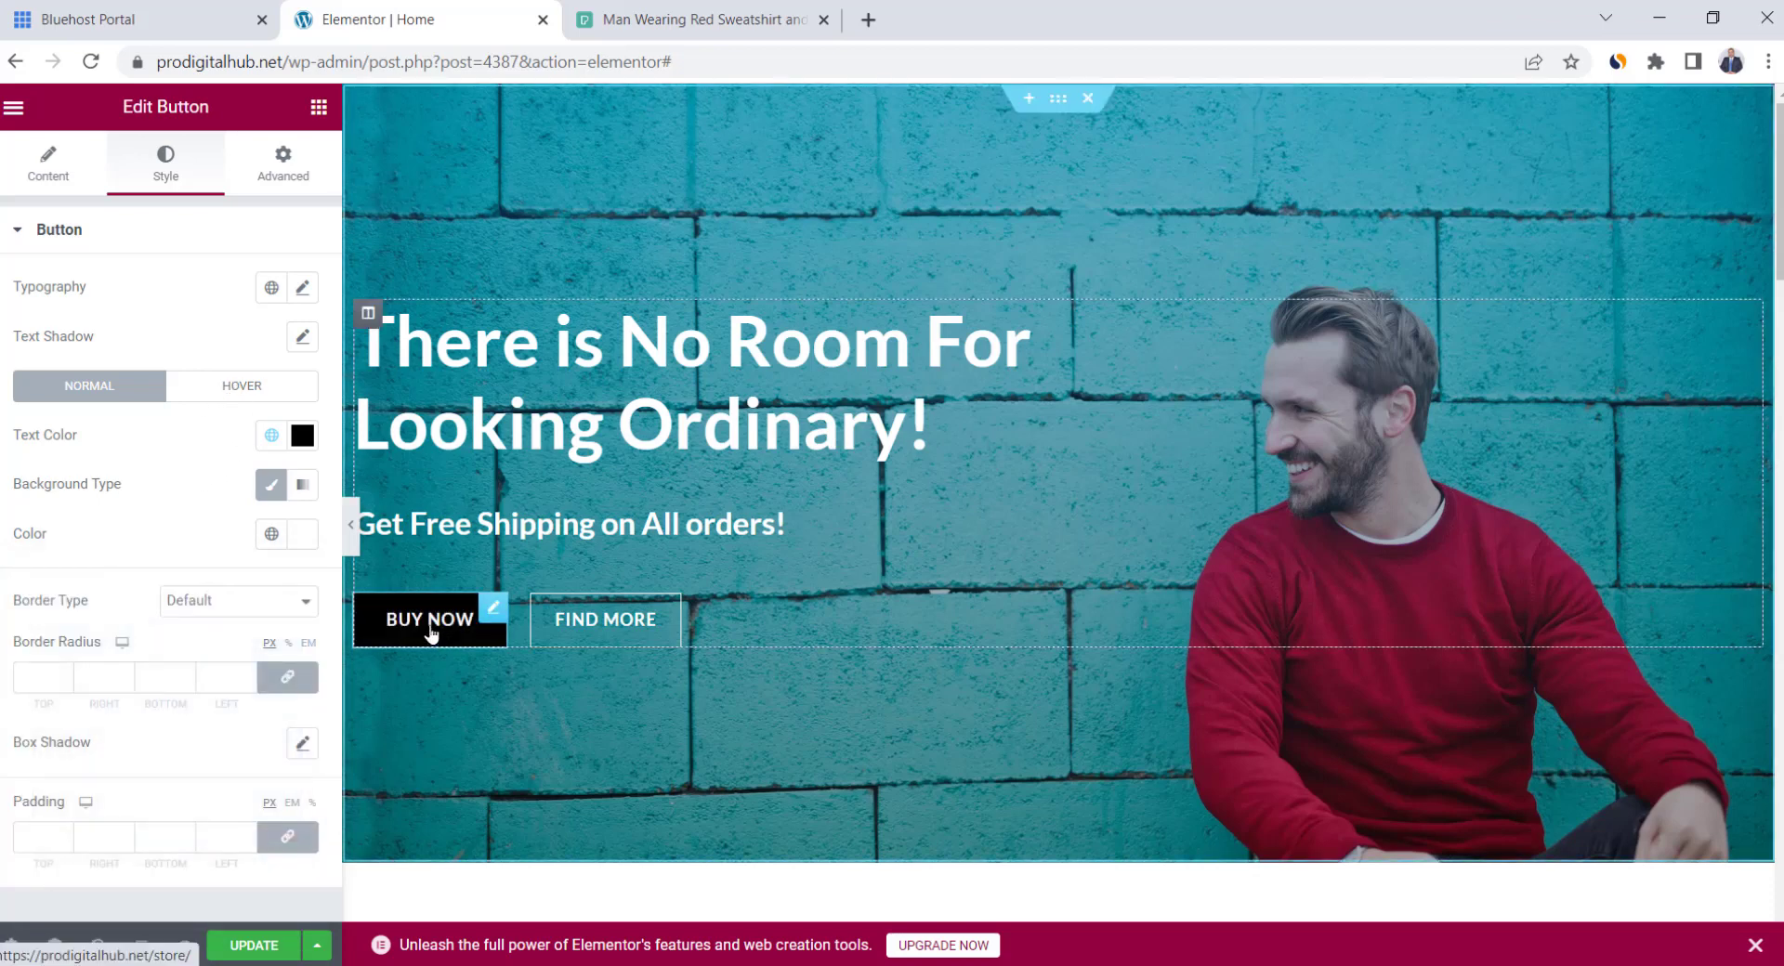
click(230, 386)
Set the Buy Now button's hover background colour to dark blue #1B2787
click(302, 534)
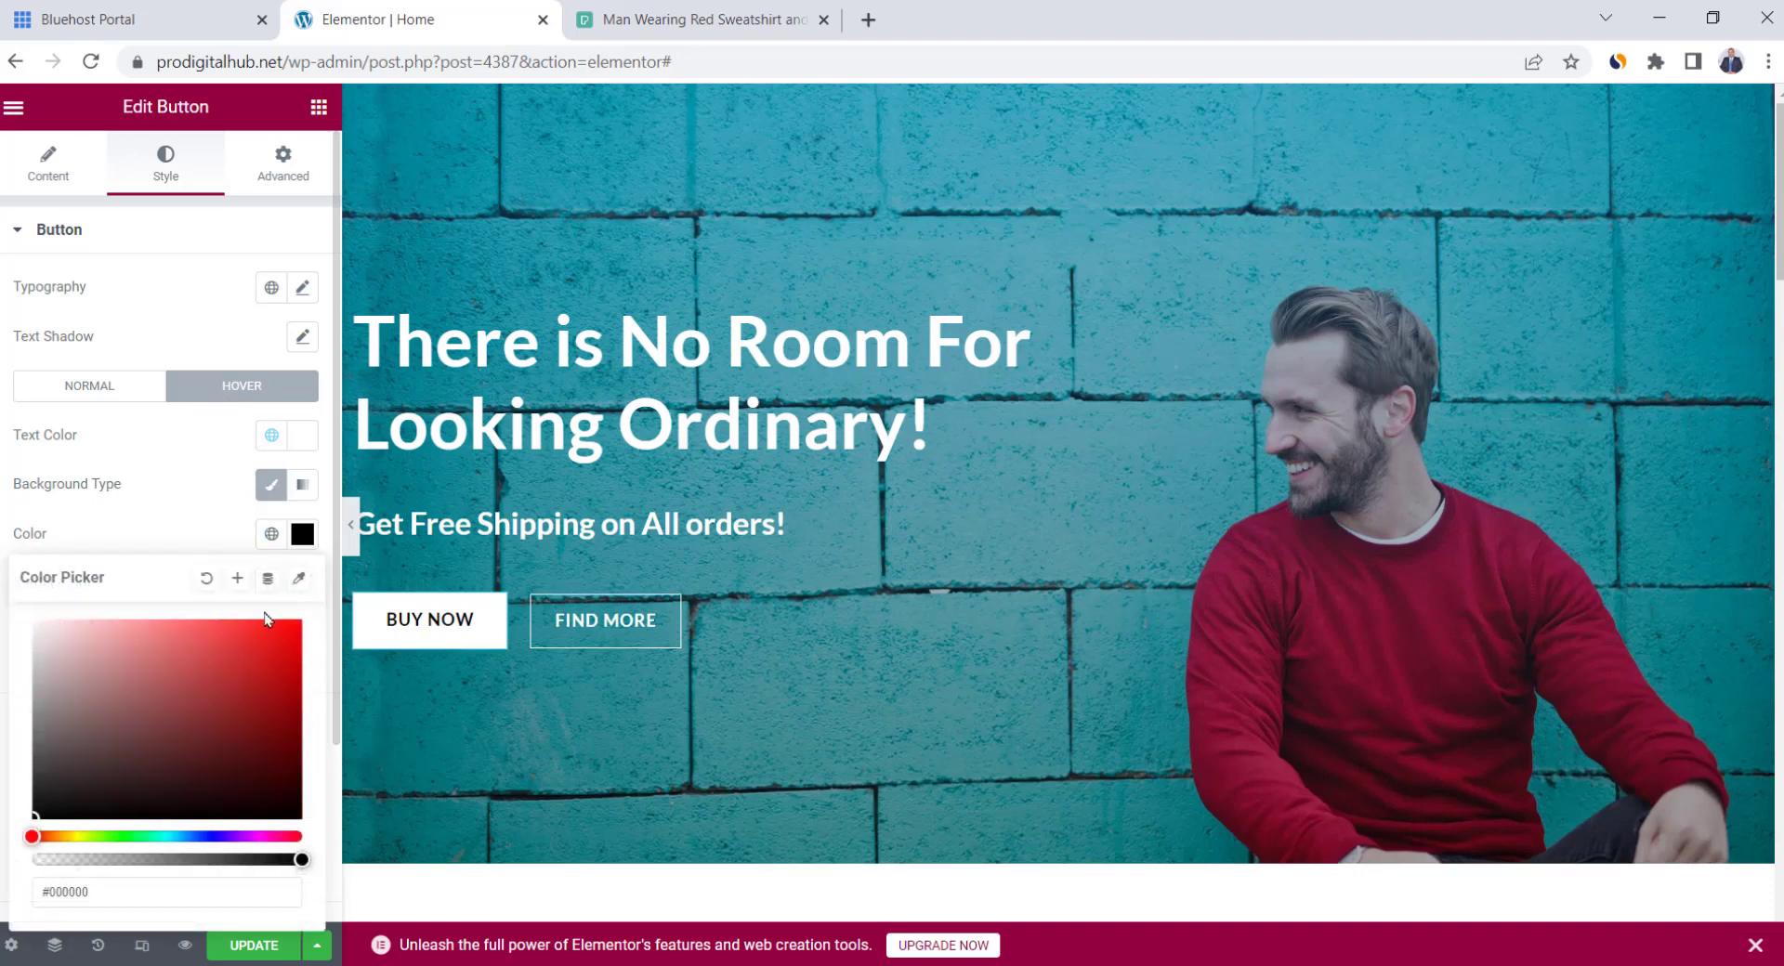
click(206, 837)
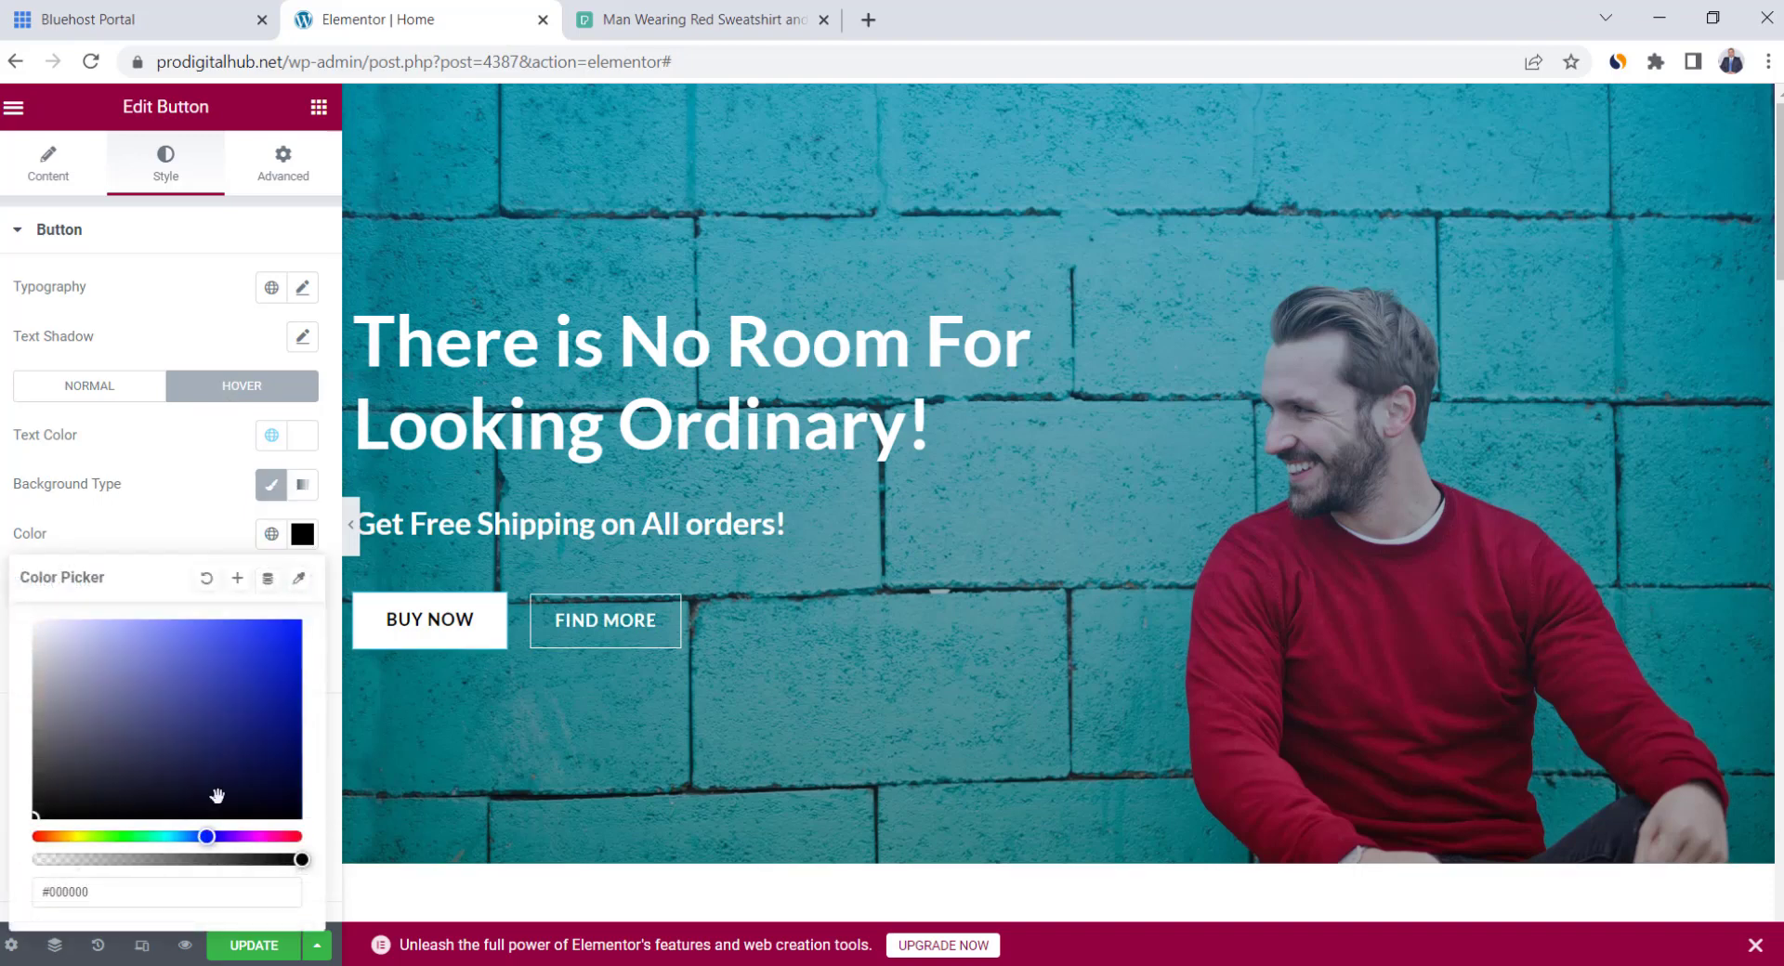
click(248, 713)
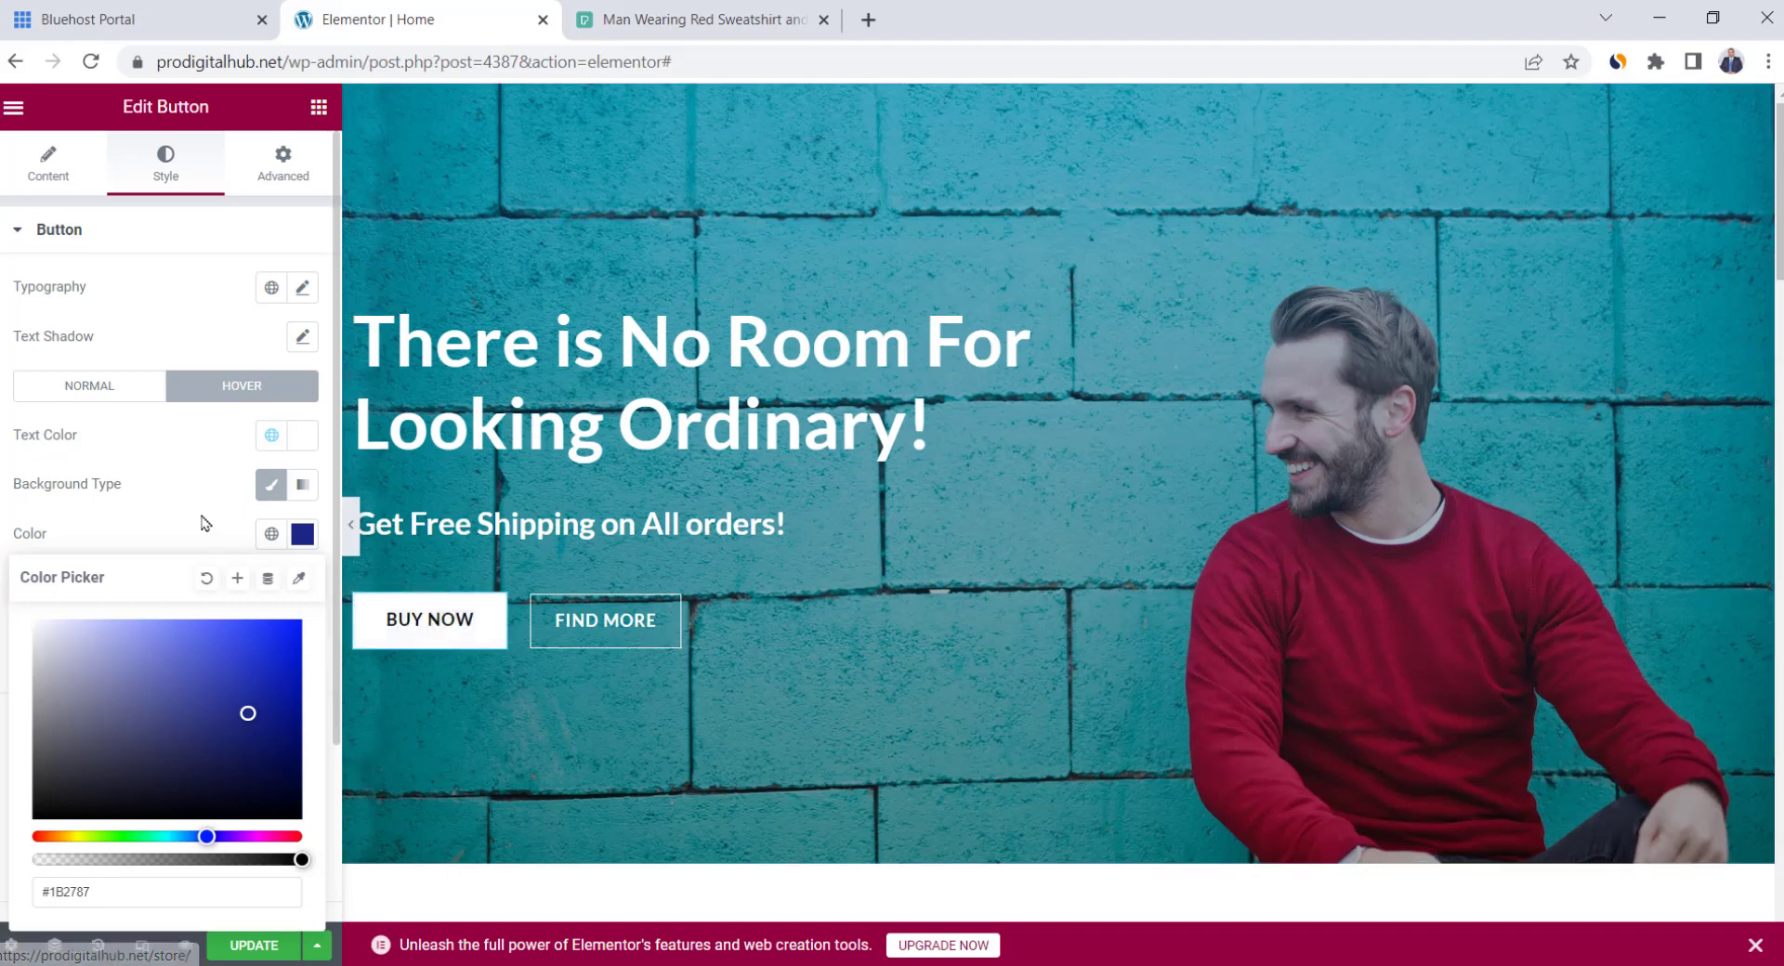
click(130, 534)
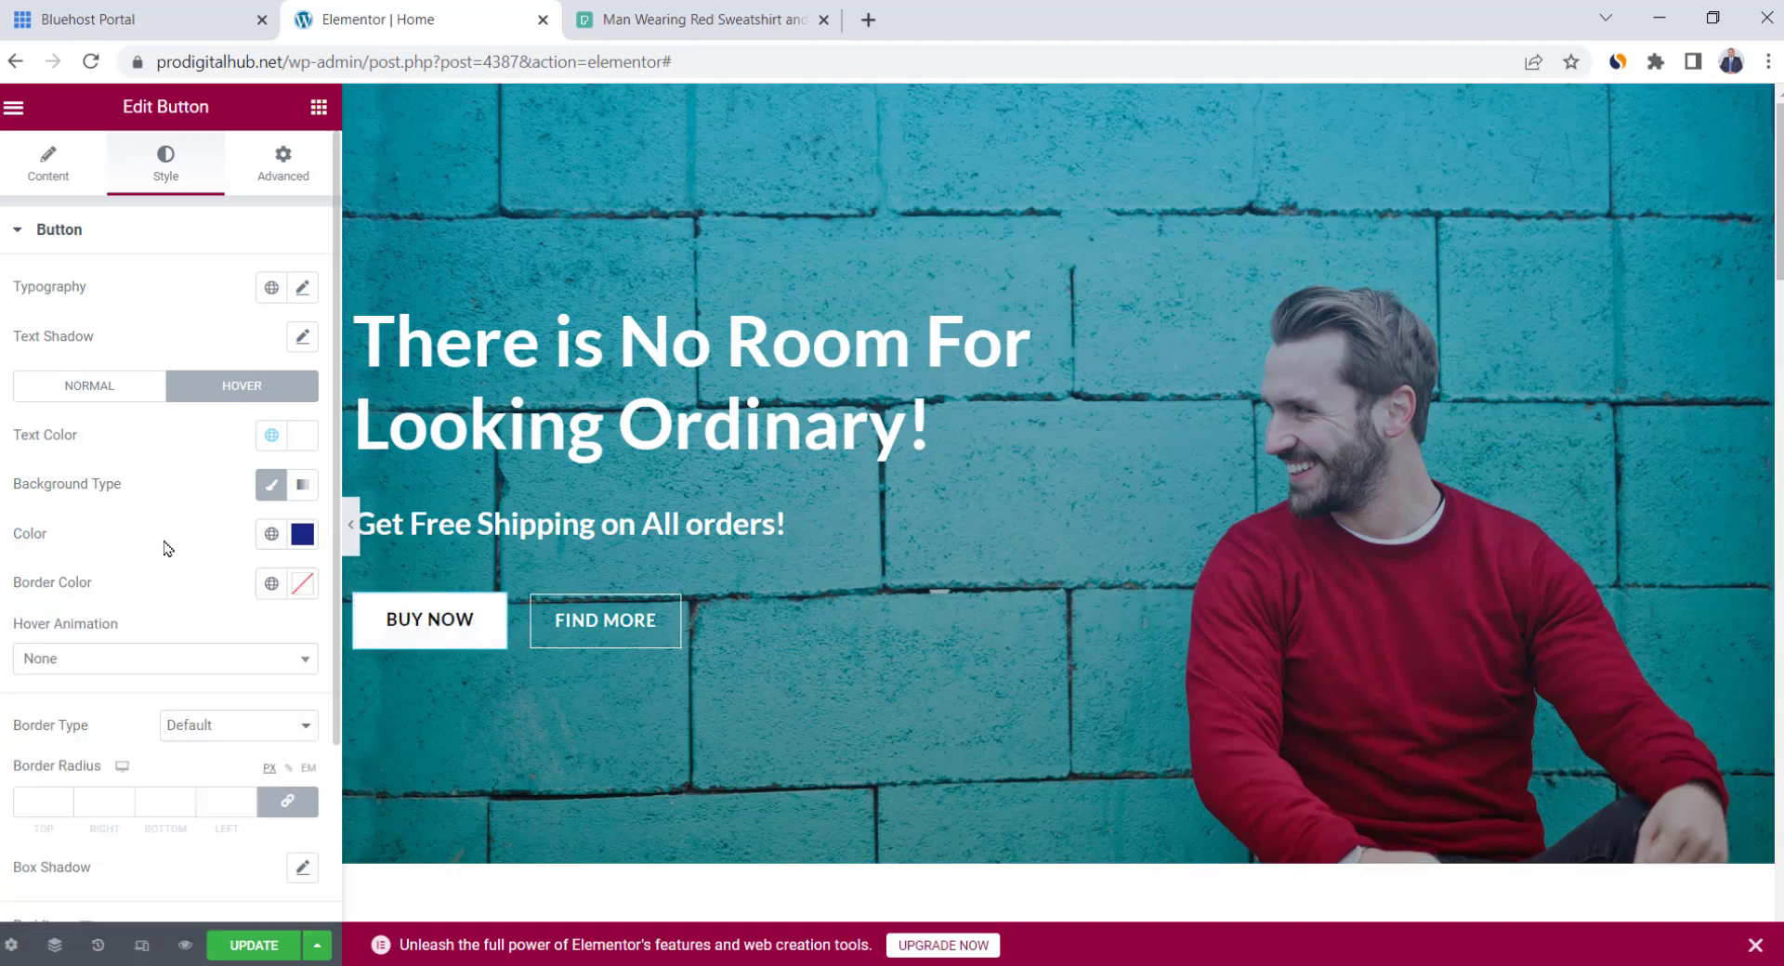
click(97, 388)
click(203, 395)
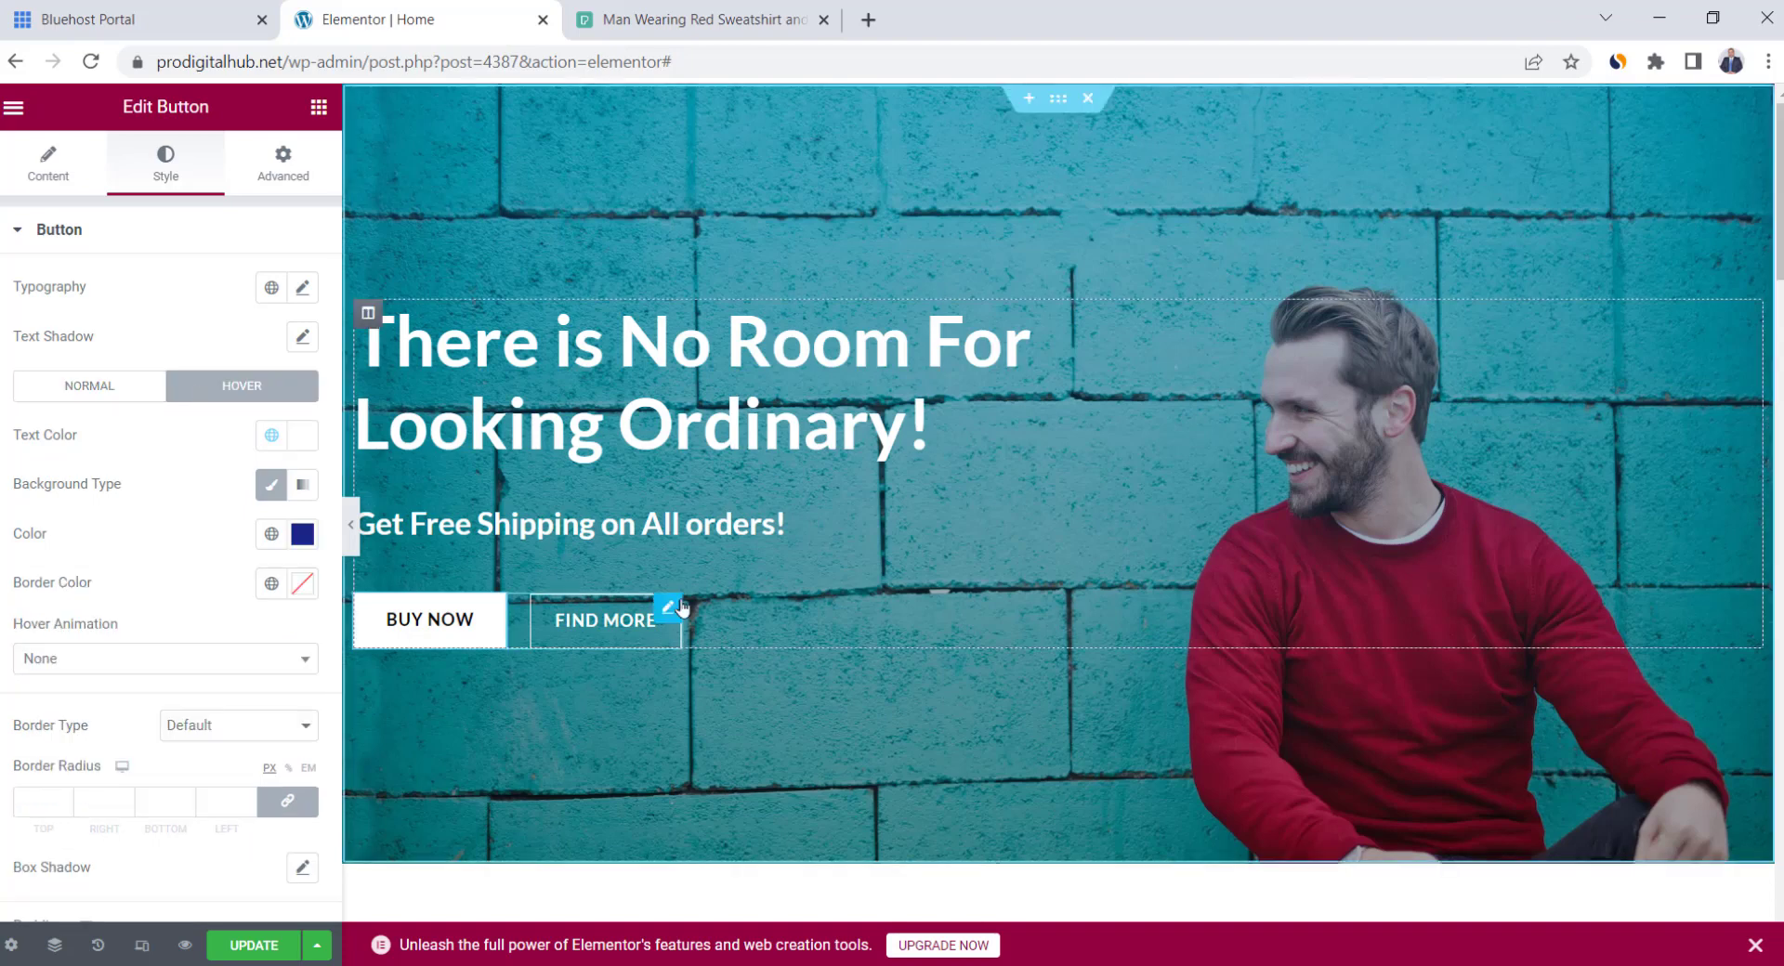
Delete the FIND MORE button from the hero and save the page with Update
right_click(633, 626)
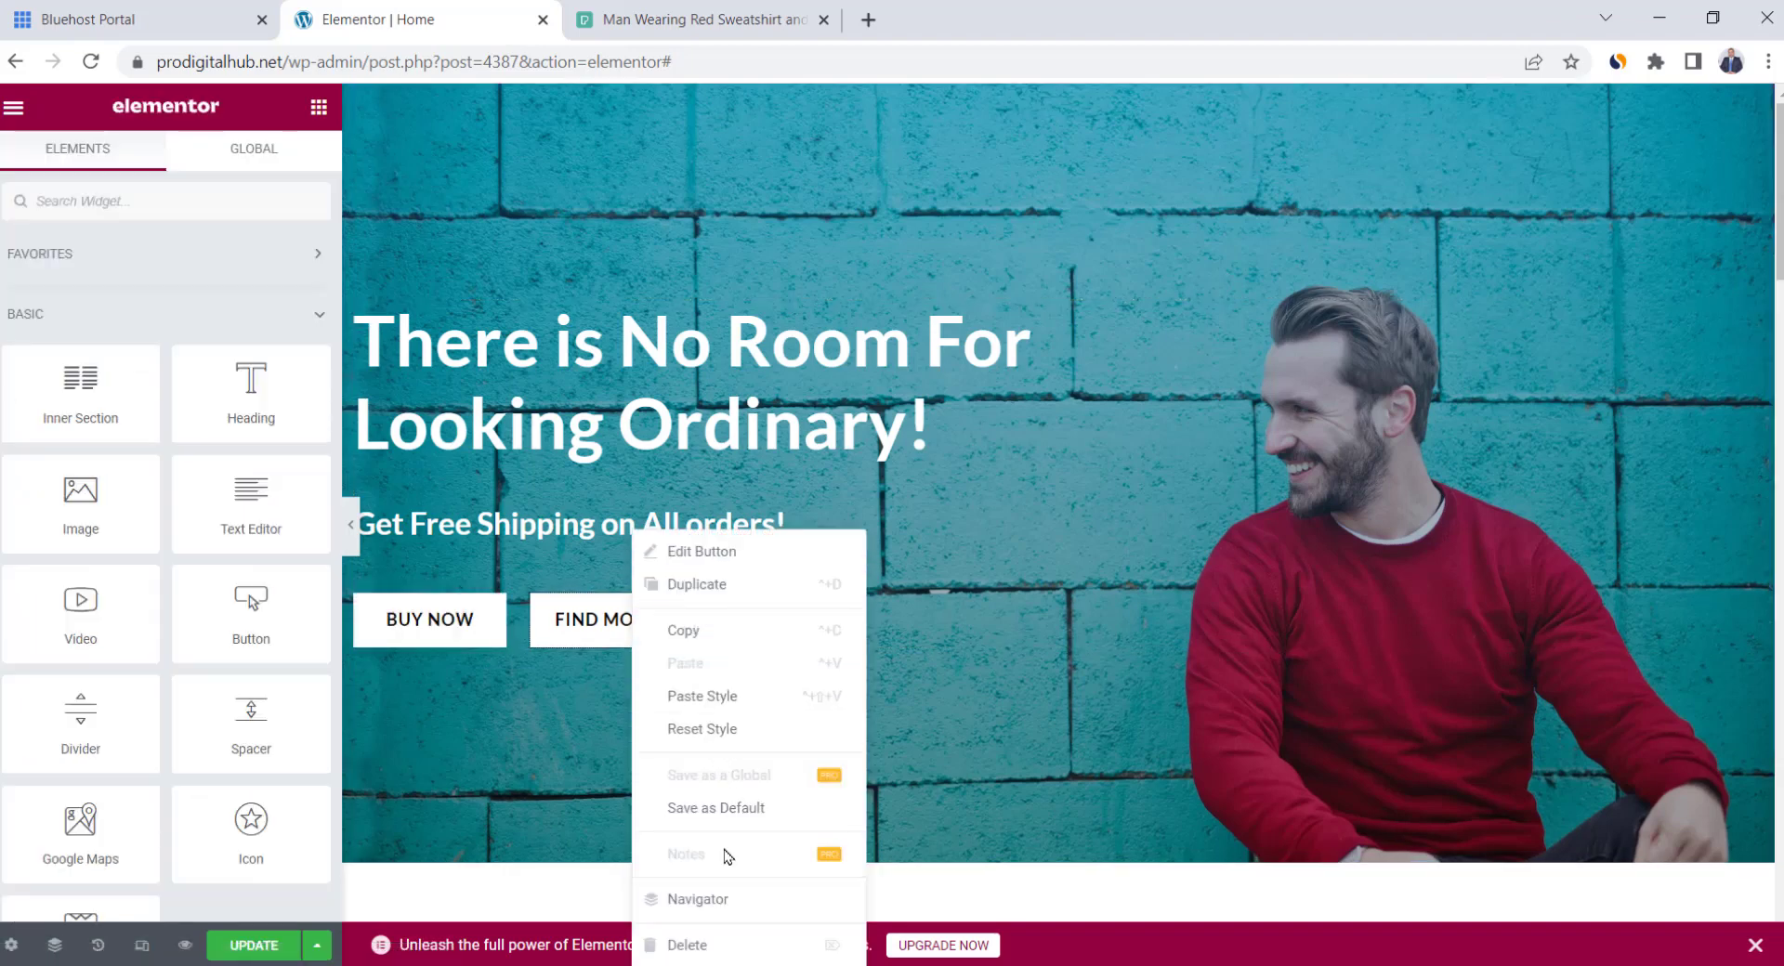
click(724, 945)
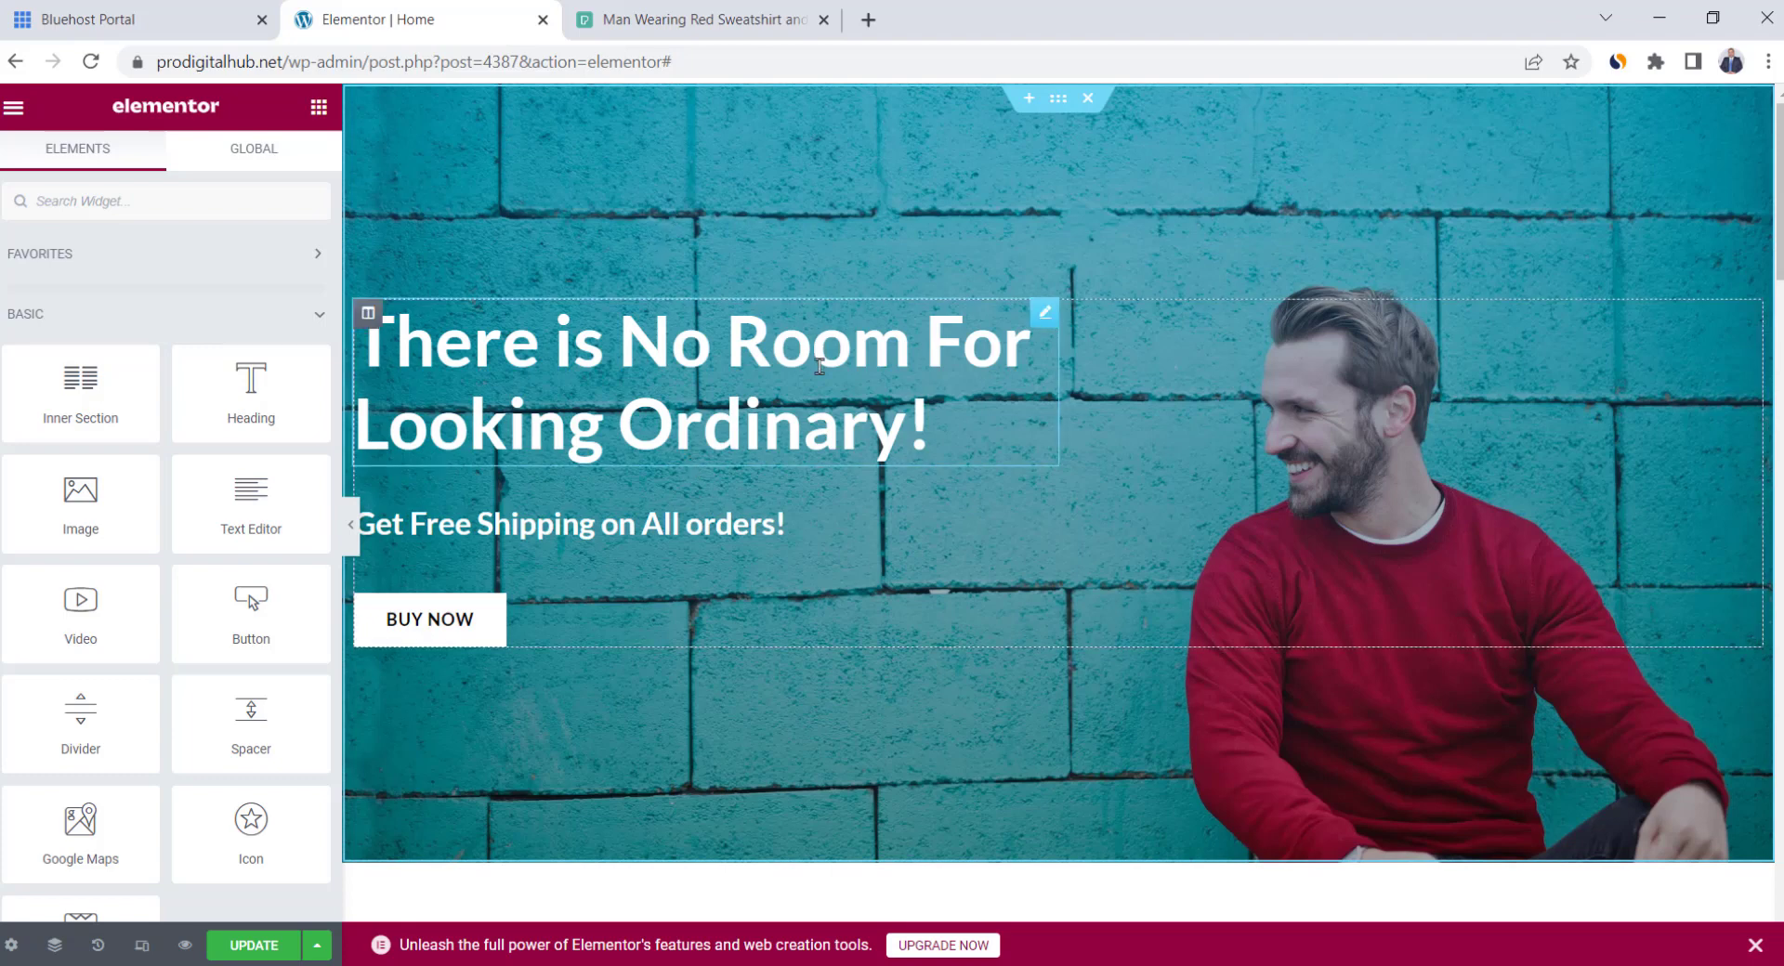
click(267, 948)
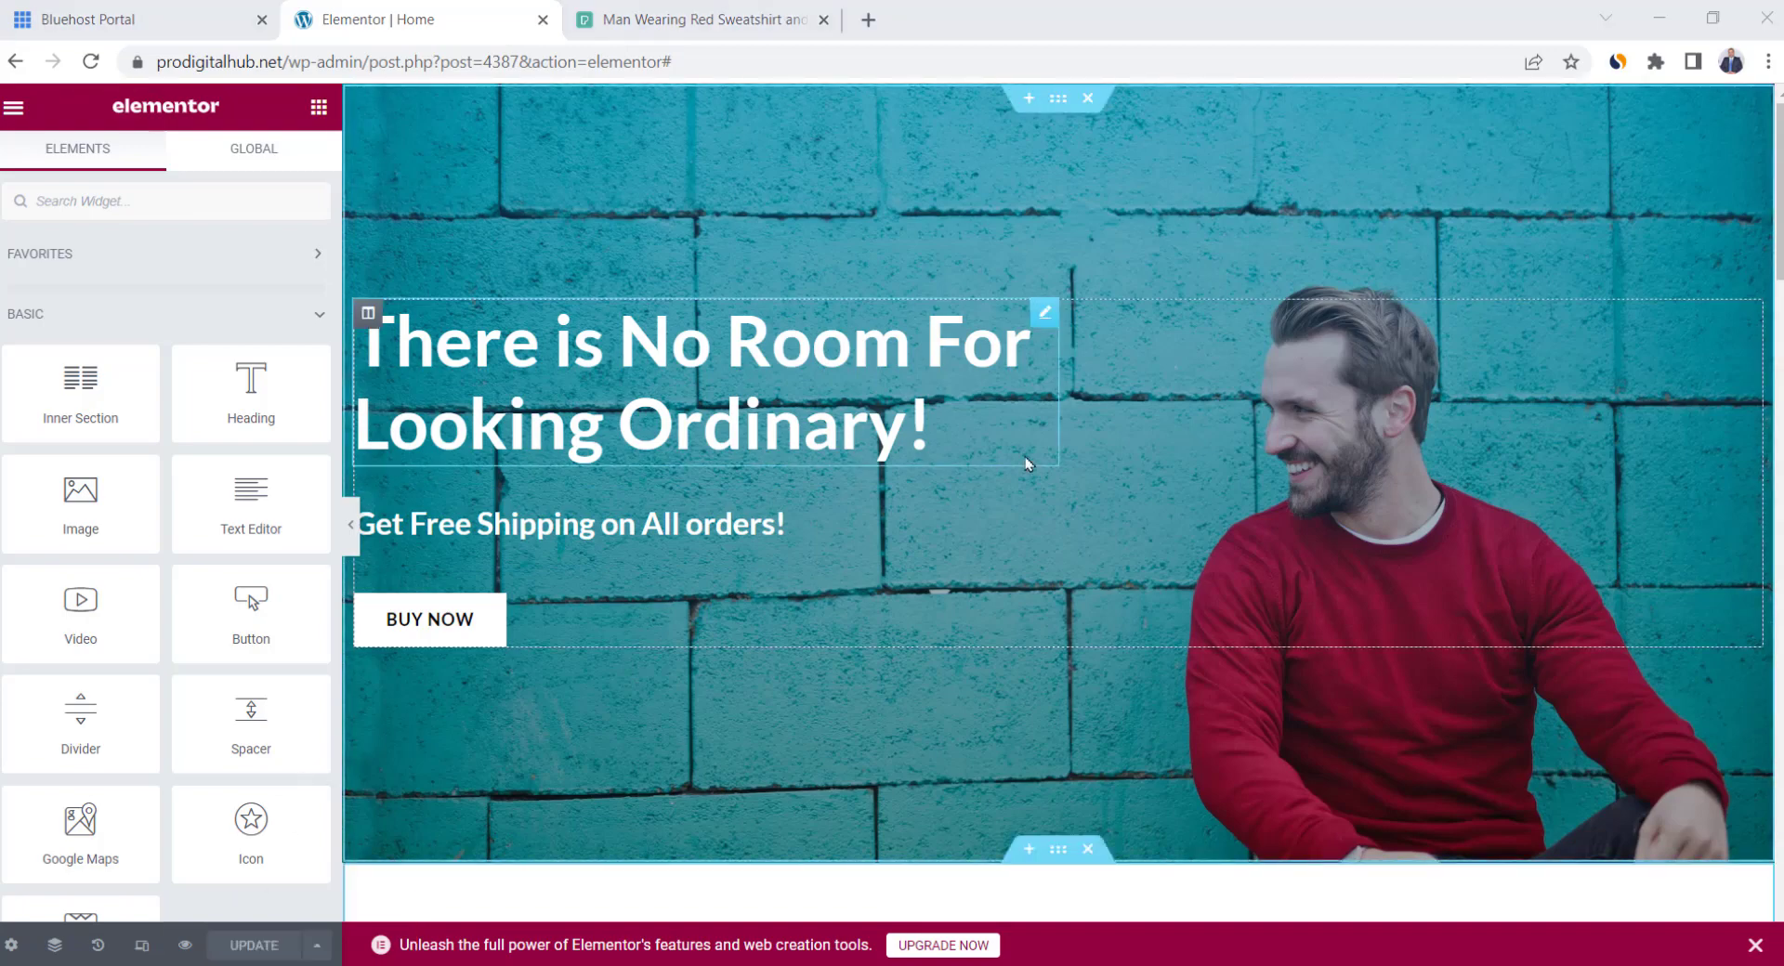
Inspect the logo carousel's five-image gallery and the media library
scroll(1024, 455, down, 4)
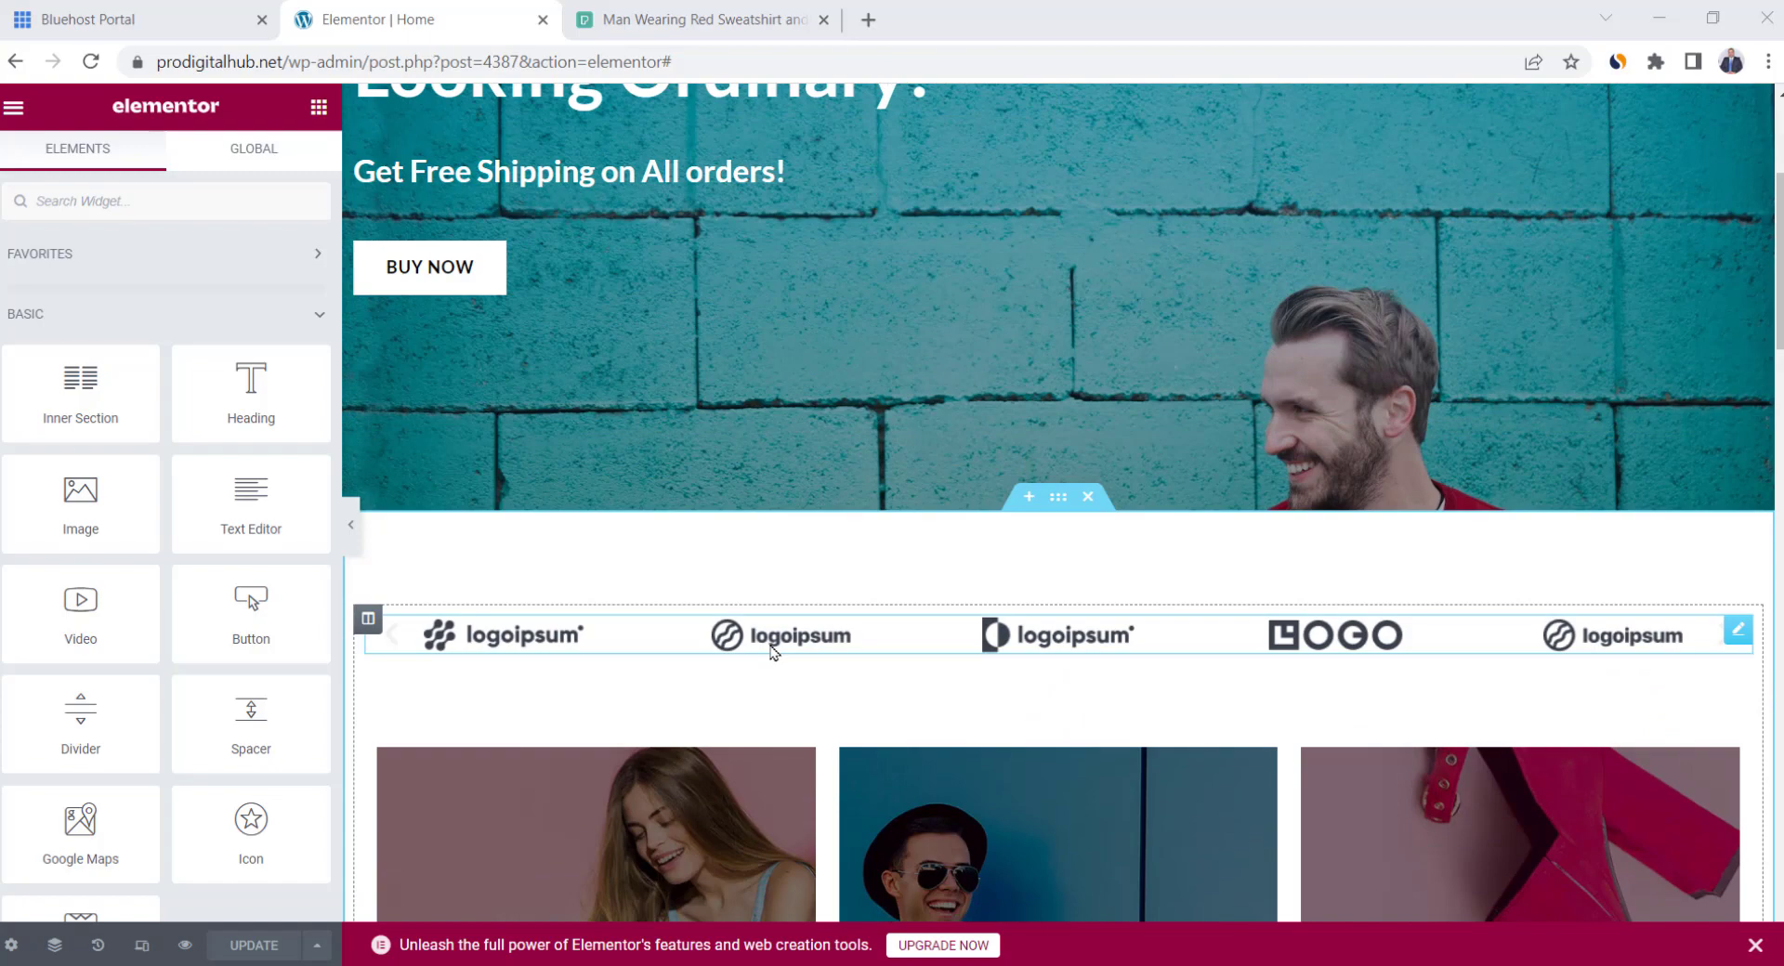
click(1150, 636)
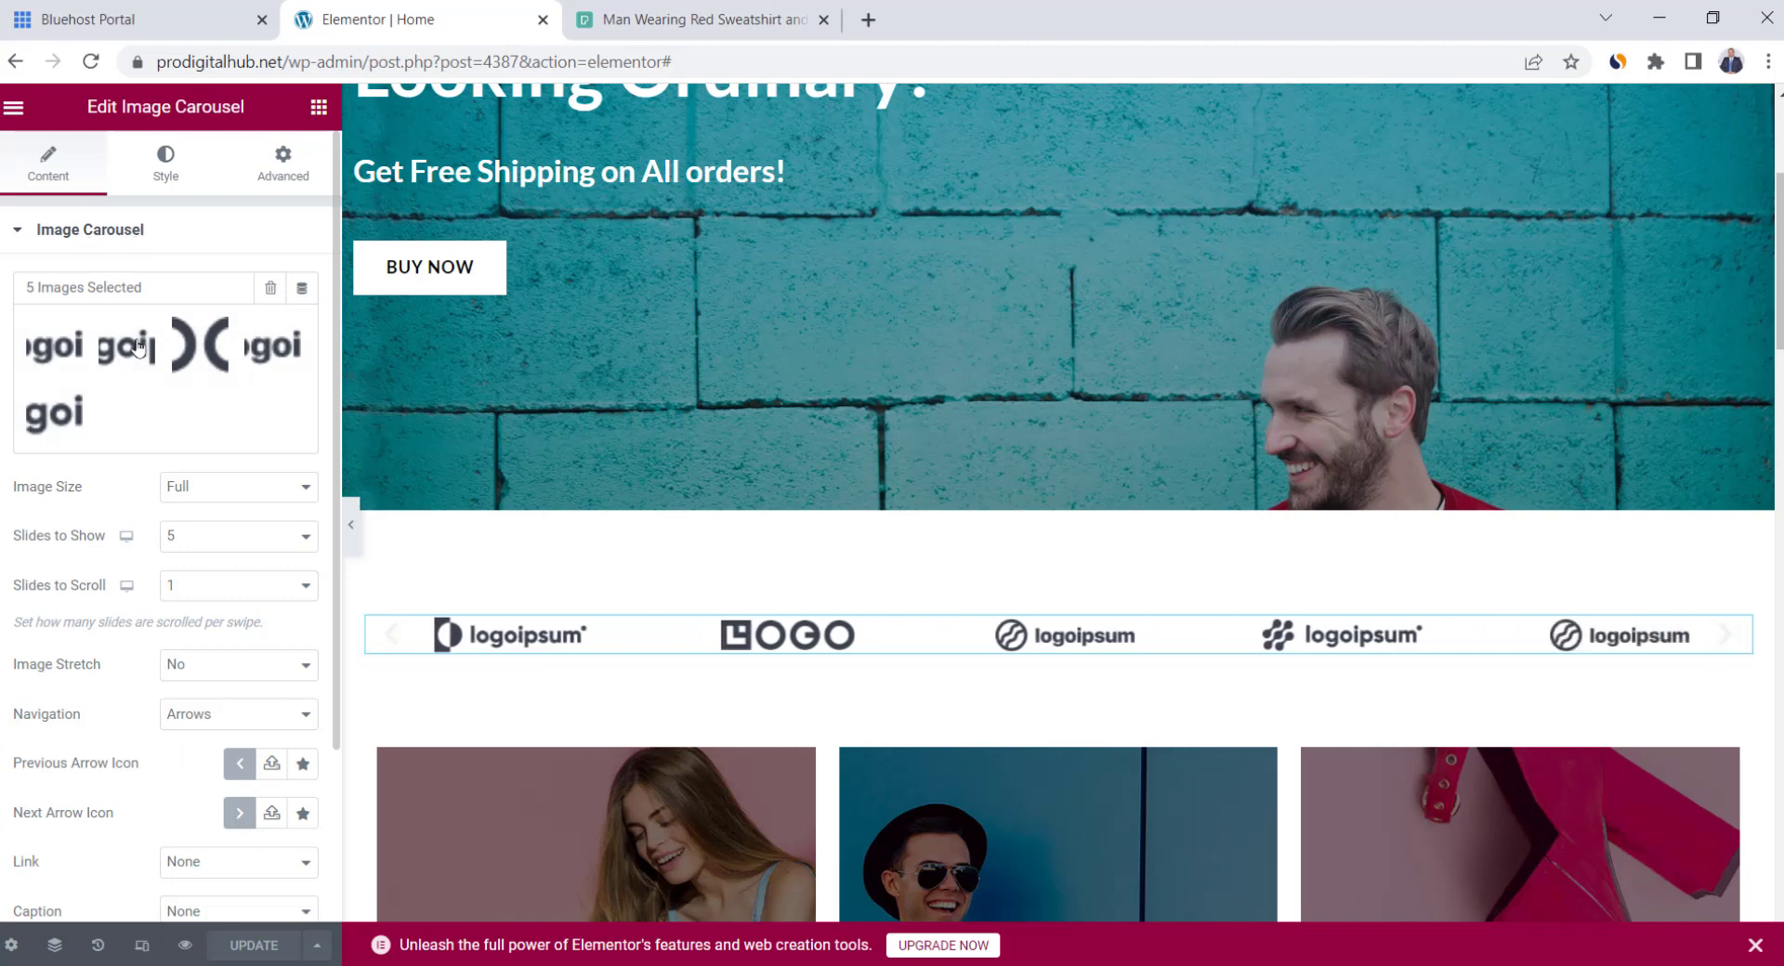
click(156, 387)
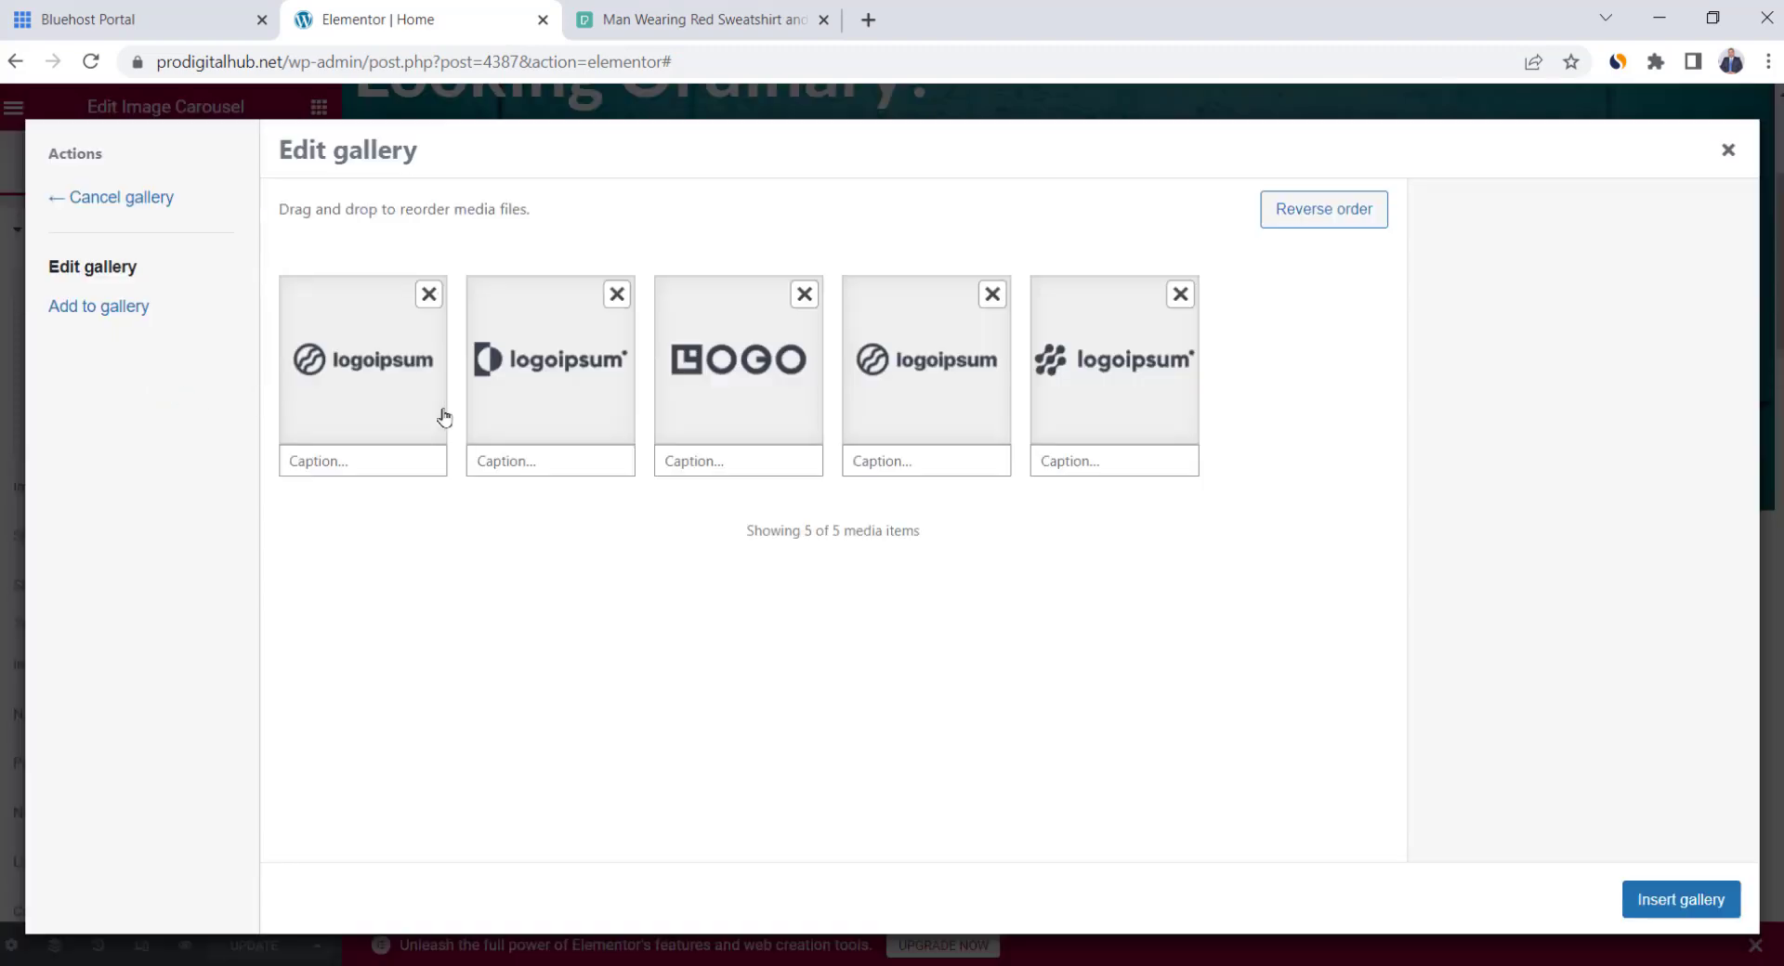
click(115, 316)
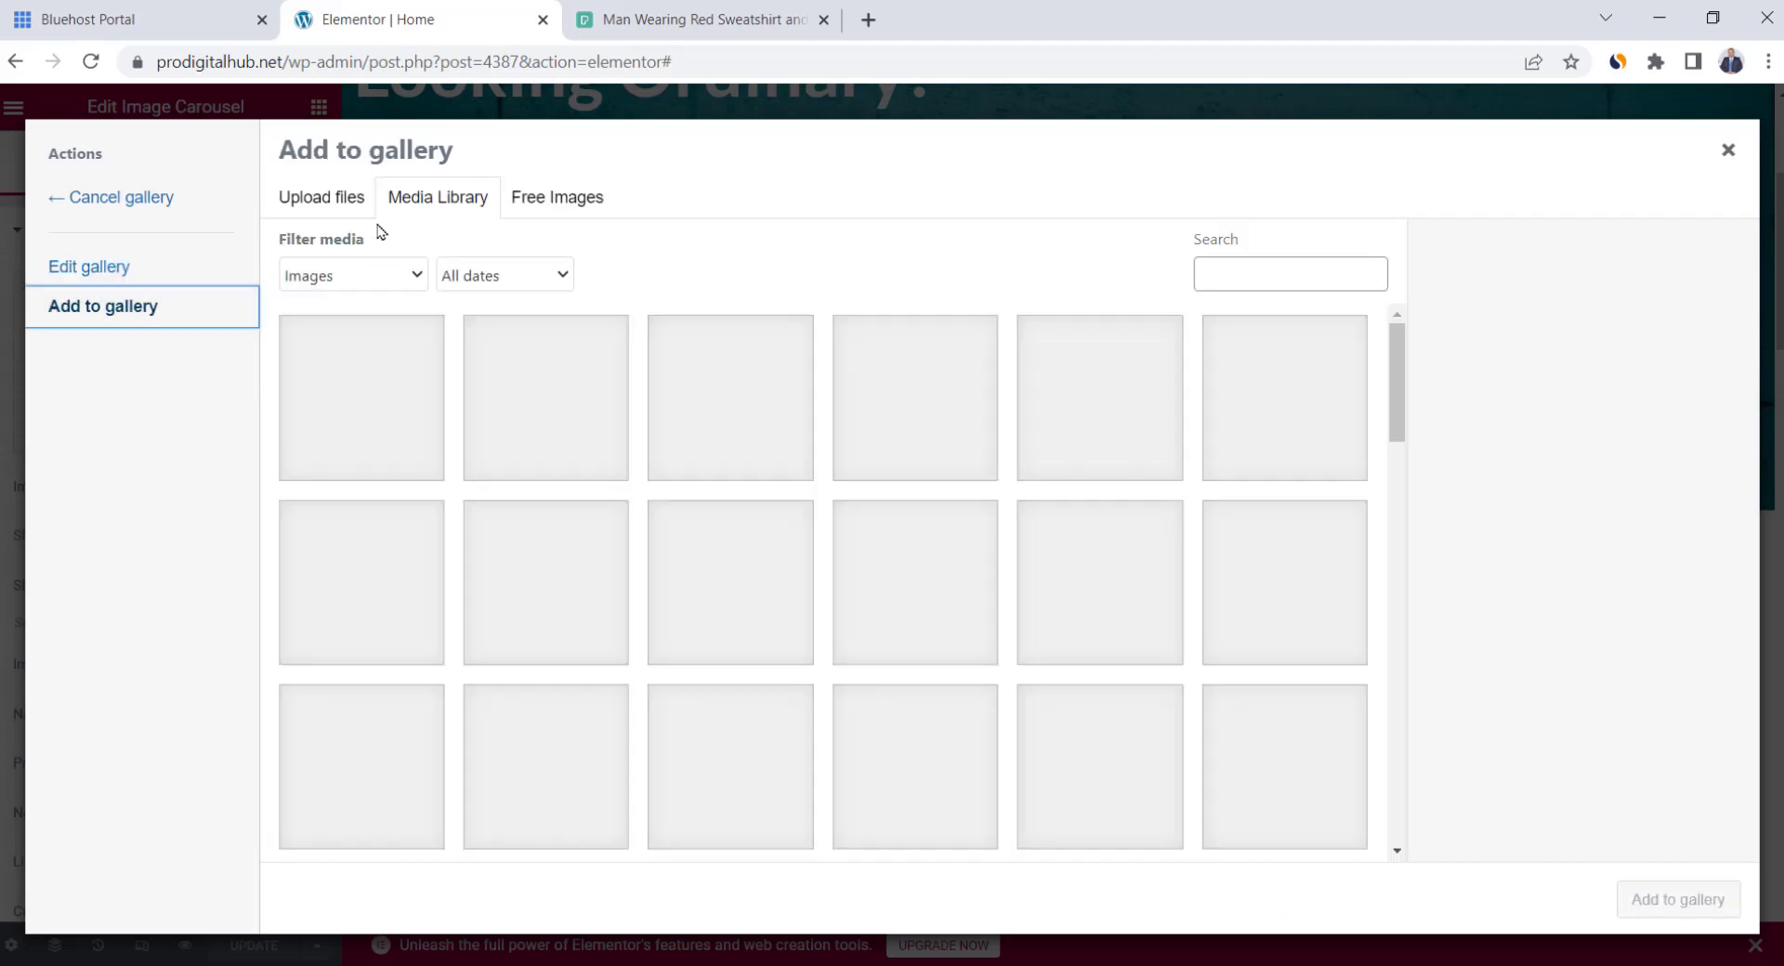
click(114, 275)
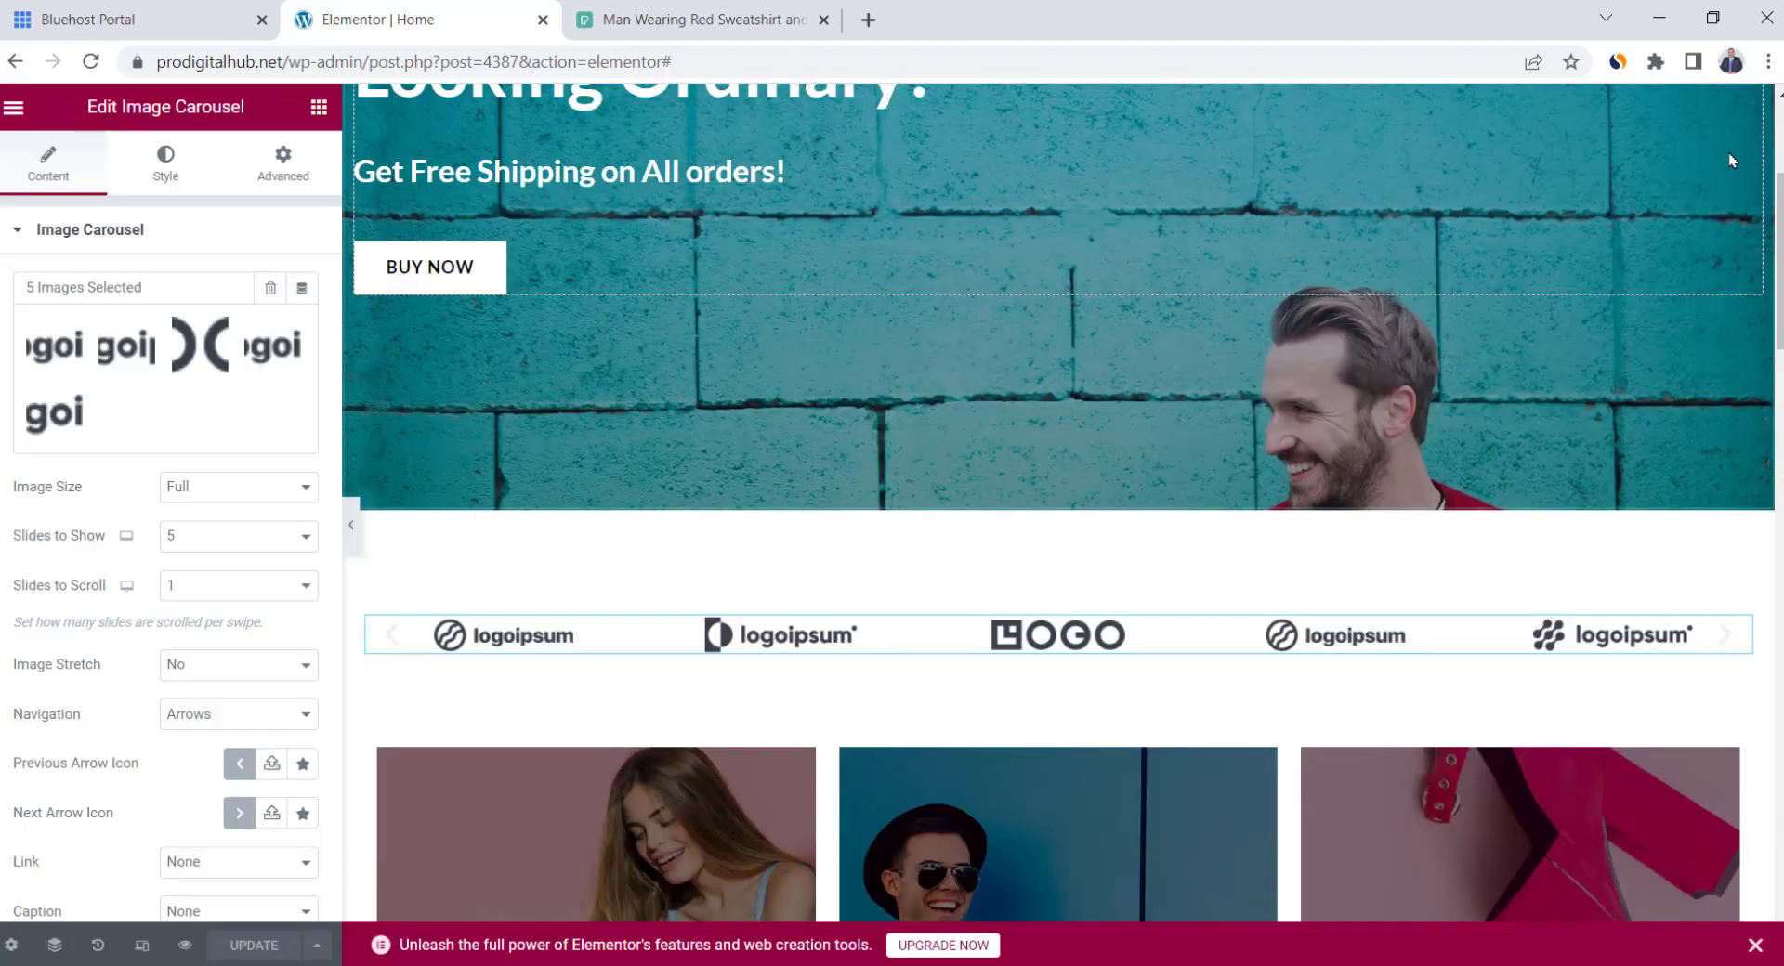
Delete the logo carousel strip below the hero
right_click(992, 635)
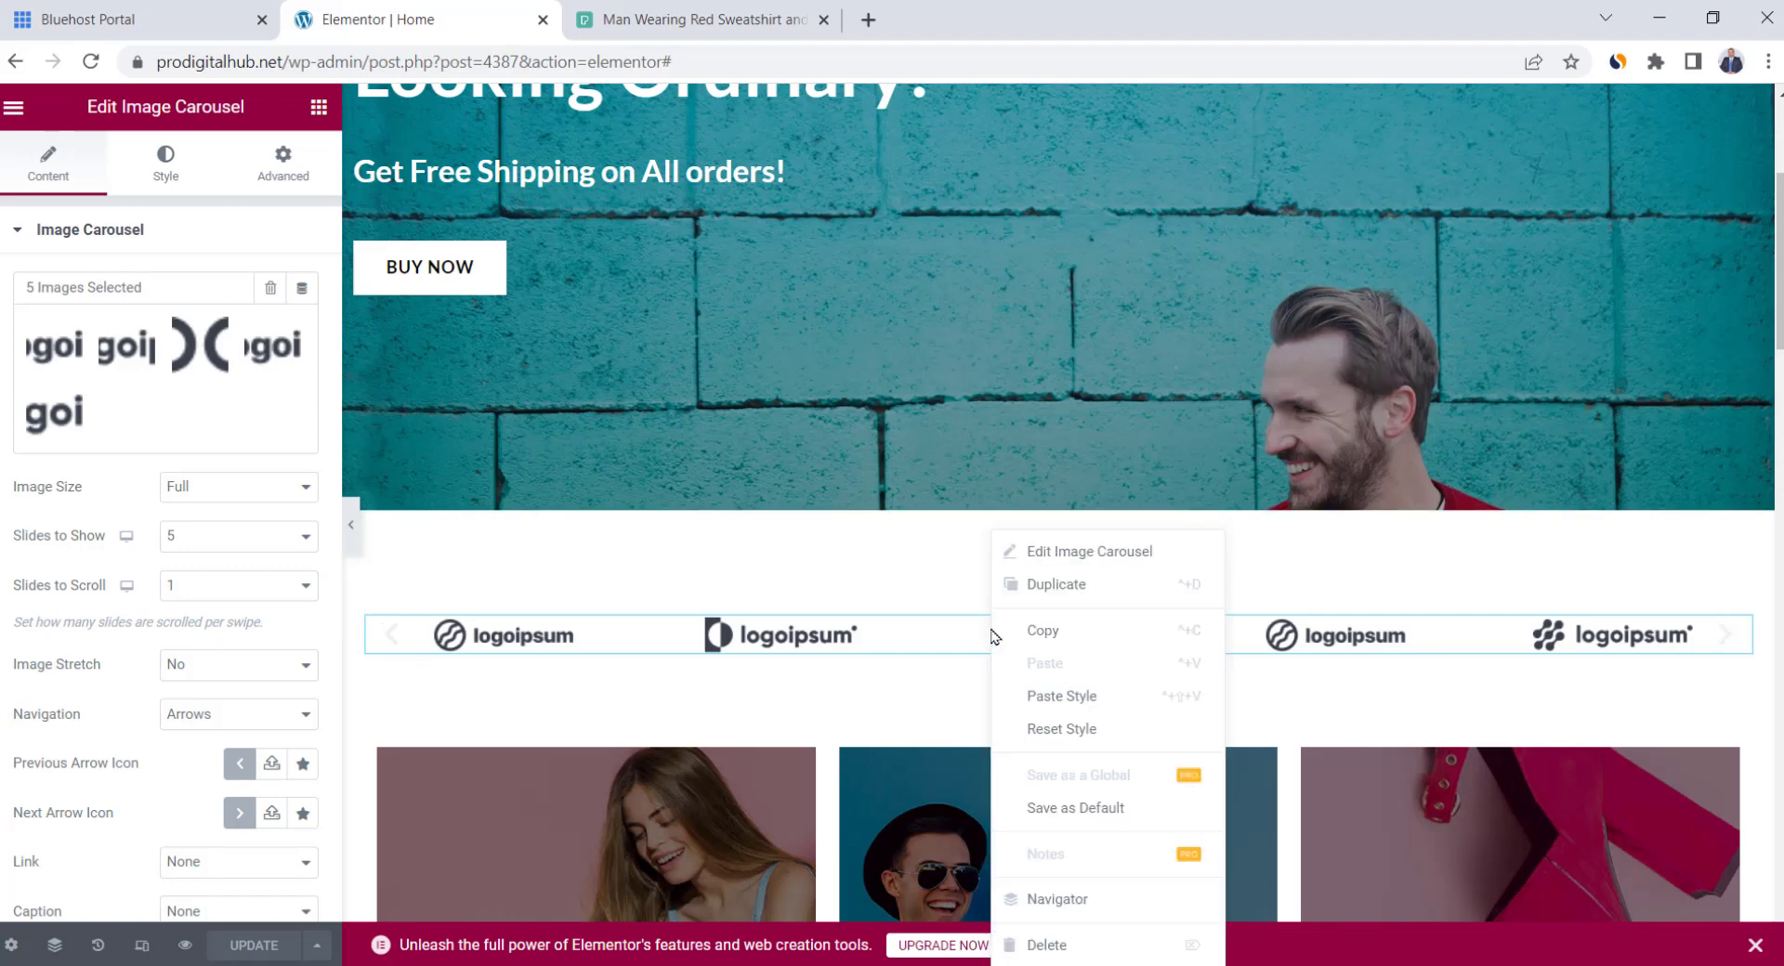
click(1078, 947)
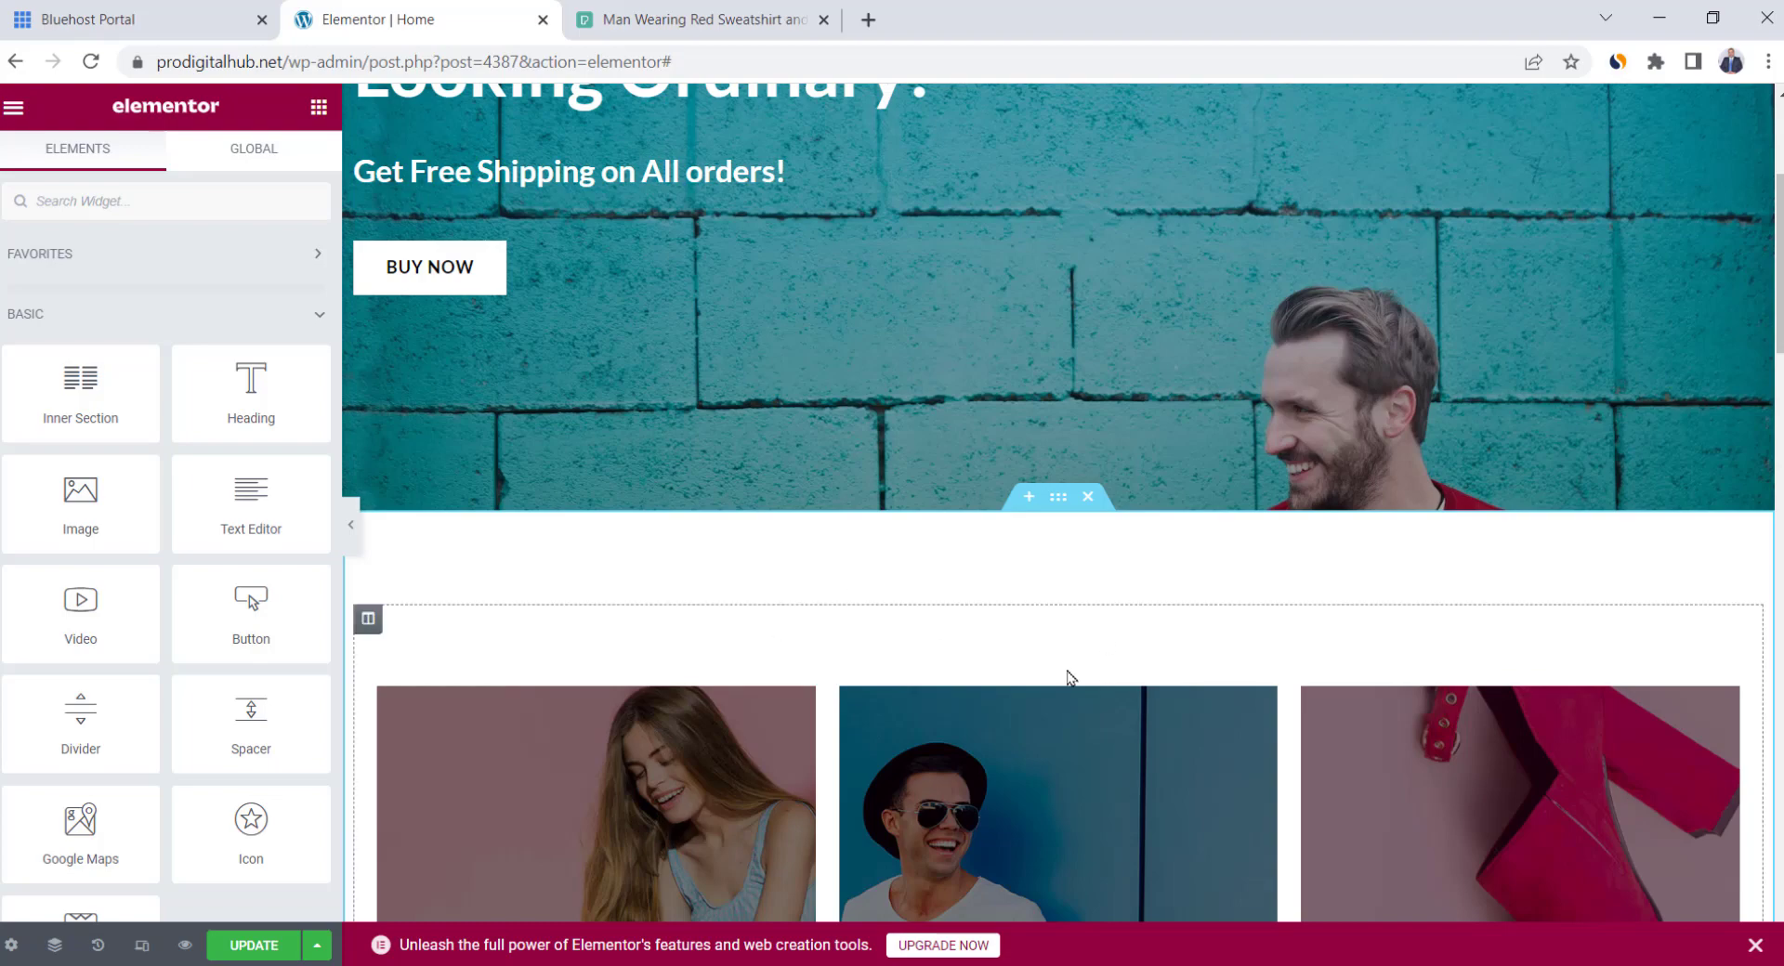
scroll(1066, 676, down, 15)
scroll(1056, 673, up, 10)
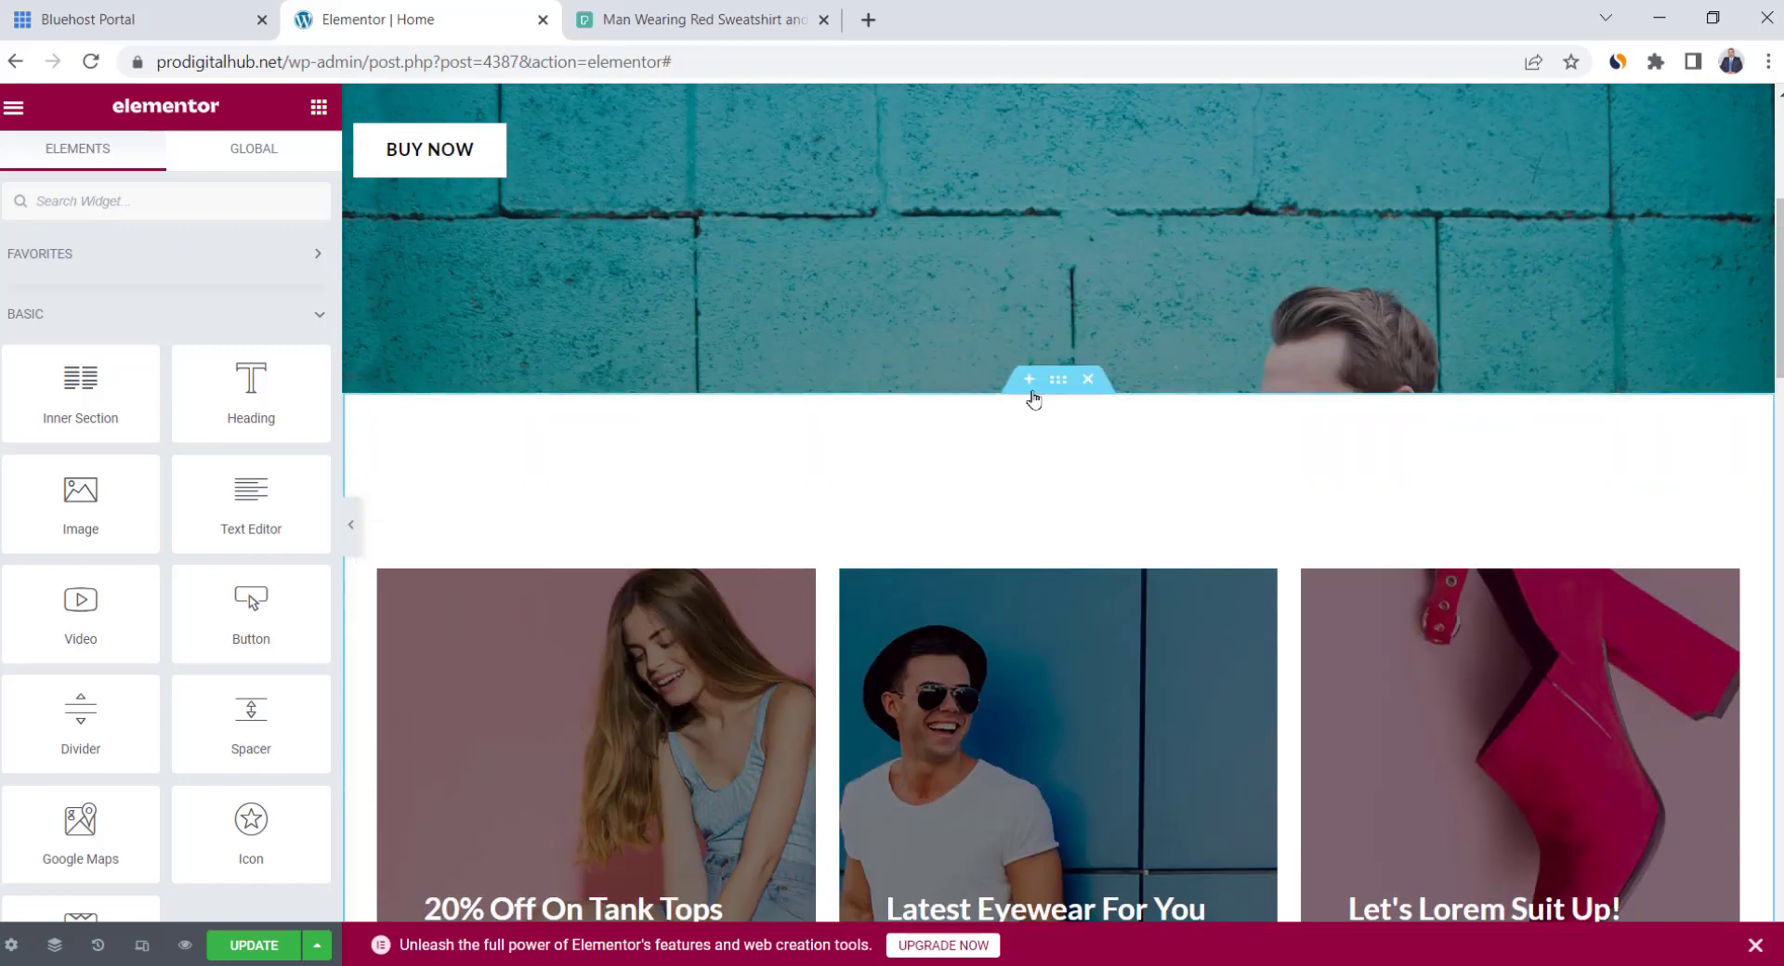
scroll(1055, 484, up, 1)
scroll(1055, 484, up, 1)
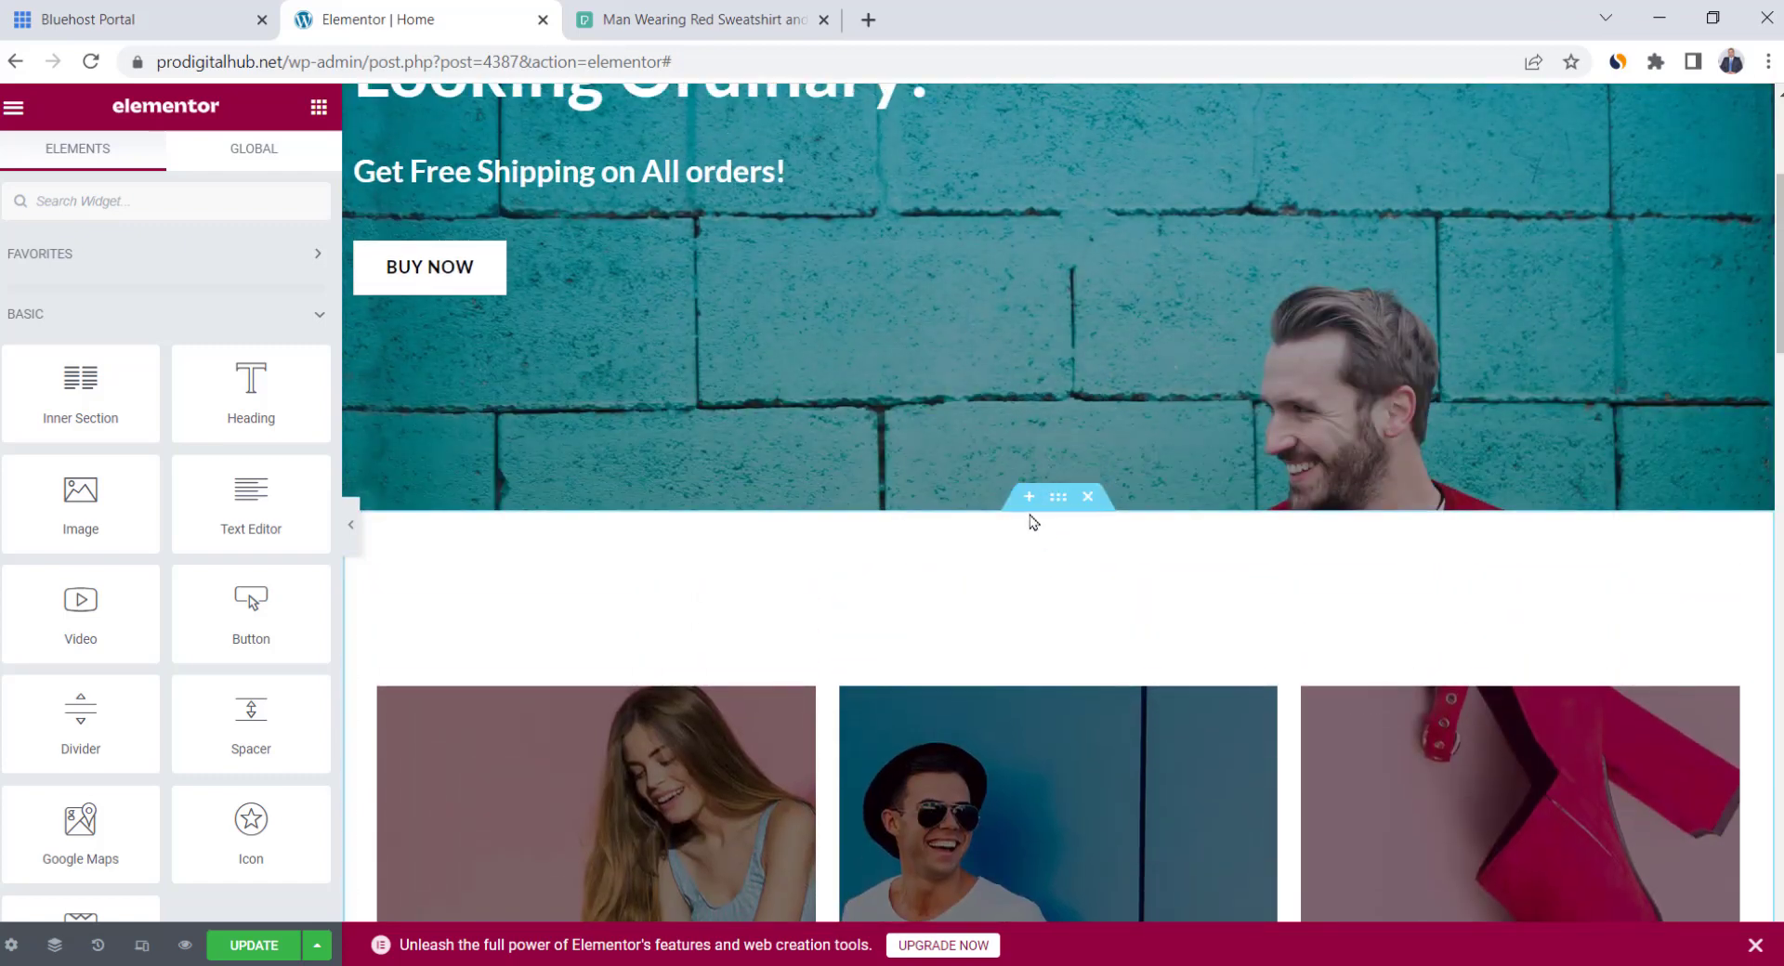
Insert a new two-column section between the hero and the promo cards
click(1028, 498)
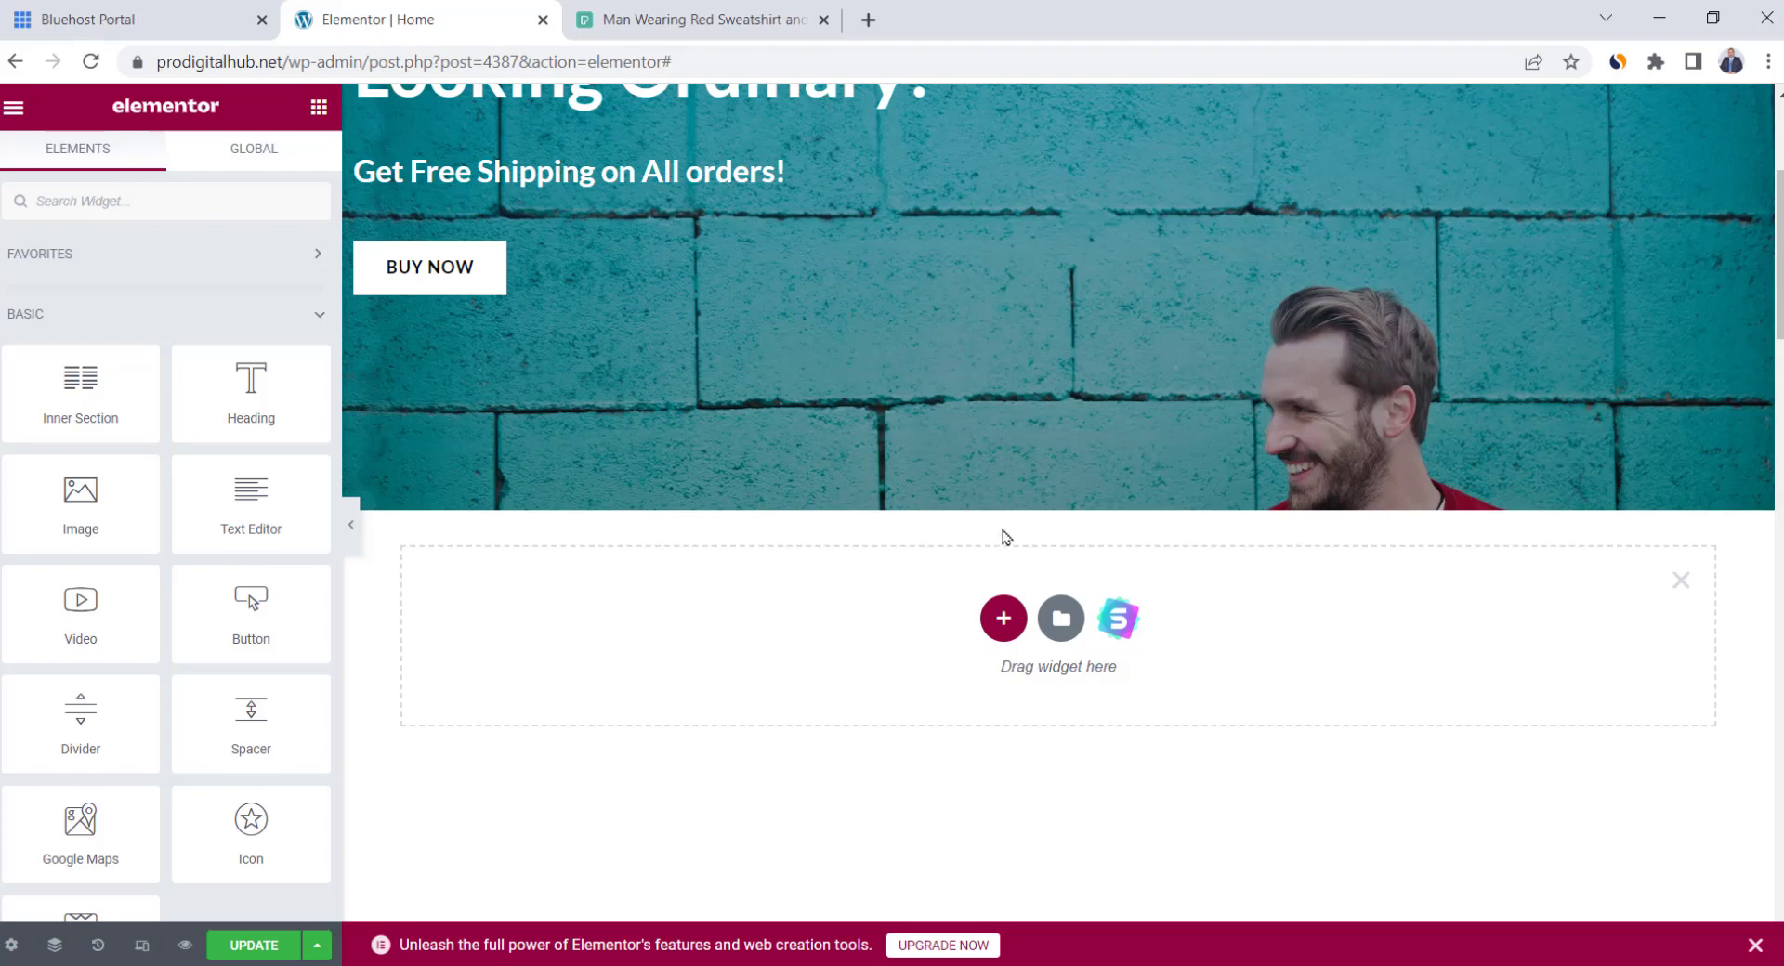
click(1004, 625)
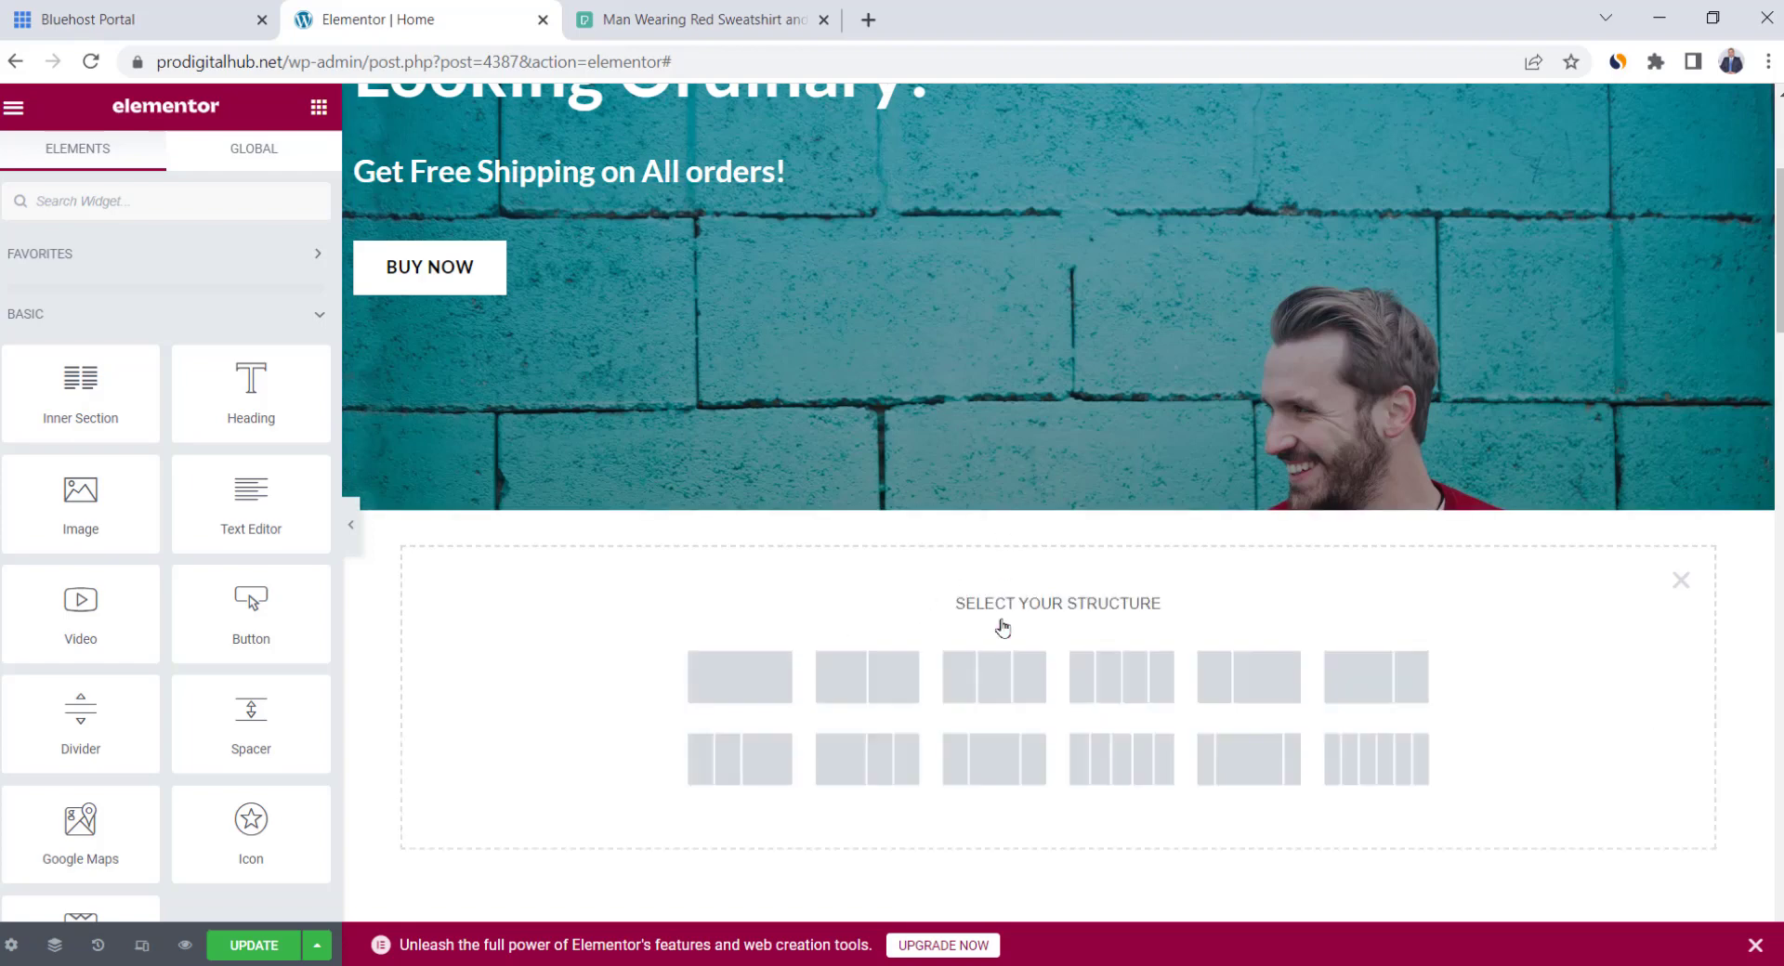
click(867, 684)
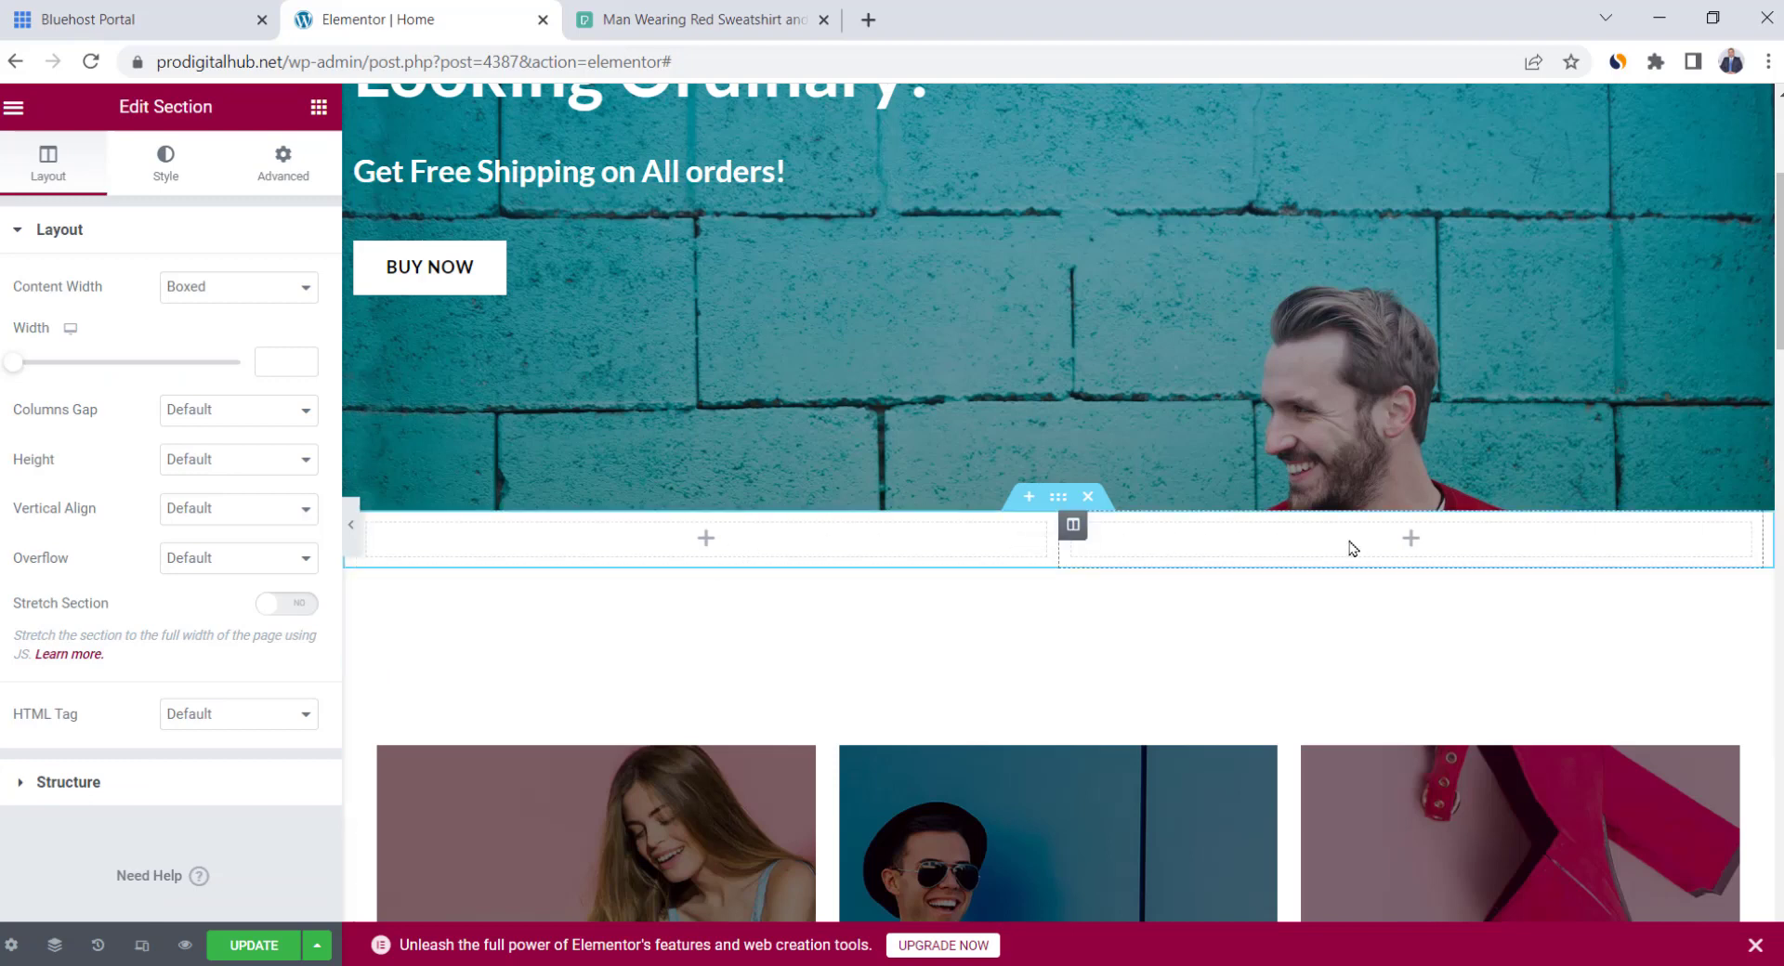
click(318, 108)
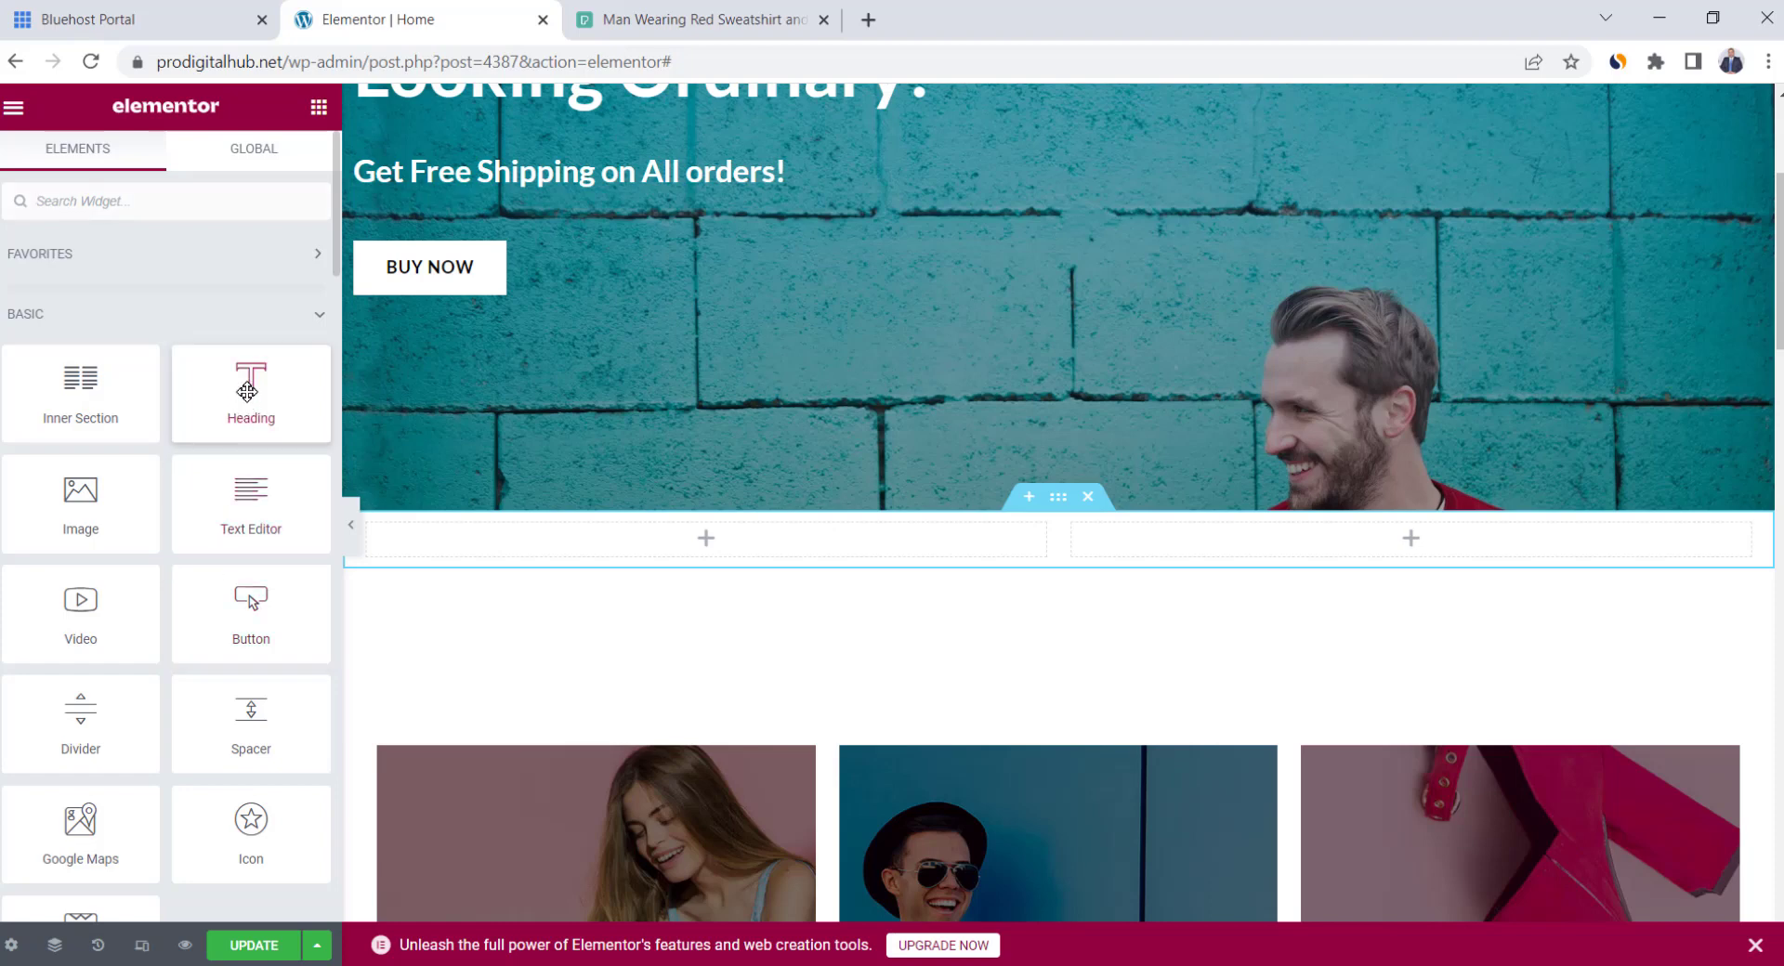
Drop a Heading widget into the left column and an Image widget into the right
drag(247, 391, 677, 555)
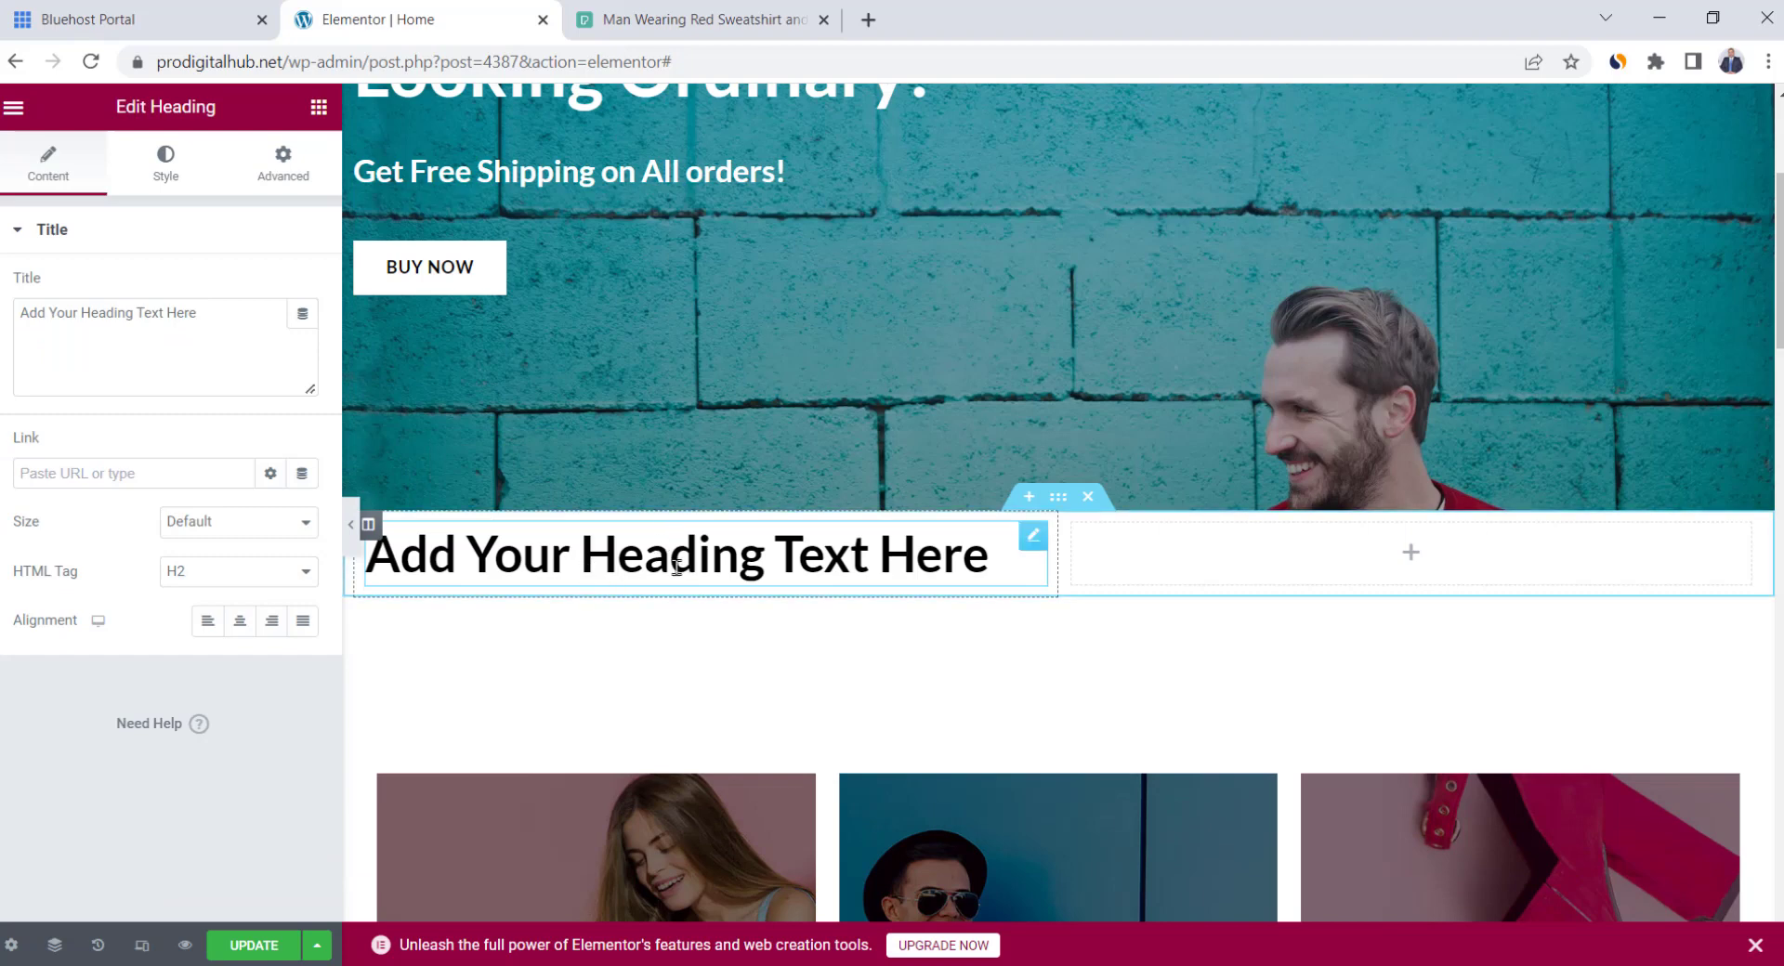
click(319, 107)
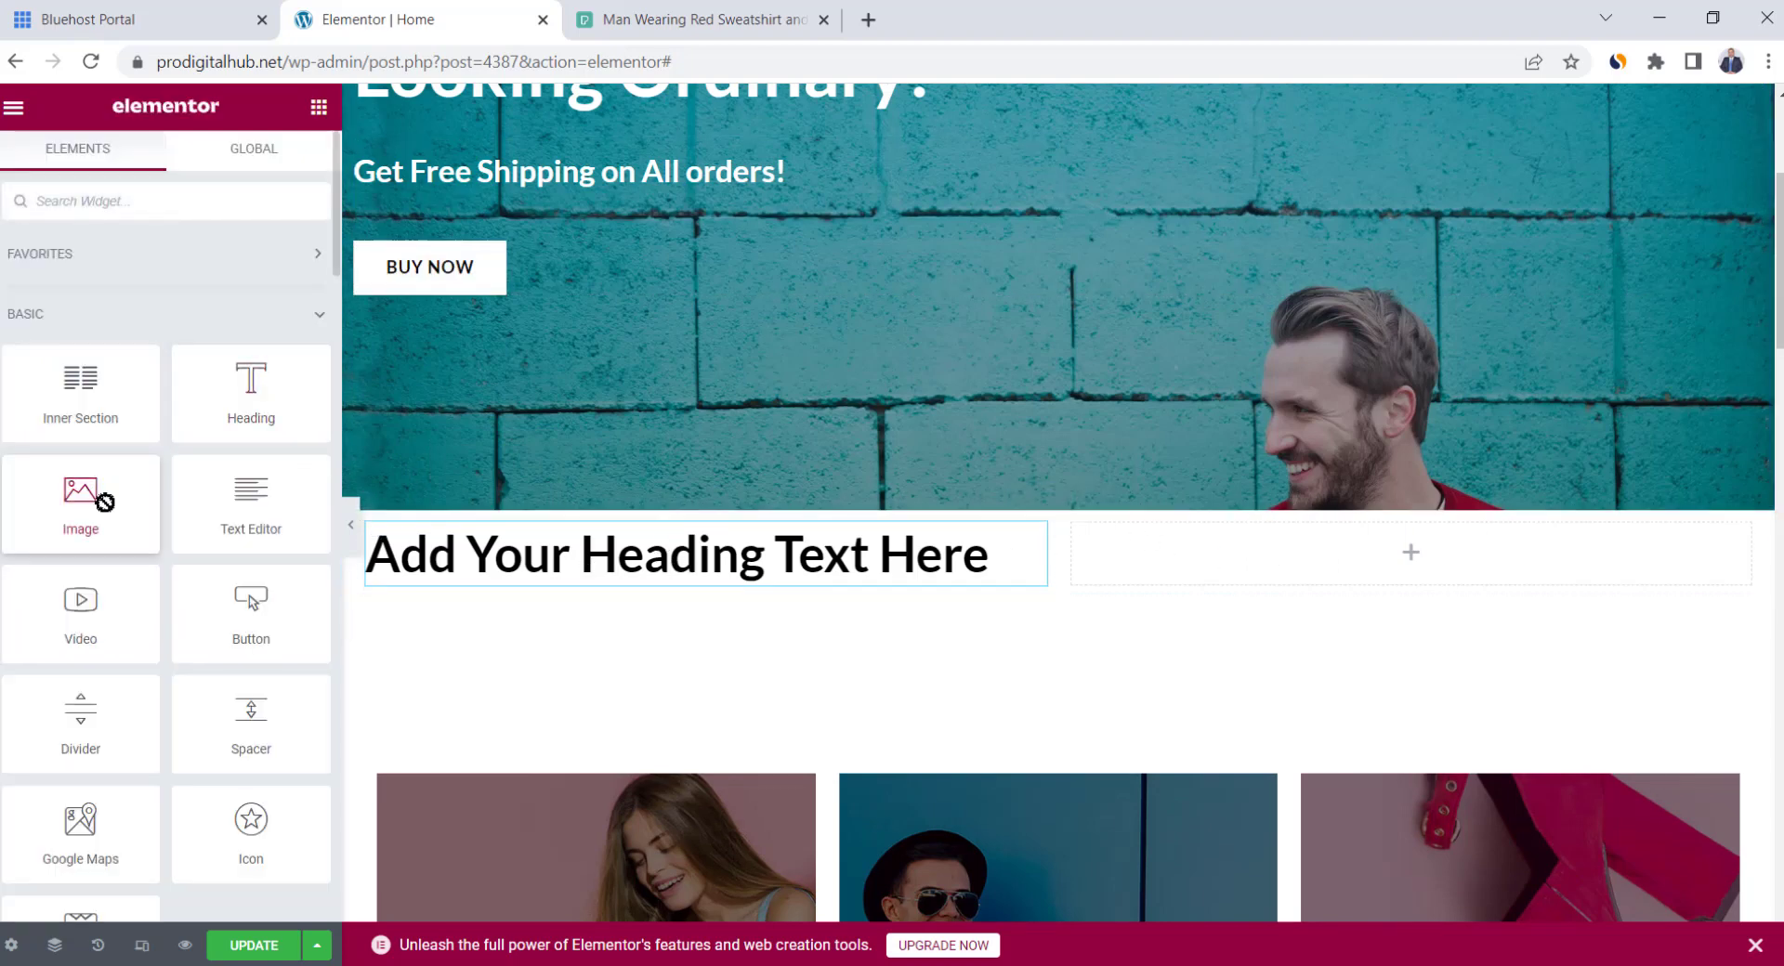
drag(105, 503, 1344, 581)
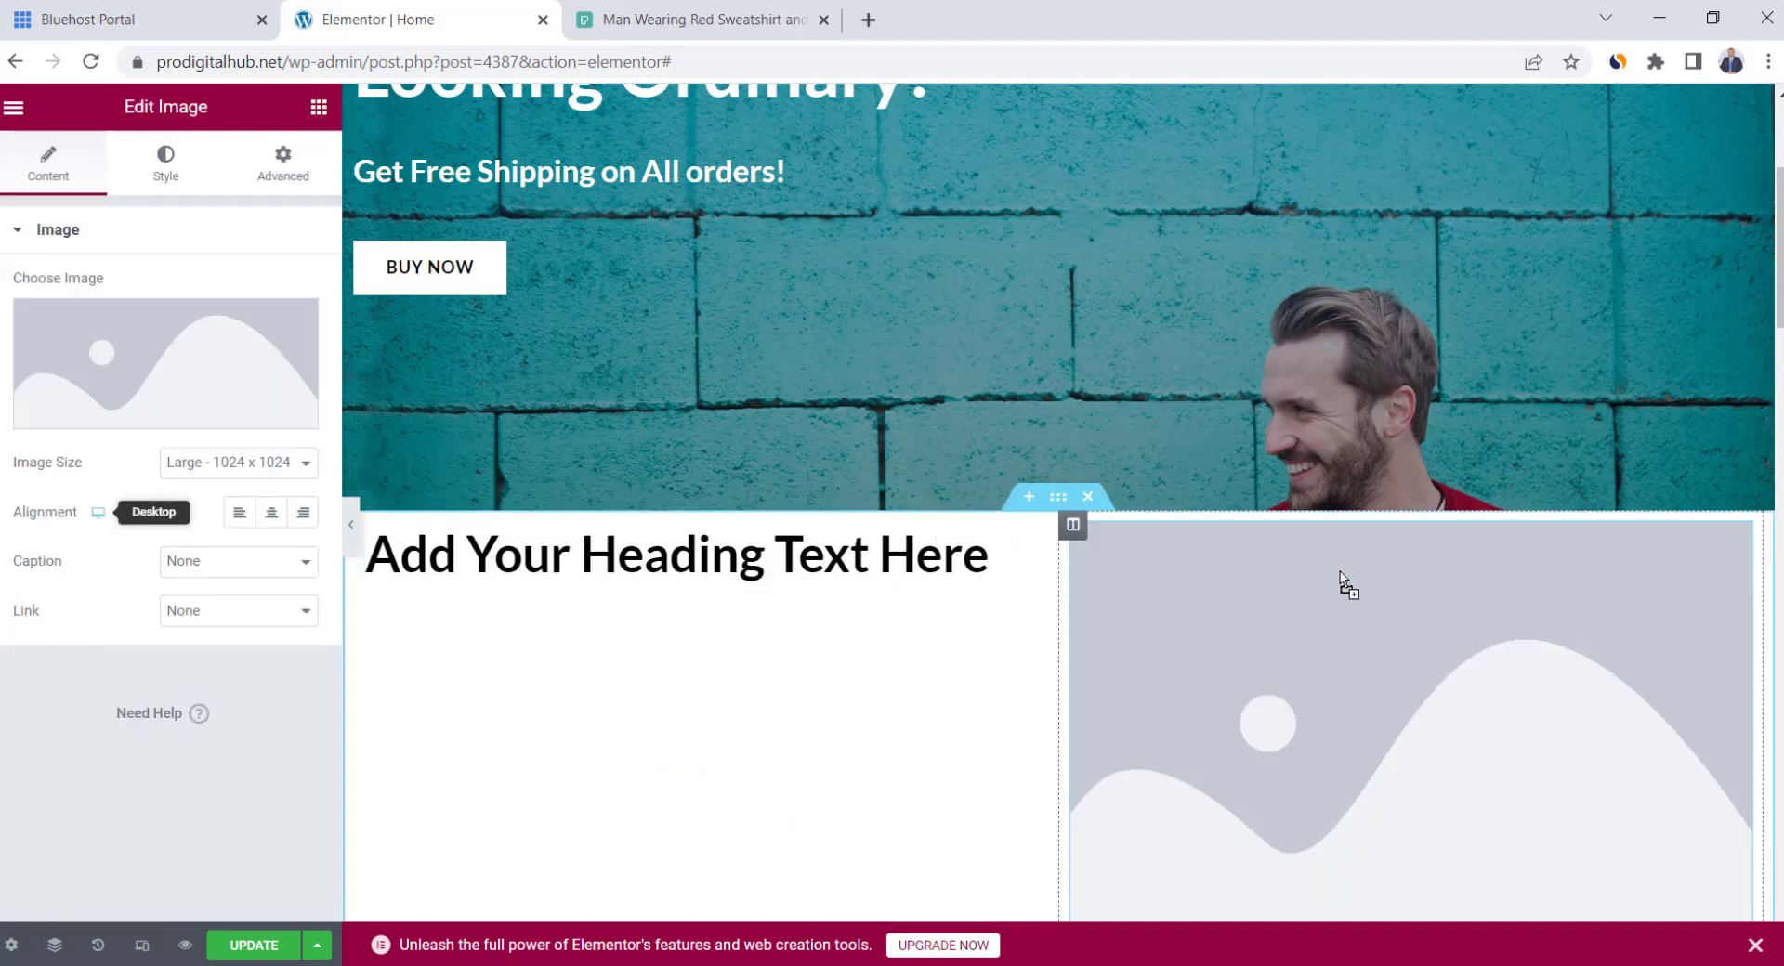
scroll(1038, 686, down, 1)
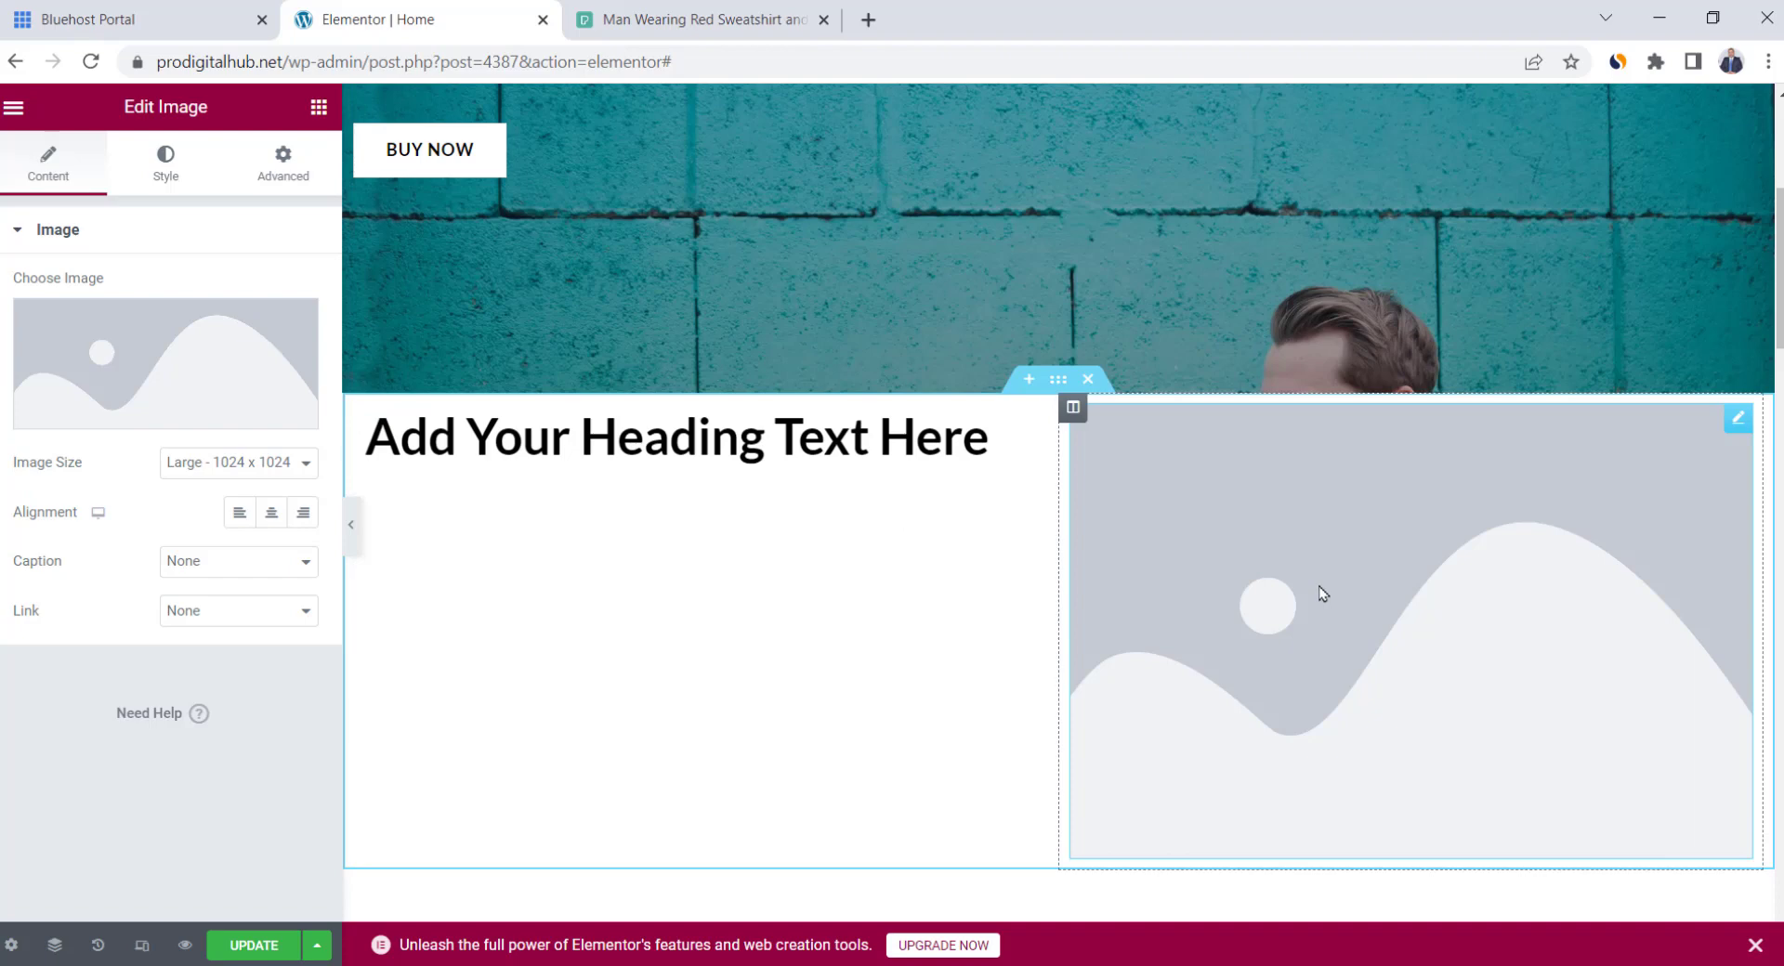
Retitle the heading 'Our Story', centre-align it, and adjust its font size
triple_click(911, 433)
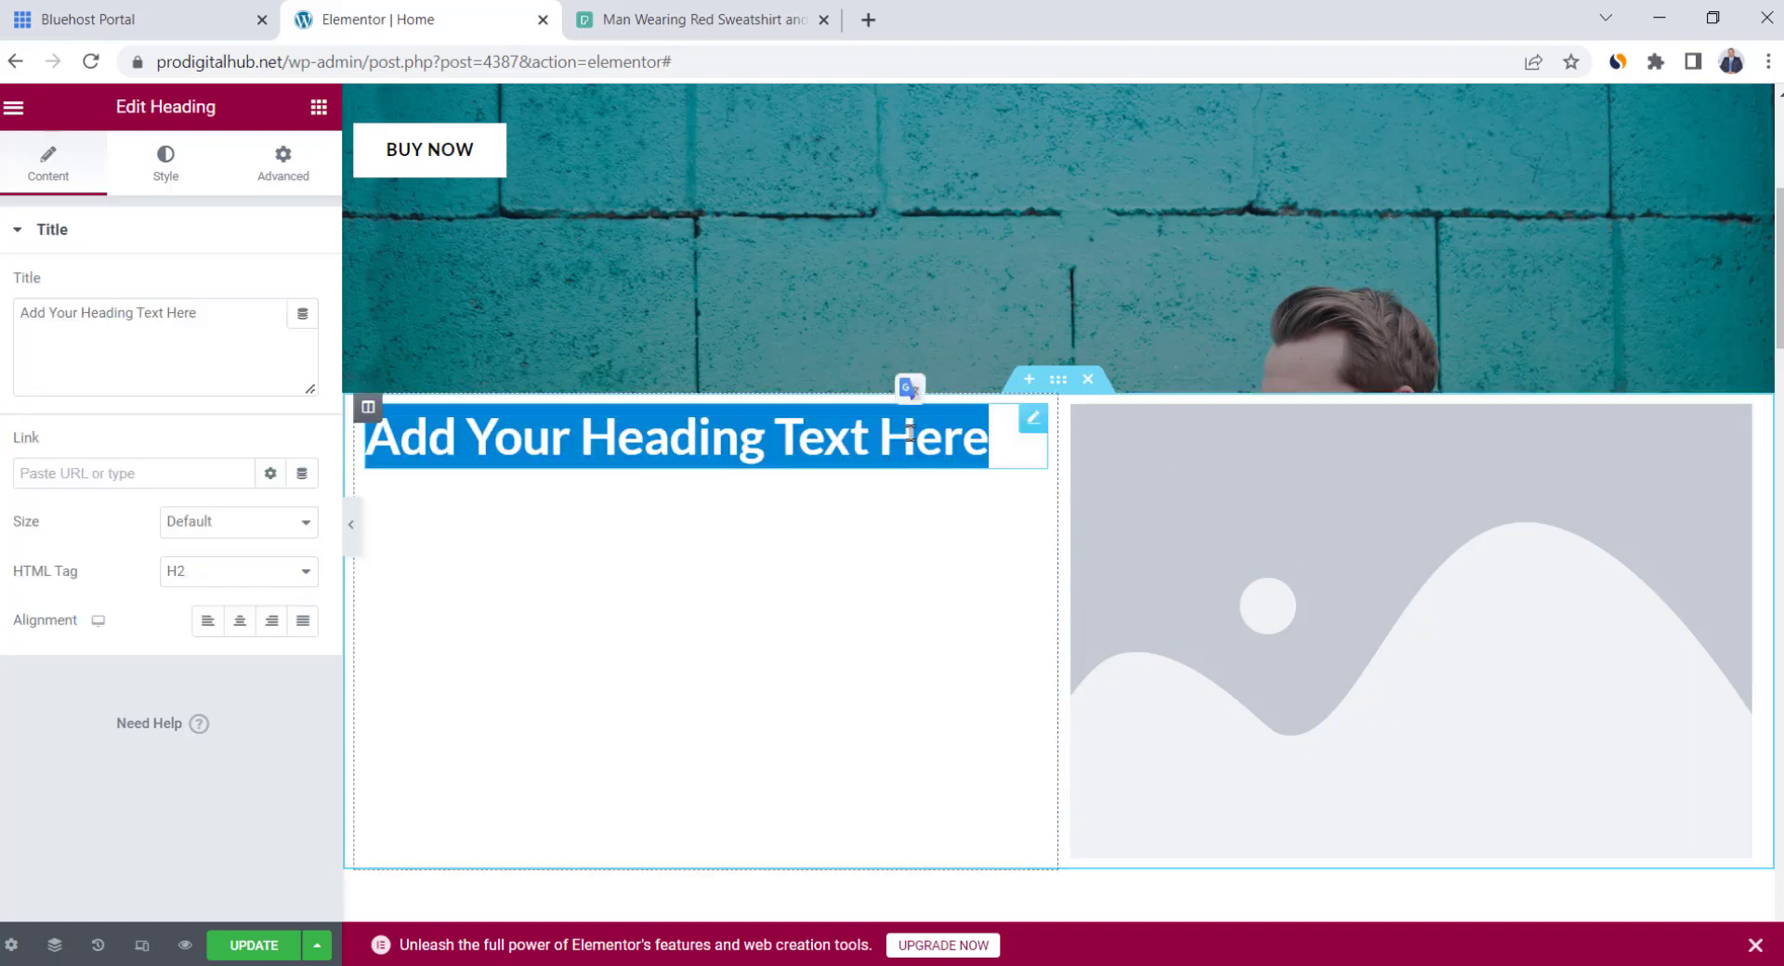
text(Our Story)
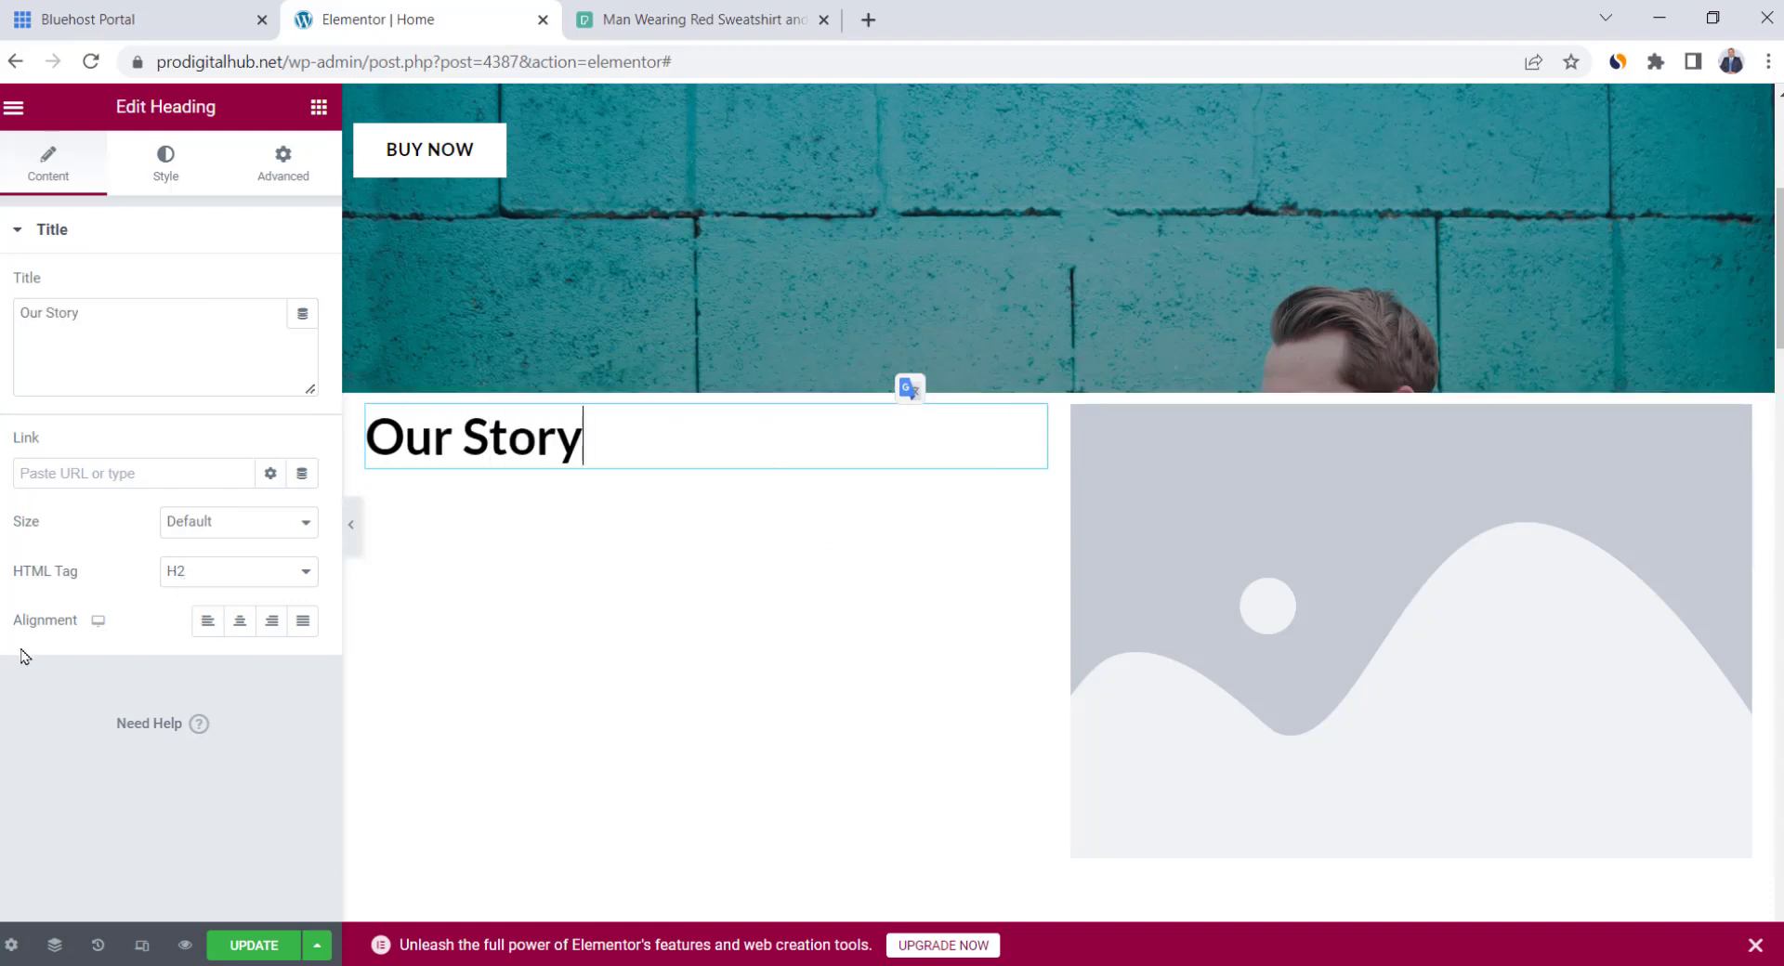
click(238, 623)
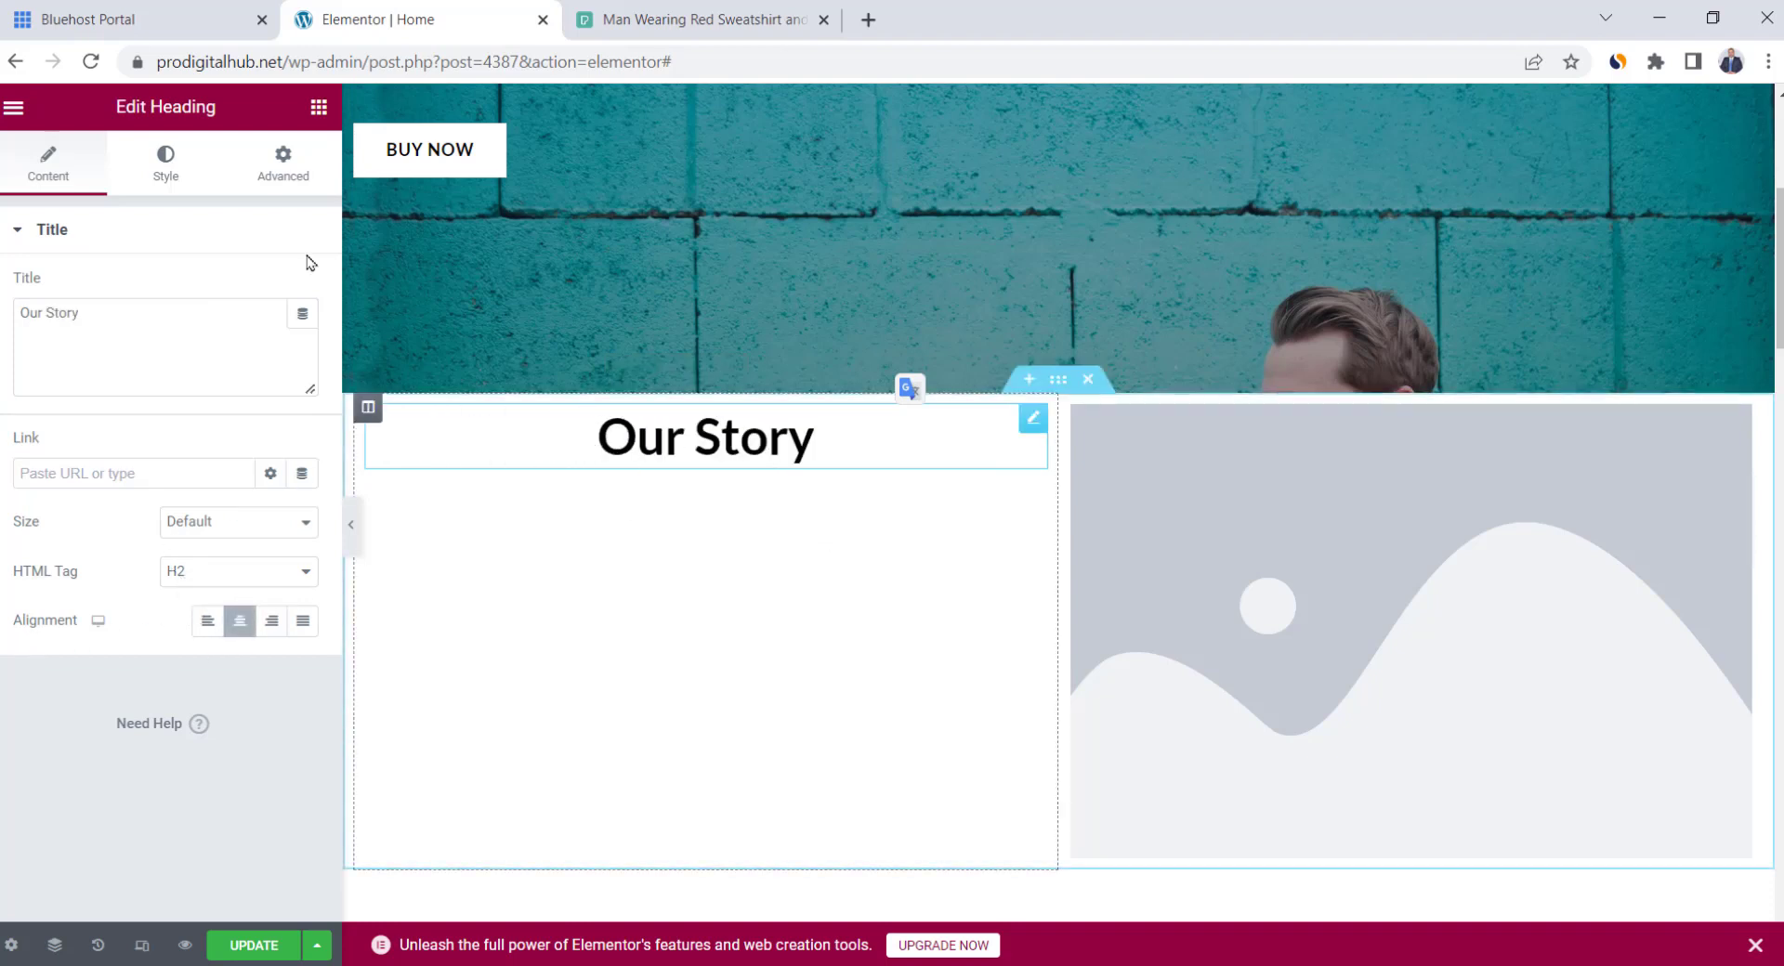
click(173, 178)
click(302, 338)
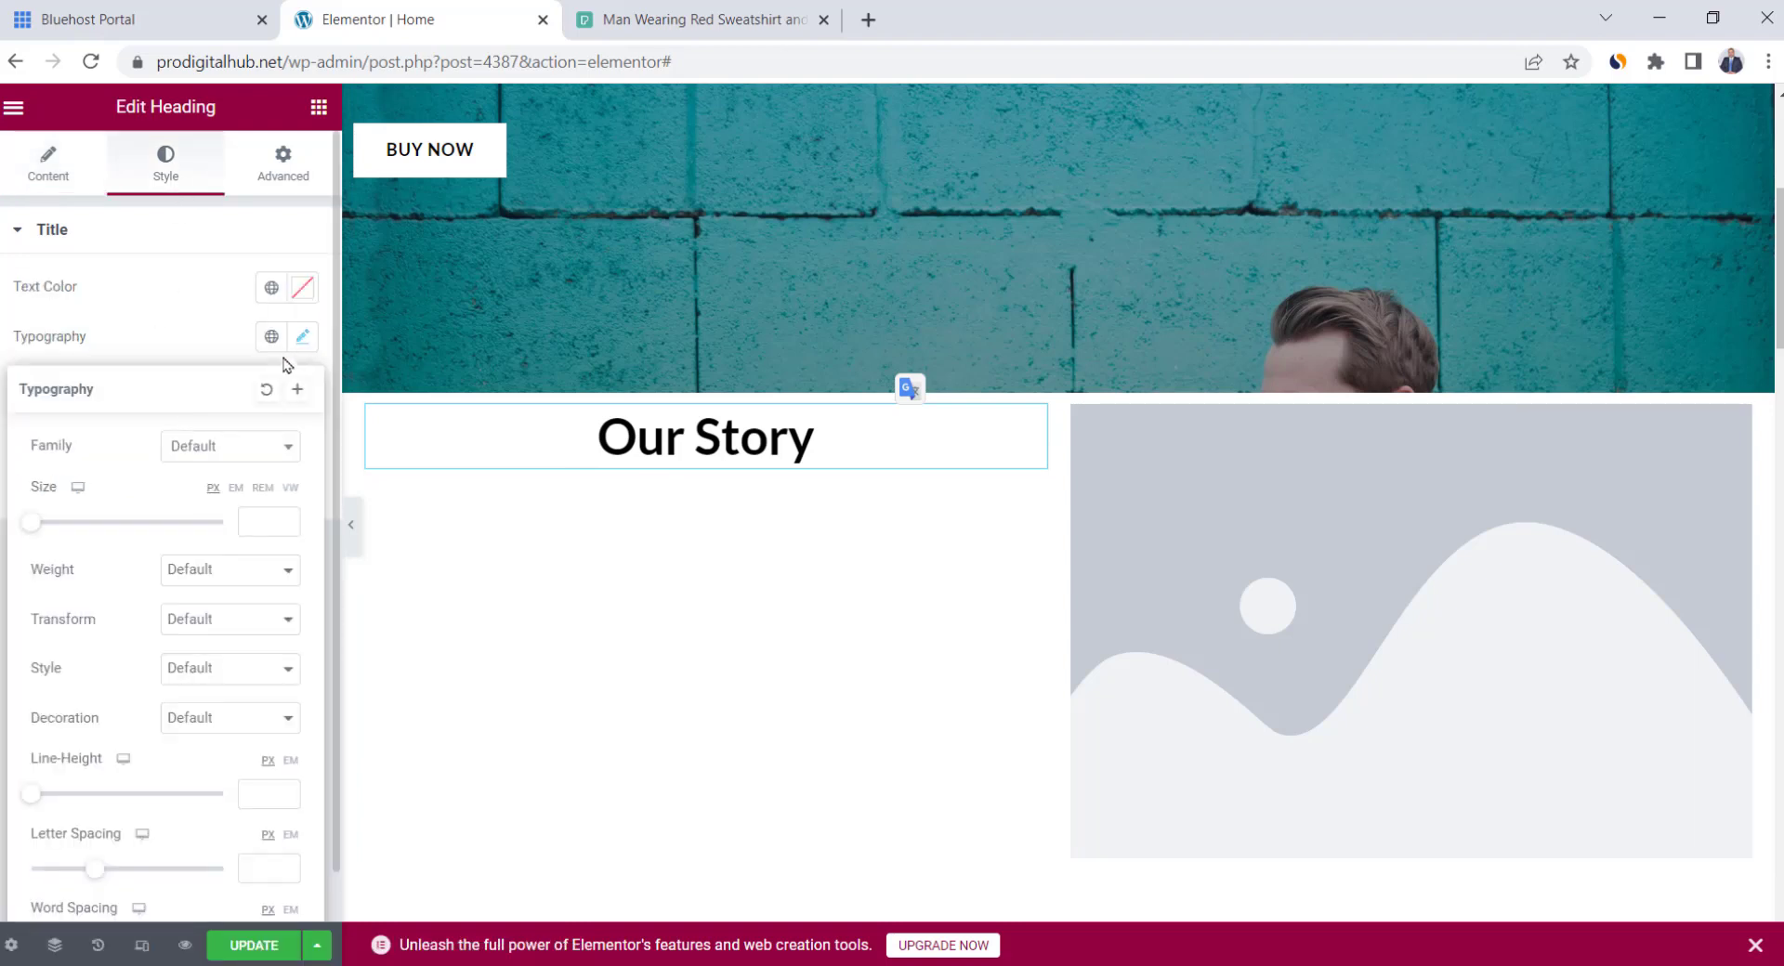
click(37, 523)
drag(50, 532, 73, 537)
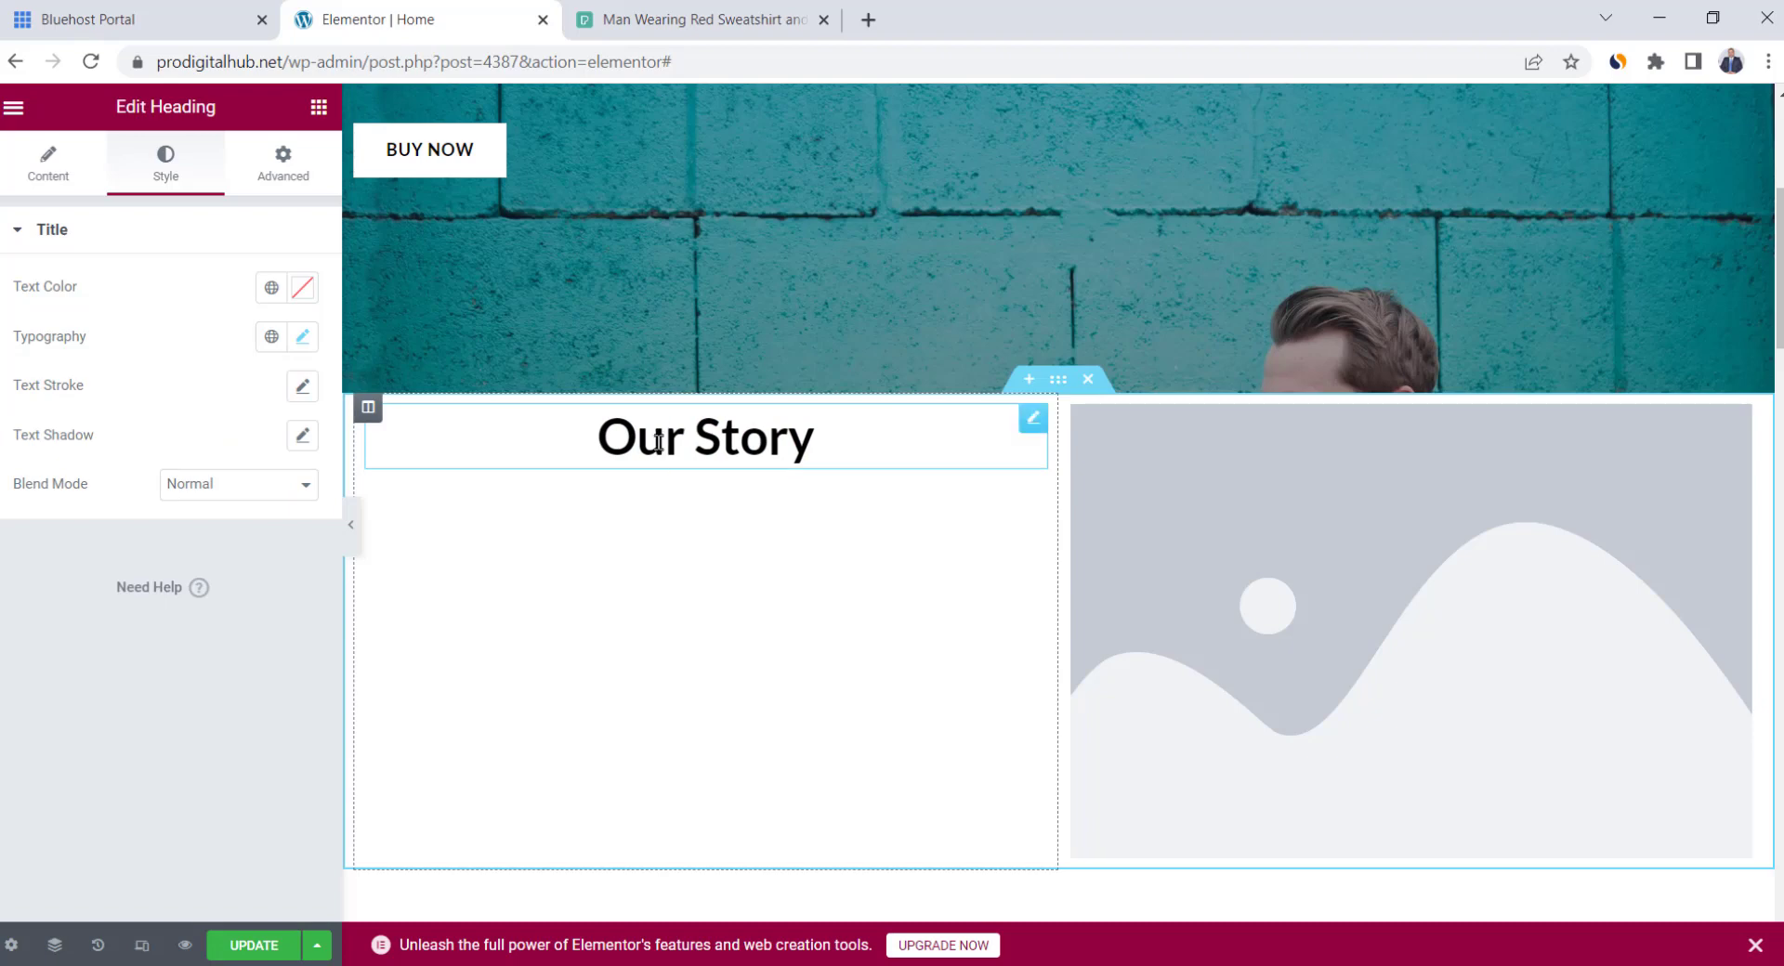
click(320, 114)
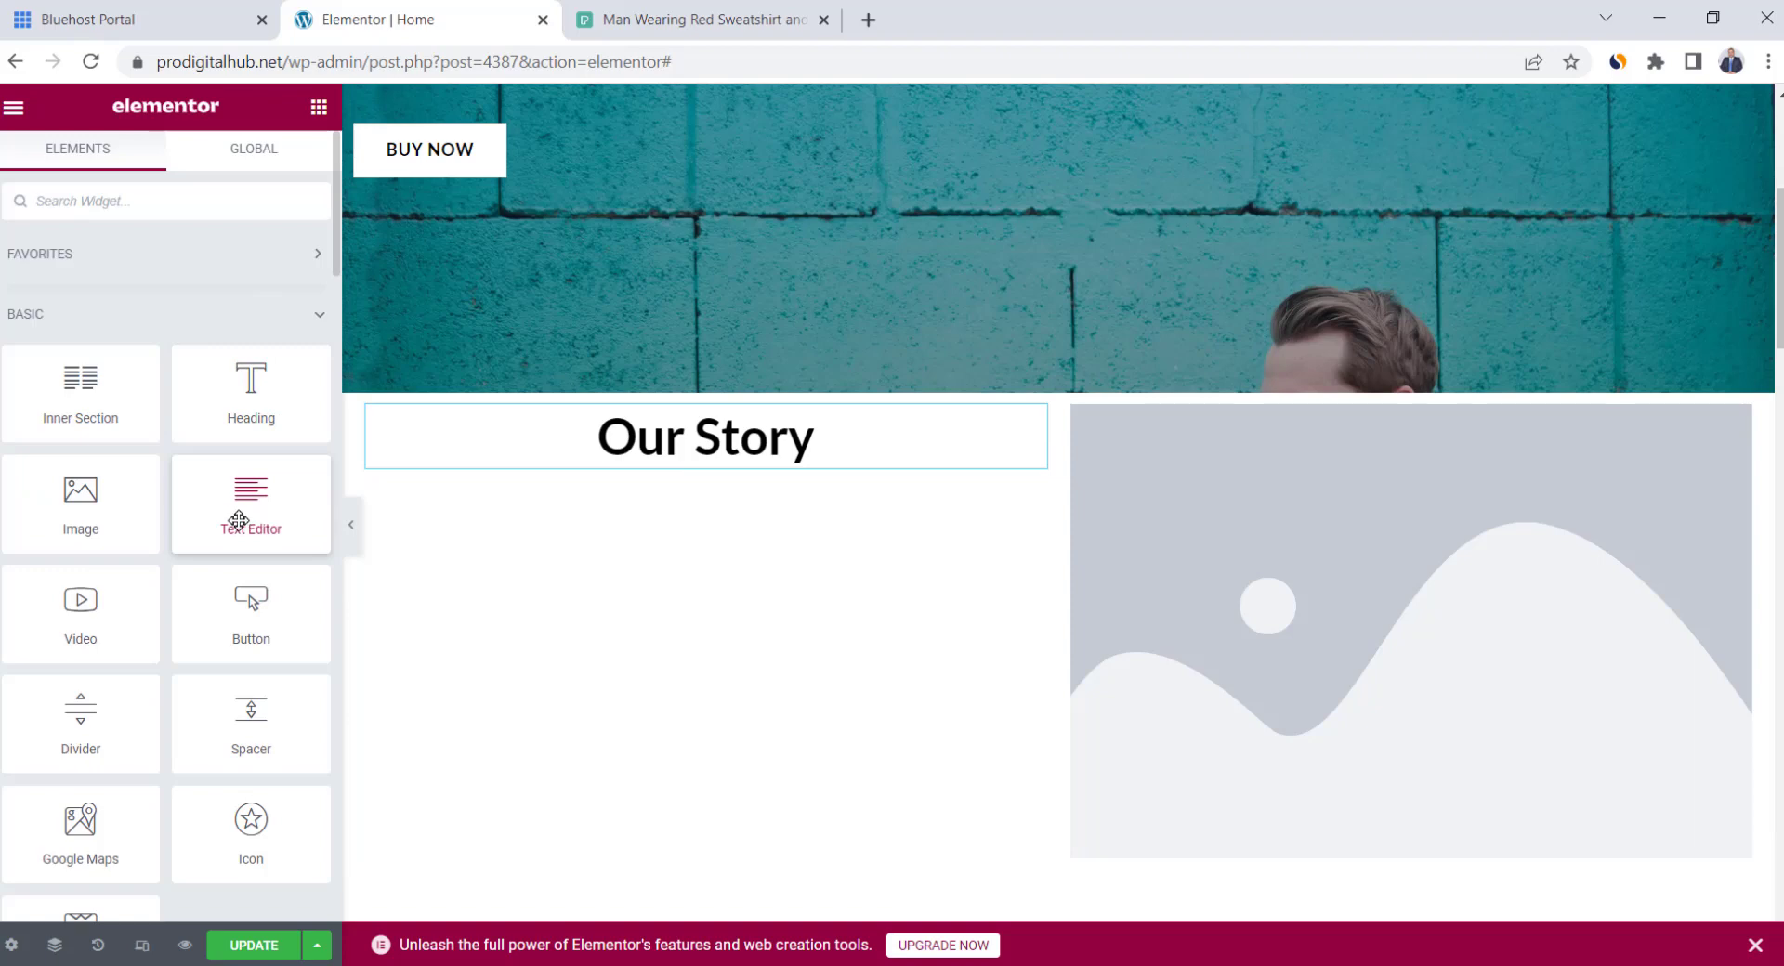
Add a text paragraph under 'Our Story' and select the placeholder image for editing
drag(238, 519, 671, 474)
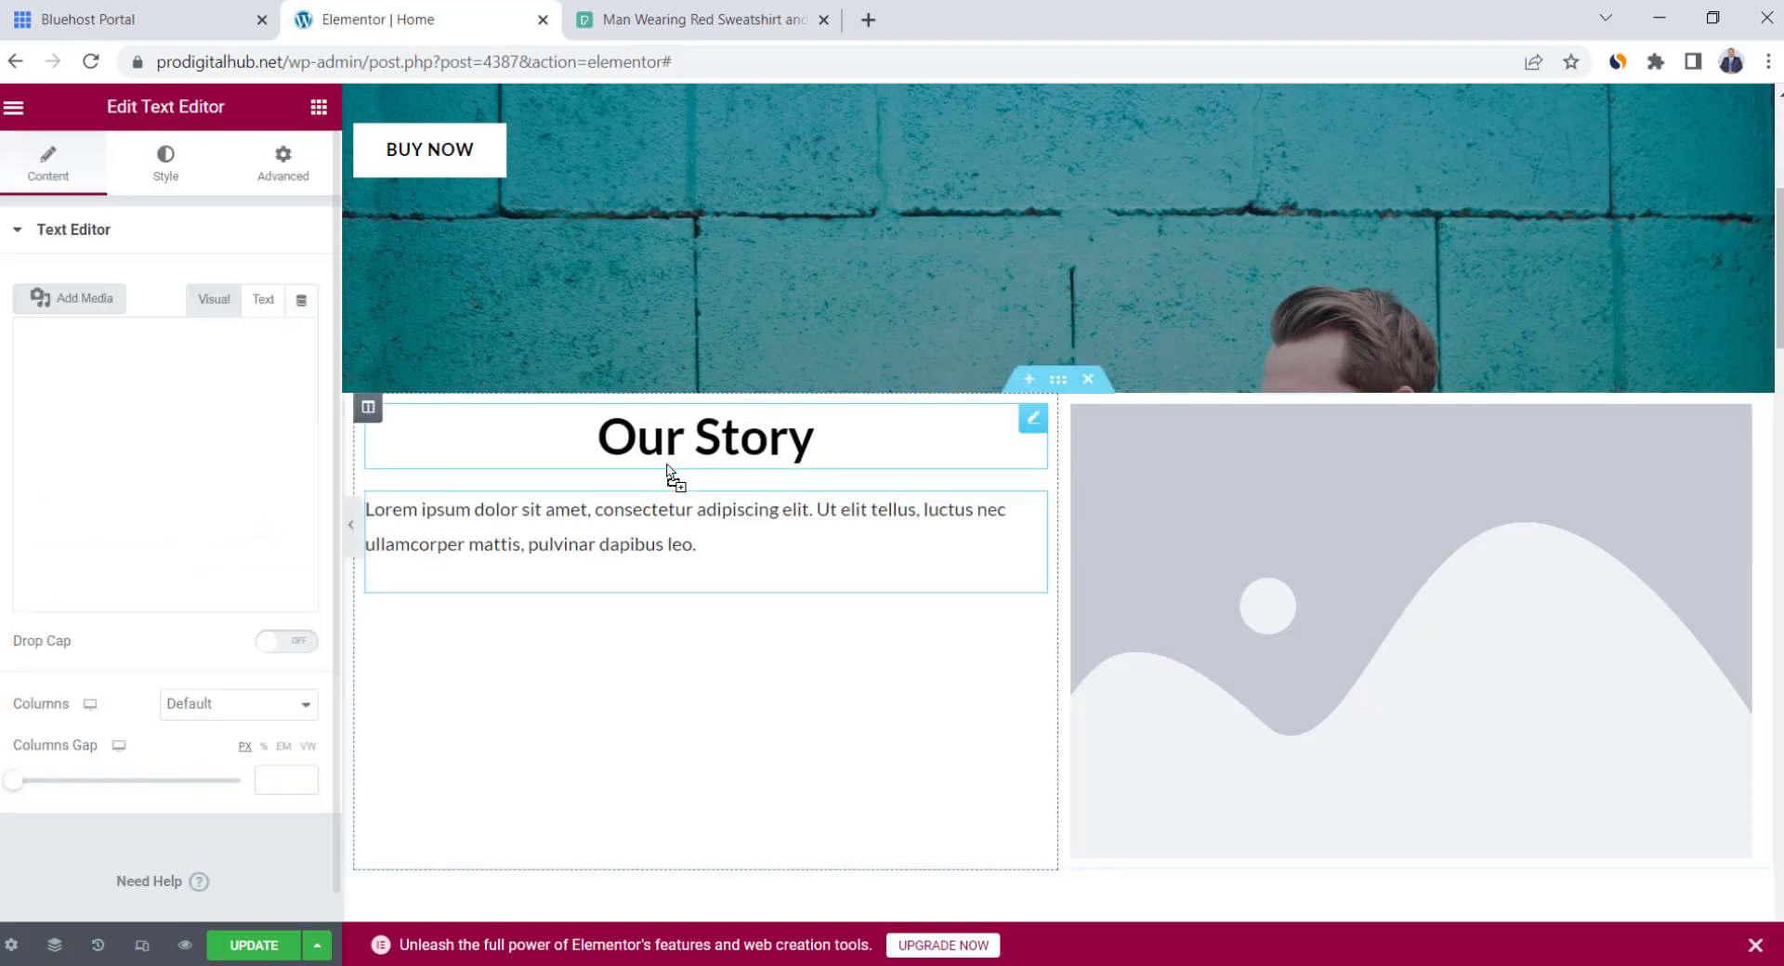
click(713, 542)
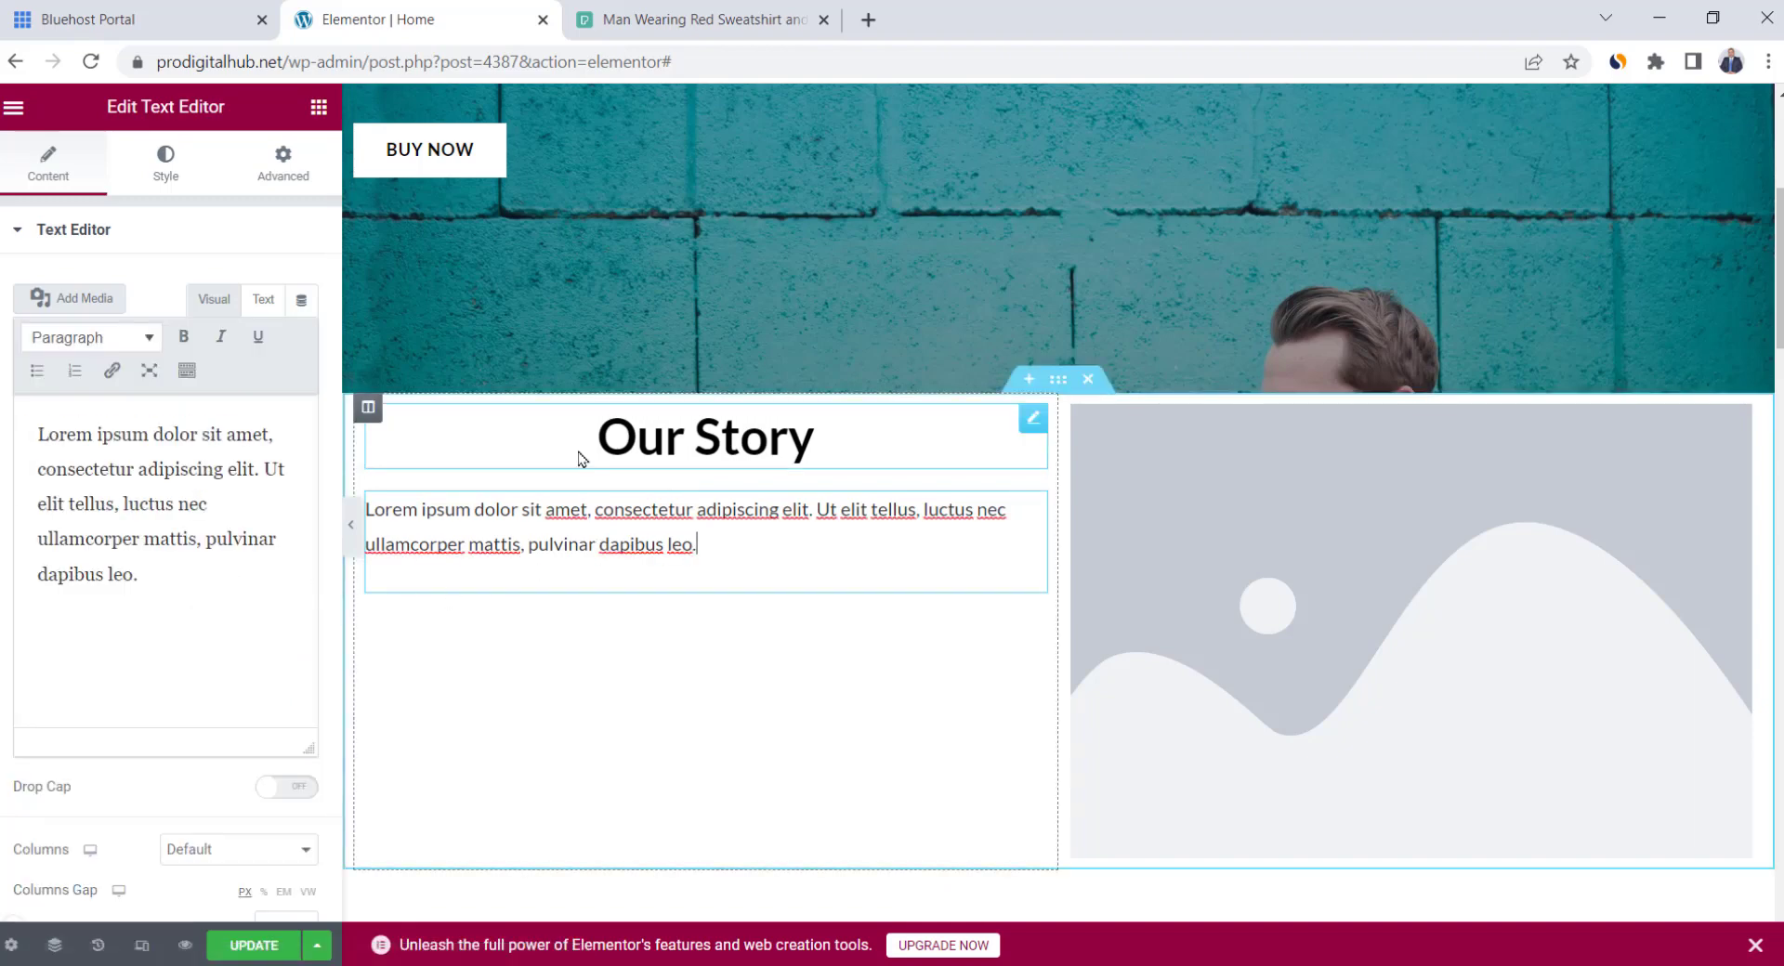
click(1436, 492)
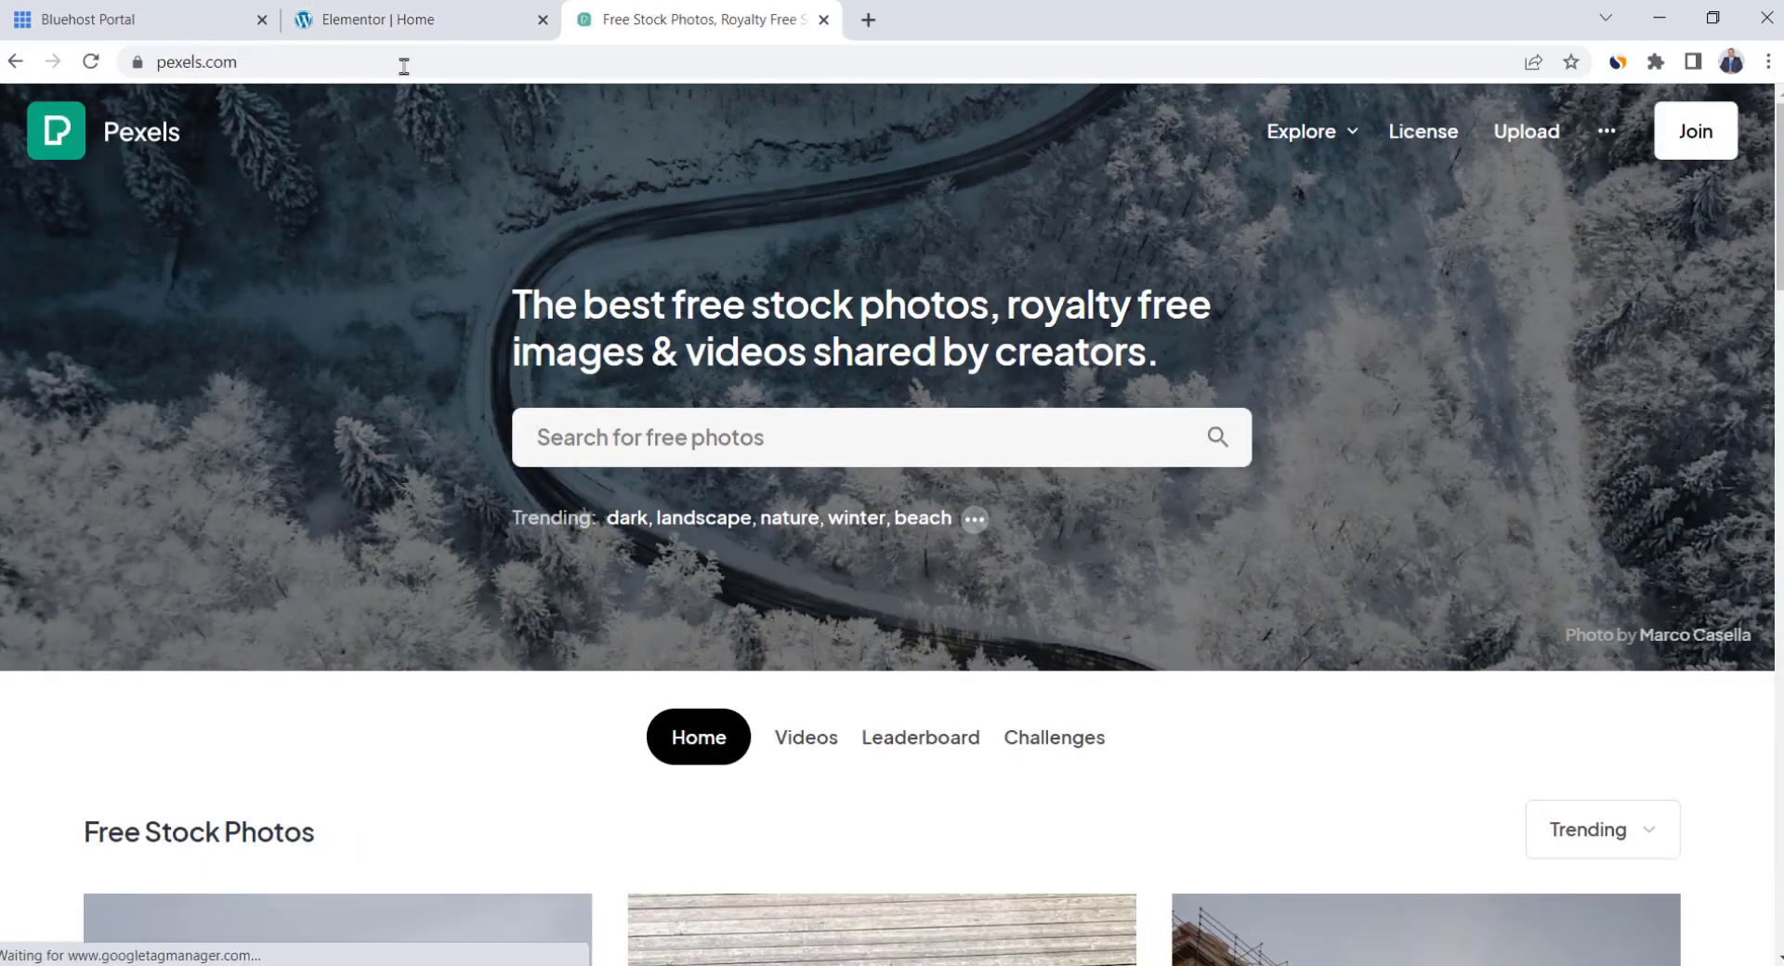
Search Pexels for 'tailor' and download the woman-at-sewing-machine photo at Medium 1280×924
click(654, 450)
text(tailor)
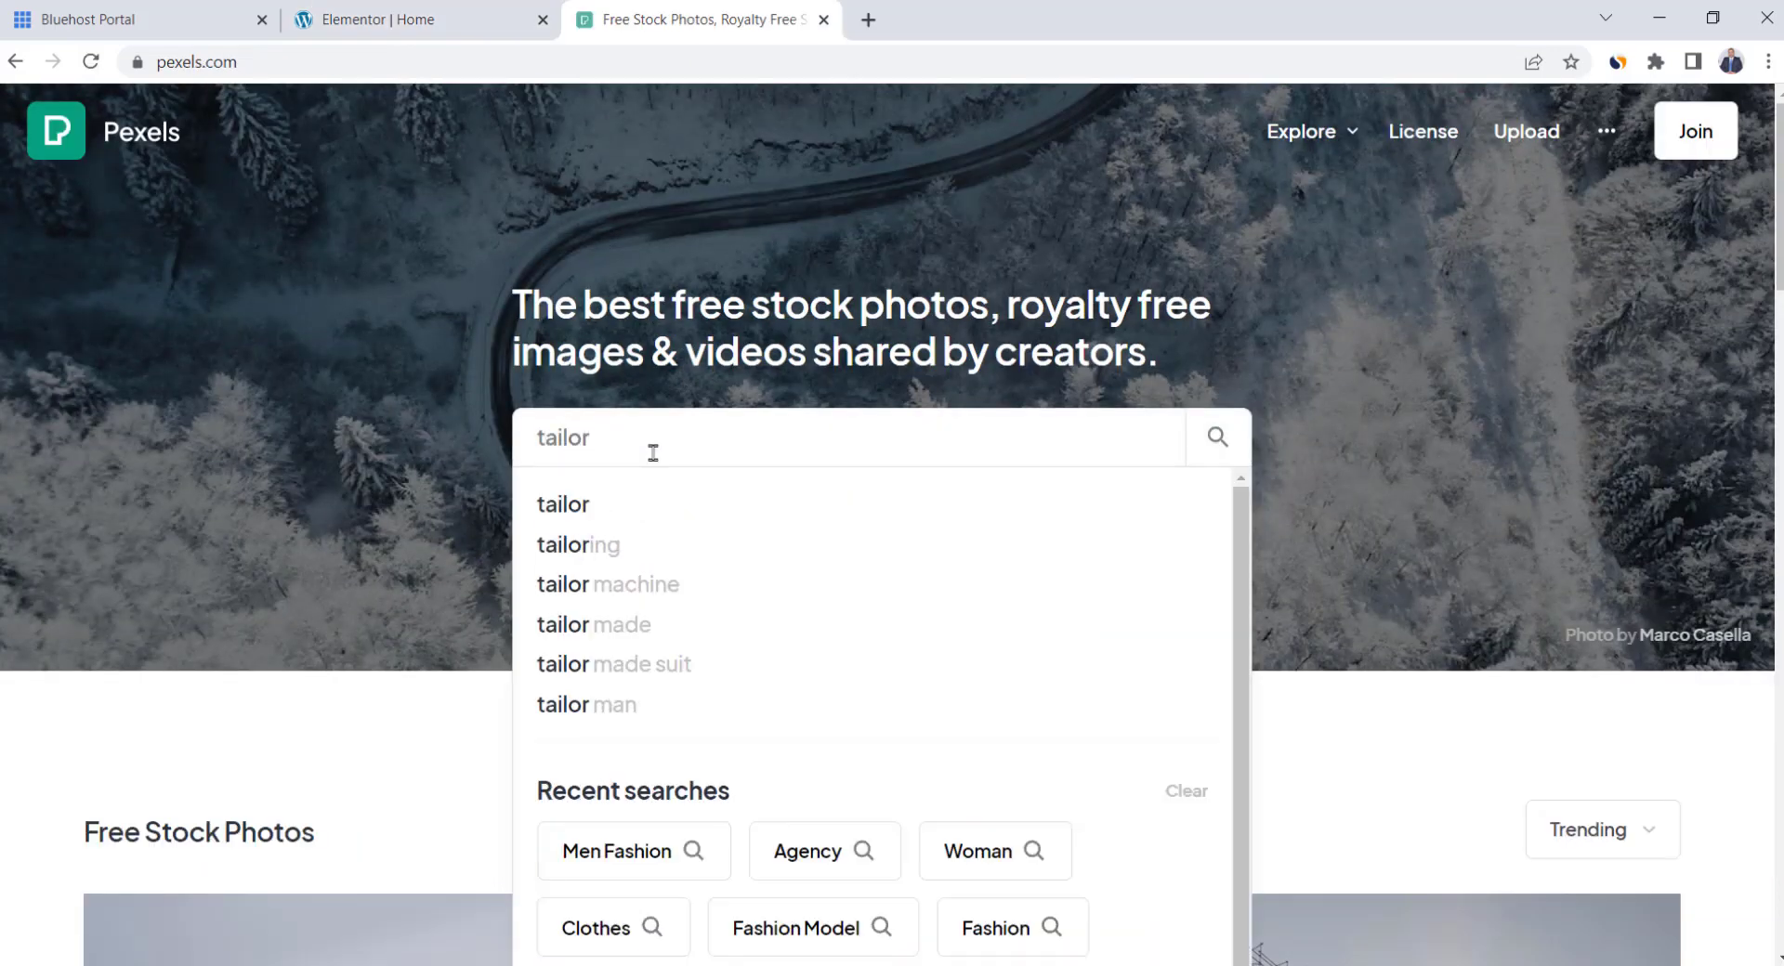
key(Return)
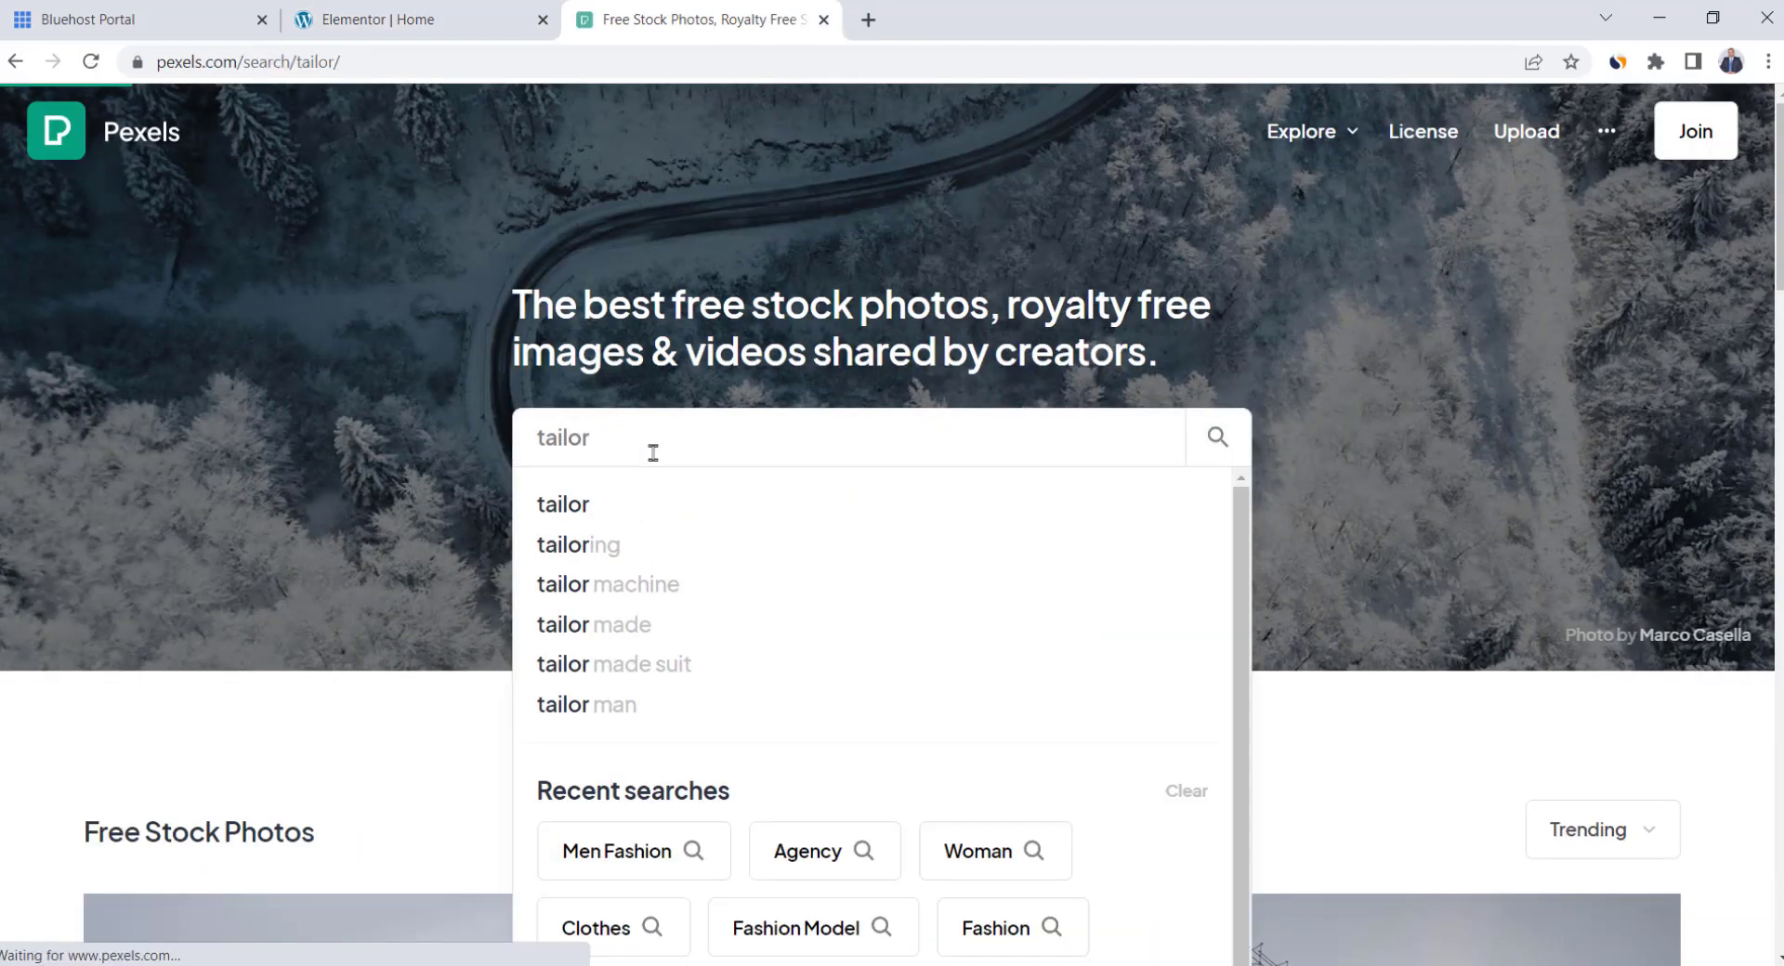
scroll(657, 460, down, 6)
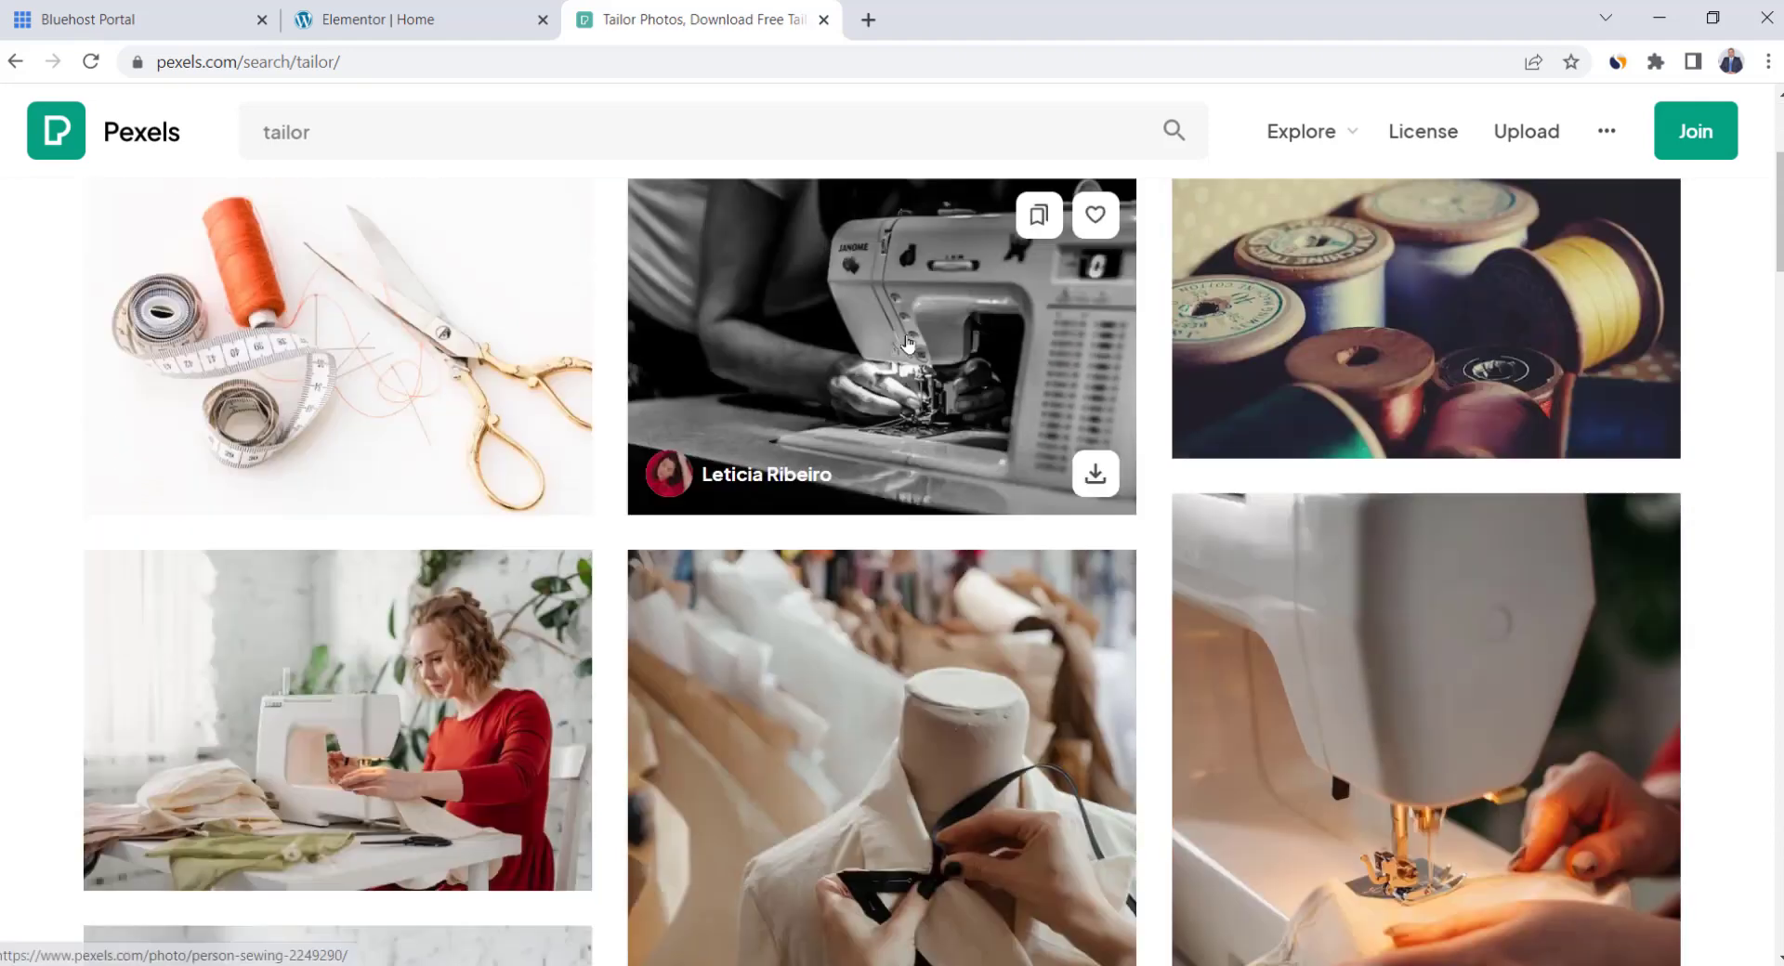
scroll(908, 344, down, 3)
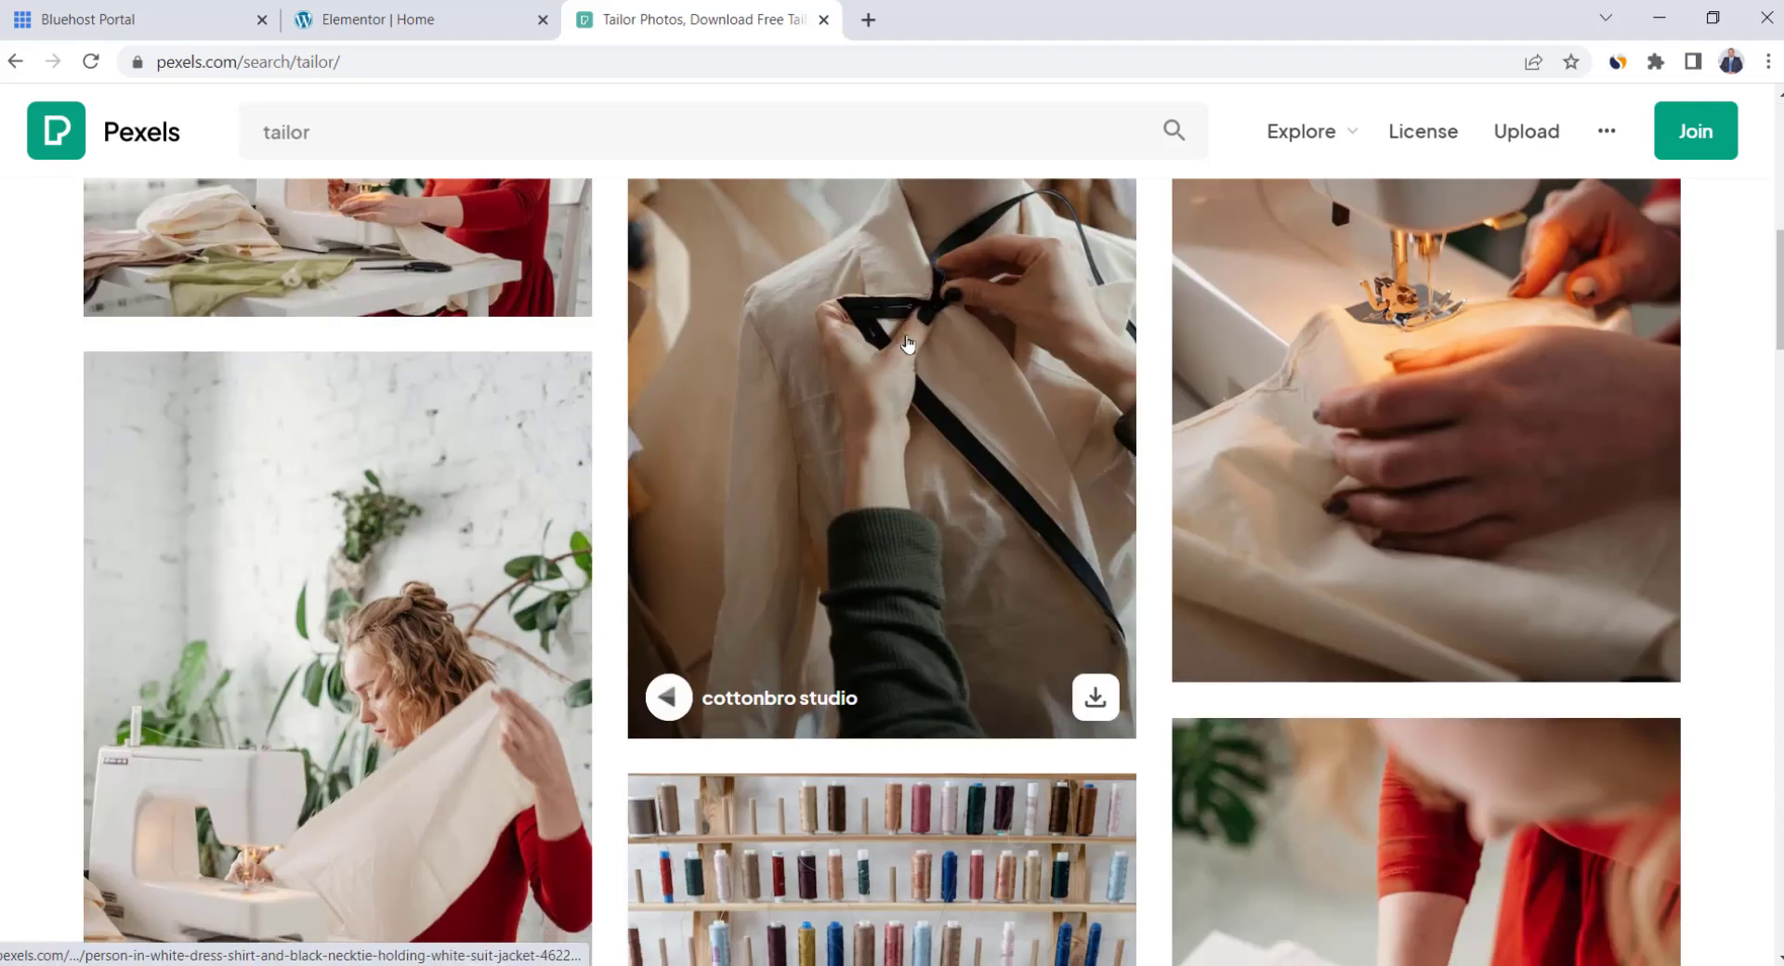
click(1330, 799)
click(1547, 184)
click(1314, 443)
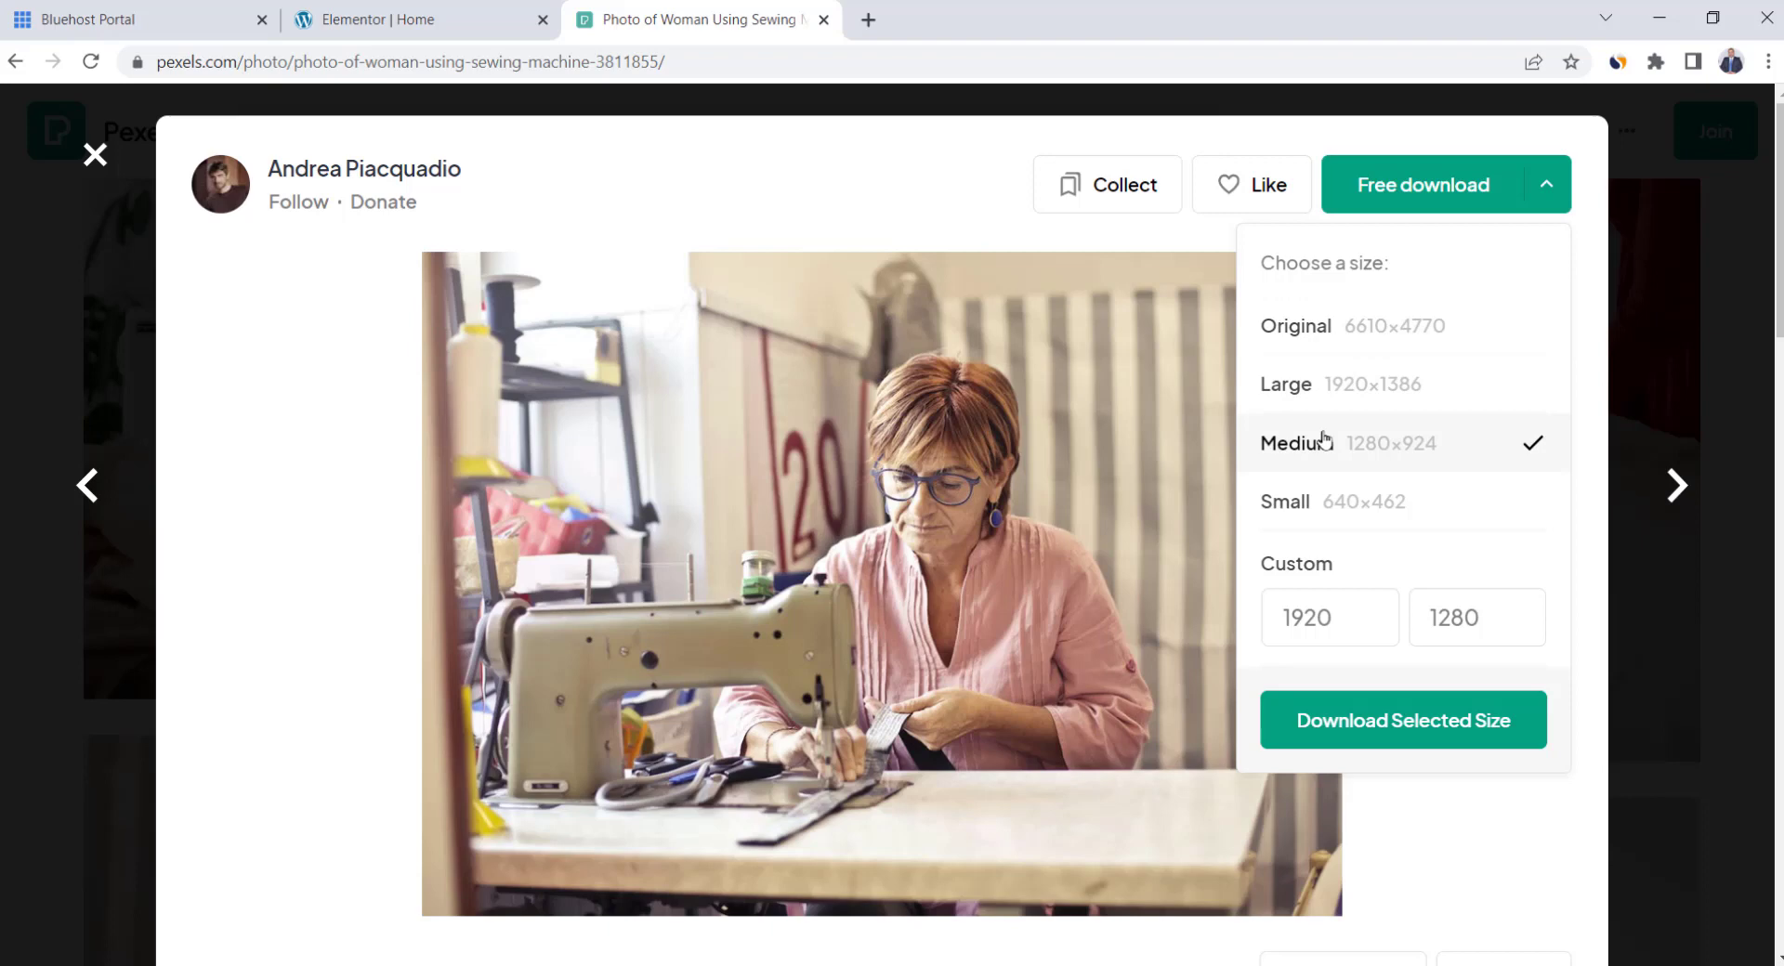
click(1412, 720)
click(442, 17)
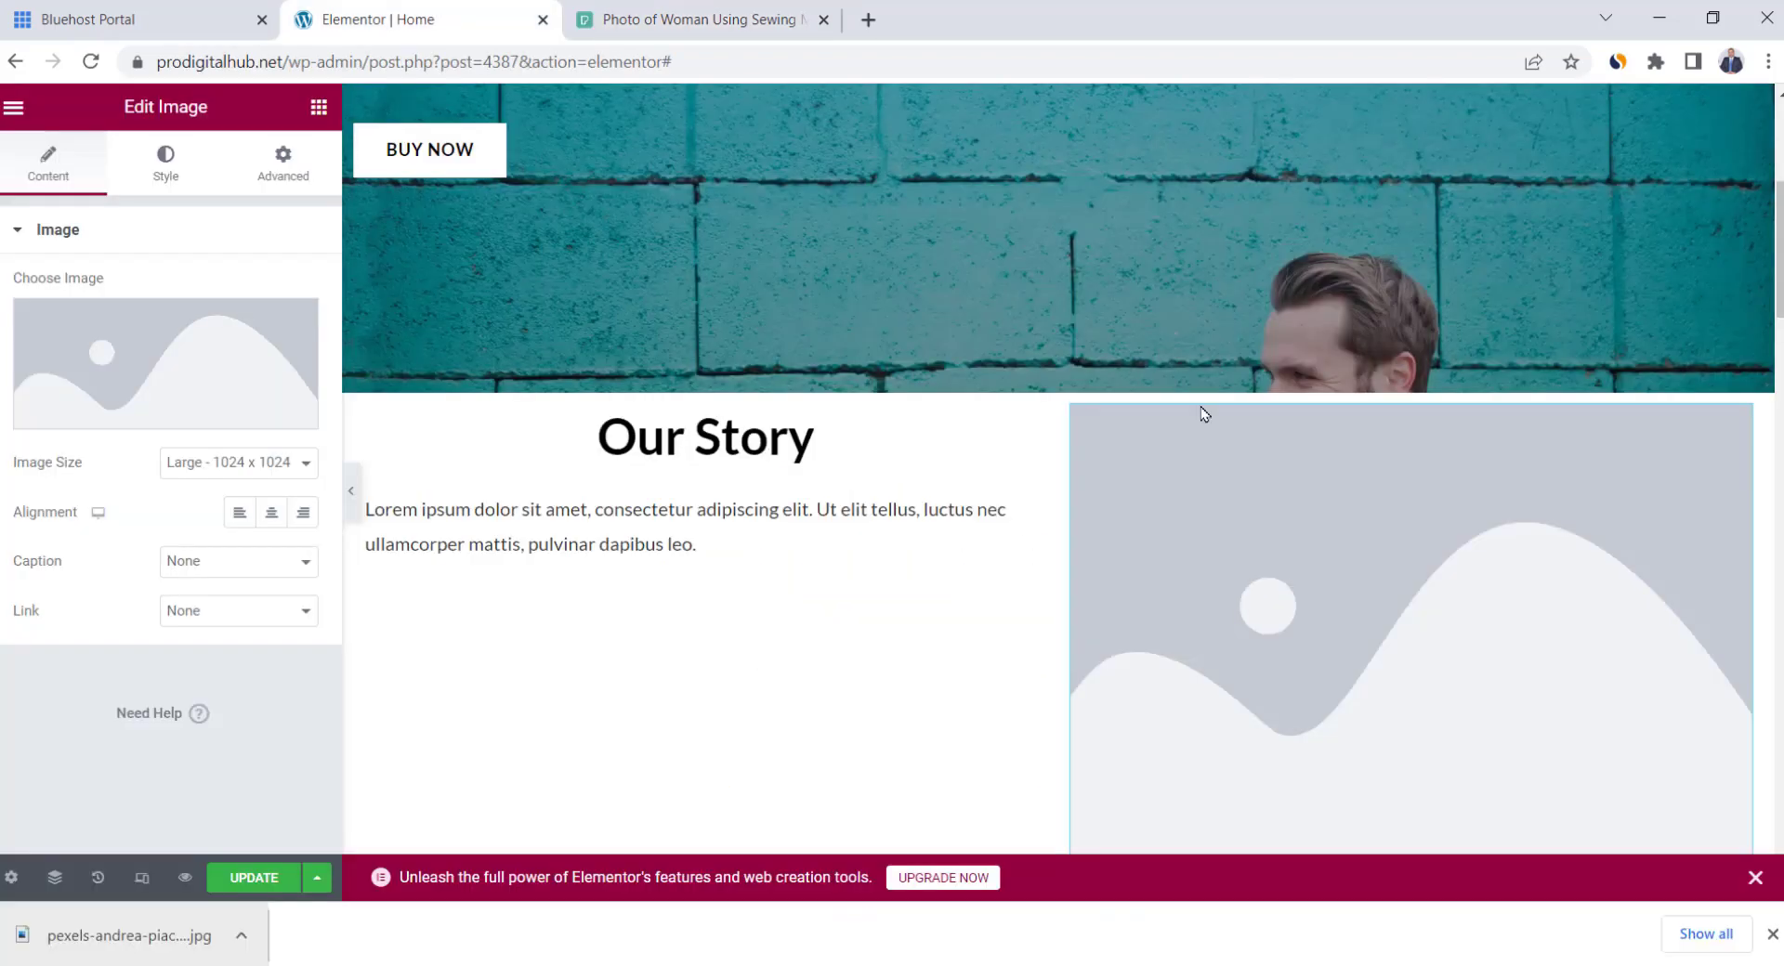
Upload the downloaded Pexels sewing photo and insert it into the Our Story image widget
mouse_move(138, 355)
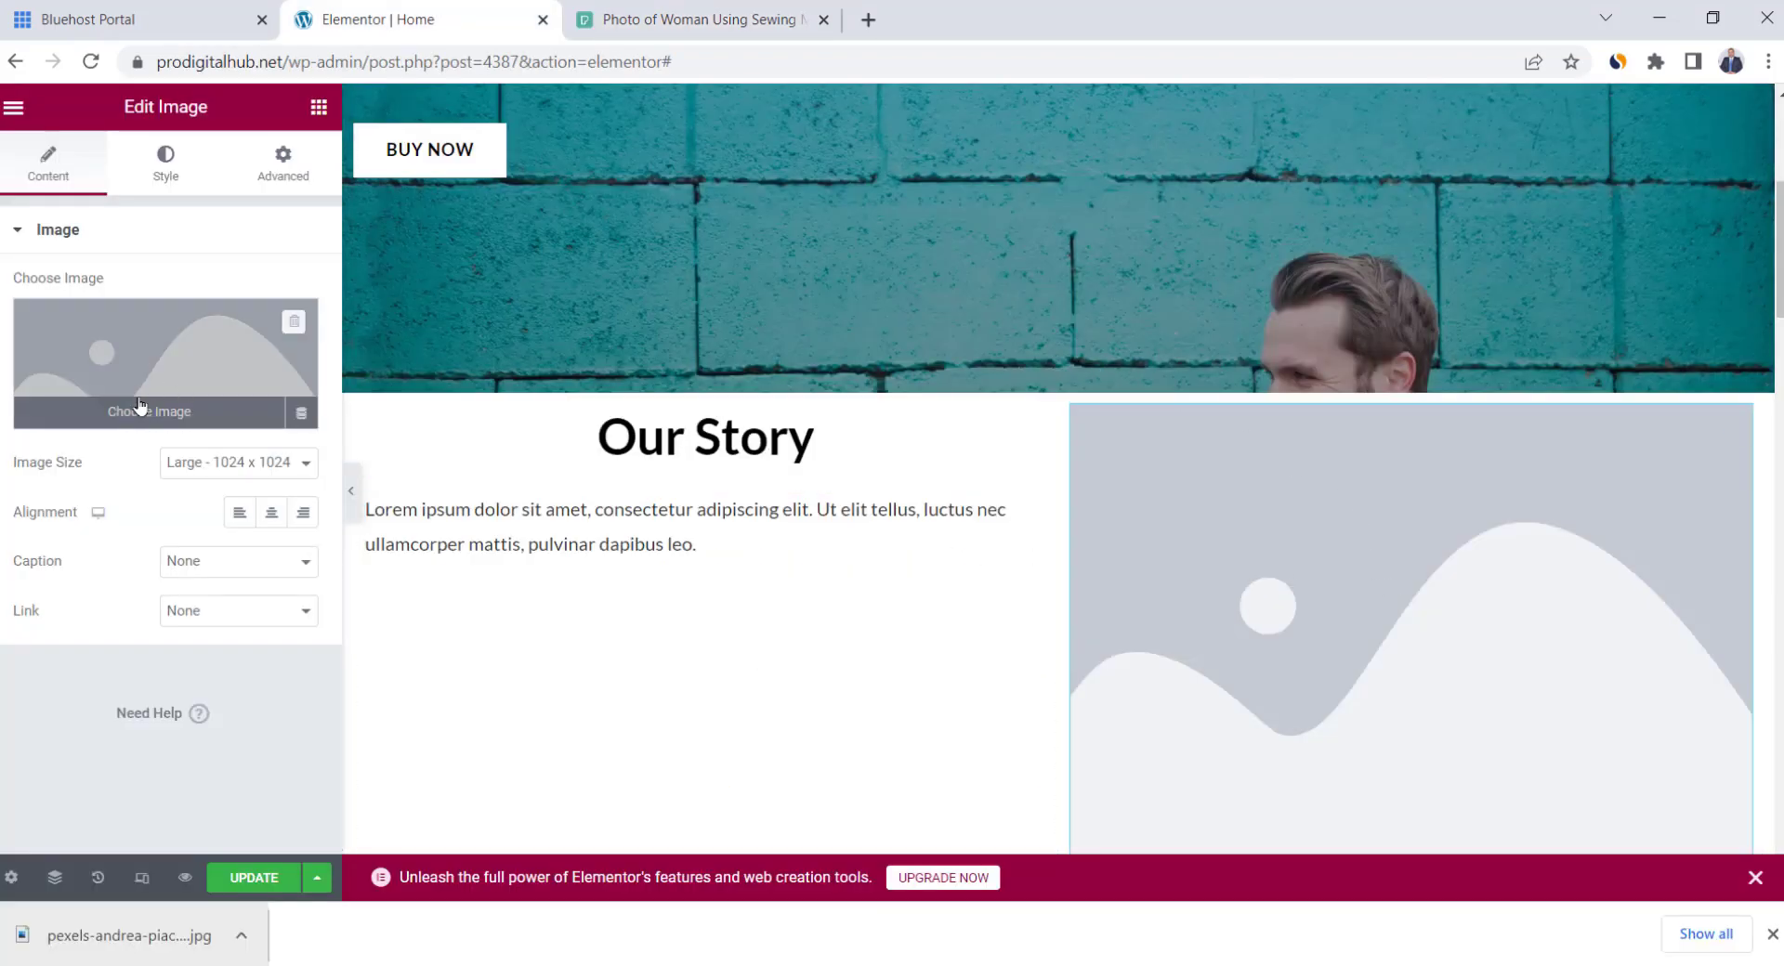
click(160, 408)
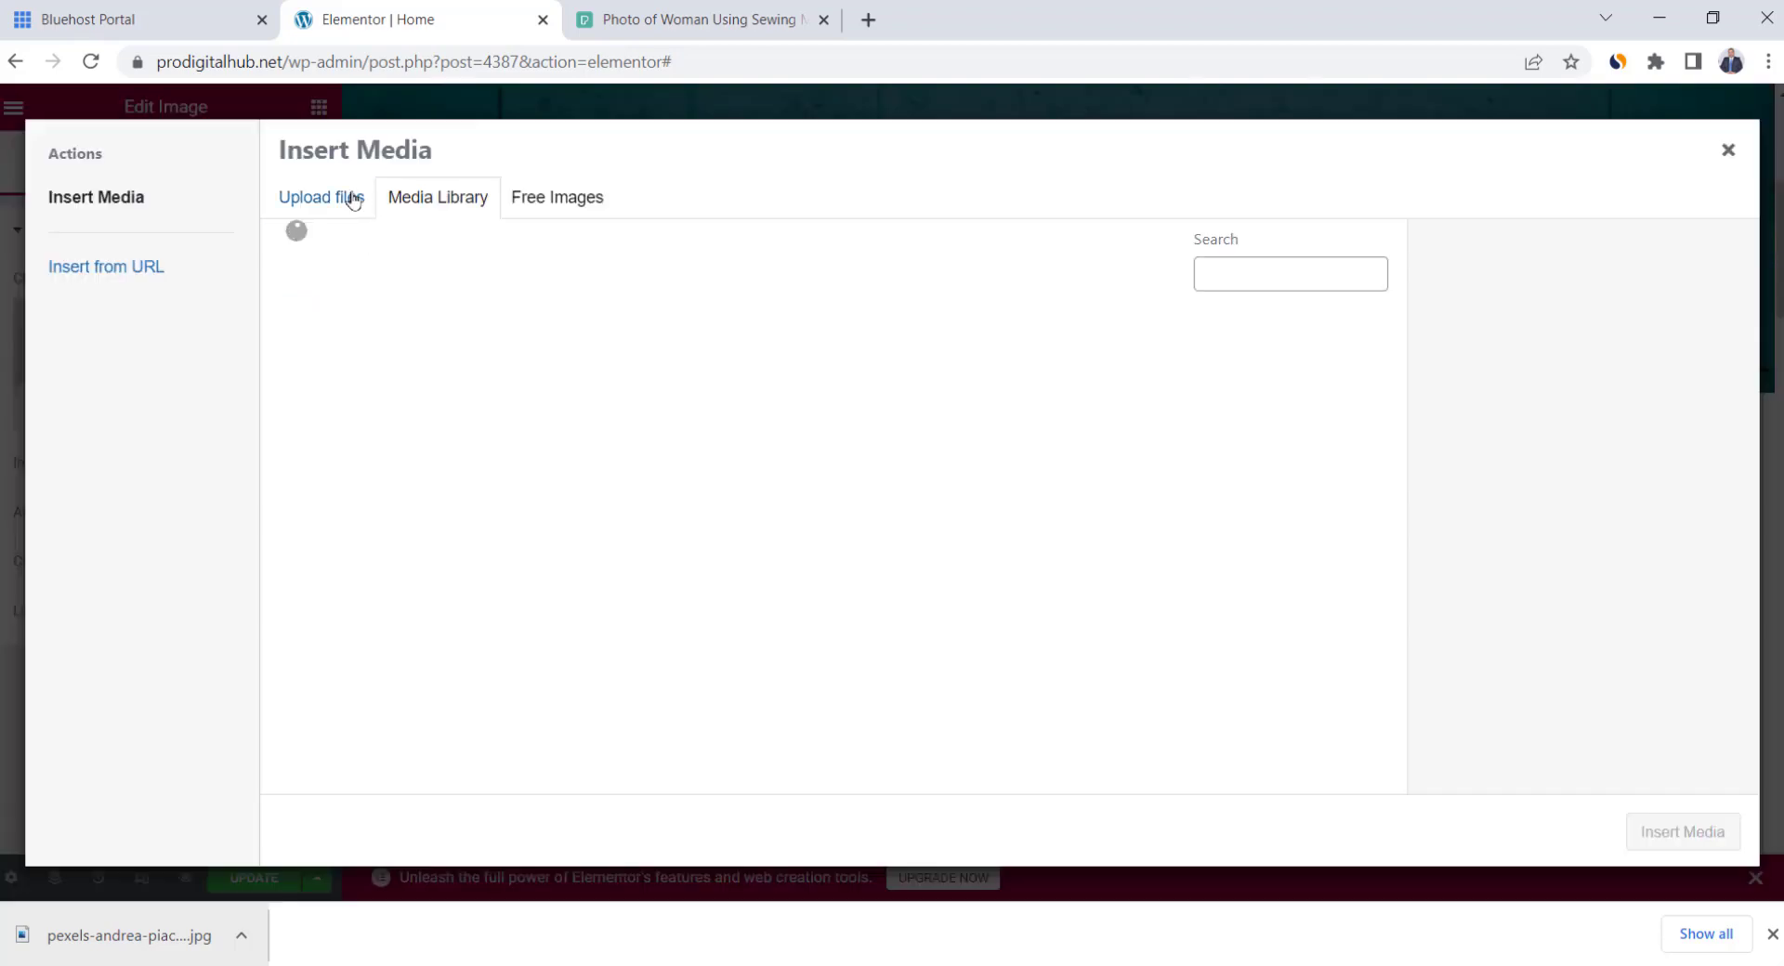
click(322, 197)
click(1009, 507)
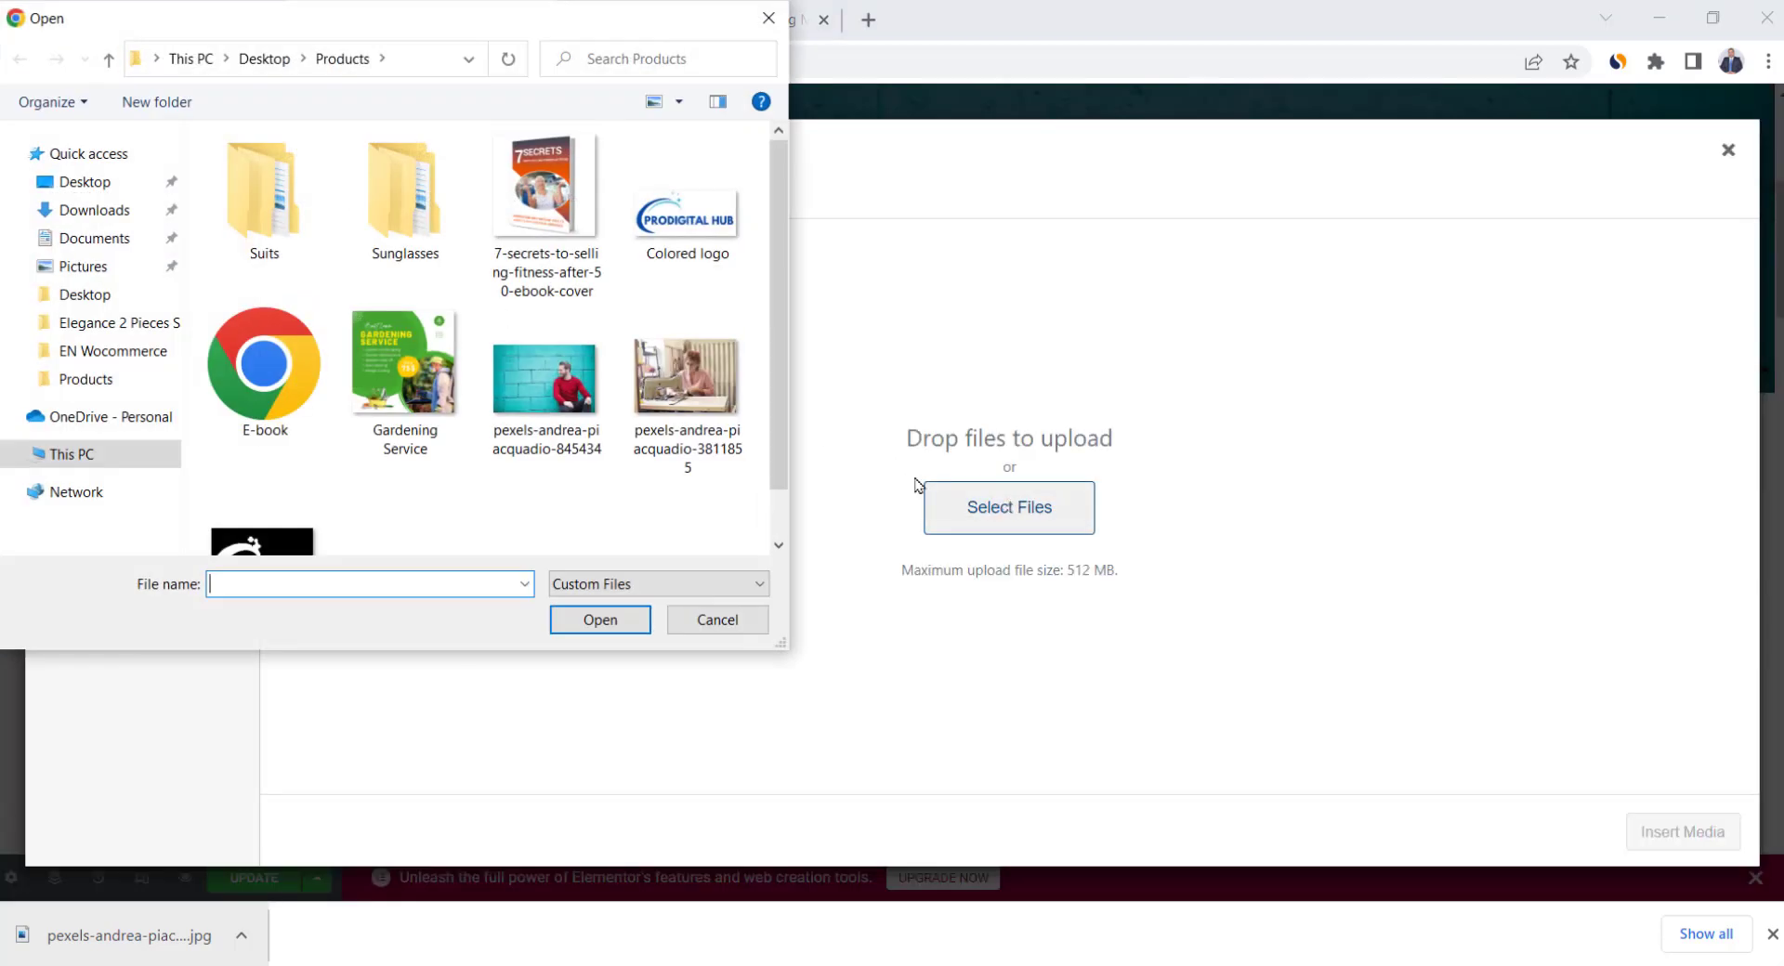
double_click(720, 410)
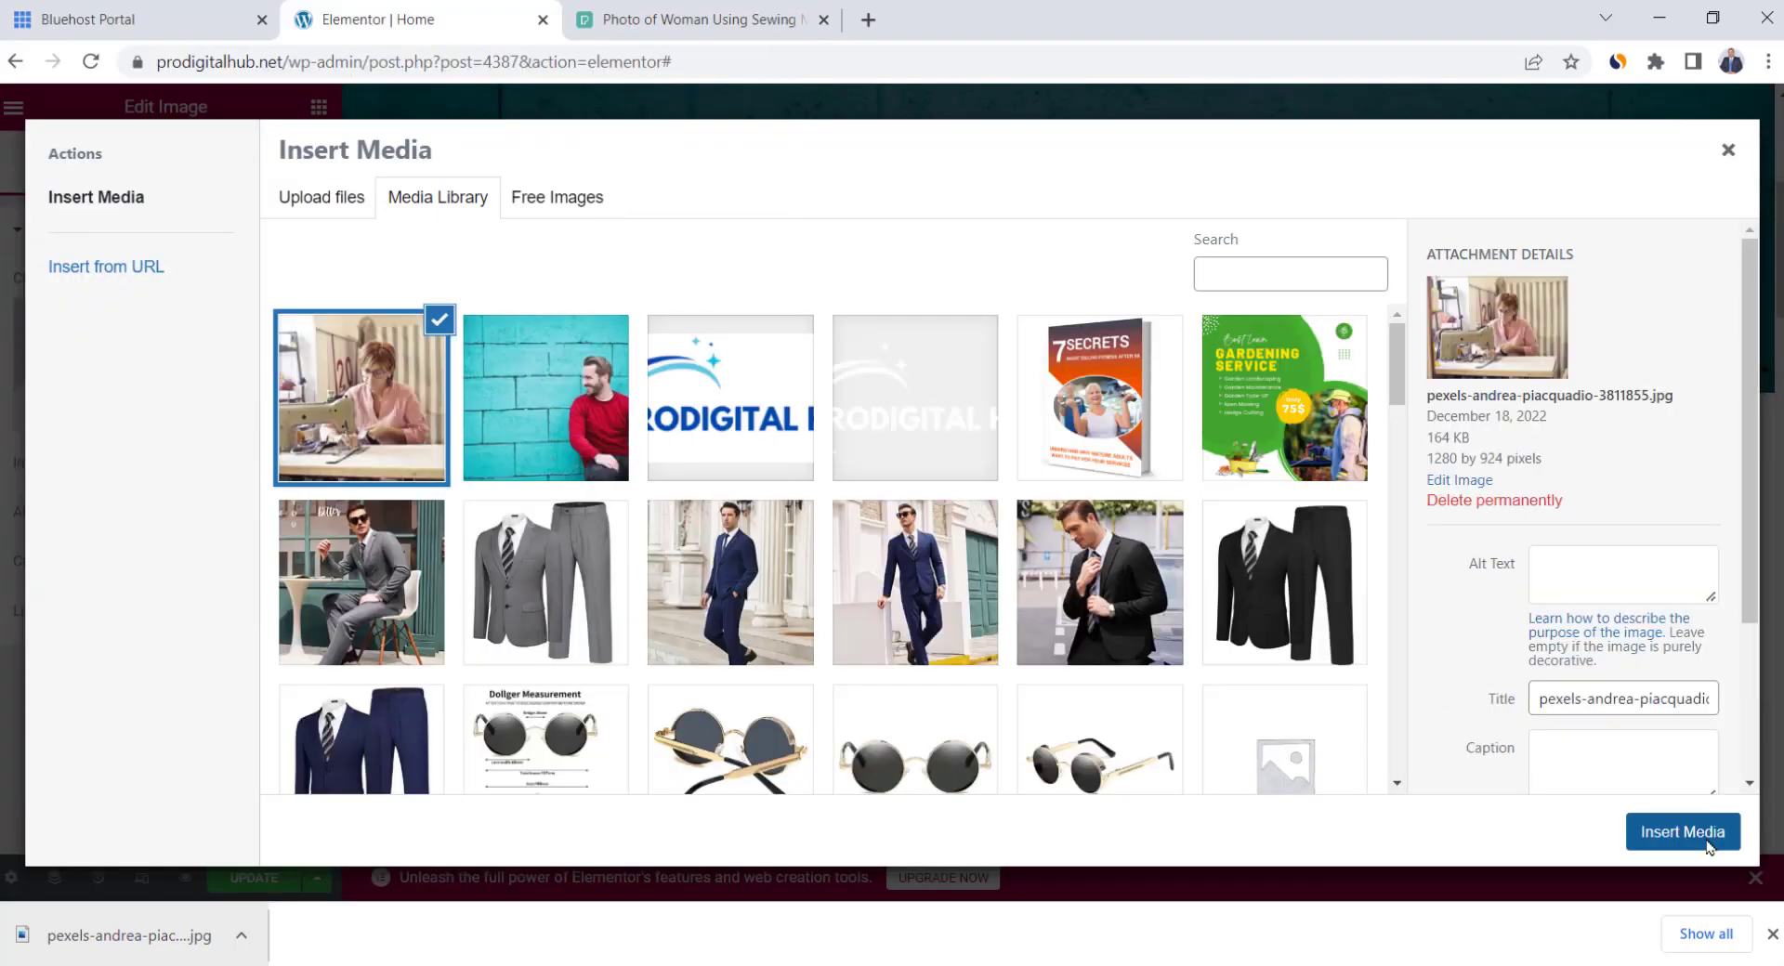
click(1682, 832)
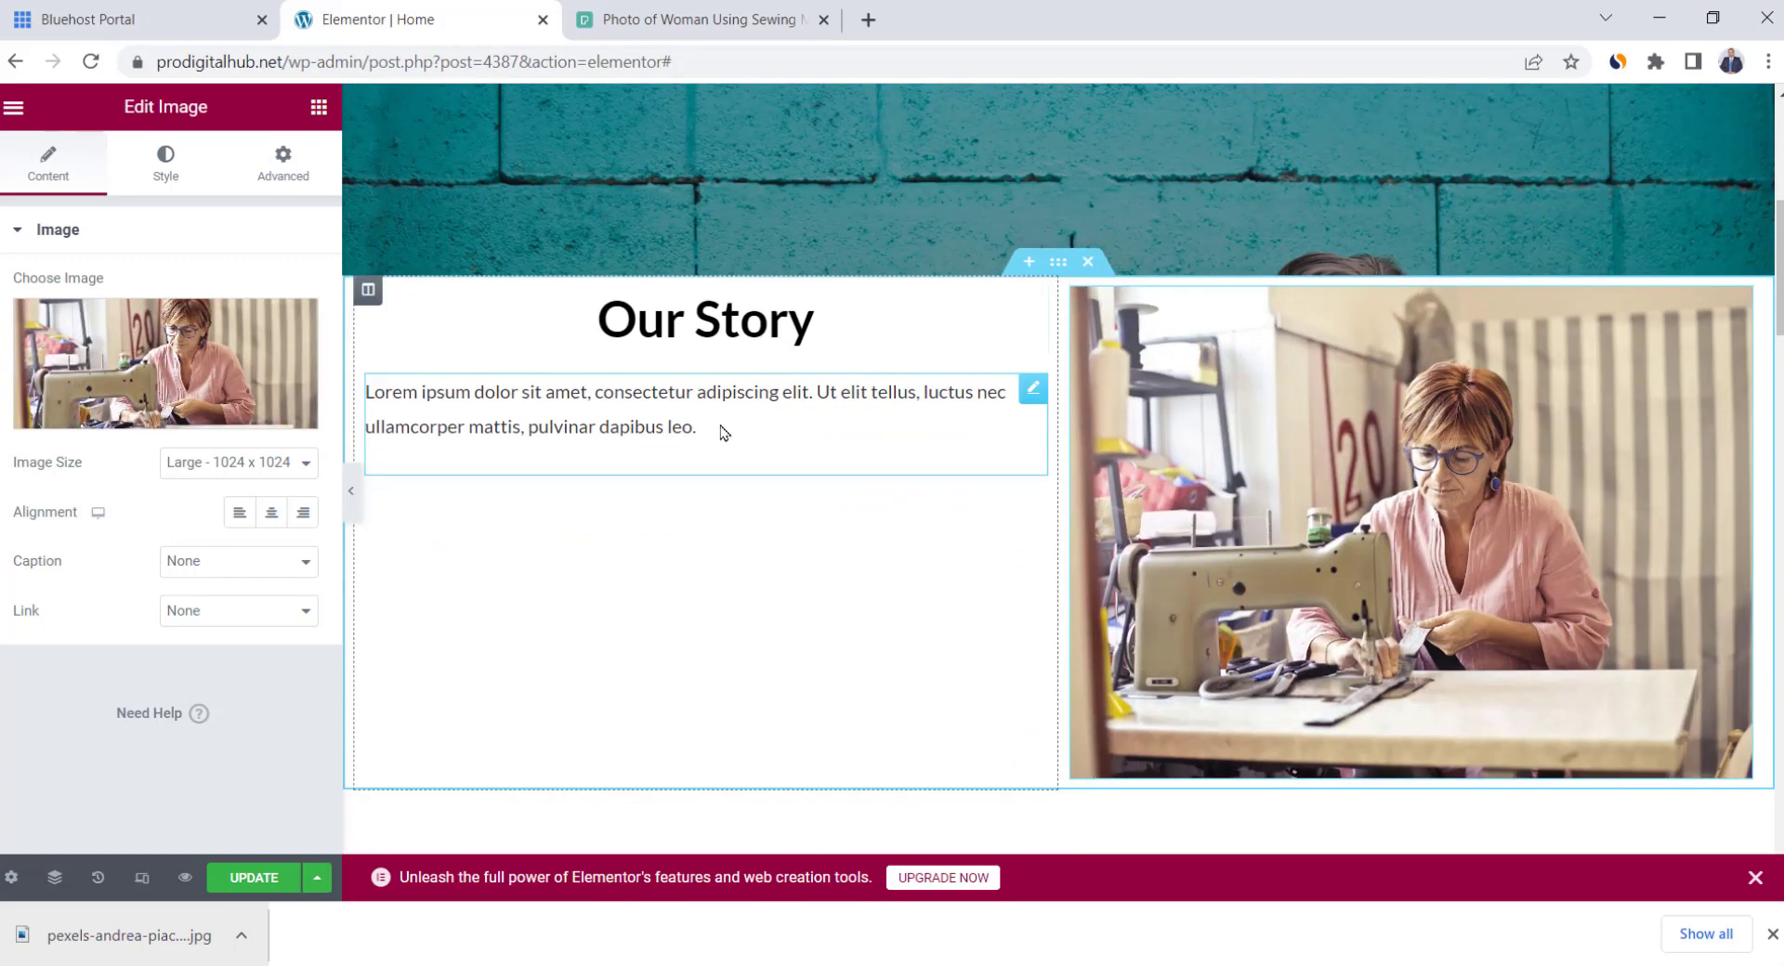
Replace the Lorem ipsum placeholder with the pasted two-paragraph brand story and preview it
drag(723, 432, 367, 393)
text(For The Story Clothing, a brand where every design has a story. Bringing together the creativity of our clothing and the inspiration behind each design creates the brand identity we want you to connect with. Each season we release will be a completely new and unique design accompanied by a short story. We produce oversized streetwear clothing with meaning, we want to bring you and us together by giving you the story behind each design and connecting with you all through the power of storytelling and creativity.)
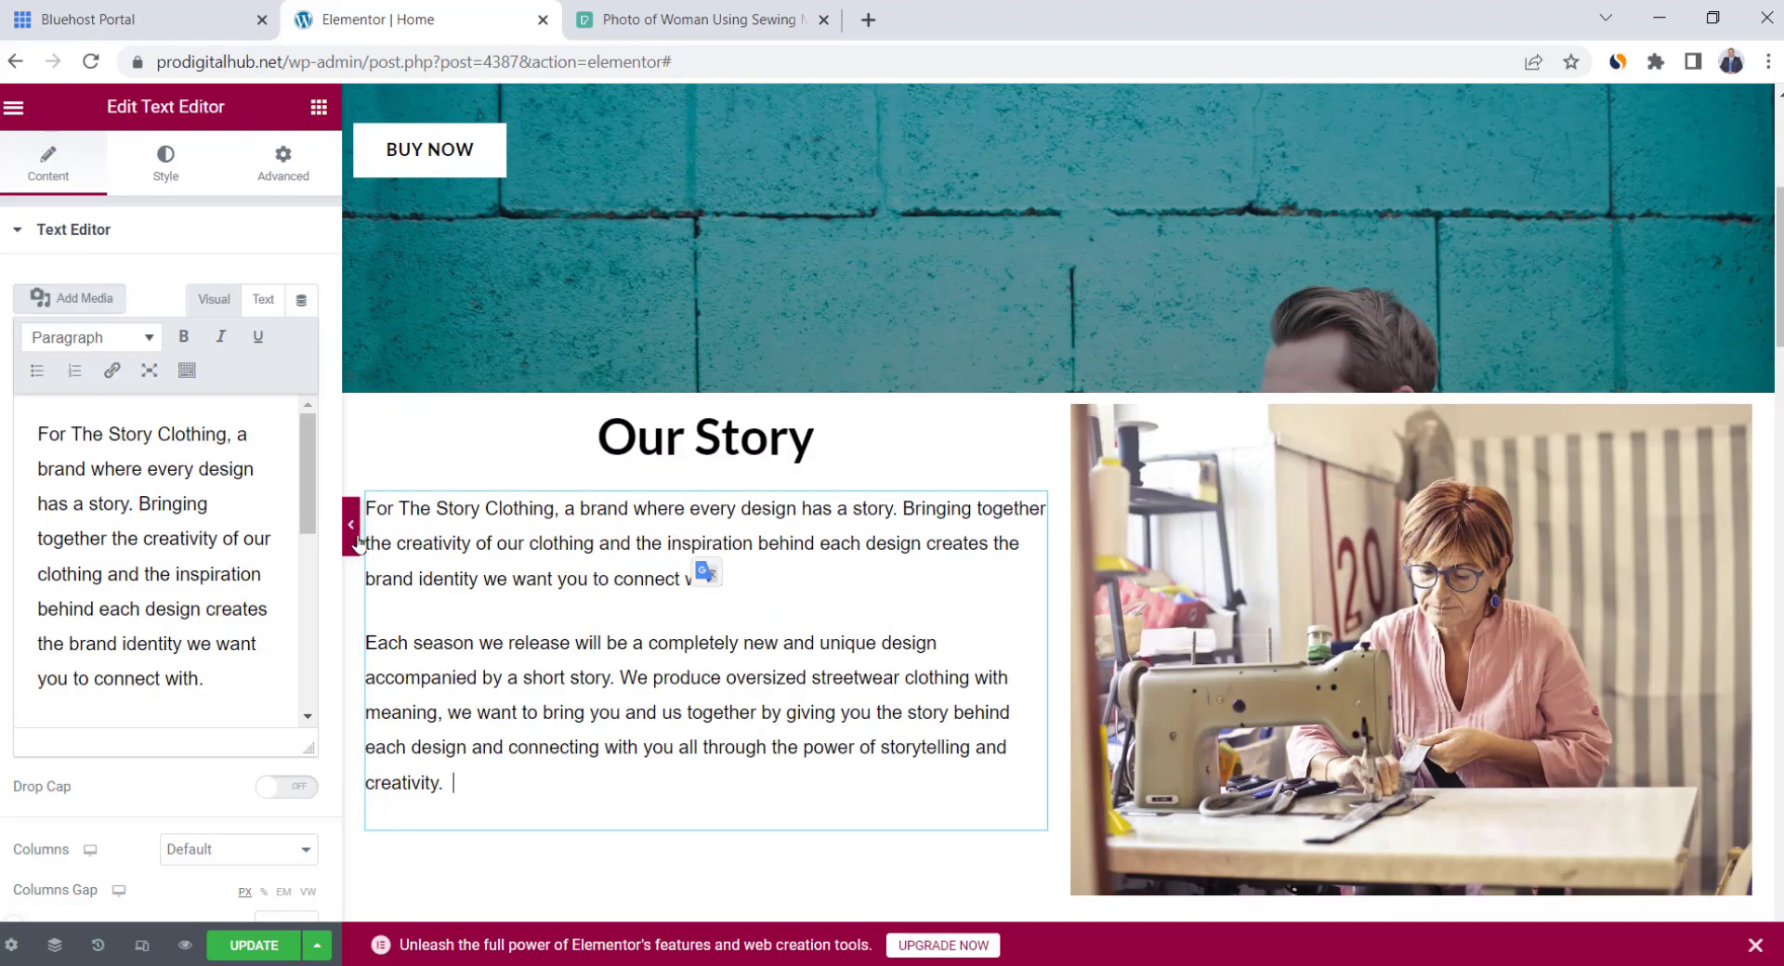
click(354, 534)
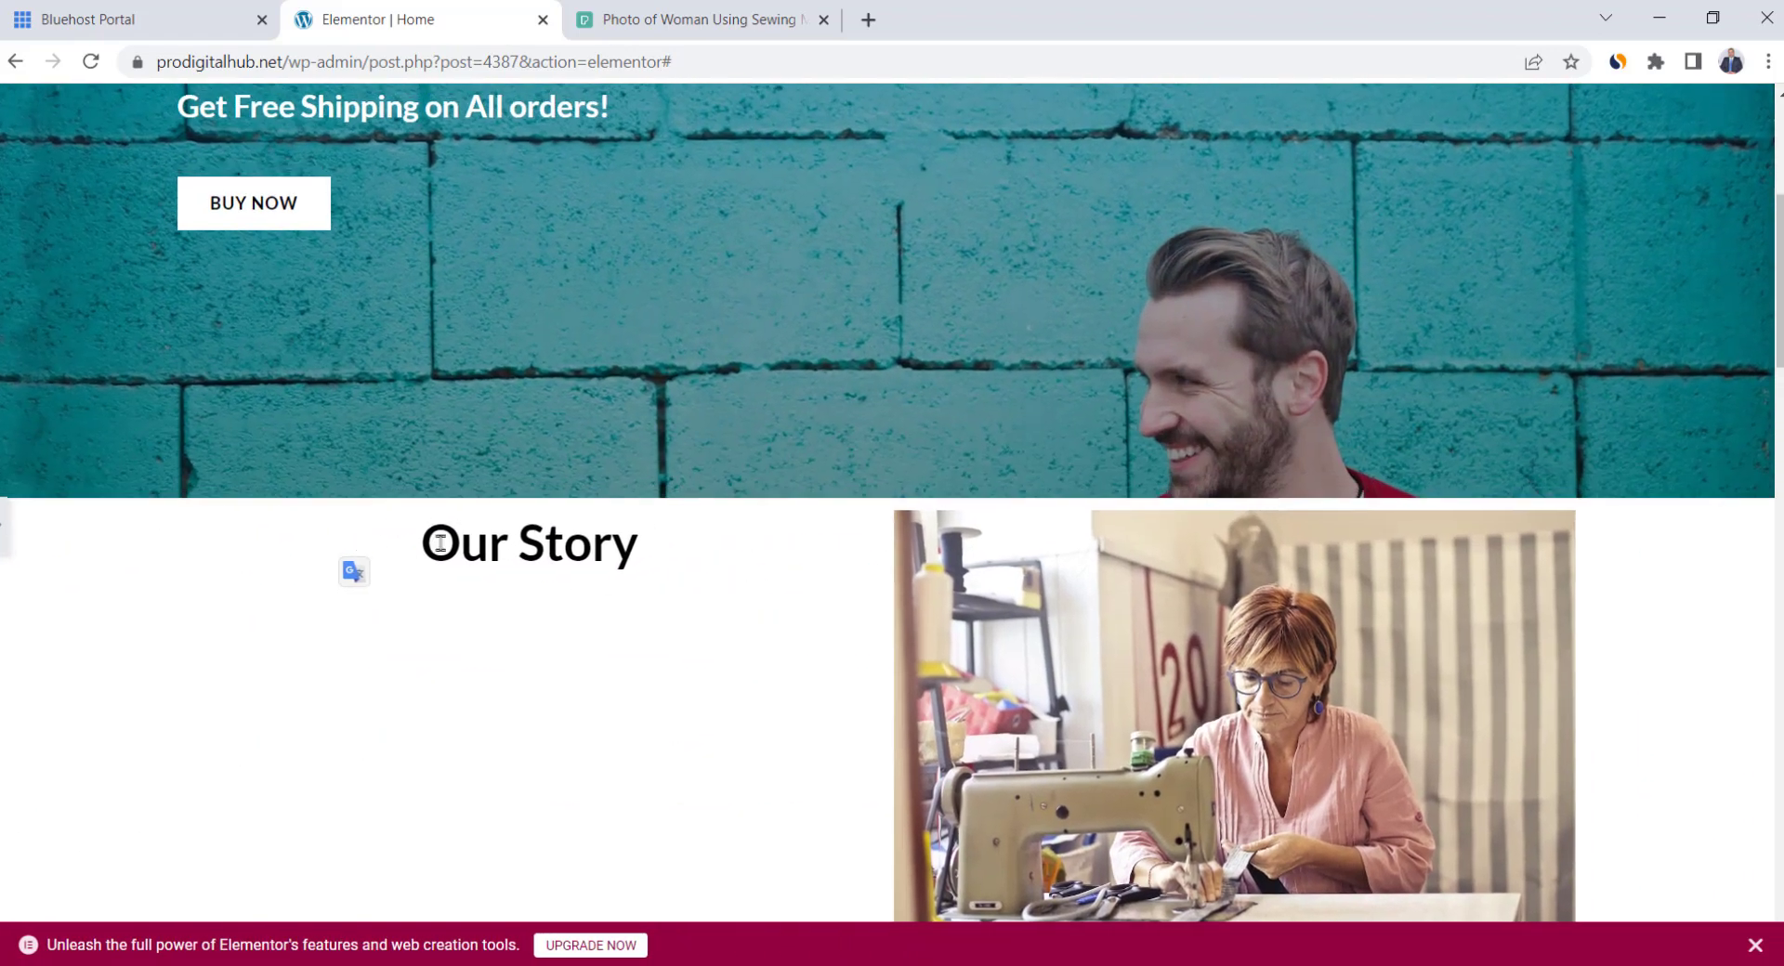
scroll(850, 604, down, 1)
scroll(853, 603, down, 1)
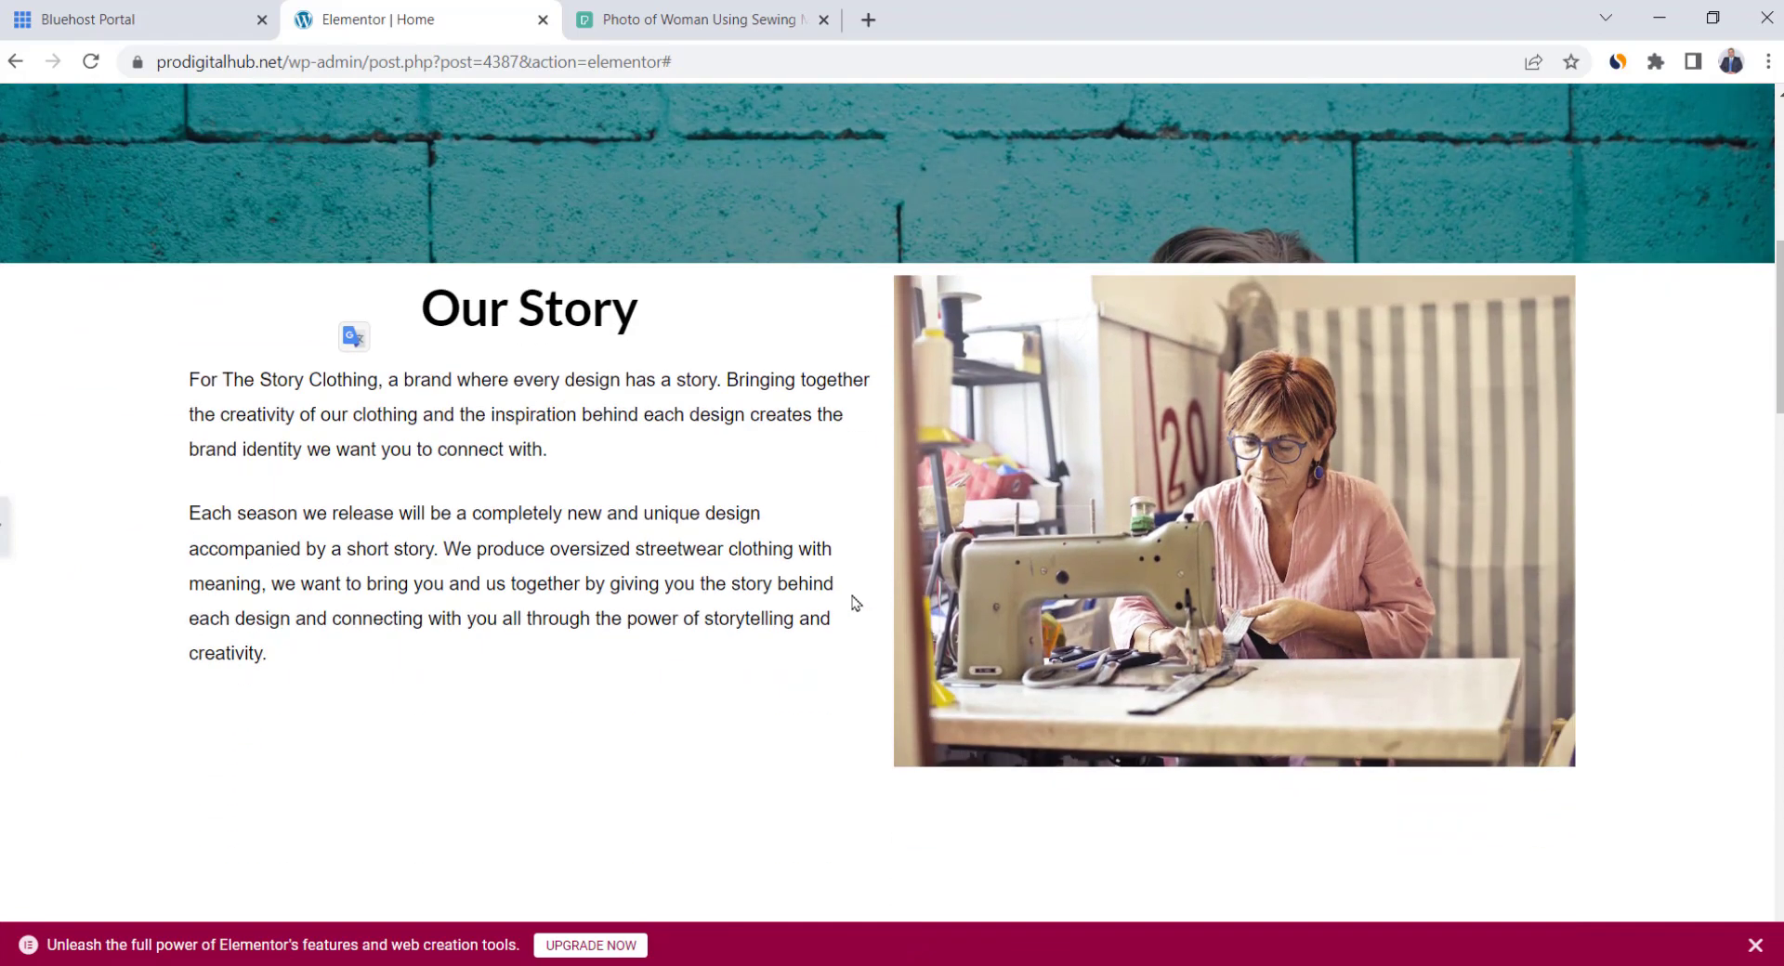
scroll(853, 603, up, 3)
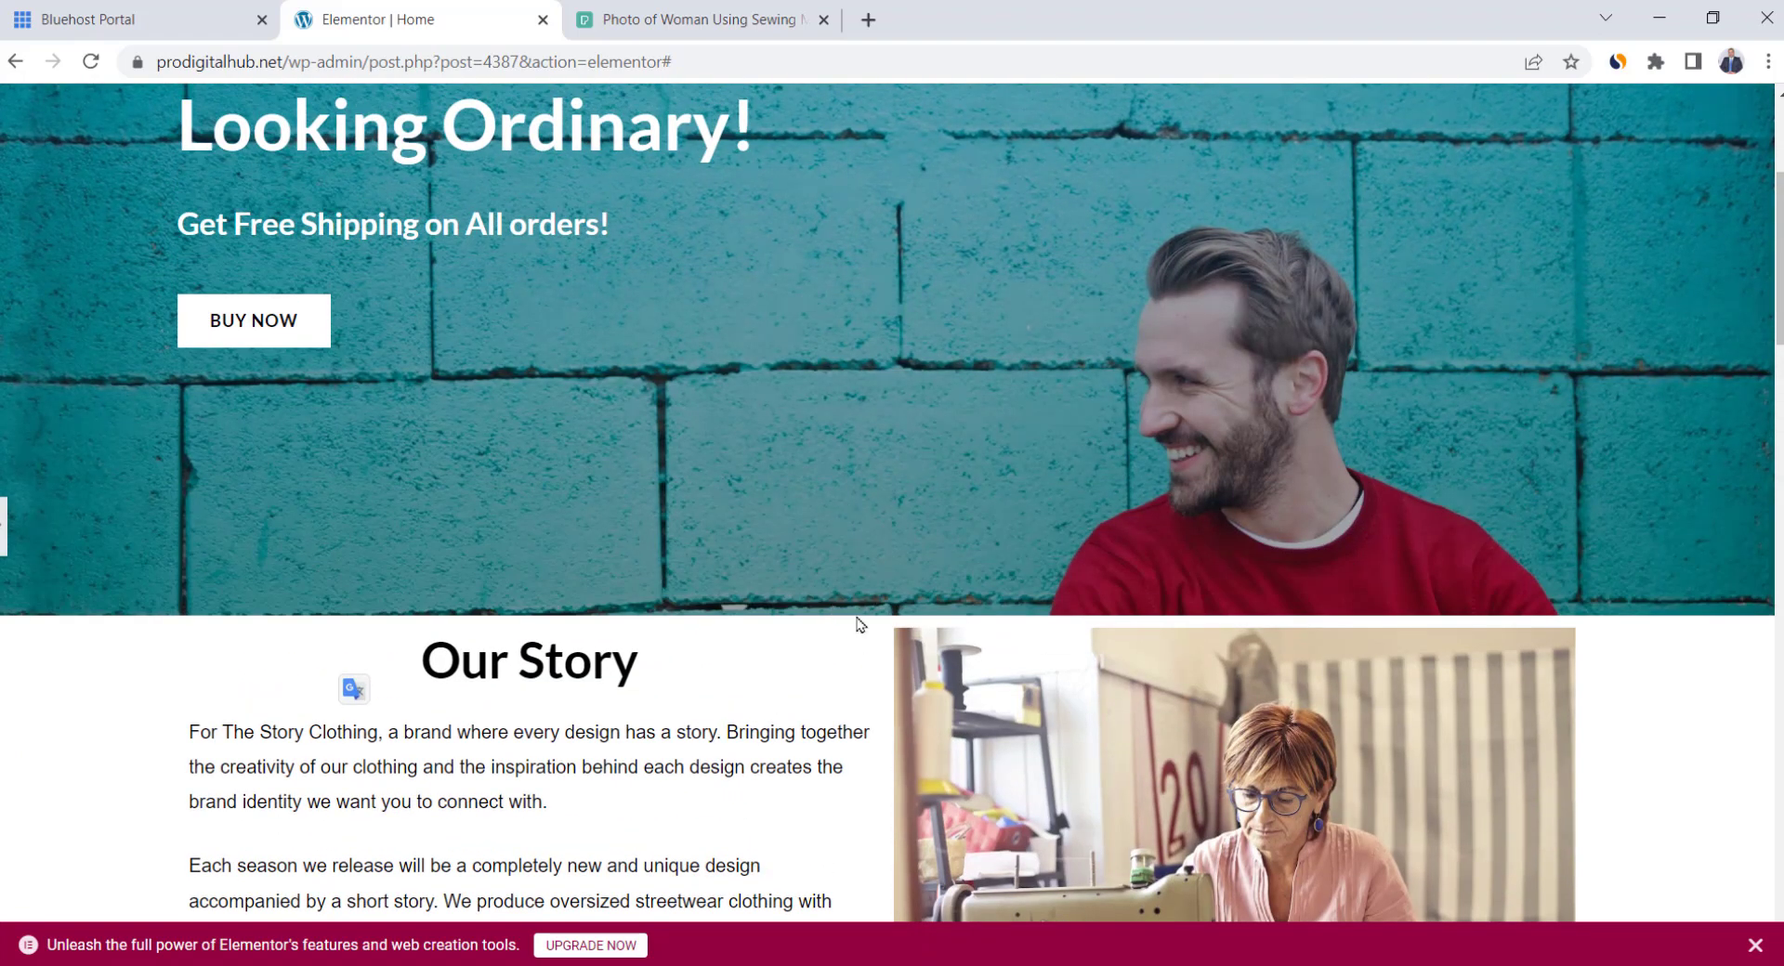
scroll(818, 548, up, 2)
scroll(790, 444, down, 4)
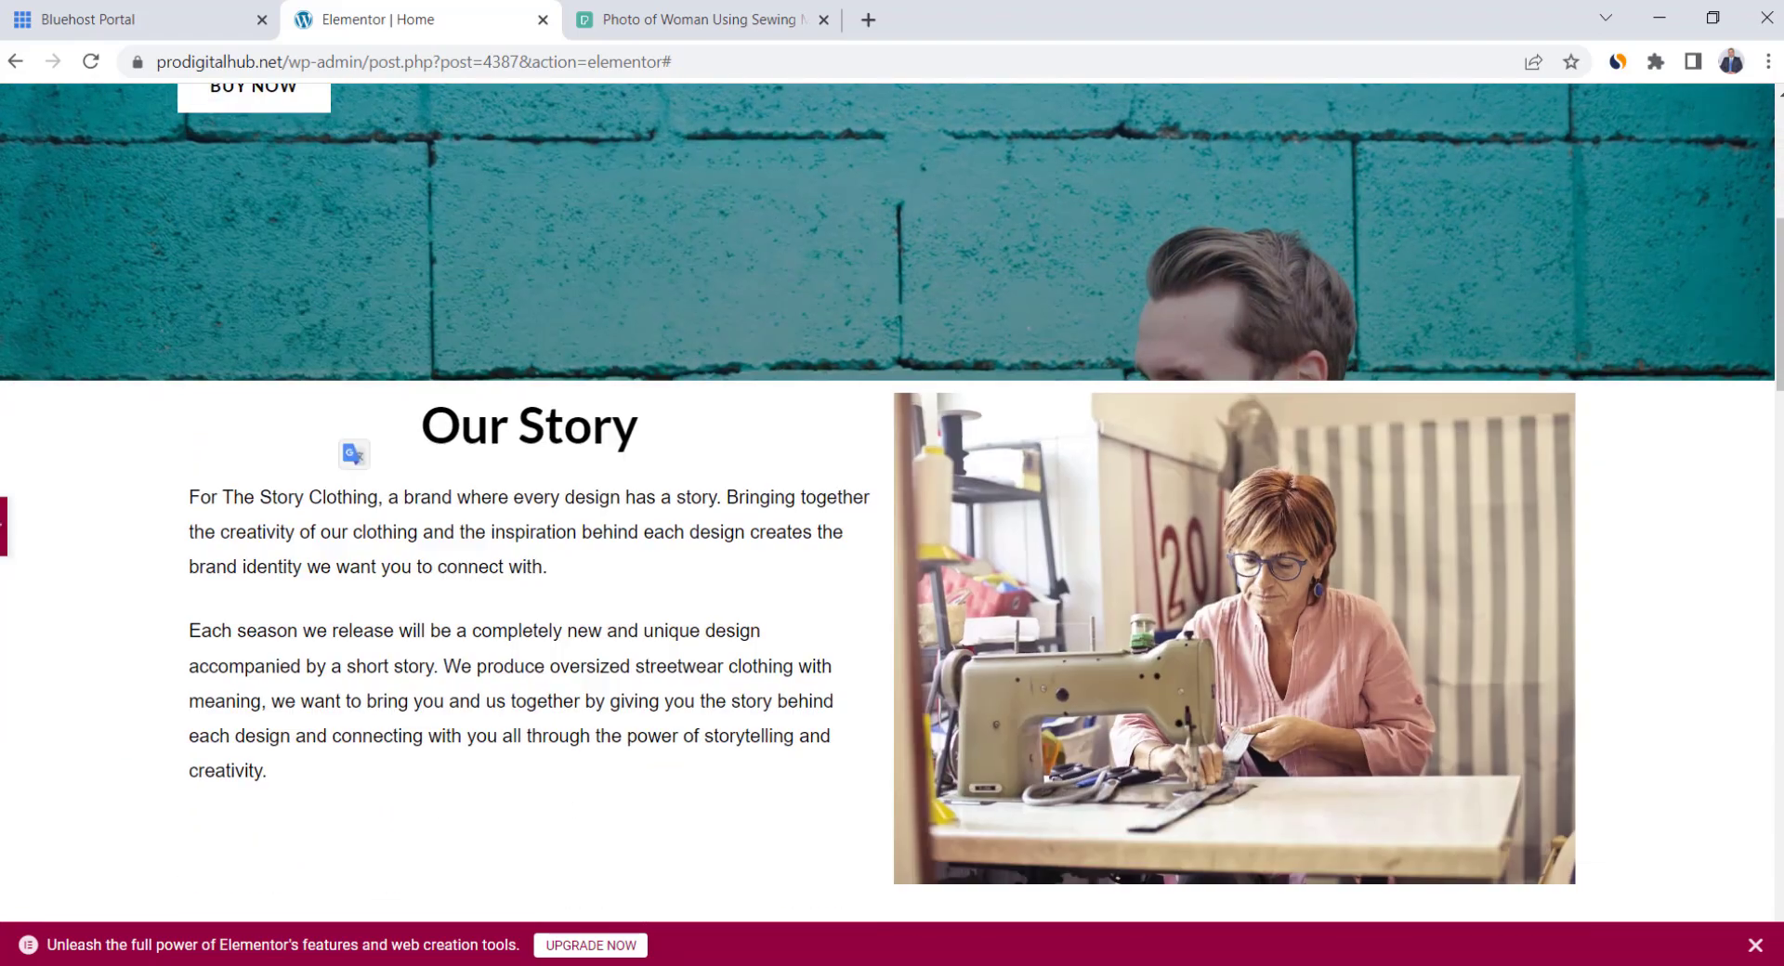
click(4, 527)
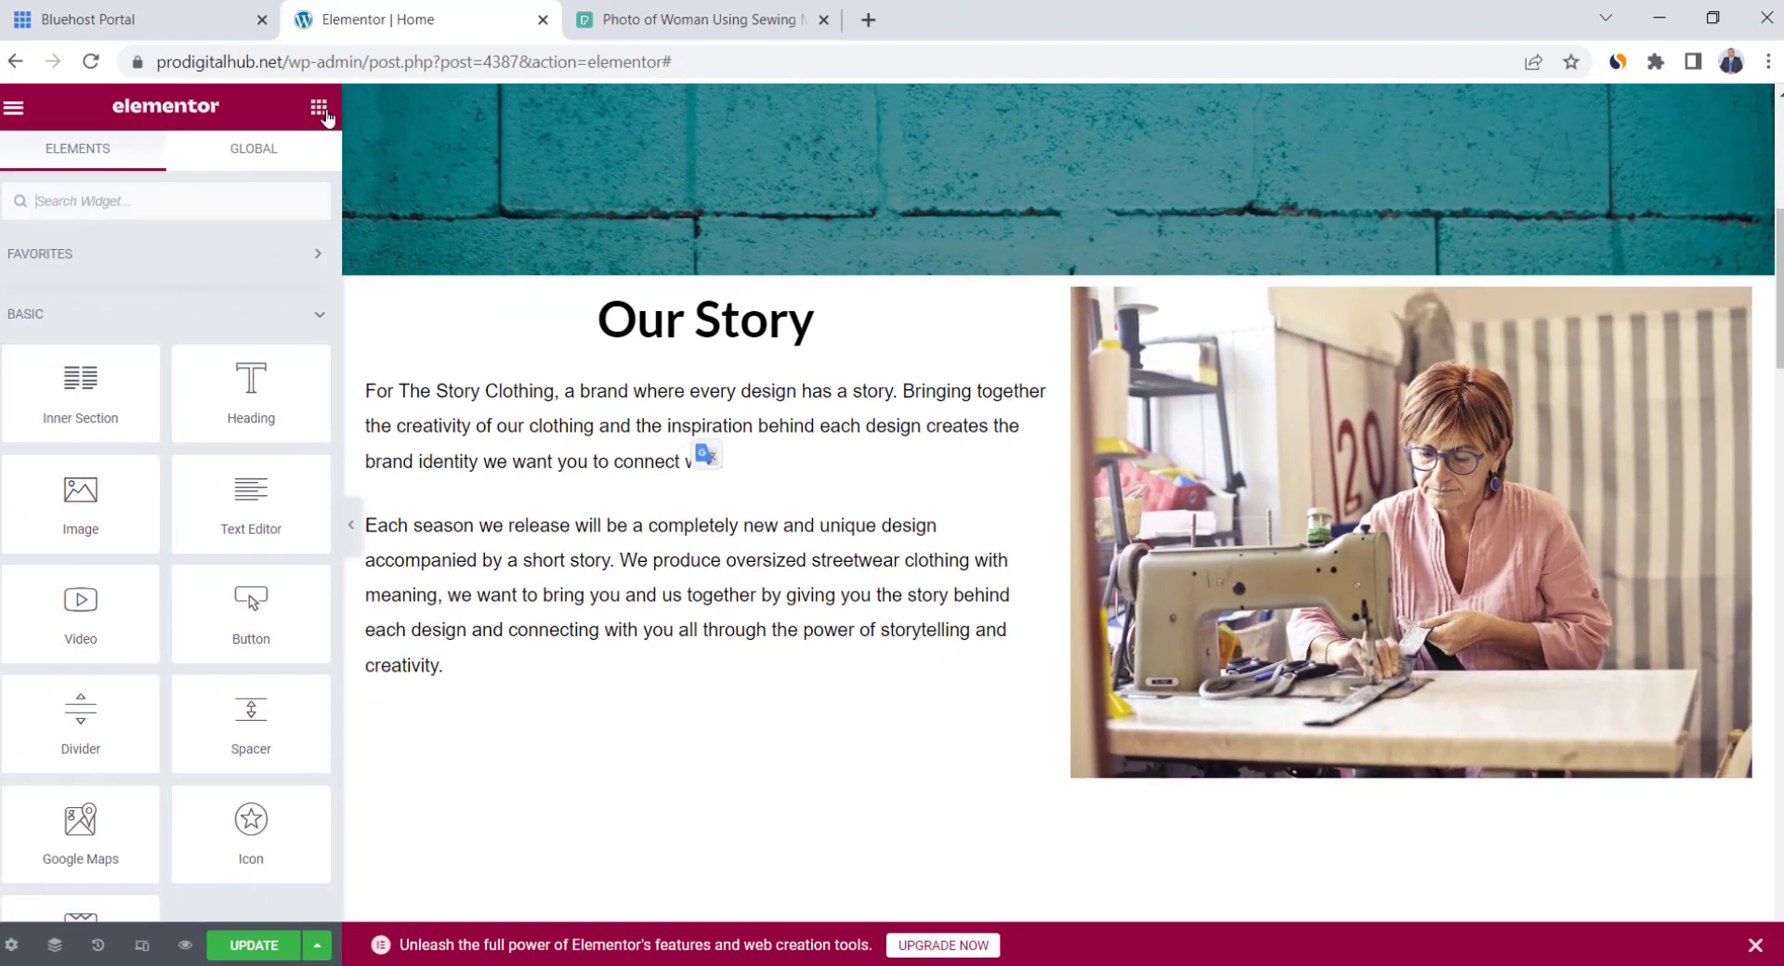
Add a new section above Our Story holding a 47 px Spacer, then preview the page
click(1026, 263)
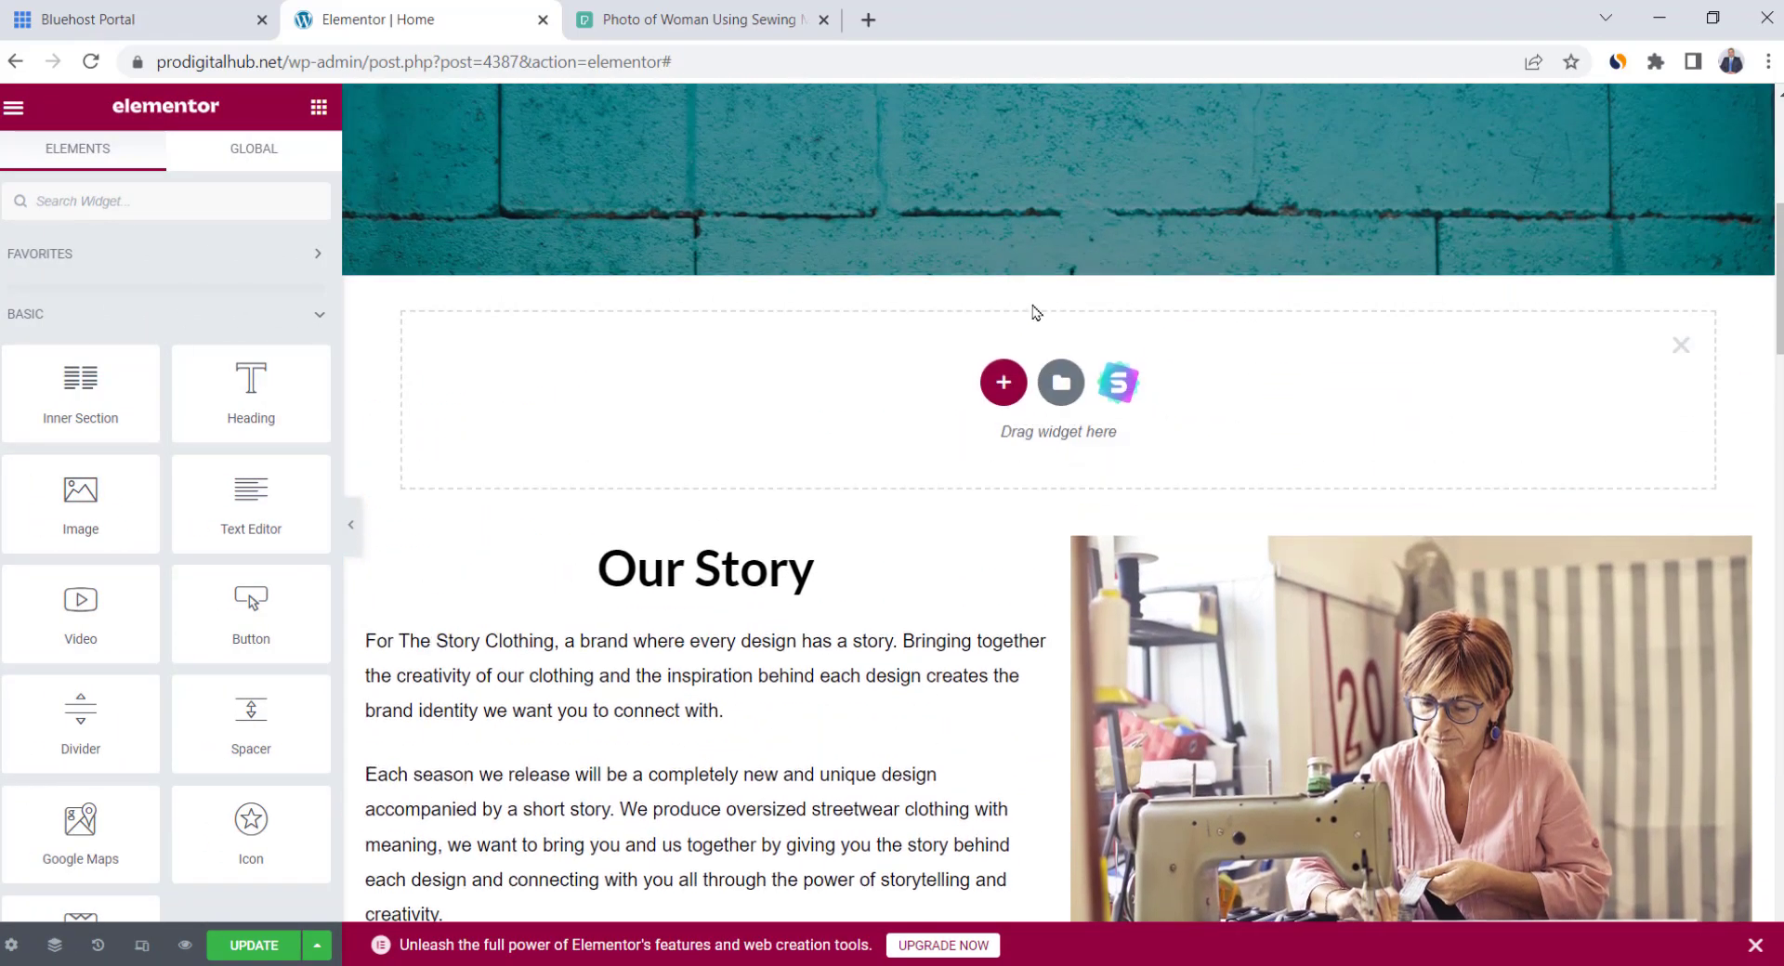
scroll(249, 390, down, 2)
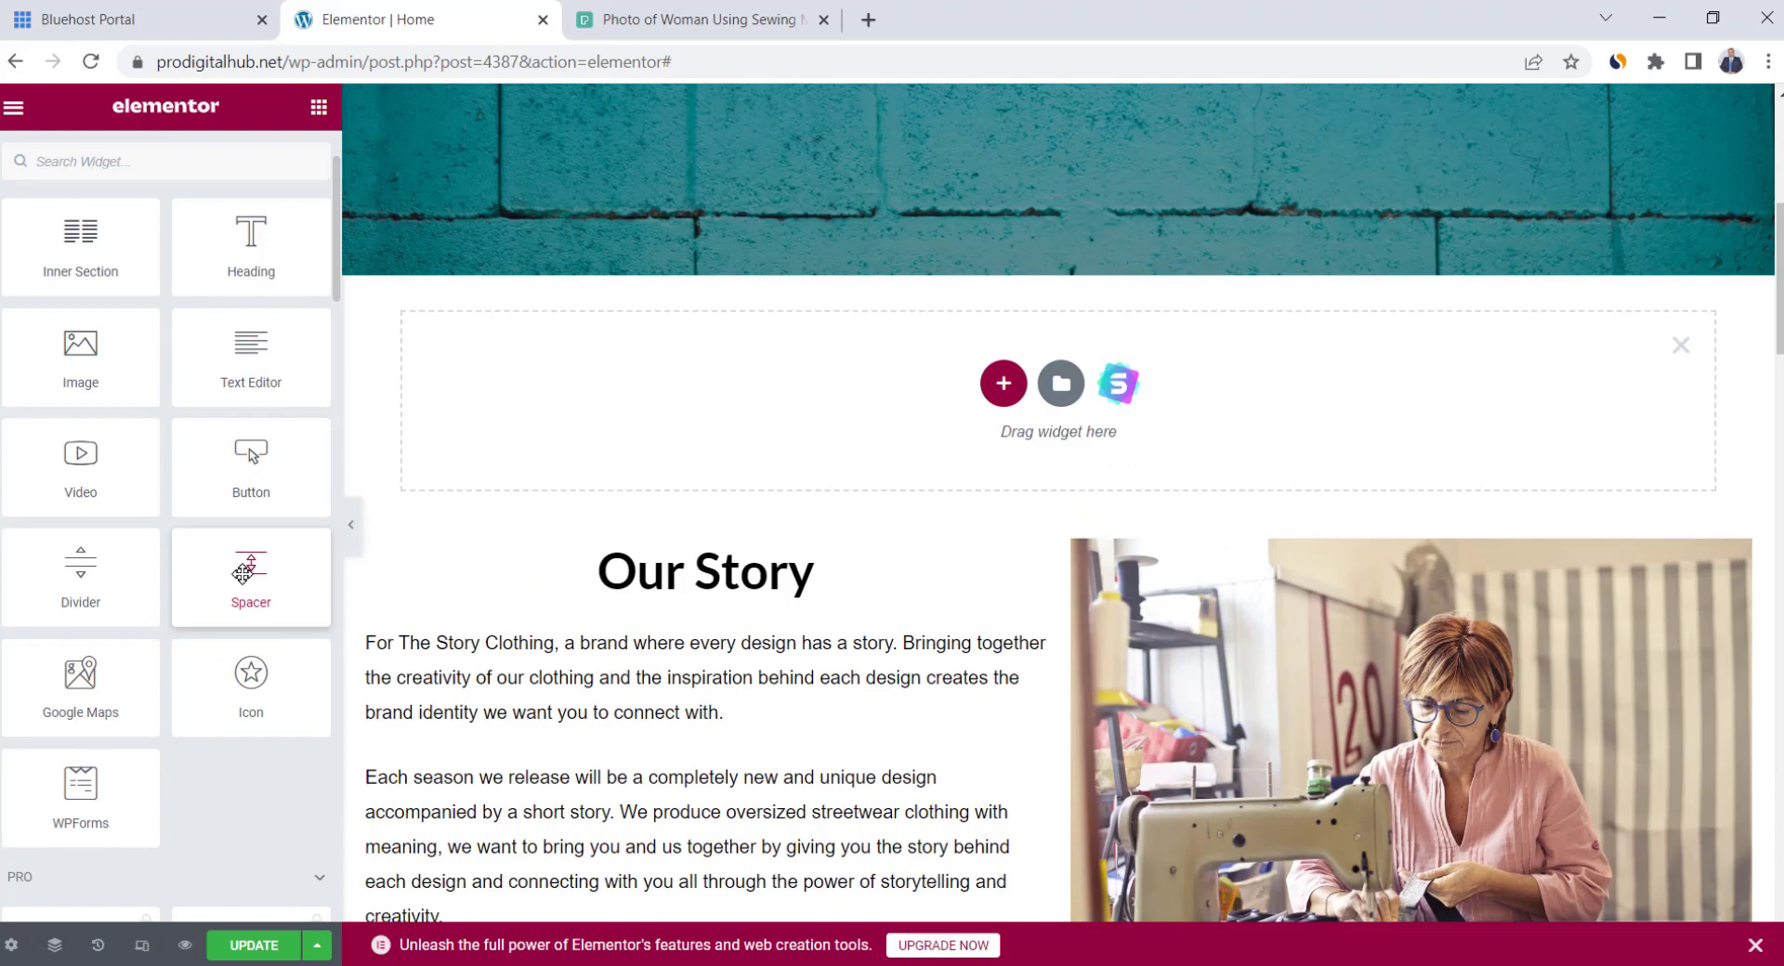
drag(252, 574, 927, 429)
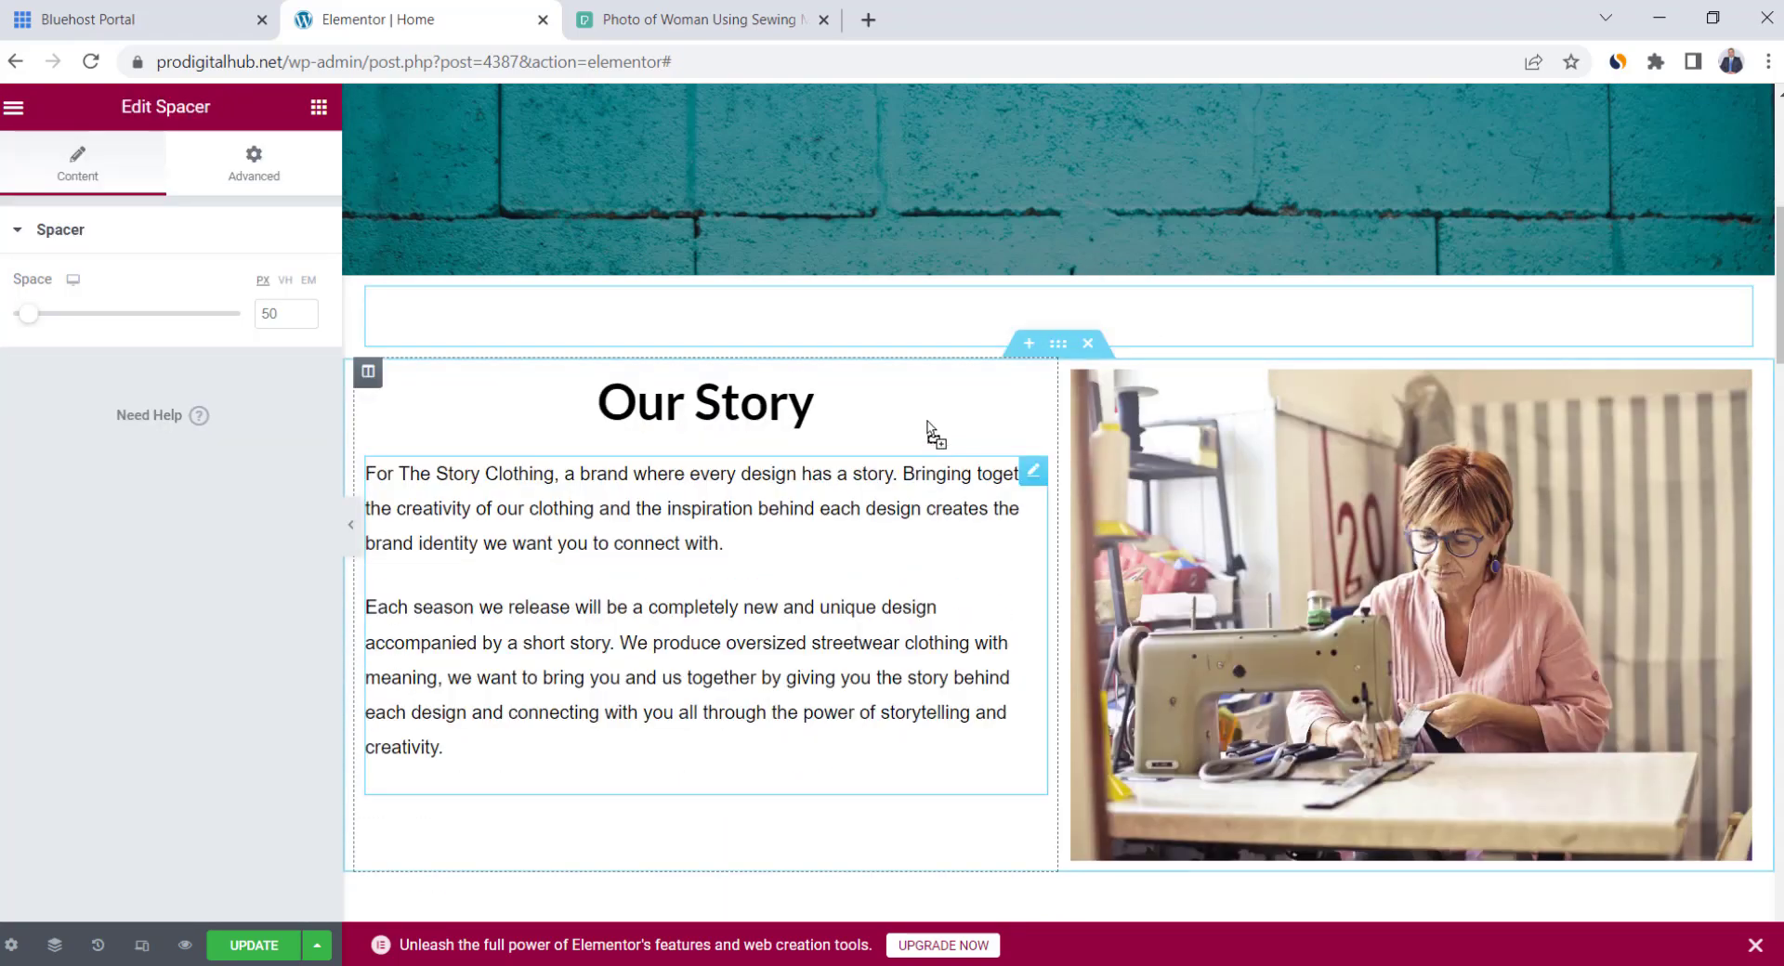
mouse_move(33, 313)
mouse_down()
mouse_move(136, 321)
mouse_move(26, 316)
mouse_up()
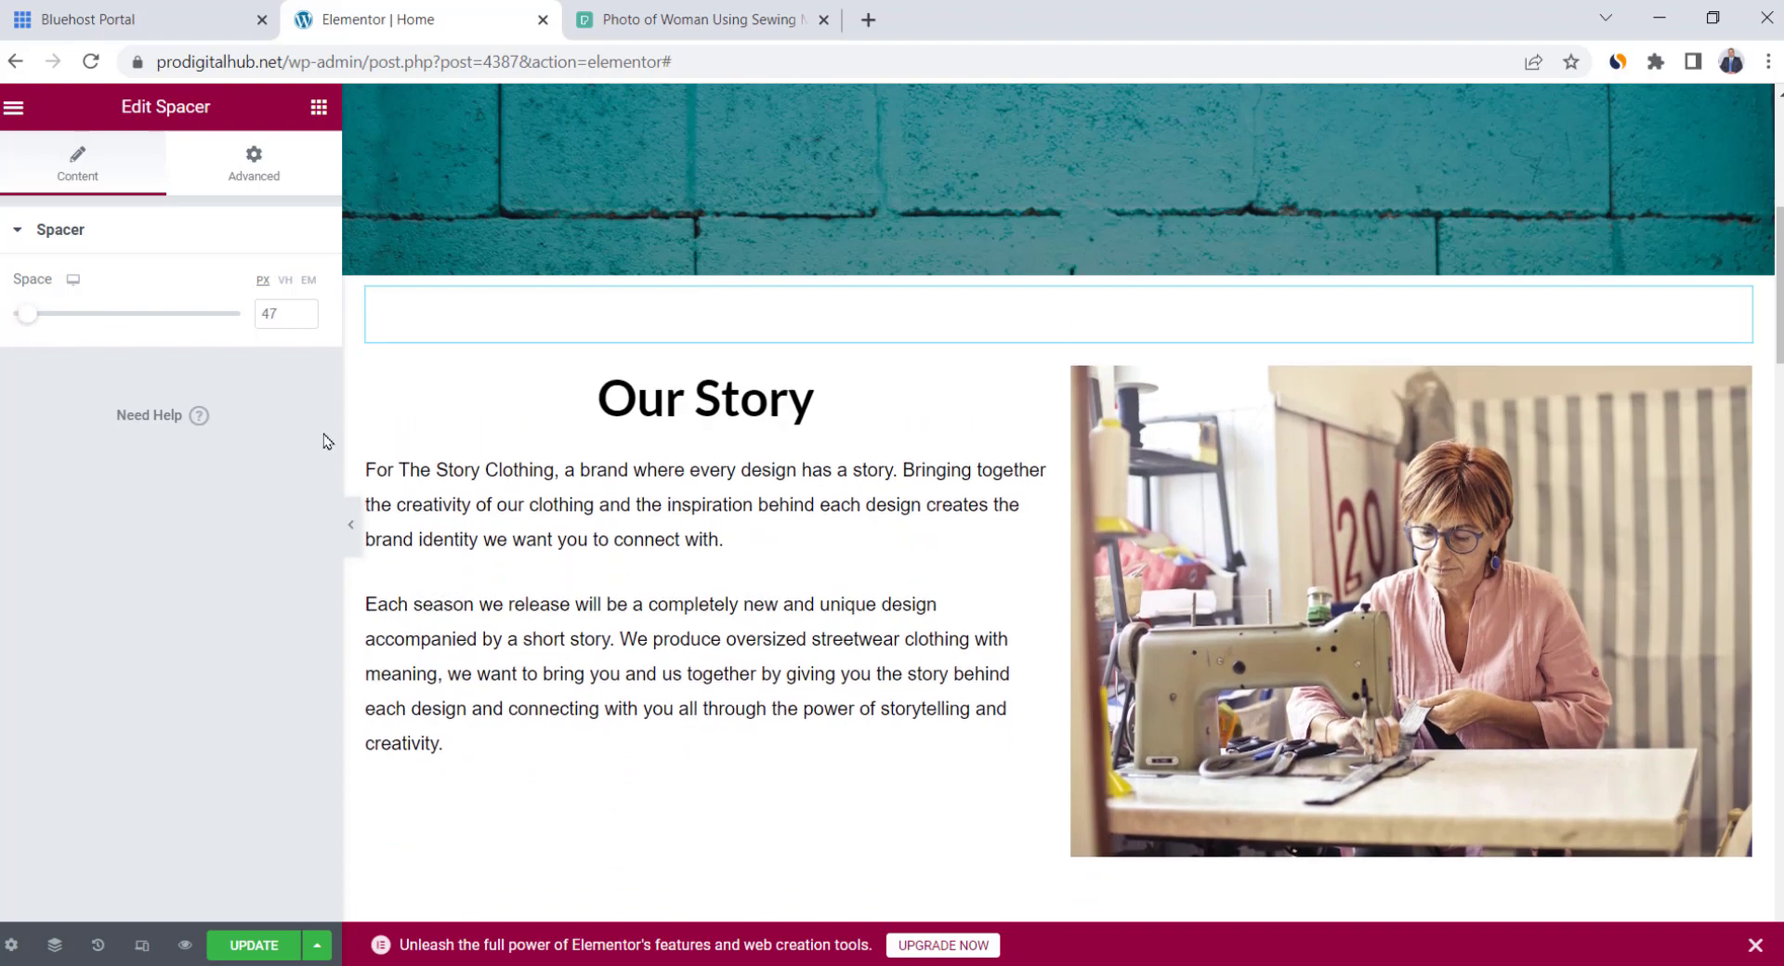
click(351, 523)
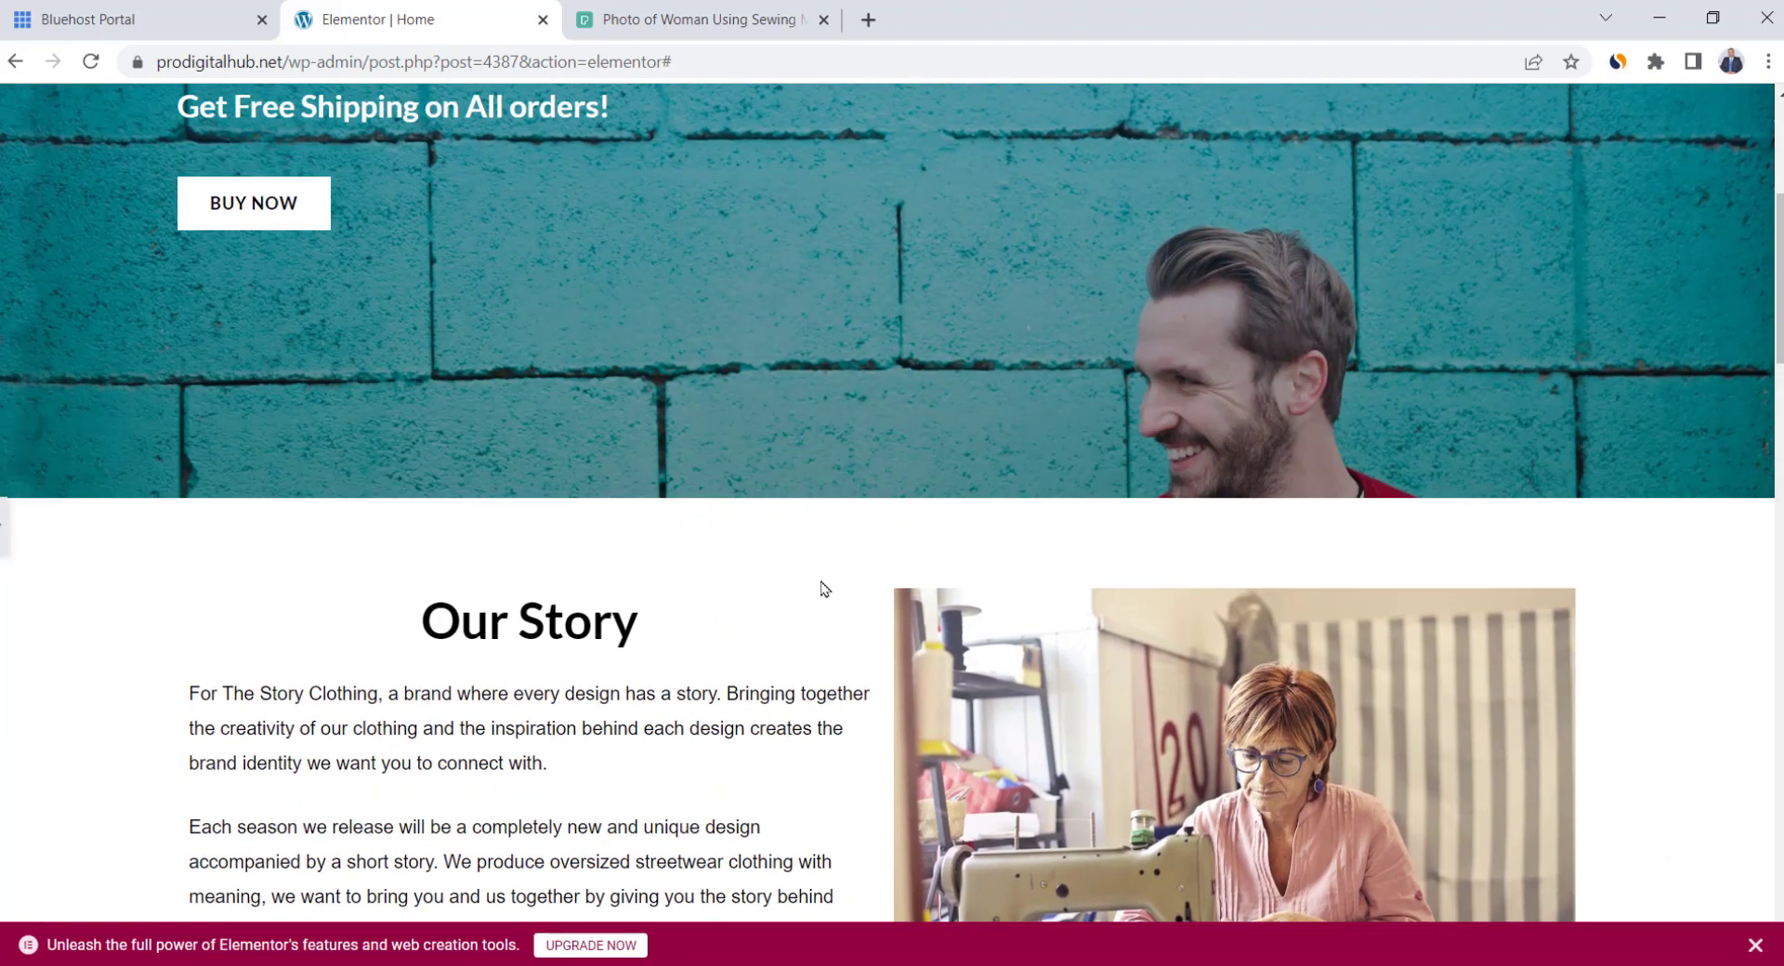
scroll(995, 403, down, 2)
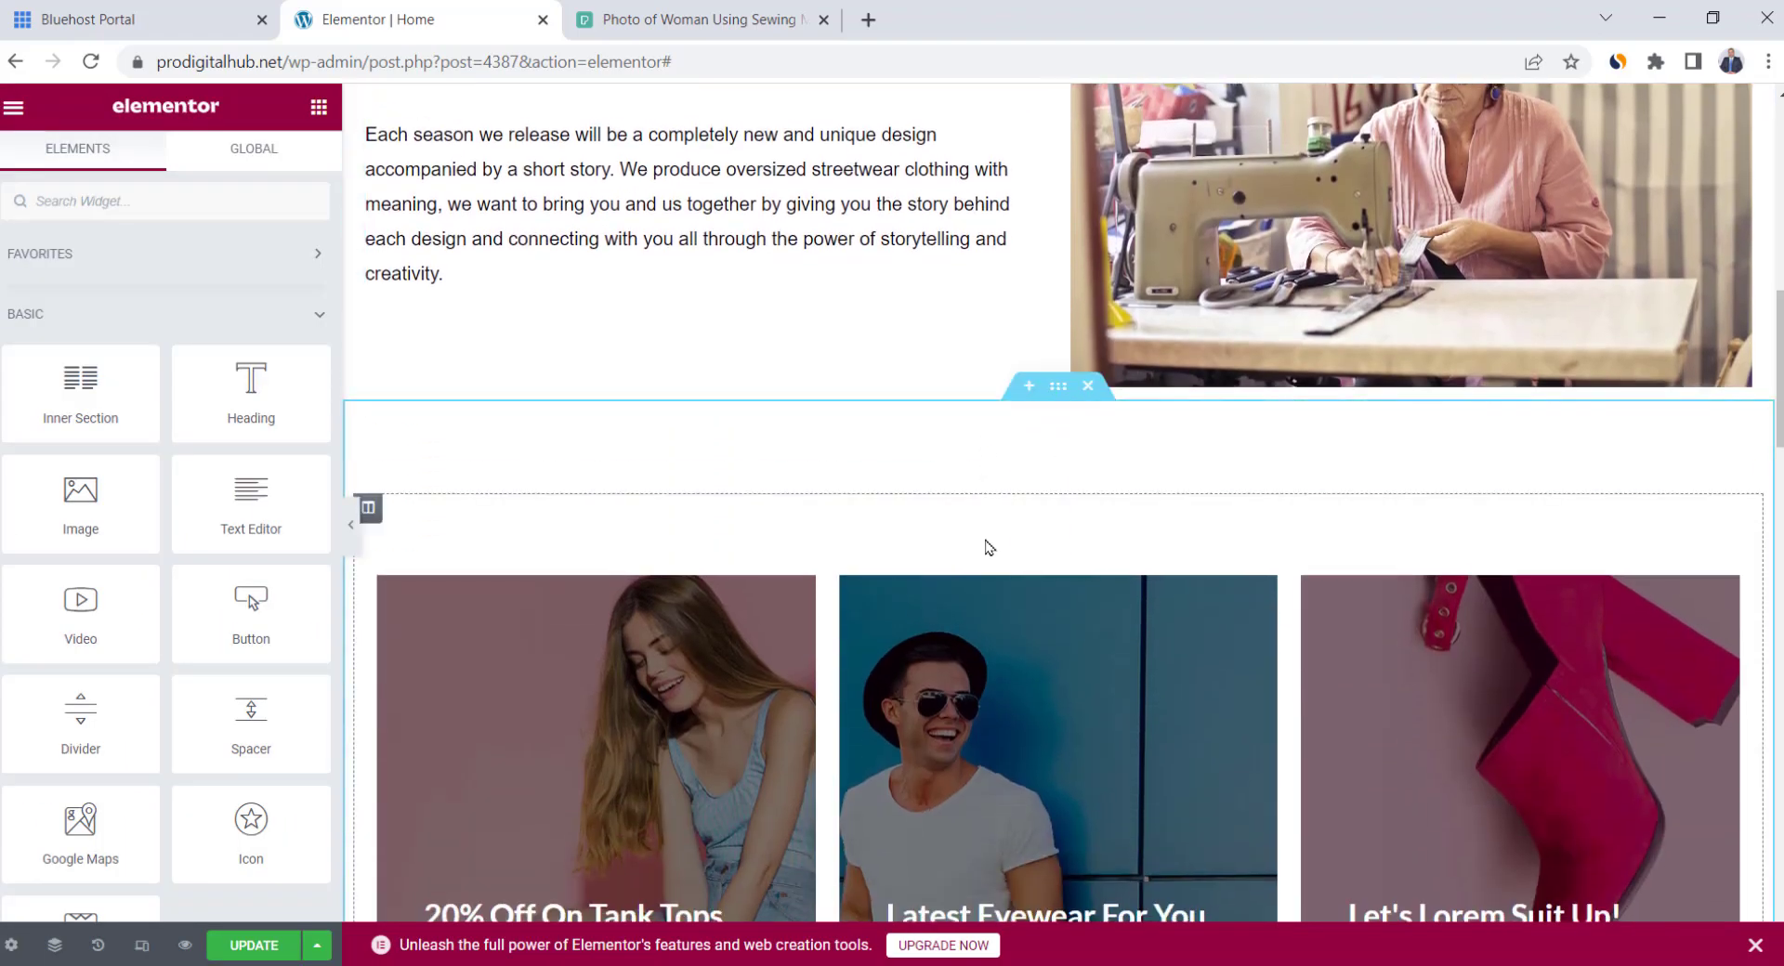
Set the first card column's background to the Blue-2 navy-suit photo
scroll(987, 547, down, 1)
scroll(988, 548, down, 1)
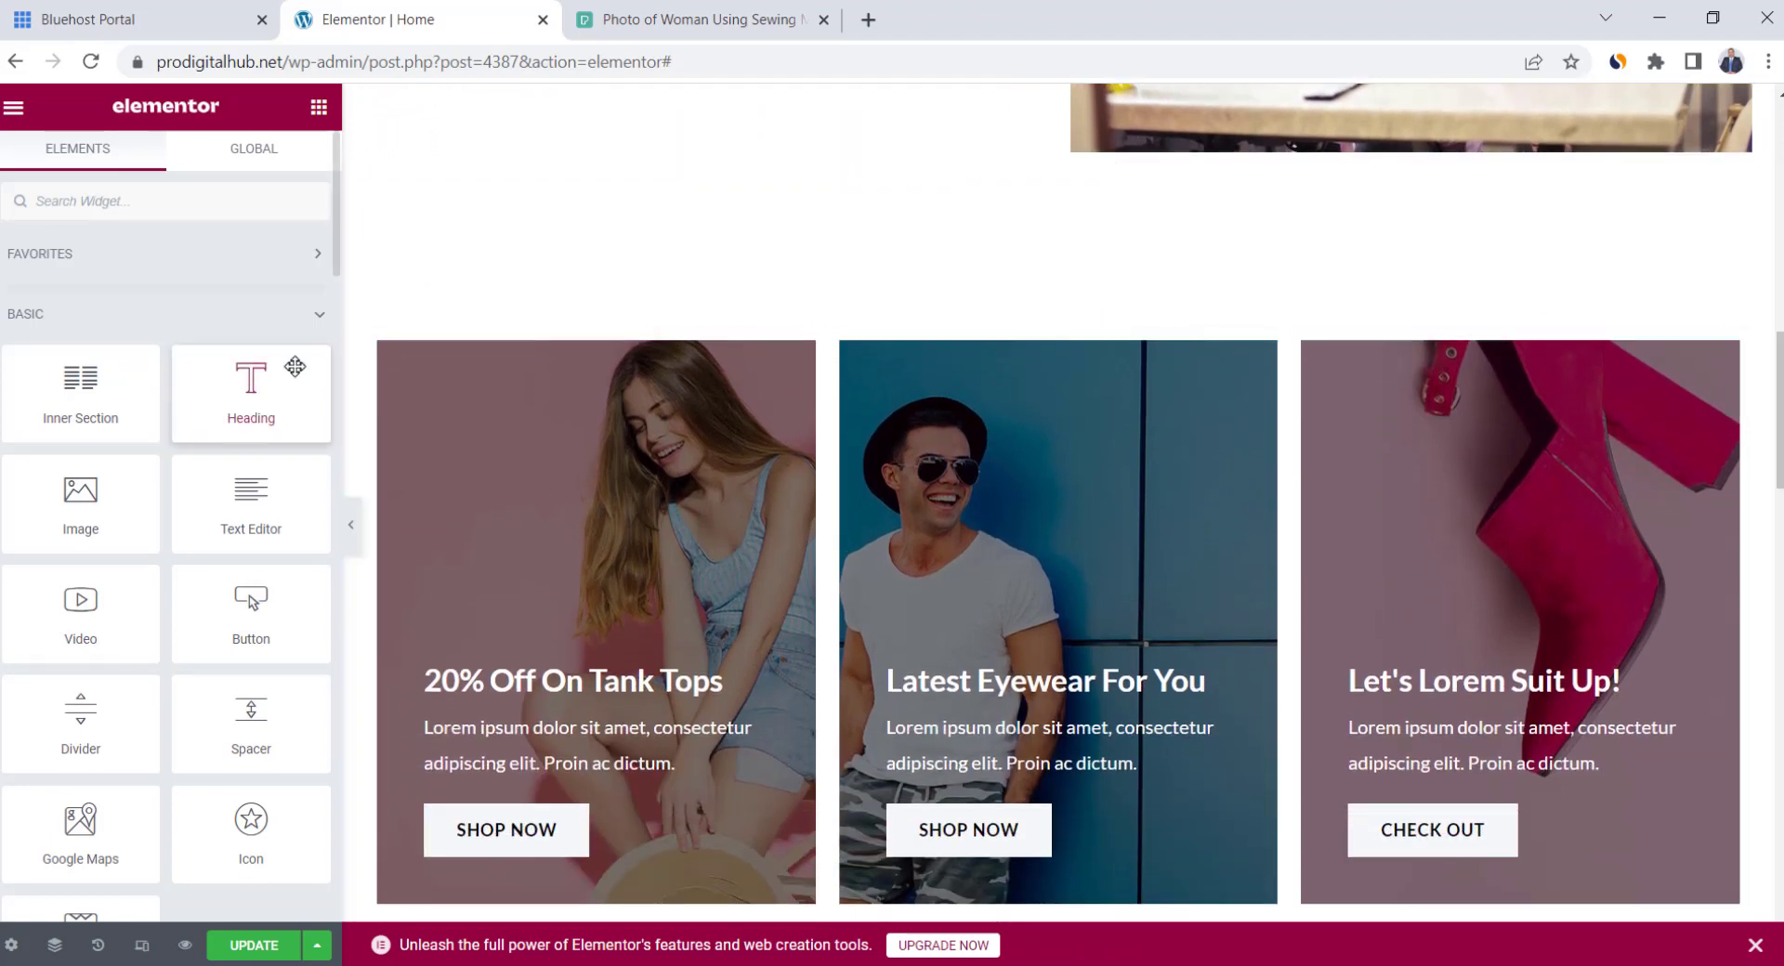
click(381, 346)
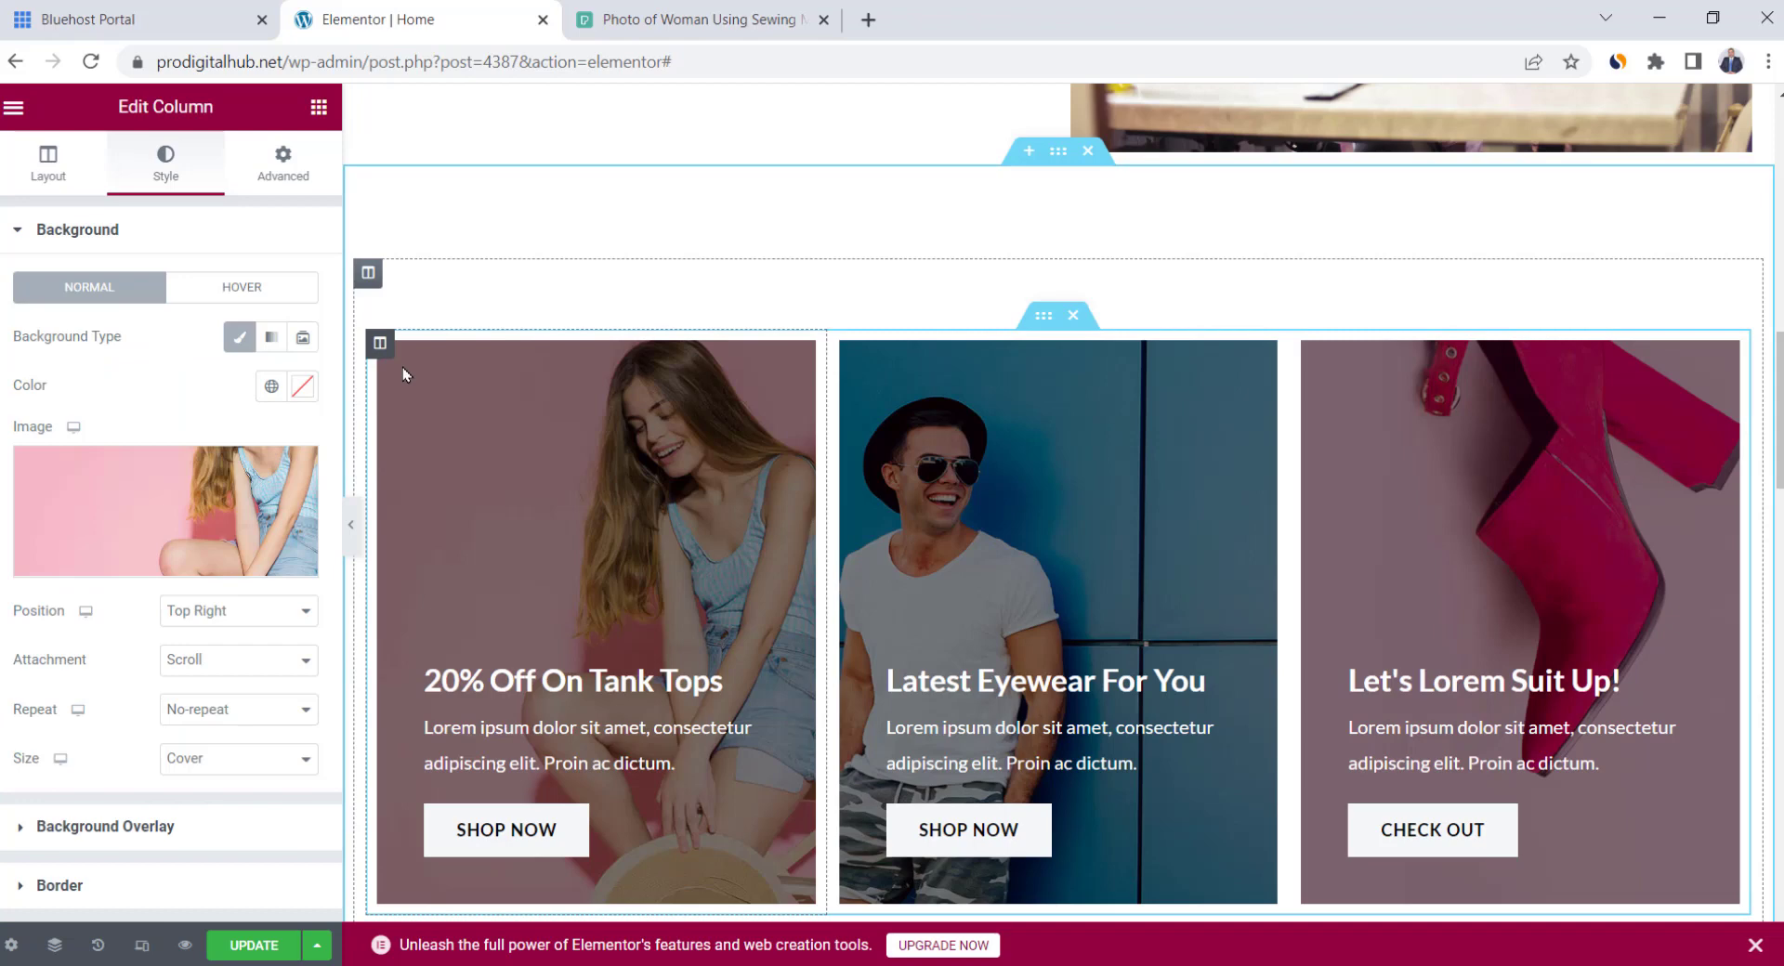
click(180, 478)
click(777, 599)
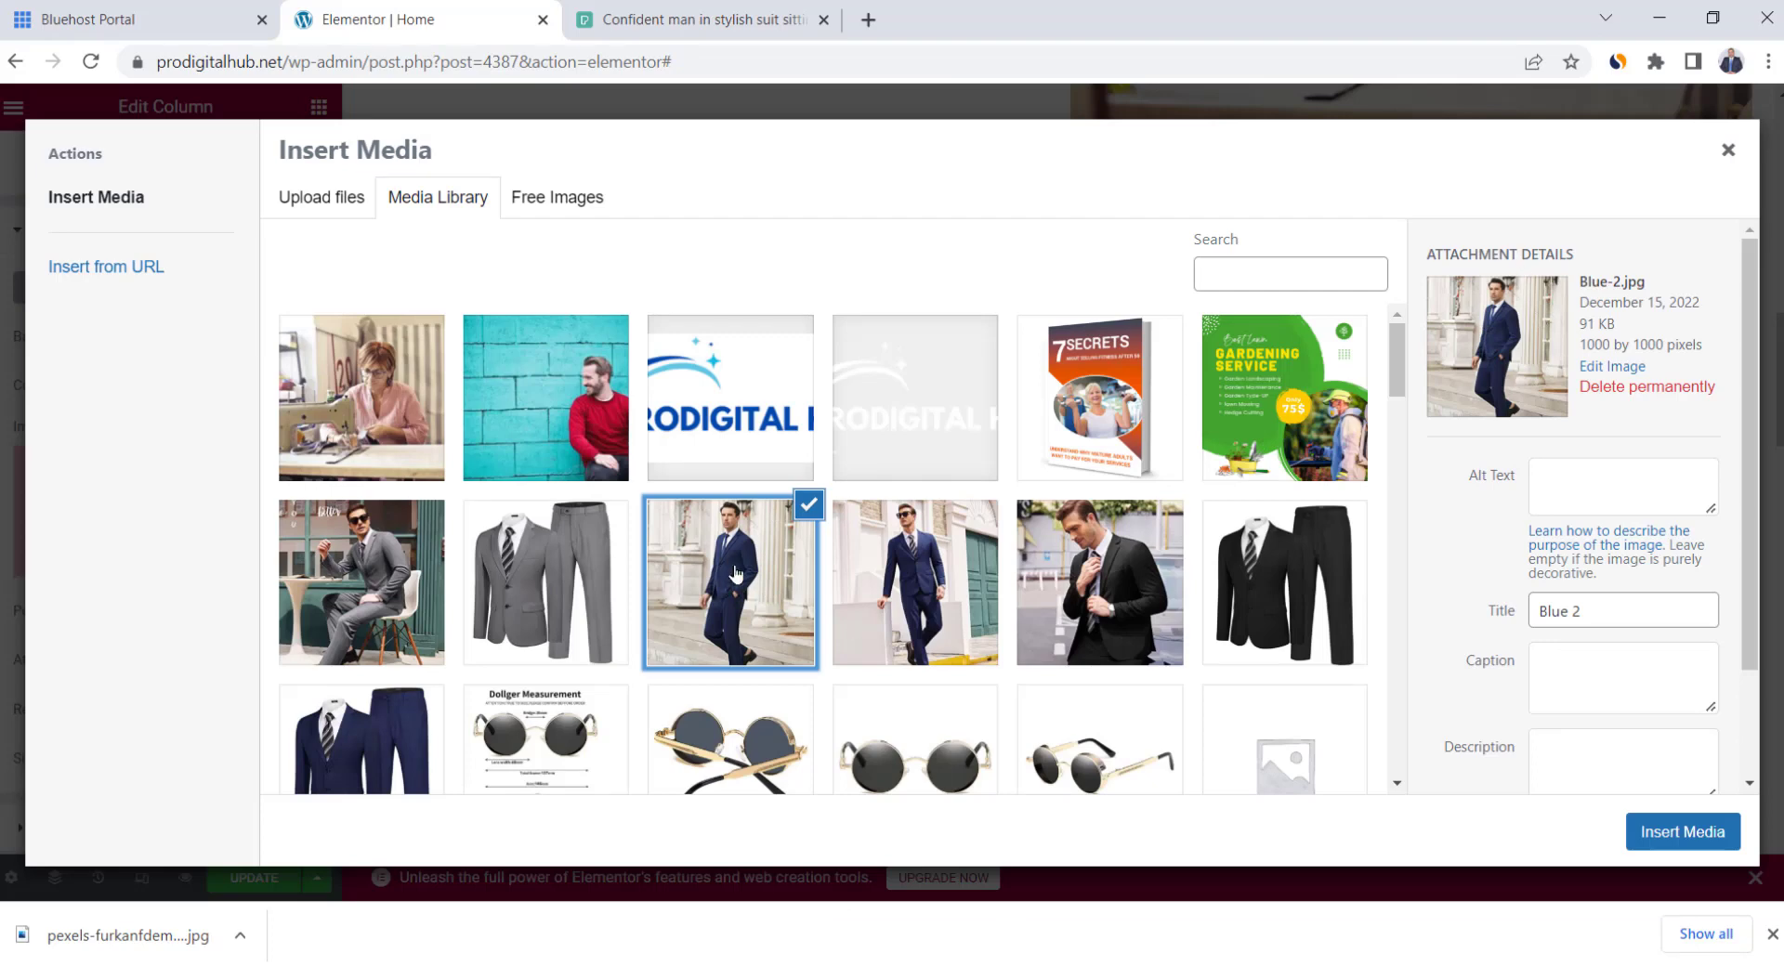
click(1699, 837)
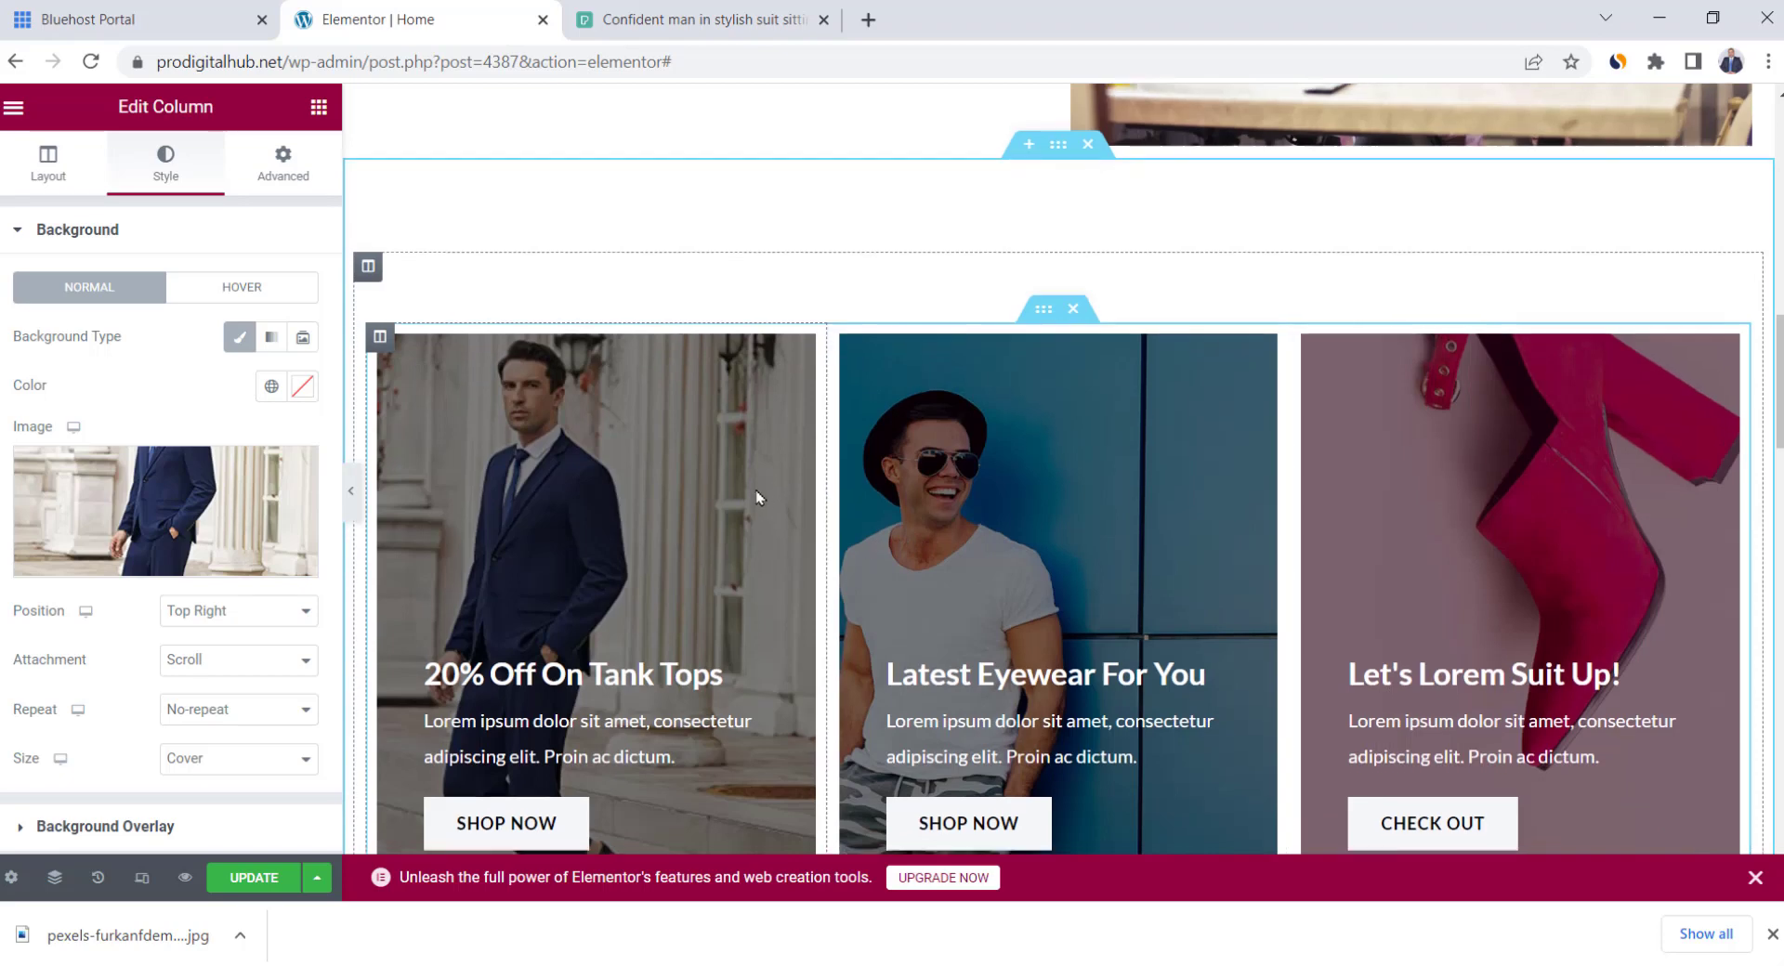
Retitle the first card 'Suits' and select its description text
scroll(755, 489, down, 1)
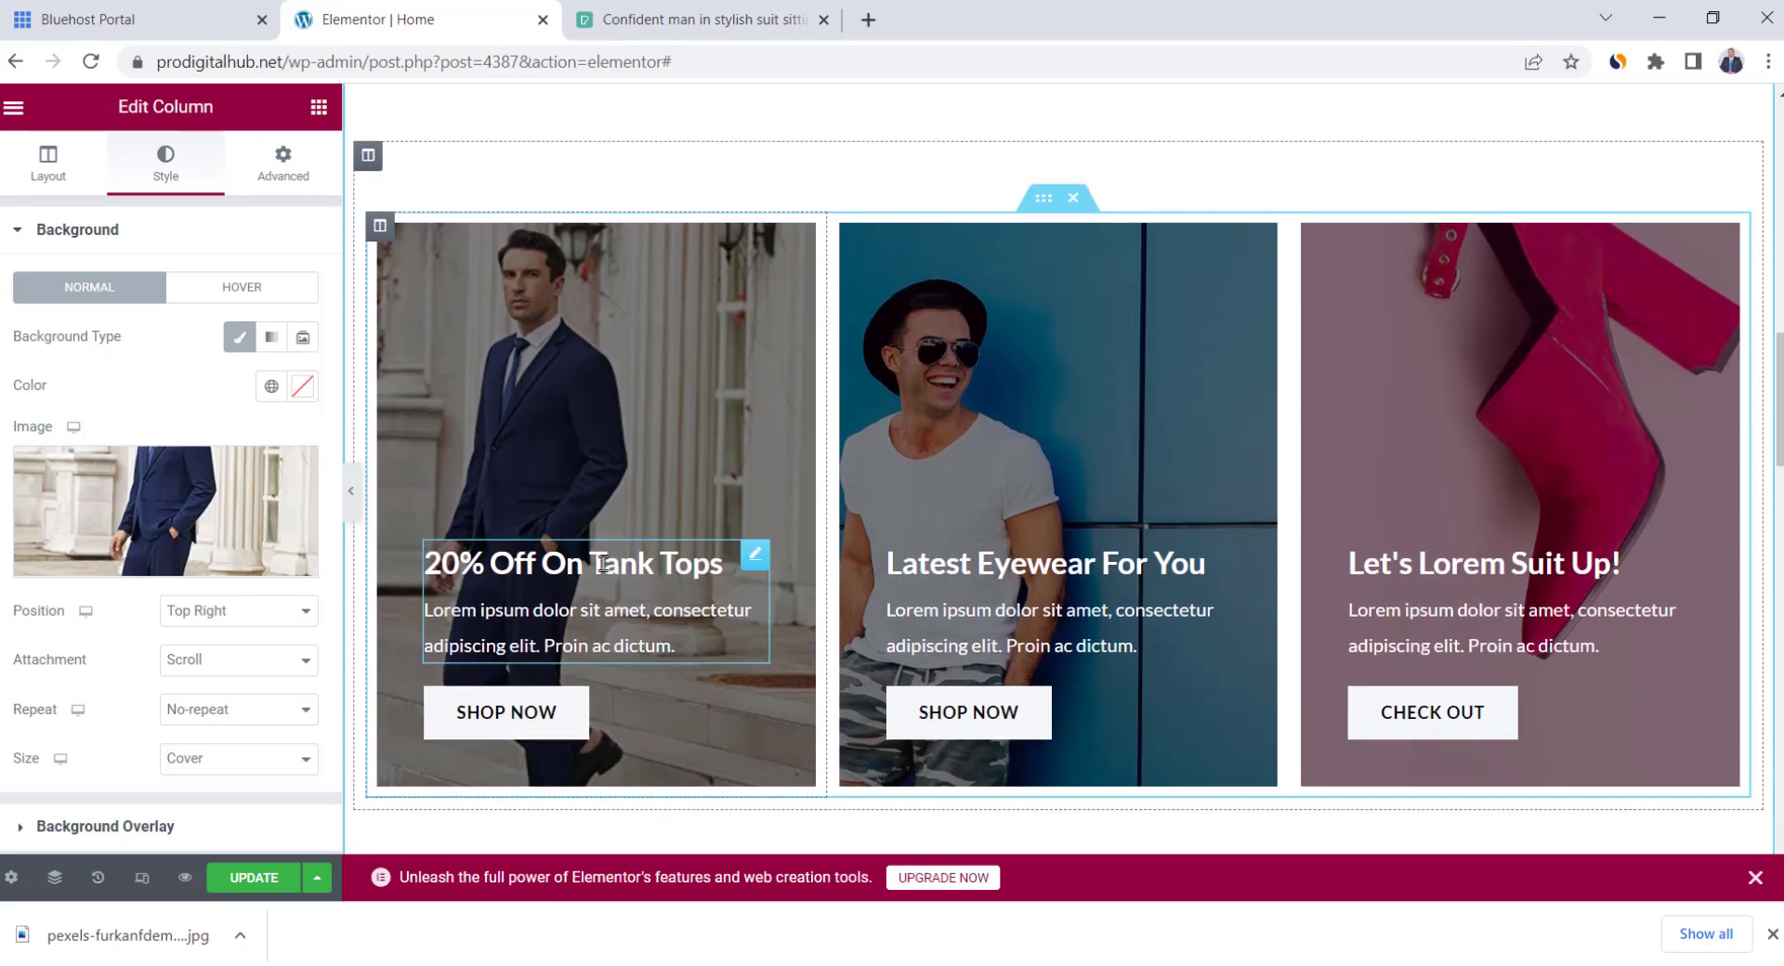
triple_click(602, 564)
text(Suits)
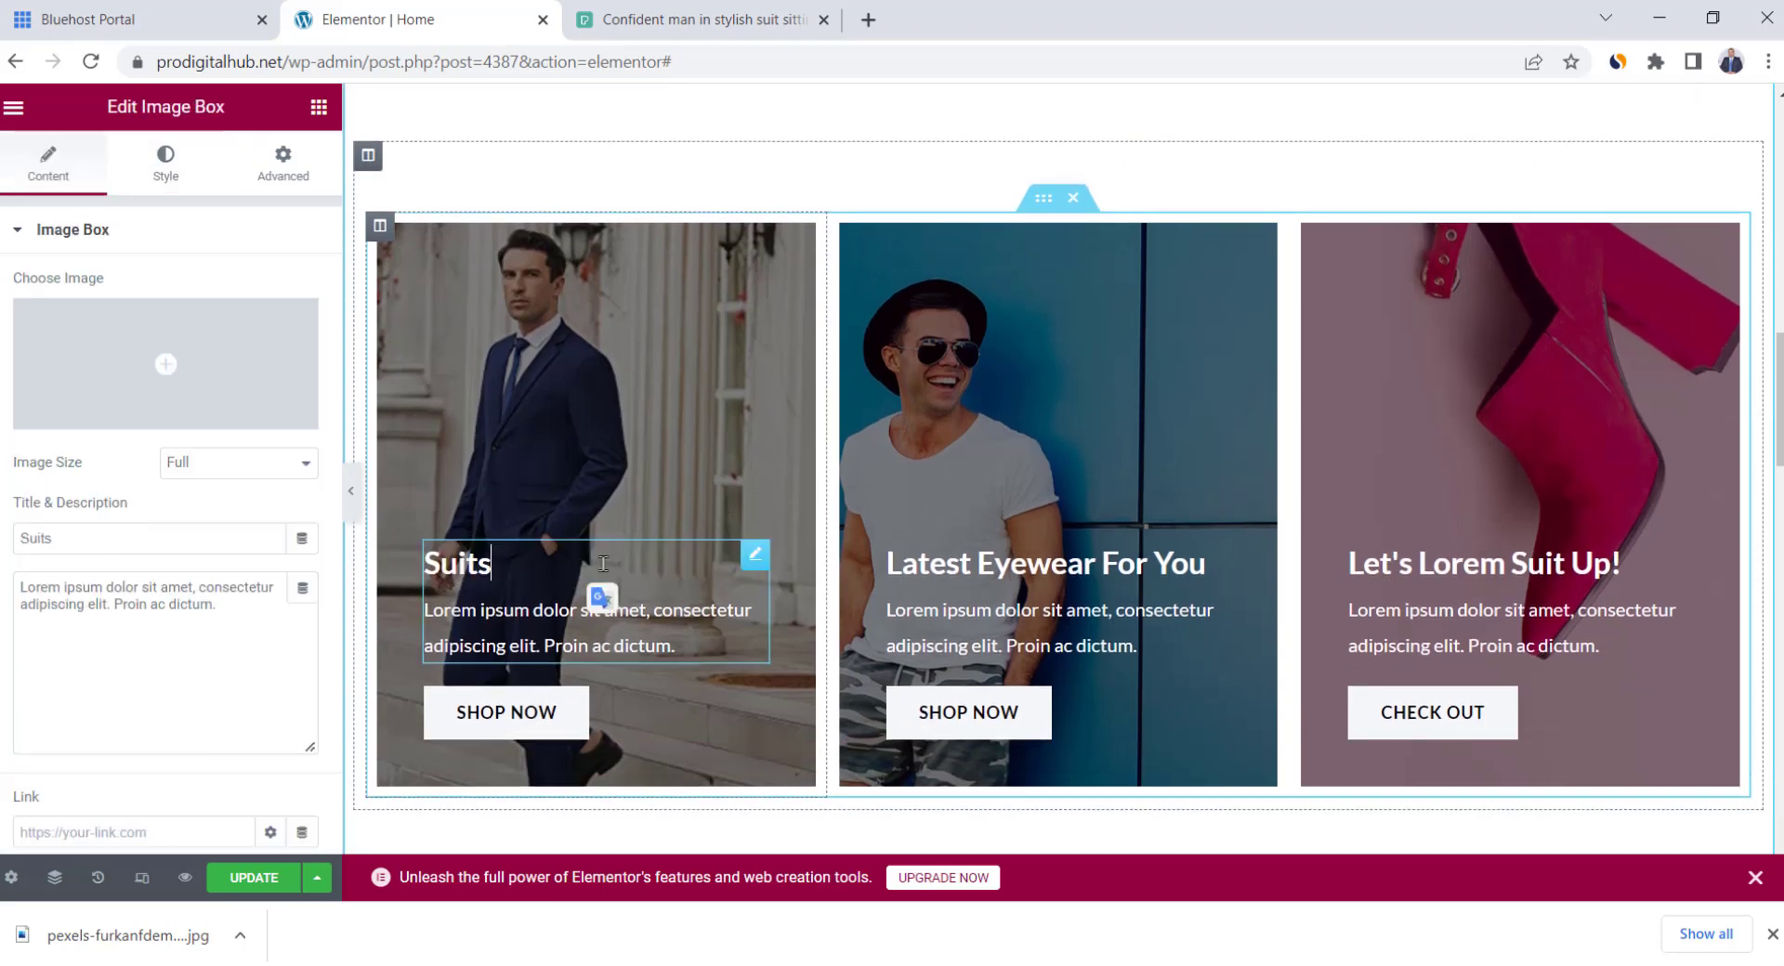
click(671, 646)
drag(686, 648, 421, 618)
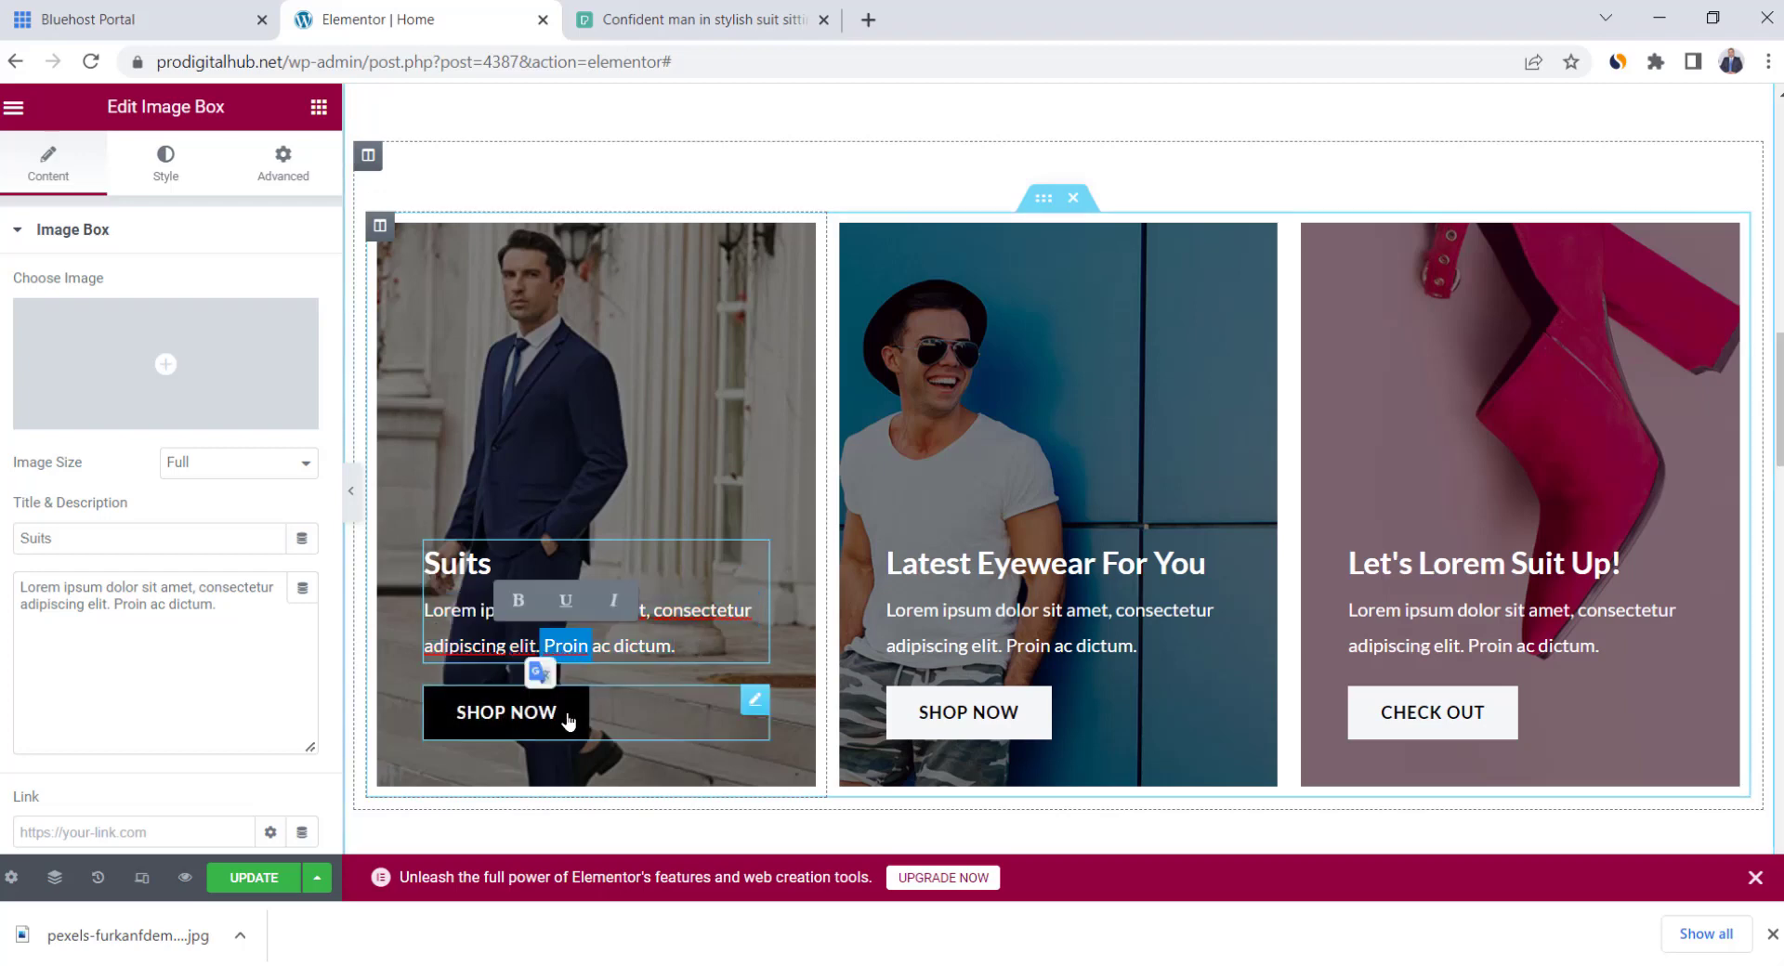
click(755, 702)
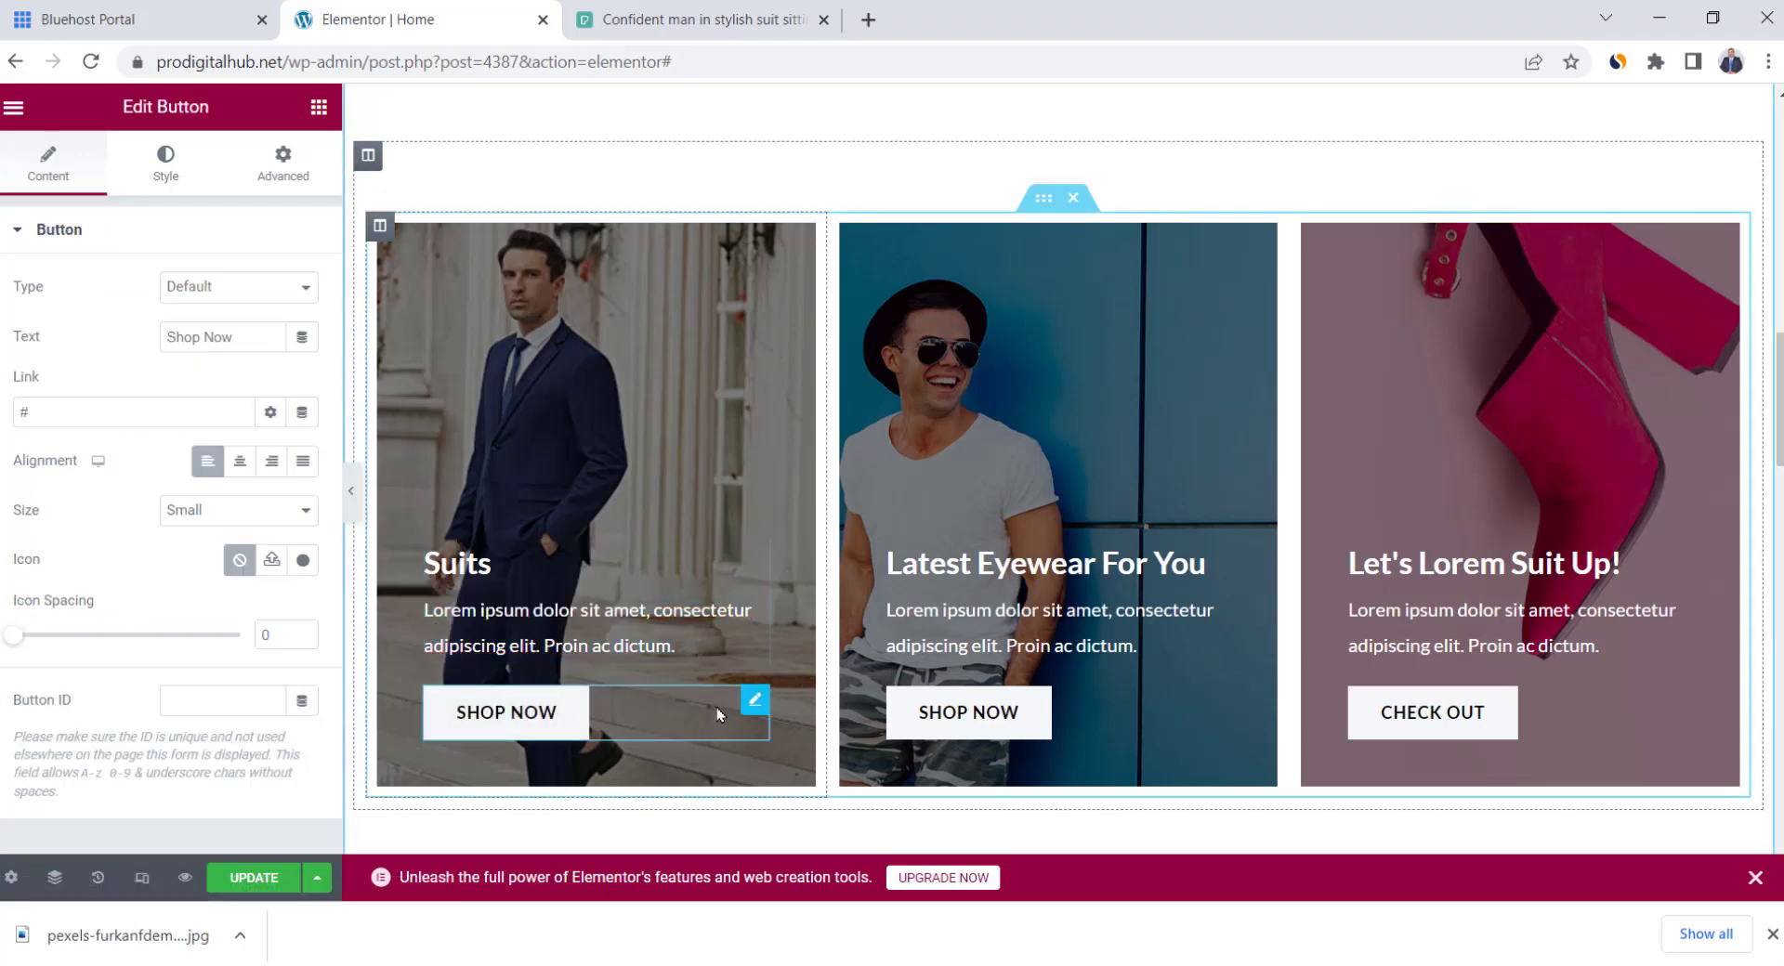
Clear the button's # link and copy the Suits category page URL from Products > Categories
click(78, 417)
key(BackSpace)
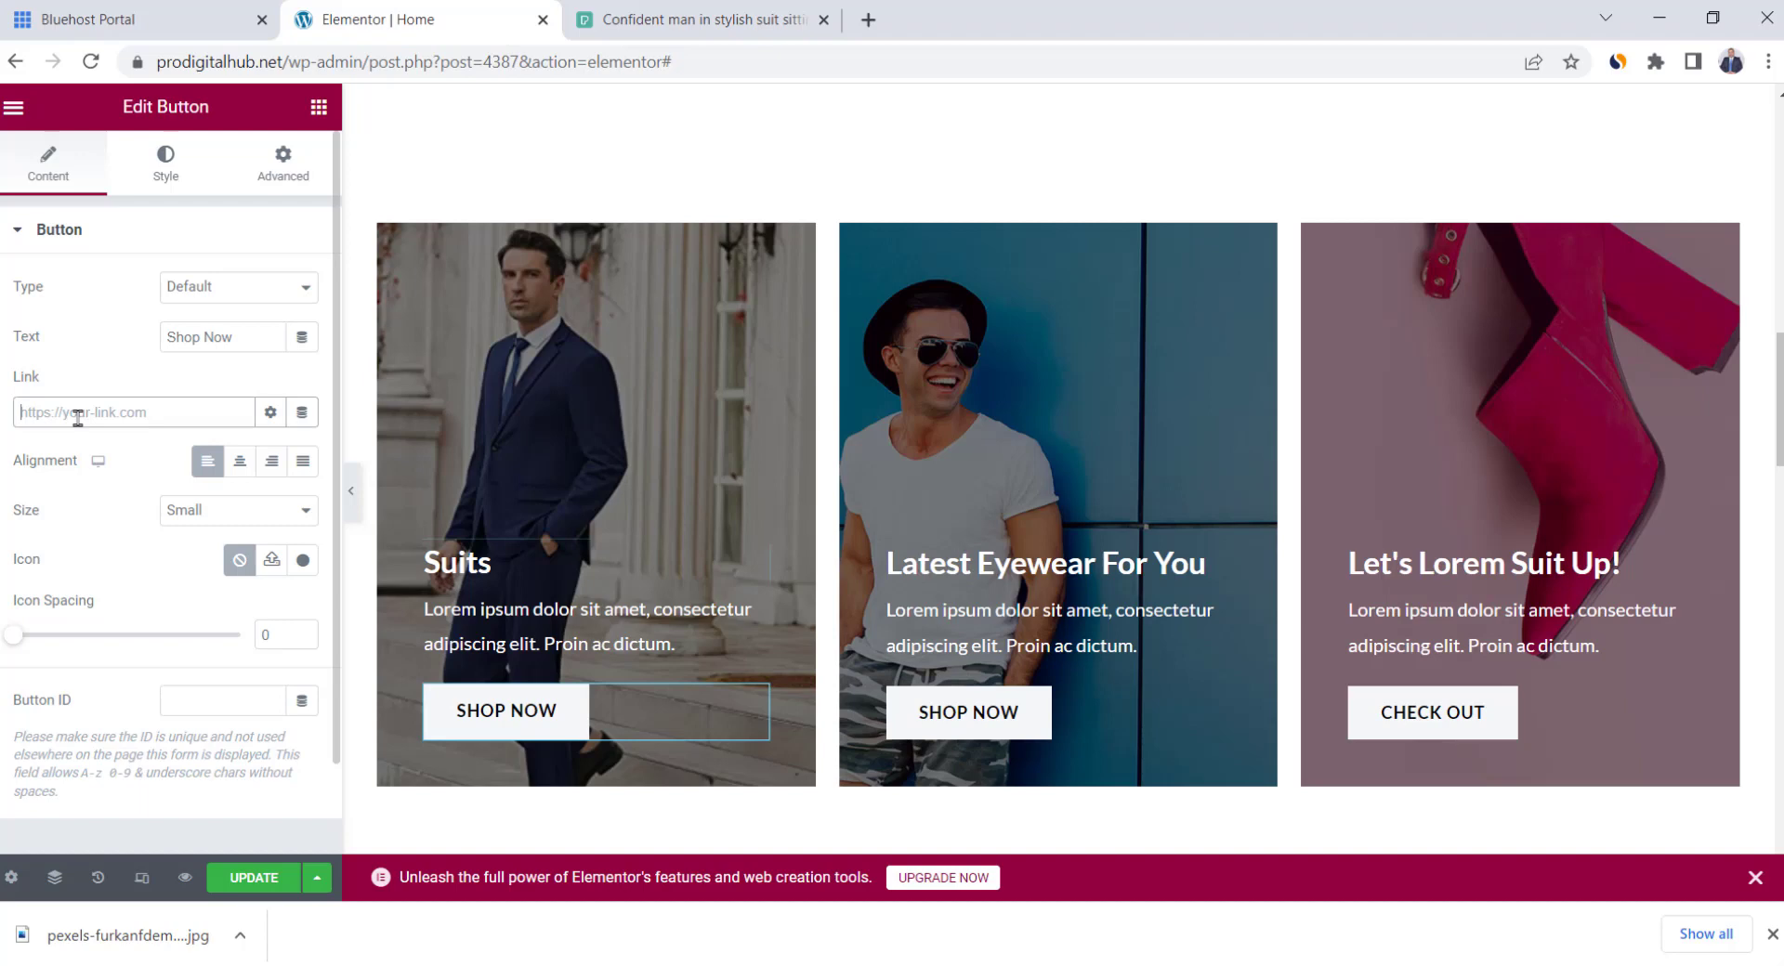
click(1773, 935)
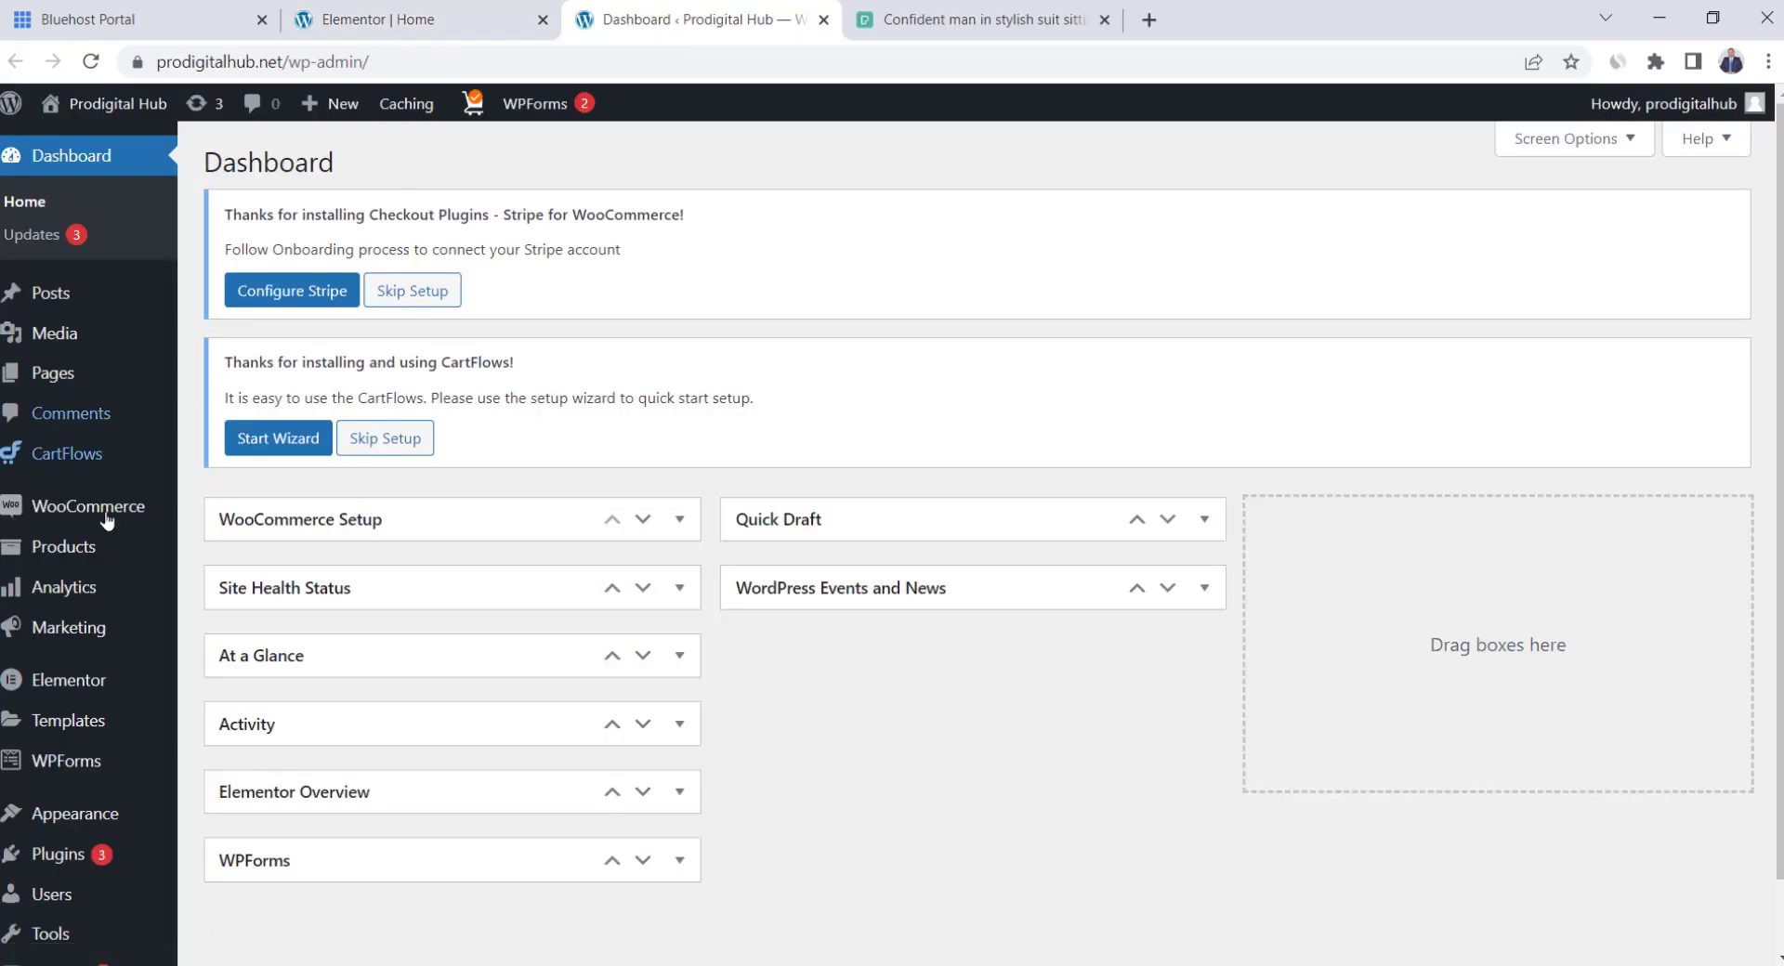
mouse_move(73, 562)
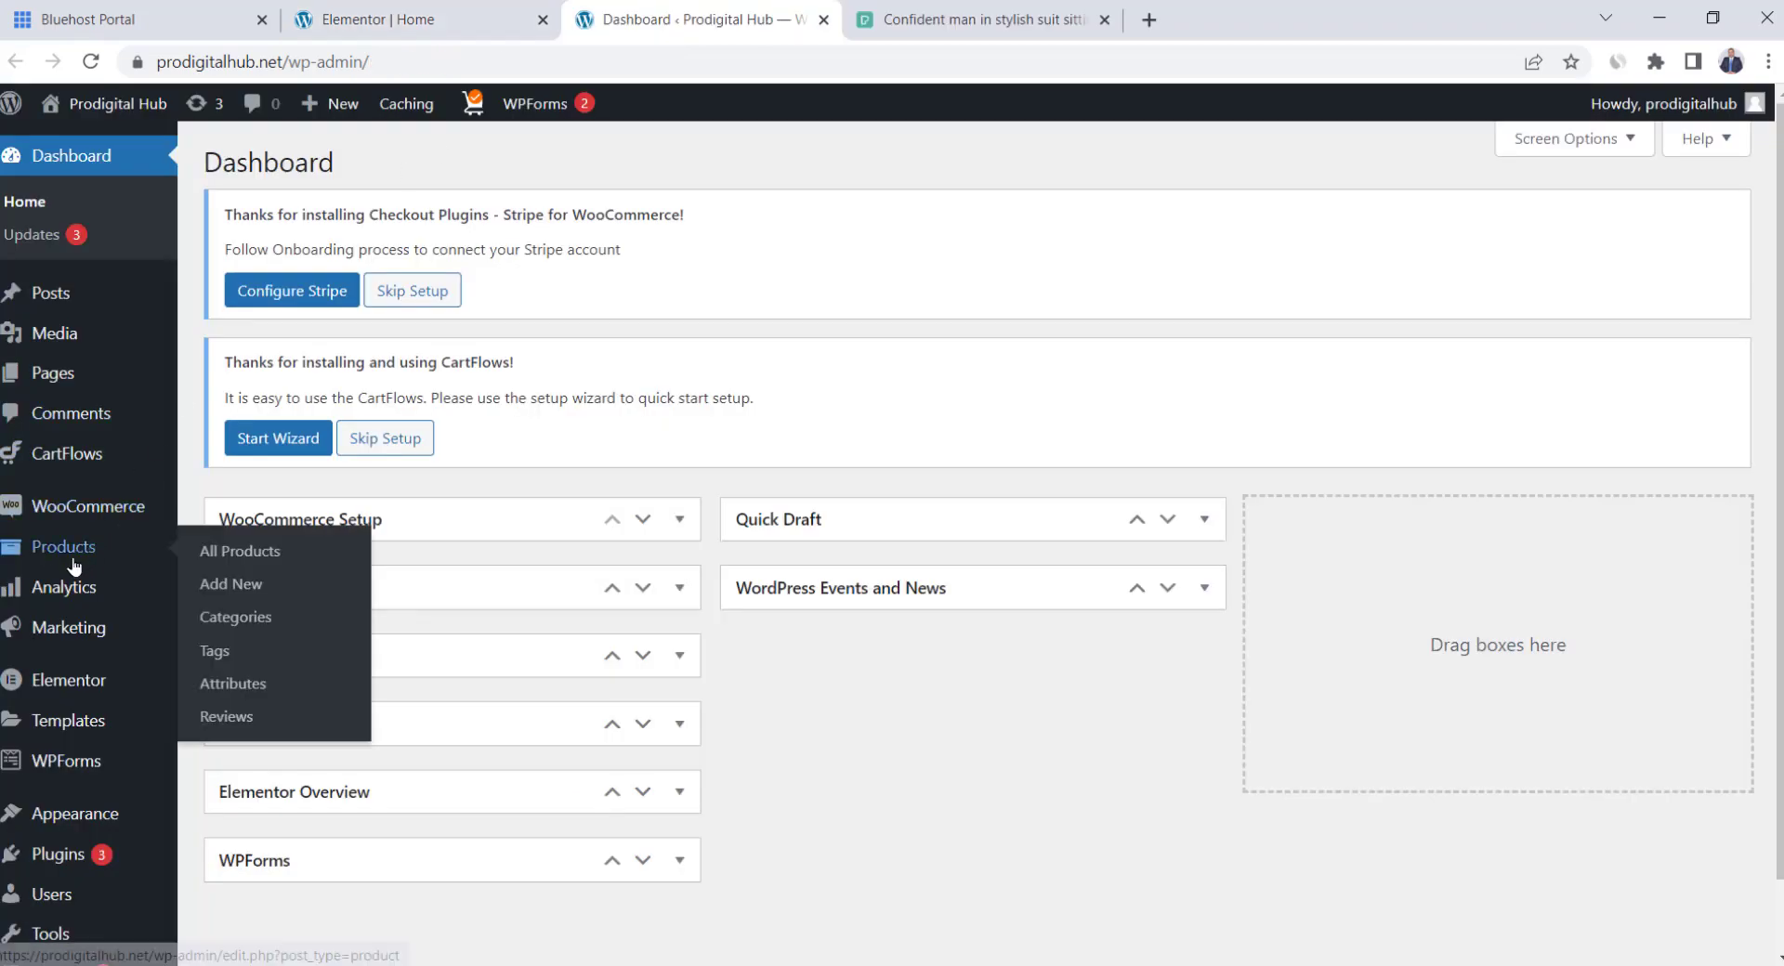
click(242, 619)
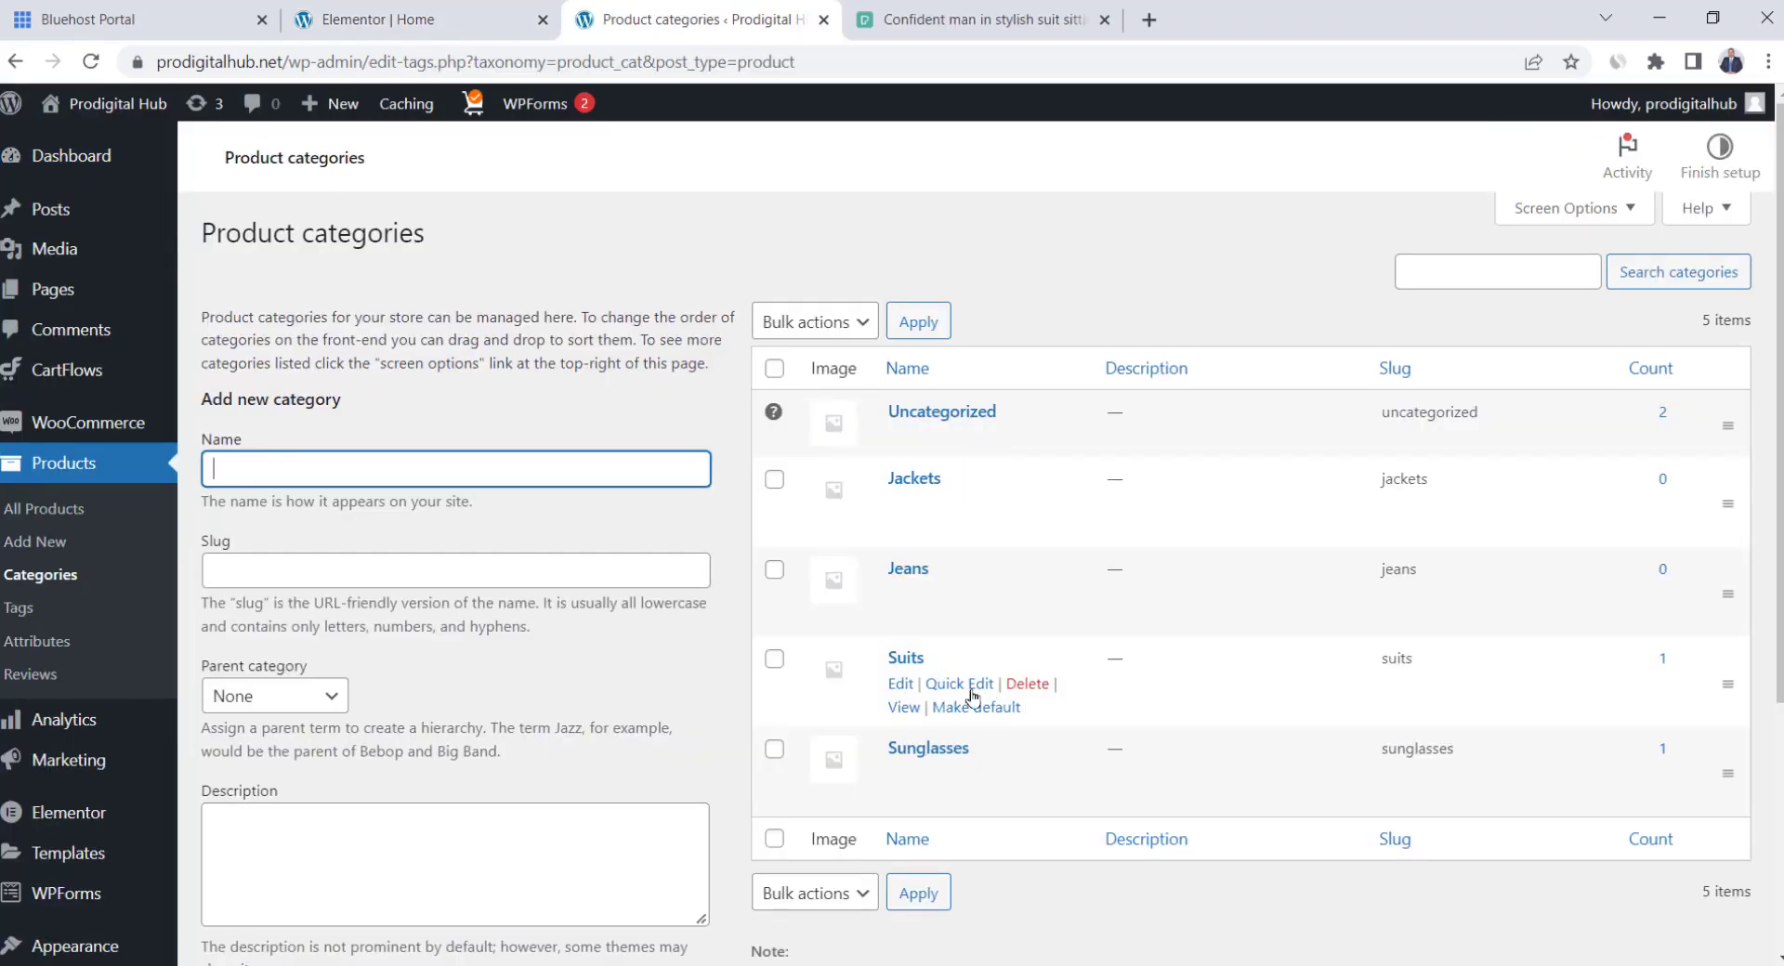
click(905, 708)
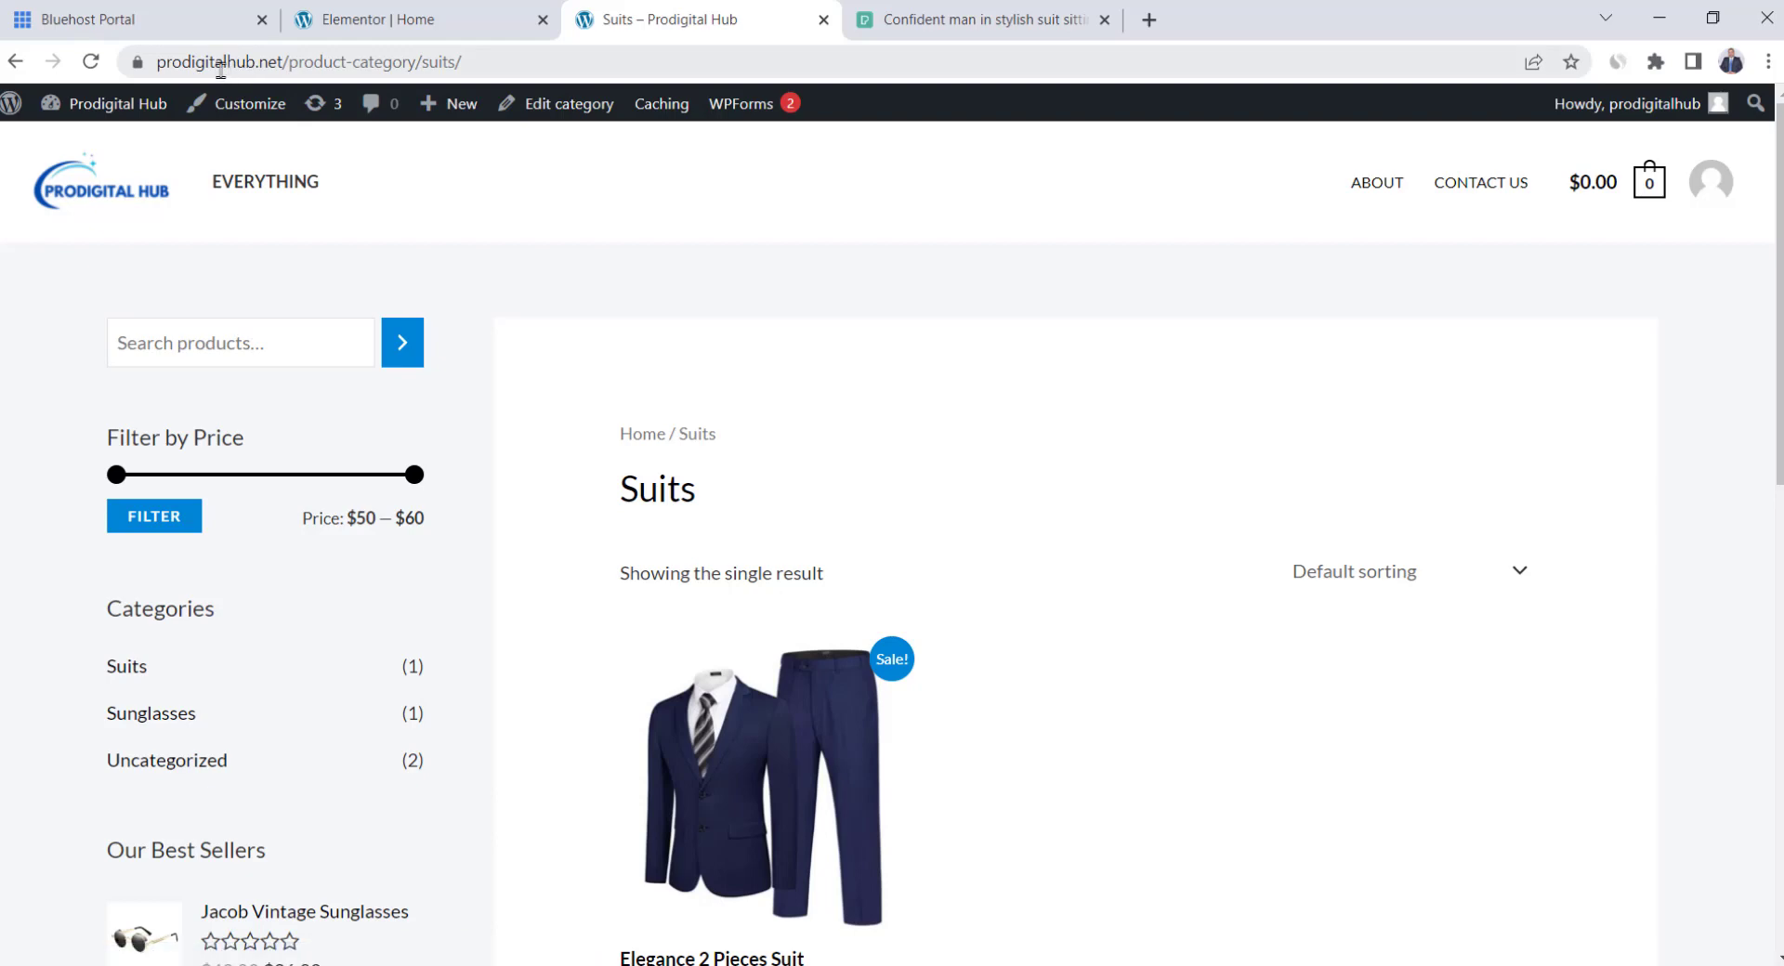
click(217, 68)
key(ctrl+c)
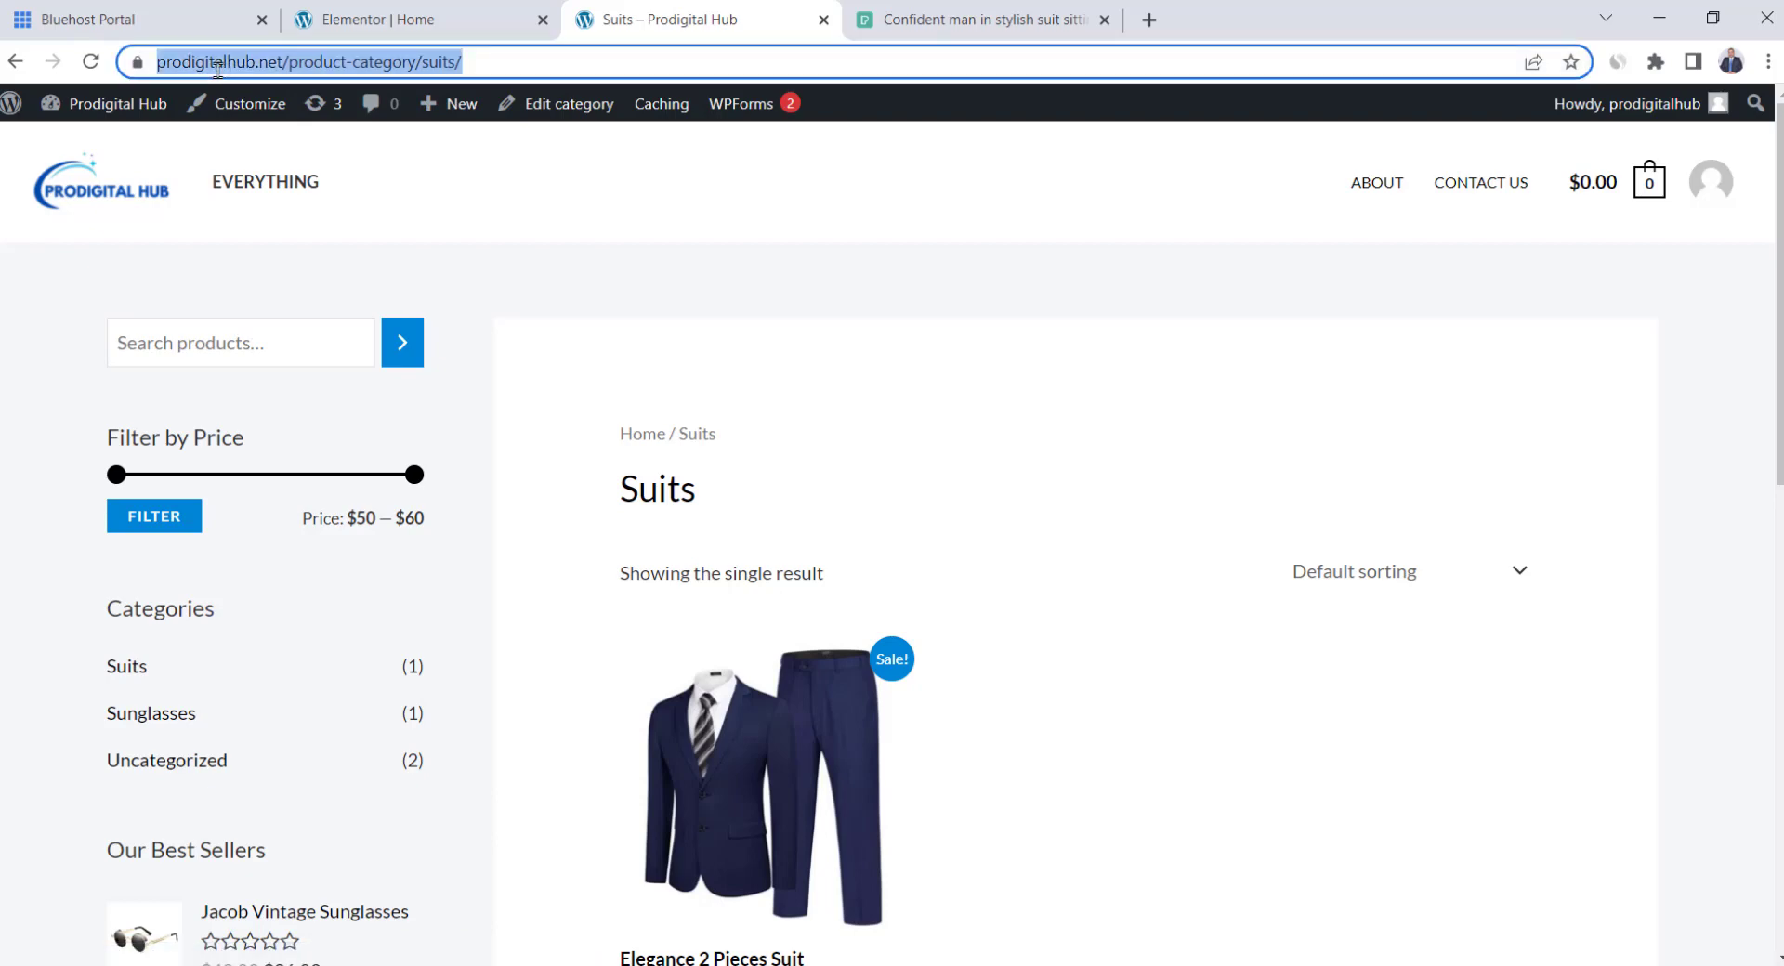
Paste the prodigitalhub.net/product-category/suits/ URL into the Shop Now button link
click(465, 15)
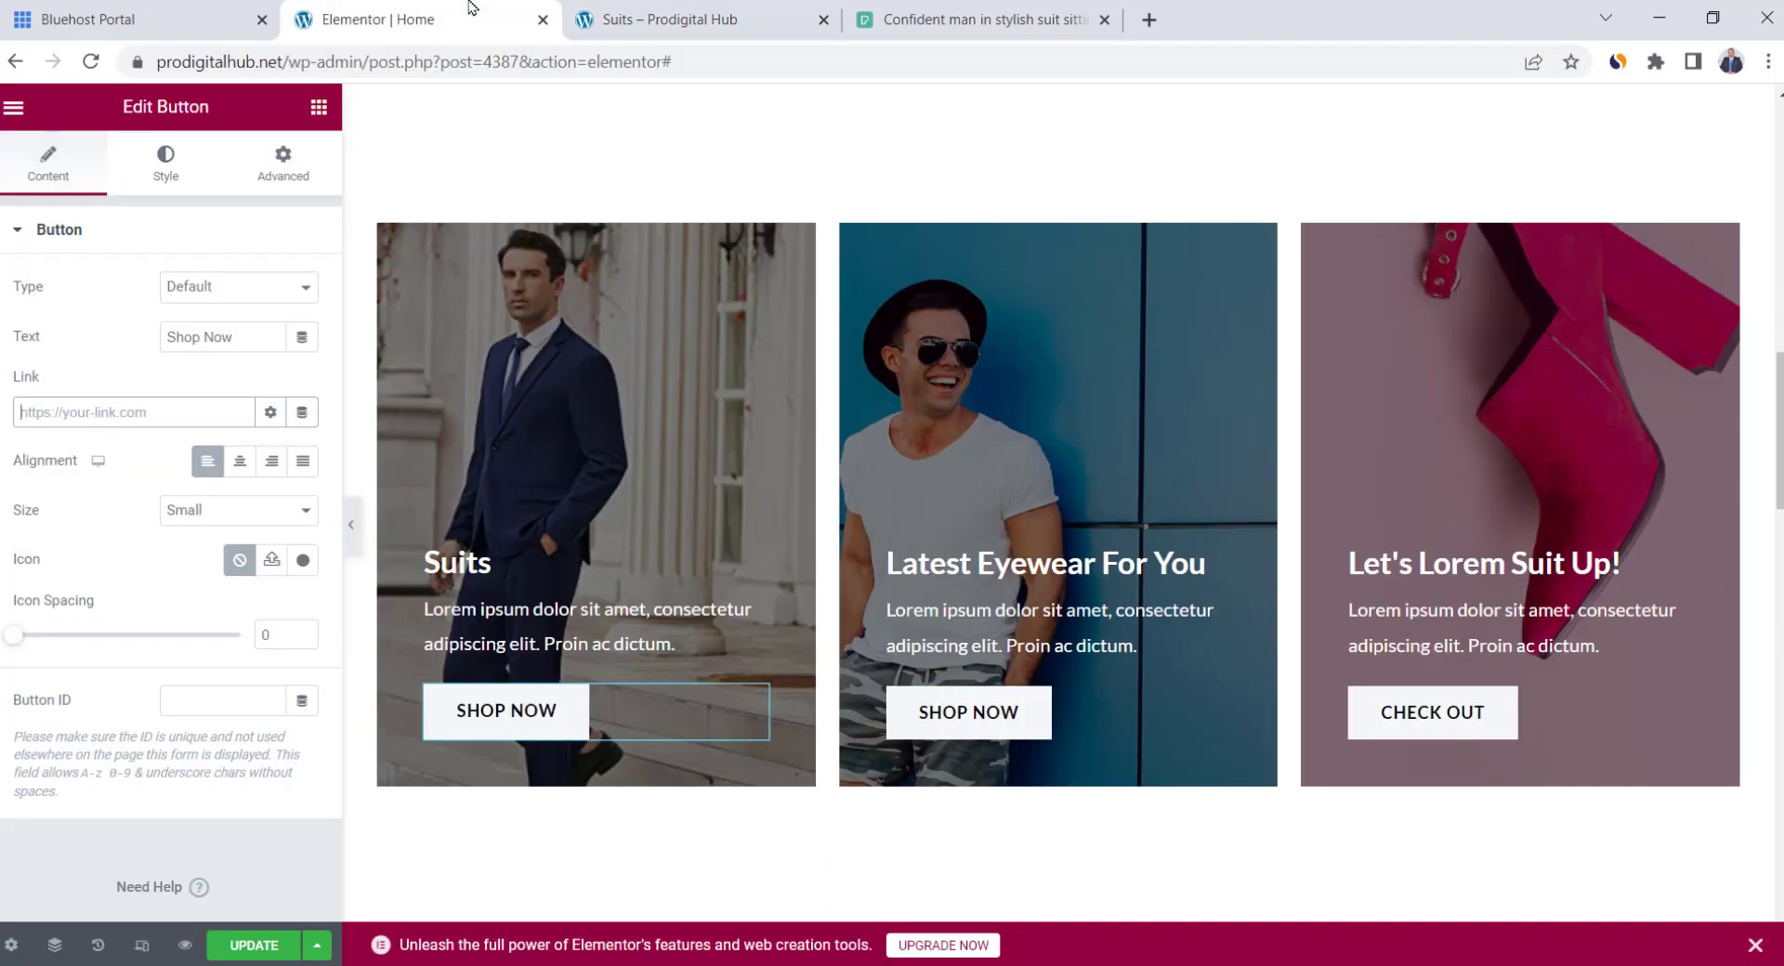
click(196, 412)
key(ctrl+v)
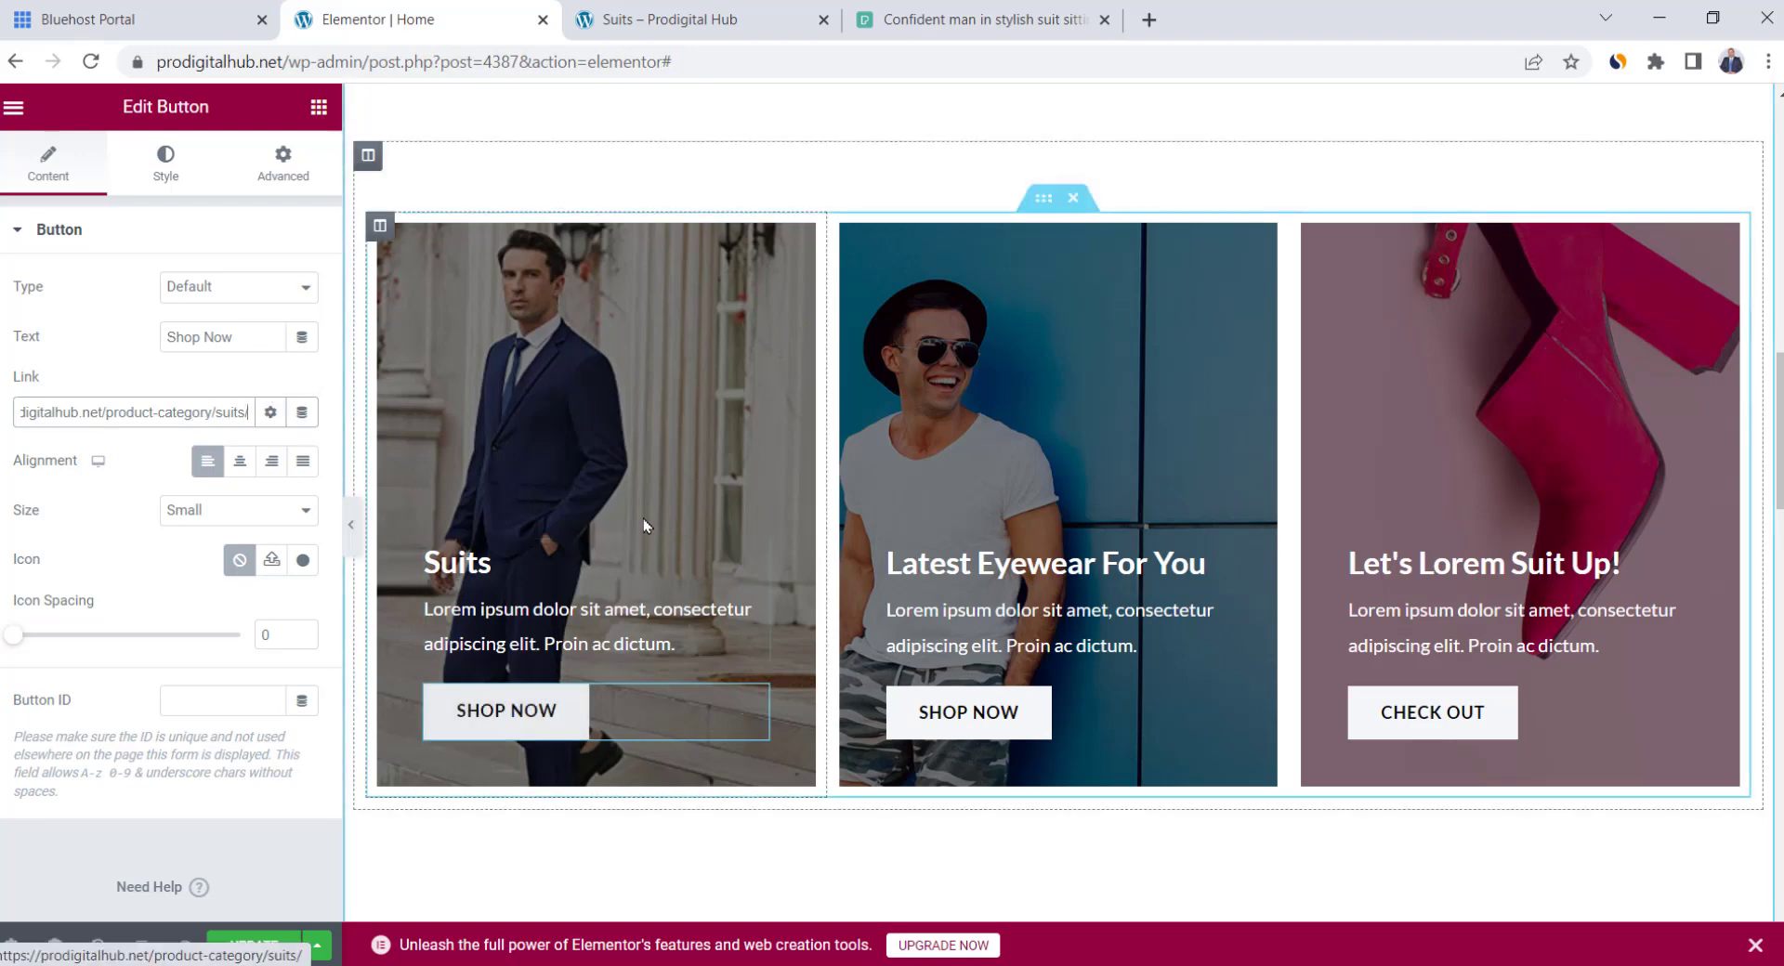
scroll(609, 444, down, 3)
scroll(609, 444, up, 3)
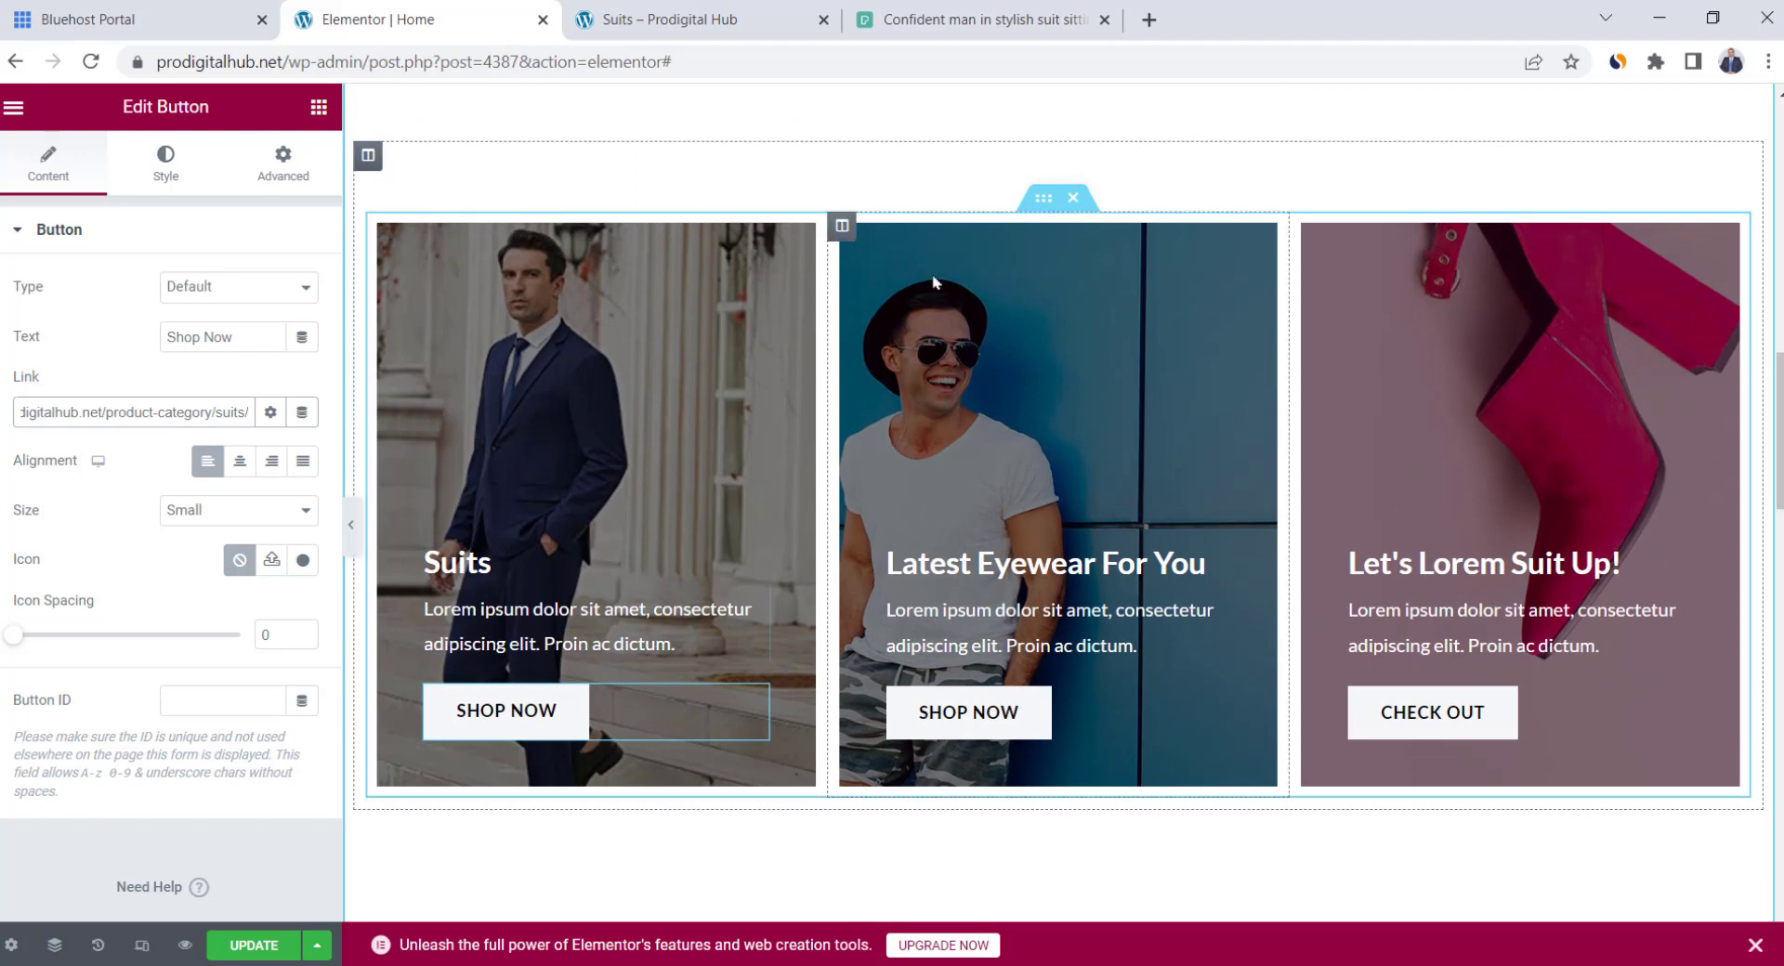
Give the middle card the Grey-2.jpg background image and retitle it 'Sunglasses'
click(842, 226)
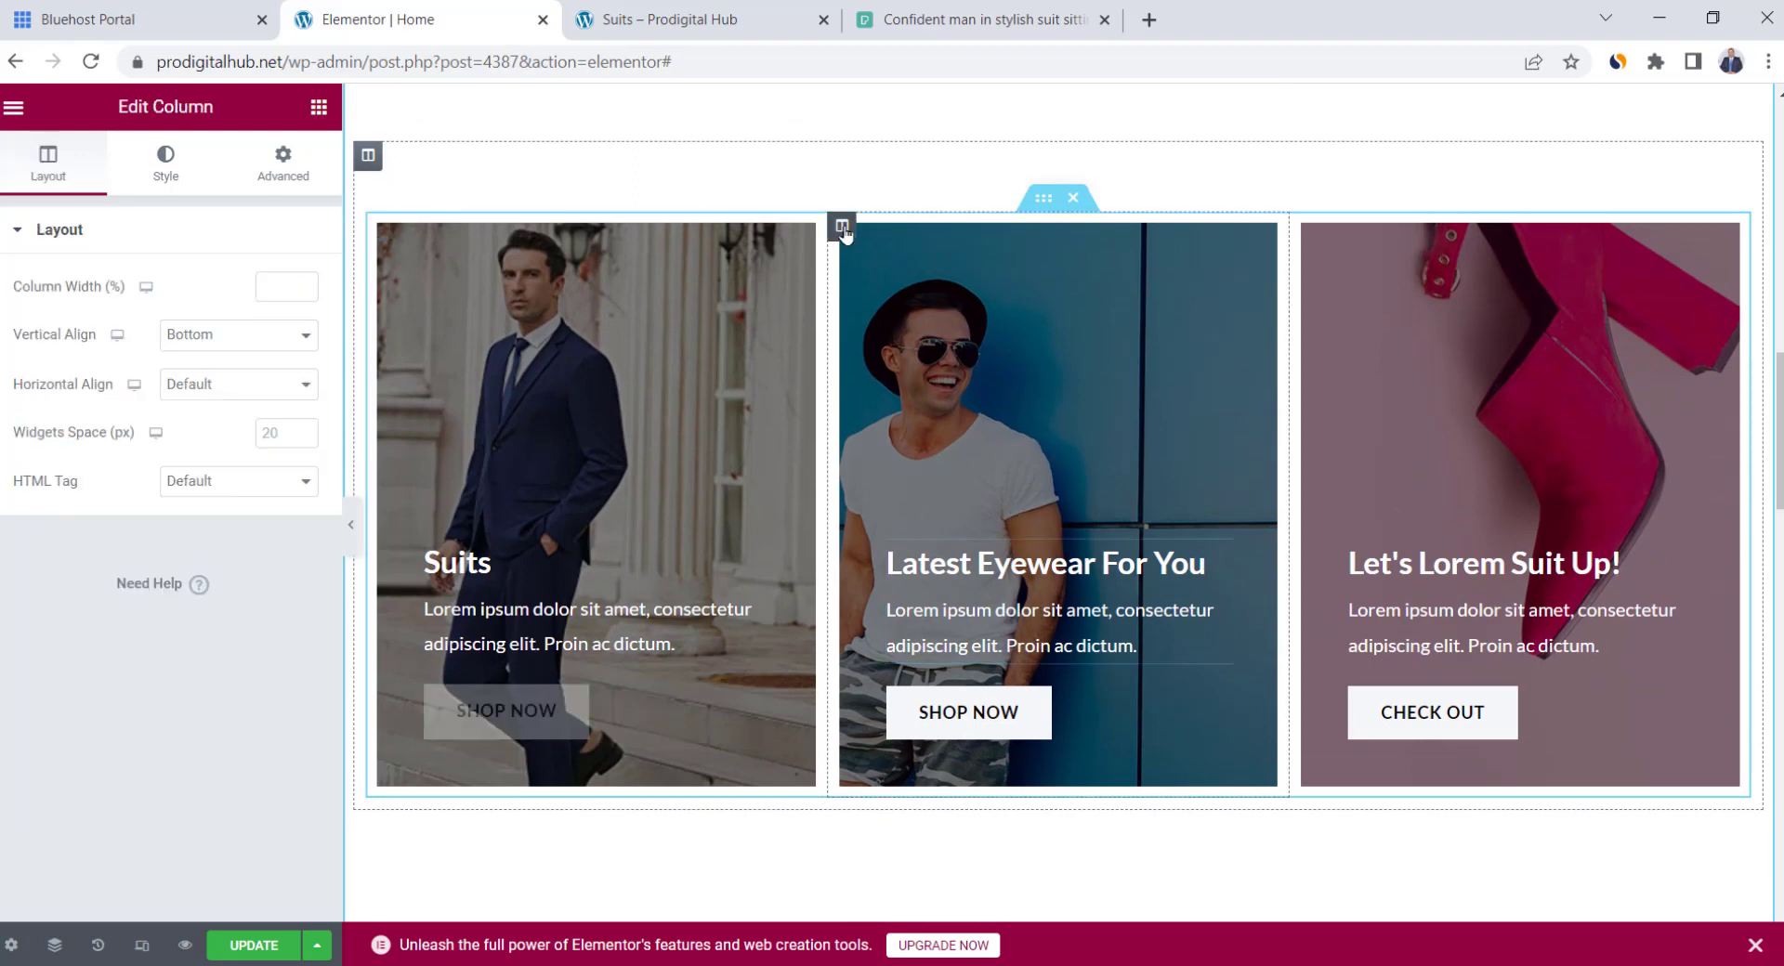
click(166, 162)
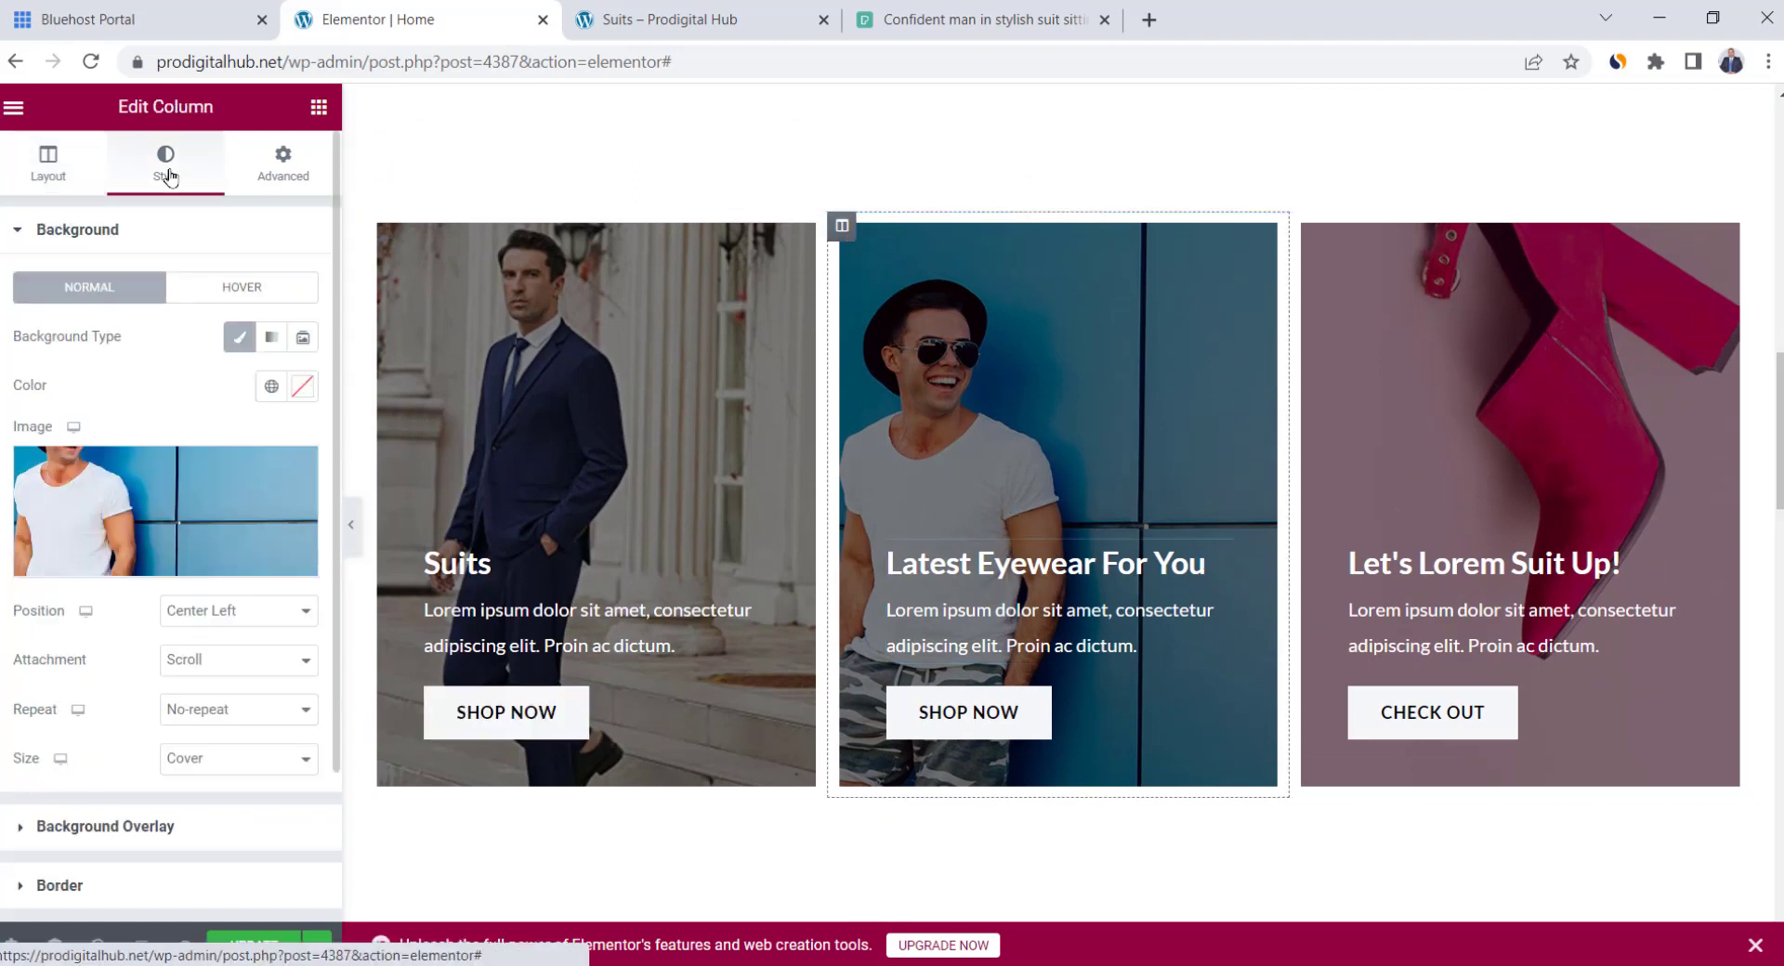
click(177, 511)
click(727, 475)
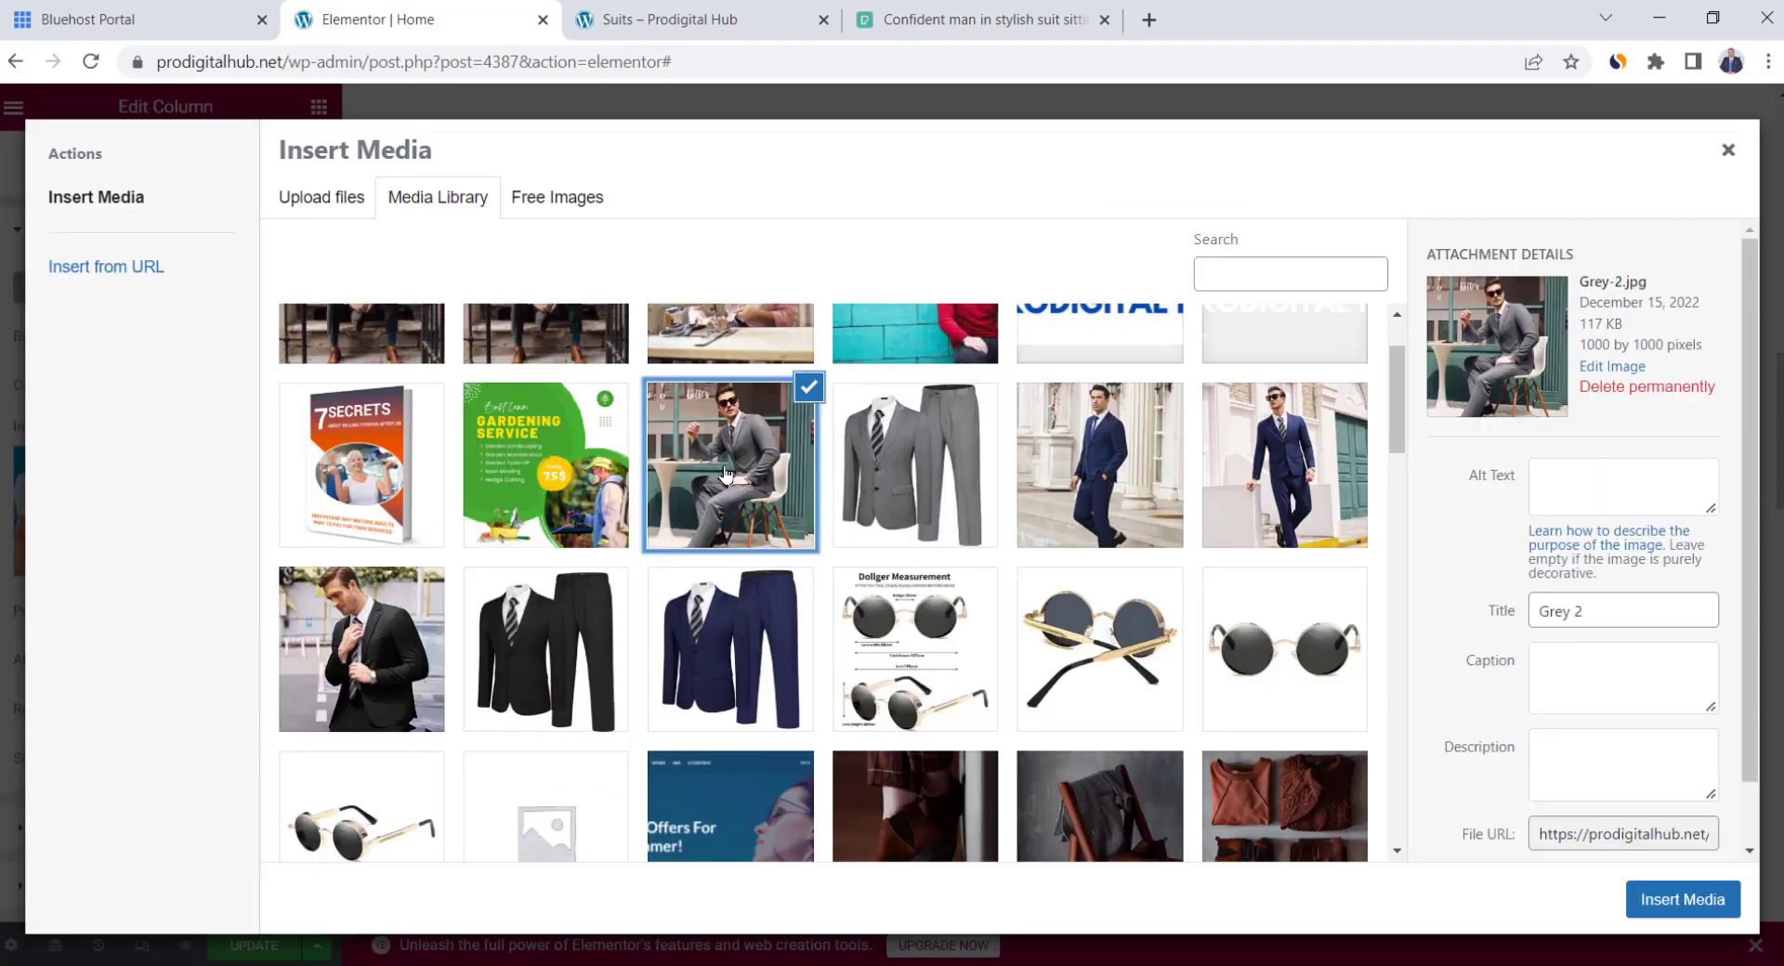
click(1664, 901)
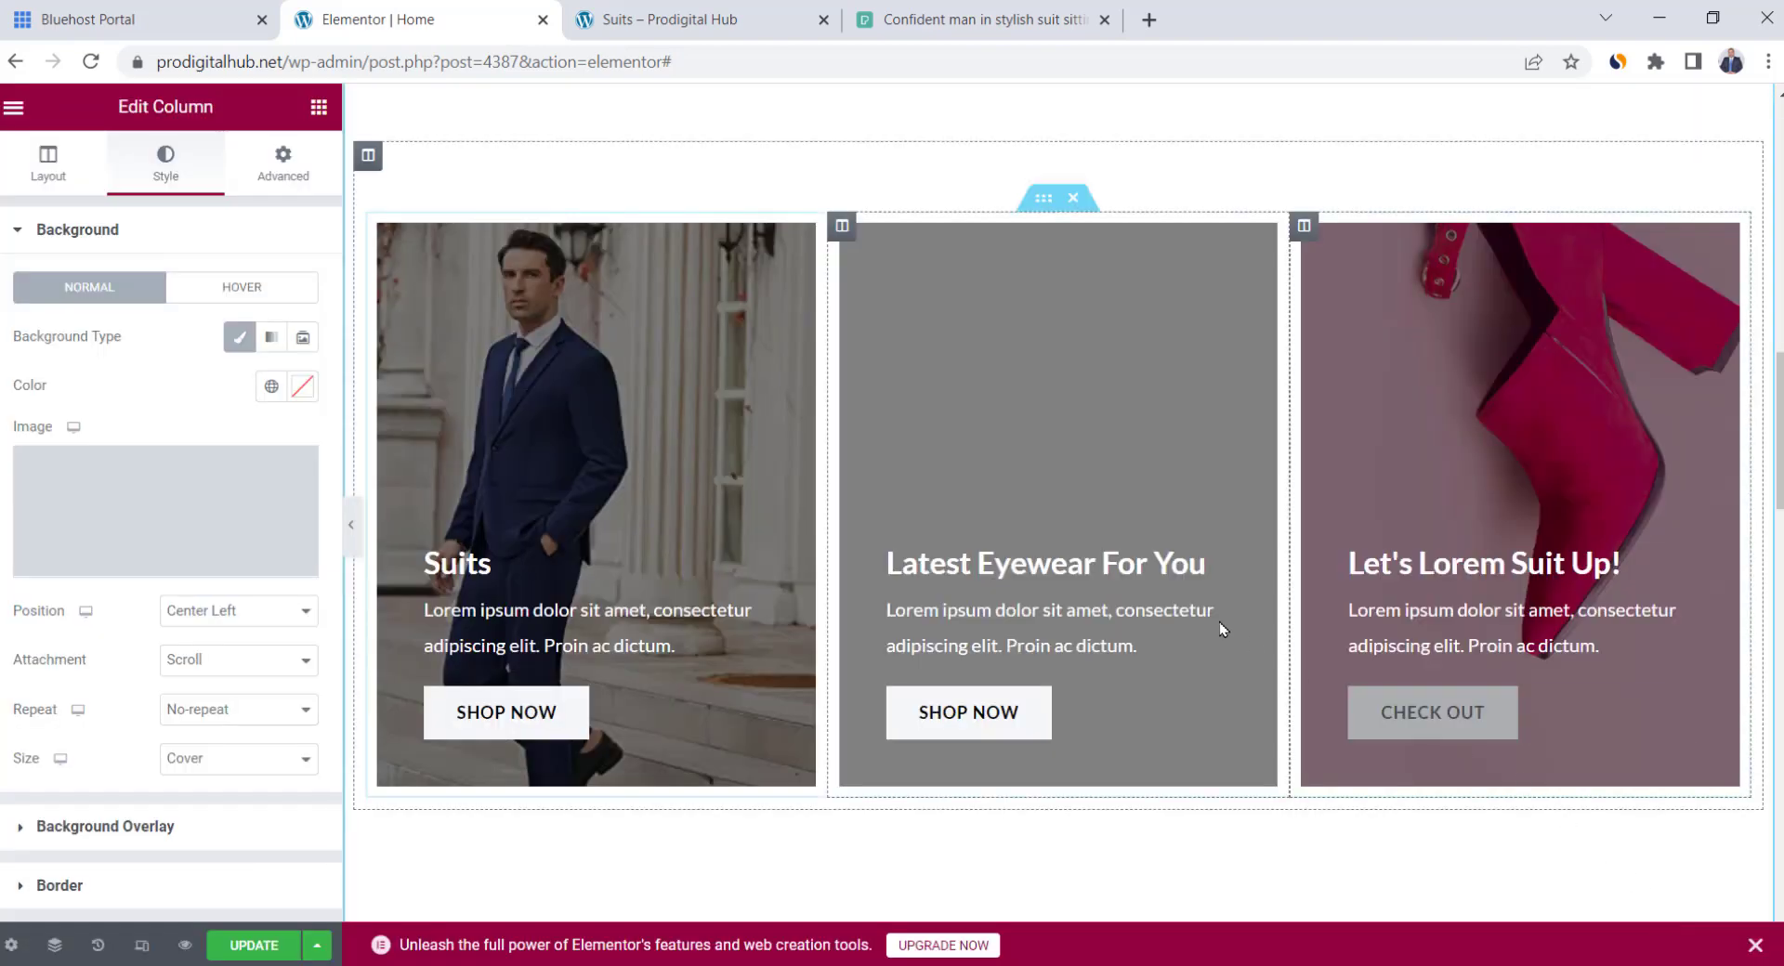
triple_click(987, 558)
text(Sunglas)
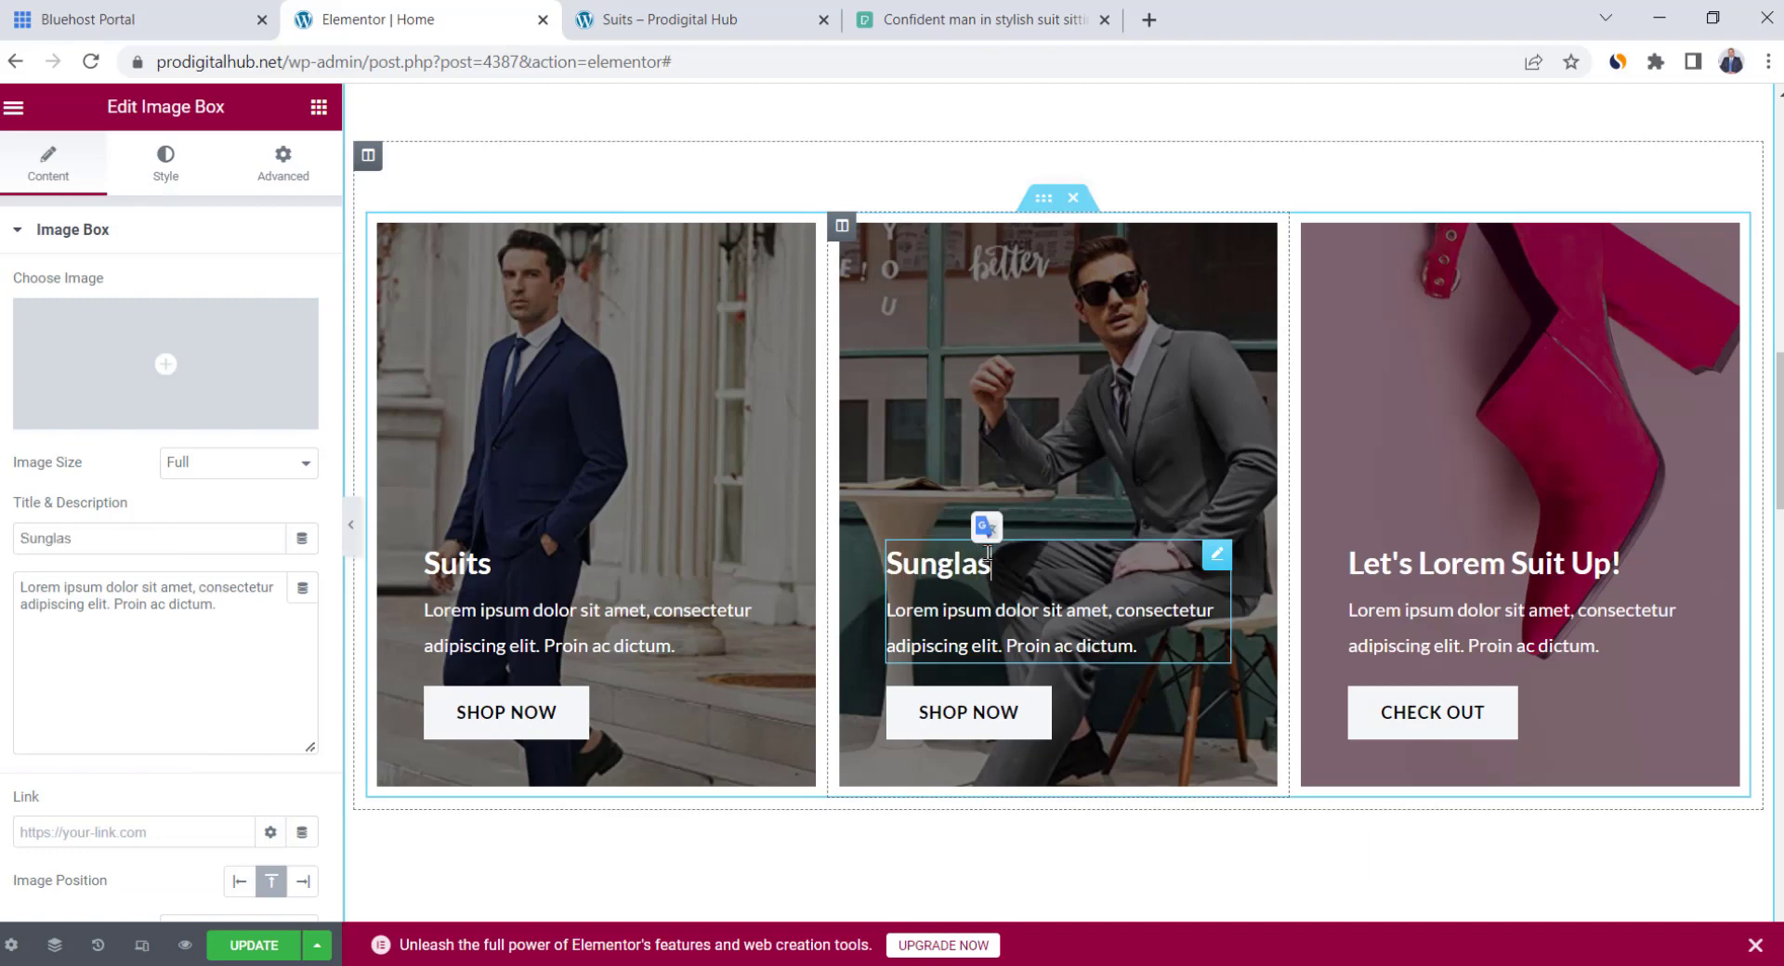
text(ses)
Link the middle card's Shop Now button to the copied Sunglasses category URL
click(1035, 725)
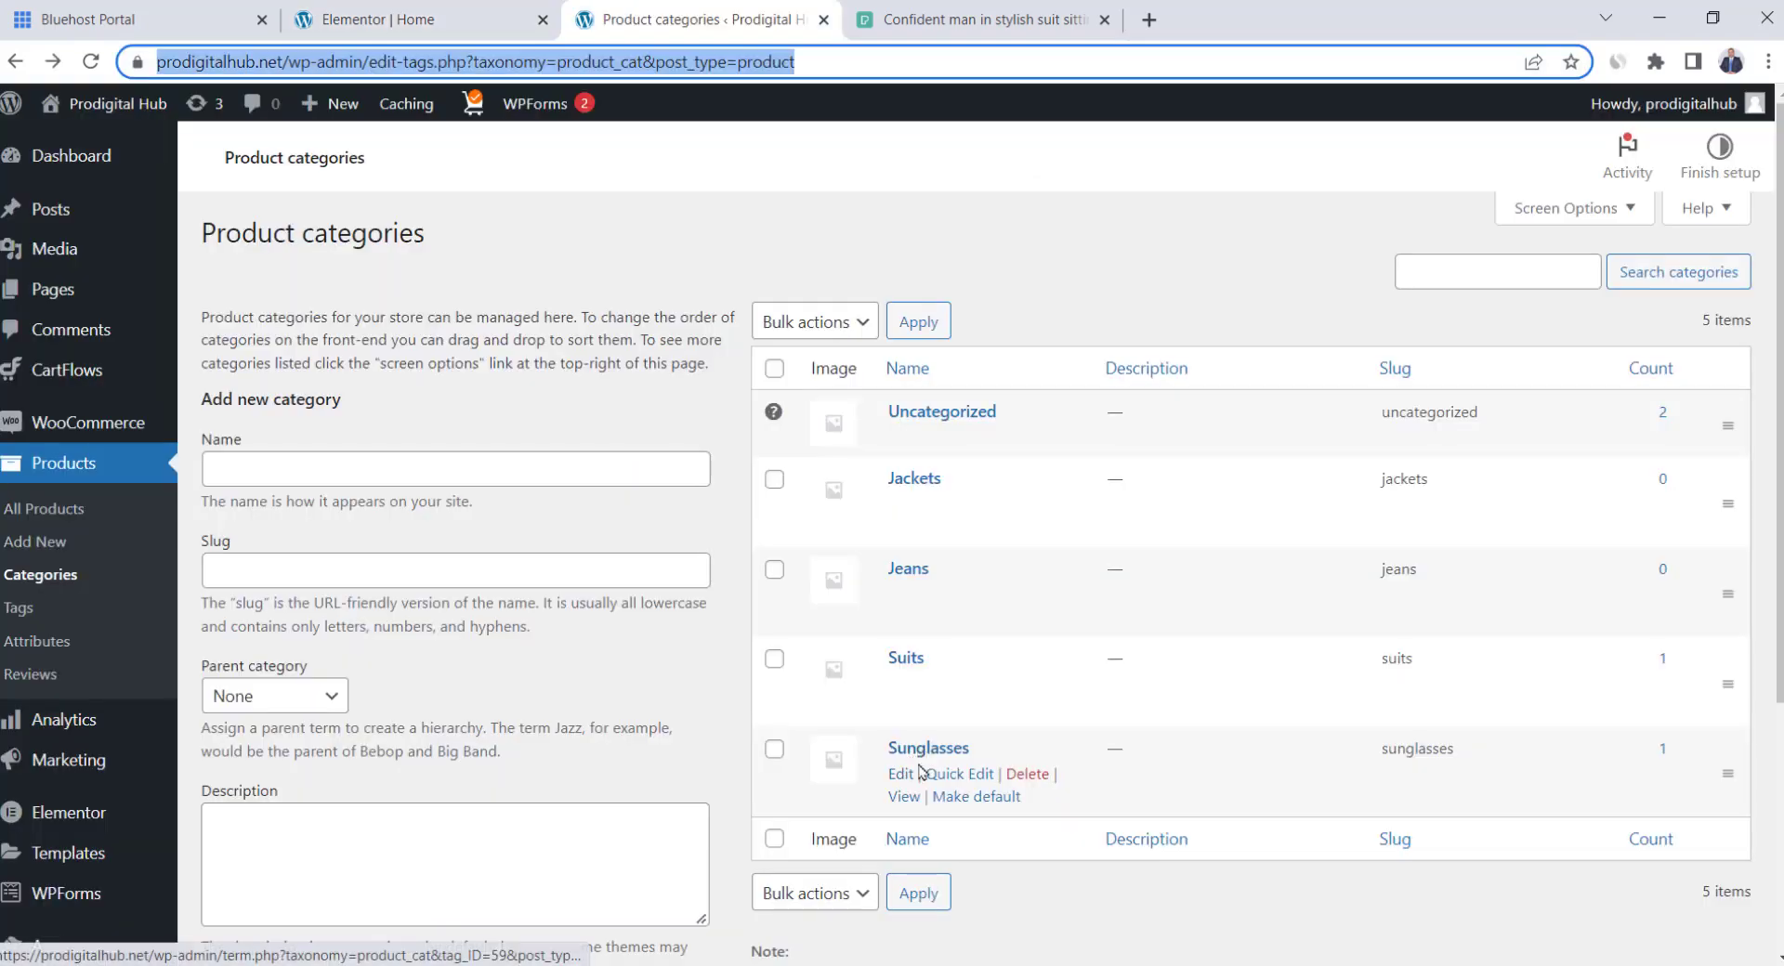
click(903, 796)
click(652, 63)
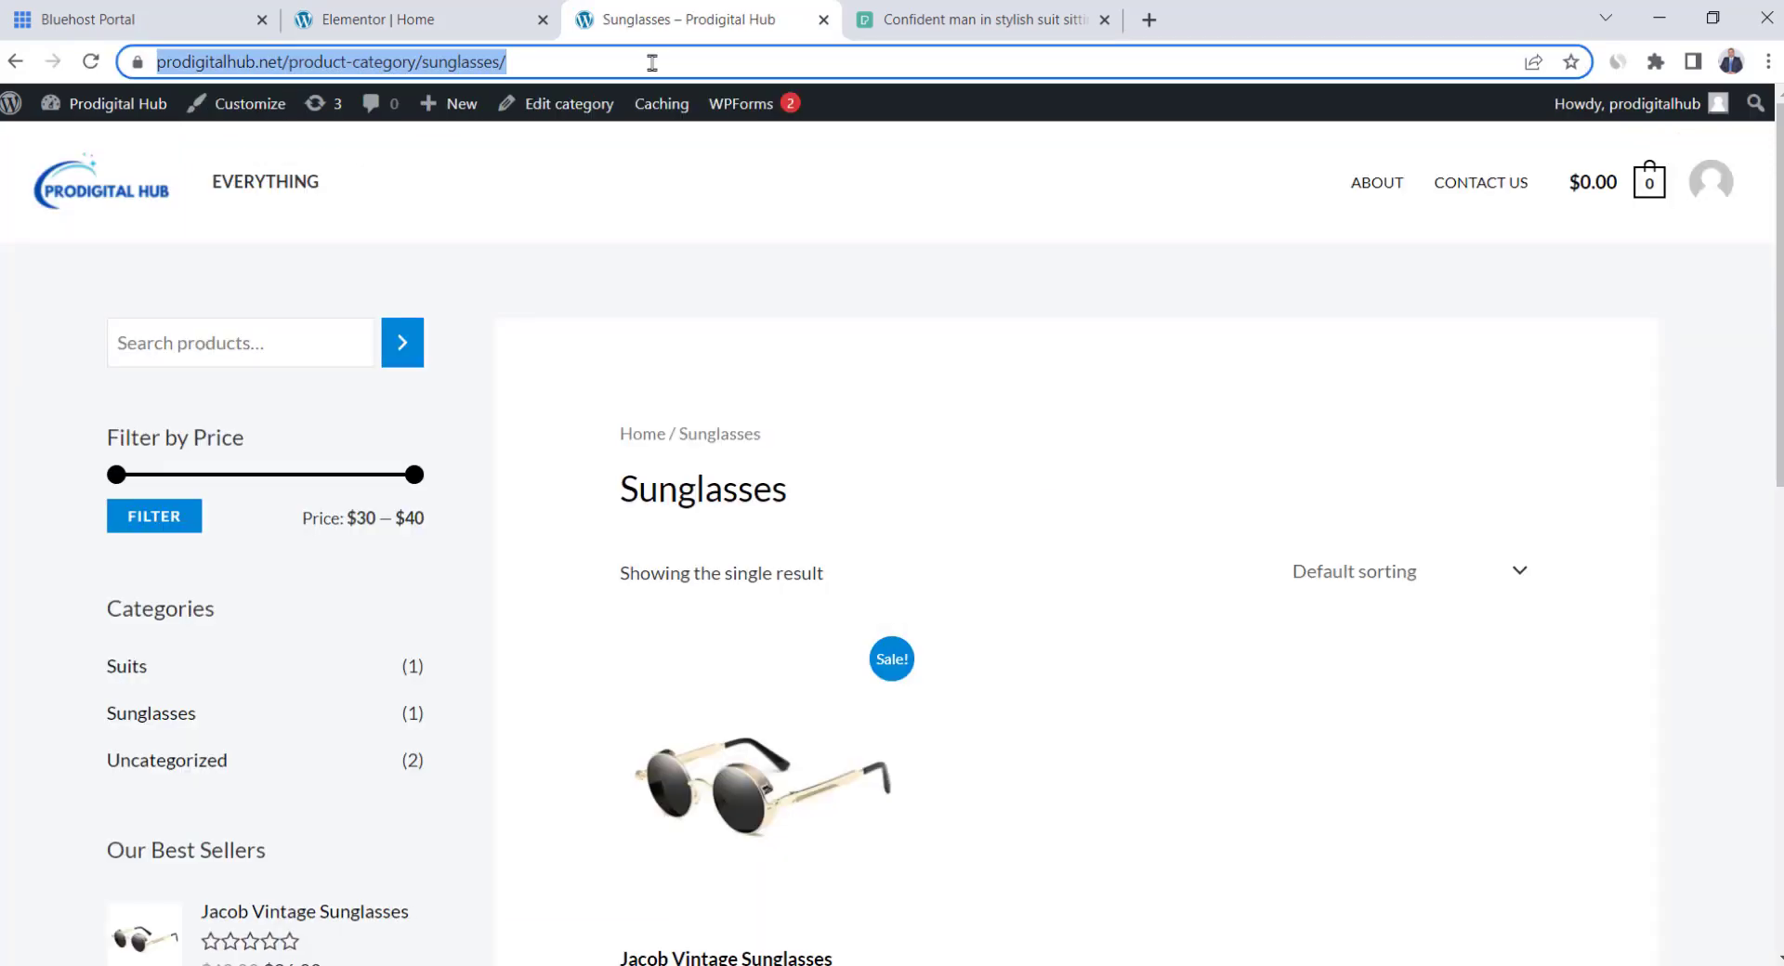
key(ctrl+c)
click(372, 18)
click(119, 411)
key(ctrl+v)
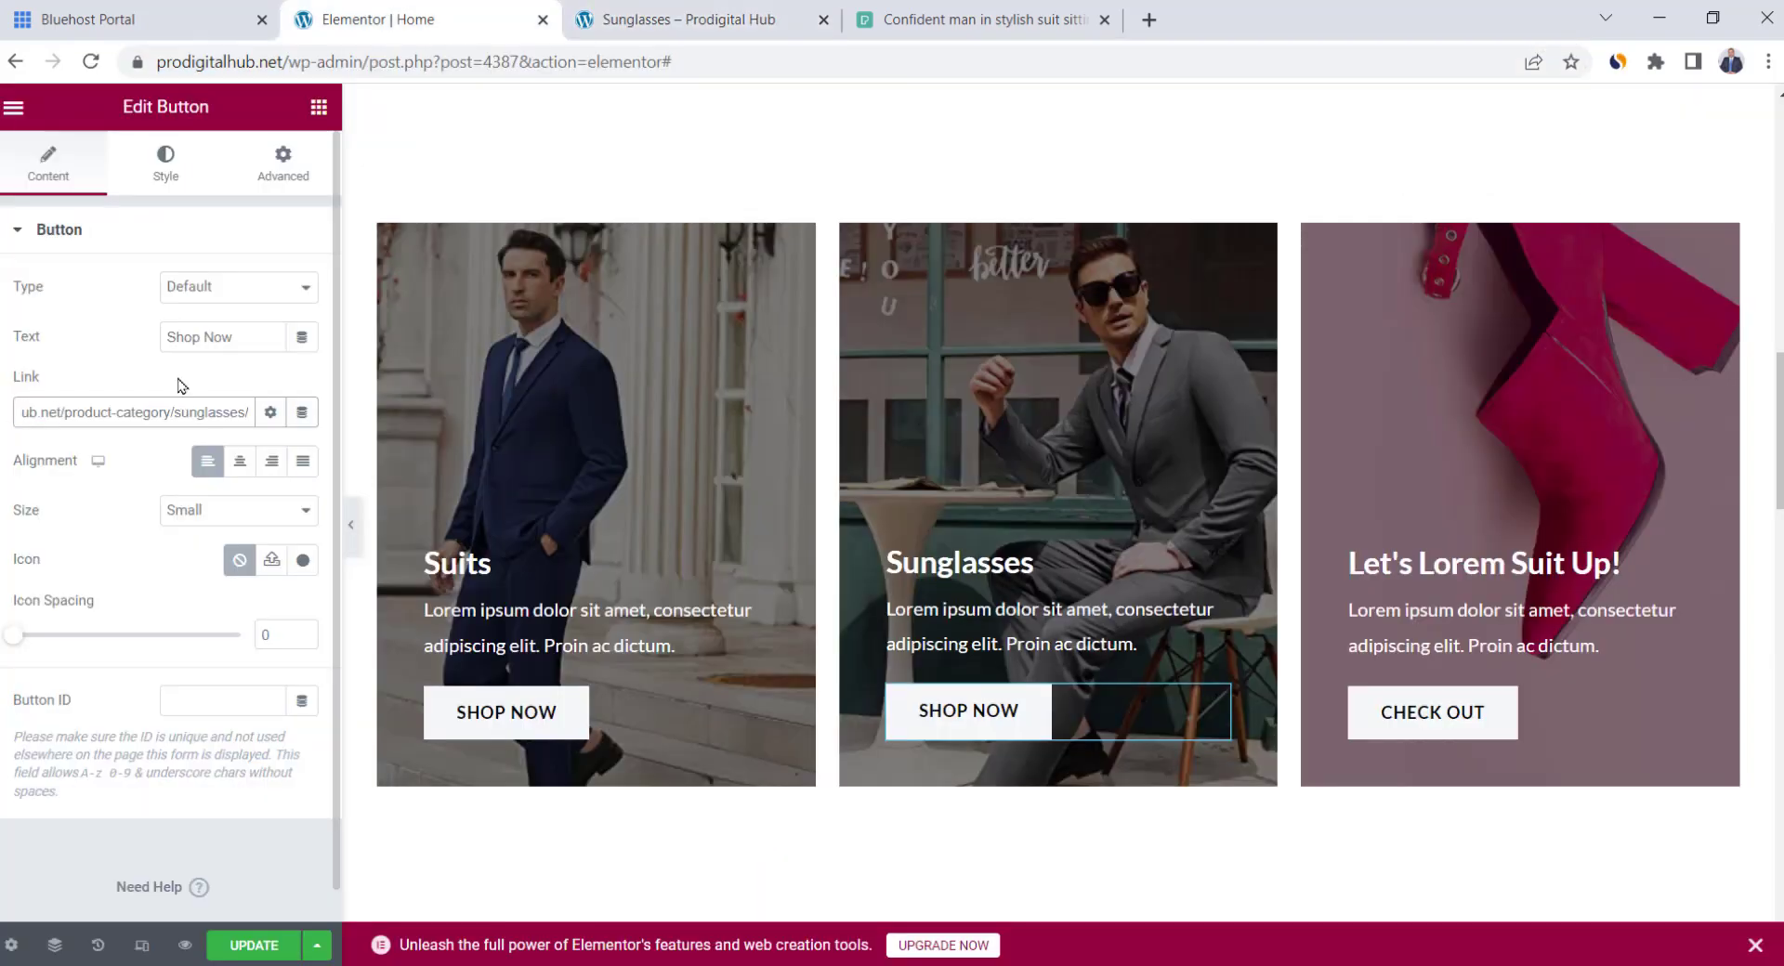
click(1340, 503)
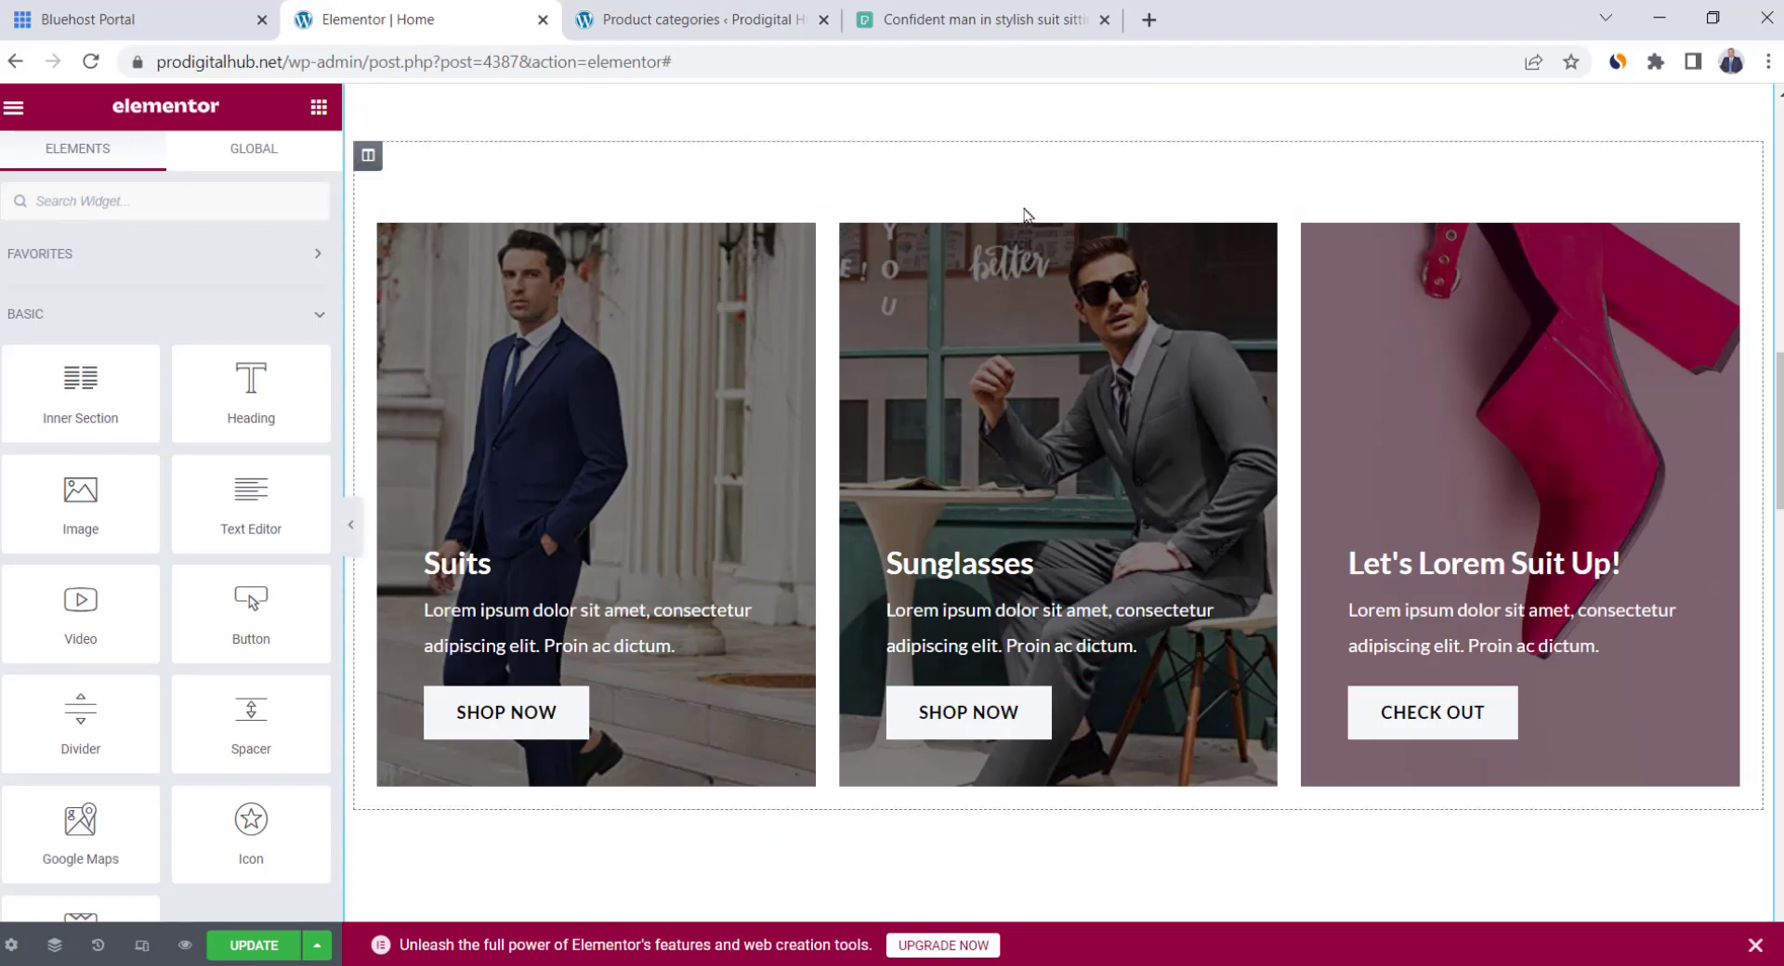
Duplicate the third card column, then duplicate the whole card row and delete a column from the copy
click(842, 226)
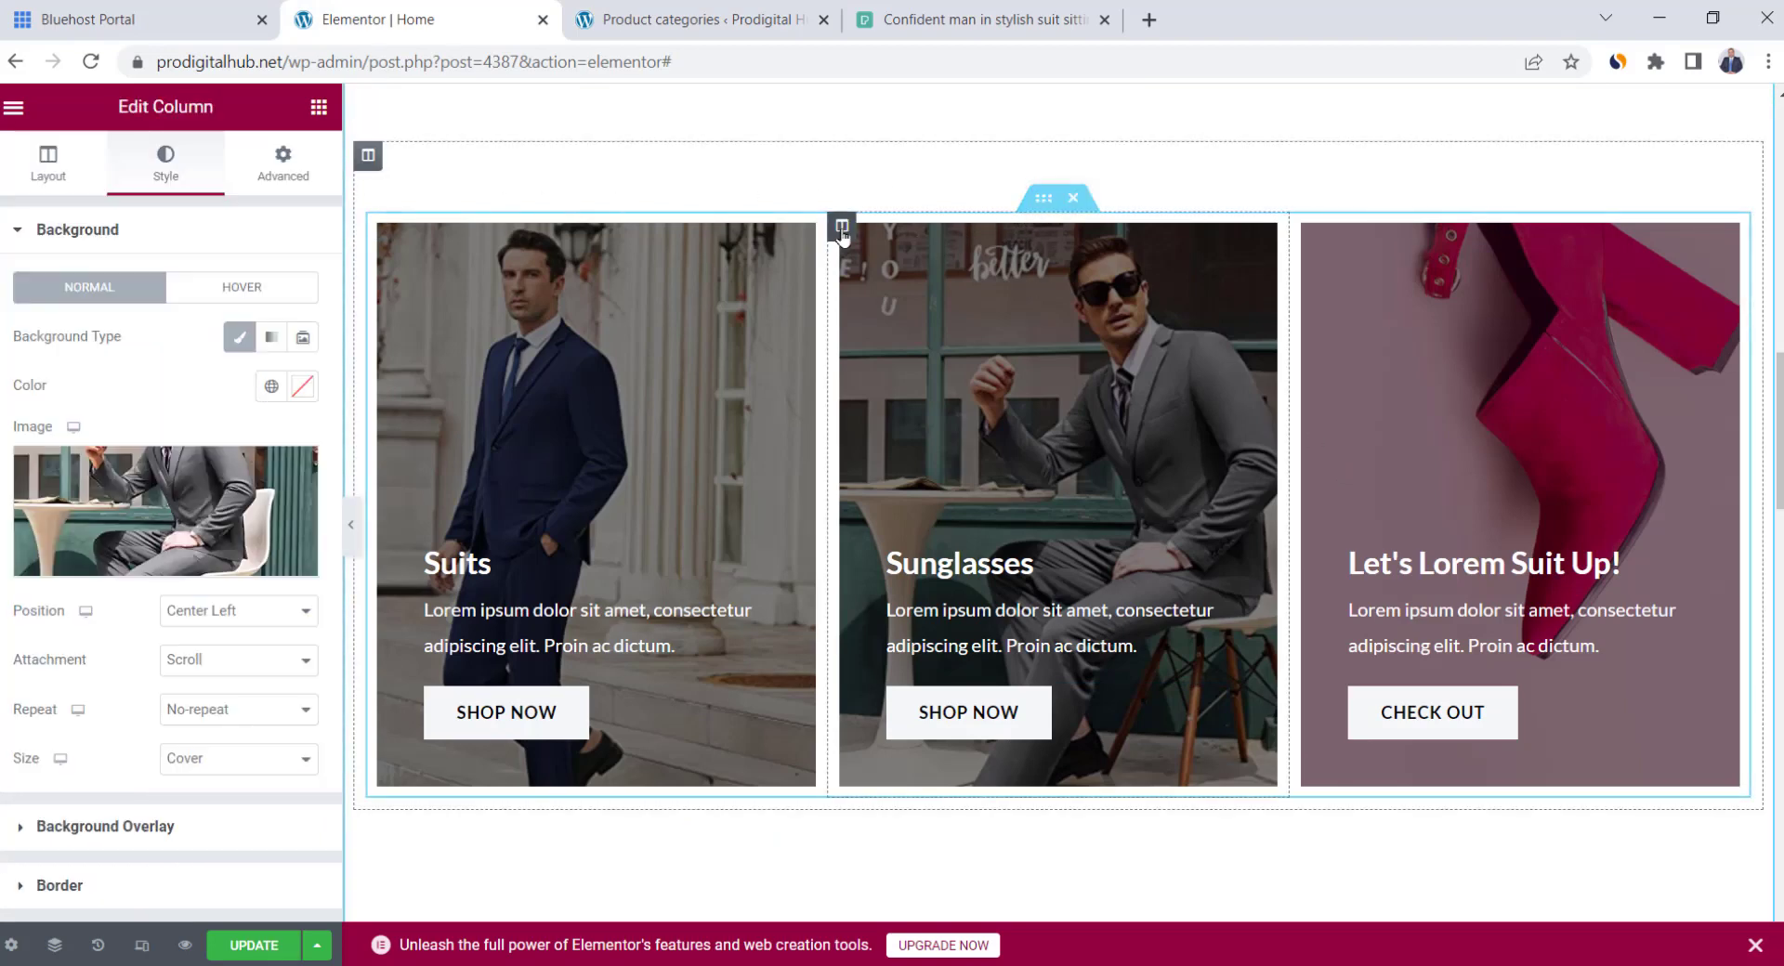
click(1042, 201)
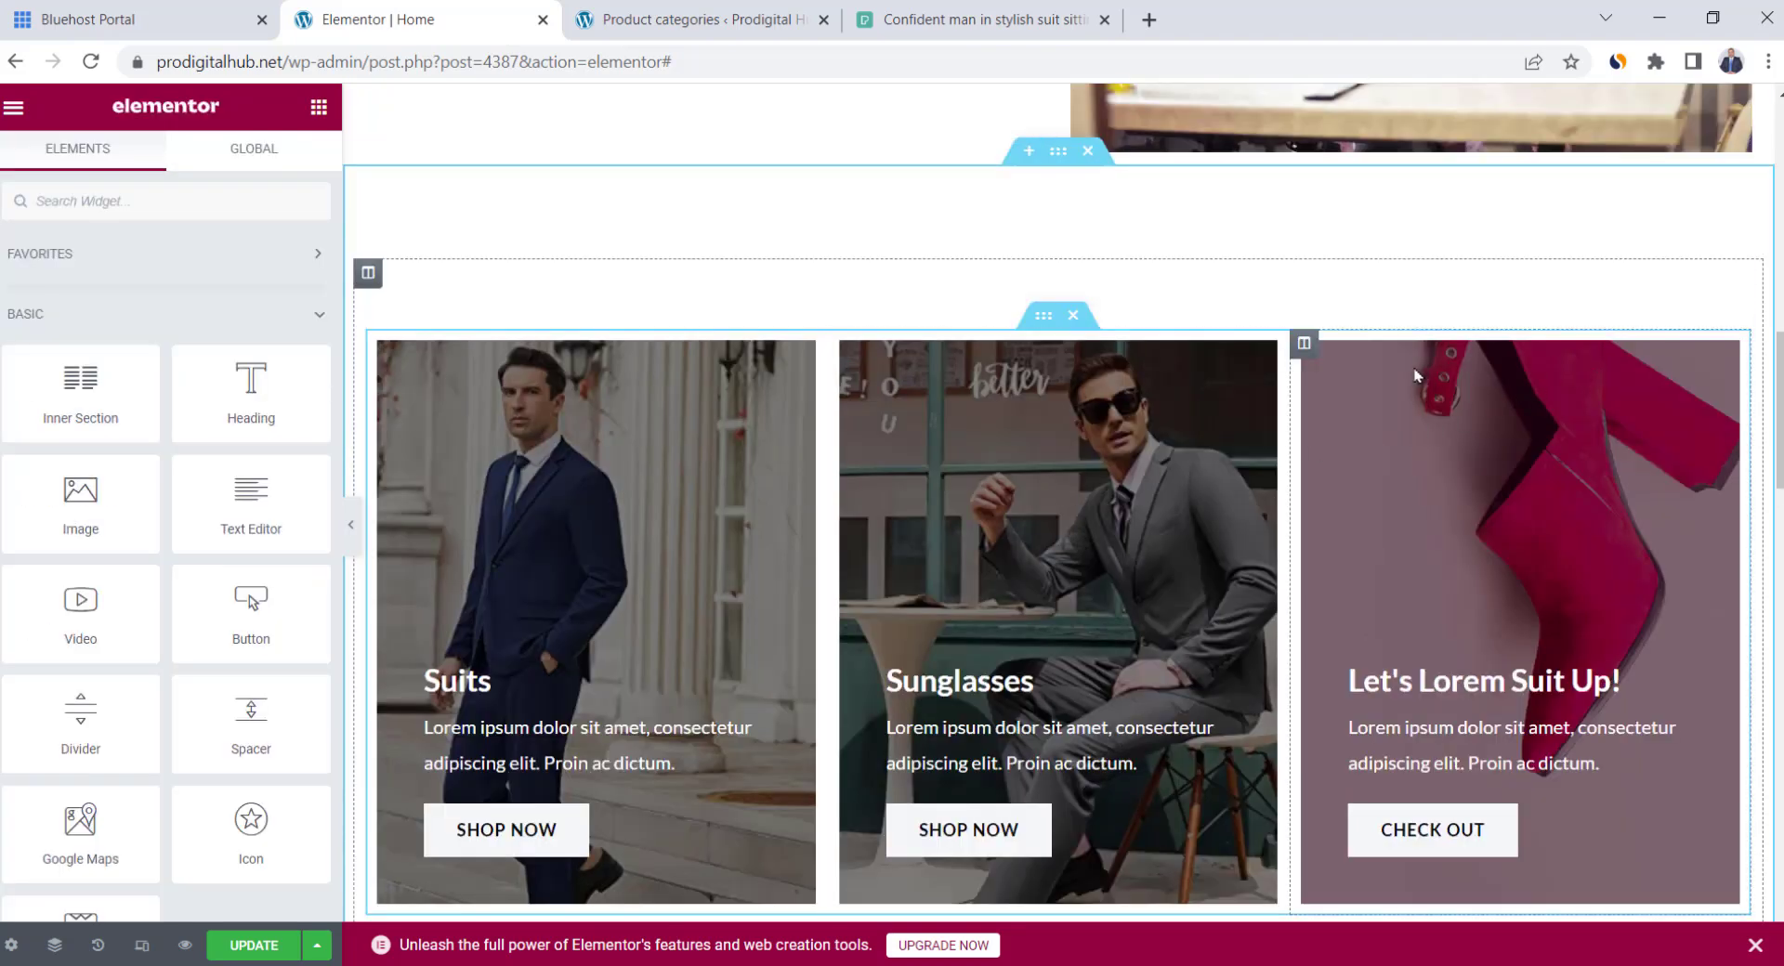
right_click(1304, 343)
click(1398, 401)
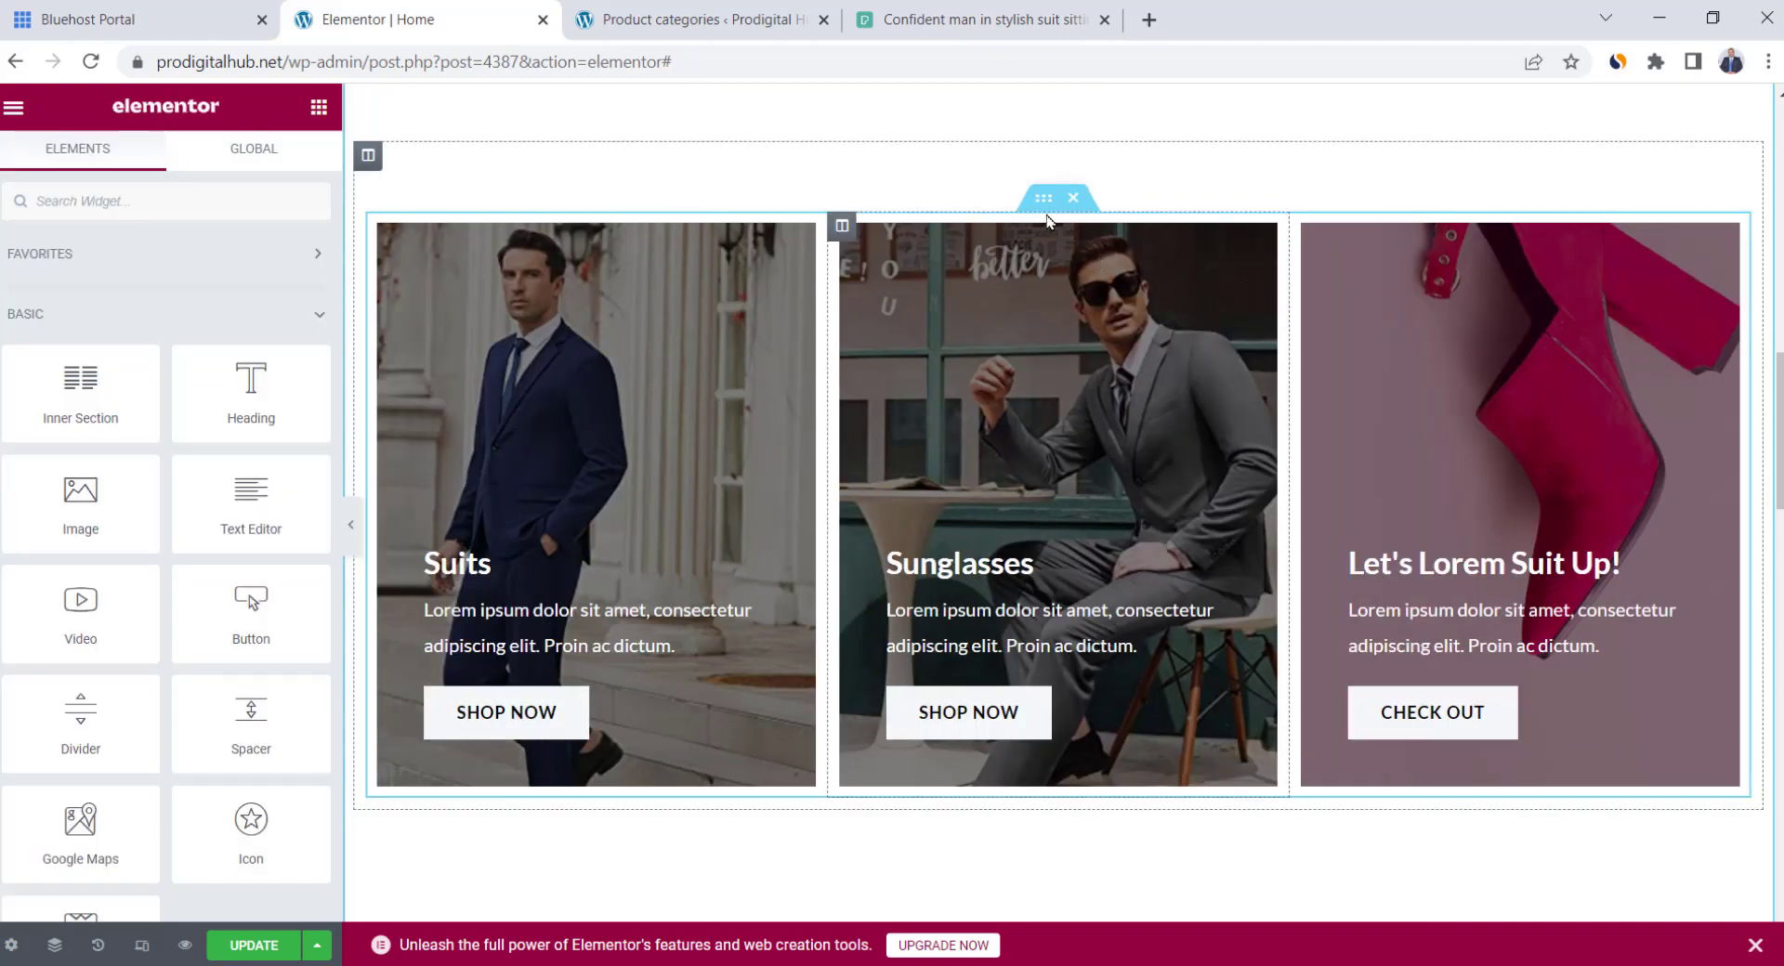
right_click(1042, 199)
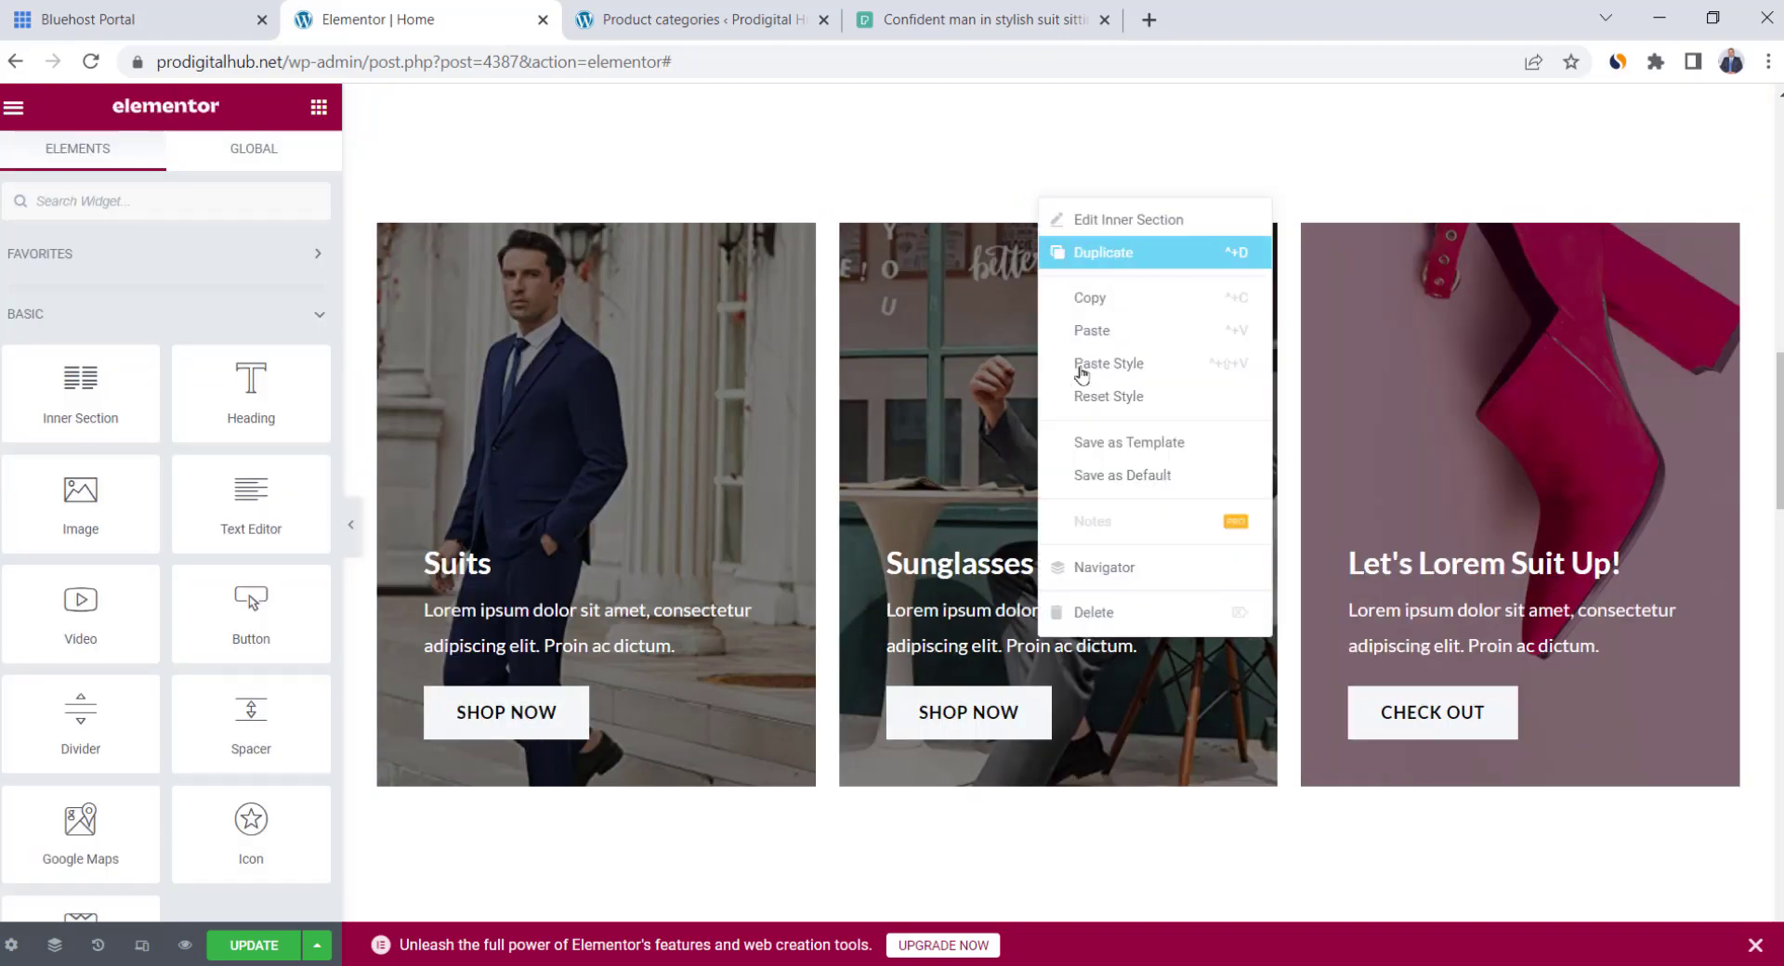
click(1103, 252)
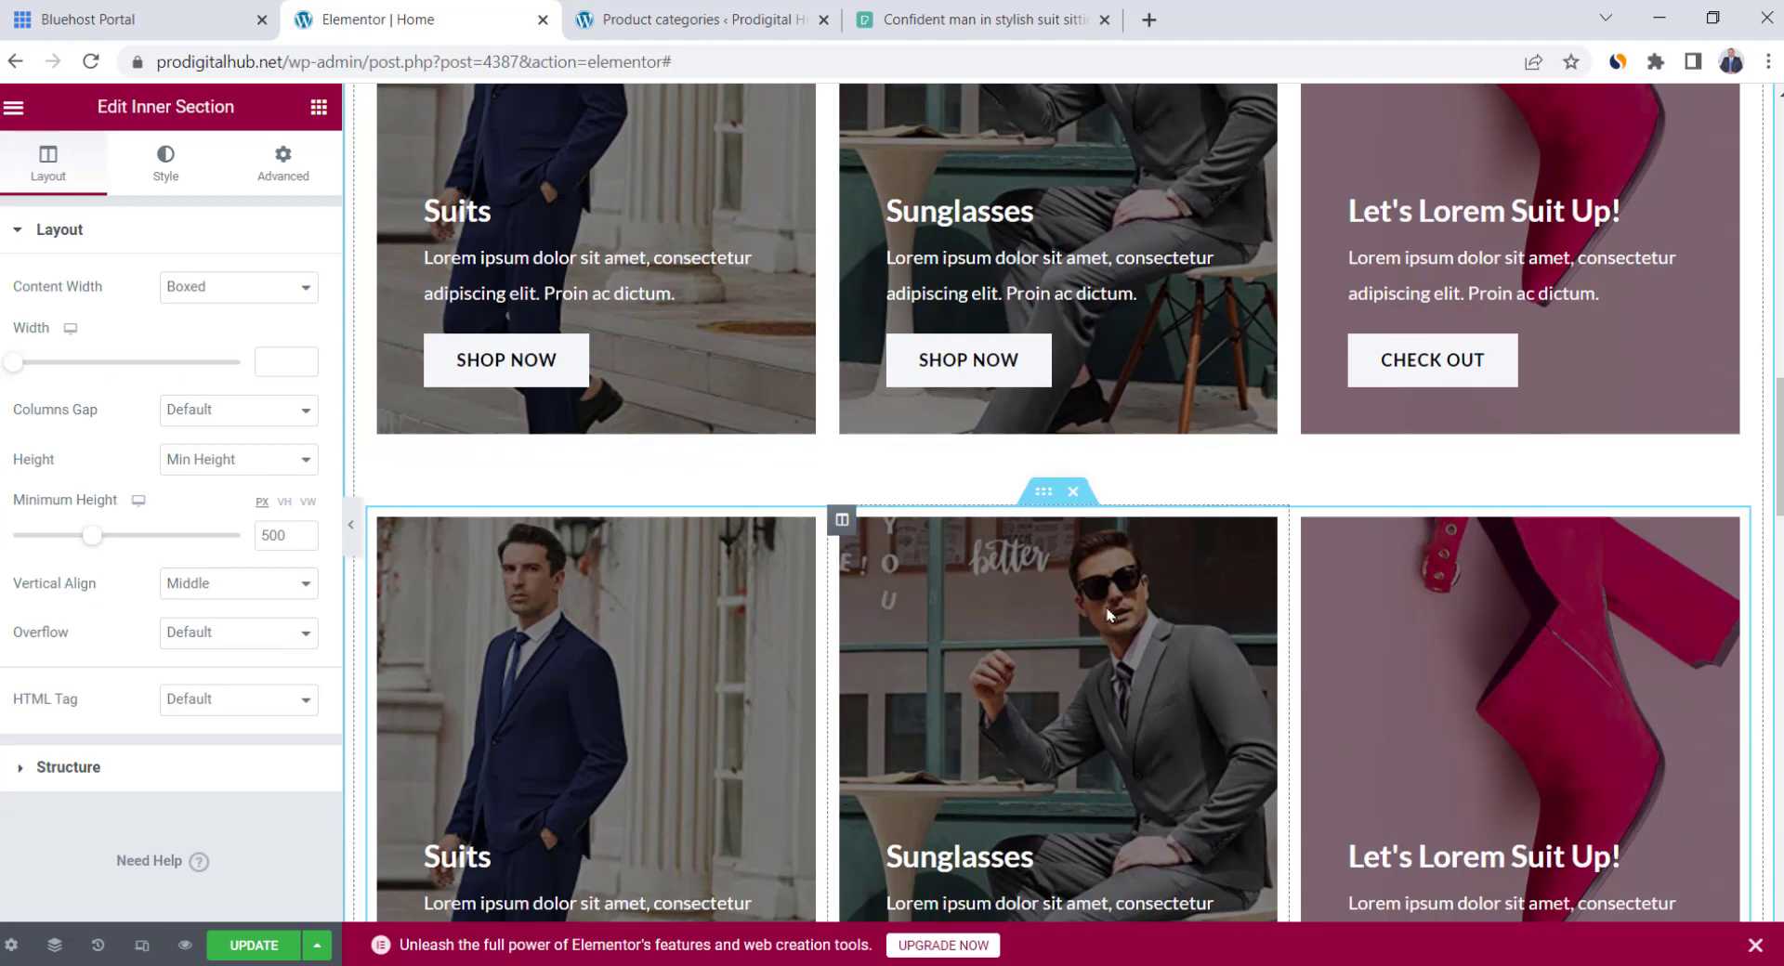
right_click(1319, 518)
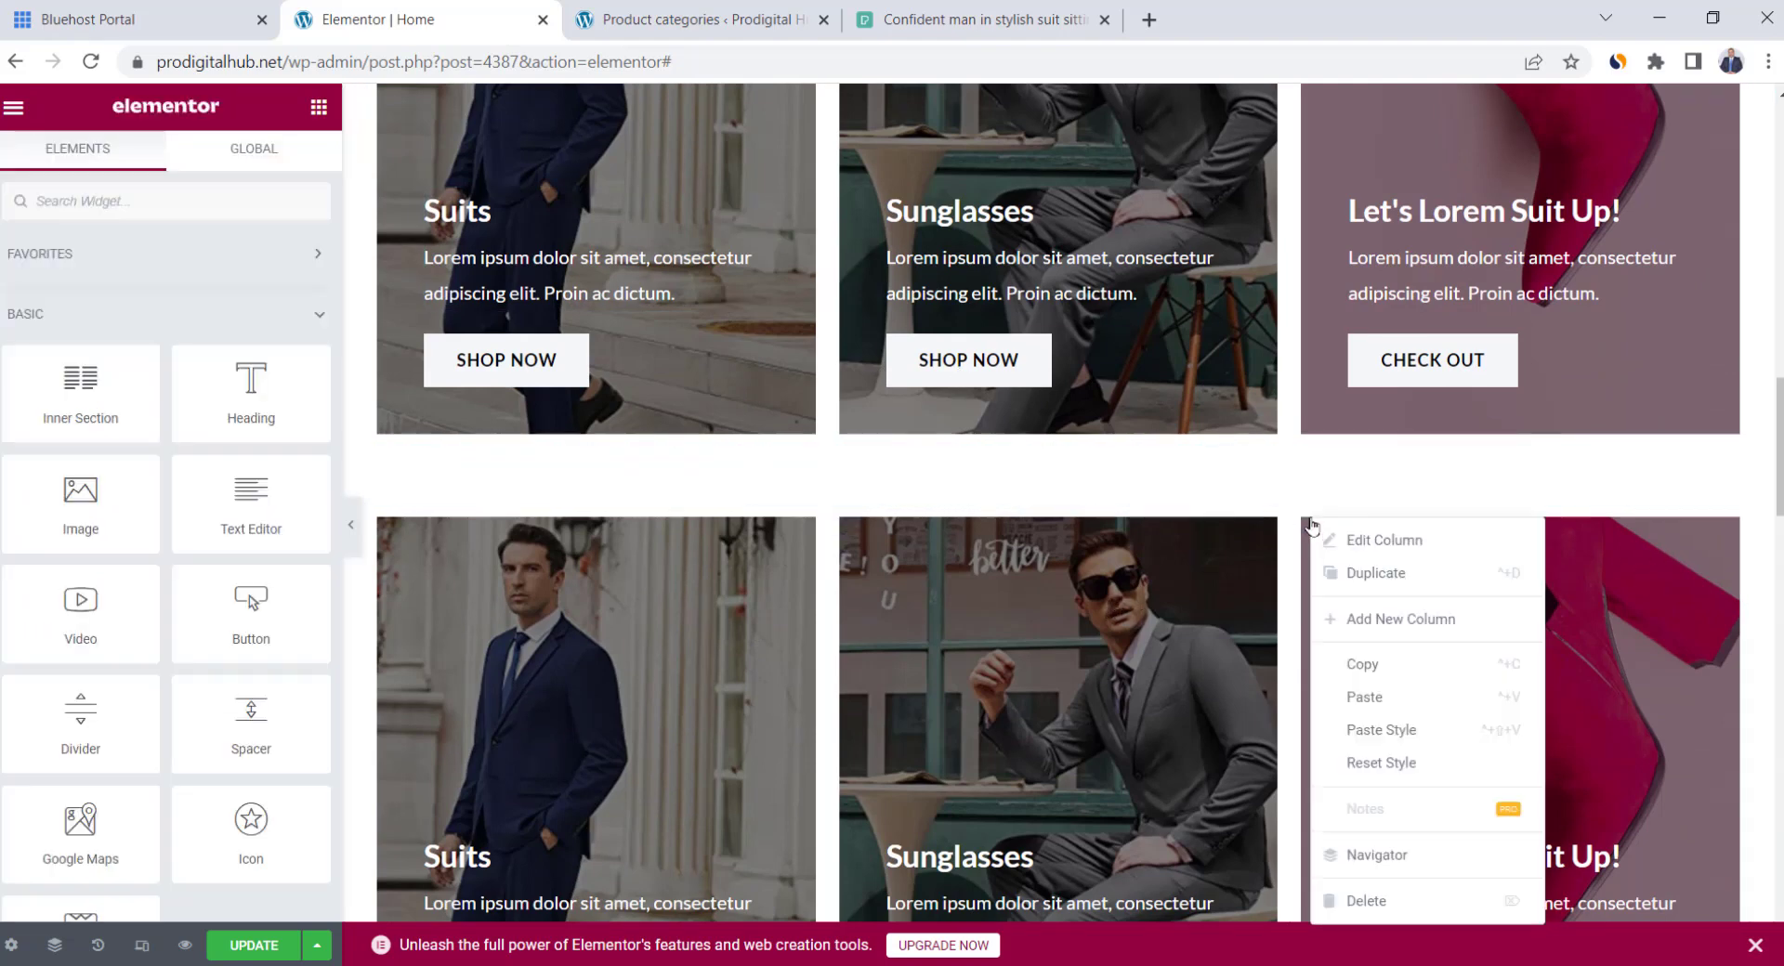
click(1394, 902)
Remove the copied card row and duplicate the third card into a fourth column
scroll(1281, 617, down, 1)
scroll(1281, 617, up, 3)
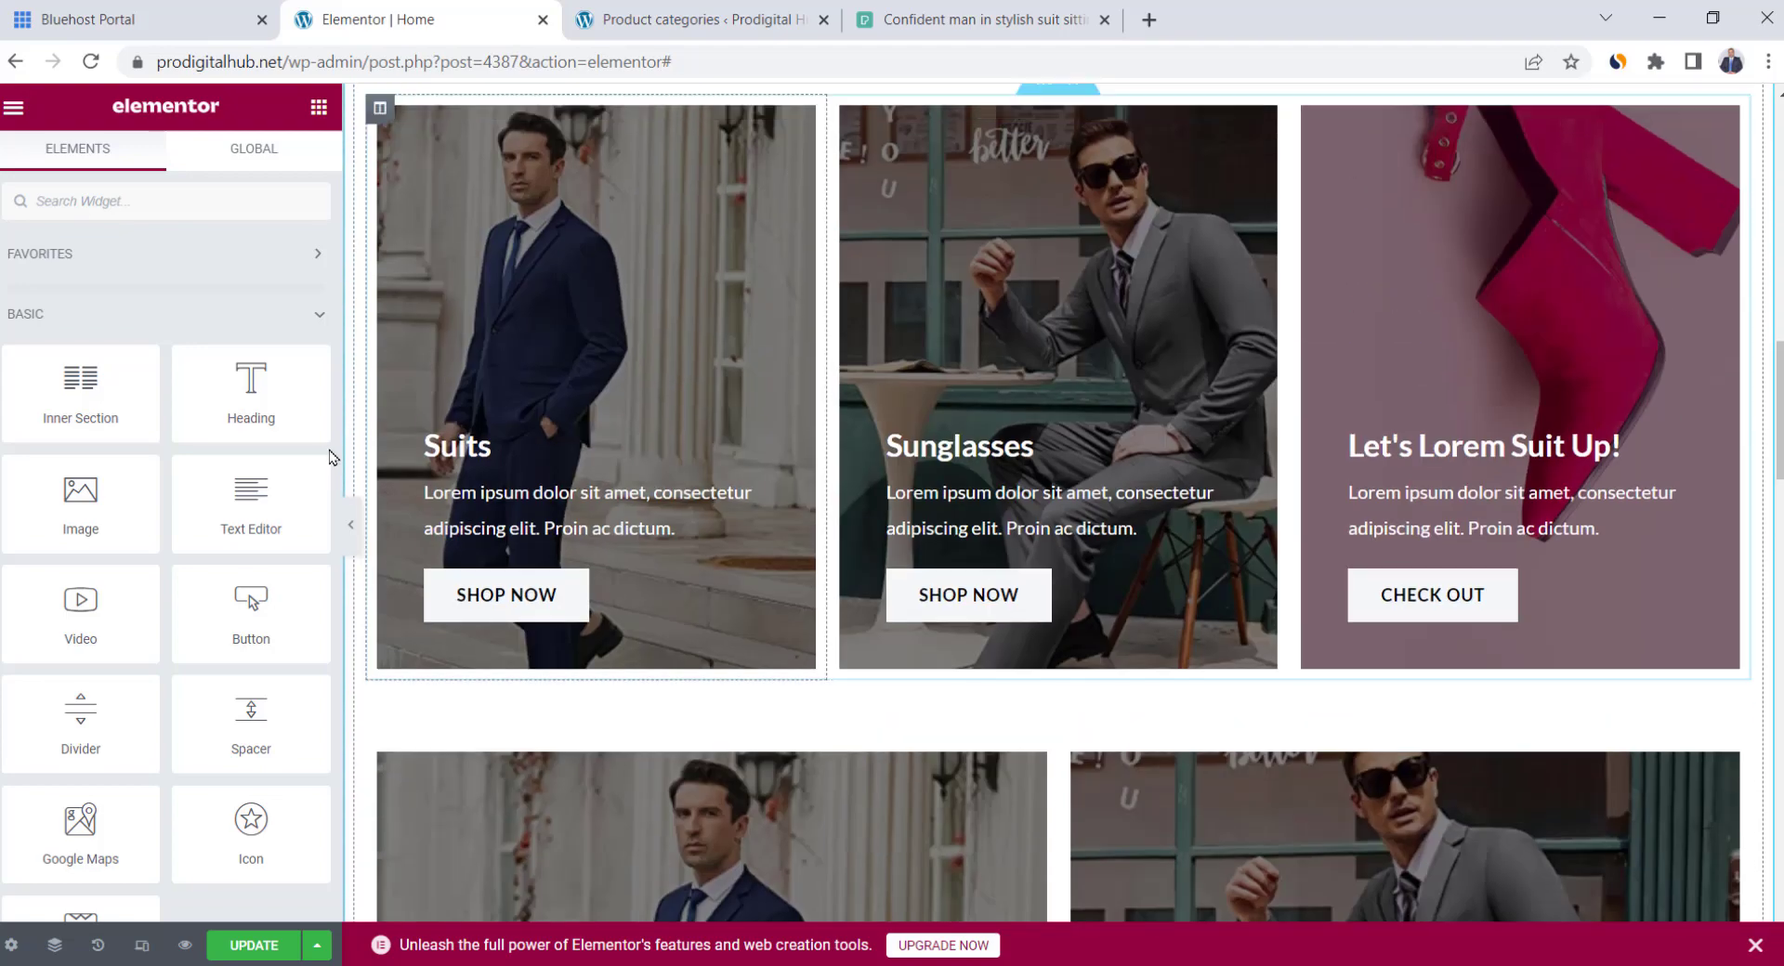
scroll(958, 661, down, 4)
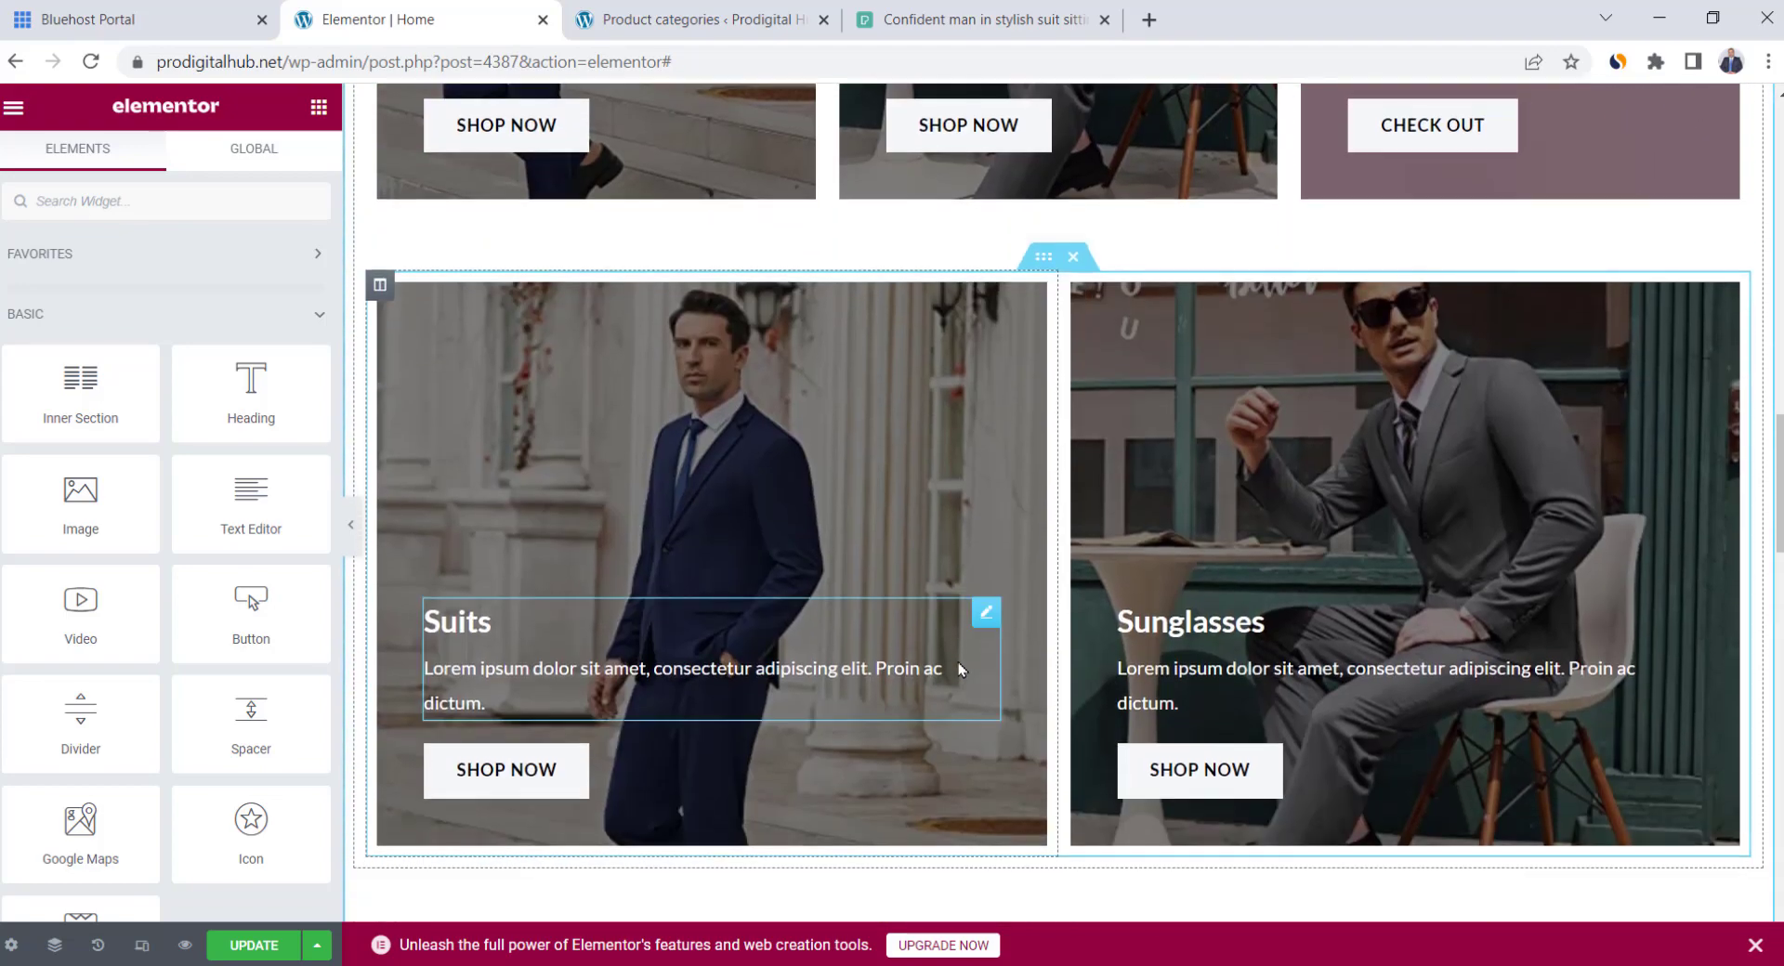
click(1073, 257)
scroll(1163, 581, up, 4)
scroll(1163, 582, up, 1)
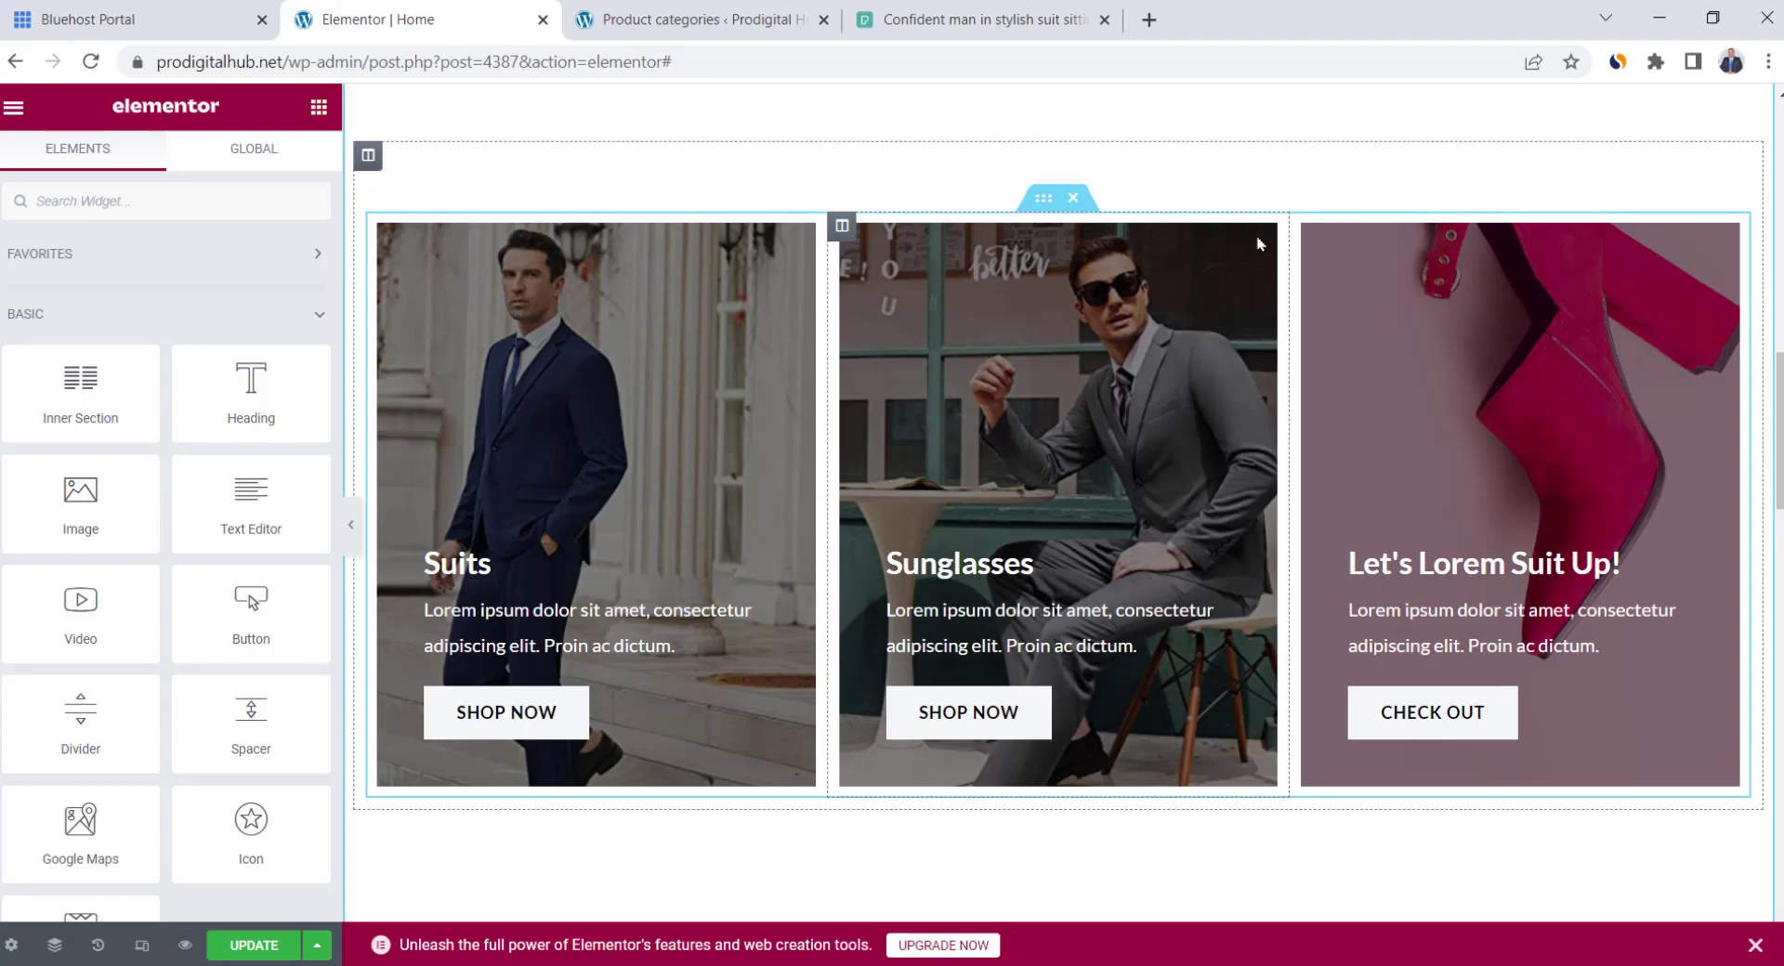
right_click(1309, 231)
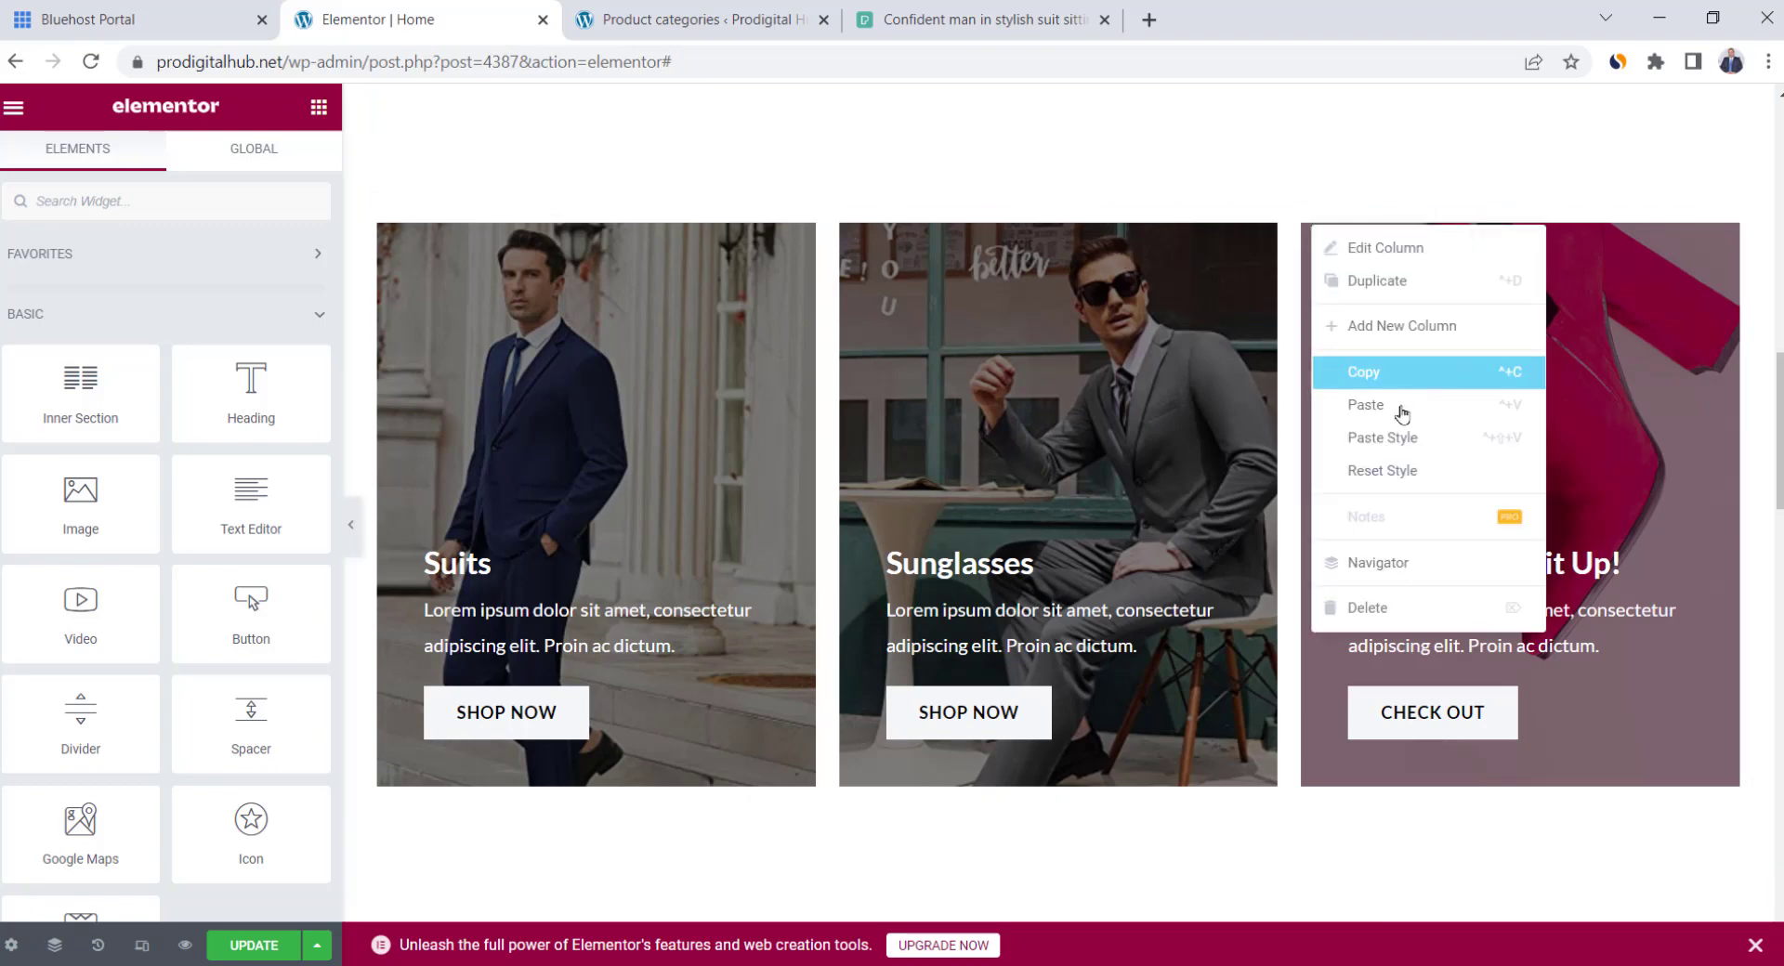
click(1399, 292)
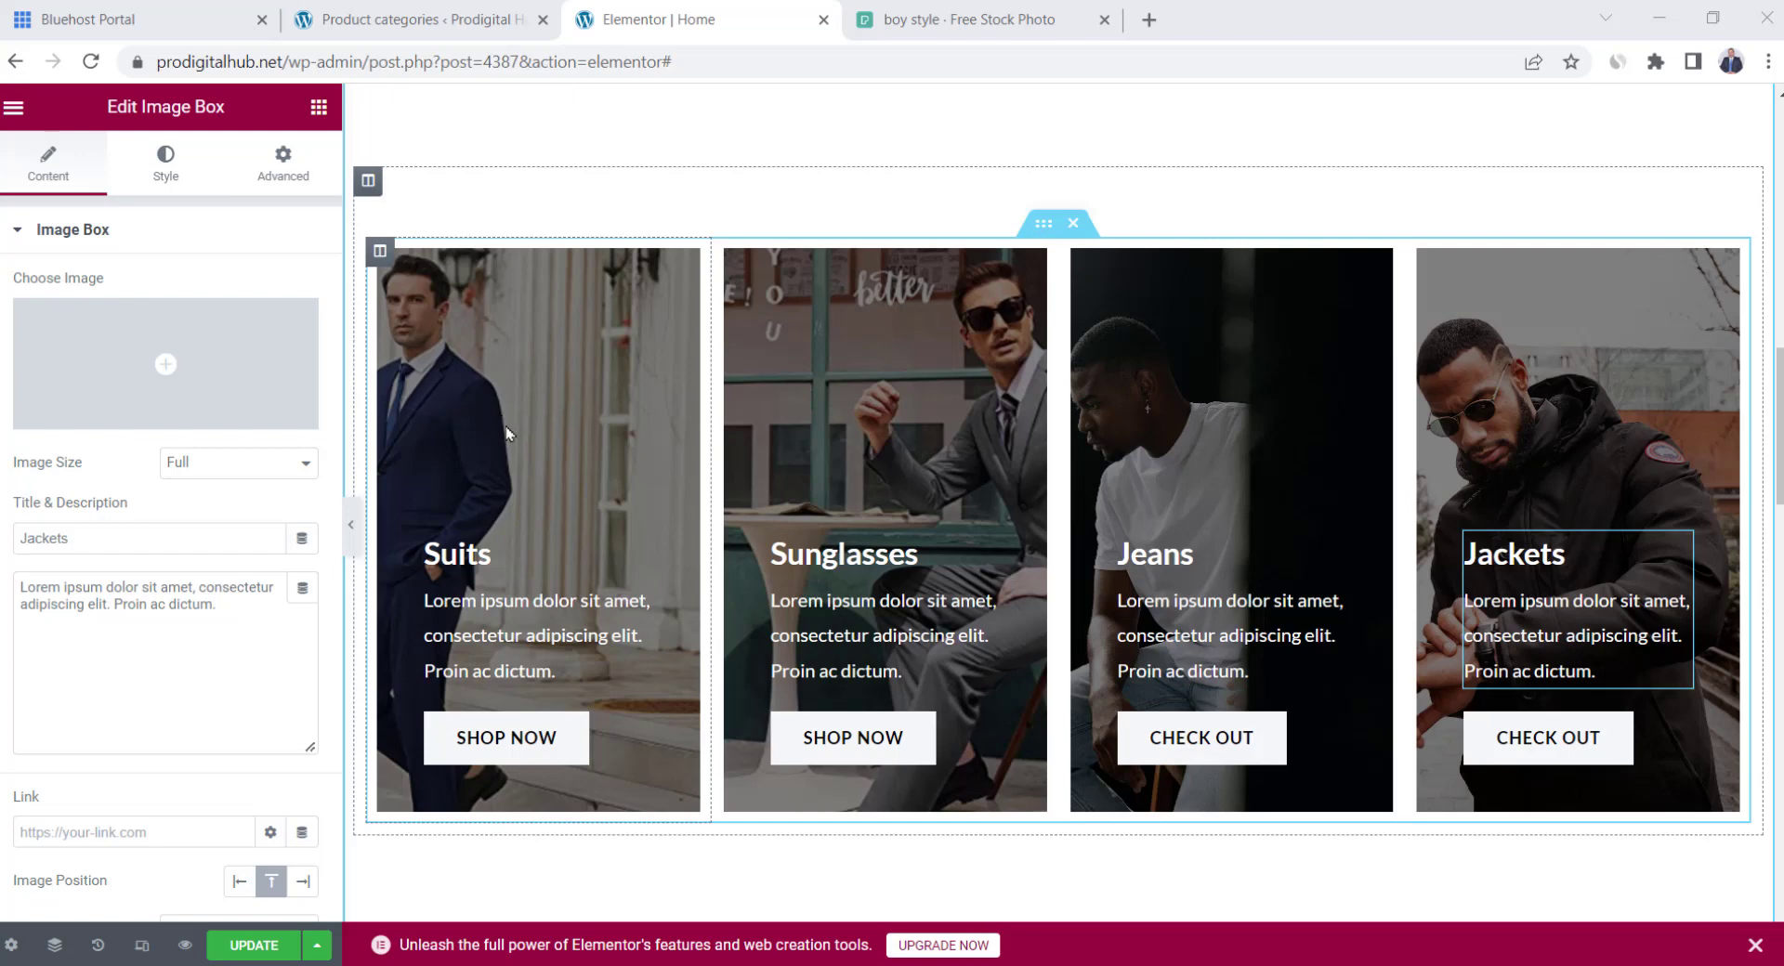
Centre the Suits column's background image and lower its overlay opacity
click(379, 251)
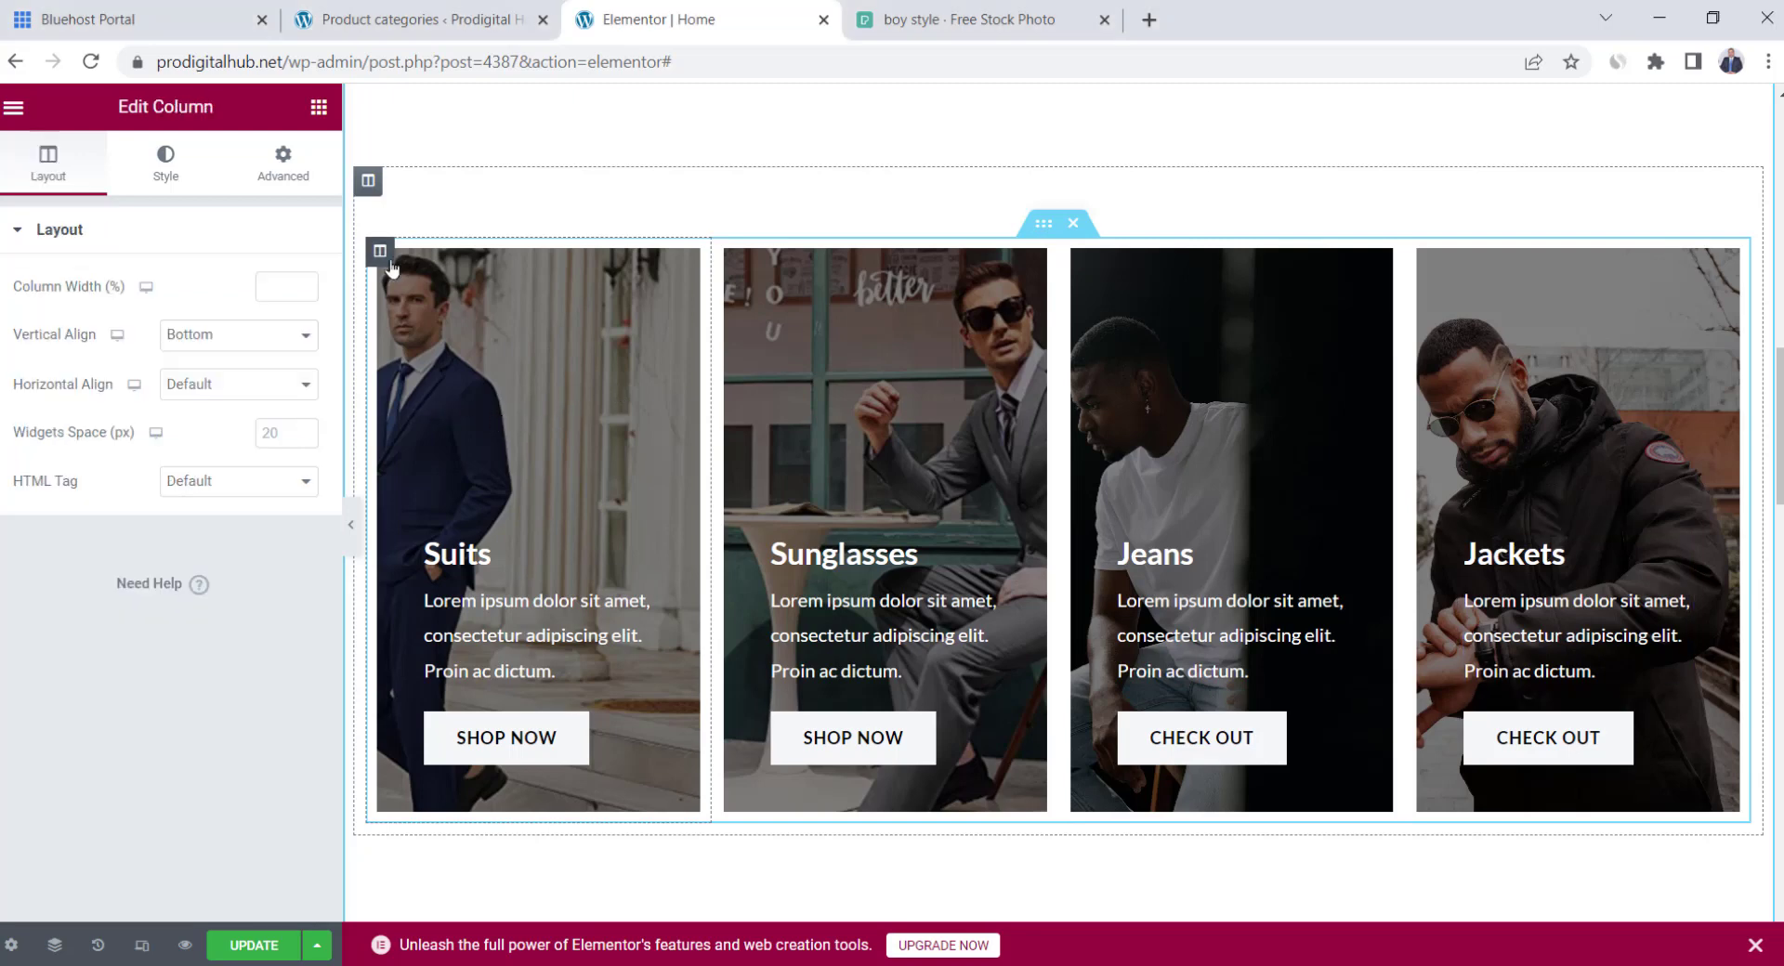
click(167, 168)
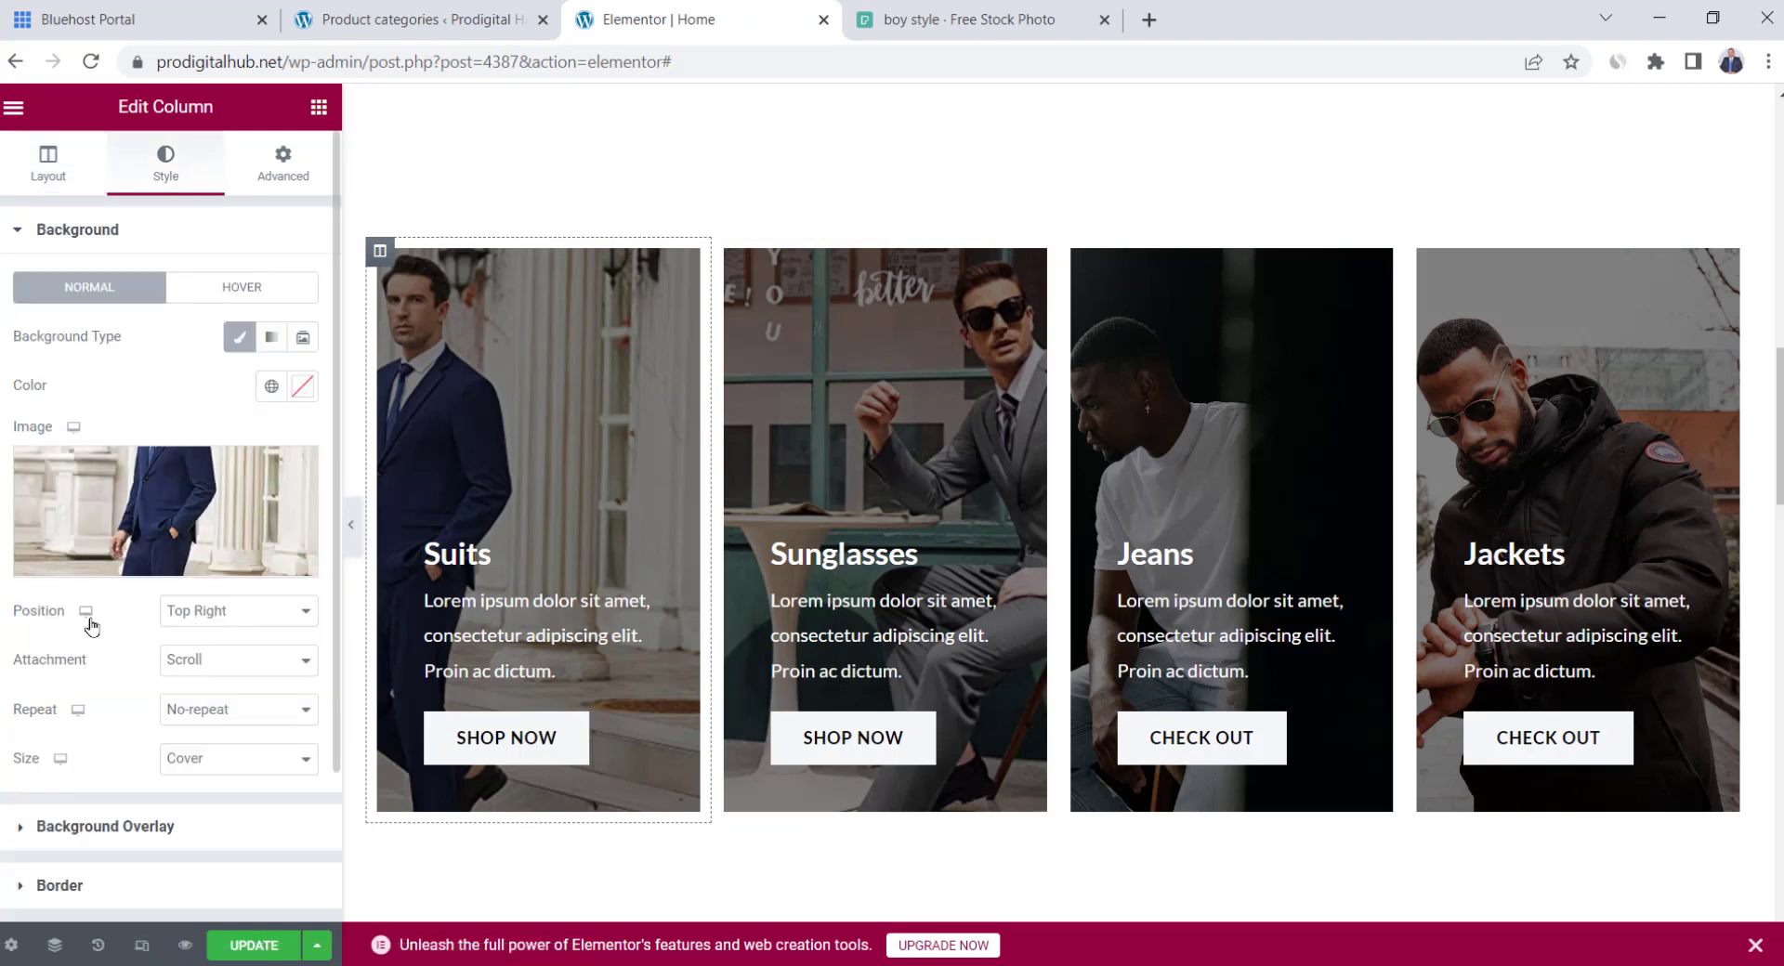
click(284, 625)
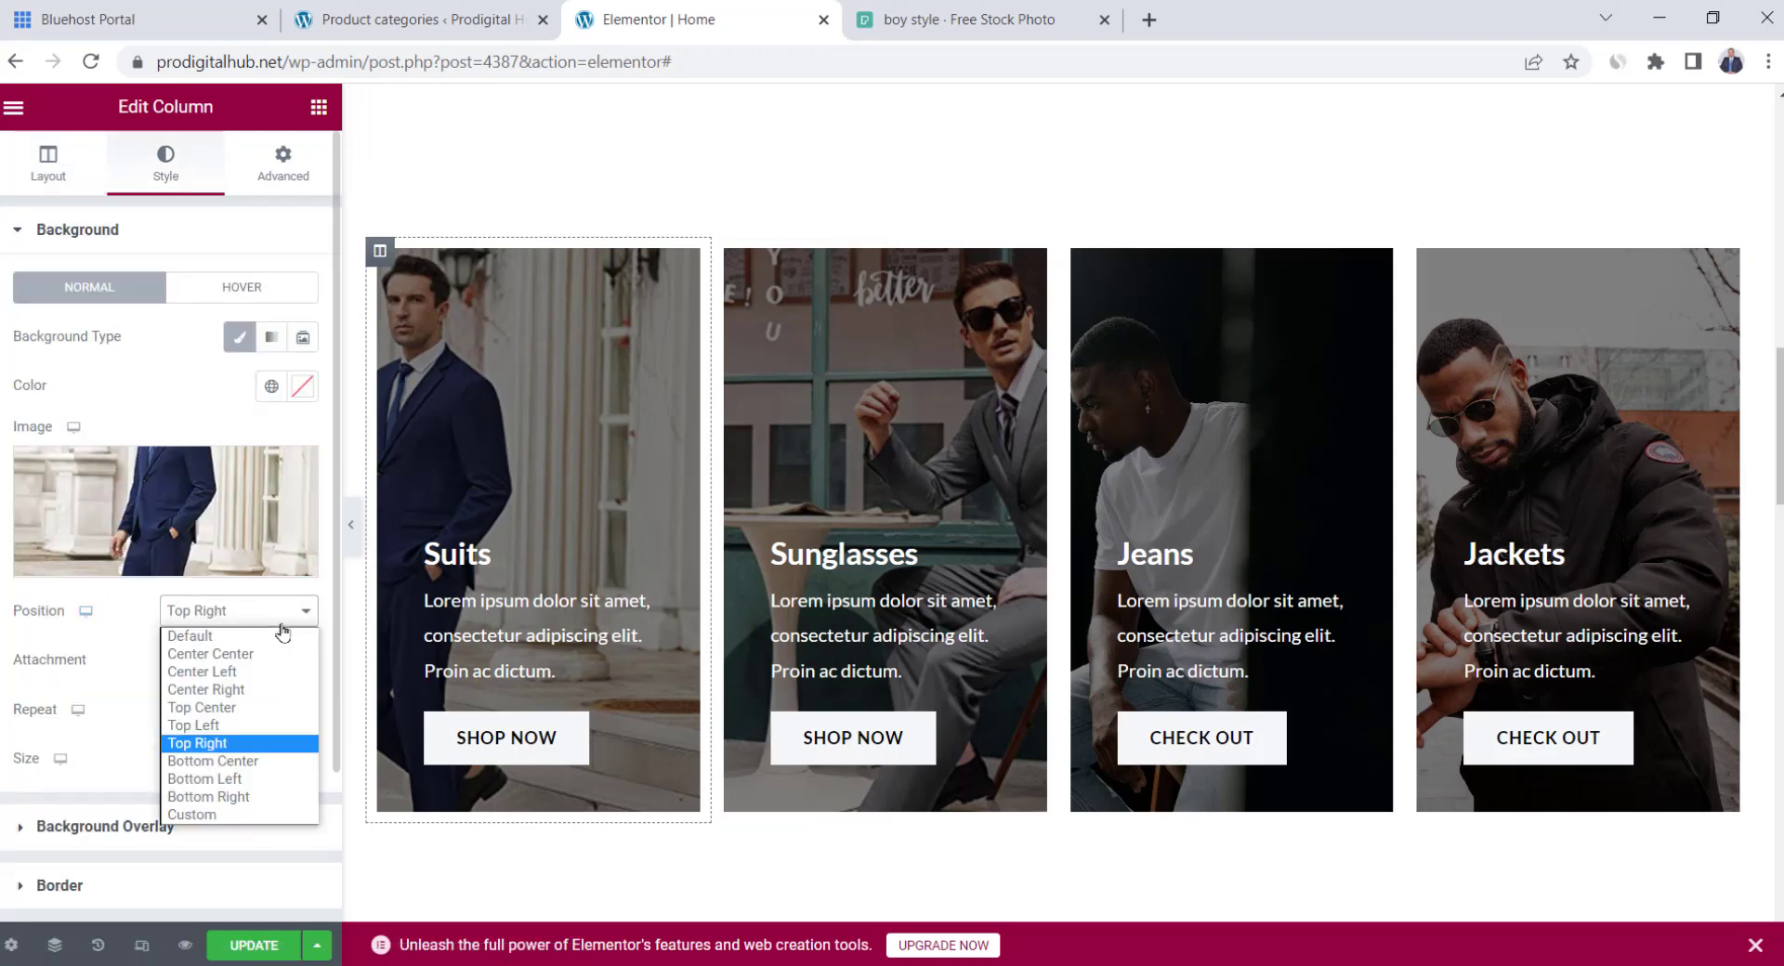
click(210, 653)
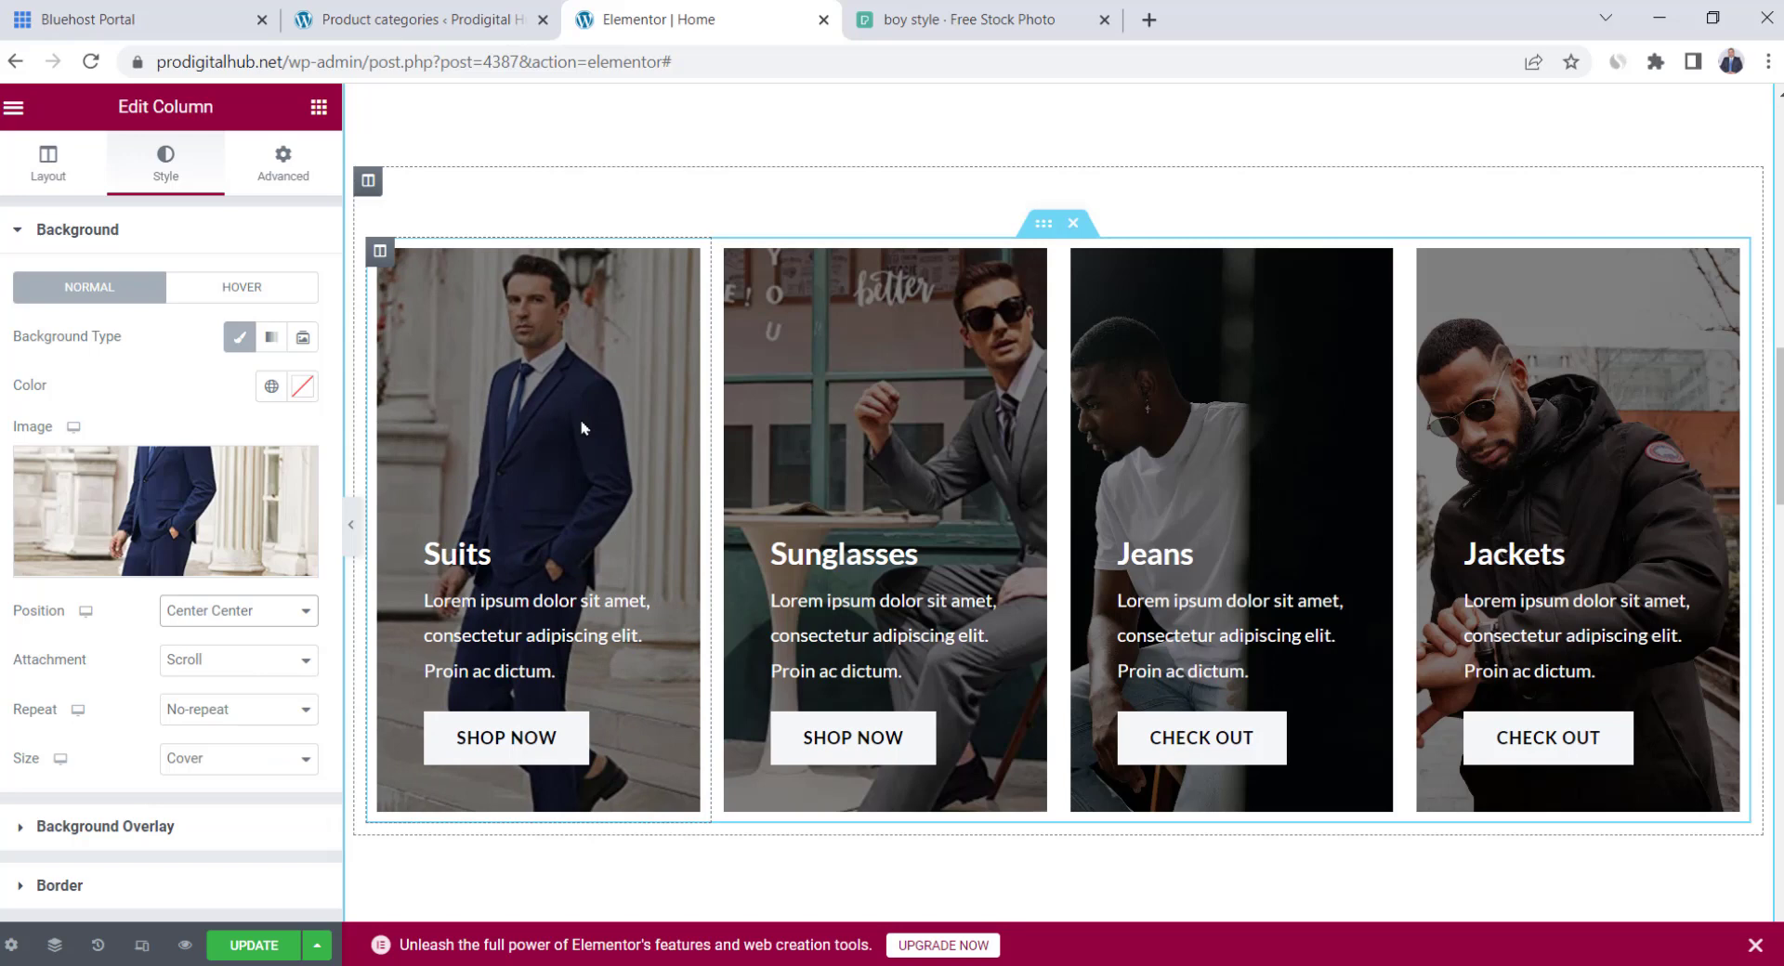
click(241, 839)
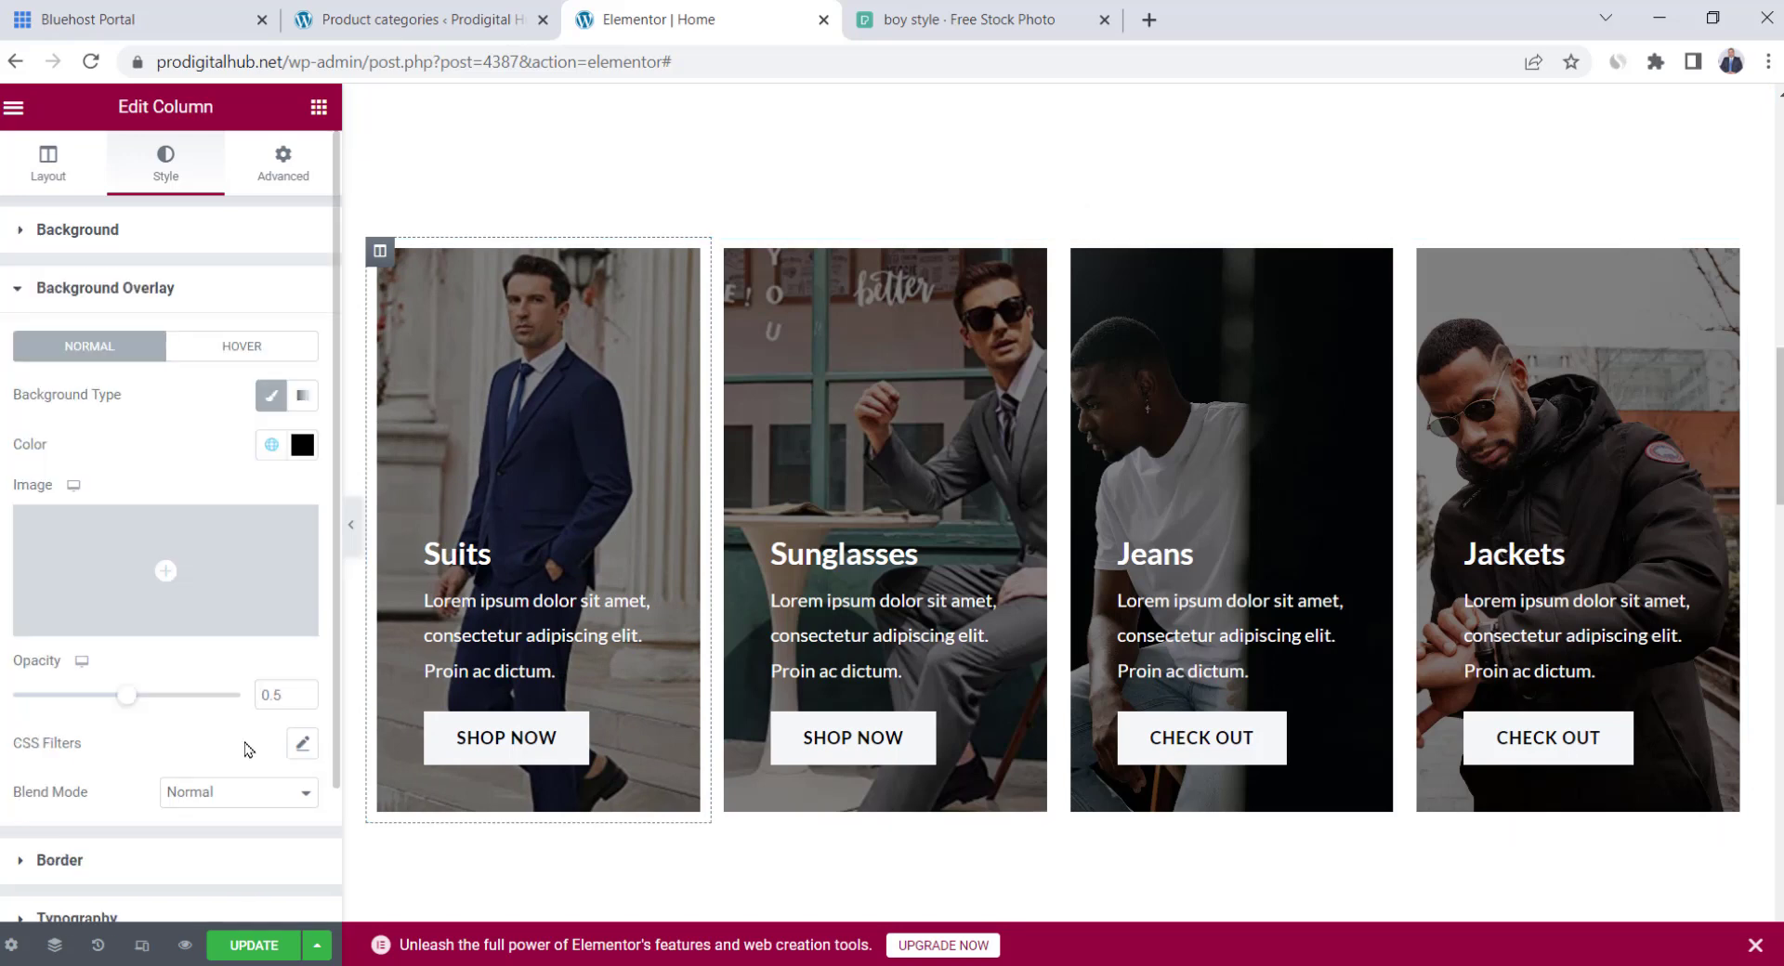
scroll(249, 749, down, 2)
drag(127, 542, 102, 544)
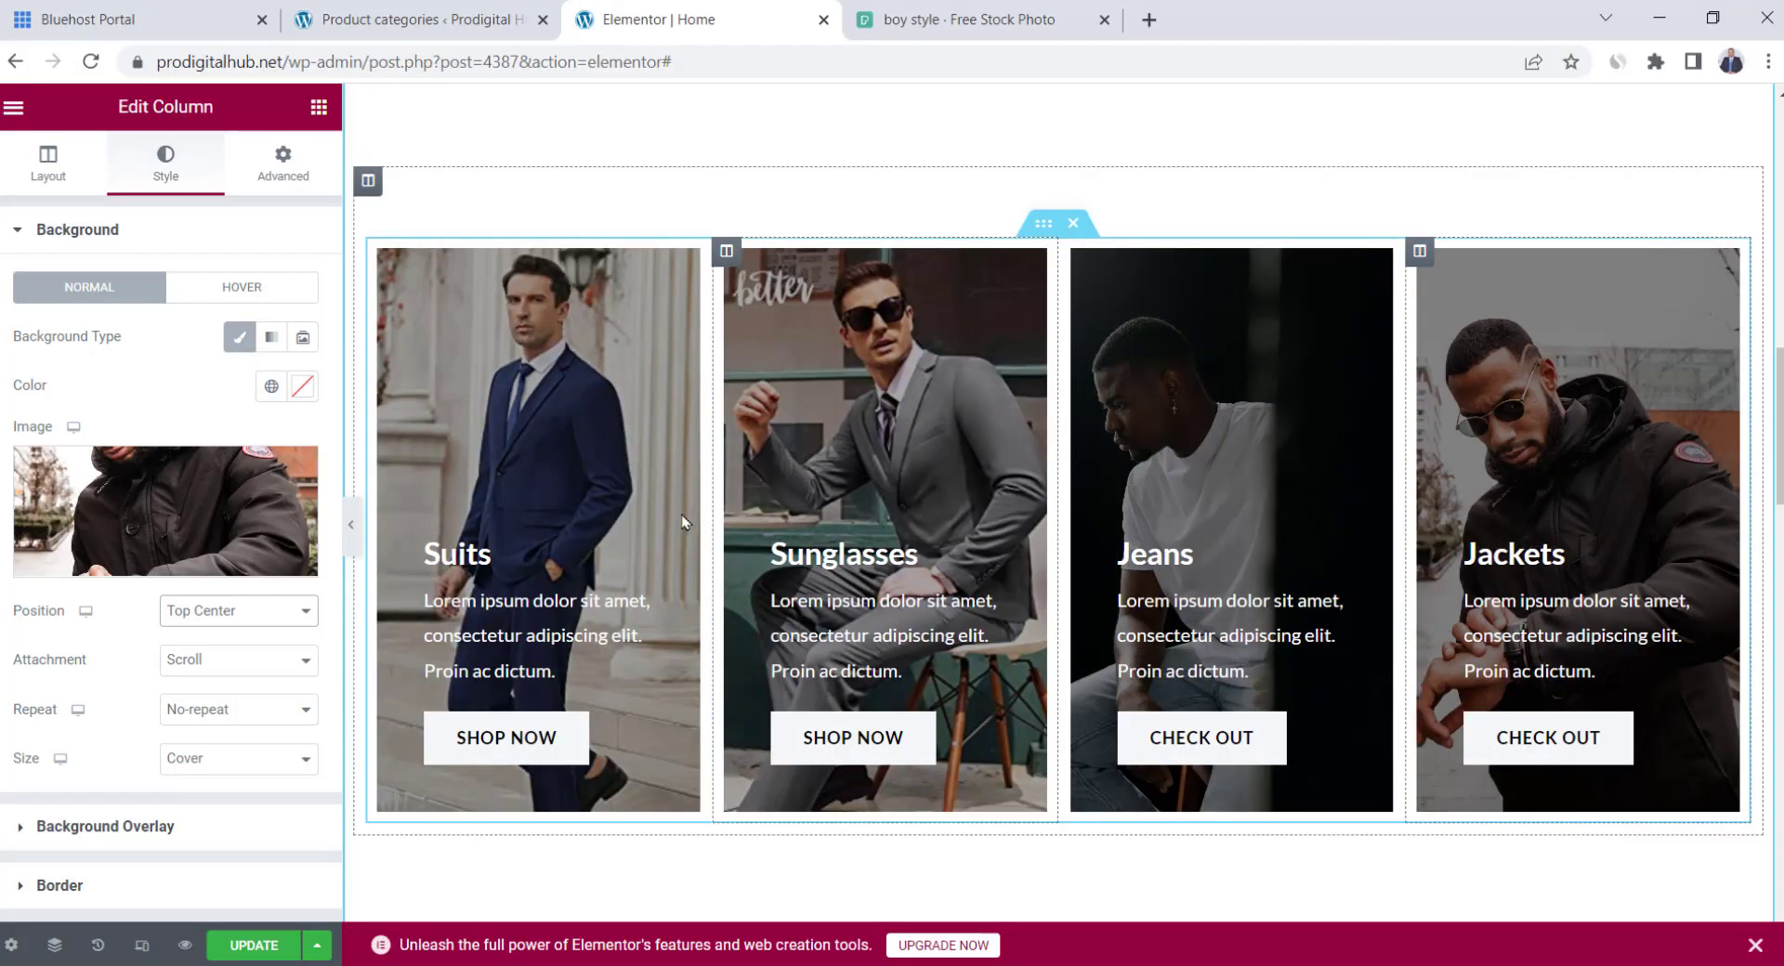
Move the Jeans card into second place and delete all four card descriptions
drag(1073, 251, 979, 286)
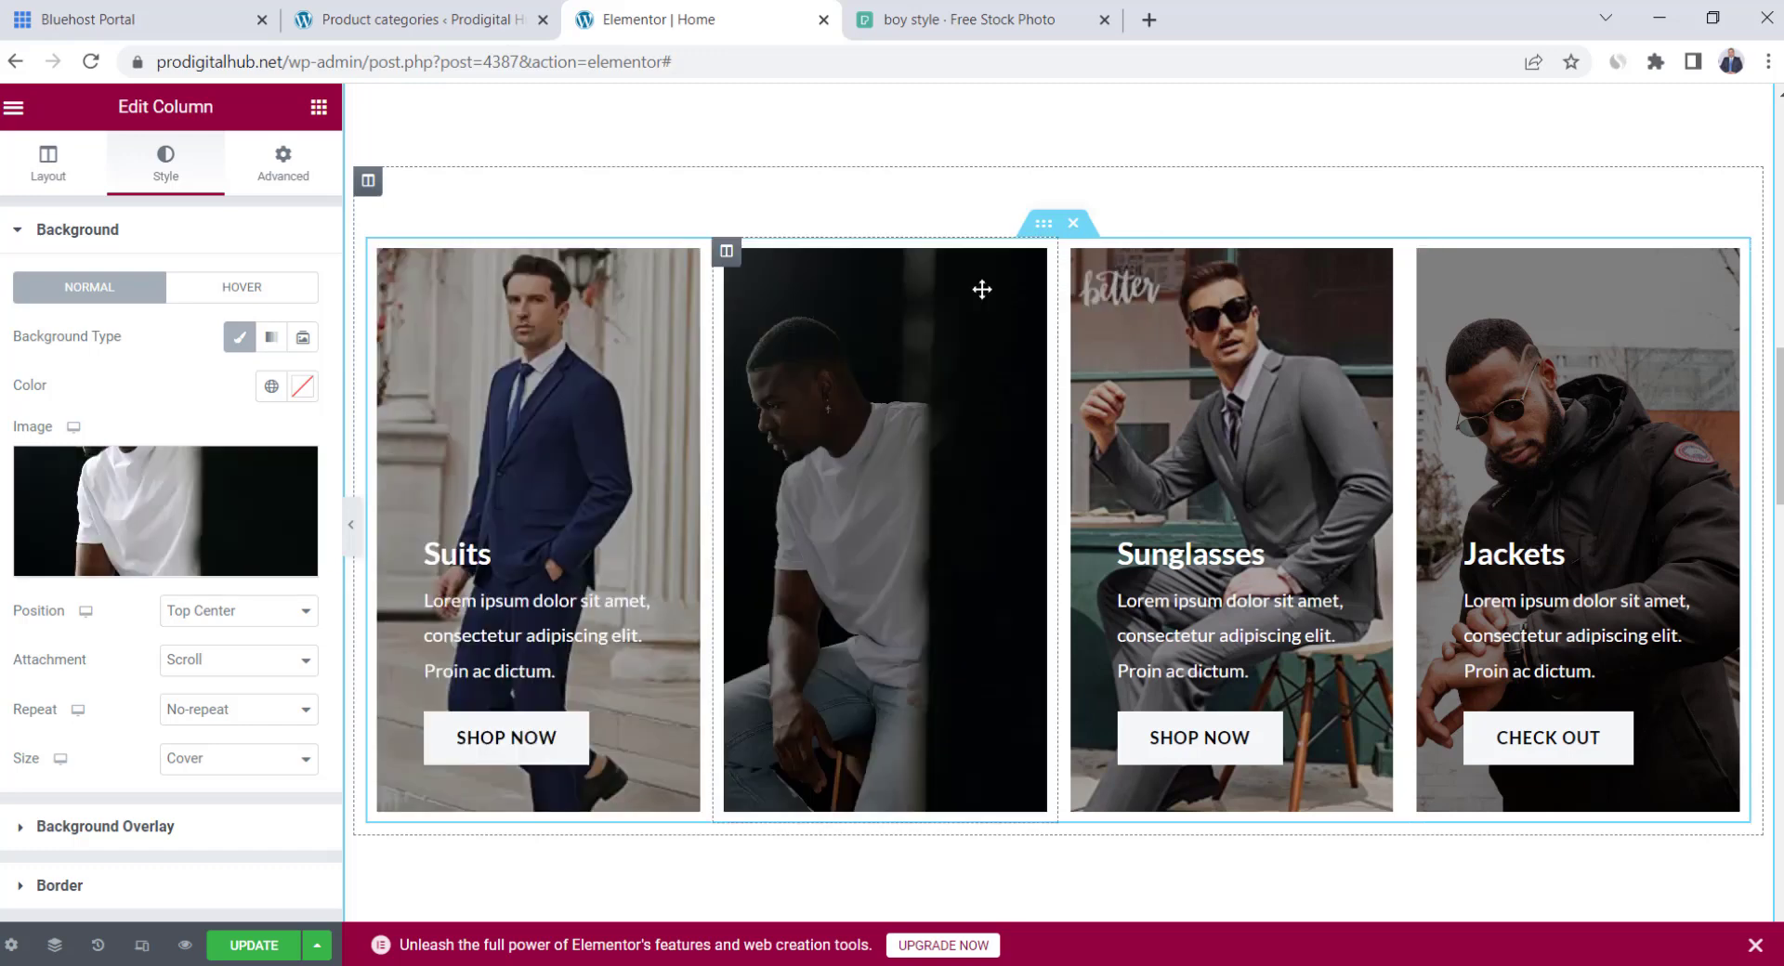
triple_click(569, 618)
key(BackSpace)
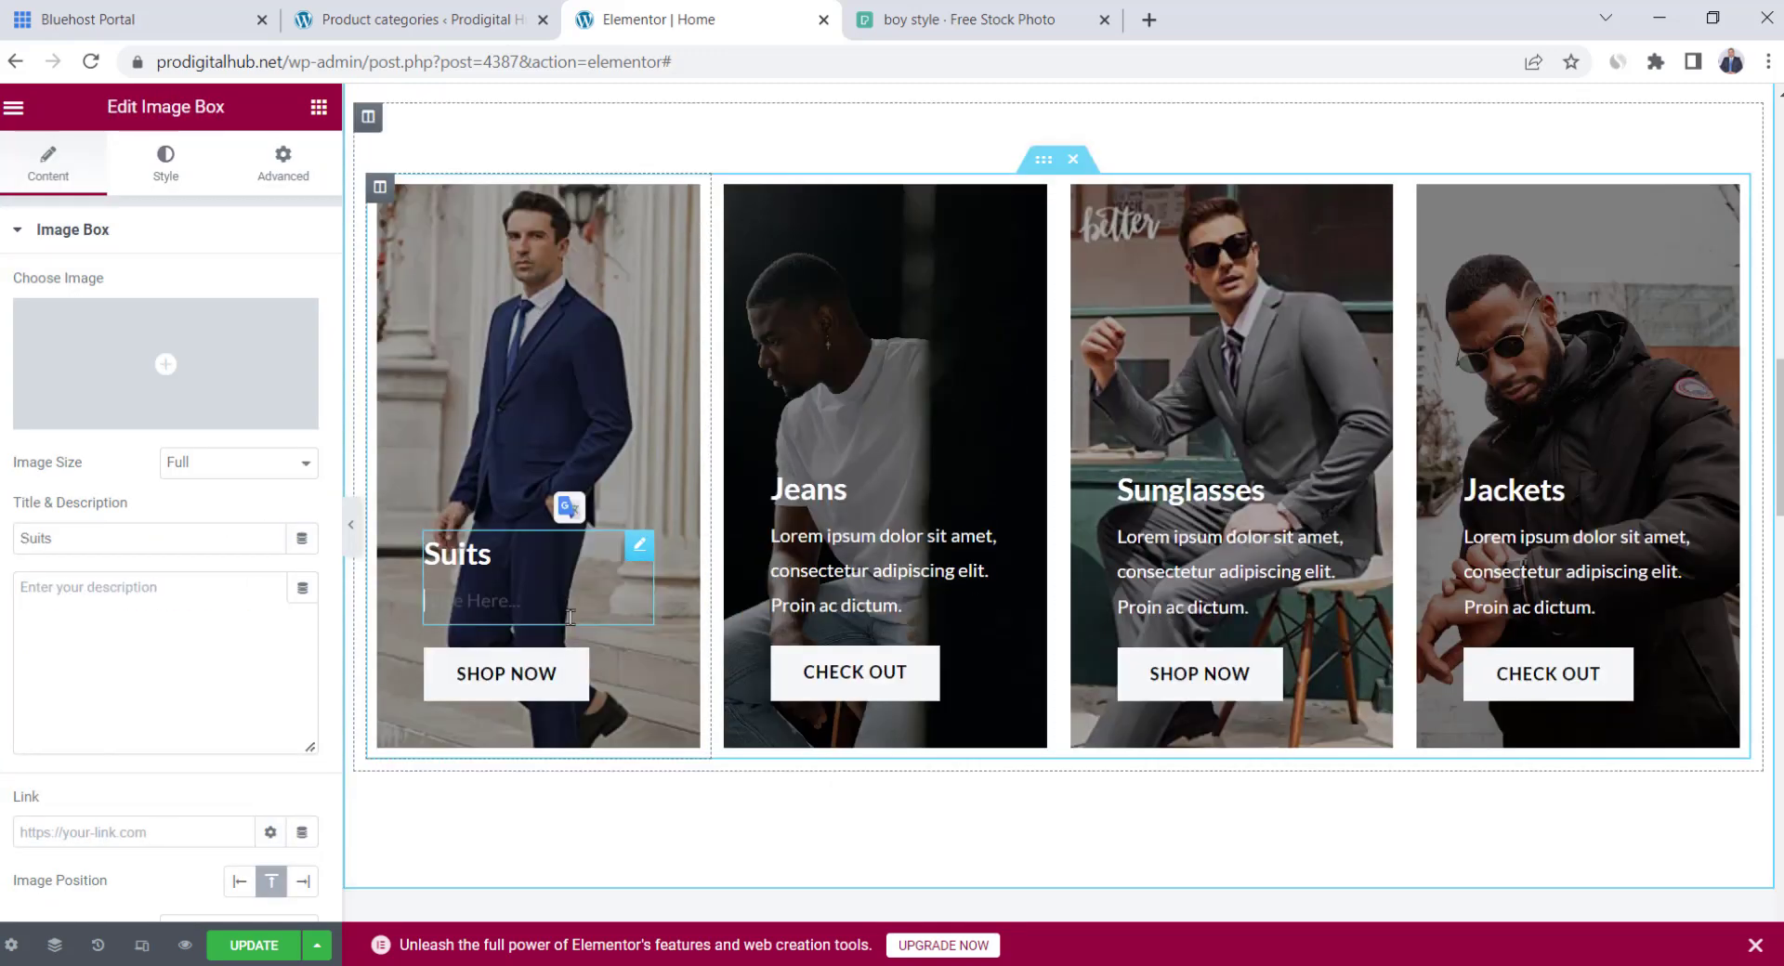
double_click(860, 581)
drag(906, 608, 753, 552)
key(BackSpace)
triple_click(1180, 532)
key(BackSpace)
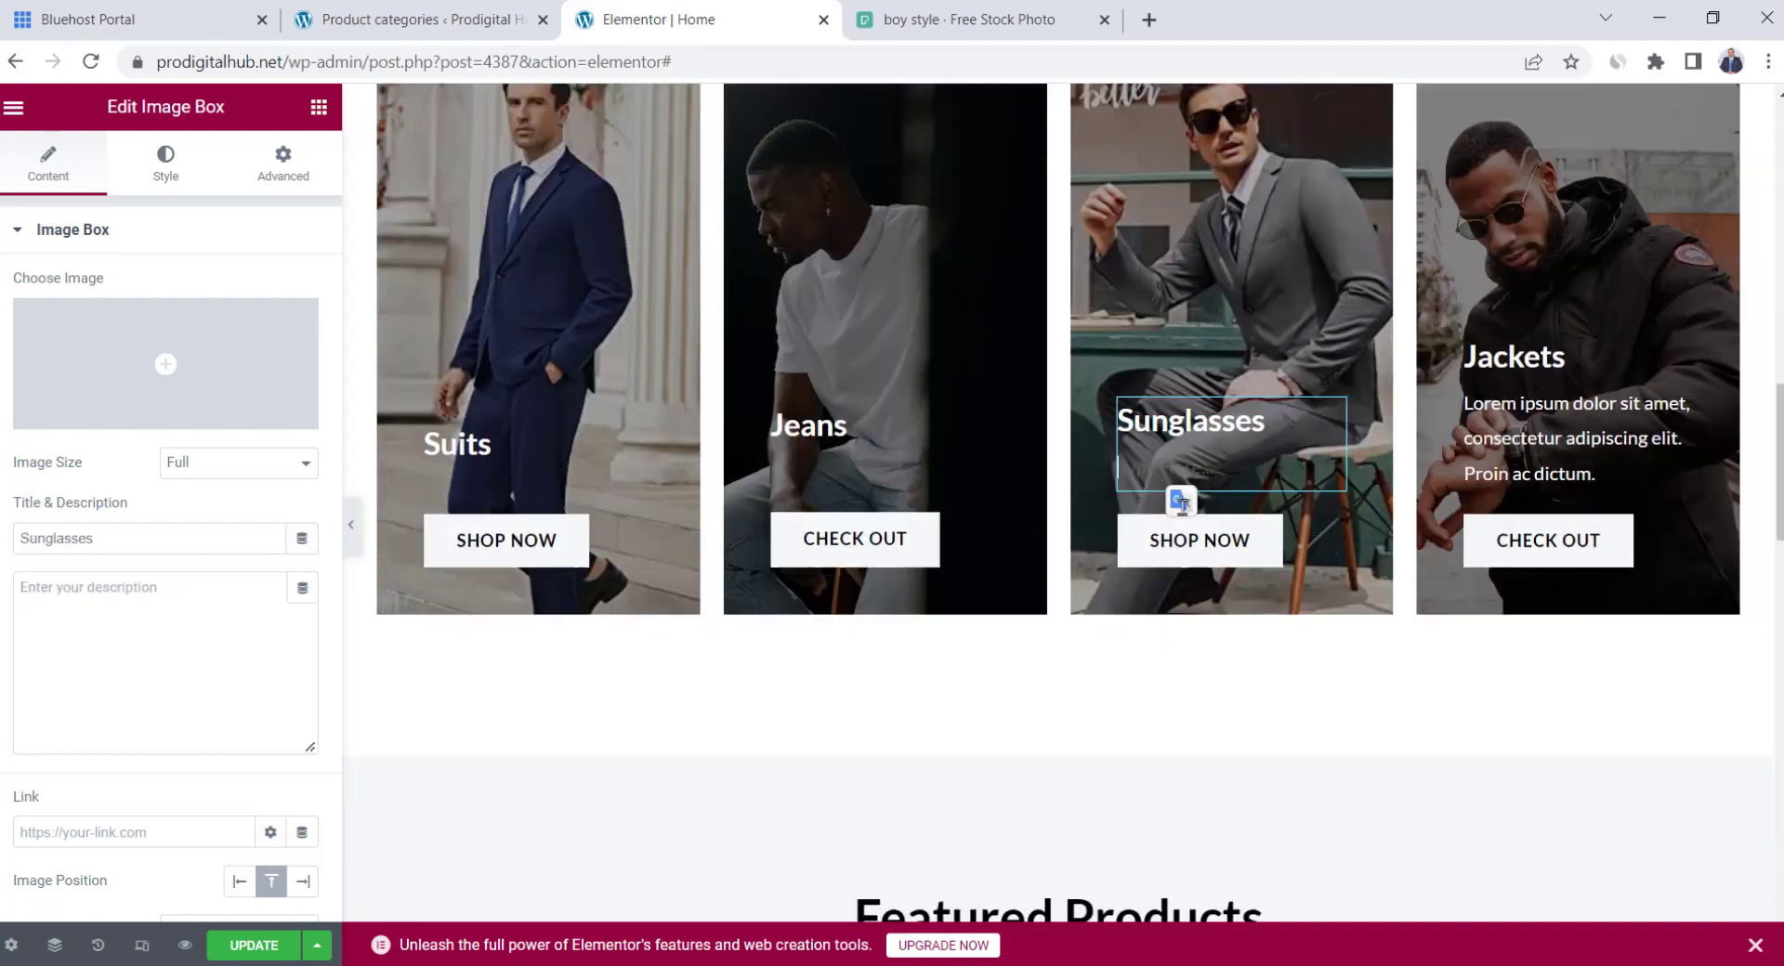
triple_click(1524, 446)
key(BackSpace)
scroll(1302, 581, up, 3)
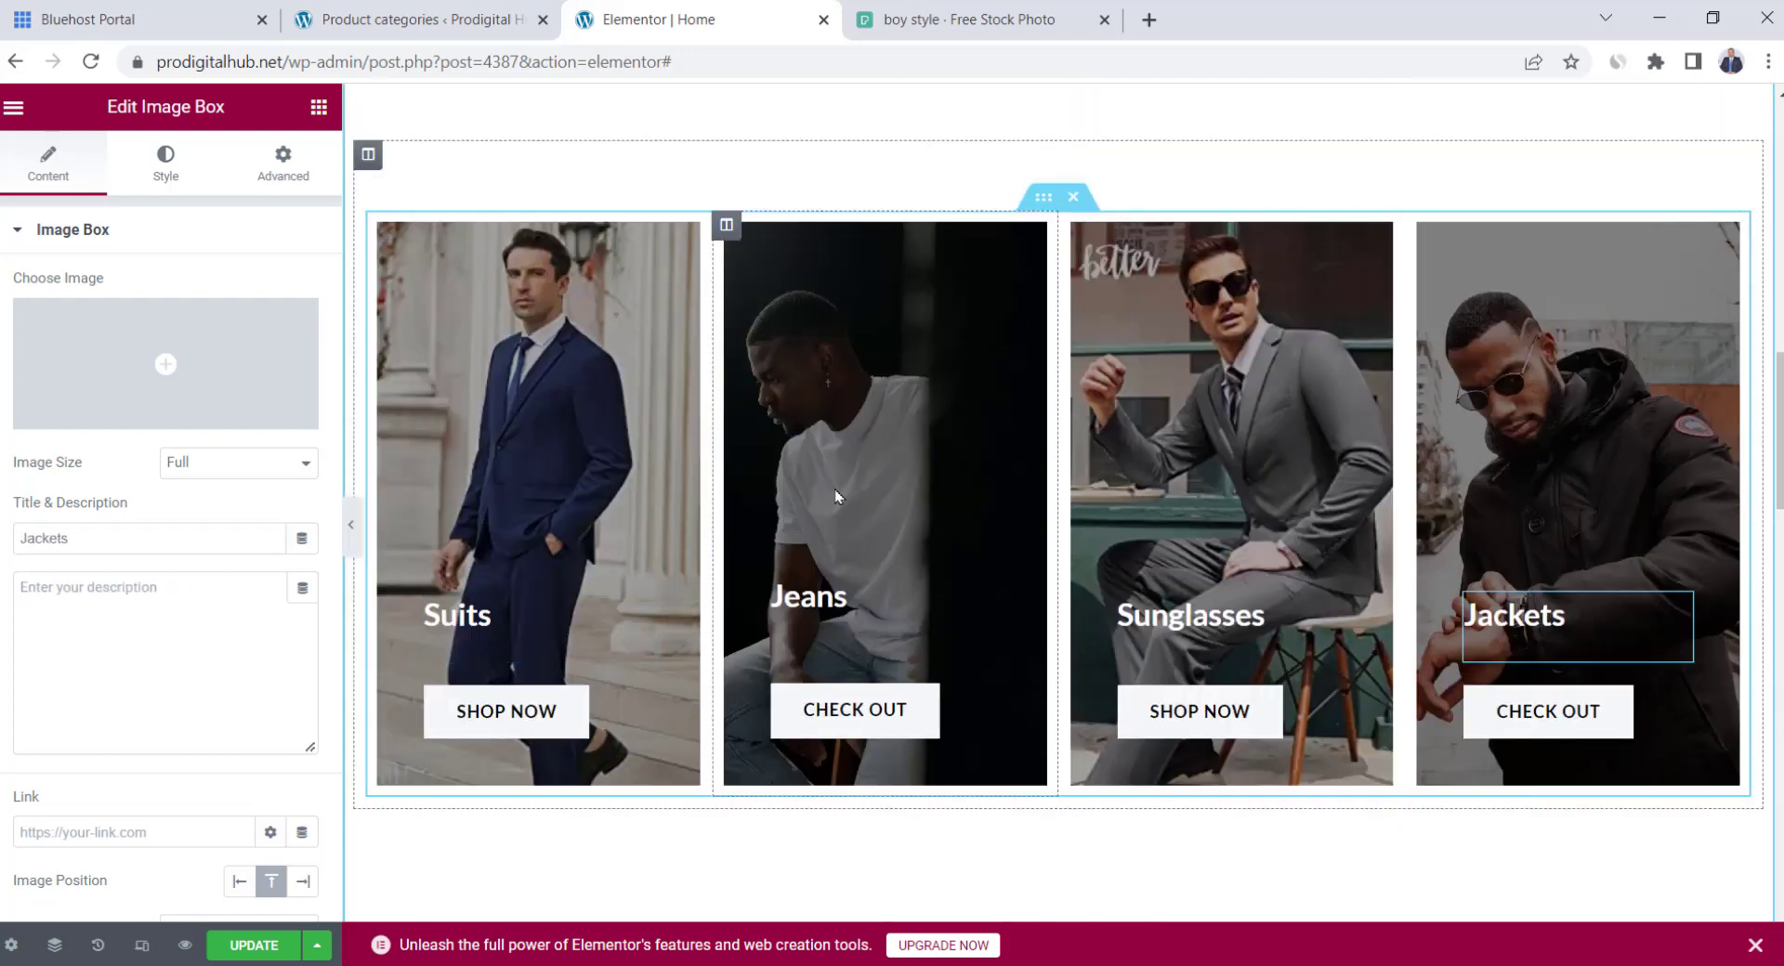
scroll(1069, 499, up, 1)
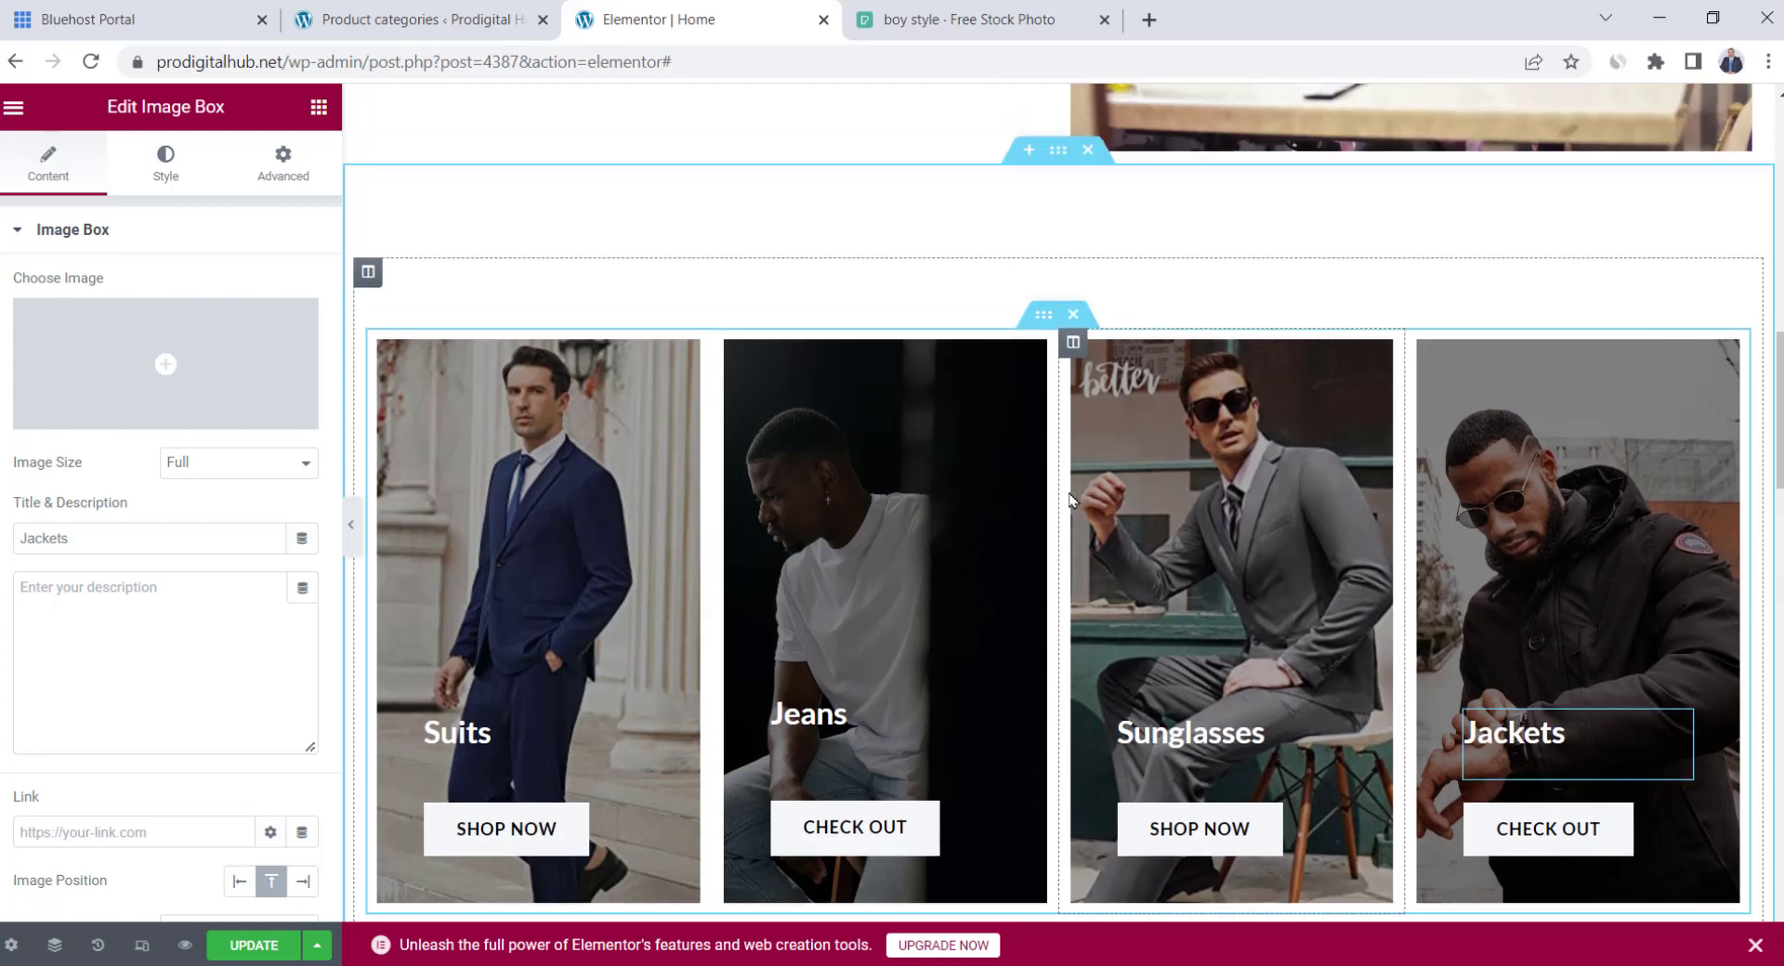
Add a Heading widget reading 'Our Collections' above the category cards
click(319, 106)
drag(255, 383, 610, 350)
triple_click(612, 321)
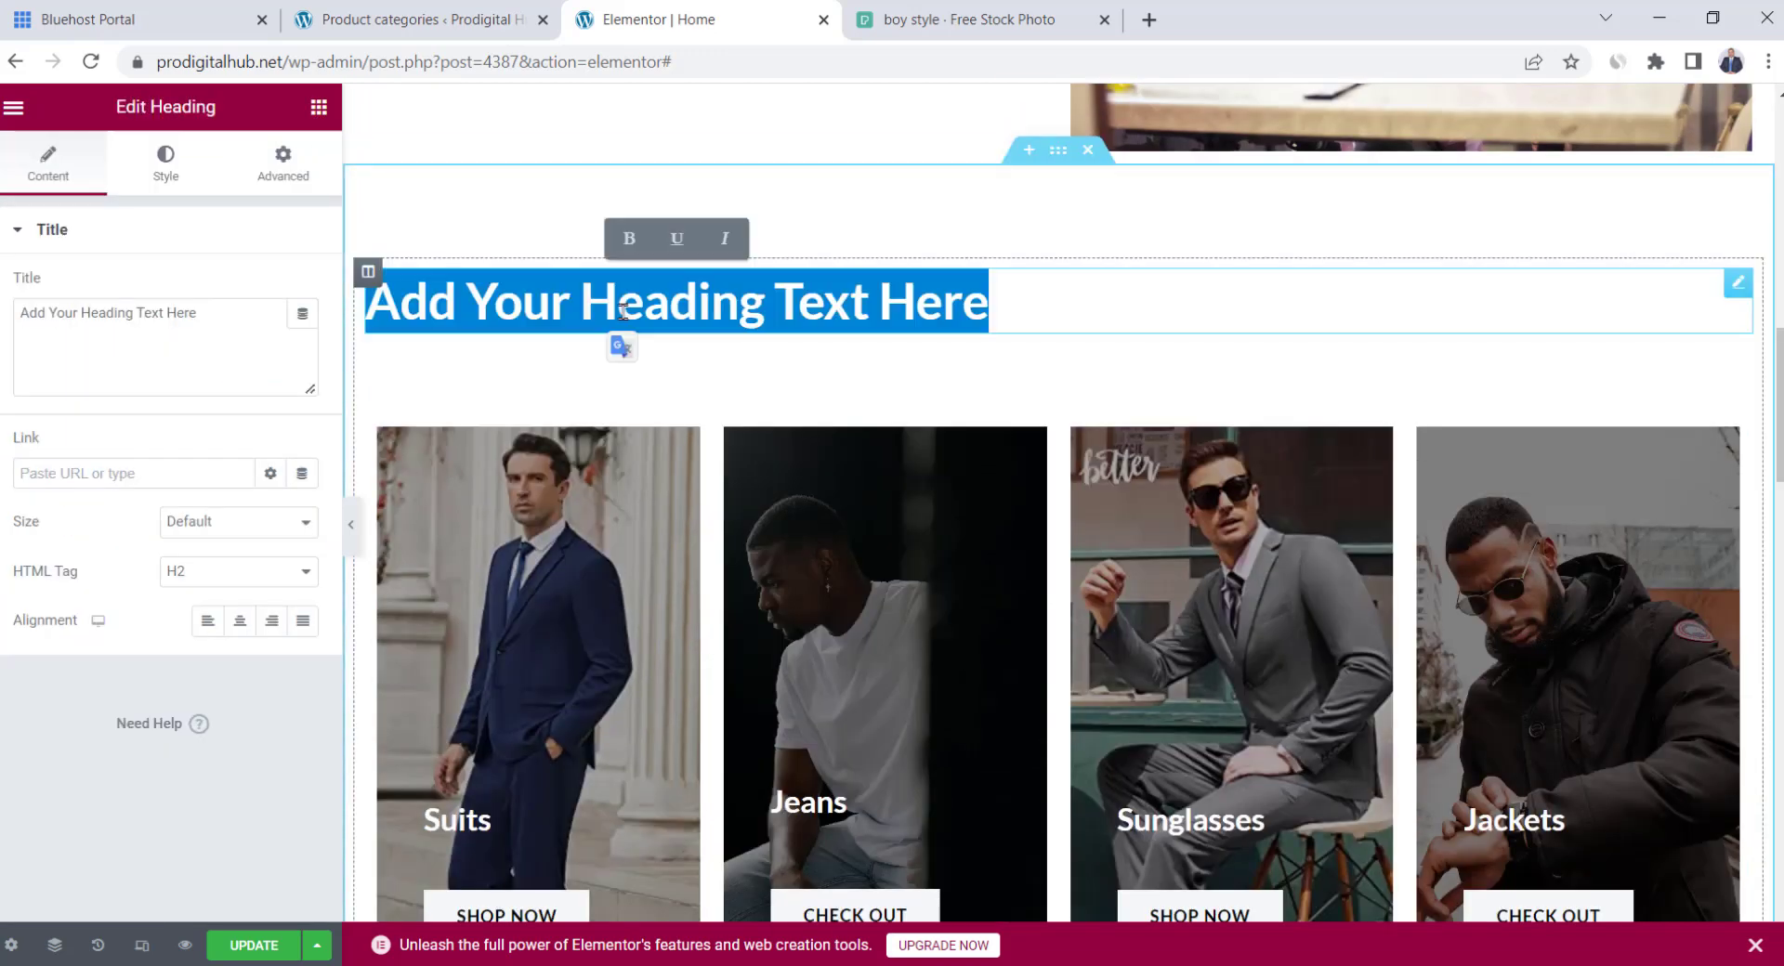
text(Our Collectio)
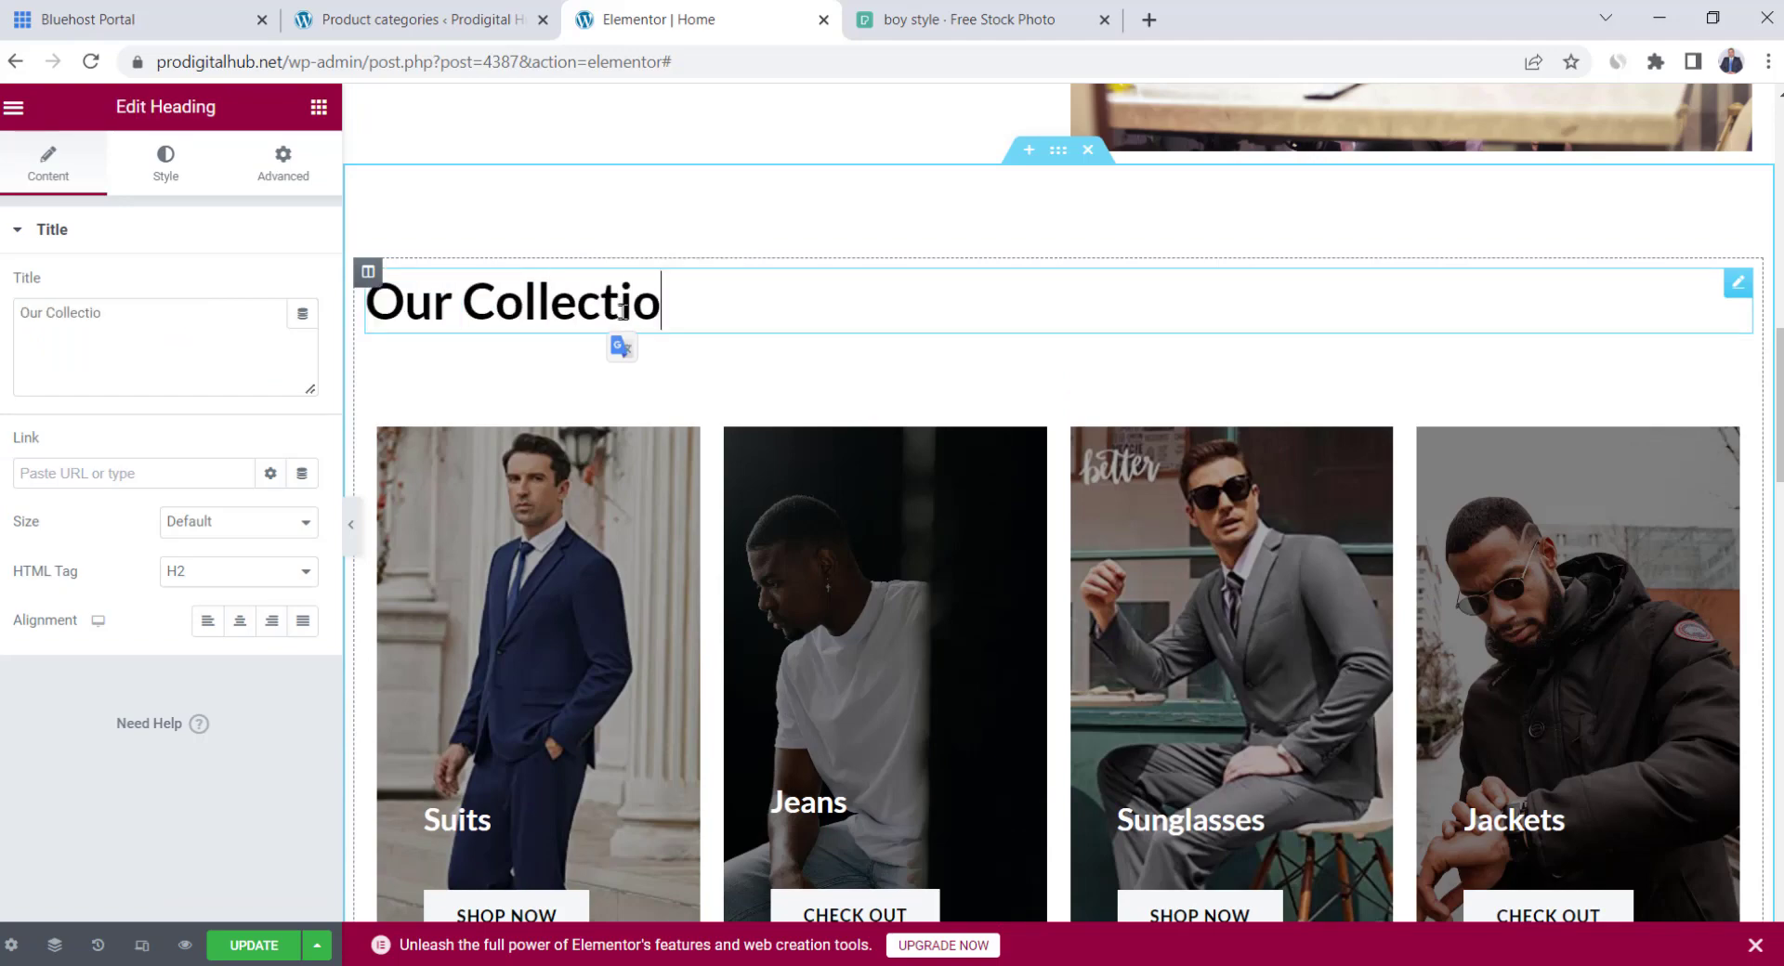
scroll(967, 408, up, 5)
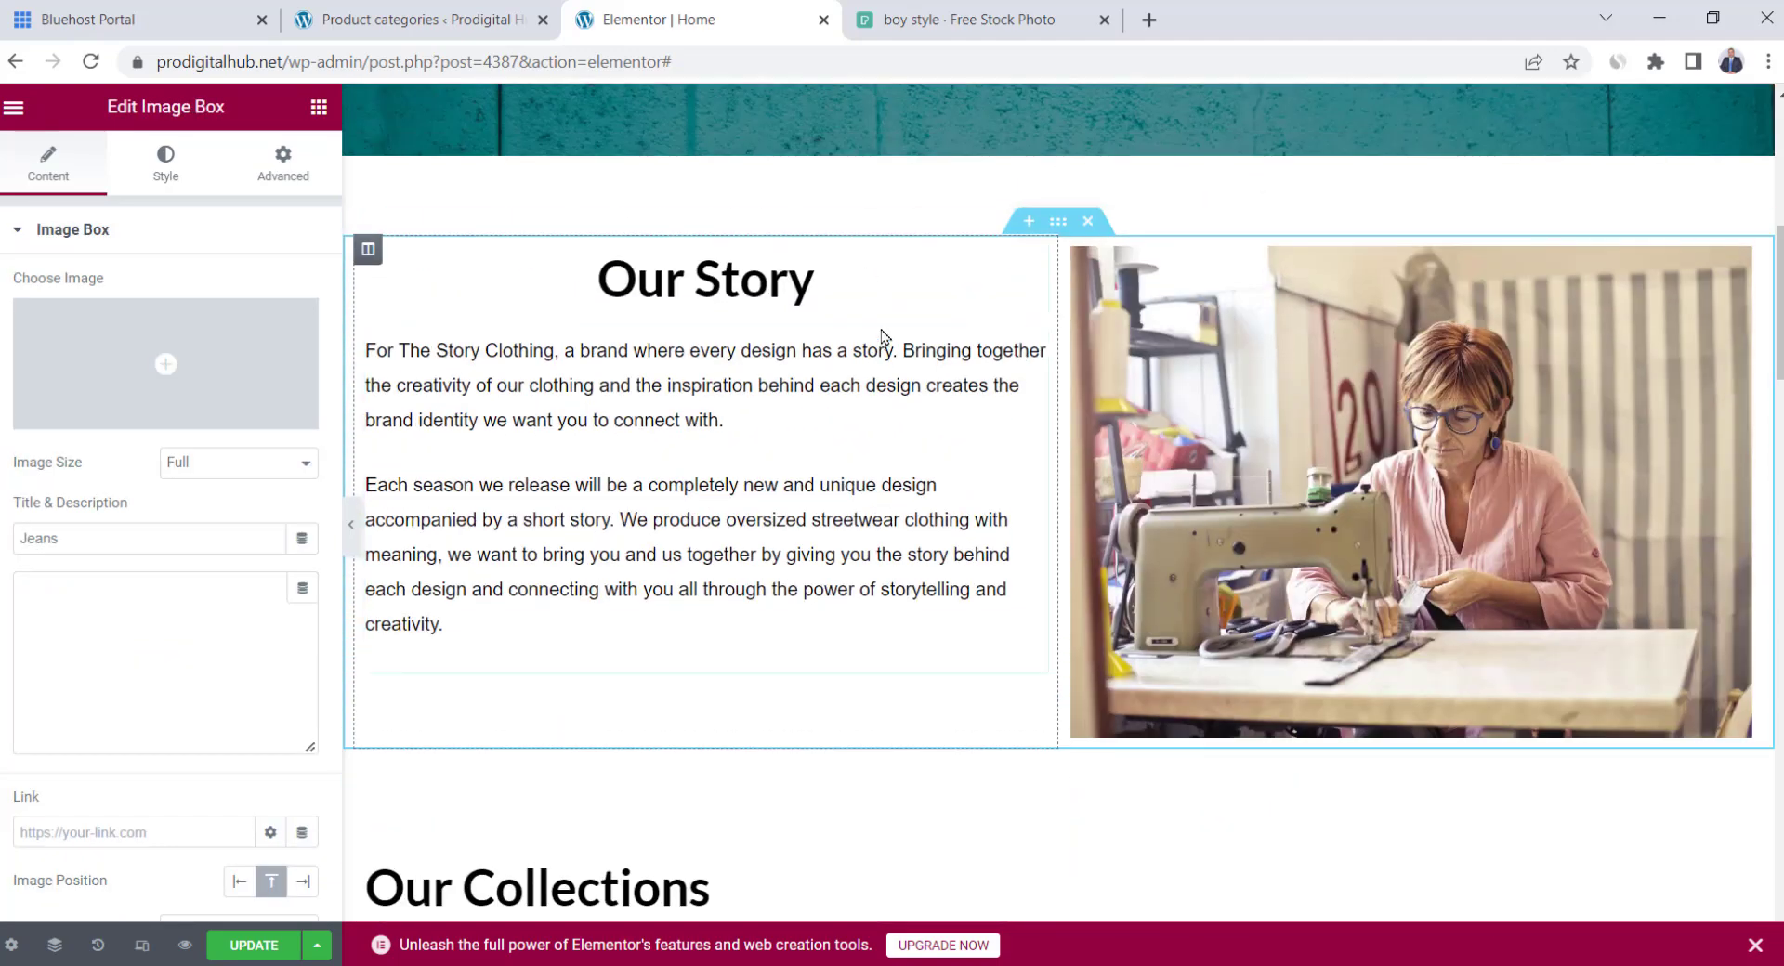
scroll(882, 340, down, 3)
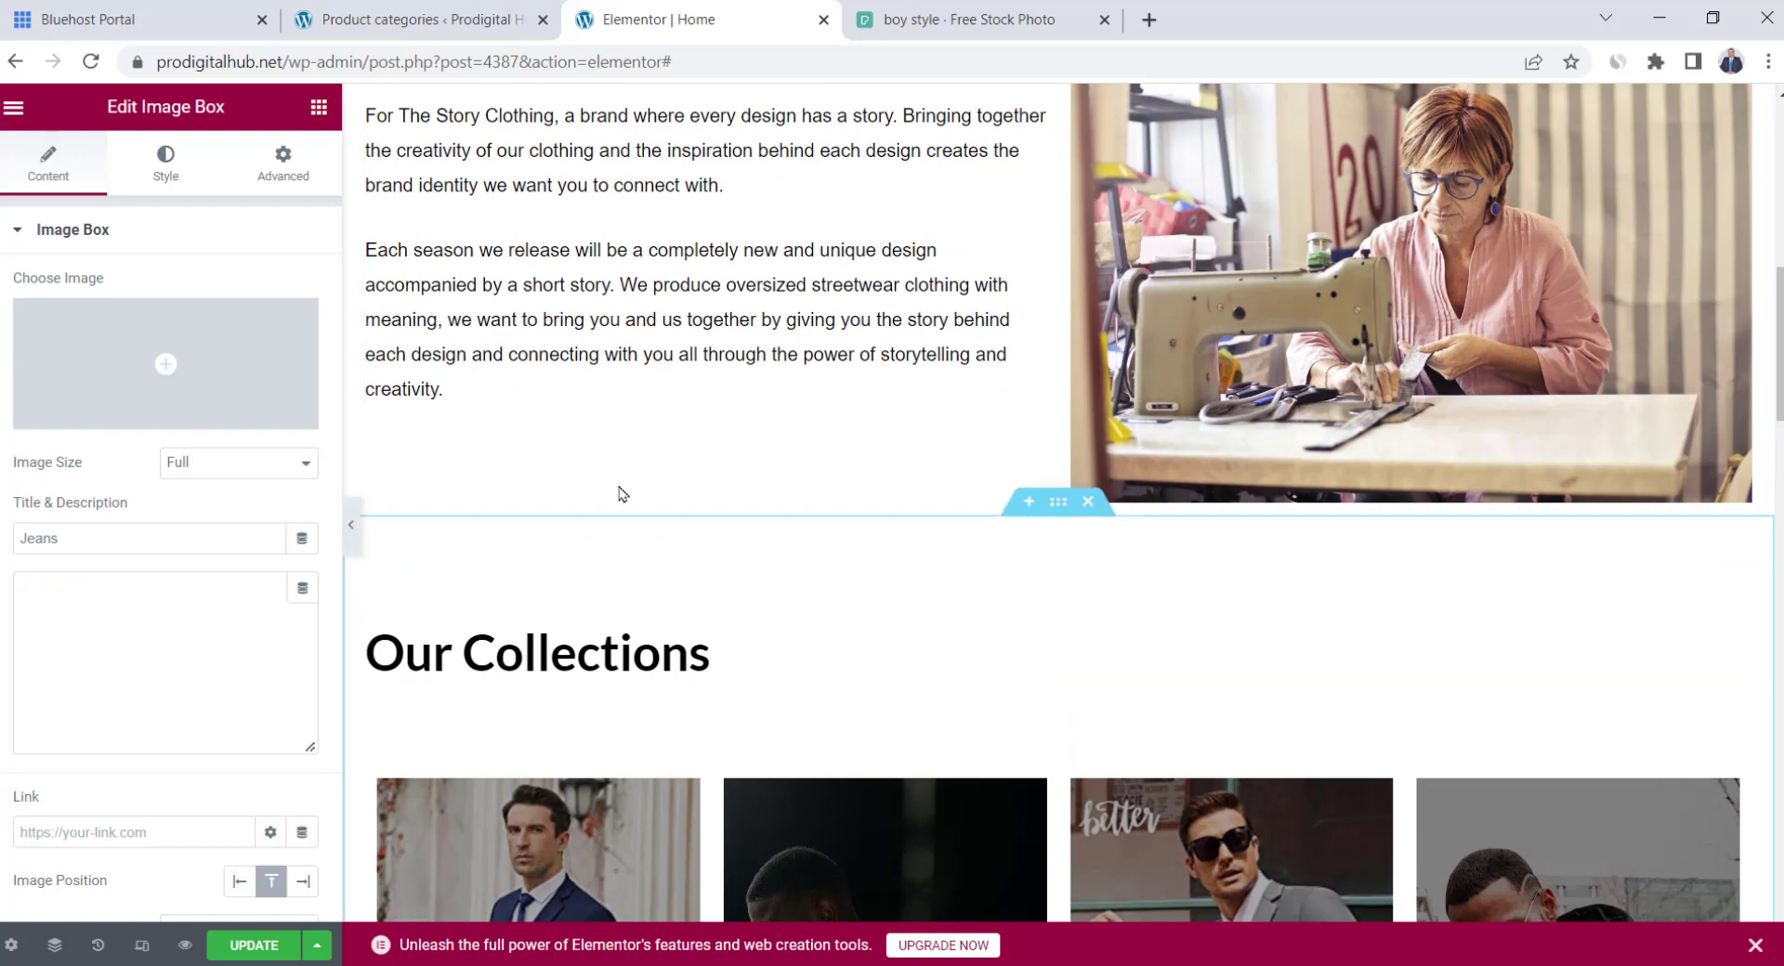
Place a centred Divider of width 82 above the heading and preview the page
click(319, 107)
scroll(144, 438, down, 3)
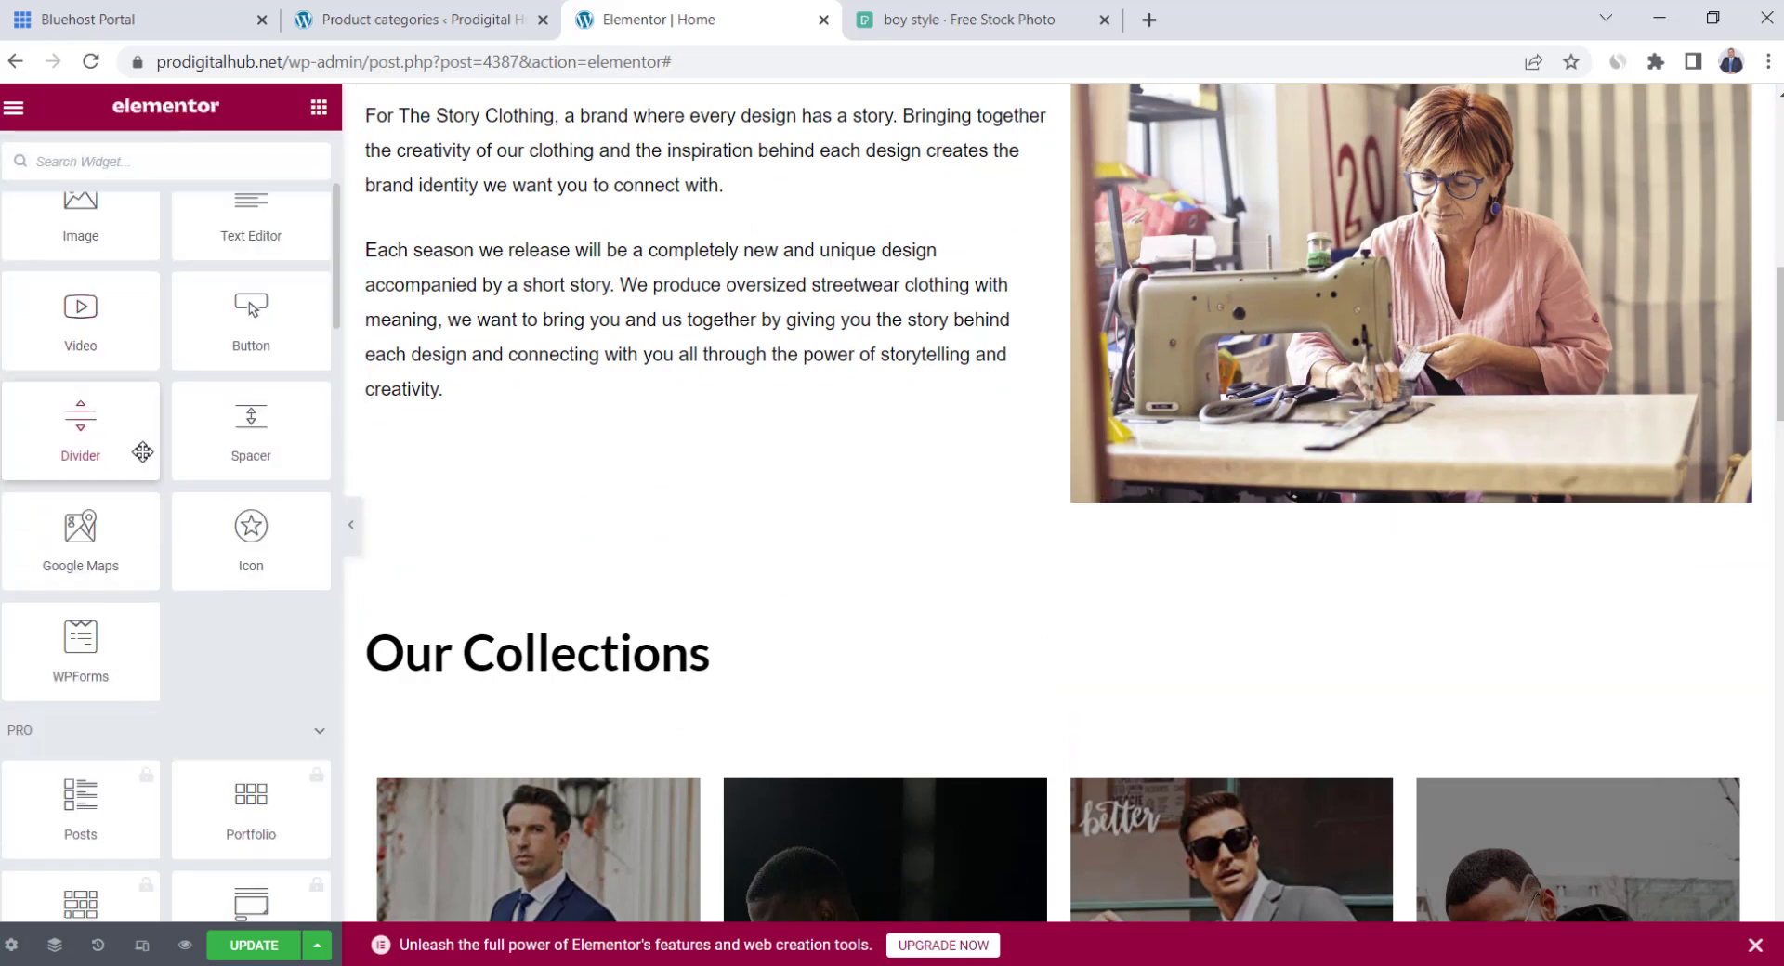
drag(67, 444, 977, 648)
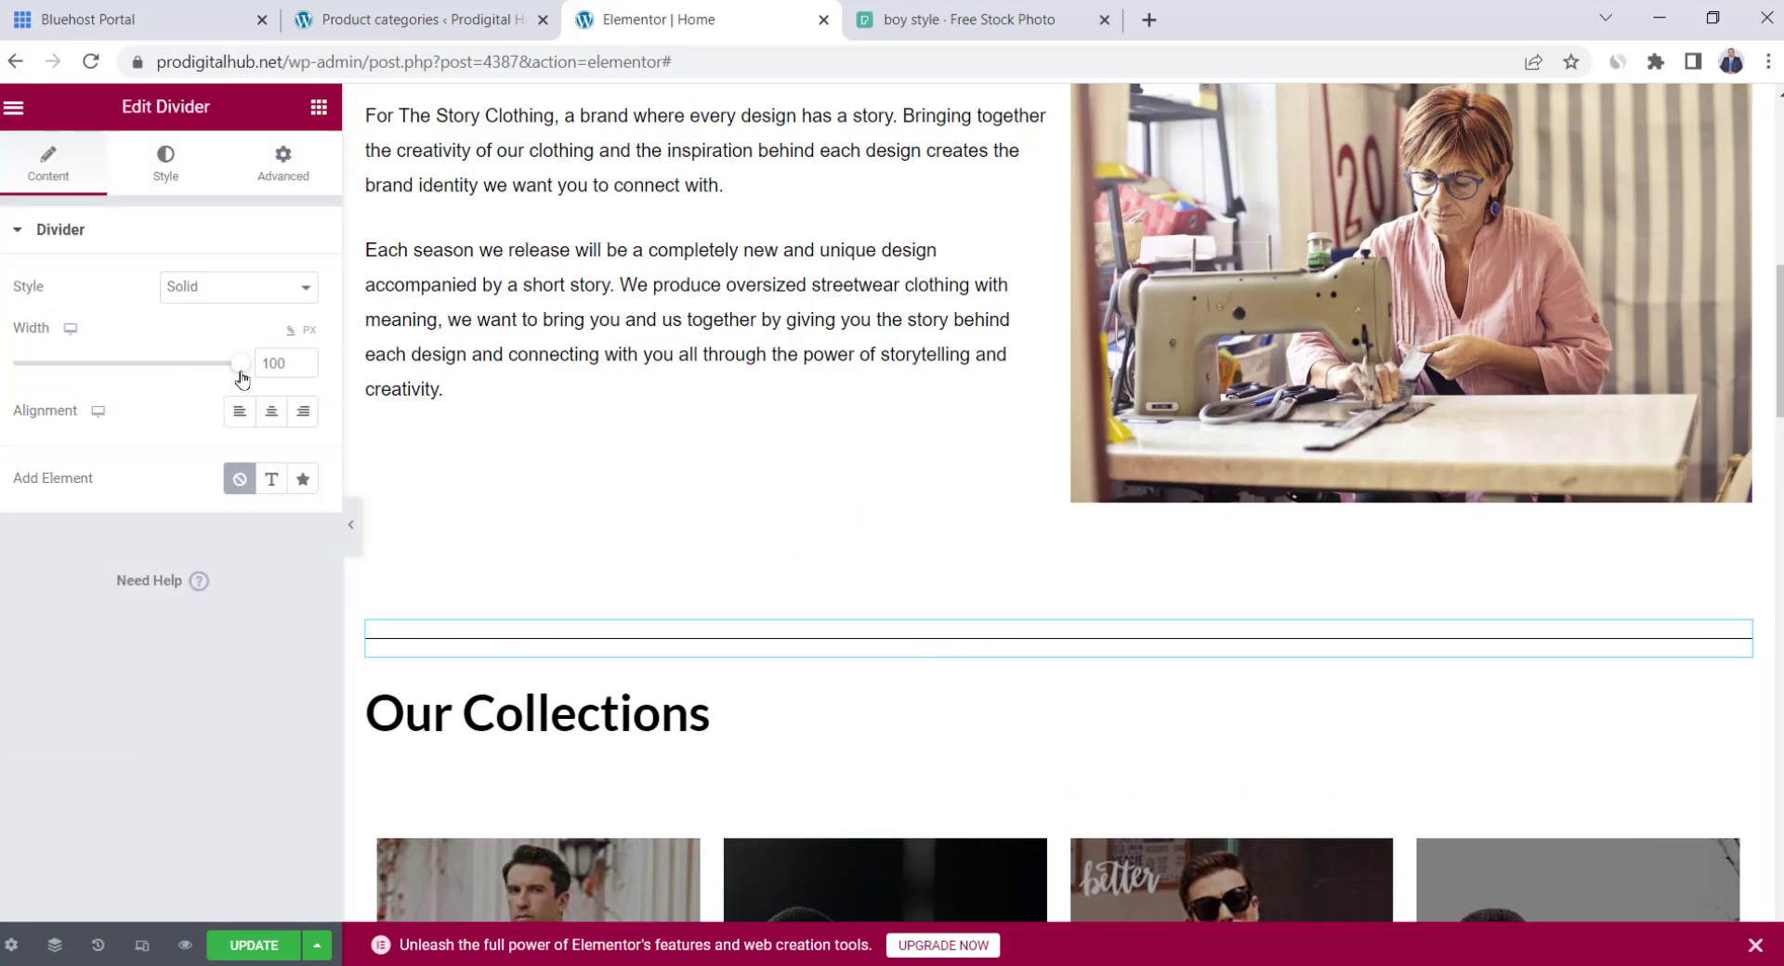
drag(241, 377, 206, 377)
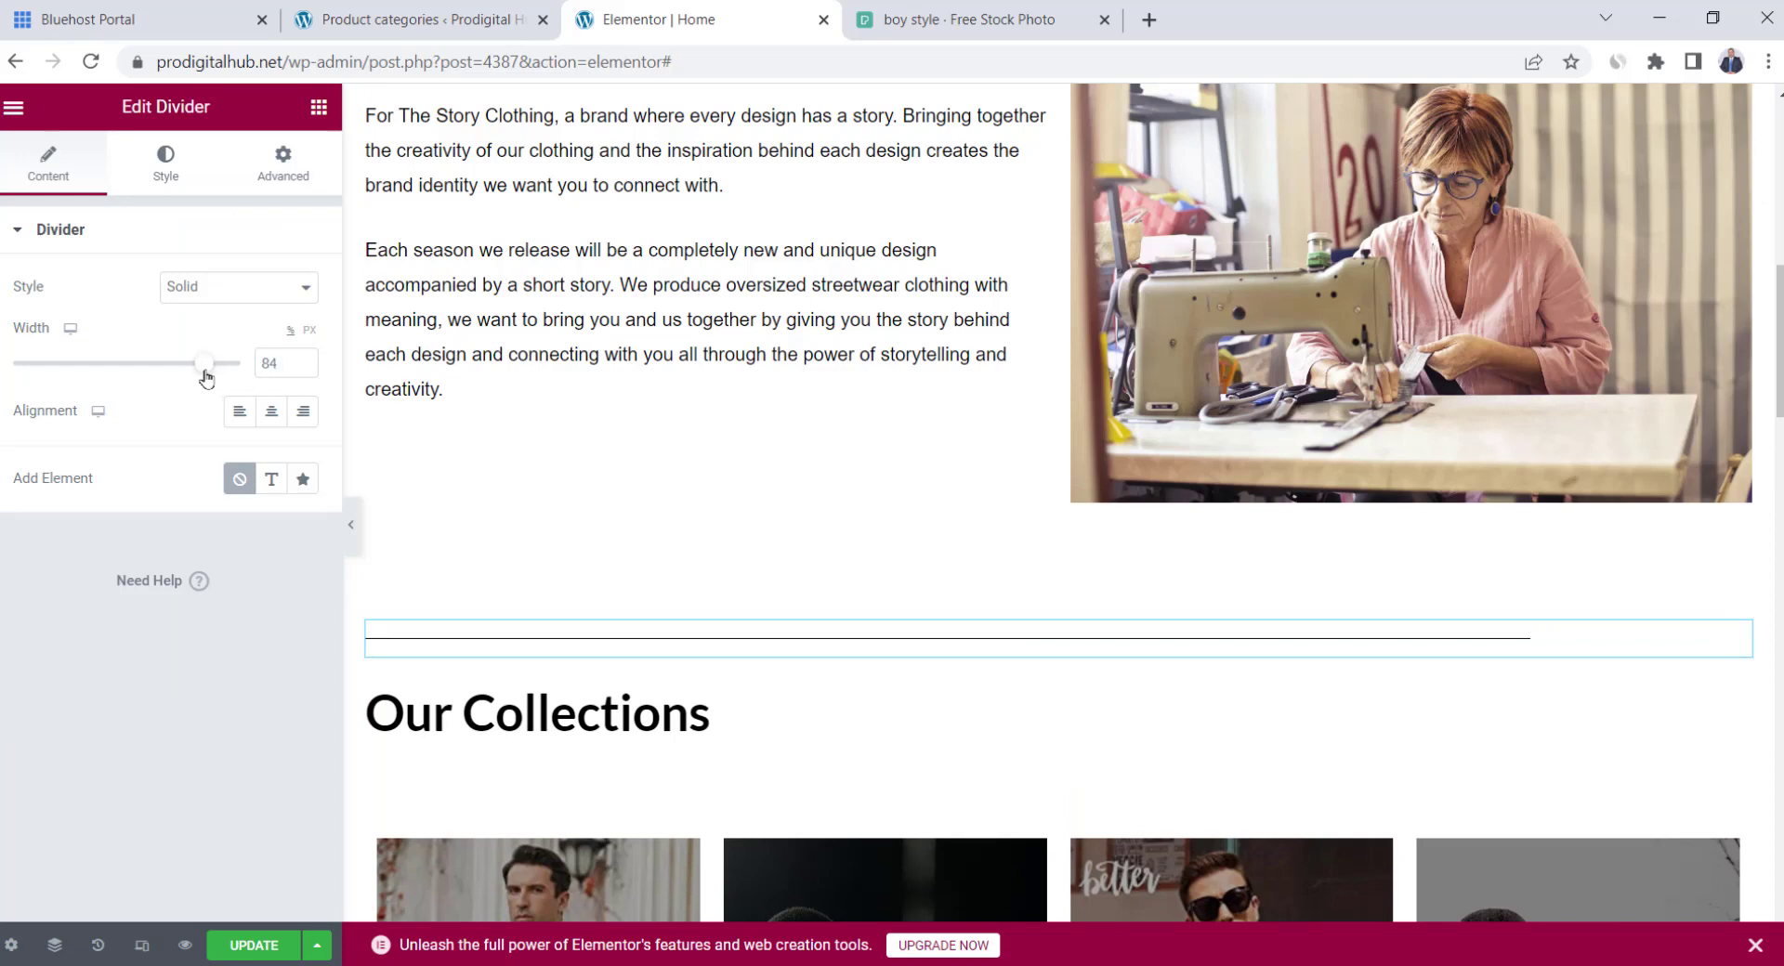
click(272, 411)
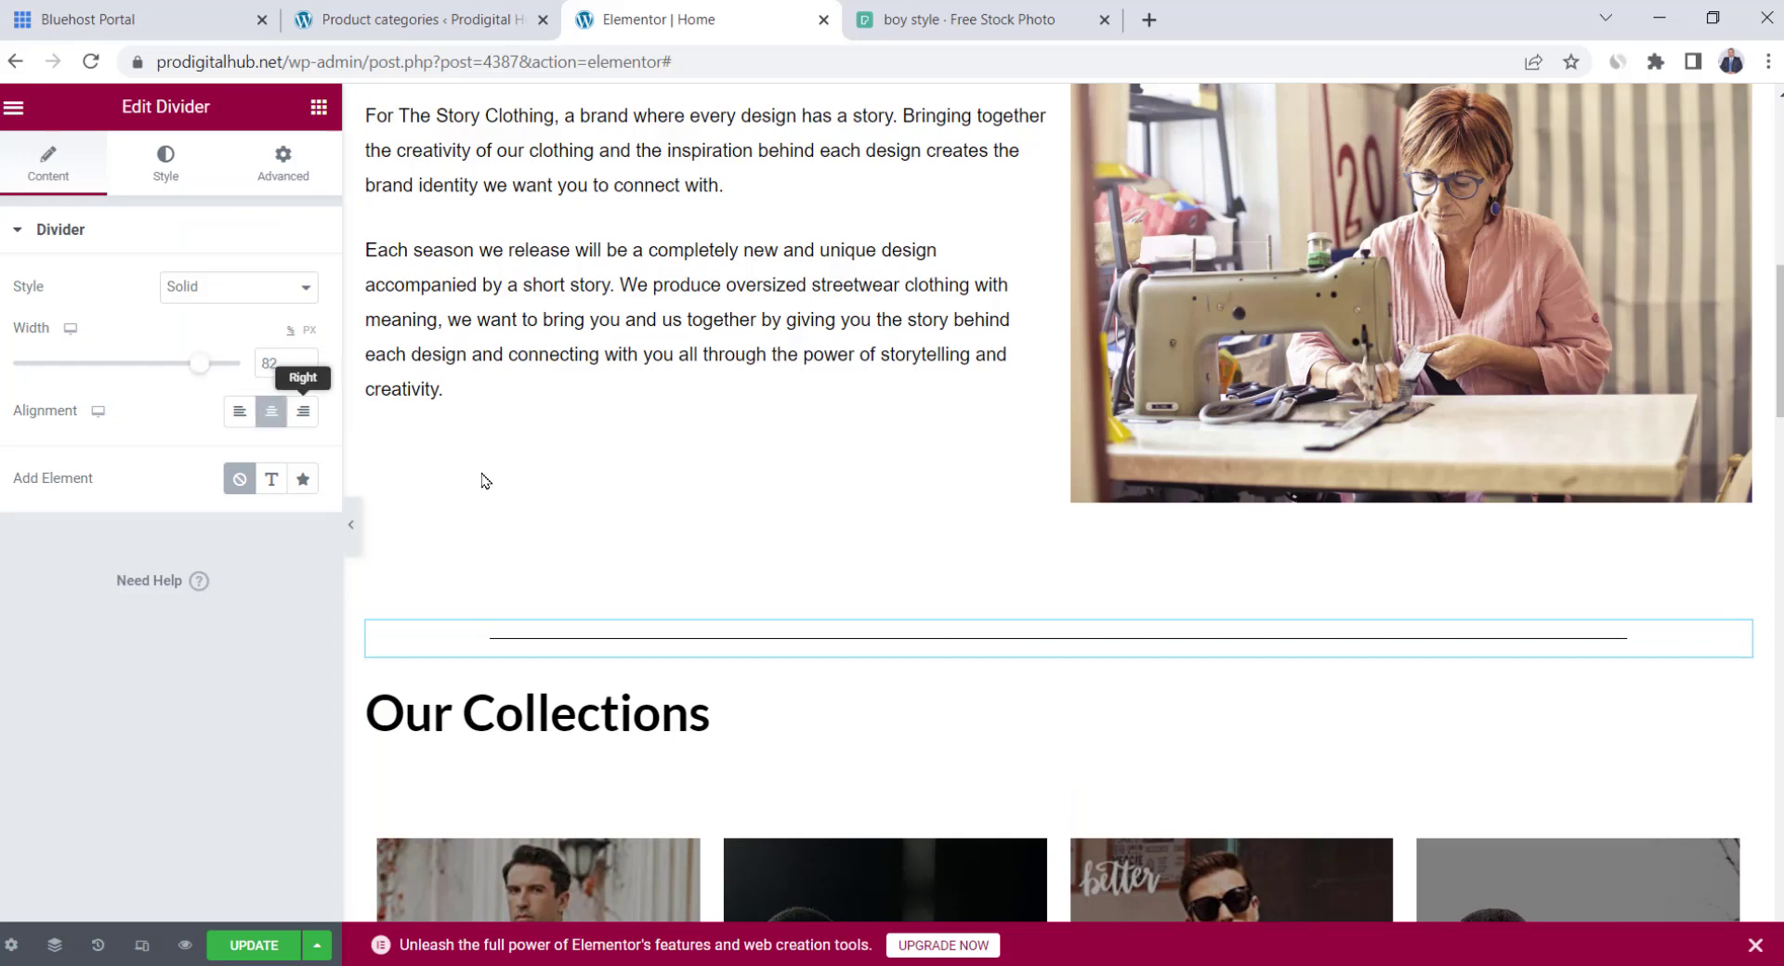
click(351, 526)
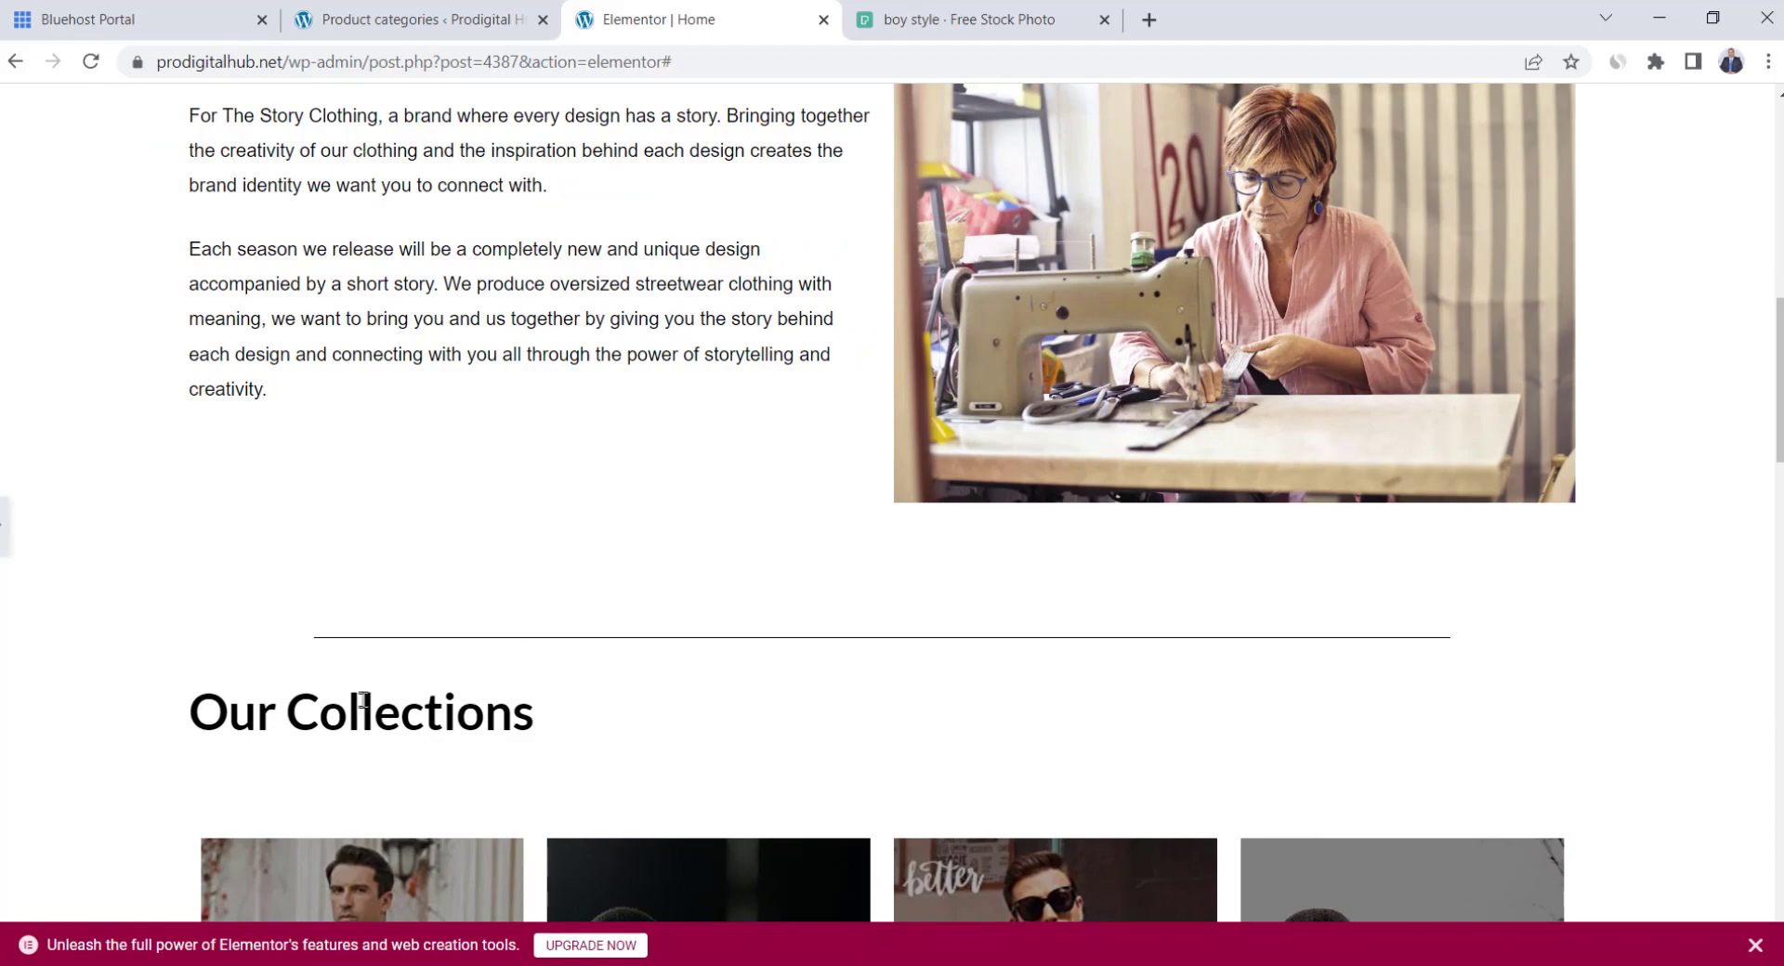
scroll(716, 717, up, 5)
scroll(716, 717, down, 7)
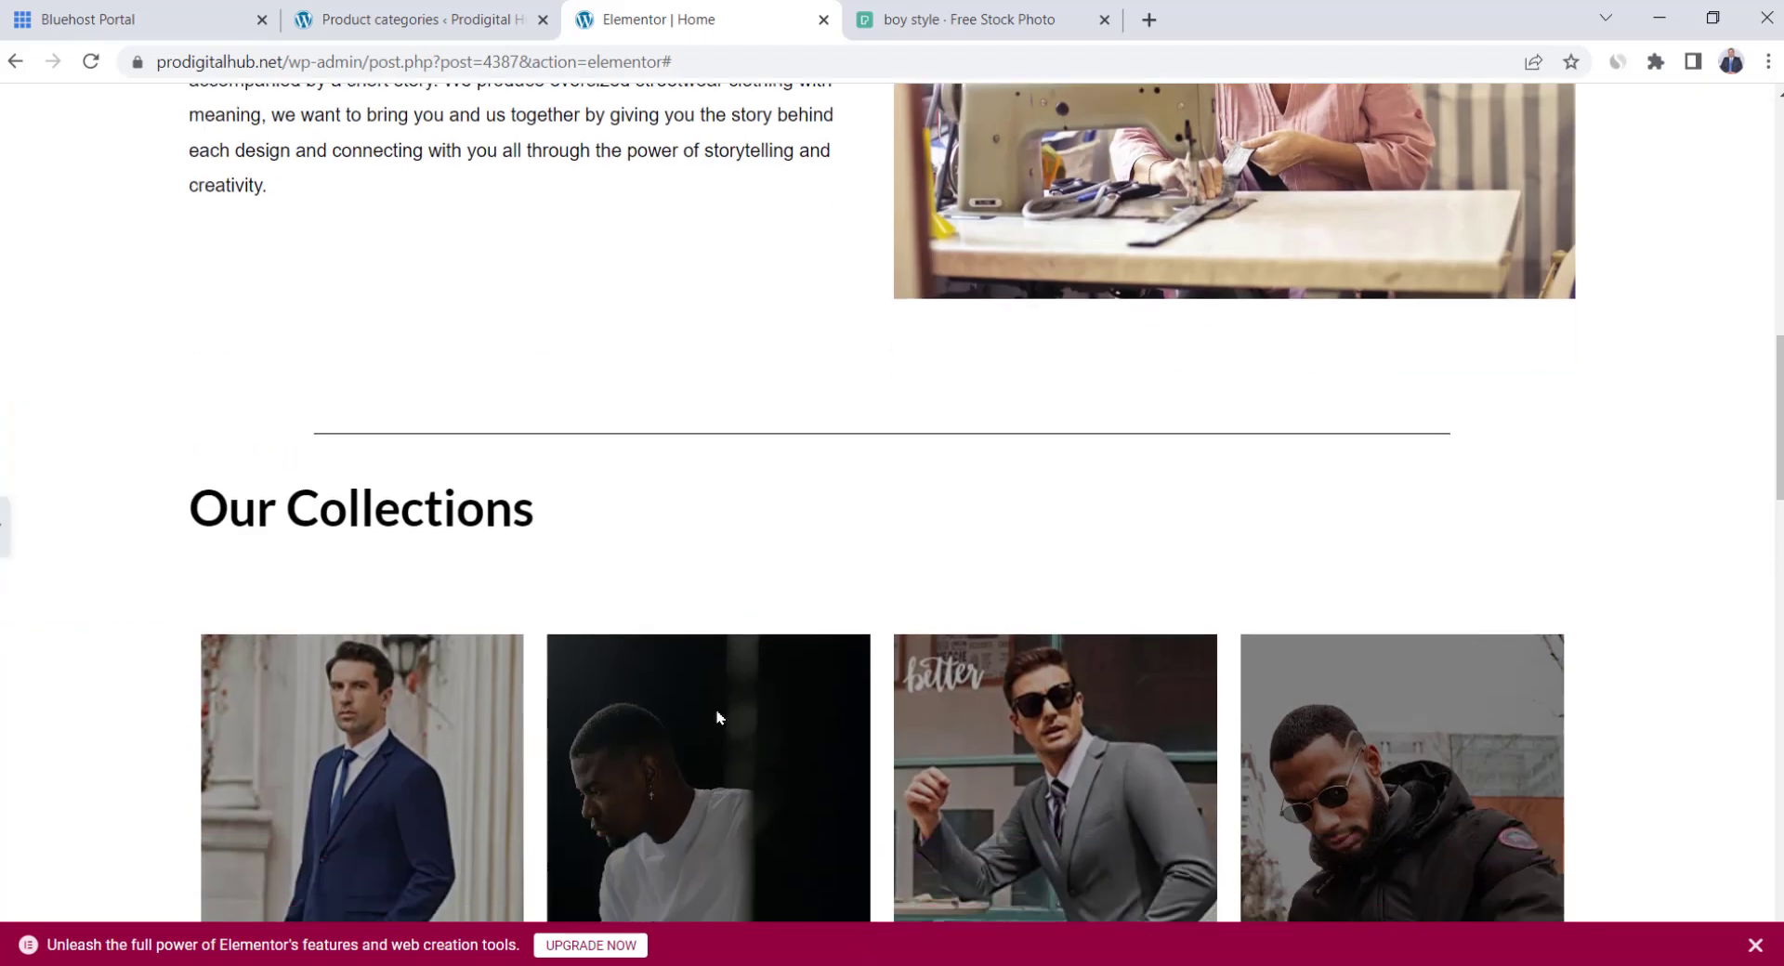
scroll(716, 717, up, 5)
click(4, 526)
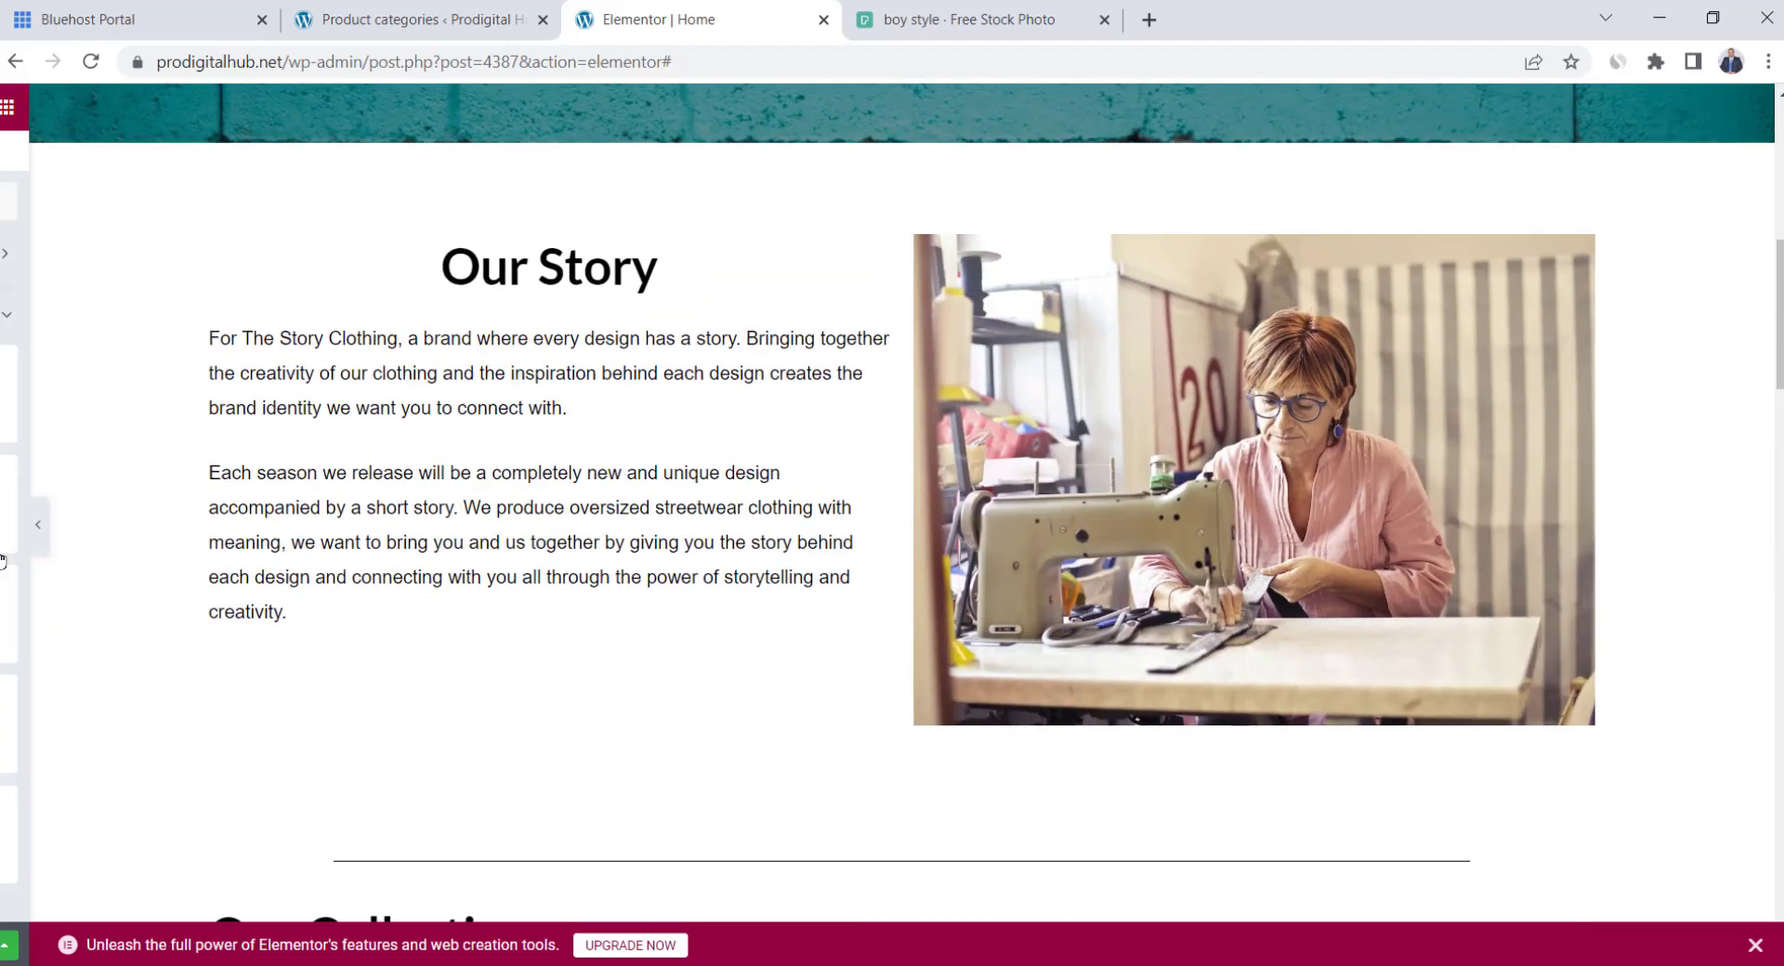
scroll(897, 455, down, 8)
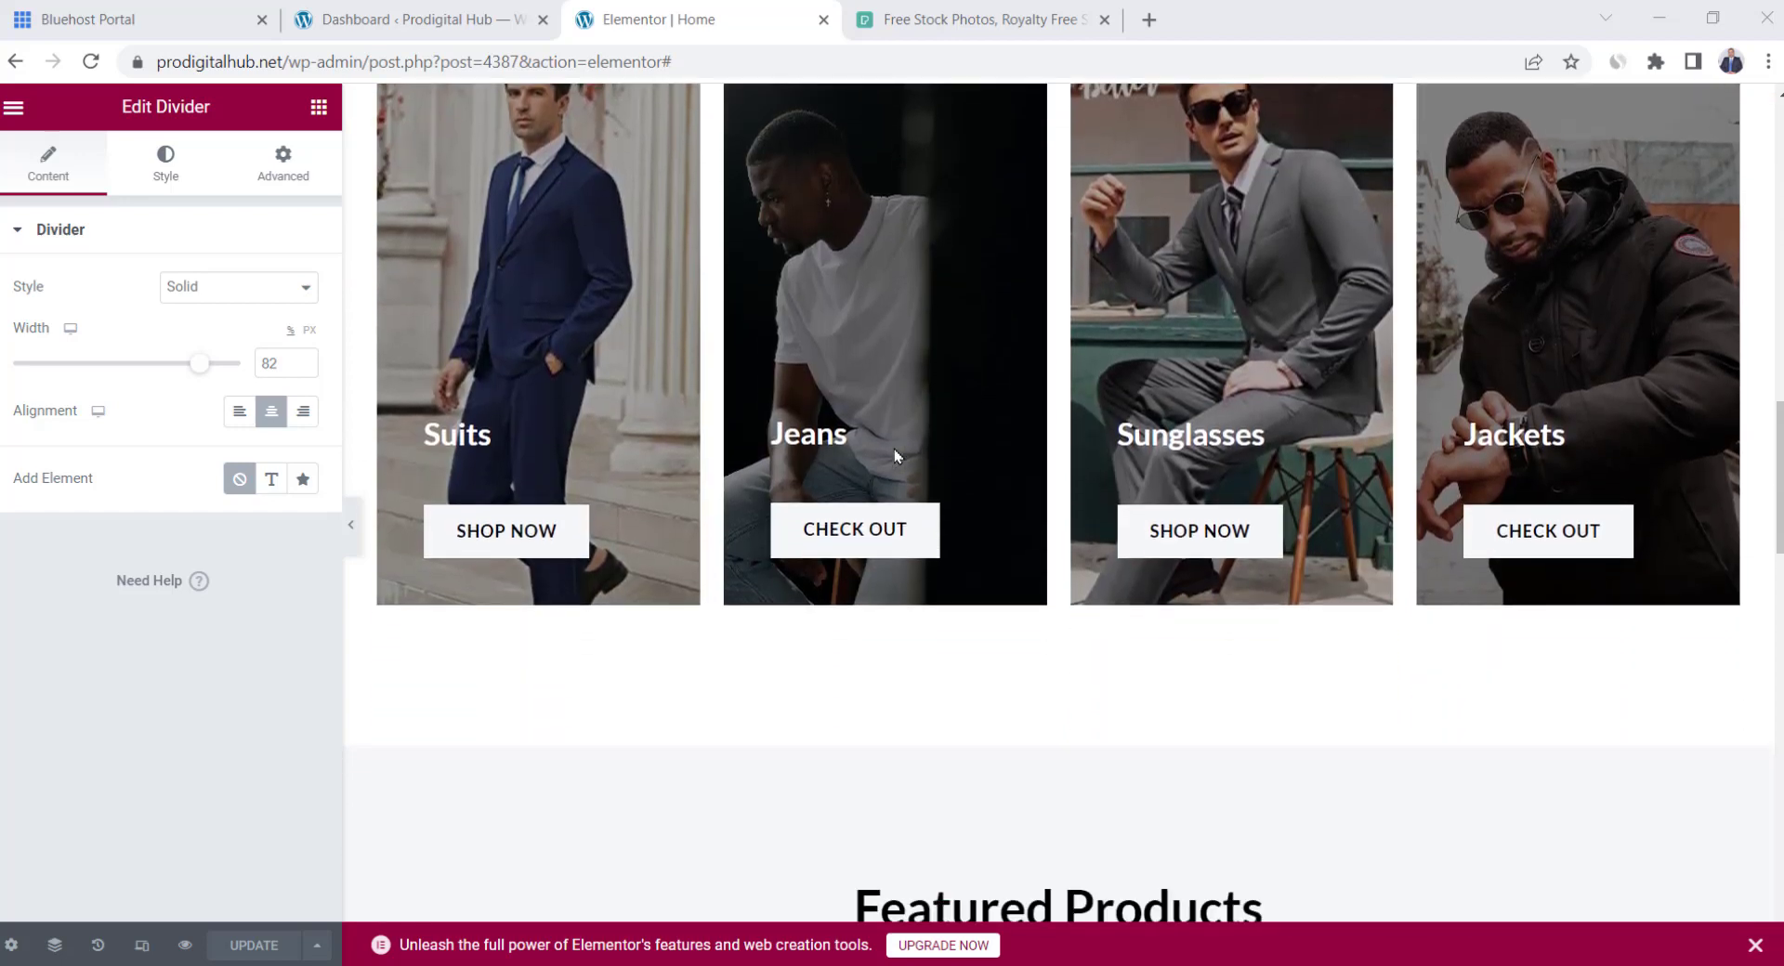
Change the Jeans card button text to 'Shop Now'
click(874, 537)
triple_click(875, 537)
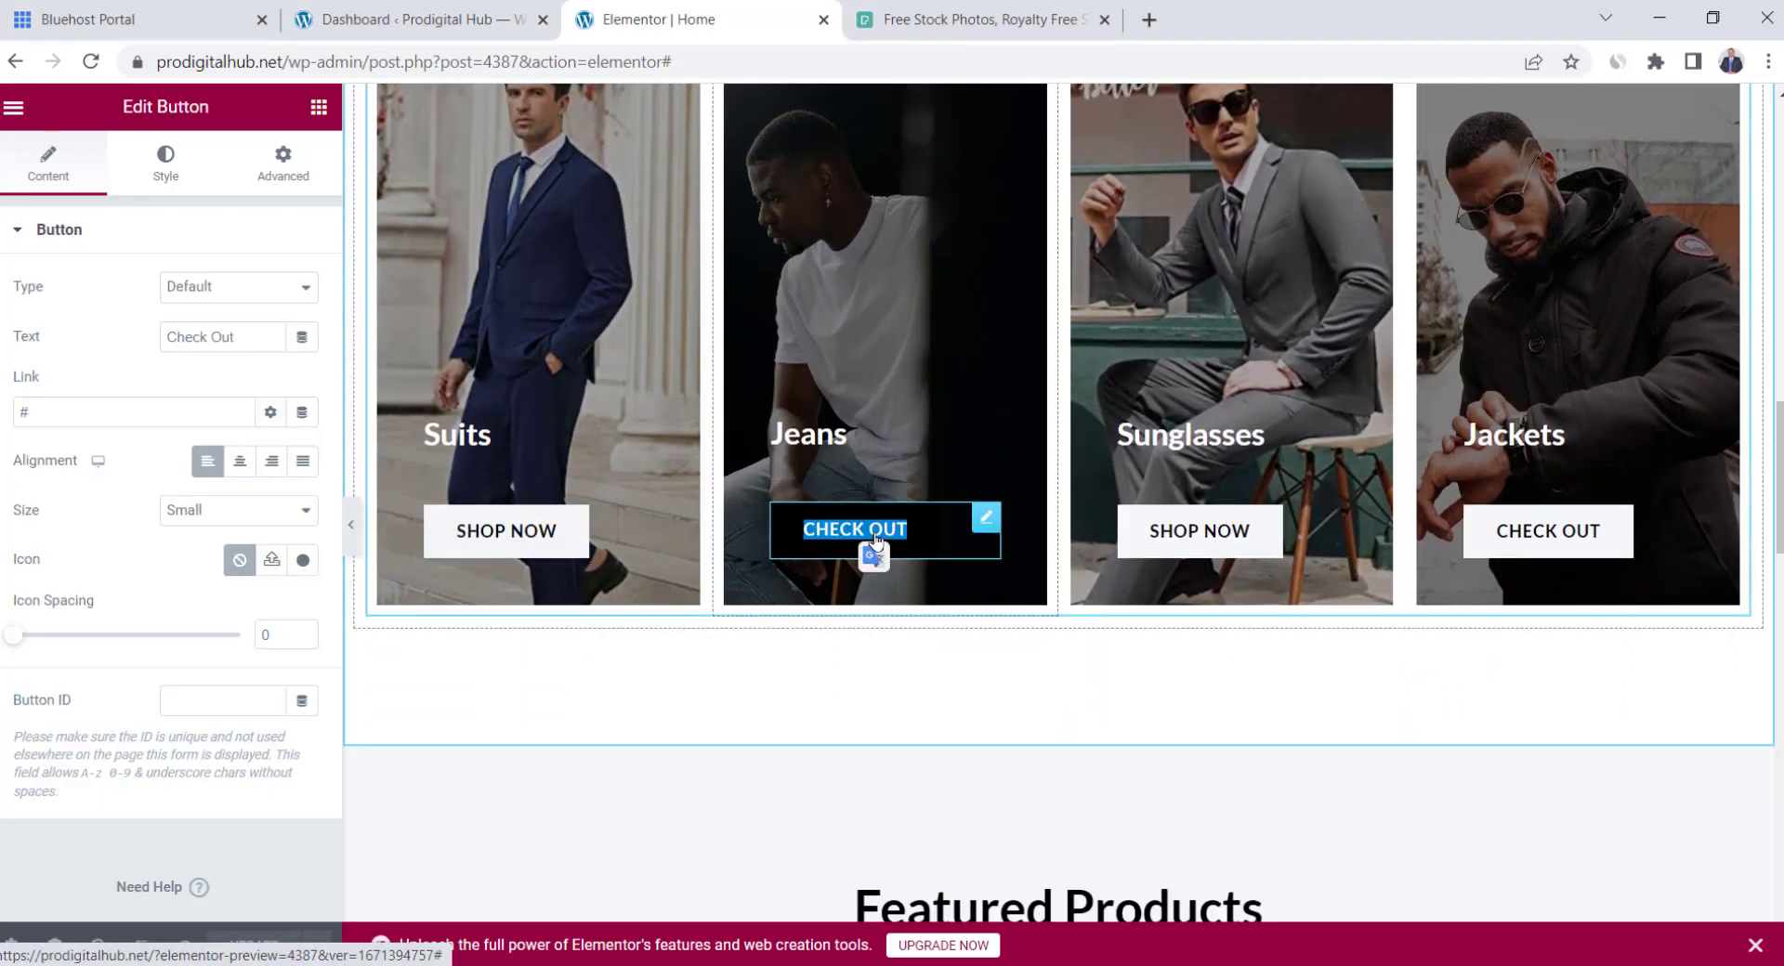
text(Shop Now)
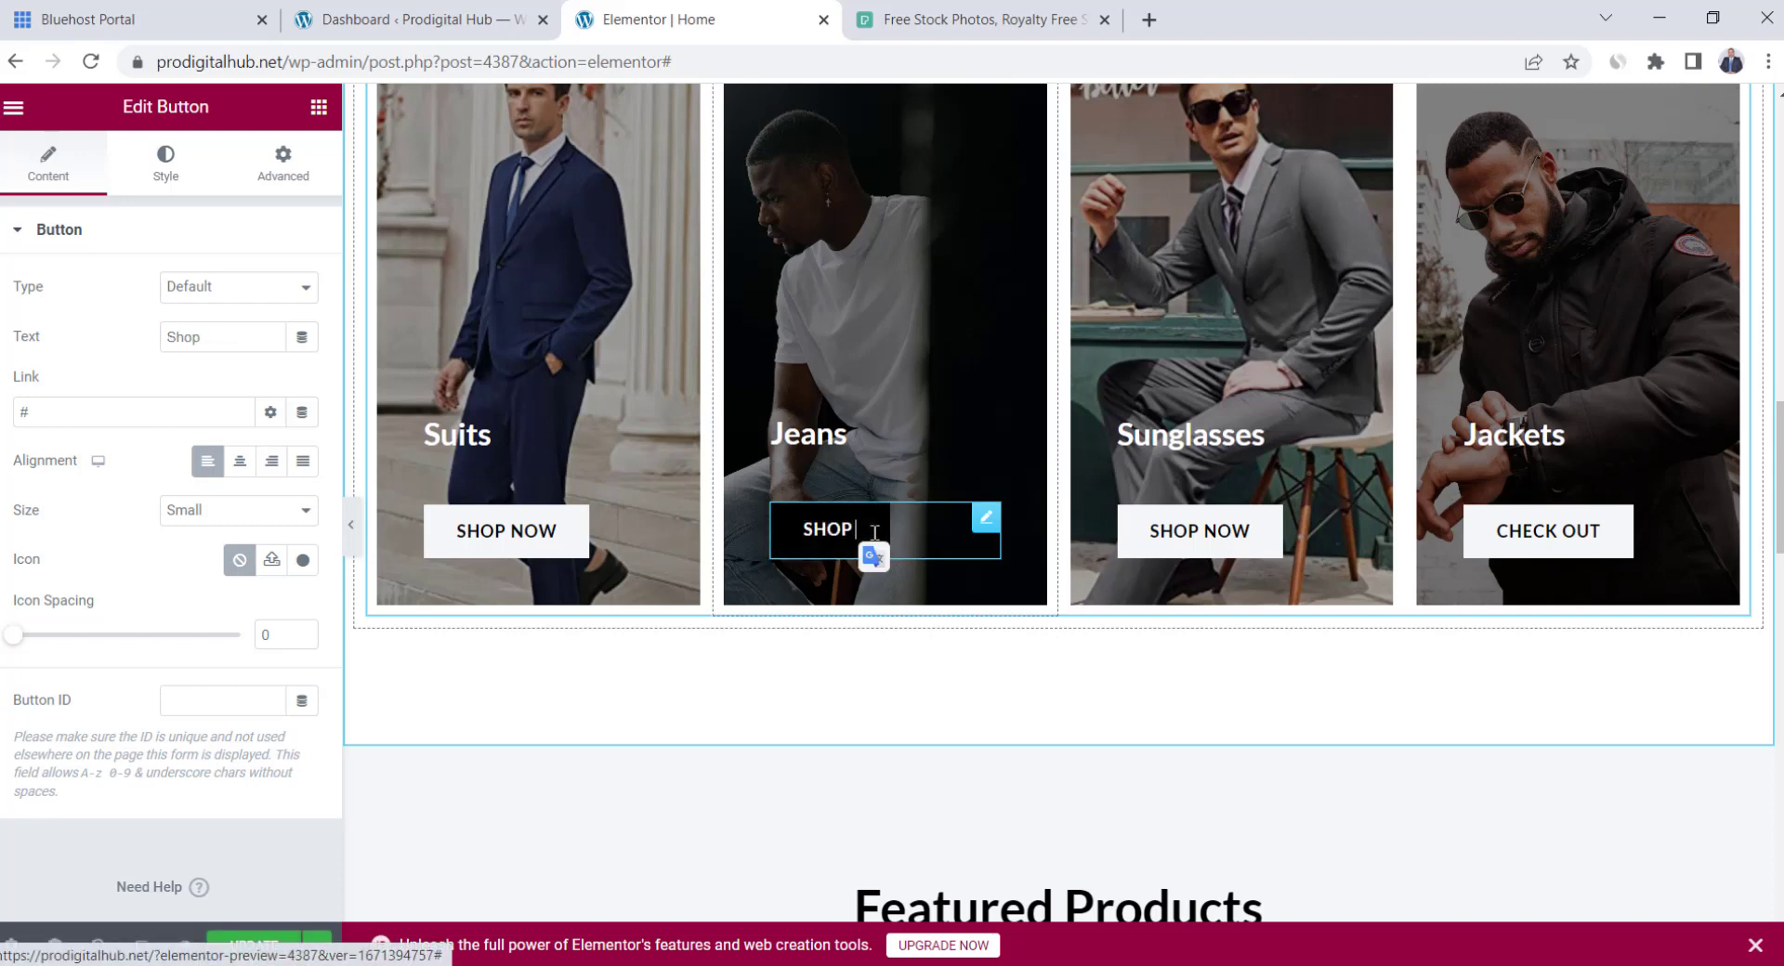
Change the Jackets button text to 'Shop now' and open the Featured Products shortcode settings
click(1525, 546)
triple_click(246, 341)
text(Shop now)
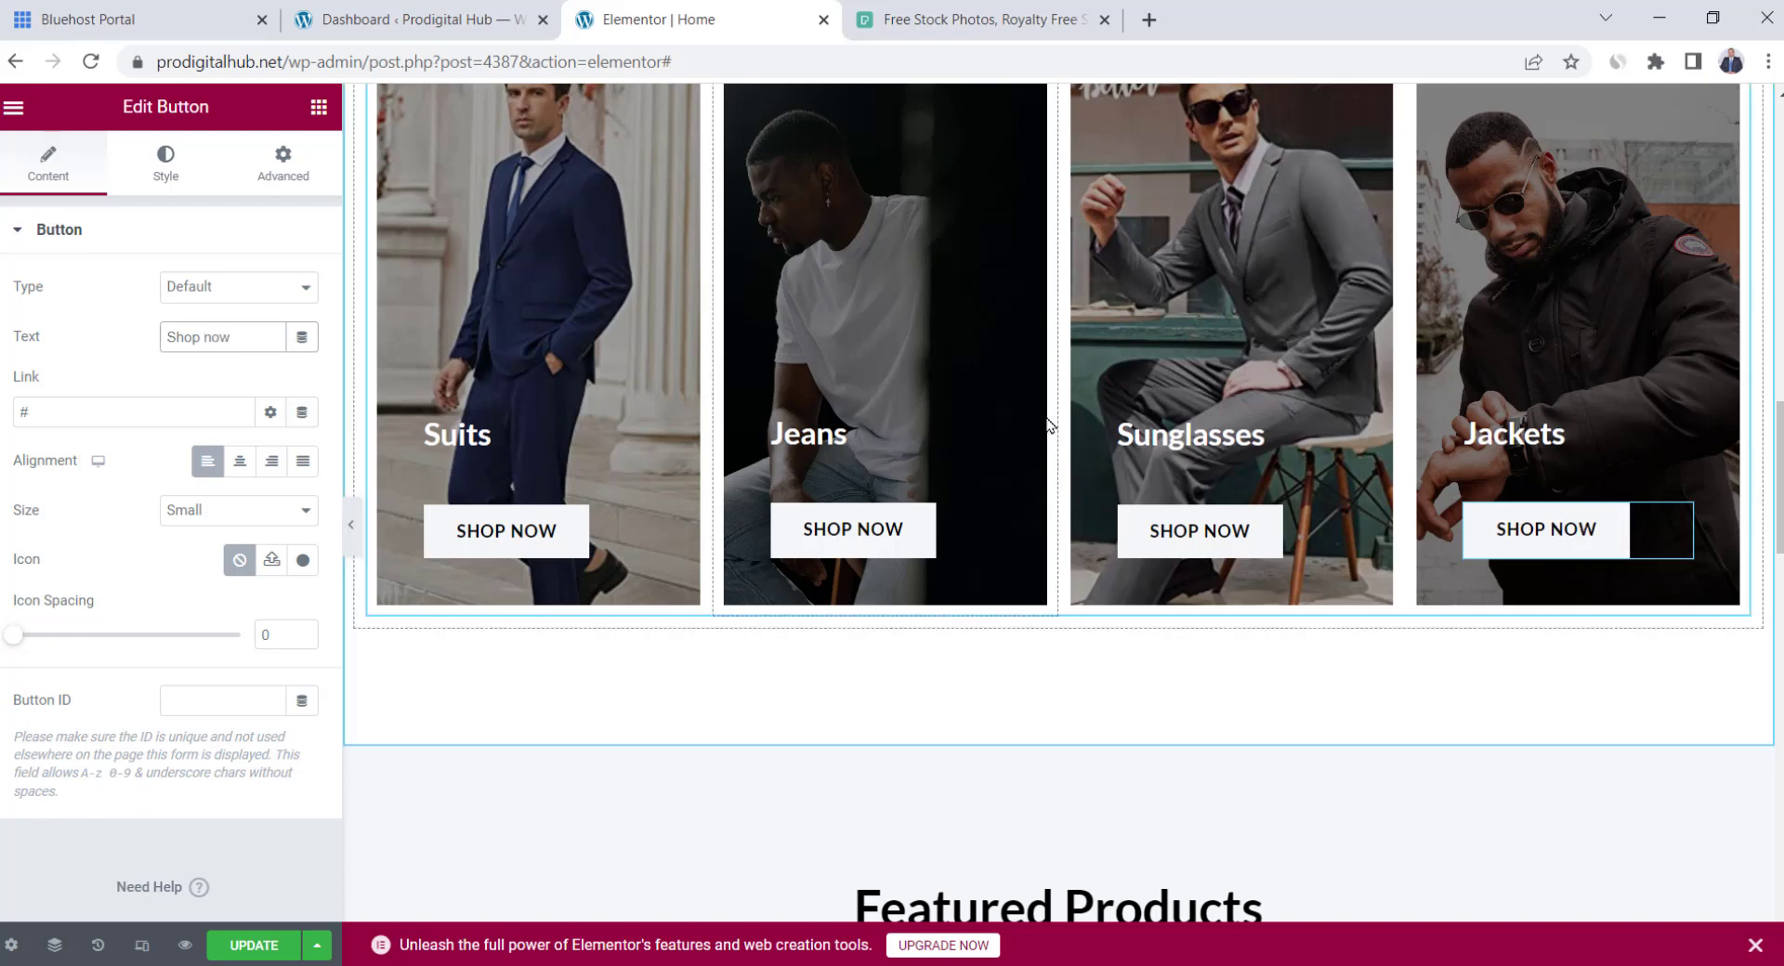
scroll(1047, 424, down, 5)
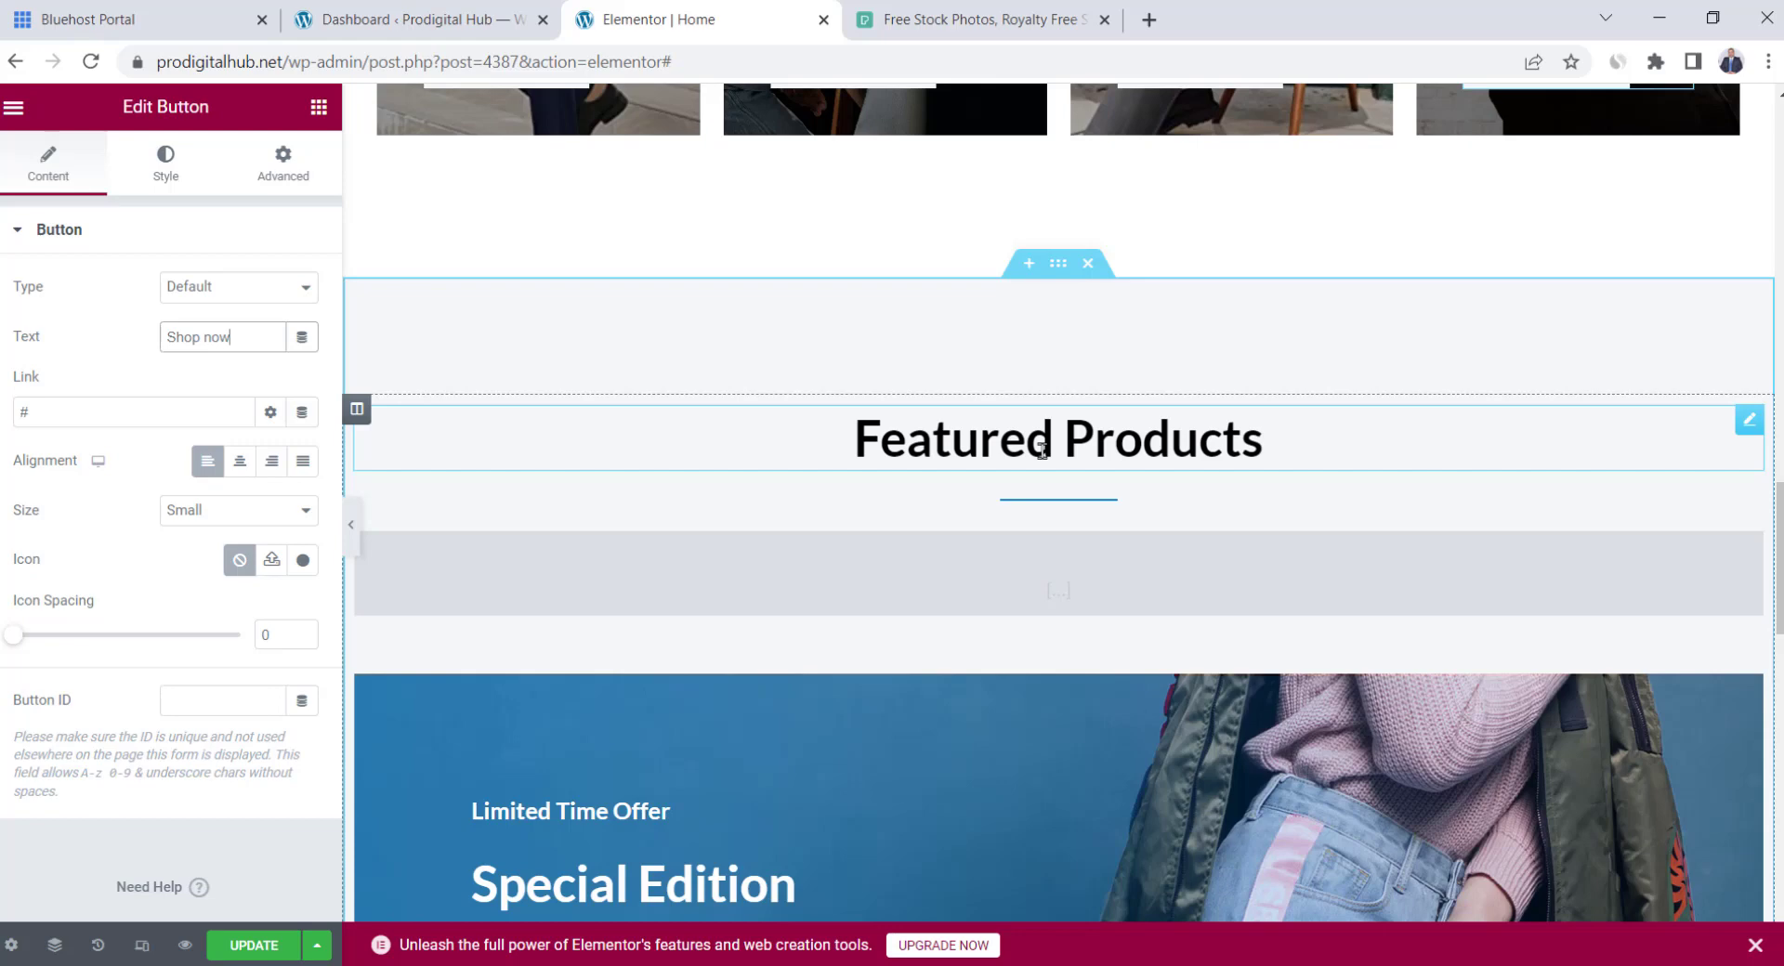
click(1003, 576)
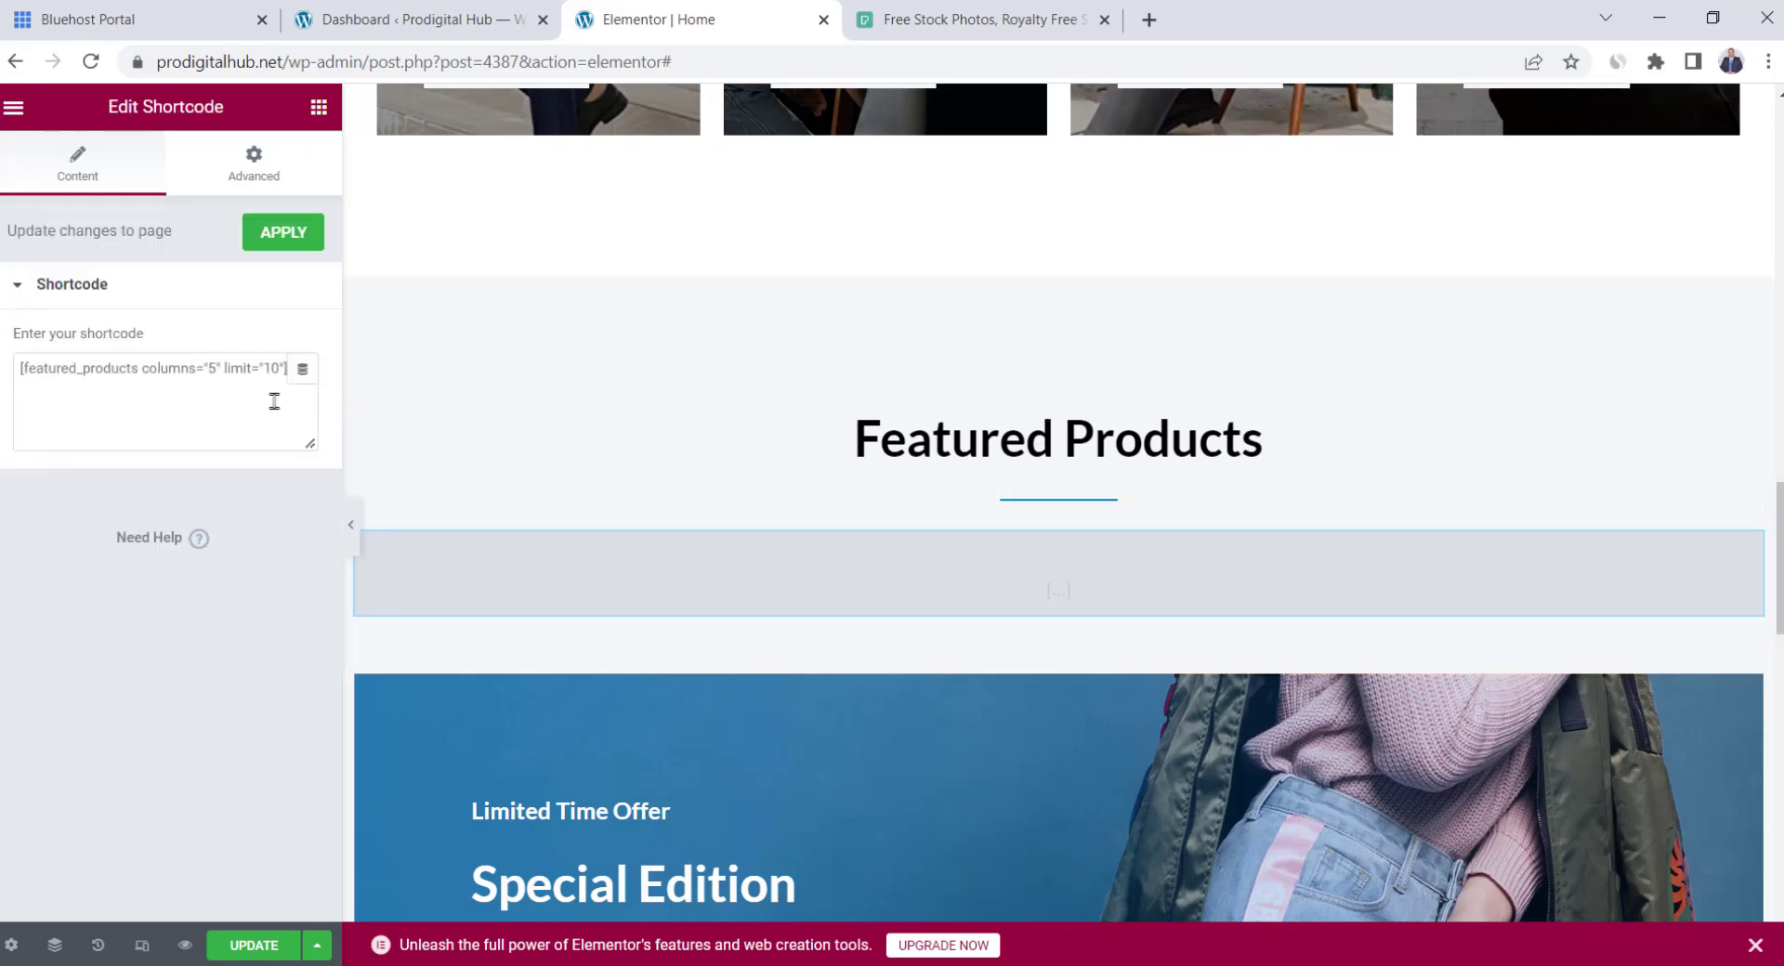
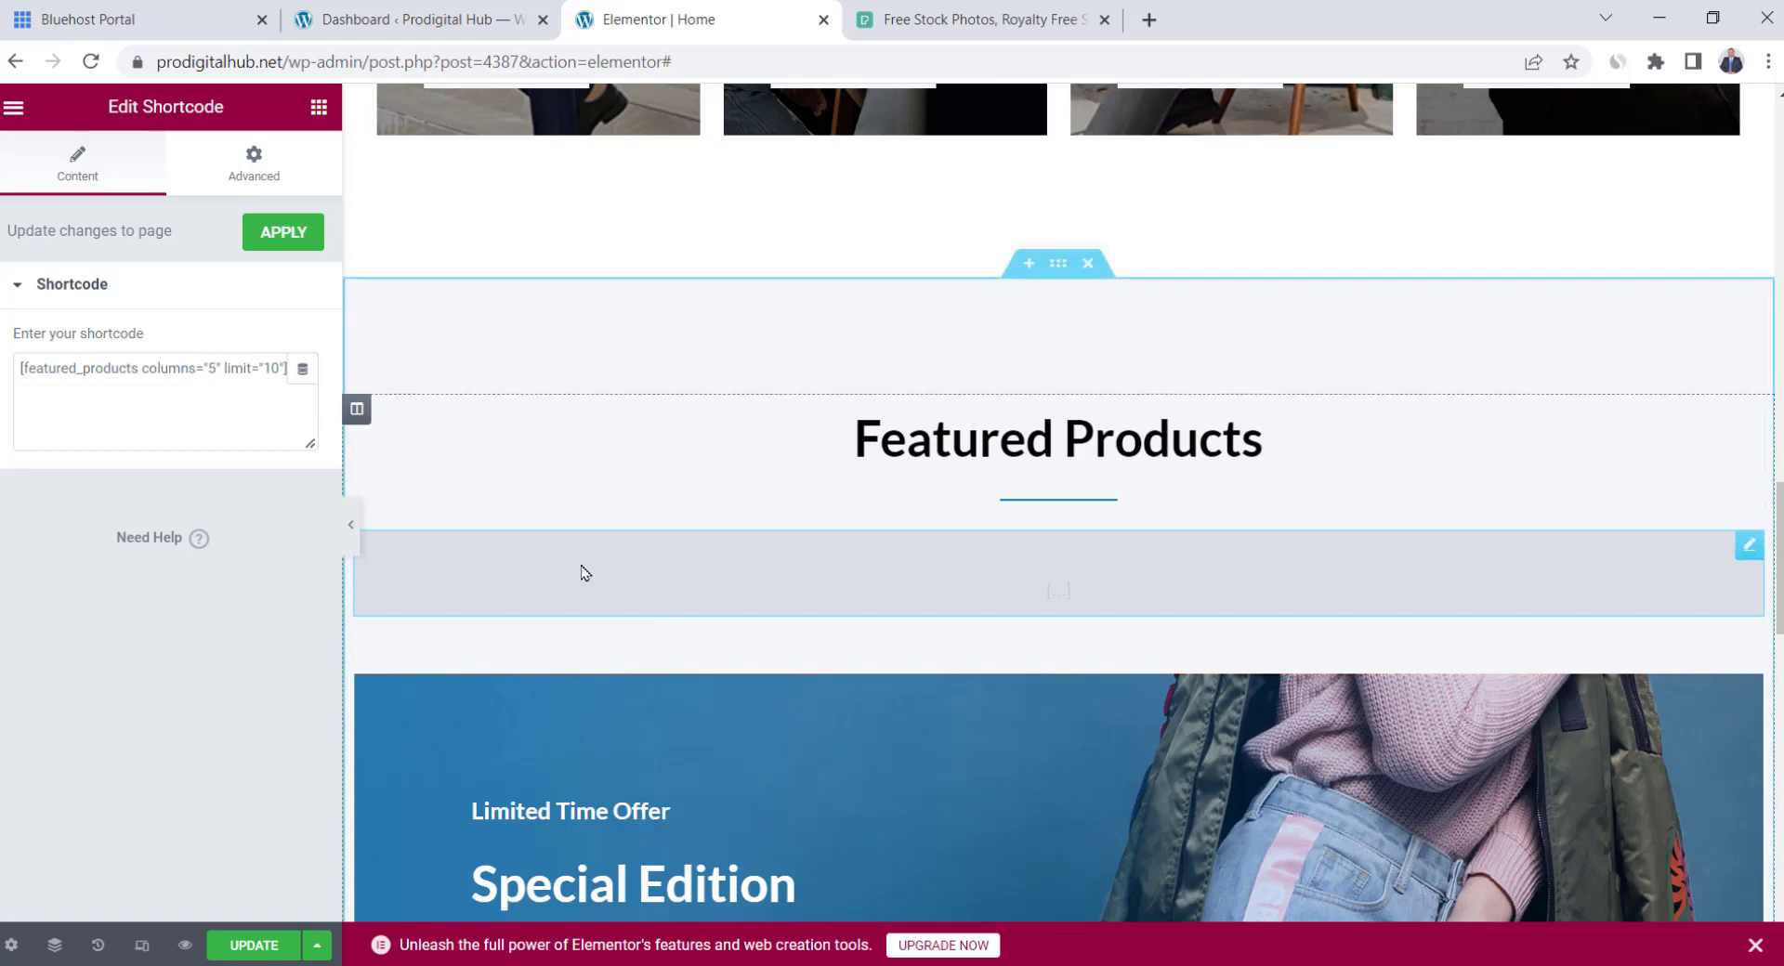
Star Blue Sweater and Blue Jacket as featured in All Products, then return to the Elementor tab
click(483, 21)
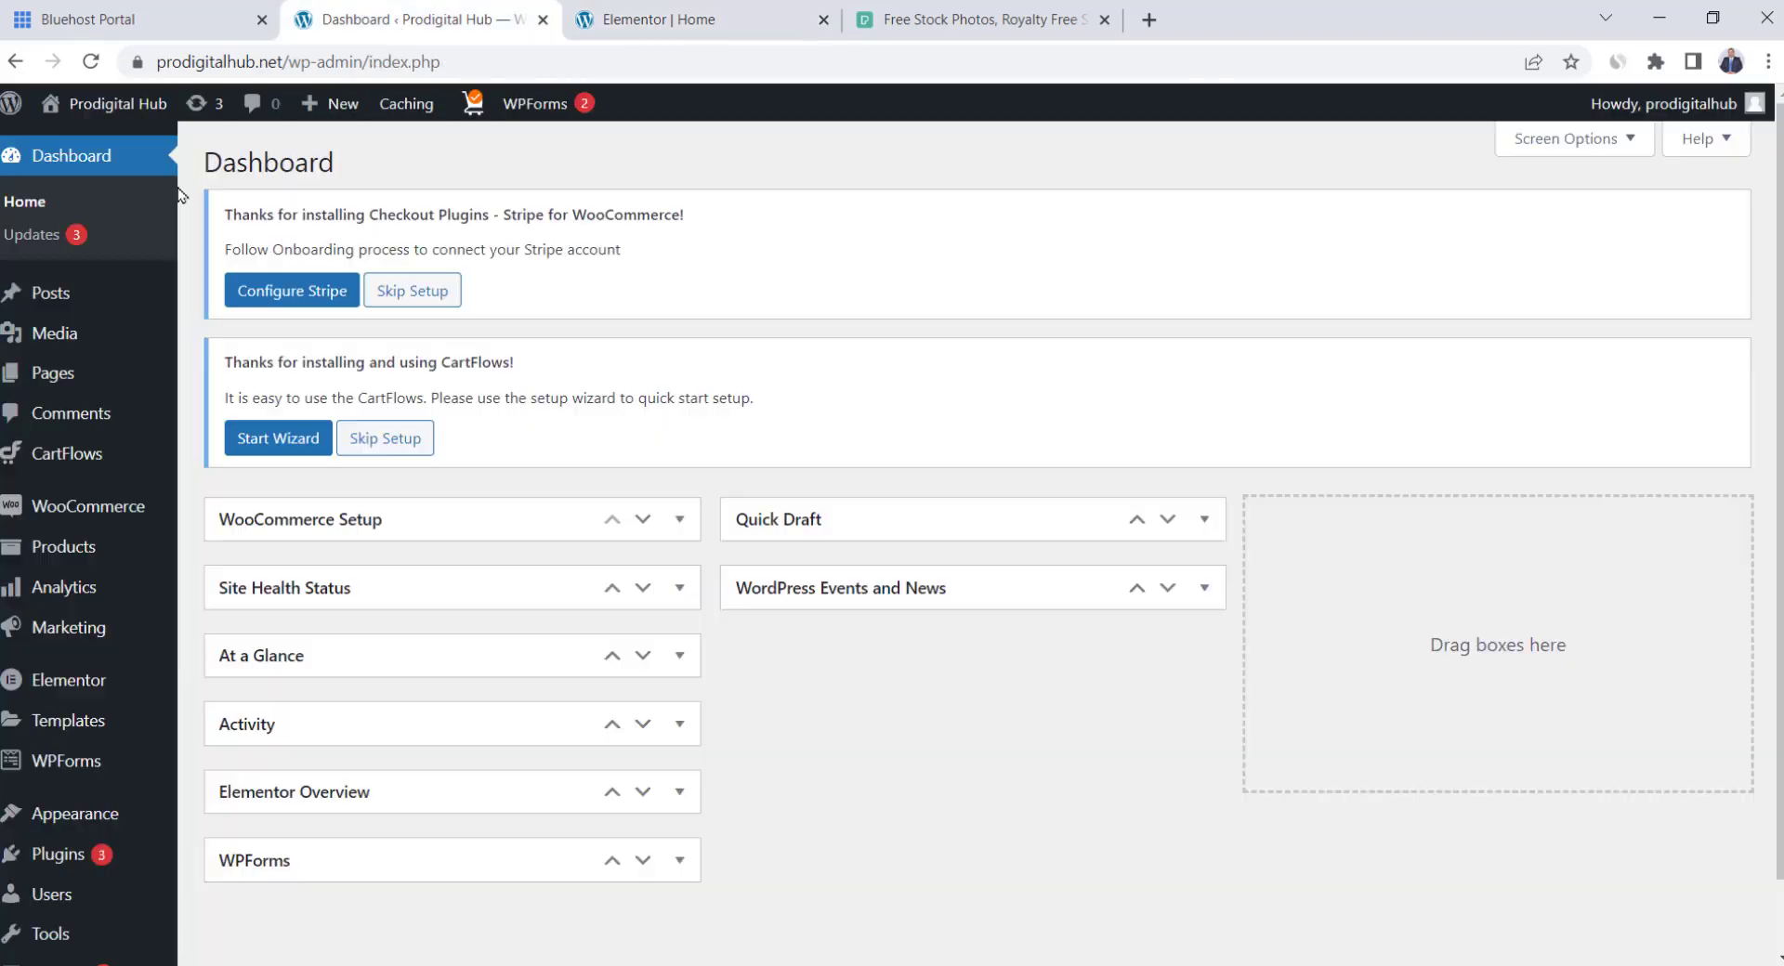
mouse_move(80, 548)
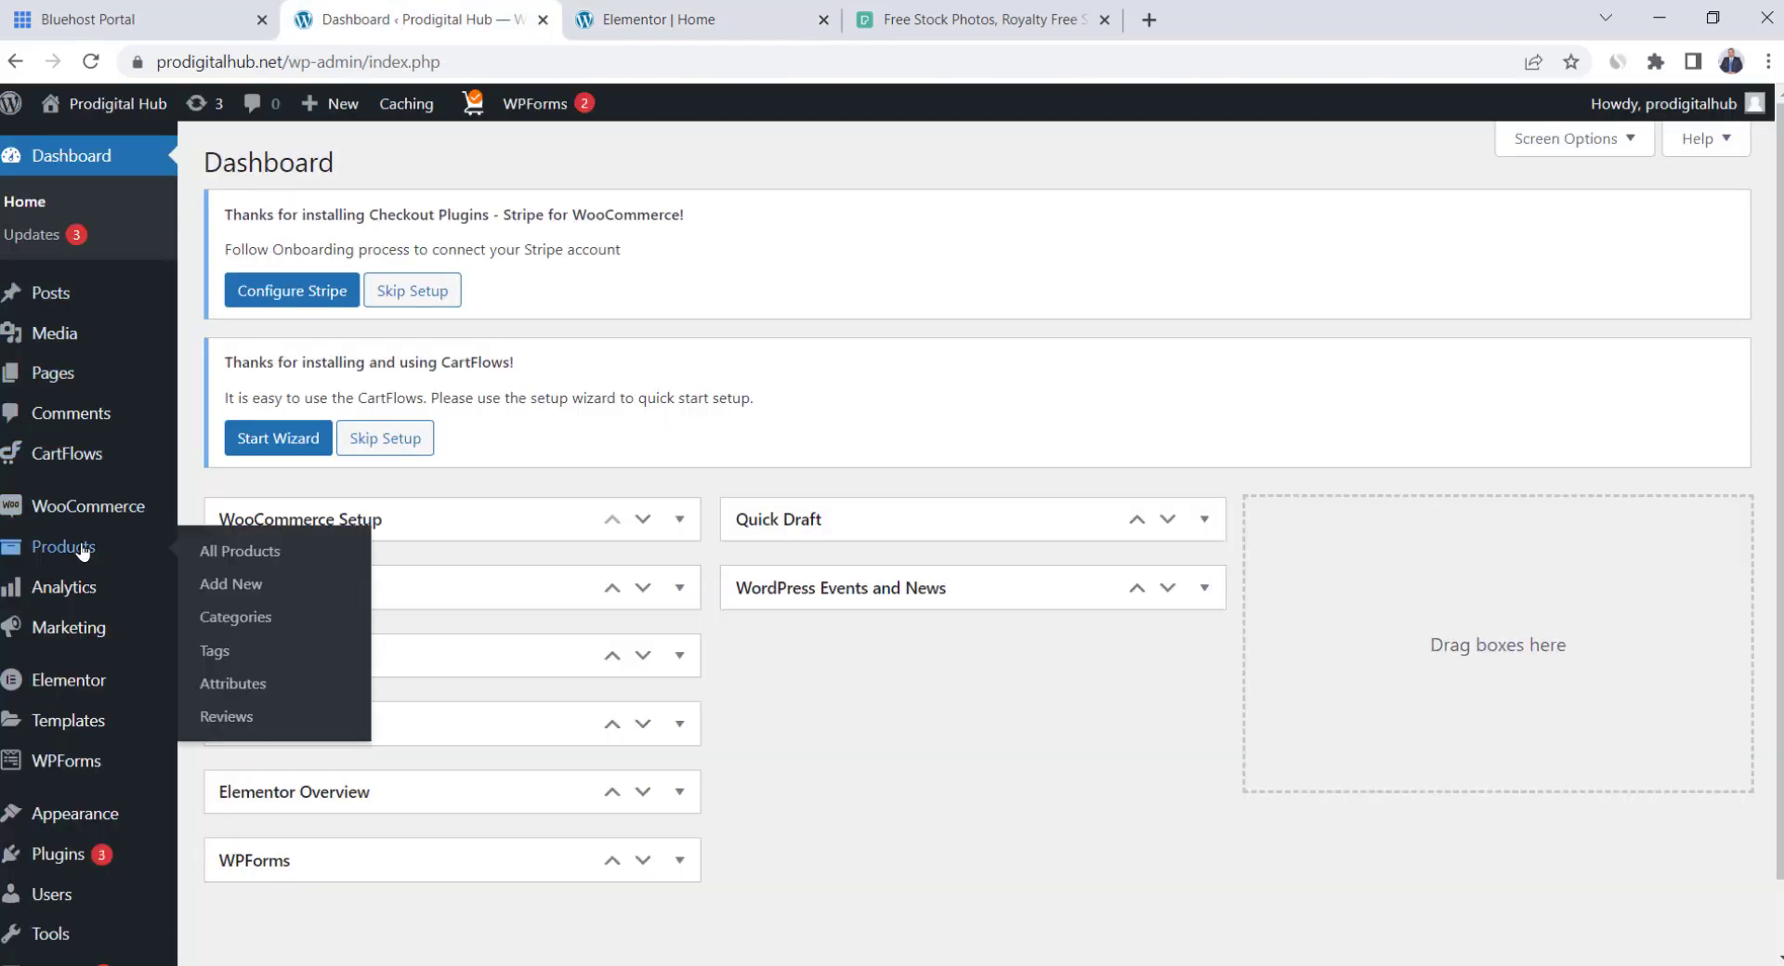
click(266, 554)
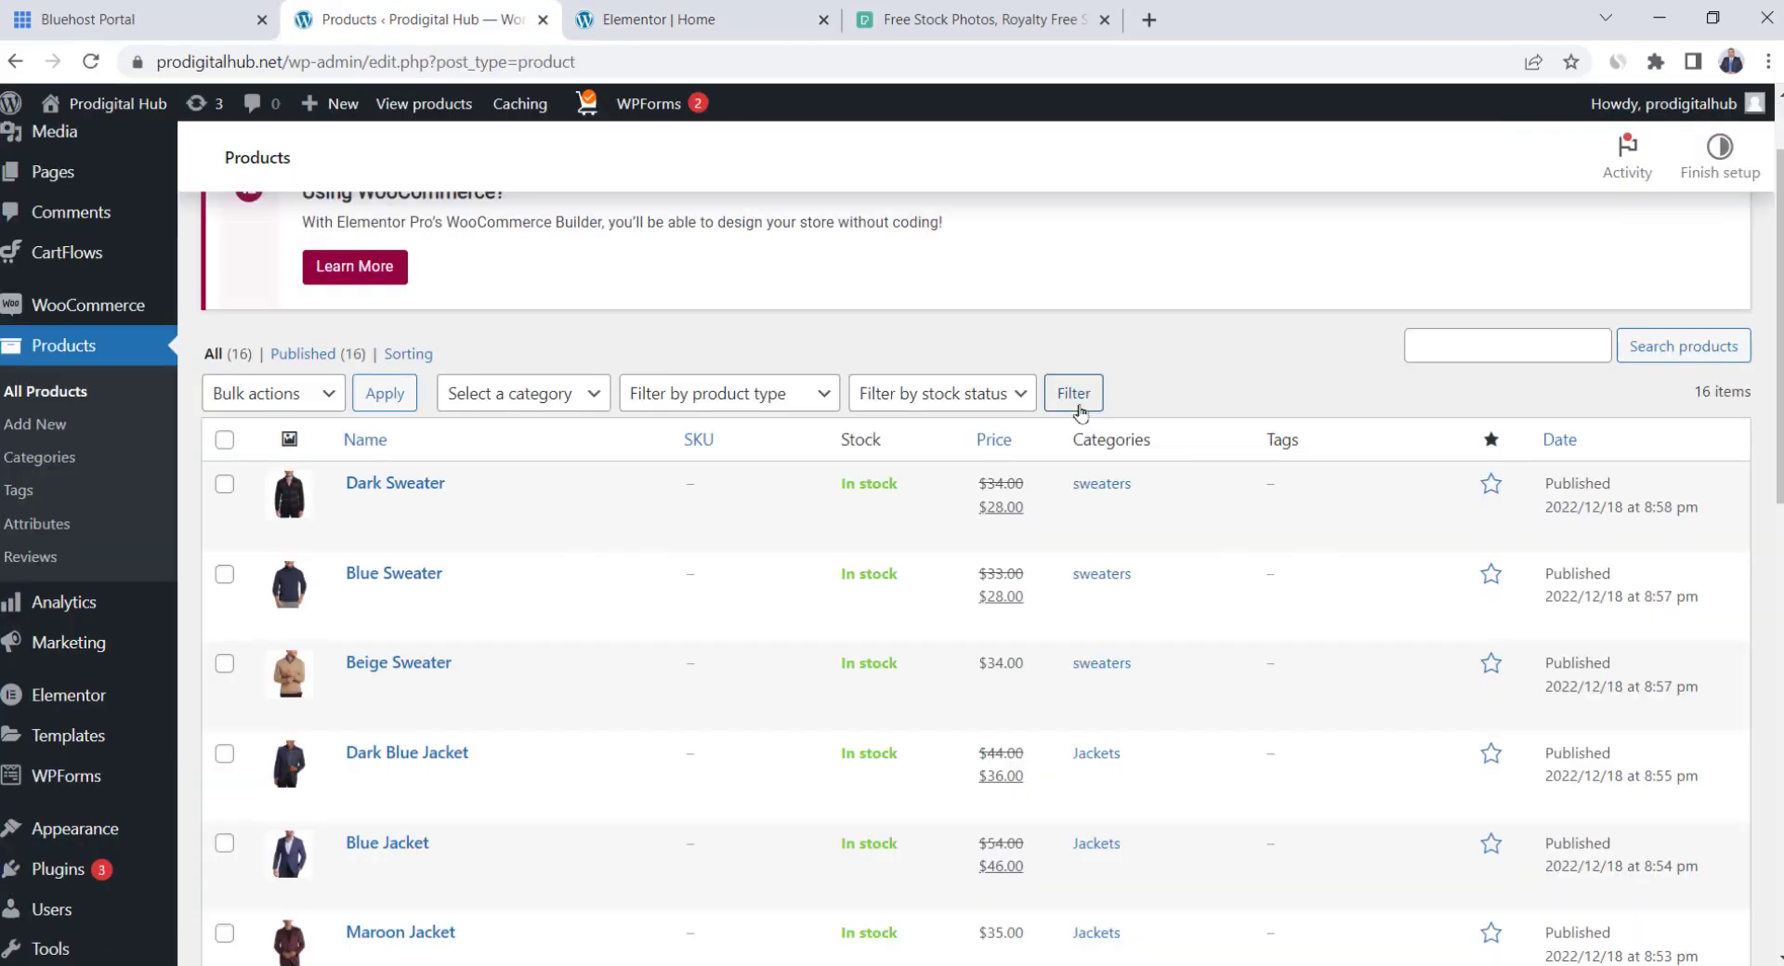
scroll(1078, 409, down, 1)
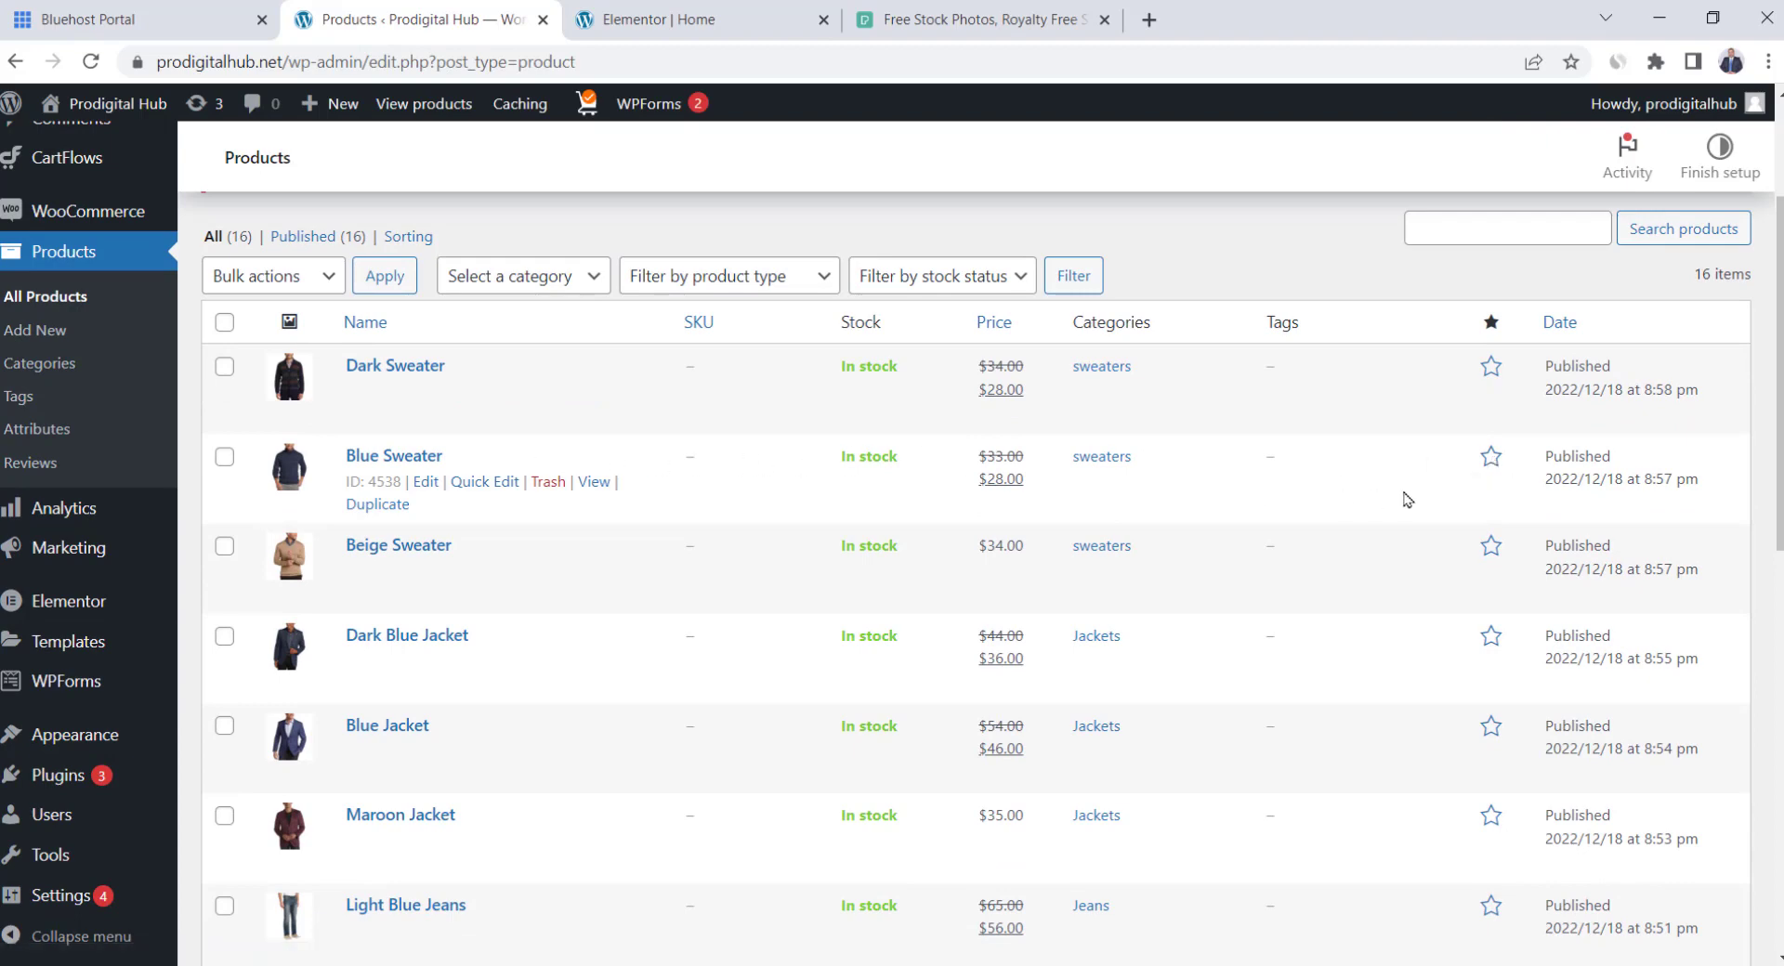
click(1494, 460)
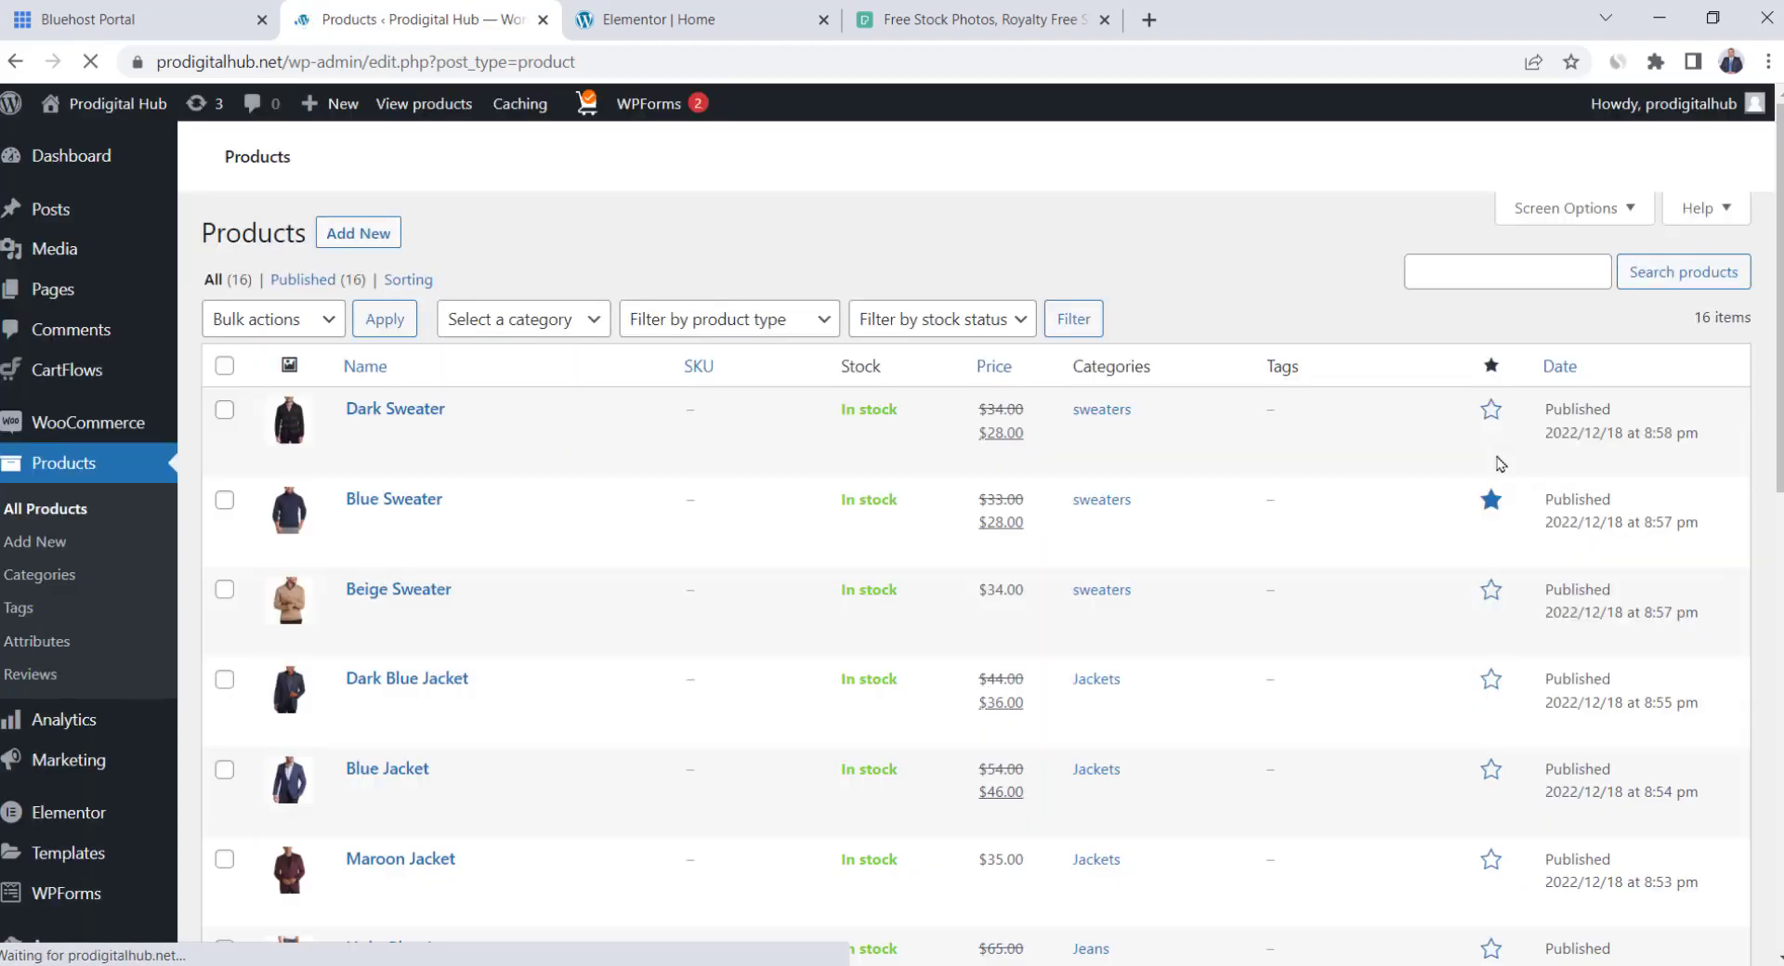
scroll(1384, 567, down, 3)
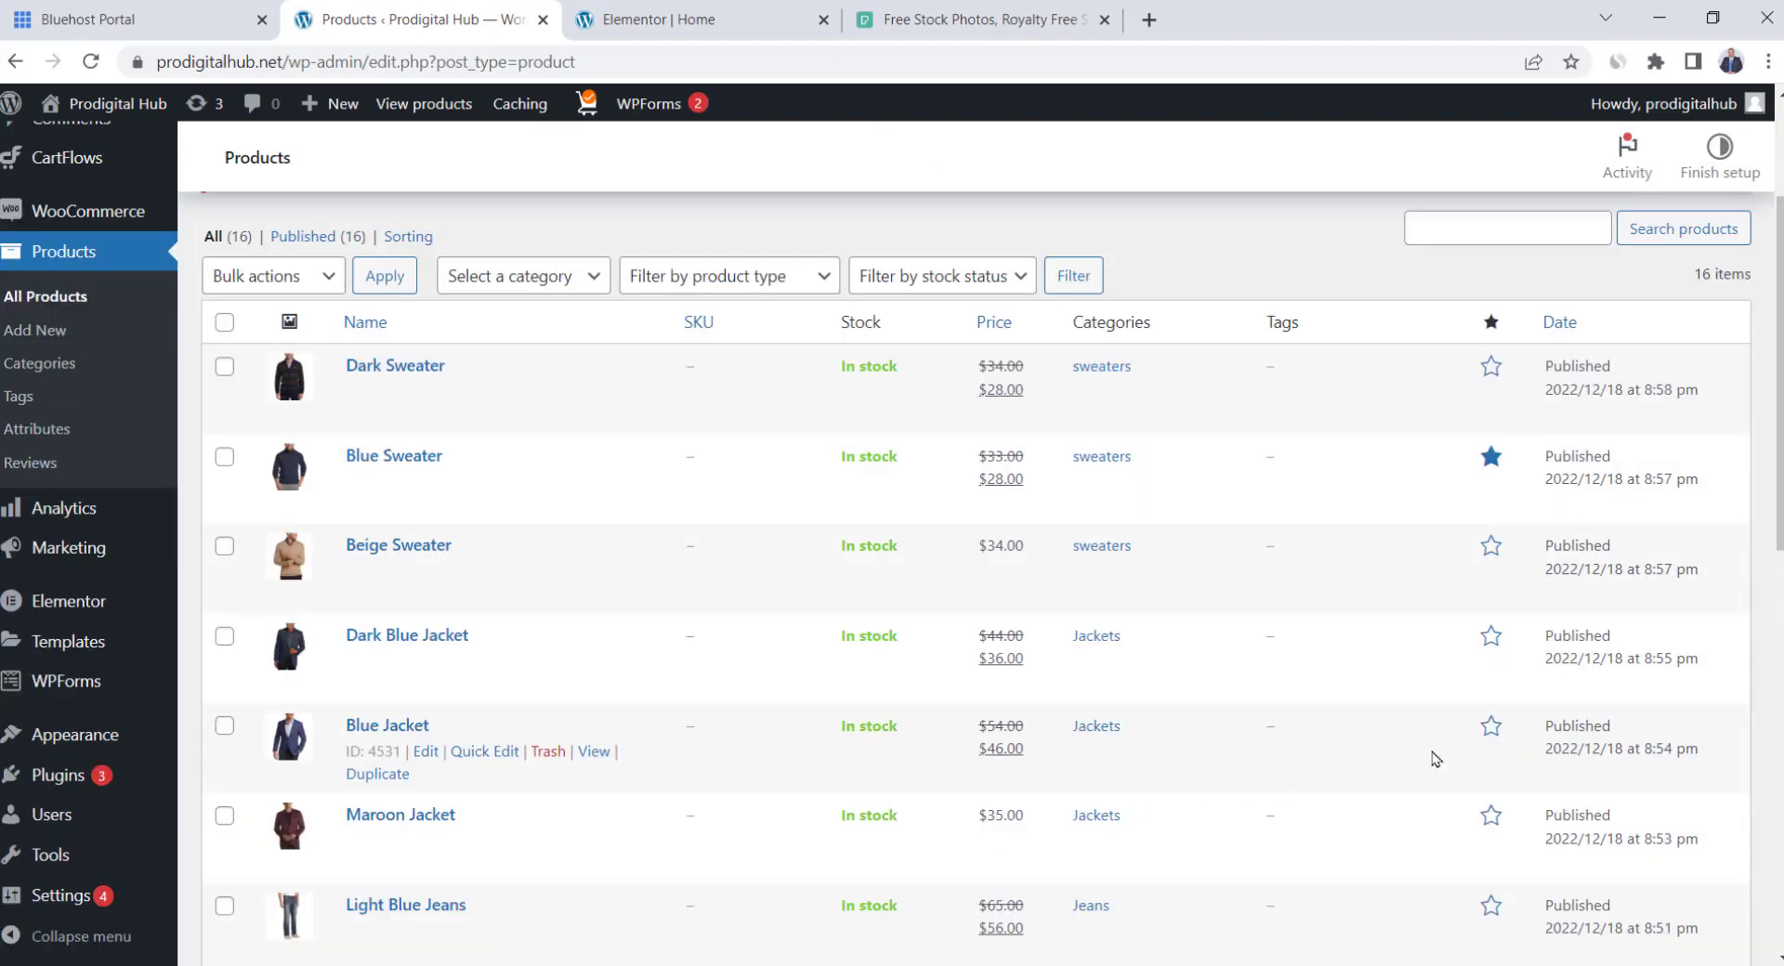
click(1490, 726)
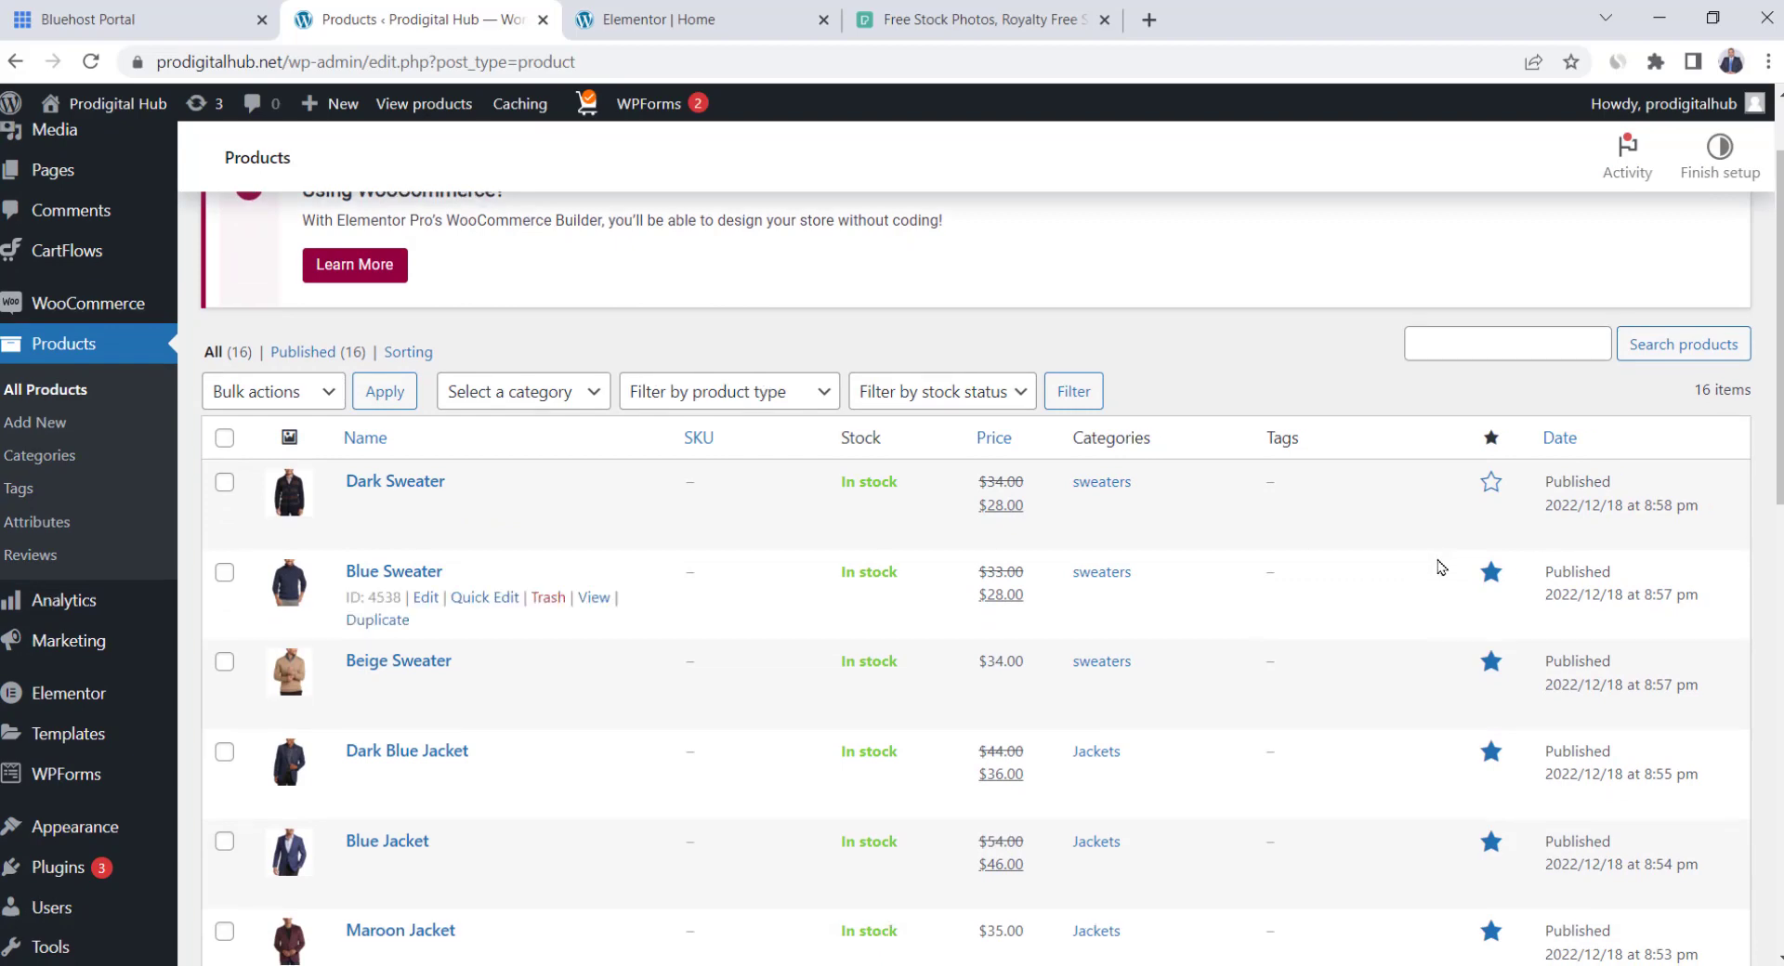
click(711, 8)
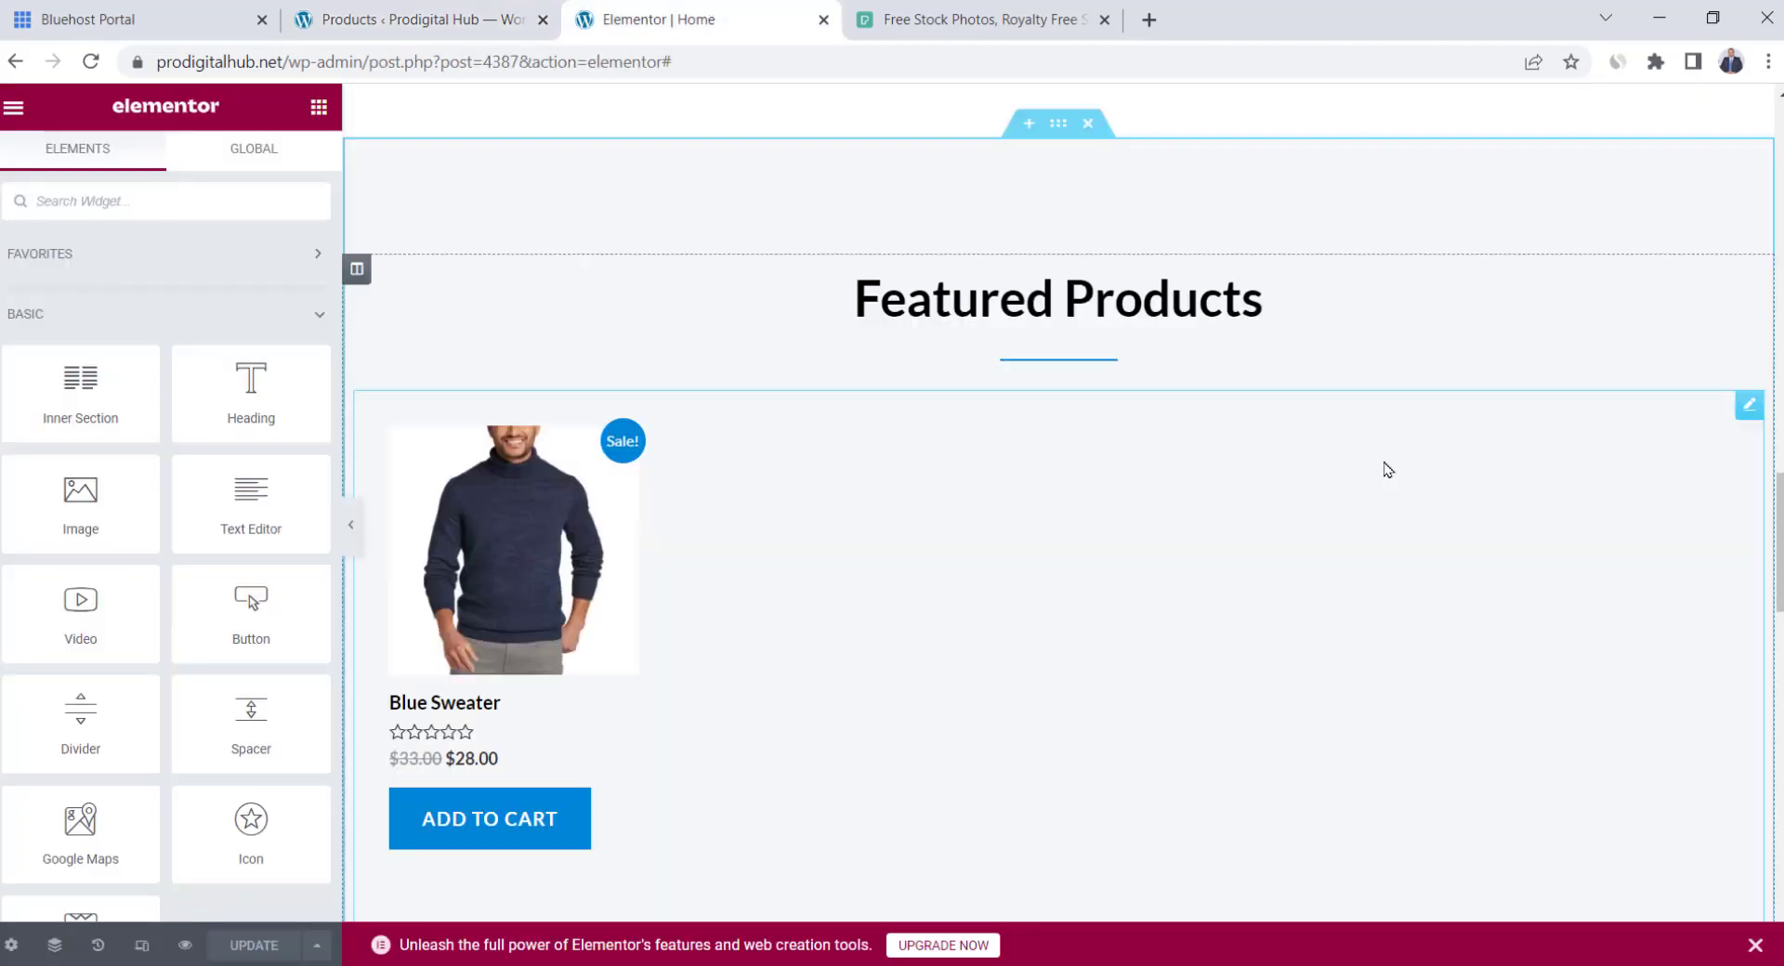
Apply the Featured Products shortcode to refresh the grid with the newly featured products
click(1748, 405)
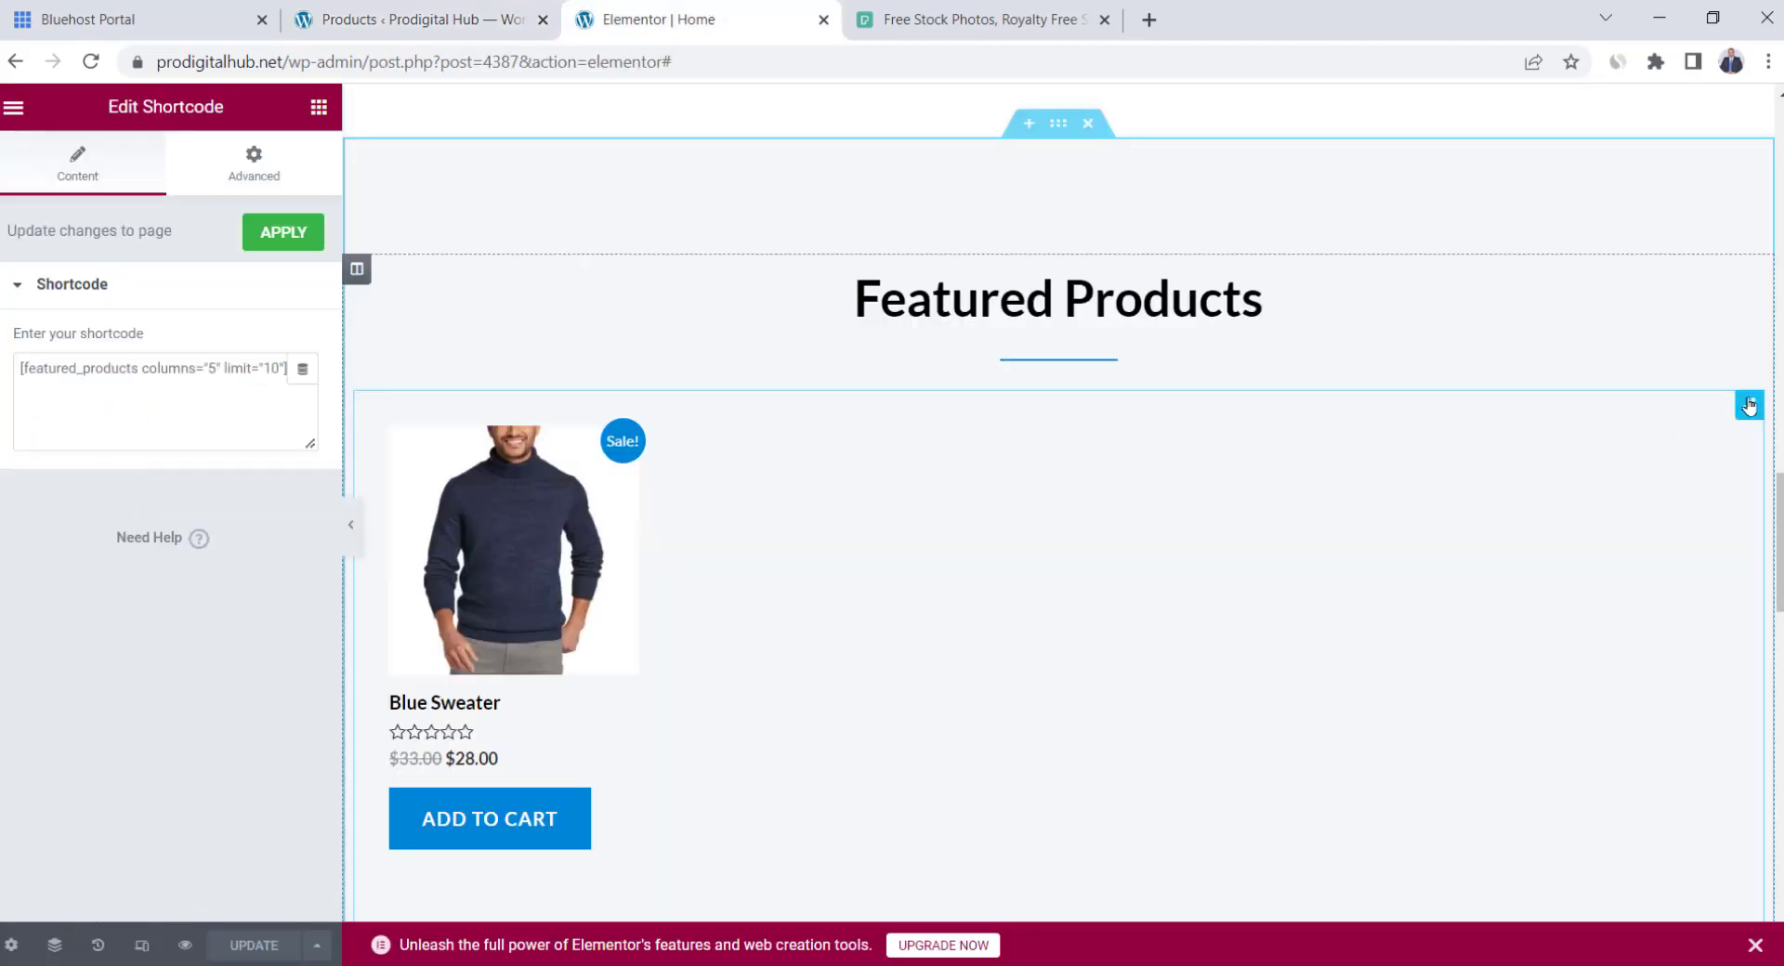
click(273, 239)
scroll(1113, 481, down, 10)
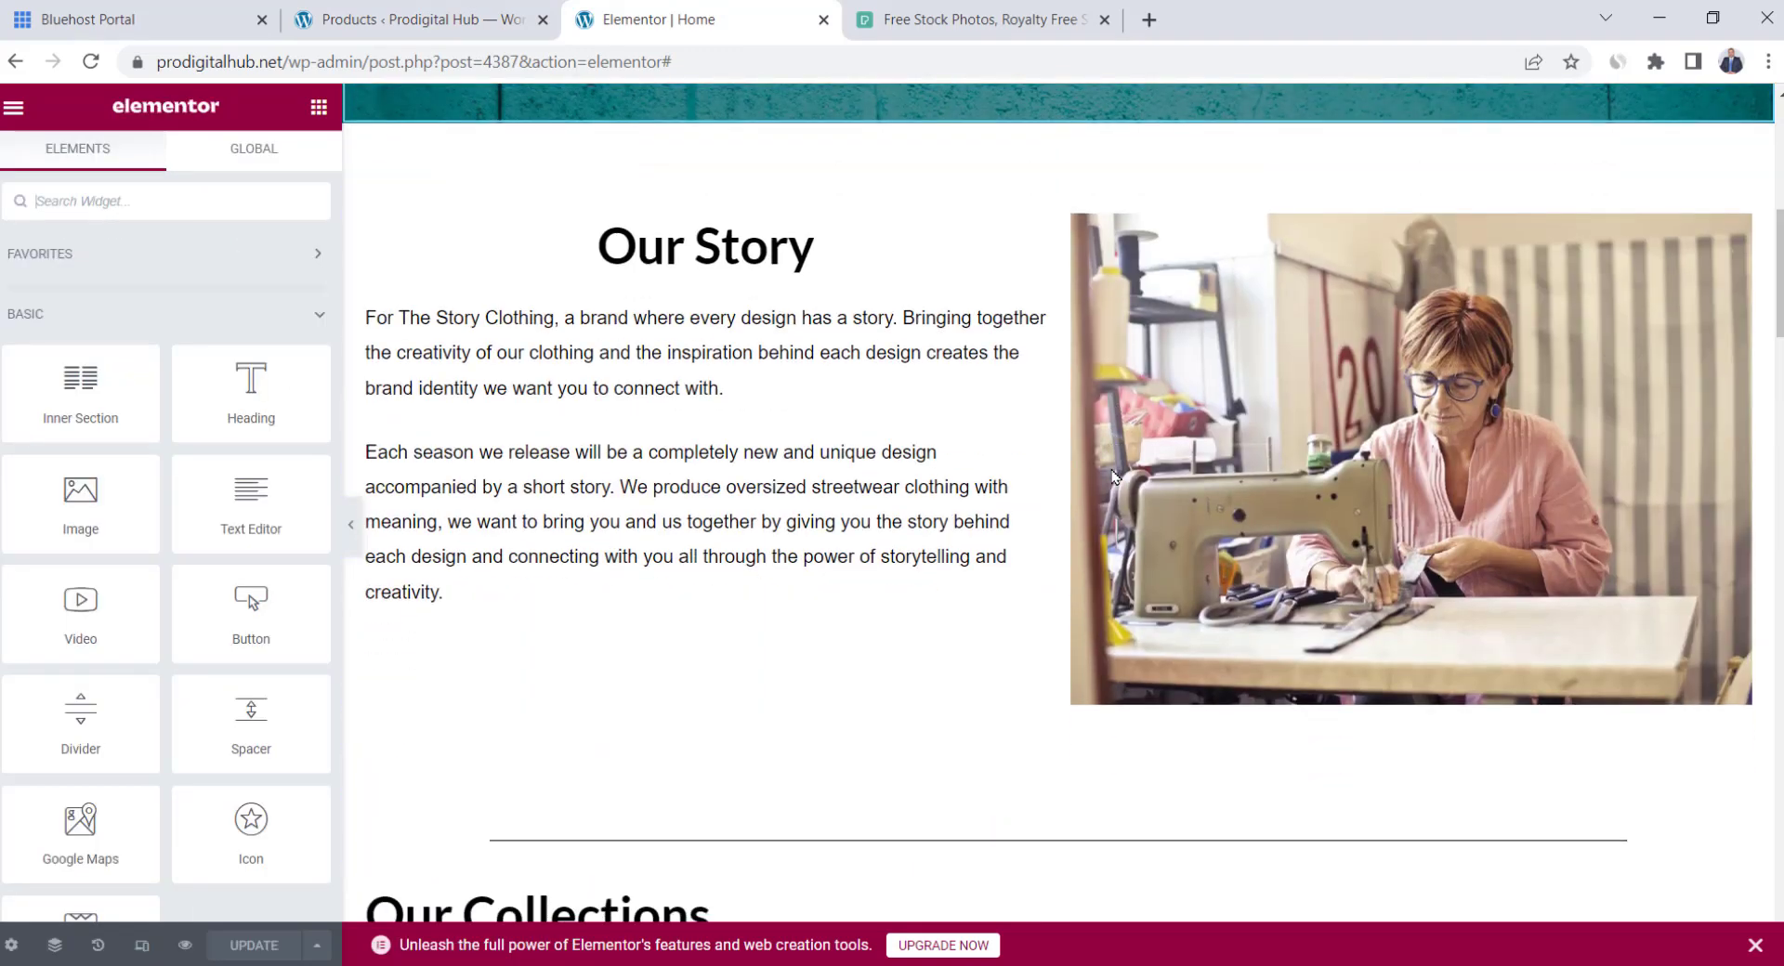
scroll(1113, 478, down, 15)
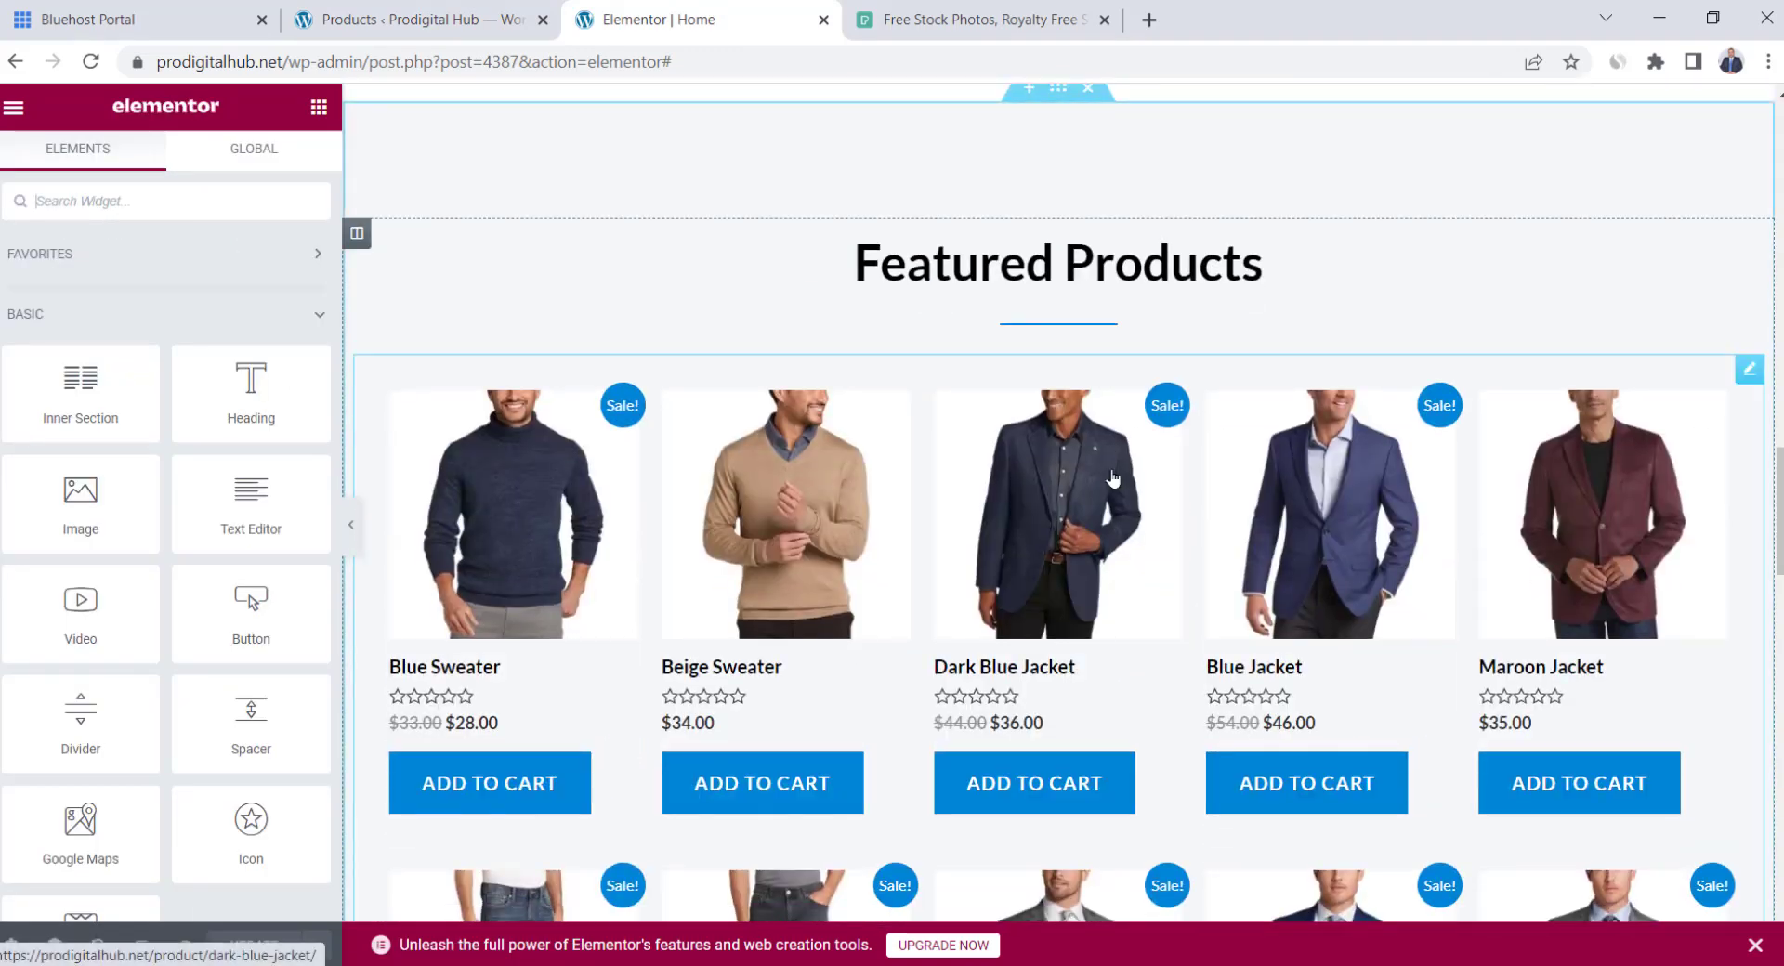
scroll(1166, 677, down, 2)
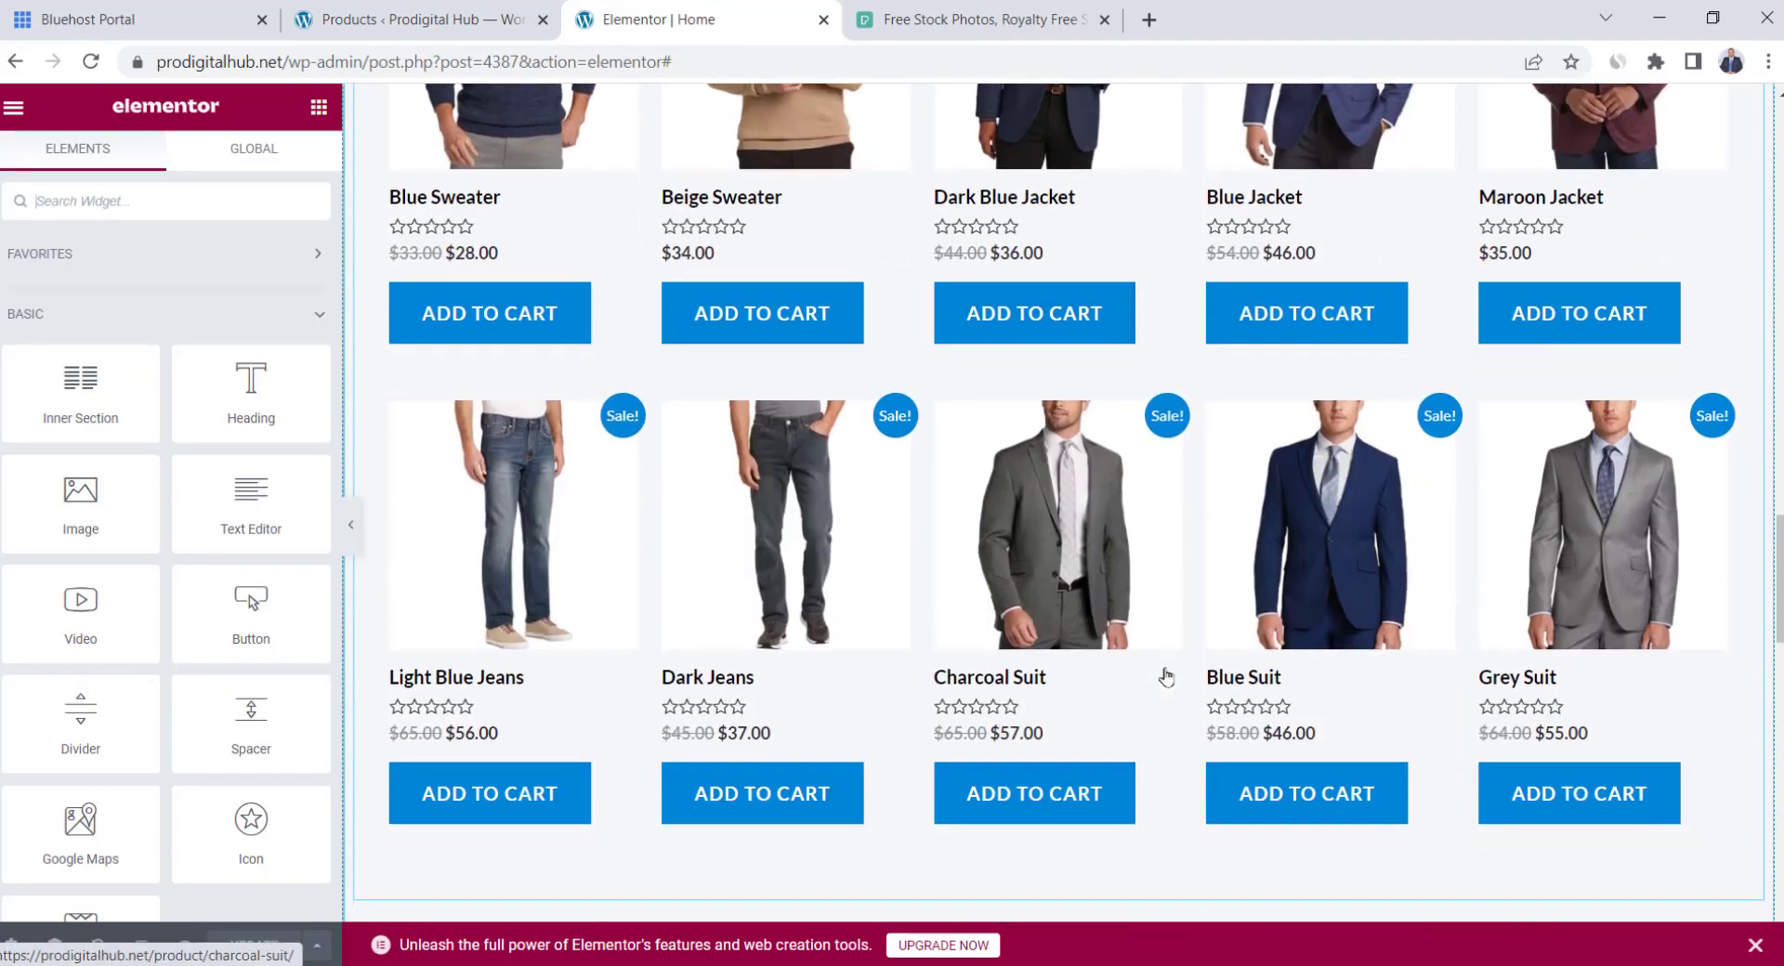
scroll(1166, 677, up, 4)
Edit the shortcode so it reads columns="4" and limit="8"
click(1749, 137)
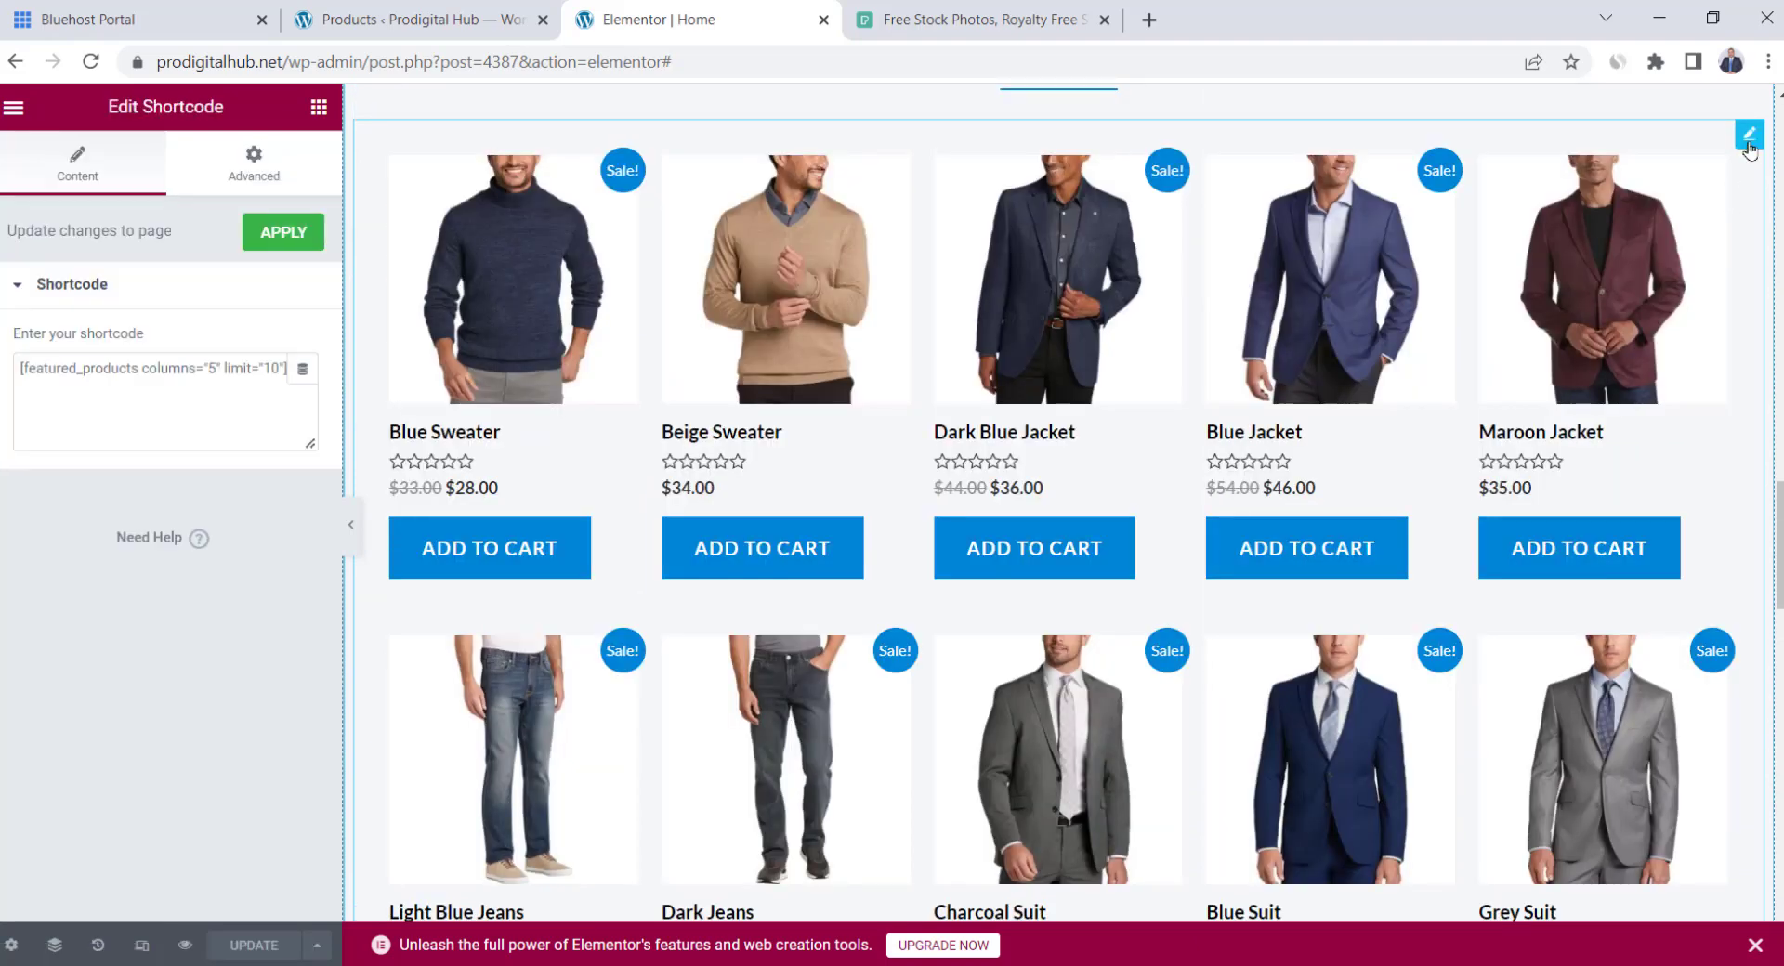
click(209, 371)
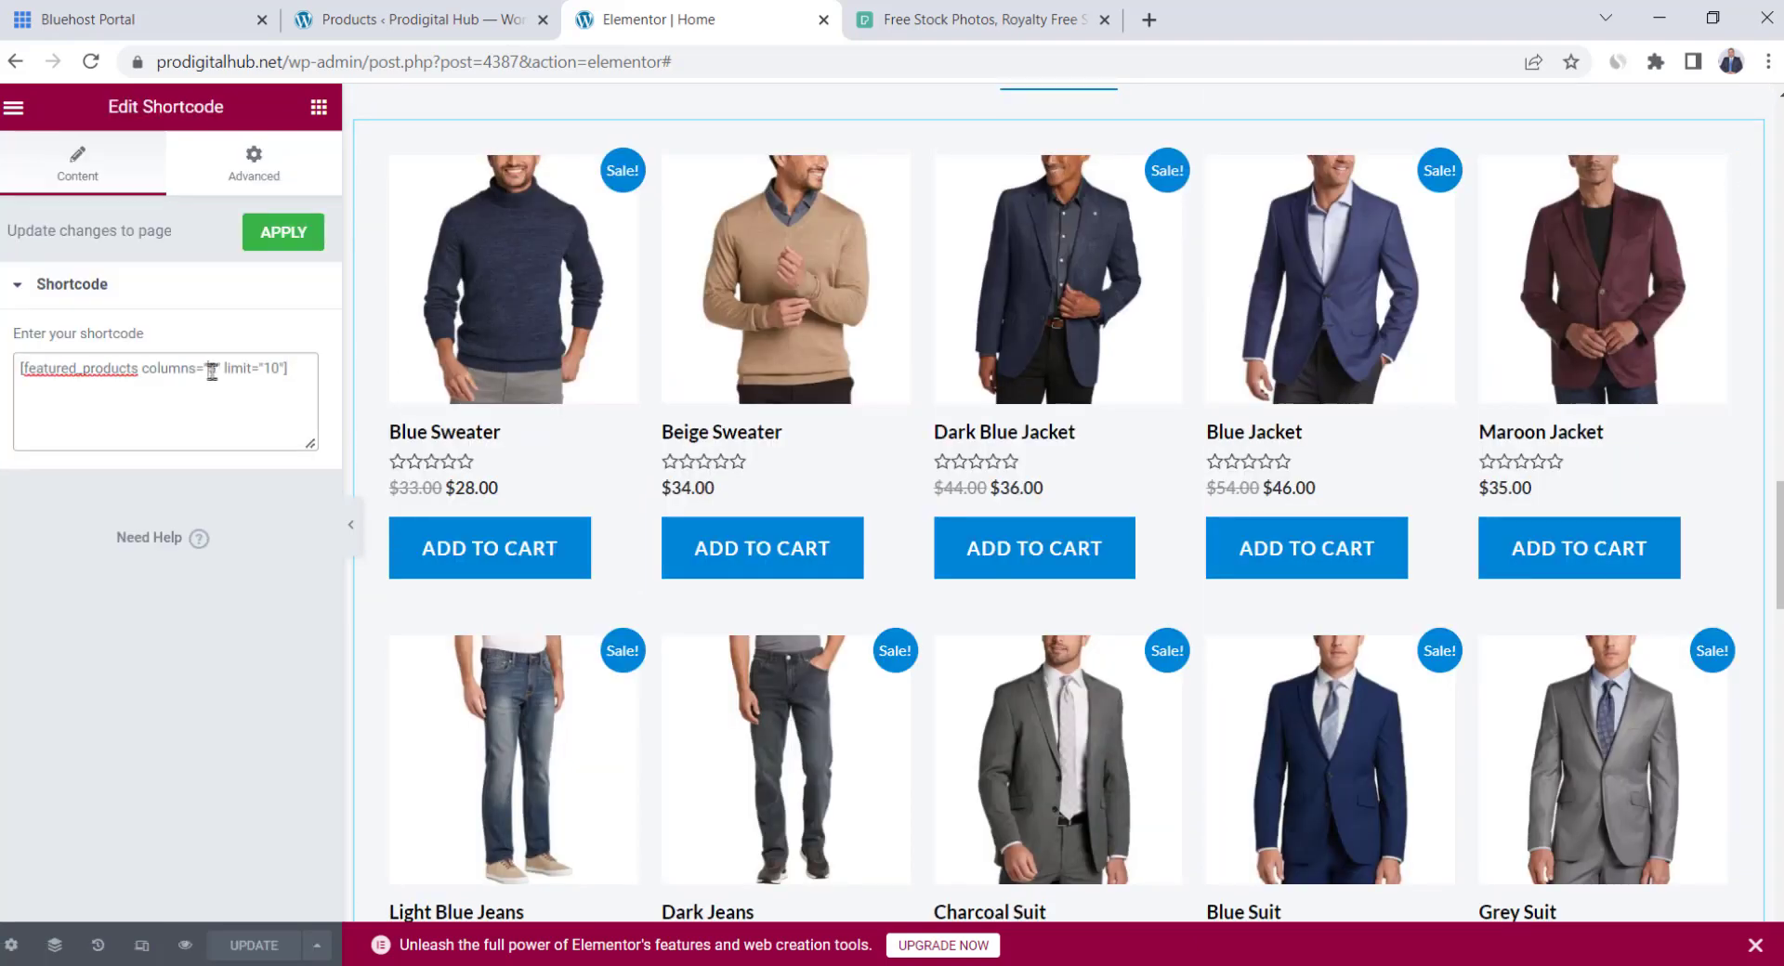
text(4)
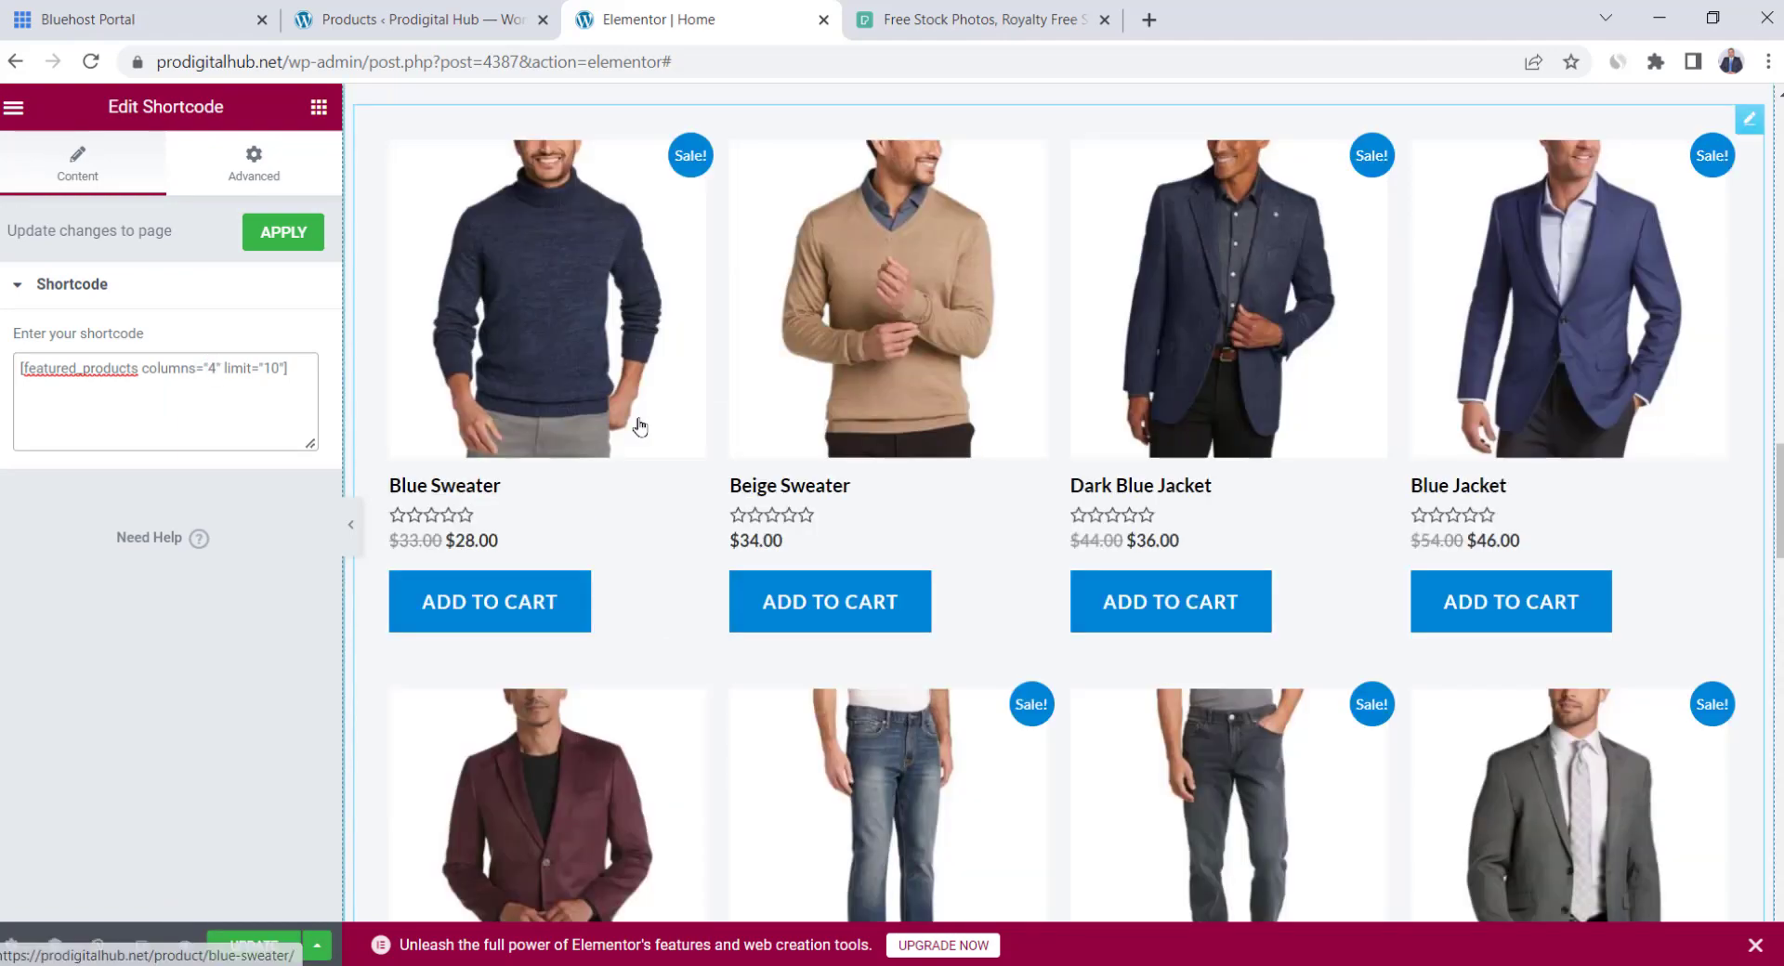
scroll(640, 427, down, 6)
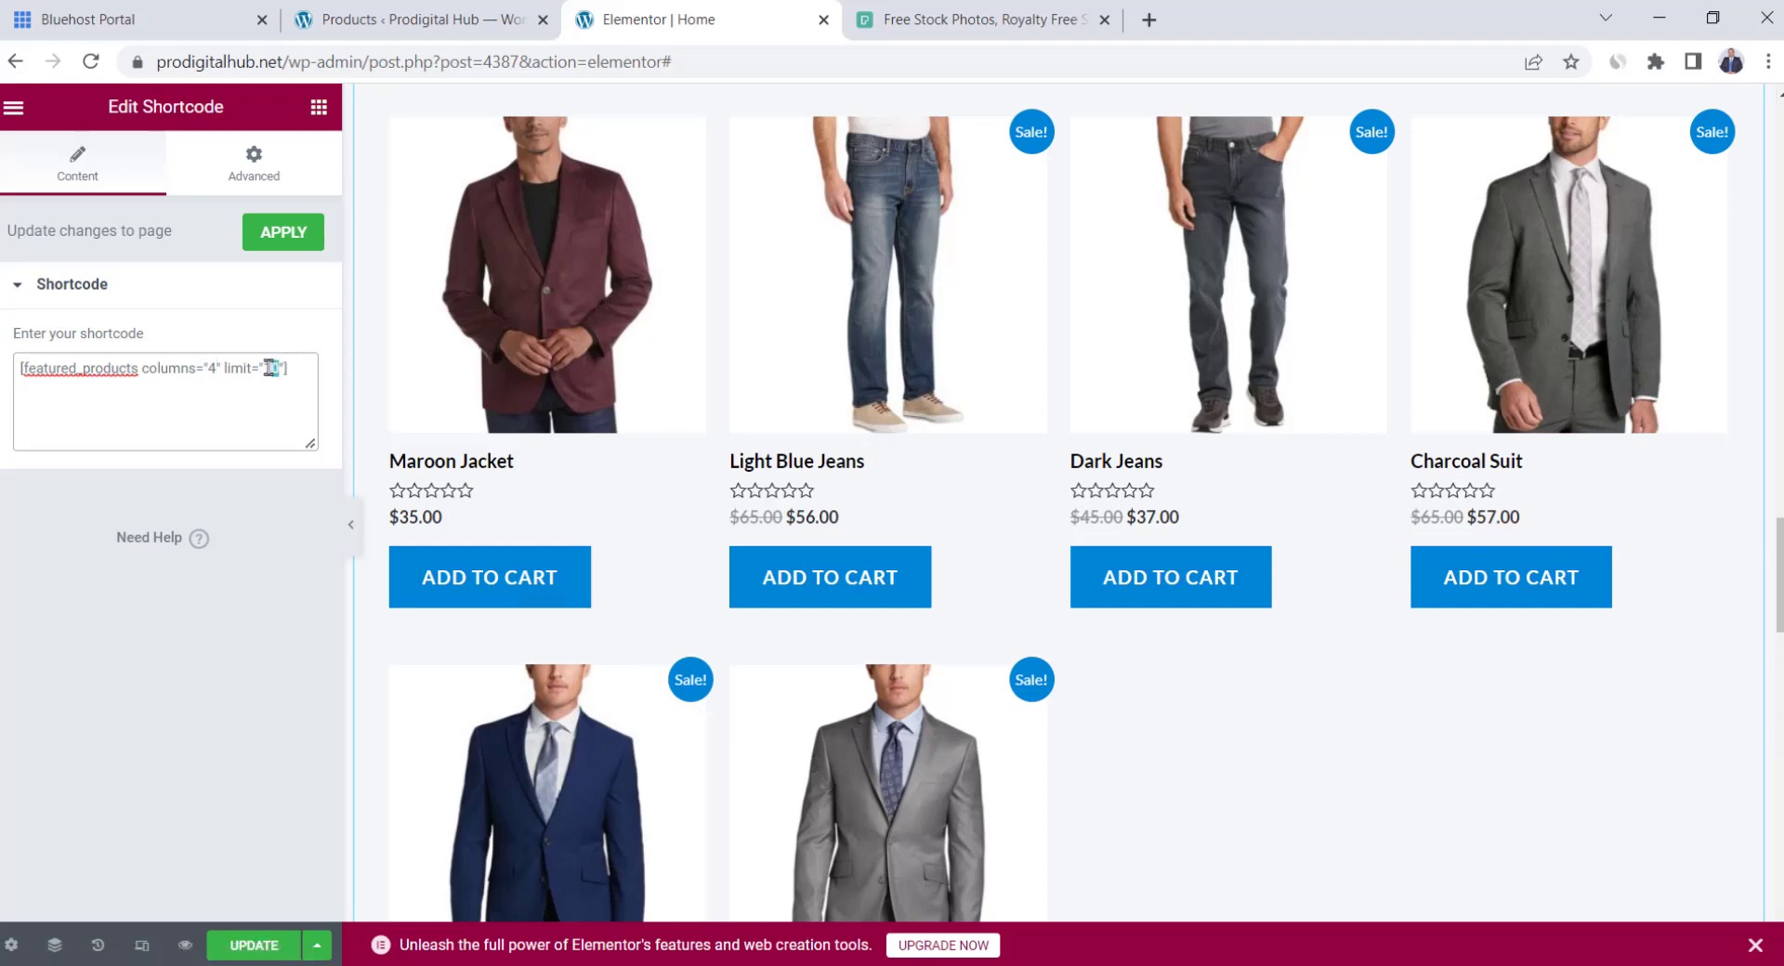
key(BackSpace)
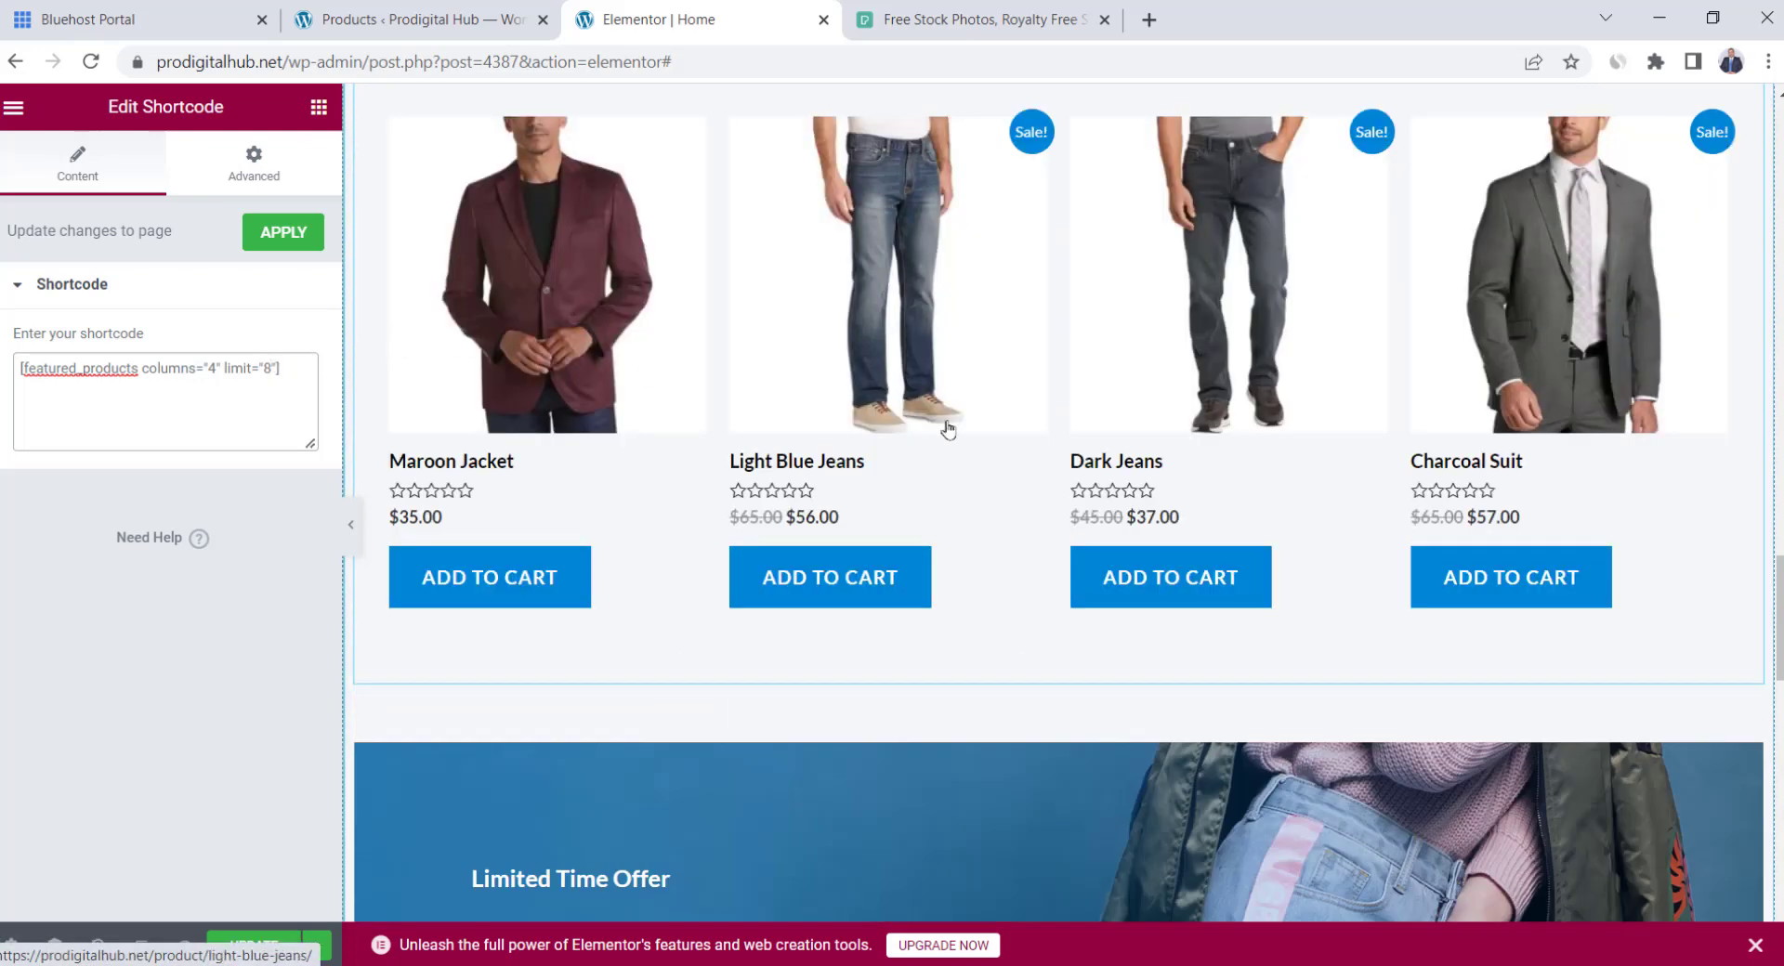
scroll(1022, 446, up, 5)
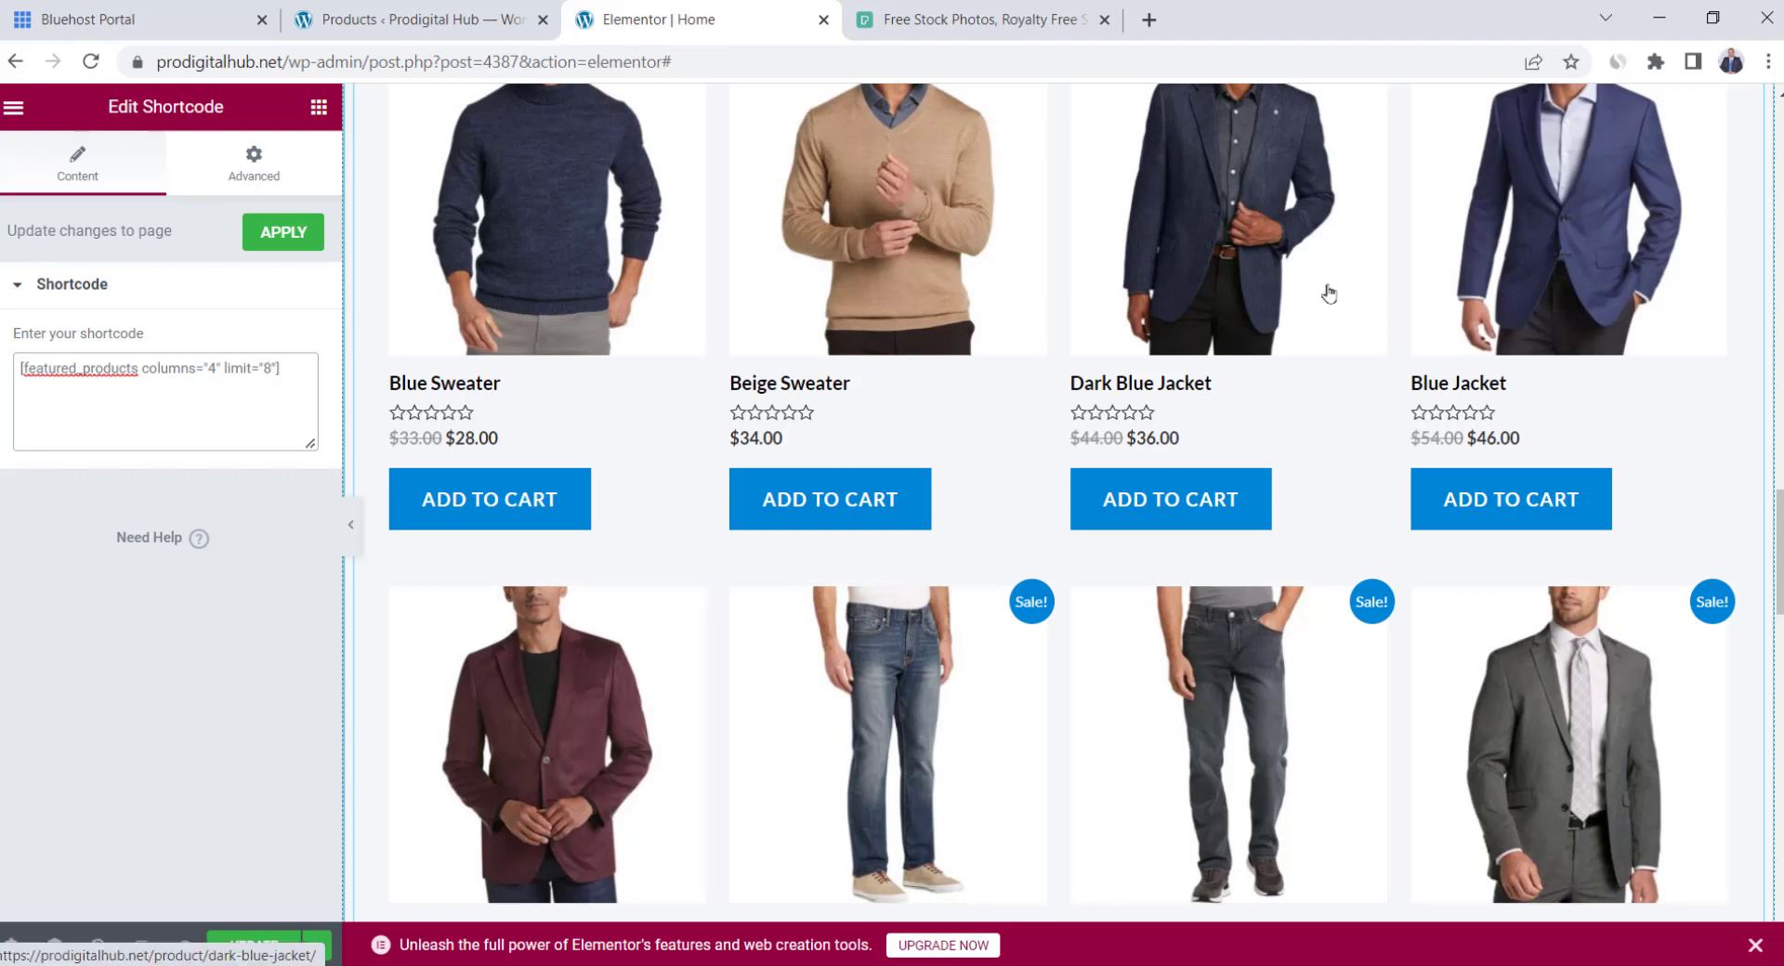
scroll(1284, 298, up, 1)
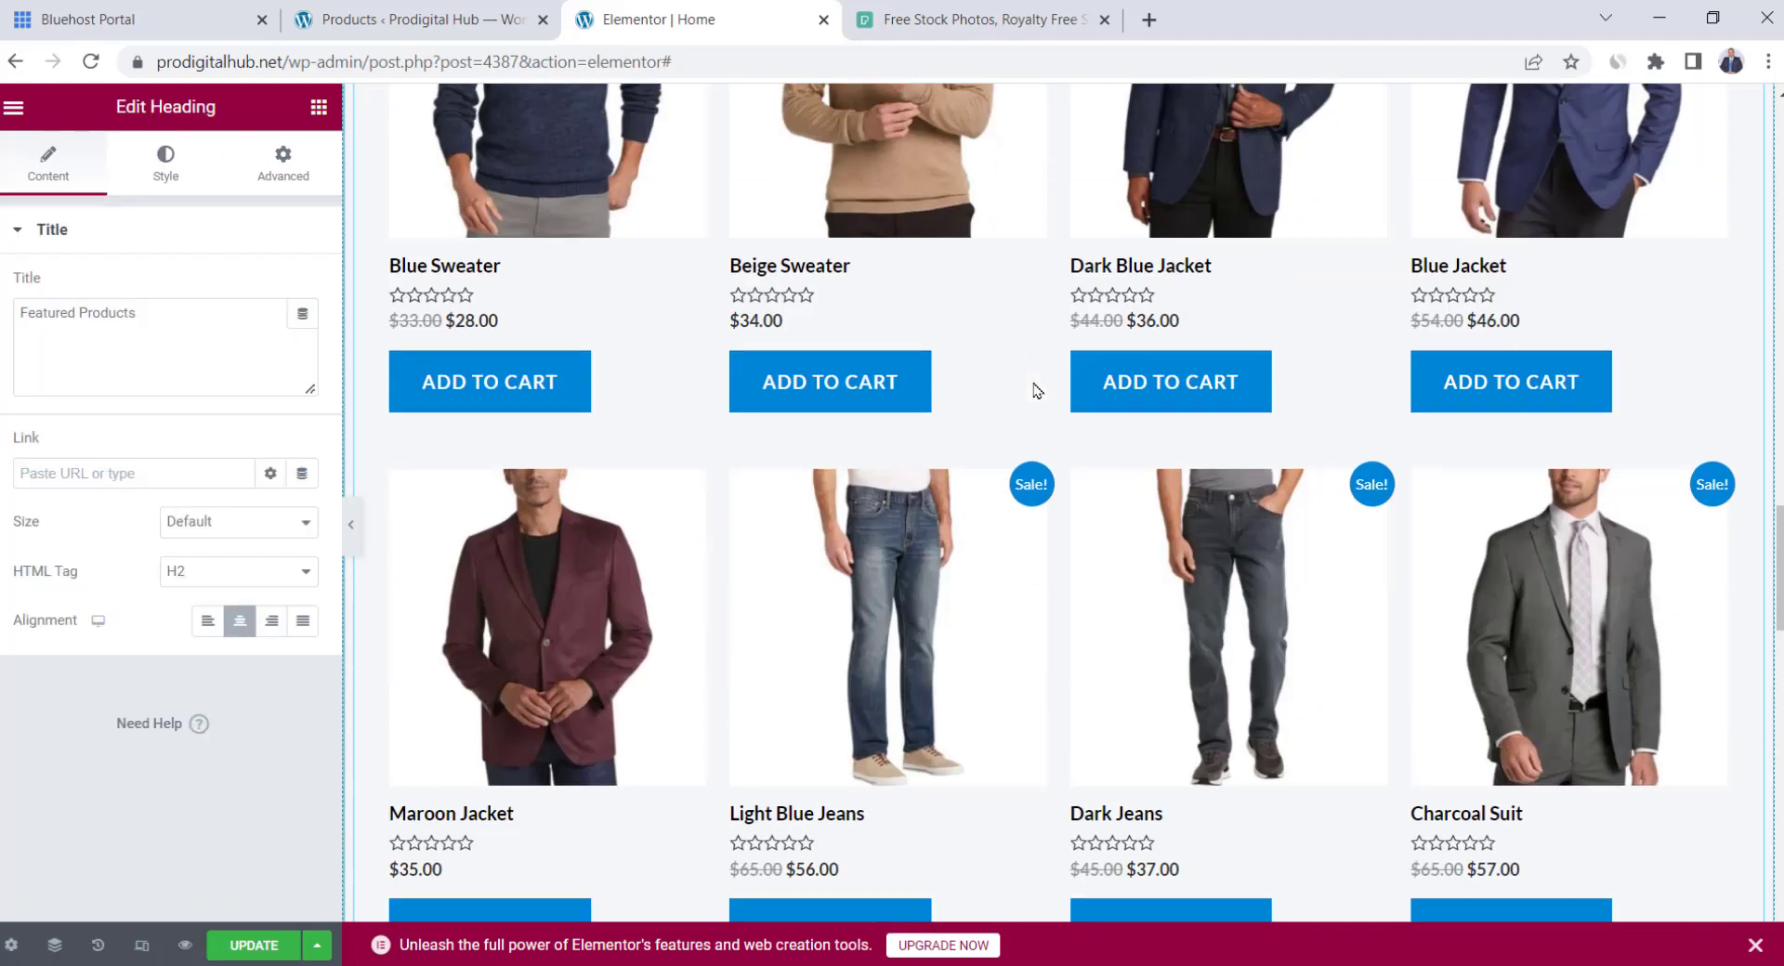
scroll(1033, 384, down, 7)
scroll(1034, 382, down, 1)
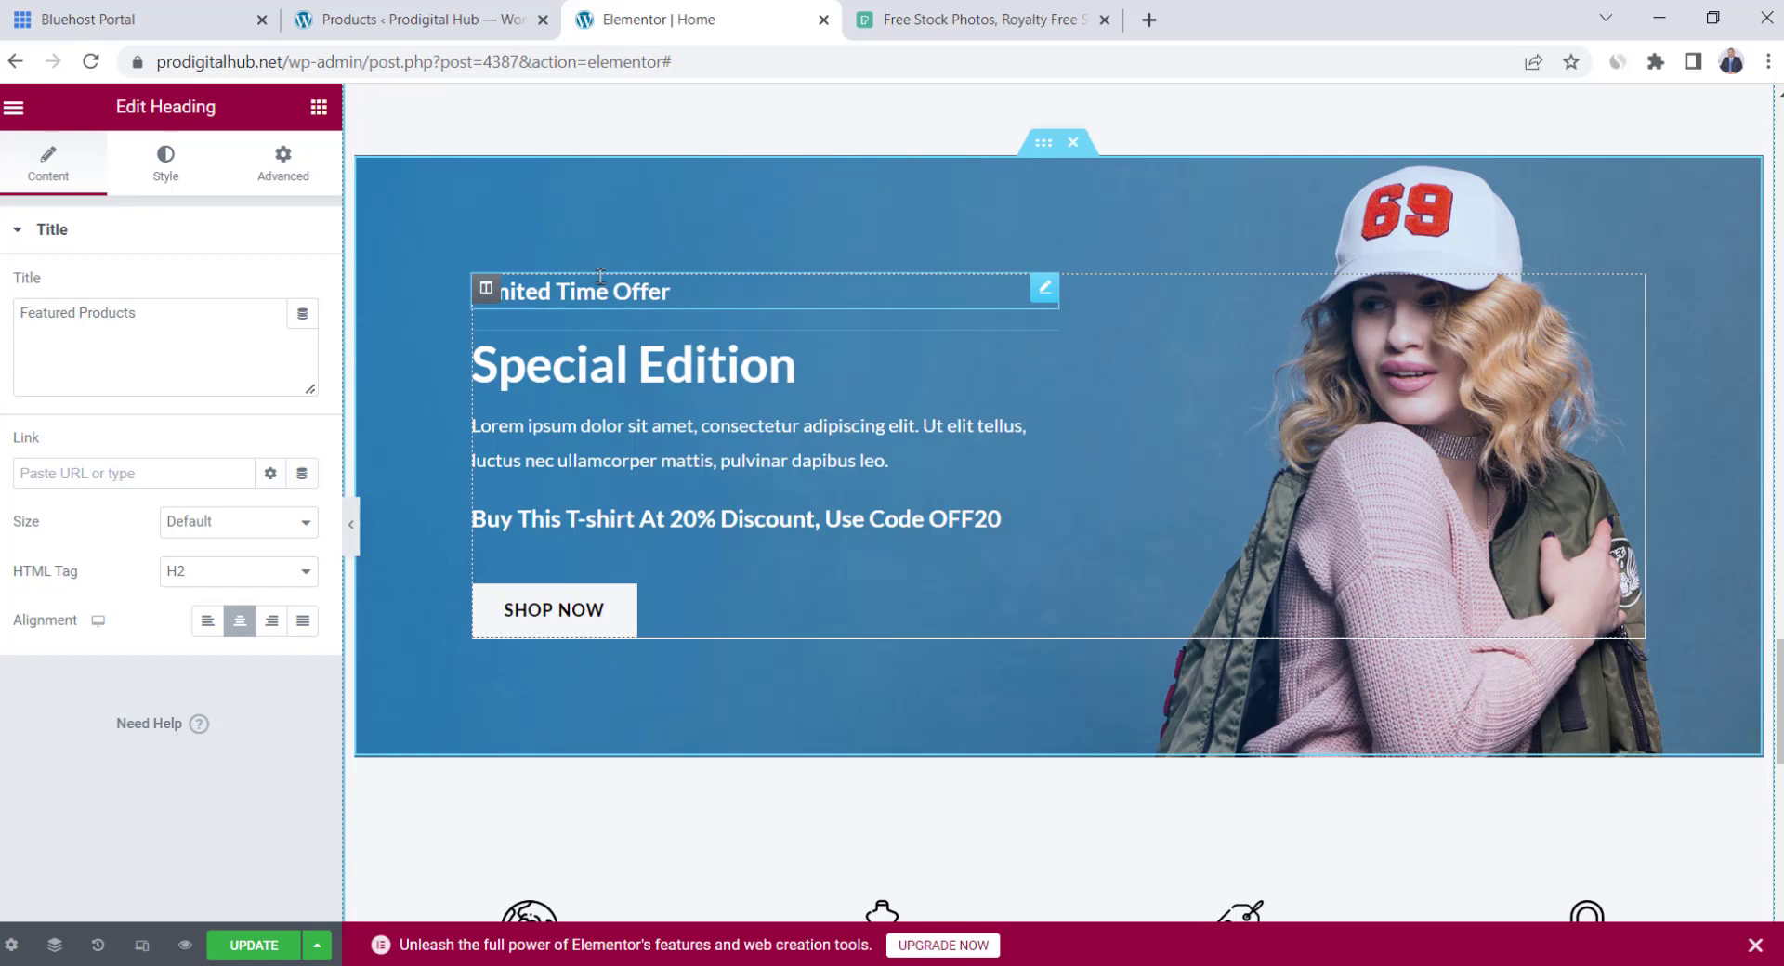
Rewrite the offer banner's Limited Time Offer heading, Special Edition subheading and description for free shipping
triple_click(682, 286)
text(Free Shipping)
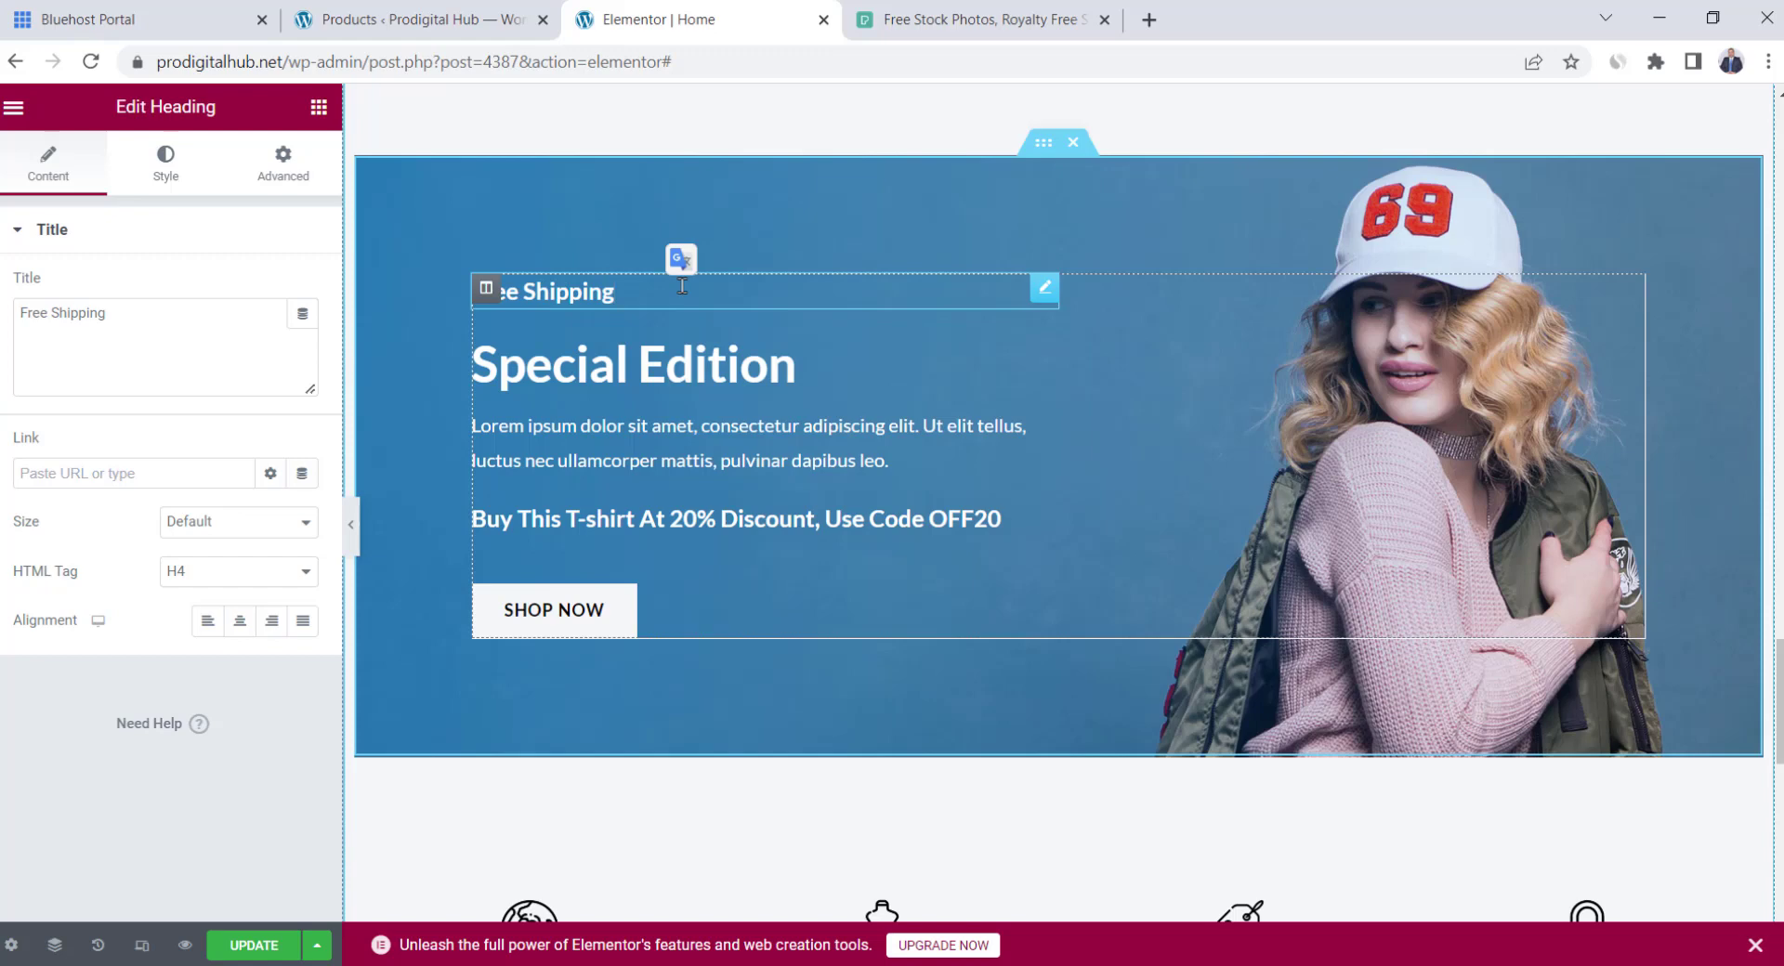
click(680, 368)
double_click(679, 368)
text(Offer)
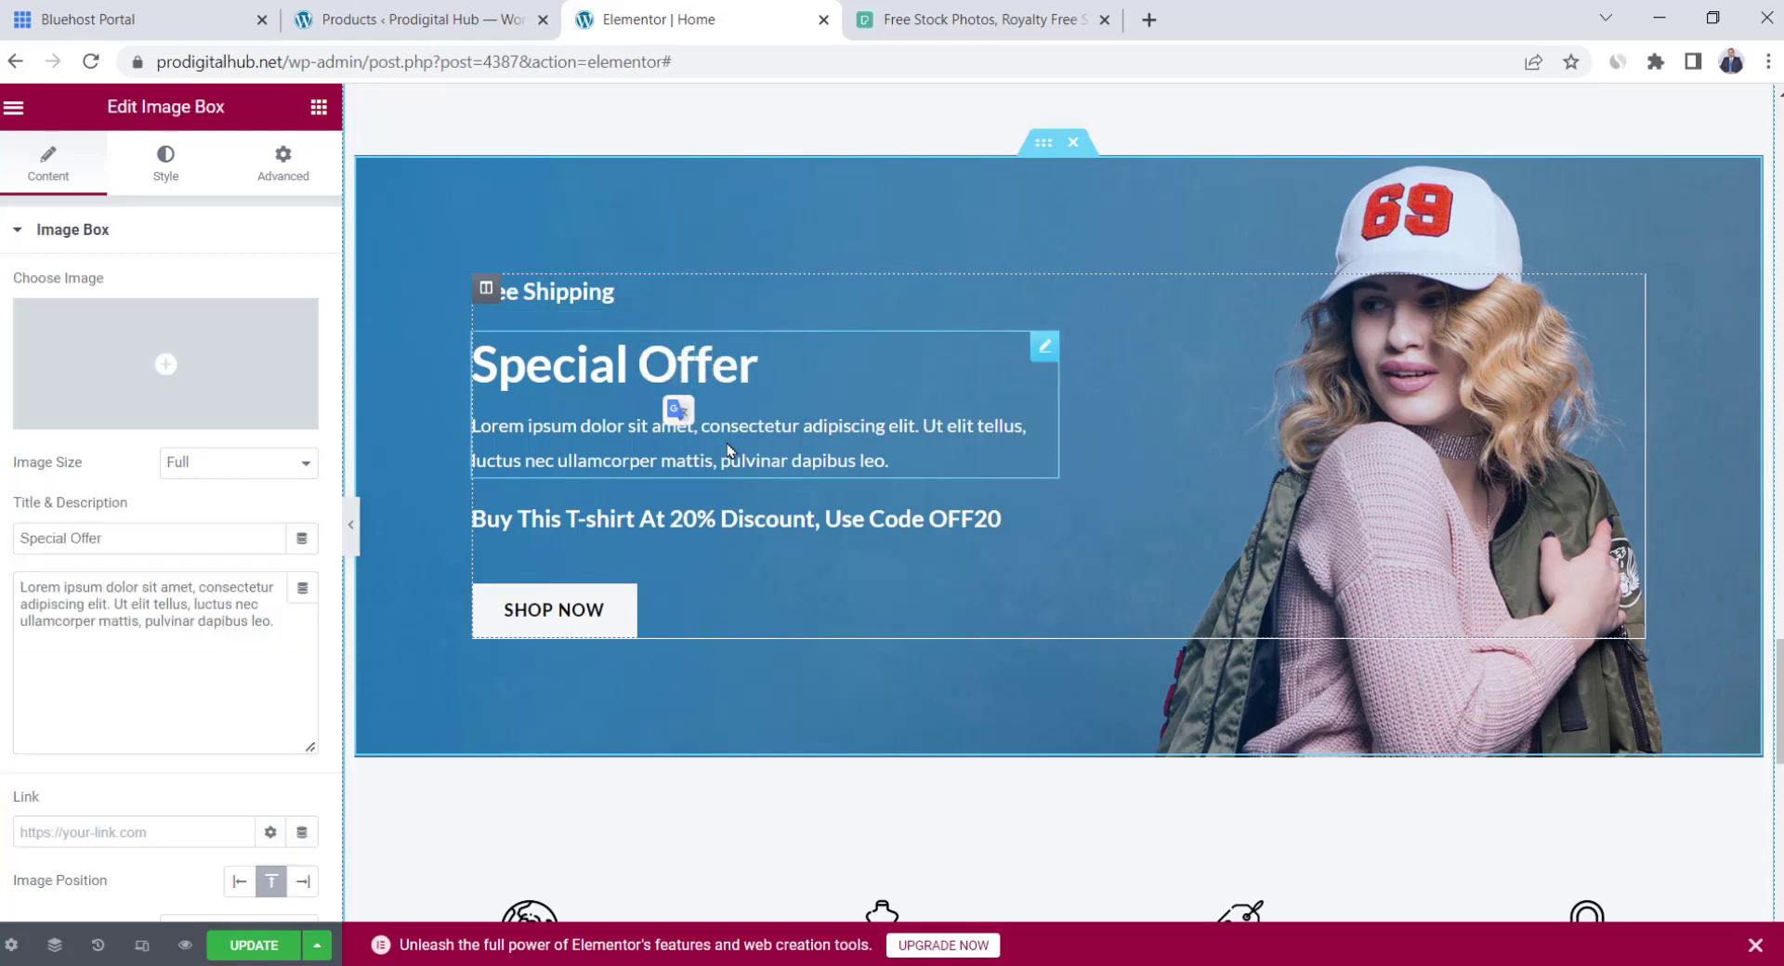
triple_click(725, 435)
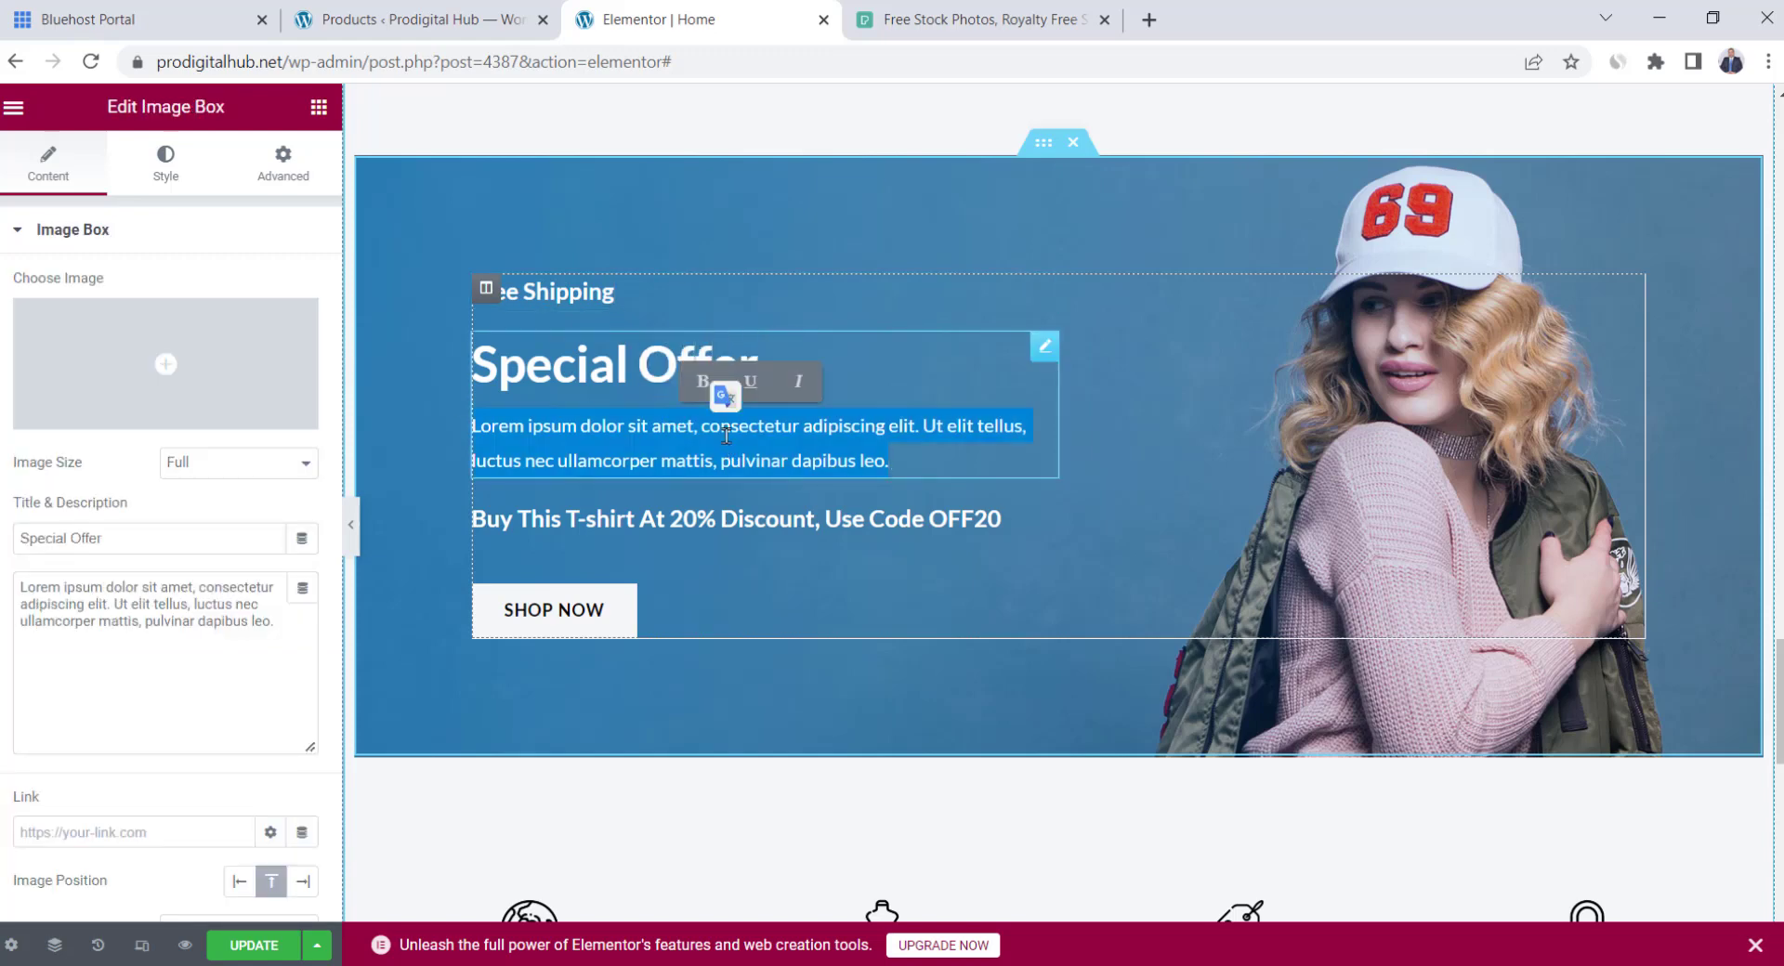
text(We)
text(offer free shipping on orders over $100.)
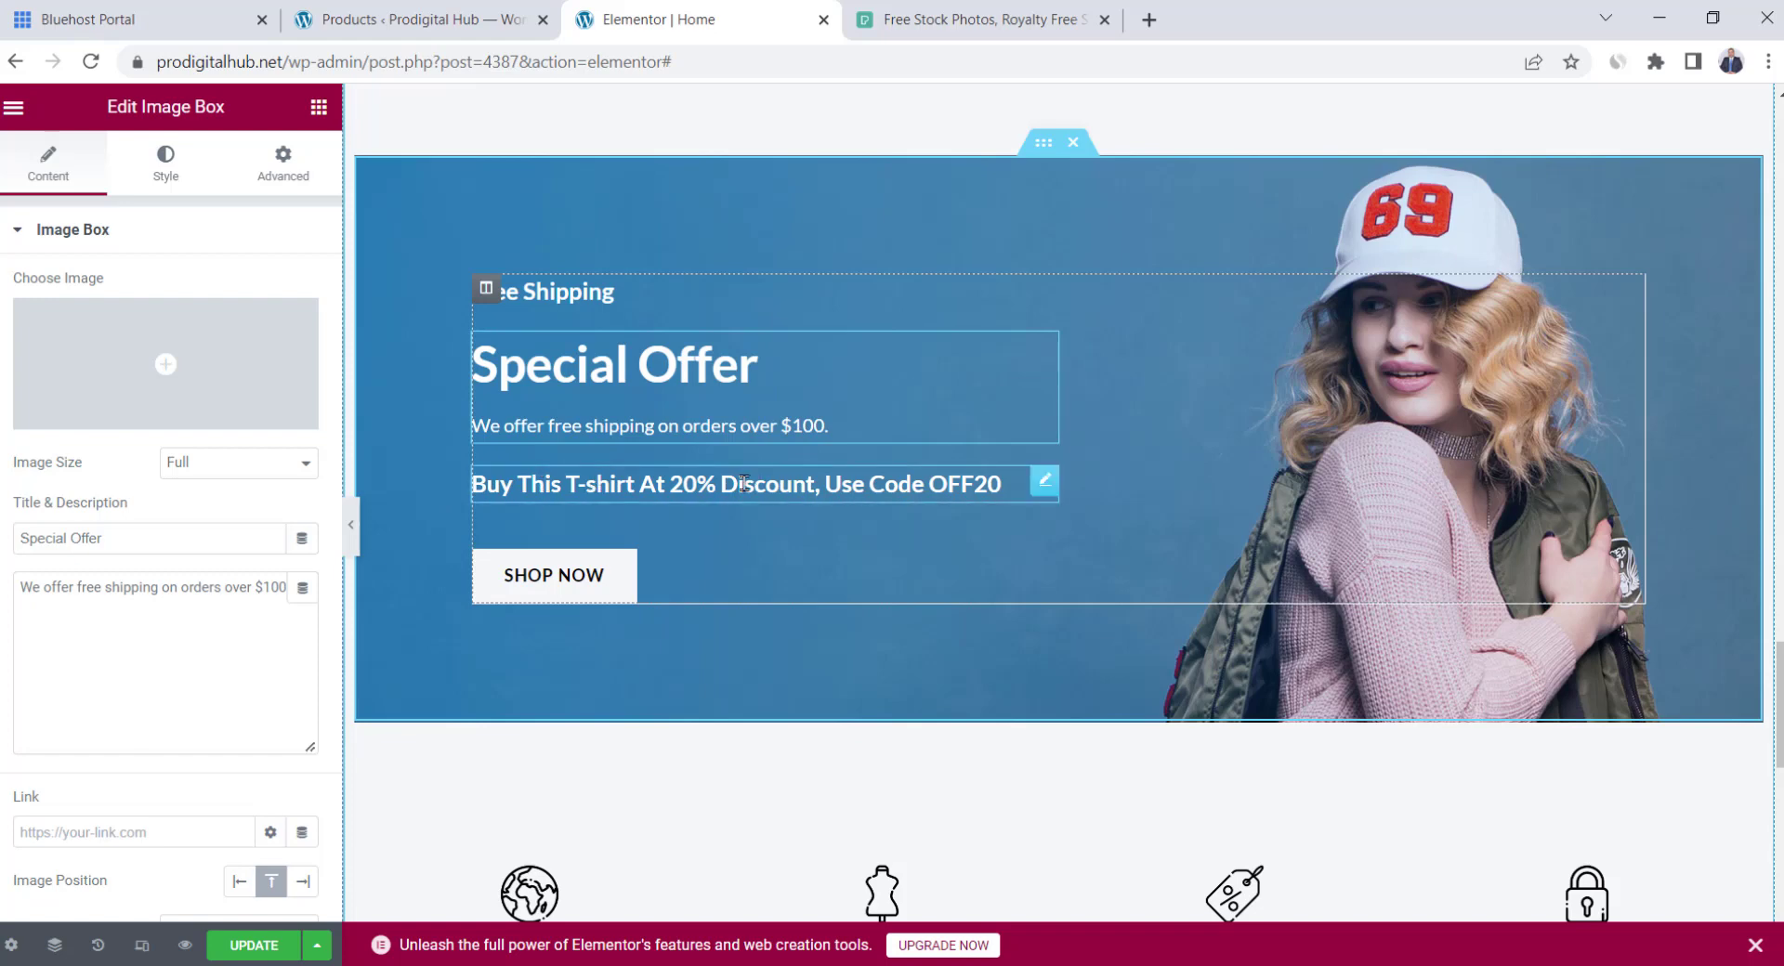
Link the SHOP NOW button to the Store page
click(623, 576)
double_click(183, 423)
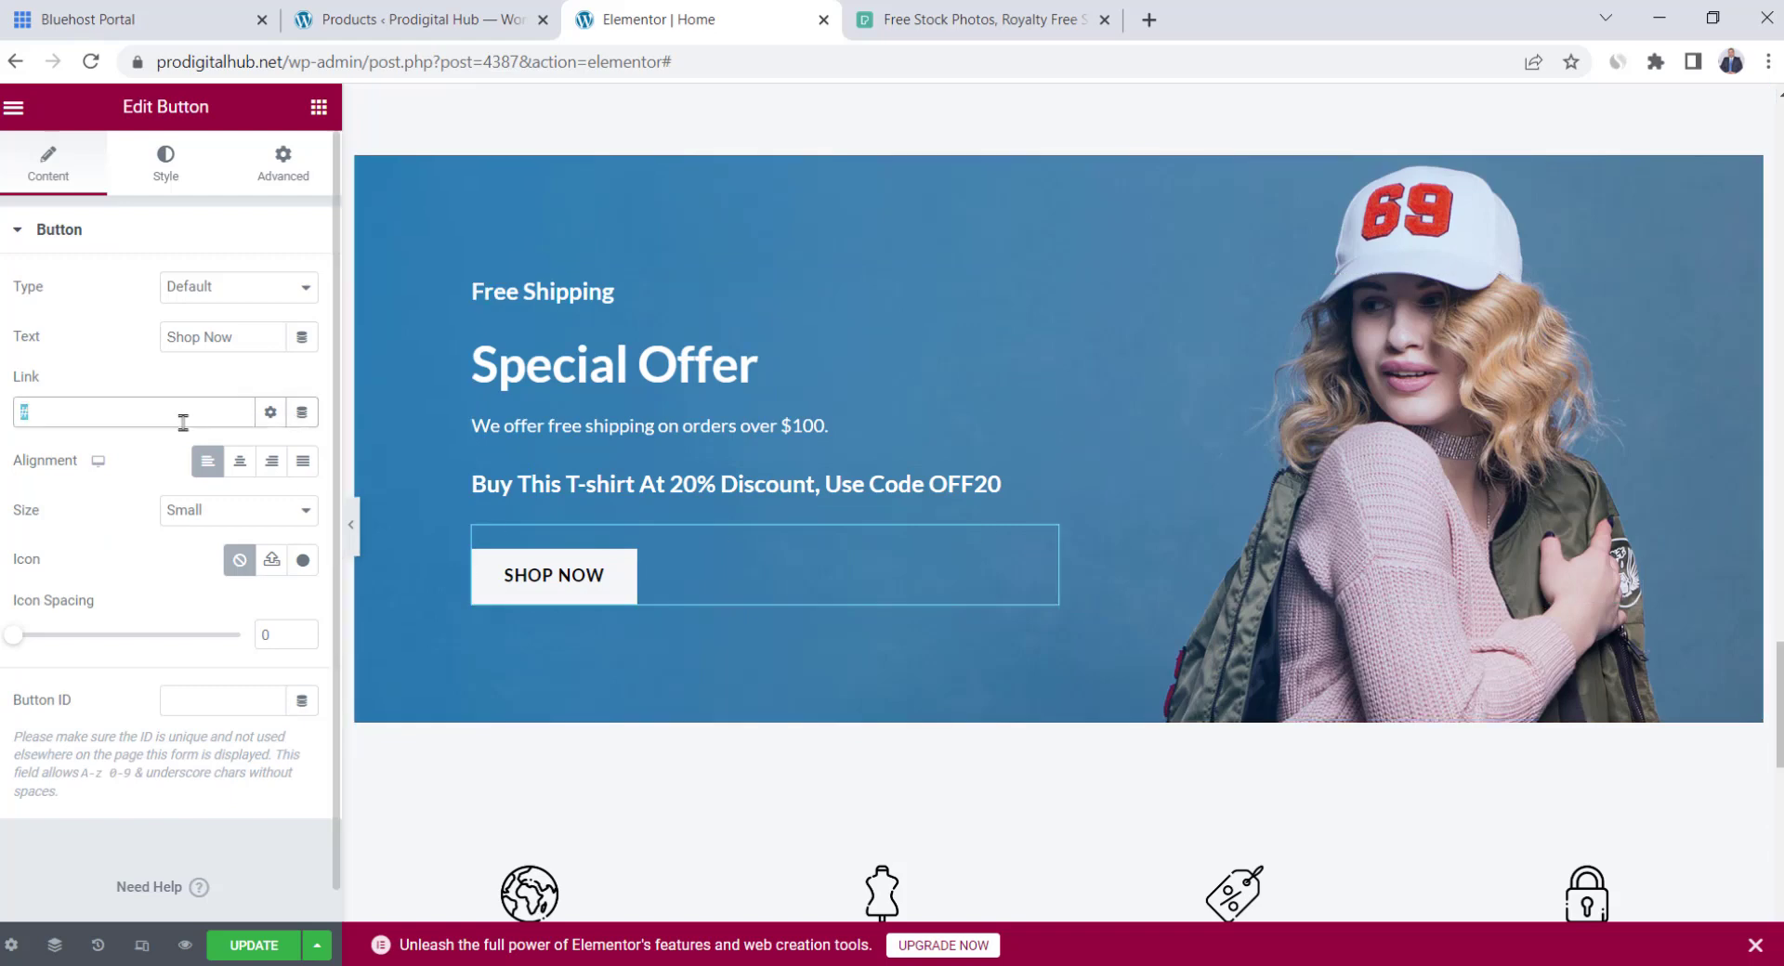
text(store)
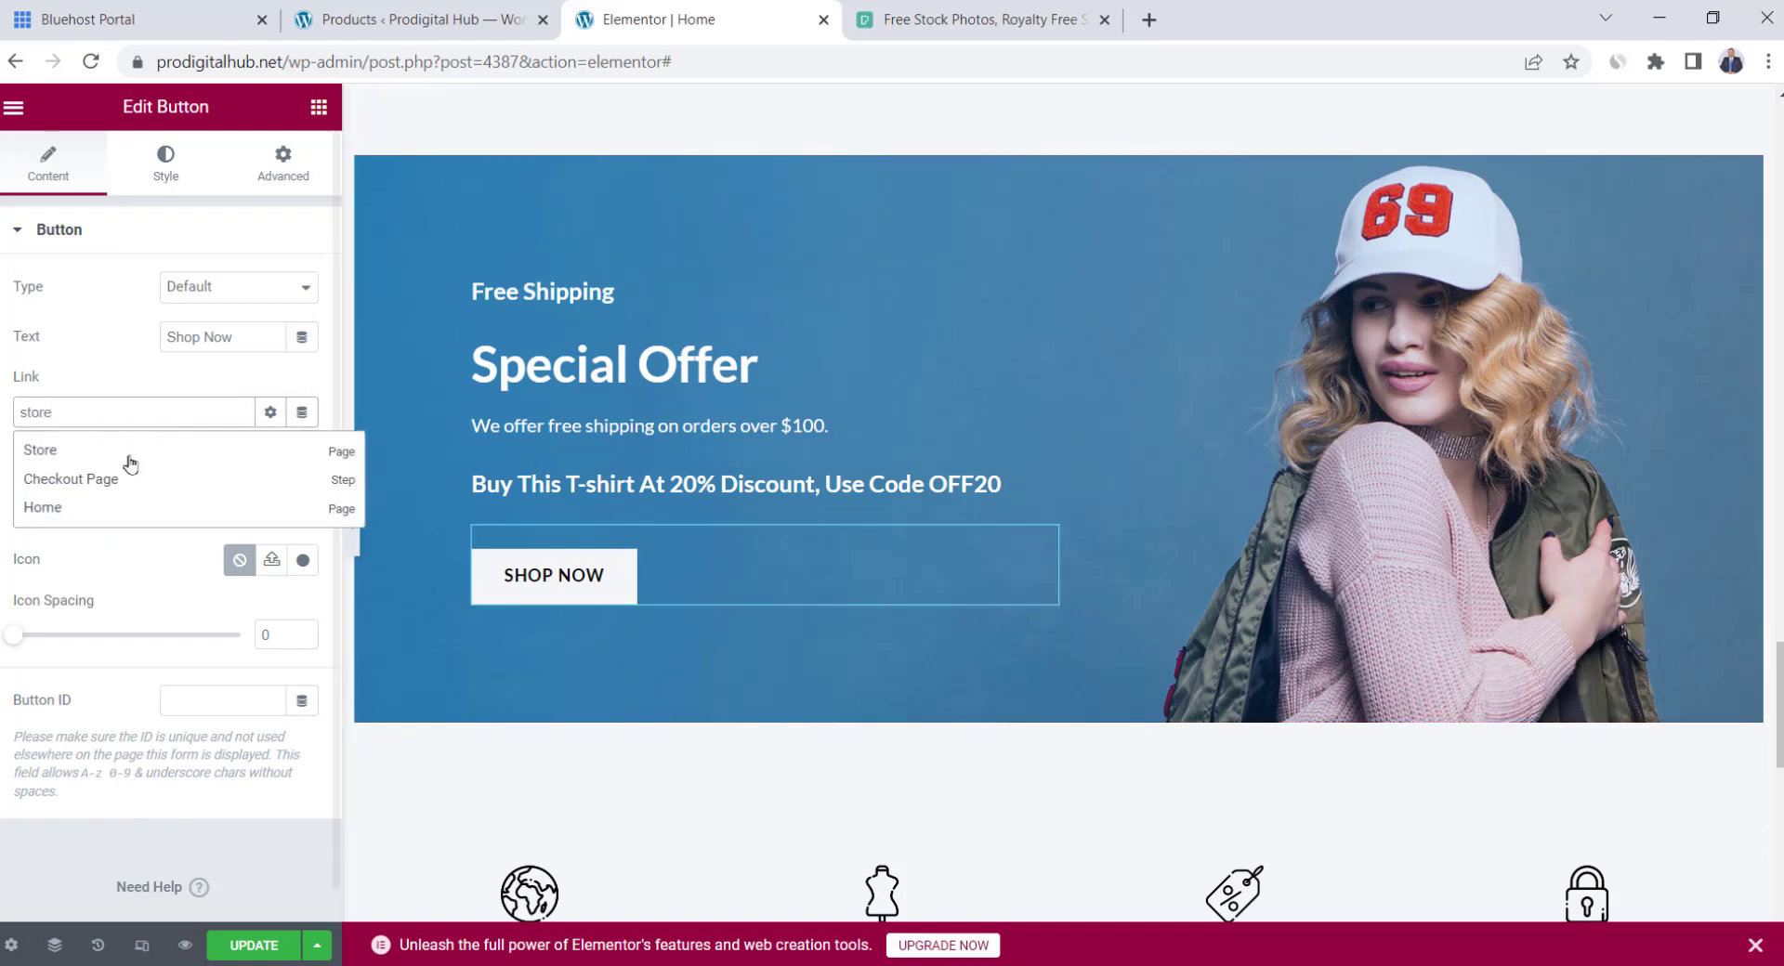
click(112, 448)
Open the banner's background image in the media library, then close it without changes
click(1047, 149)
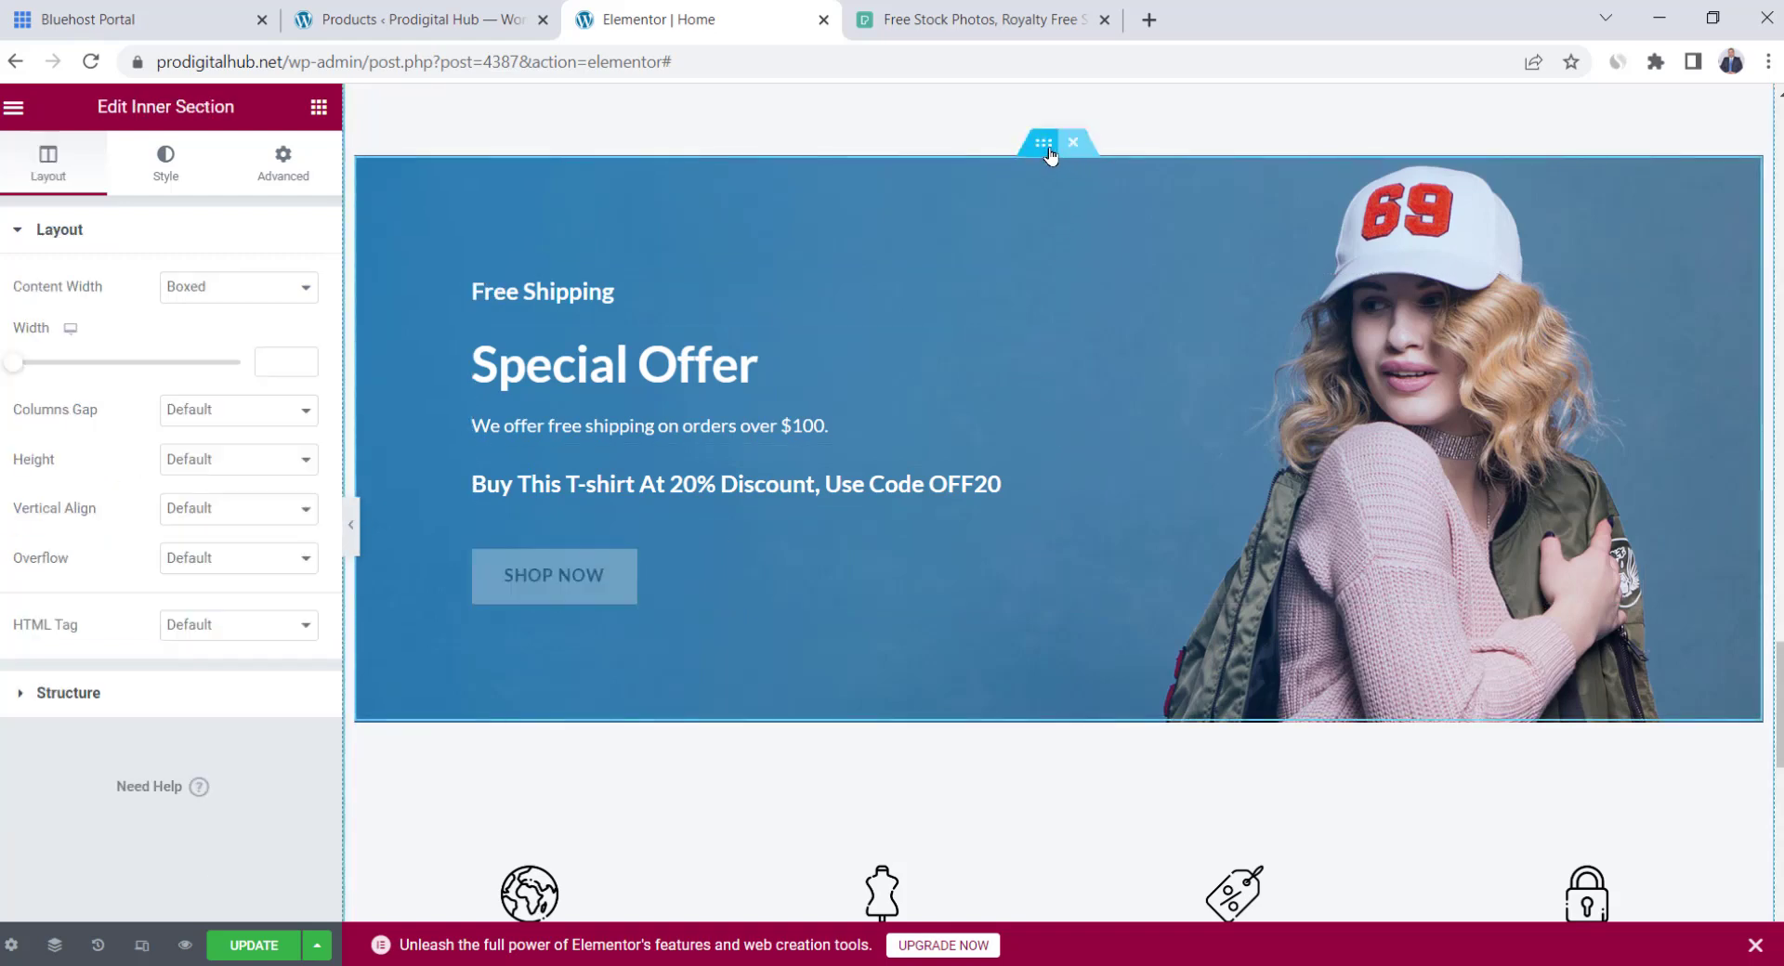
click(159, 177)
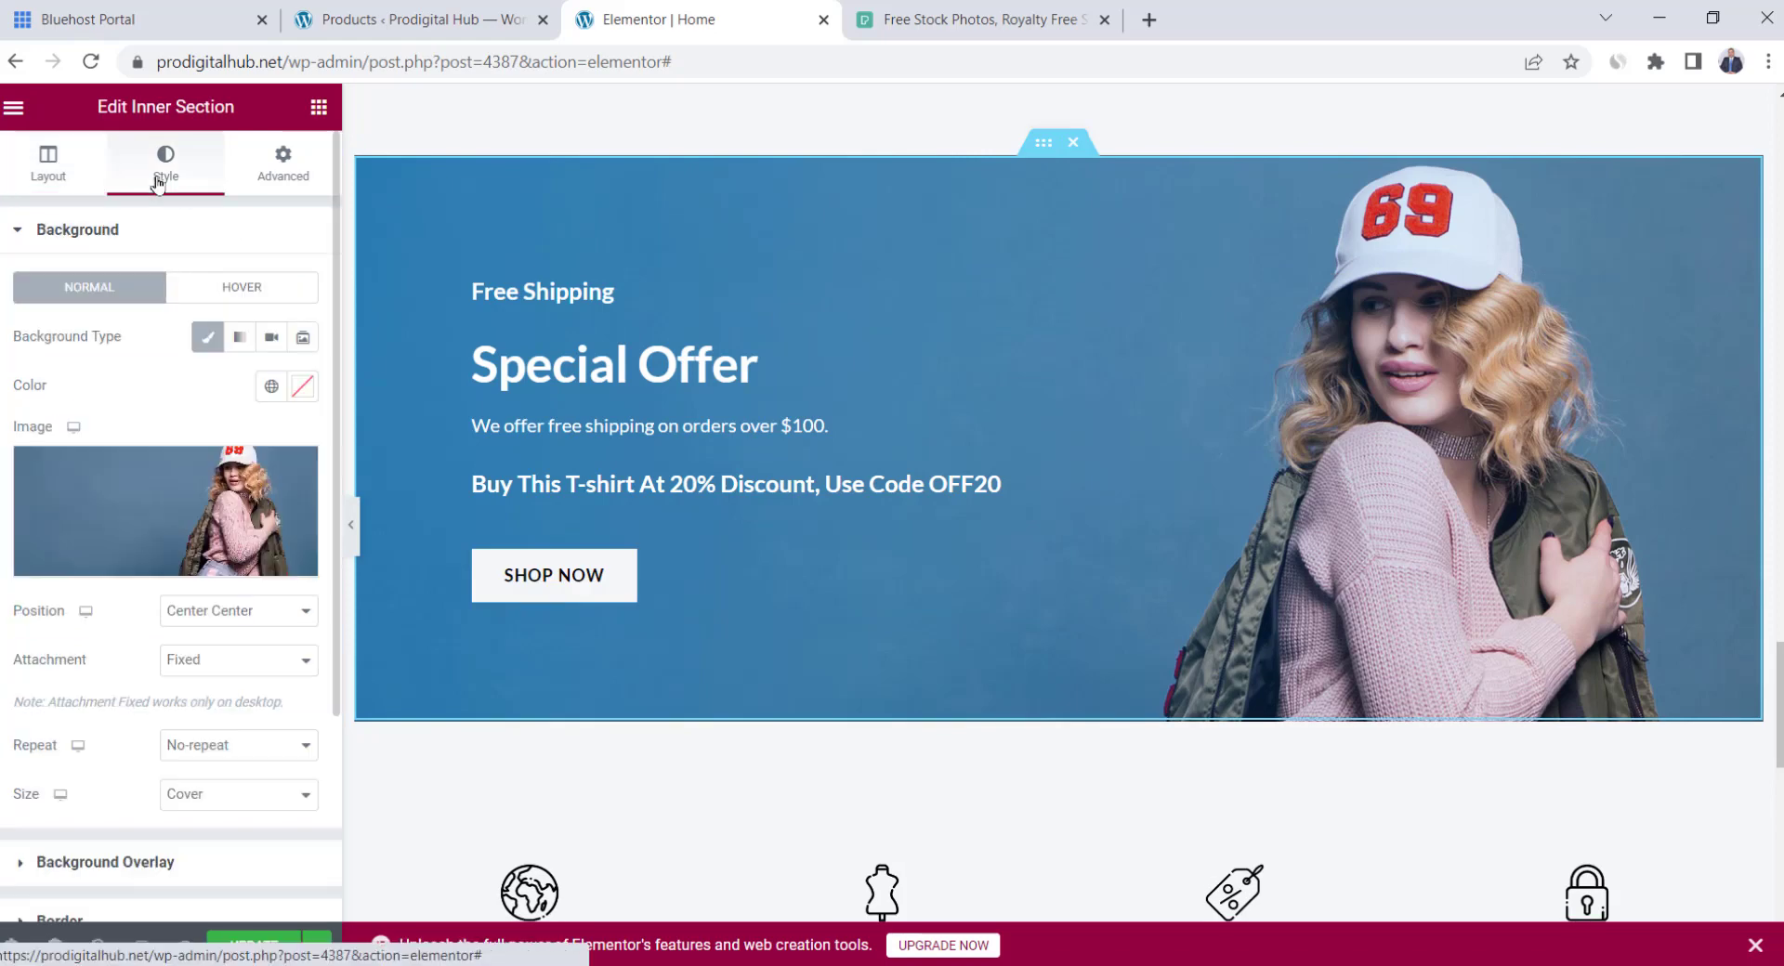
click(128, 496)
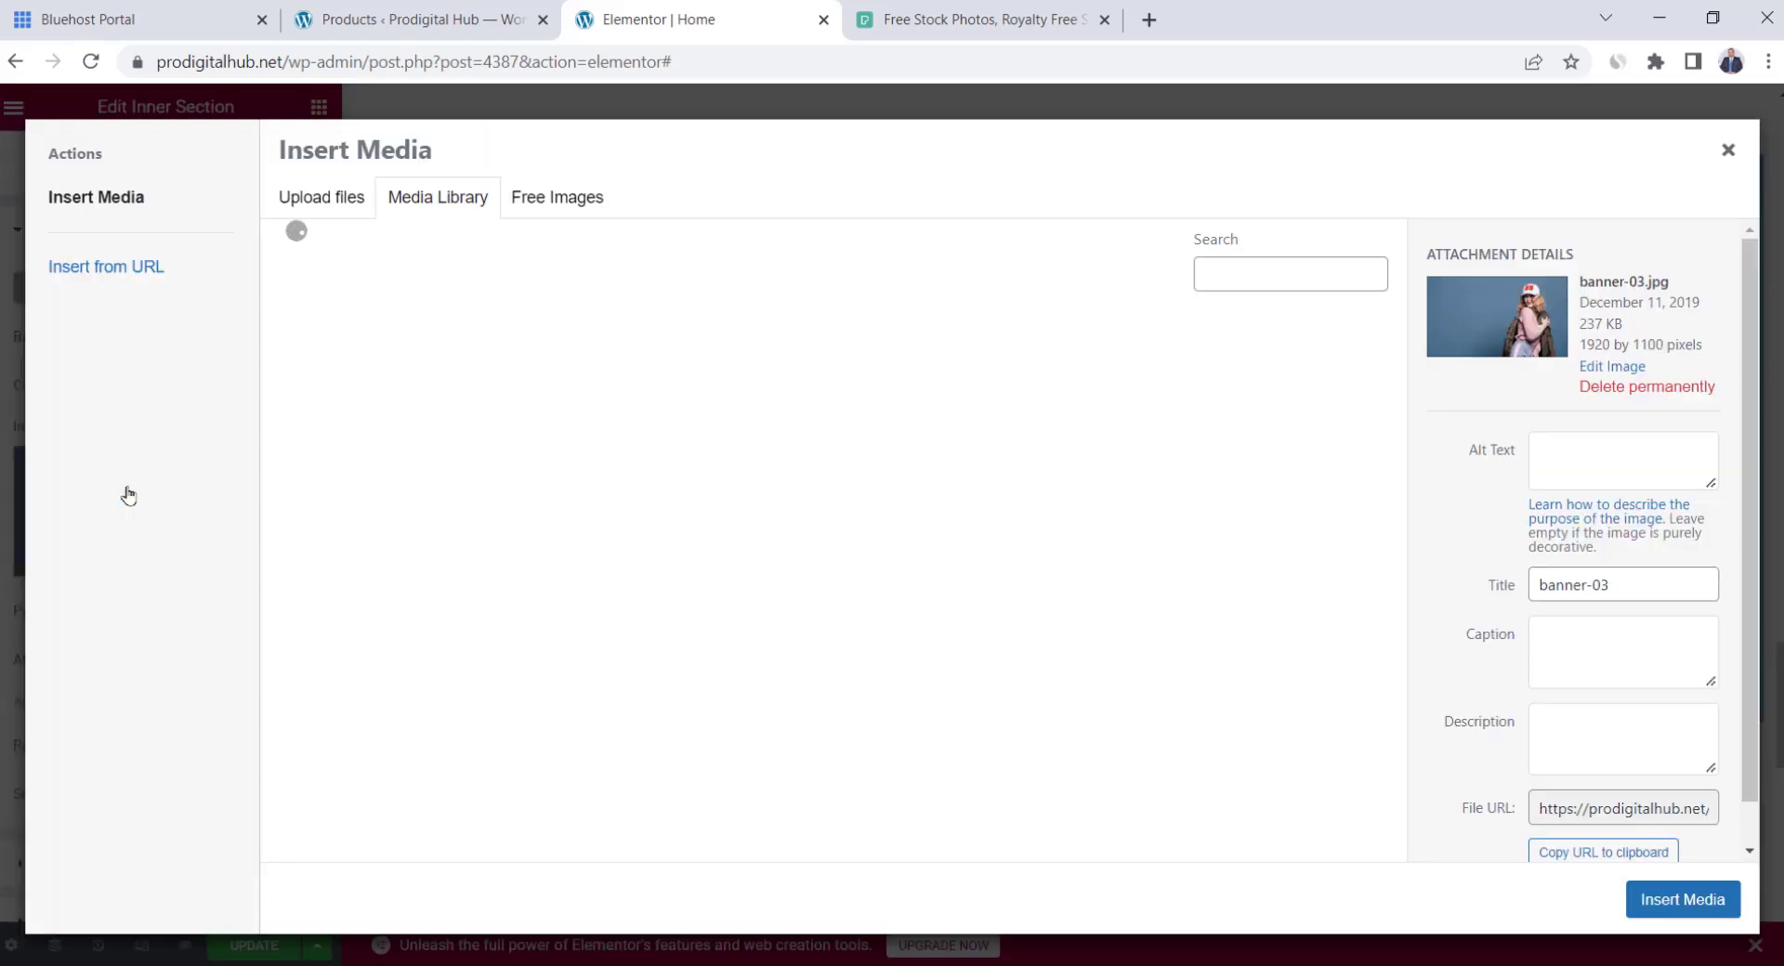
click(999, 11)
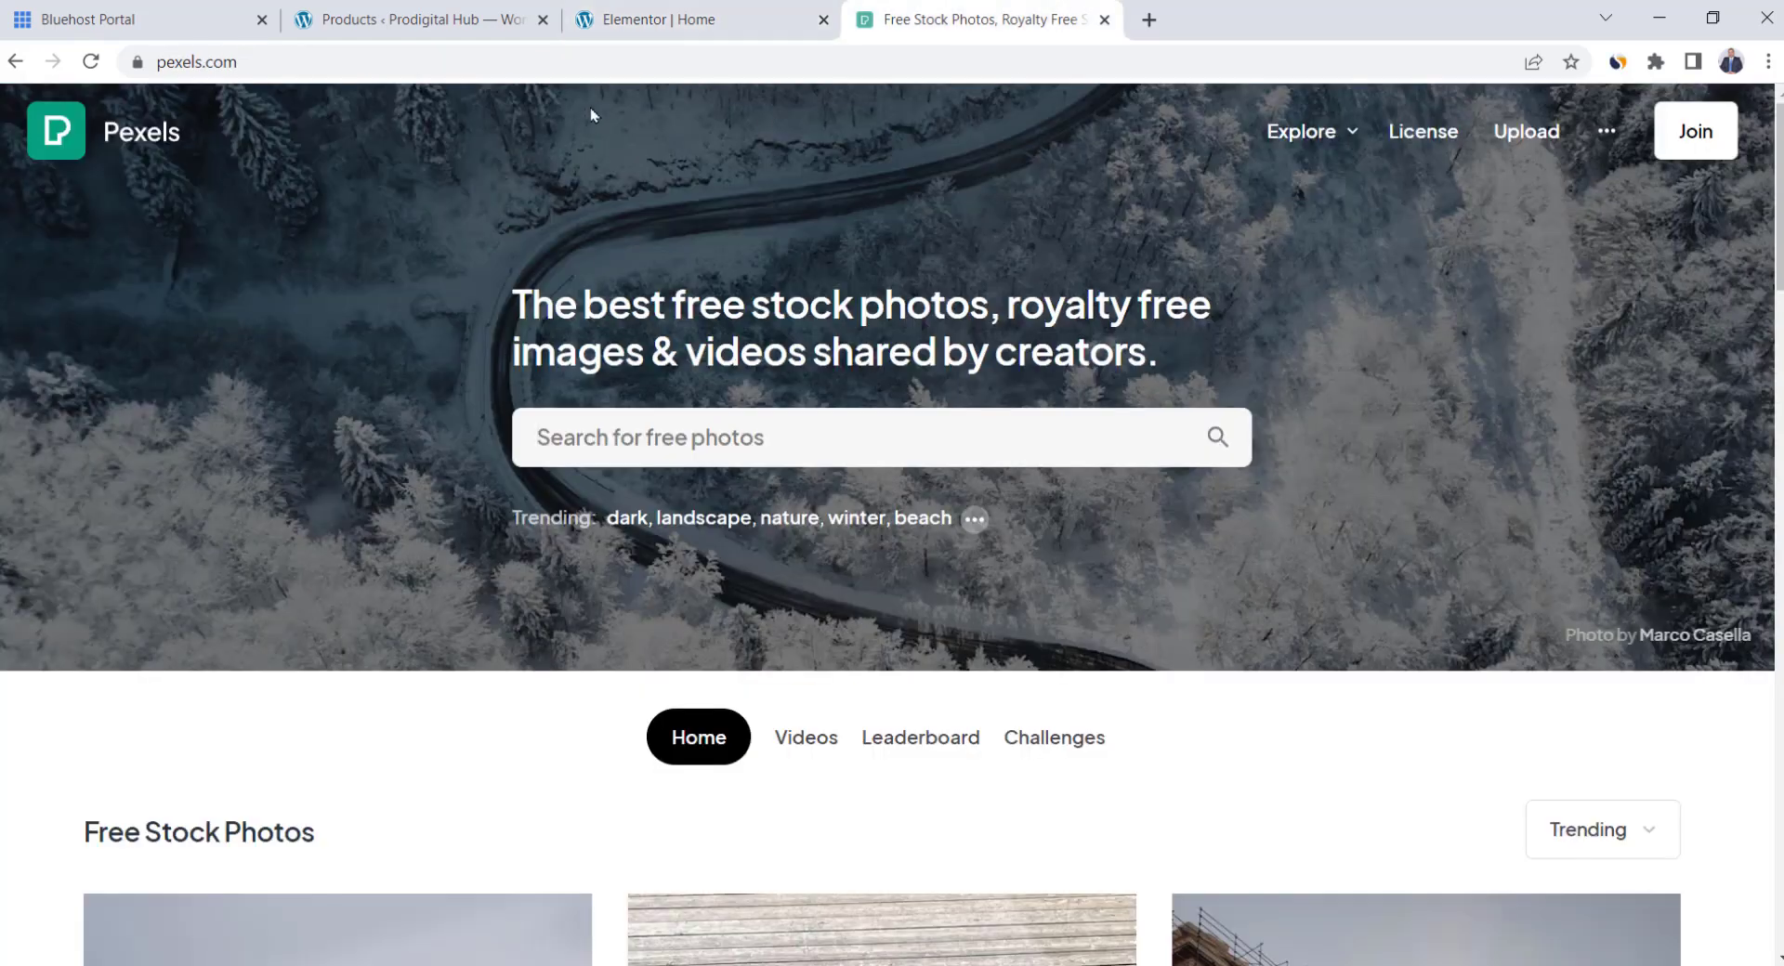
click(637, 18)
key(Escape)
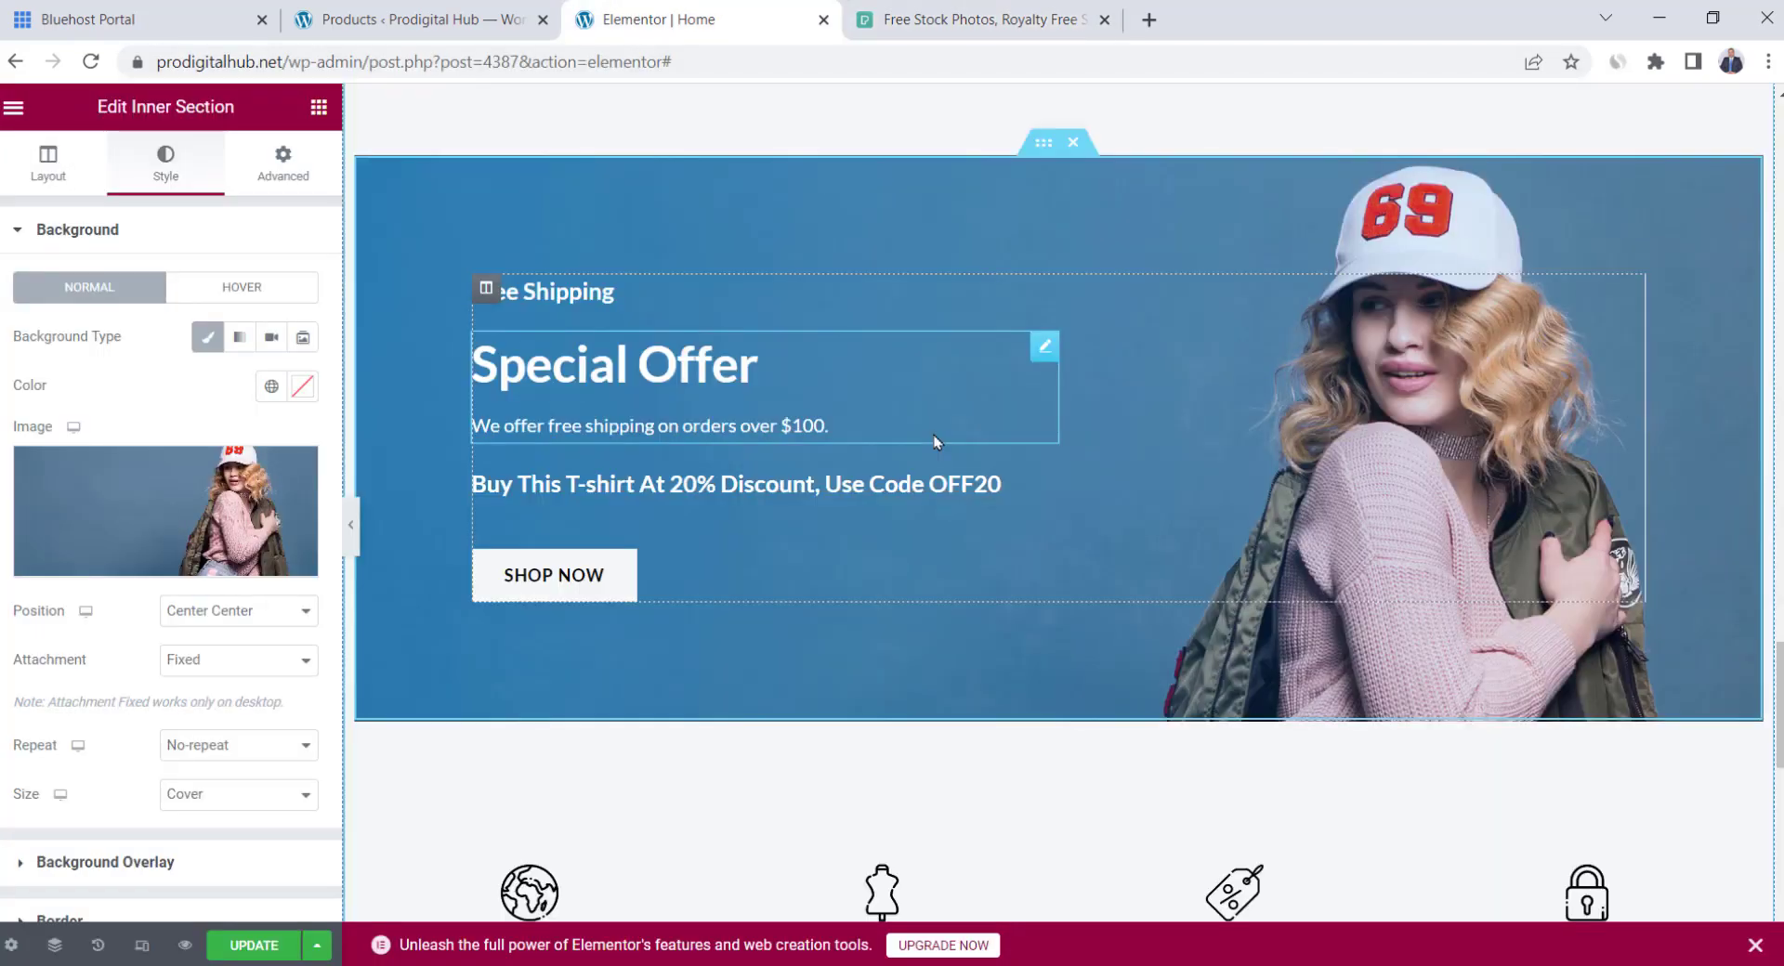
Replace 'Worldwide' with 'Express' in the first feature box title
scroll(937, 443, down, 4)
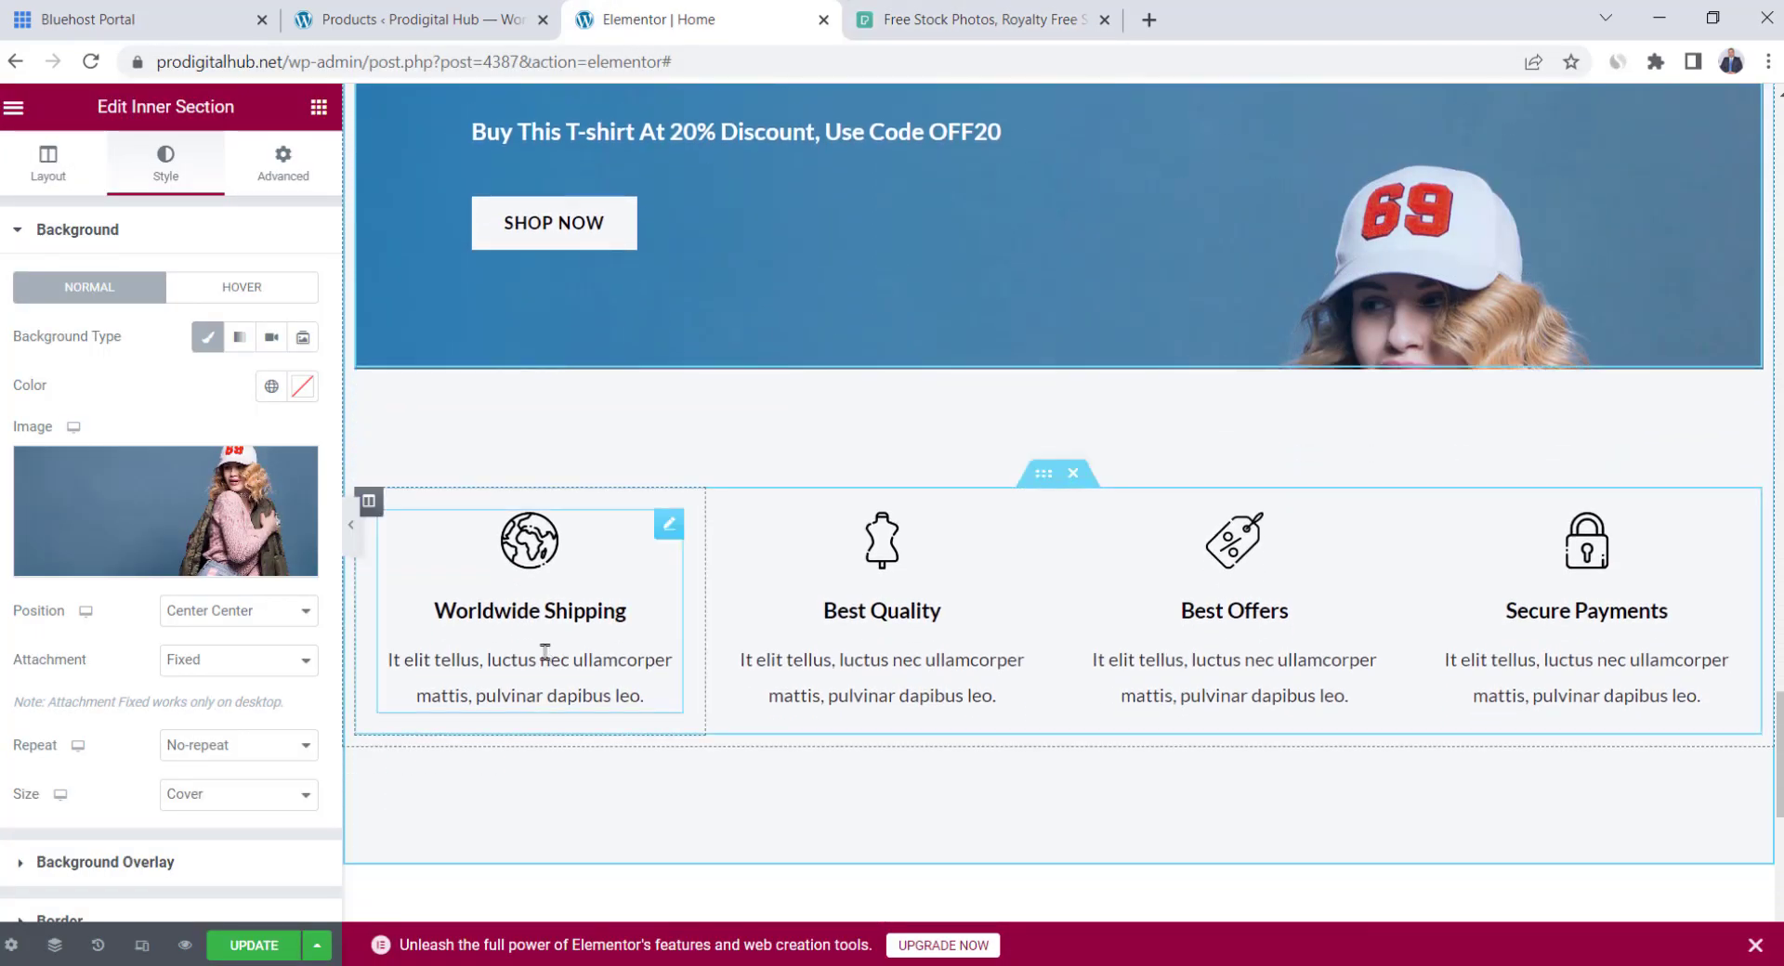
click(487, 609)
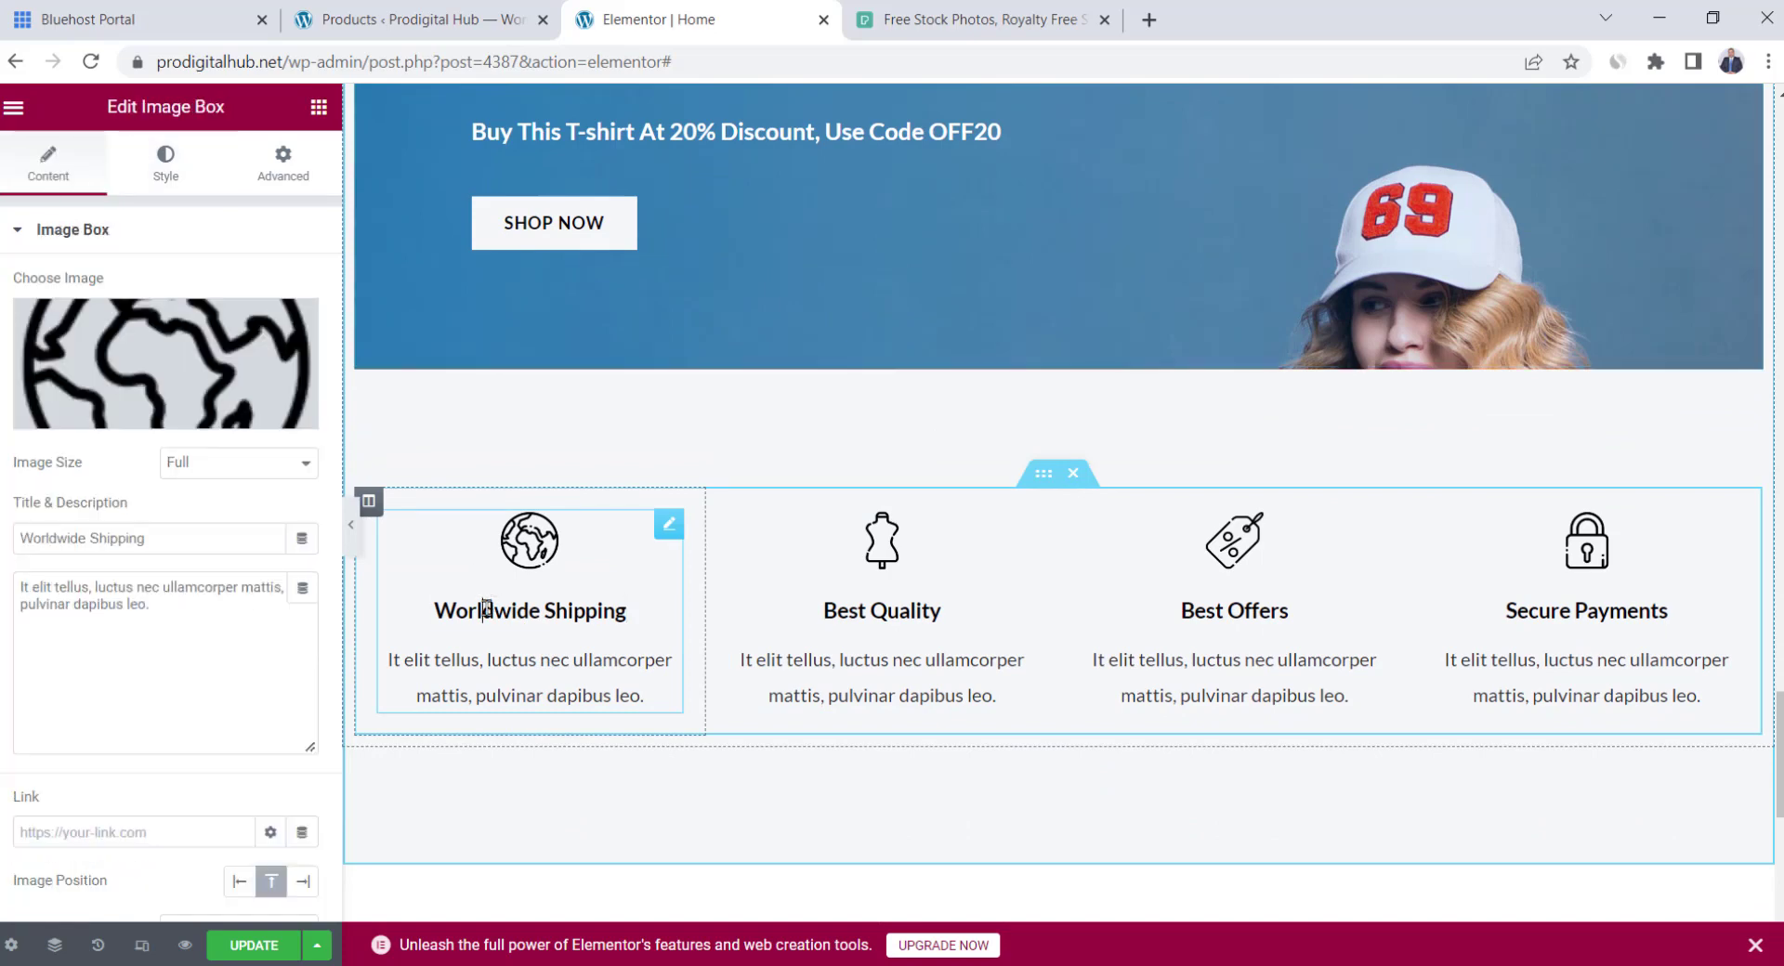
double_click(485, 609)
key(BackSpace)
text(Express)
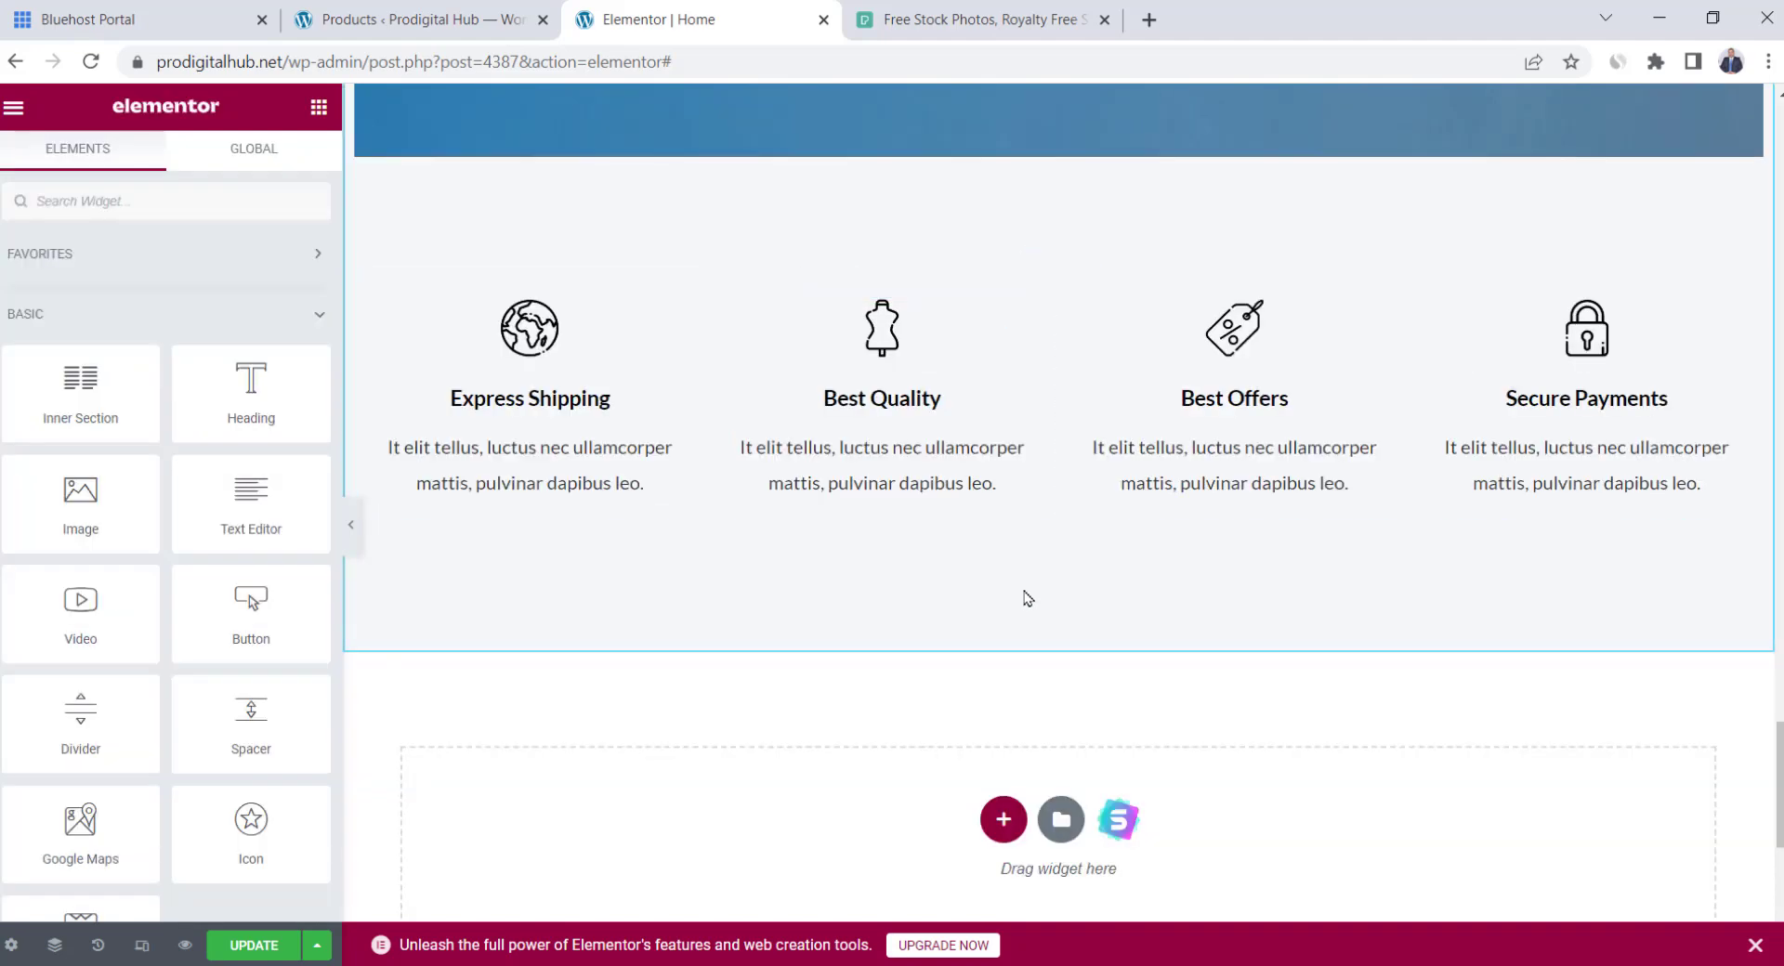
scroll(1011, 811, down, 2)
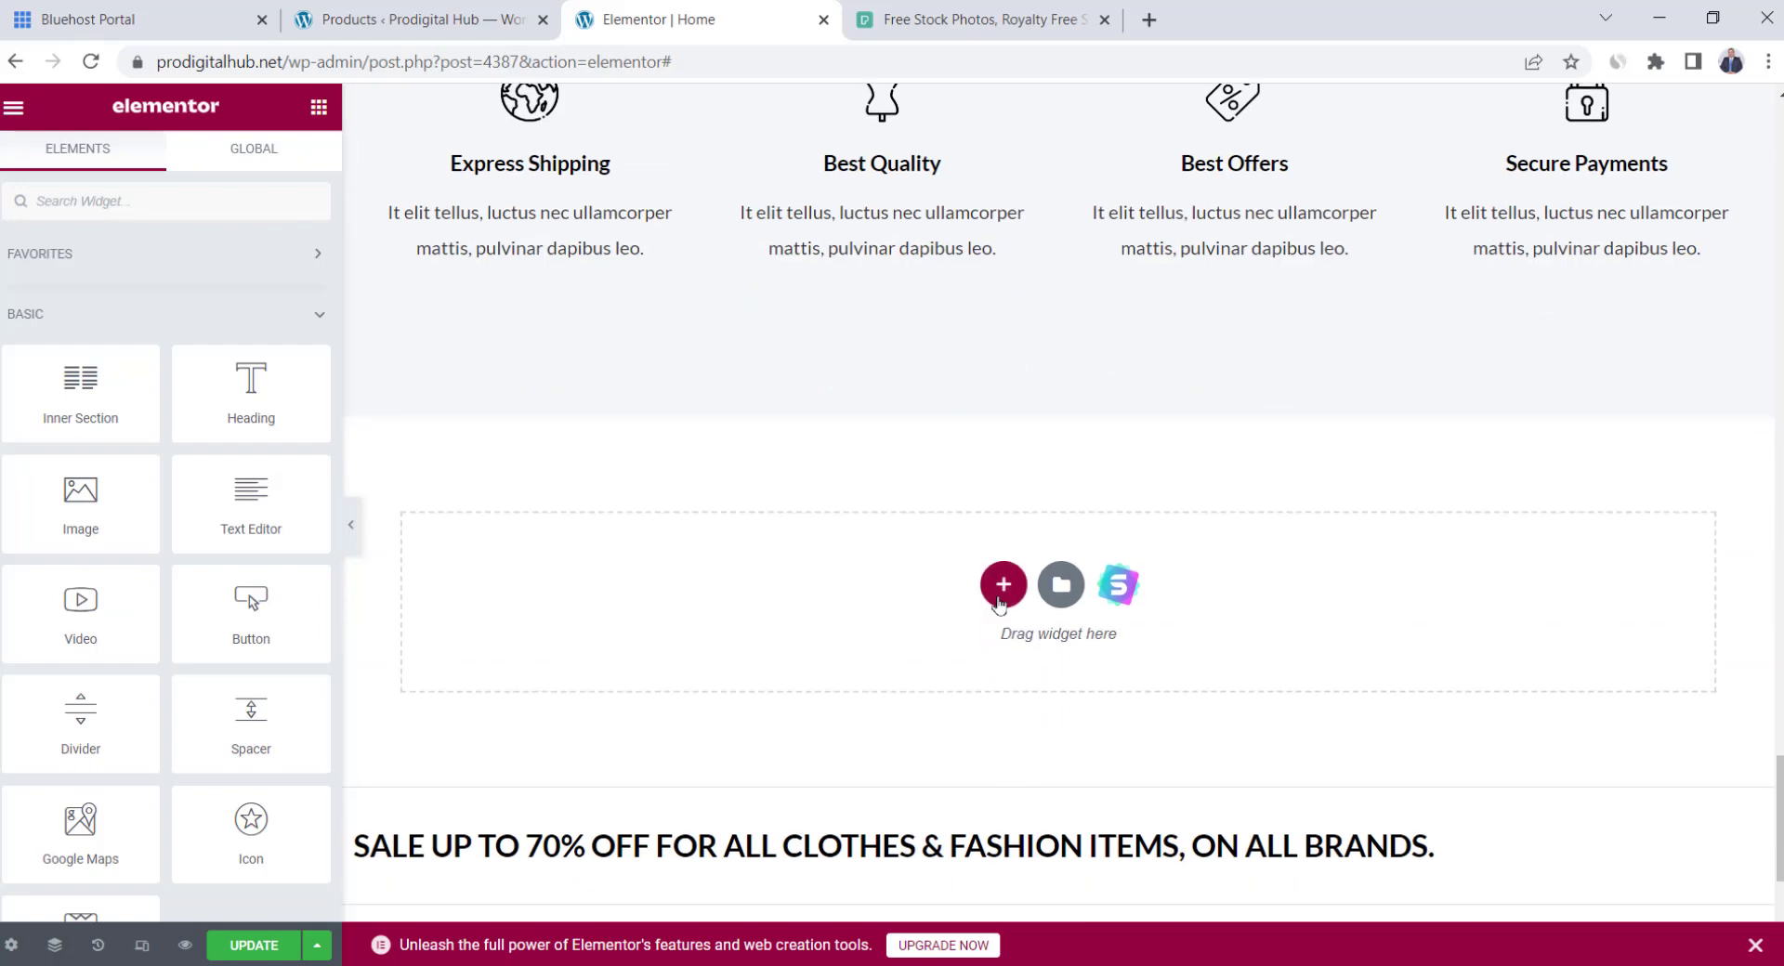
click(1004, 584)
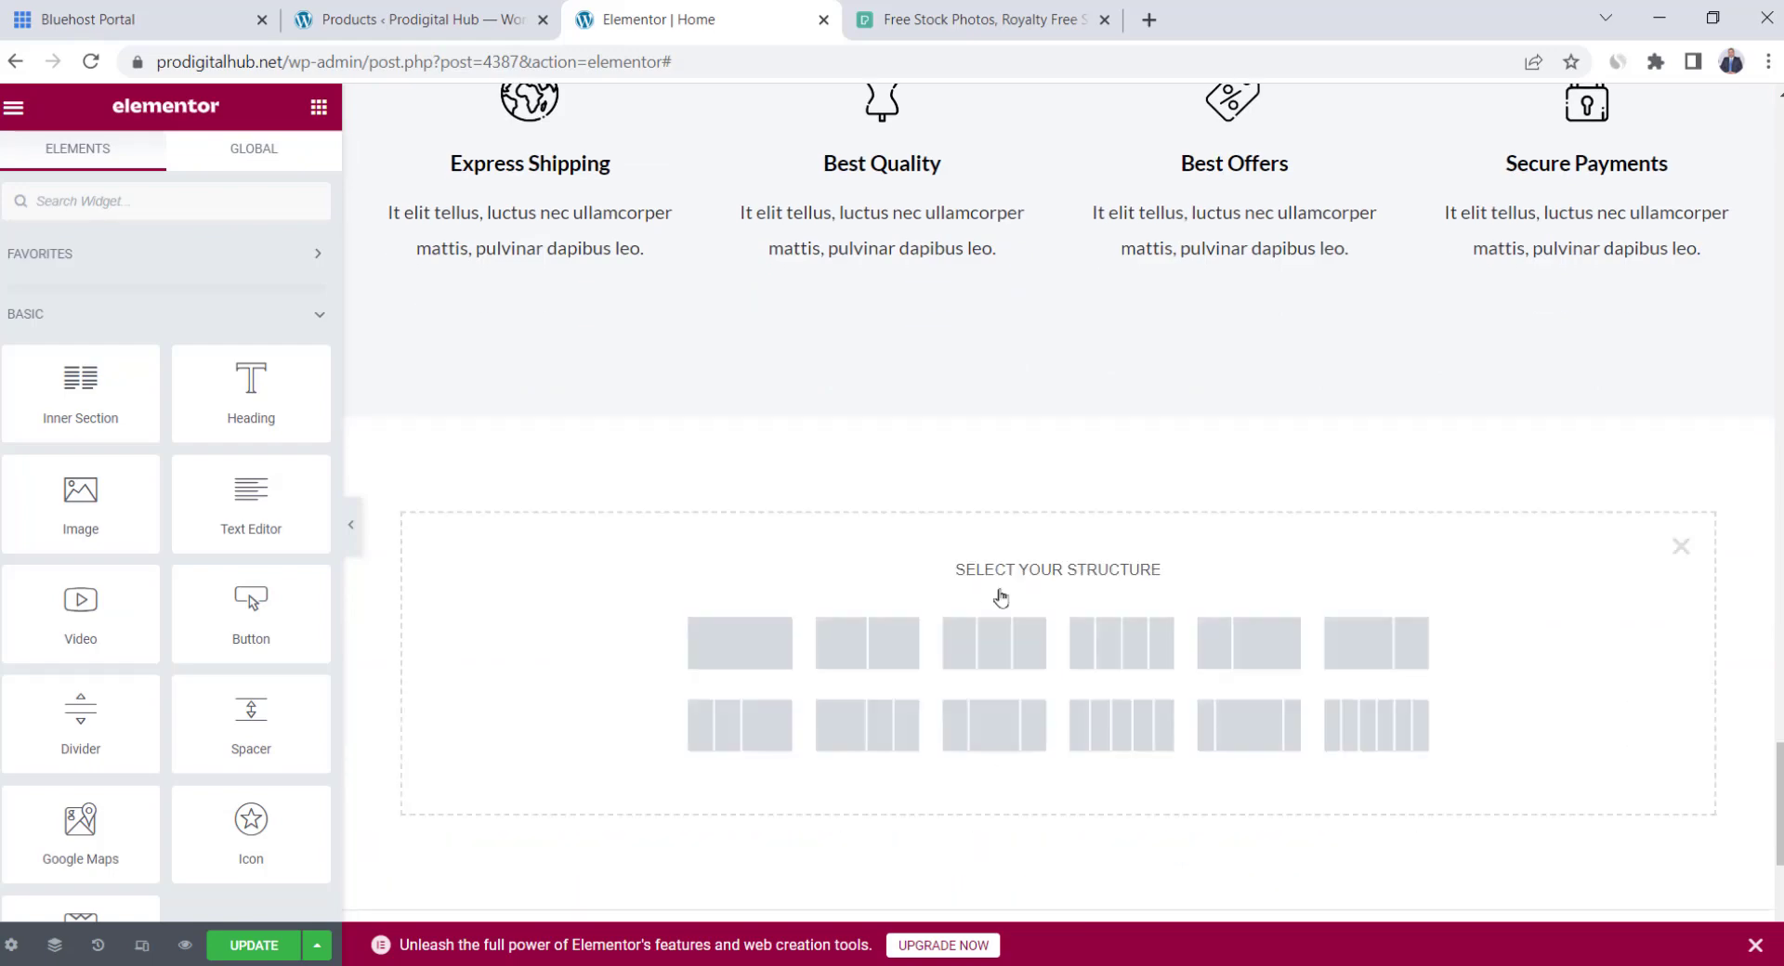
click(762, 647)
click(318, 110)
drag(81, 613, 1068, 471)
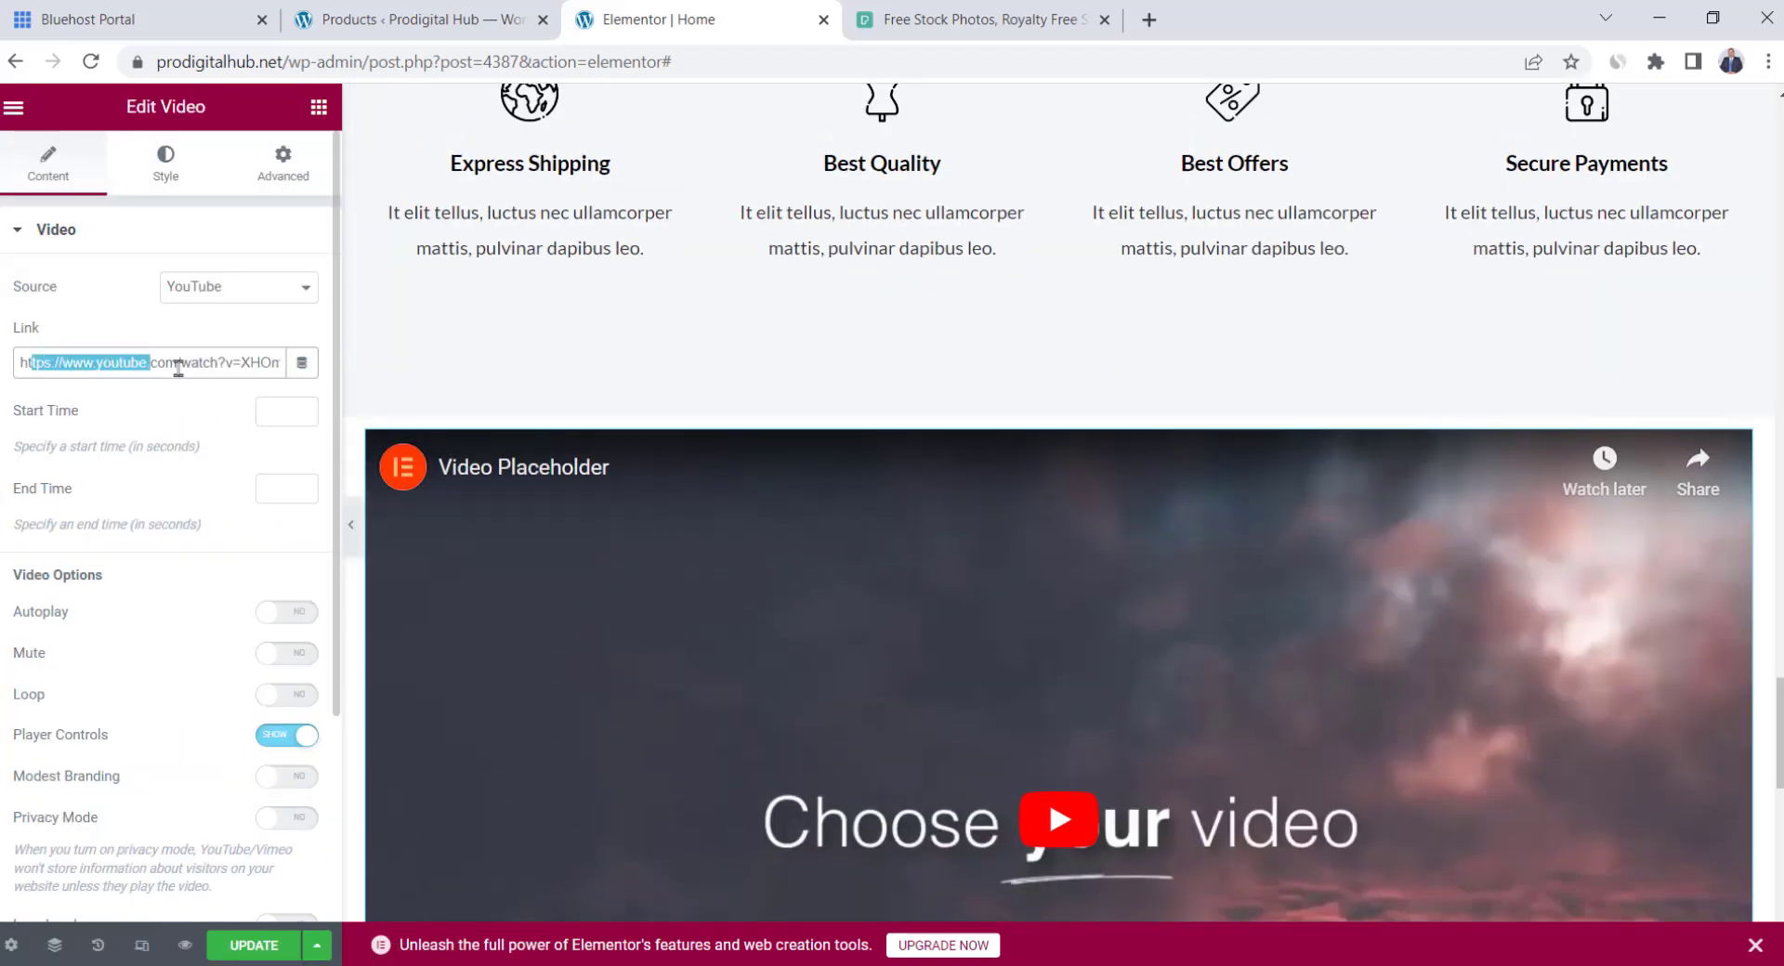
drag(178, 369, 49, 391)
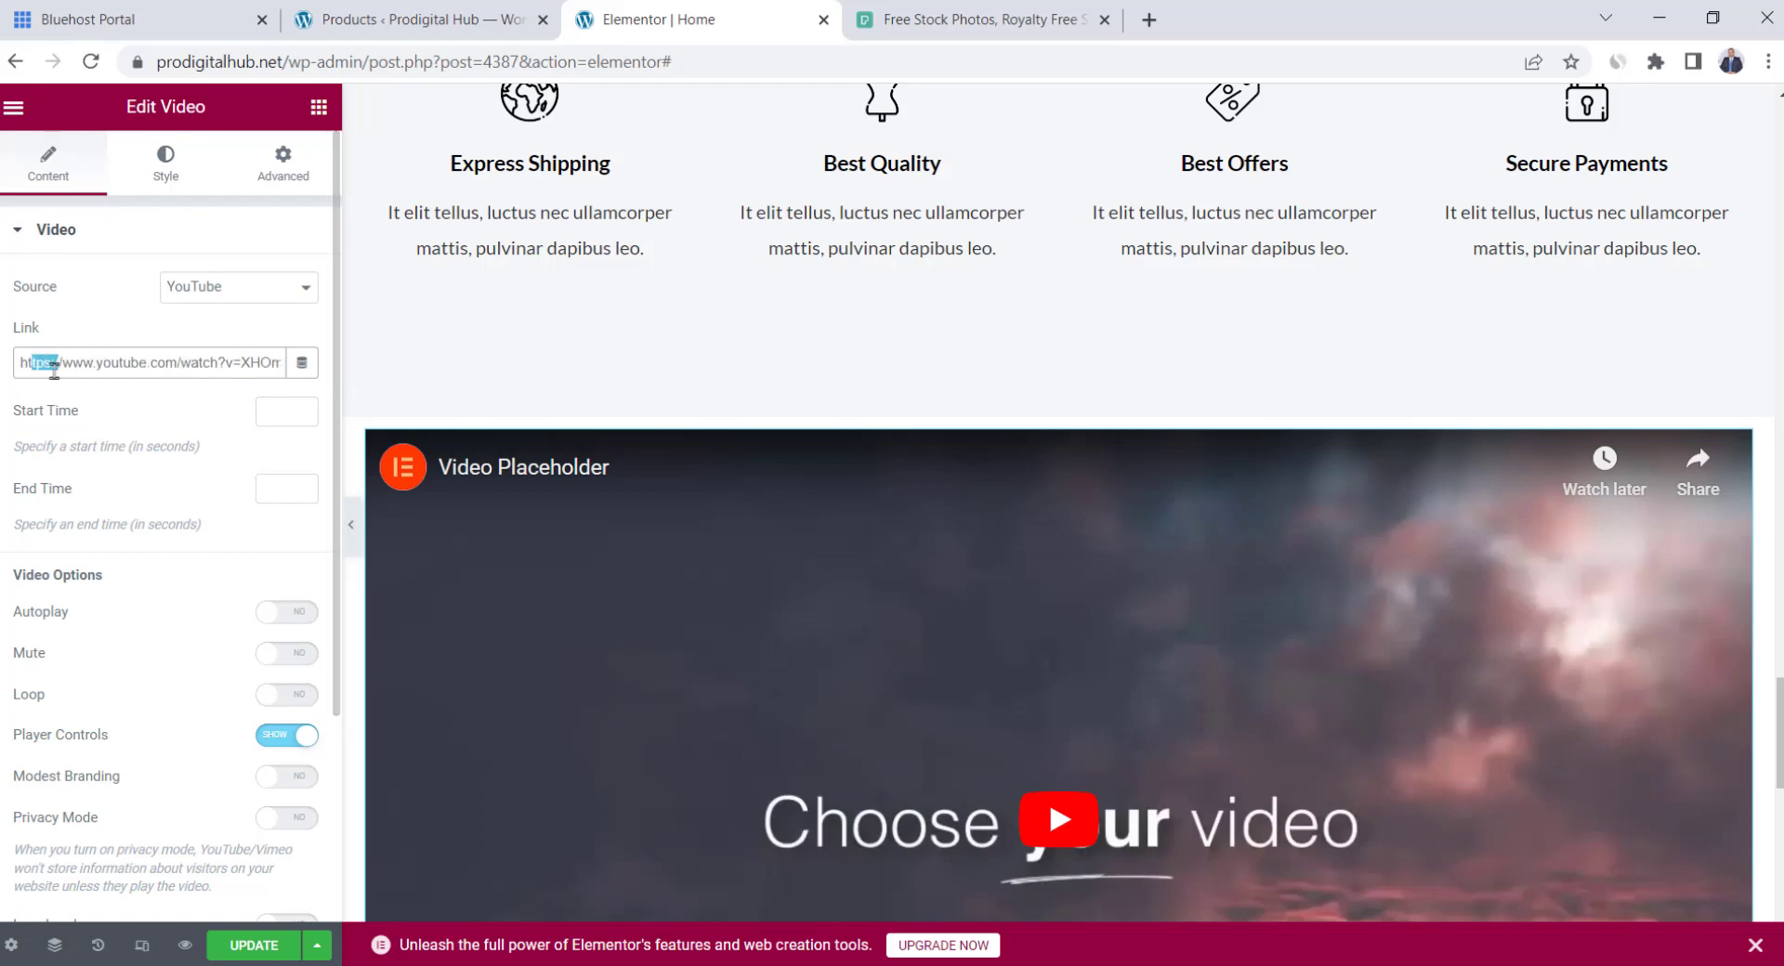
click(319, 108)
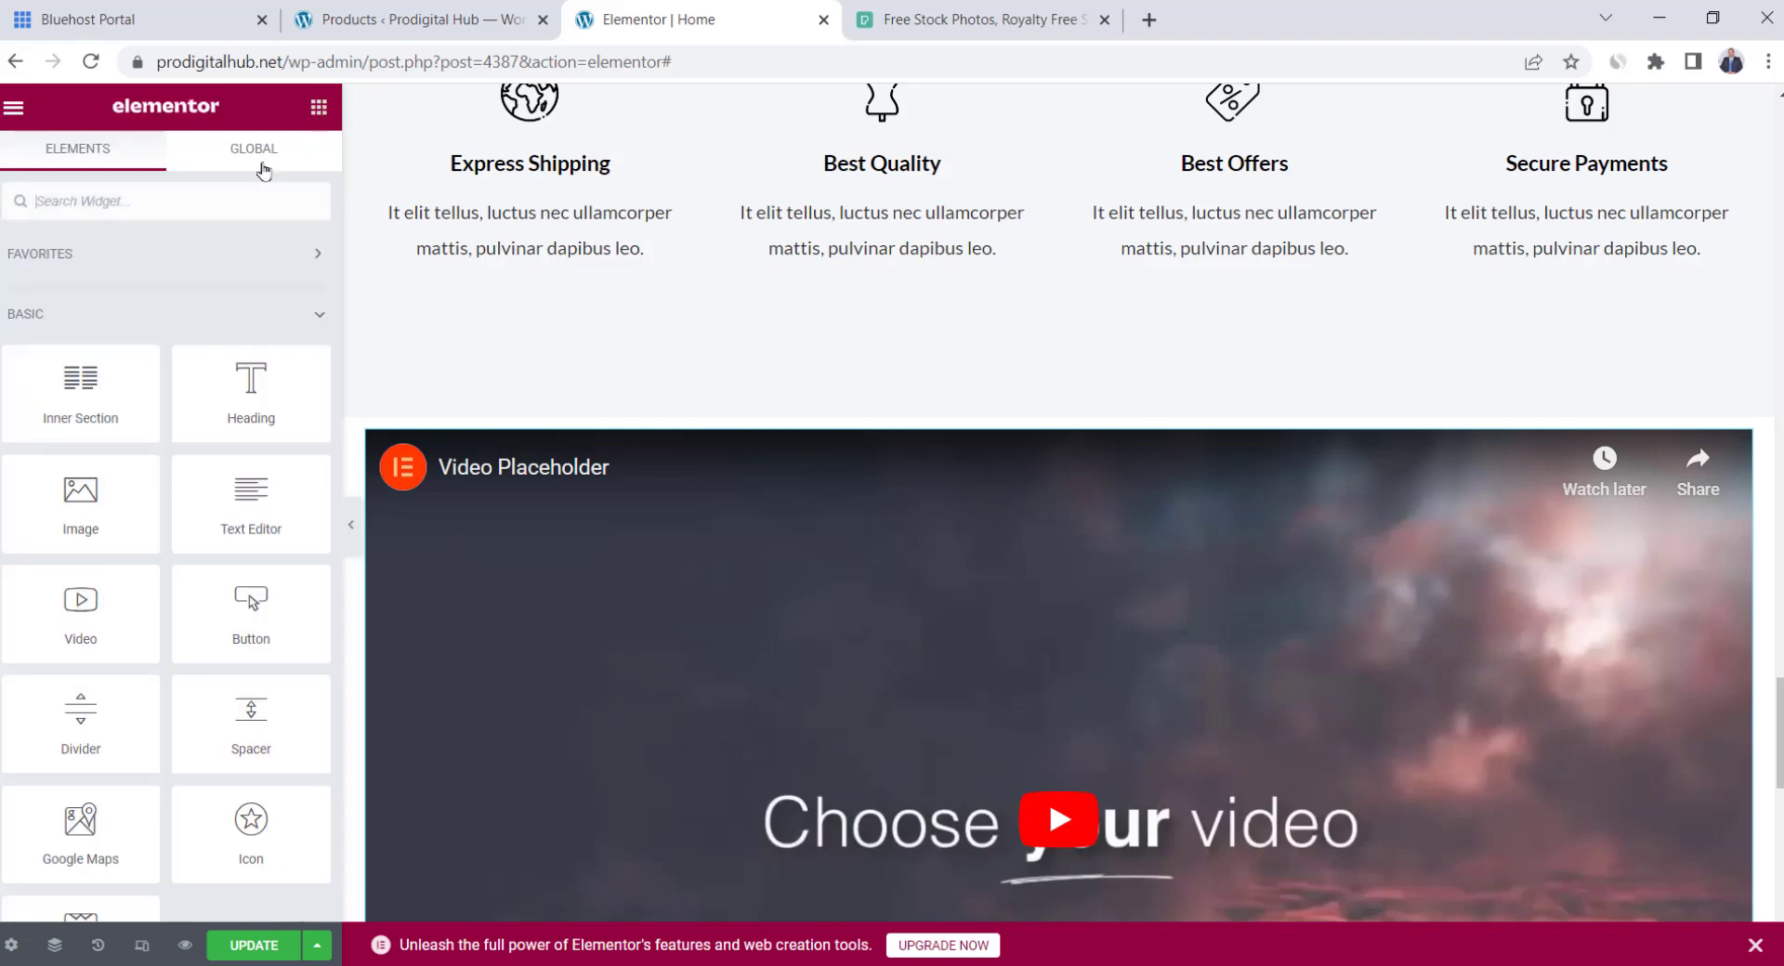
drag(257, 403, 914, 455)
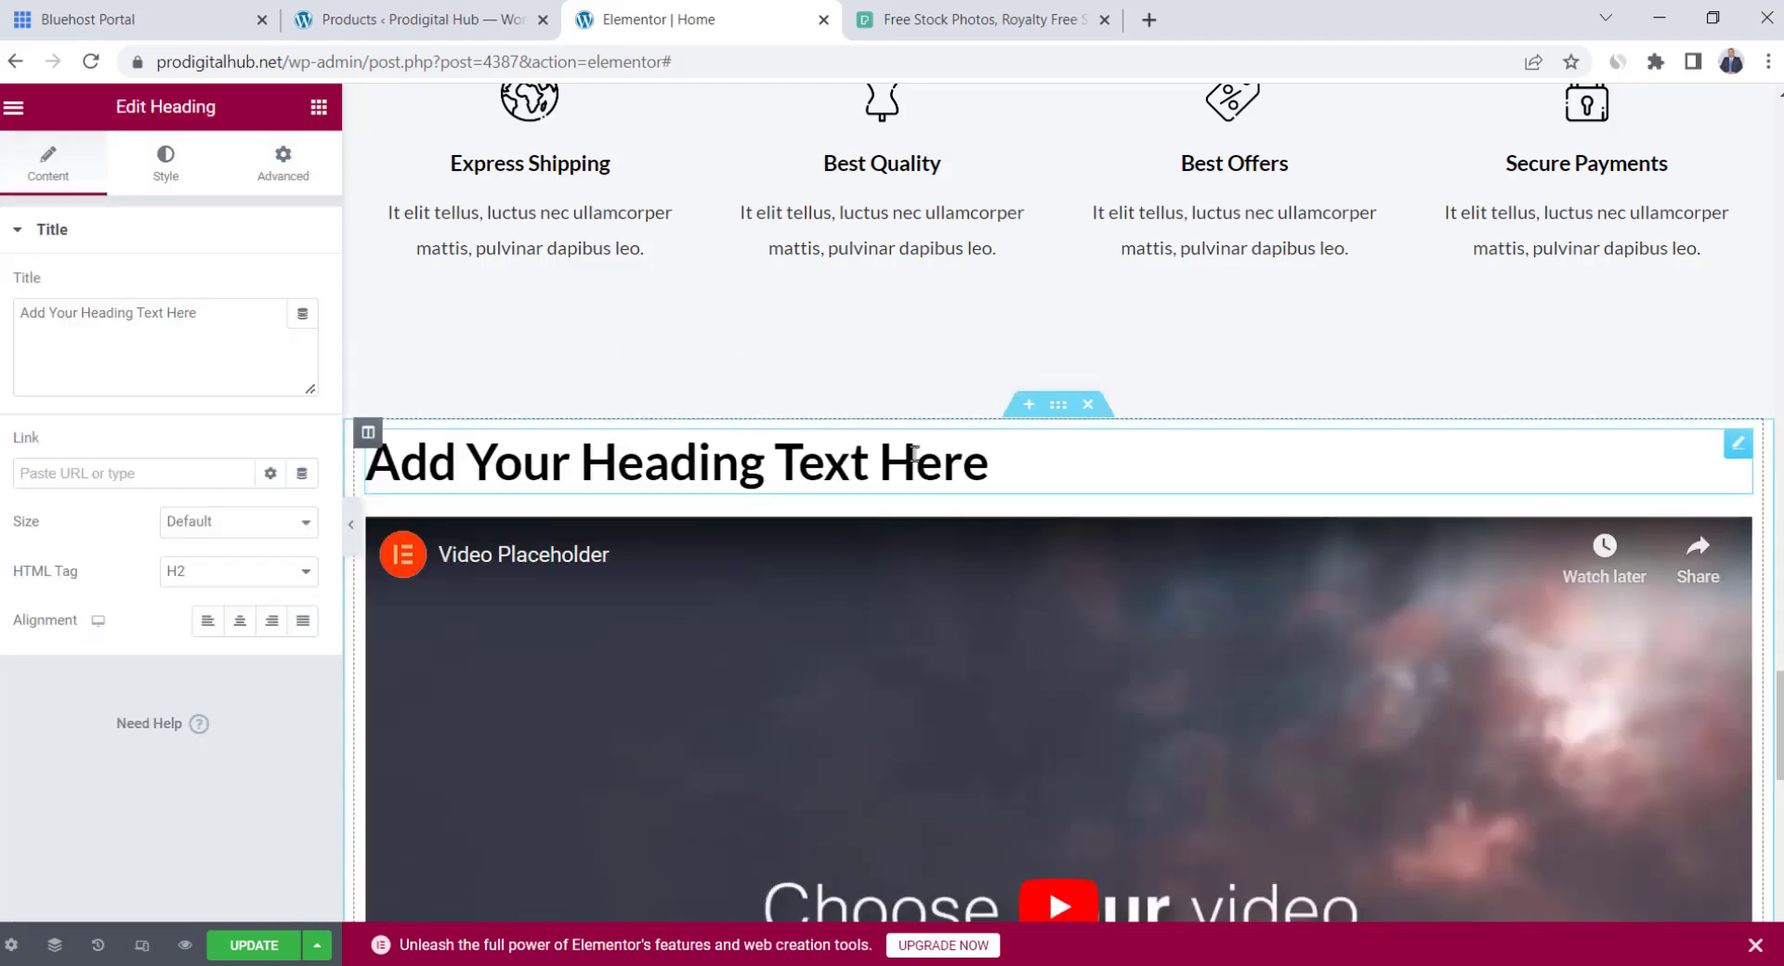
click(248, 630)
triple_click(1041, 462)
text(A Message)
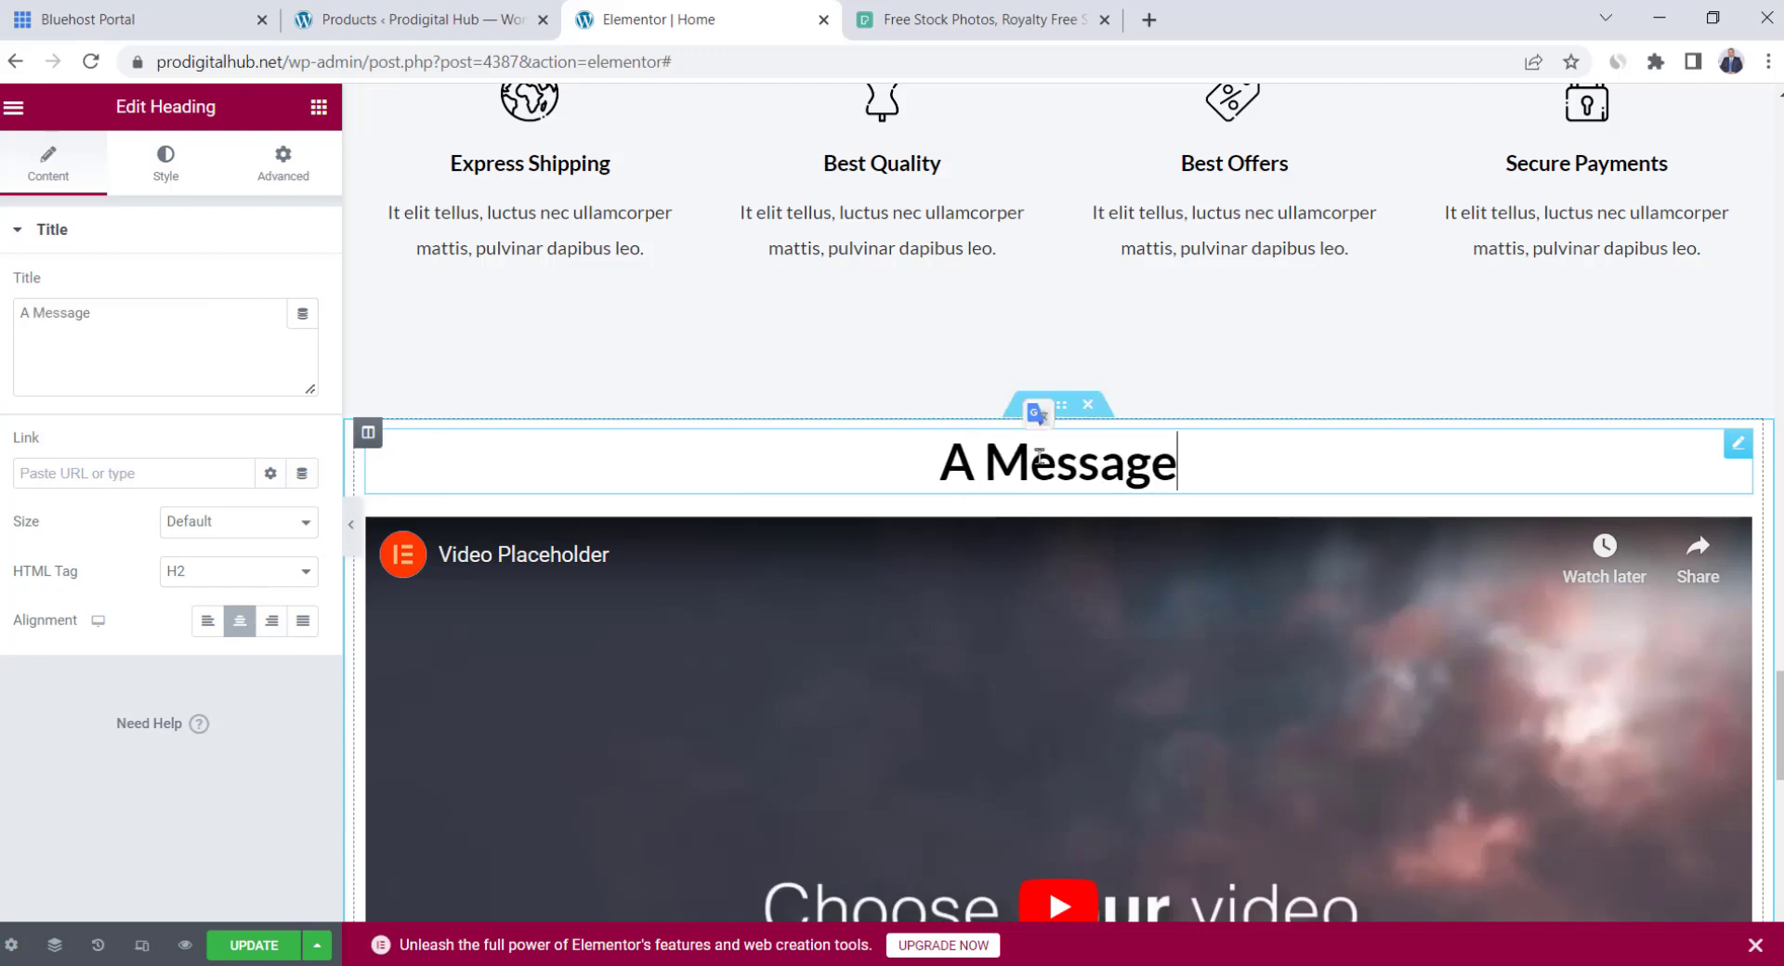
text( from Founder)
scroll(1208, 475, down, 1)
key(ctrl+z)
key(ctrl+z)
key(ctrl+z)
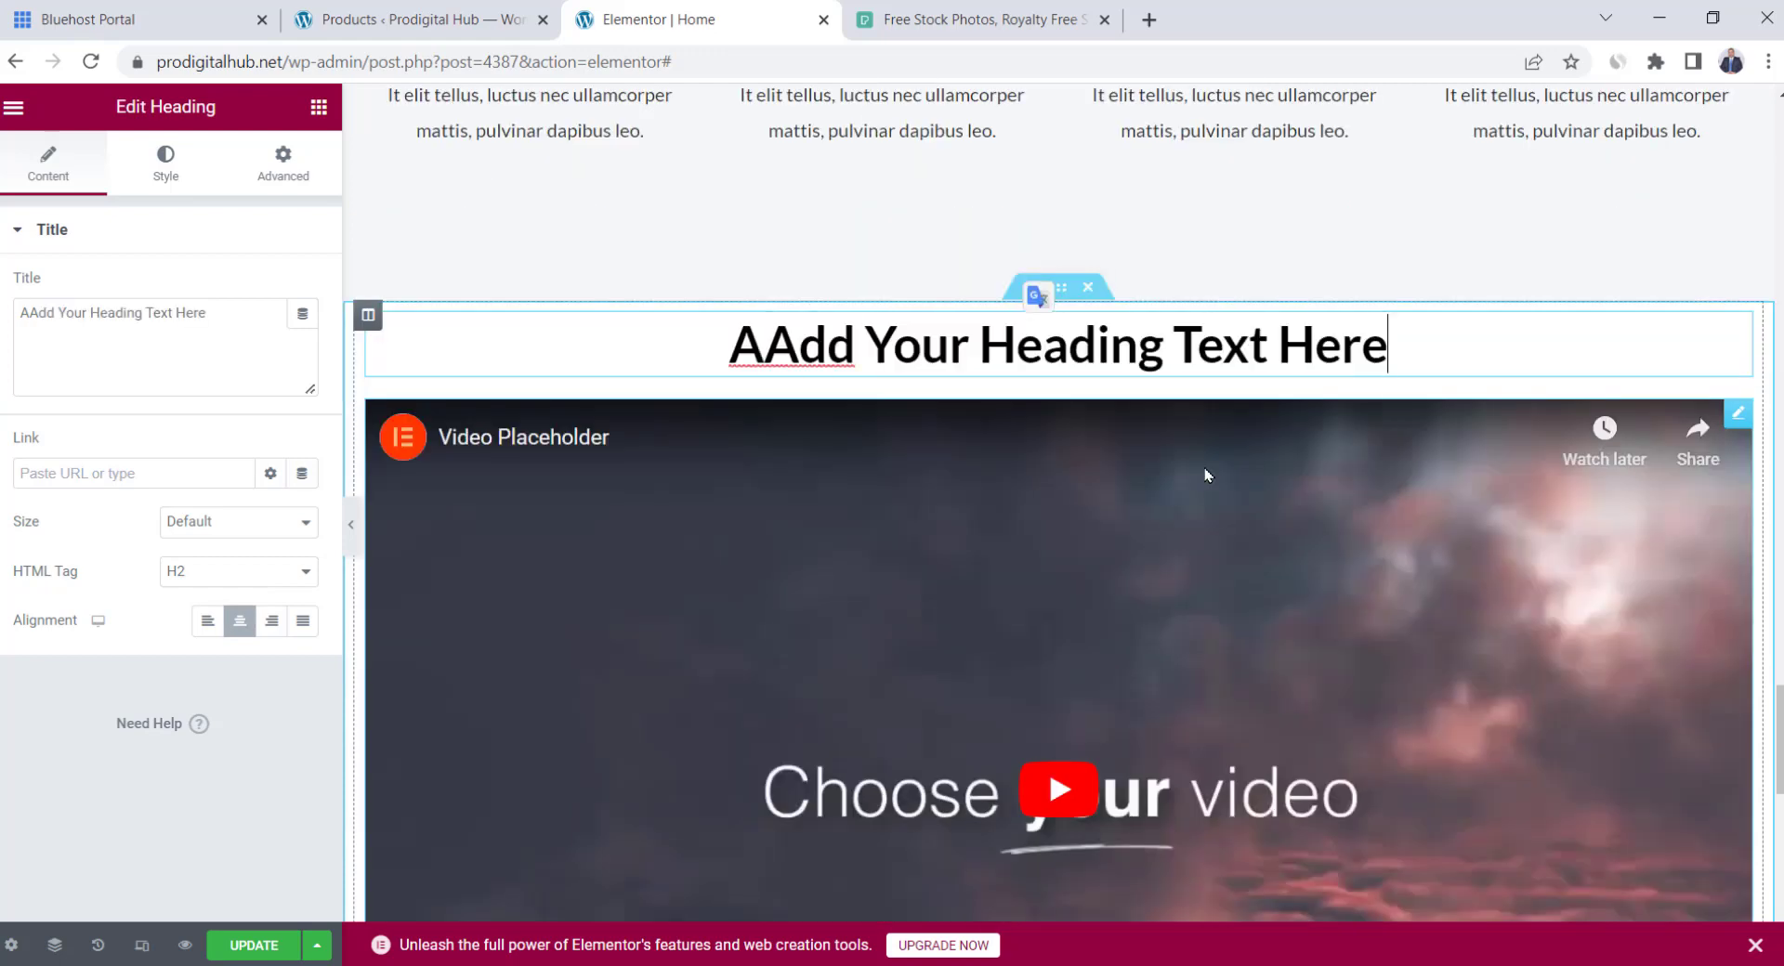
click(1087, 288)
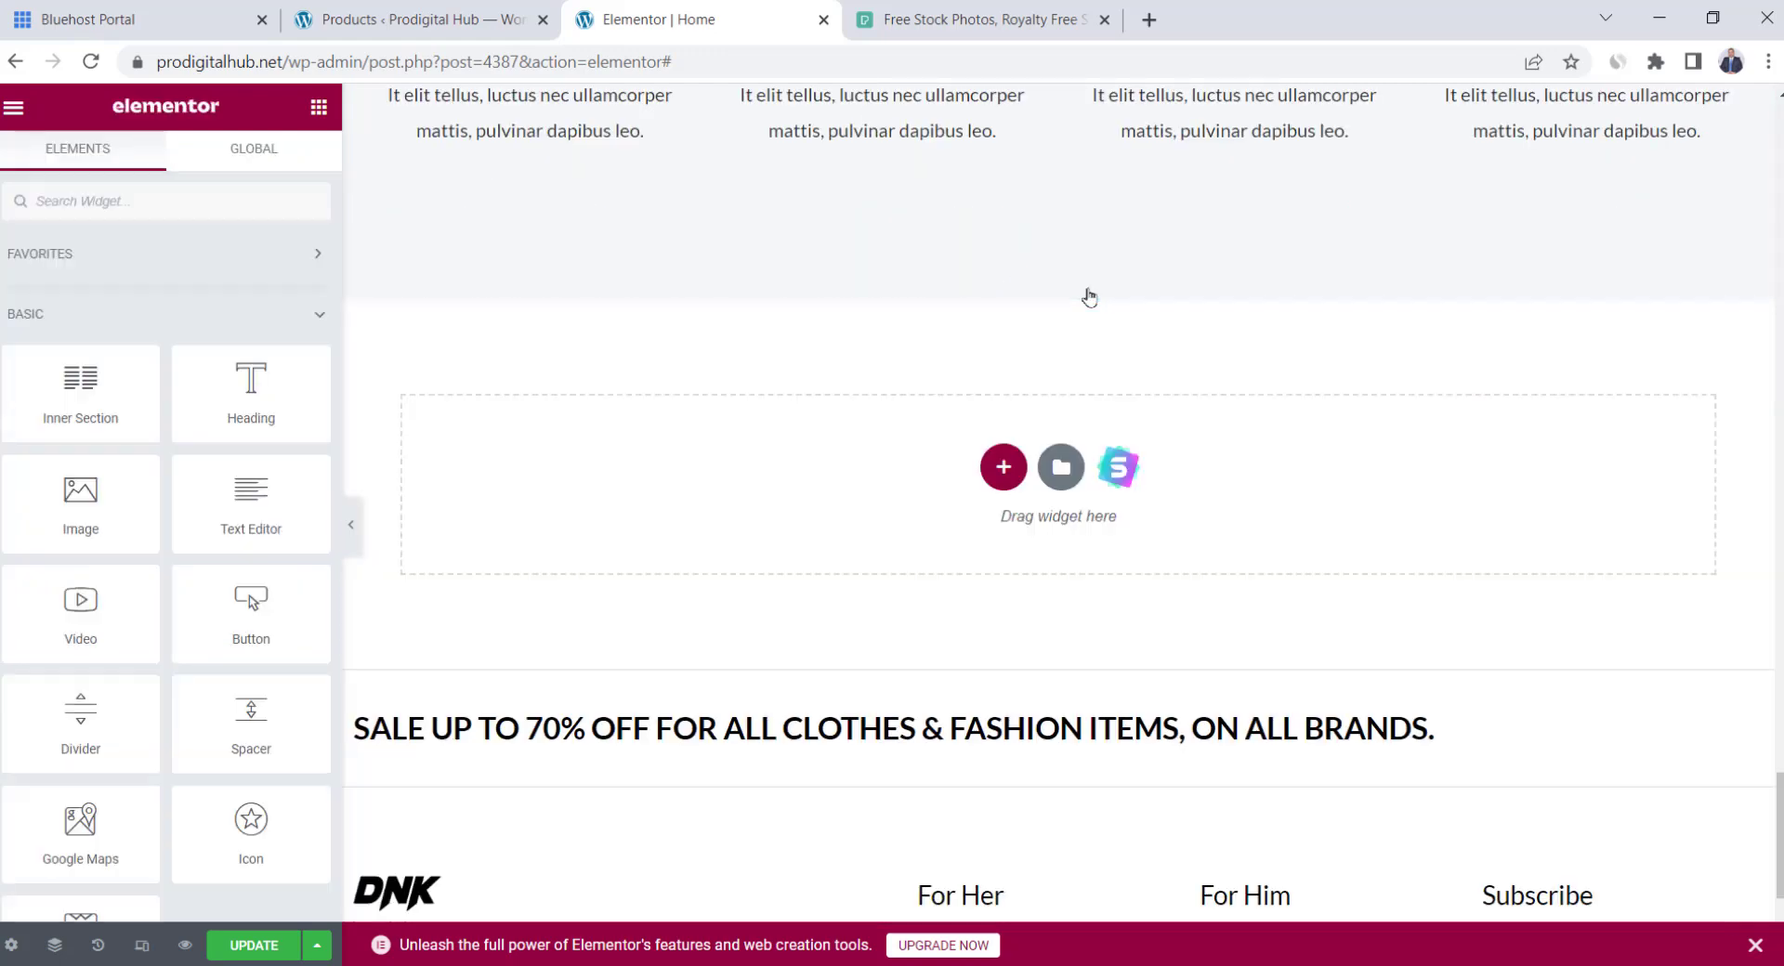
click(1008, 458)
click(868, 584)
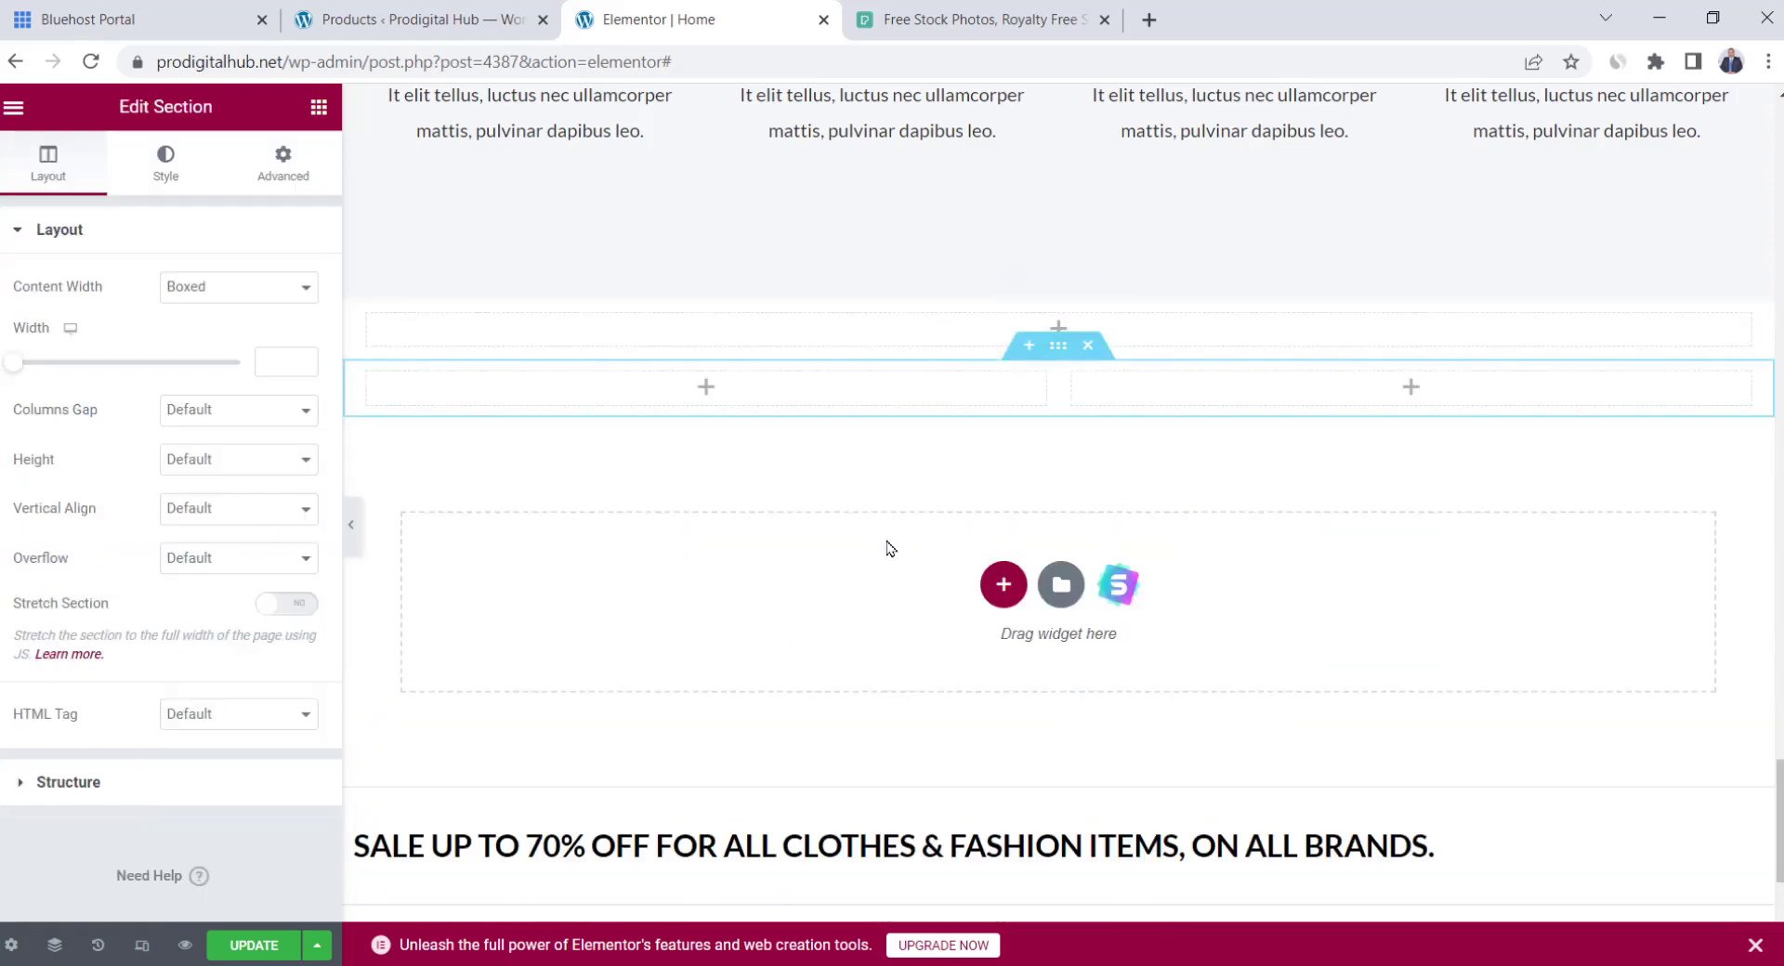
click(315, 119)
drag(247, 492, 706, 391)
click(319, 107)
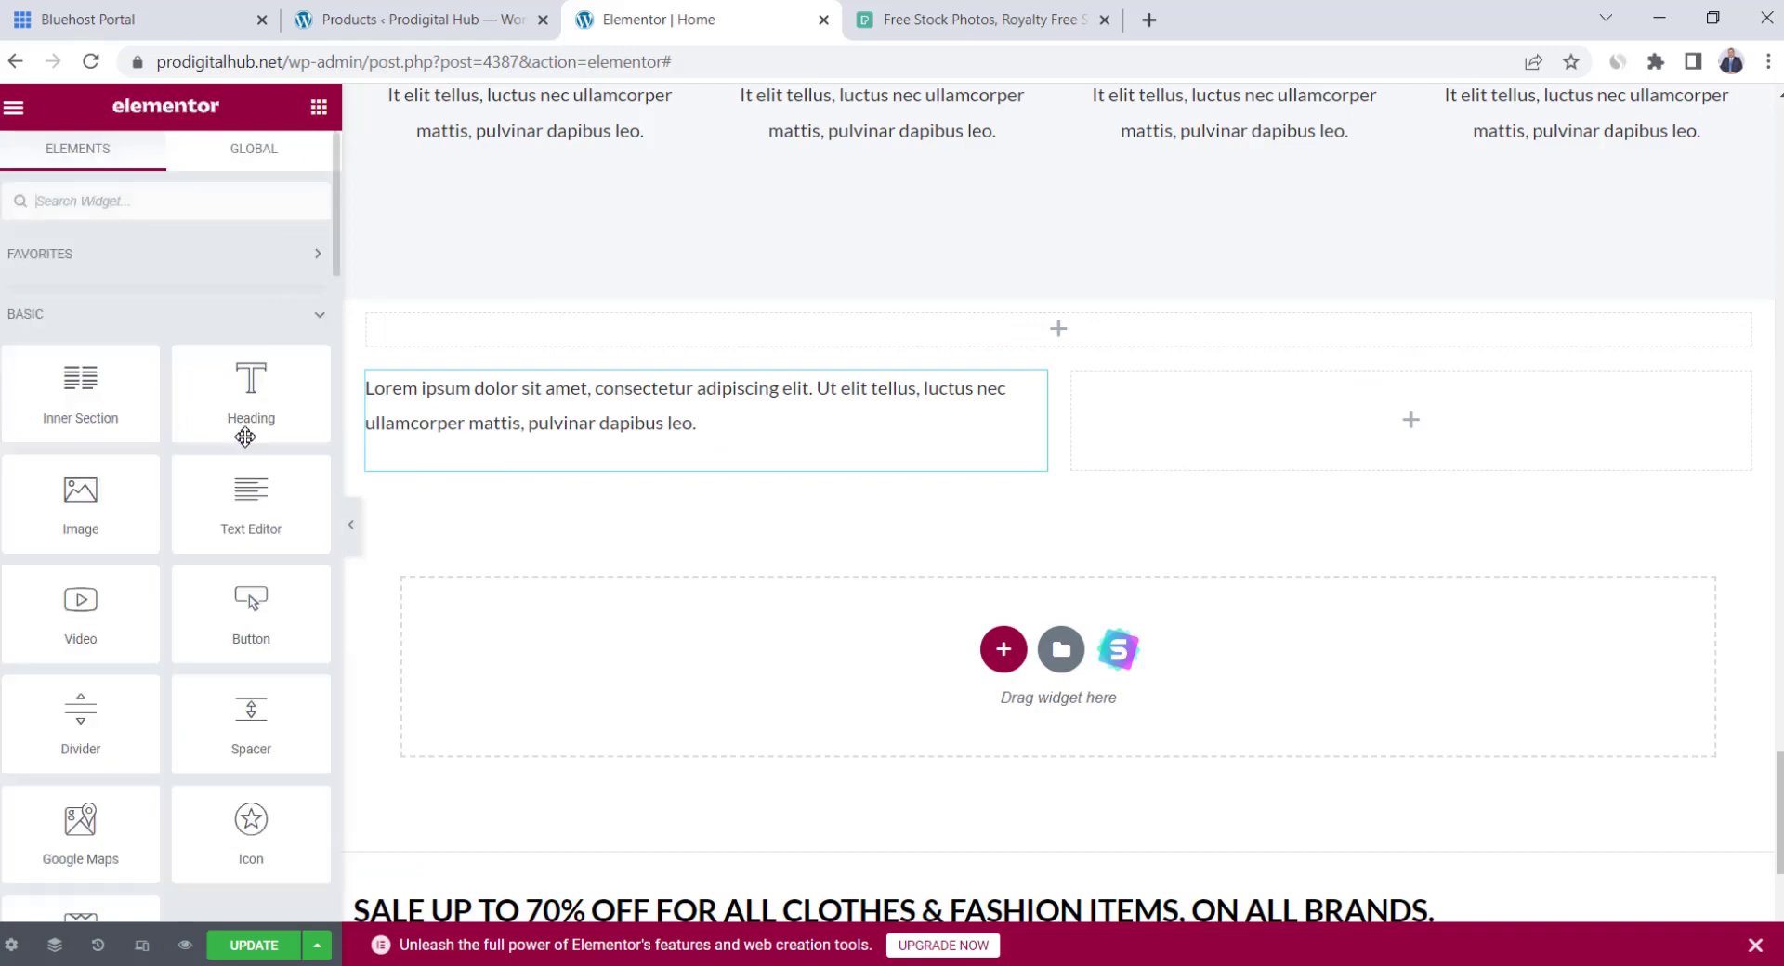
drag(171, 603, 1375, 444)
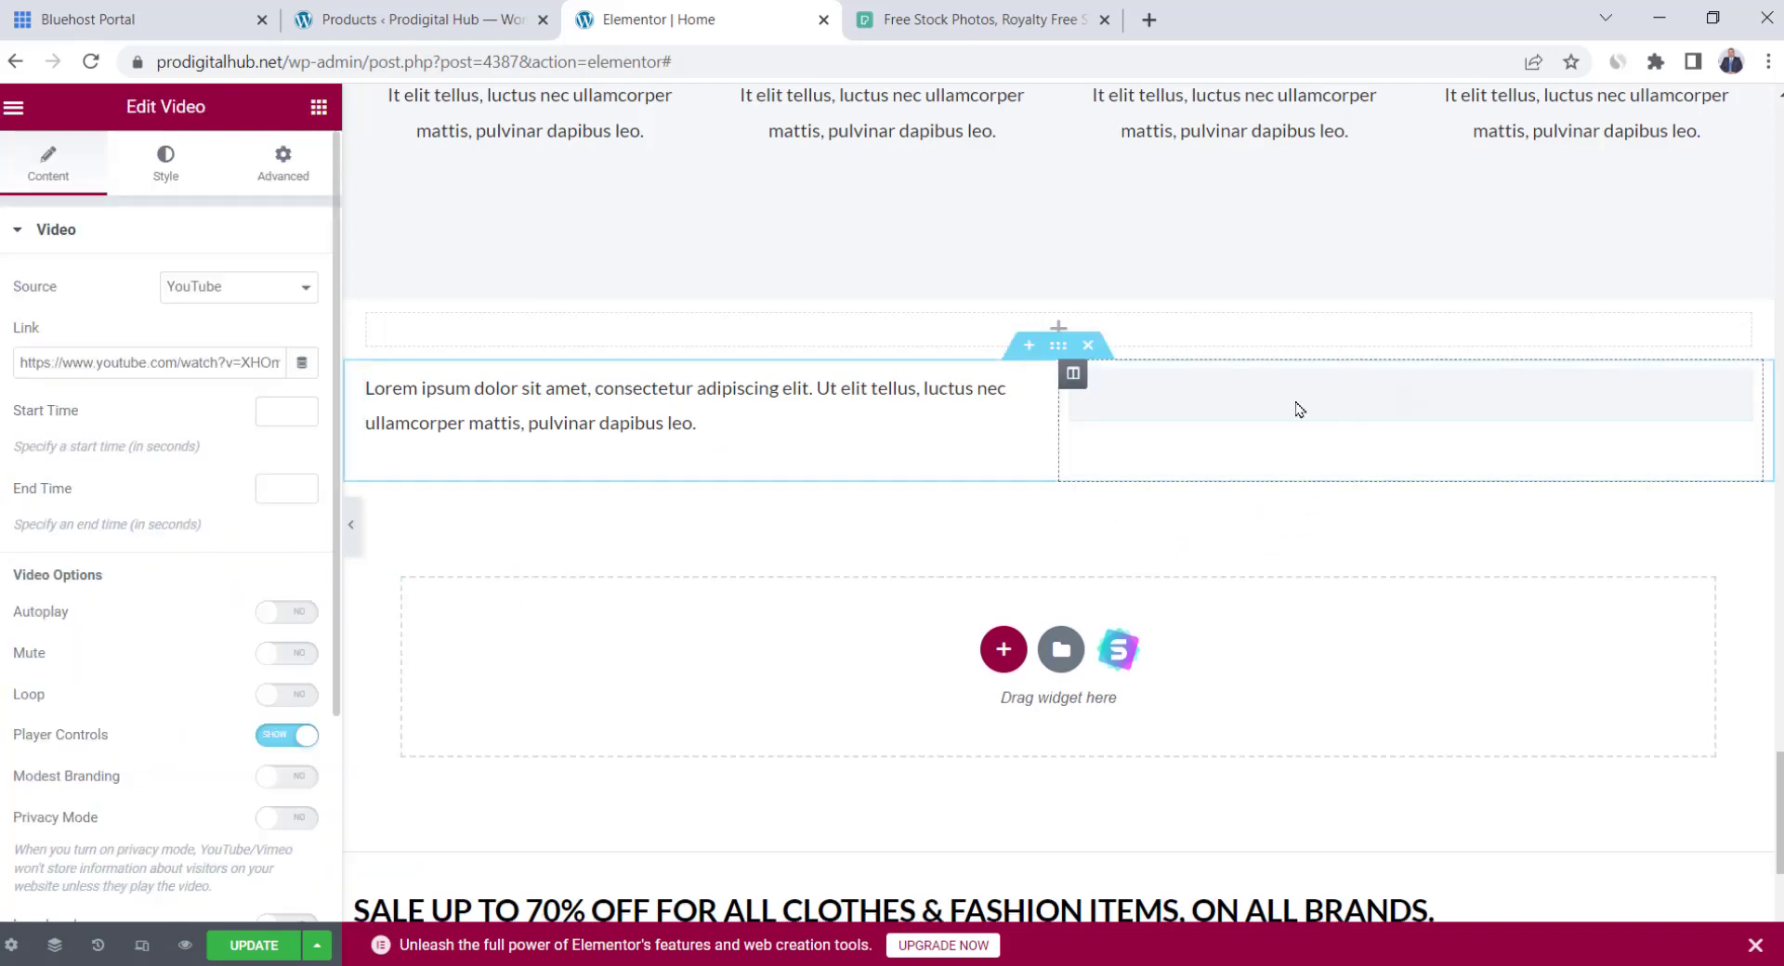
click(318, 107)
drag(251, 390, 1055, 325)
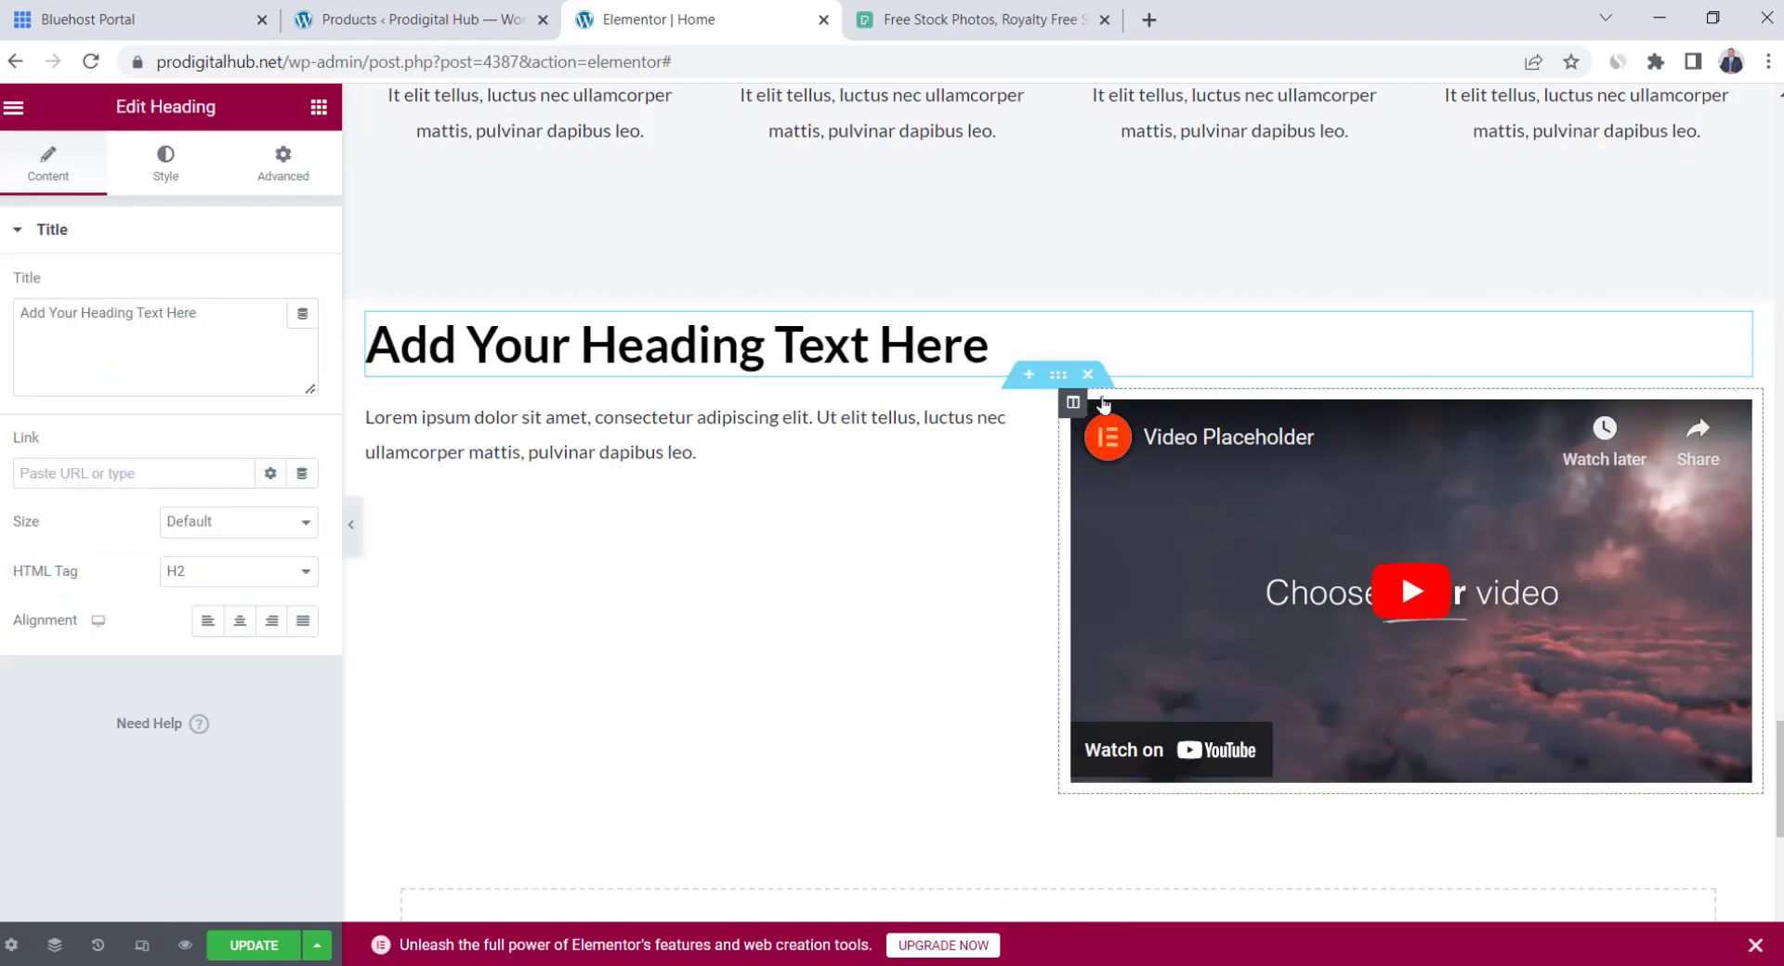
click(240, 621)
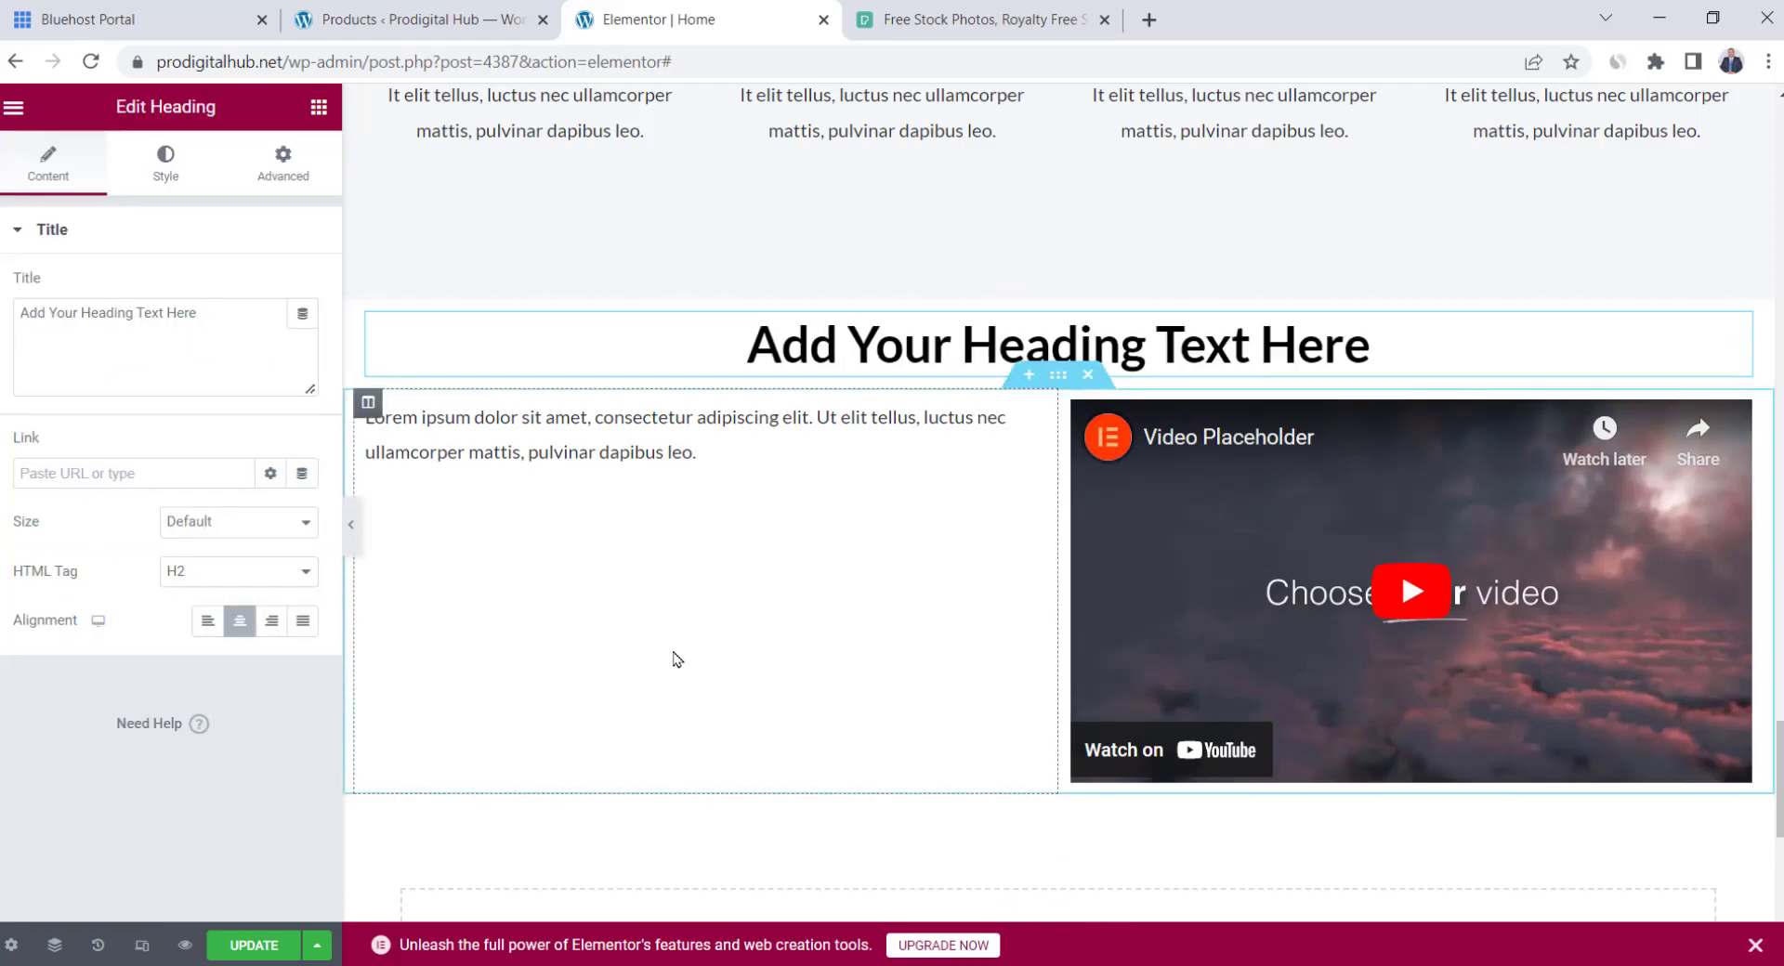
click(1087, 374)
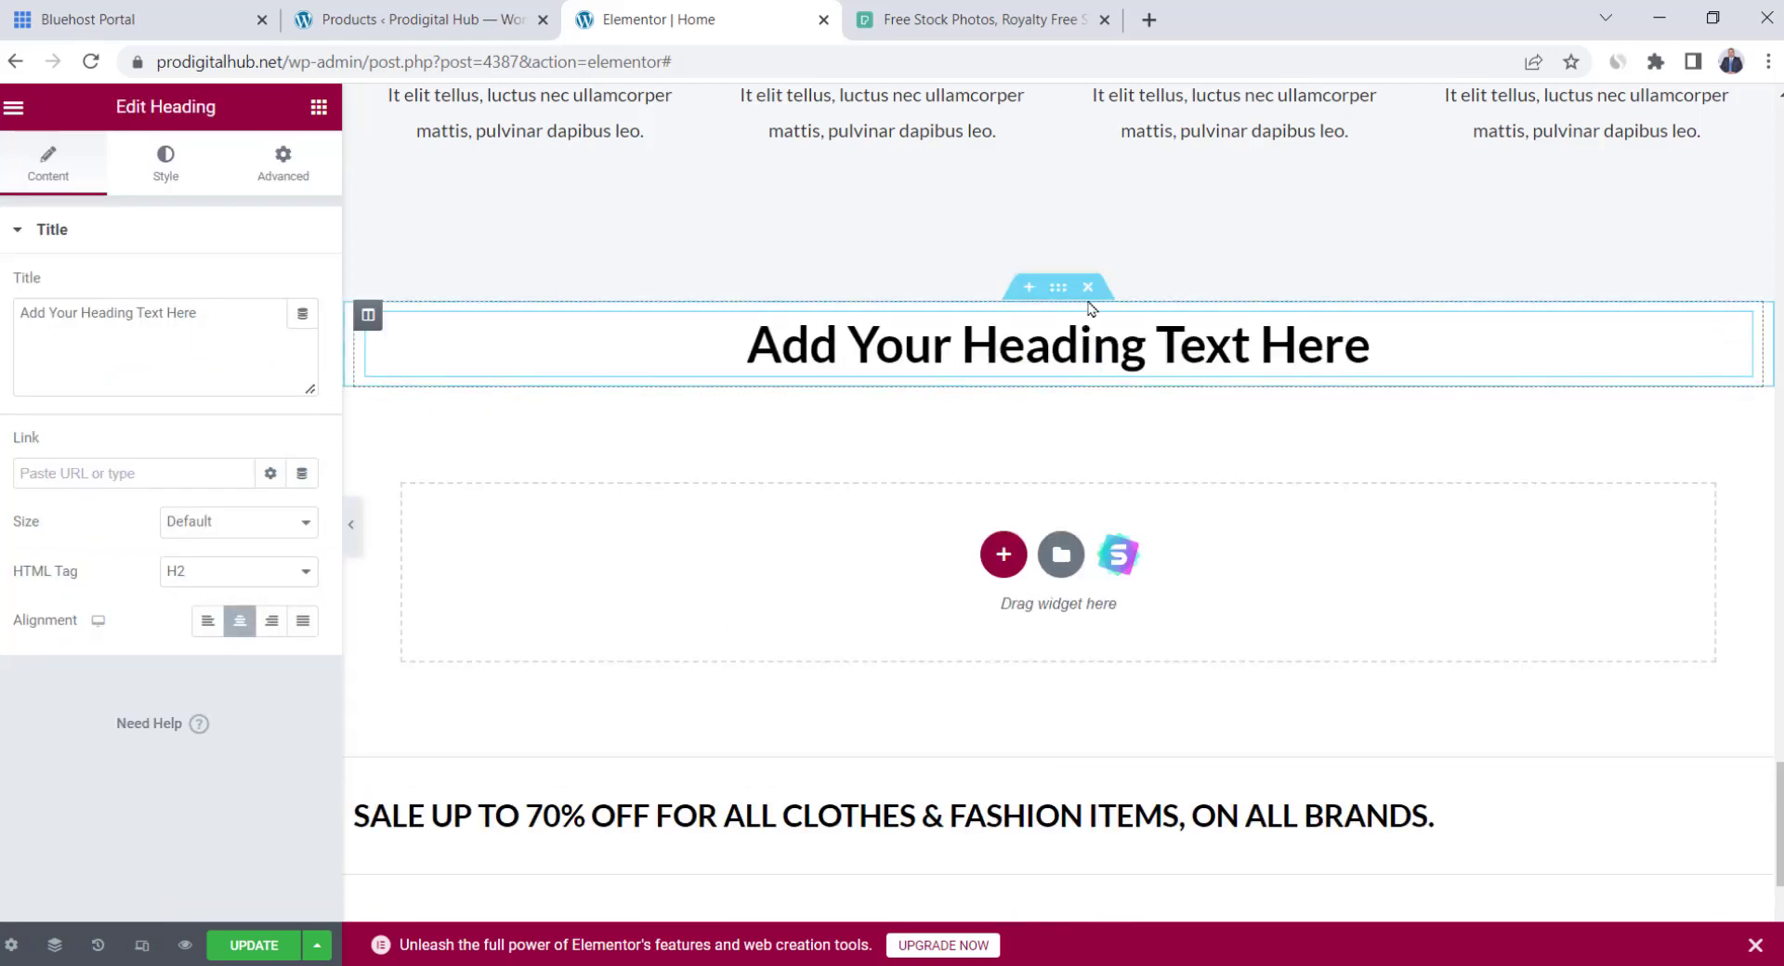
click(1088, 289)
scroll(1084, 692, up, 6)
scroll(1035, 649, up, 5)
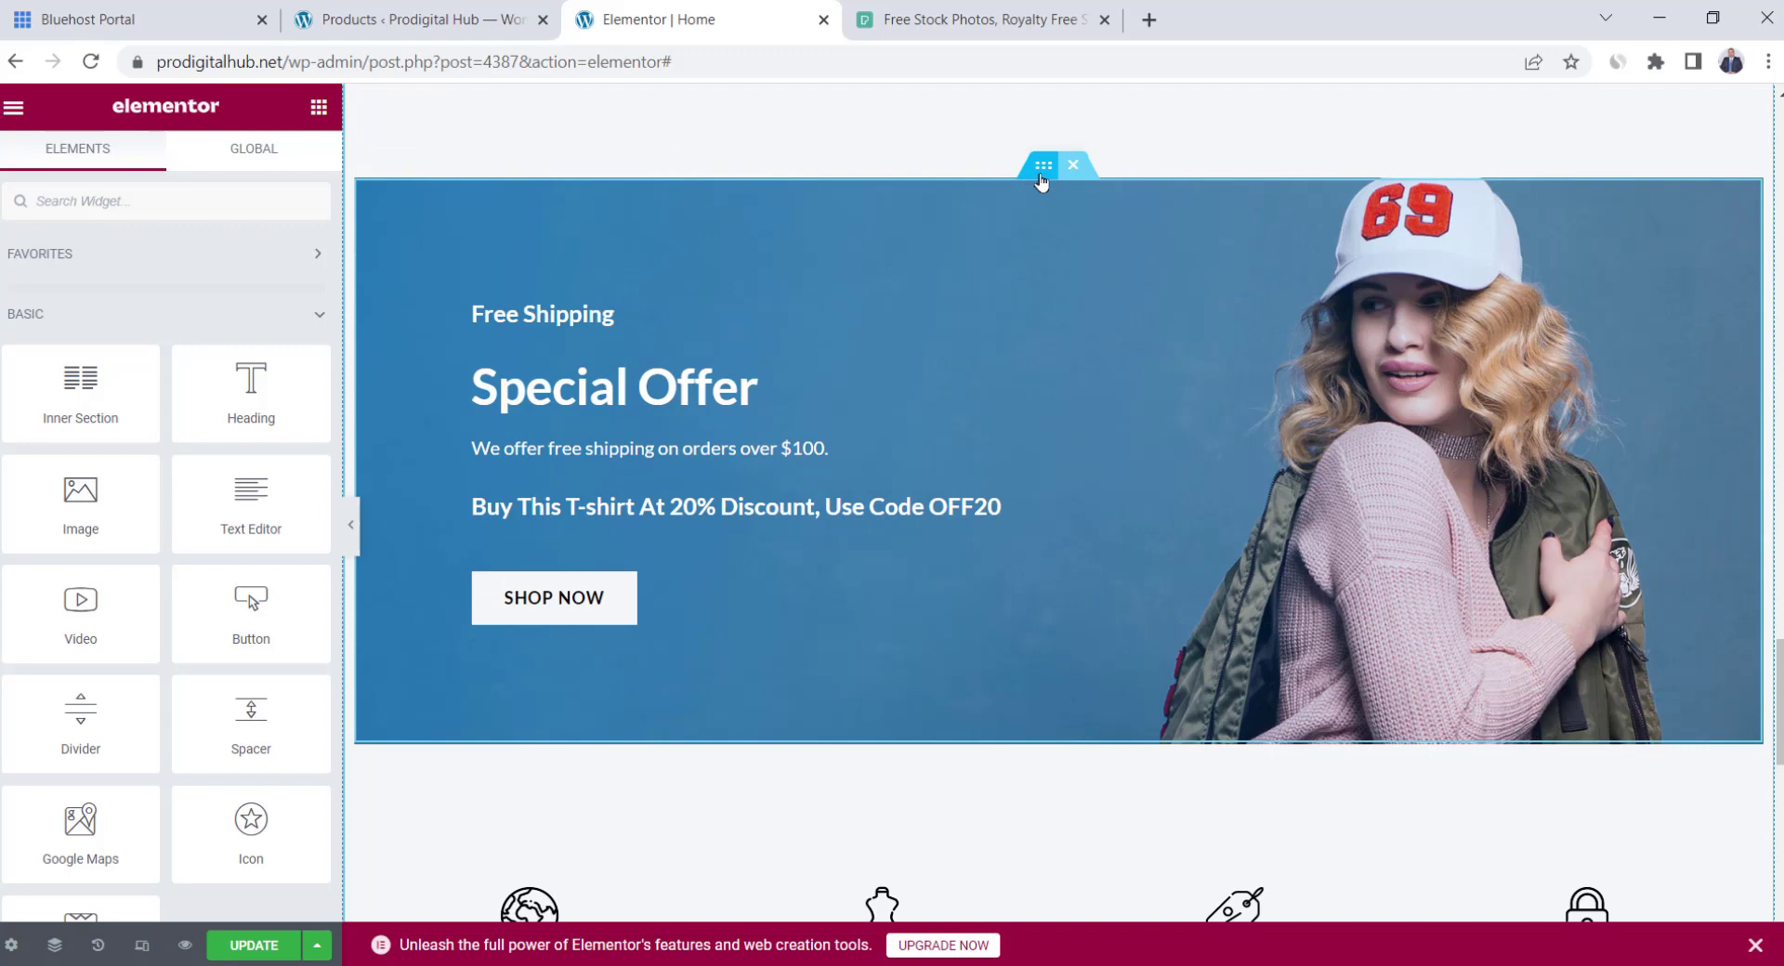
Set the Special Offer banner's background type to Video and paste the YouTube link as its source
click(1042, 178)
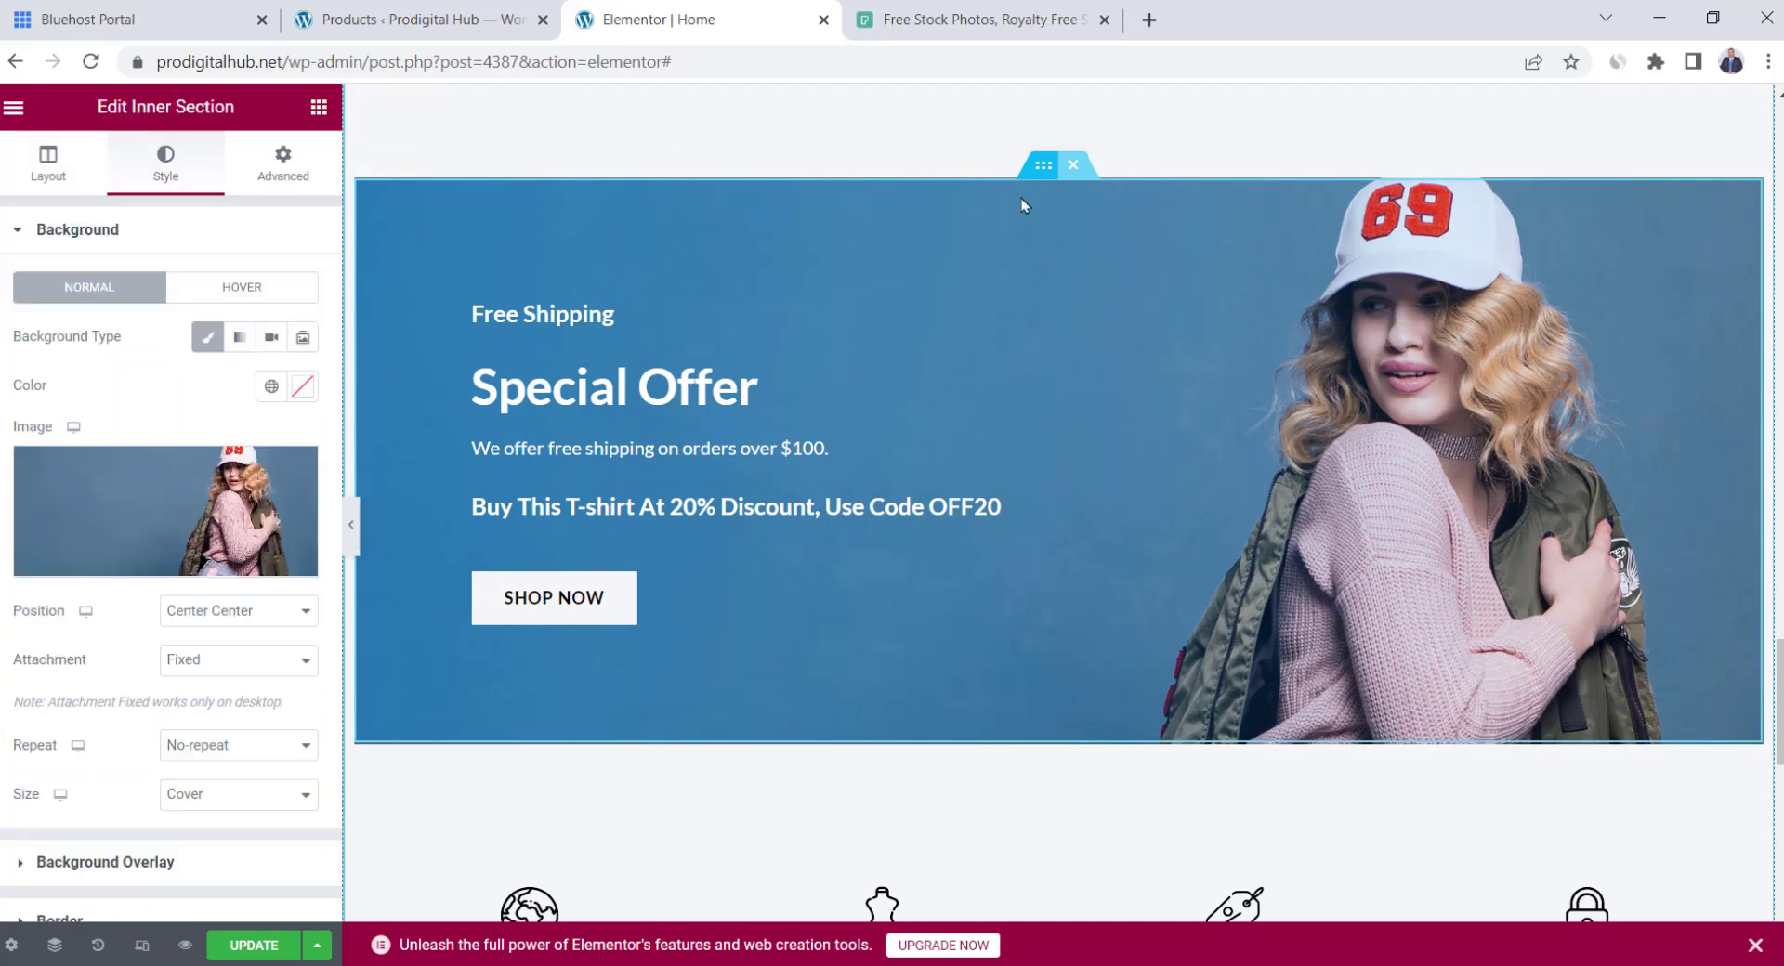
click(270, 337)
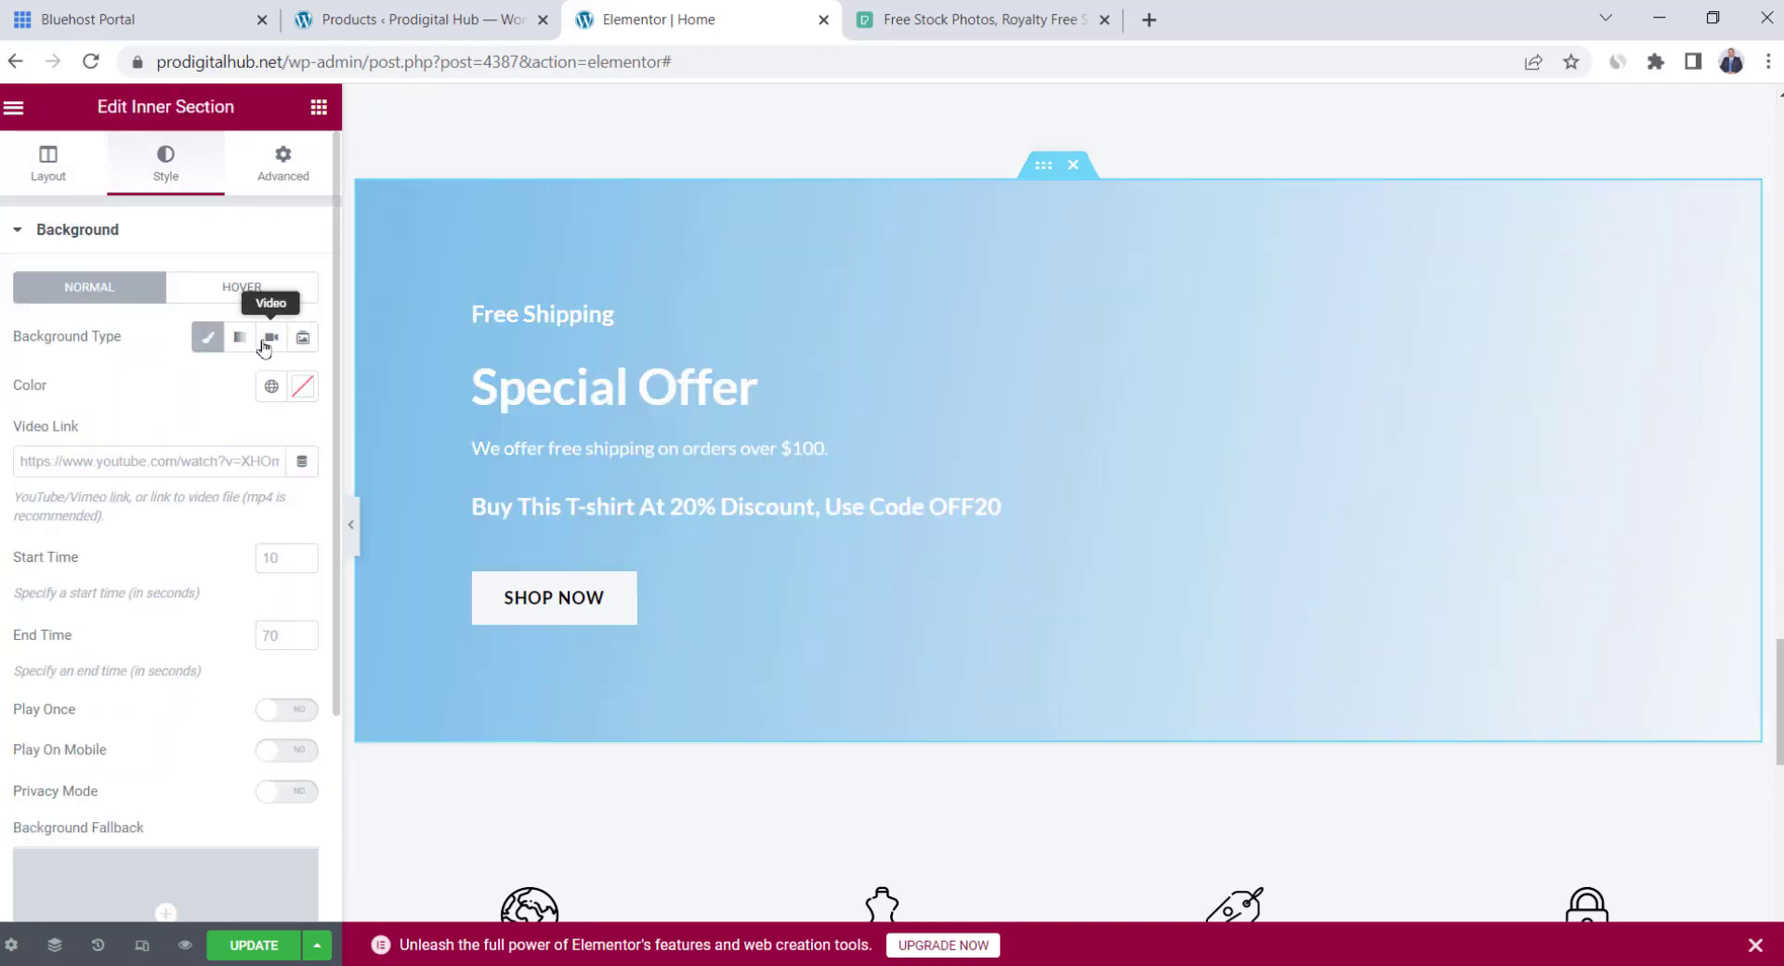
click(222, 458)
text(https://youtu.be/j54R3P76aS4)
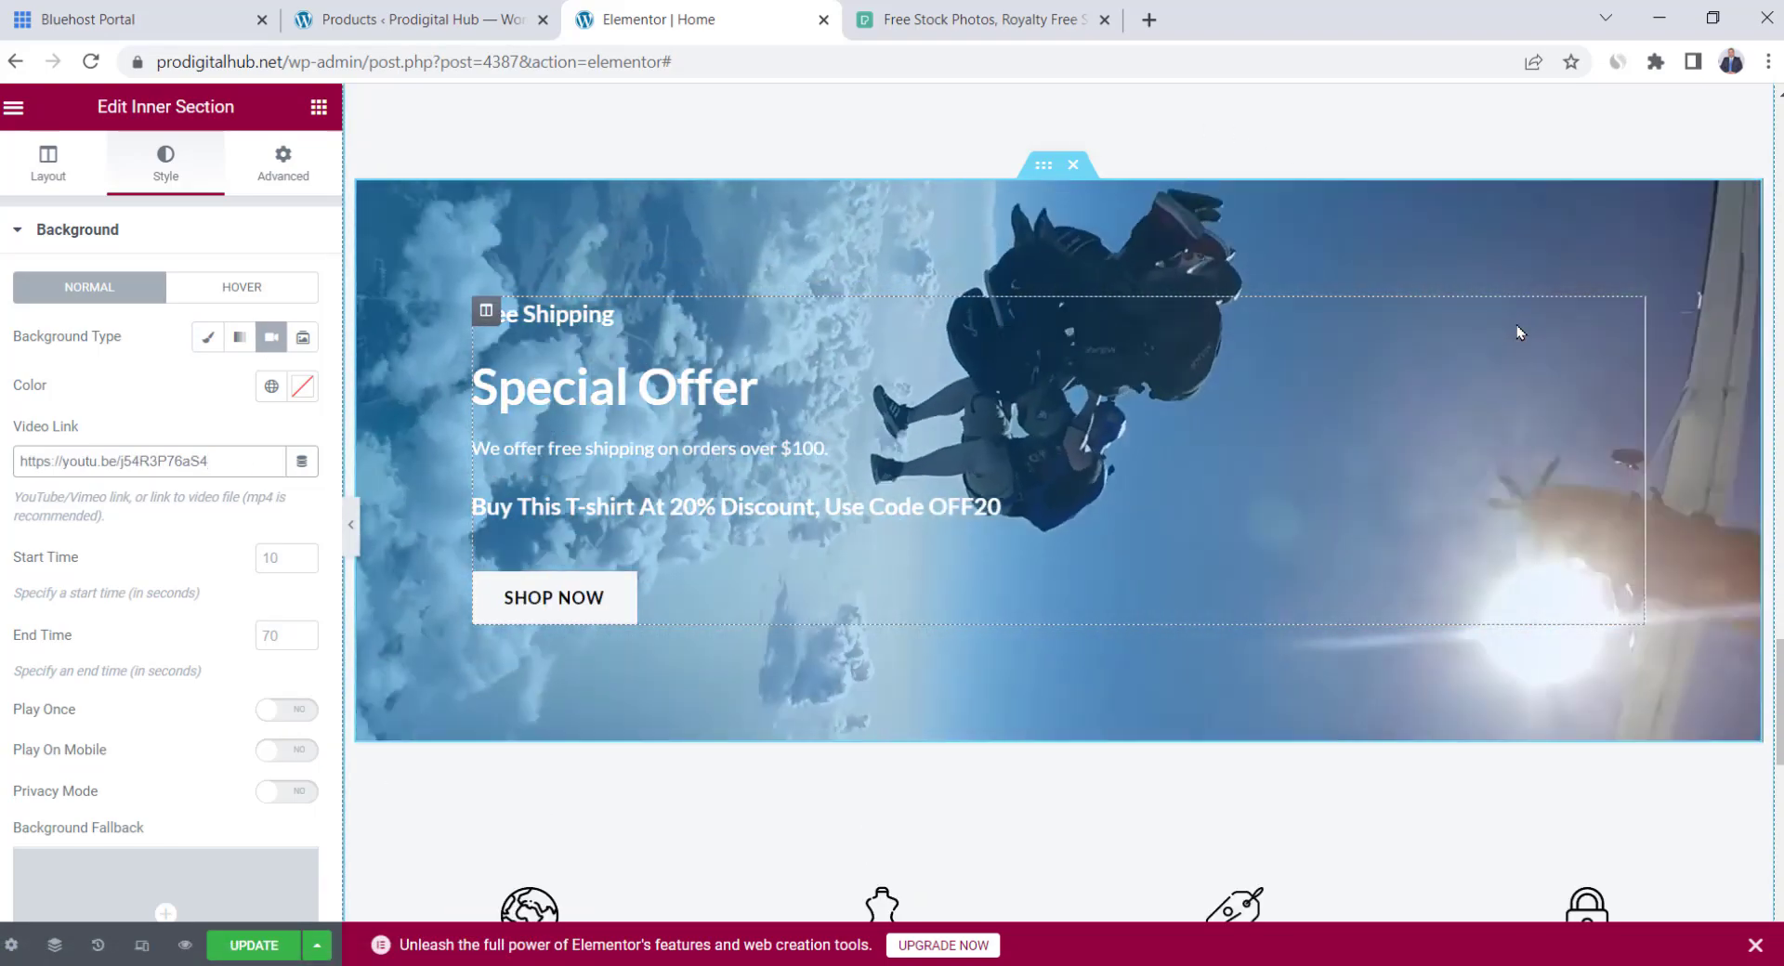
scroll(1158, 461, down, 4)
scroll(1158, 461, up, 4)
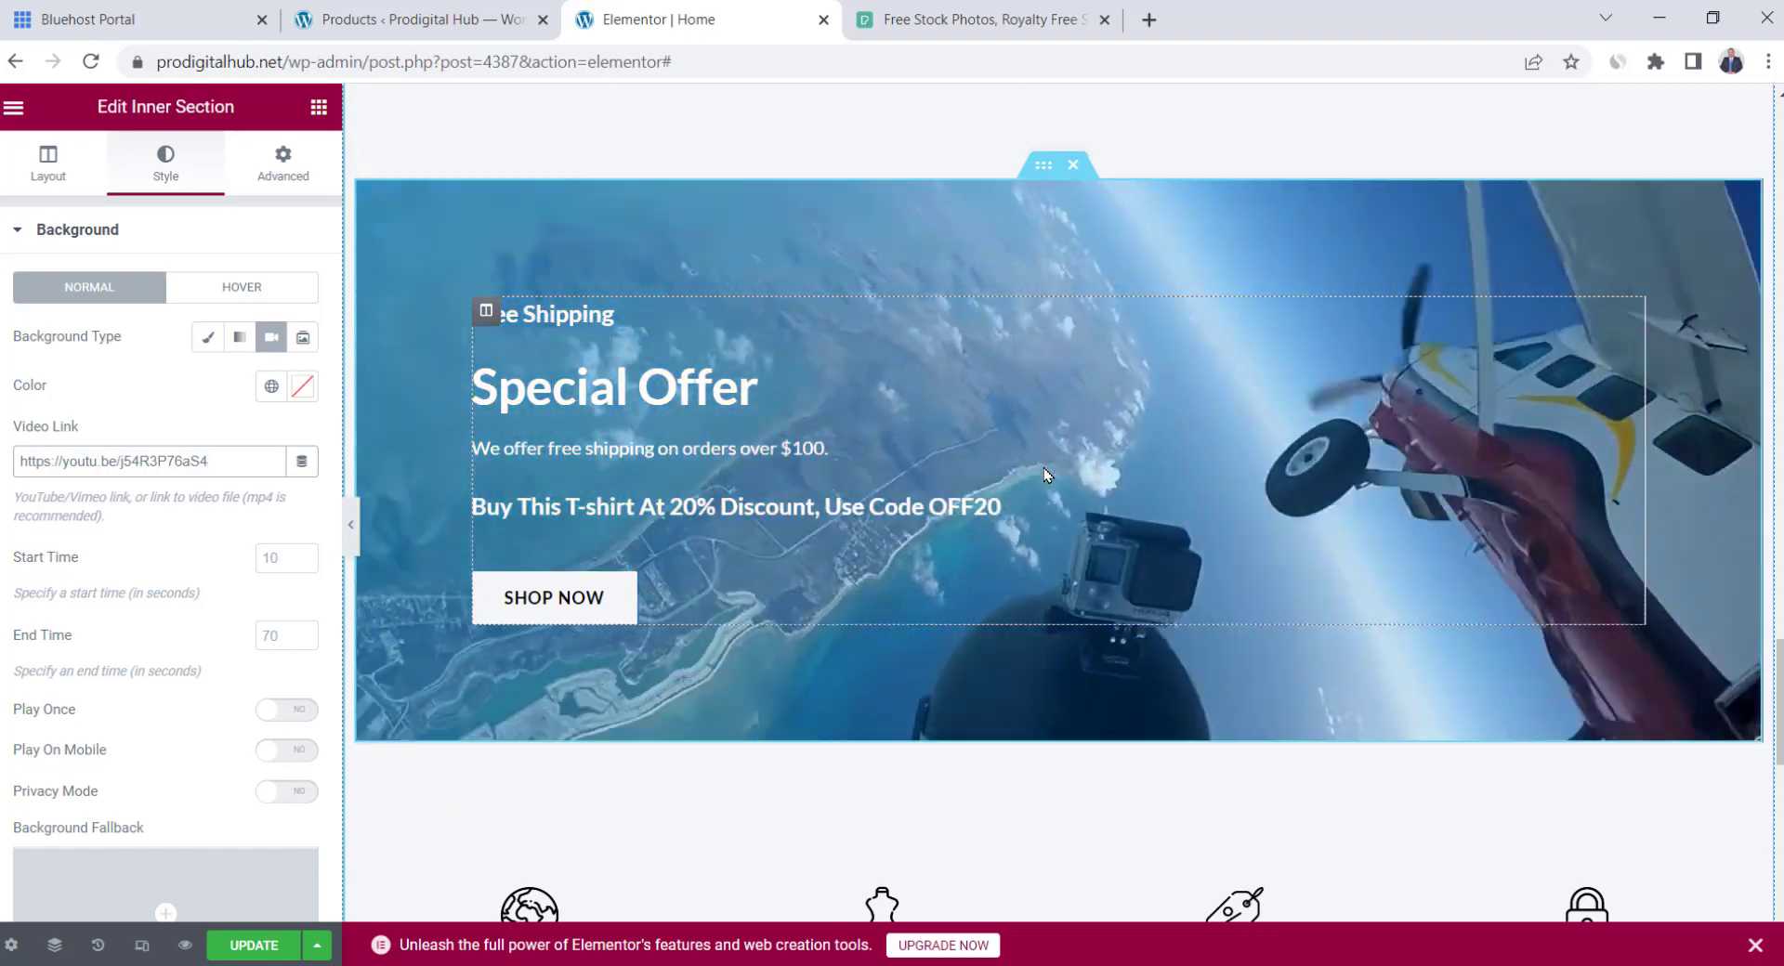
scroll(957, 493, up, 15)
scroll(962, 488, up, 10)
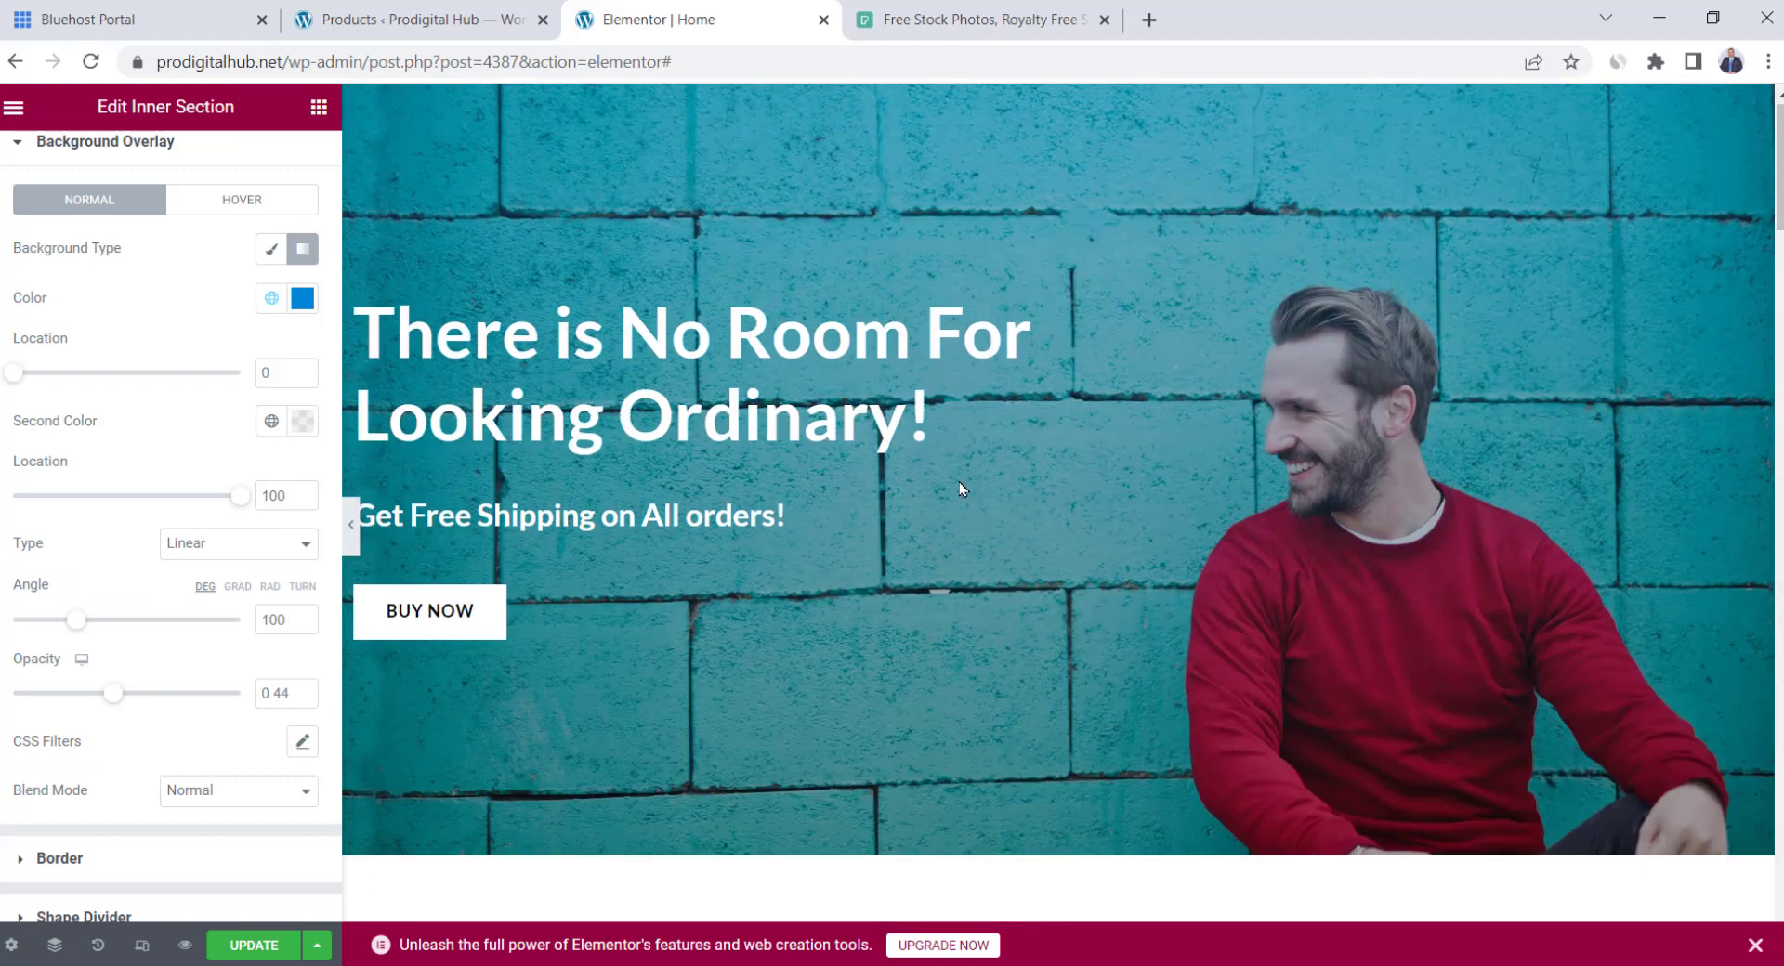
Check the top hero section's background settings in the Style panel
click(1061, 106)
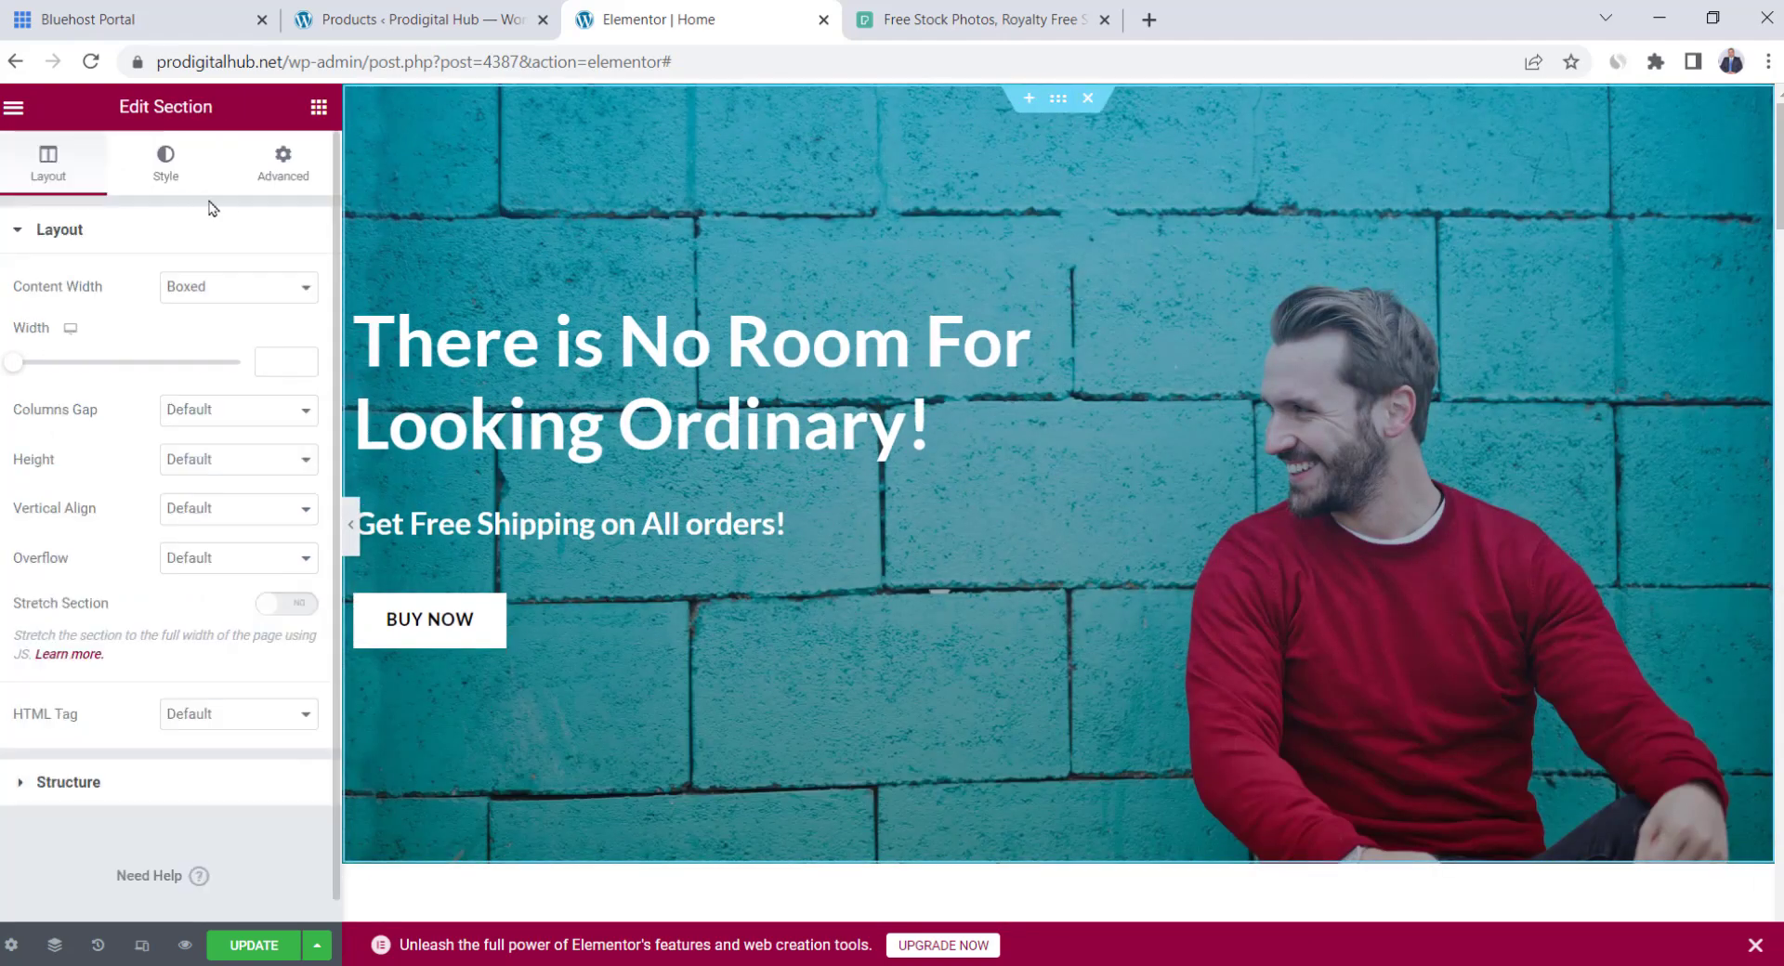
click(186, 179)
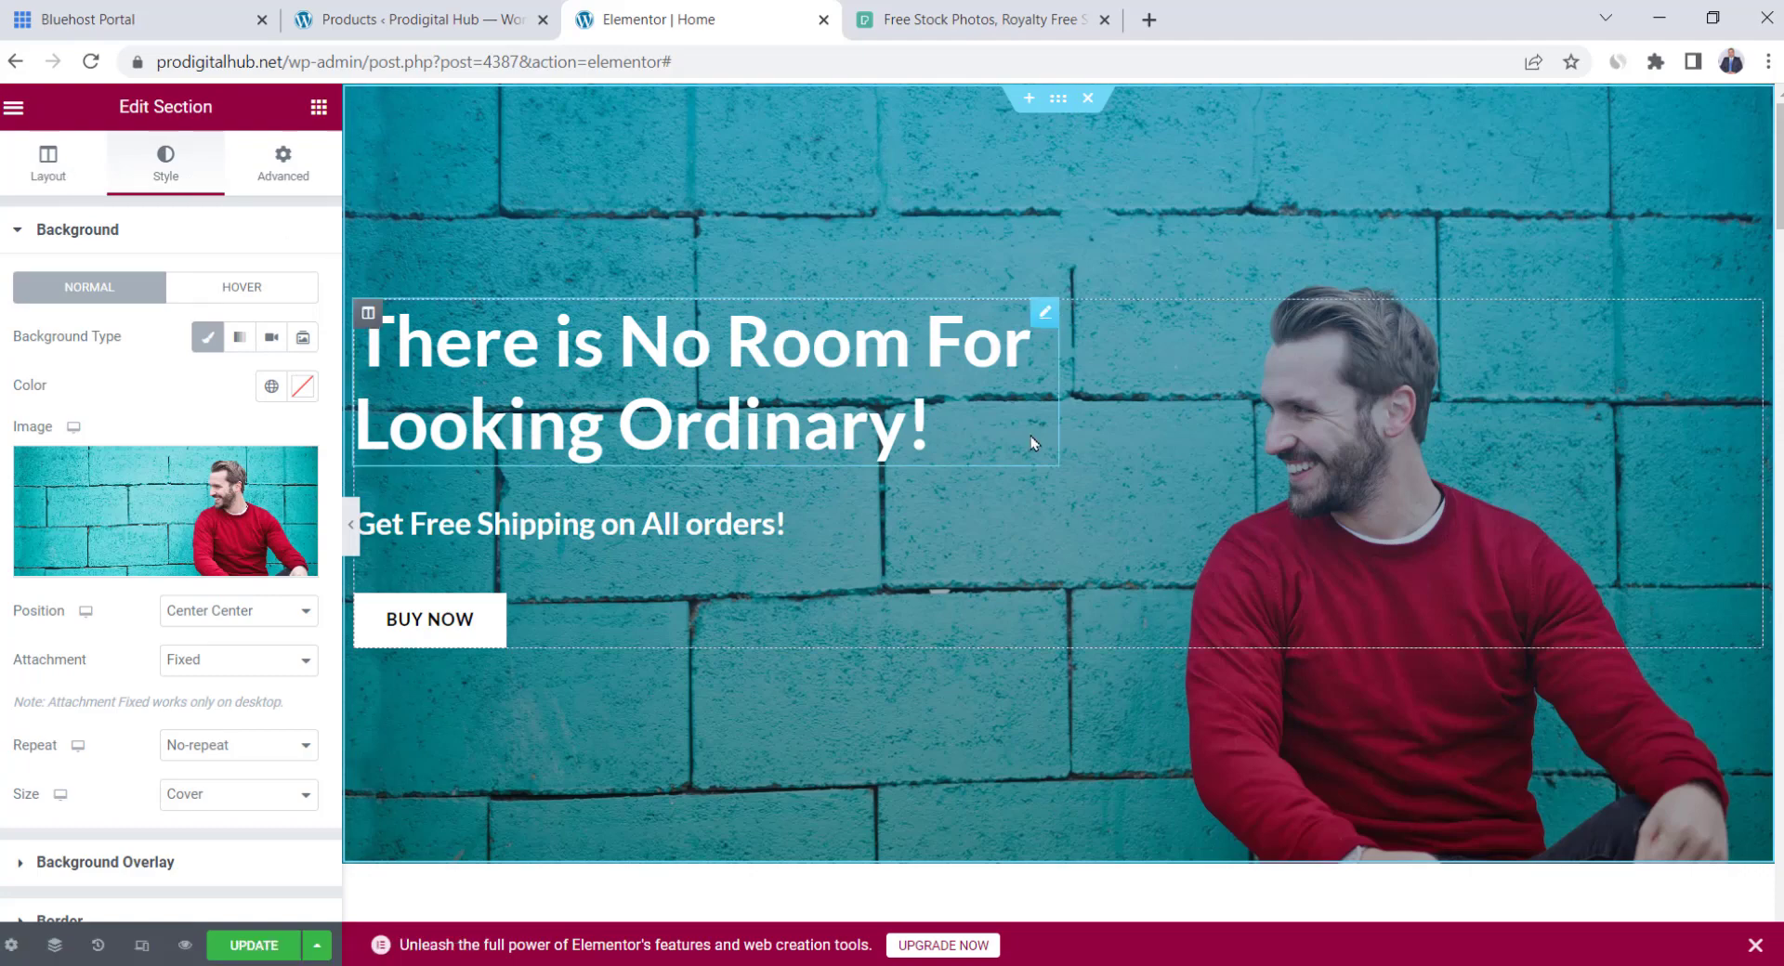
scroll(1031, 442, down, 4)
scroll(1031, 442, down, 9)
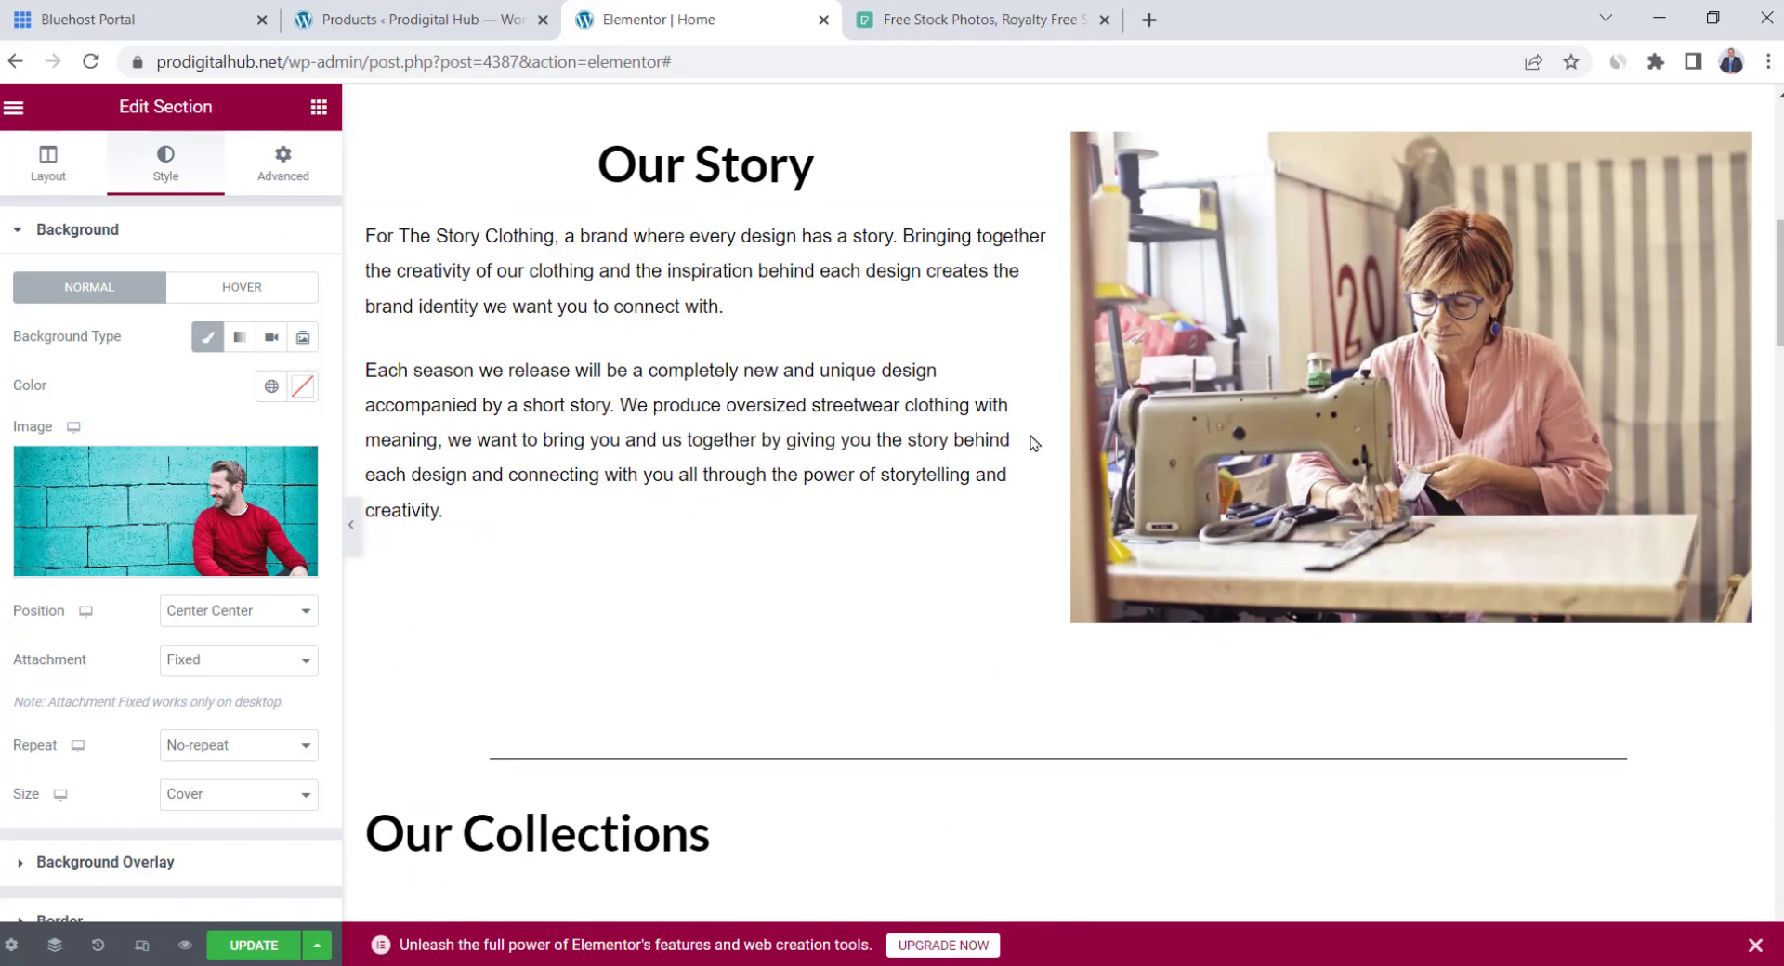
scroll(1032, 442, down, 7)
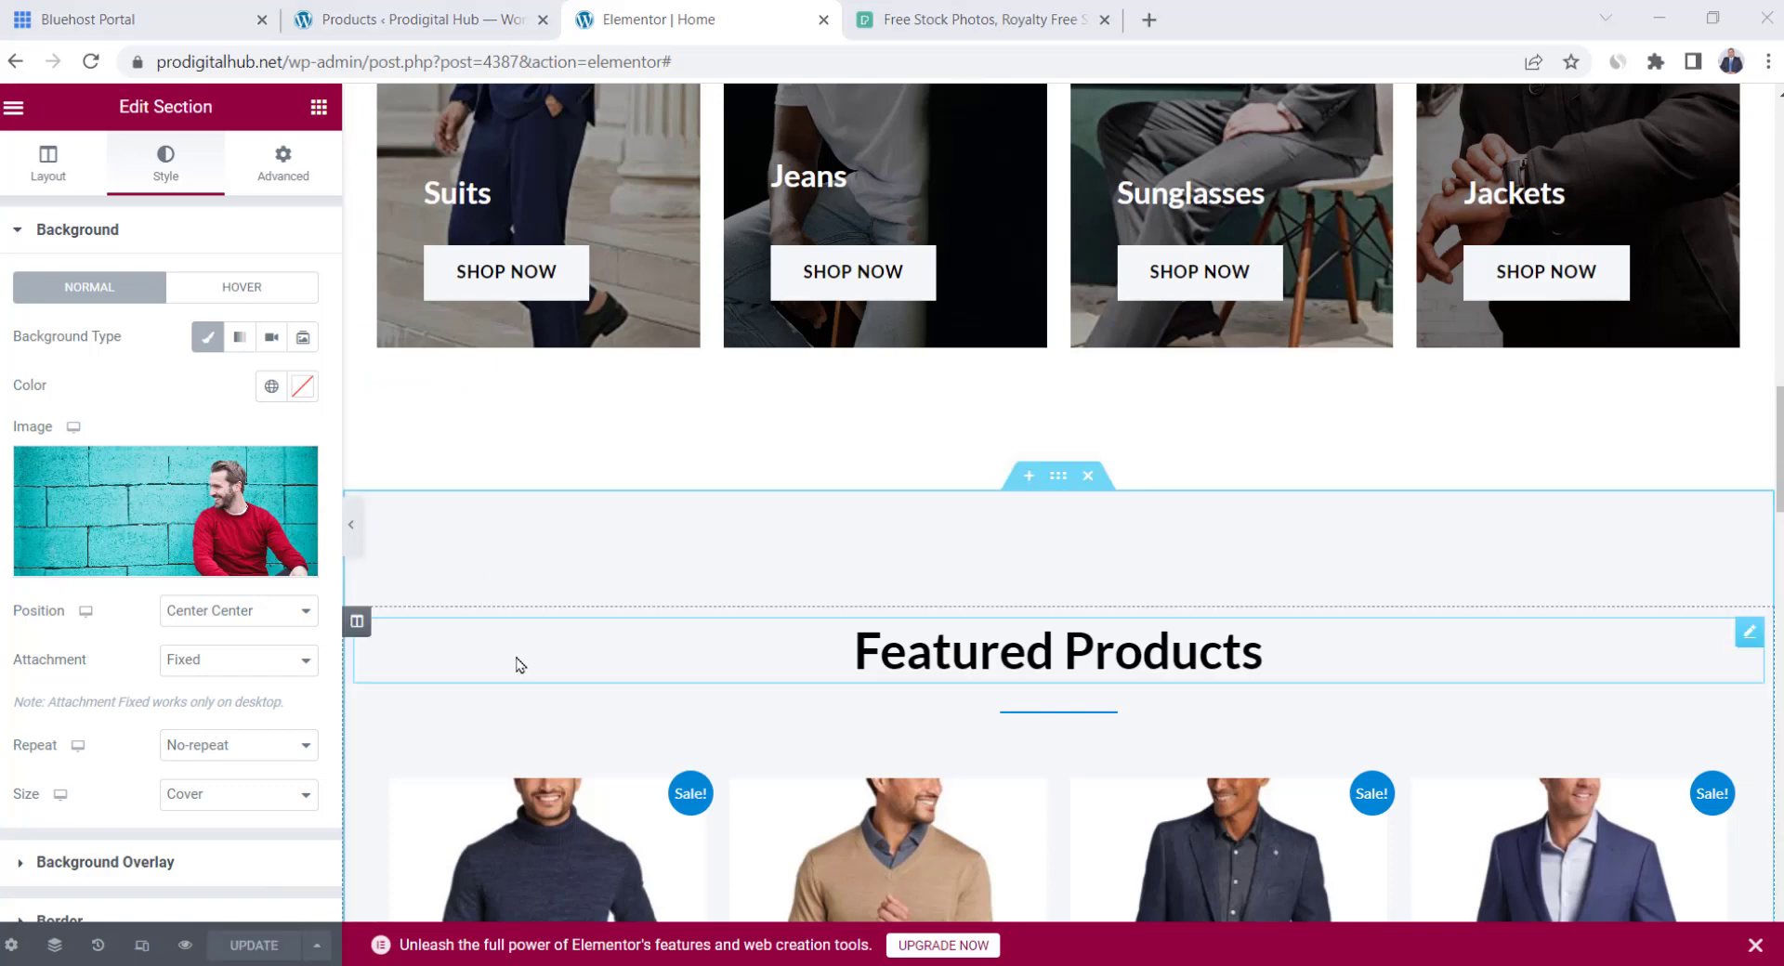
Preview the homepage in a new tab and scroll through Featured Products and the Special Offer banner
click(179, 948)
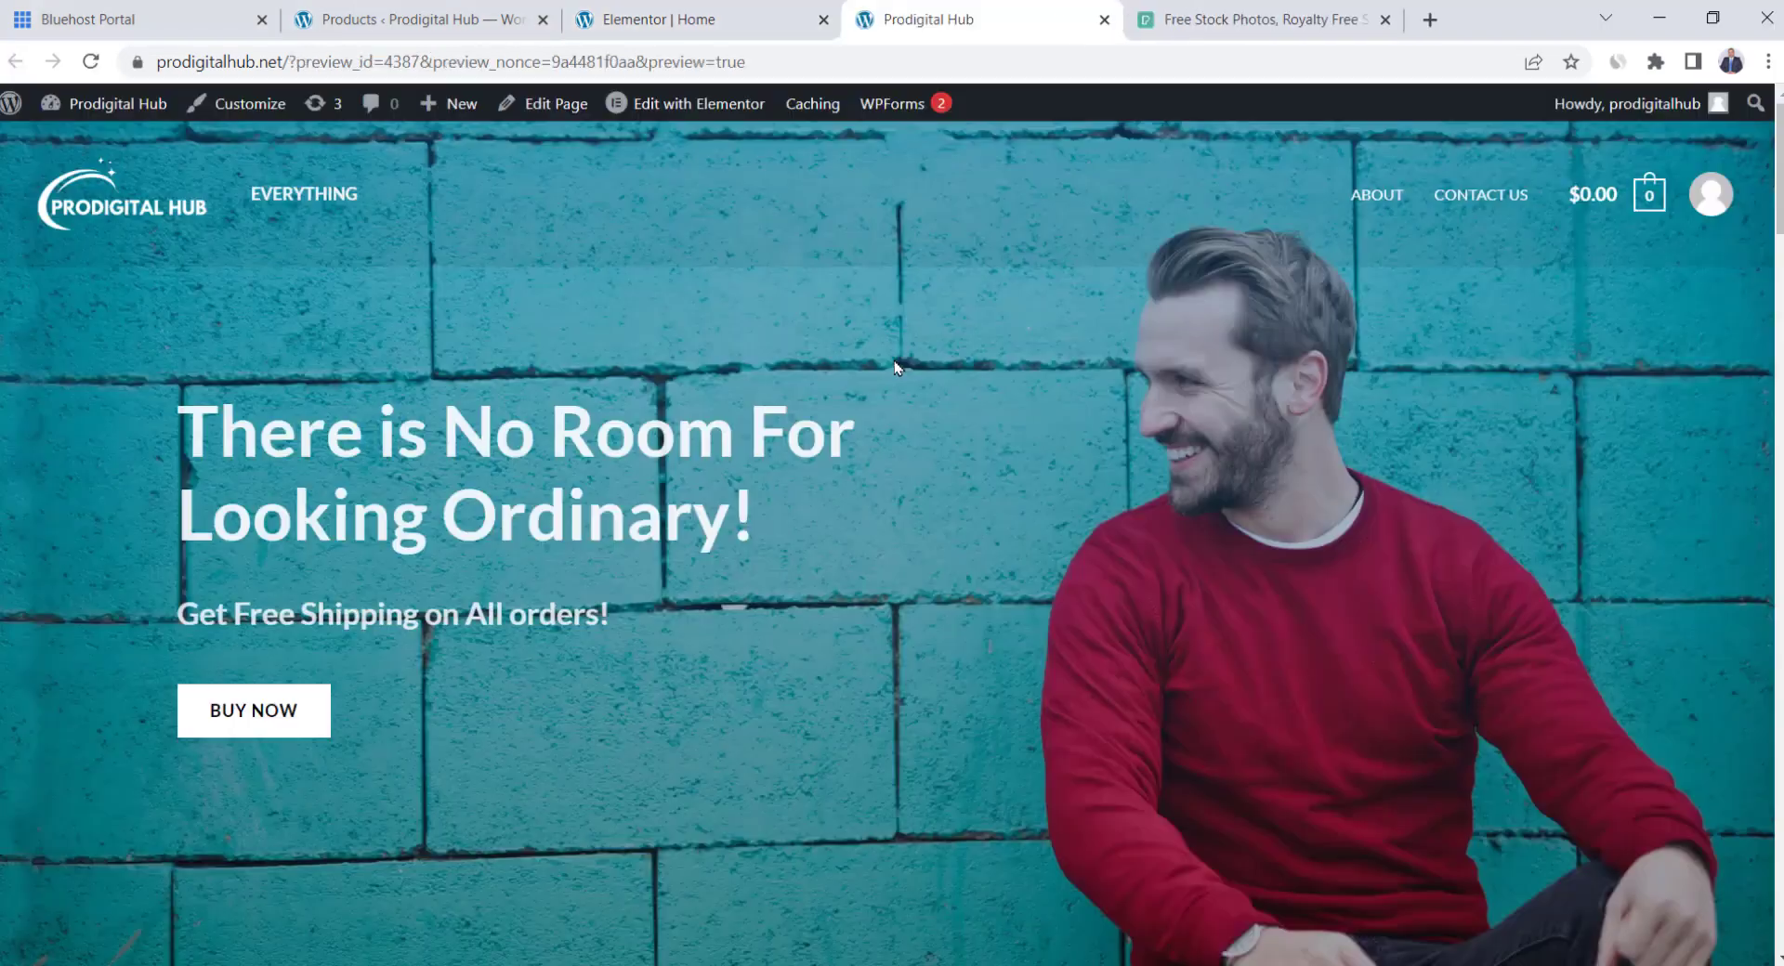
scroll(894, 365, down, 15)
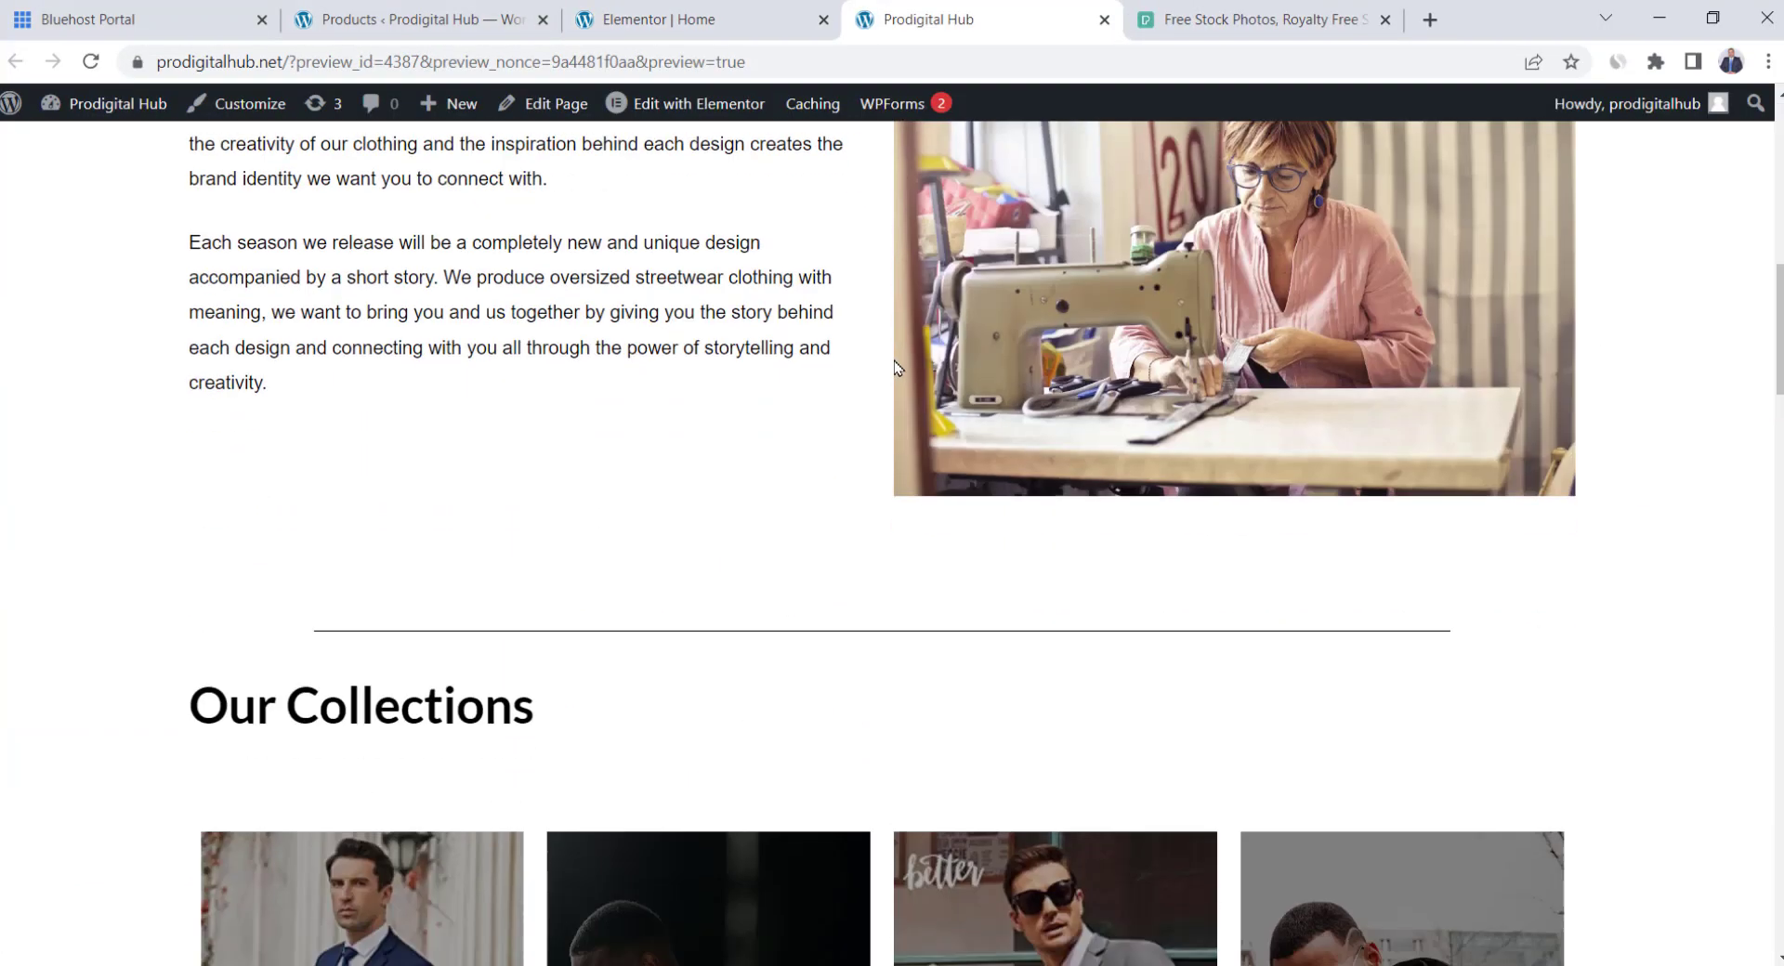
scroll(930, 362, down, 12)
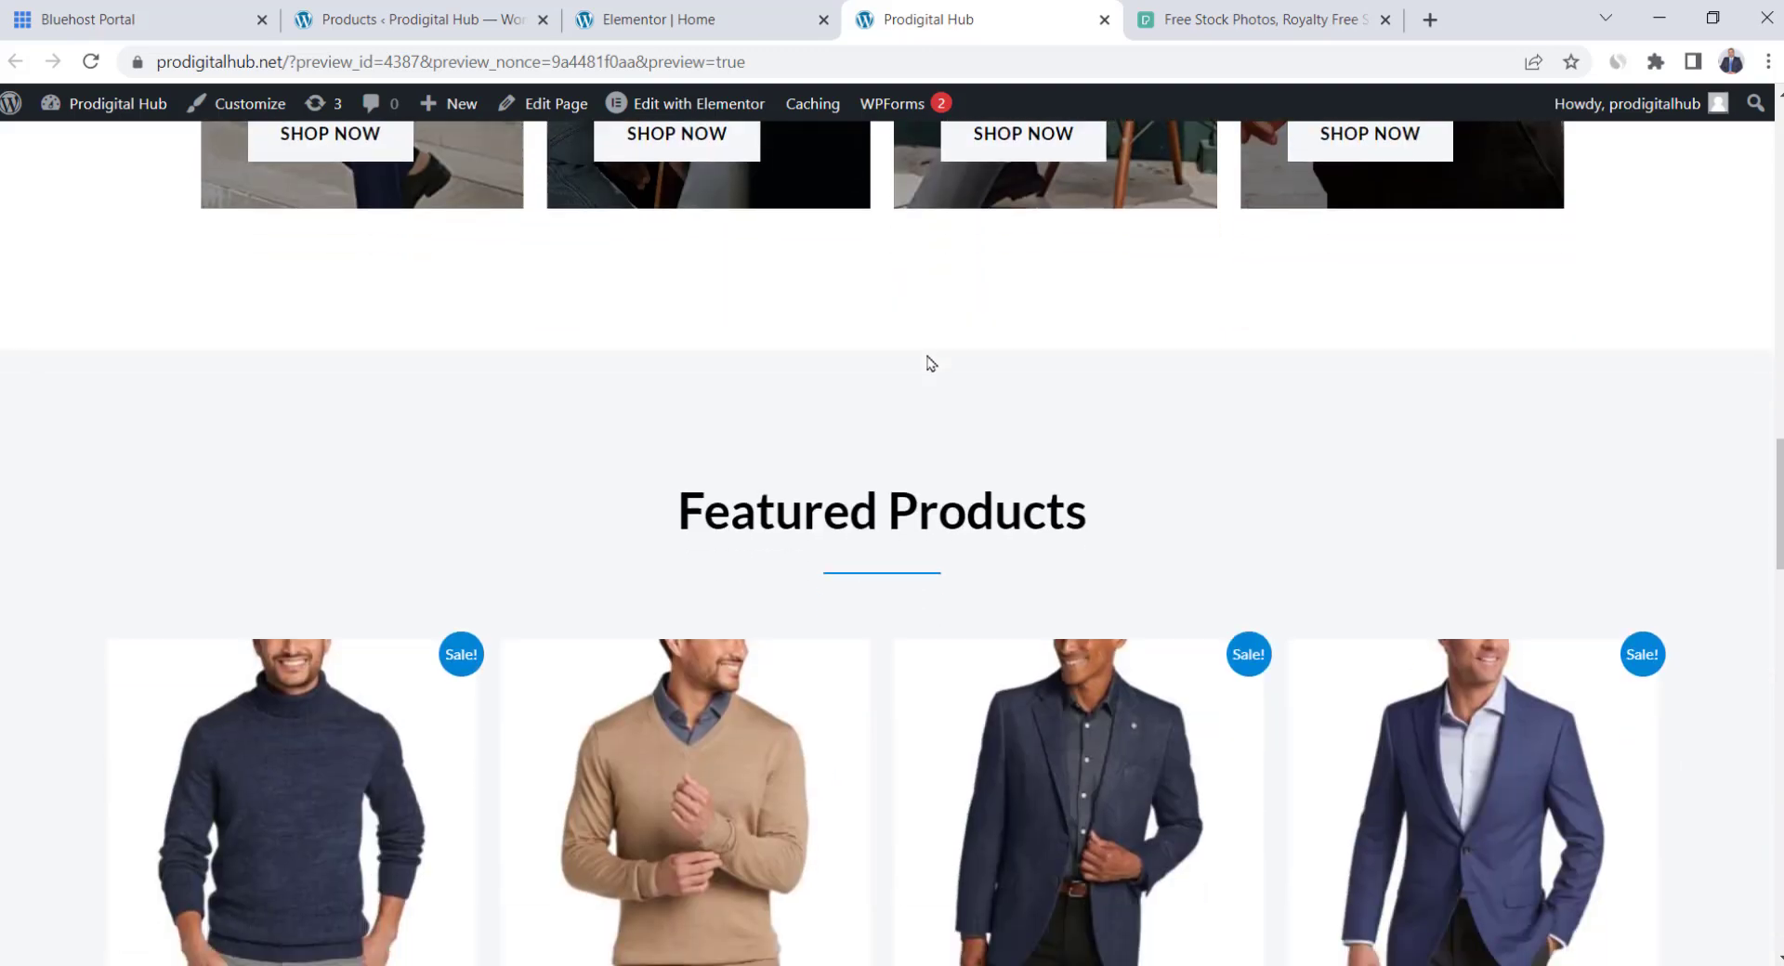
scroll(930, 363, down, 8)
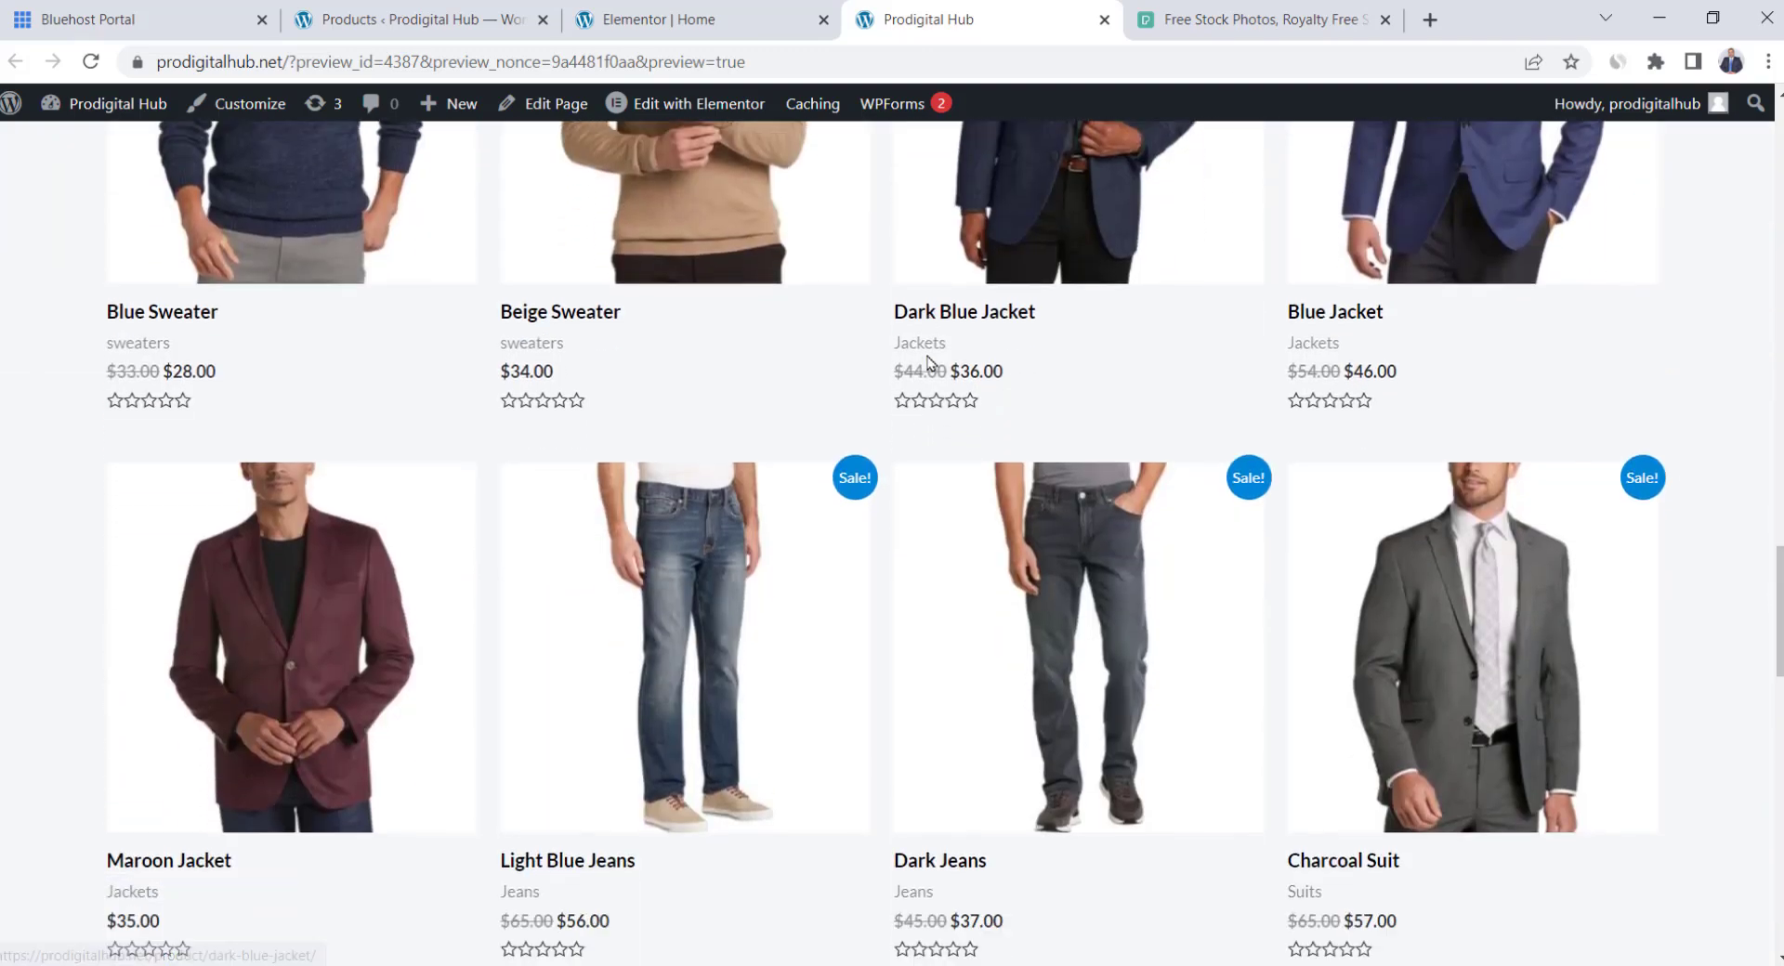
scroll(930, 362, down, 8)
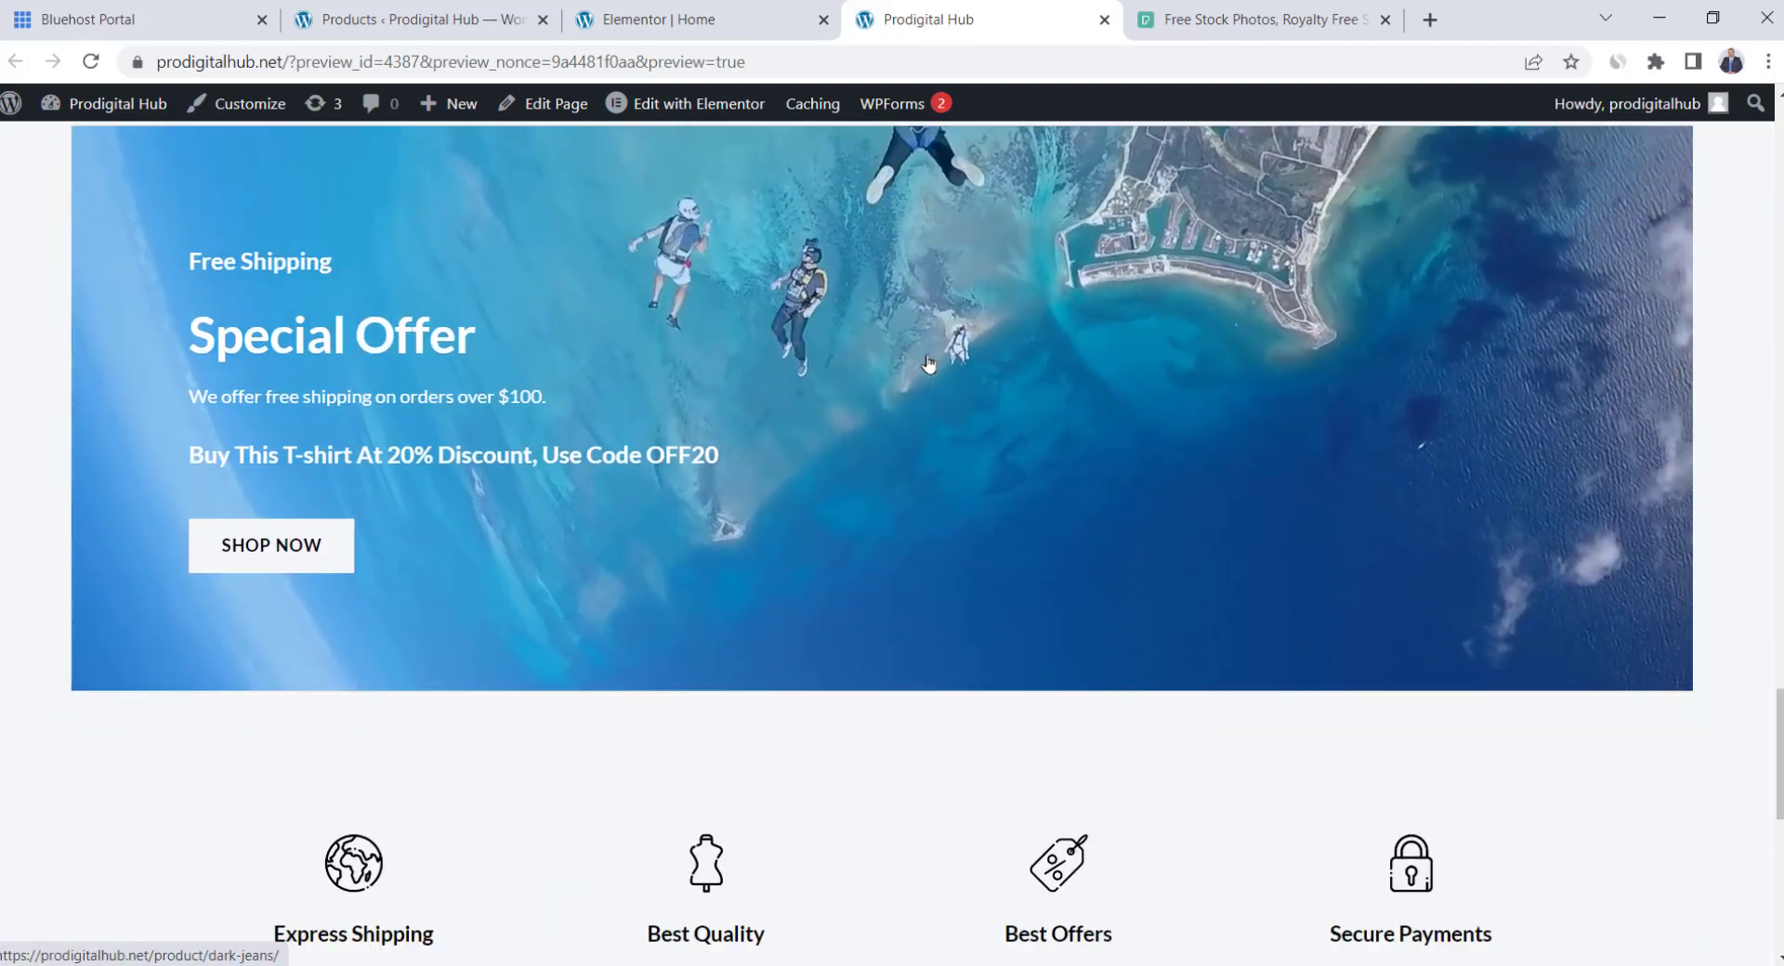
scroll(930, 363, down, 1)
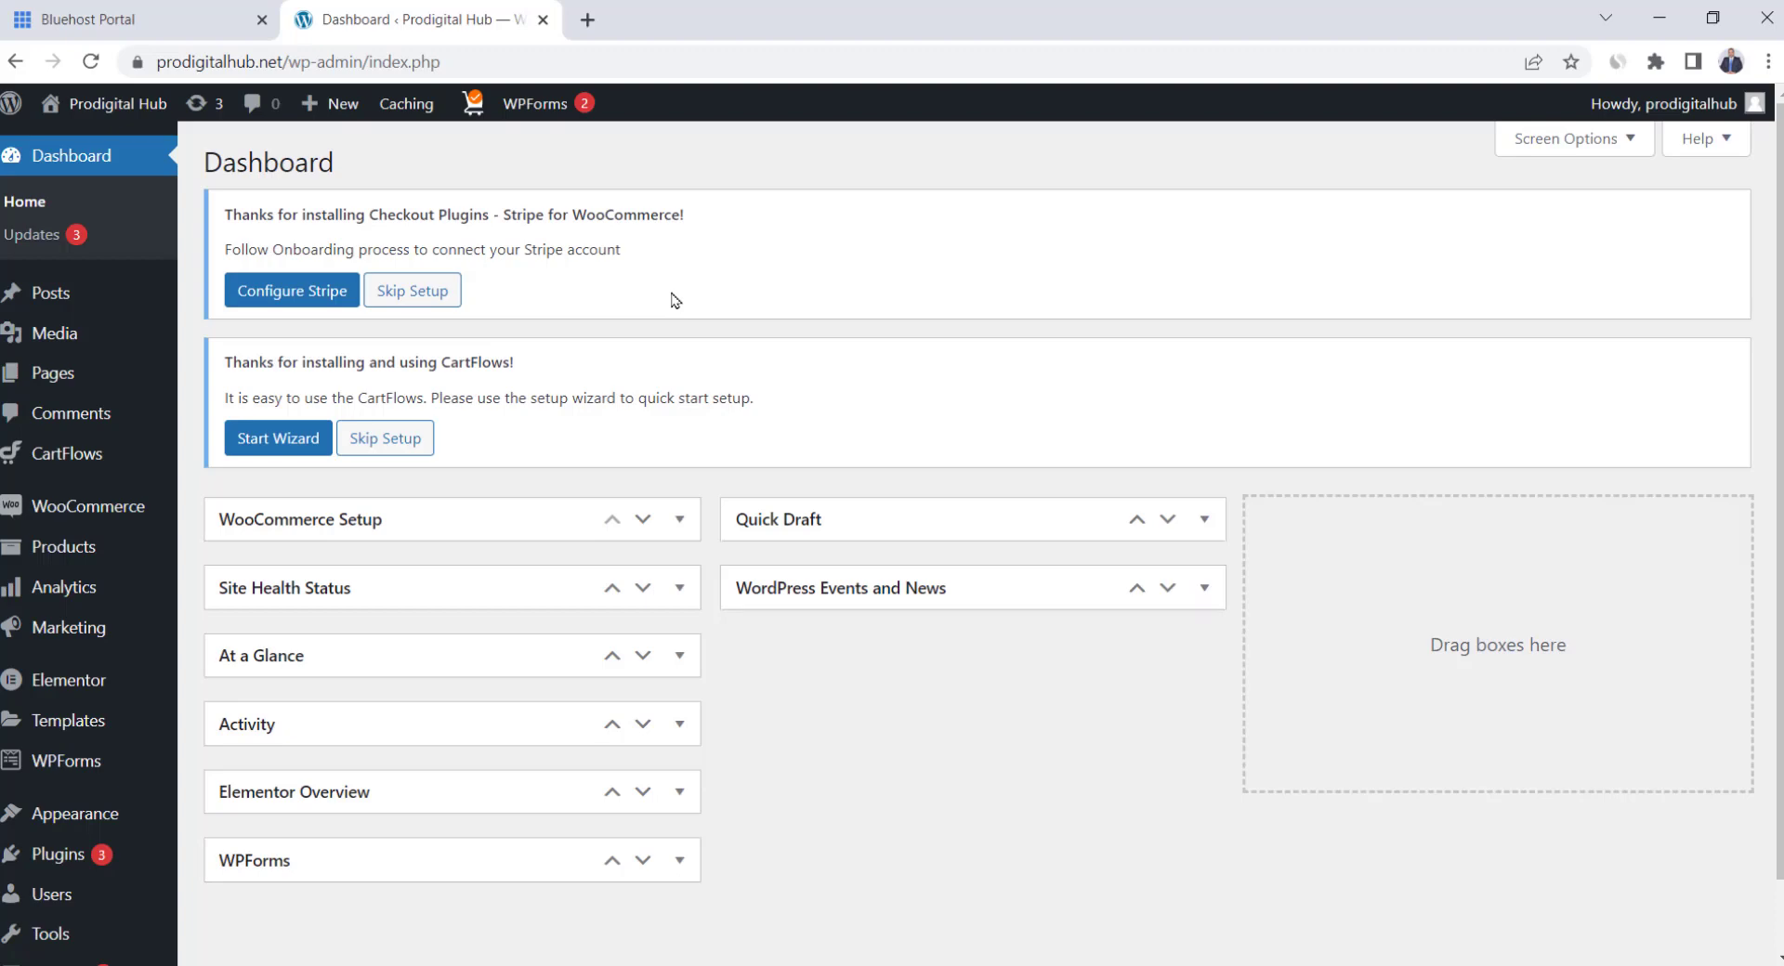
Visit the live site, go to the ABOUT page and scroll through its sections
click(98, 110)
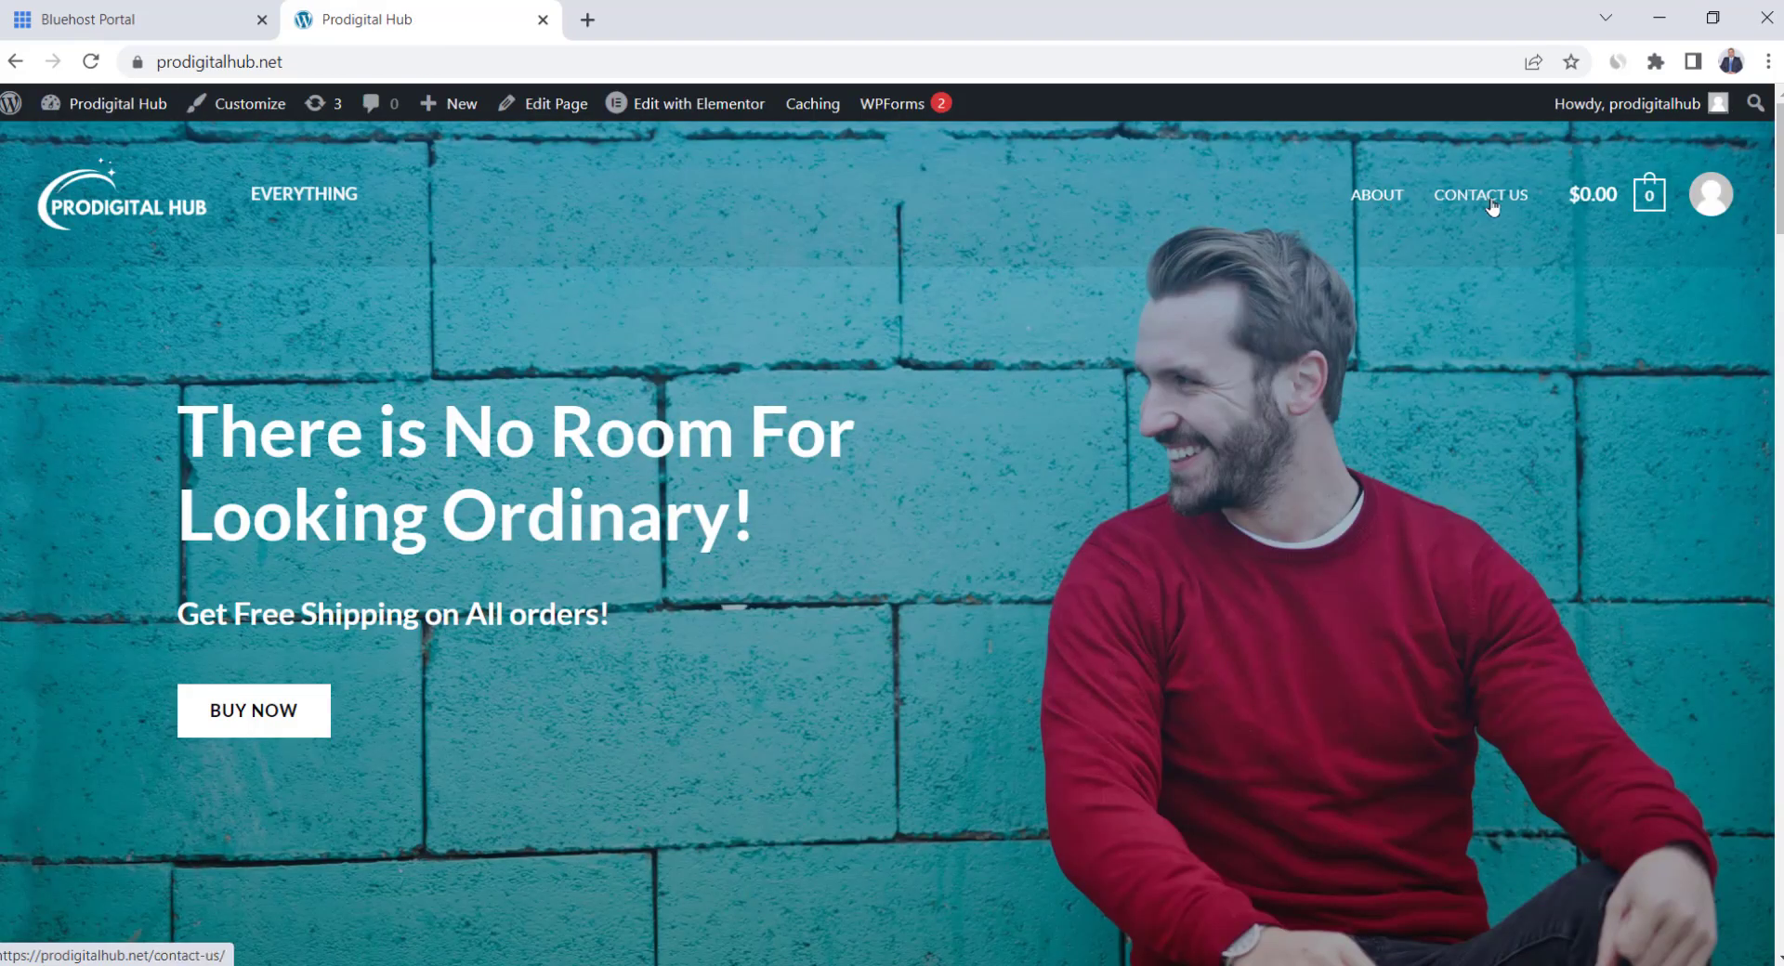
click(1379, 197)
scroll(769, 332, down, 5)
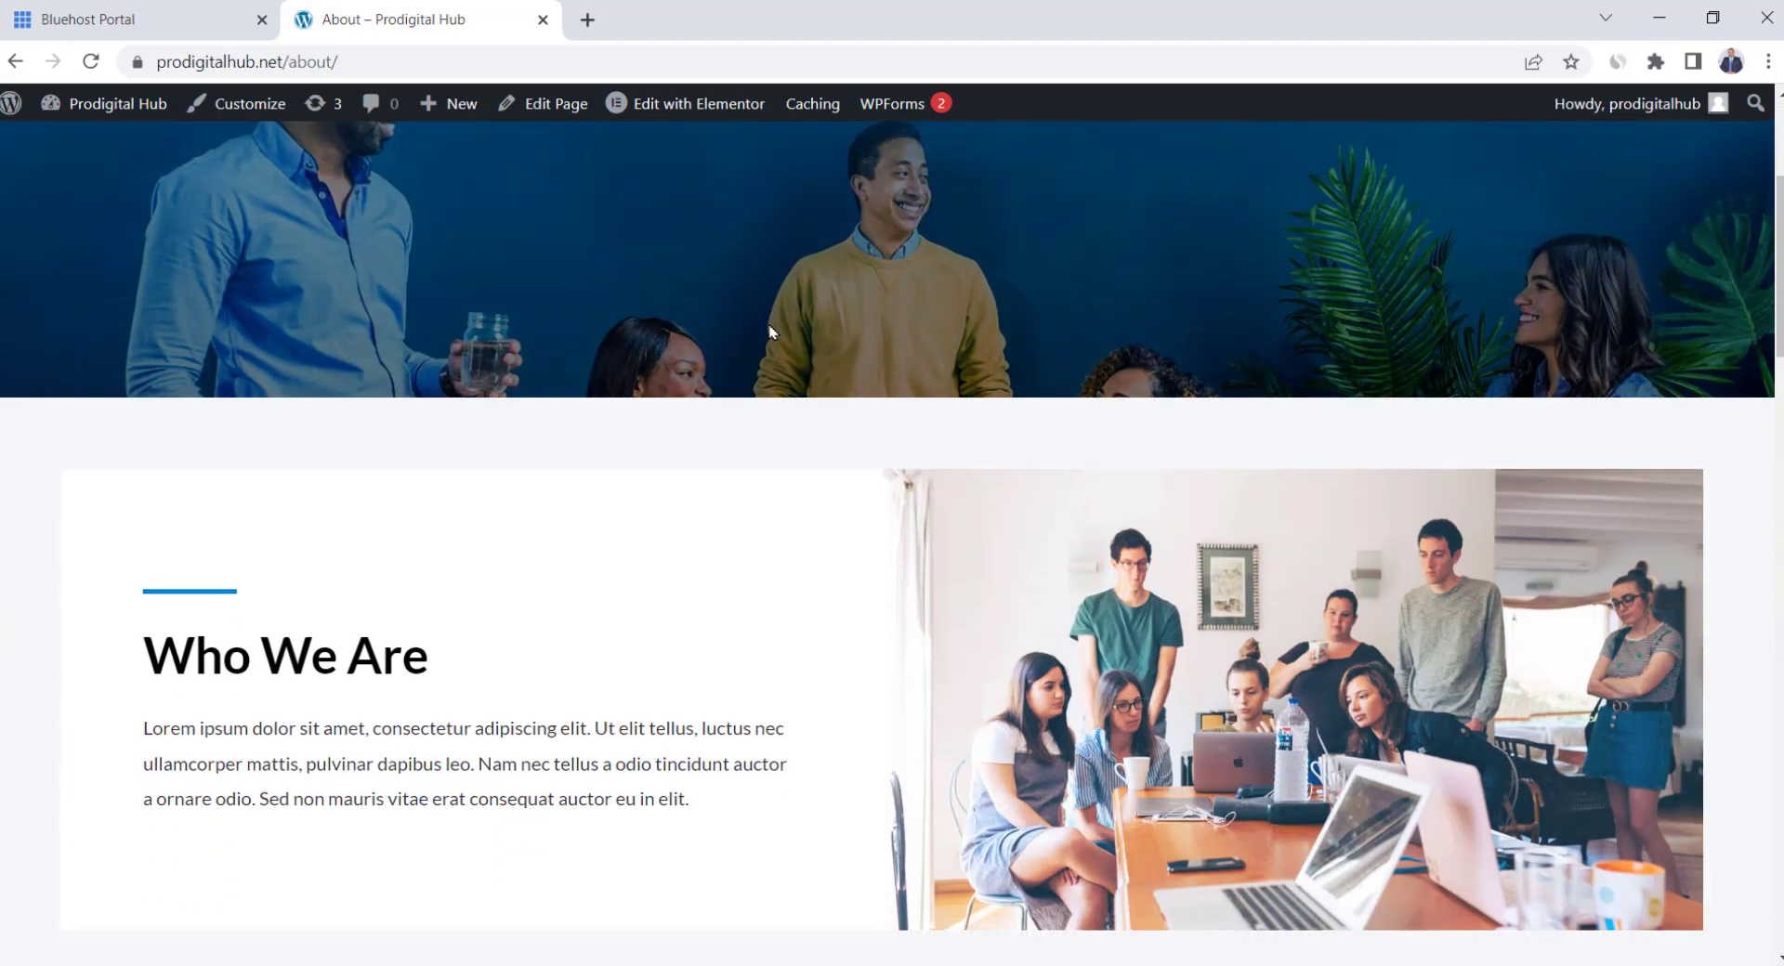
scroll(770, 331, down, 8)
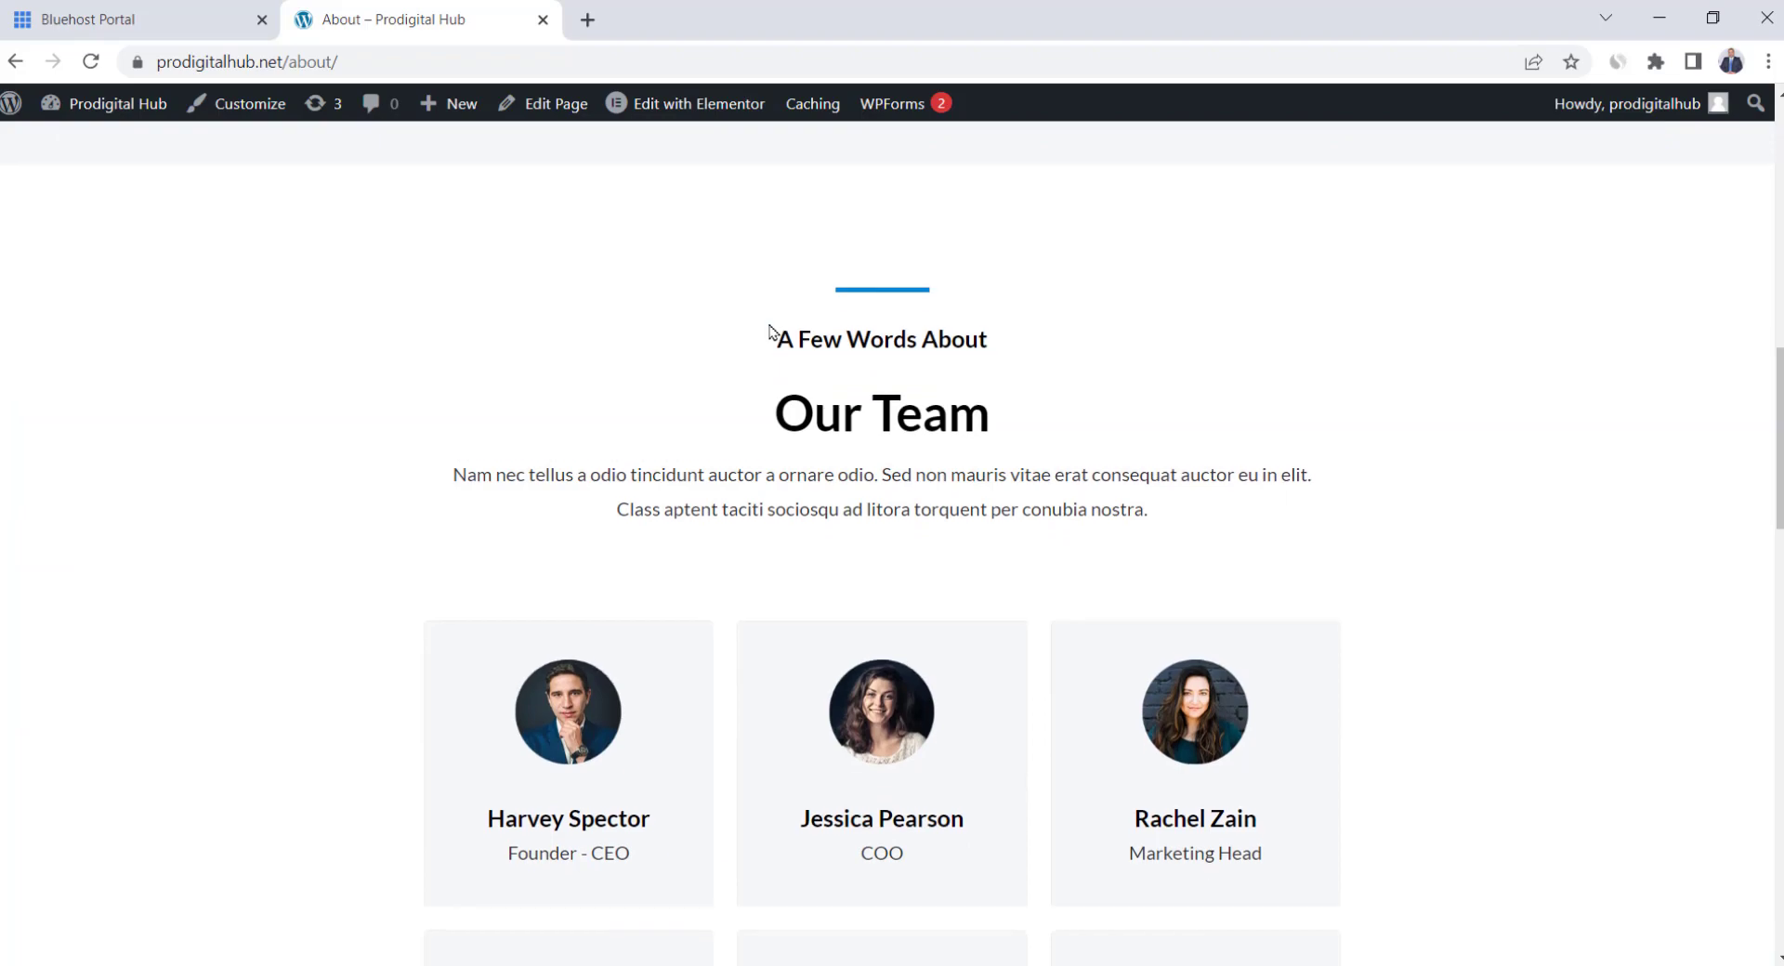
scroll(769, 331, down, 4)
scroll(769, 332, down, 9)
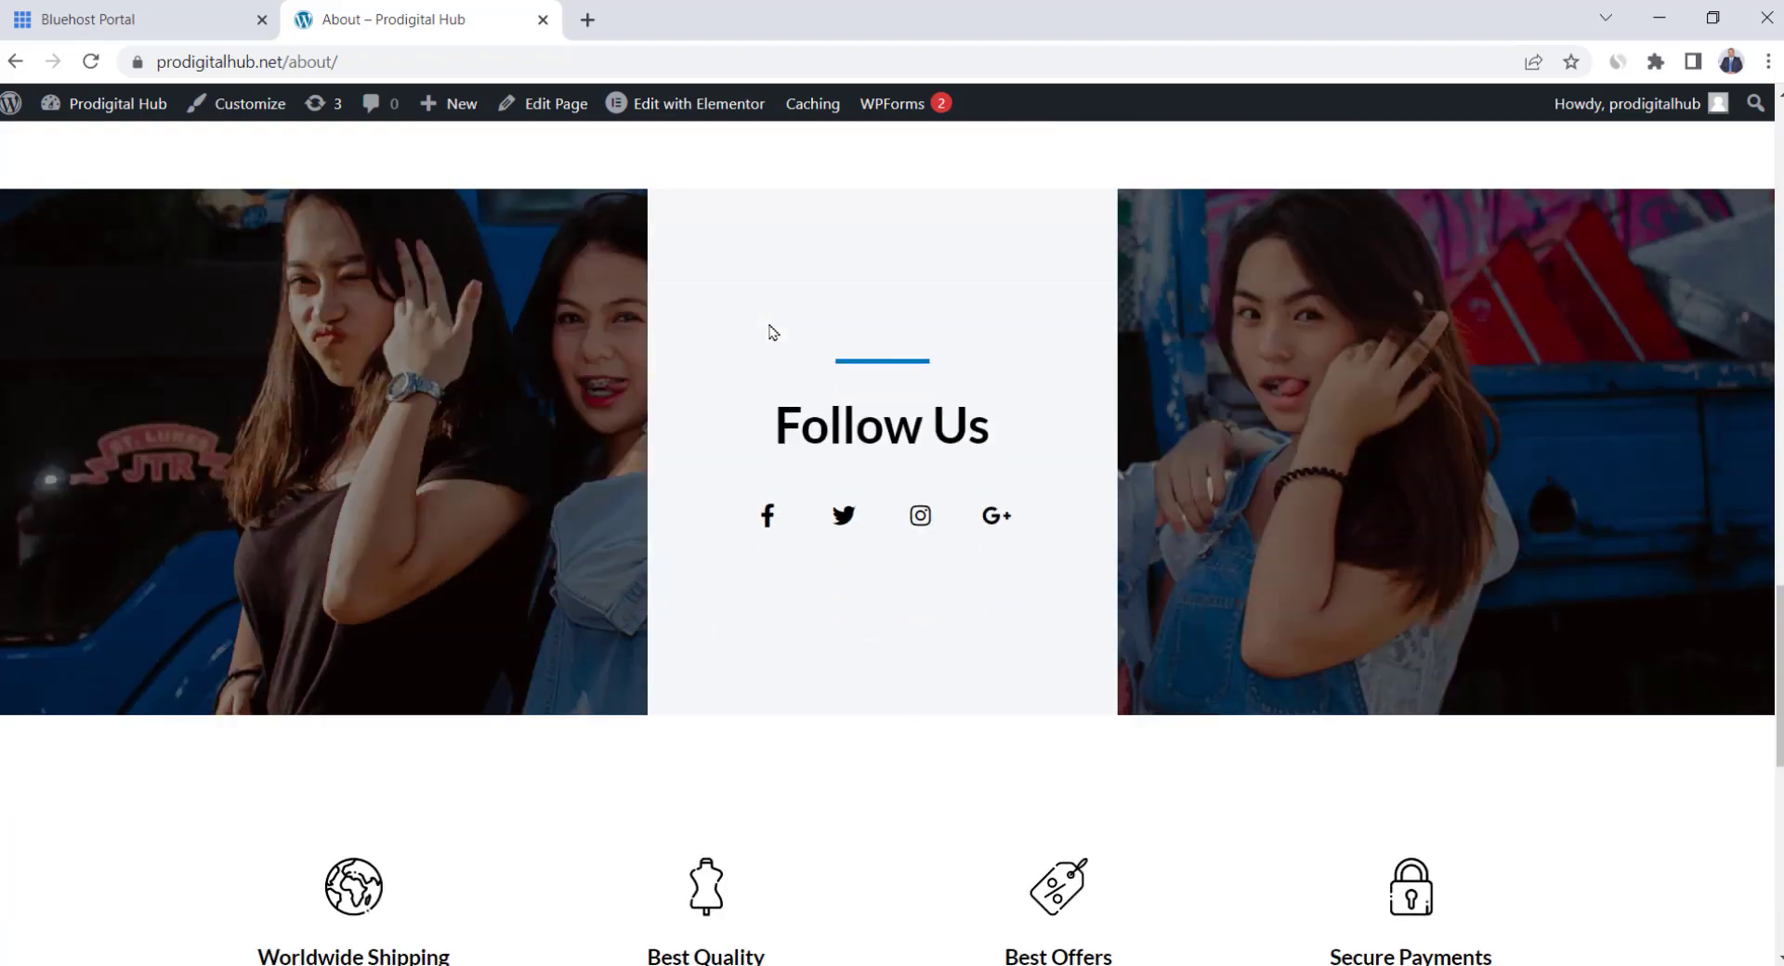
scroll(770, 331, up, 9)
scroll(770, 332, up, 15)
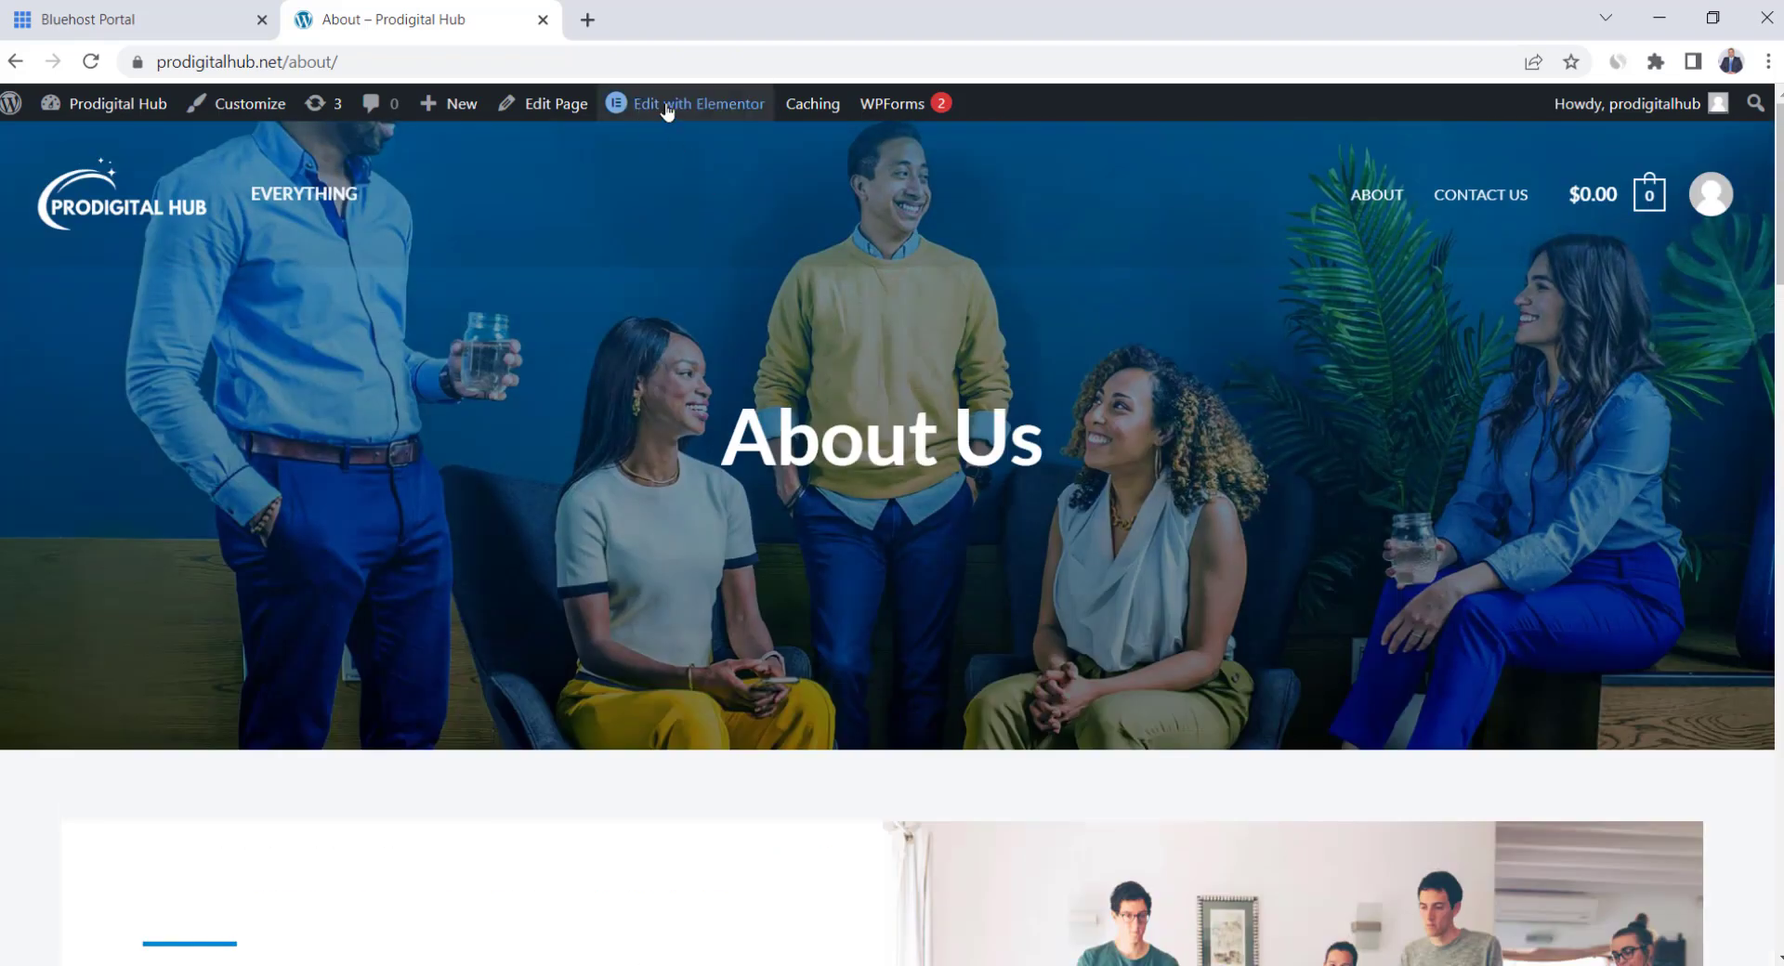
mouse_move(667, 109)
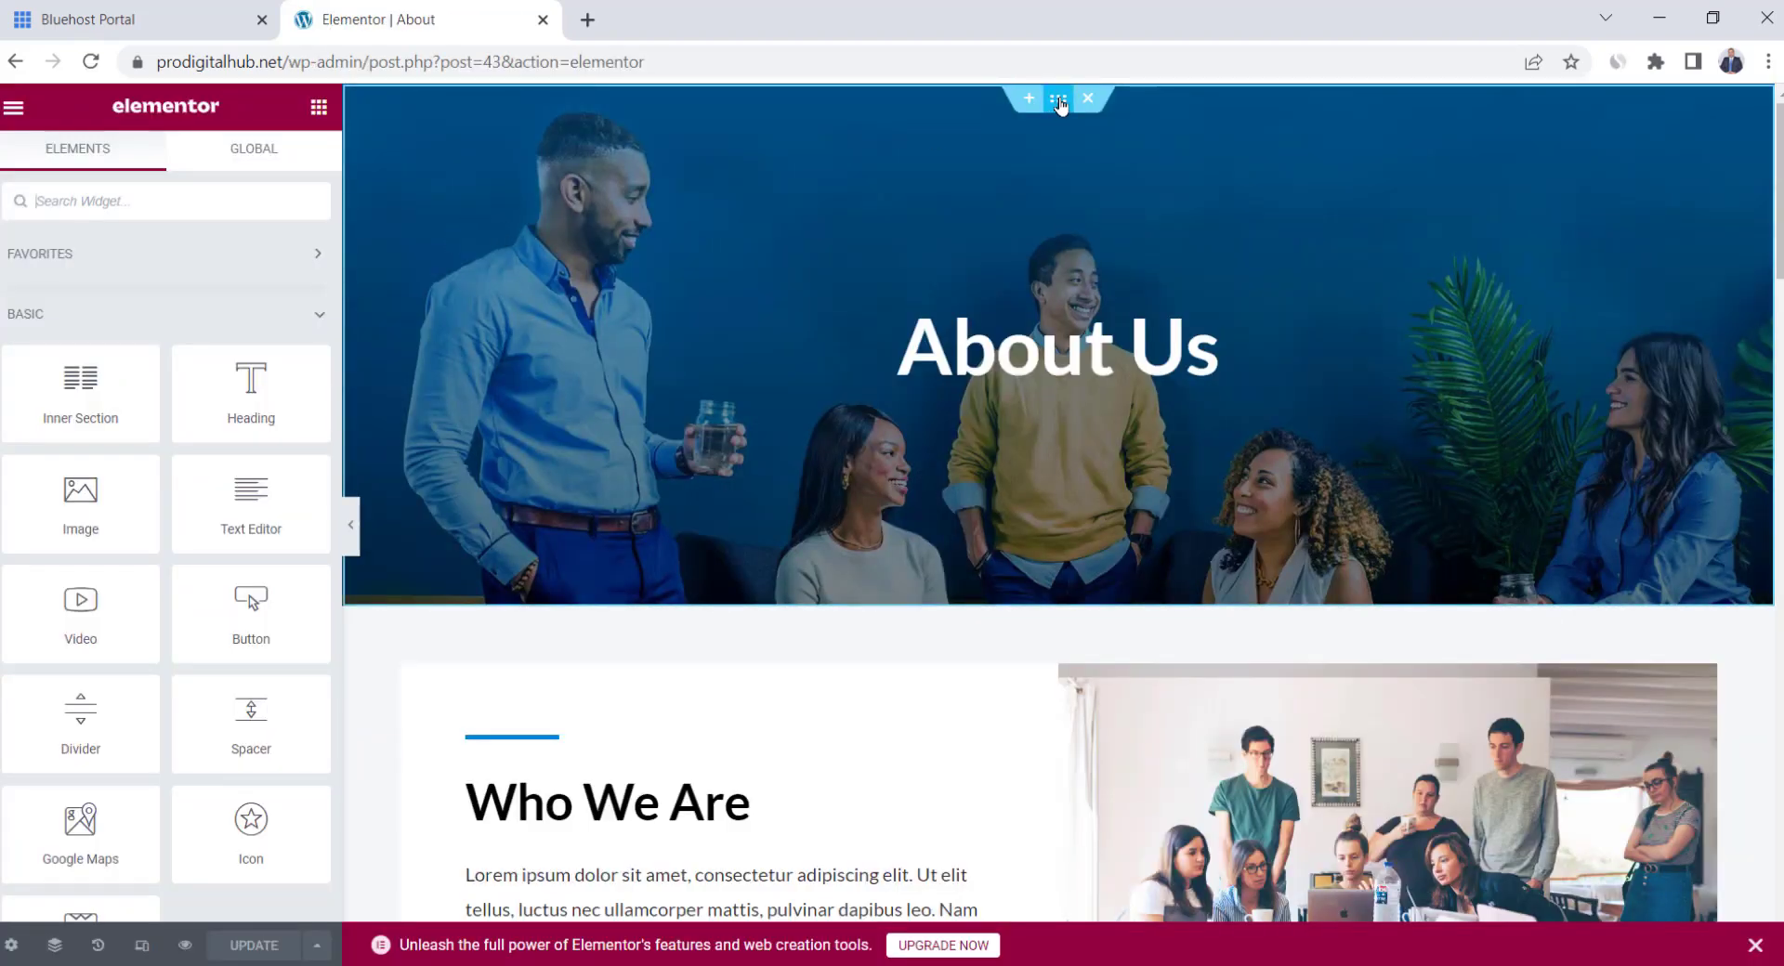
Inspect the About Us hero and Who We Are section, undoing an accidental section deletion
click(1059, 98)
click(164, 167)
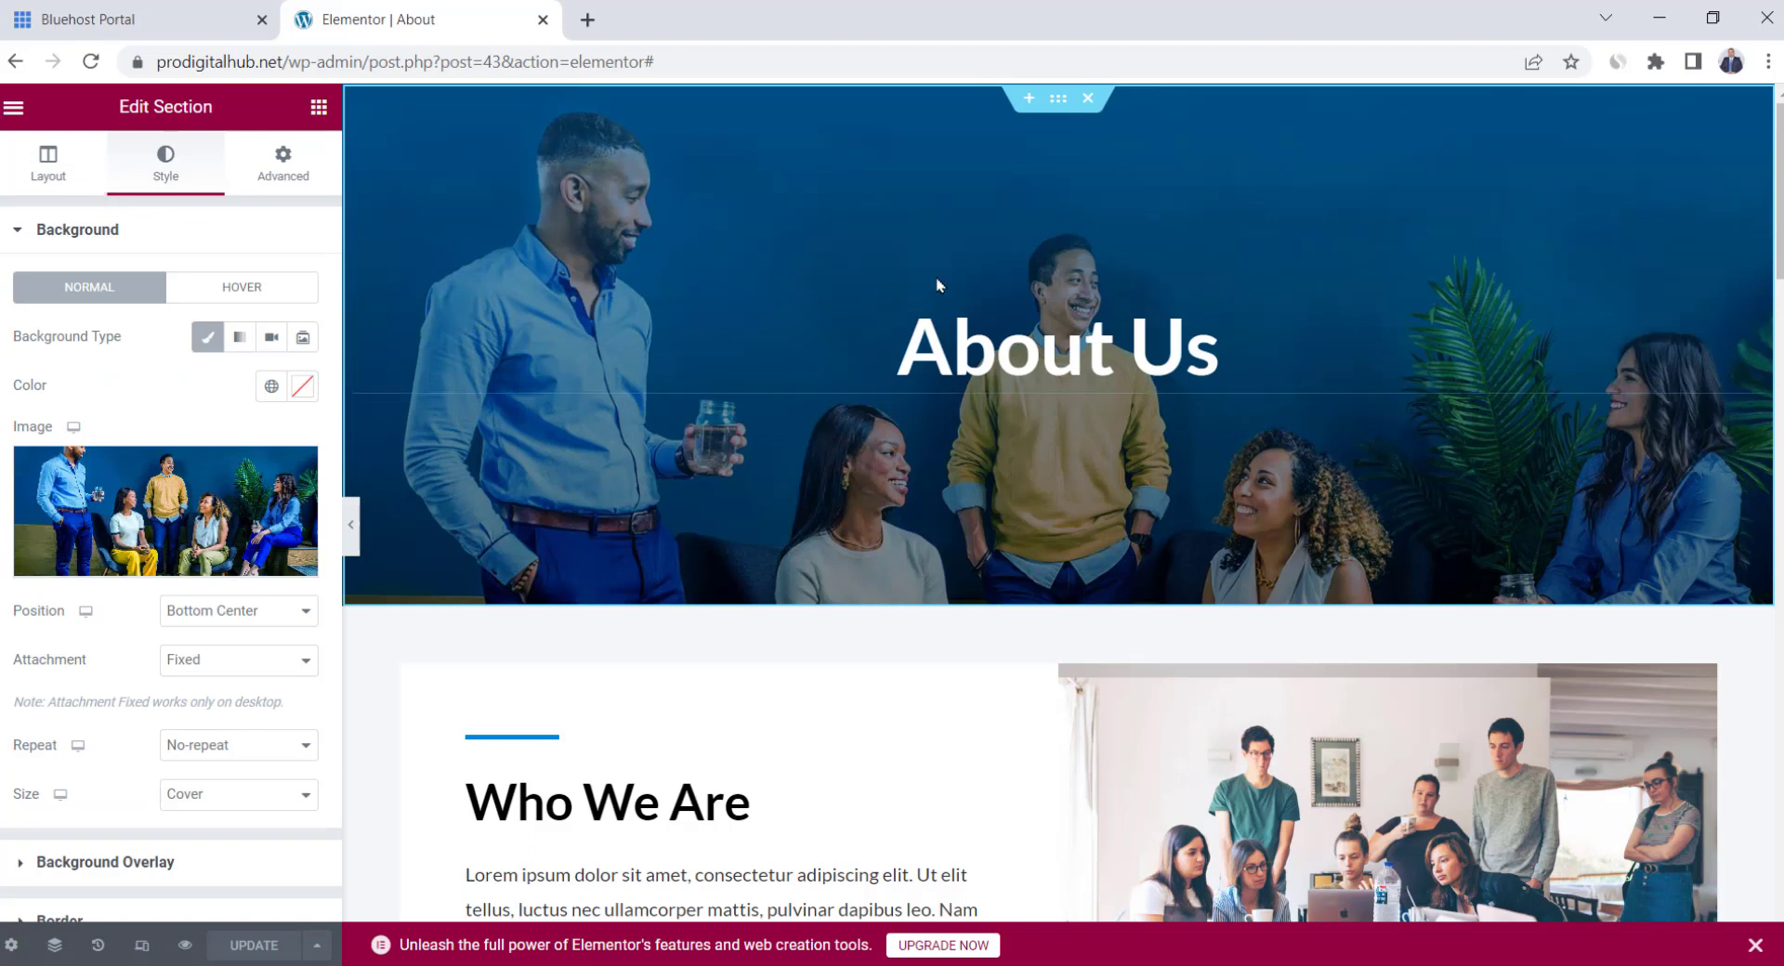
scroll(938, 285, down, 4)
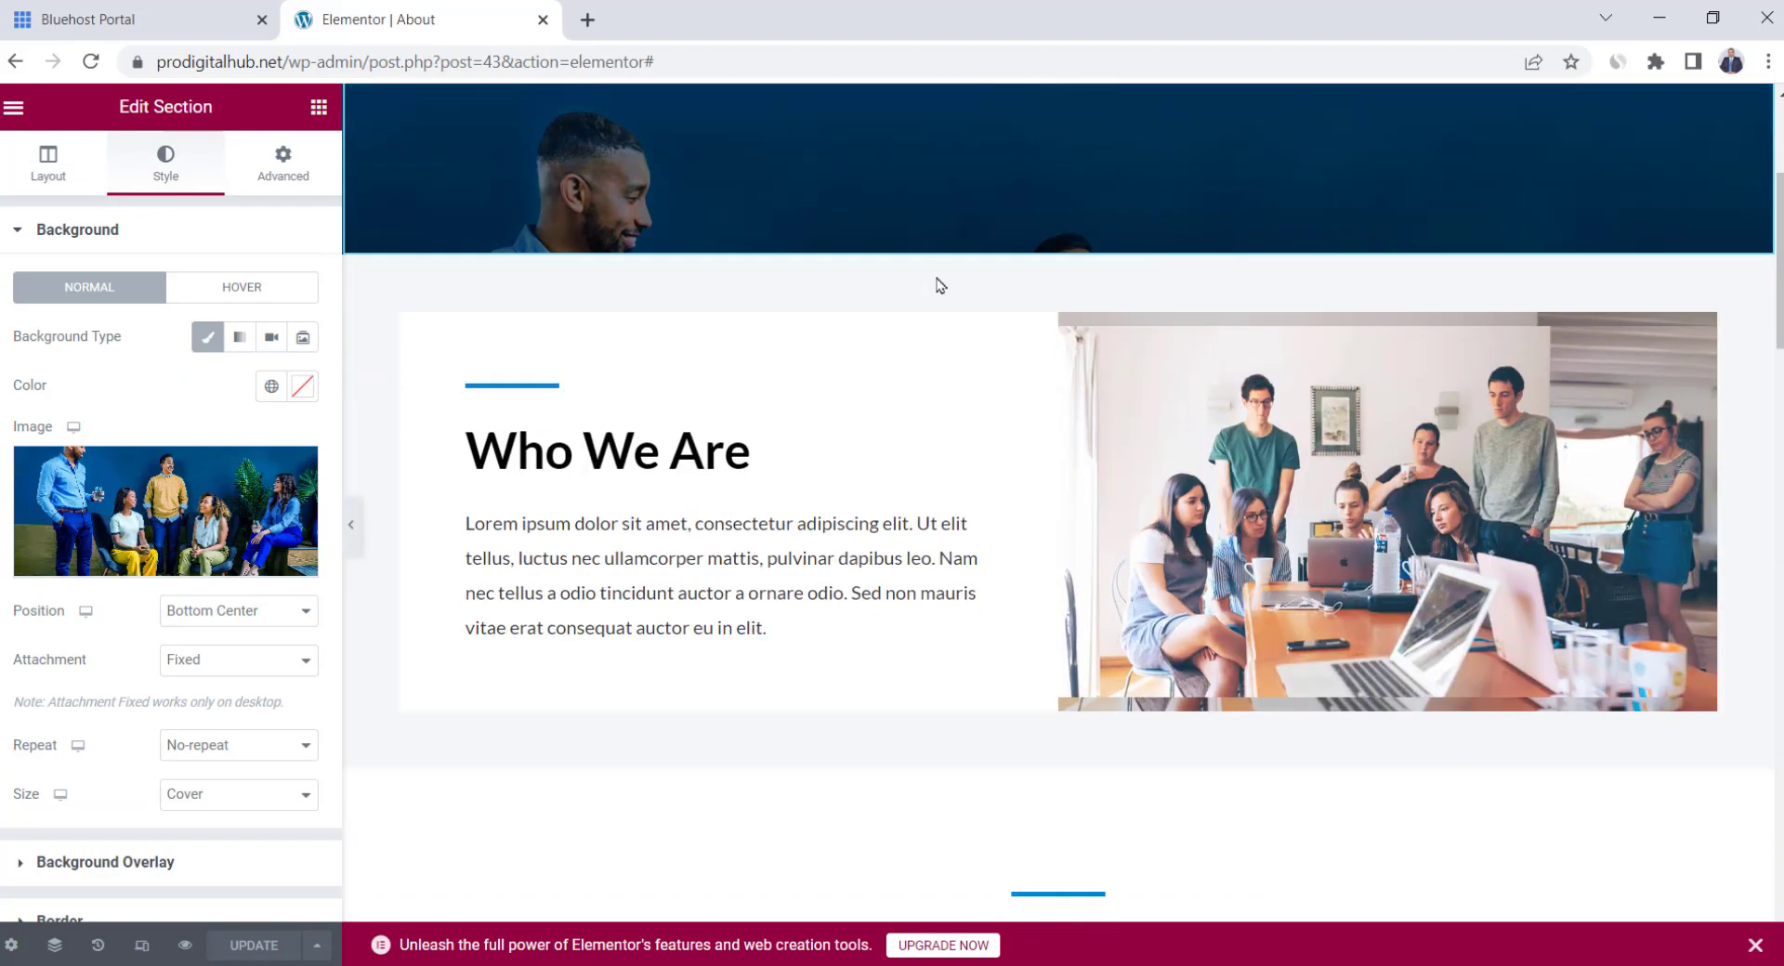
click(658, 487)
click(1138, 369)
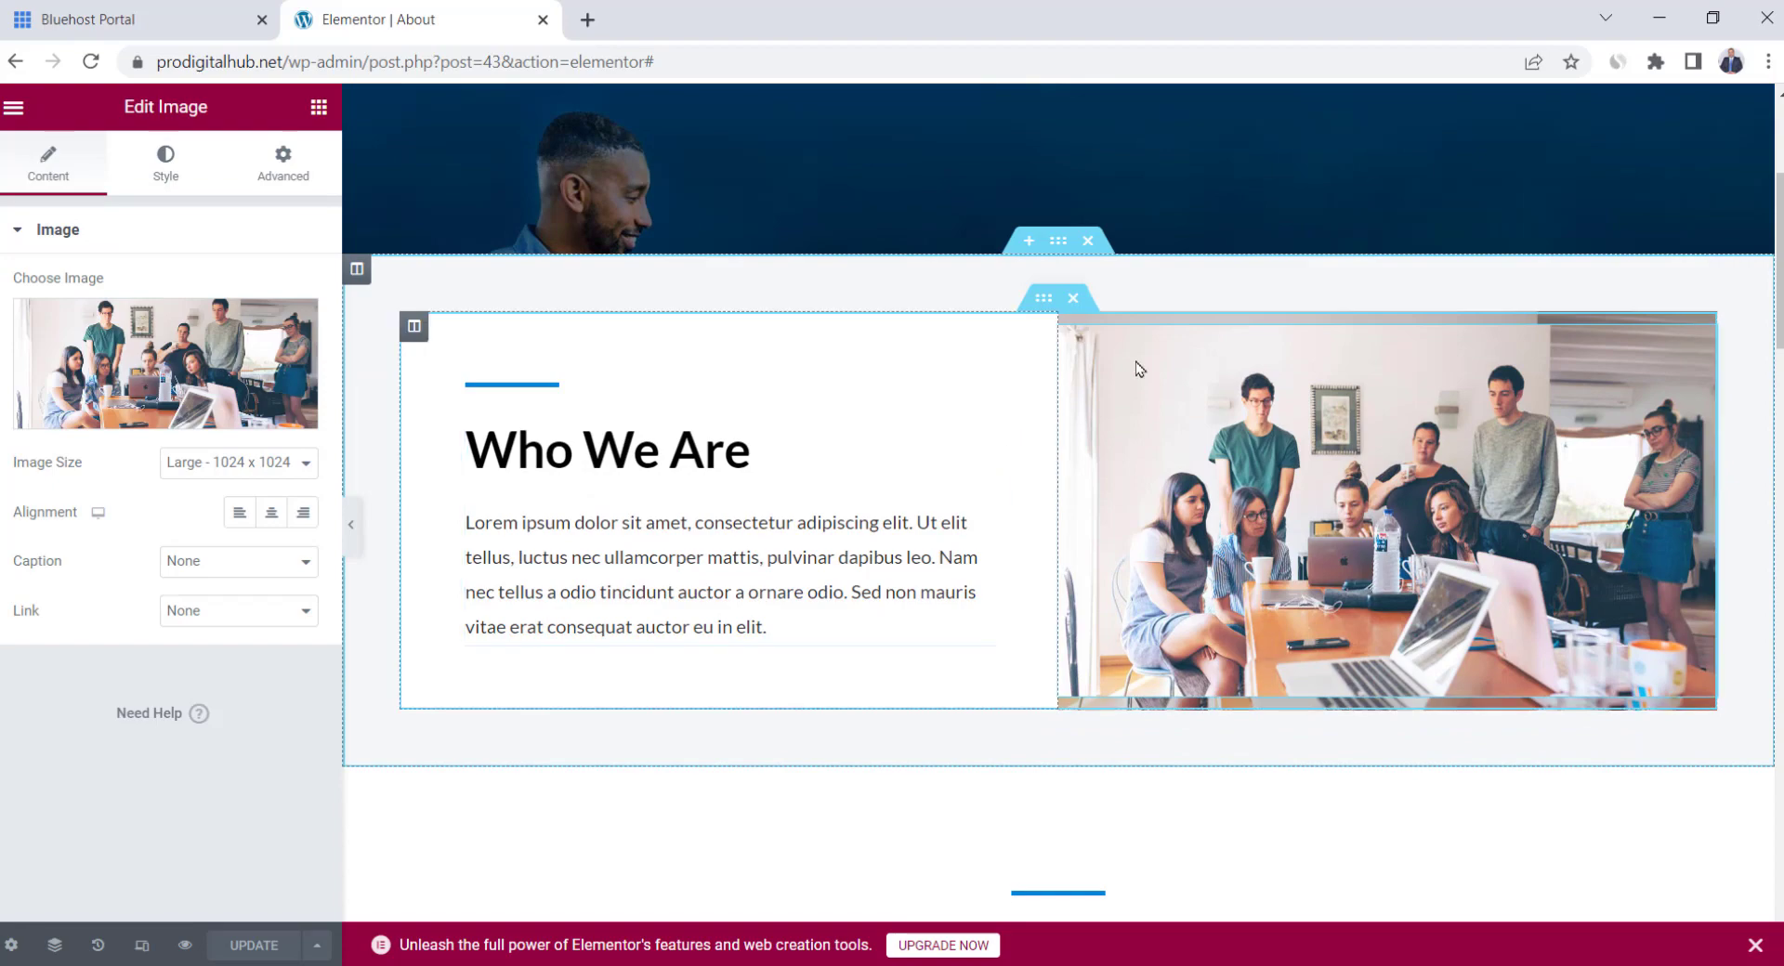
click(1073, 299)
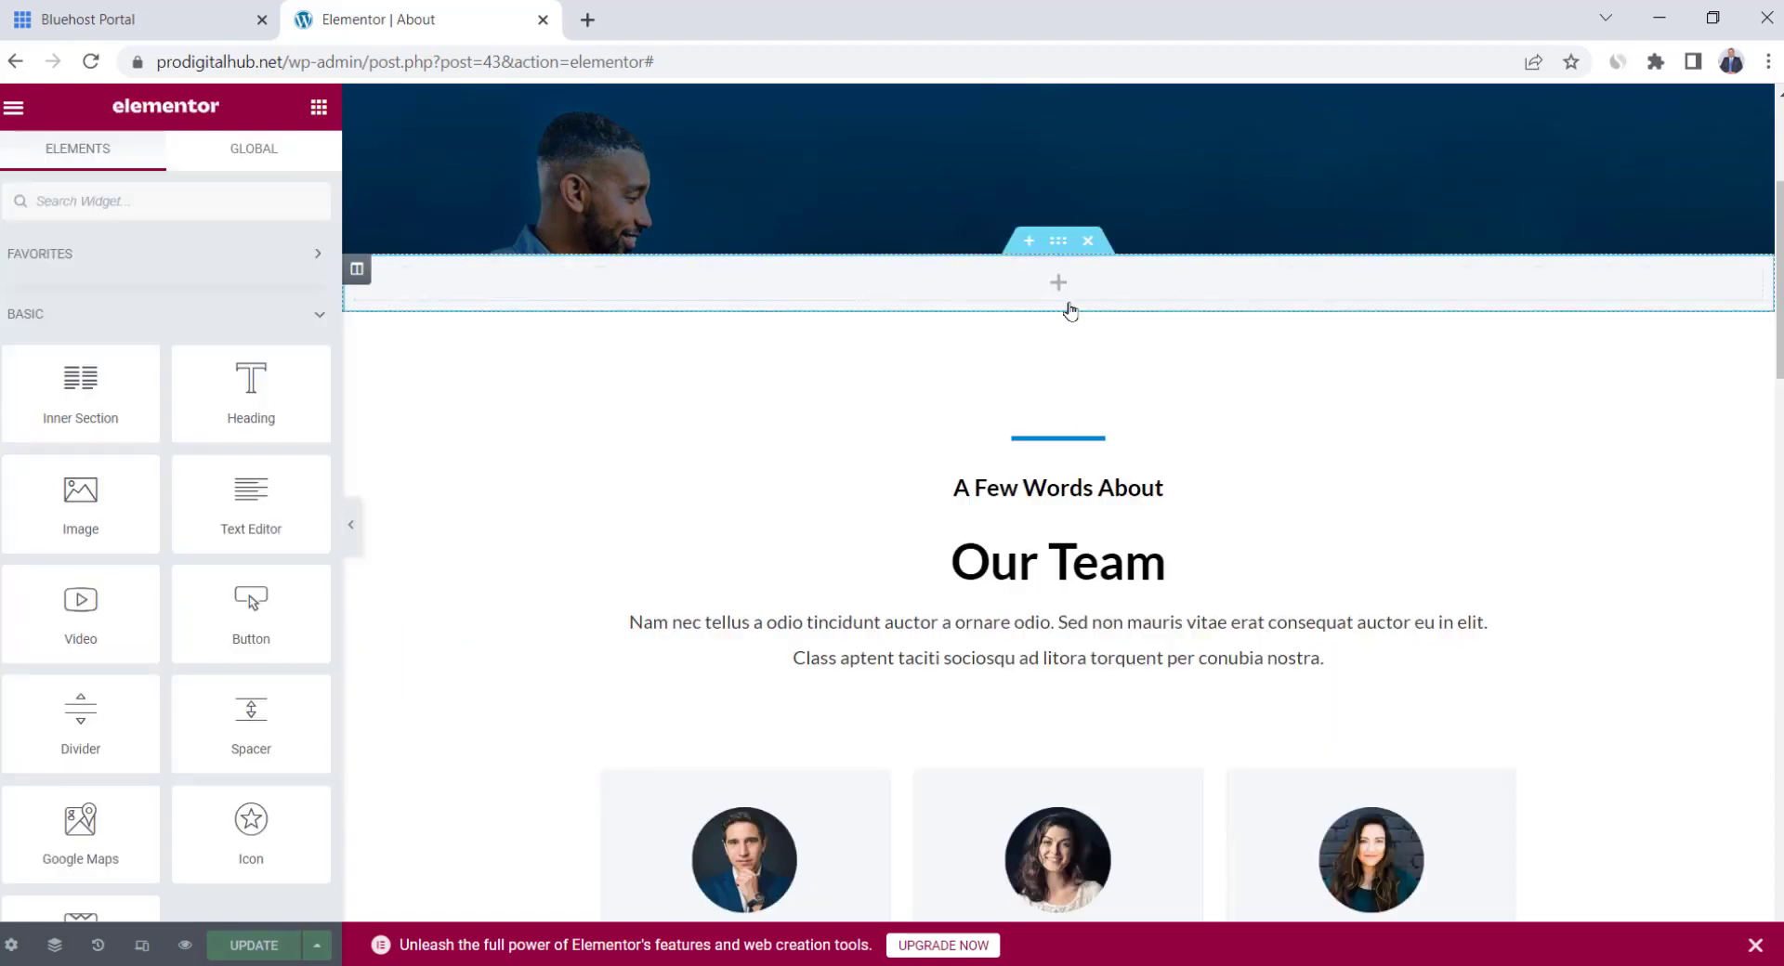
key(ctrl+z)
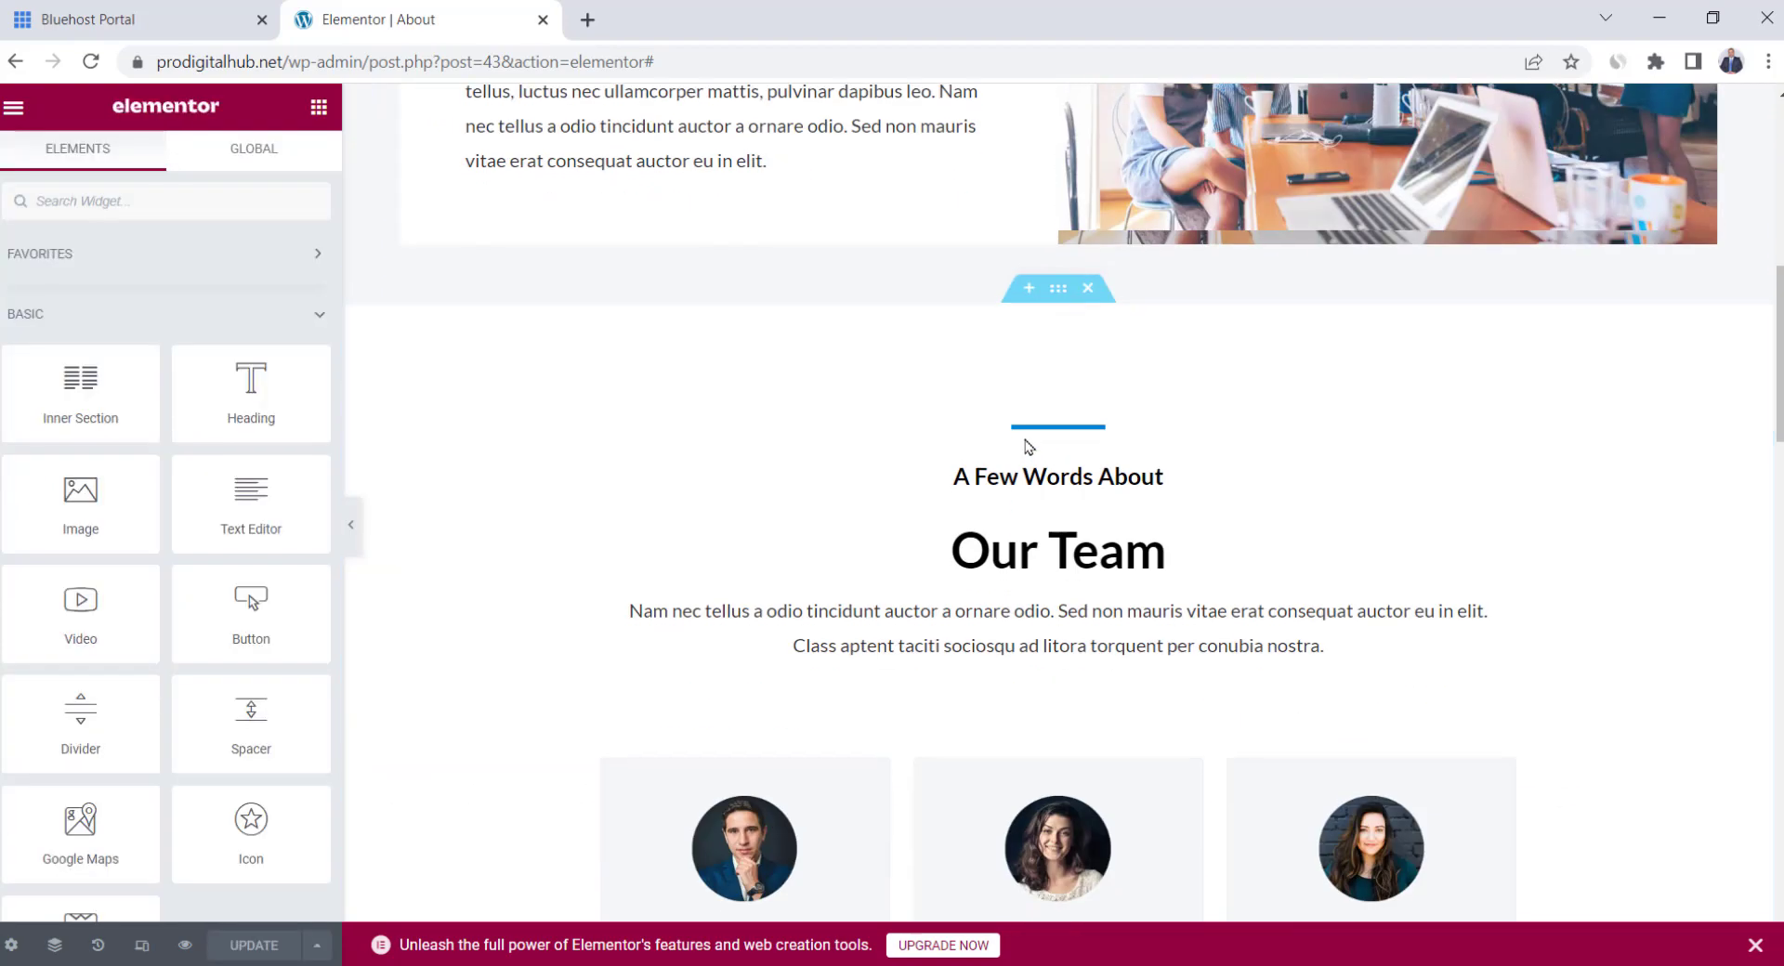
Delete the Our Team section's second card row and its third member column
click(1023, 482)
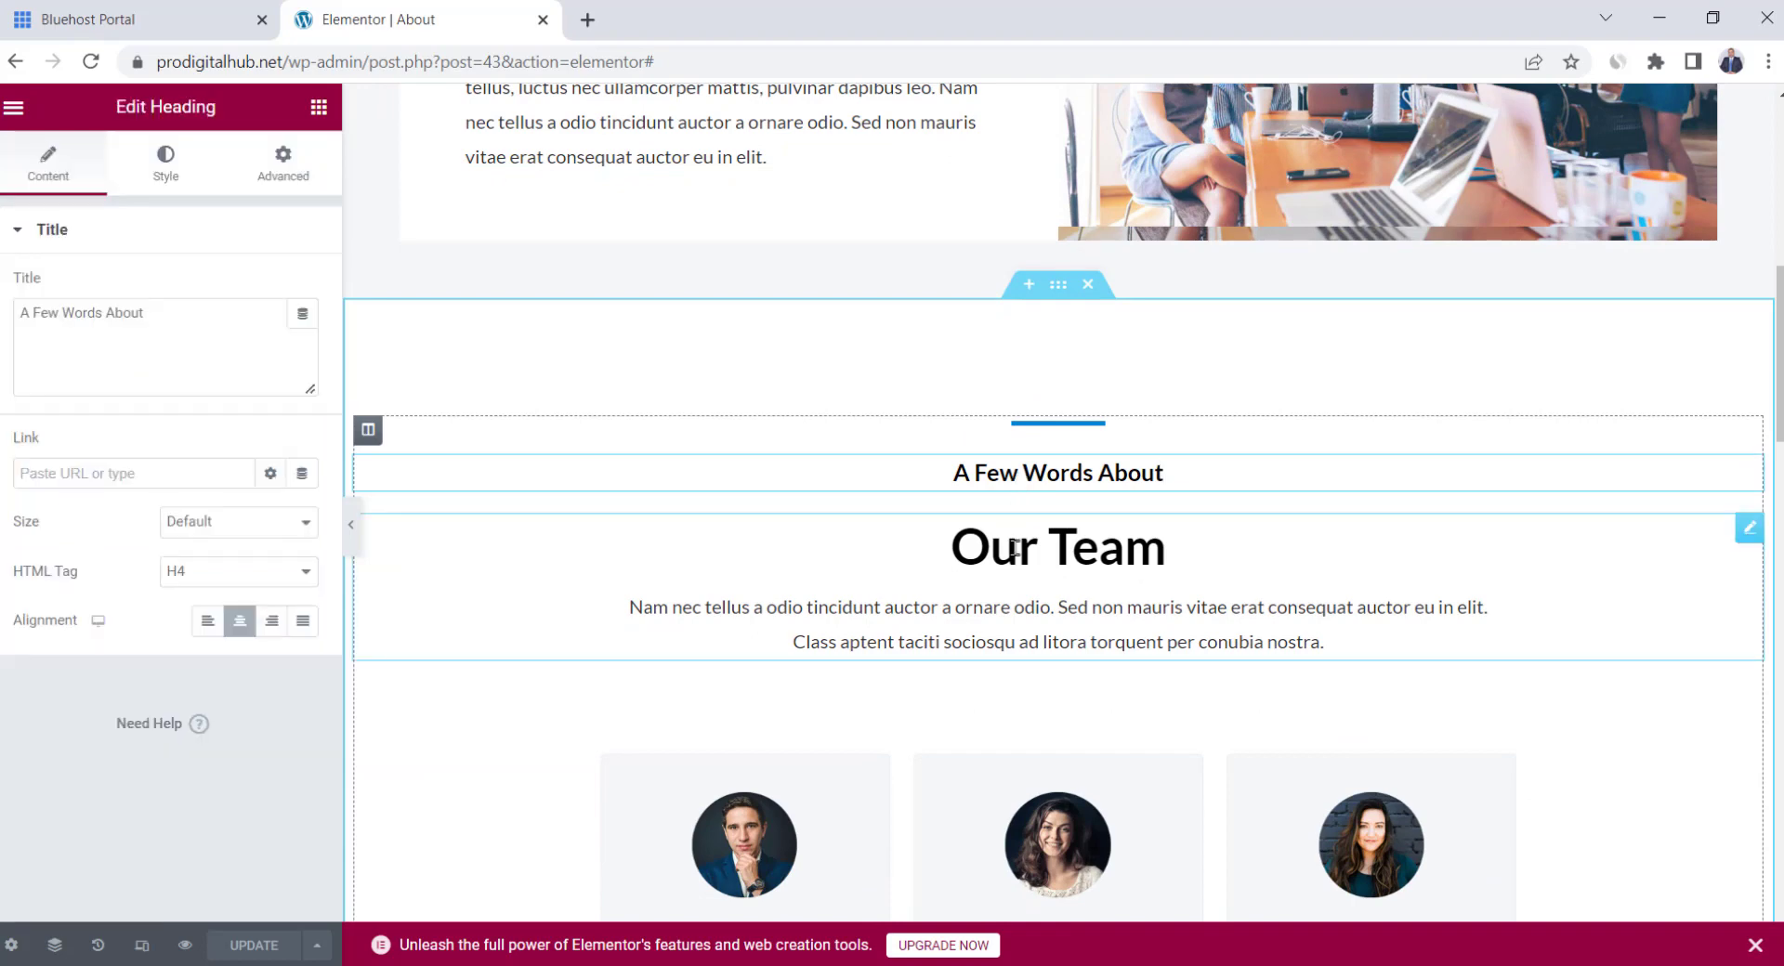
click(1166, 548)
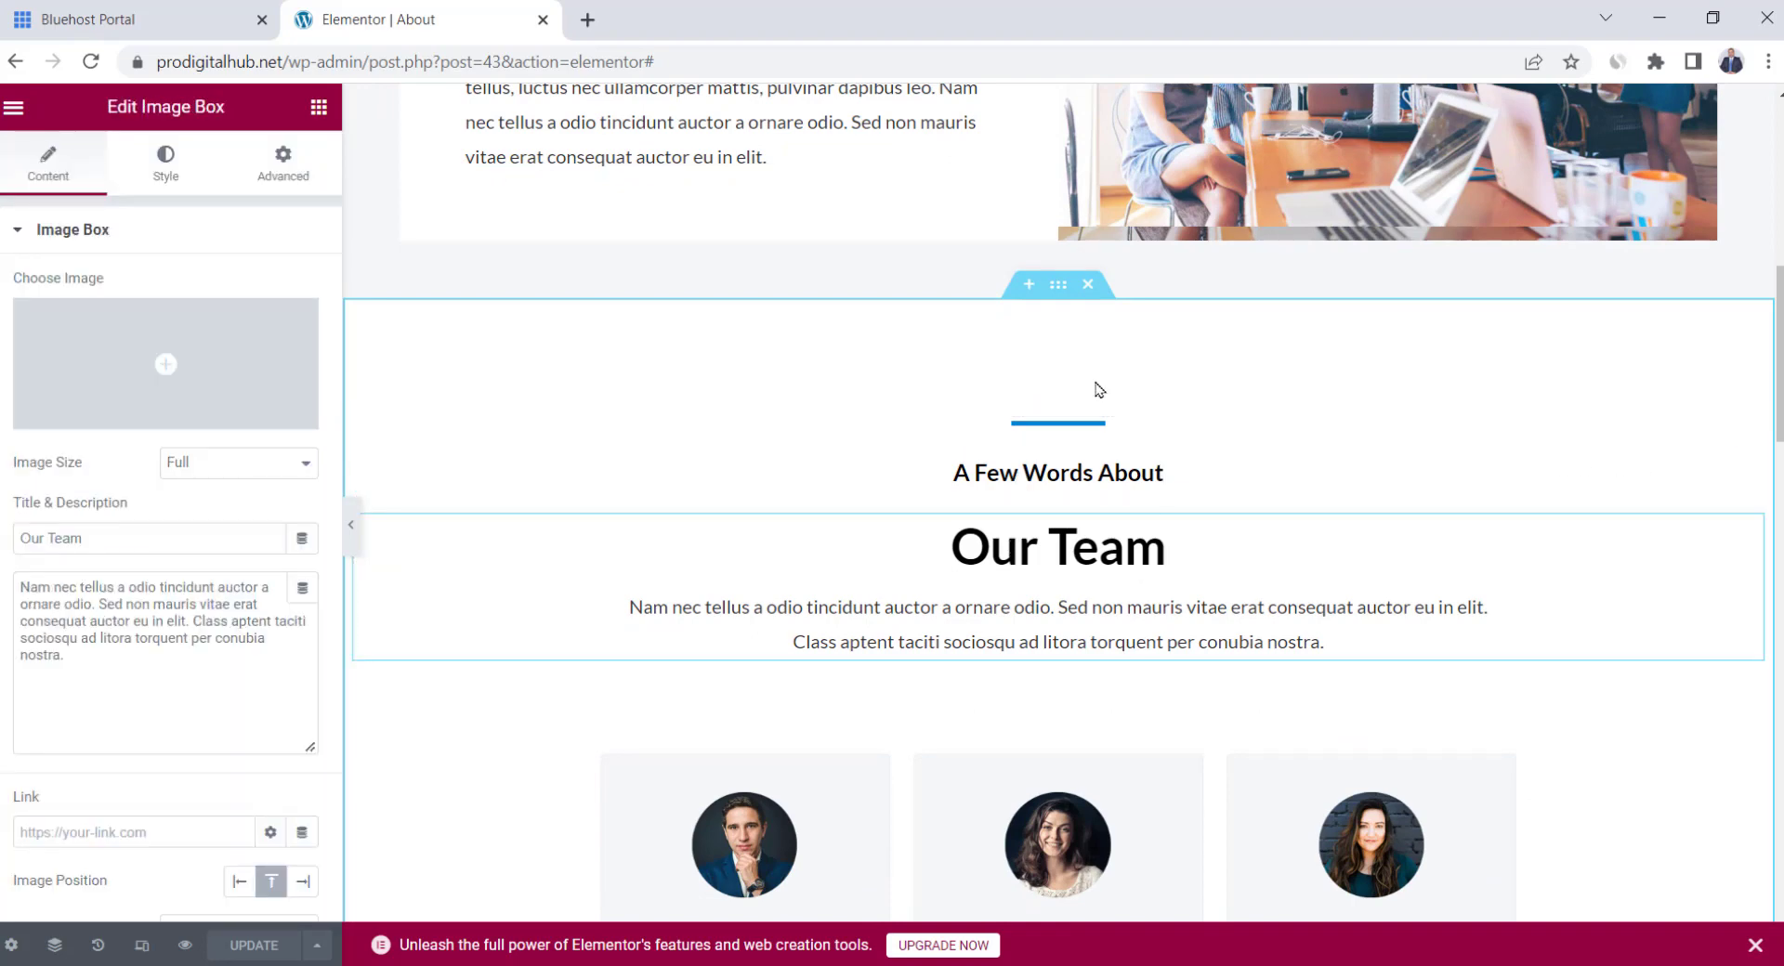
scroll(1120, 406, down, 4)
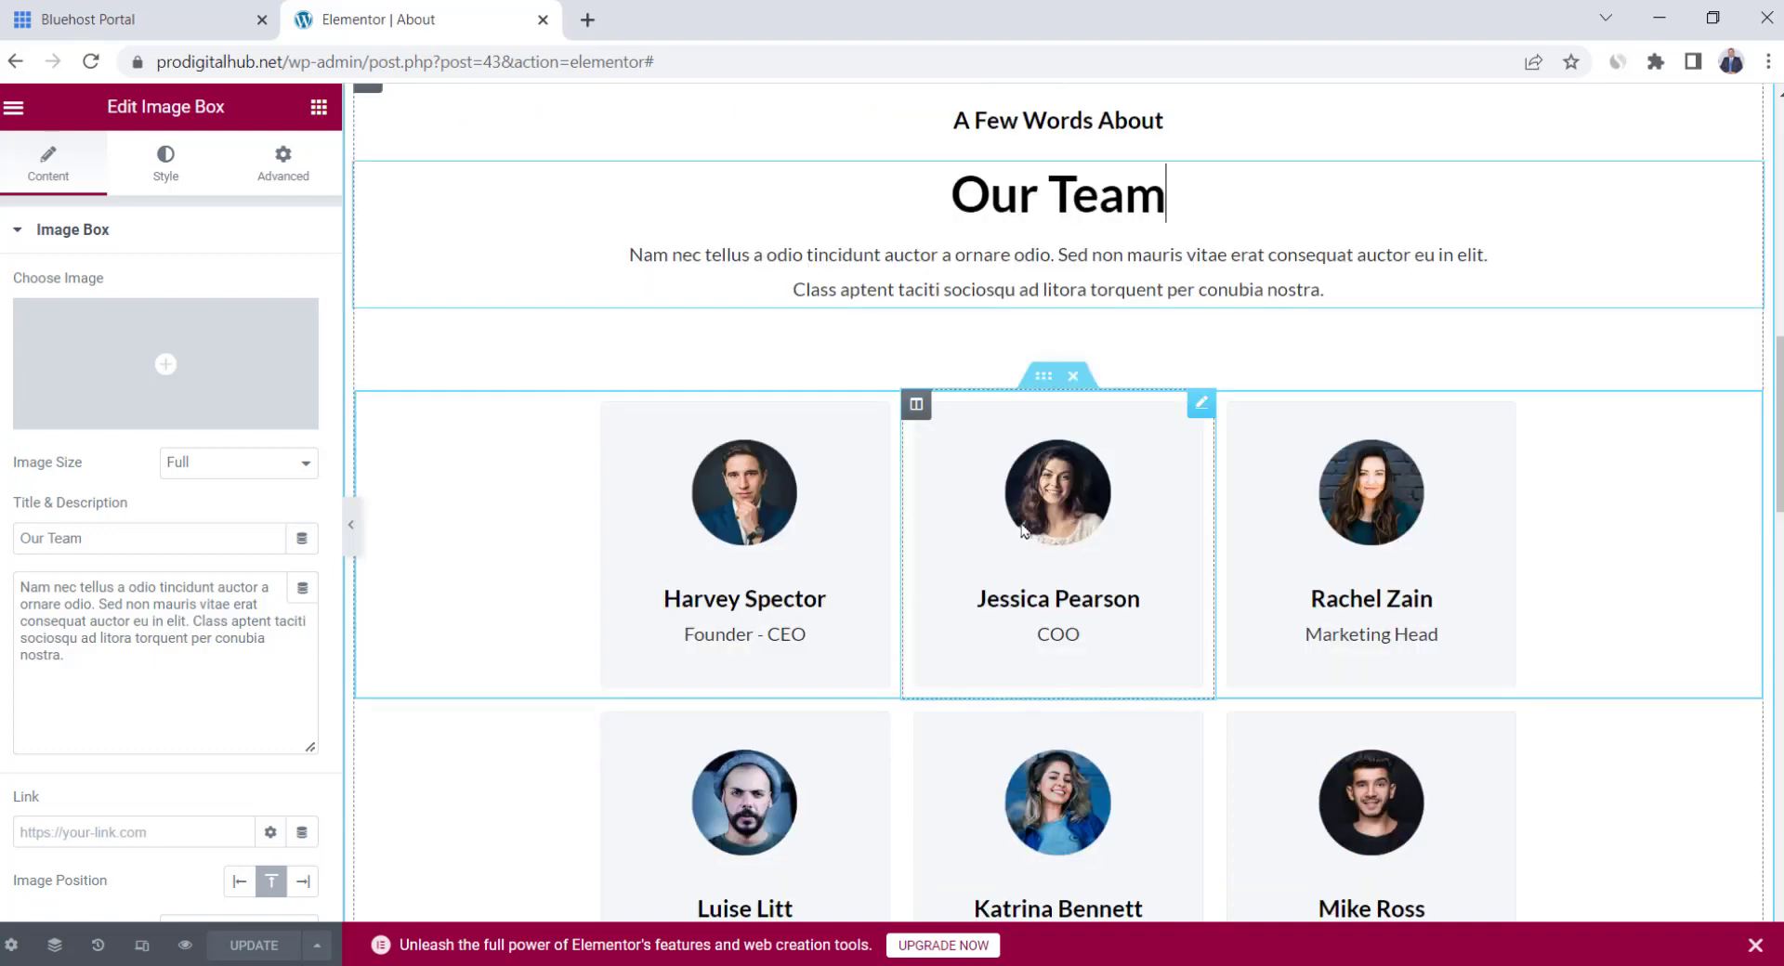
scroll(1022, 529, down, 1)
click(1072, 259)
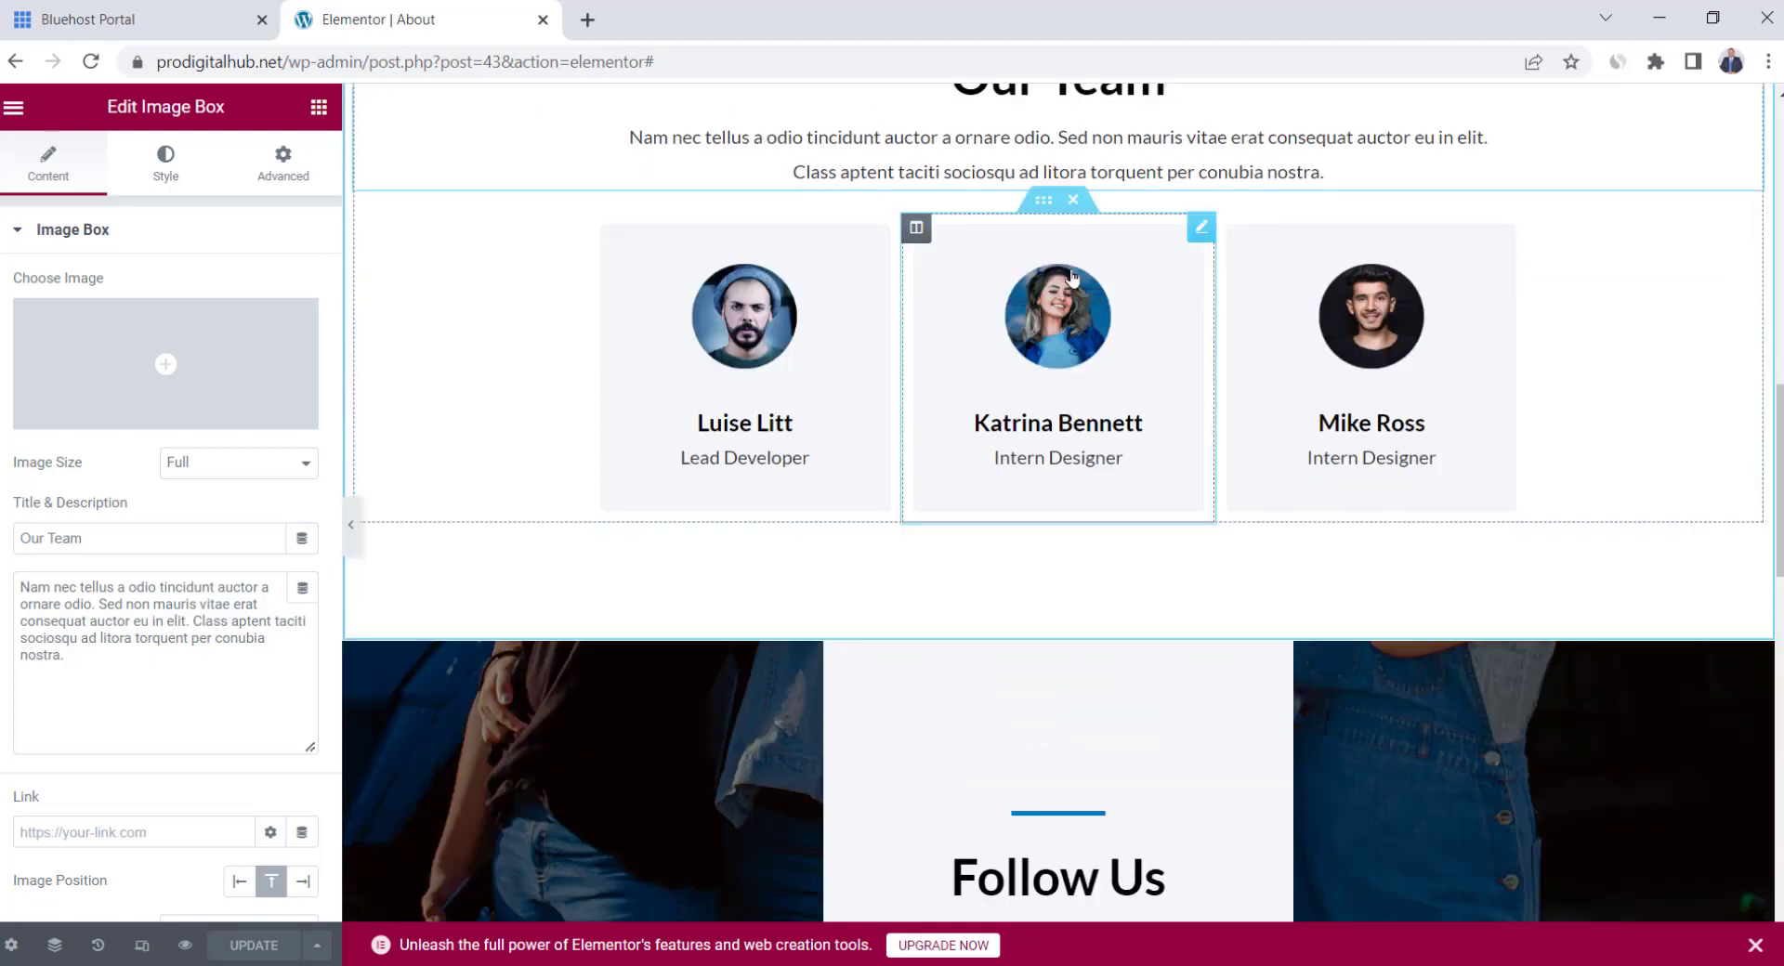
click(1064, 206)
key(ctrl+z)
key(ctrl+z)
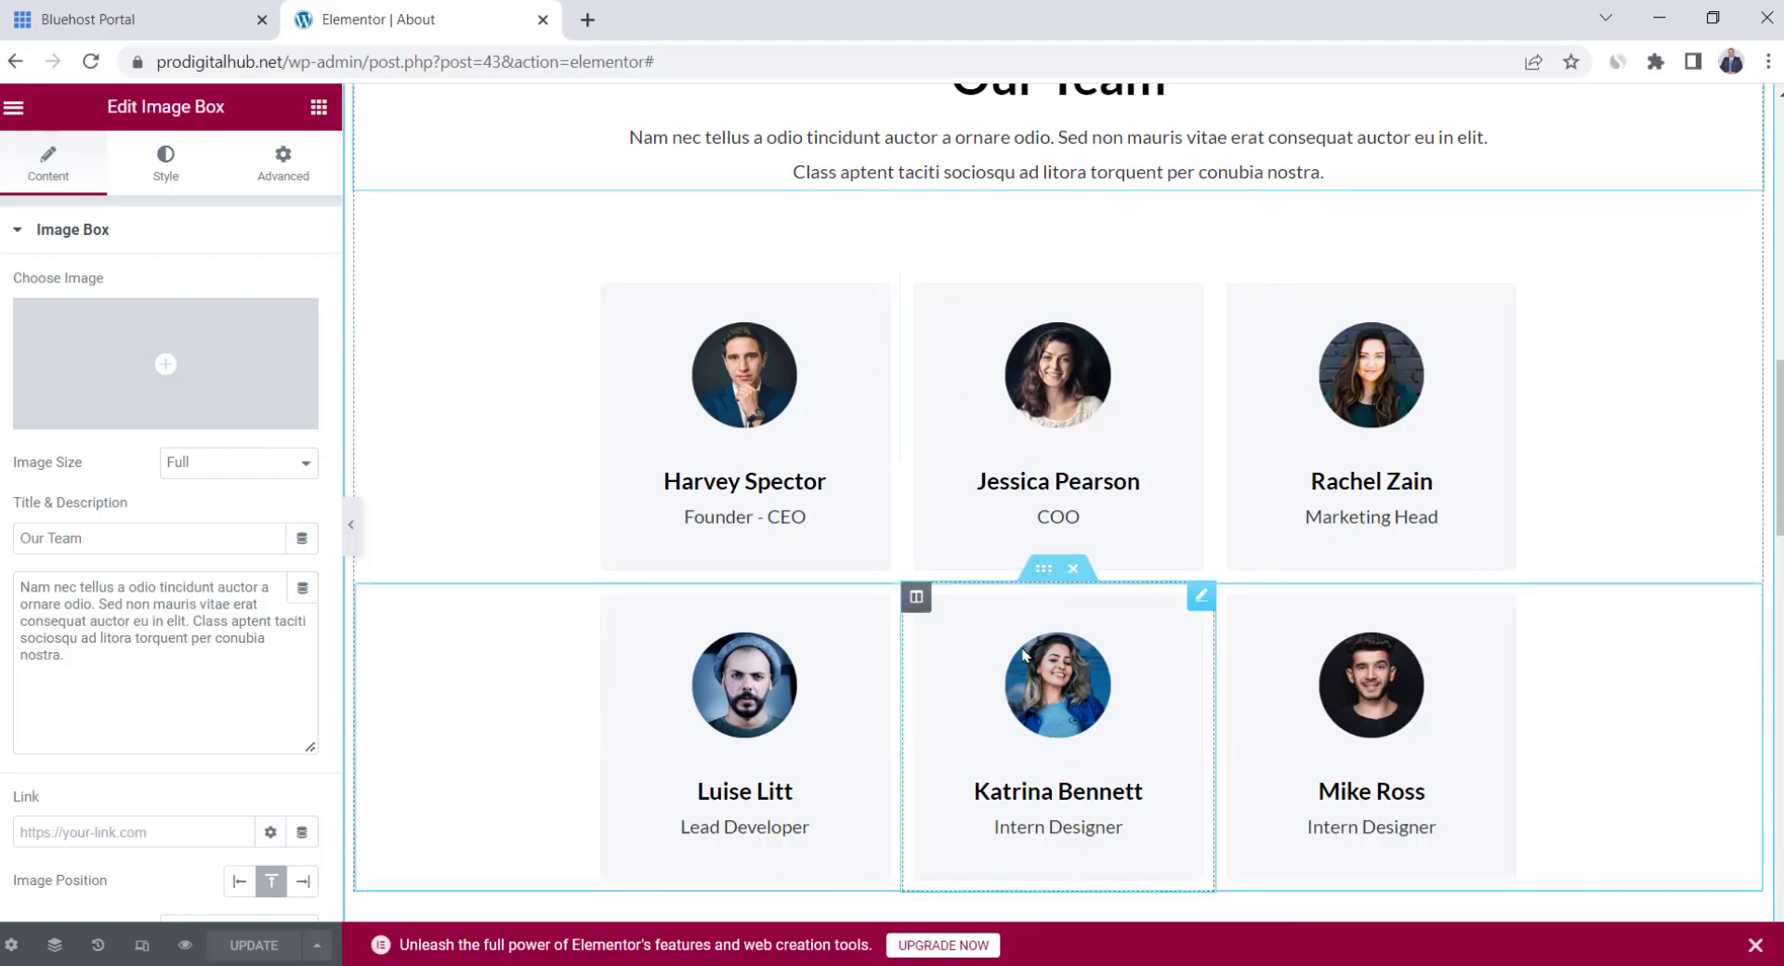
click(1072, 569)
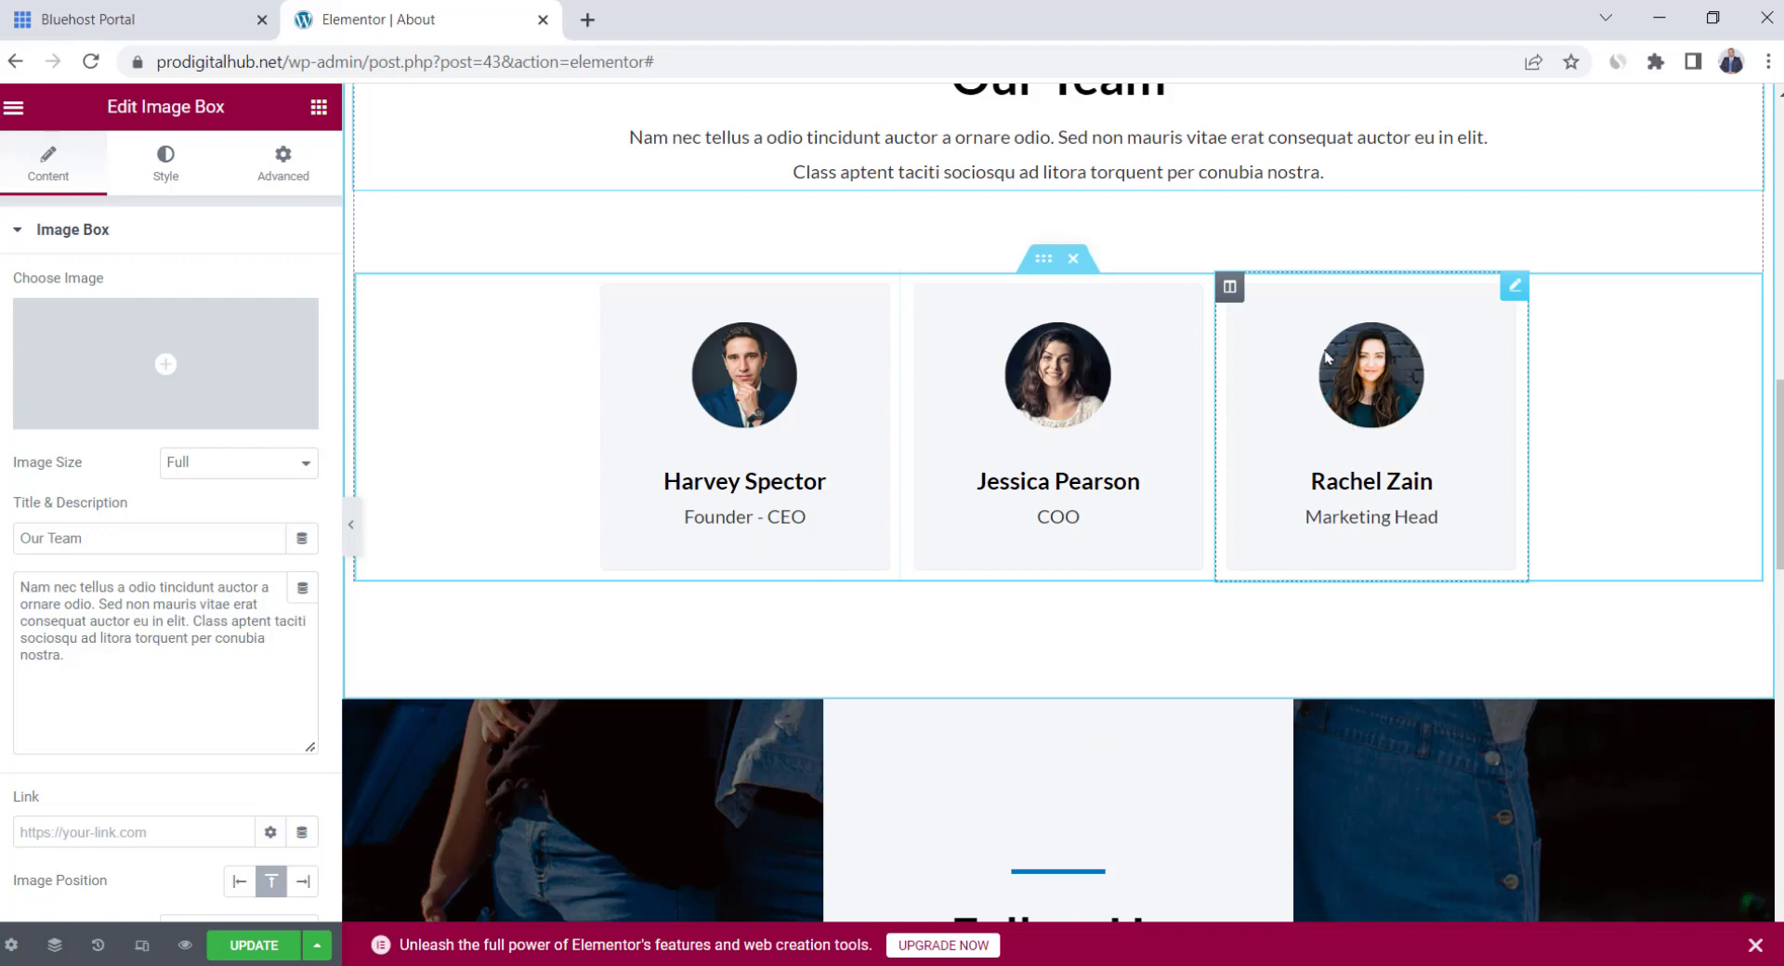
right_click(1229, 287)
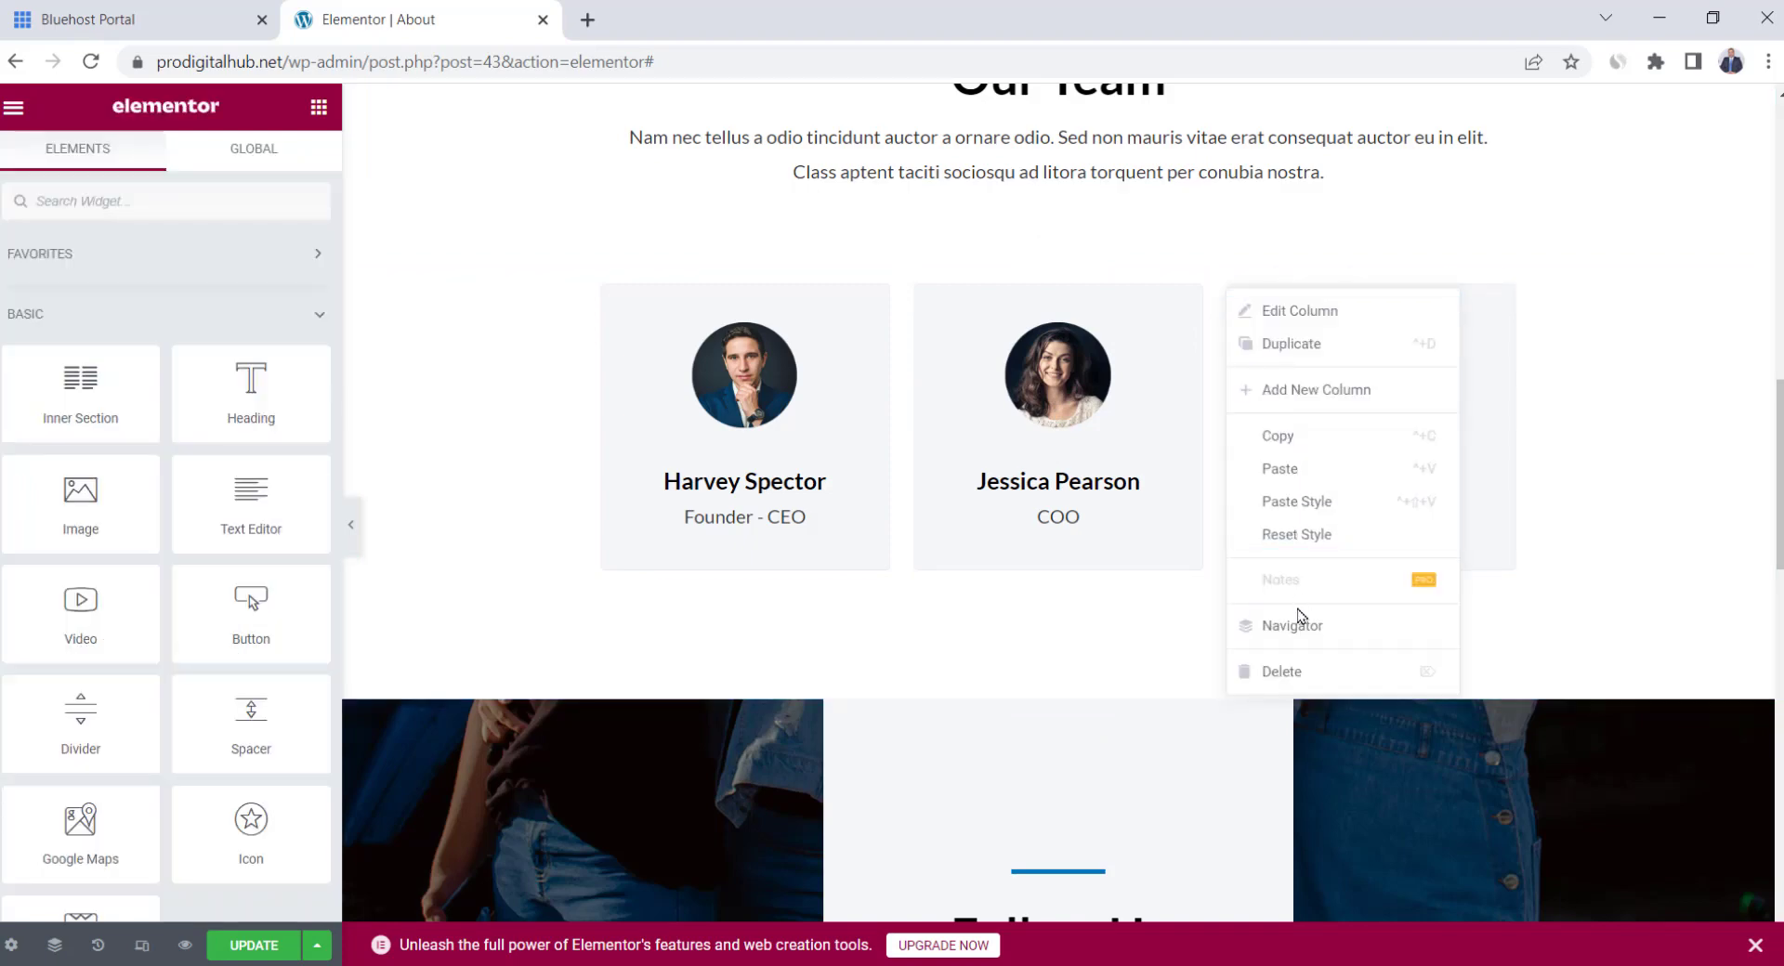
click(1282, 672)
Paste the Facebook page address into the Follow Us Facebook icon's link
scroll(1045, 311, down, 5)
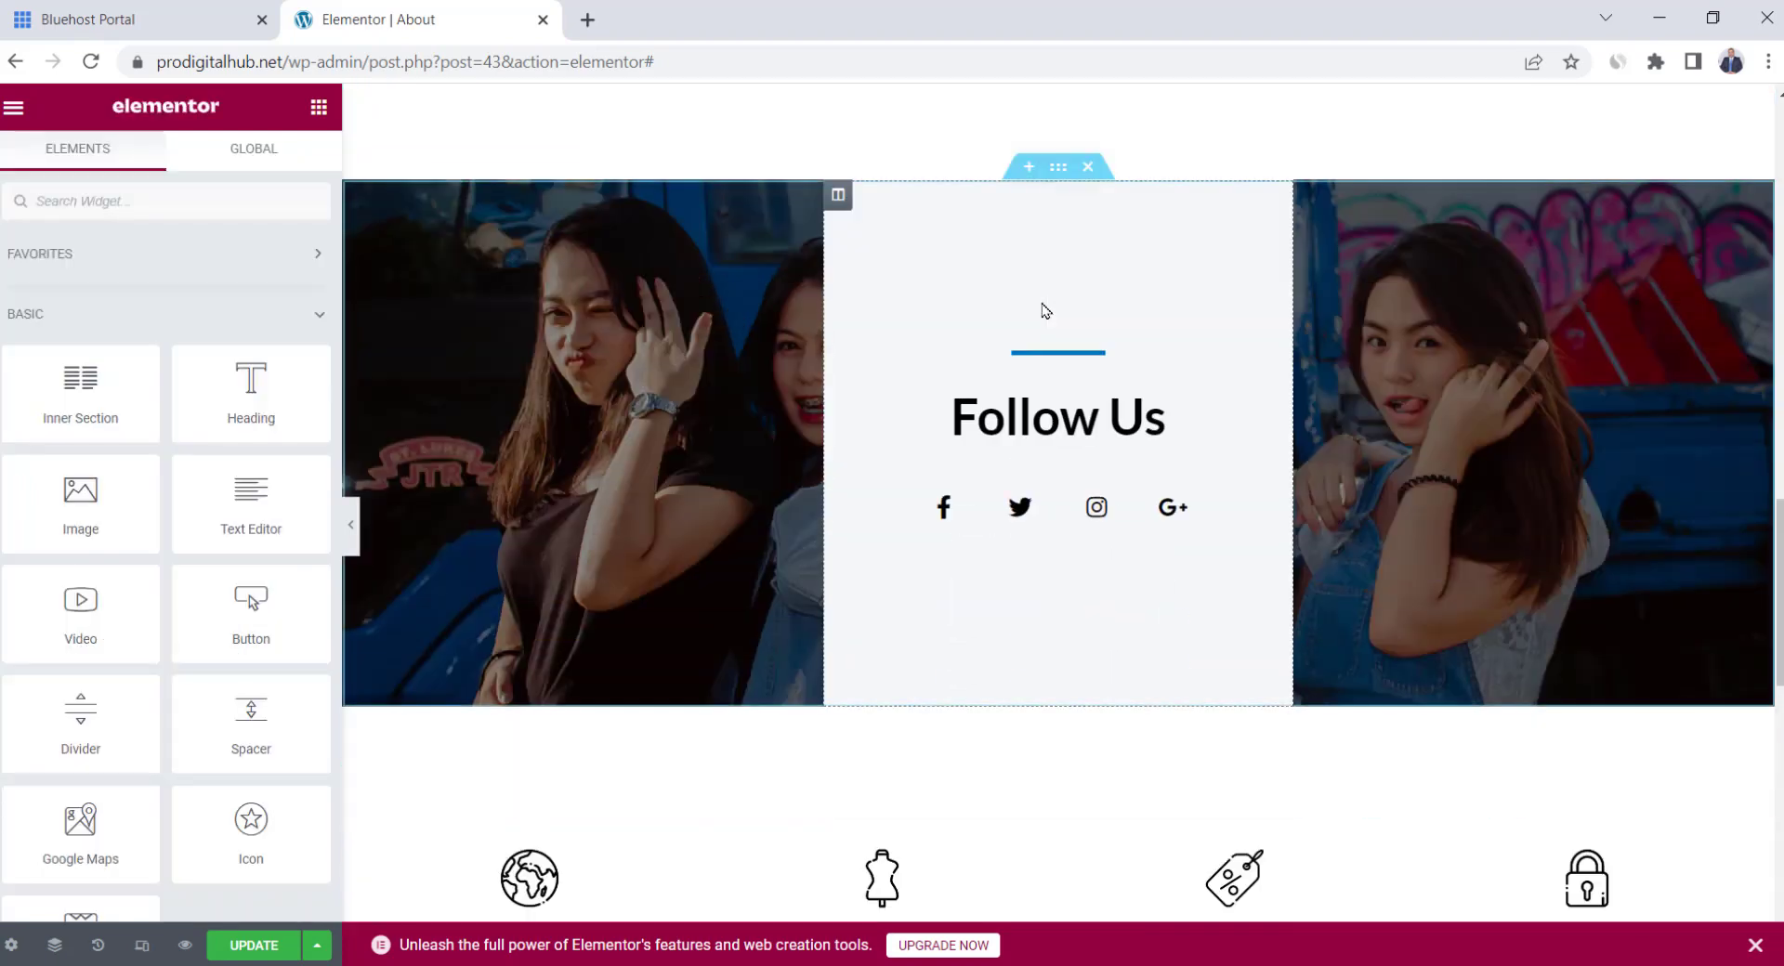
click(1059, 166)
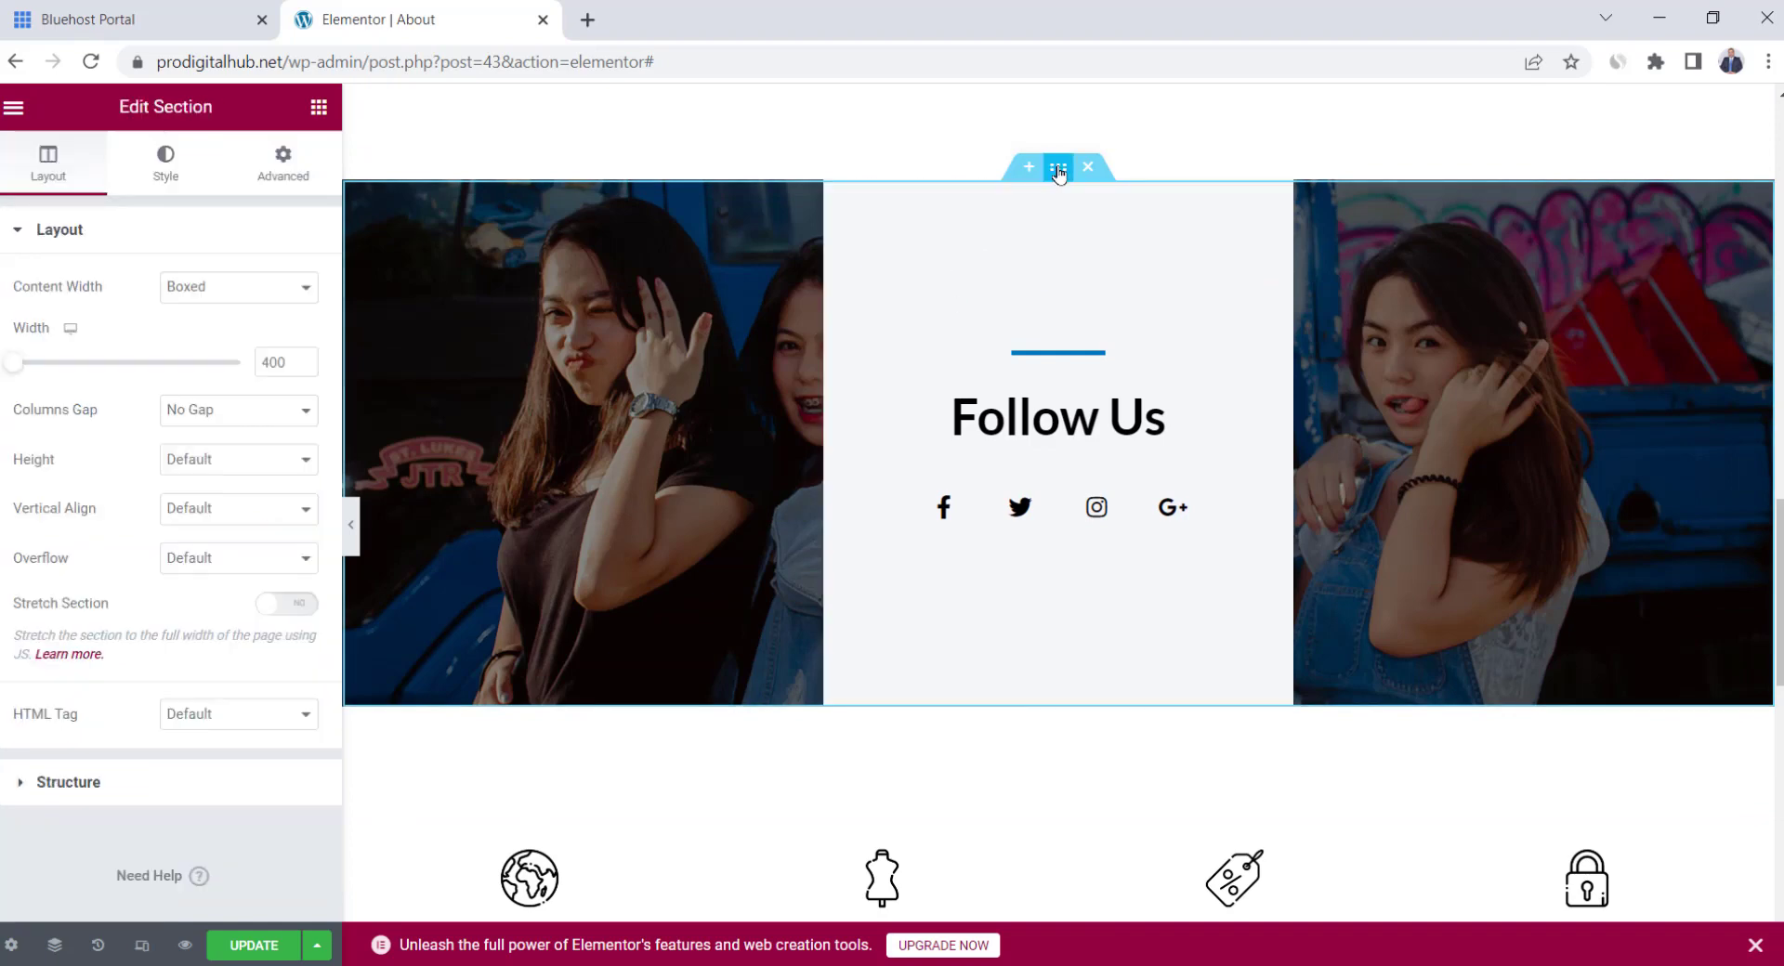
click(165, 163)
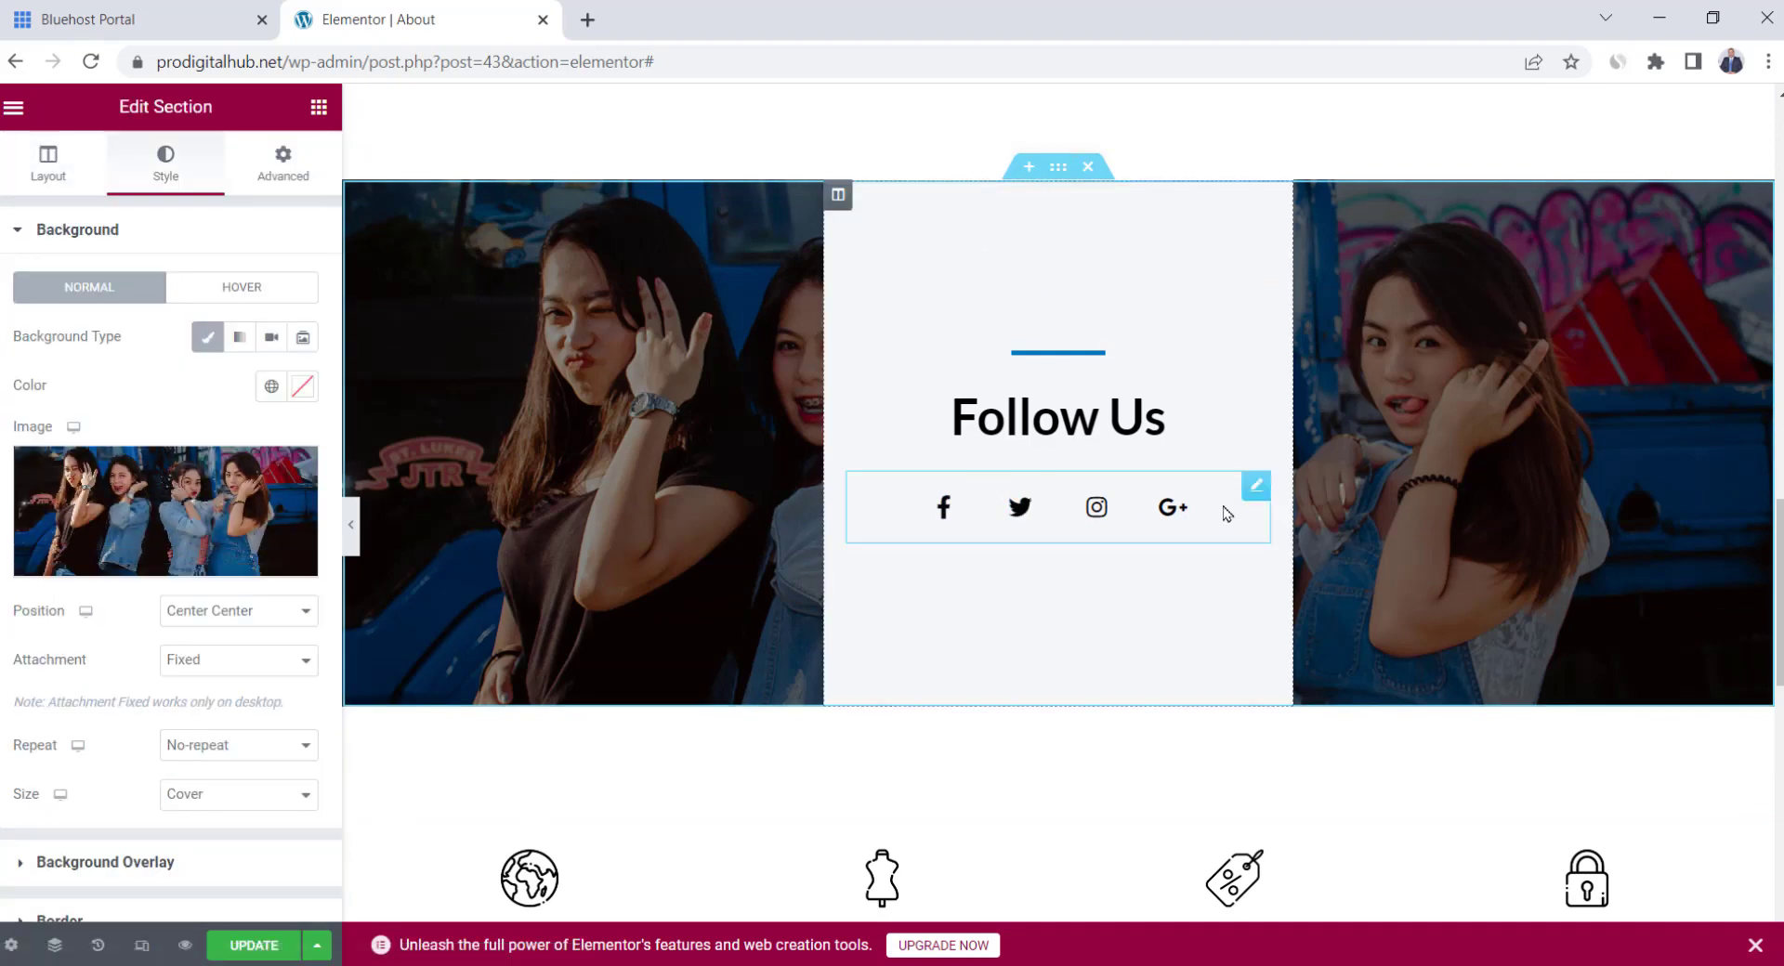
click(1255, 485)
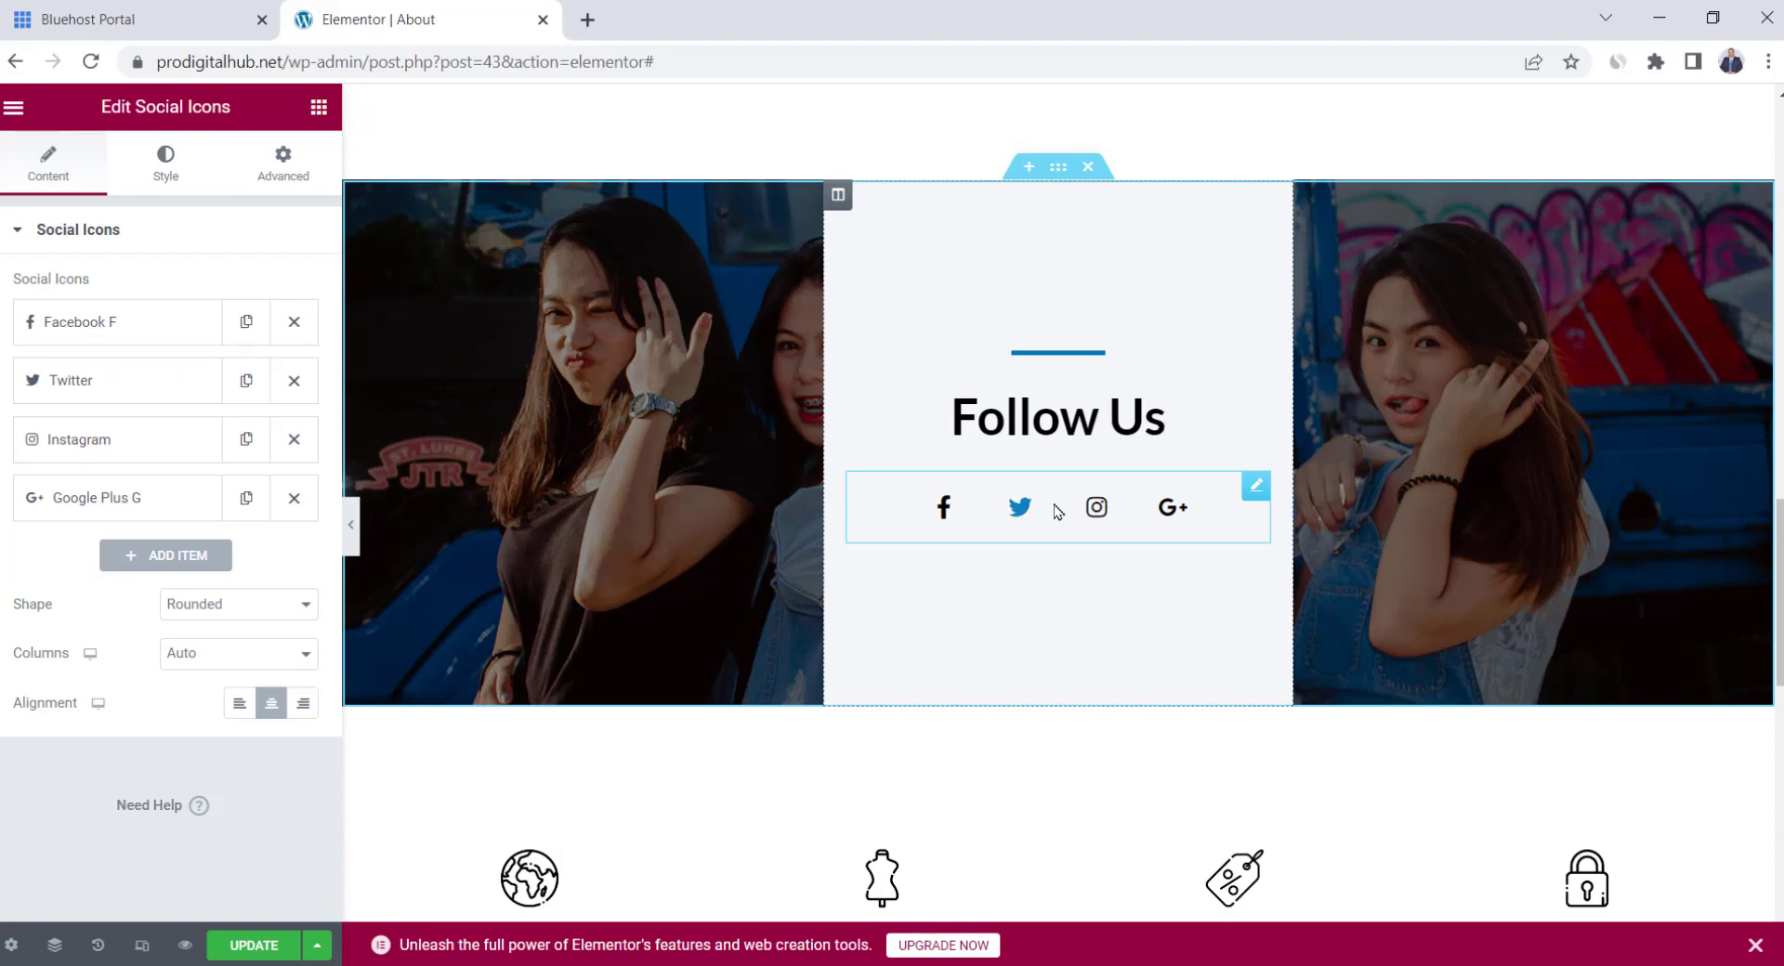
click(130, 336)
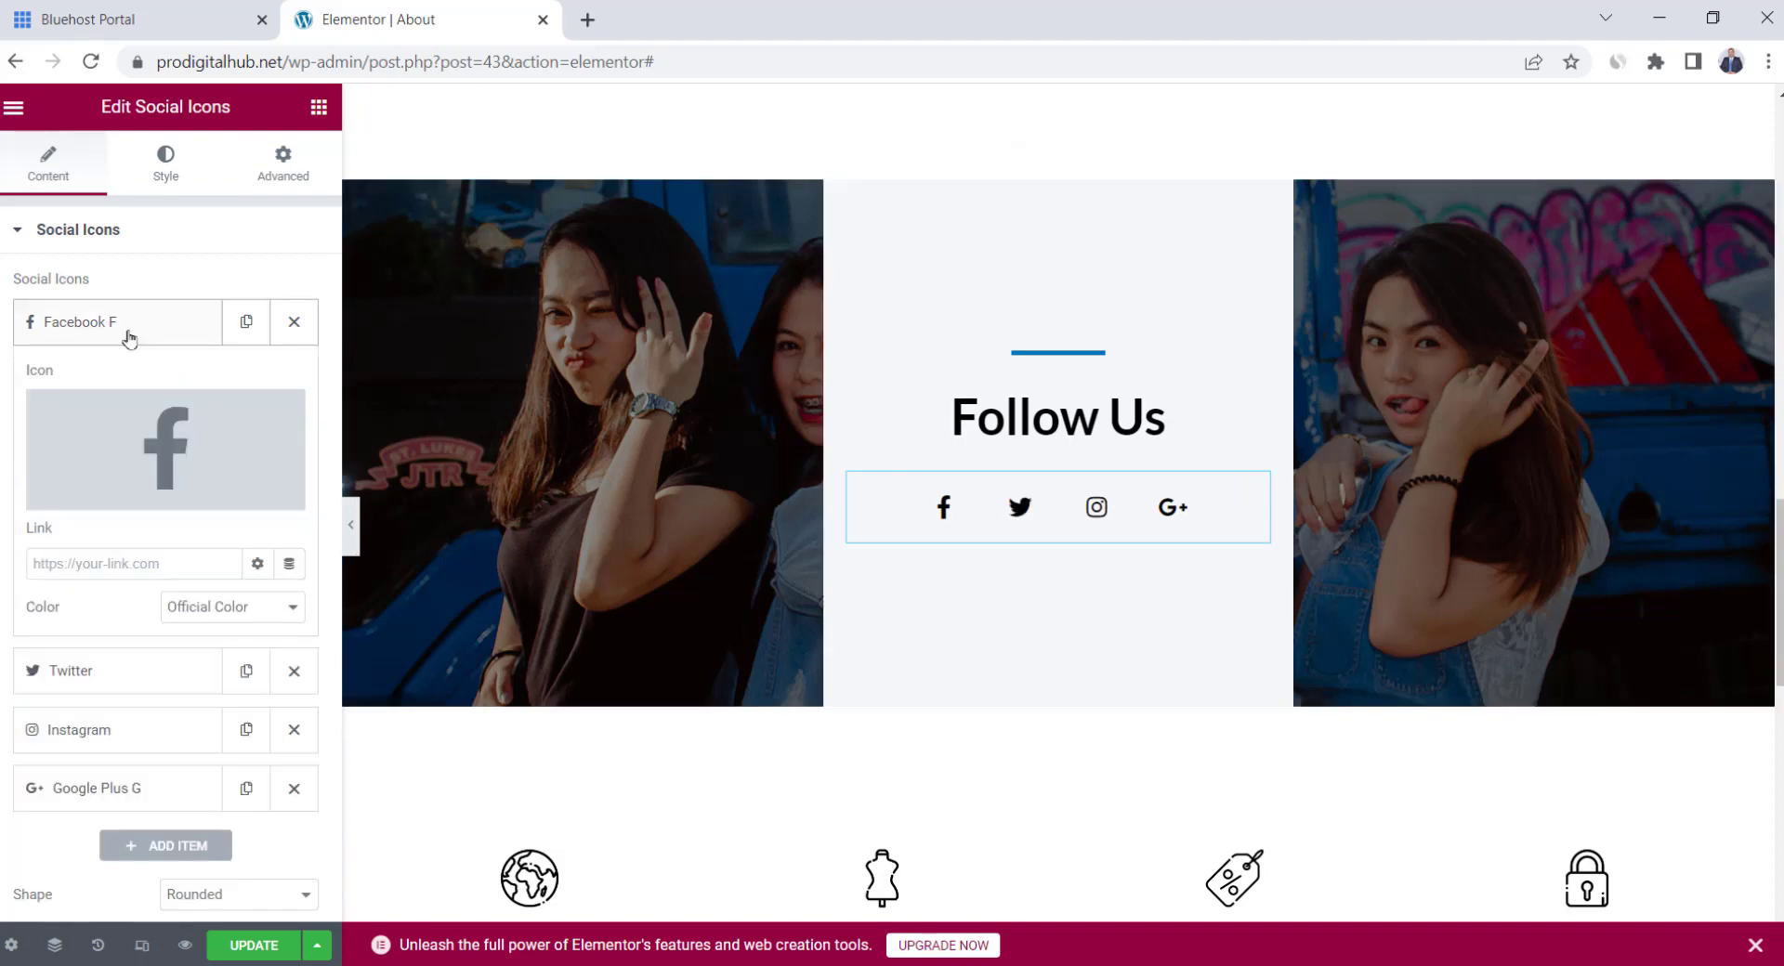
click(126, 563)
text(https://www.facebook.com/)
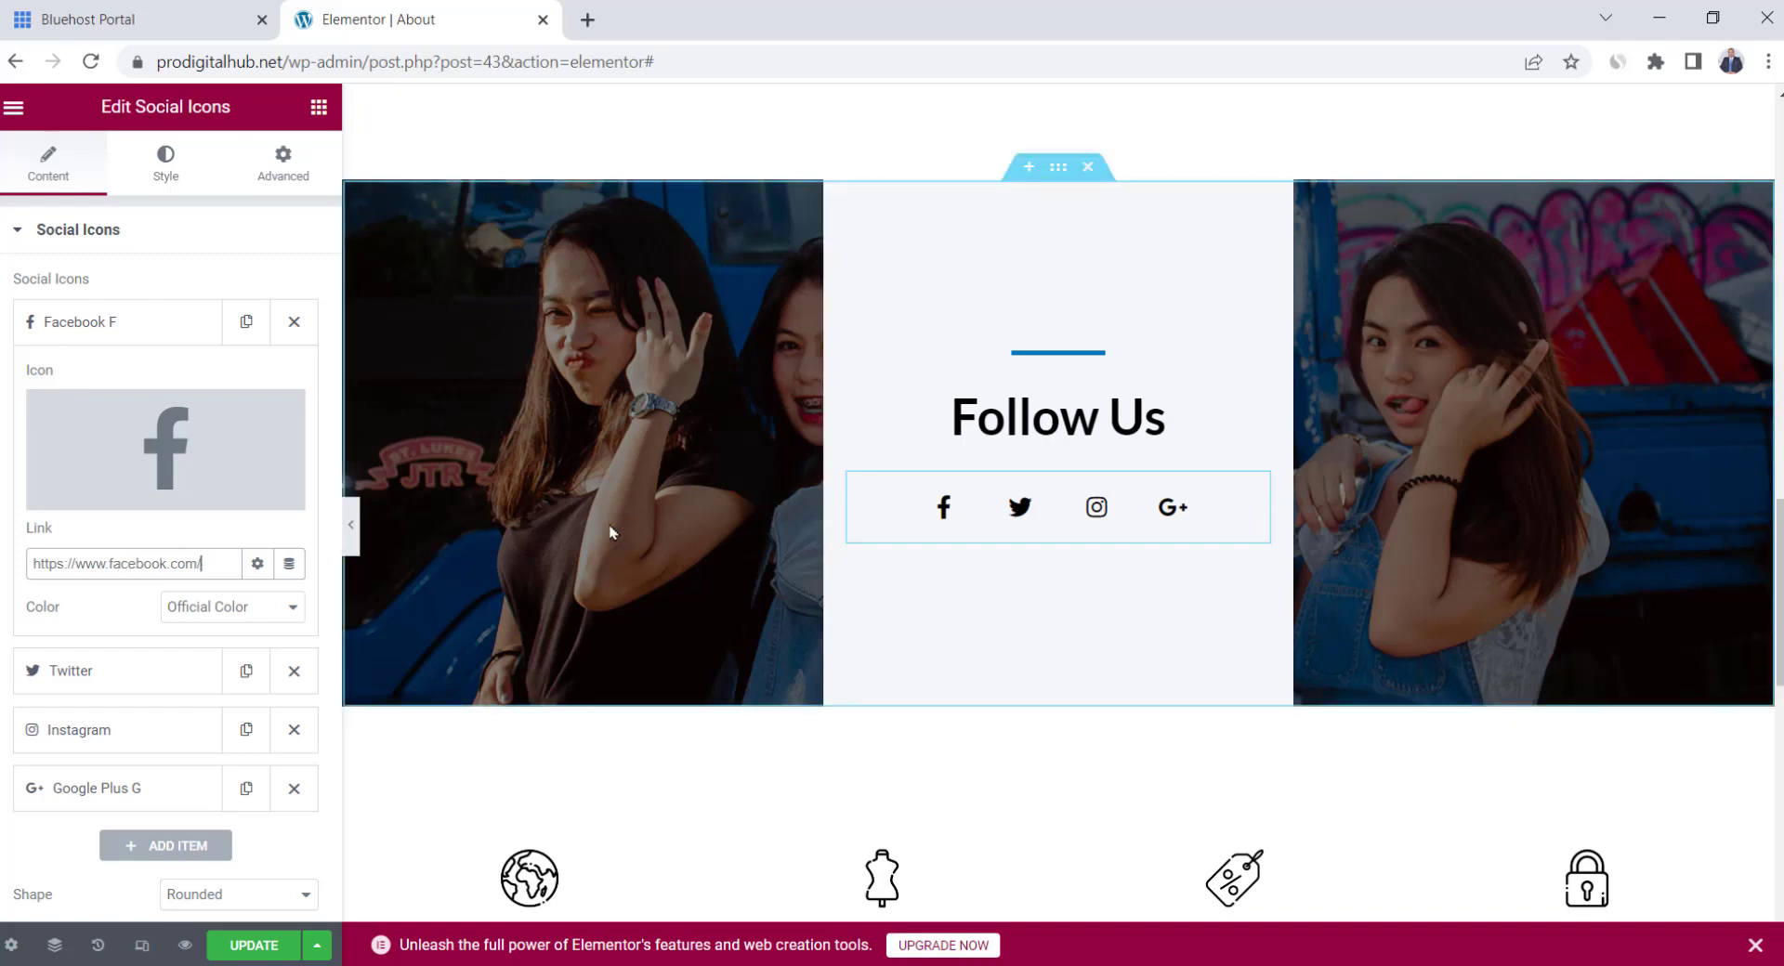
click(144, 338)
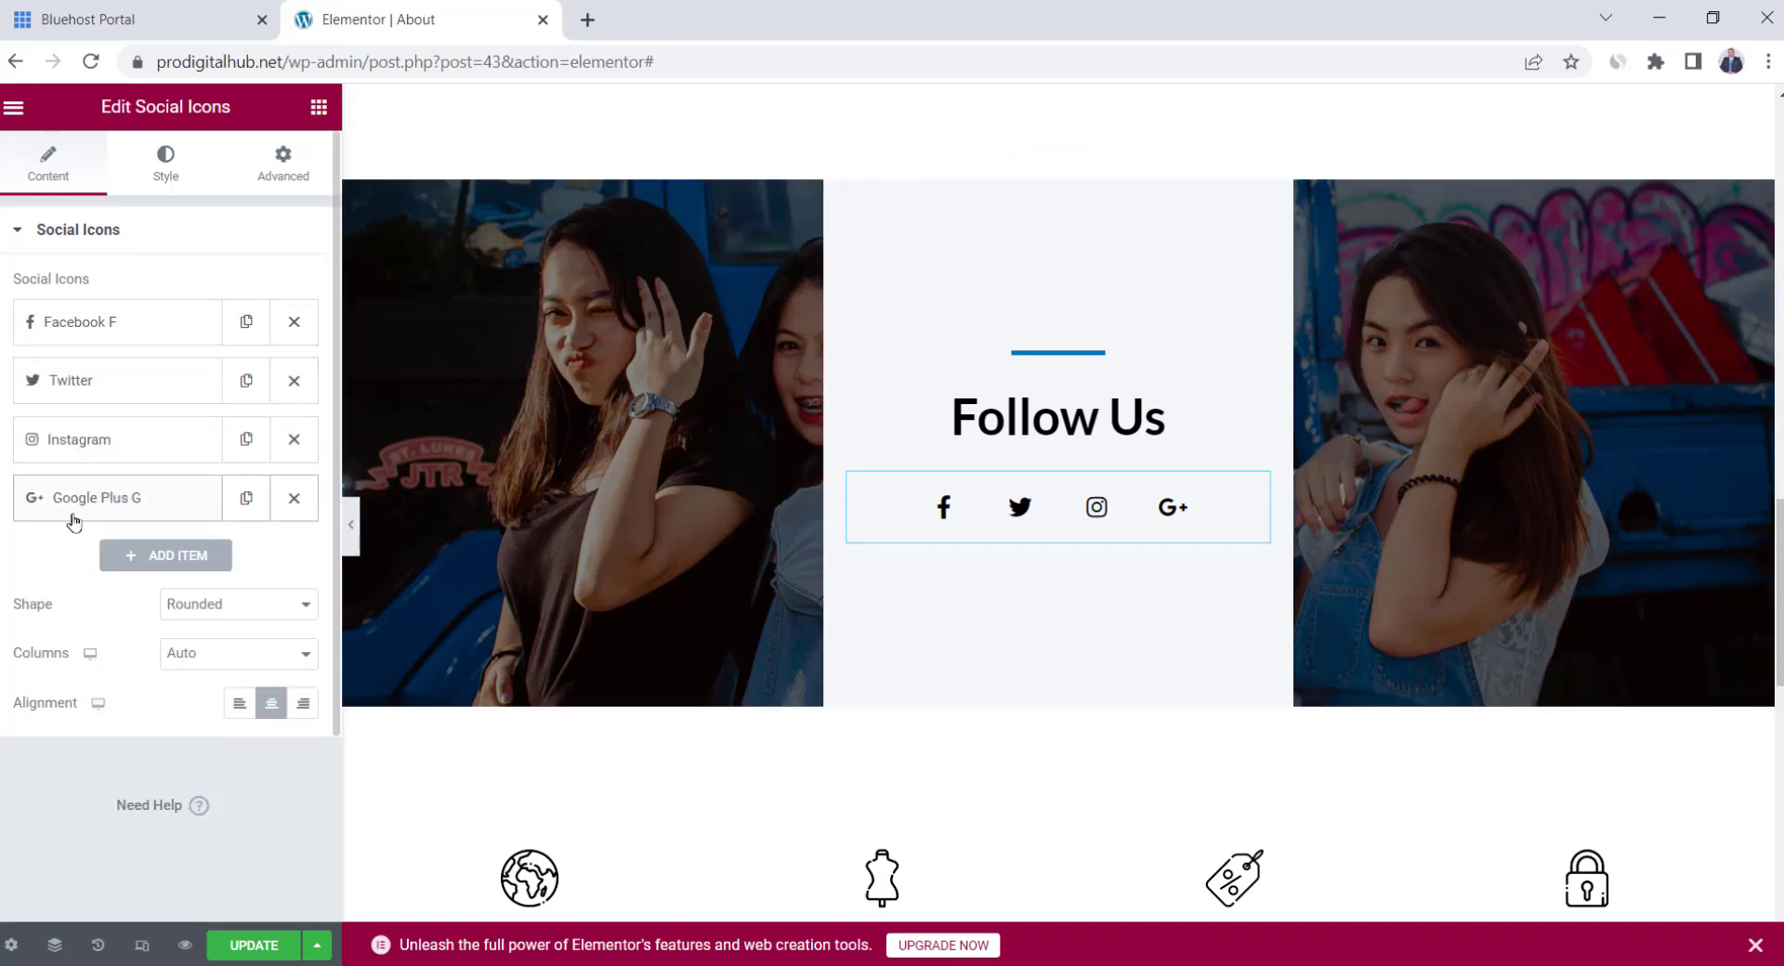
Remove the Google Plus icon and add a Snapchat icon found by searching 'snap'
click(293, 502)
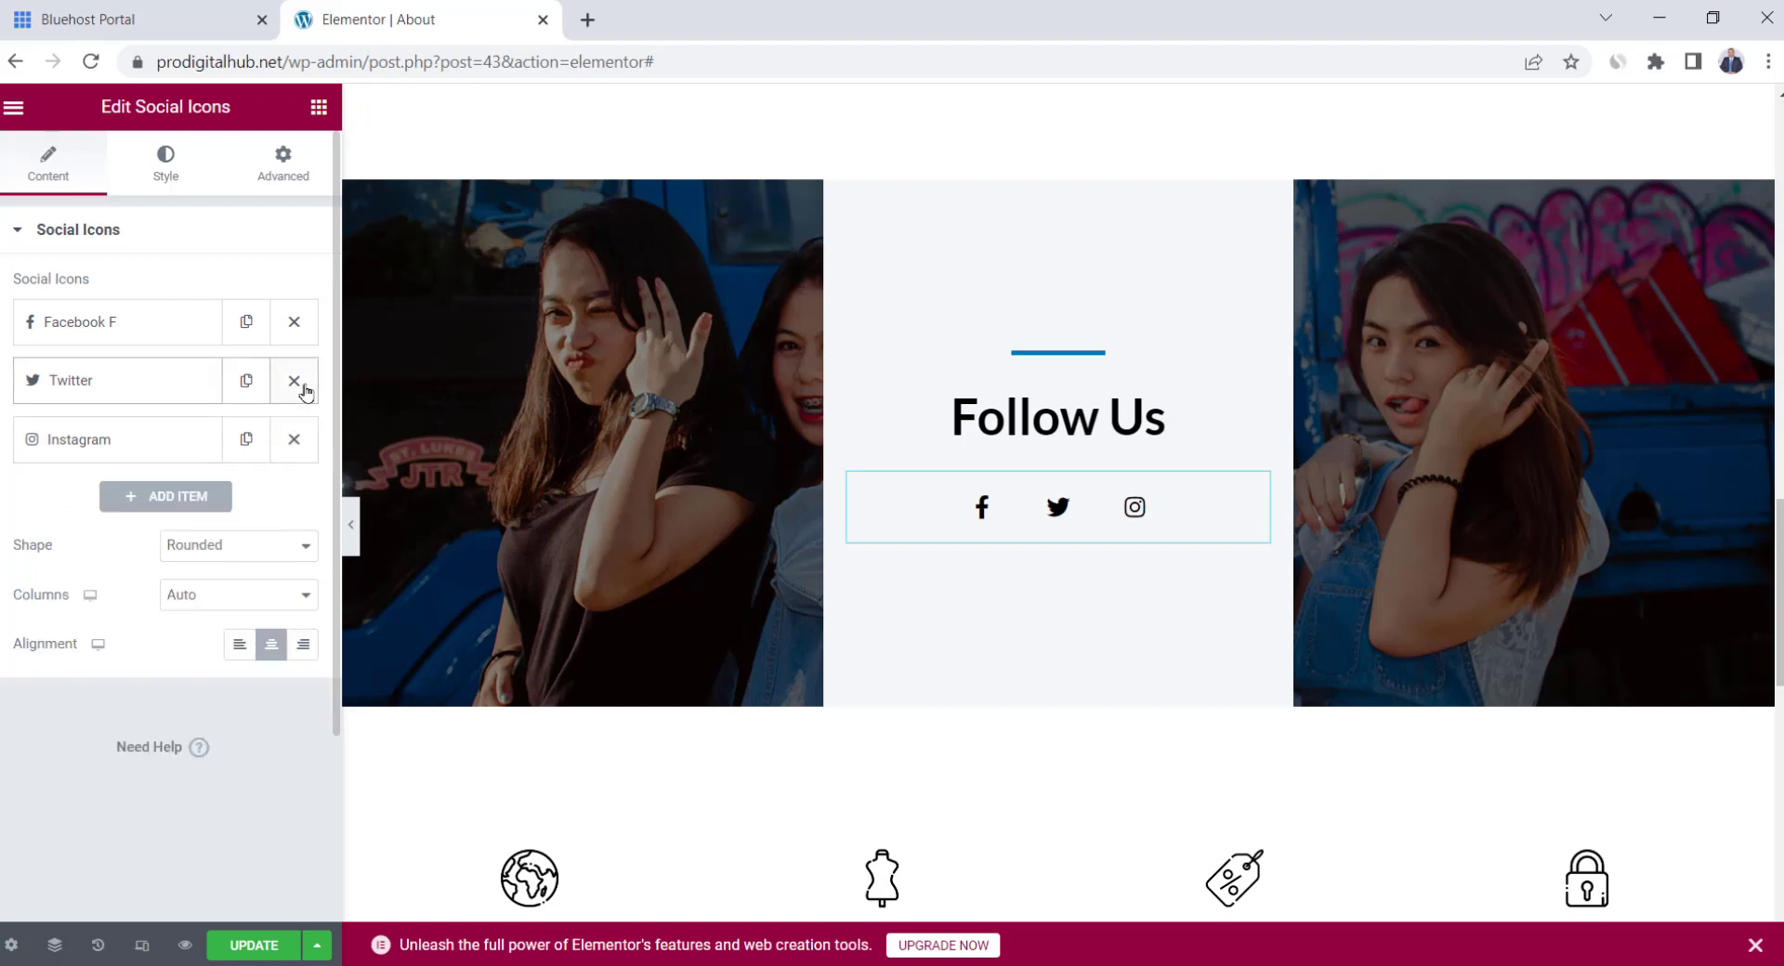
click(186, 498)
click(167, 623)
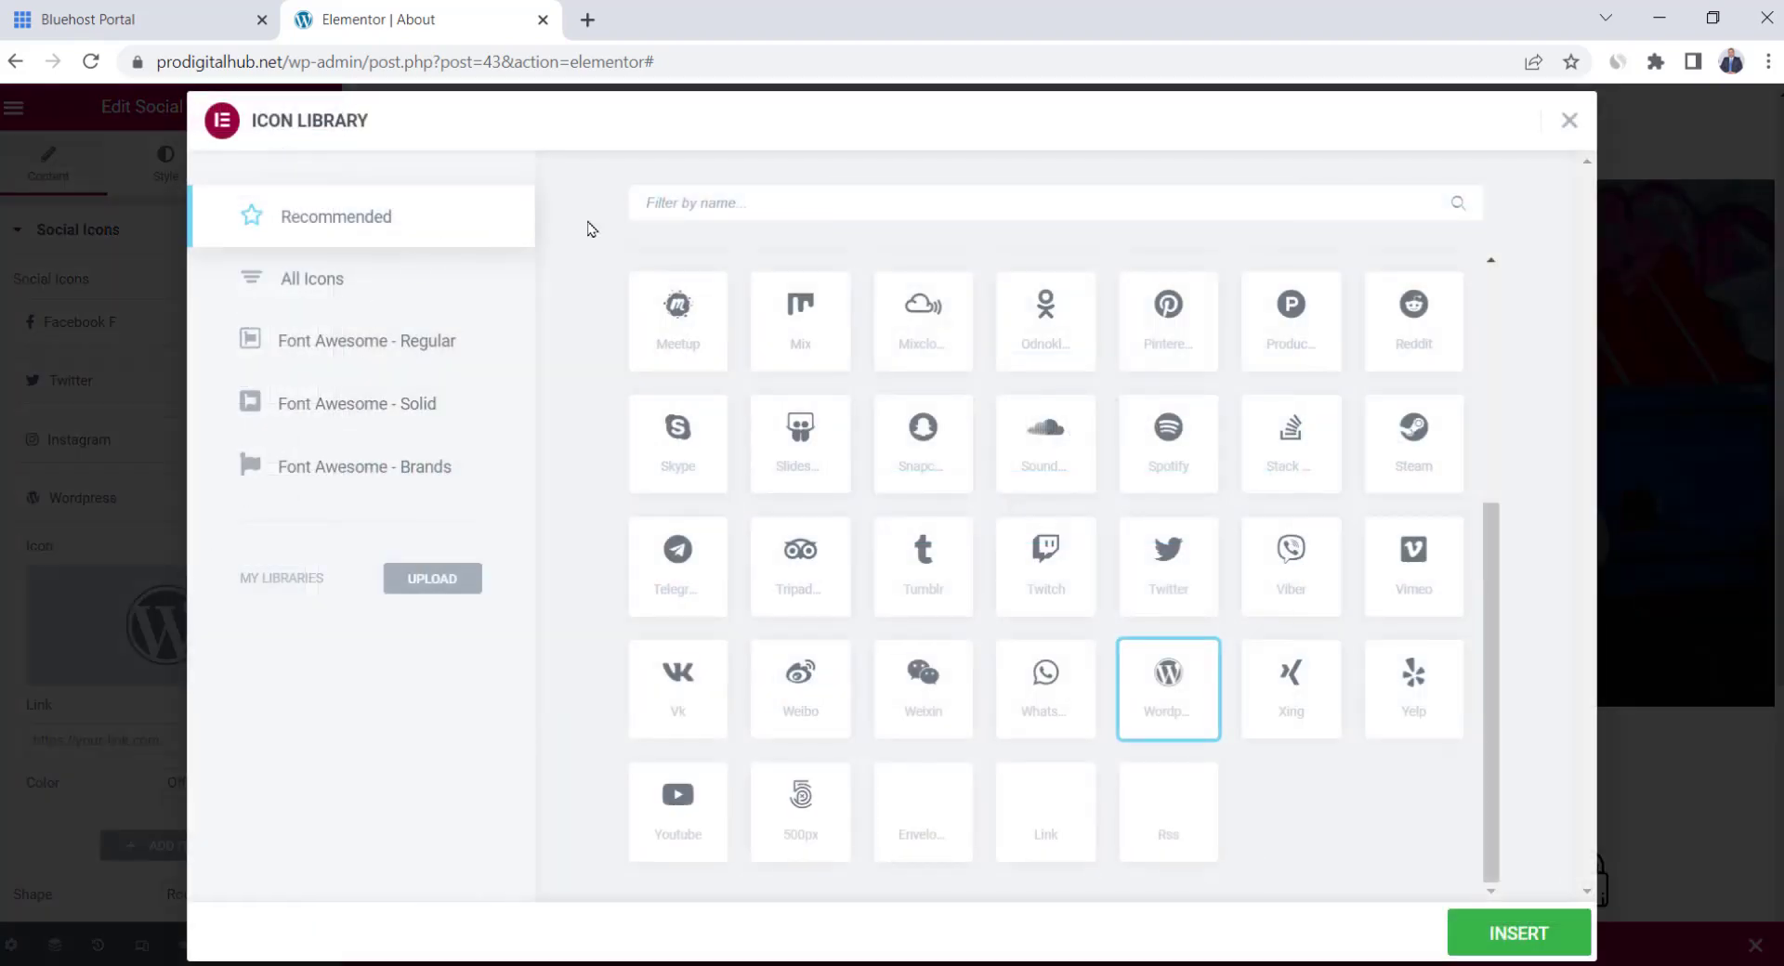
text(snap)
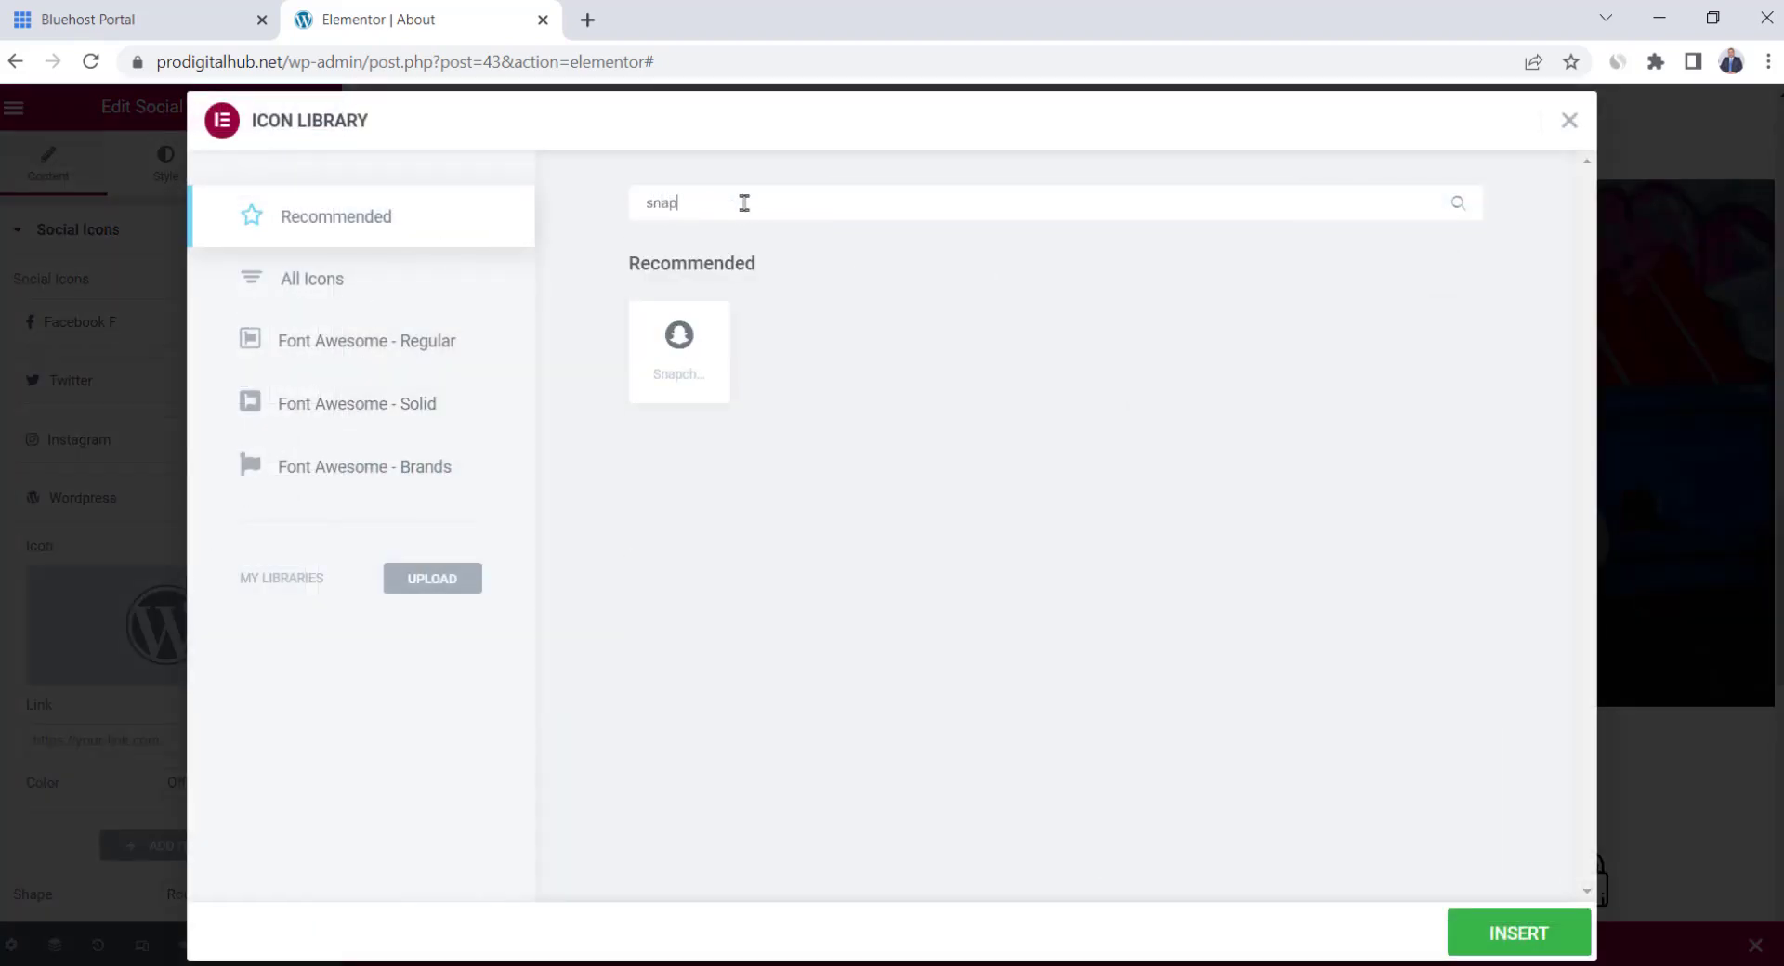
click(692, 337)
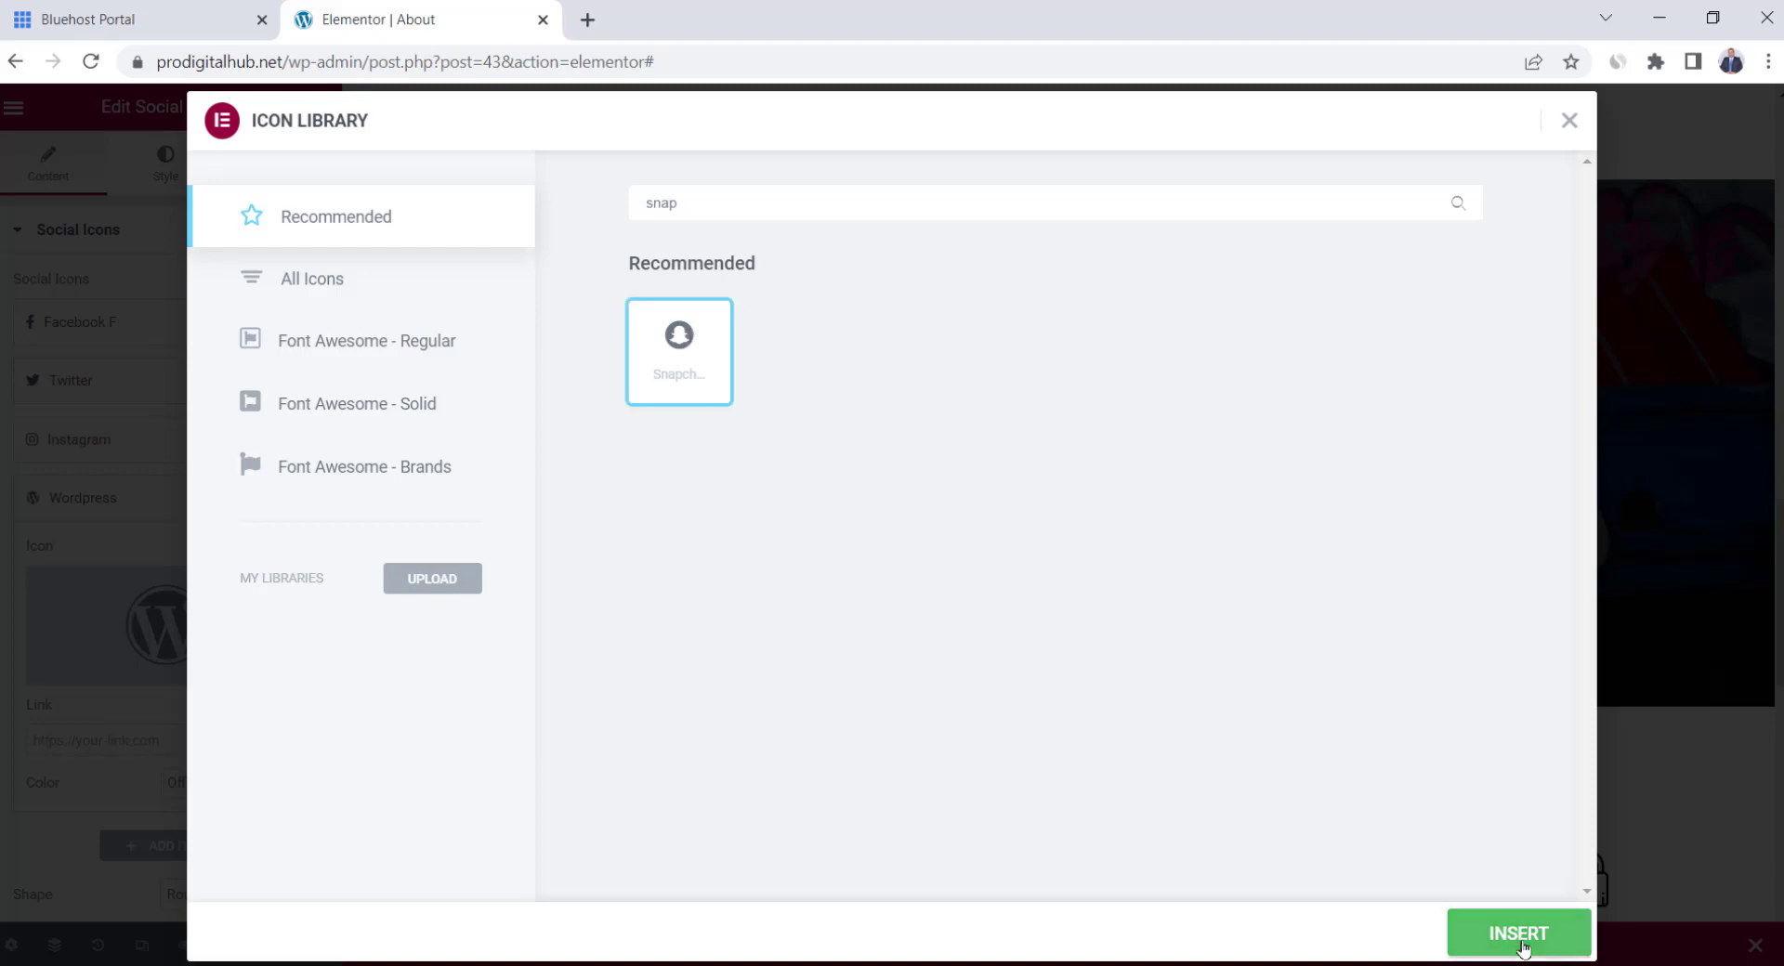
click(1518, 933)
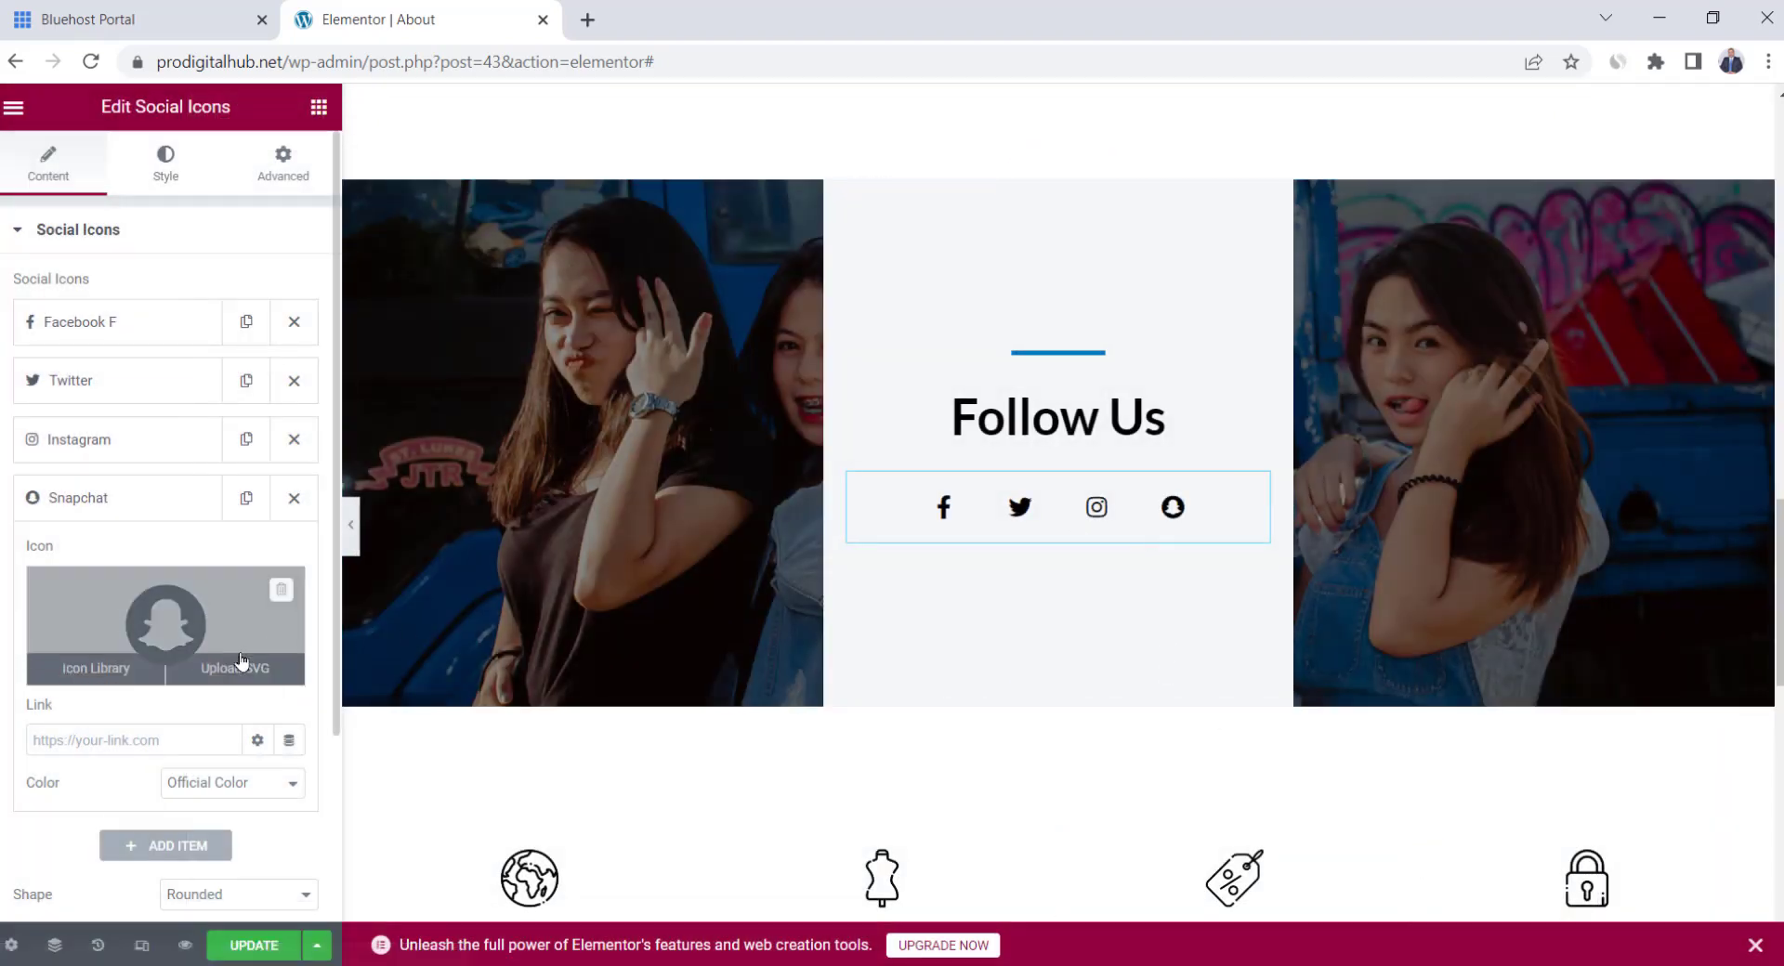
scroll(1012, 582, down, 3)
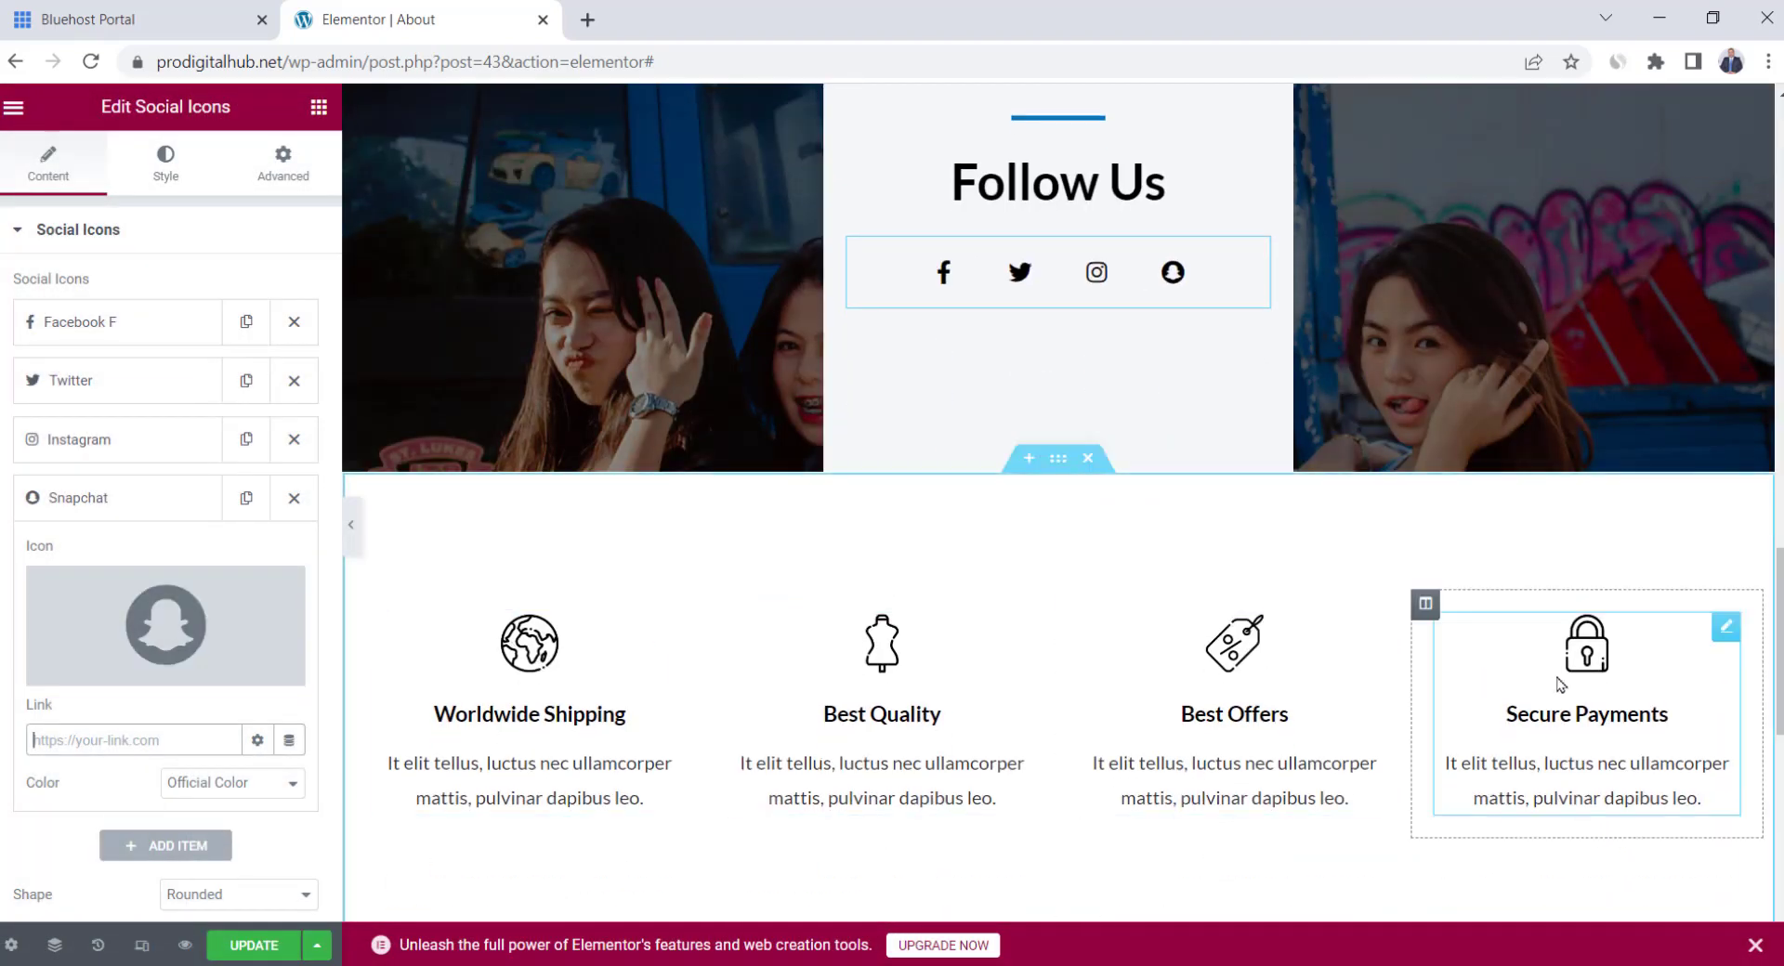
Select 'Worldwide' in the first feature heading to rename it Express Shipping
double_click(471, 714)
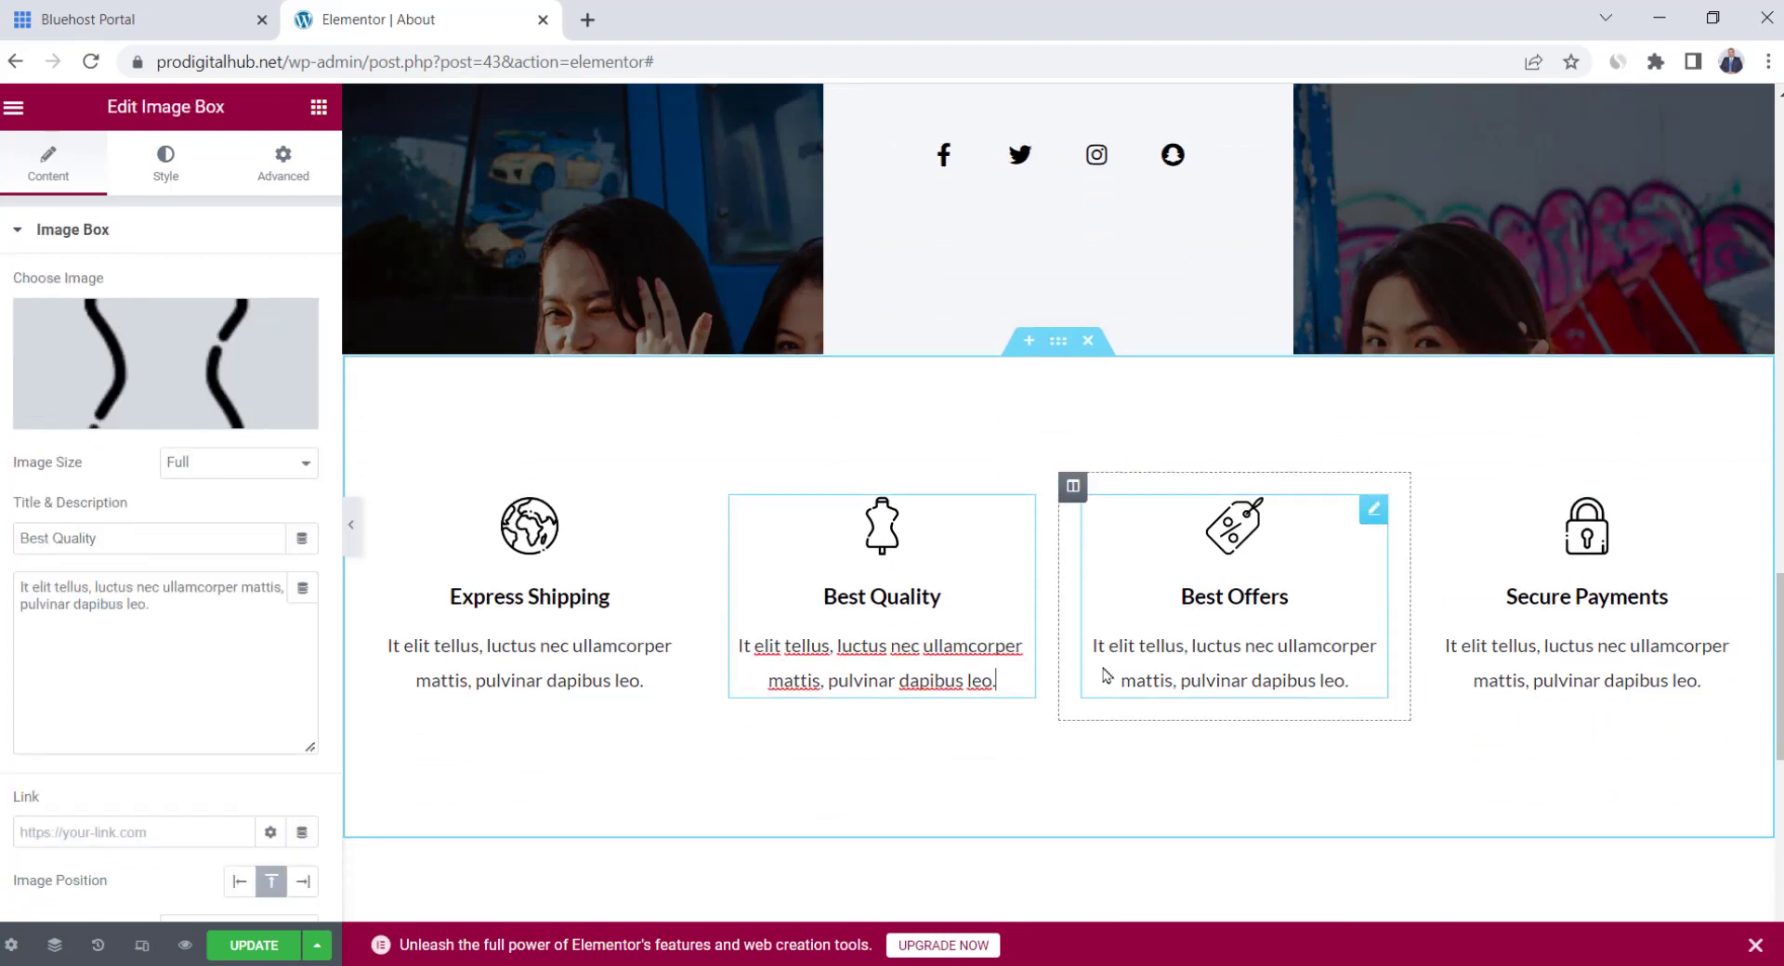
scroll(1107, 676, up, 5)
scroll(1106, 676, up, 15)
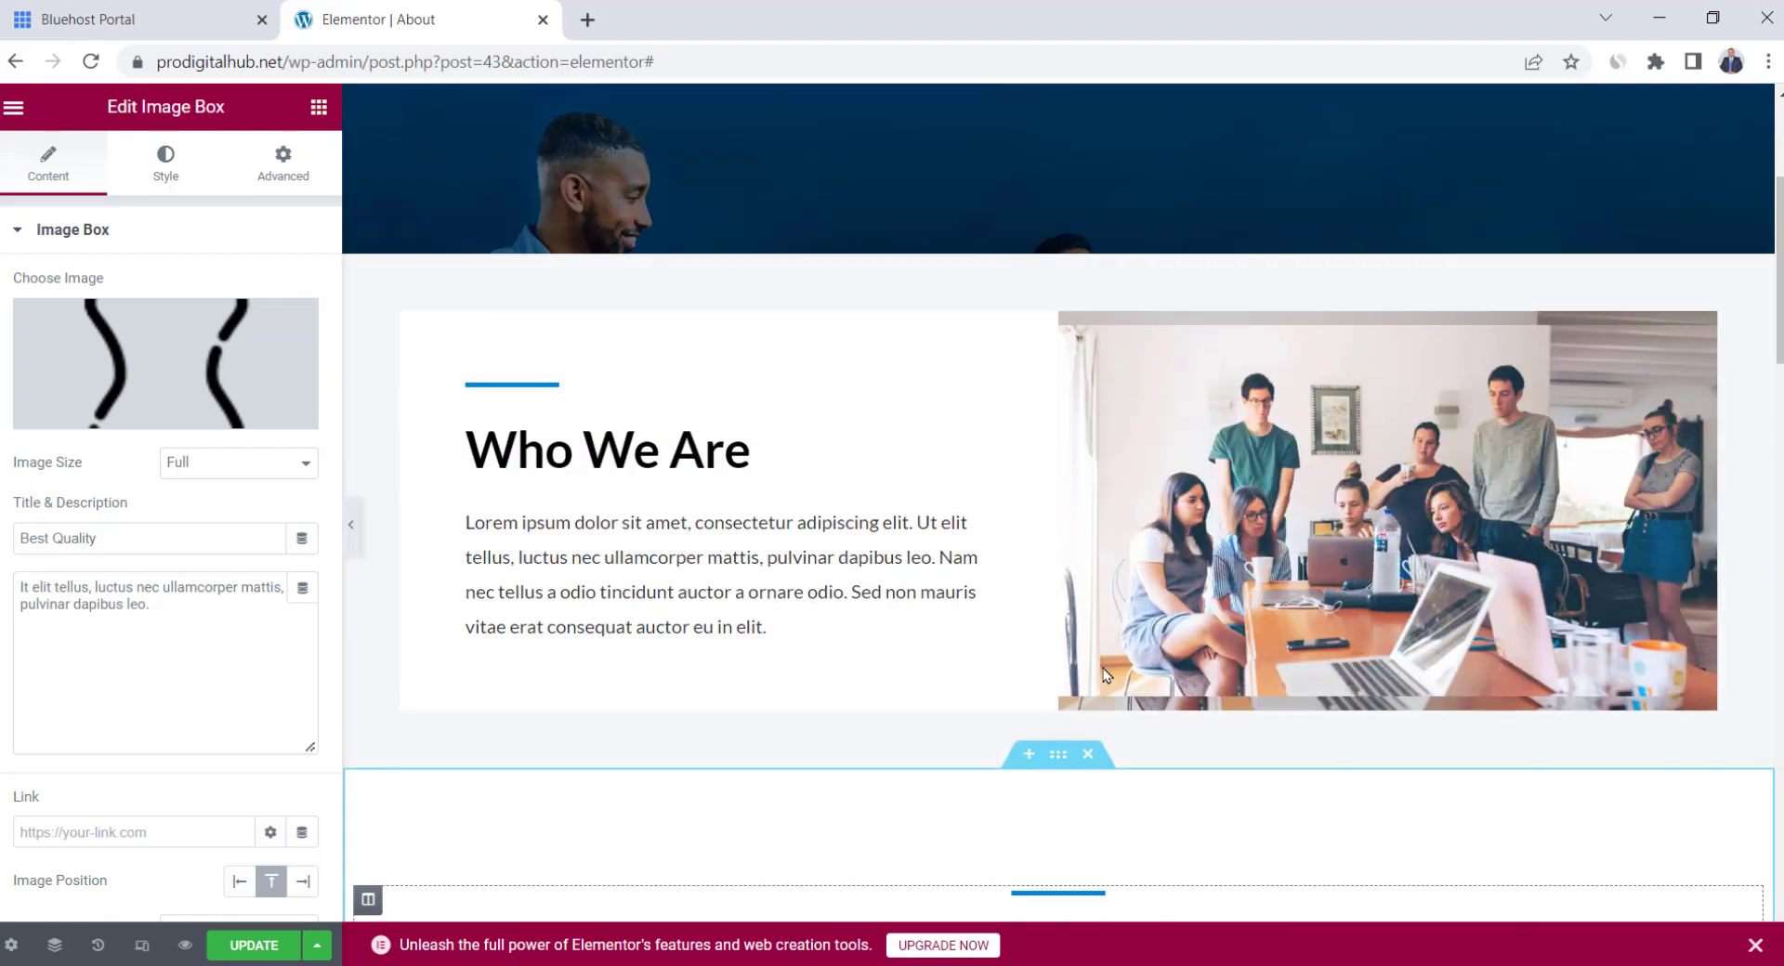
scroll(1105, 676, up, 2)
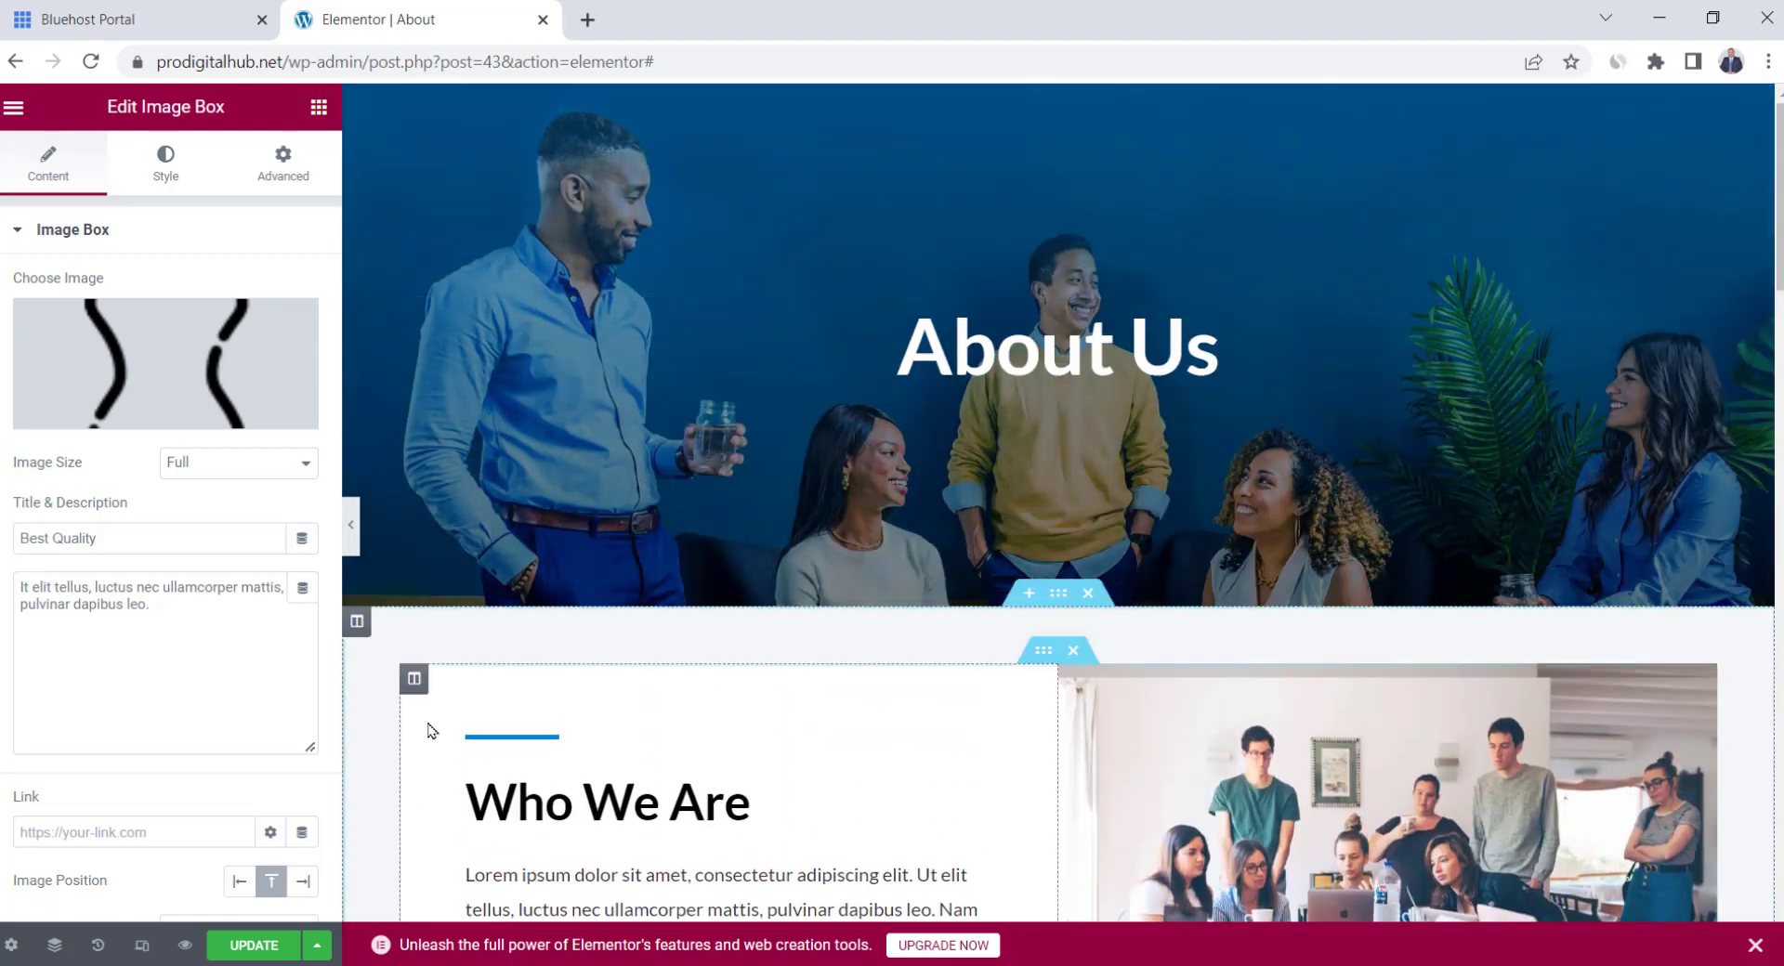
Update the About page, preview it, and go to the Contact Us page
click(254, 946)
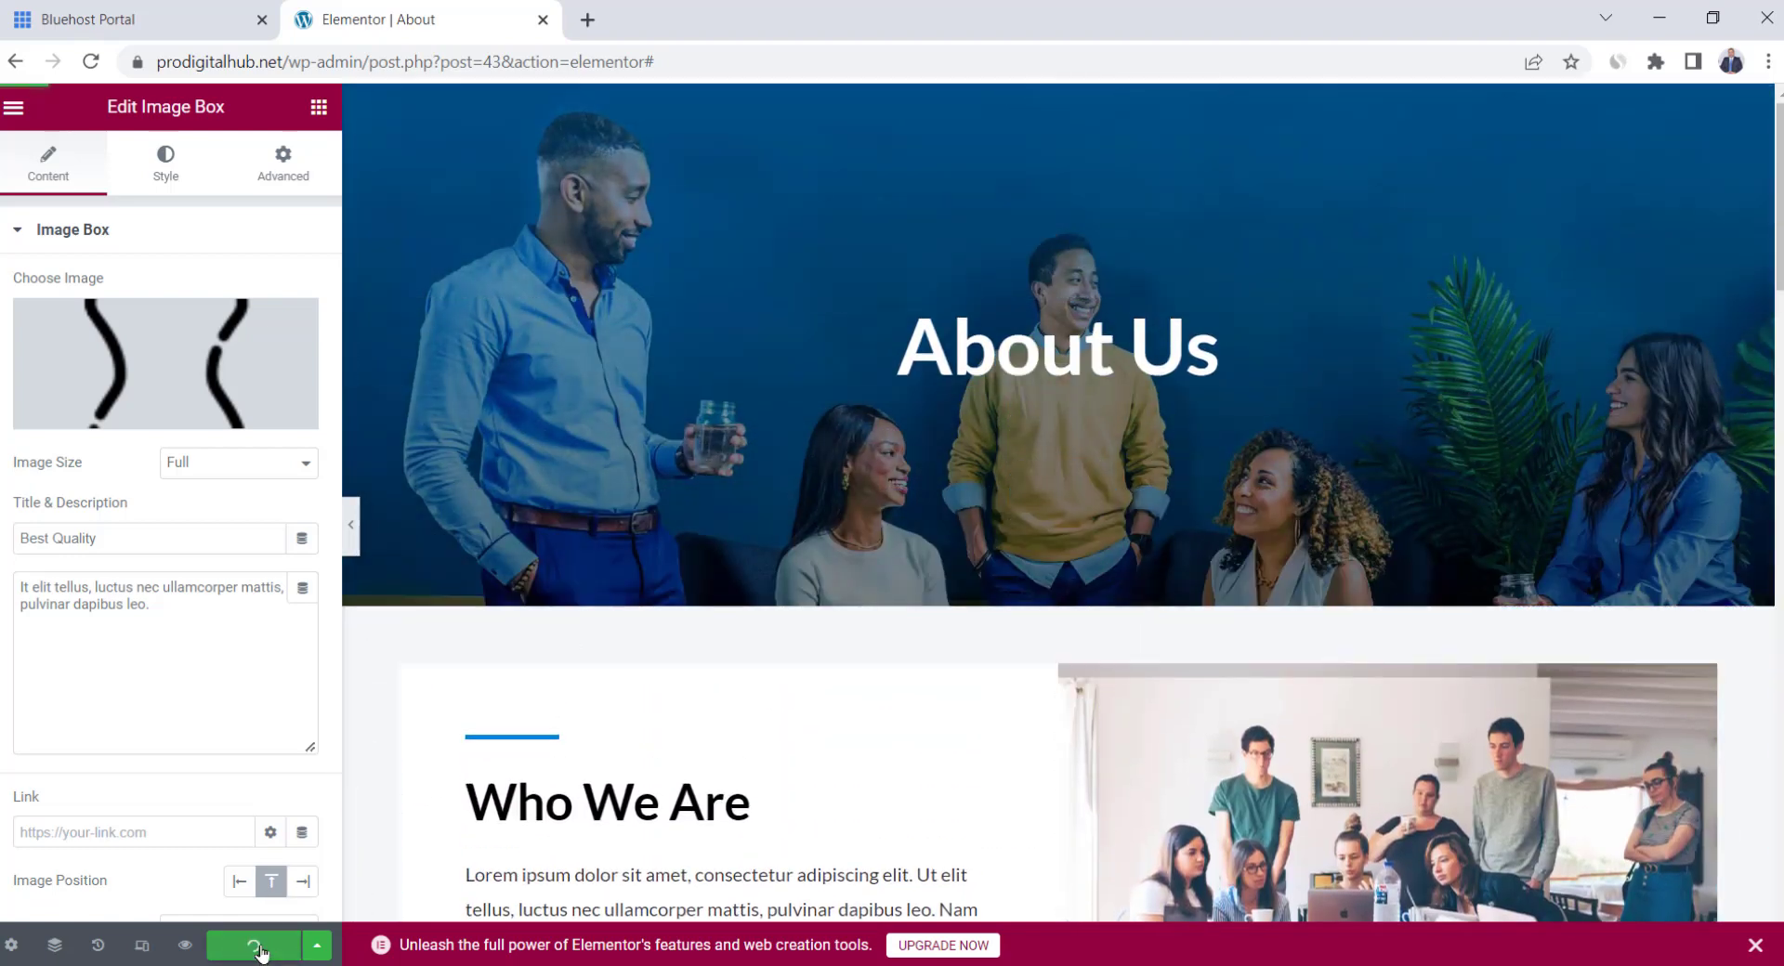
click(186, 945)
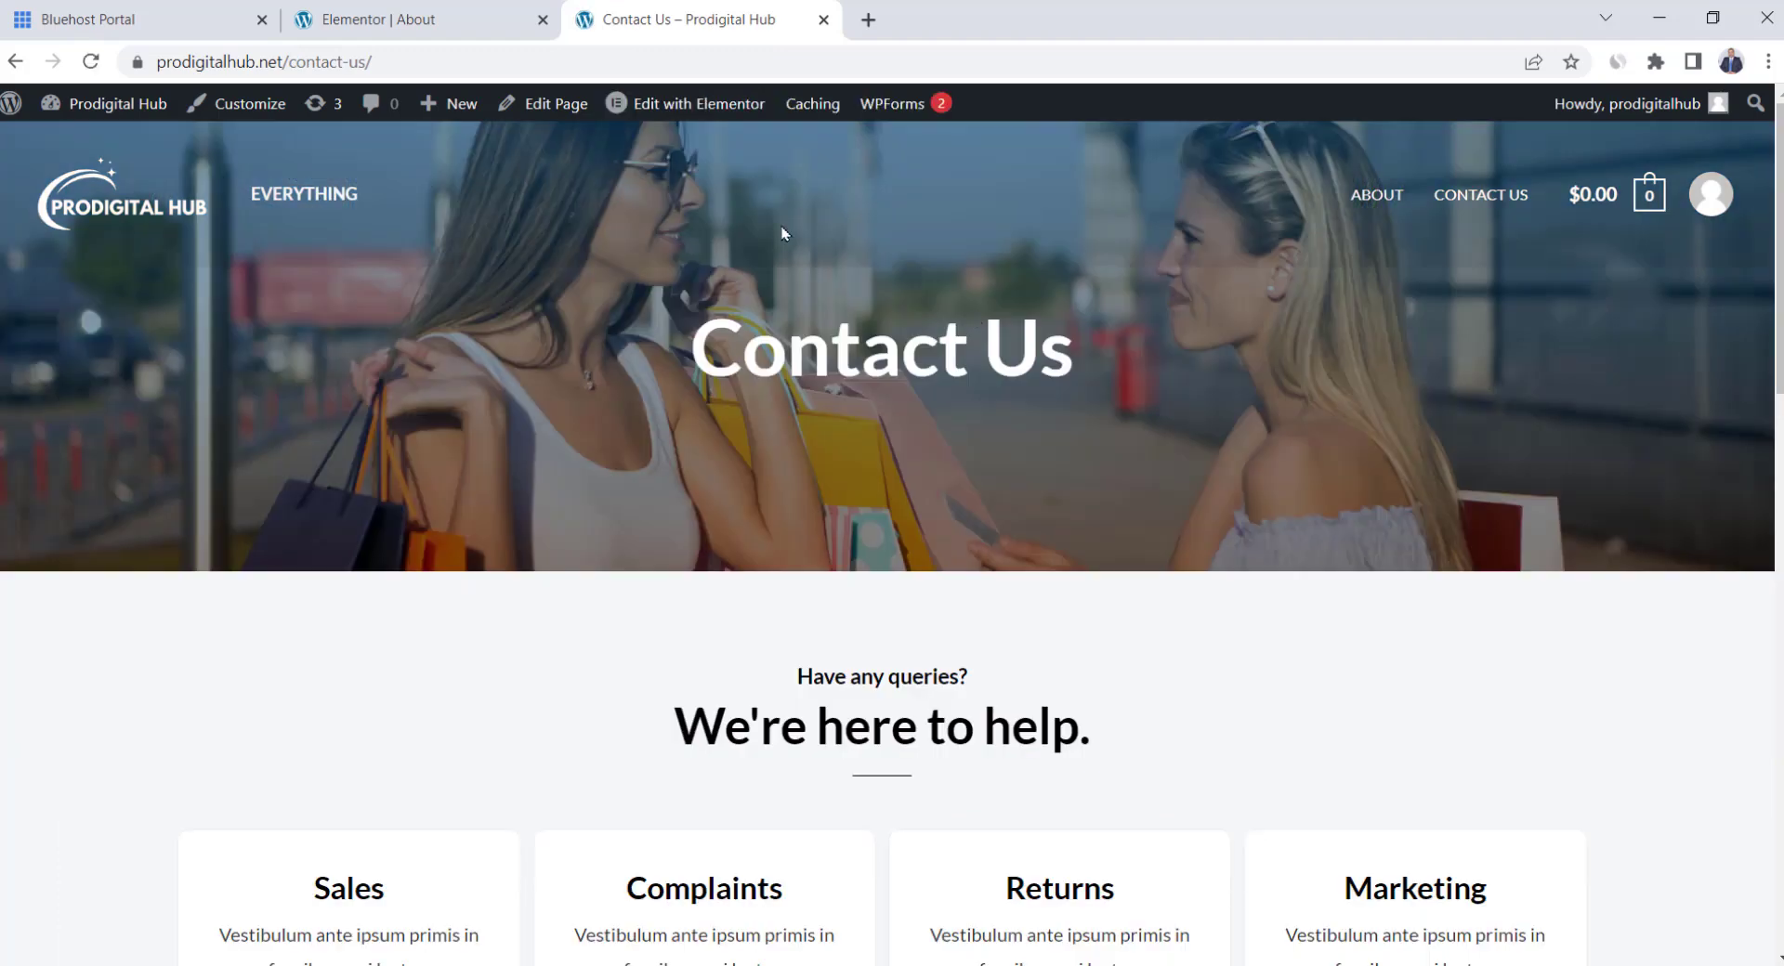
click(700, 116)
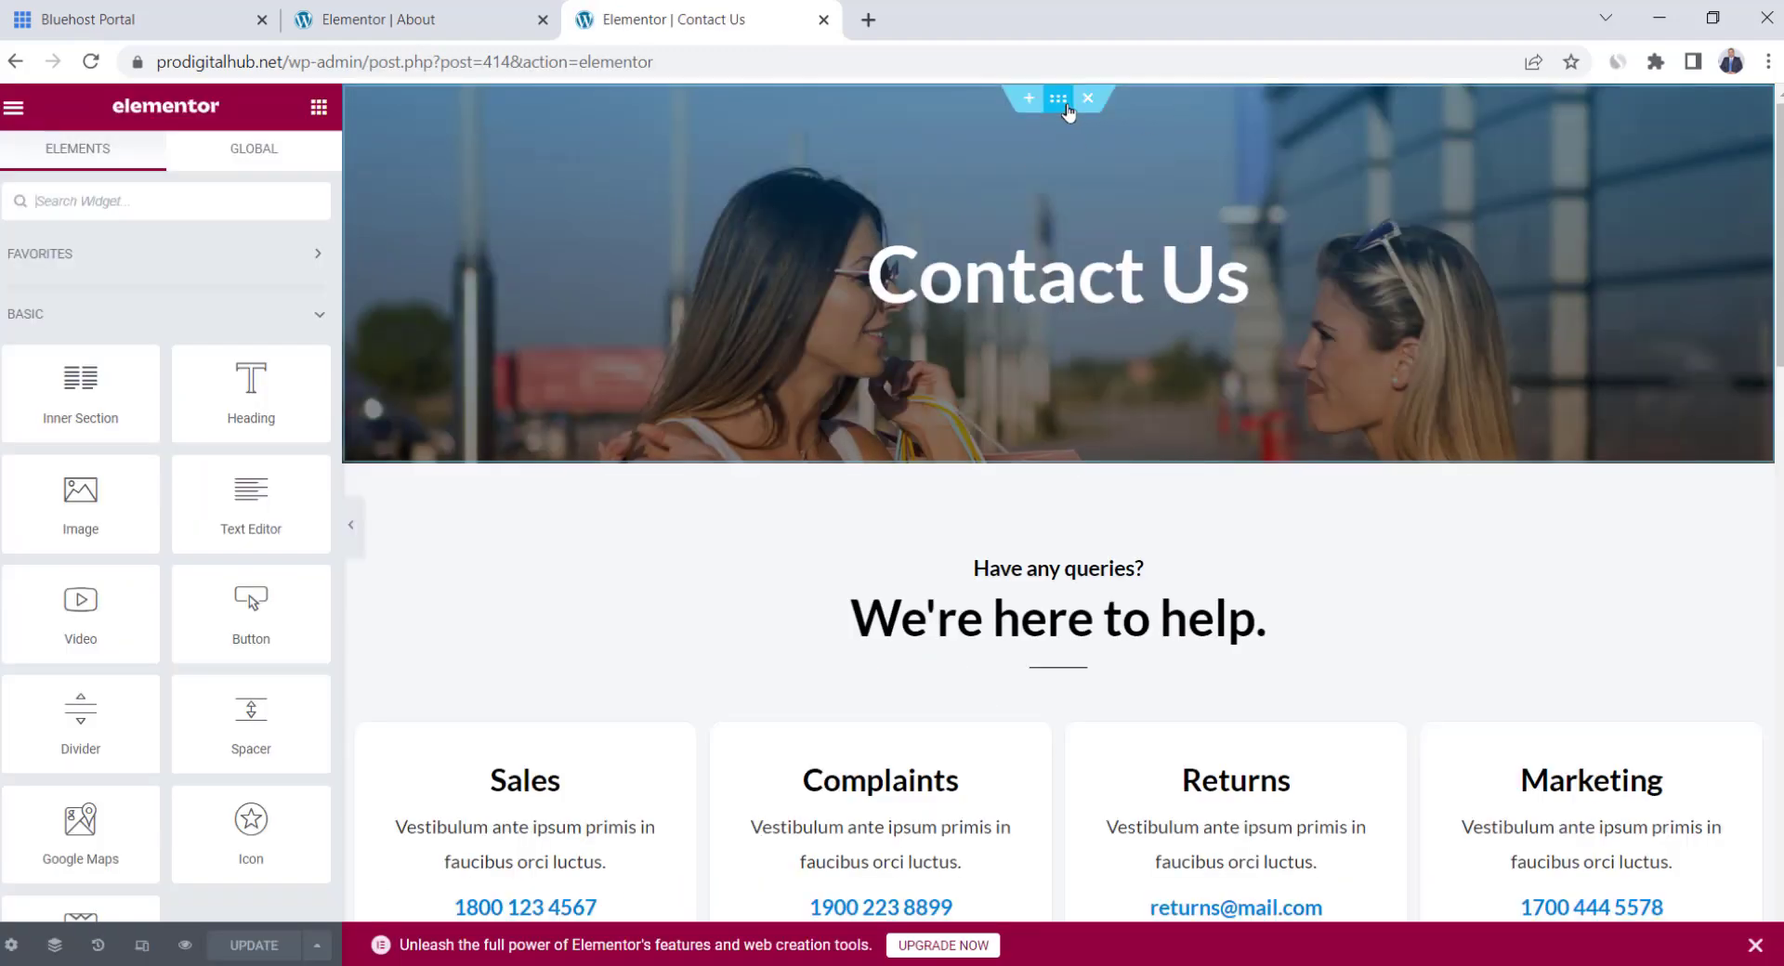
Delete the Returns card column from the Contact Us cards row
click(1058, 97)
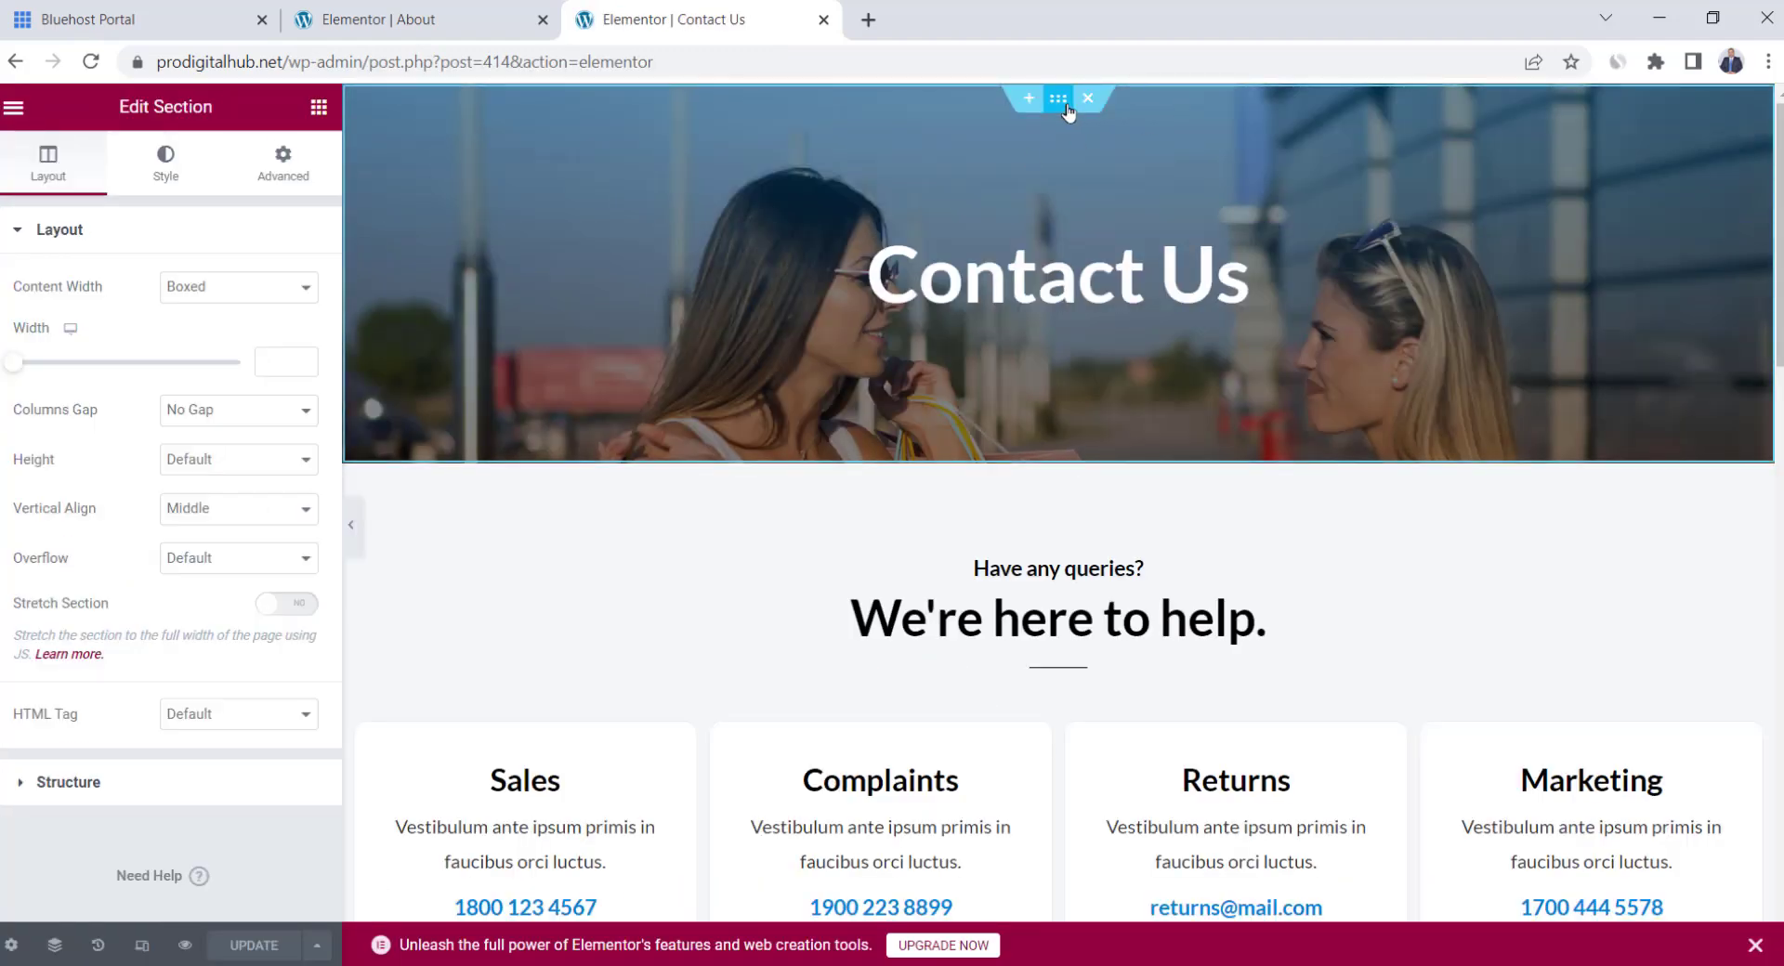
click(166, 165)
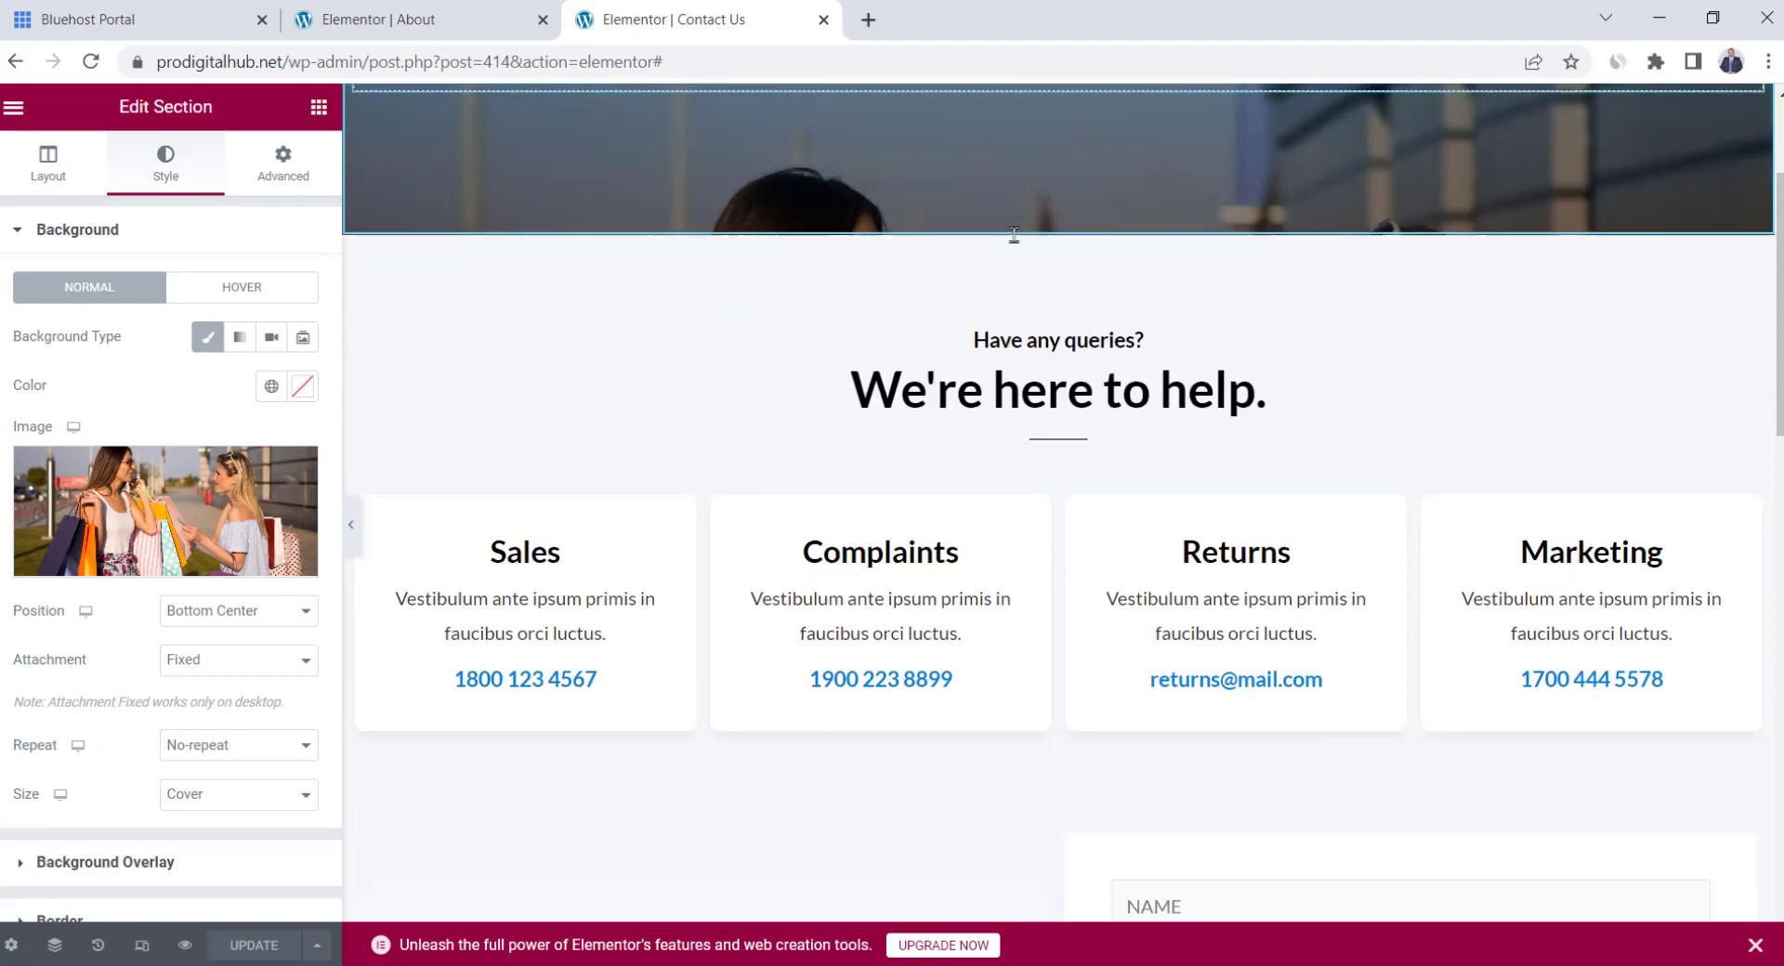
scroll(997, 328, down, 2)
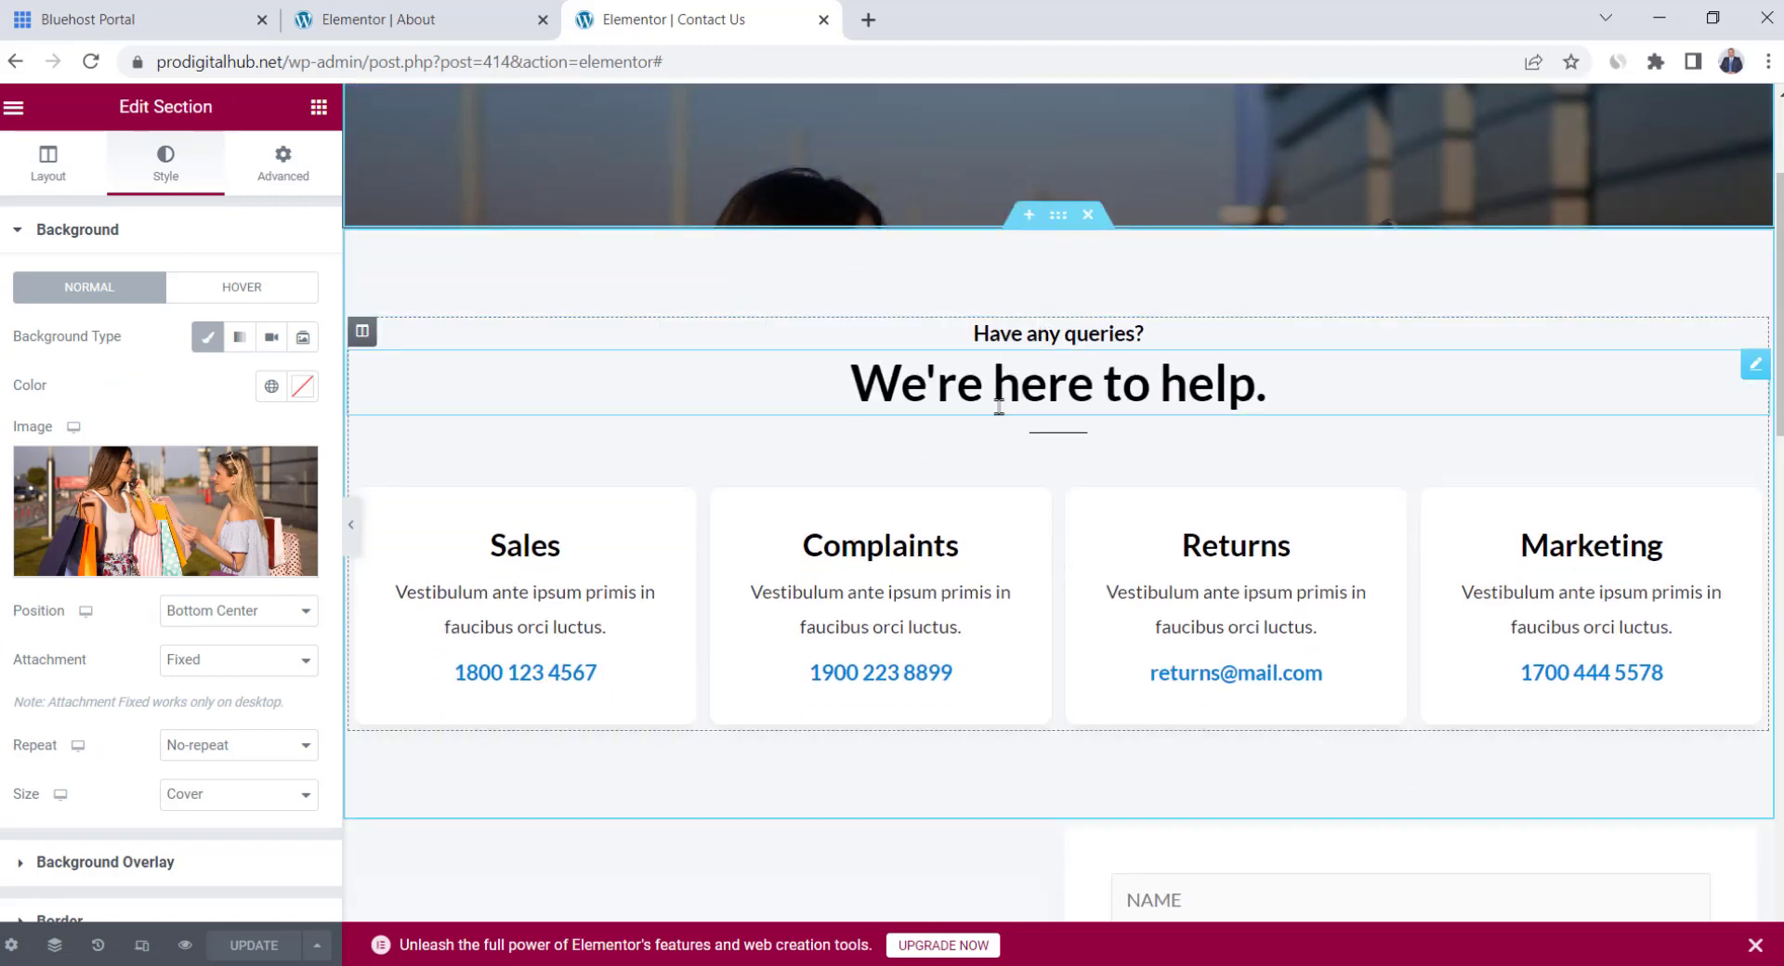
scroll(996, 402, down, 1)
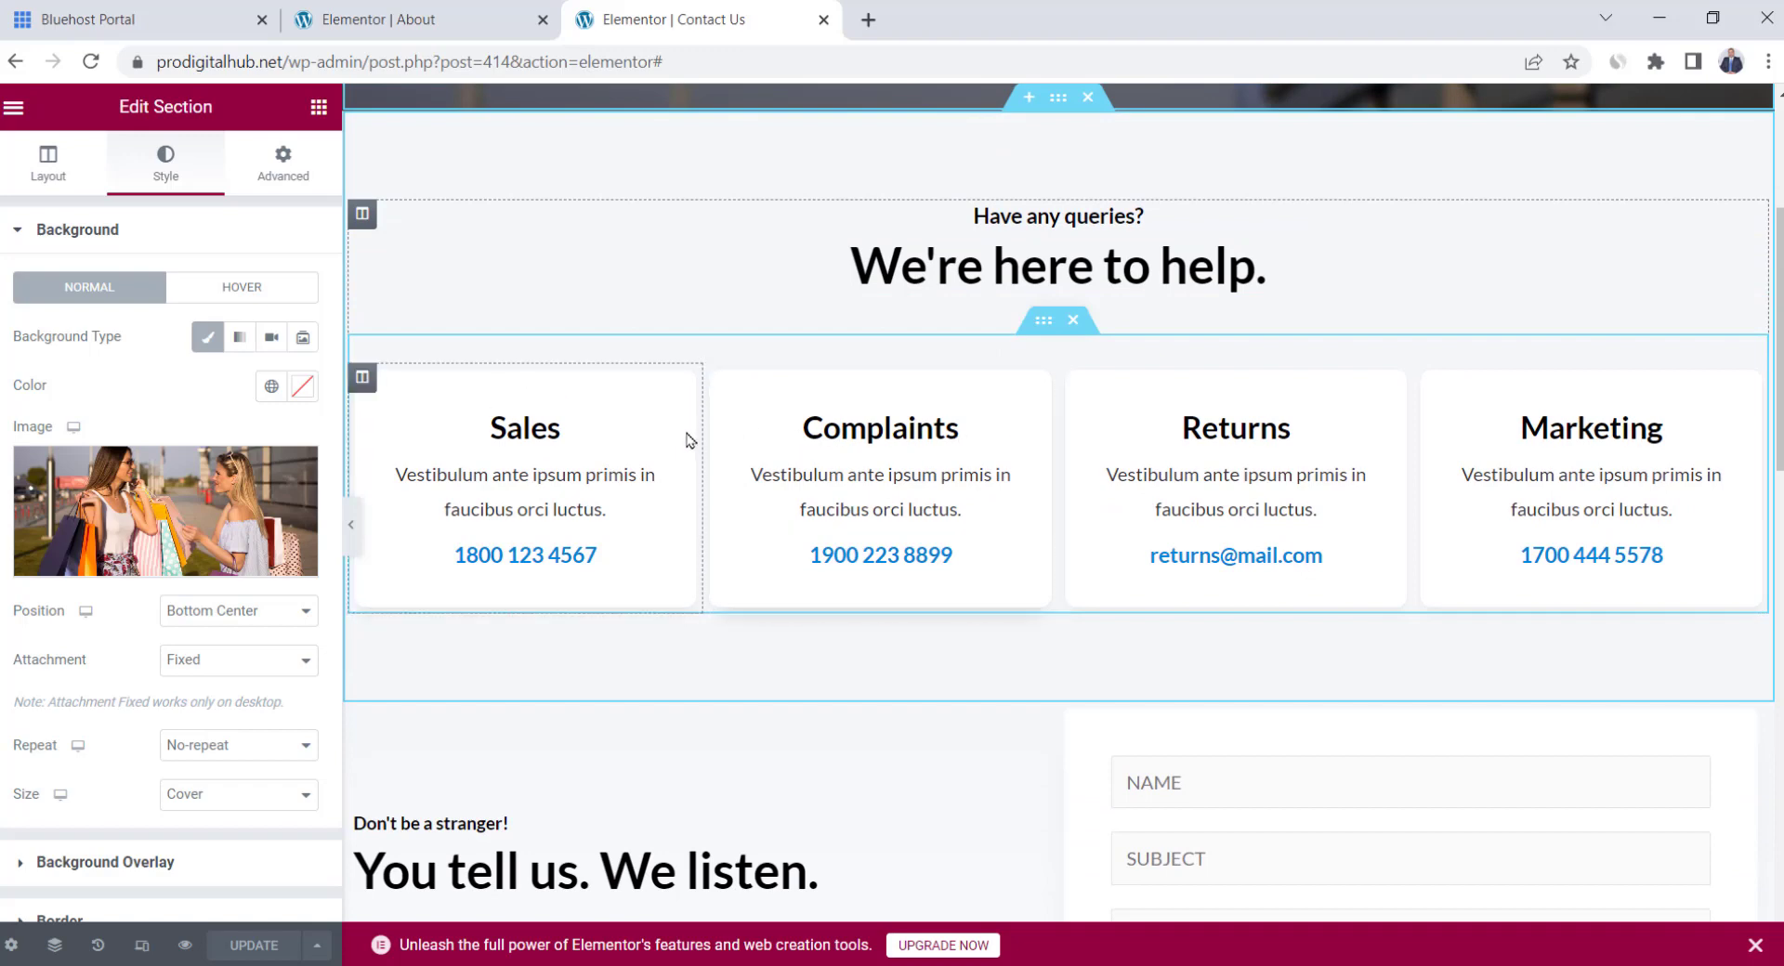
right_click(1081, 395)
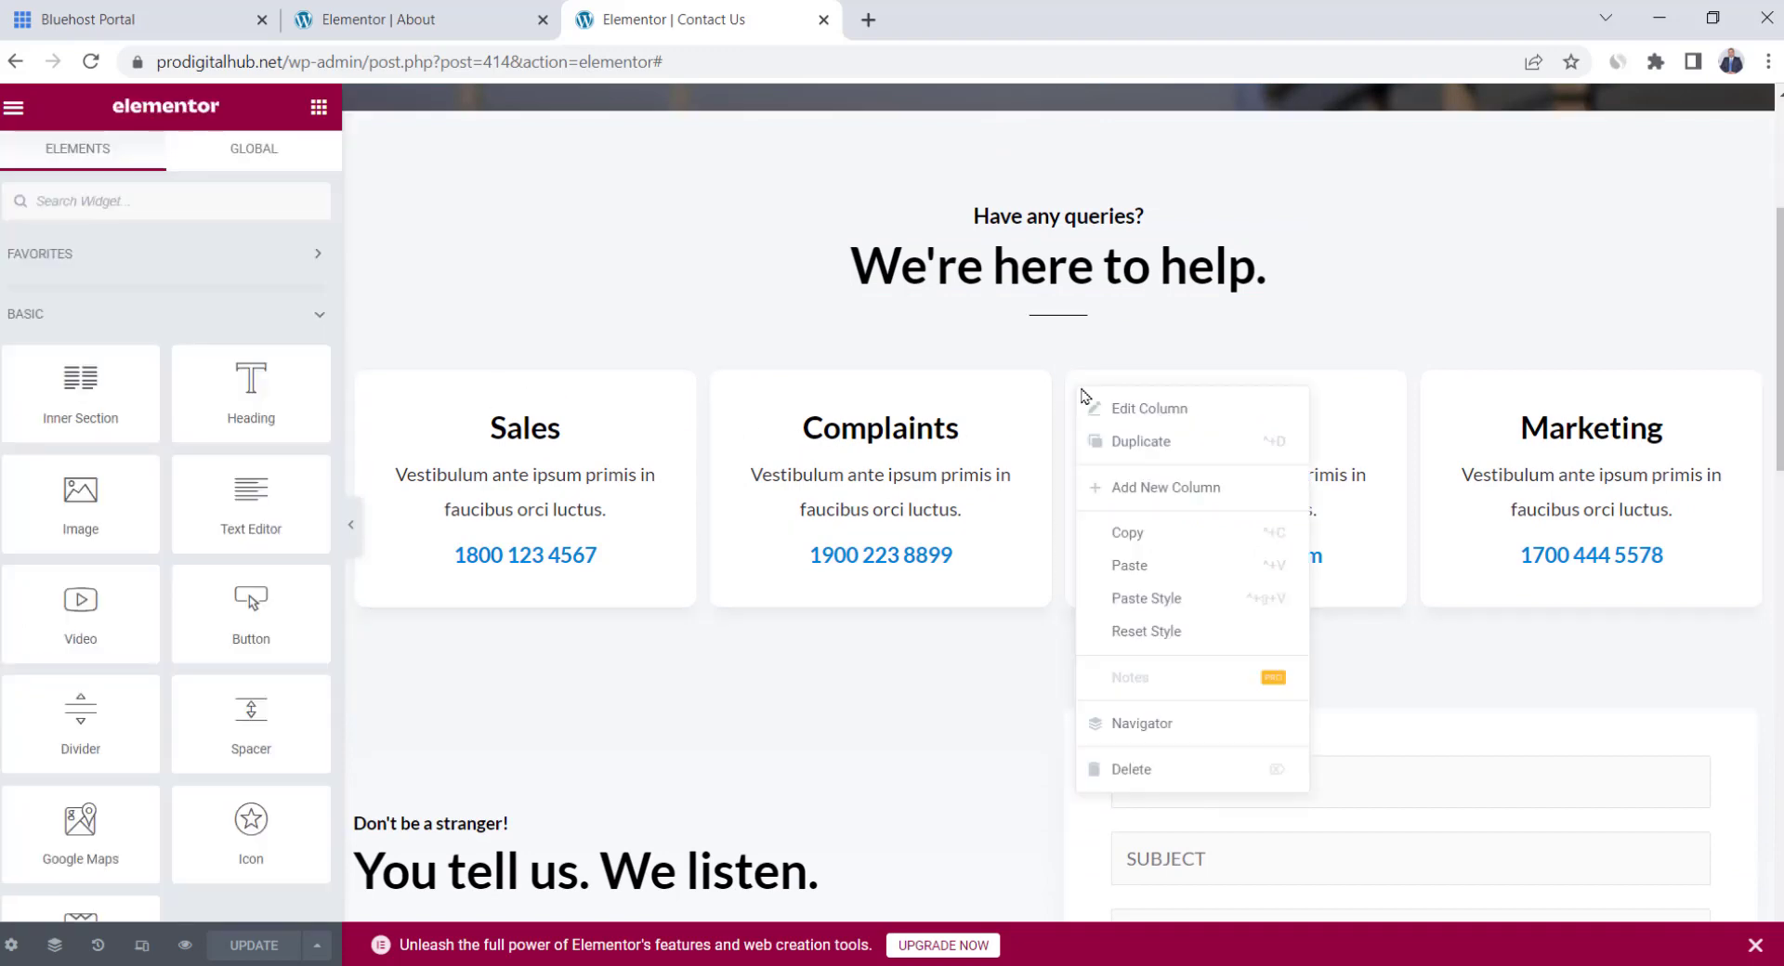
click(1148, 769)
key(Delete)
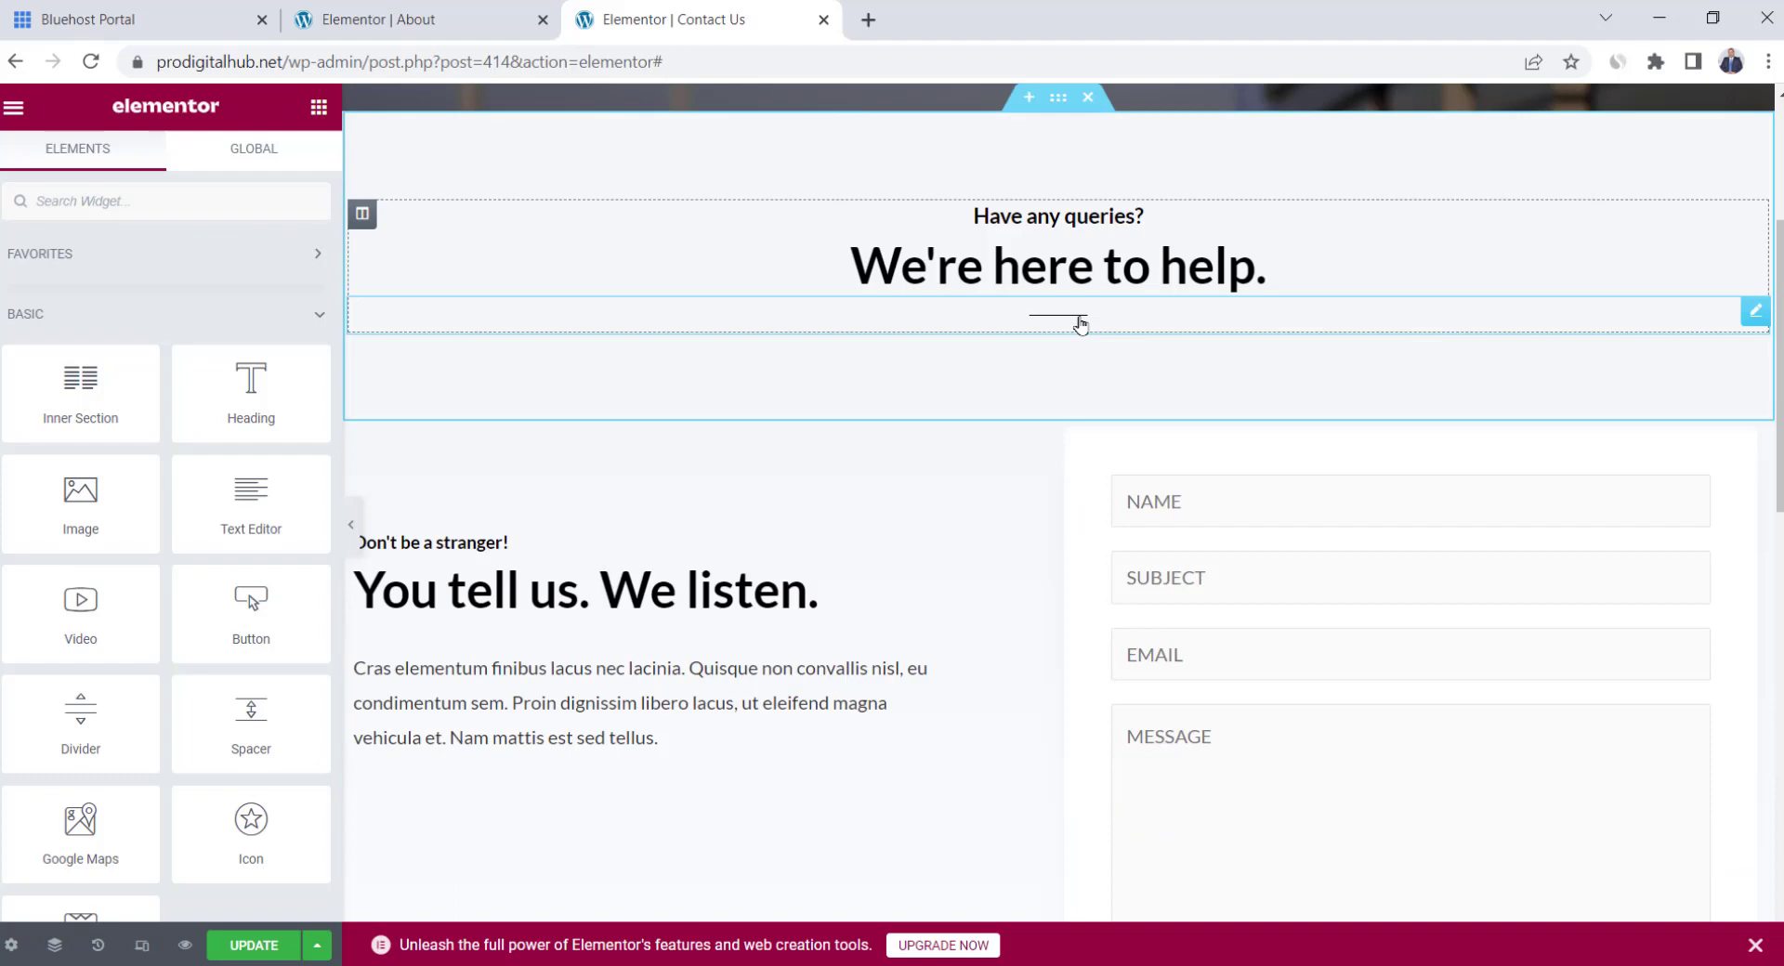
key(ctrl+z)
Select text in the Sales phone number, the contact-form paragraph and the 'You tell us. We listen.' heading
click(685, 517)
drag(685, 516, 486, 535)
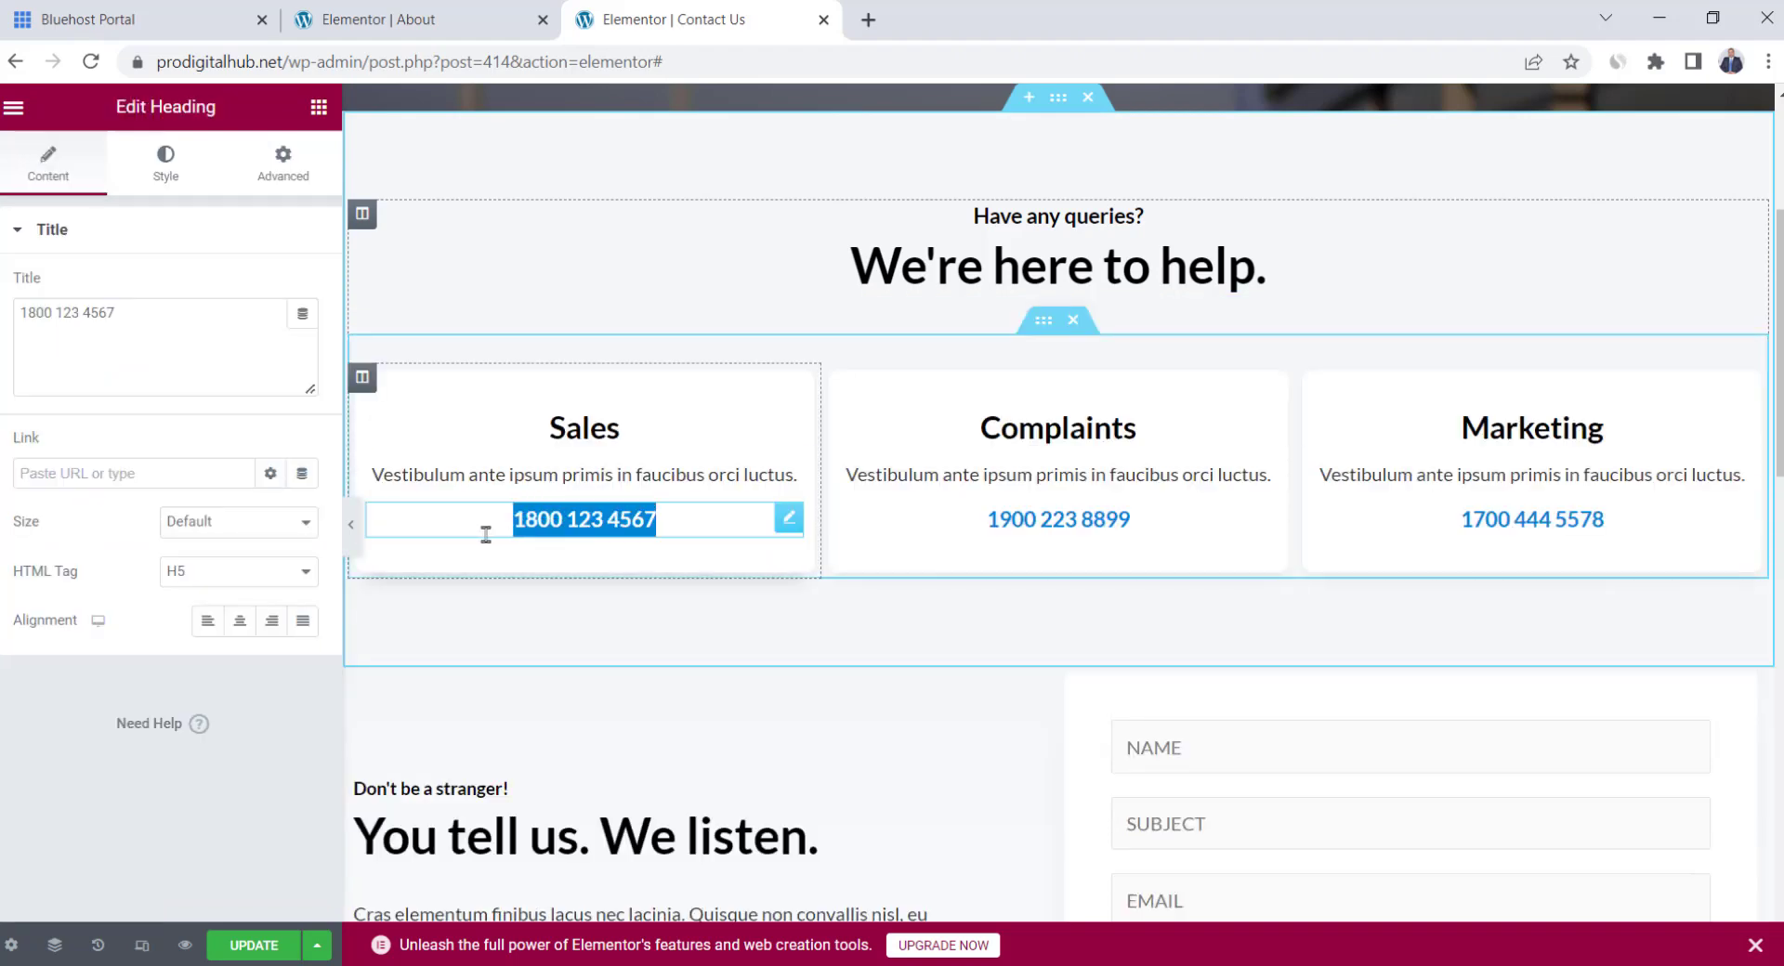
click(618, 518)
scroll(925, 409, down, 4)
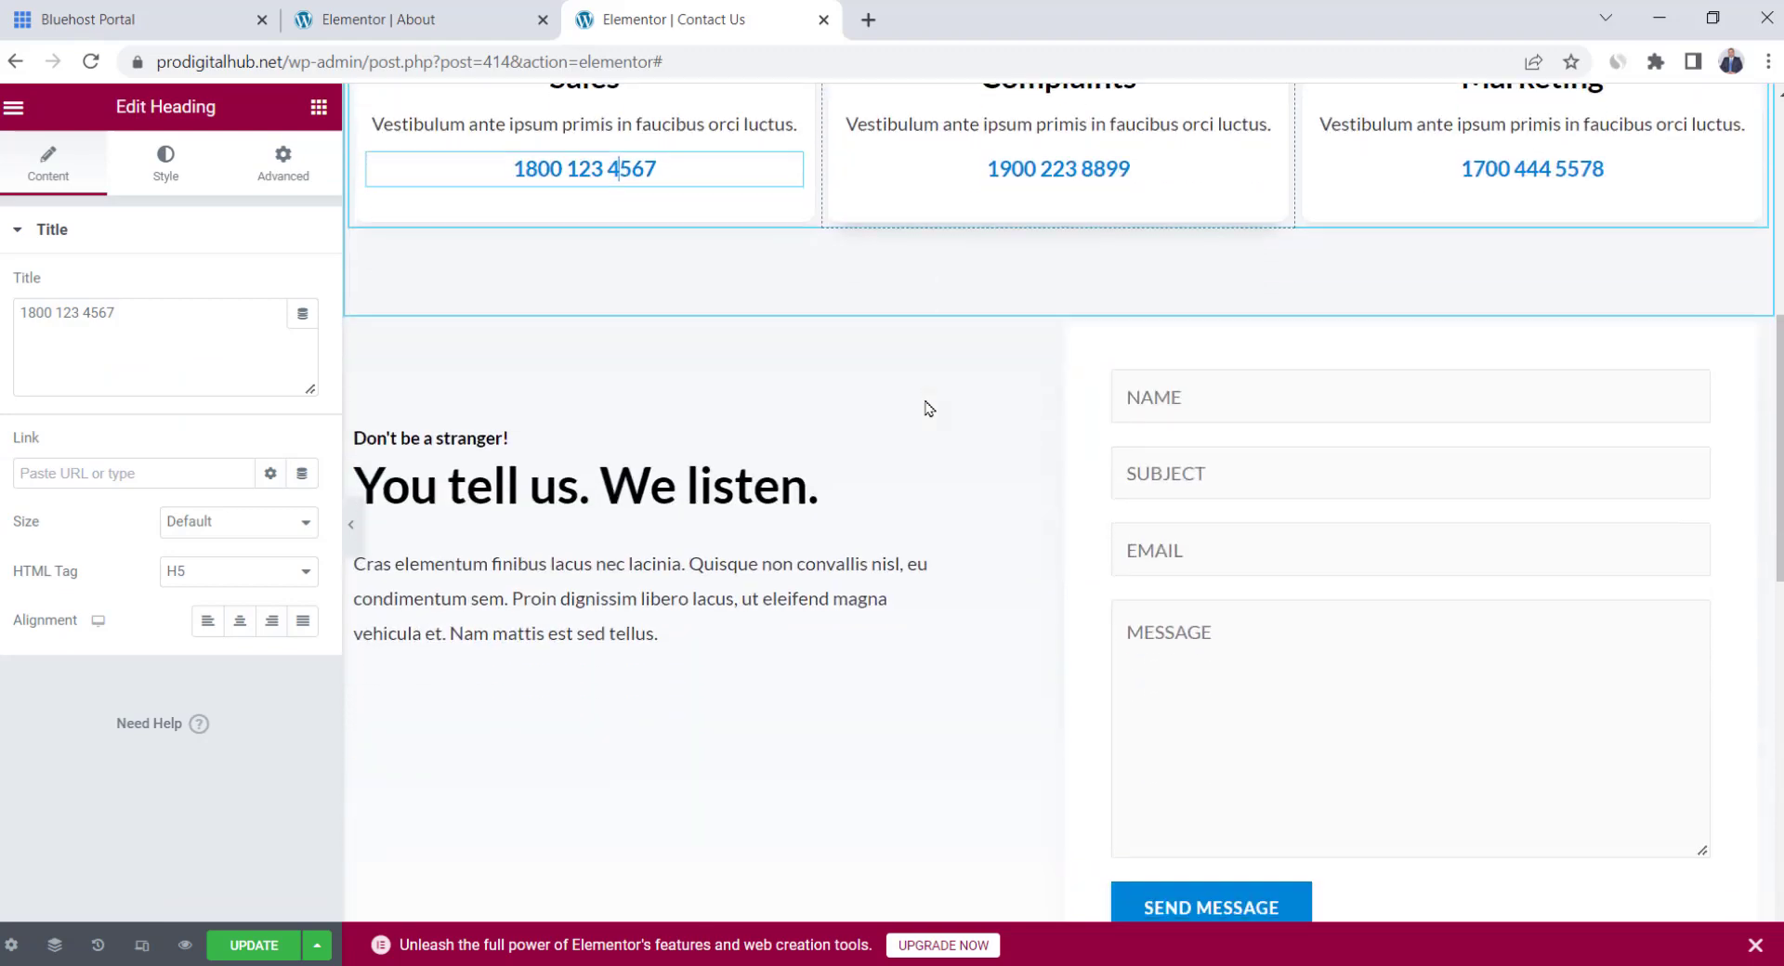
click(611, 570)
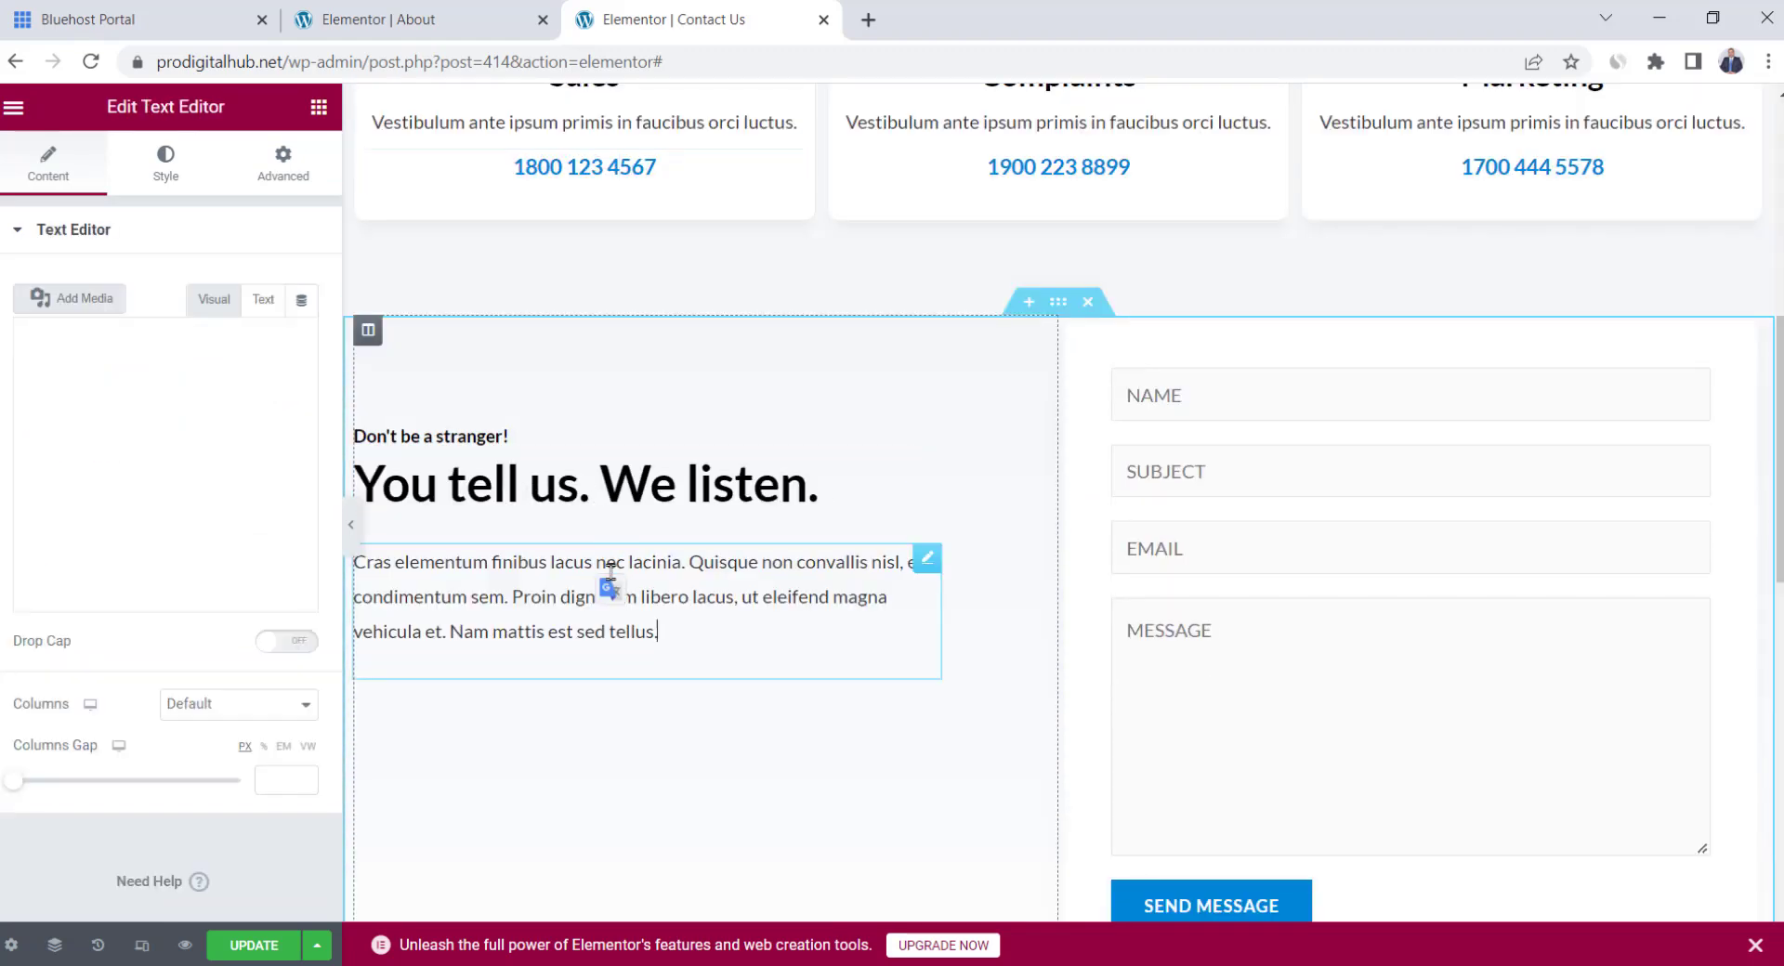
triple_click(610, 572)
click(669, 484)
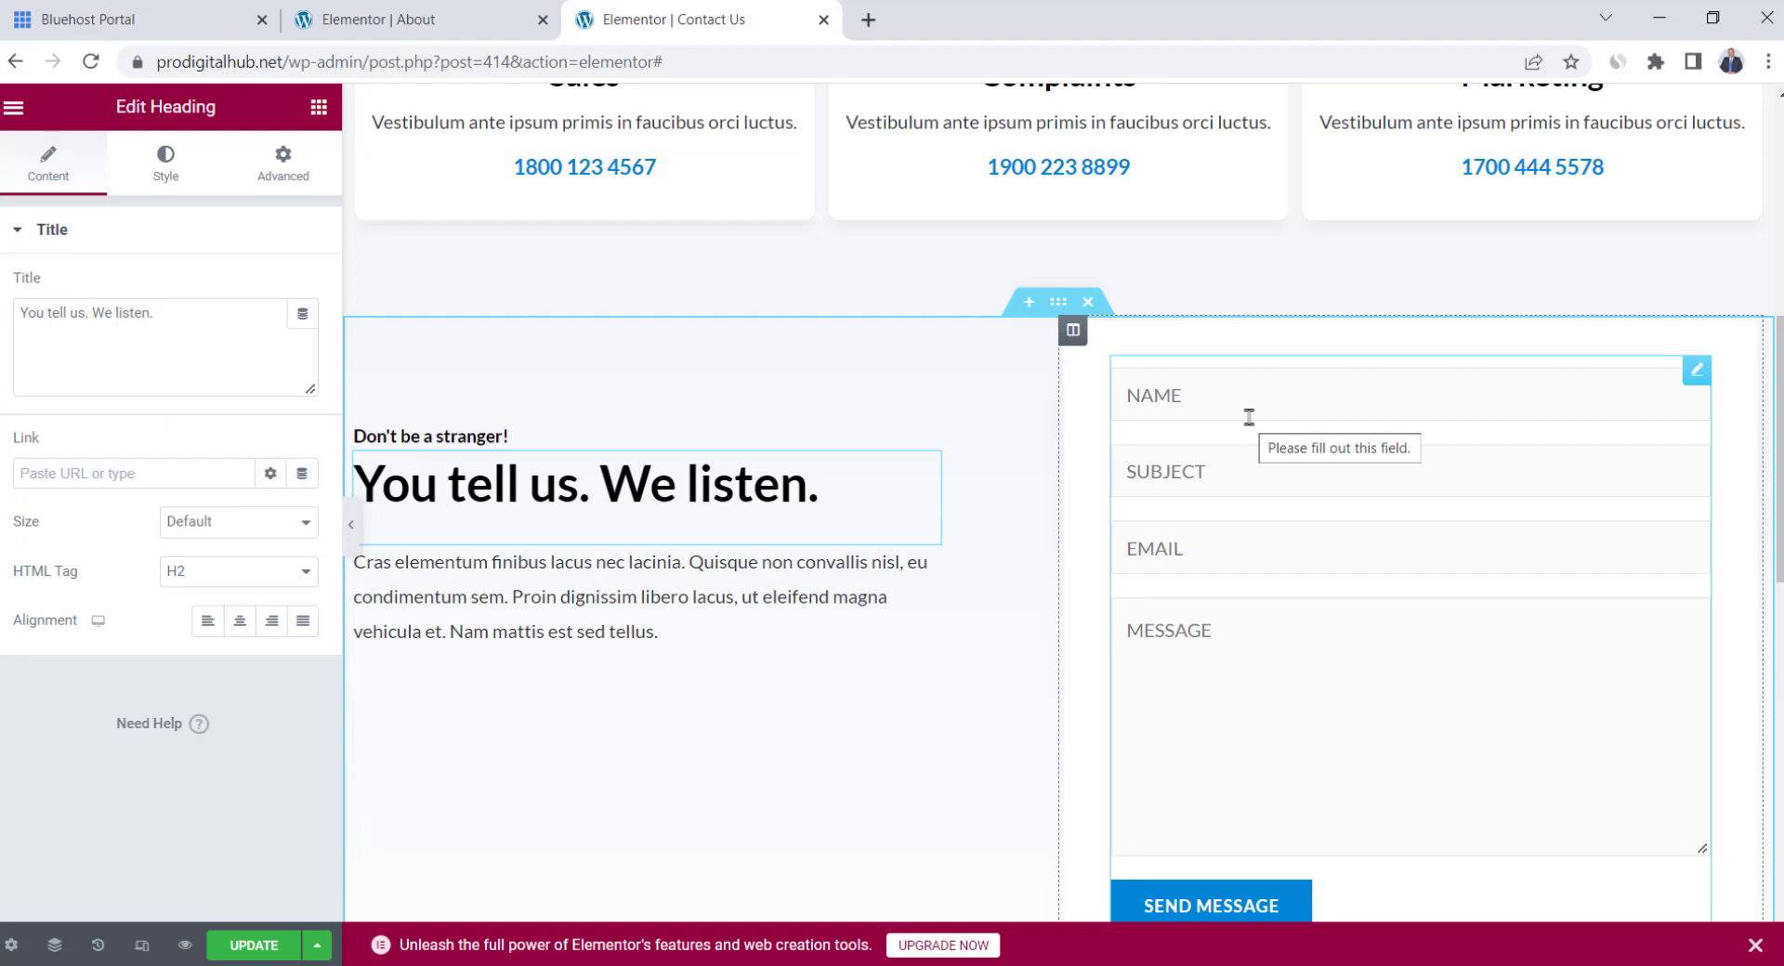
scroll(1236, 432, down, 1)
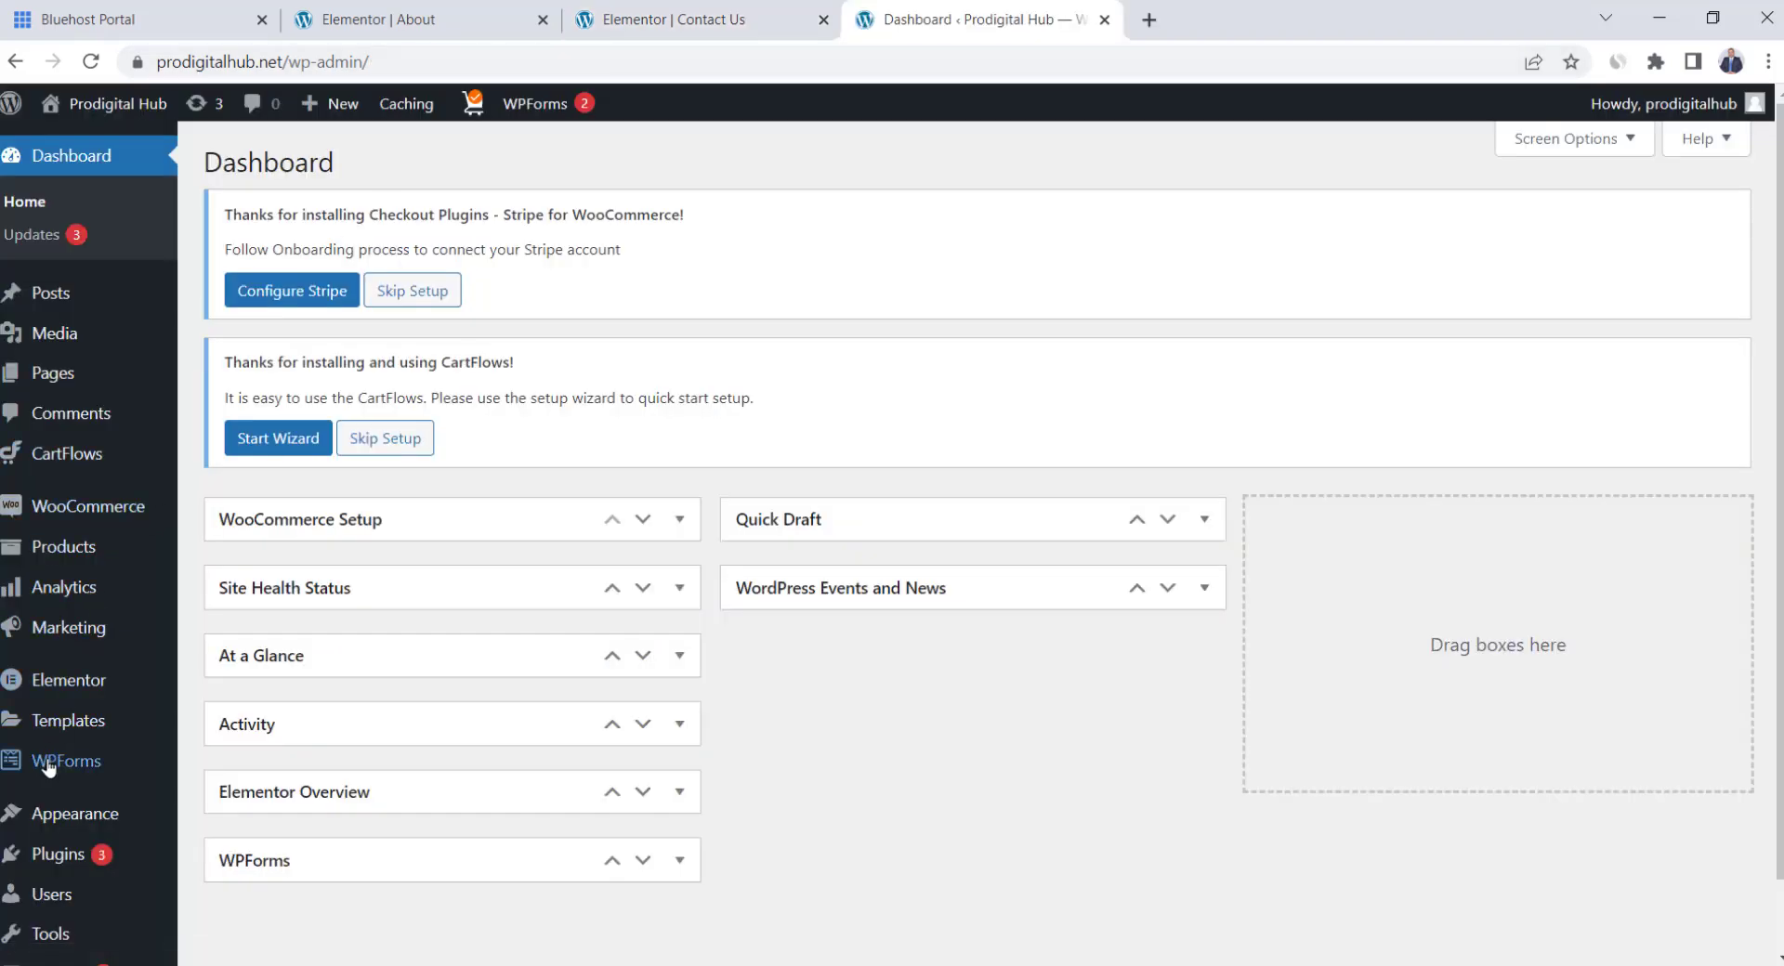
Open the Contact Us form in WPForms and delete its Subject field
mouse_move(42, 764)
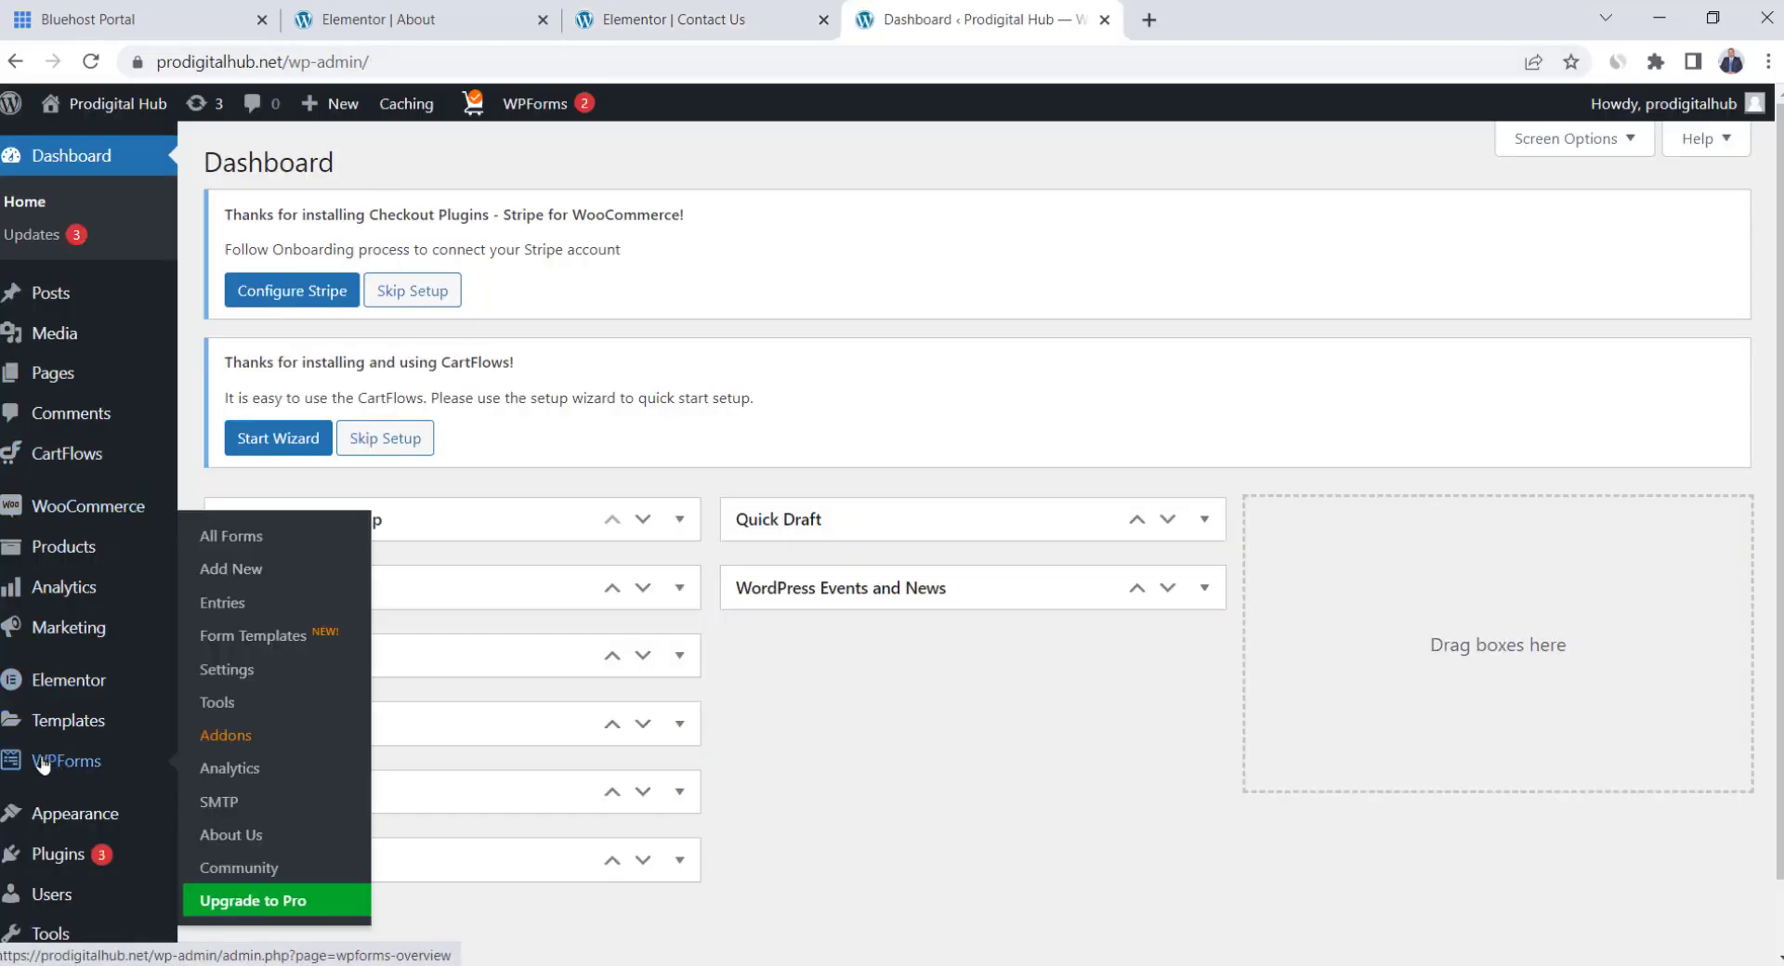
click(231, 538)
scroll(277, 660, down, 2)
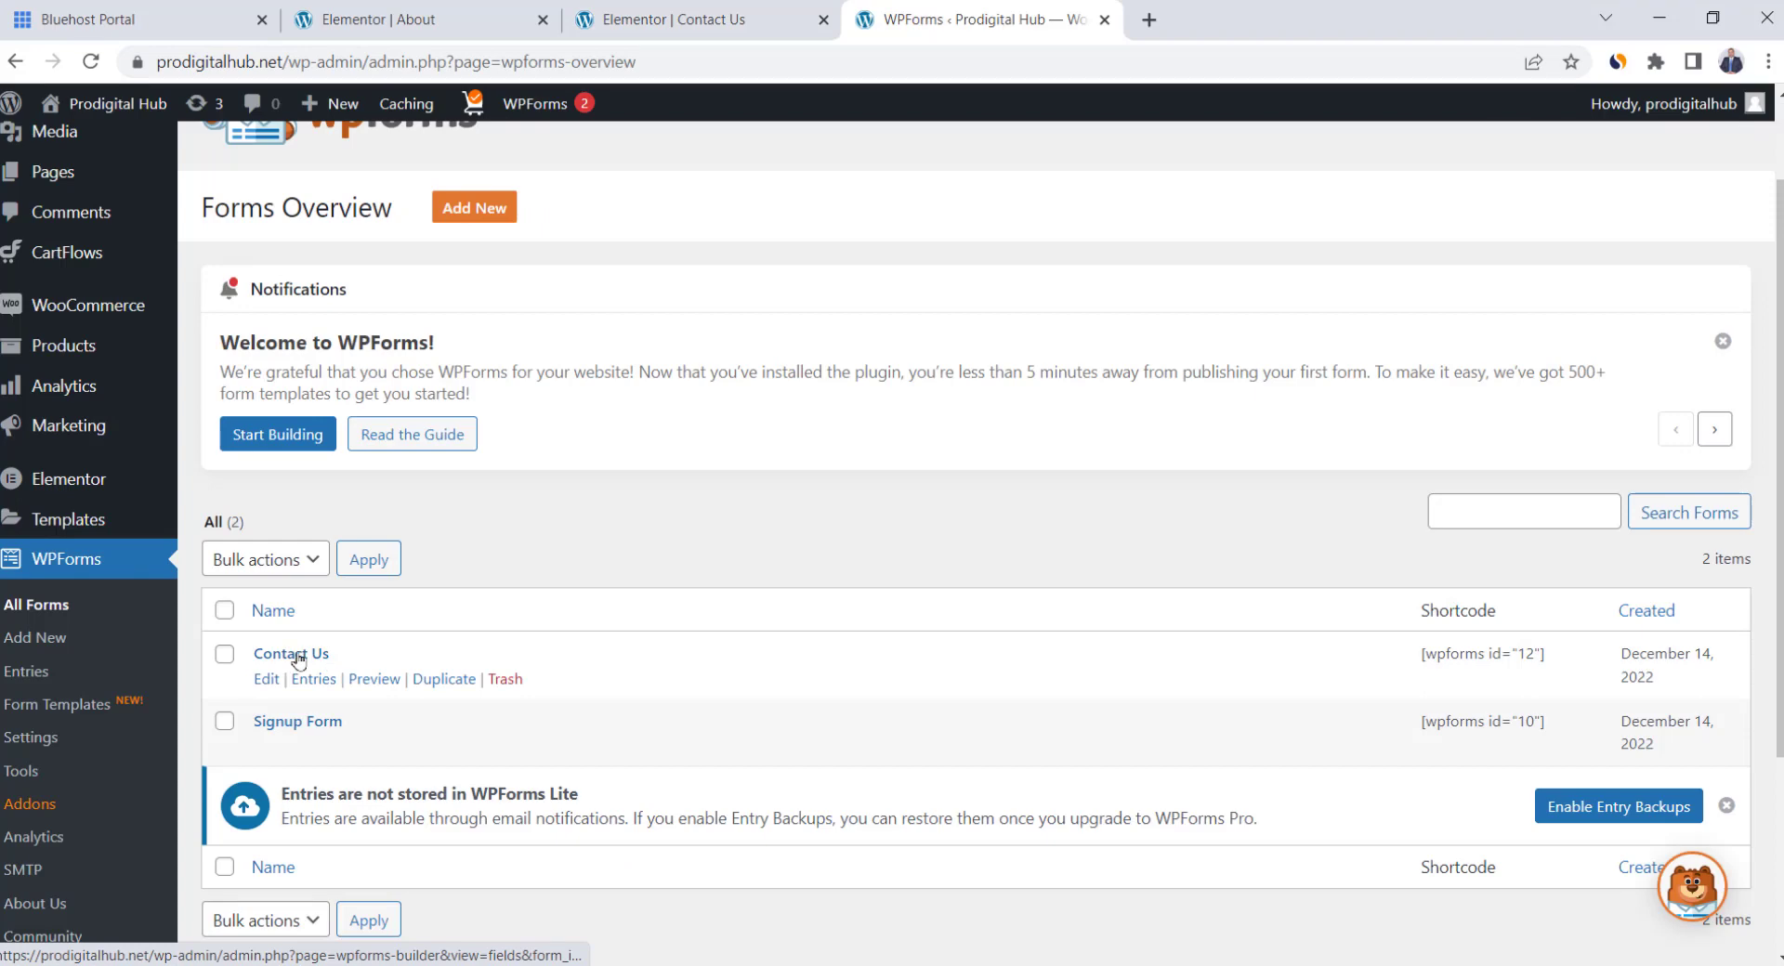
click(298, 661)
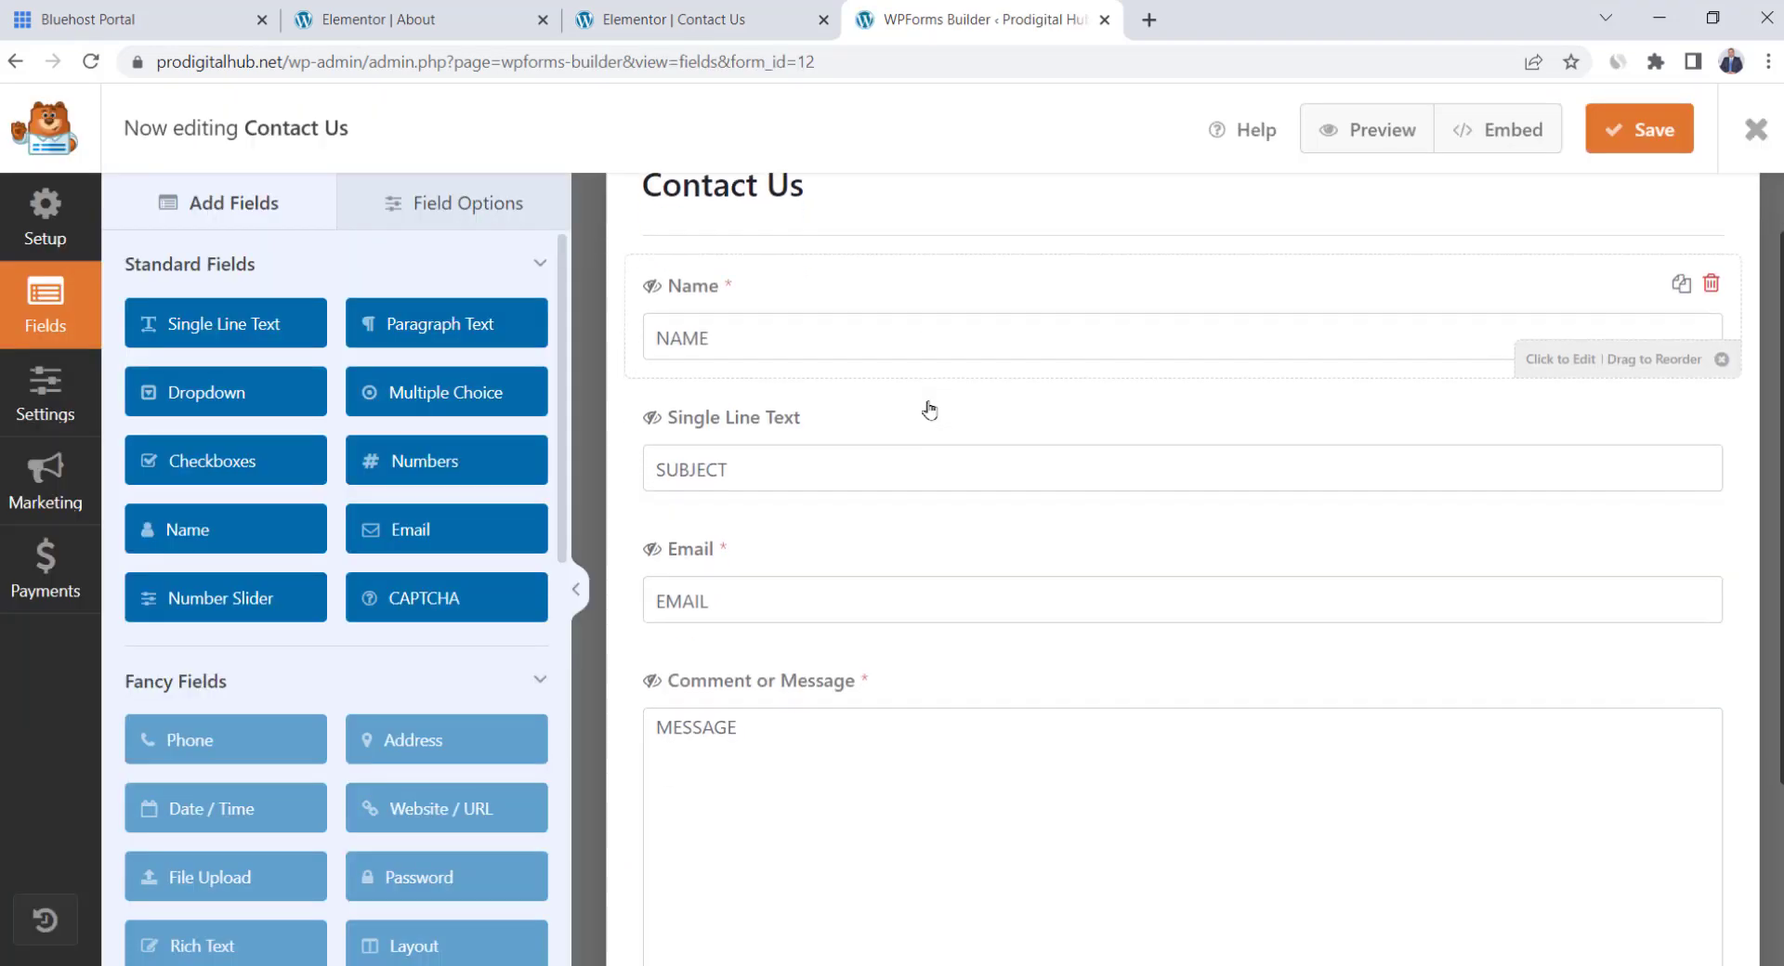
scroll(824, 589, down, 1)
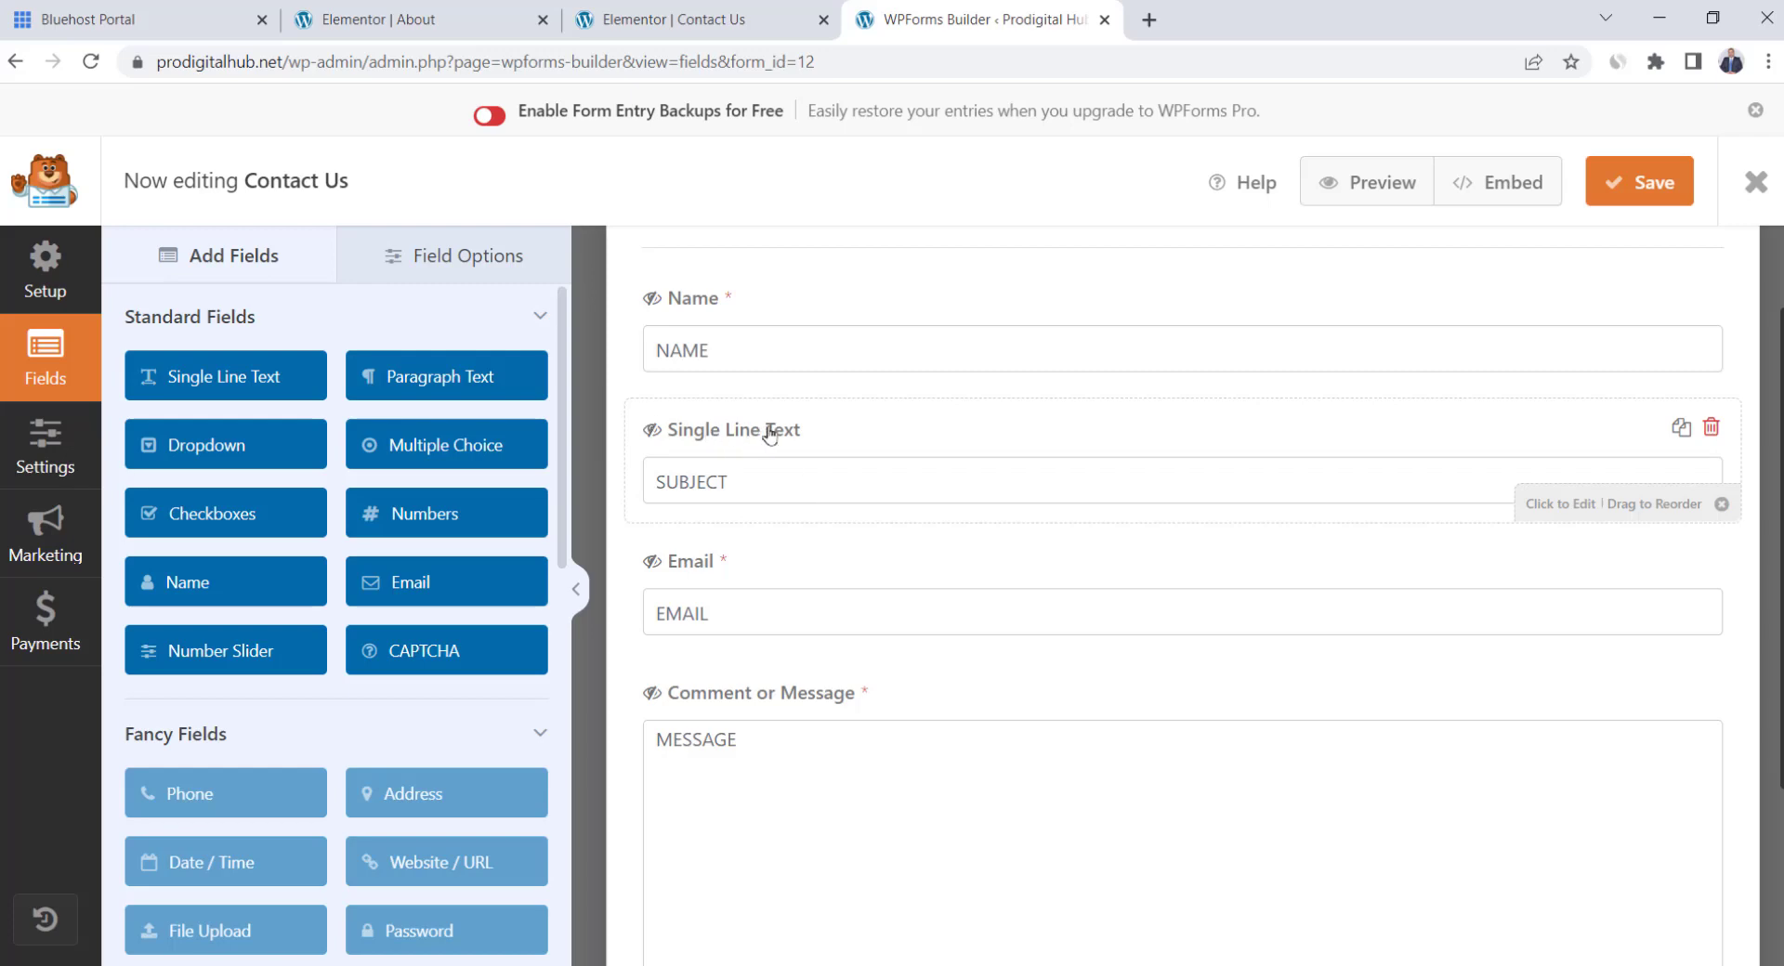
click(1724, 433)
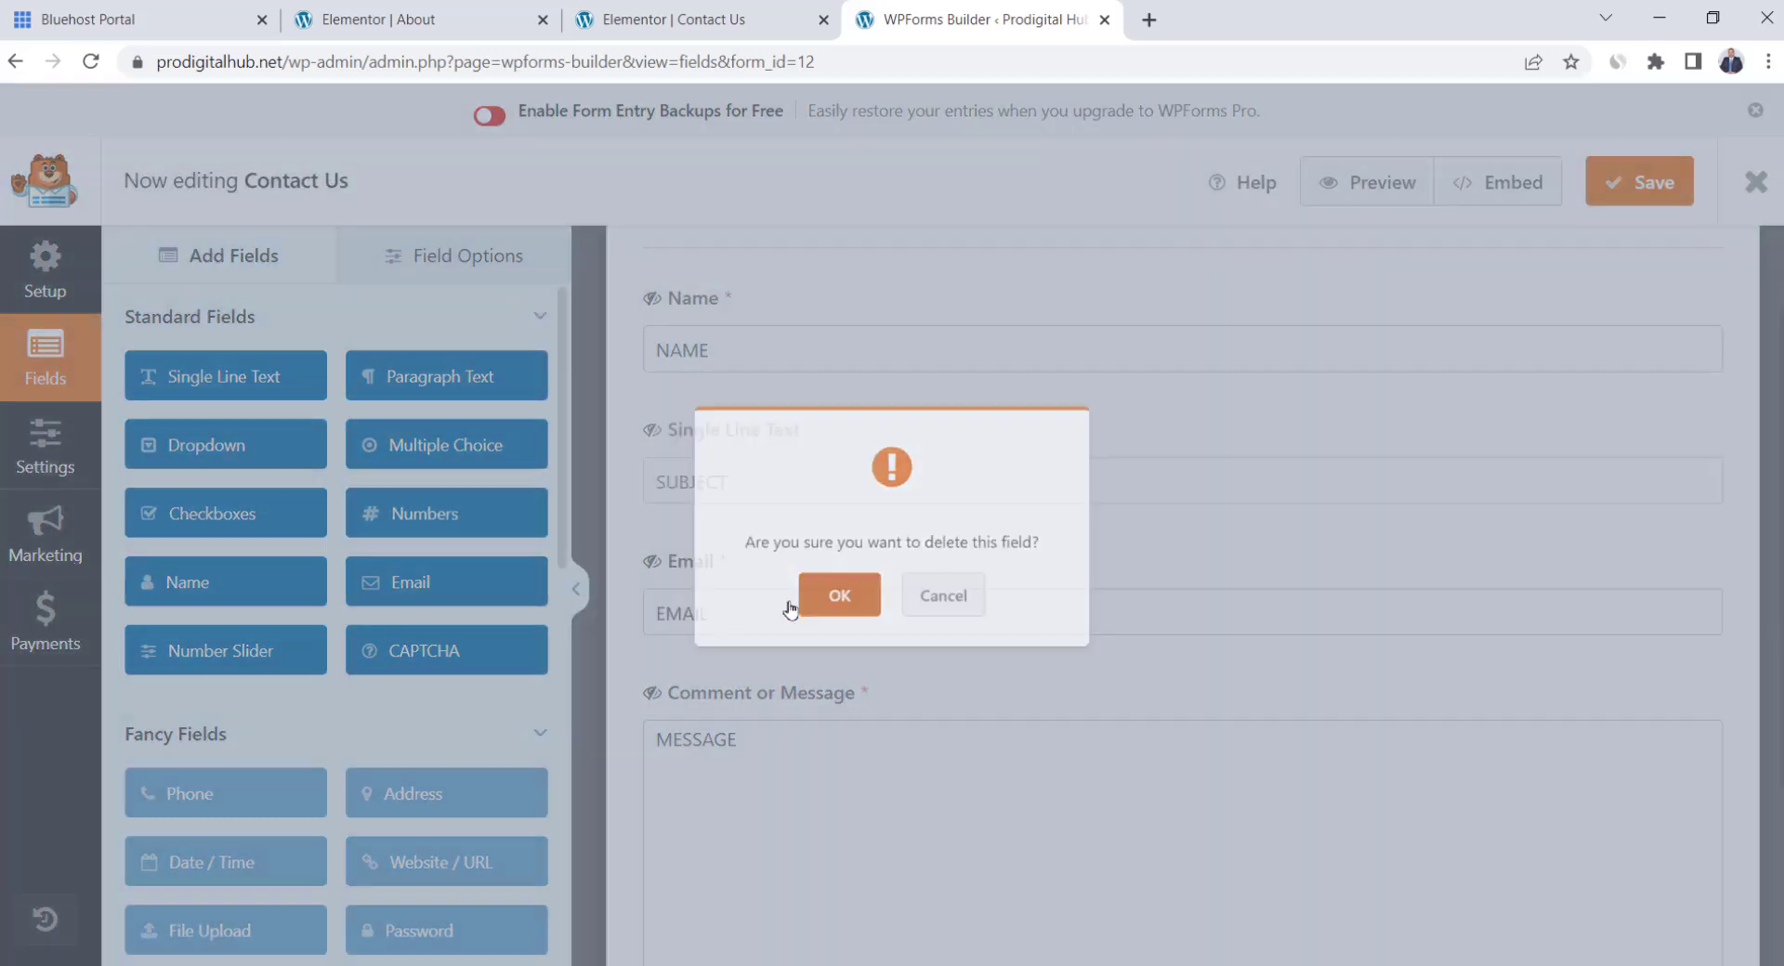
click(792, 604)
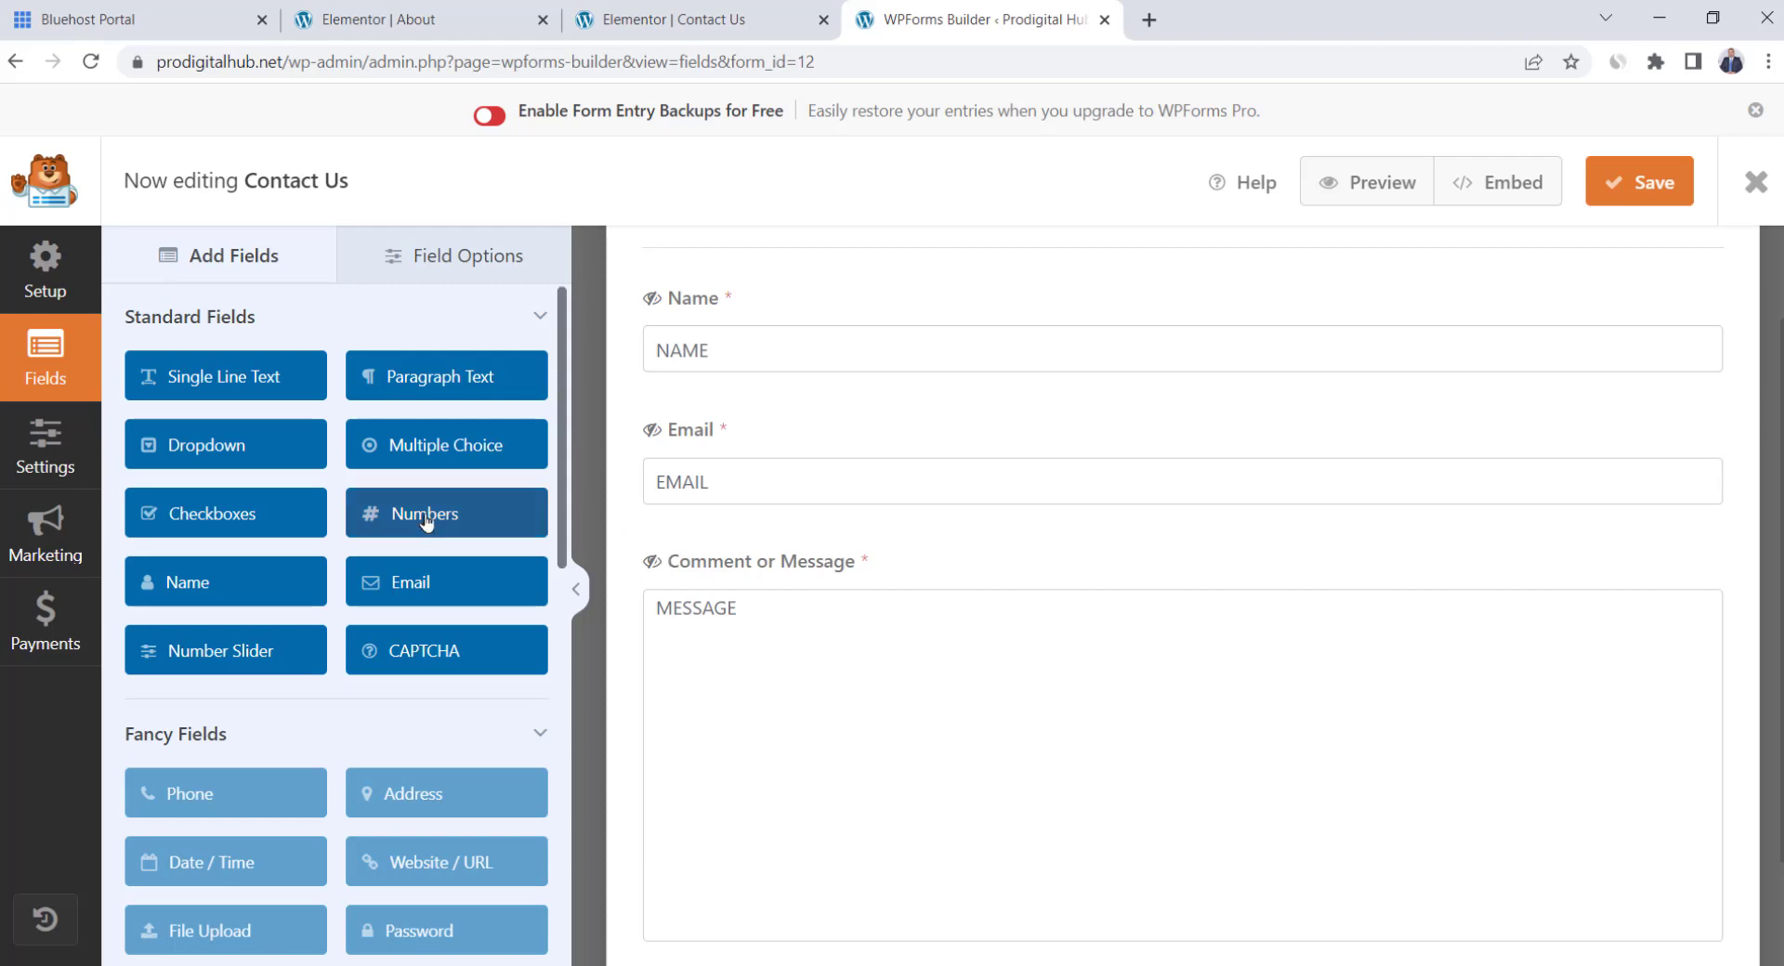
Add a required Numbers field between Email and Message
drag(547, 522, 708, 577)
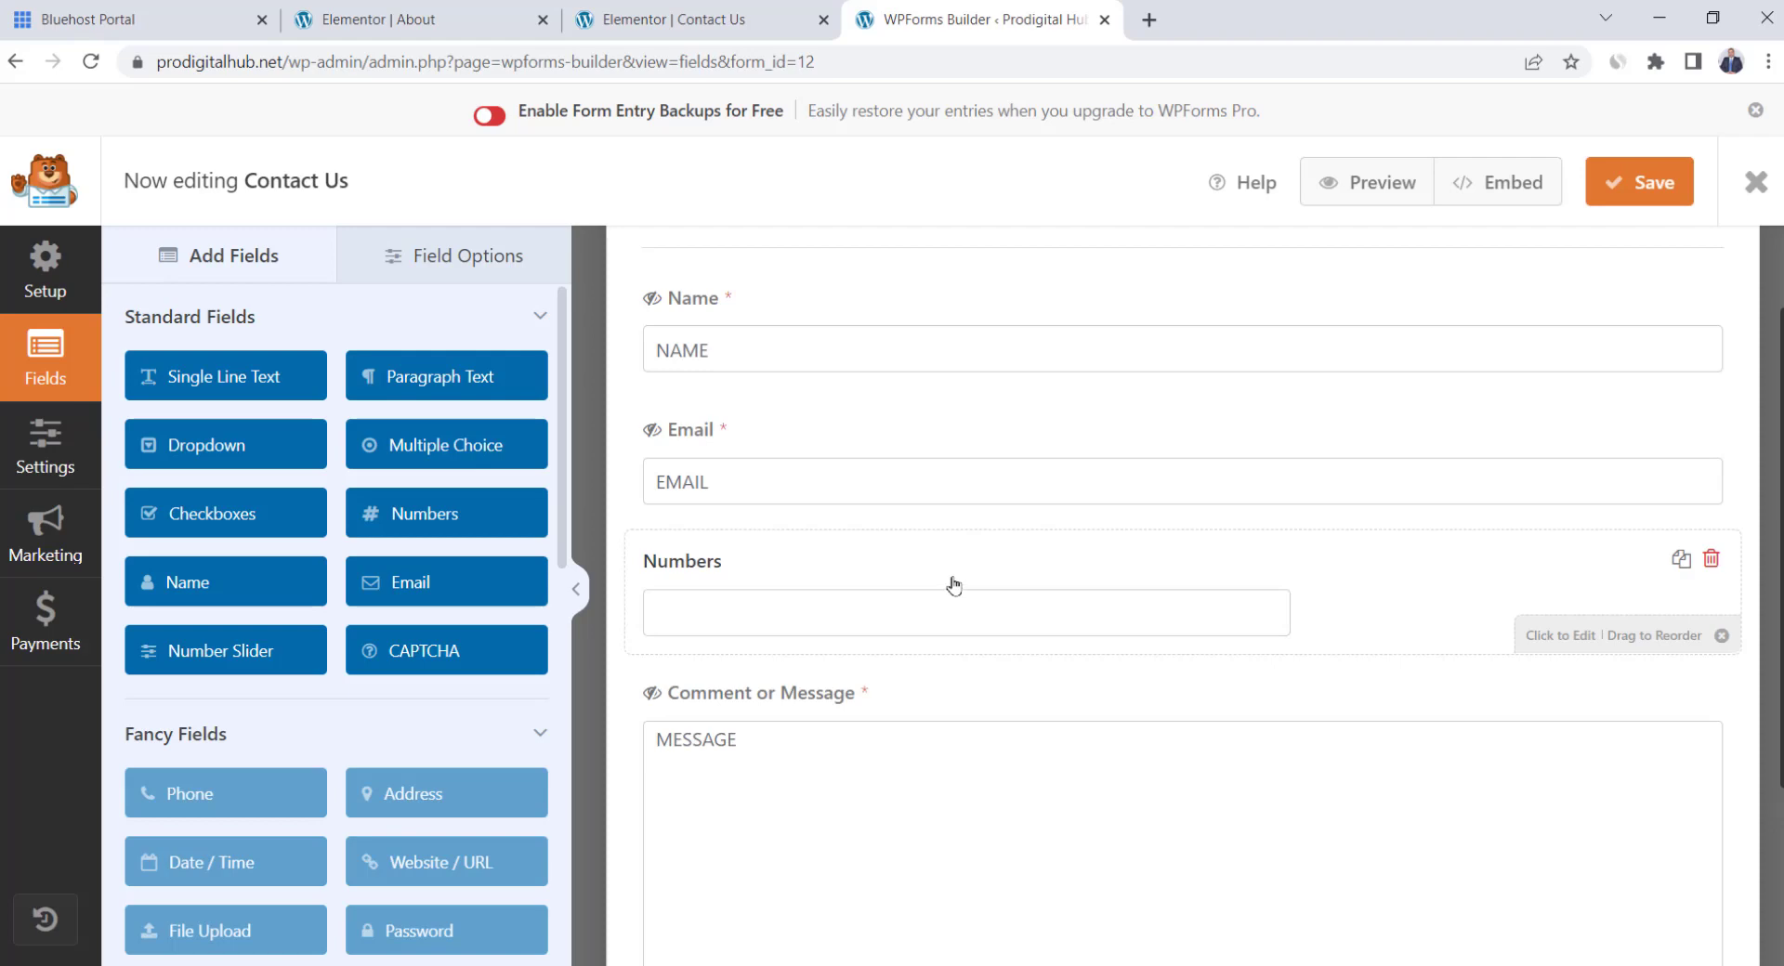
click(953, 584)
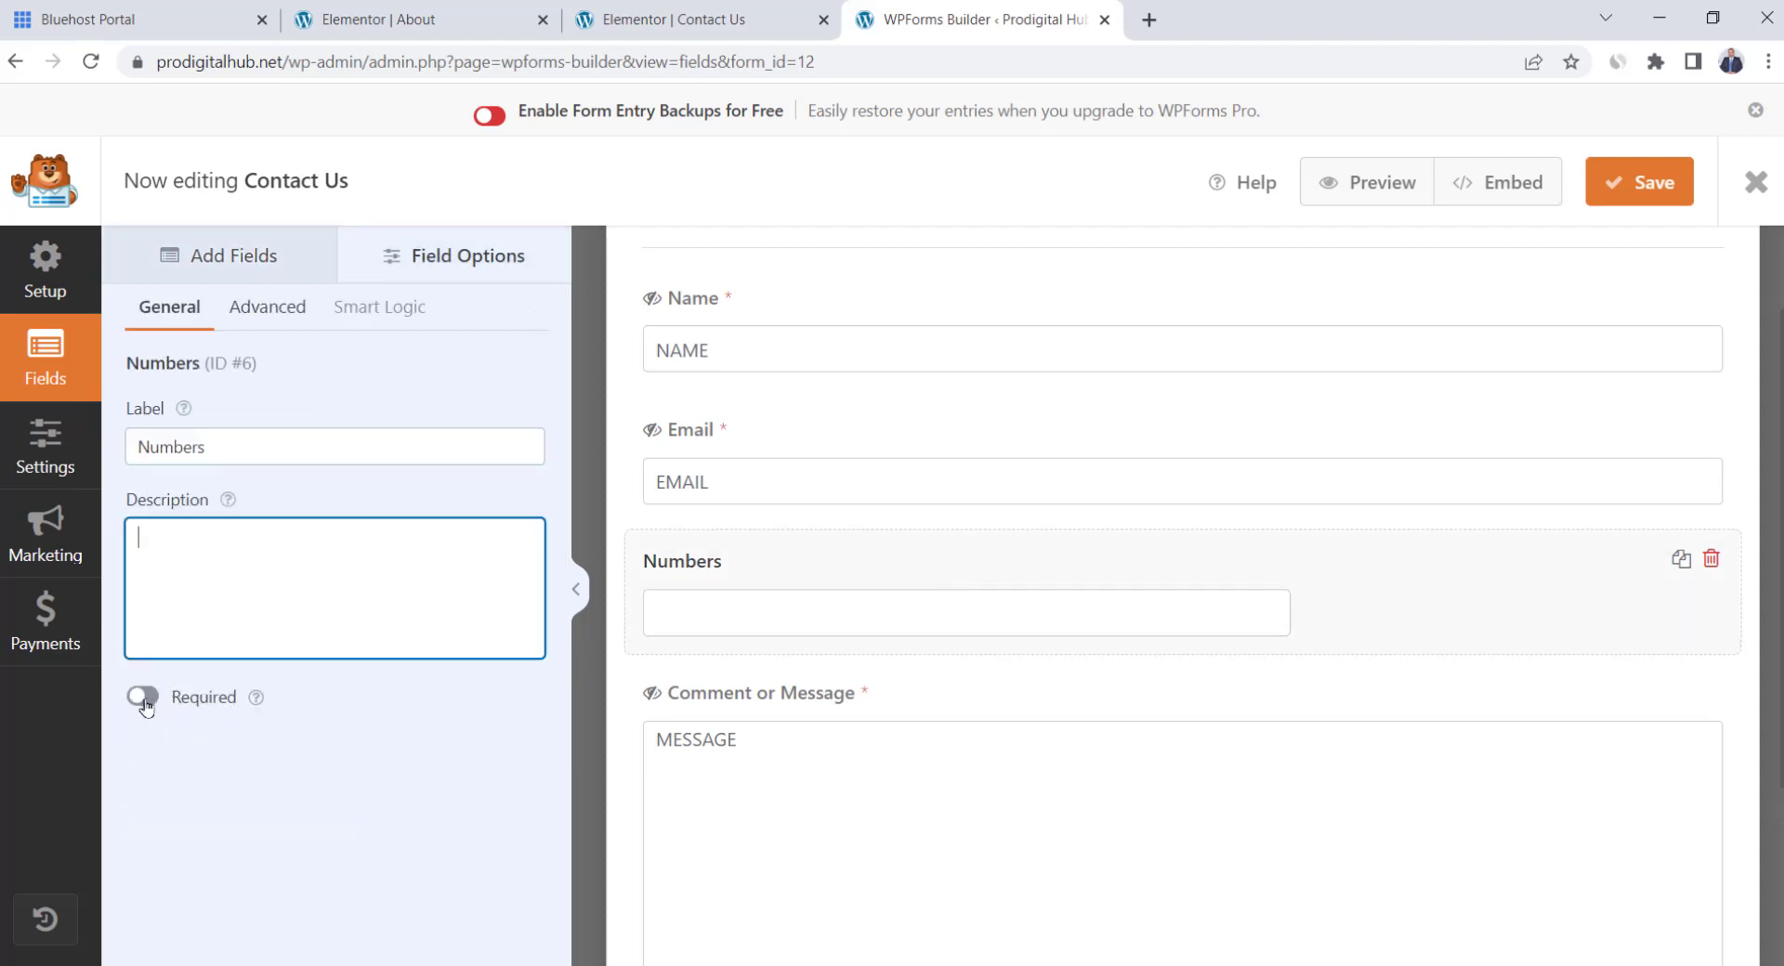
click(144, 699)
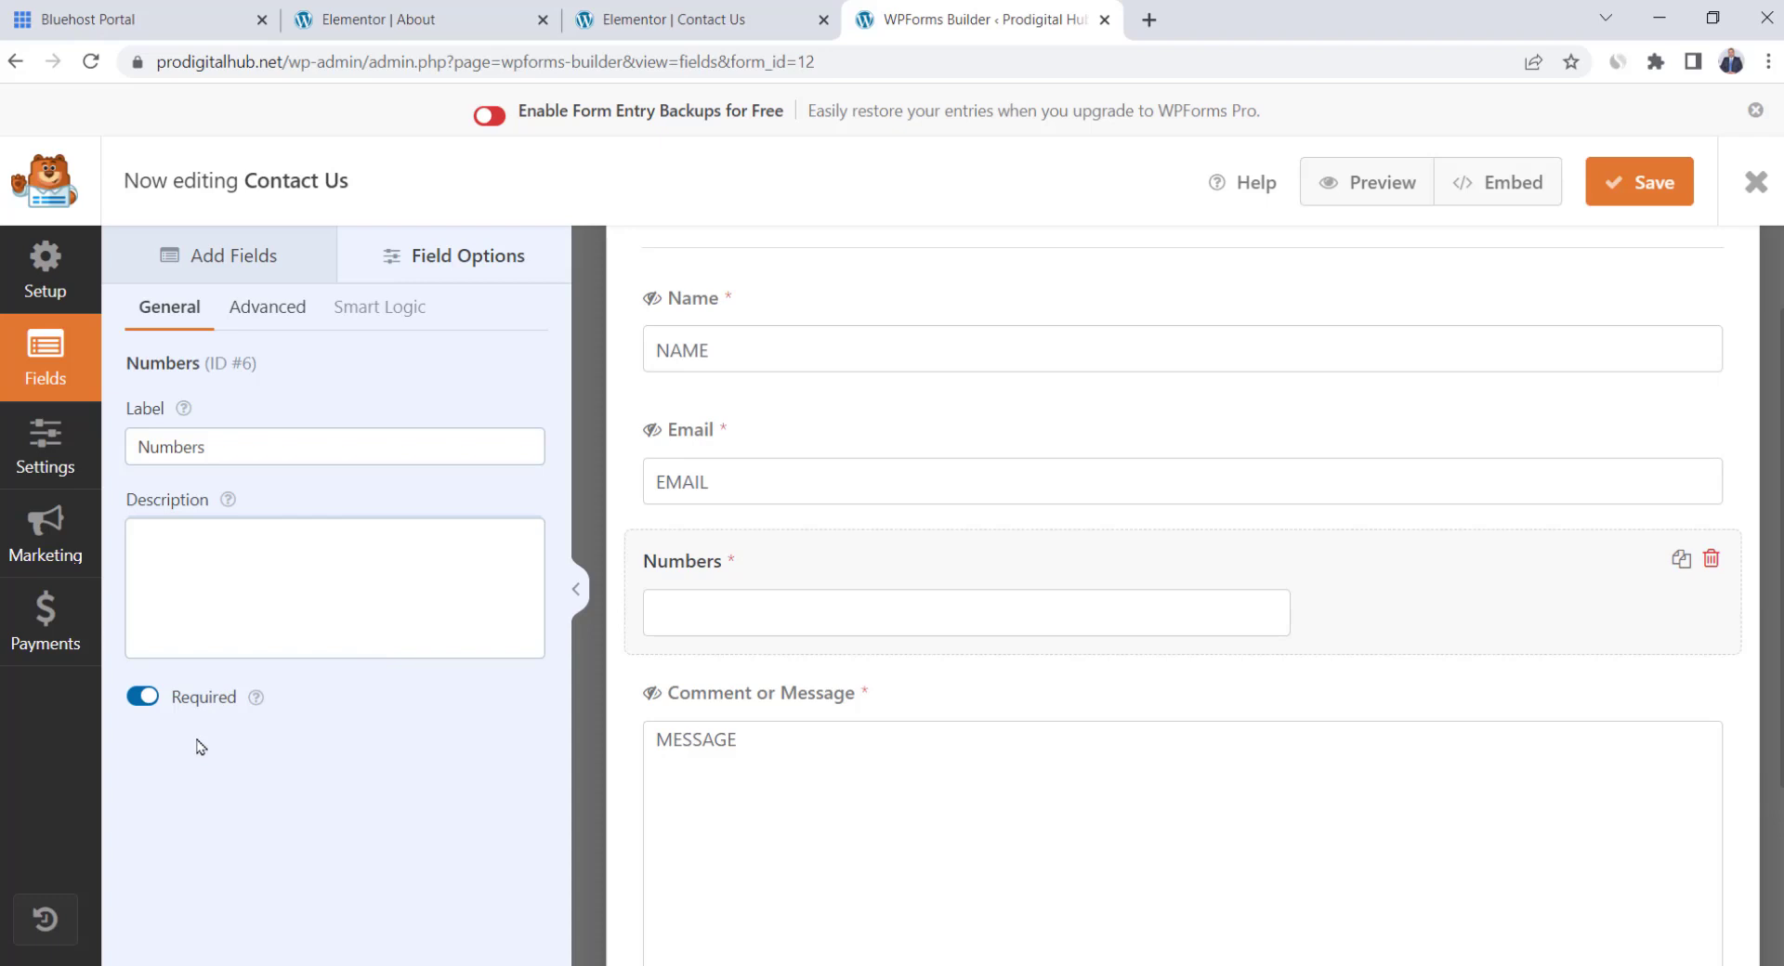
Make the Numbers field Large with placeholder 'Number' and a hidden label, then save
click(274, 326)
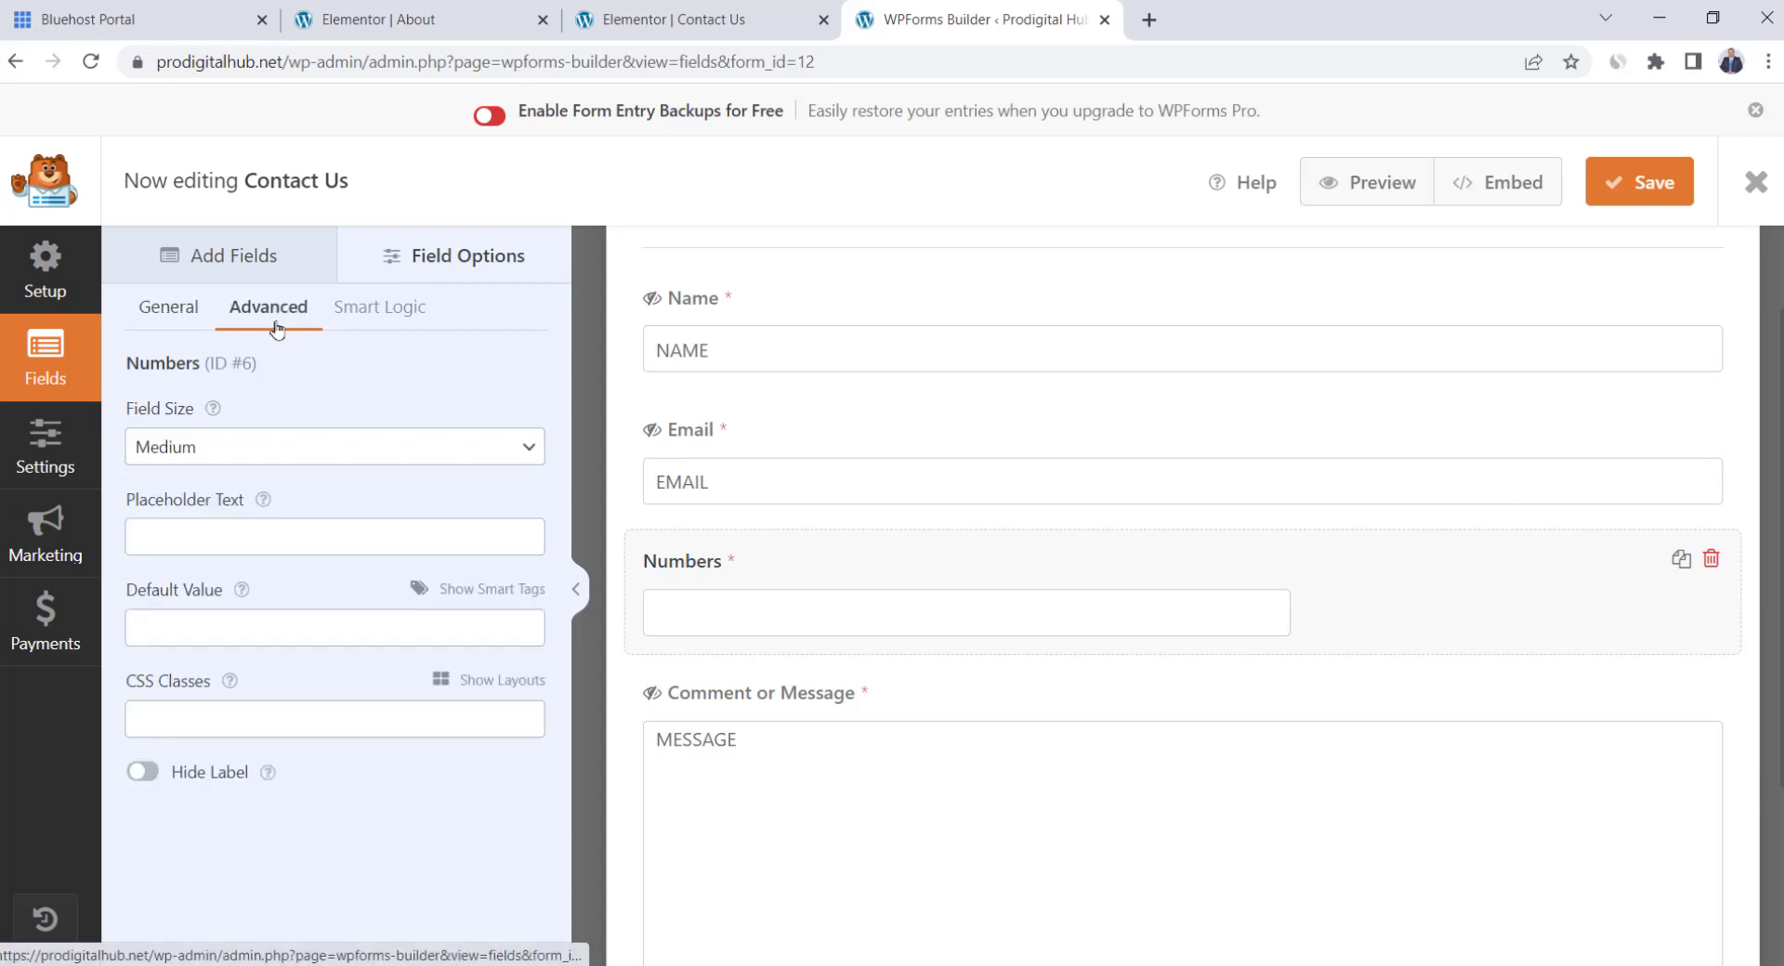
click(232, 450)
click(212, 526)
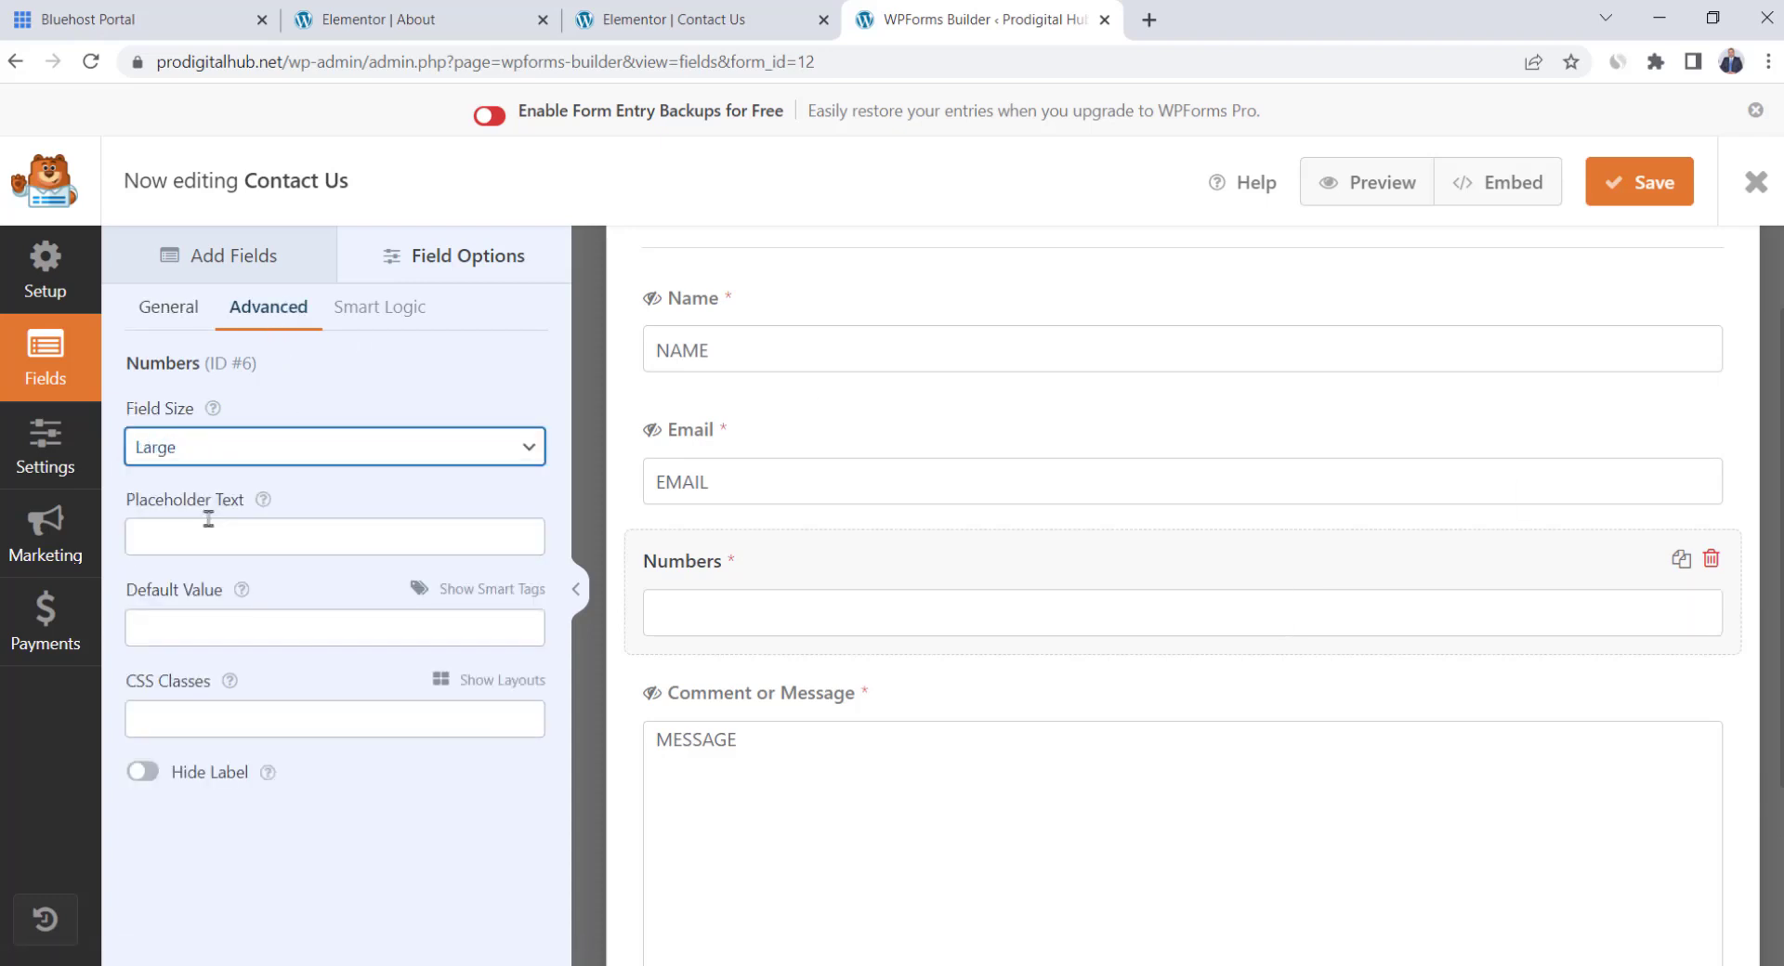
click(323, 531)
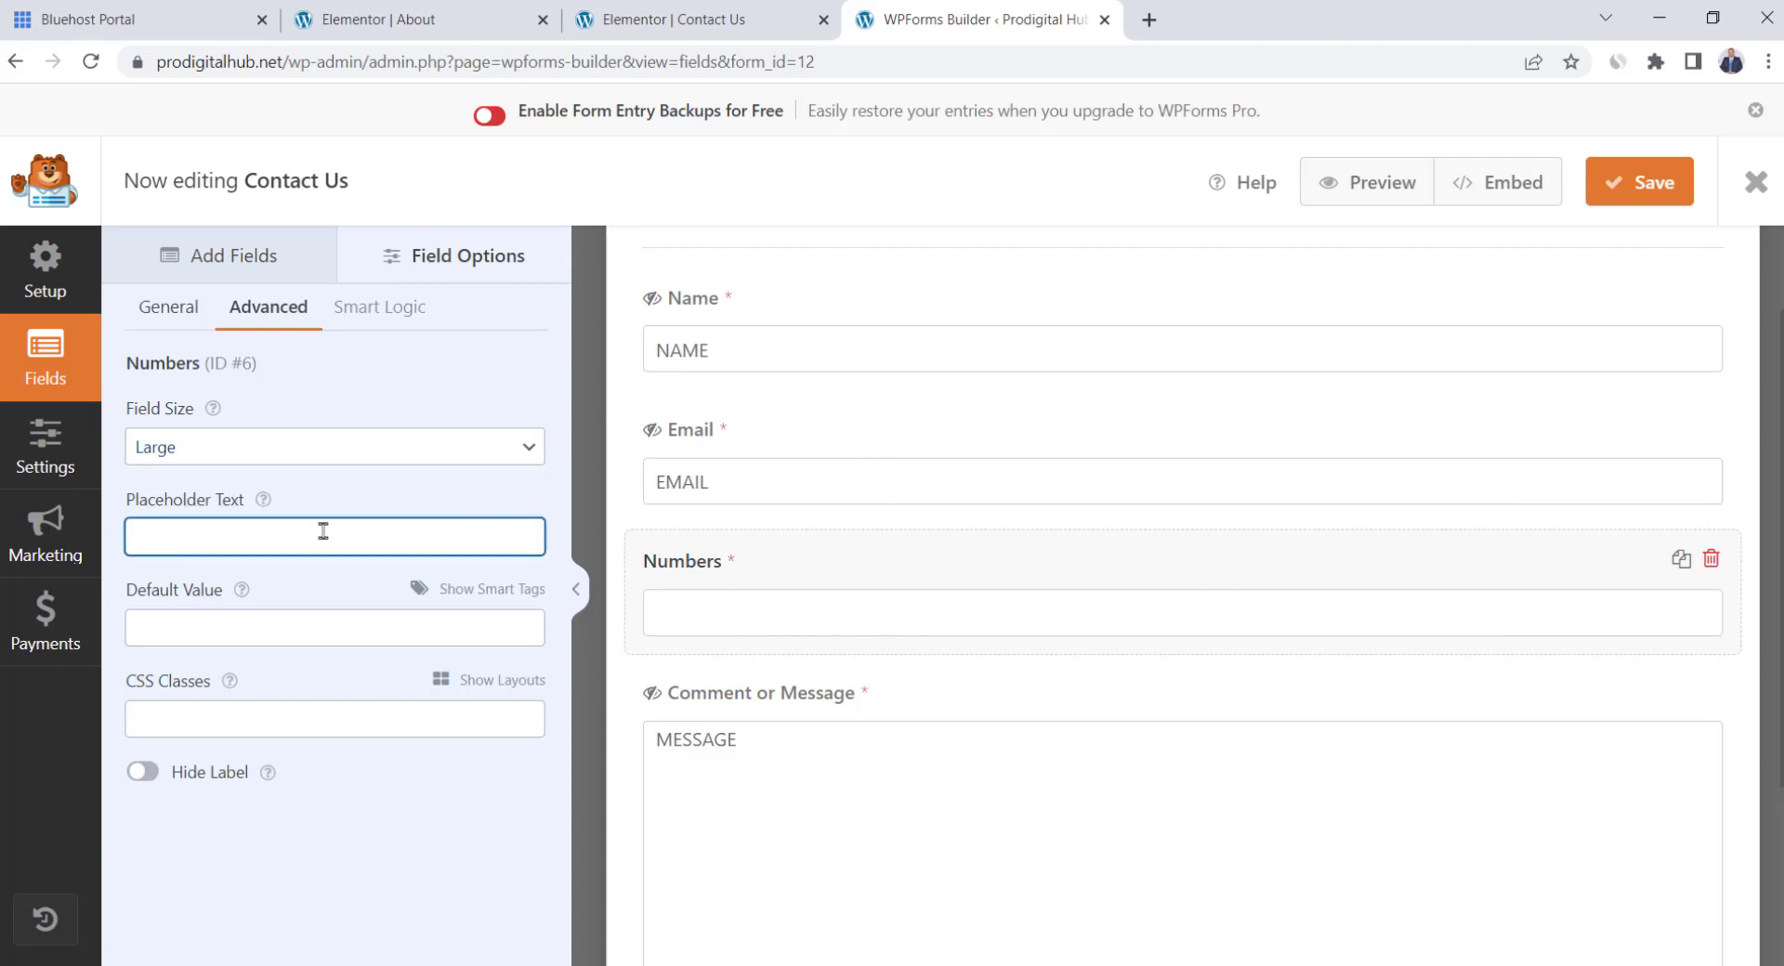
text(Numbers)
click(146, 773)
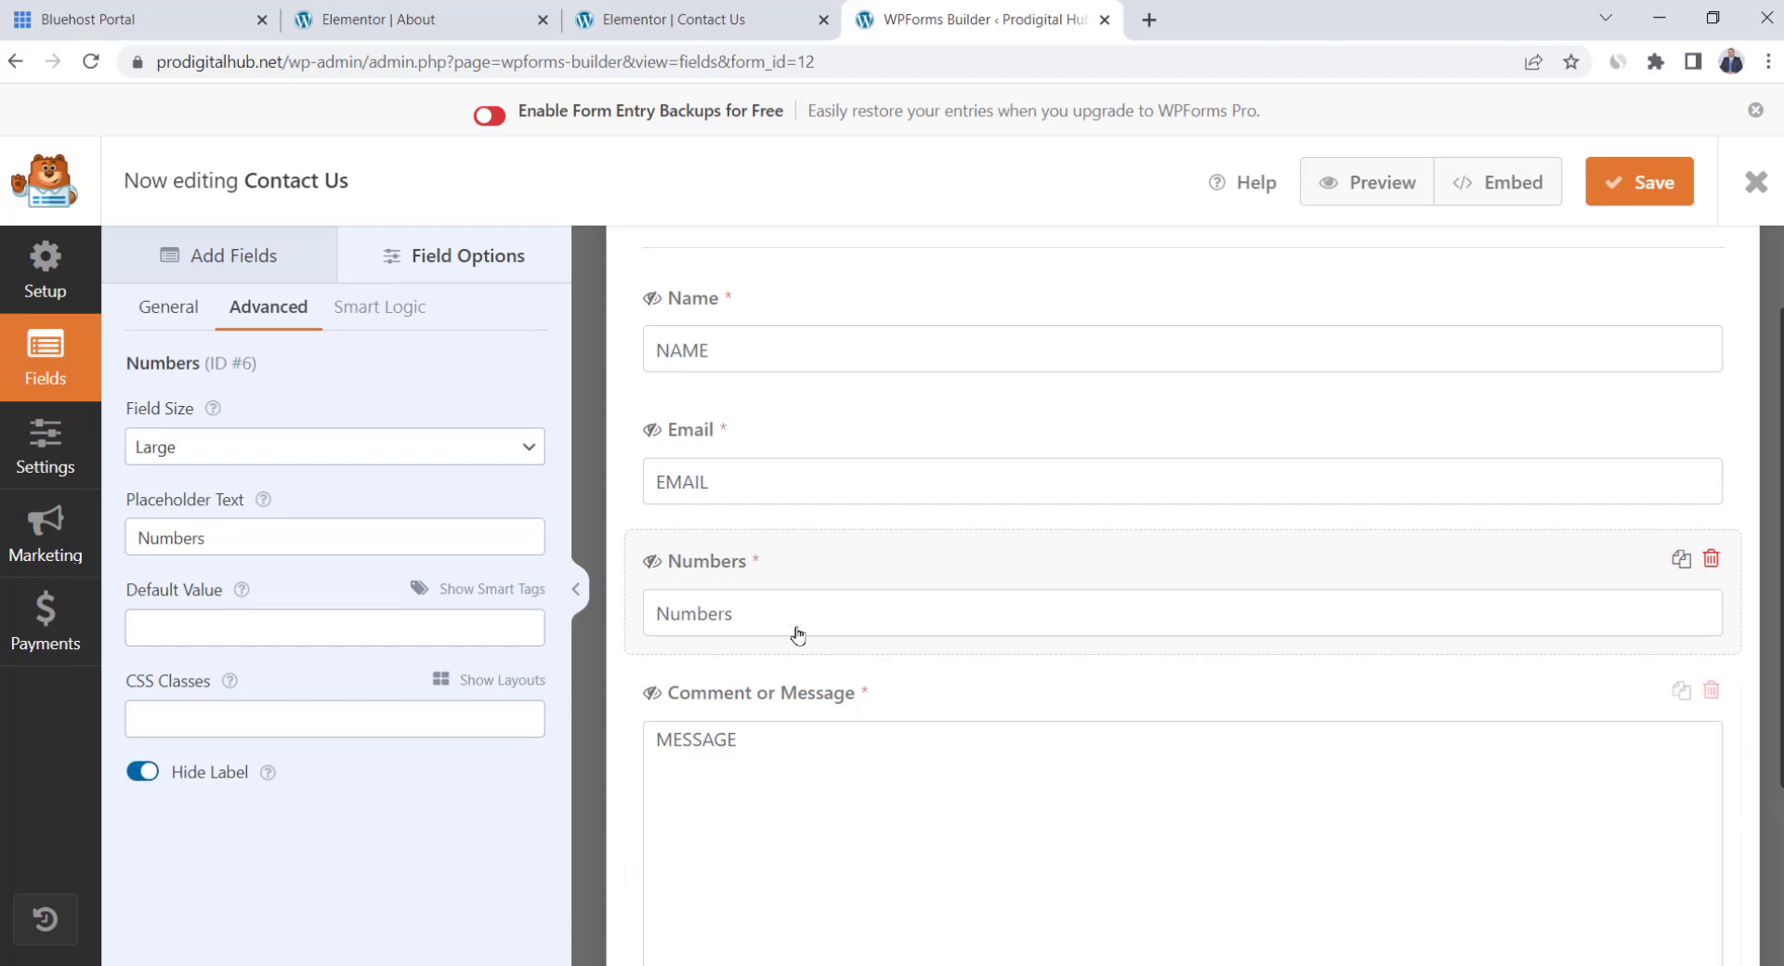
click(1643, 197)
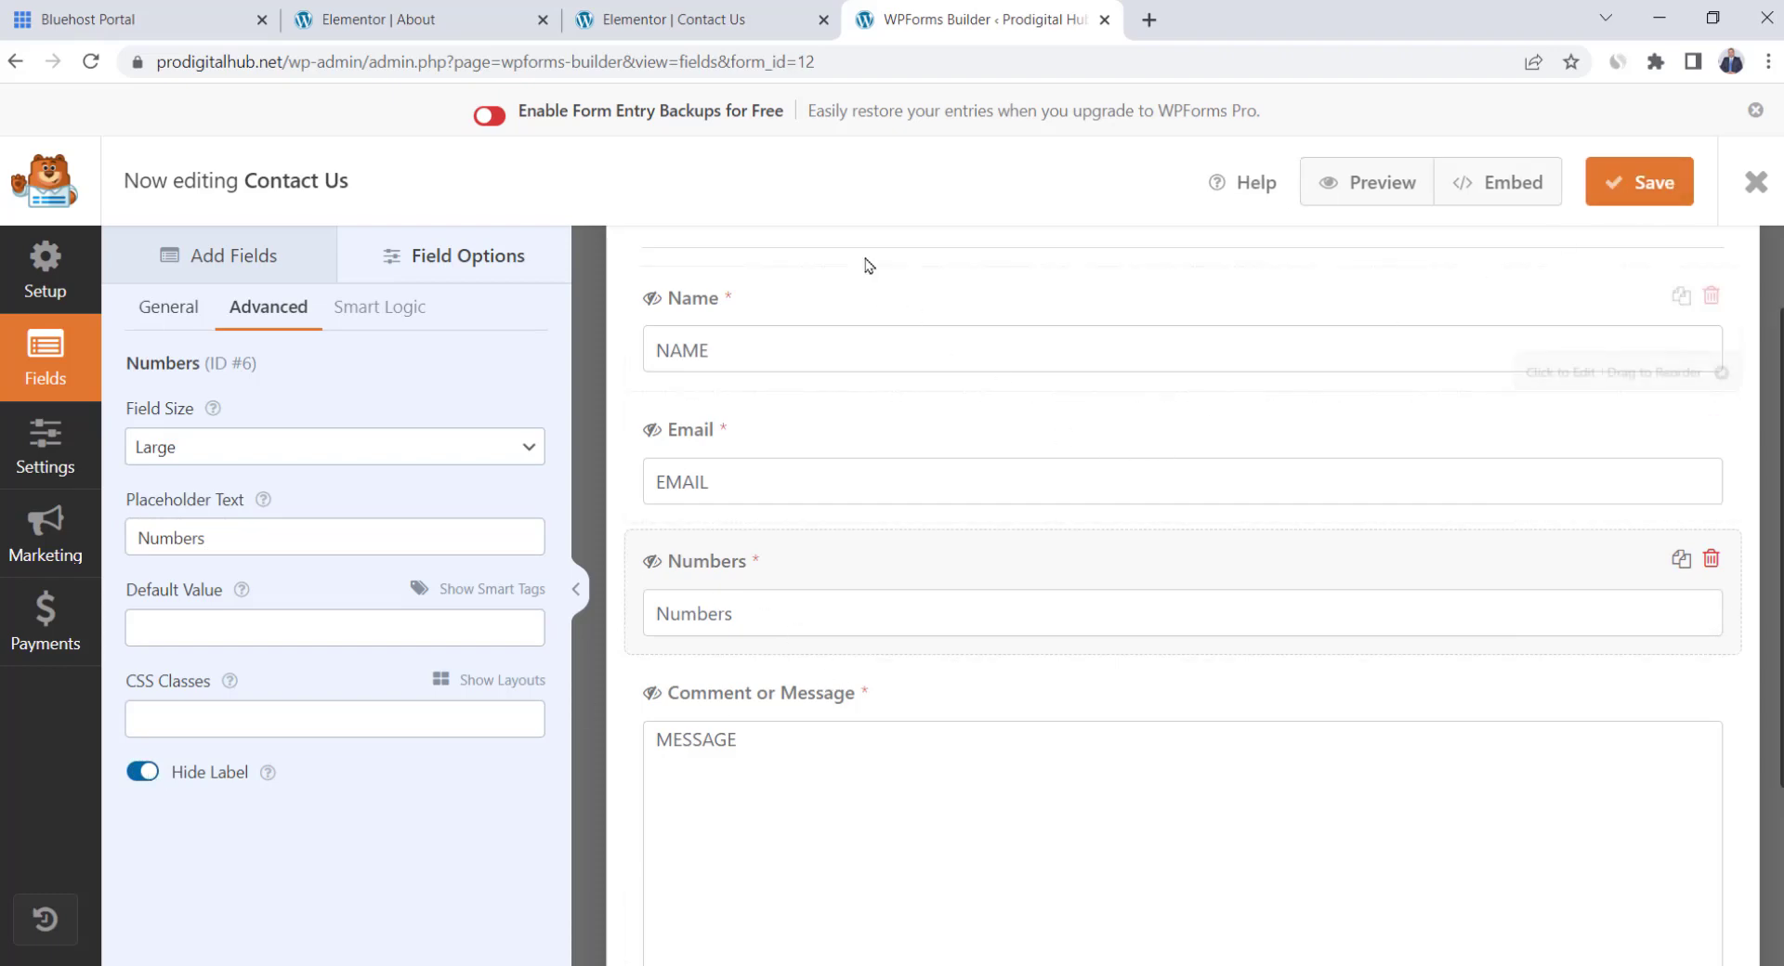
click(703, 20)
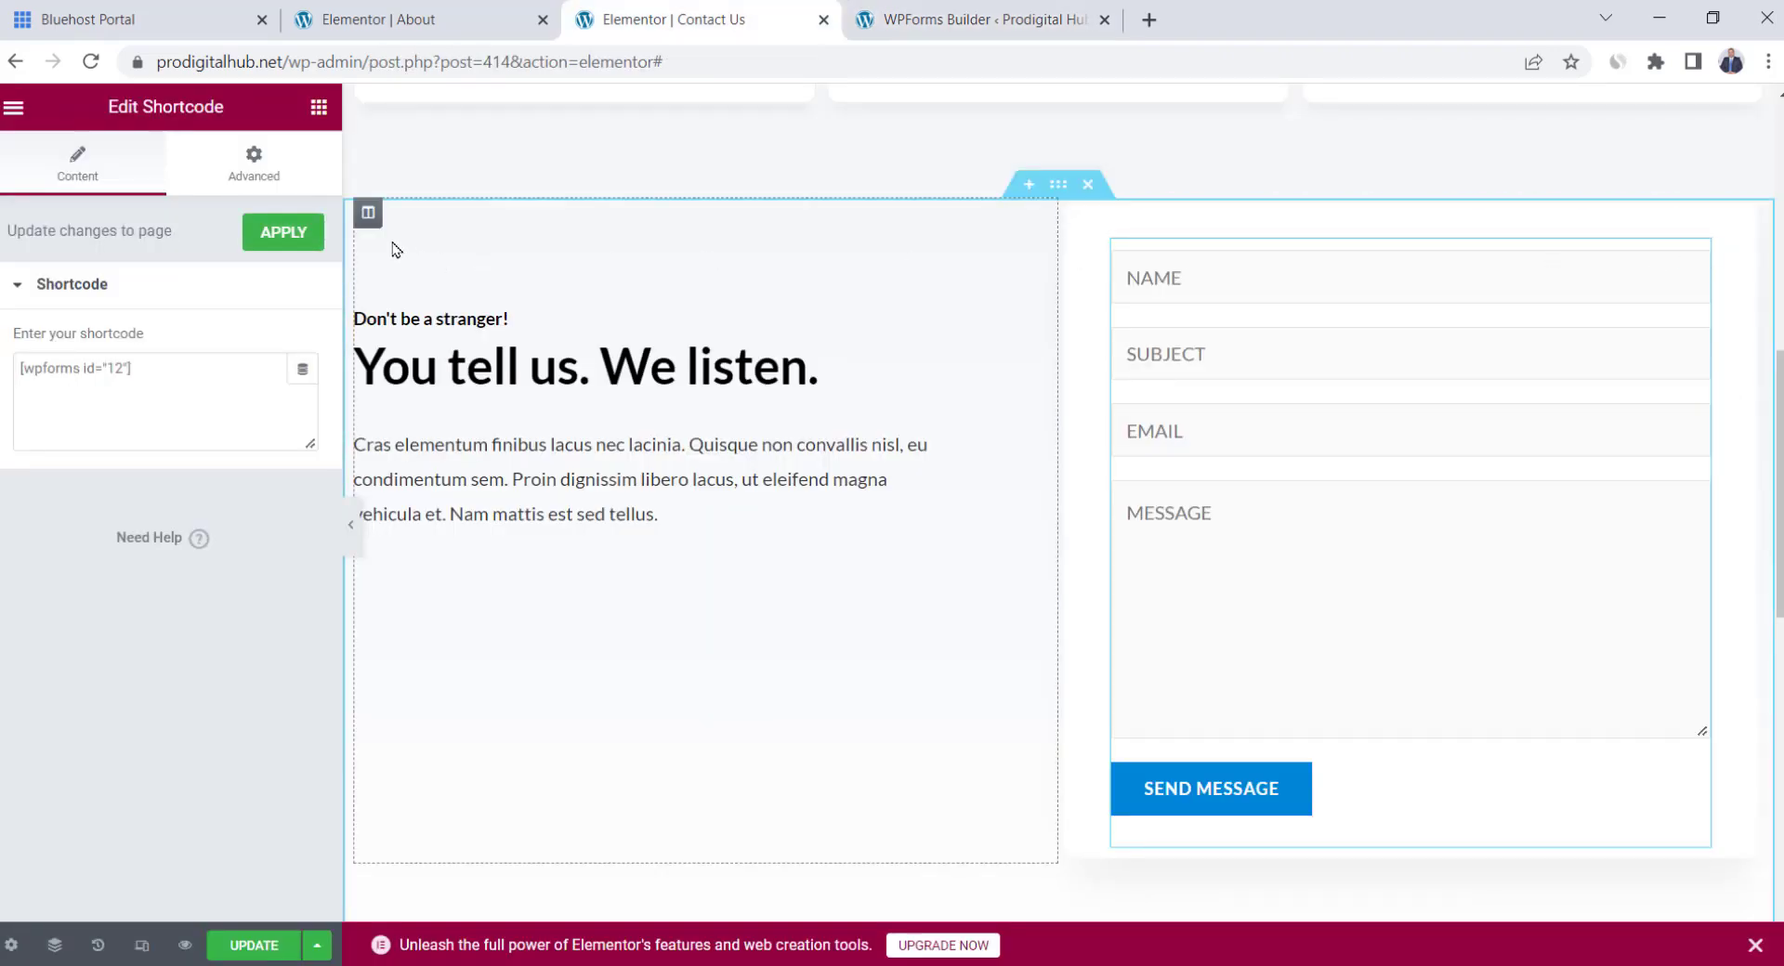
Apply the shortcode so the Contact Us page shows the form with the new Numbers field
click(284, 233)
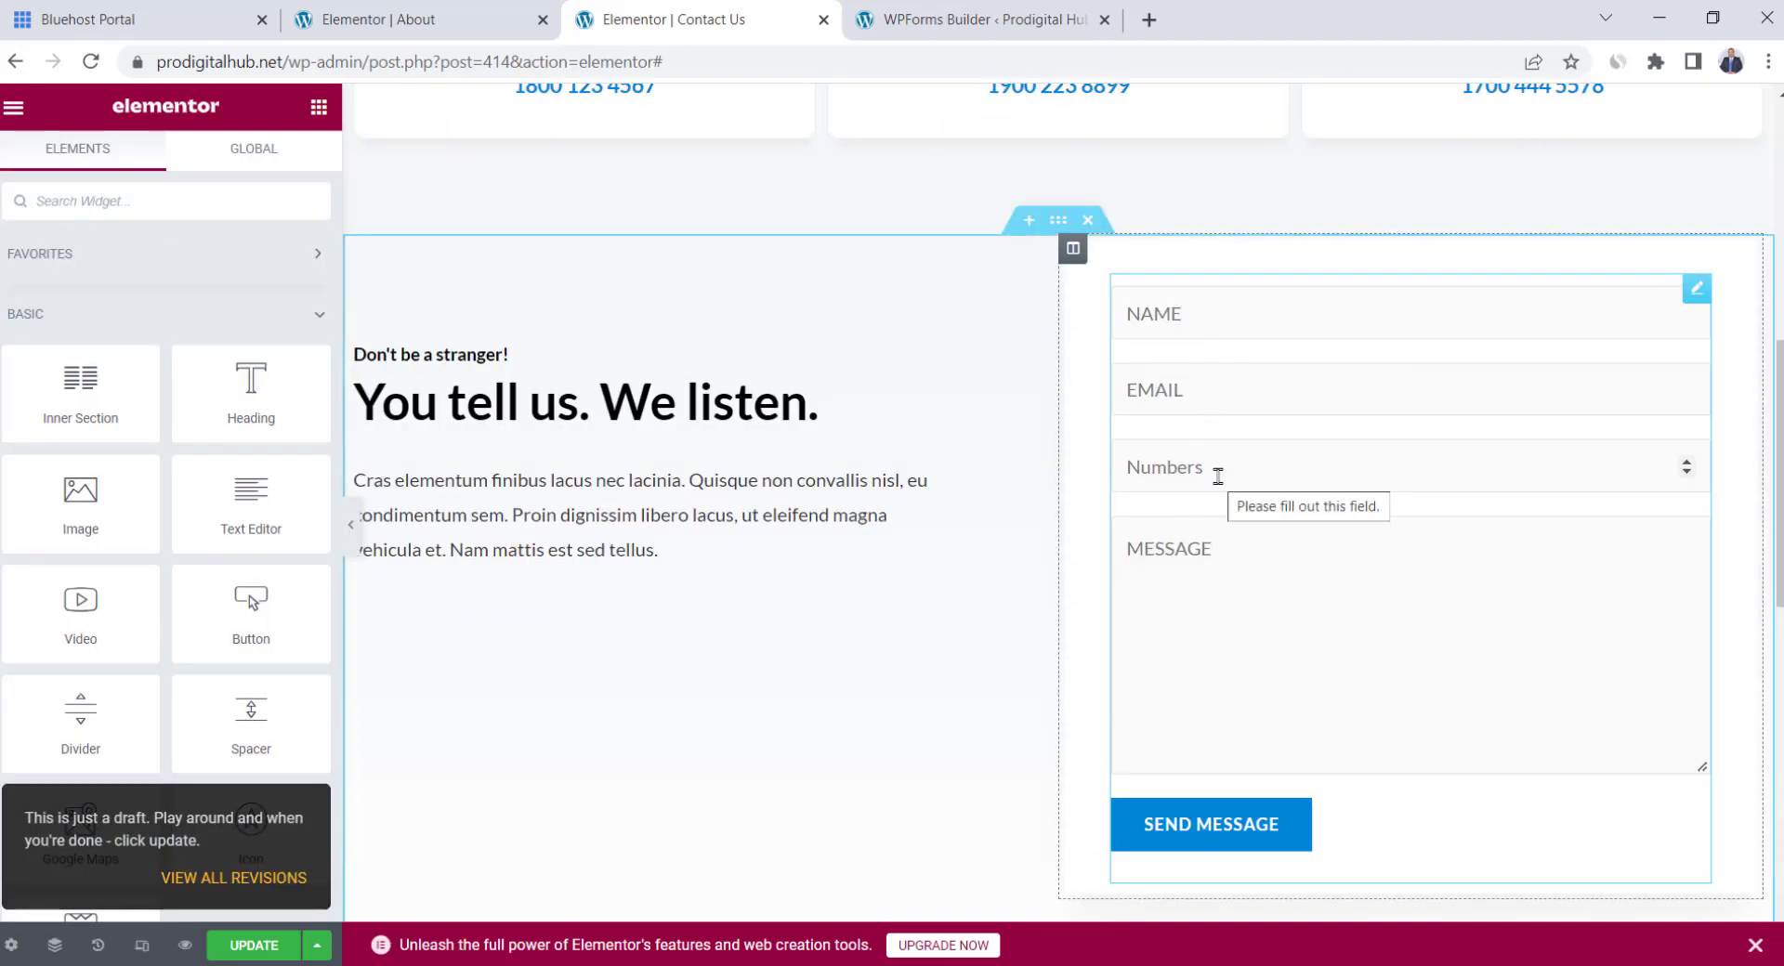
click(929, 17)
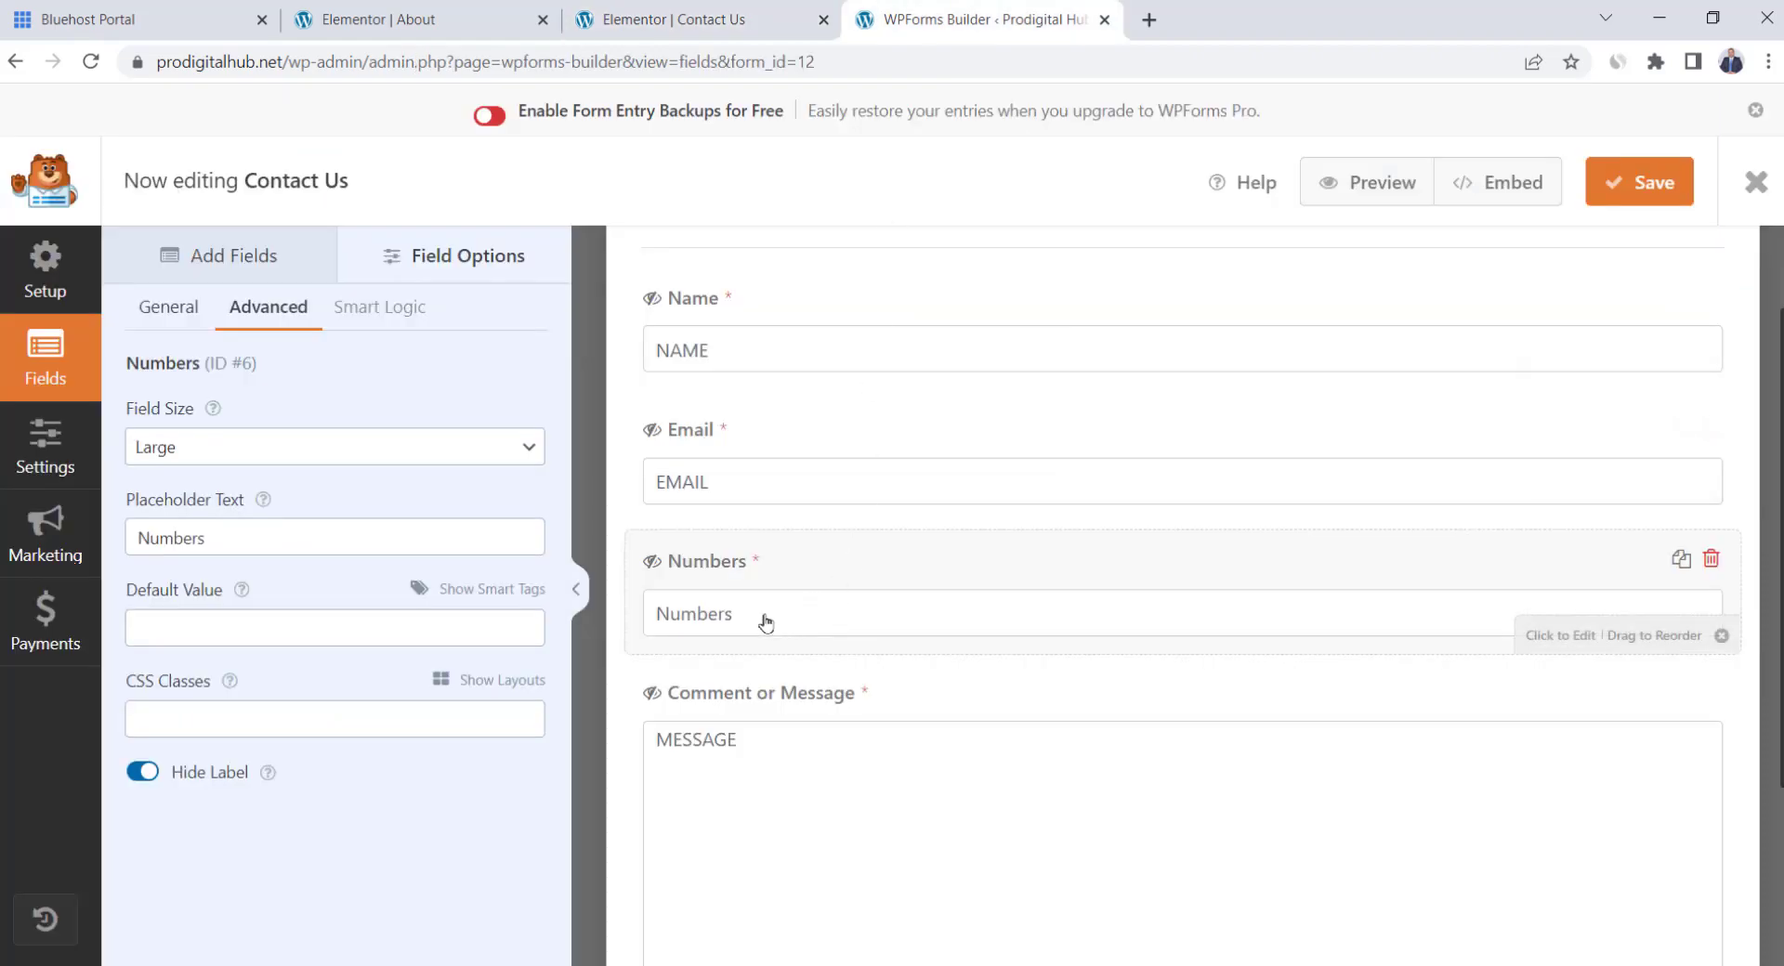
Change the placeholder to 'Phone Number', set the notification recipient to the owner's e-mail, and save
double_click(223, 537)
text(Phone Number)
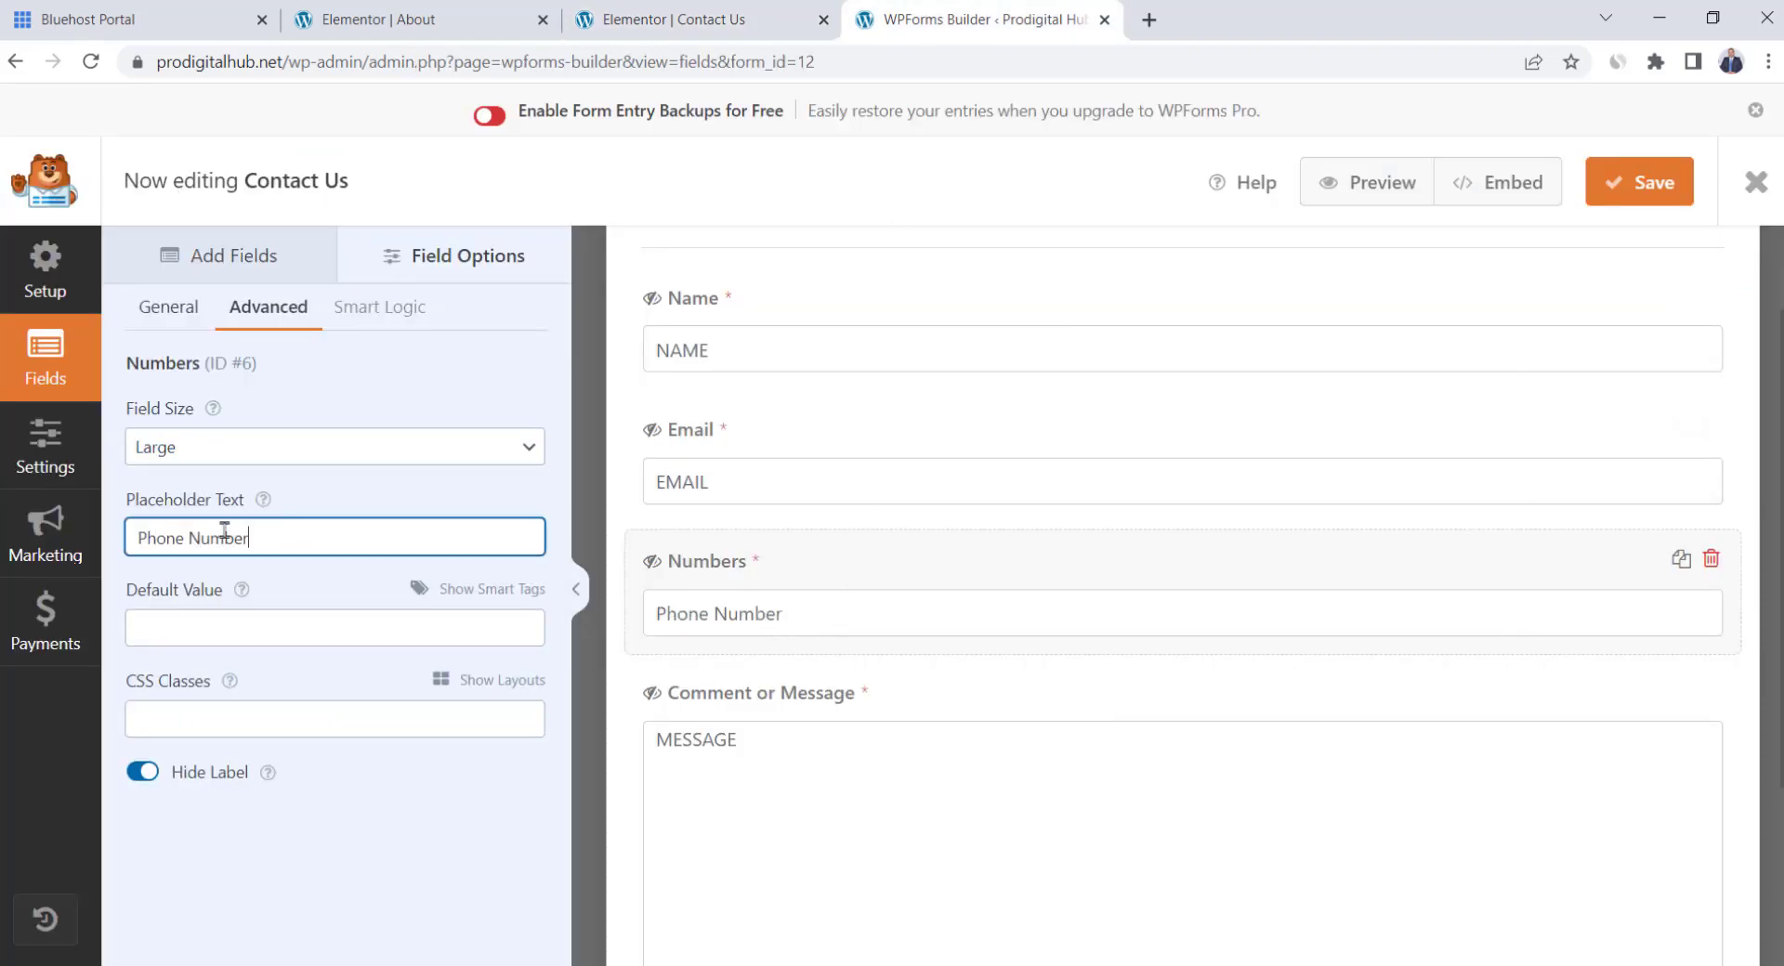
click(70, 461)
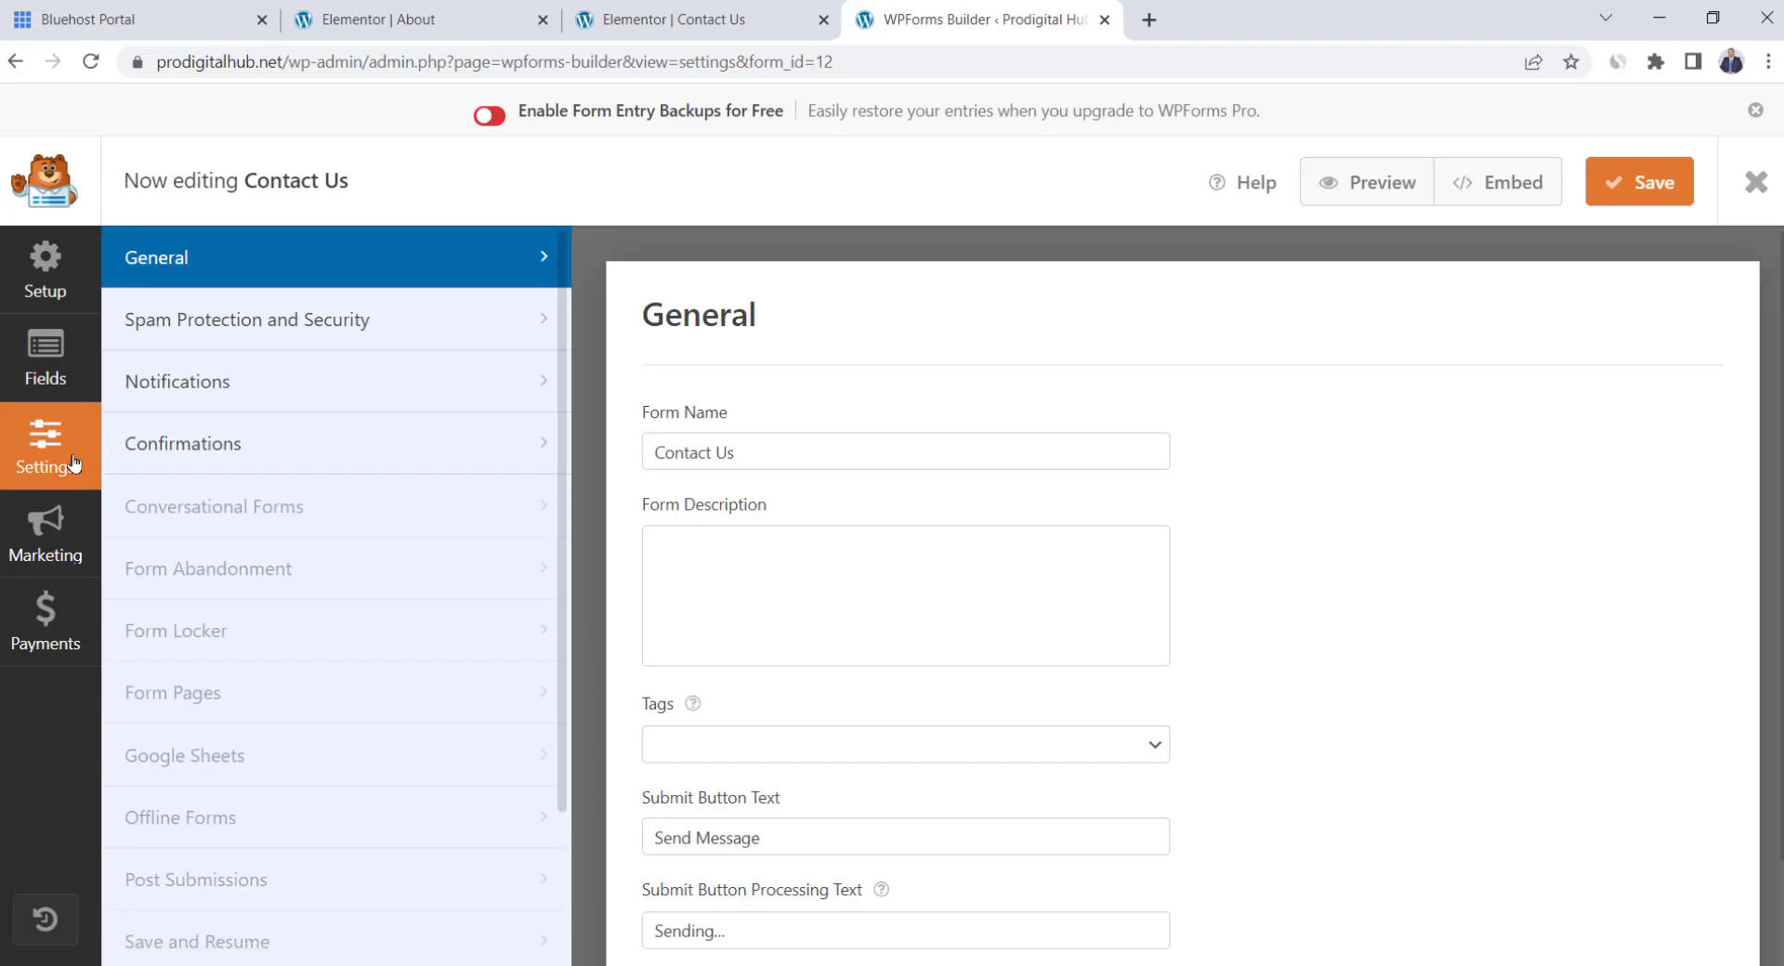
click(401, 407)
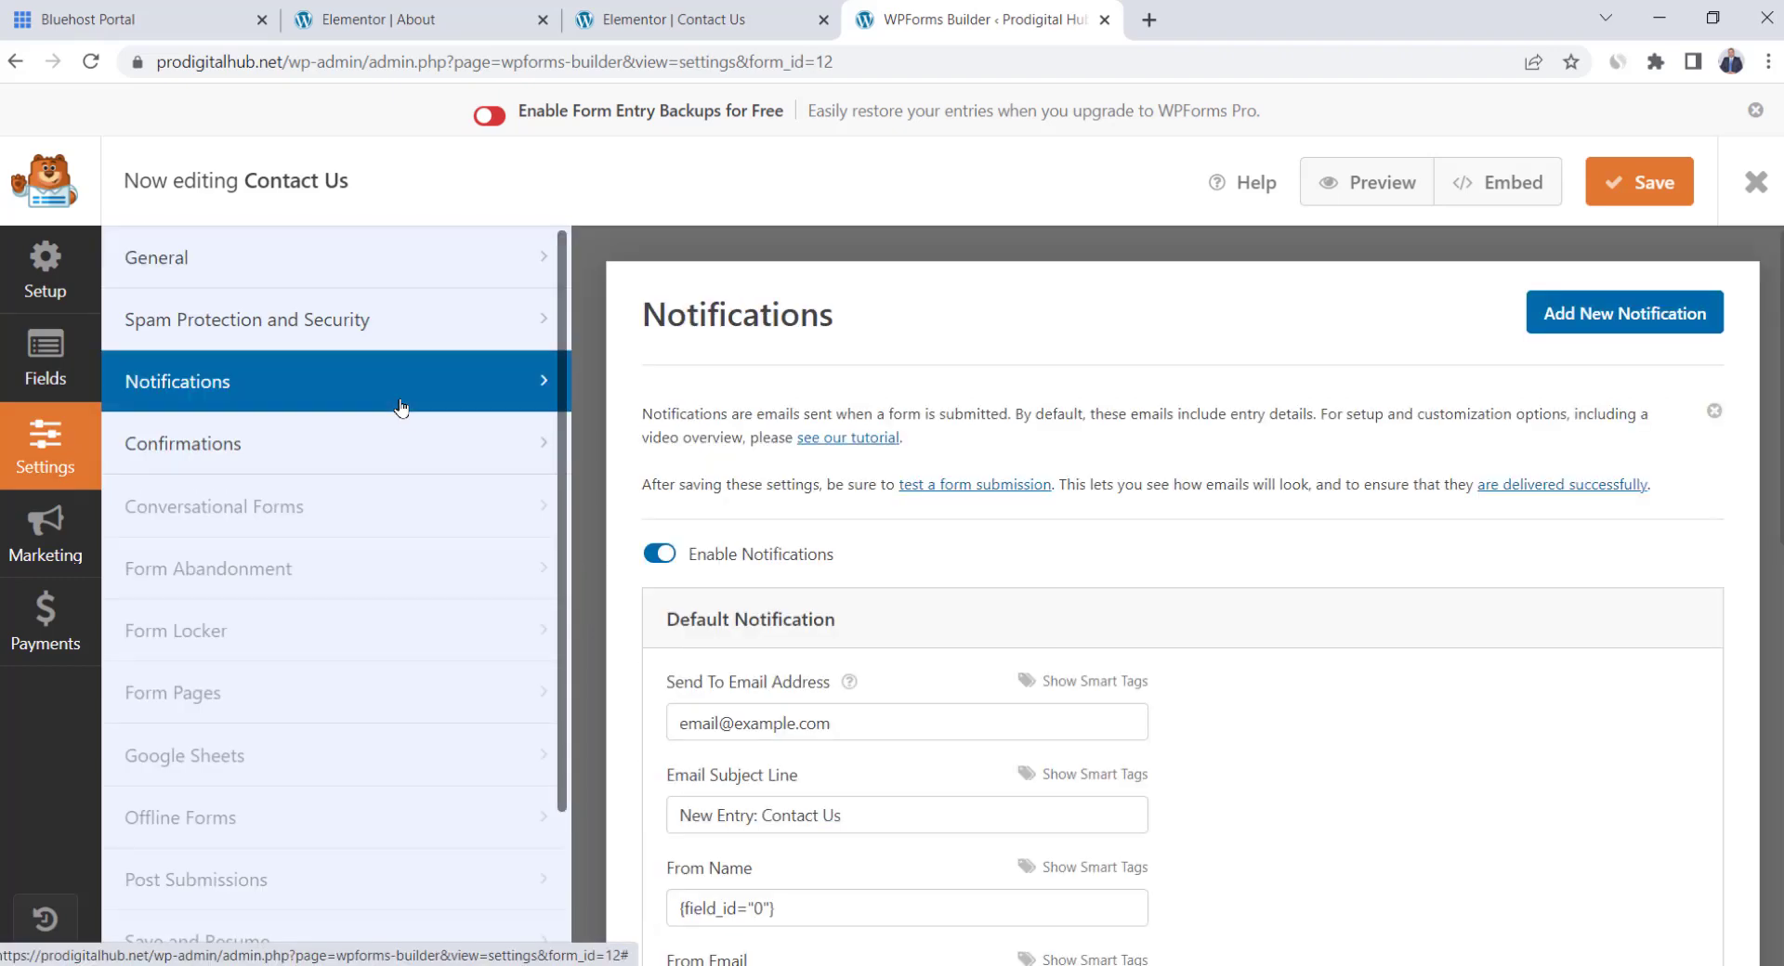
scroll(1147, 617, down, 3)
drag(883, 487, 661, 490)
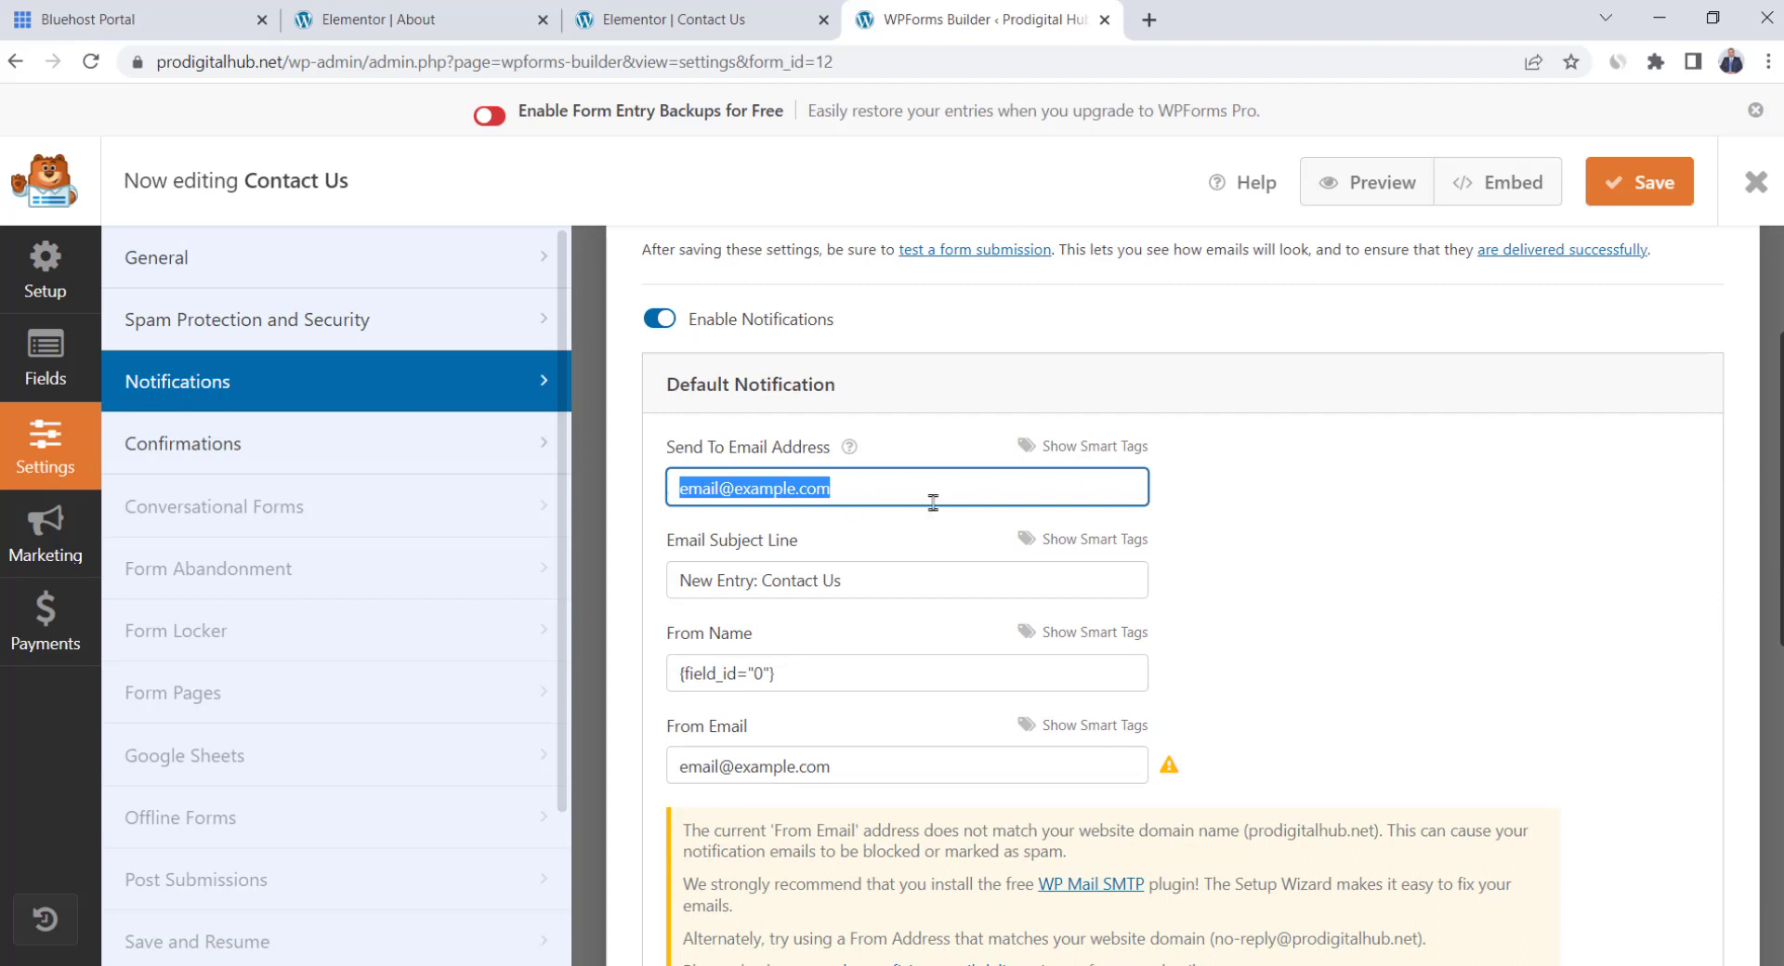
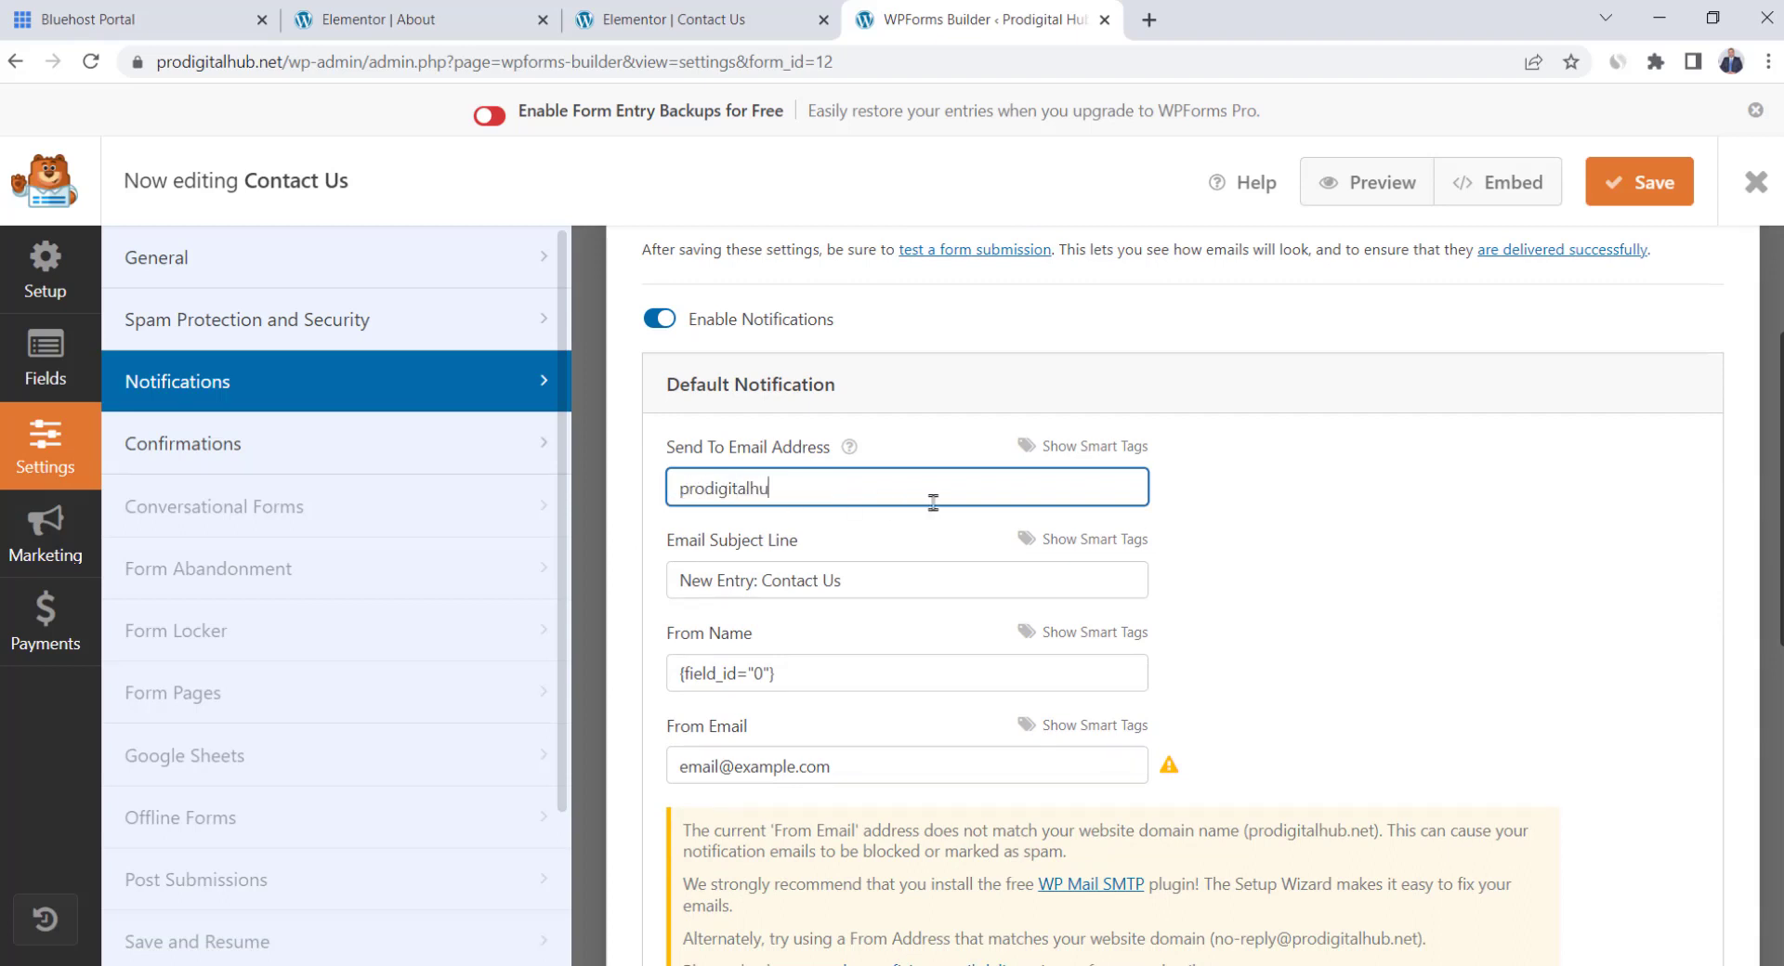
key(ctrl+z)
click(1627, 190)
click(717, 20)
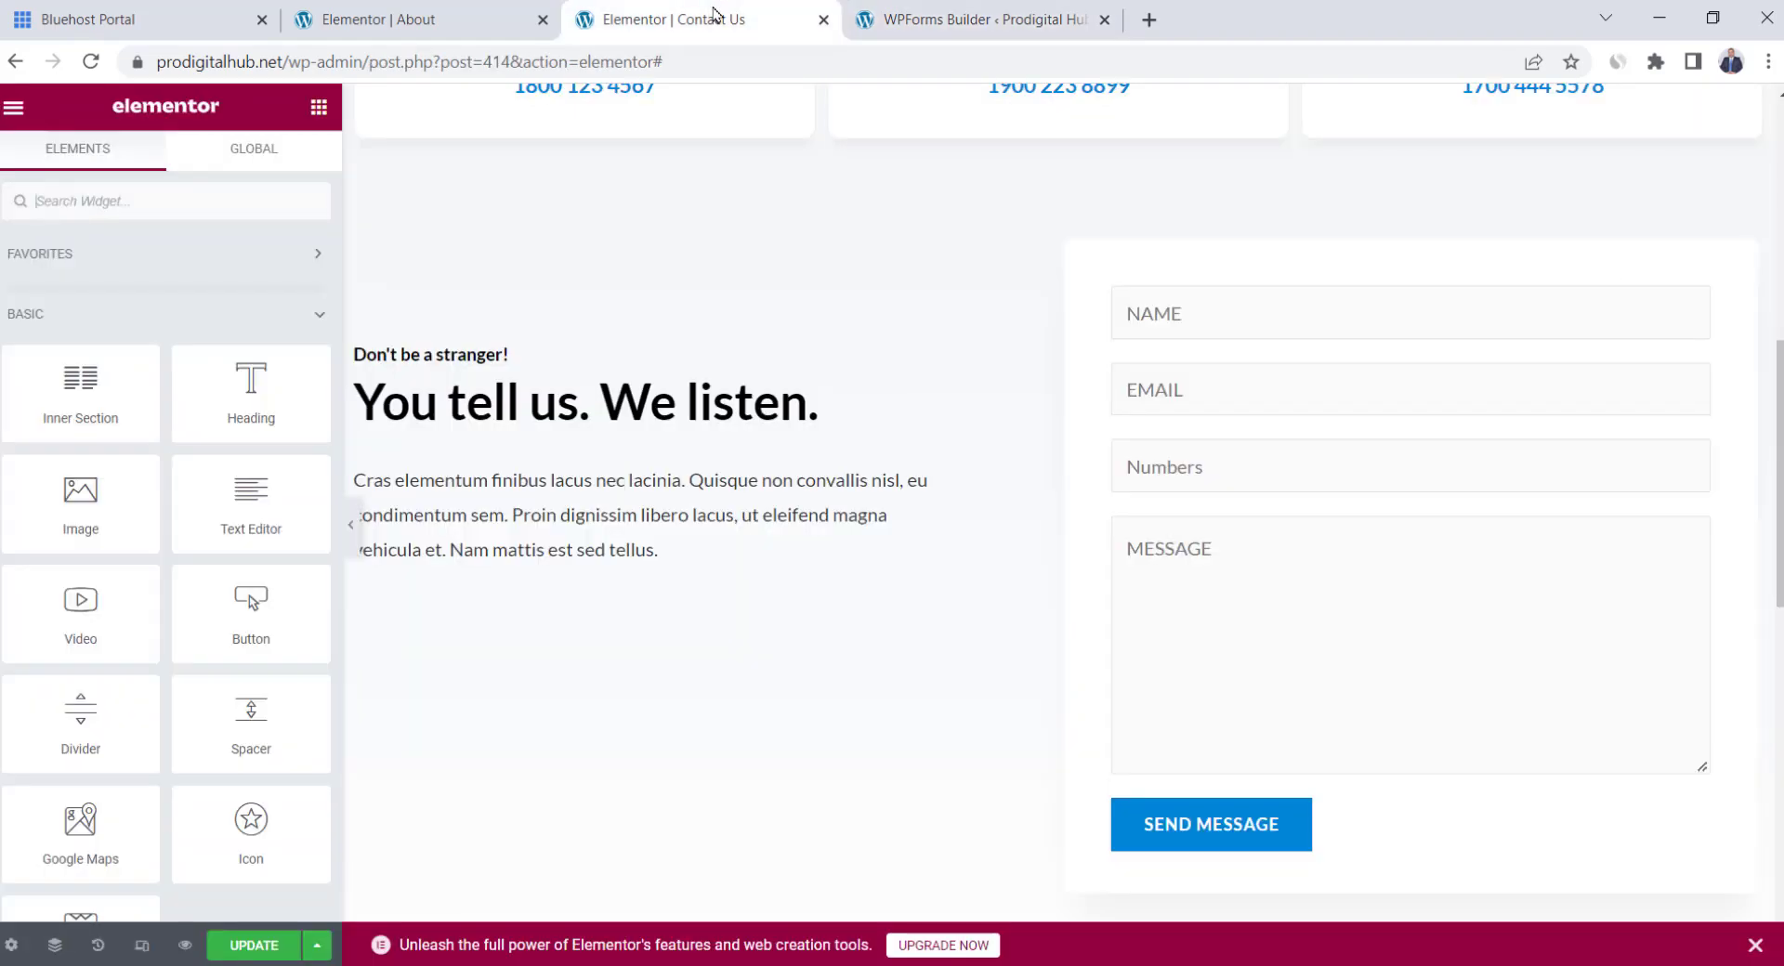
Add a one-column section below the contact form with a Google Map set to harrods
click(1129, 539)
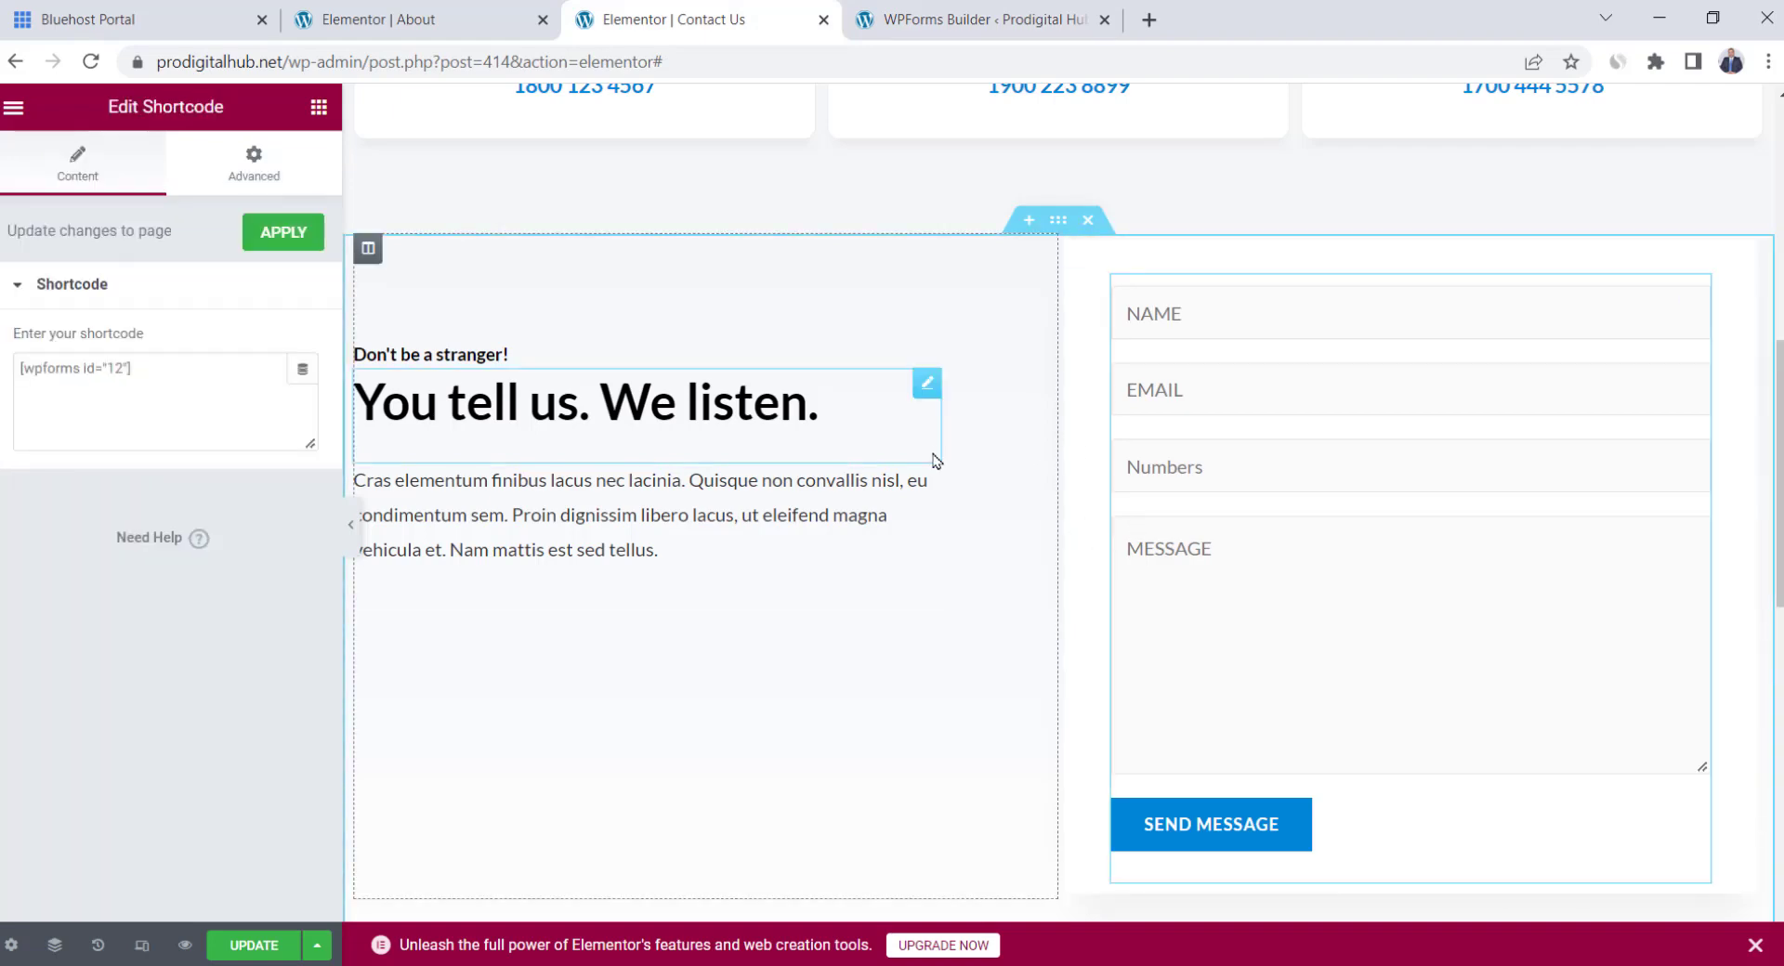
scroll(931, 463, down, 2)
click(833, 477)
scroll(876, 534, down, 3)
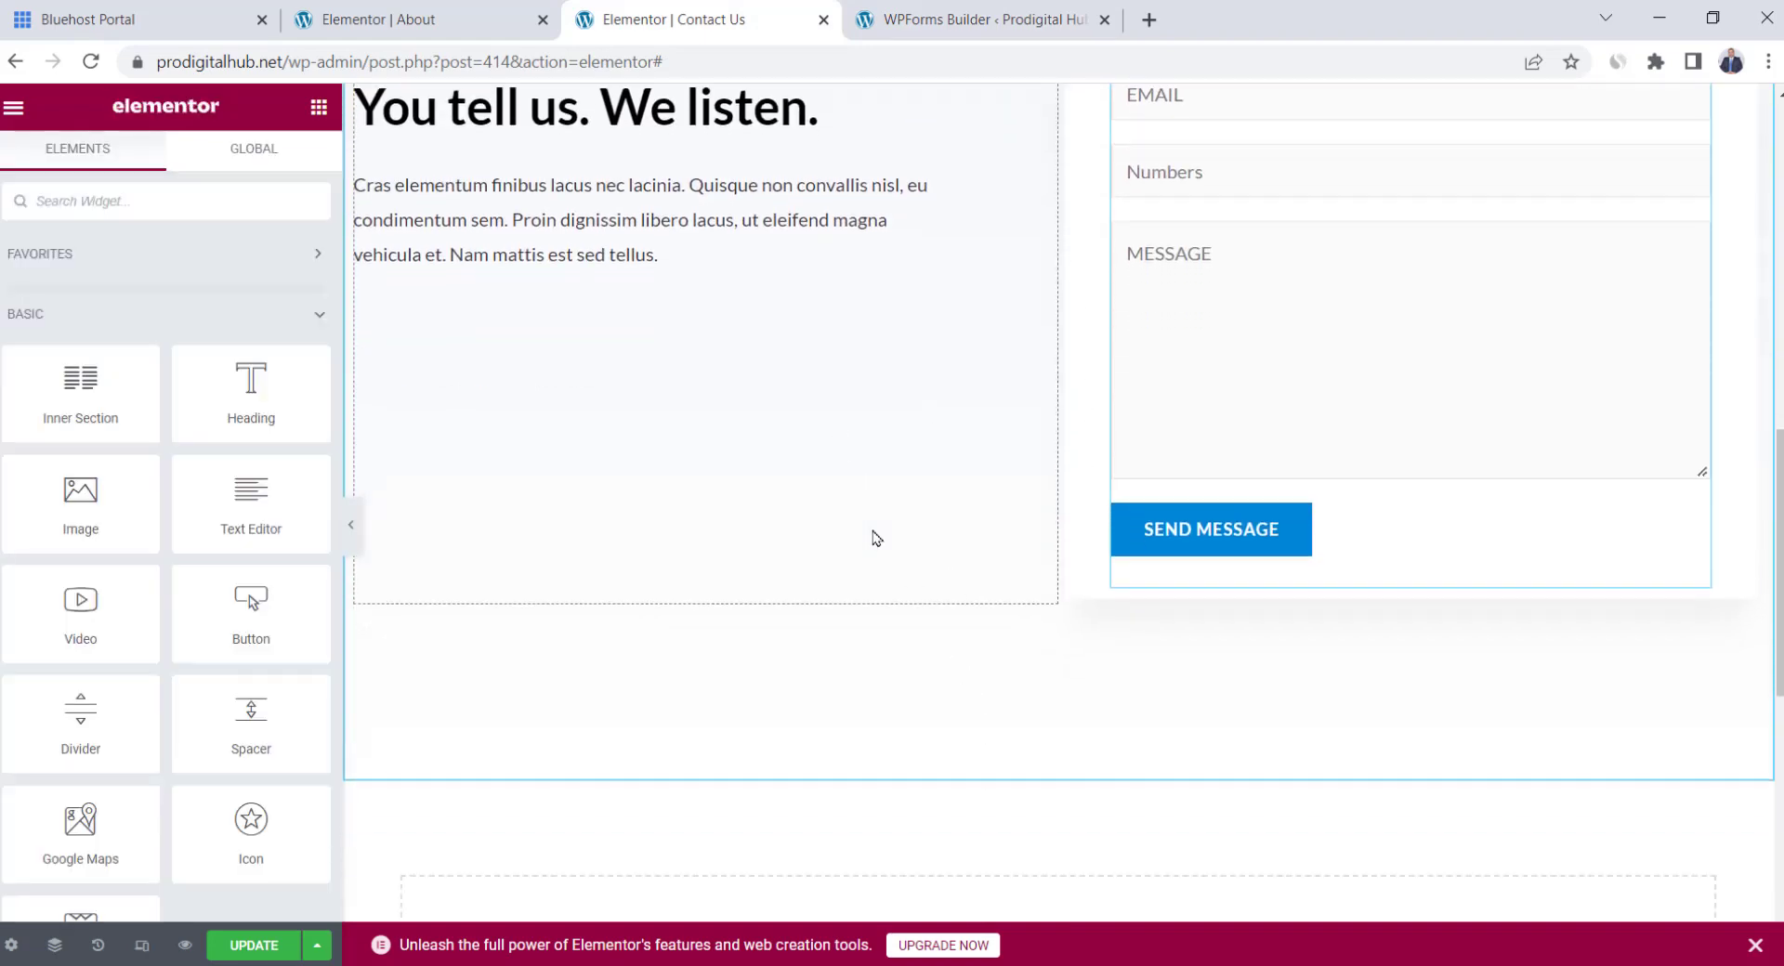
click(1032, 662)
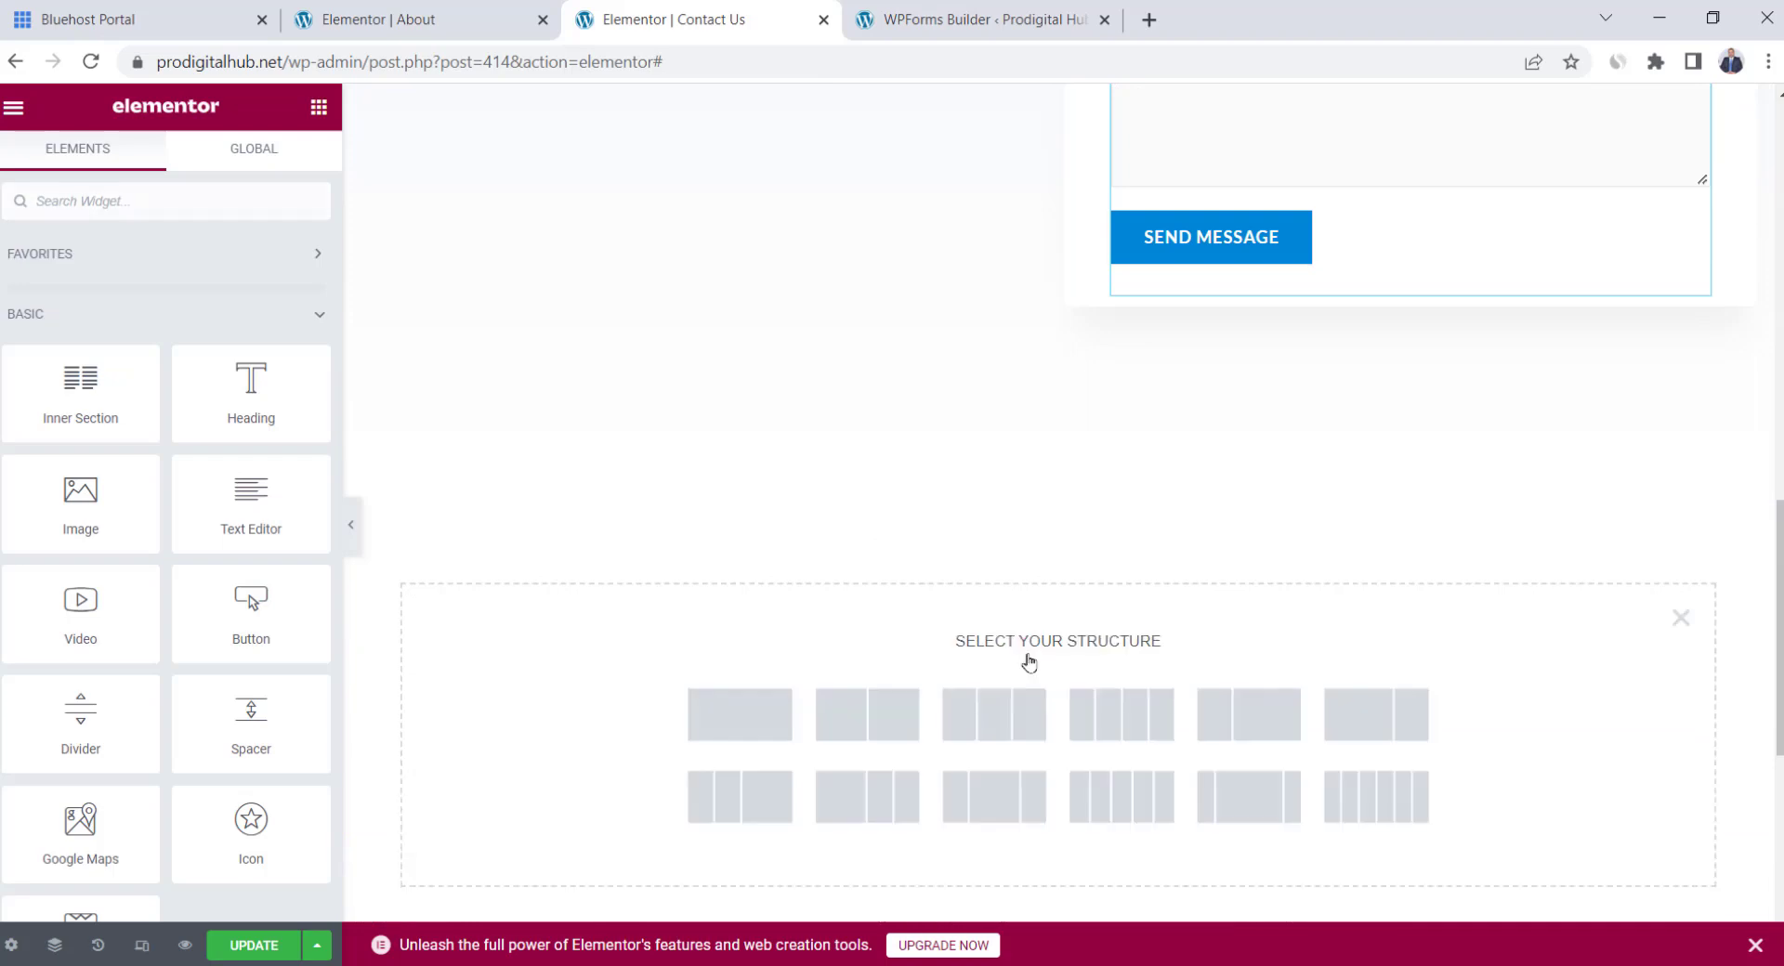
click(780, 721)
click(319, 121)
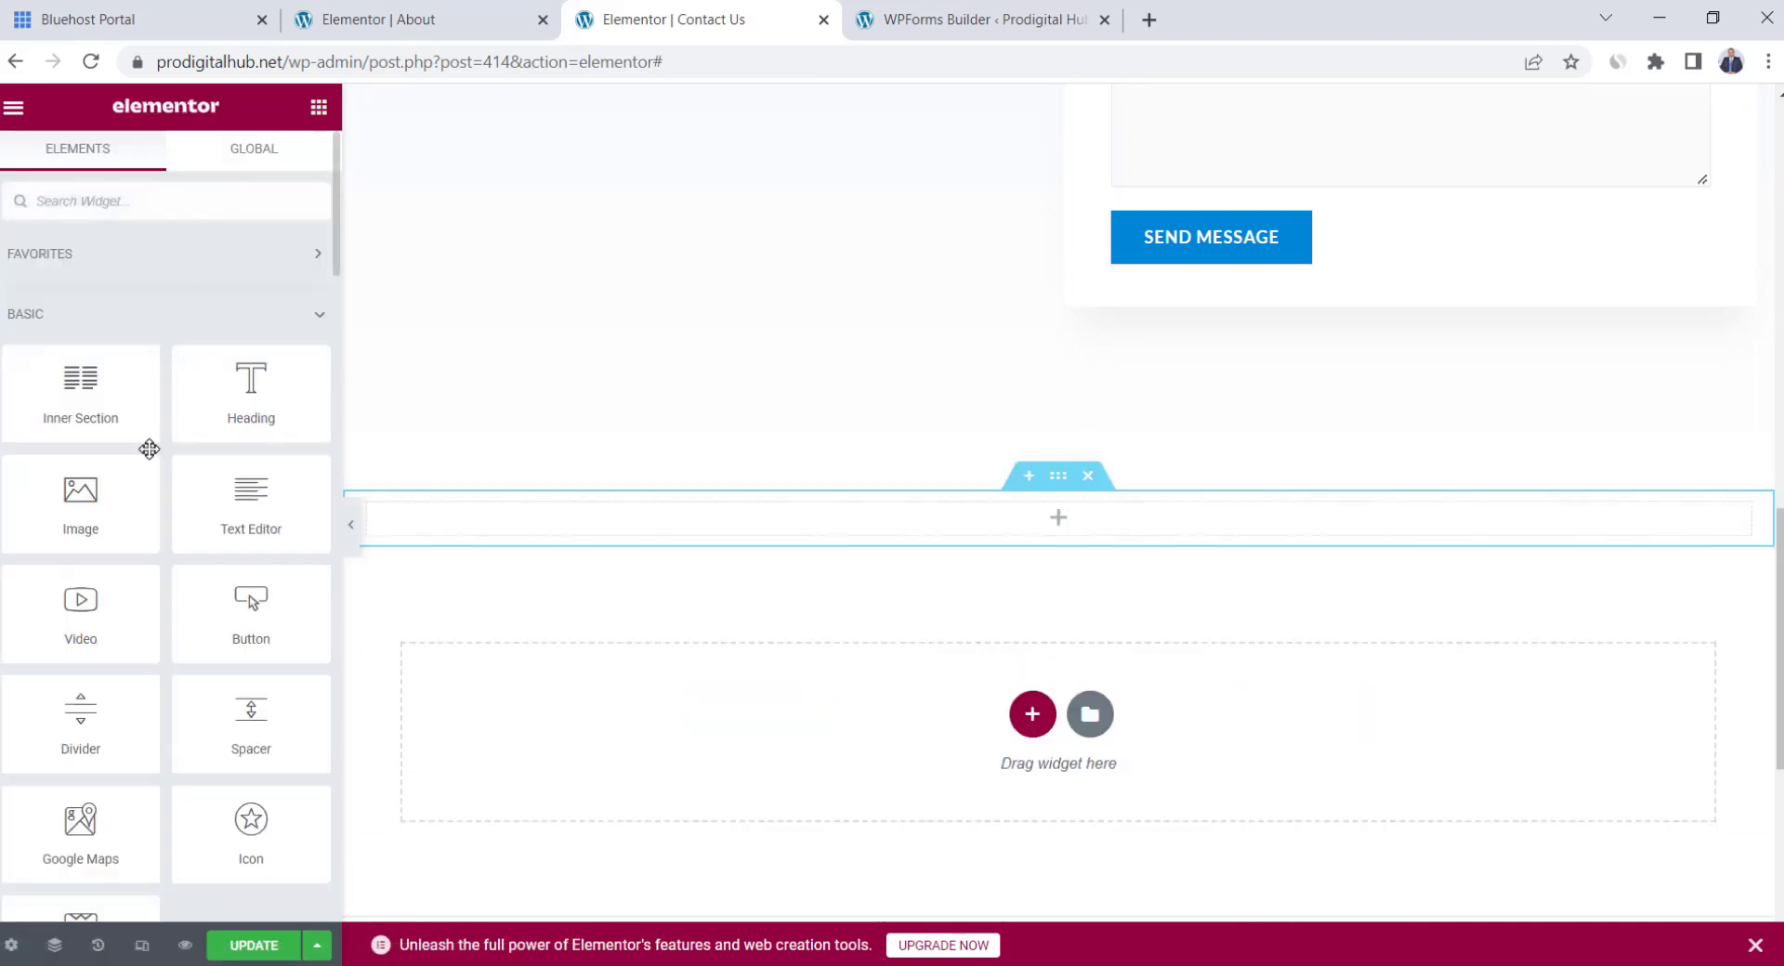
scroll(112, 616, down, 3)
drag(84, 539, 1044, 535)
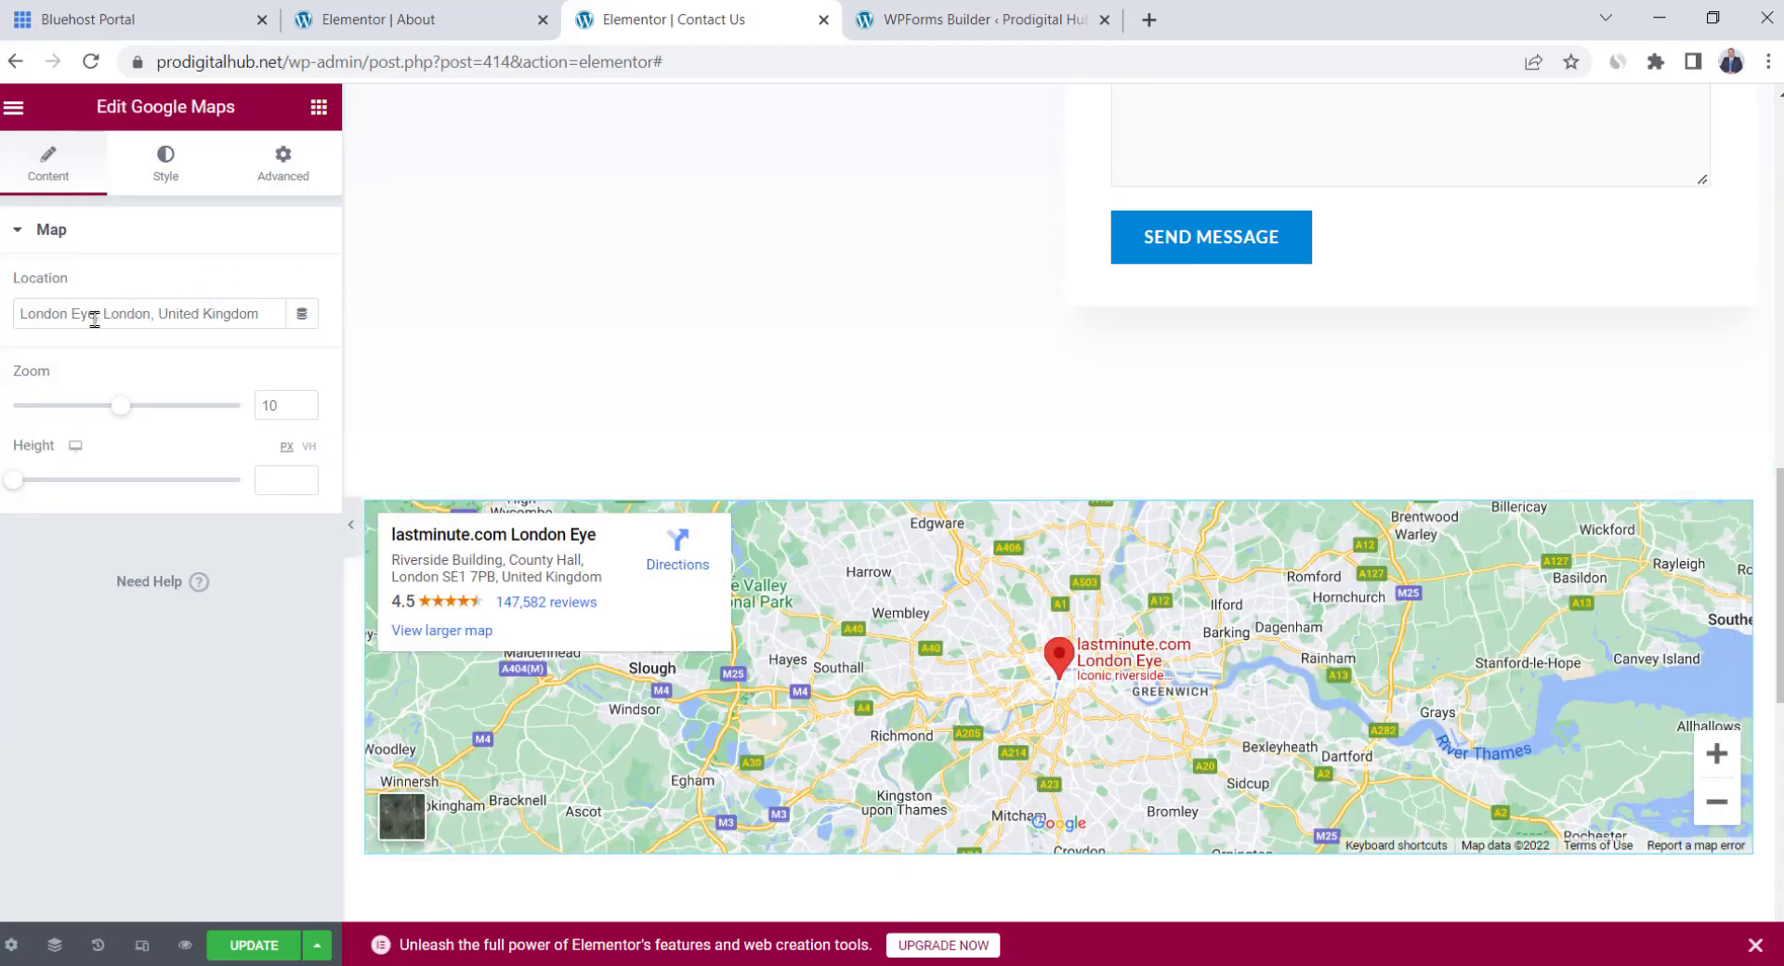
drag(97, 314, 20, 314)
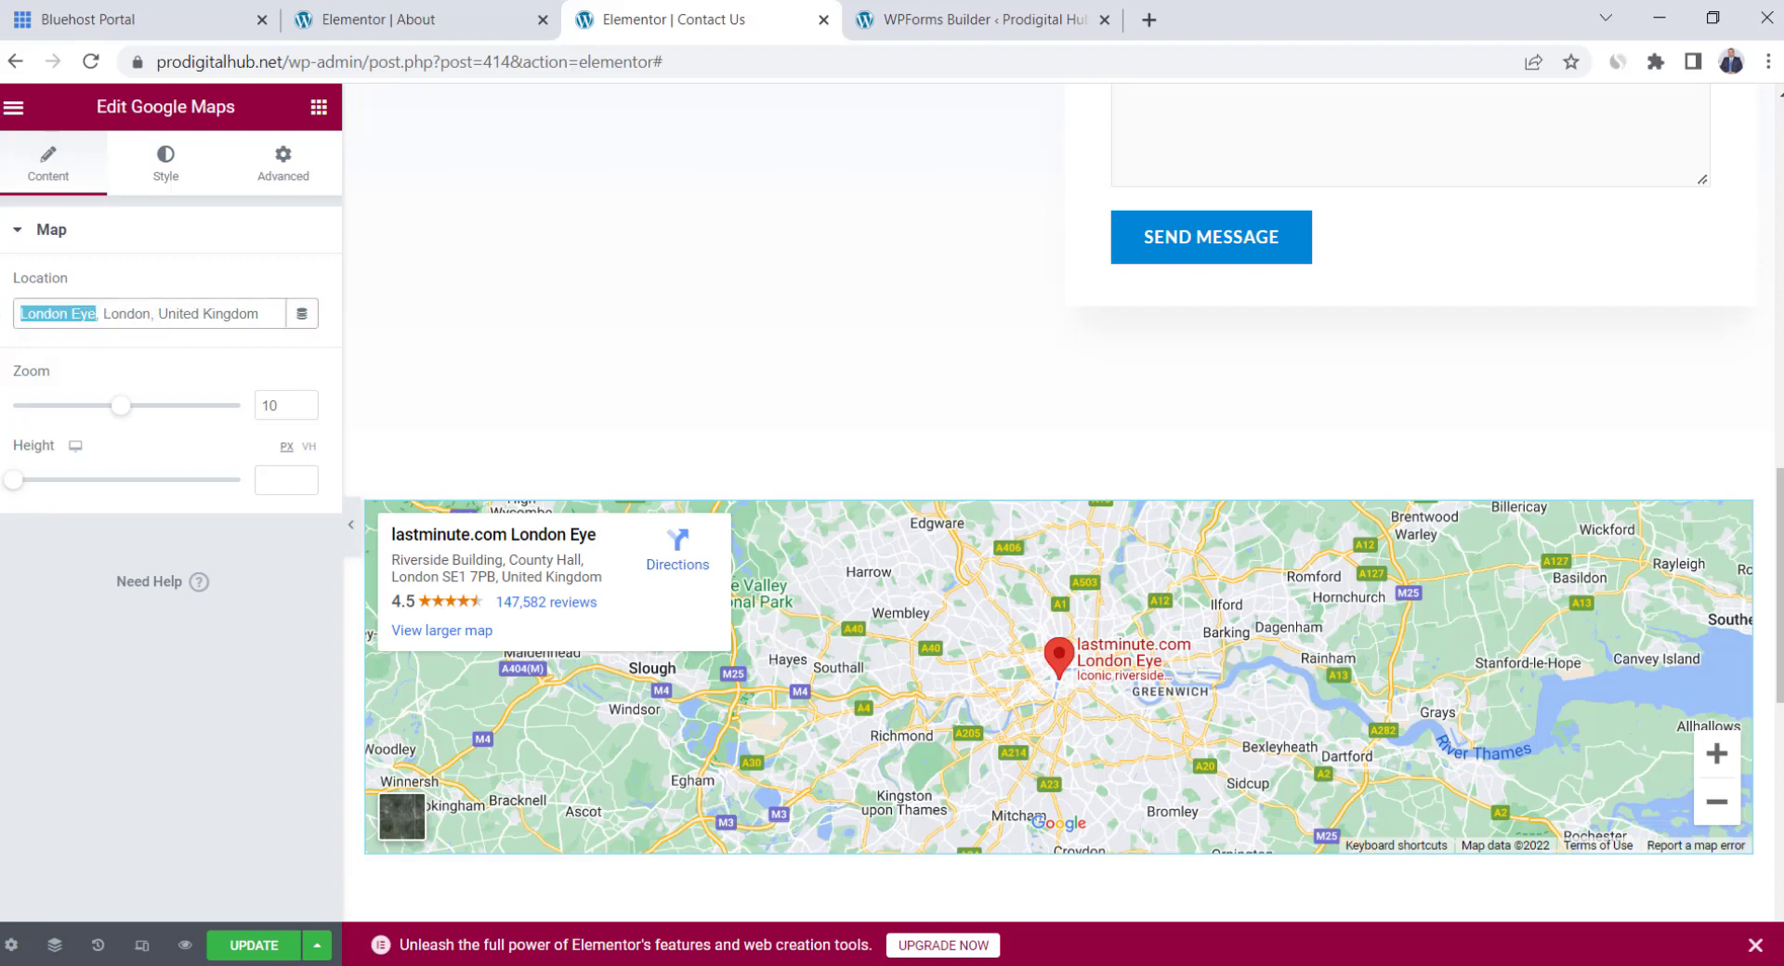
text(harrods)
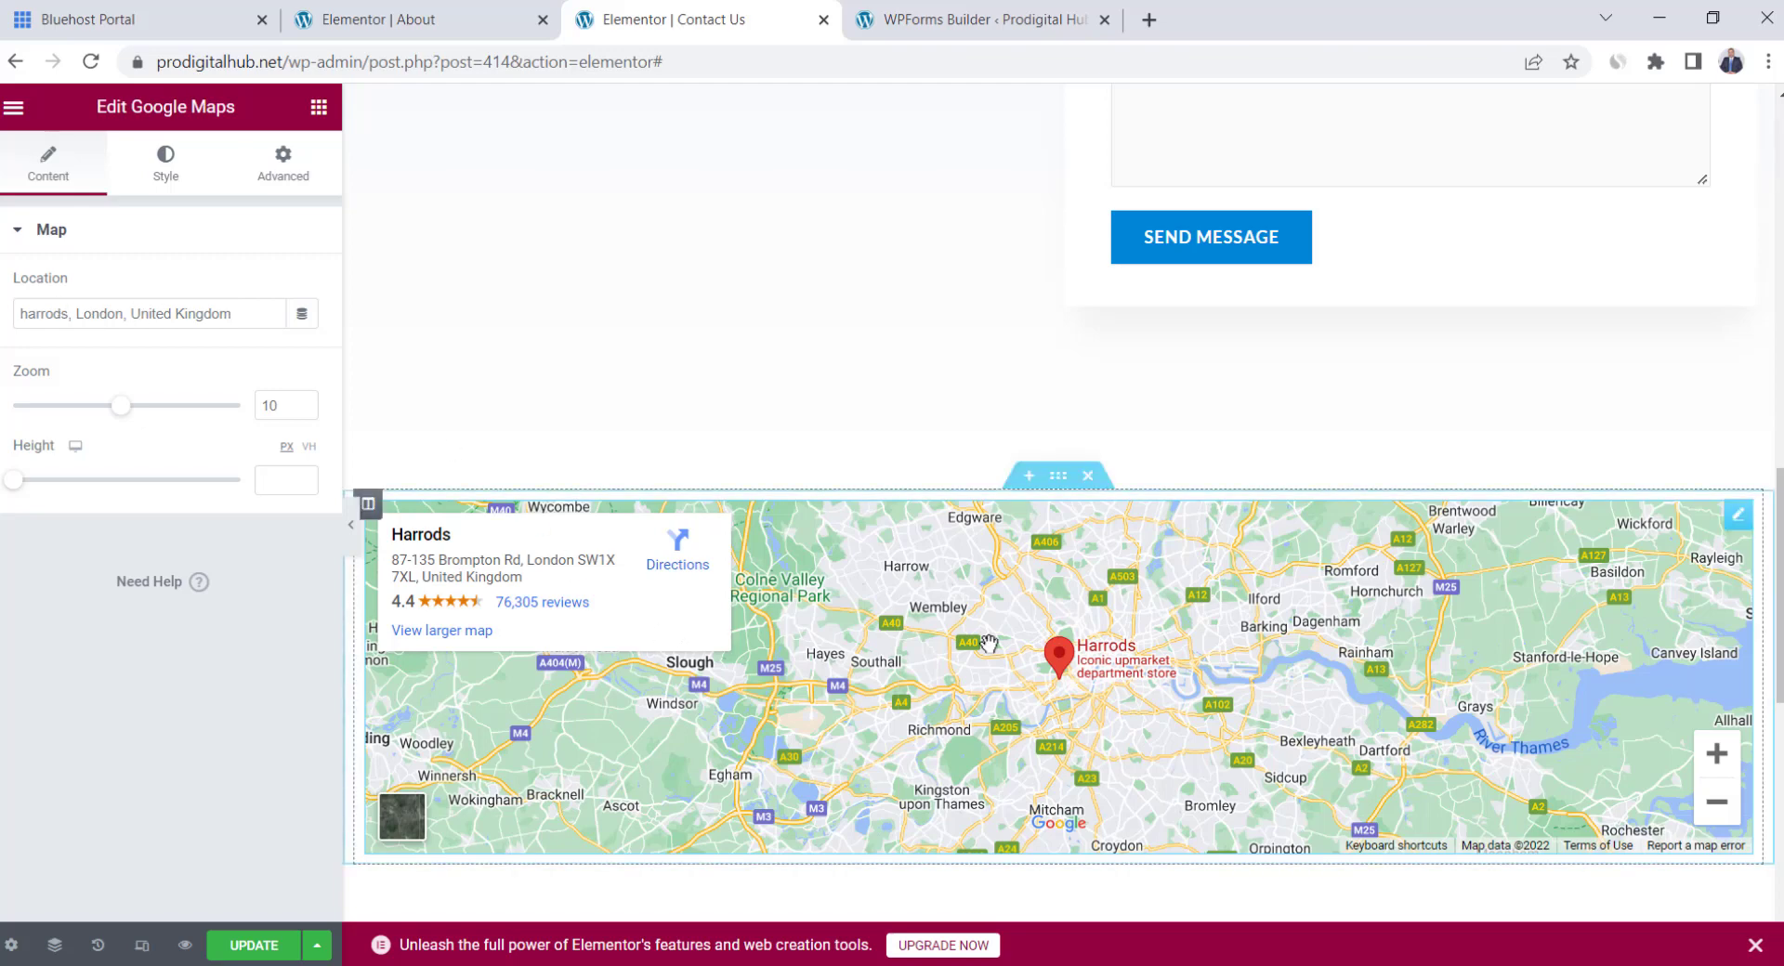
Add a 'Visit Our Store!' heading above the map and save the page
click(319, 107)
drag(251, 390, 956, 462)
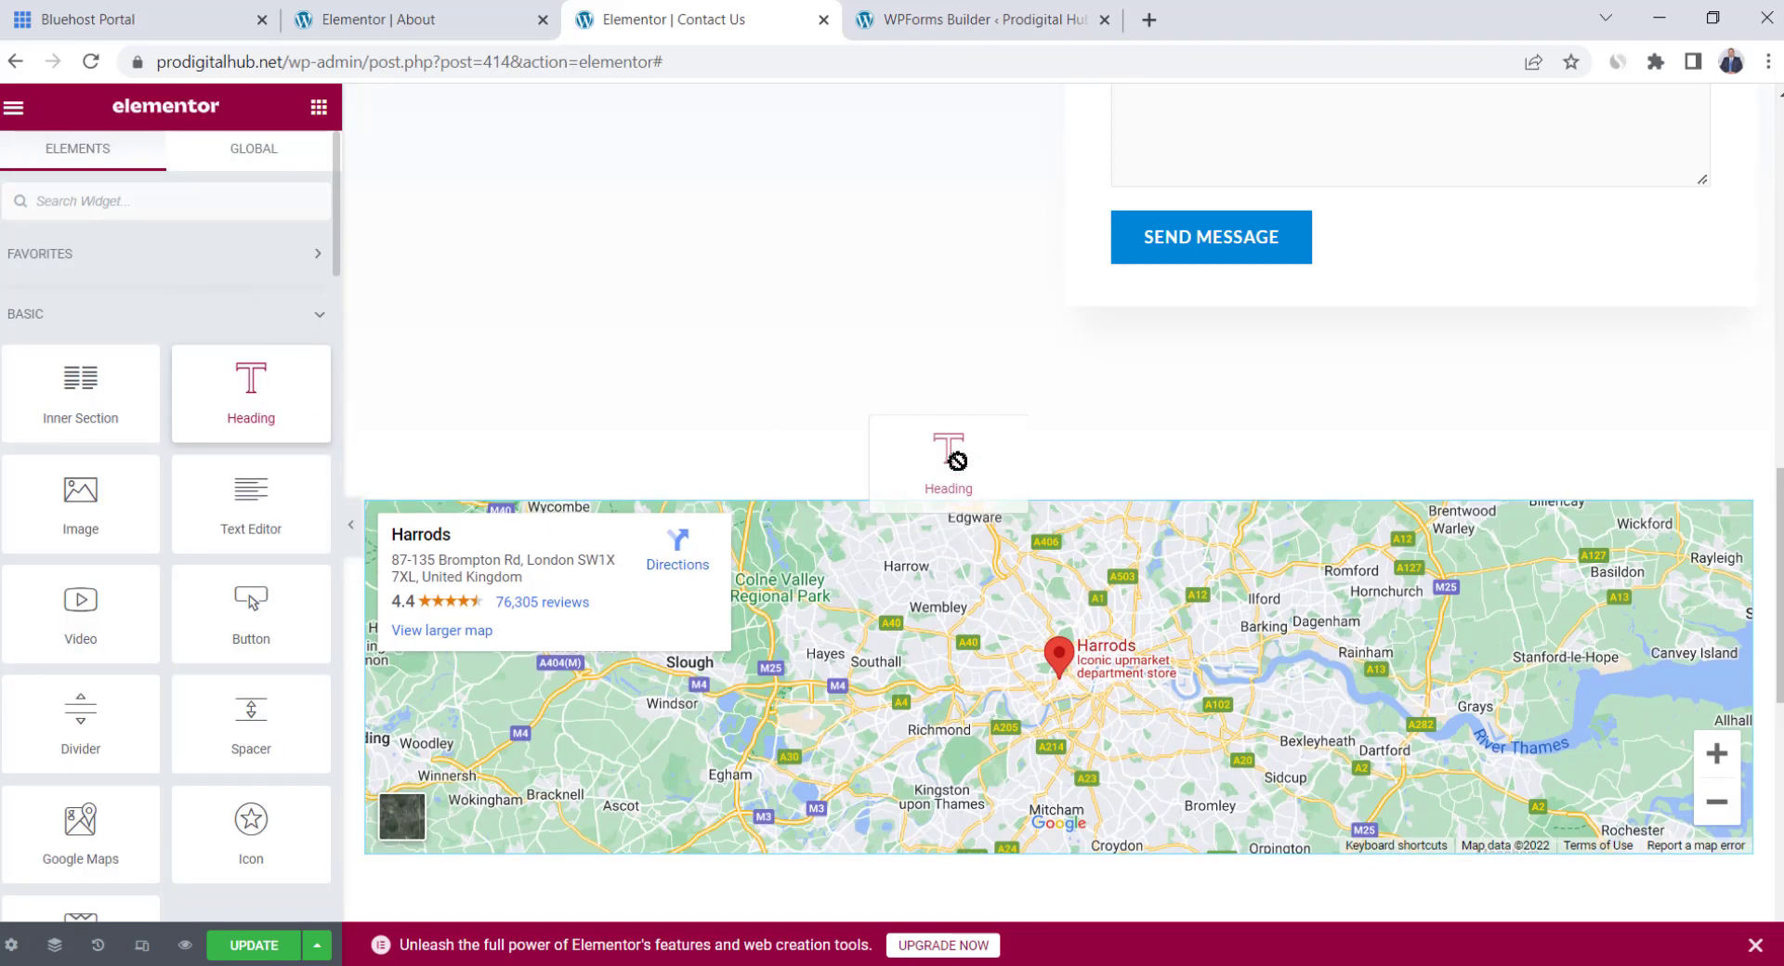
triple_click(788, 542)
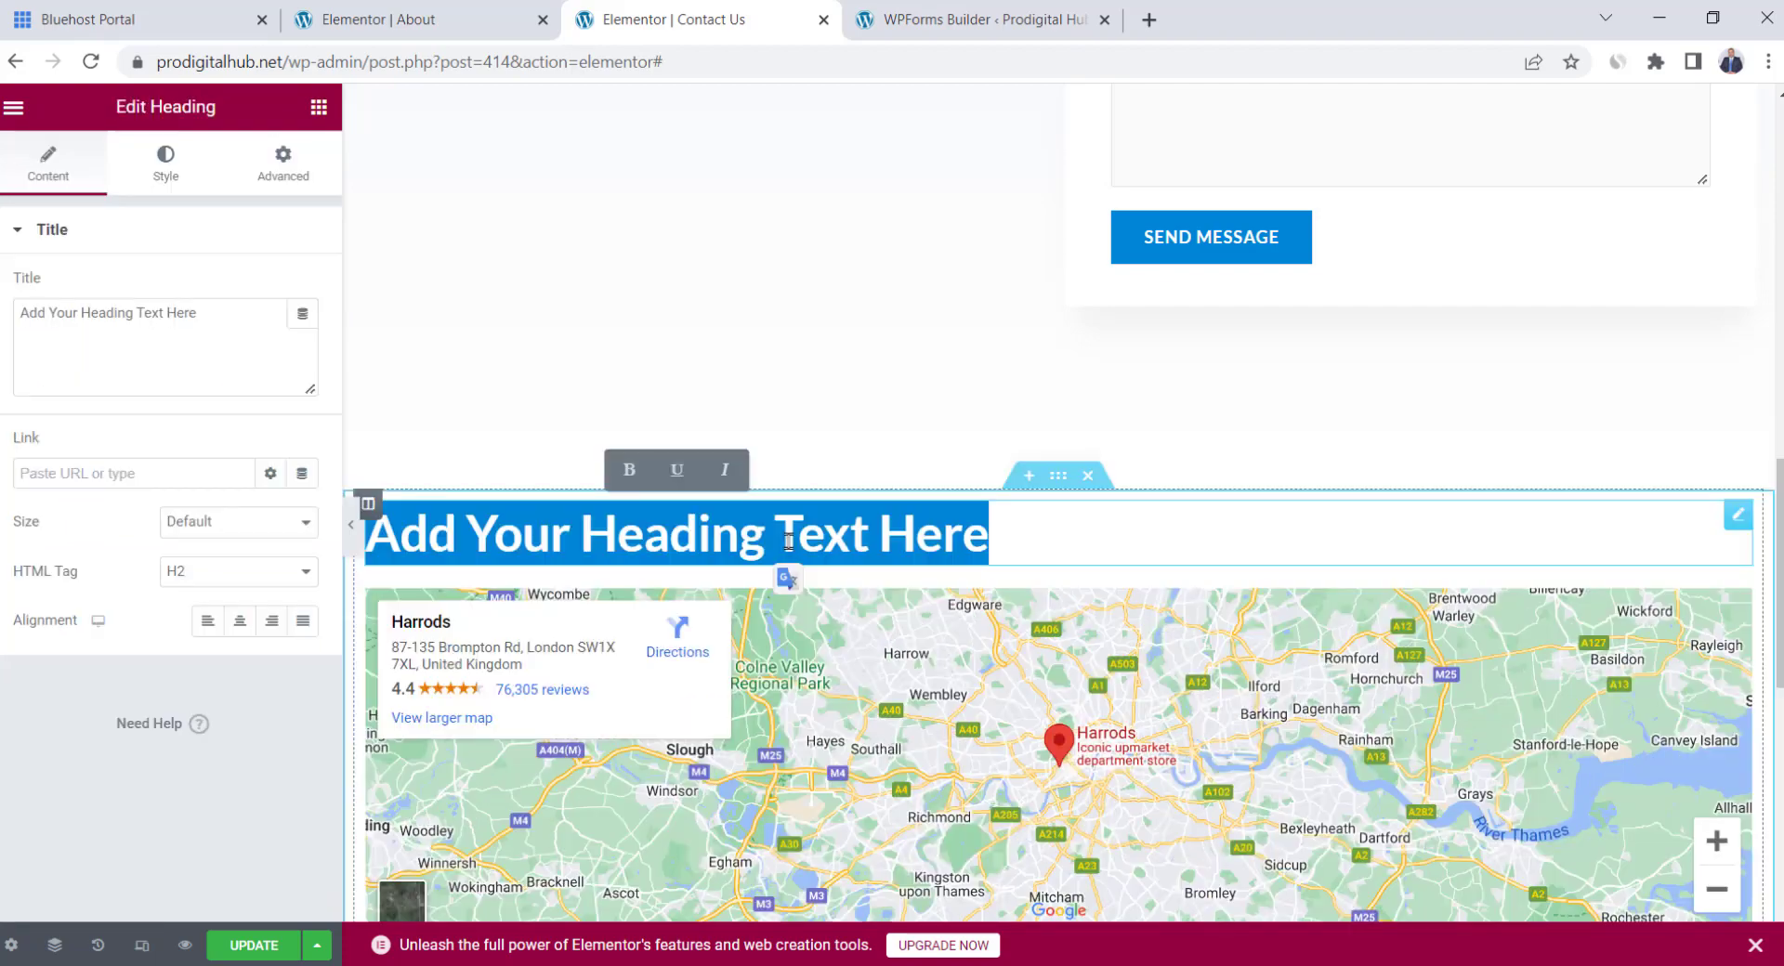
text(Visit Our Store!)
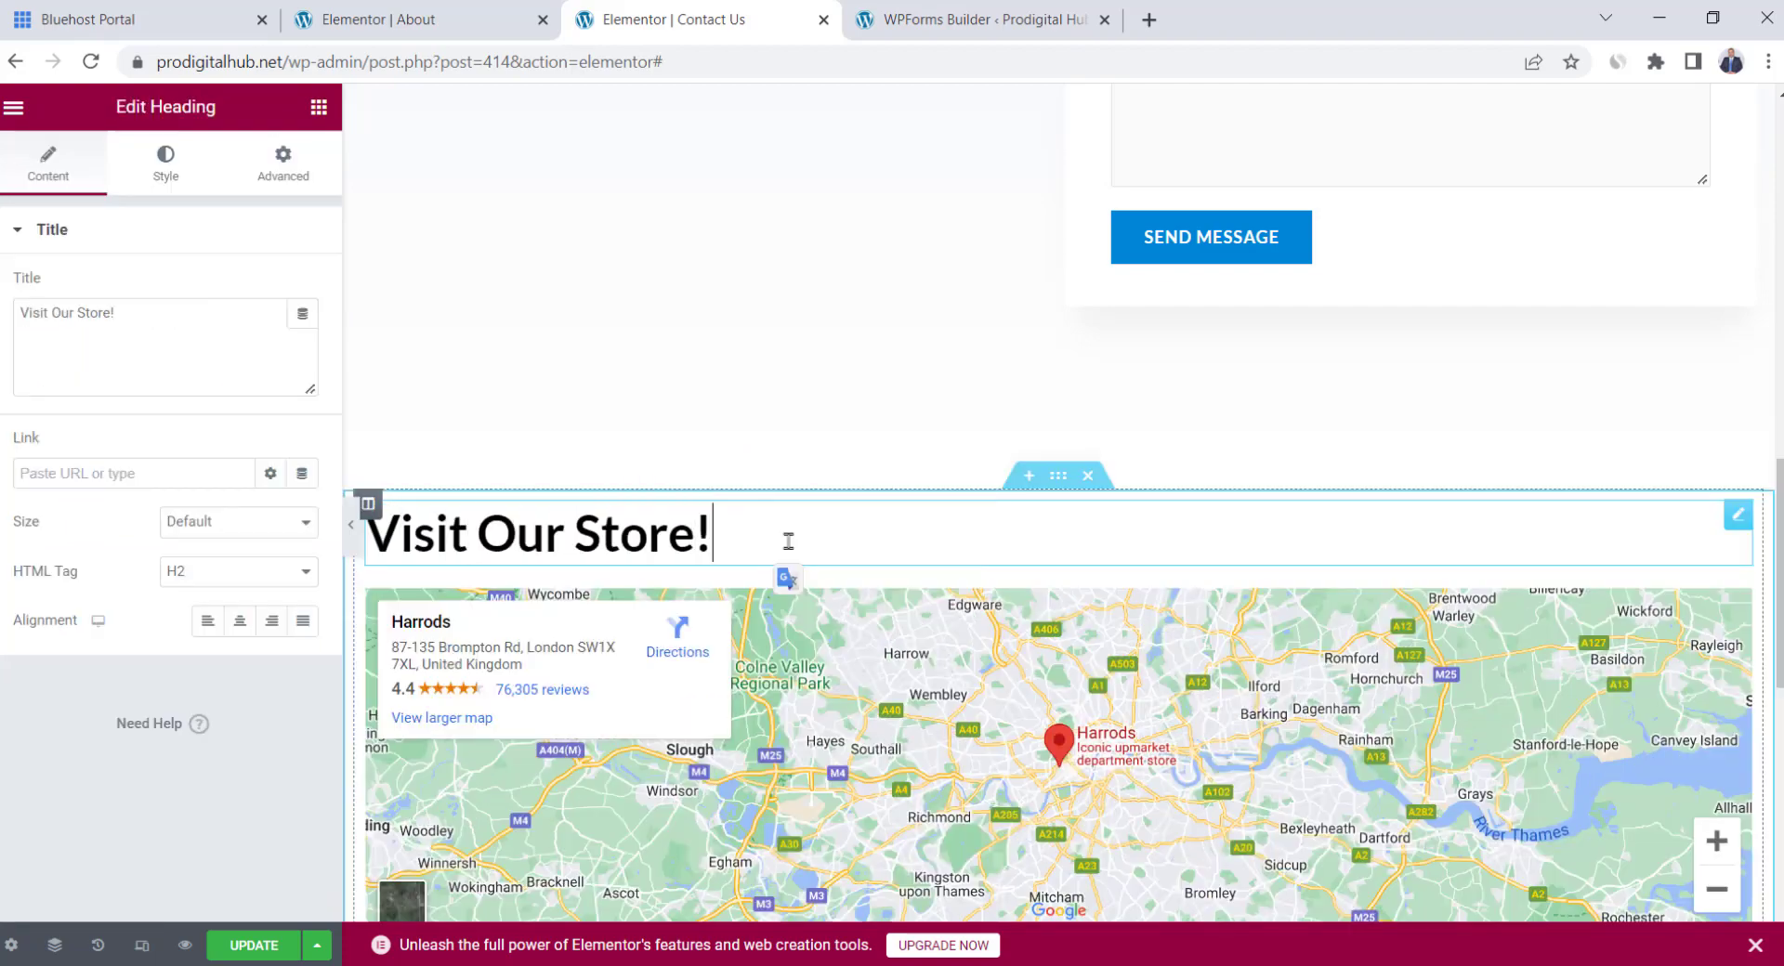
scroll(894, 583, down, 4)
scroll(812, 553, up, 10)
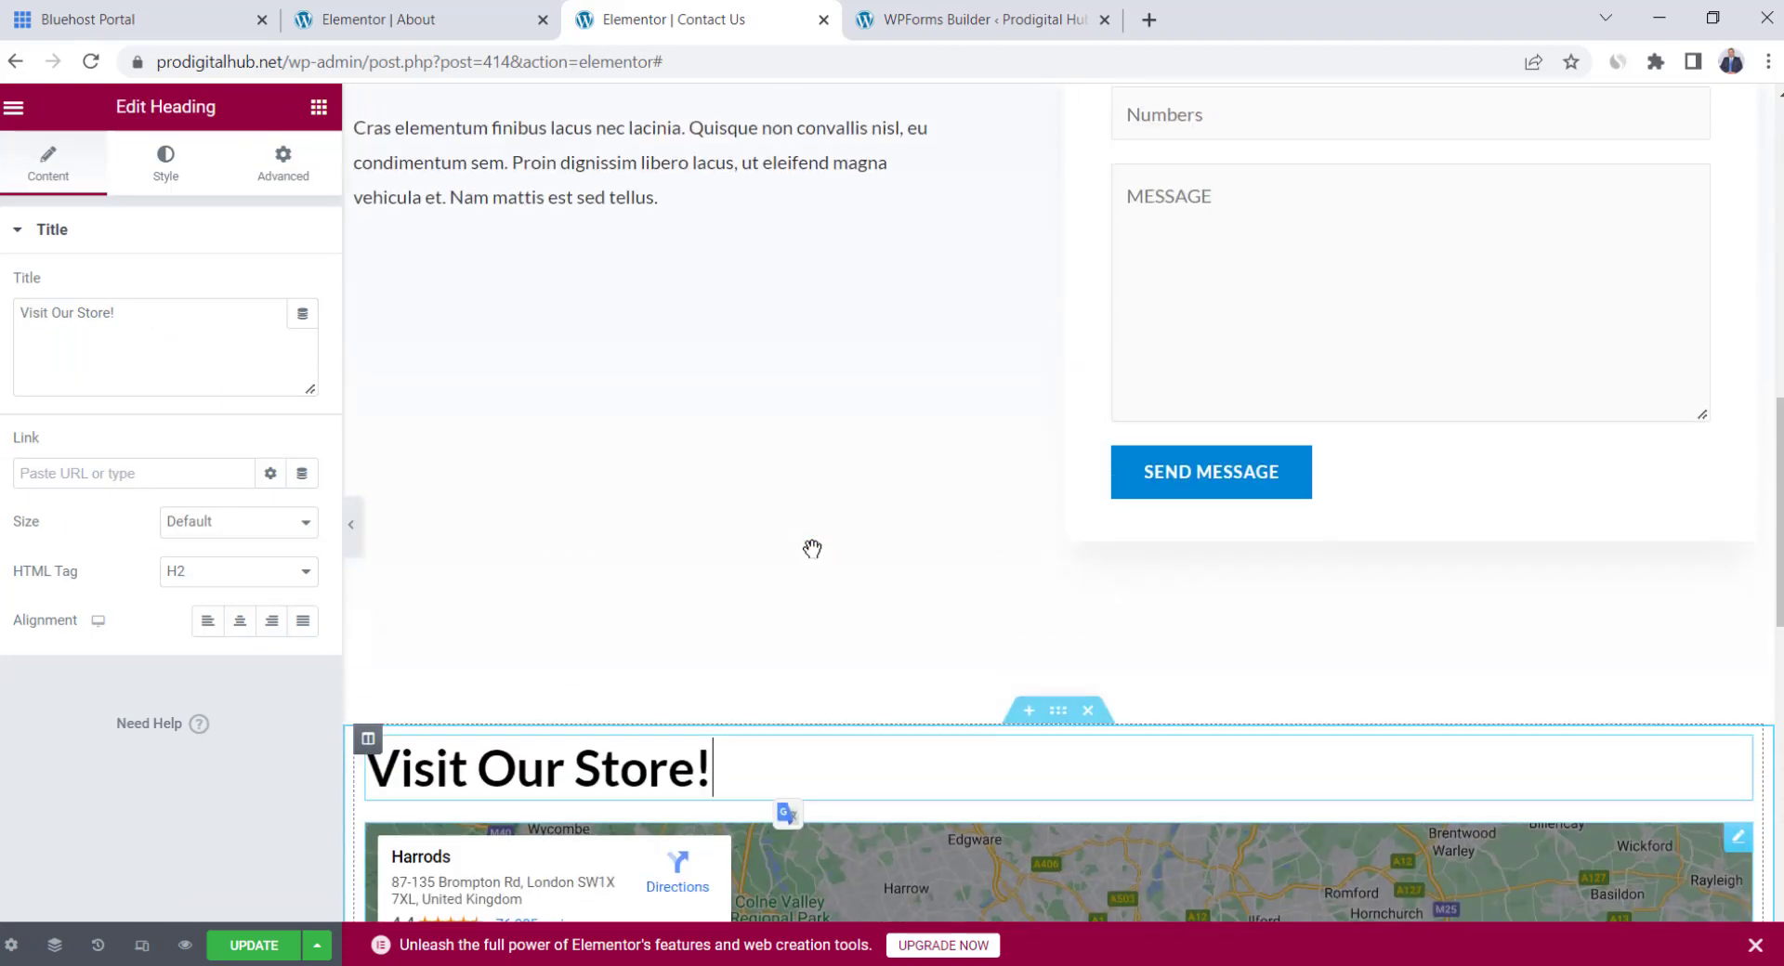
click(253, 943)
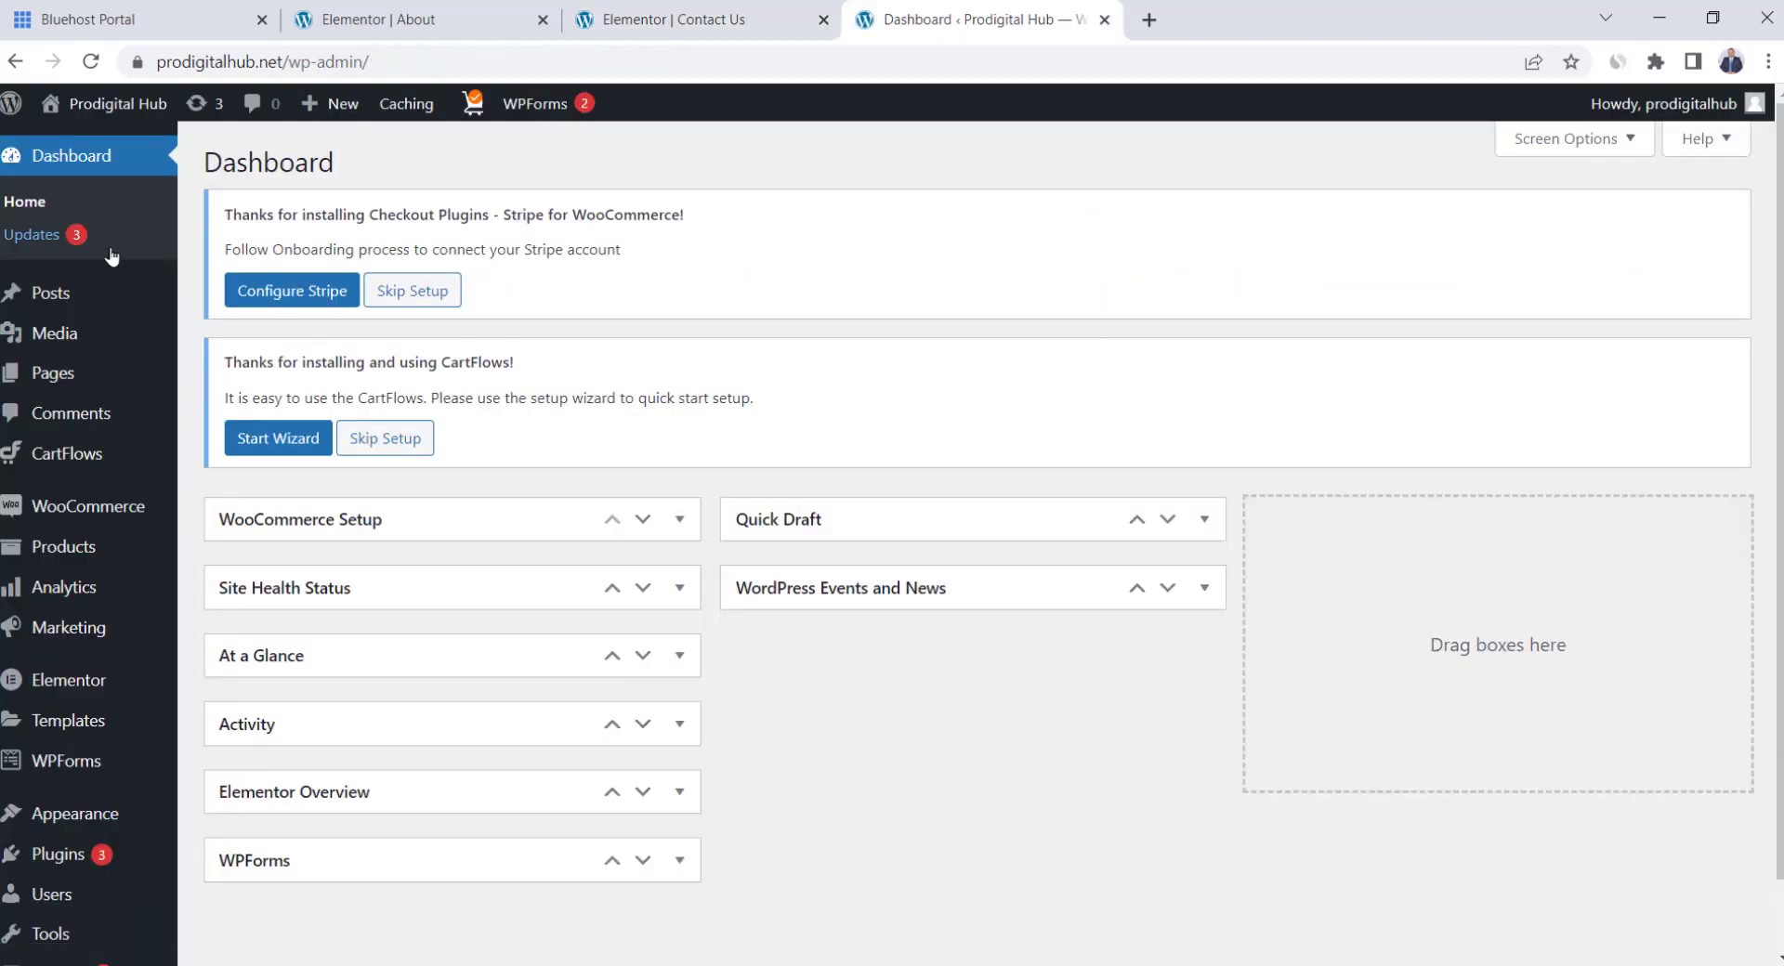
Create a new page titled 'FAQ' and open it in Elementor
click(65, 375)
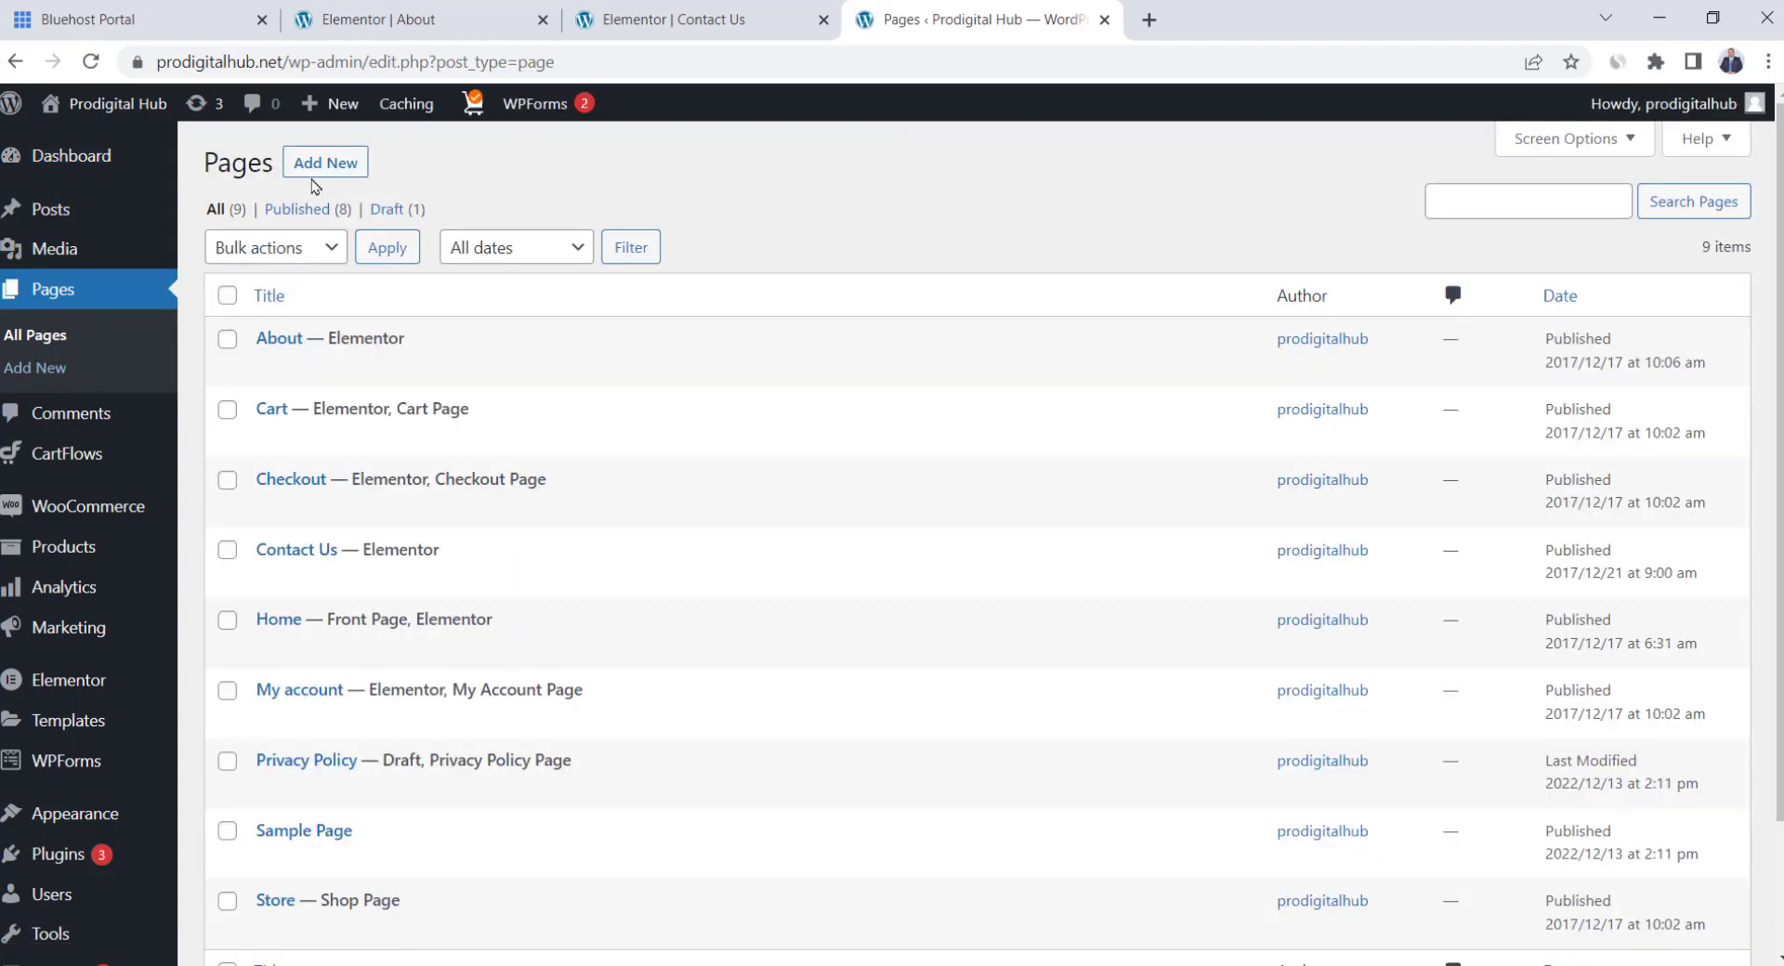
click(326, 165)
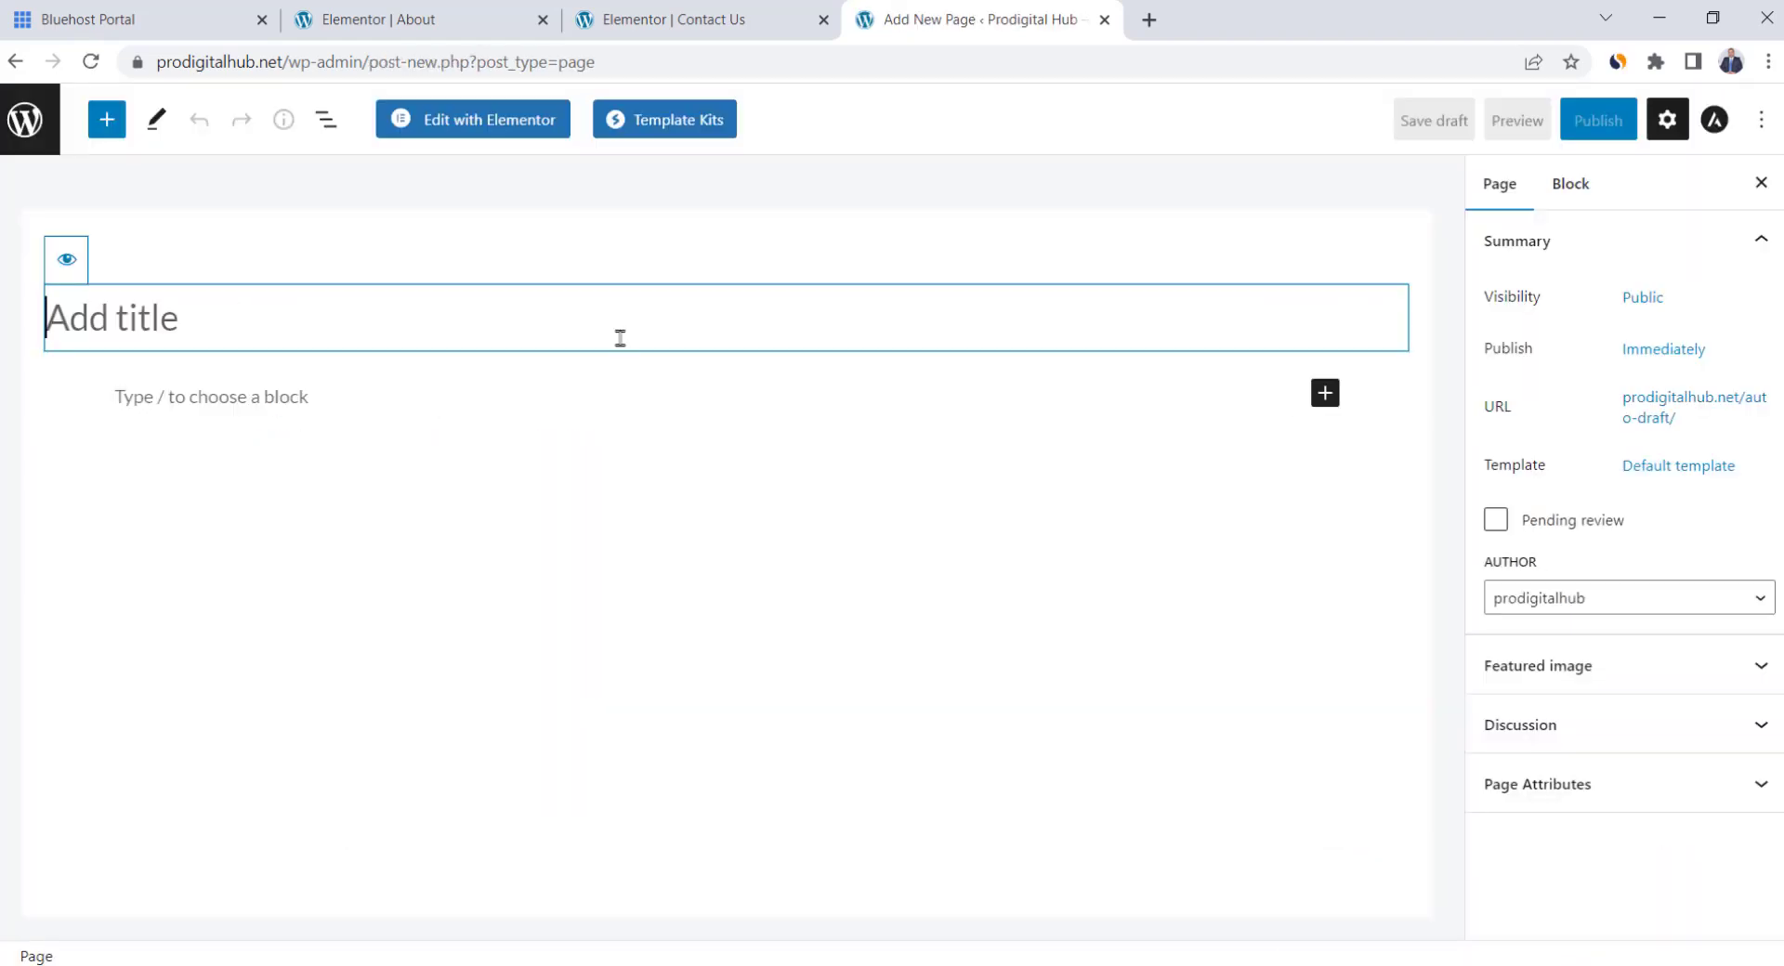
text(FAQs)
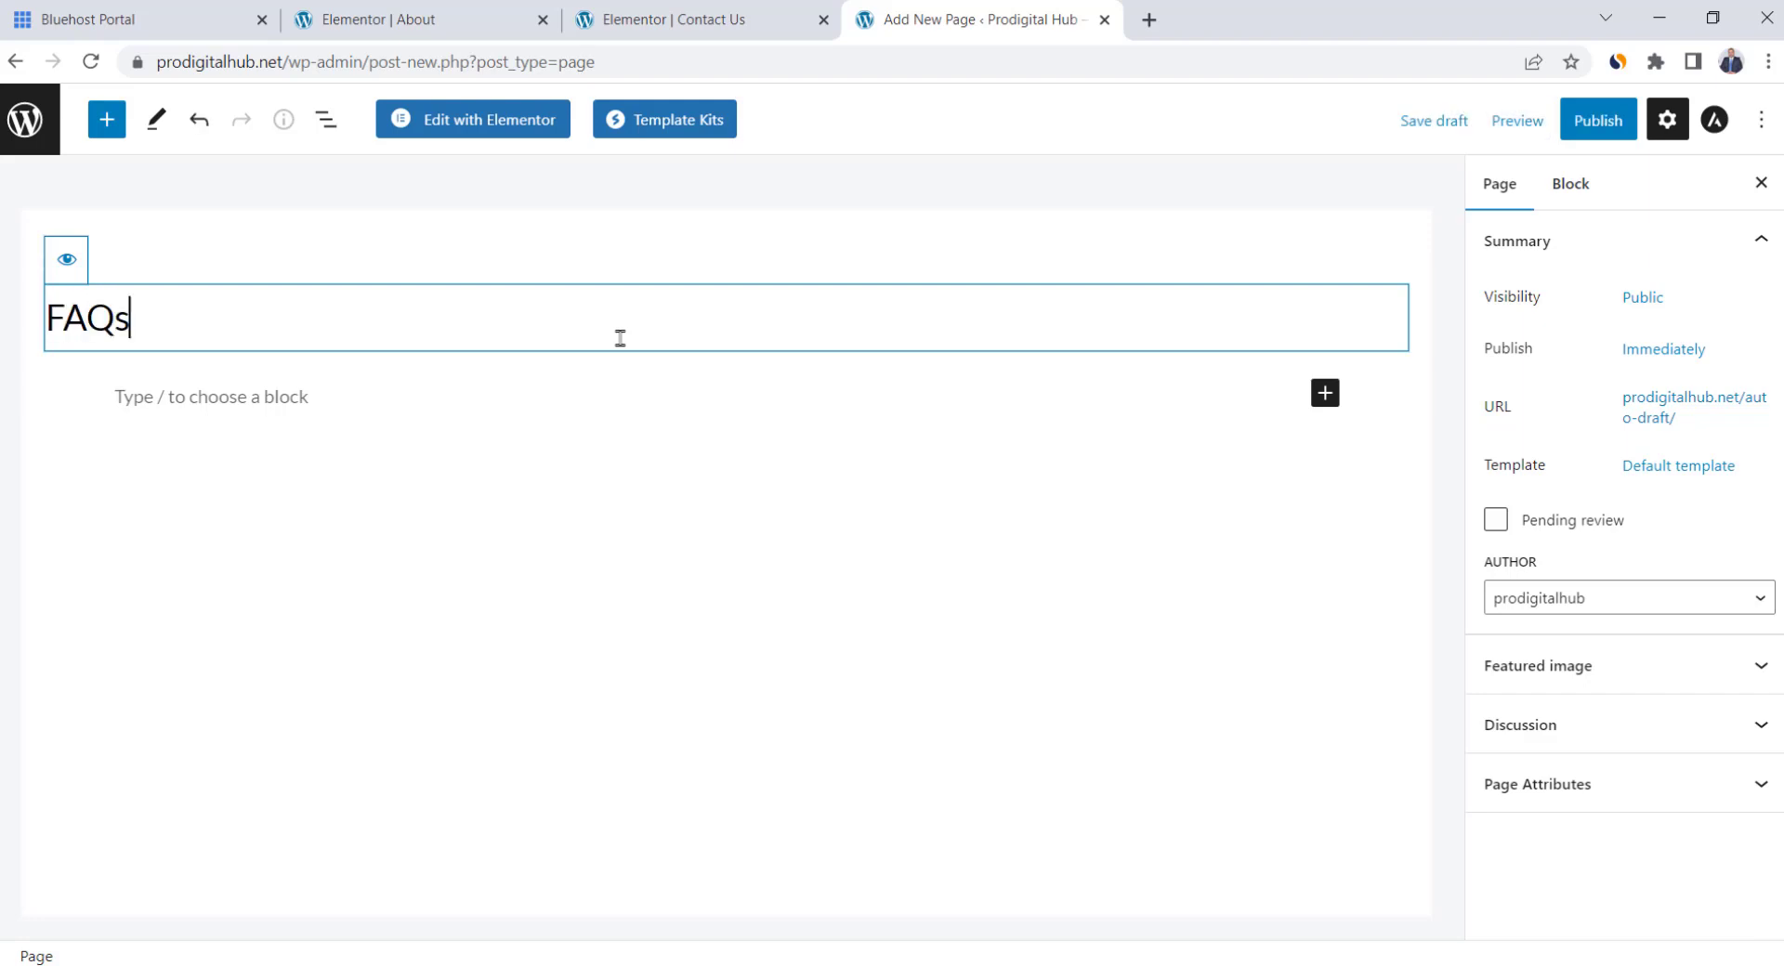
click(474, 124)
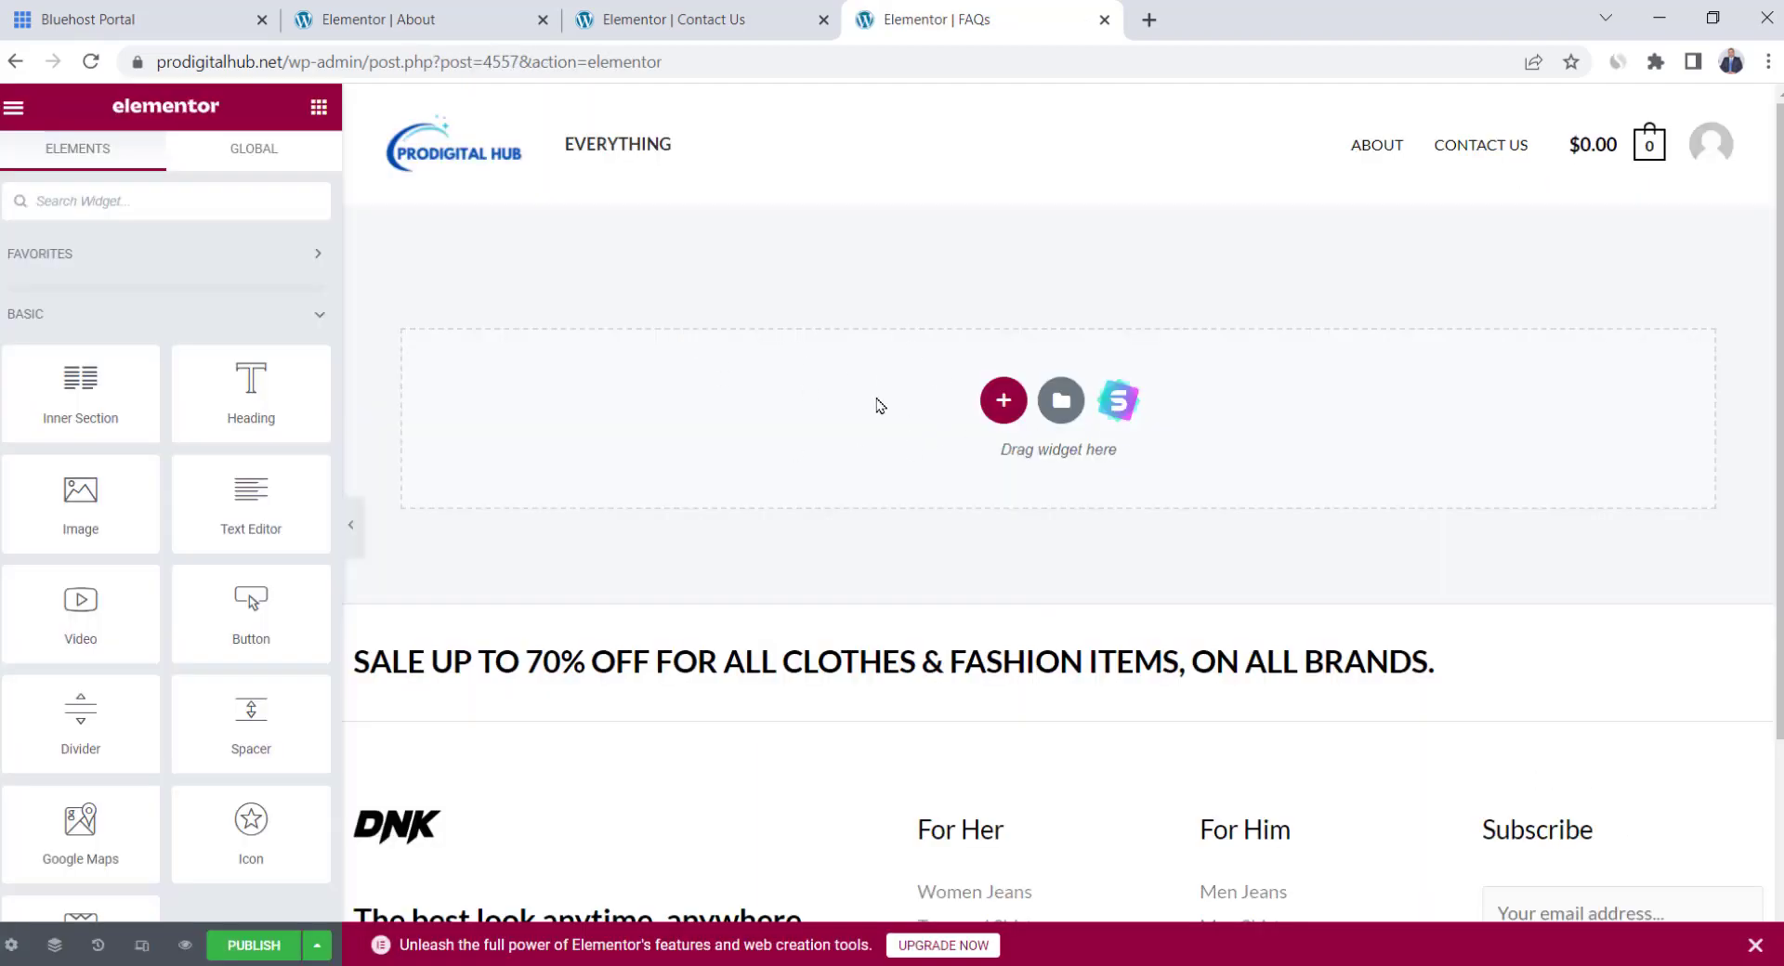
Search the starter templates for 'faq' and import Real Estate - FAQ
click(1102, 425)
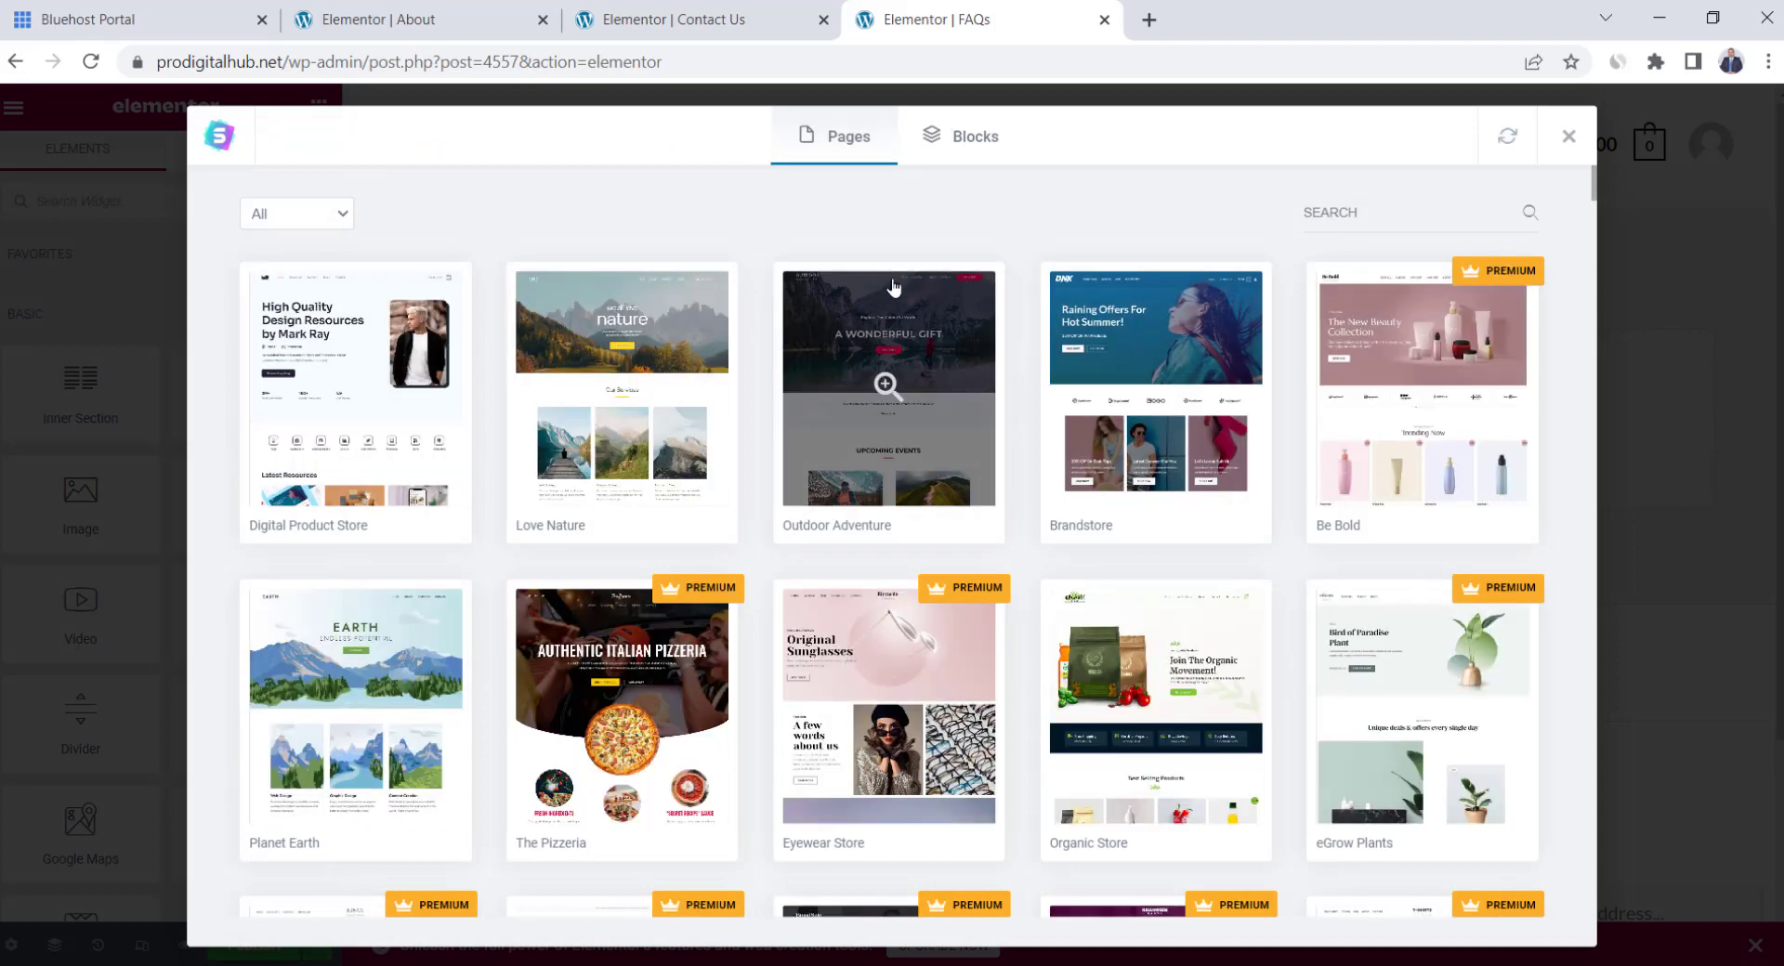
click(1368, 216)
text(faq)
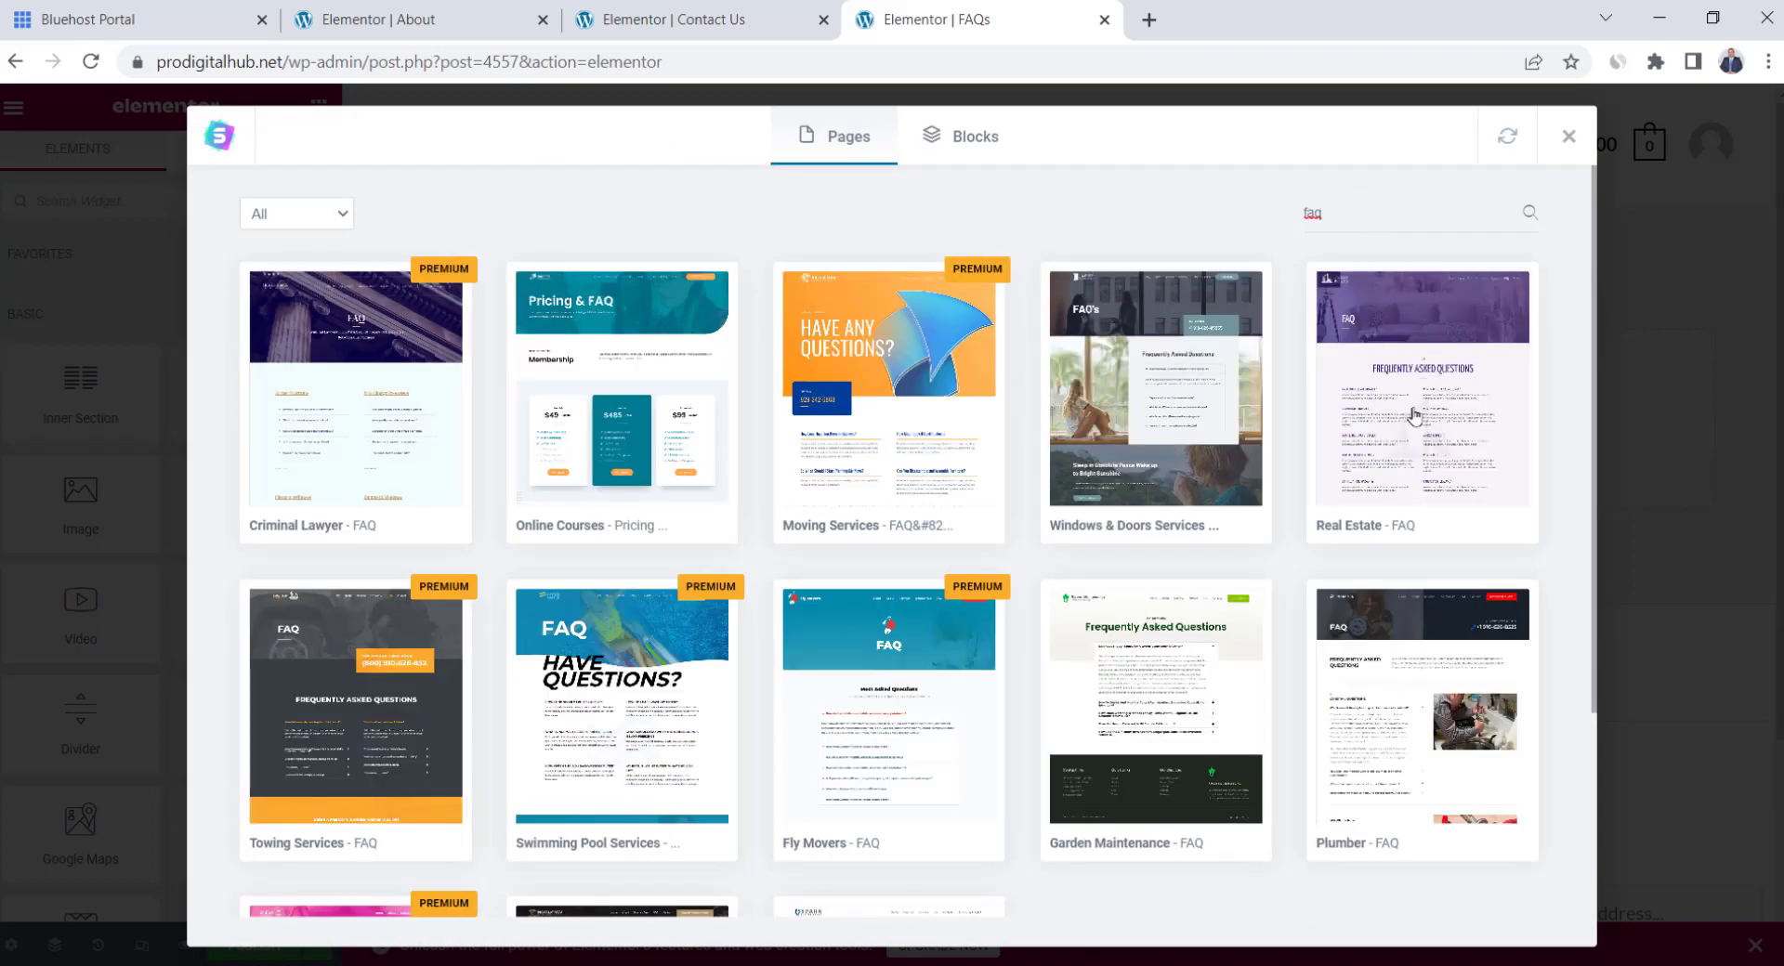
click(1464, 333)
scroll(1015, 407, down, 15)
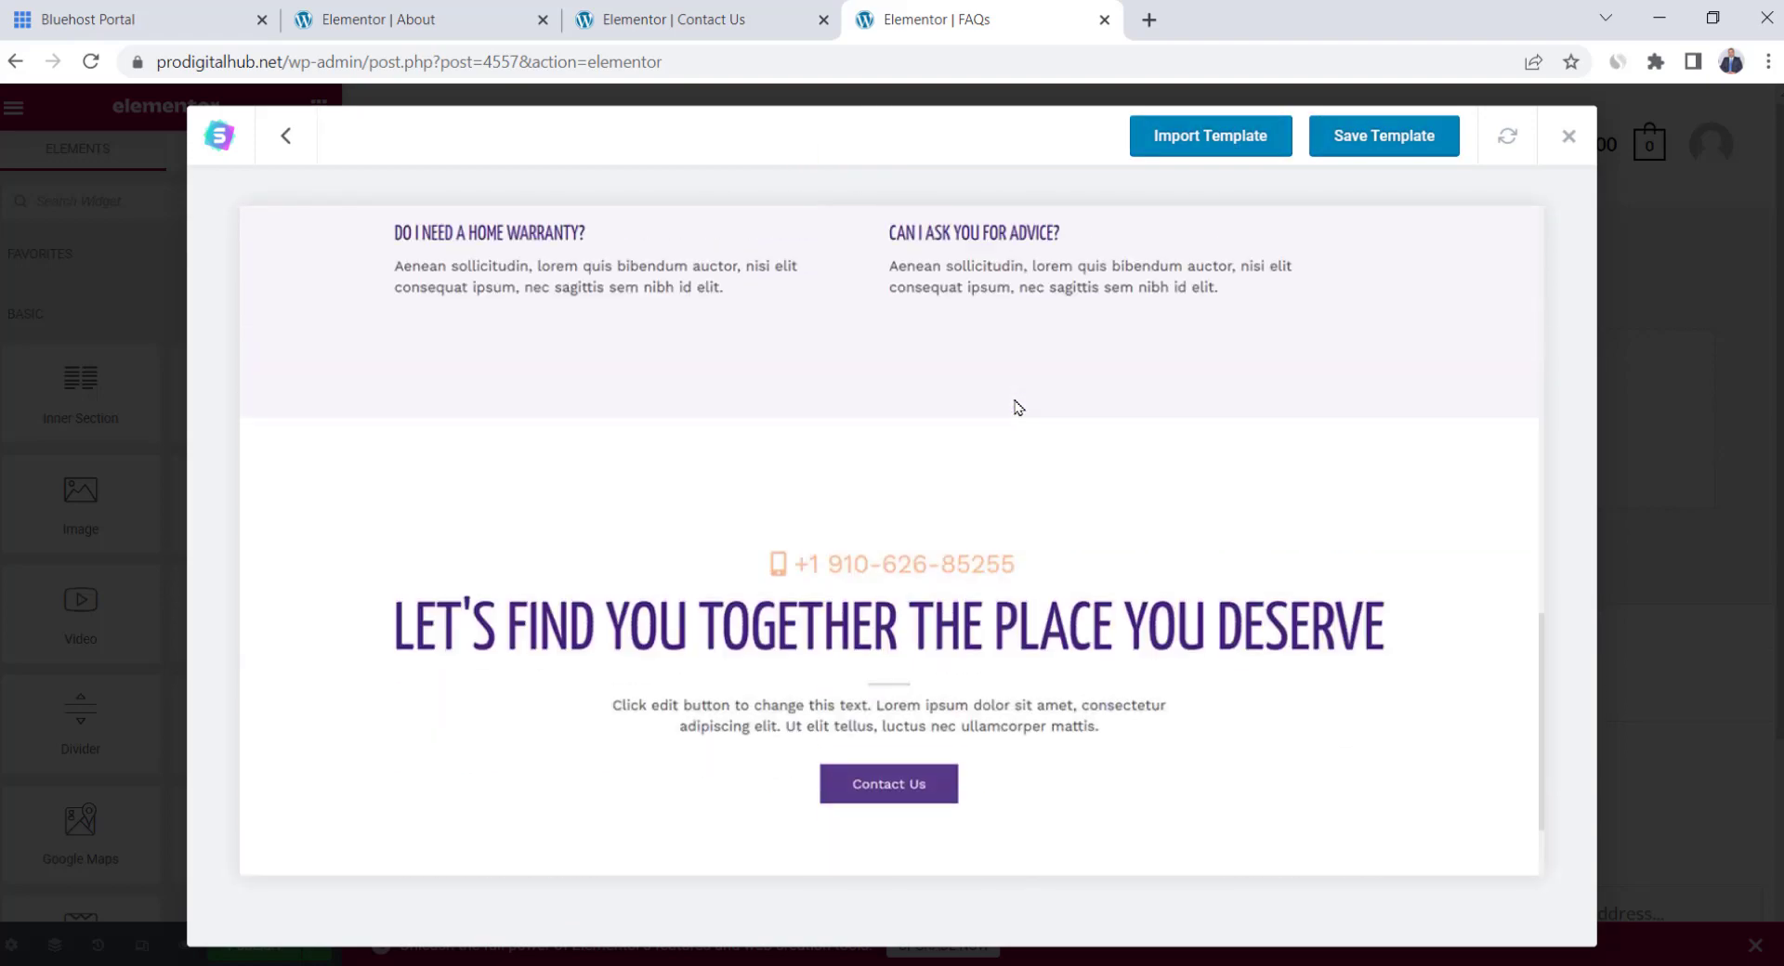
scroll(1015, 407, up, 15)
click(1201, 137)
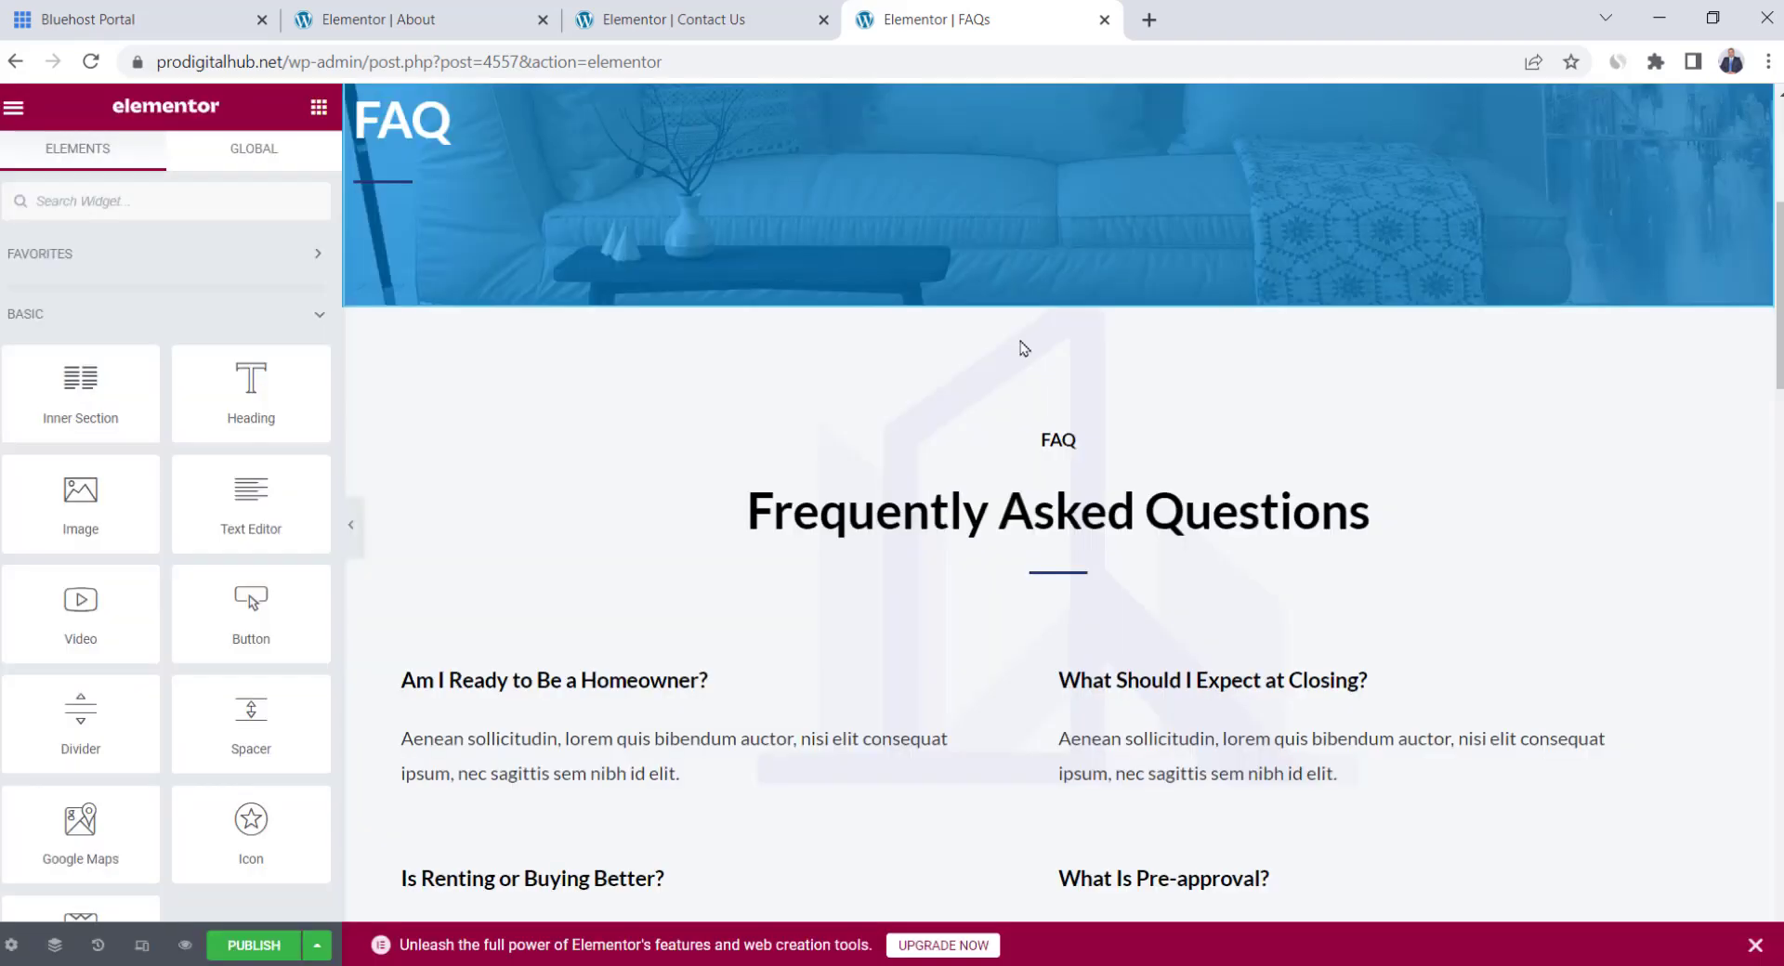
Inspect the FAQ hero section's Style and Layout settings and scroll through the template
scroll(1023, 348, down, 10)
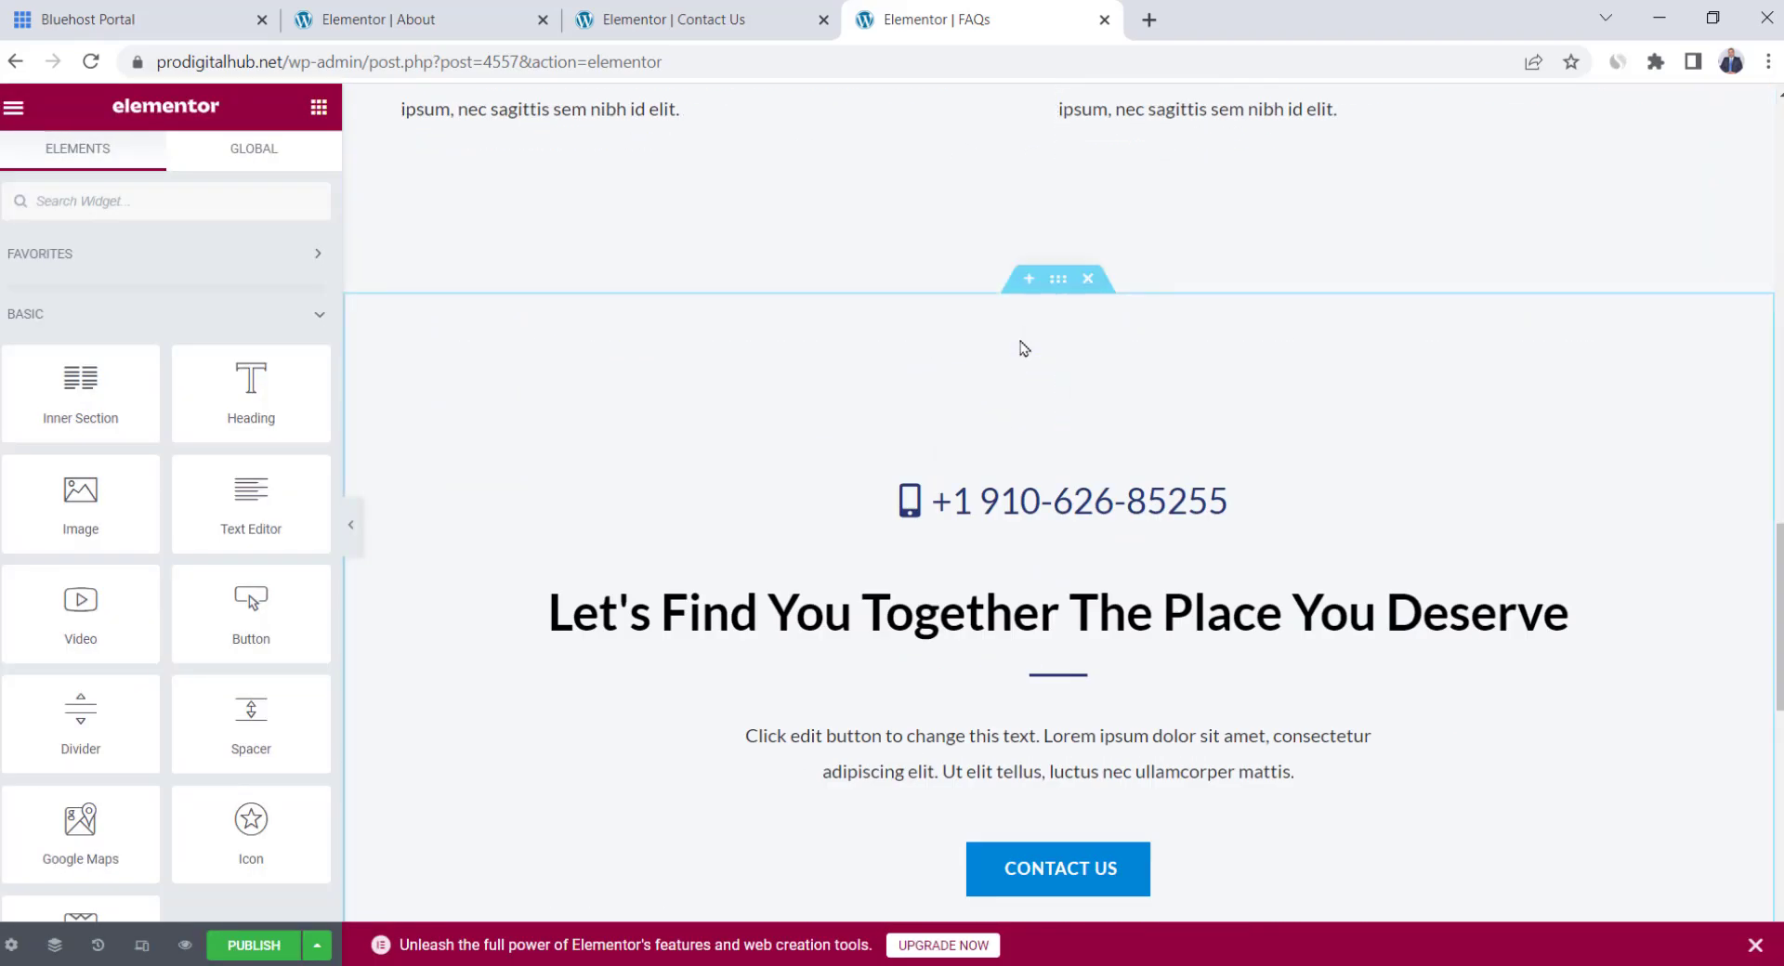
scroll(1022, 348, up, 15)
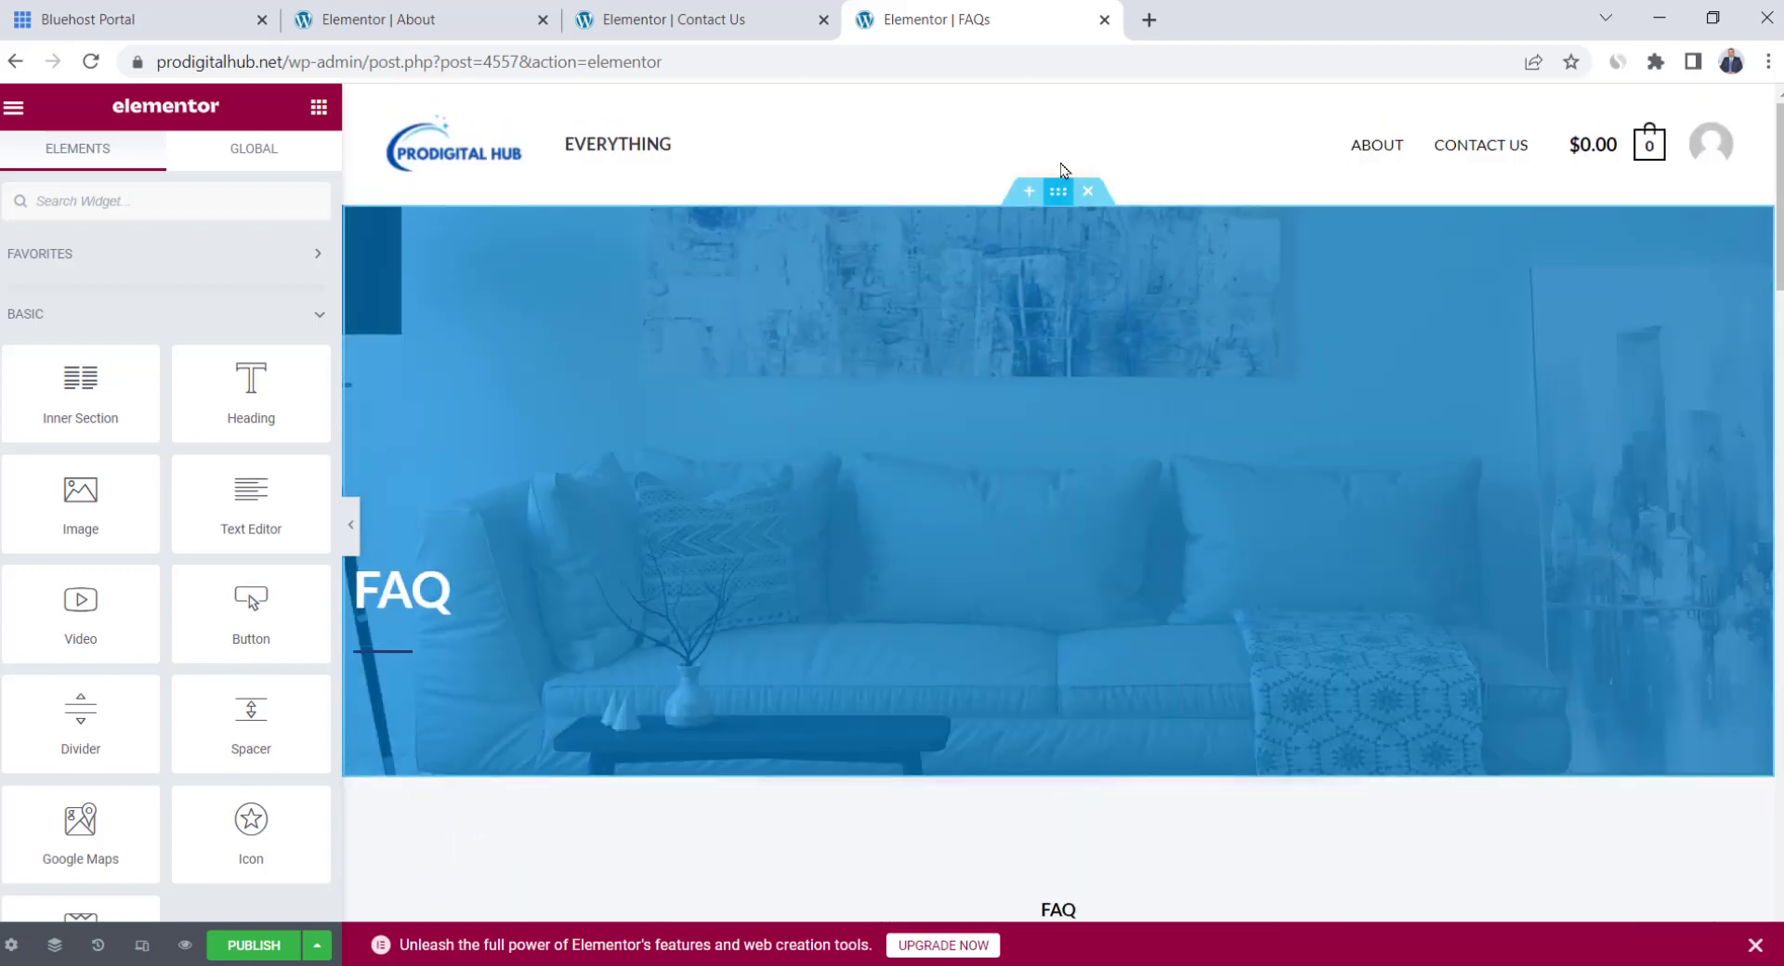
click(1066, 197)
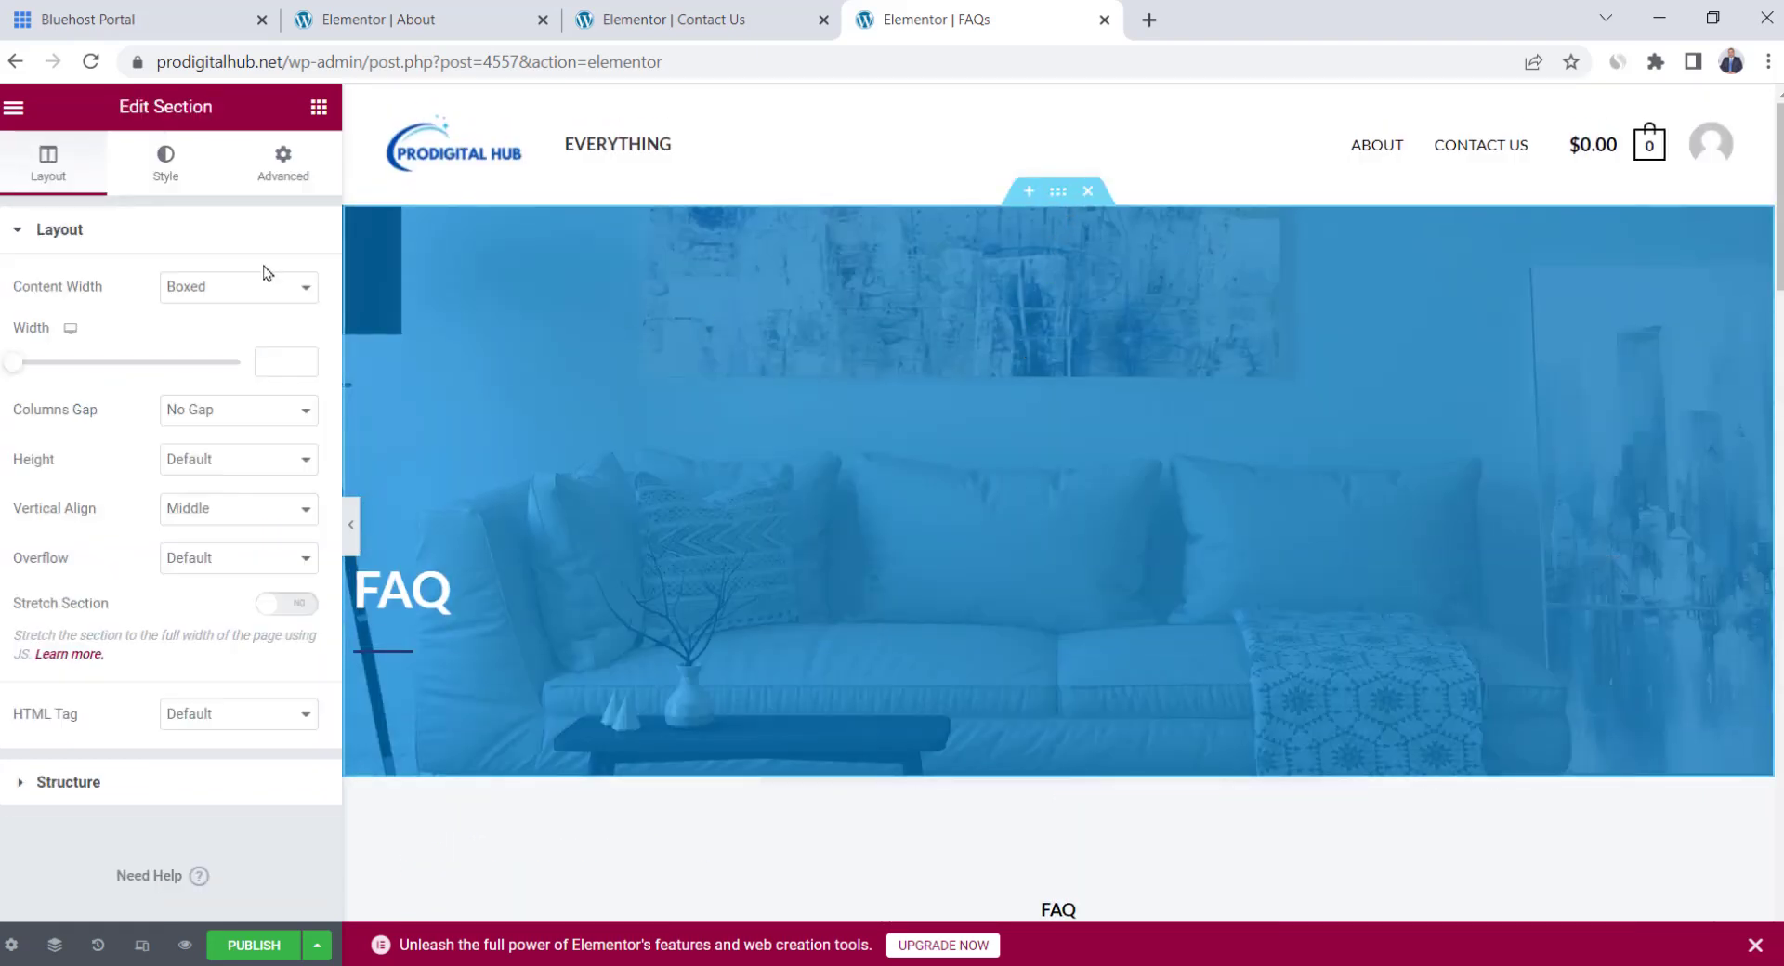
click(168, 165)
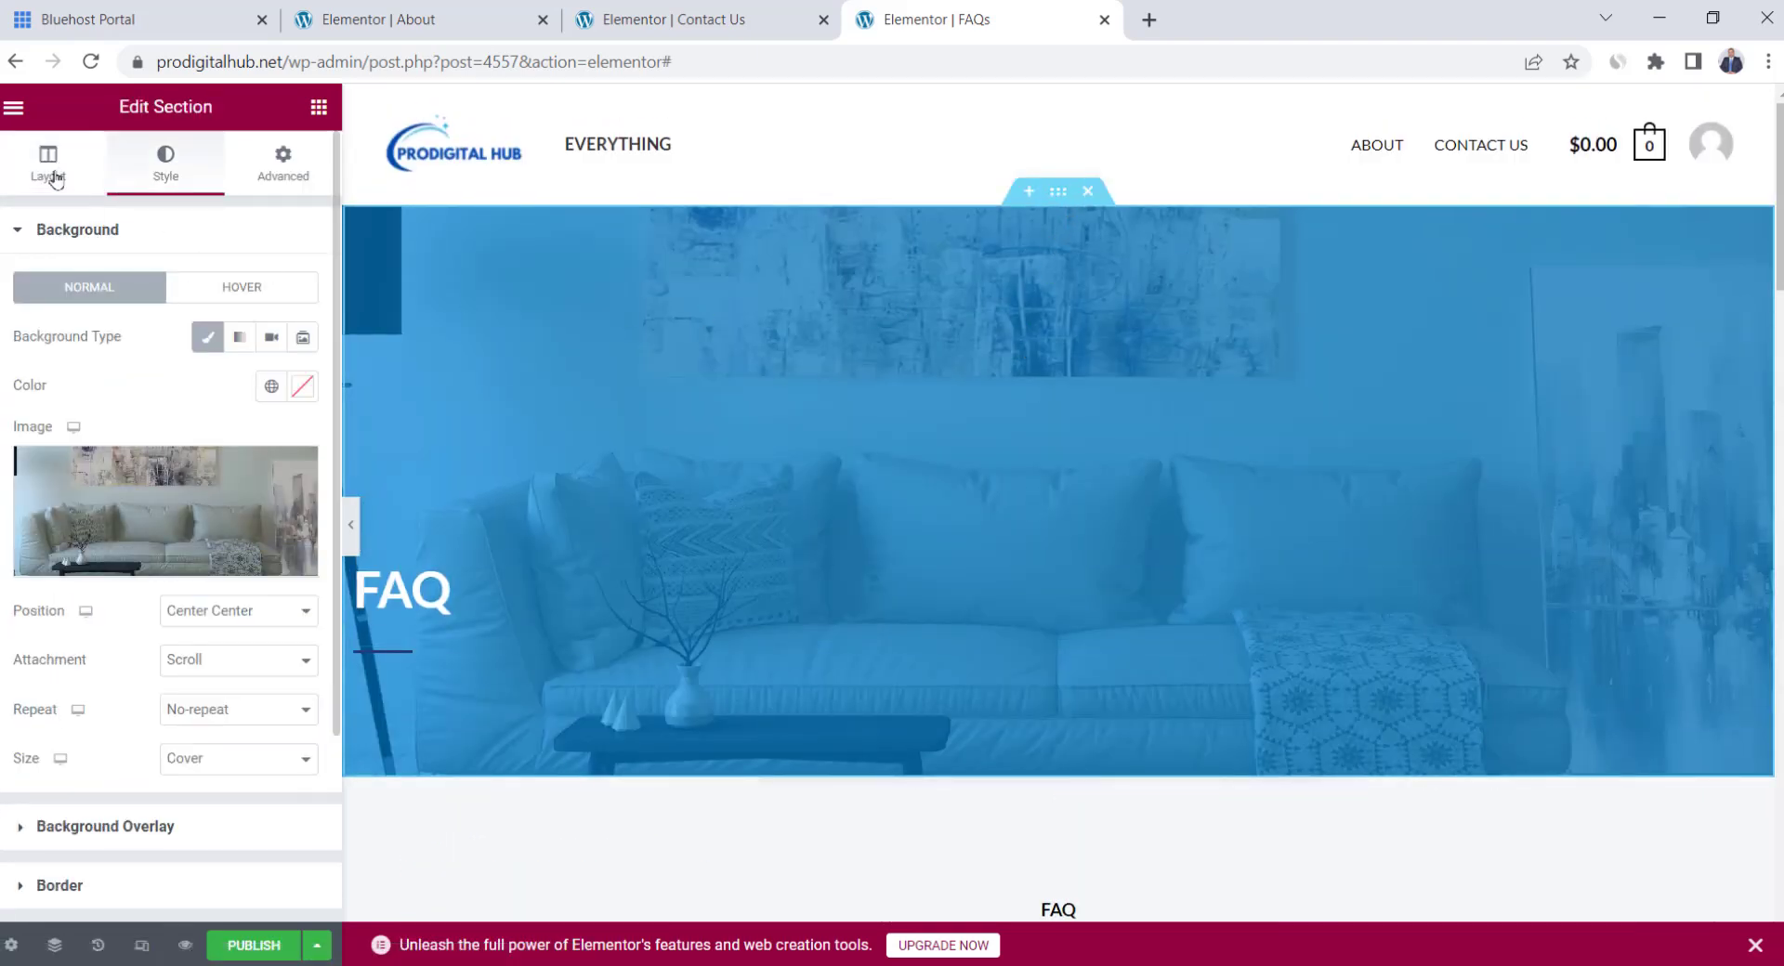
click(56, 179)
scroll(899, 435, down, 5)
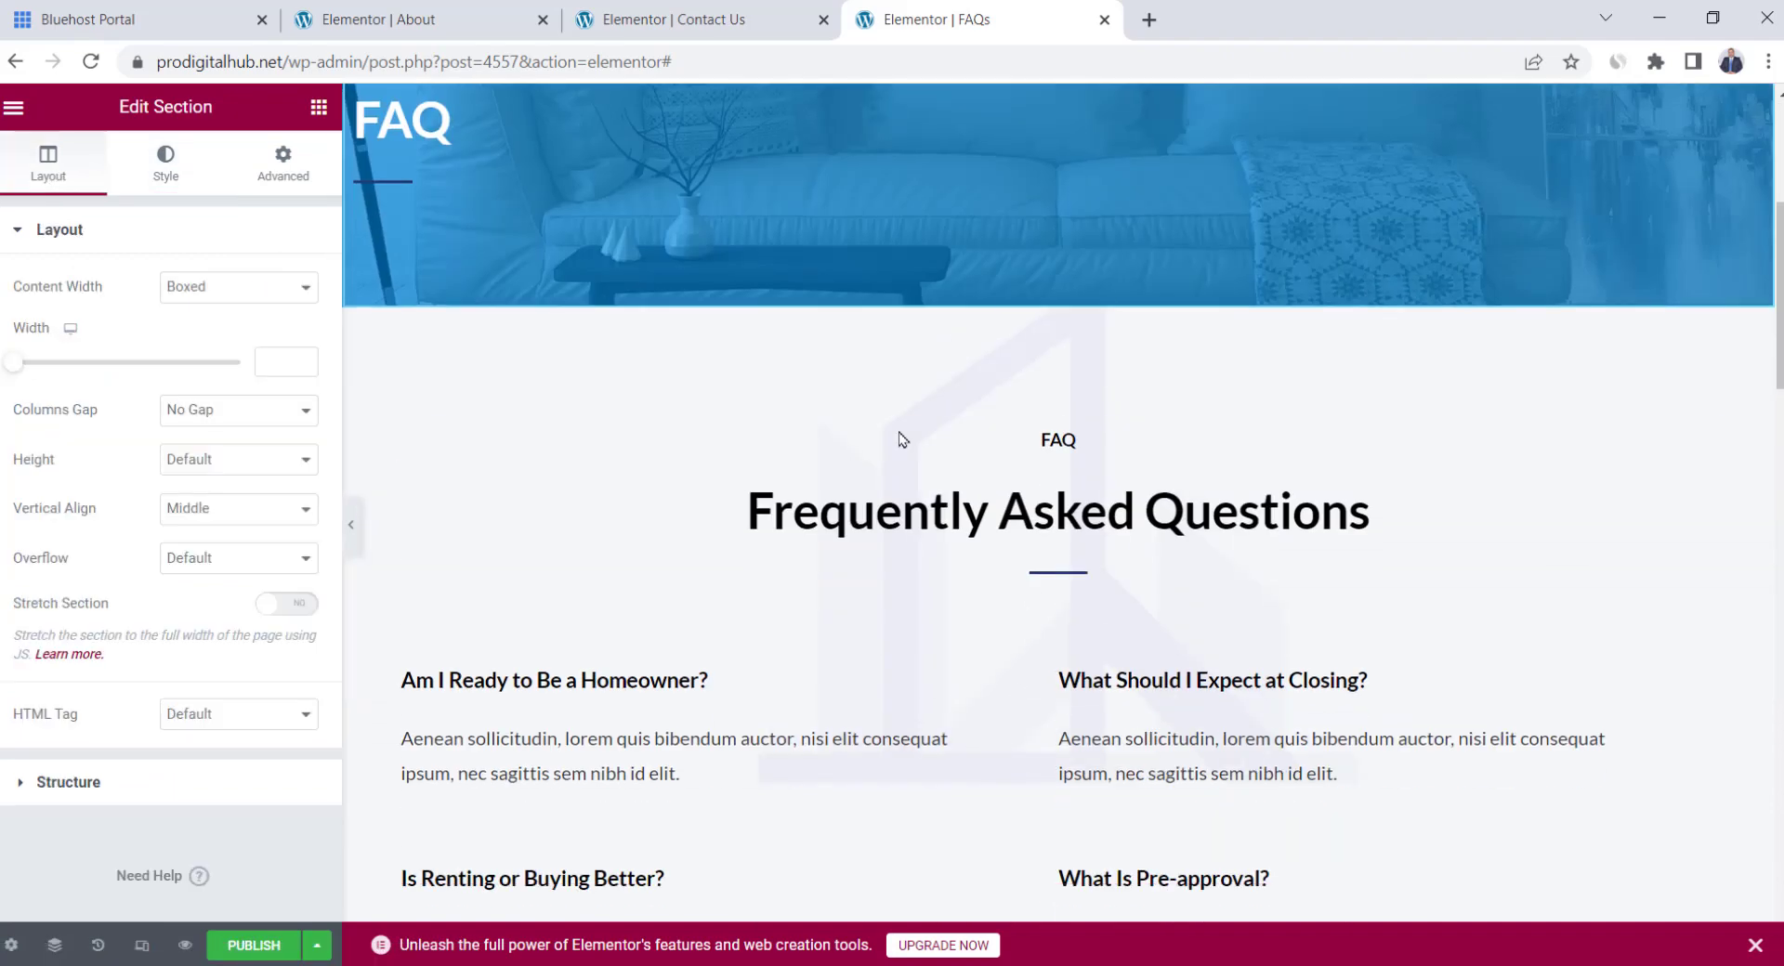
scroll(900, 439, down, 3)
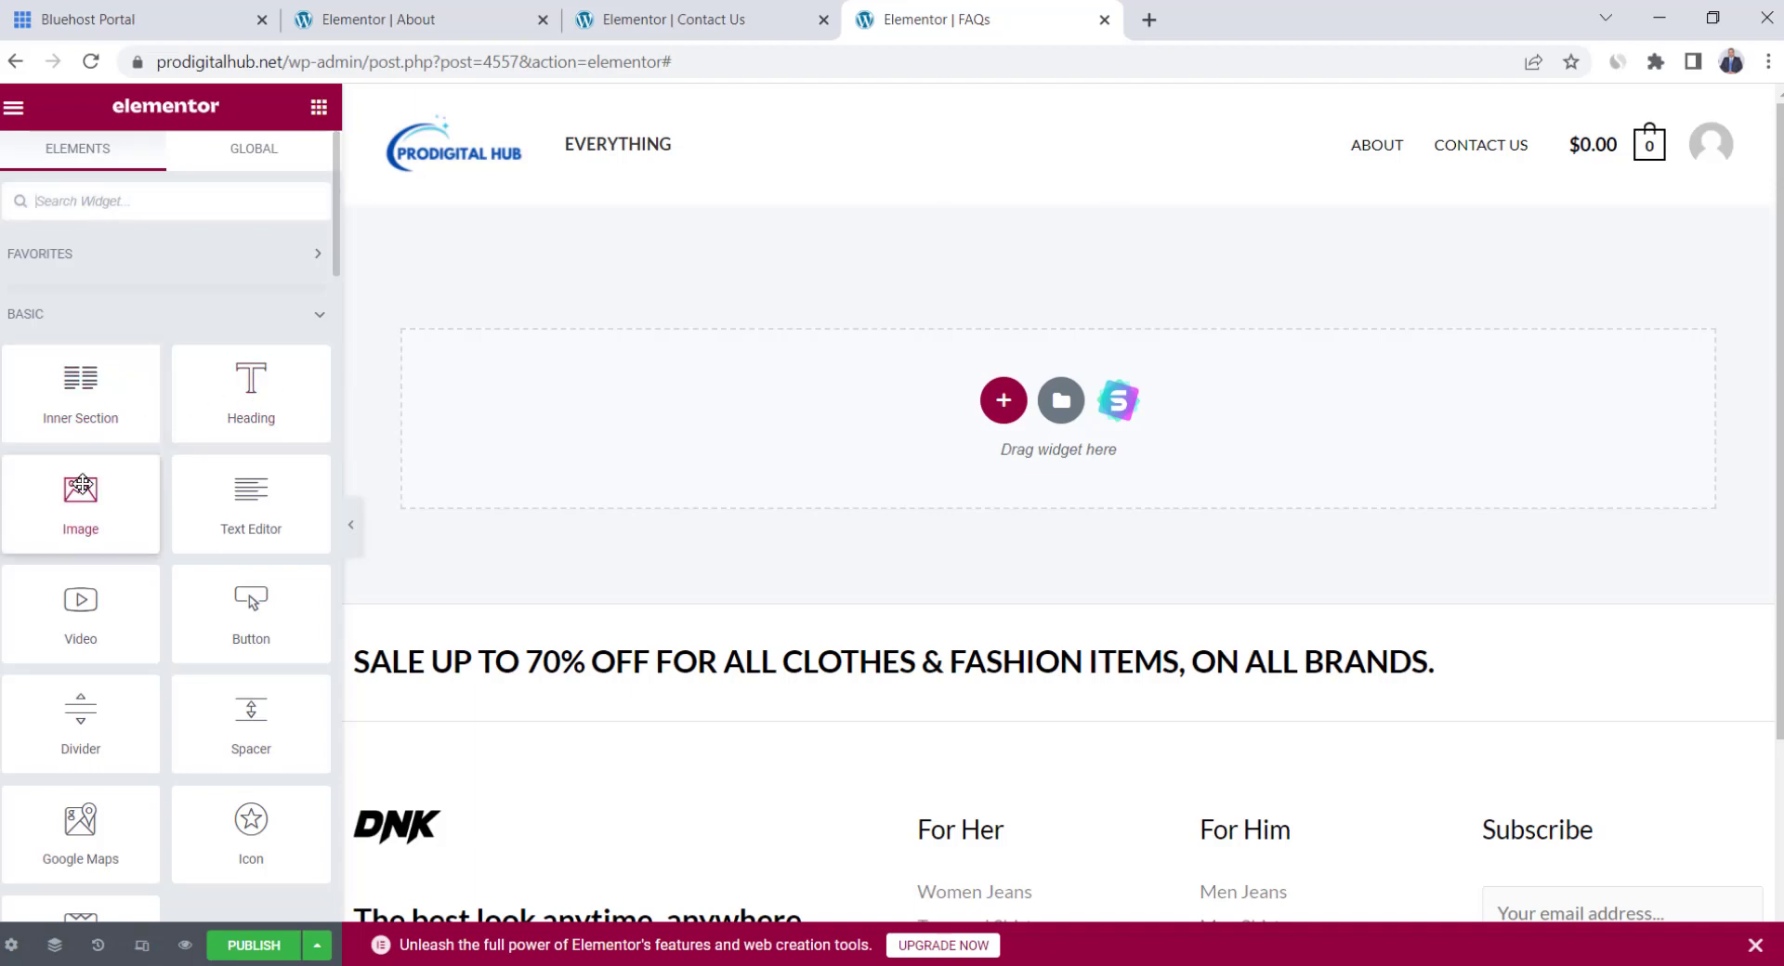
Place an Image widget in the empty area and add a two-column section below it
drag(113, 483, 936, 453)
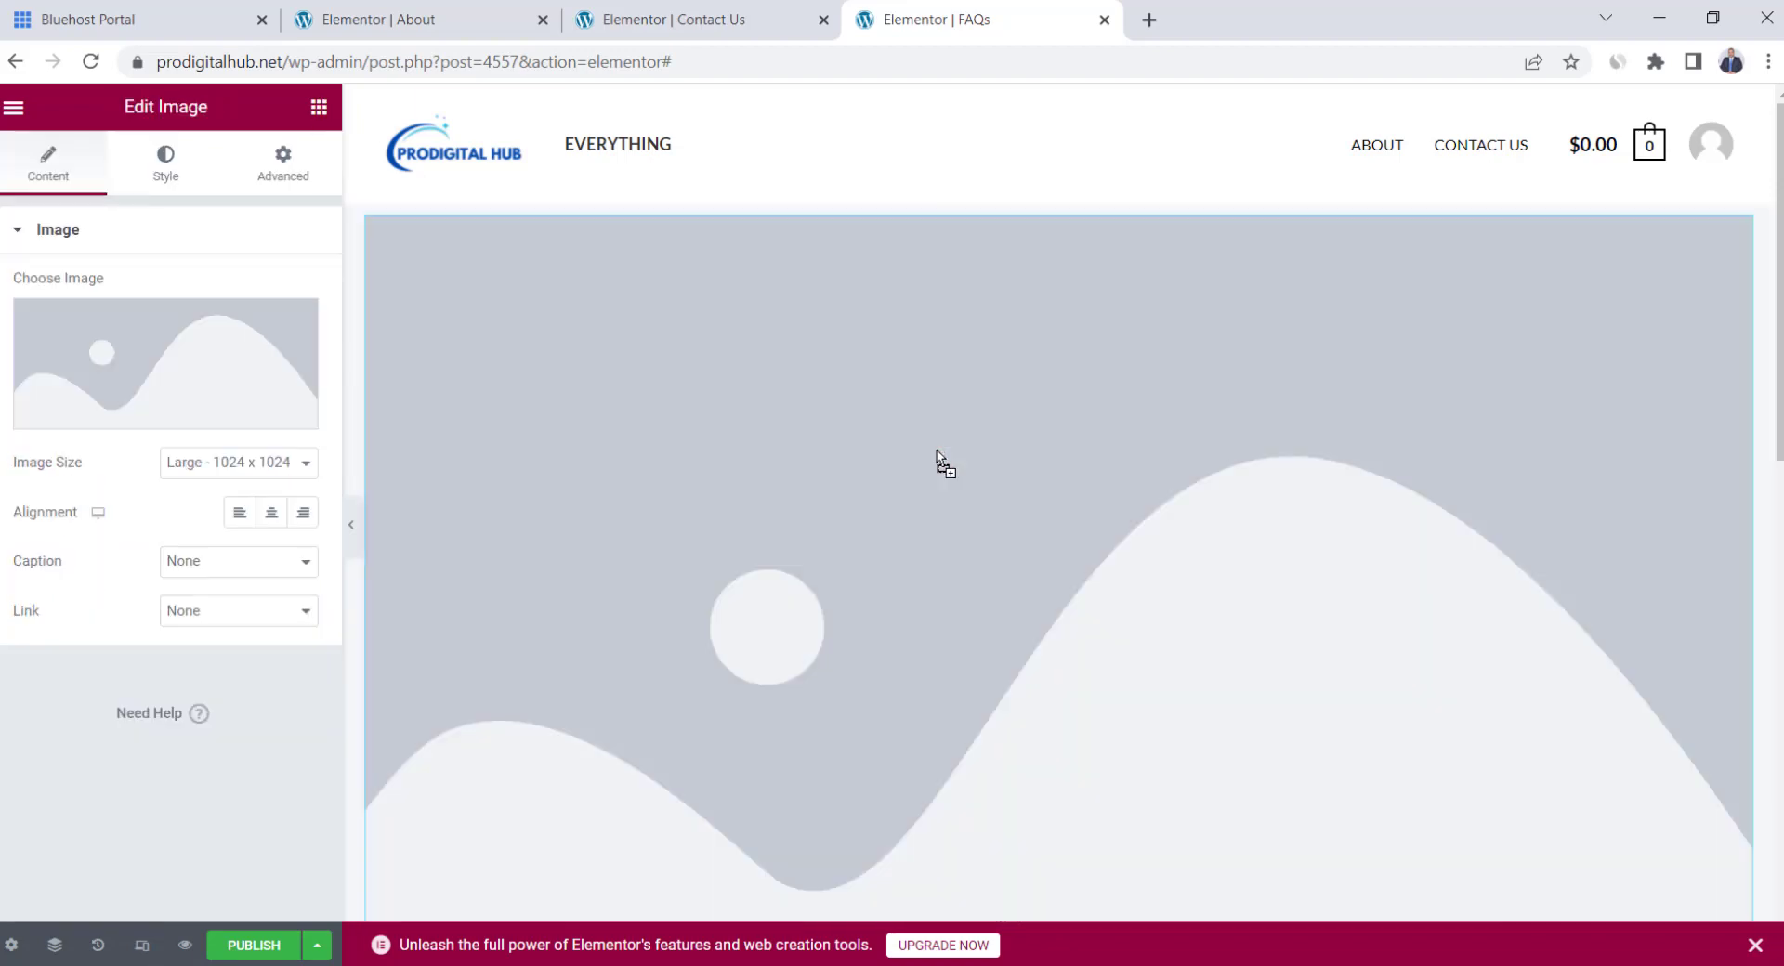
scroll(1008, 478, down, 6)
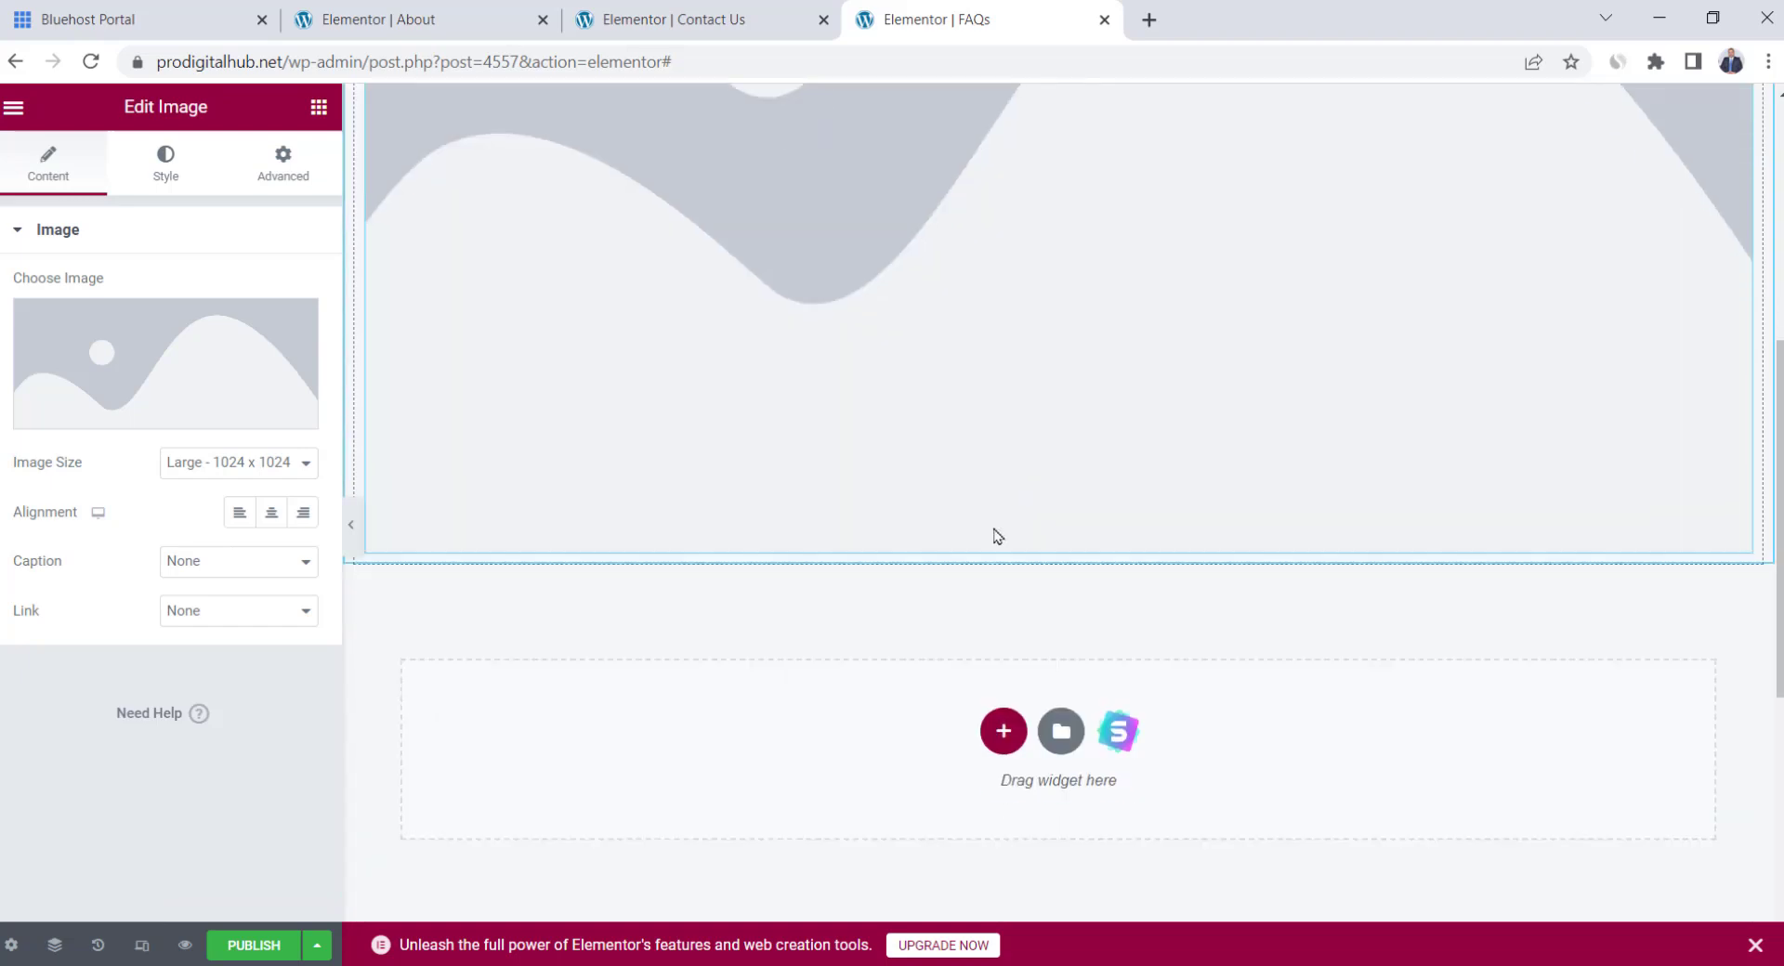
click(999, 728)
scroll(997, 726, down, 1)
click(872, 673)
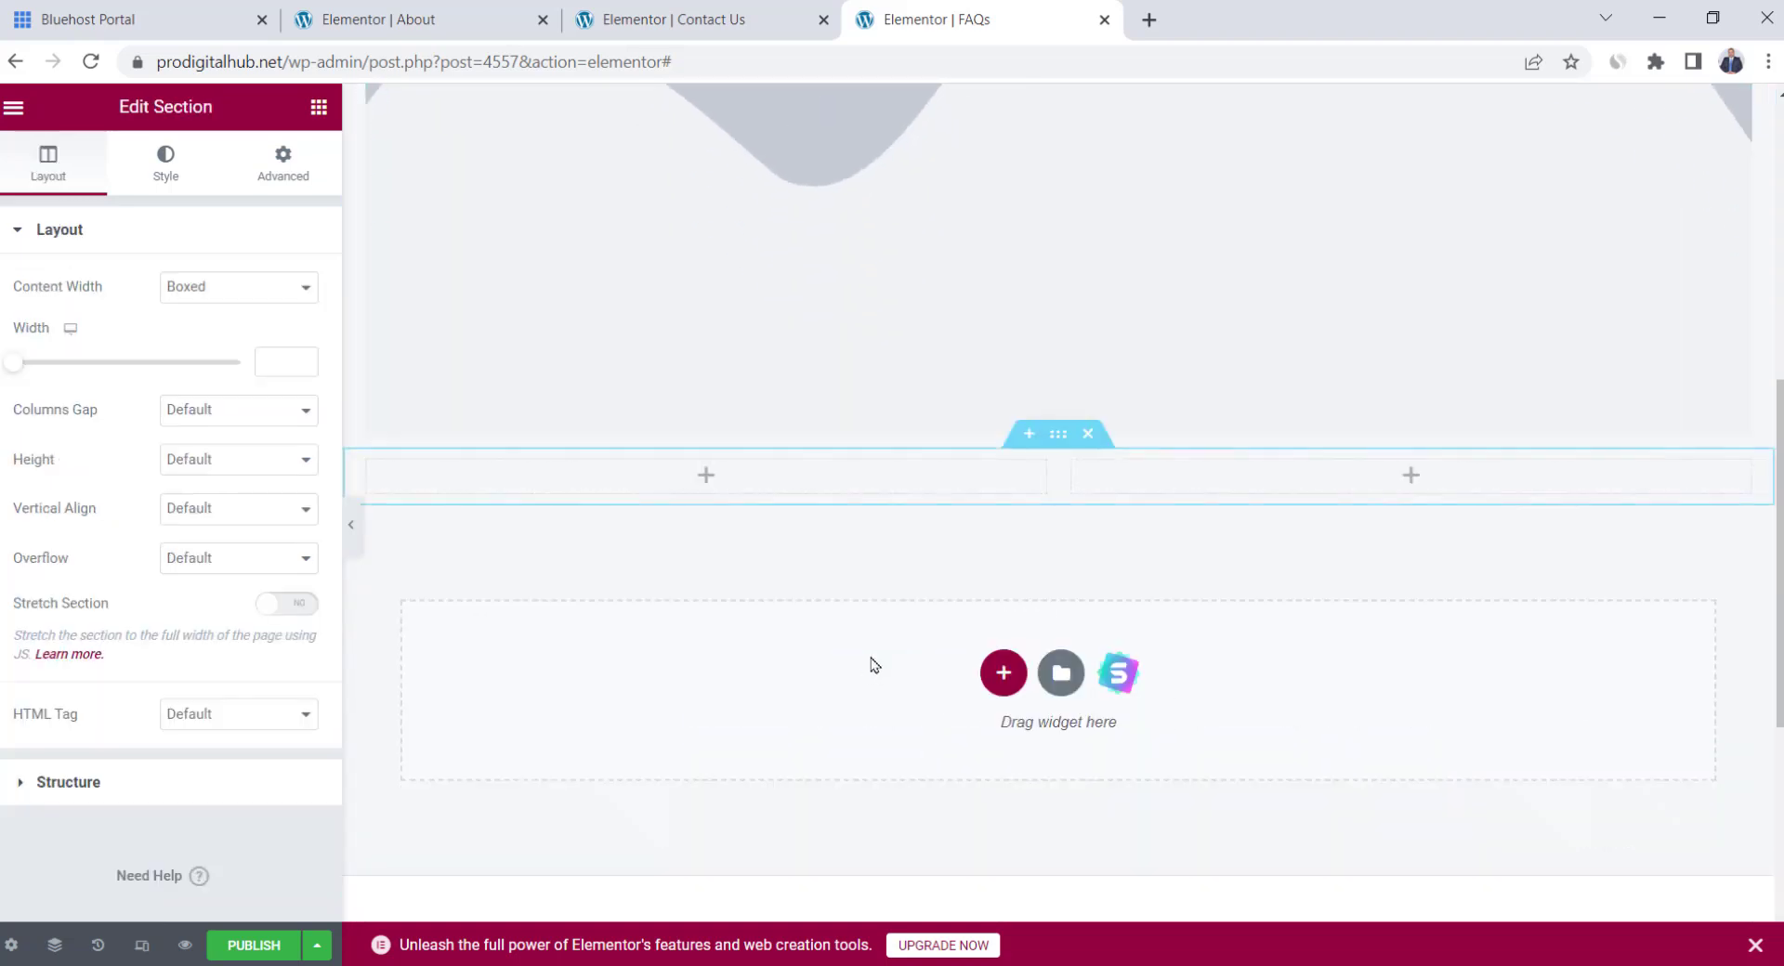
Fill the columns with a heading and text block on the left and an image on the right
drag(262, 400, 626, 490)
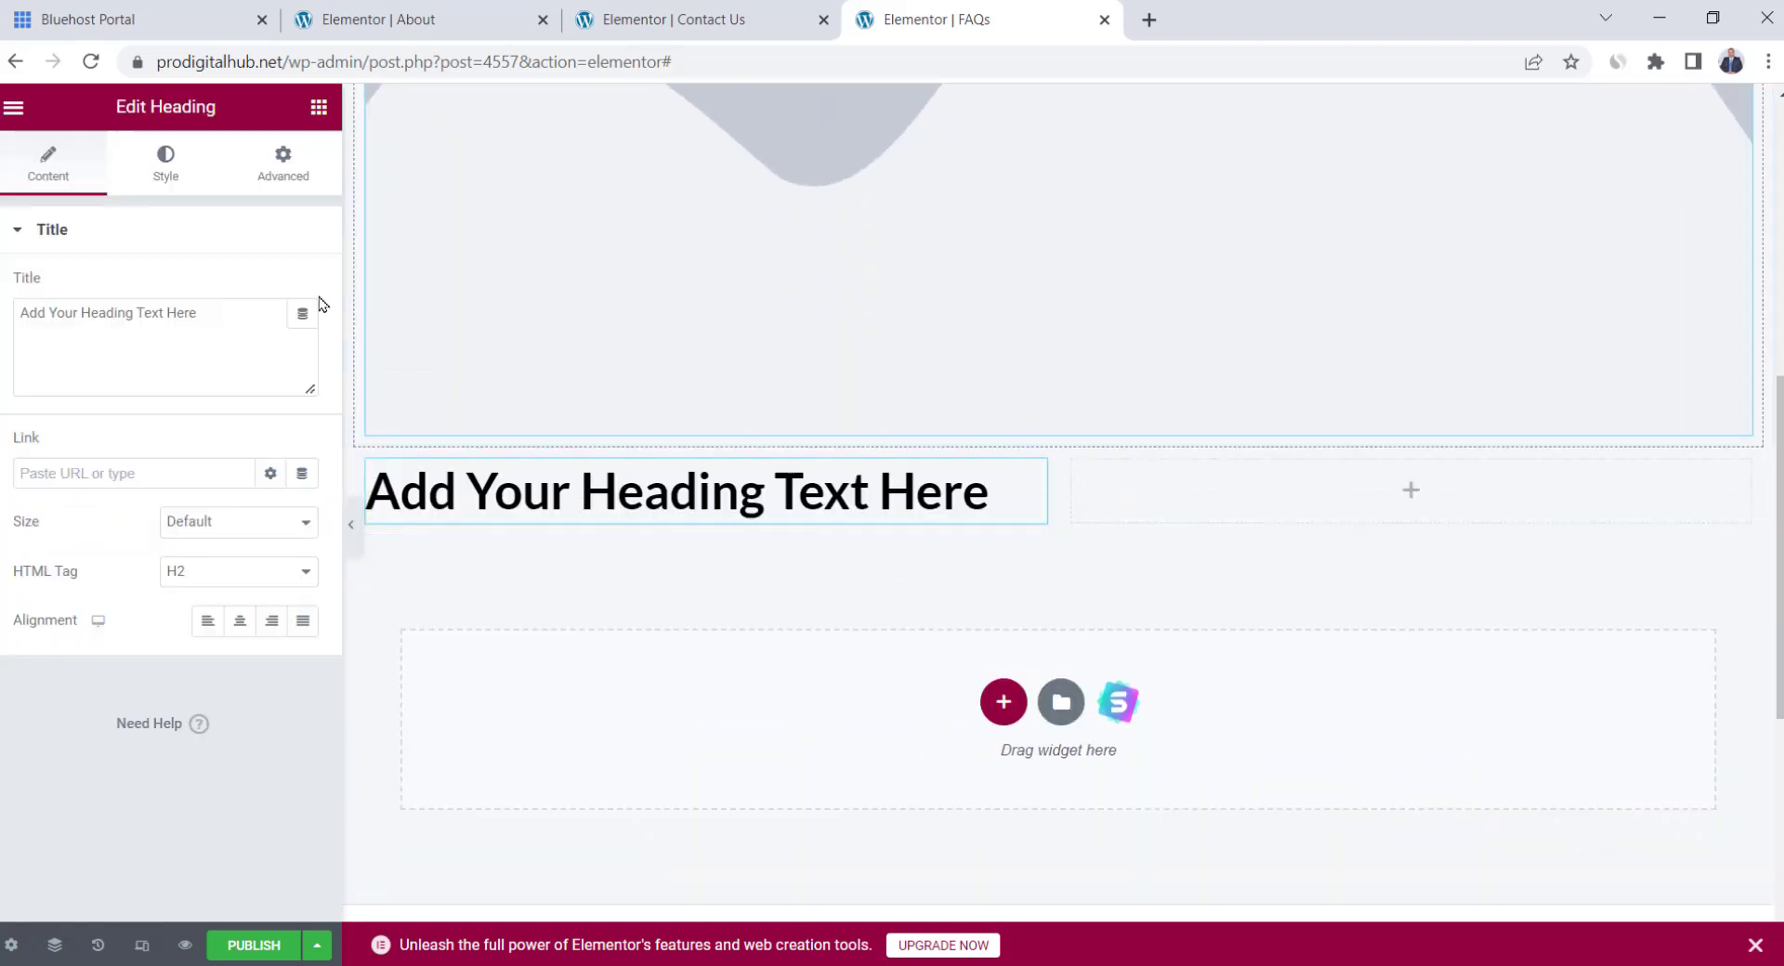
click(319, 107)
drag(97, 510, 1362, 505)
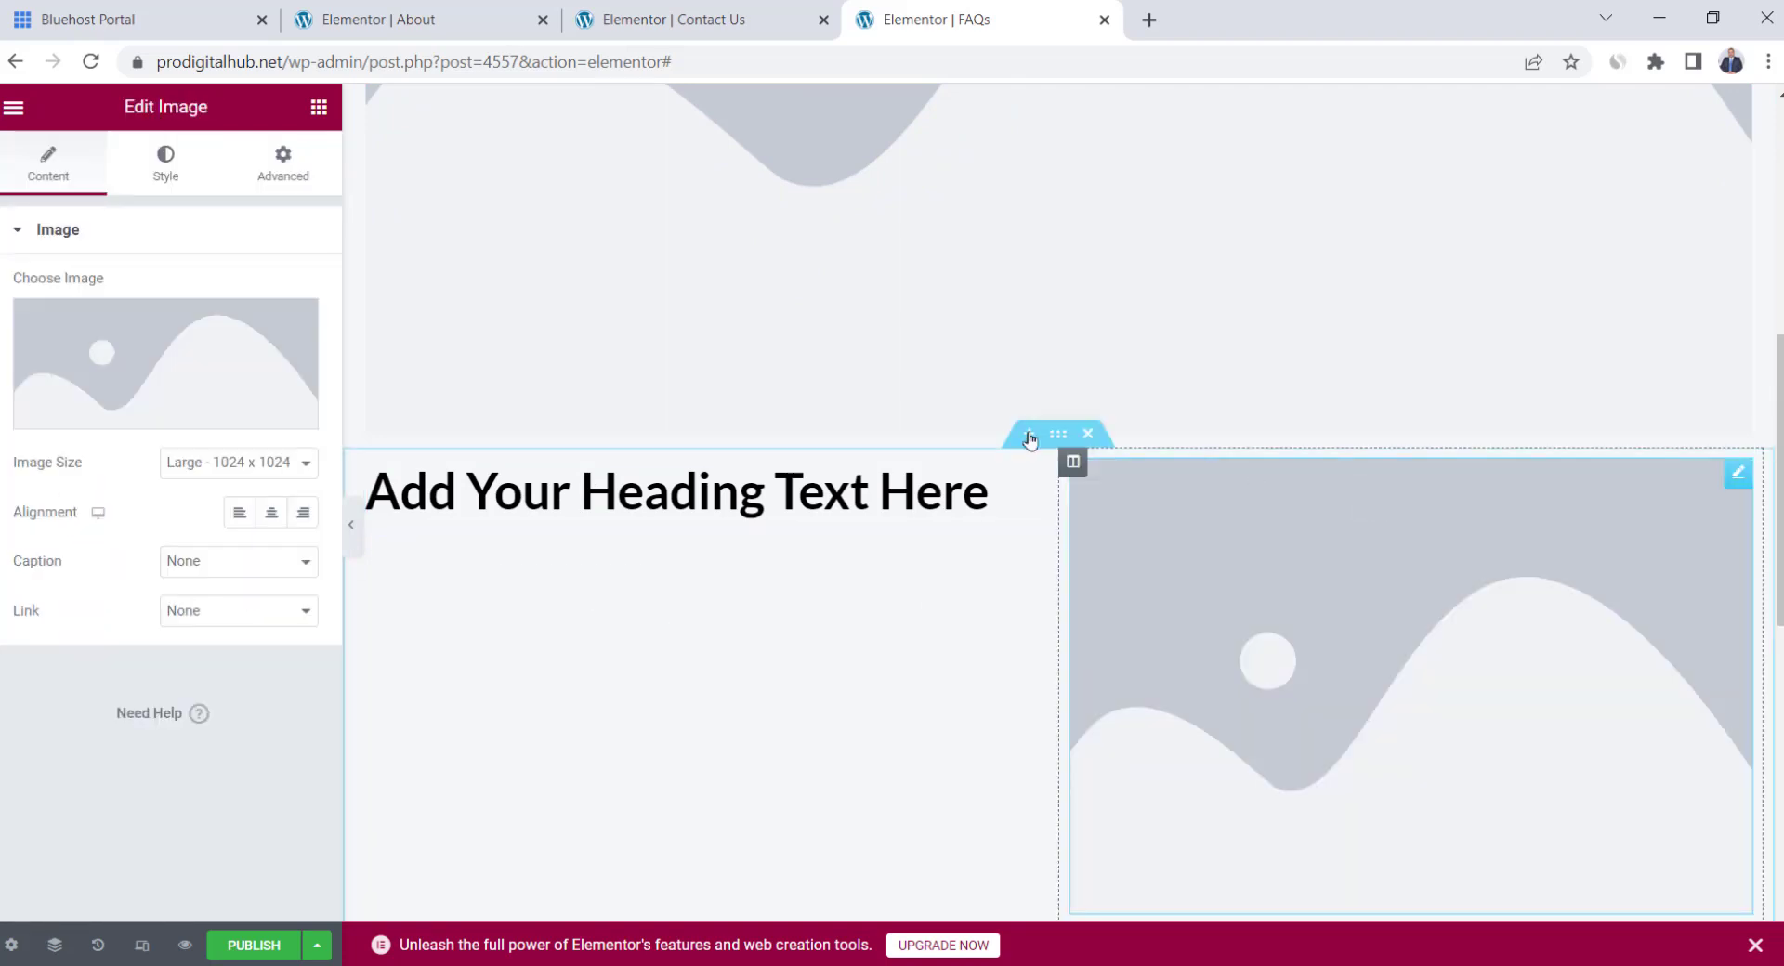
click(319, 107)
drag(283, 510, 584, 543)
Add a spacer below the large image and publish the FAQs page
click(587, 418)
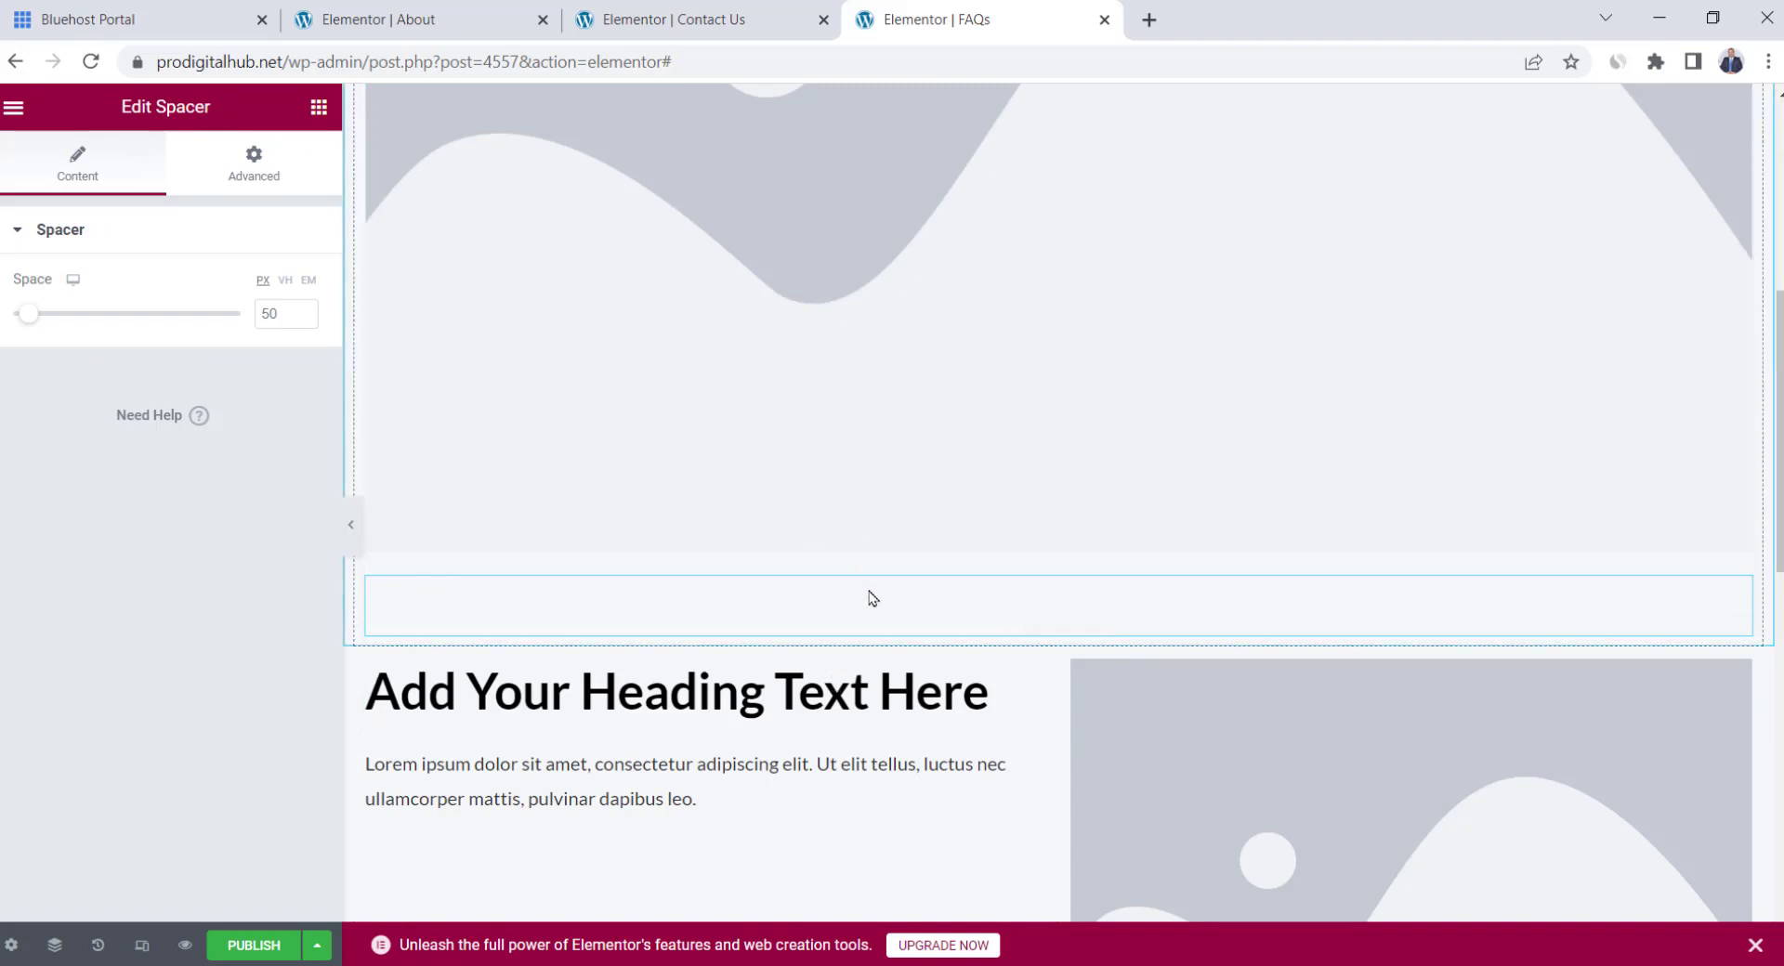
scroll(870, 608, down, 8)
scroll(868, 613, up, 11)
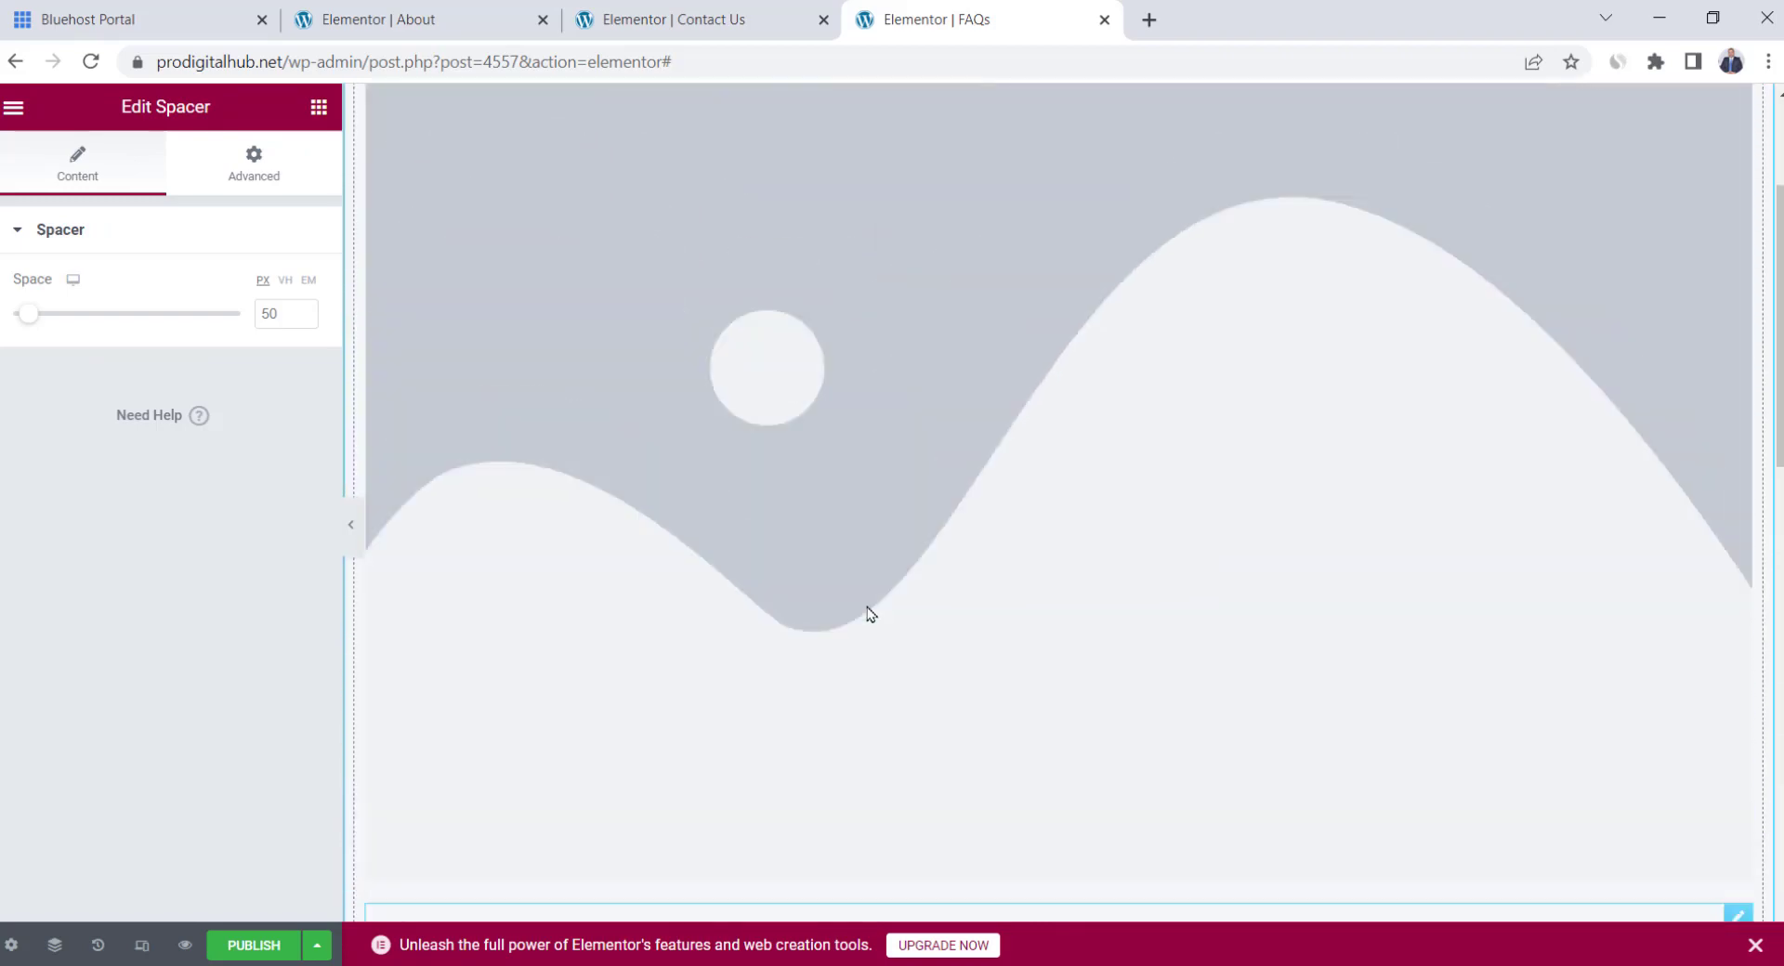
scroll(870, 613, up, 2)
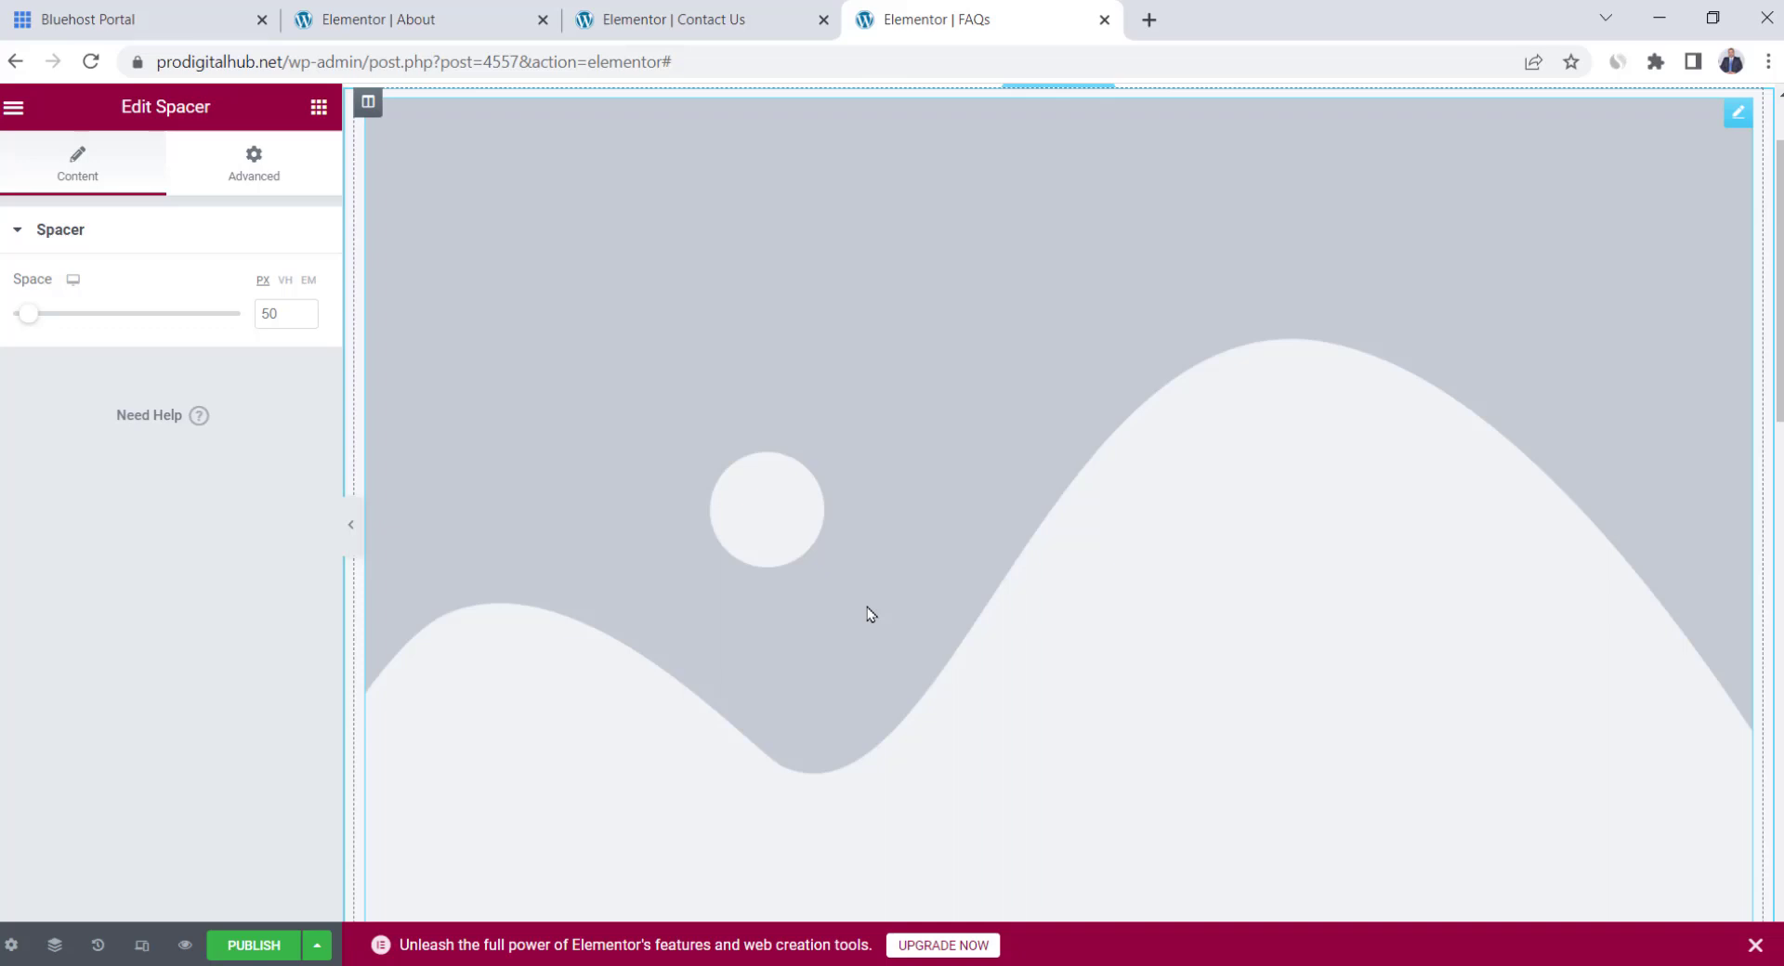
scroll(867, 613, up, 2)
click(251, 945)
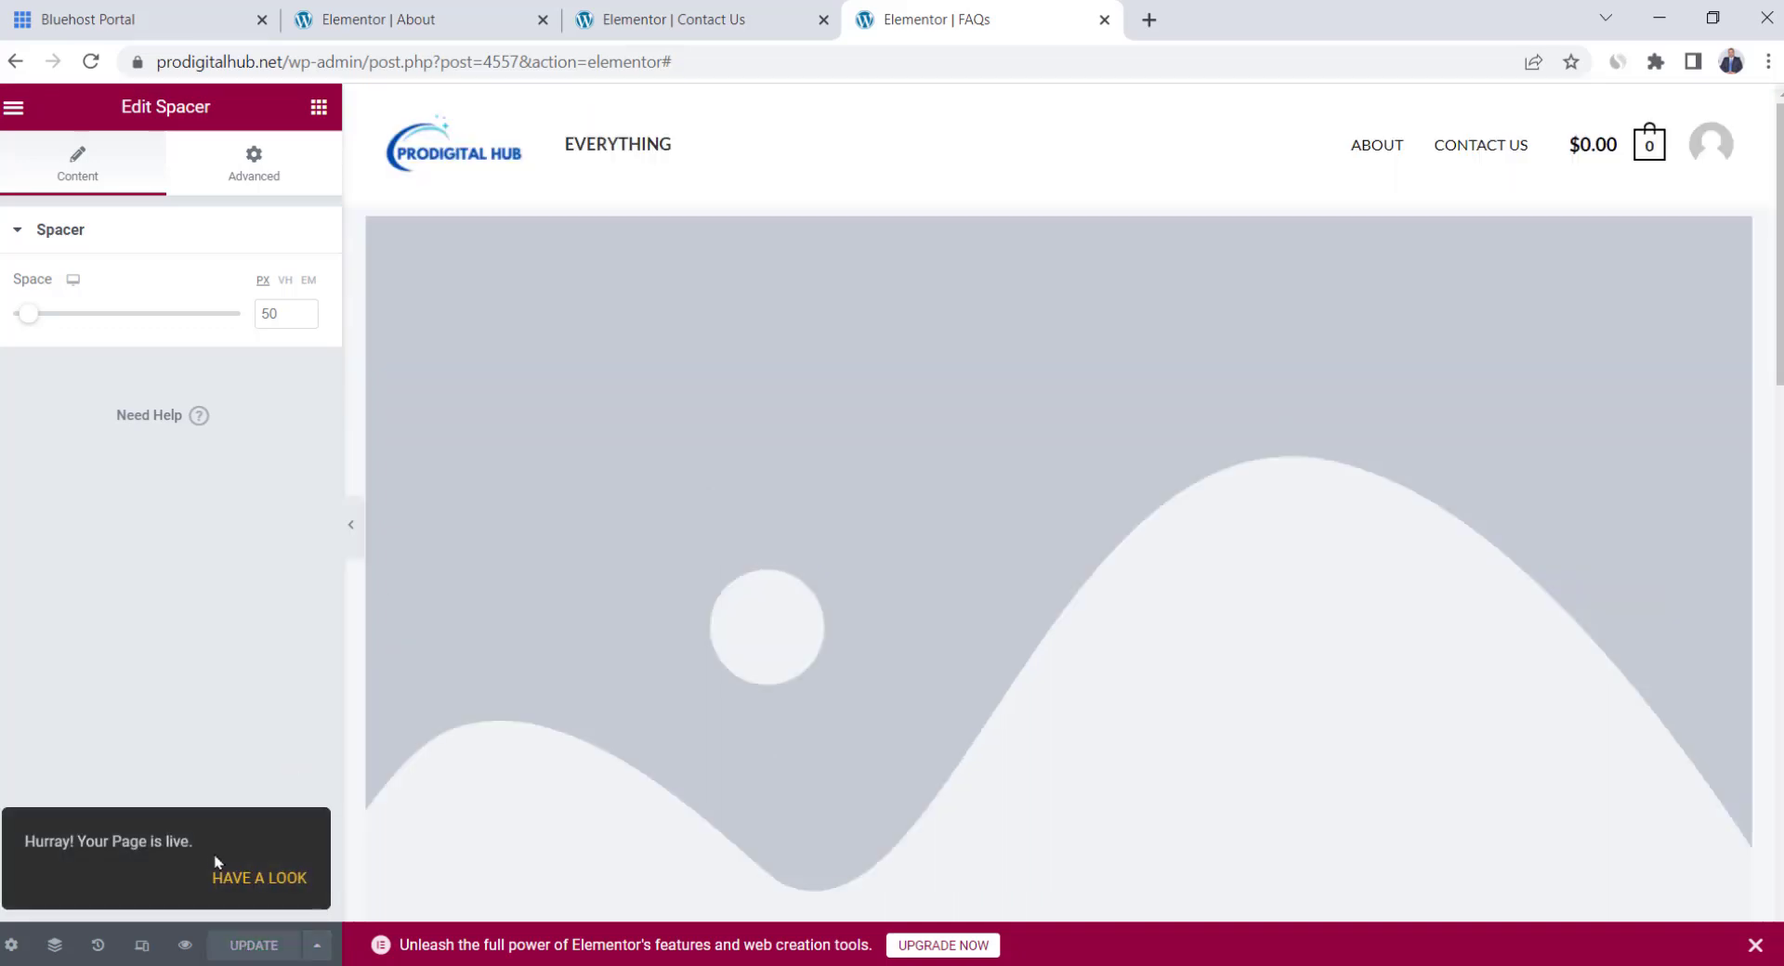
Preview the FAQs page, reload it without the preview query, then visit the live homepage
click(186, 946)
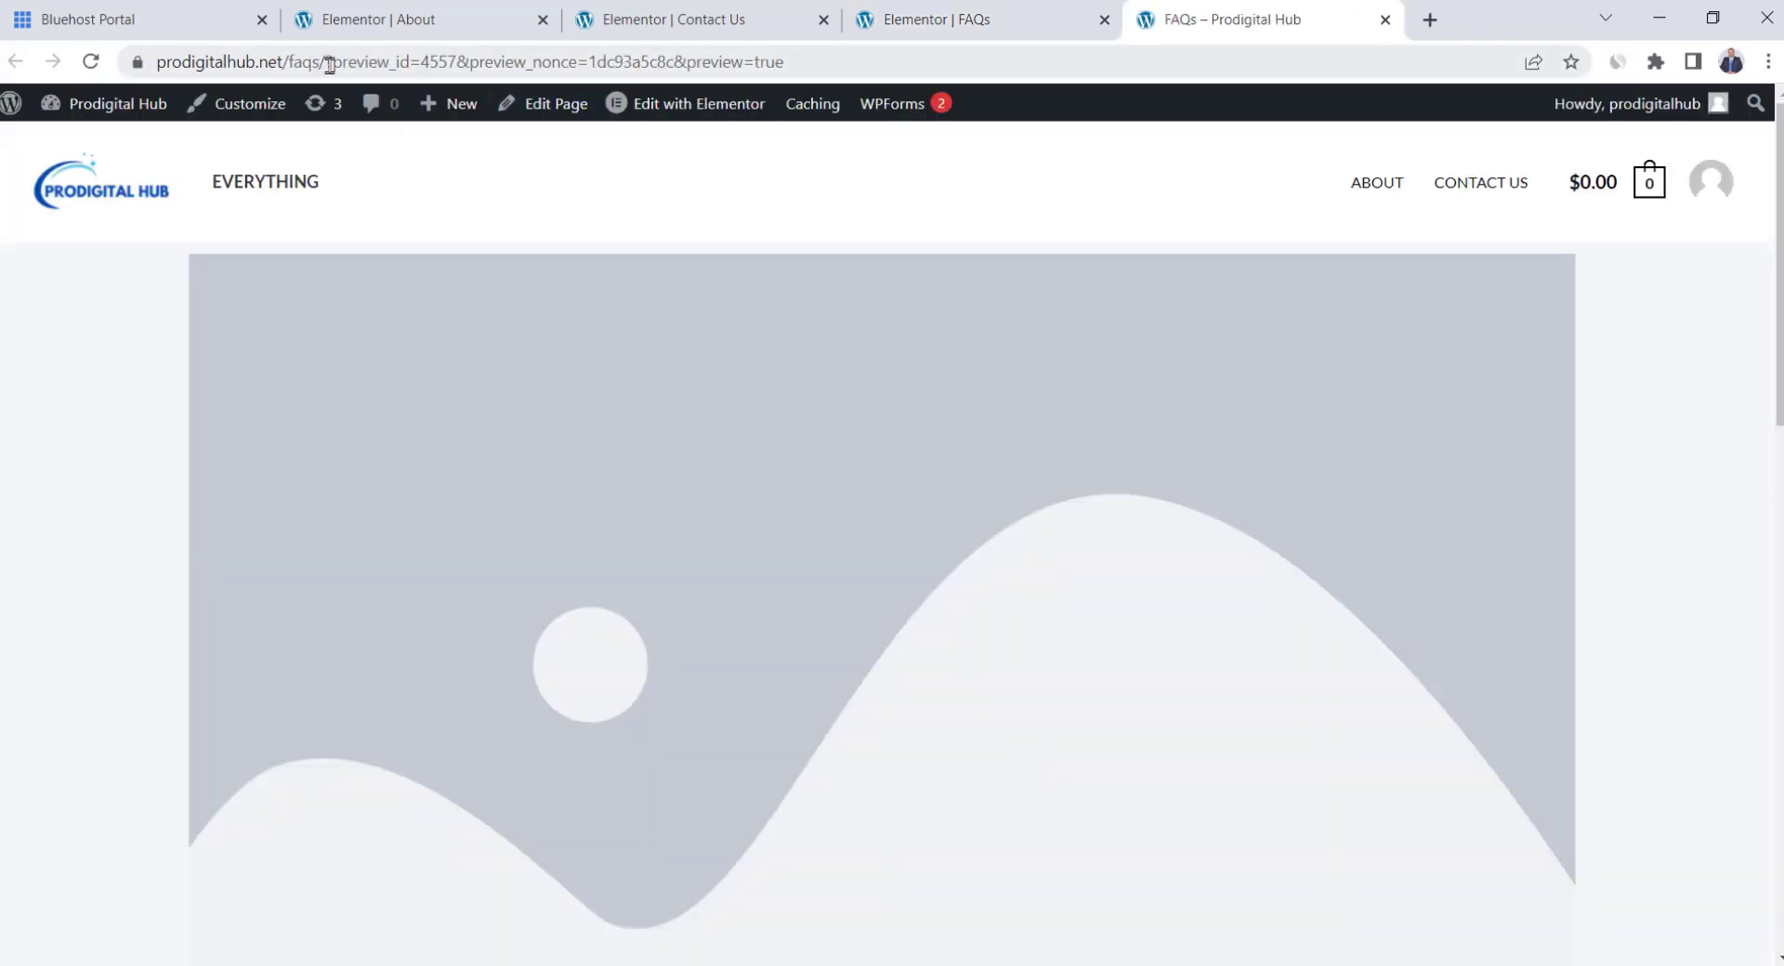
drag(325, 61, 1499, 97)
key(BackSpace)
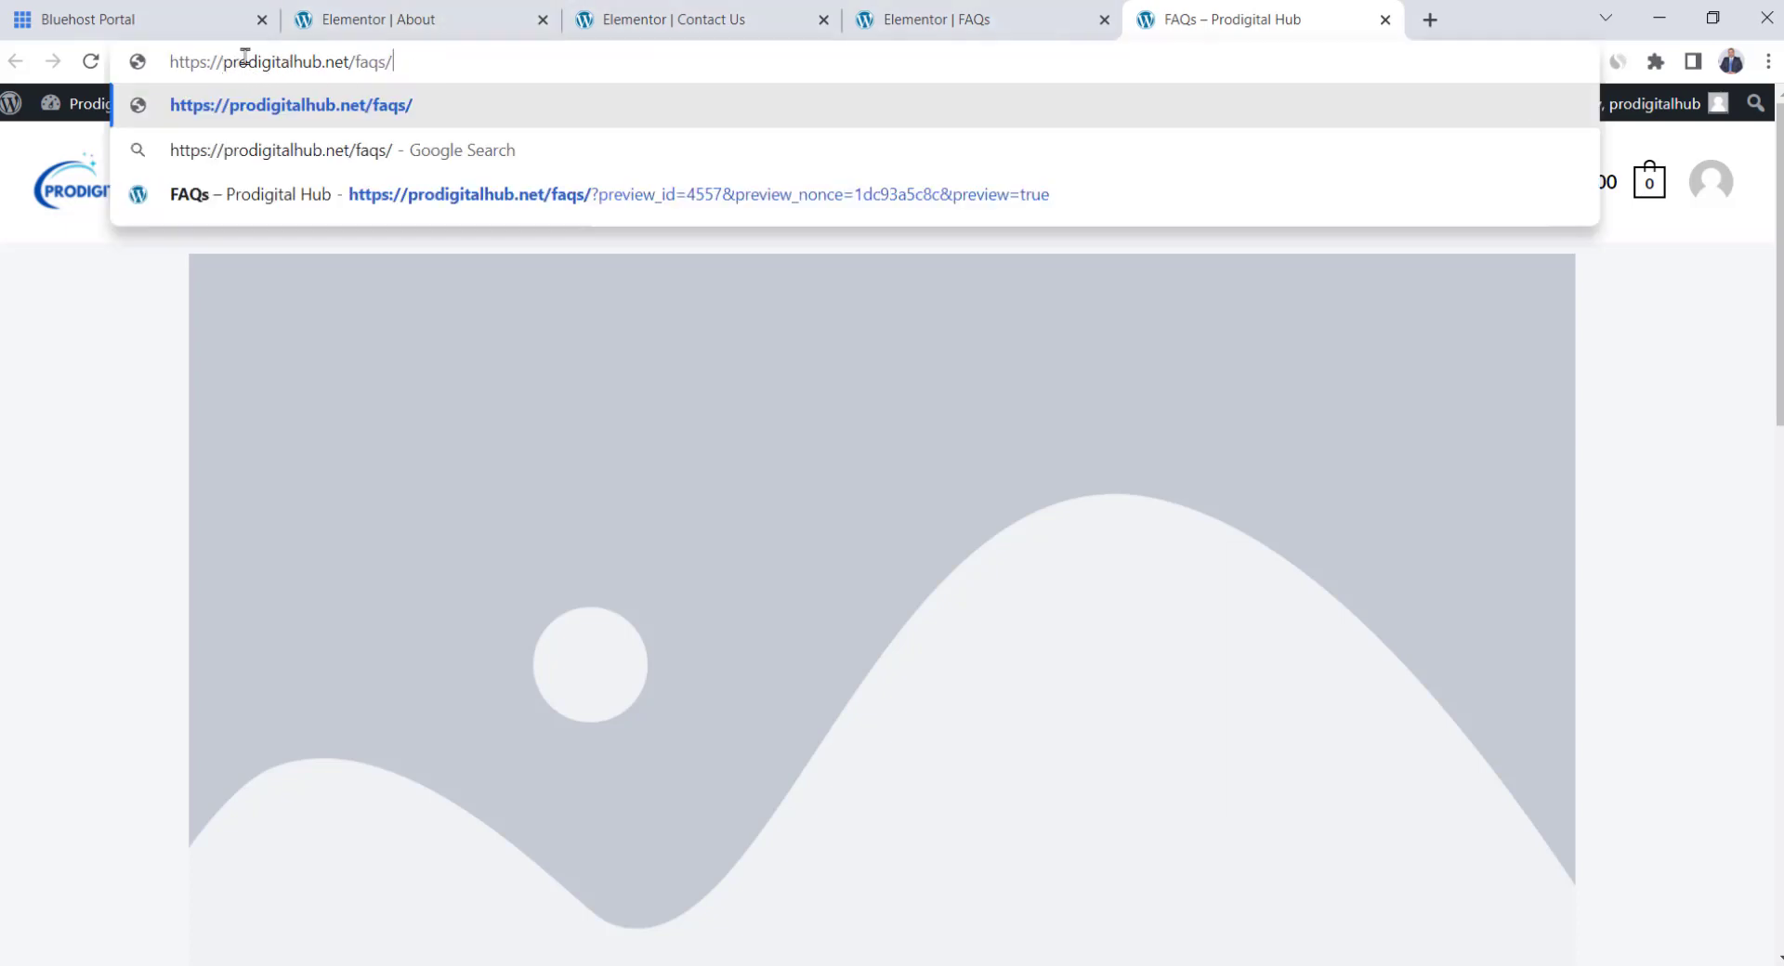
key(Return)
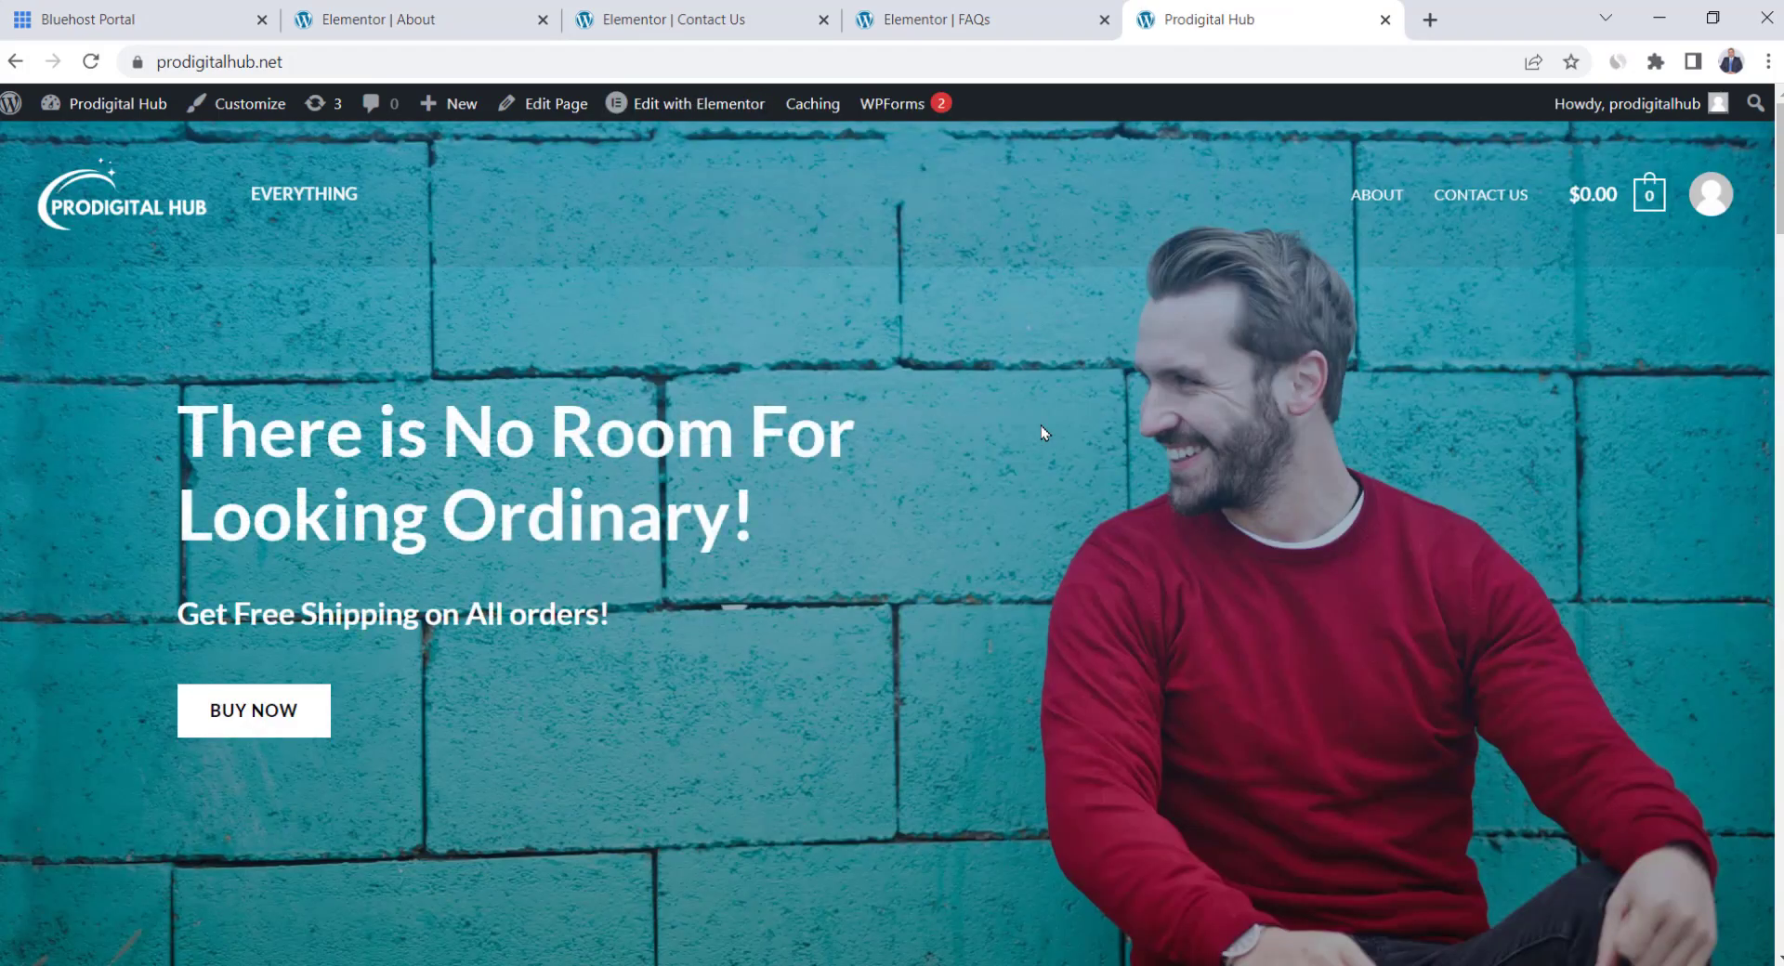
scroll(1029, 428, down, 8)
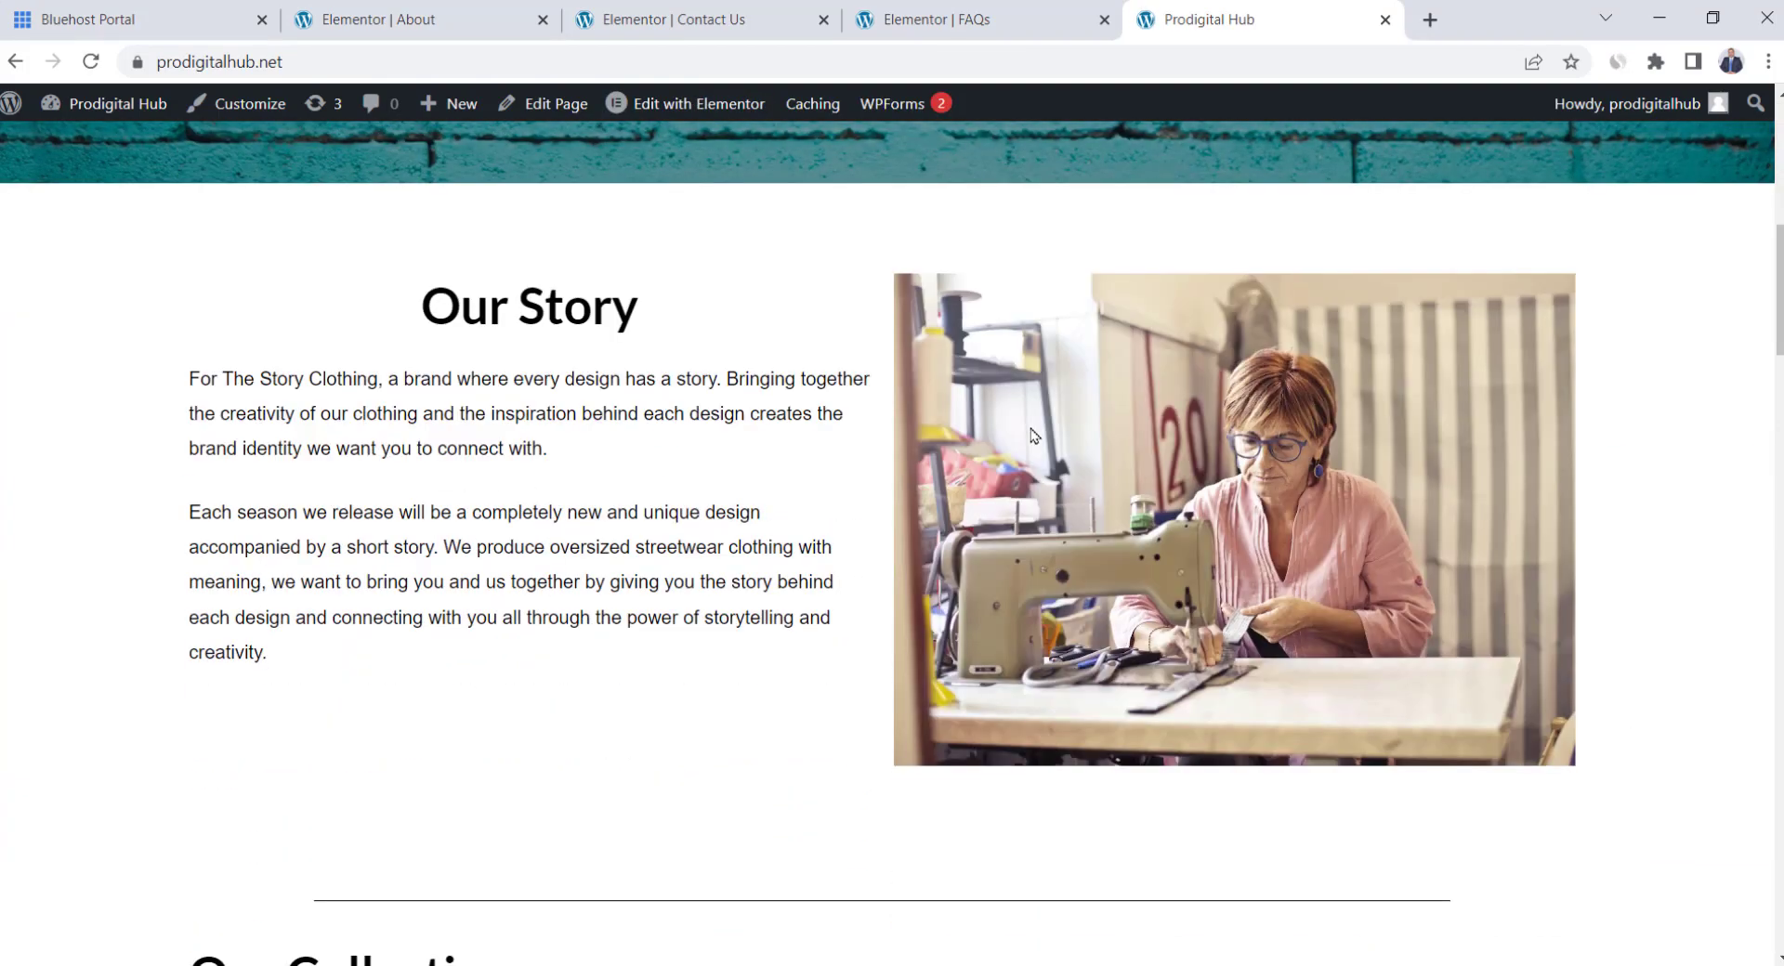
scroll(1029, 428, down, 5)
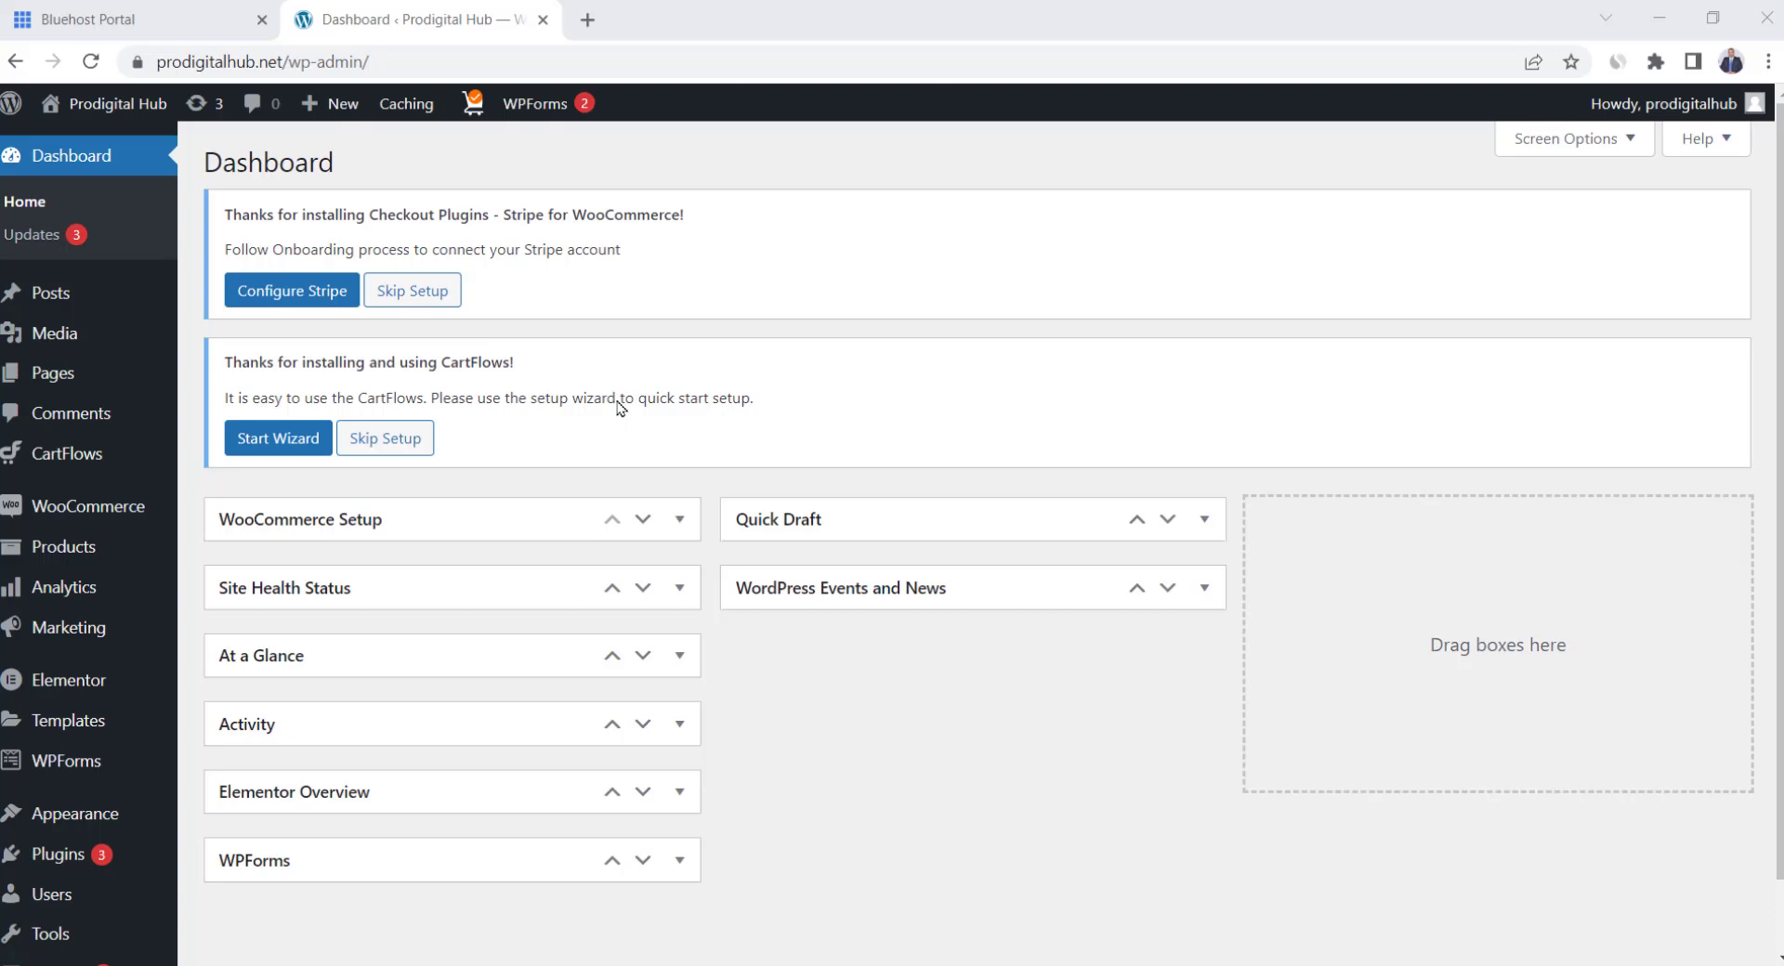
click(112, 97)
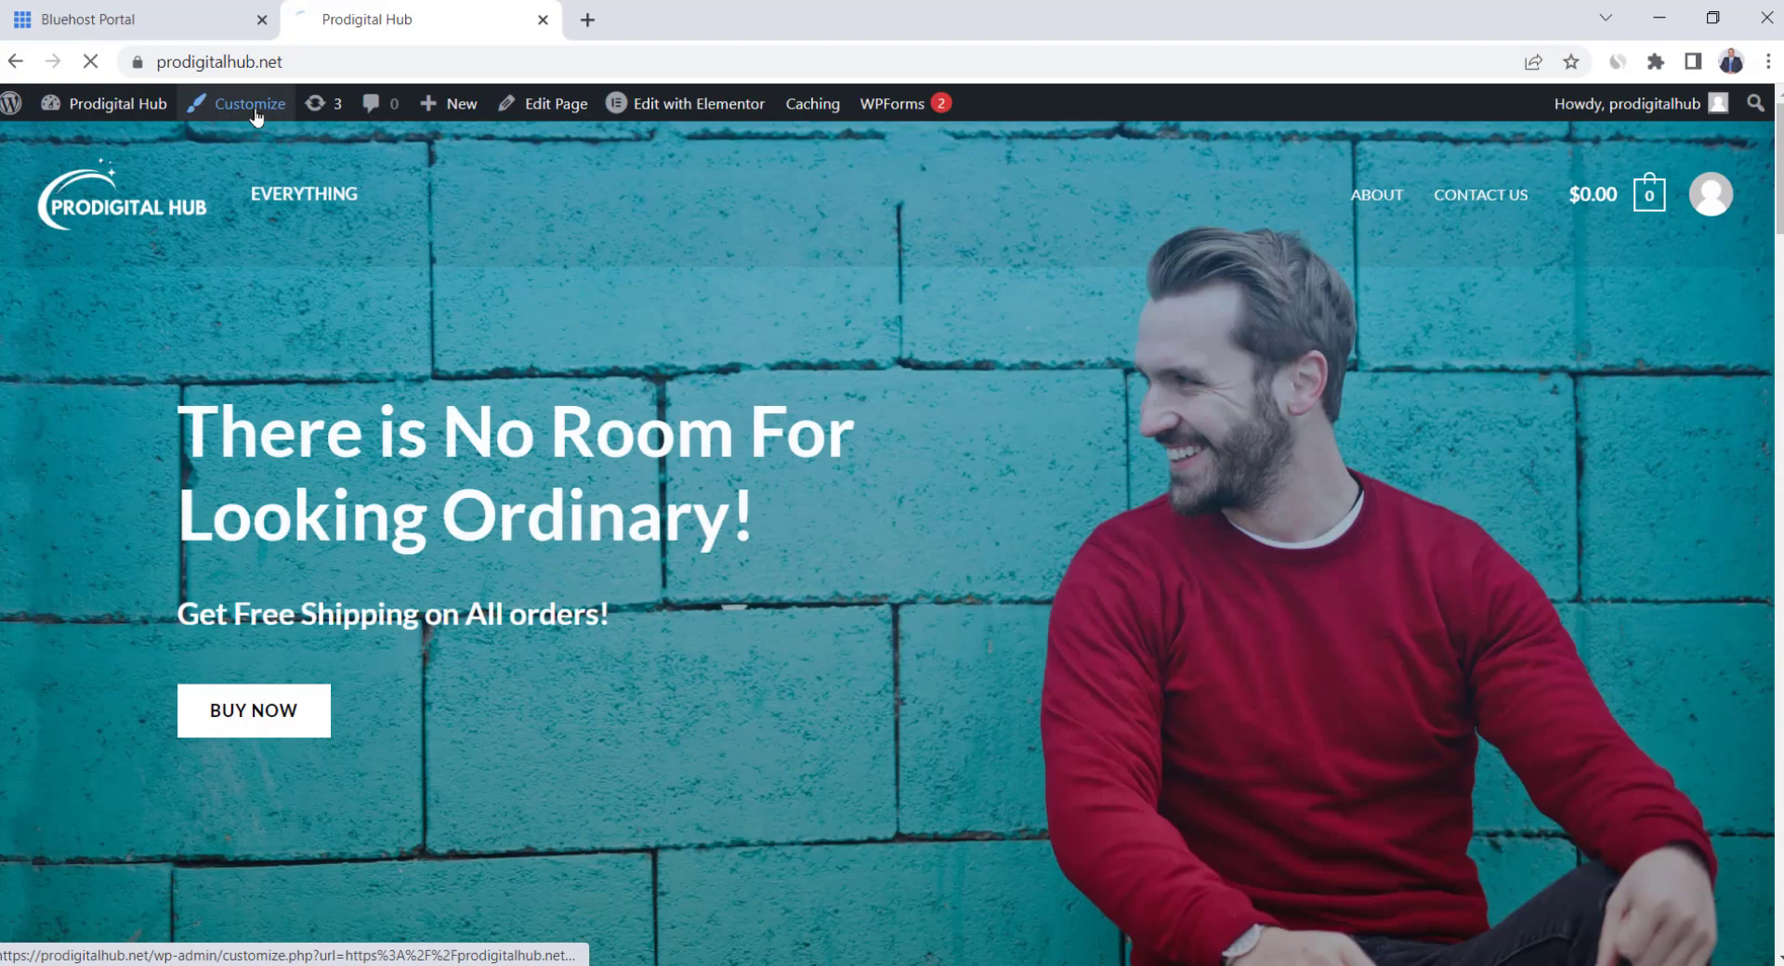
Remove the Everything item from the Main Menu in the Customizer
click(256, 110)
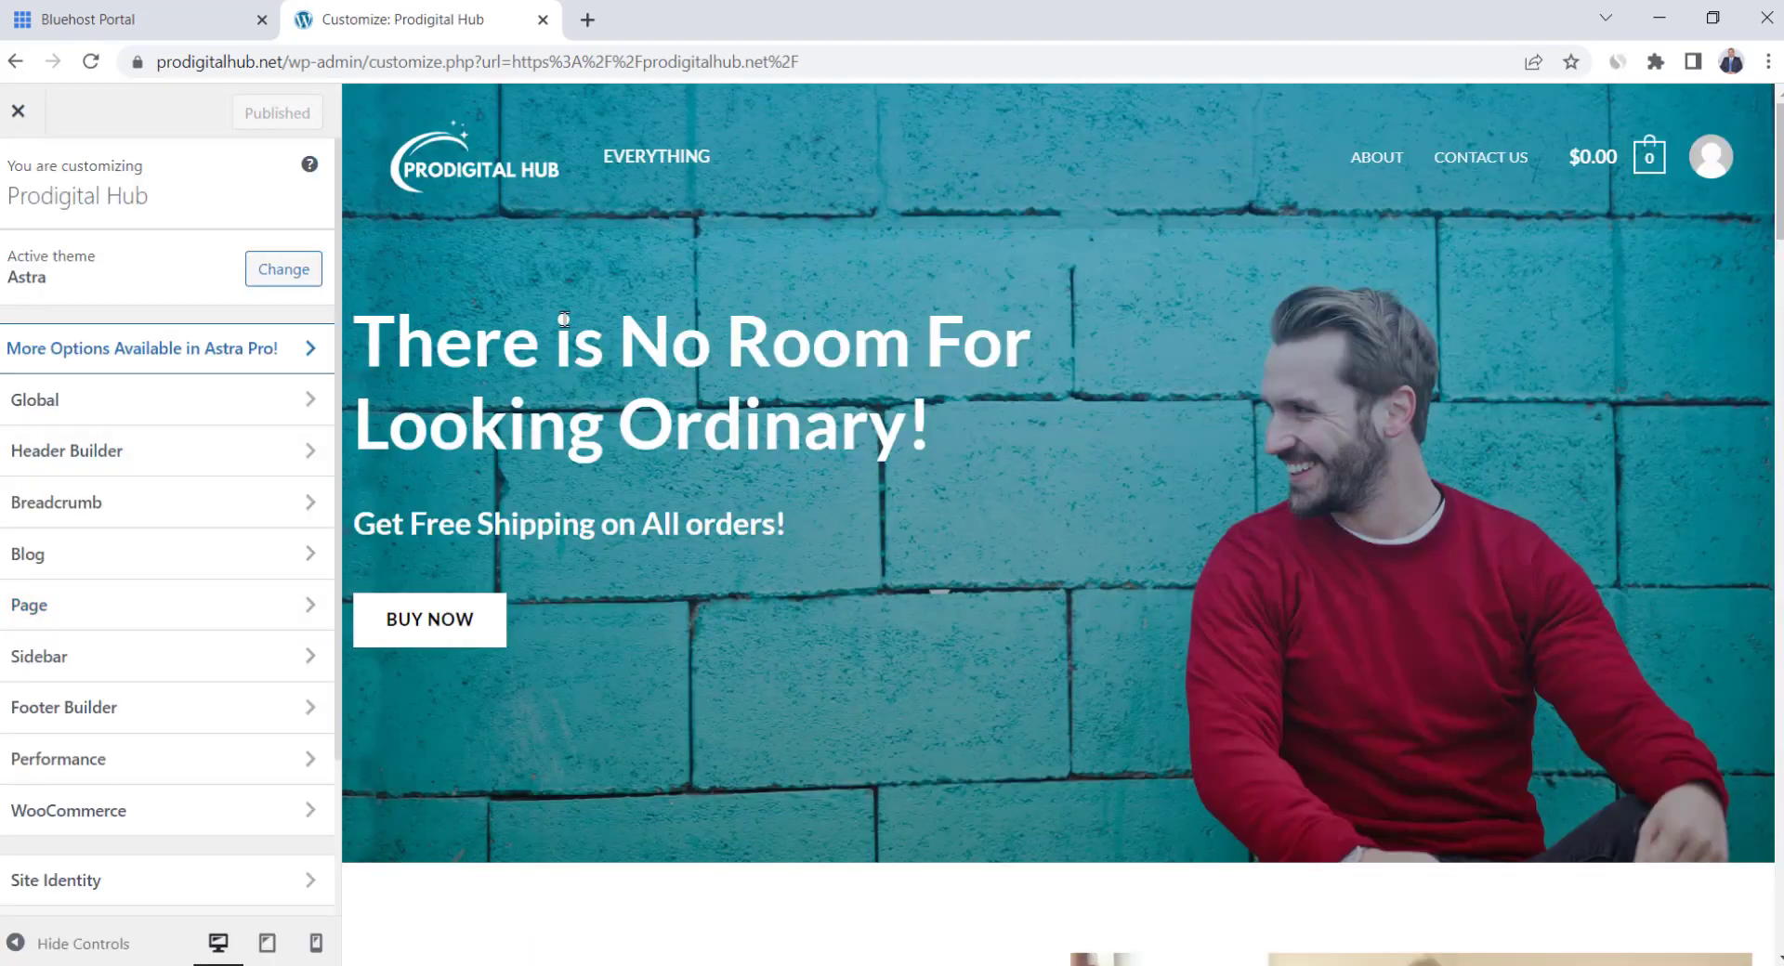
scroll(219, 410, down, 2)
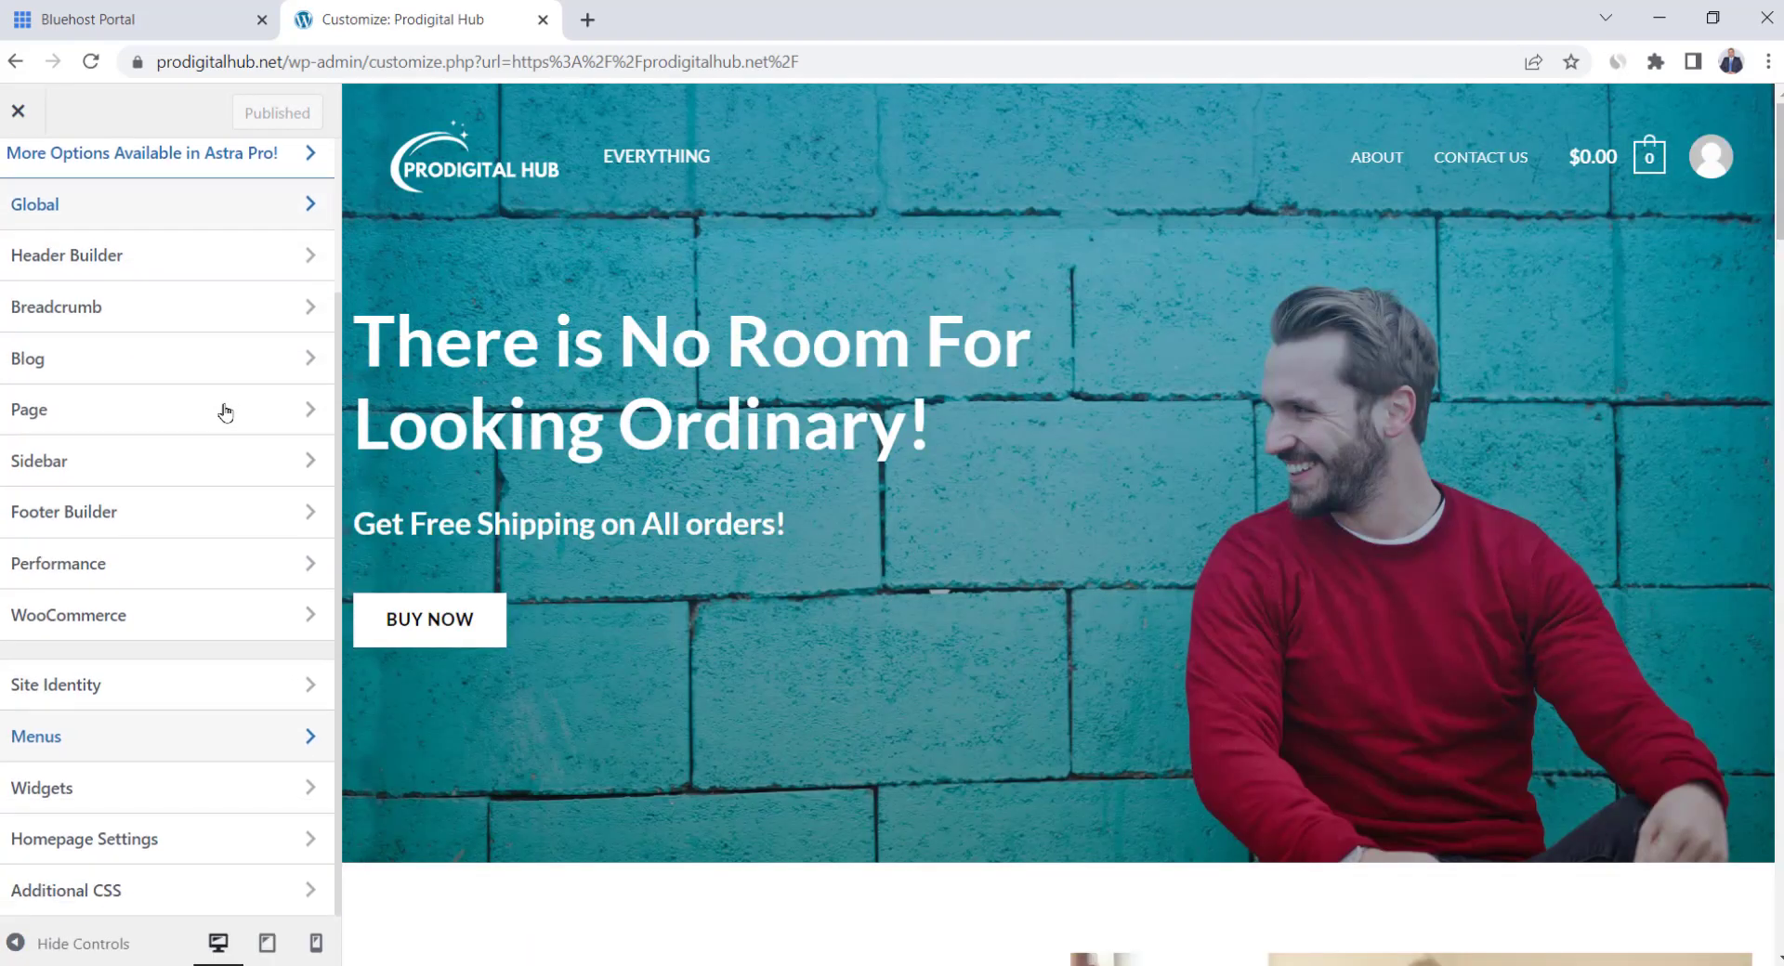
click(208, 739)
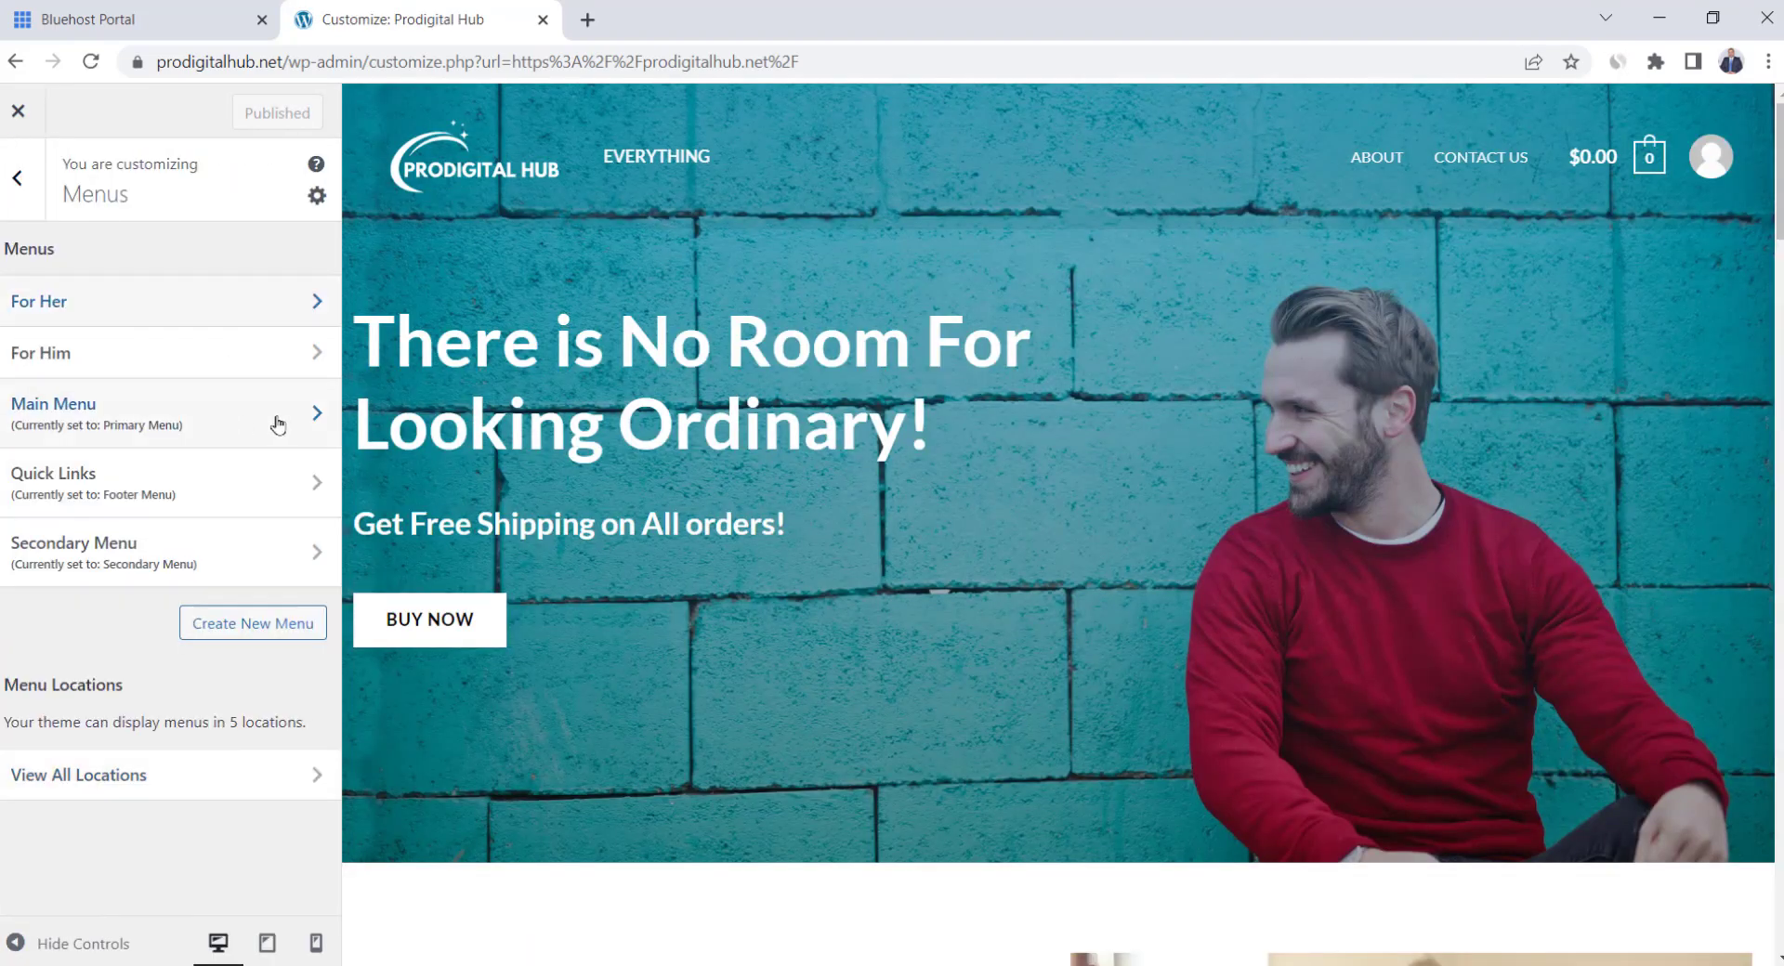
click(277, 425)
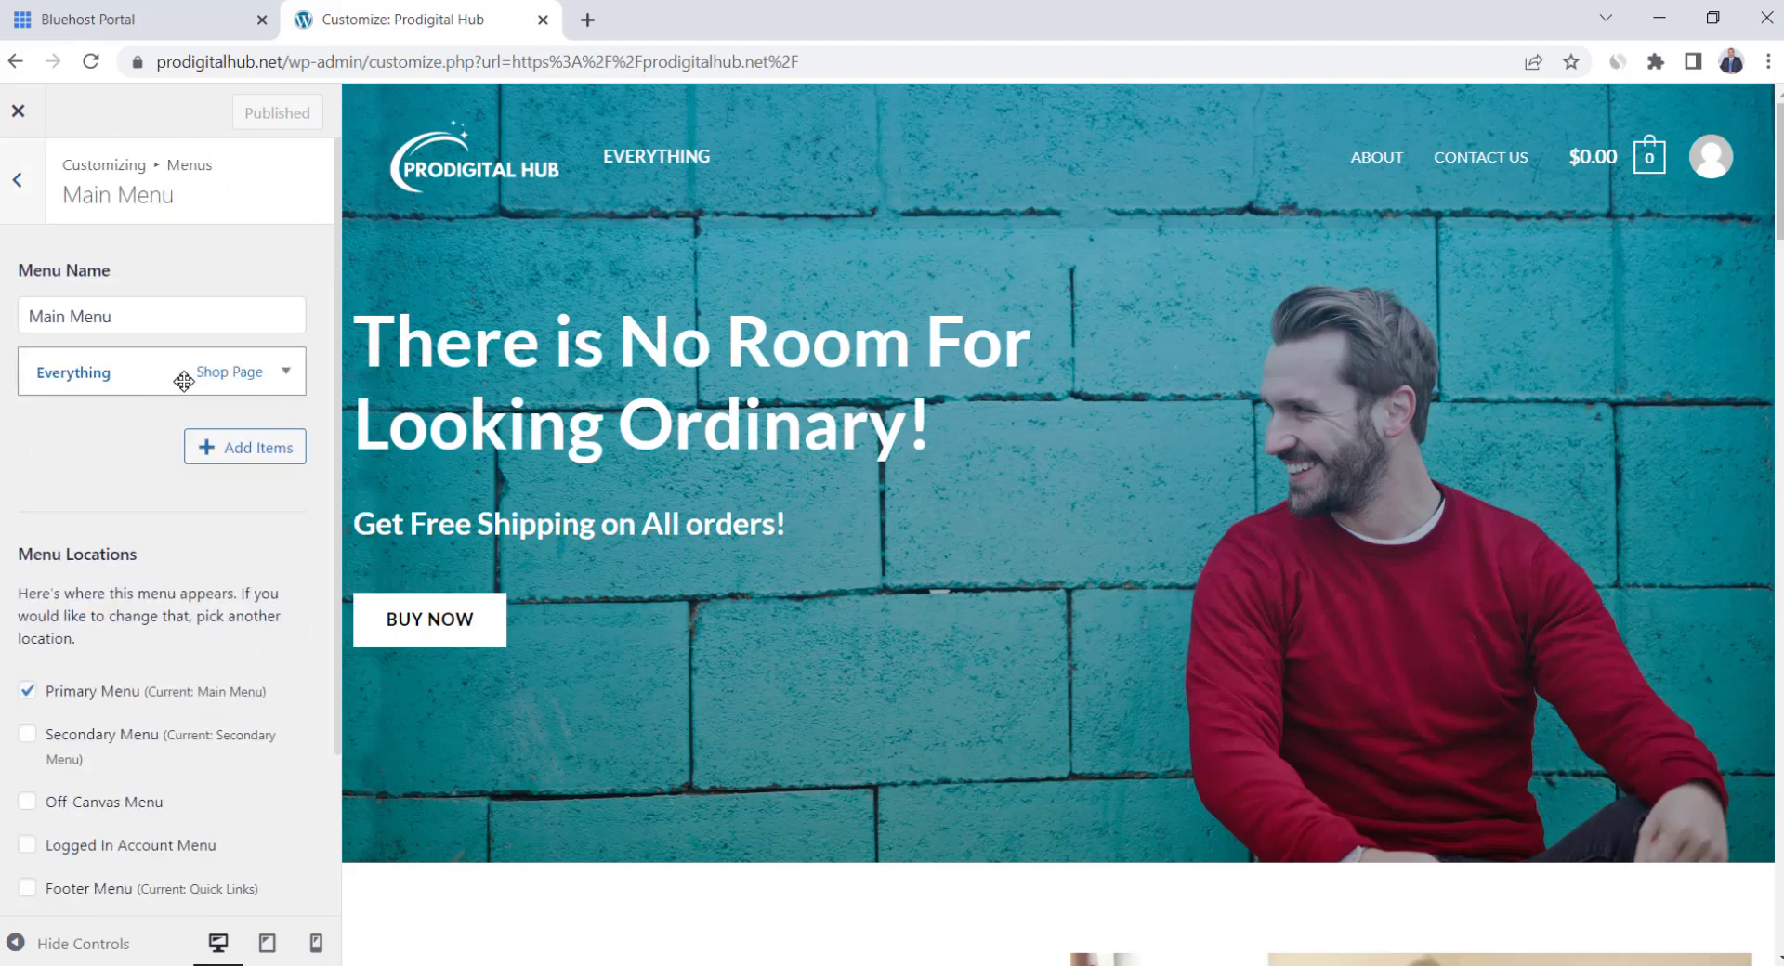
click(285, 373)
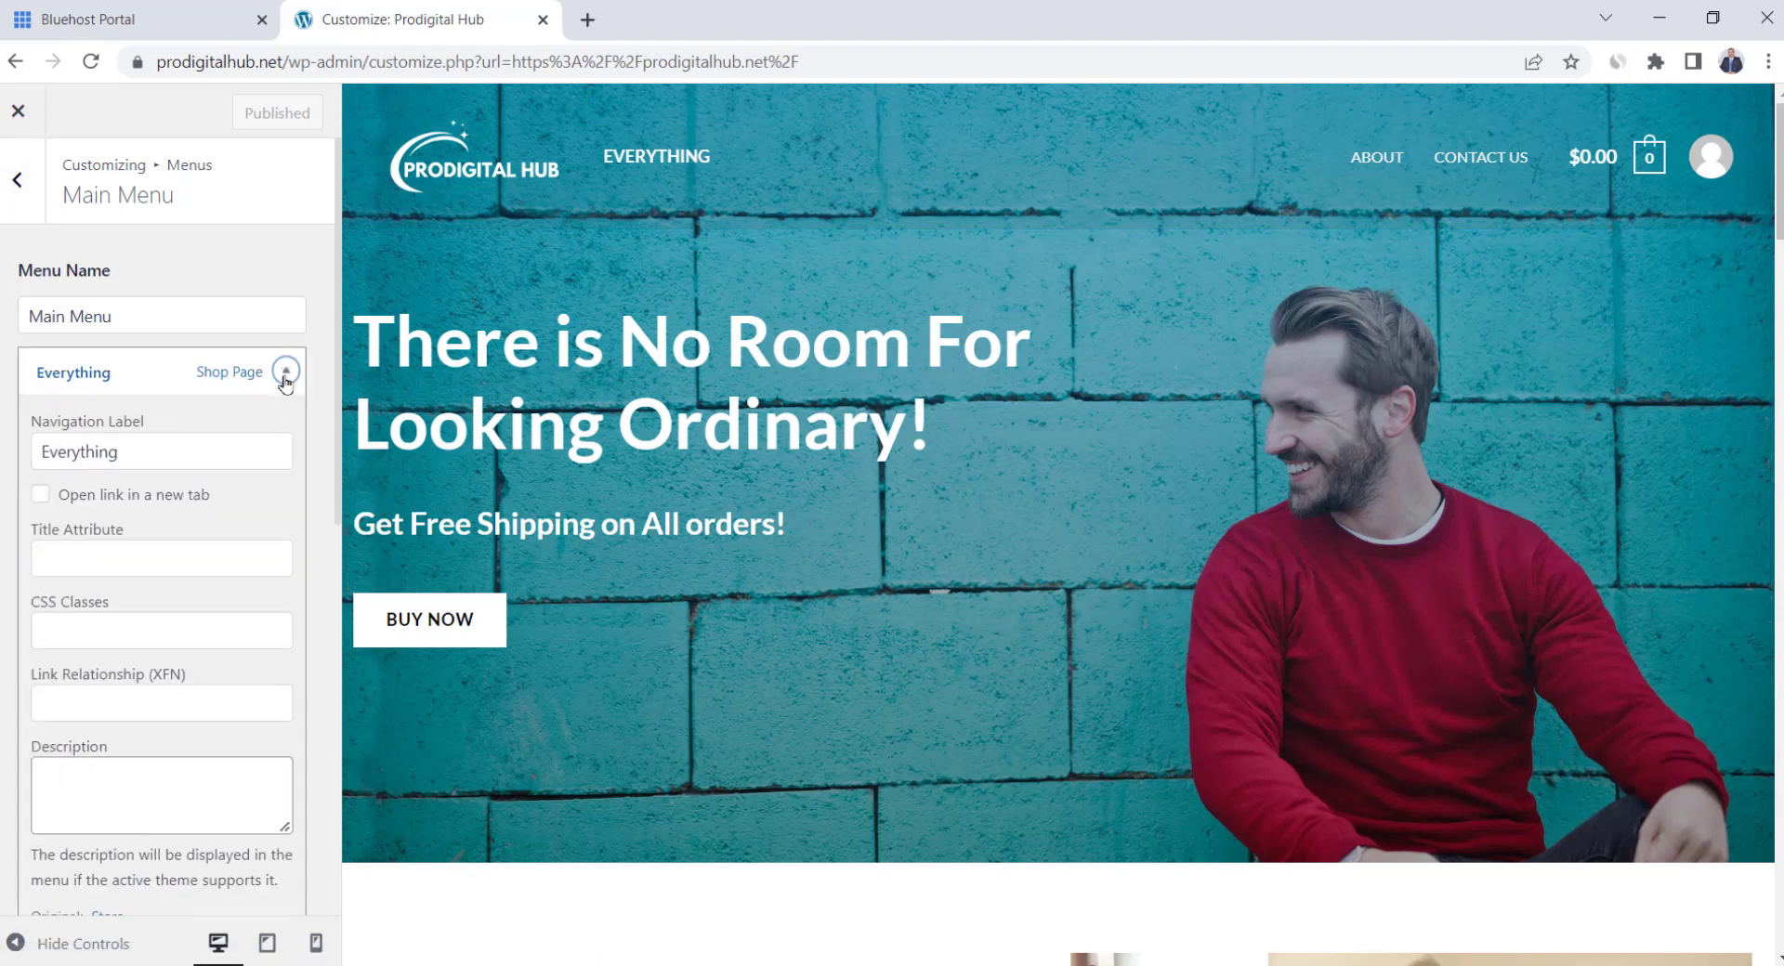
scroll(297, 513, down, 3)
click(61, 717)
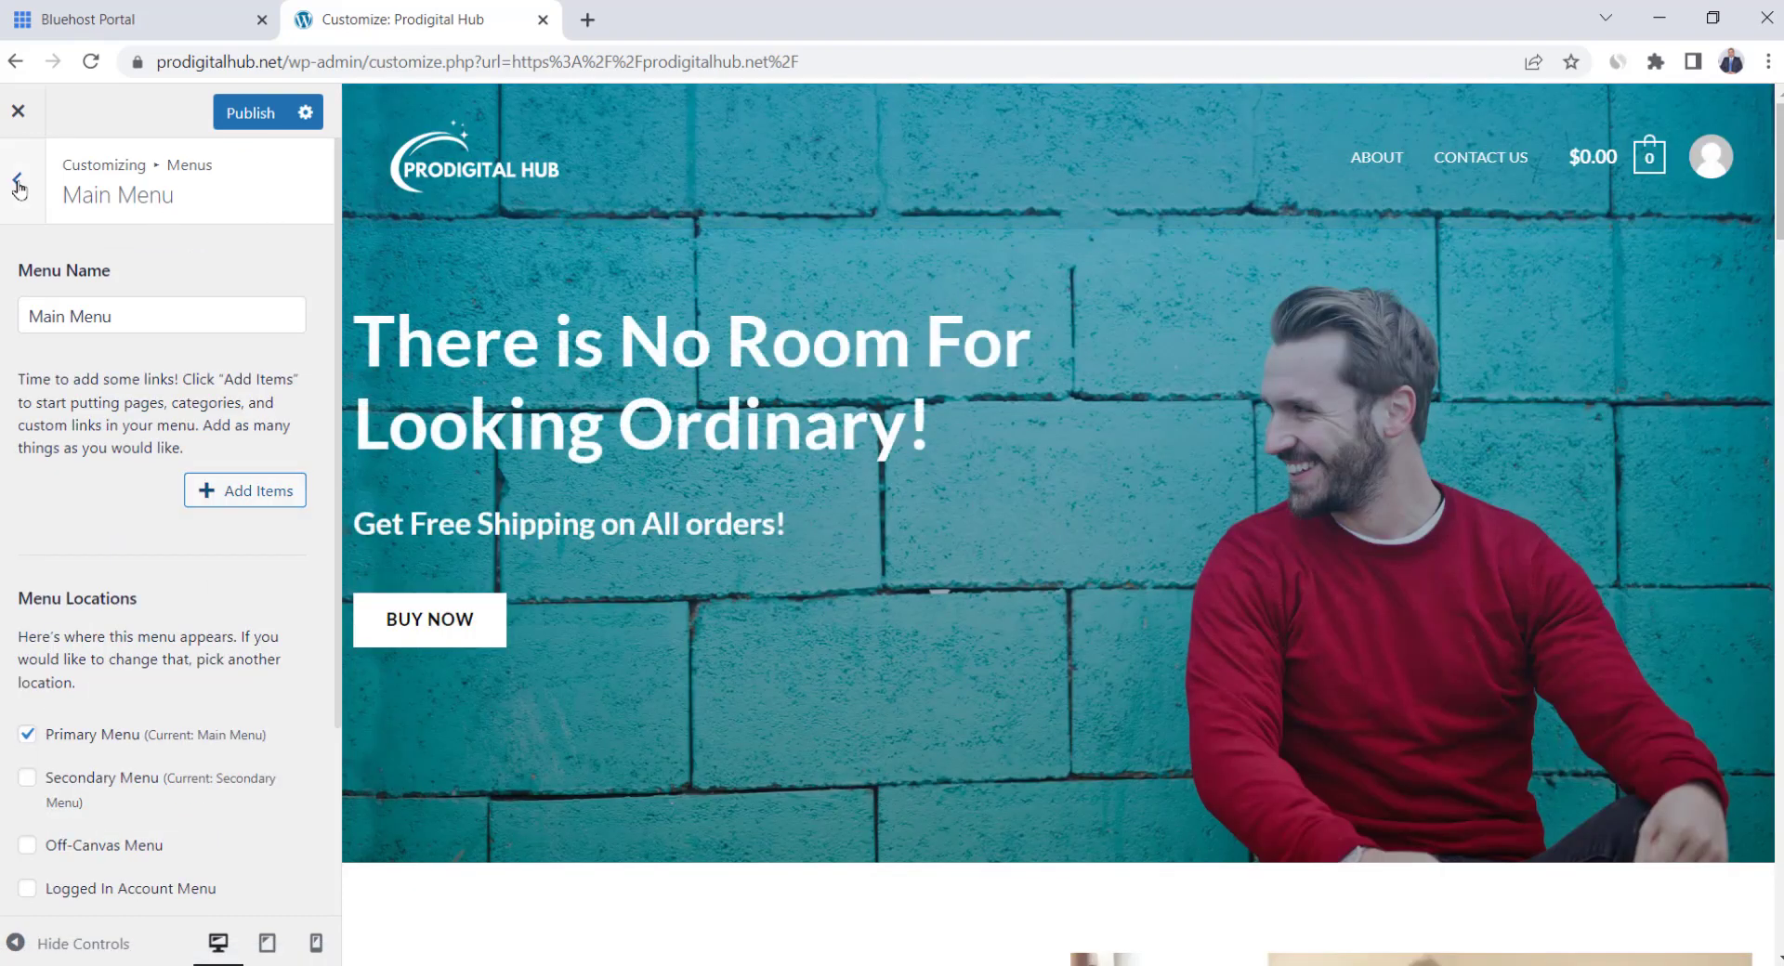
click(16, 182)
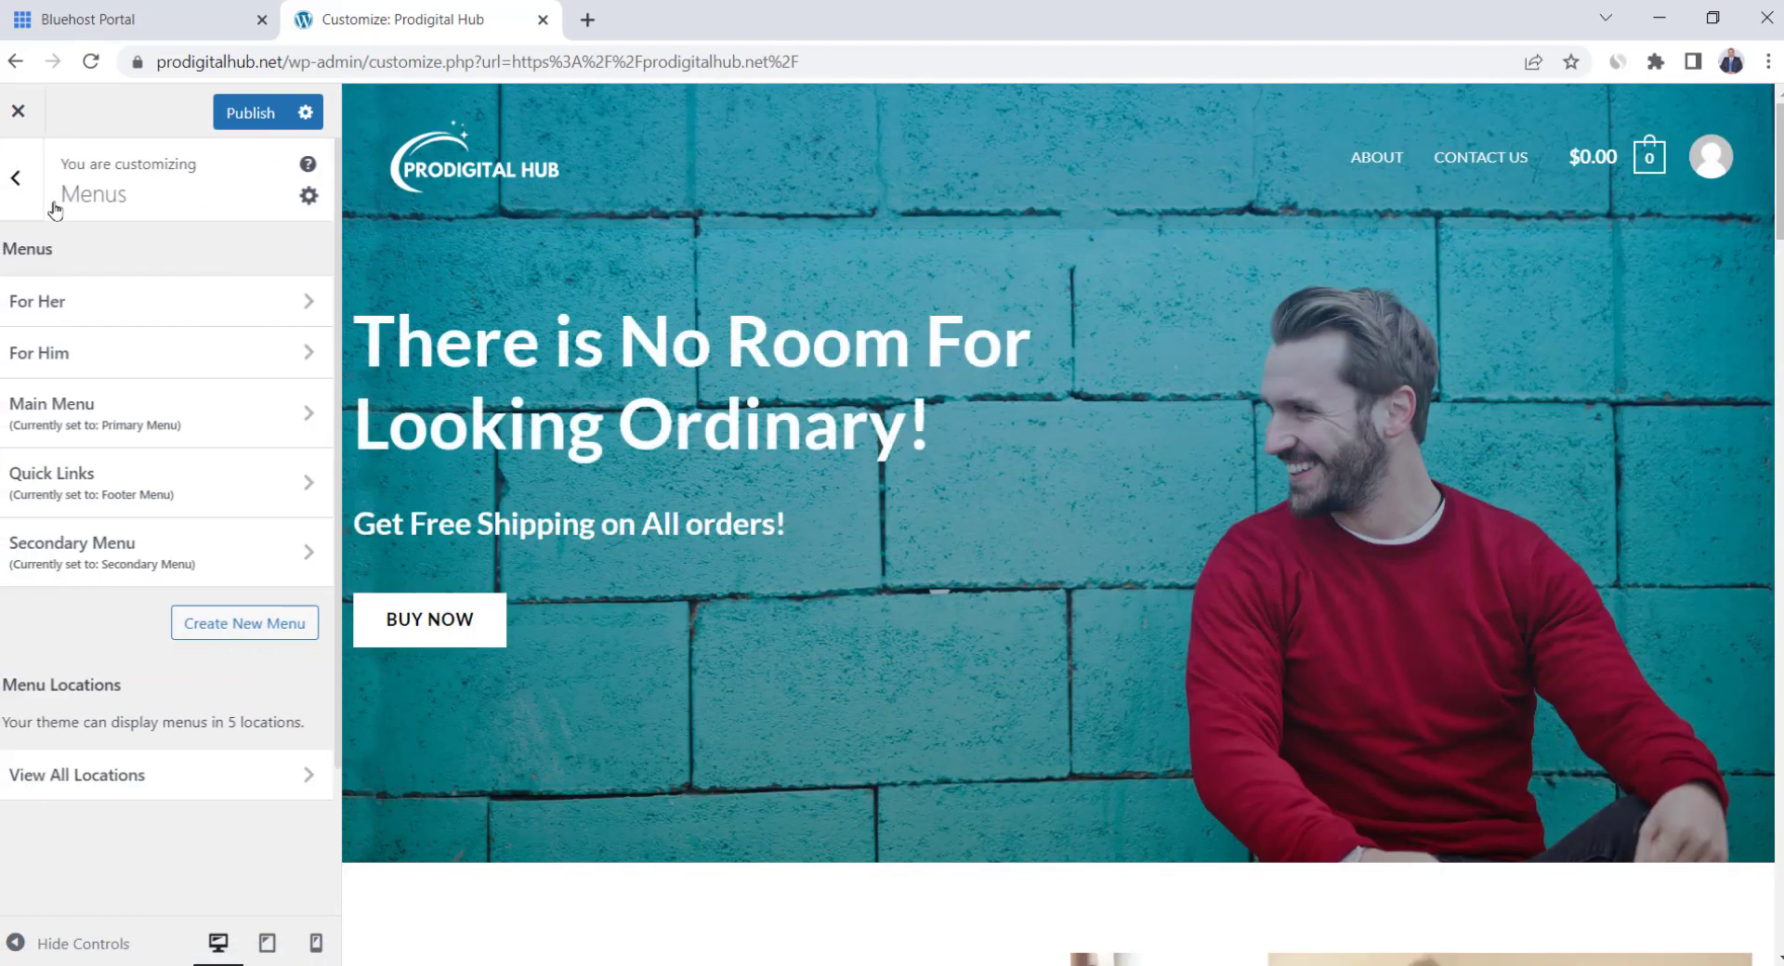
Add the FAQs page to the Secondary Menu, then remove it again
click(230, 556)
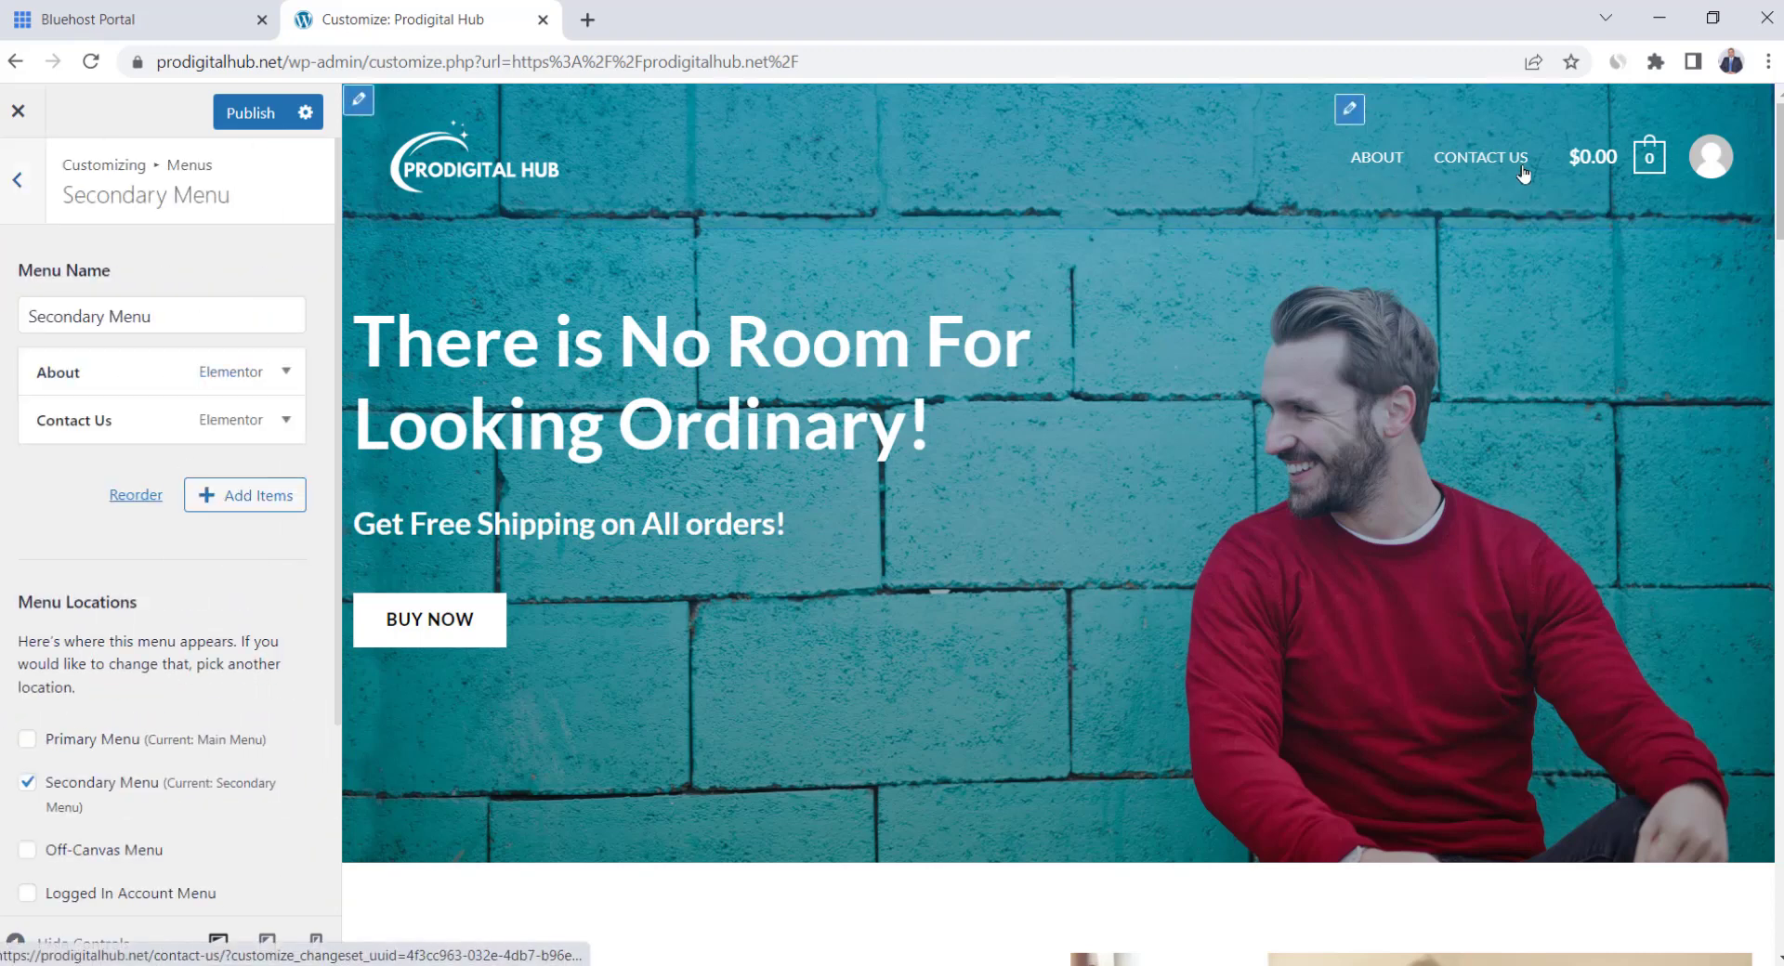
click(239, 502)
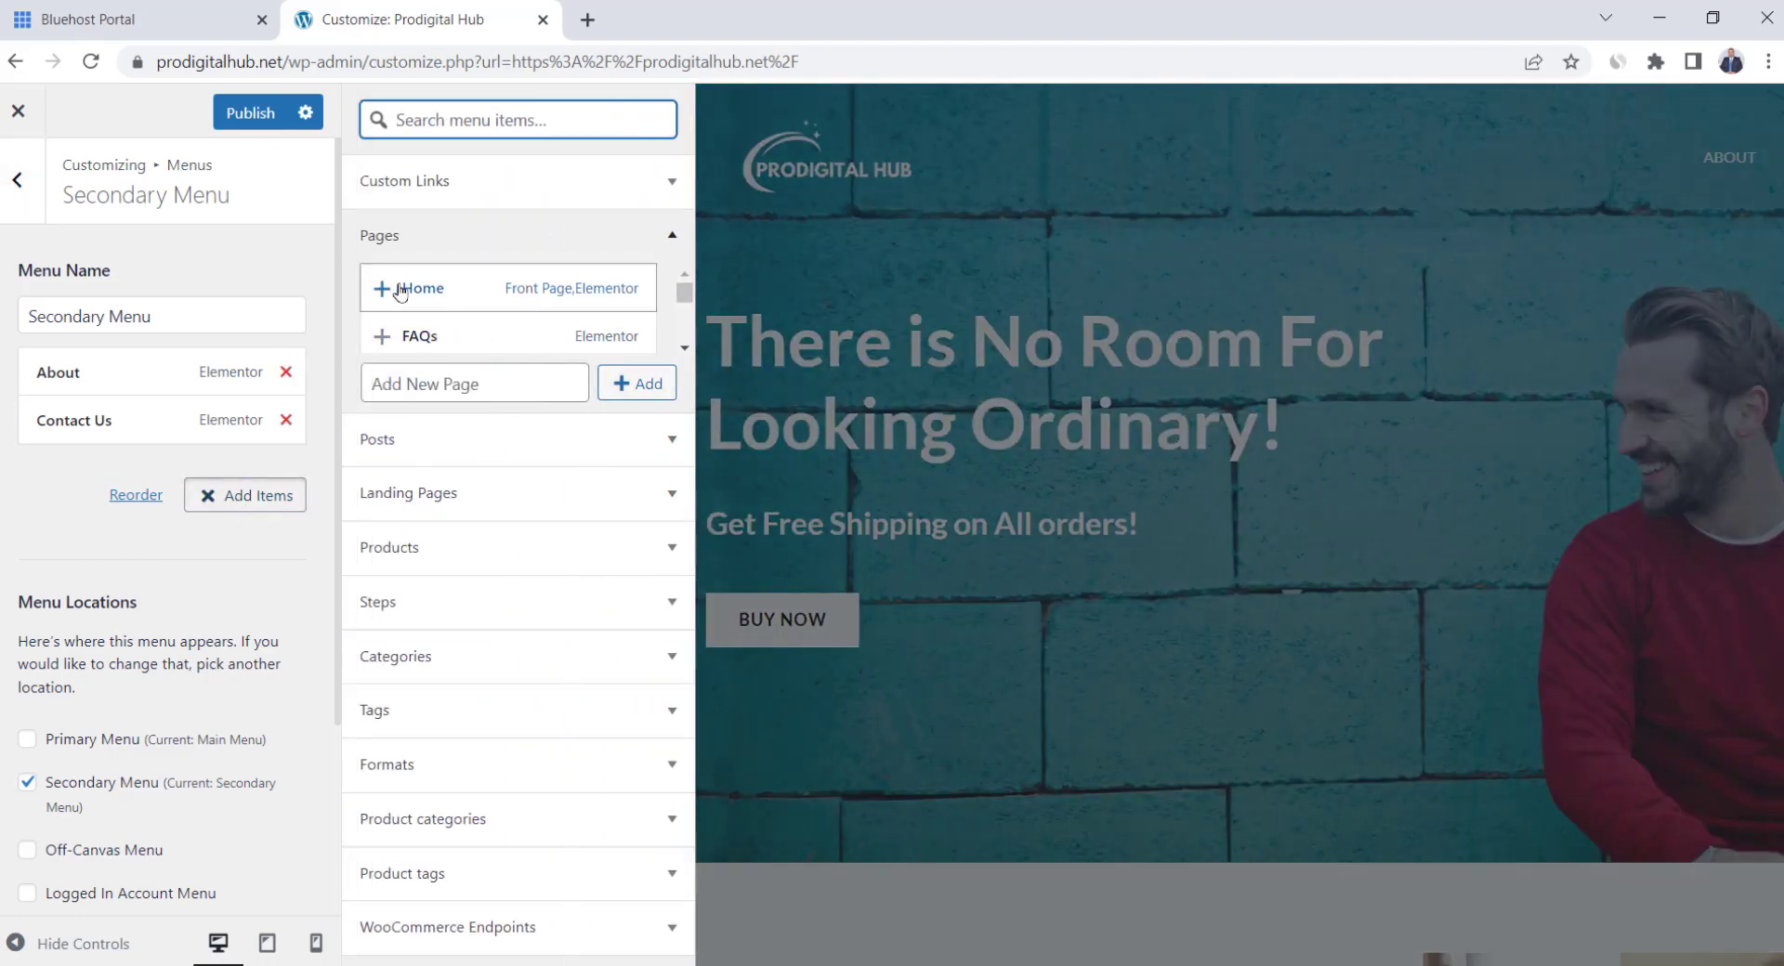
click(684, 350)
click(688, 275)
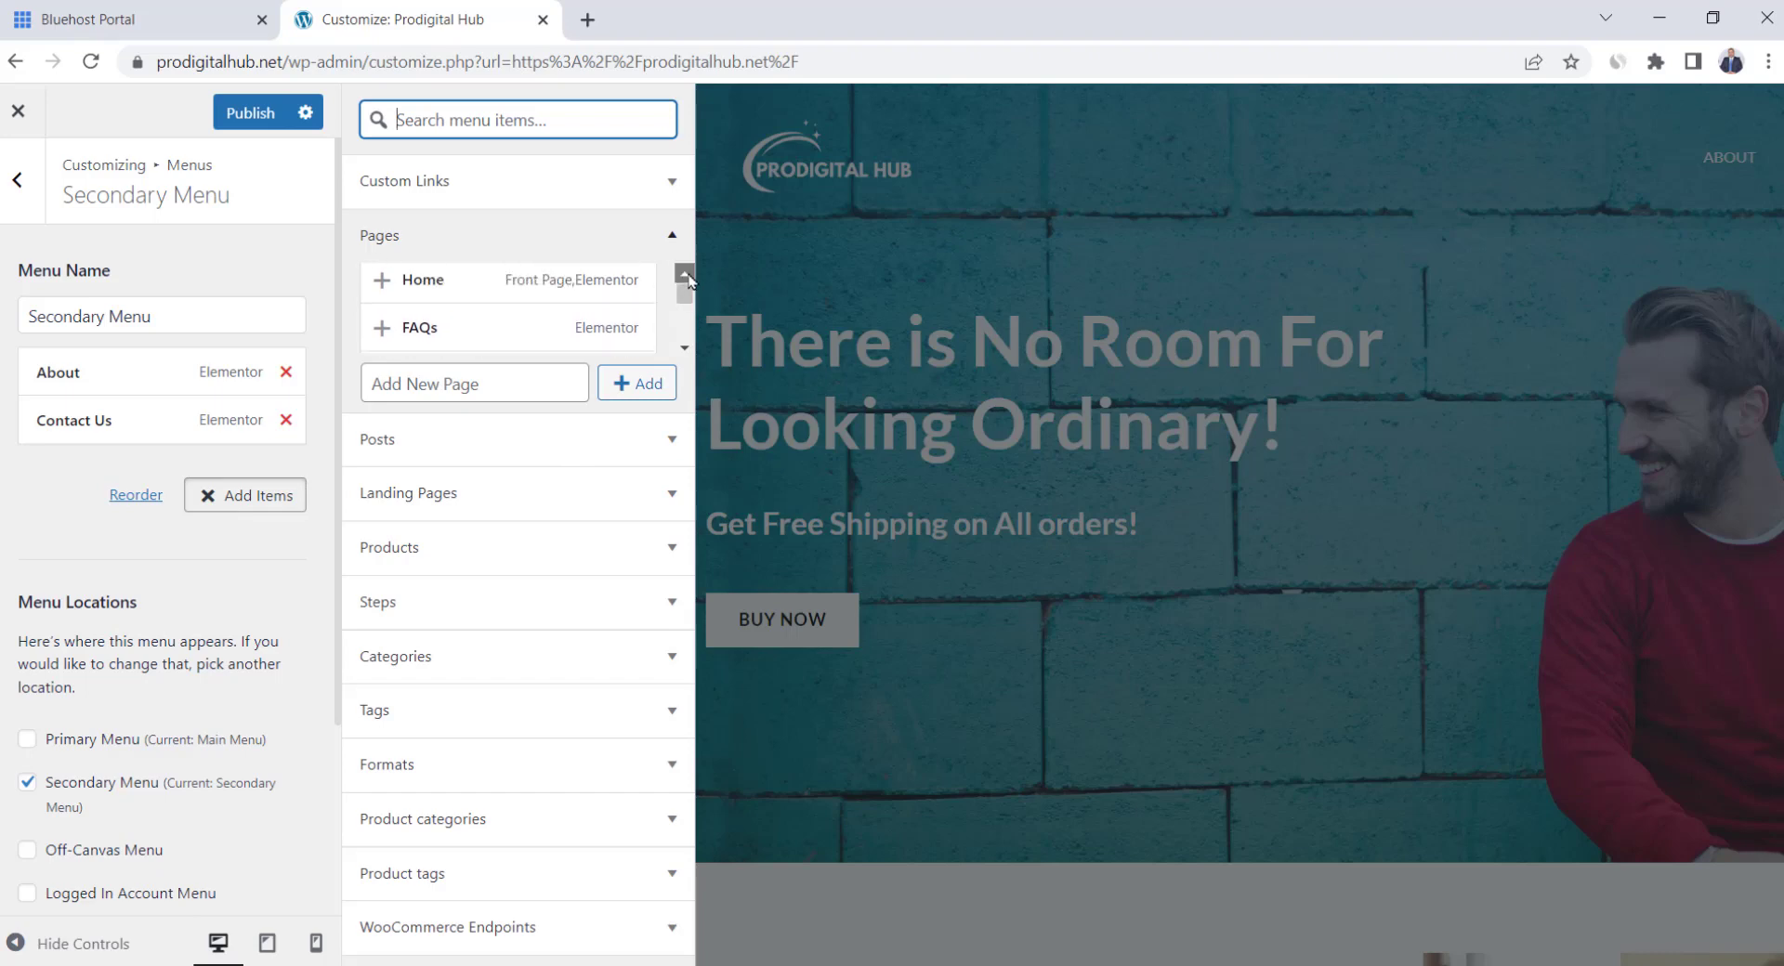
click(389, 346)
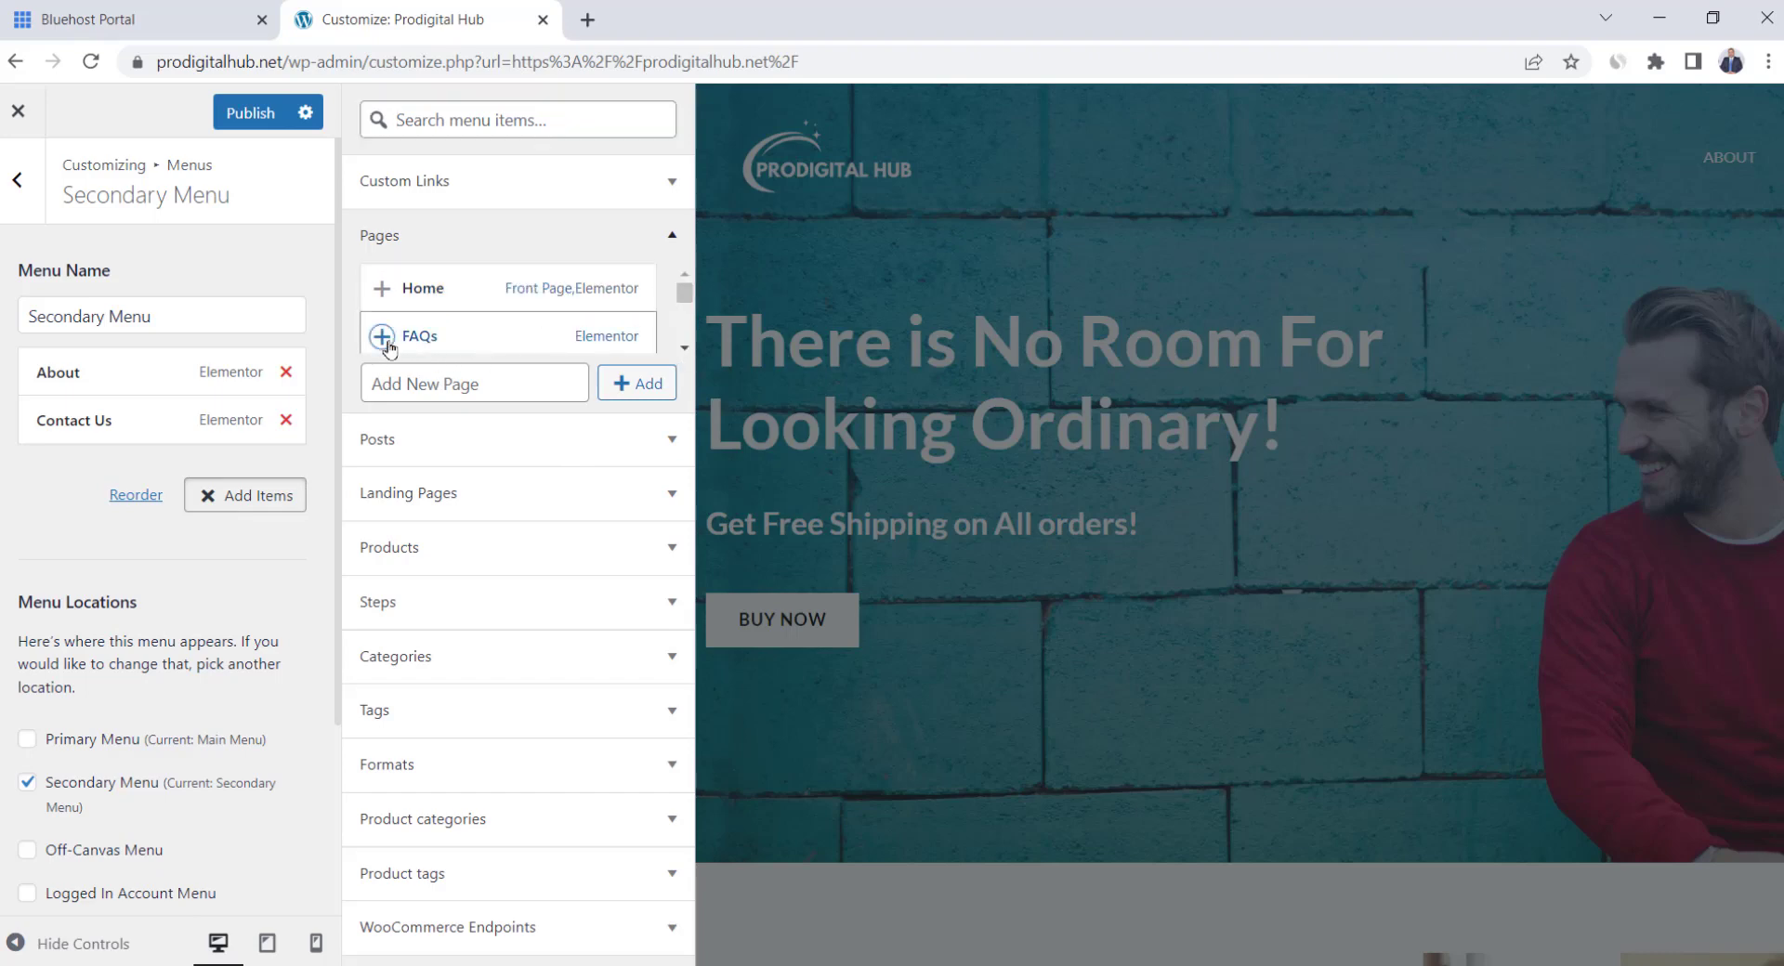
click(766, 360)
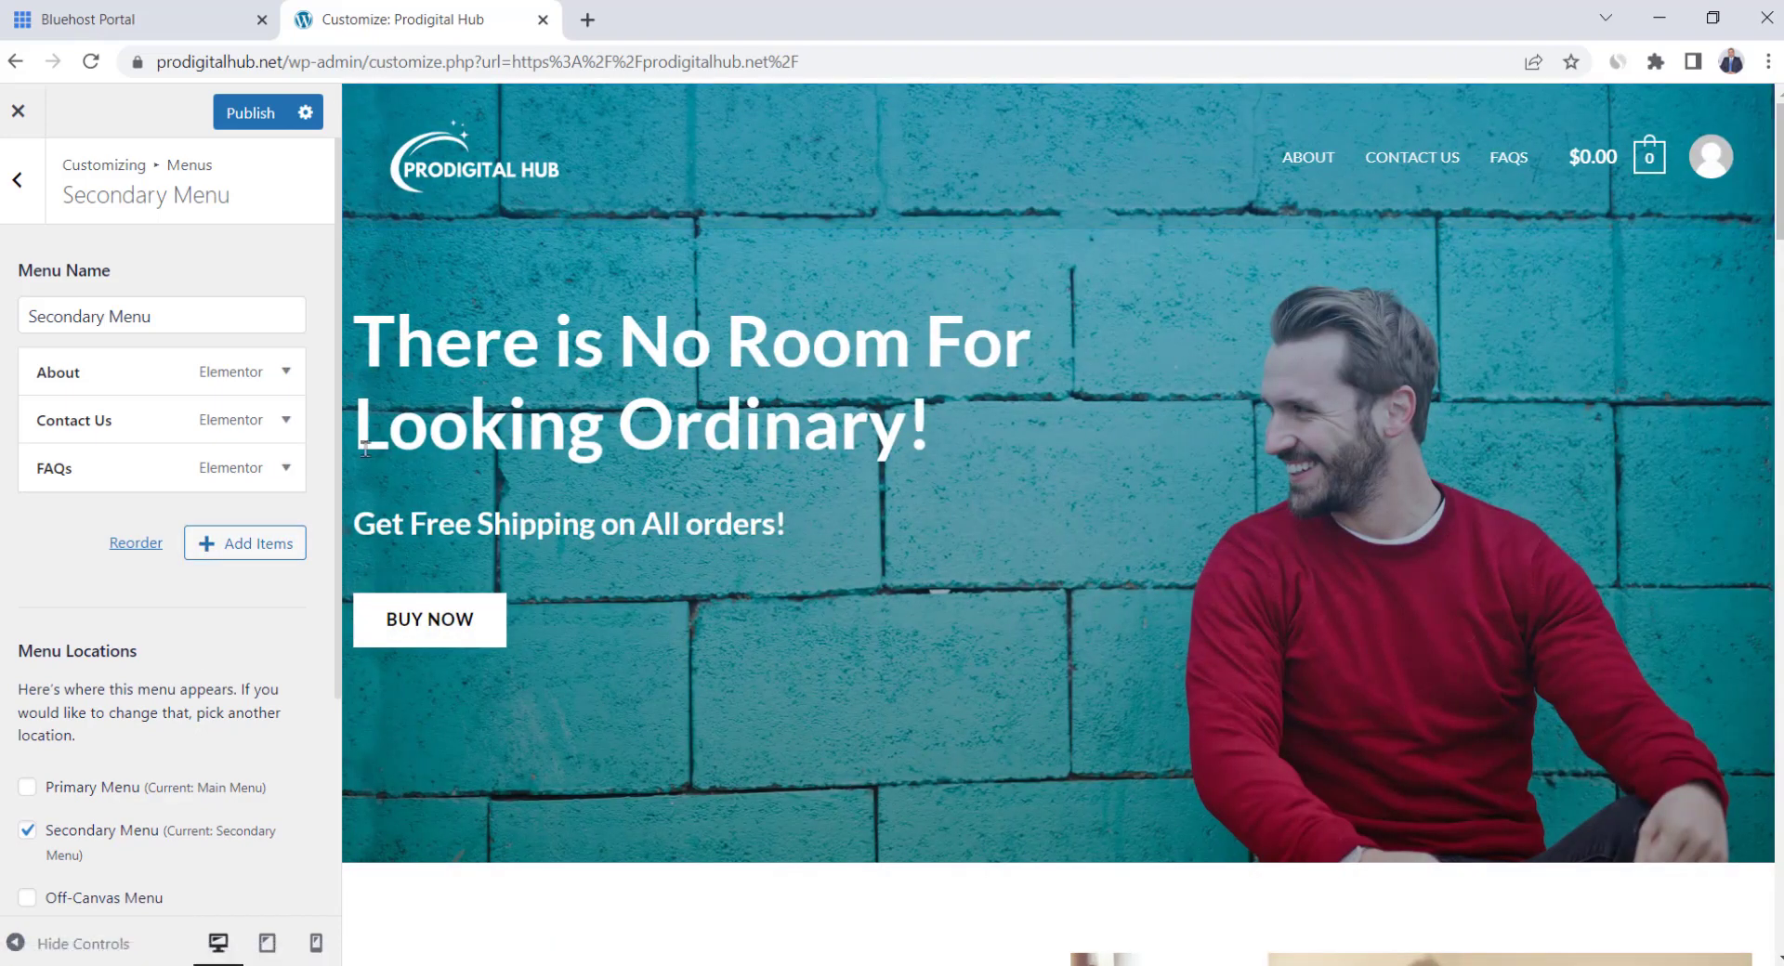
click(283, 467)
scroll(180, 737, down, 4)
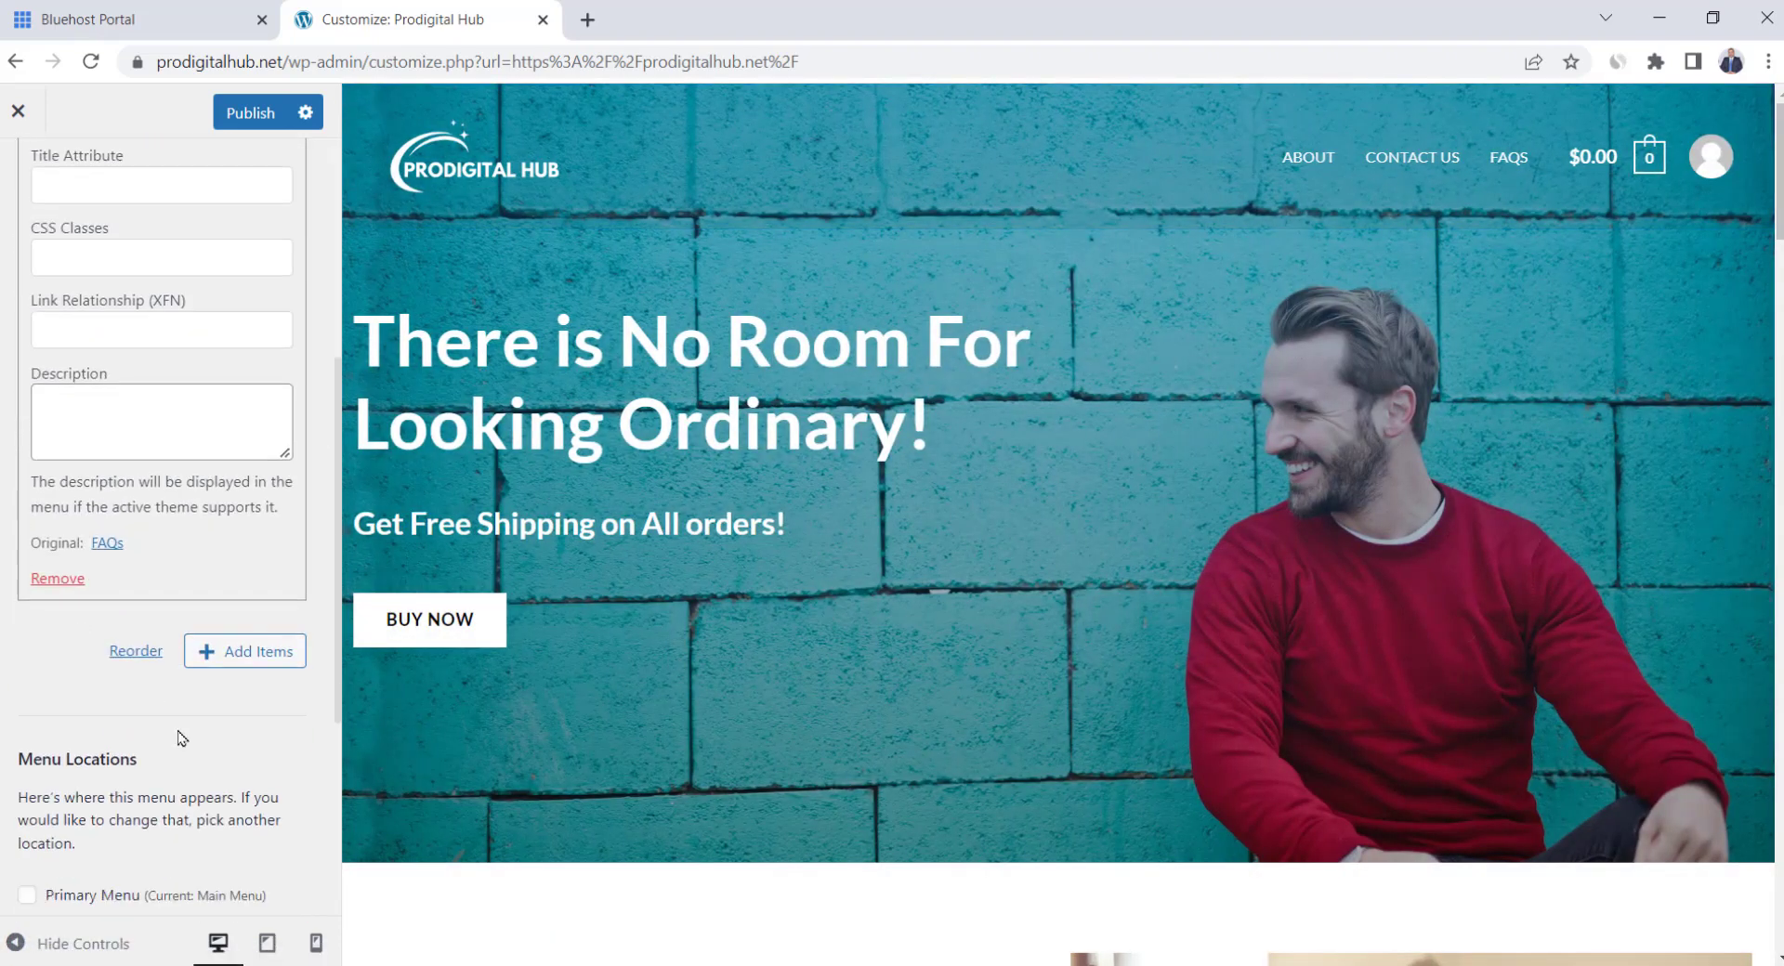
click(58, 580)
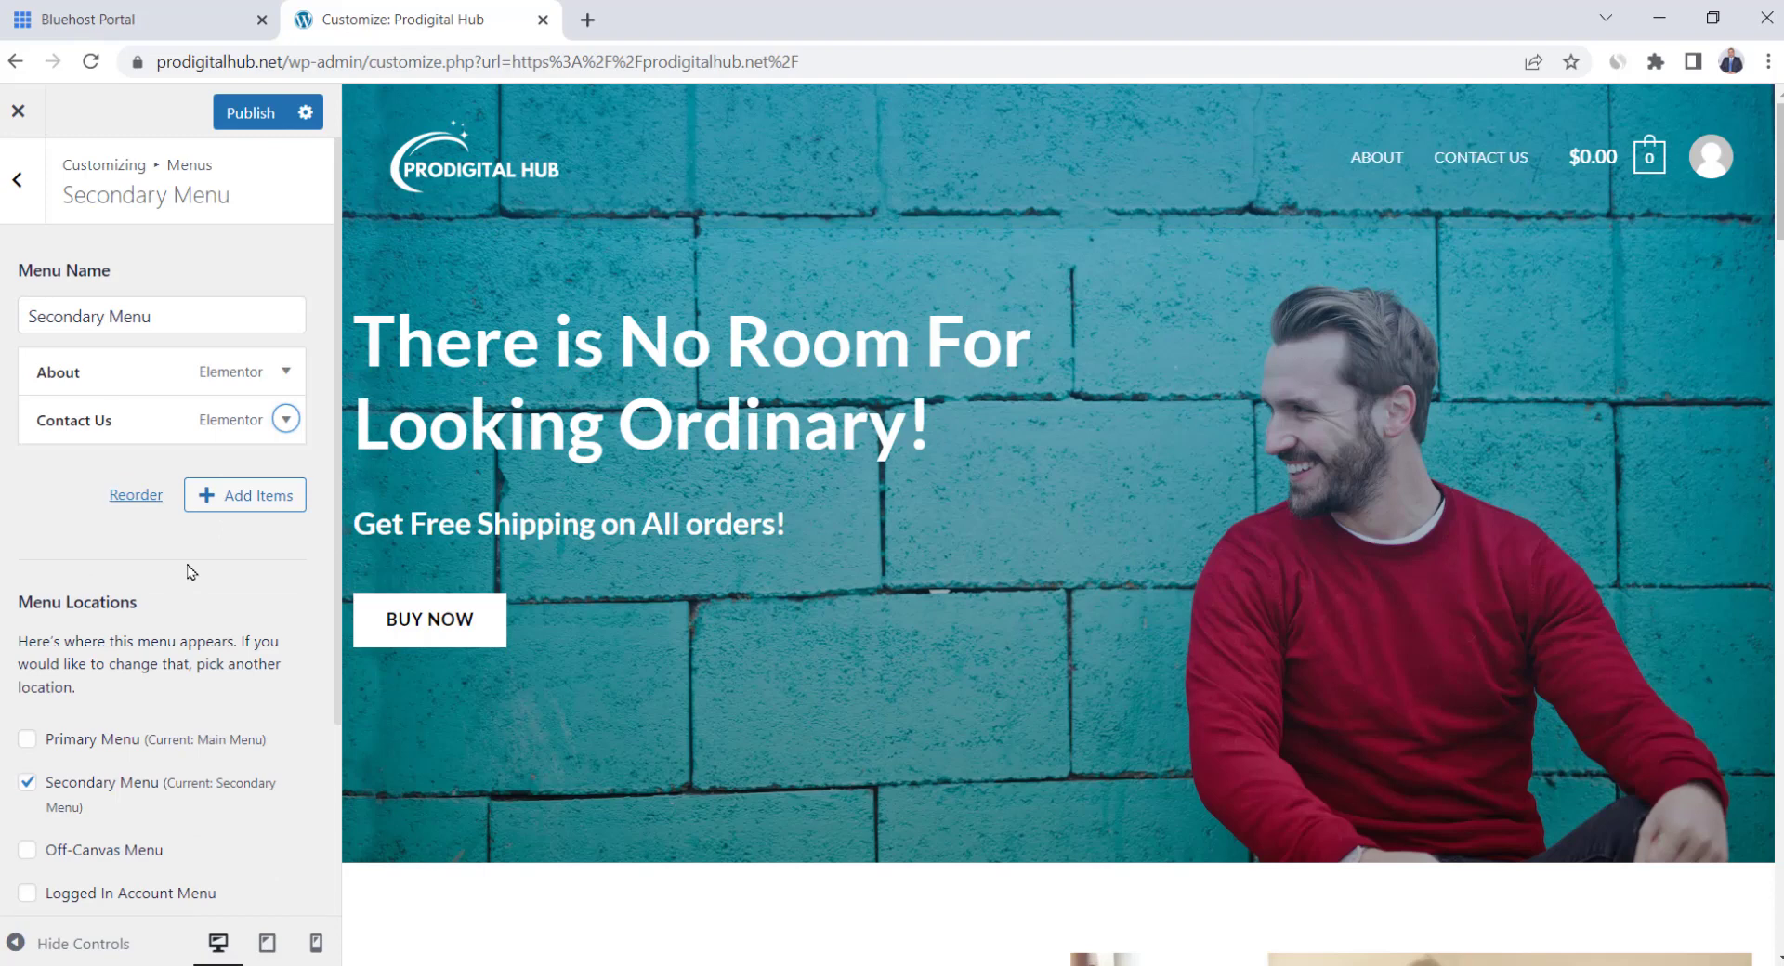
Add the Jackets, Jeans, Suits and sweaters product categories to the Secondary Menu
click(232, 503)
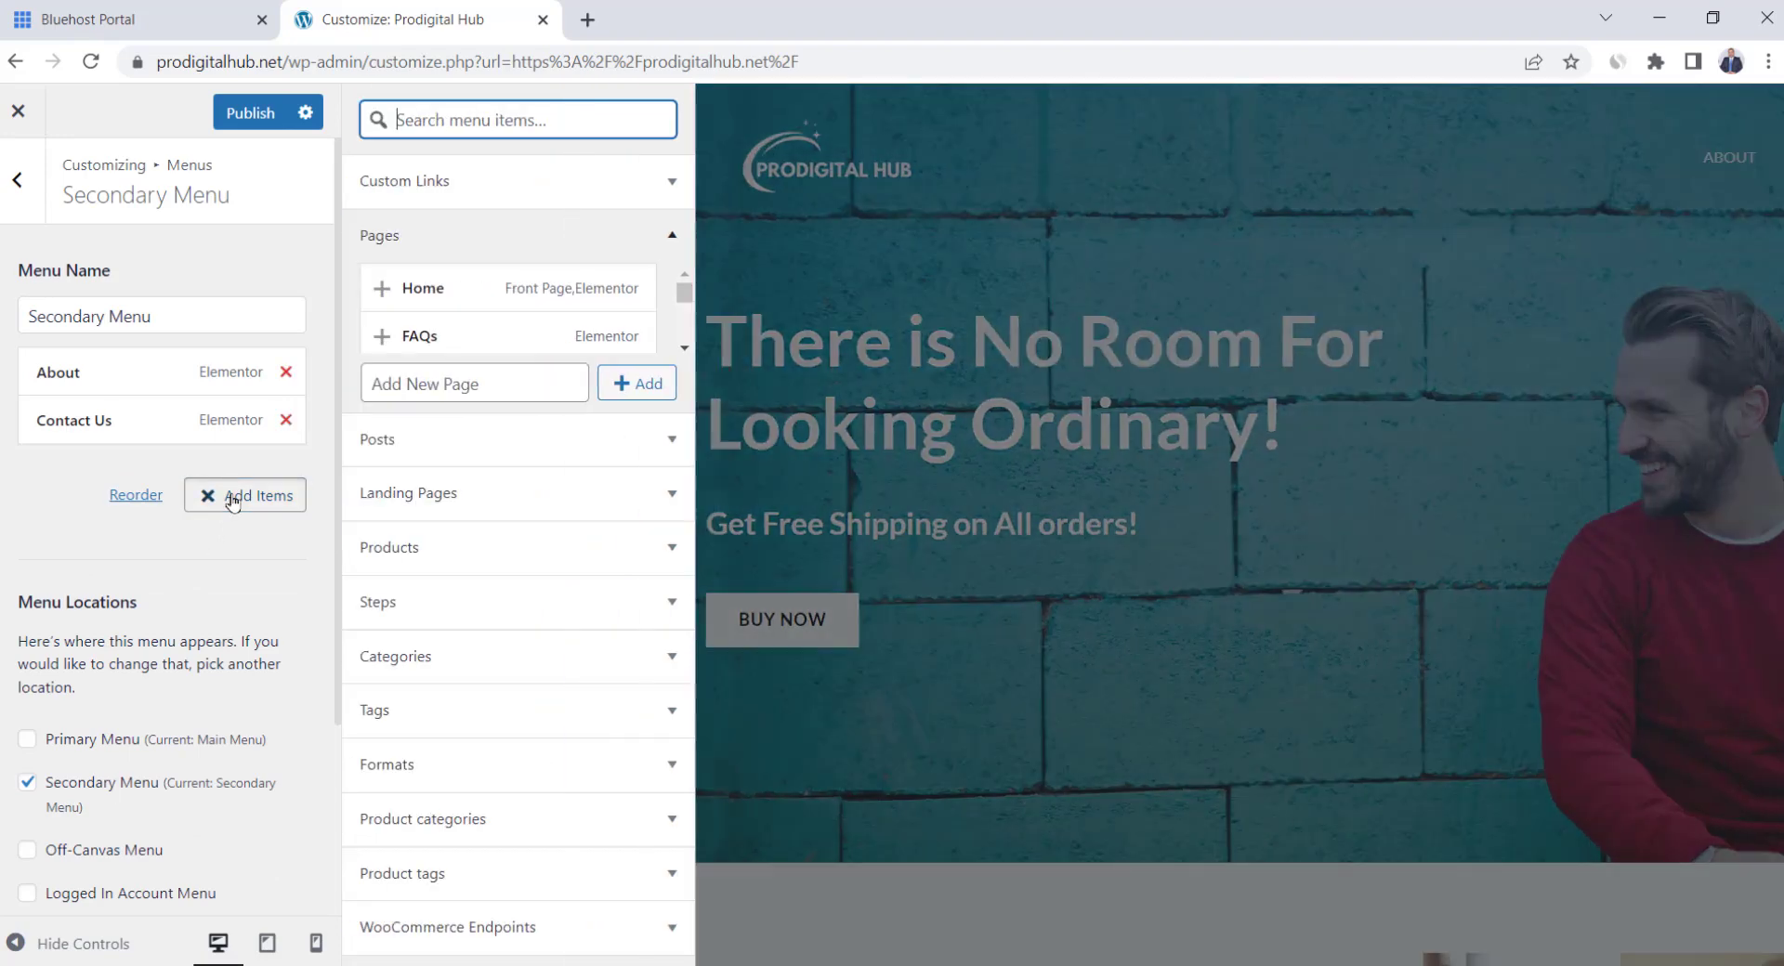
click(658, 673)
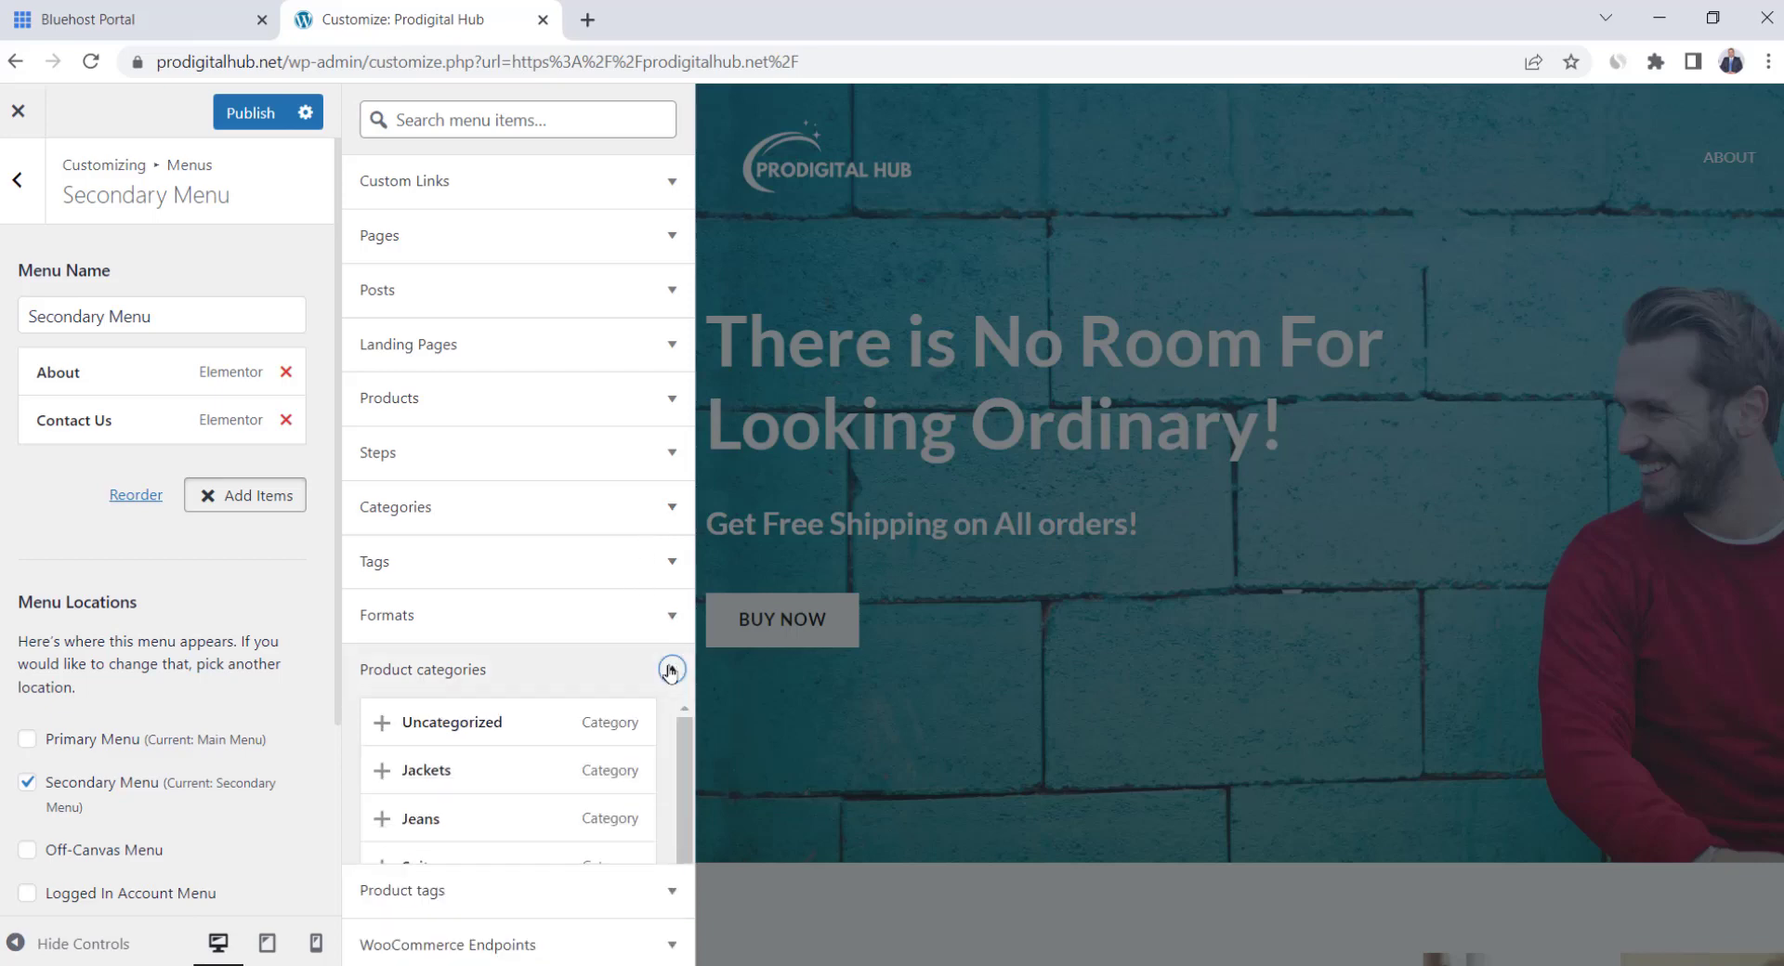
scroll(405, 818, down, 2)
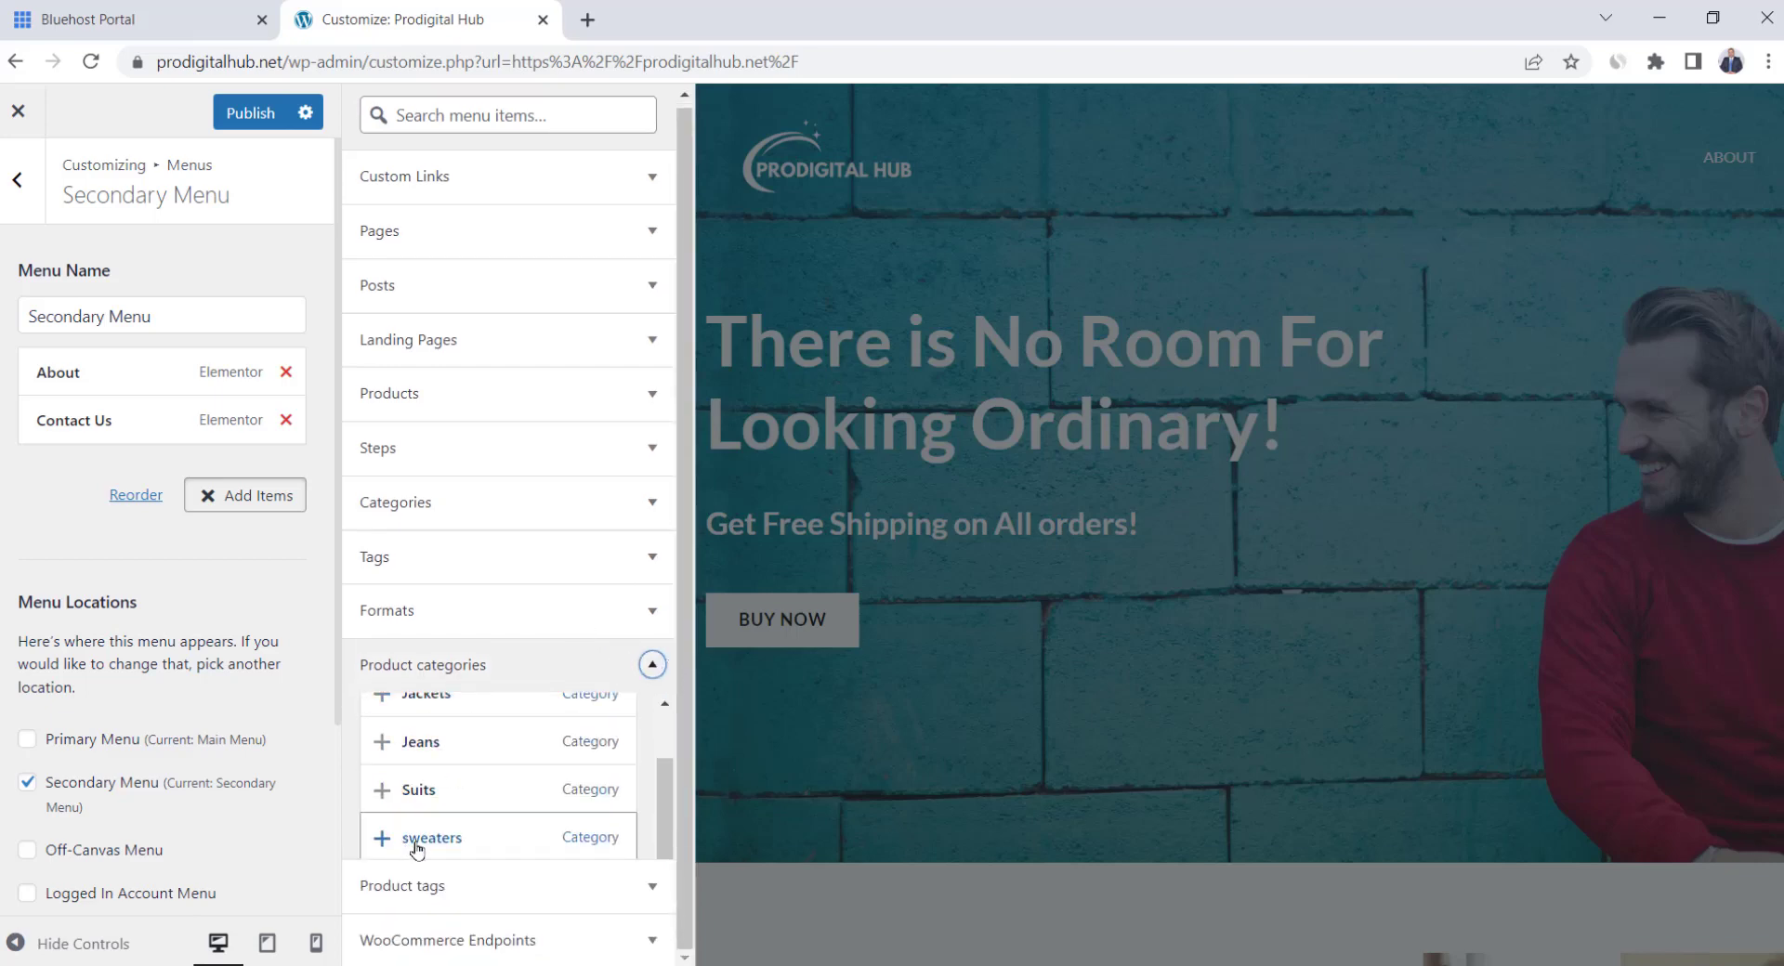
scroll(415, 846, up, 2)
scroll(415, 841, down, 2)
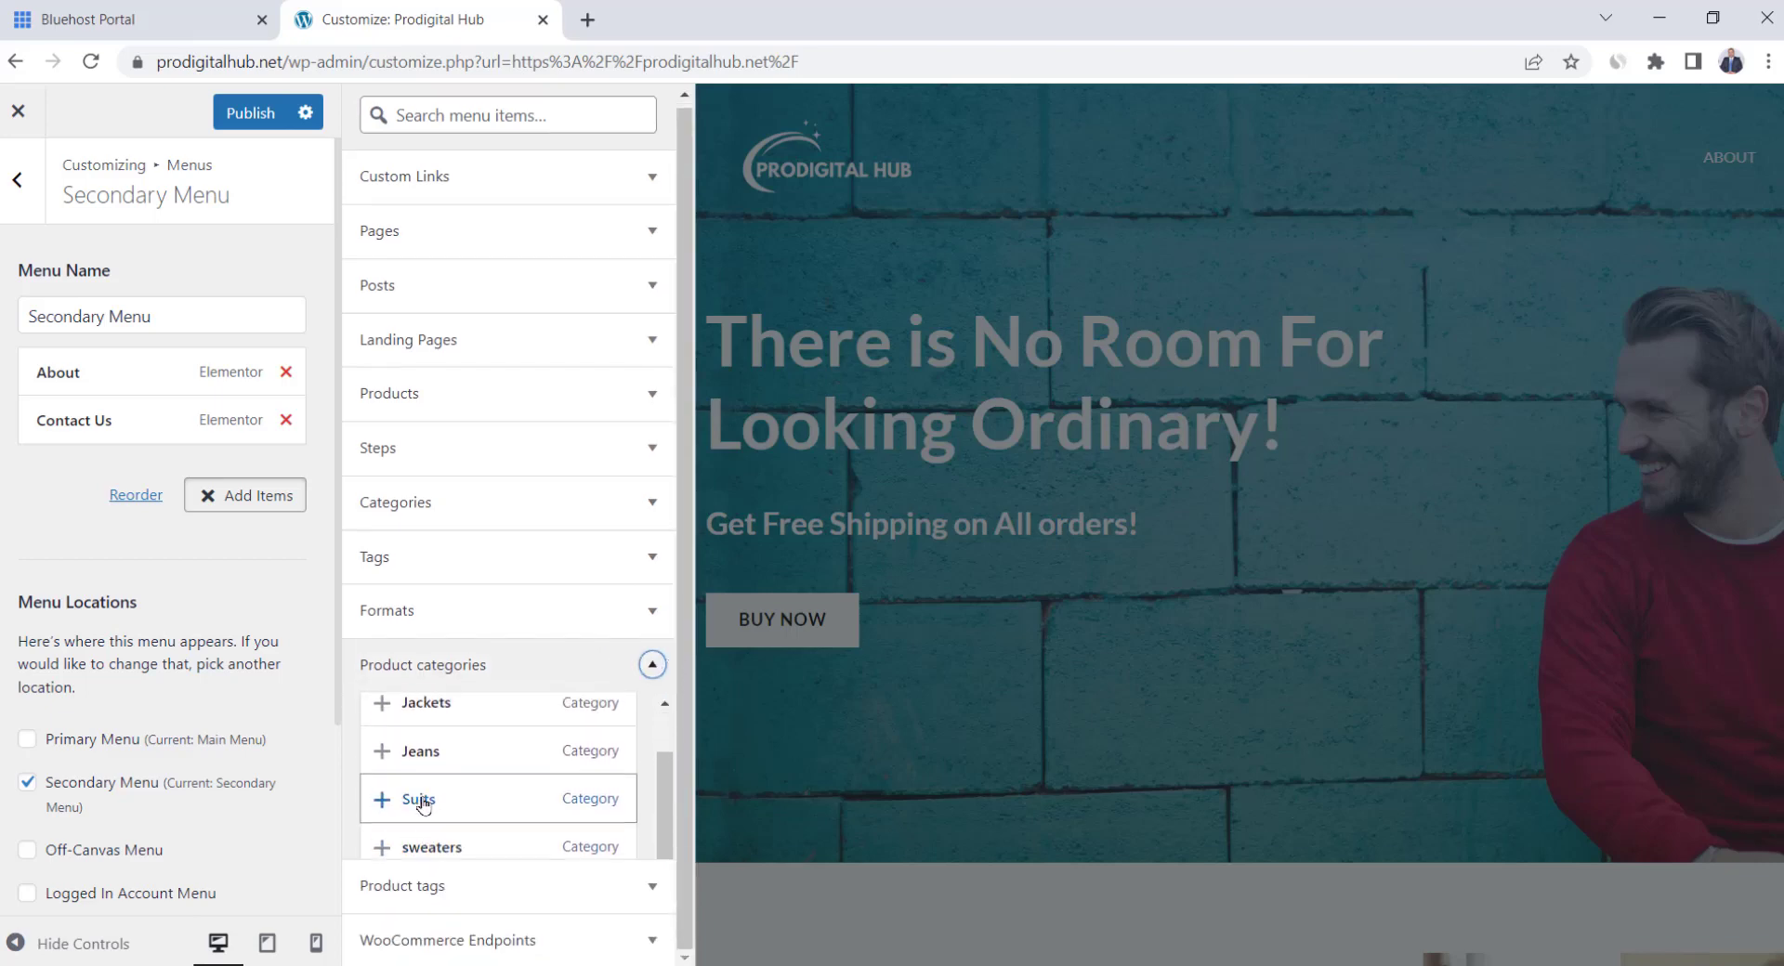
scroll(409, 795, up, 1)
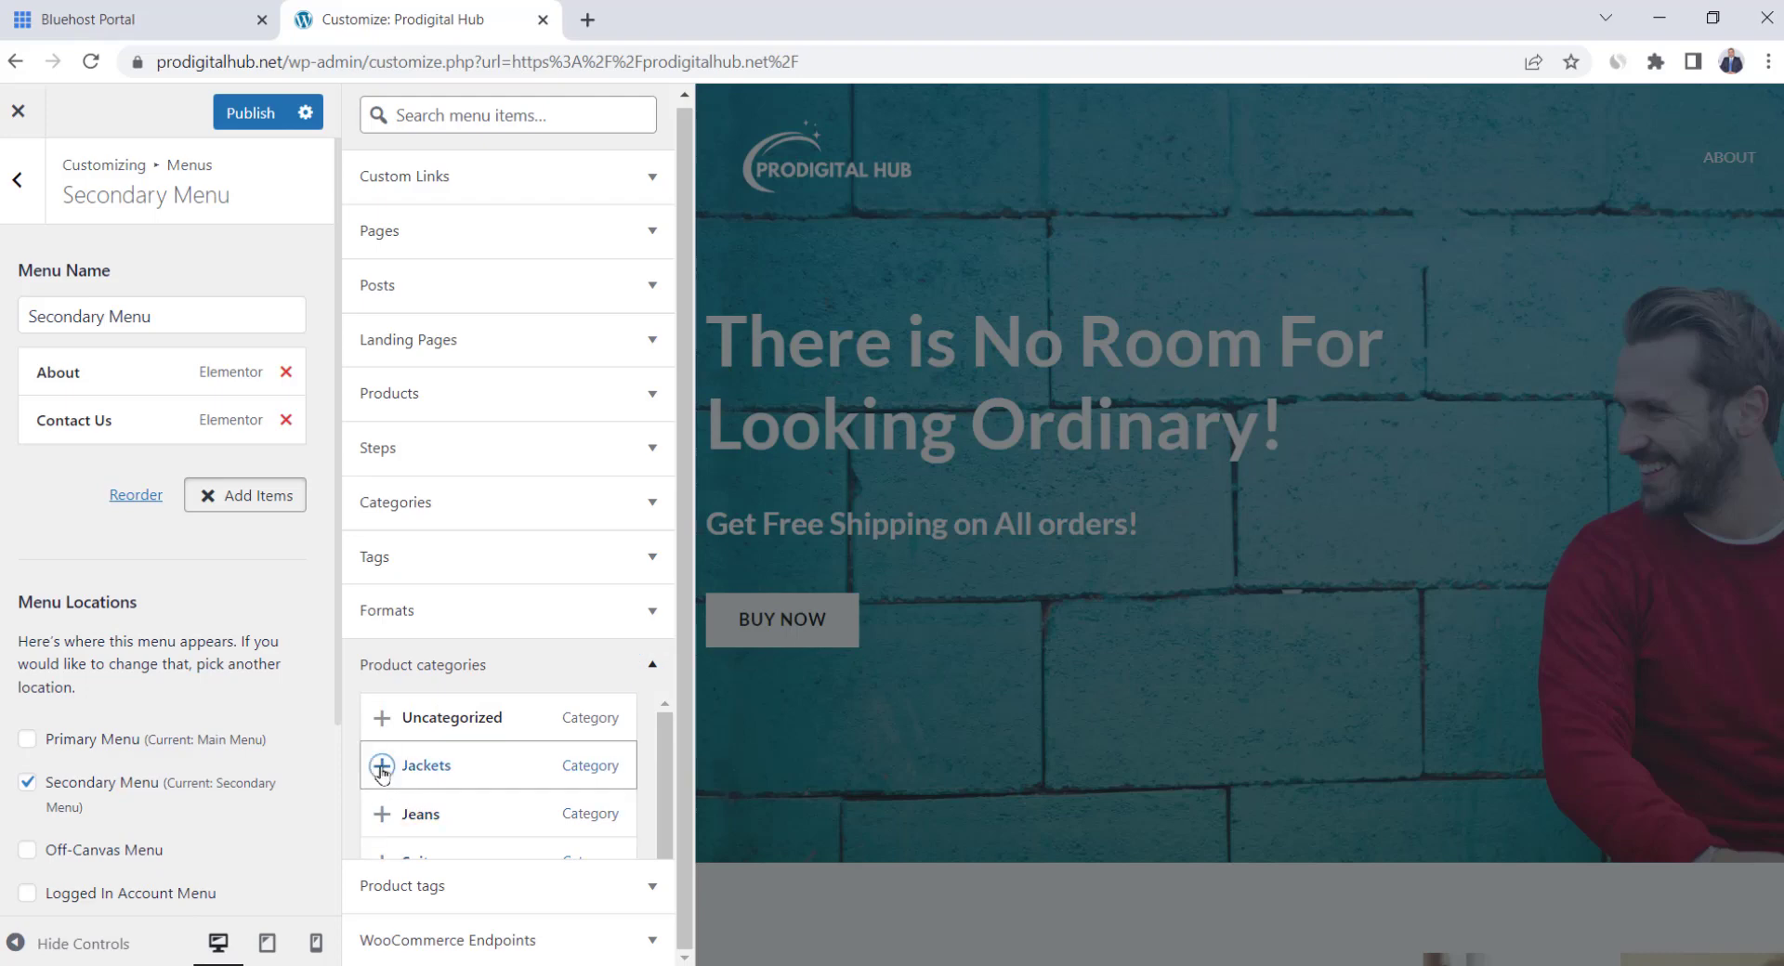
click(390, 814)
scroll(391, 814, down, 1)
click(376, 794)
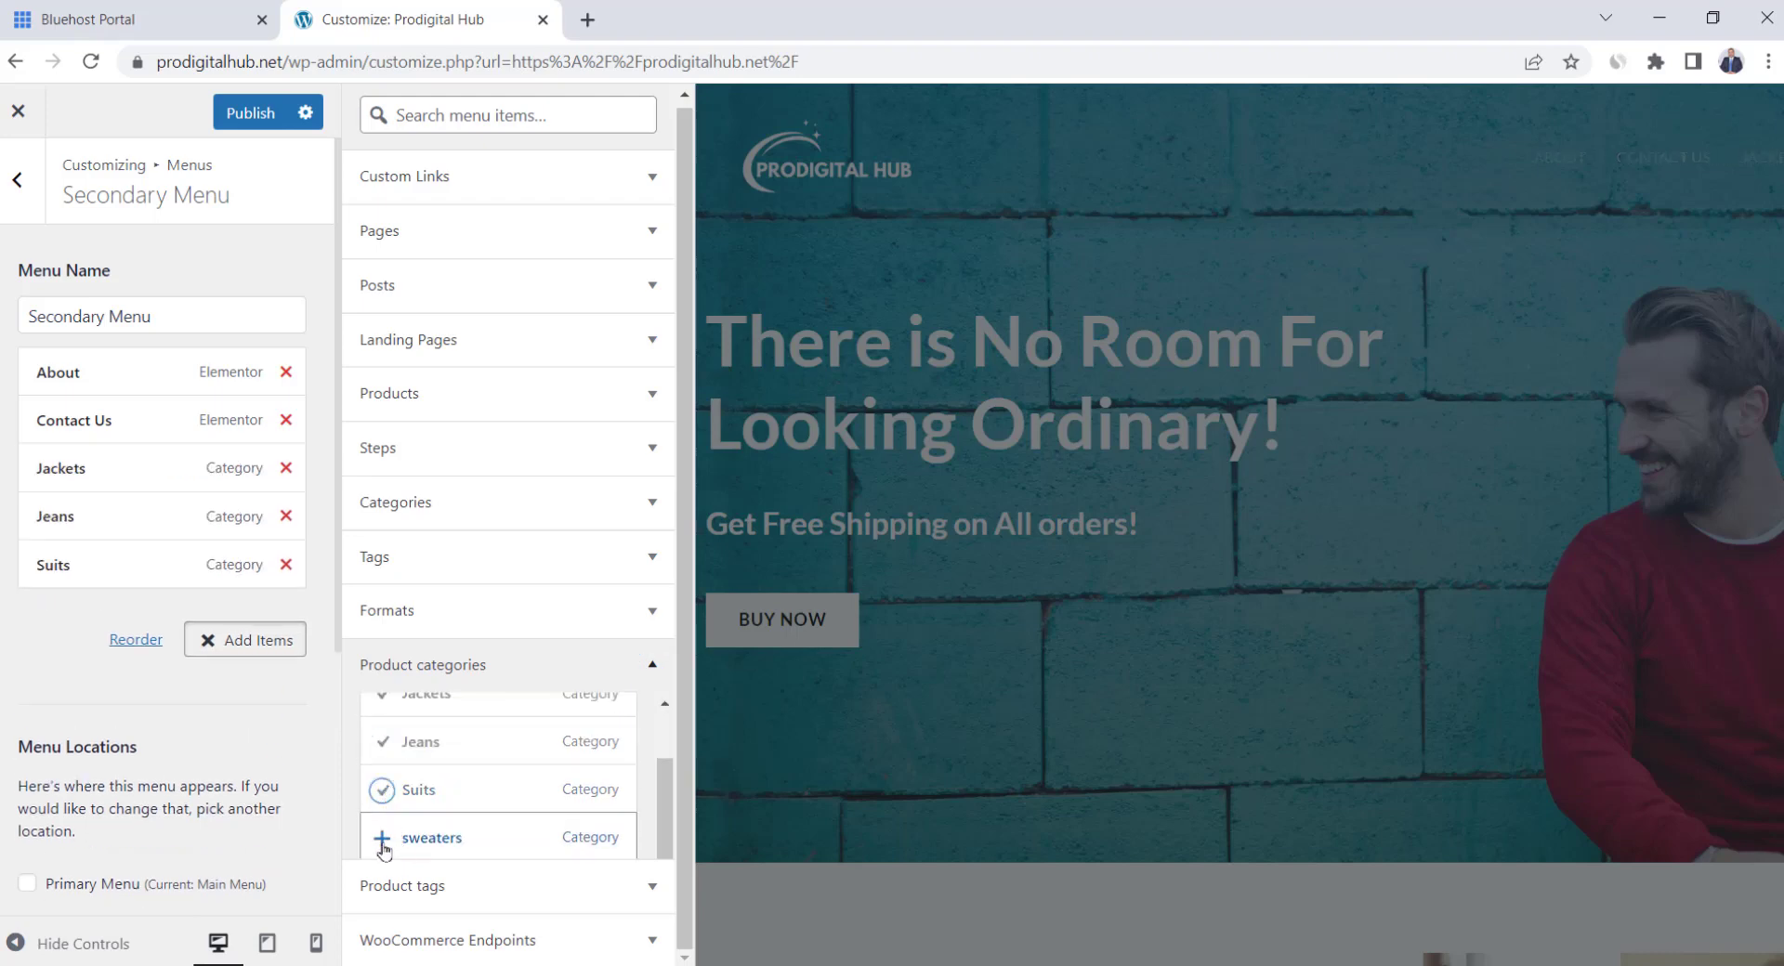
click(376, 843)
click(793, 691)
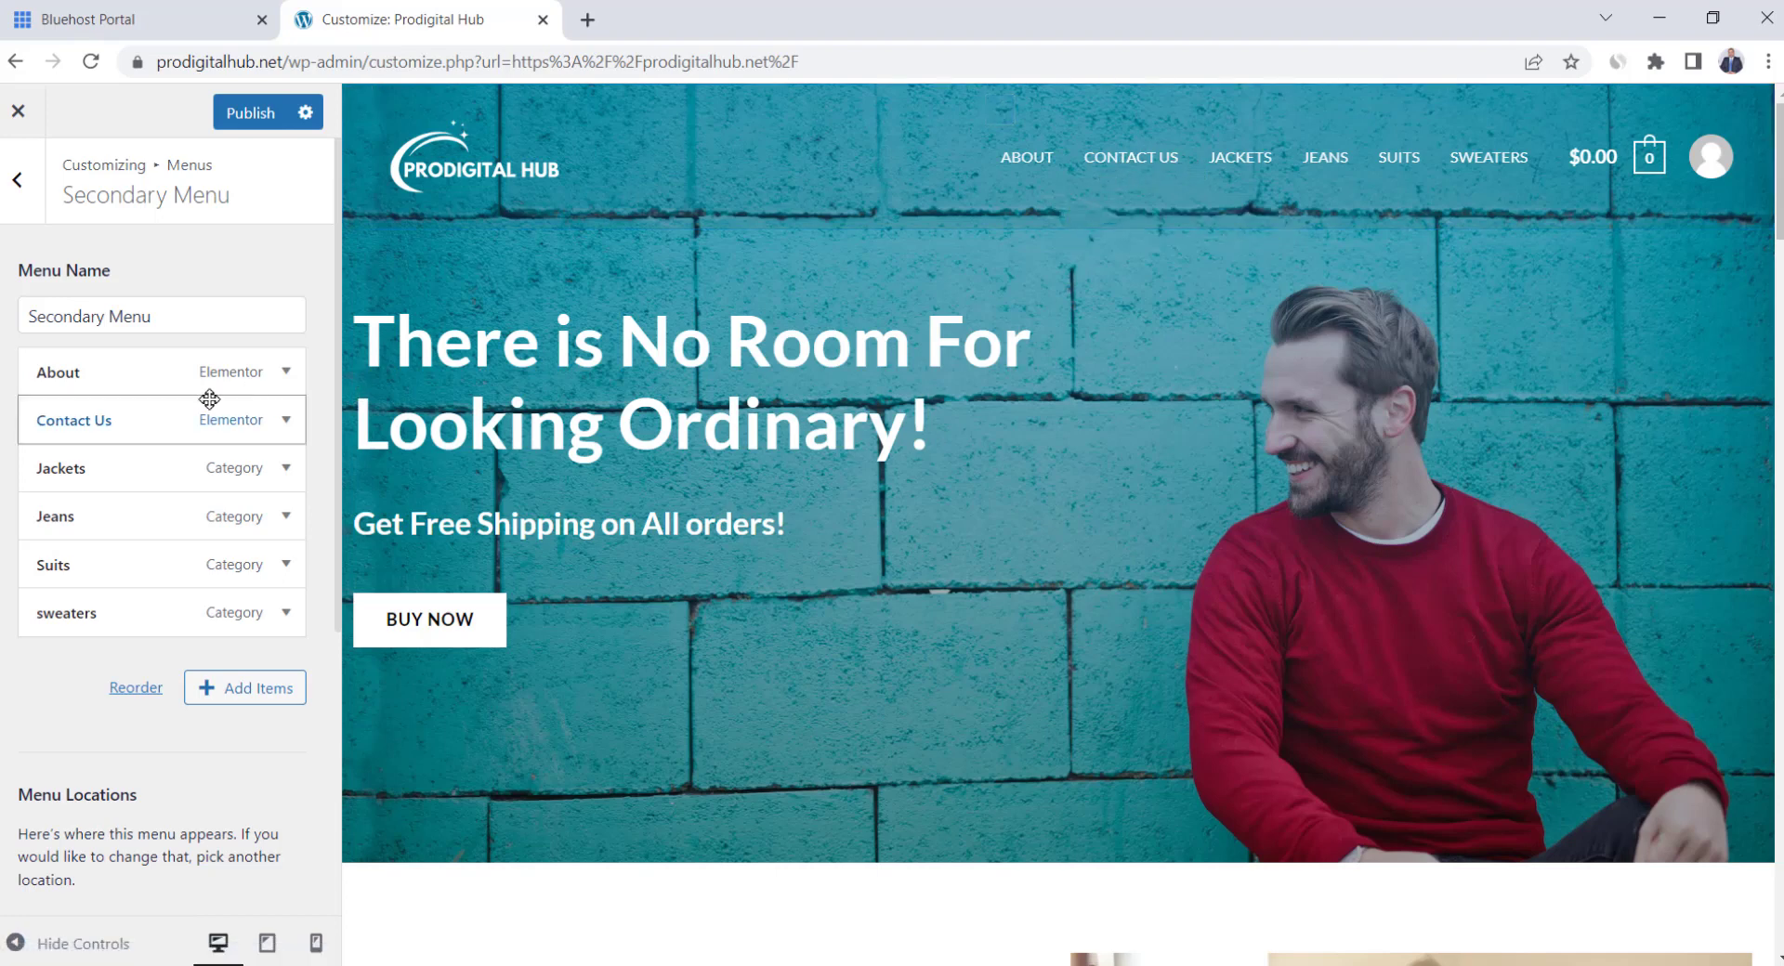
Reorder the menu so About and Contact Us sit below the four categories
click(136, 688)
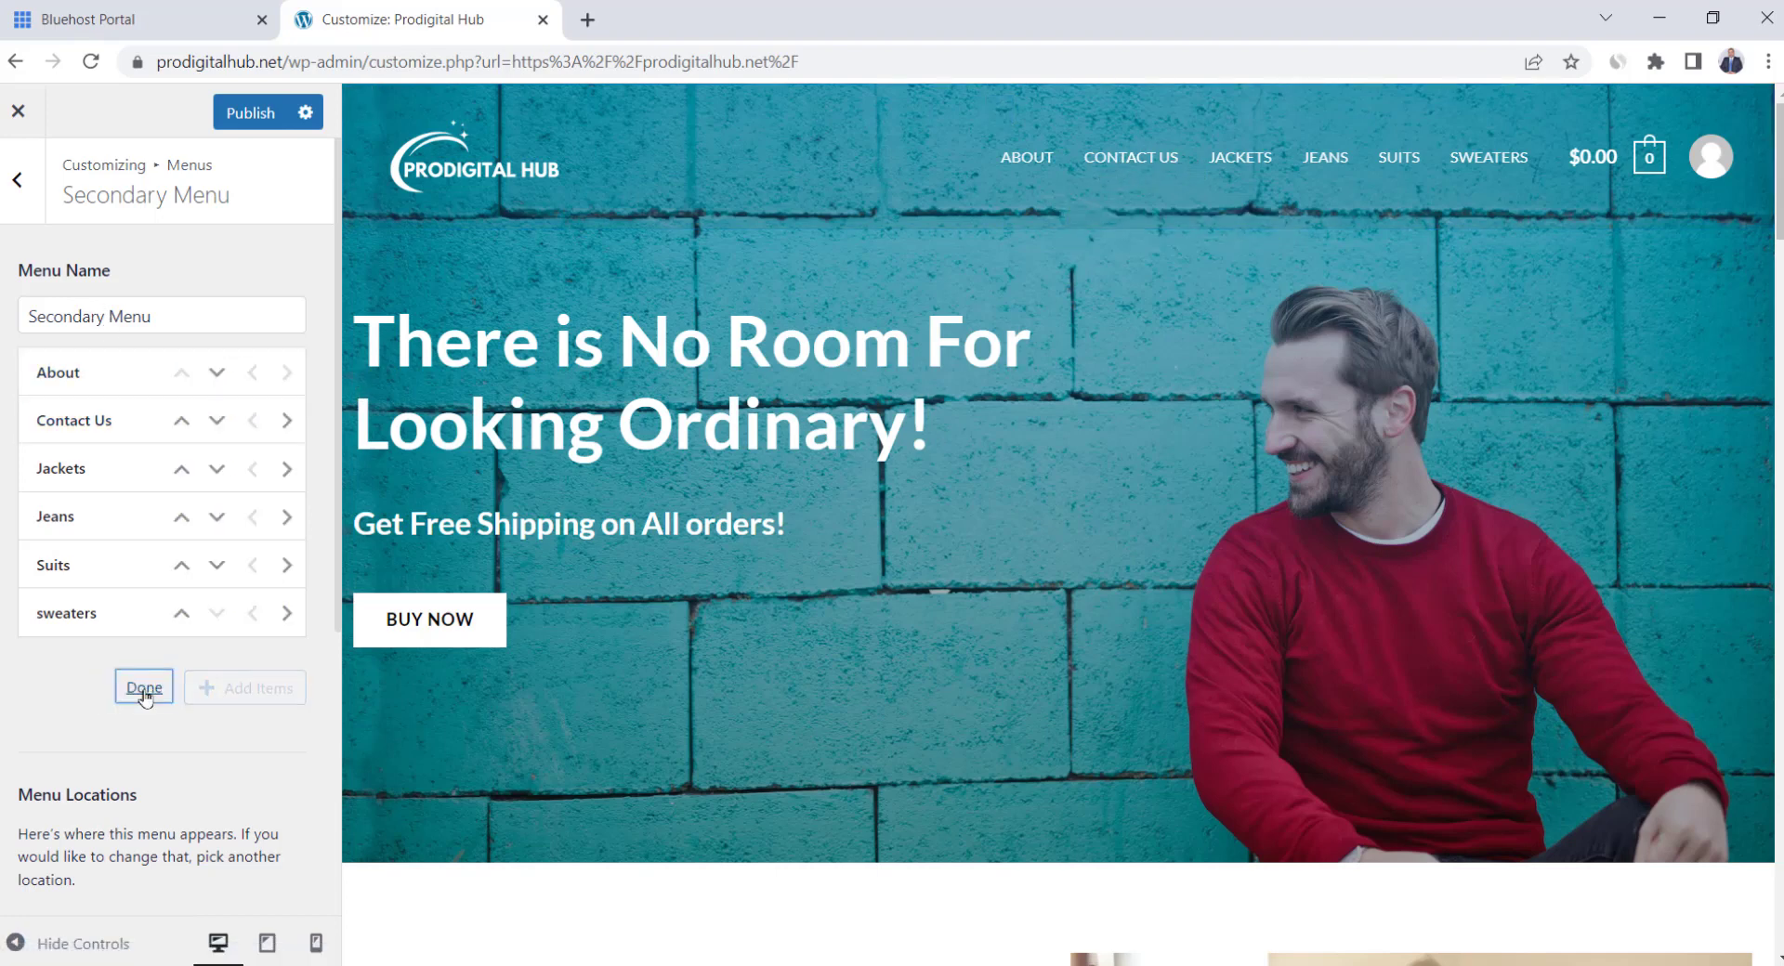
click(215, 373)
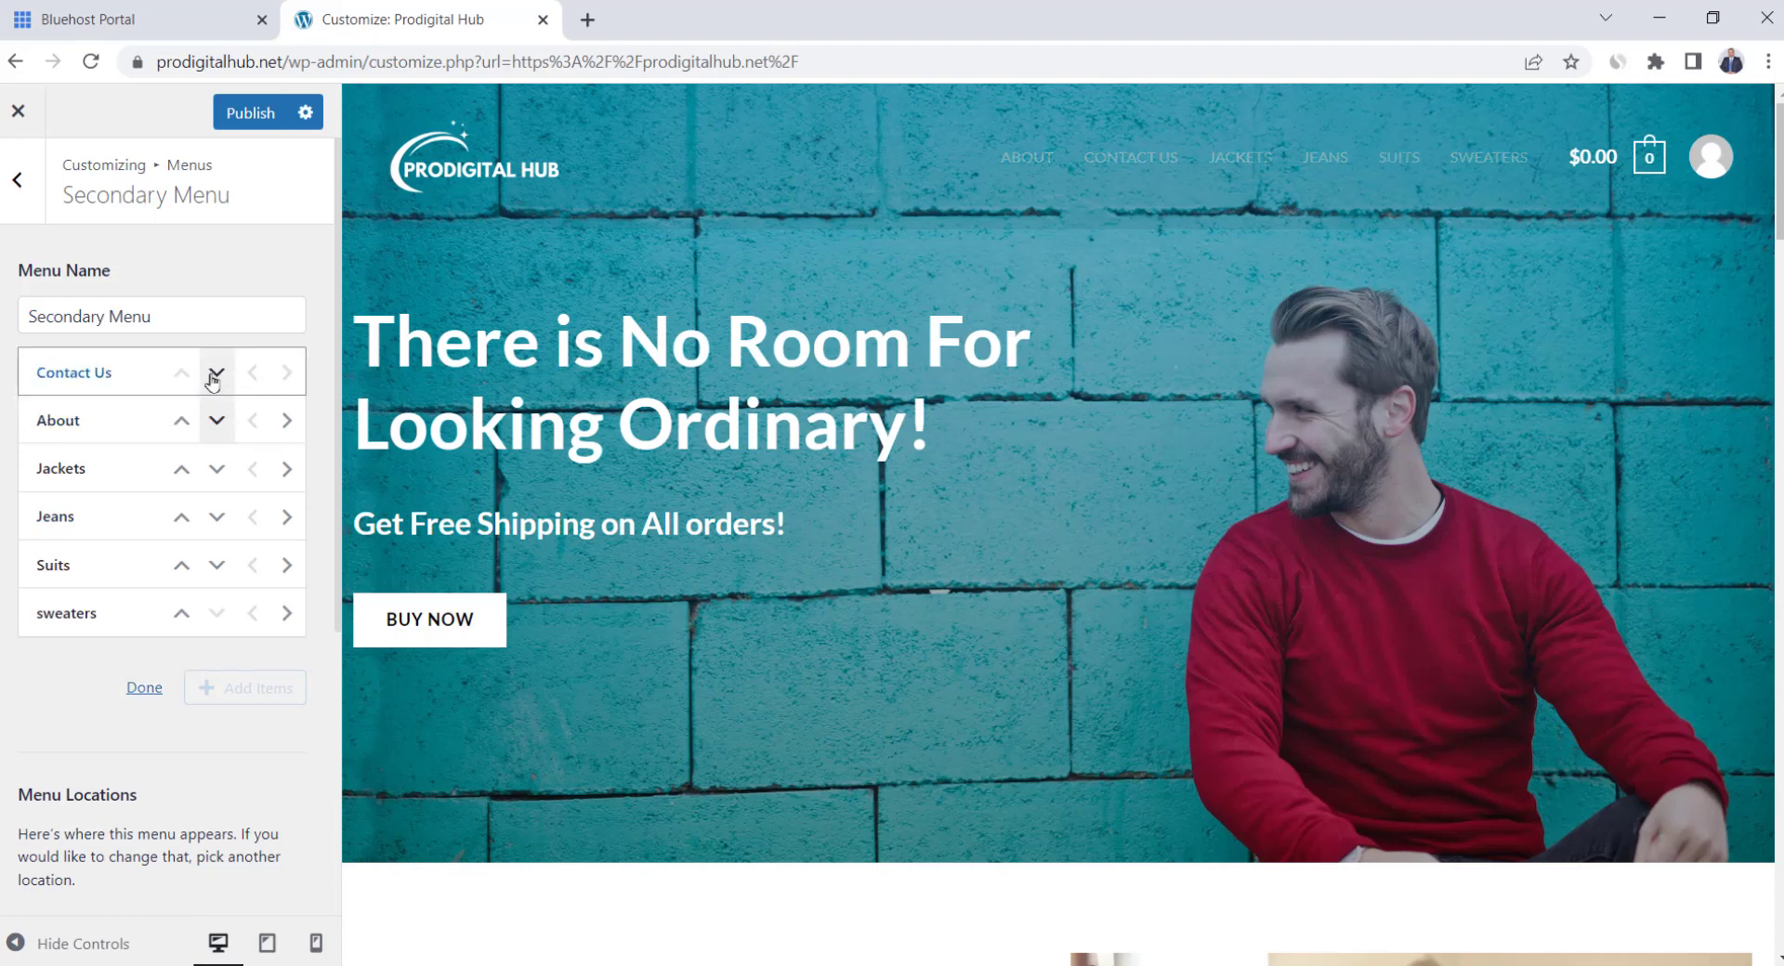
click(217, 421)
click(217, 469)
click(217, 517)
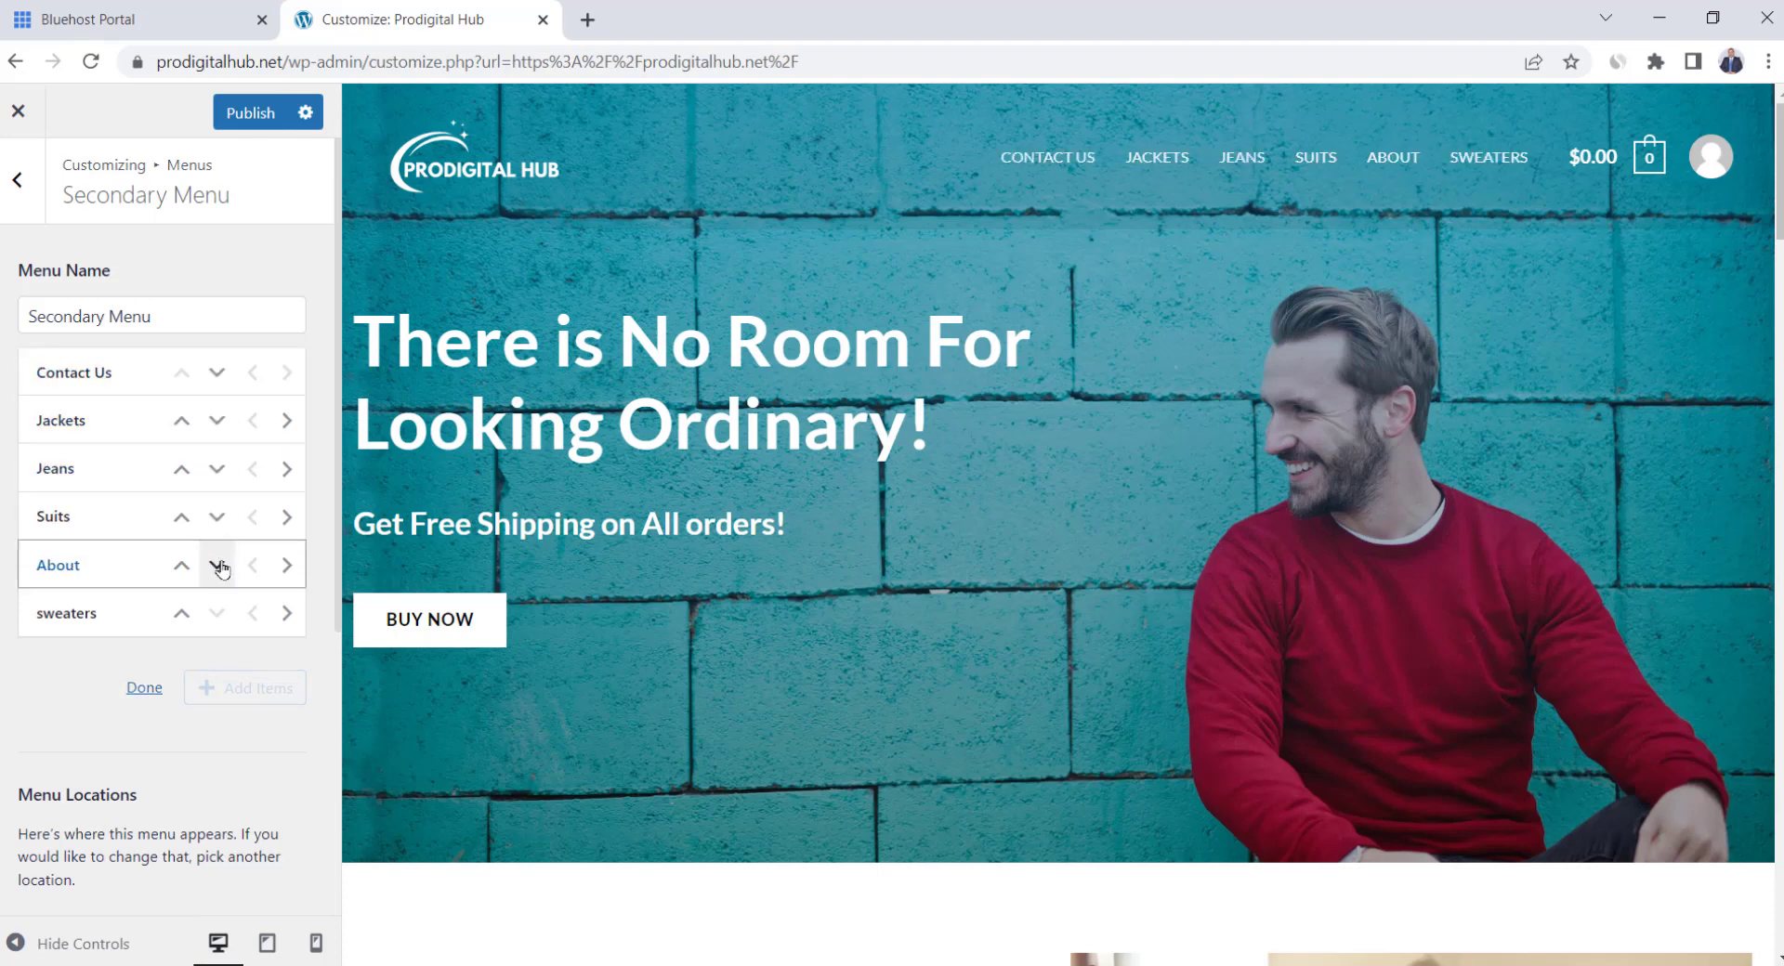
click(216, 565)
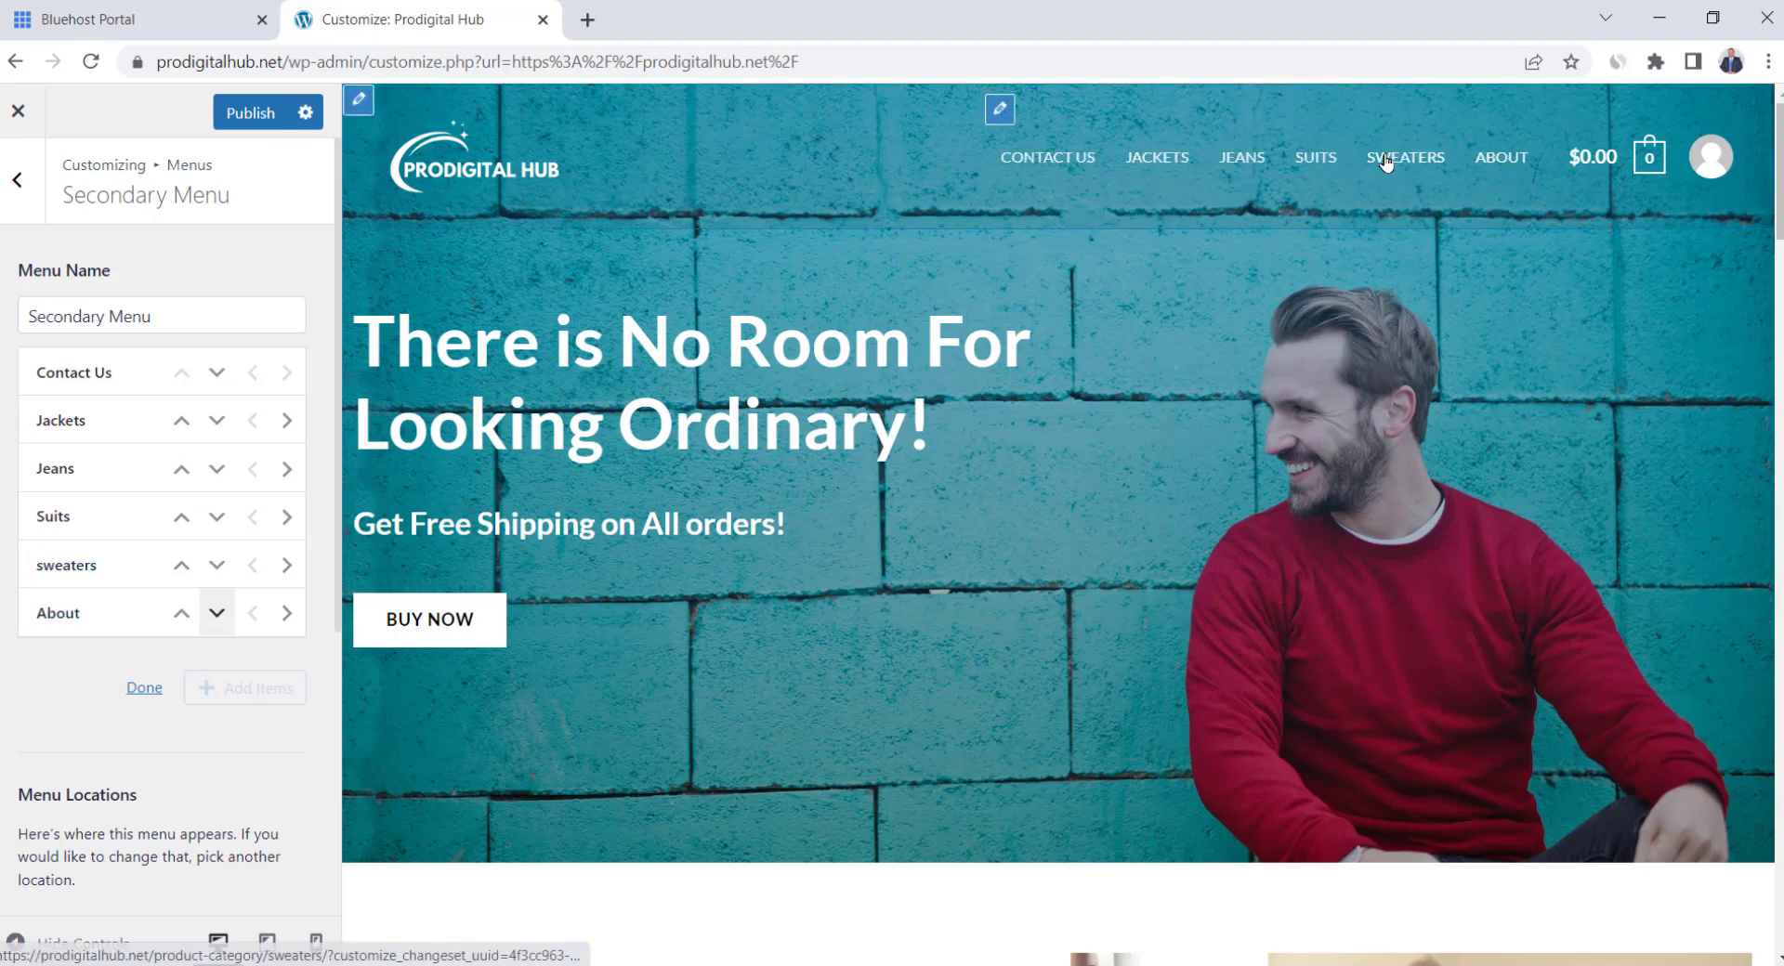
click(217, 373)
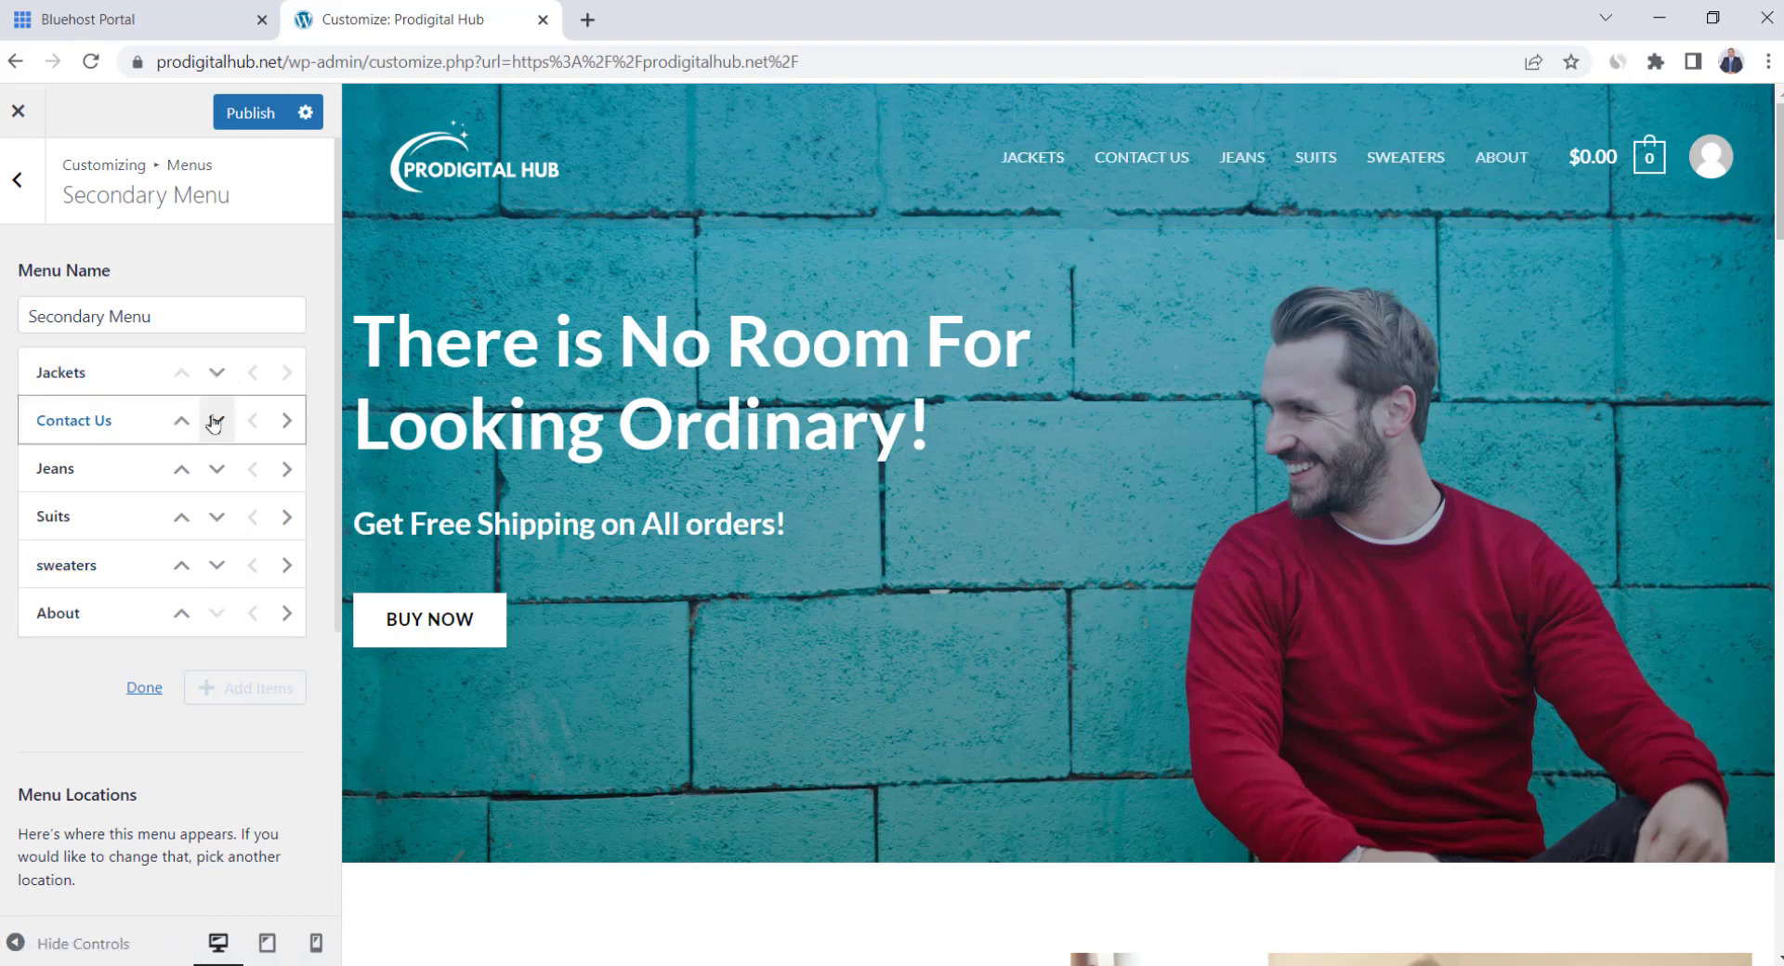
click(216, 421)
click(216, 469)
click(216, 516)
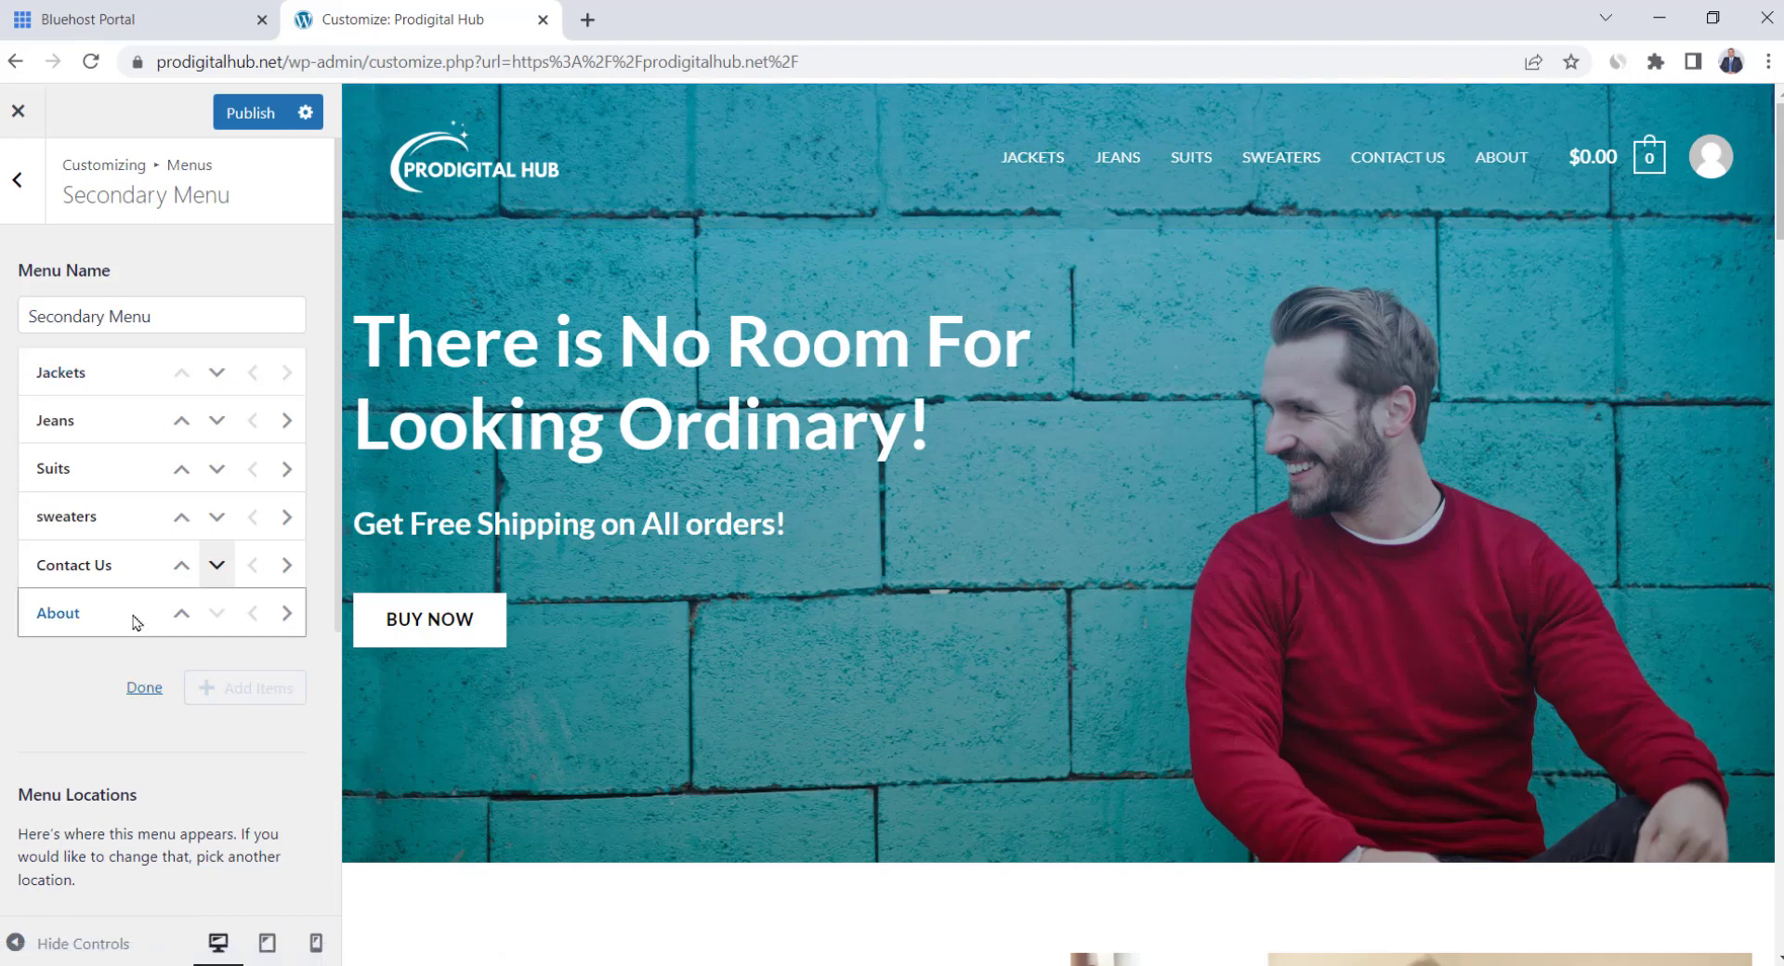
click(146, 690)
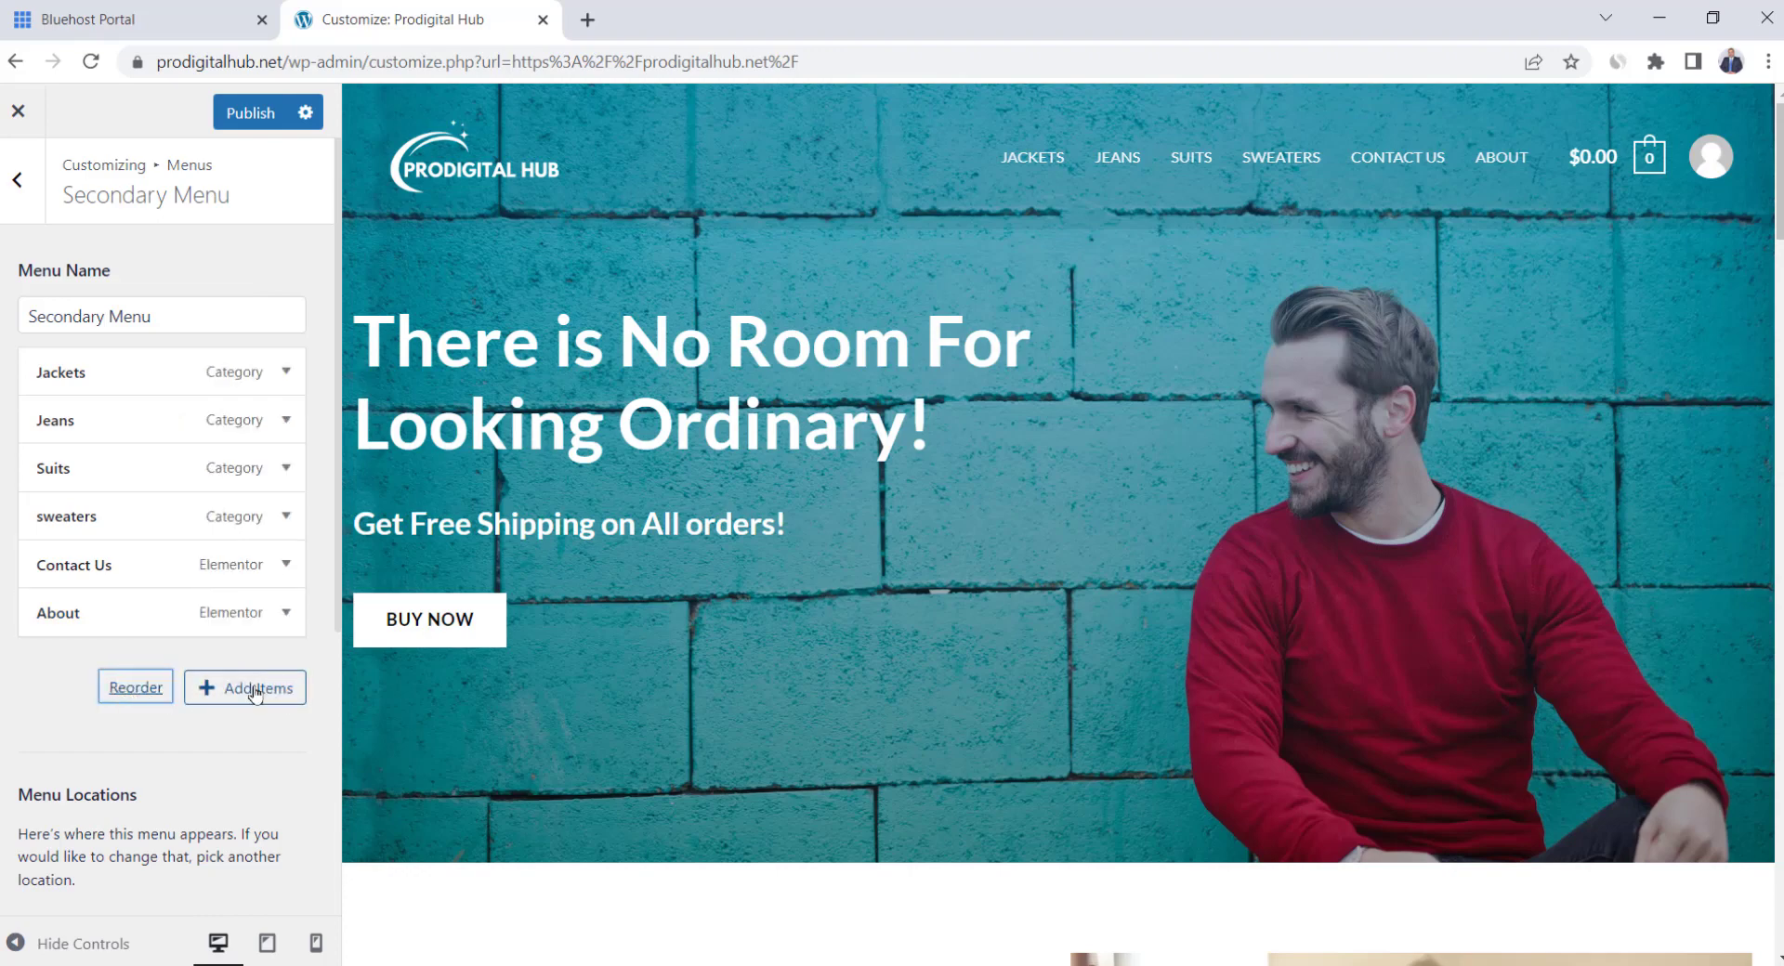
Add a custom link 'Collections' with URL # to the Secondary Menu
click(256, 692)
click(519, 191)
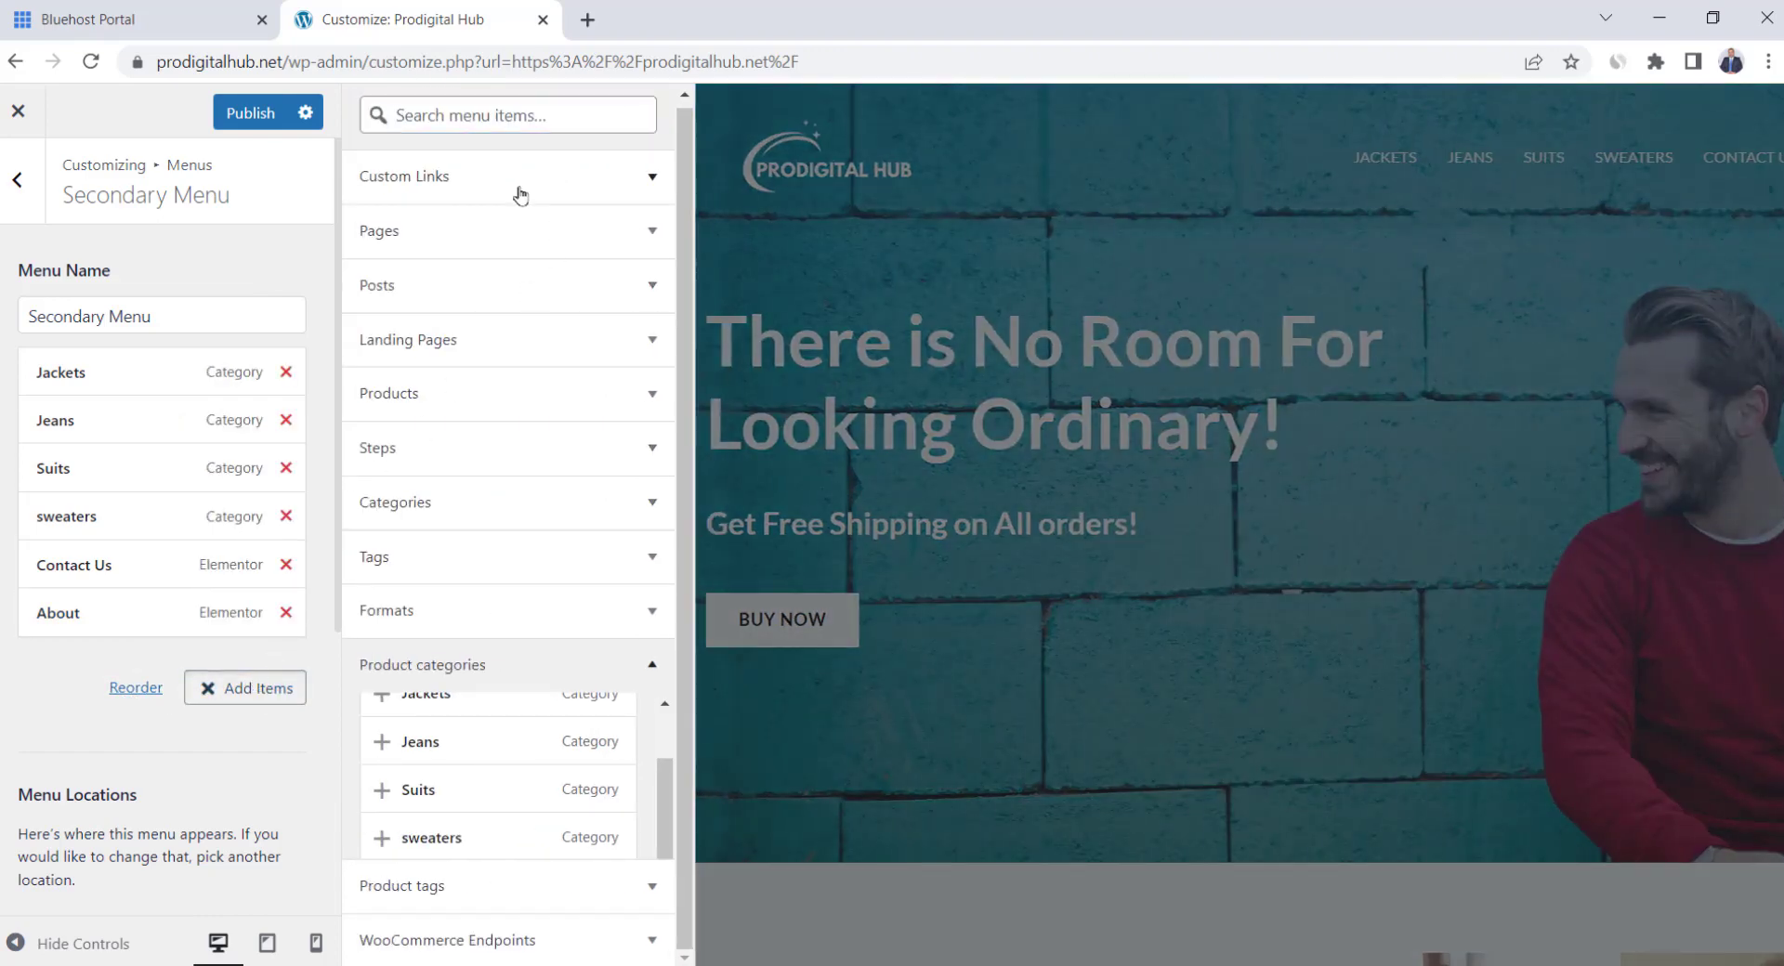
click(601, 234)
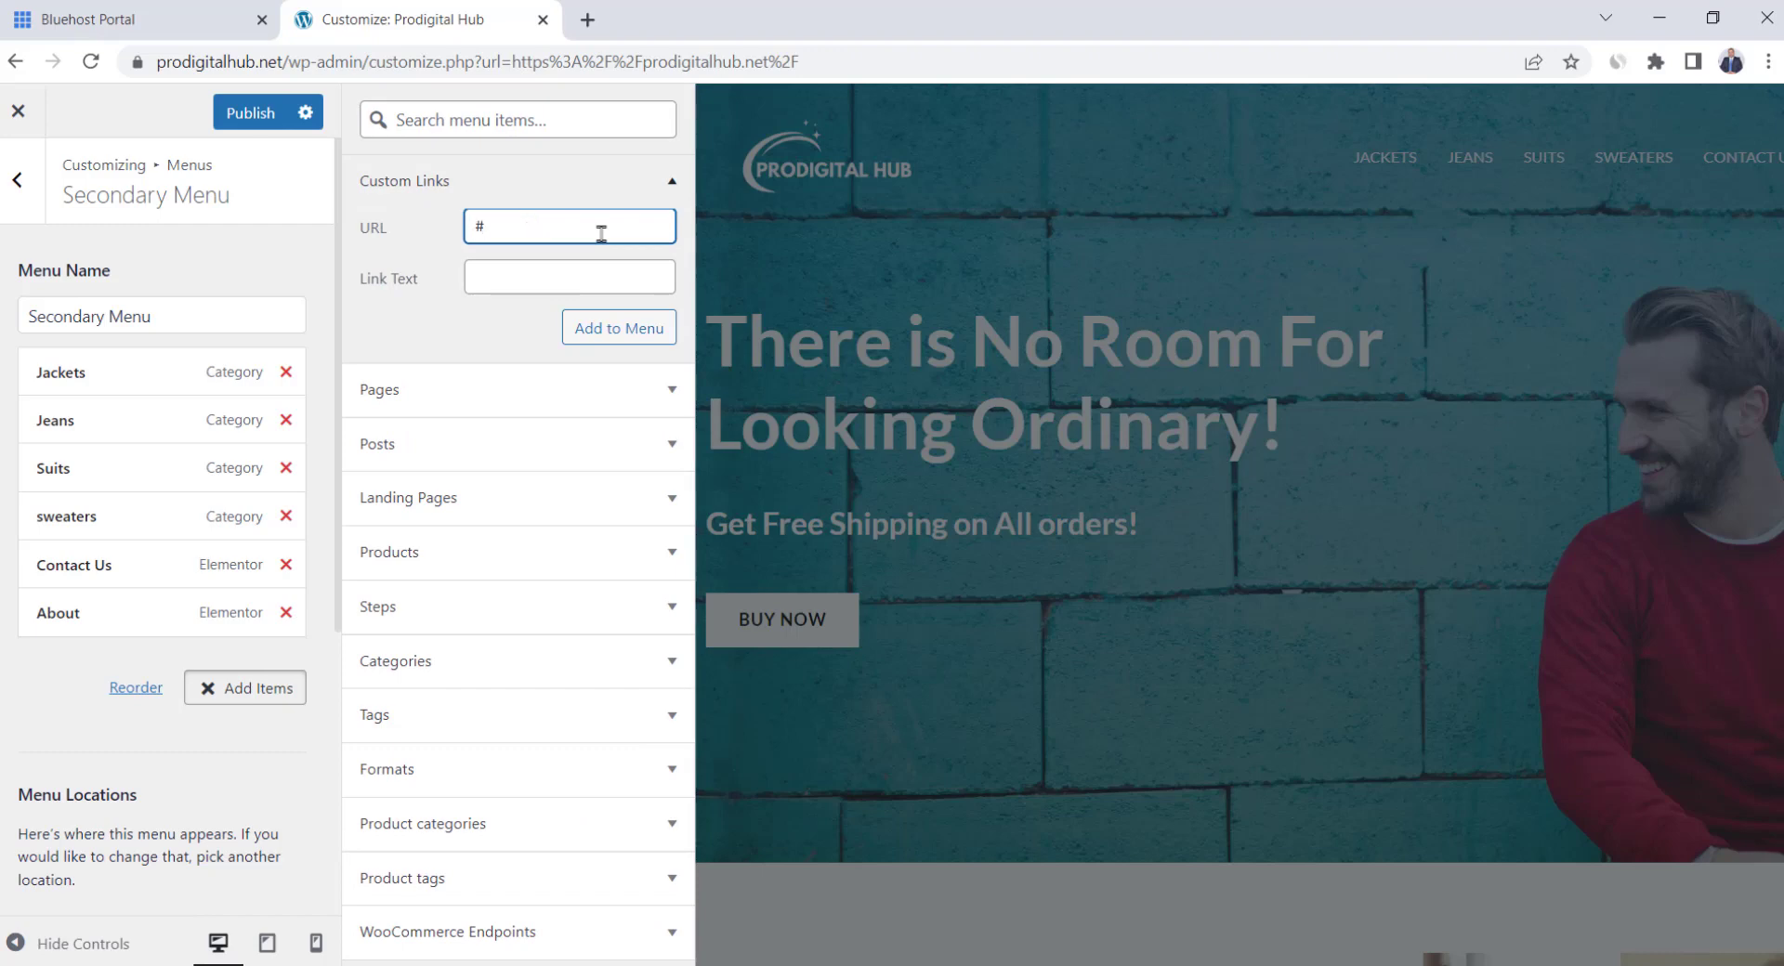
click(569, 289)
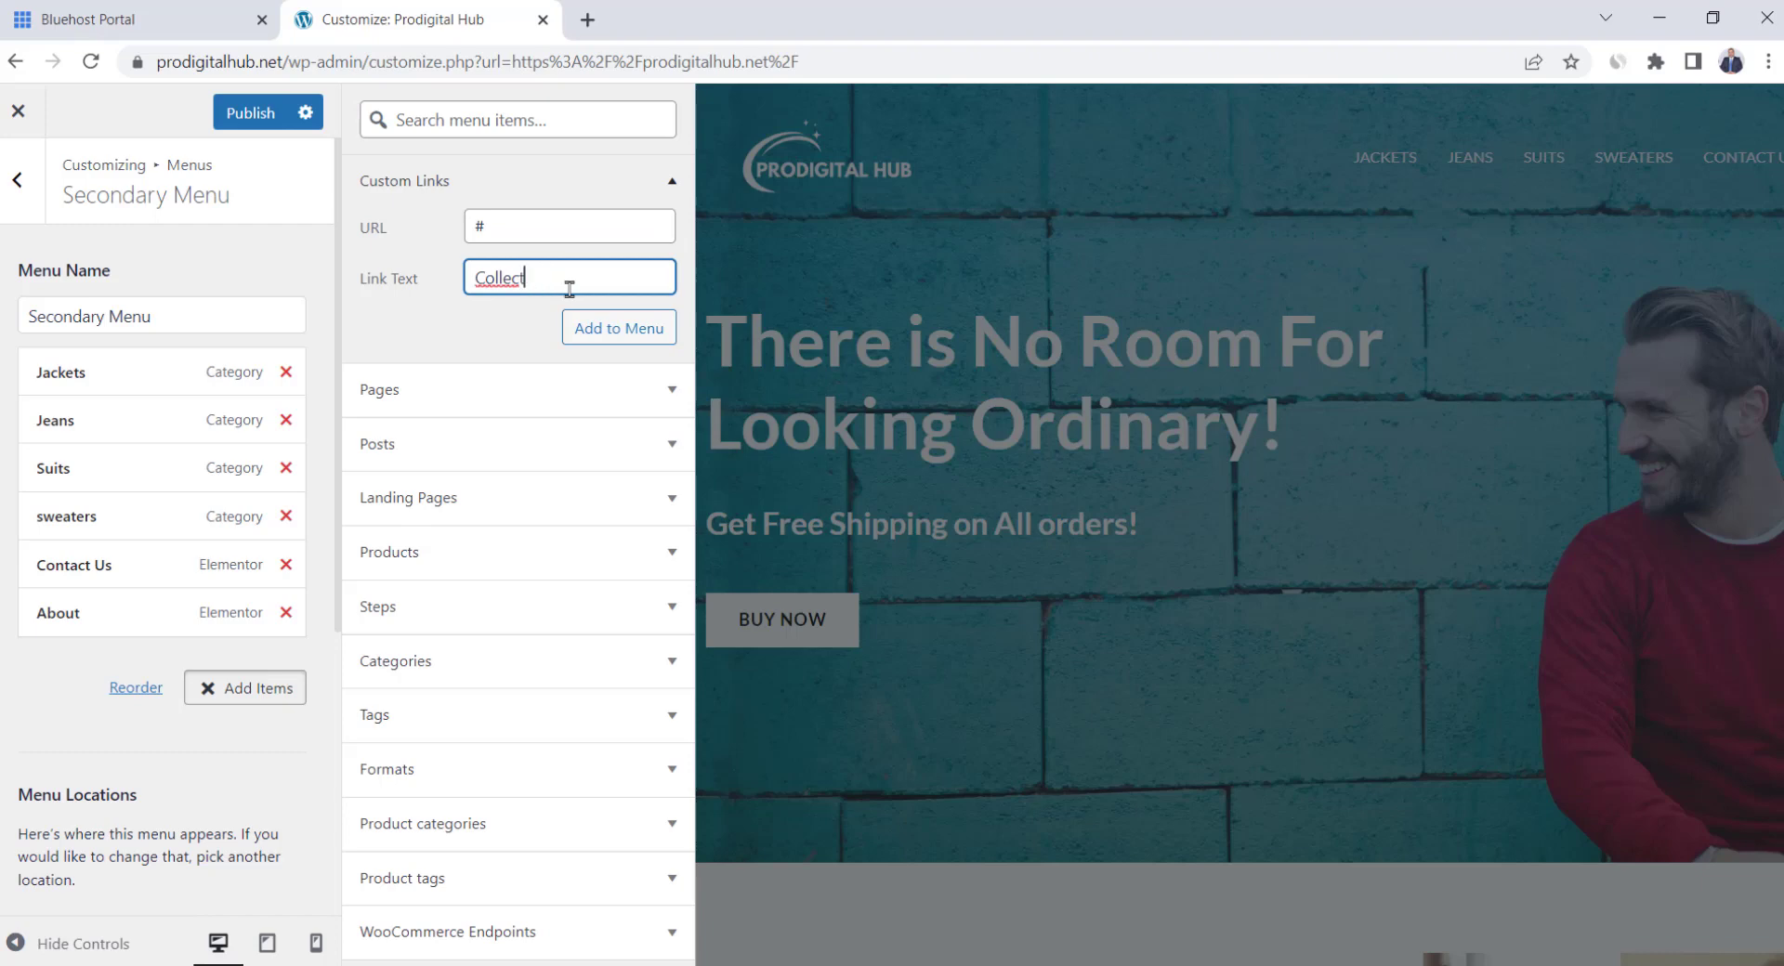
click(615, 331)
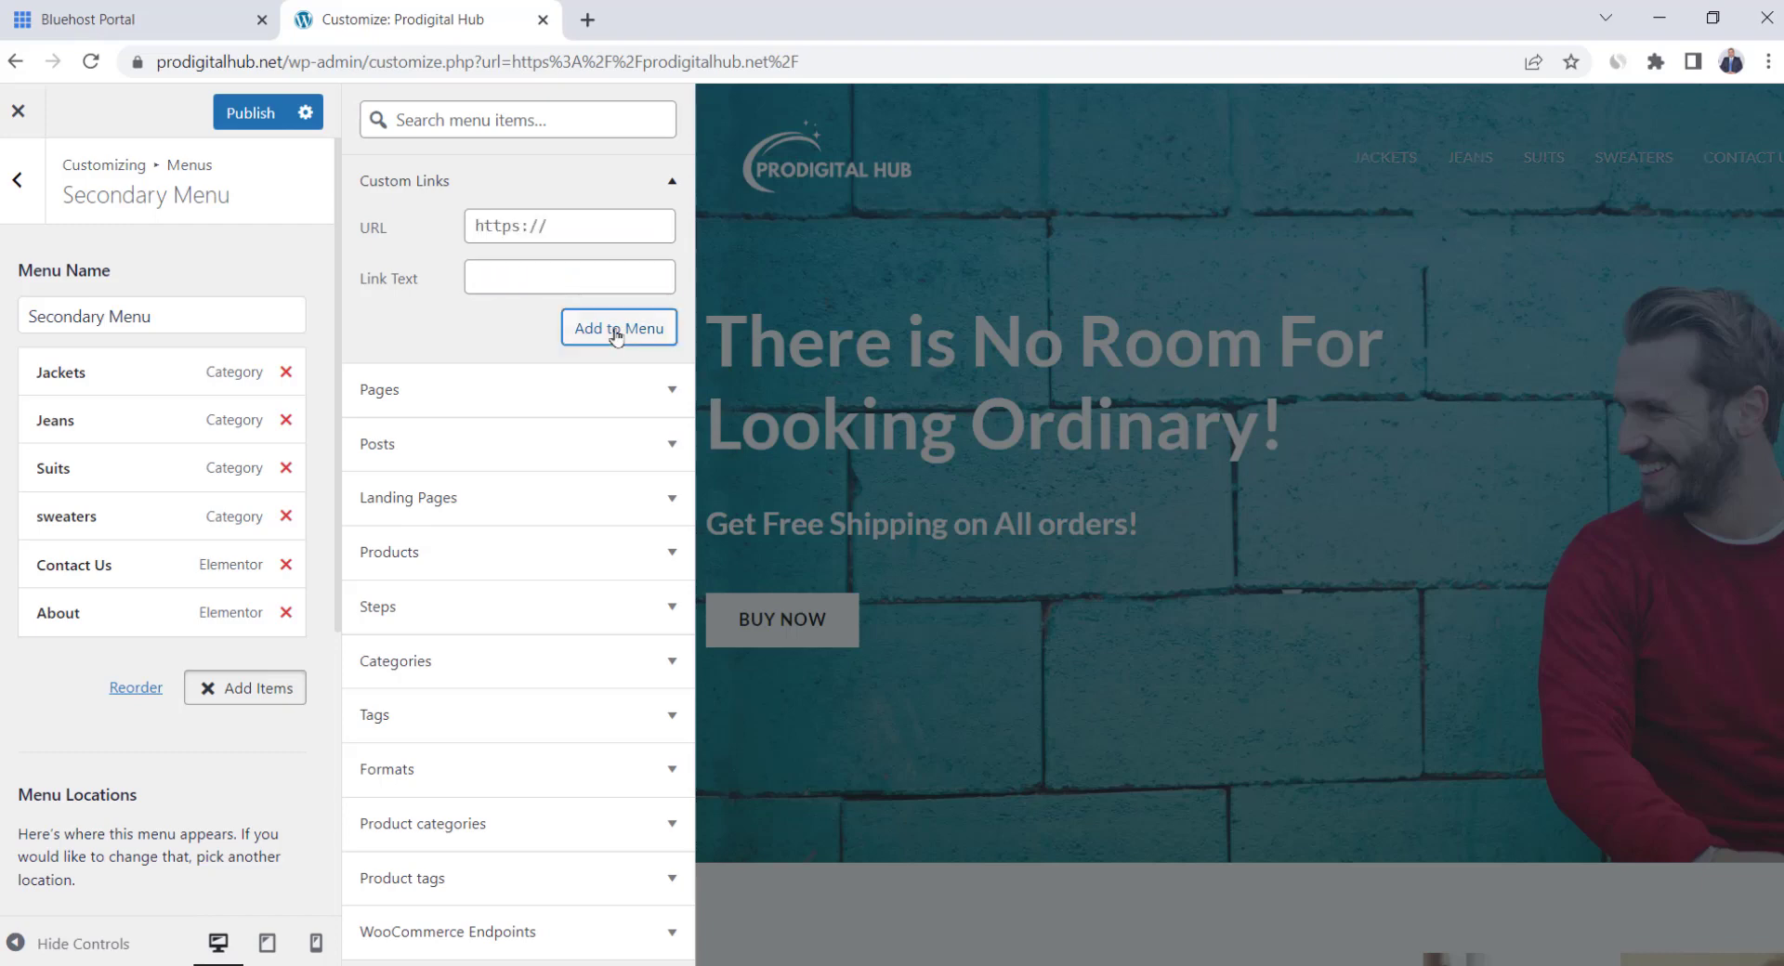
Move the Collections item up to the top of the menu
click(149, 720)
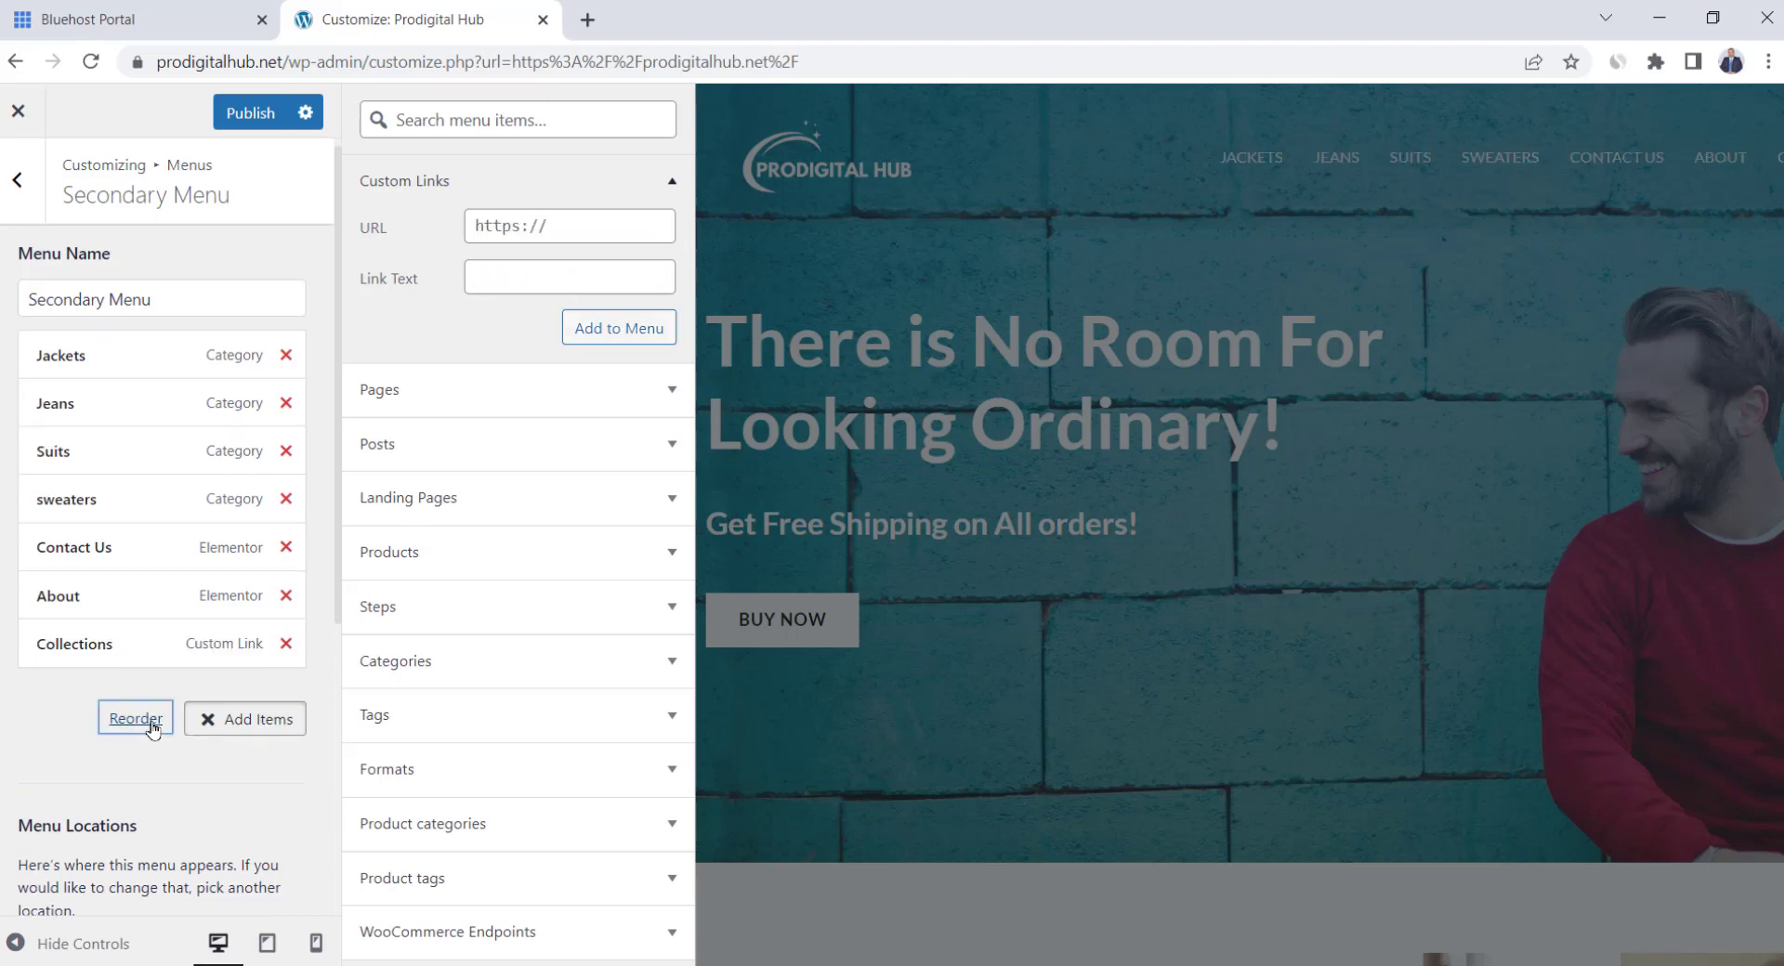
click(183, 644)
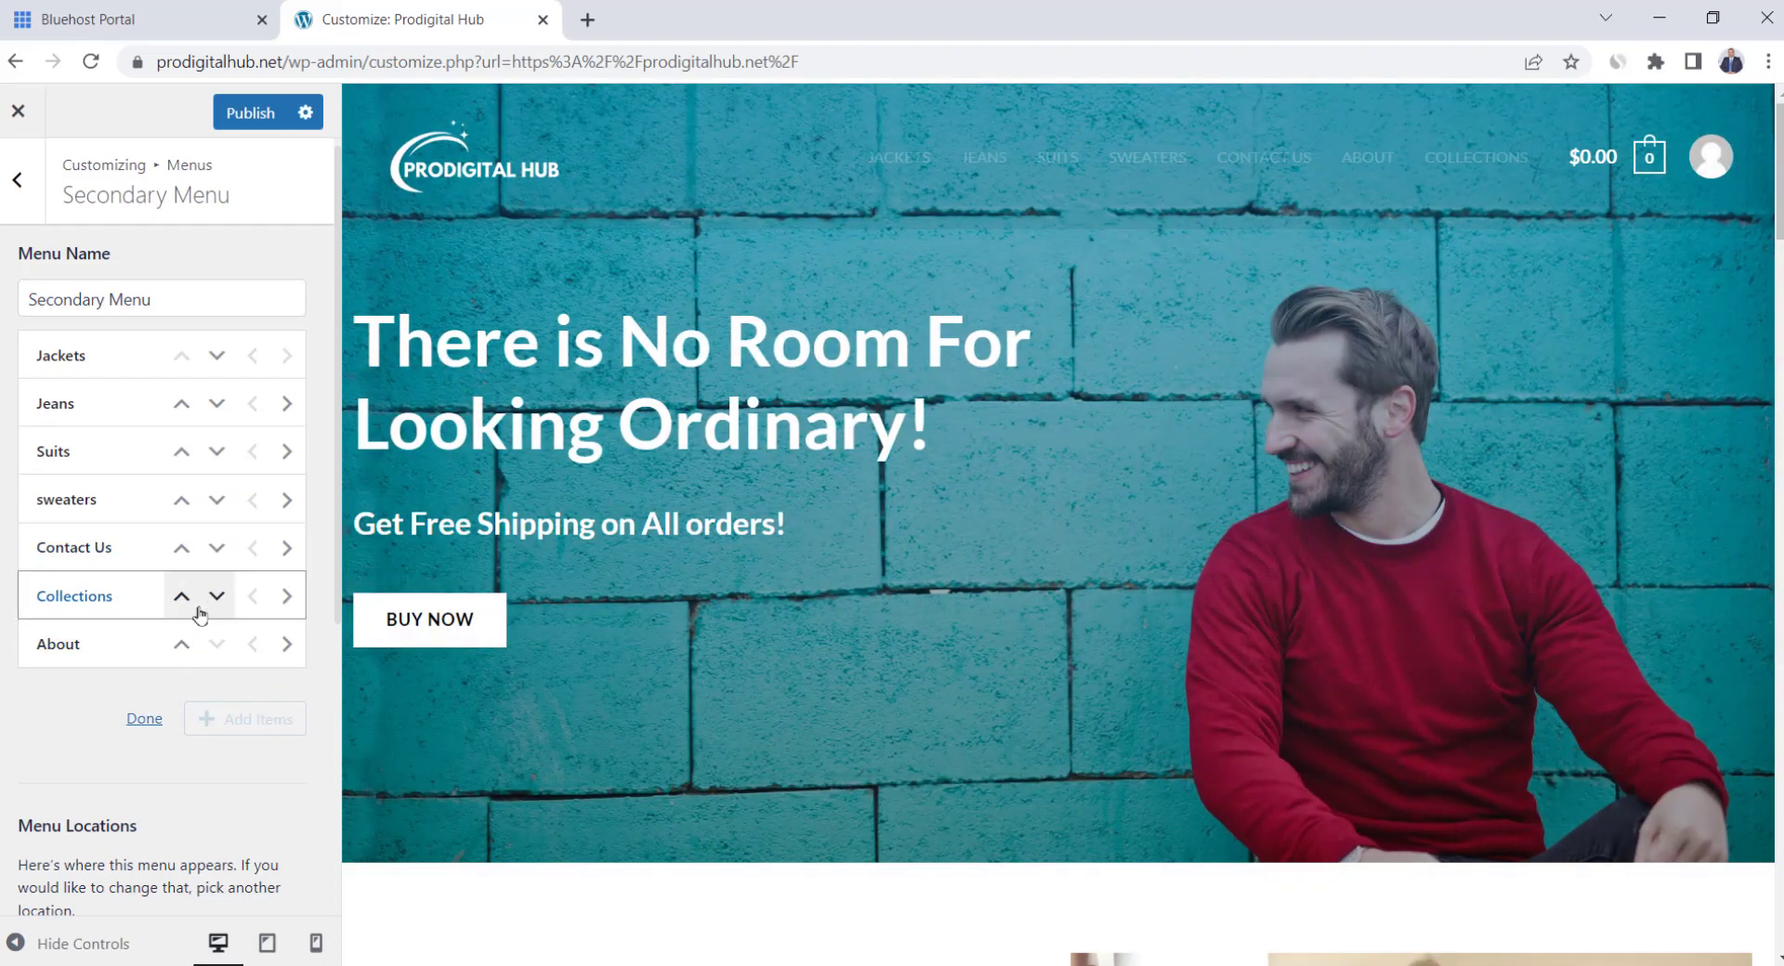
click(181, 596)
click(181, 548)
click(182, 502)
click(181, 451)
click(181, 403)
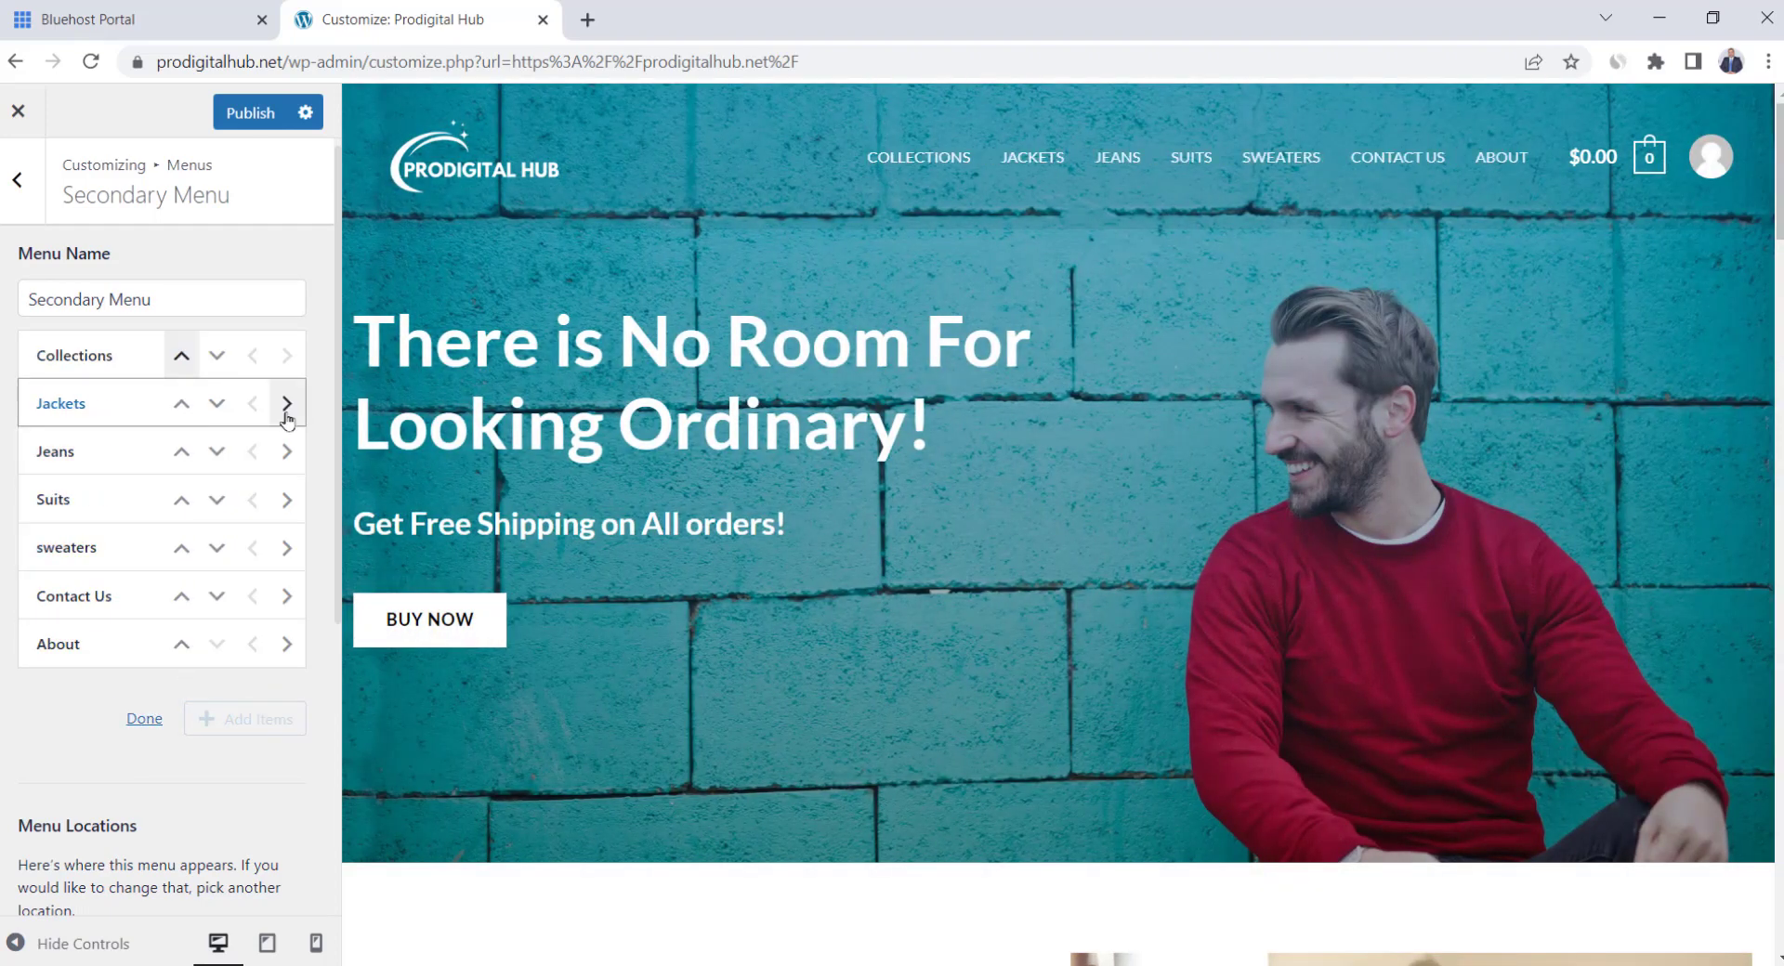
Nest Jackets, Jeans, Suits and Sweaters beneath Collections as a dropdown
click(286, 409)
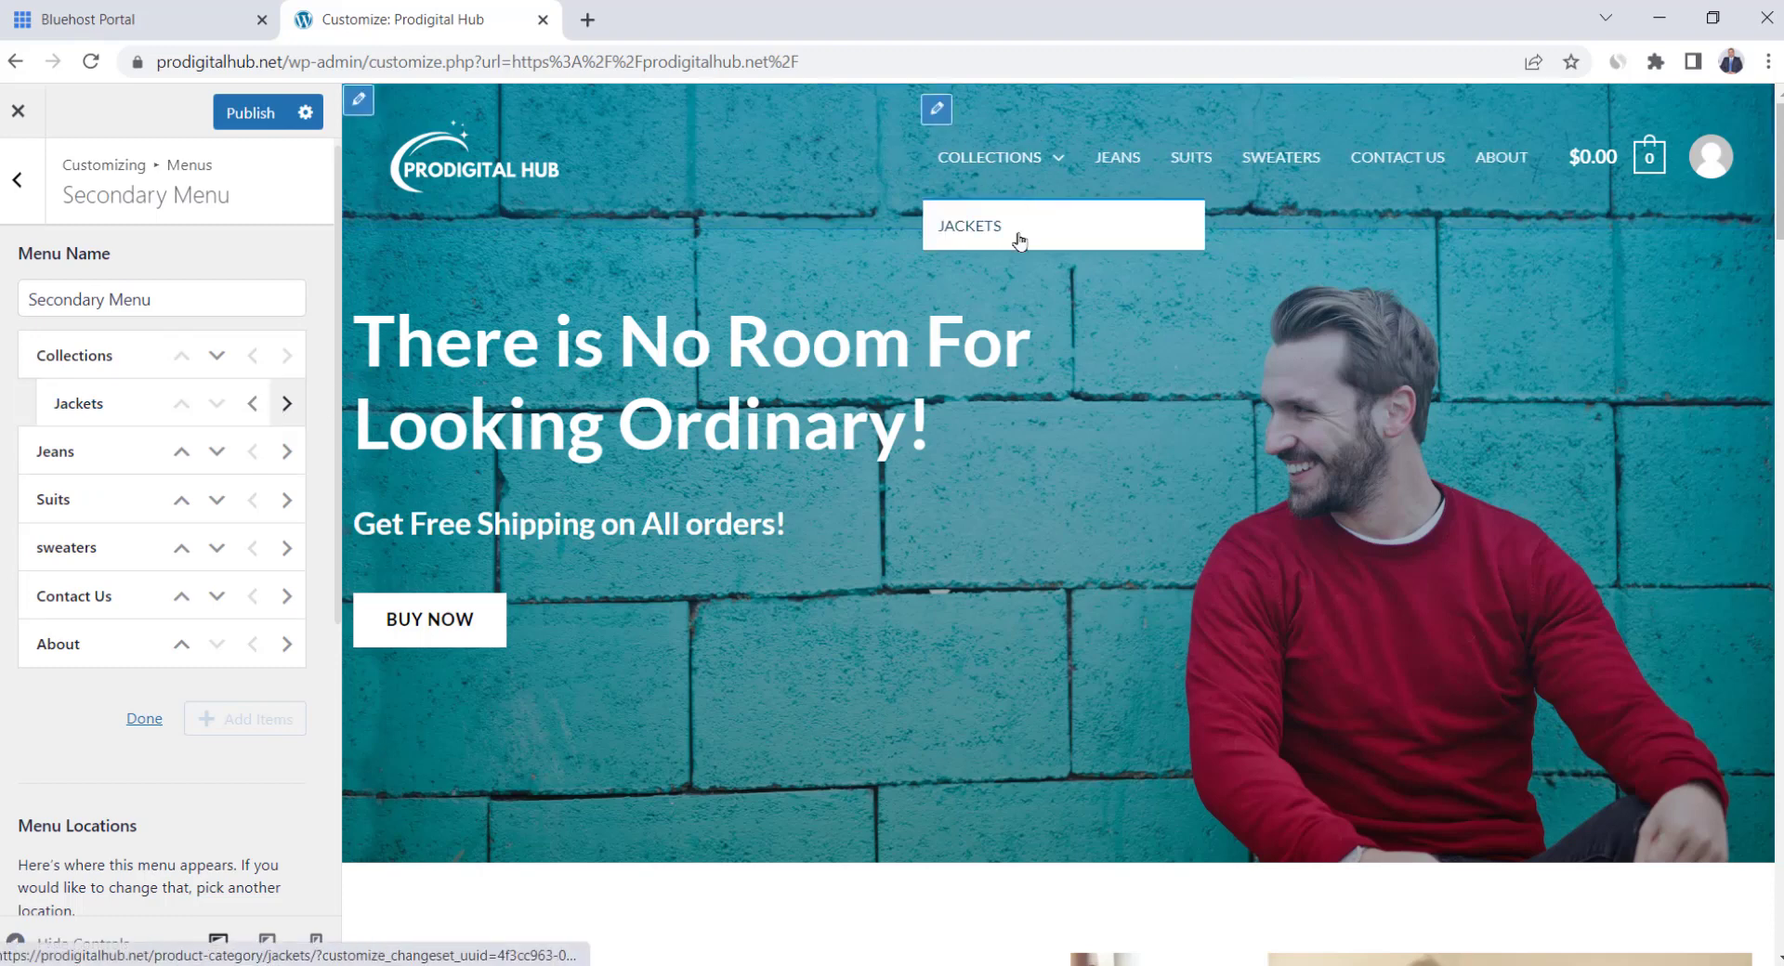
click(286, 452)
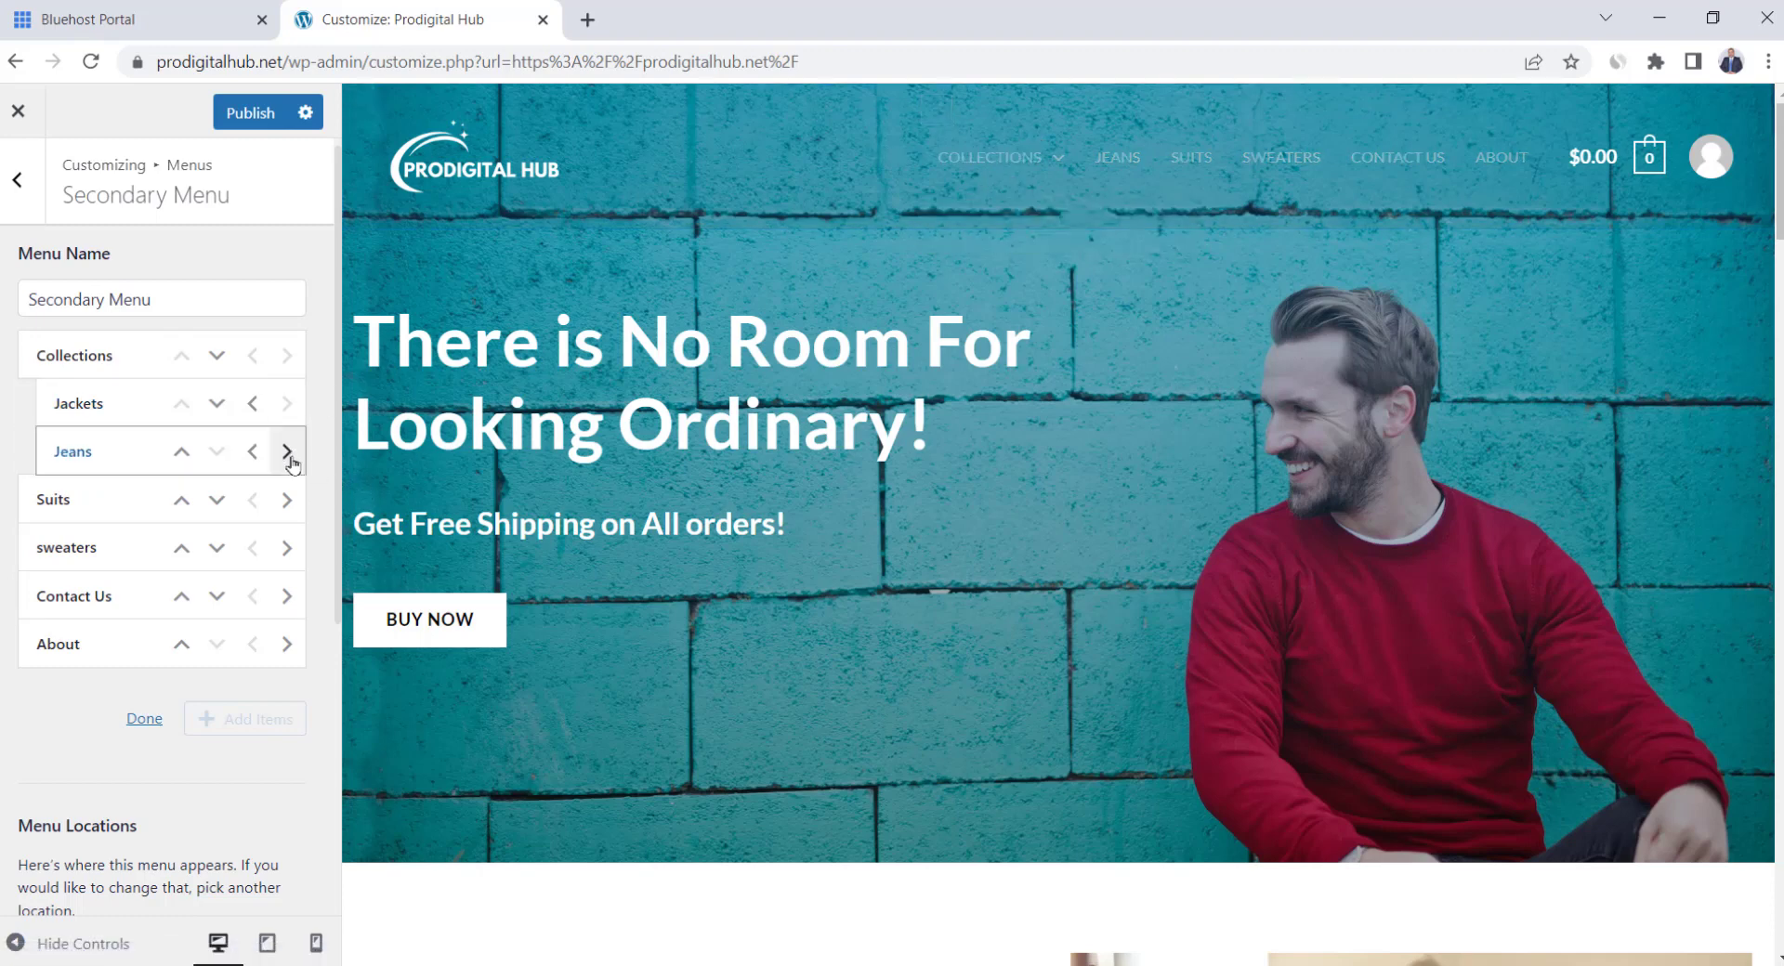
click(286, 500)
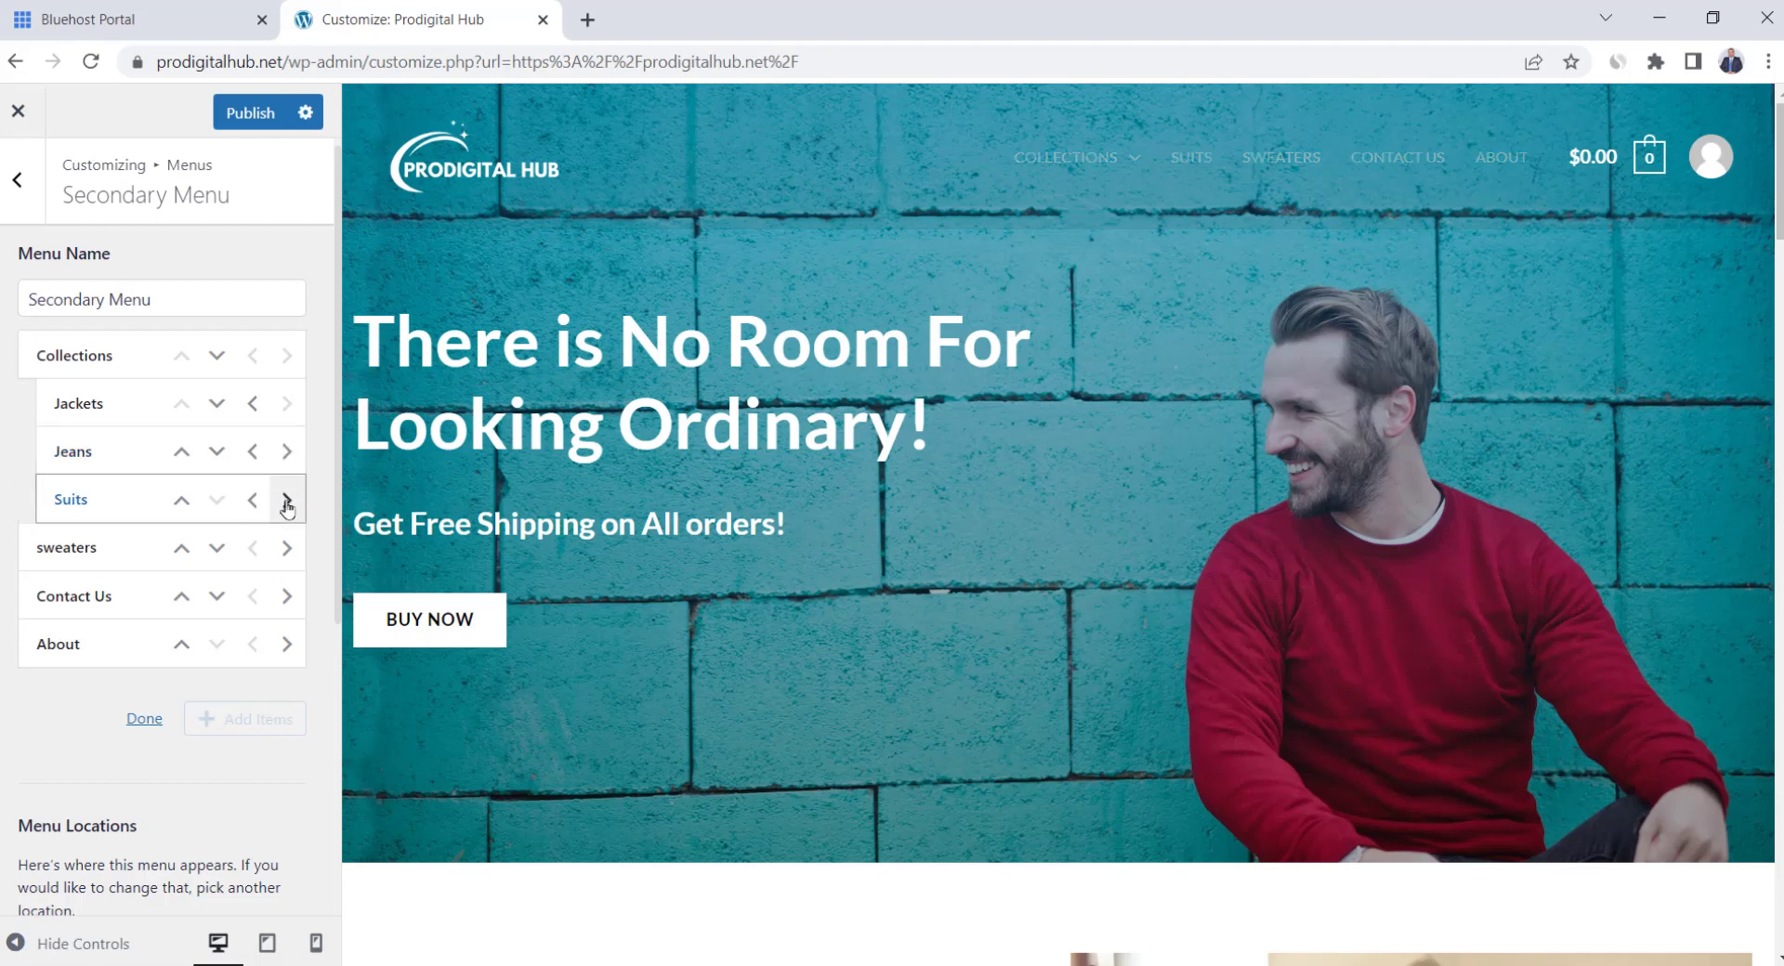
click(286, 548)
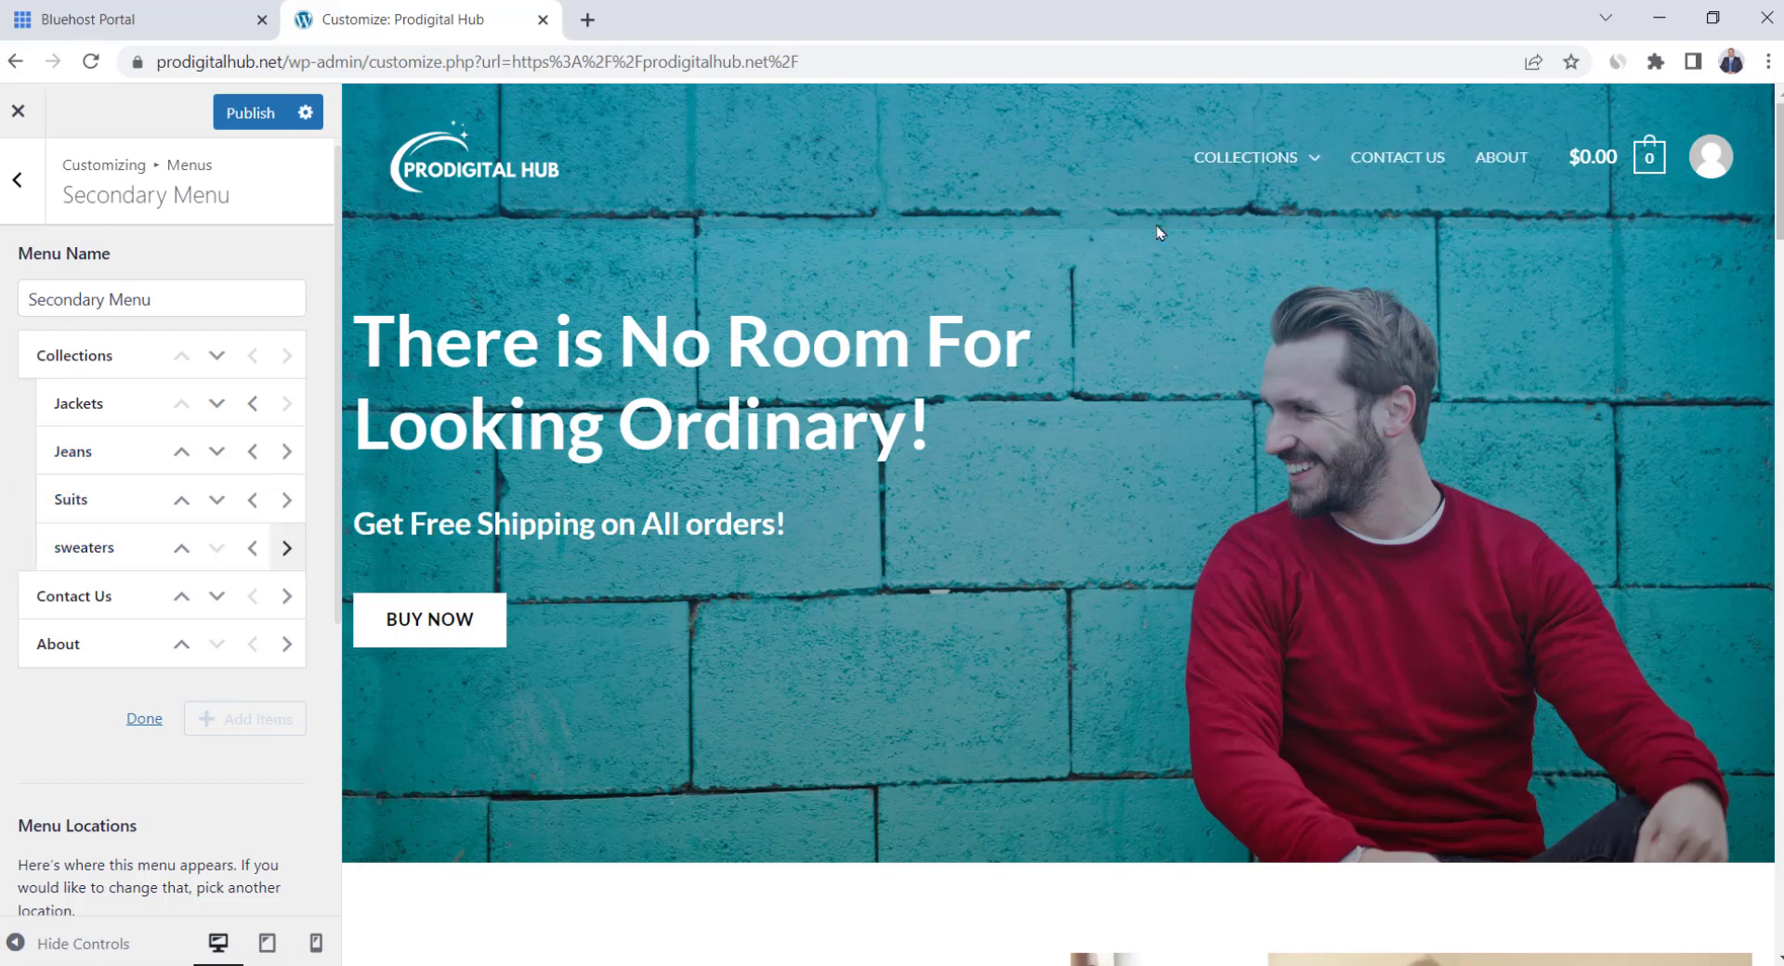
mouse_move(1225, 212)
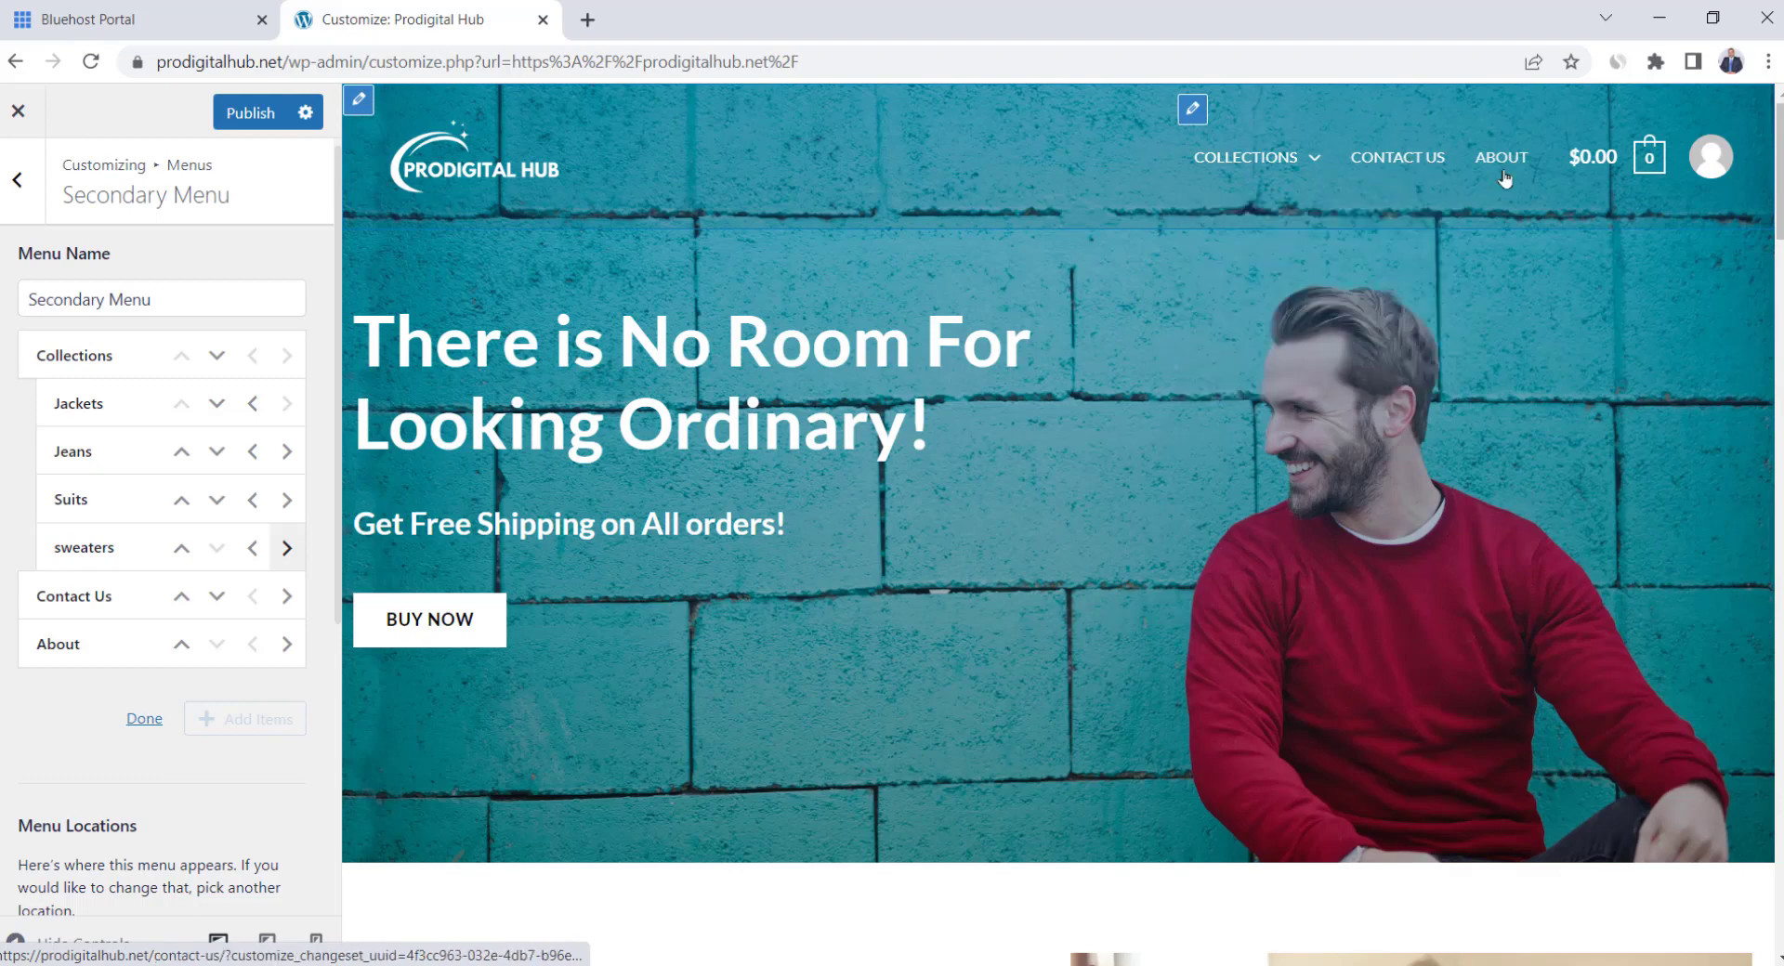
Delete the HTML 1 sale banner element from above the footer
scroll(1062, 421, down, 5)
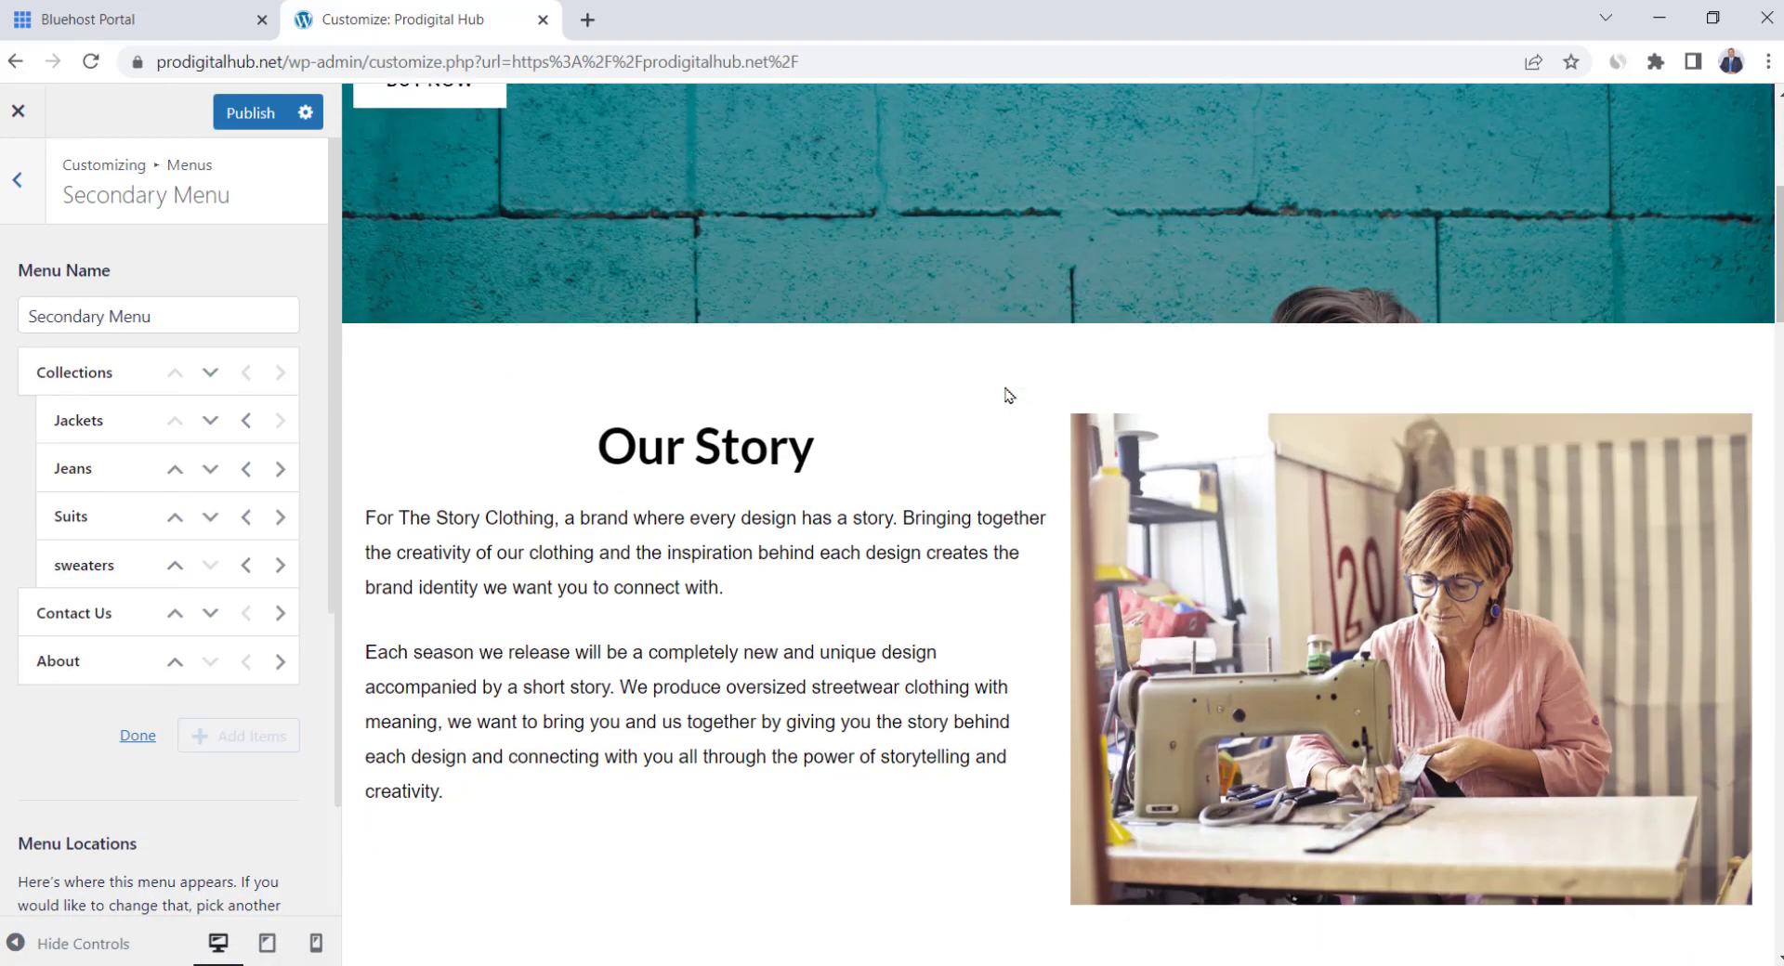
scroll(1008, 394, down, 20)
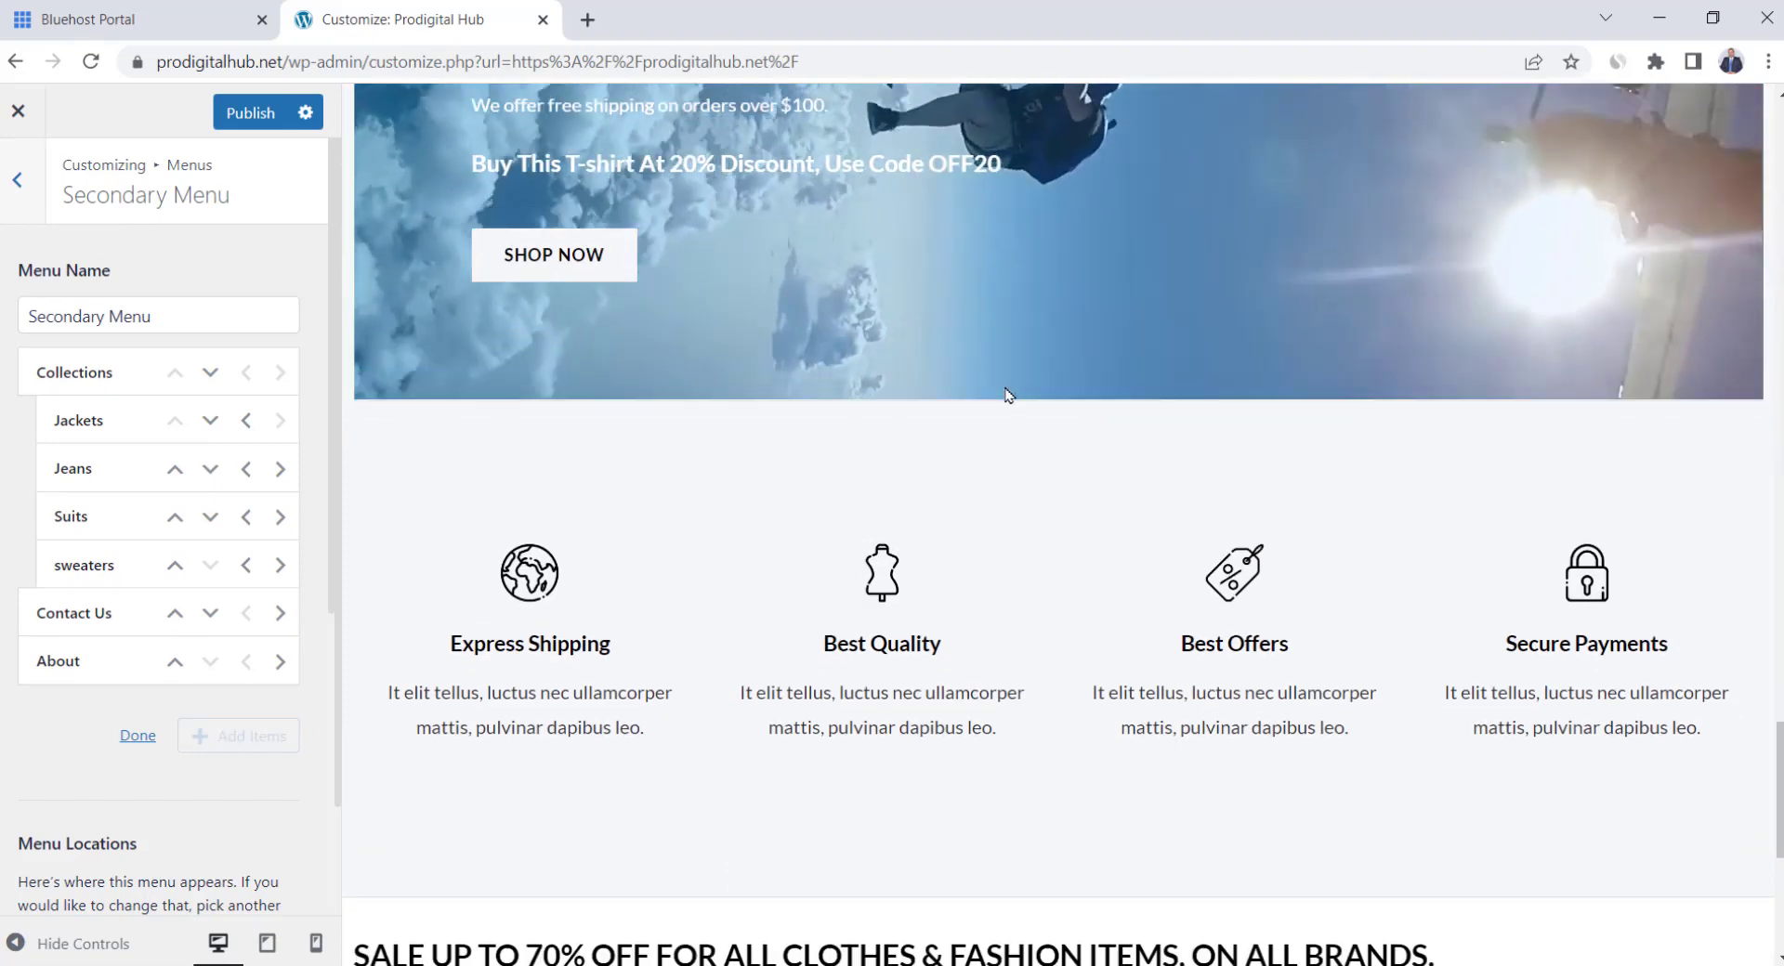
scroll(1008, 394, down, 4)
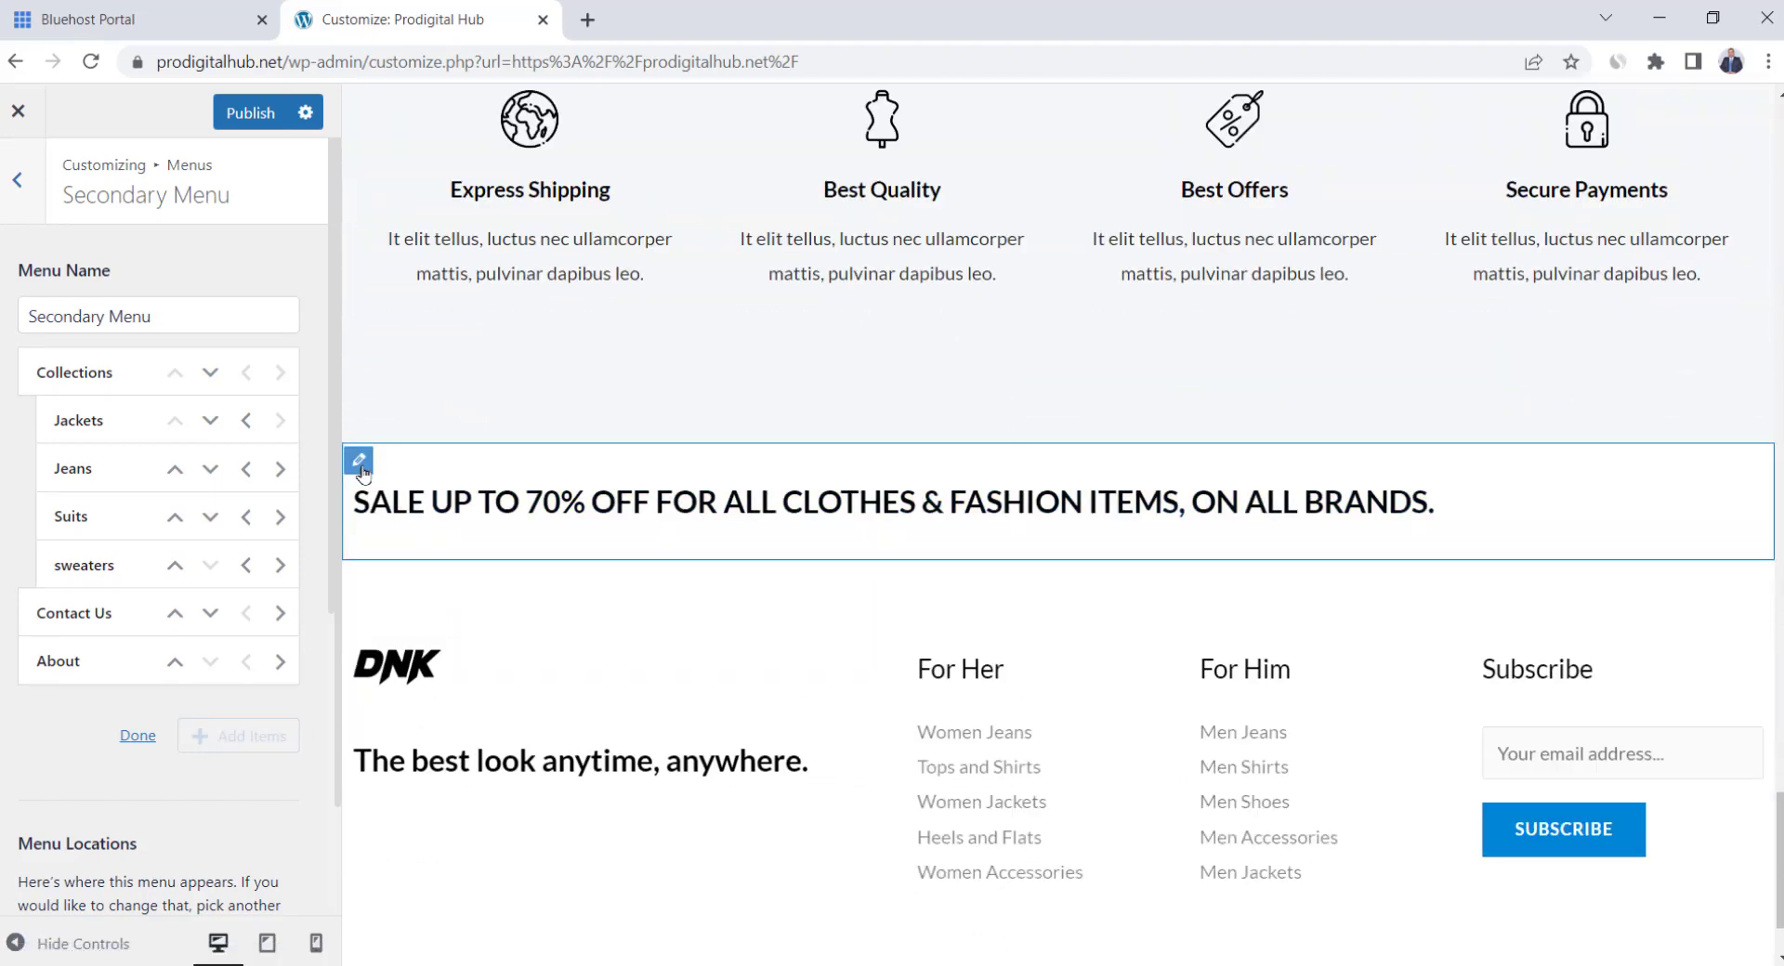
click(359, 462)
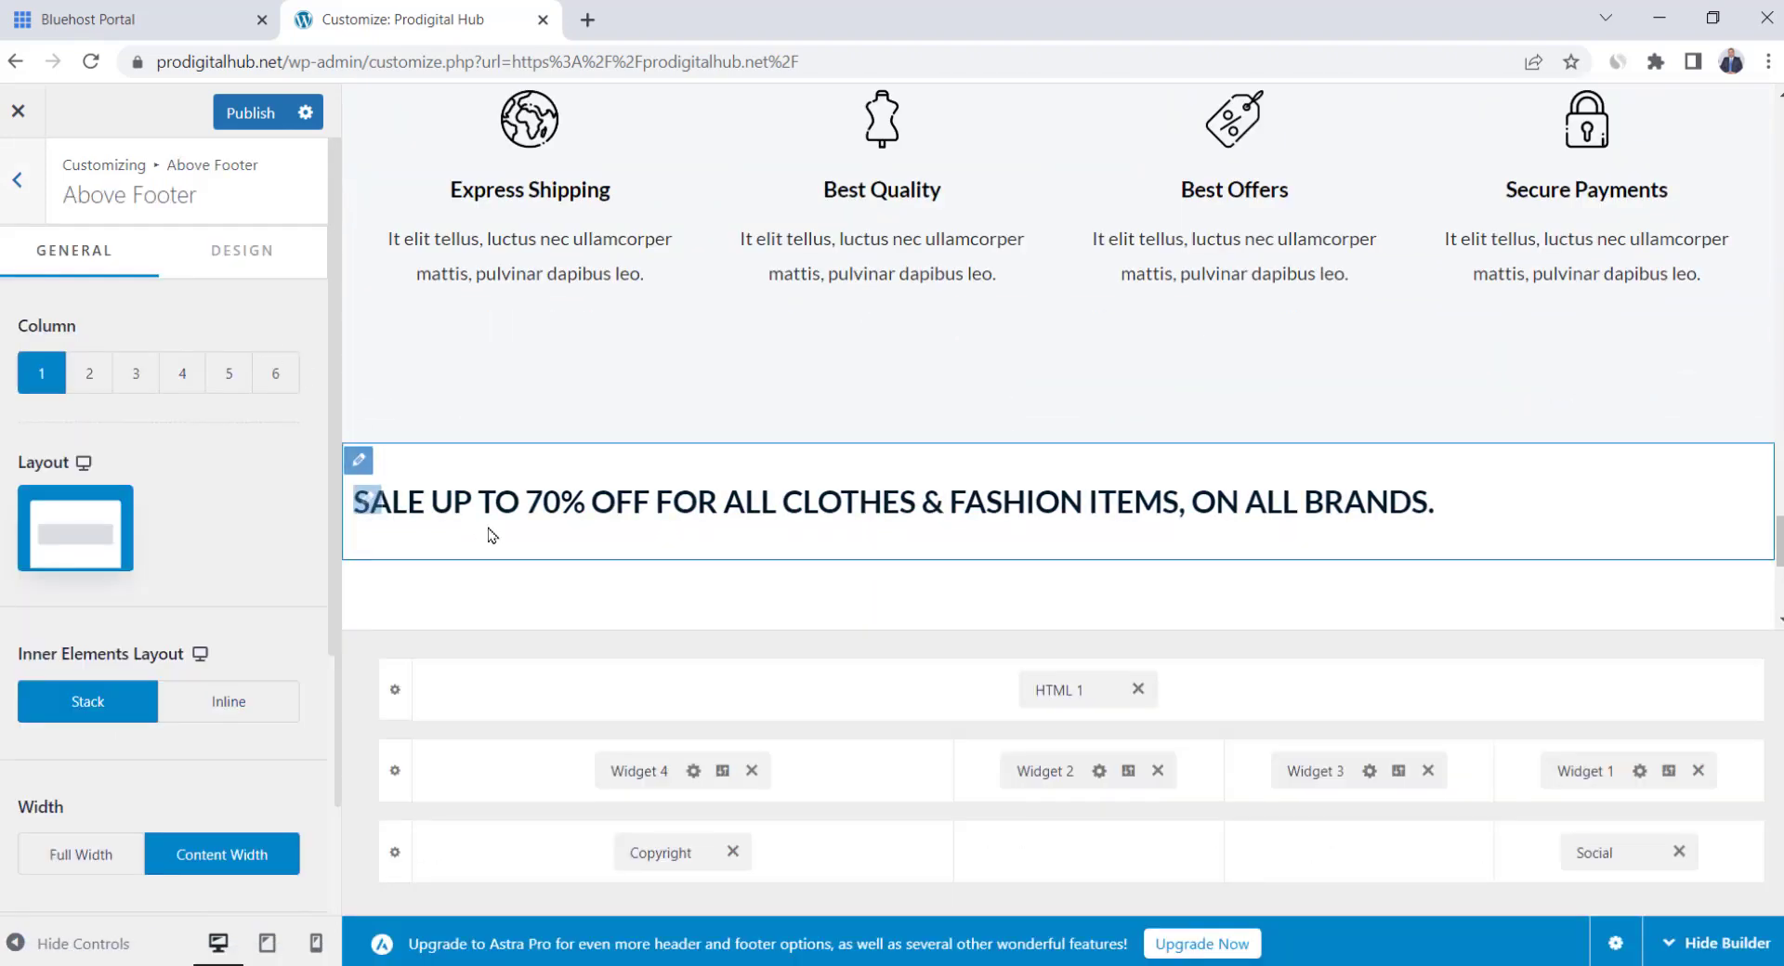
click(368, 500)
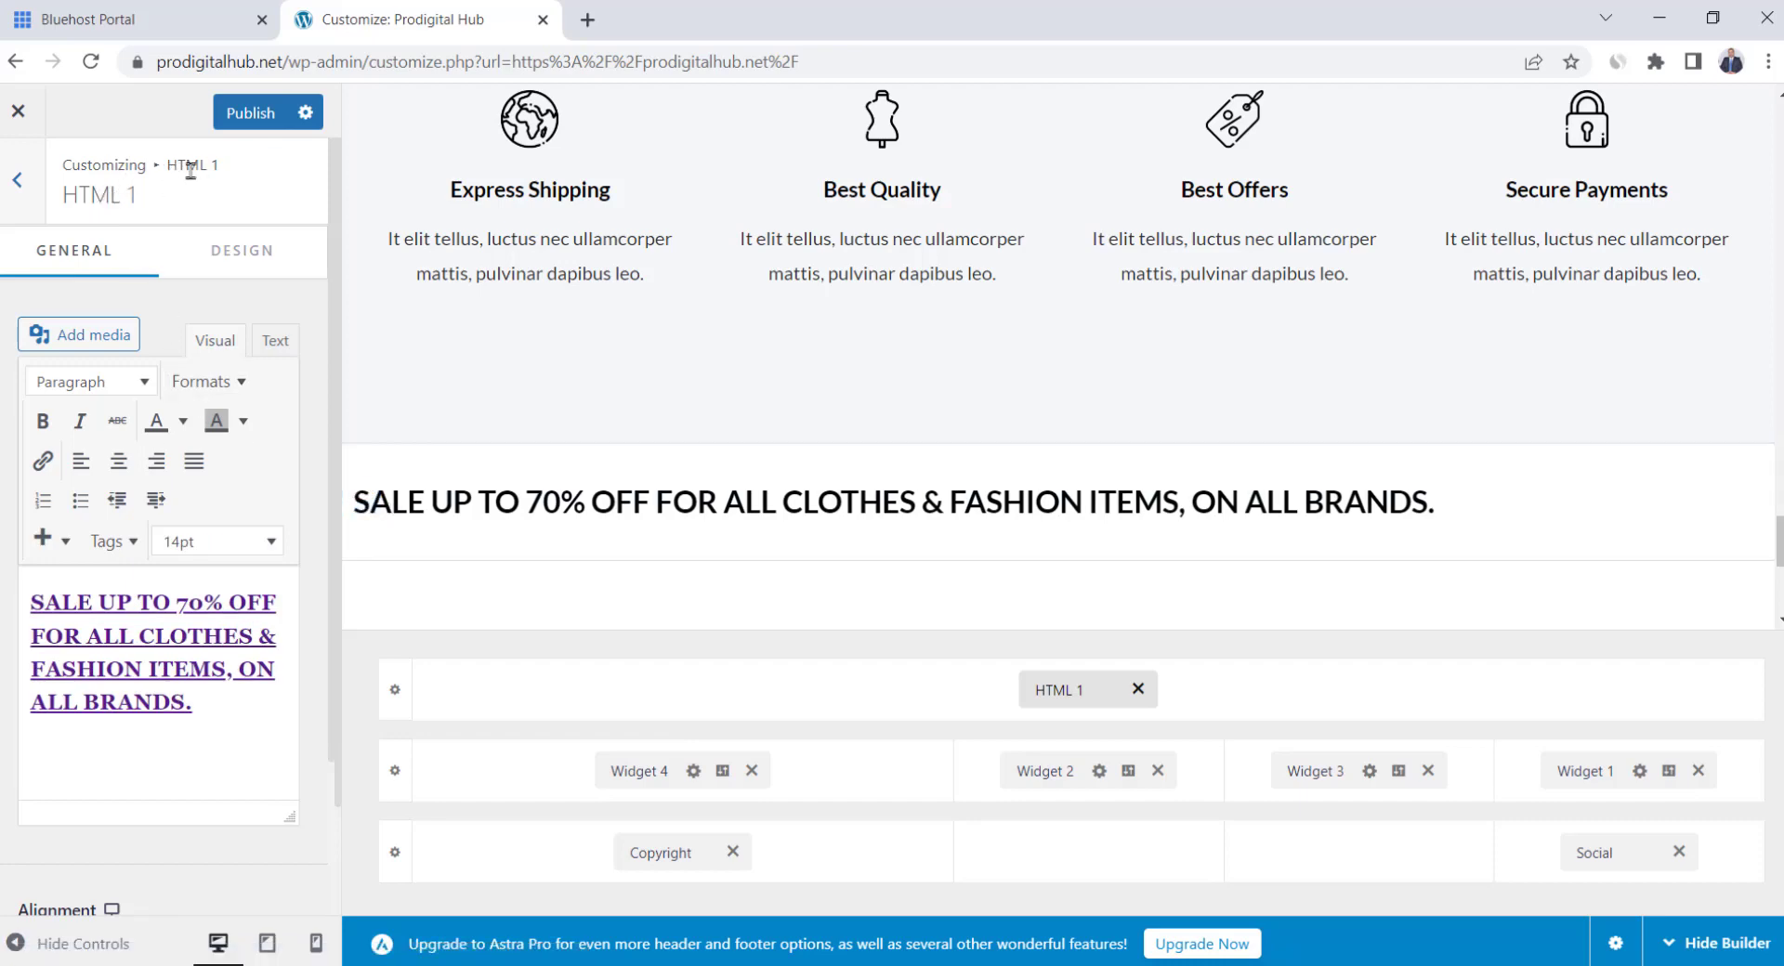
click(34, 208)
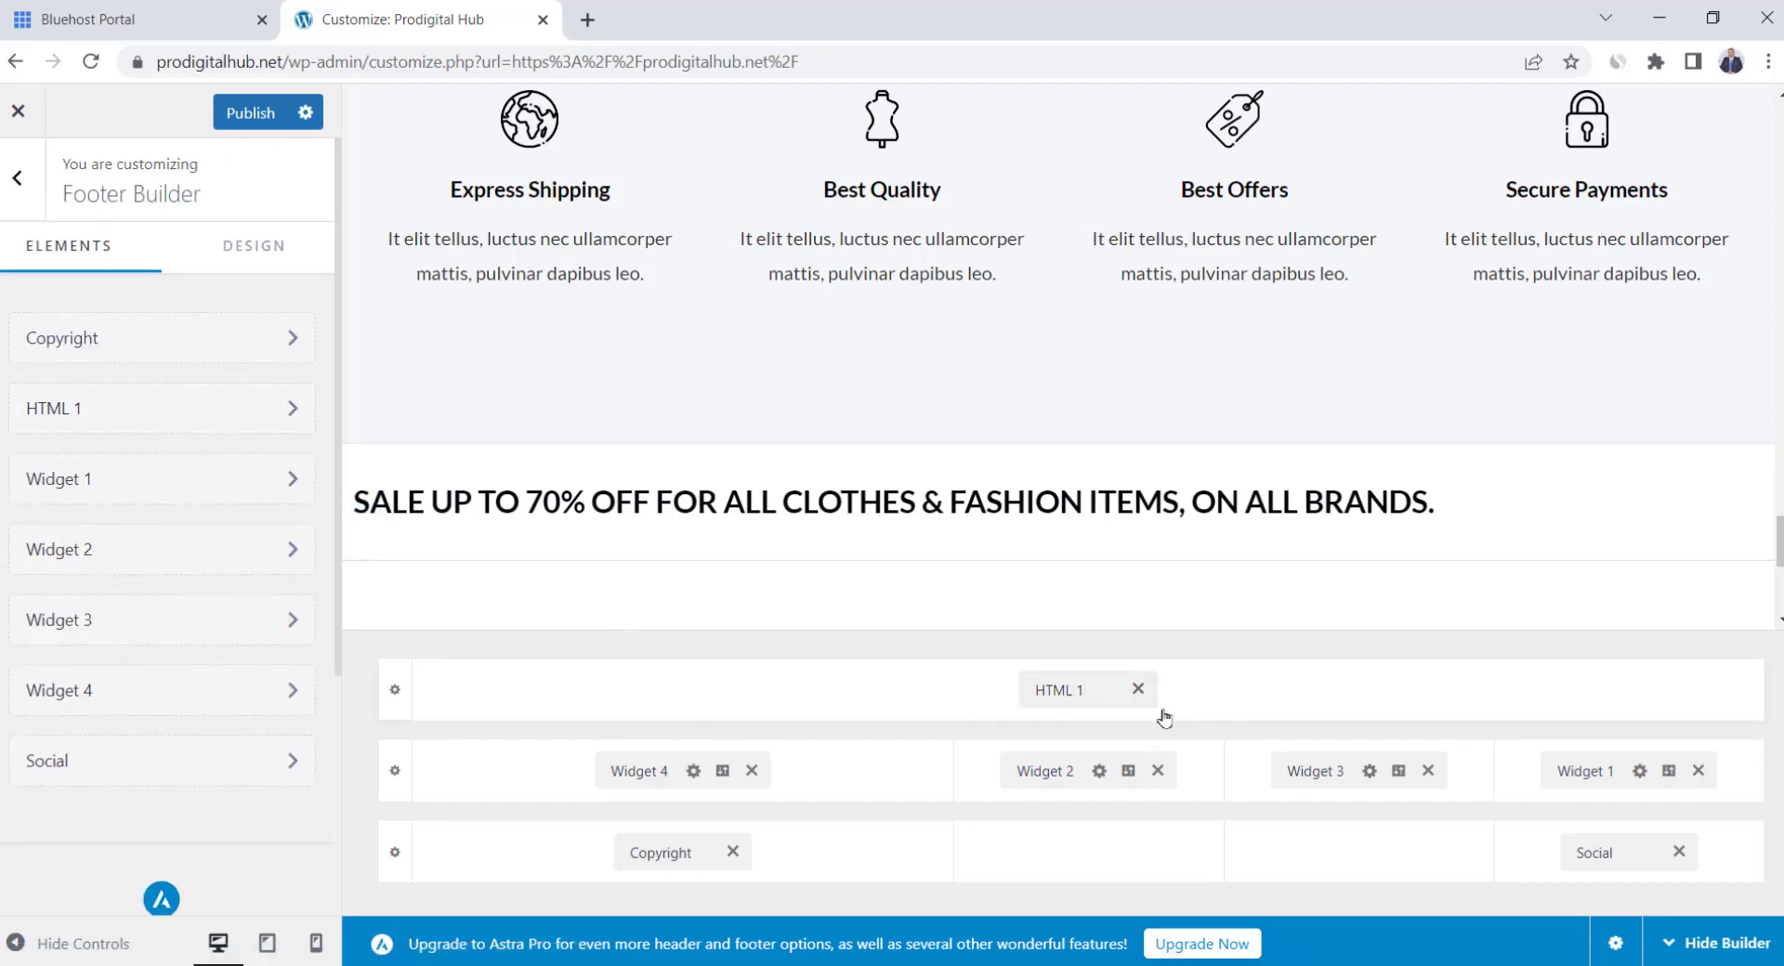
click(1137, 689)
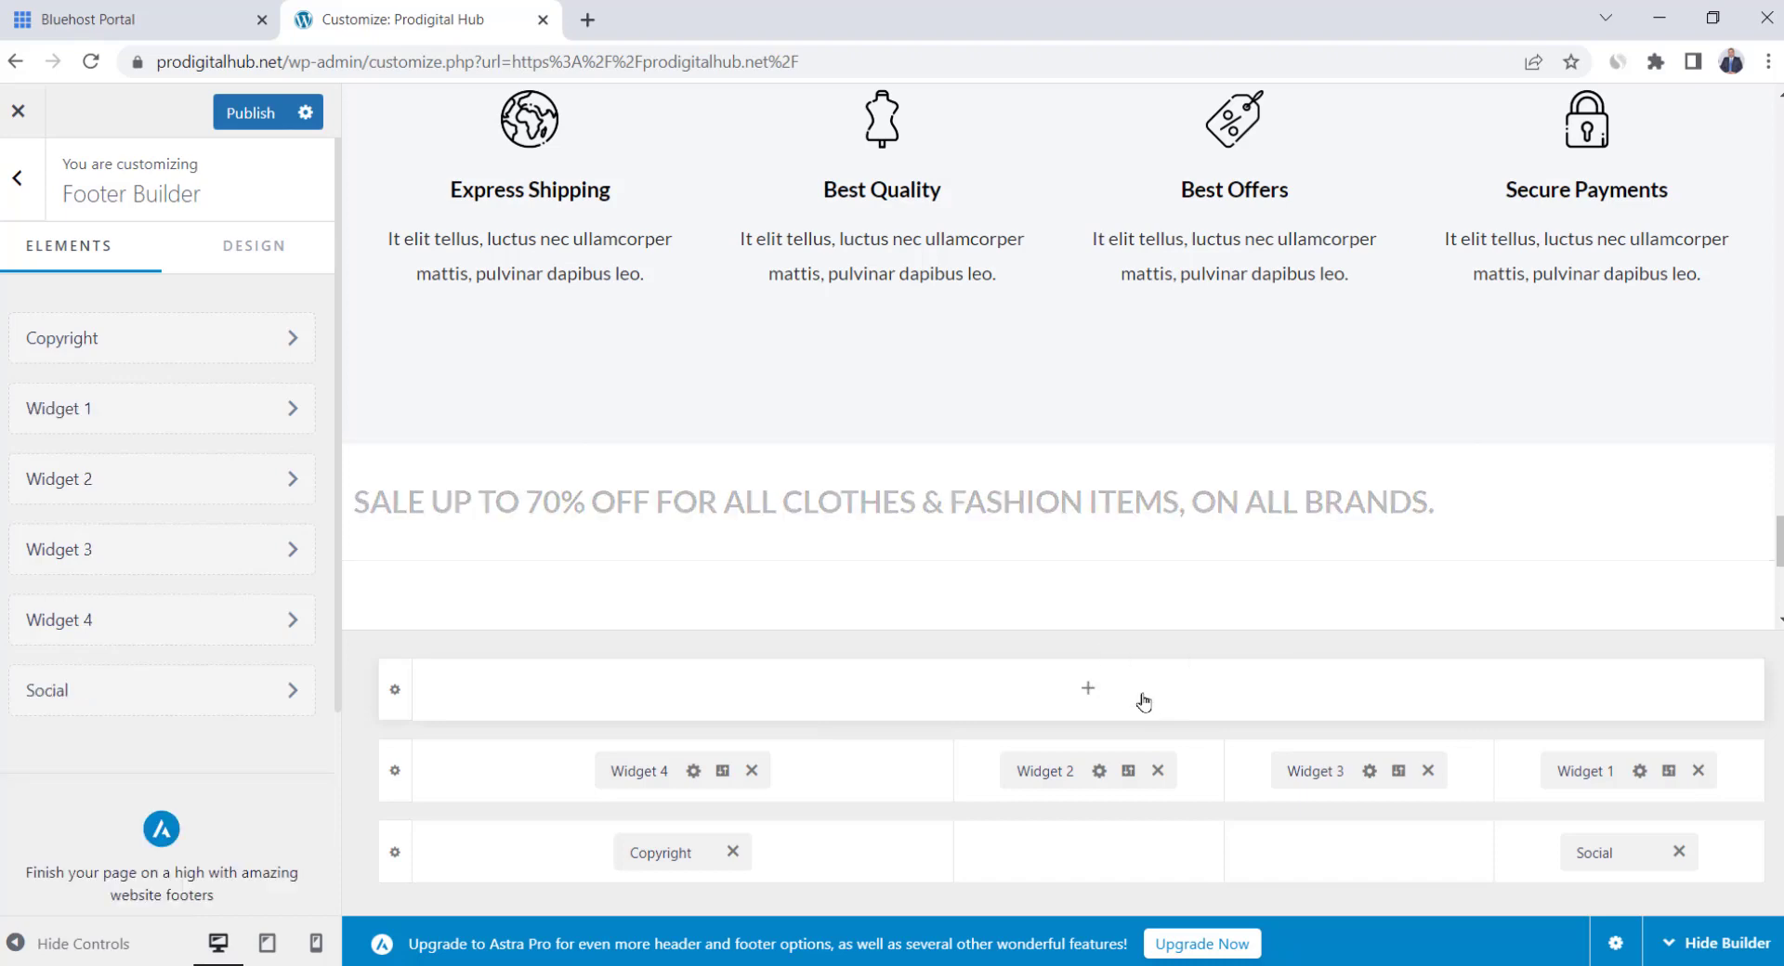
Replace Widget 4's DNK logo with the Prodigital Hub colored logo from the Media Library
click(652, 773)
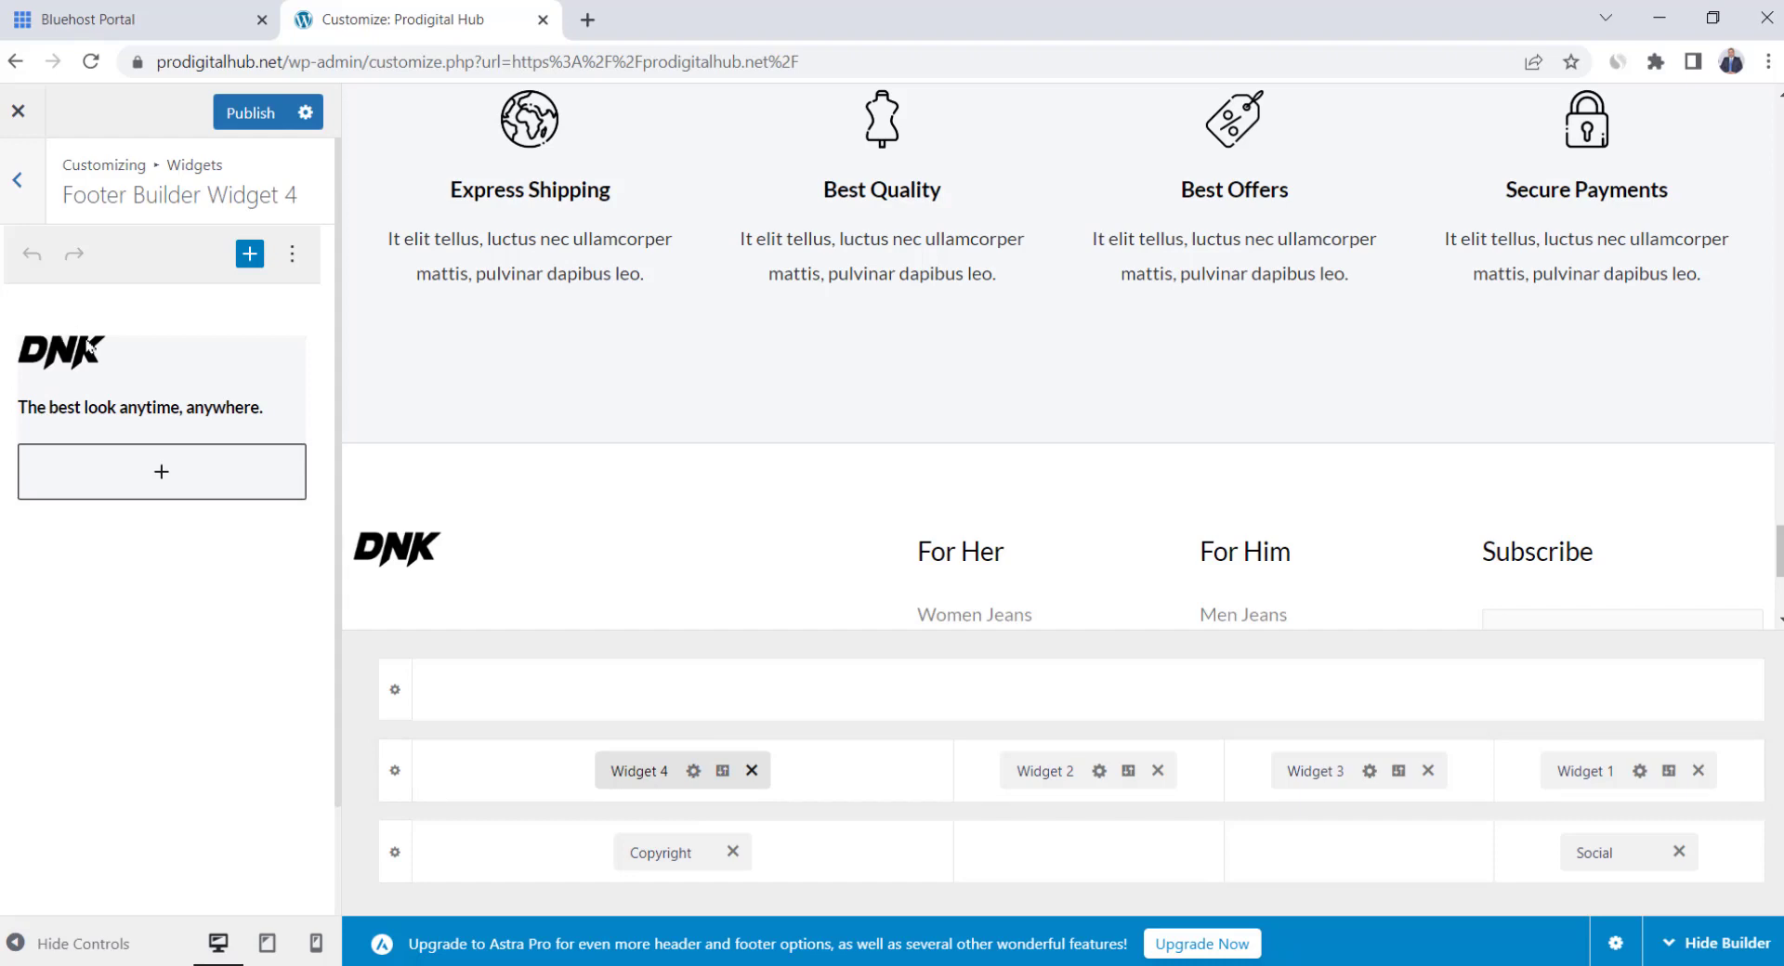
click(91, 347)
click(467, 296)
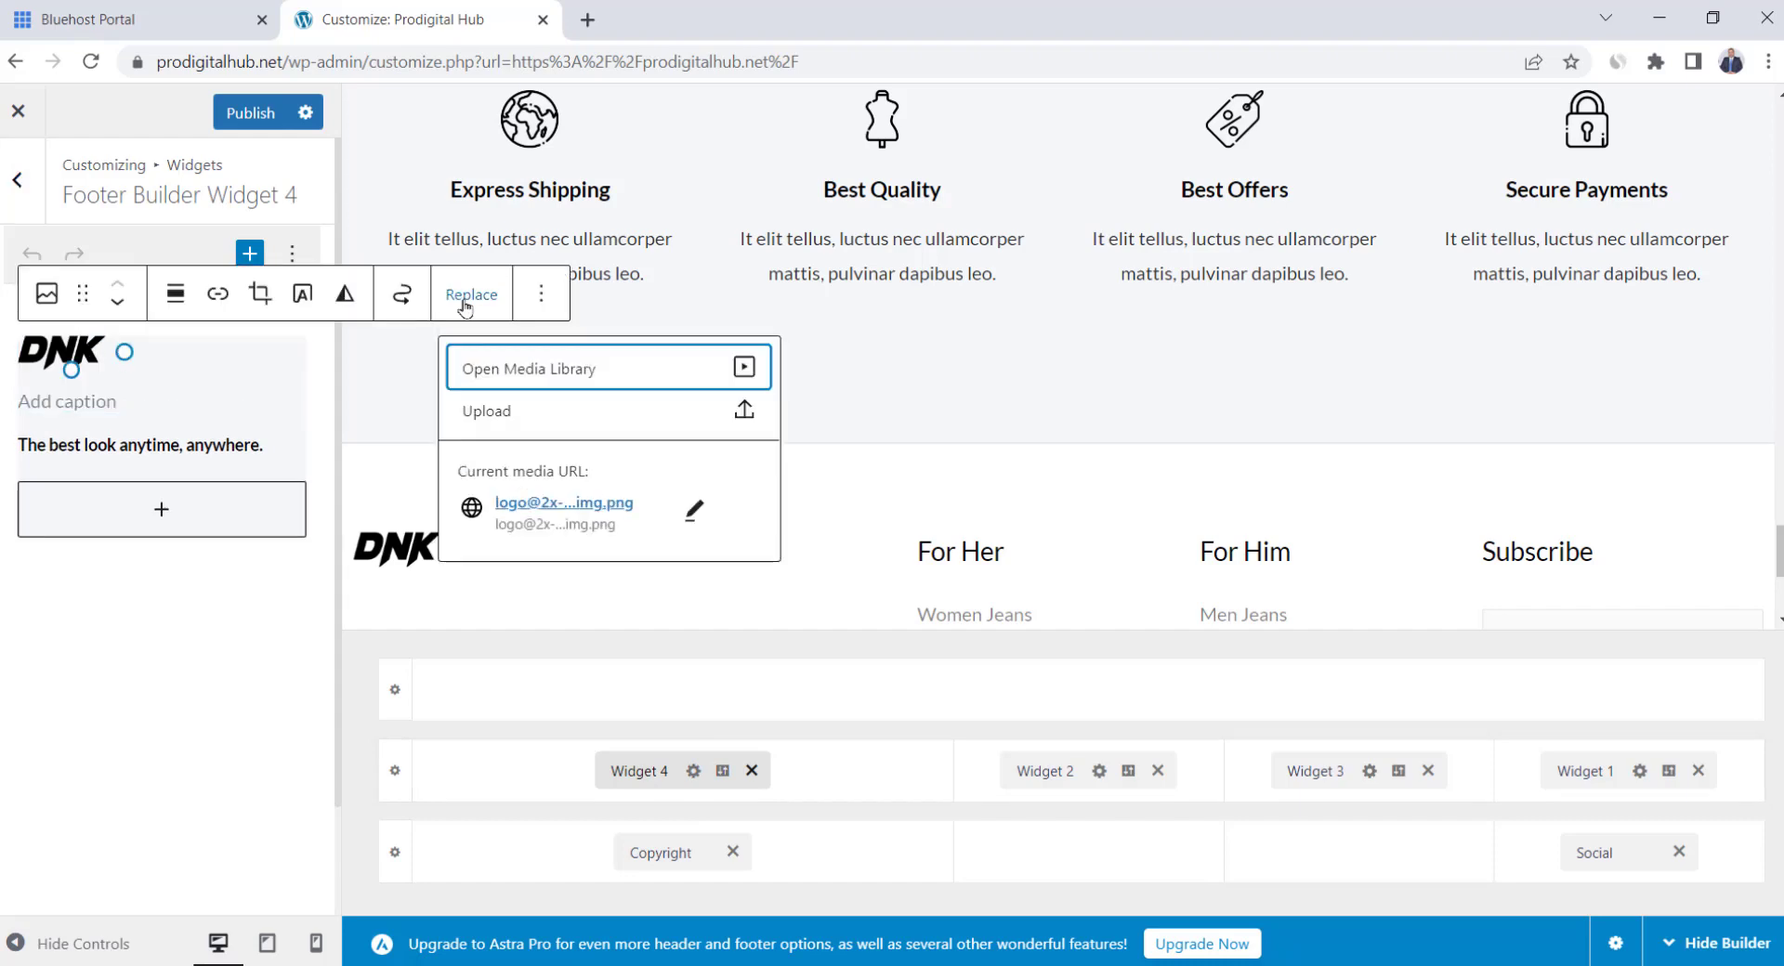
click(599, 370)
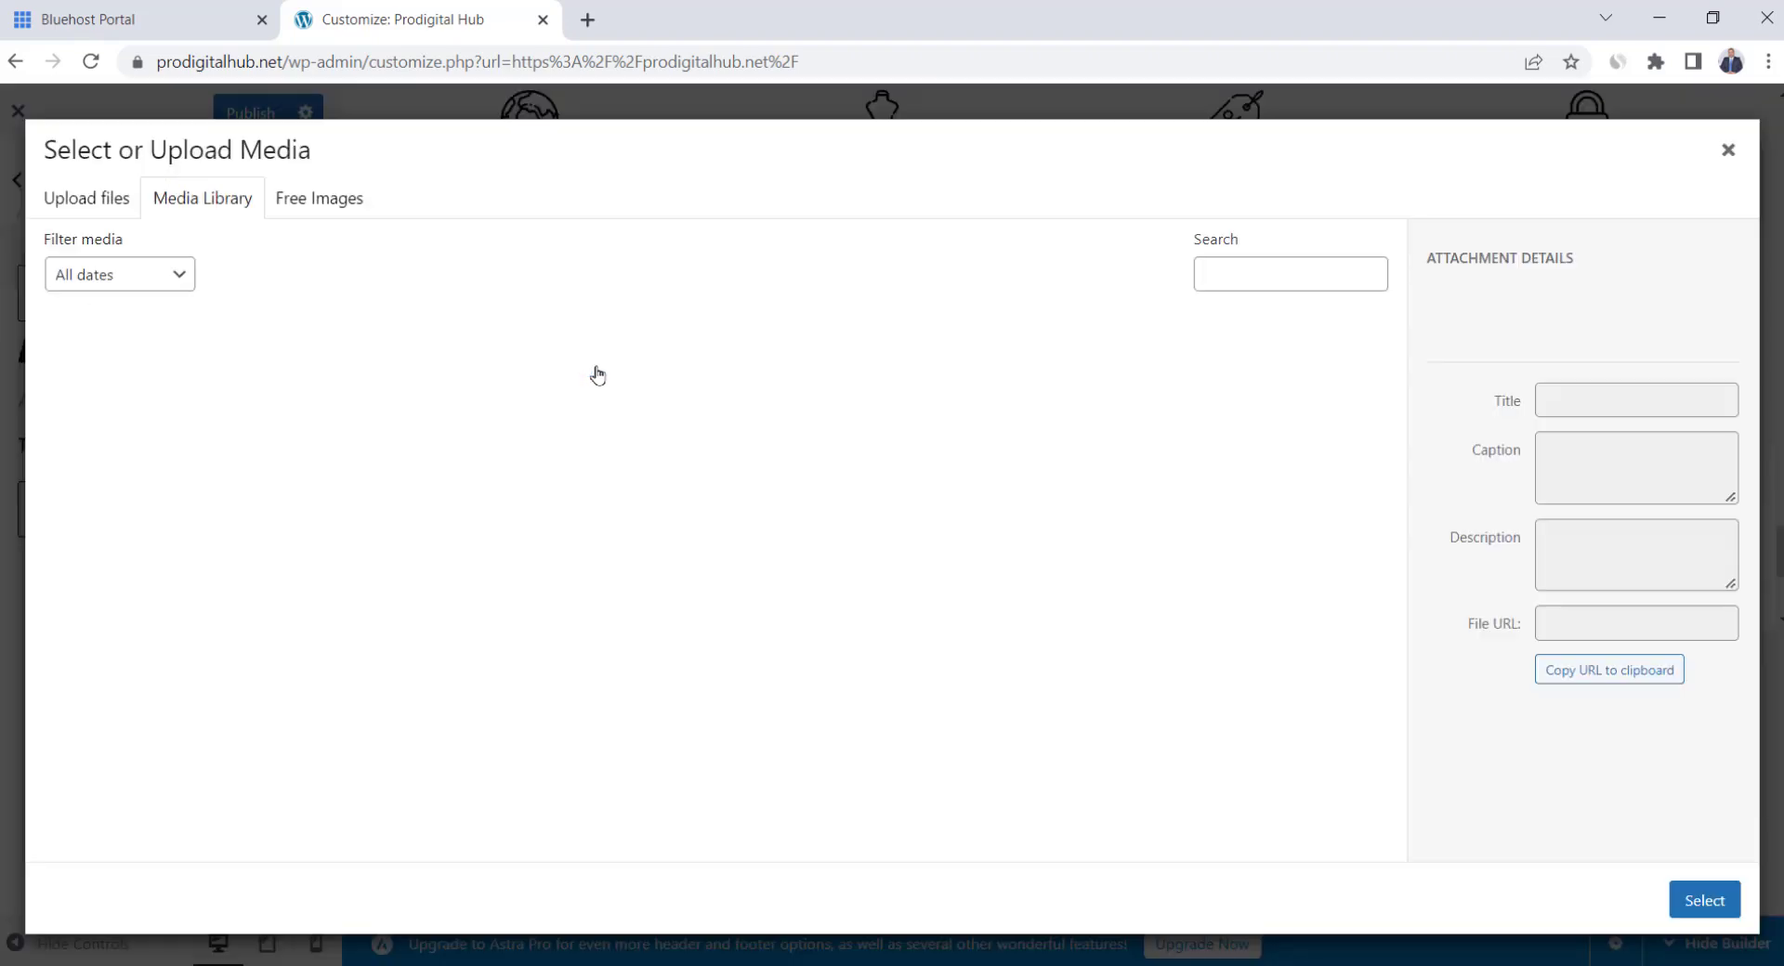
click(789, 489)
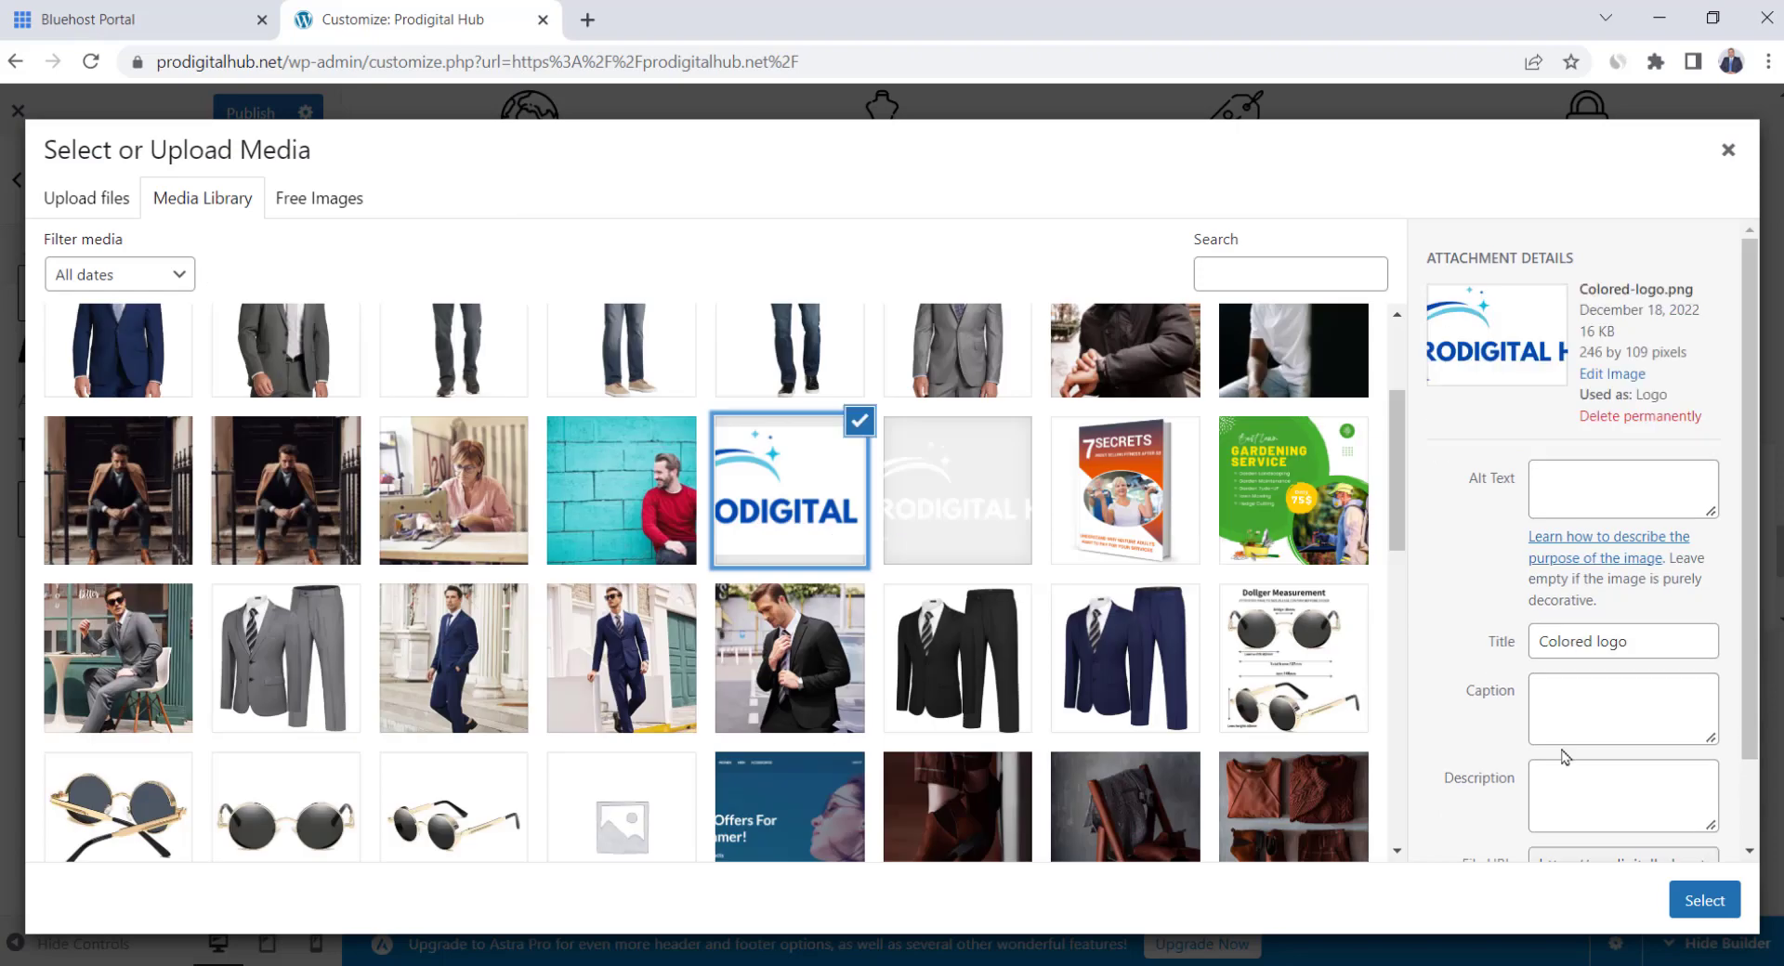
click(1724, 898)
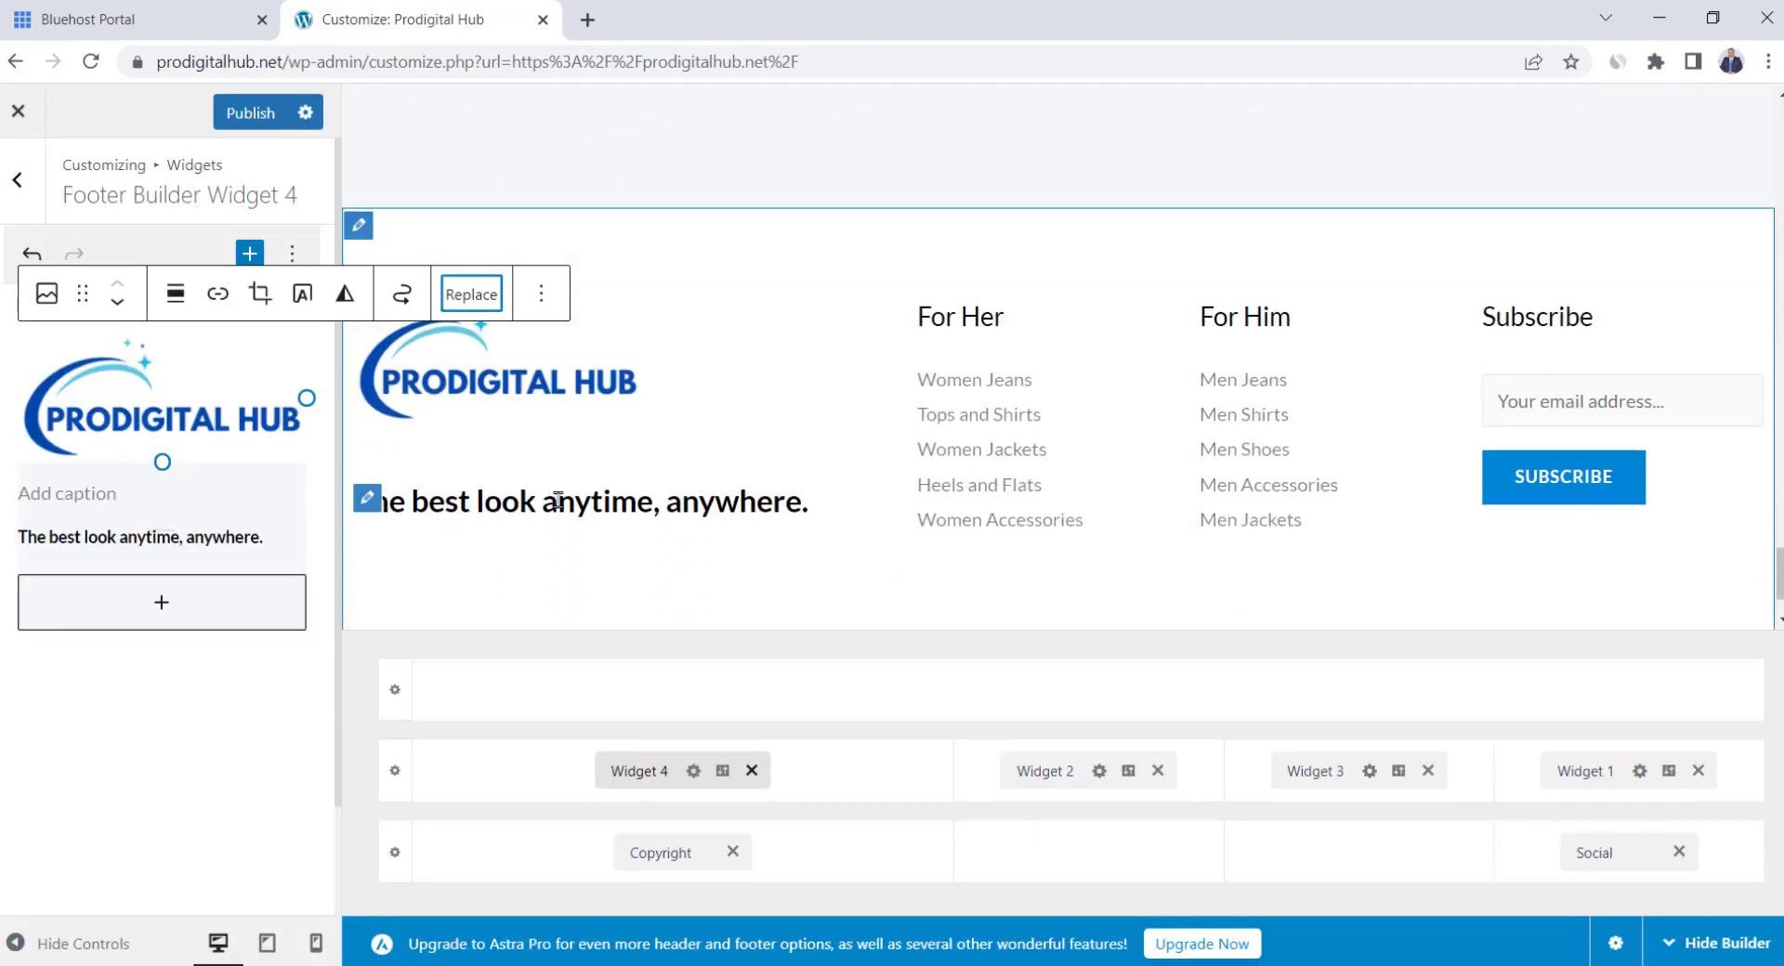
click(165, 537)
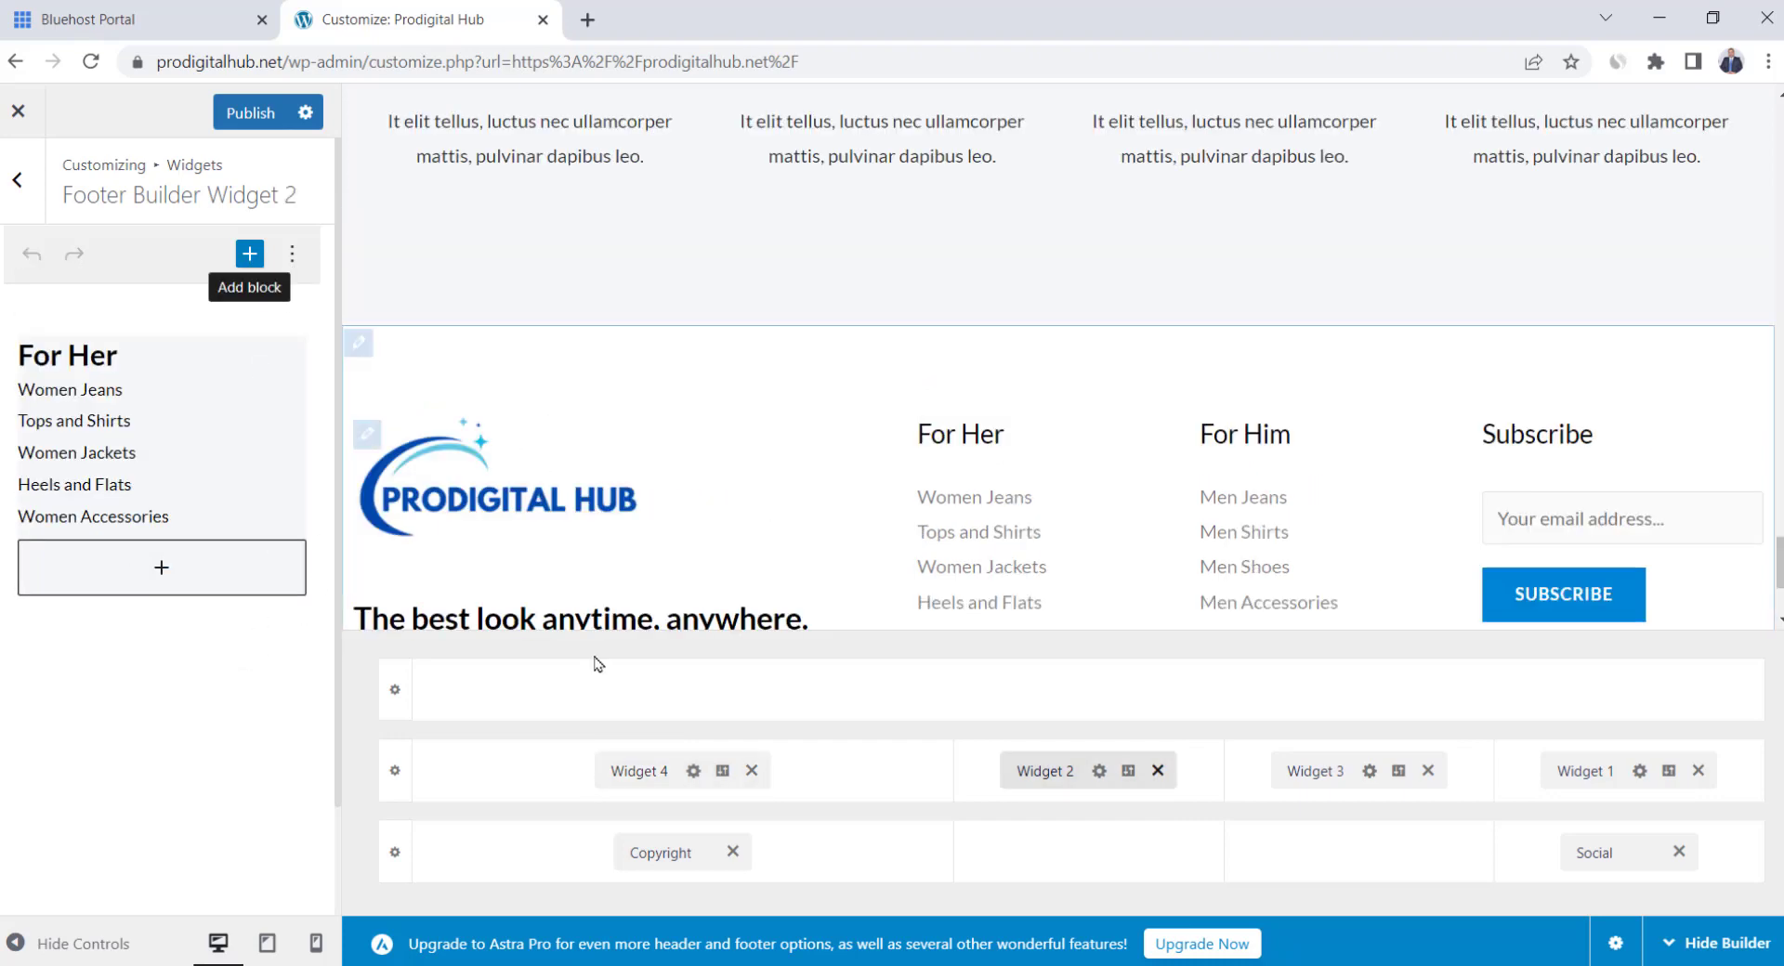
Remove the For Her and For Him footer columns and move Subscribe into column two
click(1043, 772)
click(1157, 771)
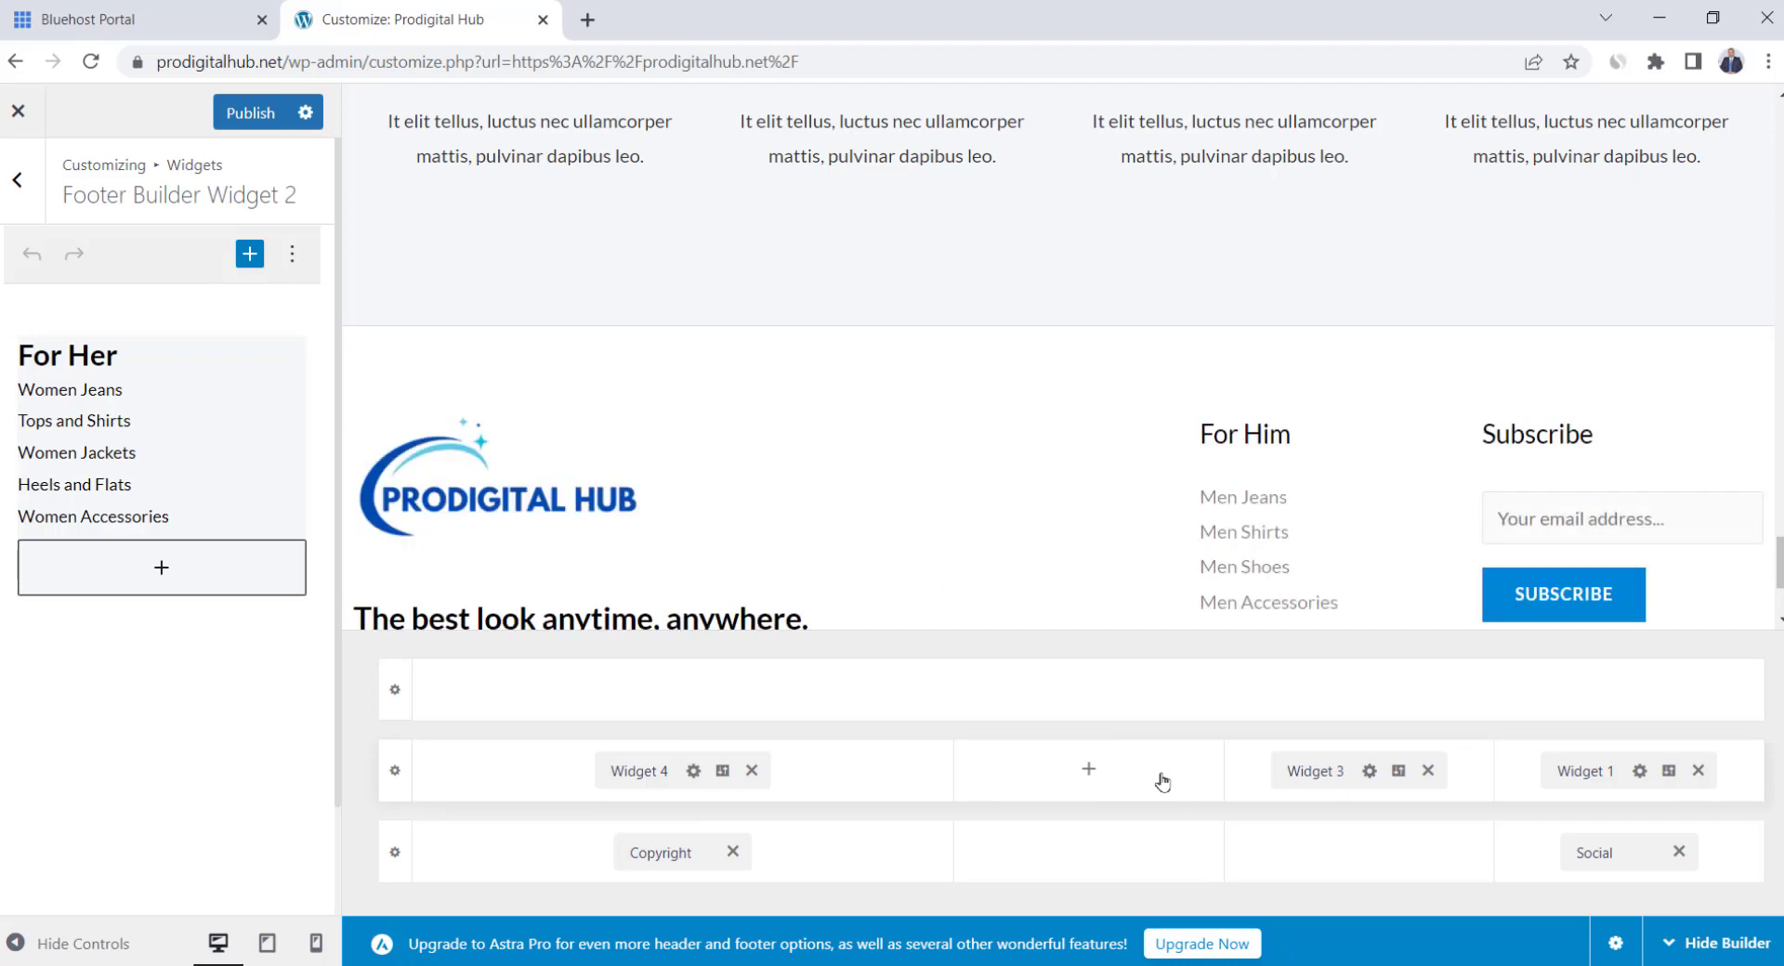
click(1429, 771)
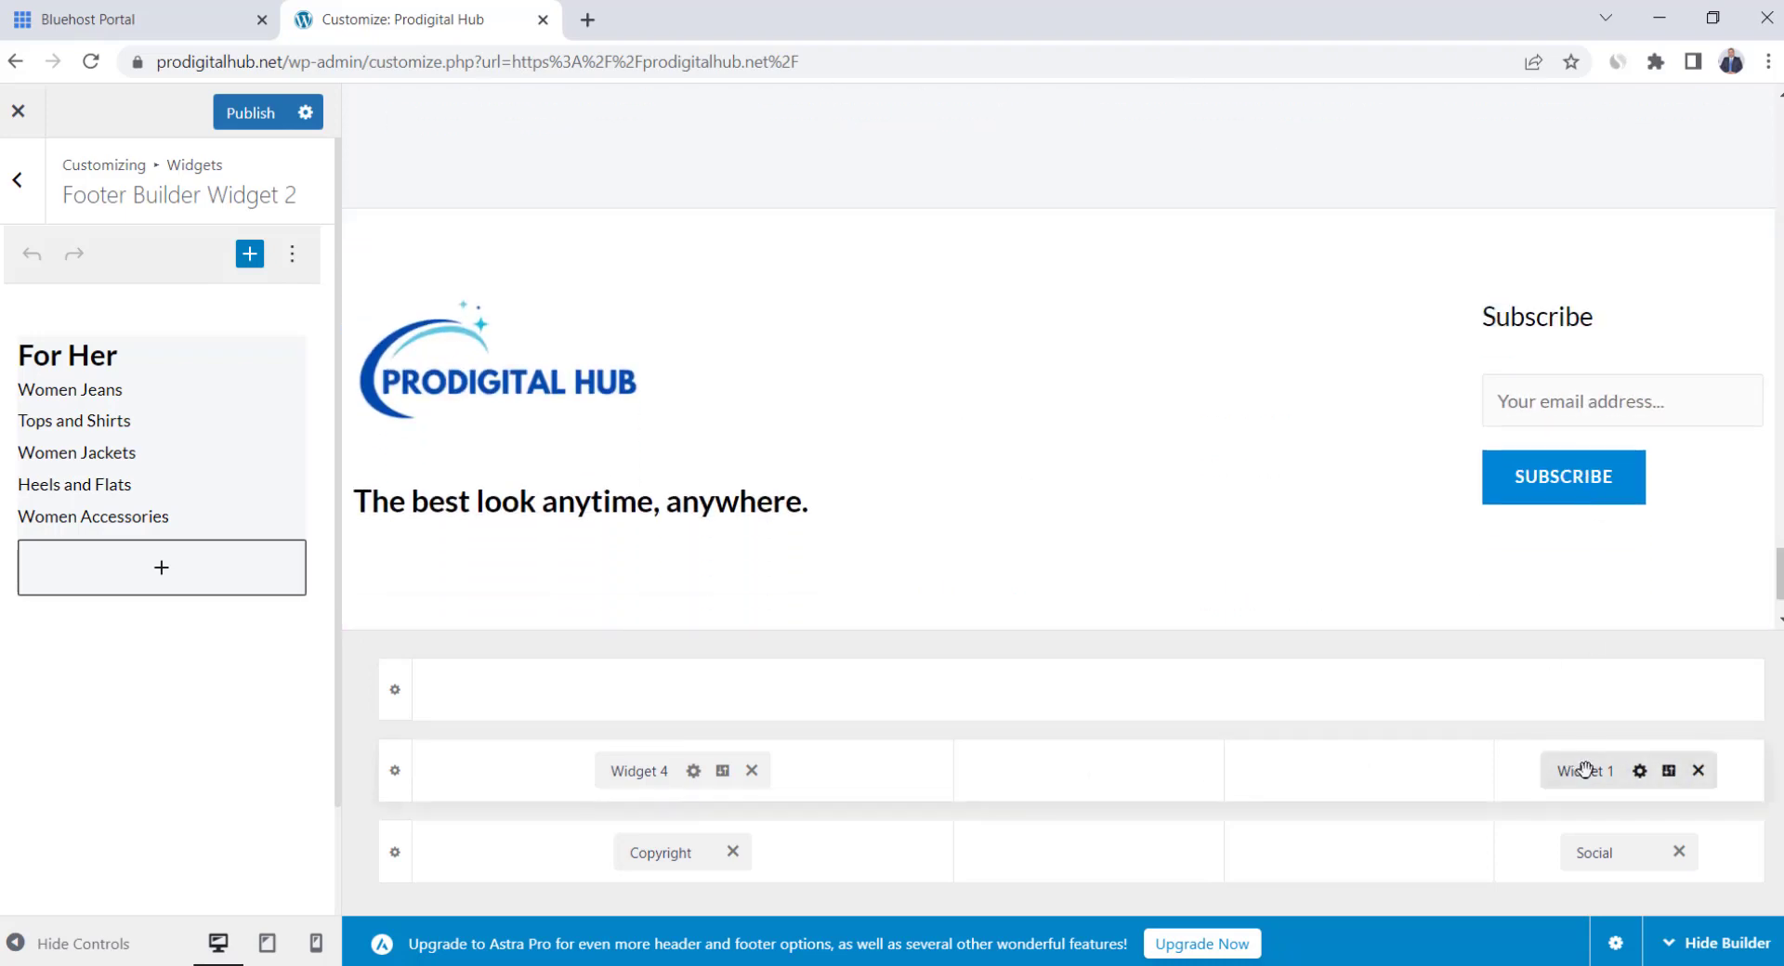
drag(1582, 771, 1136, 806)
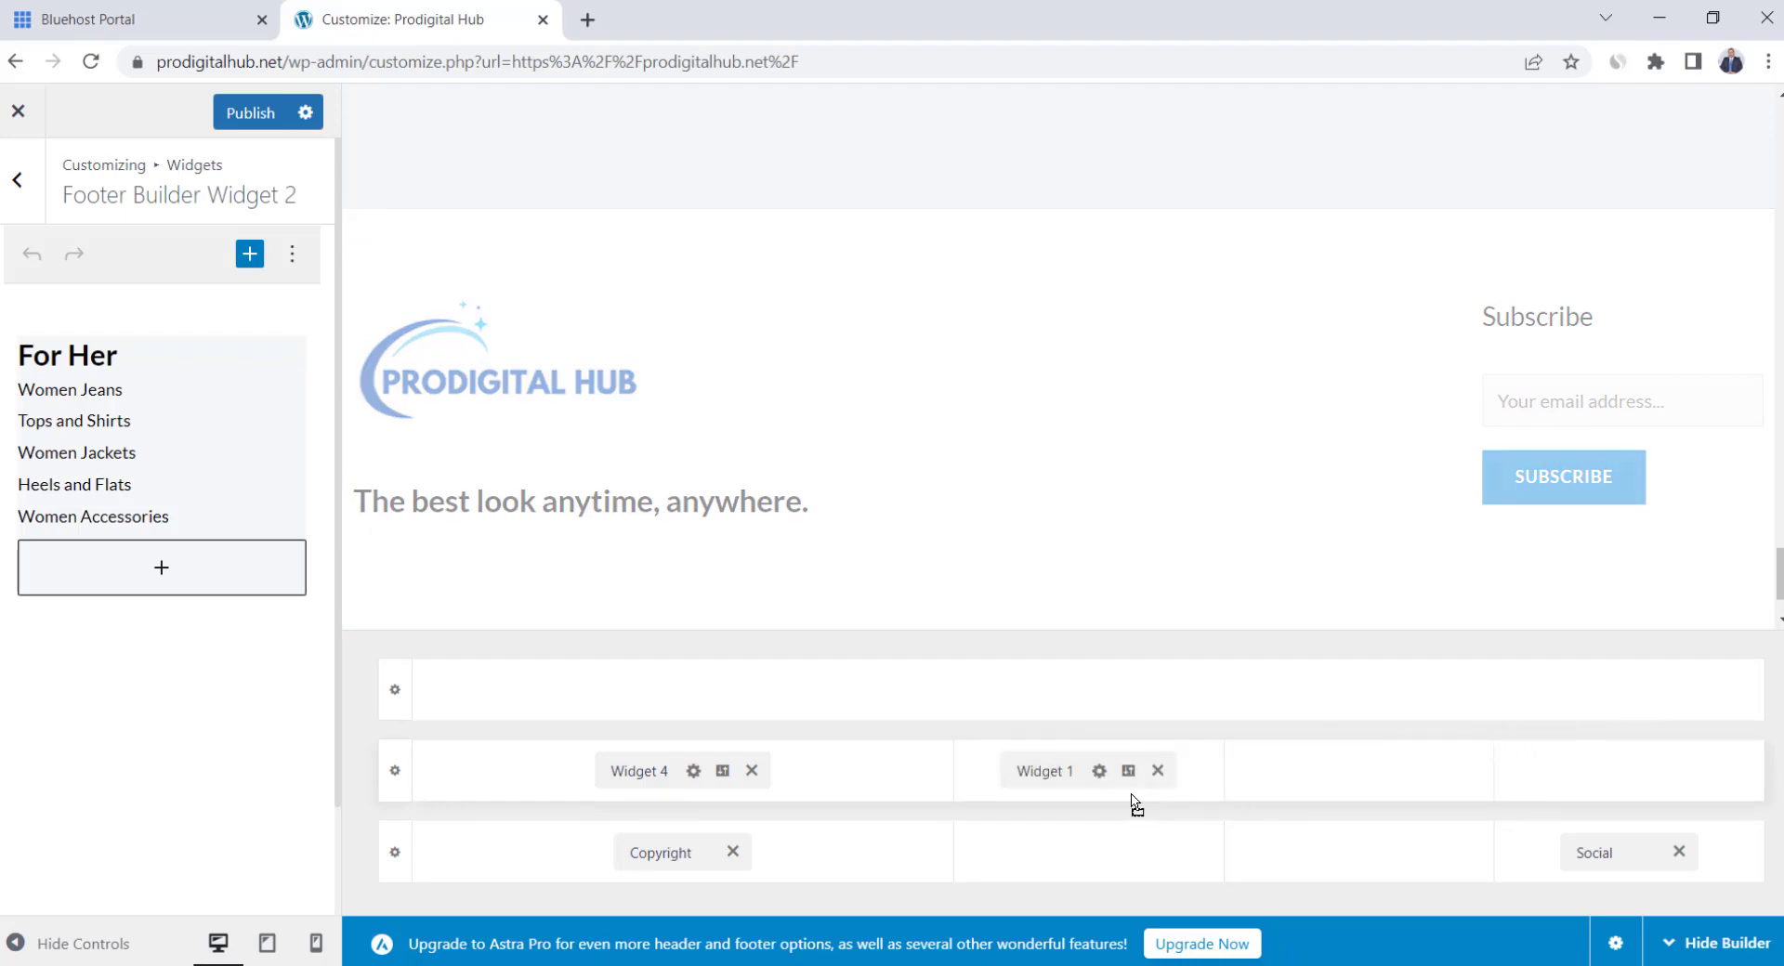
Delete the Google Reviews and Yelp icons from the footer Social element
click(1596, 854)
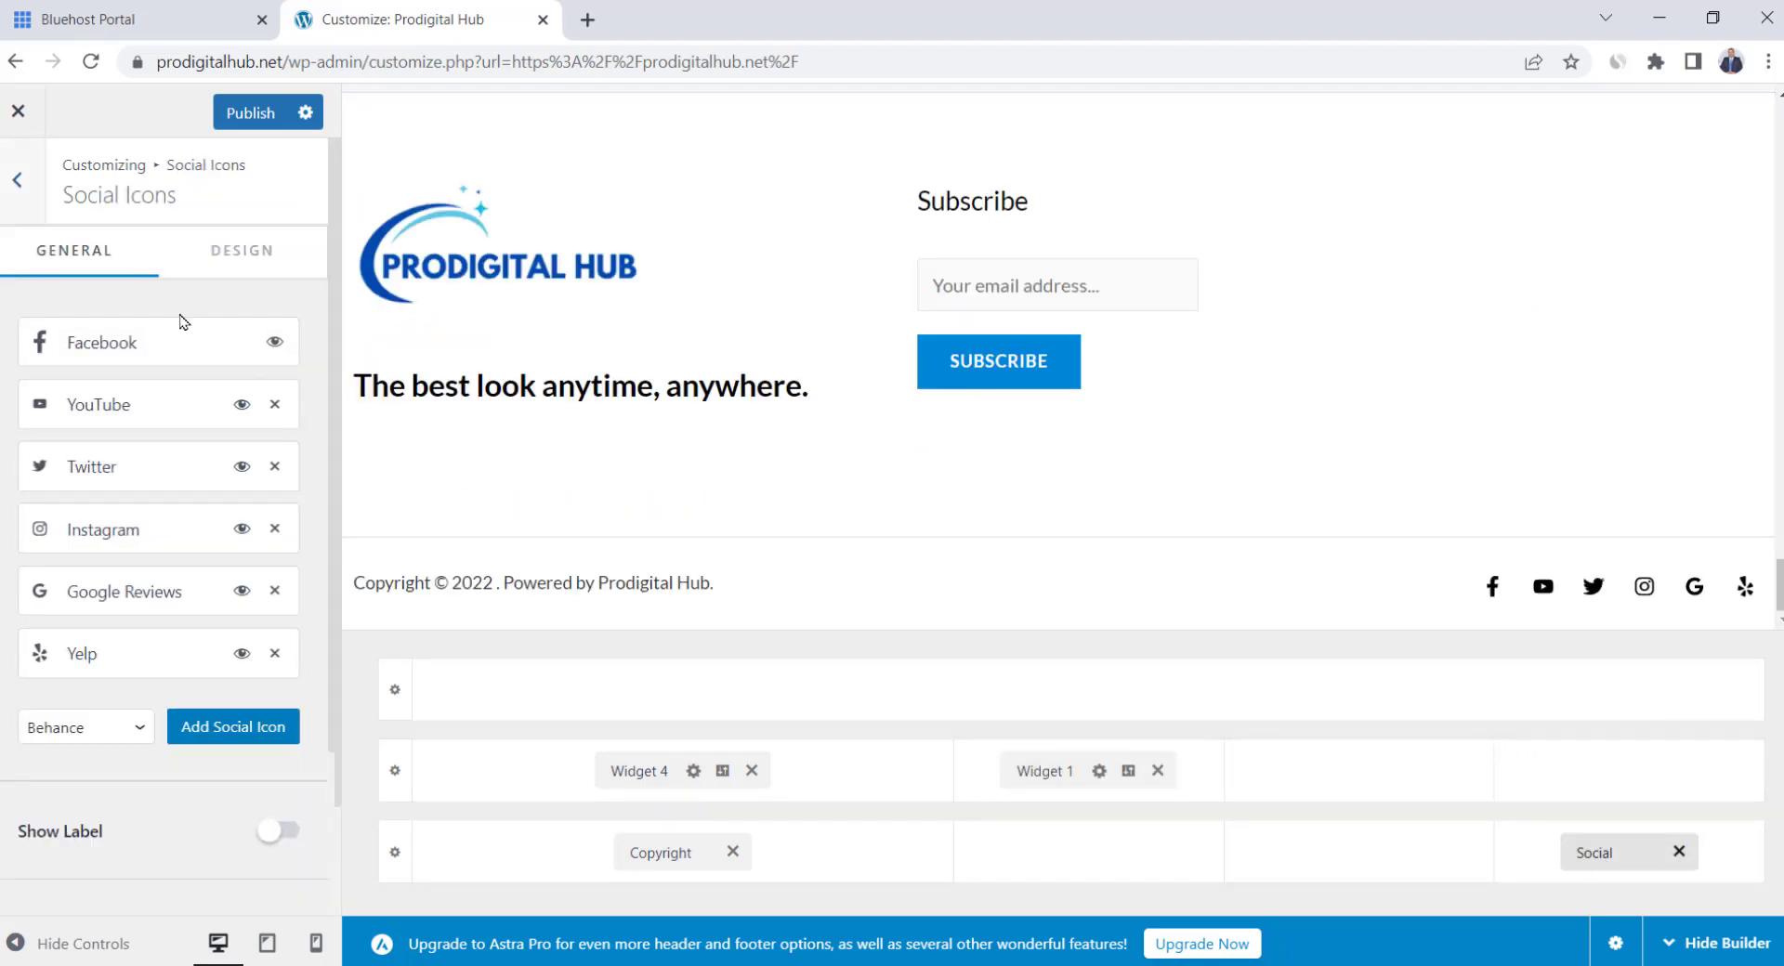
click(153, 344)
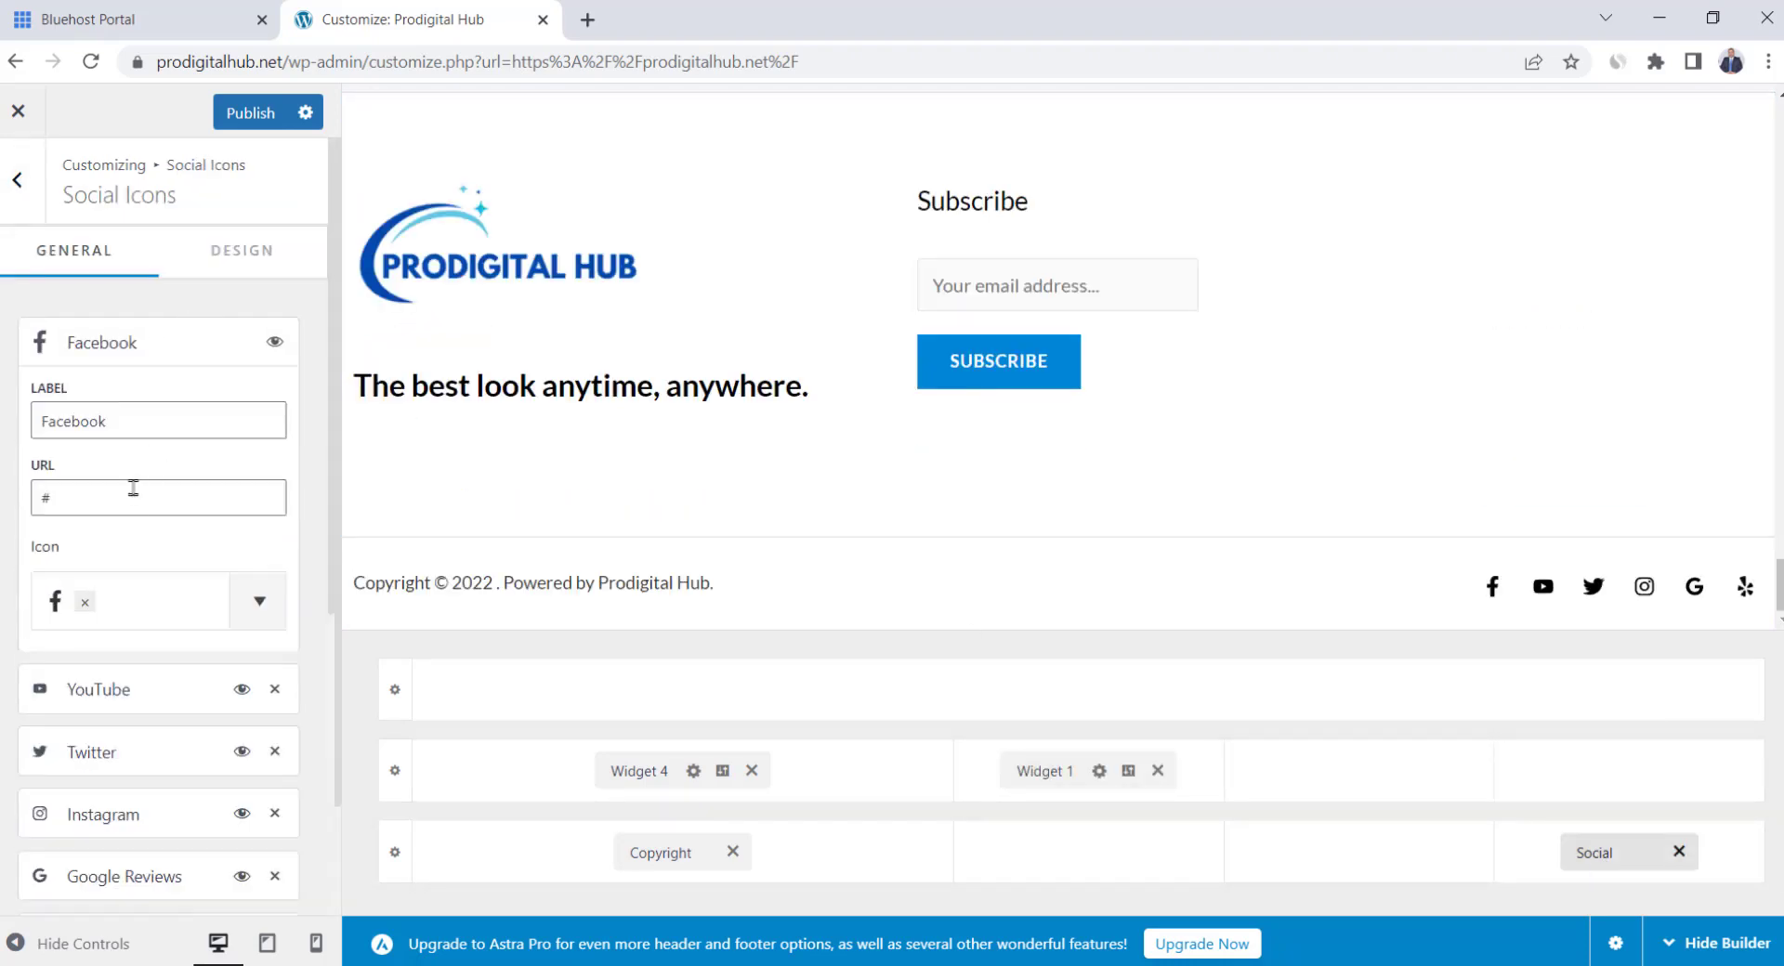
scroll(215, 692, down, 1)
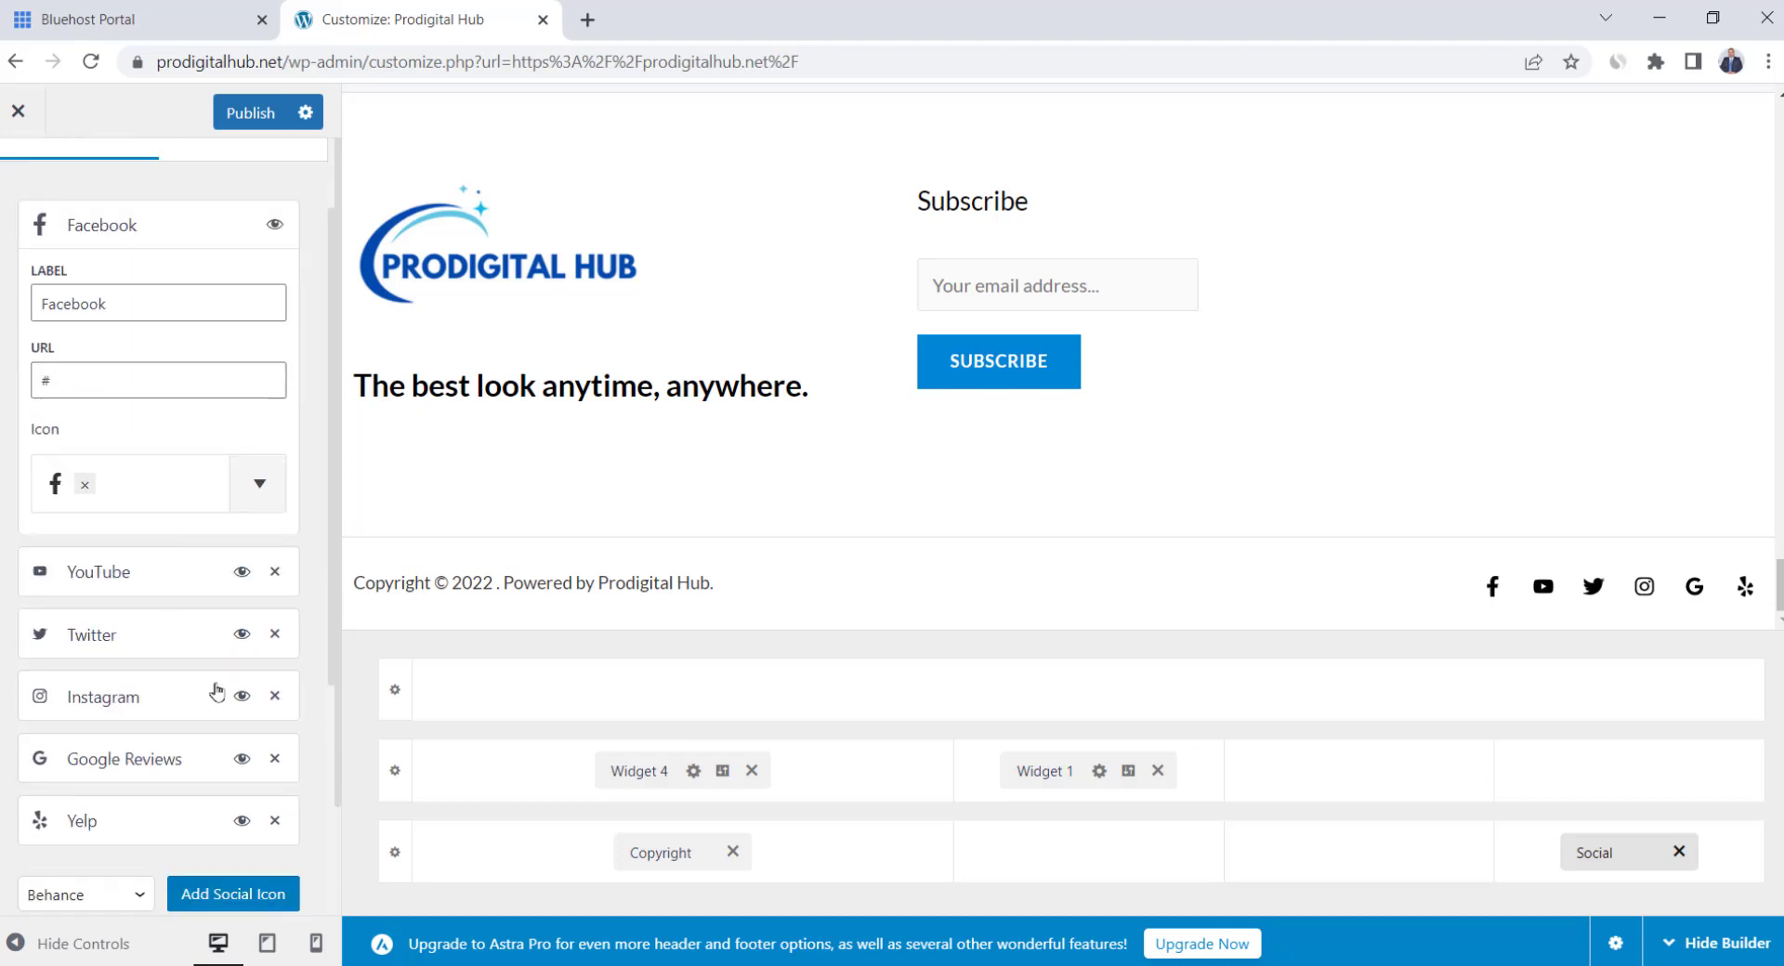
click(124, 386)
click(275, 758)
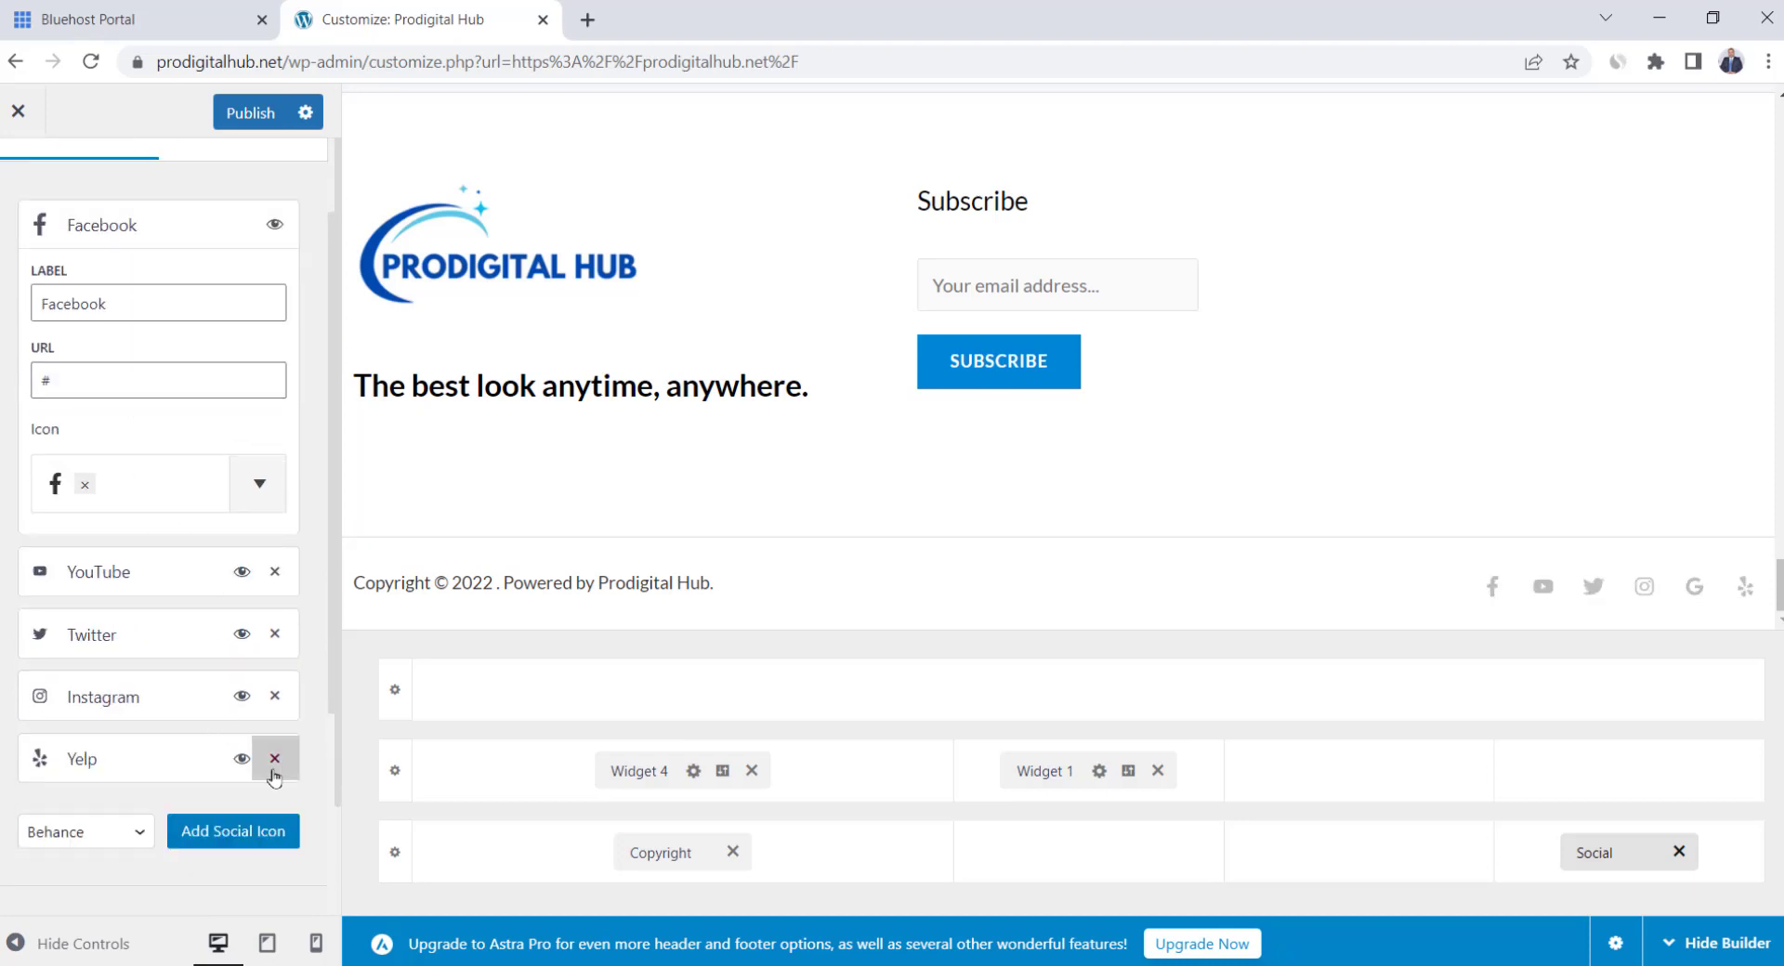
click(275, 758)
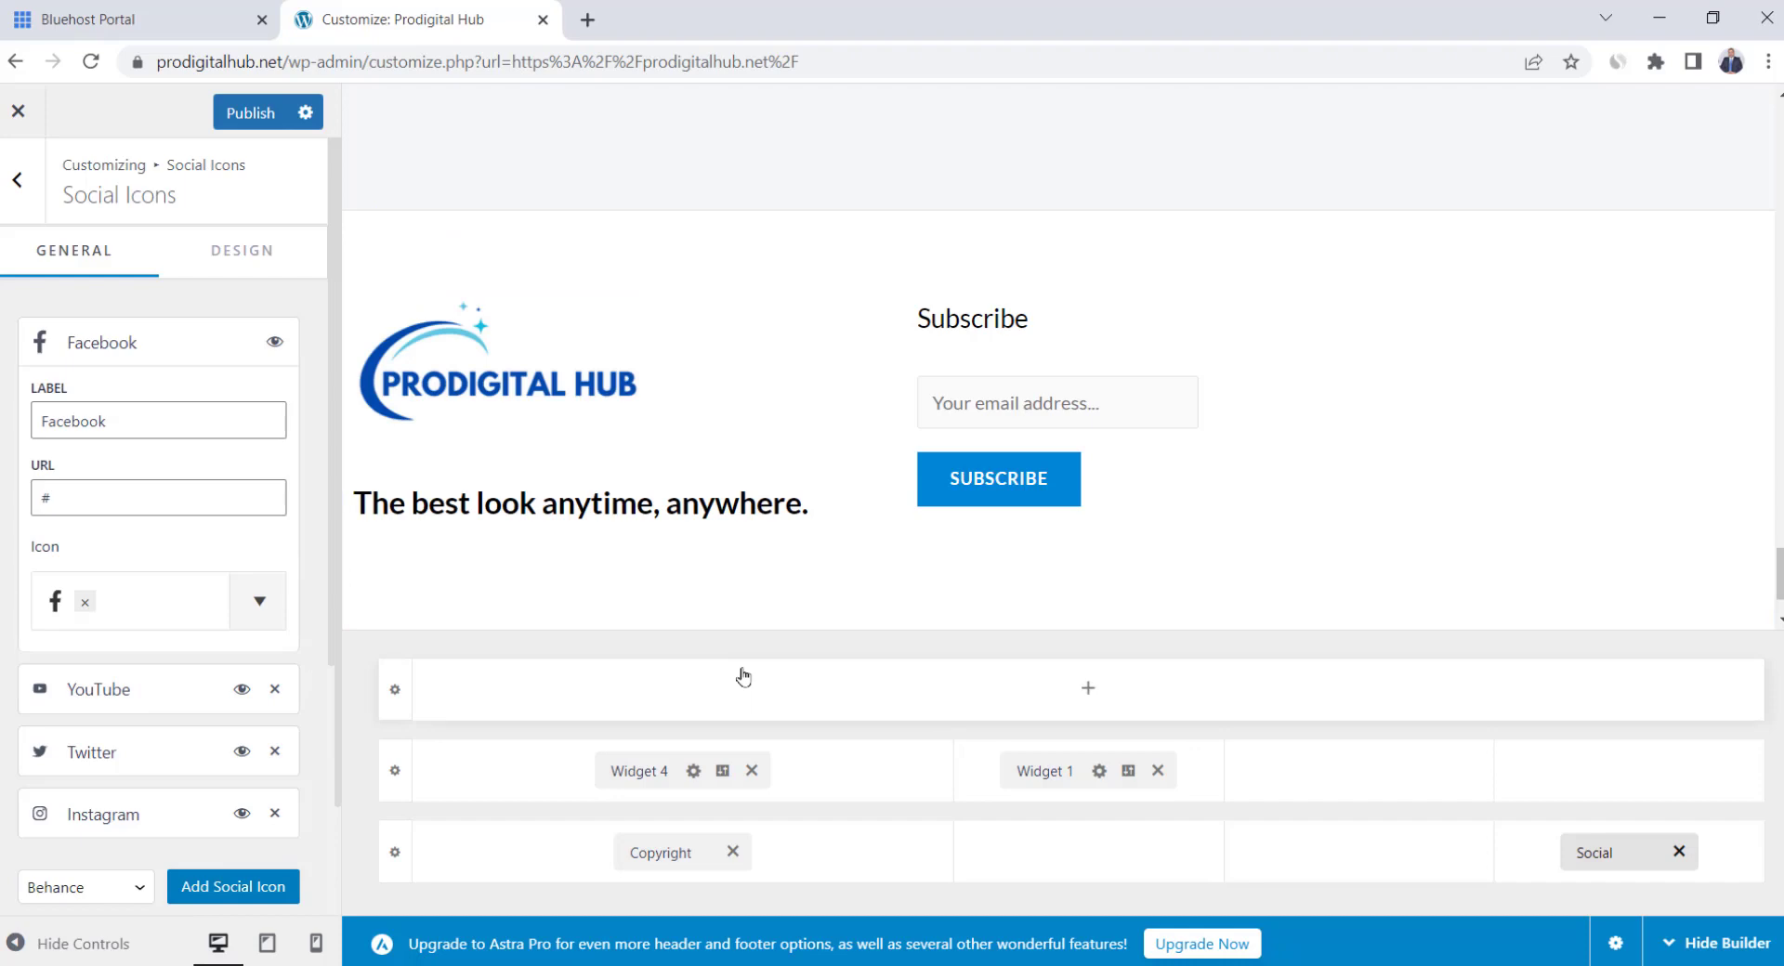
Place a Footer Menu element in the empty footer column
click(1357, 772)
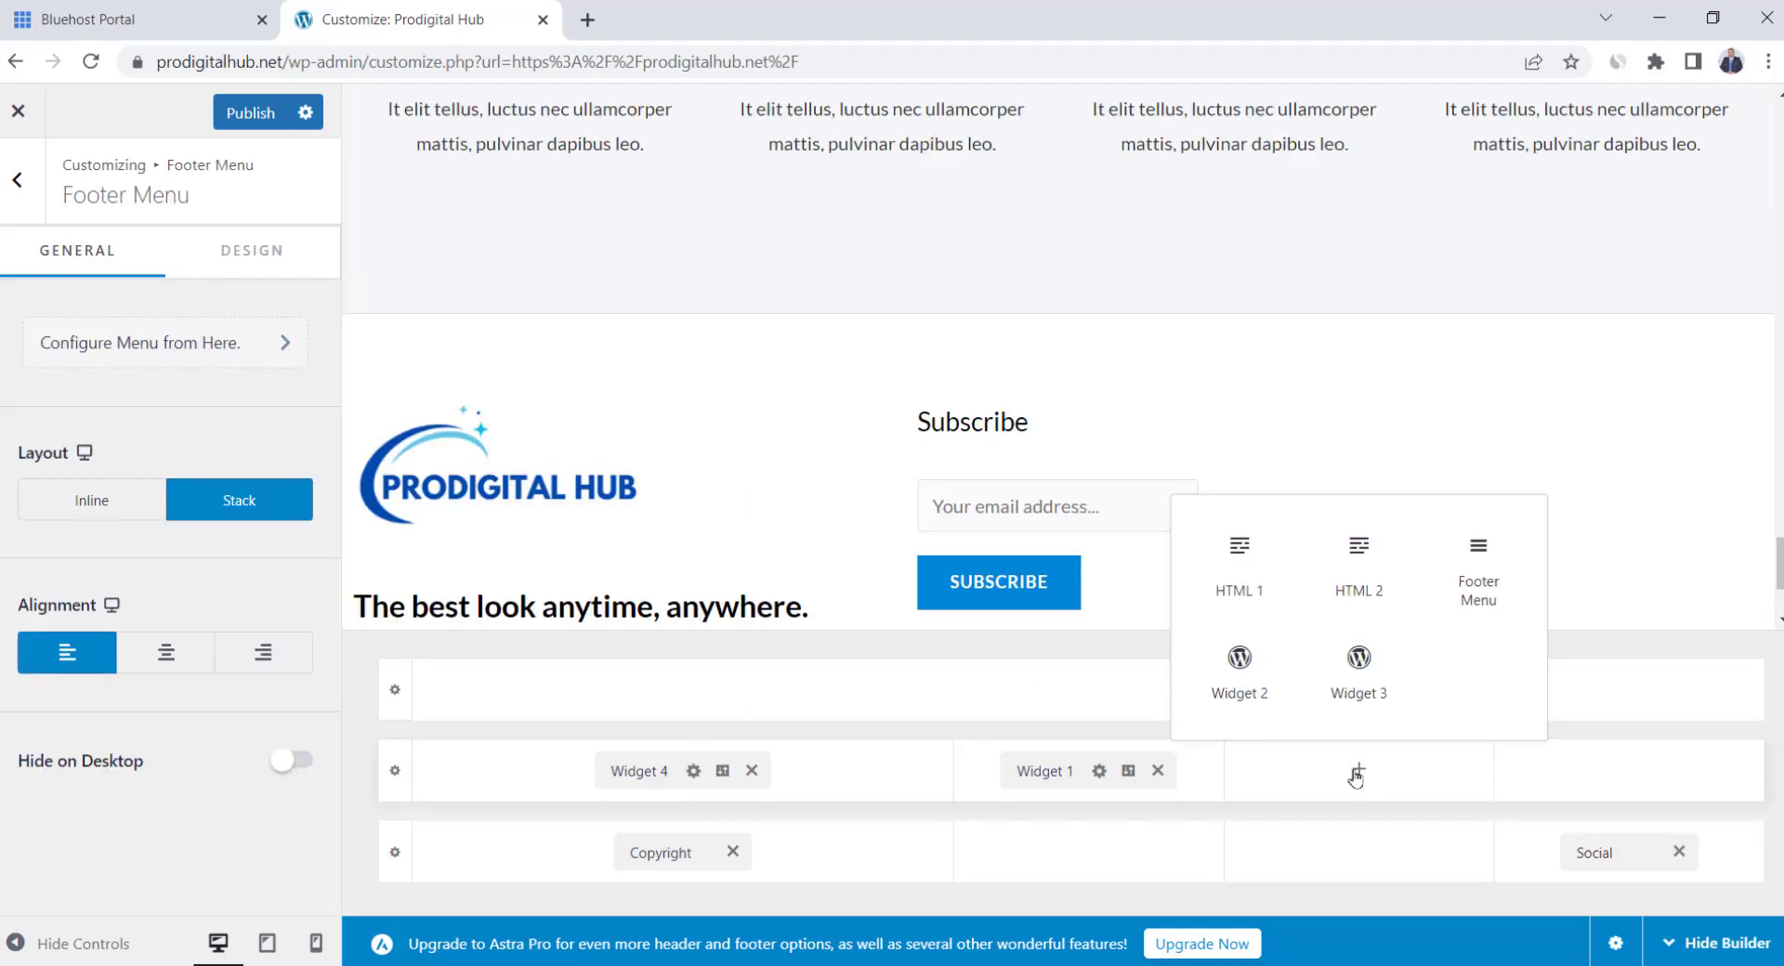
click(1478, 578)
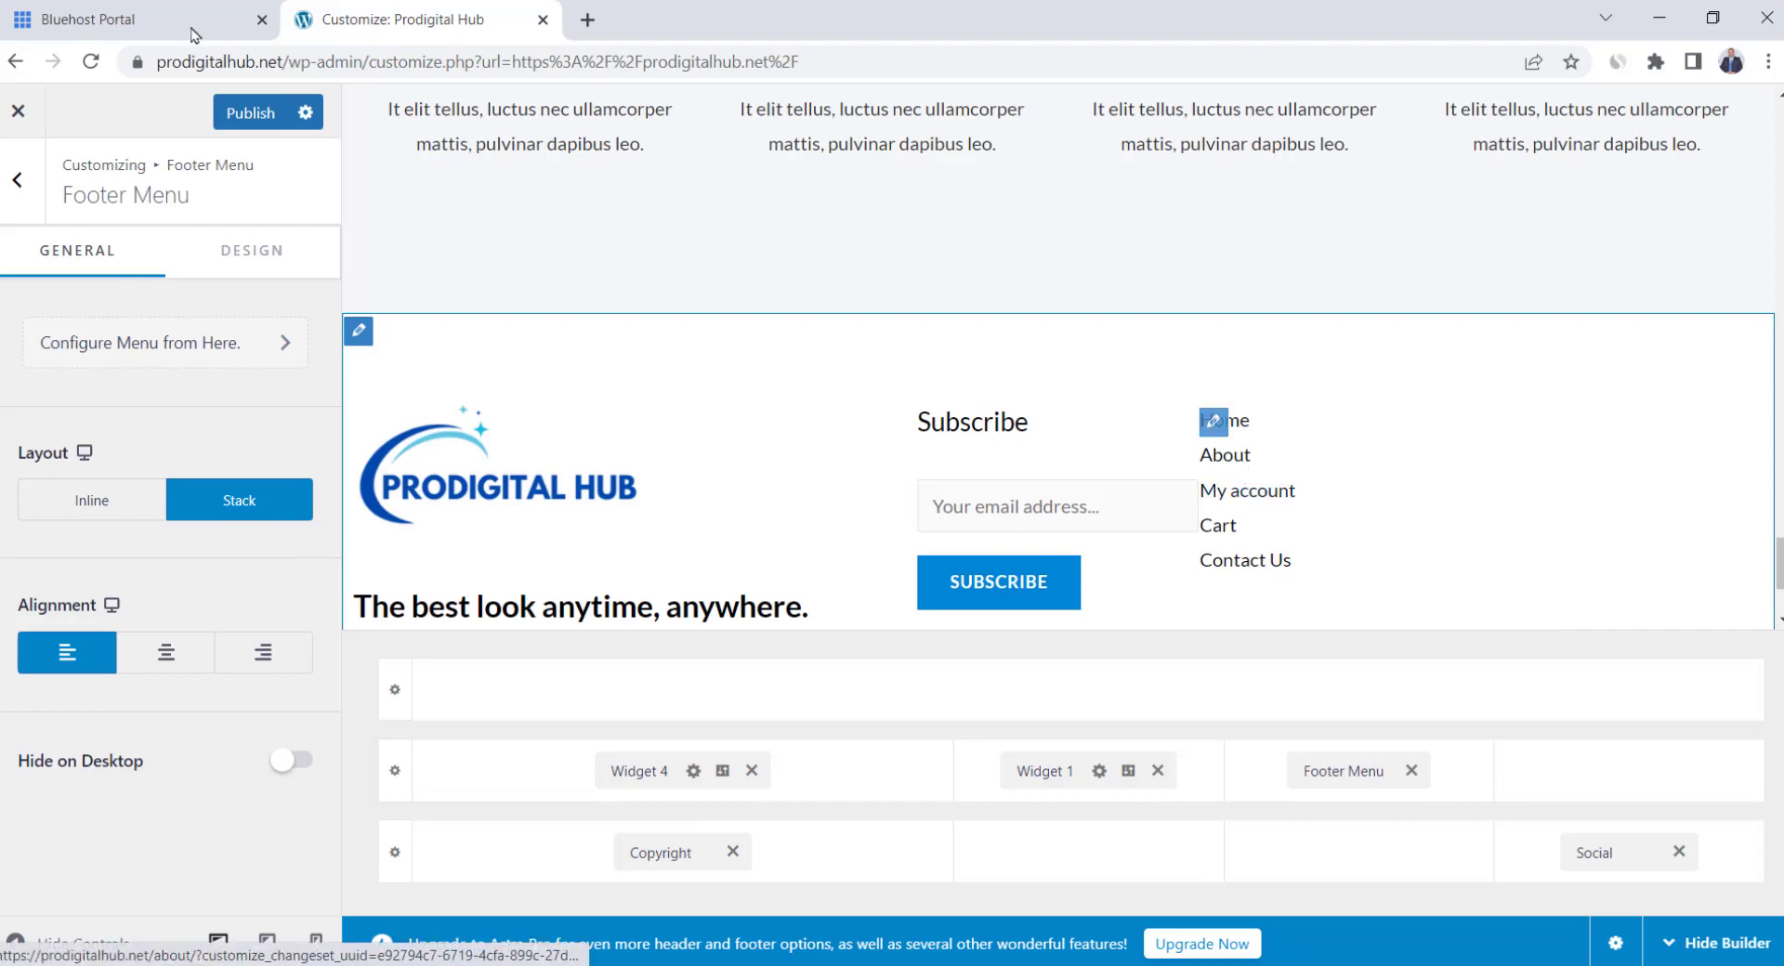
click(5, 207)
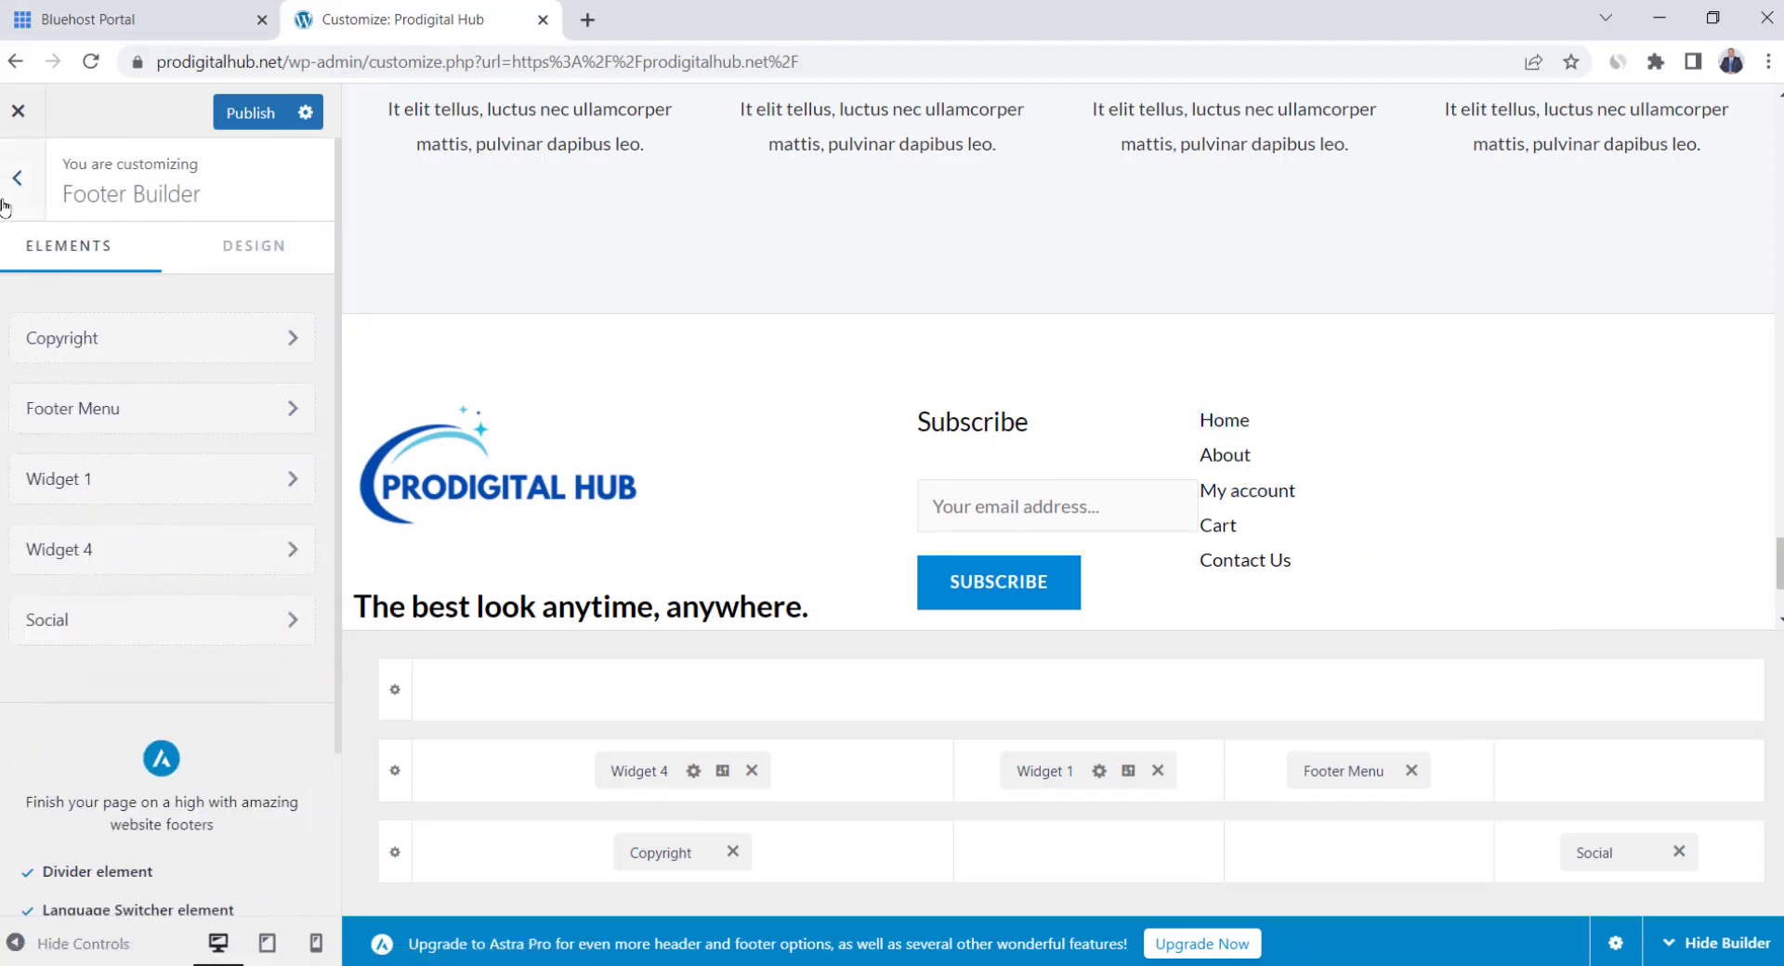
click(16, 194)
Add the FAQs page to the Quick Links menu and publish the Customizer changes
click(212, 741)
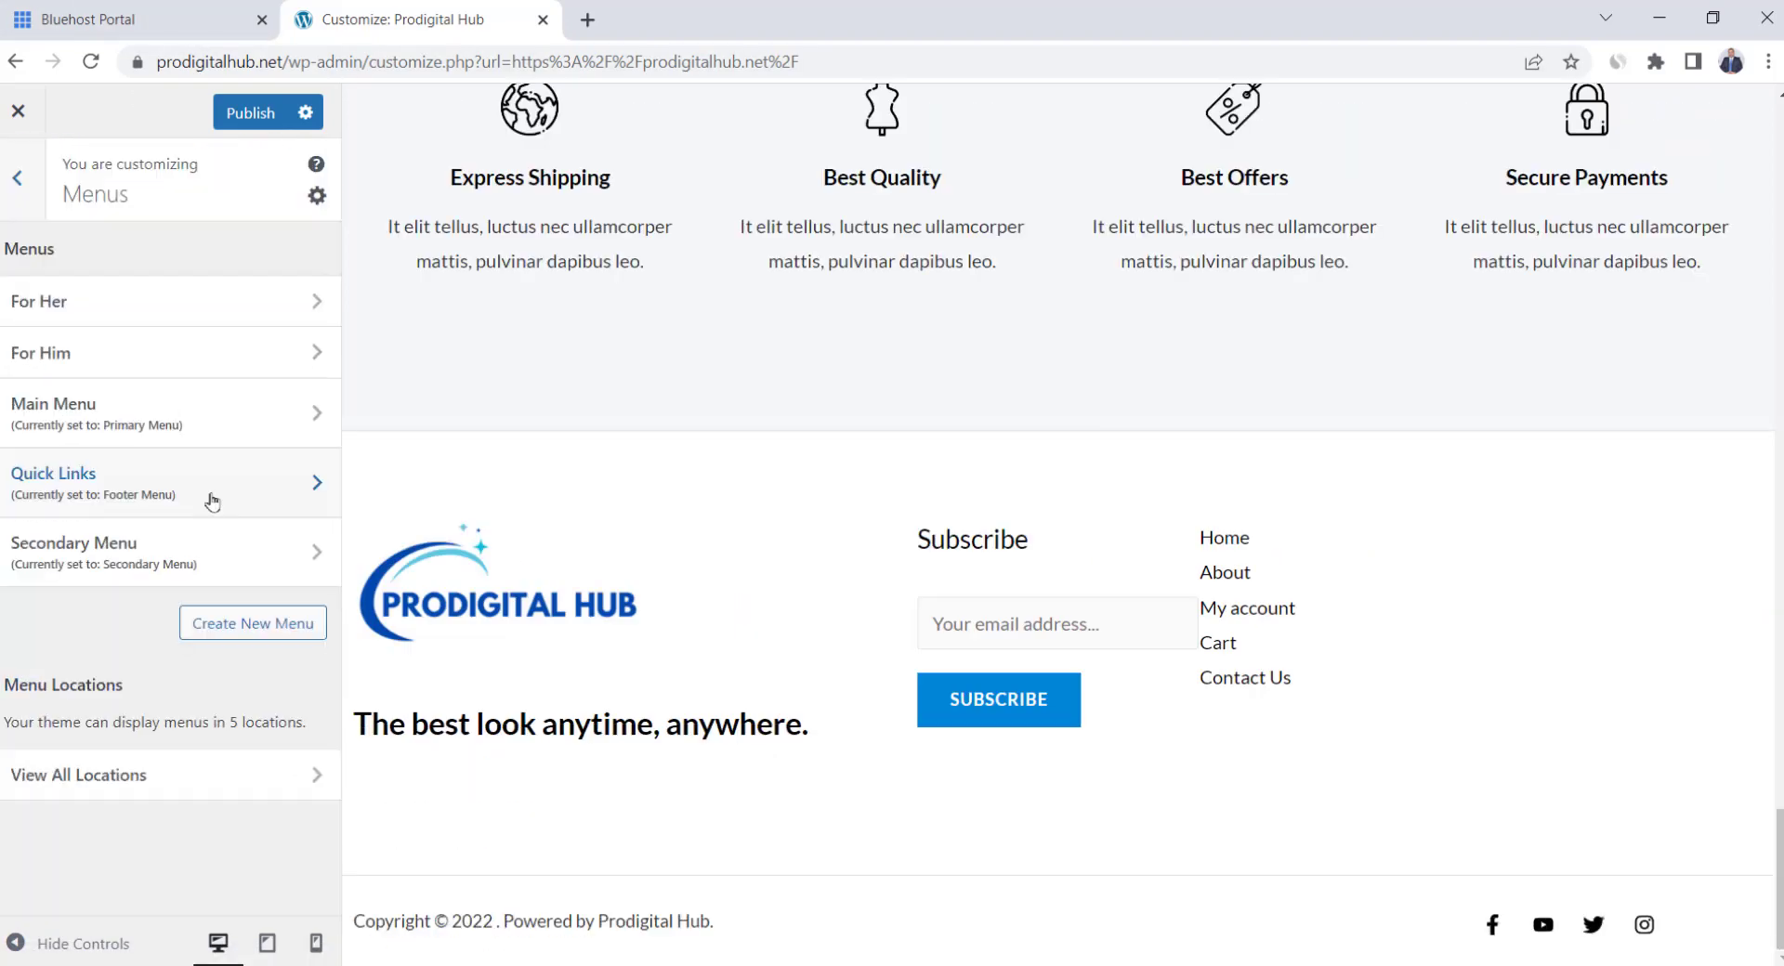
click(212, 502)
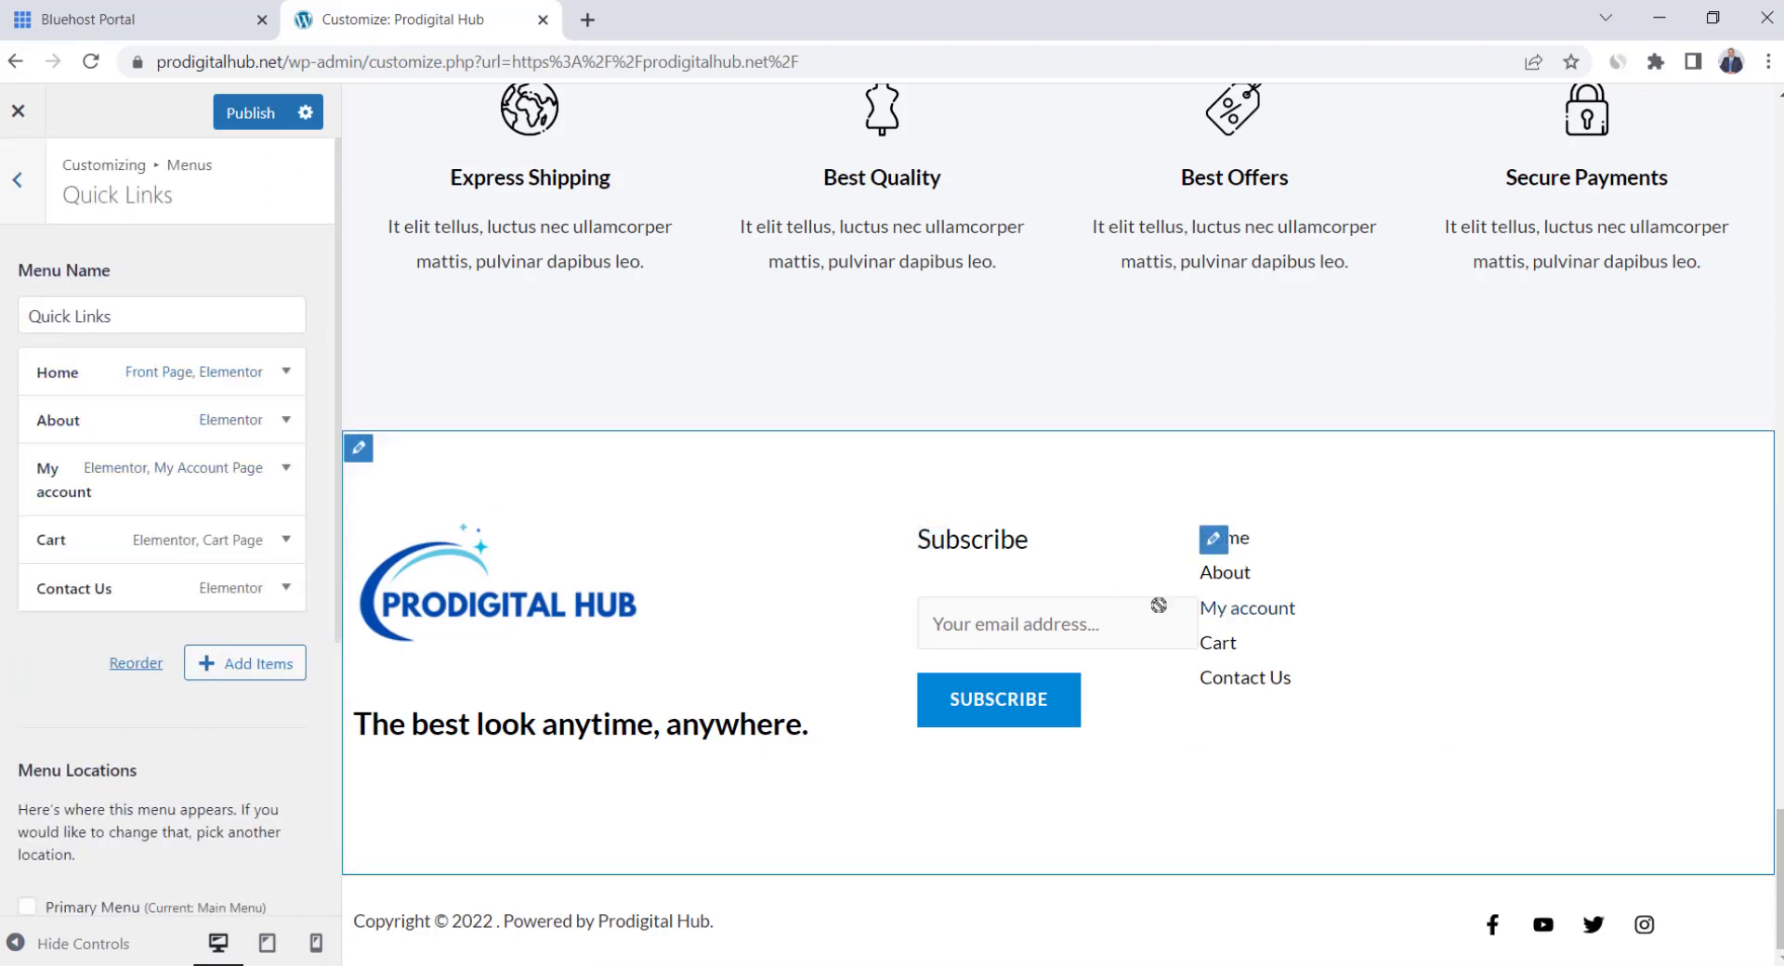
click(236, 680)
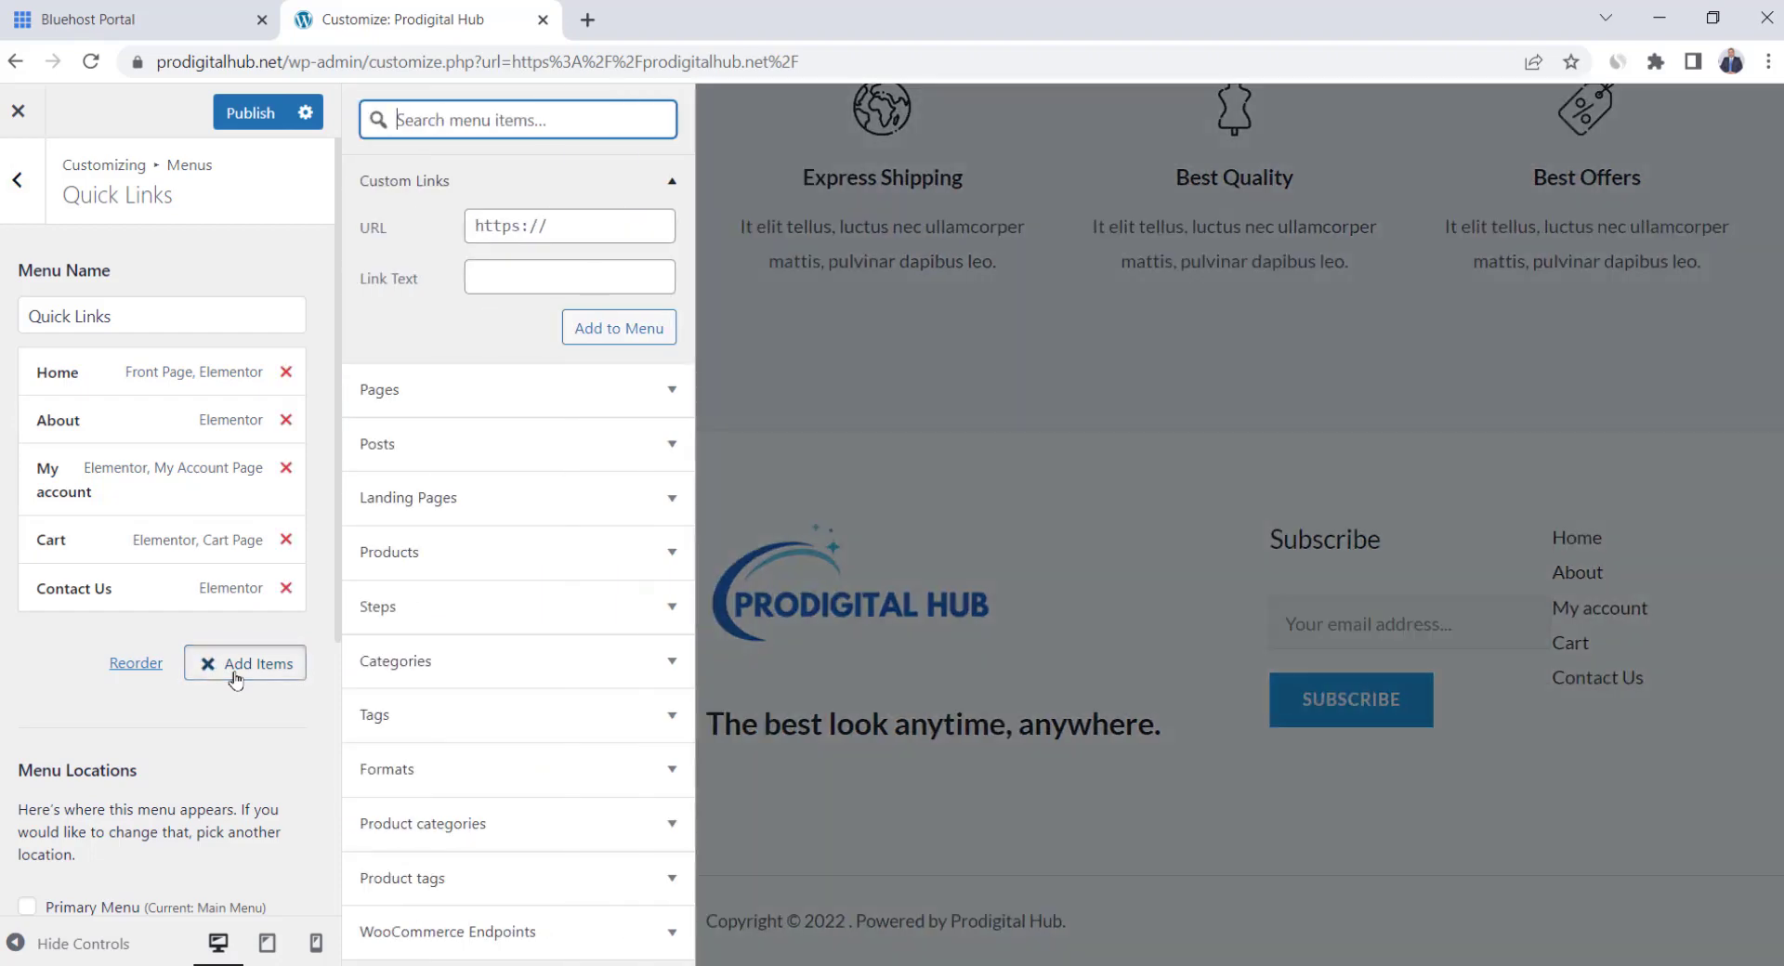
click(459, 408)
click(431, 346)
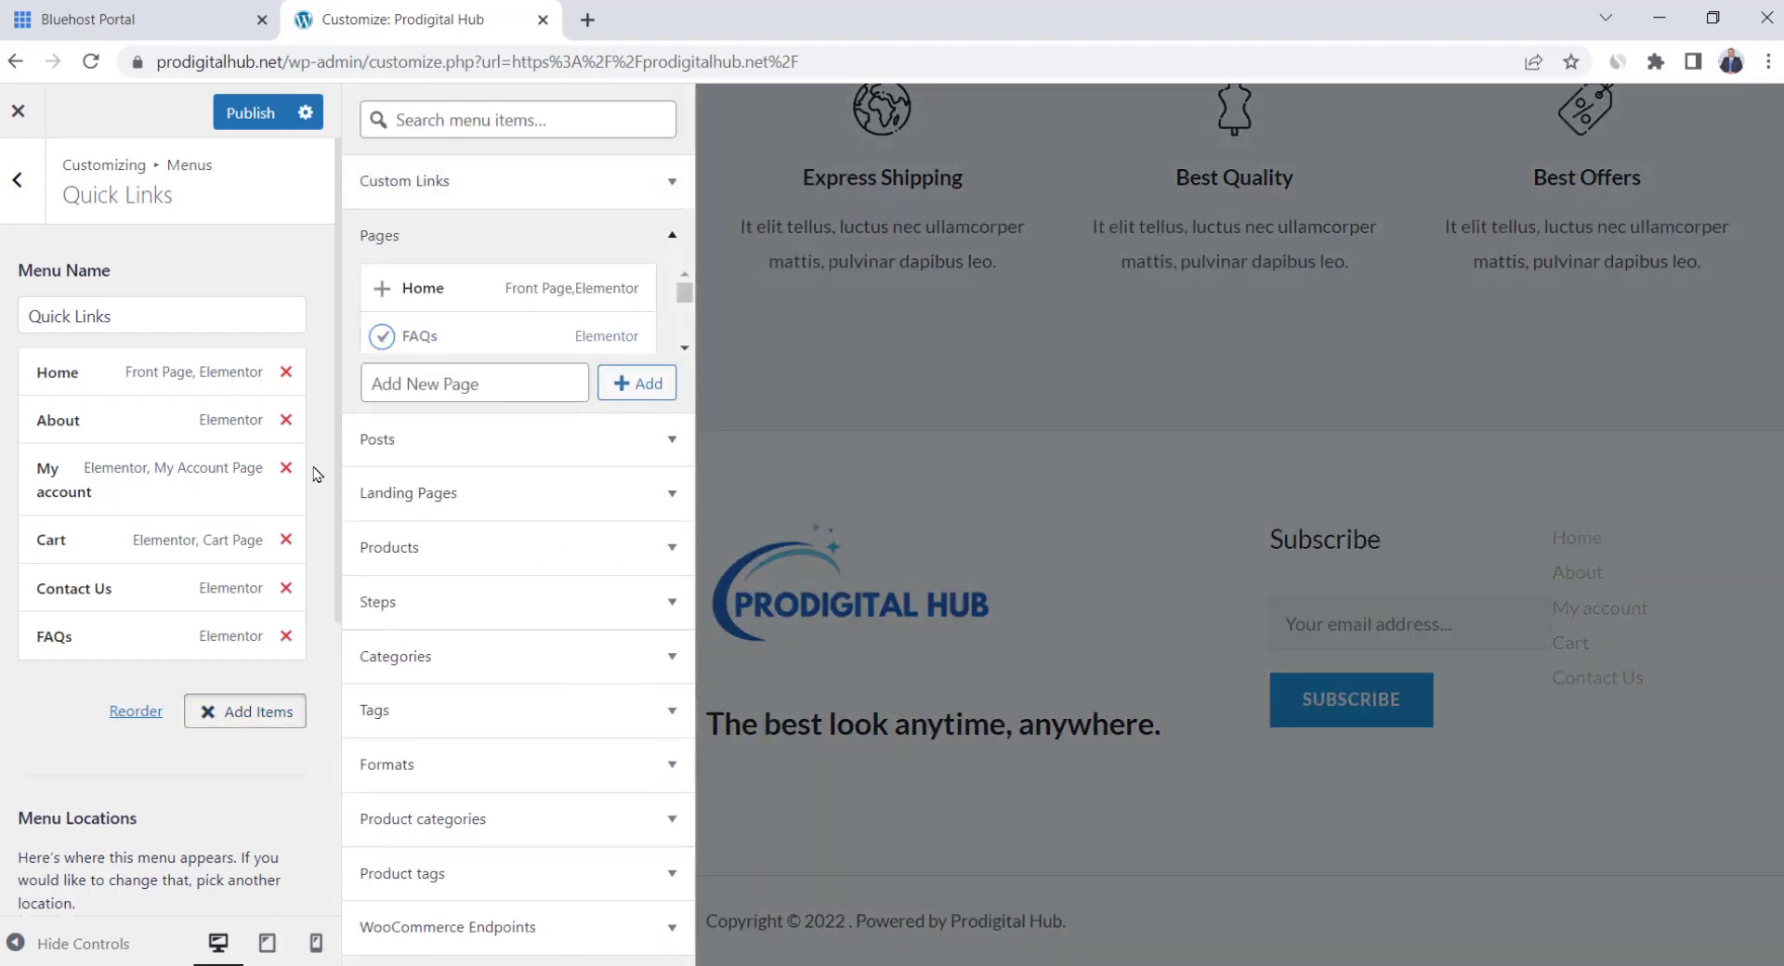
click(1308, 690)
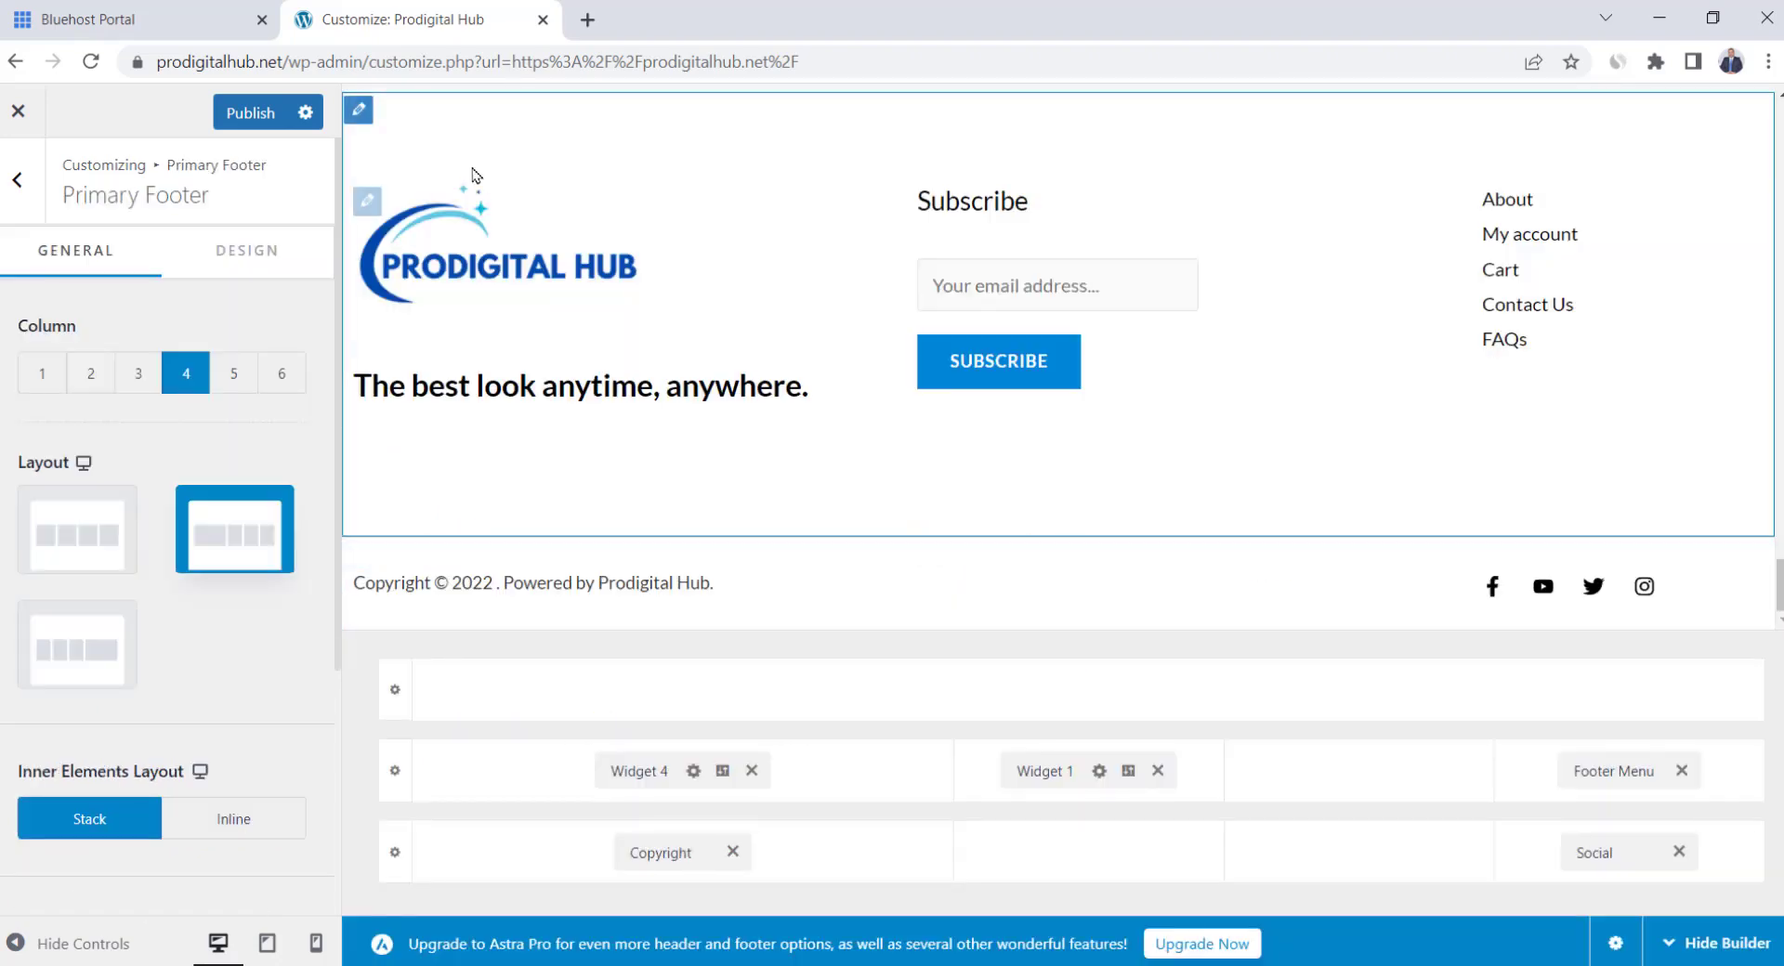
click(247, 117)
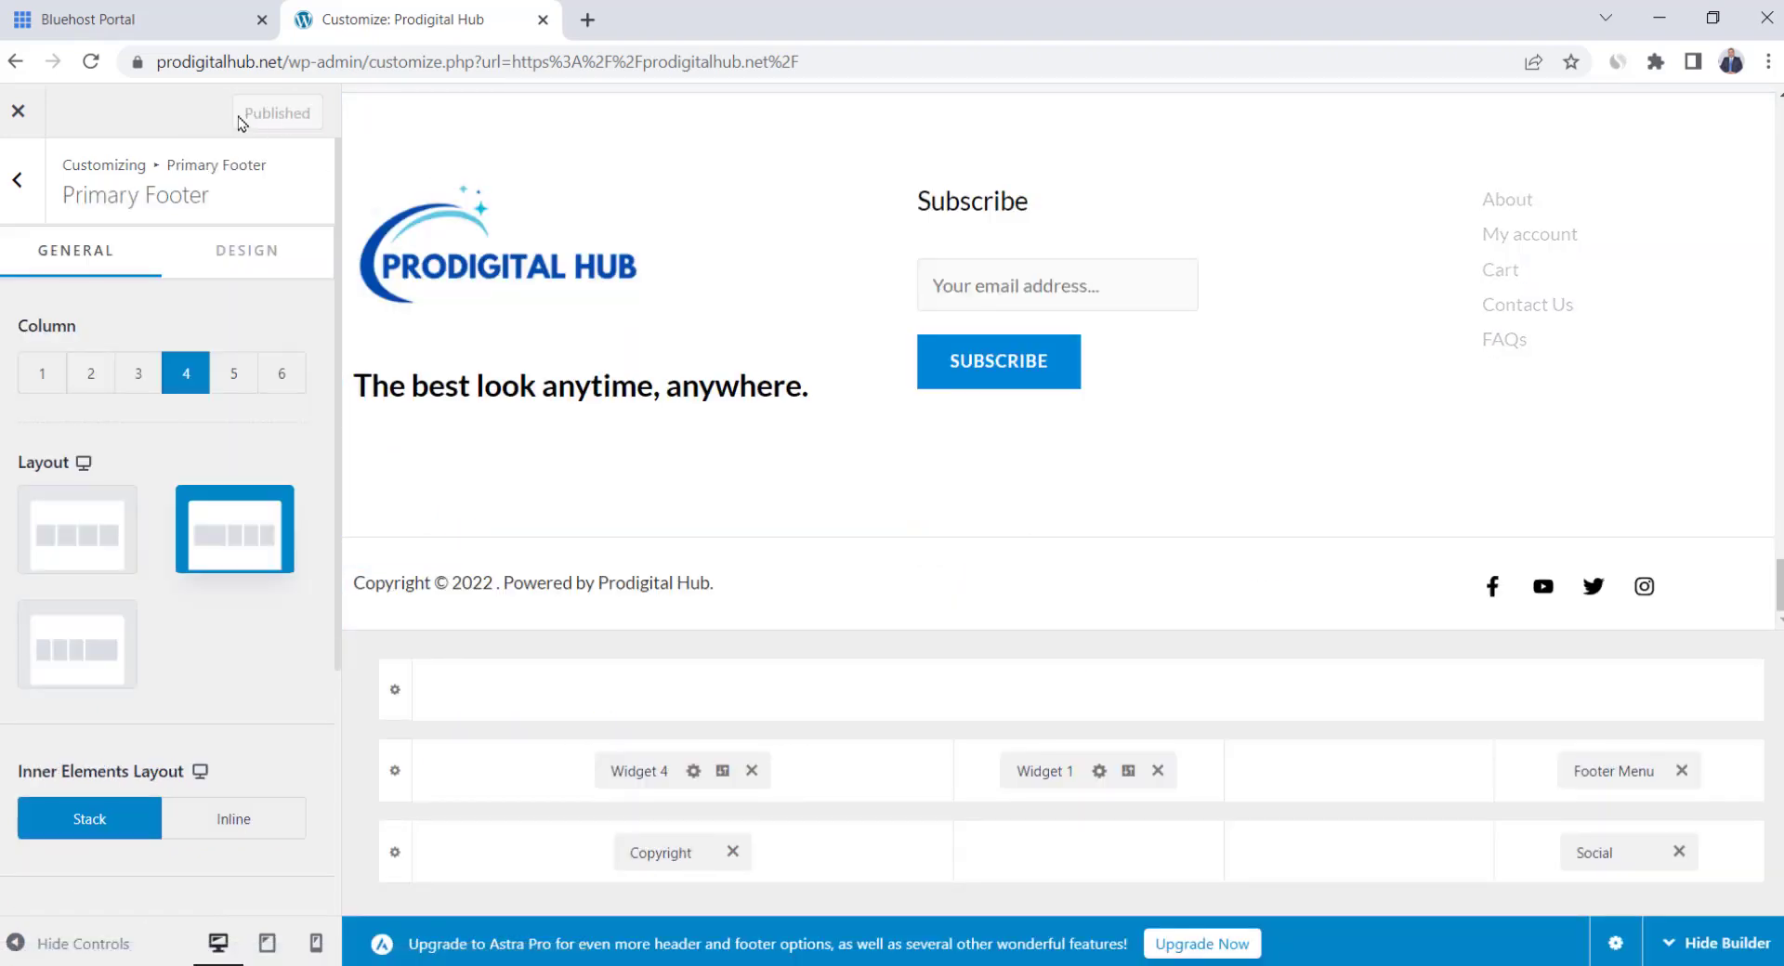
Scroll through the live homepage from hero to footer, then choose Edit with Elementor
click(19, 115)
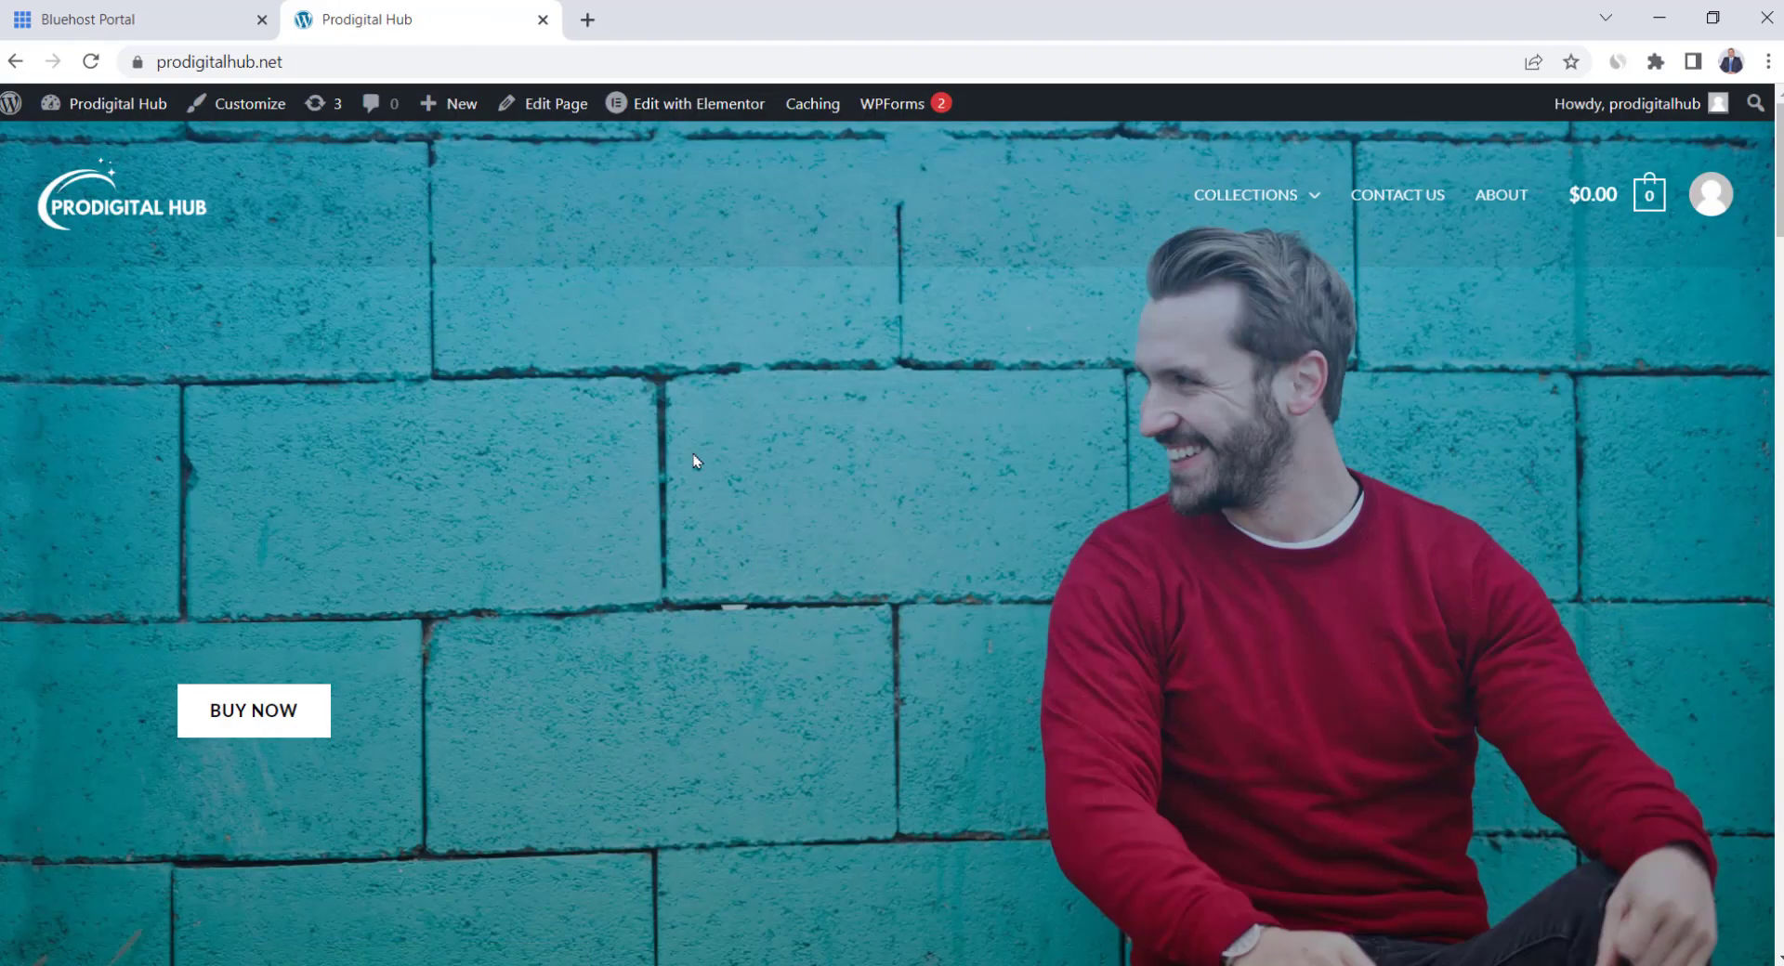
mouse_move(1299, 201)
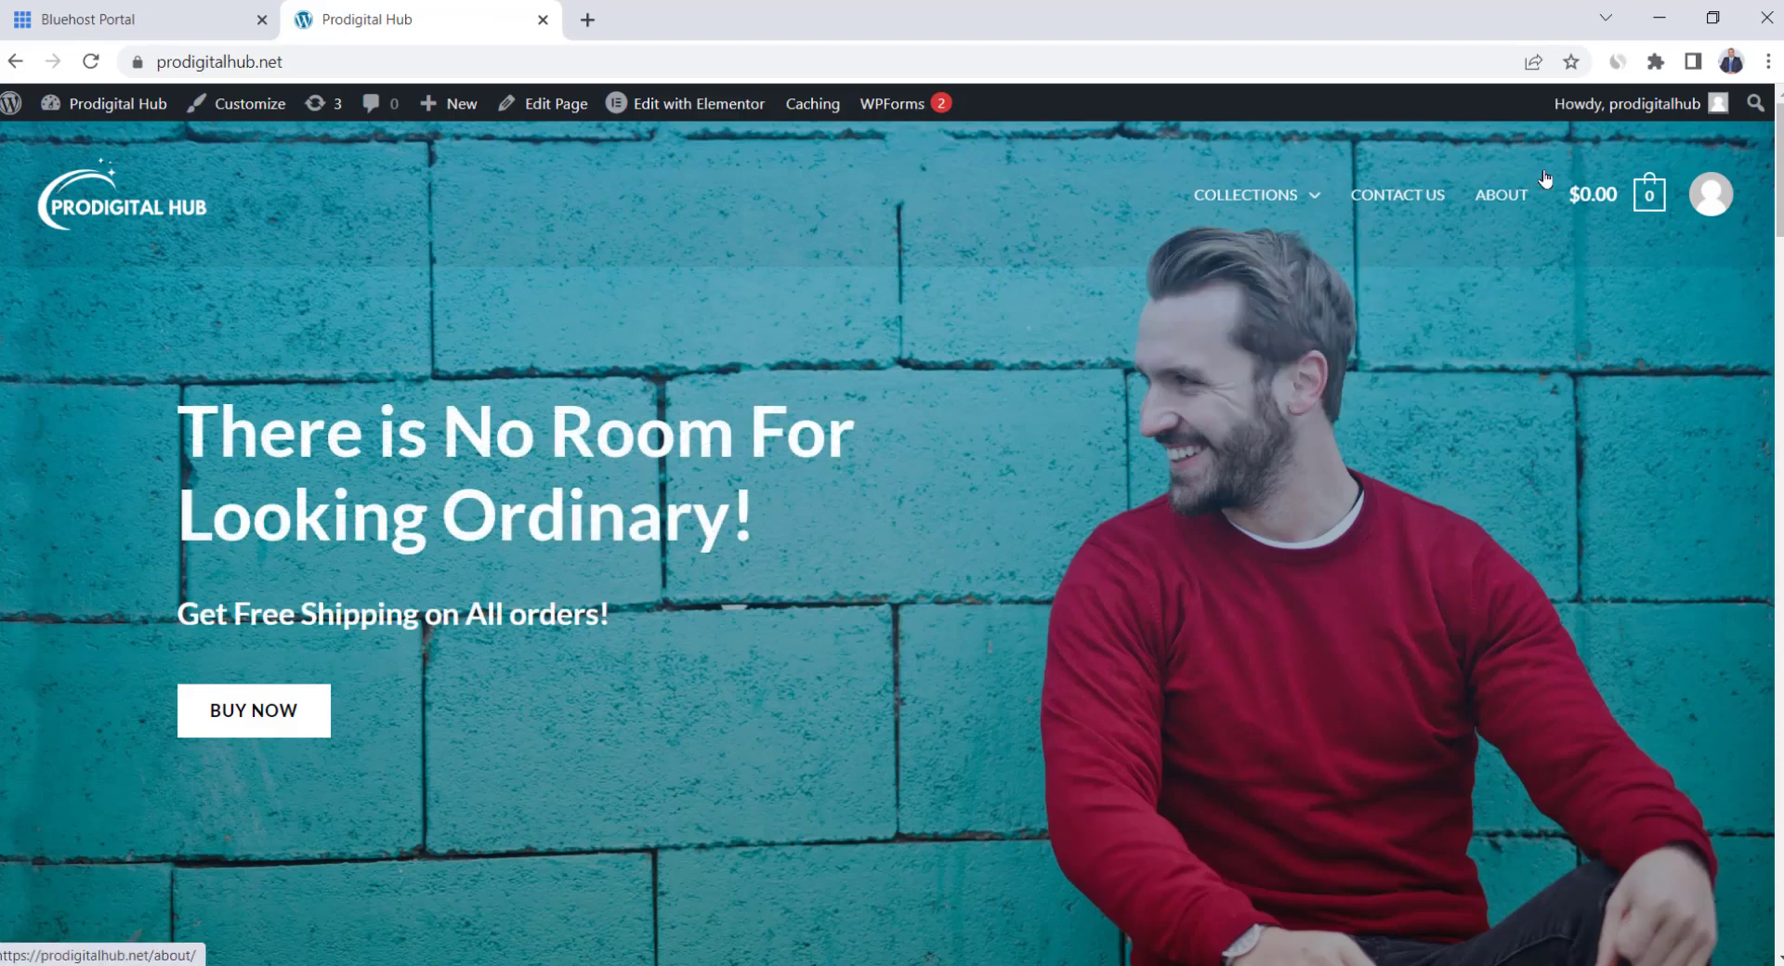
scroll(704, 389, down, 5)
scroll(704, 388, down, 20)
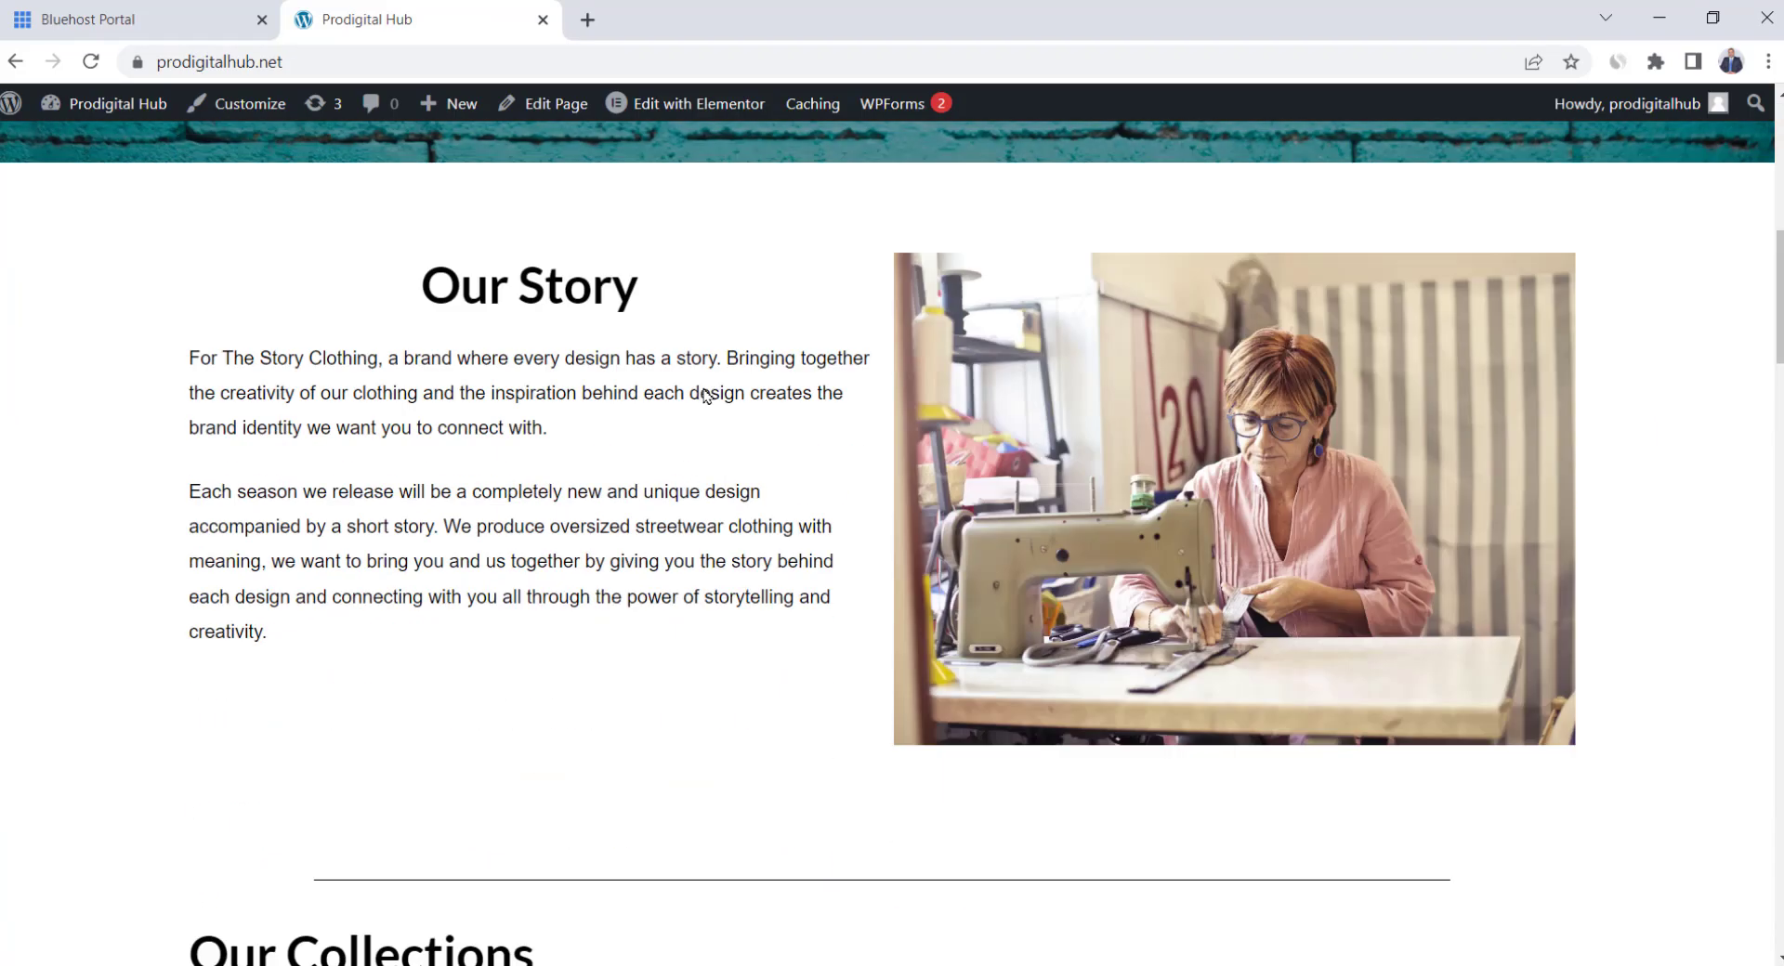
scroll(704, 395, down, 12)
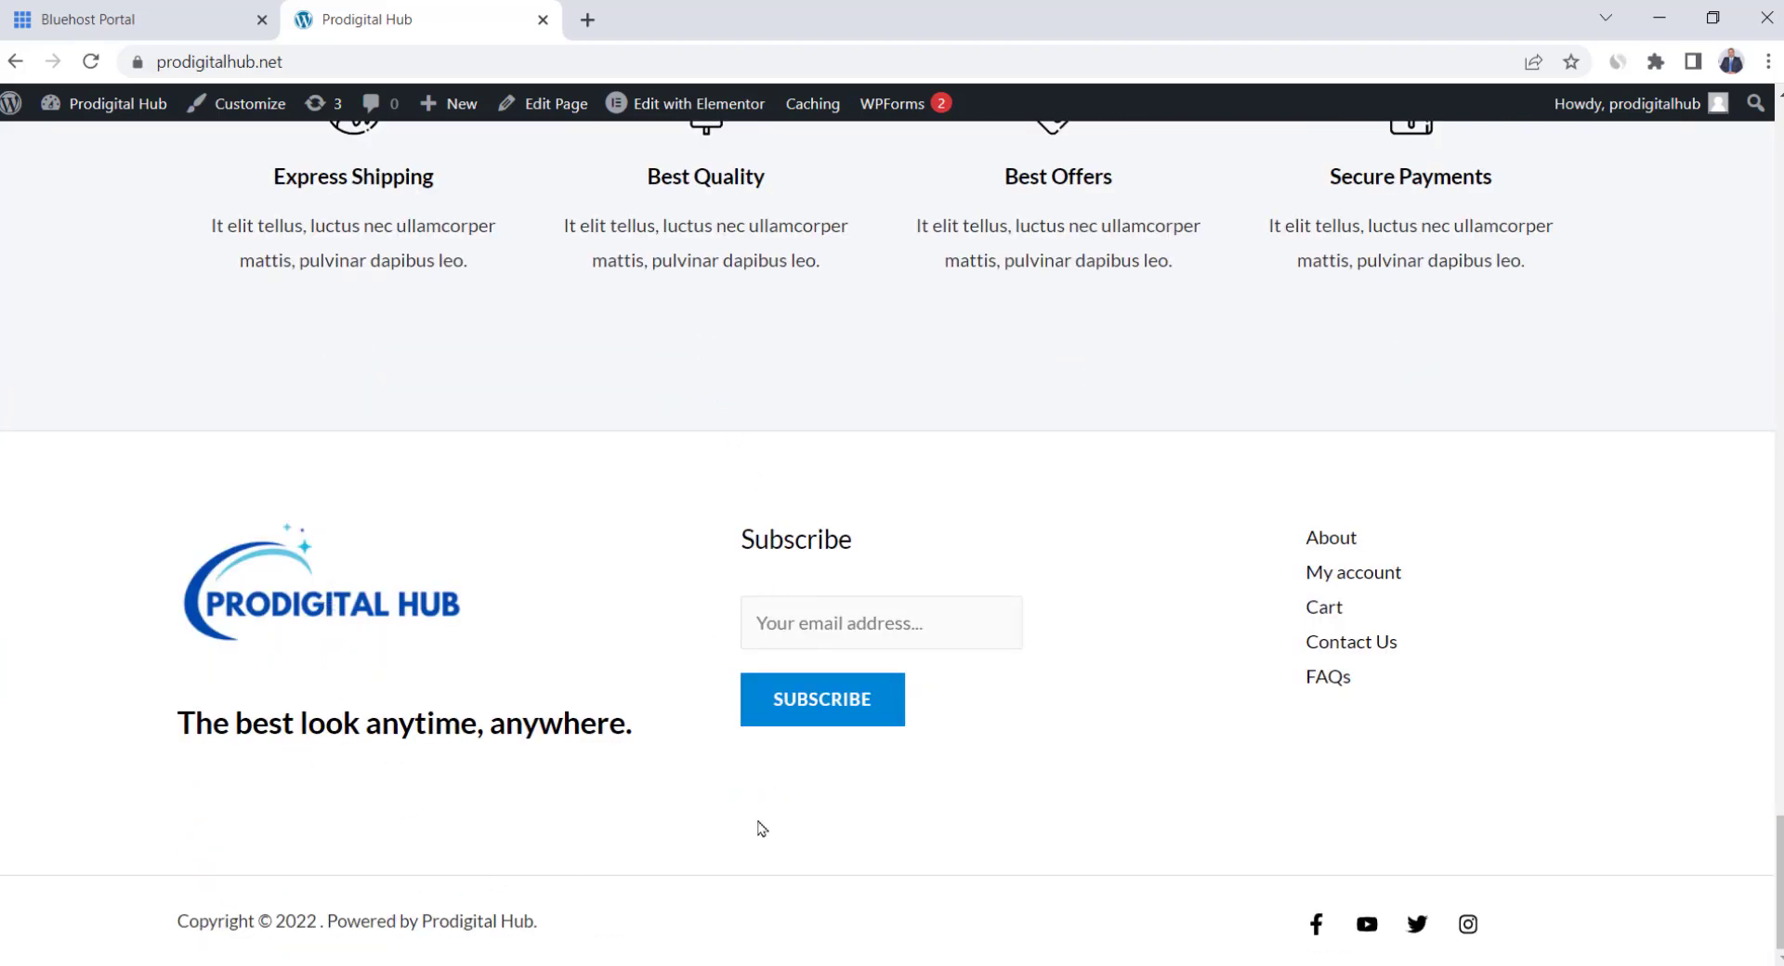
scroll(1665, 423, up, 20)
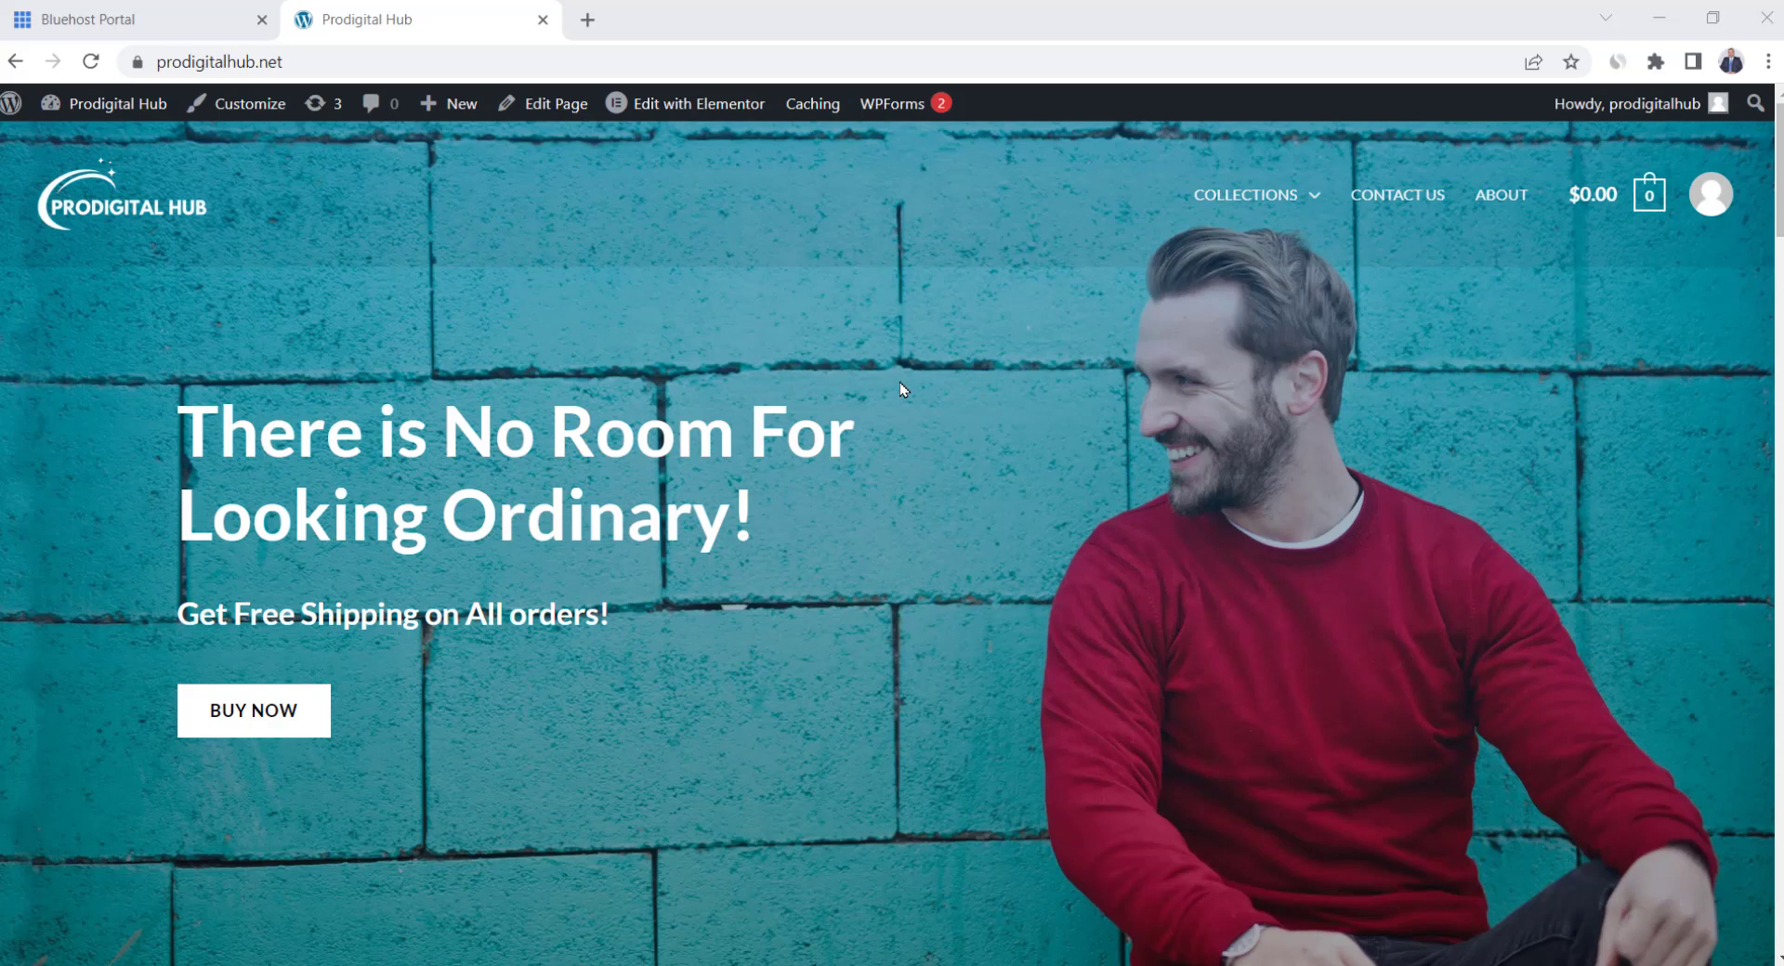
click(689, 113)
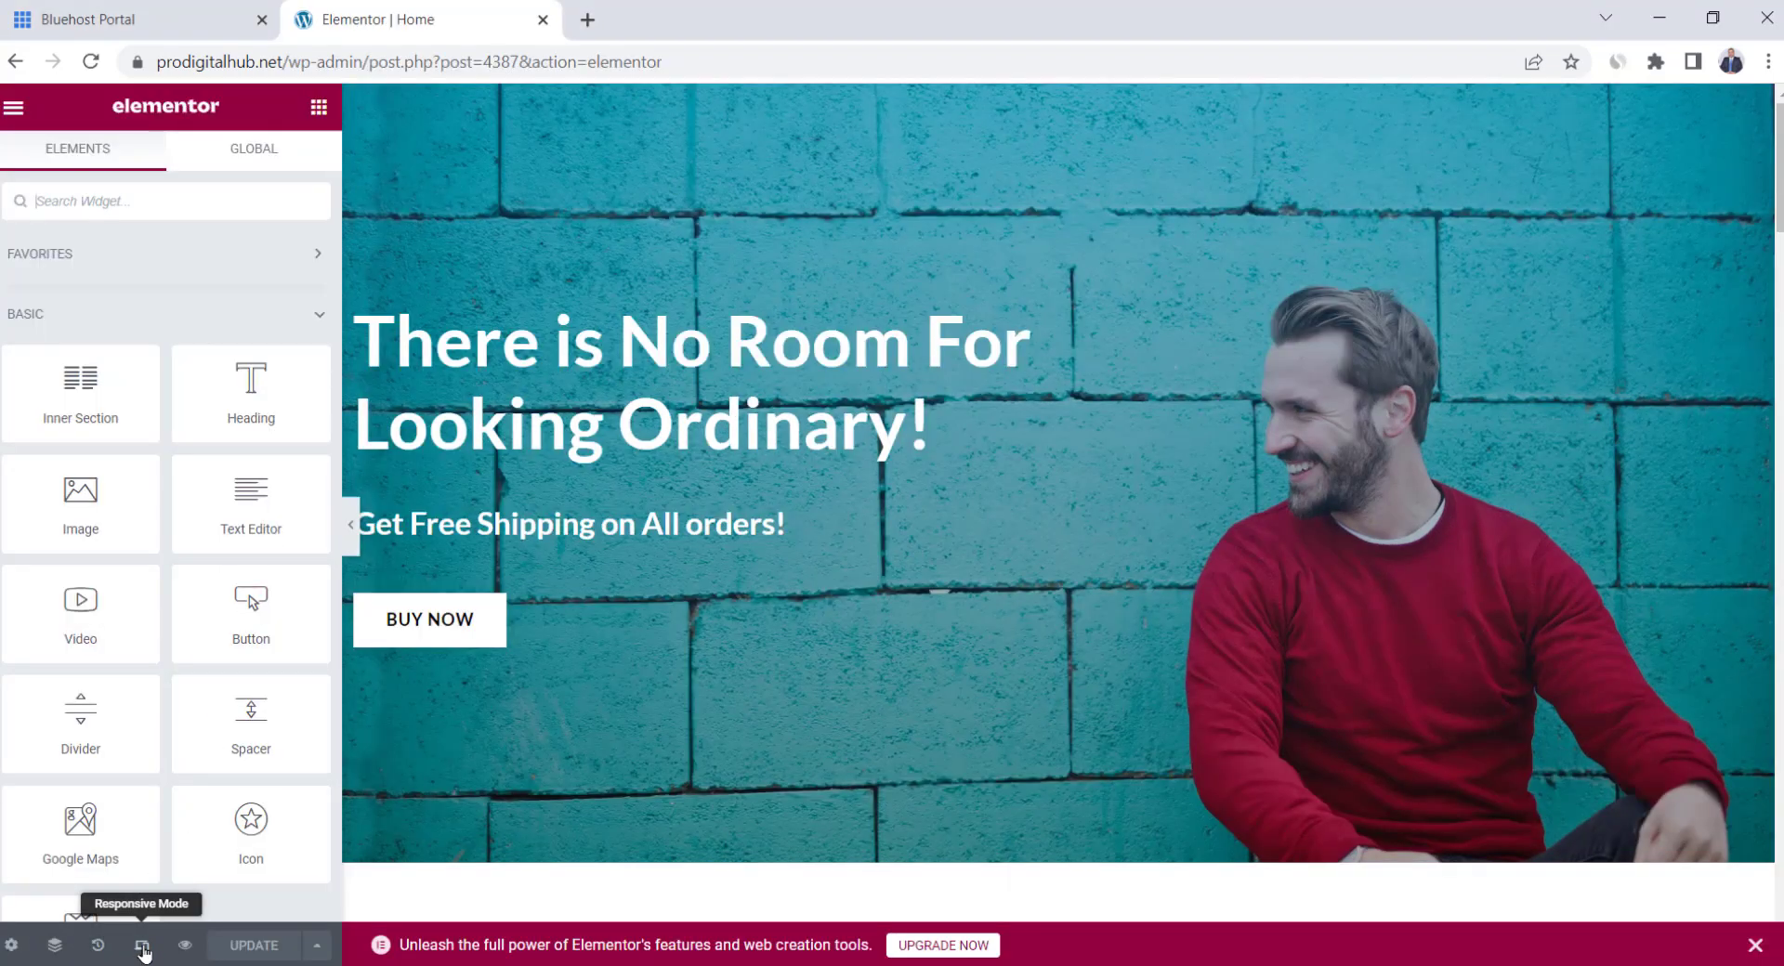
Turn on Responsive Mode and preview the homepage at mobile width
click(142, 948)
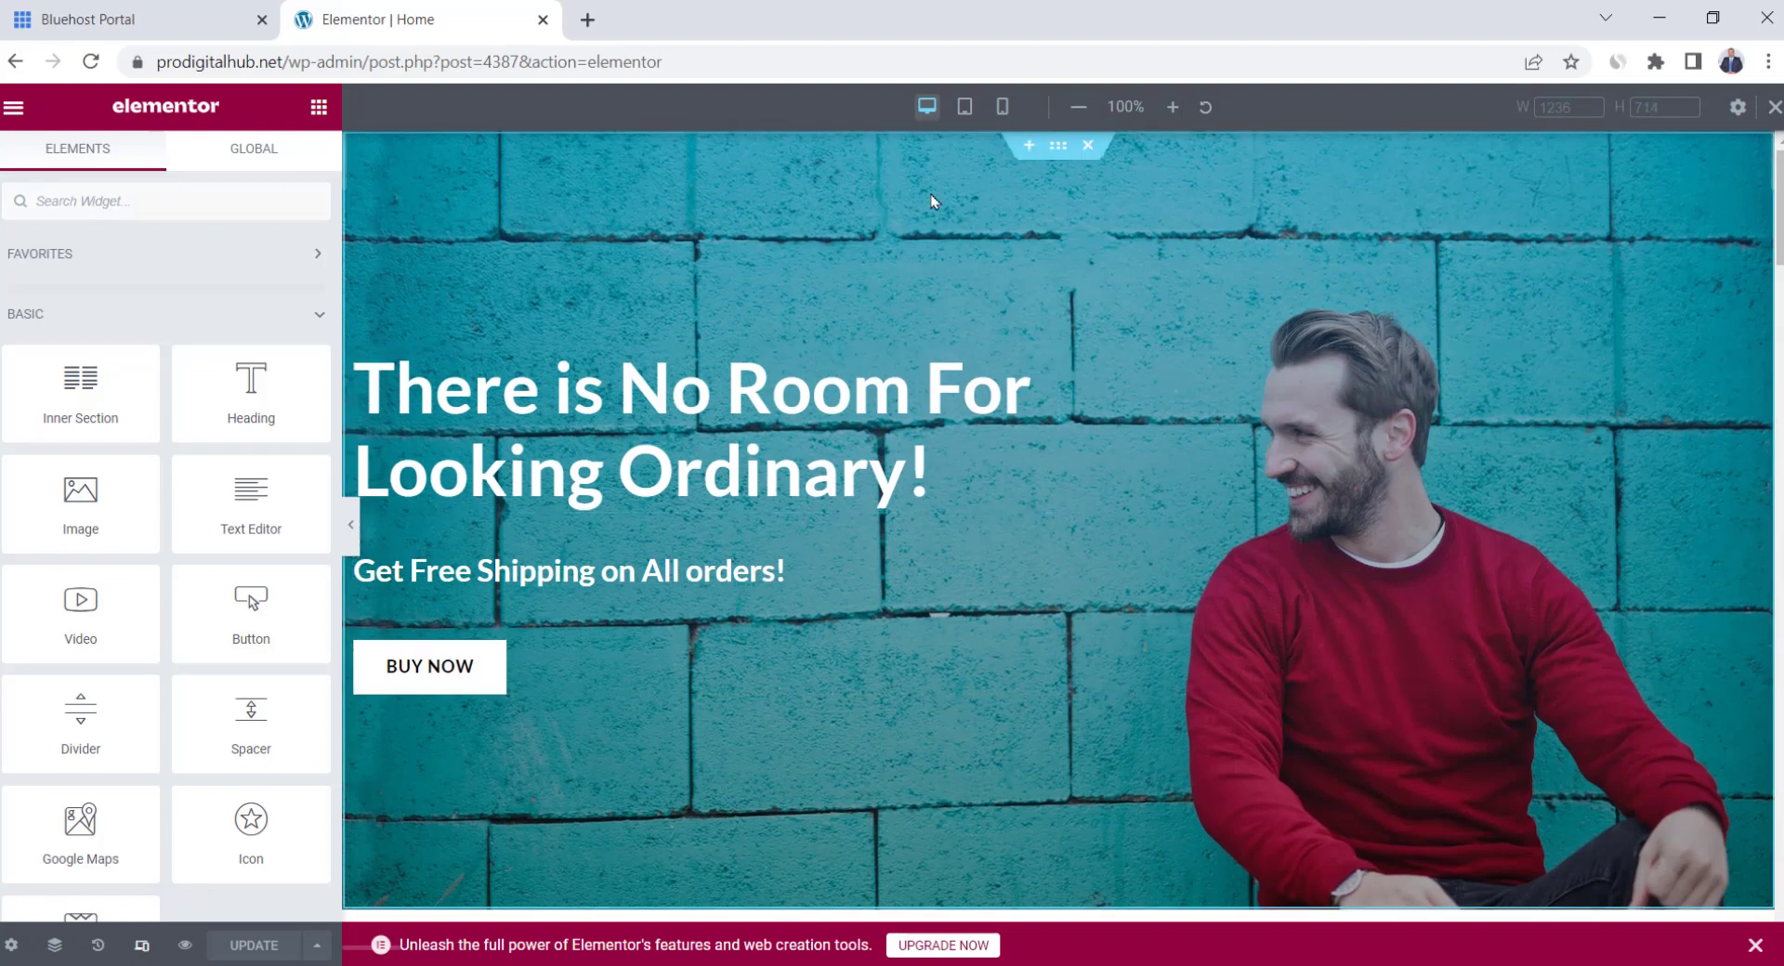
click(964, 113)
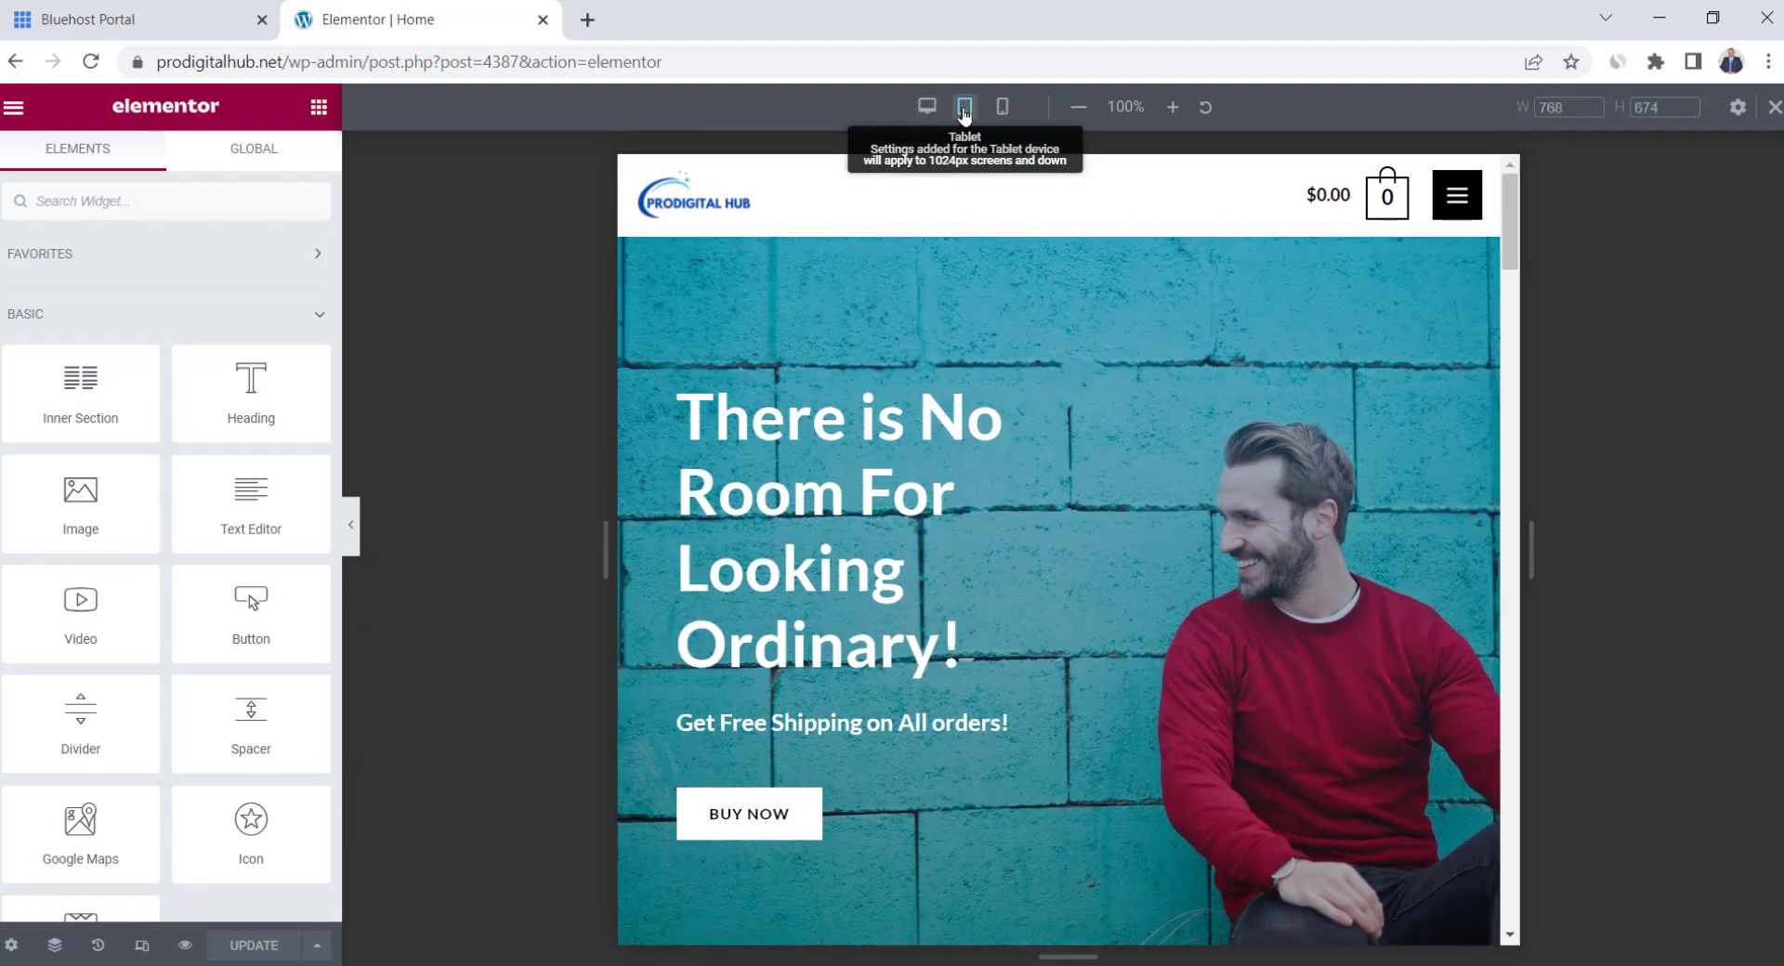
click(1002, 108)
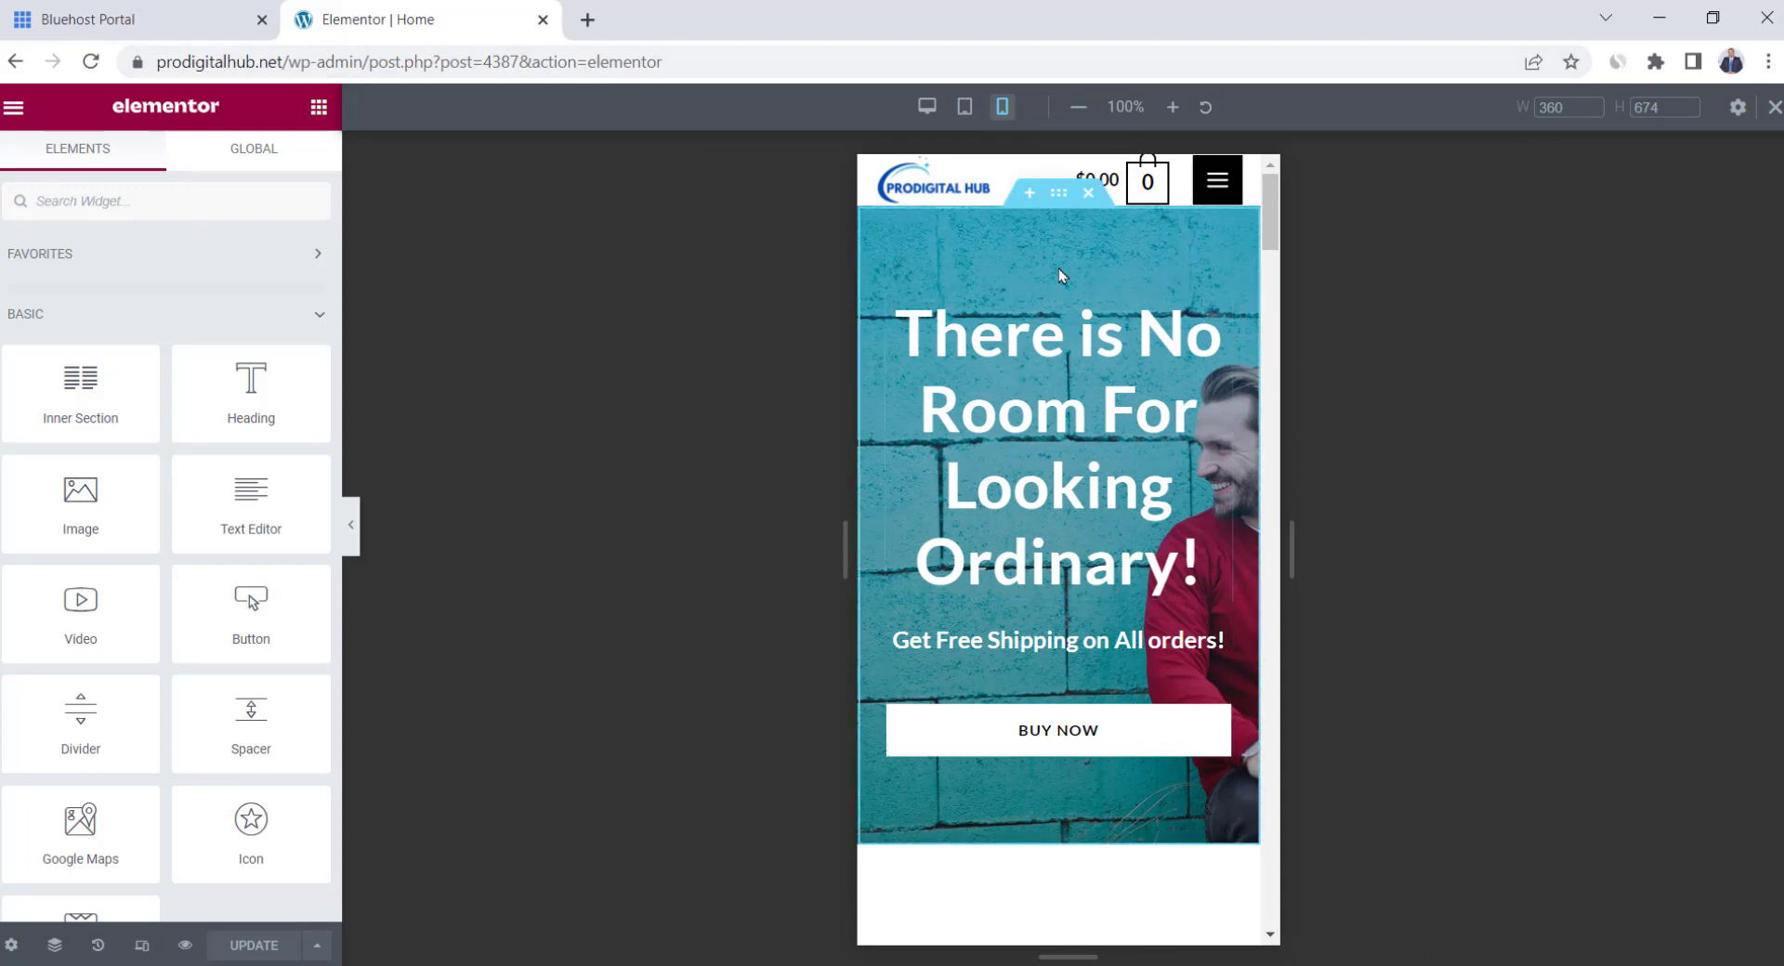
scroll(1057, 306, down, 2)
scroll(1050, 371, up, 2)
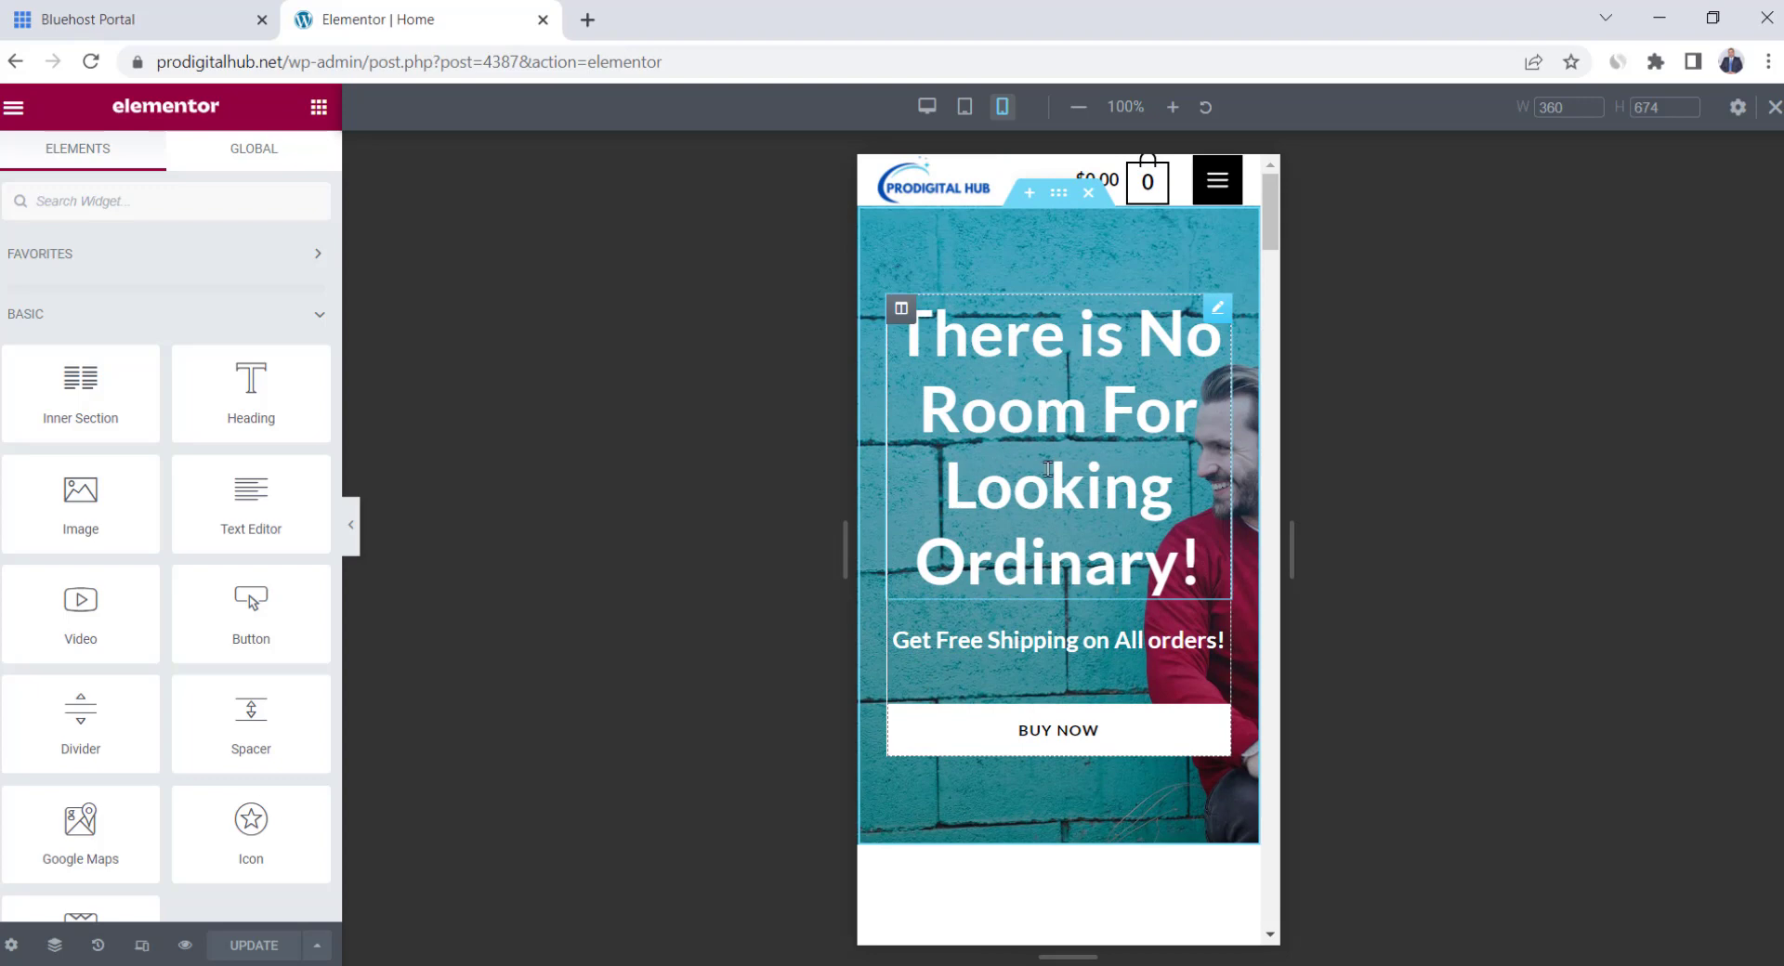
Set the hero heading's mobile typography size to 2.7 em
click(1217, 308)
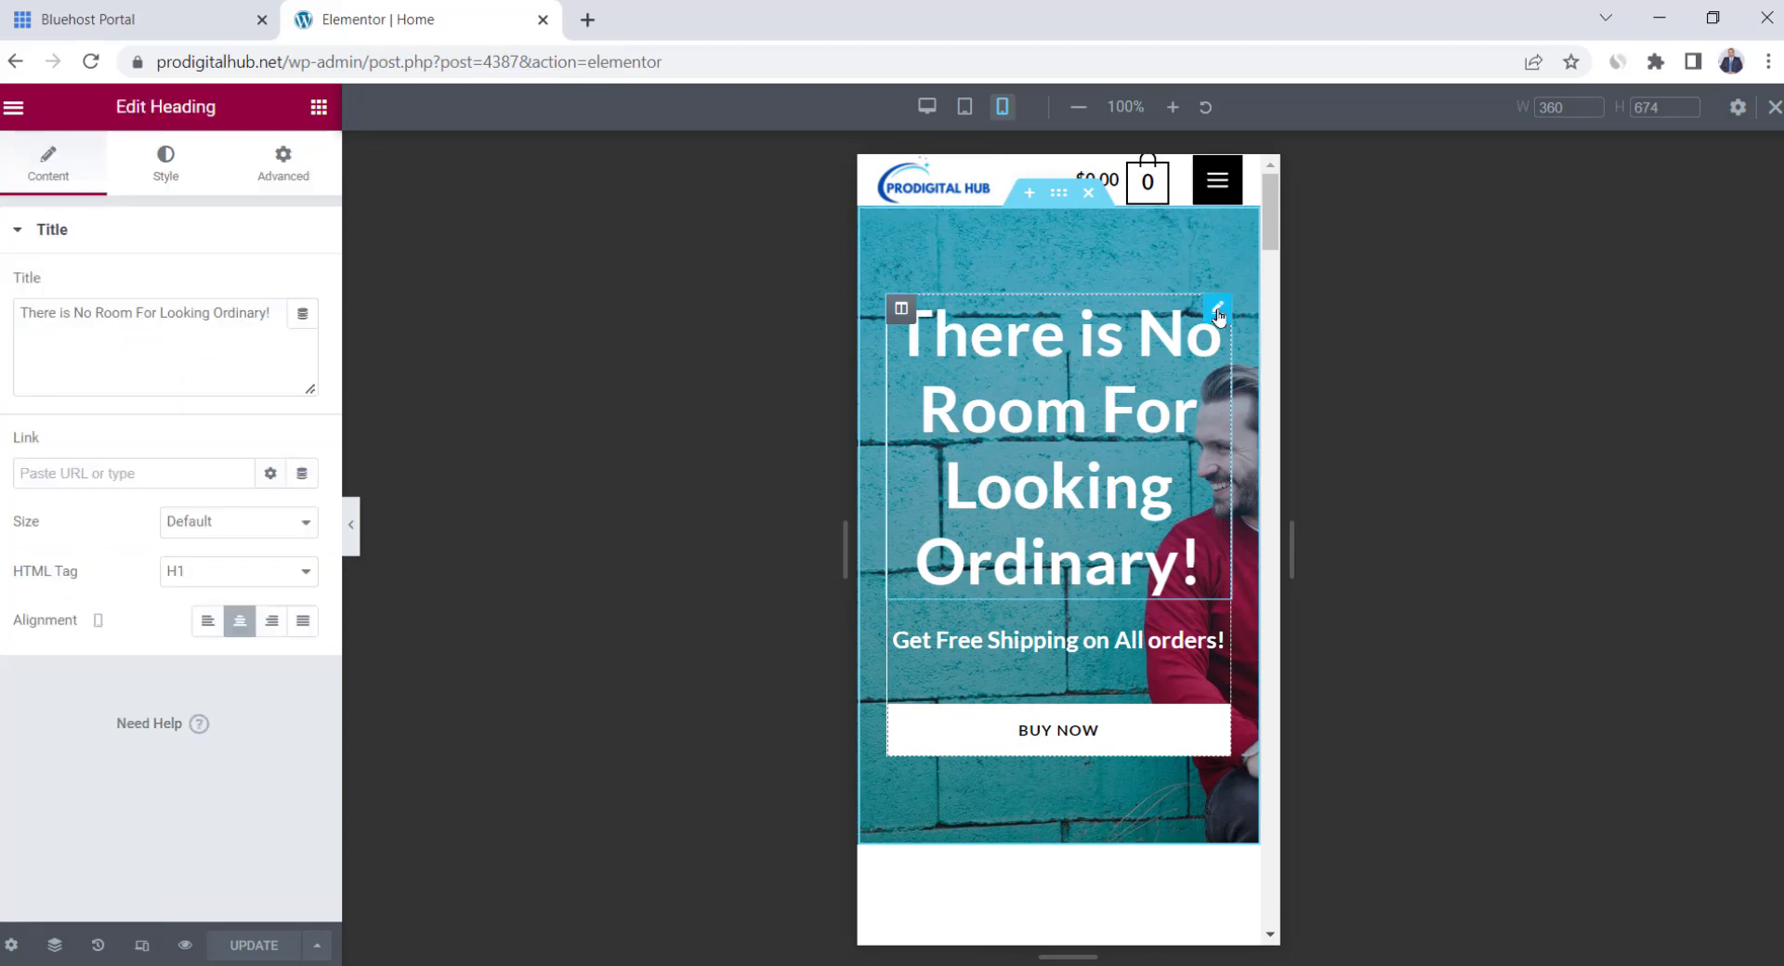
click(168, 167)
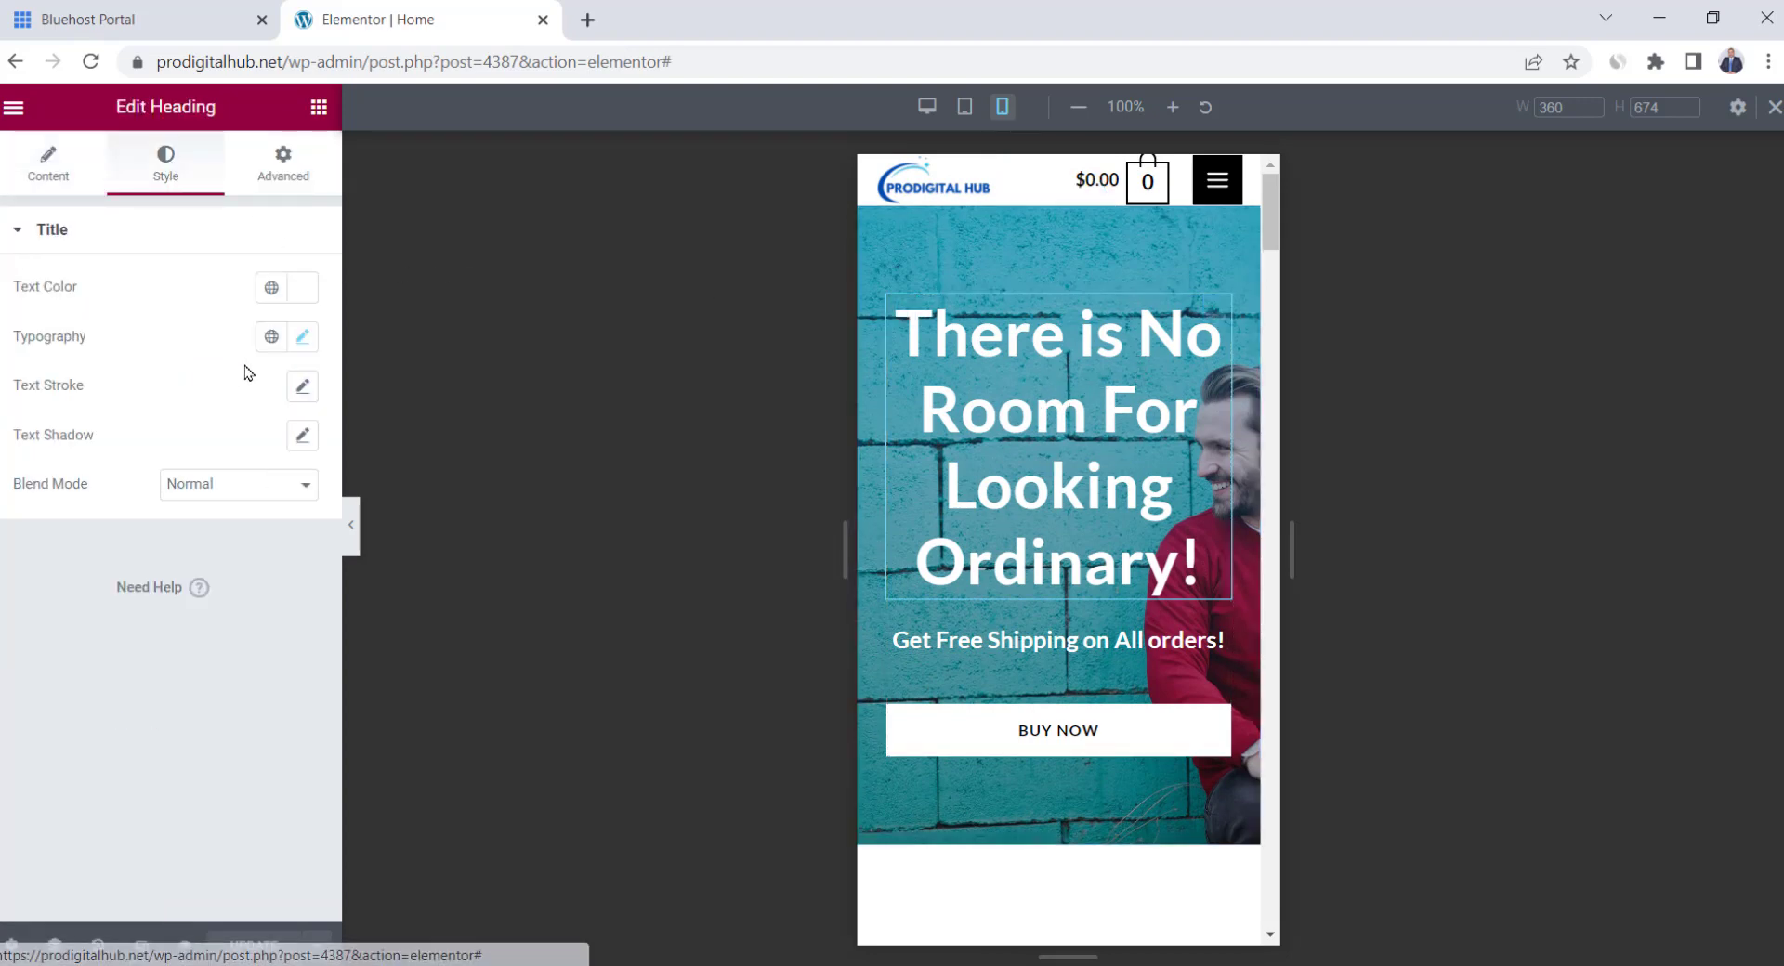
click(301, 342)
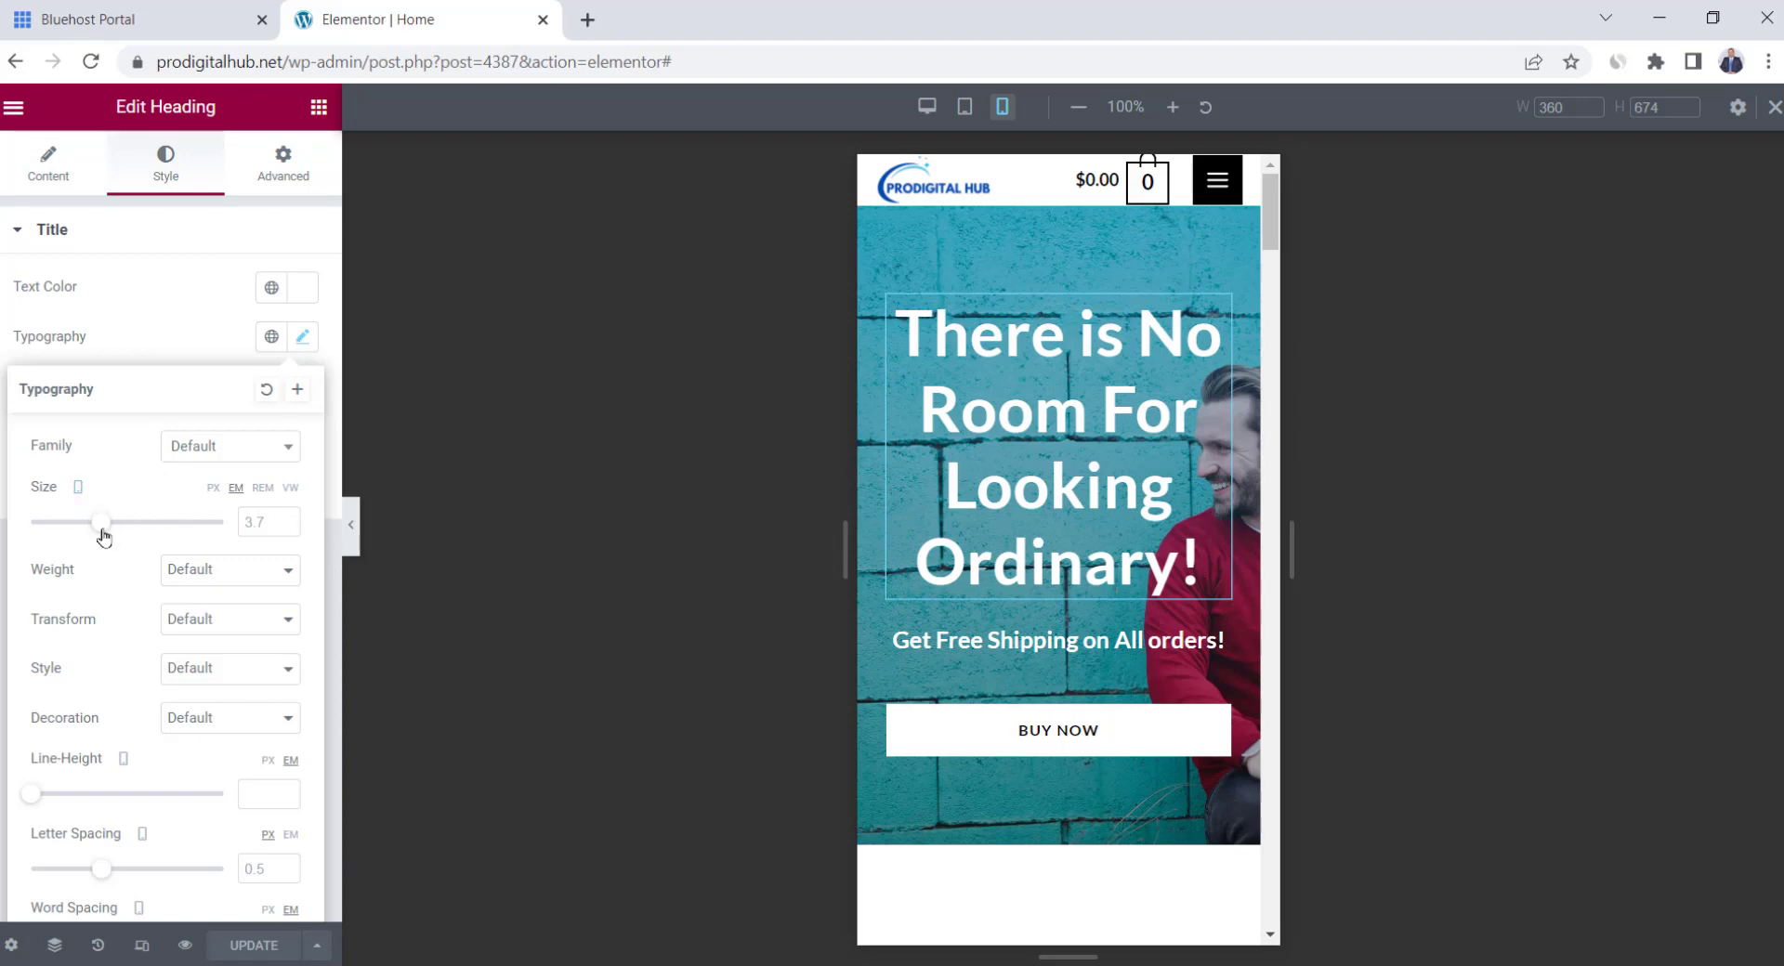
drag(101, 523, 85, 535)
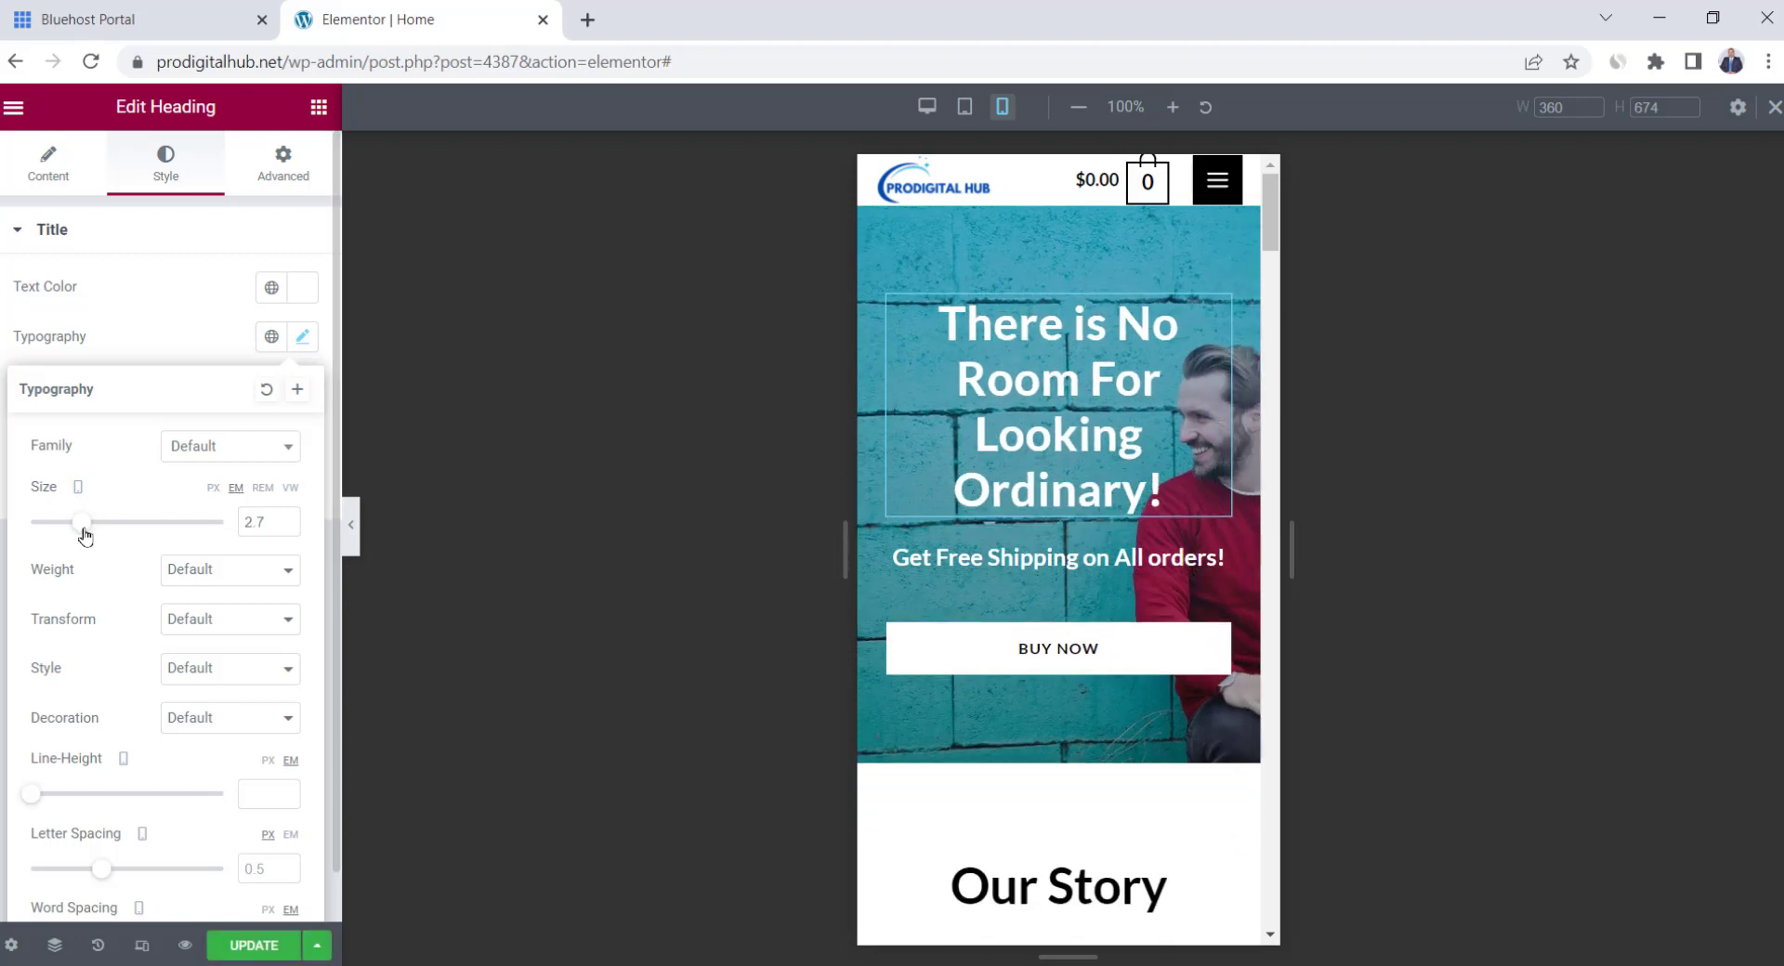
click(1009, 424)
Set the divider above Our Collections to Hide On Mobile
scroll(1096, 459, down, 9)
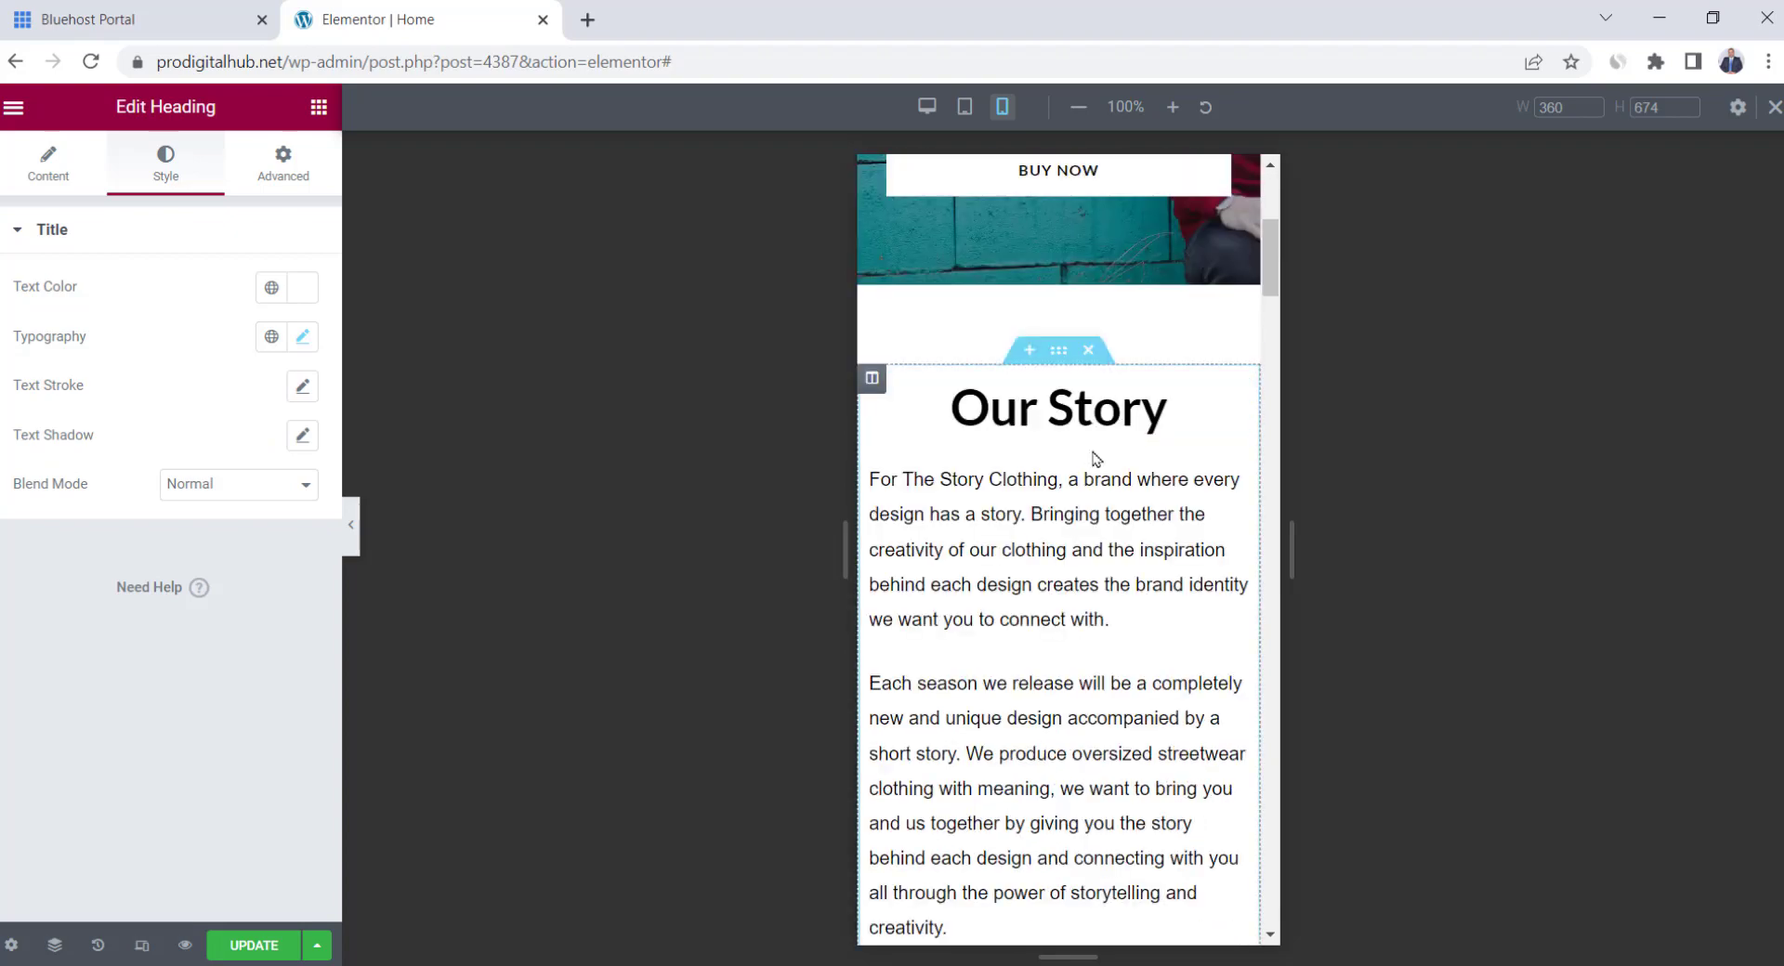
scroll(1093, 457, down, 2)
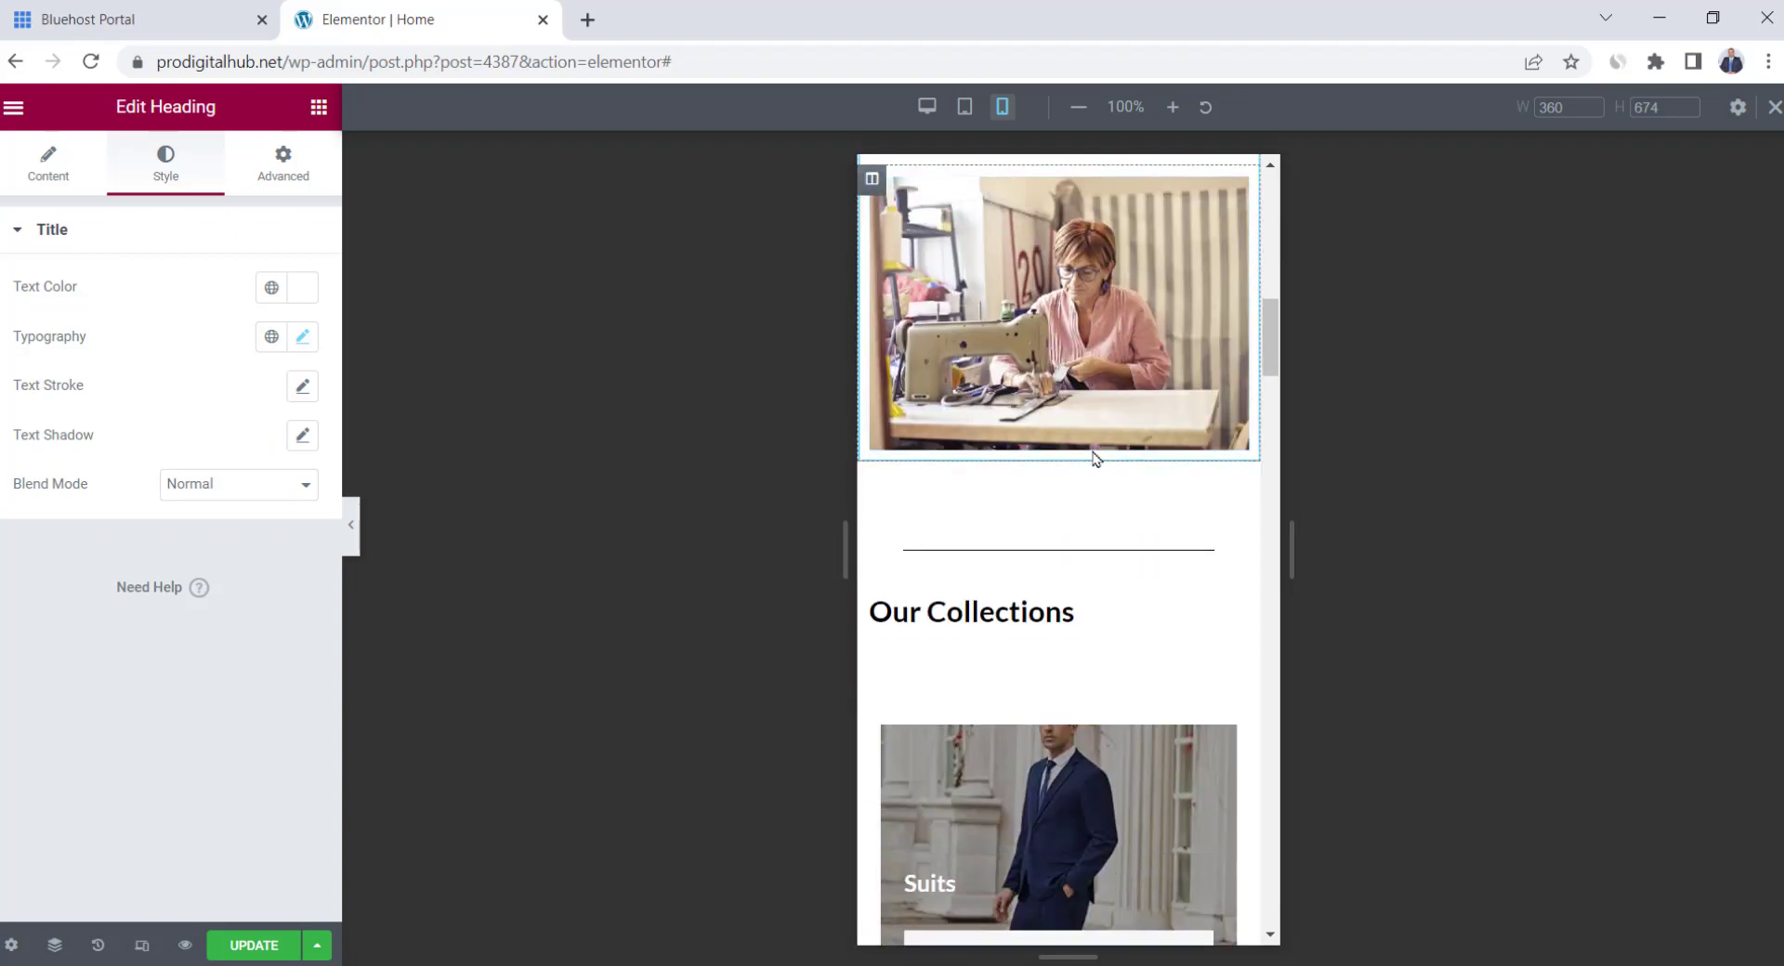
scroll(1093, 457, down, 1)
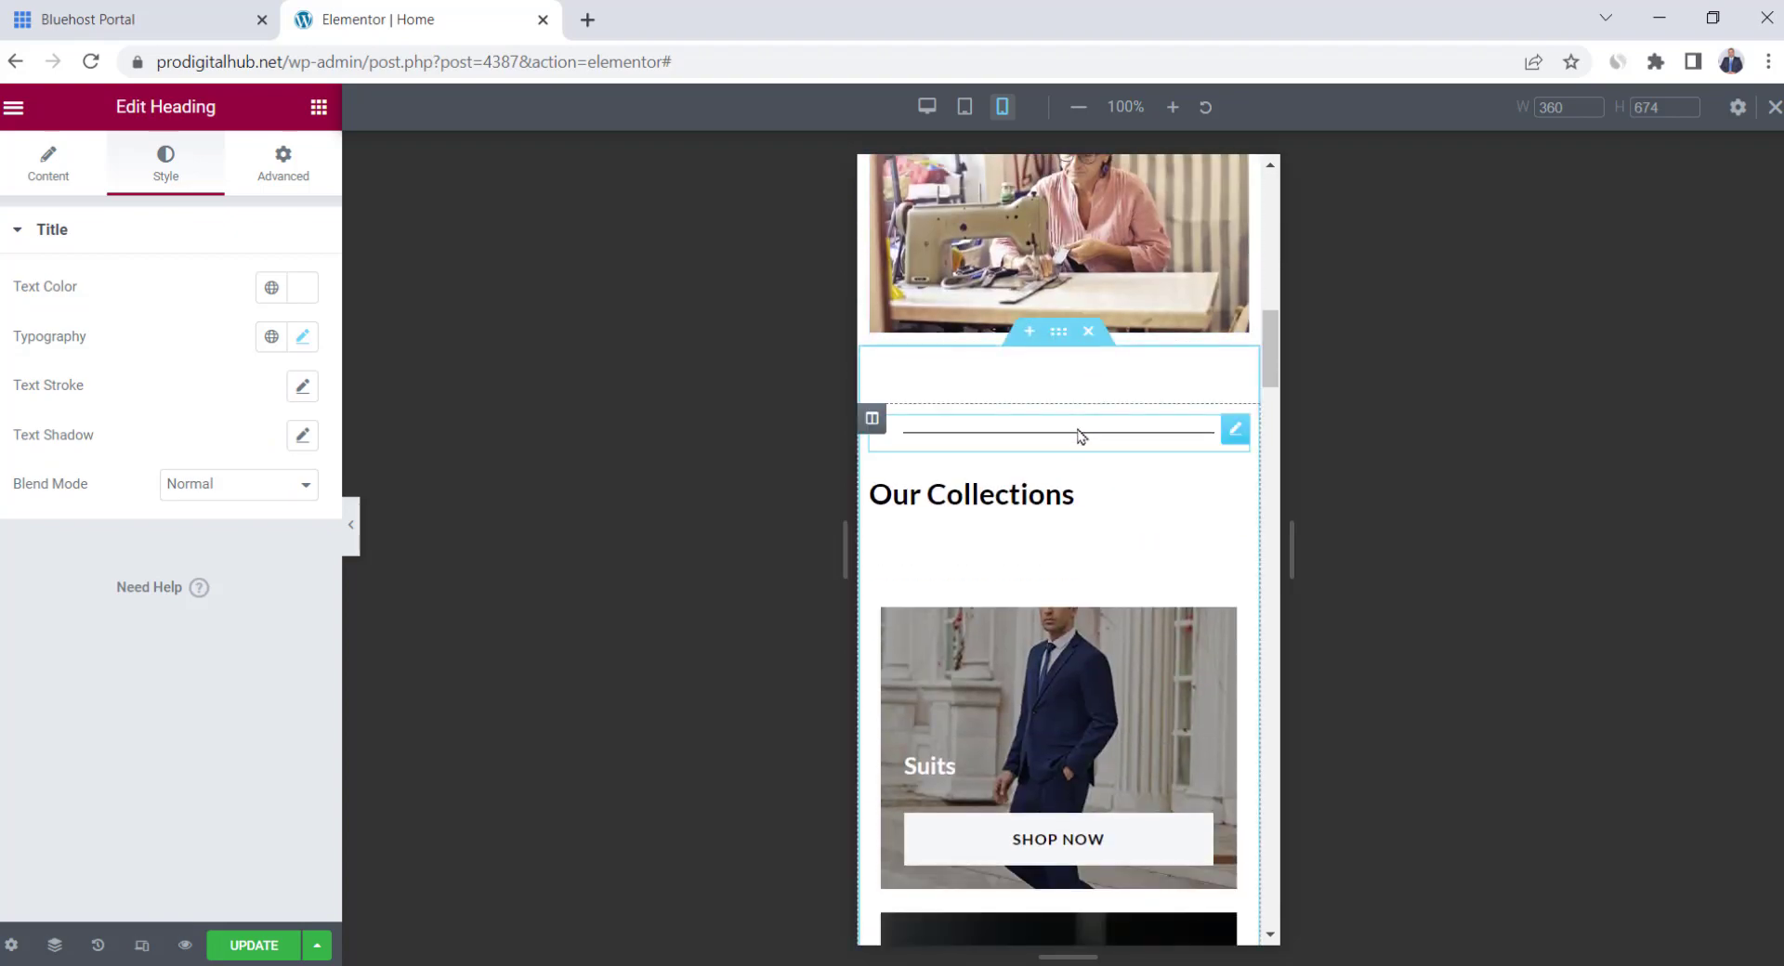
scroll(1104, 439, up, 1)
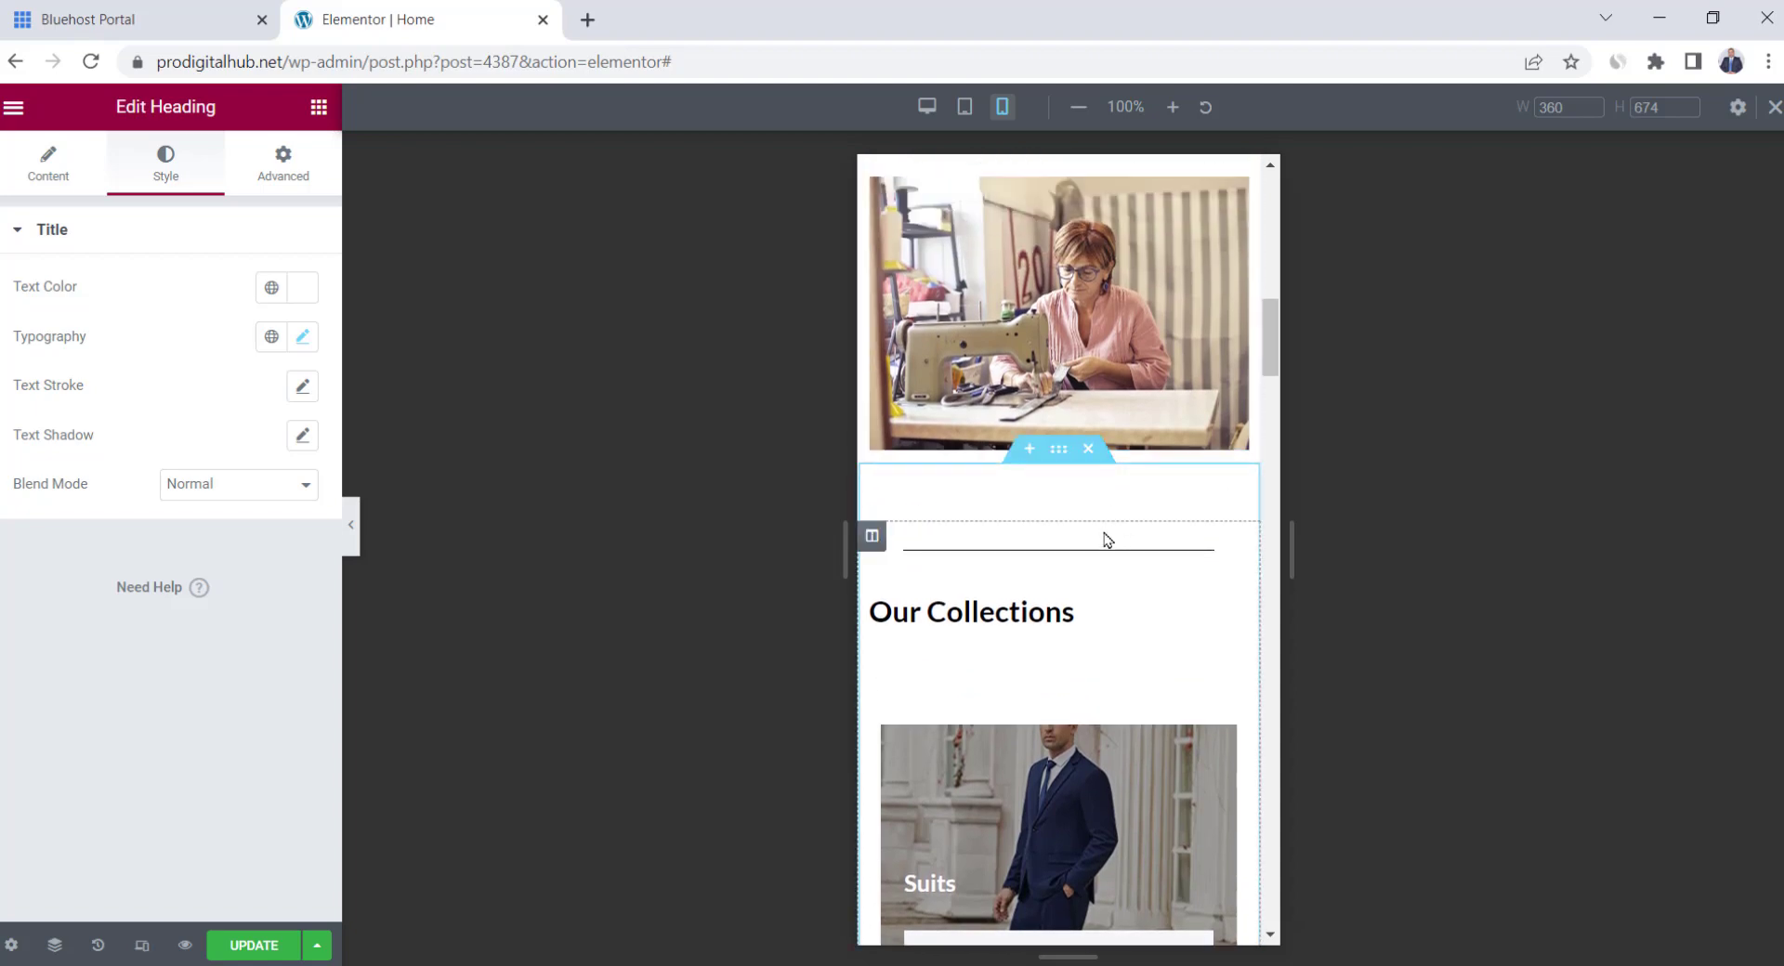
click(1232, 549)
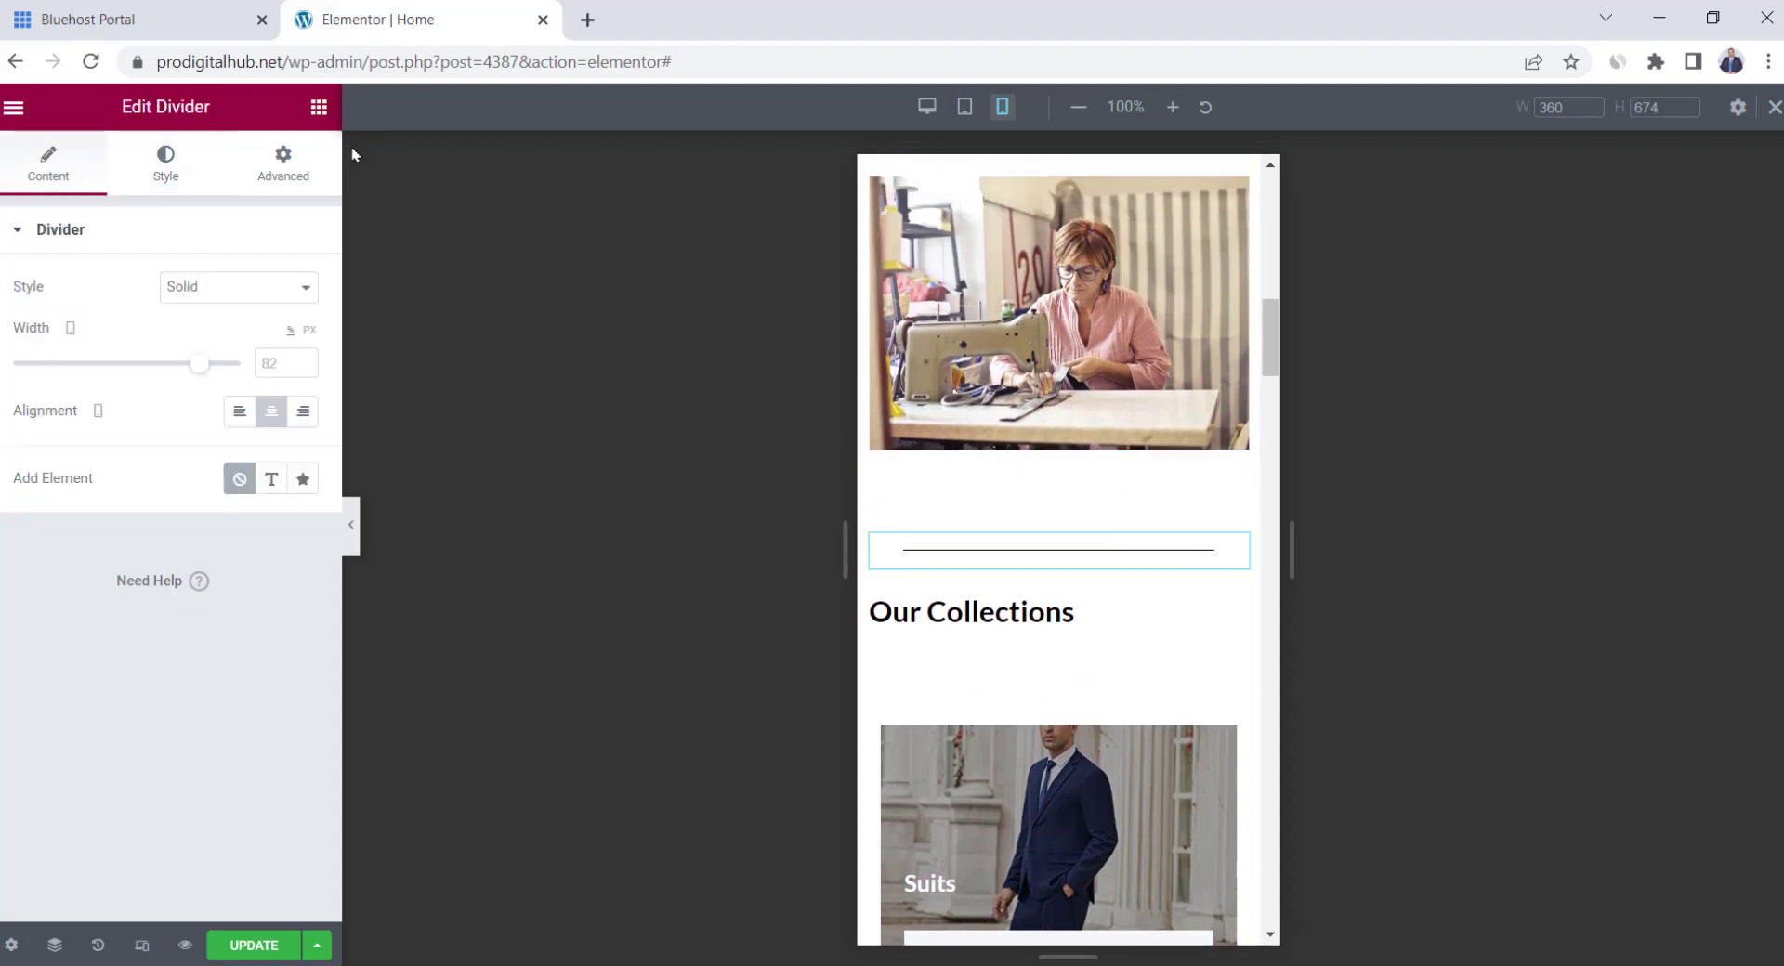
click(291, 172)
scroll(170, 596, down, 4)
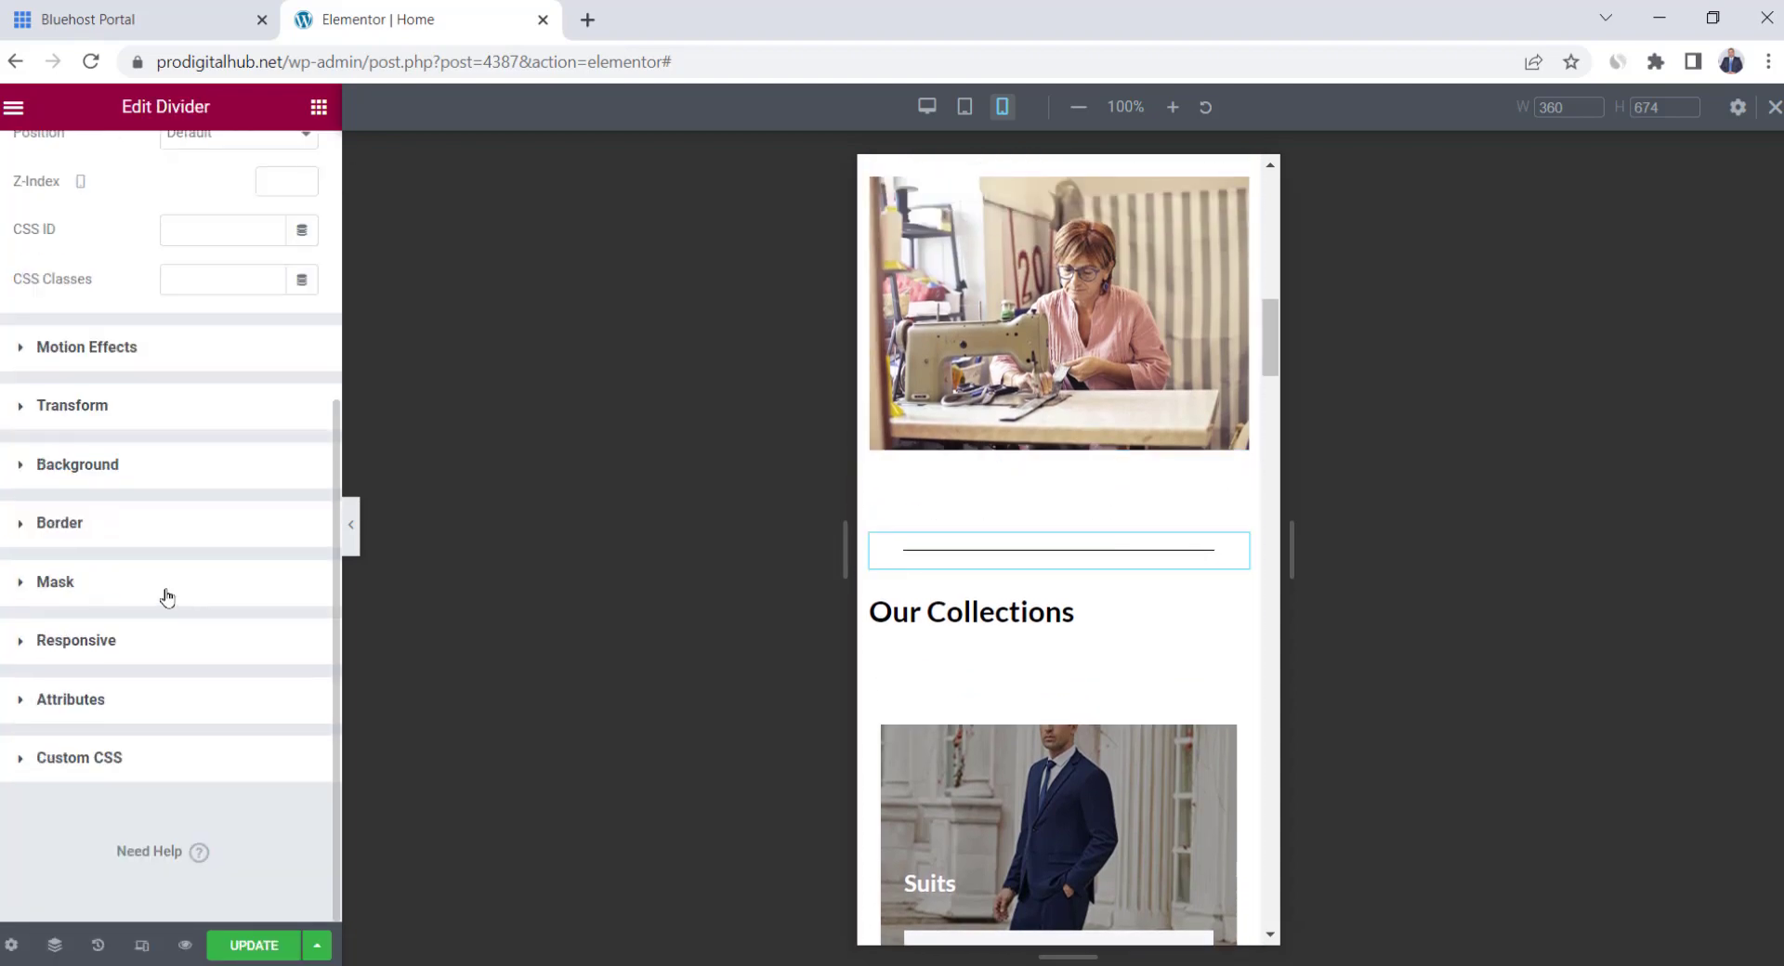
click(88, 642)
click(296, 774)
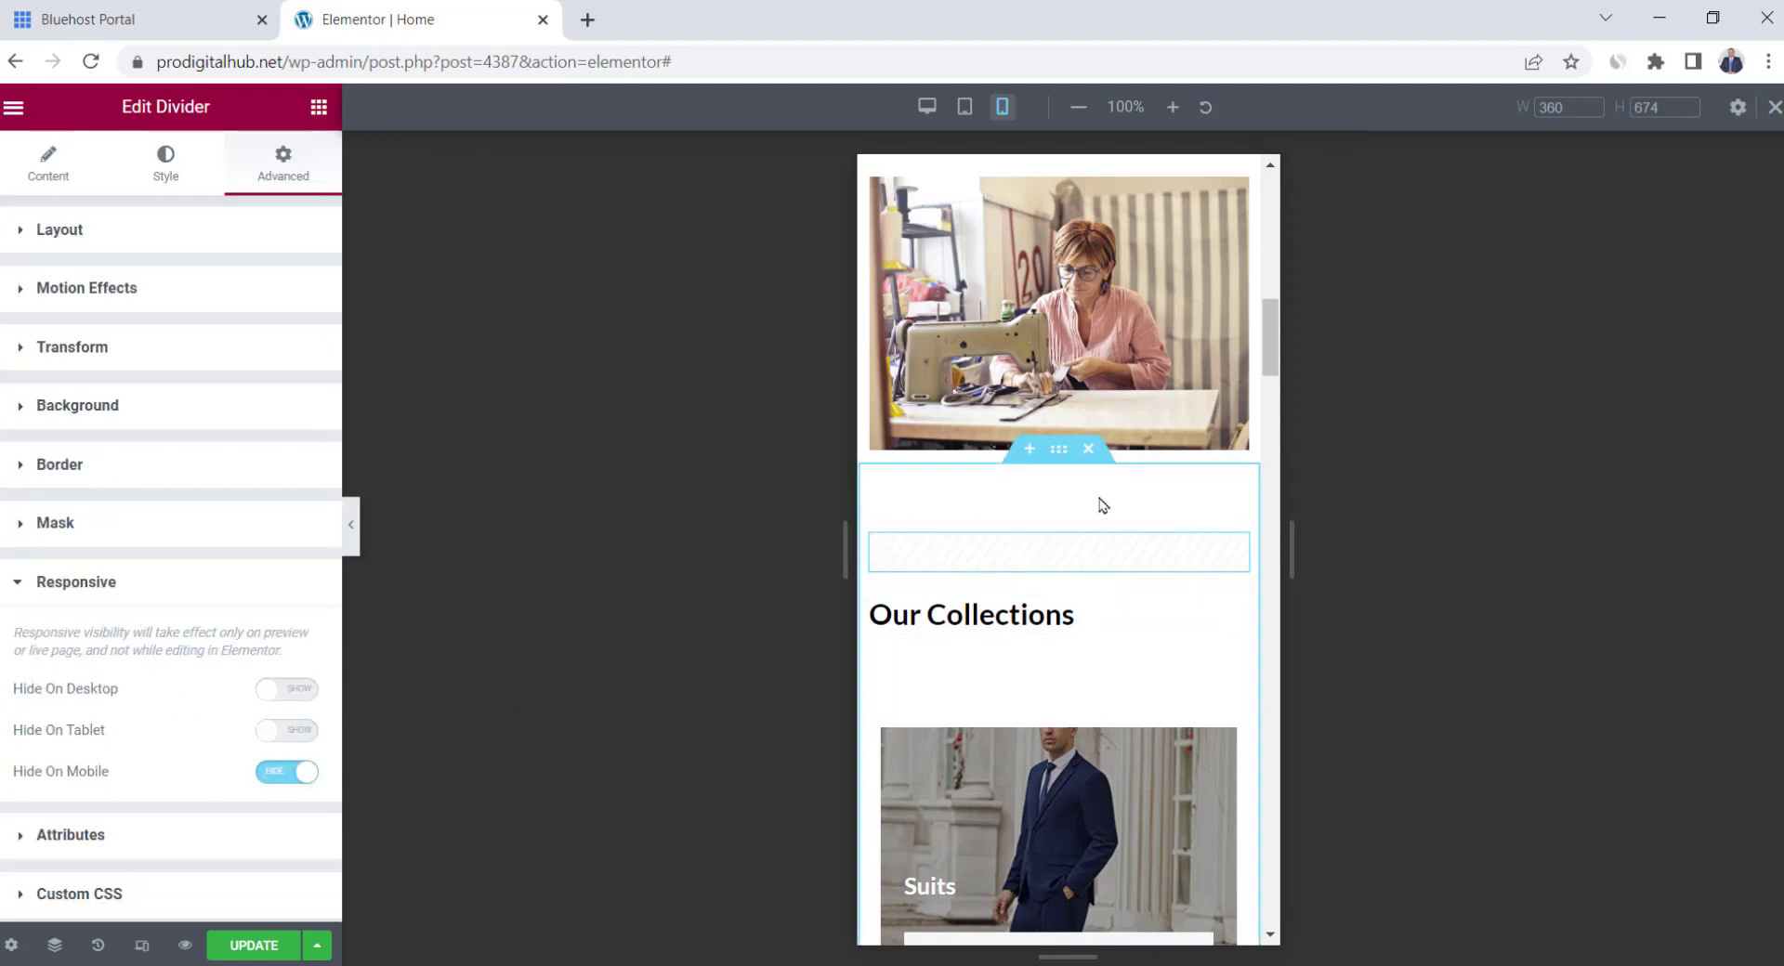
Check the Jackets collection image further down, then return to the desktop preview
scroll(1102, 506, down, 9)
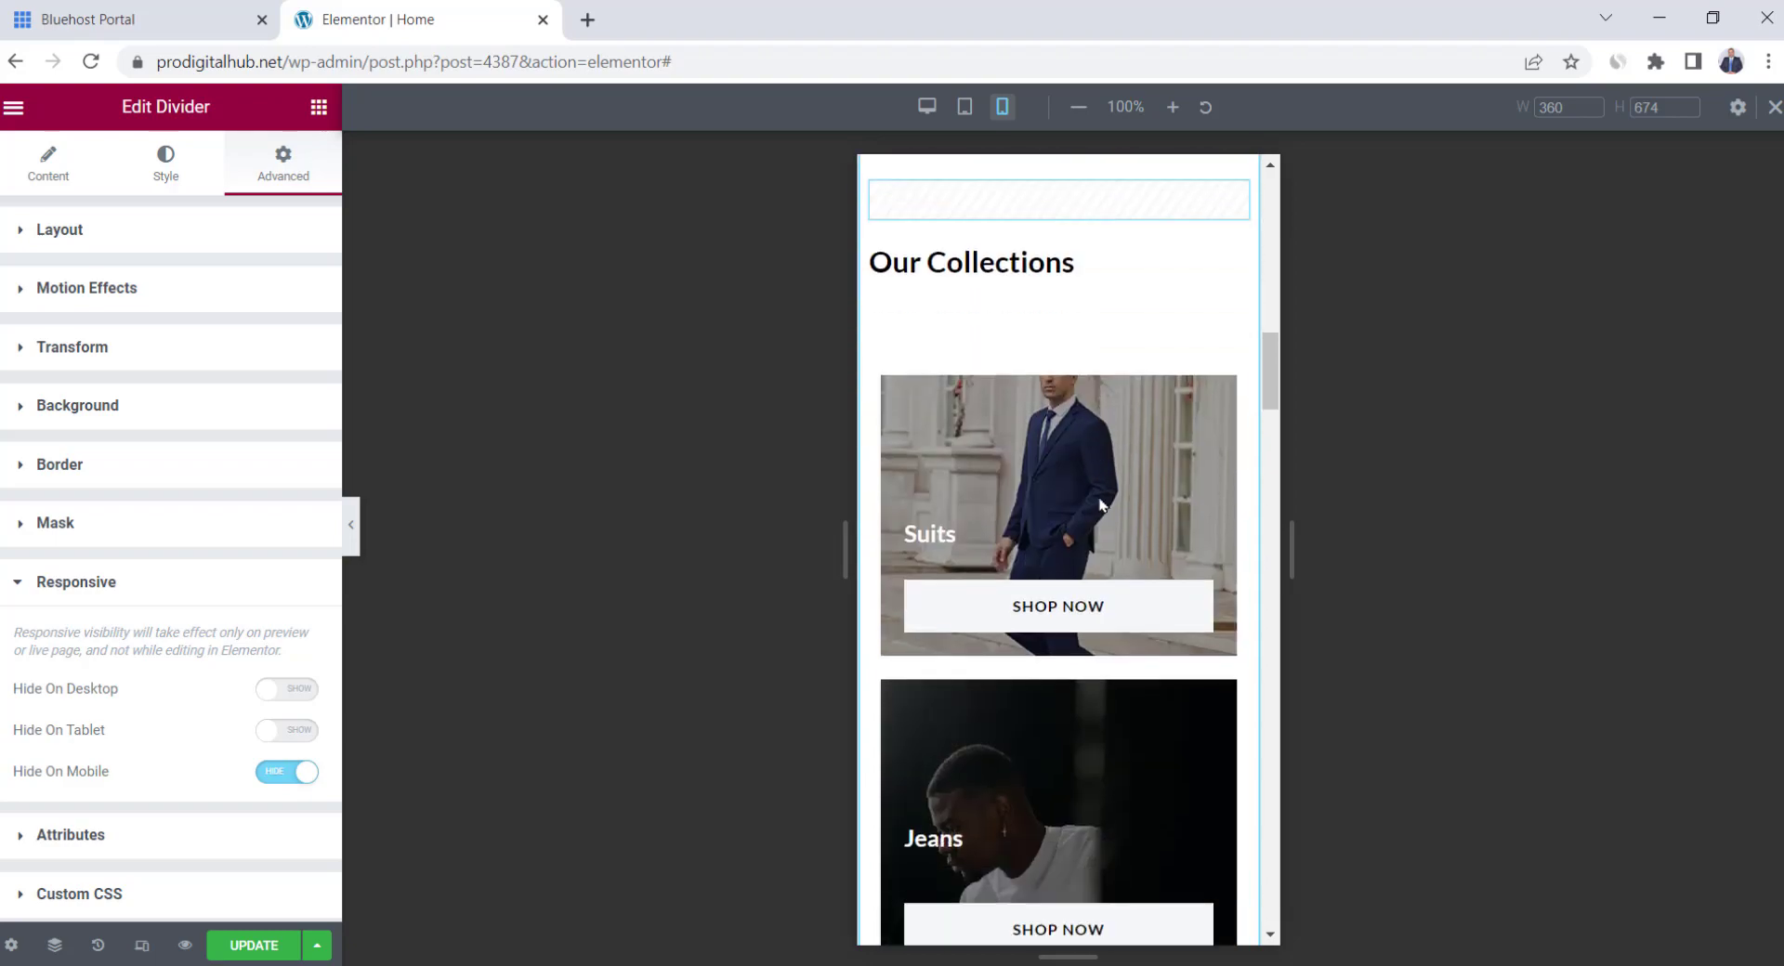
scroll(1102, 505, down, 6)
click(1123, 523)
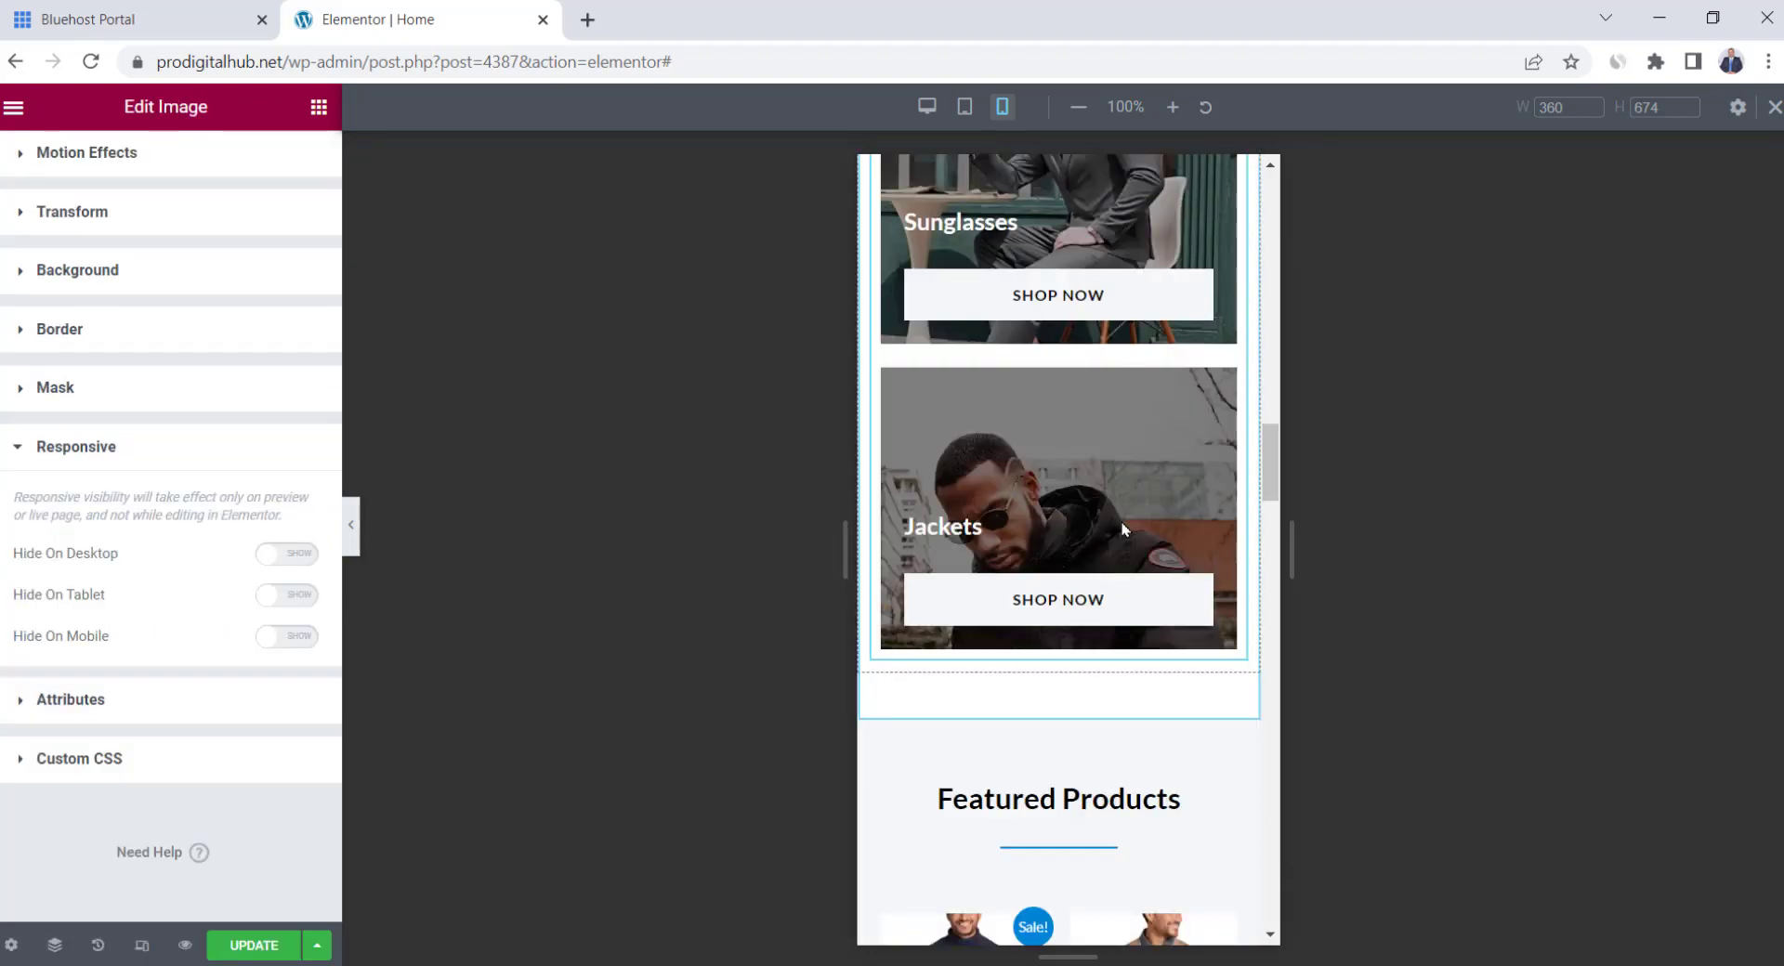
scroll(1122, 523, down, 15)
scroll(1123, 531, down, 4)
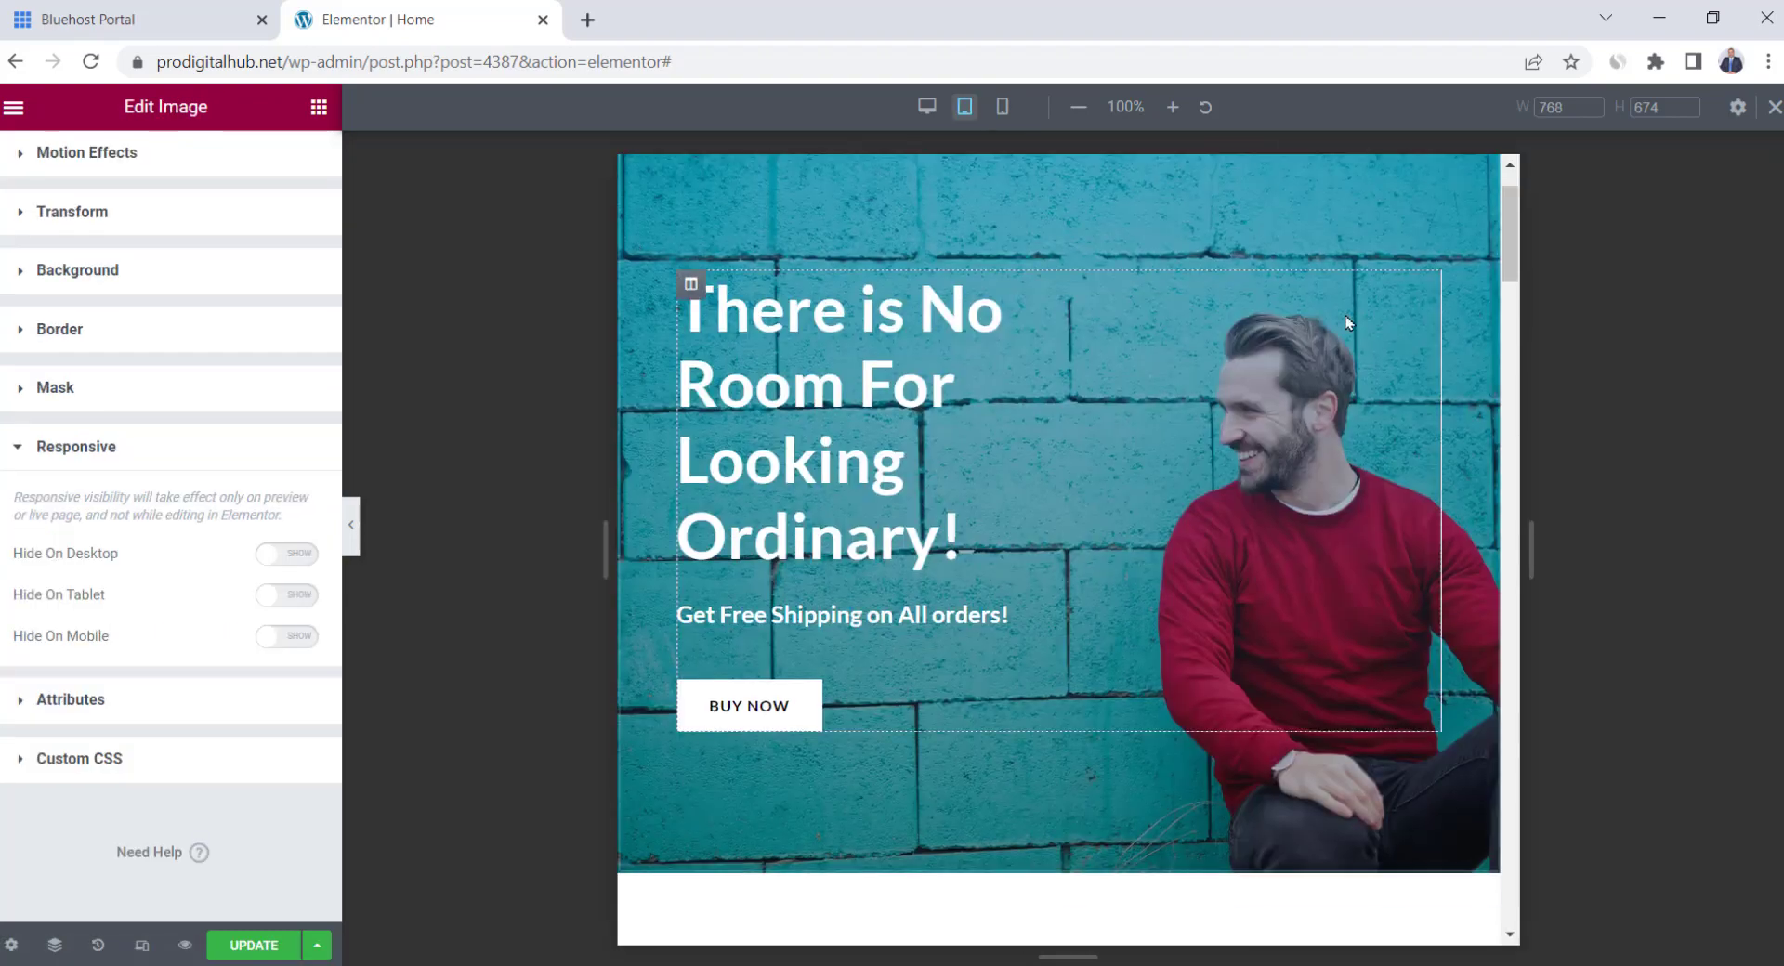
scroll(1346, 322, down, 3)
scroll(1522, 275, down, 1)
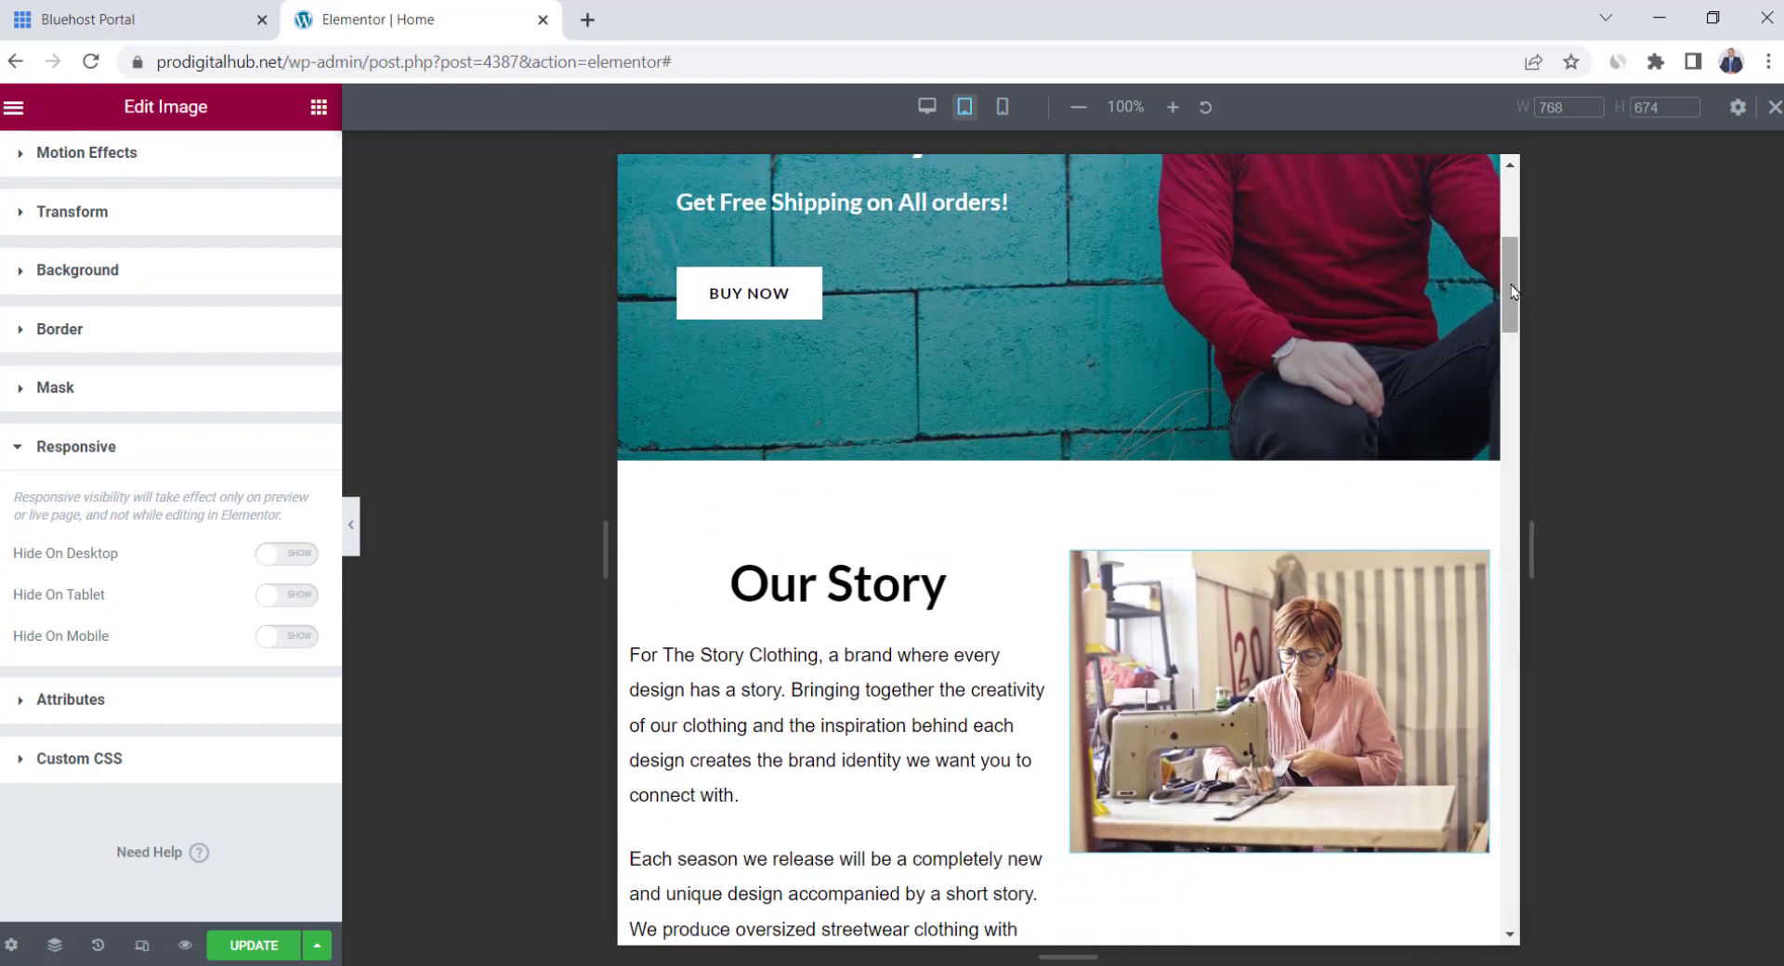
drag(1515, 283, 1535, 349)
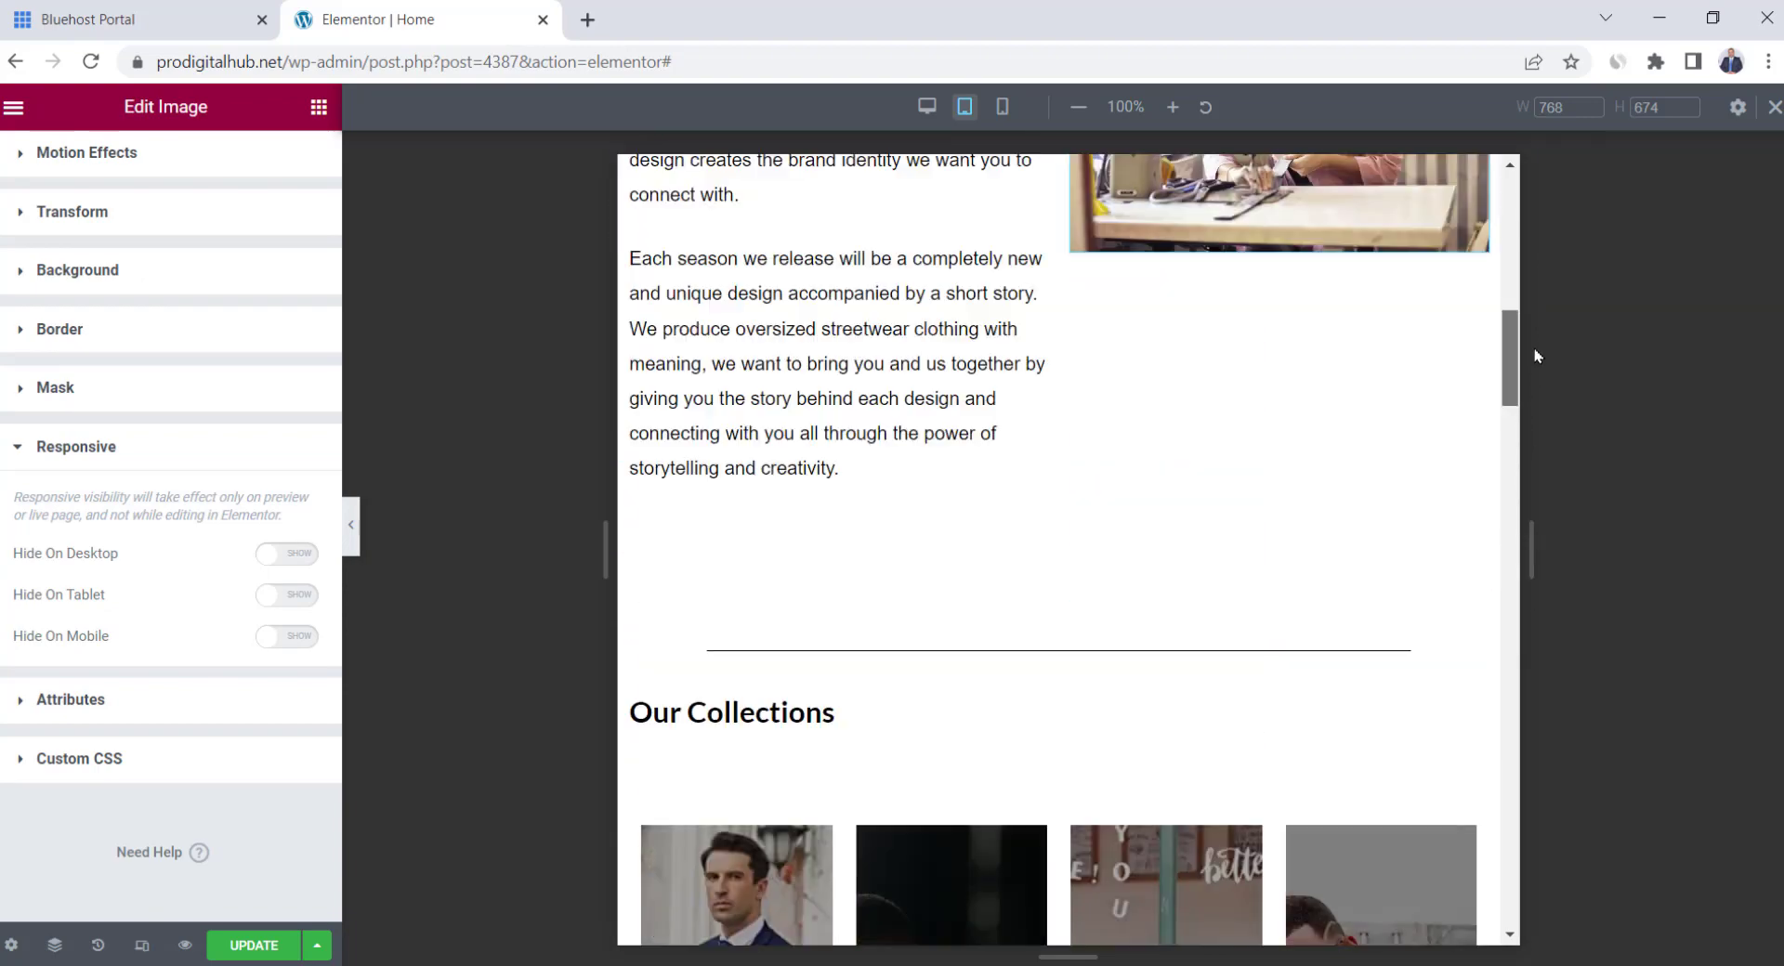
click(927, 107)
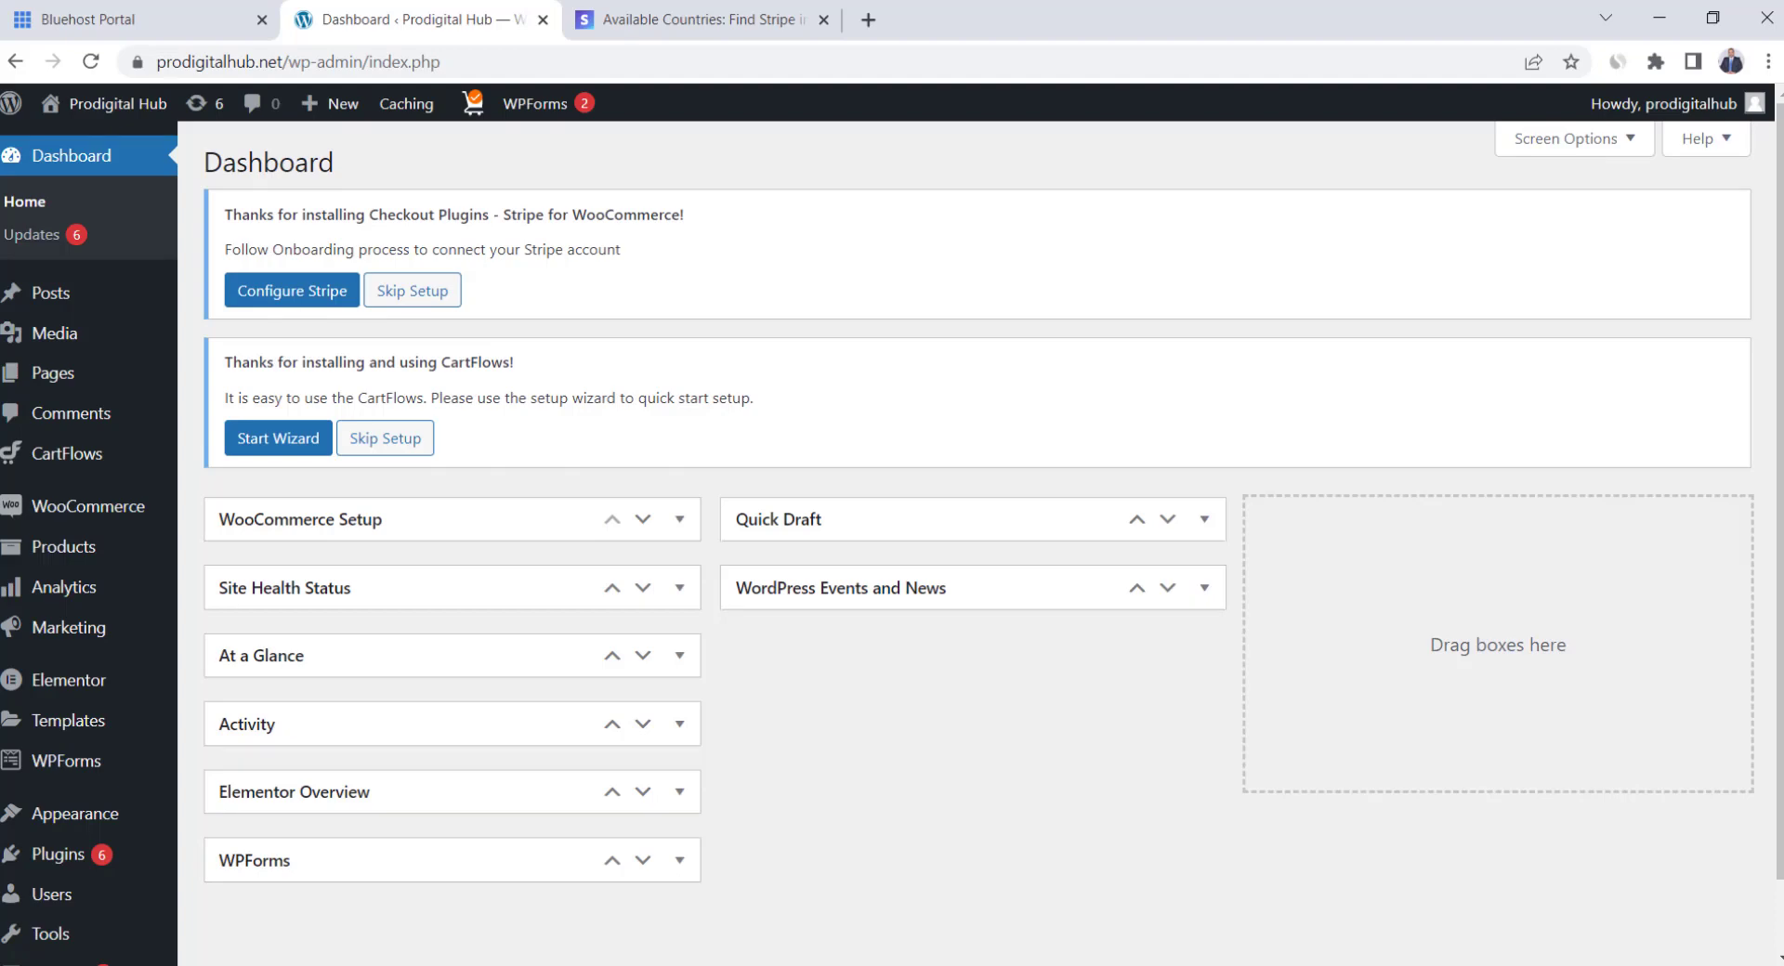
Open WooCommerce Settings and scroll down to the Payment Methods list
mouse_move(102, 507)
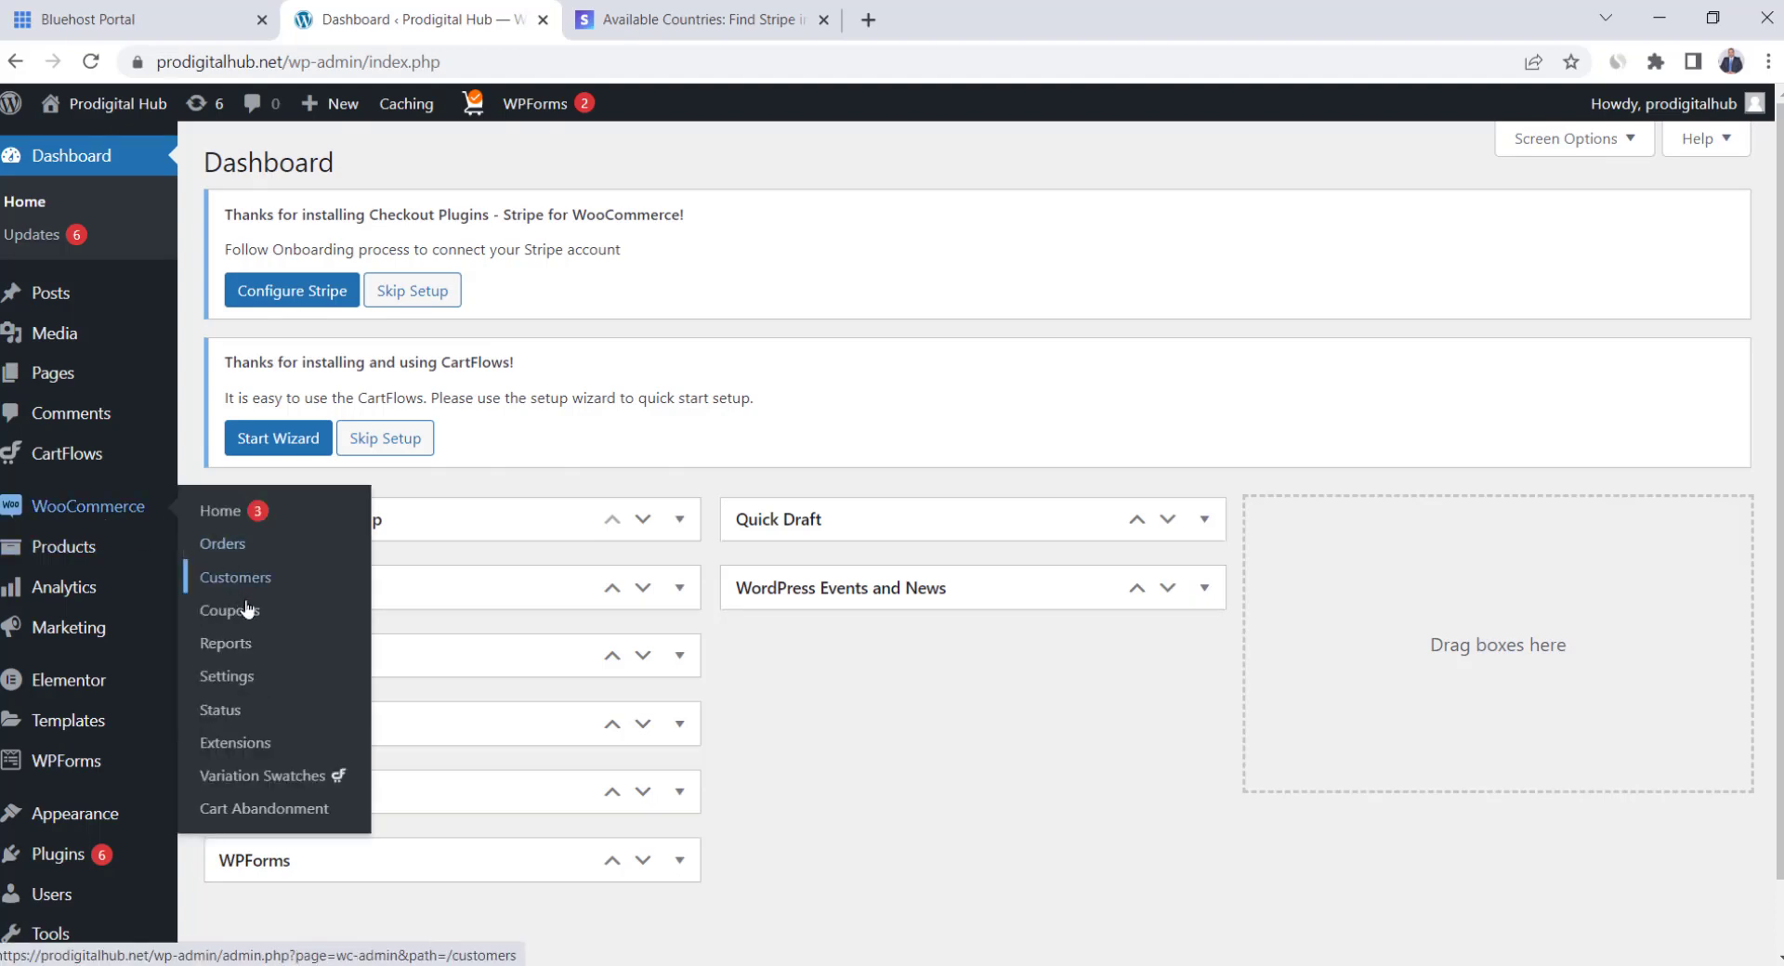
click(236, 675)
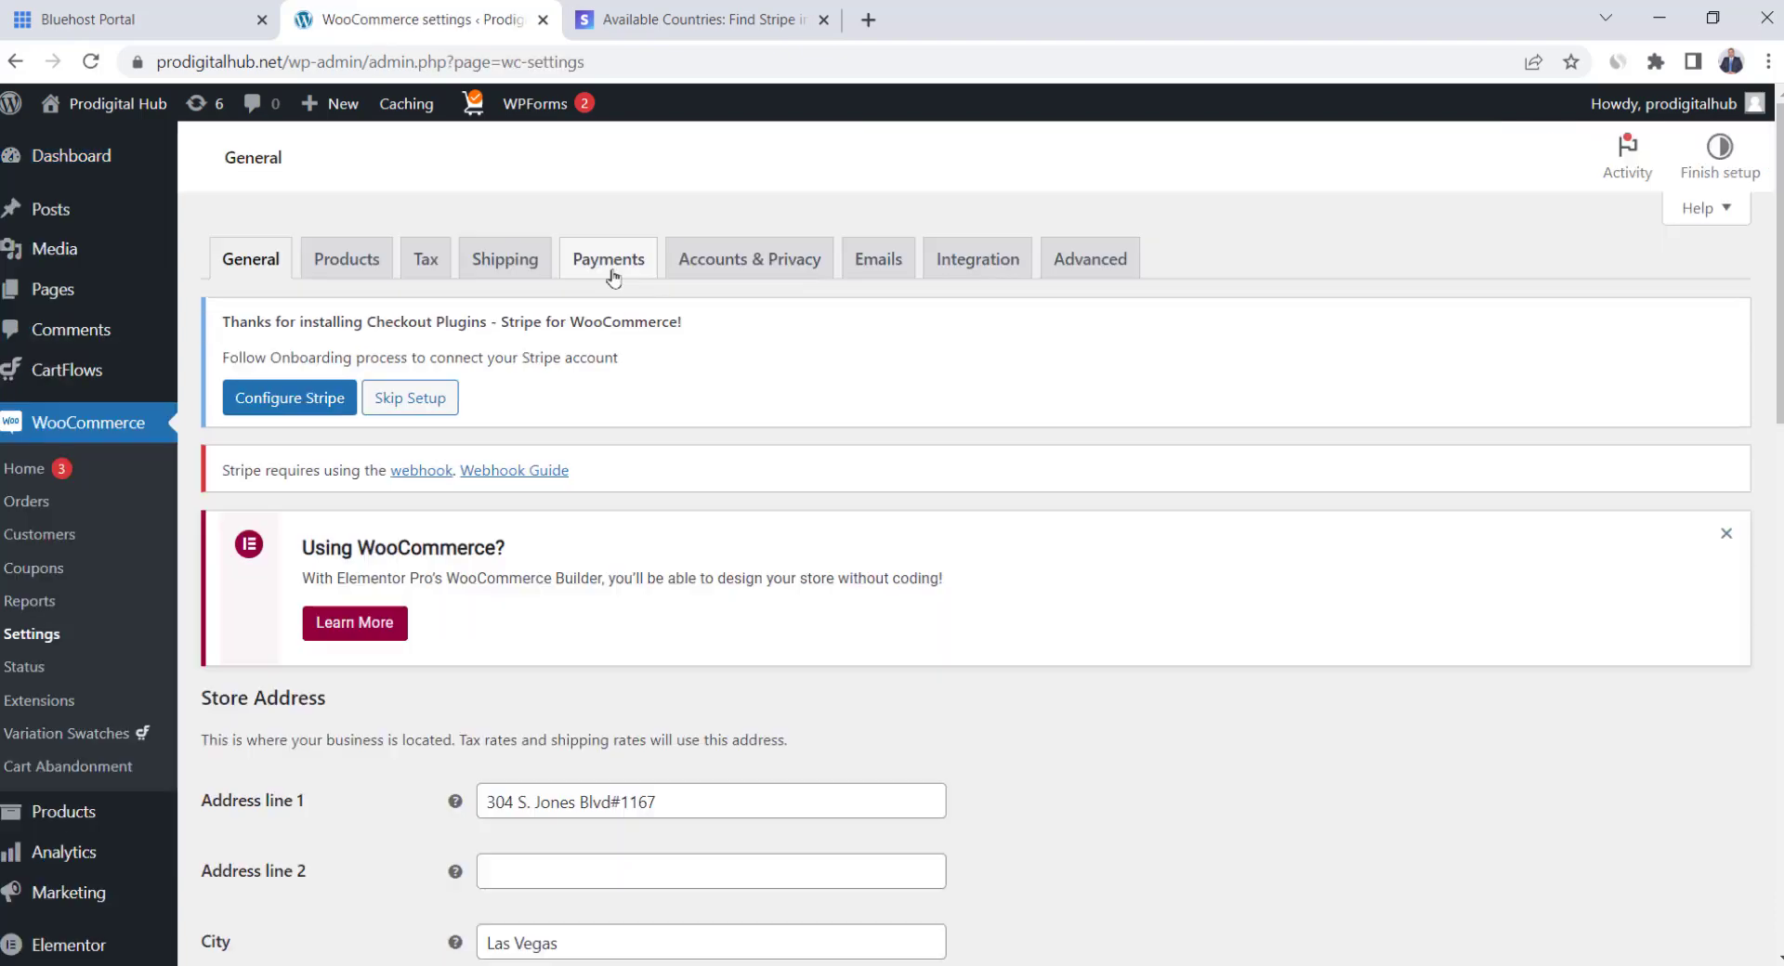
scroll(789, 546, down, 5)
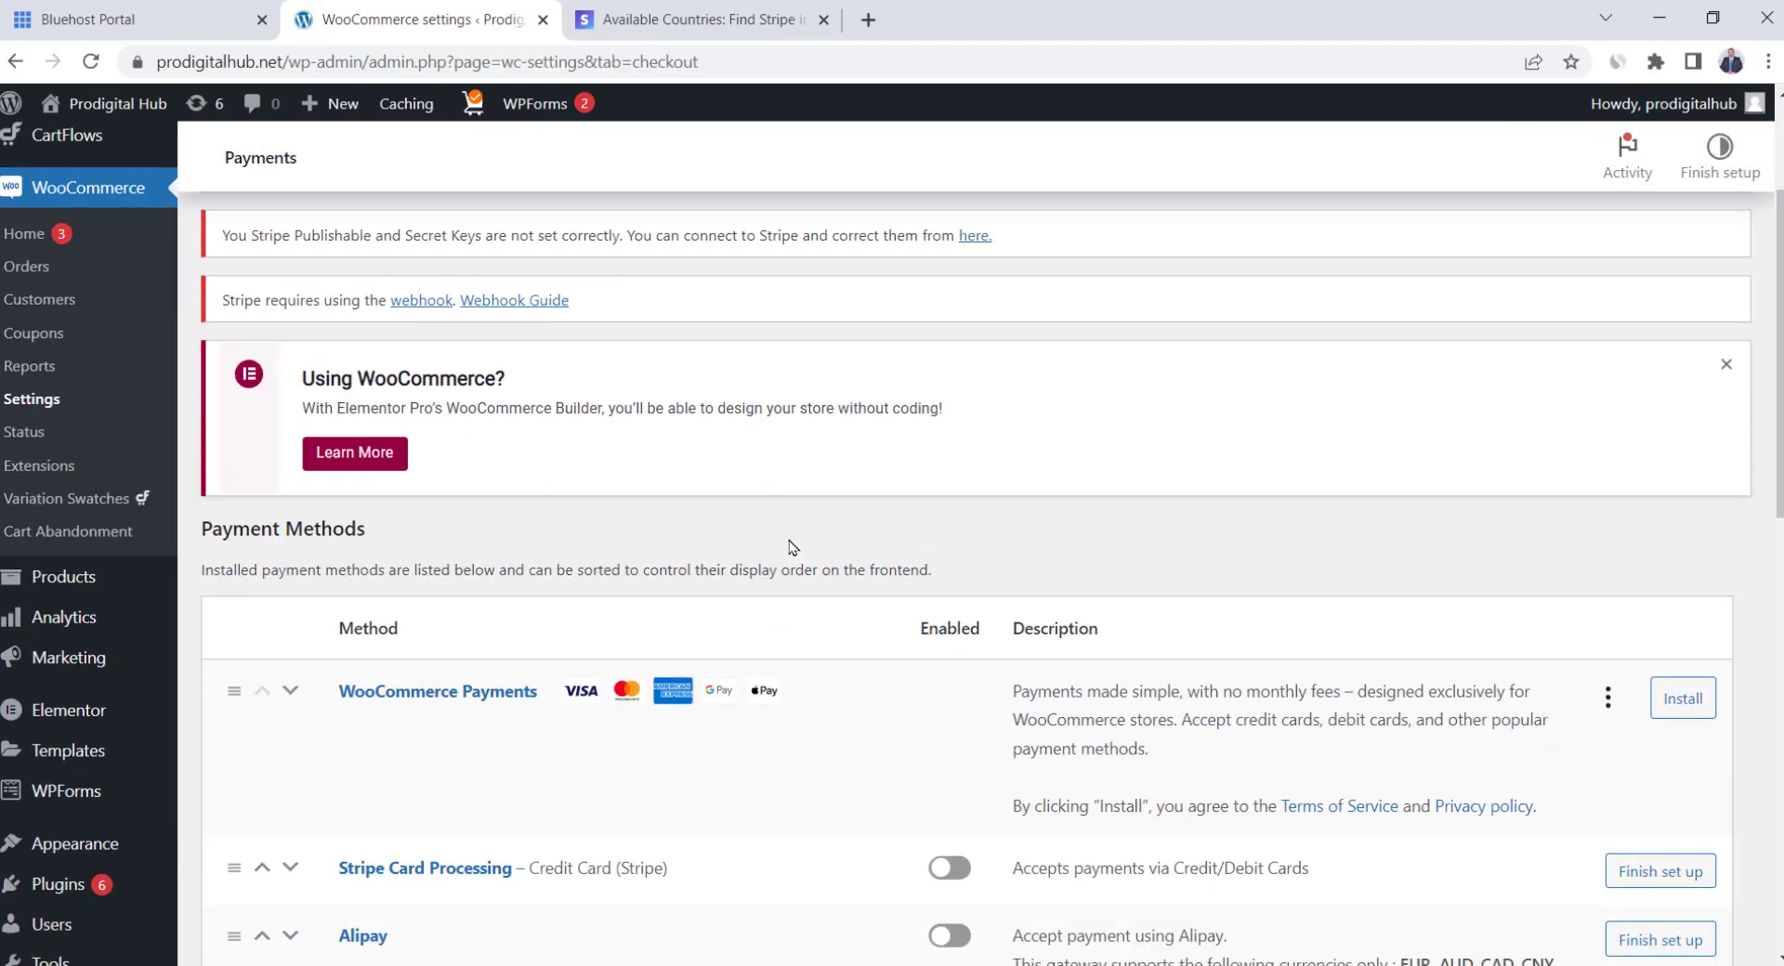
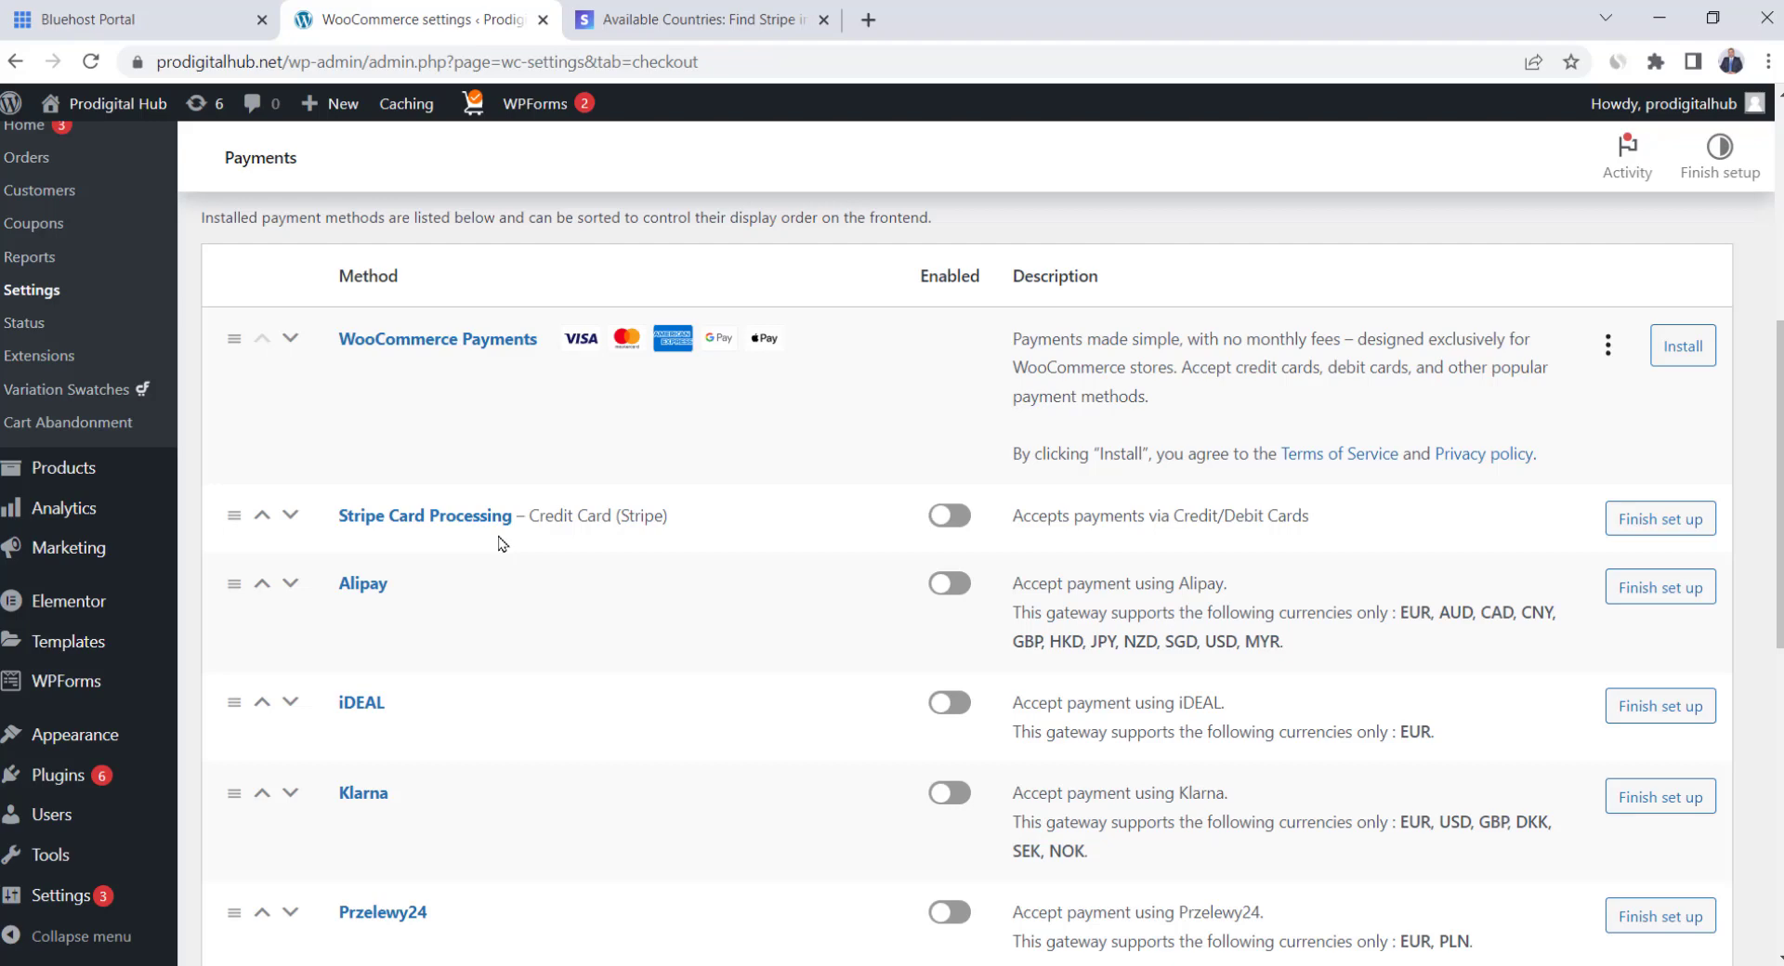
Review Stripe's 47 supported countries, then enable Stripe Card Processing in WooCommerce payments
click(628, 23)
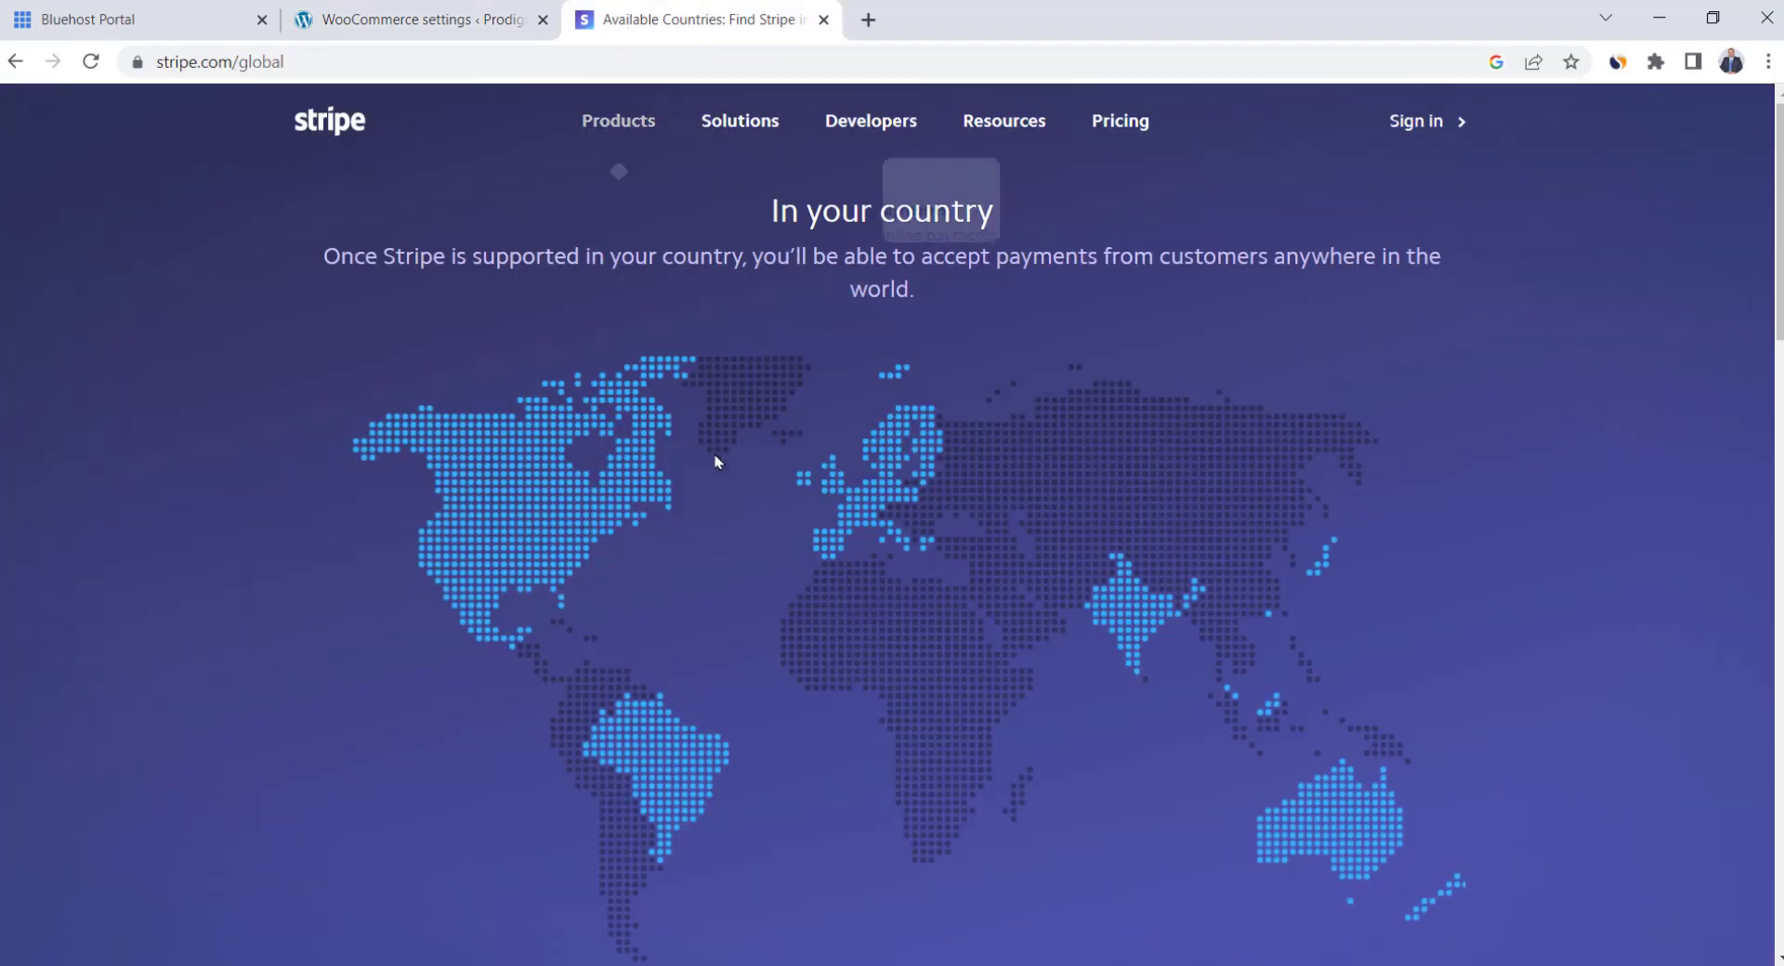
scroll(725, 465, down, 7)
scroll(738, 477, down, 3)
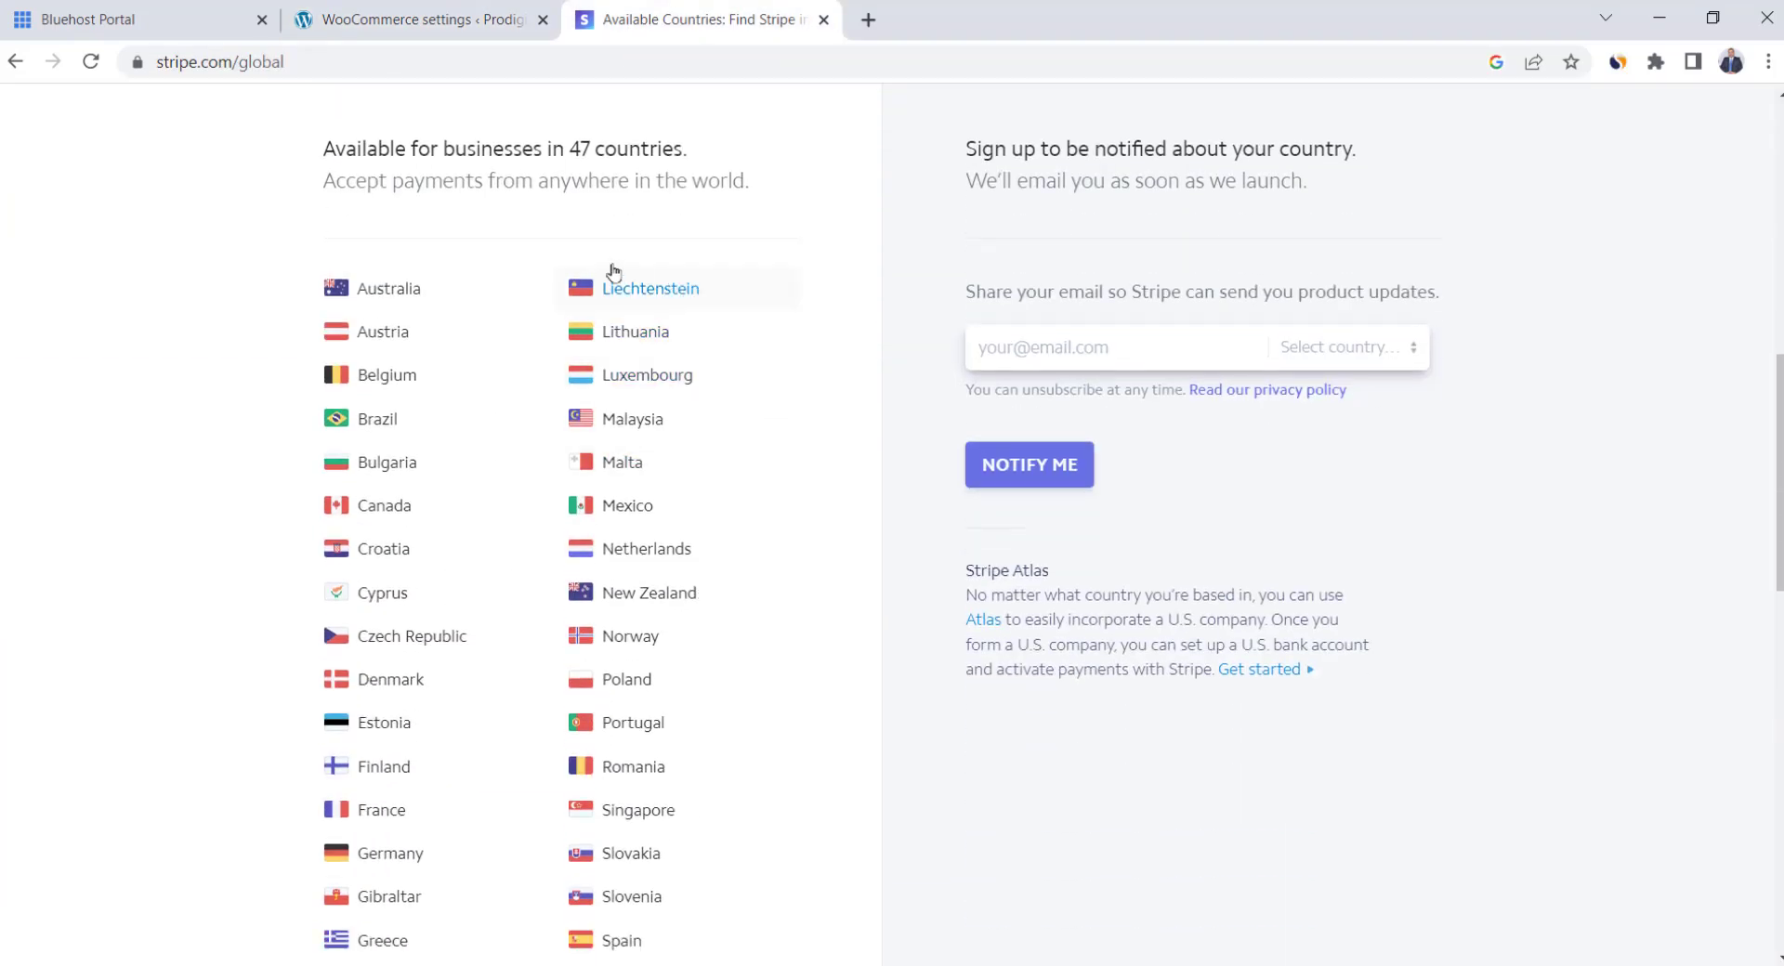
scroll(536, 515, down, 4)
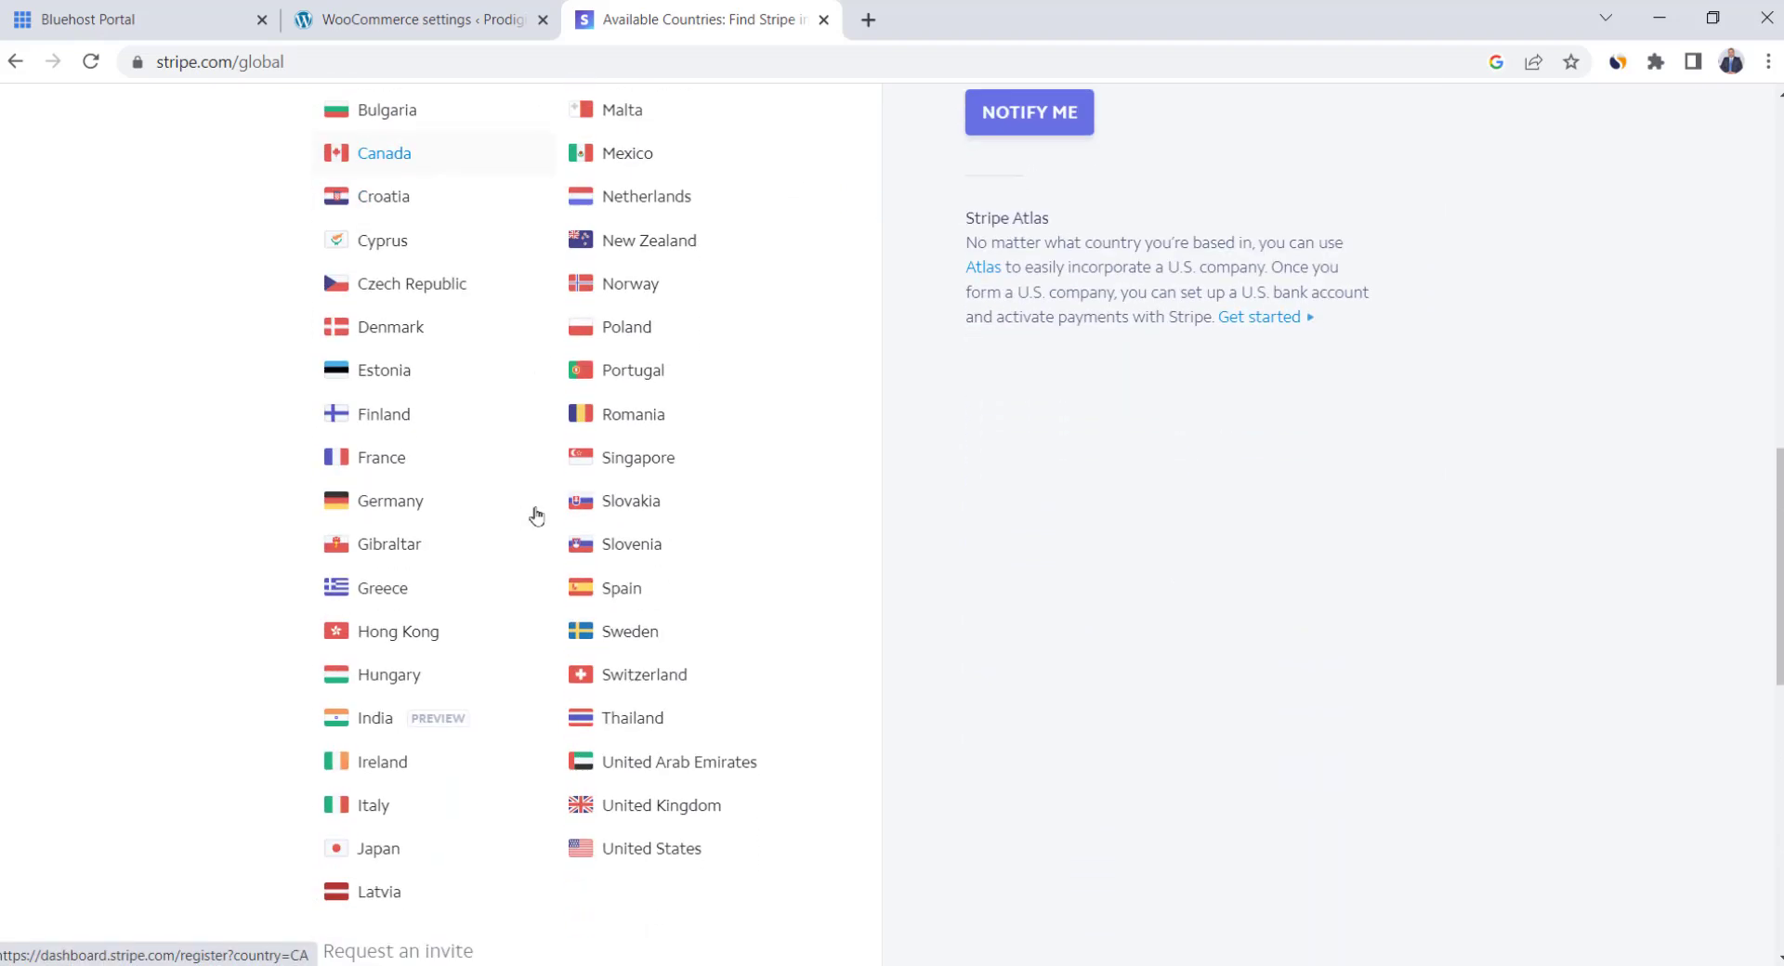
scroll(536, 516, up, 3)
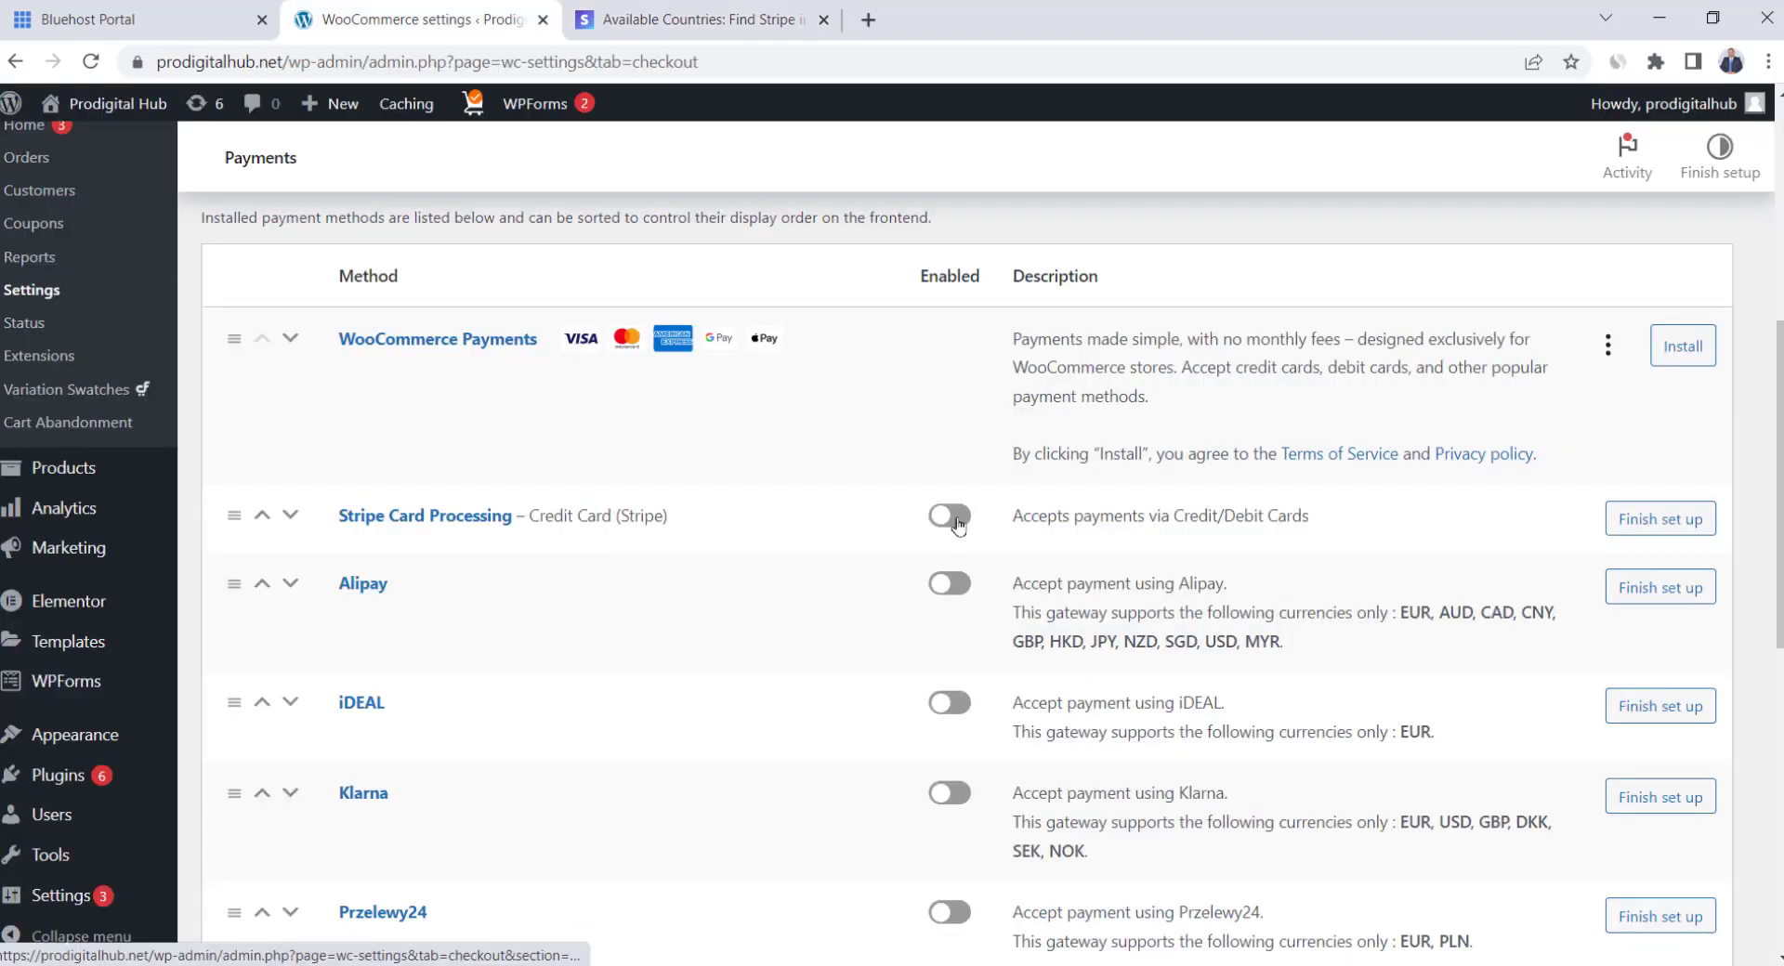
click(953, 524)
Open the Stripe Card Processing API settings and start Connect with Stripe
click(1649, 522)
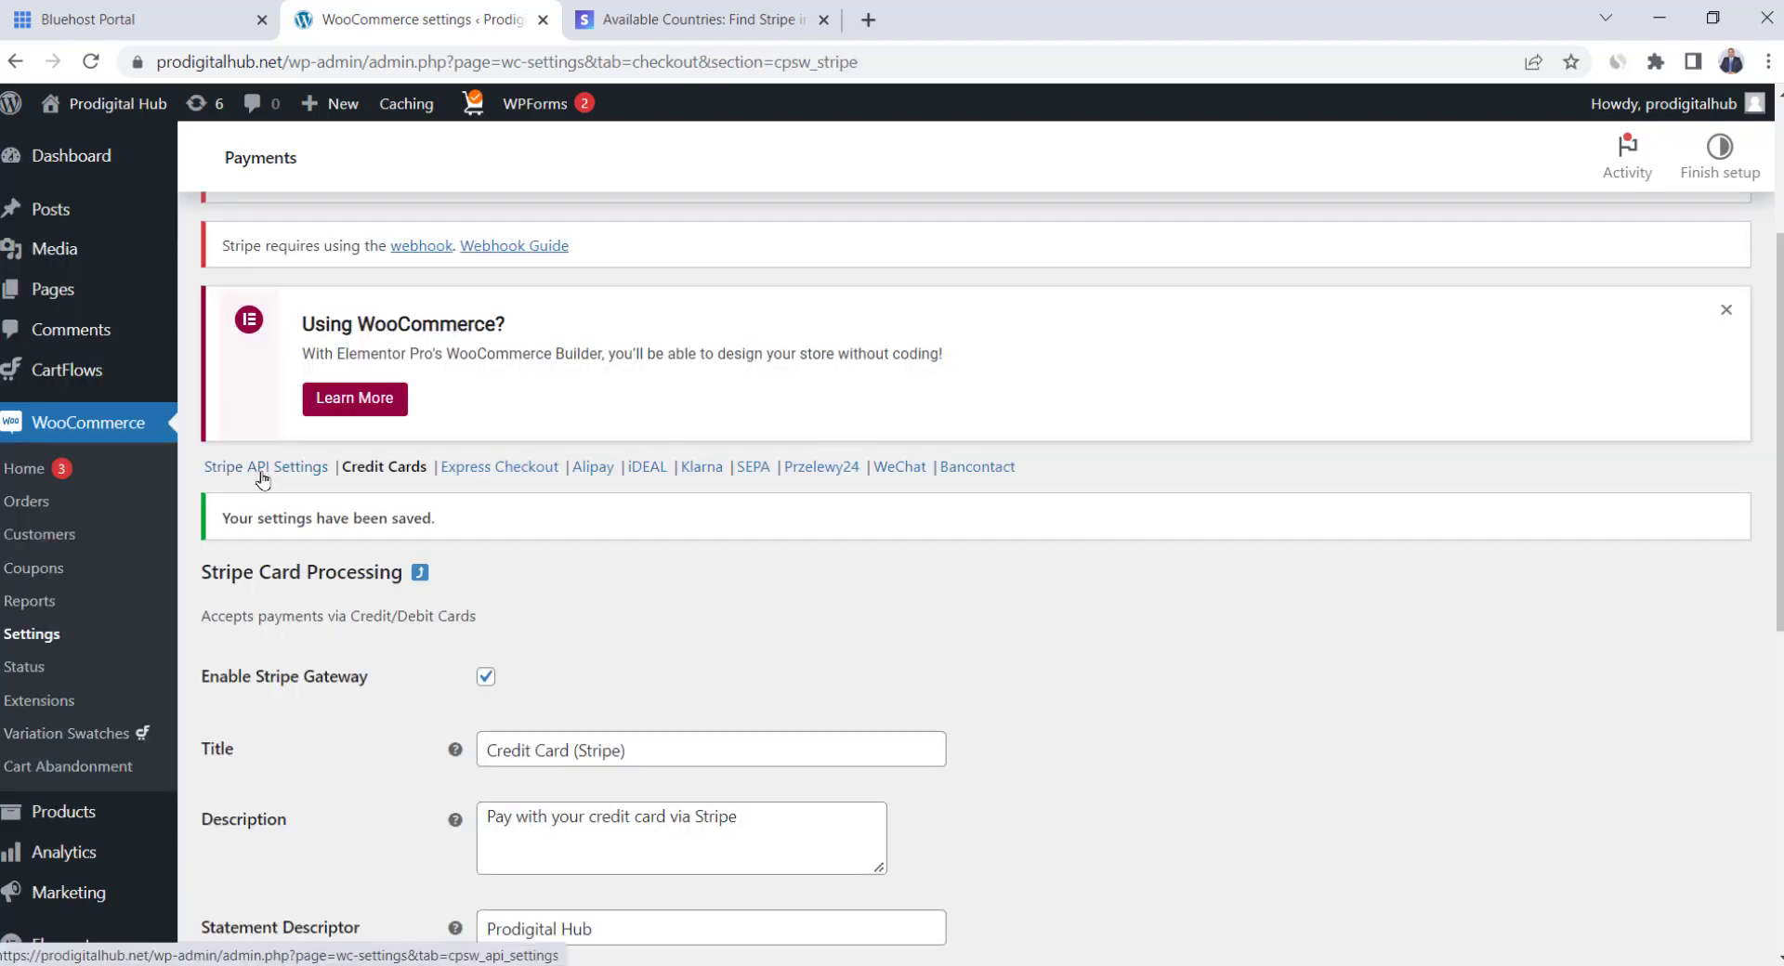
click(262, 475)
scroll(606, 576, down, 3)
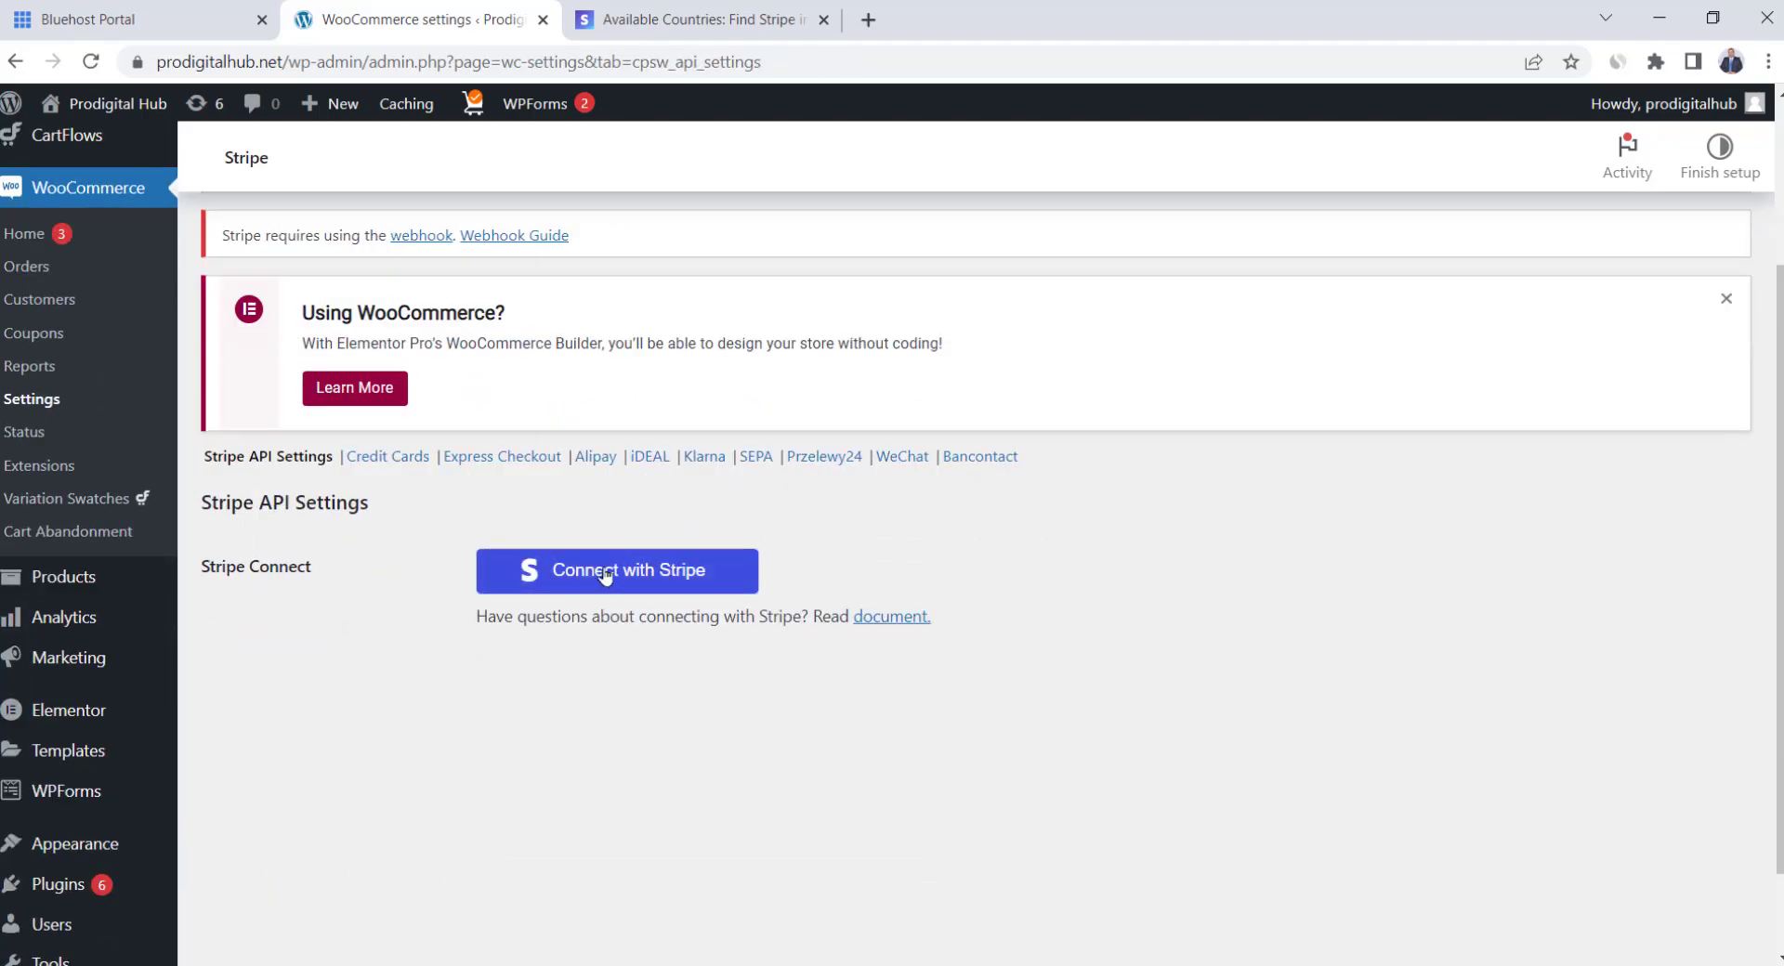
click(661, 583)
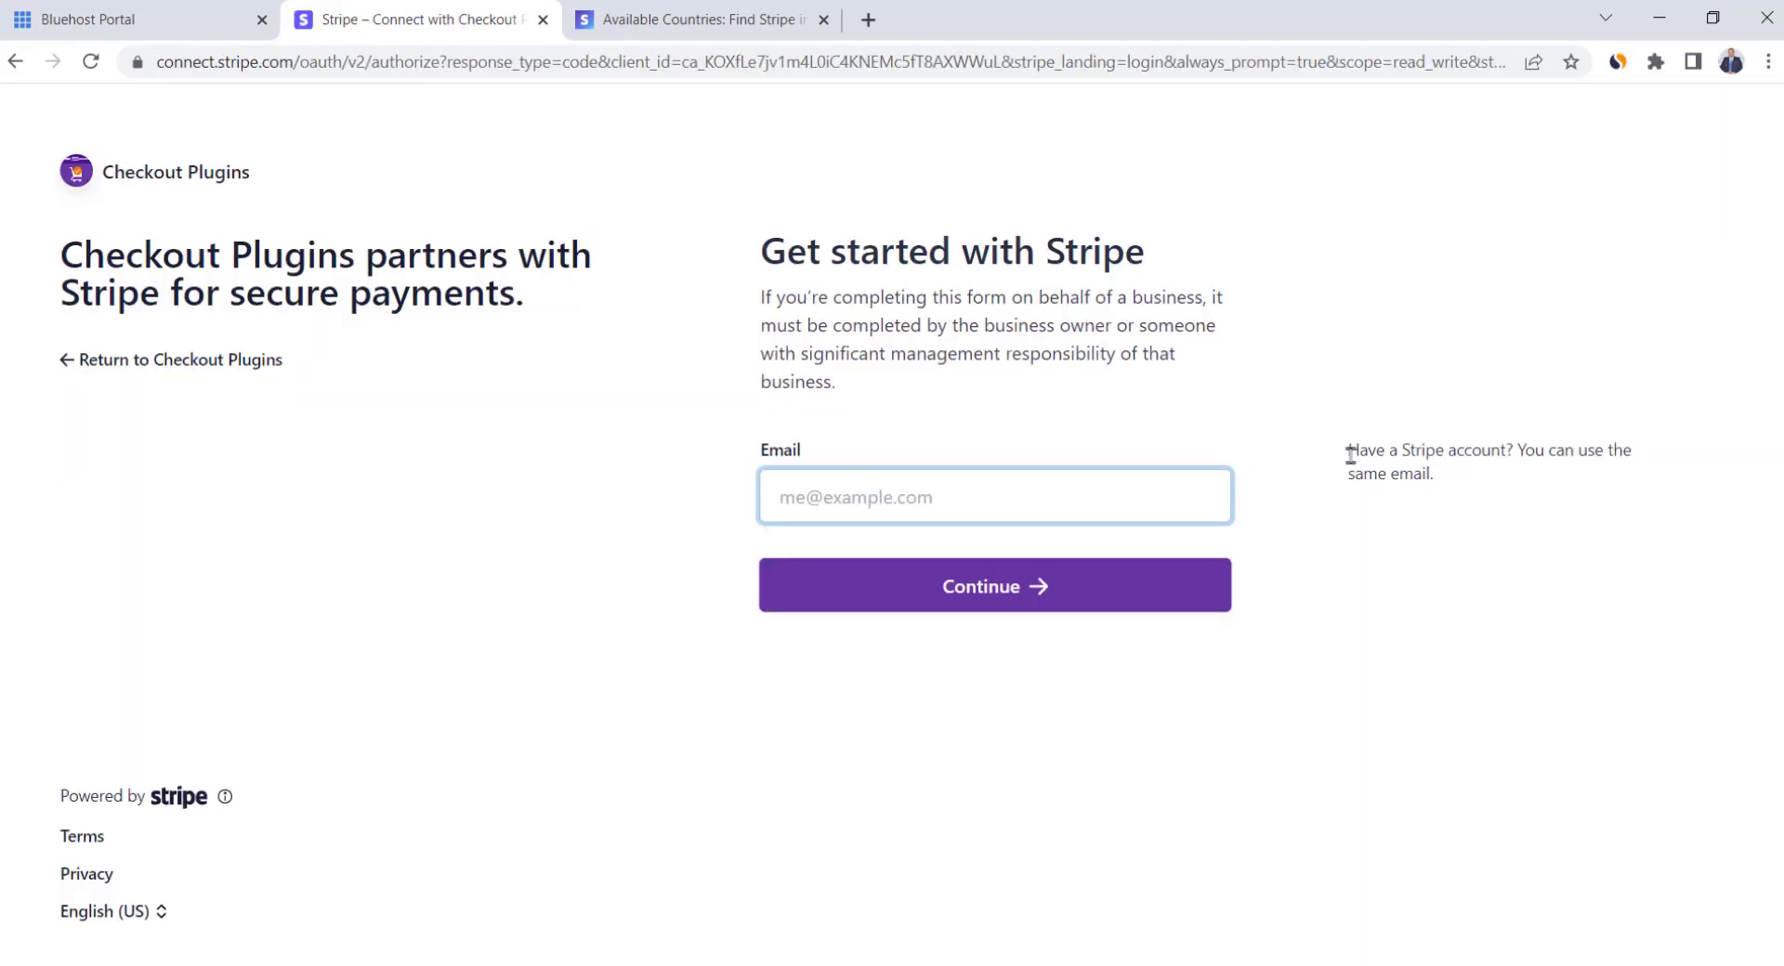
Paste the Stripe account e-mail on the sign-up page and continue
drag(1350, 455, 1547, 457)
click(1547, 473)
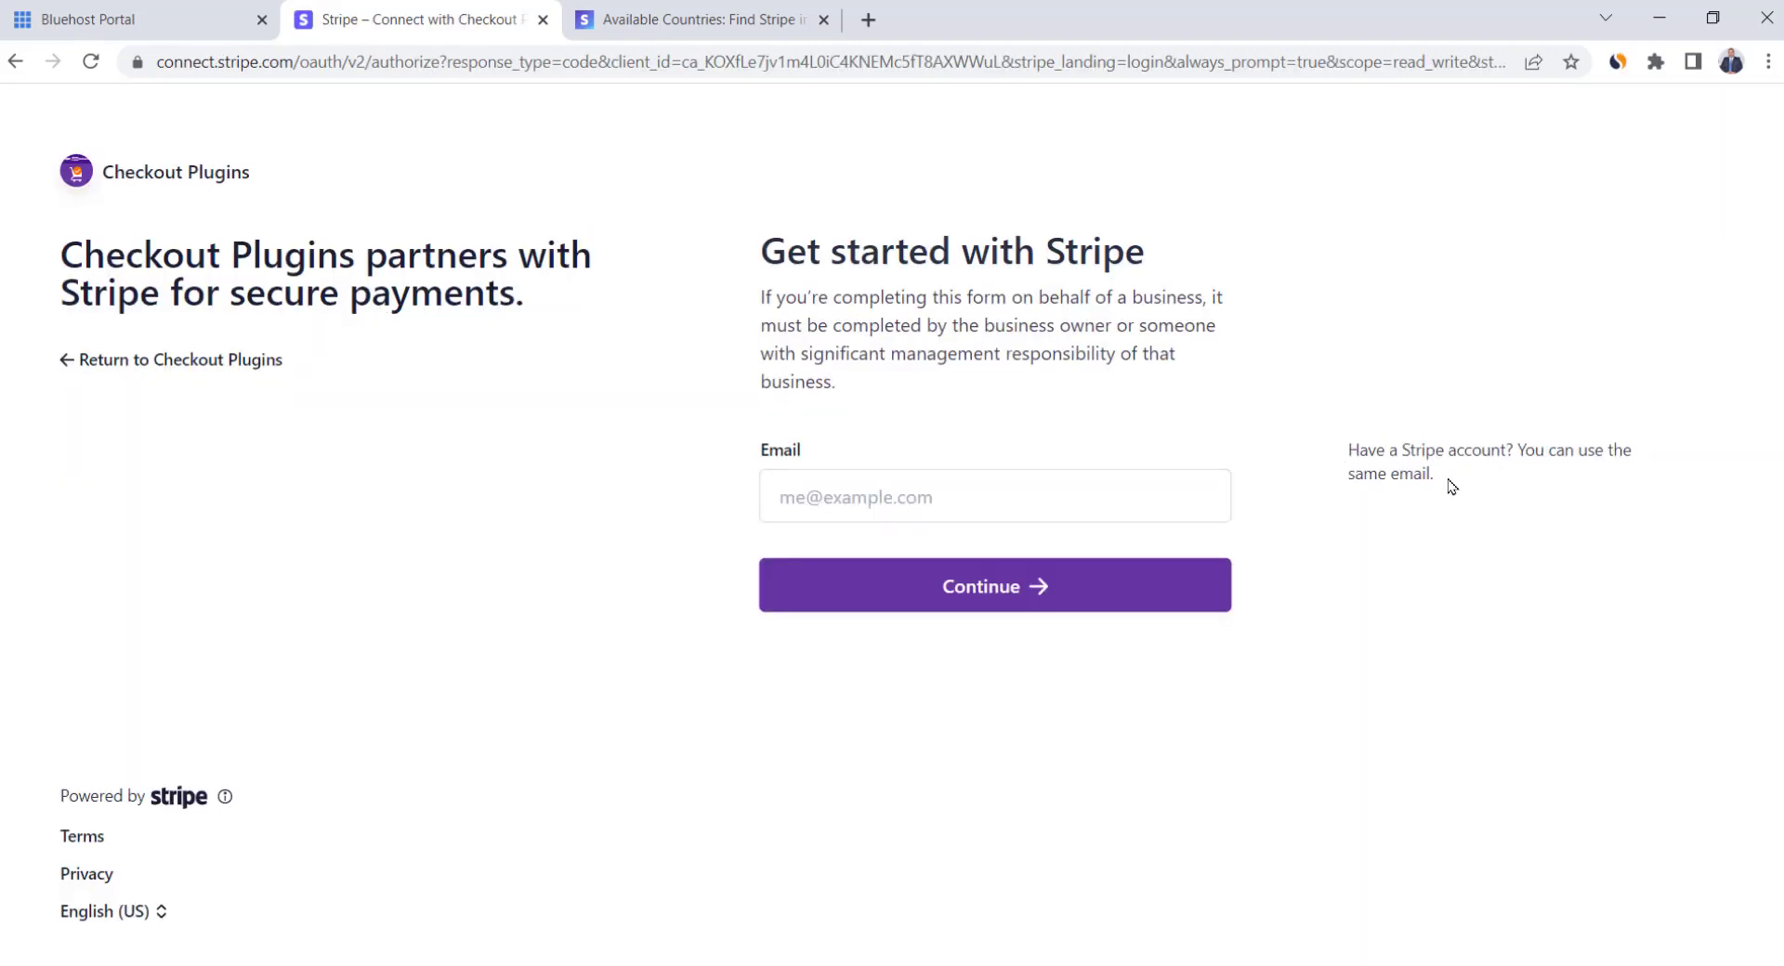
click(1143, 478)
key(ctrl+v)
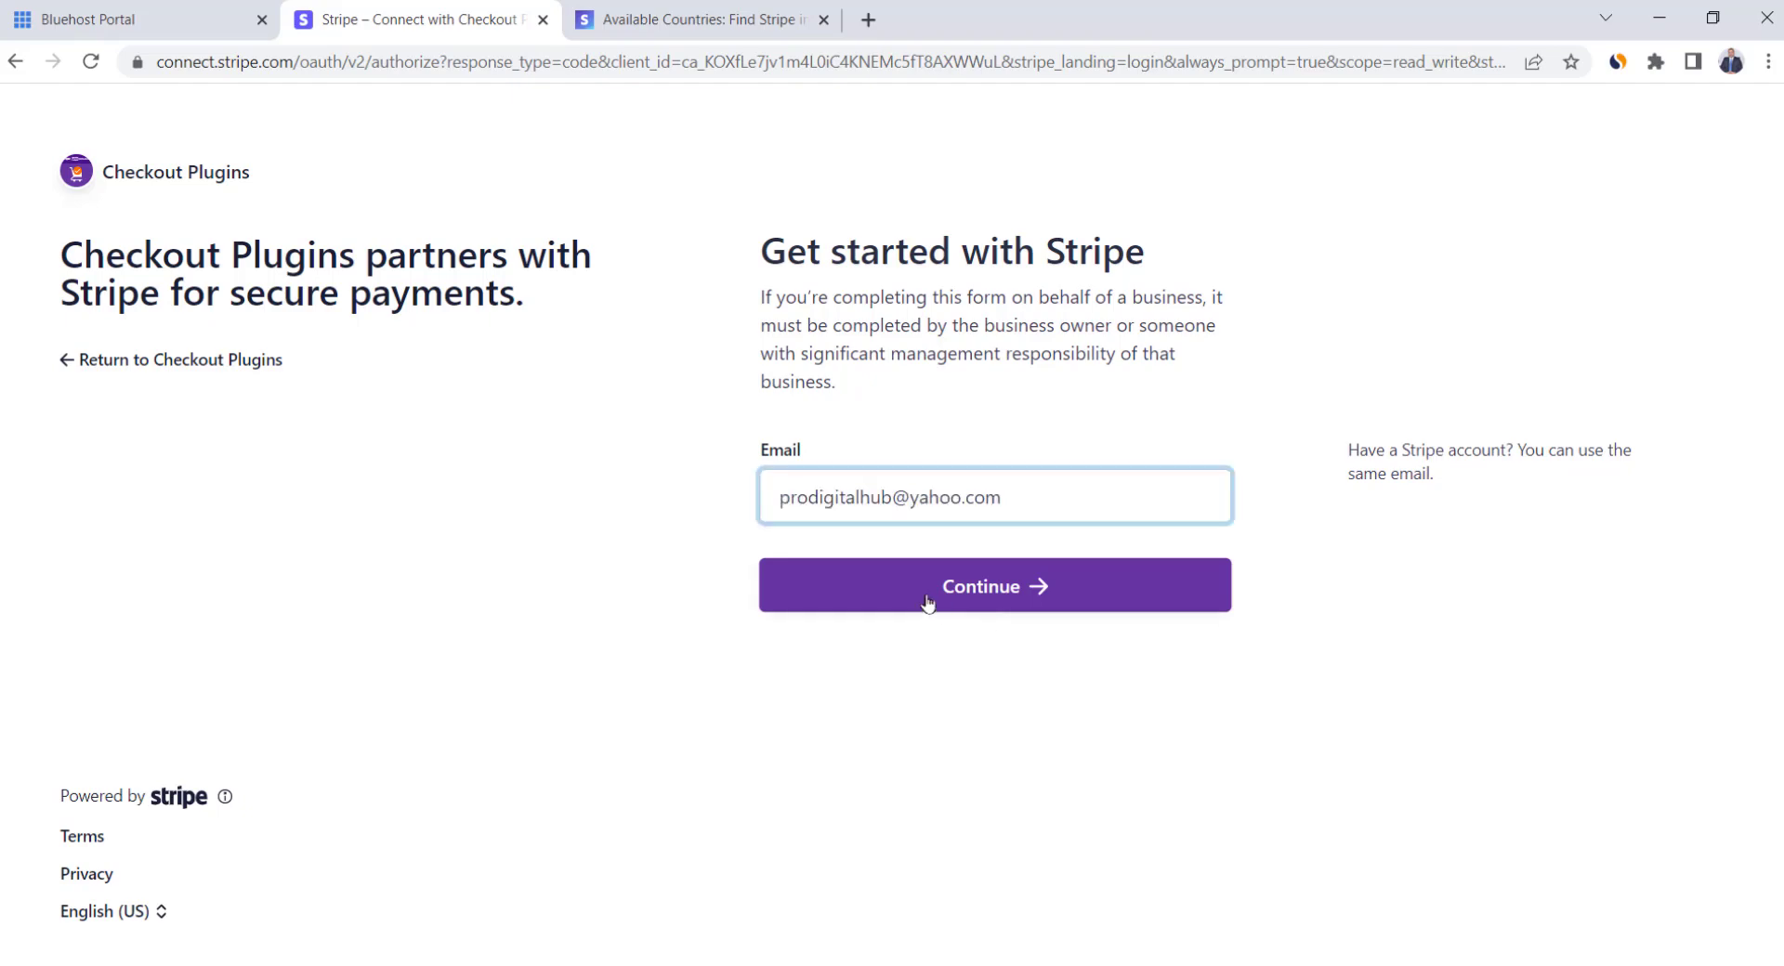
click(929, 599)
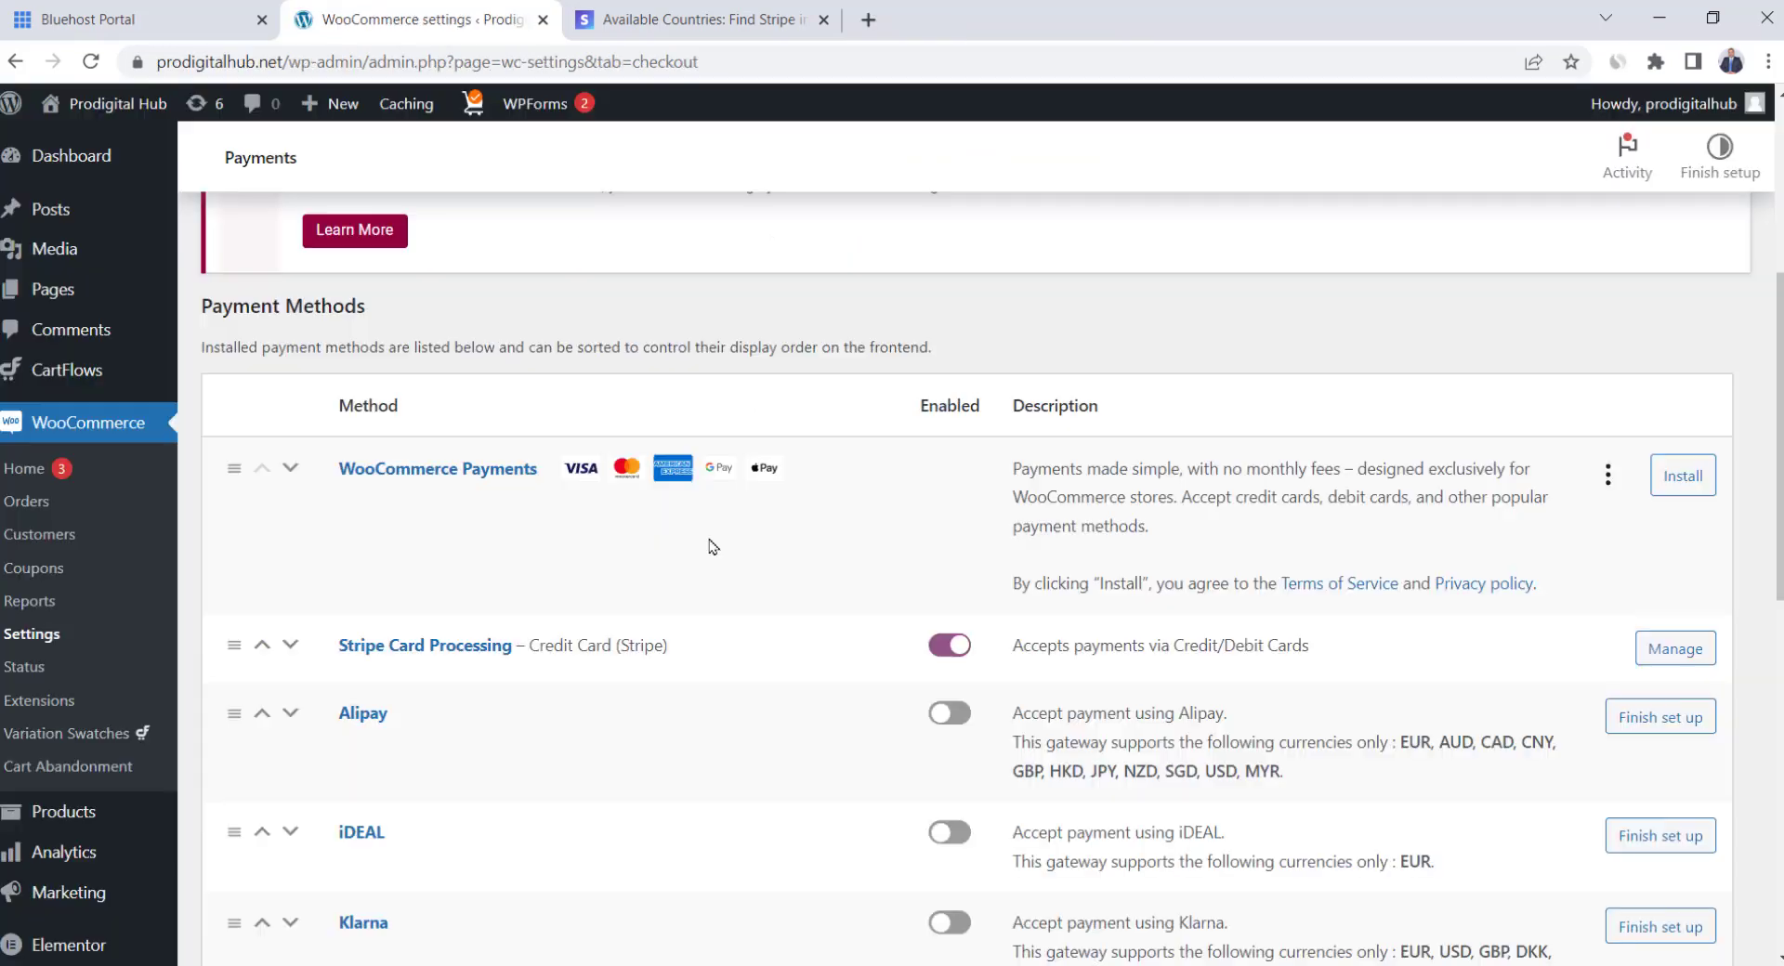
Try enabling Cash on Delivery in the payment methods list
scroll(709, 547, down, 10)
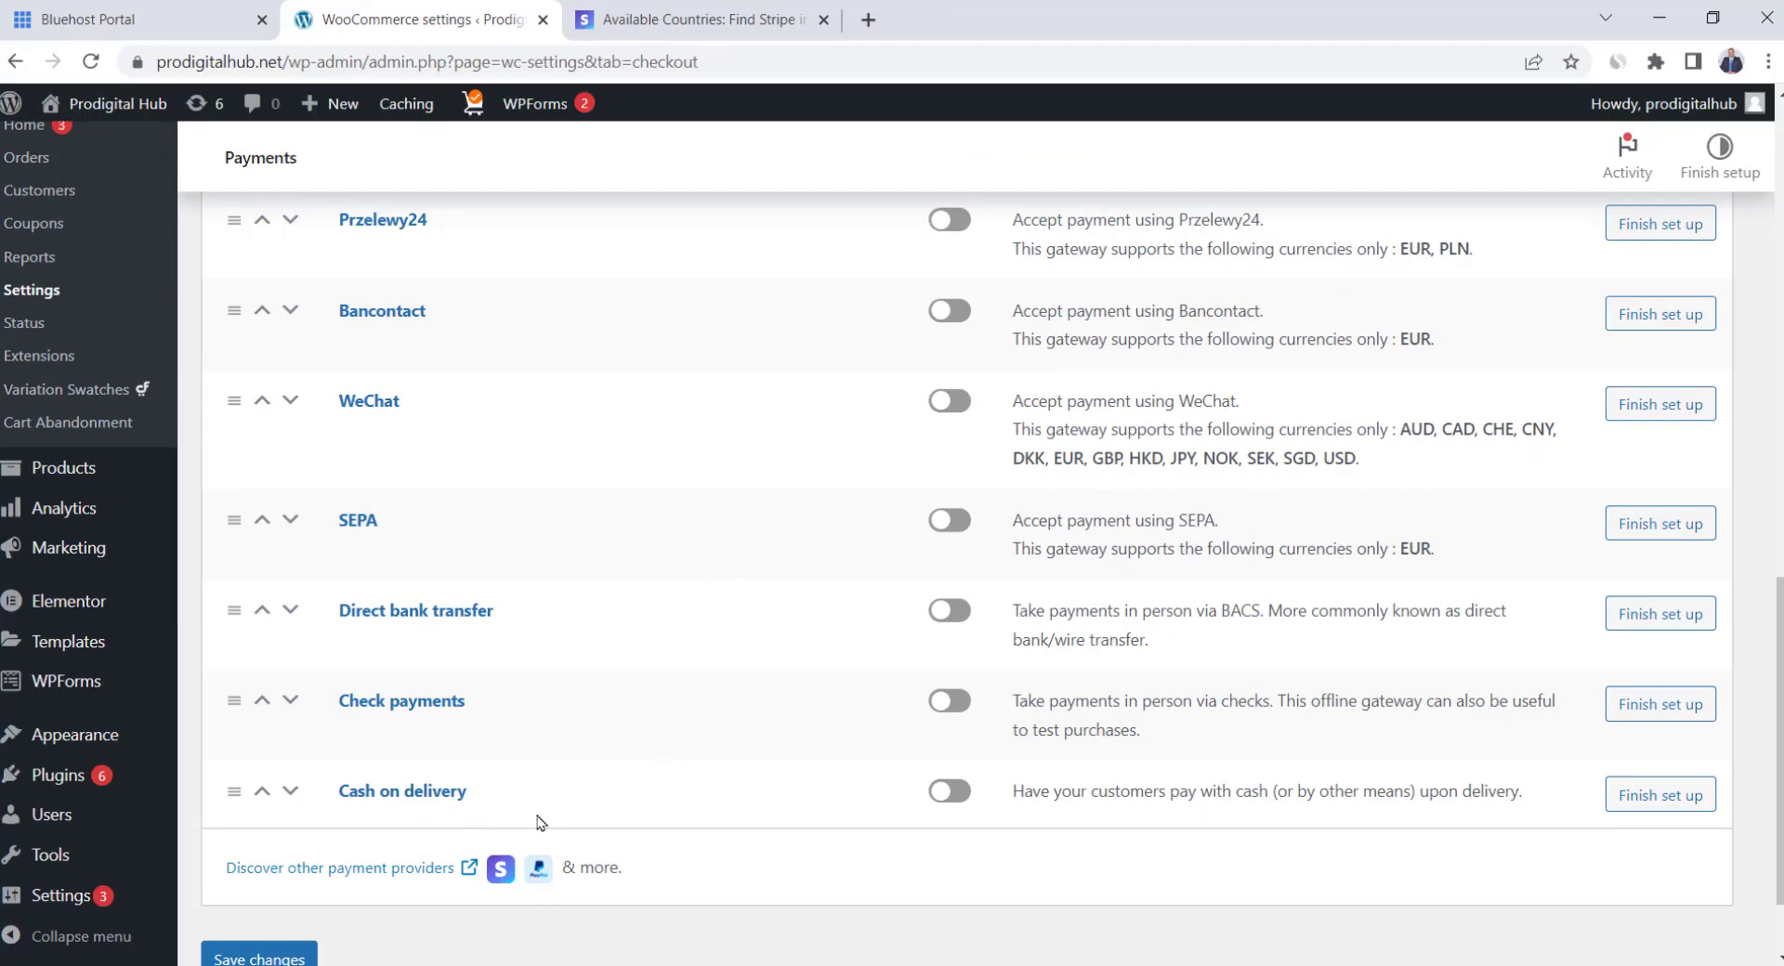
click(957, 801)
scroll(548, 606, up, 6)
scroll(548, 605, up, 3)
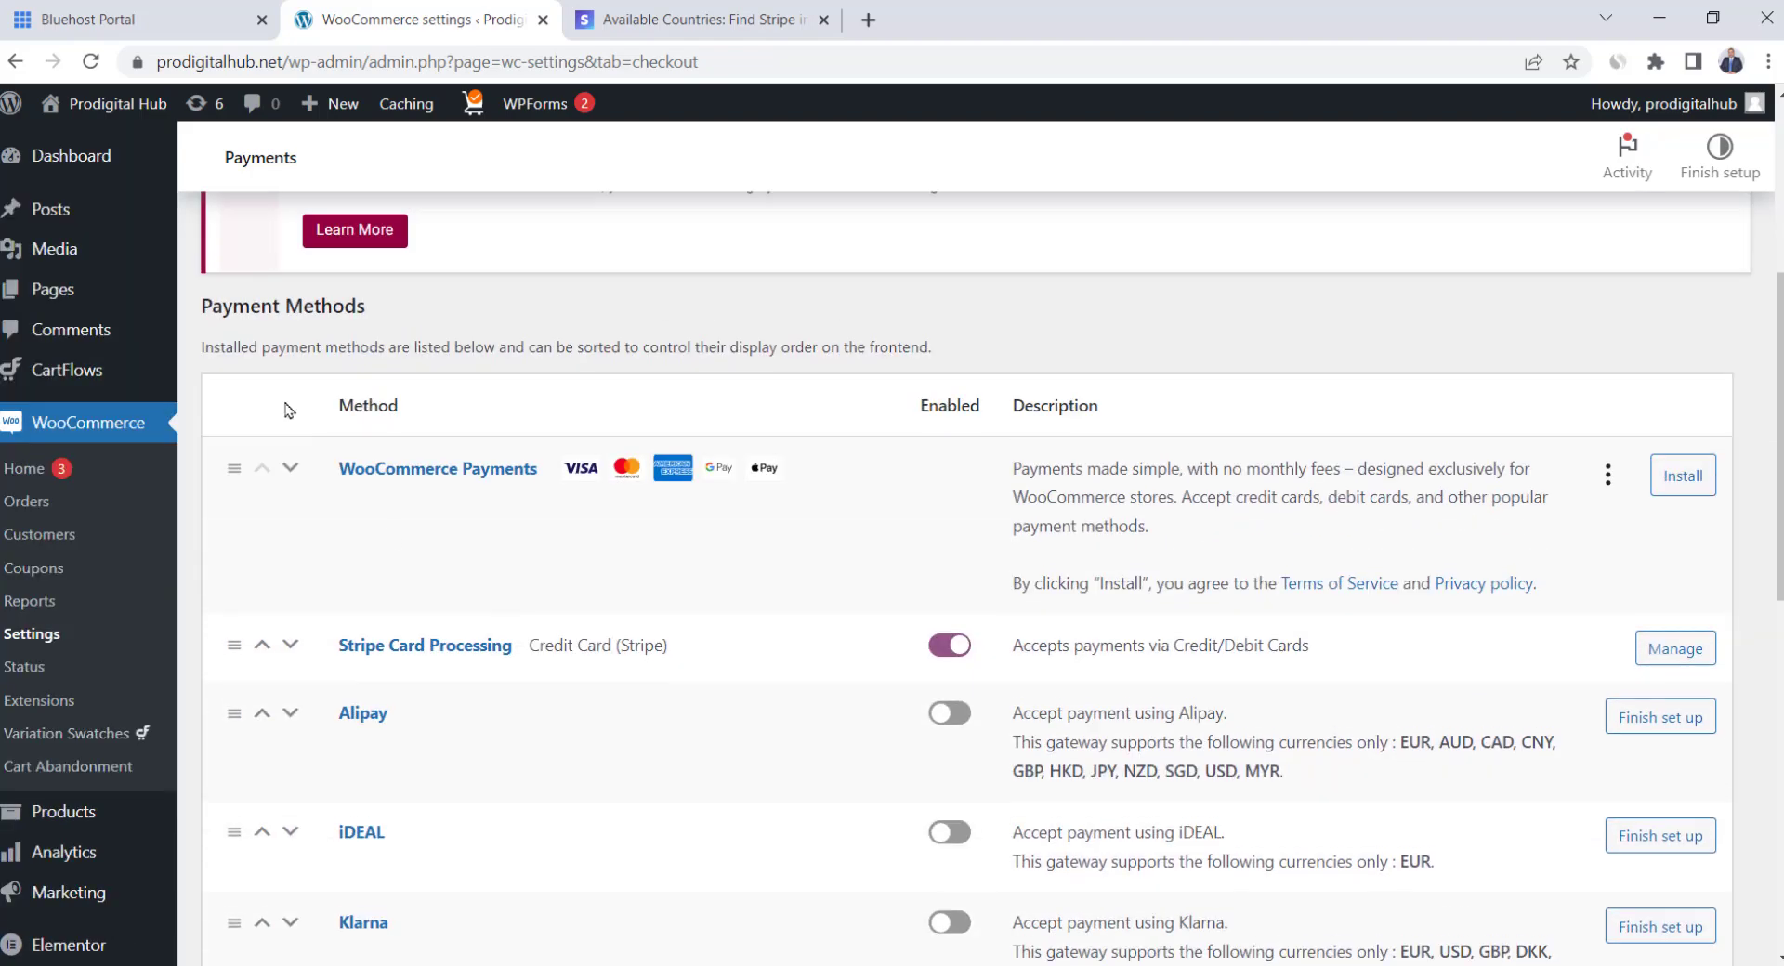
scroll(435, 505, down, 1)
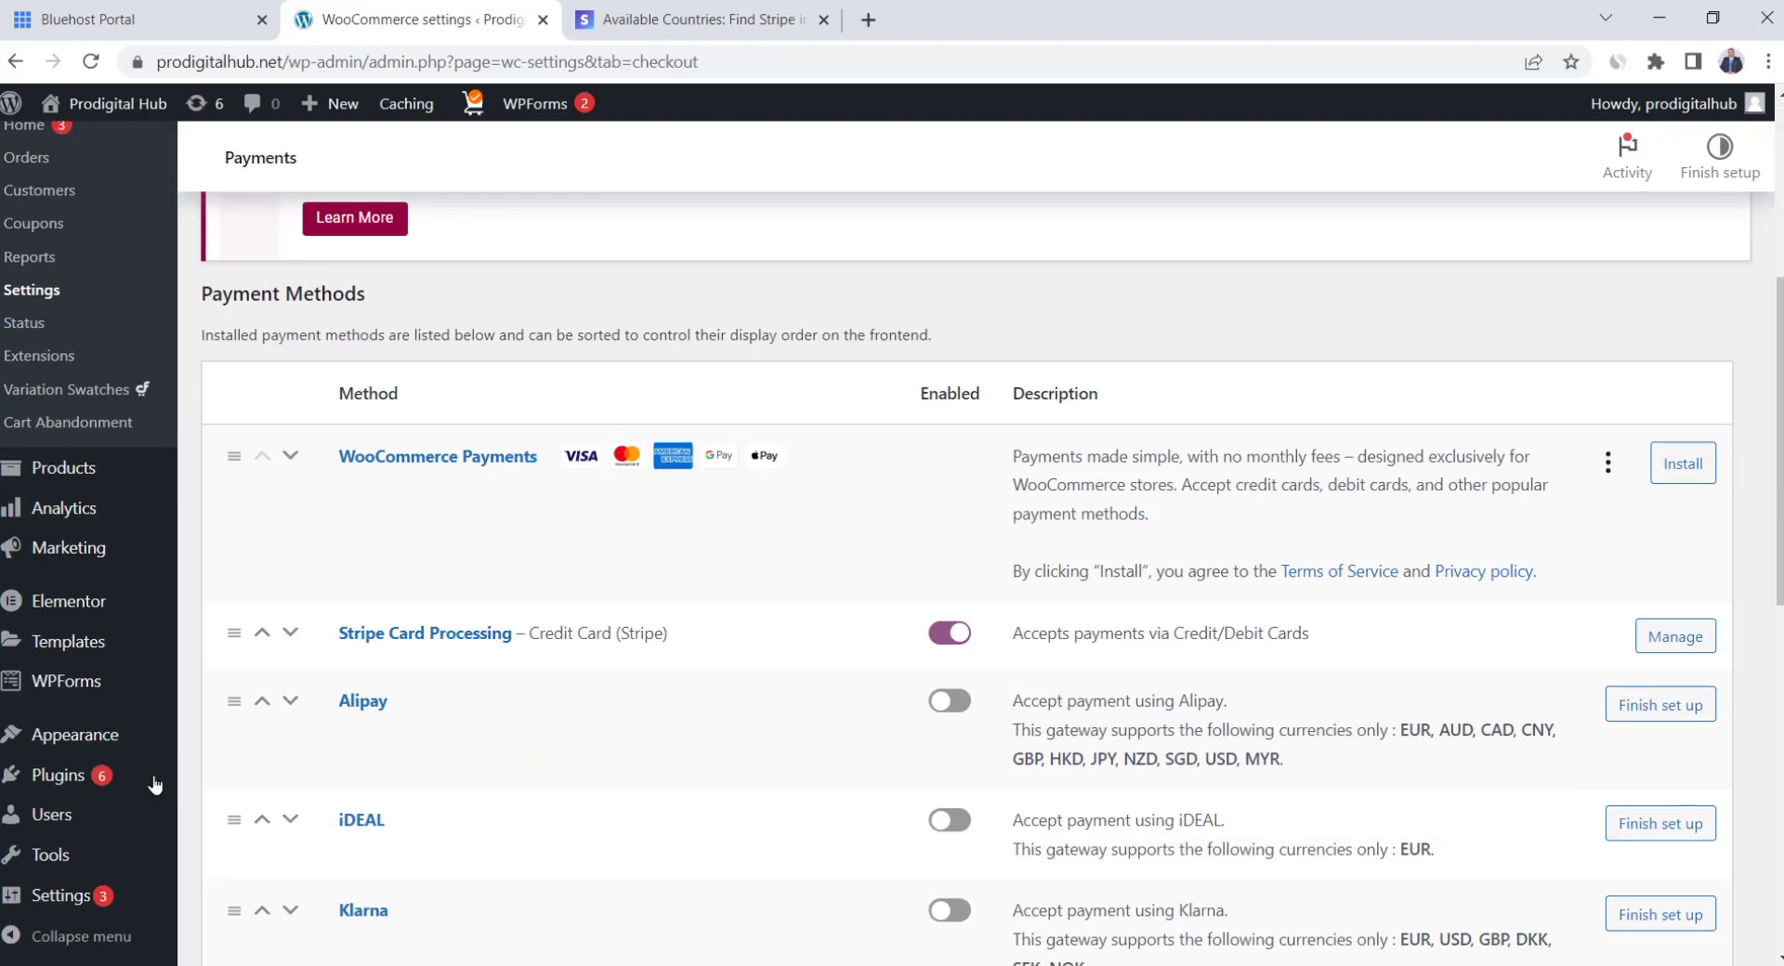
Search plugins for 'paypal', then install and activate WooCommerce PayPal Payments
mouse_move(56, 781)
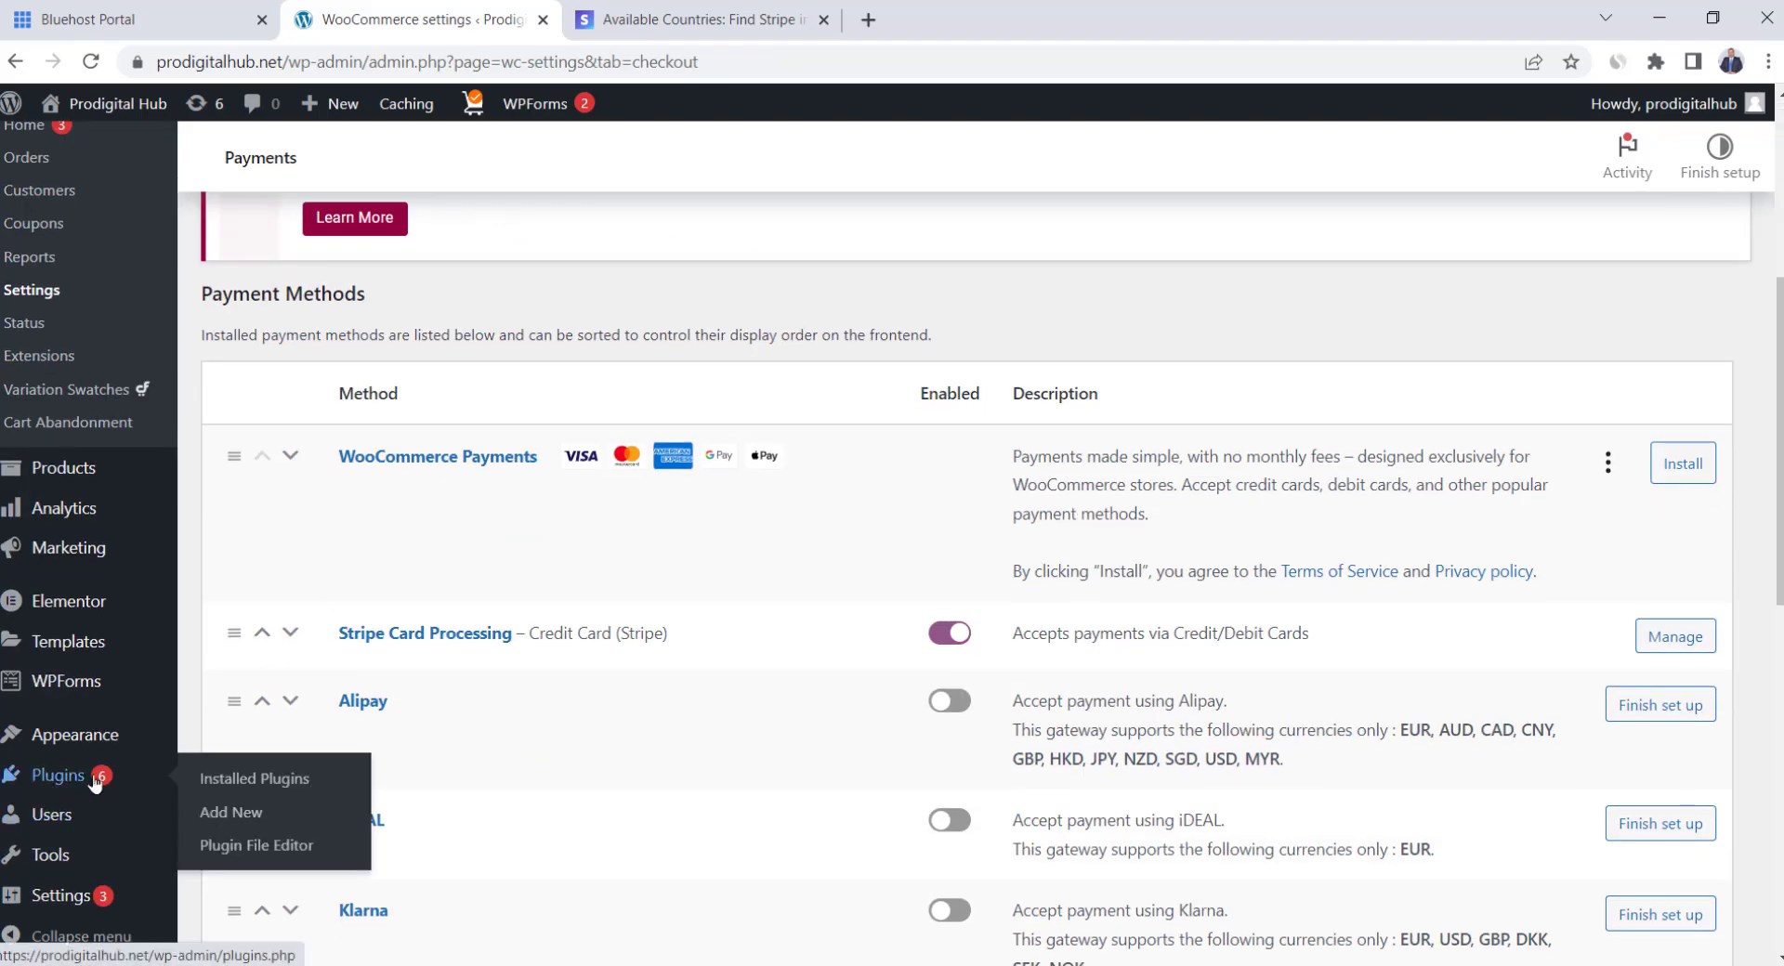
click(239, 814)
click(1492, 237)
text(paypa)
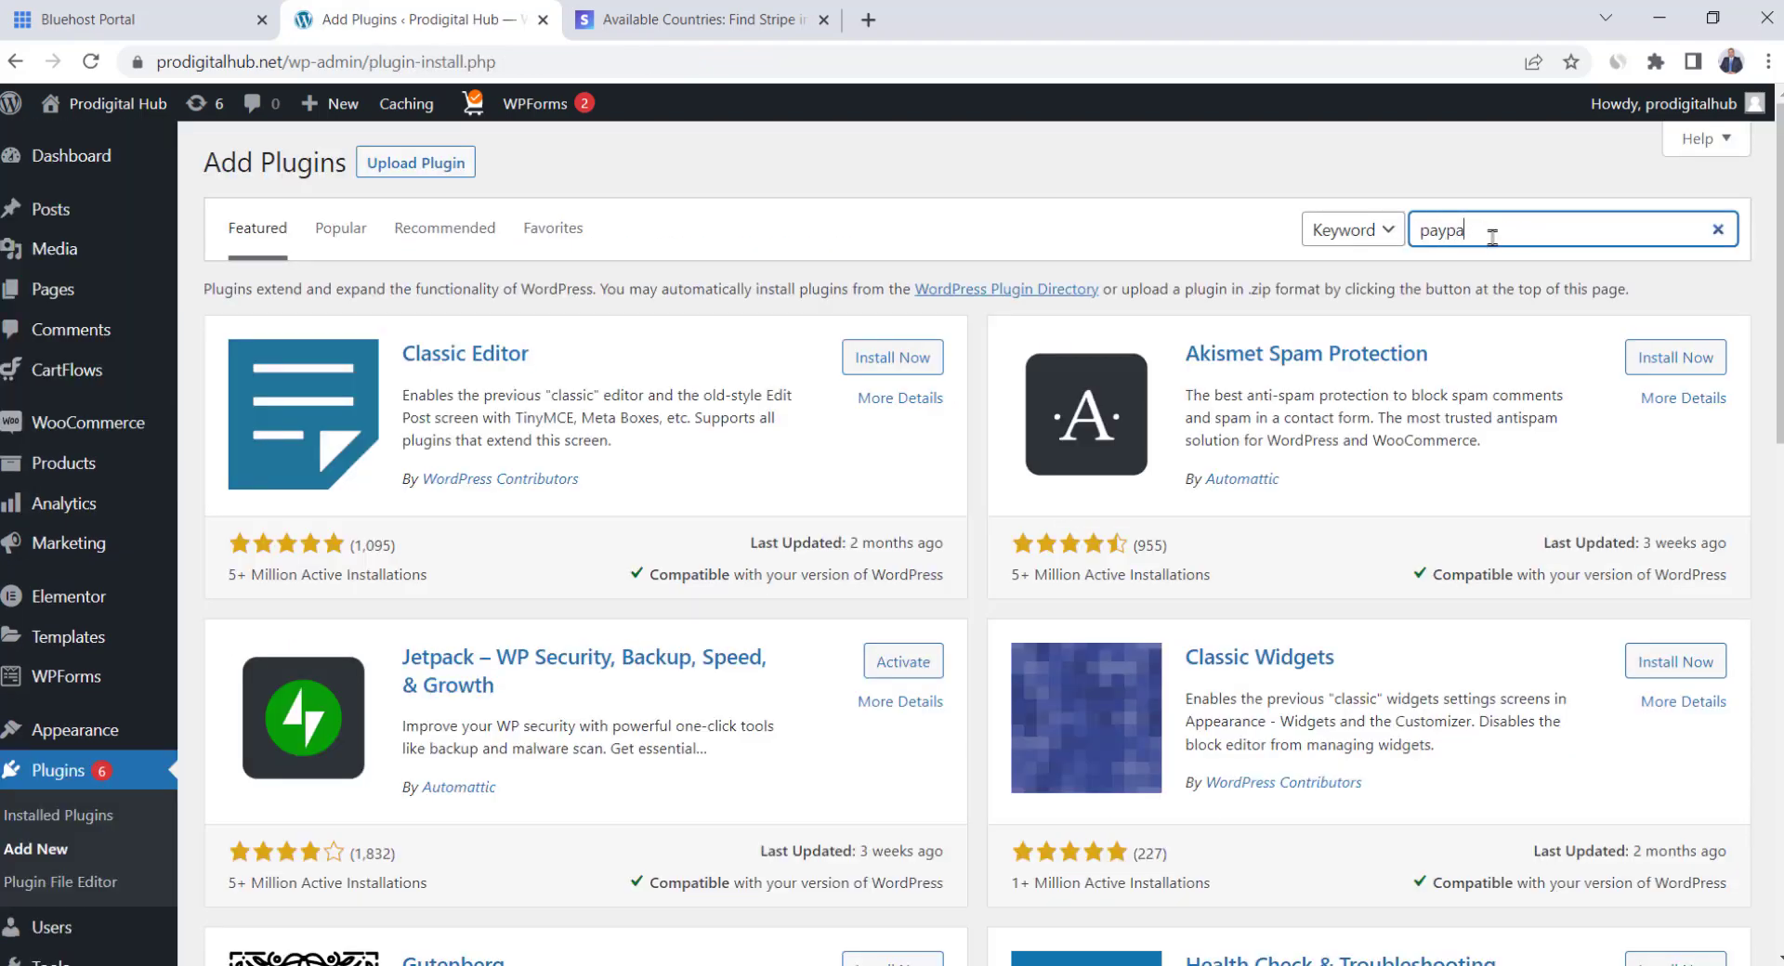
text(l)
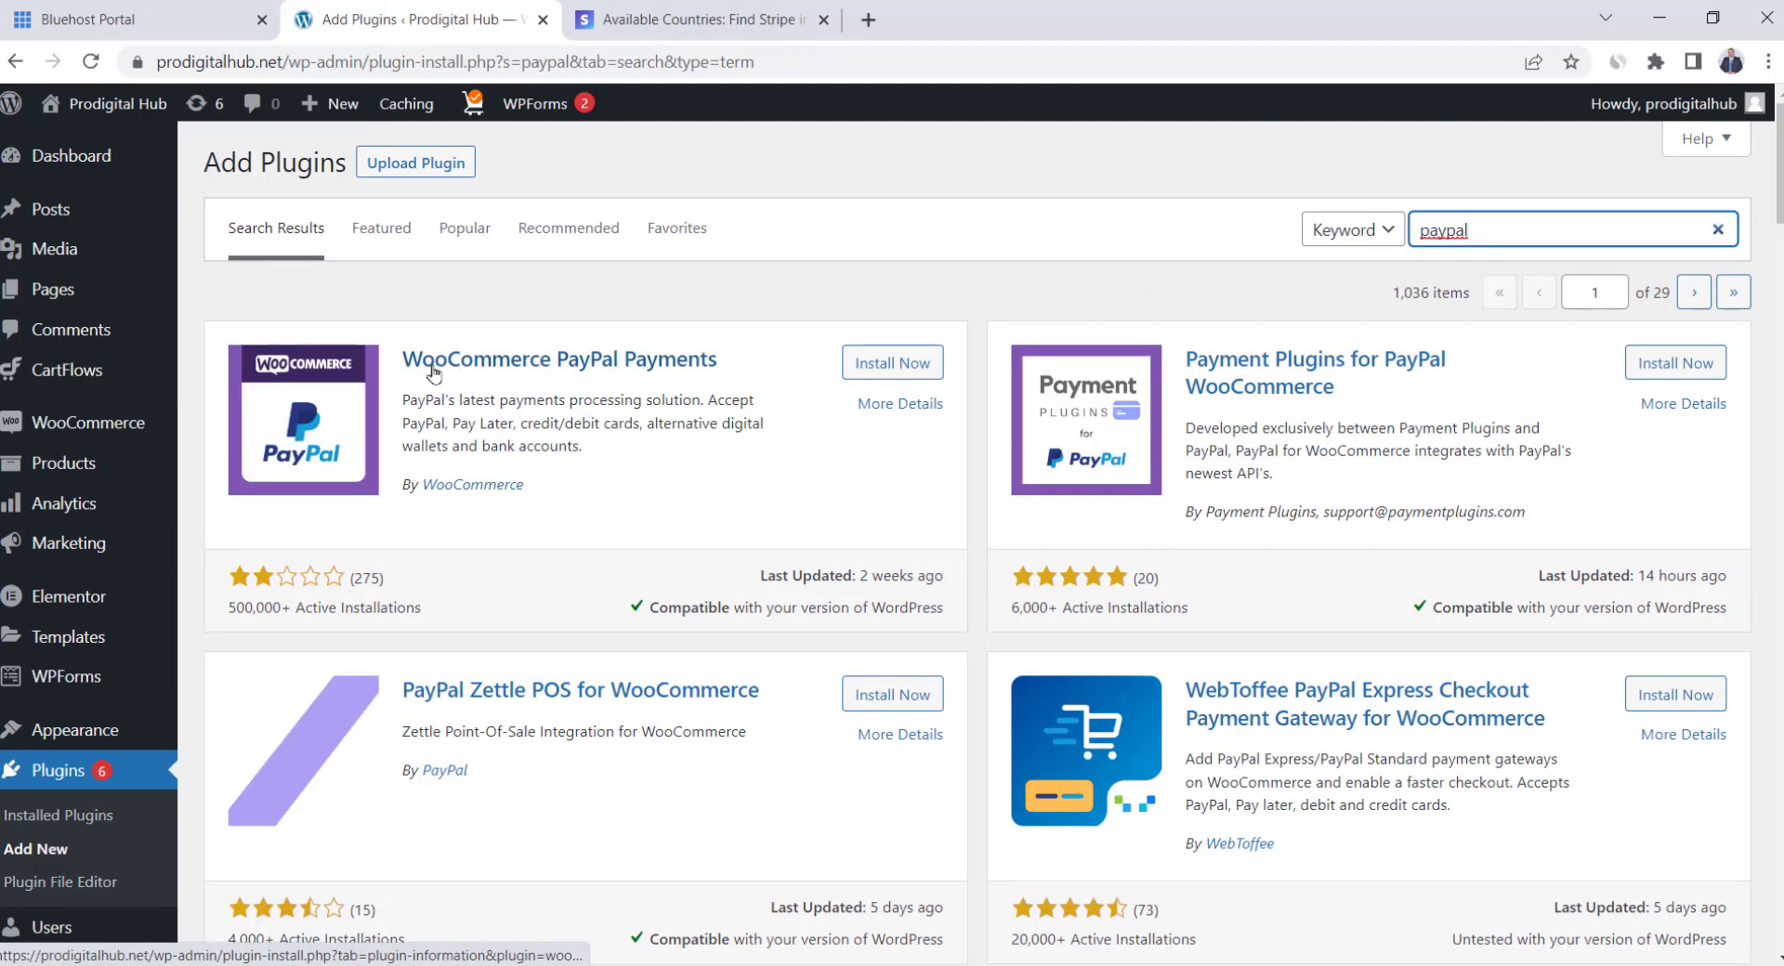
click(903, 374)
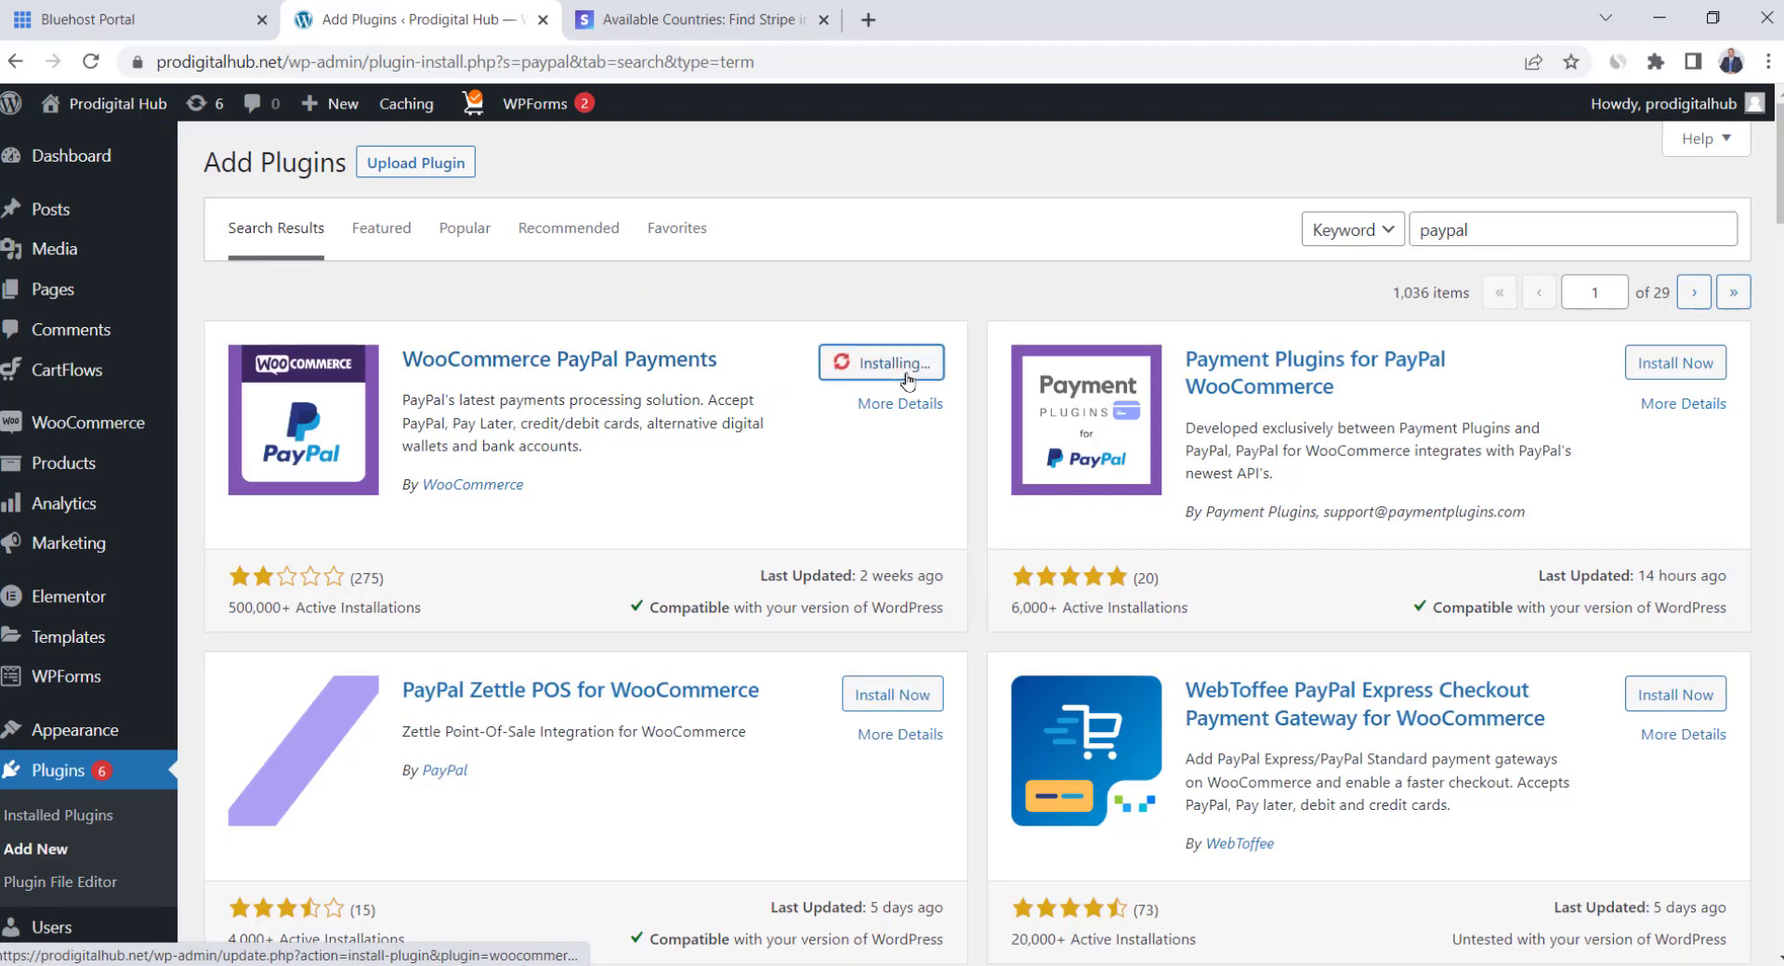
click(907, 376)
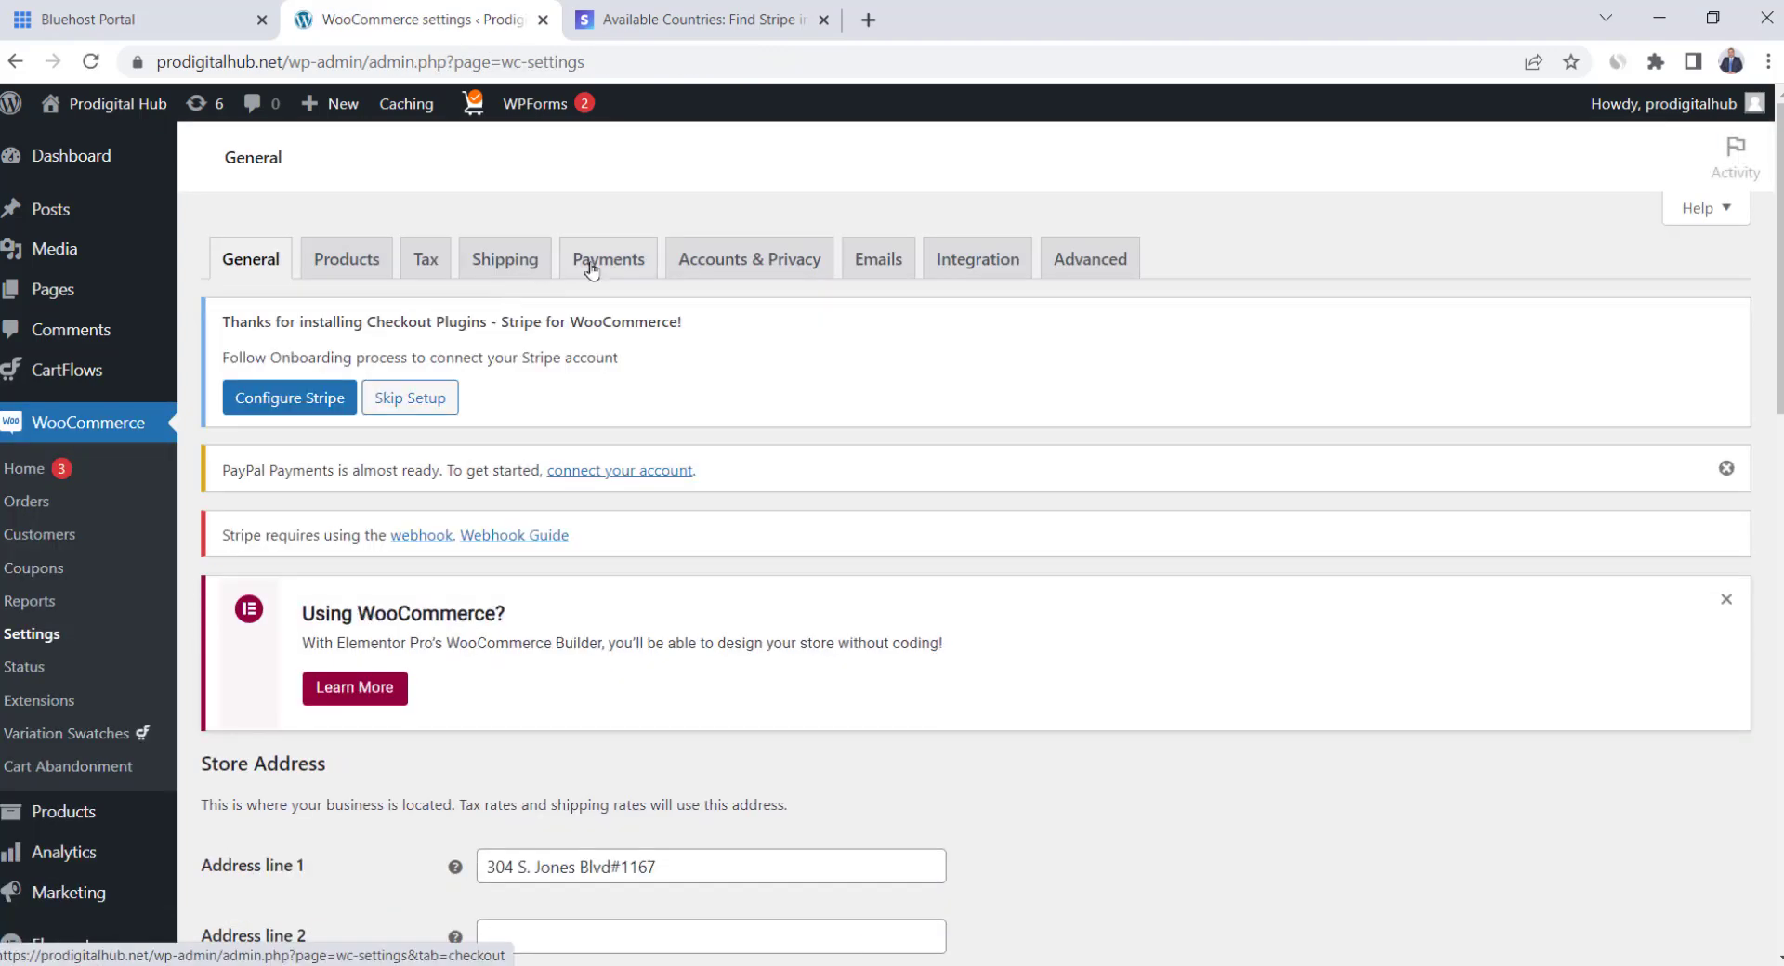
Open the PayPal gateway from the Payments tab and start Activate PayPal
click(609, 258)
scroll(812, 460, down, 10)
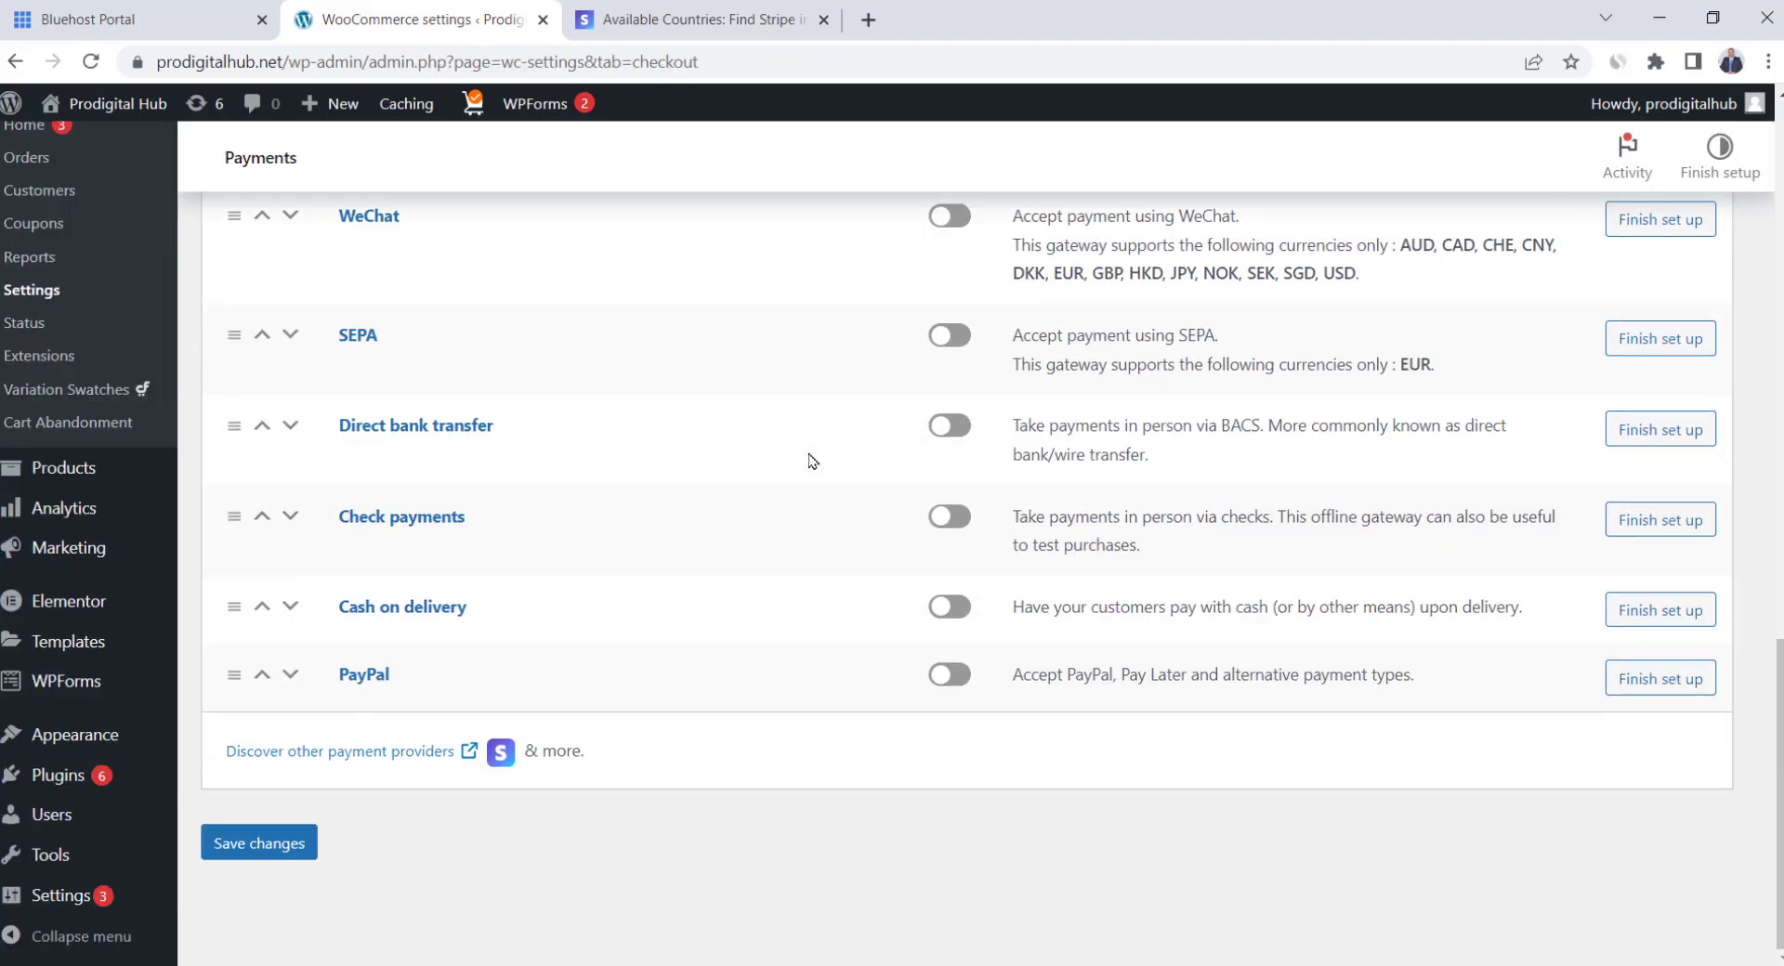
click(967, 675)
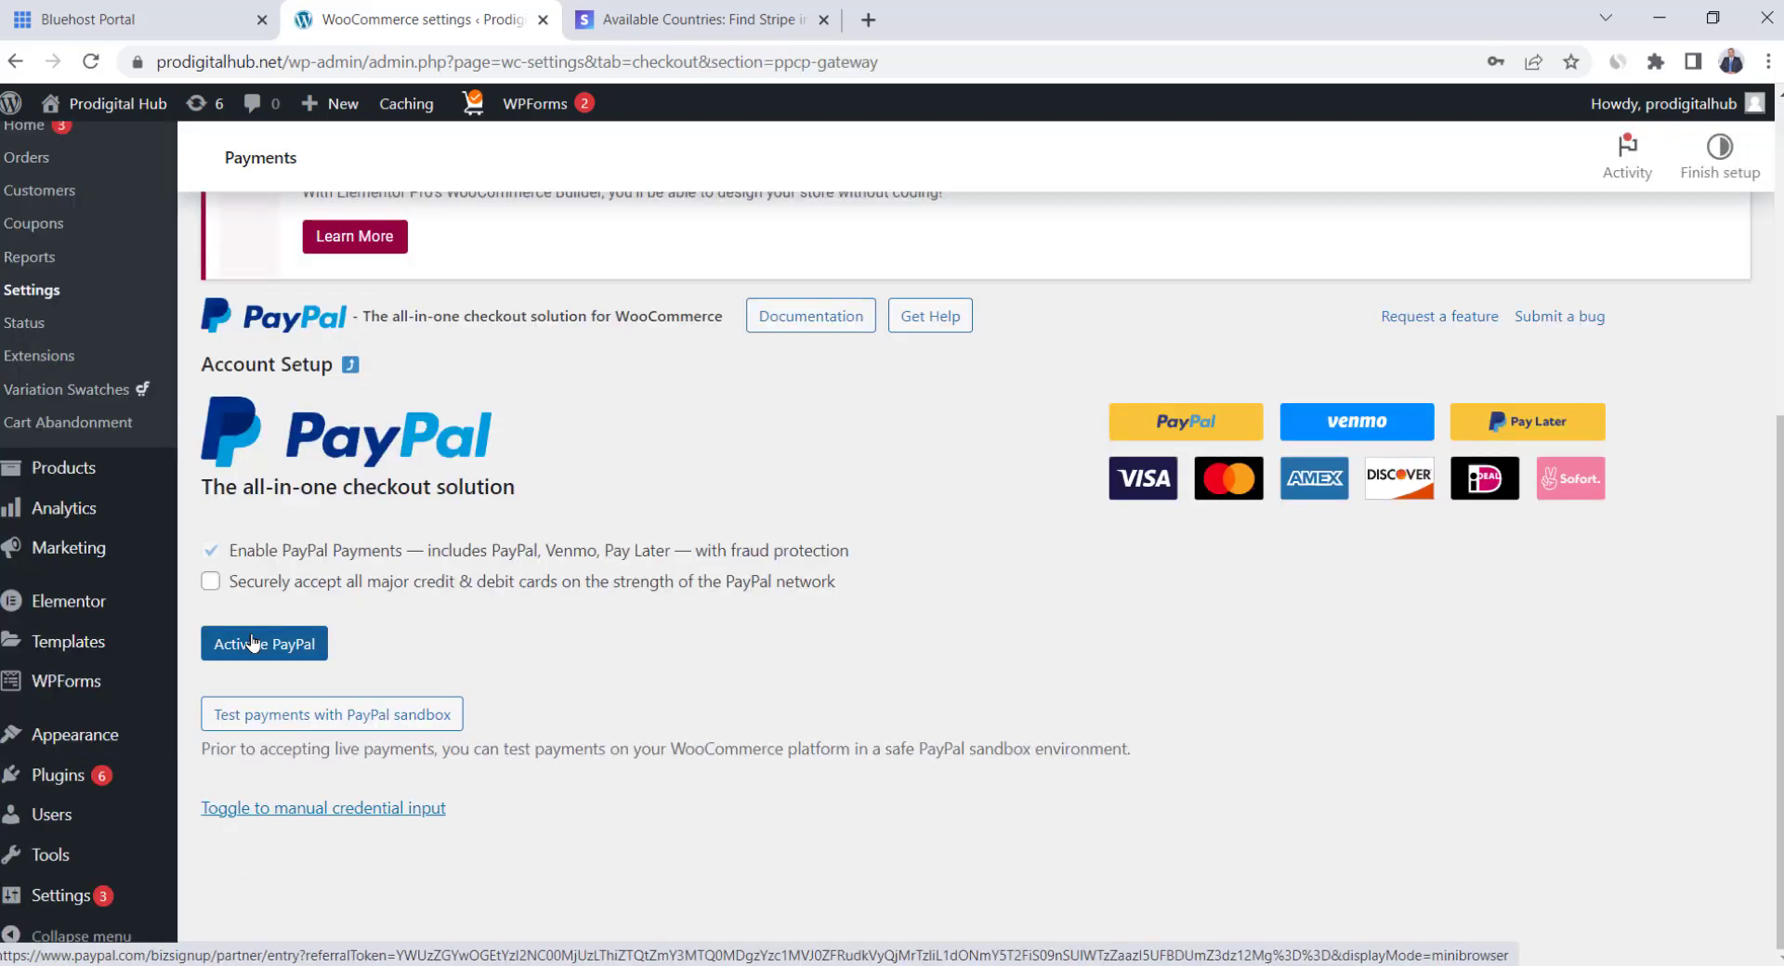
click(252, 643)
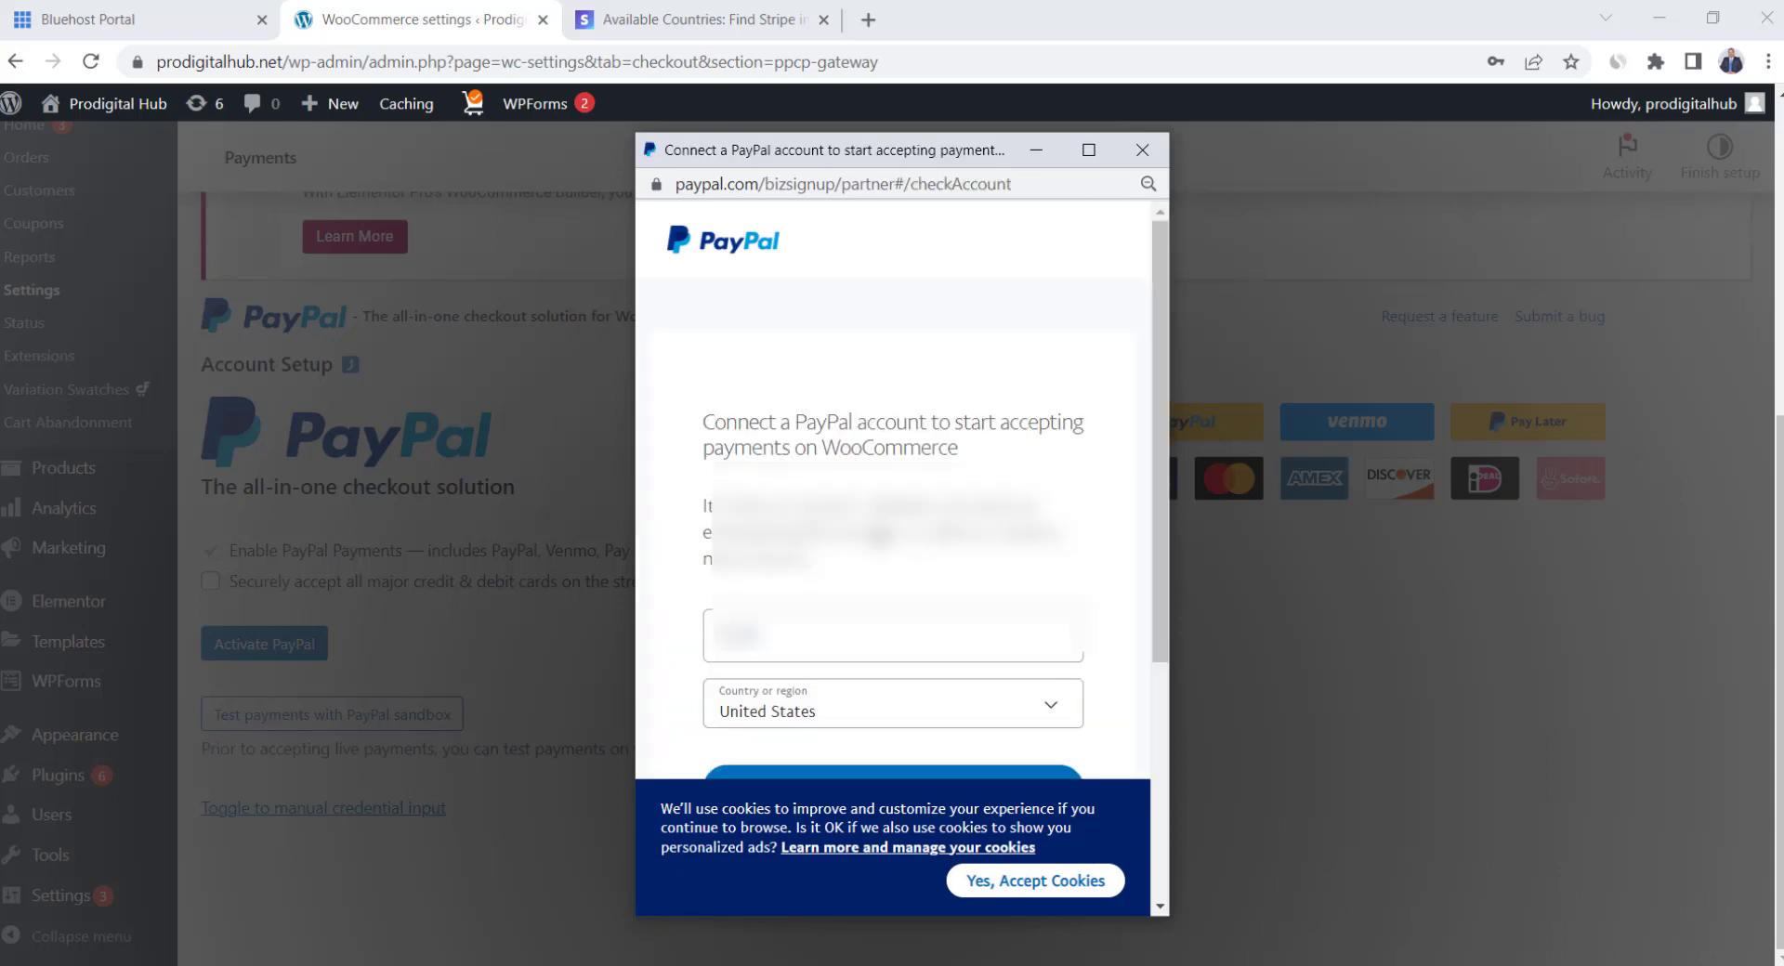
Close the PayPal sign-up window and go back to WooCommerce Settings
scroll(822, 609, down, 1)
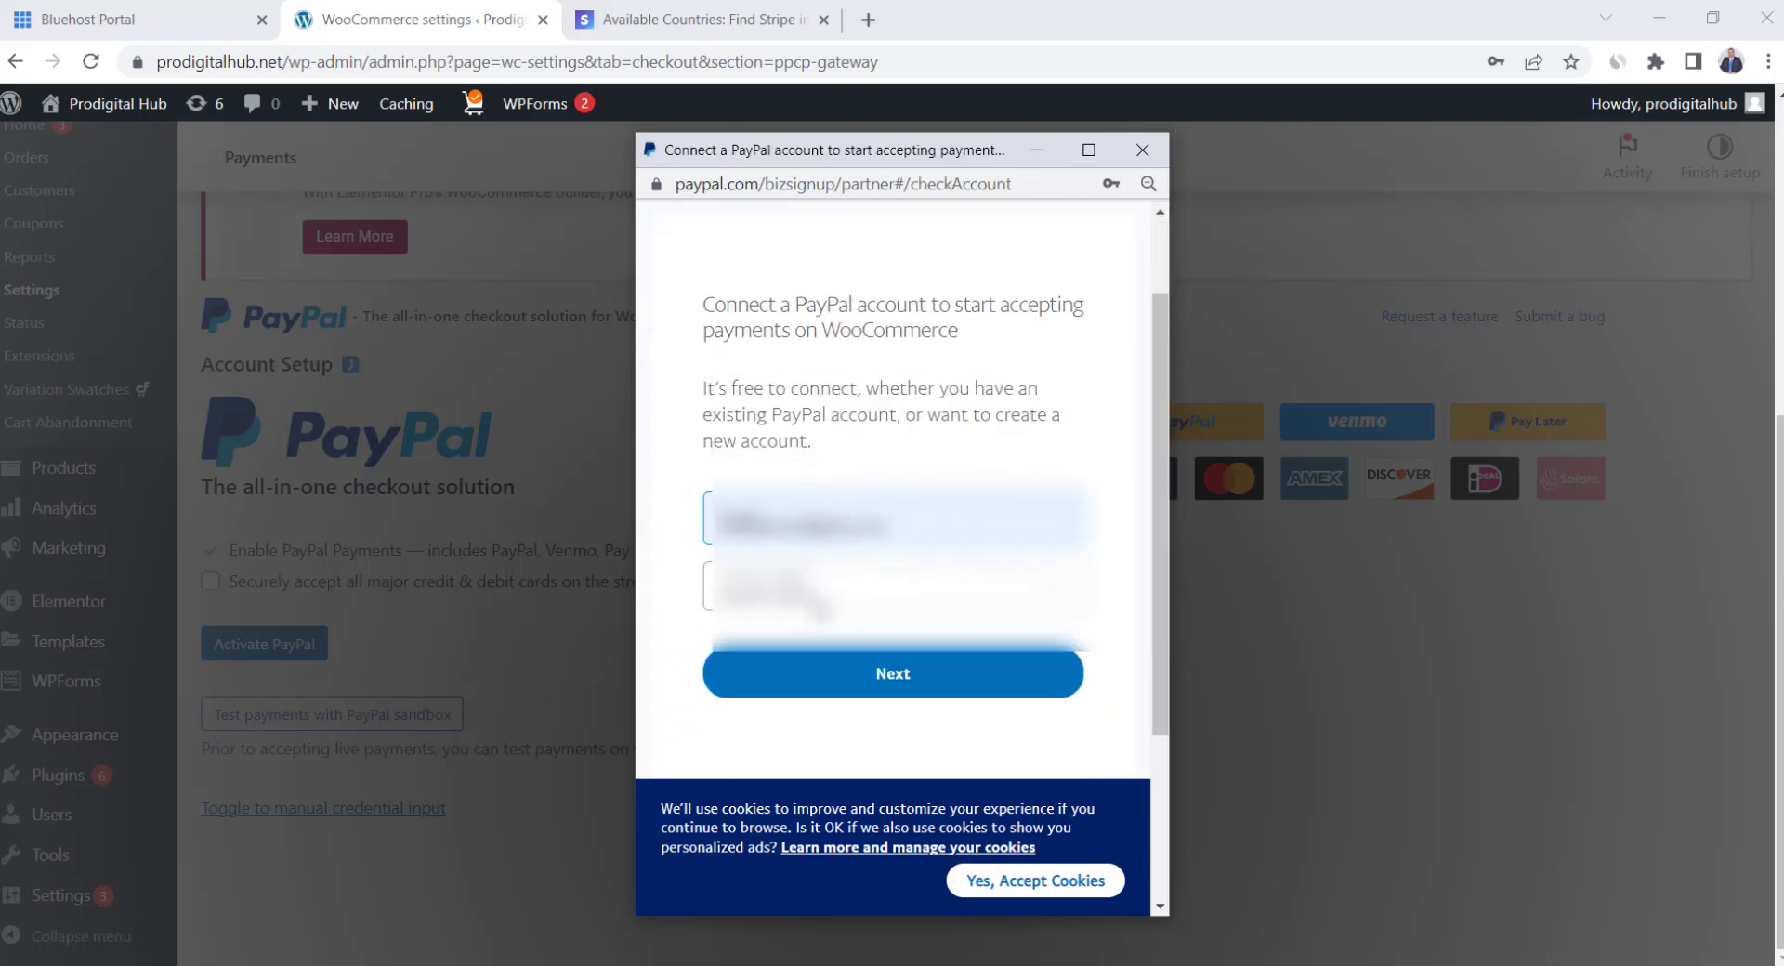
scroll(822, 609, up, 1)
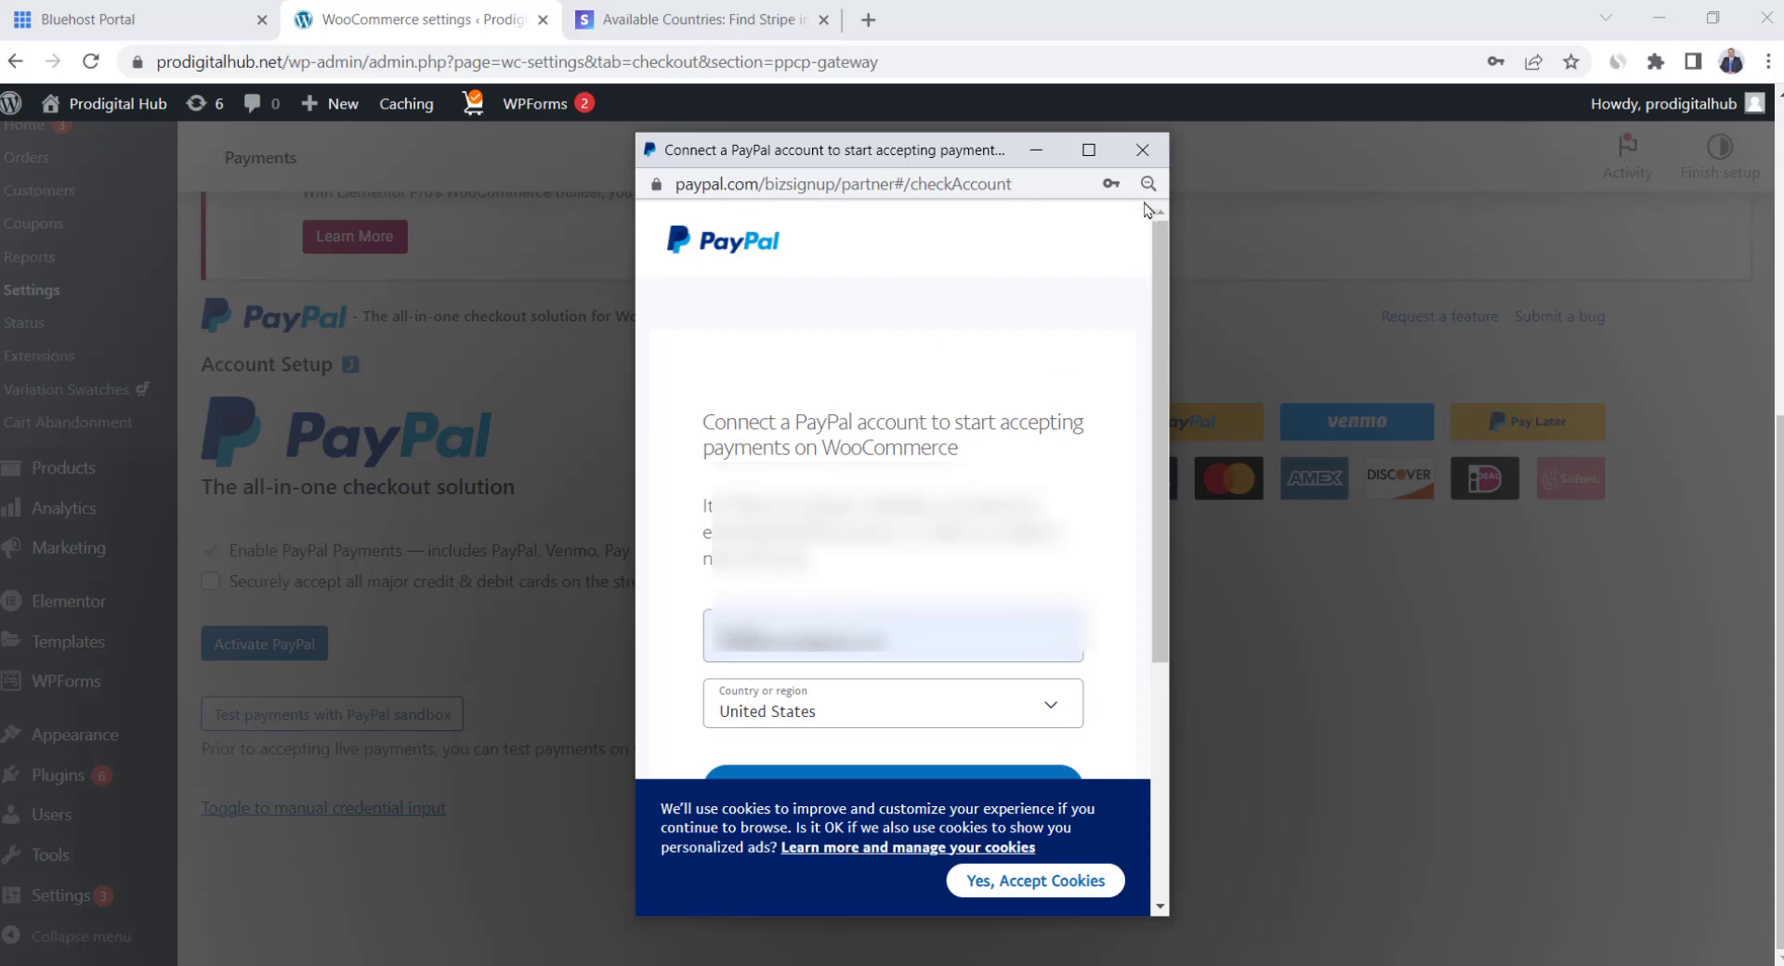
click(1144, 151)
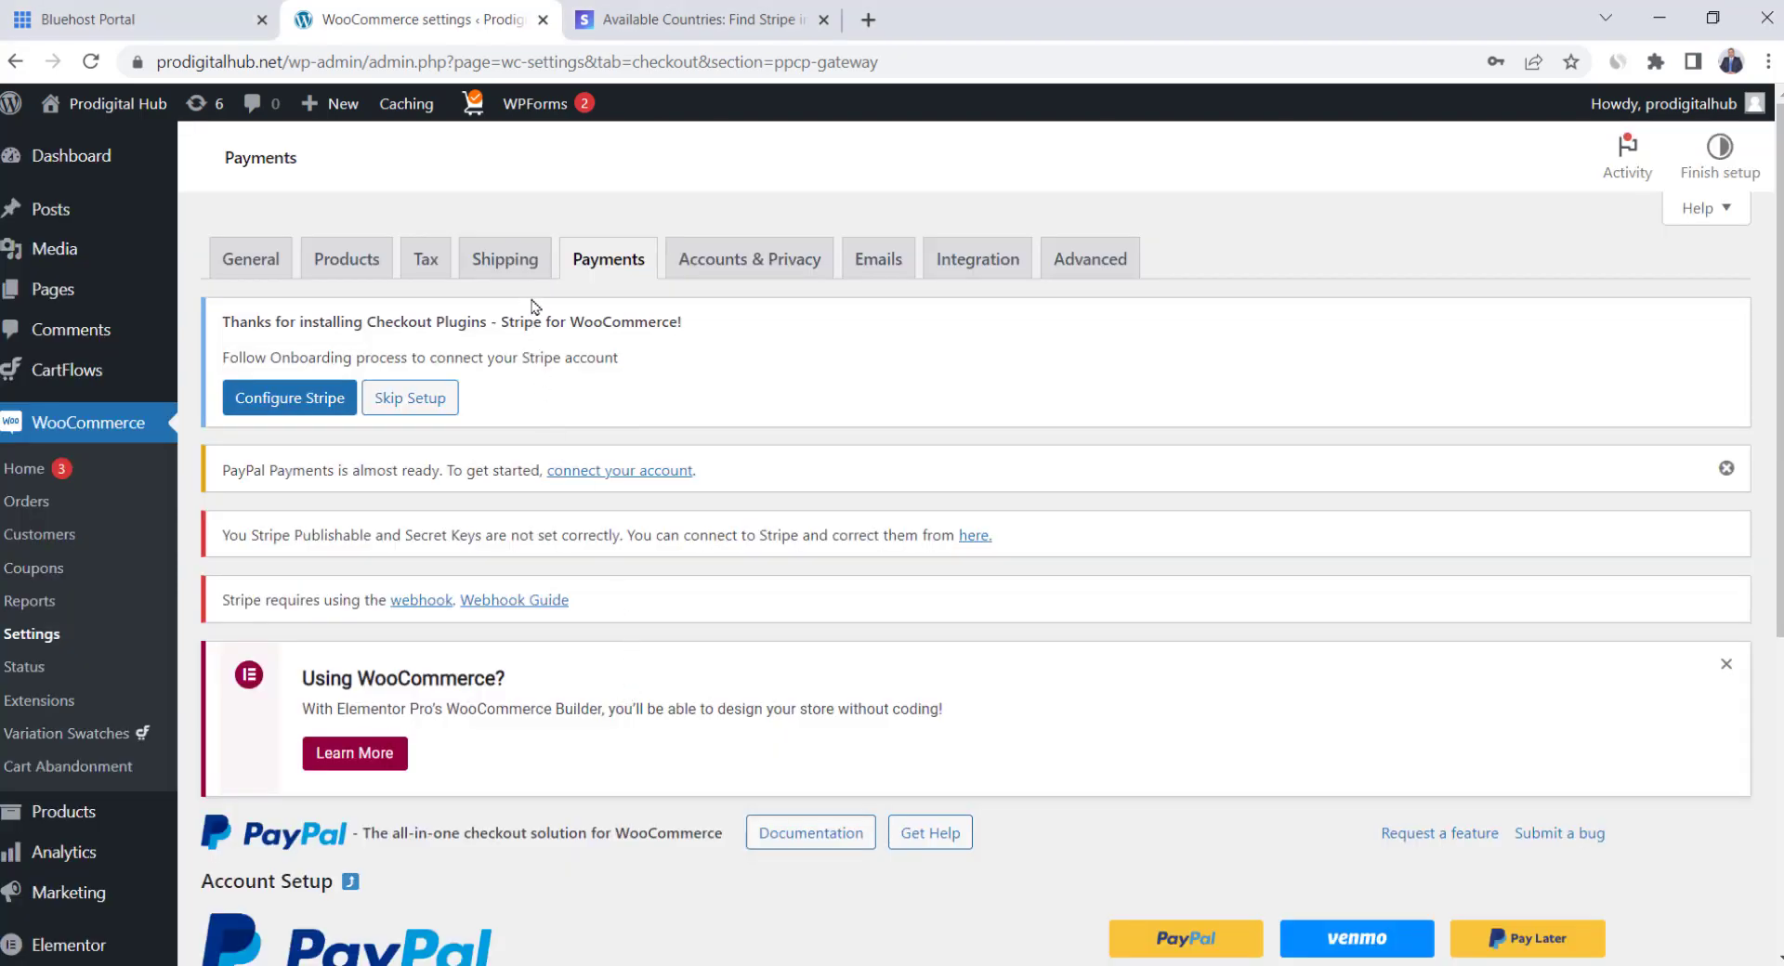
click(31, 636)
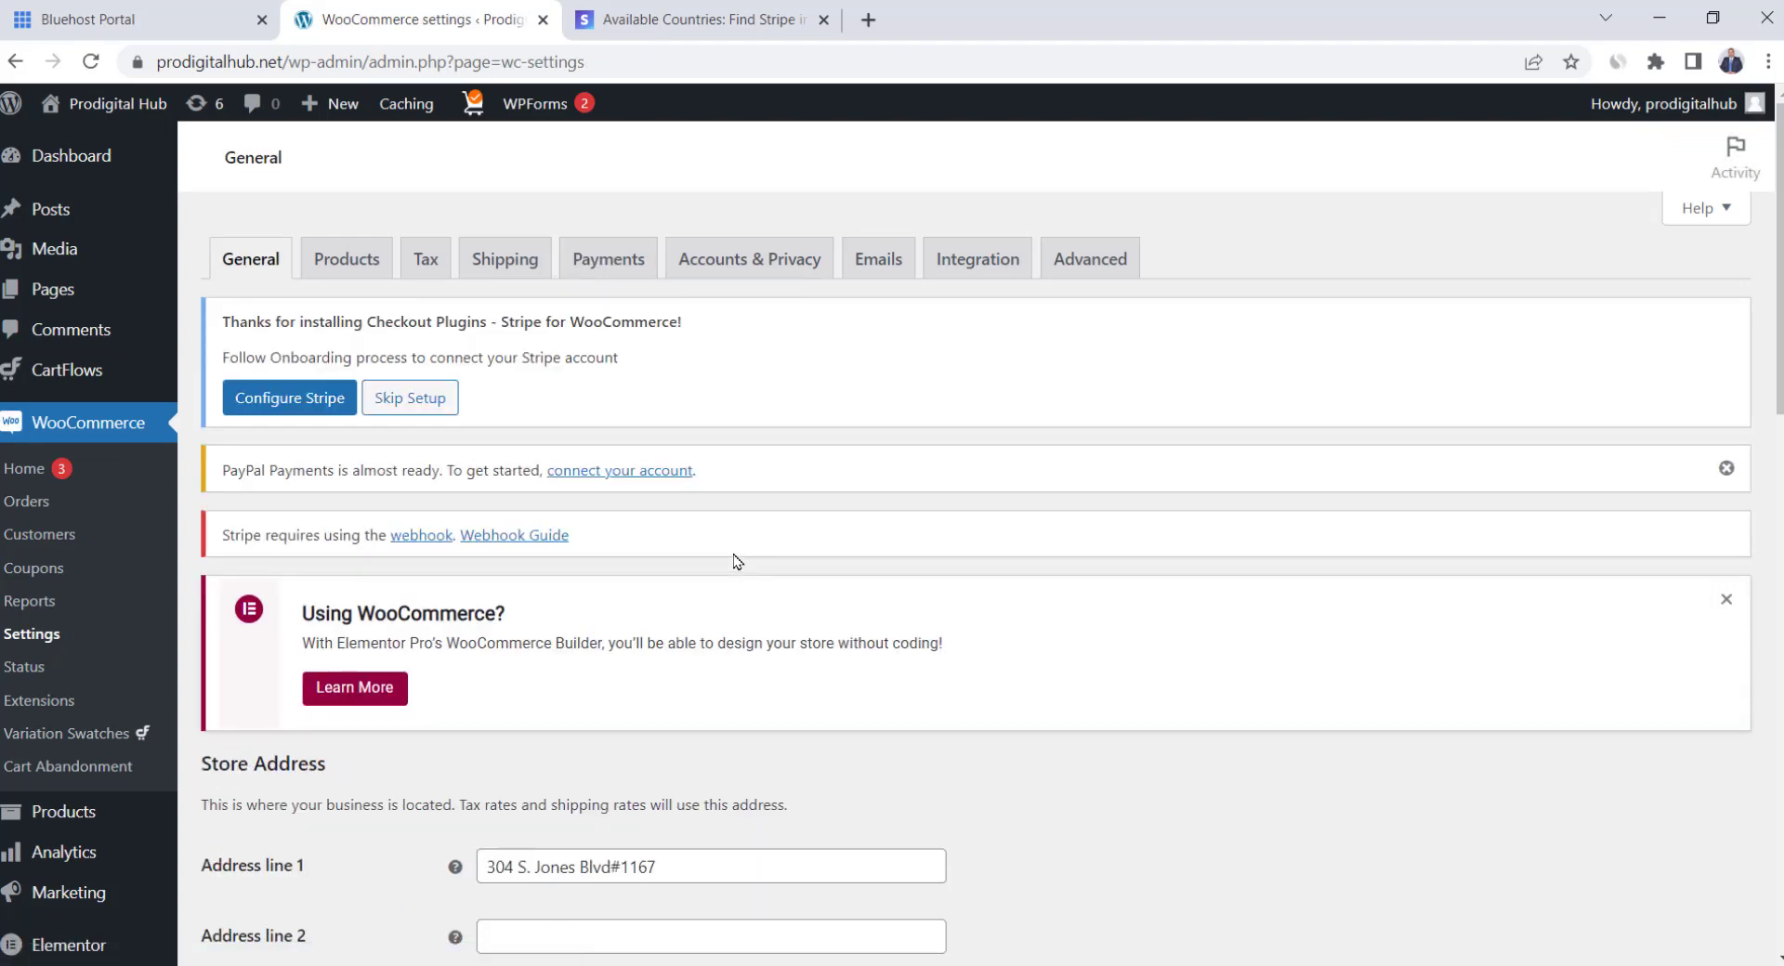
Look over the payment methods list in WooCommerce Payments settings
click(594, 263)
scroll(442, 897, down, 10)
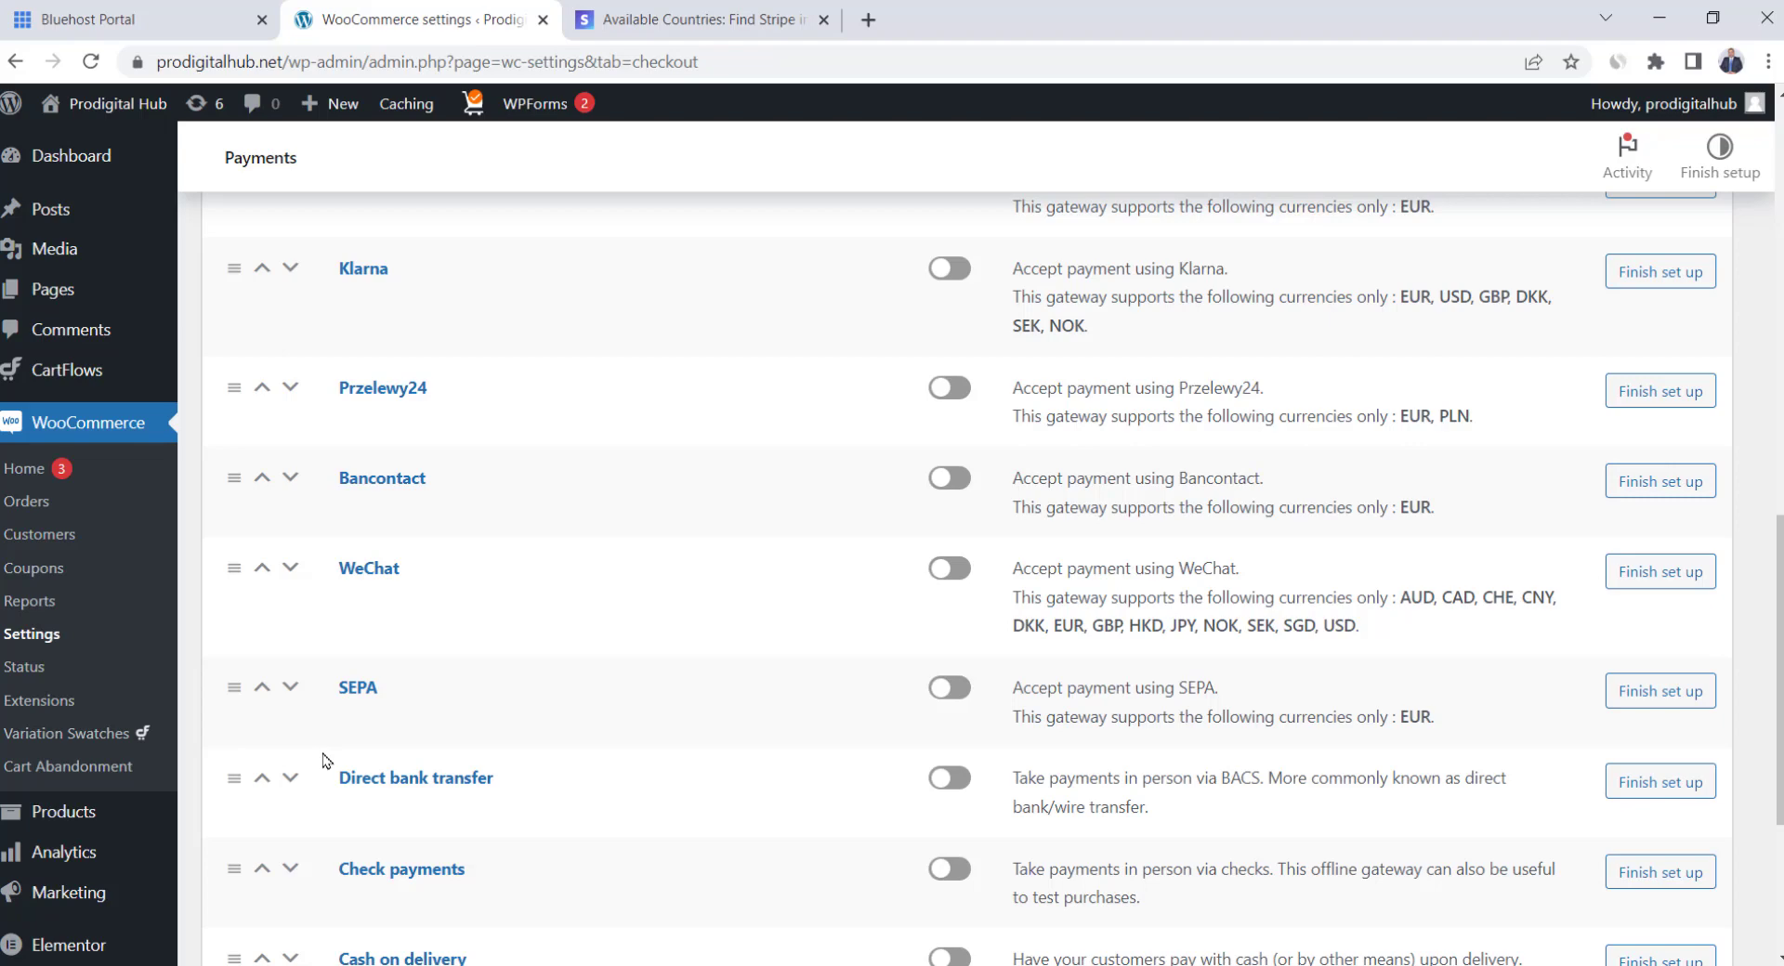
scroll(325, 760, down, 4)
Search plugins for 'checkout.com', then install and activate Checkout.com Payment Gateway
mouse_move(149, 767)
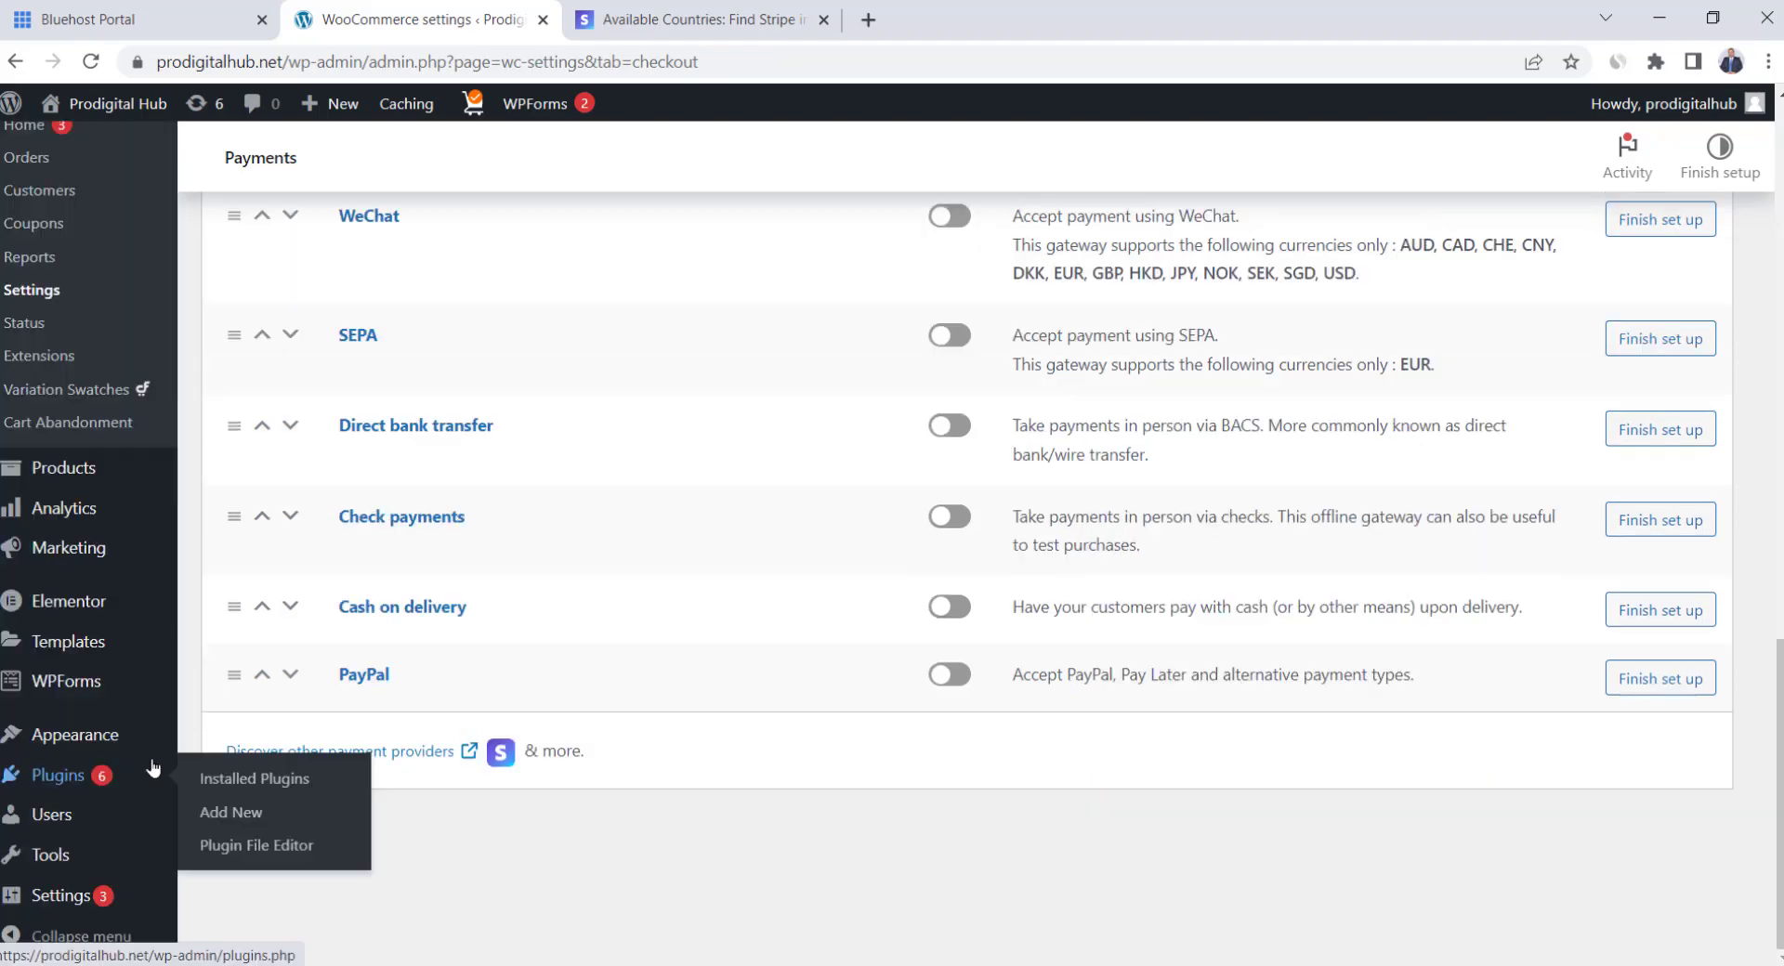
click(268, 809)
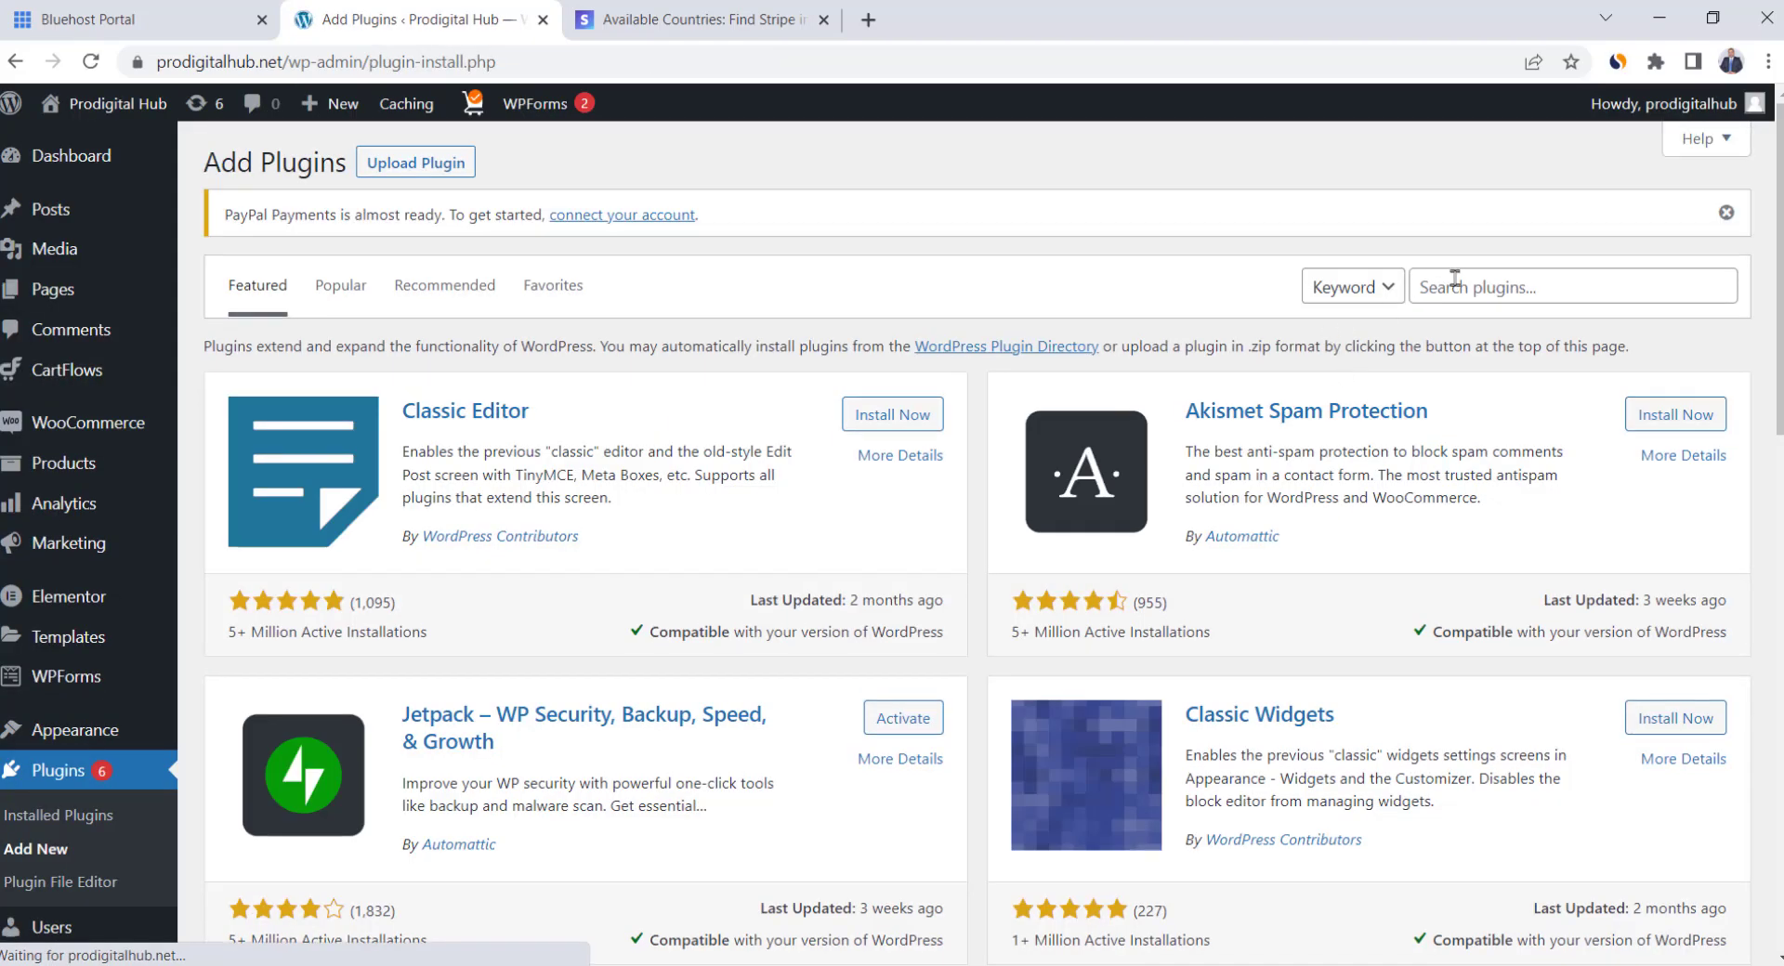
click(1464, 284)
text(checkout.com)
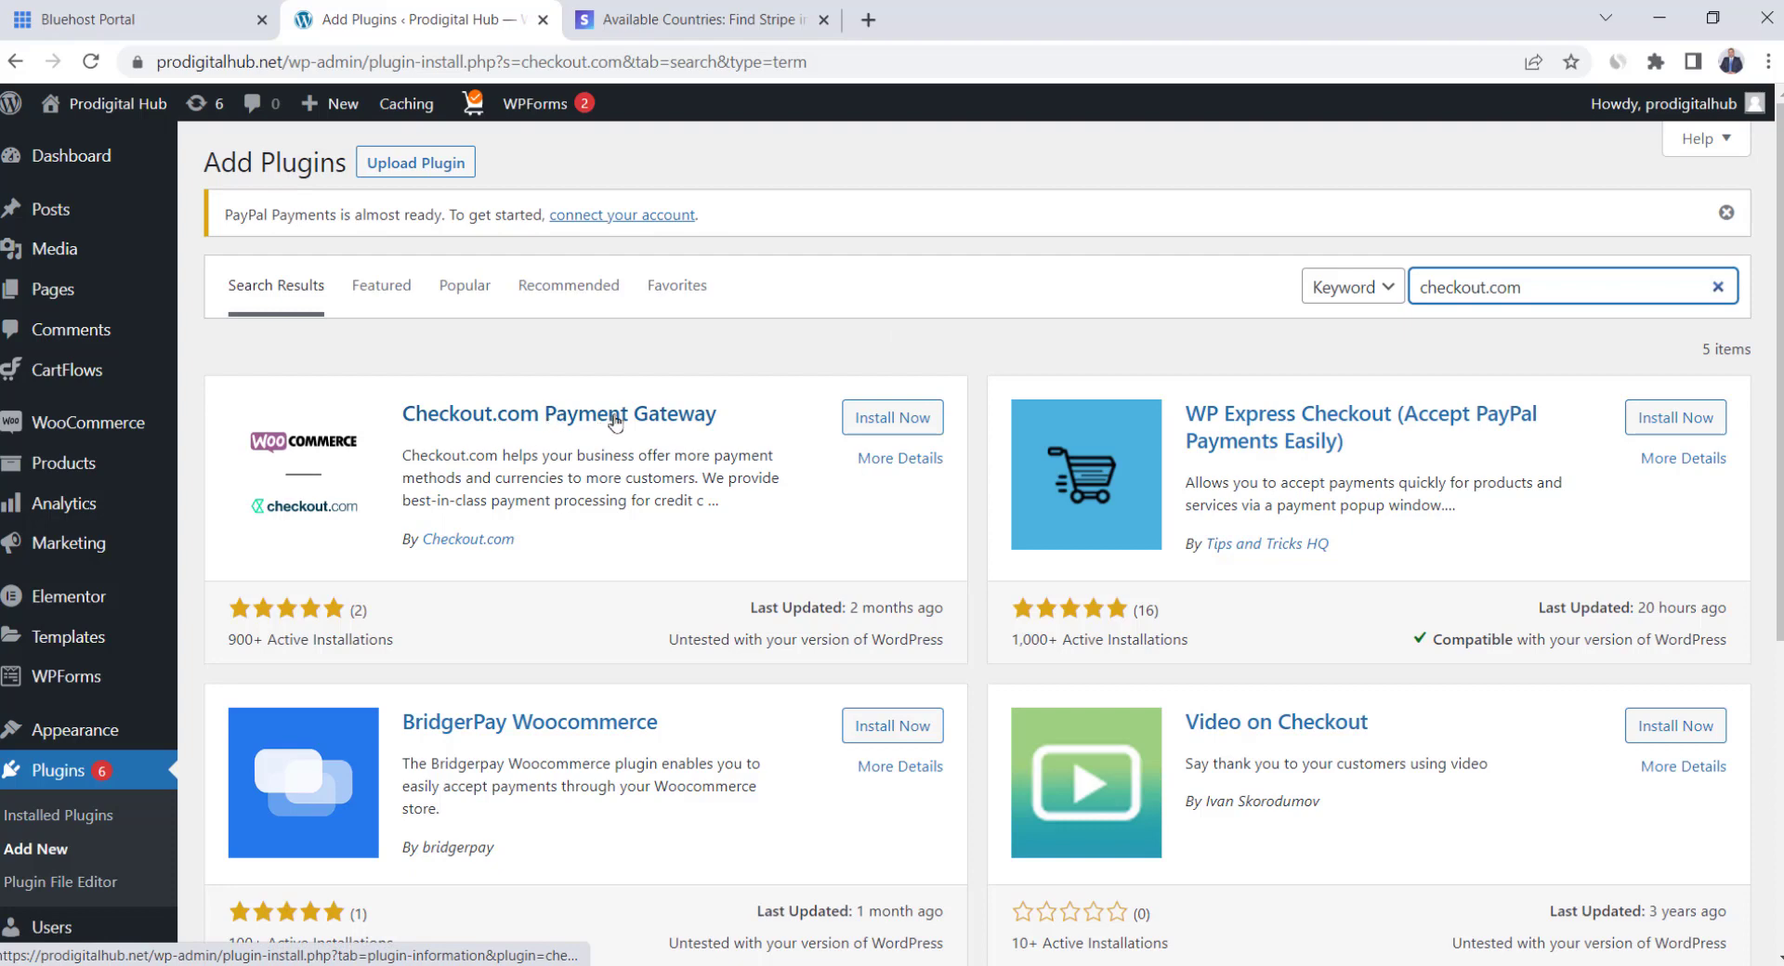
click(898, 419)
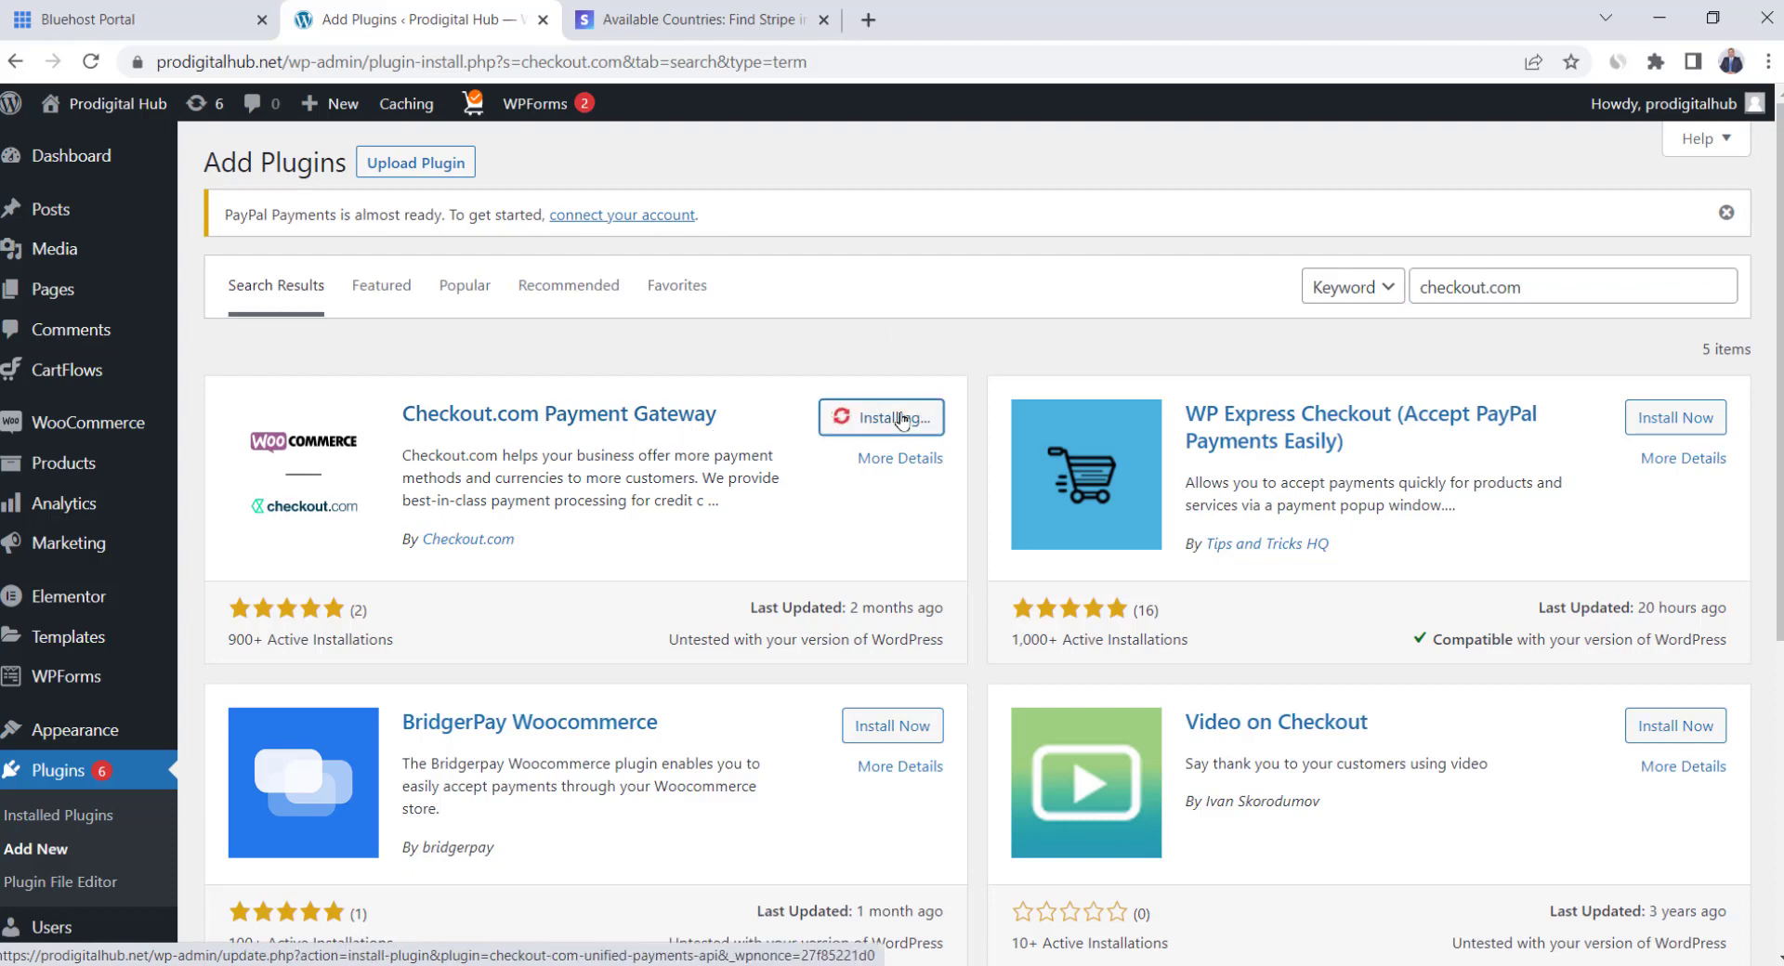
click(898, 418)
mouse_move(75, 429)
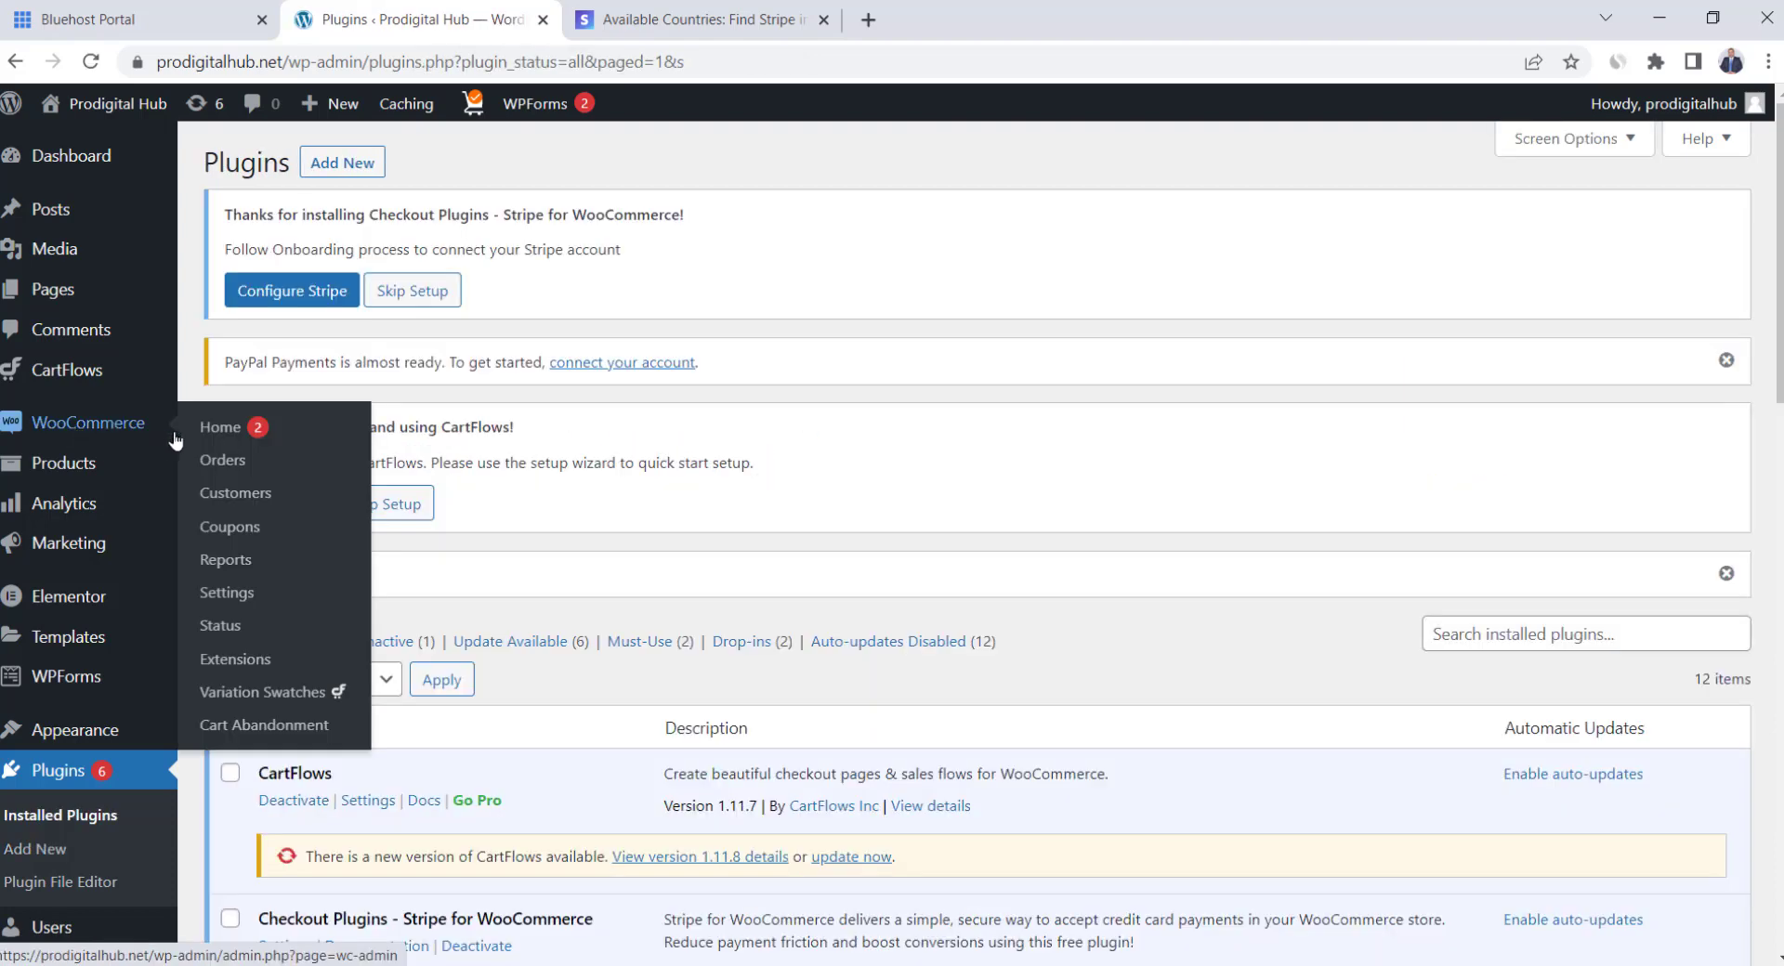
scroll(744, 543, down, 10)
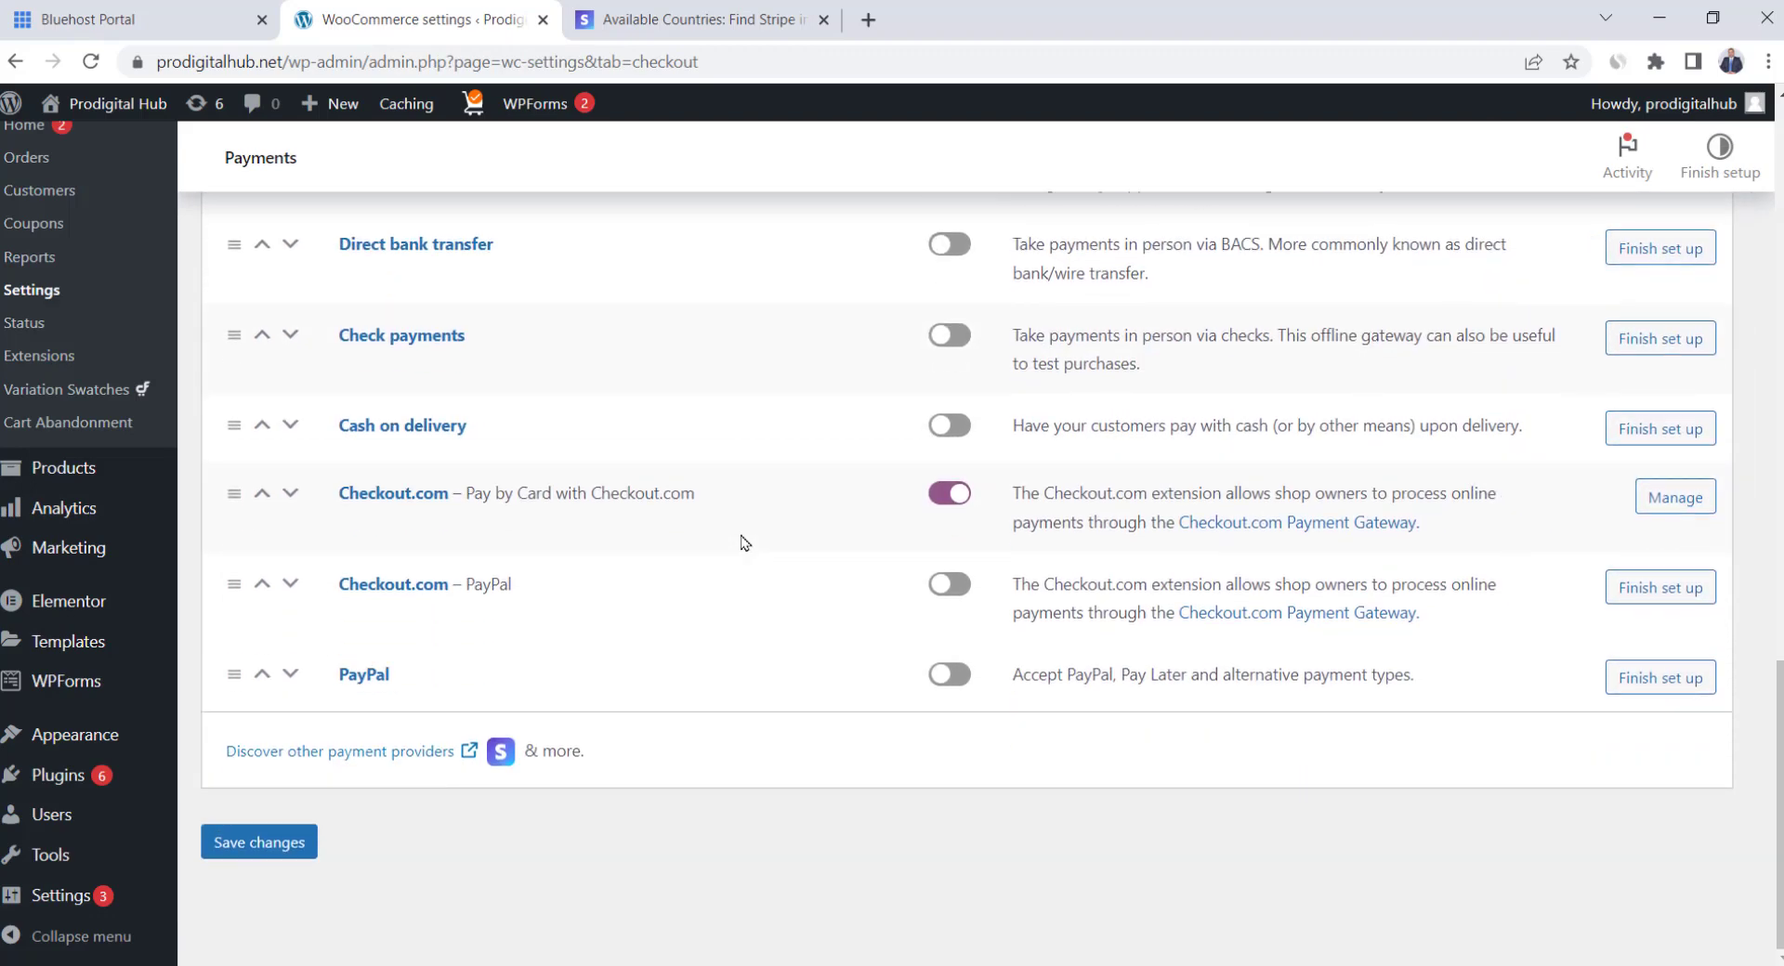
Enable Checkout.com – PayPal and open Core Settings to its Secret Key and Public Key fields
click(950, 584)
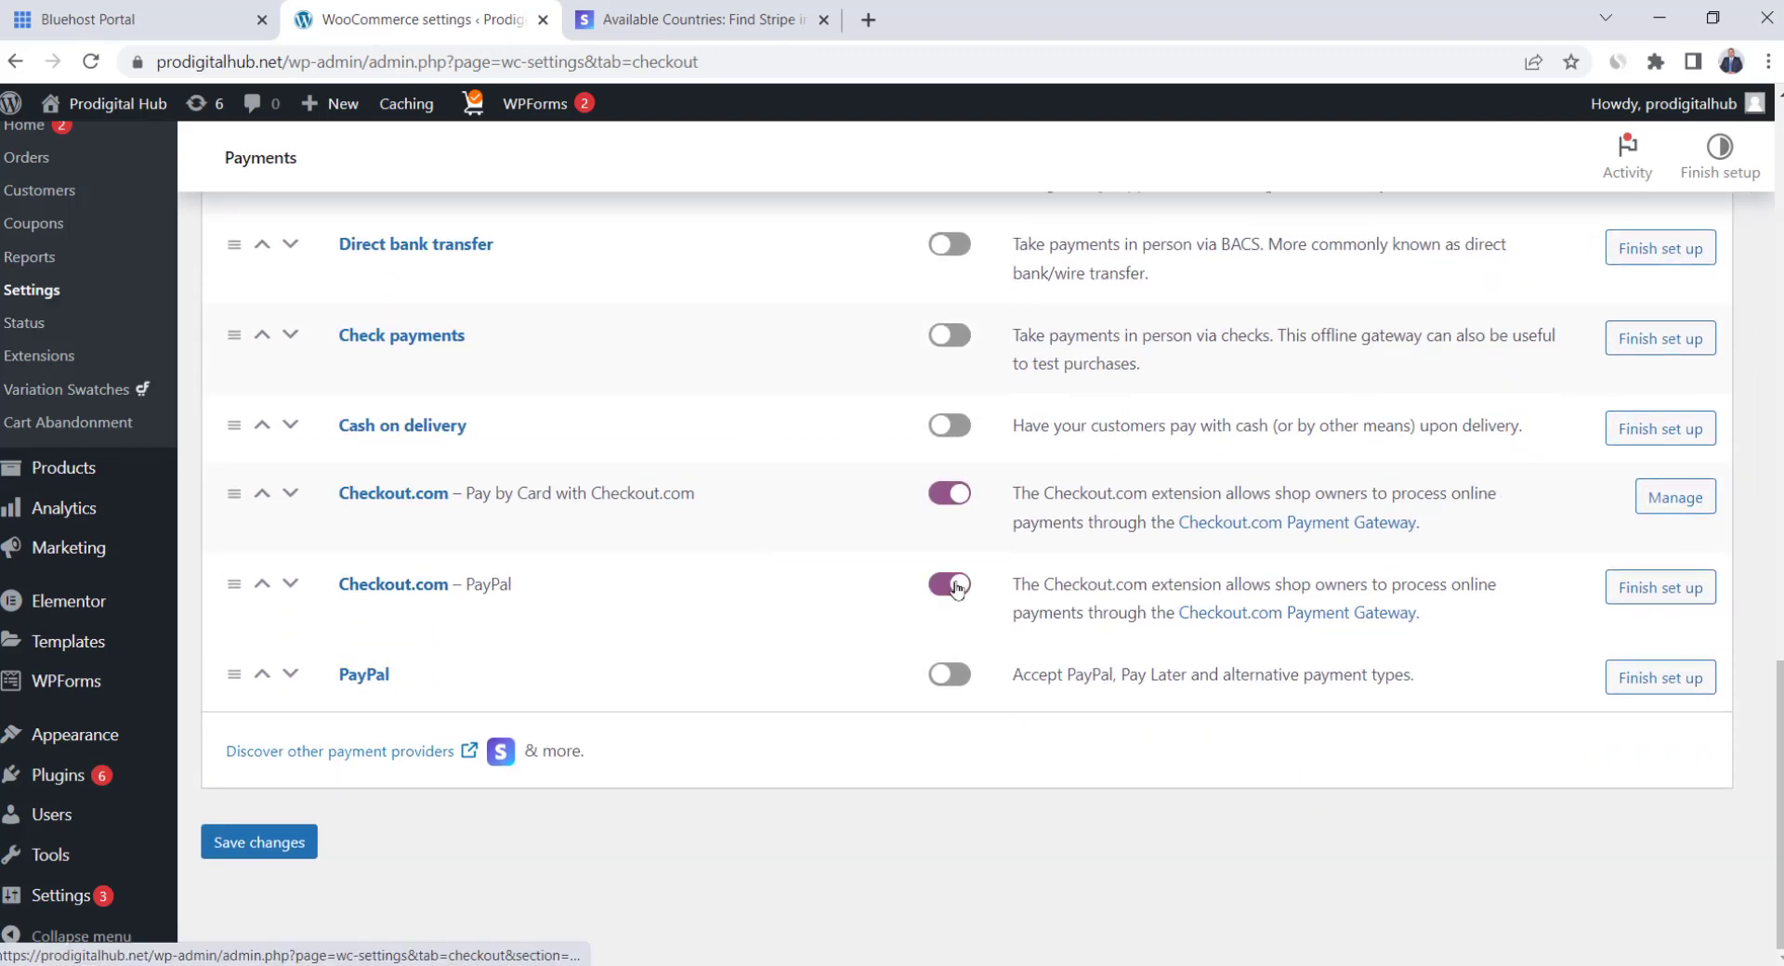
click(405, 593)
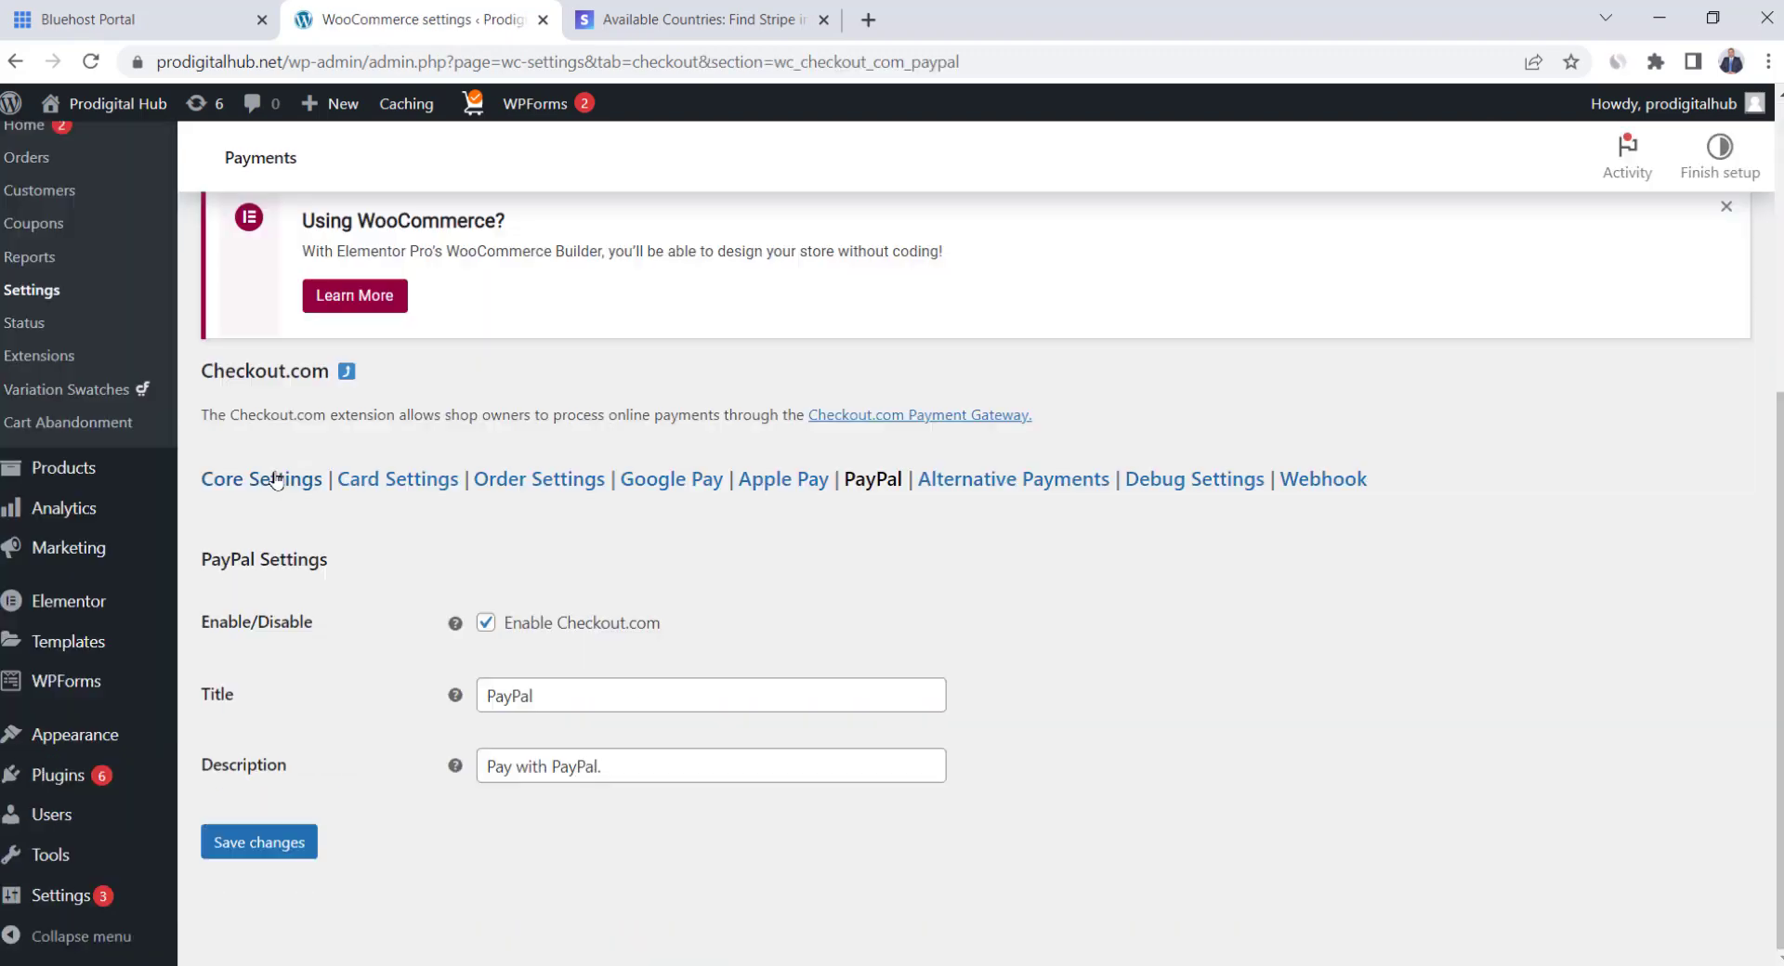
click(270, 478)
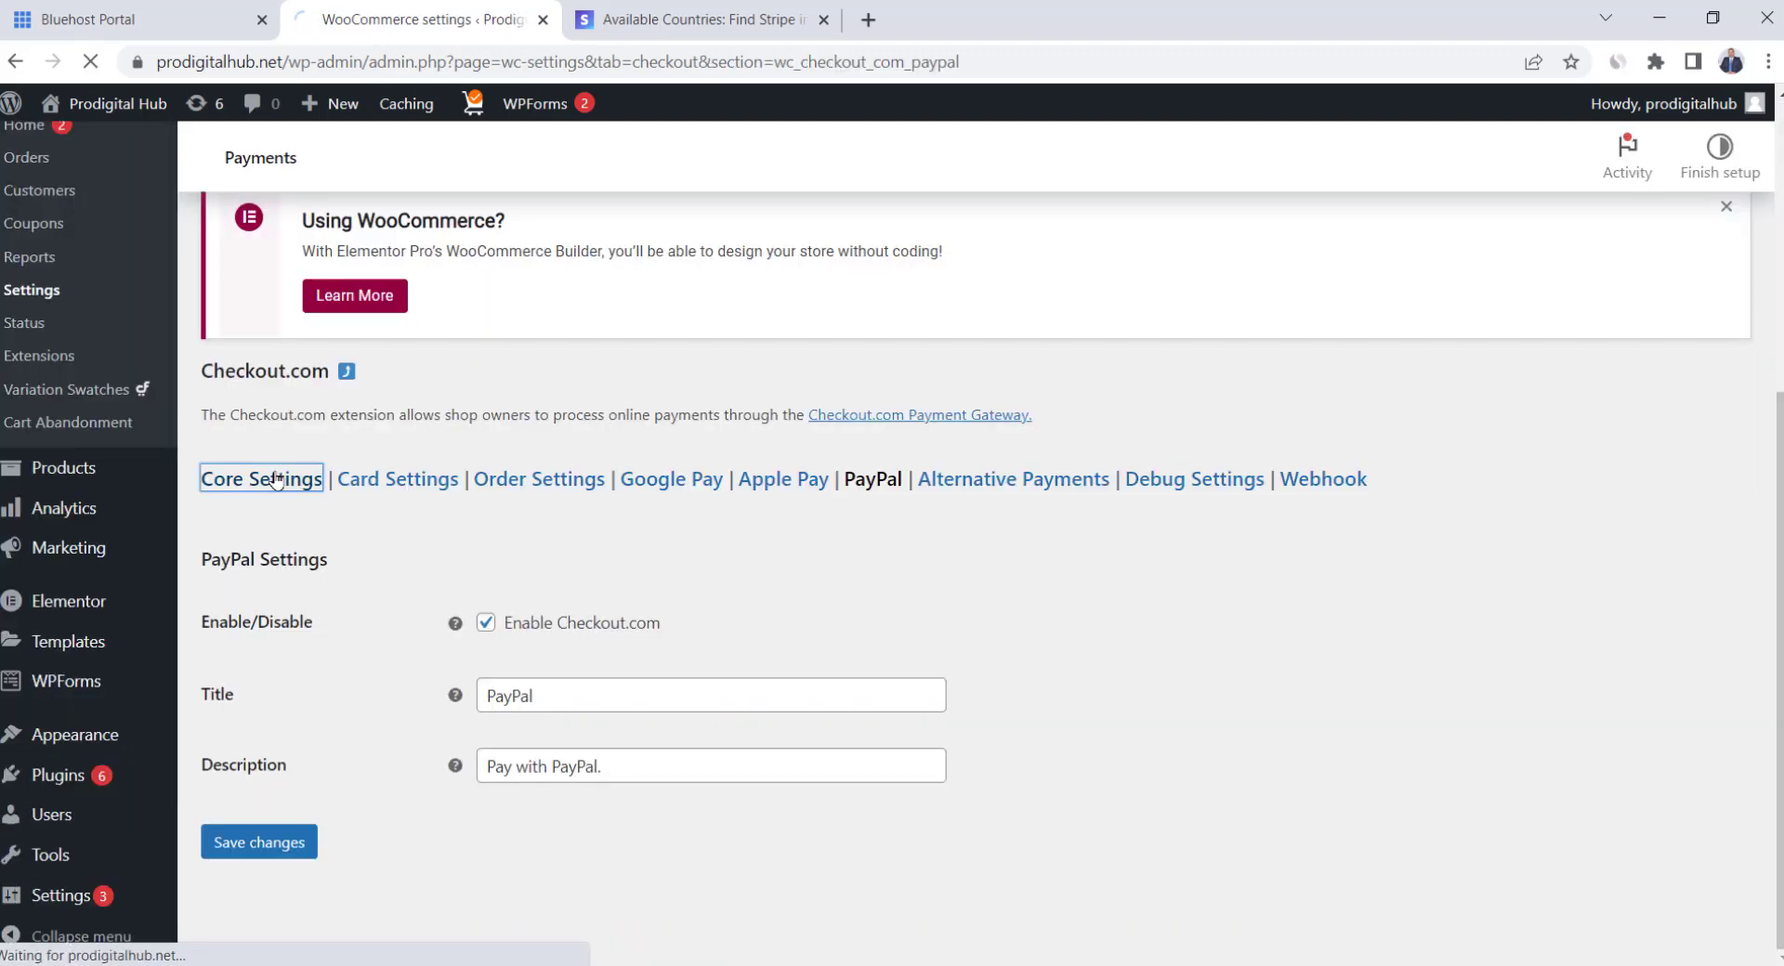
click(489, 621)
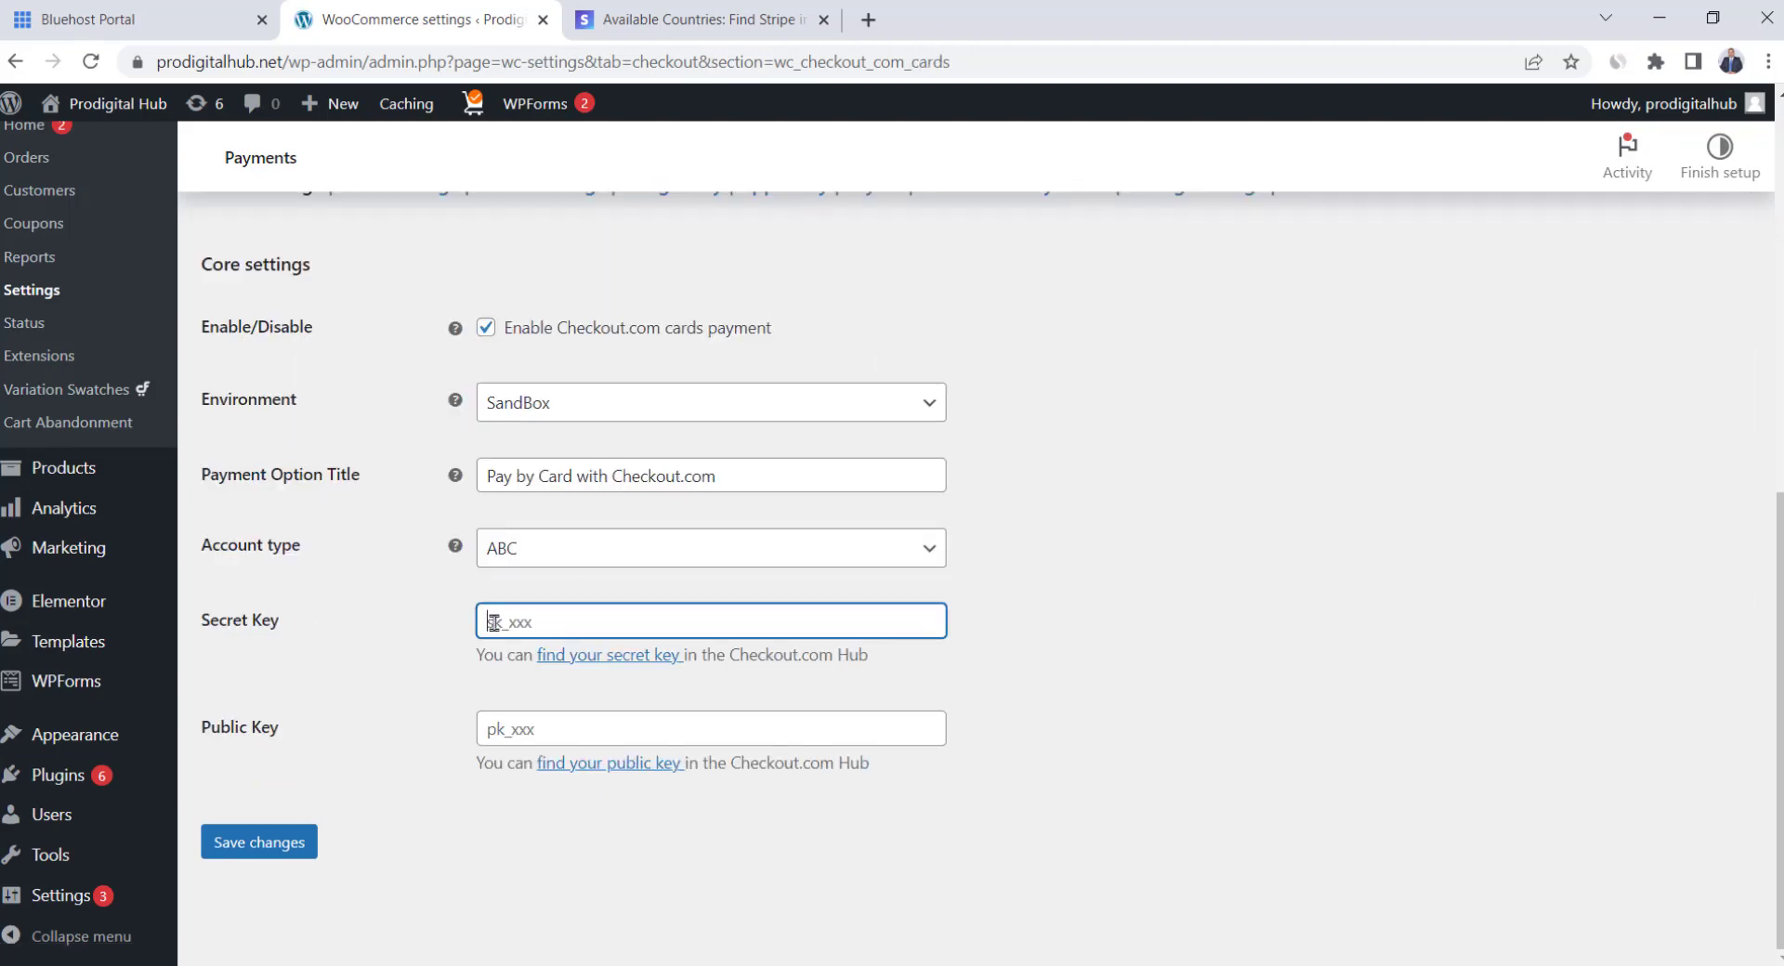
click(499, 723)
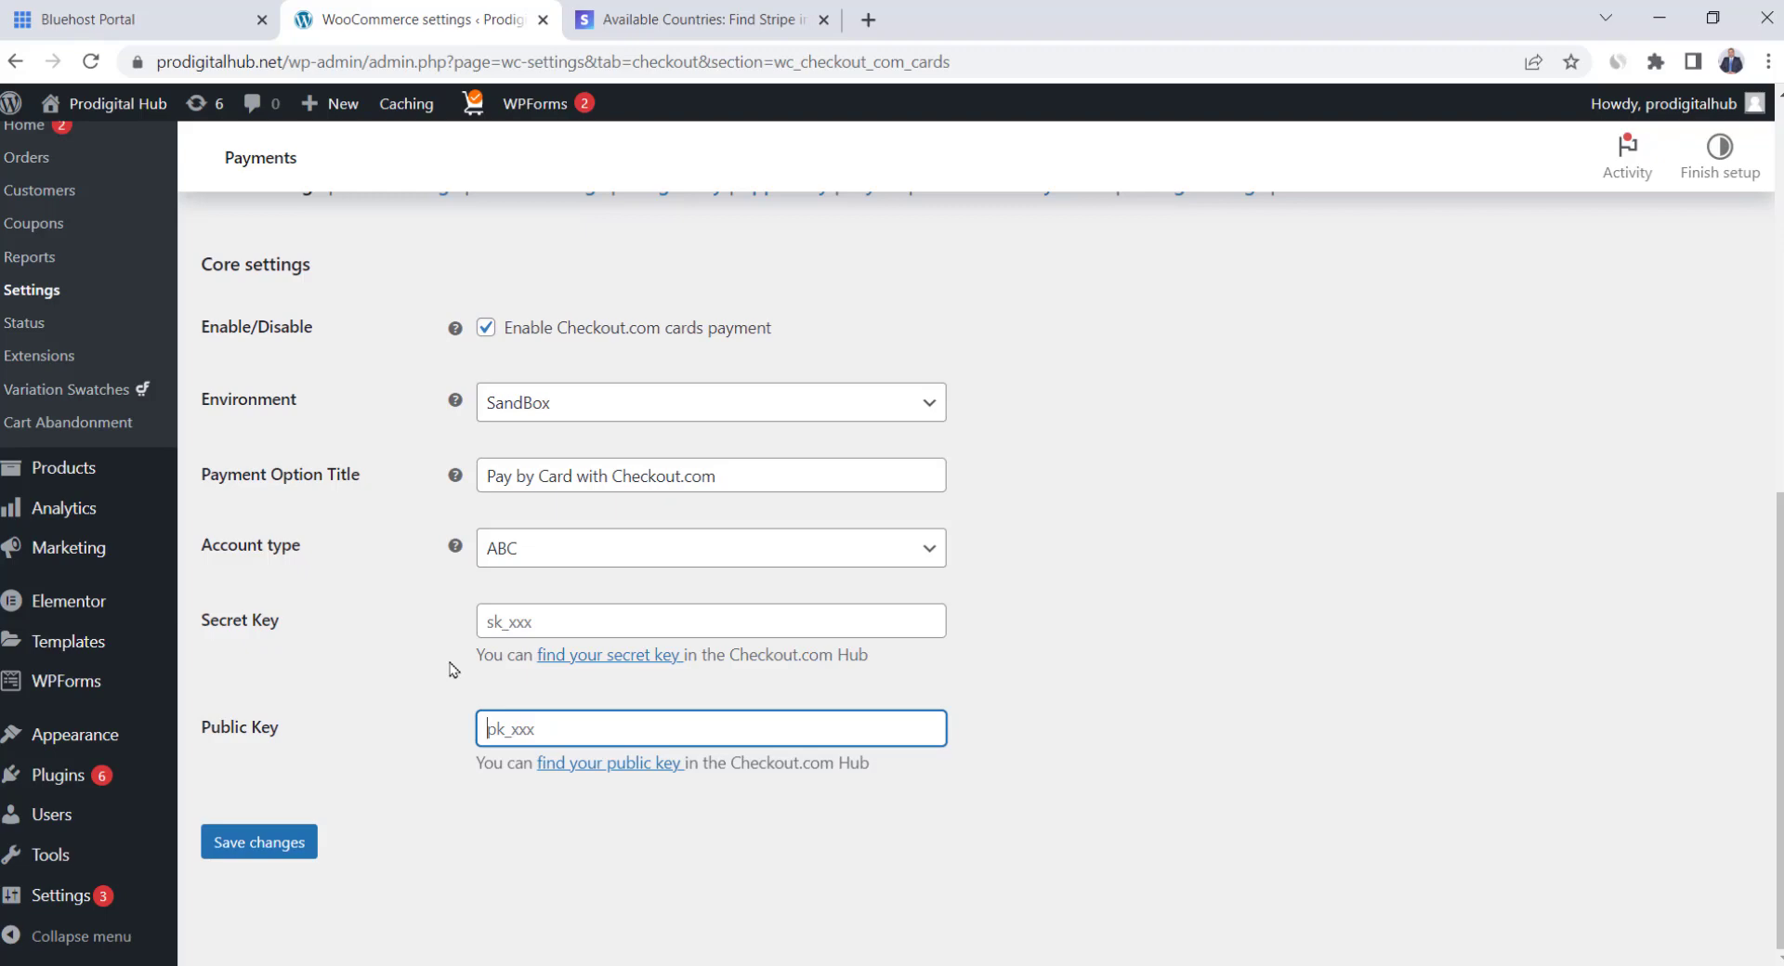
mouse_move(88, 790)
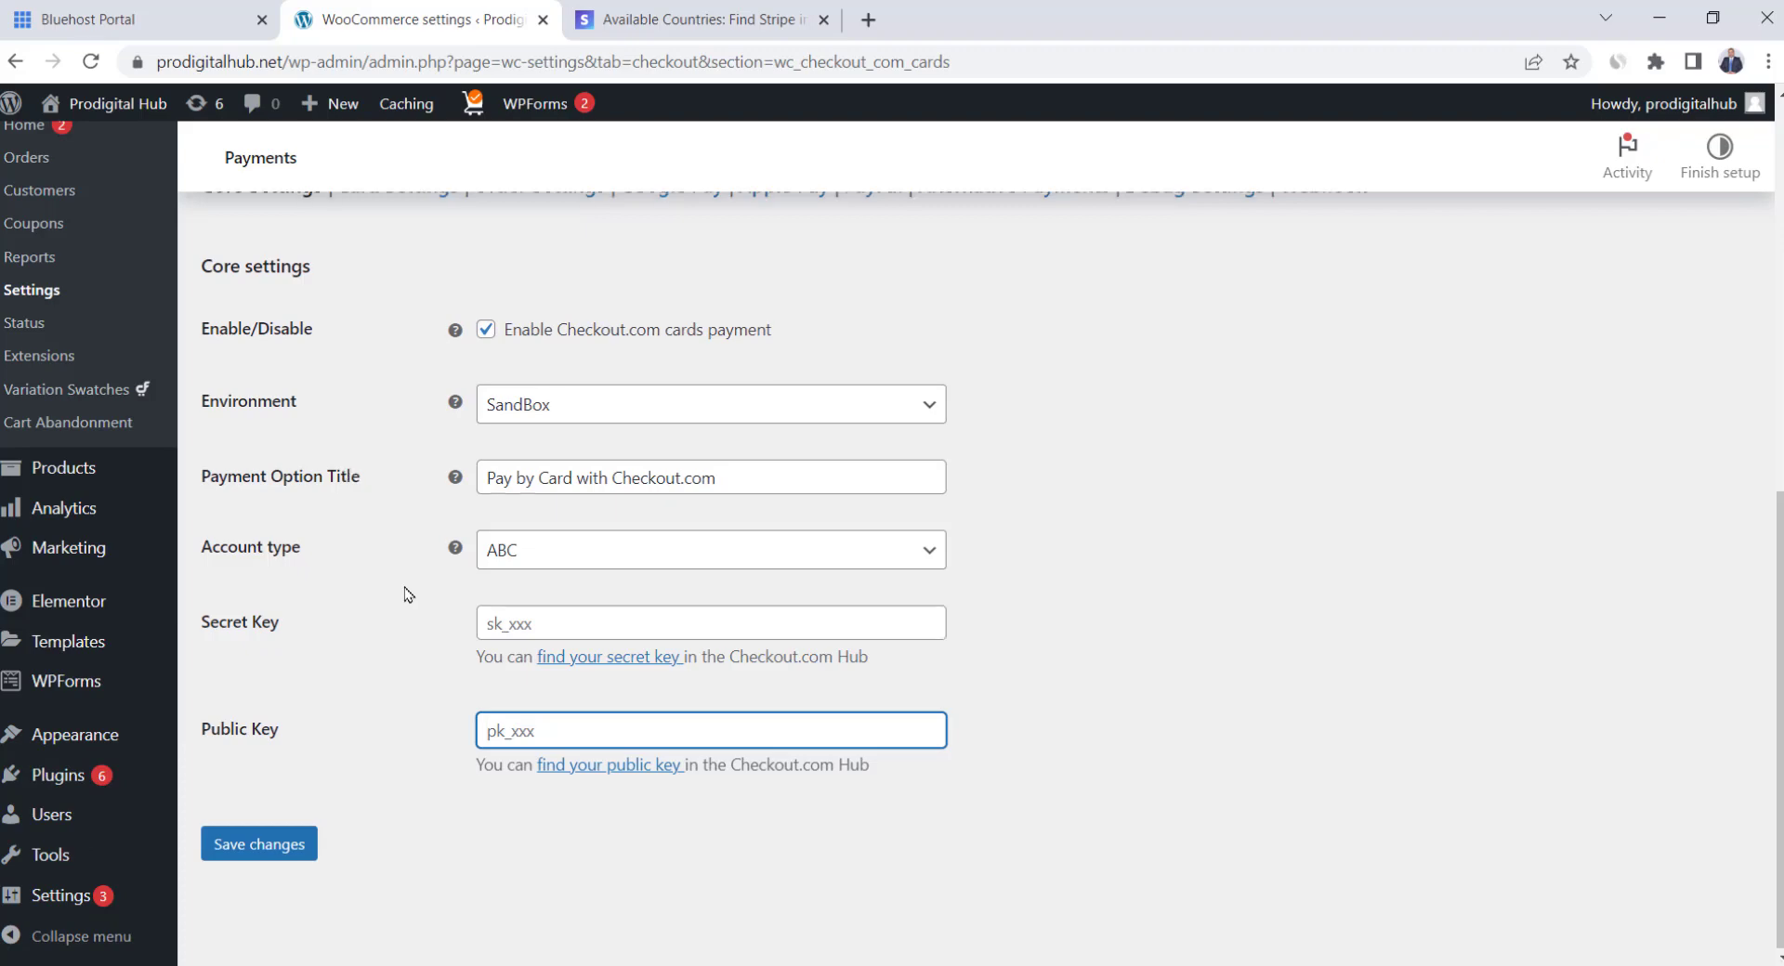
scroll(406, 595, up, 5)
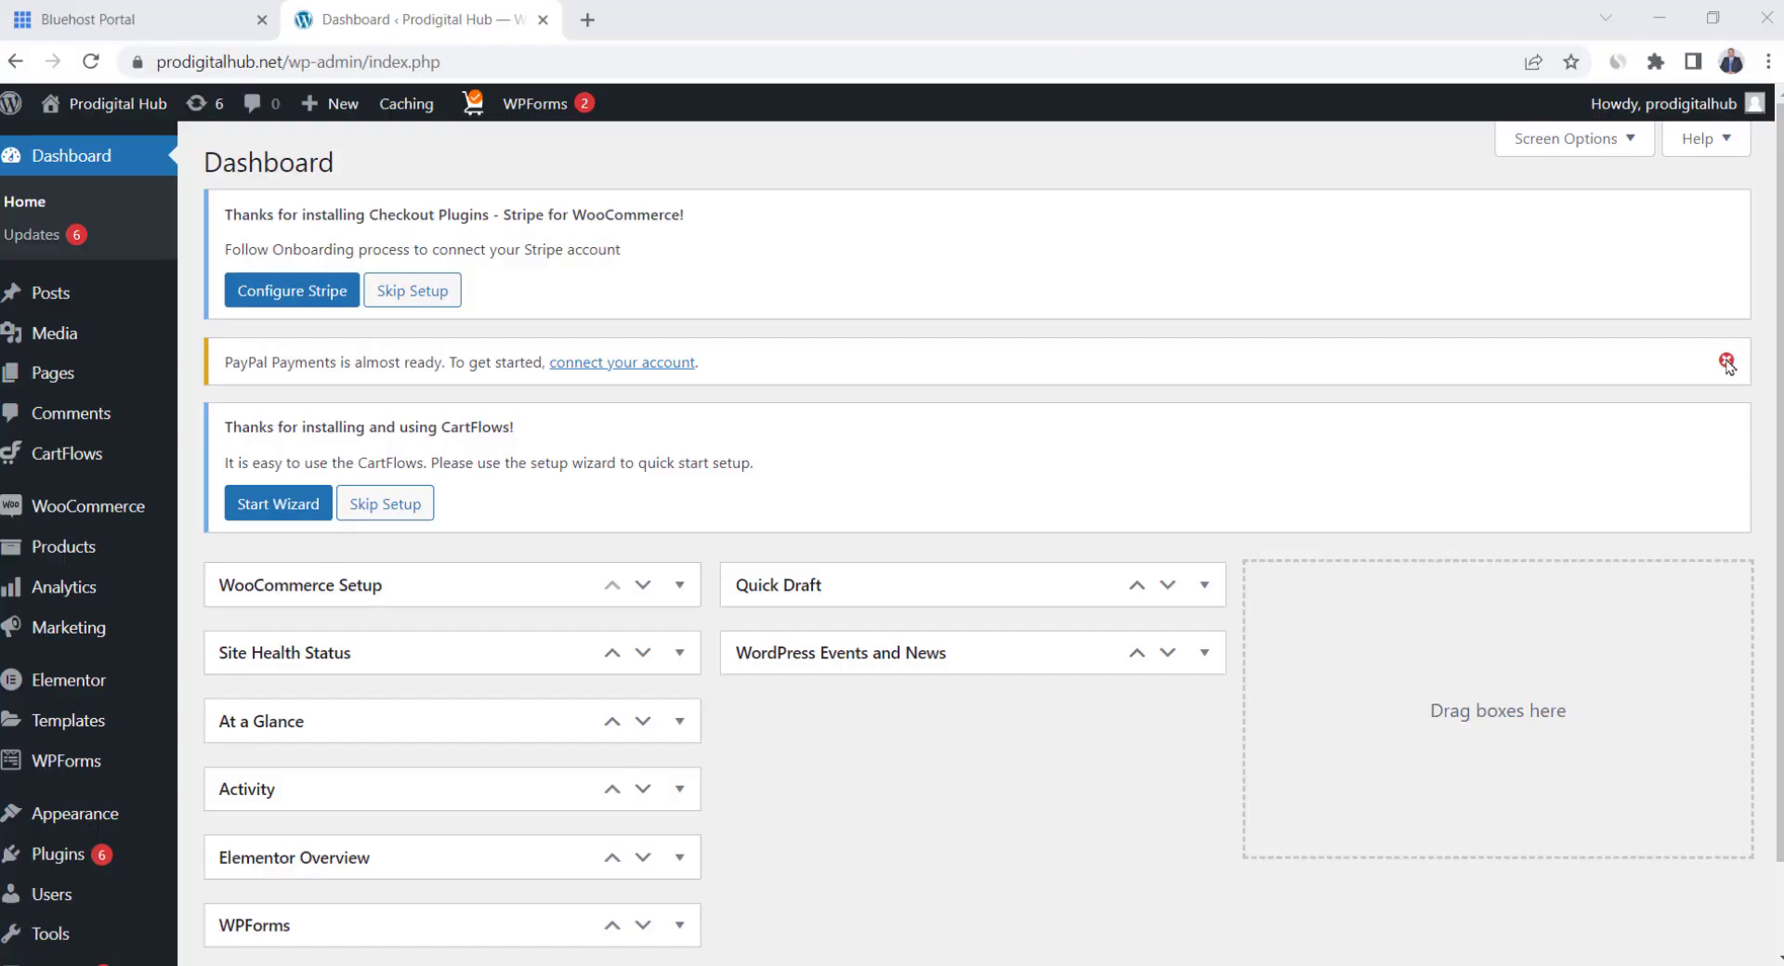
Add a new coupon with code Save10, Percentage discount type and amount 10
click(1728, 359)
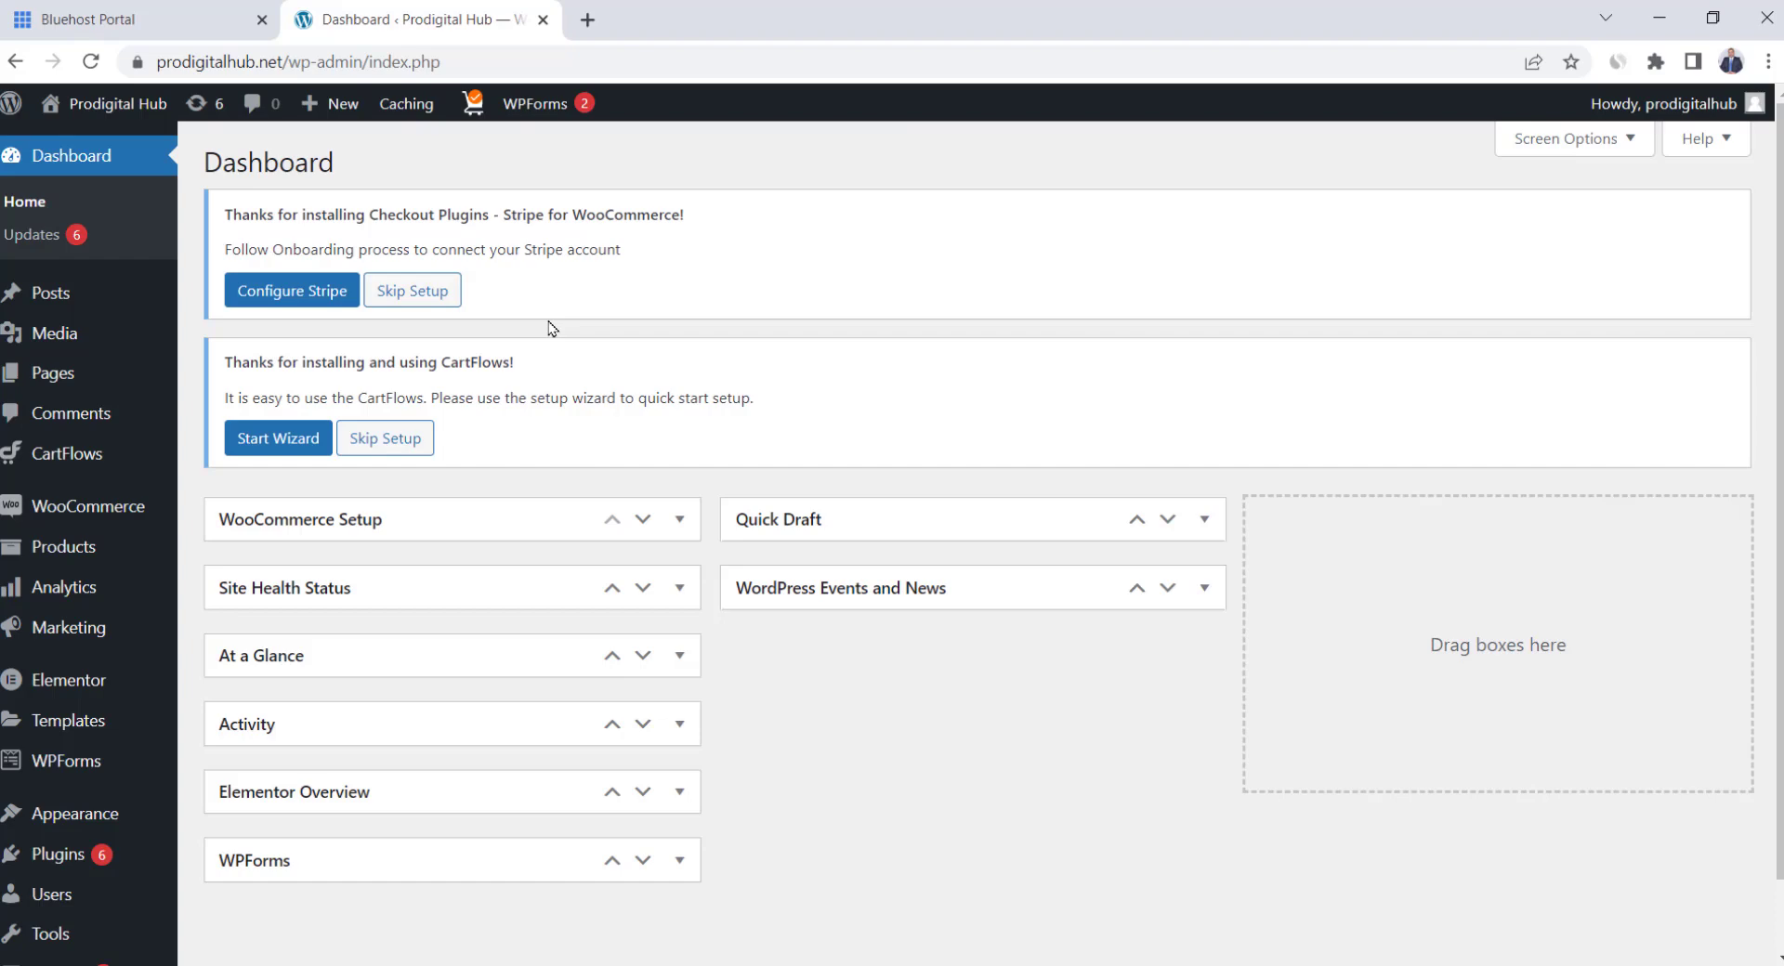
mouse_move(60, 505)
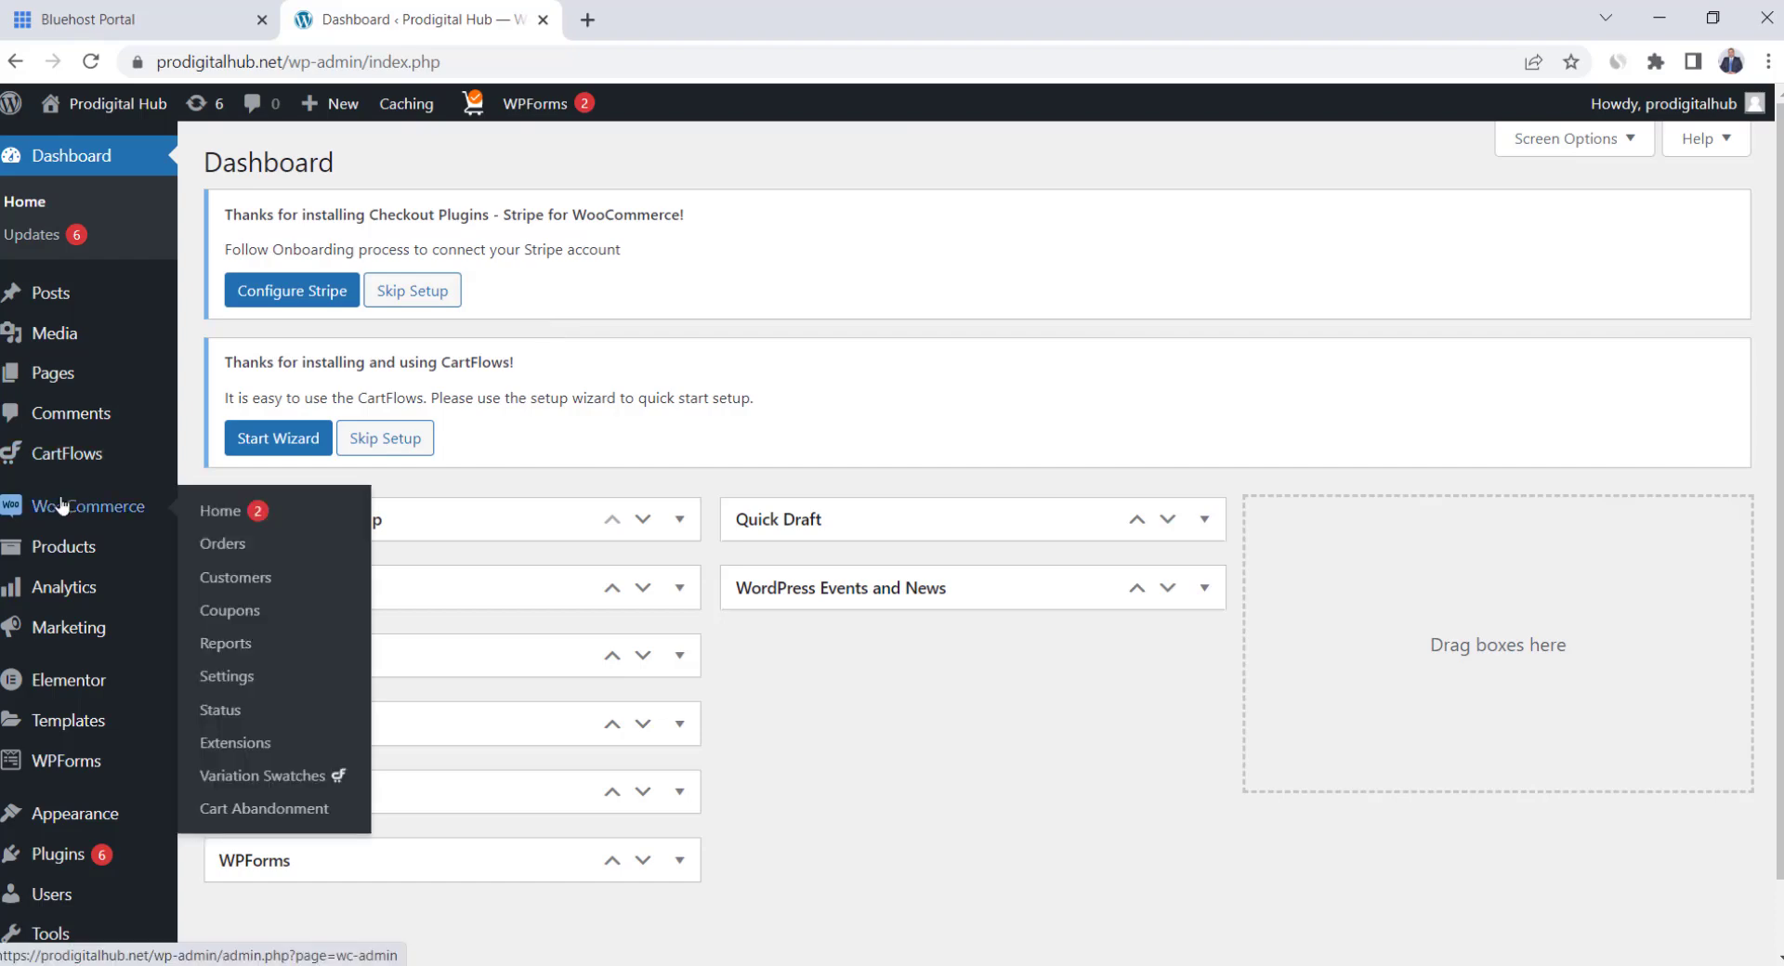
click(269, 620)
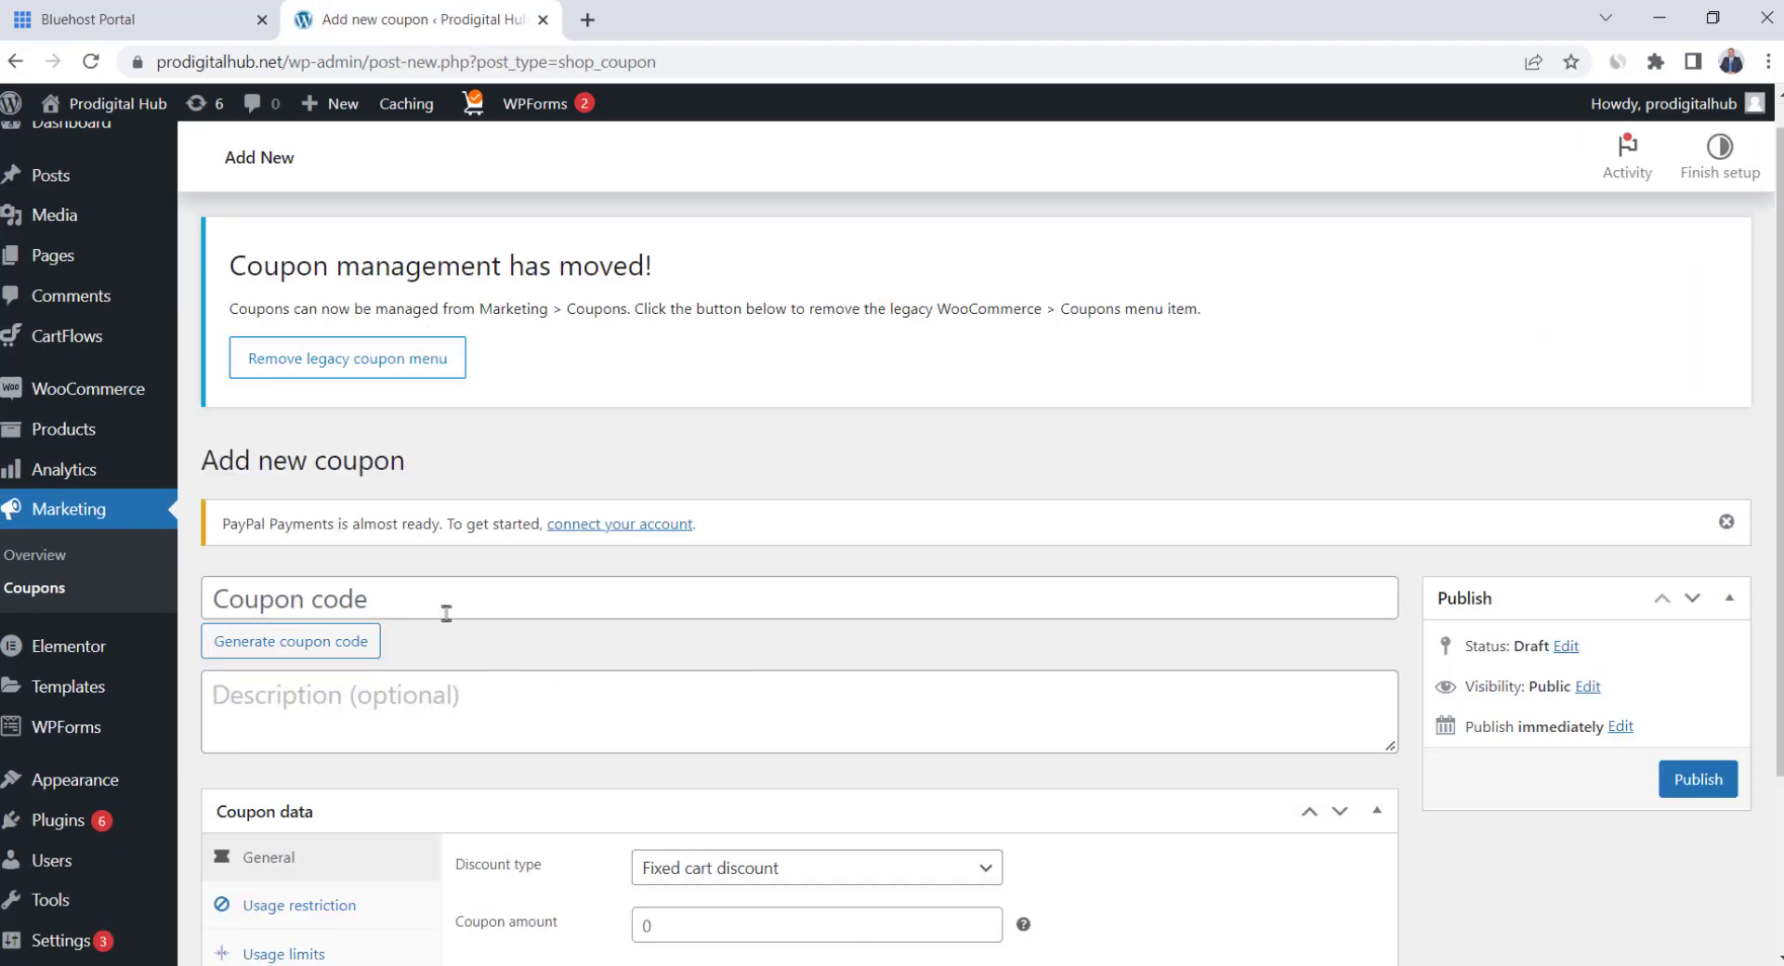
click(444, 601)
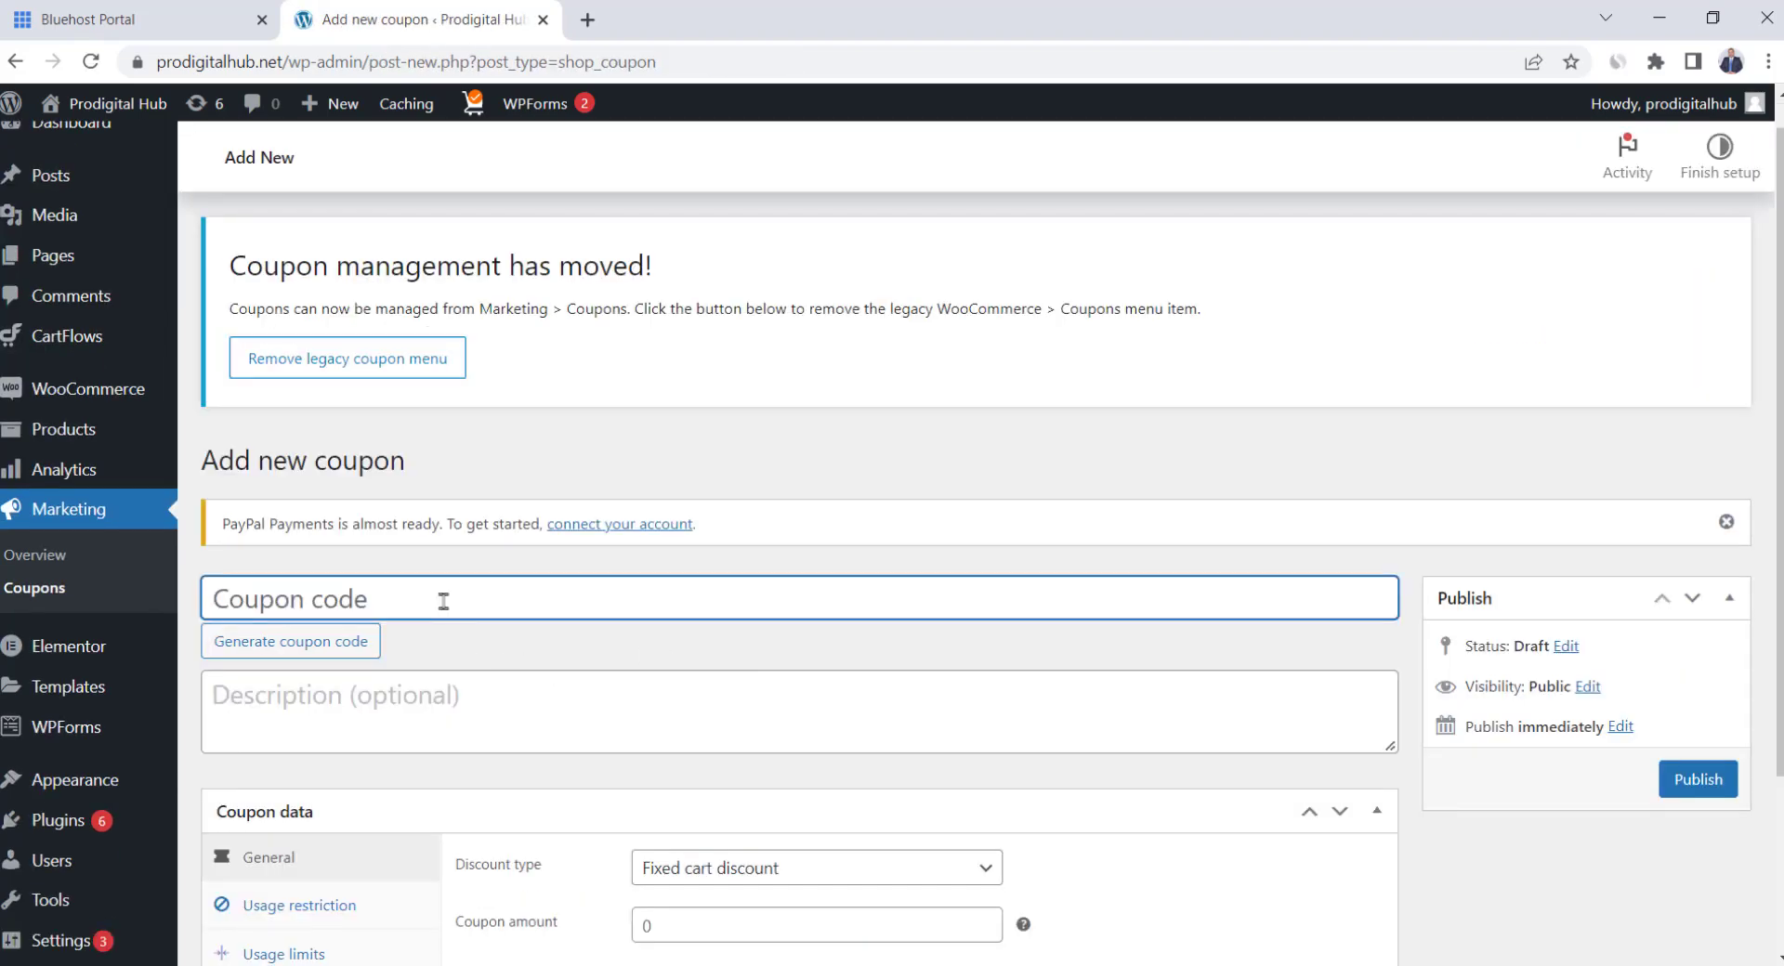
text(Save10)
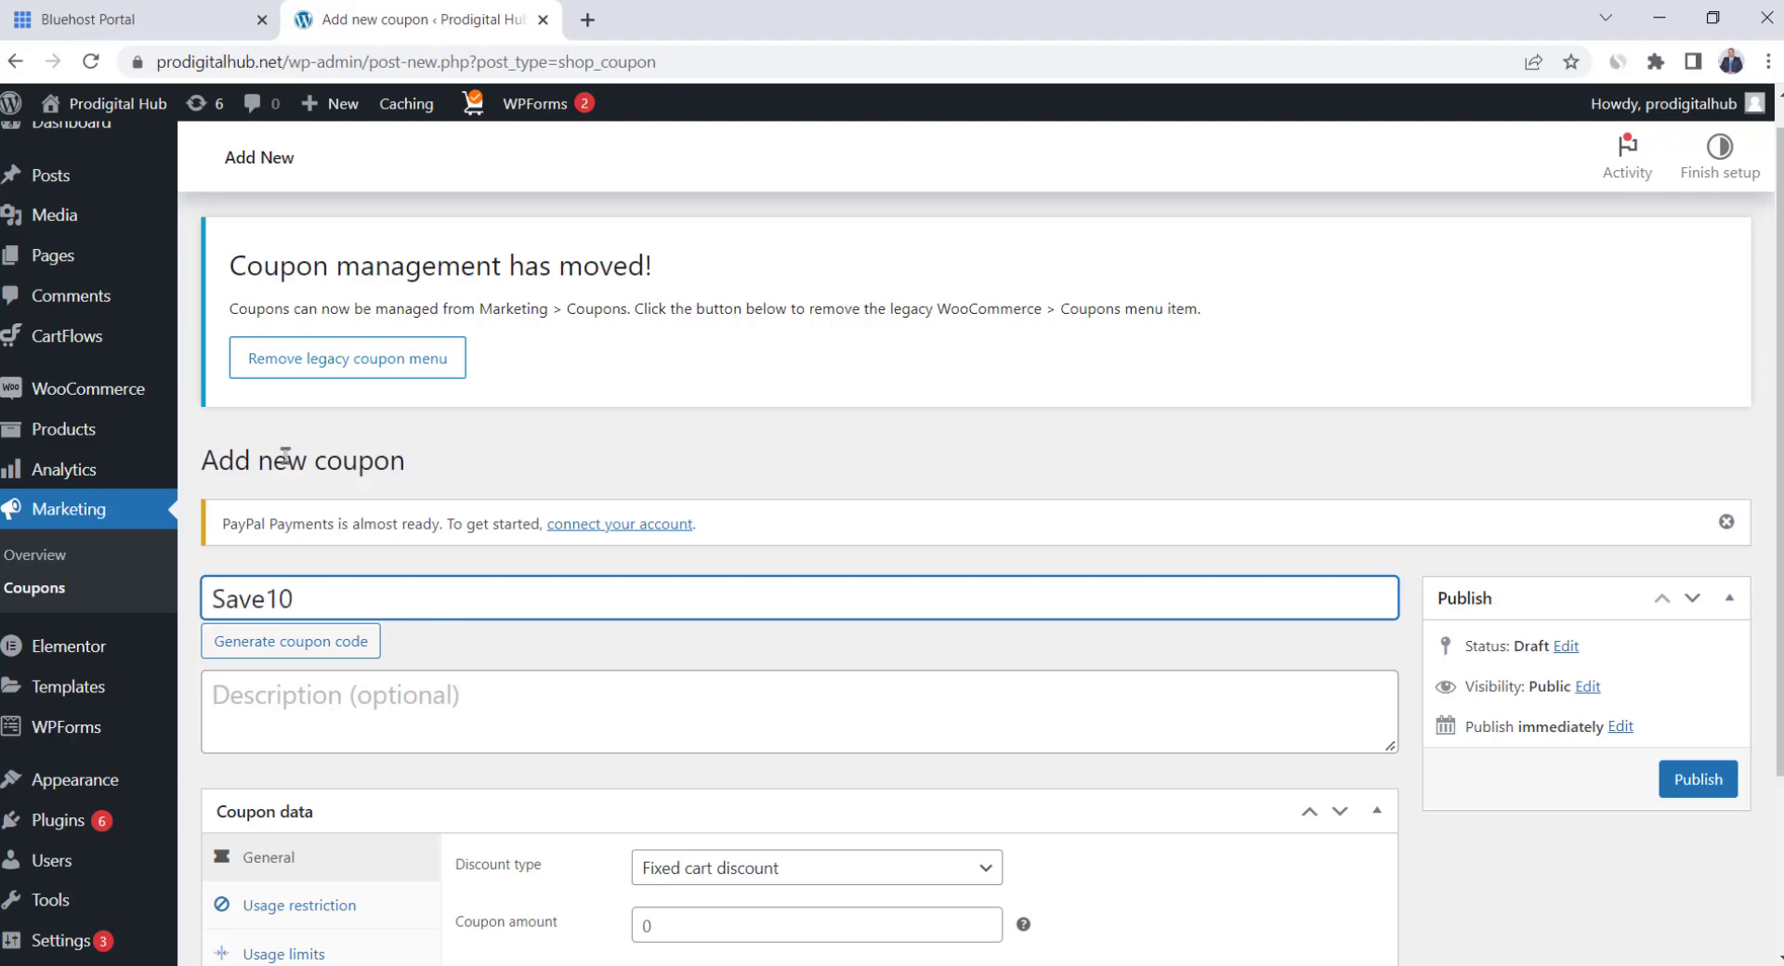
scroll(657, 430, down, 3)
click(742, 637)
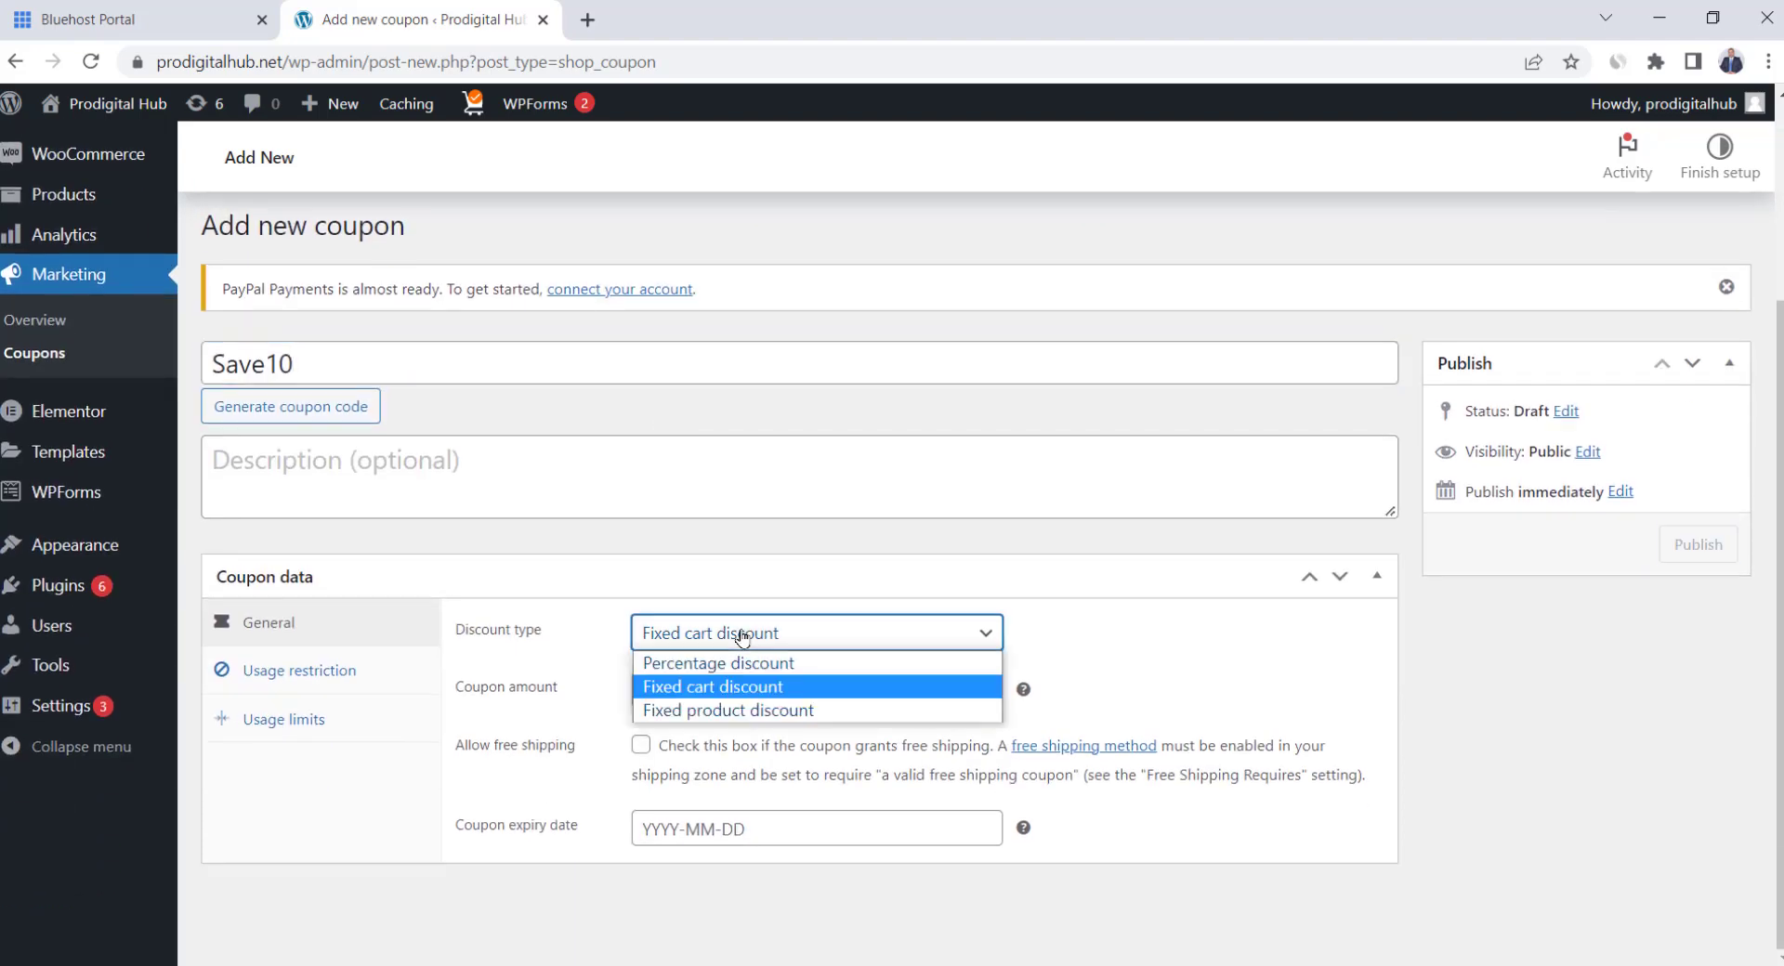
click(696, 665)
click(687, 704)
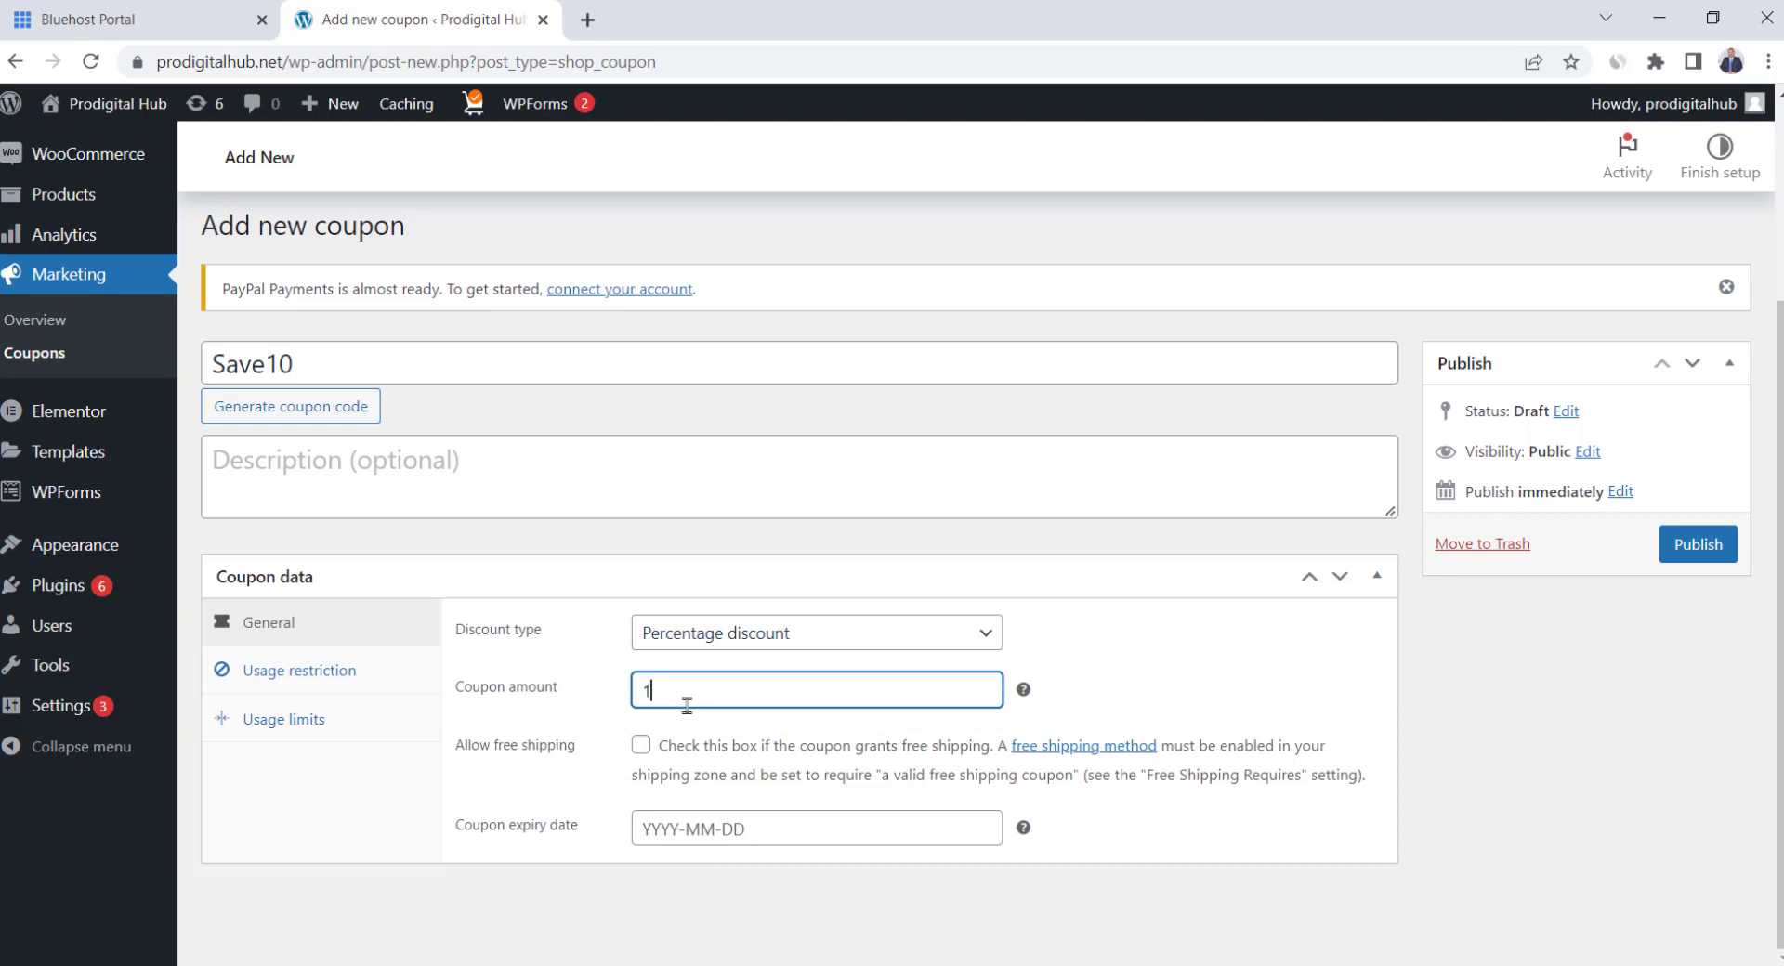
click(614, 662)
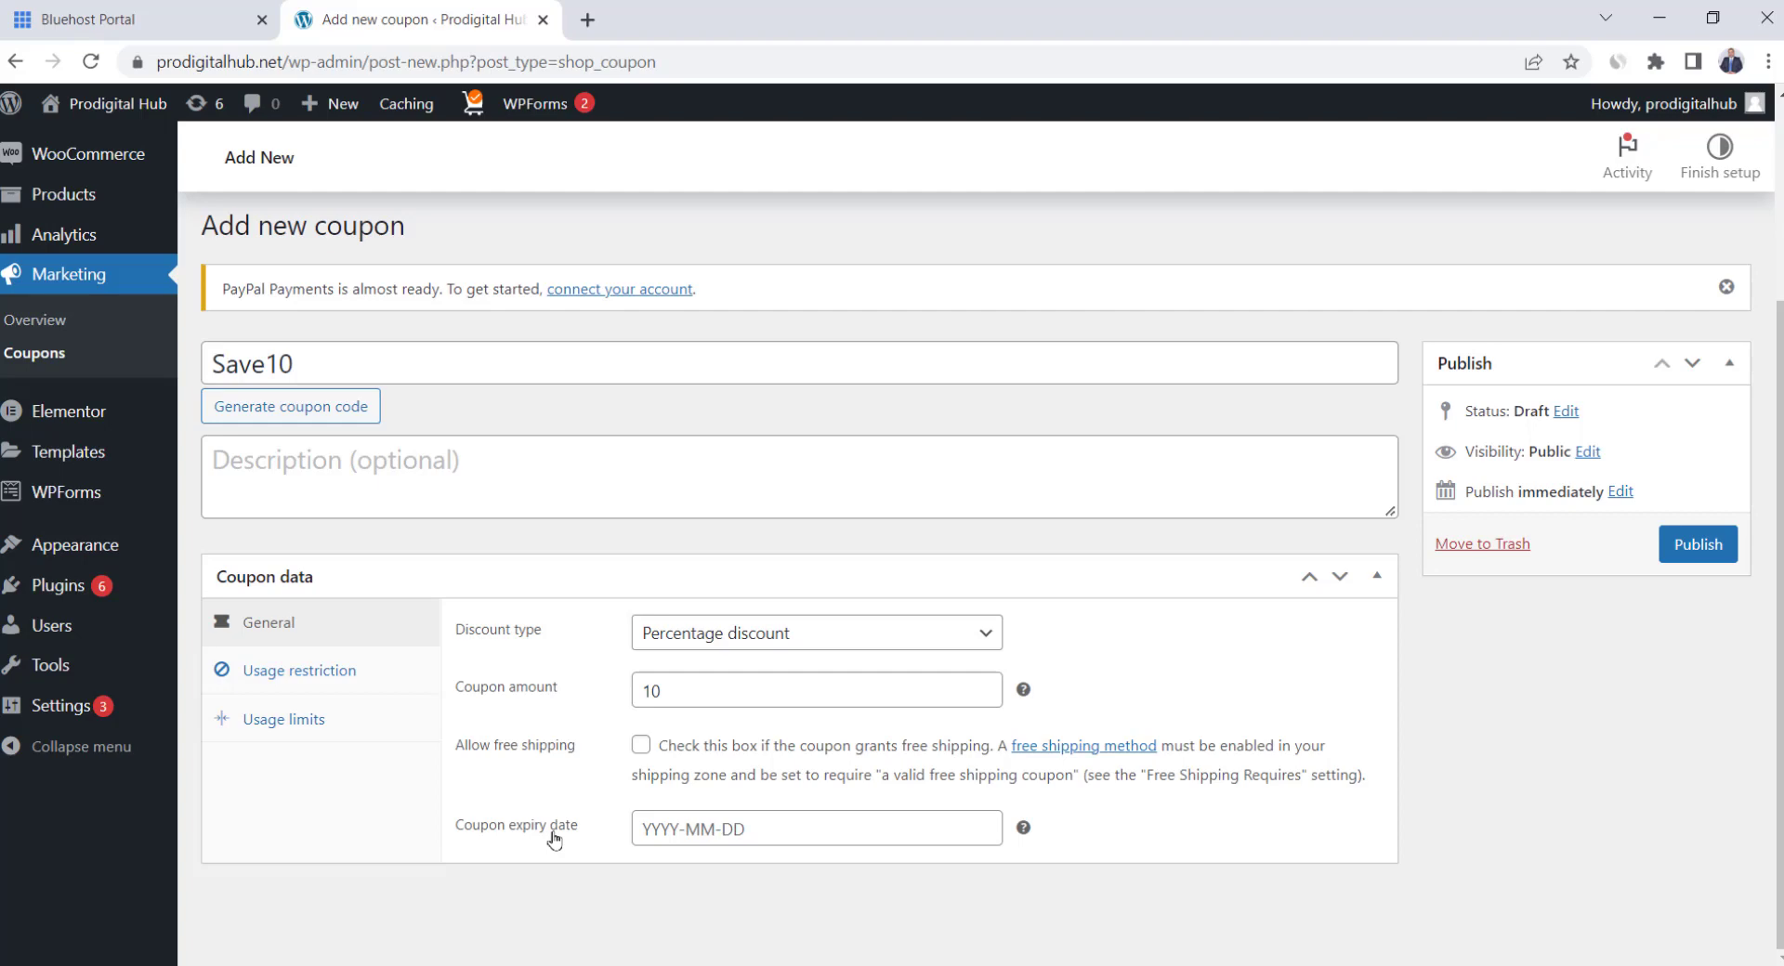
Review the Usage restriction and Usage limits options, then publish the Save10 coupon
click(330, 673)
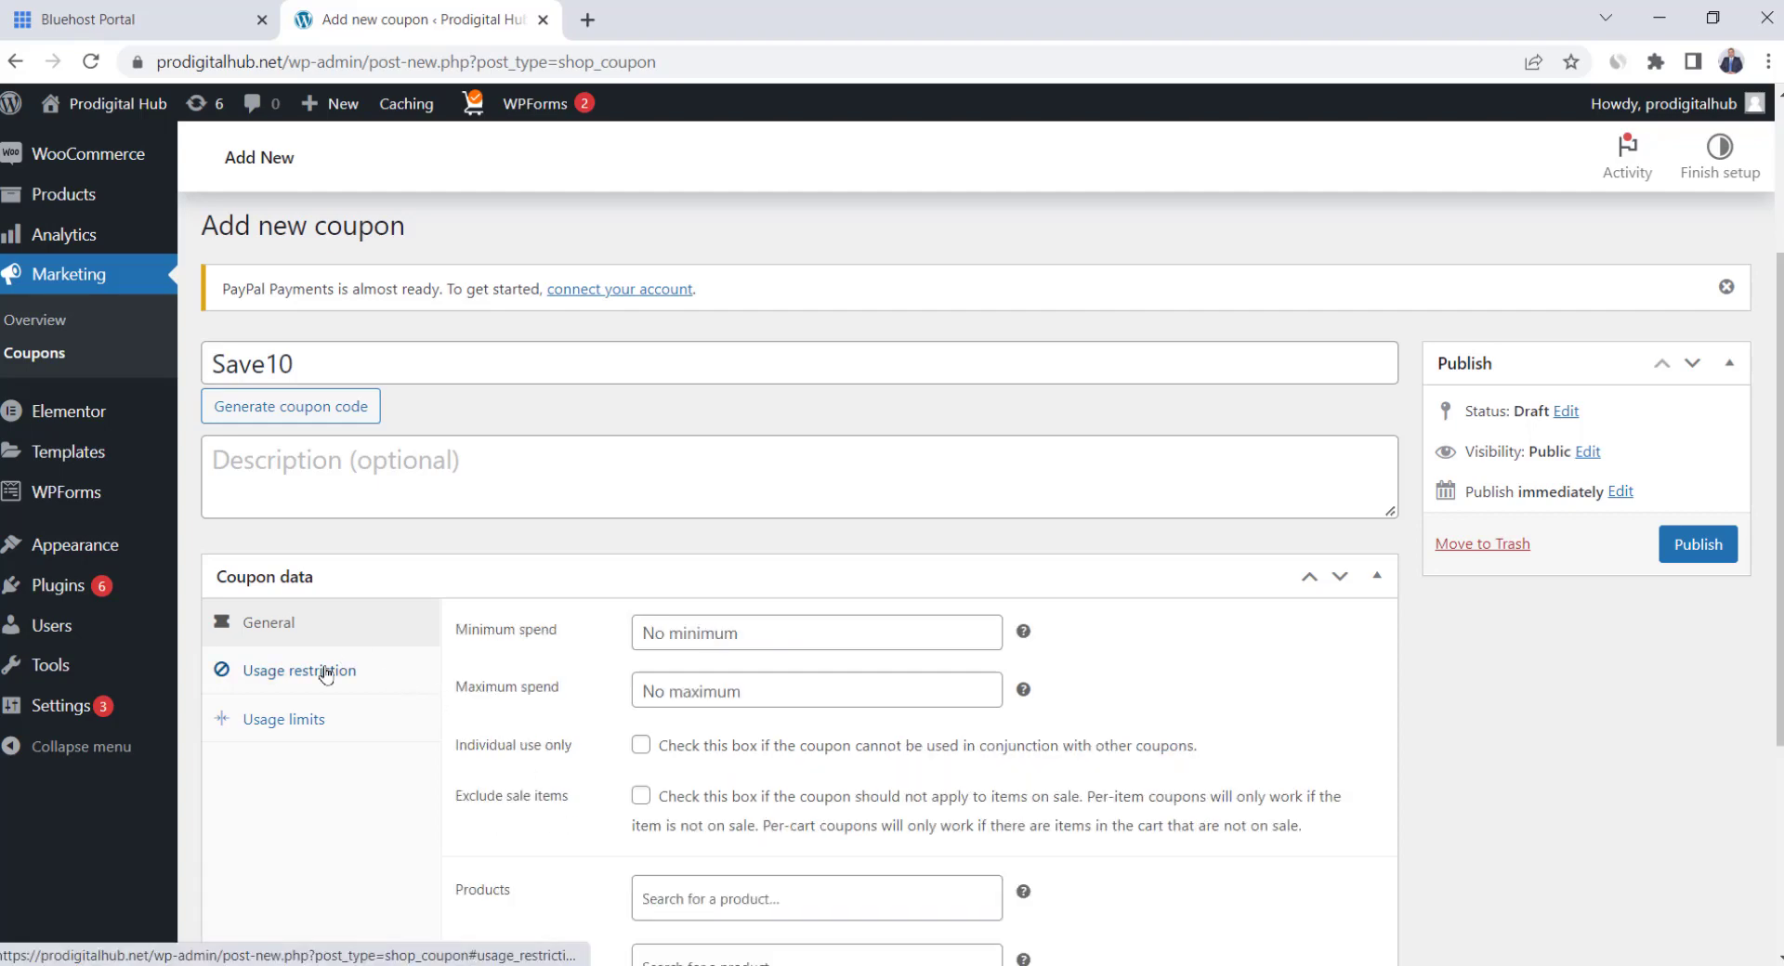
scroll(557, 687, down, 1)
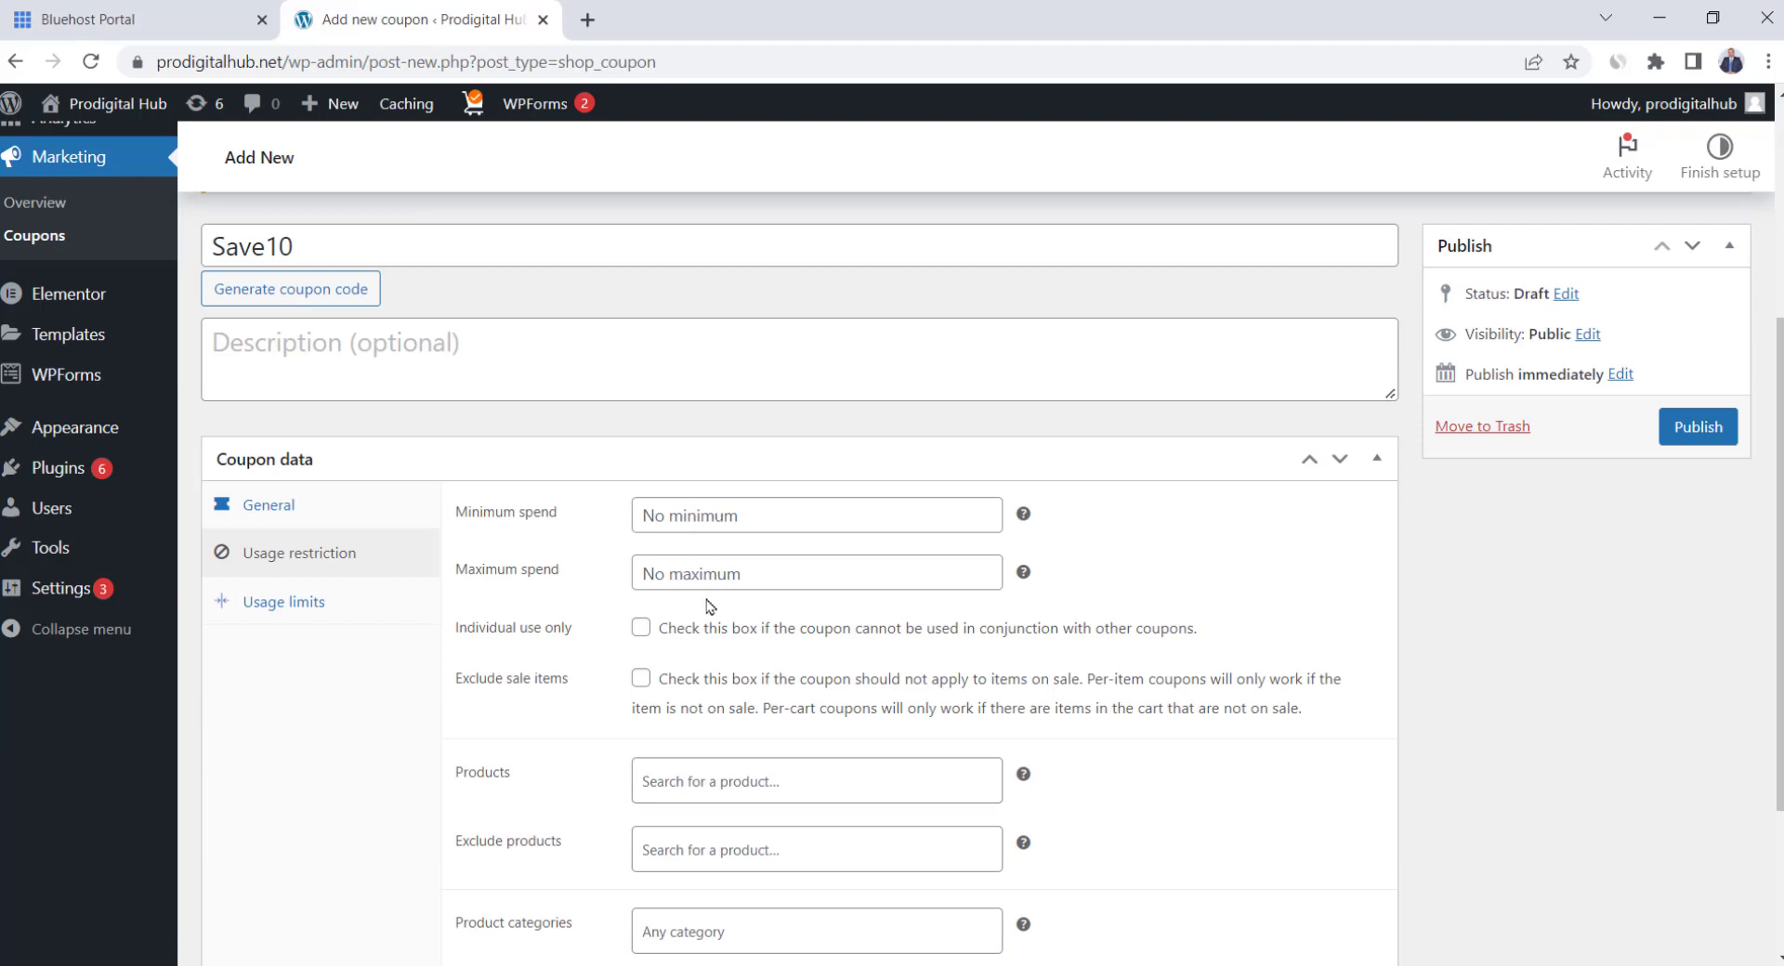
scroll(708, 609, down, 1)
scroll(687, 650, down, 1)
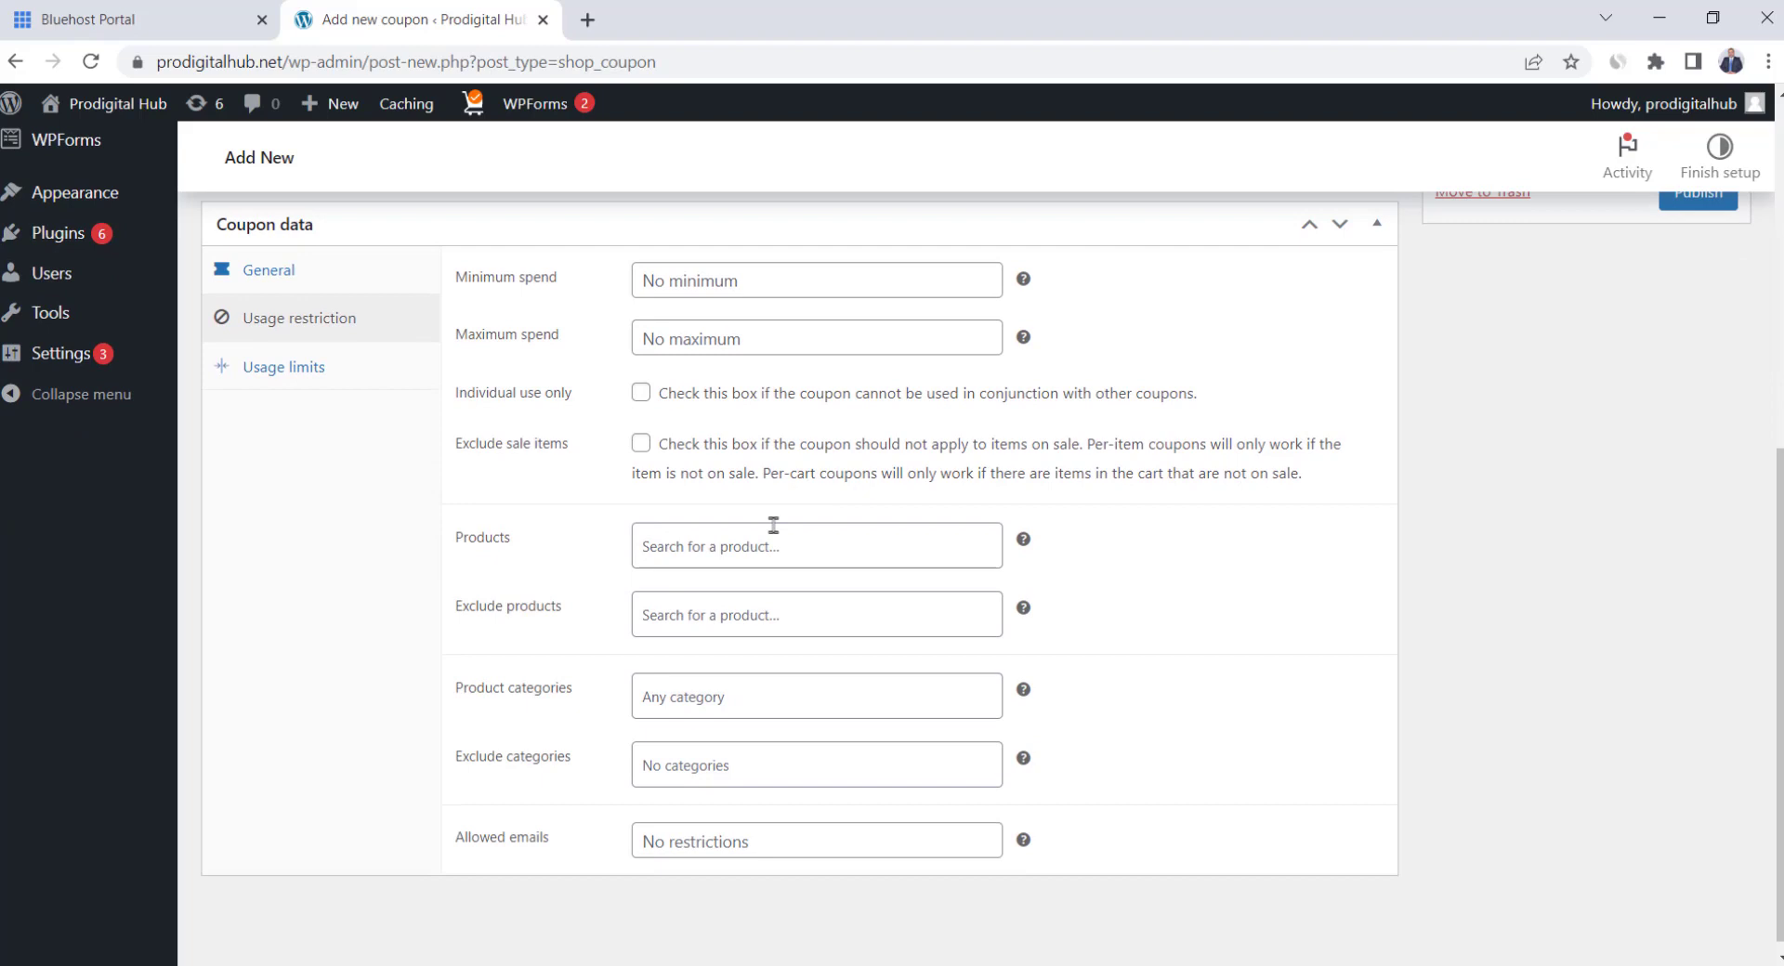
scroll(617, 669, up, 1)
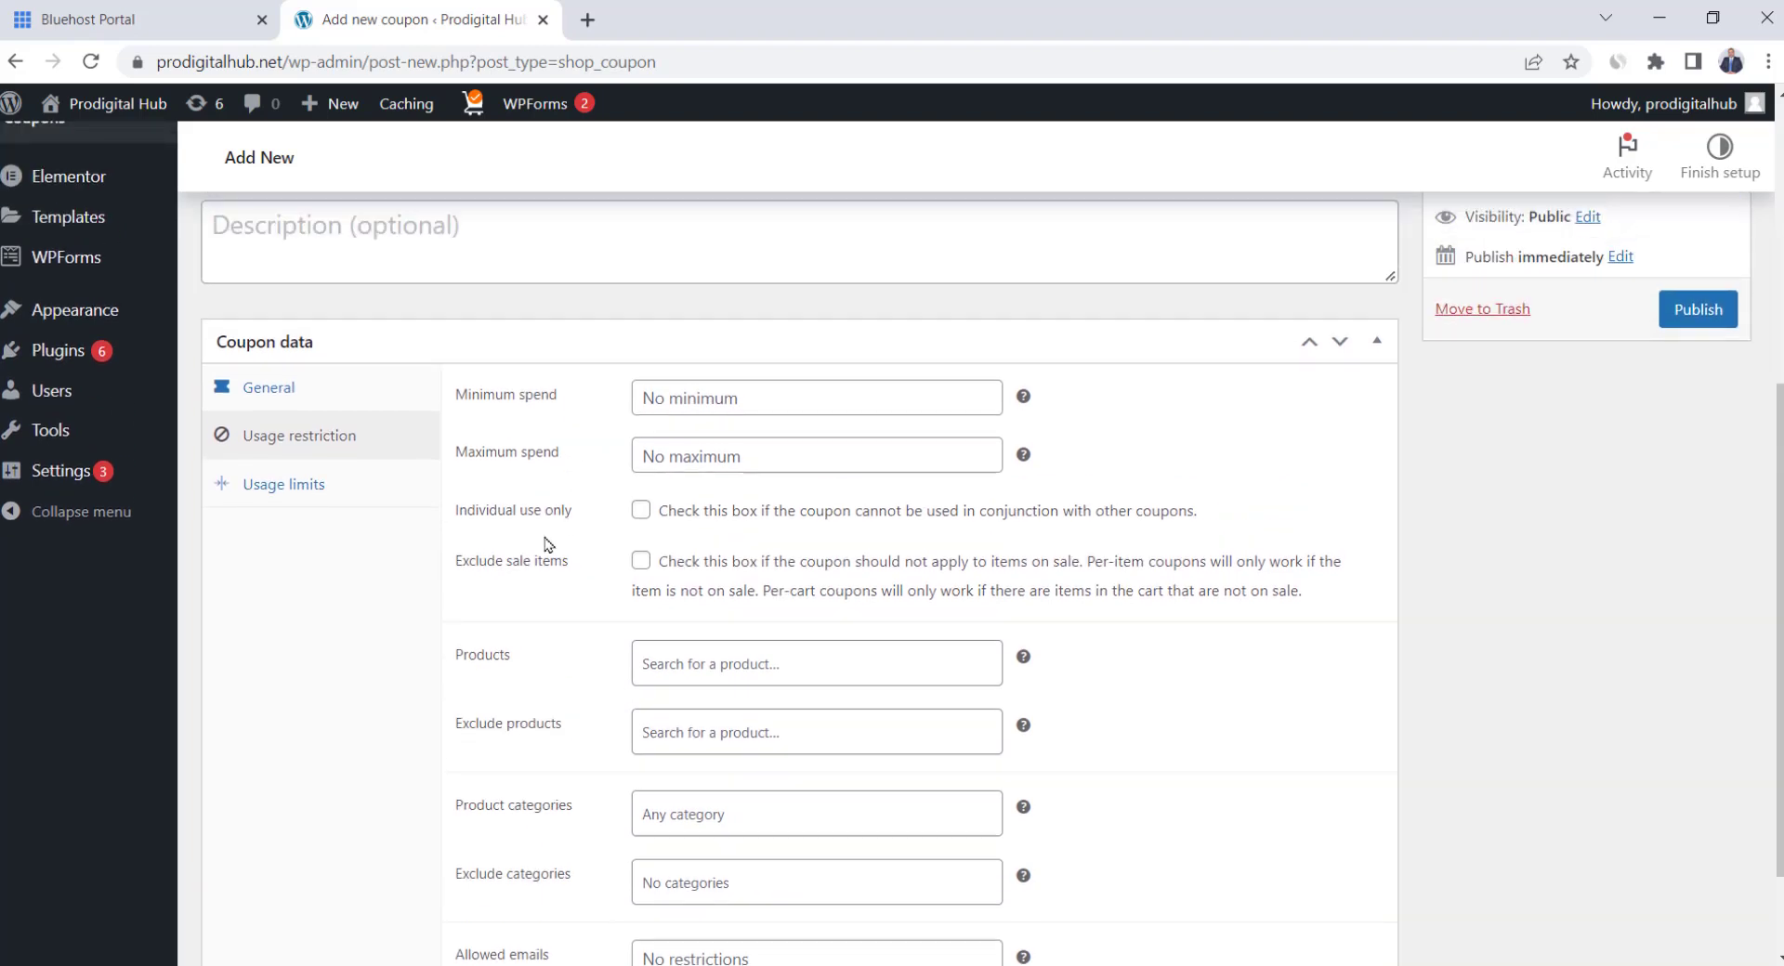
click(311, 486)
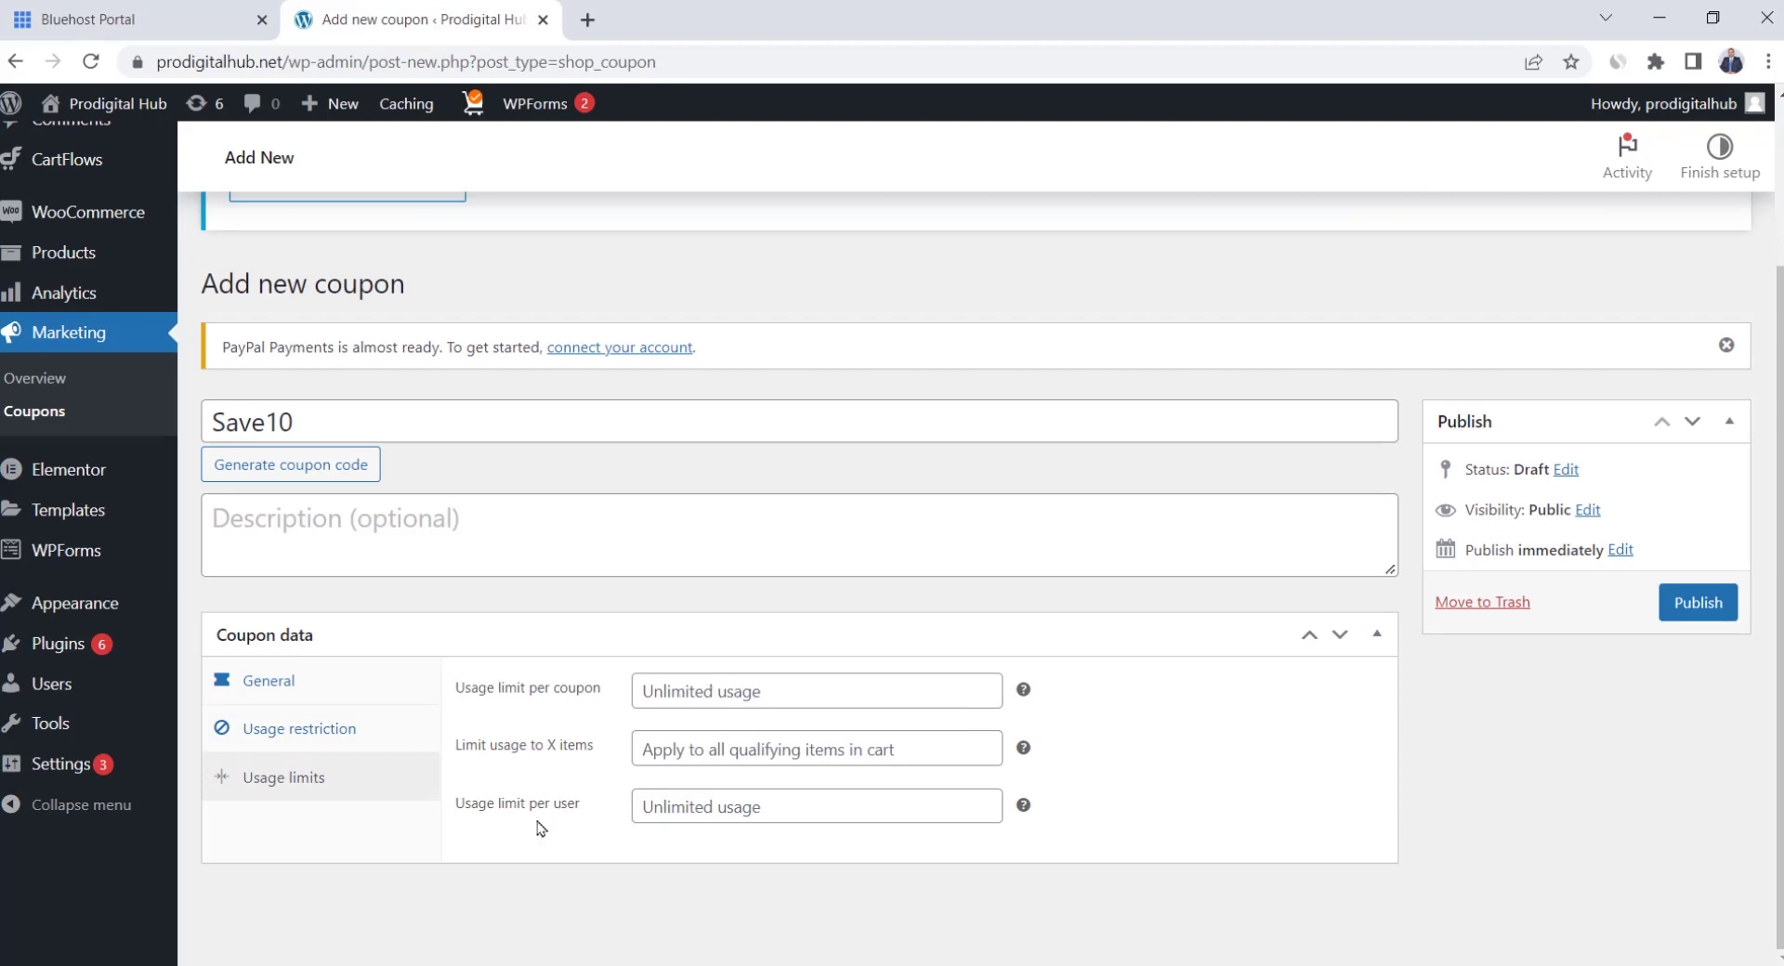
mouse_move(1025, 808)
click(1698, 602)
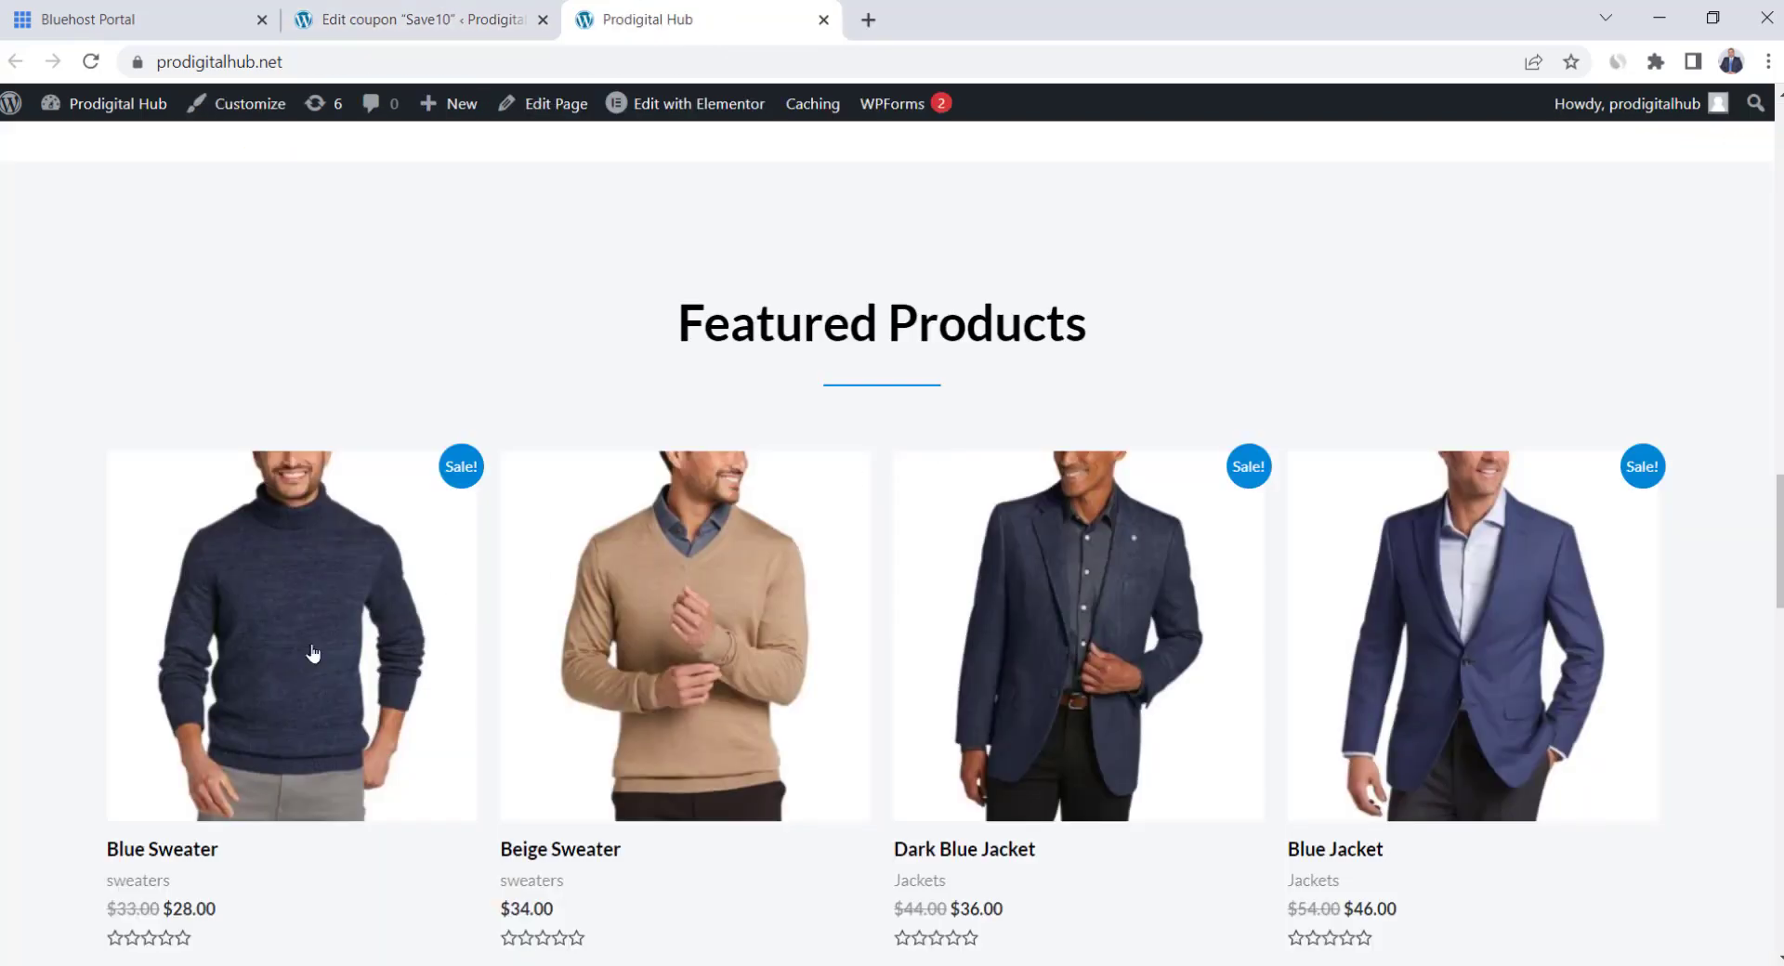
Add the Blue Sweater to the cart and apply the save10 coupon code
click(215, 671)
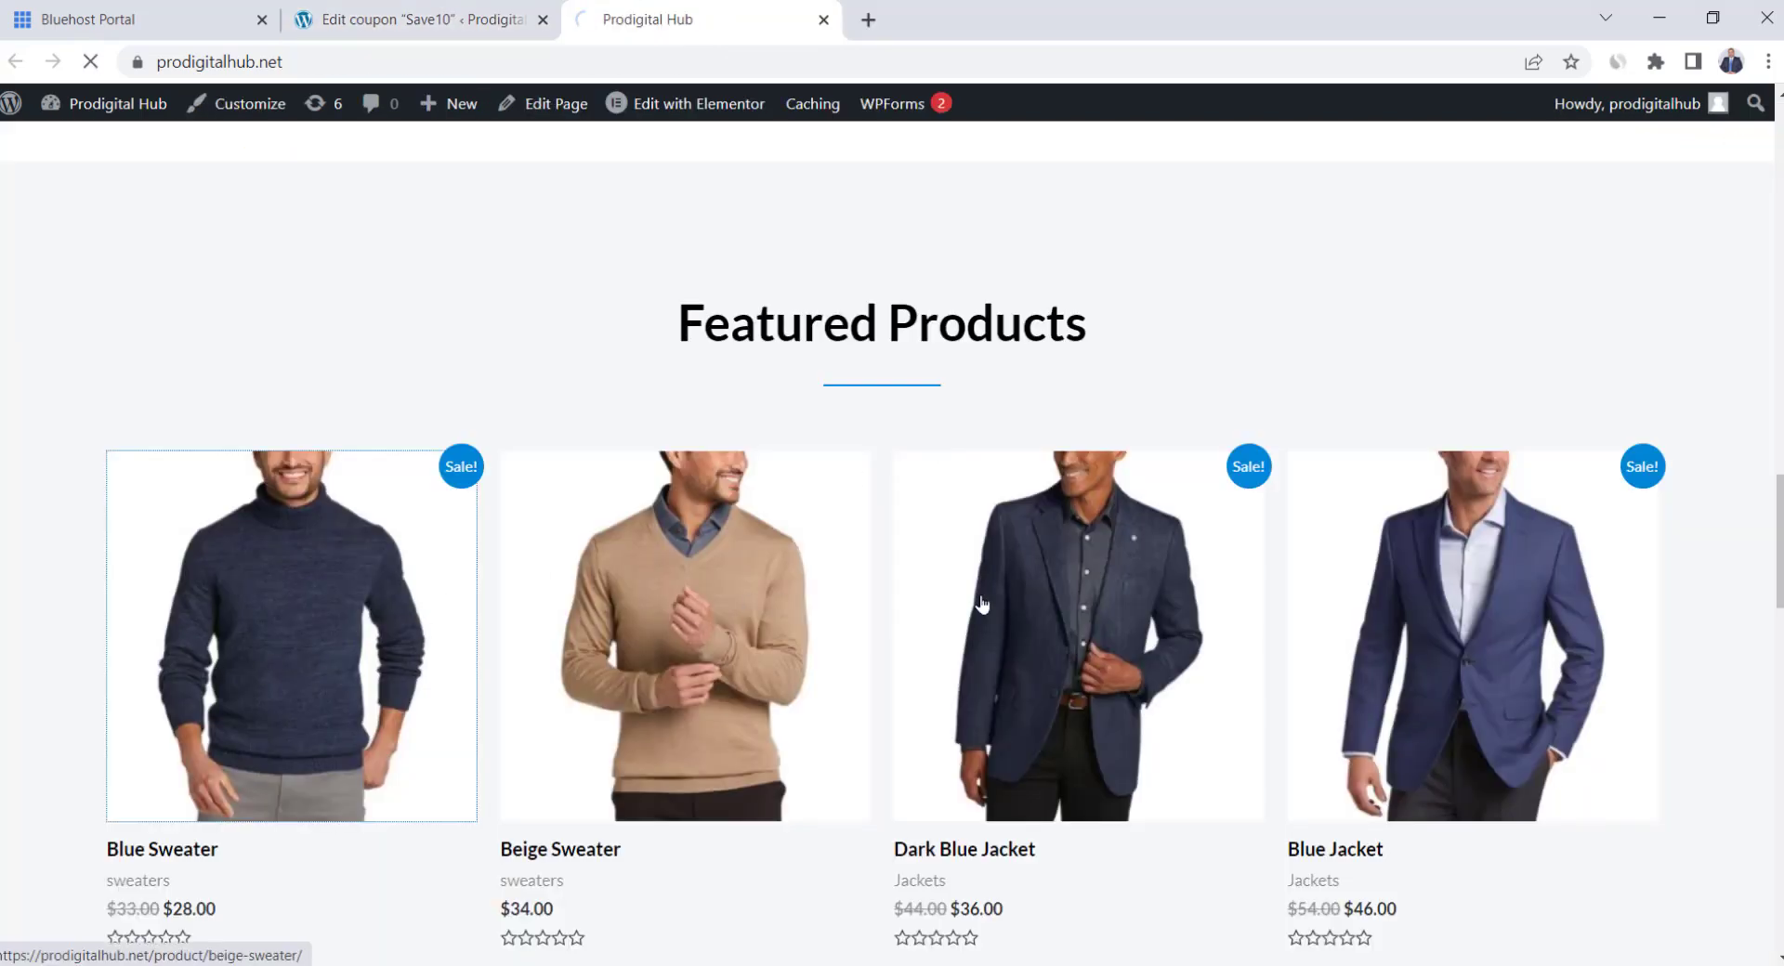
click(1150, 552)
click(265, 470)
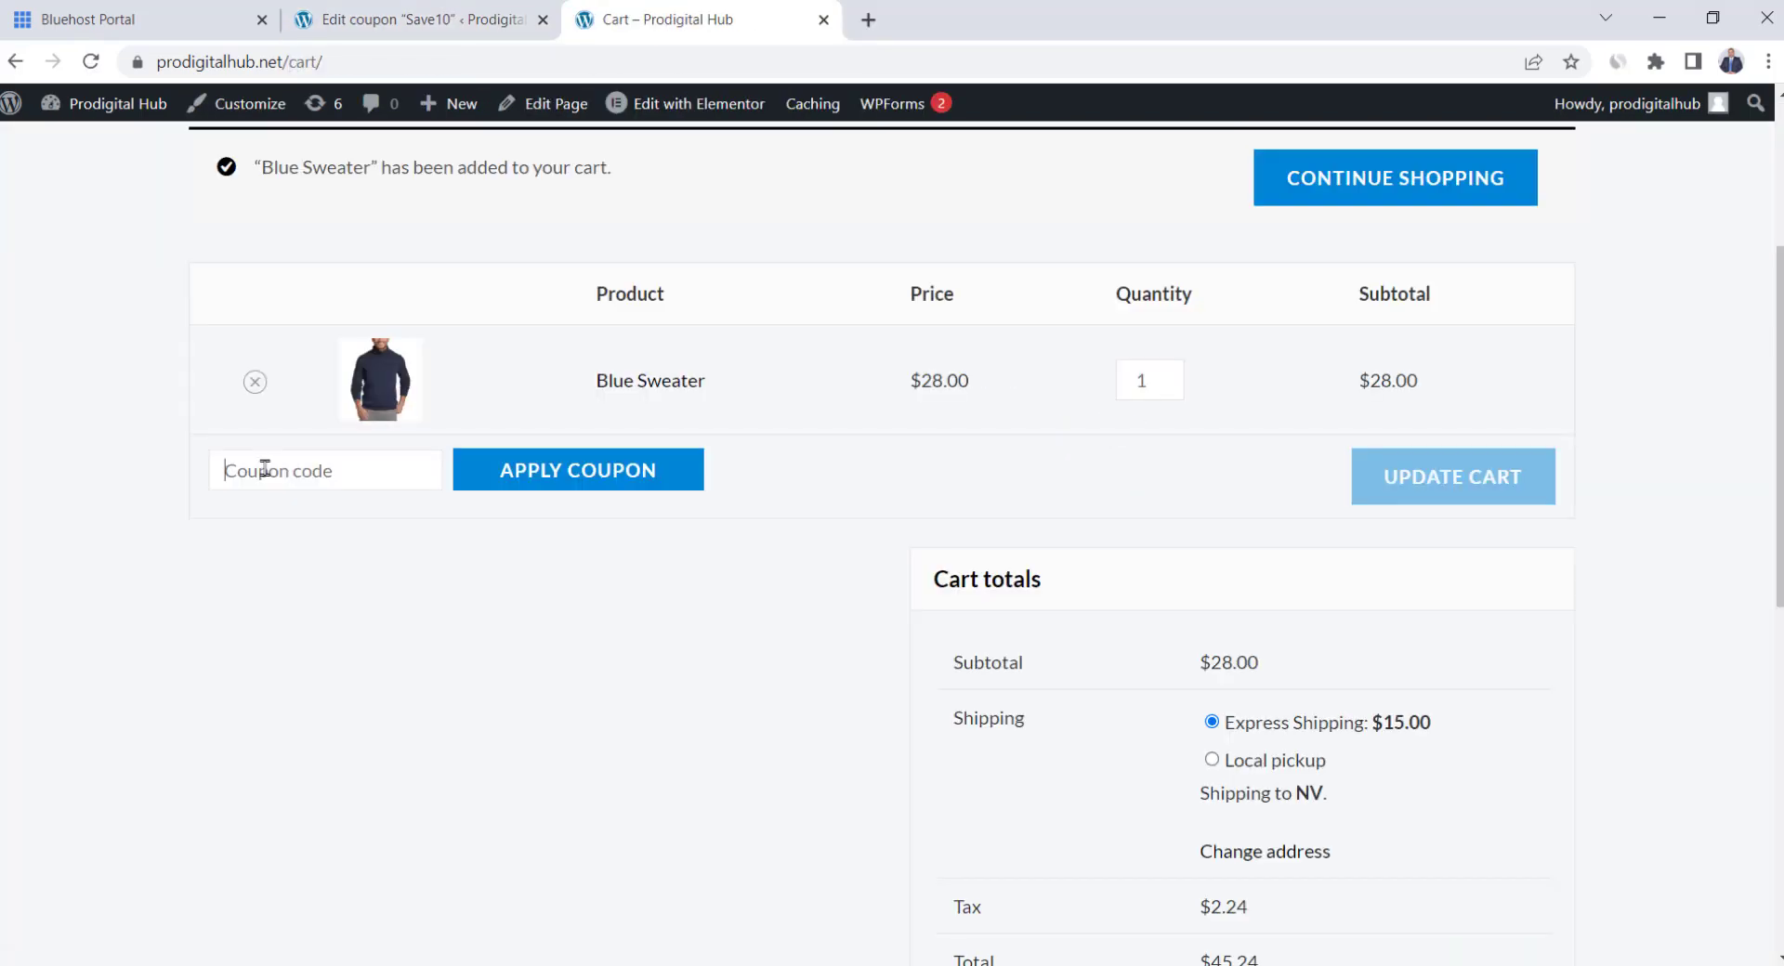
text(save10)
click(604, 473)
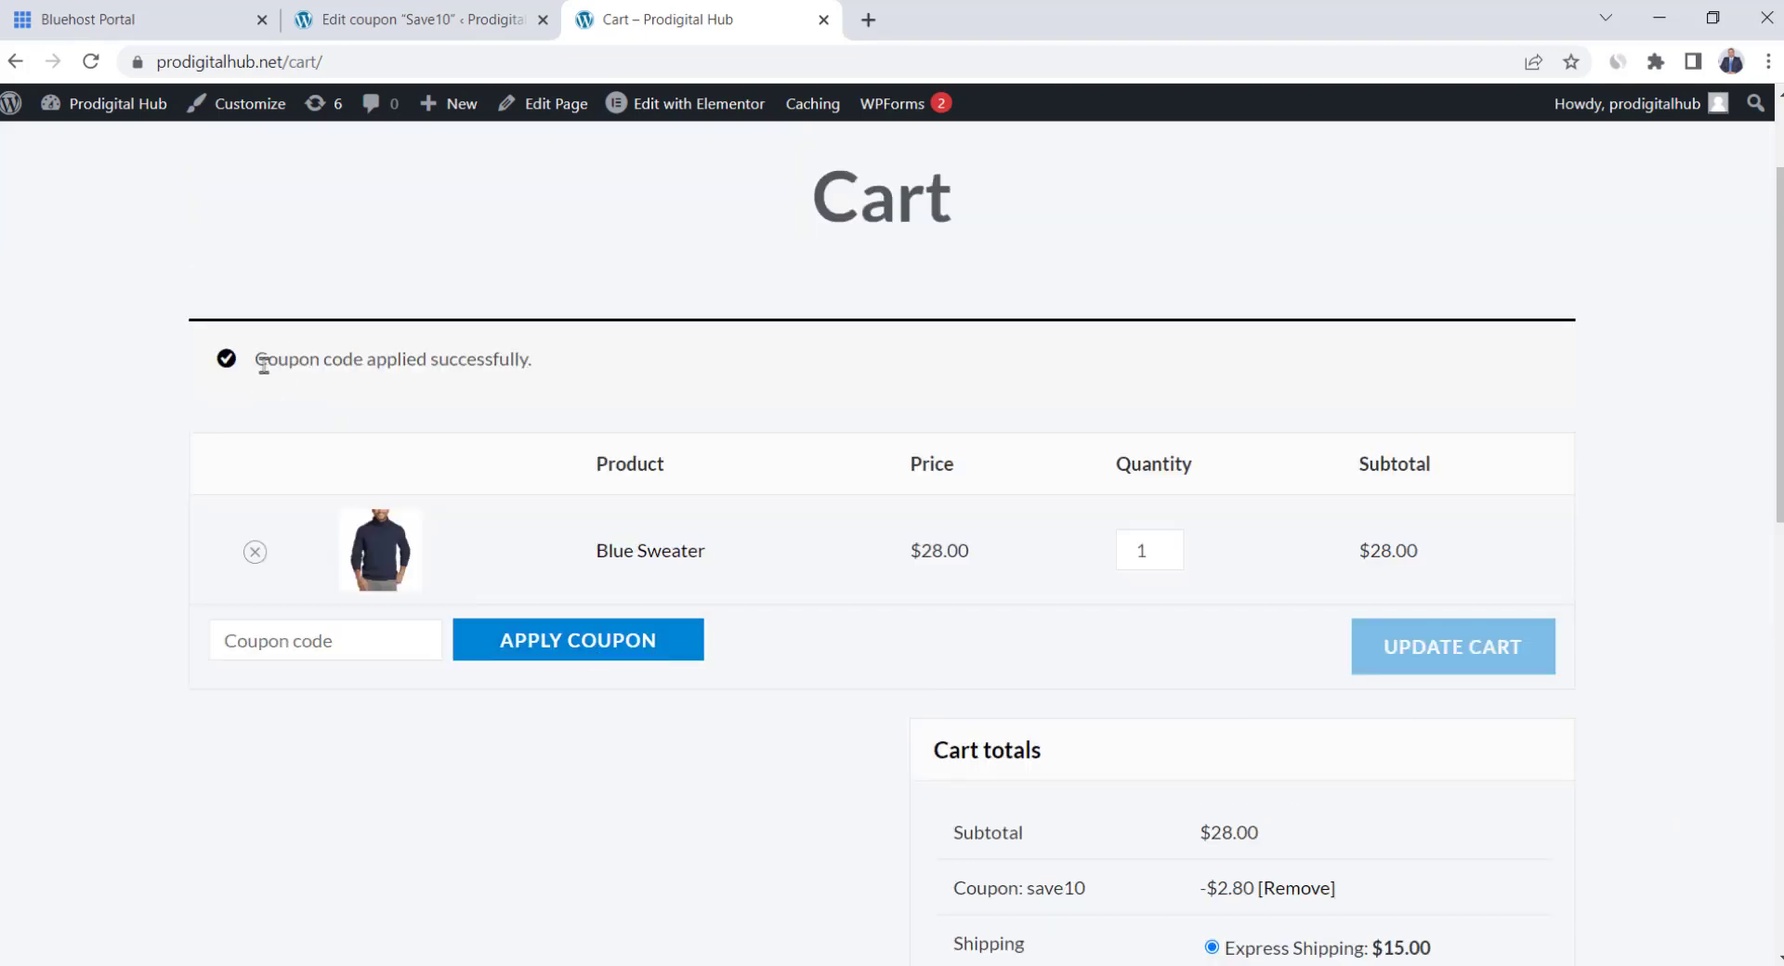
Verify the coupon success message and the -$2.80 discount in the cart totals
drag(261, 366, 547, 370)
click(546, 370)
scroll(948, 494, down, 1)
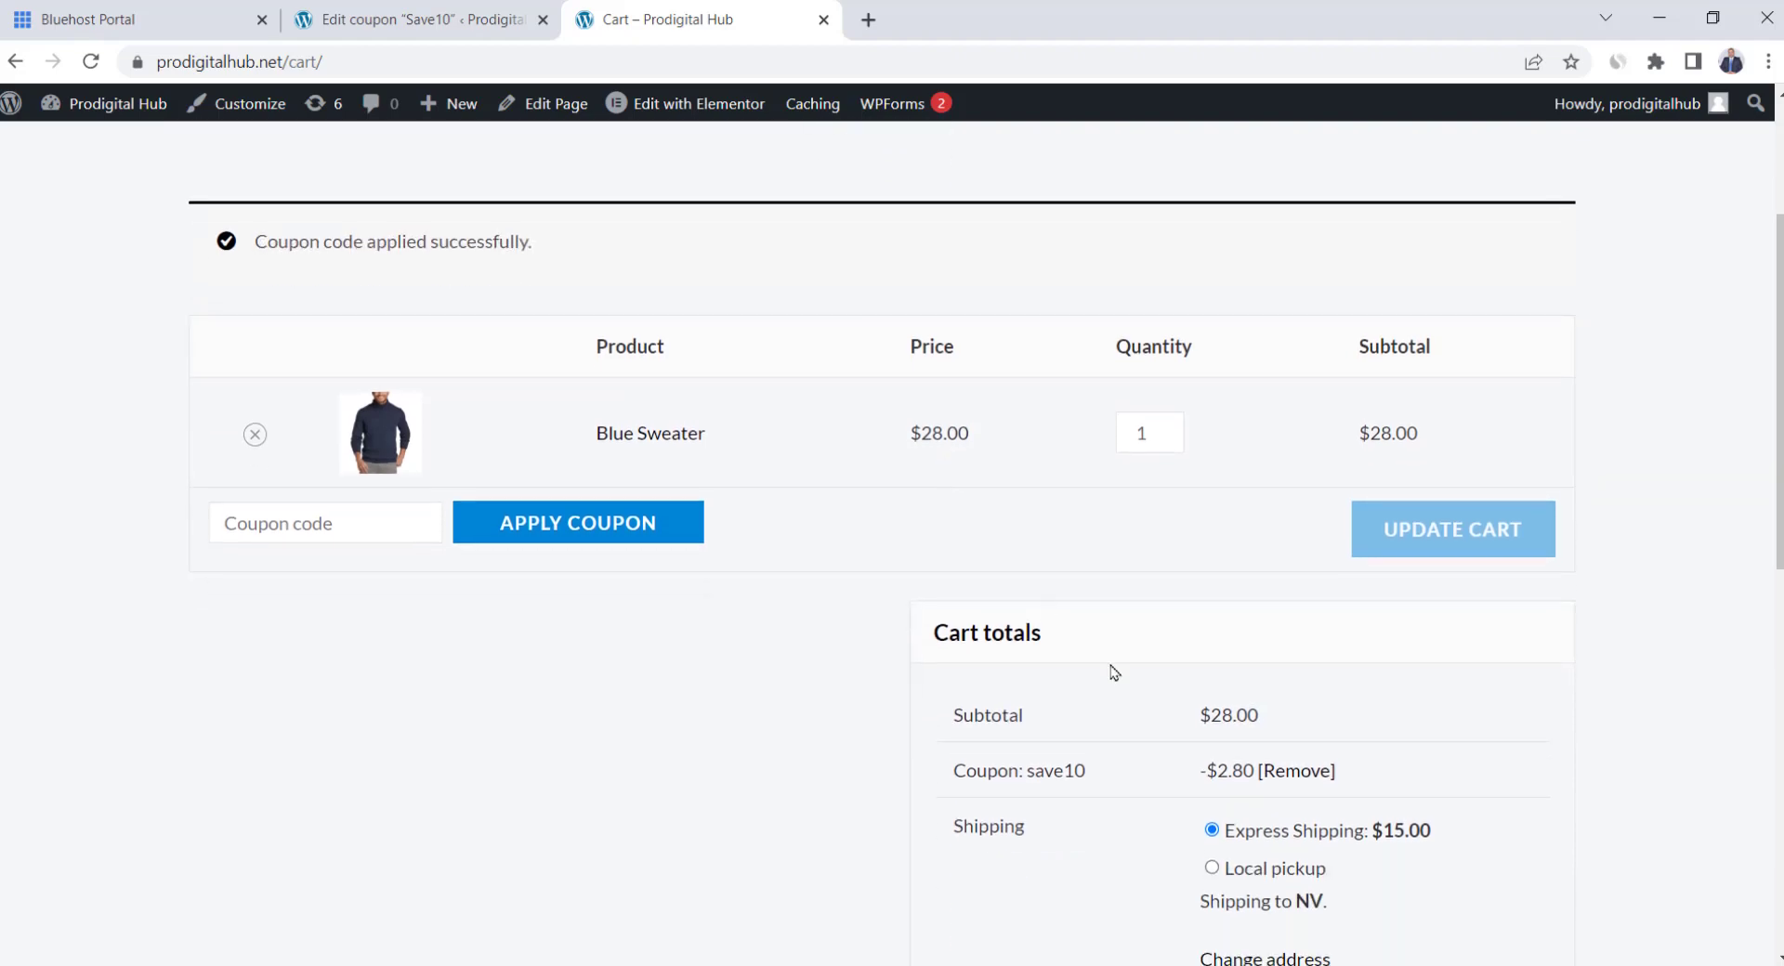
drag(1189, 776, 1359, 778)
click(1358, 779)
scroll(700, 765, up, 2)
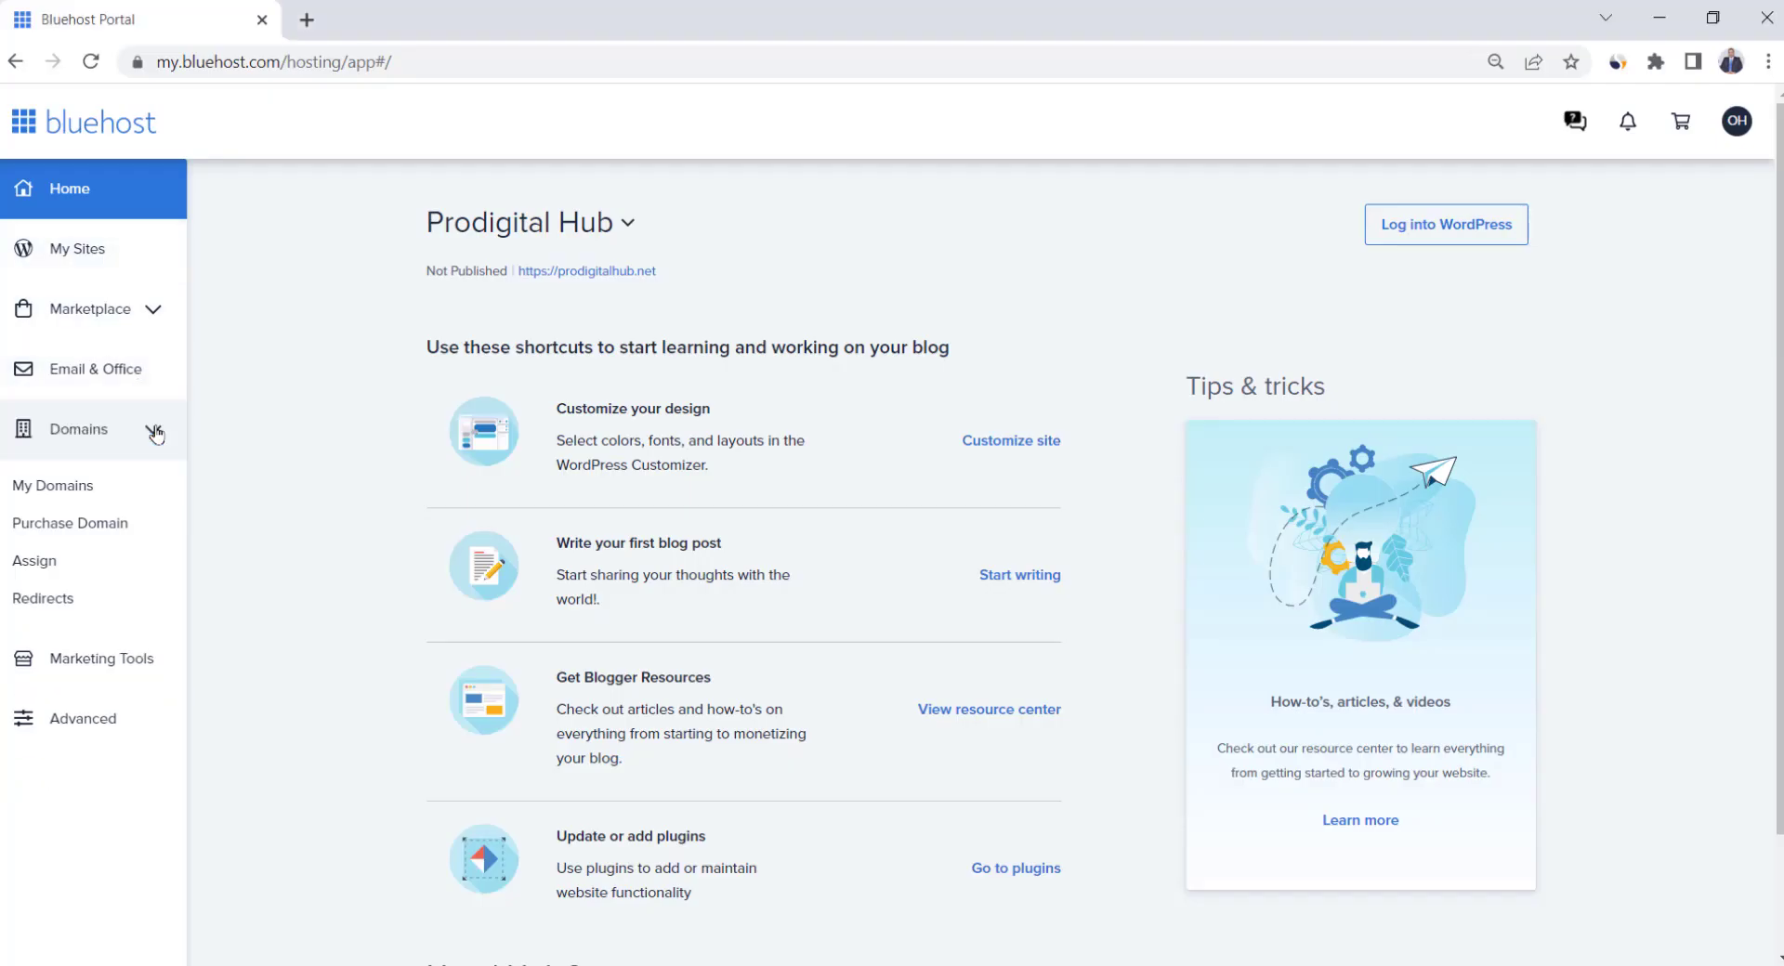
Create the info email account under Advanced > Email Accounts with a password
click(152, 431)
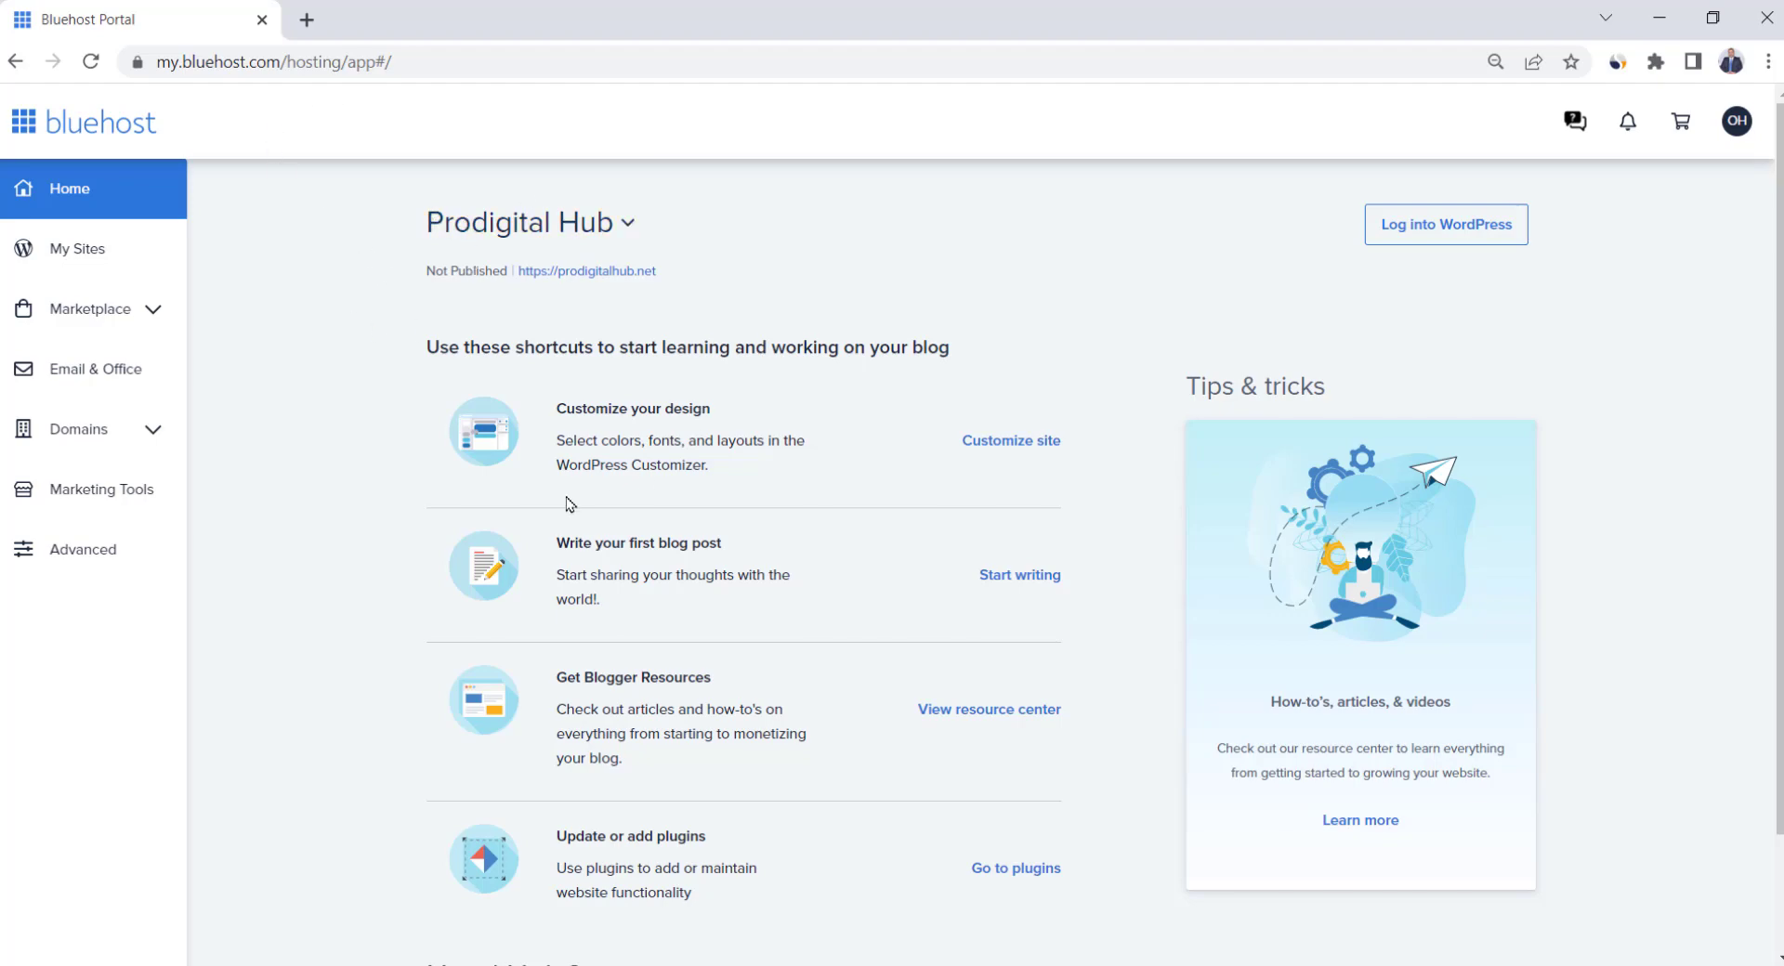
click(114, 552)
scroll(779, 455, down, 7)
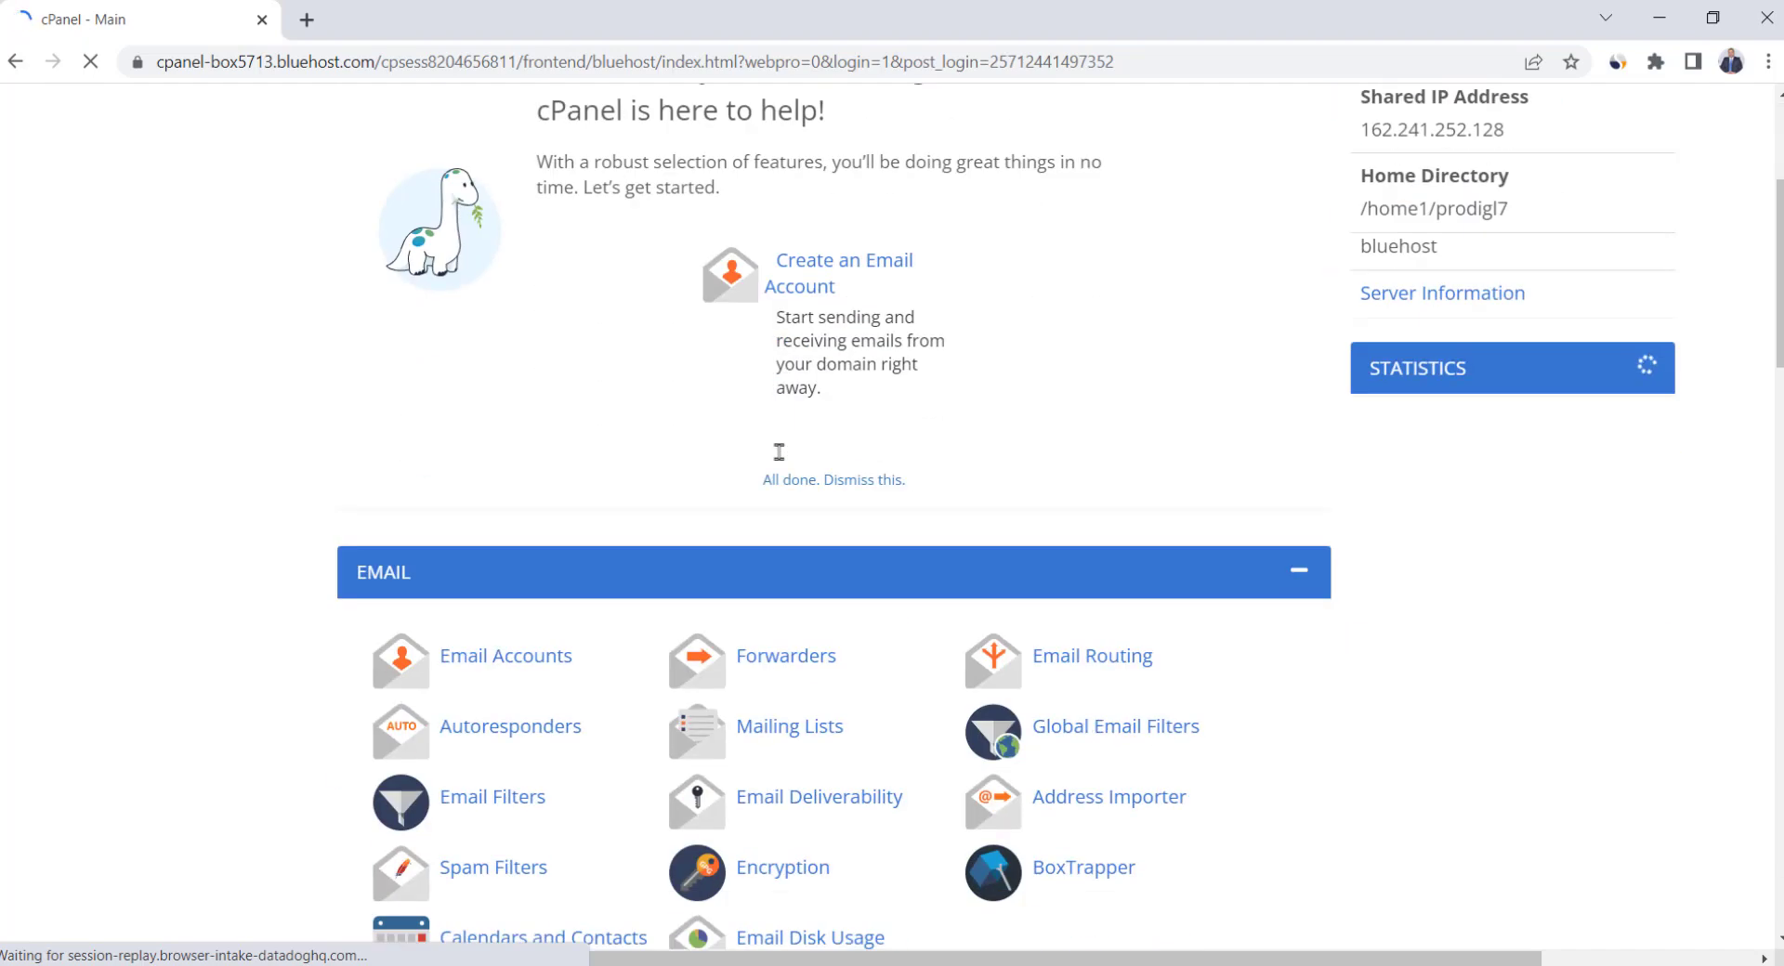
click(539, 425)
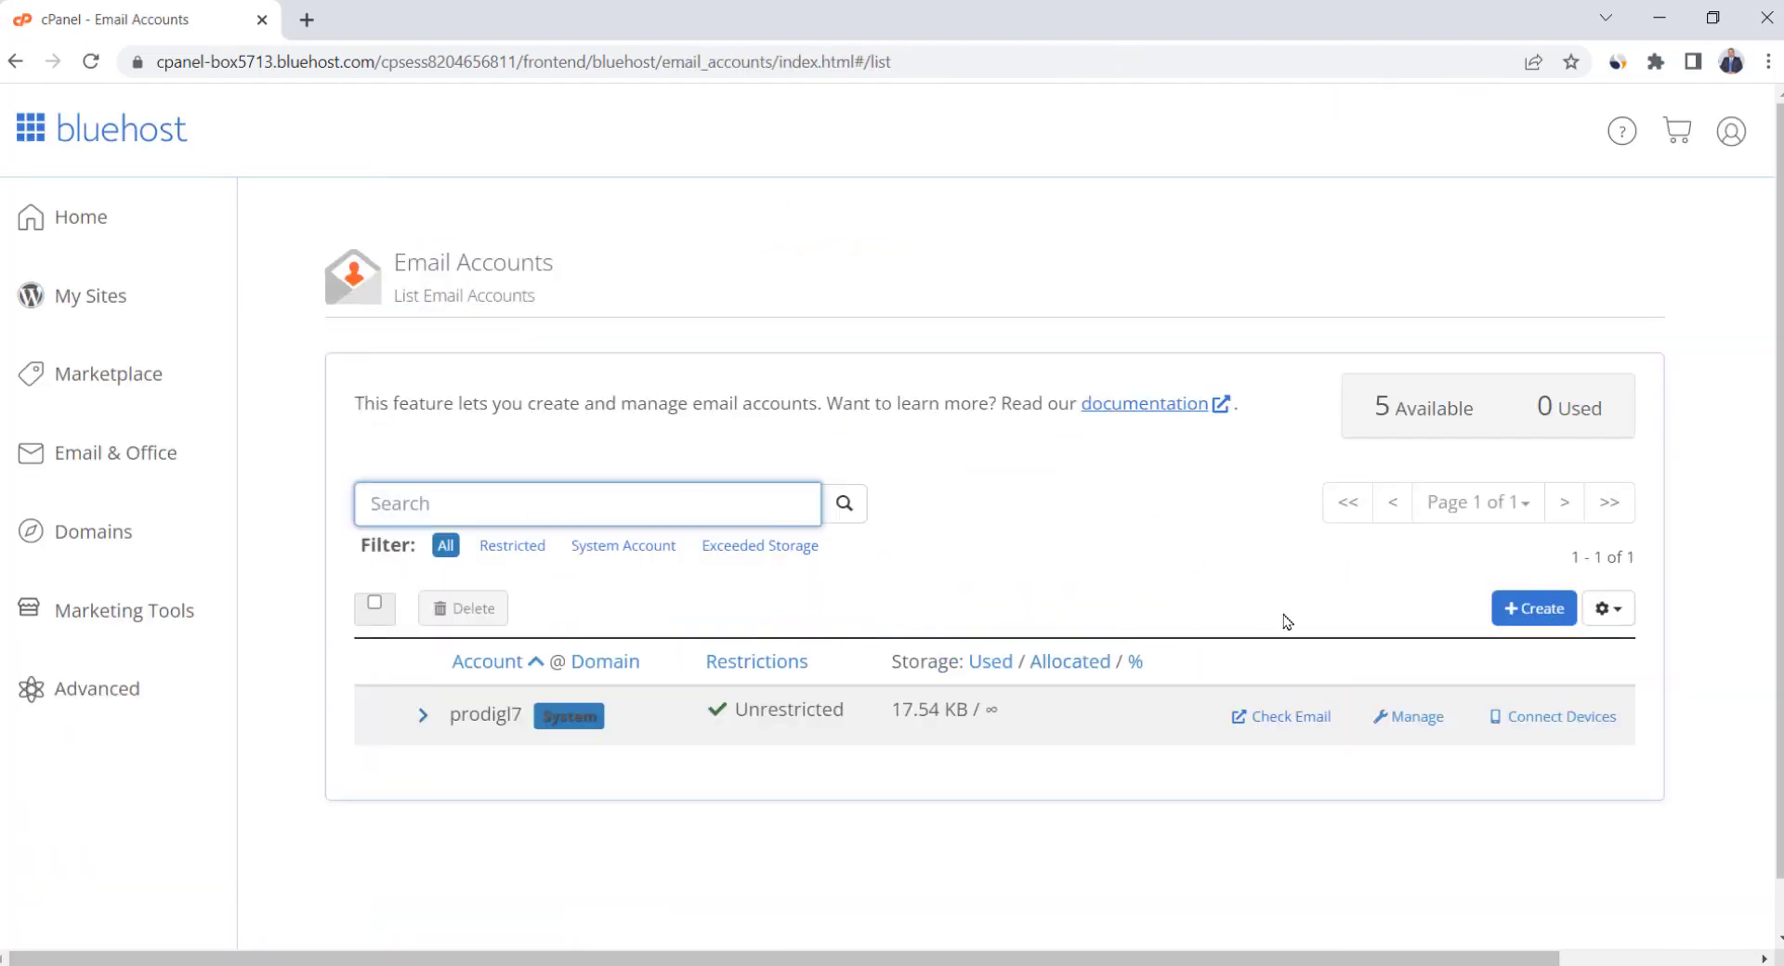
click(1531, 612)
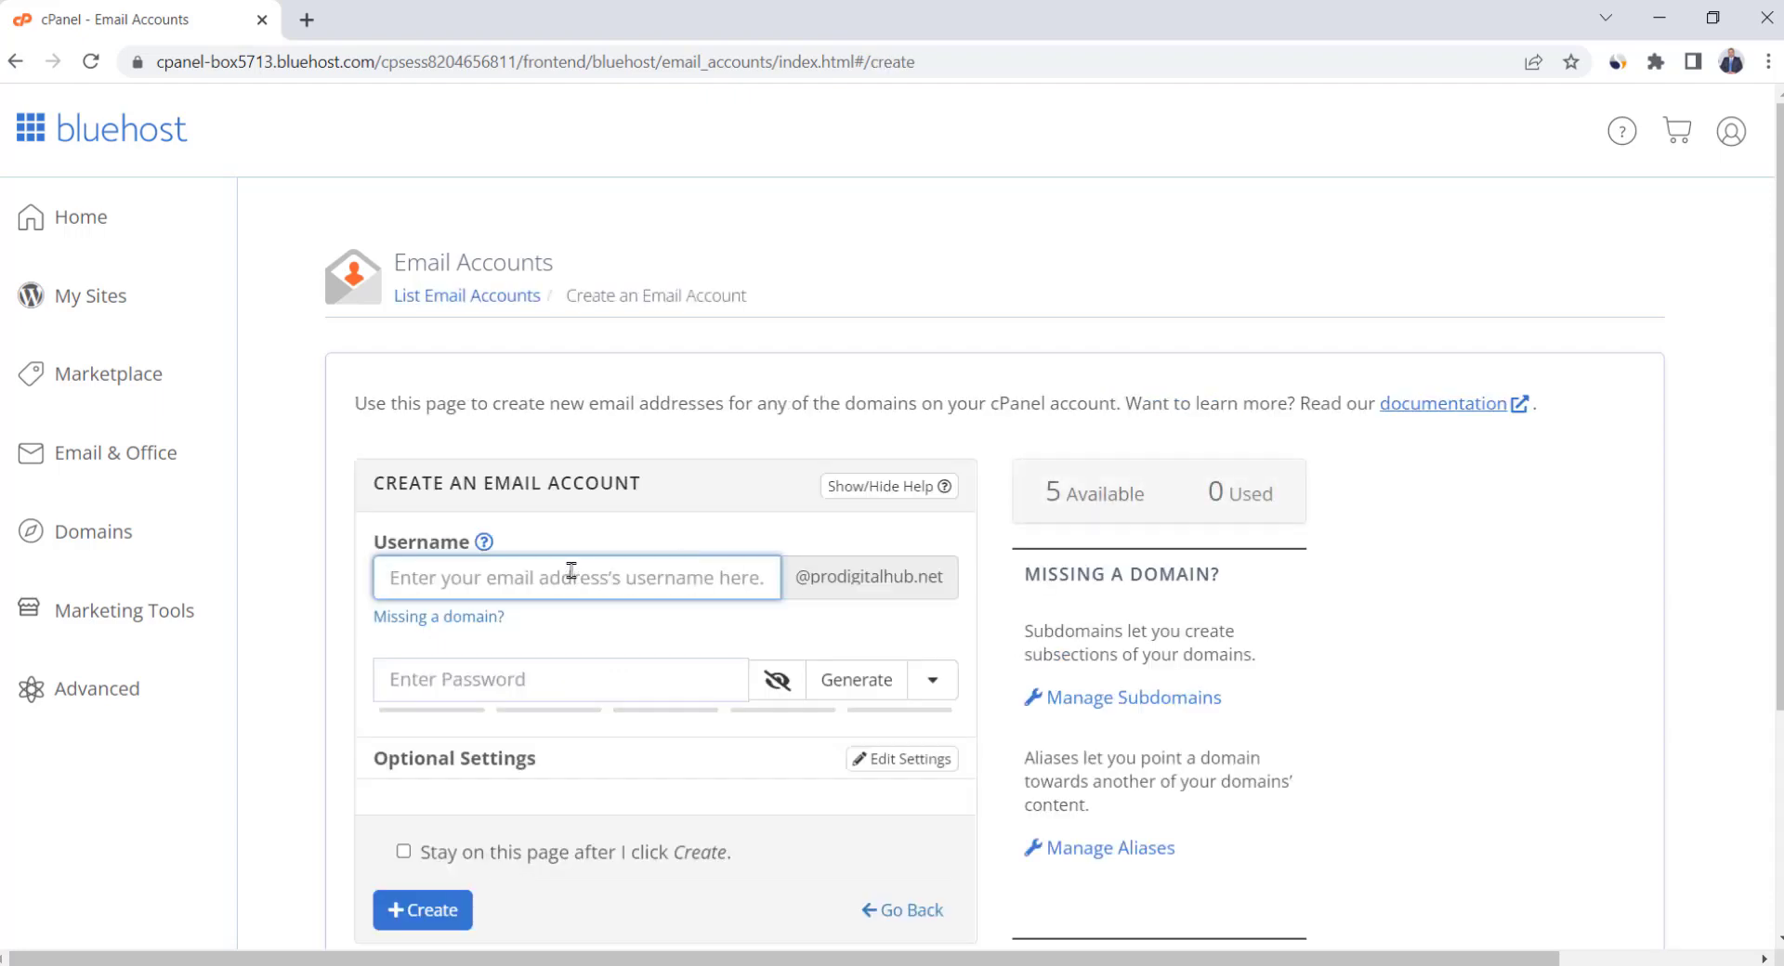
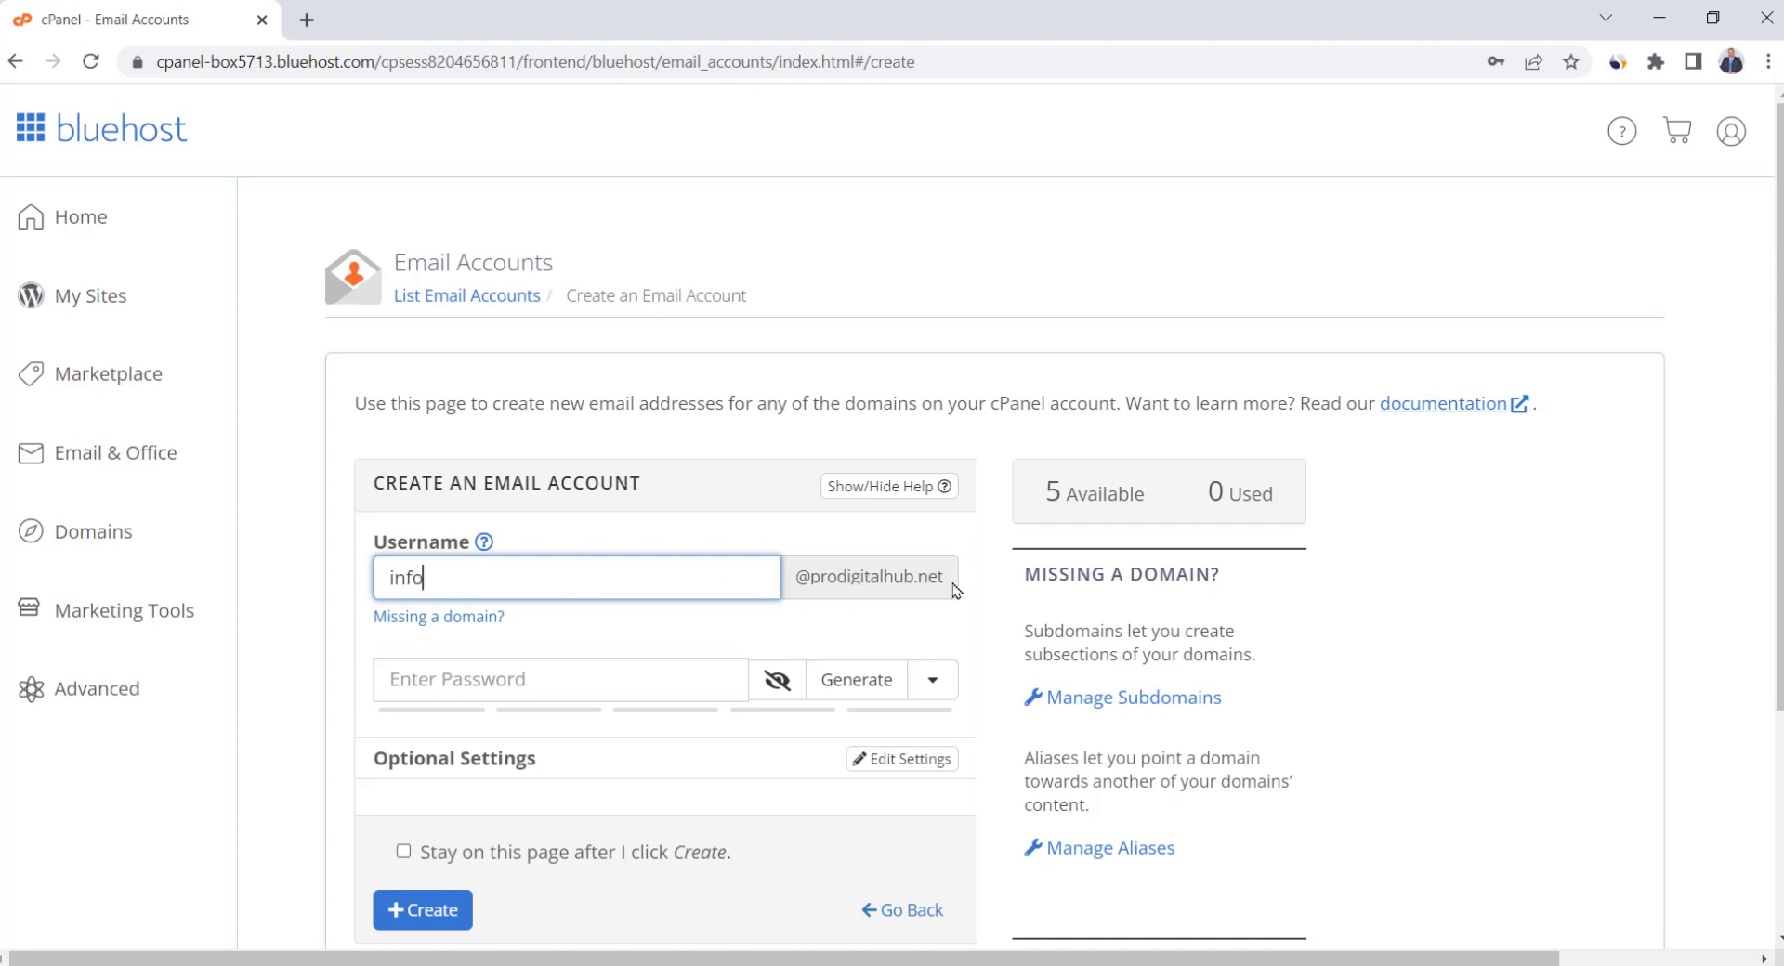
click(568, 680)
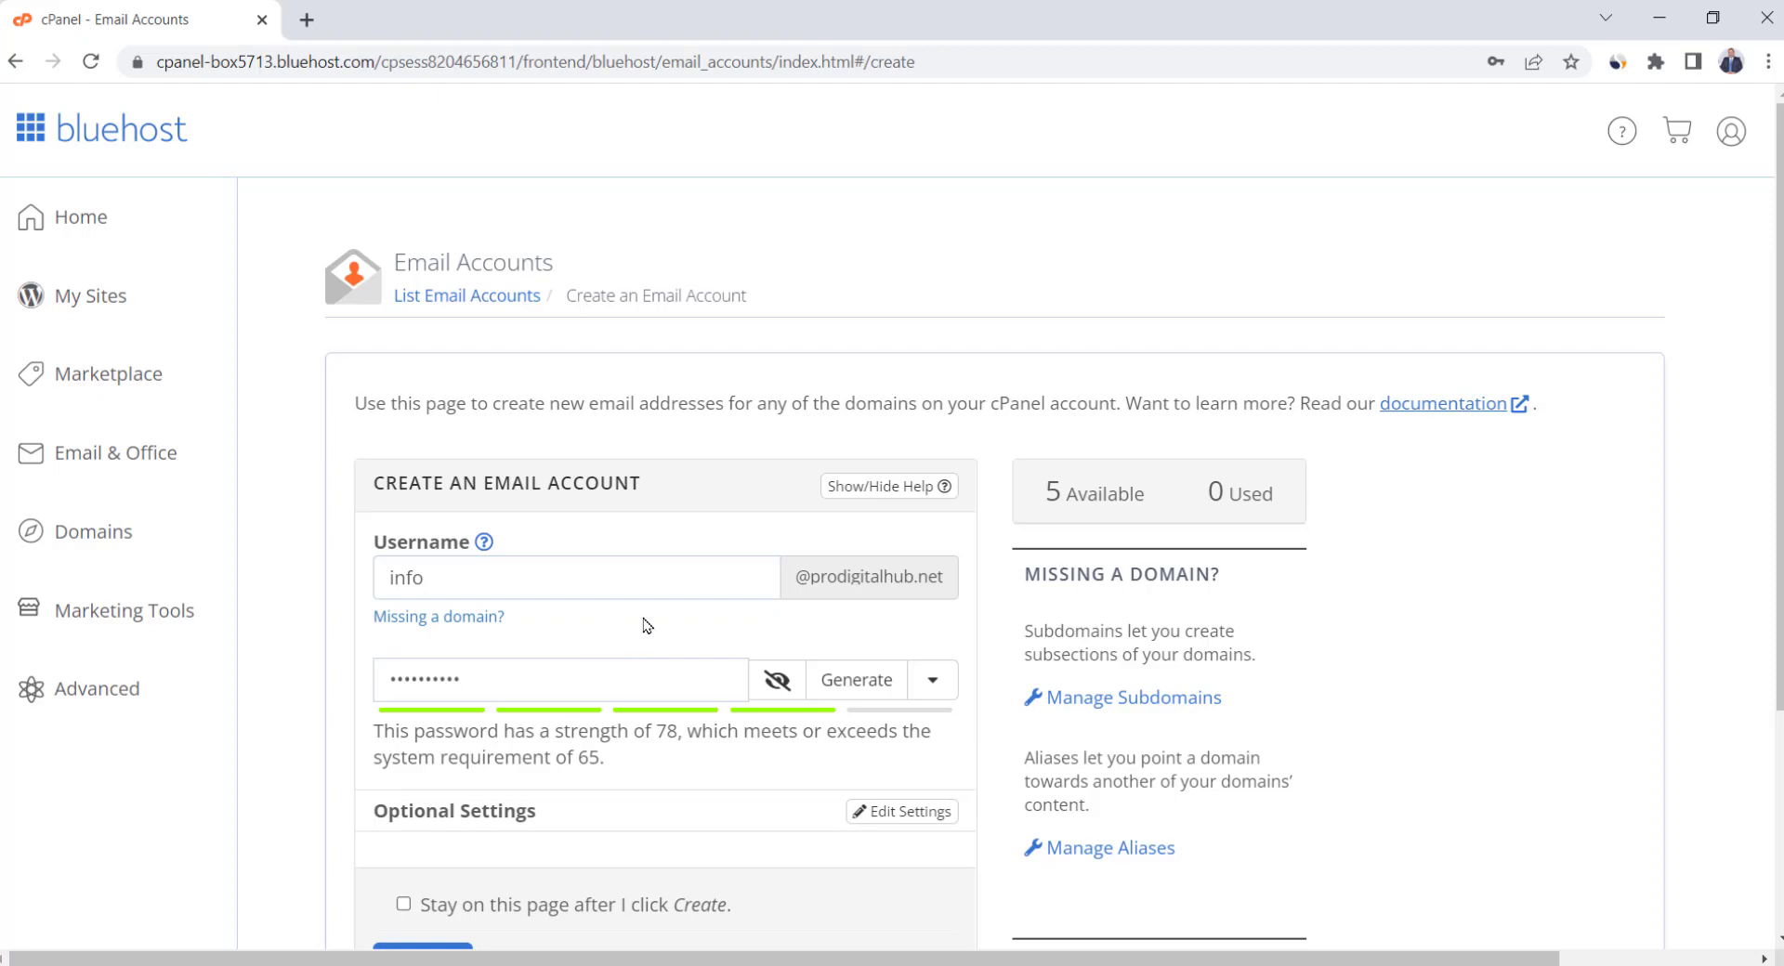
scroll(647, 625, down, 3)
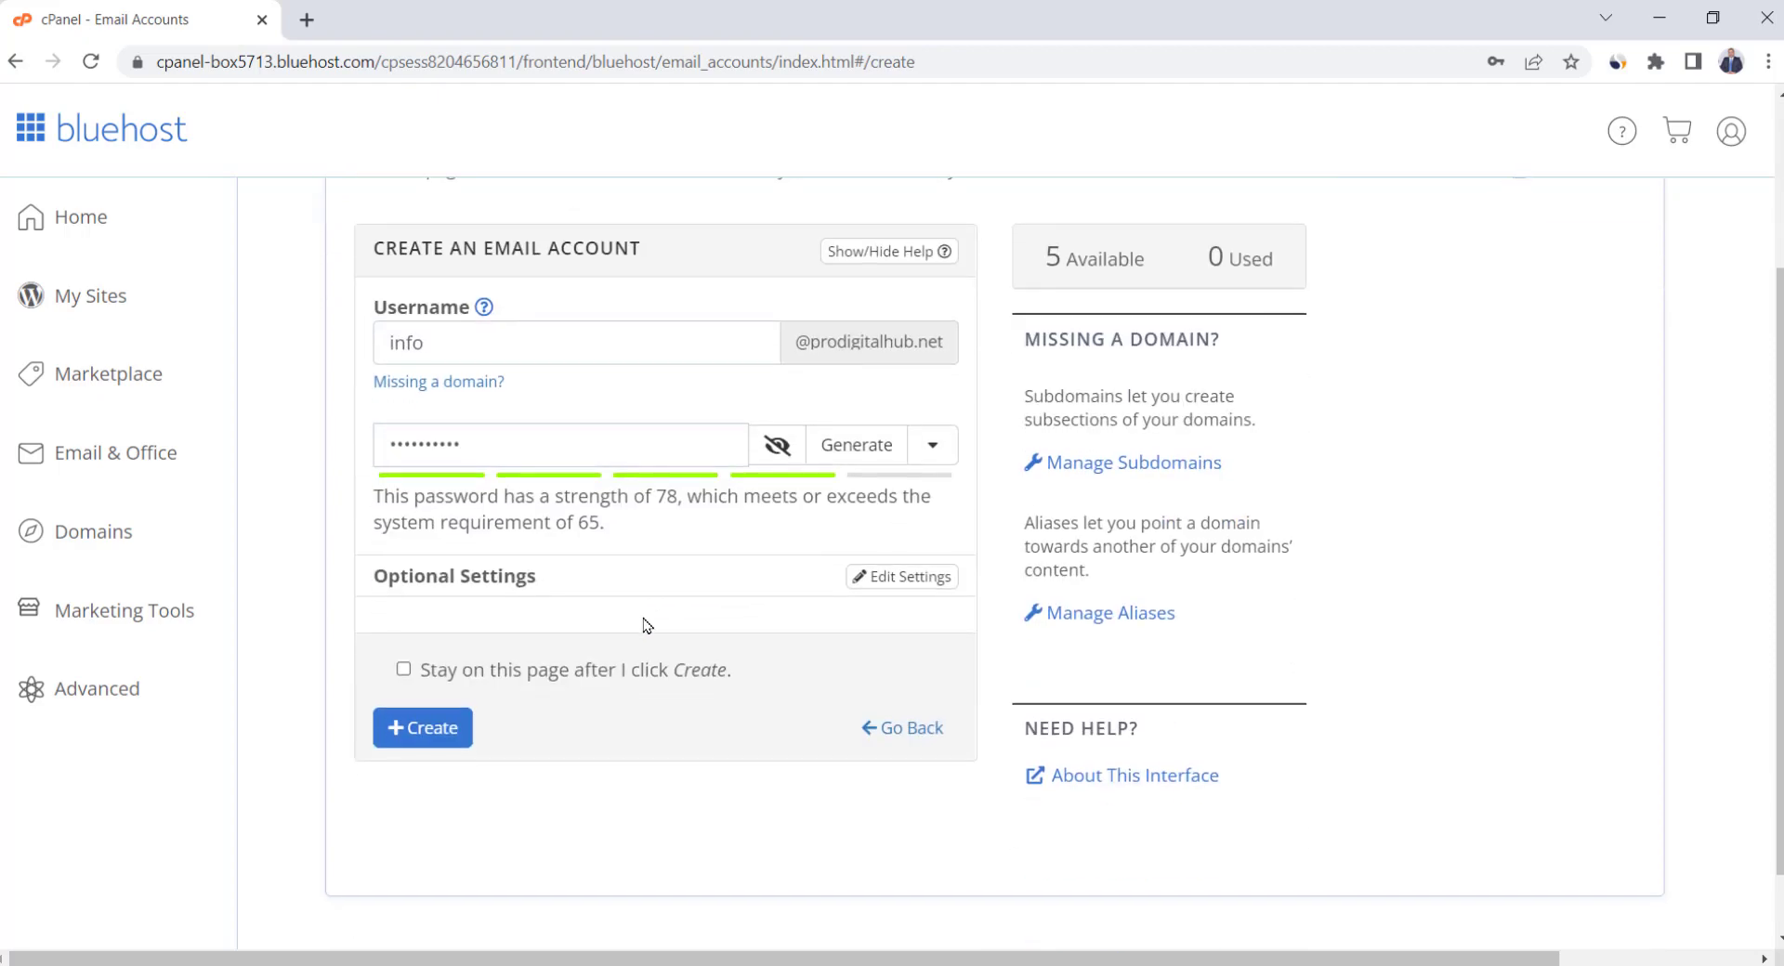
click(414, 737)
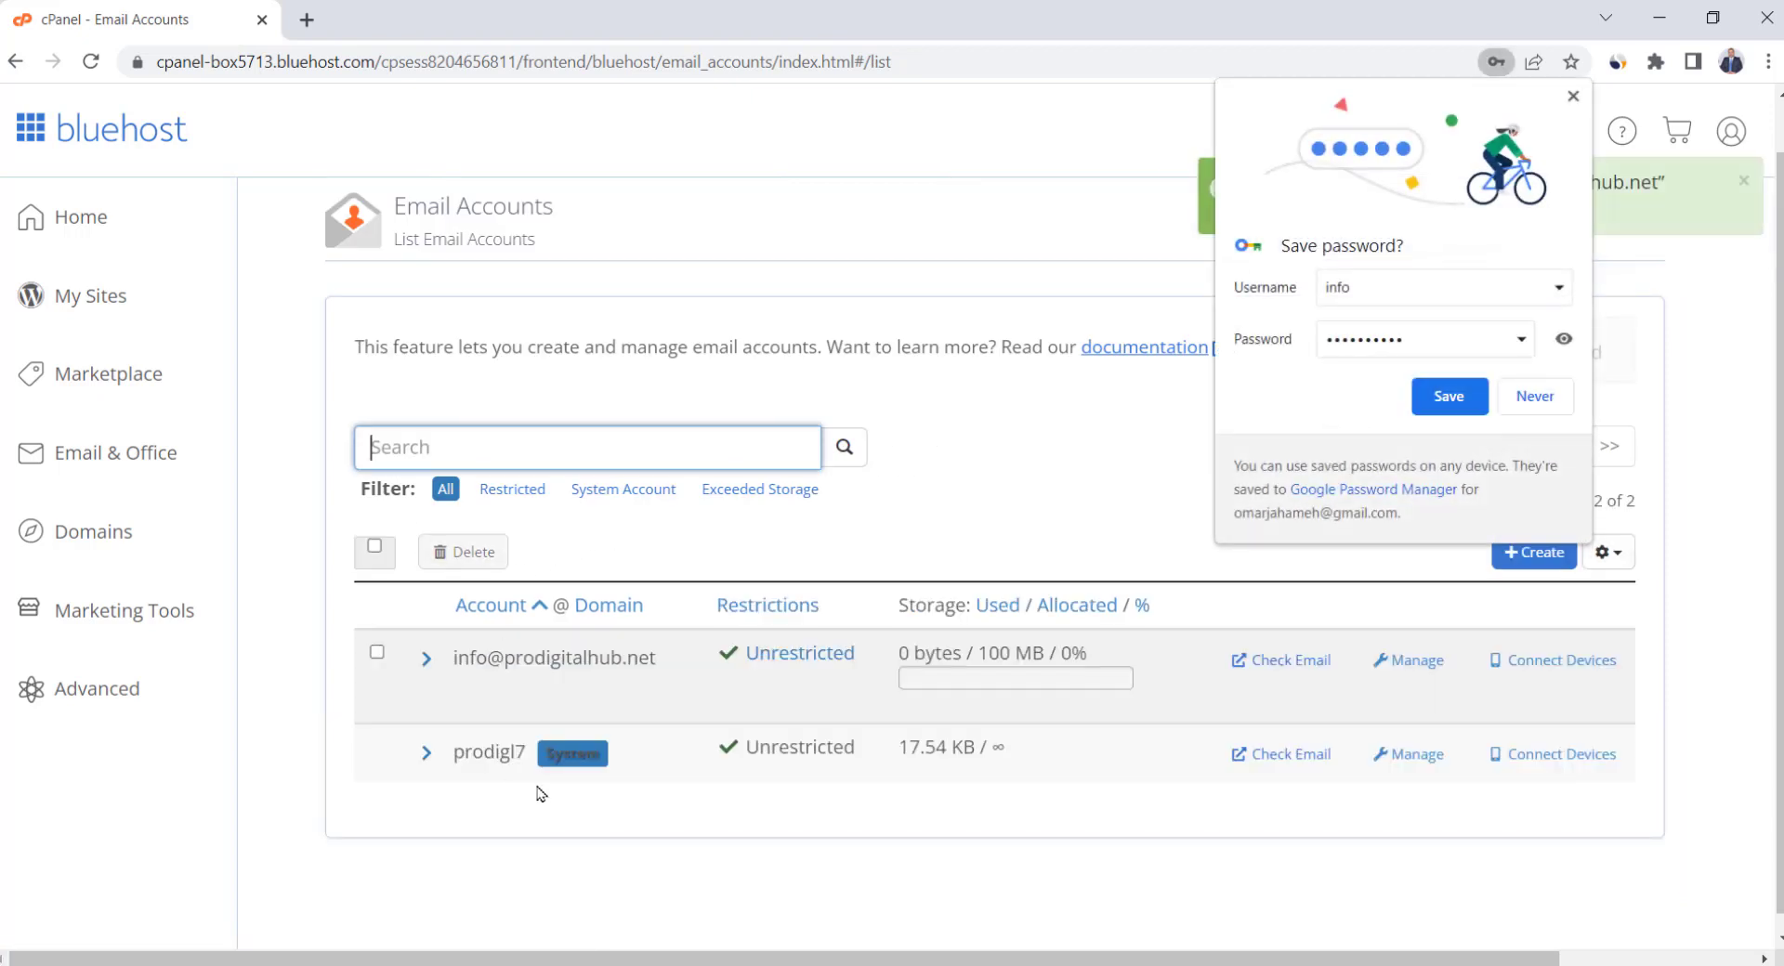
Select the new info address and open its mailbox with Check Email
click(455, 662)
drag(456, 662, 666, 673)
click(538, 663)
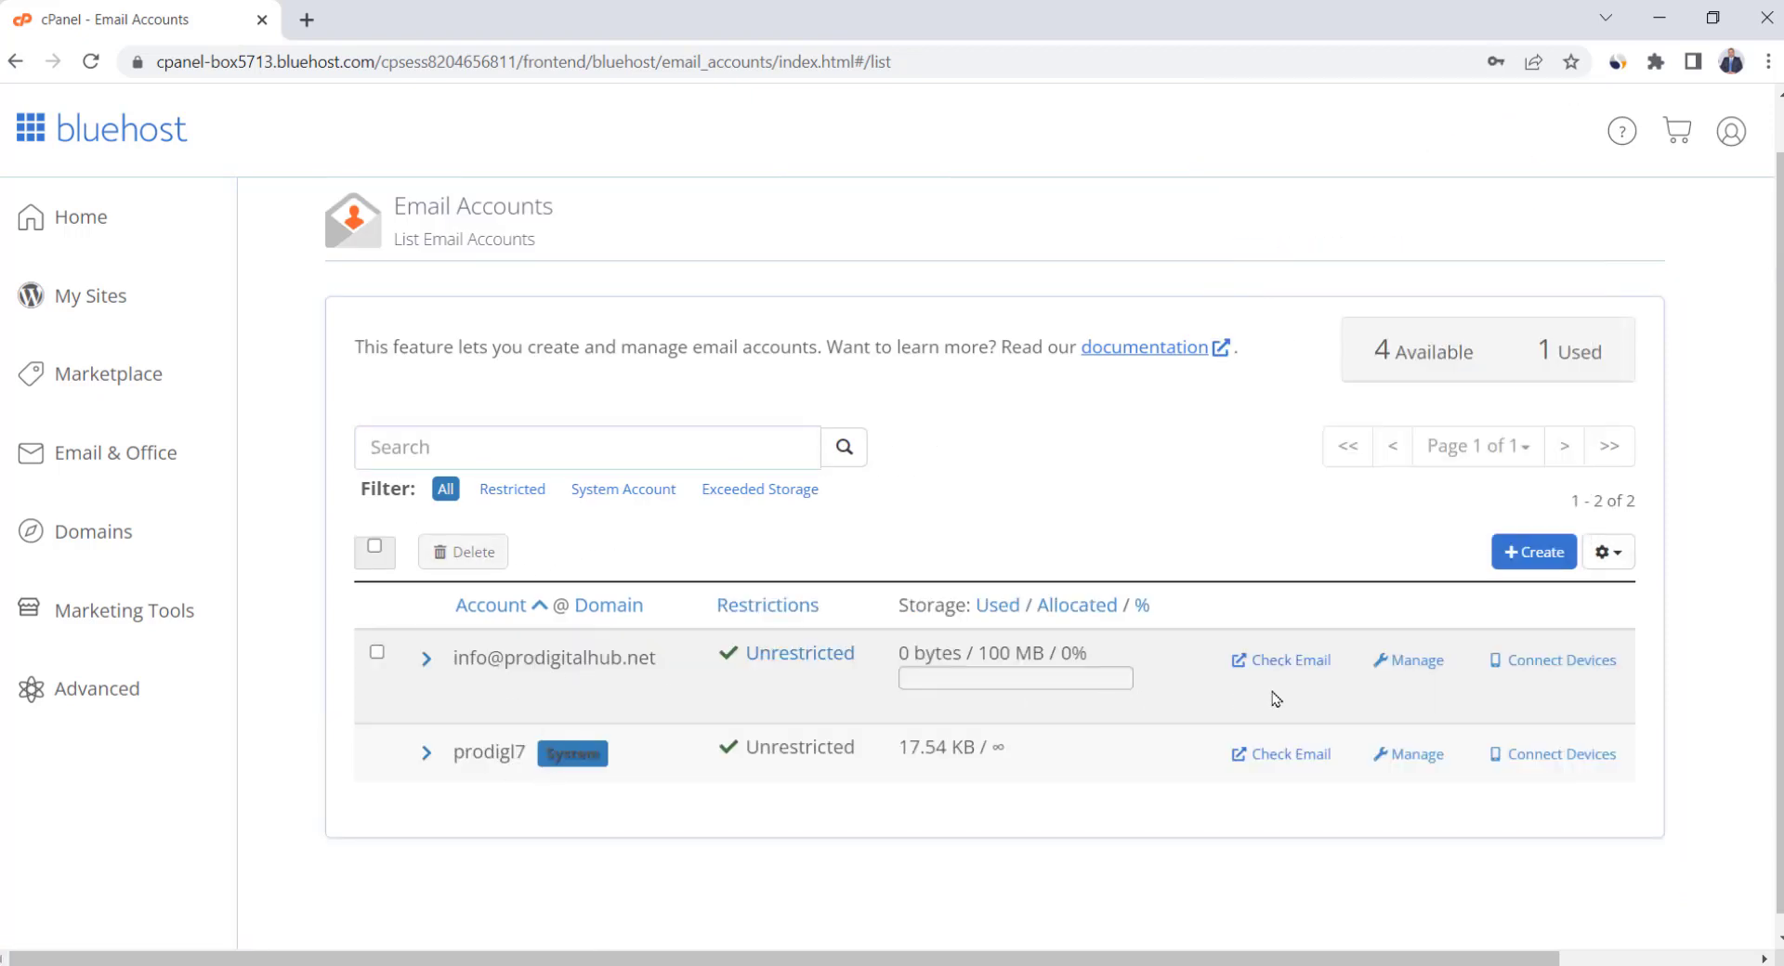
click(1294, 667)
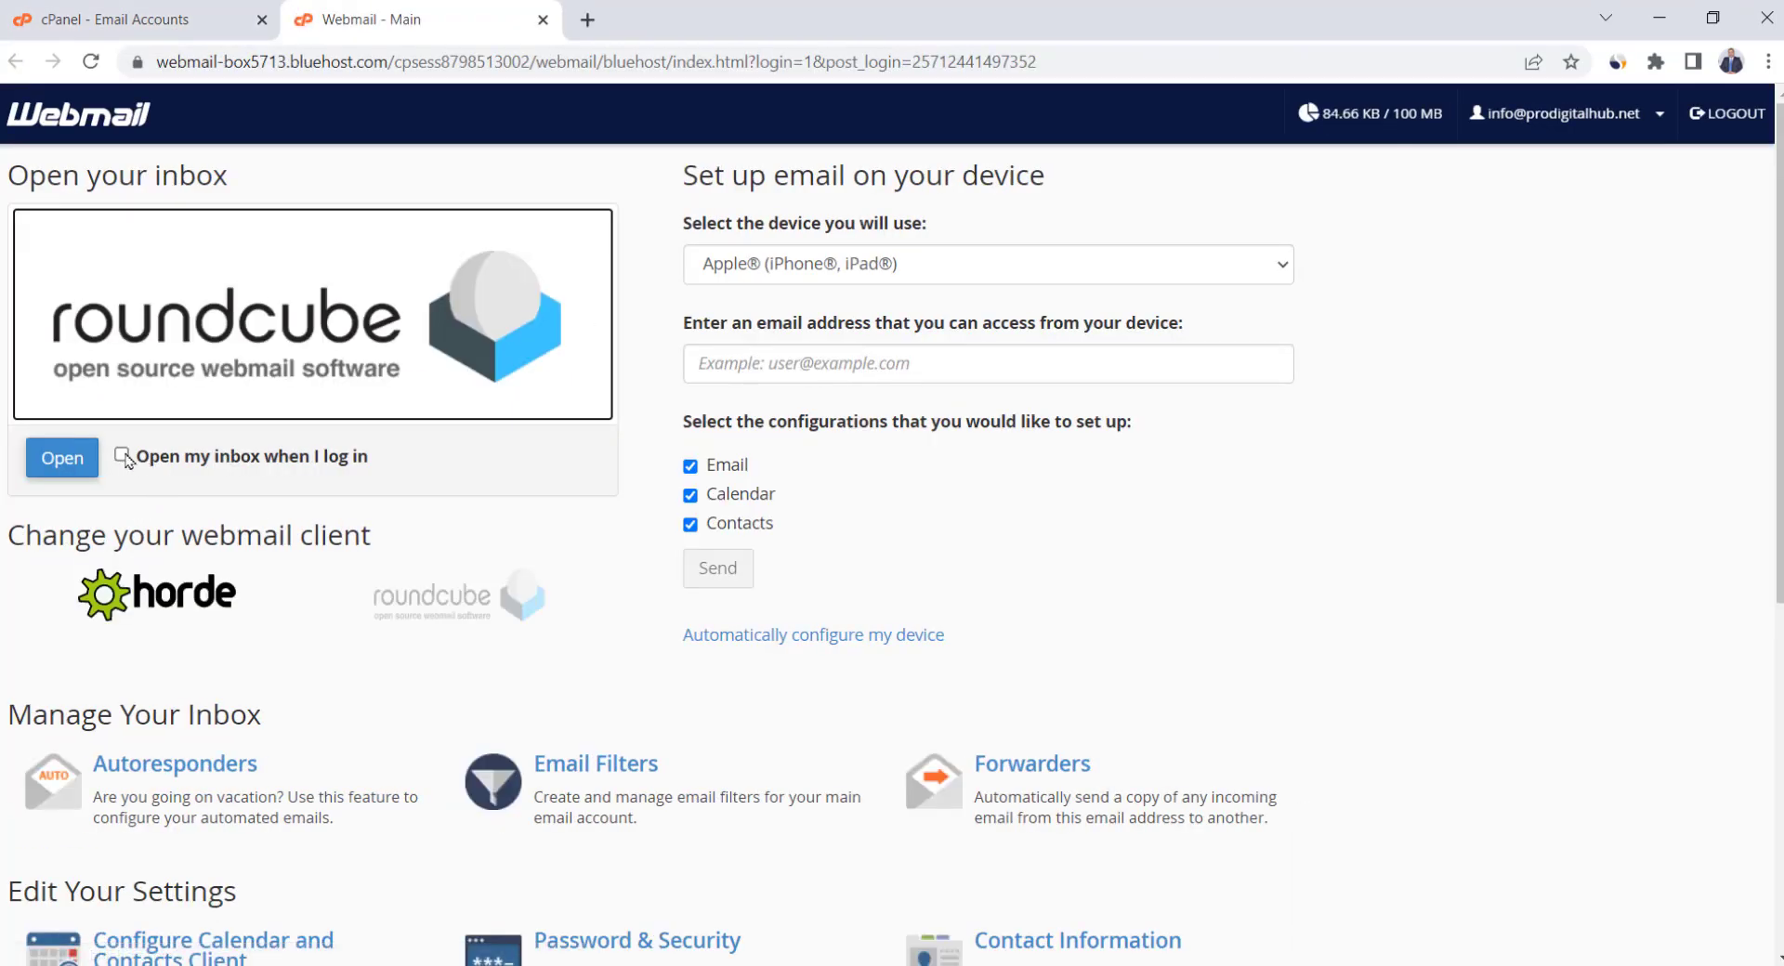
Open the Roundcube inbox and read the Client configuration settings message
click(60, 457)
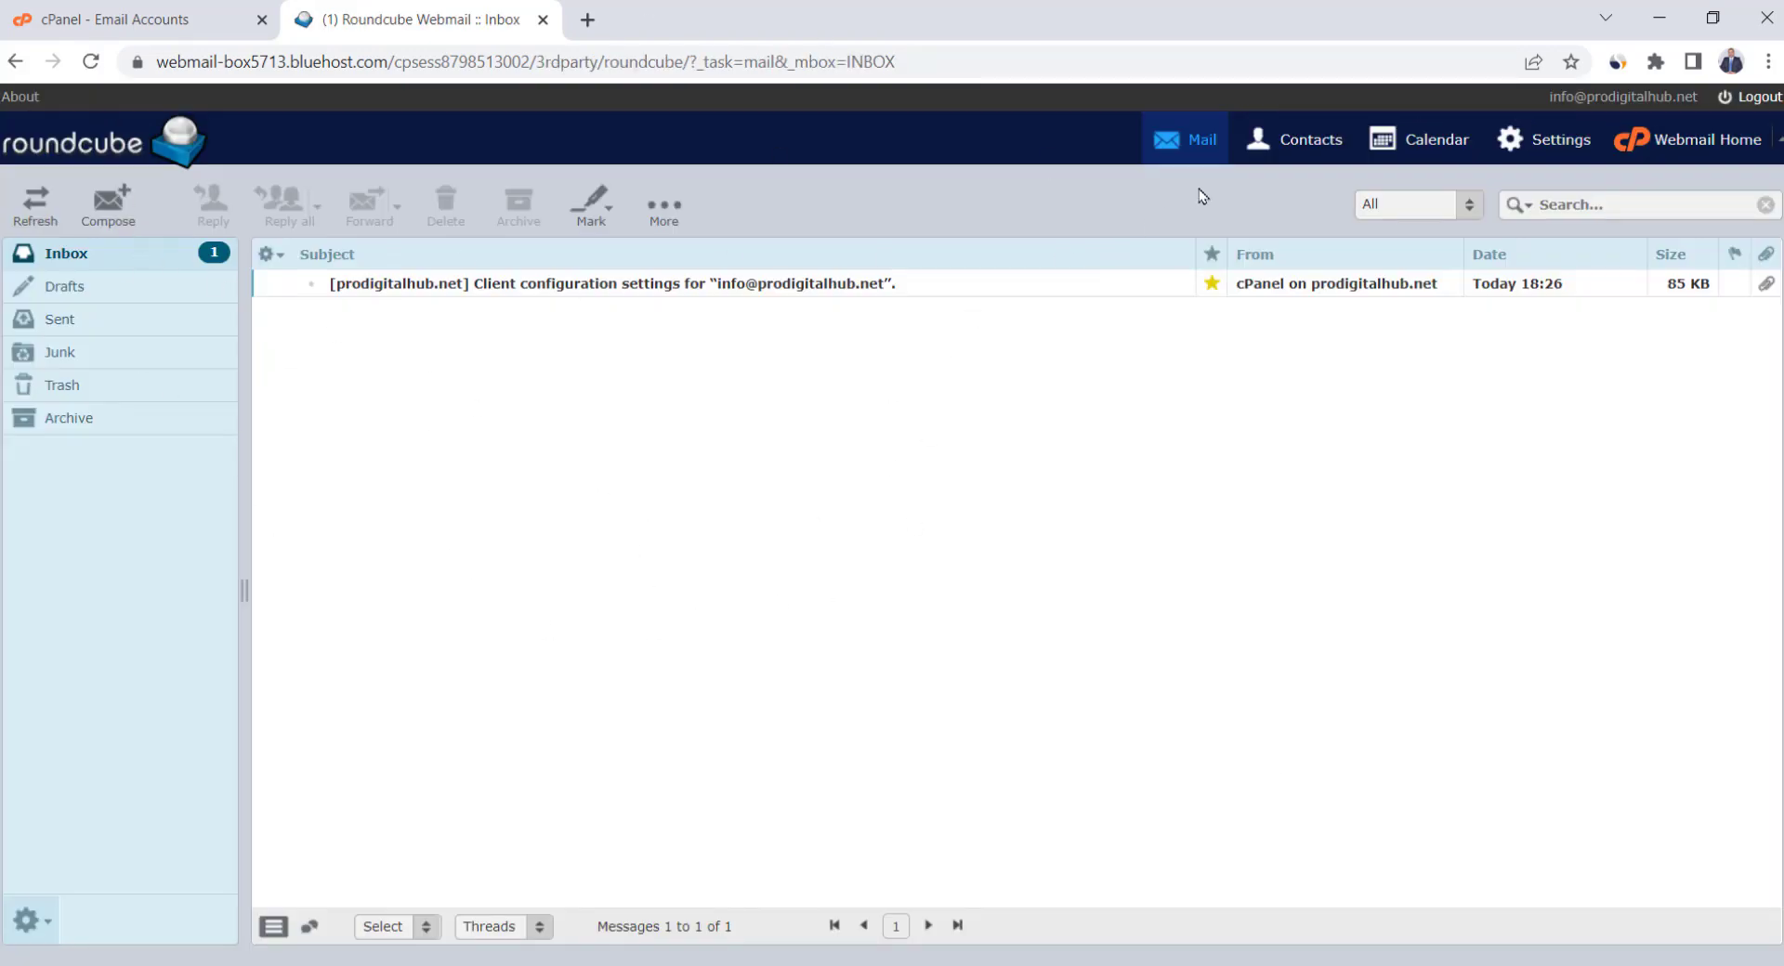
double_click(693, 286)
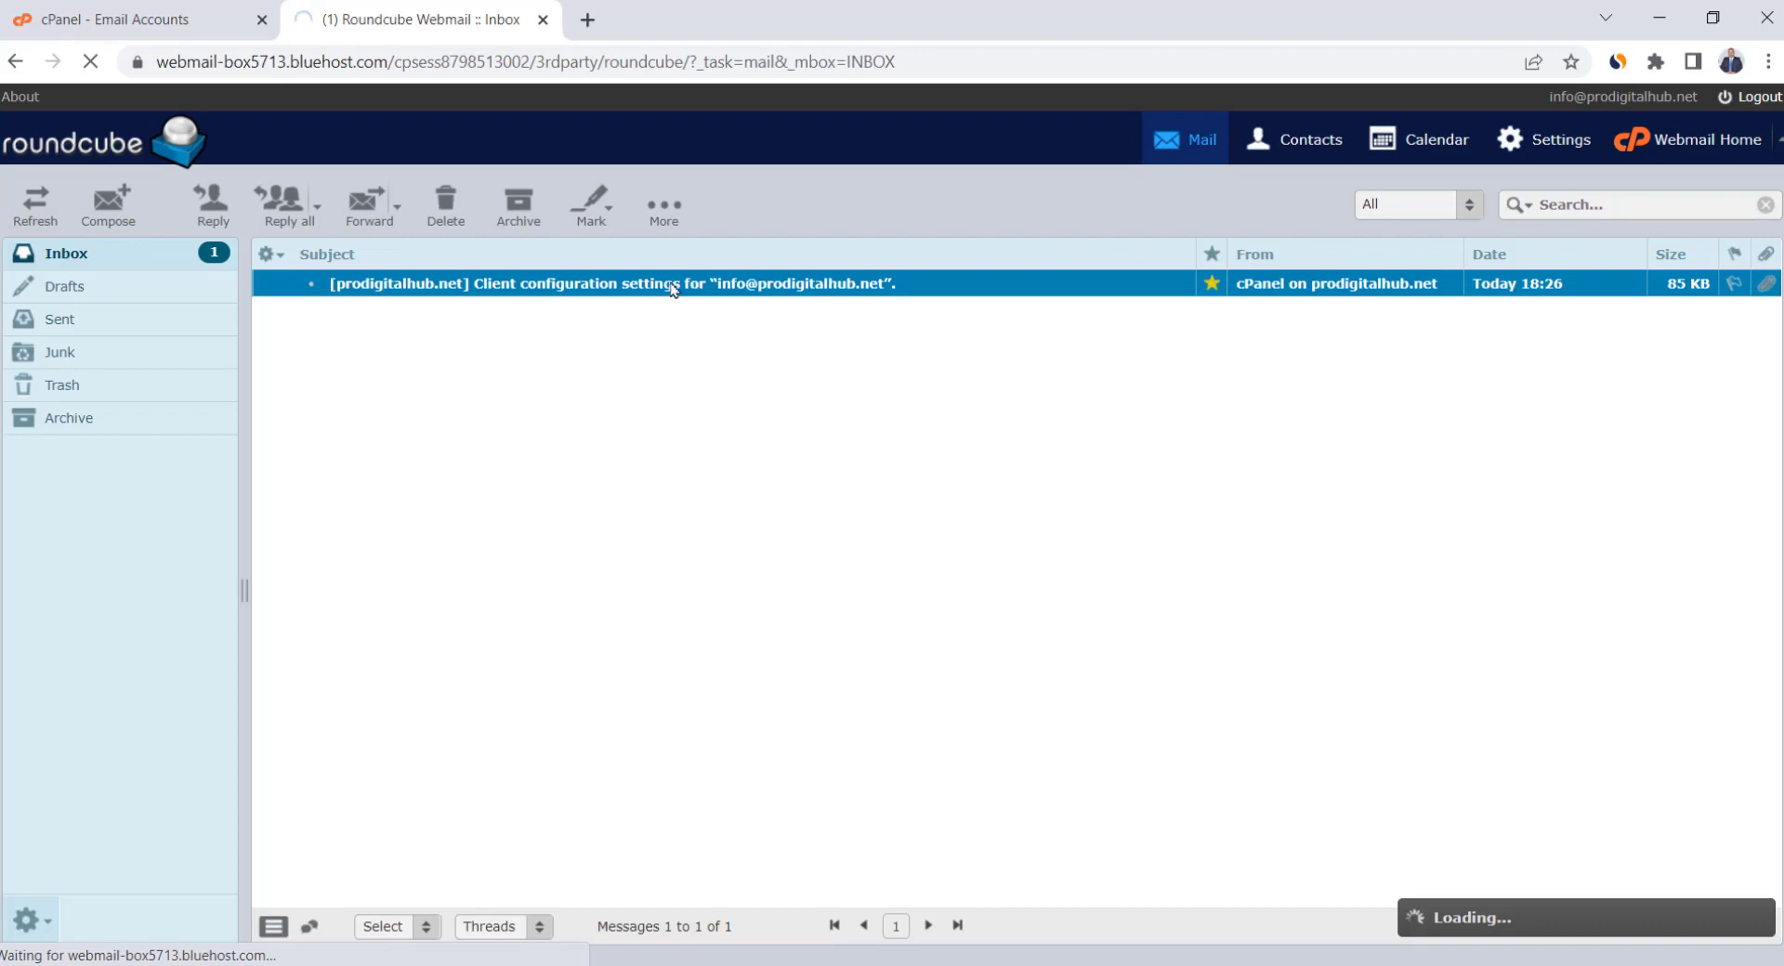
scroll(800, 565, down, 8)
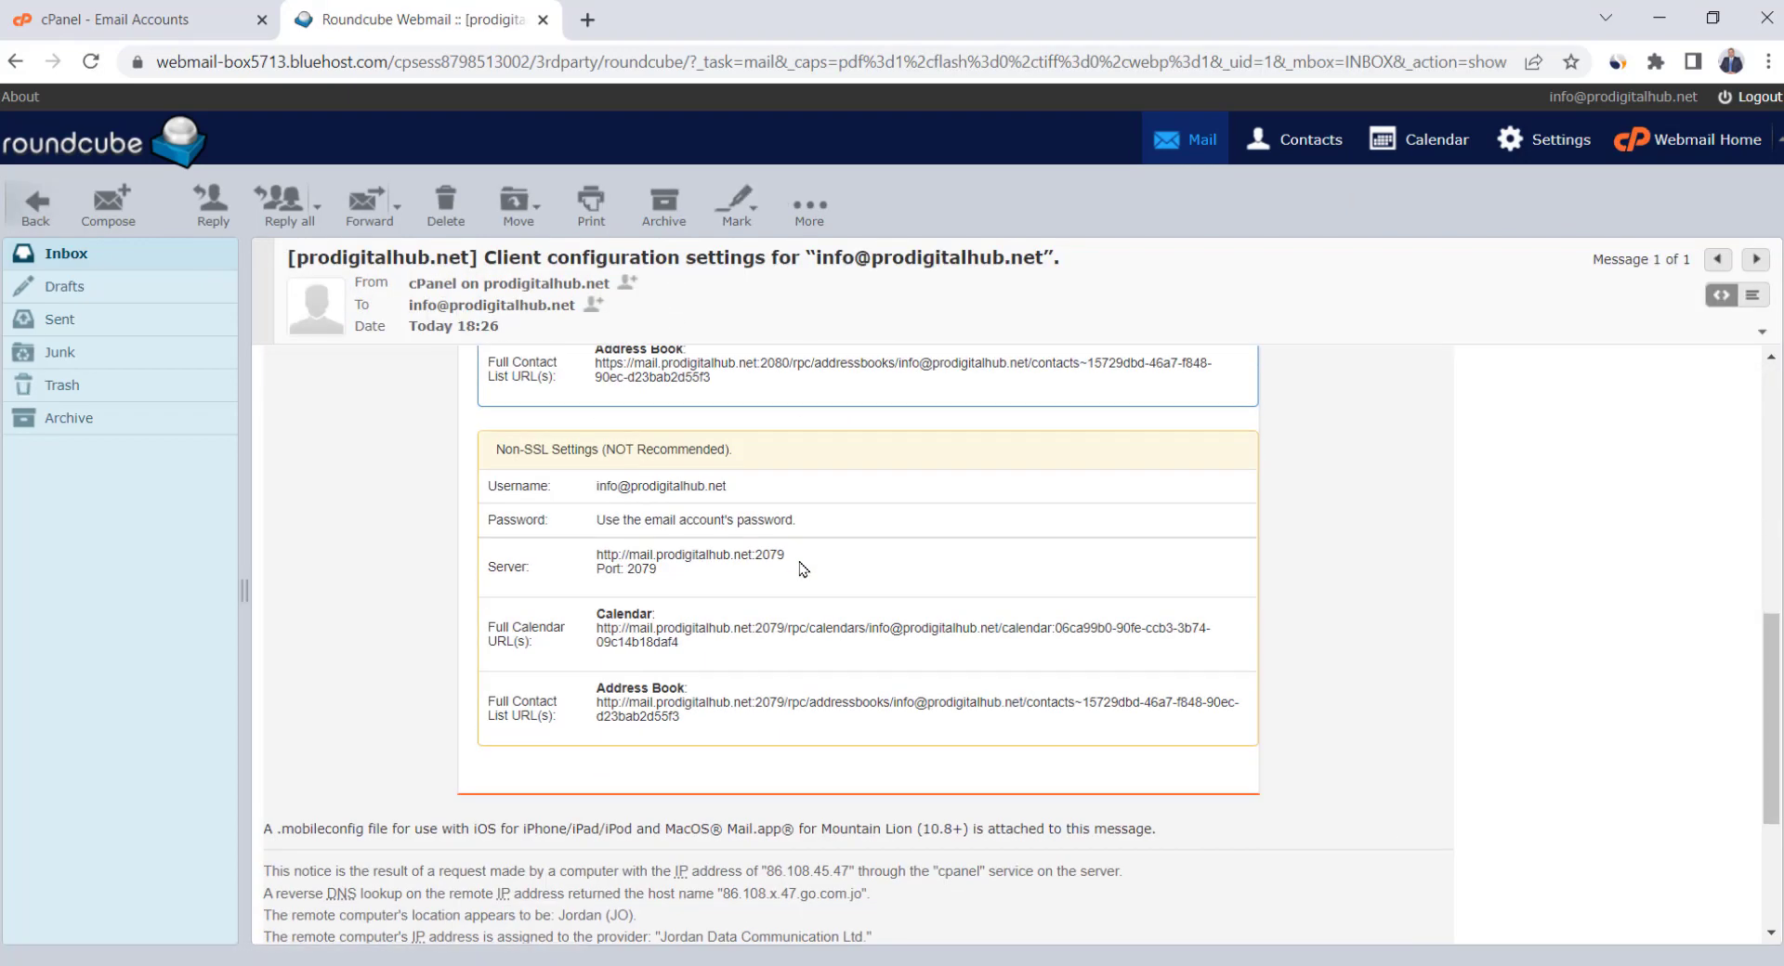
scroll(800, 567, up, 8)
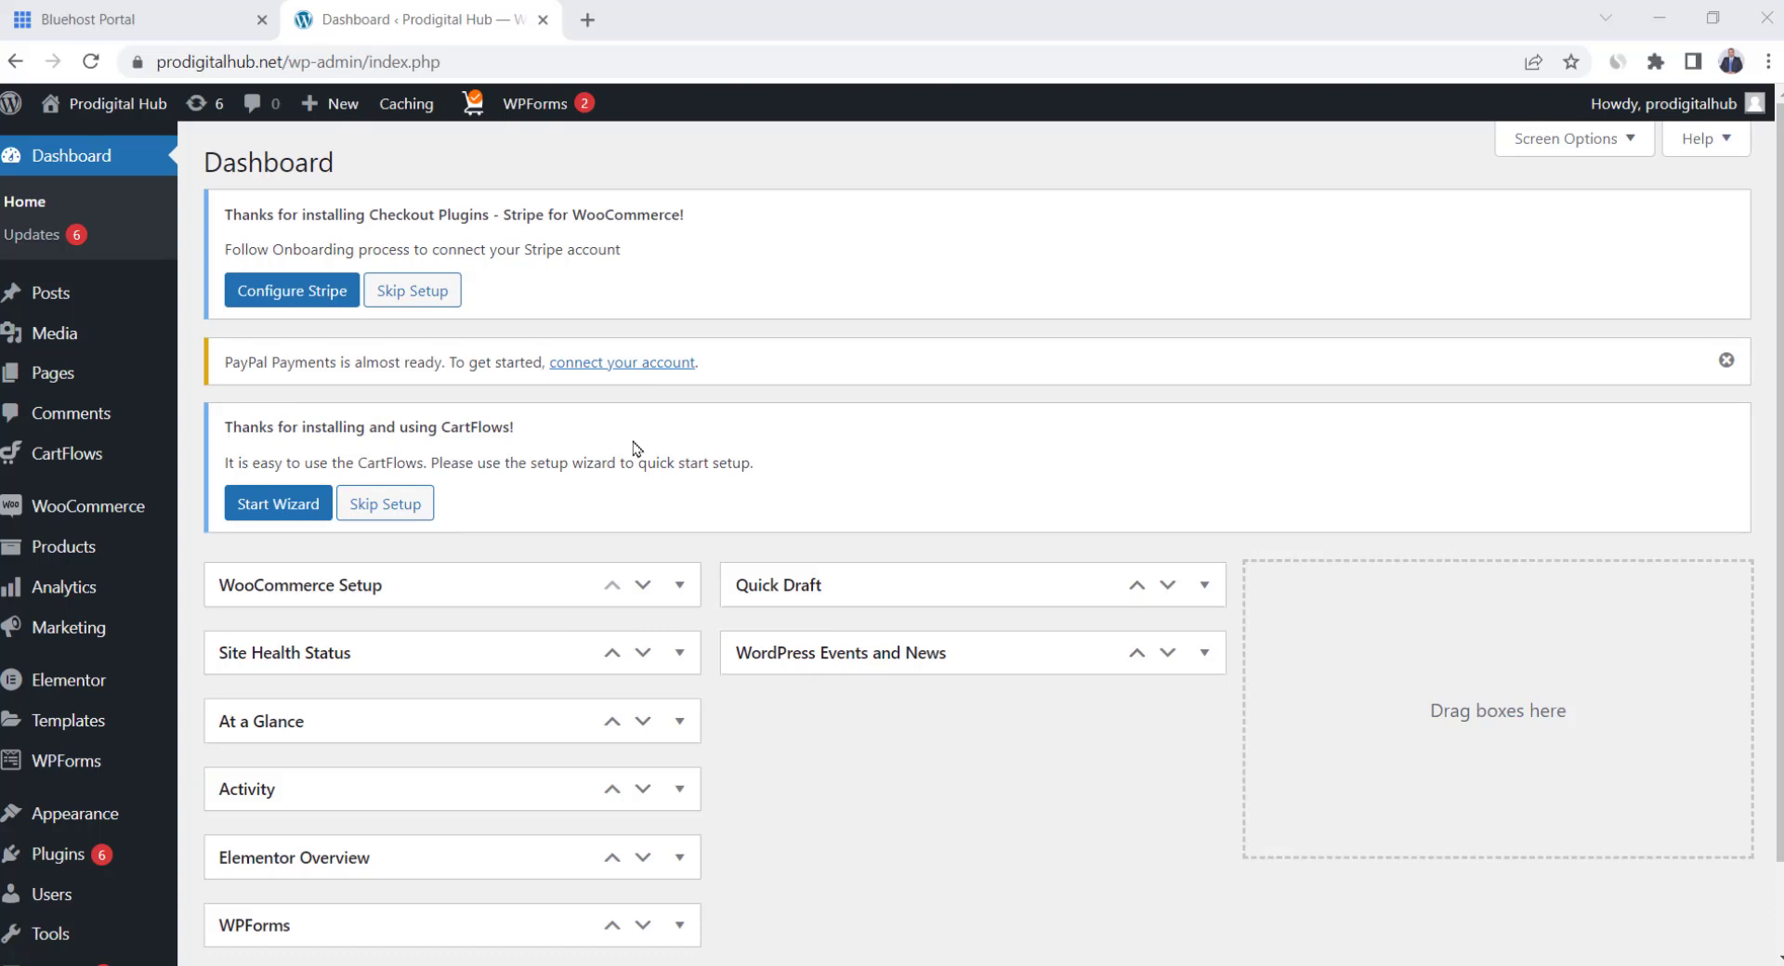
From the Bluehost portal, log into WordPress admin and open the prodigitalhub user profile
click(183, 11)
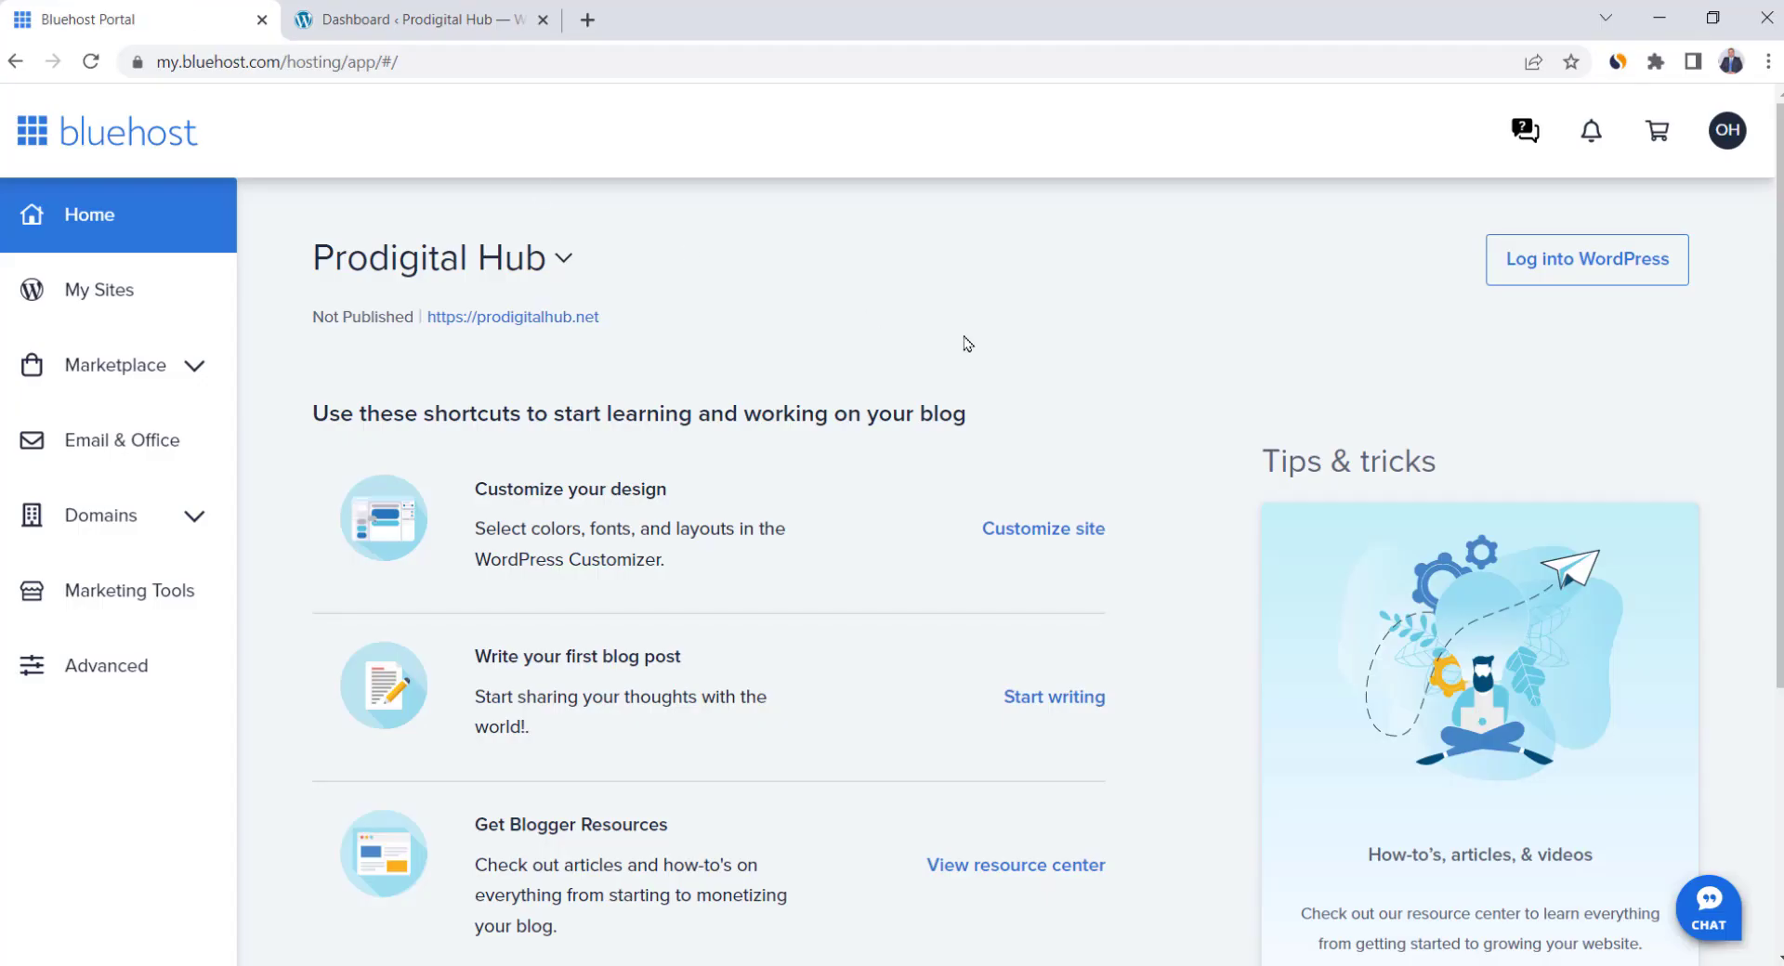
click(1504, 268)
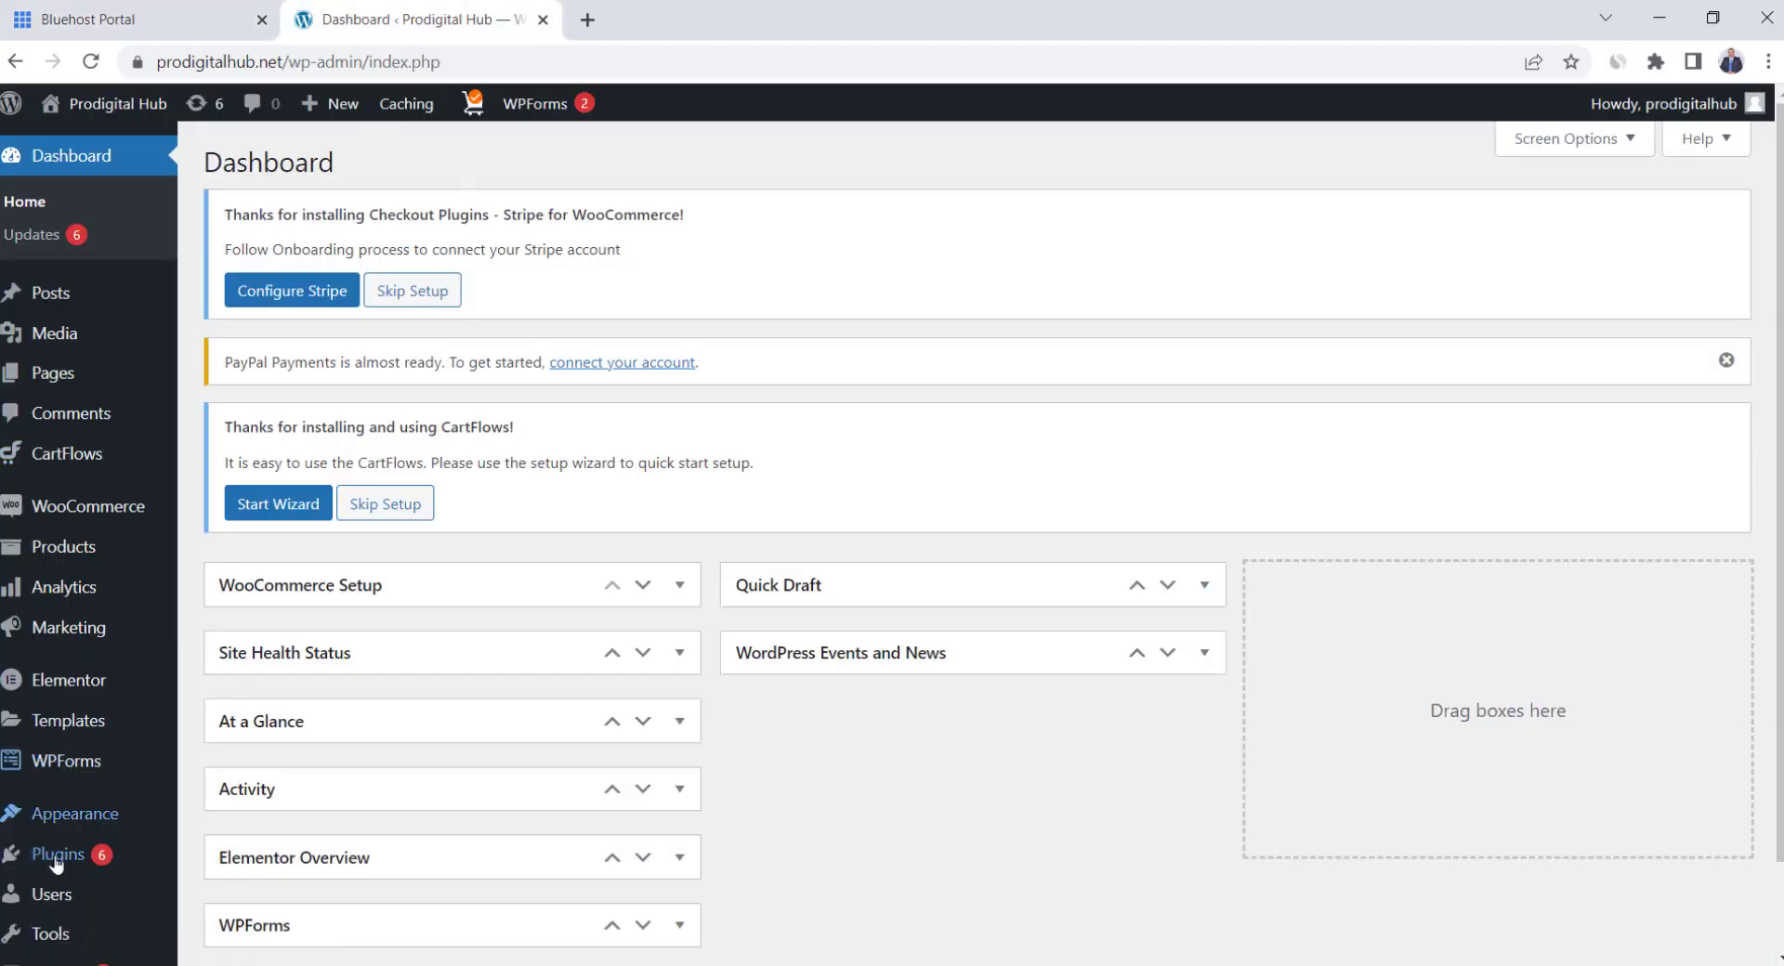
mouse_move(42, 897)
click(222, 841)
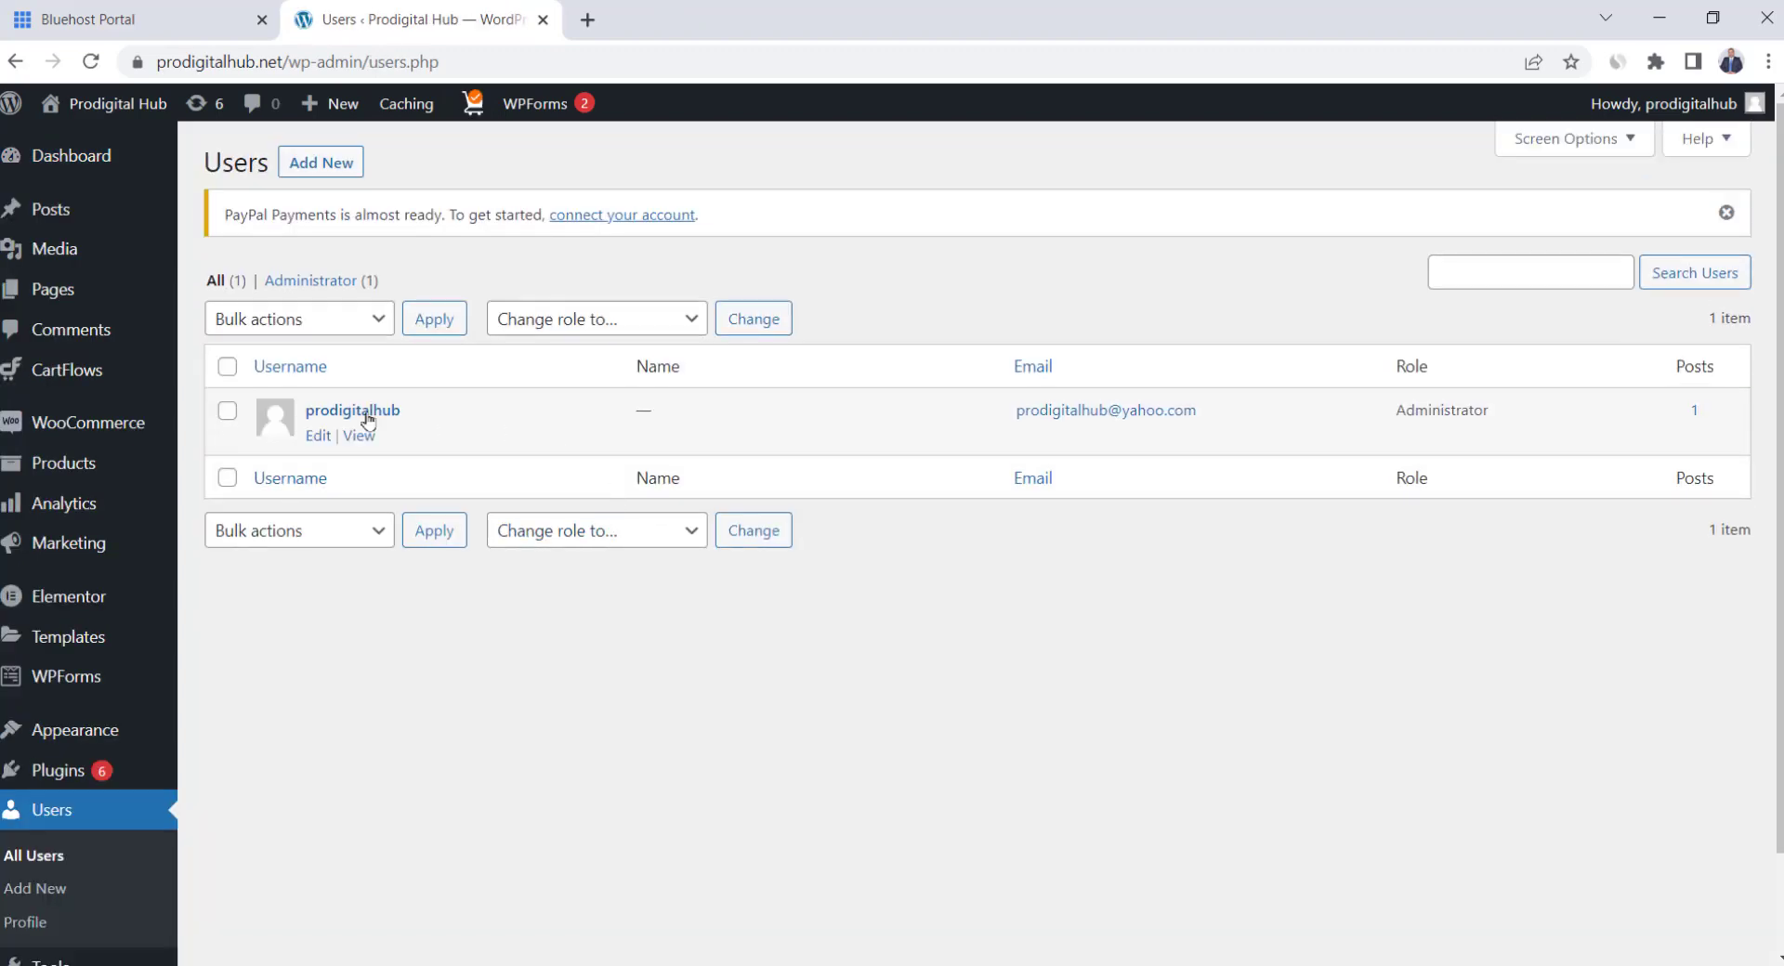
click(365, 418)
Generate a strong new password for the prodigitalhub admin account
scroll(536, 421, down, 5)
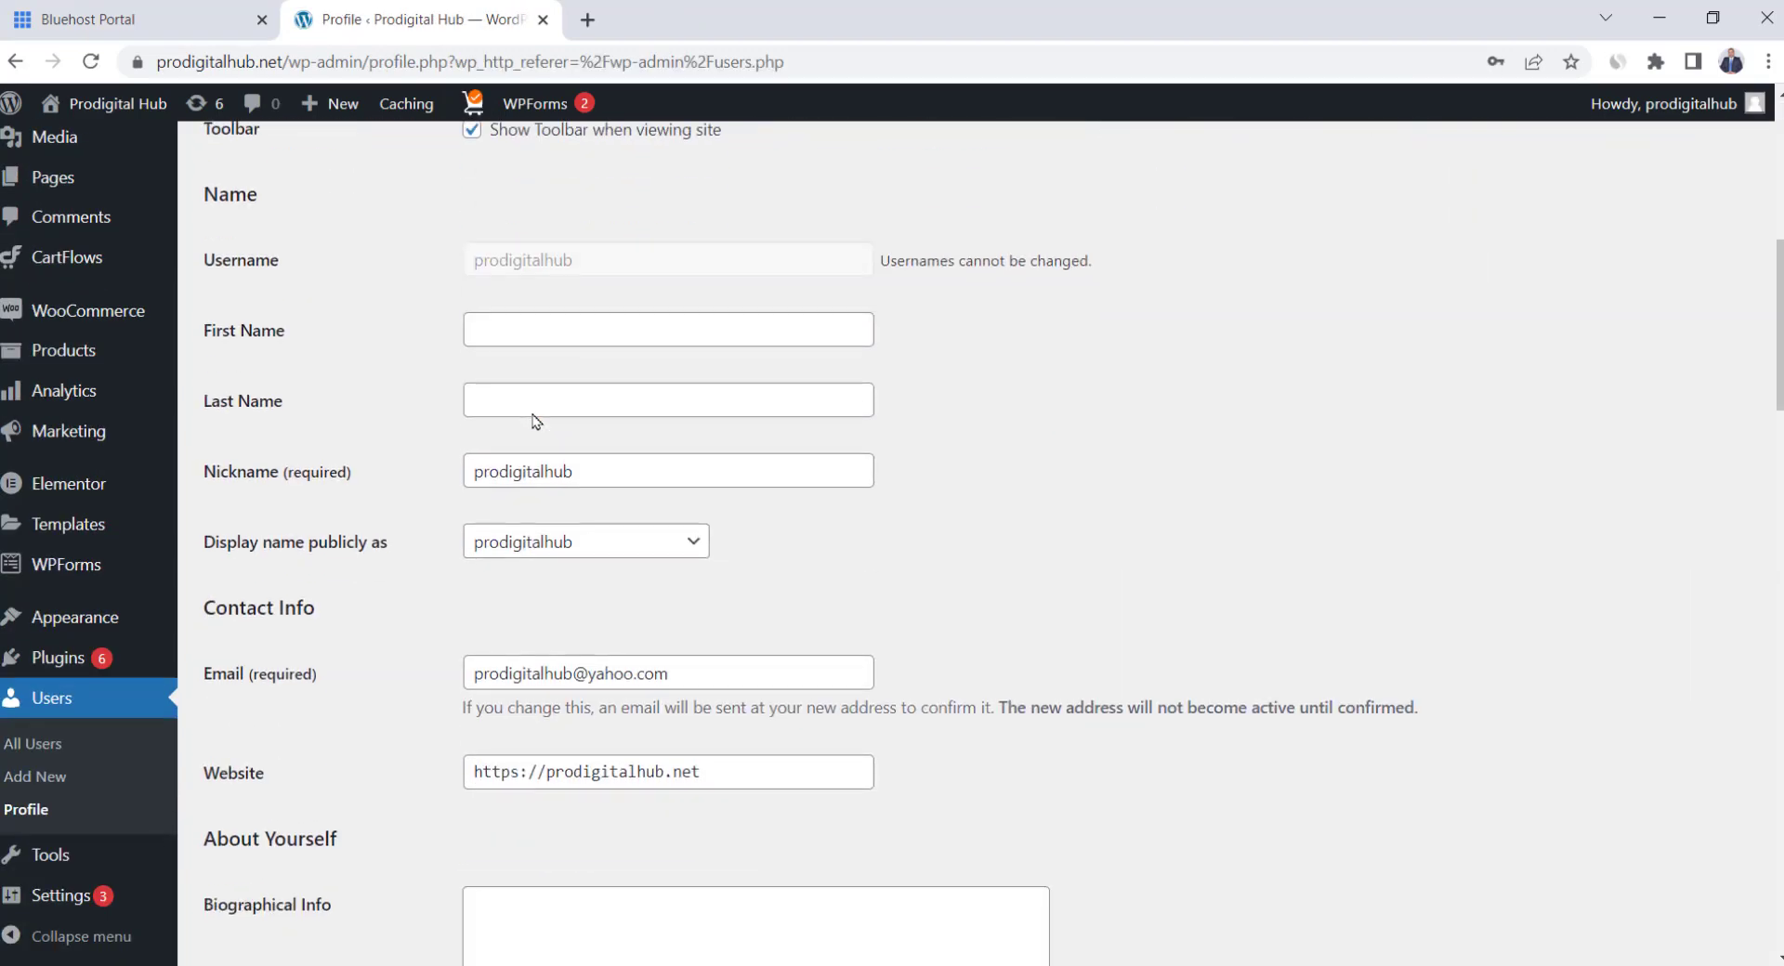
scroll(535, 421, down, 8)
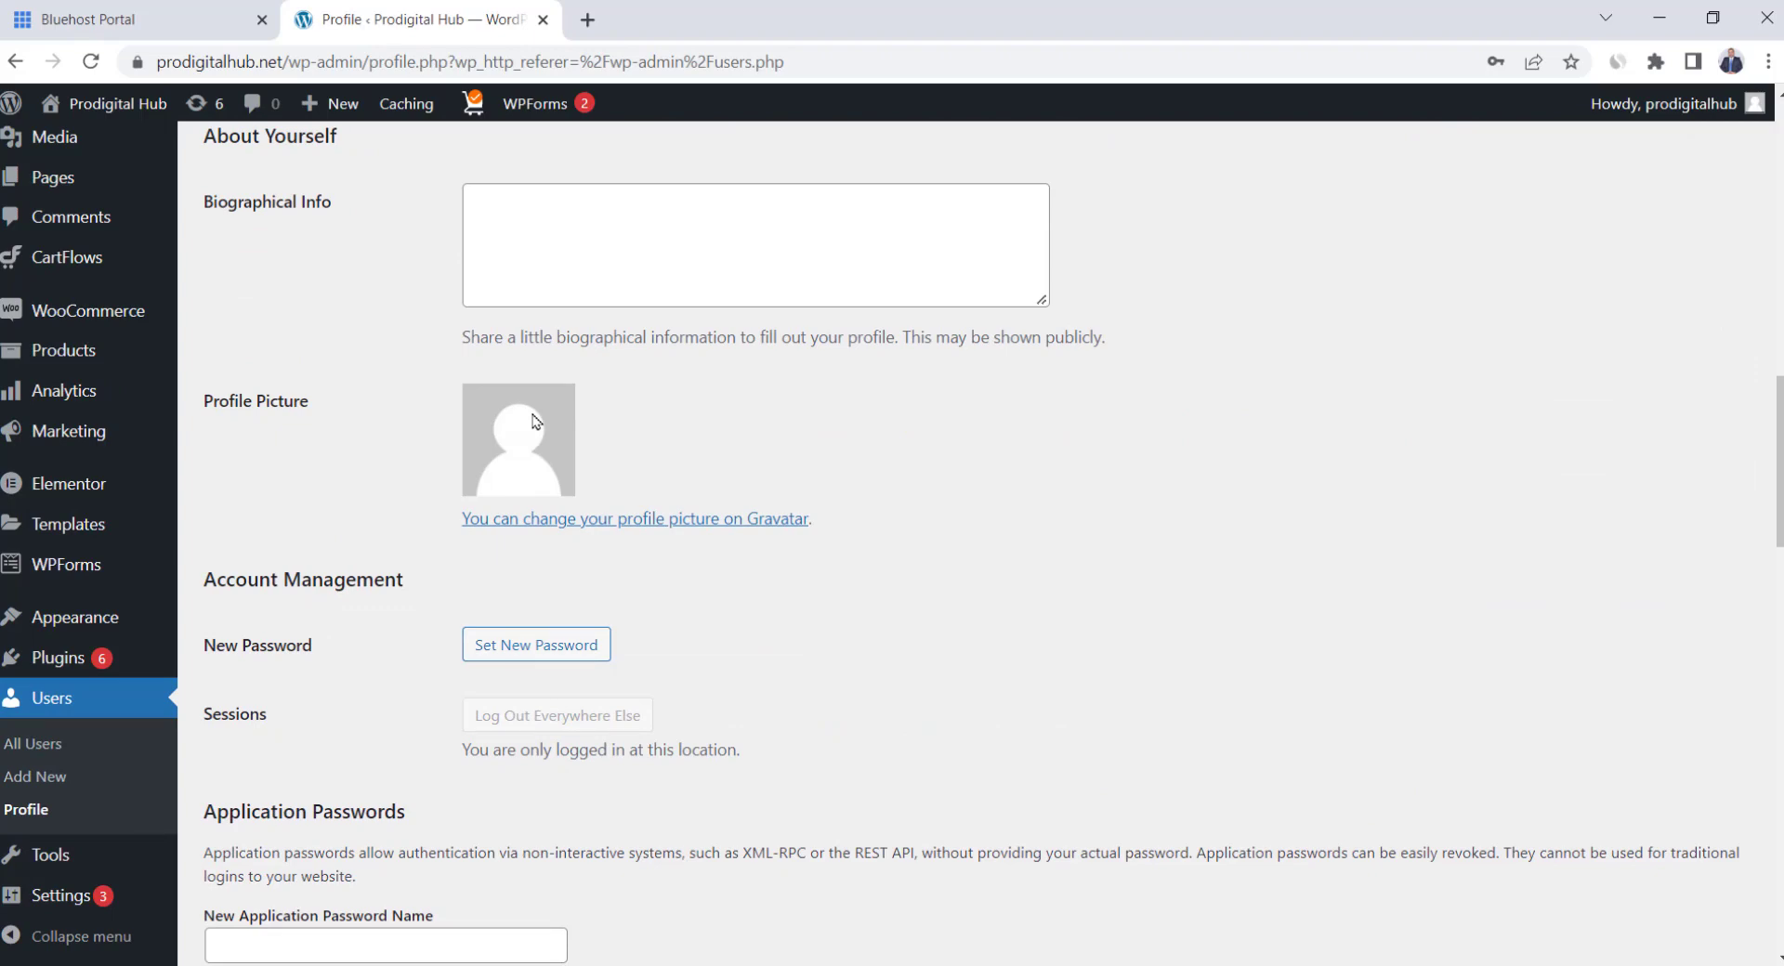
scroll(536, 421, down, 1)
click(518, 529)
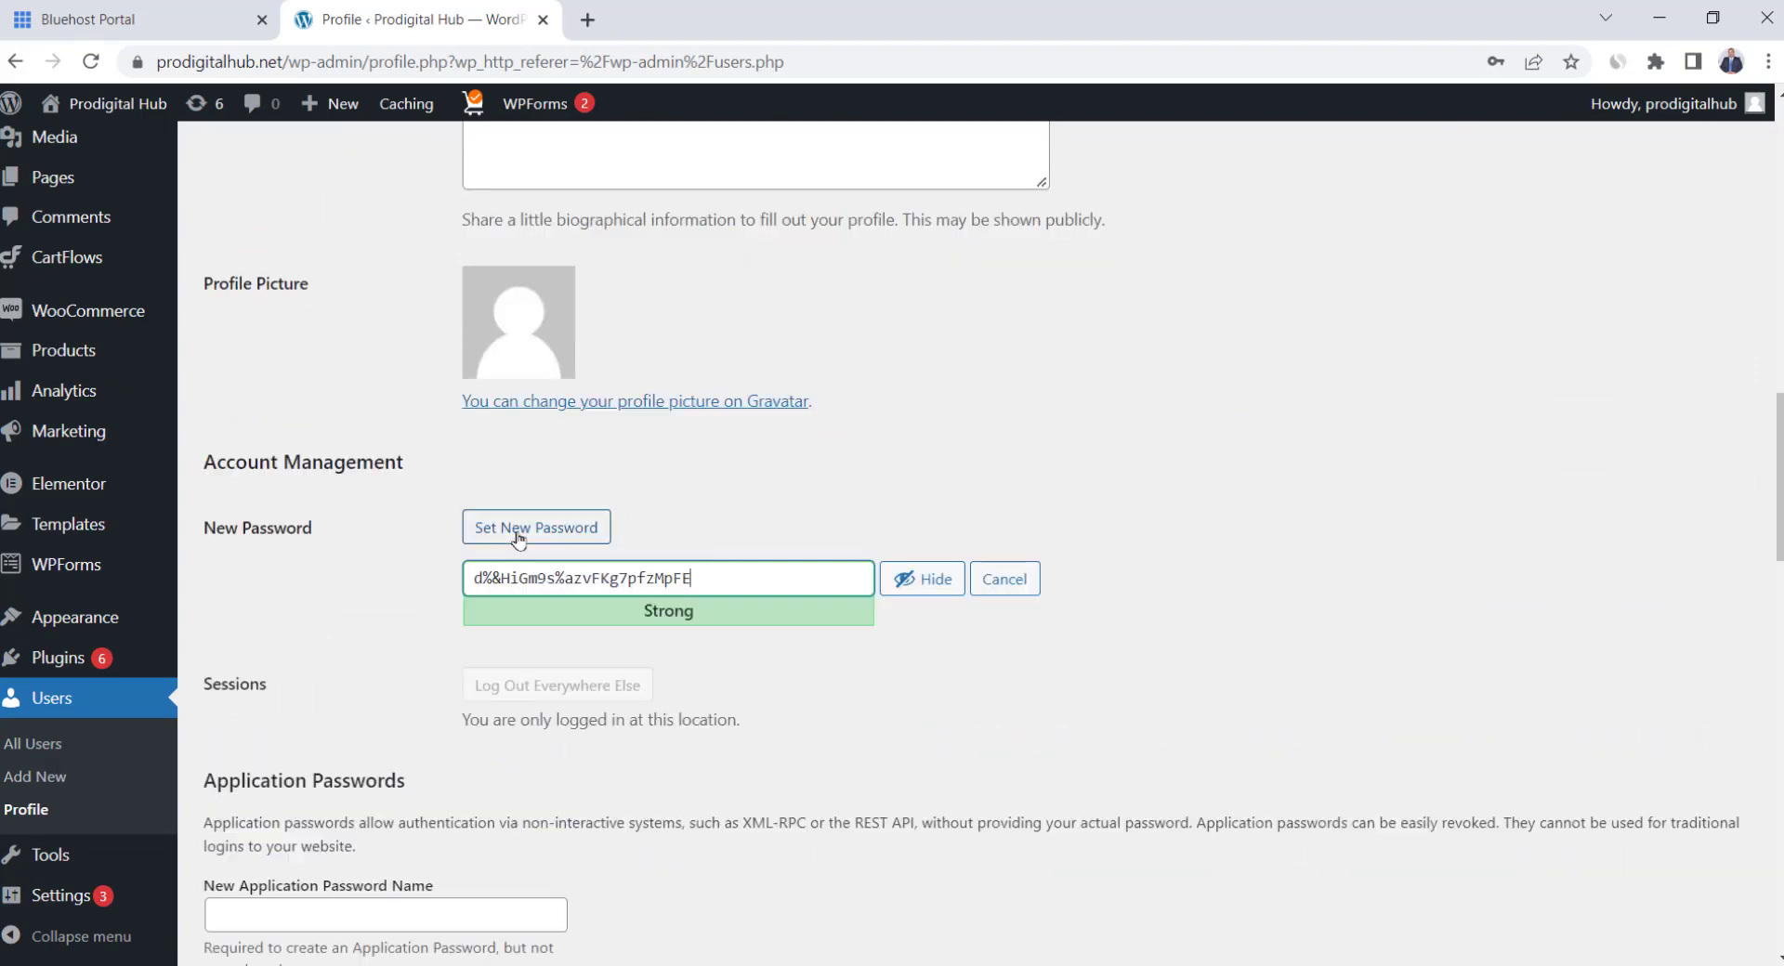
scroll(651, 701, down, 6)
scroll(655, 708, down, 14)
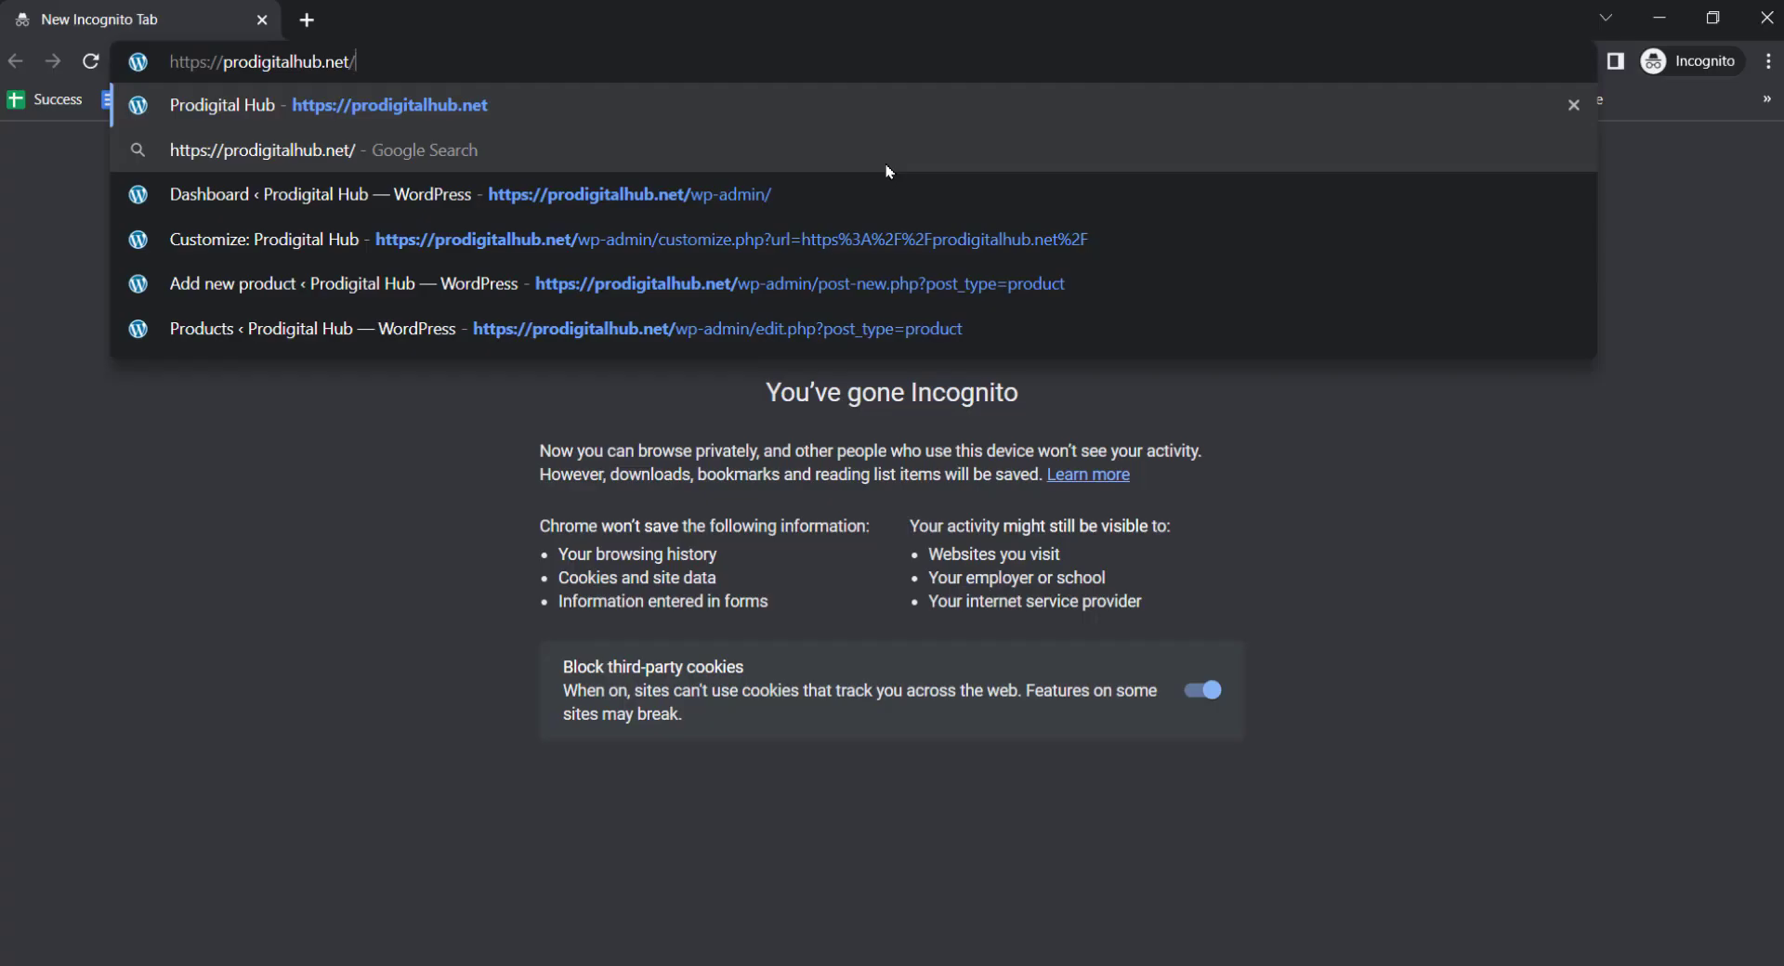
key(Down)
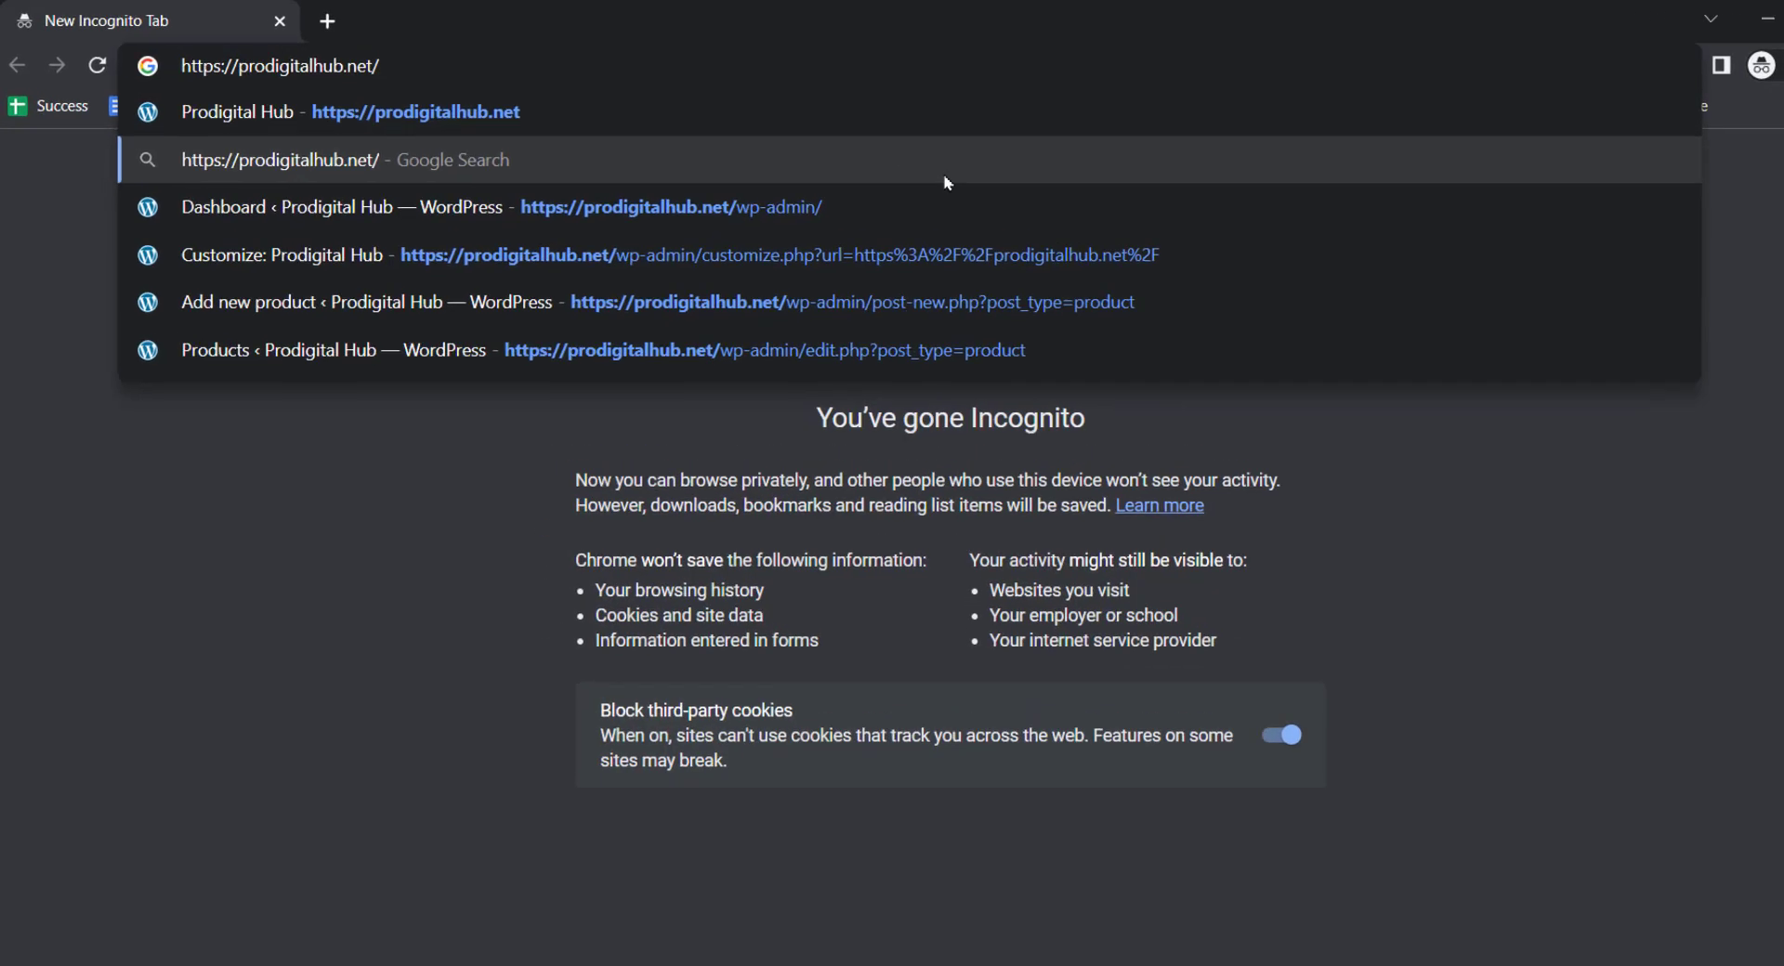
Load prodigitalhub.net/wp-admin/ in the private window and log in with the new password
key(Down)
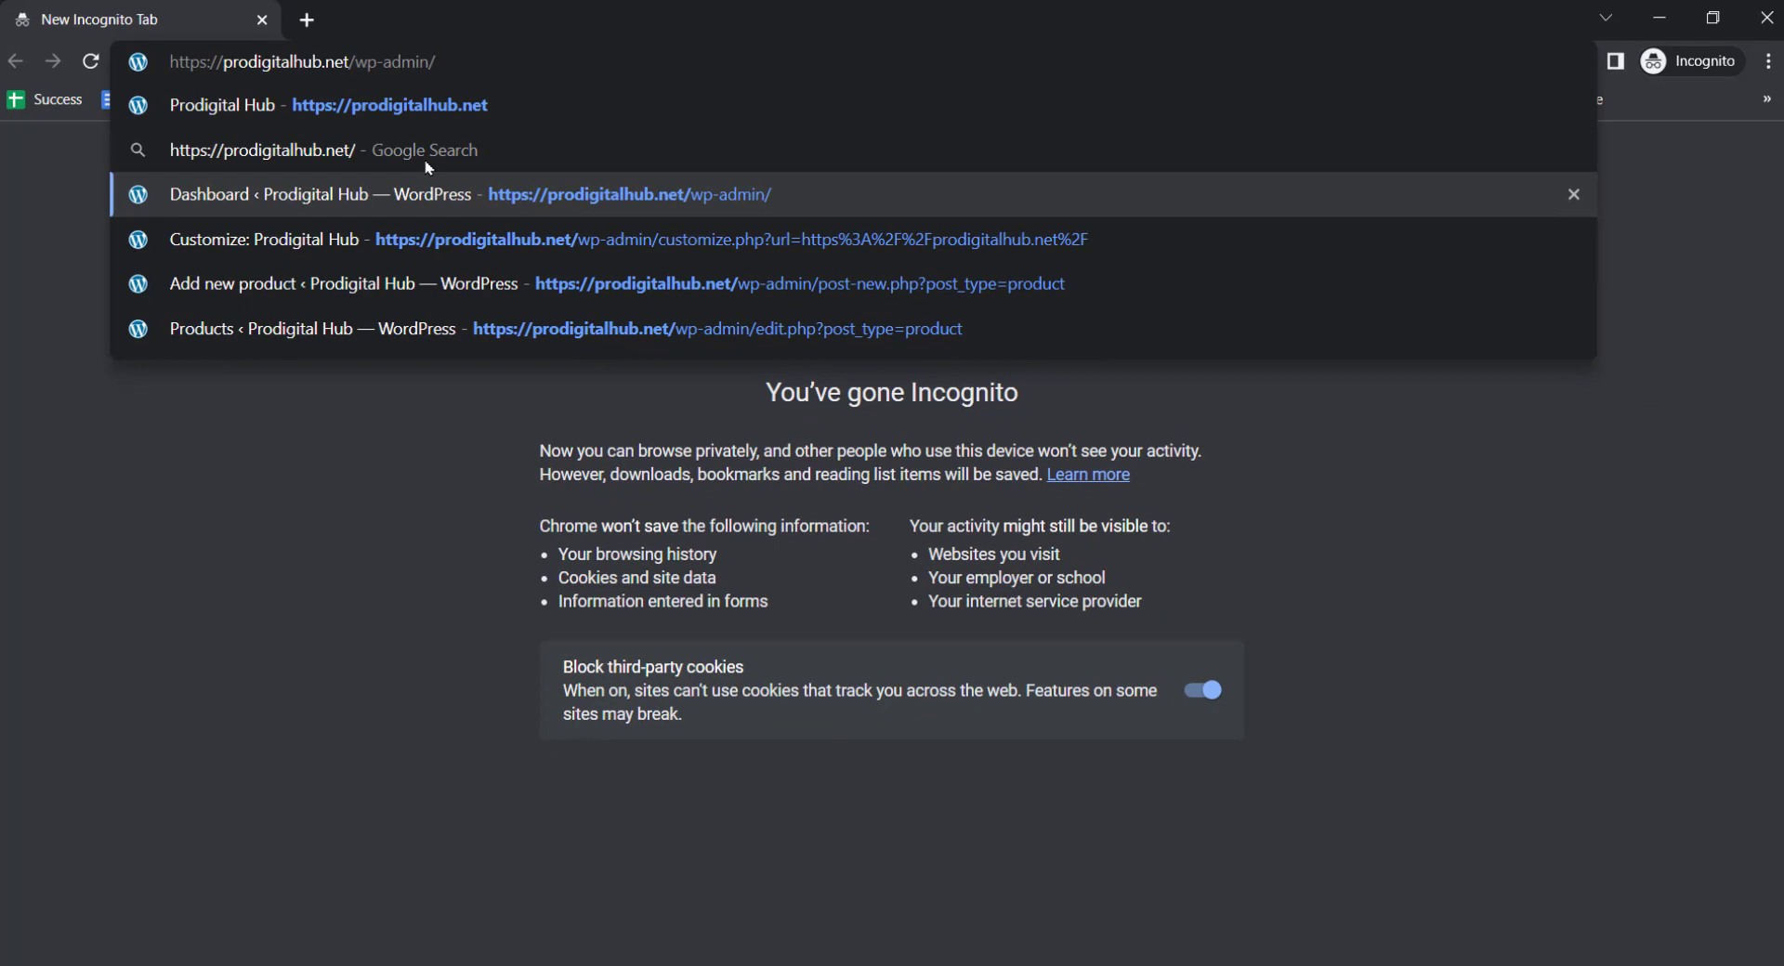
key(Return)
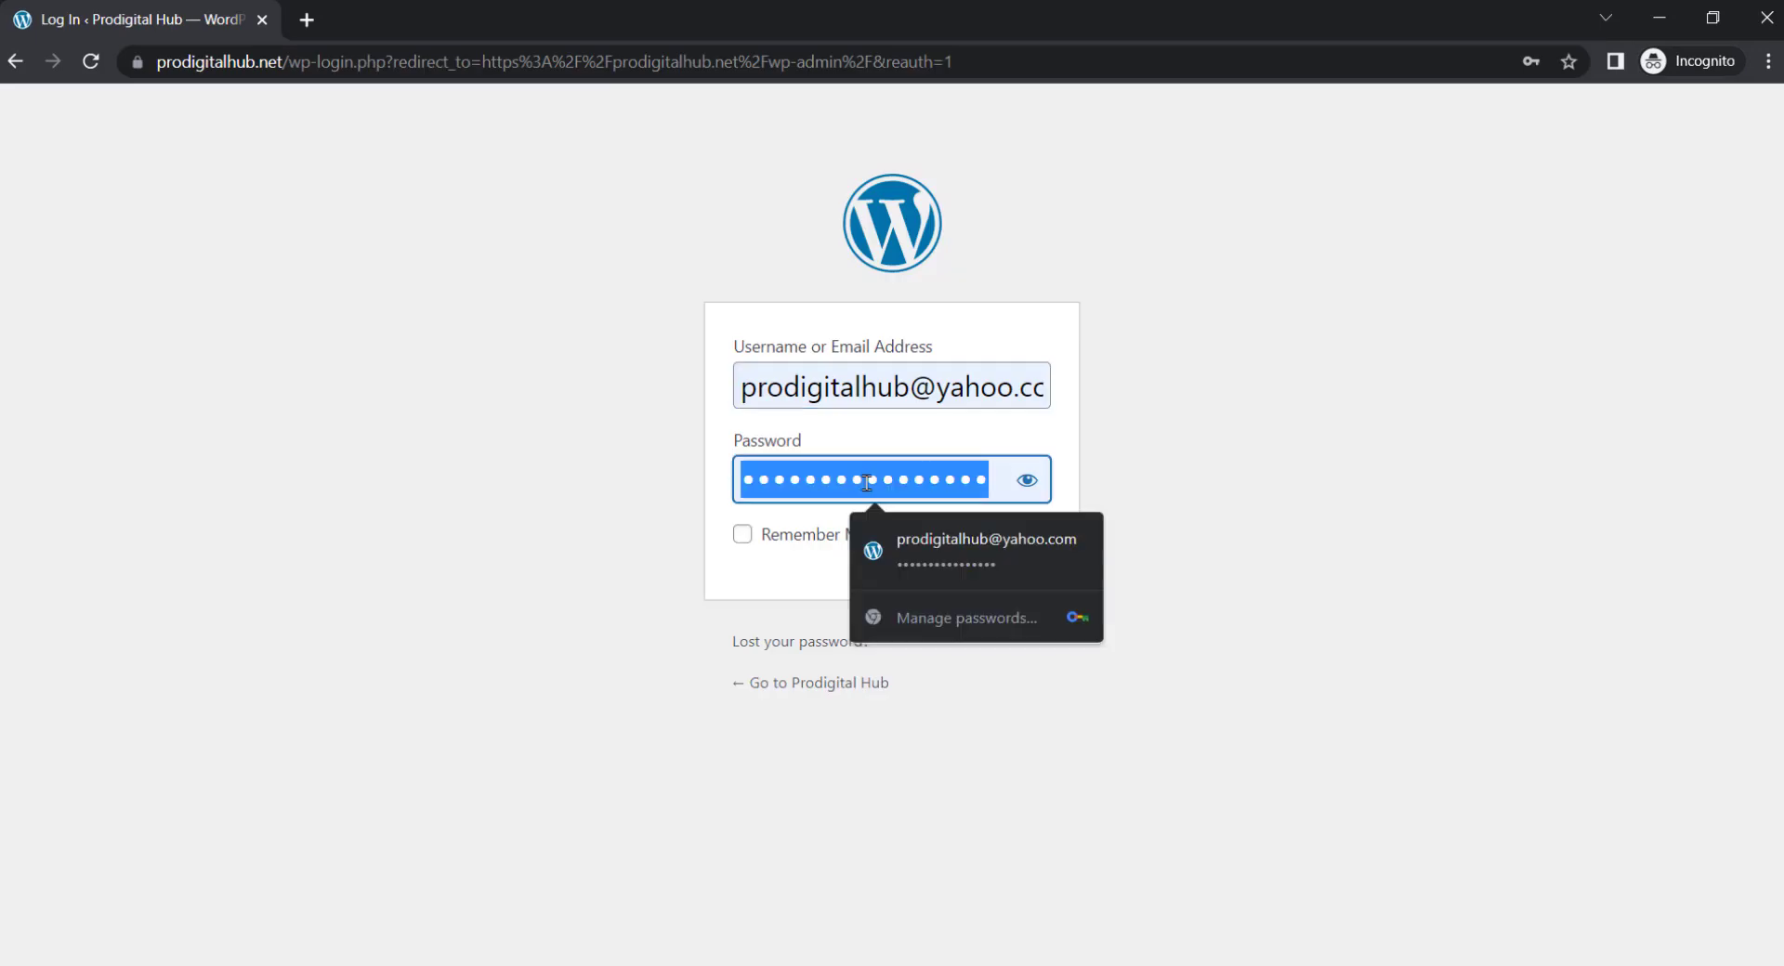
text(****)
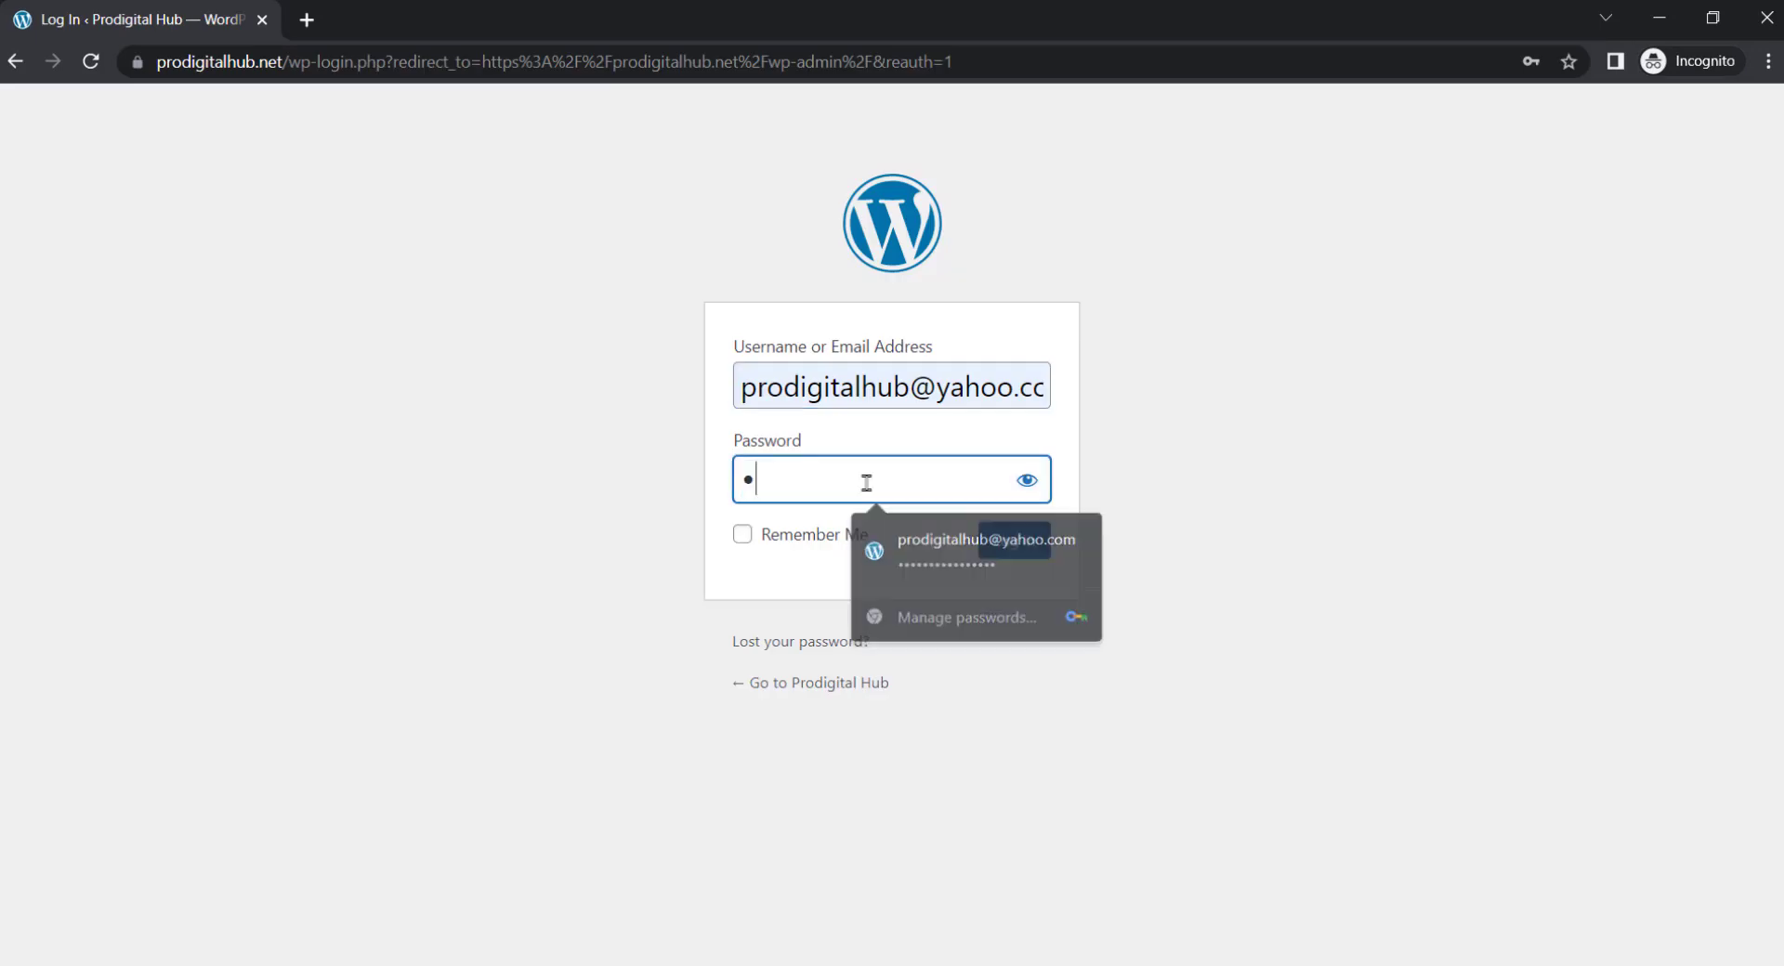
text(***********)
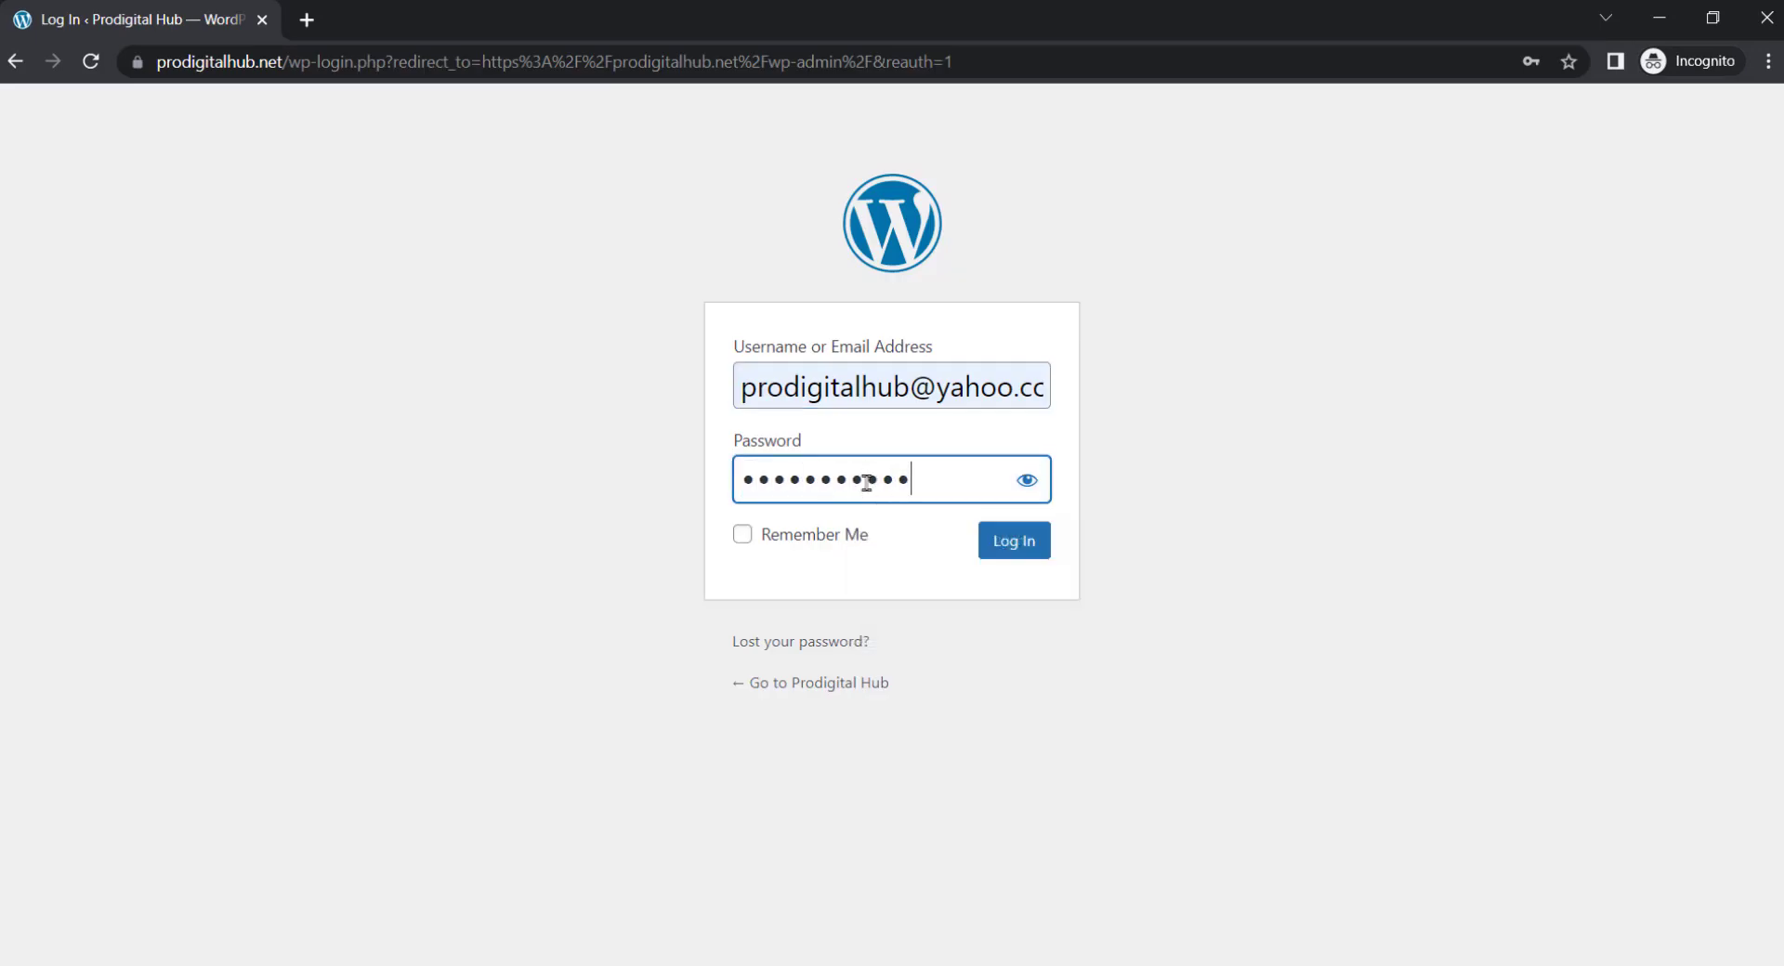
key(Return)
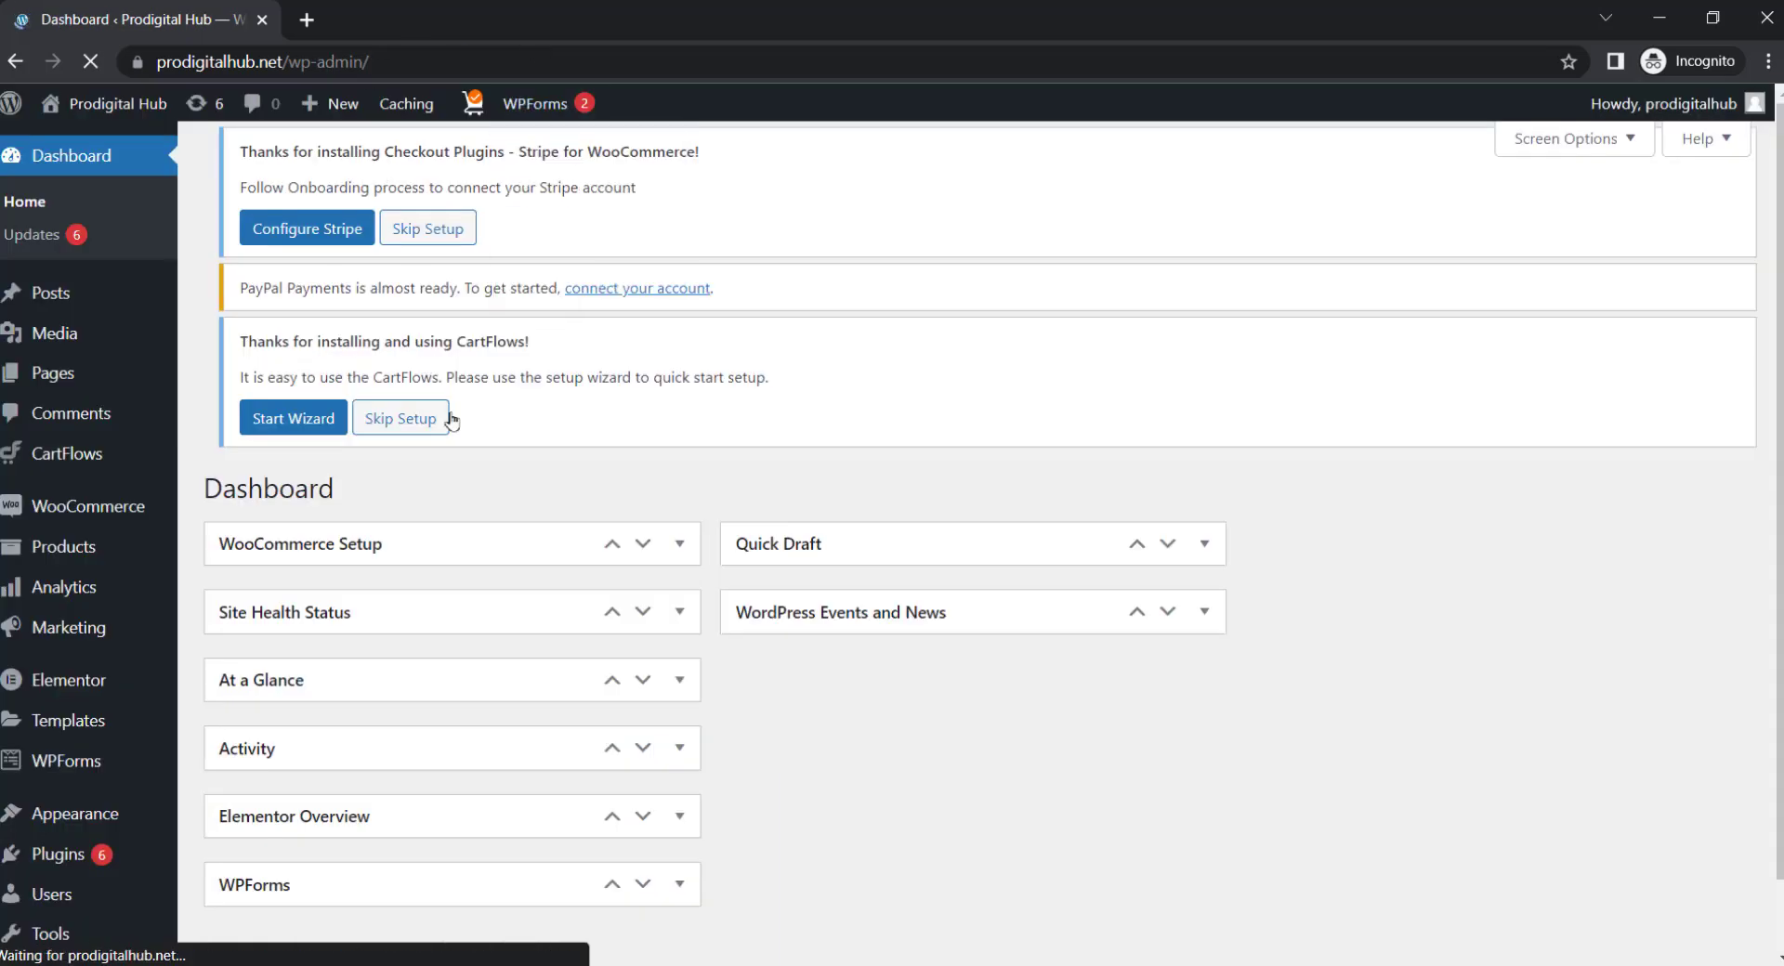